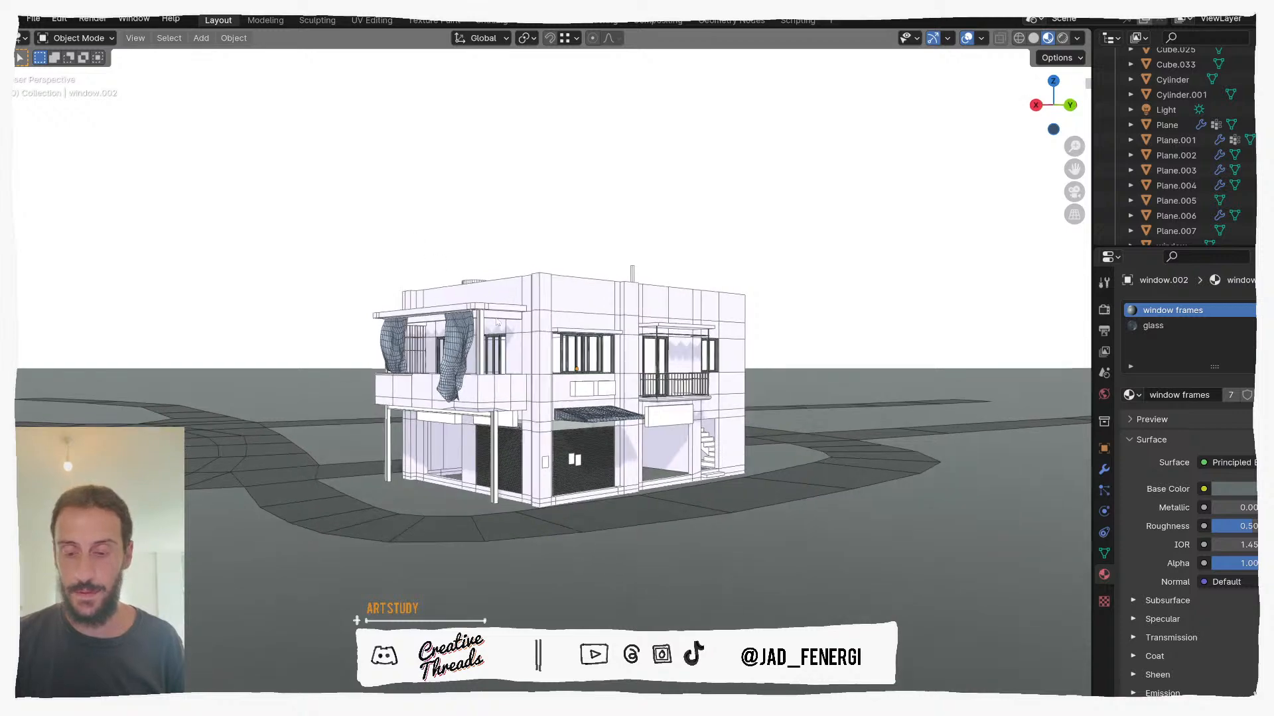
# Step: Examine the house model from several sides, covering the curtained balcony, windows, awning and shop fronts
pyautogui.scroll(3, 587, 365)
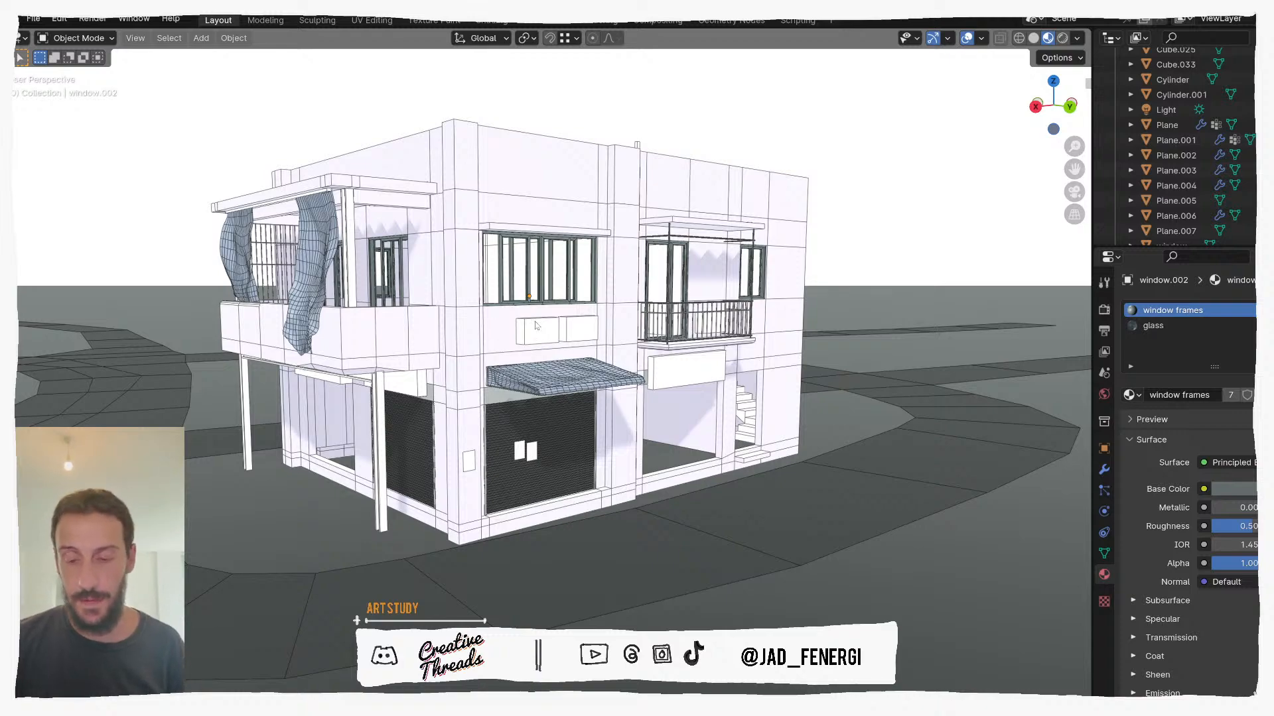
pyautogui.moveTo(512, 327); pyautogui.dragTo(521, 420, button='middle')
pyautogui.scroll(4, 550, 340)
pyautogui.scroll(2, 531, 342)
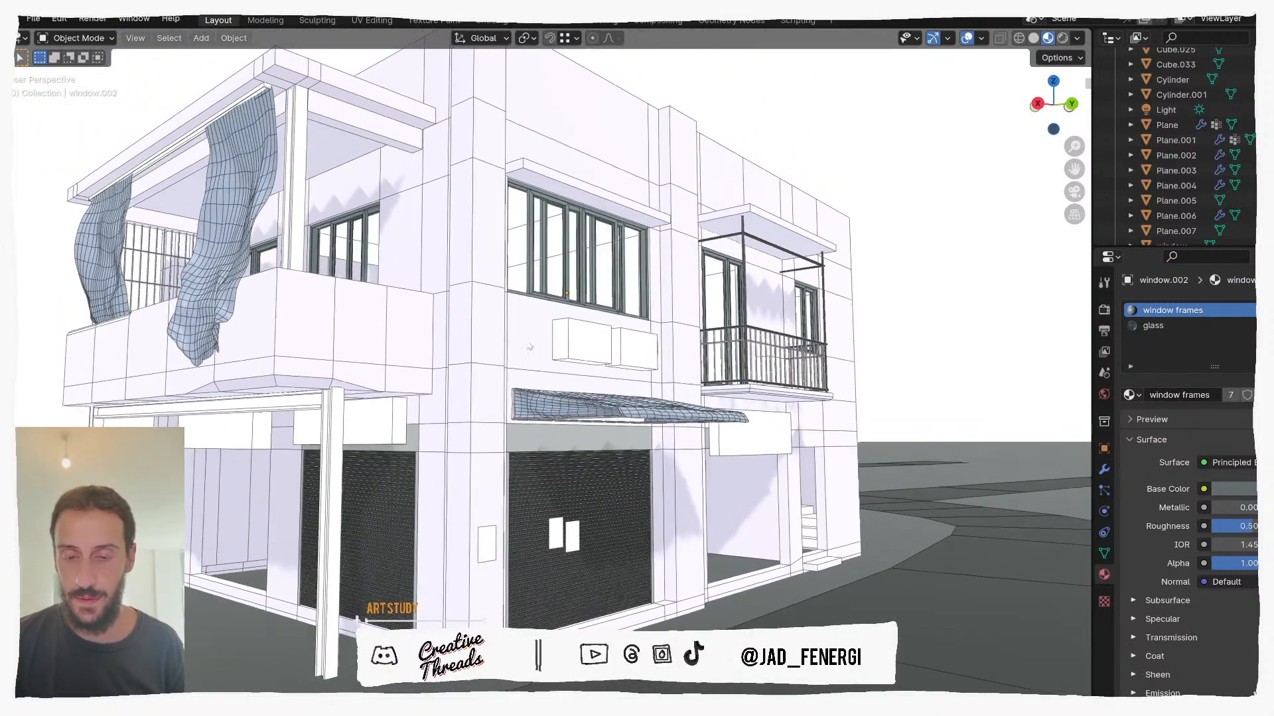
pyautogui.moveTo(530, 342); pyautogui.dragTo(508, 352, button='middle')
pyautogui.moveTo(238, 207); pyautogui.dragTo(353, 199, button='middle')
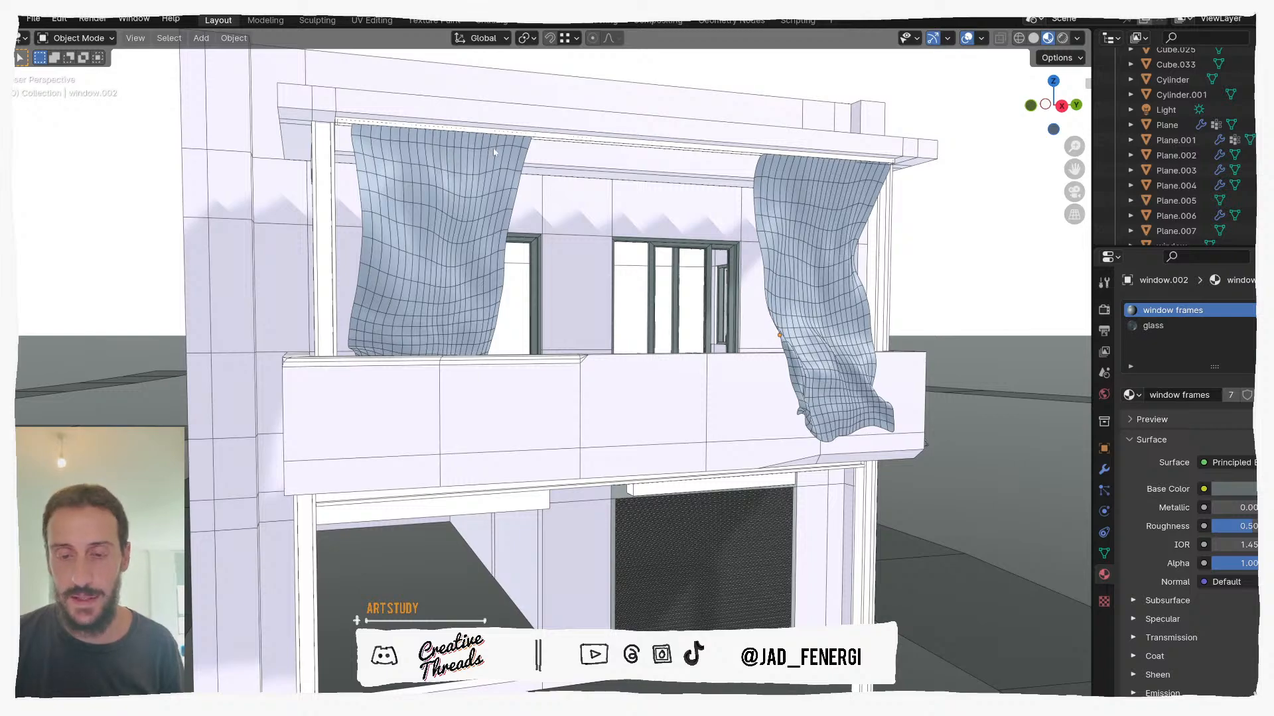
pyautogui.moveTo(499, 168); pyautogui.dragTo(455, 341, button='middle')
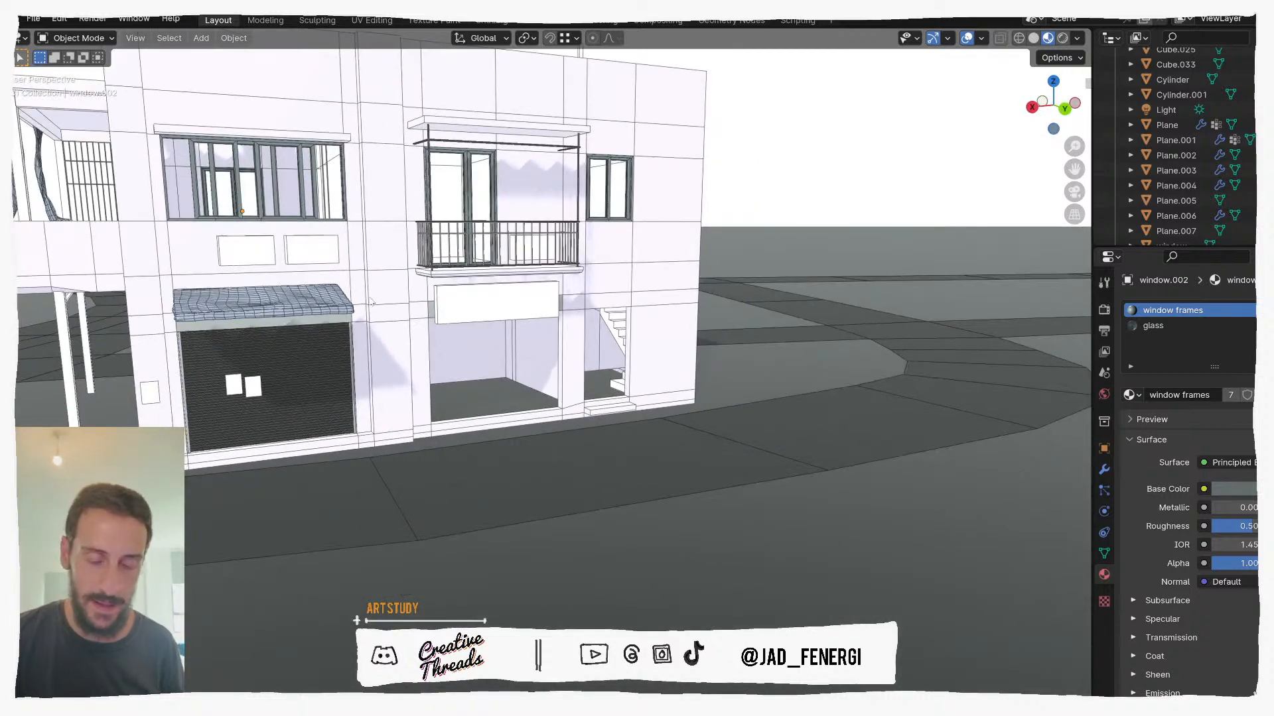
pyautogui.moveTo(357, 253); pyautogui.dragTo(441, 247, button='middle')
pyautogui.scroll(-4, 440, 248)
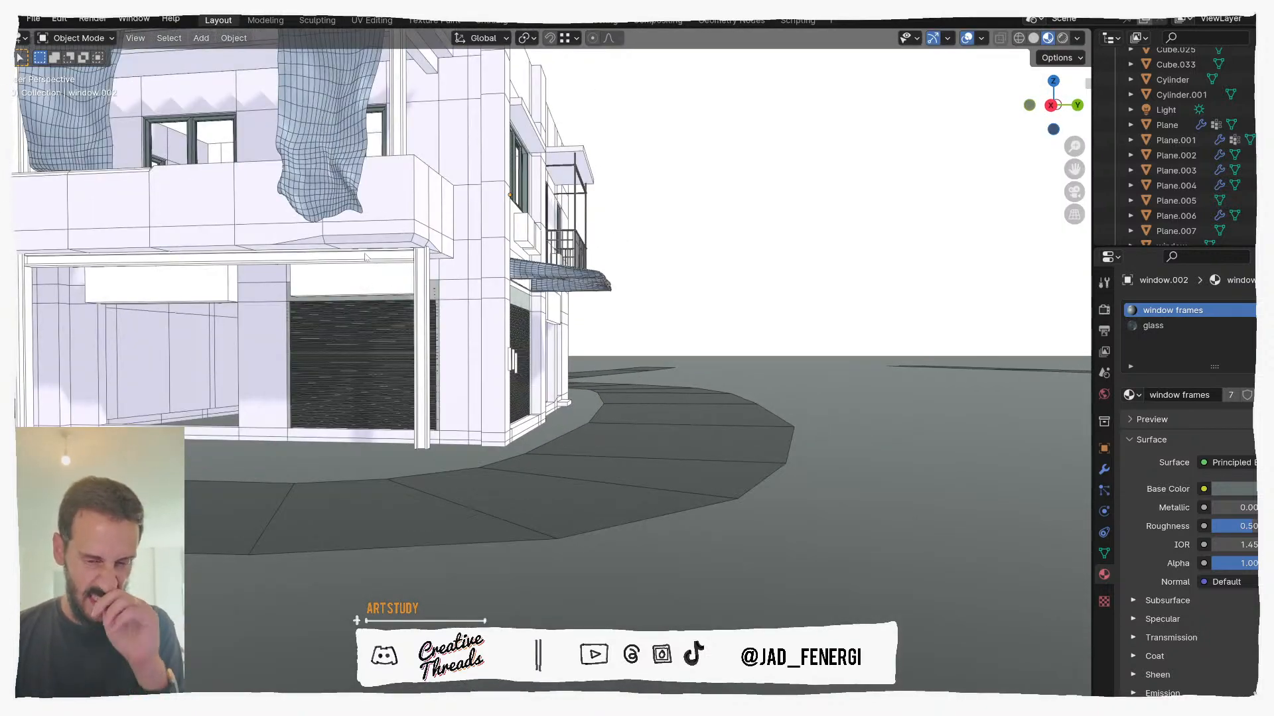
pyautogui.moveTo(364, 281); pyautogui.dragTo(362, 327, button='middle')
pyautogui.scroll(-3, 362, 328)
pyautogui.moveTo(407, 290); pyautogui.dragTo(351, 250, button='middle')
pyautogui.scroll(2, 491, 379)
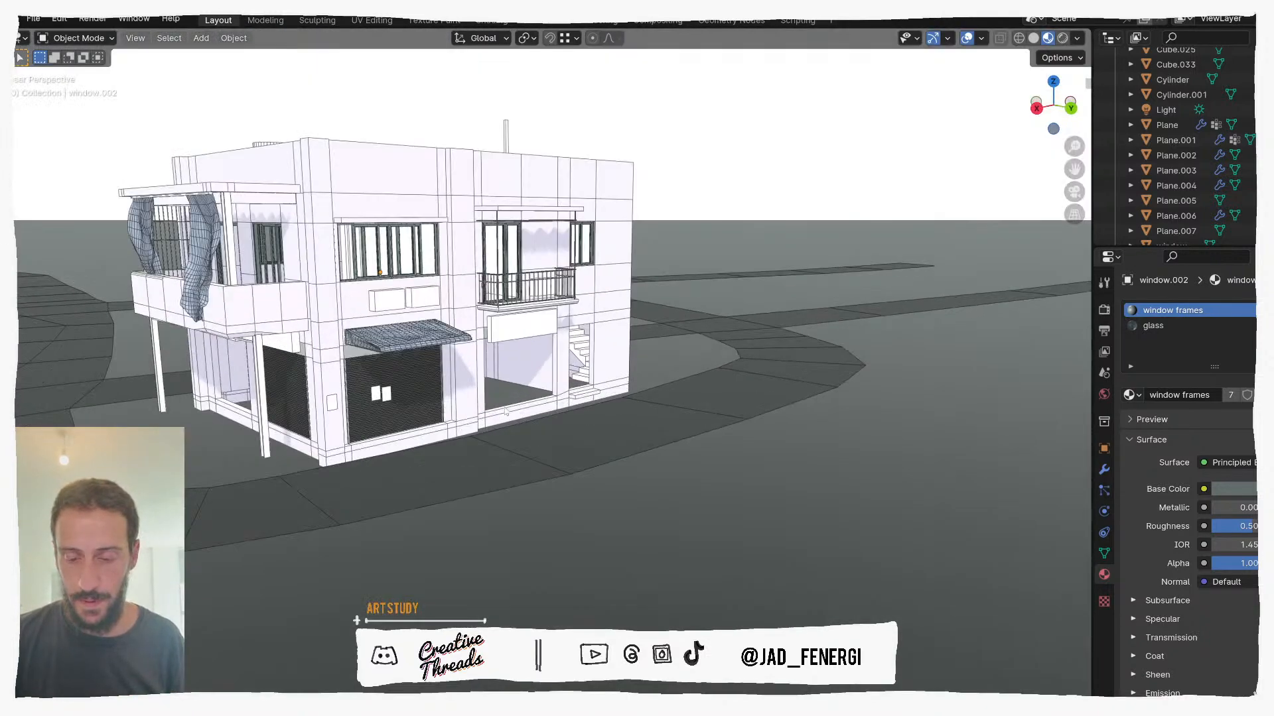
pyautogui.keyDown('shift'); pyautogui.moveTo(491, 379); pyautogui.dragTo(505, 361, button='middle'); pyautogui.keyUp('shift')
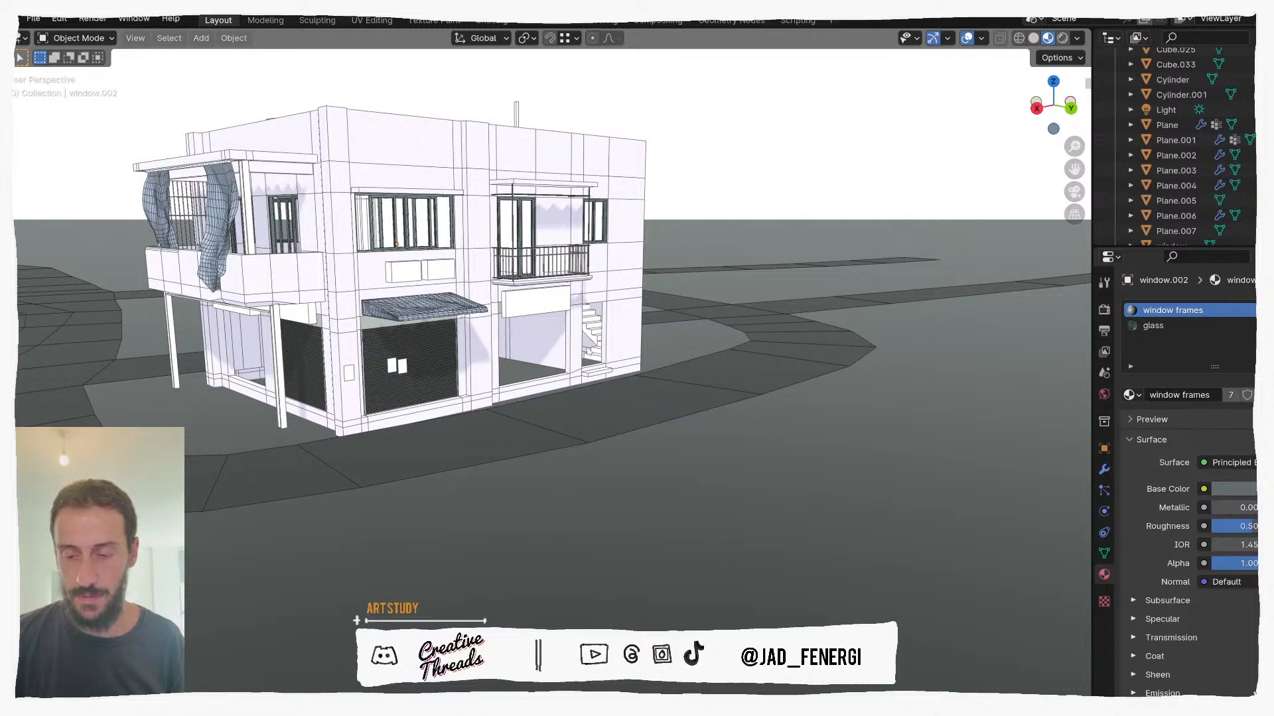
pyautogui.moveTo(597, 354); pyautogui.dragTo(602, 358, button='middle')
pyautogui.moveTo(500, 377); pyautogui.dragTo(371, 286, button='middle')
# Step: Examine the curtained balcony's roof and the rod beneath it from the front and side
pyautogui.click(323, 250)
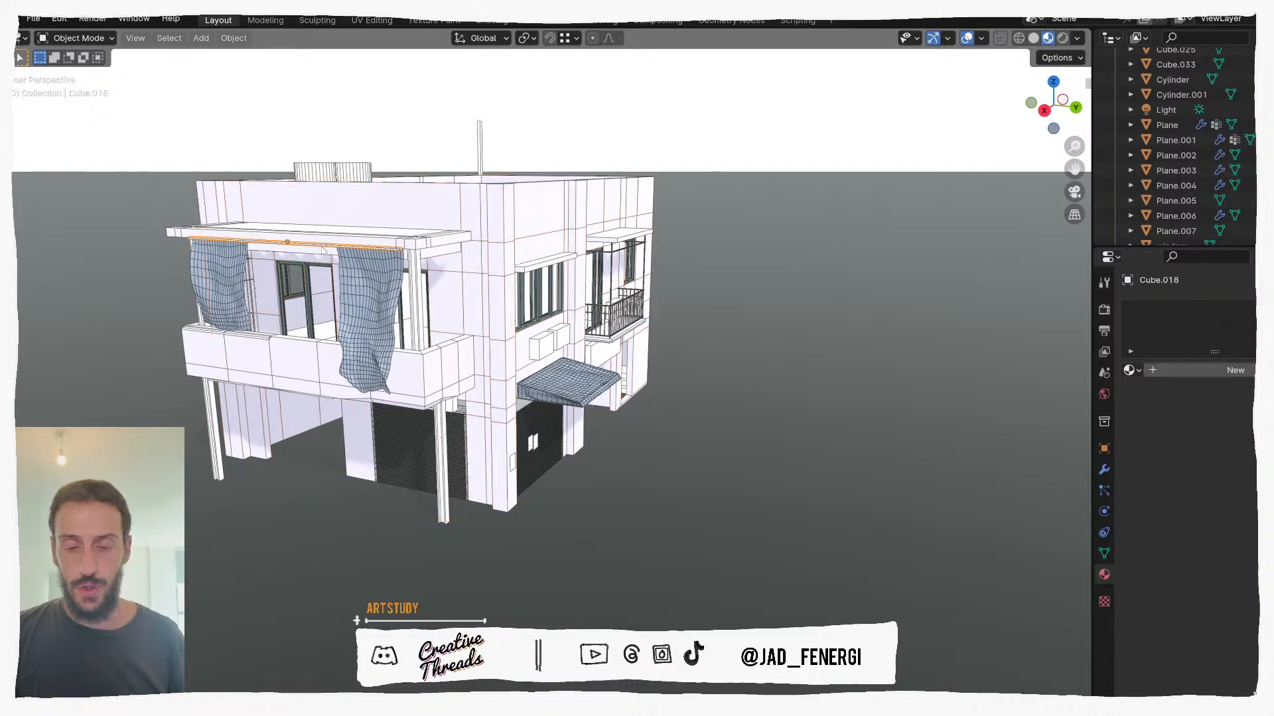
pyautogui.click(323, 235)
pyautogui.moveTo(323, 235); pyautogui.dragTo(390, 211, button='middle')
pyautogui.scroll(2, 411, 206)
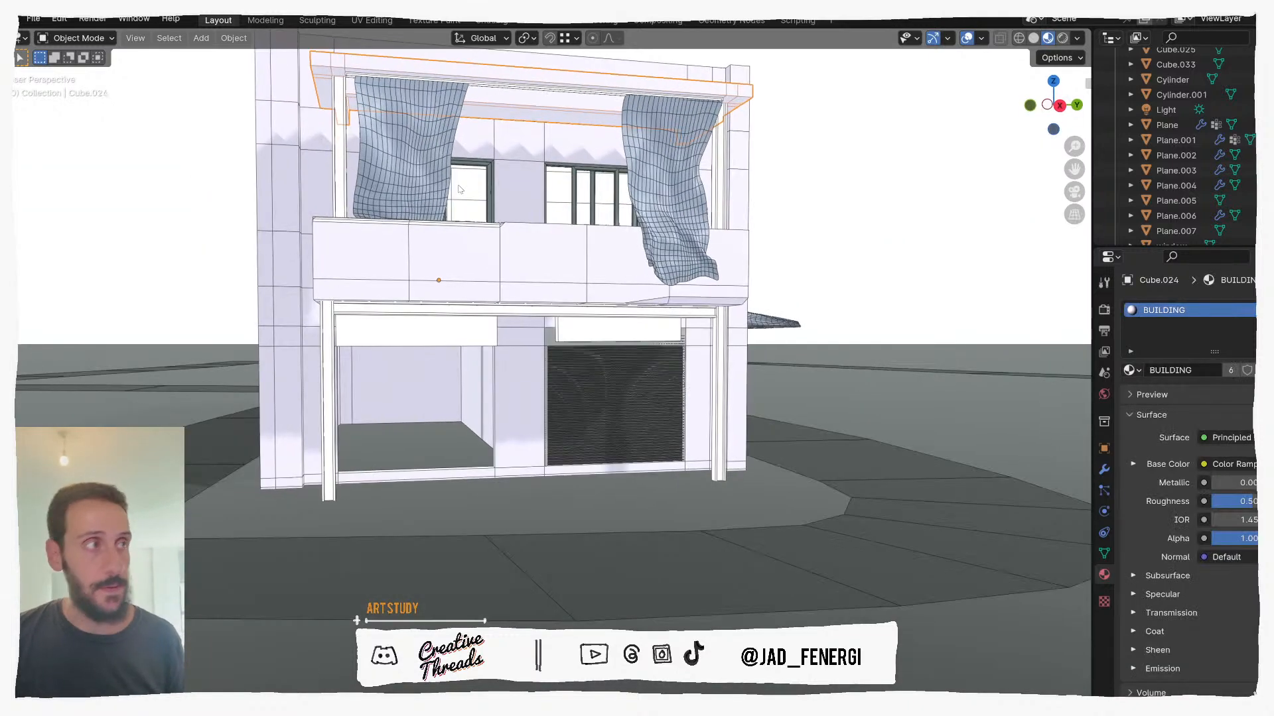
pyautogui.keyDown('shift'); pyautogui.moveTo(475, 162); pyautogui.dragTo(396, 279, button='middle'); pyautogui.keyUp('shift')
pyautogui.scroll(2, 396, 279)
pyautogui.keyDown('shift'); pyautogui.moveTo(458, 203); pyautogui.dragTo(387, 297, button='middle'); pyautogui.keyUp('shift')
pyautogui.moveTo(388, 298); pyautogui.dragTo(379, 299, button='middle')
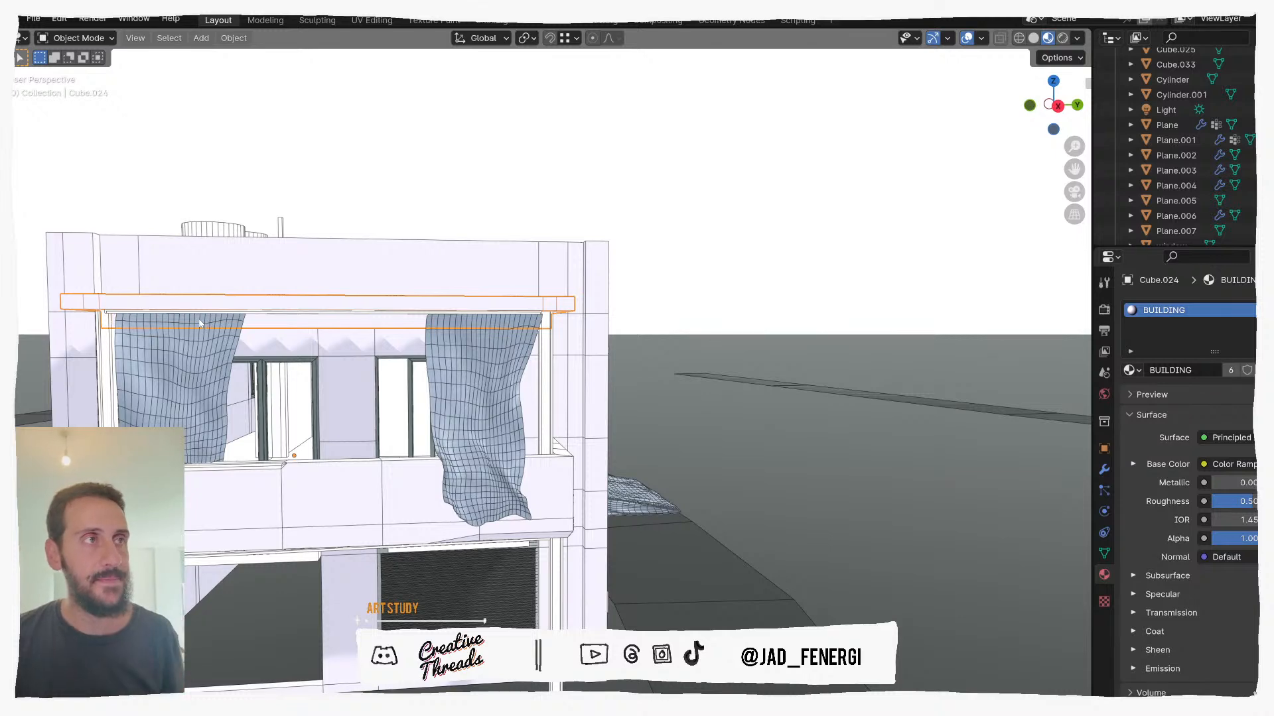
pyautogui.moveTo(509, 331); pyautogui.dragTo(445, 329, button='middle')
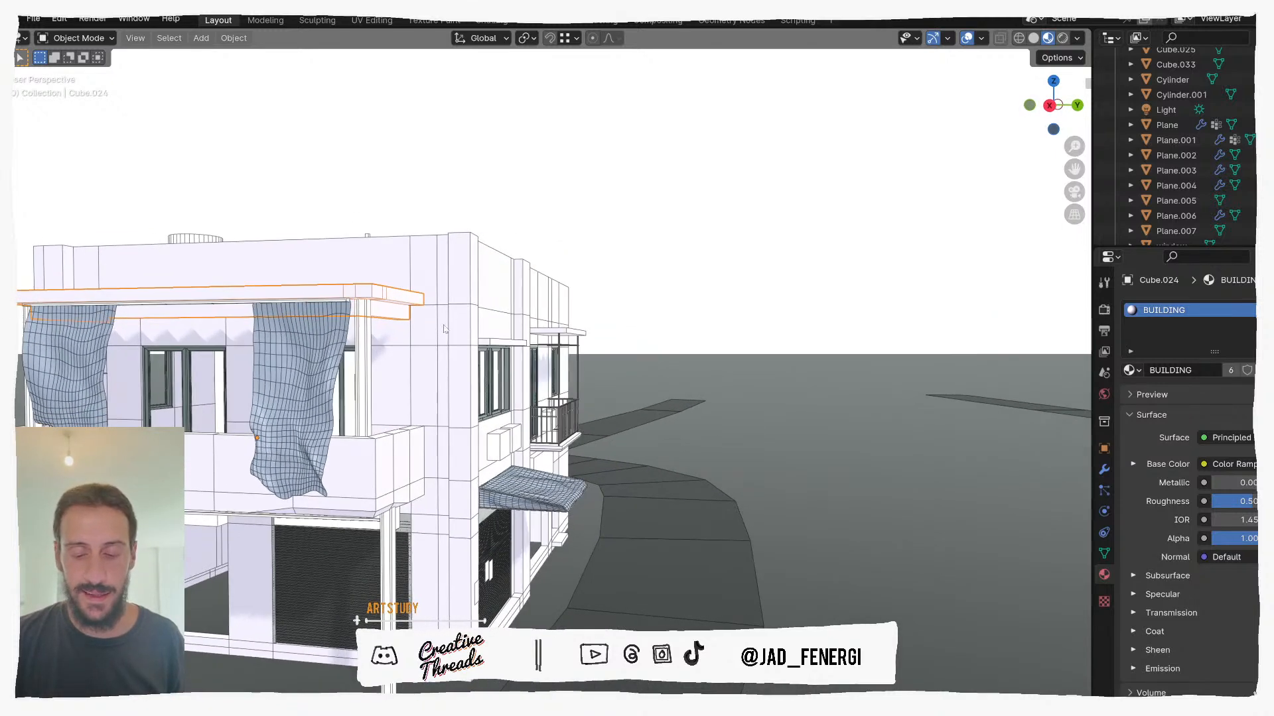
# Step: Isolate the balcony roof, curtain rod, two support posts and one curtain in local view, seen from the right orthographic view
pyautogui.click(315, 320)
pyautogui.moveTo(319, 307); pyautogui.dragTo(282, 292, button='middle')
pyautogui.keyDown('shift'); pyautogui.click(358, 269); pyautogui.keyUp('shift')
pyautogui.keyDown('shift'); pyautogui.click(171, 290); pyautogui.keyUp('shift')
pyautogui.scroll(2, 317, 293)
pyautogui.keyDown('shift'); pyautogui.click(289, 290); pyautogui.keyUp('shift')
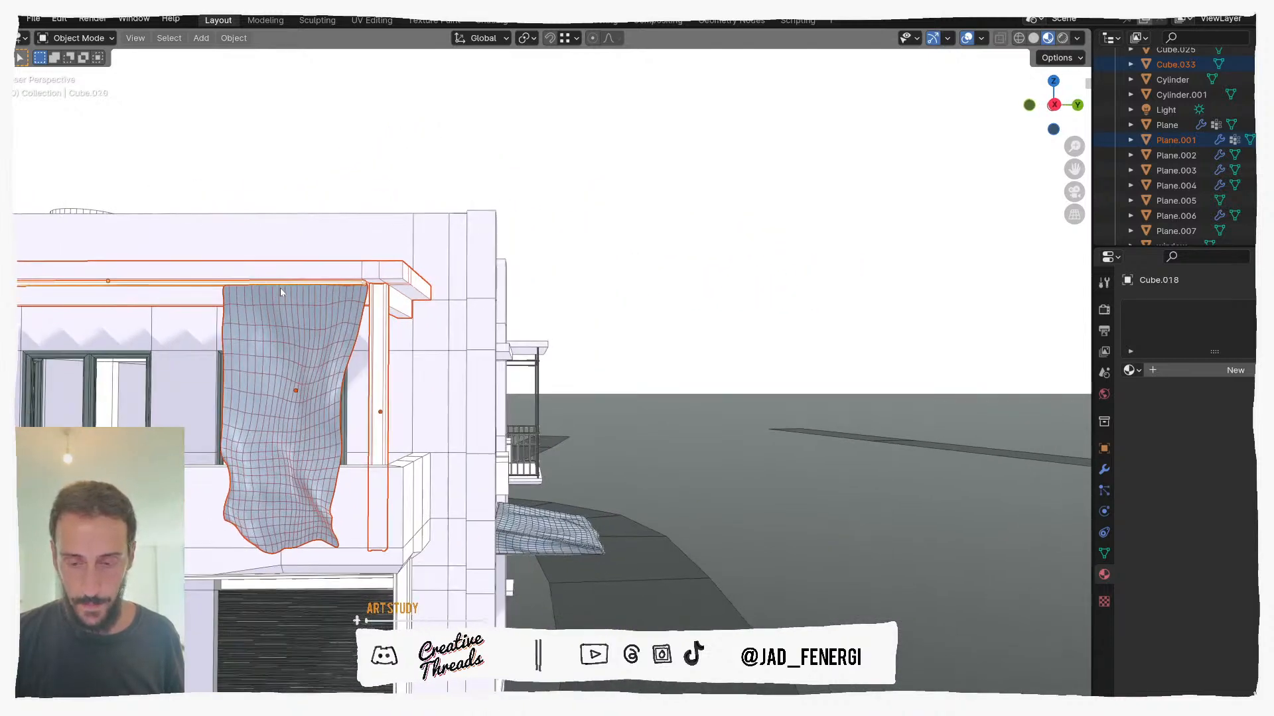
pyautogui.press('KP_Divide')
pyautogui.moveTo(408, 302); pyautogui.dragTo(427, 305, button='middle')
pyautogui.press('KP_3')
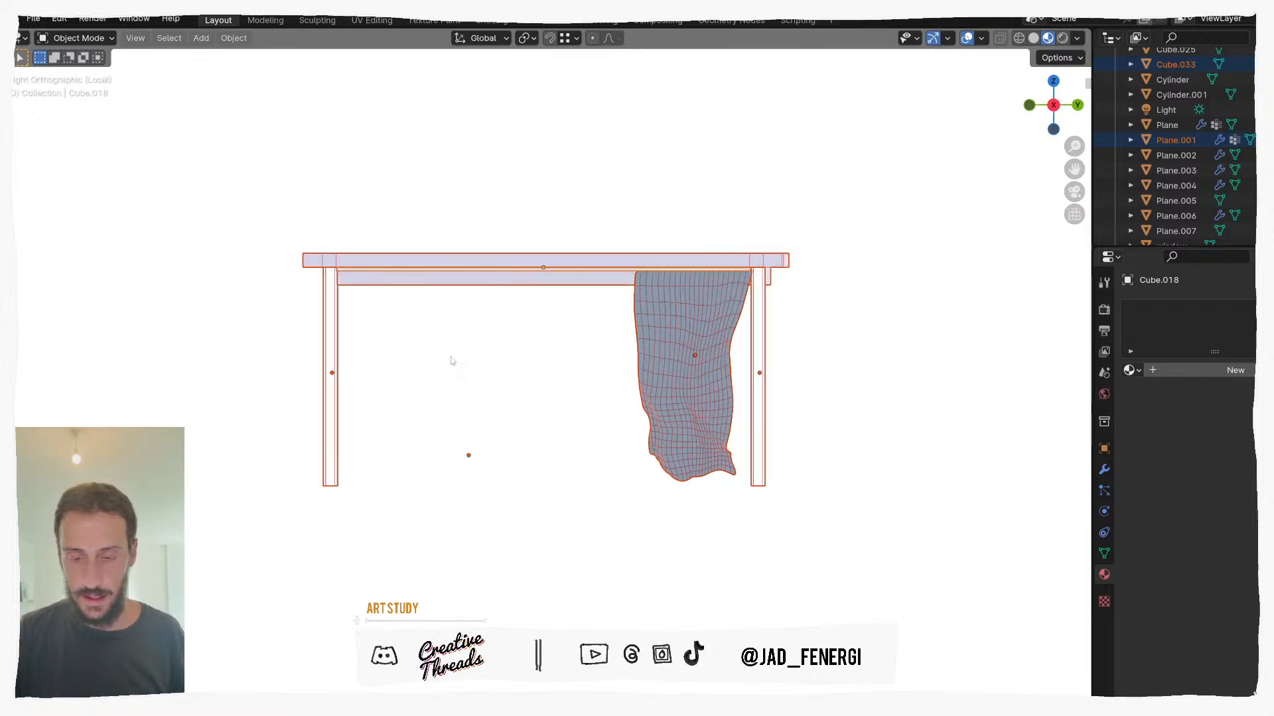
# Step: Deselect the balcony parts and add a mesh plane to the isolated scene
pyautogui.click(508, 407)
pyautogui.scroll(-3, 555, 443)
pyautogui.hotkey('shift', 'a')
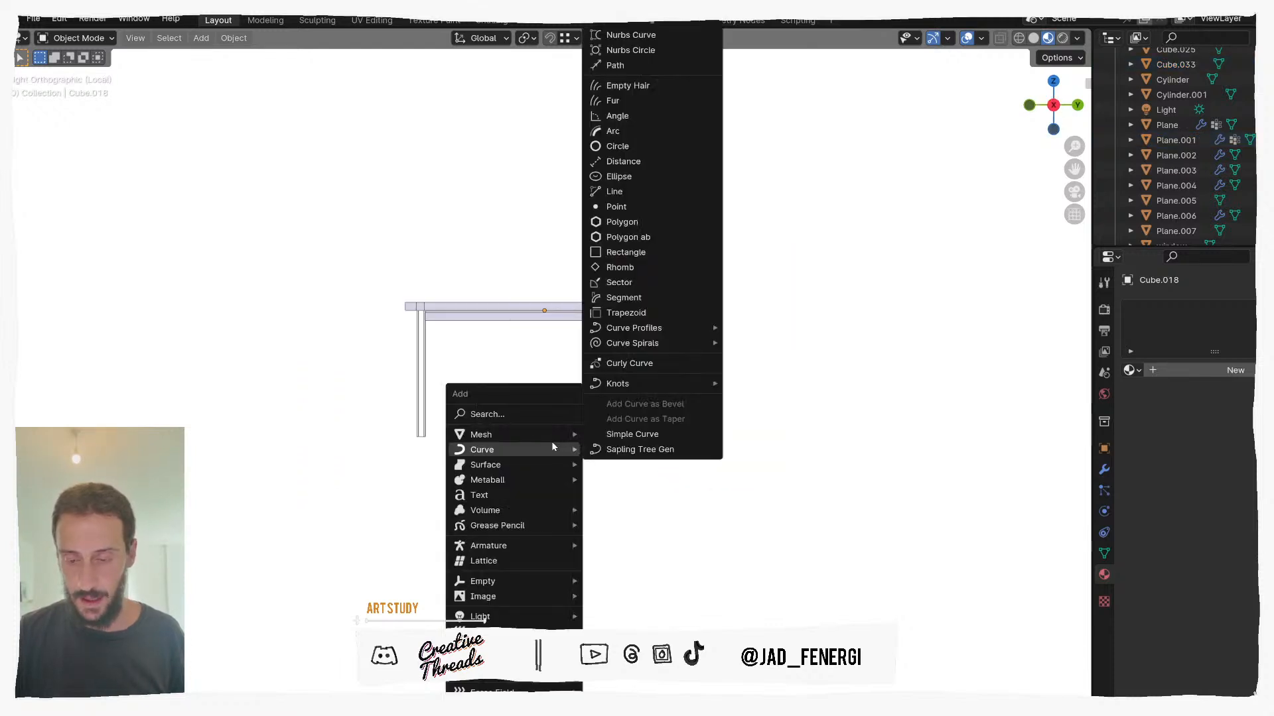
pyautogui.moveTo(526, 434)
pyautogui.click(613, 118)
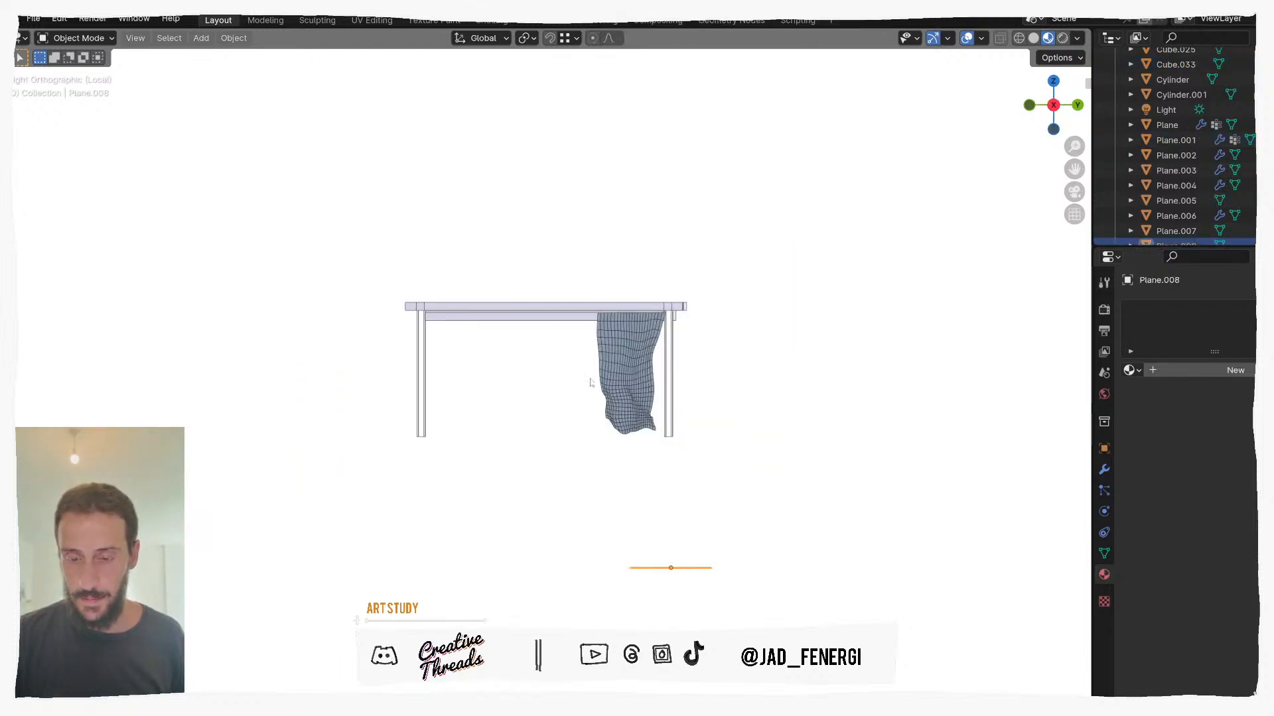
# Step: Rotate the new plane 90° in the front view so that it stands upright, parallel to the curtain
pyautogui.keyDown('shift'); pyautogui.moveTo(611, 475); pyautogui.dragTo(552, 428, button='middle'); pyautogui.keyUp('shift')
pyautogui.press('KP_1')
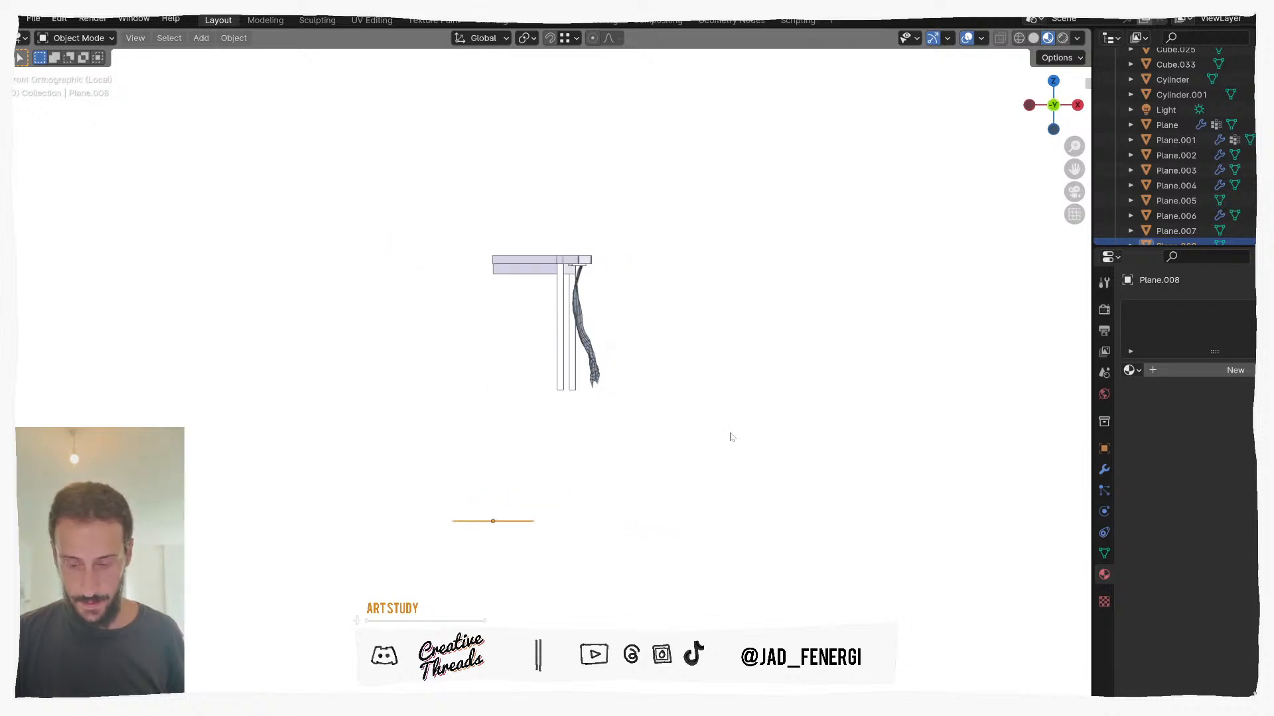
pyautogui.write('r')
pyautogui.write('90')
pyautogui.click(692, 366)
pyautogui.moveTo(740, 357); pyautogui.dragTo(573, 364, button='middle')
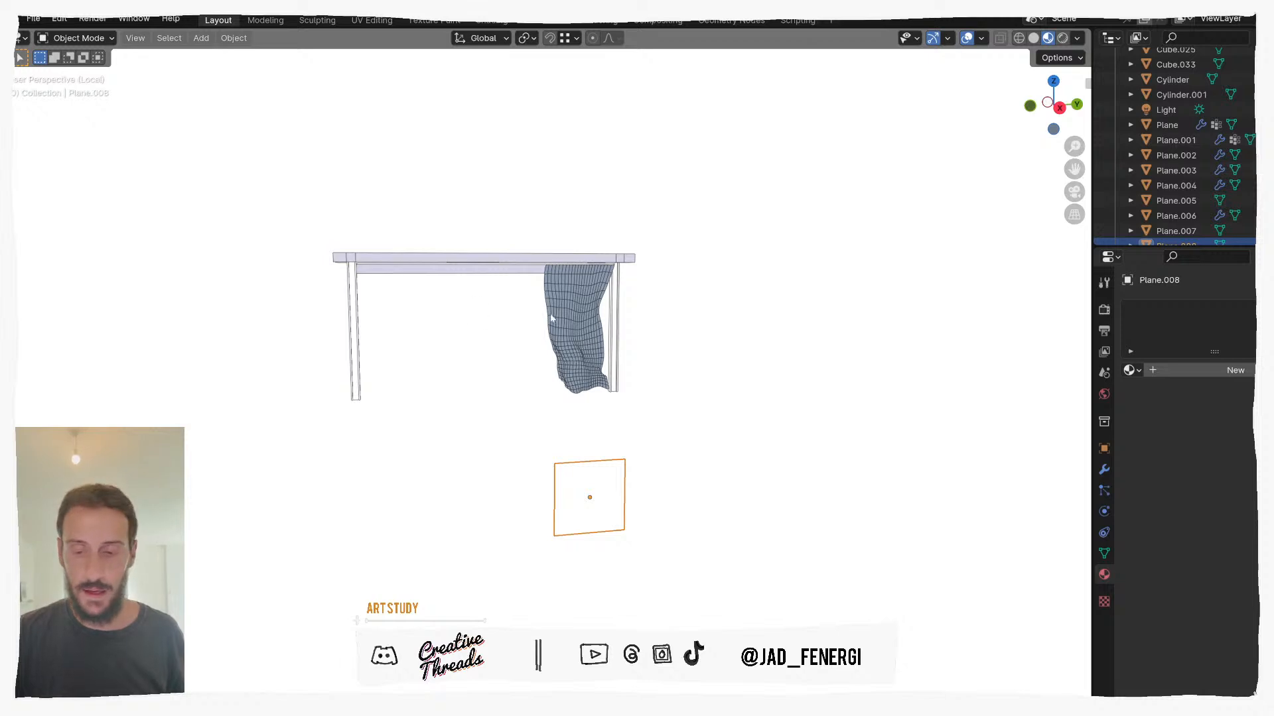
# Step: Select the hanging curtain in the right view and open a Shader Editor in a narrow area split off beside the viewport
pyautogui.hotkey('ctrl', 'space')
pyautogui.hotkey('ctrl', 'space')
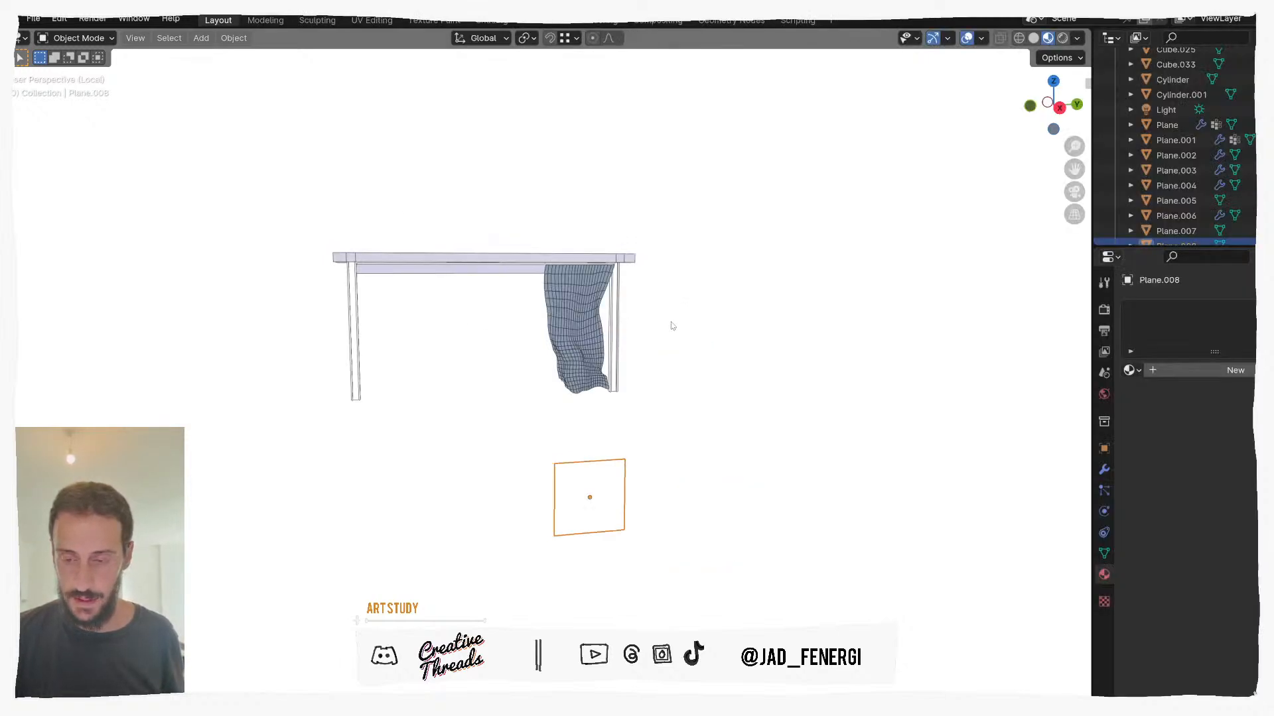
pyautogui.click(582, 344)
pyautogui.moveTo(498, 372); pyautogui.dragTo(495, 395, button='middle')
pyautogui.hotkey('ctrl', 'space')
pyautogui.hotkey('ctrl', 'space')
pyautogui.press('KP_3')
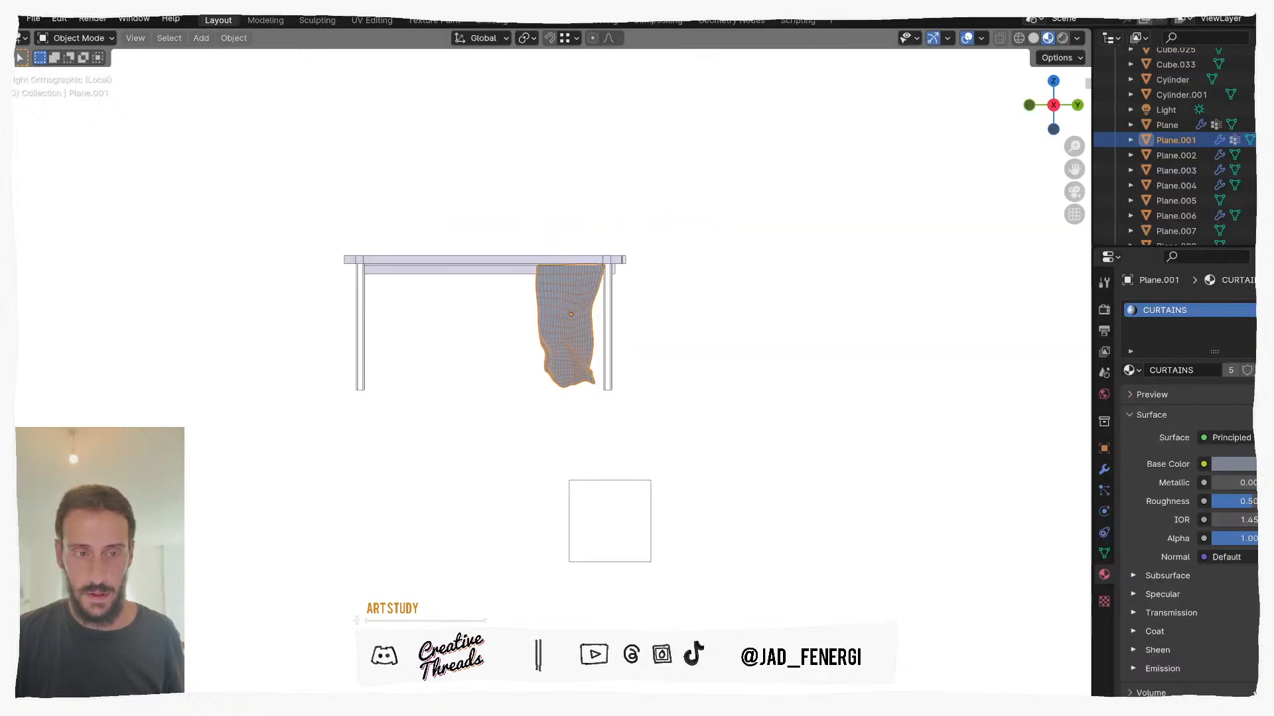
pyautogui.moveTo(15, 33); pyautogui.dragTo(259, 56)
pyautogui.click(21, 39)
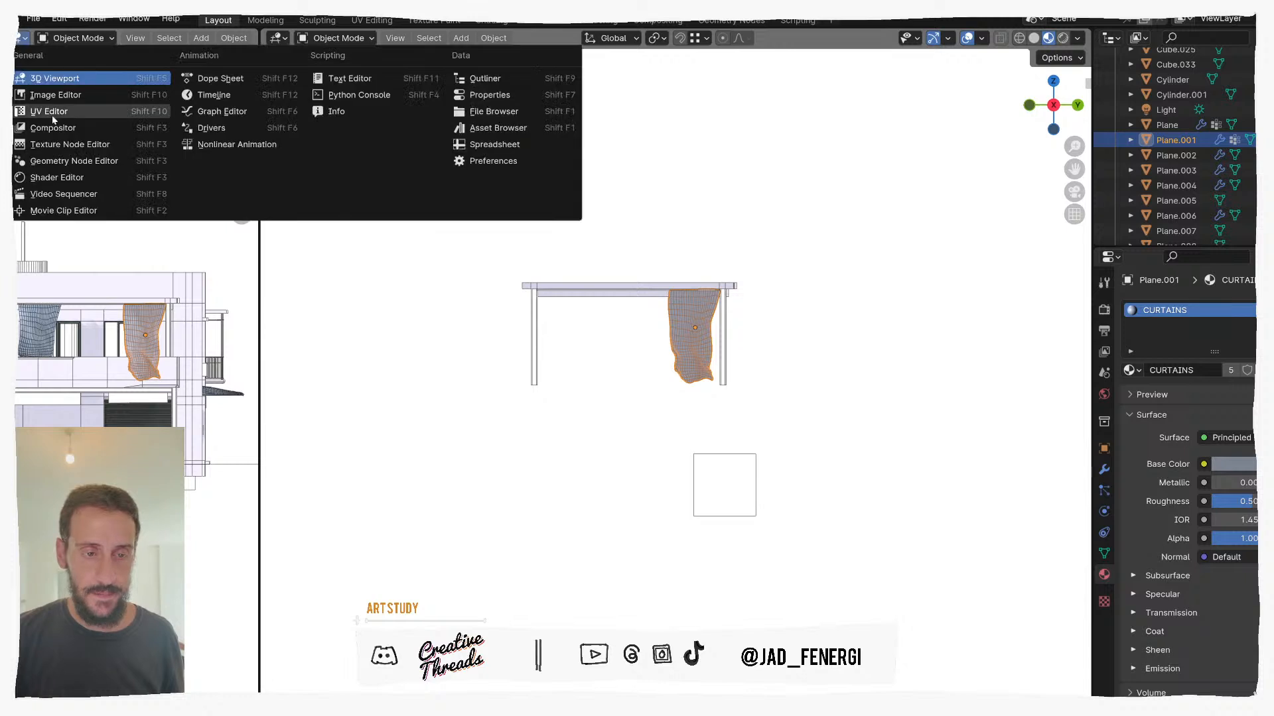
pyautogui.click(57, 177)
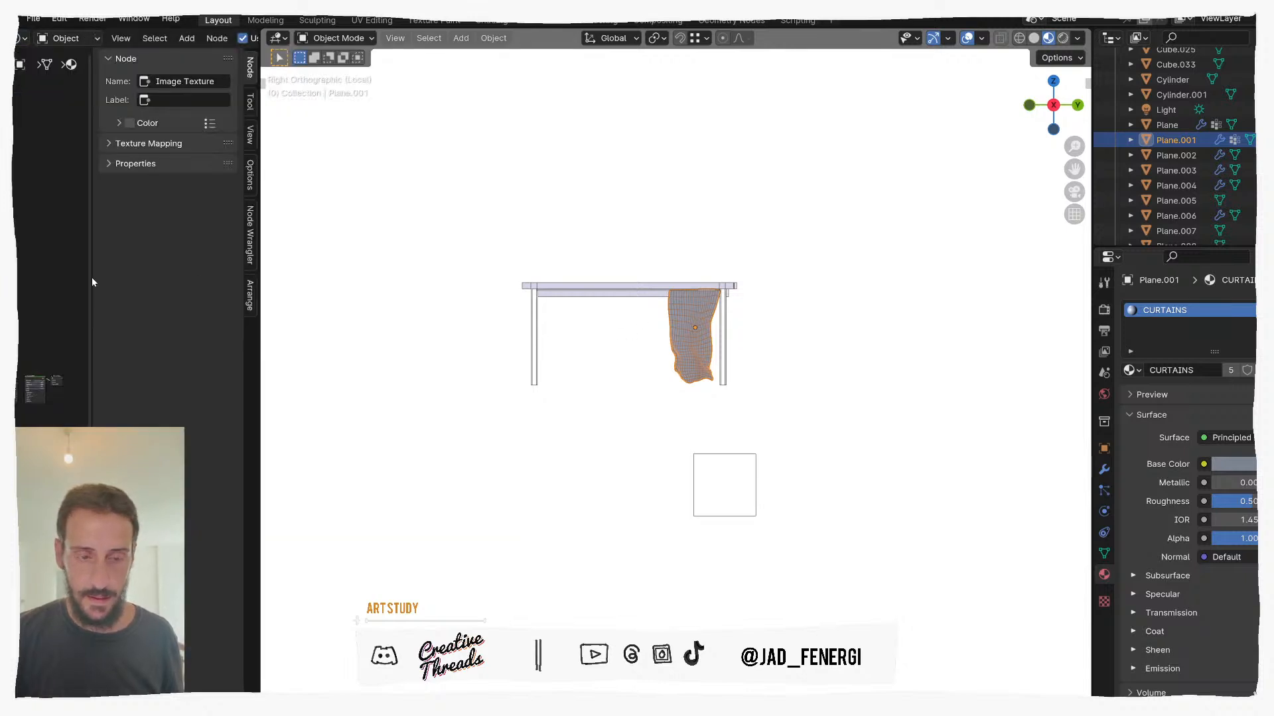
# Step: Hide the node sidebar and change the base color of the CURTAINS material to a lighter blue
pyautogui.press('n')
pyautogui.press('Home')
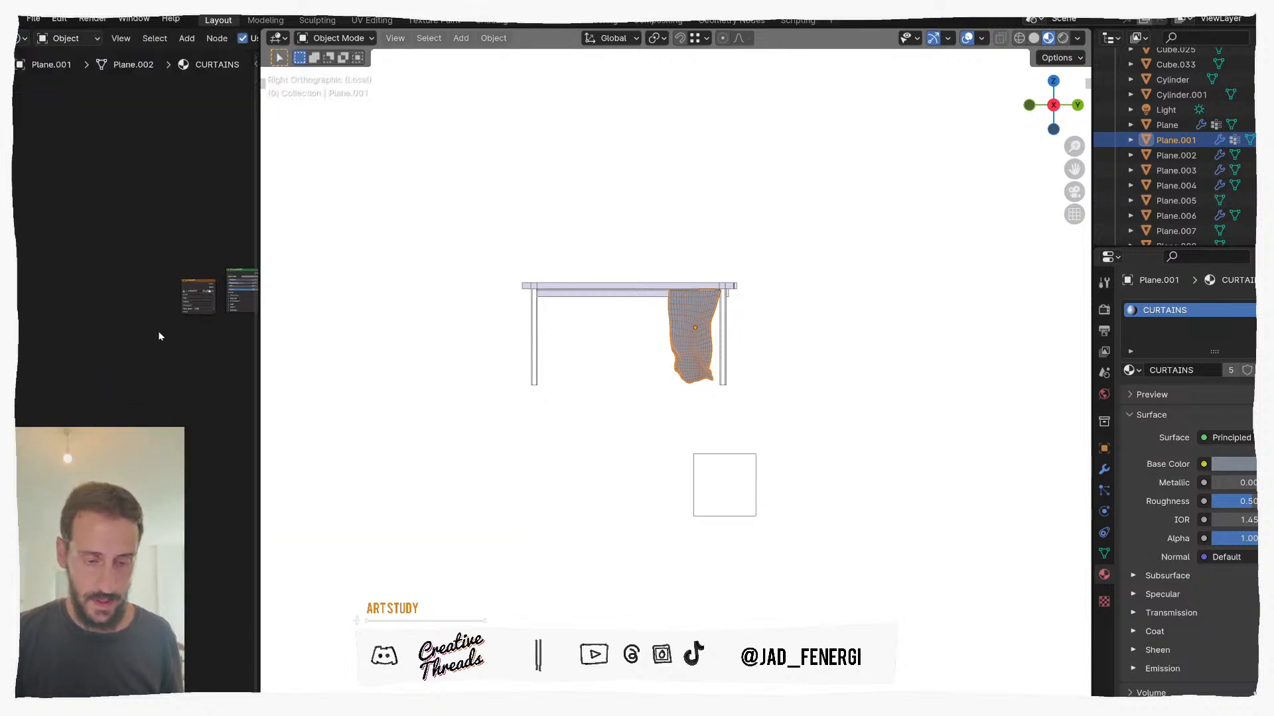
pyautogui.scroll(6, 188, 345)
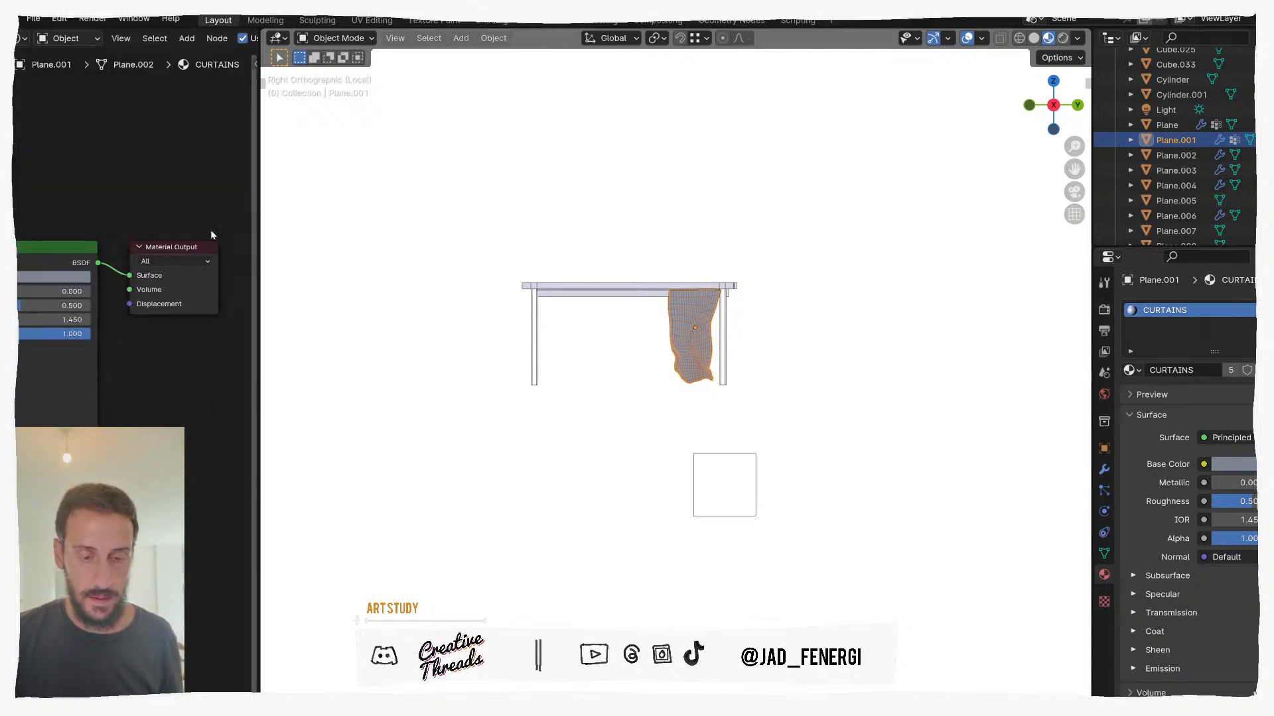
pyautogui.click(53, 277)
pyautogui.moveTo(46, 234); pyautogui.dragTo(35, 234)
pyautogui.moveTo(138, 130)
pyautogui.mouseDown()
pyautogui.moveTo(138, 152)
pyautogui.moveTo(138, 93)
pyautogui.moveTo(138, 106)
pyautogui.mouseUp()
pyautogui.click(742, 362)
# Step: Edit the upright plane in the right view and move its lower-right corner vertex inward toward the centre
pyautogui.click(723, 483)
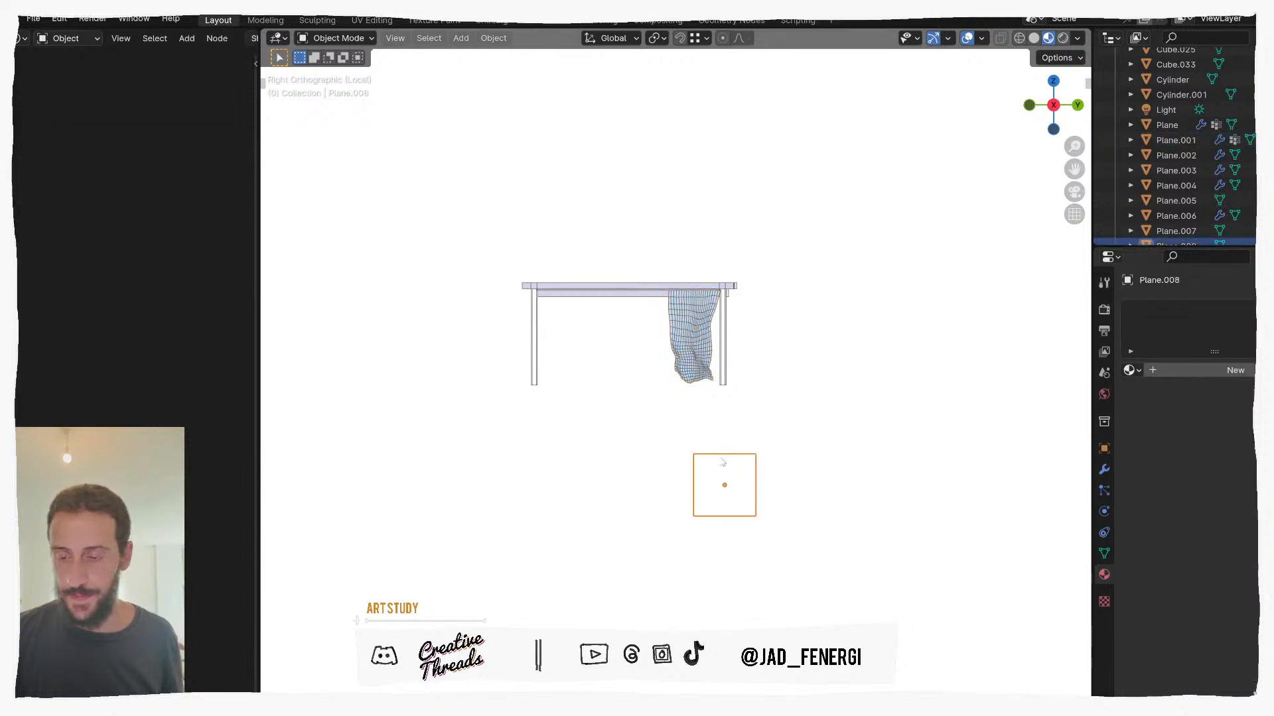
pyautogui.keyDown('shift'); pyautogui.moveTo(723, 483); pyautogui.dragTo(666, 451, button='middle'); pyautogui.keyUp('shift')
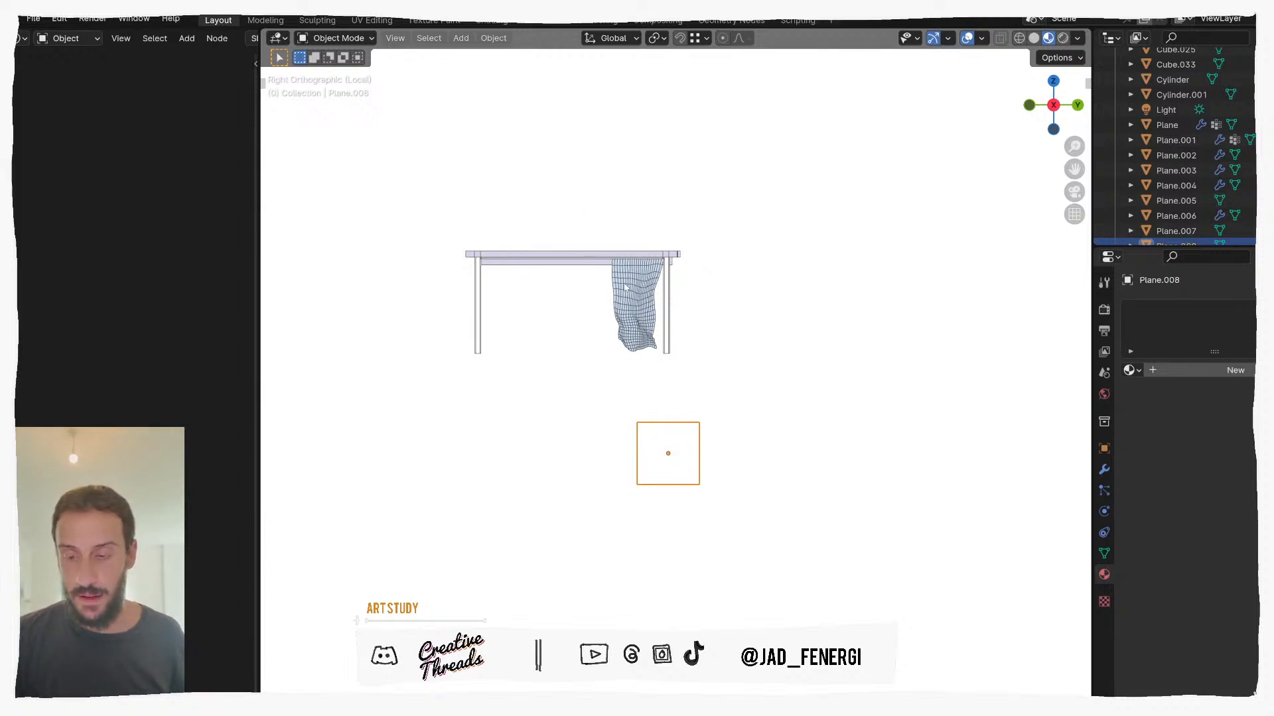
pyautogui.moveTo(626, 287); pyautogui.dragTo(645, 268, button='middle')
pyautogui.moveTo(666, 432); pyautogui.dragTo(667, 437, button='middle')
pyautogui.press('KP_3')
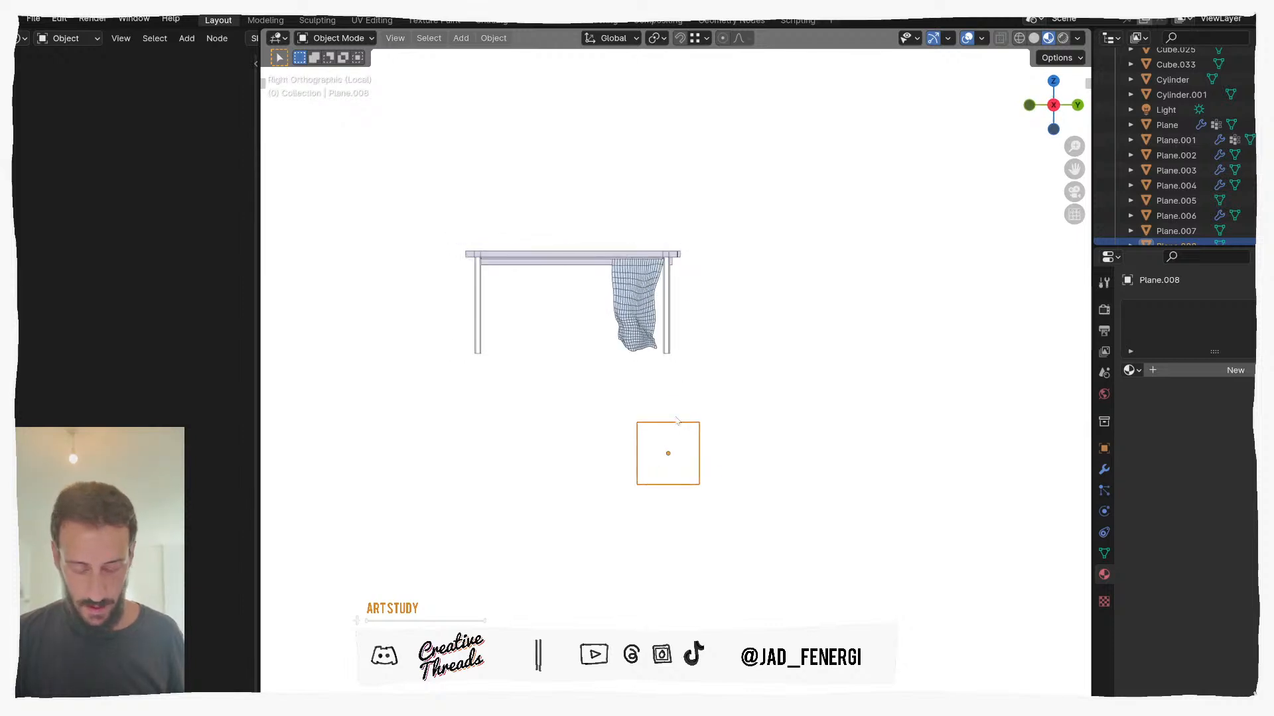
pyautogui.press('Tab')
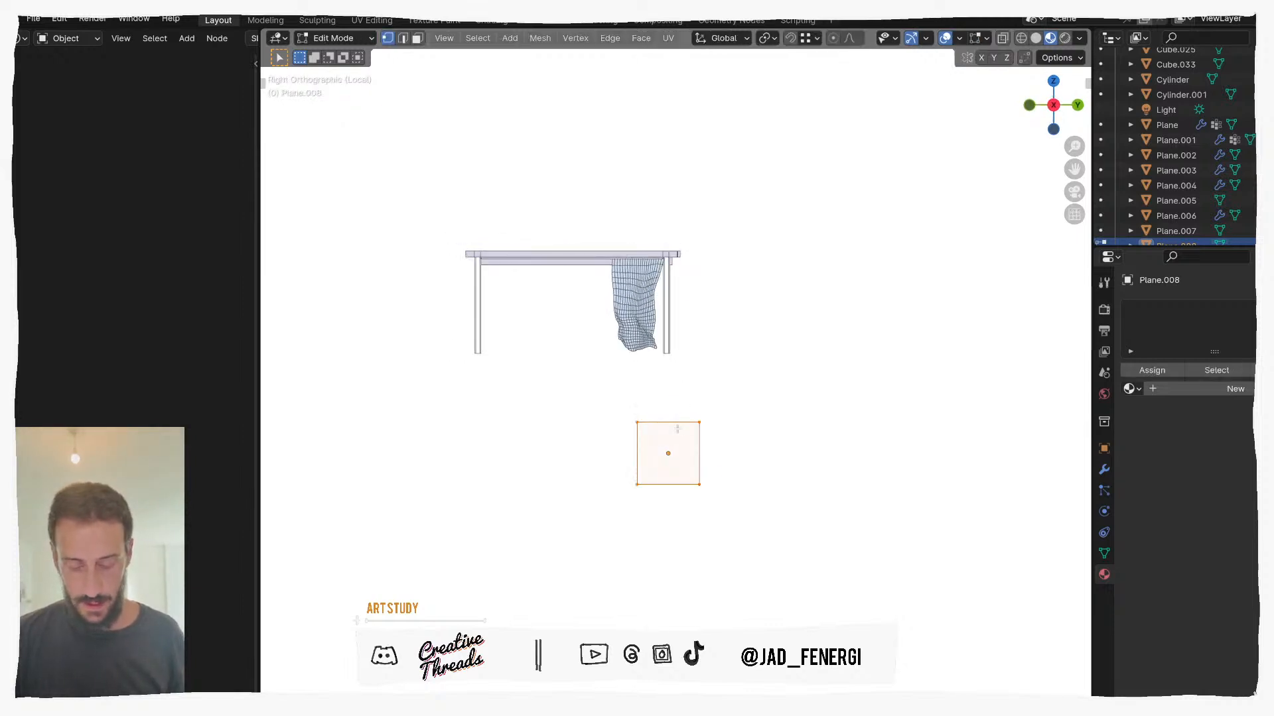
pyautogui.scroll(4, 677, 429)
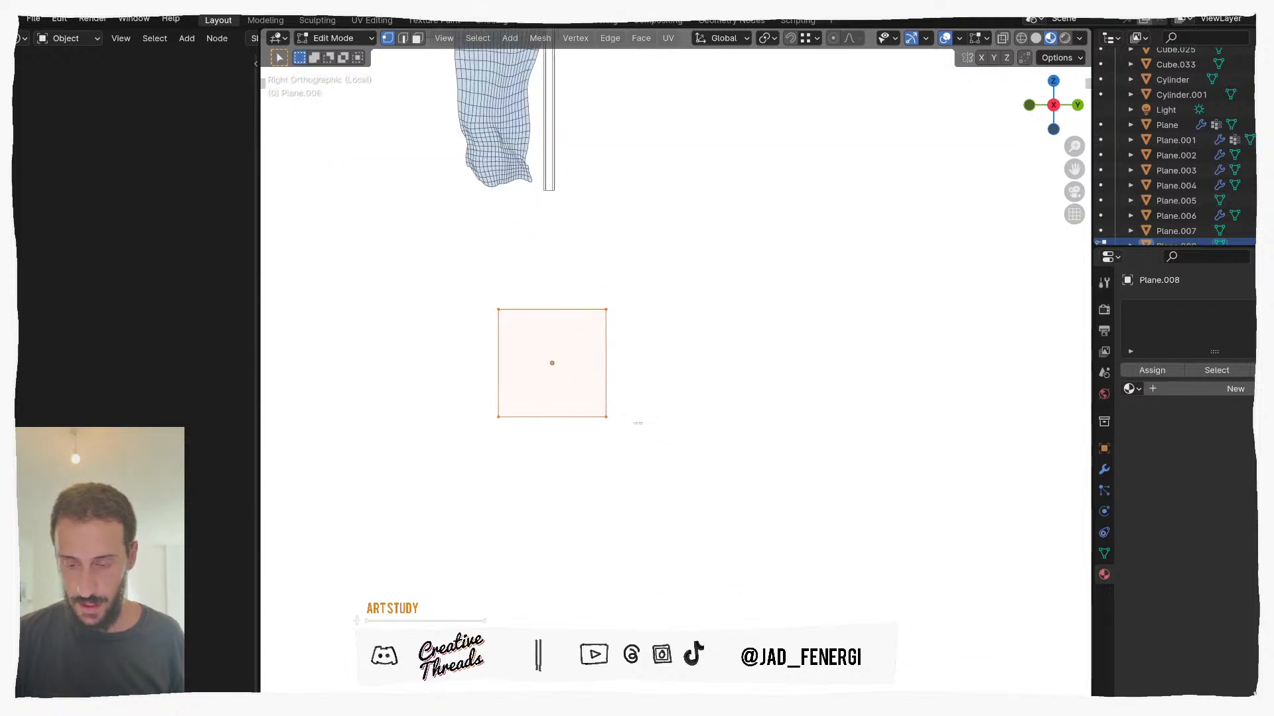
pyautogui.moveTo(628, 438); pyautogui.dragTo(629, 438)
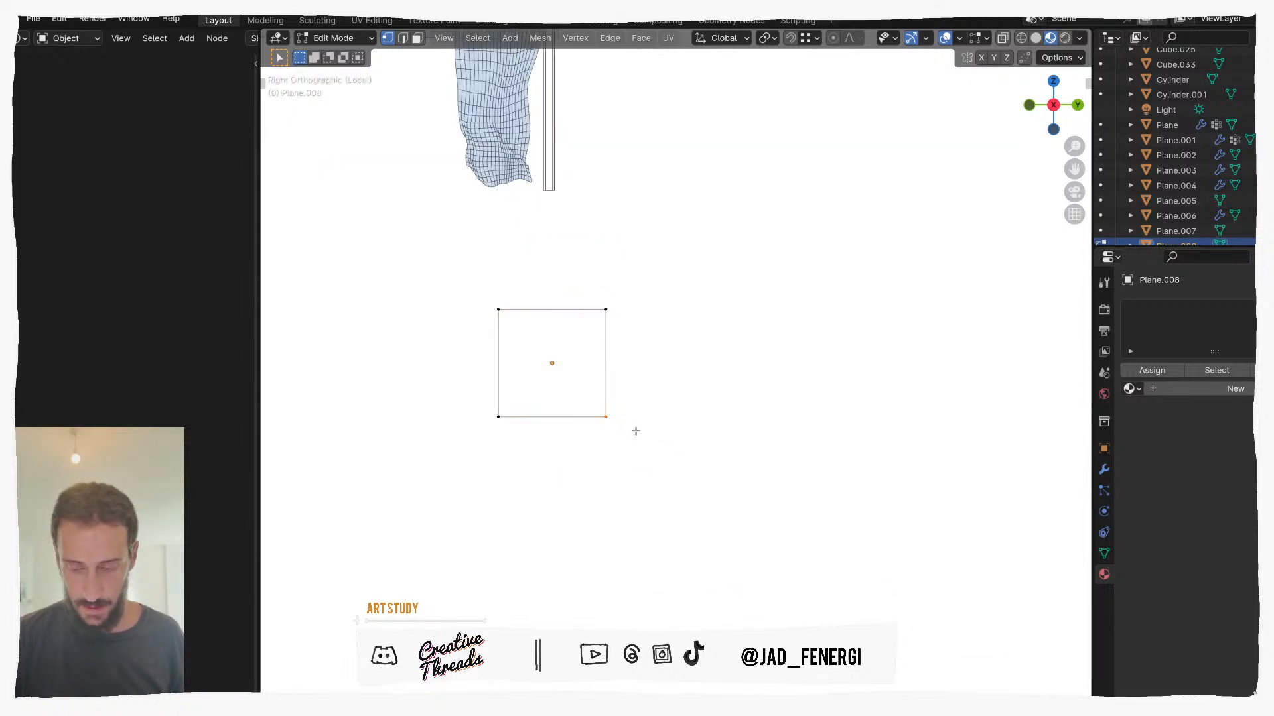
pyautogui.press('g')
pyautogui.click(599, 401)
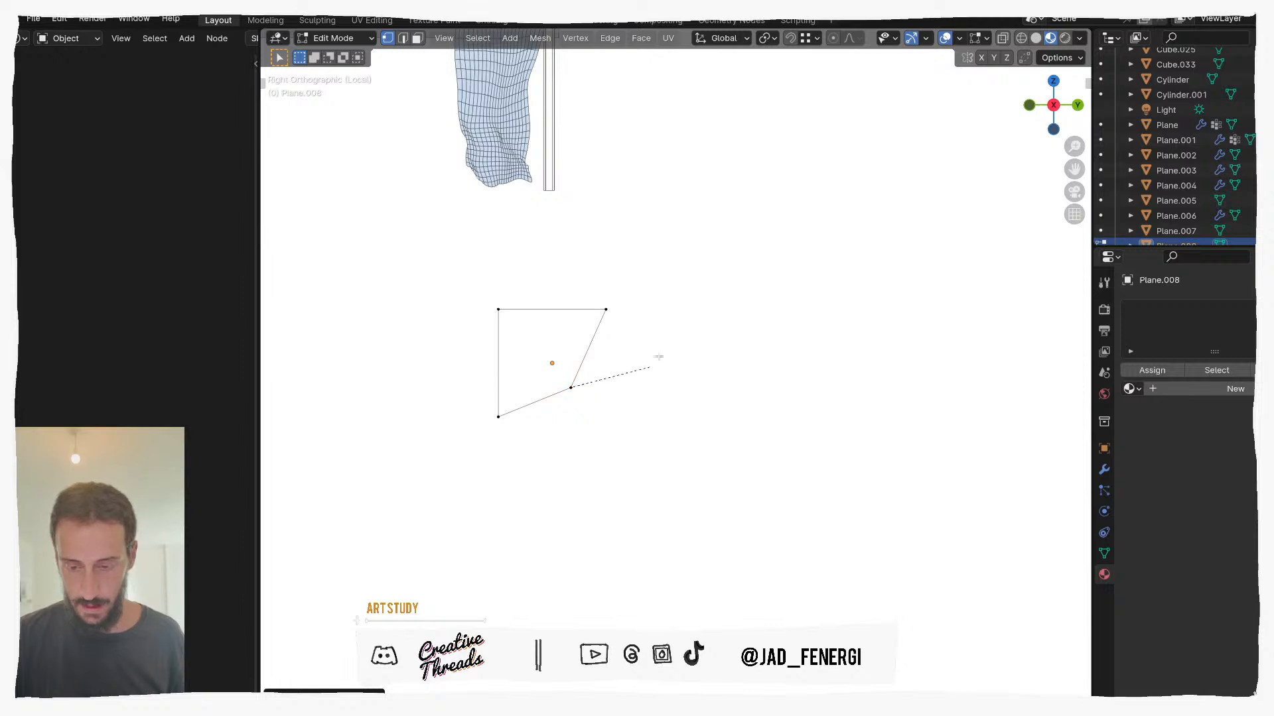
# Step: Bevel the moved corner vertex with a width of 0.7 m and 3 segments
pyautogui.press('Return')
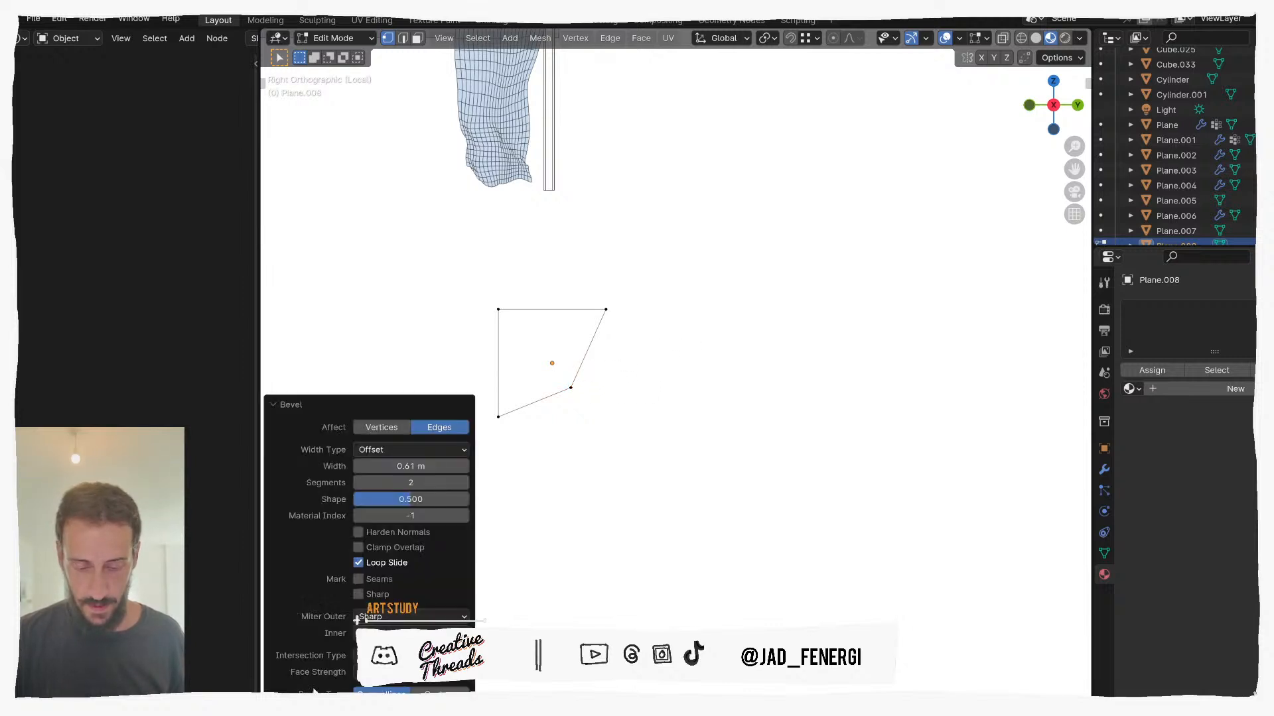
pyautogui.click(404, 428)
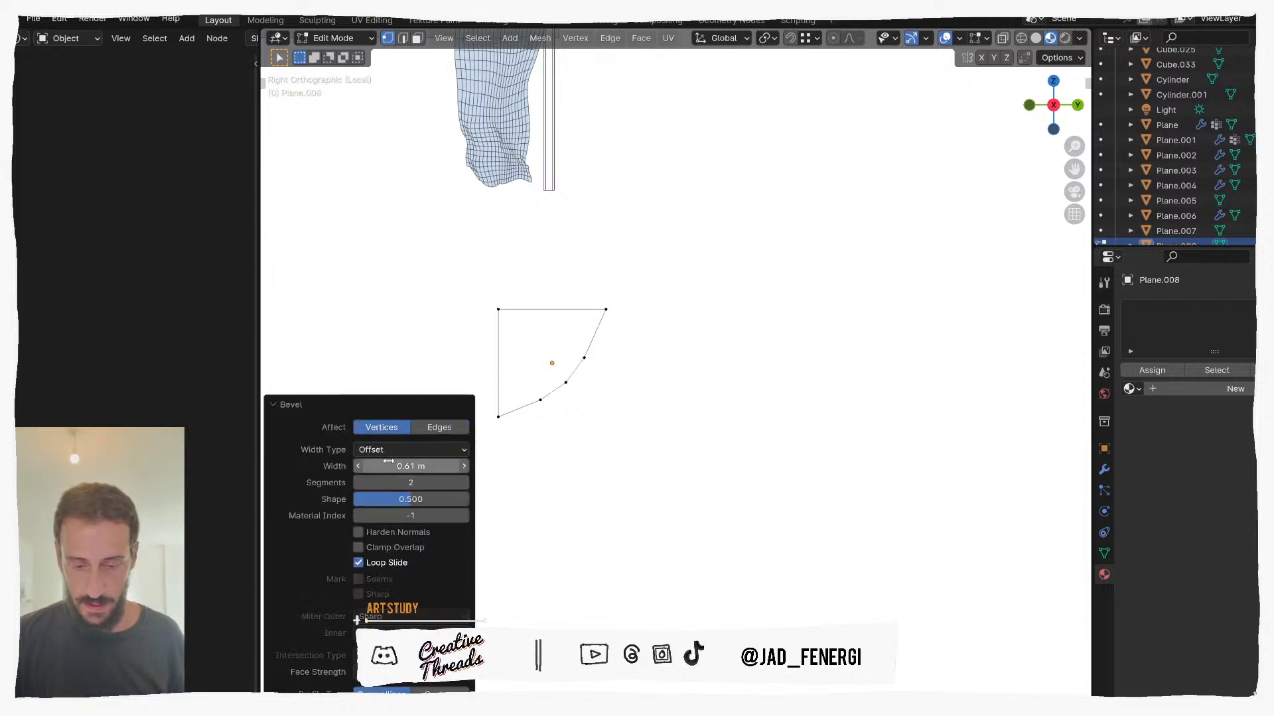
pyautogui.moveTo(406, 480); pyautogui.dragTo(415, 467)
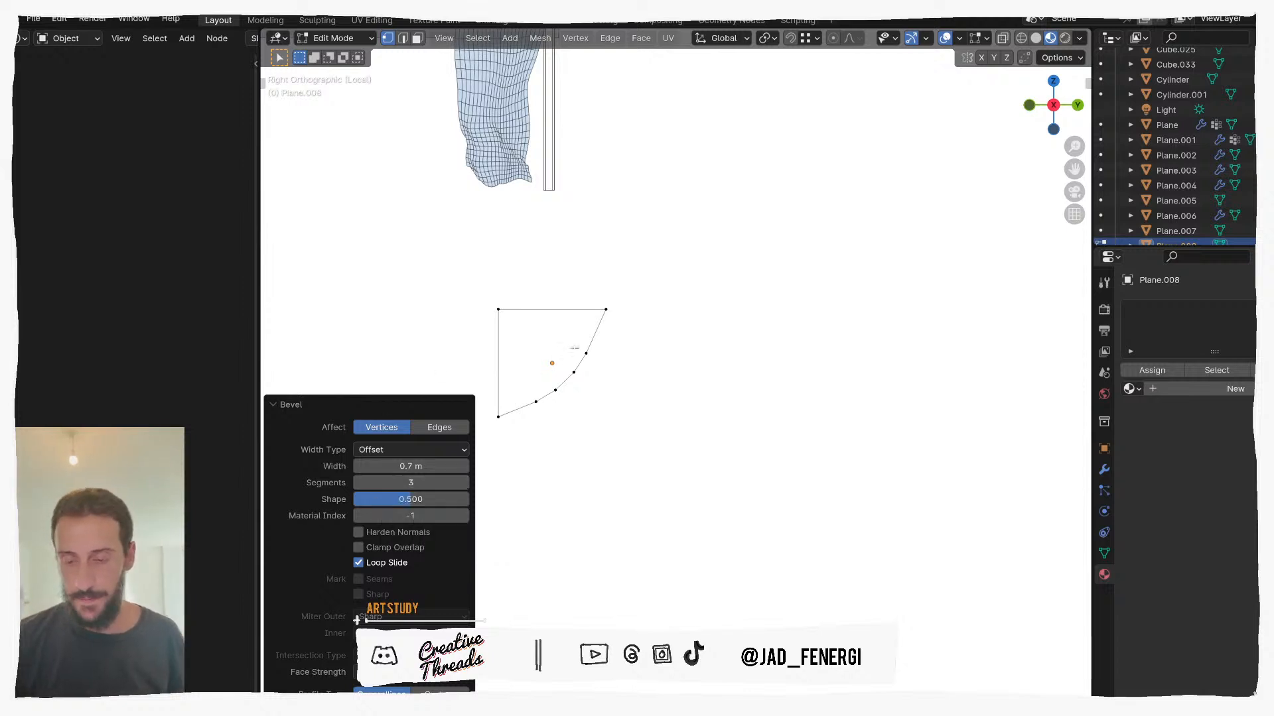
# Step: Select the four vertices of the bevelled corner and move them slightly outward
pyautogui.moveTo(518, 357); pyautogui.dragTo(627, 435)
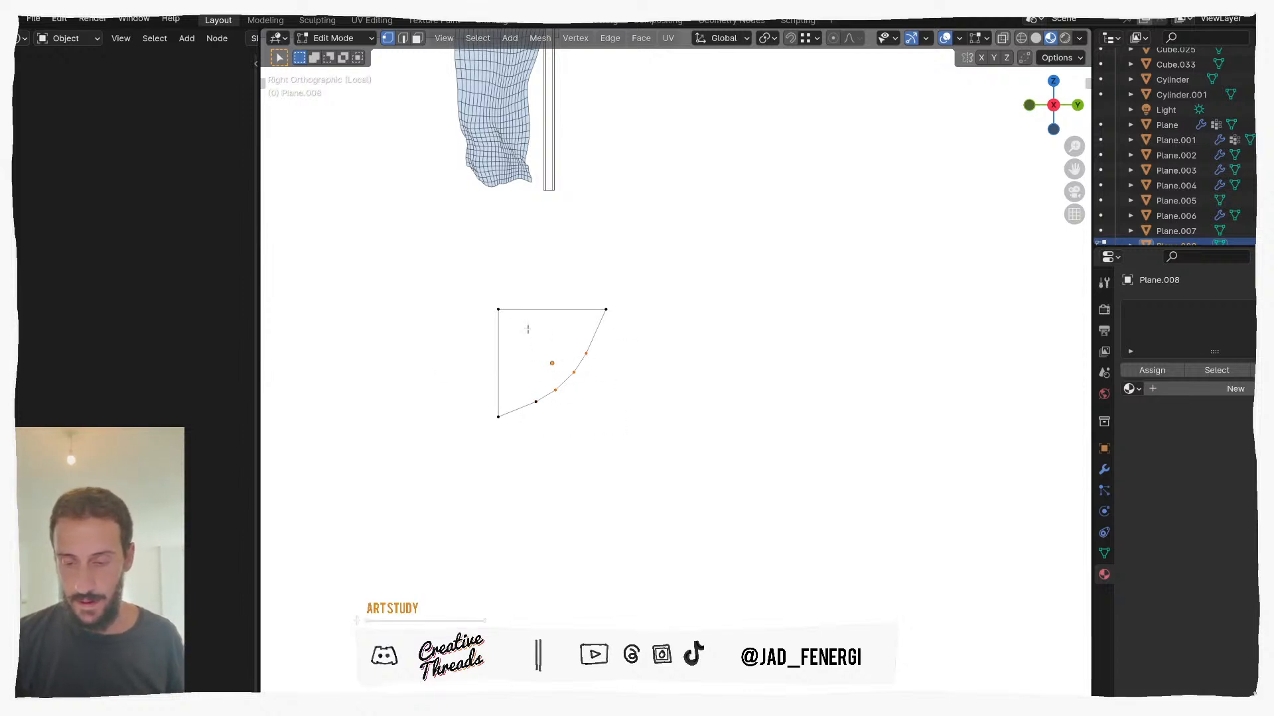
pyautogui.press('g')
pyautogui.click(582, 375)
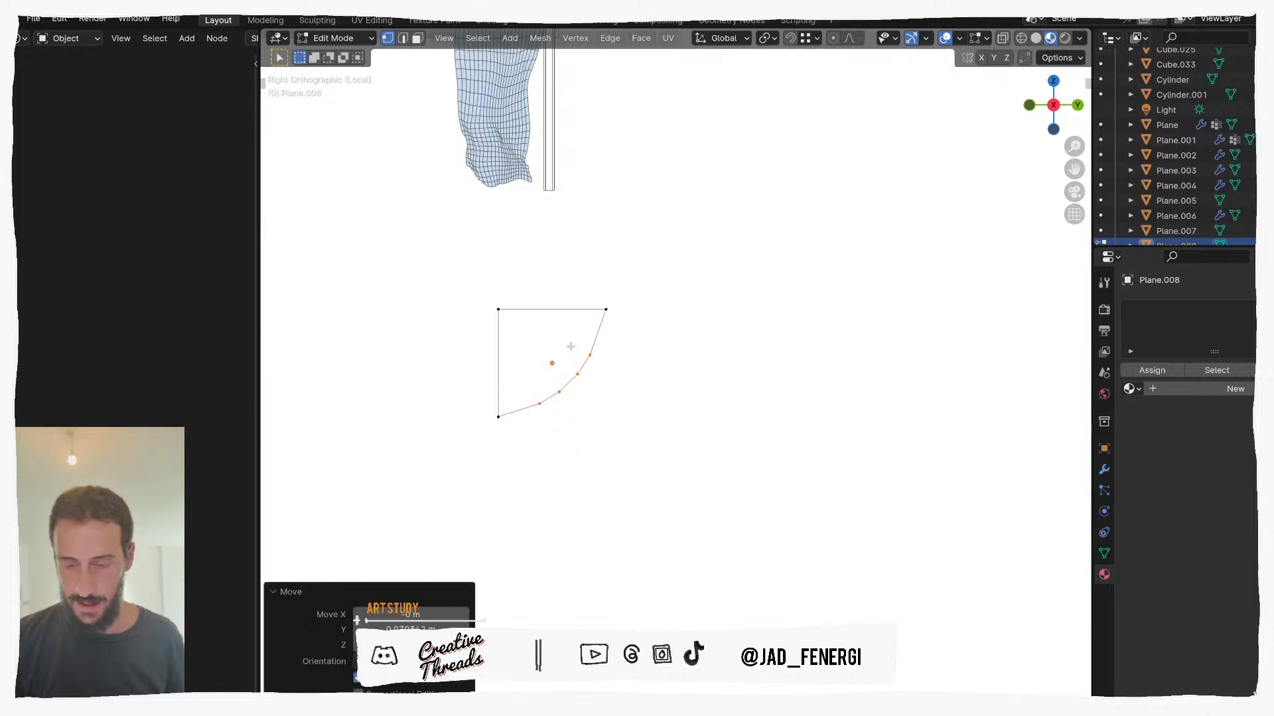
# Step: Move the plane's upper outer corner vertex inward along the Y axis by about 0.12 m
pyautogui.press('g')
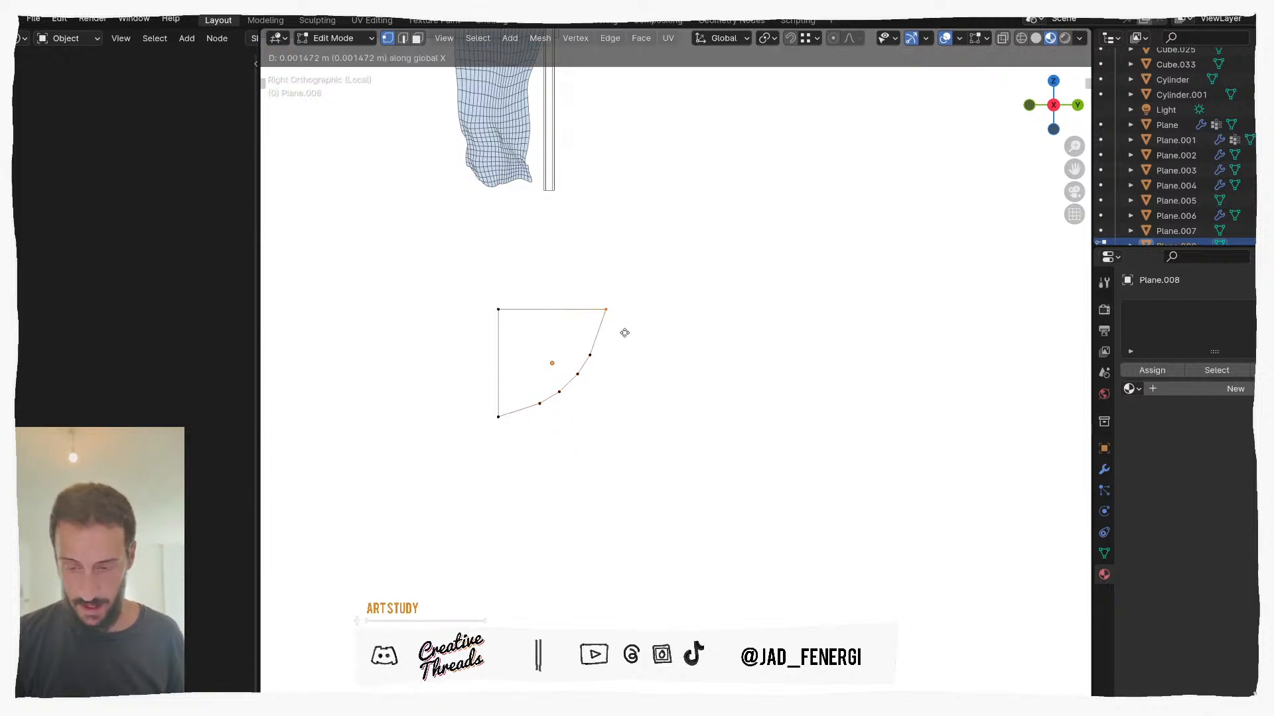
pyautogui.press('y')
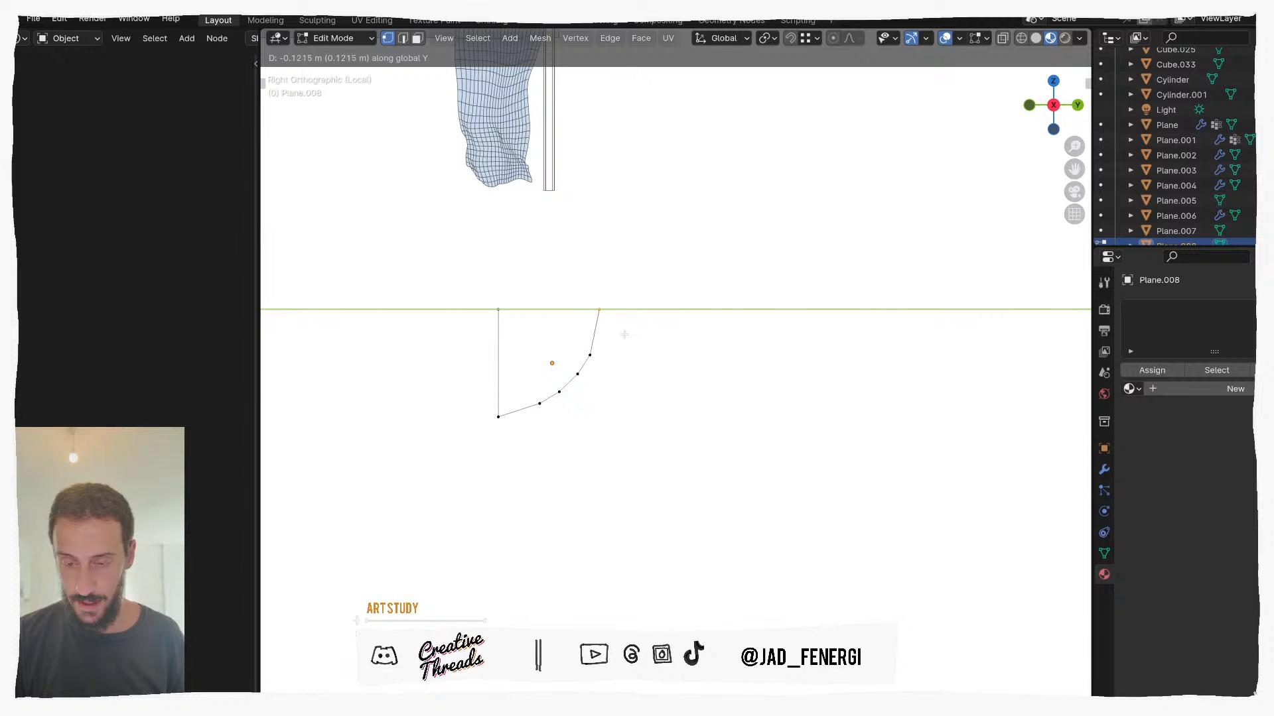
pyautogui.click(626, 333)
# Step: Nudge individual vertices along the curved edge to even out the outline
pyautogui.press('g')
pyautogui.click(614, 346)
pyautogui.click(577, 374)
pyautogui.press('g')
pyautogui.click(595, 388)
pyautogui.click(543, 406)
pyautogui.press('g')
pyautogui.click(527, 417)
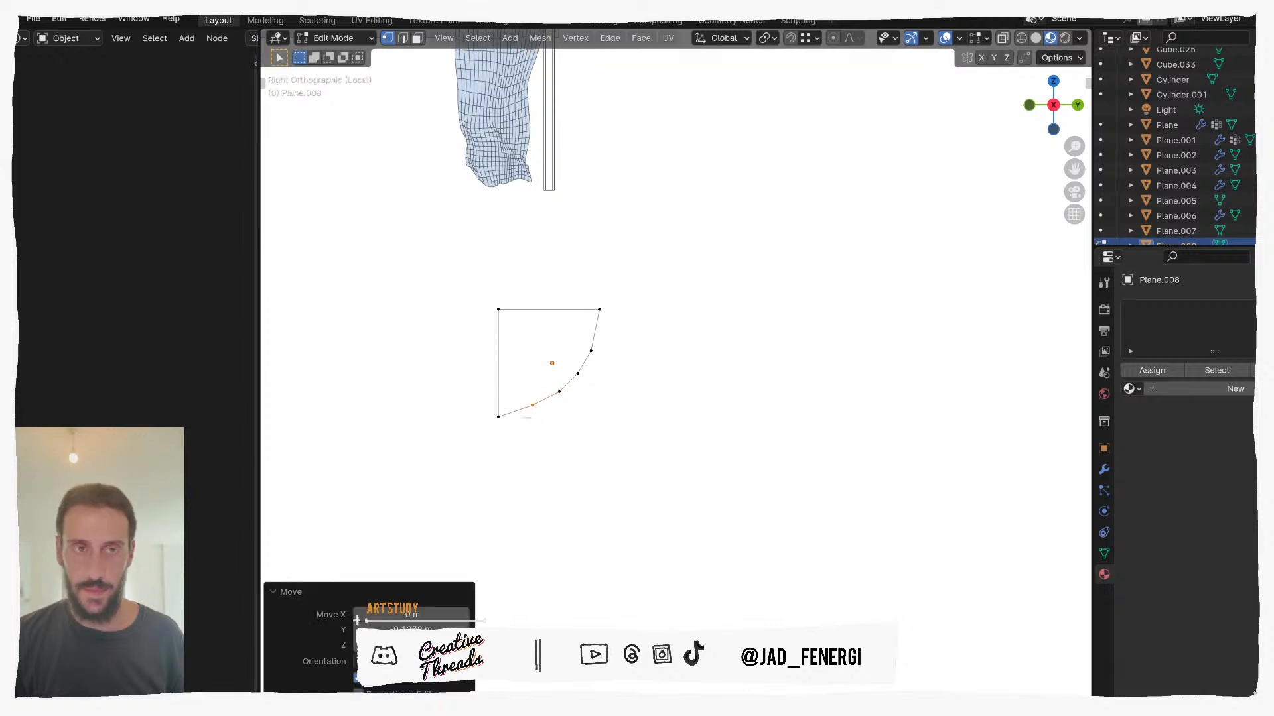
# Step: Cut two vertical edges from the lower curve to the upper edge and one horizontal edge across the plane
pyautogui.click(533, 405)
pyautogui.click(535, 310)
pyautogui.press('Return')
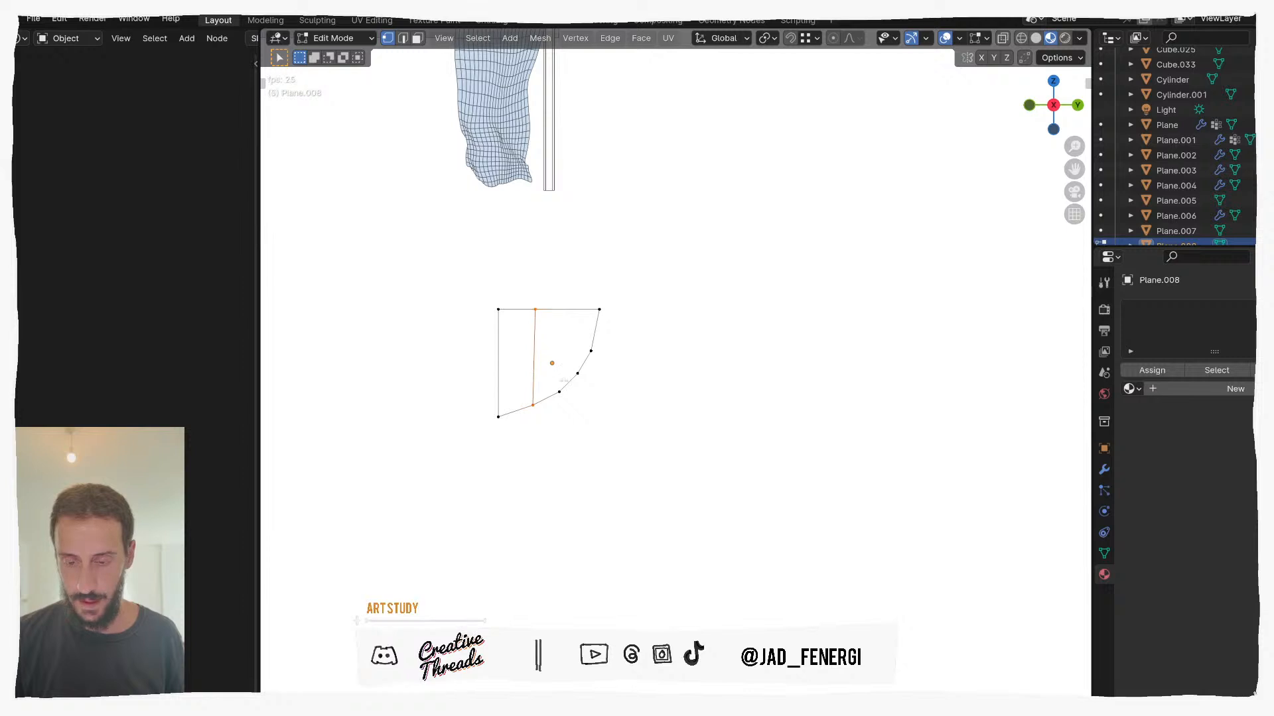
pyautogui.click(559, 392)
pyautogui.click(559, 309)
pyautogui.press('Return')
pyautogui.click(591, 350)
pyautogui.click(498, 351)
pyautogui.press('Return')
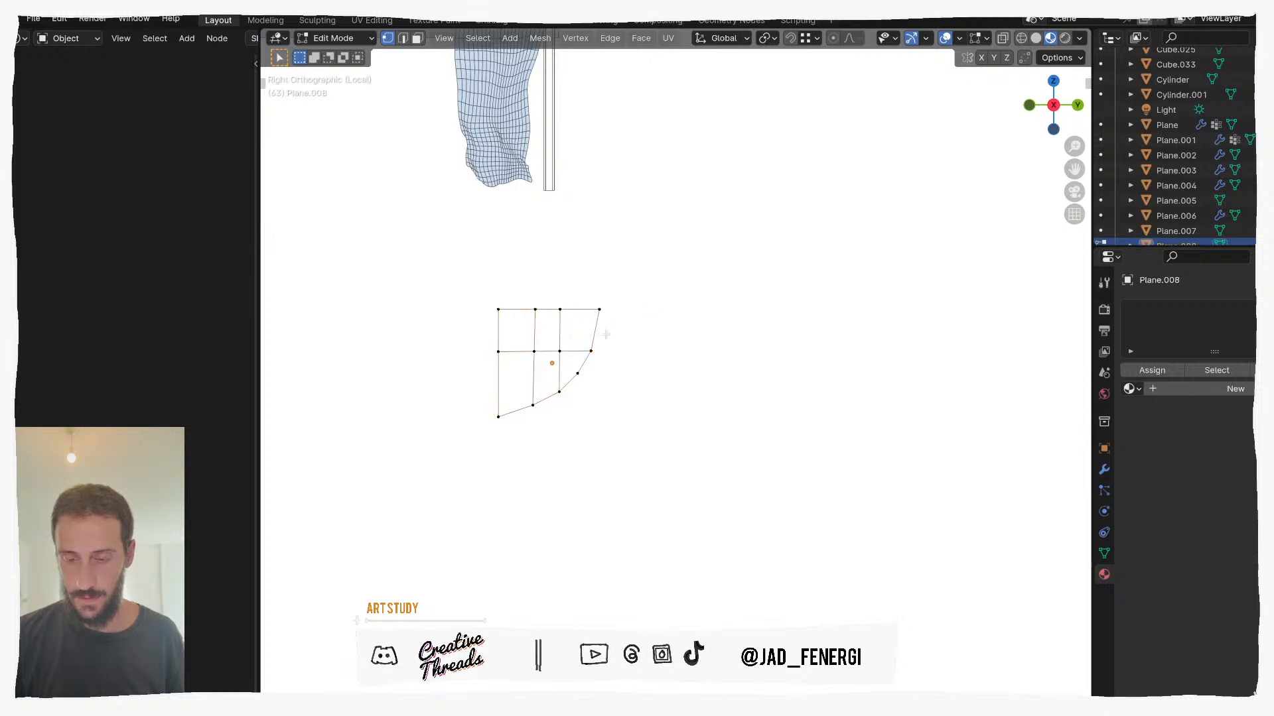
# Step: Snap the 3D cursor to the plane's upper straight-side corner vertex and show the 3D Cursor overlay
pyautogui.click(1104, 470)
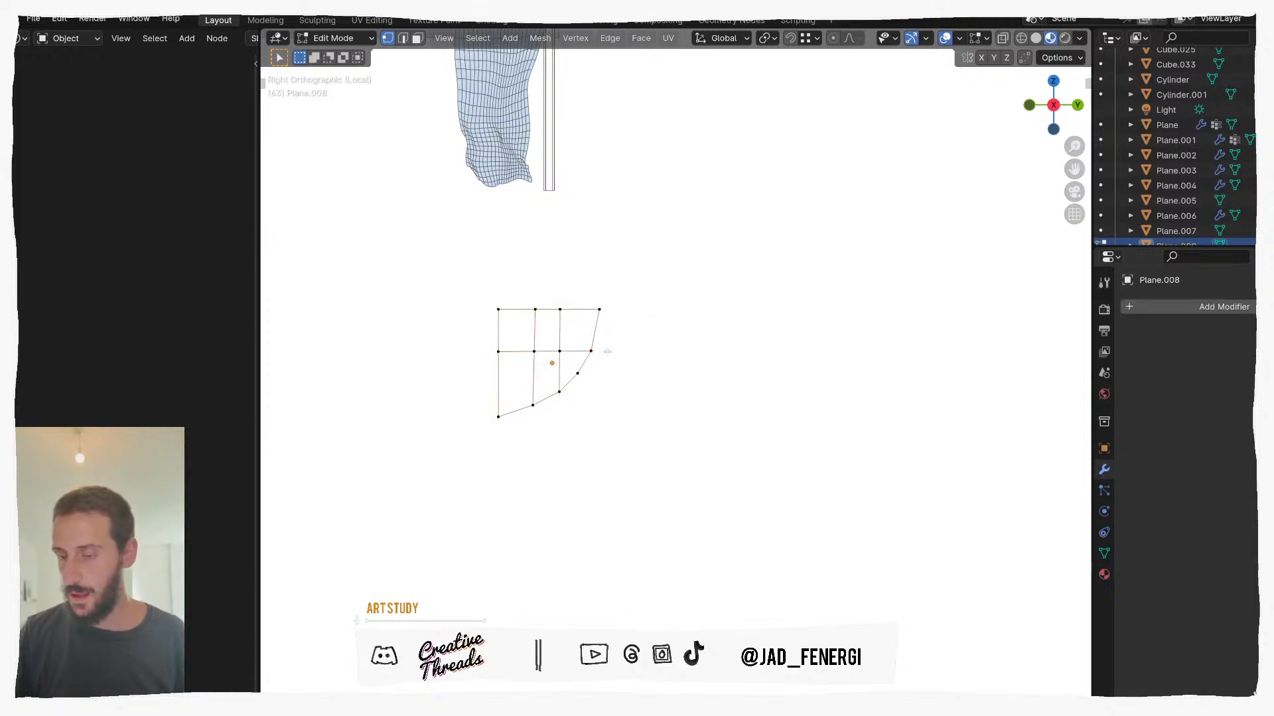
pyautogui.rightClick(502, 313)
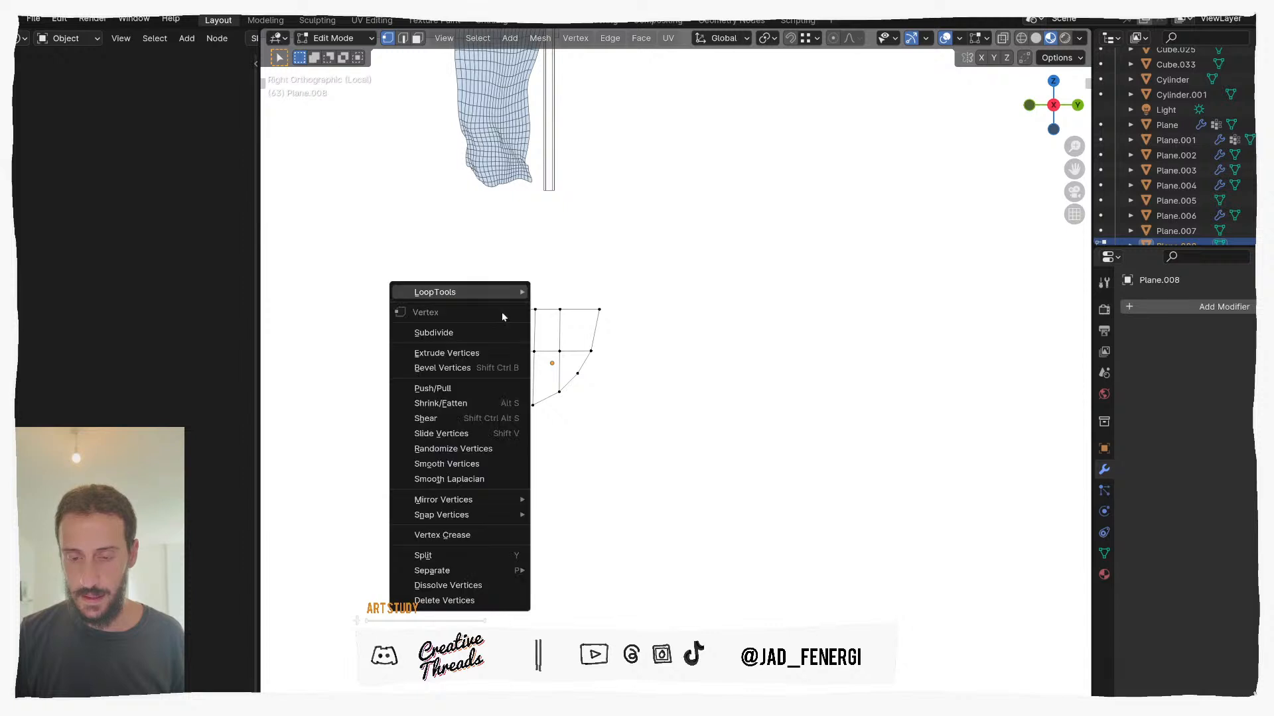
pyautogui.press('Escape')
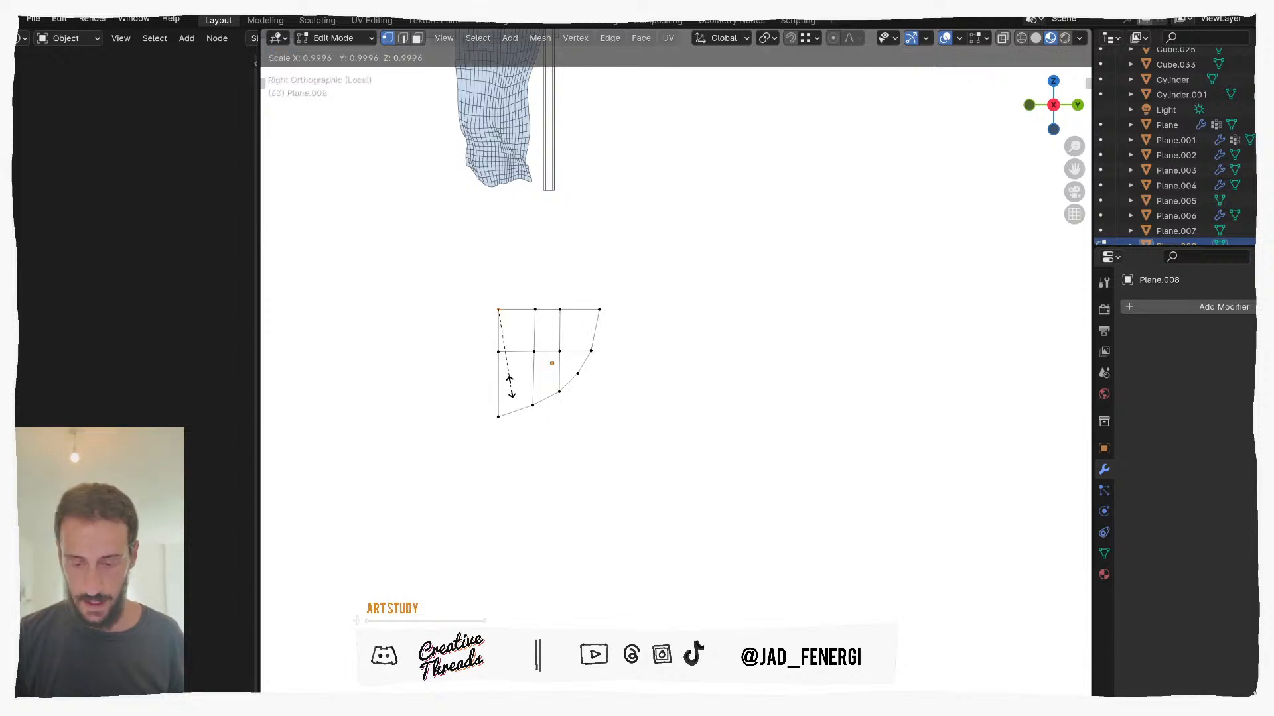
pyautogui.hotkey('shift', 's')
pyautogui.click(518, 471)
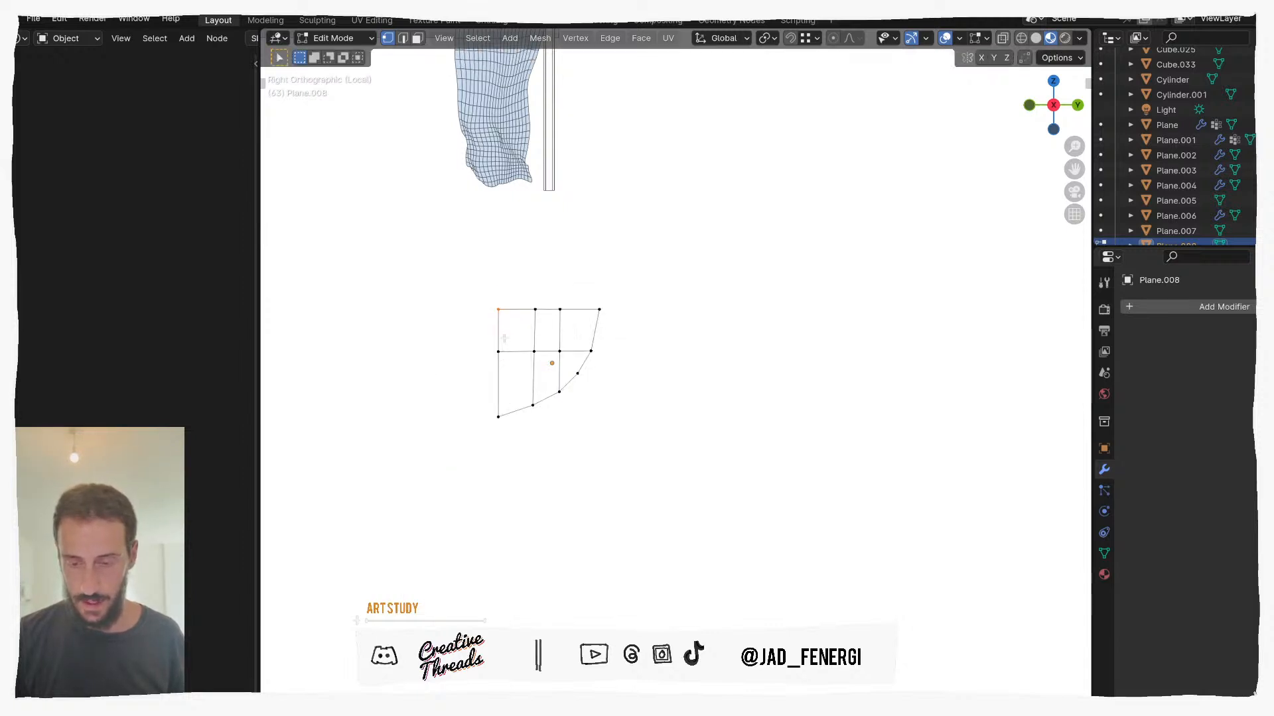
pyautogui.click(987, 39)
pyautogui.click(958, 39)
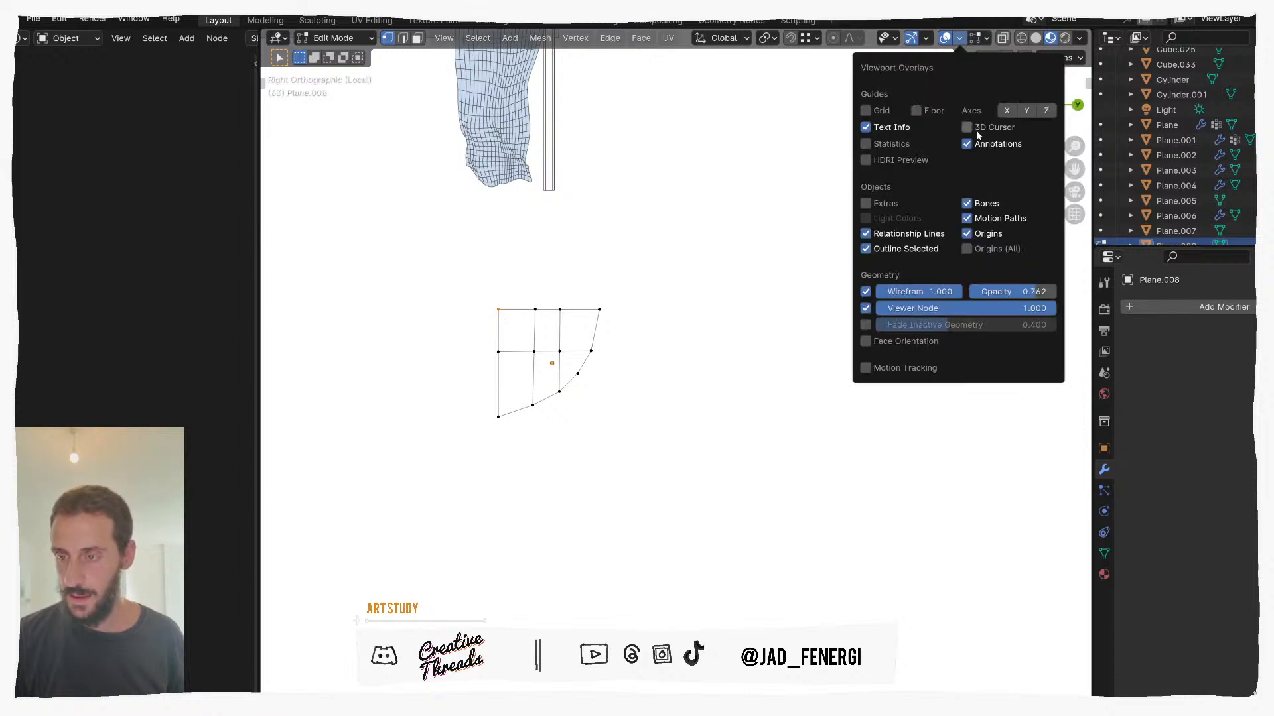
pyautogui.rightClick(511, 336)
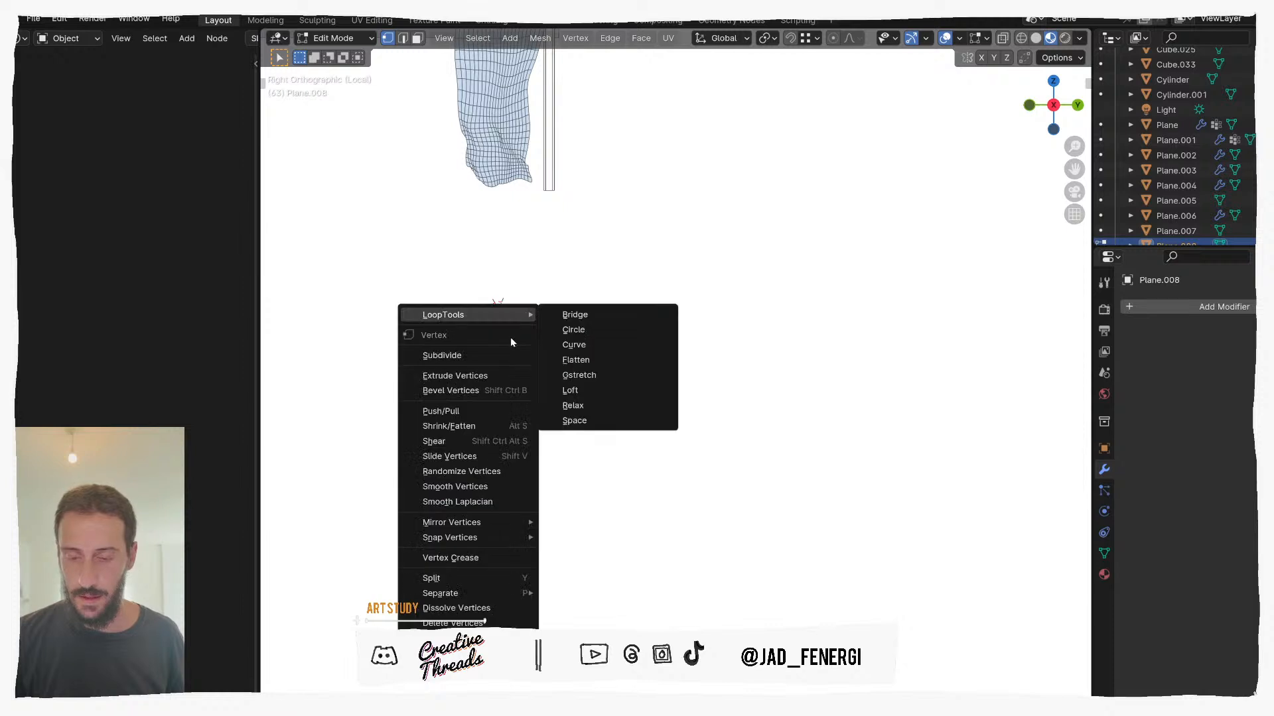
pyautogui.press('Escape')
pyautogui.hotkey('shift', 's')
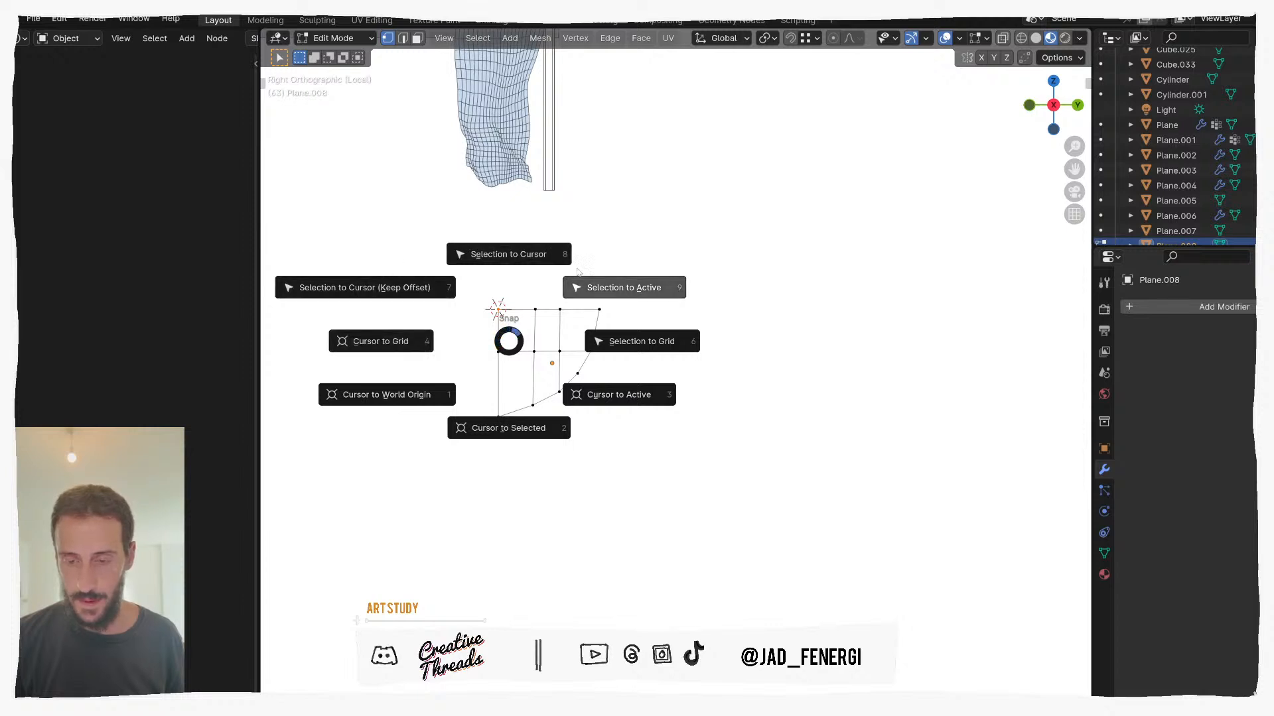
pyautogui.press('Escape')
pyautogui.rightClick(500, 329)
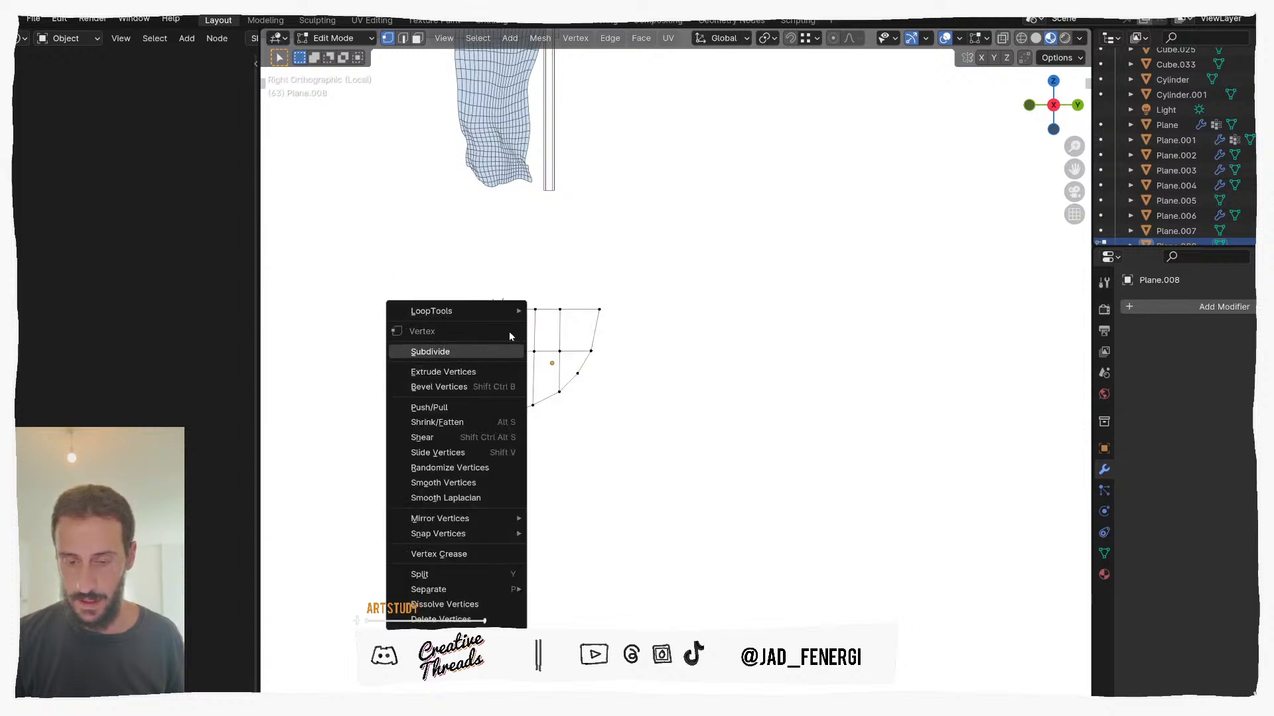
pyautogui.press('Escape')
pyautogui.rightClick(504, 313)
pyautogui.press('Escape')
pyautogui.rightClick(499, 315)
pyautogui.press('Escape')
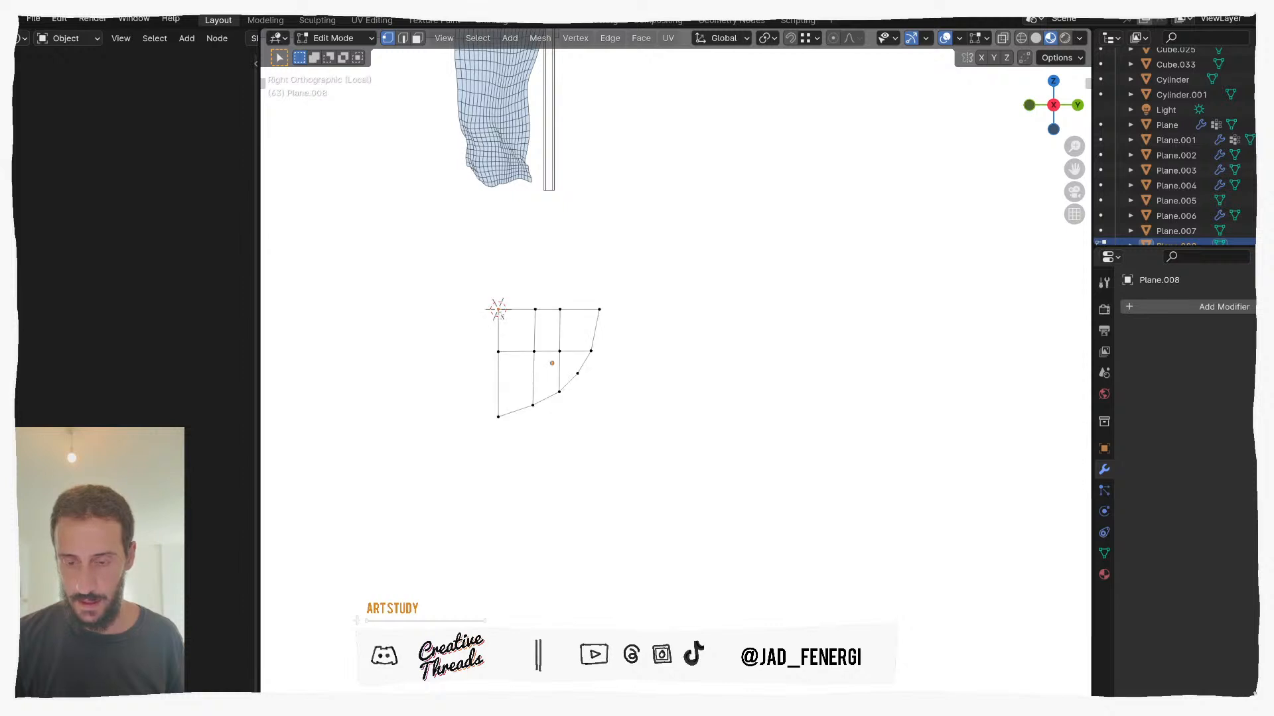
# Step: Return to Object Mode and set the plane's origin to the 3D cursor
pyautogui.press('Tab')
pyautogui.rightClick(502, 316)
pyautogui.moveTo(492, 378)
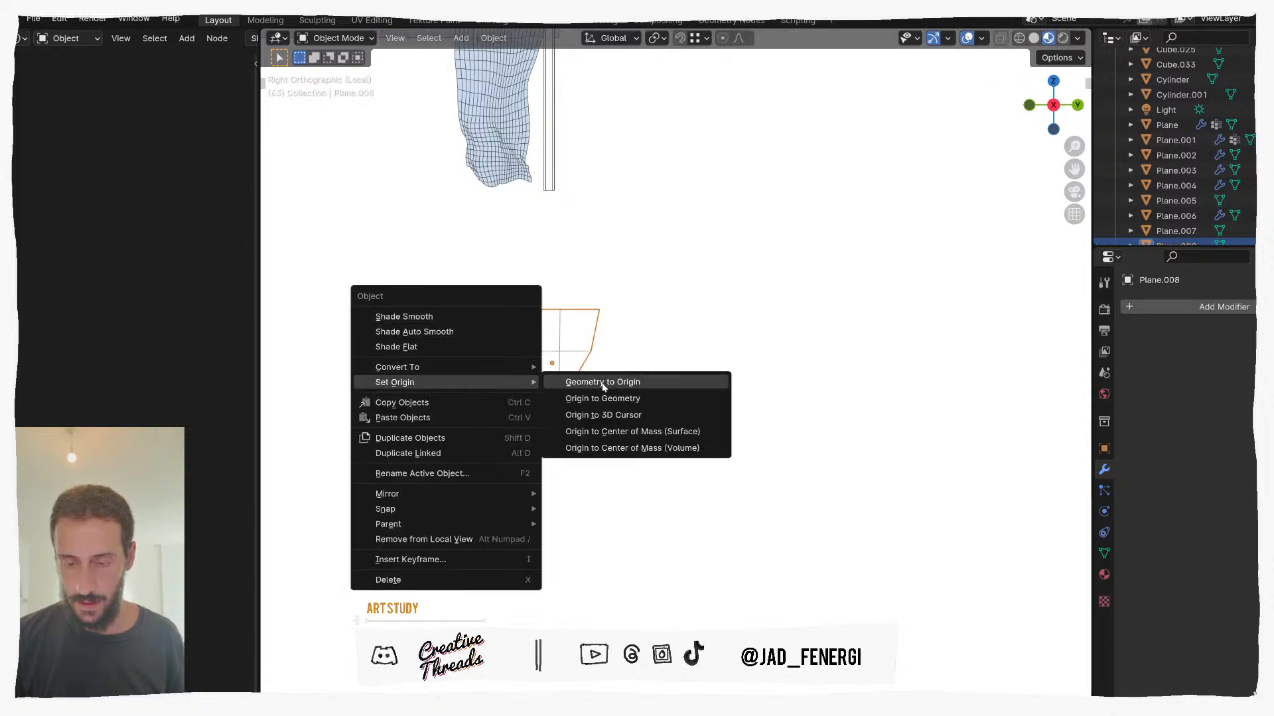
pyautogui.click(603, 415)
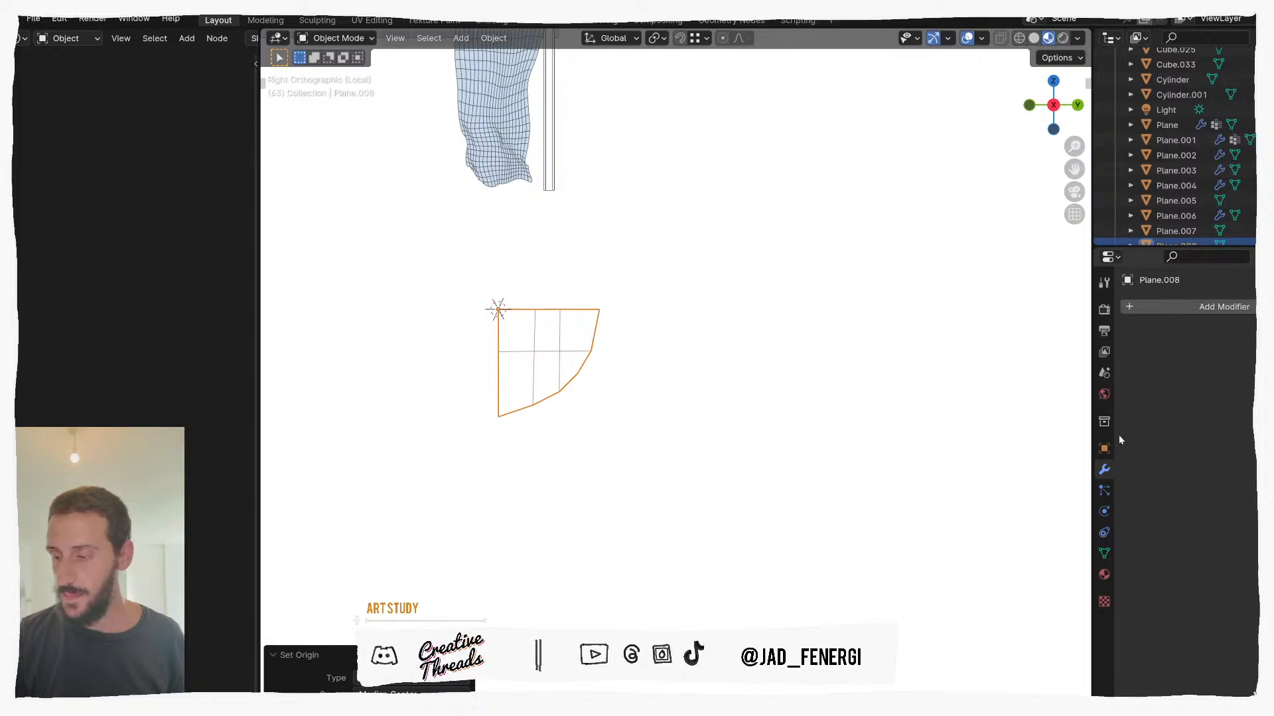
# Step: Add a Mirror modifier to the plane that mirrors only on the Y axis, with Bisect Y enabled
pyautogui.click(1146, 309)
pyautogui.click(1147, 310)
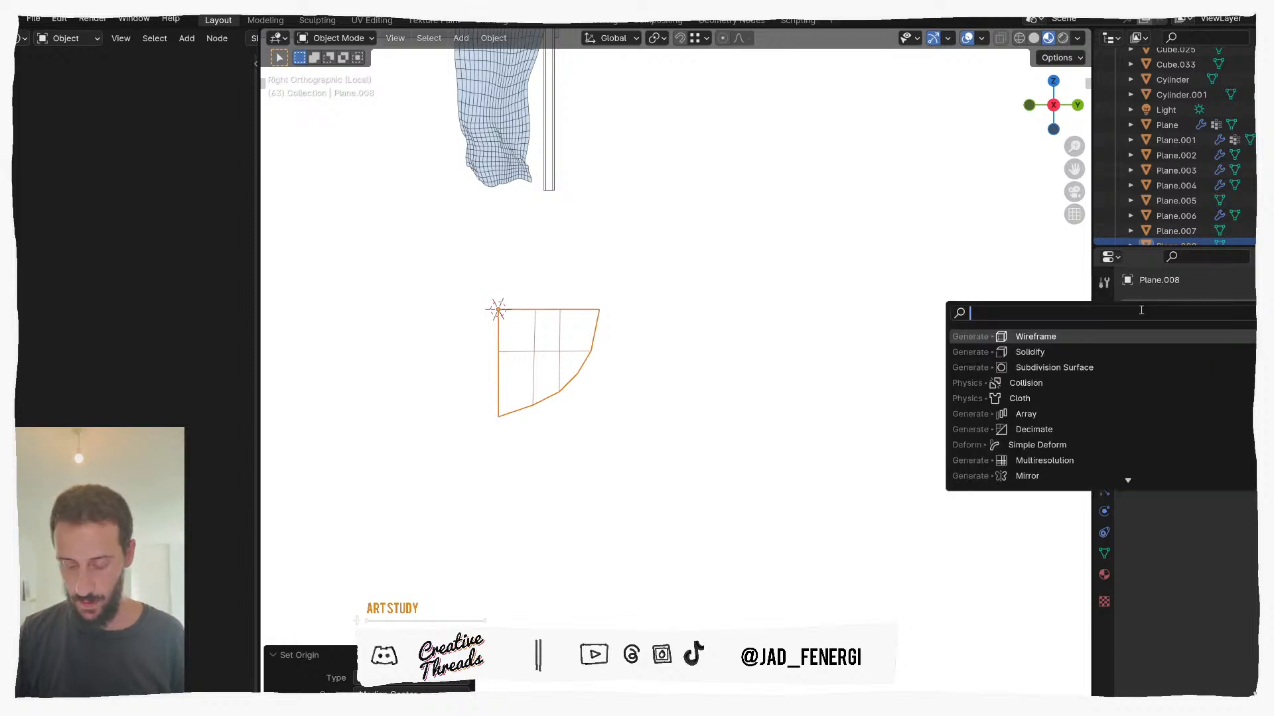
pyautogui.write('mi')
pyautogui.click(1098, 337)
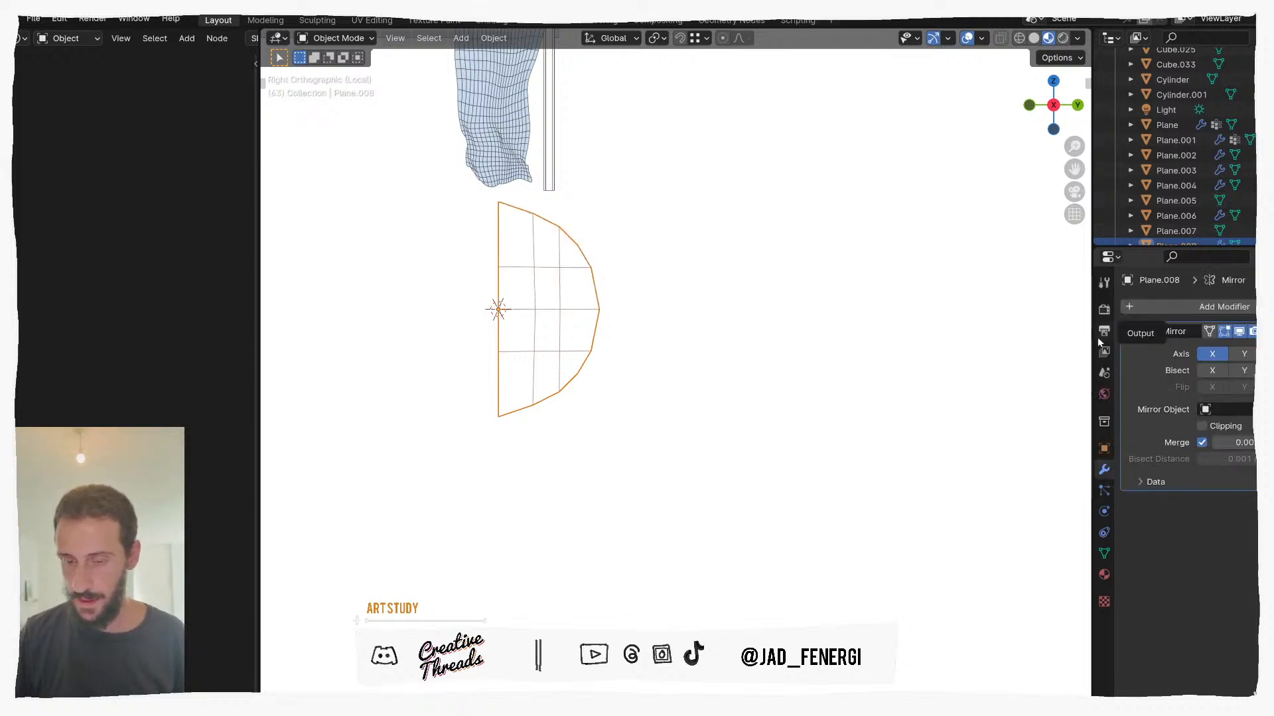
pyautogui.click(1226, 355)
pyautogui.click(1239, 356)
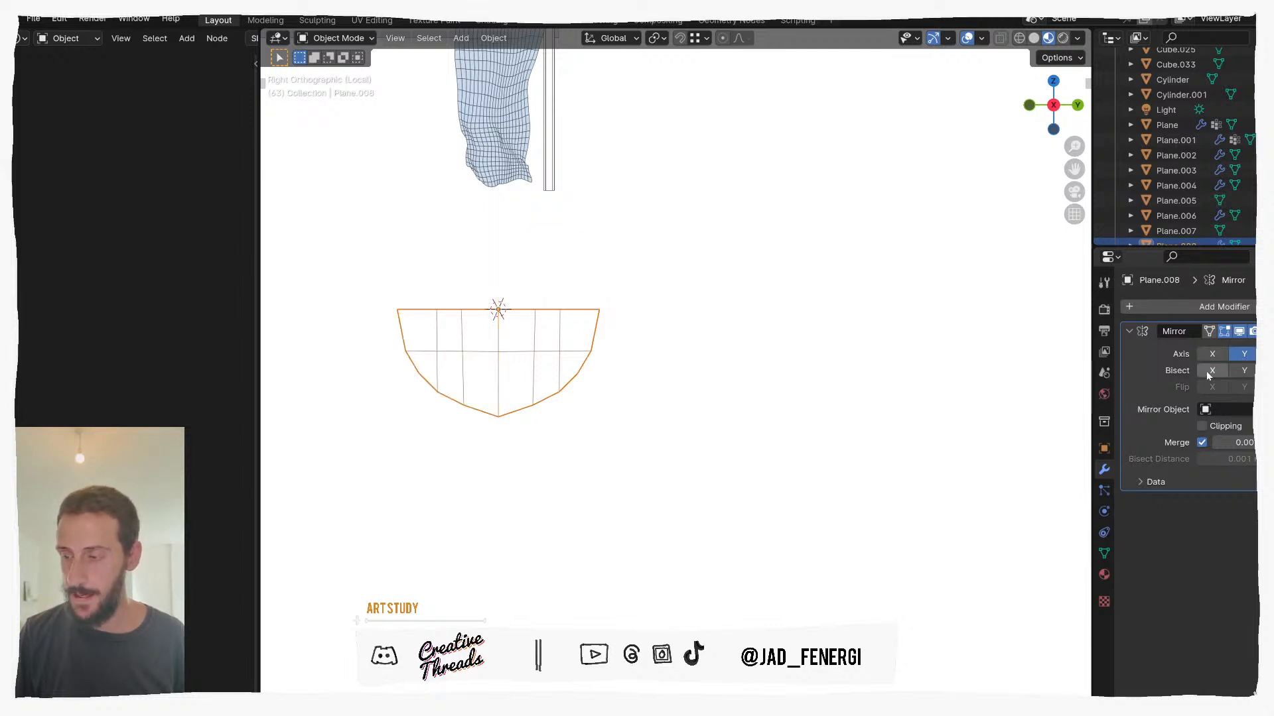
# Step: Edit the mirrored plane and fine-tune the vertices along its lower curve to round the outline
pyautogui.press('Tab')
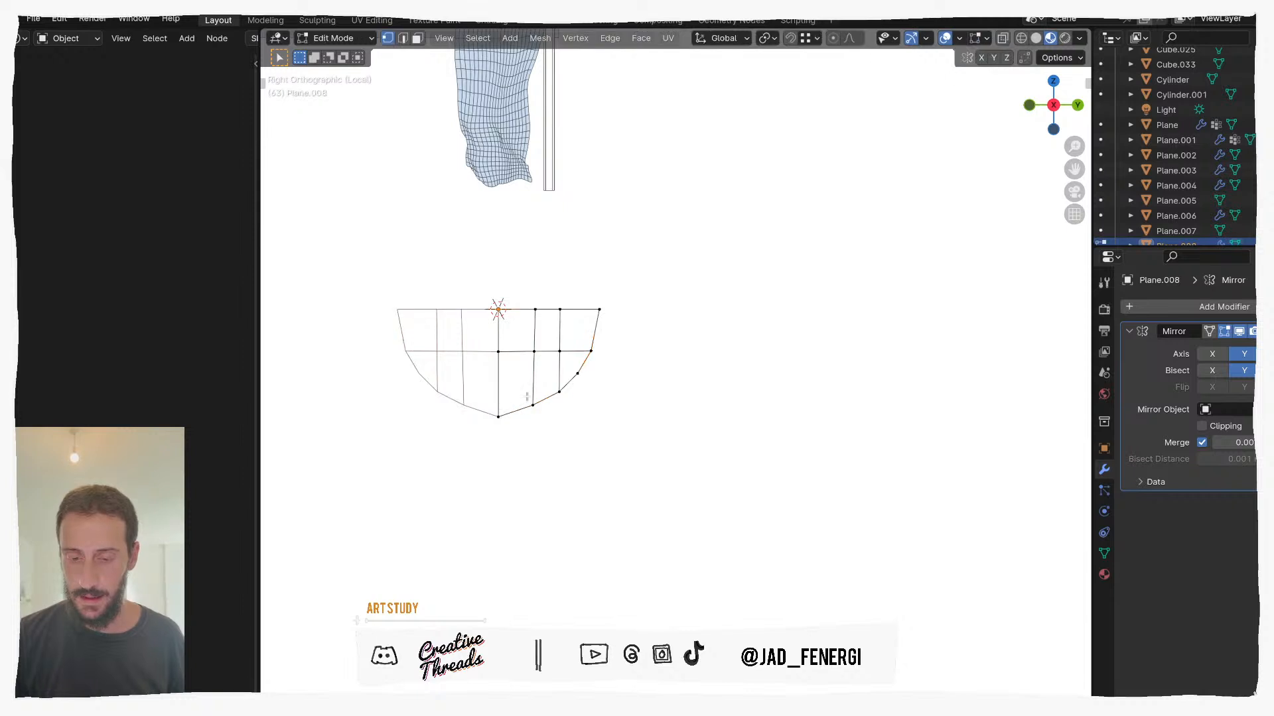
pyautogui.scroll(1, 546, 414)
pyautogui.press('g')
pyautogui.click(550, 416)
pyautogui.click(539, 402)
pyautogui.press('g')
pyautogui.click(541, 404)
pyautogui.click(567, 386)
pyautogui.press('g')
pyautogui.click(569, 387)
# Step: Extrude the upper outer side edge outward along the Y axis by about 0.8 m
pyautogui.click(590, 355)
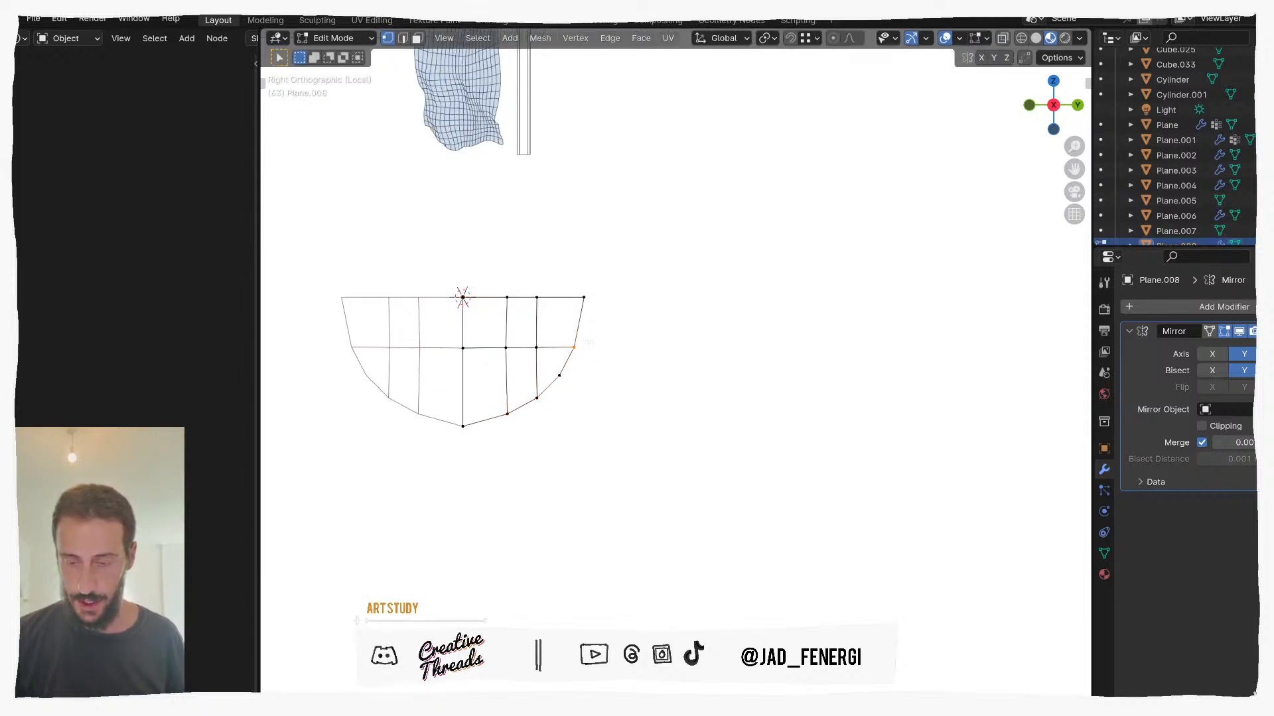
pyautogui.press('2')
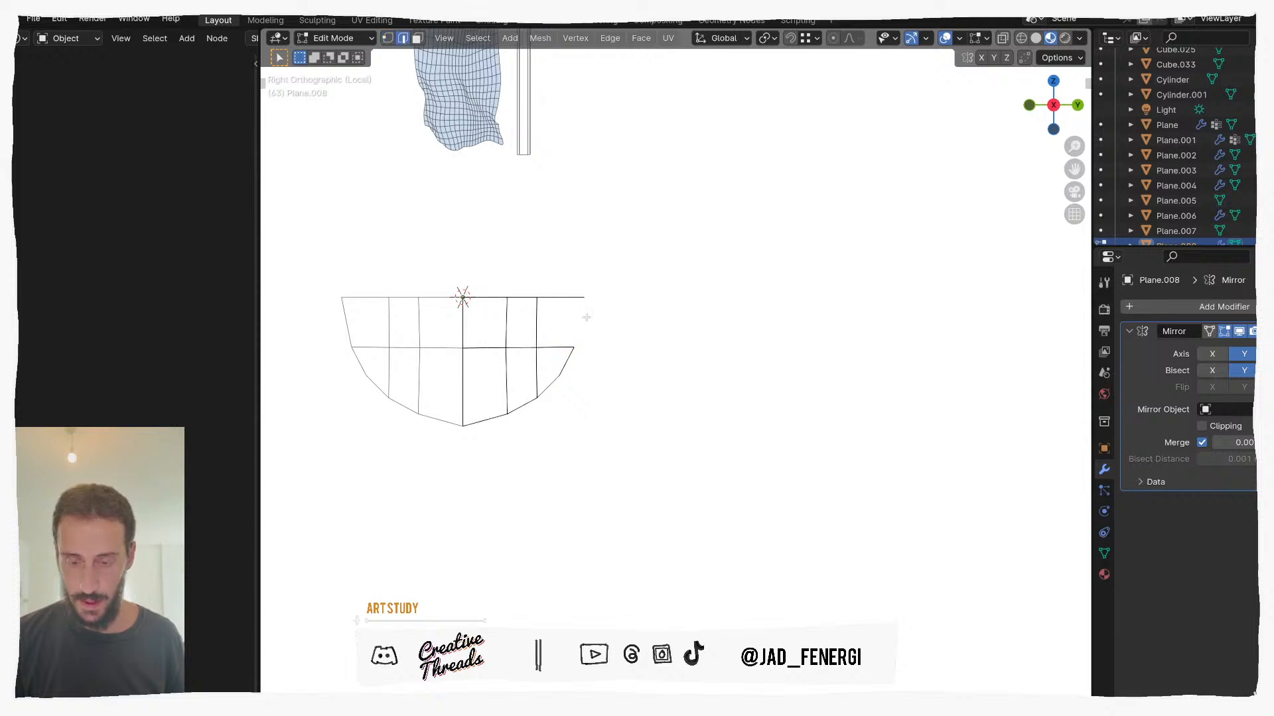
pyautogui.press('e')
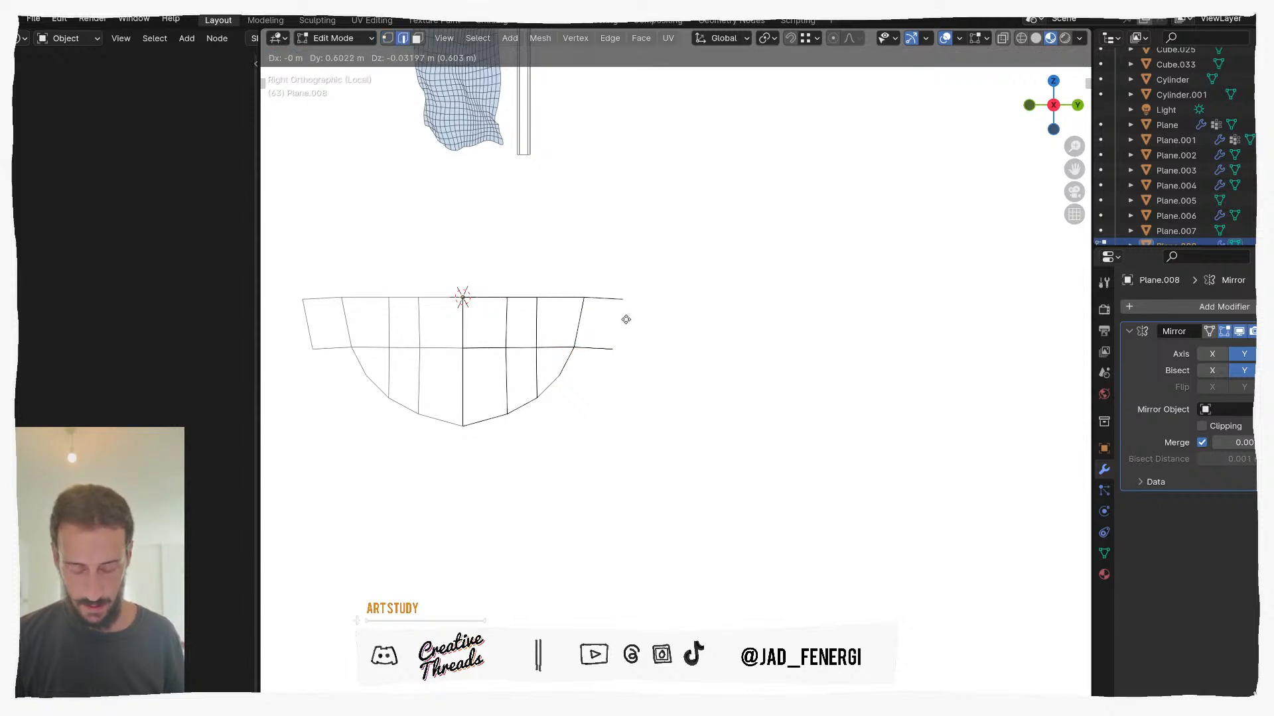
pyautogui.press('y')
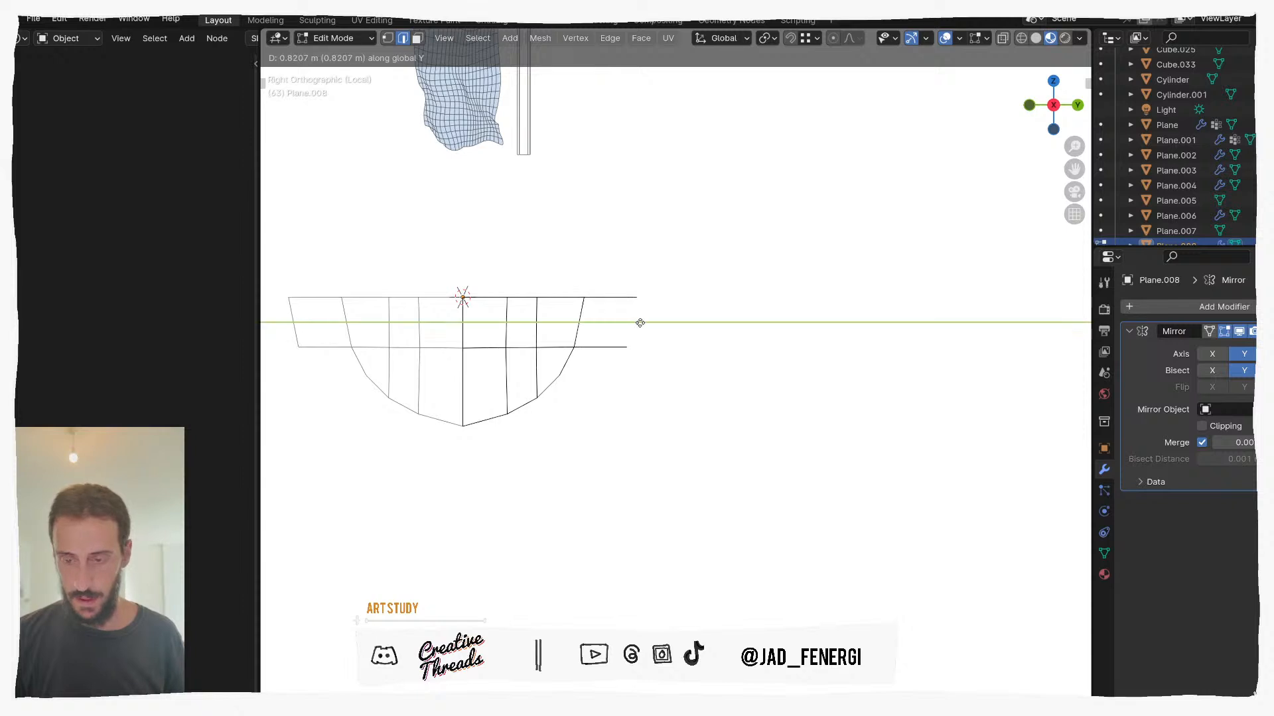
pyautogui.click(636, 322)
# Step: Raise the extruded section's outer lower vertex and adjust the inner one so the curve flows into it
pyautogui.press('1')
pyautogui.click(575, 349)
pyautogui.press('g')
pyautogui.click(580, 355)
pyautogui.click(635, 354)
pyautogui.press('g')
pyautogui.click(646, 354)
pyautogui.click(579, 349)
pyautogui.press('g')
pyautogui.click(591, 361)
pyautogui.click(579, 354)
pyautogui.press('g')
pyautogui.click(578, 356)
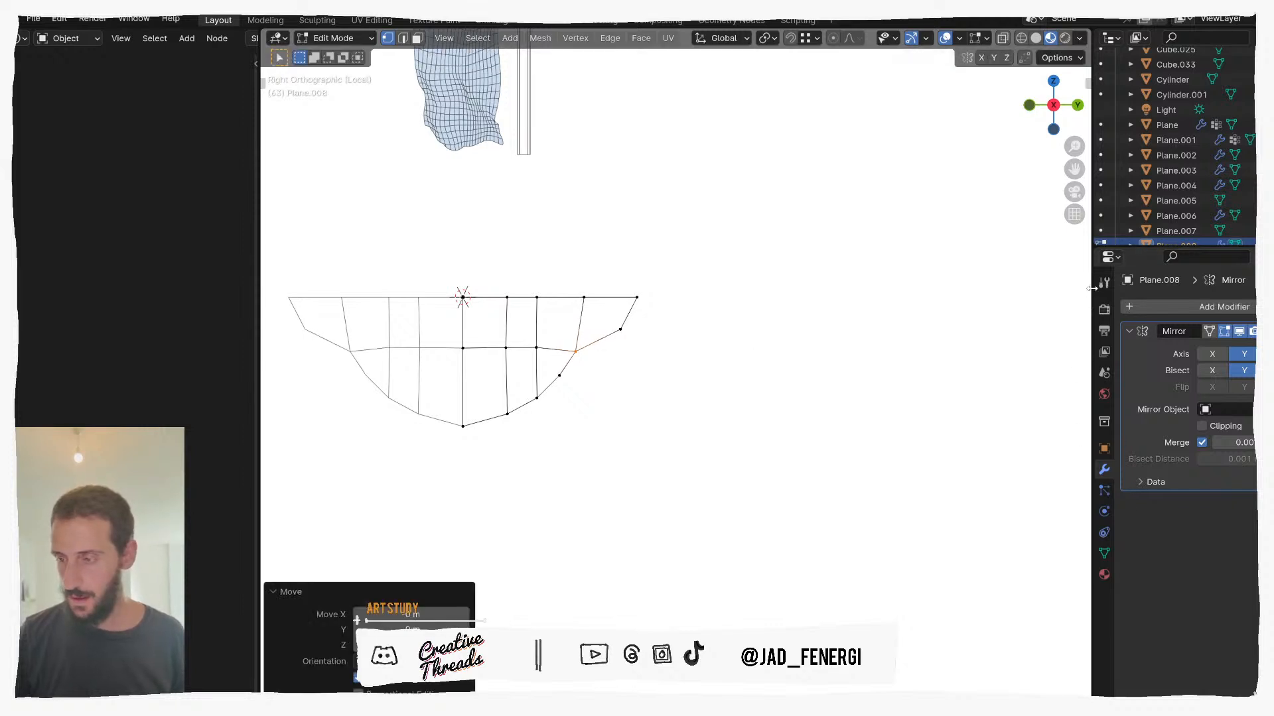
# Step: Collapse the Mirror modifier and add an Array modifier after it
pyautogui.click(1129, 331)
pyautogui.click(1150, 306)
pyautogui.write('a')
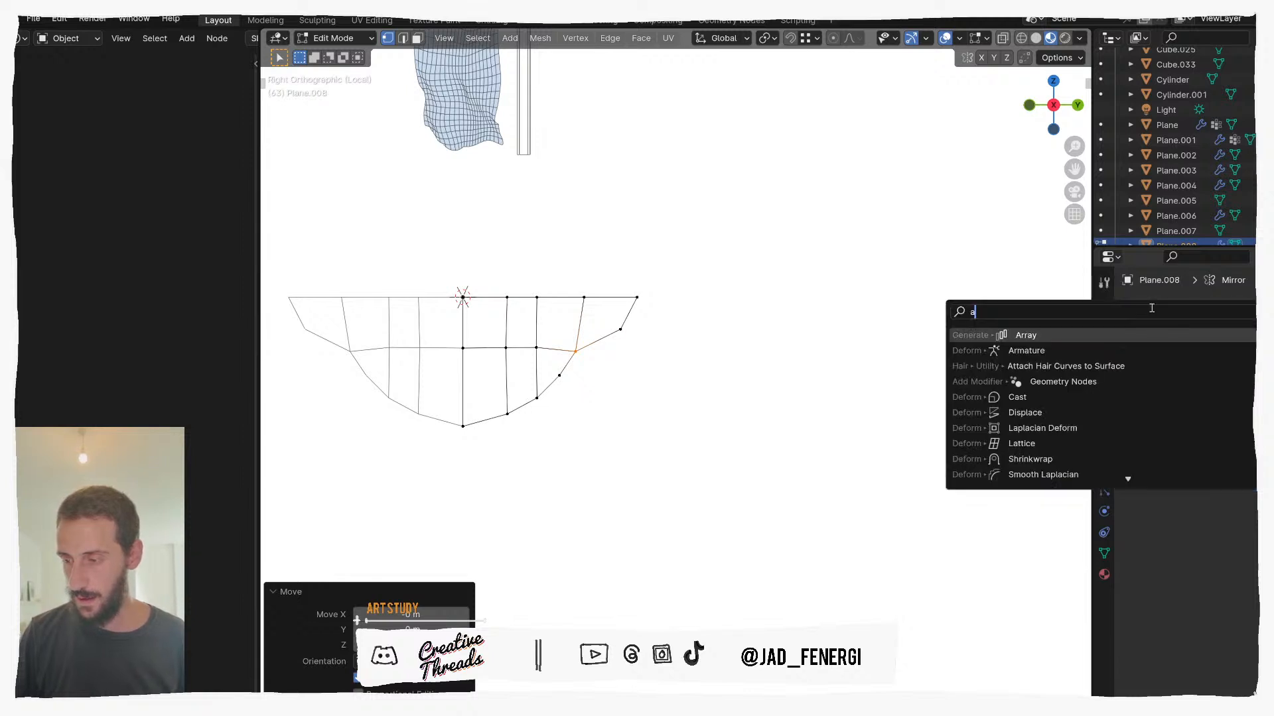
pyautogui.click(1110, 336)
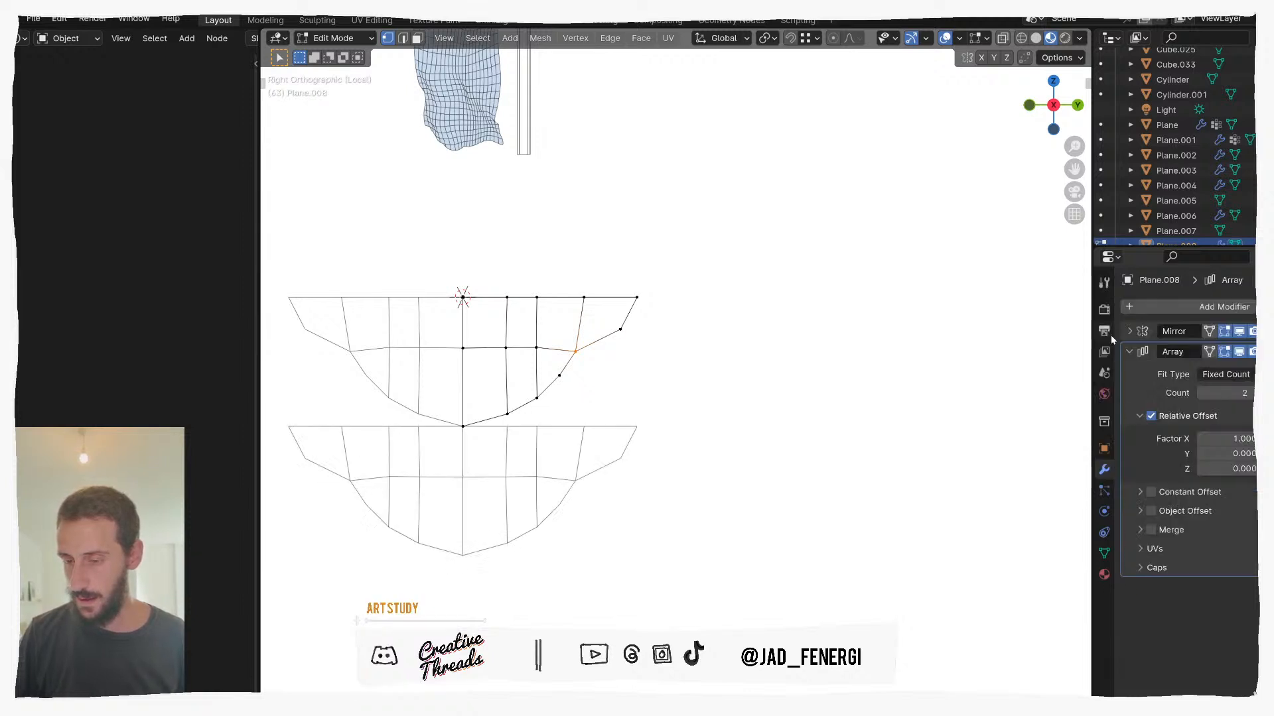
# Step: Set the array's relative offset factors to 0 in X and 1 in Y
pyautogui.click(1151, 416)
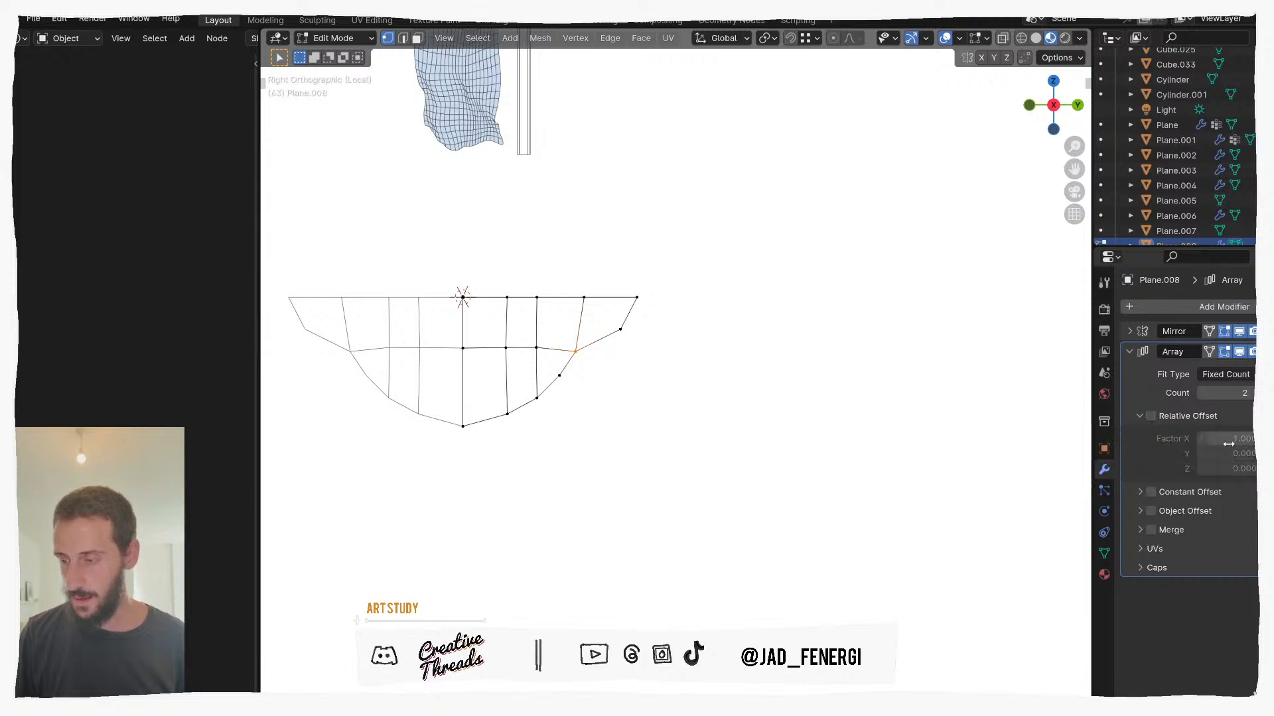
pyautogui.click(1152, 416)
pyautogui.doubleClick(1226, 439)
pyautogui.write('0')
pyautogui.press('Tab')
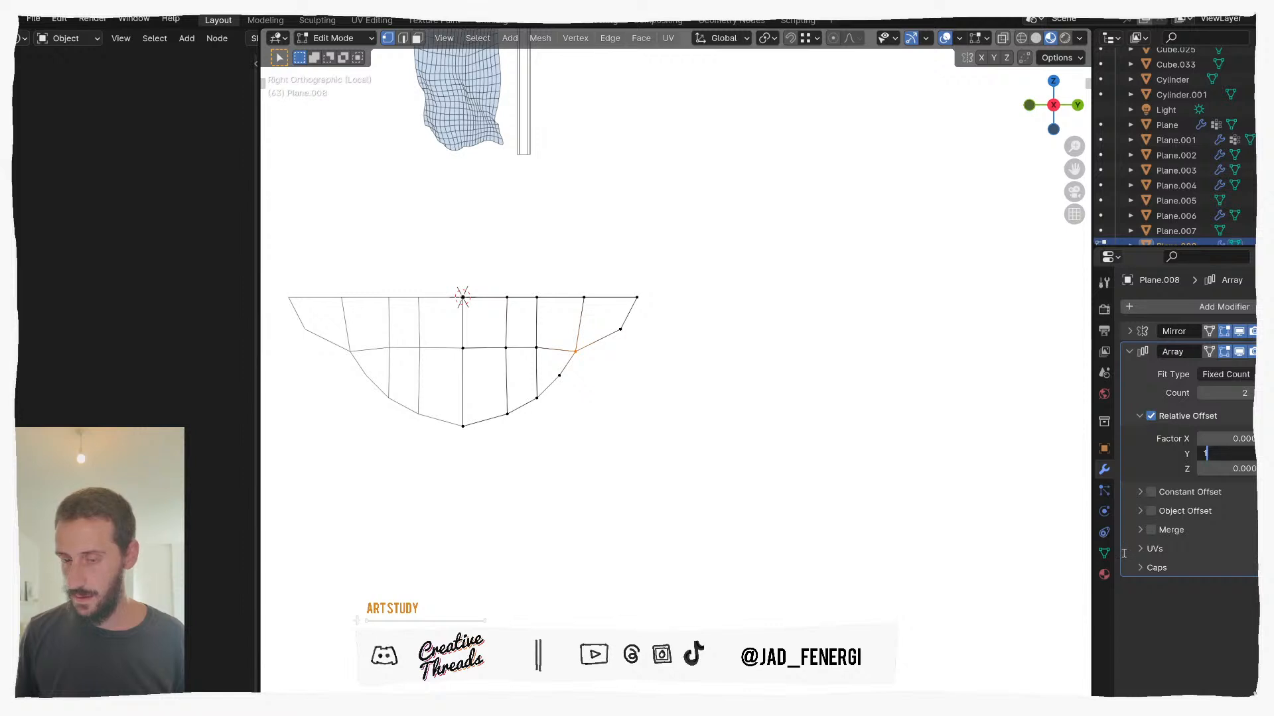
pyautogui.write('1')
pyautogui.press('Return')
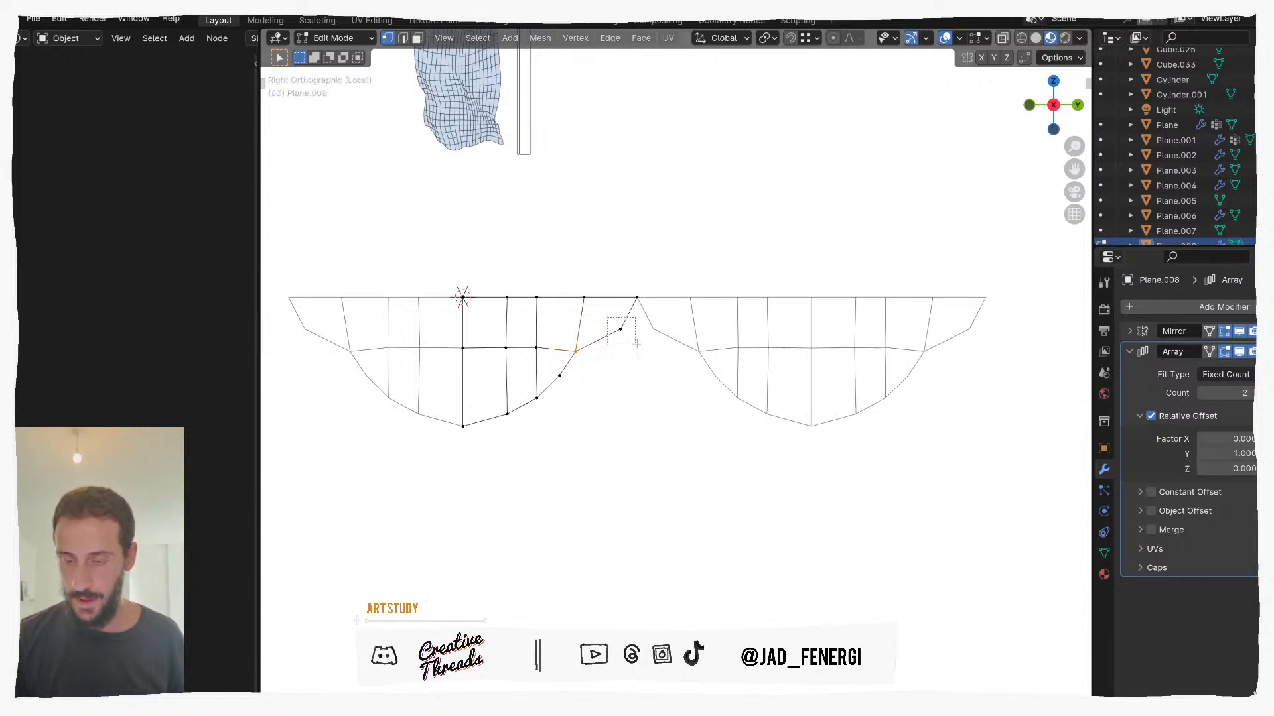
# Step: Enable Merge in the Array modifier and move the outer lower vertex directly below the upper outer corner
pyautogui.click(1141, 531)
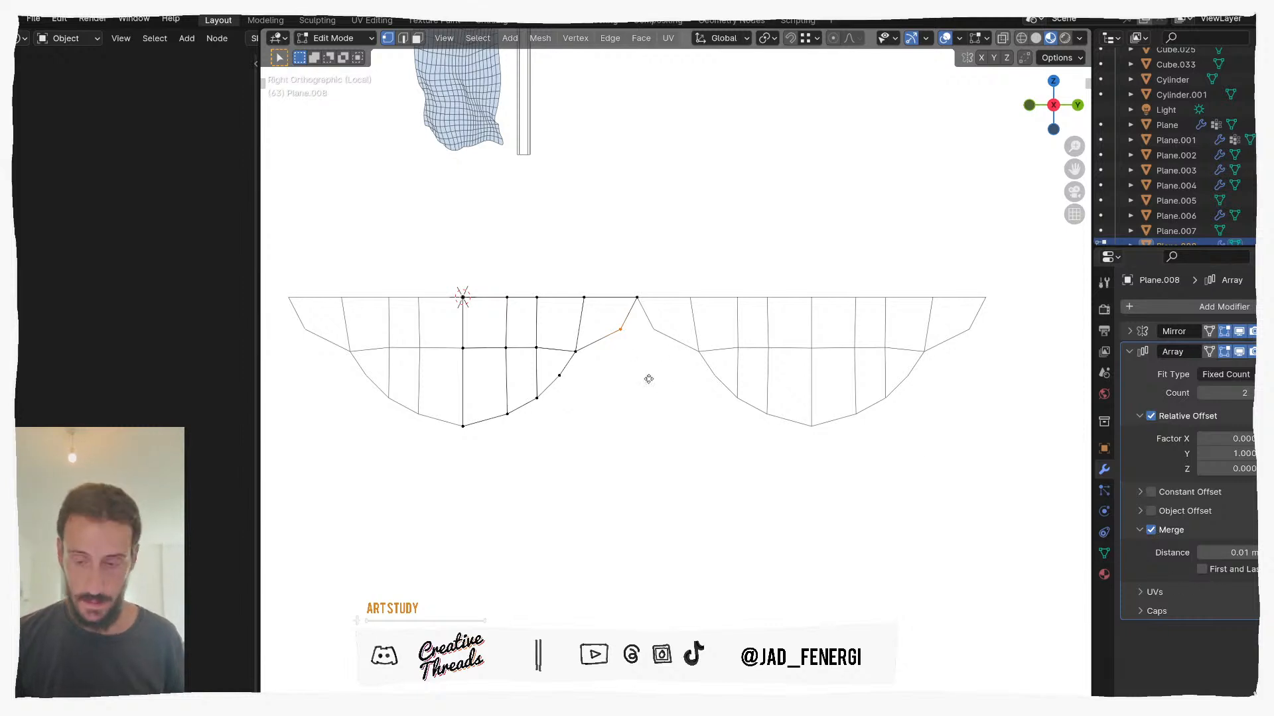
pyautogui.press('g')
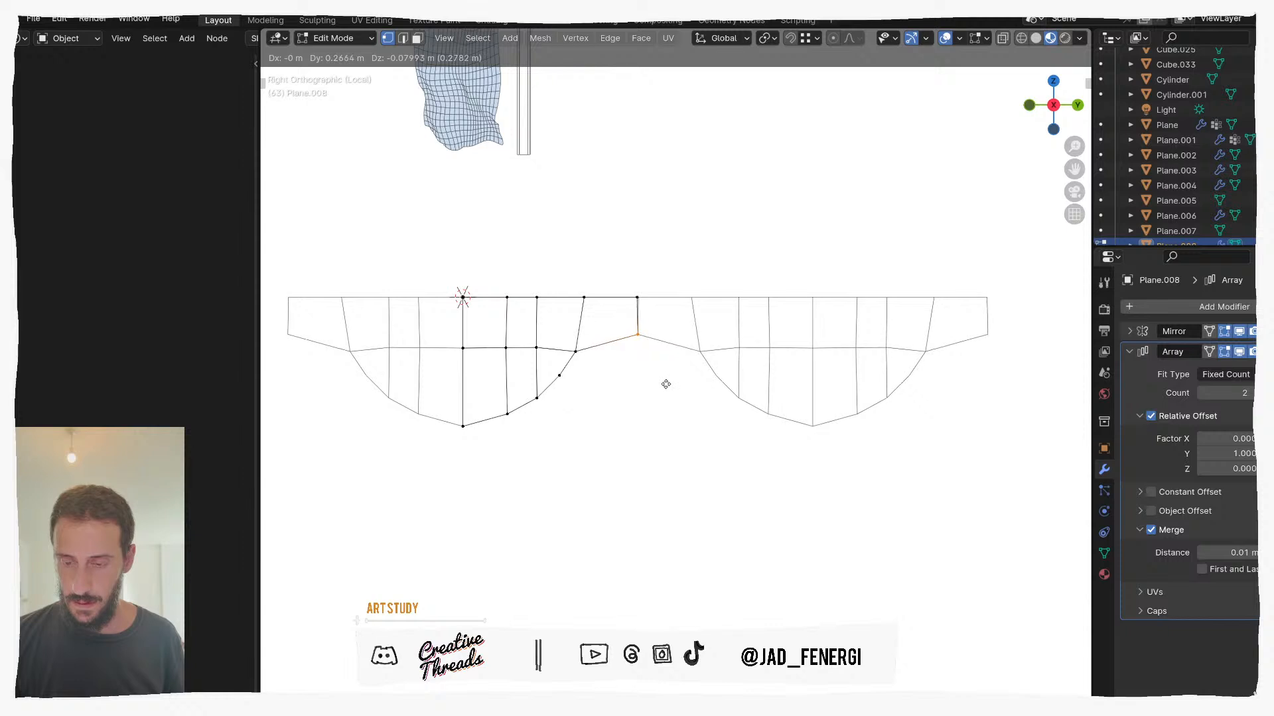
pyautogui.click(663, 382)
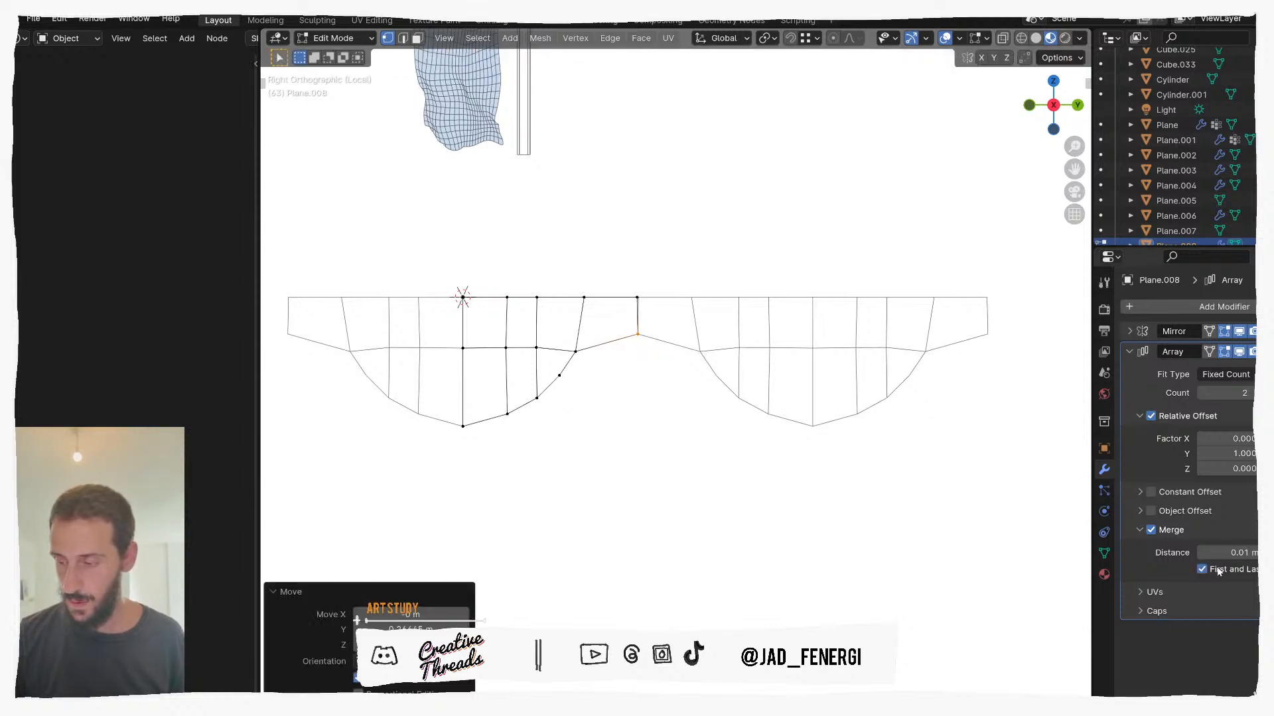
pyautogui.scroll(6, 640, 352)
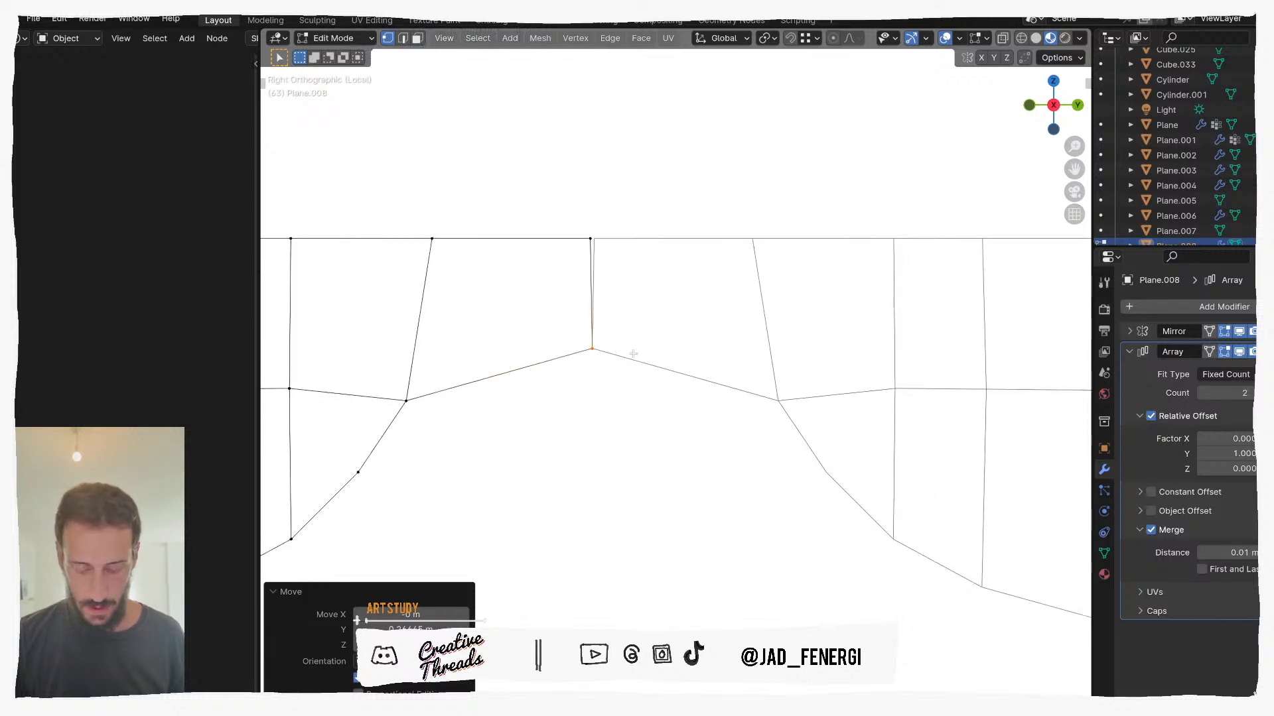
pyautogui.press('g')
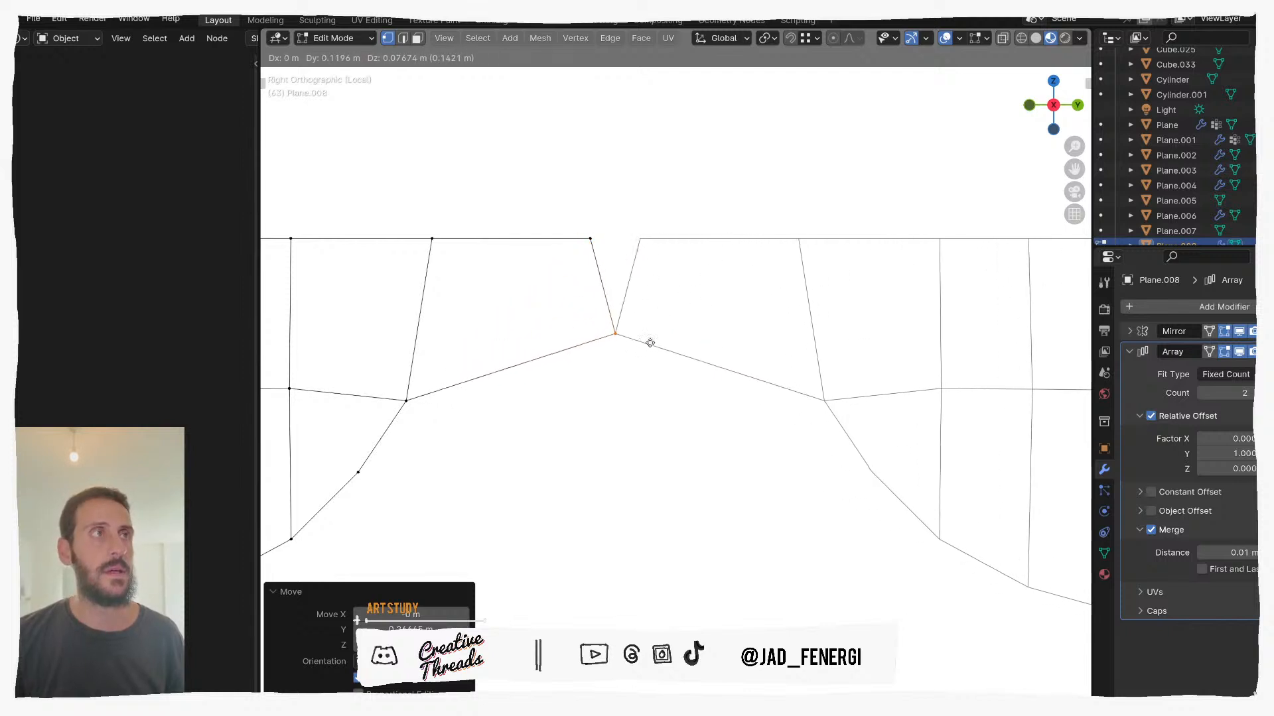
pyautogui.click(629, 380)
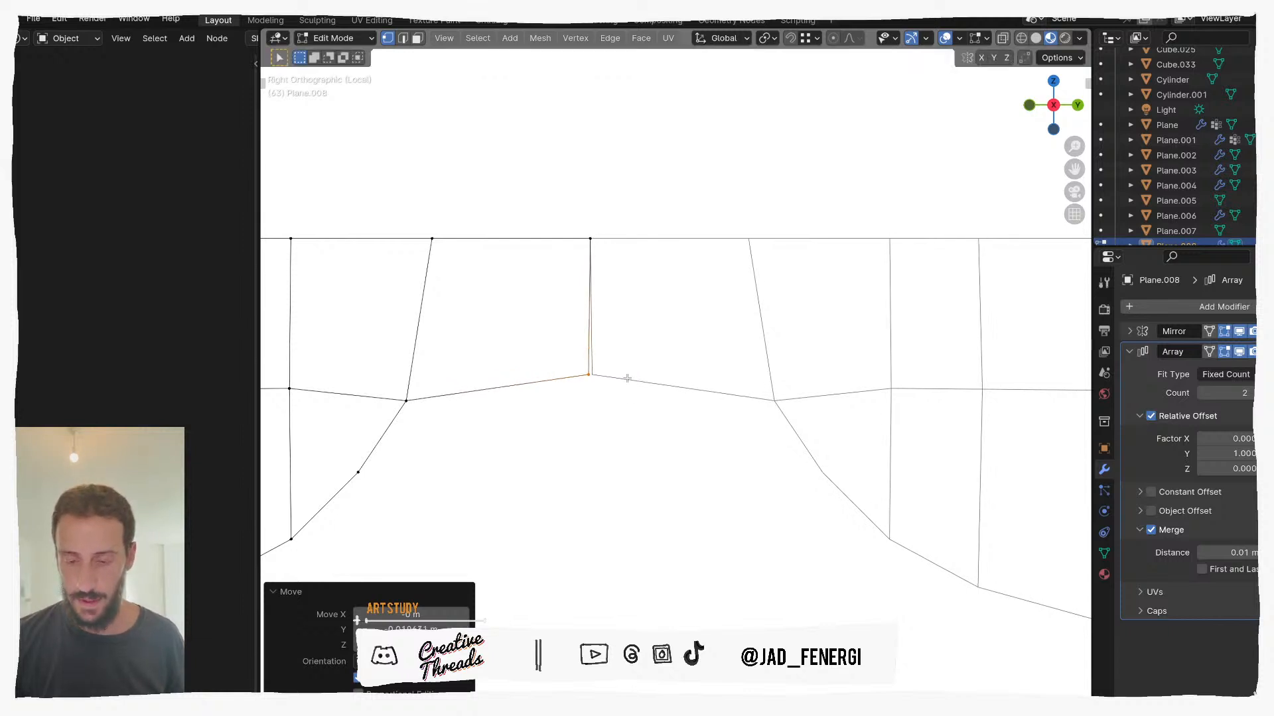
# Step: Straighten the section's outer side edge by scaling its upper and lower vertices to 0 along the Y axis
pyautogui.keyDown('shift'); pyautogui.click(588, 240); pyautogui.keyUp('shift')
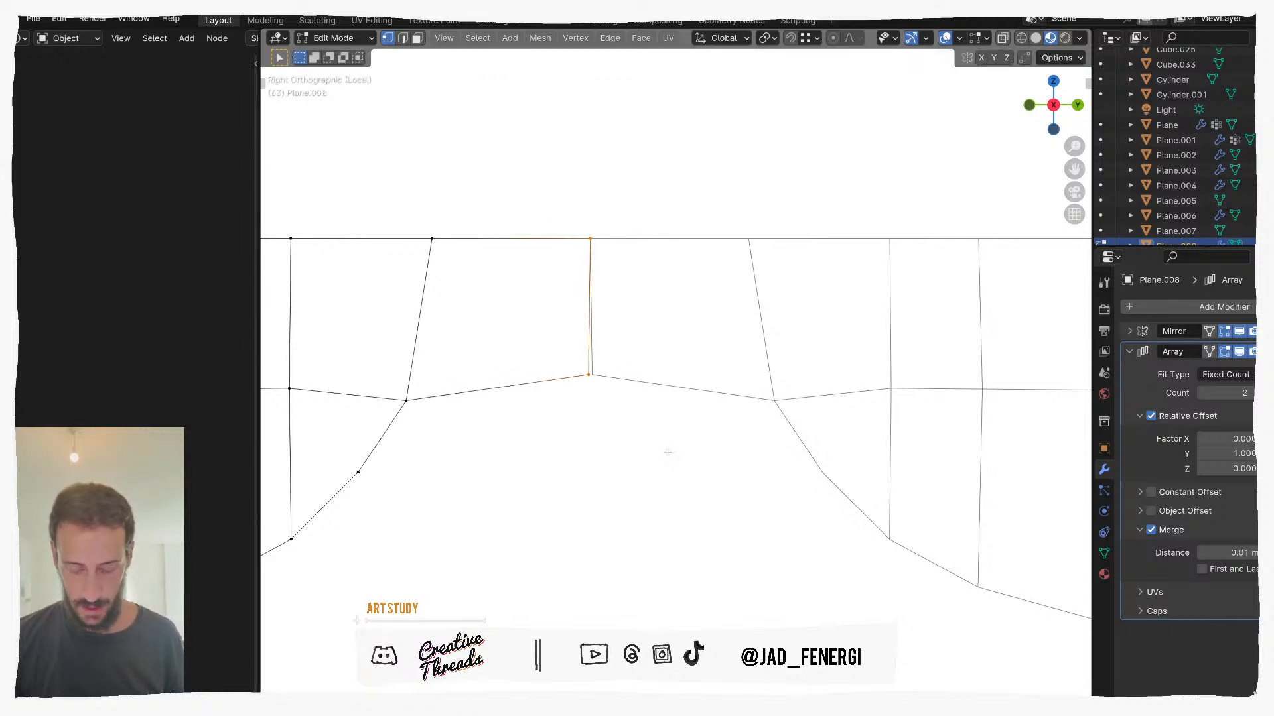
pyautogui.press('KP_0')
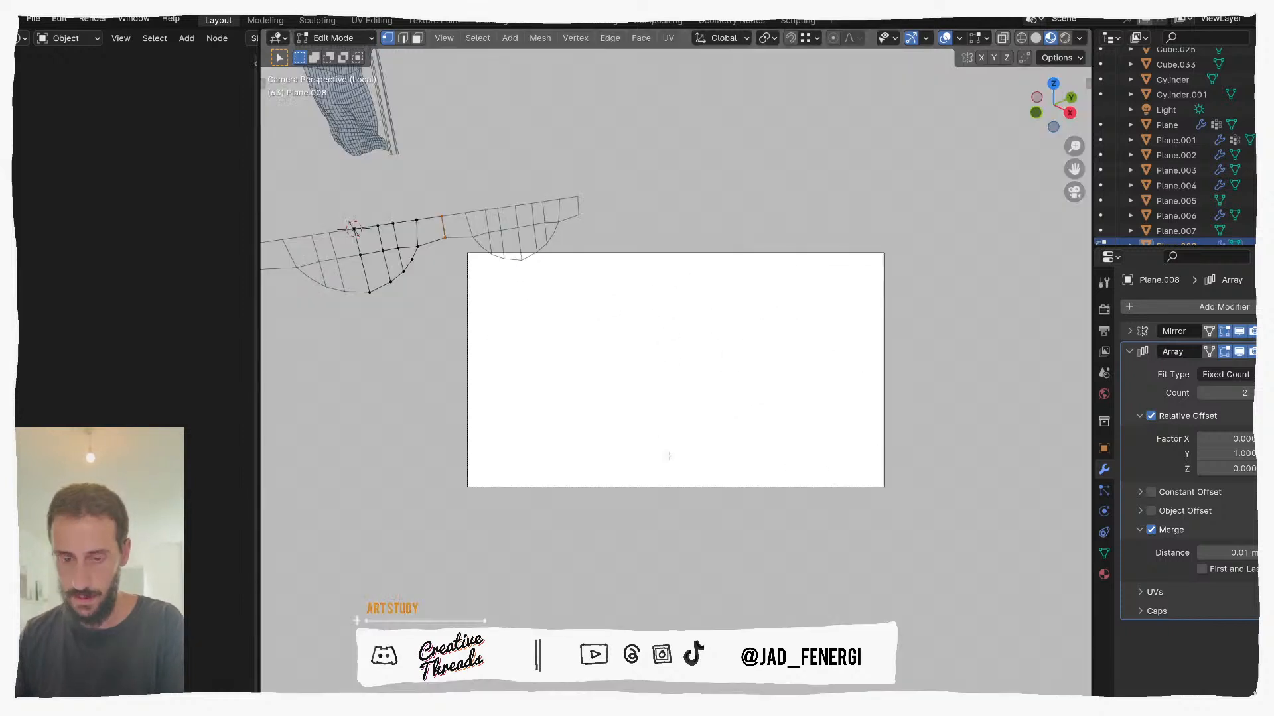
pyautogui.press('KP_0')
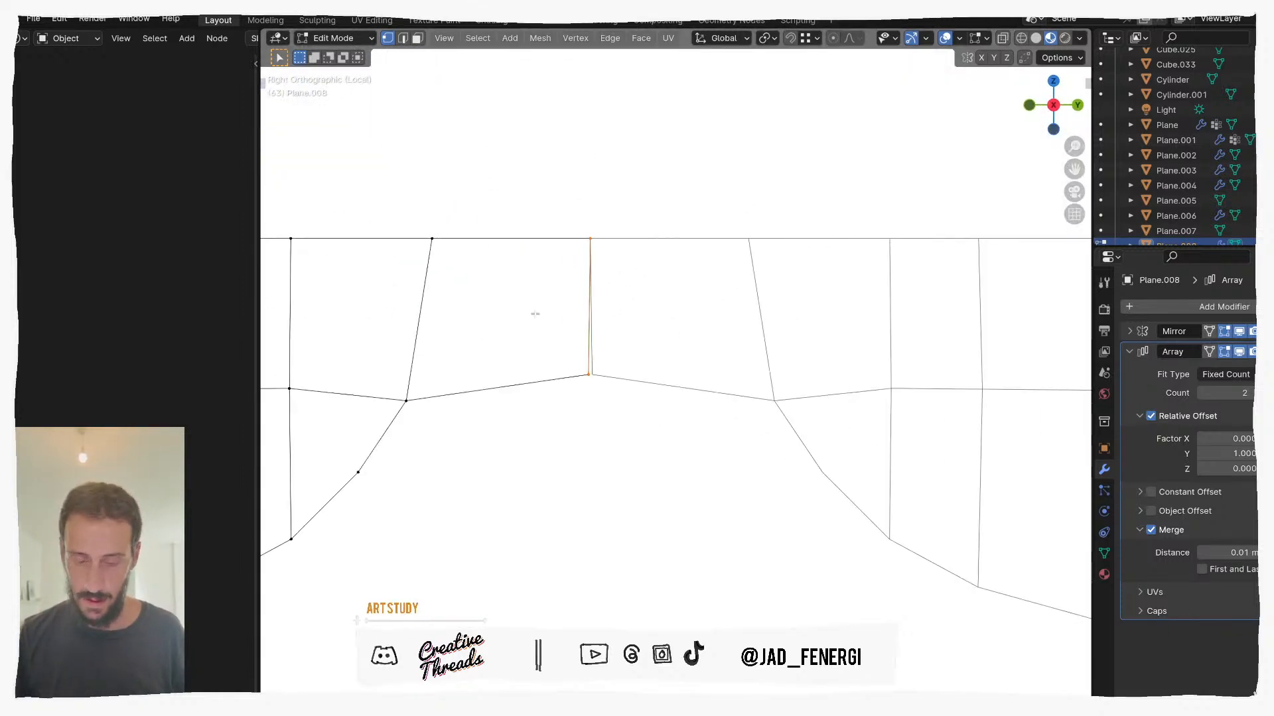
pyautogui.press('s')
pyautogui.press('y')
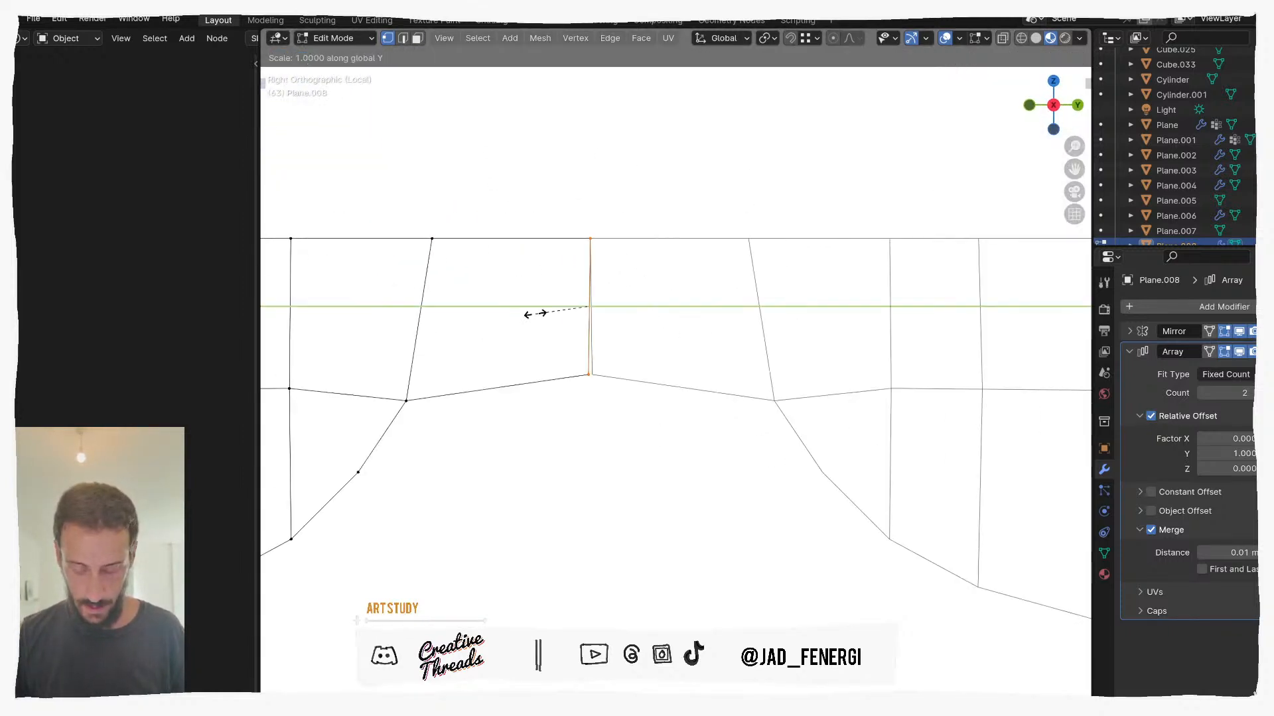
pyautogui.press('0')
pyautogui.press('Return')
pyautogui.click(608, 238)
pyautogui.moveTo(574, 211); pyautogui.dragTo(630, 448)
pyautogui.write('y0')
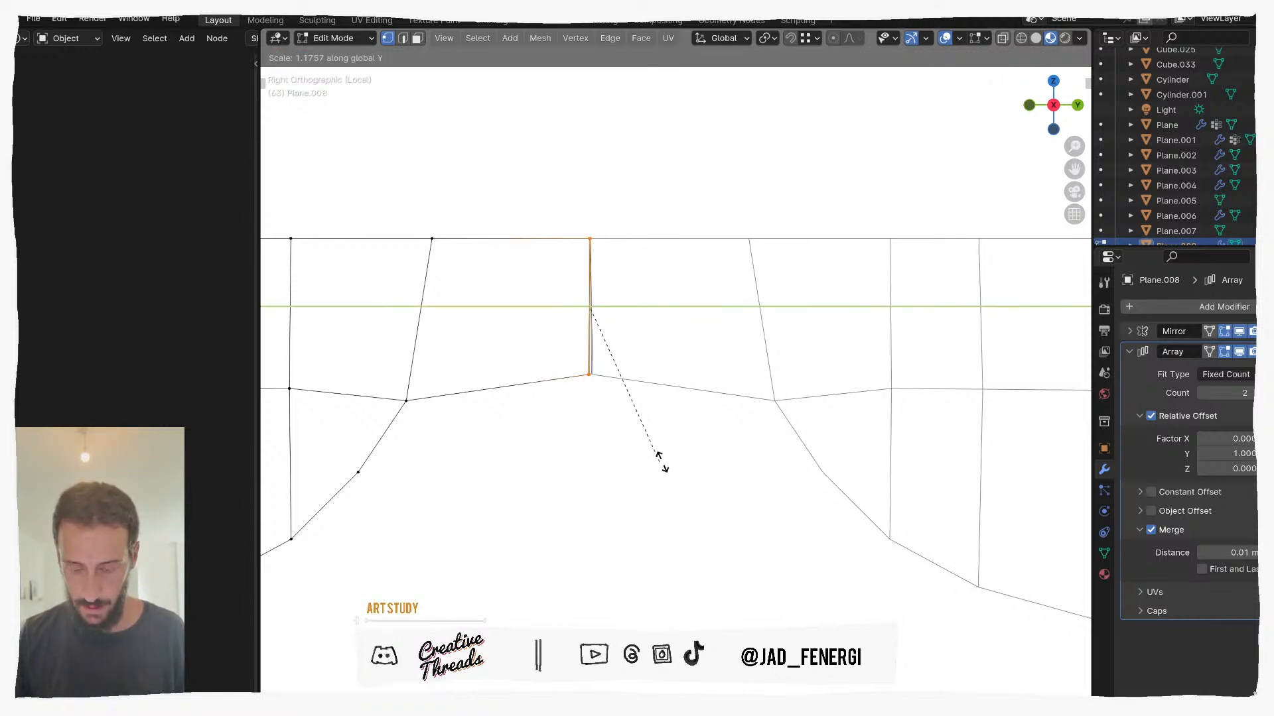
pyautogui.press('Return')
# Step: Add a centred vertical loop cut through the outermost face and raise its lower vertex to round the arch
pyautogui.scroll(-2, 558, 364)
pyautogui.hotkey('ctrl', 'r')
pyautogui.click(575, 412)
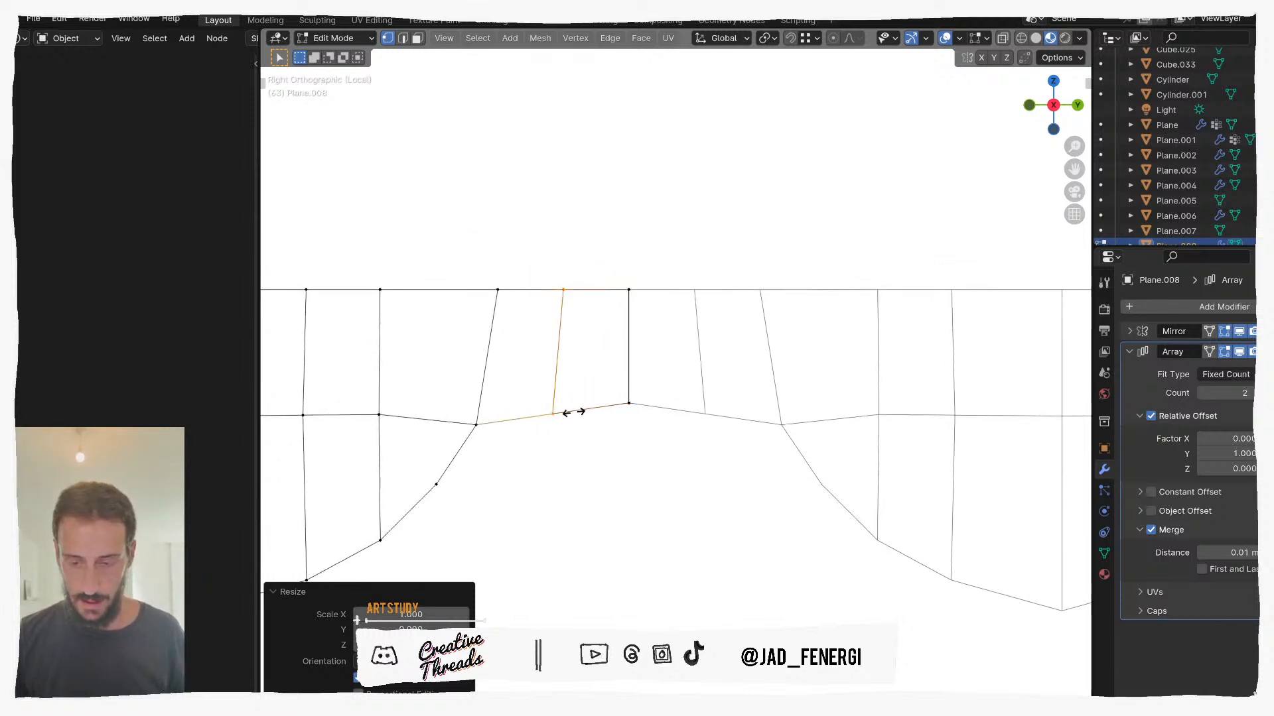
pyautogui.rightClick(574, 402)
pyautogui.moveTo(539, 392); pyautogui.dragTo(589, 443)
pyautogui.press('g')
pyautogui.click(585, 428)
# Step: Pull apart the overlapping vertices at the outer edge's lower end and delete the duplicate
pyautogui.moveTo(601, 382); pyautogui.dragTo(653, 433)
pyautogui.press('g')
pyautogui.rightClick(627, 397)
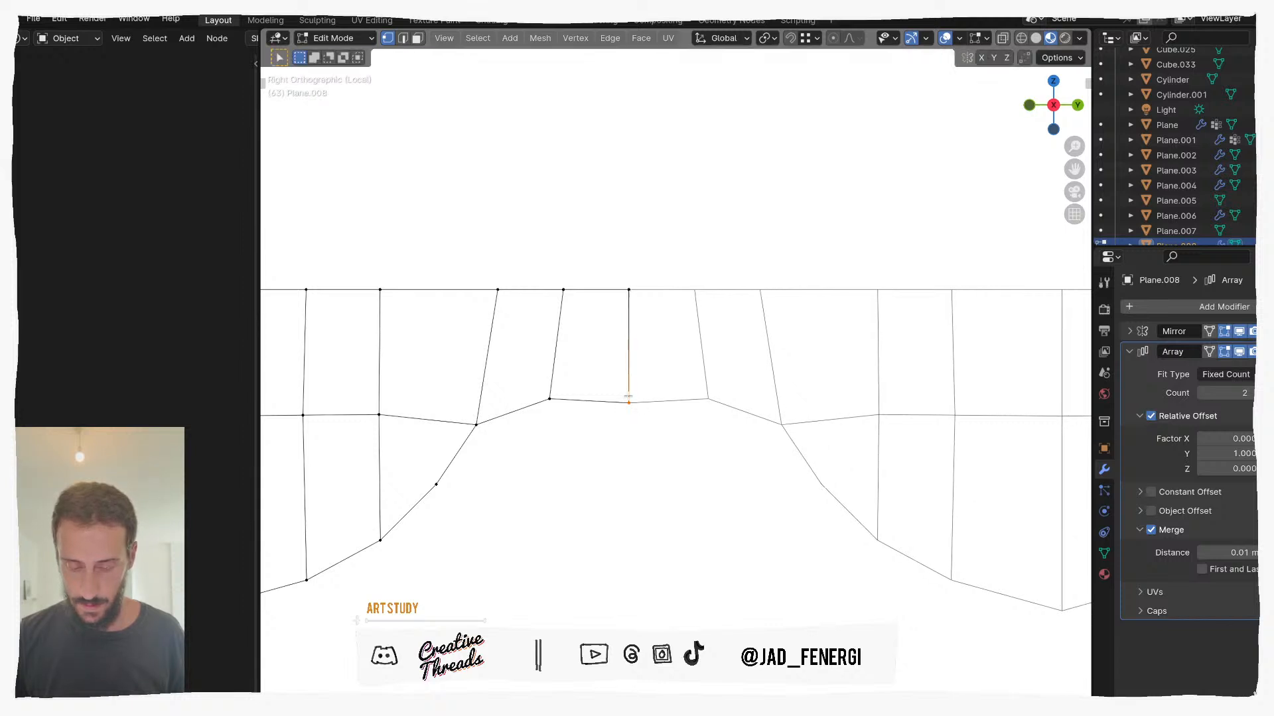
pyautogui.press('g')
pyautogui.click(605, 419)
pyautogui.press('x')
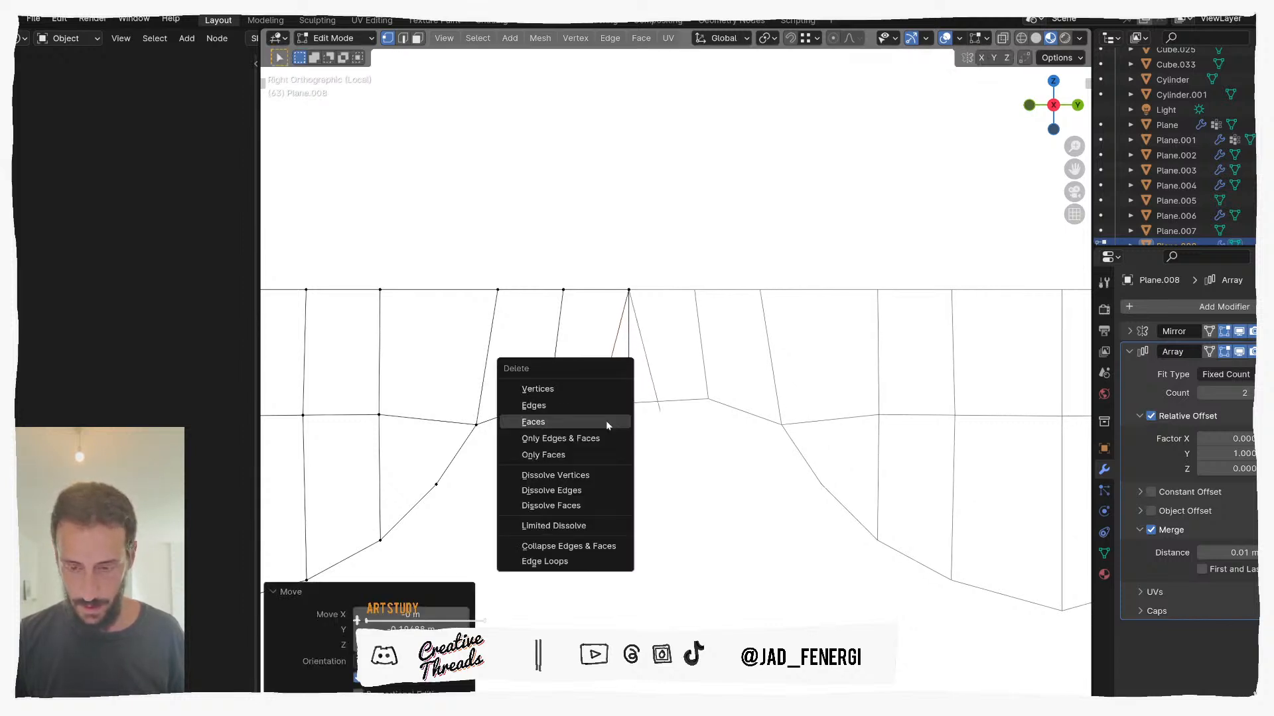
pyautogui.click(604, 388)
# Step: Delete the duplicate vertex overlapping the outer edge's upper corner and undo the test move of the remaining one
pyautogui.press('g')
pyautogui.click(606, 266)
pyautogui.moveTo(639, 305); pyautogui.dragTo(637, 302)
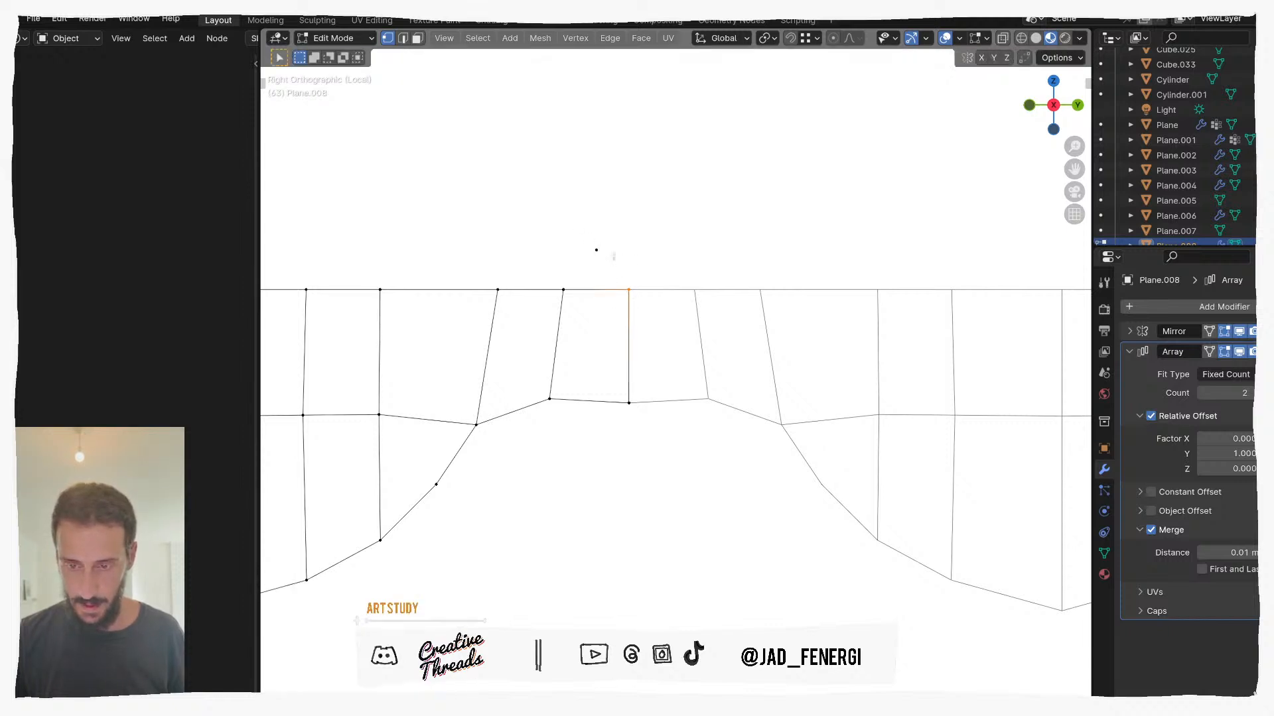
pyautogui.press('x')
pyautogui.click(613, 282)
pyautogui.press('g')
pyautogui.click(594, 278)
pyautogui.hotkey('ctrl', 'z')
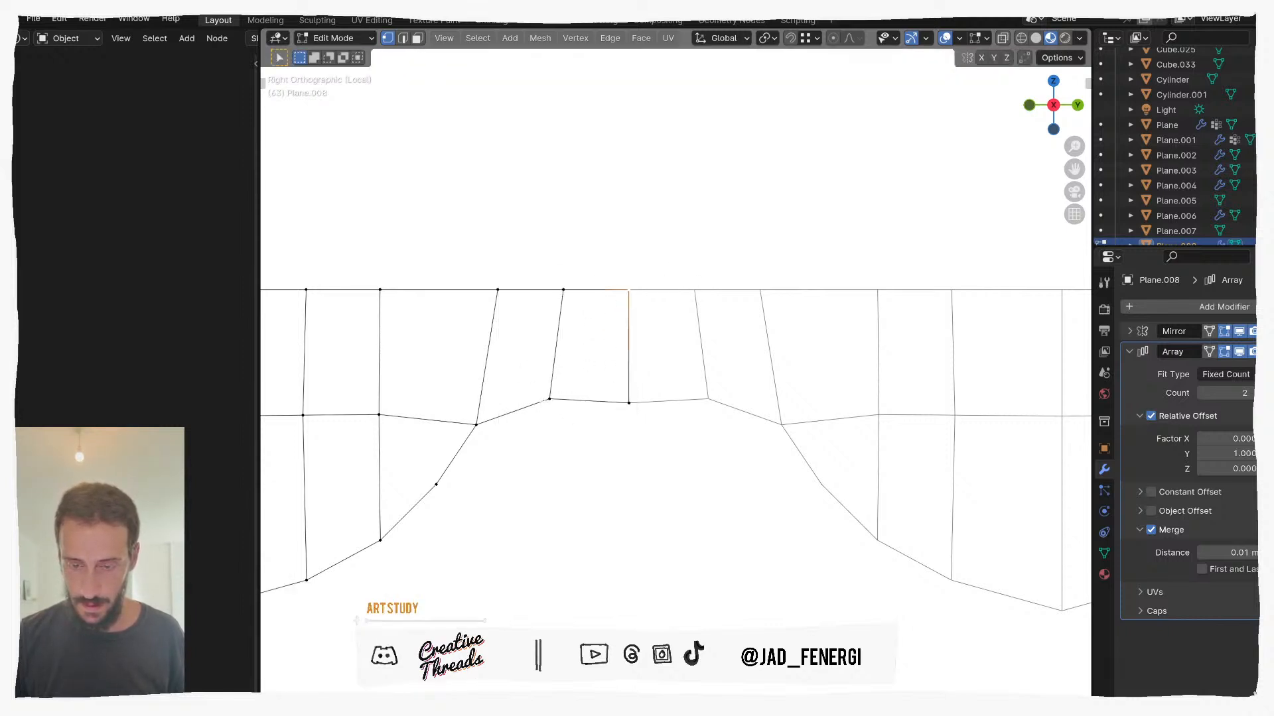
# Step: Reposition the vertices along the scallop's lower side contour to form a smoother curve
pyautogui.press('g')
pyautogui.click(584, 428)
pyautogui.moveTo(446, 395); pyautogui.dragTo(489, 436)
pyautogui.press('g')
pyautogui.click(491, 451)
pyautogui.moveTo(431, 470); pyautogui.dragTo(457, 500)
pyautogui.press('g')
pyautogui.click(460, 508)
pyautogui.moveTo(471, 424); pyautogui.dragTo(496, 456)
pyautogui.press('g')
pyautogui.click(502, 468)
# Step: Move the outer edge's lower vertex along the Z axis so the arch between the scallops flows smoothly
pyautogui.press('g')
pyautogui.moveTo(543, 378); pyautogui.dragTo(654, 427)
pyautogui.click(589, 418)
pyautogui.press('g')
pyautogui.press('z')
pyautogui.click(650, 406)
pyautogui.scroll(-5, 613, 461)
pyautogui.scroll(-3, 614, 461)
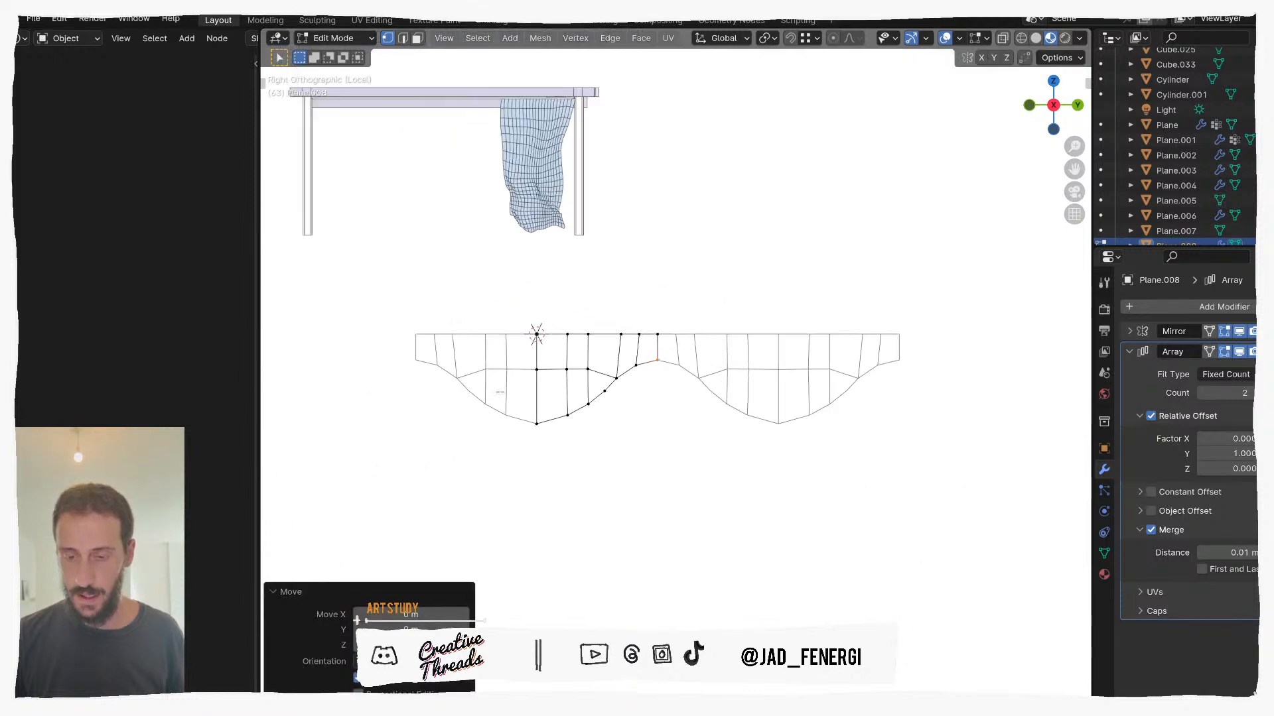
# Step: Sketch a wavy annotation line across both scallops and lower the outer edge's lower vertex along Z
pyautogui.scroll(3, 622, 355)
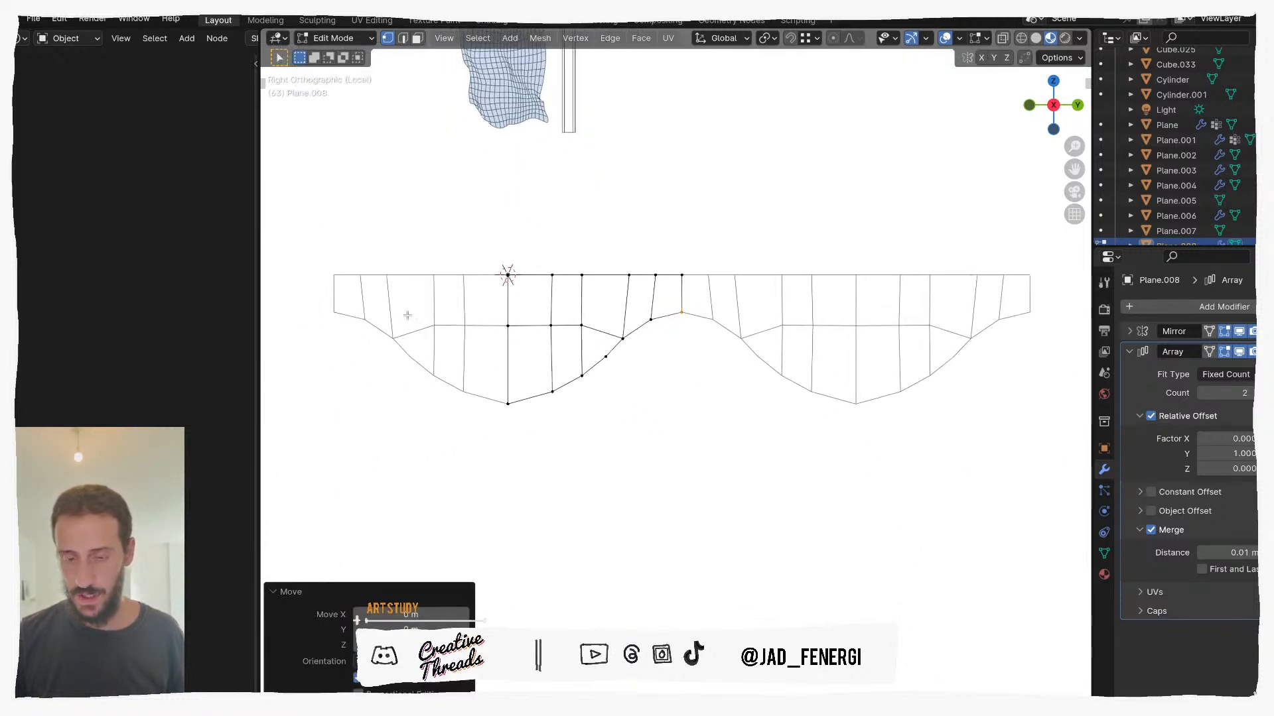
pyautogui.moveTo(406, 322)
pyautogui.mouseDown()
pyautogui.moveTo(809, 417)
pyautogui.moveTo(1025, 305)
pyautogui.mouseUp()
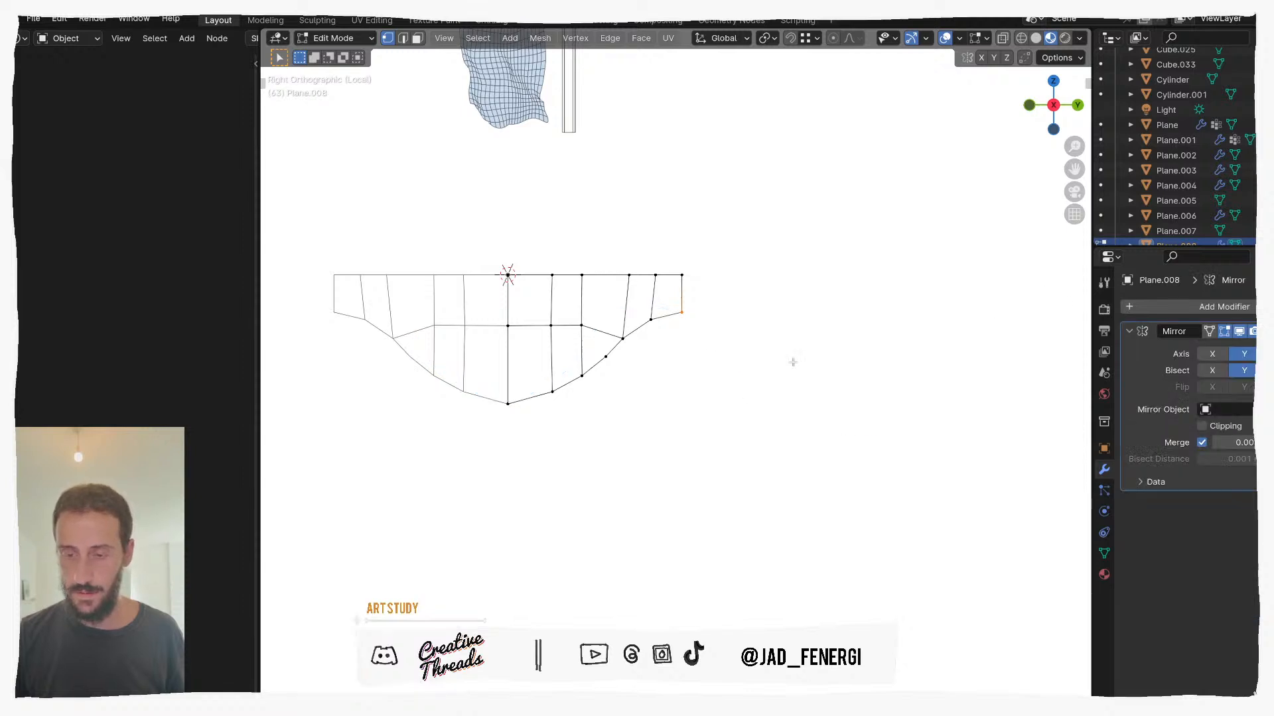
pyautogui.press('g')
pyautogui.press('z')
pyautogui.click(792, 371)
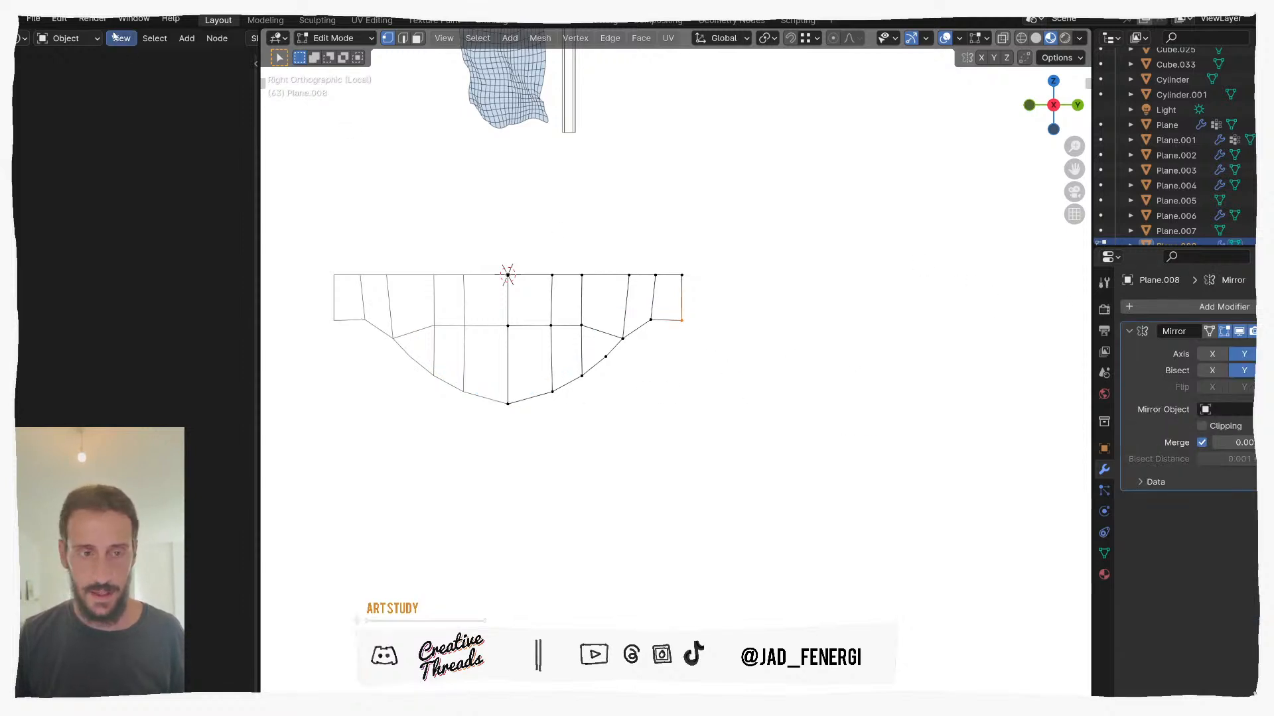
# Step: Undo the vertex move and the Array modifier's removal, and erase the annotation strokes over the scallops
pyautogui.click(61, 19)
pyautogui.click(83, 39)
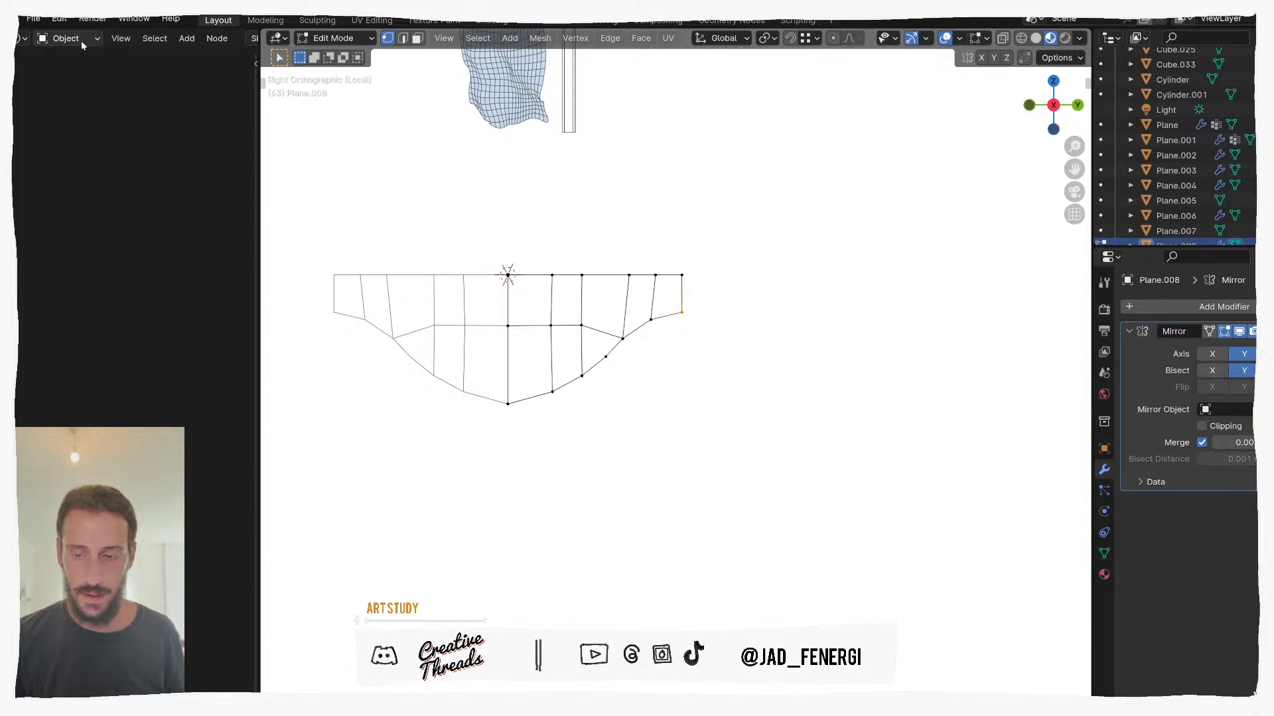
pyautogui.click(59, 19)
pyautogui.click(82, 48)
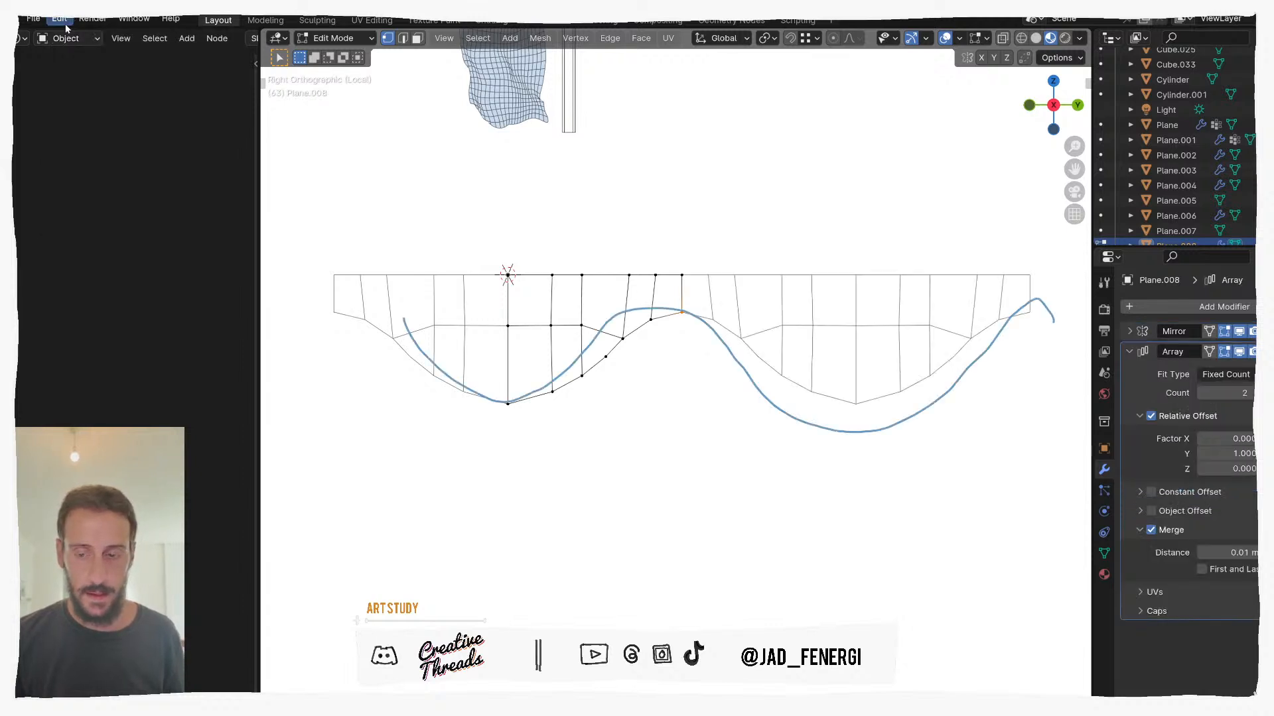
pyautogui.moveTo(661, 330)
pyautogui.mouseDown()
pyautogui.moveTo(682, 364)
pyautogui.moveTo(369, 336)
pyautogui.moveTo(1037, 398)
pyautogui.moveTo(1000, 333)
pyautogui.mouseUp()
pyautogui.moveTo(999, 334); pyautogui.dragTo(796, 381, button='right')
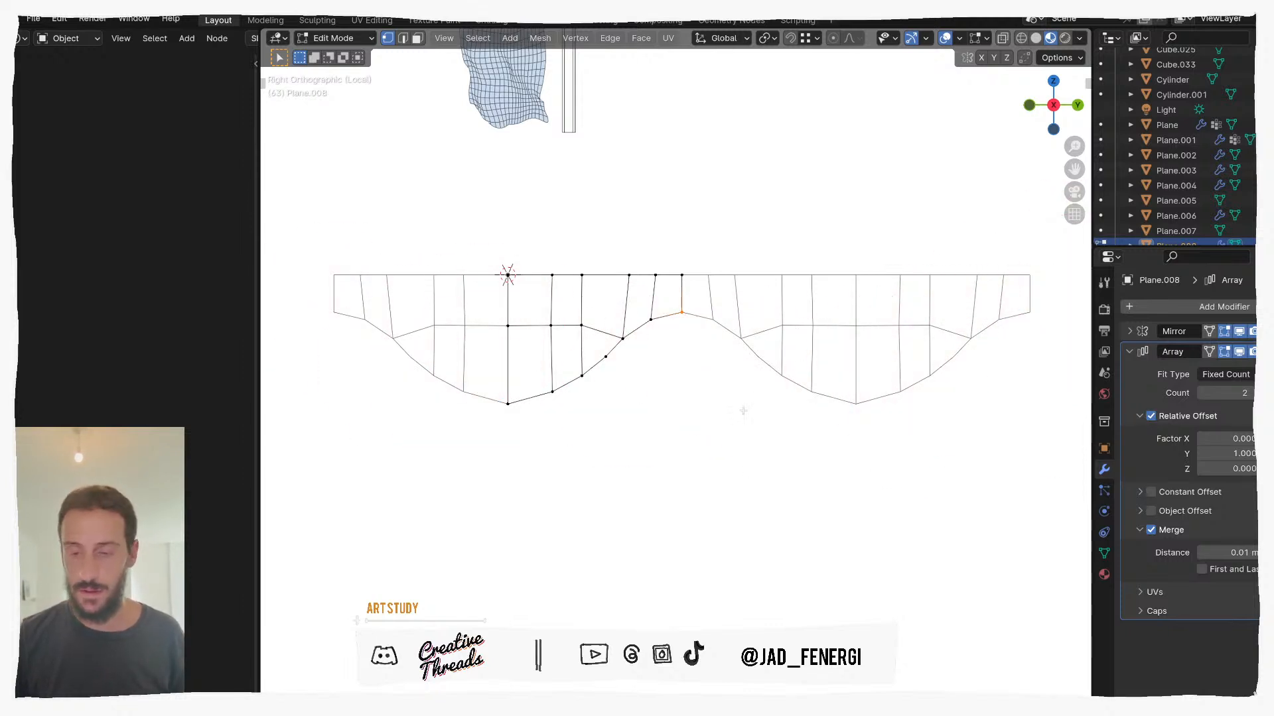
# Step: Shift two upper-edge vertices of the outer section inward and add a centred horizontal loop cut through the upper row
pyautogui.scroll(2, 661, 304)
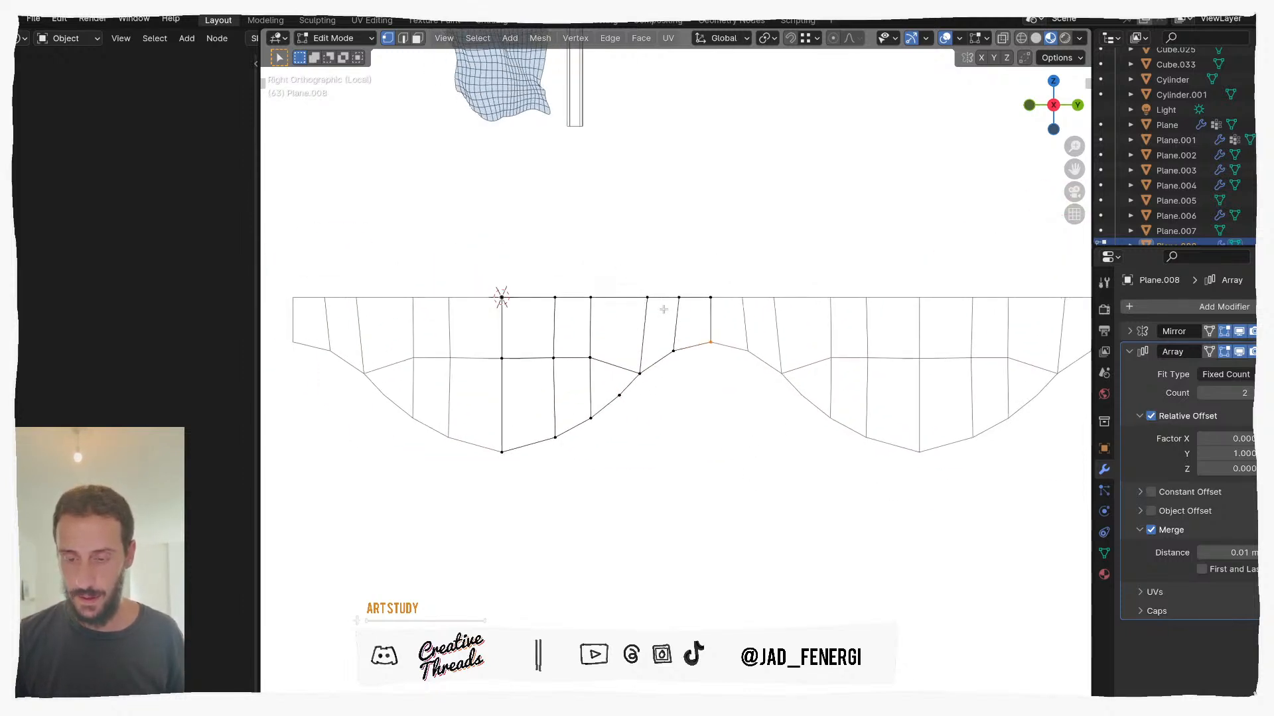
pyautogui.press('g')
pyautogui.click(653, 320)
pyautogui.click(693, 313)
pyautogui.press('g')
pyautogui.click(686, 312)
pyautogui.click(682, 319)
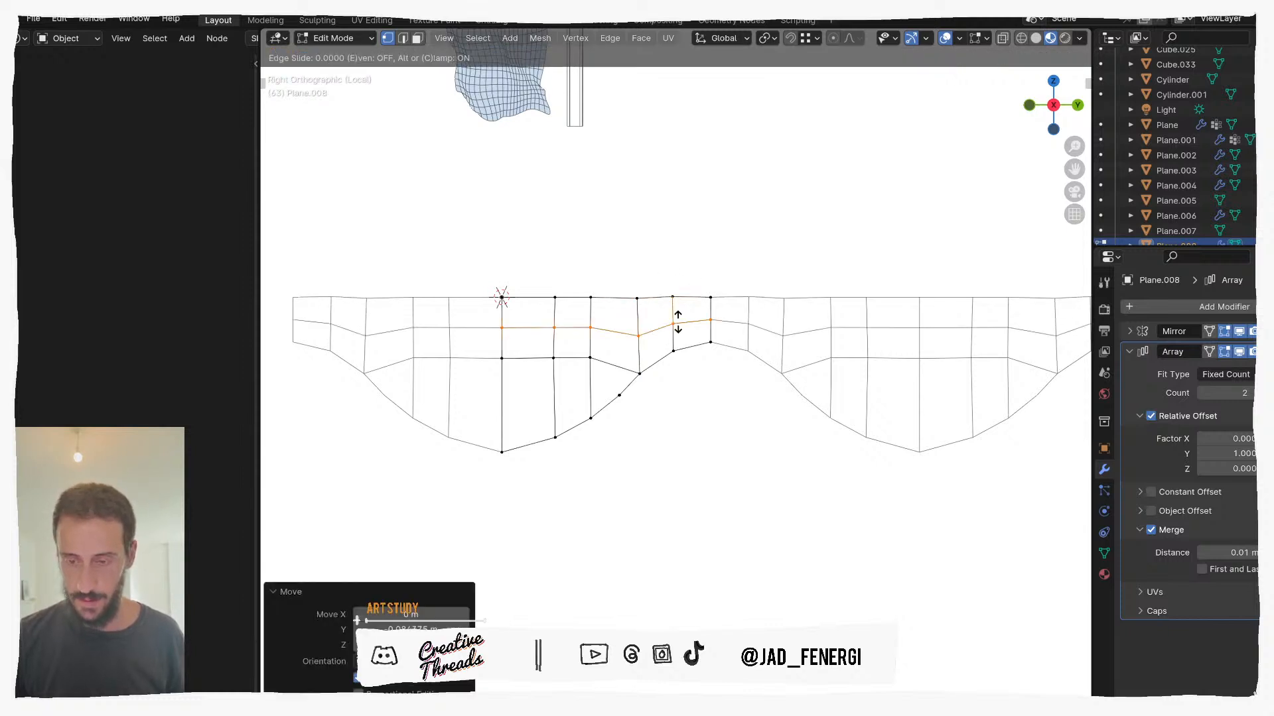
pyautogui.rightClick(681, 320)
# Step: Knife-cut an inner contour along the scallop's curve from the centre line up to the top edge, connecting its corner to the outline
pyautogui.click(510, 388)
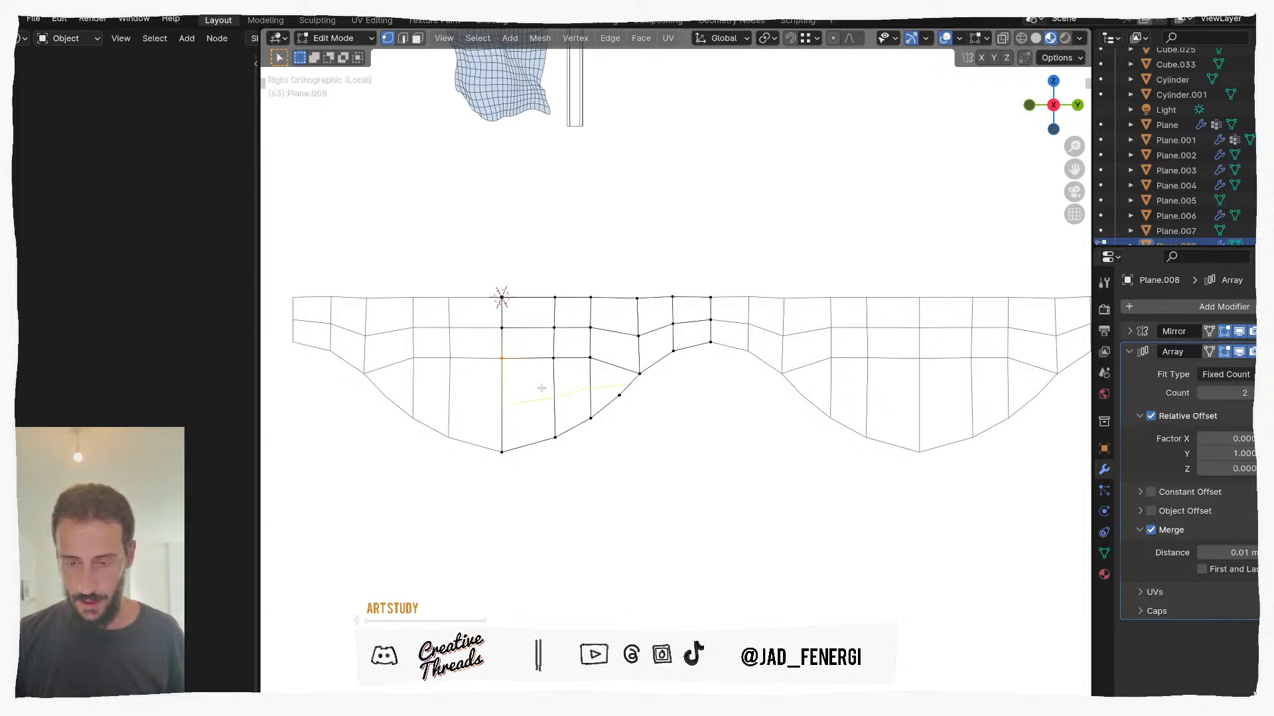
pyautogui.click(503, 422)
pyautogui.click(591, 396)
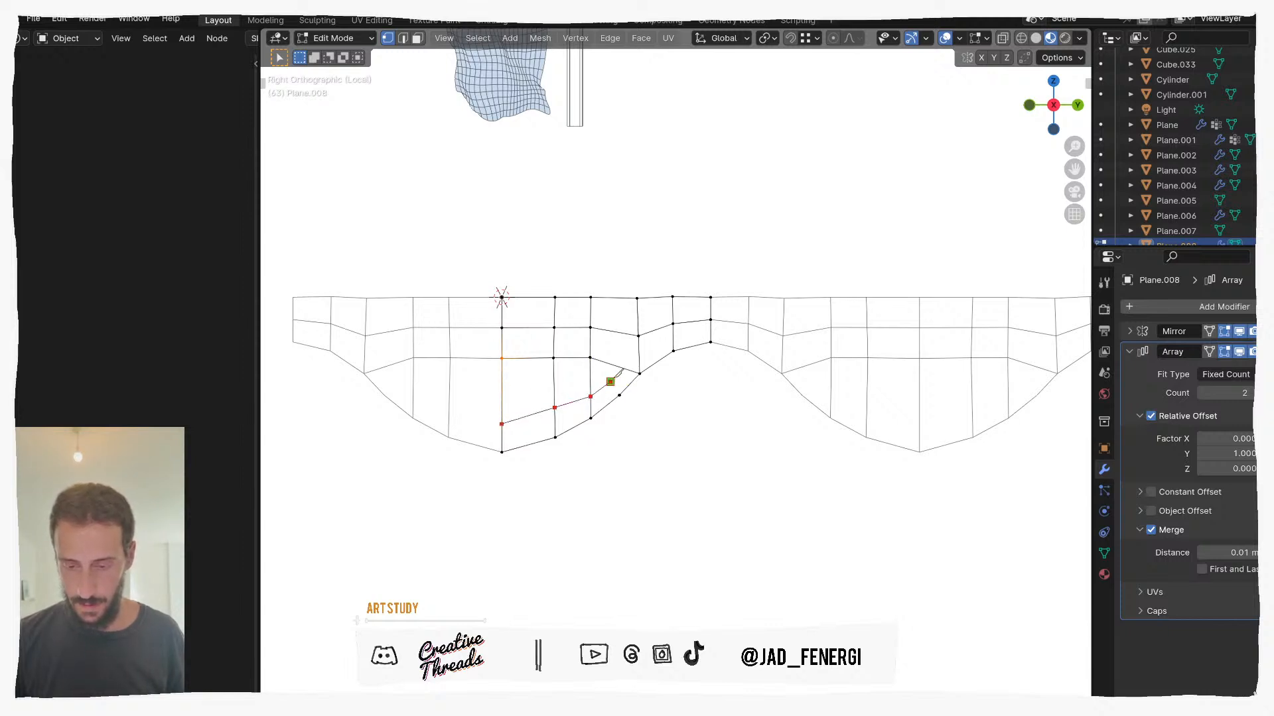
pyautogui.click(622, 297)
pyautogui.press('Return')
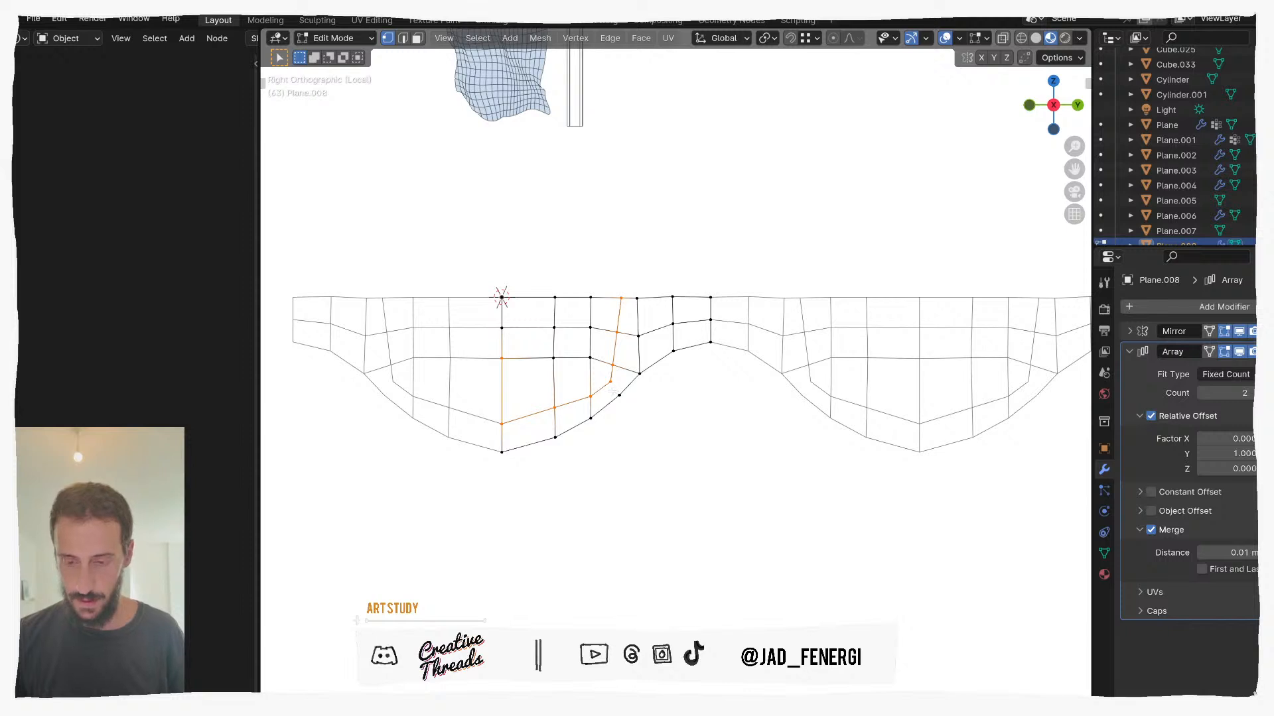
pyautogui.click(610, 380)
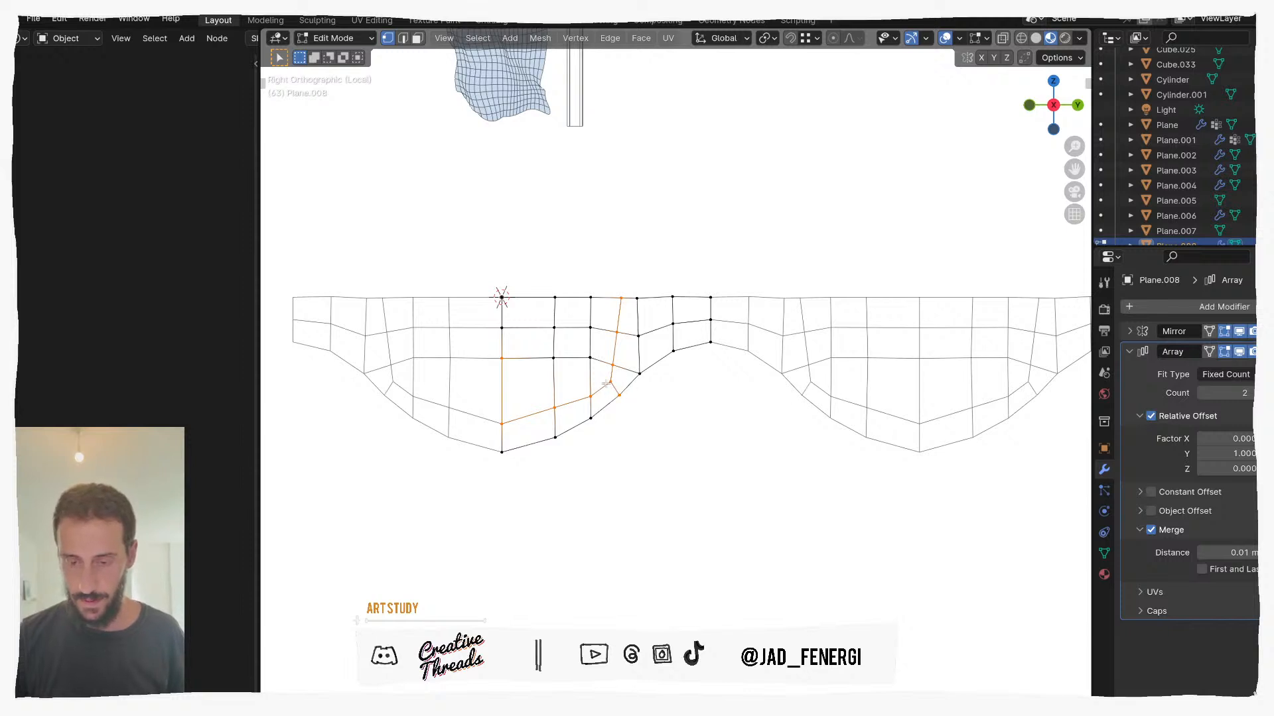
# Step: Adjust the cut's corner vertex and the neighbouring inner contour vertex so the new edge loop follows the scallop's curve
pyautogui.click(610, 384)
pyautogui.scroll(2, 615, 389)
pyautogui.press('g')
pyautogui.click(626, 394)
pyautogui.click(556, 410)
pyautogui.press('g')
pyautogui.click(555, 413)
pyautogui.scroll(-3, 492, 430)
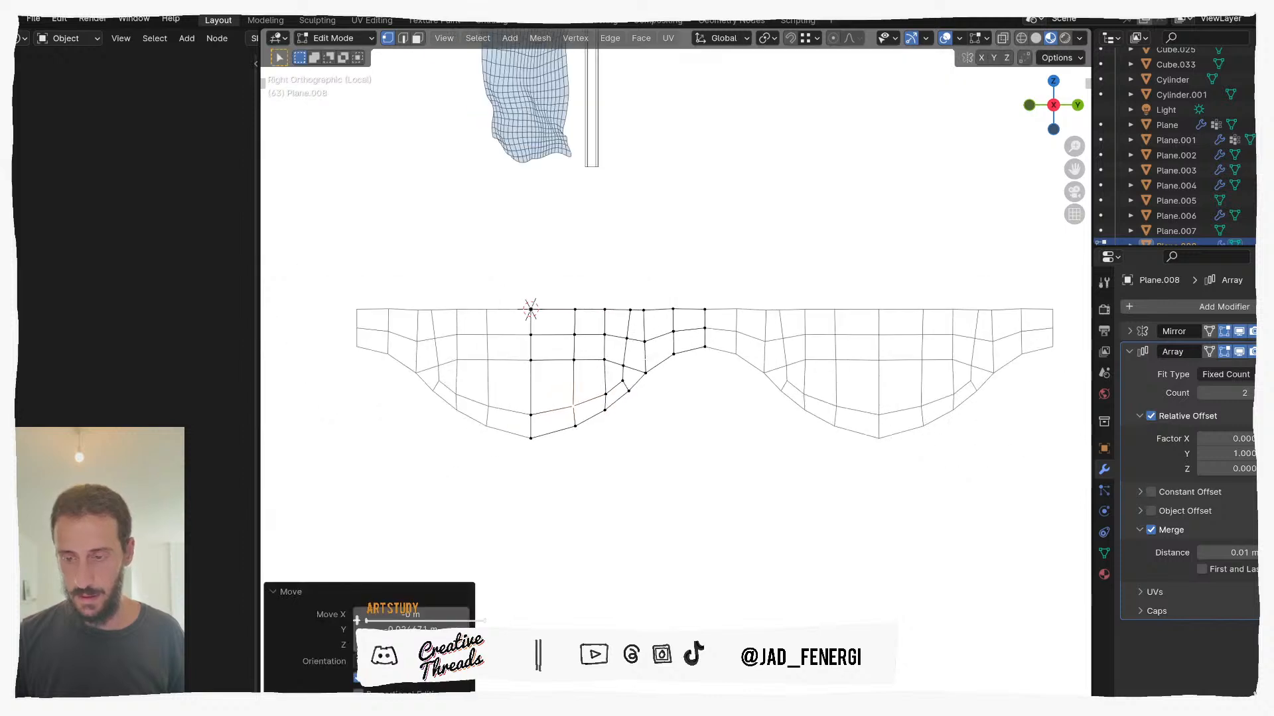
# Step: Move the vertex columns between the centre line and the outer arch slightly inward along the Y axis
pyautogui.moveTo(559, 305); pyautogui.dragTo(652, 456)
pyautogui.press('g')
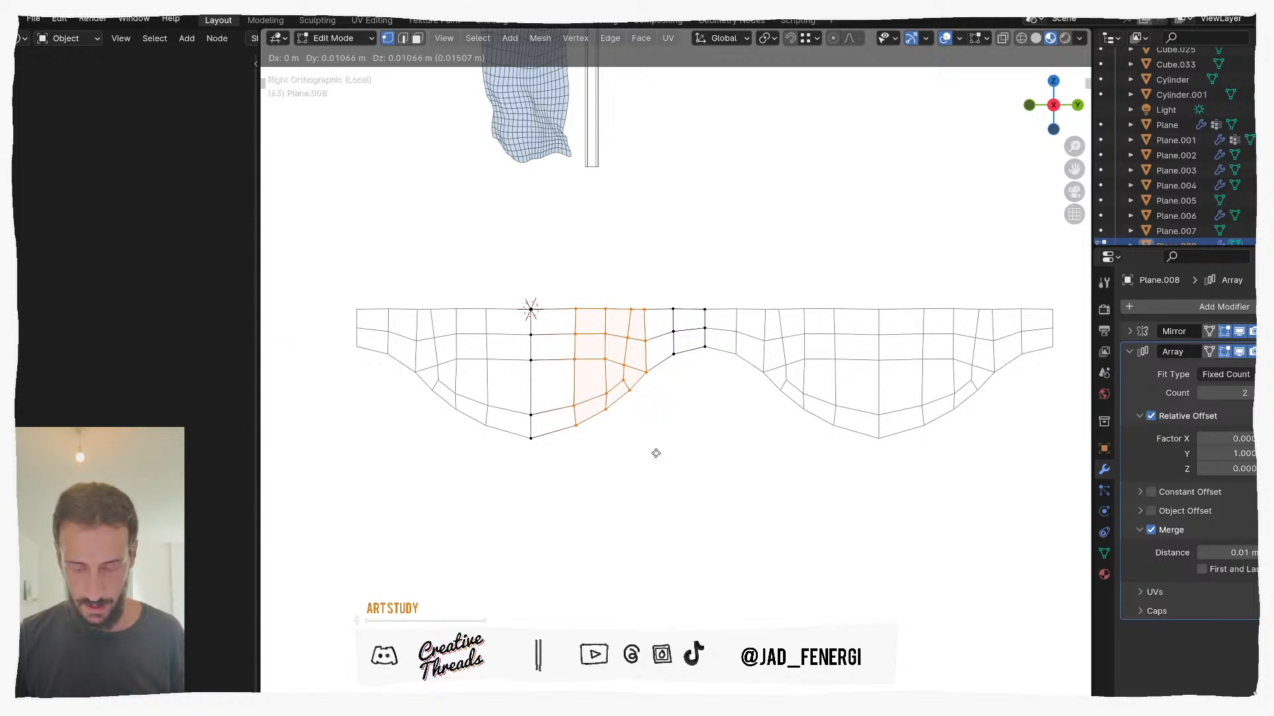
pyautogui.press('y')
pyautogui.click(648, 453)
pyautogui.click(531, 438)
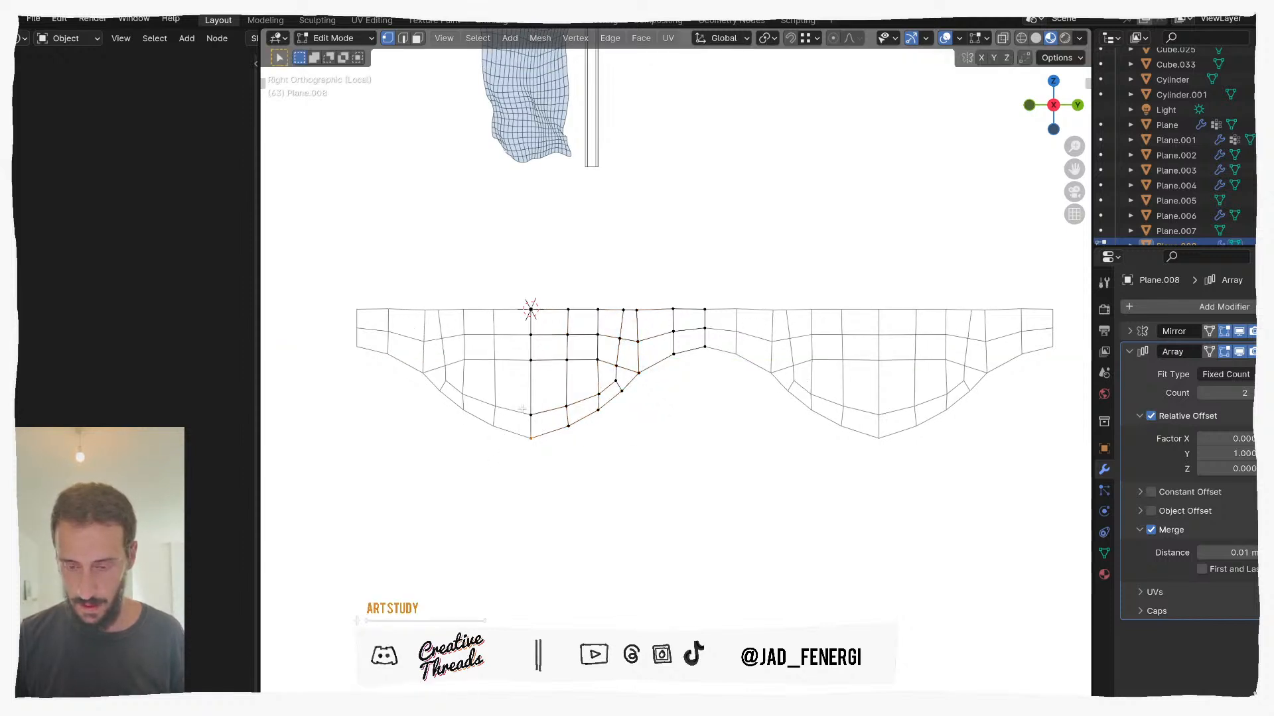
pyautogui.press('h')
pyautogui.press('z')
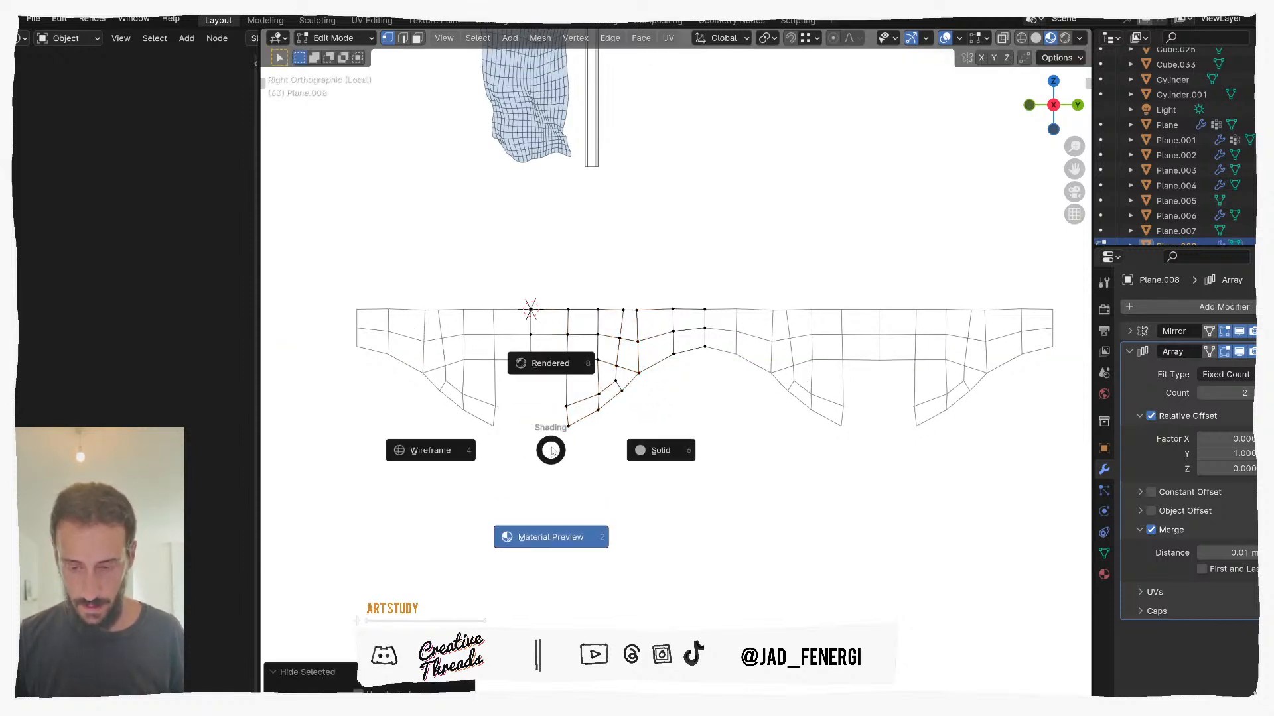
pyautogui.hotkey('ctrl', 'z')
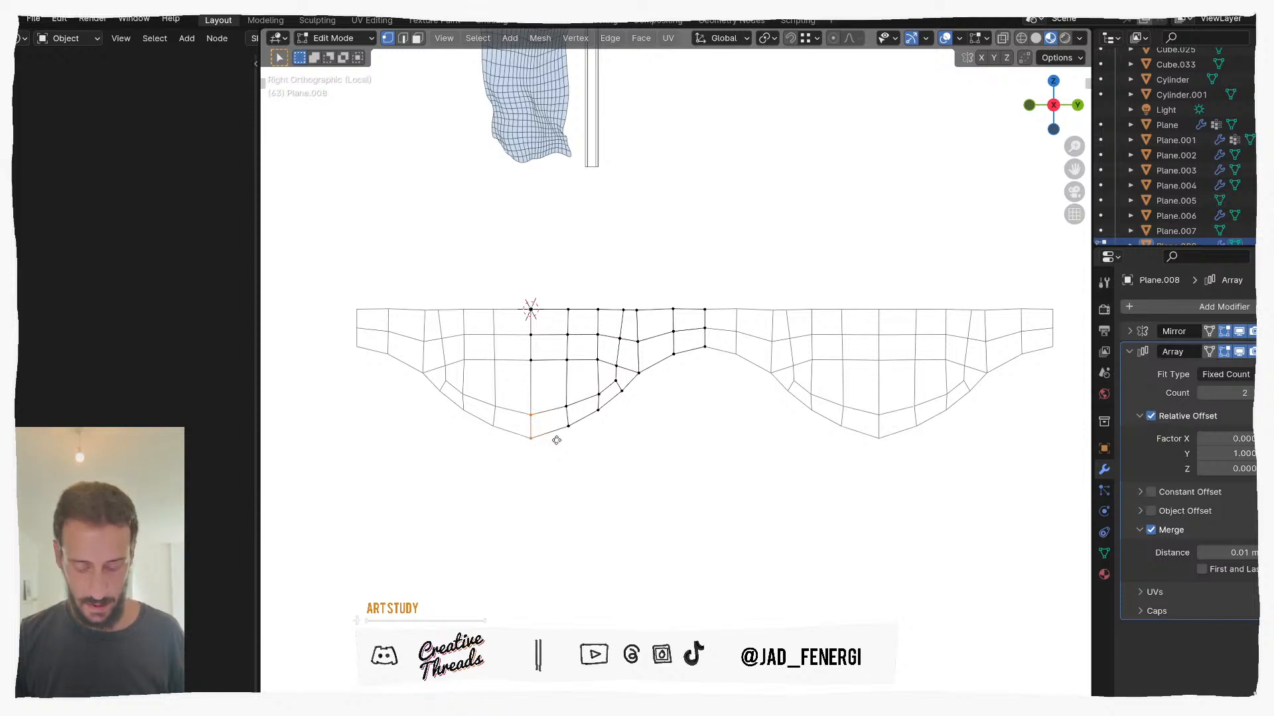
# Step: Raise the two lowest centre-line vertices slightly along the Z axis to round off the scallop's tip
pyautogui.press('g')
pyautogui.press('z')
pyautogui.click(556, 435)
pyautogui.keyDown('shift'); pyautogui.moveTo(727, 419); pyautogui.dragTo(724, 420, button='middle'); pyautogui.keyUp('shift')
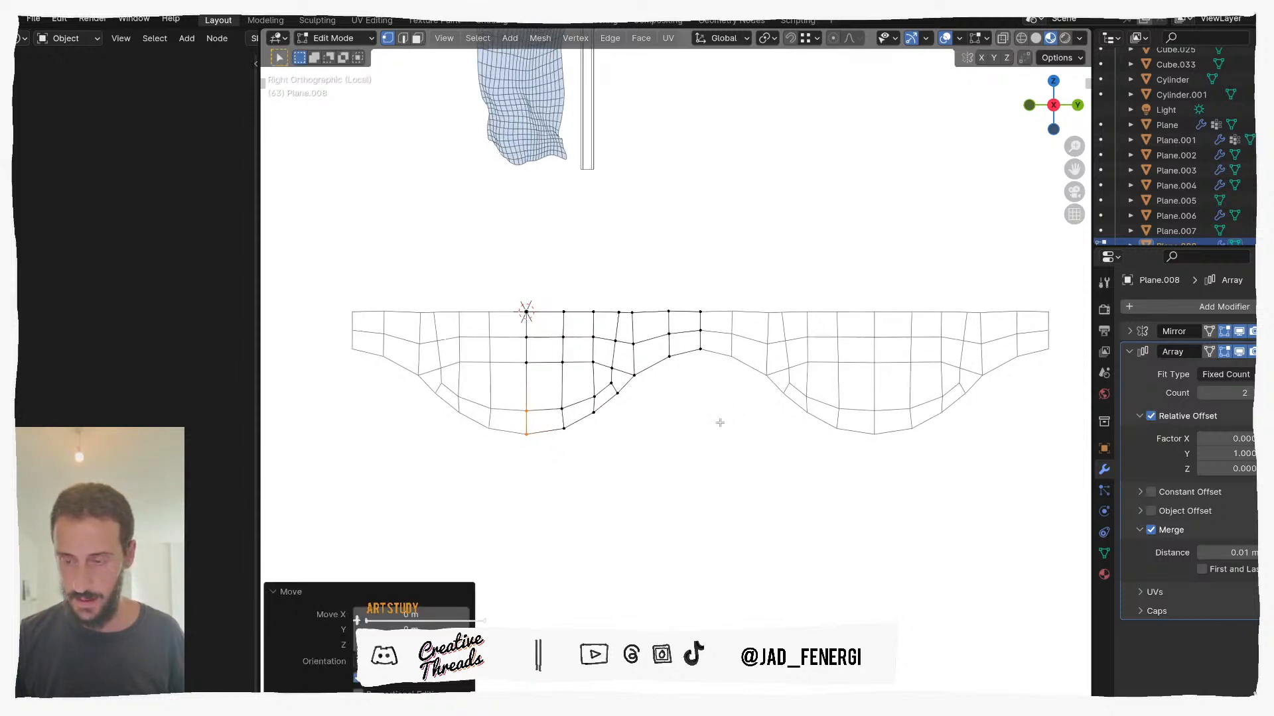
# Step: Exit Edit Mode, hide the wireframe overlay to check the wave's silhouette, and show the wireframe again
pyautogui.scroll(-4, 723, 420)
pyautogui.scroll(3, 602, 373)
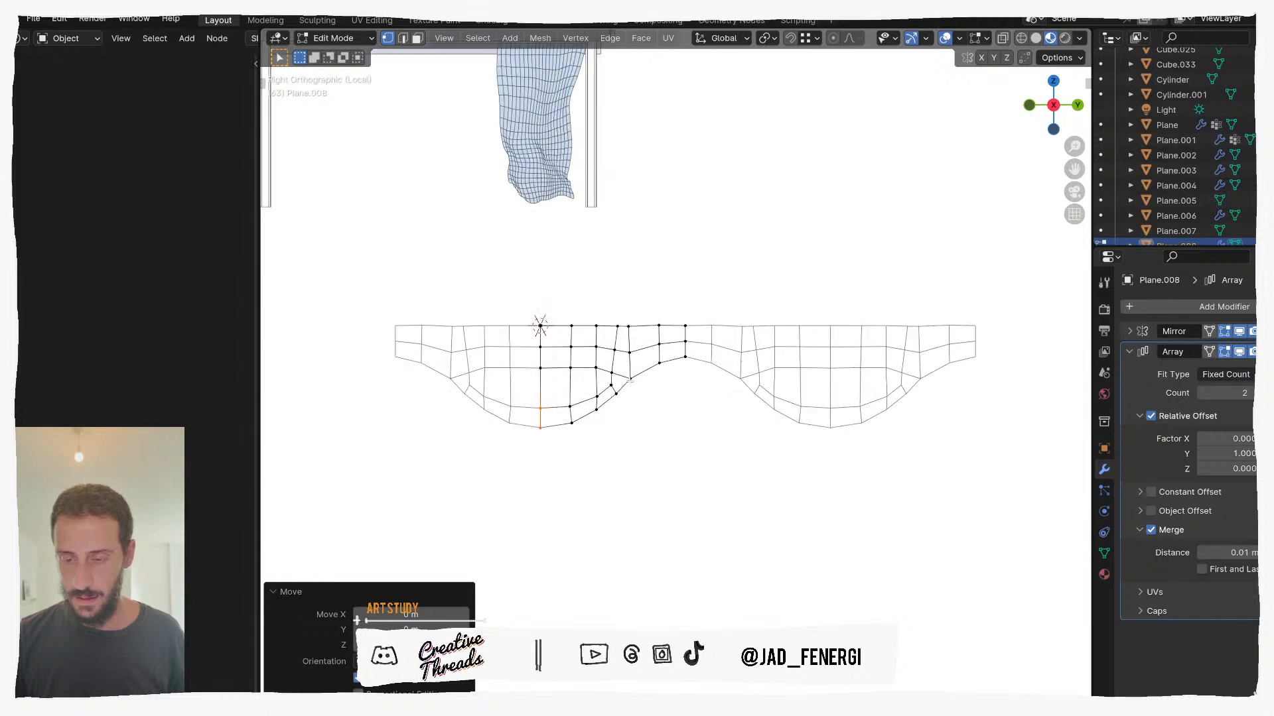
pyautogui.press('Tab')
pyautogui.scroll(-3, 659, 412)
pyautogui.click(659, 412)
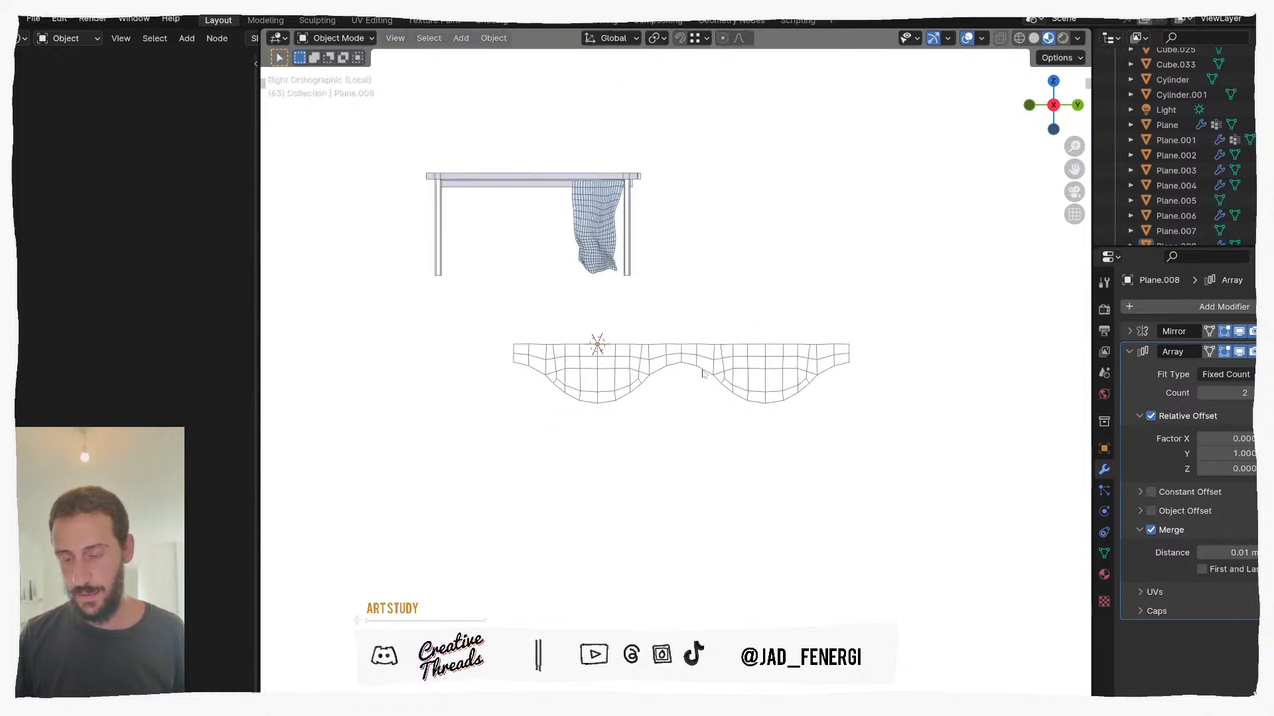
pyautogui.press('q')
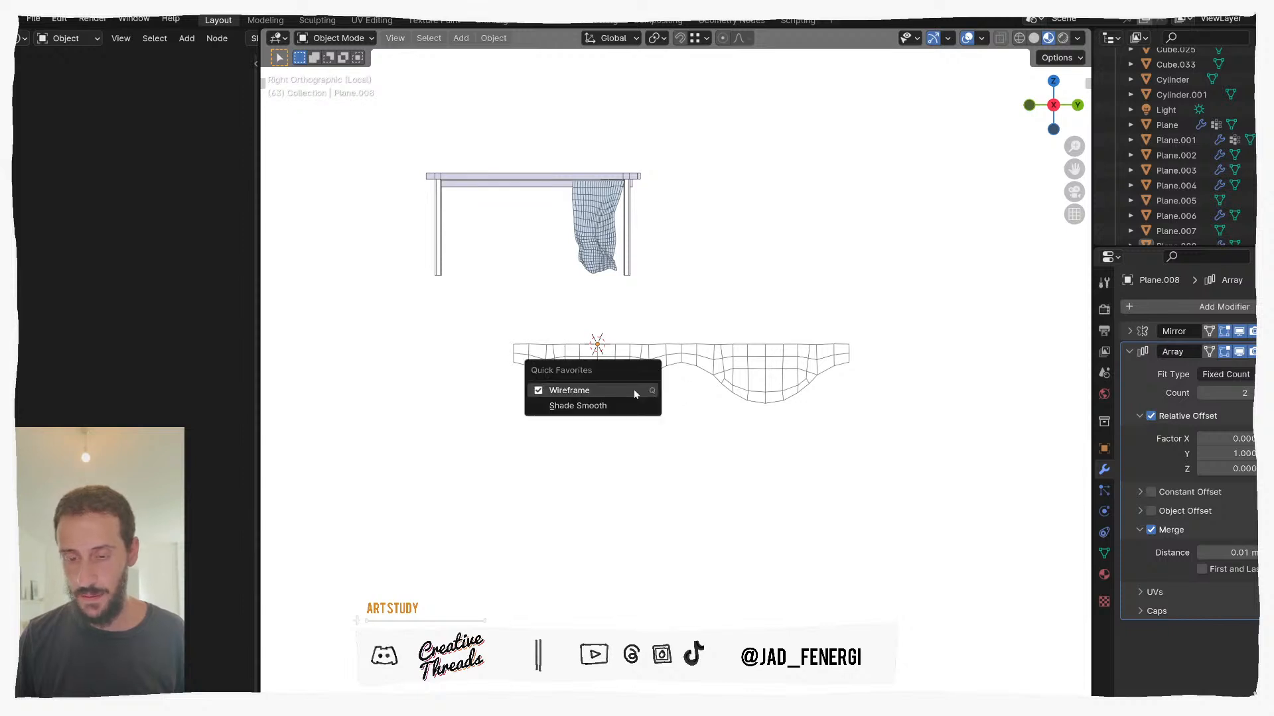
pyautogui.click(634, 390)
pyautogui.click(634, 389)
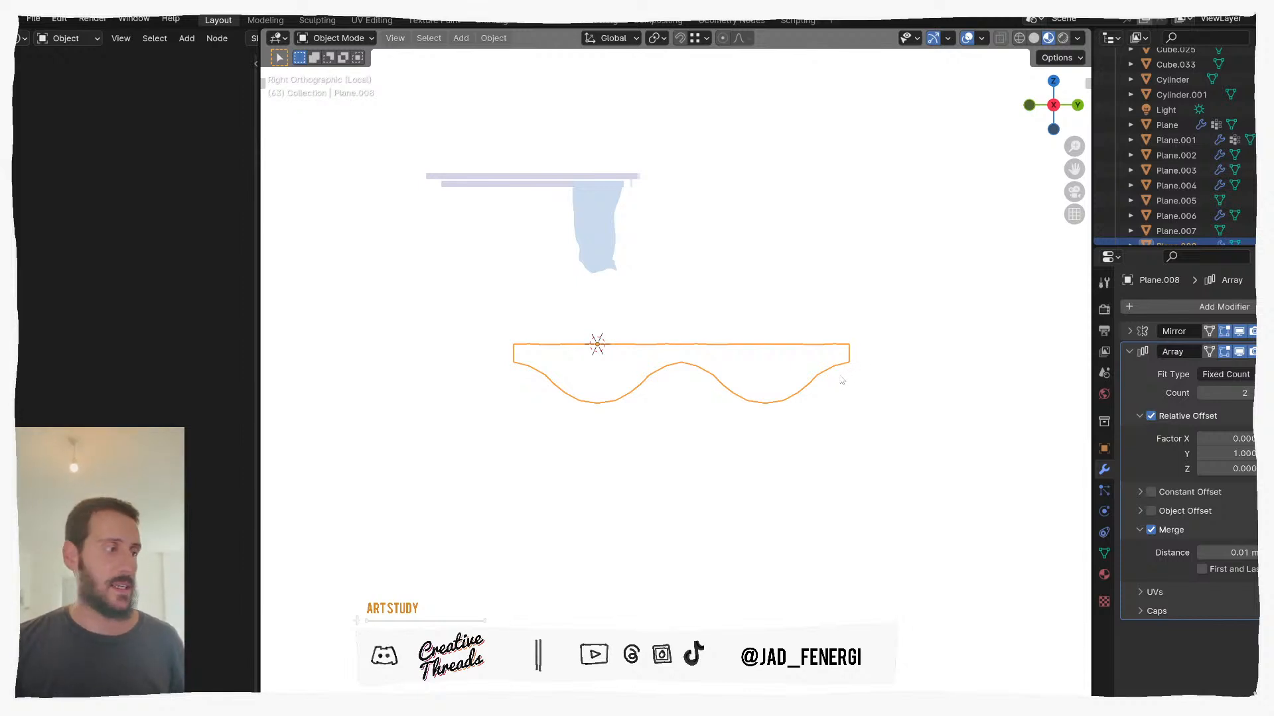
pyautogui.scroll(1, 670, 397)
pyautogui.press('q')
pyautogui.click(668, 391)
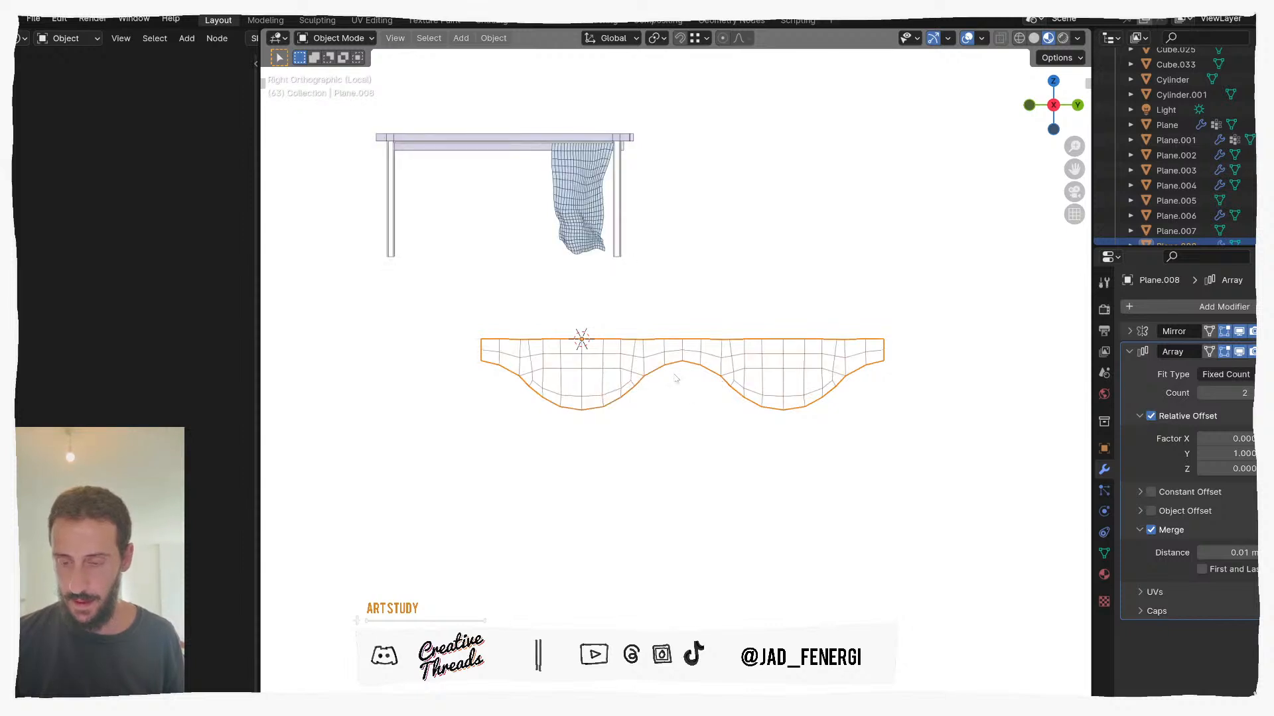
# Step: Shift all vertices between the scallop's centre line and its outer arch edge slightly along the Y axis
pyautogui.press('Tab')
pyautogui.moveTo(671, 332); pyautogui.dragTo(597, 419)
pyautogui.press('g')
pyautogui.press('y')
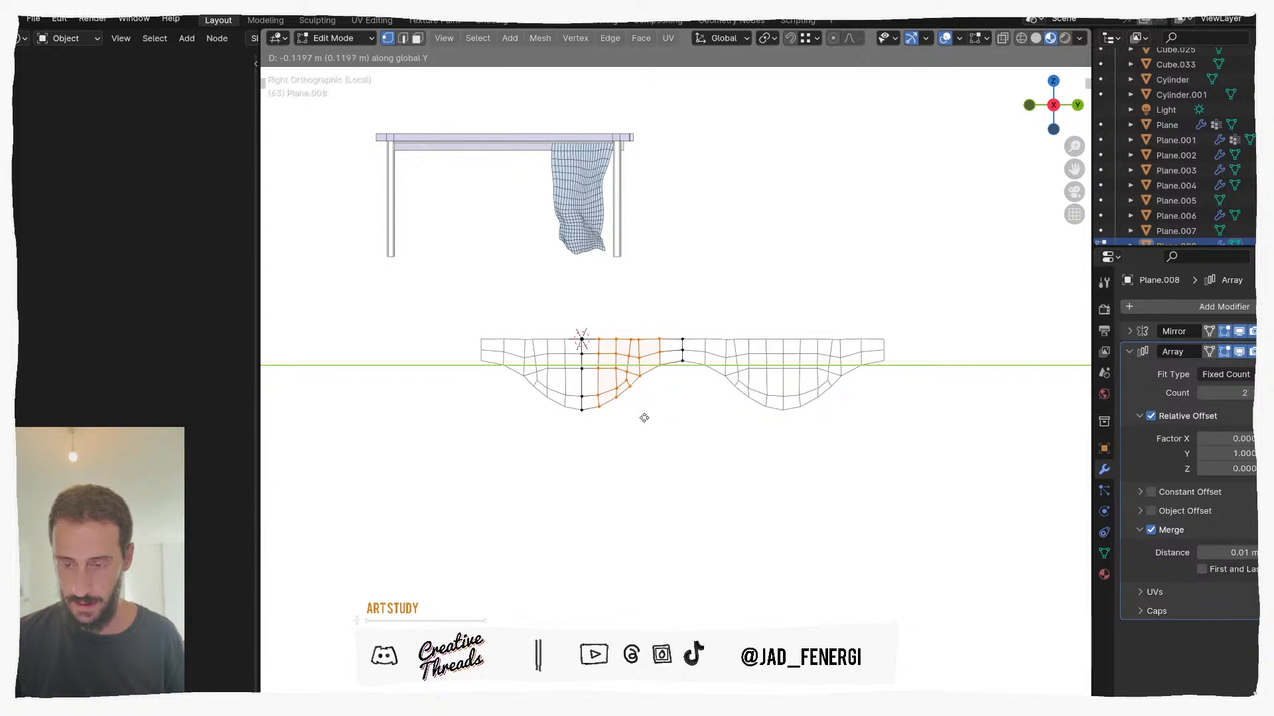
pyautogui.click(674, 382)
pyautogui.press('Tab')
pyautogui.scroll(-2, 642, 373)
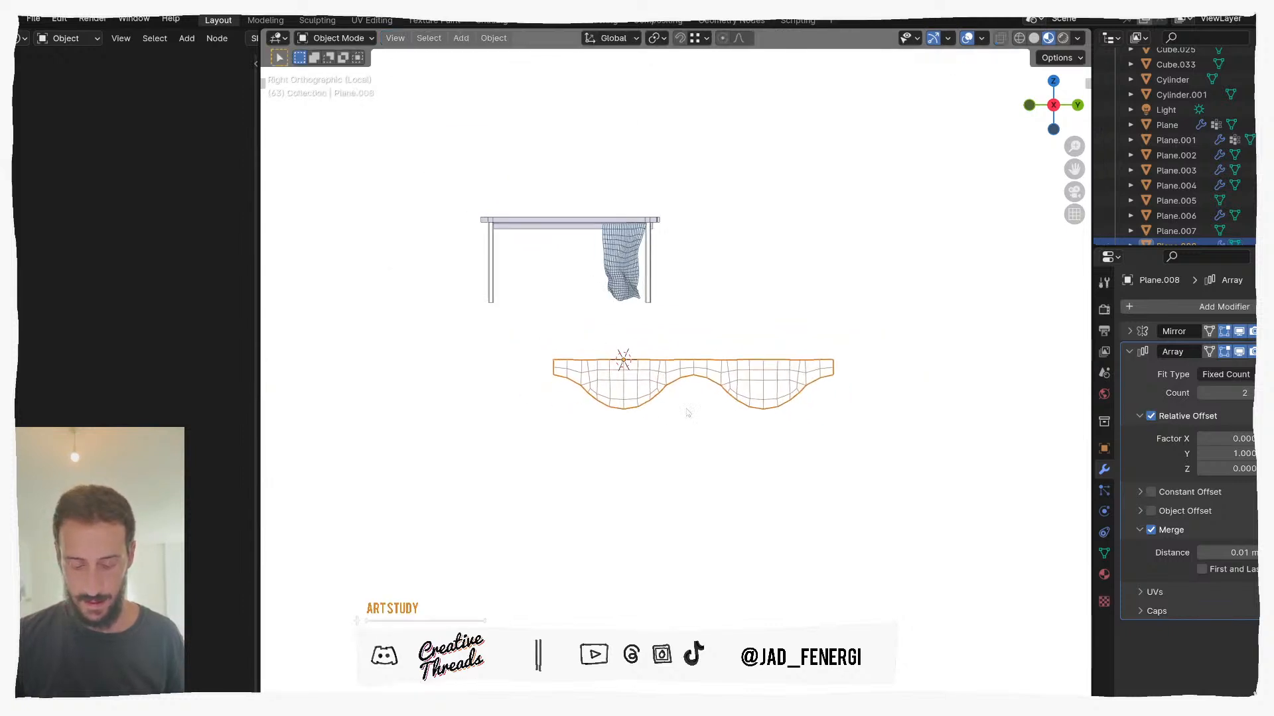
# Step: Move the scalloped trim up to the balcony frame's beam and scale it down to about 0.12
pyautogui.press('g')
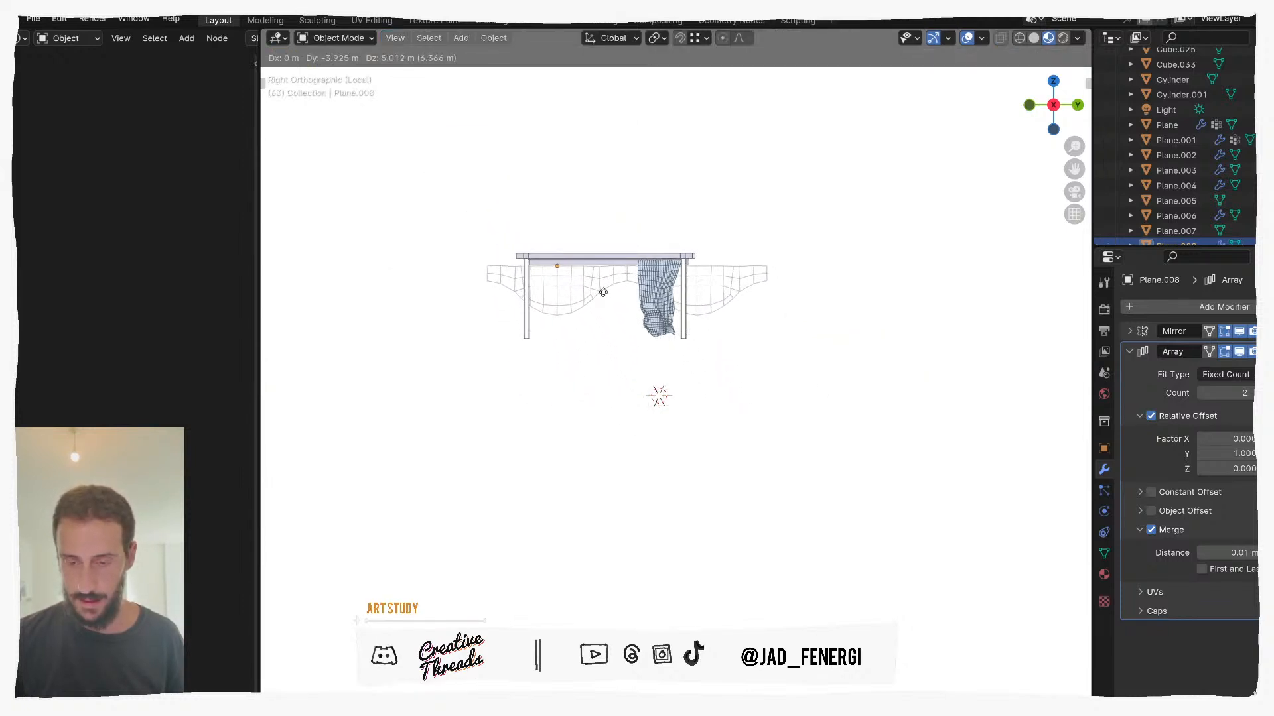
pyautogui.click(610, 309)
pyautogui.scroll(2, 620, 345)
pyautogui.press('s')
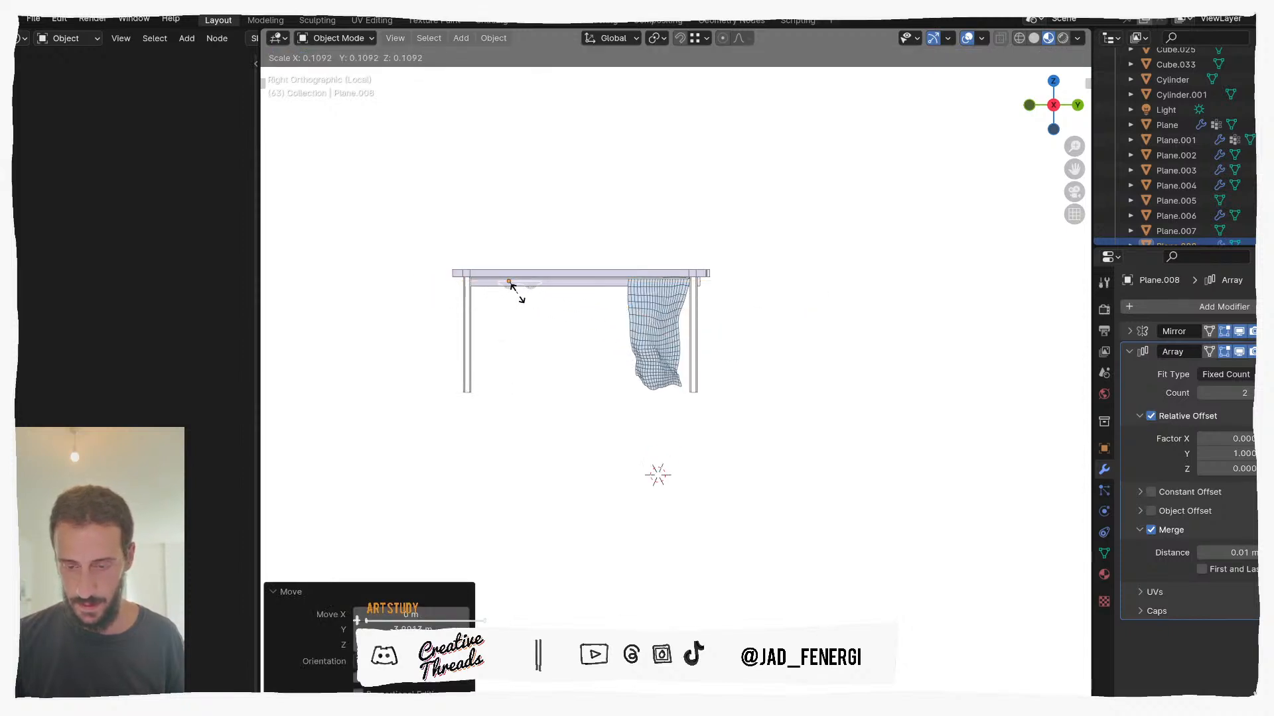
pyautogui.click(519, 293)
# Step: Move the trim about 2.29 m along the X axis, out to the front of the balcony frame
pyautogui.moveTo(519, 294); pyautogui.dragTo(728, 389, button='middle')
pyautogui.press('KP_1')
pyautogui.press('g')
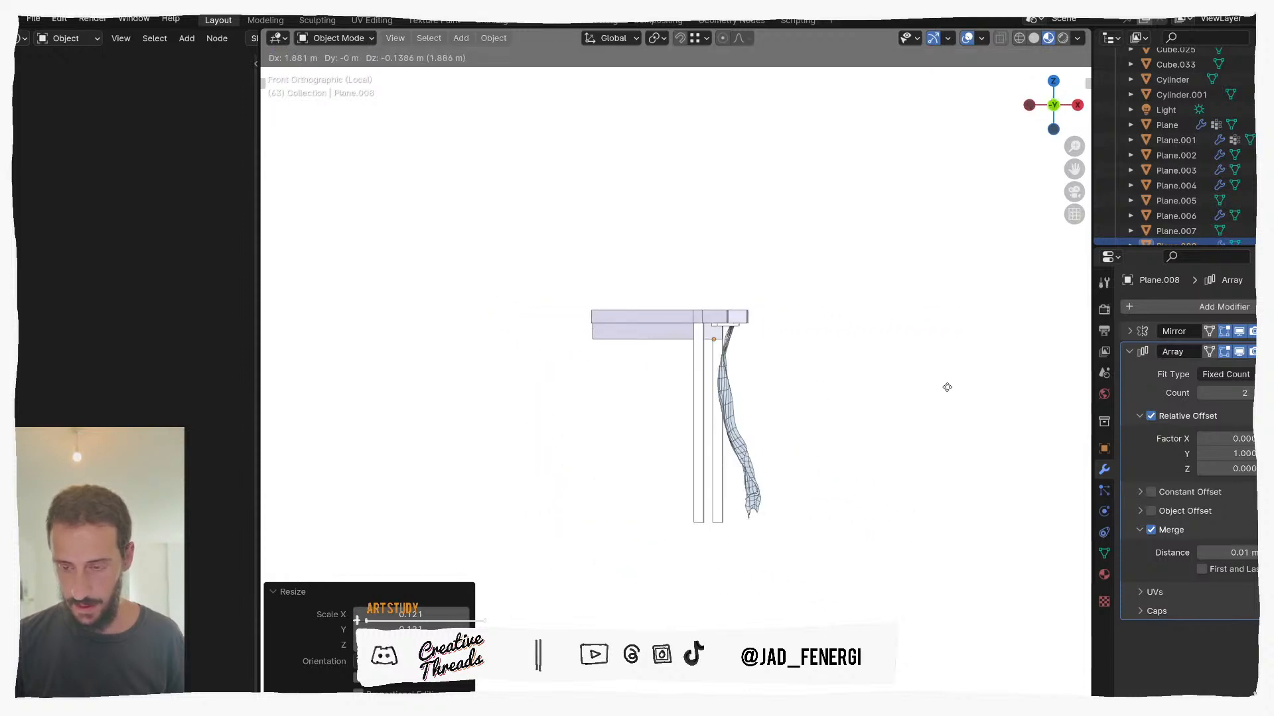
pyautogui.click(958, 379)
pyautogui.moveTo(957, 378); pyautogui.dragTo(685, 597, button='middle')
pyautogui.moveTo(785, 388); pyautogui.dragTo(676, 367, button='middle')
# Step: Assign the existing CURTAINS material to the scalloped trim
pyautogui.press('KP_3')
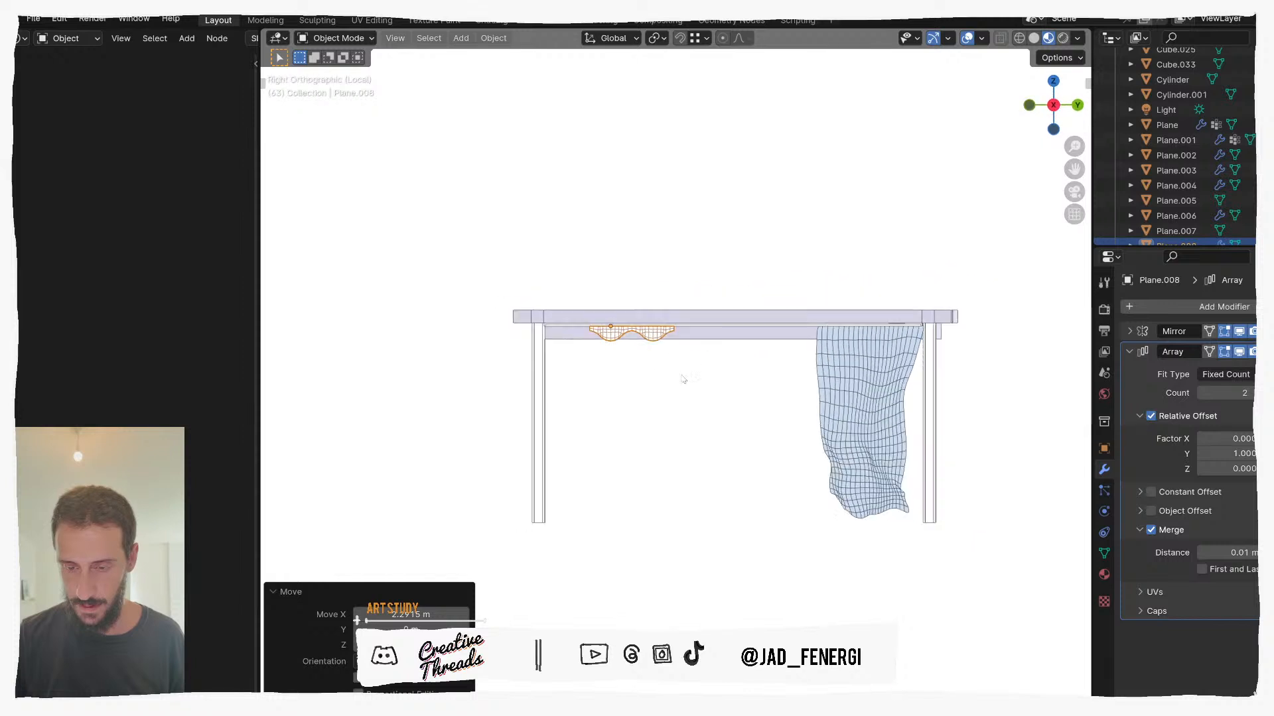
pyautogui.click(1104, 575)
pyautogui.click(1129, 369)
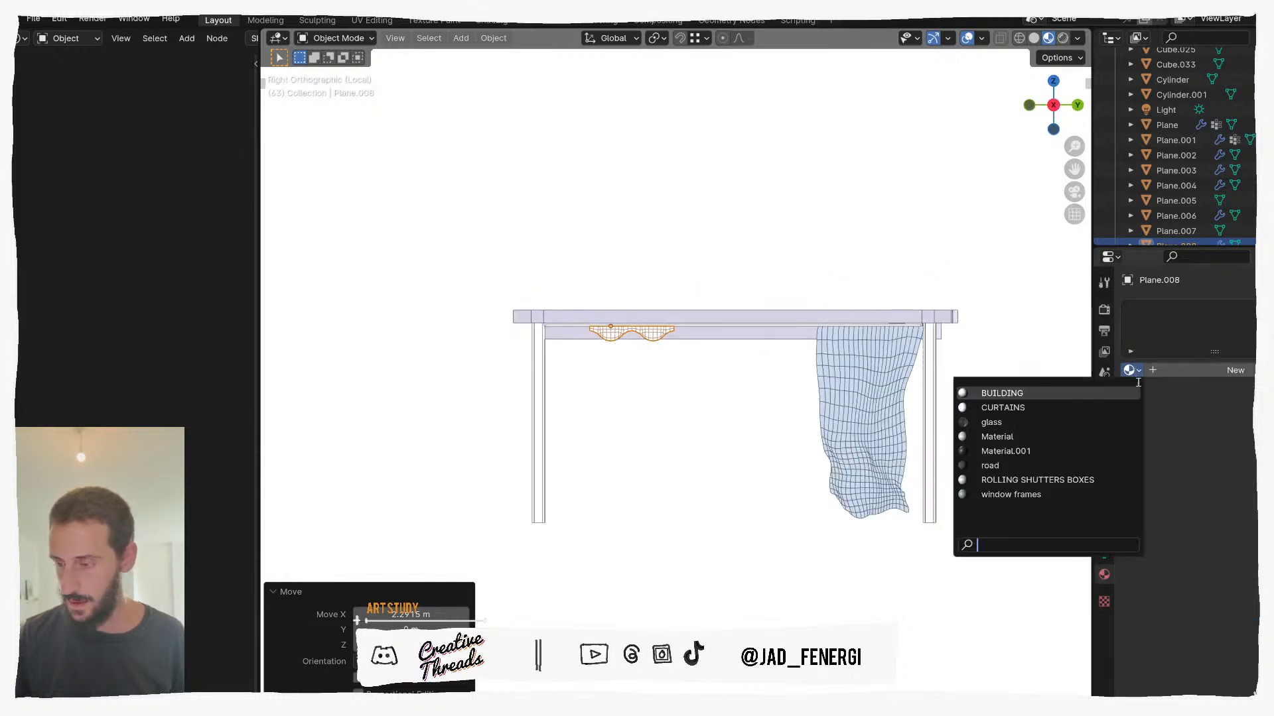
pyautogui.click(1033, 405)
# Step: Move the trim about 0.7 m toward the post opposite the curtain and tuck it against the underside of the top beam
pyautogui.scroll(5, 687, 387)
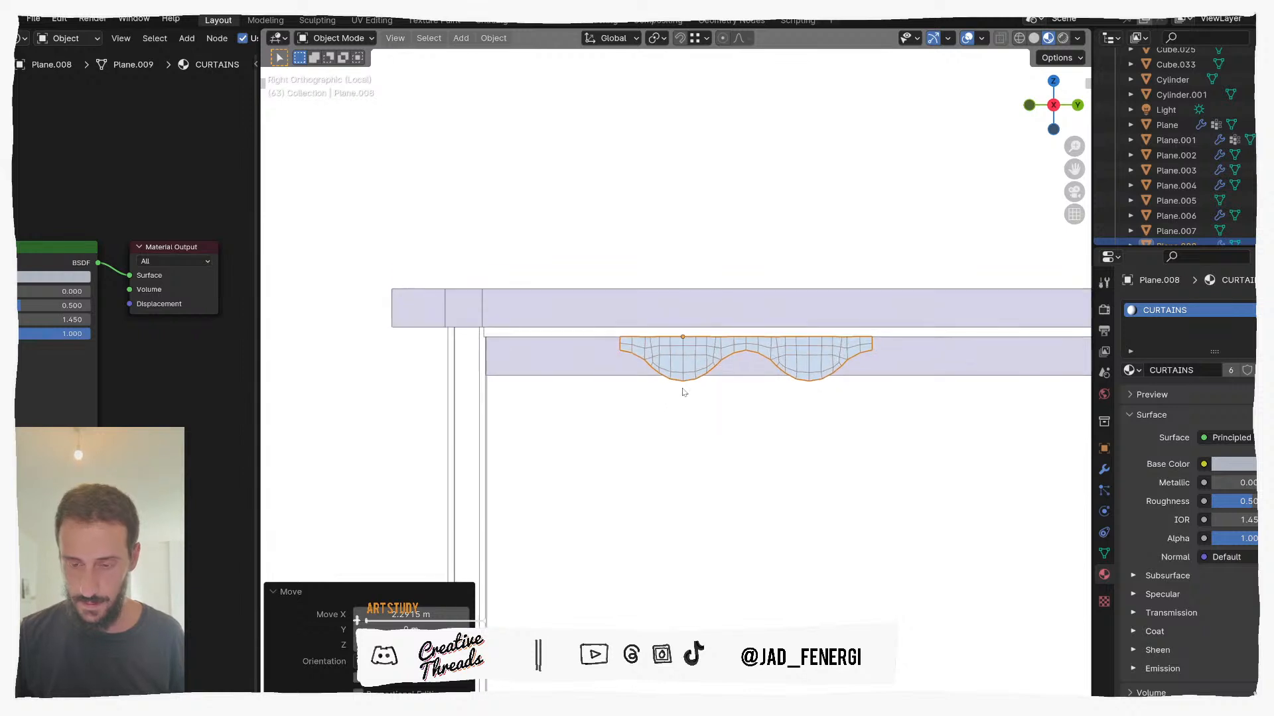
pyautogui.press('g')
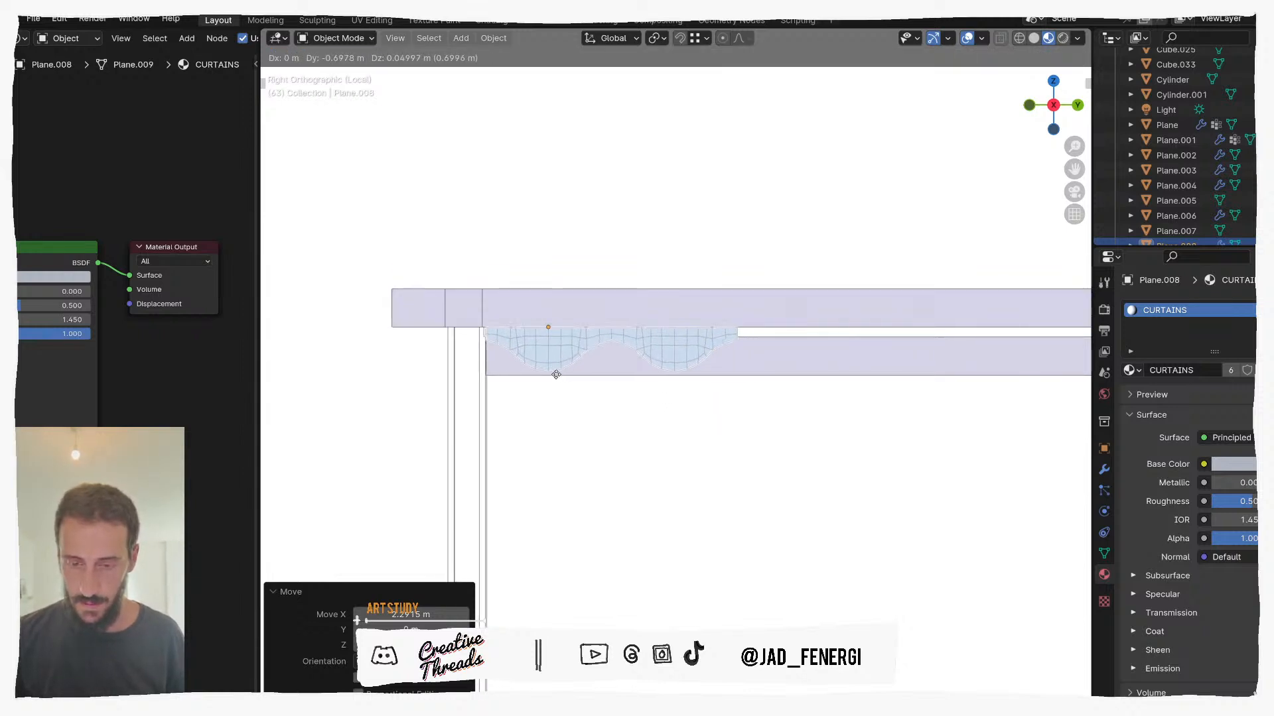
pyautogui.click(556, 375)
# Step: Move the trim about 0.32 m back along the X axis, in line with the frame's front edge
pyautogui.scroll(-2, 653, 390)
pyautogui.scroll(-2, 652, 390)
pyautogui.moveTo(652, 390); pyautogui.dragTo(867, 373, button='middle')
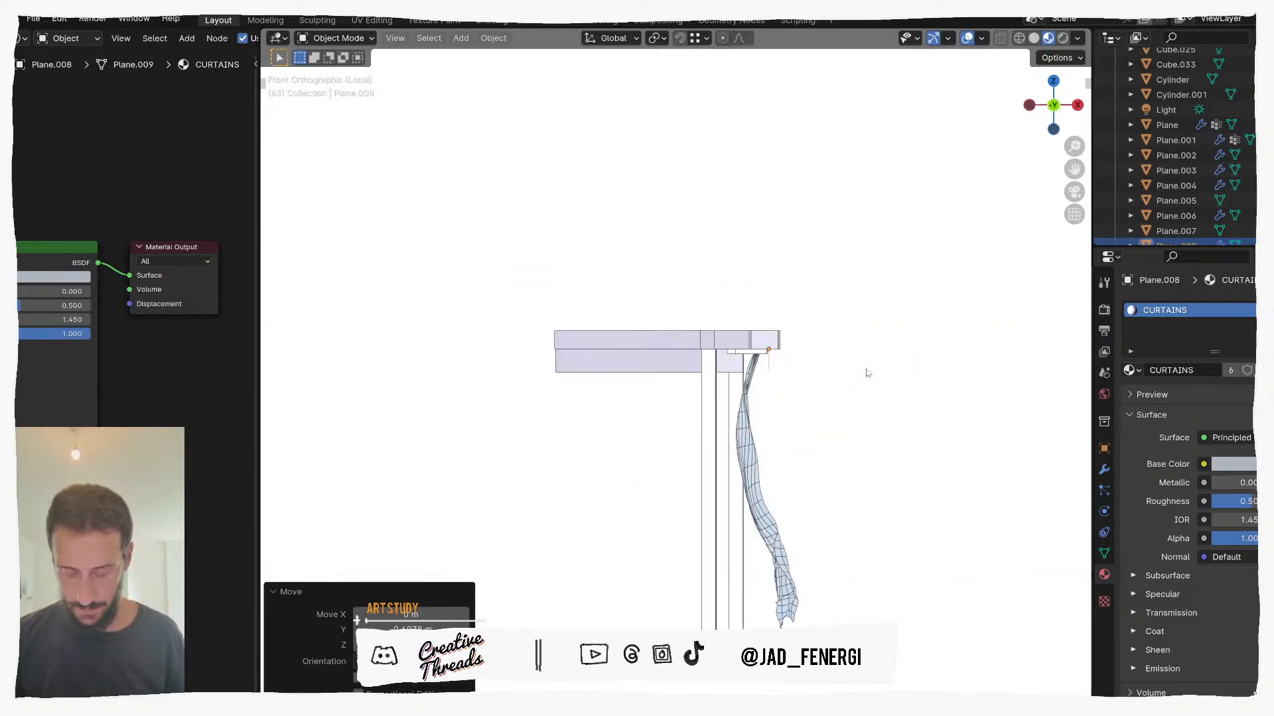
pyautogui.scroll(-1, 863, 374)
pyautogui.press('KP_7')
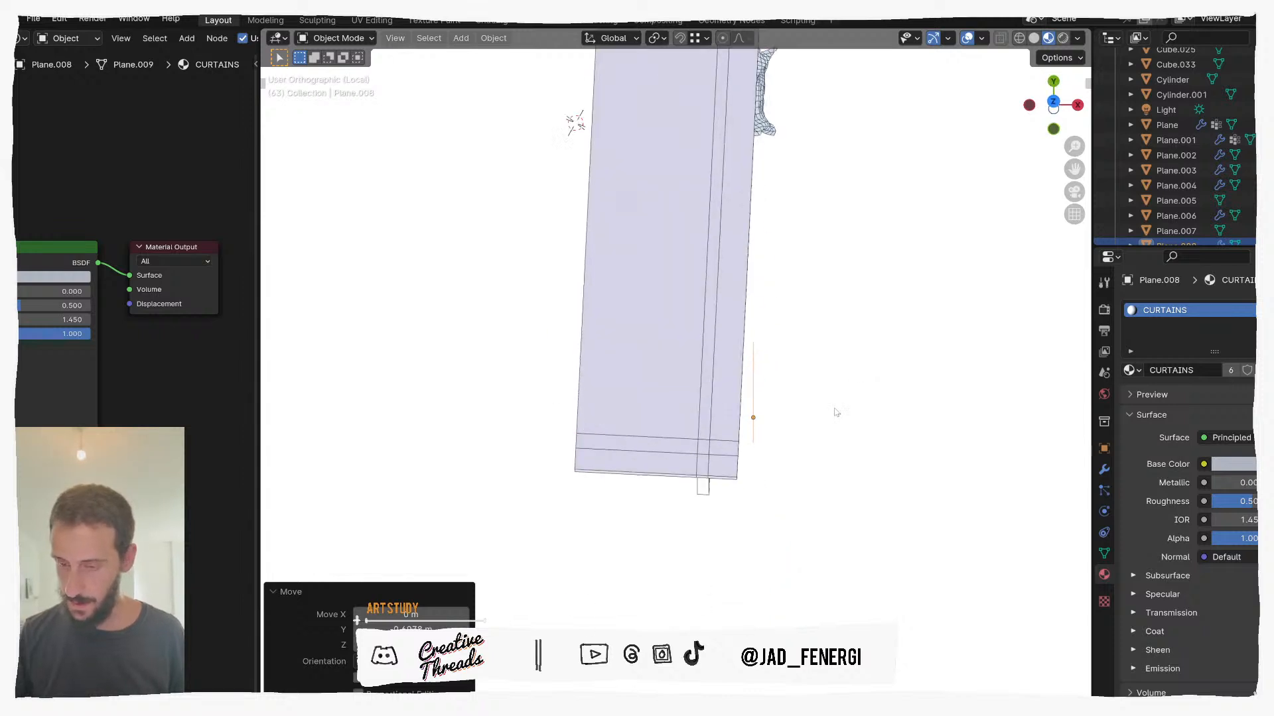
pyautogui.moveTo(794, 410); pyautogui.dragTo(616, 304, button='middle')
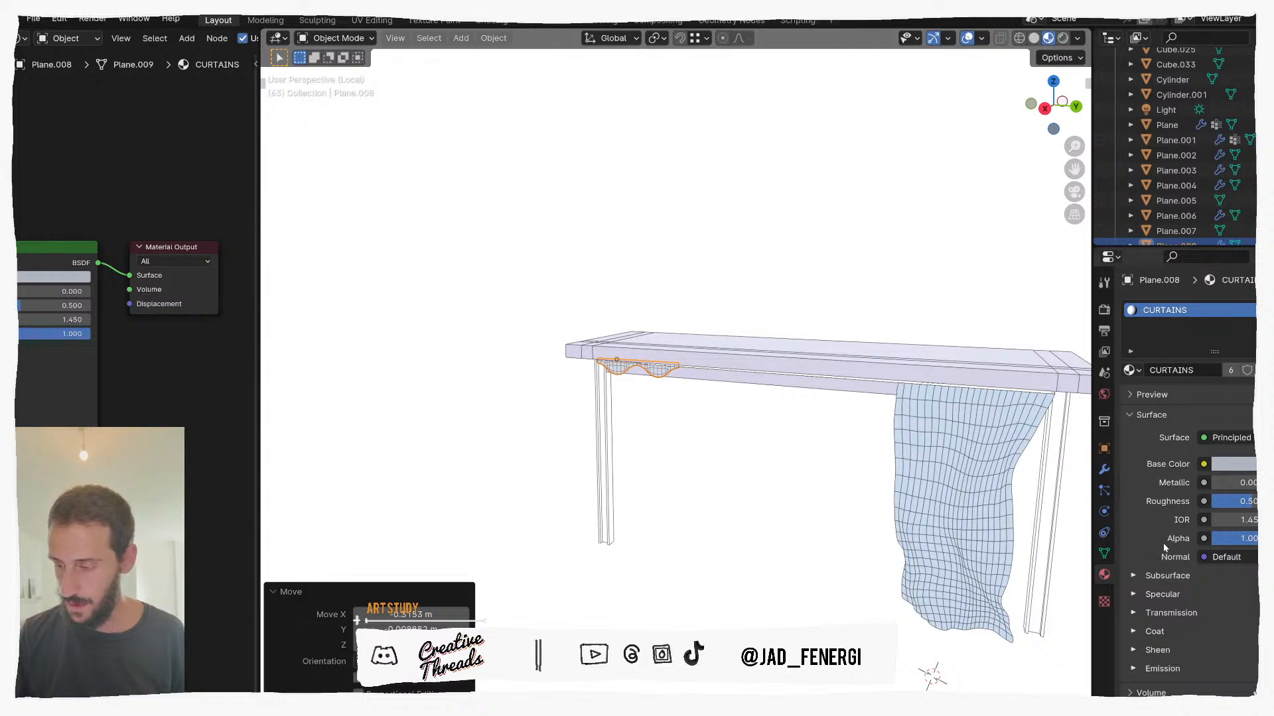
# Step: Raise the trim's Array modifier count to 11
pyautogui.click(1103, 470)
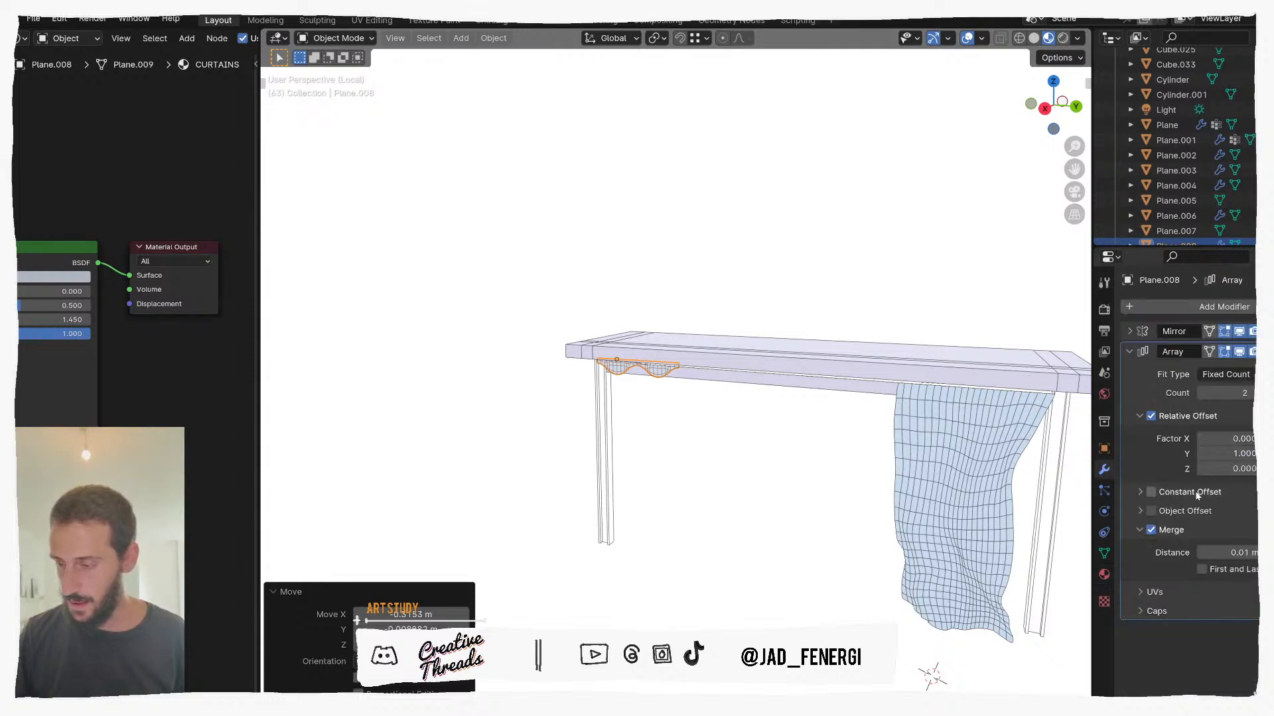
pyautogui.click(1255, 393)
pyautogui.click(1255, 393)
pyautogui.click(1254, 393)
pyautogui.click(1255, 393)
pyautogui.click(1255, 393)
pyautogui.click(1255, 393)
pyautogui.click(1255, 393)
# Step: Exit local view to bring back the whole house and frame the balcony
pyautogui.moveTo(1016, 460); pyautogui.dragTo(1044, 441, button='middle')
pyautogui.moveTo(891, 461); pyautogui.dragTo(911, 443, button='middle')
pyautogui.moveTo(837, 422); pyautogui.dragTo(643, 426, button='middle')
pyautogui.click(706, 415)
pyautogui.scroll(-1, 708, 415)
pyautogui.press('/')
pyautogui.keyDown('shift'); pyautogui.moveTo(642, 425); pyautogui.dragTo(723, 409, button='middle'); pyautogui.keyUp('shift')
pyautogui.scroll(5, 703, 402)
pyautogui.keyDown('shift'); pyautogui.moveTo(584, 371); pyautogui.dragTo(672, 363, button='middle'); pyautogui.keyUp('shift')
pyautogui.moveTo(641, 305); pyautogui.dragTo(637, 251, button='middle')
# Step: Shrink the trim along its local Y axis and scale it to about 0.65 along global Z
pyautogui.click(638, 250)
pyautogui.press('s')
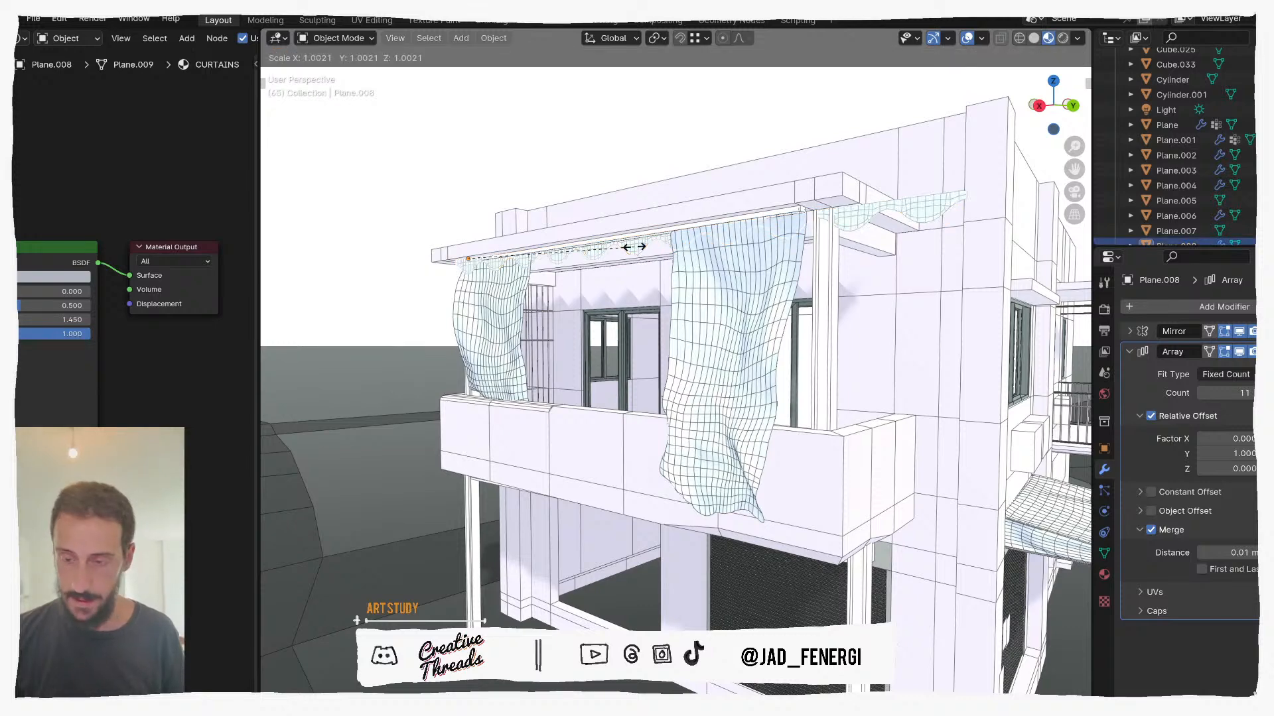
pyautogui.press('y')
pyautogui.press('y')
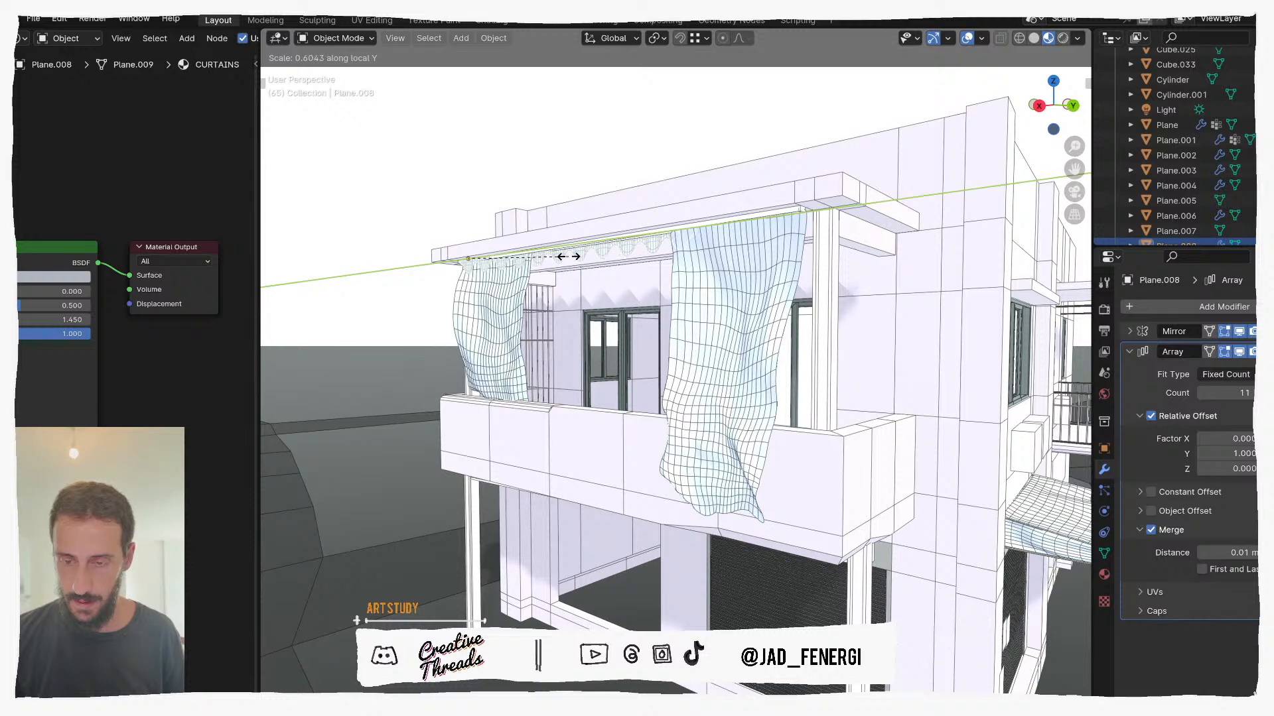
pyautogui.click(564, 264)
pyautogui.press('s')
pyautogui.press('z')
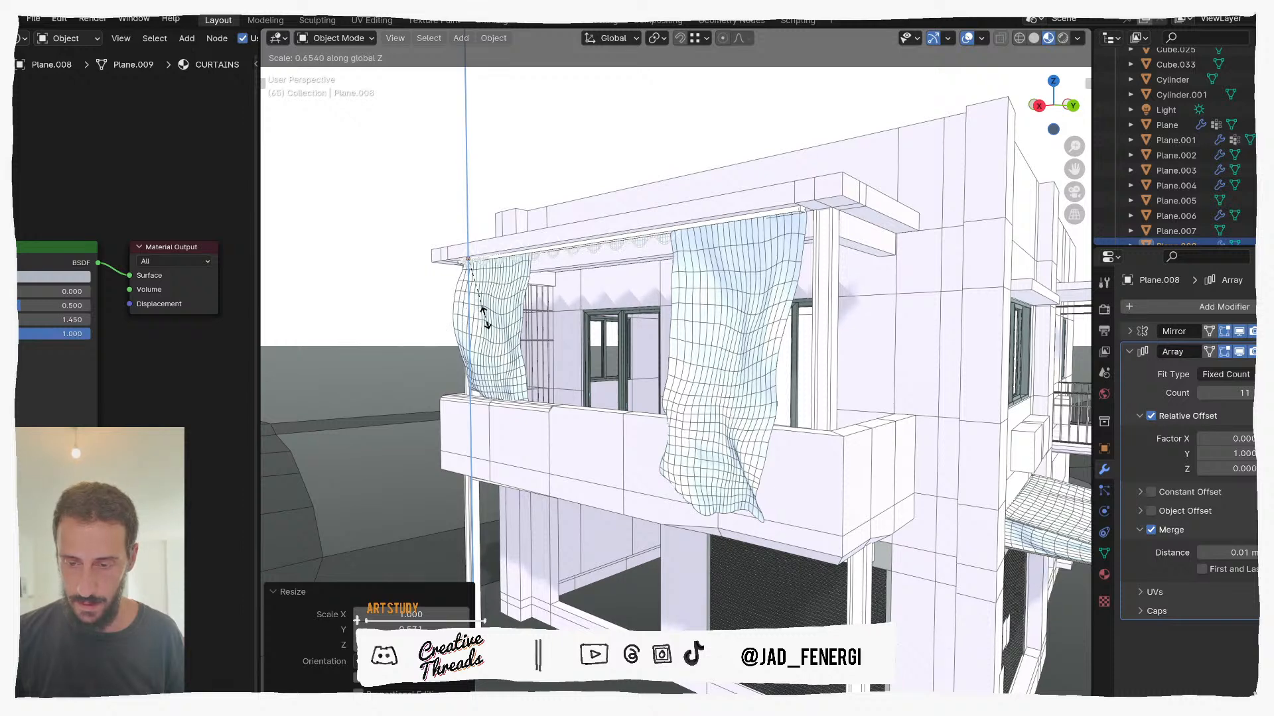
pyautogui.click(485, 318)
# Step: Raise the Array count to 17 so the scallops run the length of the balcony beam
pyautogui.press('Tab')
pyautogui.scroll(-2, 576, 139)
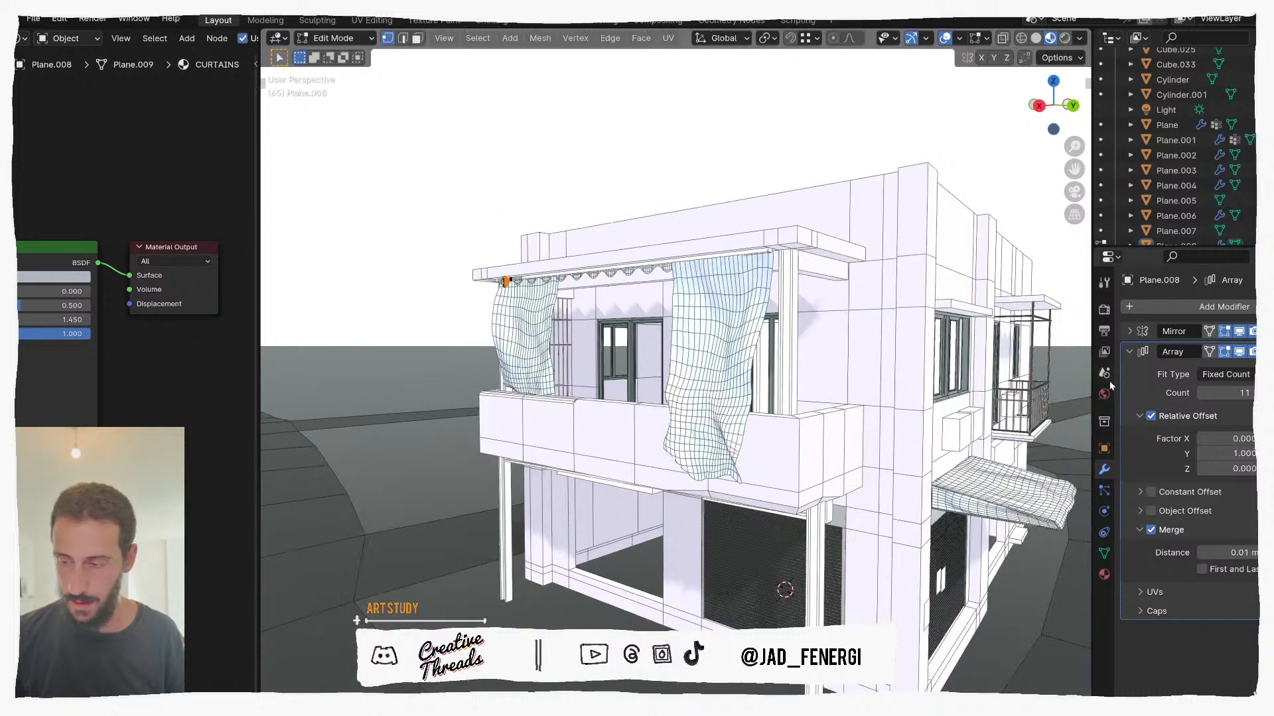
pyautogui.click(1260, 393)
pyautogui.click(1260, 392)
pyautogui.click(1260, 393)
pyautogui.click(1259, 392)
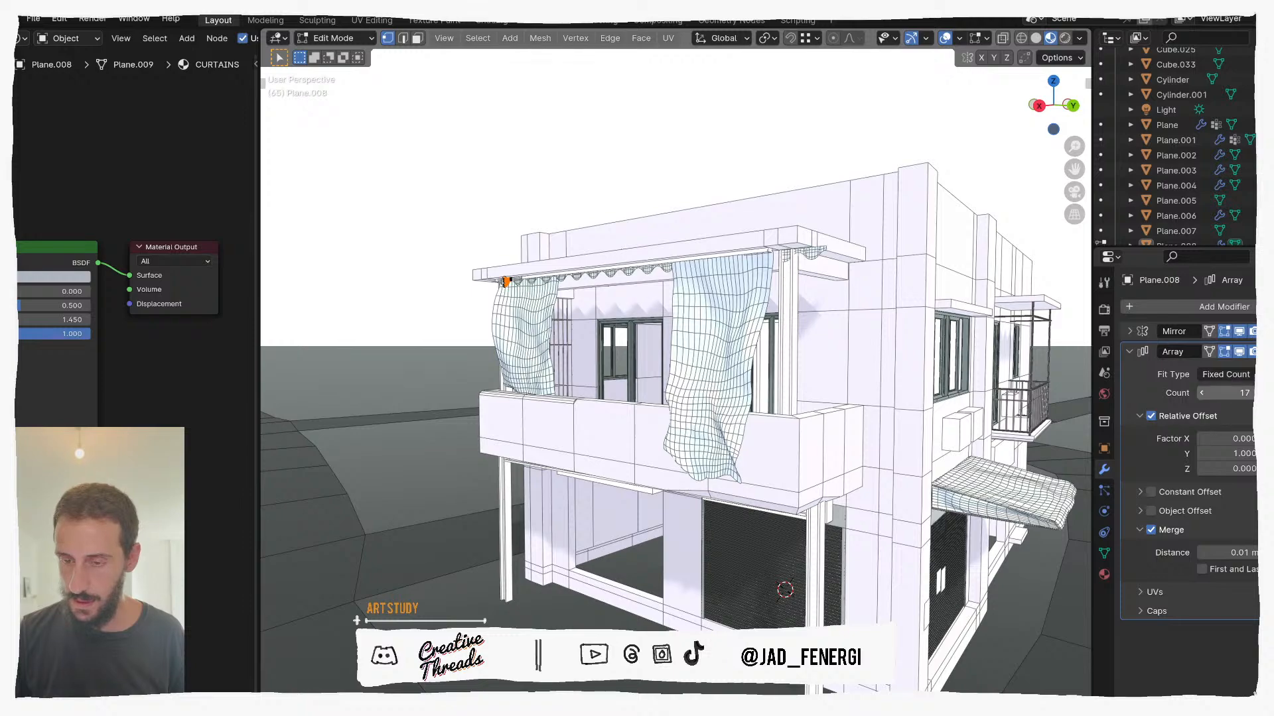
# Step: Look at the balcony from the top and switch the viewport to Solid shading with X-ray enabled
pyautogui.moveTo(796, 312); pyautogui.dragTo(819, 329, button='middle')
pyautogui.press('KP_7')
pyautogui.press('z')
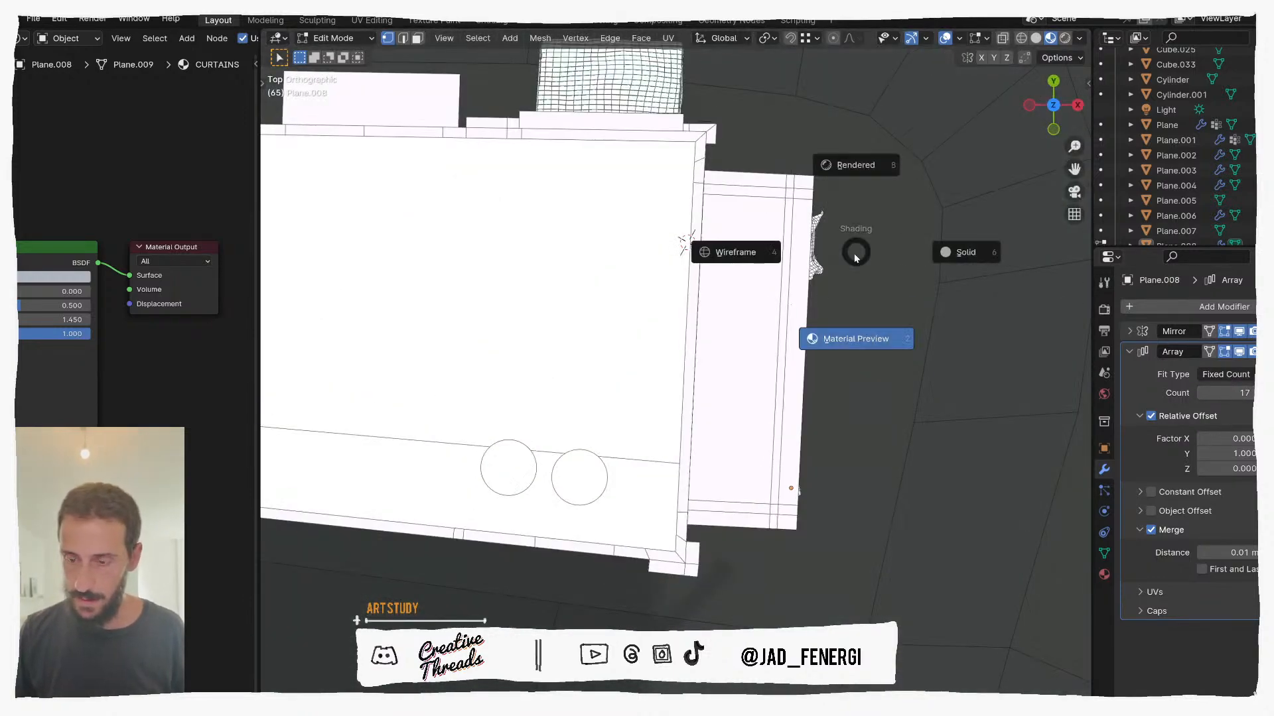
pyautogui.click(945, 259)
pyautogui.hotkey('alt', 'z')
# Step: Rotate the trim about 2.5° in the top view to align it with the angled balcony beam
pyautogui.scroll(1, 830, 364)
pyautogui.moveTo(862, 464)
pyautogui.keyDown('shift'); pyautogui.mouseDown(button='middle')
pyautogui.moveTo(701, 318)
pyautogui.moveTo(690, 363)
pyautogui.moveTo(661, 237)
pyautogui.moveTo(683, 190)
pyautogui.moveTo(739, 314)
pyautogui.mouseUp(button='middle'); pyautogui.keyUp('shift')
pyautogui.press('Tab')
pyautogui.scroll(3, 689, 268)
pyautogui.click(682, 189)
pyautogui.press('KP_7')
pyautogui.press('r')
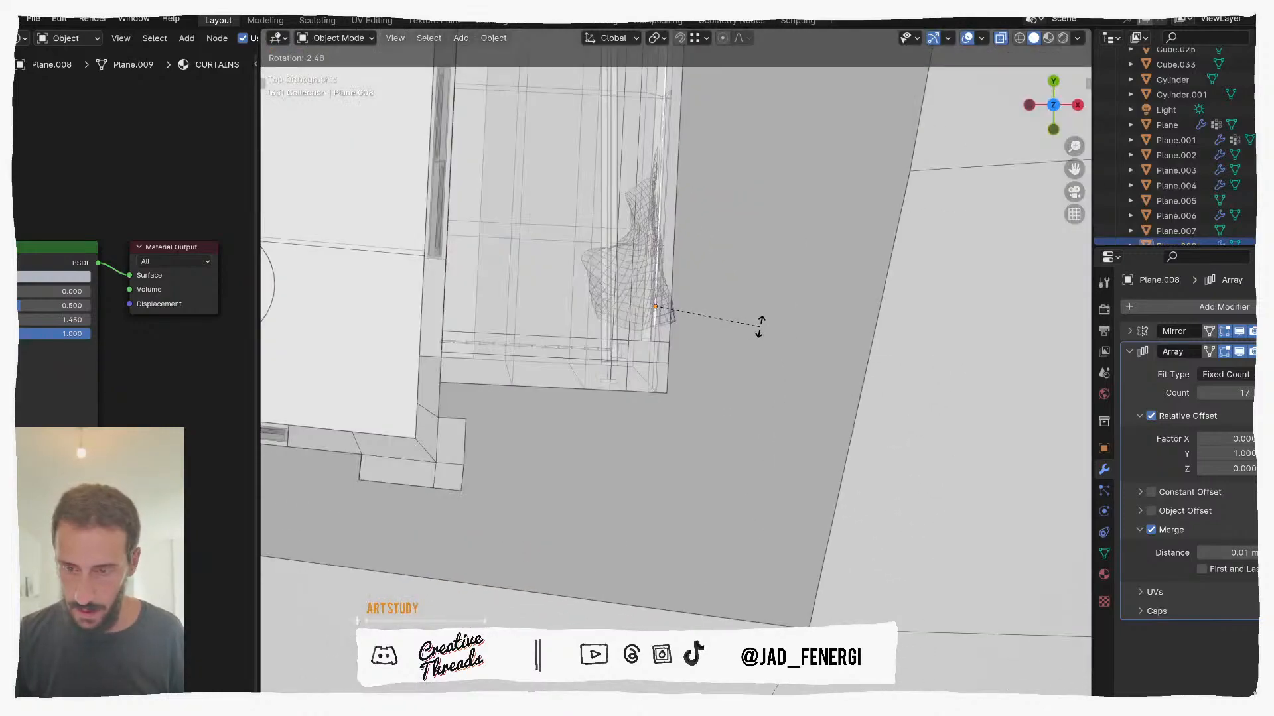
pyautogui.click(756, 327)
# Step: Fine-tune the trim's rotation by about -0.58° around the Z axis to follow the beam's edge
pyautogui.moveTo(756, 328); pyautogui.dragTo(771, 166, button='middle')
pyautogui.click(779, 156)
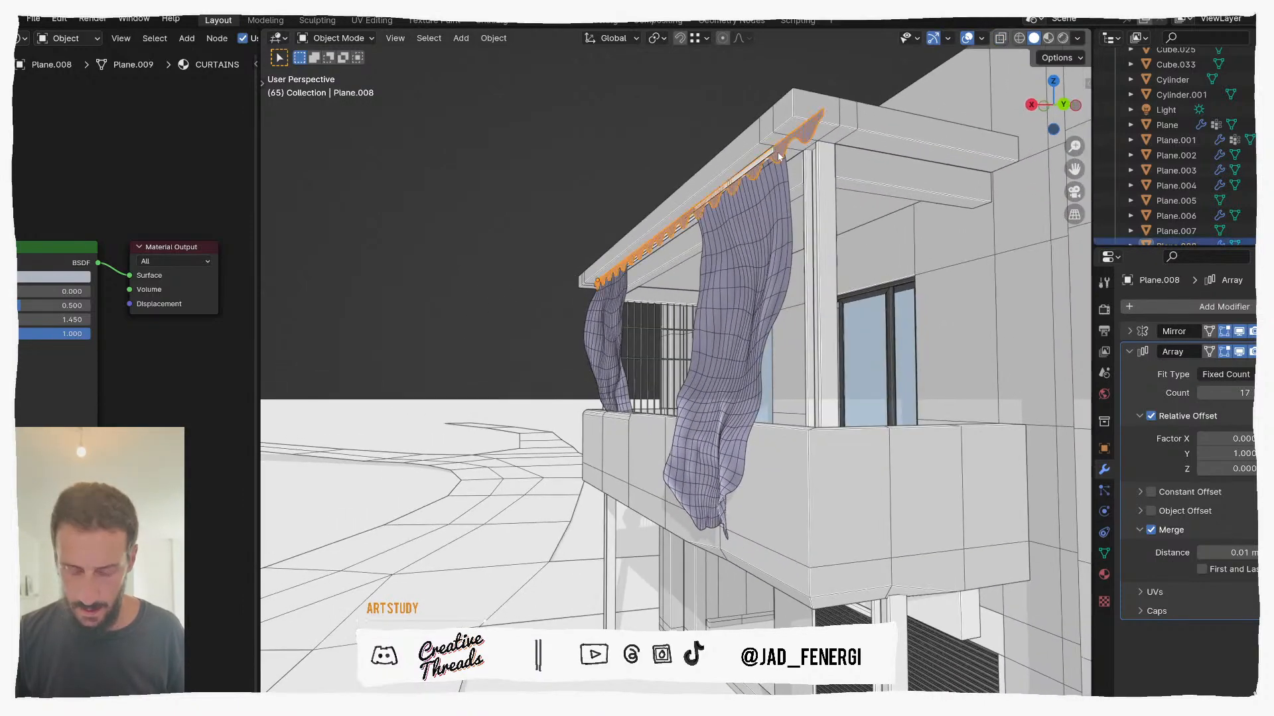
pyautogui.press('r')
pyautogui.press('z')
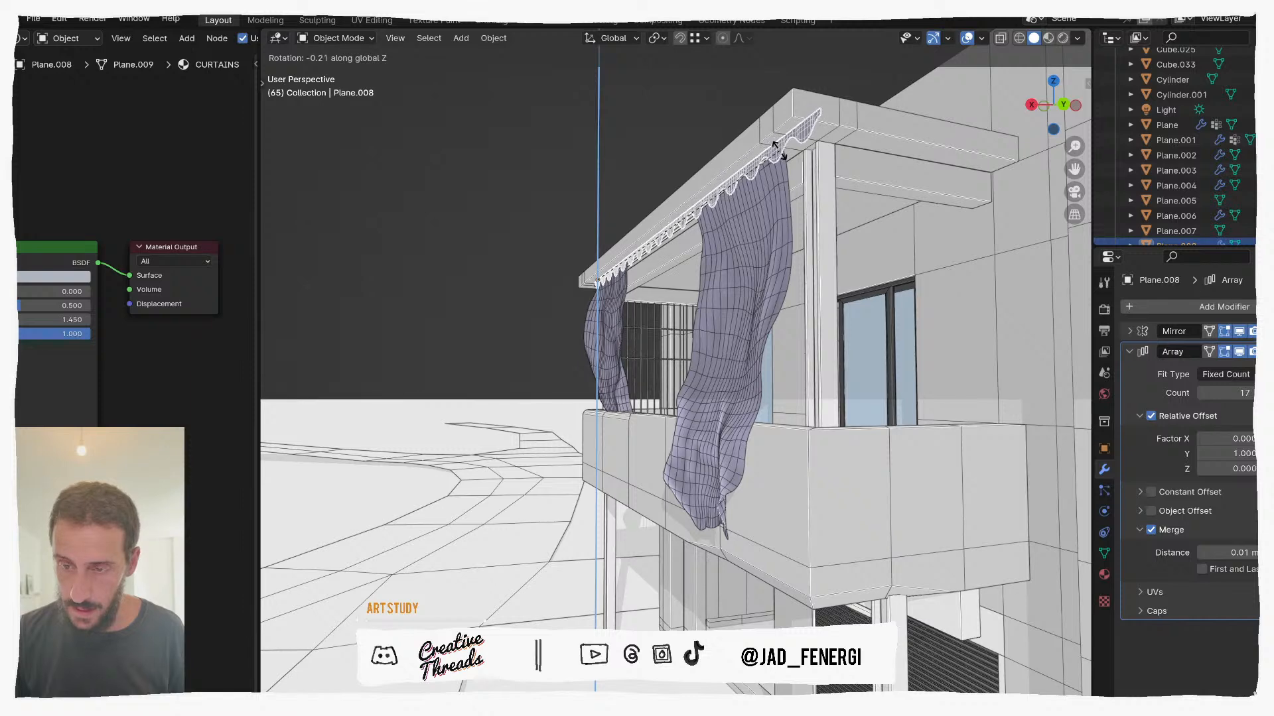
pyautogui.click(780, 154)
# Step: Move the trim about 0.46 m in the negative direction along its local Y axis, past the near corner post
pyautogui.press('KP_3')
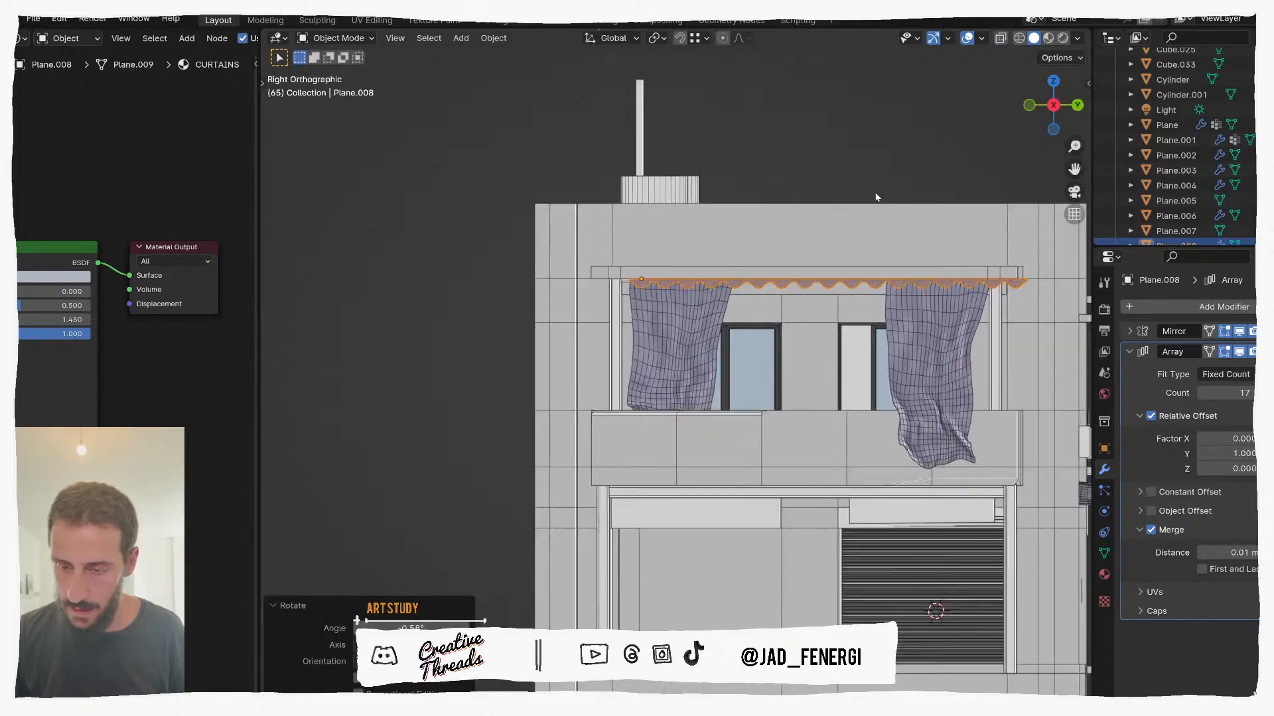
pyautogui.scroll(3, 848, 237)
pyautogui.press('g')
pyautogui.press('y')
pyautogui.press('y')
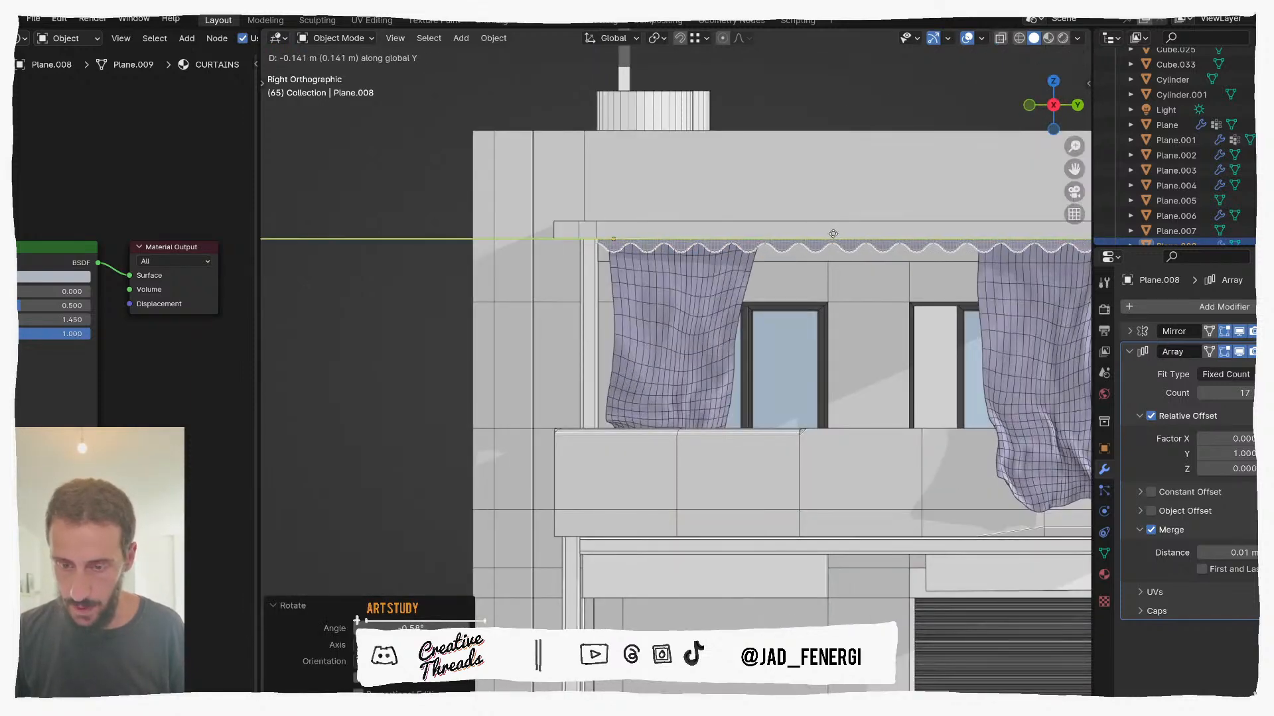
pyautogui.press('y')
pyautogui.press('y')
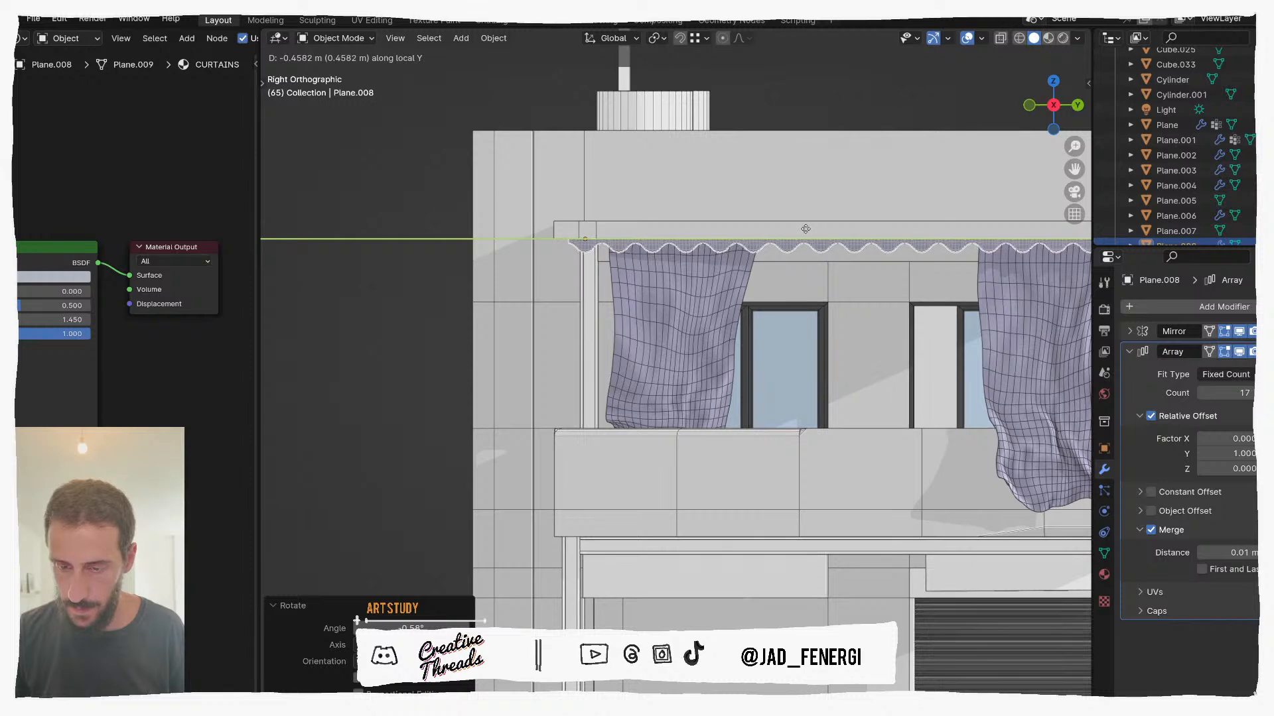
pyautogui.click(813, 232)
# Step: Raise the Array count to 18 and nudge the trim slightly along the Y axis
pyautogui.scroll(-3, 898, 274)
pyautogui.scroll(1, 898, 274)
pyautogui.keyDown('shift'); pyautogui.moveTo(898, 274); pyautogui.dragTo(799, 264, button='middle'); pyautogui.keyUp('shift')
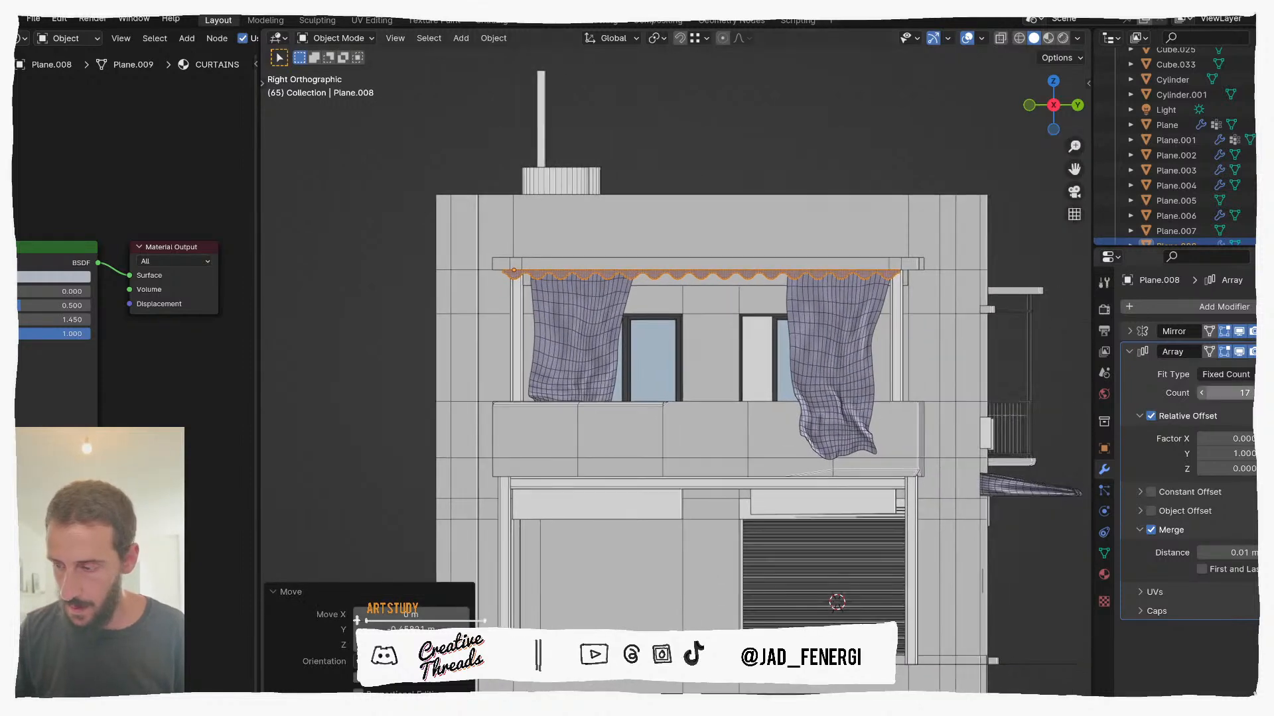
pyautogui.press('g')
pyautogui.press('y')
pyautogui.click(788, 290)
pyautogui.scroll(1, 812, 292)
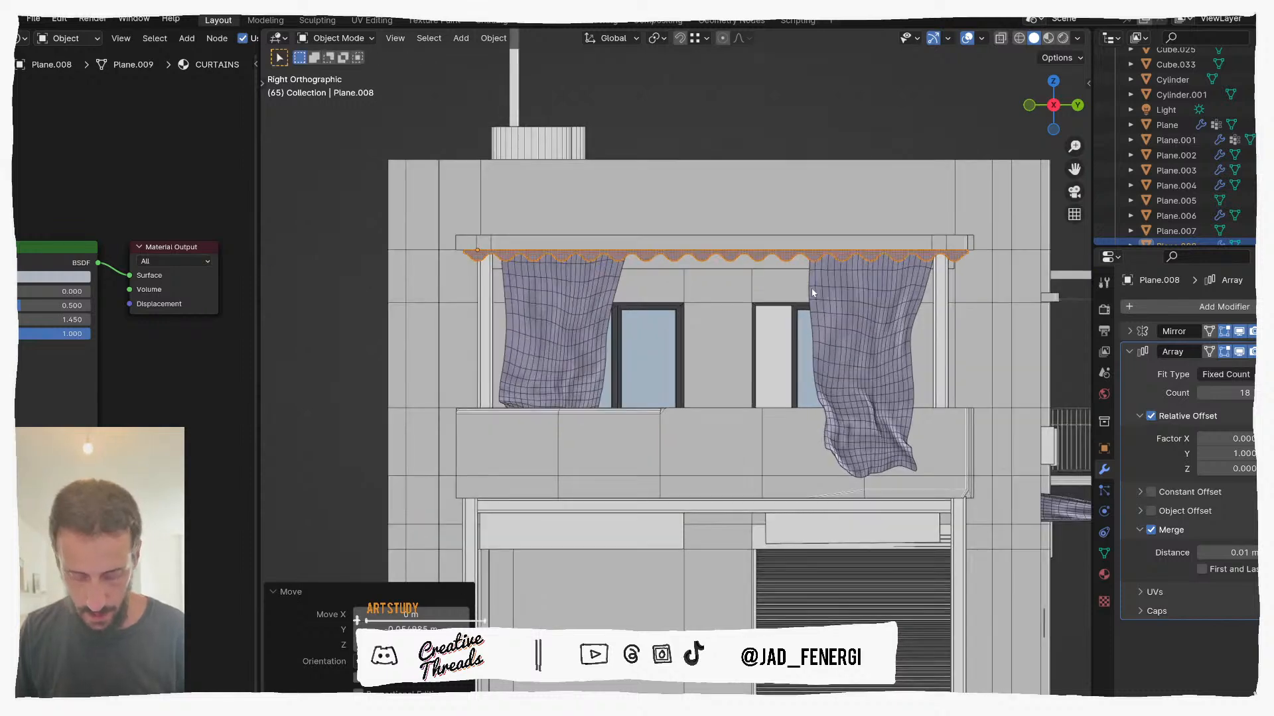
# Step: Scale the trim to about 0.98 along its local Y axis so it fits within the beam's ends
pyautogui.scroll(2, 813, 296)
pyautogui.press('s')
pyautogui.press('y')
pyautogui.press('y')
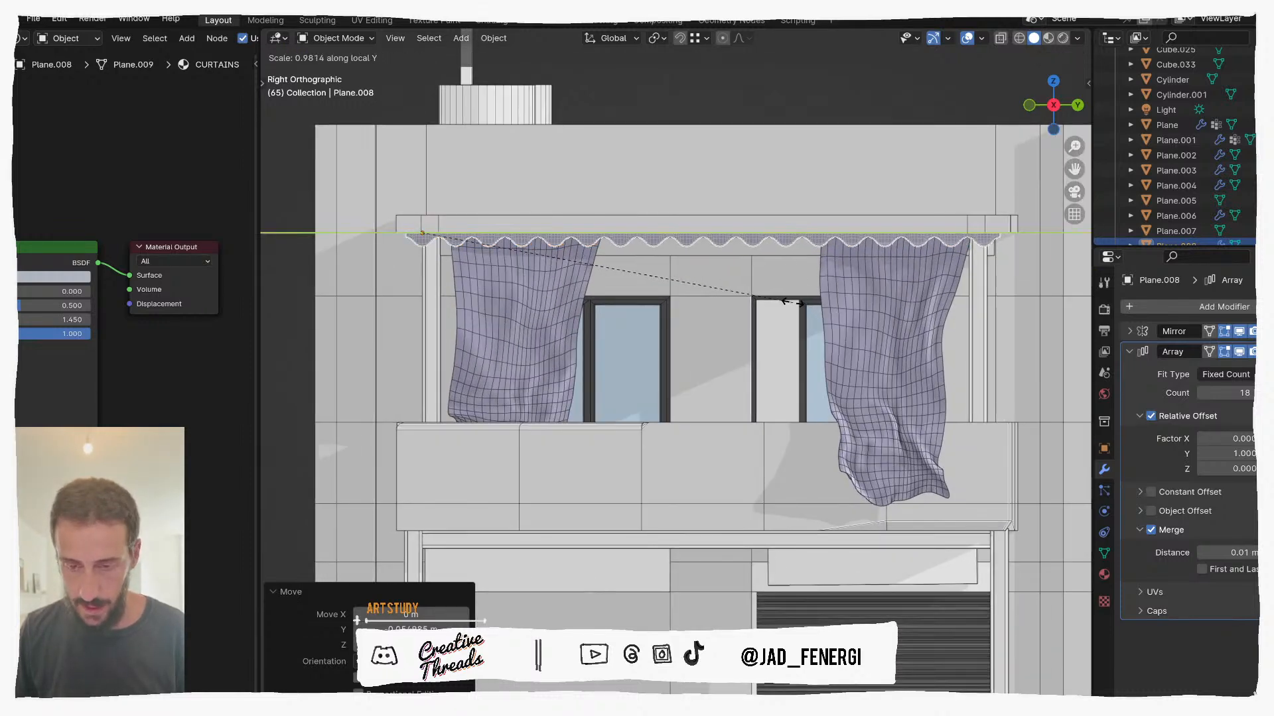
pyautogui.click(789, 301)
# Step: Hide the wireframe overlay and switch to Material Preview shading to view the trim and curtains on the balcony
pyautogui.moveTo(789, 301); pyautogui.dragTo(719, 207, button='middle')
pyautogui.moveTo(795, 240); pyautogui.dragTo(990, 90, button='middle')
pyautogui.press('q')
pyautogui.click(742, 165)
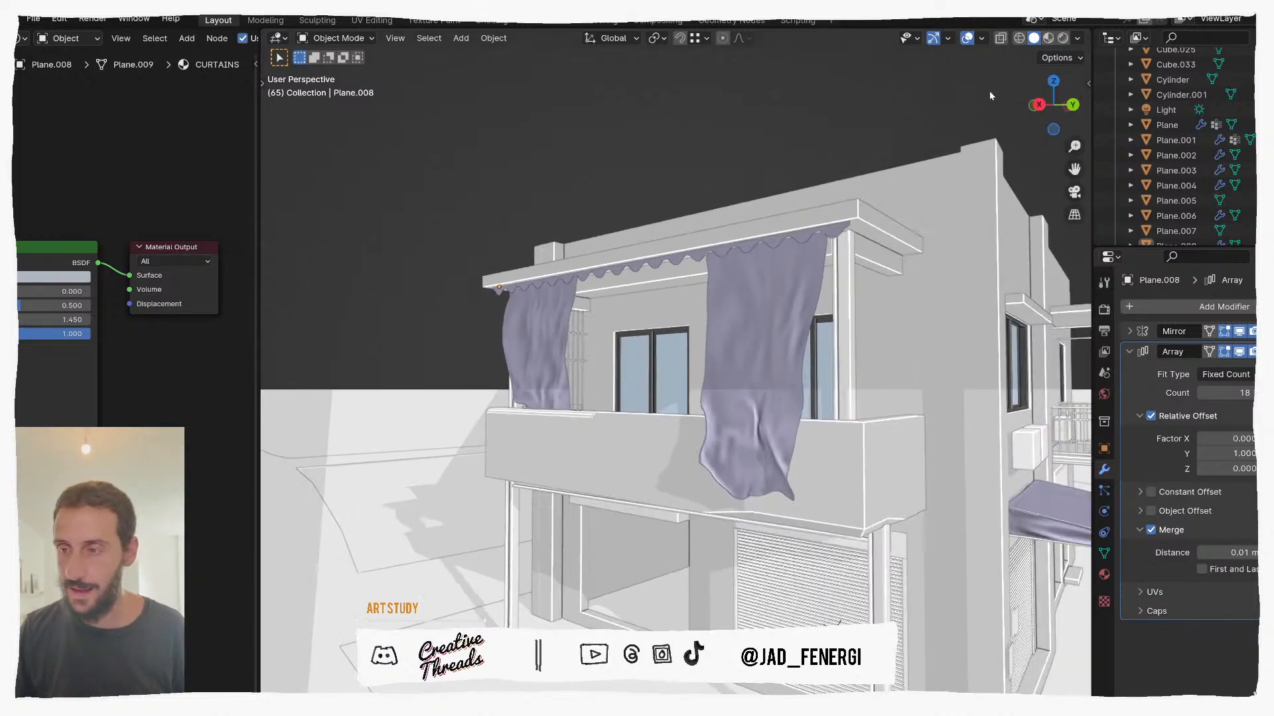
pyautogui.click(1048, 37)
pyautogui.moveTo(783, 318); pyautogui.dragTo(757, 342, button='middle')
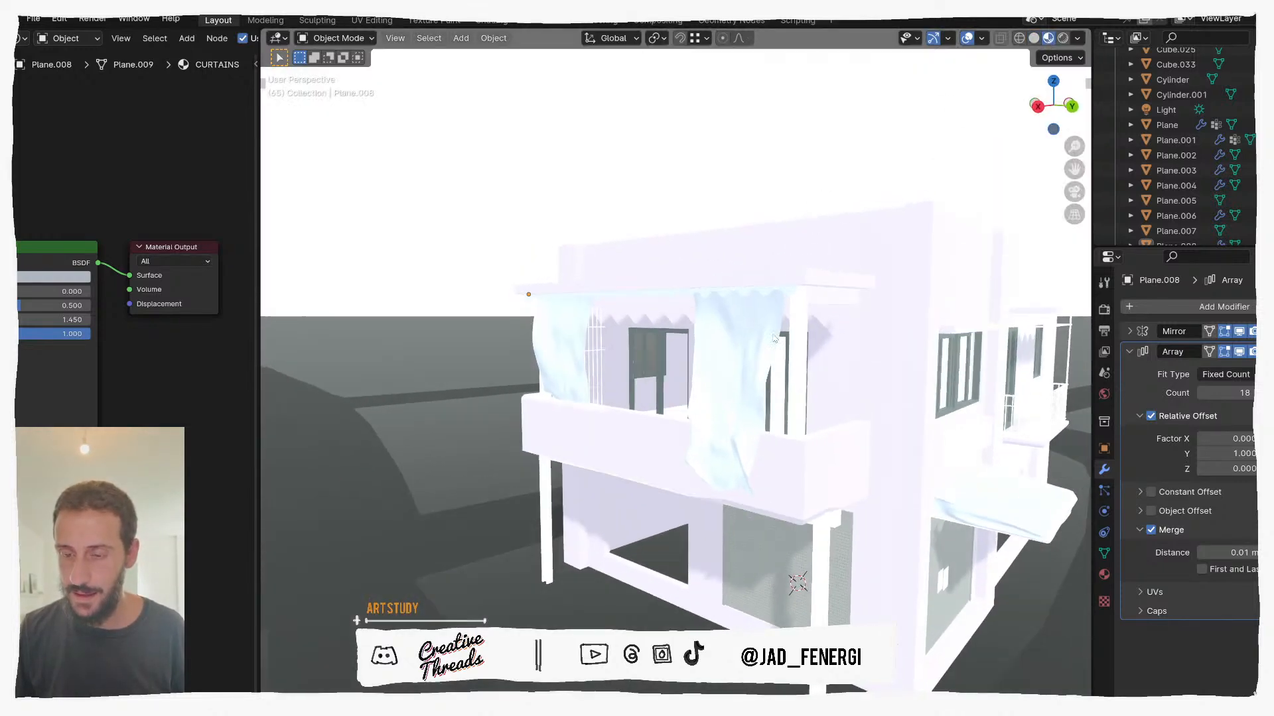
# Step: Select the near balcony curtain and turn the wireframe overlay back on, comparing the house with and without it
pyautogui.click(754, 345)
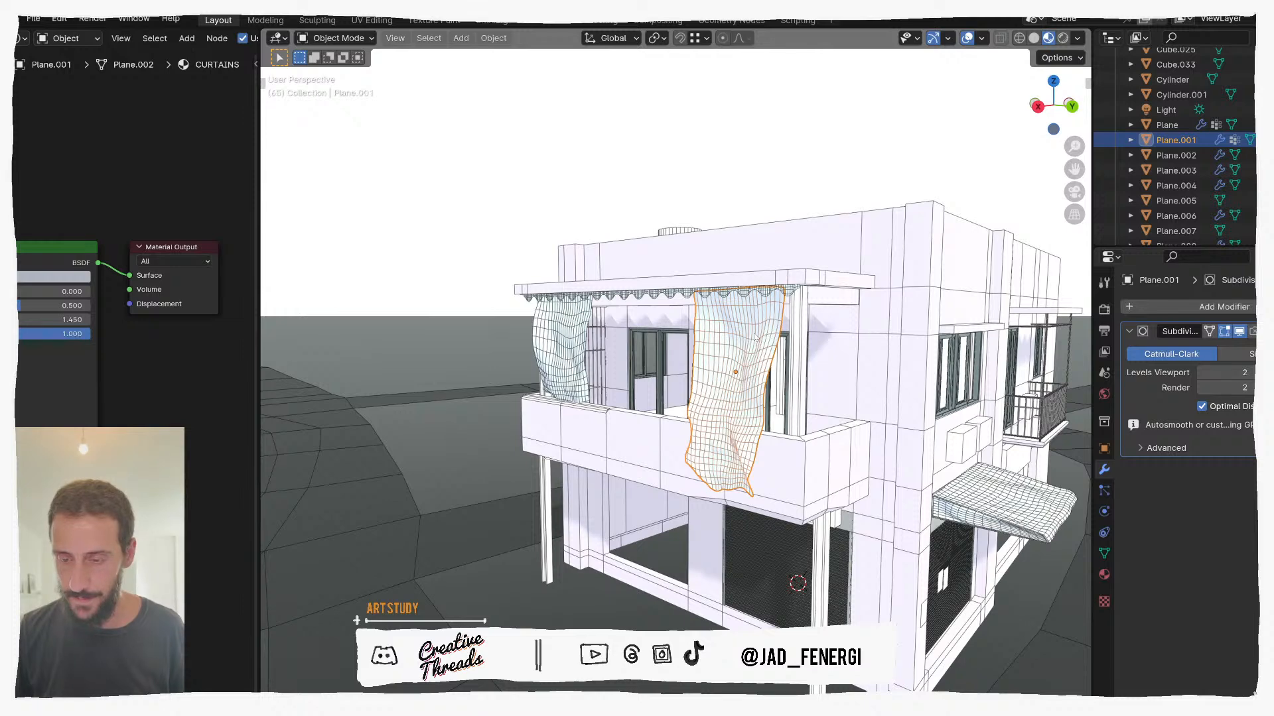
pyautogui.press('q')
pyautogui.click(754, 333)
pyautogui.moveTo(727, 180)
pyautogui.mouseDown(button='middle')
pyautogui.moveTo(726, 168)
pyautogui.moveTo(750, 251)
pyautogui.mouseUp(button='middle')
pyautogui.press('q')
pyautogui.click(726, 167)
pyautogui.press('q')
pyautogui.click(726, 167)
pyautogui.press('q')
pyautogui.click(749, 250)
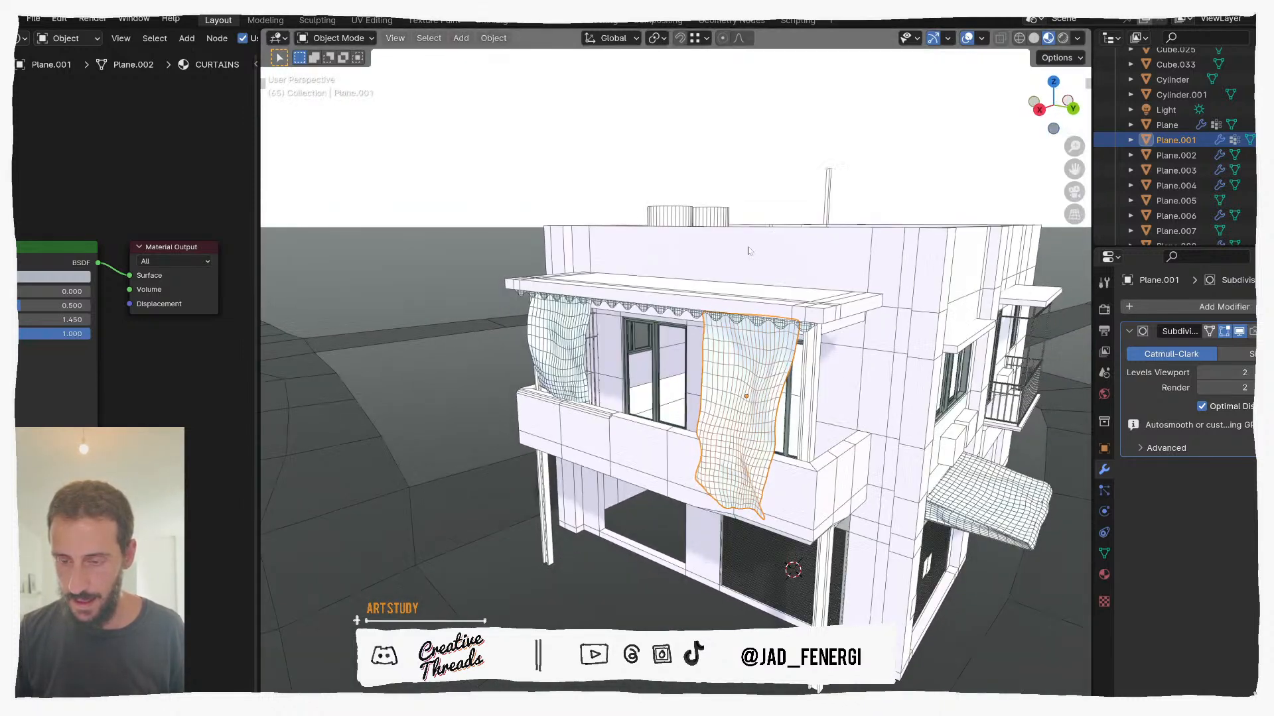
# Step: Try a Color Management exposure of -0.8 in the scene's render settings
pyautogui.click(1104, 309)
pyautogui.scroll(-15, 1227, 530)
pyautogui.scroll(-10, 1217, 548)
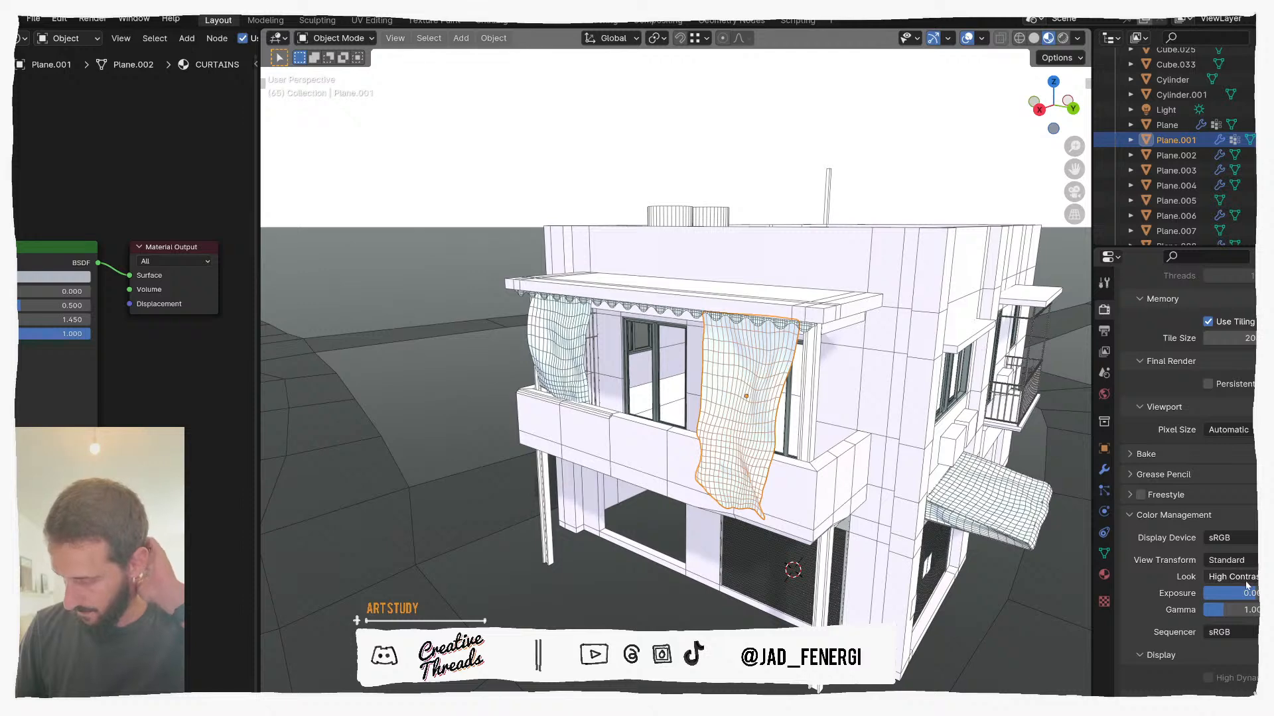
pyautogui.moveTo(1240, 593)
pyautogui.mouseDown()
pyautogui.moveTo(1194, 593)
pyautogui.moveTo(1253, 597)
pyautogui.mouseUp()
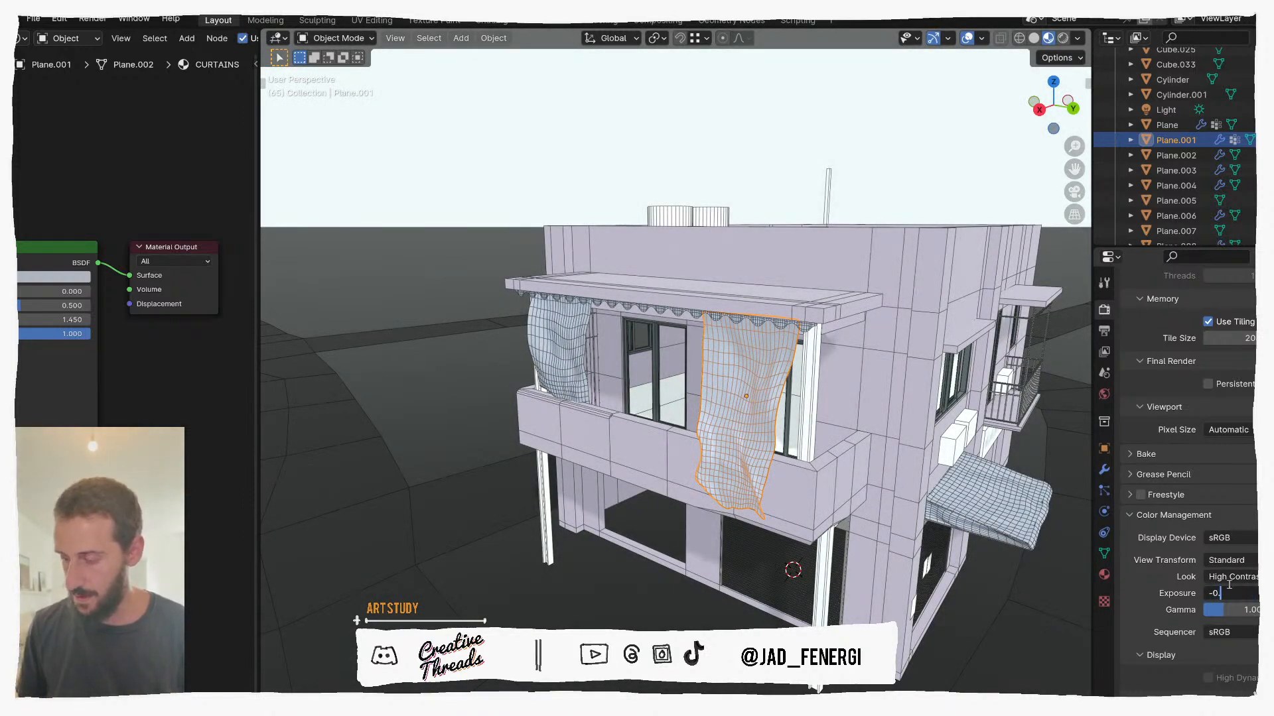
pyautogui.click(1228, 585)
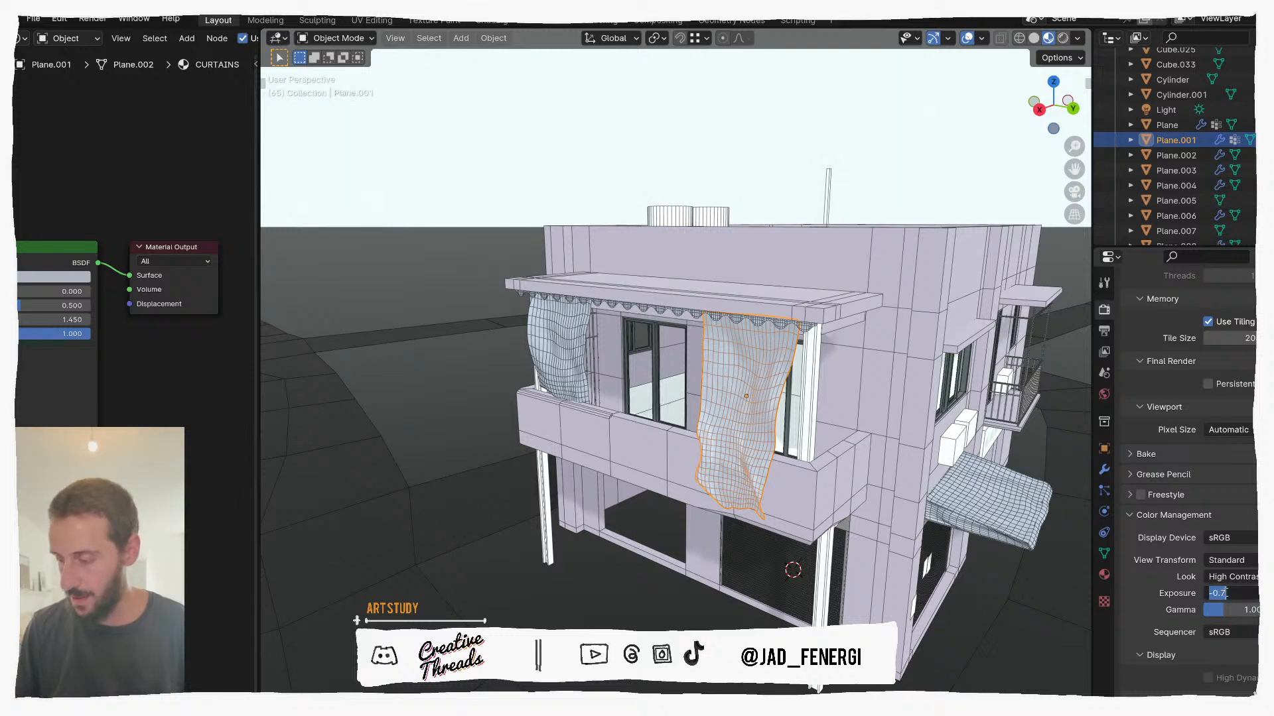
pyautogui.press('Return')
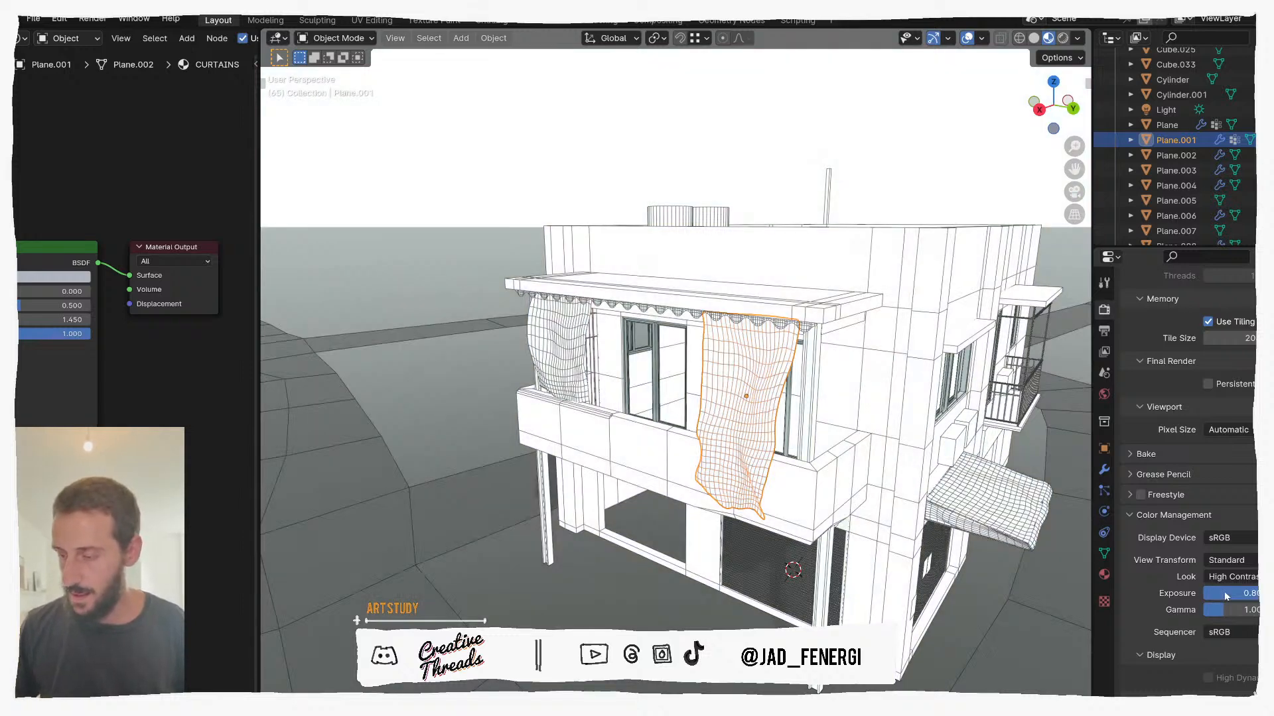
pyautogui.write('.8')
pyautogui.press('Return')
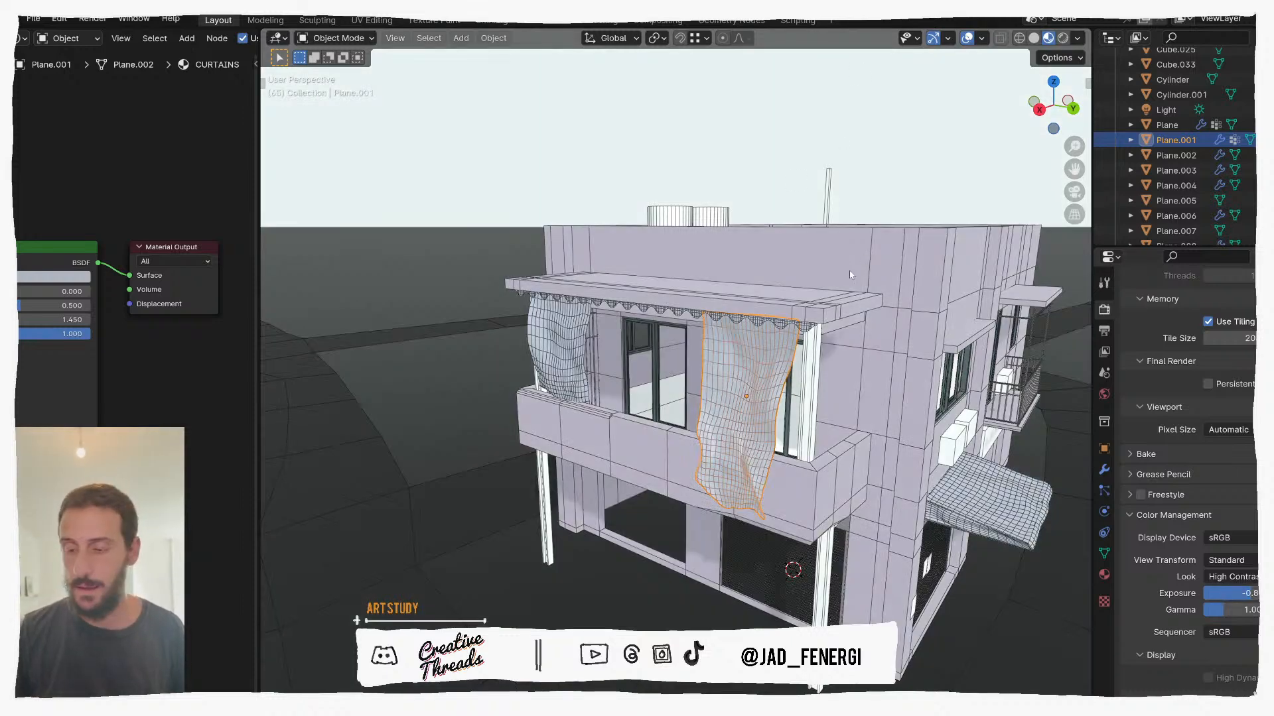
# Step: Try other Color Management exposure values and settle on about -0.2
pyautogui.moveTo(851, 270); pyautogui.dragTo(842, 252, button='middle')
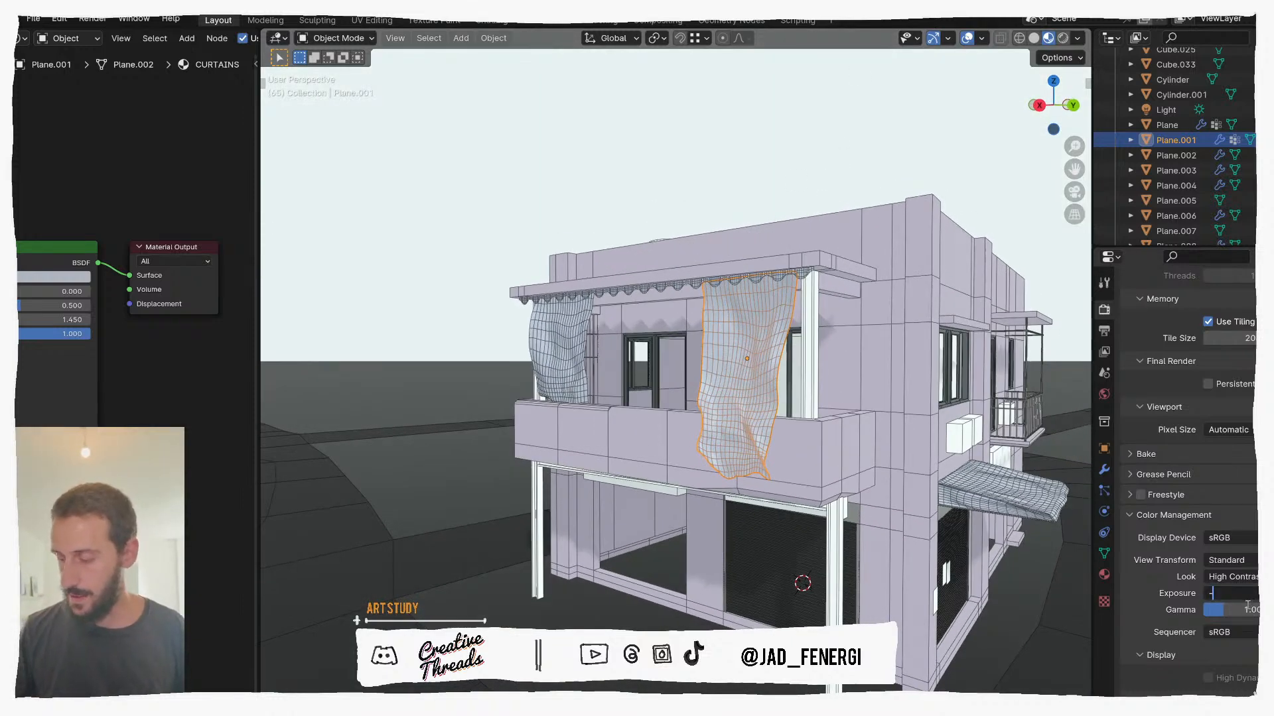
pyautogui.press('BackSpace')
pyautogui.write('1')
pyautogui.press('Return')
pyautogui.moveTo(1235, 593); pyautogui.dragTo(1232, 594)
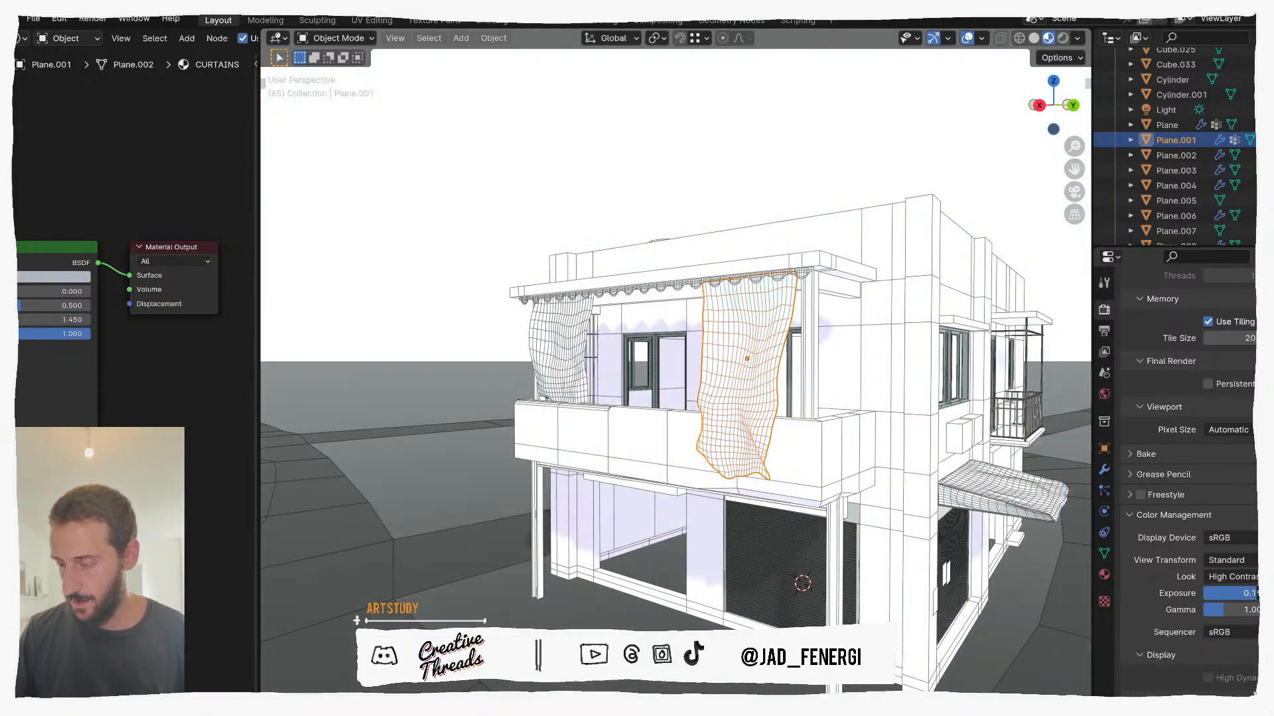
pyautogui.press('Return')
pyautogui.click(1247, 599)
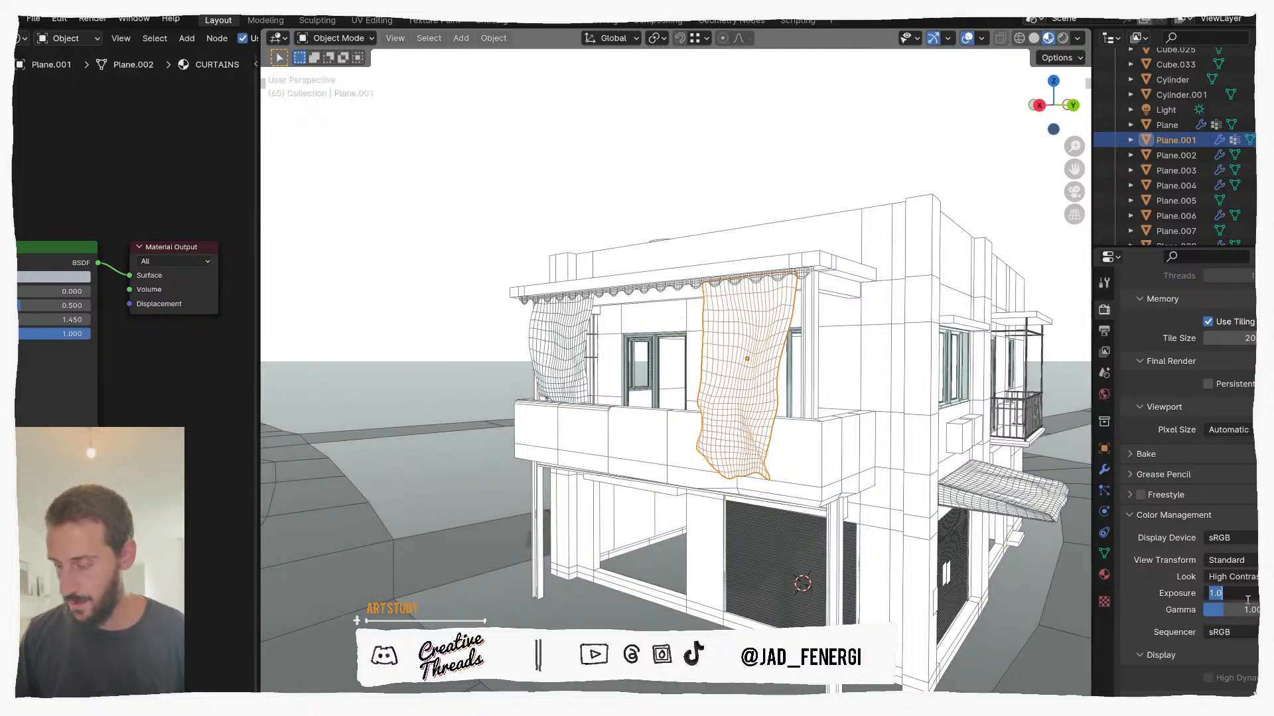
pyautogui.write('0')
pyautogui.press('Return')
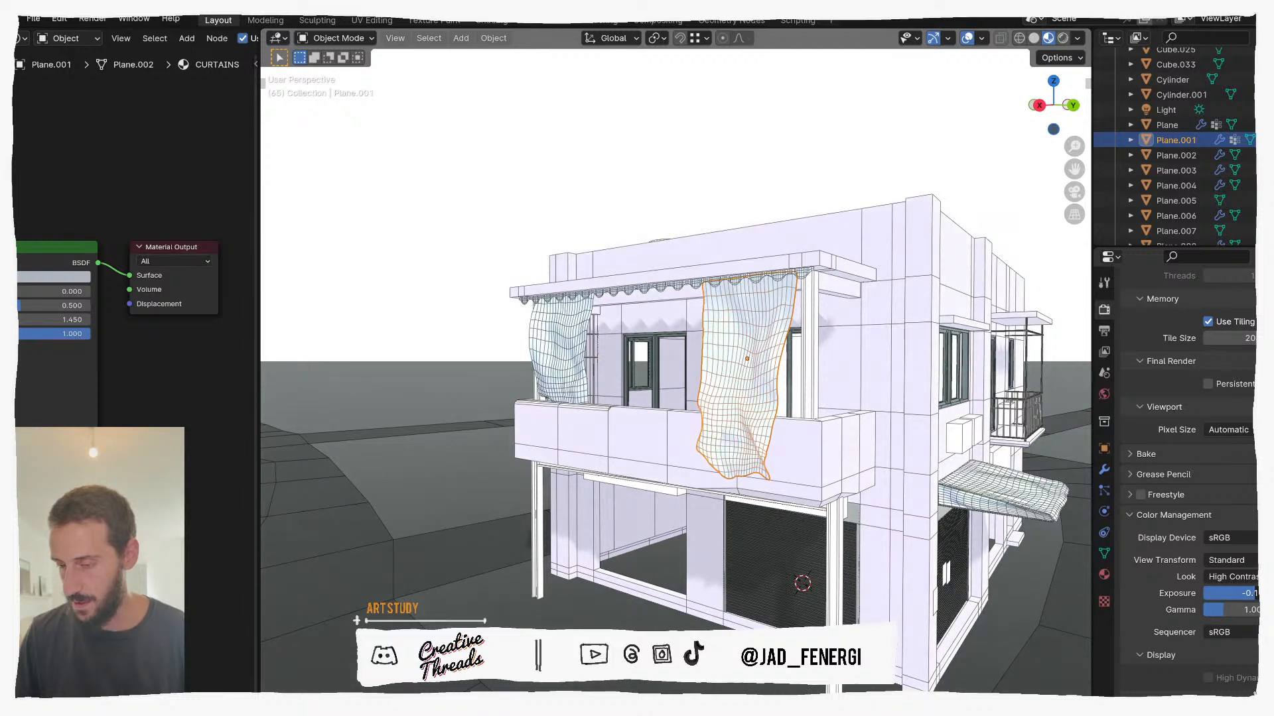
# Step: Examine the balcony roof, curtains and trim from below and from the side, with and without the wireframe overlay
pyautogui.press('q')
pyautogui.moveTo(855, 333); pyautogui.dragTo(776, 325, button='middle')
pyautogui.click(864, 353)
pyautogui.press('q')
pyautogui.click(865, 354)
pyautogui.scroll(3, 743, 302)
pyautogui.keyDown('shift'); pyautogui.moveTo(724, 284); pyautogui.dragTo(733, 164, button='middle'); pyautogui.keyUp('shift')
pyautogui.click(727, 114)
pyautogui.moveTo(600, 229); pyautogui.dragTo(591, 297, button='middle')
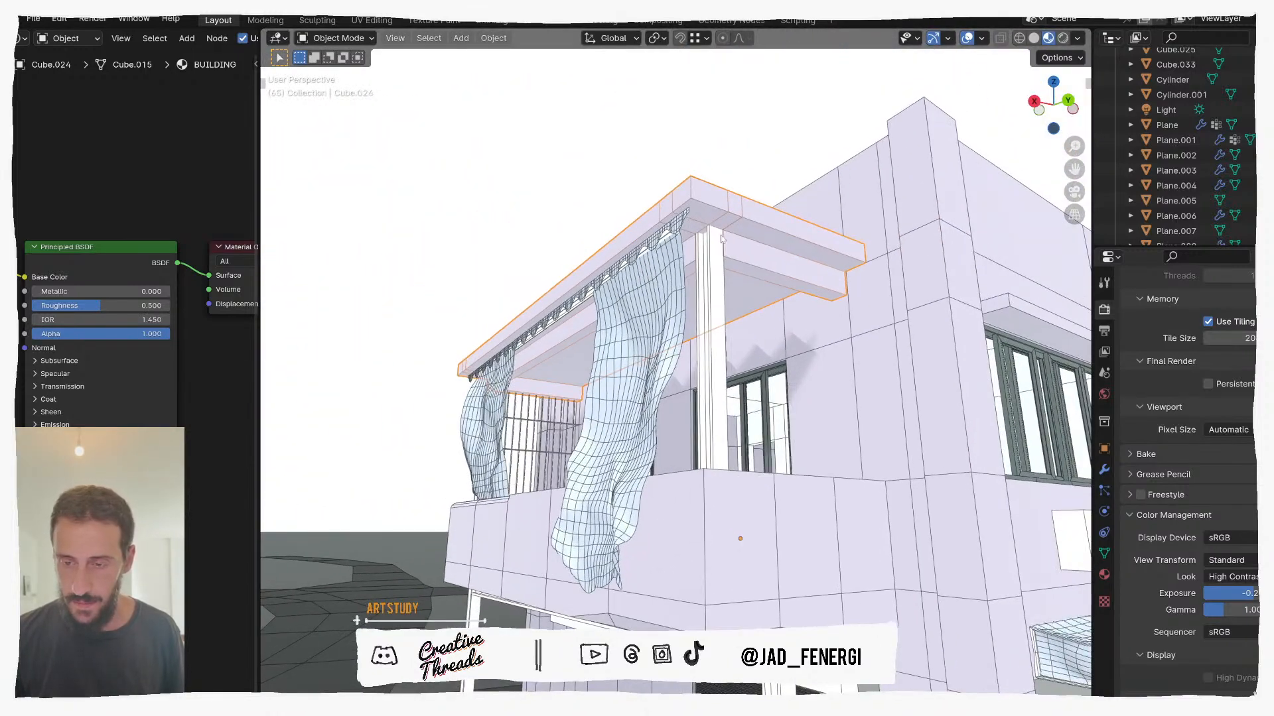
pyautogui.scroll(-4, 832, 563)
pyautogui.moveTo(713, 405); pyautogui.dragTo(704, 444, button='middle')
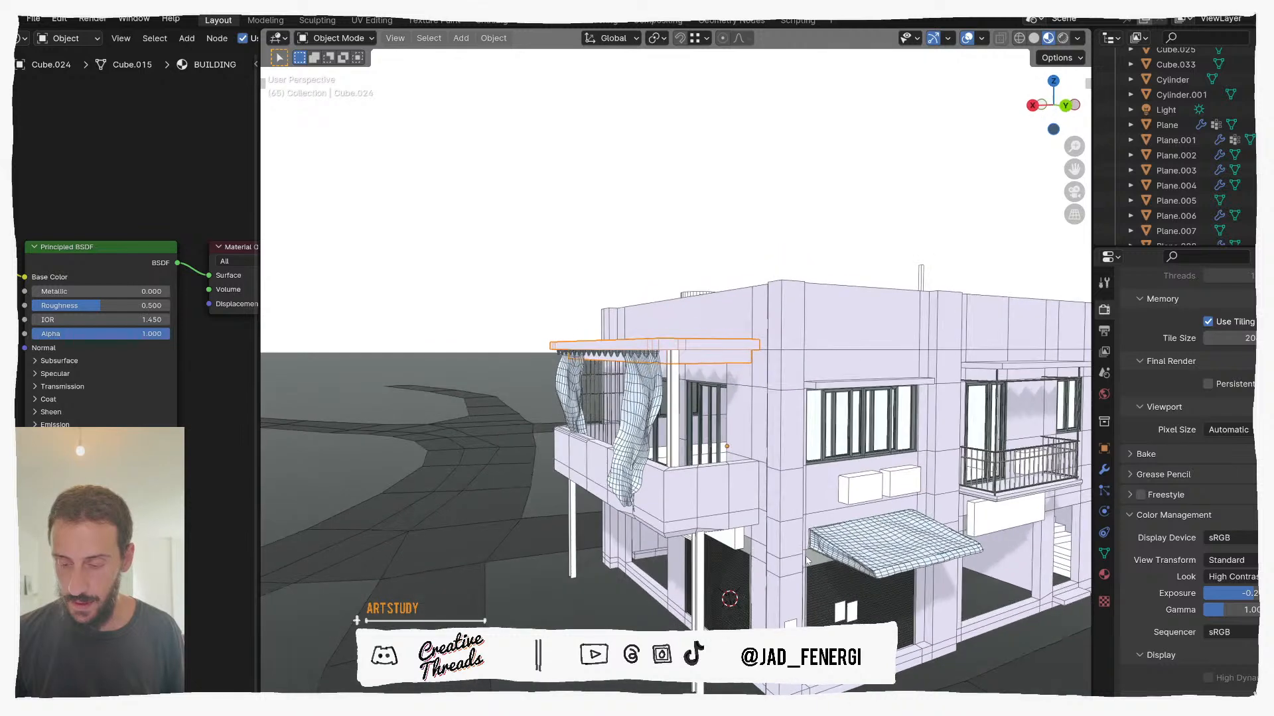
# Step: Edit the scalloped trim's mesh and lower the bottom rows of vertices of its scallop slightly along the global Z axis
pyautogui.scroll(4, 624, 345)
pyautogui.moveTo(627, 356); pyautogui.dragTo(1022, 333, button='middle')
pyautogui.click(618, 333)
pyautogui.press('Tab')
pyautogui.scroll(3, 1022, 333)
pyautogui.scroll(2, 886, 446)
pyautogui.keyDown('shift'); pyautogui.moveTo(794, 338); pyautogui.dragTo(653, 409, button='middle'); pyautogui.keyUp('shift')
pyautogui.scroll(4, 773, 488)
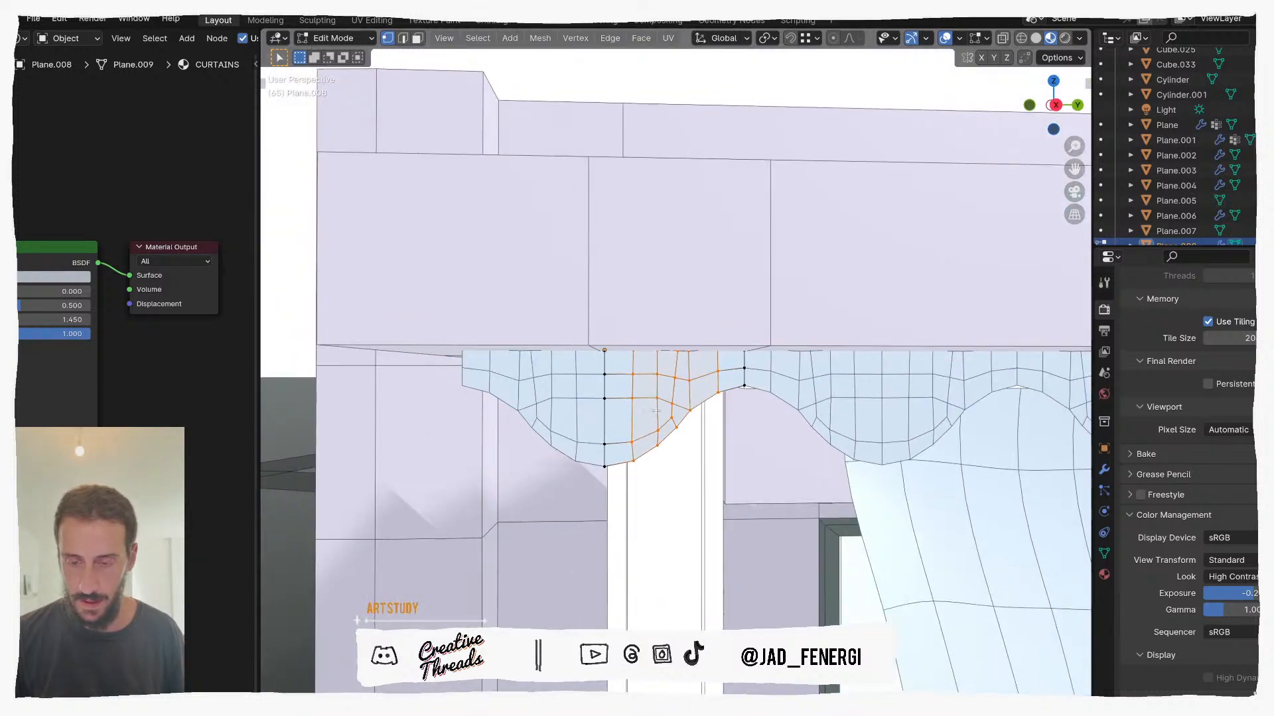
pyautogui.press('g')
pyautogui.press('z')
pyautogui.click(668, 492)
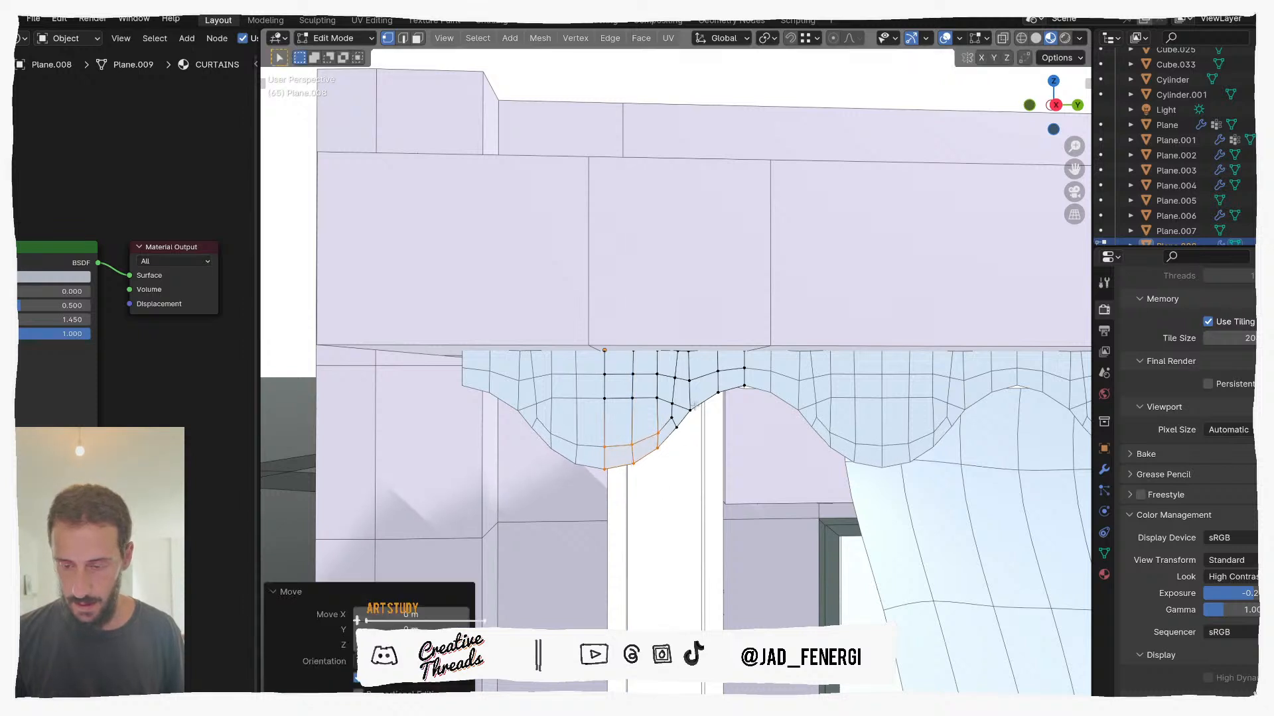
# Step: Adjust the trim's top-edge vertices along the global Z axis and return to Object Mode
pyautogui.click(691, 354)
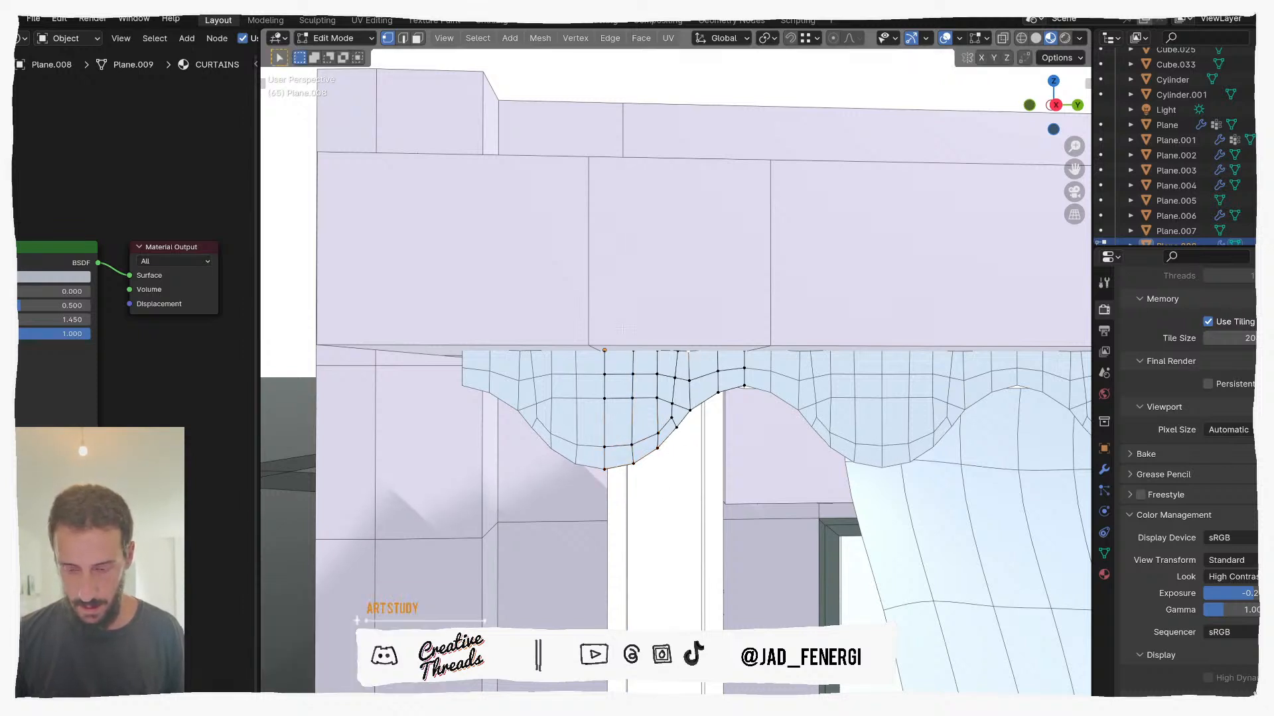
pyautogui.press('g')
pyautogui.press('z')
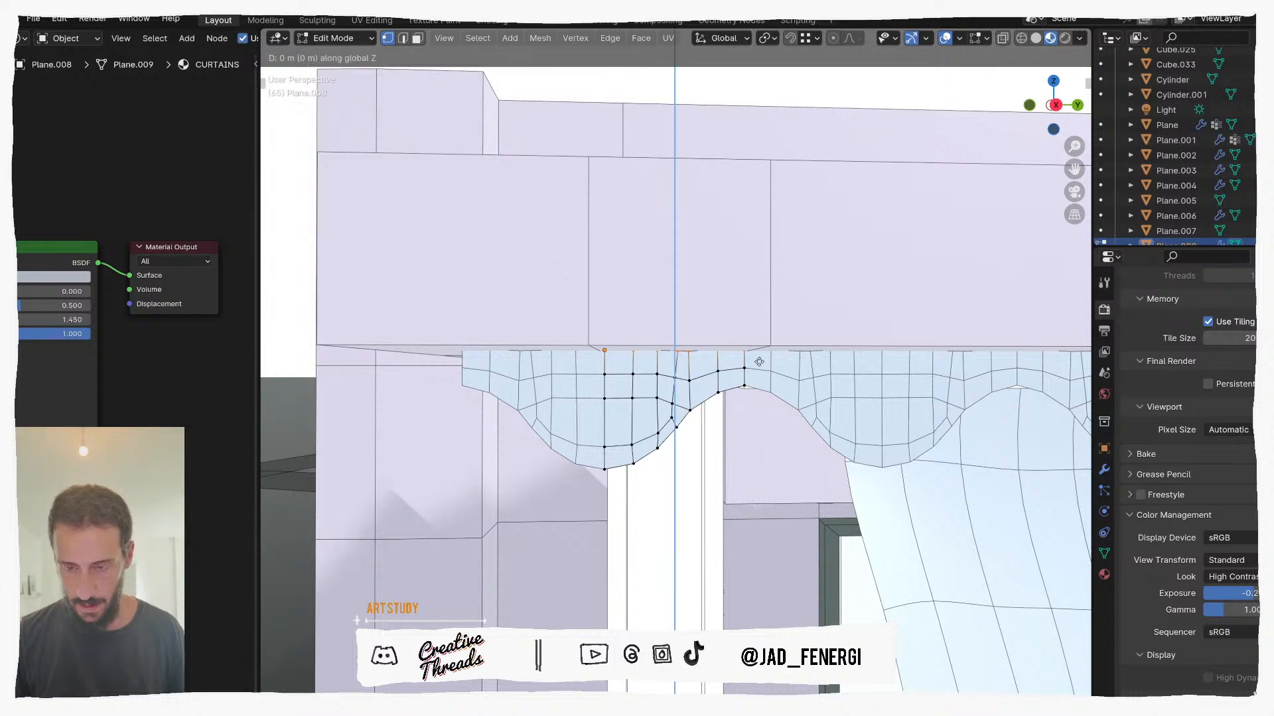
pyautogui.click(757, 362)
pyautogui.scroll(-5, 760, 365)
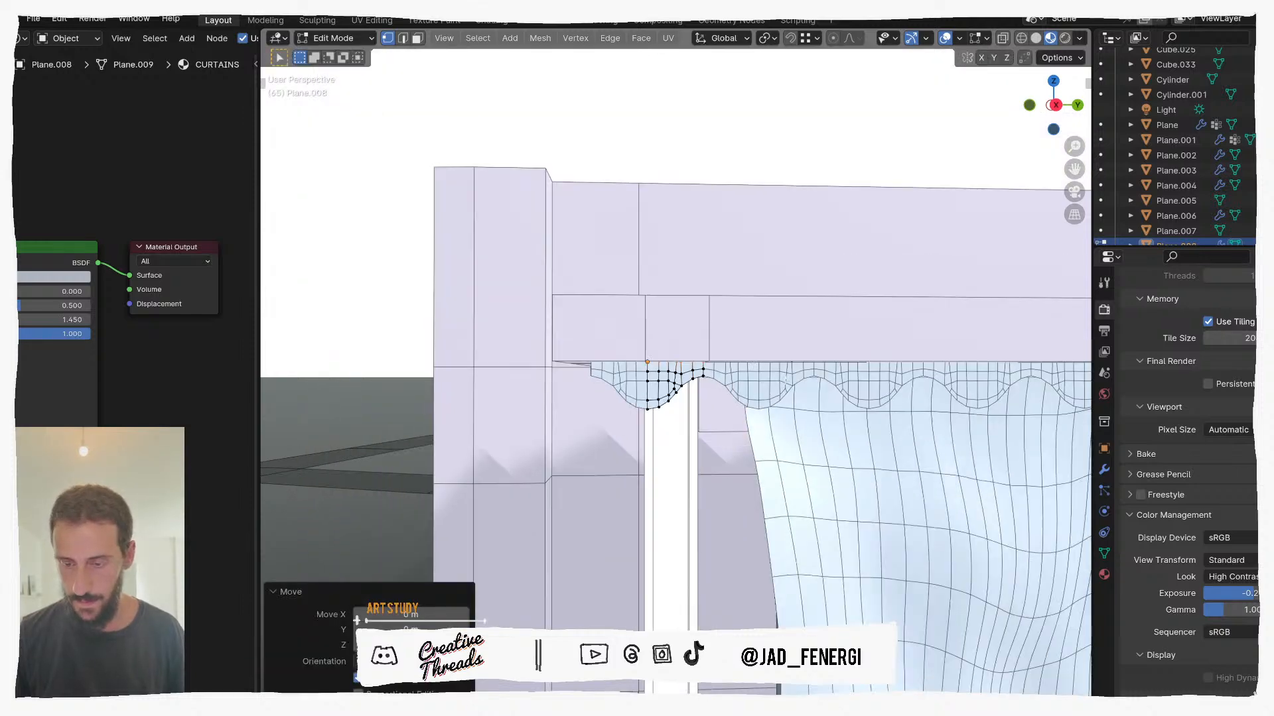
pyautogui.scroll(-2, 765, 370)
pyautogui.press('Tab')
pyautogui.scroll(-3, 765, 369)
pyautogui.moveTo(765, 368); pyautogui.dragTo(735, 358, button='middle')
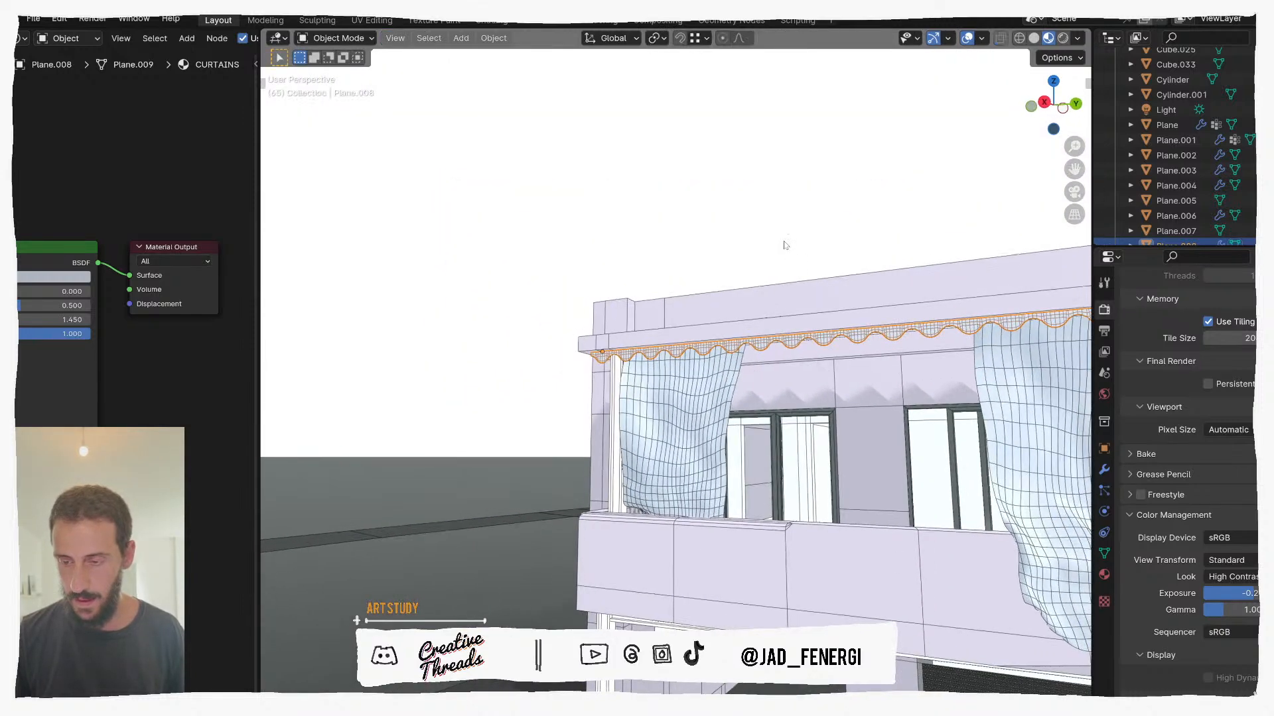
# Step: Scale the whole trim to about 1.2 along the global Z axis and check it with the wireframe overlay hidden
pyautogui.click(784, 244)
pyautogui.scroll(-1, 854, 361)
pyautogui.moveTo(855, 360); pyautogui.dragTo(720, 313, button='middle')
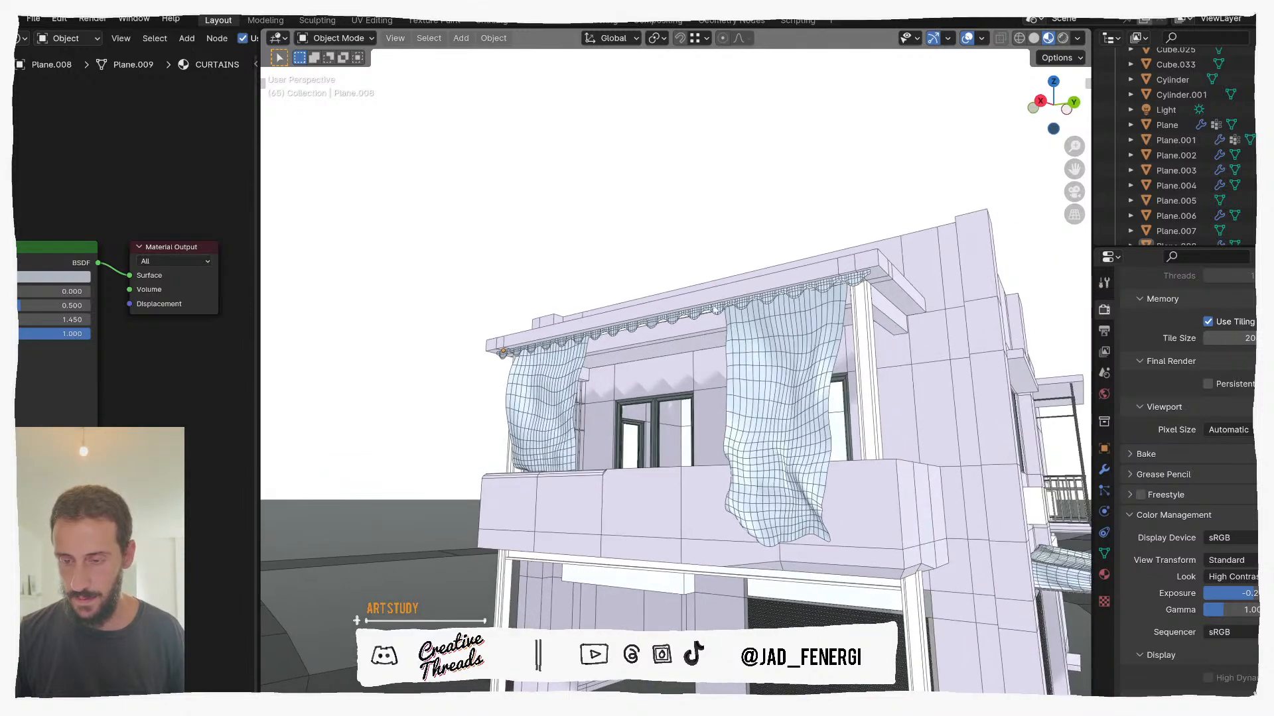
pyautogui.click(718, 313)
pyautogui.press('s')
pyautogui.press('z')
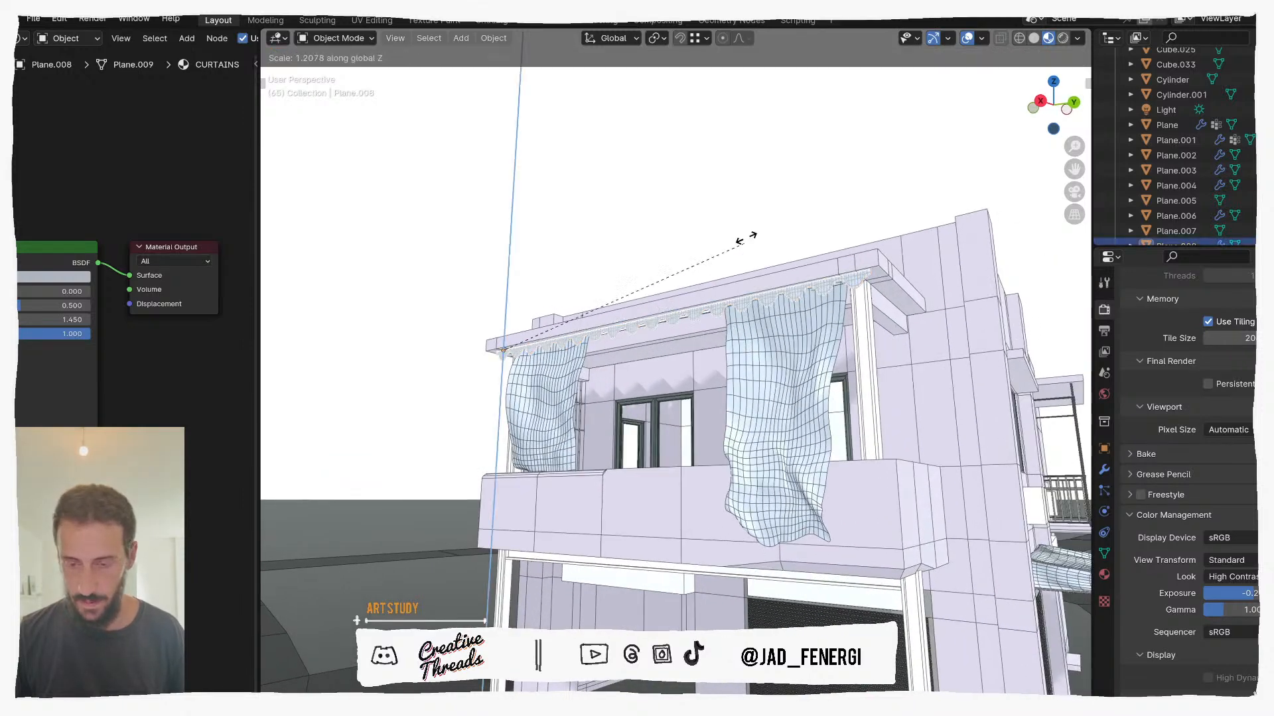
pyautogui.click(741, 213)
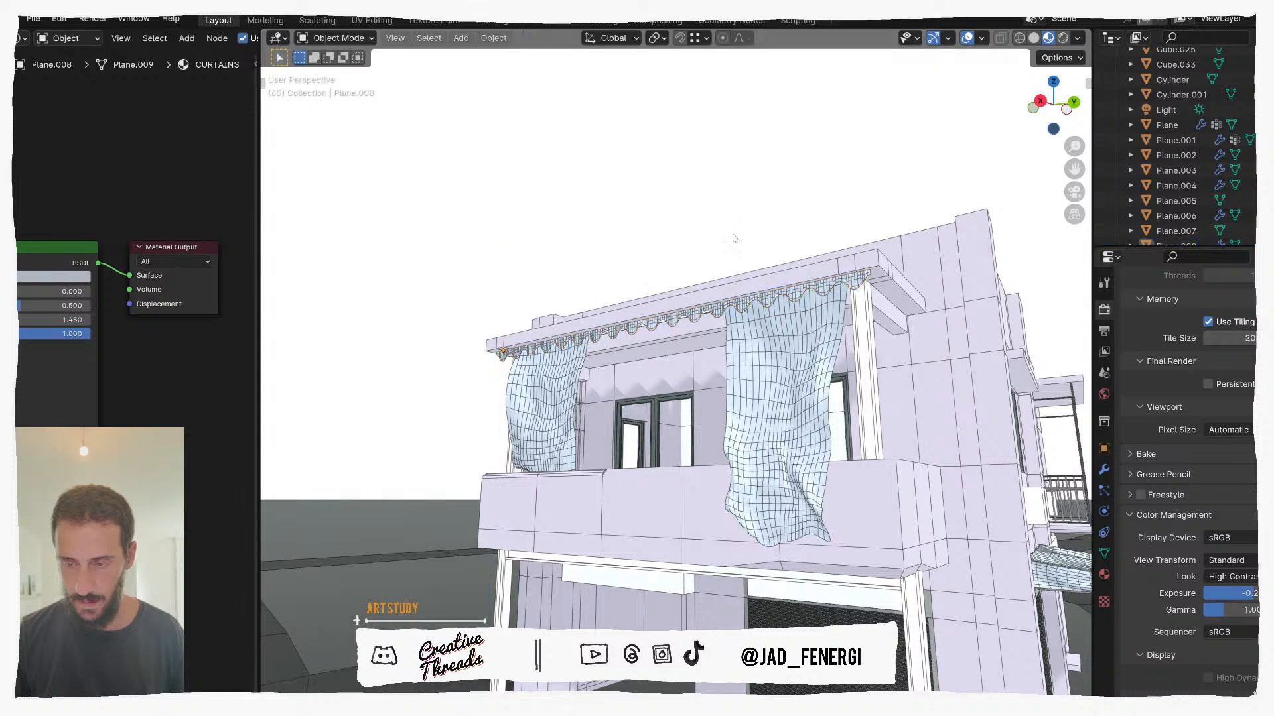
pyautogui.scroll(-2, 737, 261)
pyautogui.press('q')
pyautogui.click(736, 259)
pyautogui.press('q')
pyautogui.click(736, 259)
pyautogui.moveTo(735, 260); pyautogui.dragTo(760, 363, button='middle')
# Step: Isolate the trim and the balcony roof in local view and switch to Solid shading
pyautogui.click(763, 365)
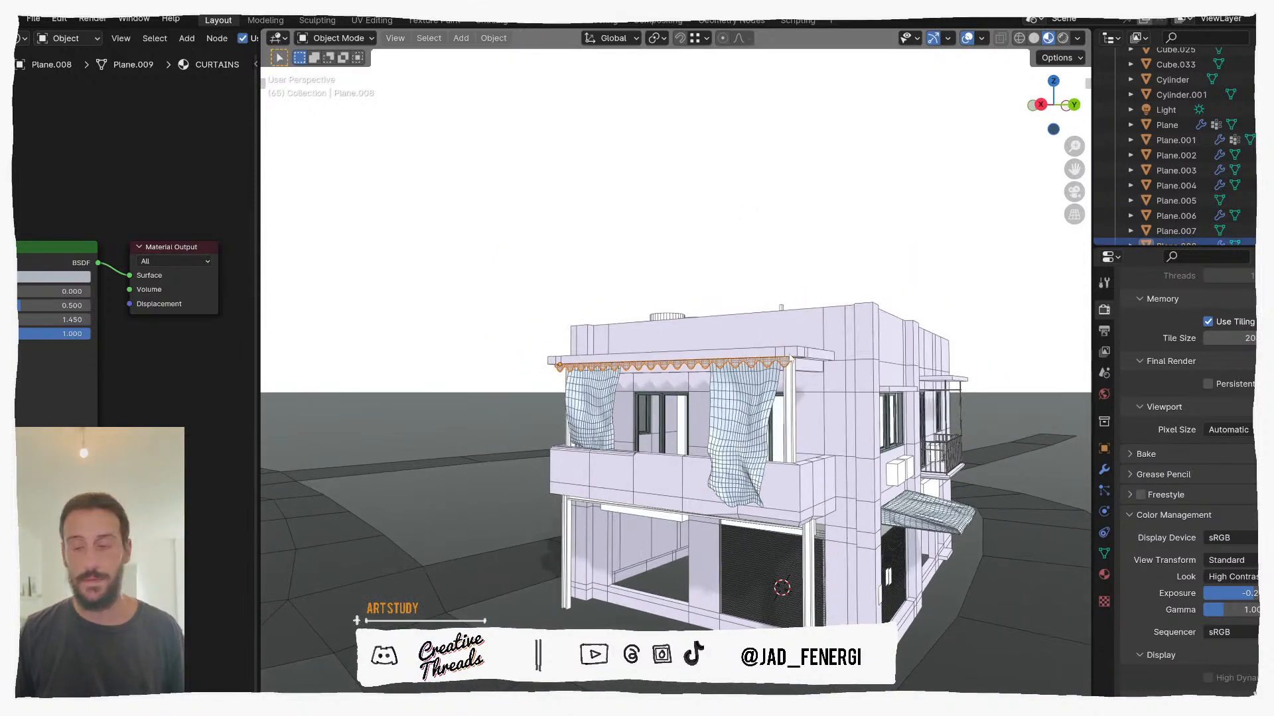
pyautogui.keyDown('shift'); pyautogui.click(803, 360); pyautogui.keyUp('shift')
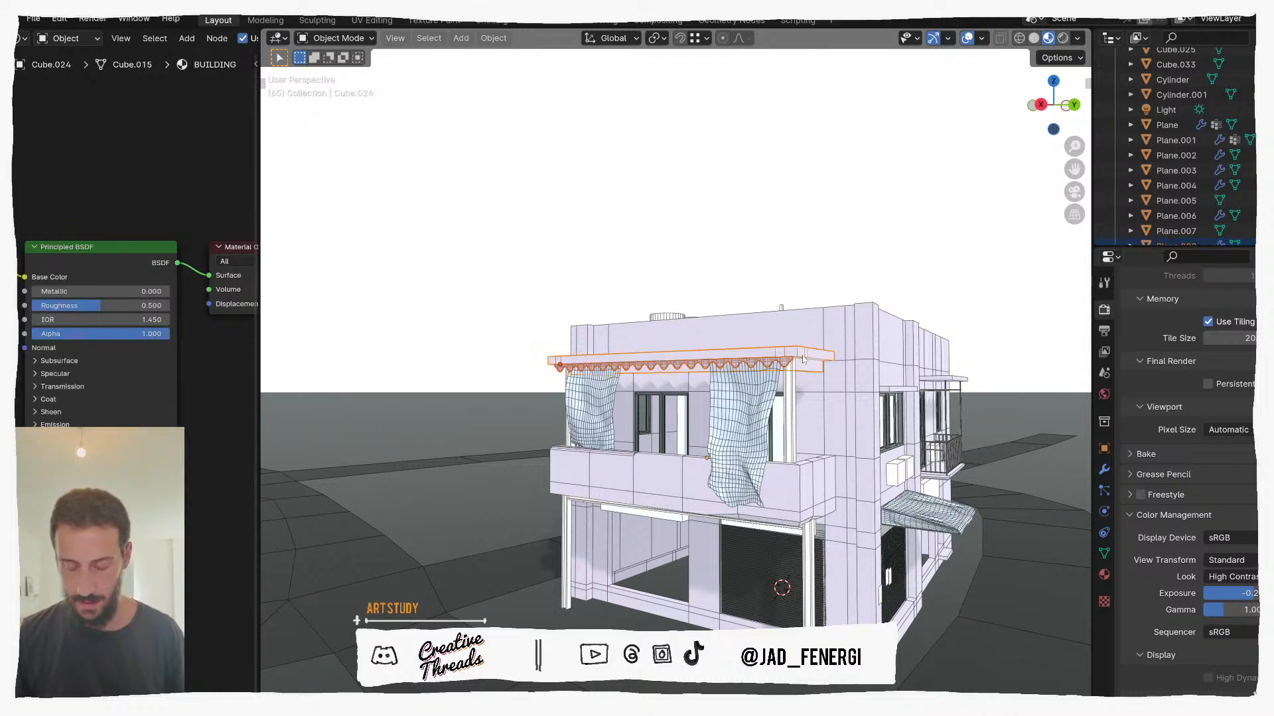
pyautogui.press('KP_Divide')
pyautogui.press('z')
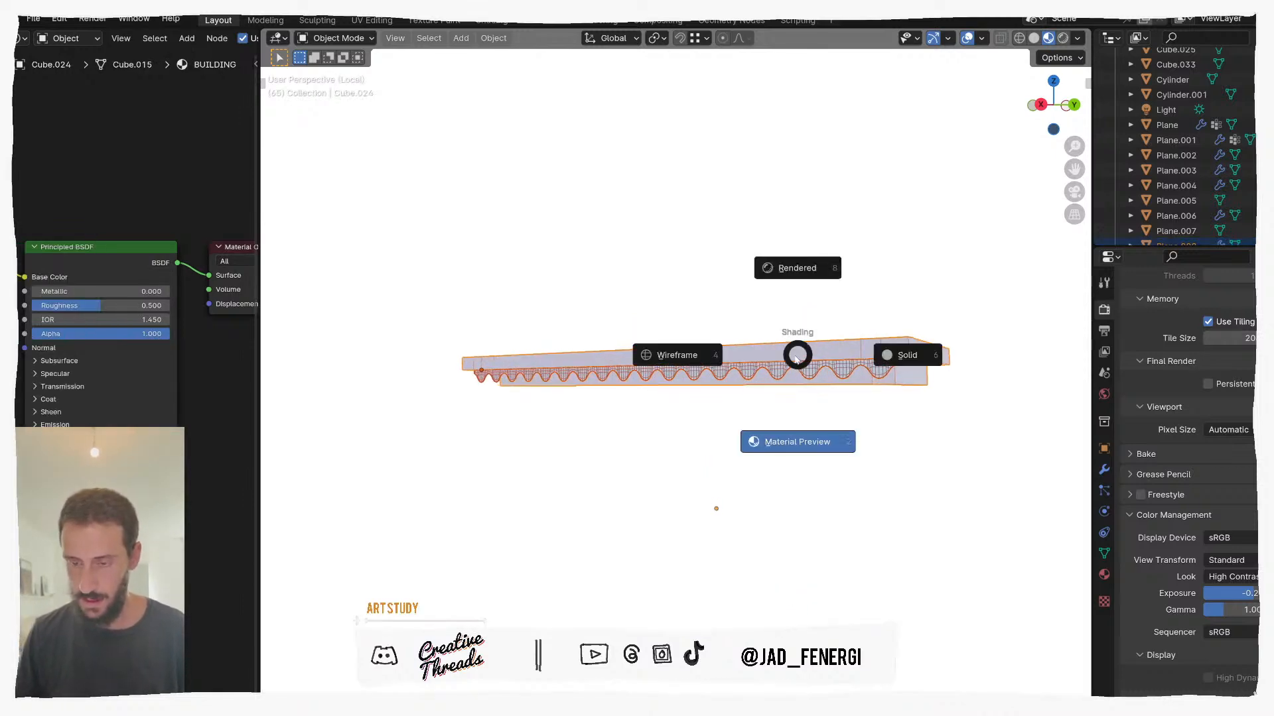
pyautogui.click(876, 355)
pyautogui.click(878, 286)
pyautogui.moveTo(878, 286); pyautogui.dragTo(846, 319, button='middle')
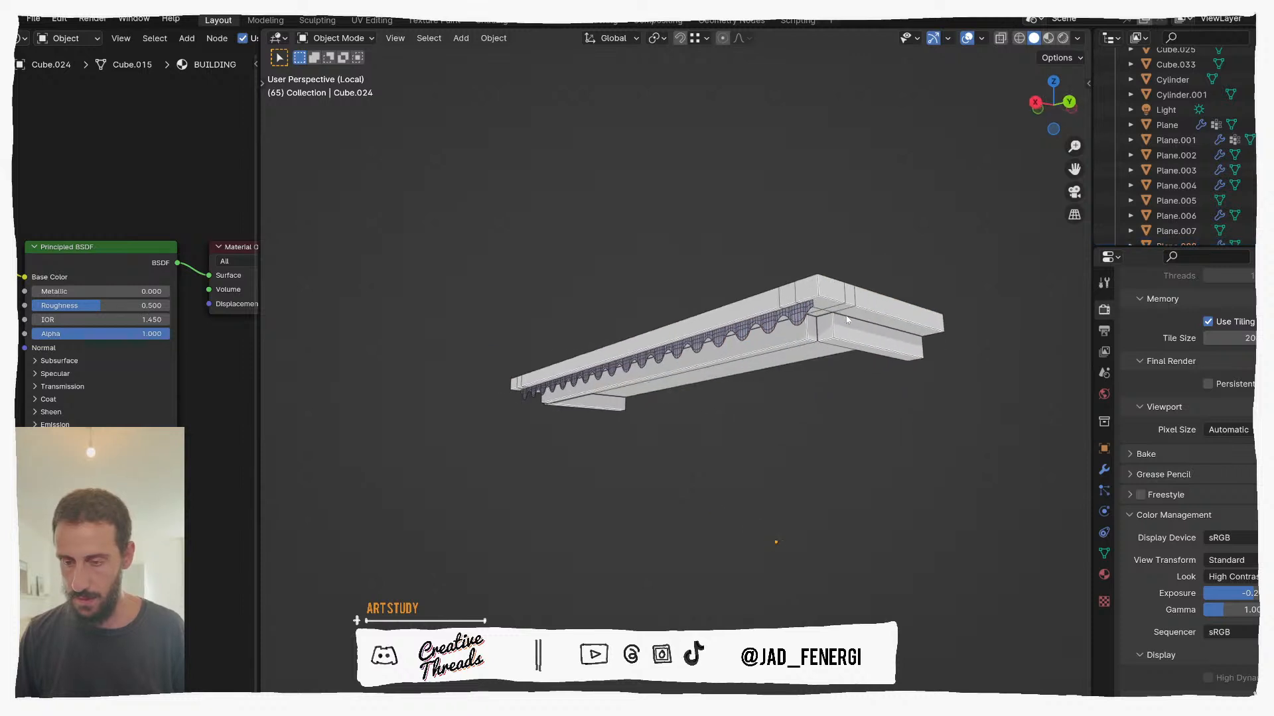
# Step: Switch to the top view with X-ray enabled and select the trim along the roof's front edge
pyautogui.press('a')
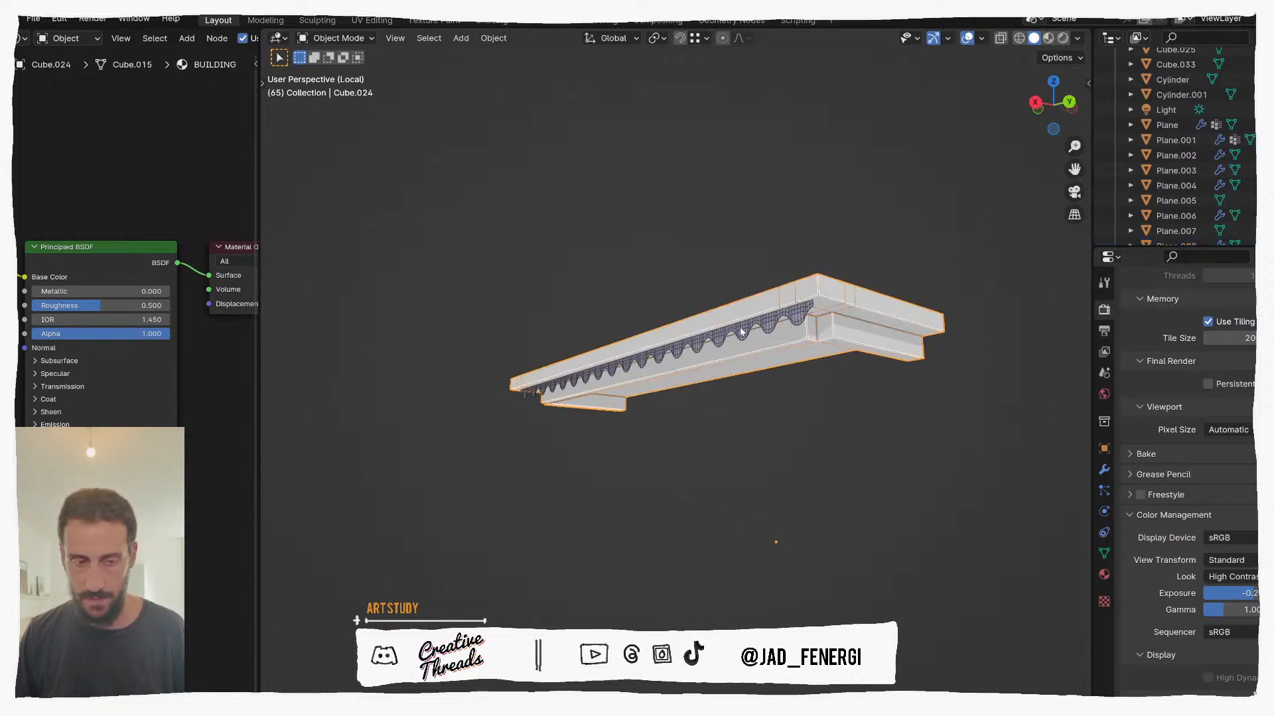
pyautogui.click(788, 317)
pyautogui.press('KP_7')
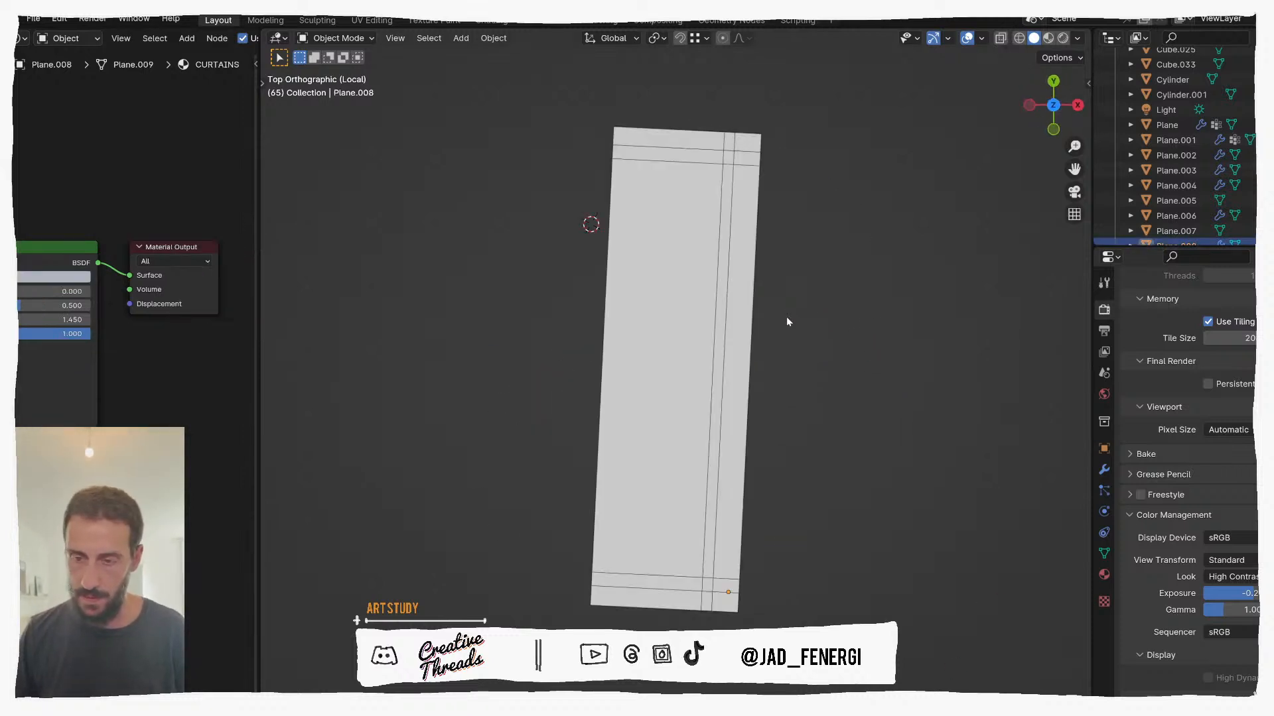
pyautogui.hotkey('alt', 'z')
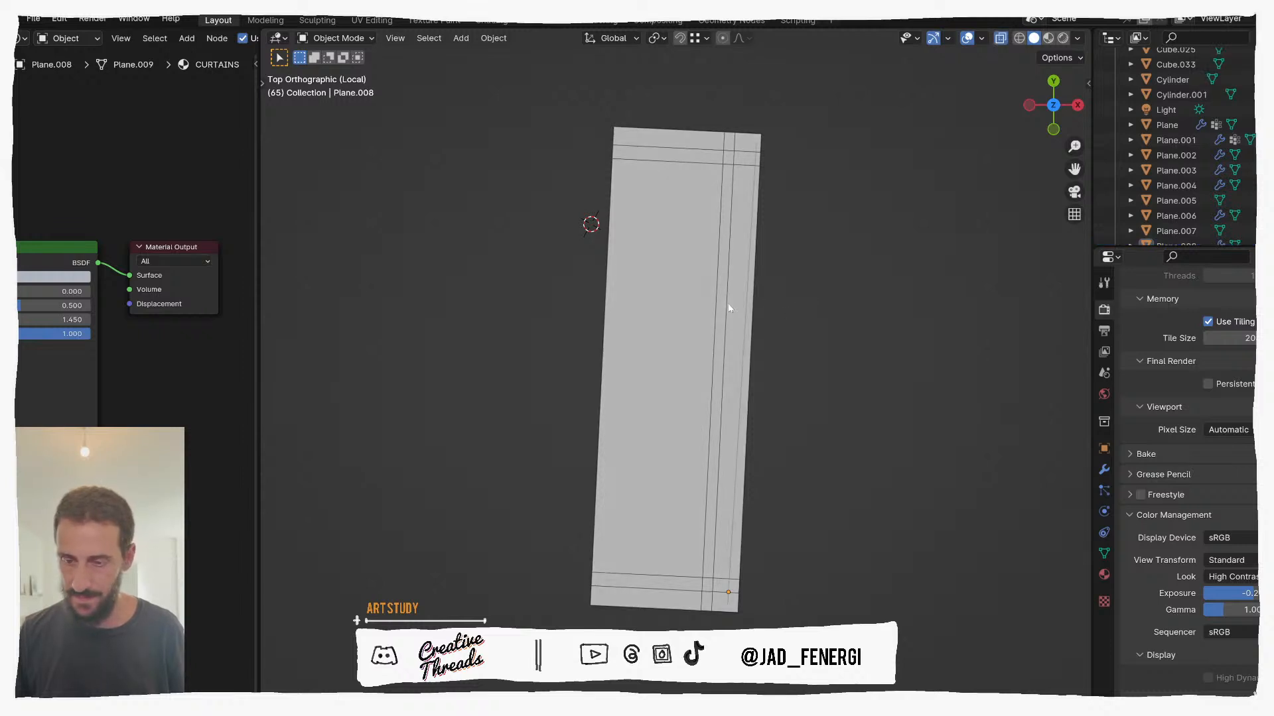
pyautogui.keyDown('shift'); pyautogui.moveTo(765, 228); pyautogui.dragTo(738, 341, button='middle'); pyautogui.keyUp('shift')
pyautogui.scroll(1, 737, 341)
pyautogui.click(733, 327)
pyautogui.scroll(-2, 733, 361)
pyautogui.press('.')
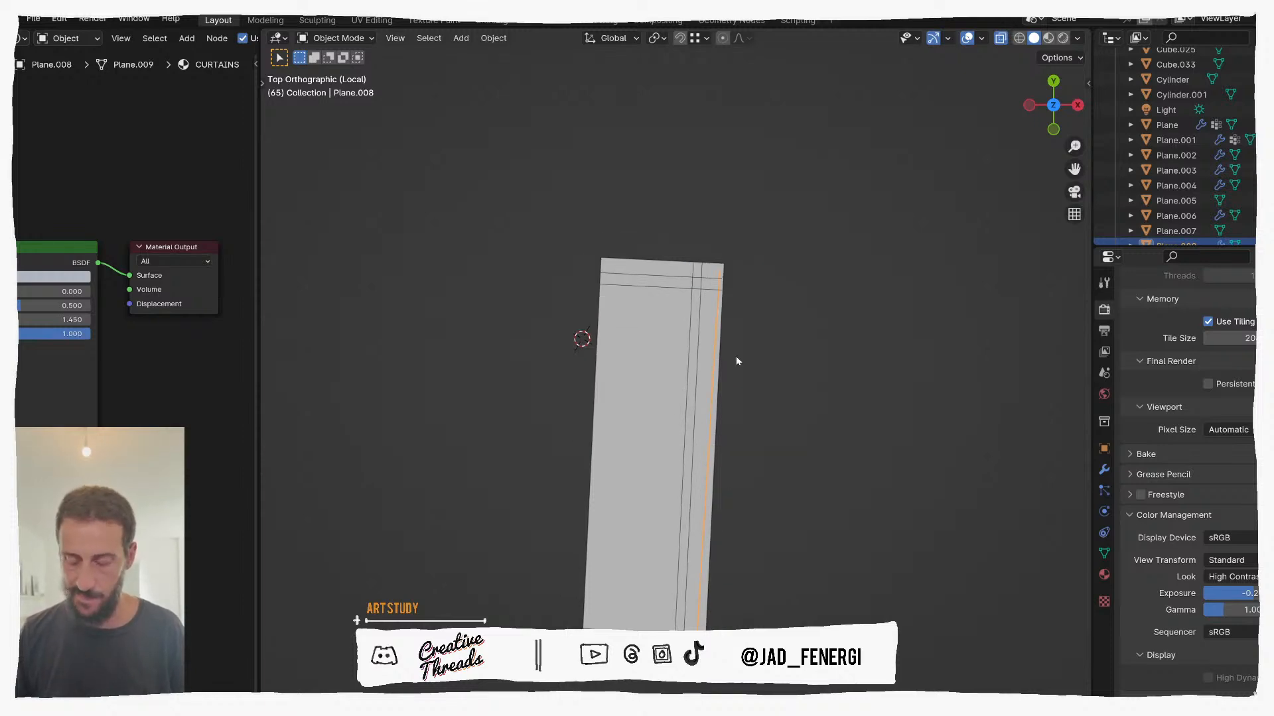
# Step: Leave local view, add the balcony roof and the narrow beam beneath it to the selection, and isolate them with the trim
pyautogui.press('KP_Divide')
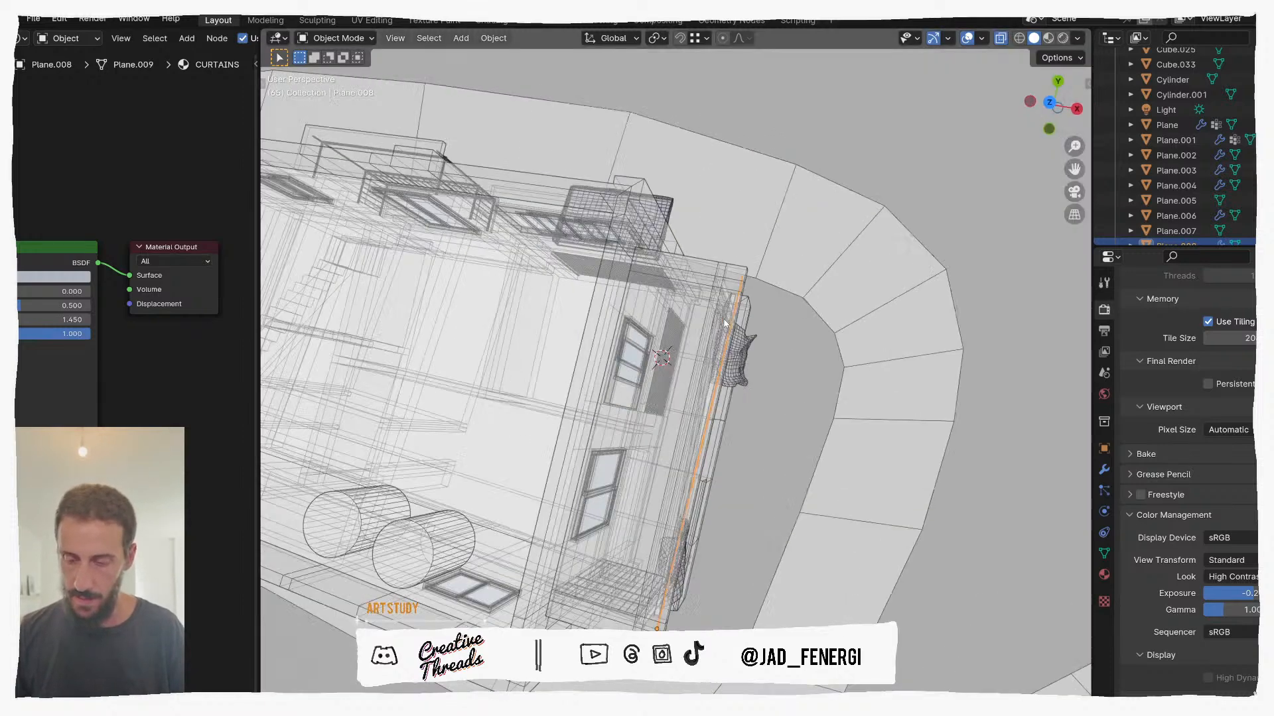
pyautogui.scroll(2, 788, 373)
pyautogui.moveTo(761, 397); pyautogui.dragTo(842, 362, button='middle')
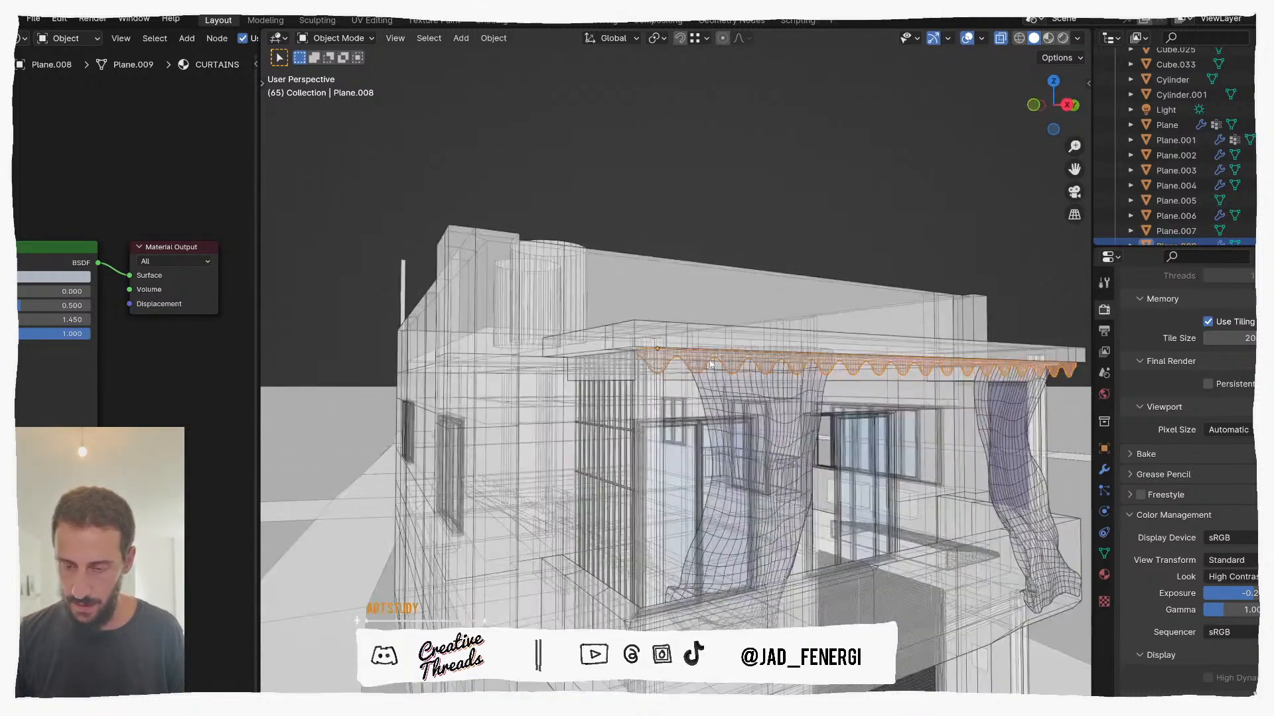
pyautogui.scroll(4, 676, 265)
pyautogui.moveTo(643, 247); pyautogui.dragTo(669, 239, button='middle')
pyautogui.keyDown('shift'); pyautogui.click(828, 244); pyautogui.keyUp('shift')
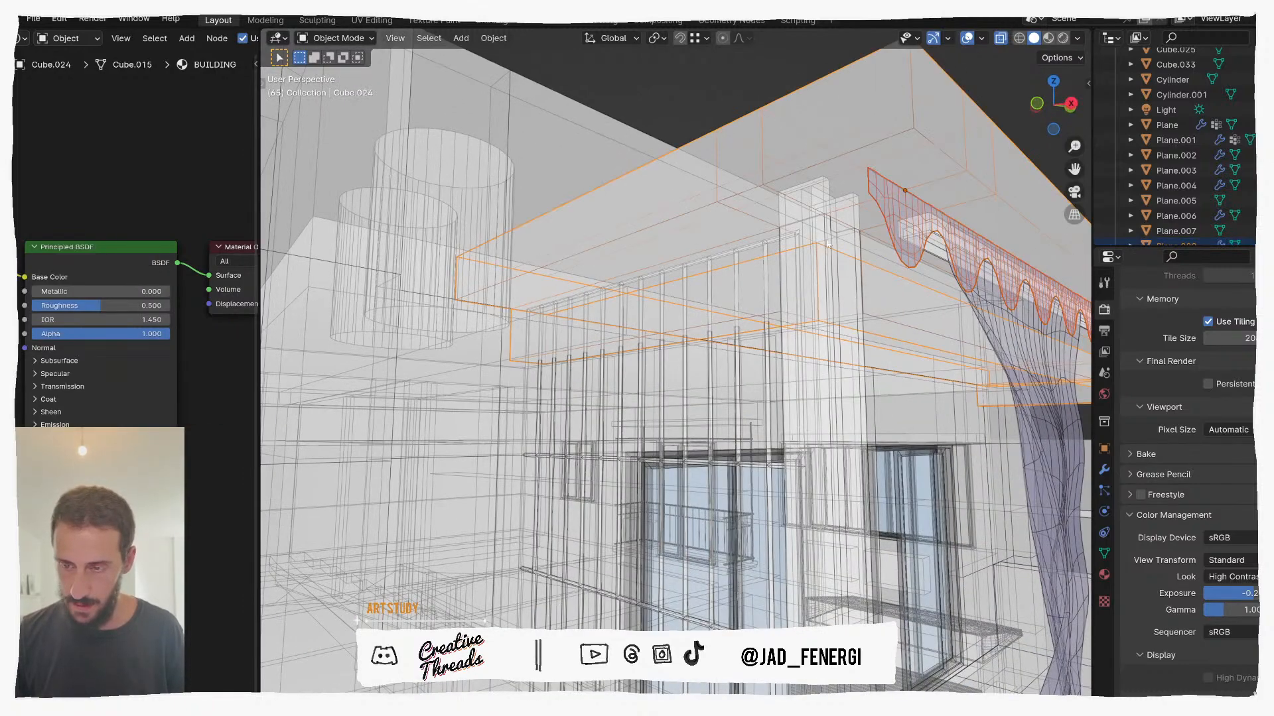
pyautogui.keyDown('shift'); pyautogui.click(930, 246); pyautogui.keyUp('shift')
pyautogui.press('KP_Divide')
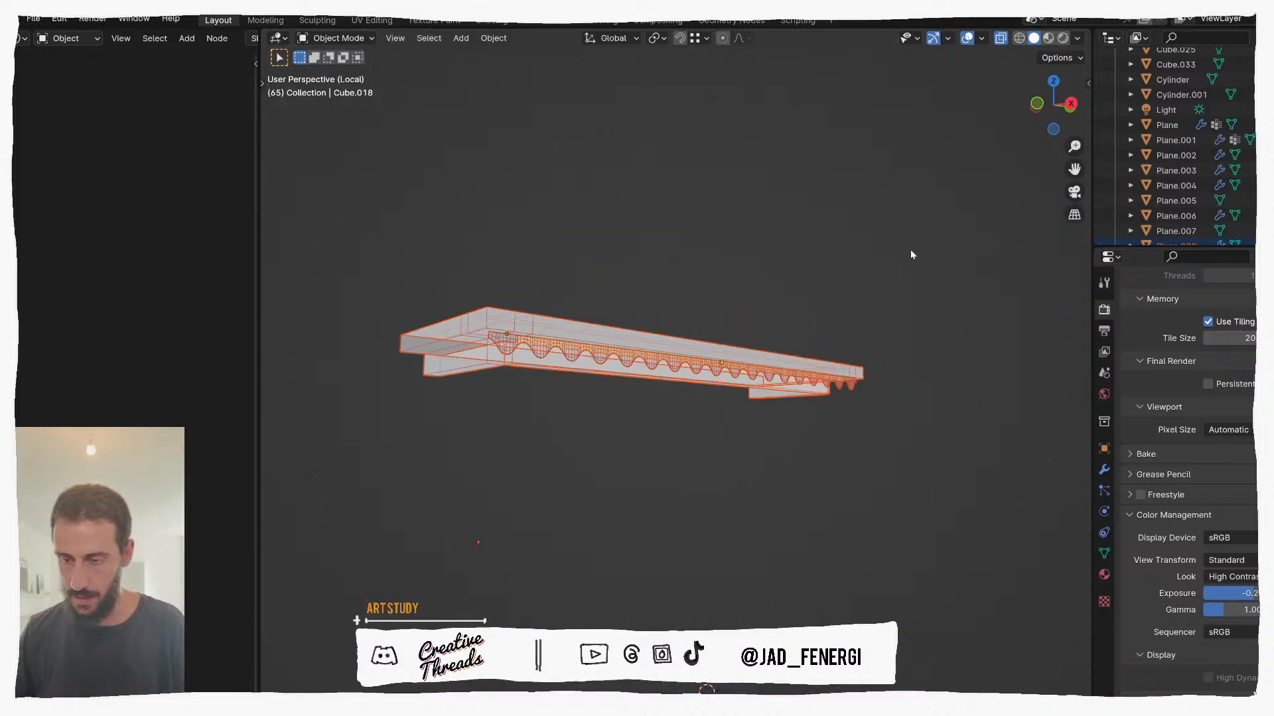
# Step: Switch to the top view and select the scalloped trim along the roof's front edge
pyautogui.press('KP_7')
pyautogui.click(843, 247)
pyautogui.keyDown('shift'); pyautogui.moveTo(774, 232); pyautogui.dragTo(729, 354, button='middle'); pyautogui.keyUp('shift')
pyautogui.scroll(1, 761, 269)
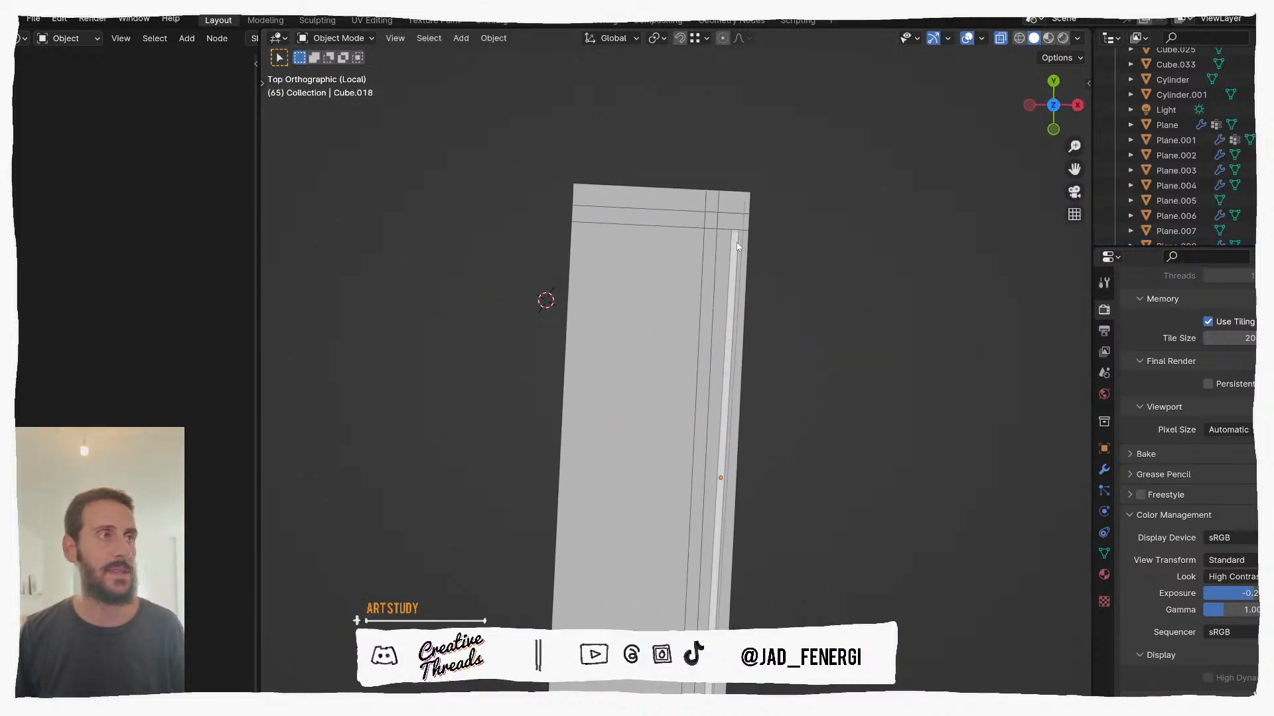
pyautogui.click(744, 241)
pyautogui.click(744, 258)
pyautogui.click(744, 259)
pyautogui.click(744, 263)
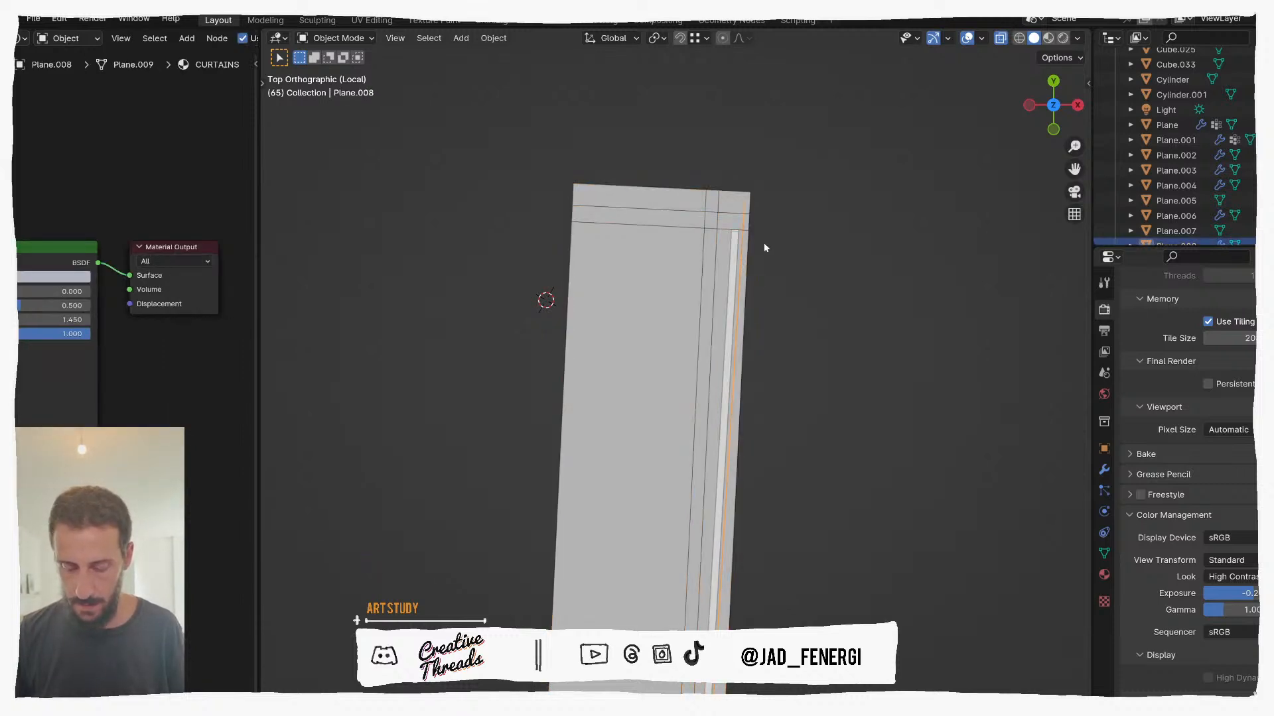
# Step: Rotate the trim by about -0.28° in the top view to run parallel with the roof's front edge
pyautogui.scroll(5, 763, 247)
pyautogui.scroll(-6, 690, 426)
pyautogui.scroll(5, 686, 415)
pyautogui.keyDown('shift'); pyautogui.moveTo(671, 484); pyautogui.dragTo(663, 561, button='middle'); pyautogui.keyUp('shift')
pyautogui.keyDown('shift'); pyautogui.moveTo(680, 146); pyautogui.dragTo(634, 563, button='middle'); pyautogui.keyUp('shift')
pyautogui.scroll(3, 641, 355)
pyautogui.keyDown('shift'); pyautogui.moveTo(641, 342); pyautogui.dragTo(648, 361, button='middle'); pyautogui.keyUp('shift')
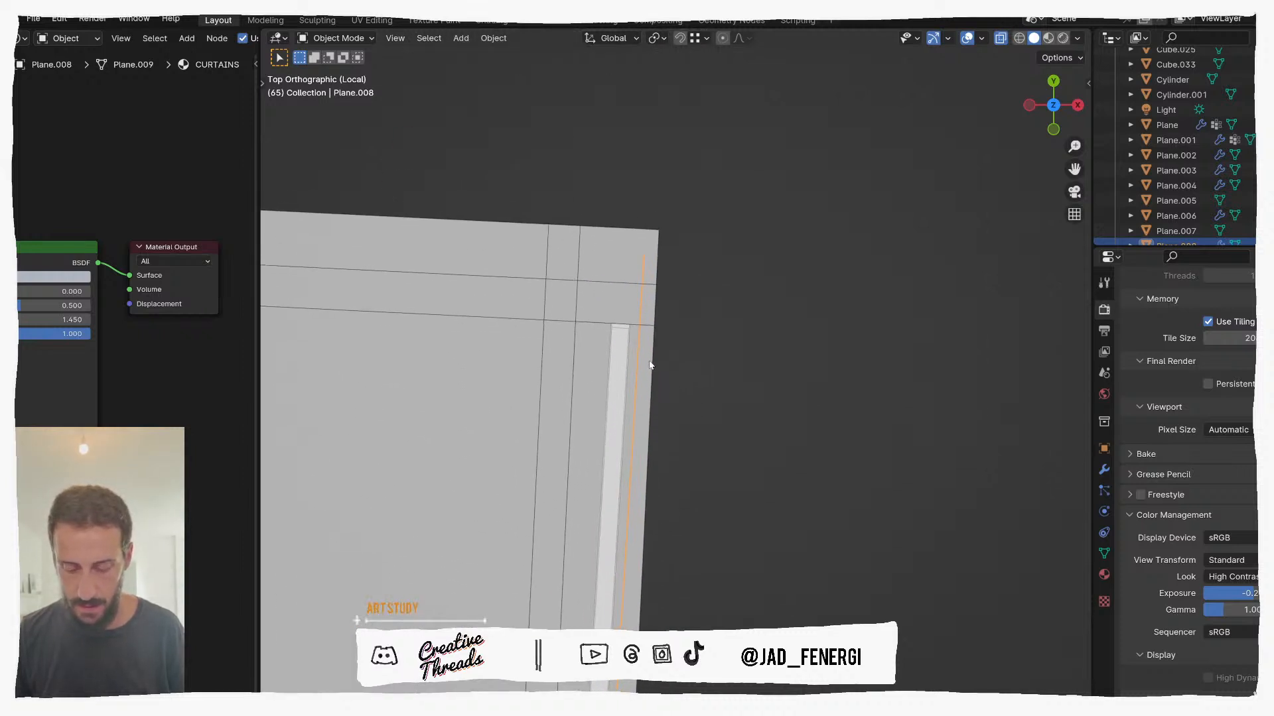
pyautogui.press('r')
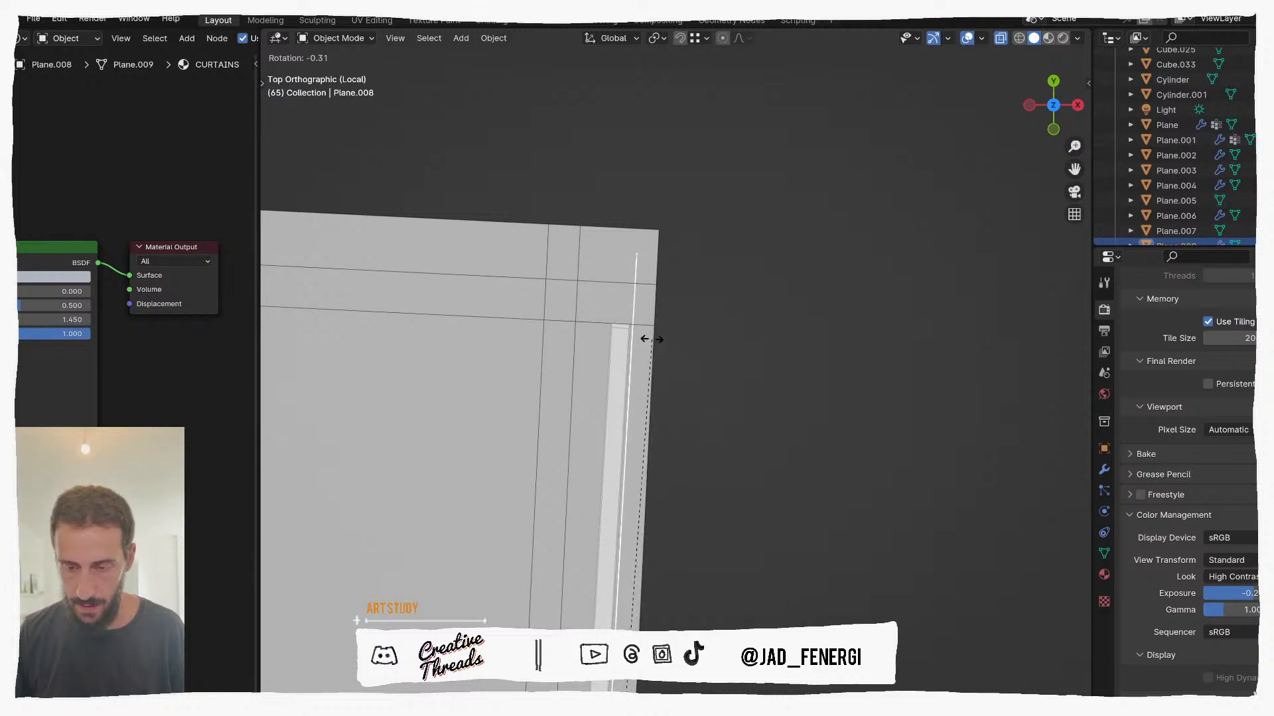
pyautogui.click(653, 342)
pyautogui.scroll(-6, 652, 341)
pyautogui.moveTo(652, 339); pyautogui.dragTo(659, 293, button='middle')
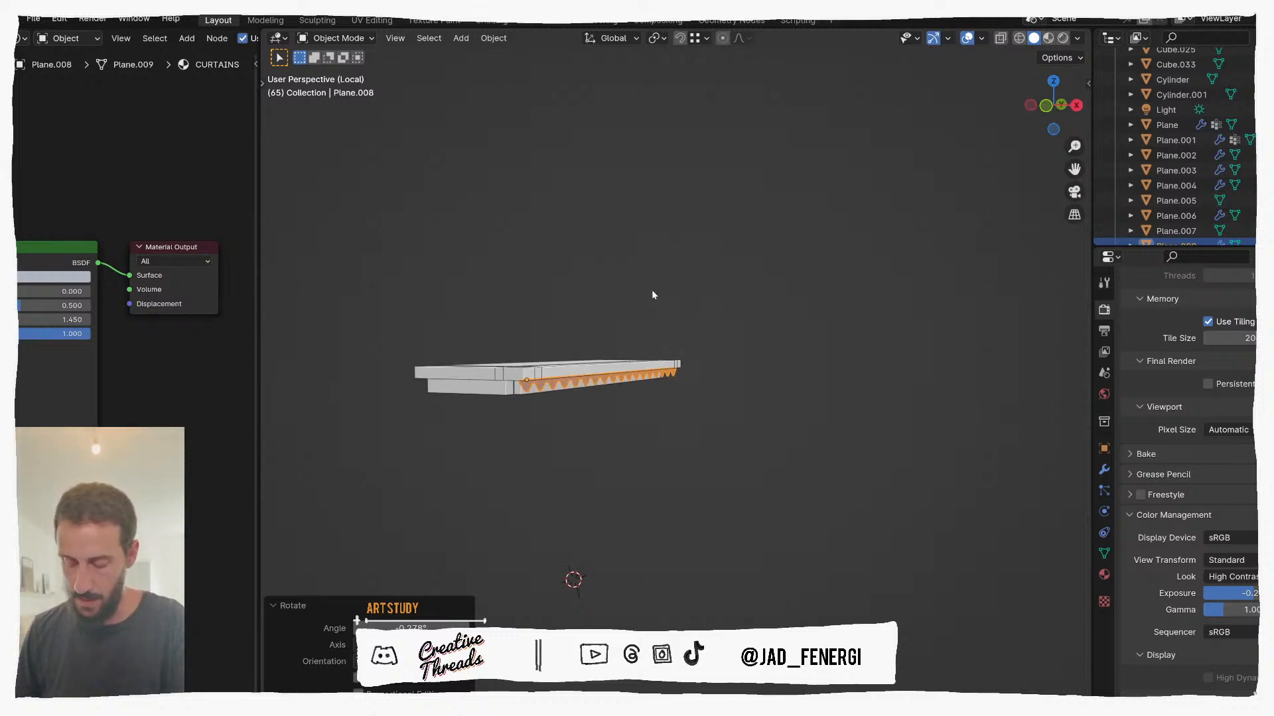
# Step: Duplicate the trim in the top view and rotate the copy 90°
pyautogui.press('KP_7')
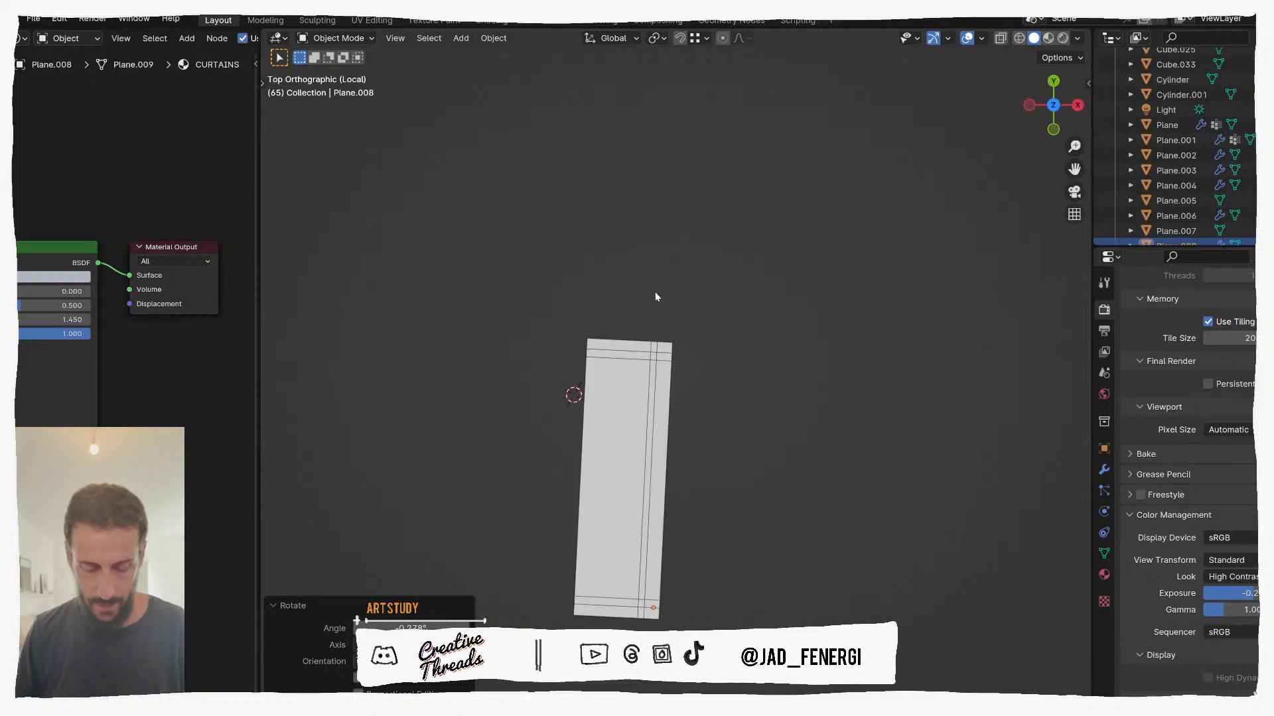
pyautogui.scroll(3, 660, 312)
pyautogui.hotkey('shift', 'd')
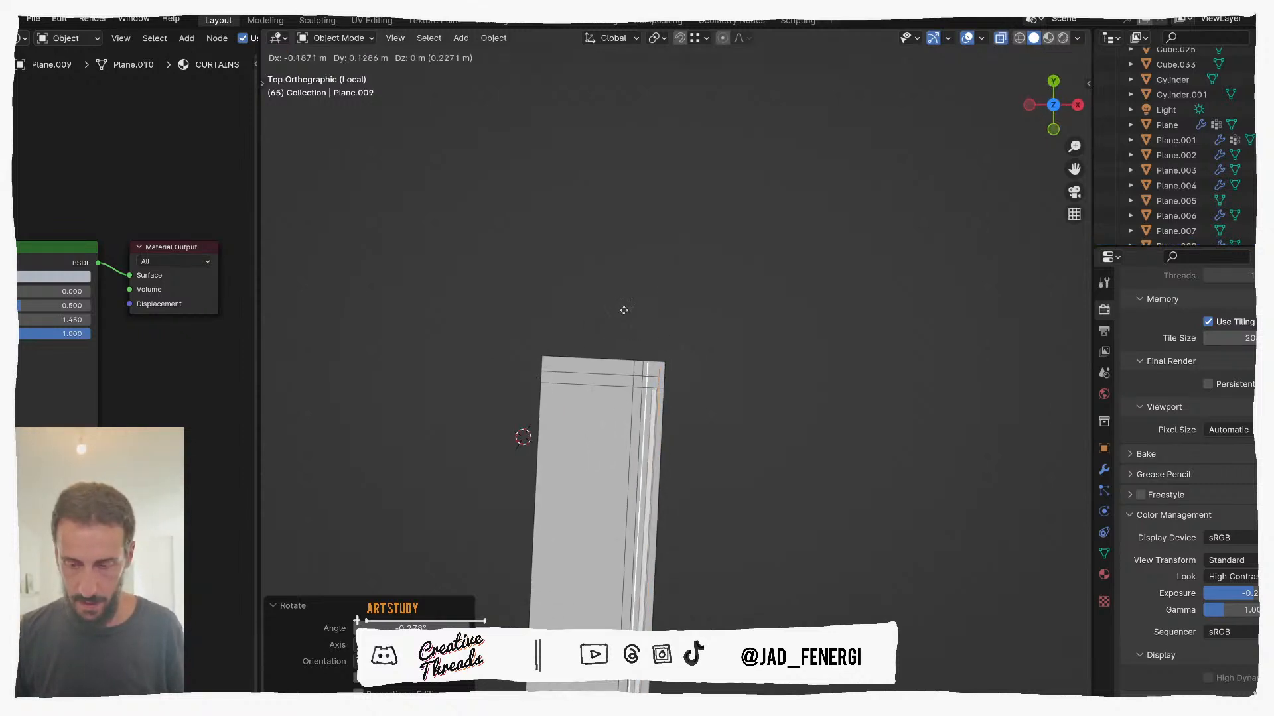
pyautogui.click(598, 296)
pyautogui.write('r')
pyautogui.write('90')
pyautogui.press('Return')
# Step: Rotate the trim copy another 180° and position it along the roof's short side, starting at the front corner
pyautogui.press('g')
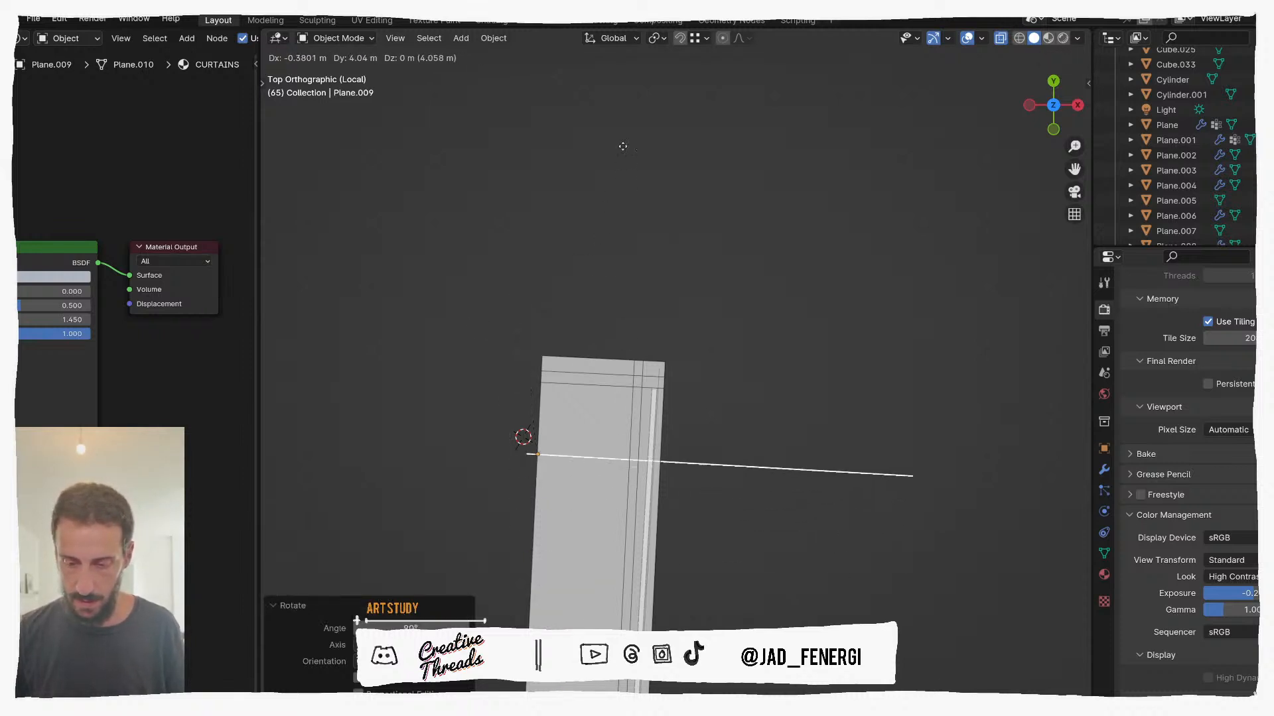
pyautogui.click(626, 101)
pyautogui.write('r180')
pyautogui.press('Return')
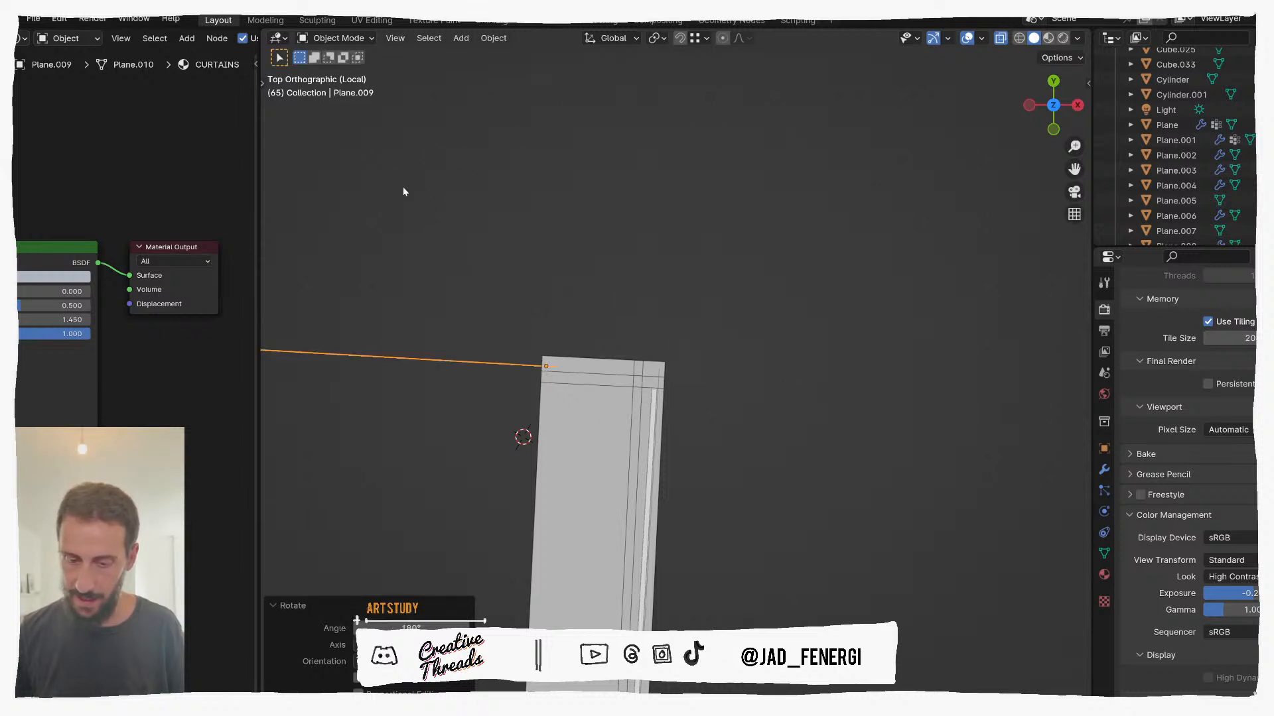
pyautogui.scroll(5, 470, 172)
pyautogui.press('g')
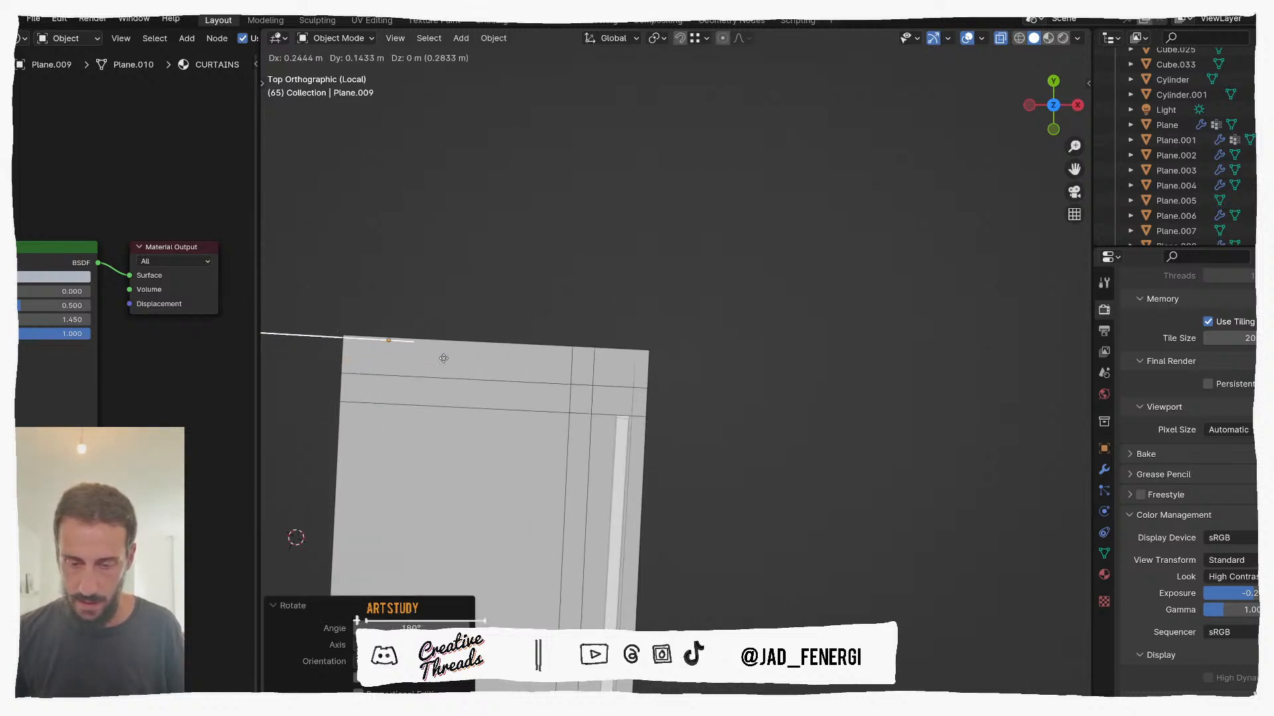
pyautogui.click(617, 383)
pyautogui.scroll(-3, 730, 378)
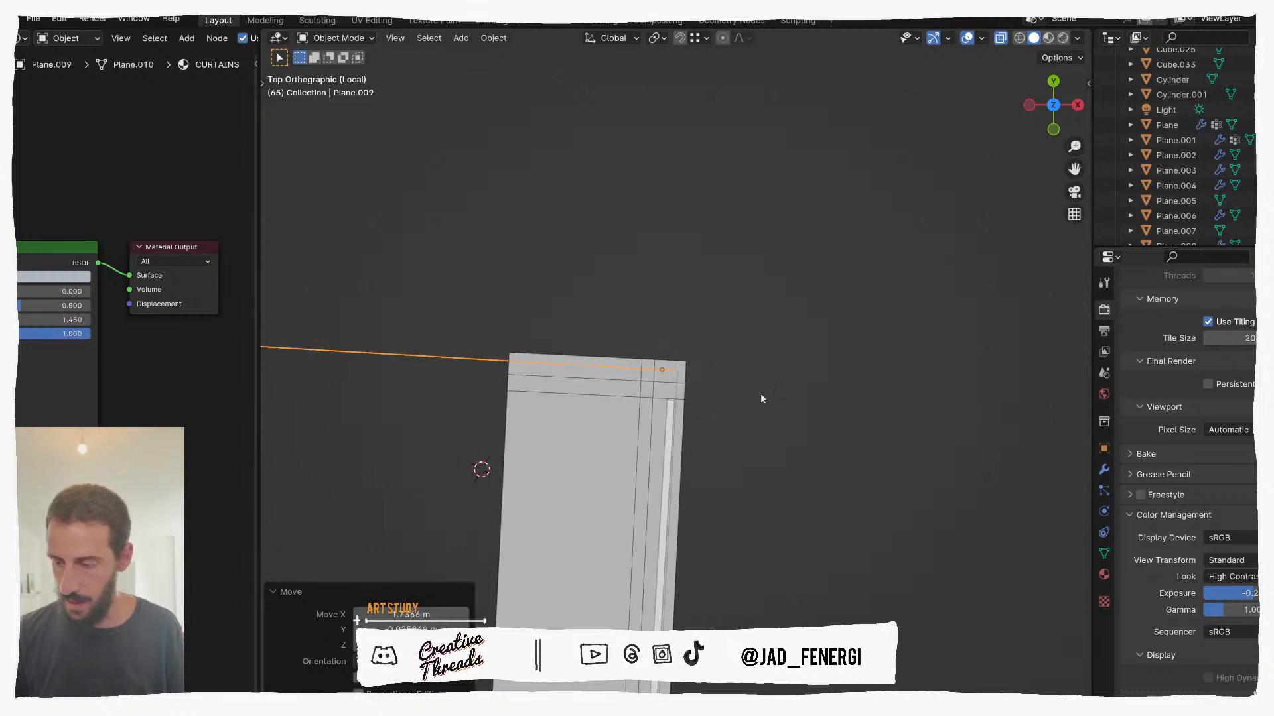
# Step: Set the side trim's Array count to 5 and leave local view to fit it against the roof's side
pyautogui.click(1103, 470)
pyautogui.moveTo(1226, 392); pyautogui.dragTo(1250, 393)
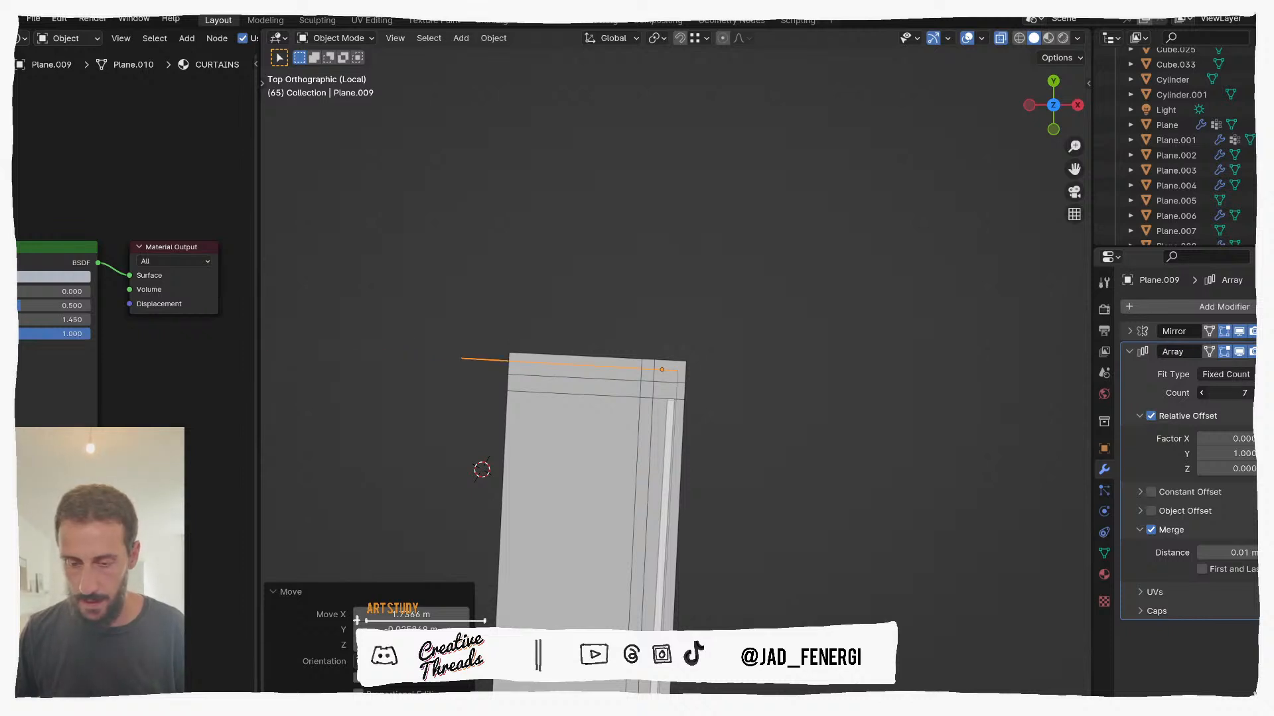
pyautogui.moveTo(1245, 393); pyautogui.dragTo(1247, 393)
pyautogui.moveTo(816, 405); pyautogui.dragTo(854, 400, button='middle')
pyautogui.press('KP_Divide')
pyautogui.moveTo(1010, 459); pyautogui.dragTo(635, 391, button='middle')
pyautogui.moveTo(1227, 394); pyautogui.dragTo(1230, 396)
pyautogui.doubleClick(1231, 395)
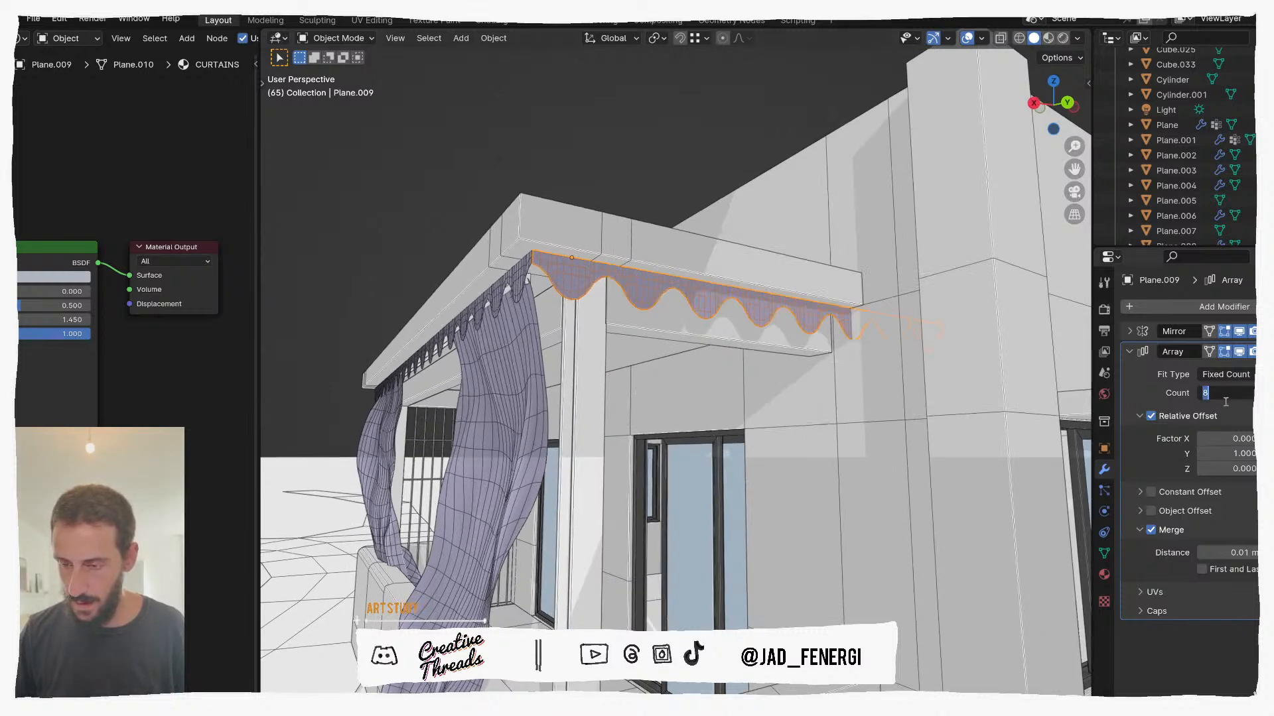
pyautogui.write('6')
pyautogui.press('Return')
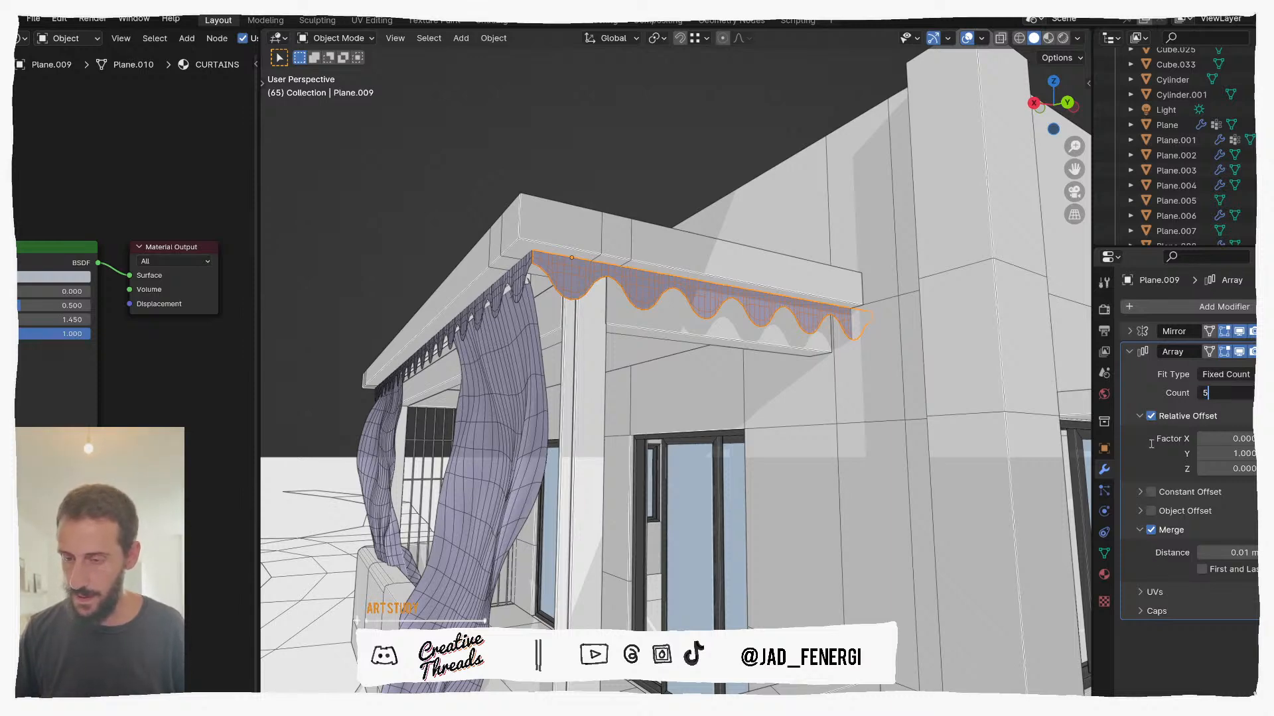
pyautogui.press('Return')
pyautogui.moveTo(719, 413); pyautogui.dragTo(602, 340, button='middle')
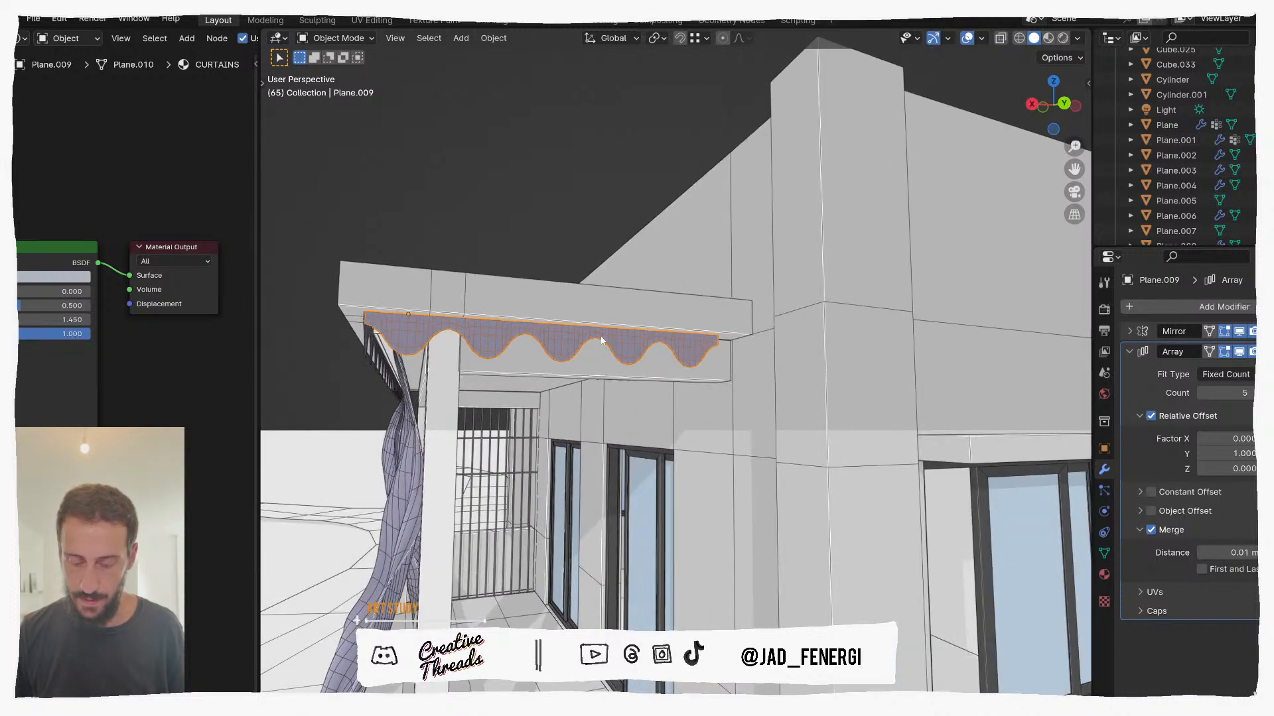
pyautogui.press('s')
pyautogui.press('x')
pyautogui.press('x')
pyautogui.rightClick(615, 337)
# Step: Scale the side trim to about 1.08 along its local Y axis to span the roof's side
pyautogui.press('s')
pyautogui.press('x')
pyautogui.press('z')
pyautogui.press('z')
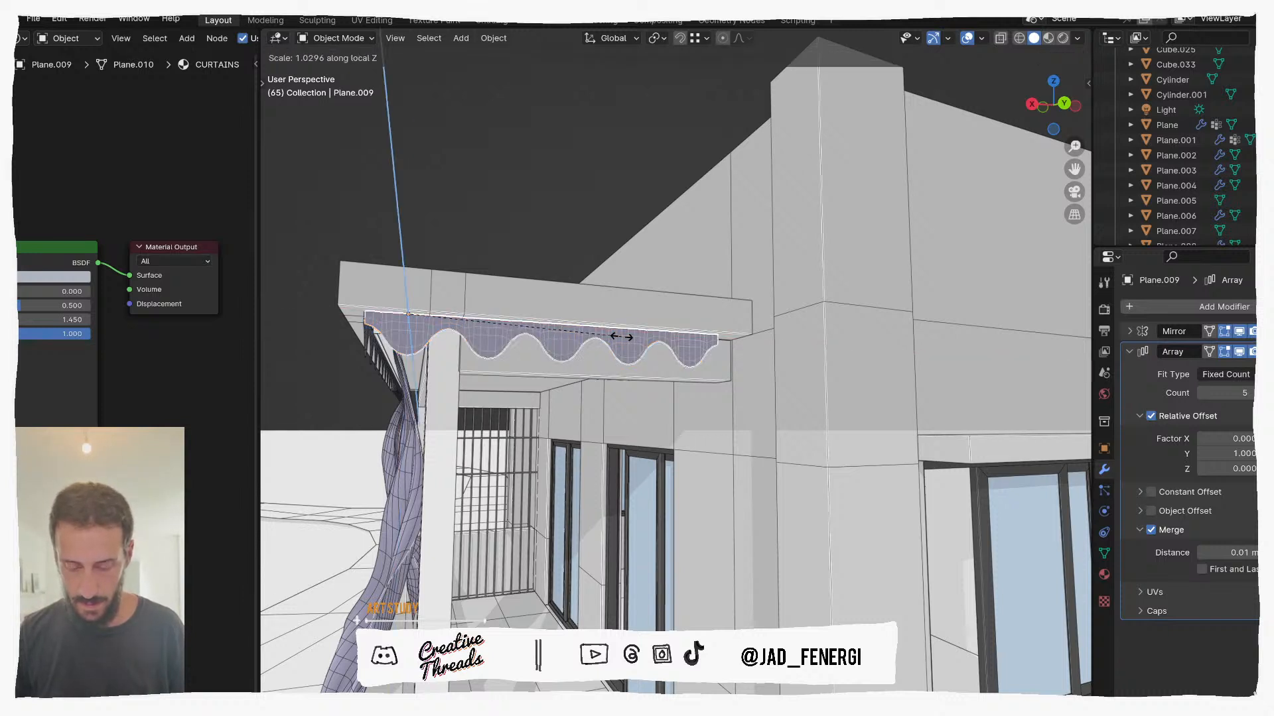
pyautogui.press('y')
pyautogui.press('y')
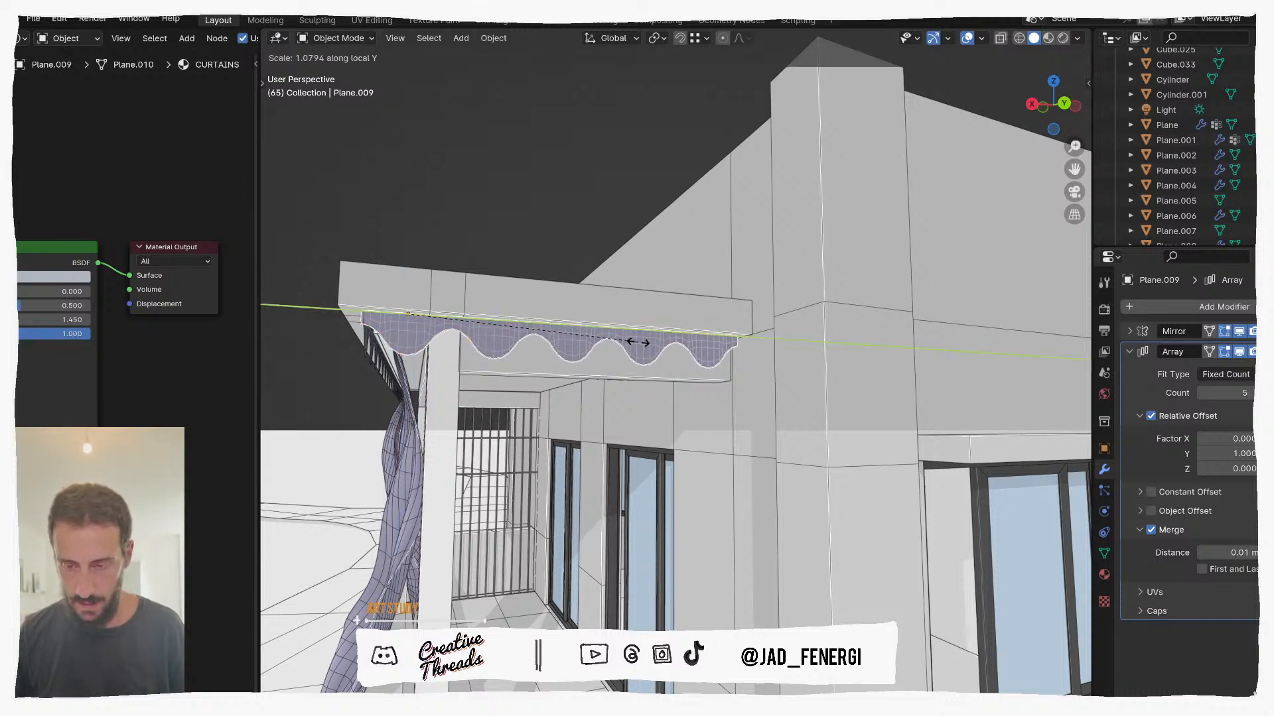
pyautogui.click(638, 342)
# Step: Add the front trim to the selection and isolate both trims in local view, framing their shared corner from the top
pyautogui.moveTo(575, 345); pyautogui.dragTo(606, 348, button='middle')
pyautogui.keyDown('shift'); pyautogui.click(700, 320); pyautogui.keyUp('shift')
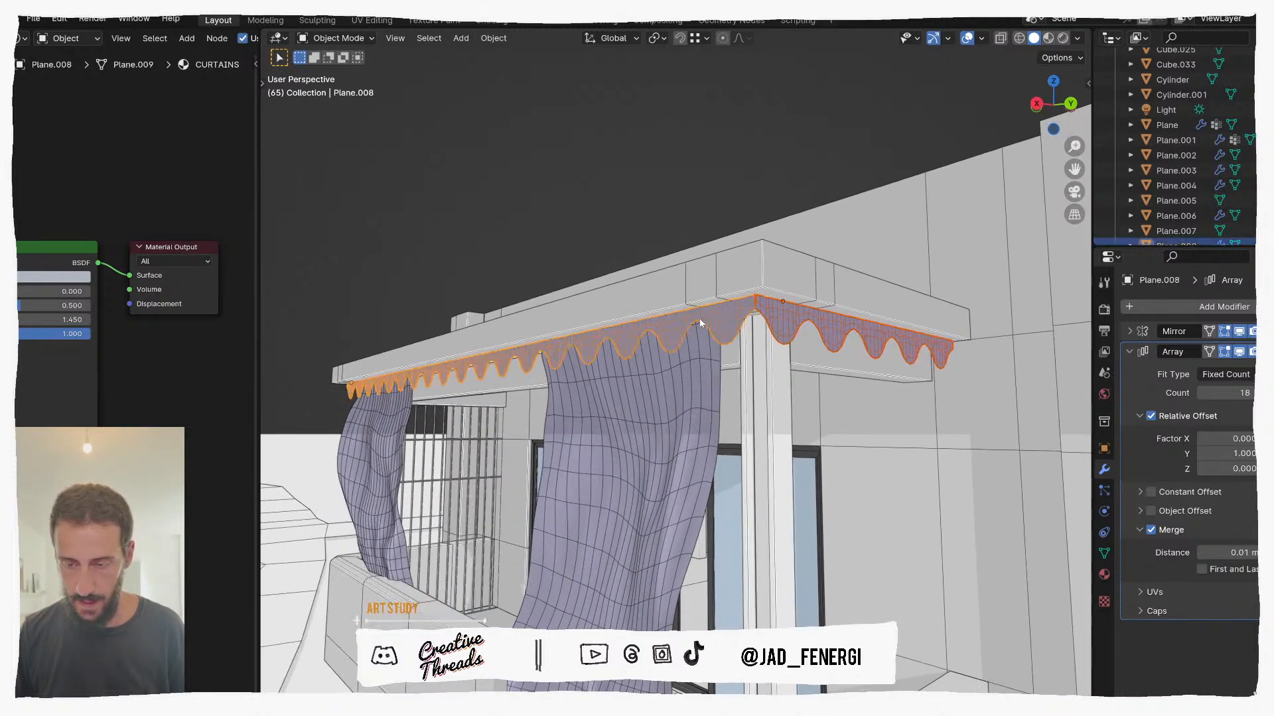
pyautogui.press('KP_7')
pyautogui.moveTo(800, 329); pyautogui.dragTo(681, 404, button='middle')
pyautogui.press('KP_Divide')
pyautogui.press('KP_7')
pyautogui.click(736, 68)
pyautogui.keyDown('shift'); pyautogui.moveTo(748, 128); pyautogui.dragTo(694, 604, button='middle'); pyautogui.keyUp('shift')
pyautogui.scroll(7, 715, 230)
# Step: Select the side trim and snap its end onto the end of the front trim at their shared corner
pyautogui.moveTo(710, 354); pyautogui.dragTo(653, 179)
pyautogui.moveTo(715, 285); pyautogui.dragTo(554, 195, button='middle')
pyautogui.press('Tab')
pyautogui.moveTo(679, 351); pyautogui.dragTo(659, 346, button='middle')
pyautogui.press('Tab')
pyautogui.click(660, 355)
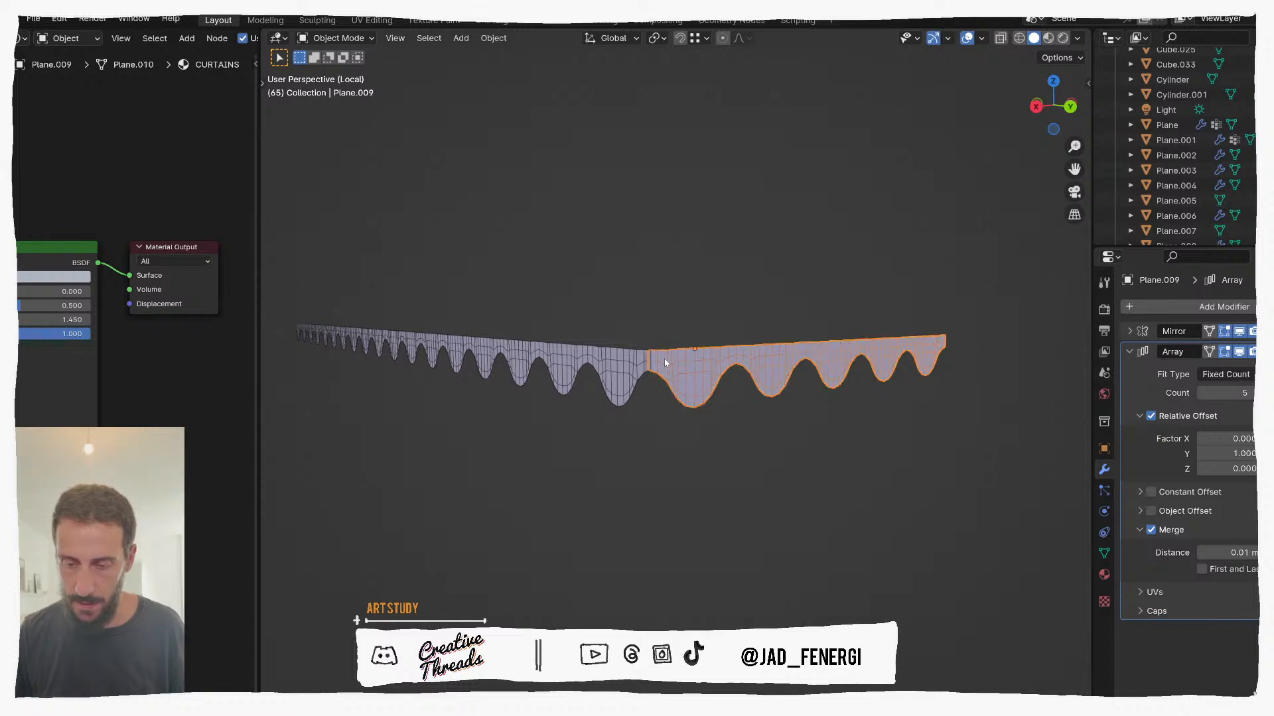
pyautogui.scroll(4, 637, 352)
pyautogui.press('g')
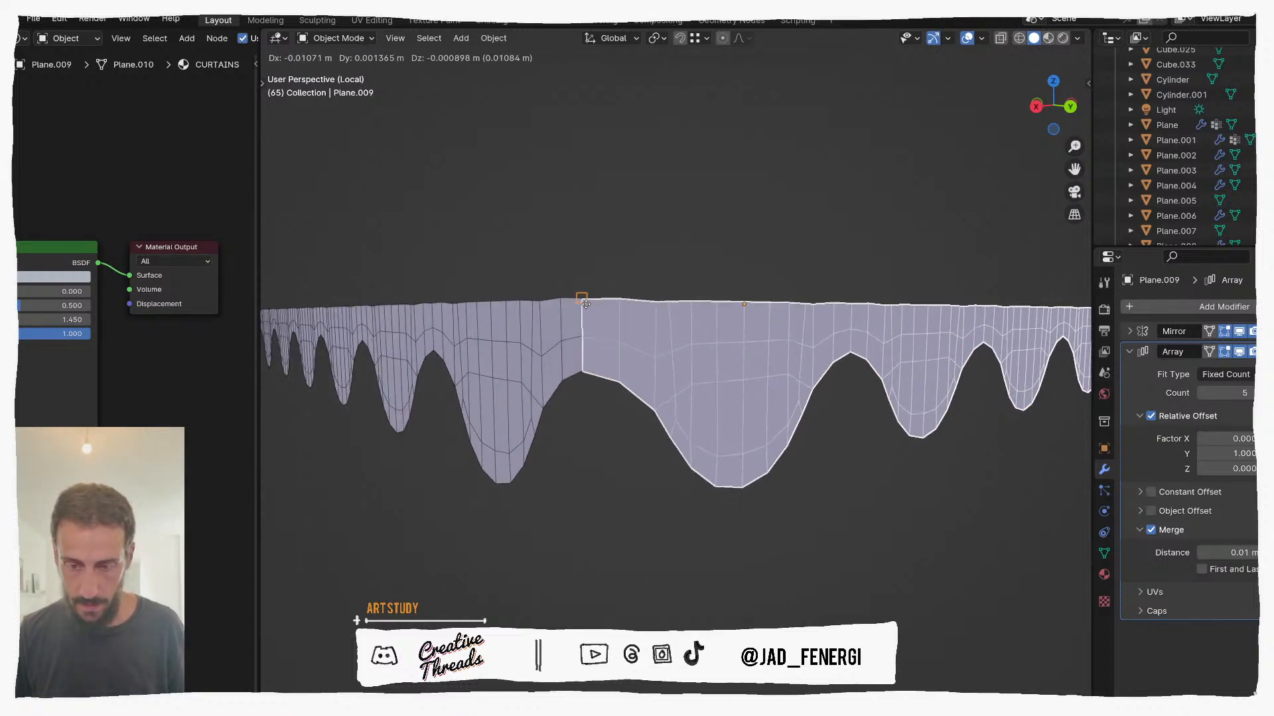
pyautogui.click(583, 306)
# Step: Duplicate the side trim and place the copy near the opposite end of the front trim
pyautogui.scroll(-4, 666, 292)
pyautogui.moveTo(693, 323); pyautogui.dragTo(712, 393, button='middle')
pyautogui.hotkey('shift', 'd')
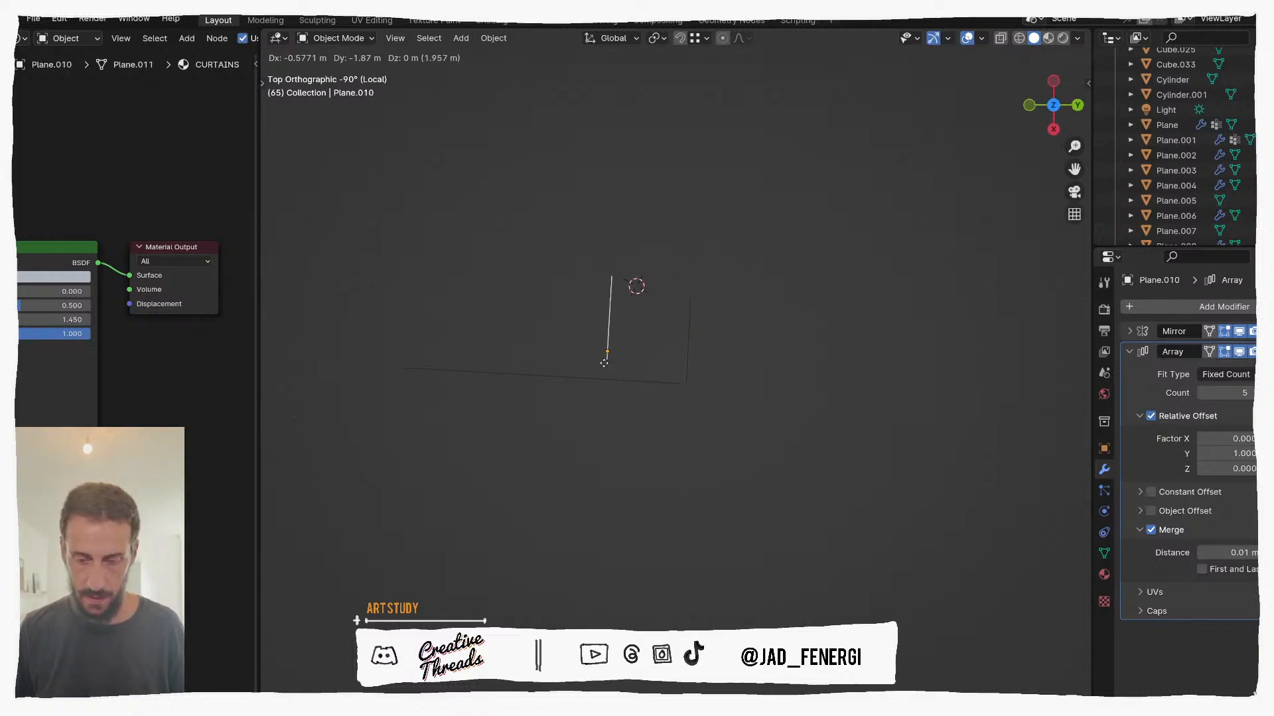
pyautogui.click(426, 376)
# Step: Adjust the duplicated side trim and snap its corner onto the front trim's far end
pyautogui.moveTo(760, 306); pyautogui.dragTo(630, 330, button='middle')
pyautogui.press('g')
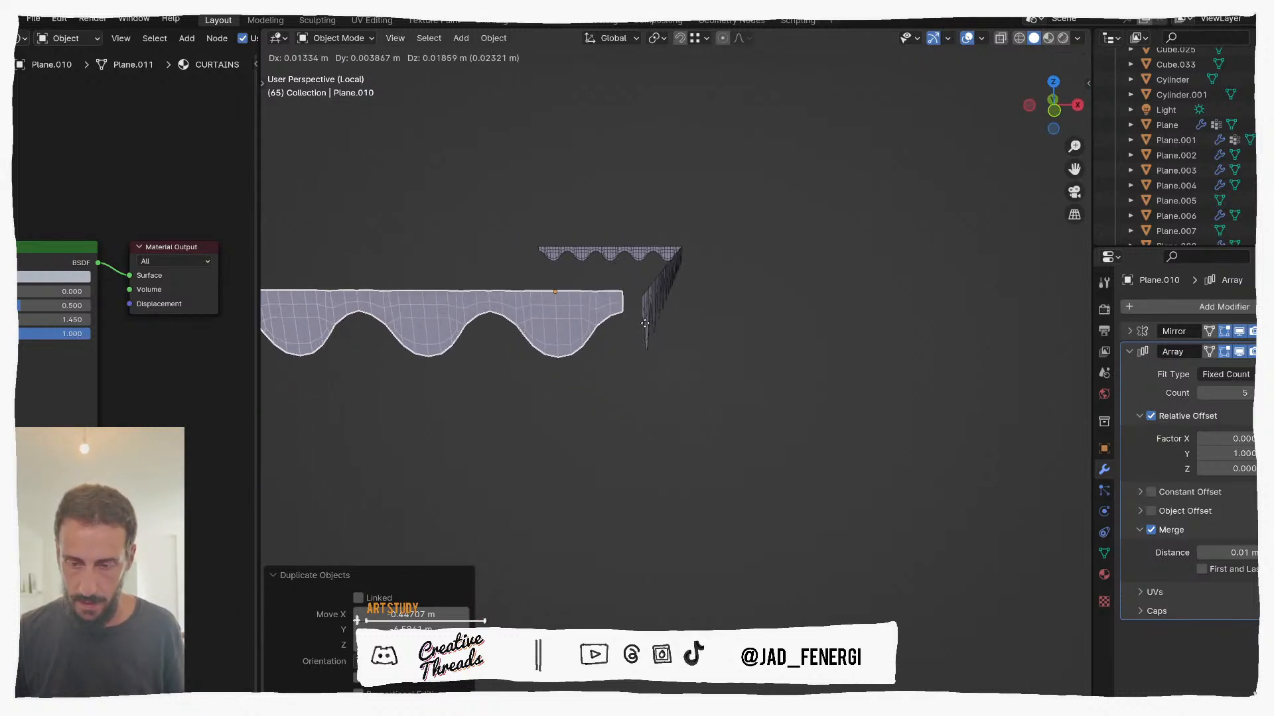
pyautogui.click(639, 363)
pyautogui.moveTo(639, 366); pyautogui.dragTo(440, 383, button='middle')
pyautogui.press('g')
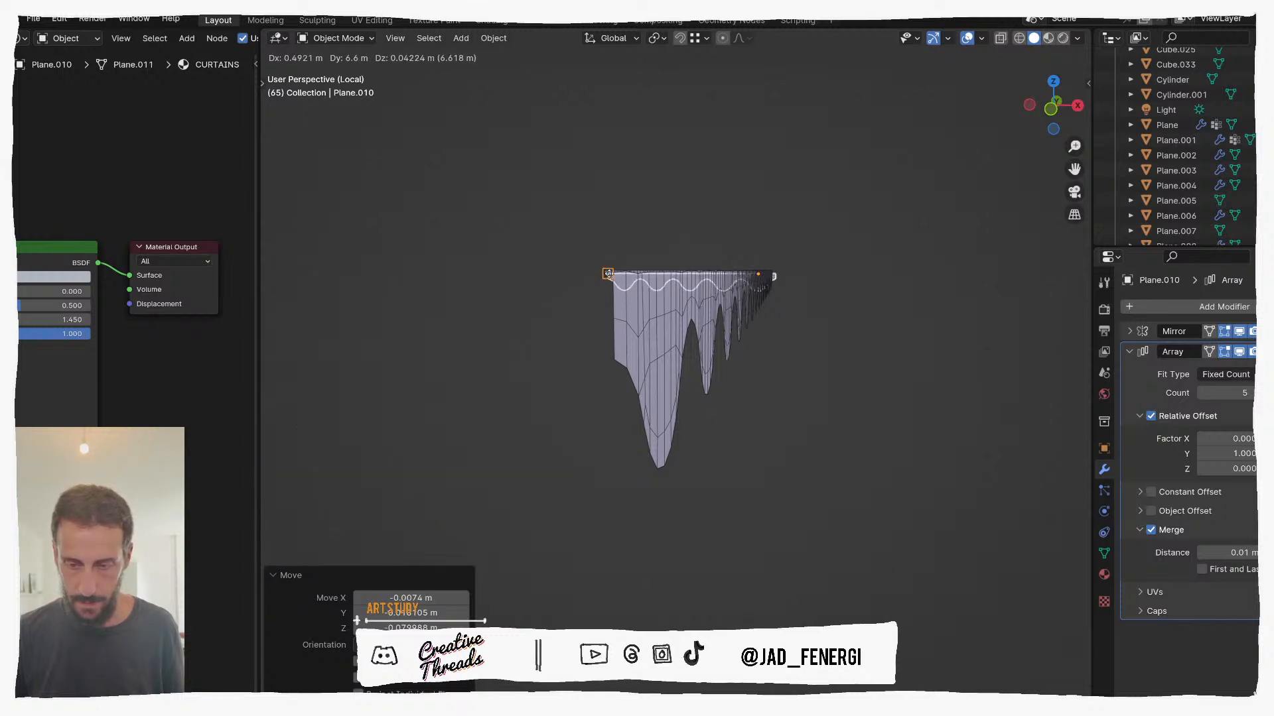
pyautogui.click(612, 276)
pyautogui.moveTo(613, 276); pyautogui.dragTo(668, 259, button='middle')
# Step: Leave local view, select the hanging balcony curtain, and adjust the saturation of the CURTAINS material's base color
pyautogui.press('KP_Divide')
pyautogui.moveTo(612, 203); pyautogui.dragTo(698, 339, button='middle')
pyautogui.hotkey('ctrl', 'Tab')
pyautogui.click(589, 308)
pyautogui.click(684, 411)
pyautogui.scroll(-2, 684, 411)
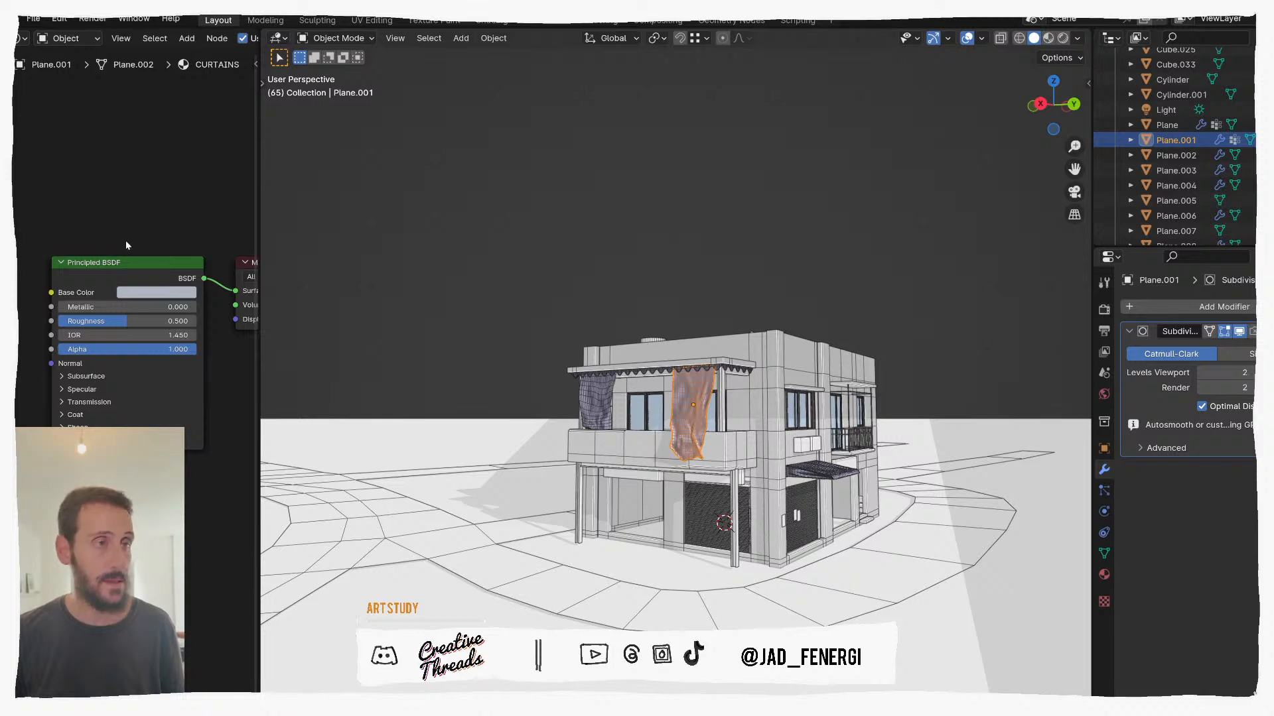
pyautogui.click(152, 292)
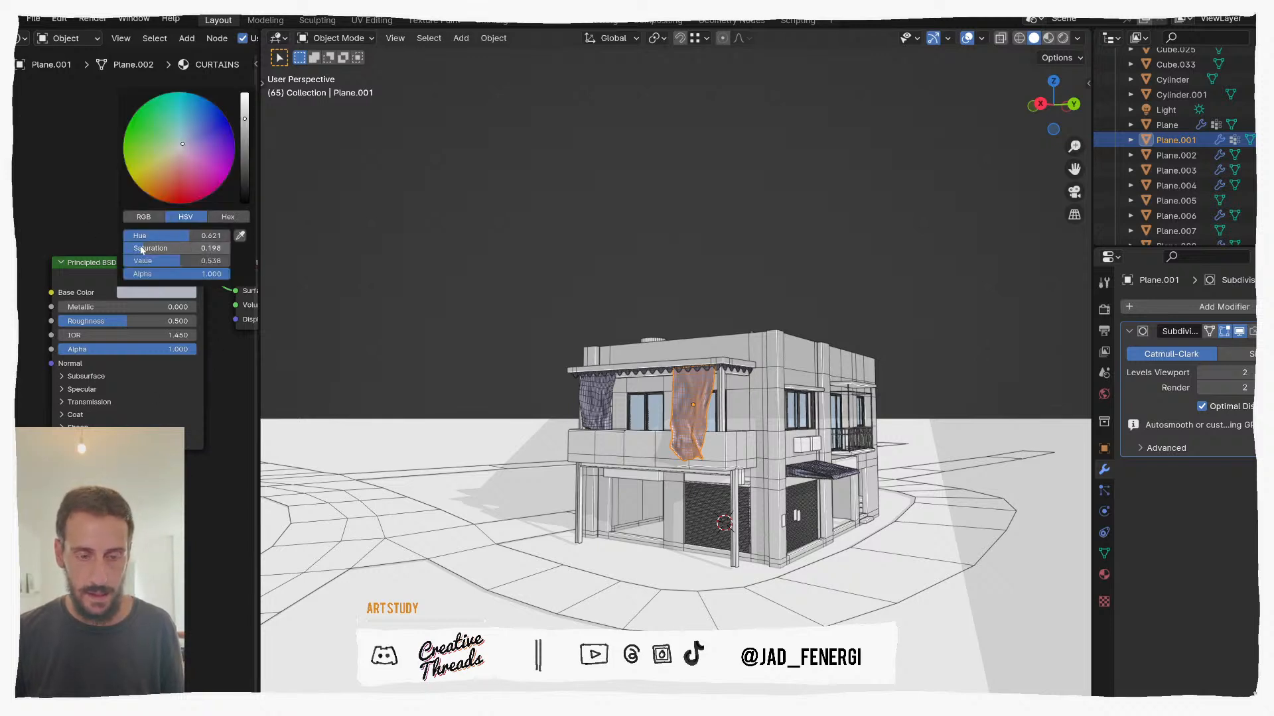
pyautogui.moveTo(143, 248); pyautogui.dragTo(138, 248)
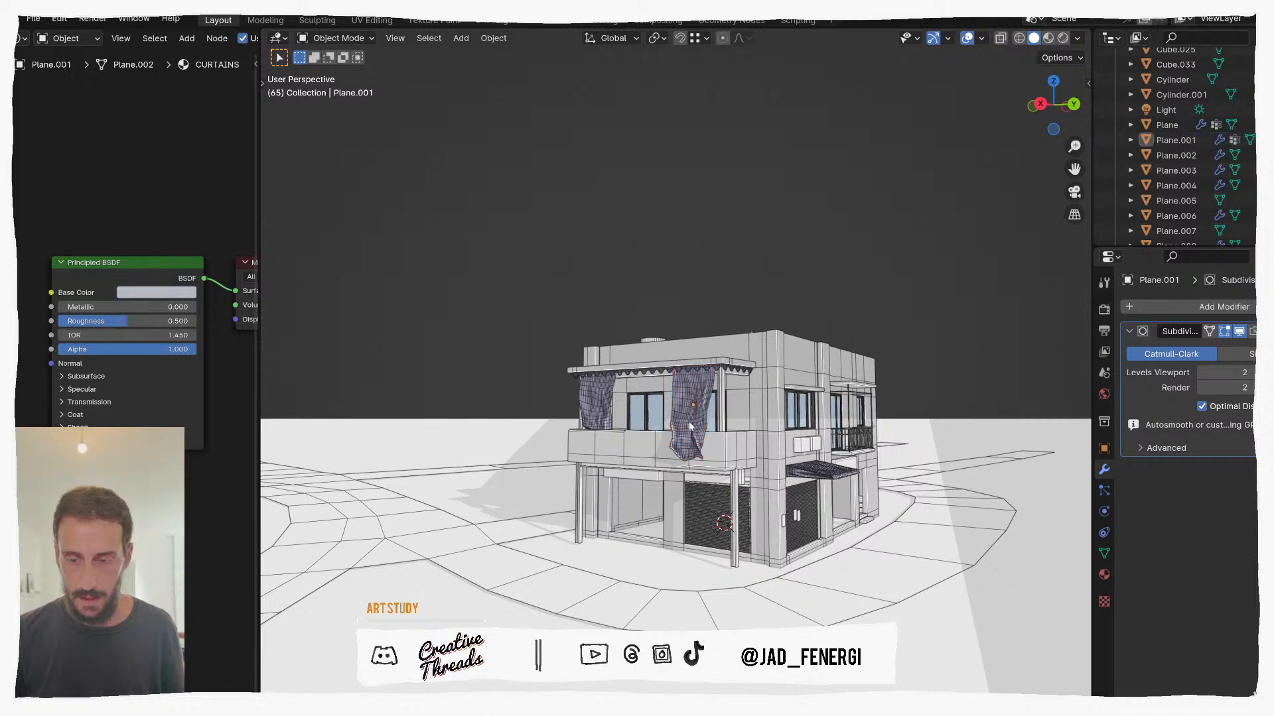
pyautogui.scroll(-1, 135, 335)
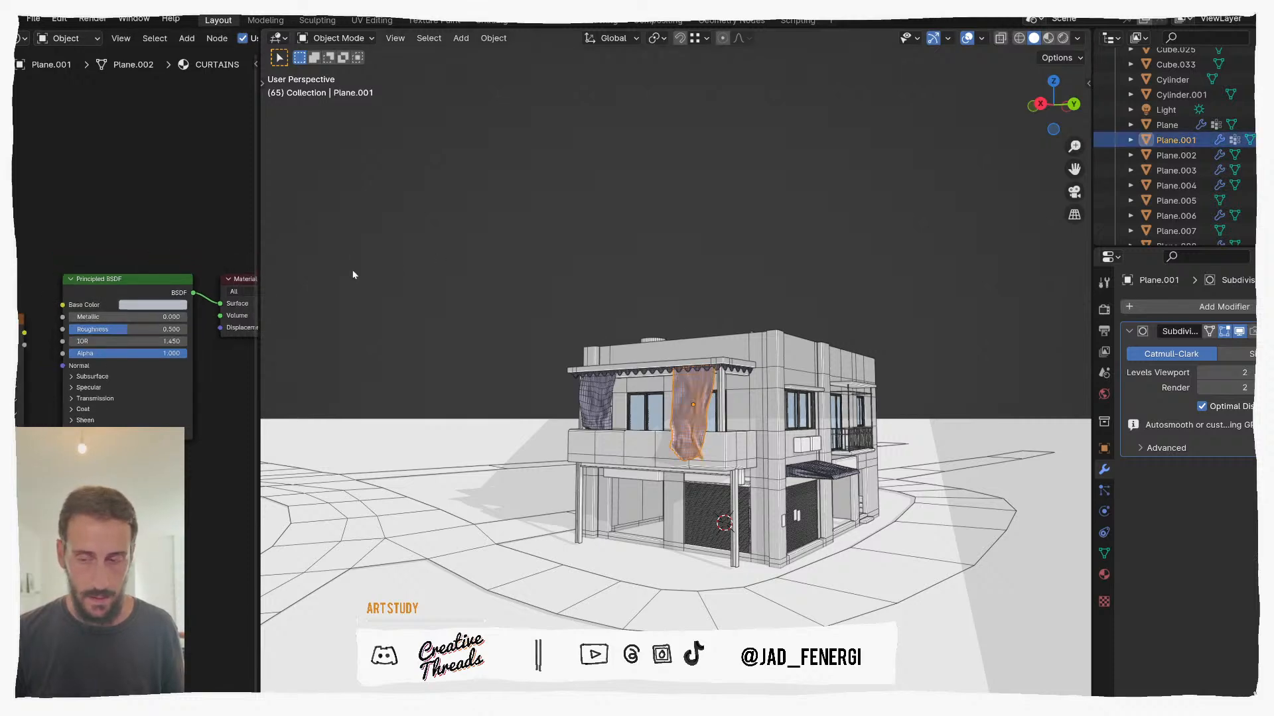
# Step: Switch to Material Preview shading and darken the CURTAINS material's base color to a grey
pyautogui.click(1049, 39)
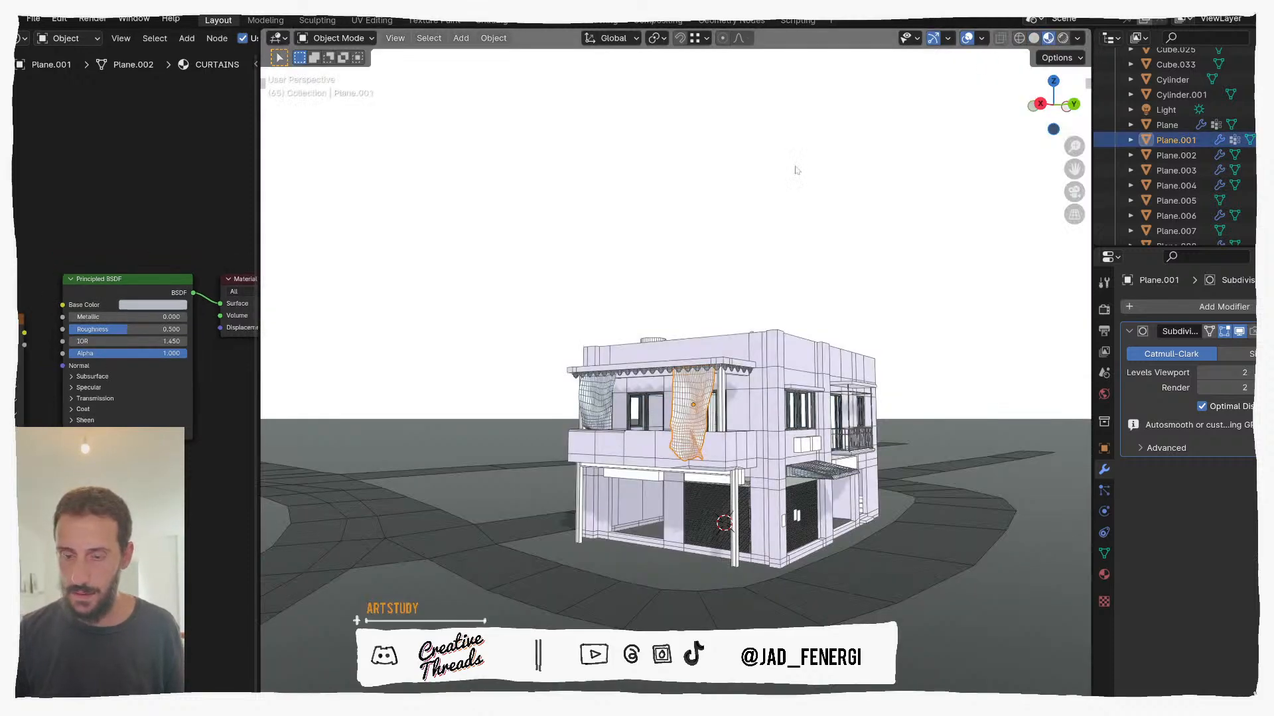
pyautogui.moveTo(729, 265); pyautogui.dragTo(683, 288, button='middle')
pyautogui.click(179, 305)
pyautogui.moveTo(230, 181); pyautogui.dragTo(230, 191)
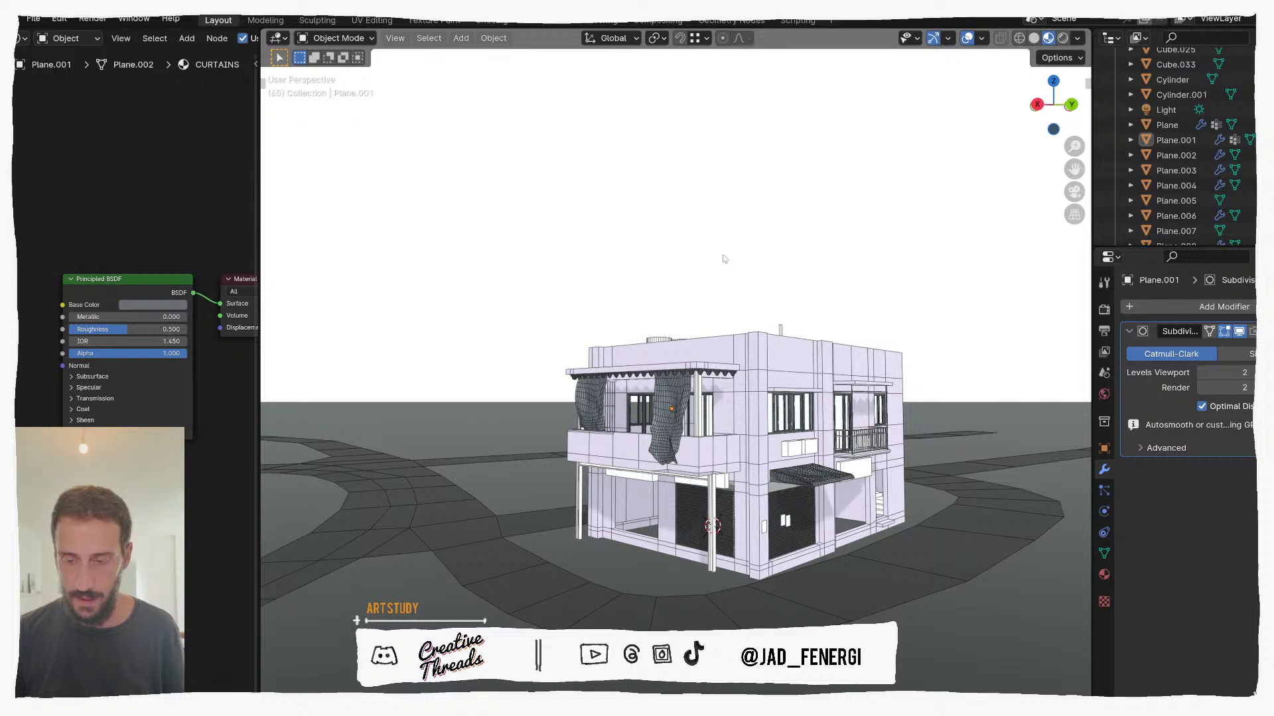
pyautogui.moveTo(691, 316); pyautogui.dragTo(684, 301, button='middle')
pyautogui.scroll(1, 683, 301)
# Step: Select the building and enlarge the Outliner to show more of the object list
pyautogui.click(812, 355)
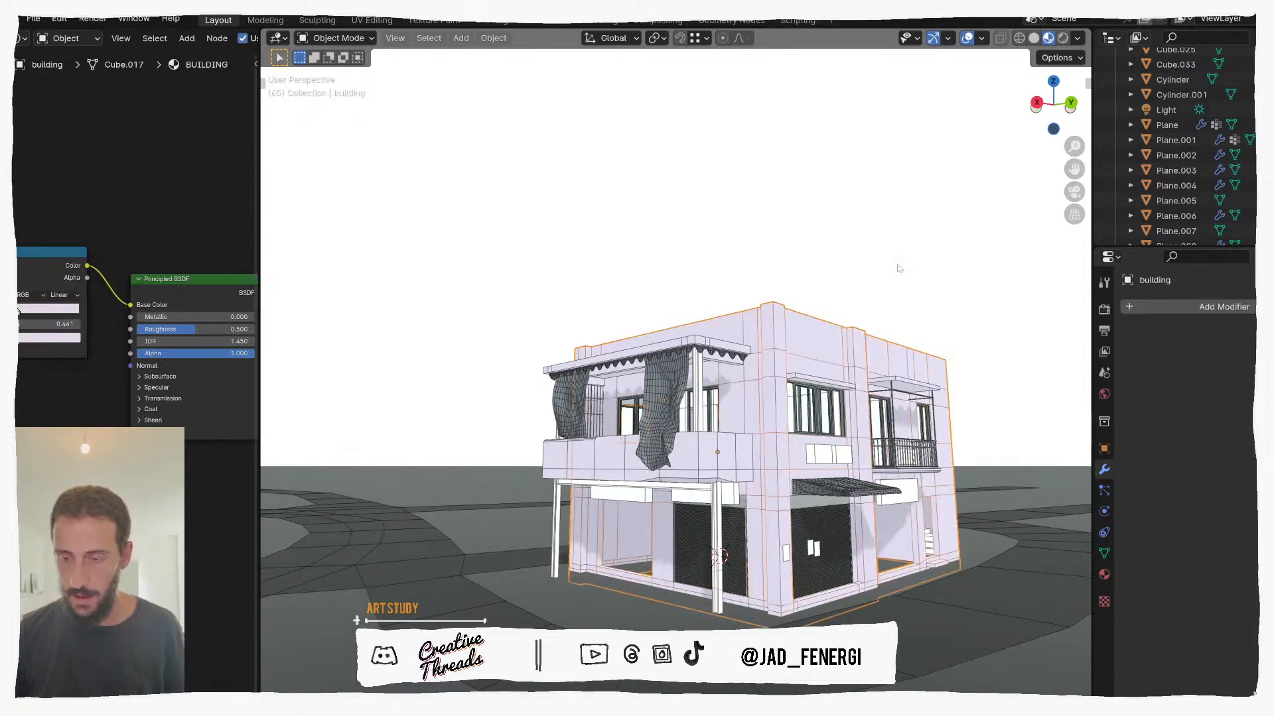
pyautogui.moveTo(1149, 246); pyautogui.dragTo(1151, 515)
pyautogui.scroll(-1, 855, 342)
pyautogui.moveTo(855, 342); pyautogui.dragTo(906, 398, button='middle')
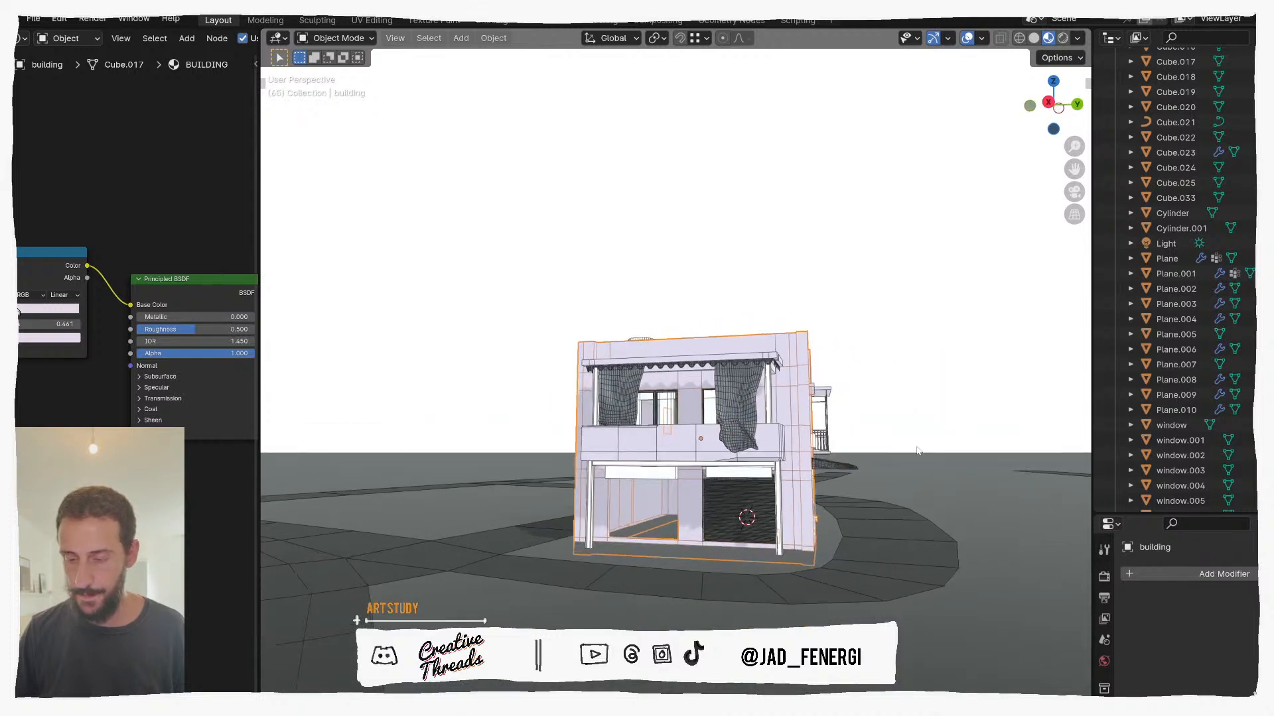
# Step: Hide the ground plane and select all the remaining visible objects
pyautogui.click(903, 584)
pyautogui.press('h')
pyautogui.press('a')
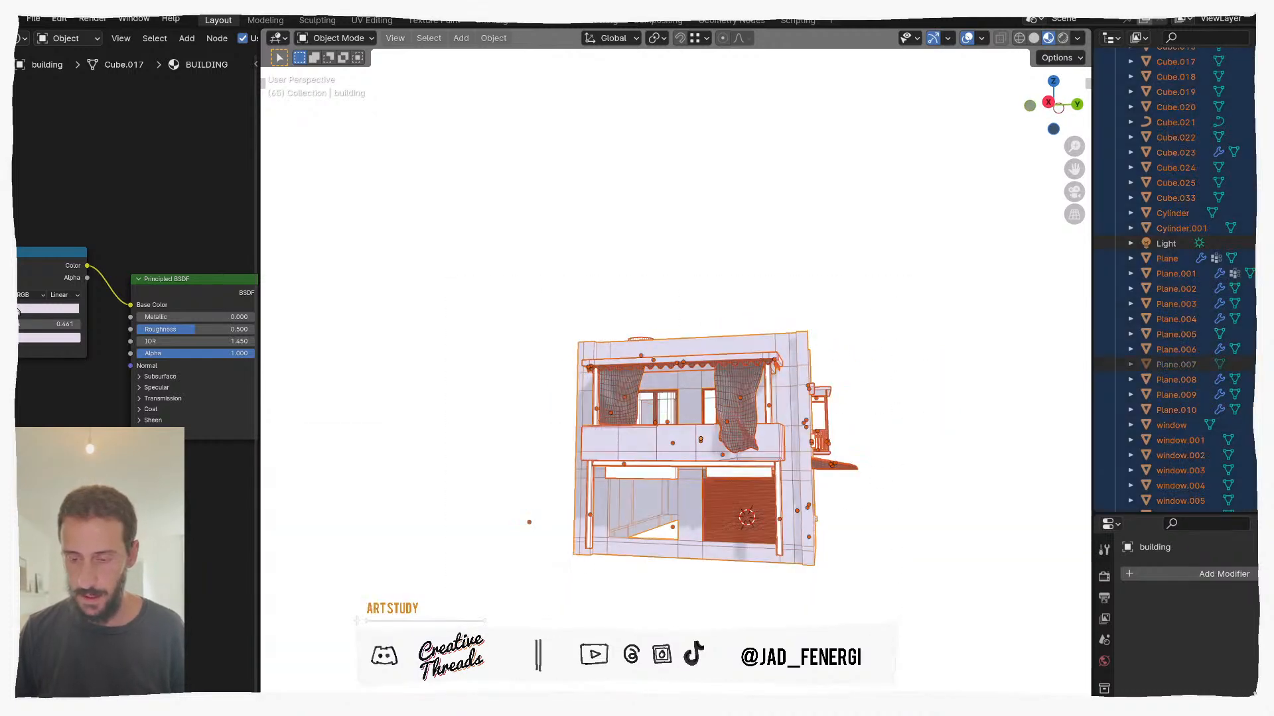
pyautogui.hotkey('ctrl', 'm')
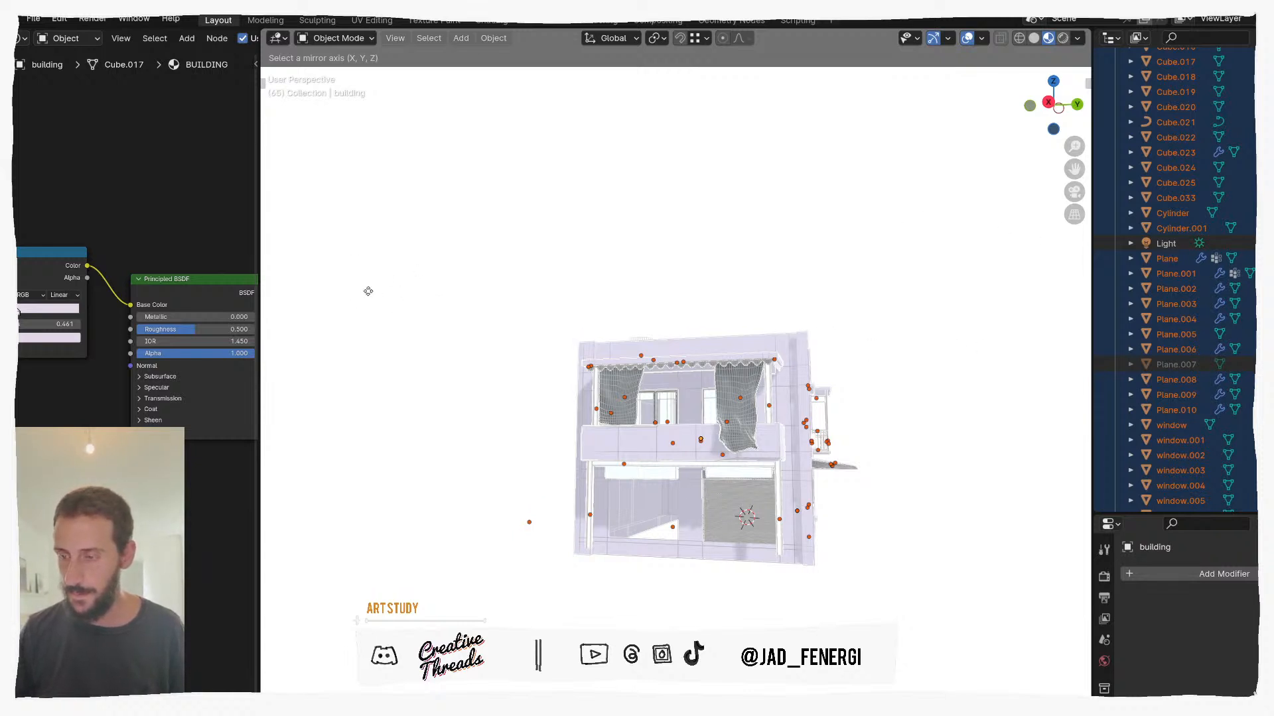
pyautogui.press('Escape')
pyautogui.press('m')
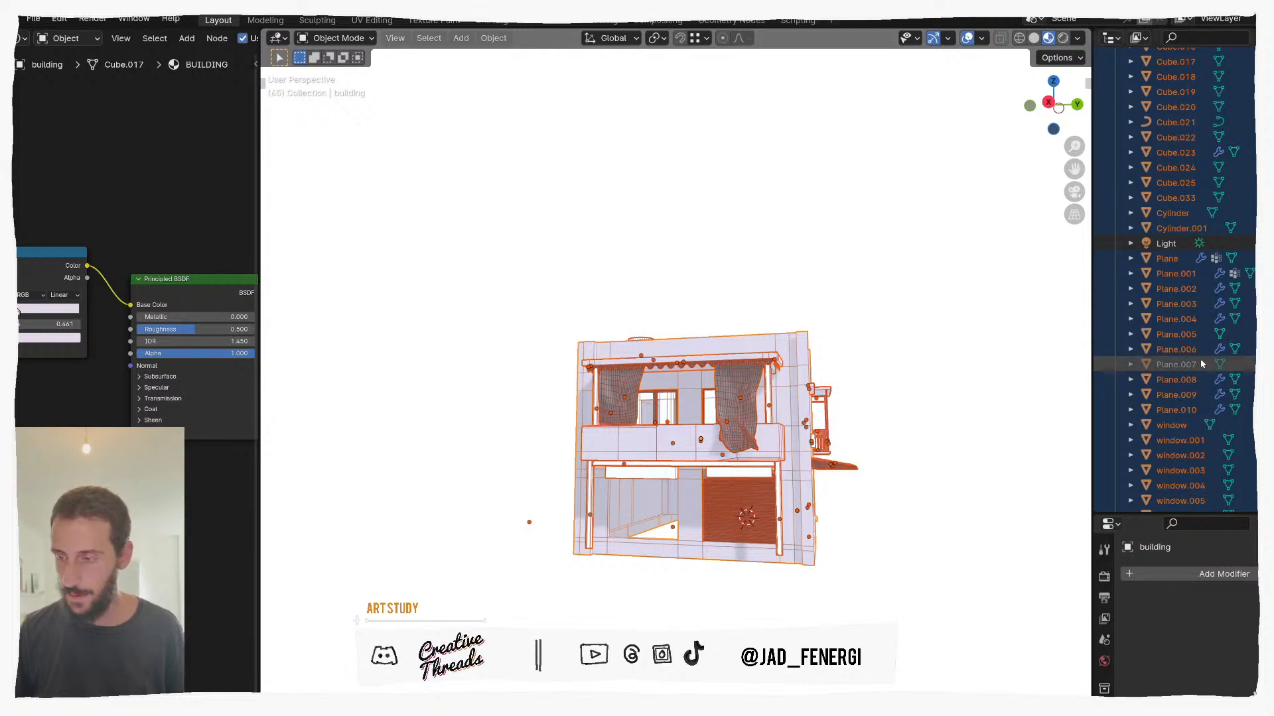
# Step: Move all the selected house objects into a new collection named "building 01" and clear the selection
pyautogui.scroll(15, 1133, 366)
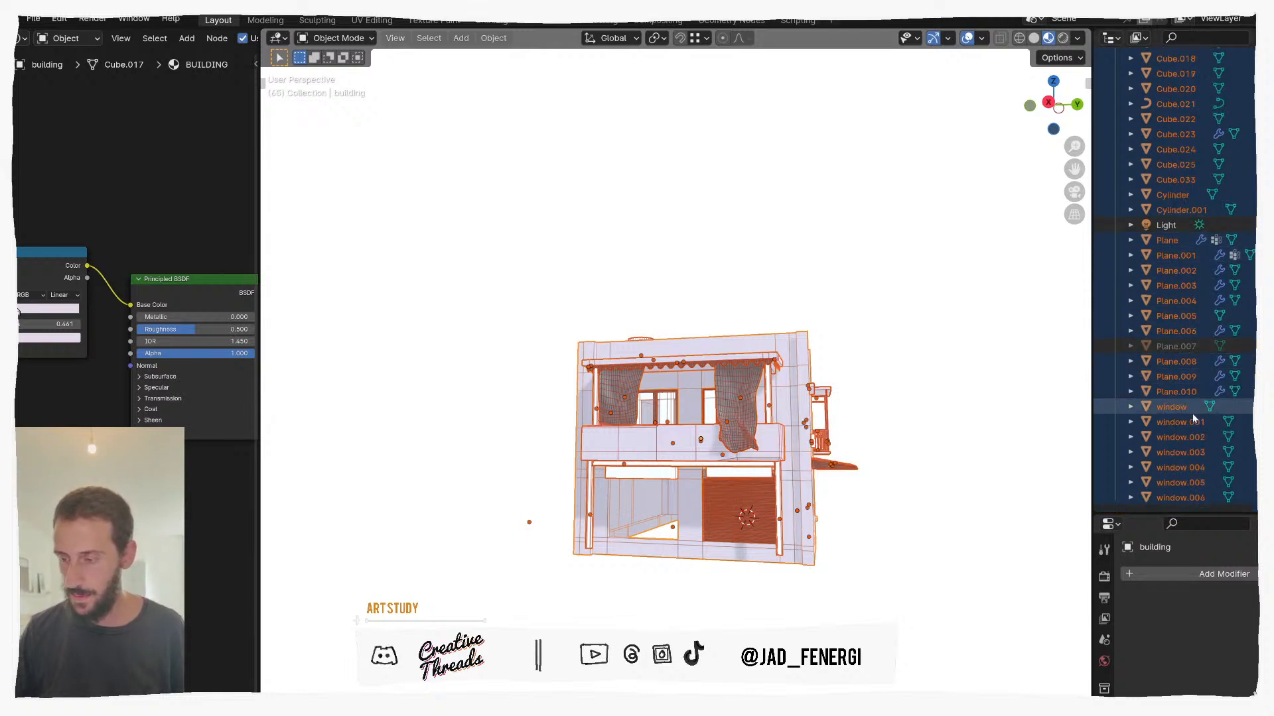
pyautogui.moveTo(726, 351); pyautogui.dragTo(721, 351, button='middle')
pyautogui.press('m')
pyautogui.click(717, 347)
pyautogui.write('building 01')
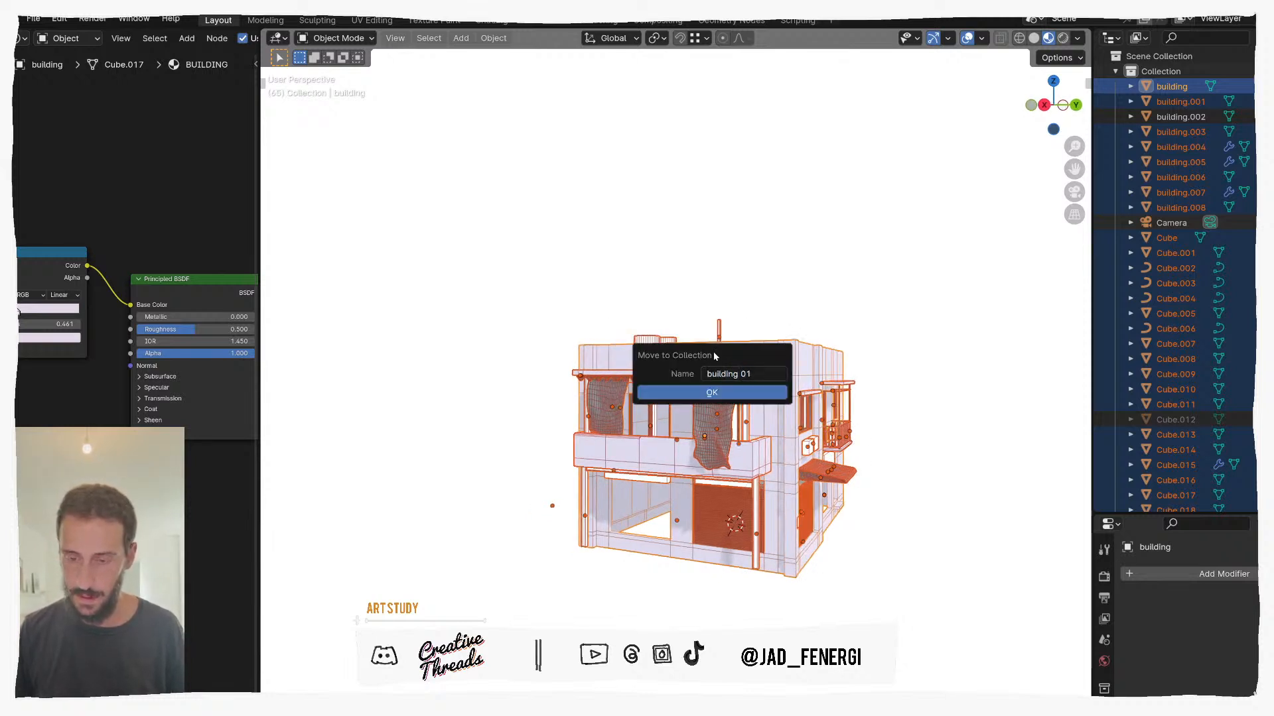
pyautogui.click(730, 394)
pyautogui.click(767, 305)
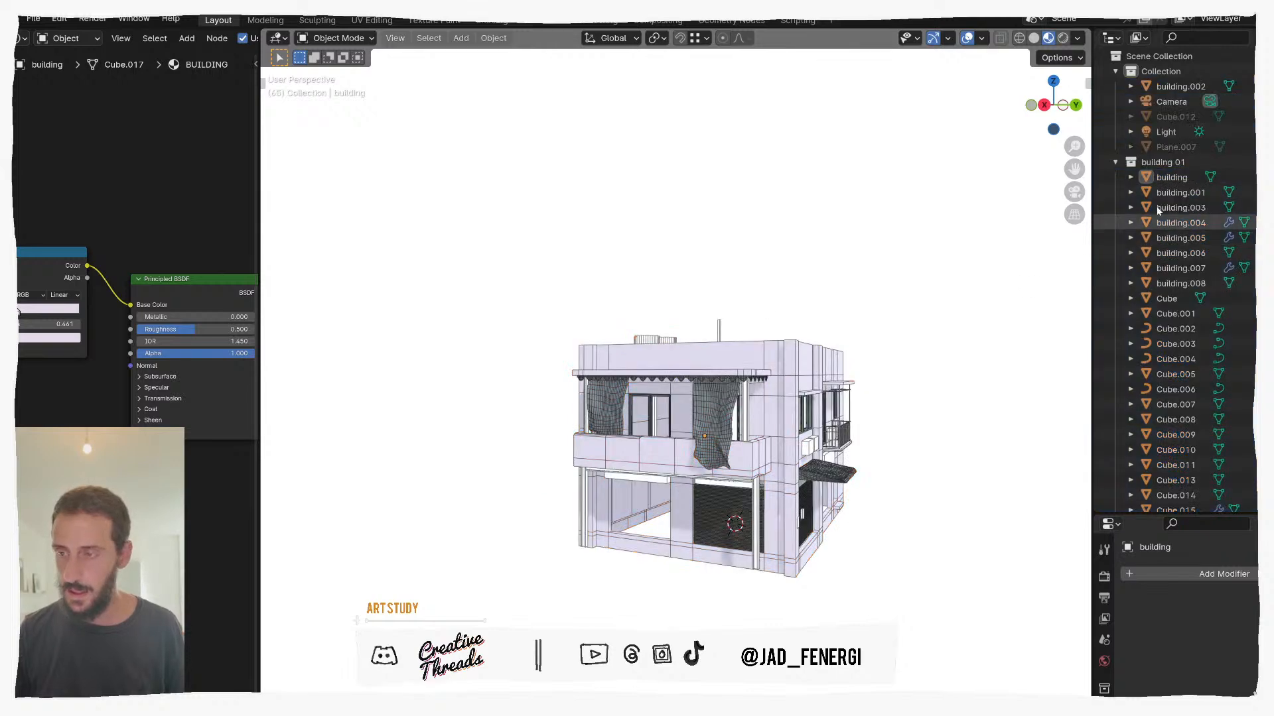
# Step: Collapse both collections in the Outliner and make the building 01 collection active
pyautogui.click(1115, 162)
pyautogui.click(1115, 71)
pyautogui.moveTo(887, 260); pyautogui.dragTo(780, 331, button='middle')
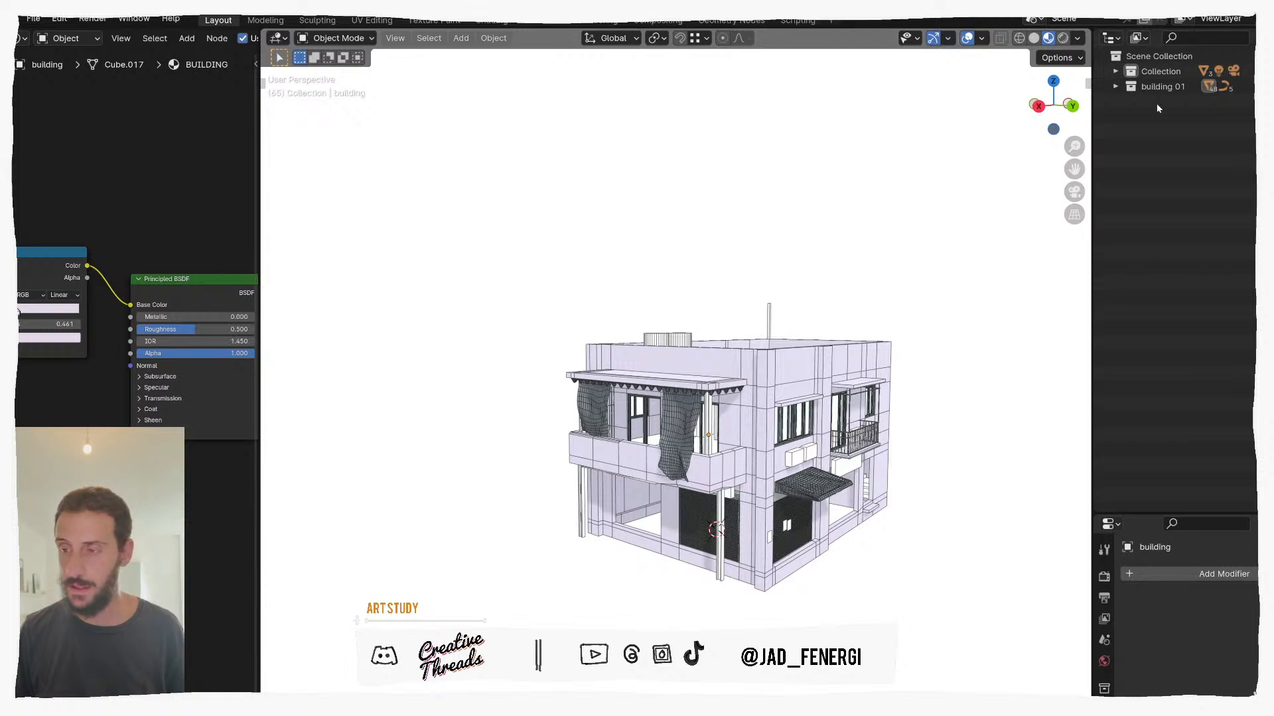
pyautogui.click(1162, 87)
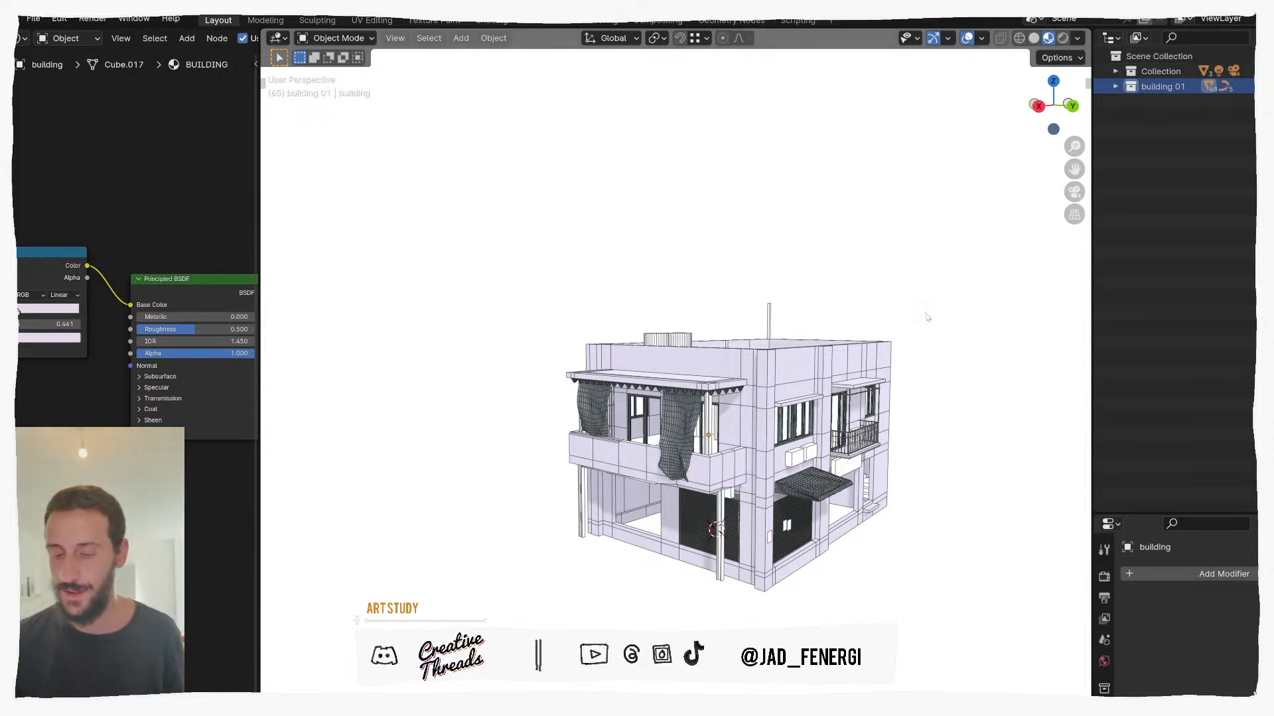
pyautogui.rightClick(851, 299)
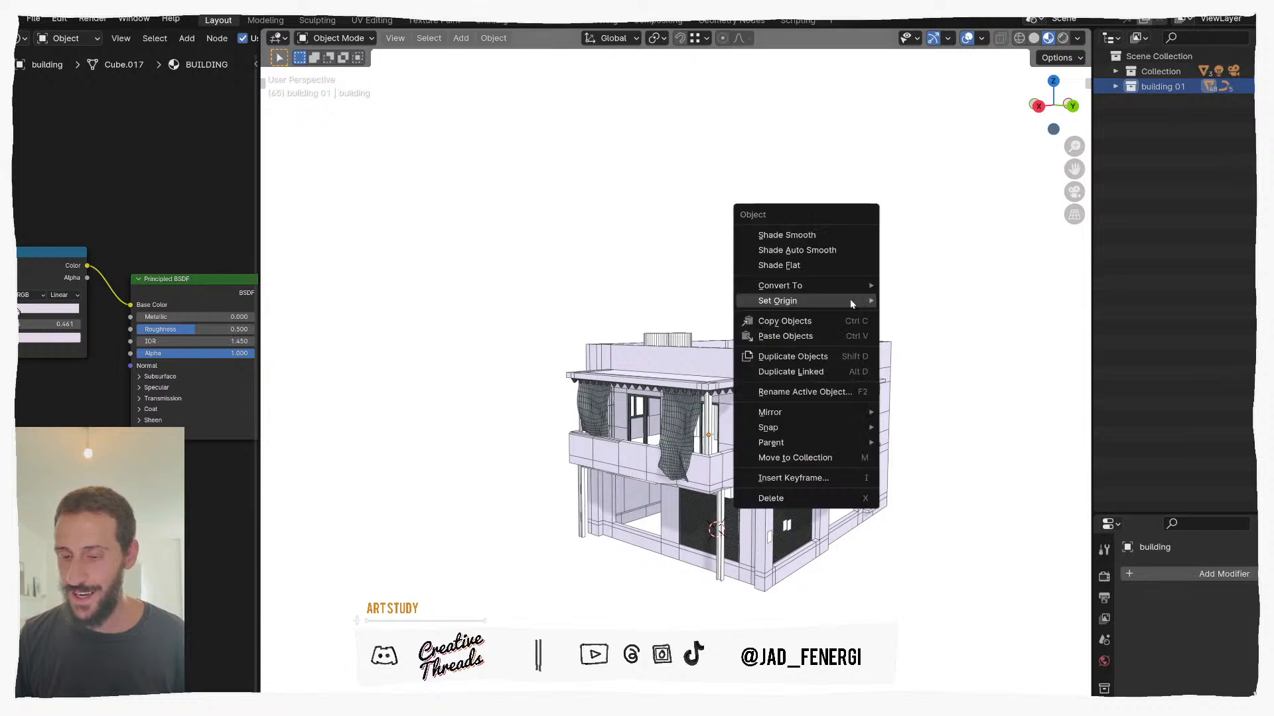
pyautogui.press('Escape')
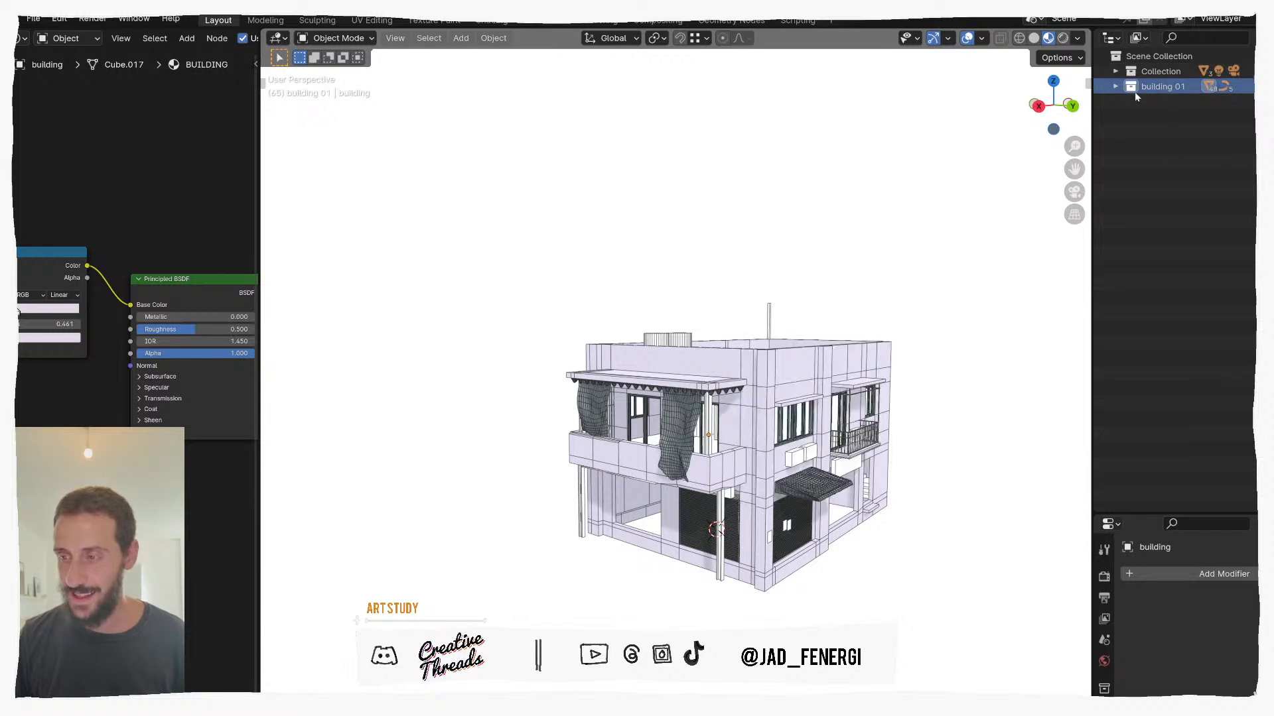
pyautogui.rightClick(783, 308)
pyautogui.moveTo(781, 311)
pyautogui.click(927, 348)
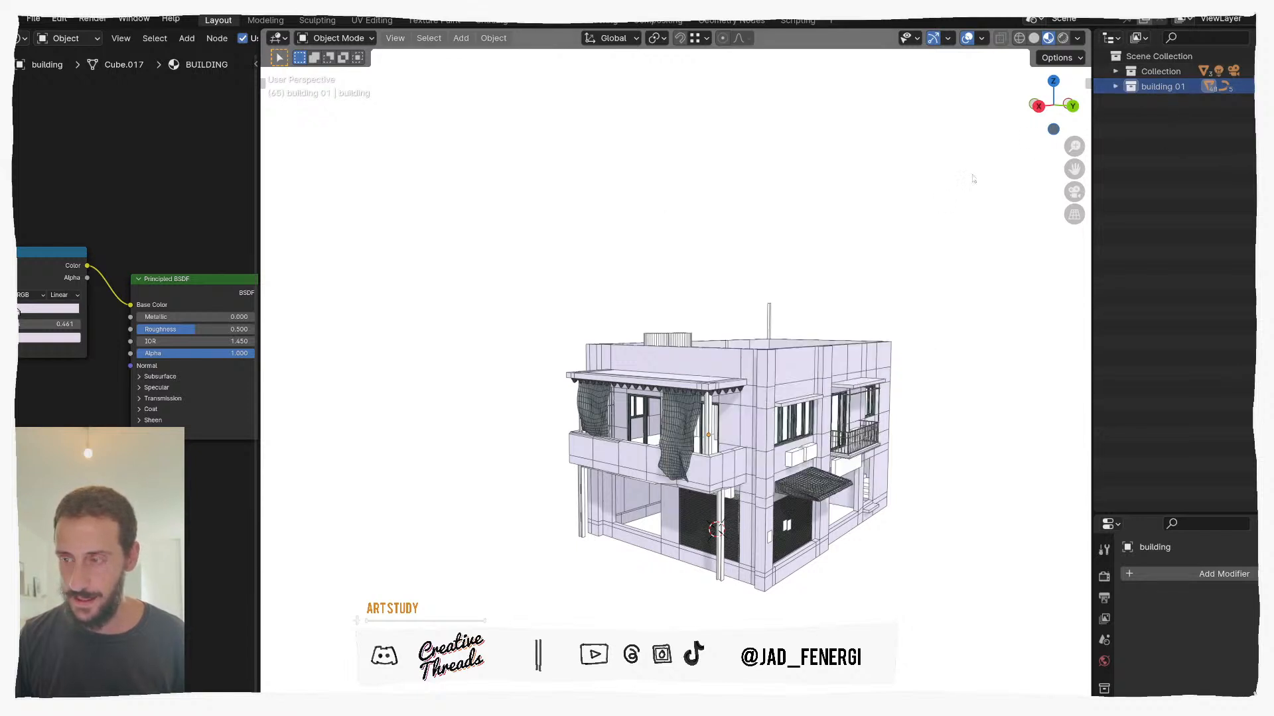
pyautogui.moveTo(965, 213); pyautogui.dragTo(421, 628)
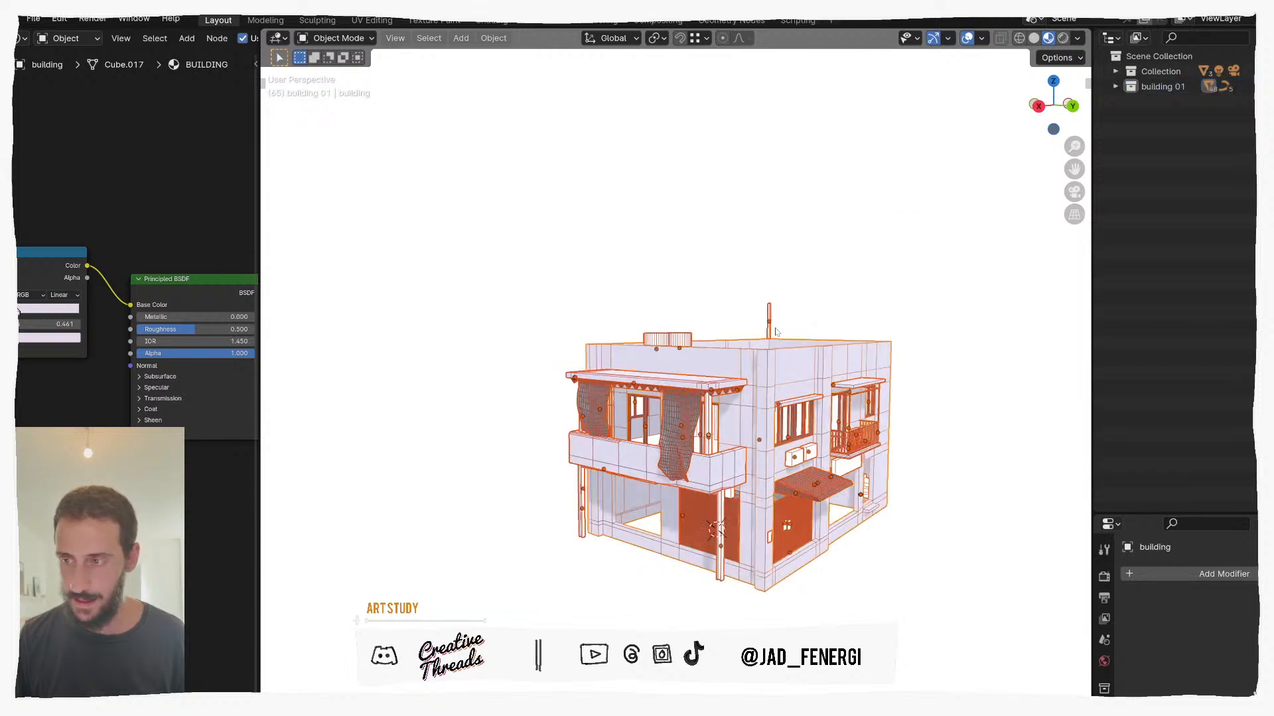
# Step: Select all objects of the building 01 collection and add a Grease Pencil Collection Line Art object for it
pyautogui.click(1114, 88)
pyautogui.rightClick(1157, 86)
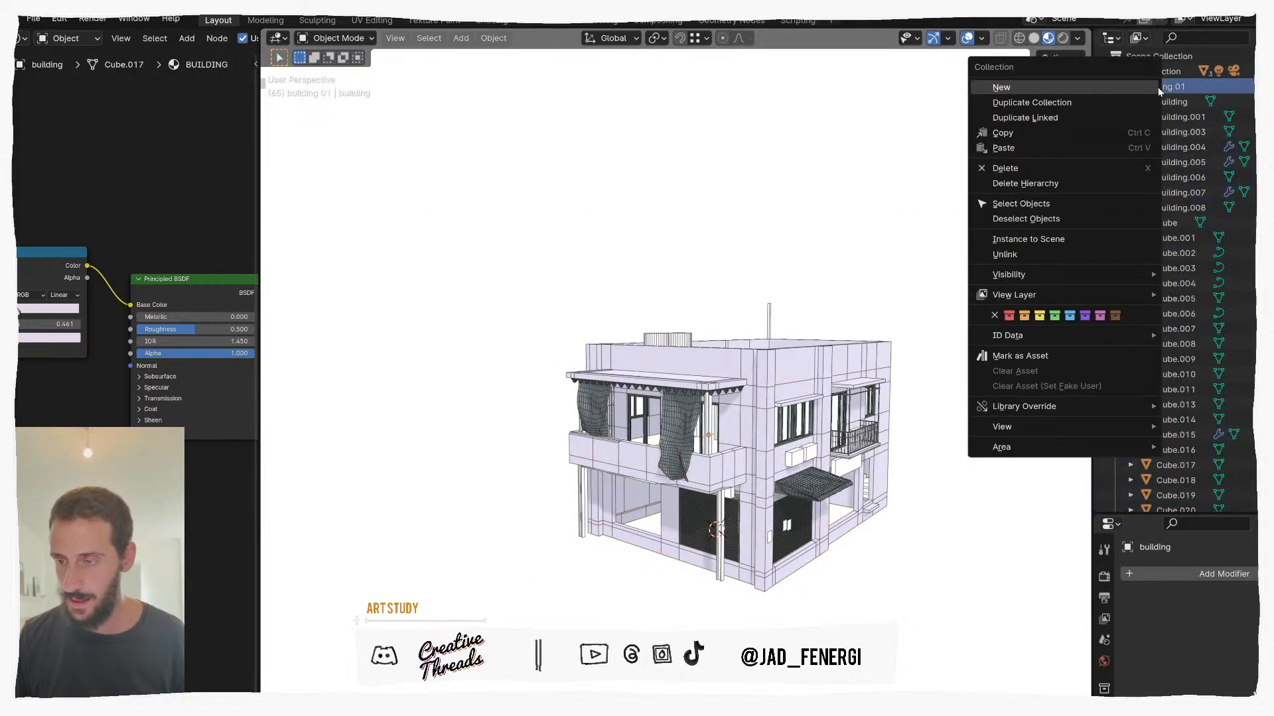
pyautogui.click(1053, 205)
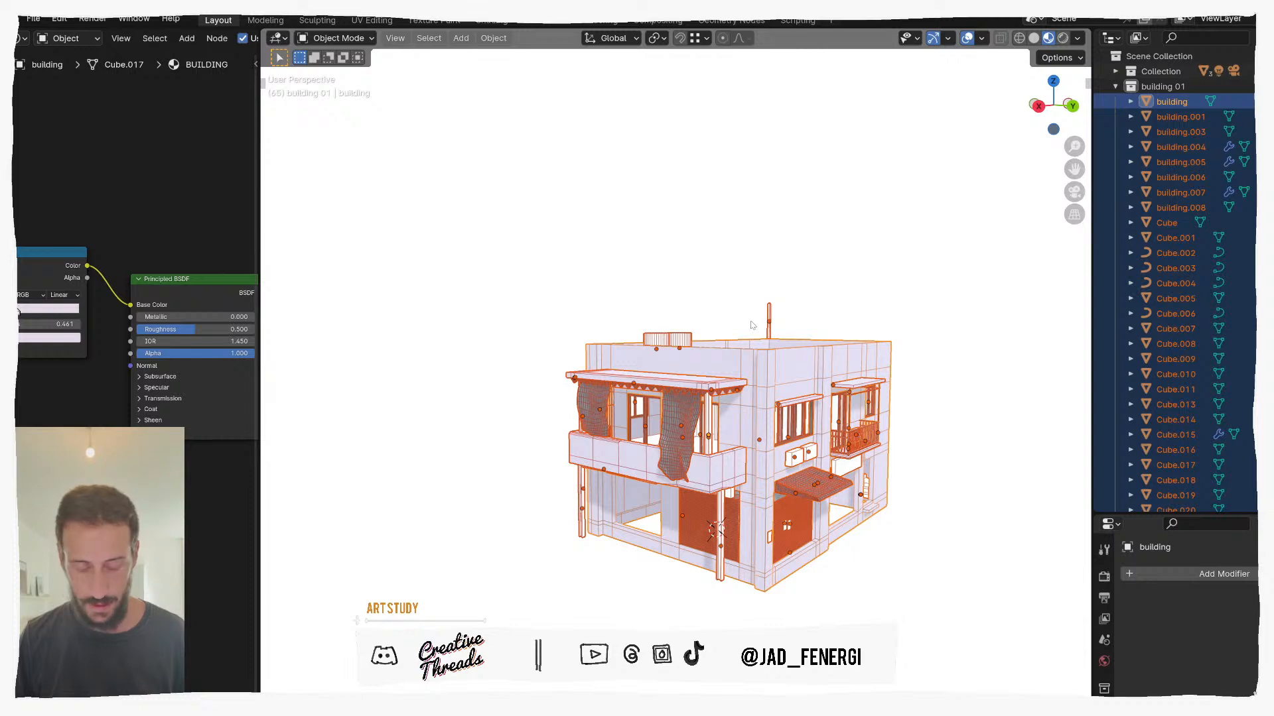
pyautogui.hotkey('shift', 'a')
pyautogui.moveTo(744, 413)
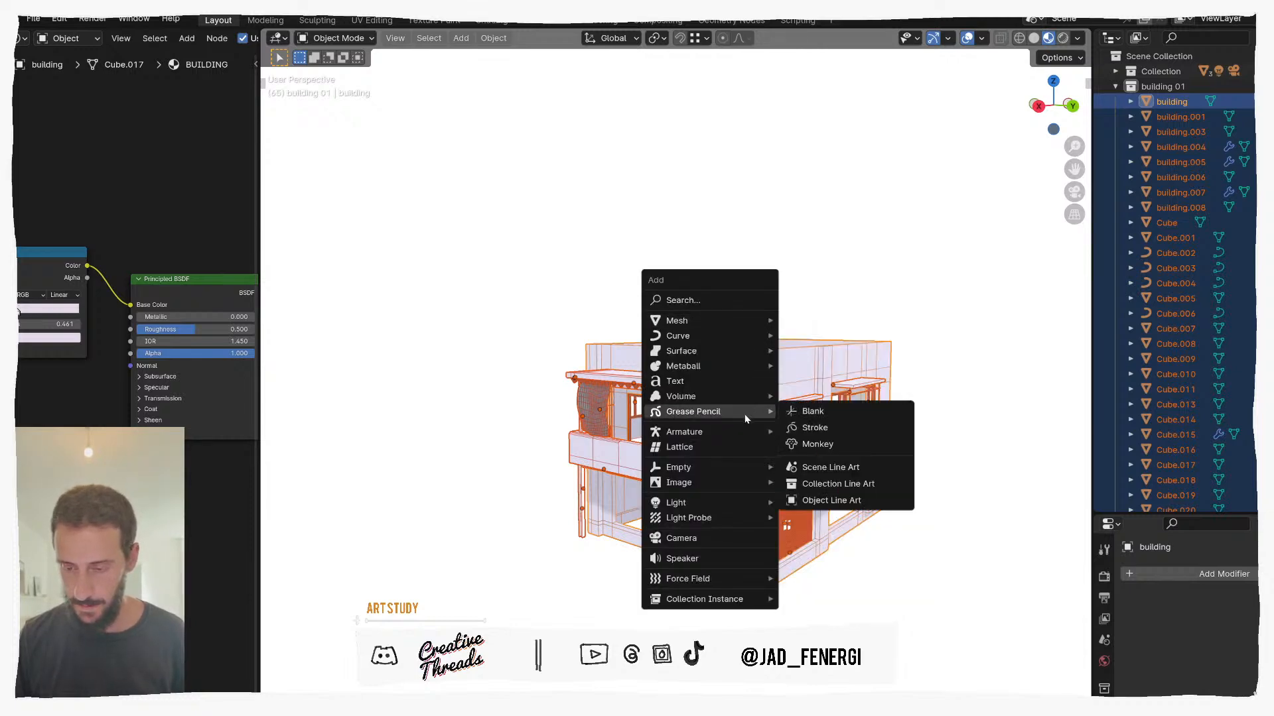
pyautogui.click(846, 486)
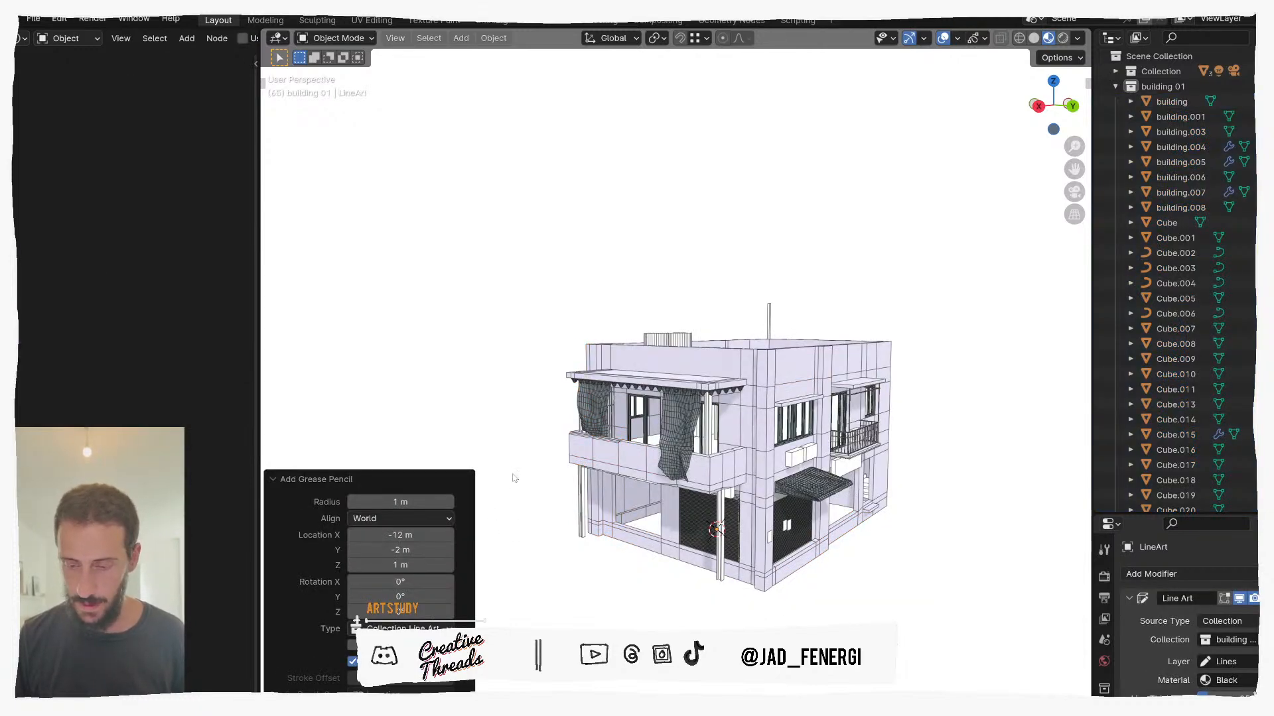
# Step: Move the LineArt object out of building 01 into Collection, collapse building 01 and expand Collection
pyautogui.scroll(-10, 1231, 132)
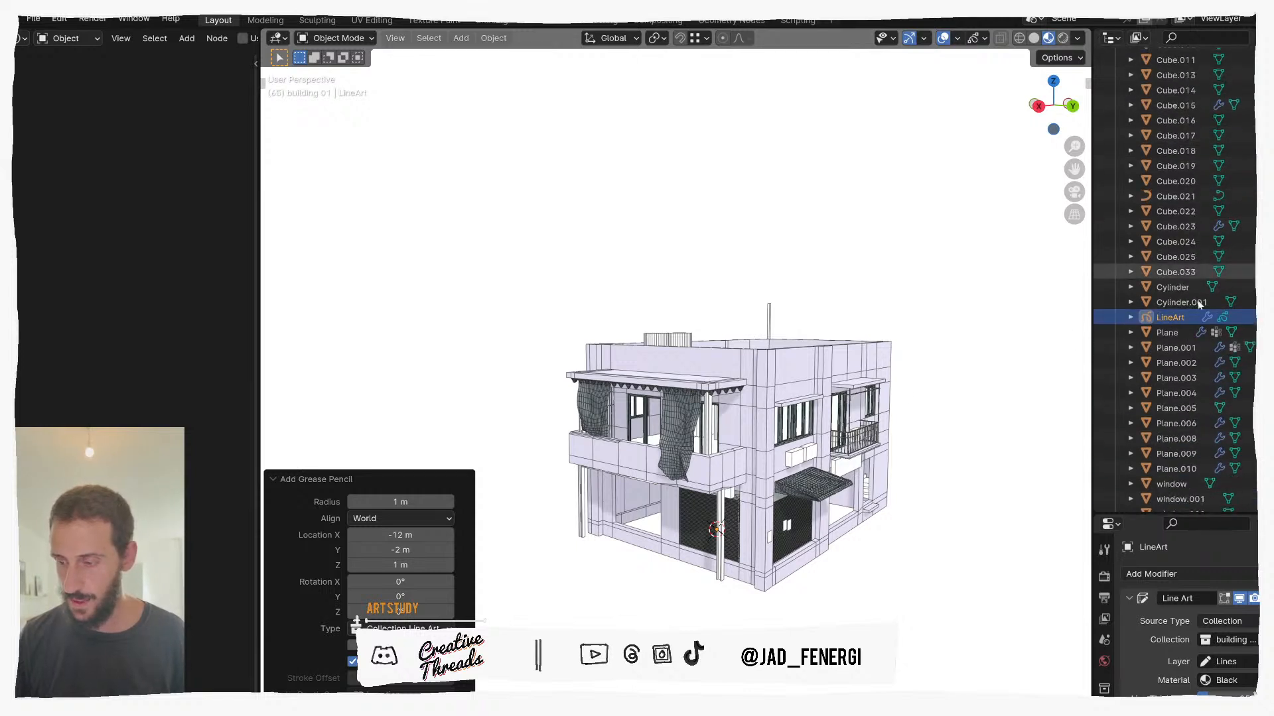
pyautogui.moveTo(1180, 320)
pyautogui.mouseDown()
pyautogui.moveTo(1202, 37)
pyautogui.moveTo(1161, 73)
pyautogui.mouseUp()
pyautogui.scroll(-10, 1168, 100)
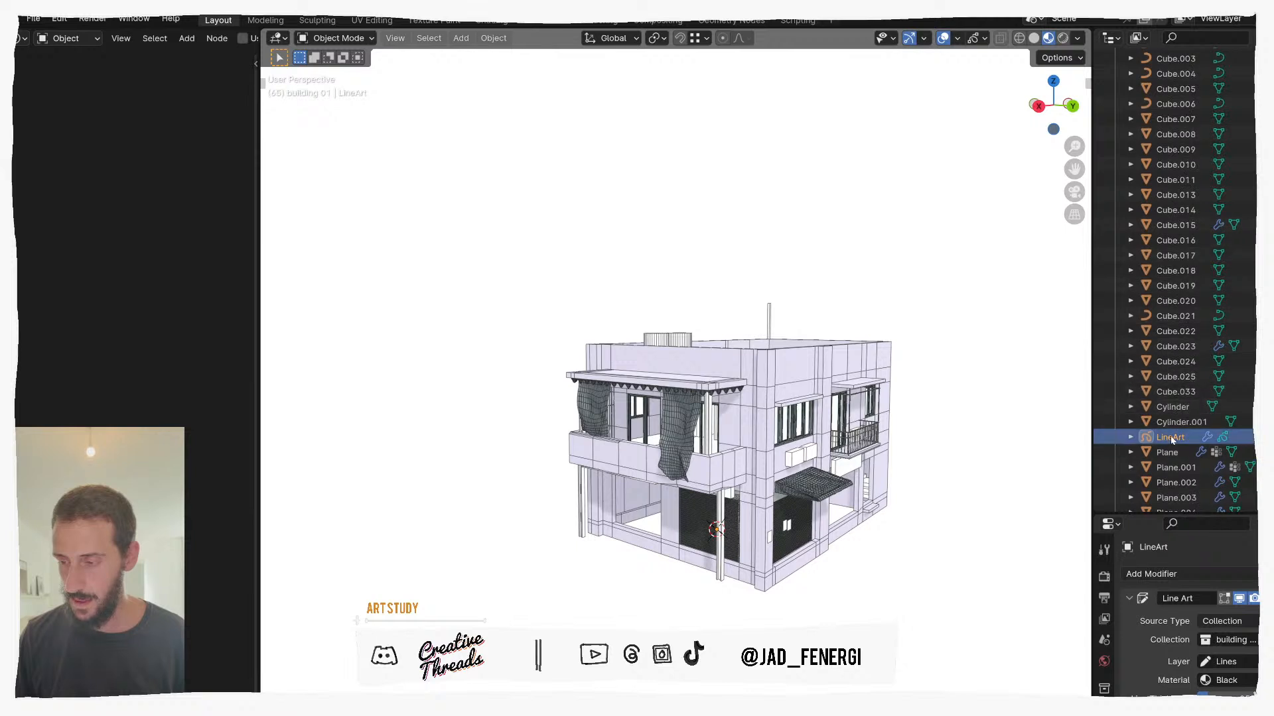
pyautogui.scroll(10, 1167, 100)
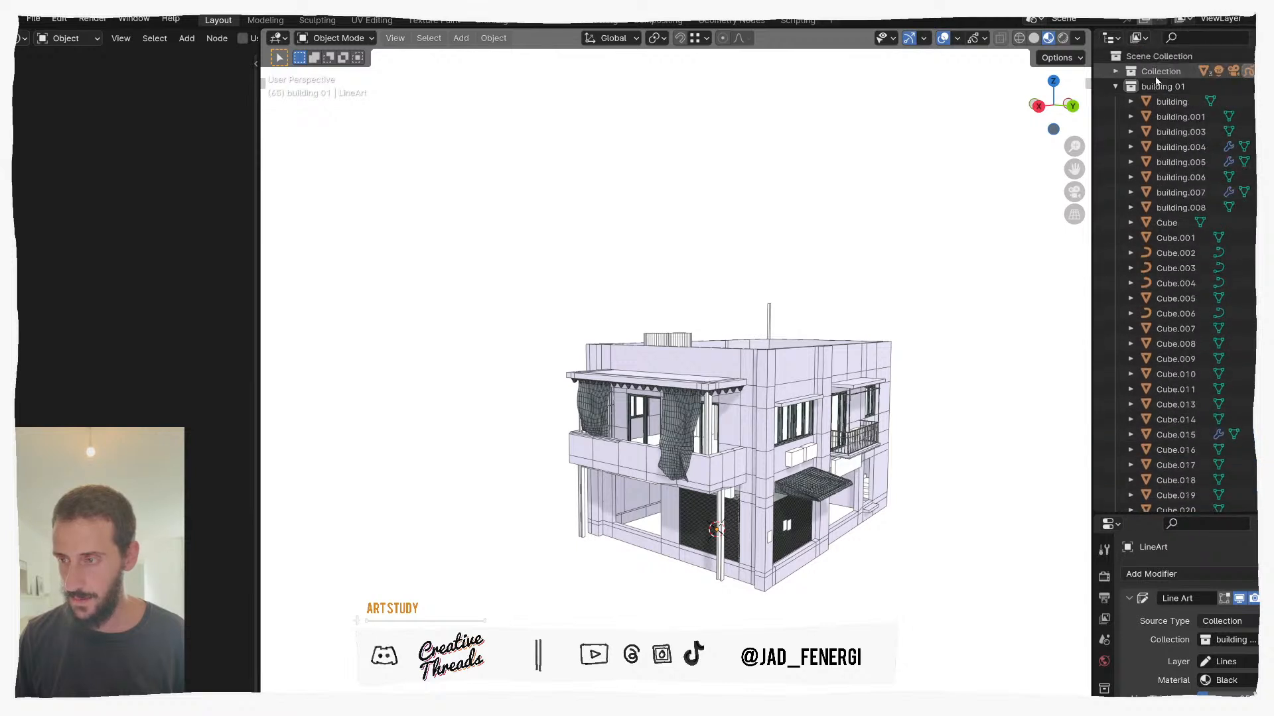
pyautogui.click(1116, 87)
pyautogui.click(1116, 71)
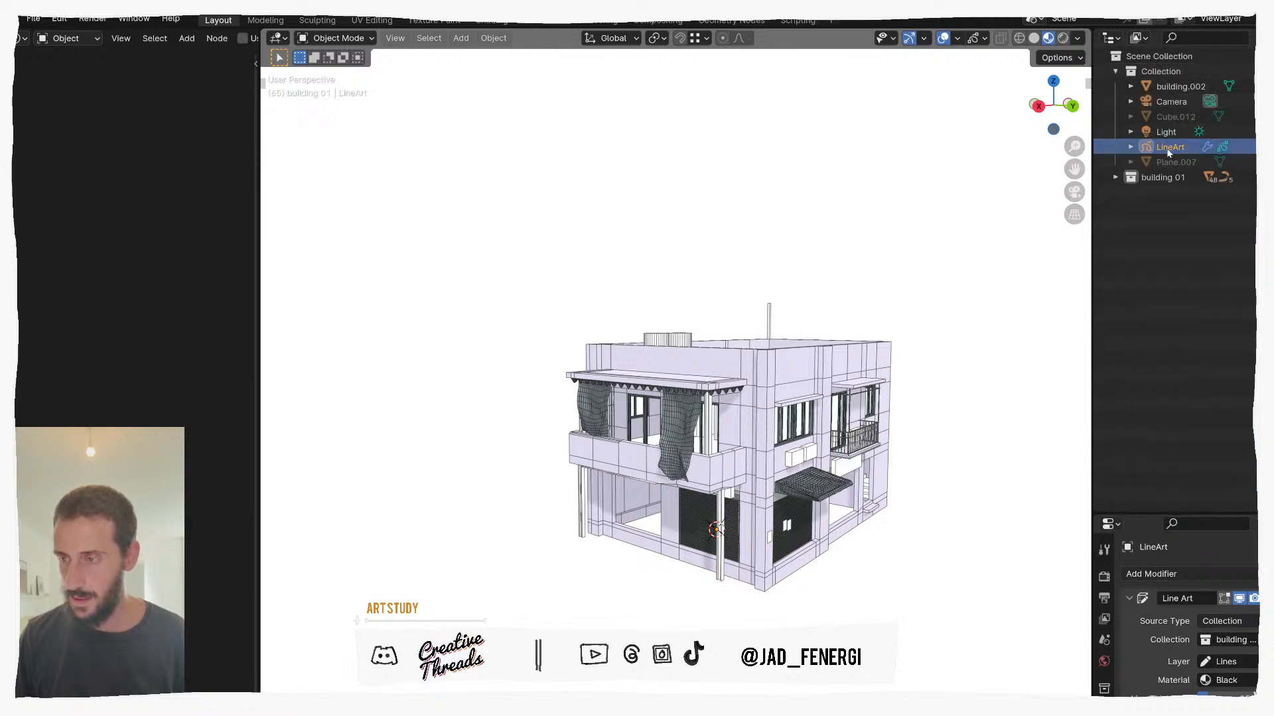
# Step: Look through the scene camera, lock the camera to the view and frame the whole building from its front corner
pyautogui.moveTo(862, 332); pyautogui.dragTo(820, 345, button='middle')
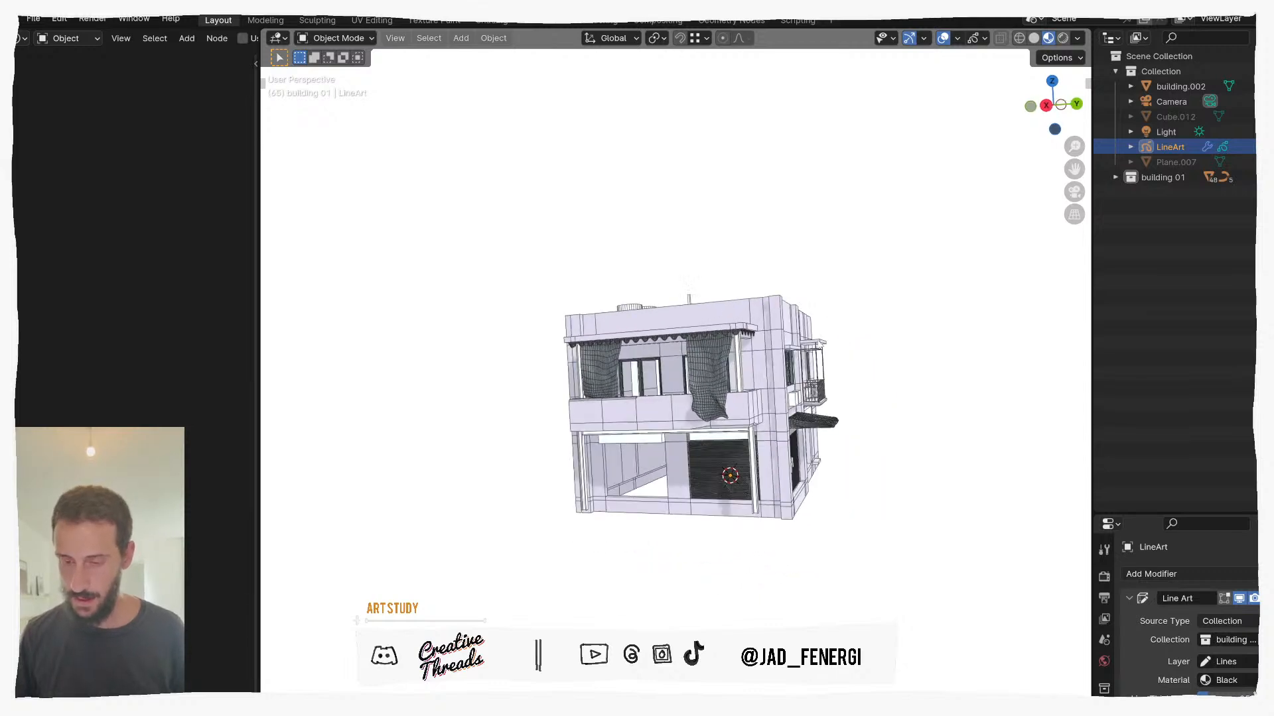
pyautogui.press('KP_0')
pyautogui.press('n')
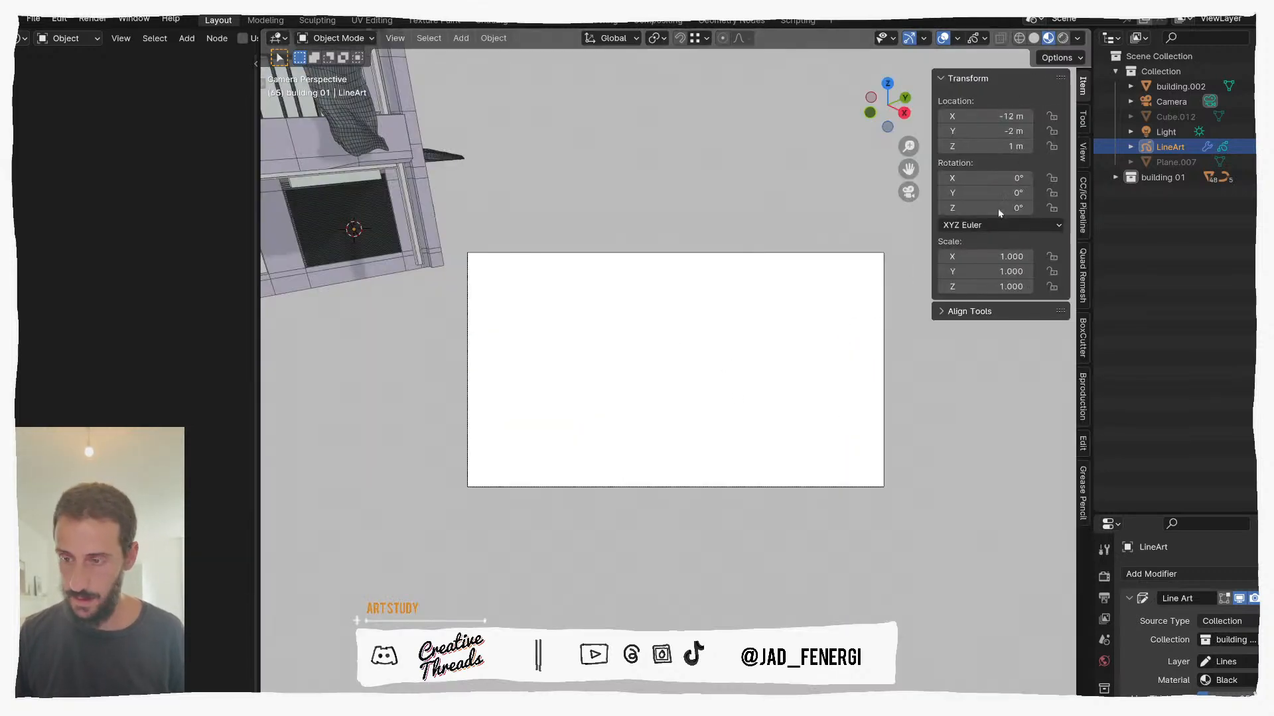
pyautogui.click(1082, 151)
pyautogui.click(996, 264)
pyautogui.click(815, 209)
pyautogui.moveTo(814, 209); pyautogui.dragTo(746, 405, button='middle')
pyautogui.scroll(1, 682, 423)
pyautogui.keyDown('shift'); pyautogui.moveTo(757, 355); pyautogui.dragTo(710, 405, button='middle'); pyautogui.keyUp('shift')
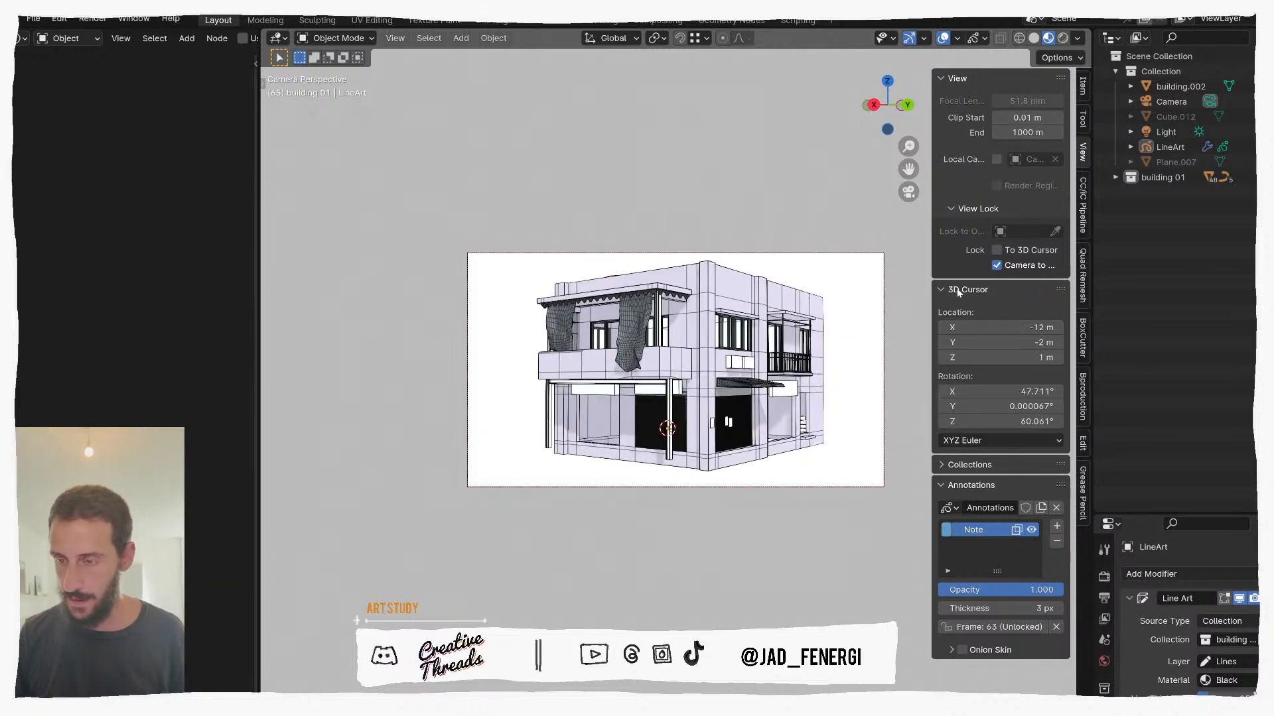
# Step: Toggle the Camera to View lock, enlarge the camera frame to fill the viewport and hide the sidebar
pyautogui.press('n')
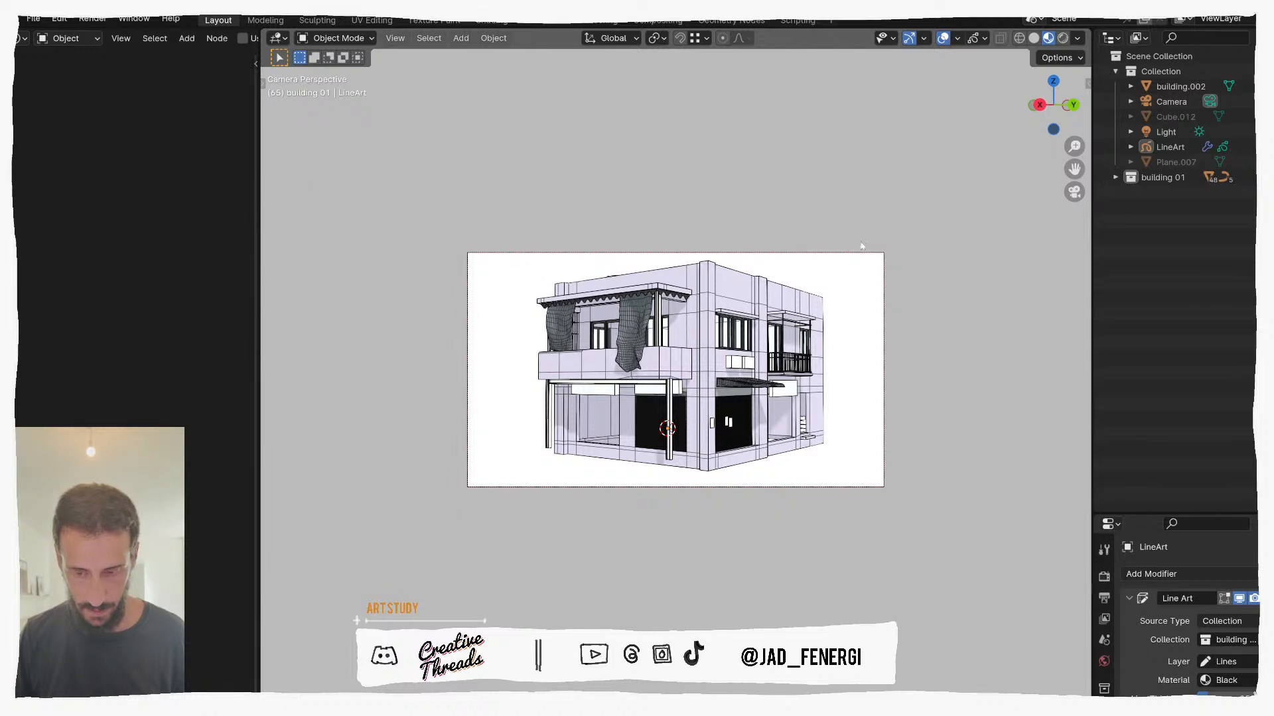
pyautogui.press('n')
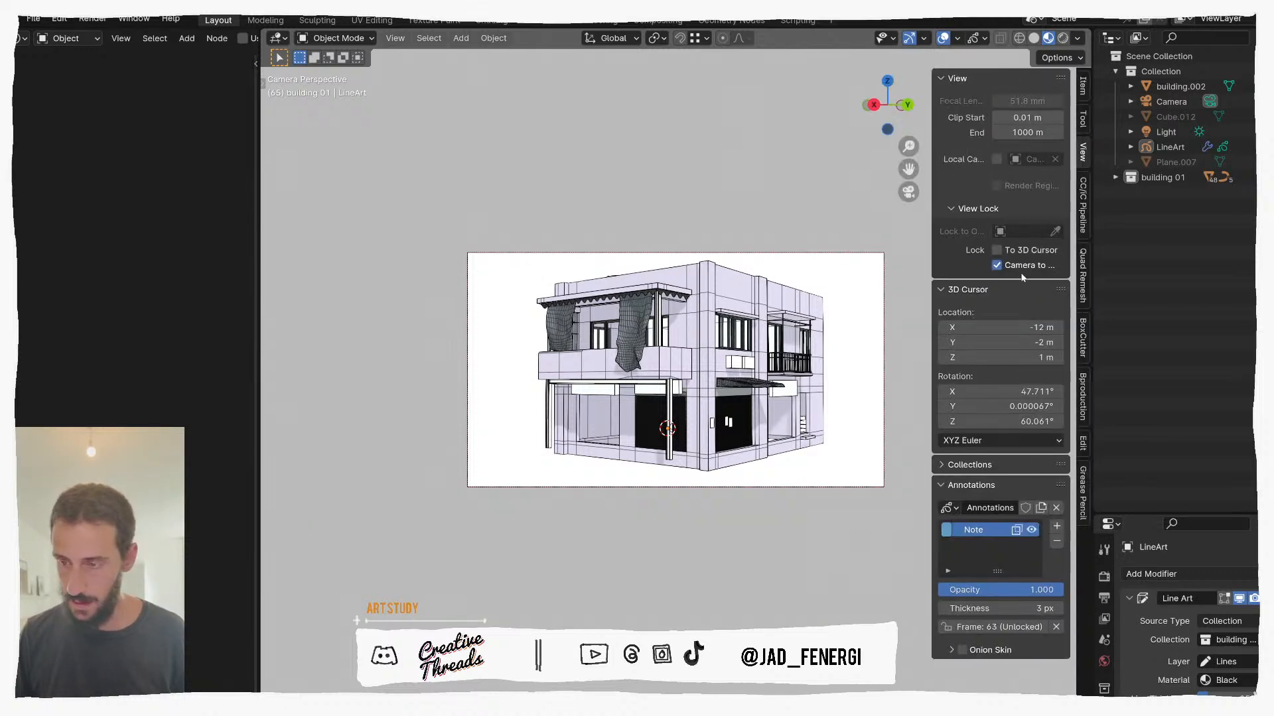
pyautogui.scroll(5, 776, 377)
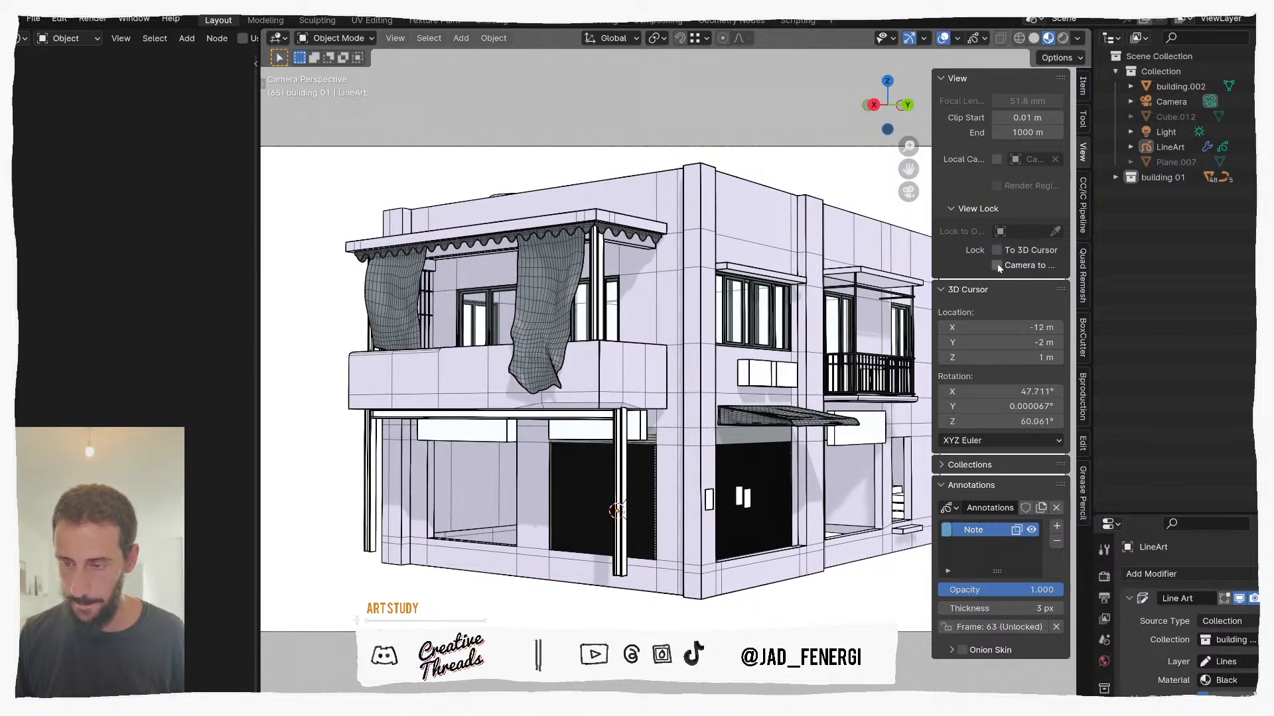
pyautogui.press('n')
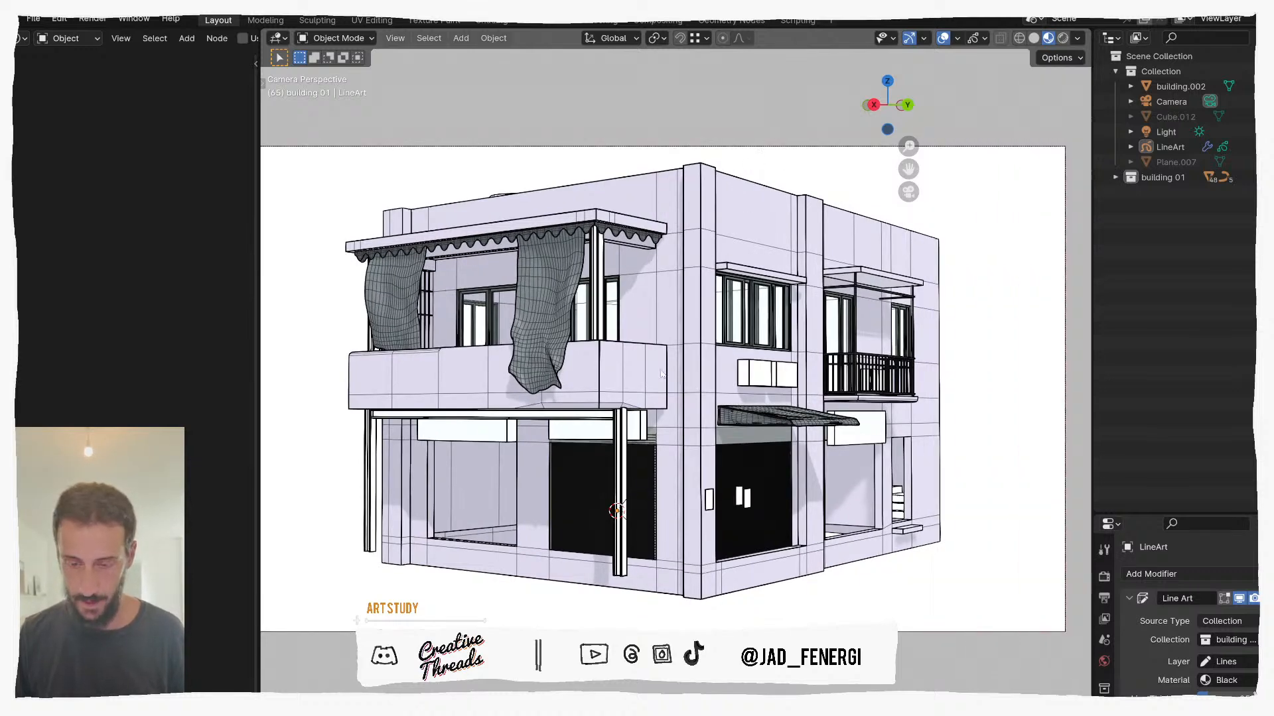
# Step: Turn off the wireframe overlay and reframe the whole building in the camera view
pyautogui.press('q')
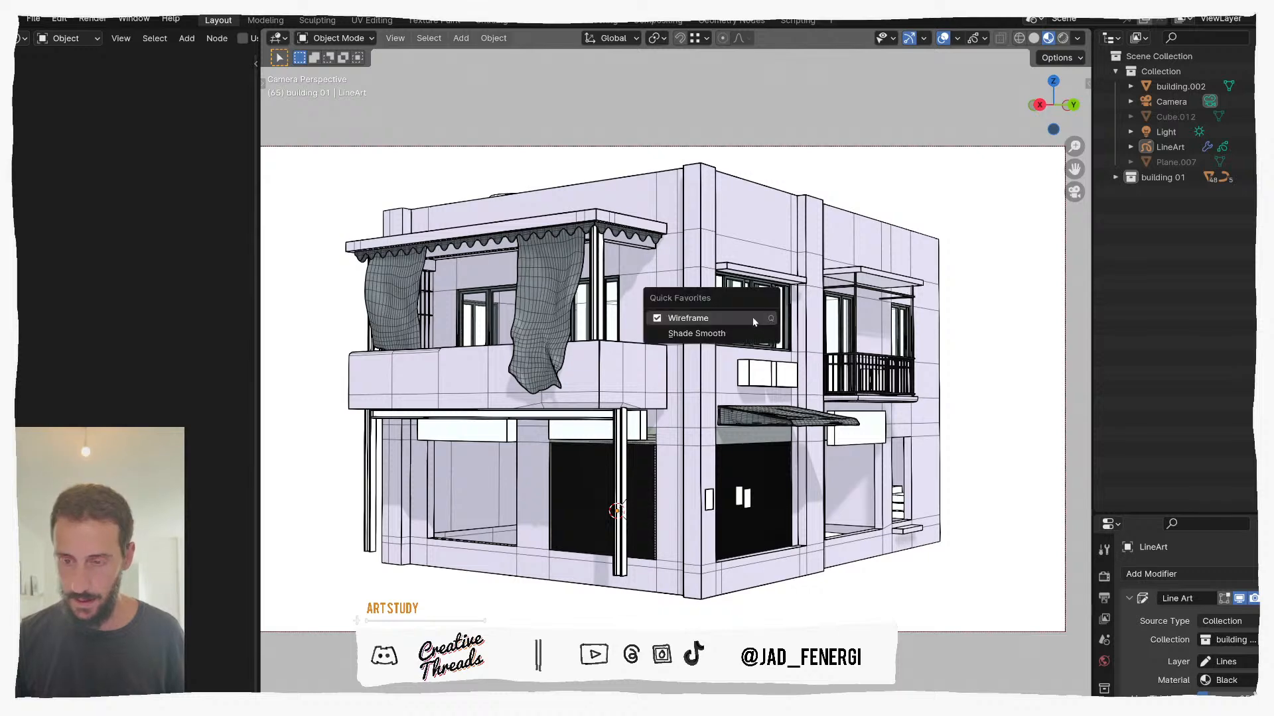
pyautogui.click(751, 317)
pyautogui.keyDown('shift'); pyautogui.moveTo(752, 296); pyautogui.dragTo(747, 349, button='middle'); pyautogui.keyUp('shift')
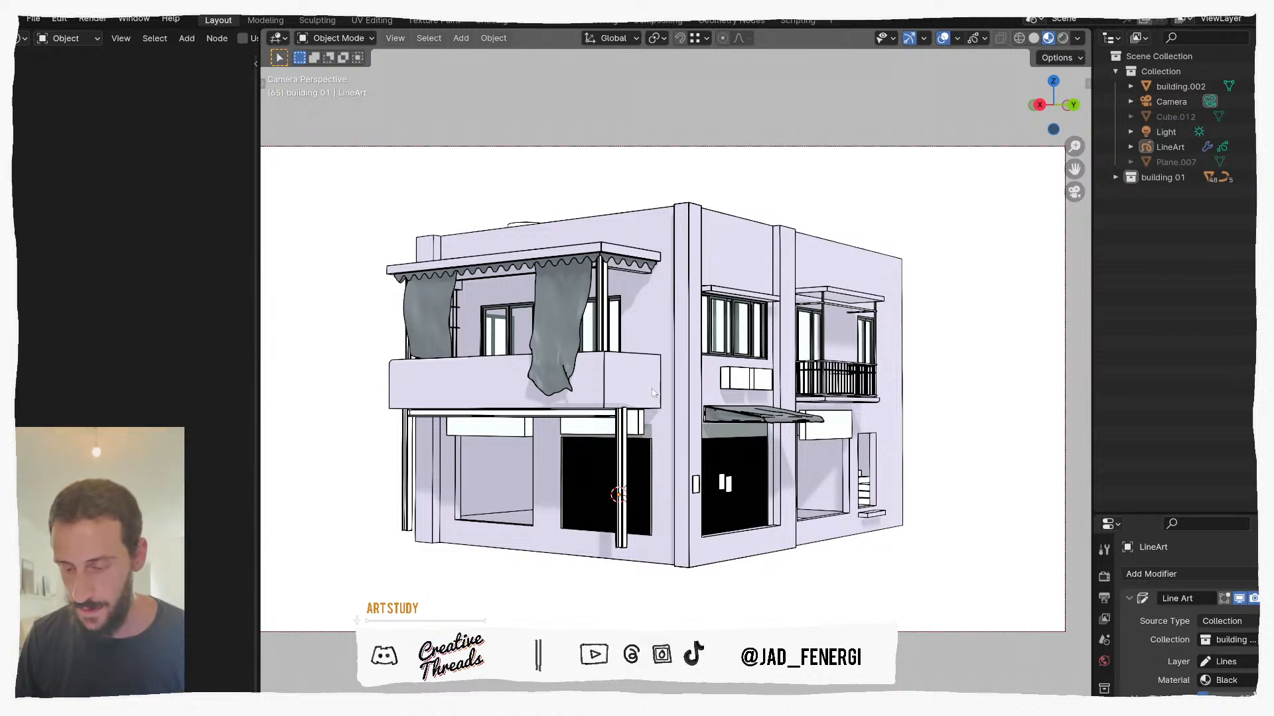
# Step: Move the camera close to the rolling shutters, select the LineArt object and enlarge the Properties editor to show its modifier settings
pyautogui.moveTo(653, 393); pyautogui.dragTo(702, 239, button='middle')
pyautogui.keyDown('ctrl'); pyautogui.moveTo(676, 464); pyautogui.dragTo(687, 417, button='middle'); pyautogui.keyUp('ctrl')
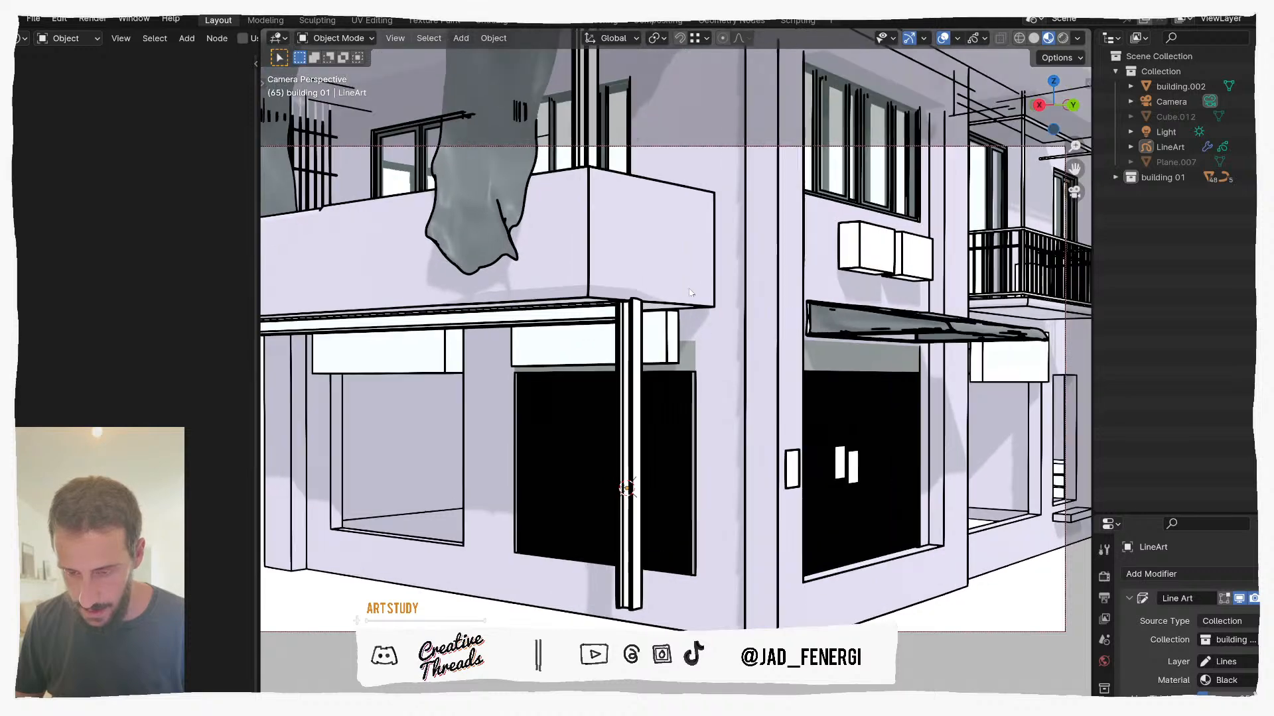
pyautogui.click(684, 420)
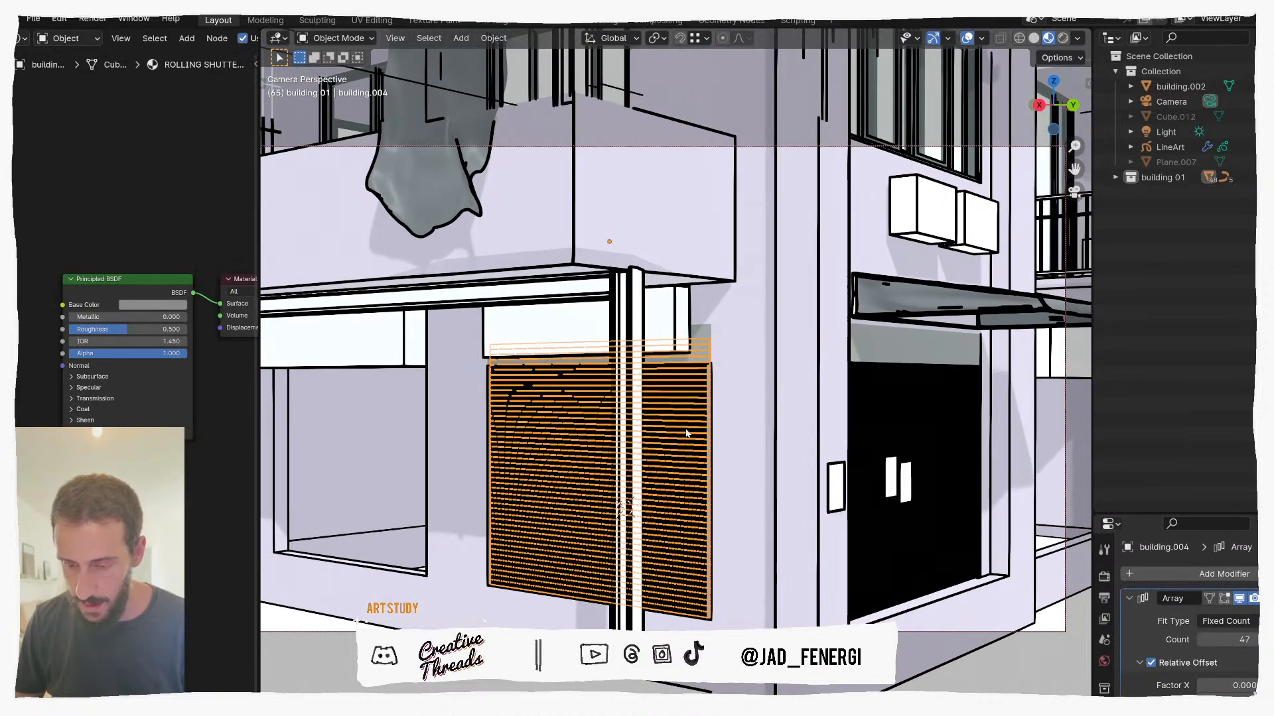
pyautogui.click(1169, 147)
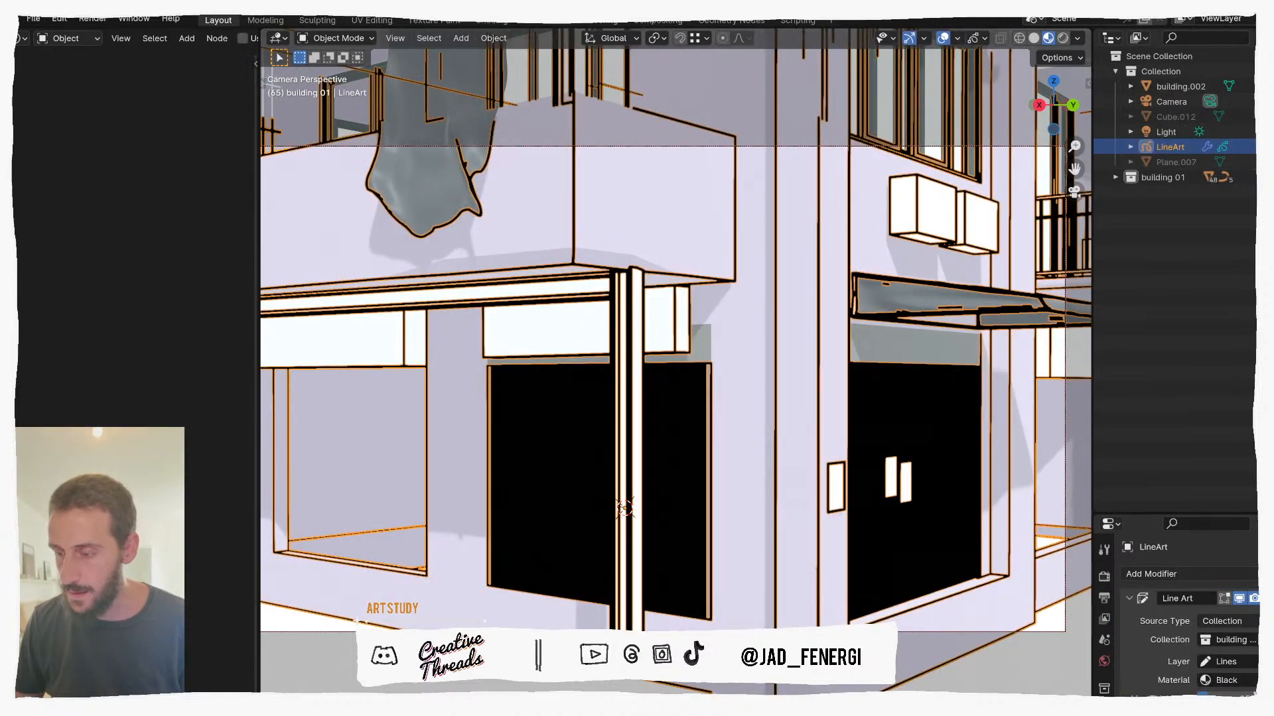
pyautogui.scroll(-2, 1194, 551)
pyautogui.moveTo(1186, 512); pyautogui.dragTo(1197, 168)
# Step: Set the Line Art modifier's Line Thickness to 1 and select the building to check the lines
pyautogui.click(1210, 353)
pyautogui.write('1')
pyautogui.press('Return')
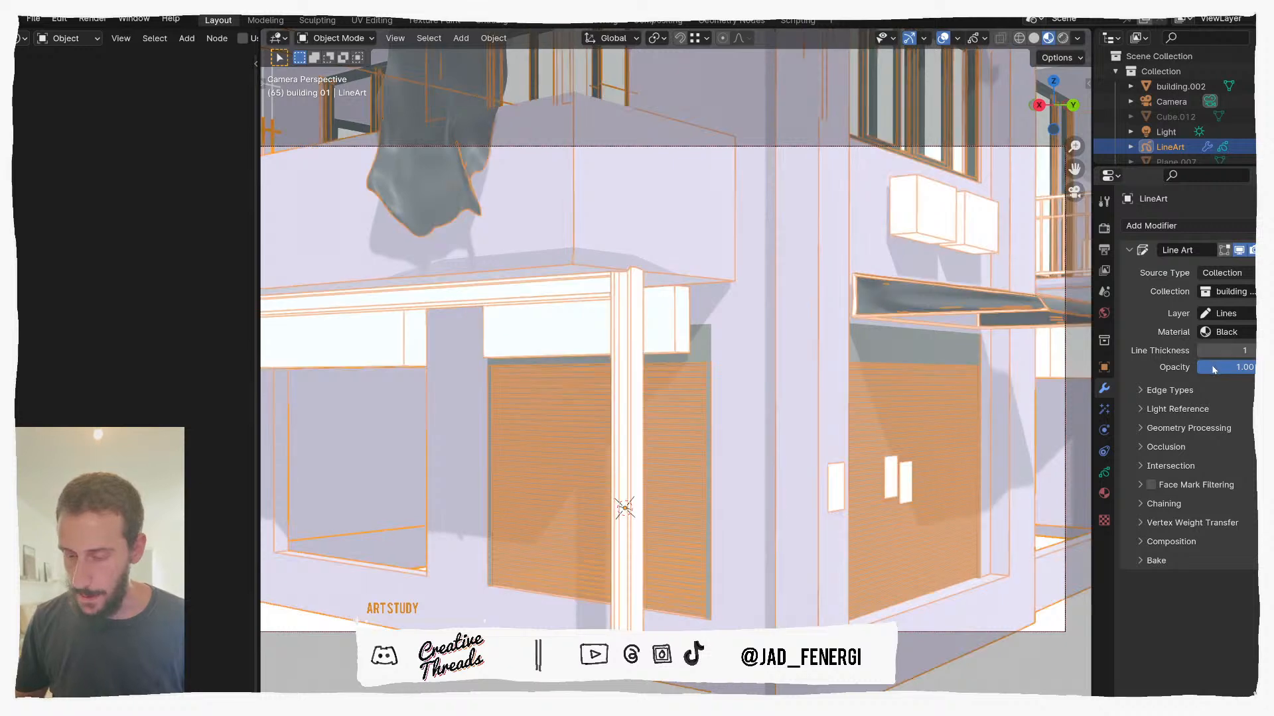
pyautogui.click(802, 390)
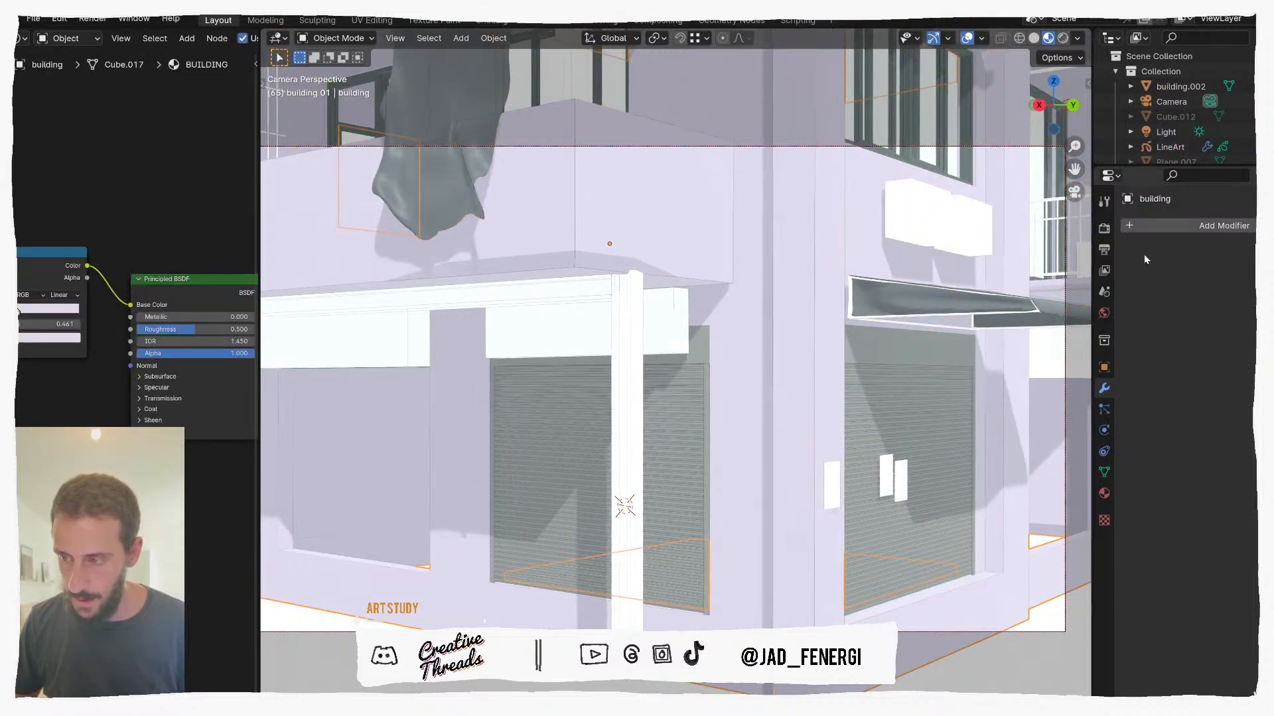
# Step: Reselect the LineArt object and set its Line Art modifier's Line Thickness to 2
pyautogui.click(1169, 147)
pyautogui.click(1227, 350)
pyautogui.write('2')
pyautogui.press('Return')
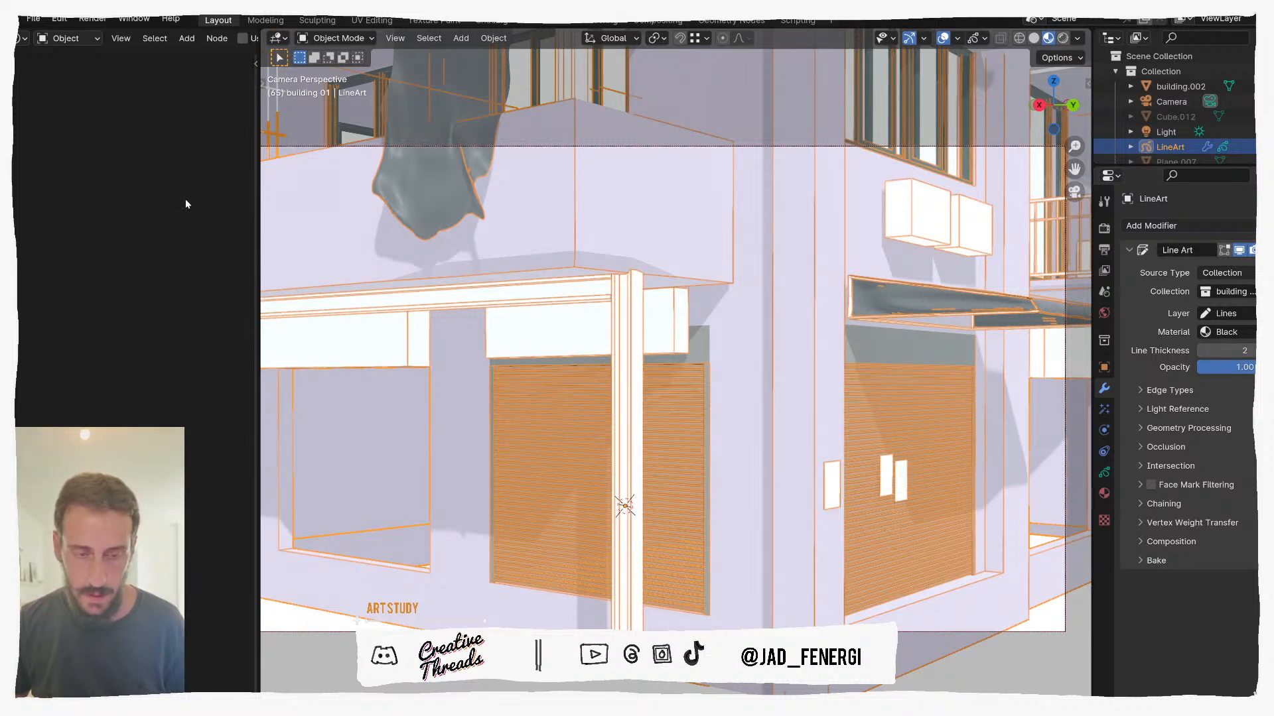
# Step: Turn the Shader Editor area into a widened second 3D Viewport showing the building through the camera
pyautogui.click(20, 38)
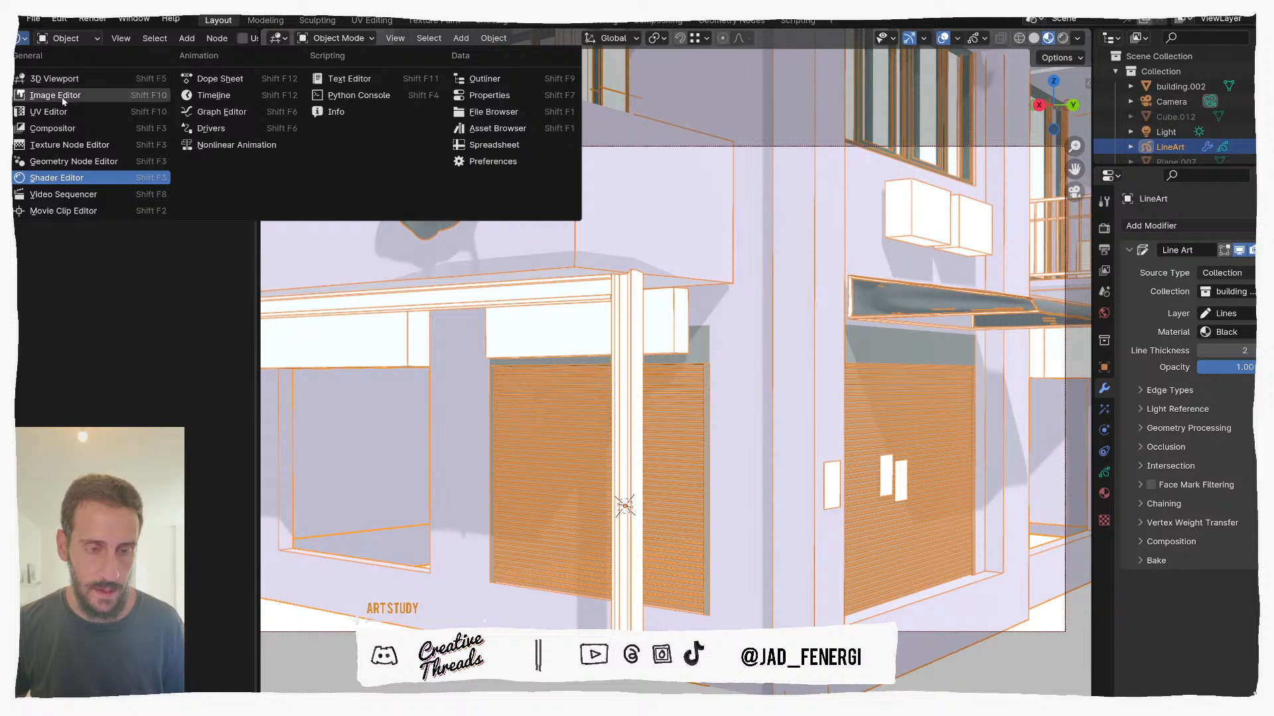
pyautogui.click(55, 79)
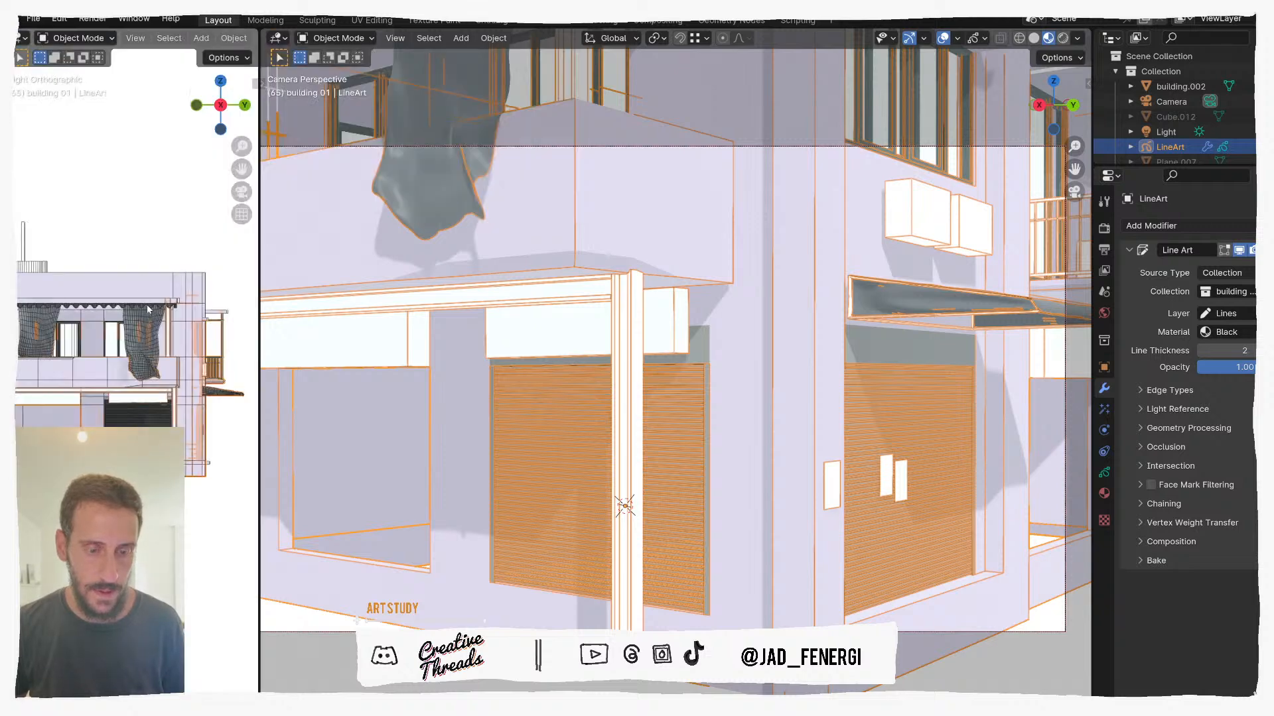
pyautogui.click(167, 261)
pyautogui.press('KP_0')
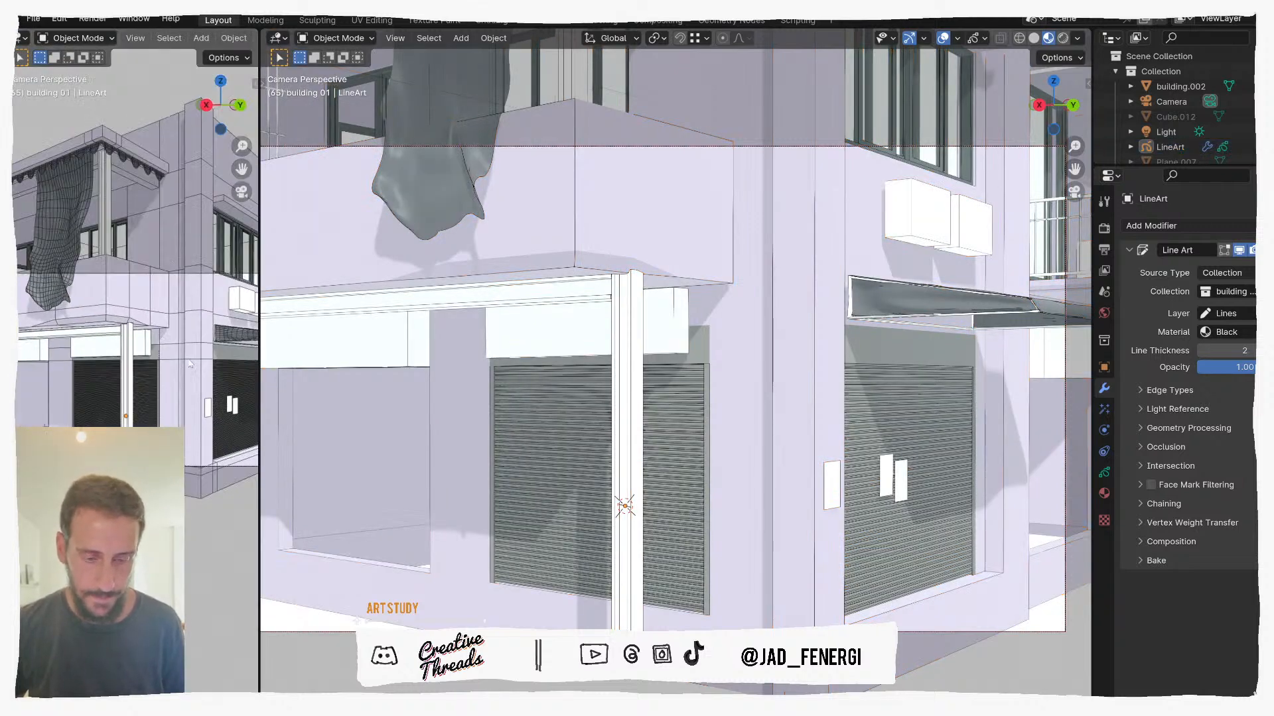
pyautogui.scroll(2, 234, 411)
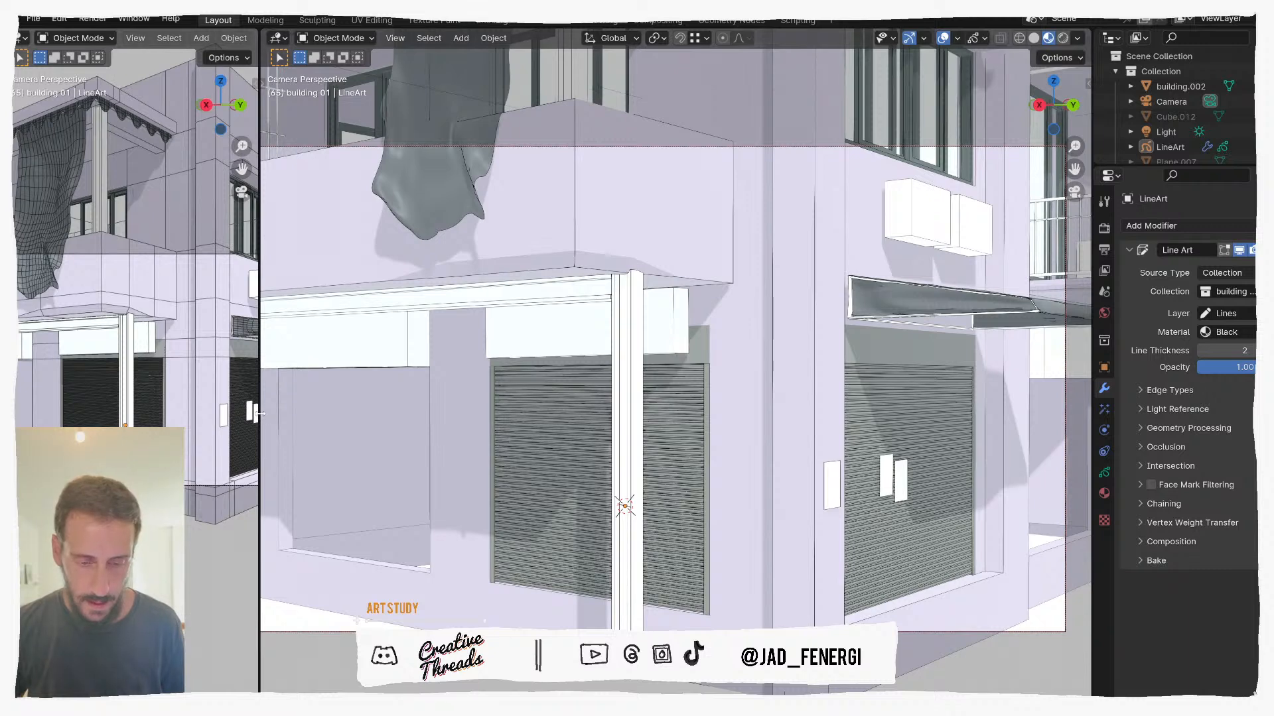
pyautogui.moveTo(256, 412); pyautogui.dragTo(346, 412)
pyautogui.scroll(1, 277, 415)
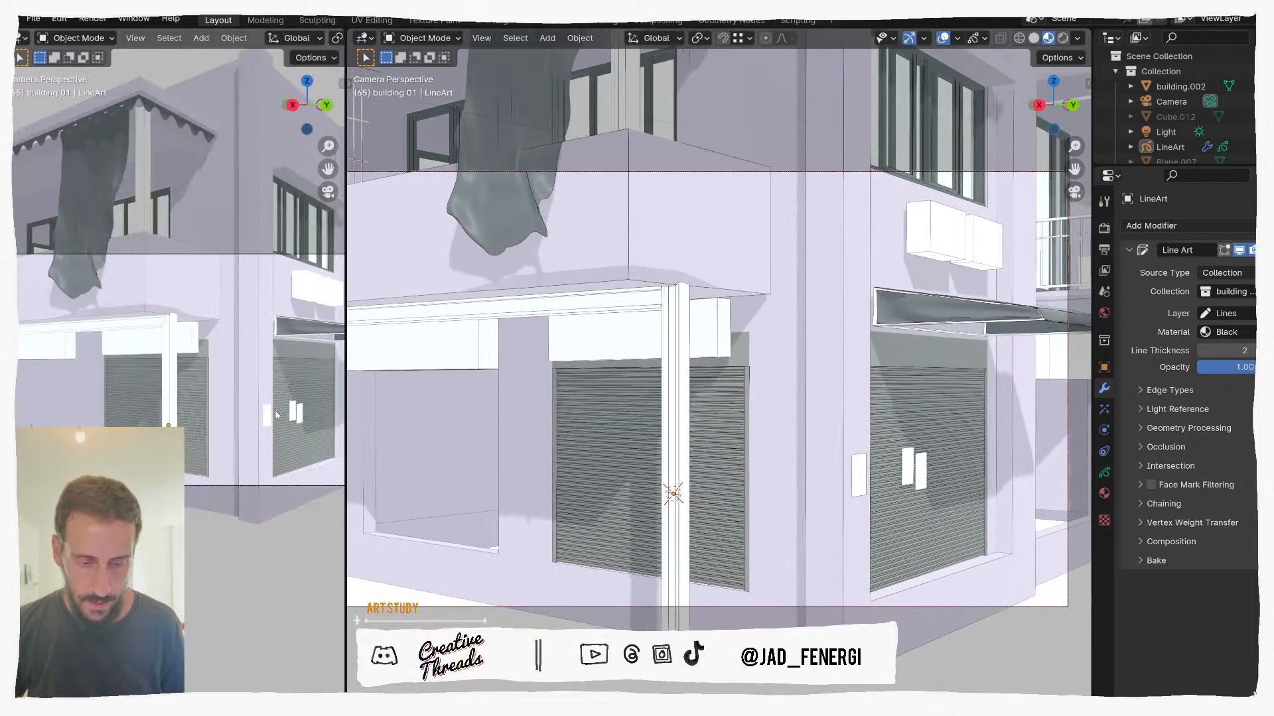
# Step: Hide the overlays in the second viewport and set the LineArt object's Line Art modifier Line Thickness to 5
pyautogui.click(1201, 147)
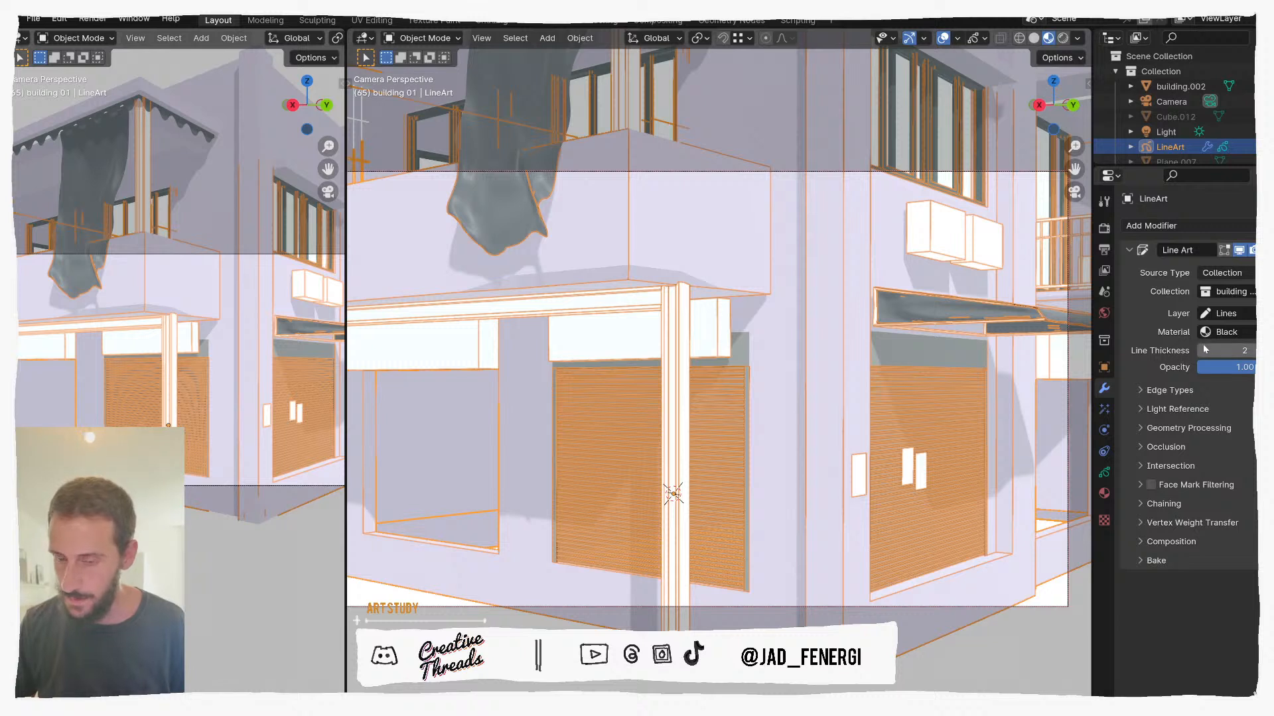
pyautogui.scroll(-5, 292, 40)
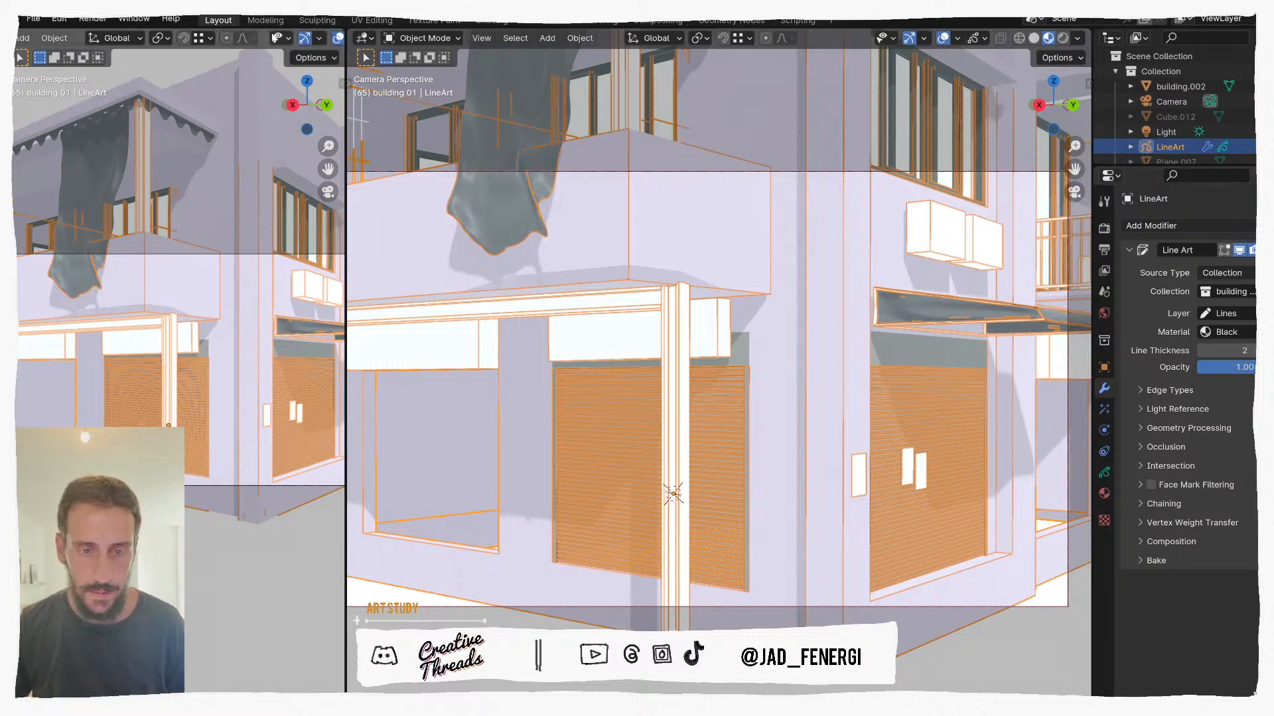
pyautogui.click(309, 38)
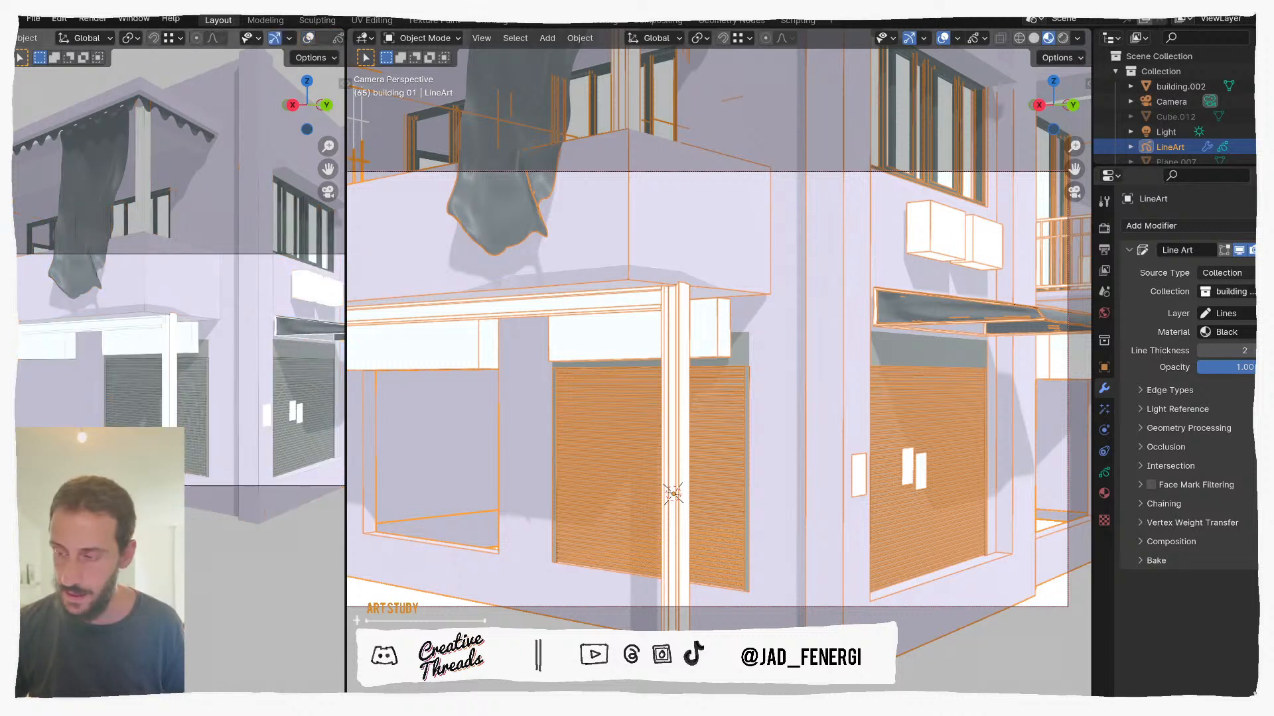
pyautogui.moveTo(1235, 348); pyautogui.dragTo(1262, 348)
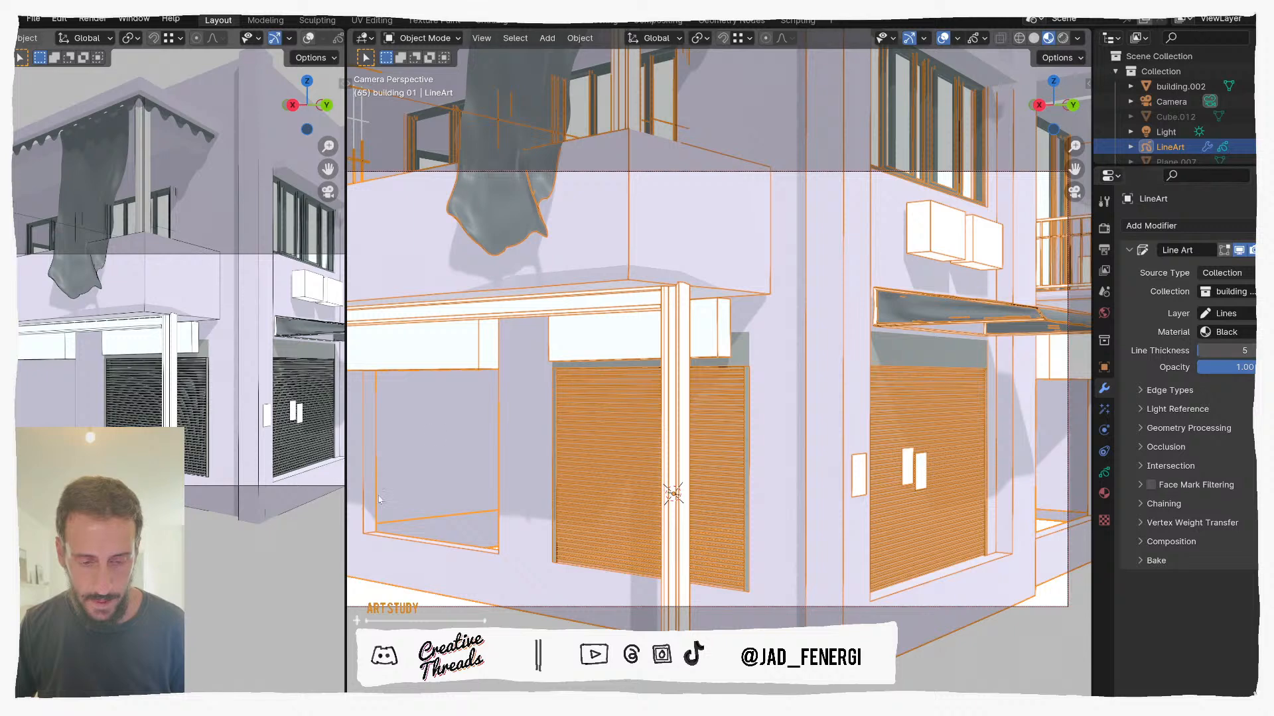
# Step: Enlarge the overlay-free viewport, show its View settings in the sidebar and zoom in on the rolling shutter's lines
pyautogui.moveTo(347, 493); pyautogui.dragTo(807, 493)
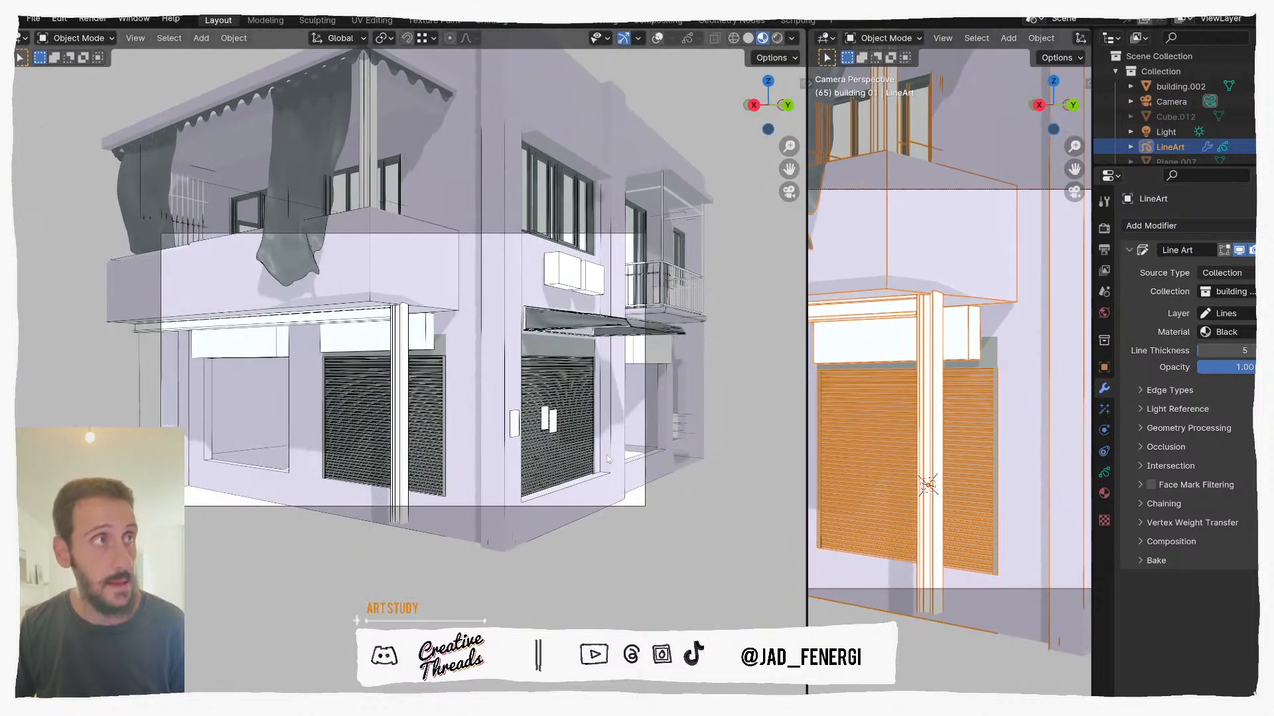
pyautogui.press('n')
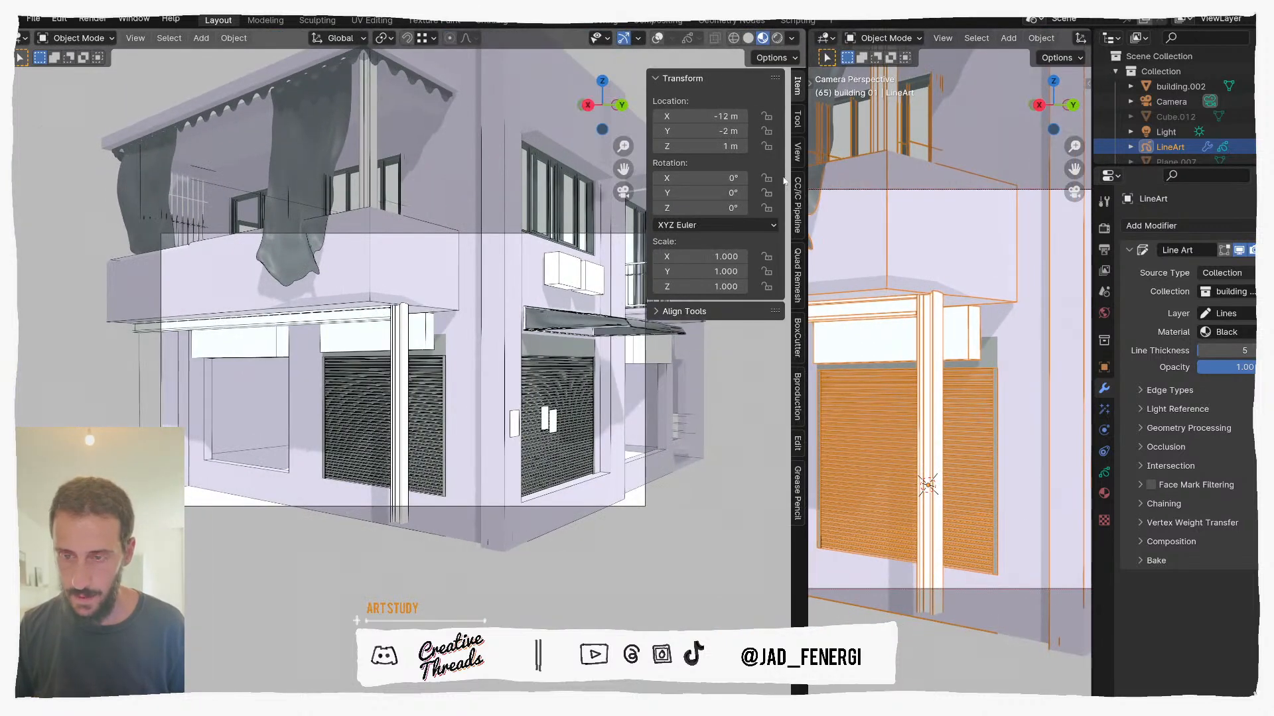
pyautogui.click(794, 159)
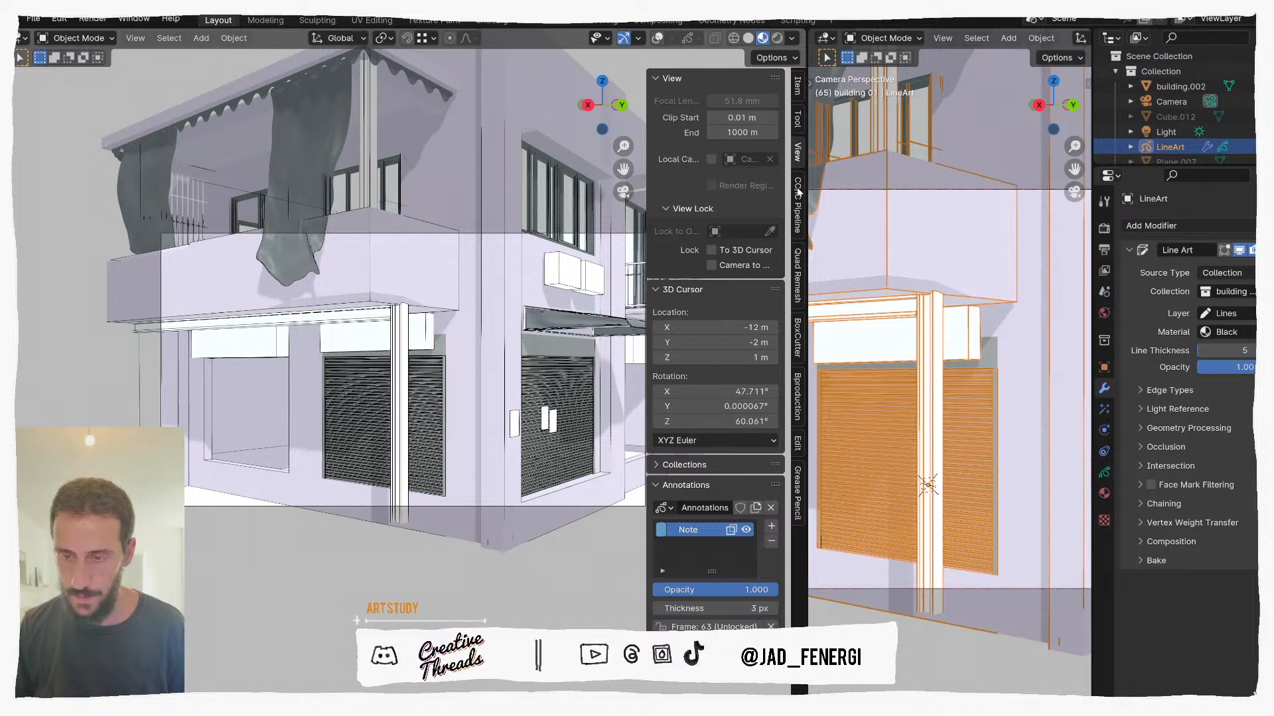
pyautogui.scroll(6, 463, 426)
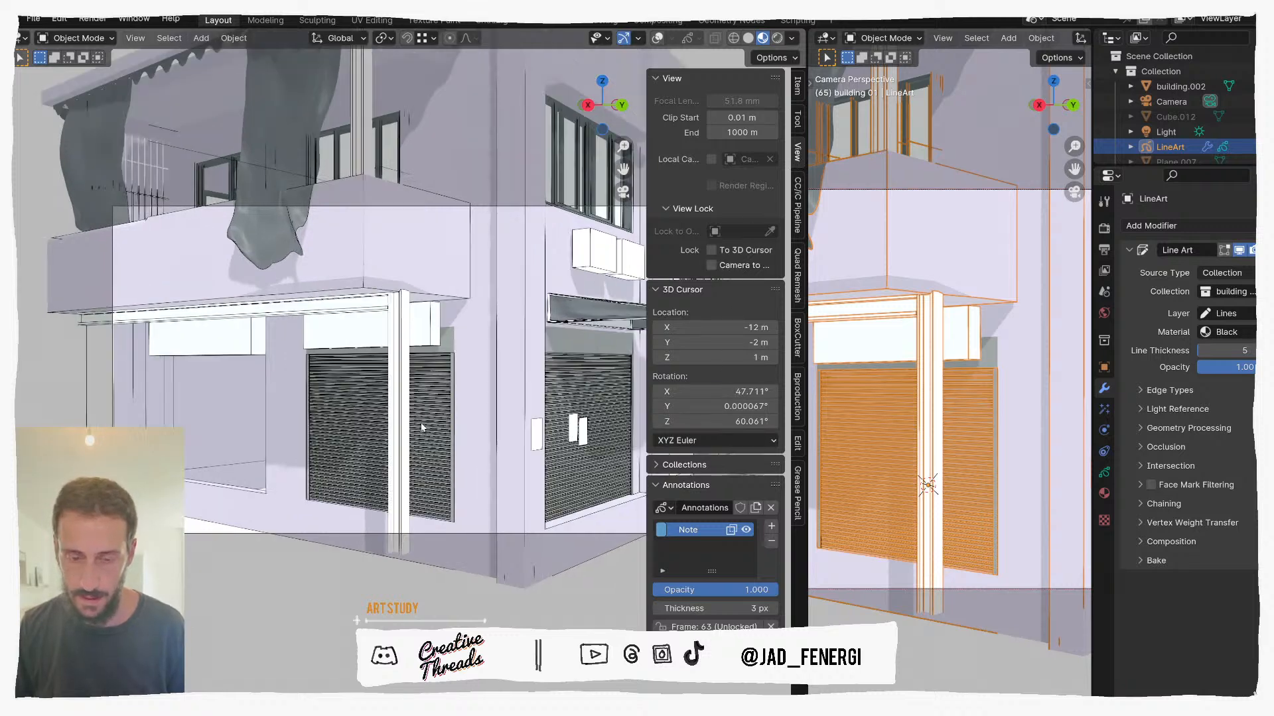
pyautogui.scroll(8, 463, 426)
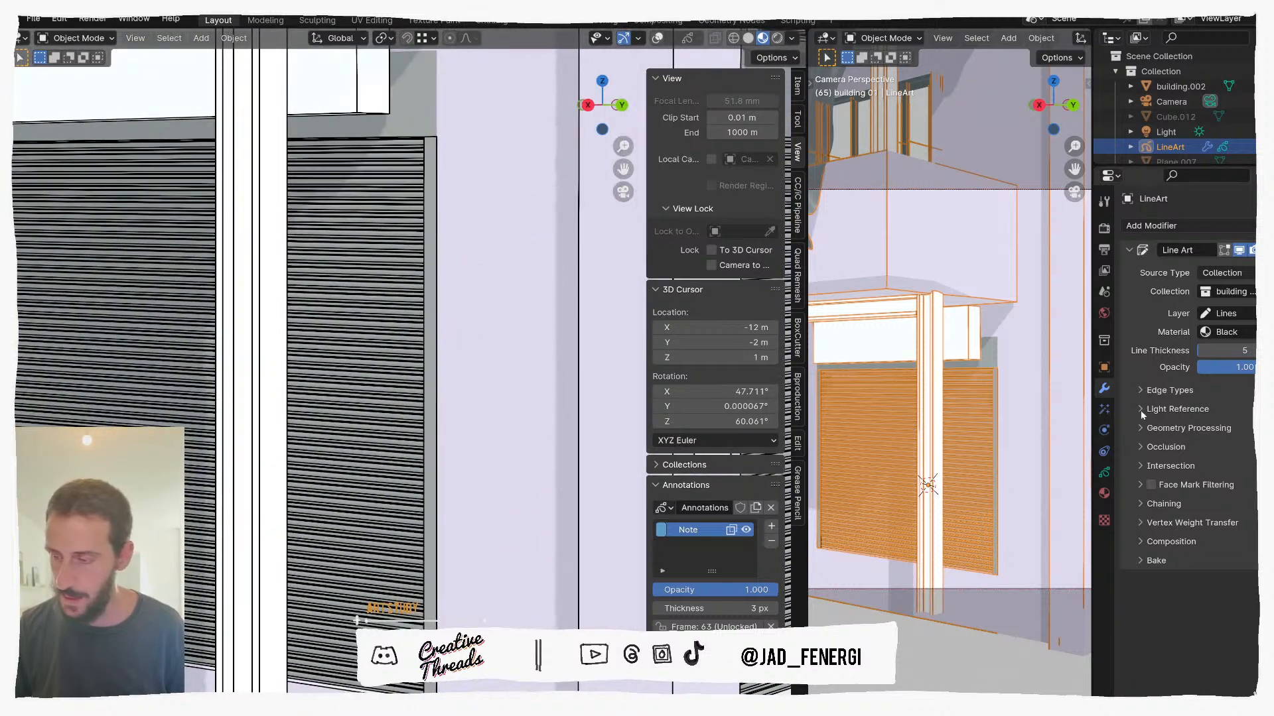
# Step: Expand the Line Art modifier's Edge Types and turn off Crease, checking the effect on the shutters and walls
pyautogui.click(1152, 392)
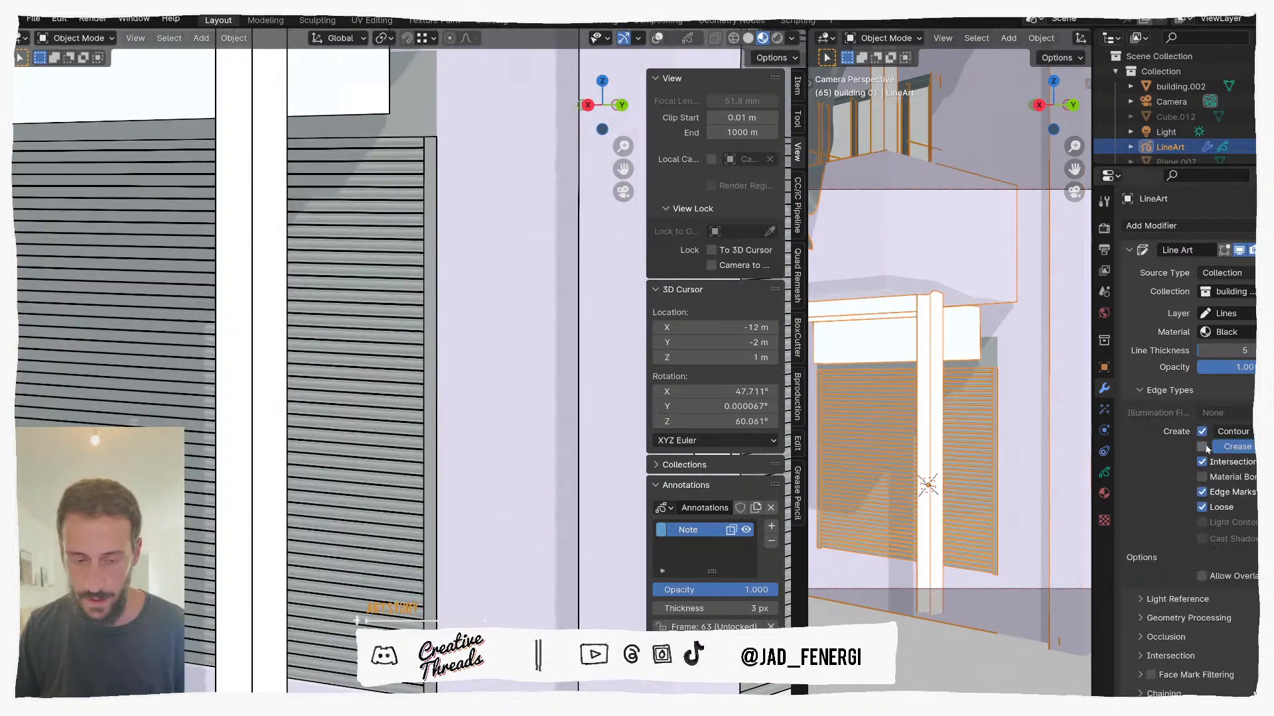
pyautogui.click(1202, 447)
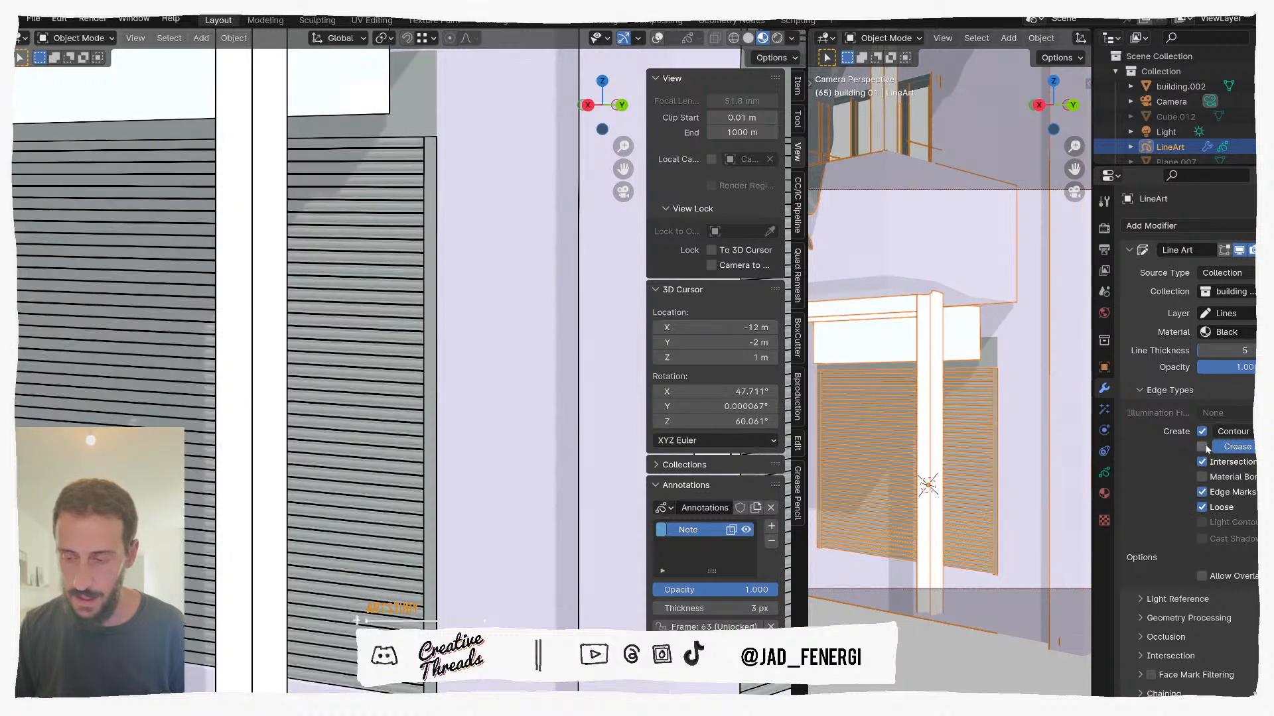
pyautogui.scroll(-6, 498, 432)
pyautogui.keyDown('shift'); pyautogui.moveTo(518, 415); pyautogui.dragTo(519, 486, button='middle'); pyautogui.keyUp('shift')
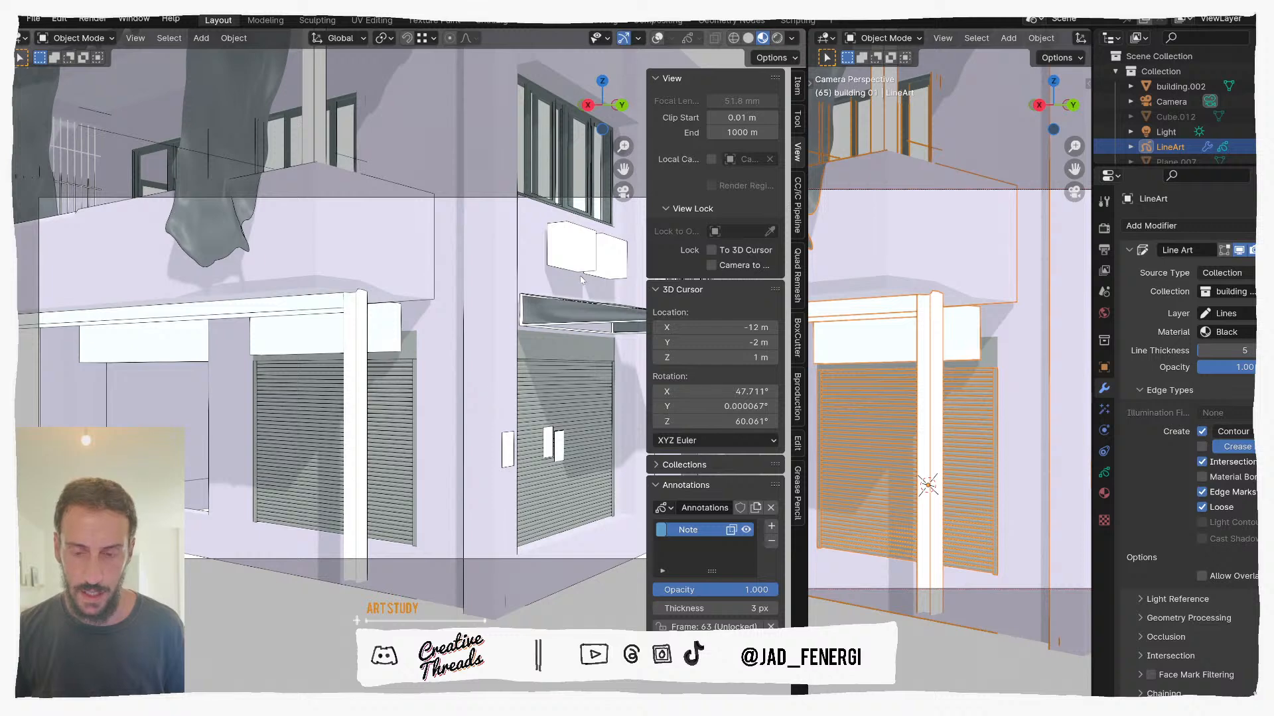
pyautogui.keyDown('shift'); pyautogui.moveTo(437, 295); pyautogui.dragTo(445, 326, button='middle'); pyautogui.keyUp('shift')
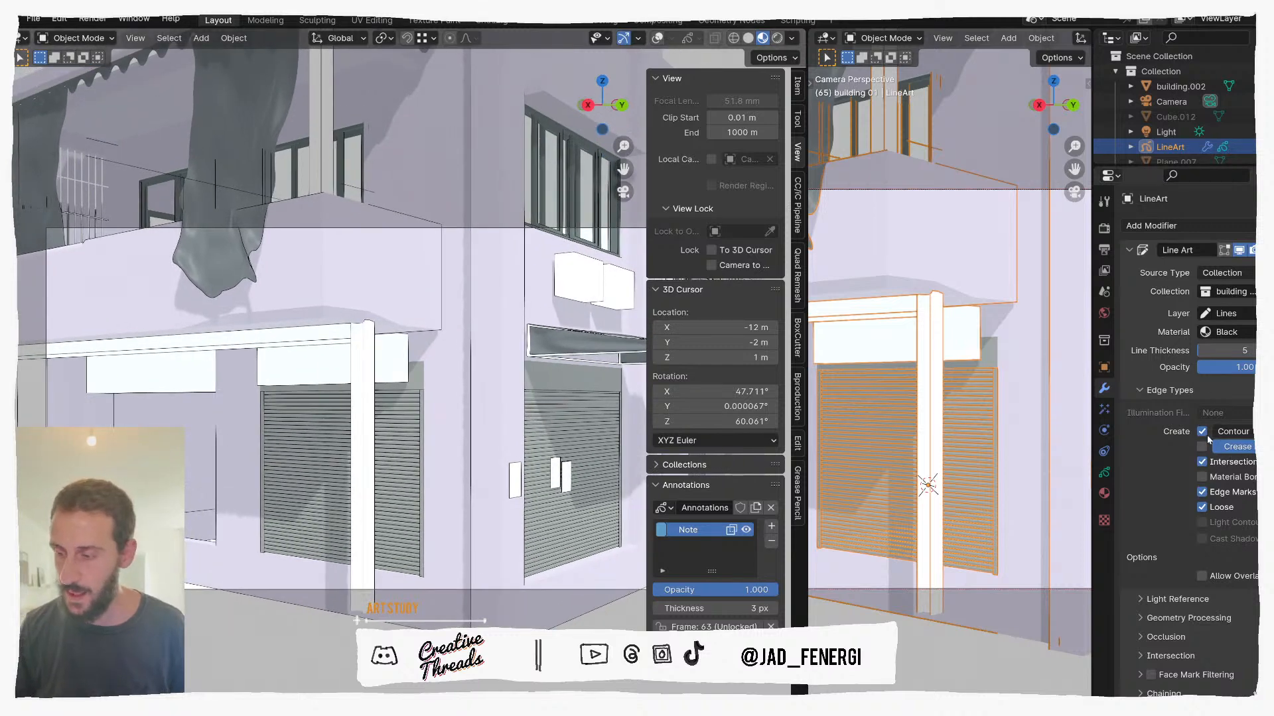
# Step: Try the Individual Silhouette and Silhouette filtering options for the Line Art edges, then return to Contour
pyautogui.click(1234, 432)
pyautogui.click(1203, 503)
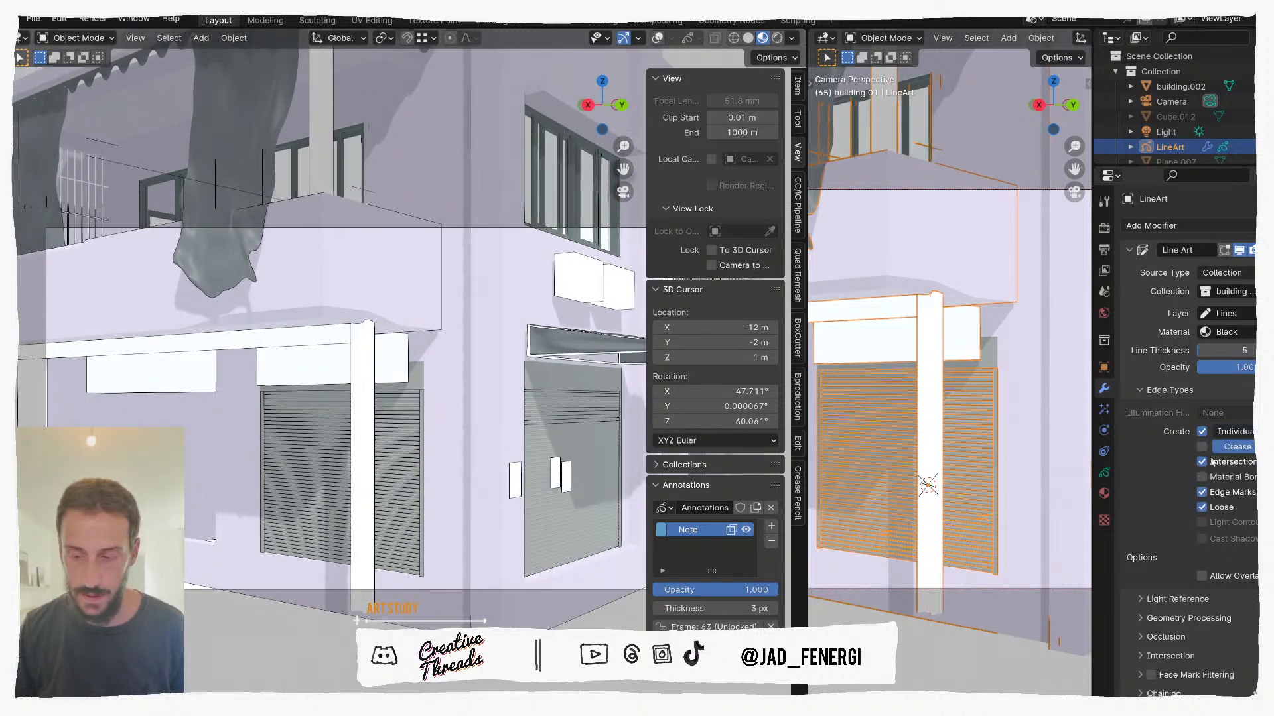
pyautogui.click(1225, 432)
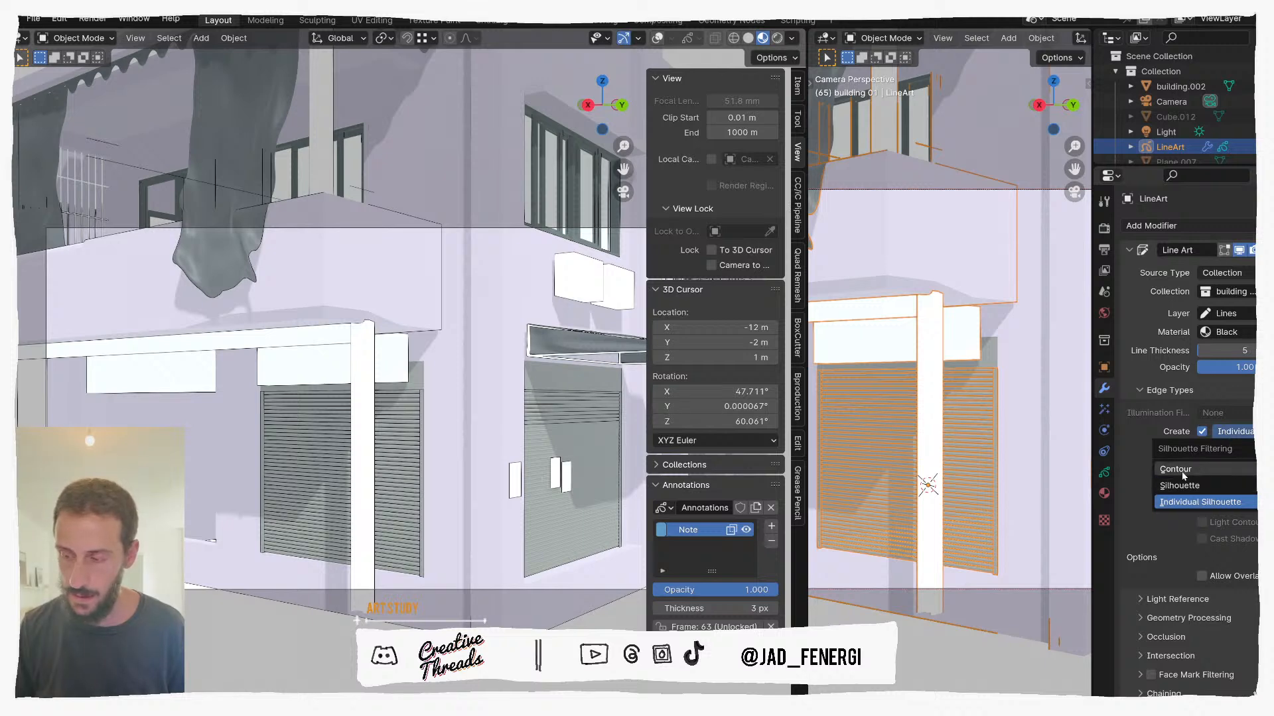
pyautogui.click(1184, 486)
pyautogui.click(1219, 436)
pyautogui.click(1185, 464)
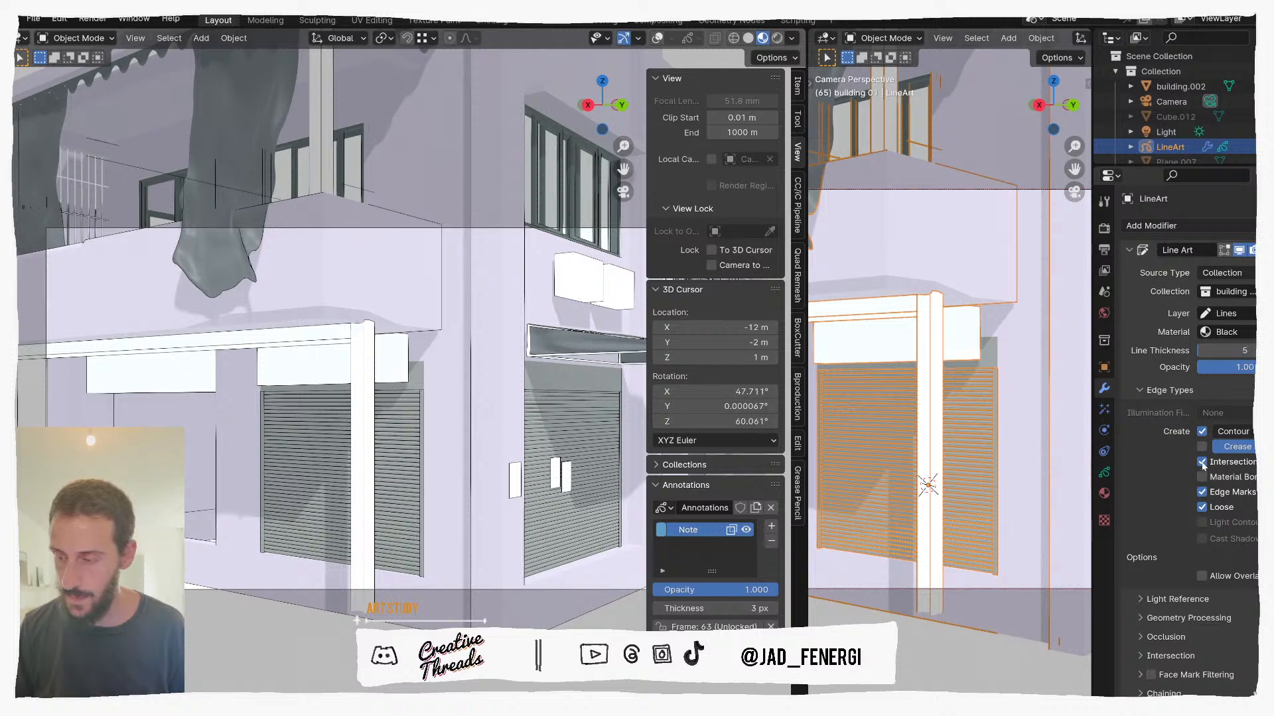
# Step: Turn on Crease with a lowered threshold, Material Borders and the Allow Overlapping option in the Line Art Edge Types
pyautogui.click(1201, 447)
pyautogui.moveTo(1248, 447); pyautogui.dragTo(1217, 447)
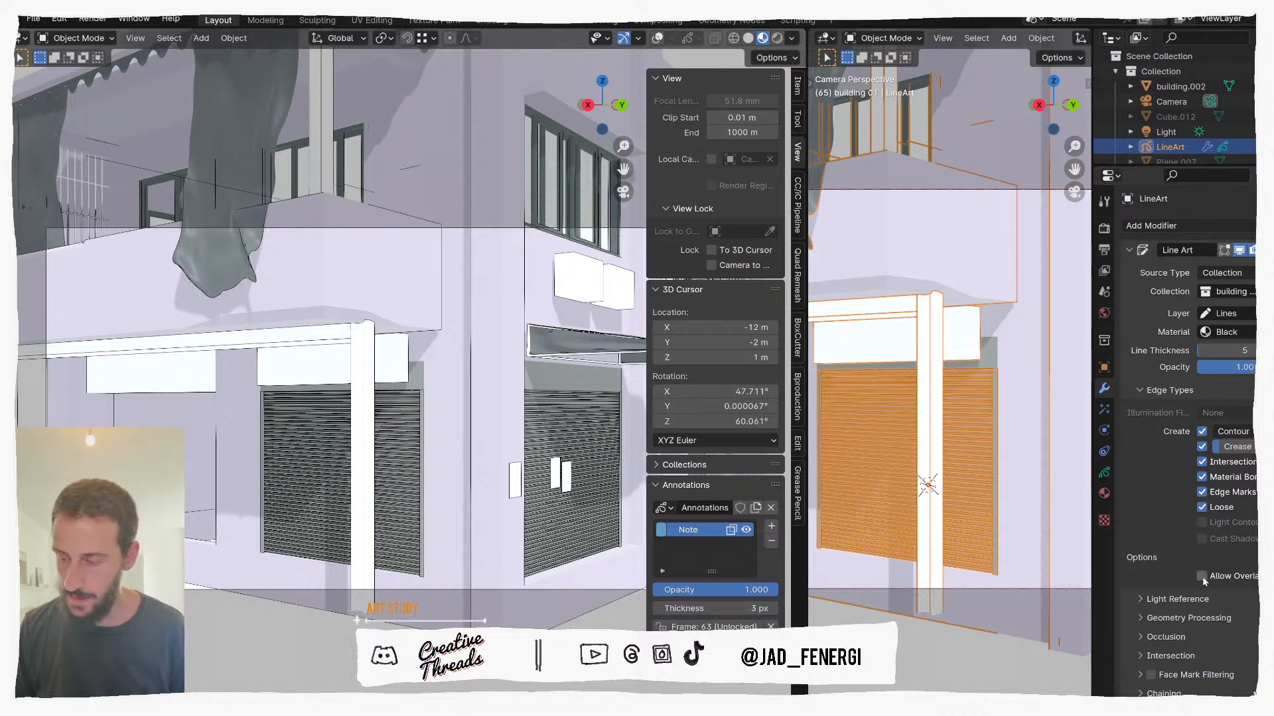
pyautogui.scroll(8, 431, 550)
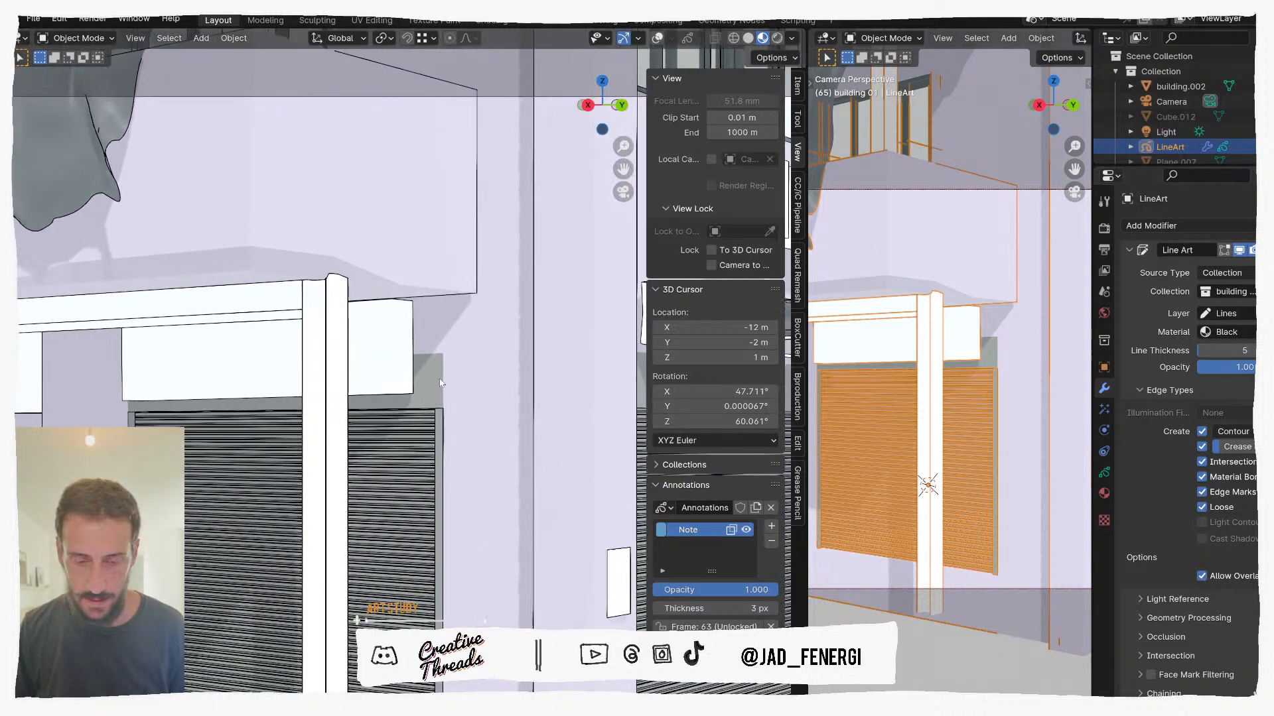
pyautogui.scroll(5, 518, 301)
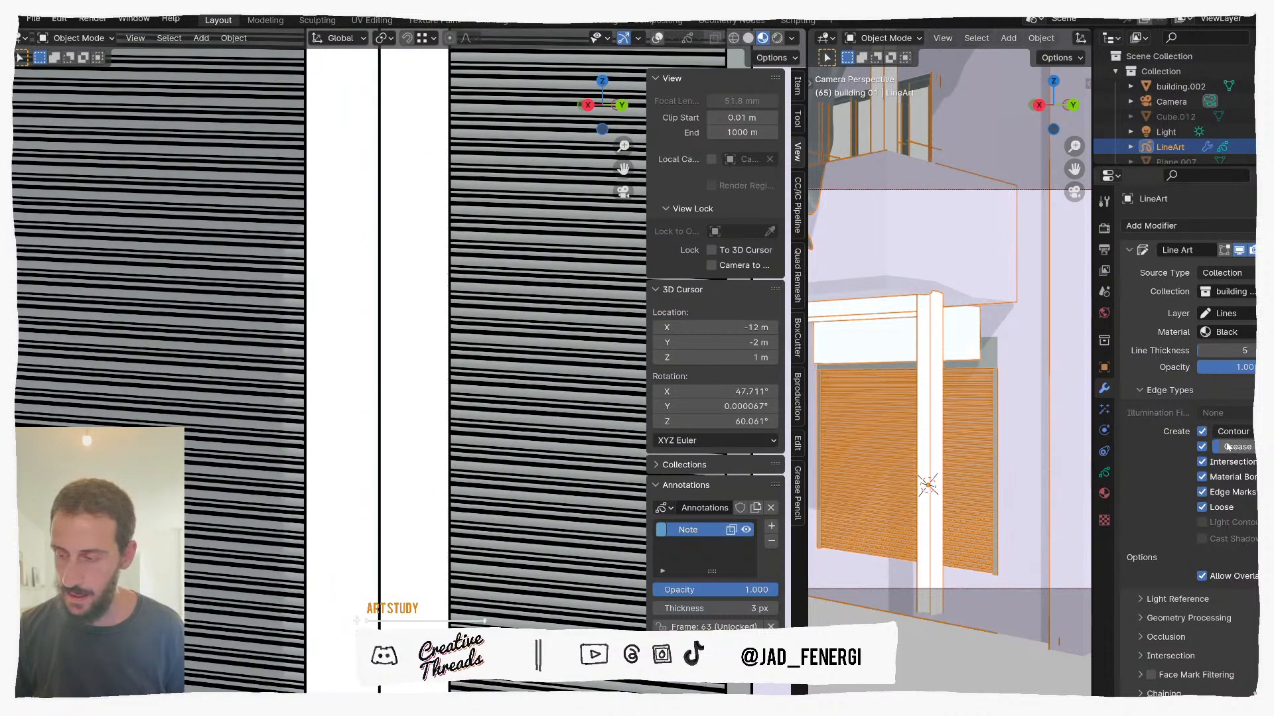
# Step: Raise the Line Art Crease threshold and pull the camera back from the rolling shutters to show more of the building
pyautogui.moveTo(1214, 447); pyautogui.dragTo(1252, 446)
pyautogui.scroll(-10, 510, 252)
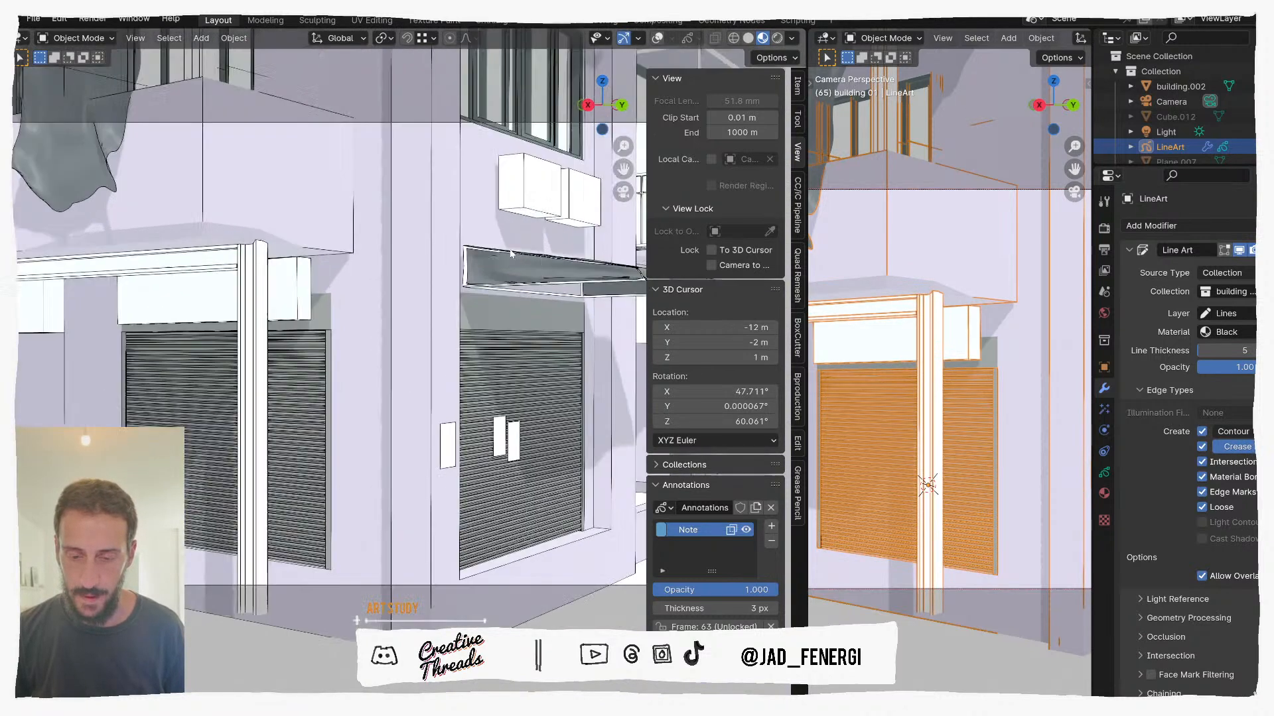
pyautogui.keyDown('shift'); pyautogui.moveTo(511, 254); pyautogui.dragTo(417, 222, button='middle'); pyautogui.keyUp('shift')
pyautogui.keyDown('ctrl'); pyautogui.moveTo(405, 403); pyautogui.dragTo(440, 535, button='middle'); pyautogui.keyUp('ctrl')
pyautogui.scroll(-3, 474, 439)
pyautogui.moveTo(932, 469); pyautogui.dragTo(924, 472, button='middle')
pyautogui.scroll(-3, 924, 472)
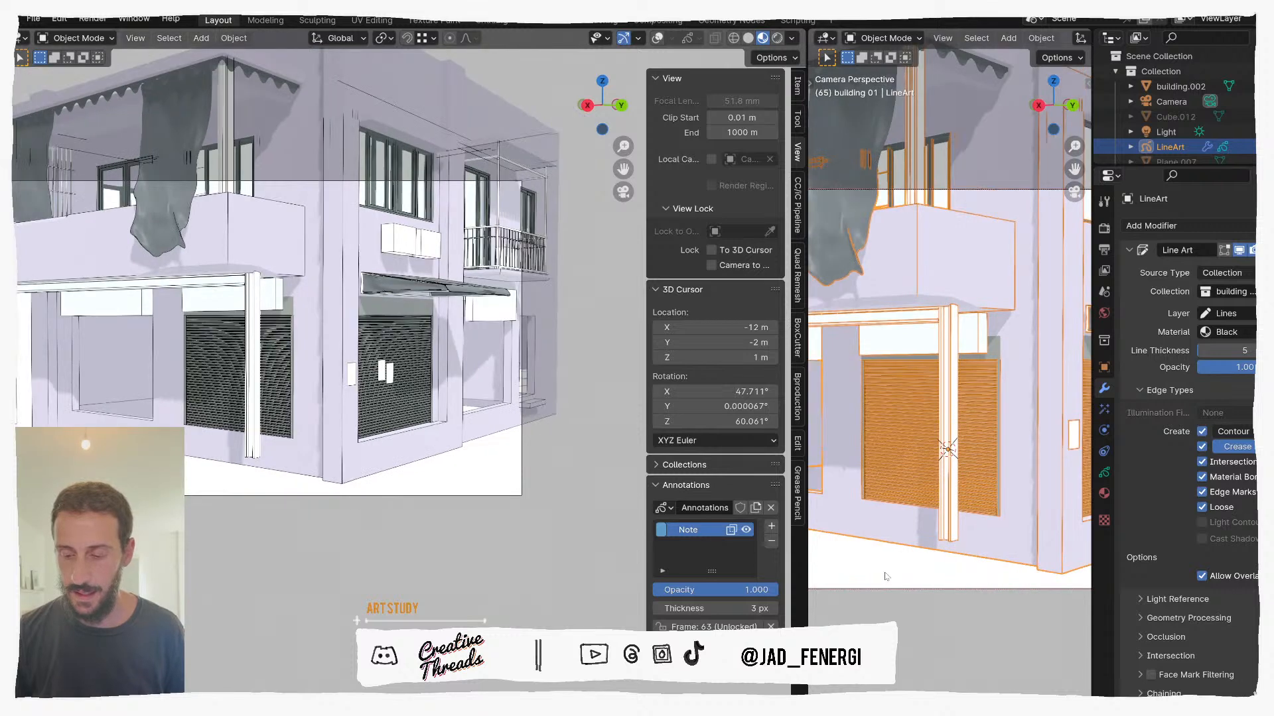
# Step: Deselect the LineArt object, hide the viewport's sidebar and reframe the building in the camera
pyautogui.click(555, 533)
pyautogui.press('n')
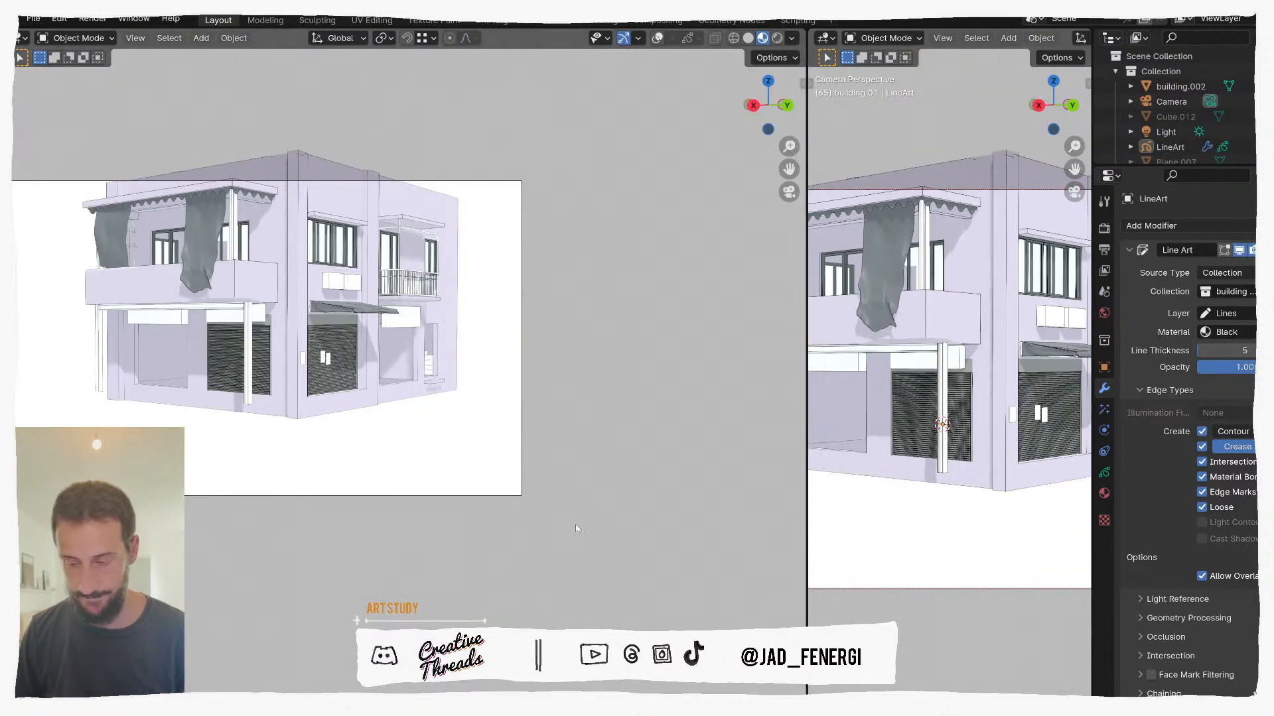
pyautogui.keyDown('shift'); pyautogui.moveTo(873, 536); pyautogui.dragTo(898, 524, button='middle'); pyautogui.keyUp('shift')
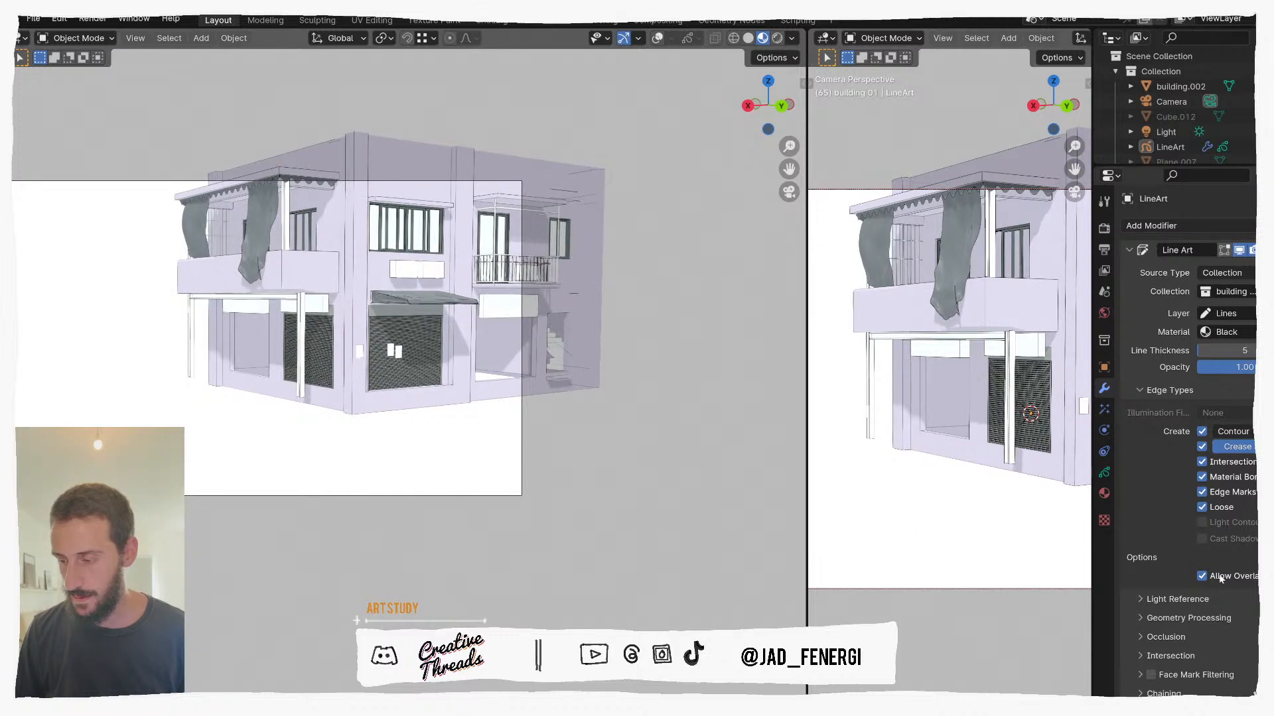
# Step: Turn off the Allow Overlapping and Crease options of the Line Art modifier and enlarge the main viewport
pyautogui.click(1221, 577)
pyautogui.moveTo(967, 445)
pyautogui.mouseDown(button='middle')
pyautogui.moveTo(1024, 446)
pyautogui.moveTo(955, 458)
pyautogui.mouseUp(button='middle')
pyautogui.click(1202, 447)
pyautogui.moveTo(805, 494); pyautogui.dragTo(81, 494)
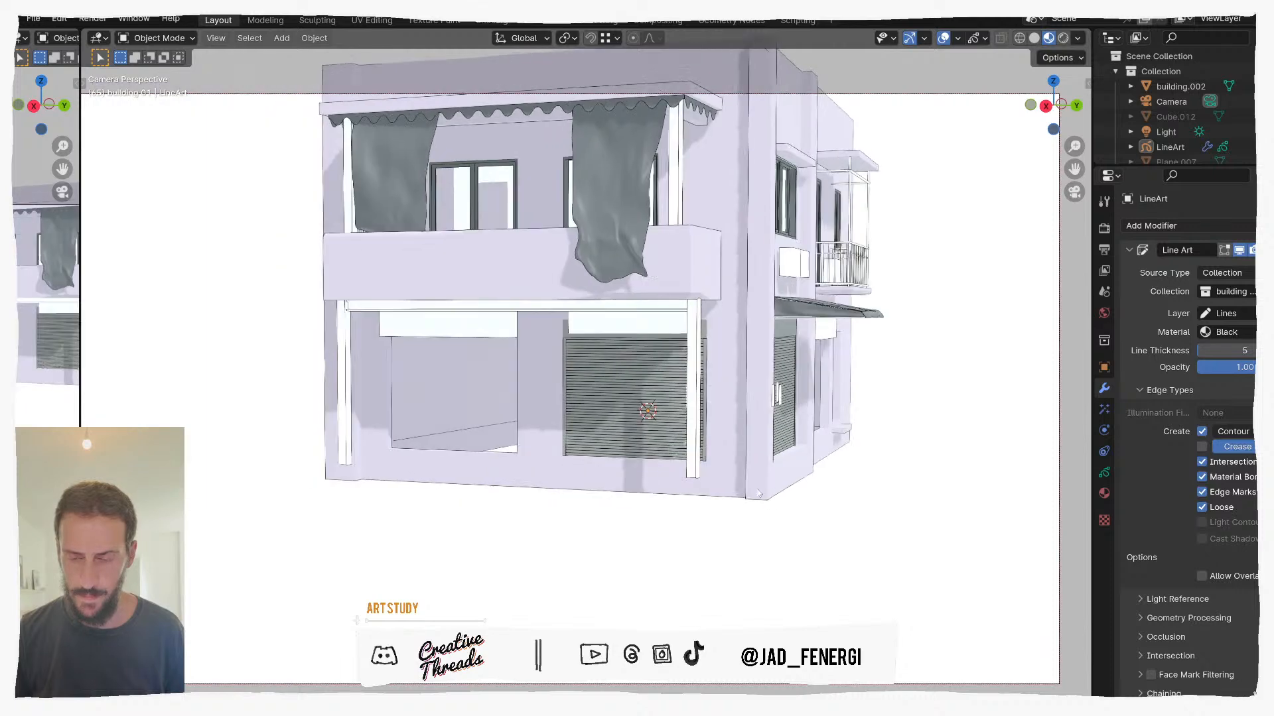
pyautogui.scroll(3, 745, 381)
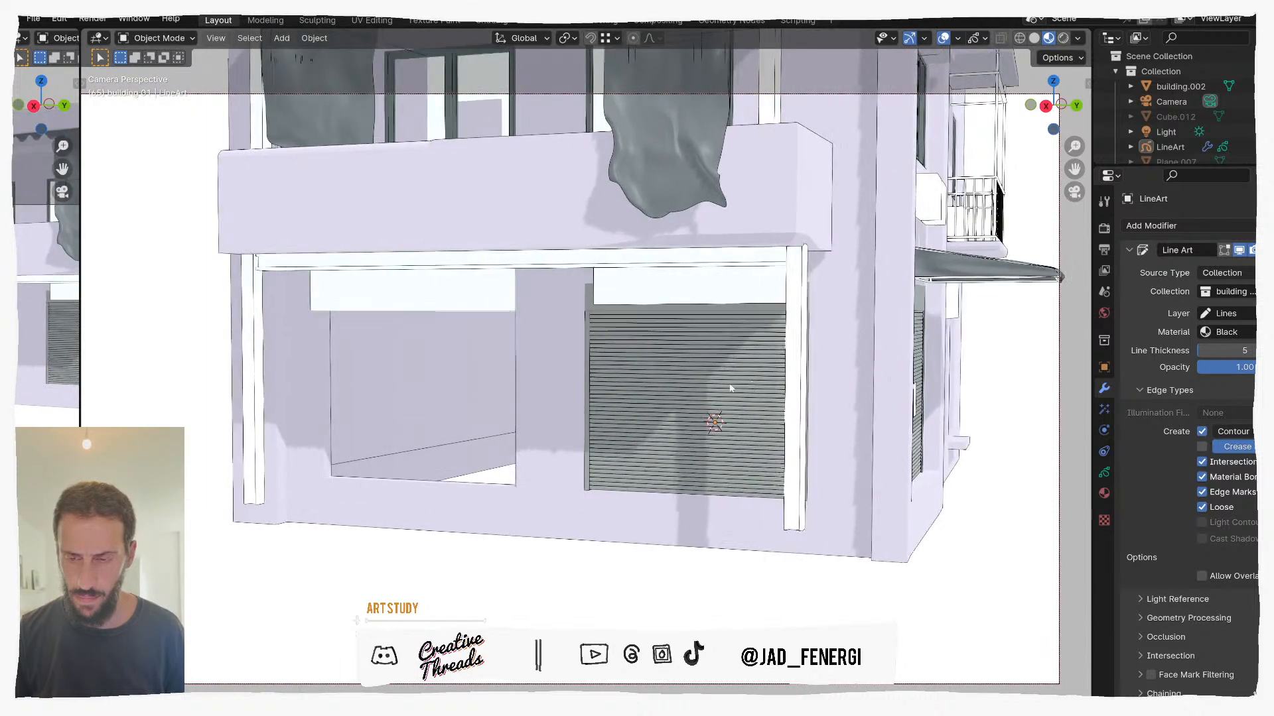
pyautogui.moveTo(745, 389); pyautogui.dragTo(699, 384, button='middle')
# Step: Turn Crease back on in the Line Art Edge Types and reframe the building from its corner in the camera view
pyautogui.click(1201, 446)
pyautogui.moveTo(889, 425); pyautogui.dragTo(753, 535, button='middle')
pyautogui.scroll(-1, 755, 524)
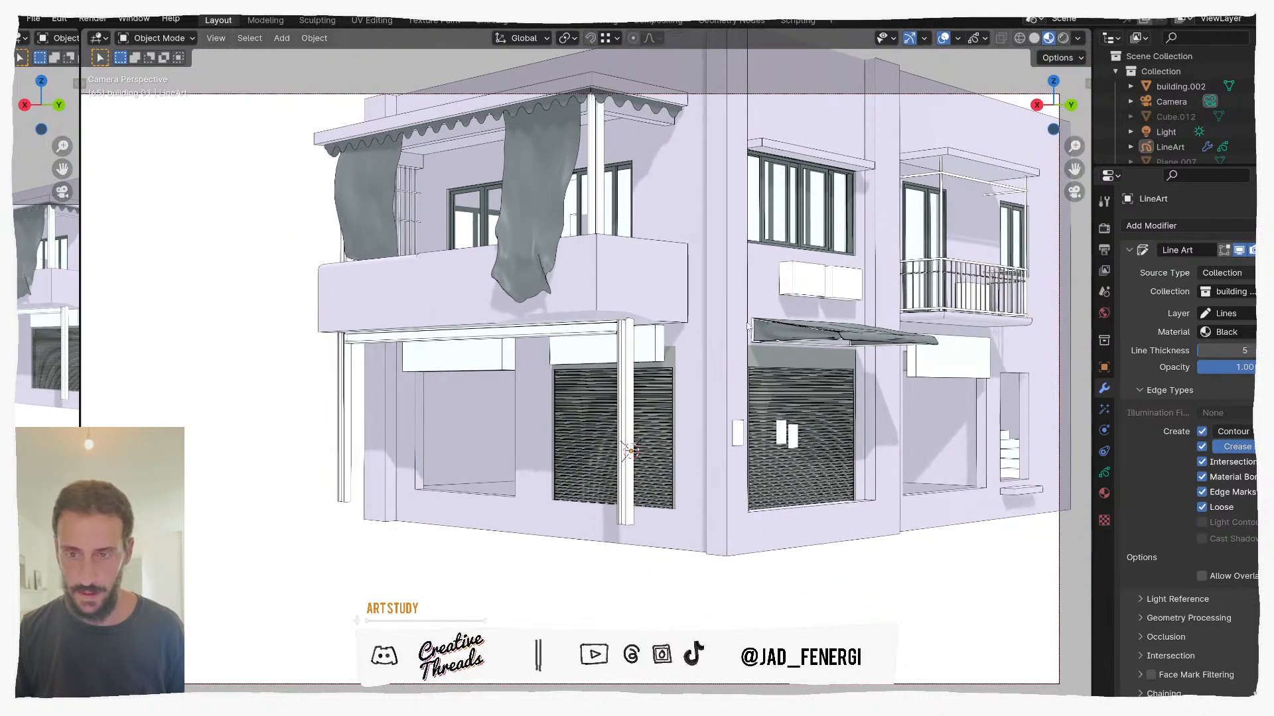
pyautogui.keyDown('shift'); pyautogui.moveTo(642, 155); pyautogui.dragTo(642, 286, button='middle'); pyautogui.keyUp('shift')
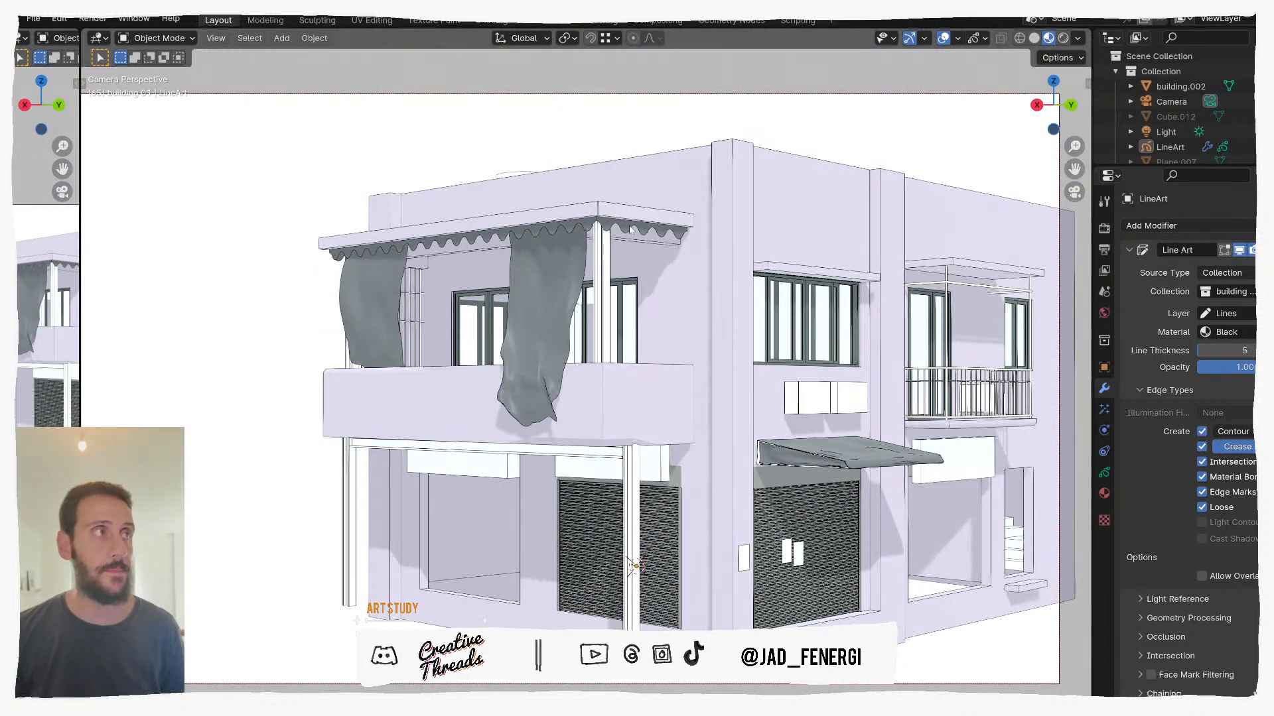
pyautogui.keyDown('shift'); pyautogui.moveTo(810, 348); pyautogui.dragTo(796, 345, button='middle'); pyautogui.keyUp('shift')
# Step: Show the wireframe overlay to compare it with the line art, then hide it again
pyautogui.press('q')
pyautogui.click(779, 342)
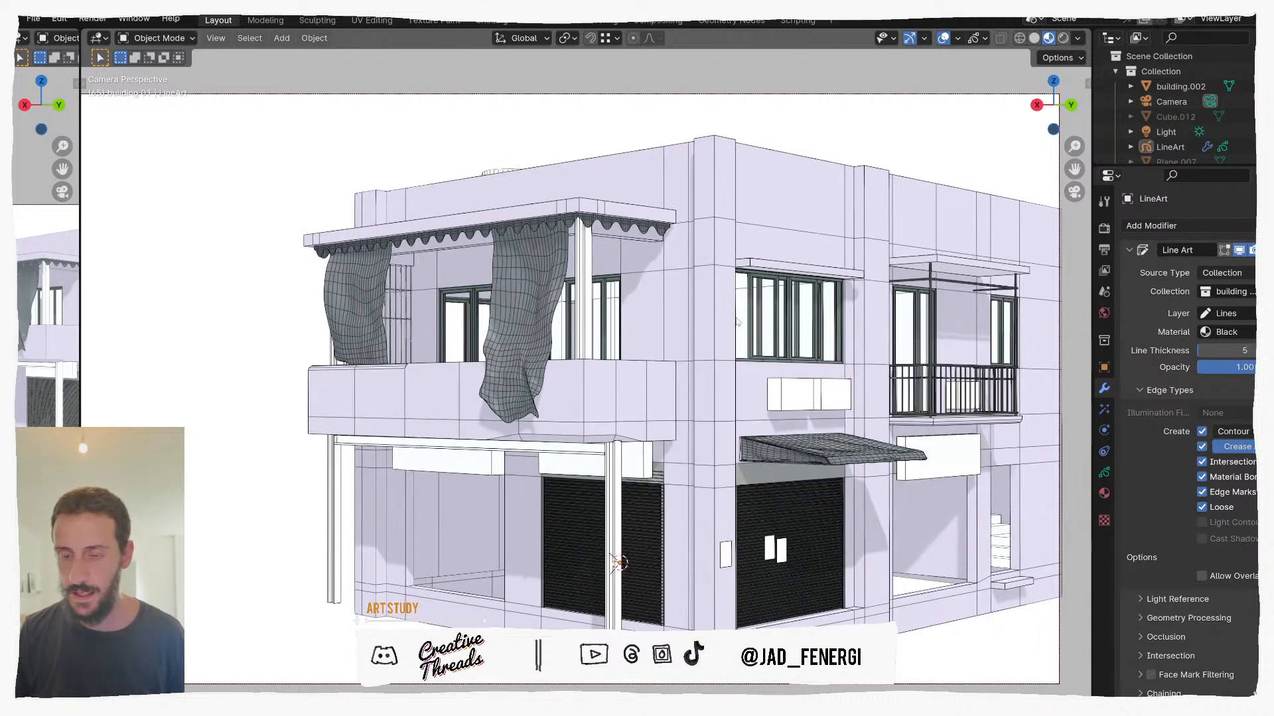
pyautogui.press('q')
pyautogui.click(597, 220)
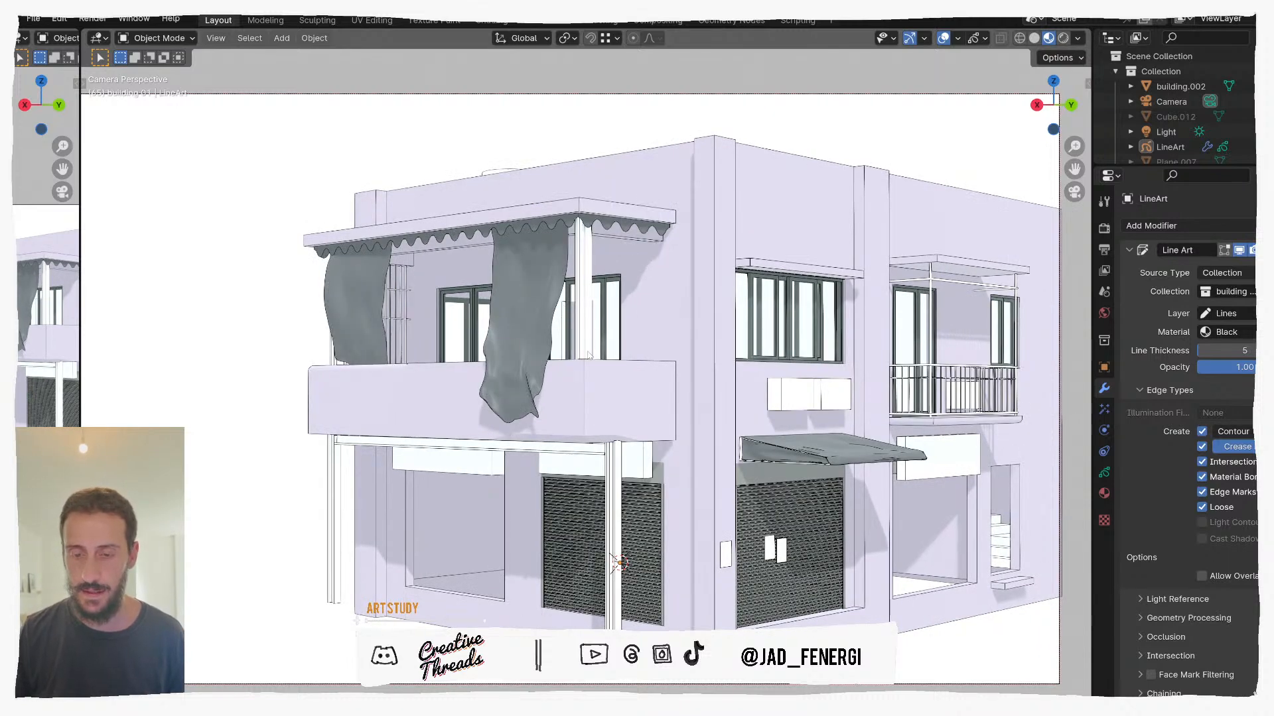
# Step: Turn the widened side area into a Shader Editor for the hanging curtain and set the CURTAINS material's roughness to 0.643
pyautogui.moveTo(589, 350); pyautogui.dragTo(565, 354, button='middle')
pyautogui.scroll(-1, 563, 352)
pyautogui.click(529, 324)
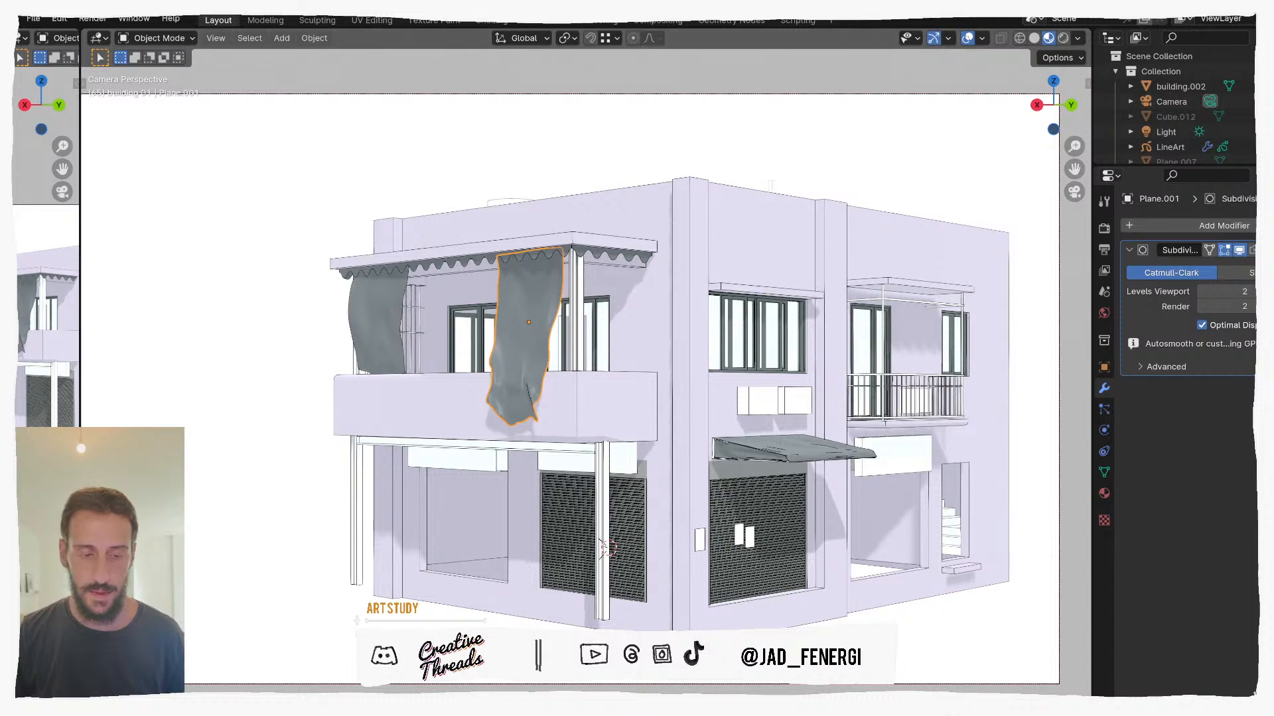
pyautogui.moveTo(81, 438); pyautogui.dragTo(361, 435)
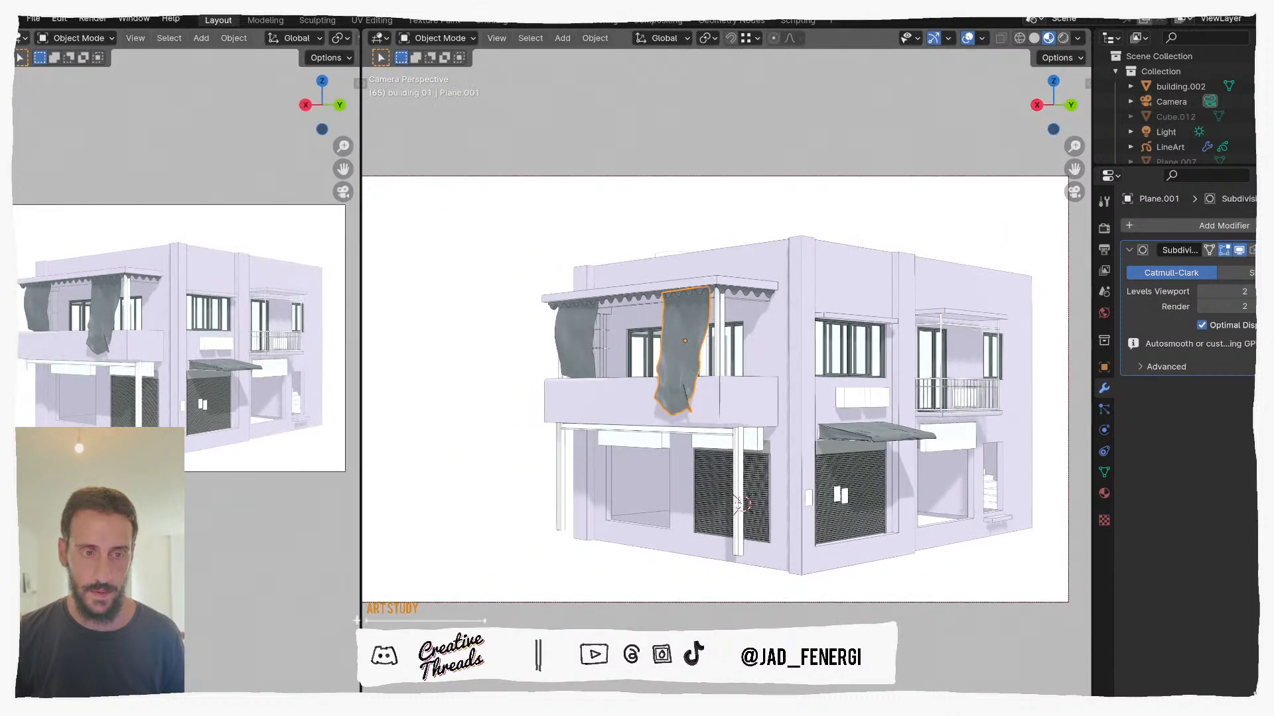
pyautogui.click(25, 38)
pyautogui.click(62, 178)
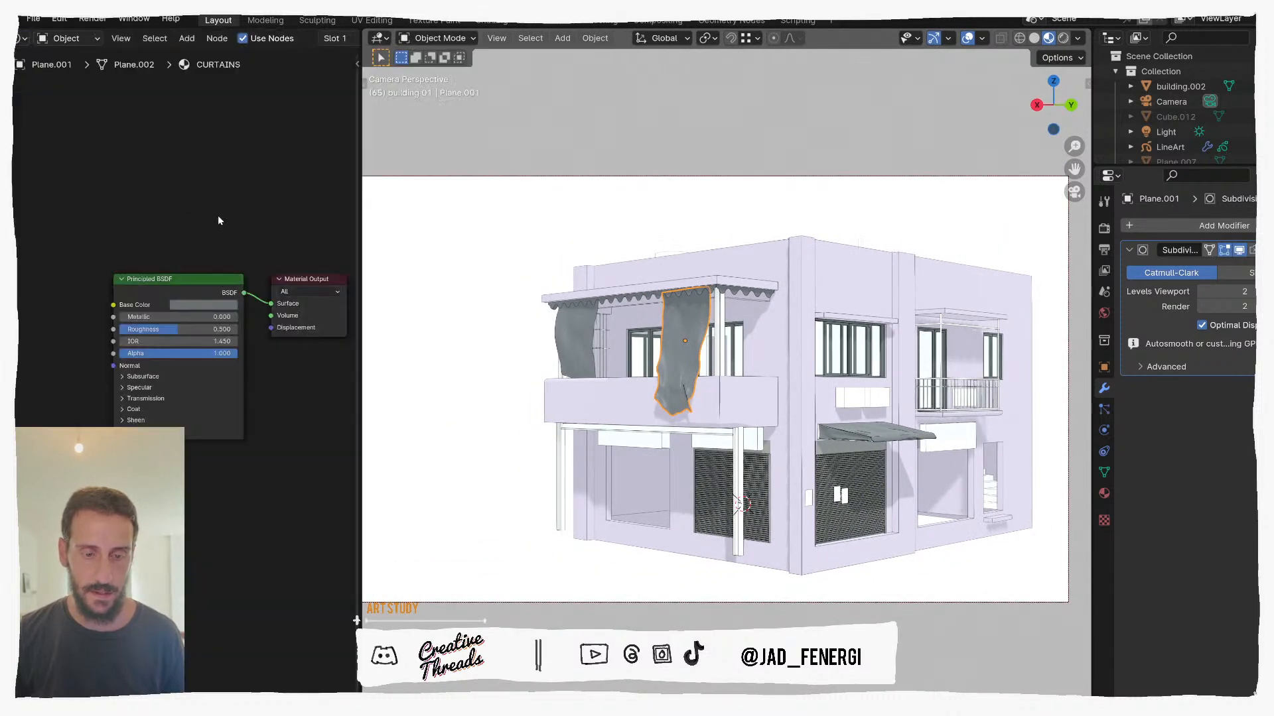
pyautogui.moveTo(192, 294); pyautogui.dragTo(185, 294, button='middle')
pyautogui.moveTo(170, 334)
pyautogui.mouseDown()
pyautogui.moveTo(114, 334)
pyautogui.moveTo(231, 334)
pyautogui.moveTo(171, 333)
pyautogui.moveTo(222, 334)
pyautogui.moveTo(188, 334)
pyautogui.mouseUp()
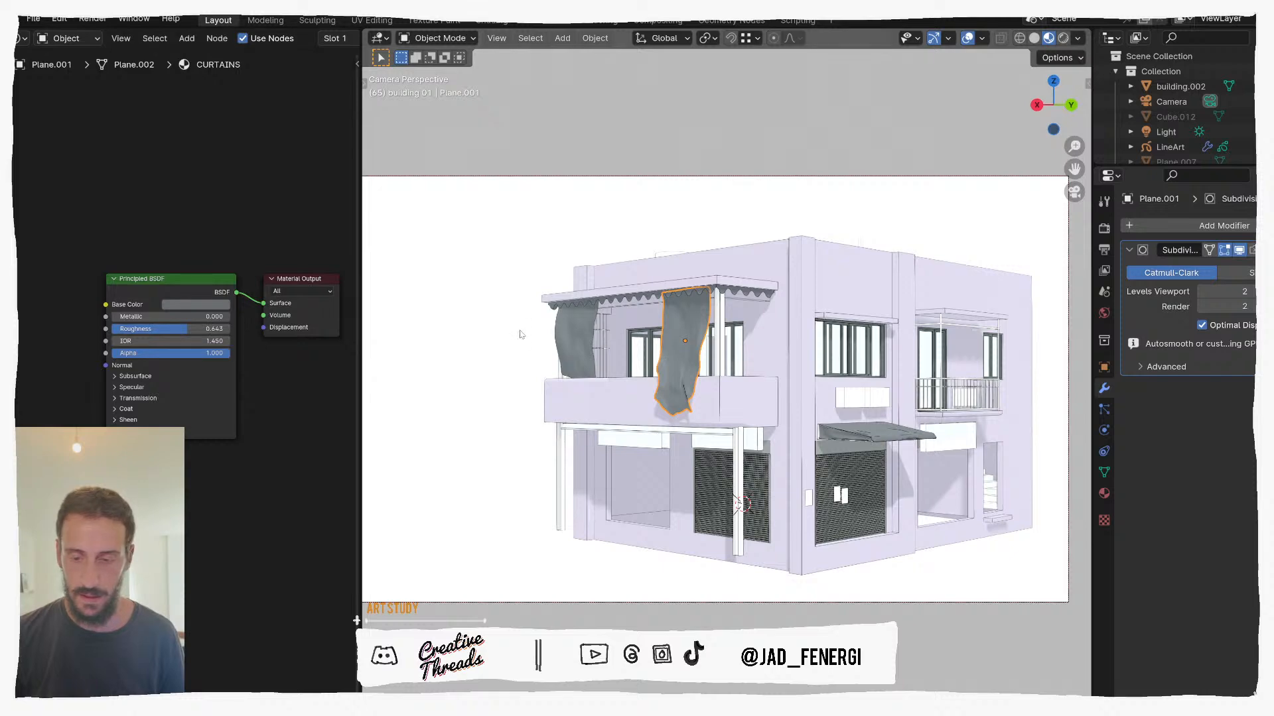
# Step: Select the LineArt object, hide the viewport overlays and reframe the building closer in the camera view
pyautogui.moveTo(881, 370); pyautogui.dragTo(661, 114, button='middle')
pyautogui.click(1182, 148)
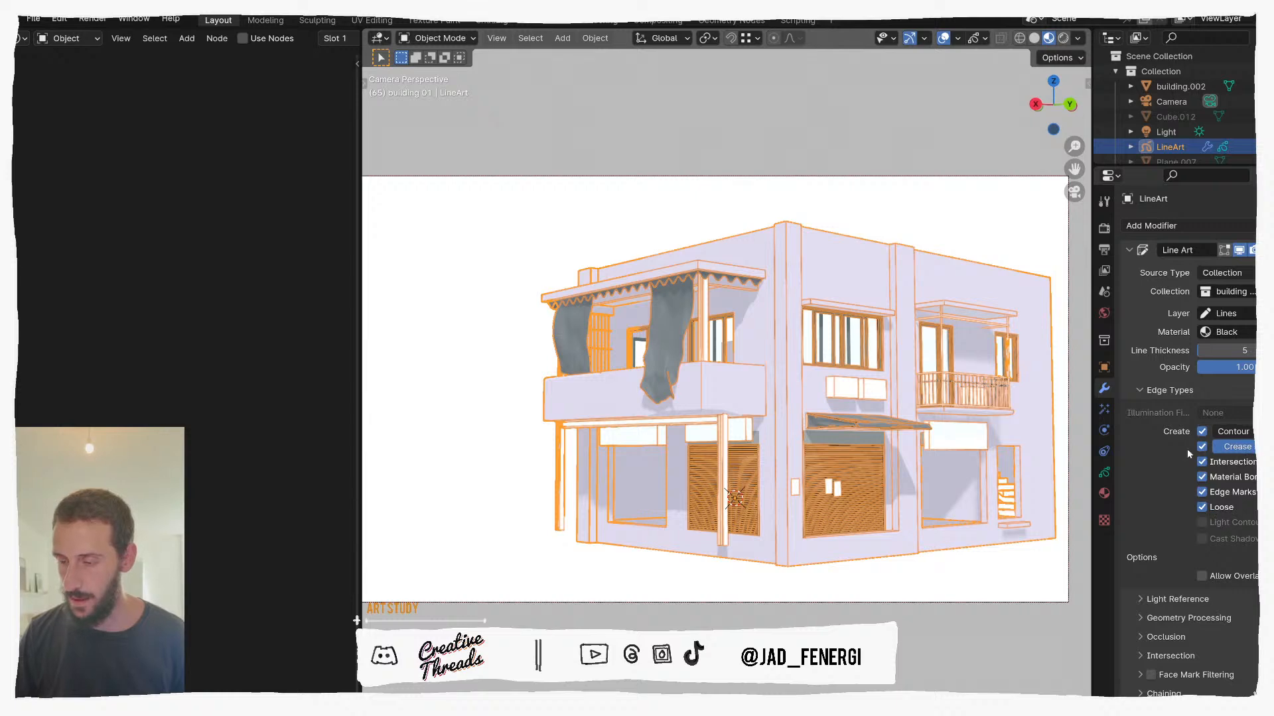
pyautogui.click(943, 40)
pyautogui.keyDown('shift'); pyautogui.moveTo(1000, 383); pyautogui.dragTo(952, 351, button='middle'); pyautogui.keyUp('shift')
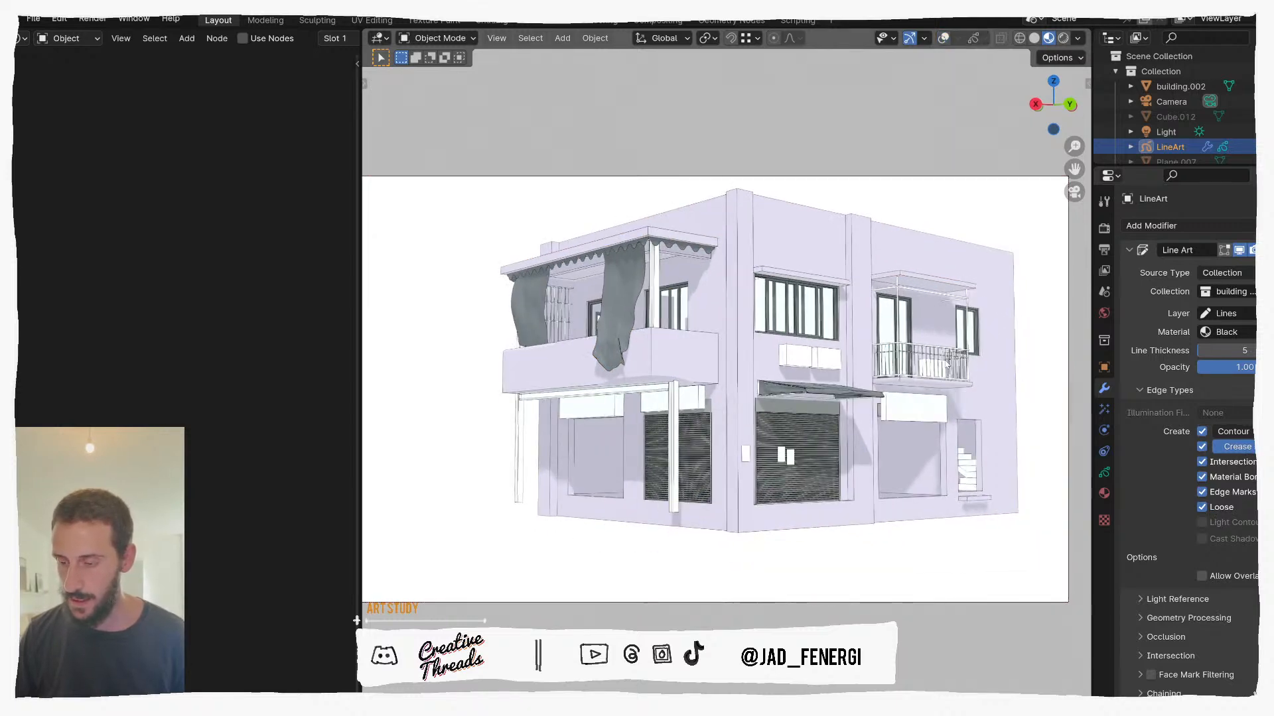
pyautogui.scroll(4, 946, 362)
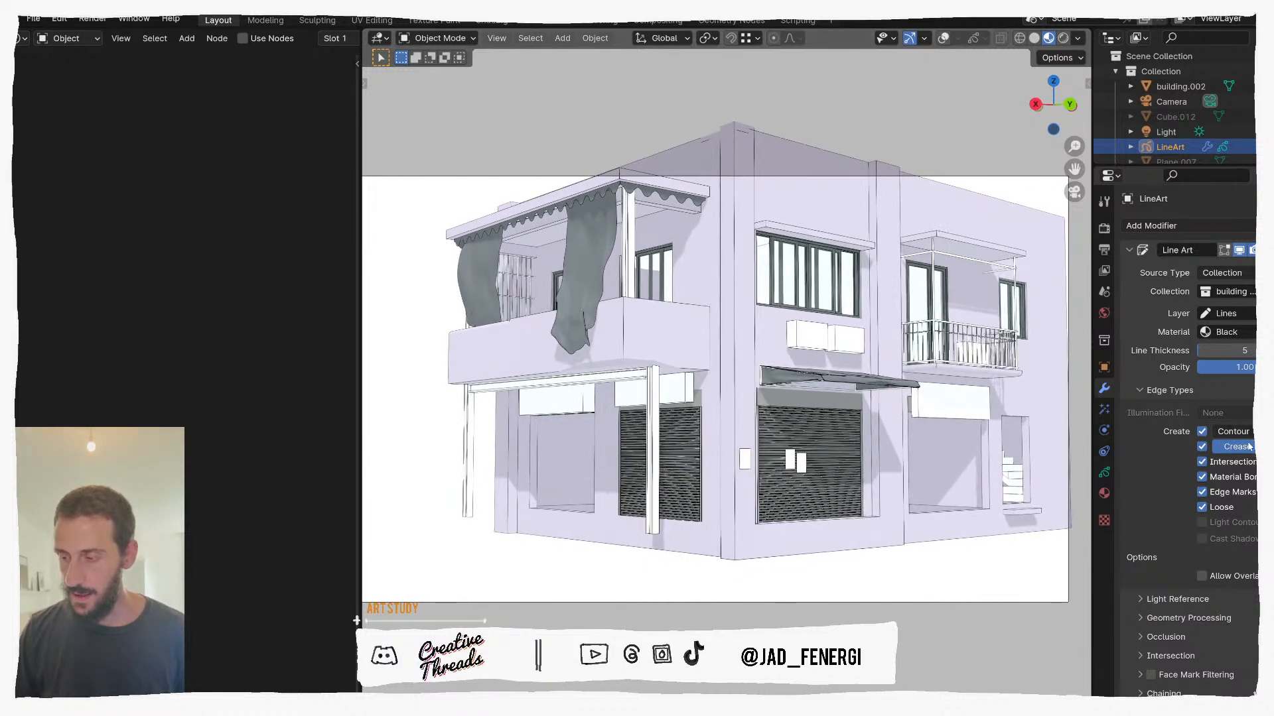
# Step: Turn Crease off in the Line Art Edge Types to compare the lines on the building, then turn it back on
pyautogui.click(1203, 448)
pyautogui.moveTo(832, 498); pyautogui.dragTo(847, 511, button='middle')
pyautogui.scroll(-4, 848, 515)
pyautogui.scroll(7, 823, 446)
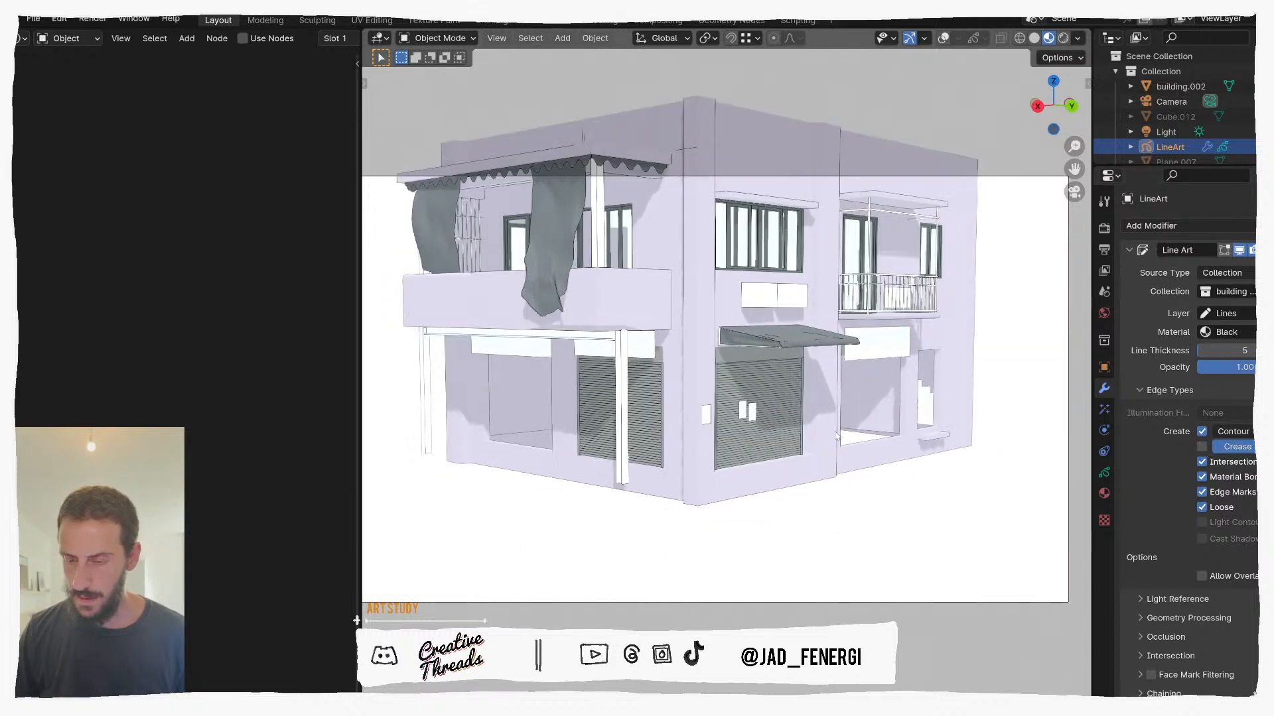
pyautogui.click(1202, 447)
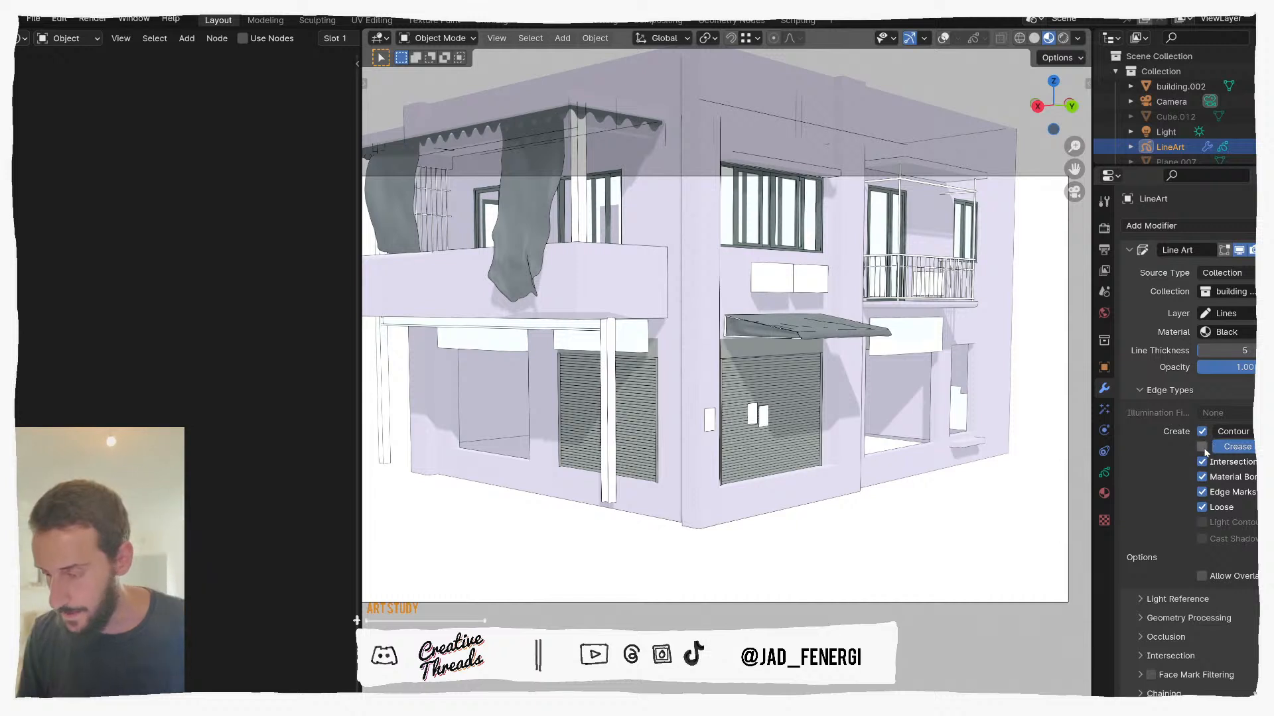
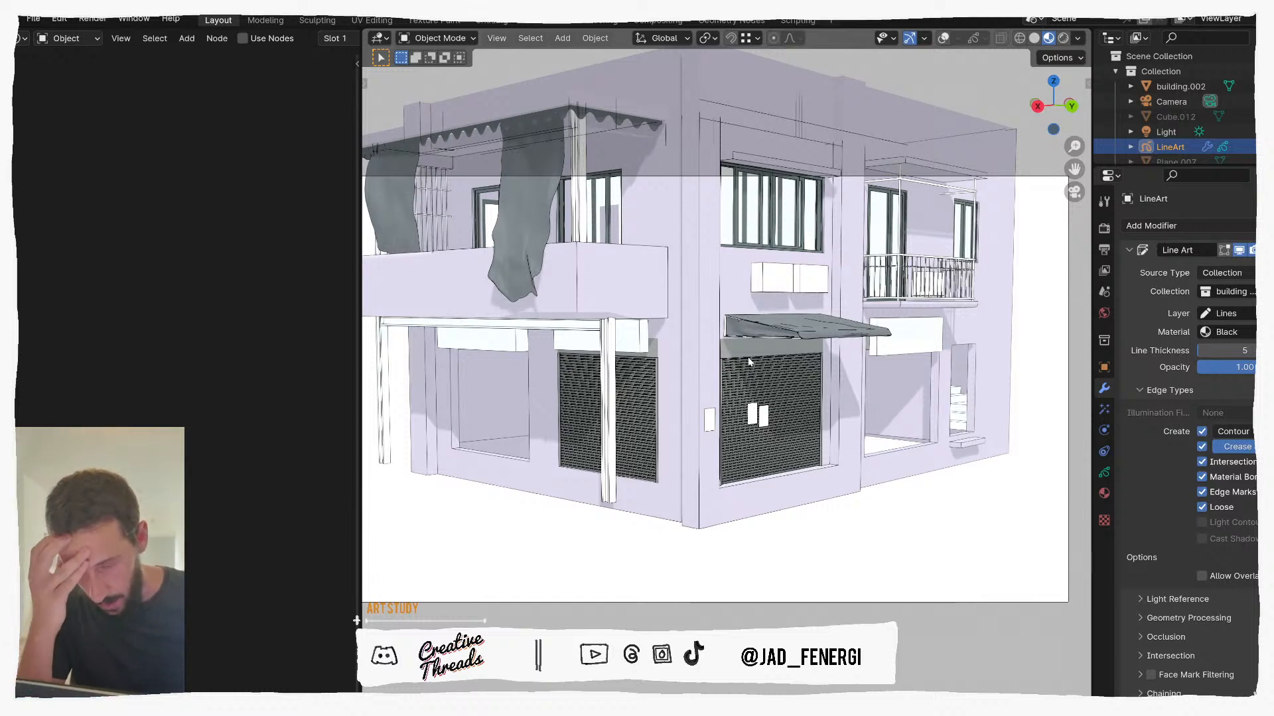
pyautogui.scroll(-2, 747, 361)
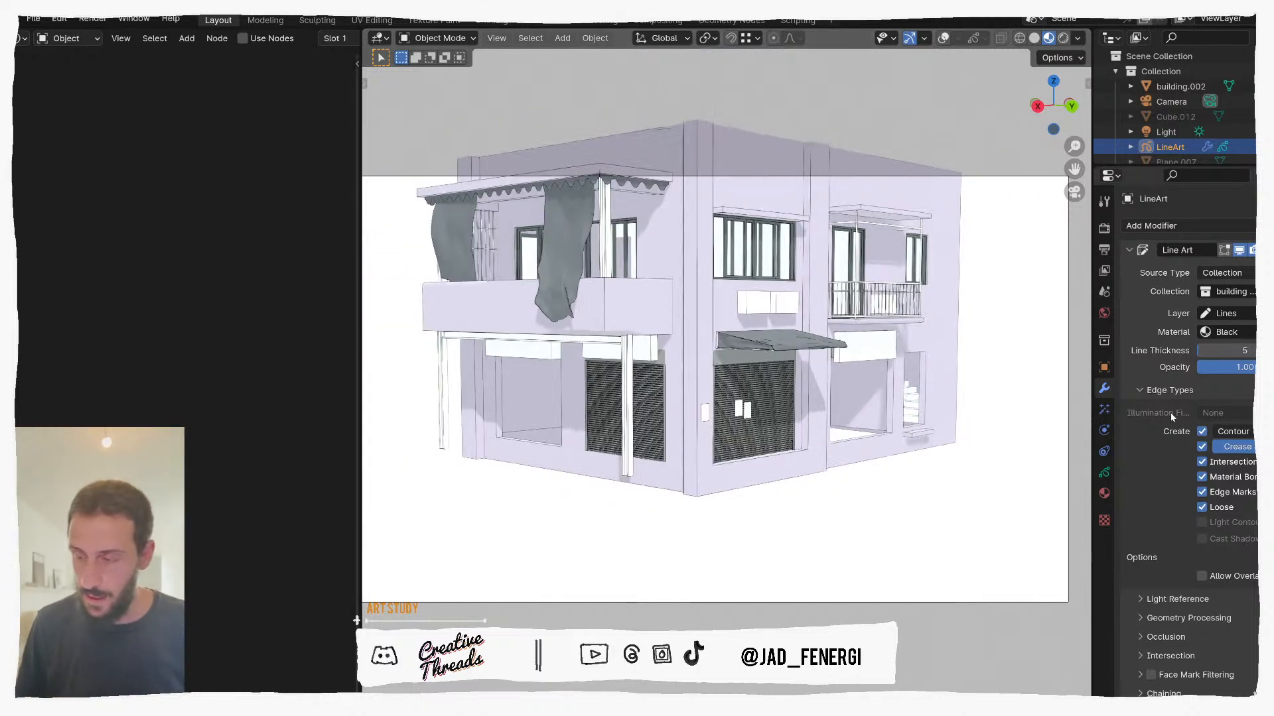
# Step: Set the output resolution to 1200 px in X and 1900 px in Y
pyautogui.click(1107, 229)
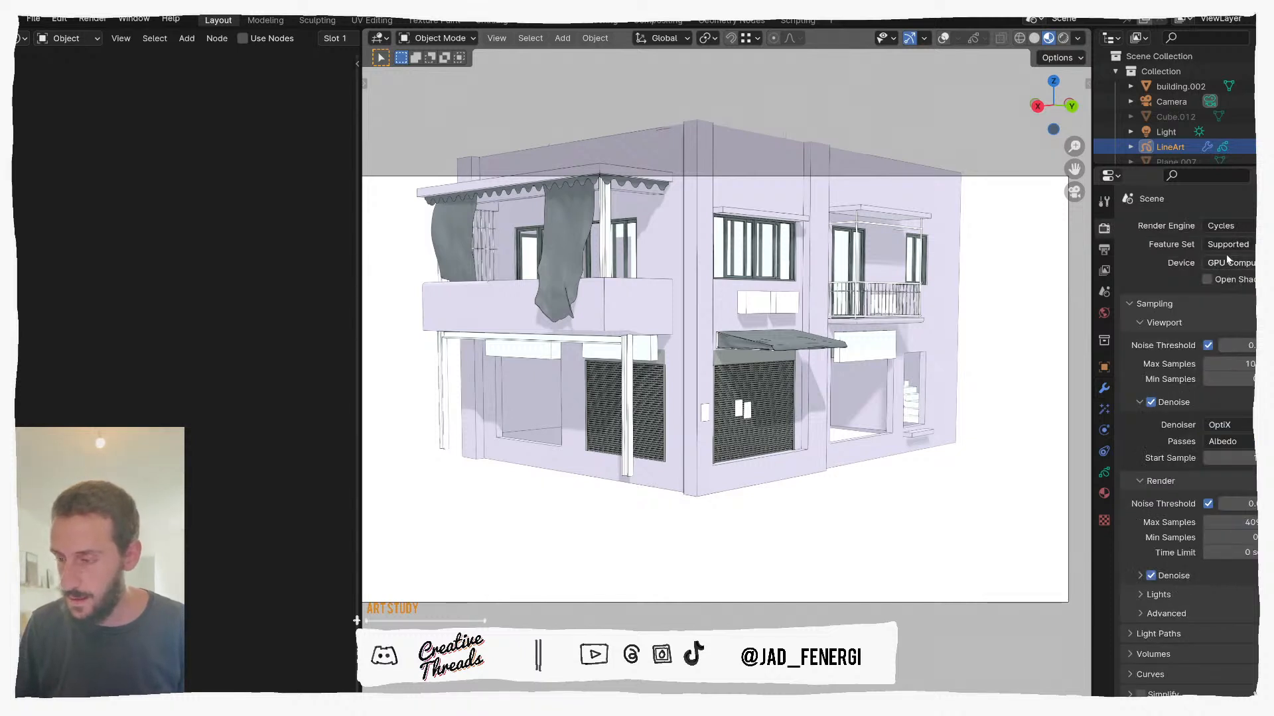
pyautogui.click(1104, 270)
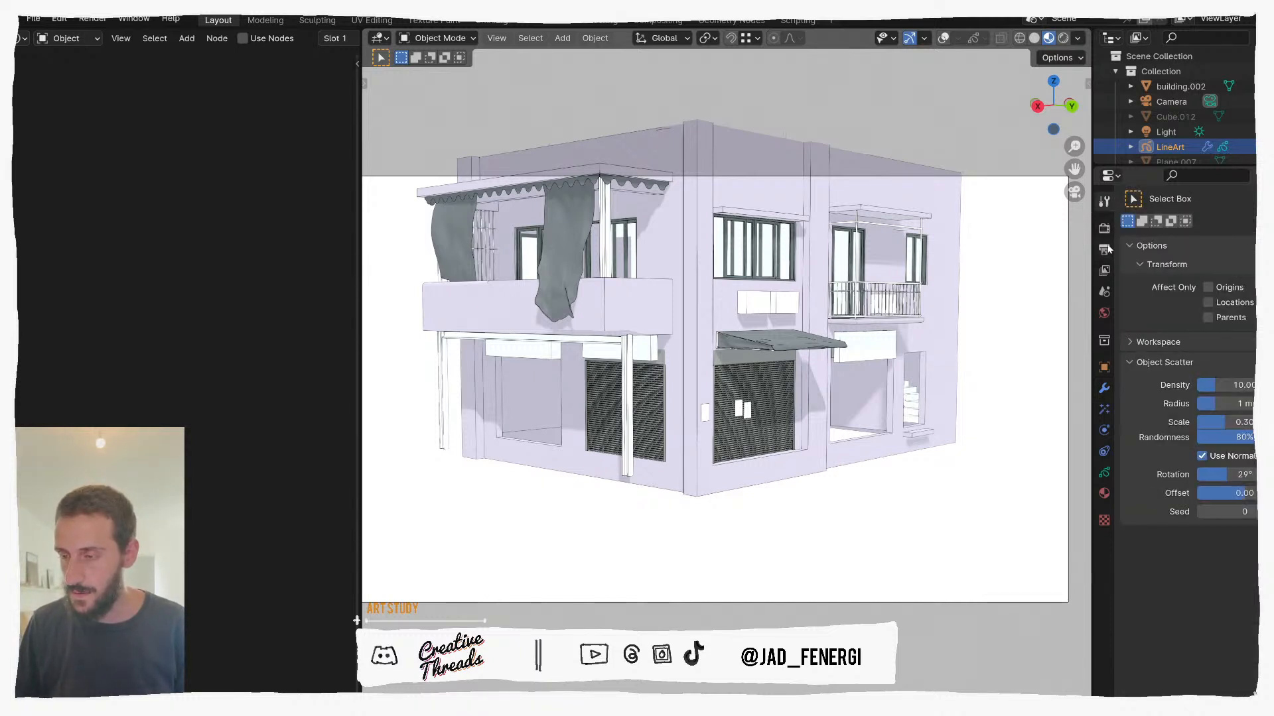
pyautogui.click(1104, 250)
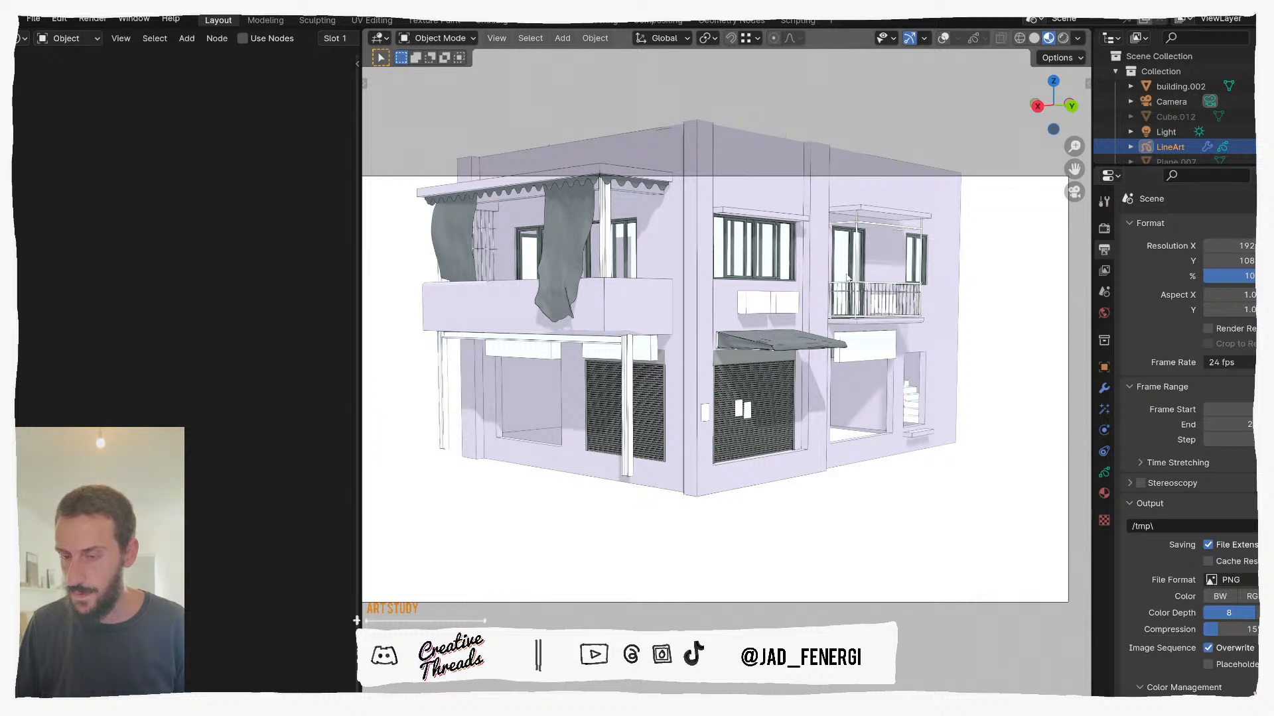
pyautogui.click(1233, 246)
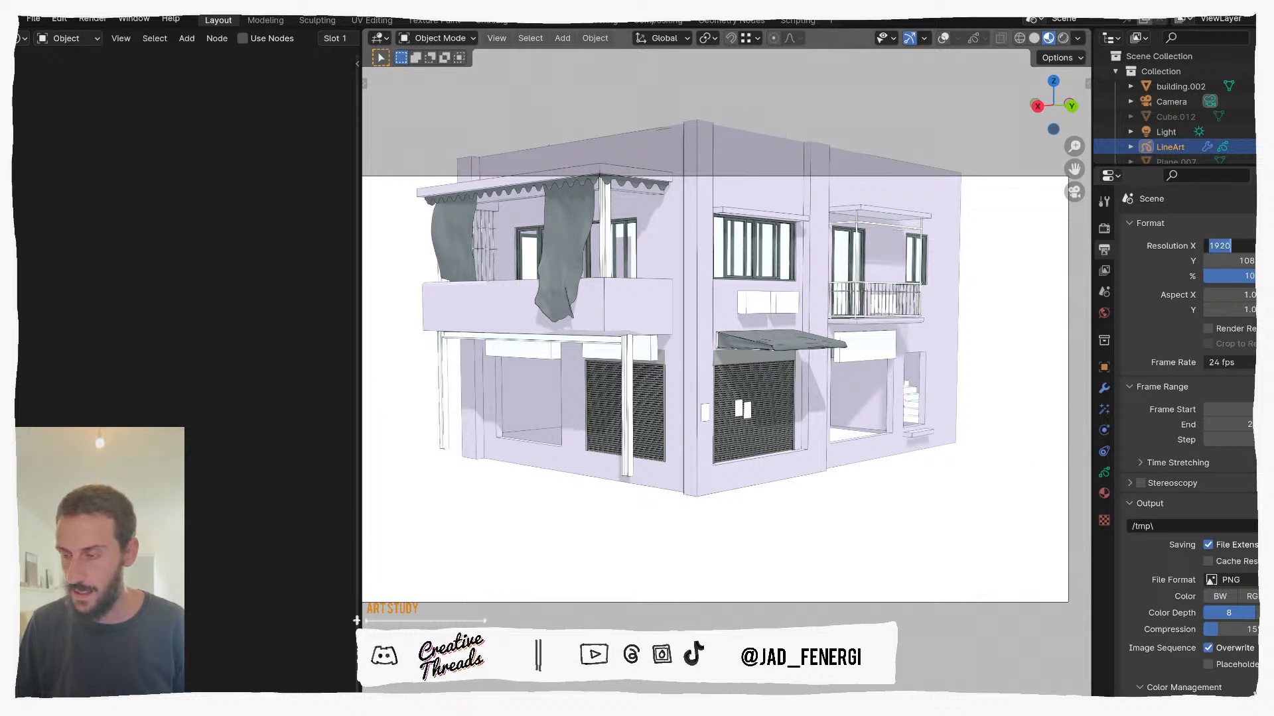
pyautogui.write('10')
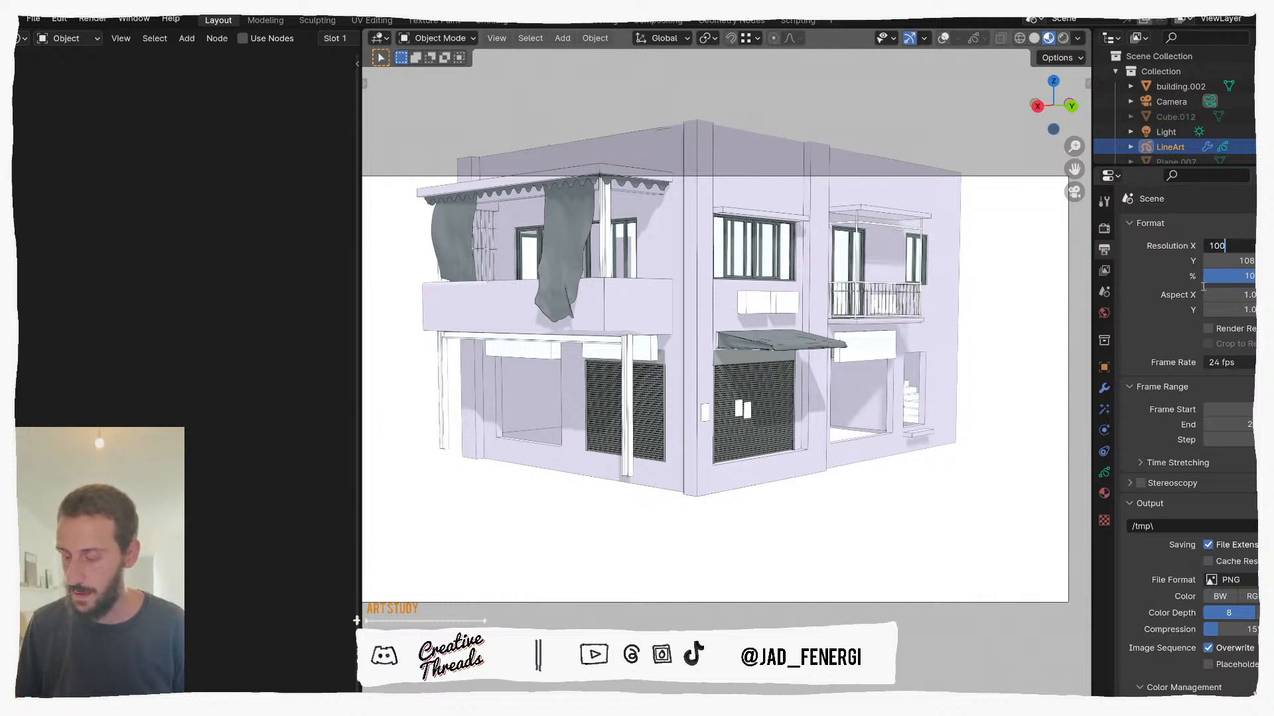
pyautogui.write('0')
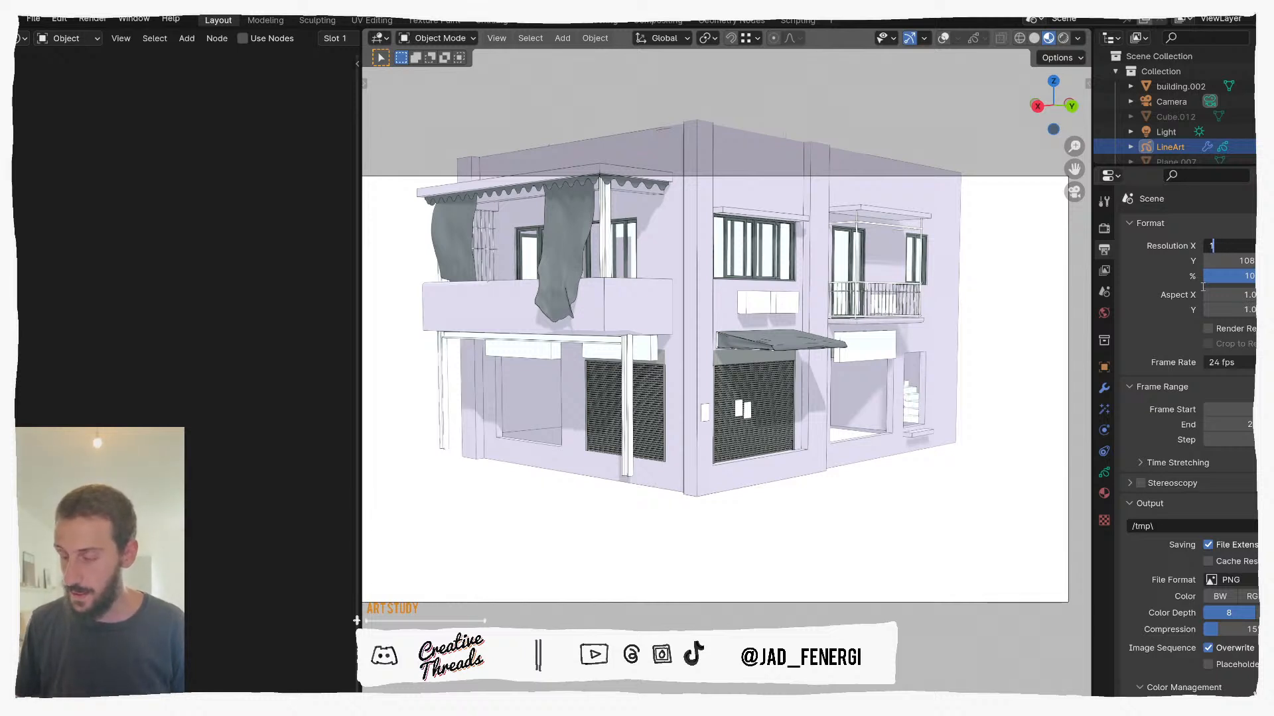
pyautogui.press('Tab')
pyautogui.write('190')
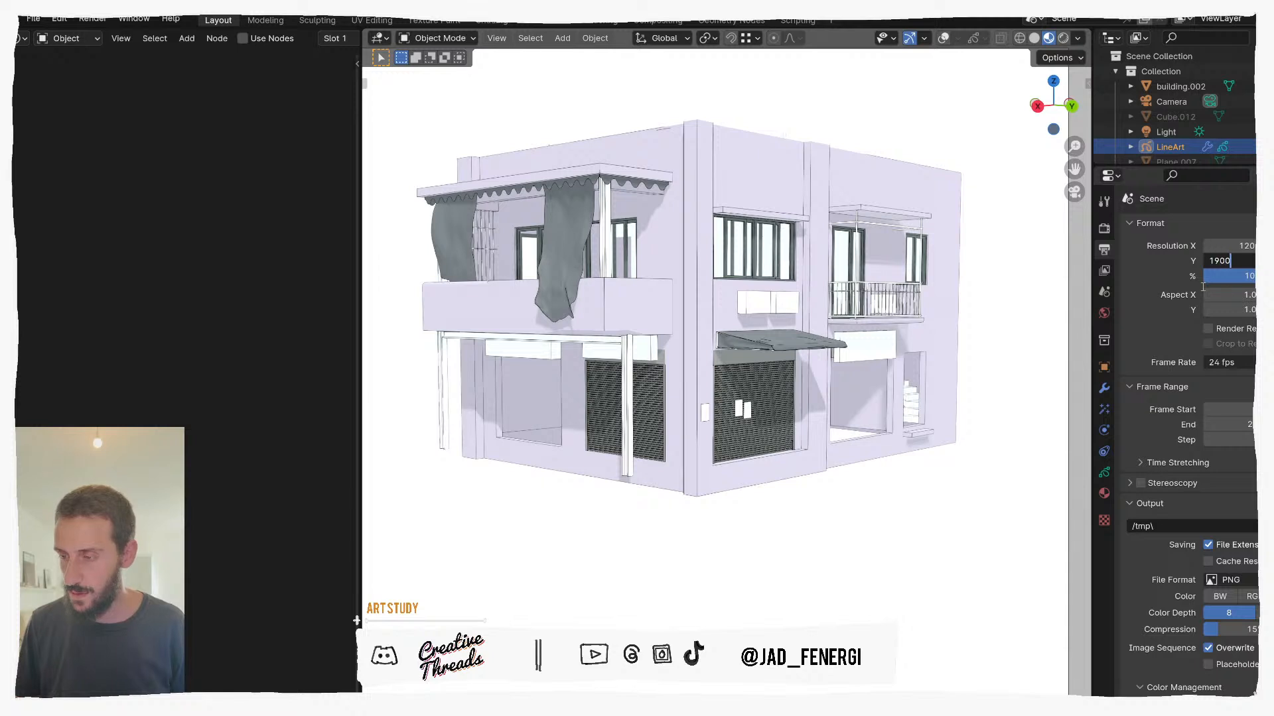
pyautogui.write('0')
pyautogui.press('Return')
# Step: Try an output resolution of 1600 px in Y, then reduce it to 1400 px
pyautogui.click(1242, 262)
pyautogui.write('1600')
pyautogui.press('Return')
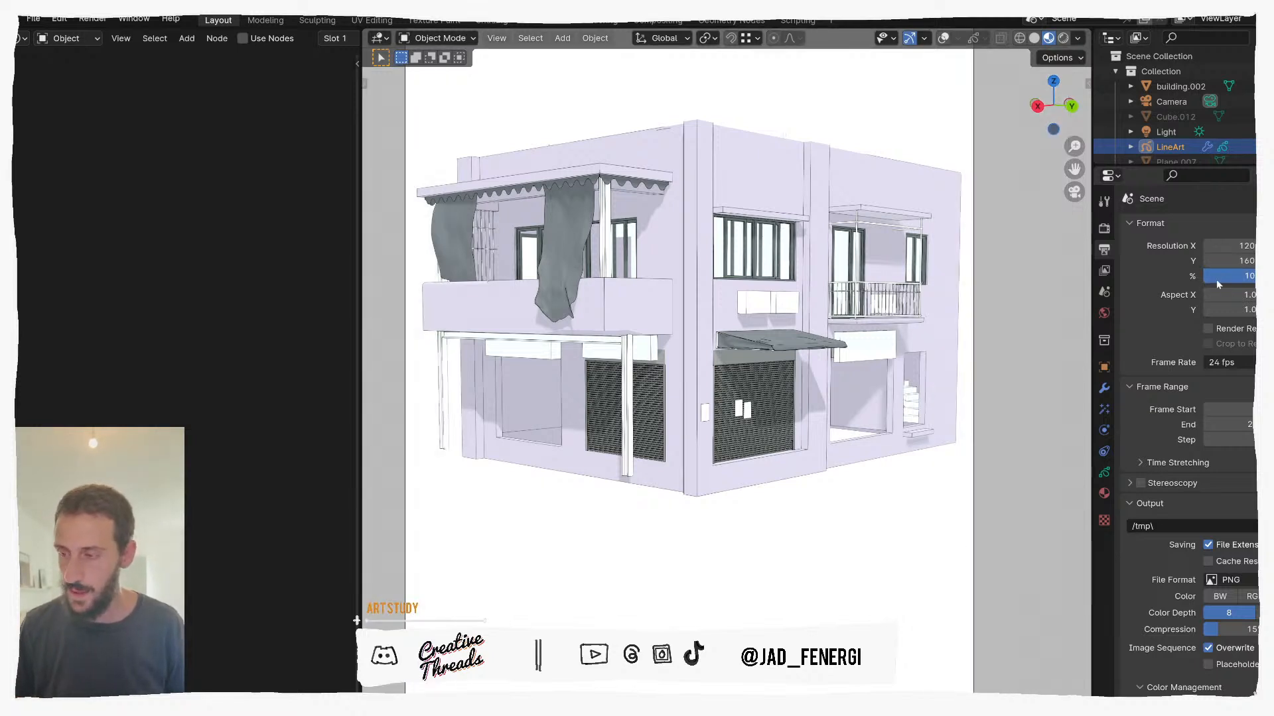
pyautogui.click(1231, 262)
pyautogui.write('1400')
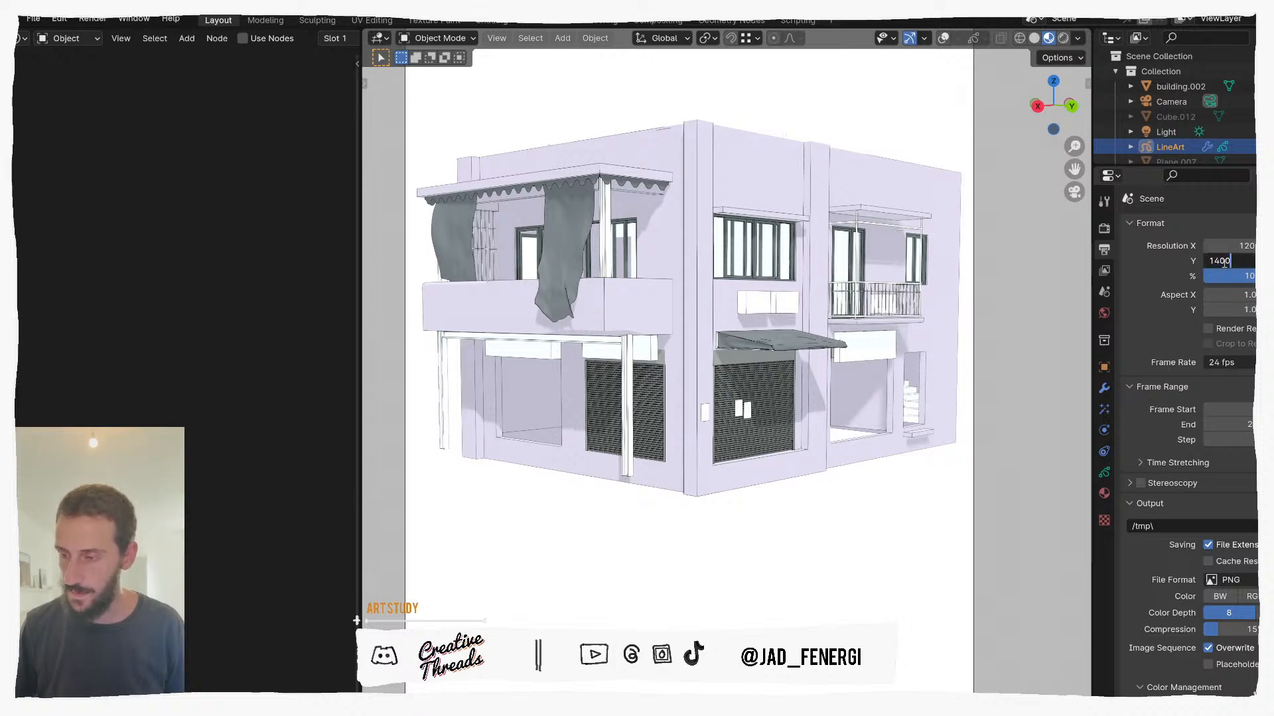
pyautogui.press('Return')
# Step: Reframe the building in the portrait camera view and unhide all hidden objects, including the ground
pyautogui.keyDown('shift'); pyautogui.moveTo(717, 428); pyautogui.dragTo(754, 520, button='middle'); pyautogui.keyUp('shift')
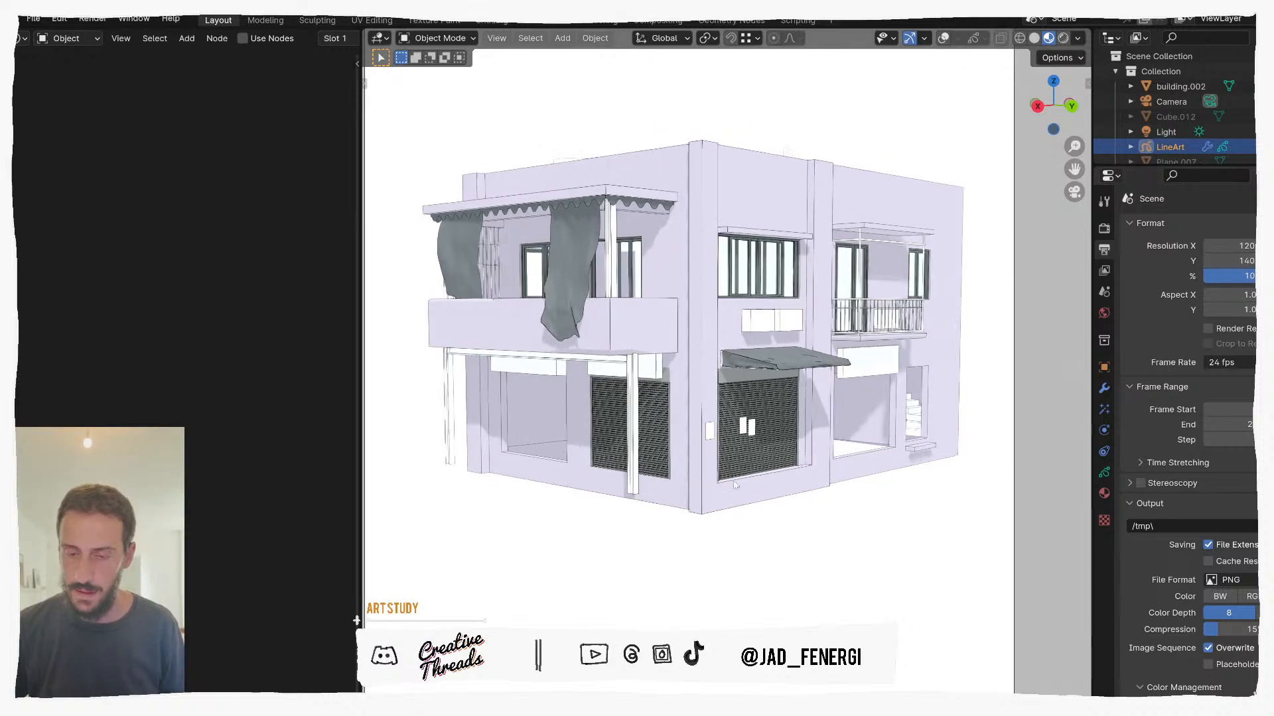
pyautogui.scroll(-2, 734, 485)
pyautogui.scroll(3, 755, 378)
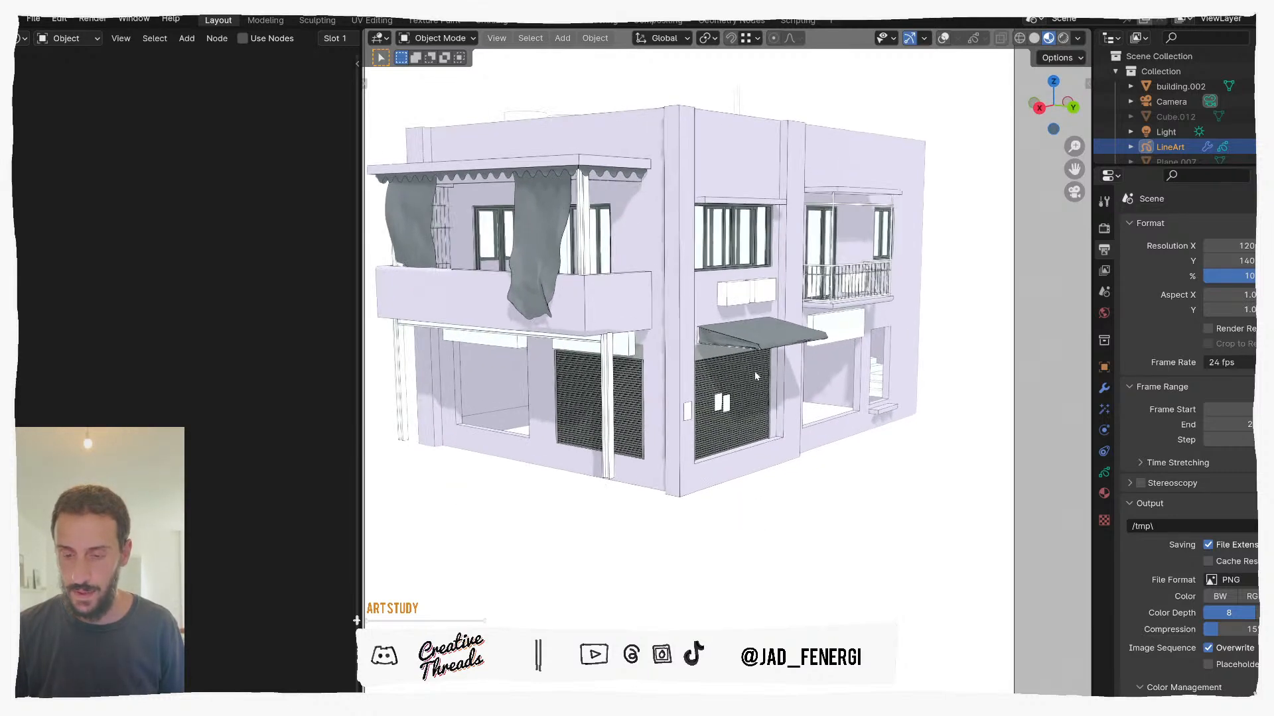
pyautogui.scroll(3, 755, 374)
pyautogui.keyDown('shift'); pyautogui.moveTo(759, 349); pyautogui.dragTo(762, 362, button='middle'); pyautogui.keyUp('shift')
pyautogui.scroll(-1, 761, 362)
pyautogui.hotkey('alt', 'h')
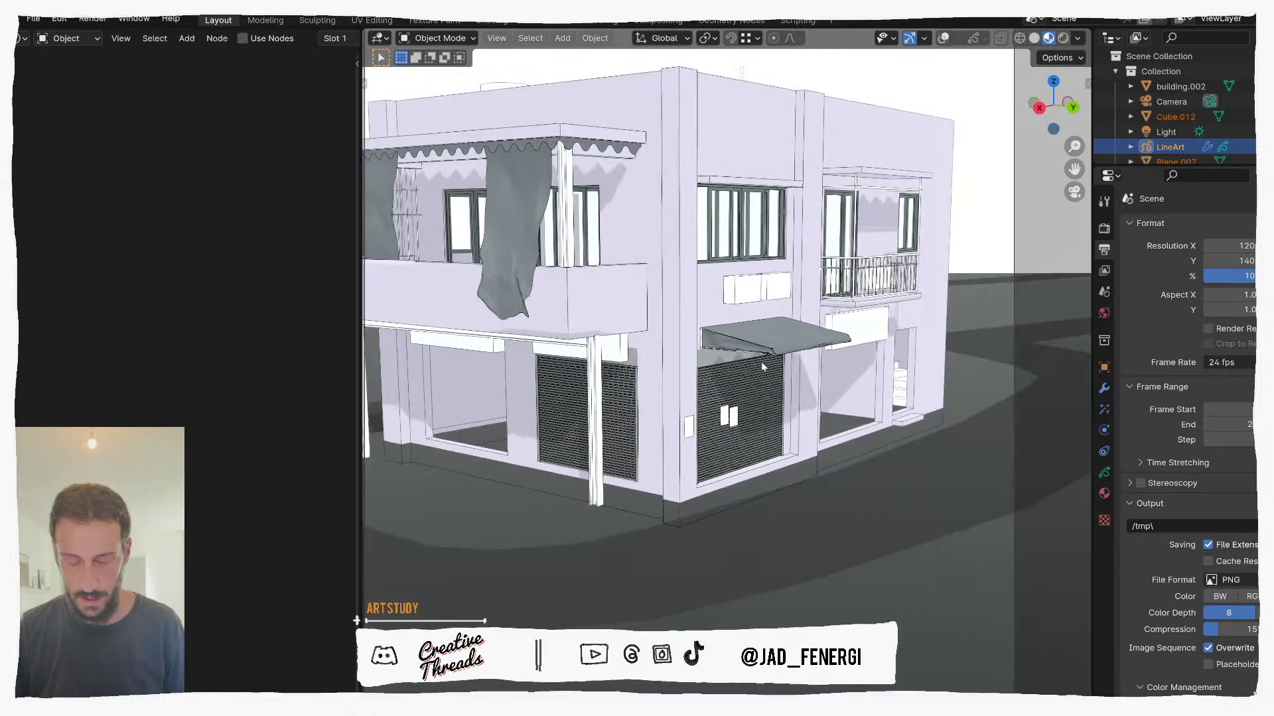
pyautogui.scroll(-2, 762, 366)
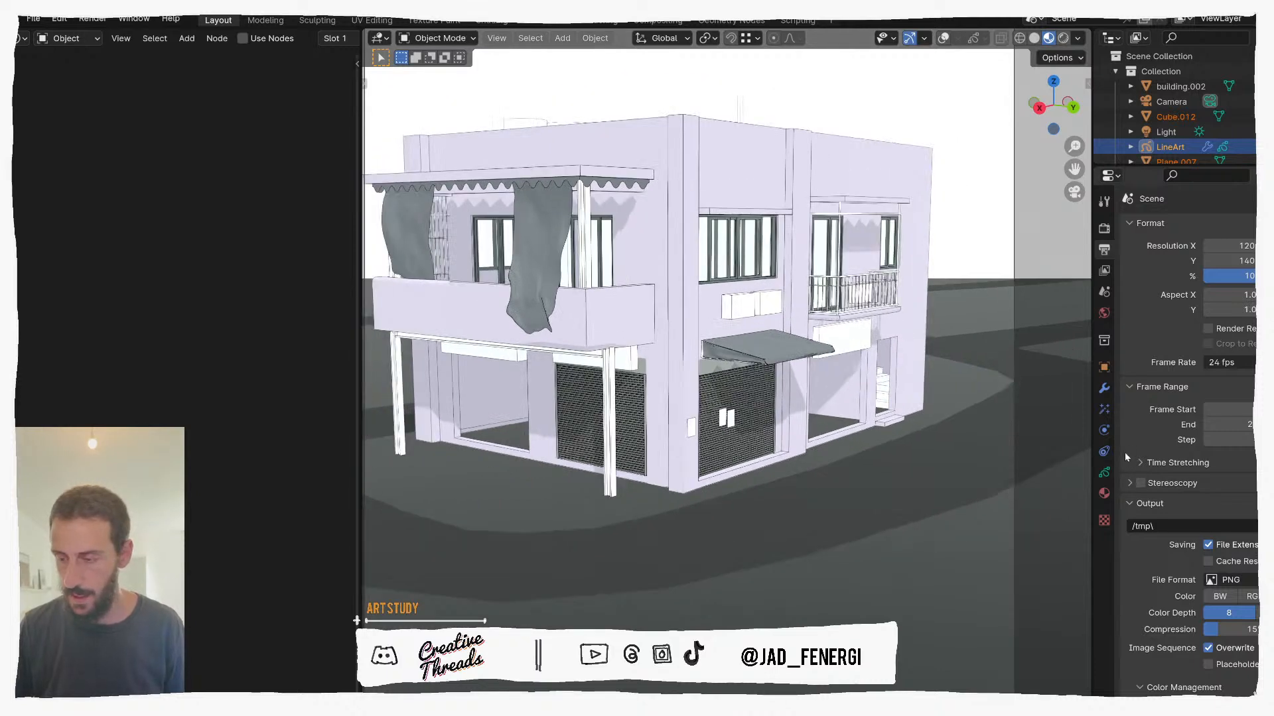
pyautogui.click(1104, 203)
pyautogui.click(1104, 228)
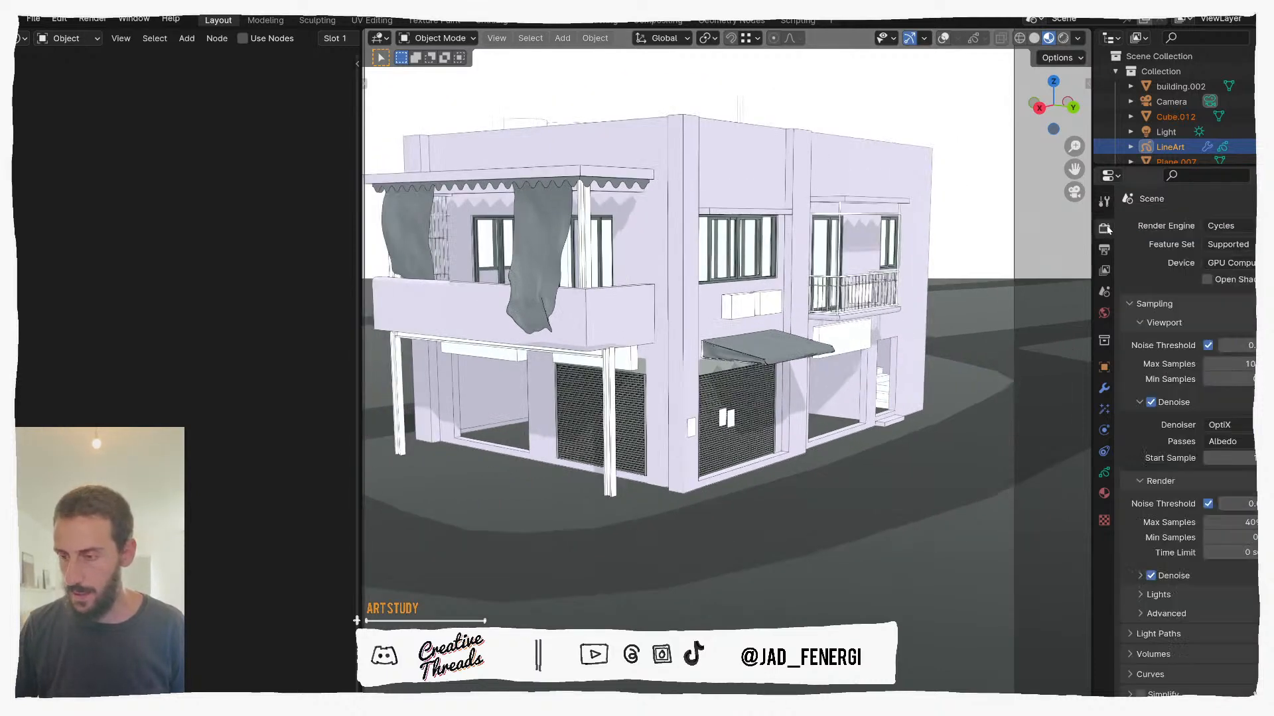
pyautogui.click(1103, 256)
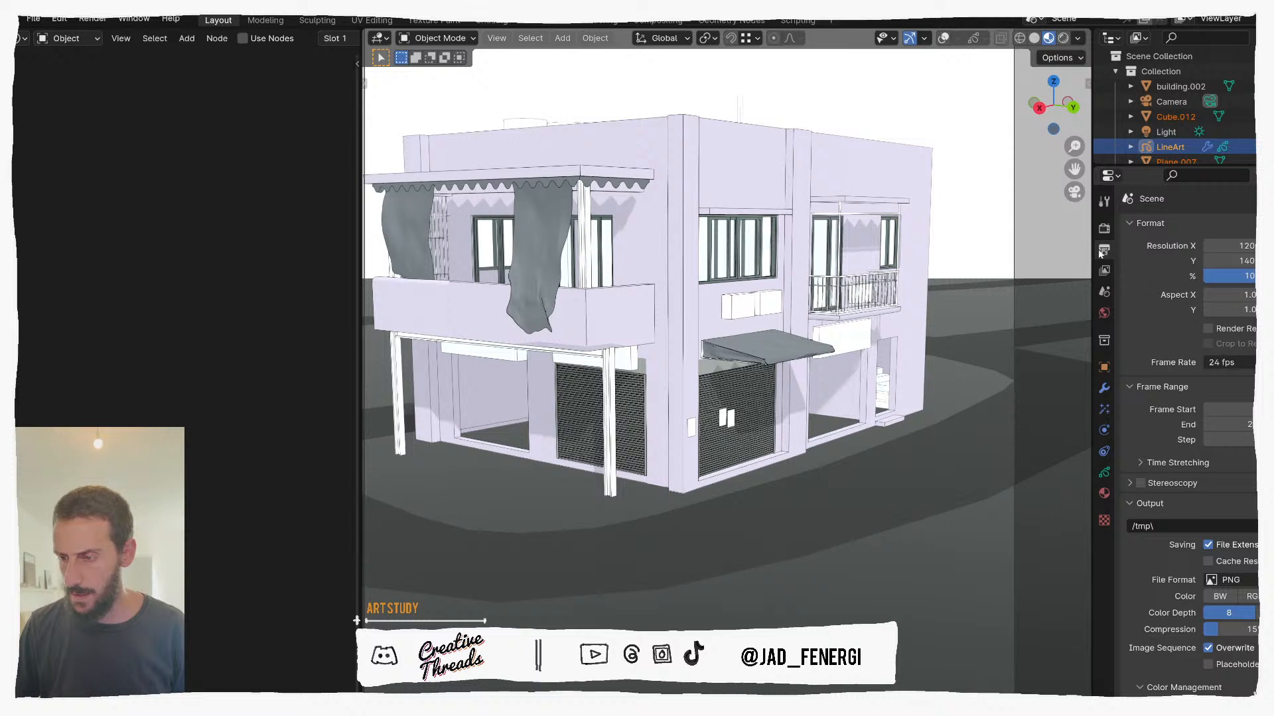
pyautogui.scroll(-5, 1180, 641)
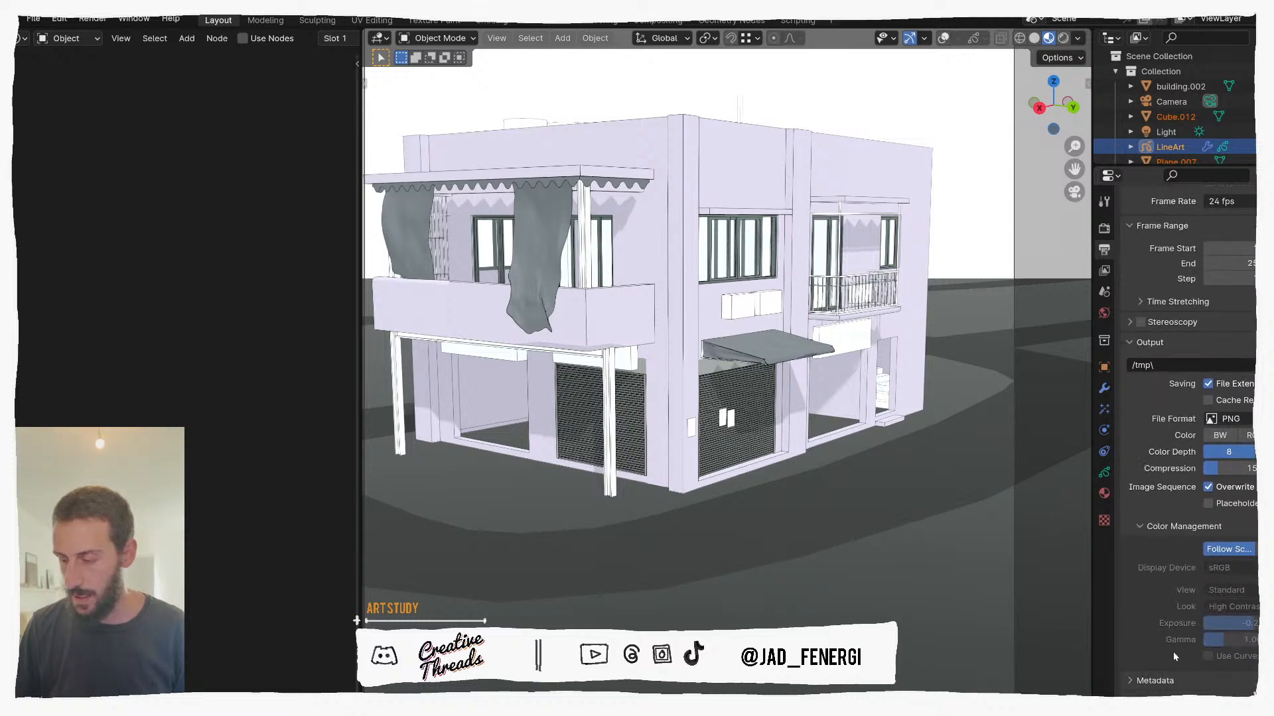
pyautogui.scroll(5, 1157, 534)
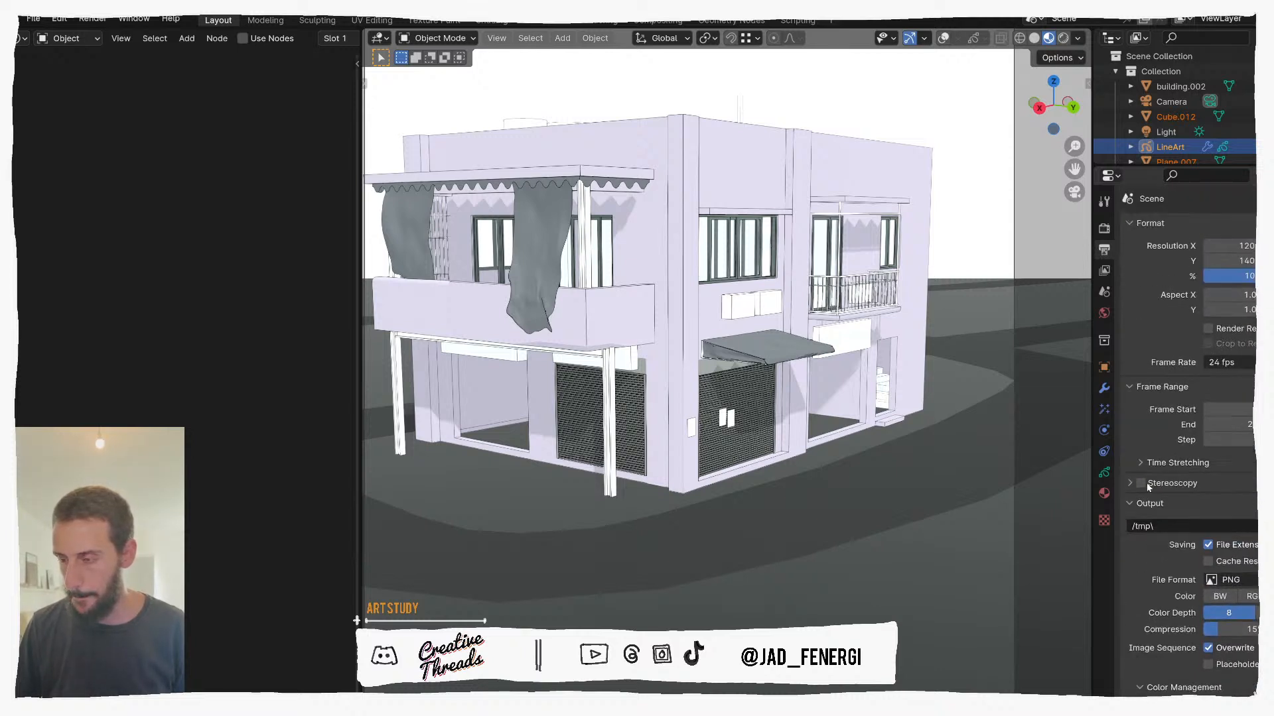
pyautogui.click(1104, 271)
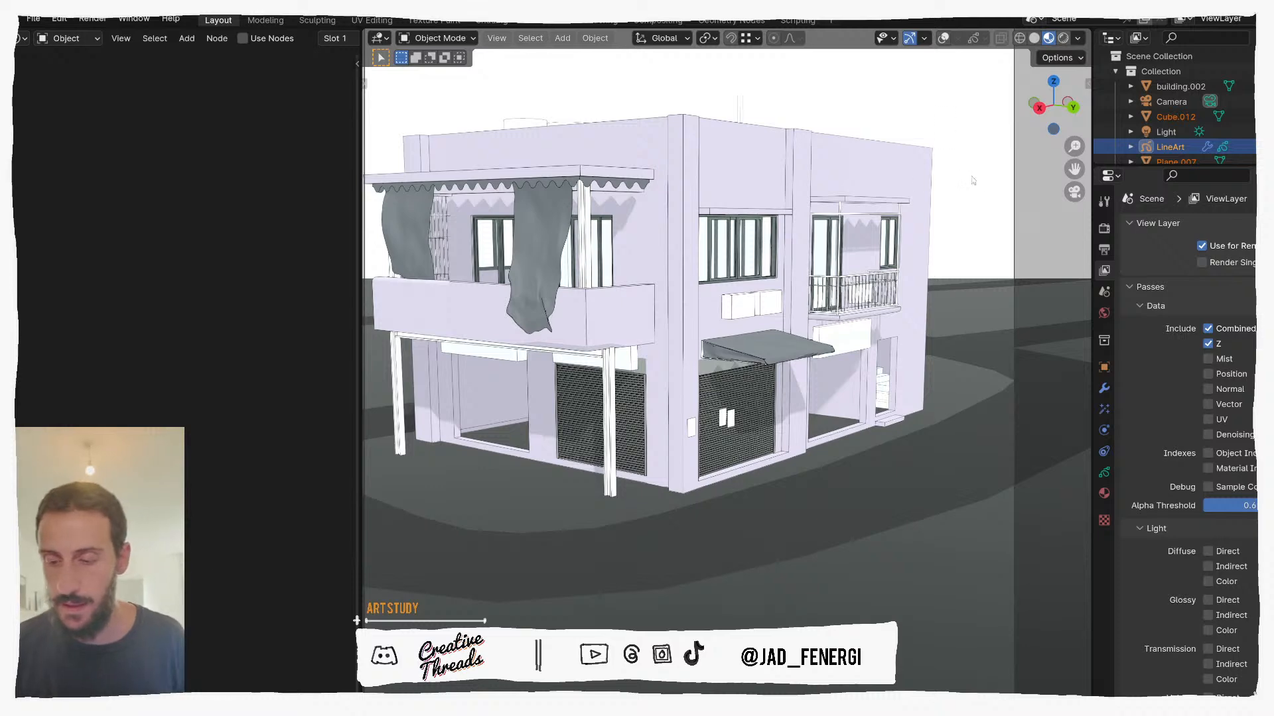
# Step: Bring back the viewport overlays, turn the wireframe overlay off and deselect all objects around the reframed building
pyautogui.press('q')
pyautogui.click(845, 263)
pyautogui.moveTo(952, 120); pyautogui.dragTo(946, 111, button='middle')
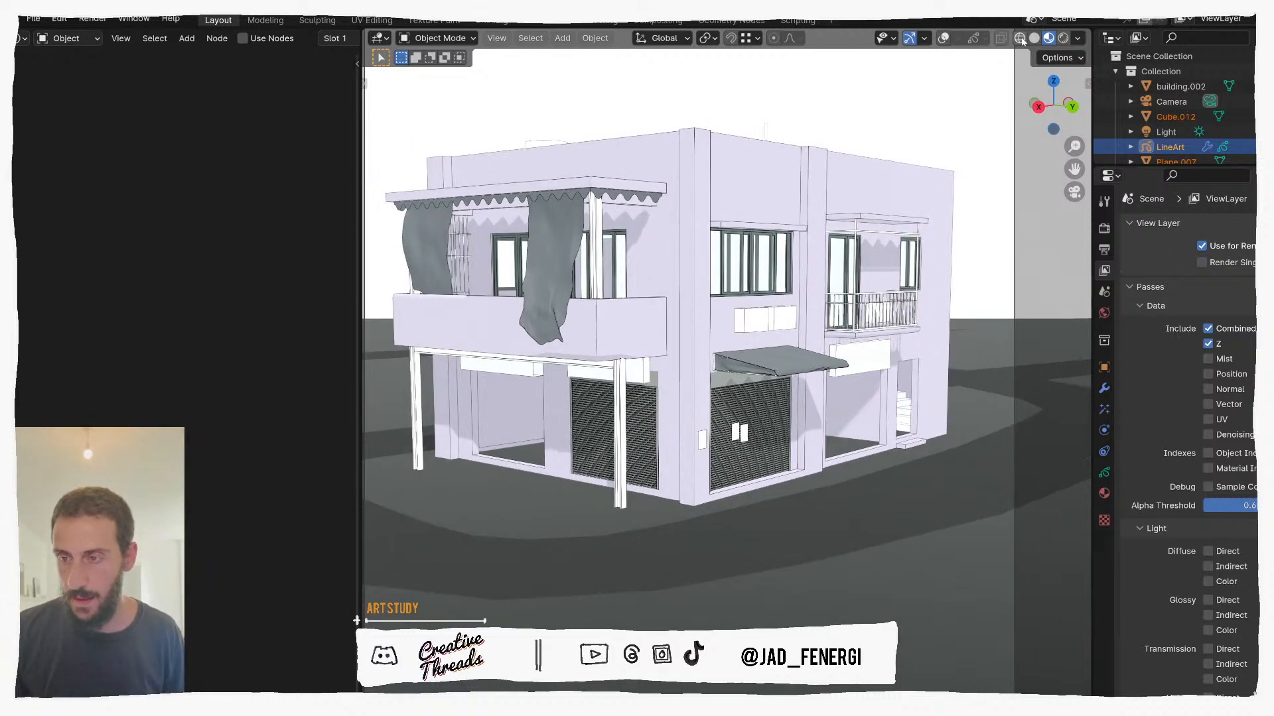
pyautogui.click(943, 38)
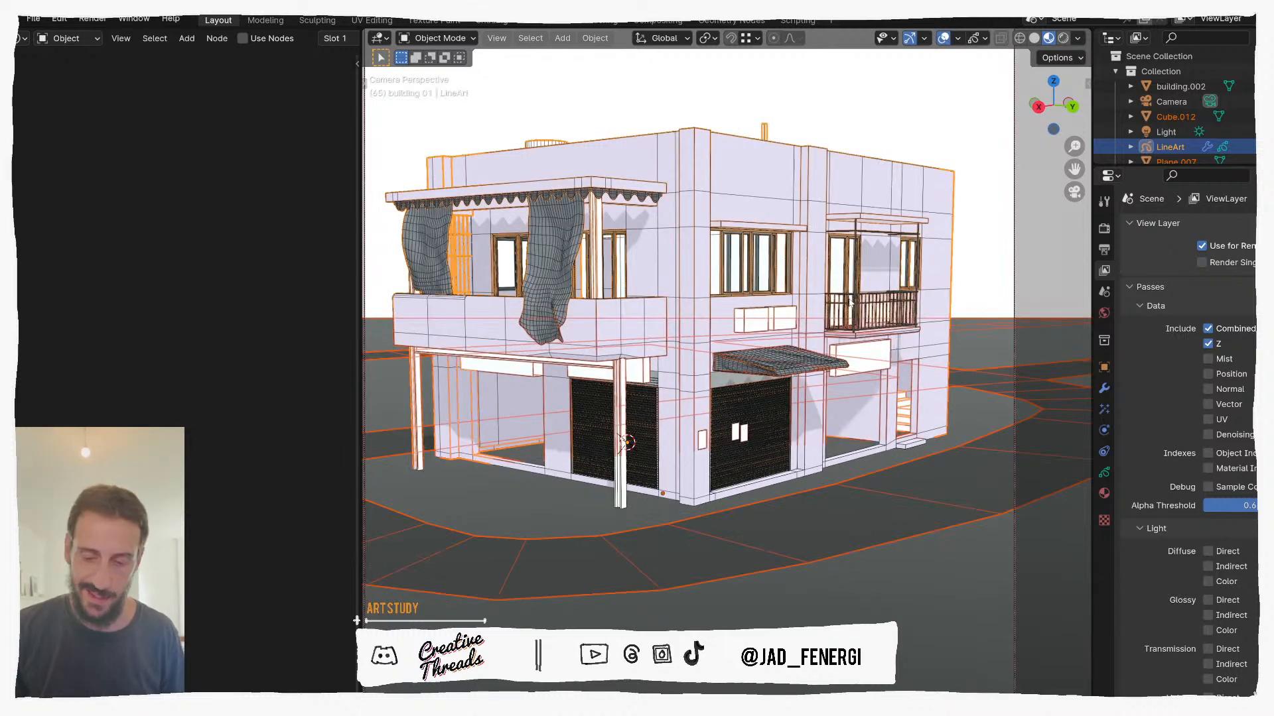
pyautogui.press('q')
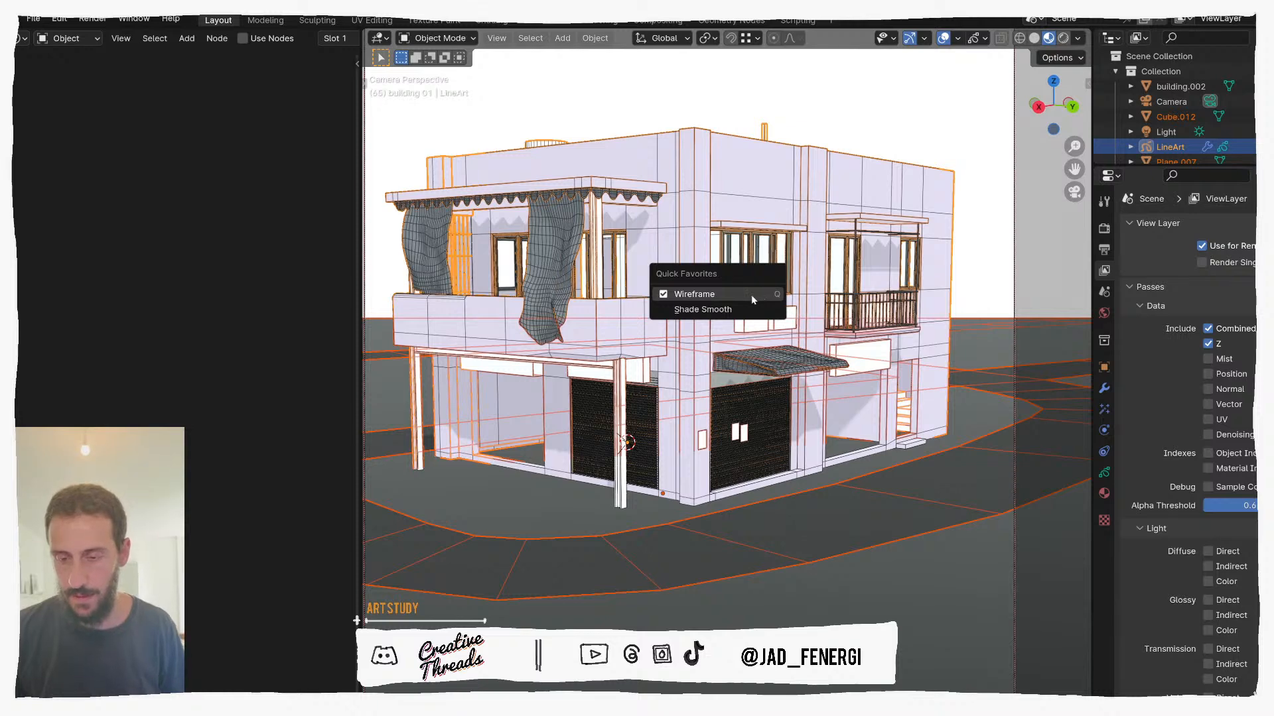
pyautogui.click(752, 295)
pyautogui.click(734, 80)
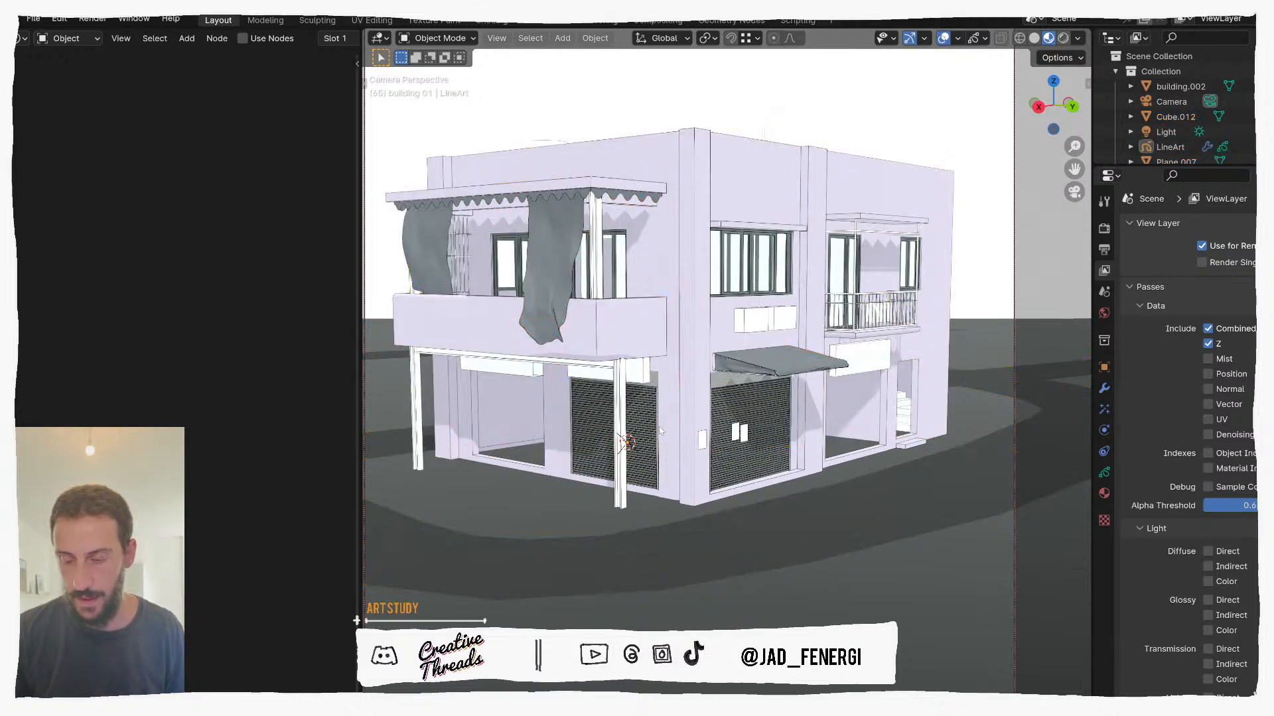
# Step: Lighten the base color of the ROLLING SHUTTERS BOXES material on the shutter boxes to a pale grey
pyautogui.click(735, 381)
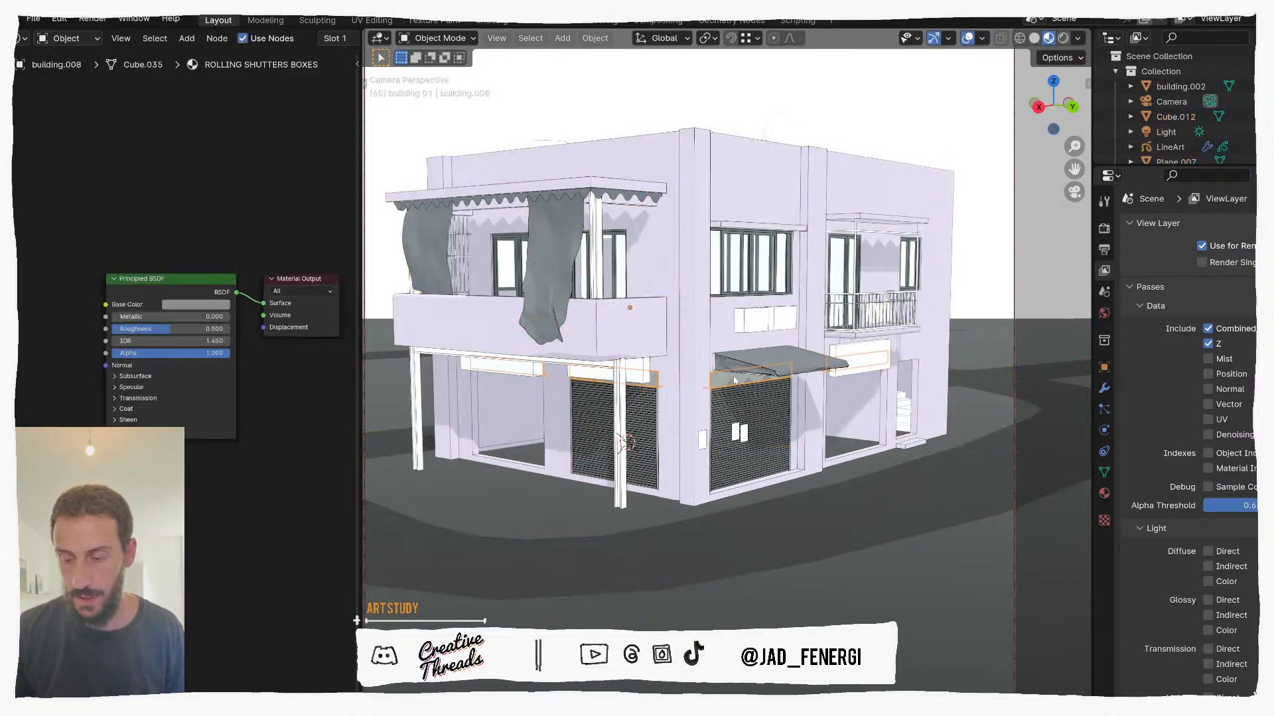
pyautogui.click(225, 304)
pyautogui.moveTo(221, 191)
pyautogui.mouseDown()
pyautogui.moveTo(219, 176)
pyautogui.moveTo(271, 152)
pyautogui.moveTo(219, 180)
pyautogui.mouseUp()
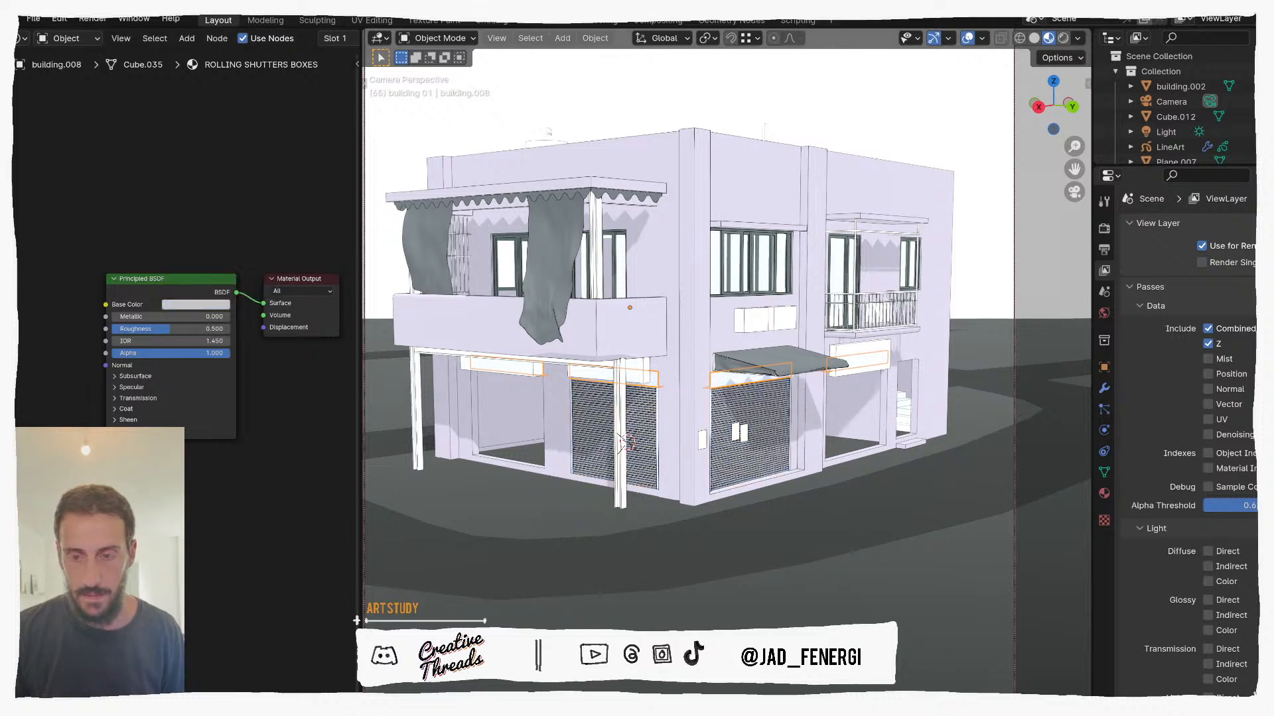
# Step: Shift the BUILDING wall material's color ramp stop to a paler tint with hue 0.876 and saturation 0.078
pyautogui.click(536, 147)
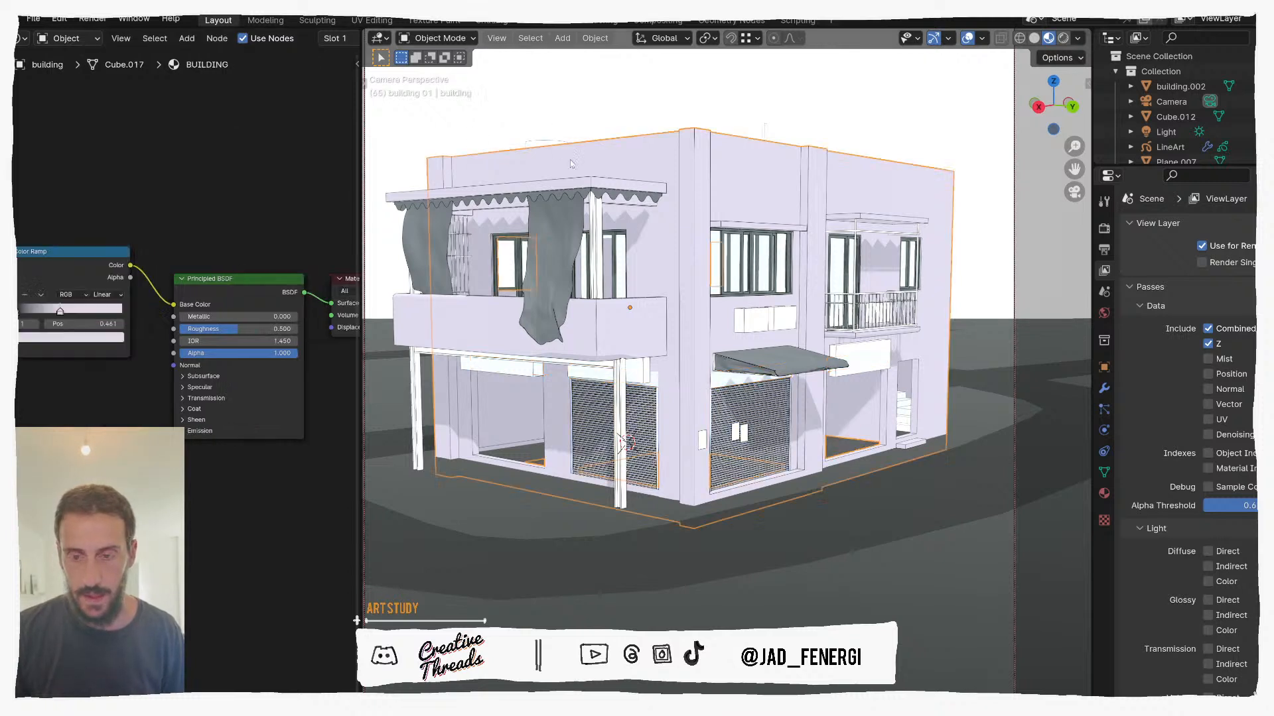
pyautogui.click(68, 339)
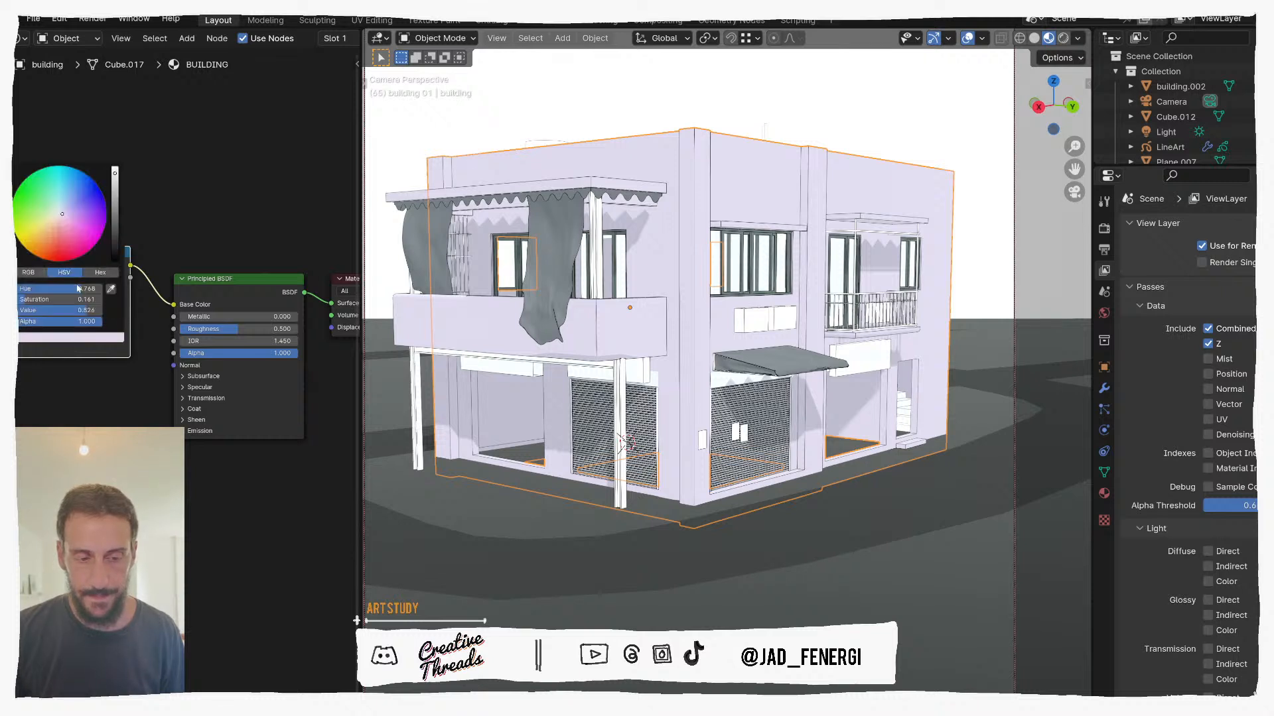
pyautogui.moveTo(81, 300)
pyautogui.mouseDown()
pyautogui.moveTo(60, 291)
pyautogui.moveTo(77, 289)
pyautogui.mouseUp()
pyautogui.moveTo(65, 223); pyautogui.dragTo(59, 214)
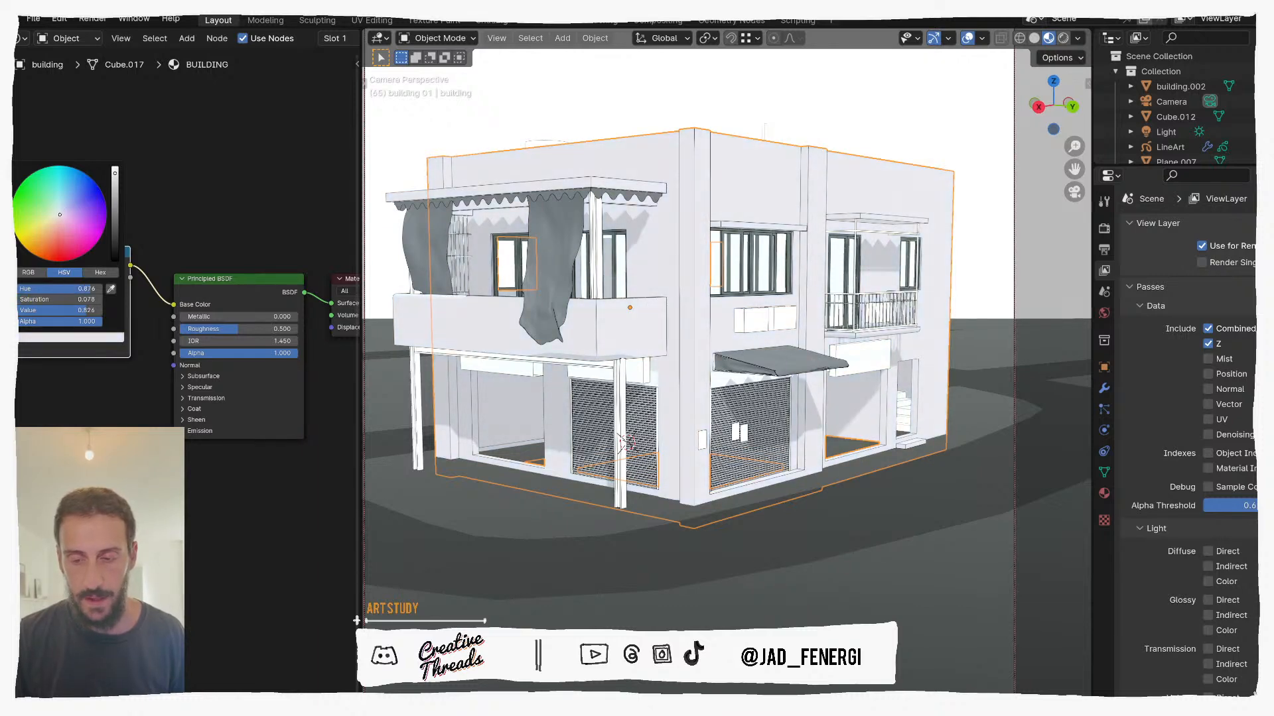
# Step: Widen the 3D viewport by narrowing the shader editor, with the whole building framed in the camera view
pyautogui.scroll(-4, 581, 306)
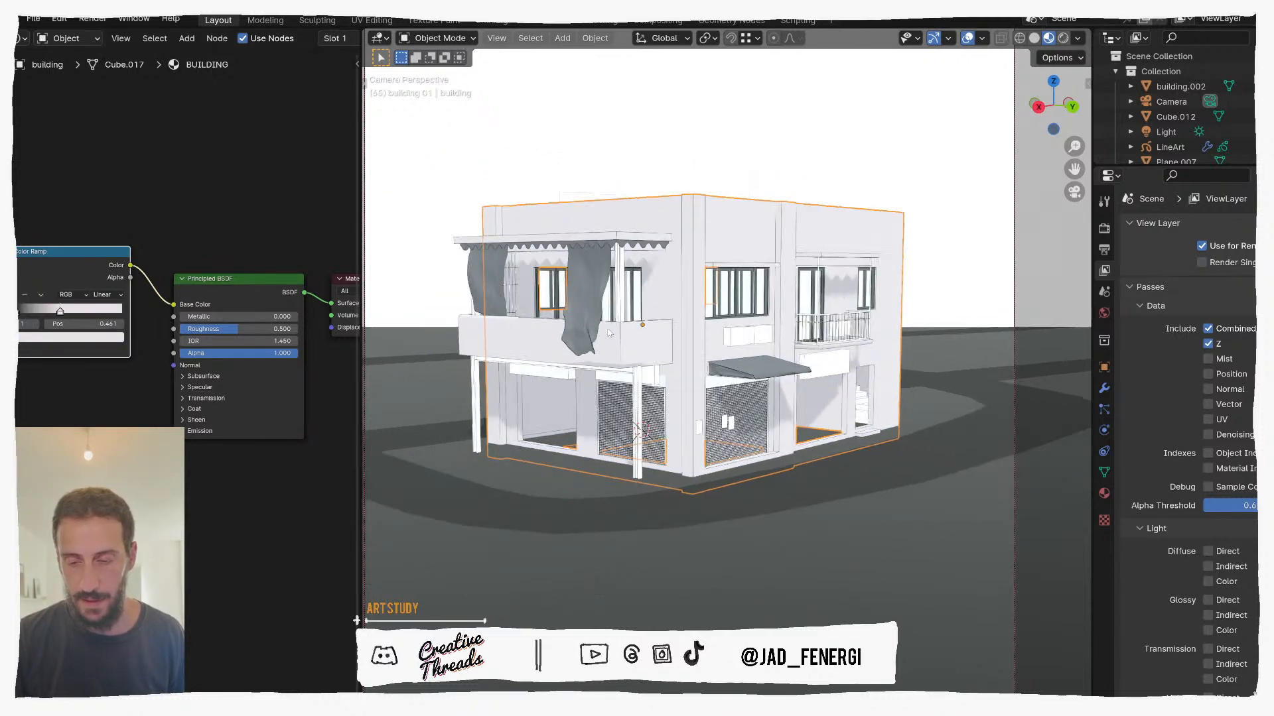
pyautogui.moveTo(604, 309); pyautogui.dragTo(652, 351, button='middle')
pyautogui.scroll(5, 652, 352)
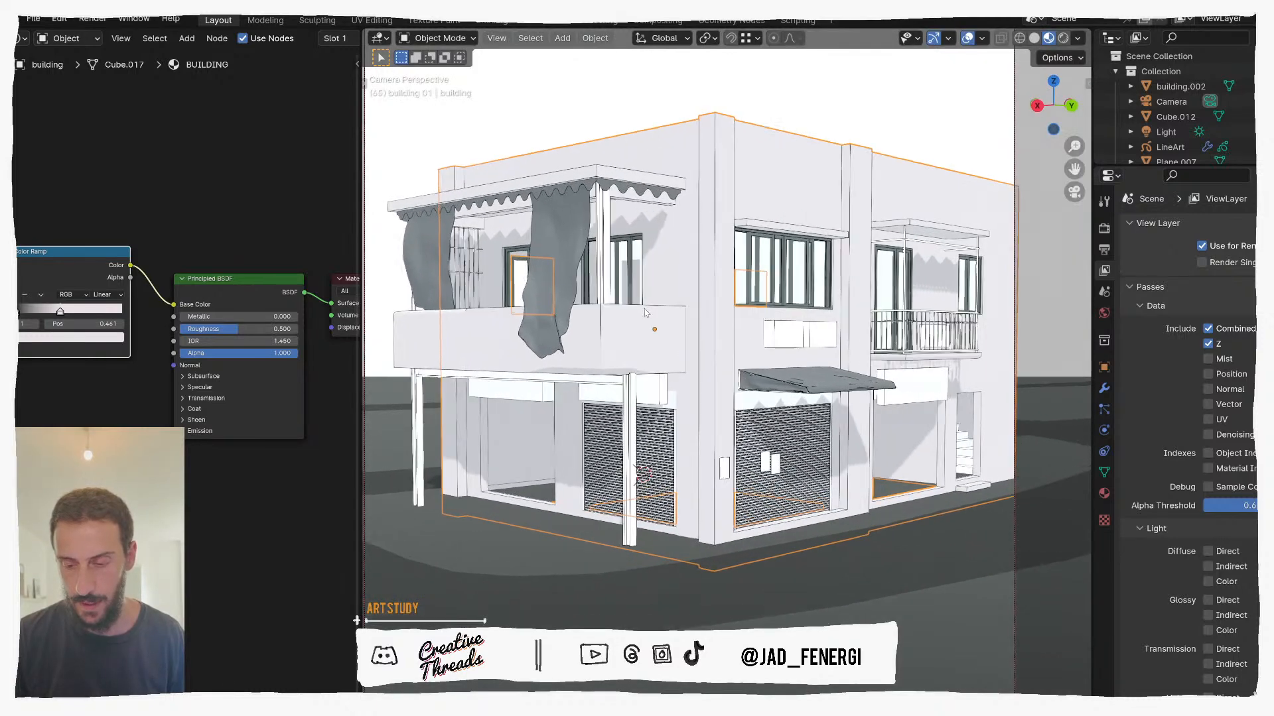
pyautogui.scroll(6, 643, 306)
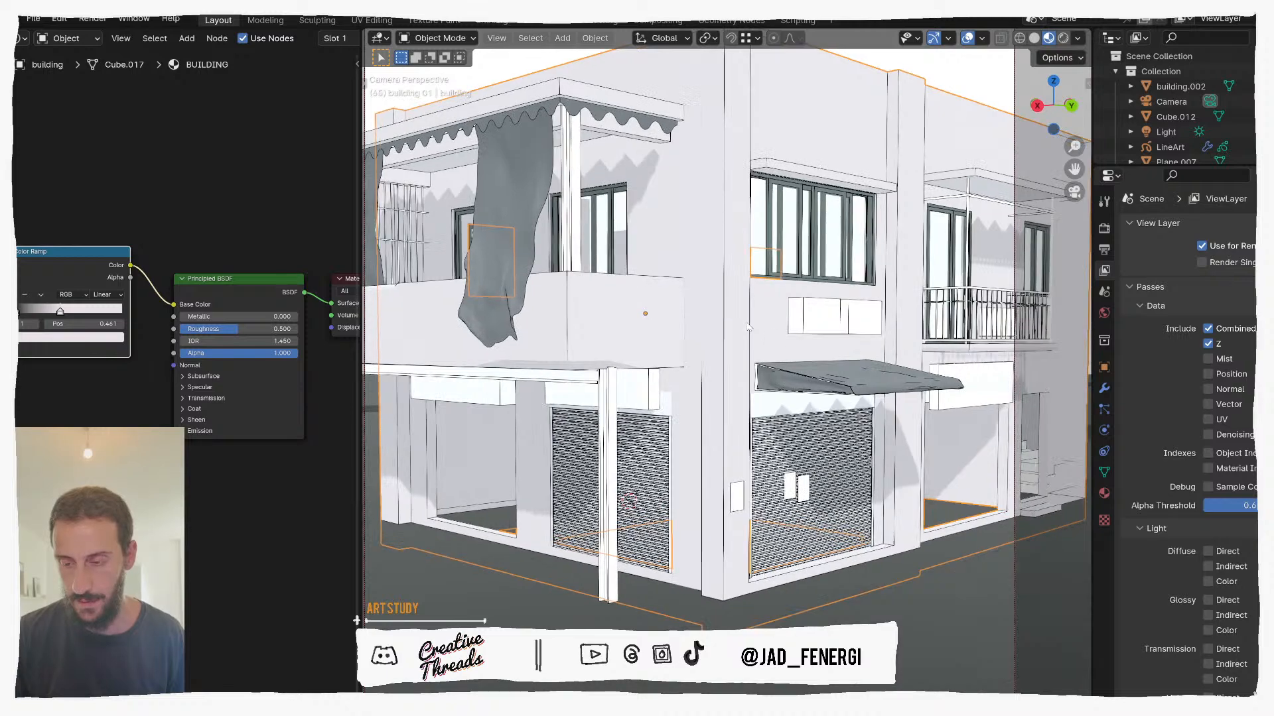
pyautogui.scroll(-1, 742, 327)
pyautogui.moveTo(358, 441); pyautogui.dragTo(176, 440)
pyautogui.scroll(-4, 462, 457)
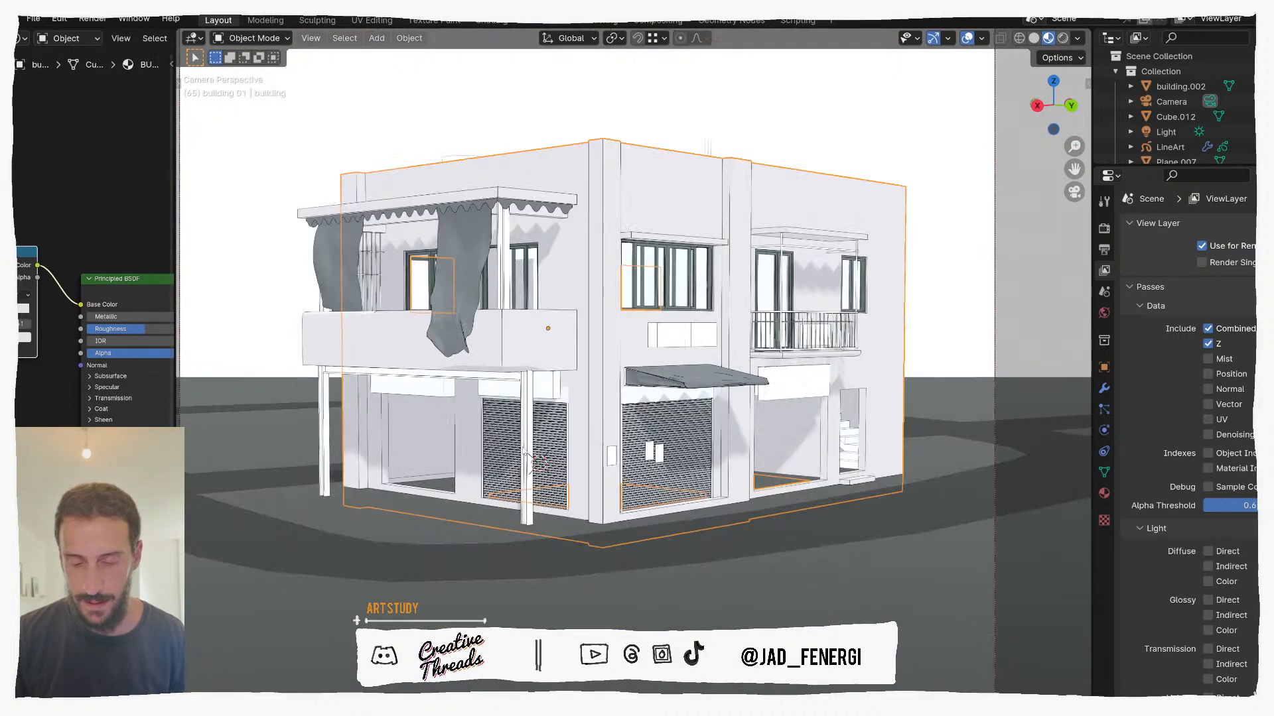
# Step: Darken the base color of the ROLLING SHUTTERS BOXES material to a value of 0.396 and deselect the shutter boxes
pyautogui.click(636, 404)
pyautogui.click(116, 304)
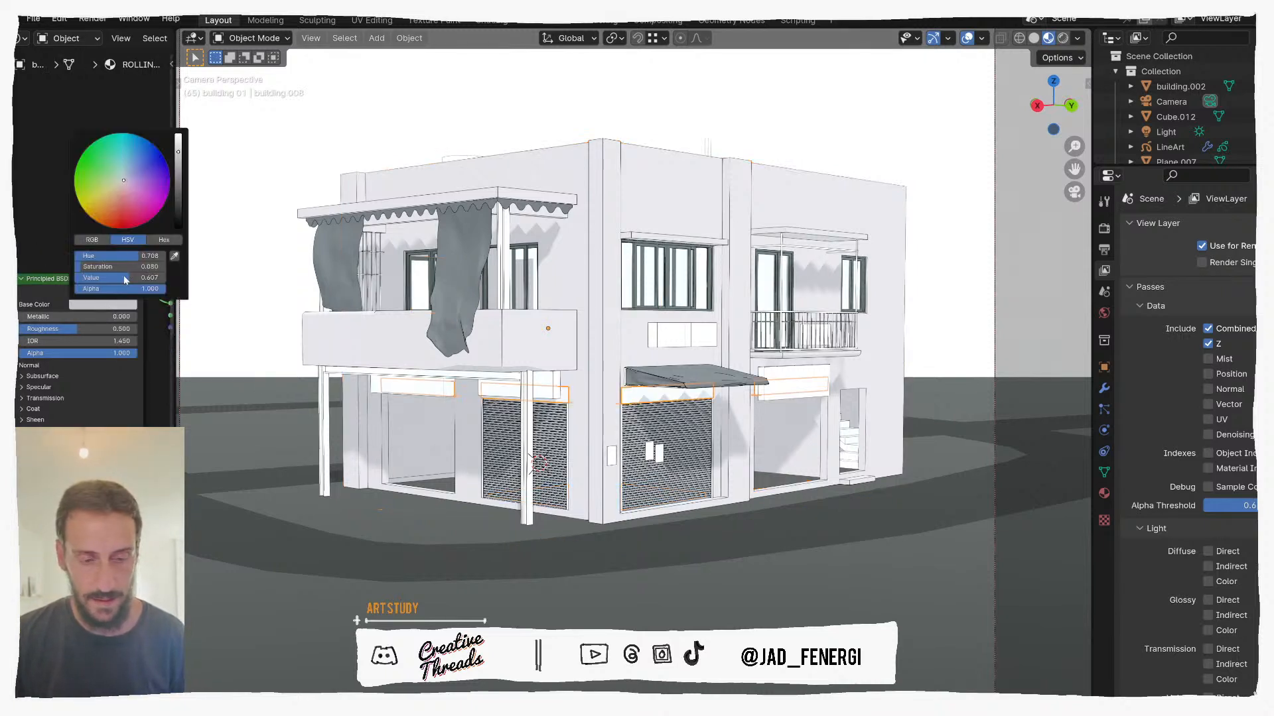
pyautogui.moveTo(178, 154); pyautogui.dragTo(178, 165)
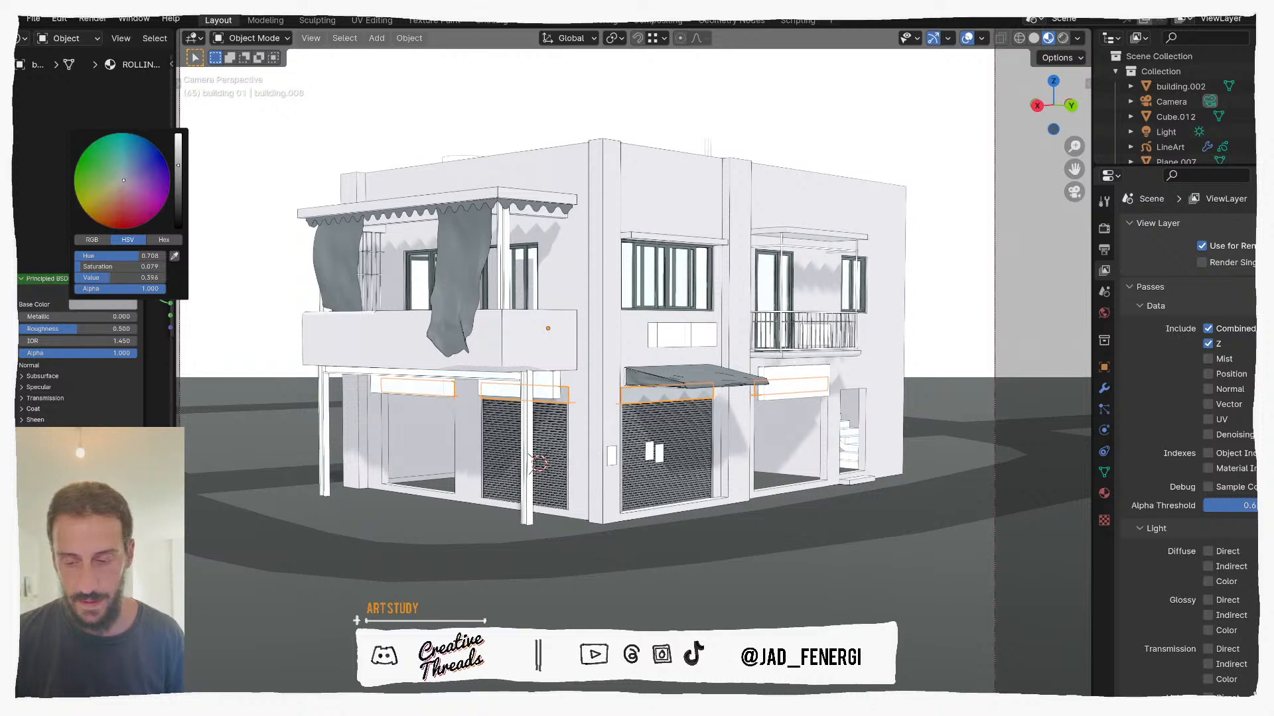
pyautogui.click(666, 120)
# Step: Select the front balcony curtain, turn the wireframe overlay on and off again, and clear the selection
pyautogui.keyDown('shift'); pyautogui.moveTo(721, 252); pyautogui.dragTo(646, 250, button='middle'); pyautogui.keyUp('shift')
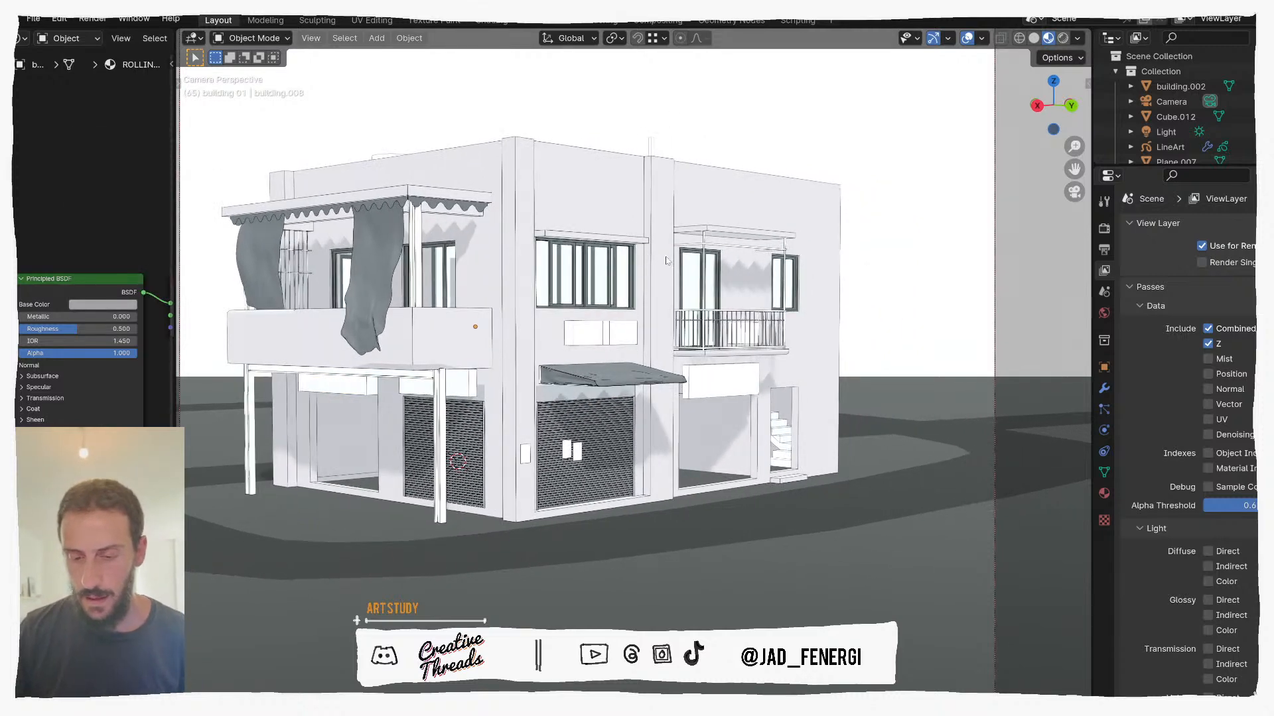
pyautogui.click(375, 259)
pyautogui.press('q')
pyautogui.click(375, 258)
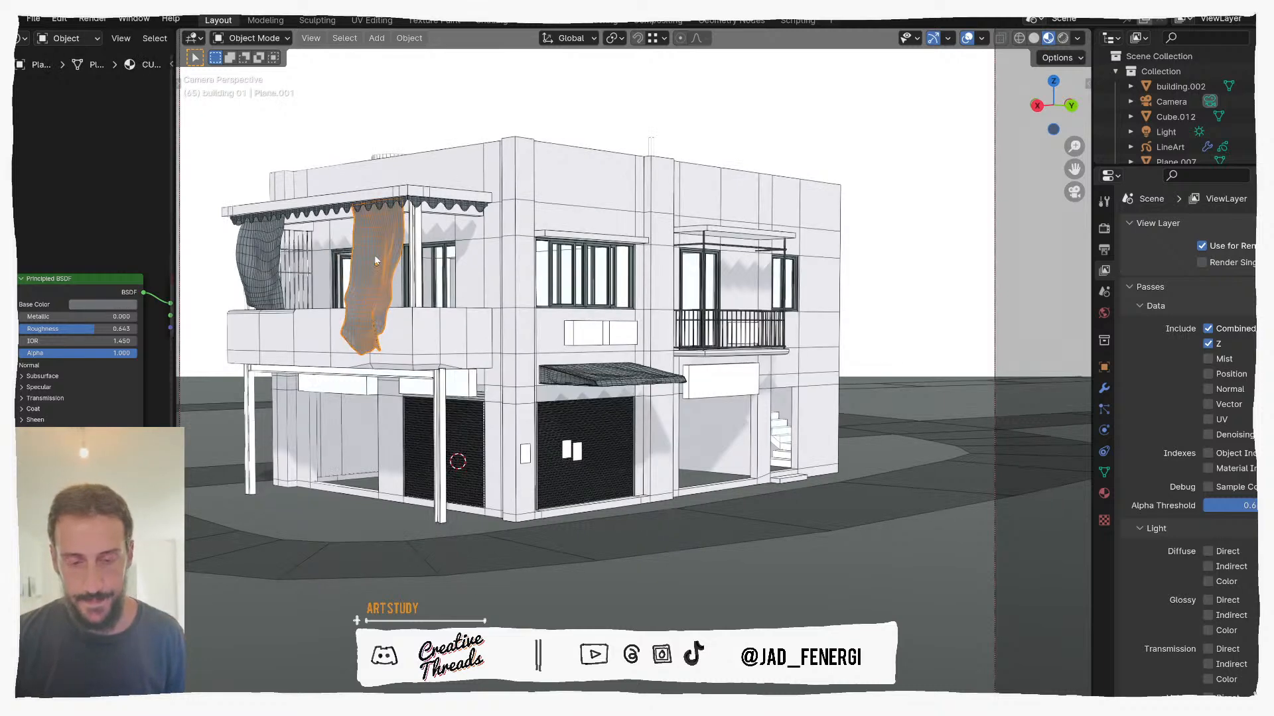
pyautogui.click(389, 125)
pyautogui.press('q')
pyautogui.click(389, 125)
pyautogui.moveTo(541, 358); pyautogui.dragTo(657, 388, button='middle')
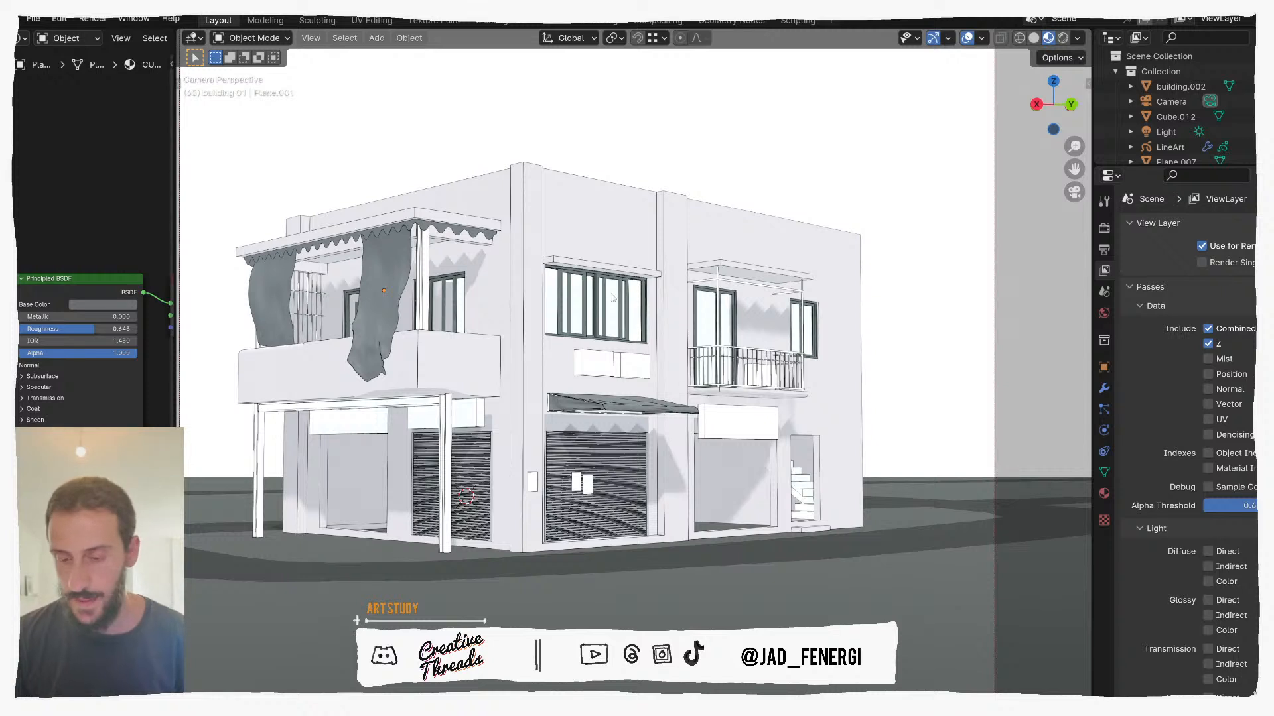
# Step: Select the scalloped fabric trims around the balcony canopy and view them from the balcony side
pyautogui.click(462, 235)
pyautogui.keyDown('shift'); pyautogui.click(397, 230); pyautogui.keyUp('shift')
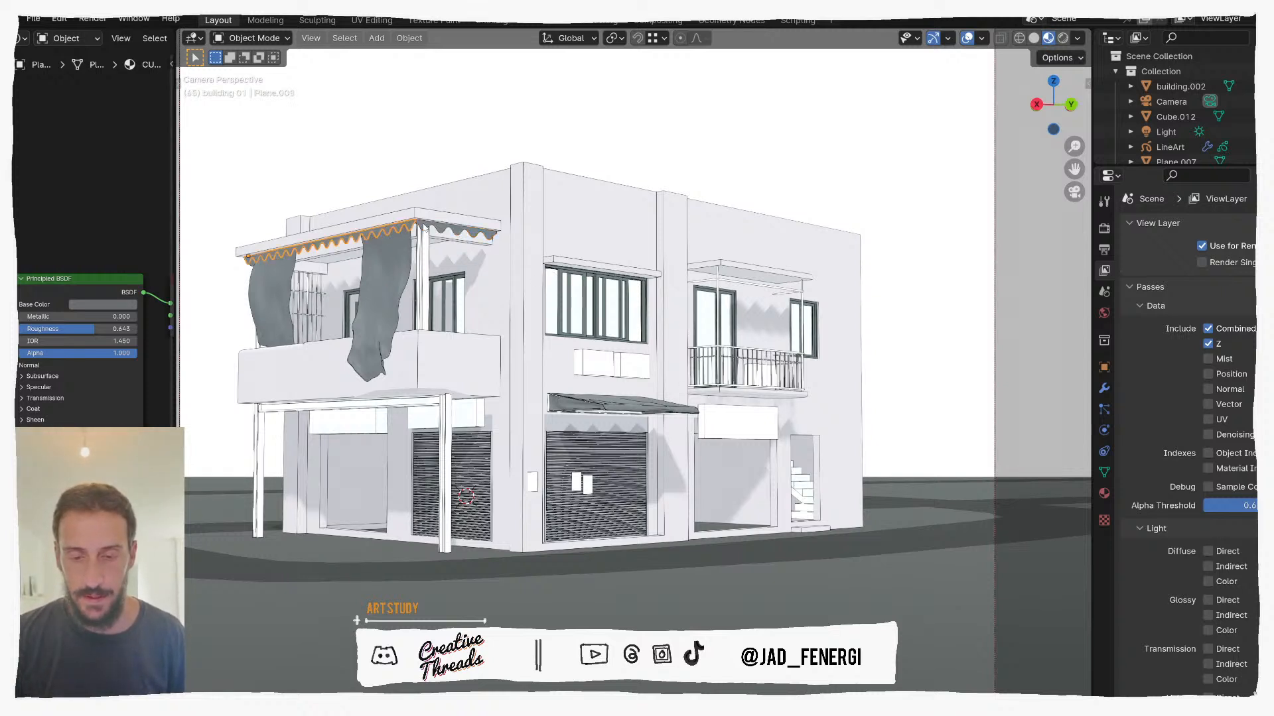
pyautogui.moveTo(421, 257); pyautogui.dragTo(501, 265, button='middle')
pyautogui.keyDown('shift'); pyautogui.moveTo(585, 273); pyautogui.dragTo(835, 290, button='middle'); pyautogui.keyUp('shift')
pyautogui.moveTo(613, 300); pyautogui.dragTo(754, 319, button='middle')
pyautogui.scroll(-1, 444, 336)
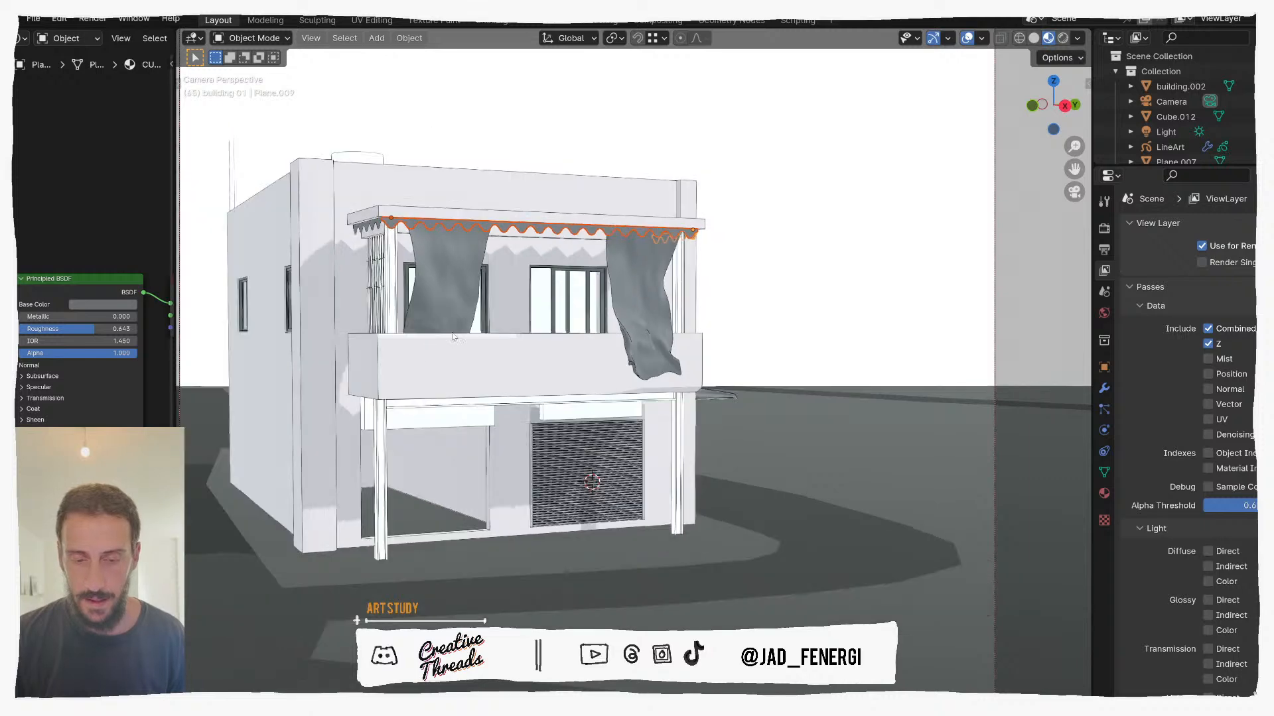
# Step: Examine the building and its surroundings from the front, the side, the back and above the roof
pyautogui.scroll(-2, 493, 340)
pyautogui.moveTo(493, 340); pyautogui.dragTo(531, 272, button='middle')
pyautogui.scroll(-1, 509, 321)
pyautogui.moveTo(668, 312); pyautogui.dragTo(600, 307, button='middle')
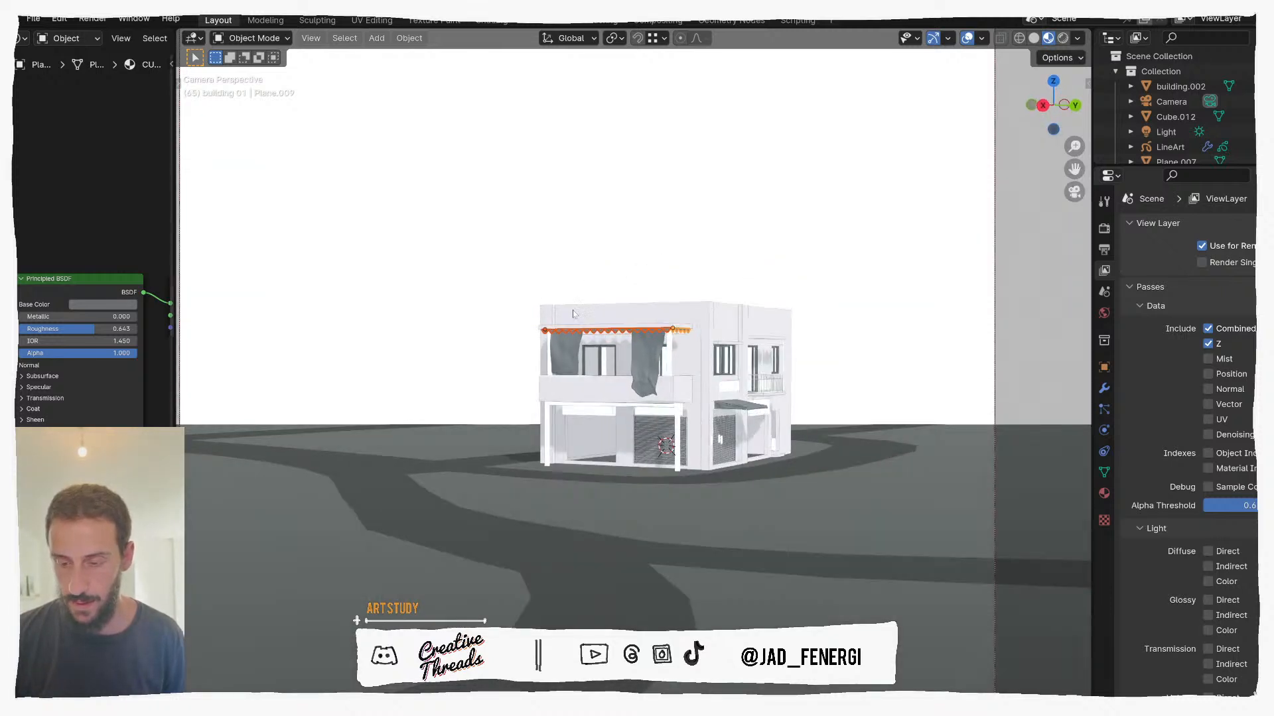
pyautogui.moveTo(771, 305); pyautogui.dragTo(744, 319, button='middle')
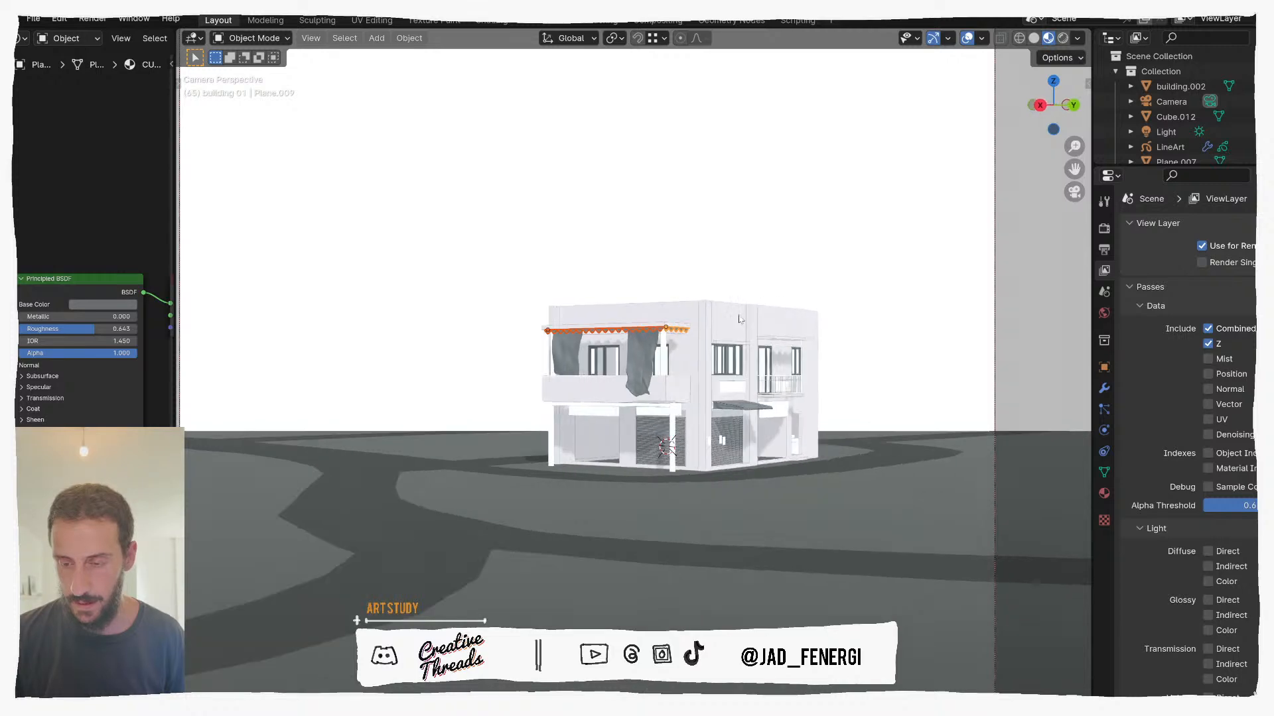
pyautogui.scroll(2, 708, 318)
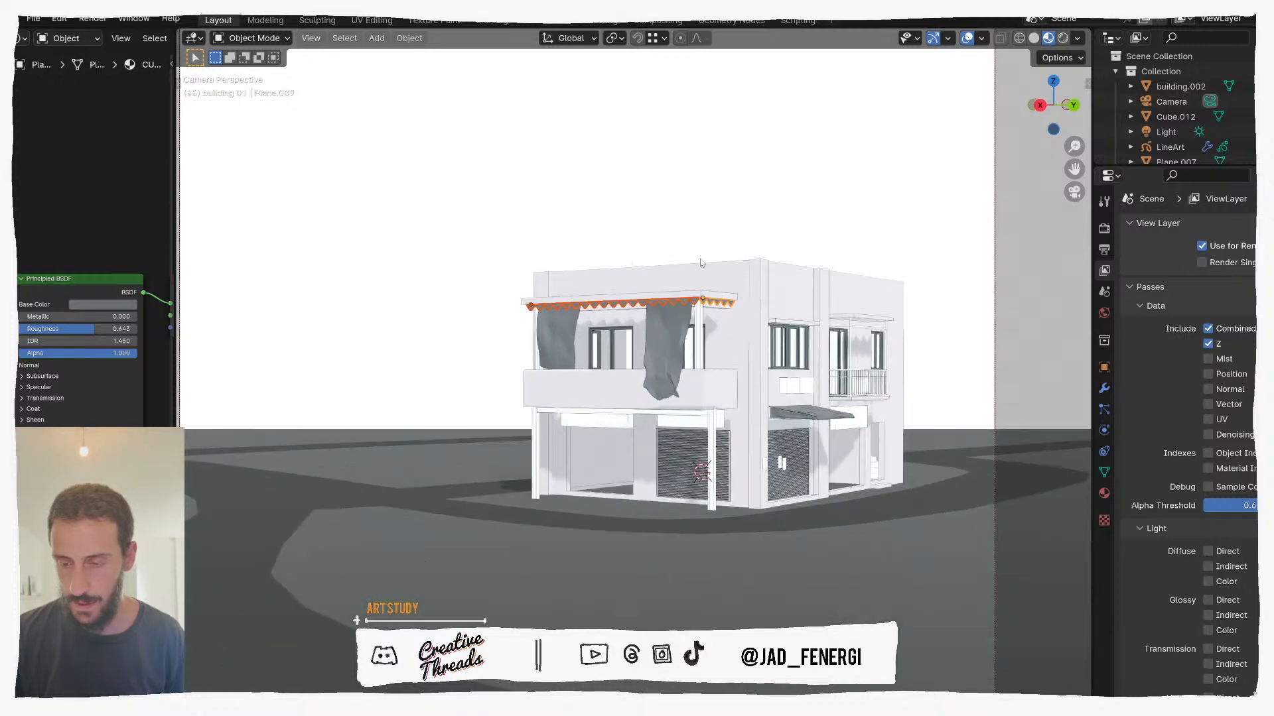
pyautogui.moveTo(701, 263); pyautogui.dragTo(640, 359, button='middle')
pyautogui.scroll(-2, 572, 391)
pyautogui.moveTo(569, 389); pyautogui.dragTo(499, 356, button='middle')
pyautogui.keyDown('shift'); pyautogui.moveTo(438, 397); pyautogui.dragTo(540, 358, button='middle'); pyautogui.keyUp('shift')
pyautogui.scroll(1, 542, 334)
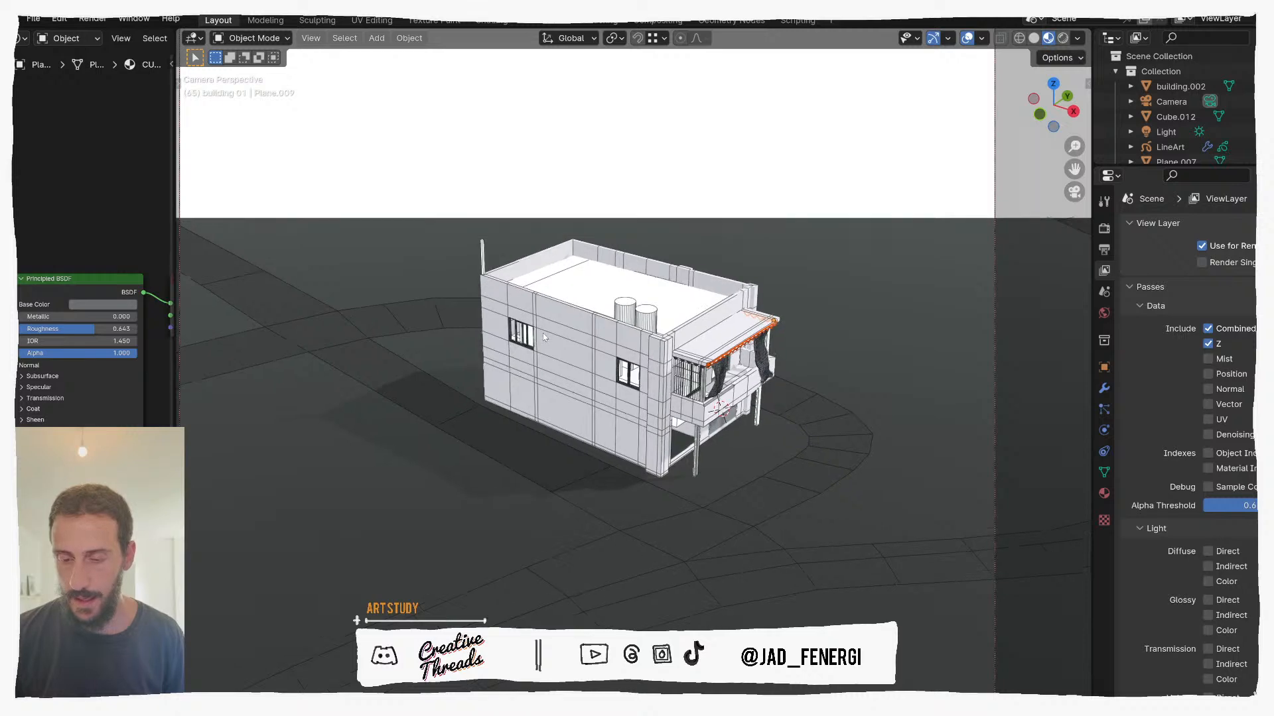
pyautogui.scroll(1, 543, 335)
# Step: Switch the viewport to solid shading and hide the LineArt object
pyautogui.press('z')
pyautogui.click(592, 362)
pyautogui.moveTo(592, 362); pyautogui.dragTo(594, 345, button='middle')
pyautogui.scroll(2, 596, 341)
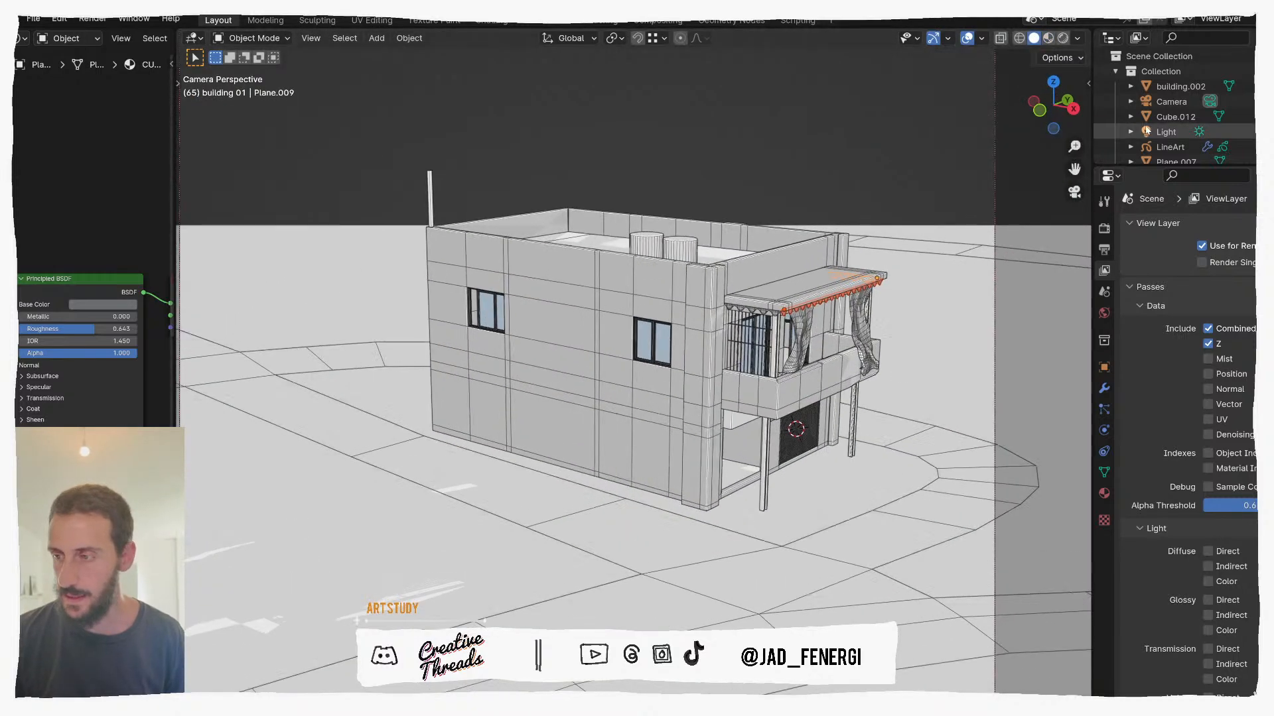
pyautogui.scroll(-2, 1168, 126)
pyautogui.click(1263, 120)
pyautogui.moveTo(829, 278); pyautogui.dragTo(798, 269, button='middle')
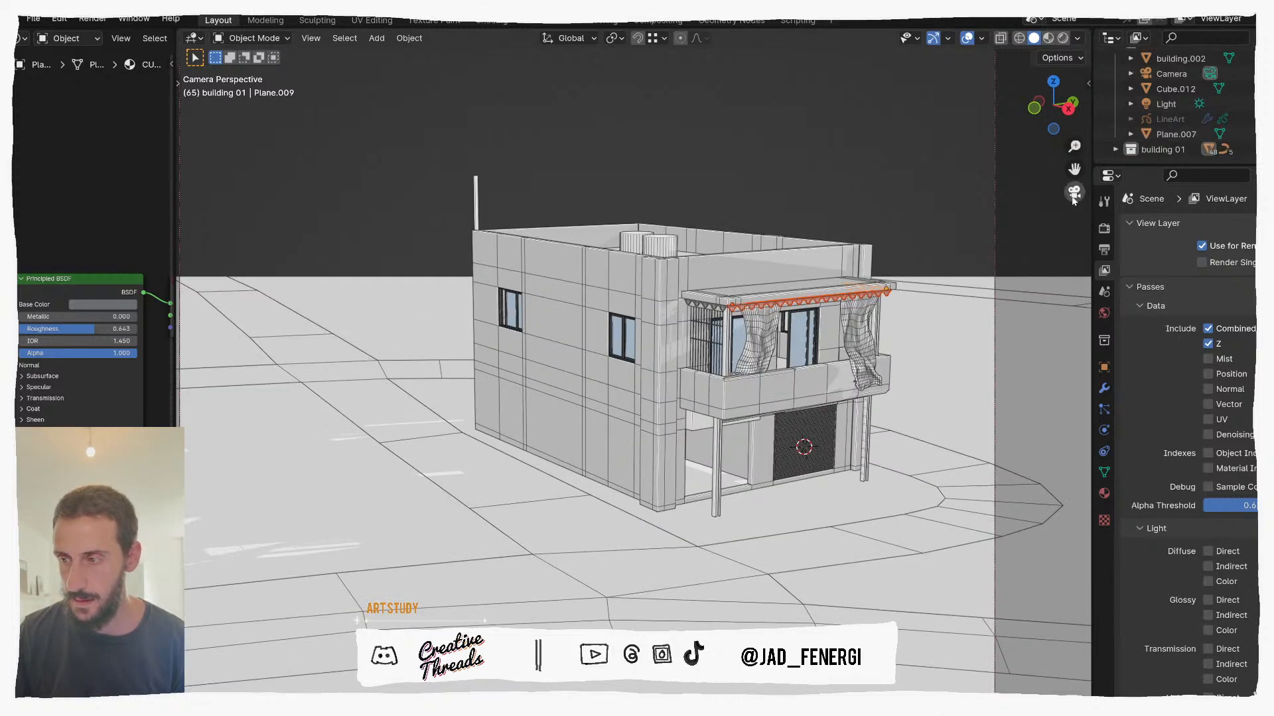
pyautogui.moveTo(891, 216); pyautogui.dragTo(877, 216, button='middle')
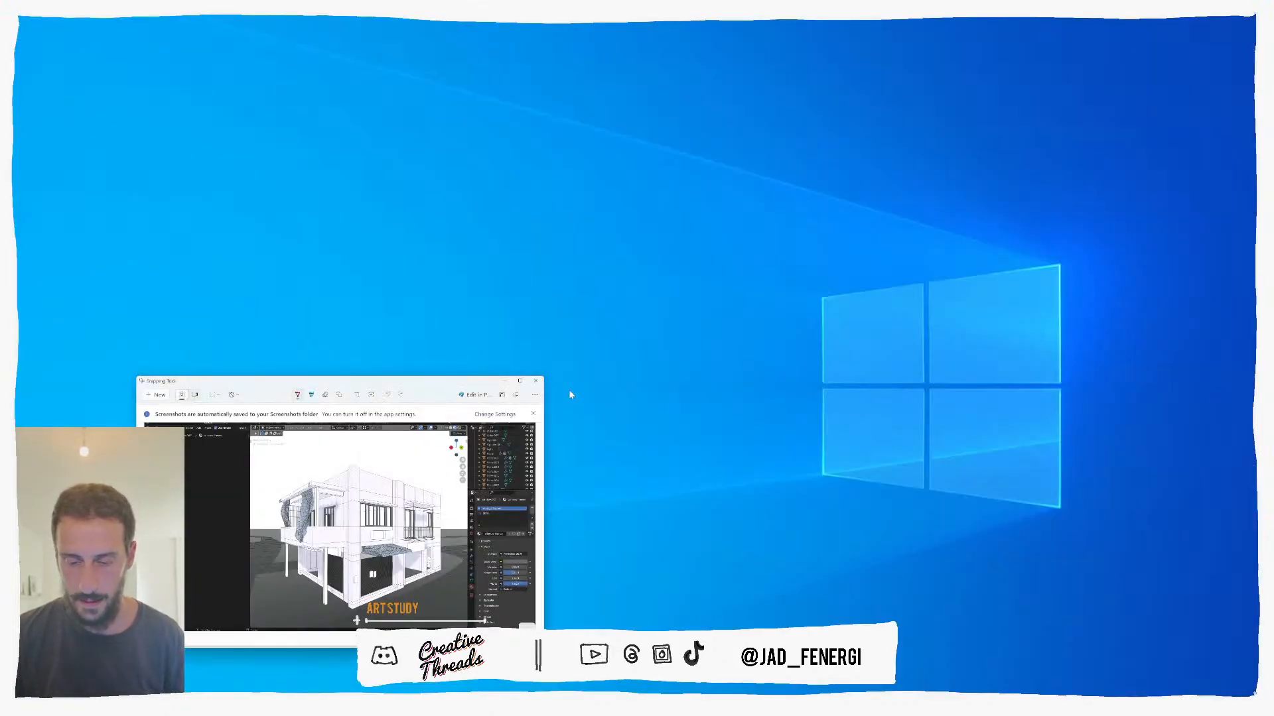
# Step: Close the Snipping Tool window, relaunch Blender and reopen the most recent building file
pyautogui.click(536, 381)
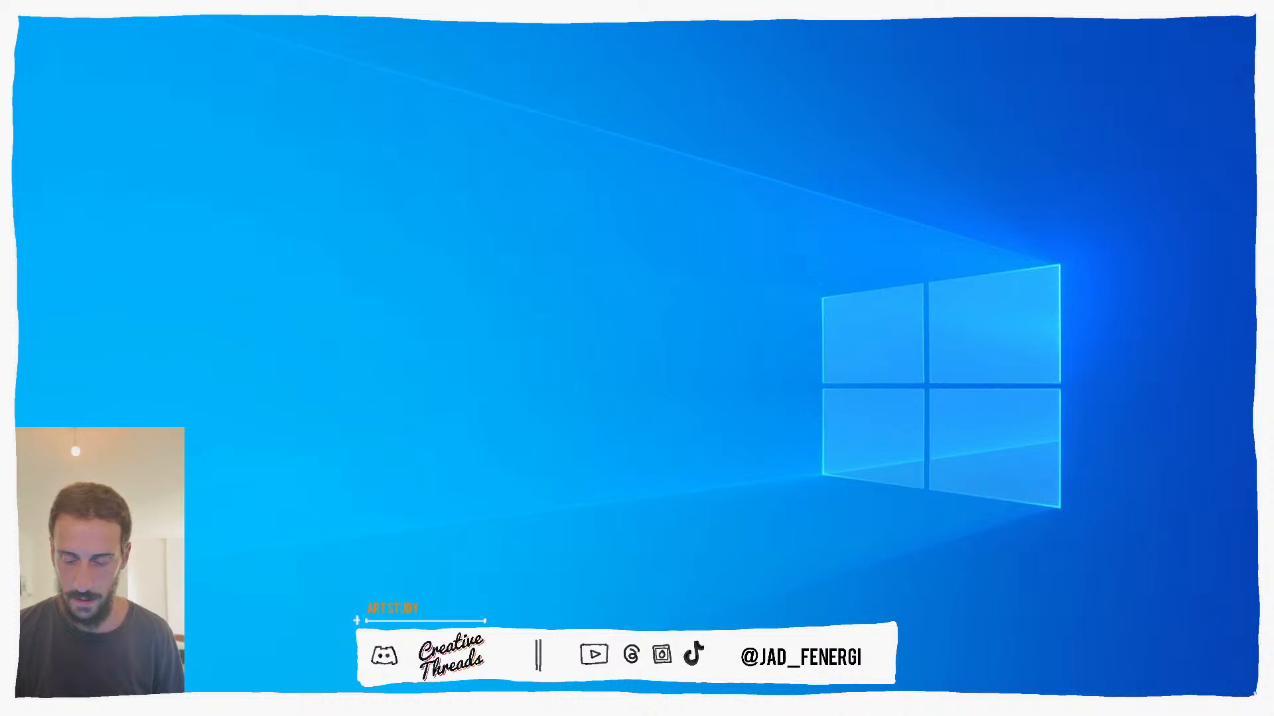
pyautogui.press('super')
pyautogui.write('bl')
pyautogui.press('Return')
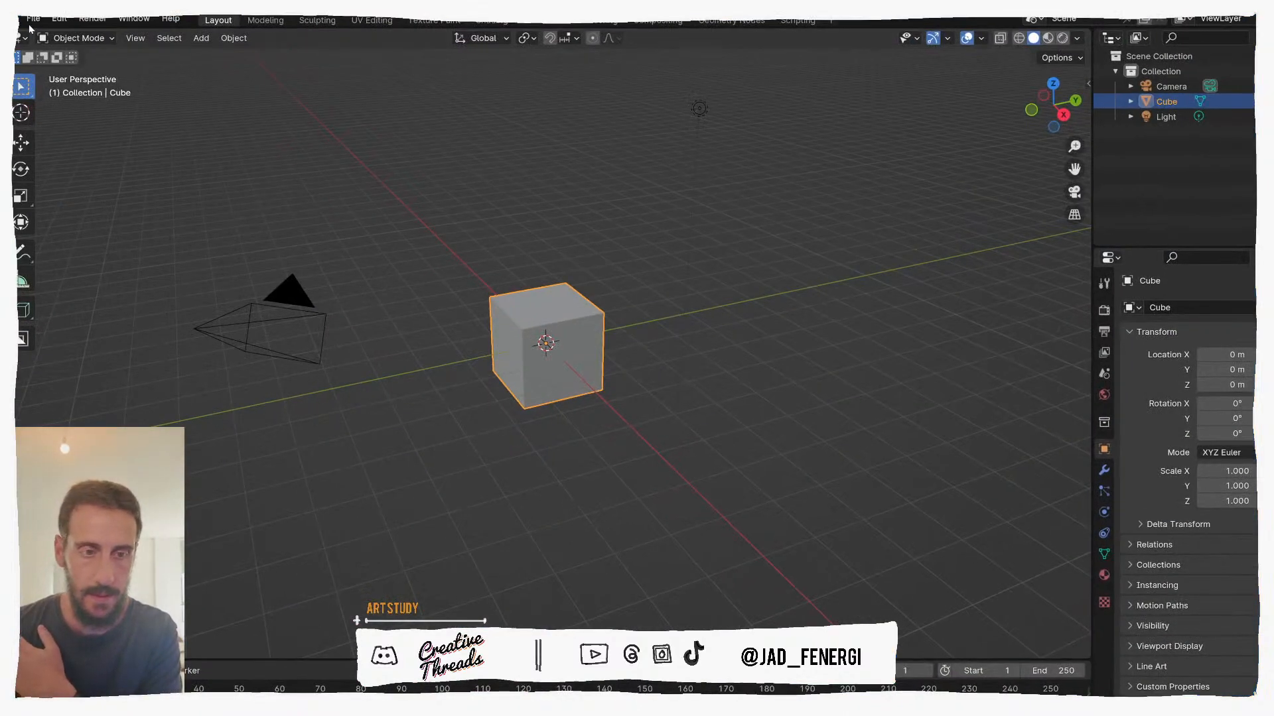
pyautogui.click(32, 18)
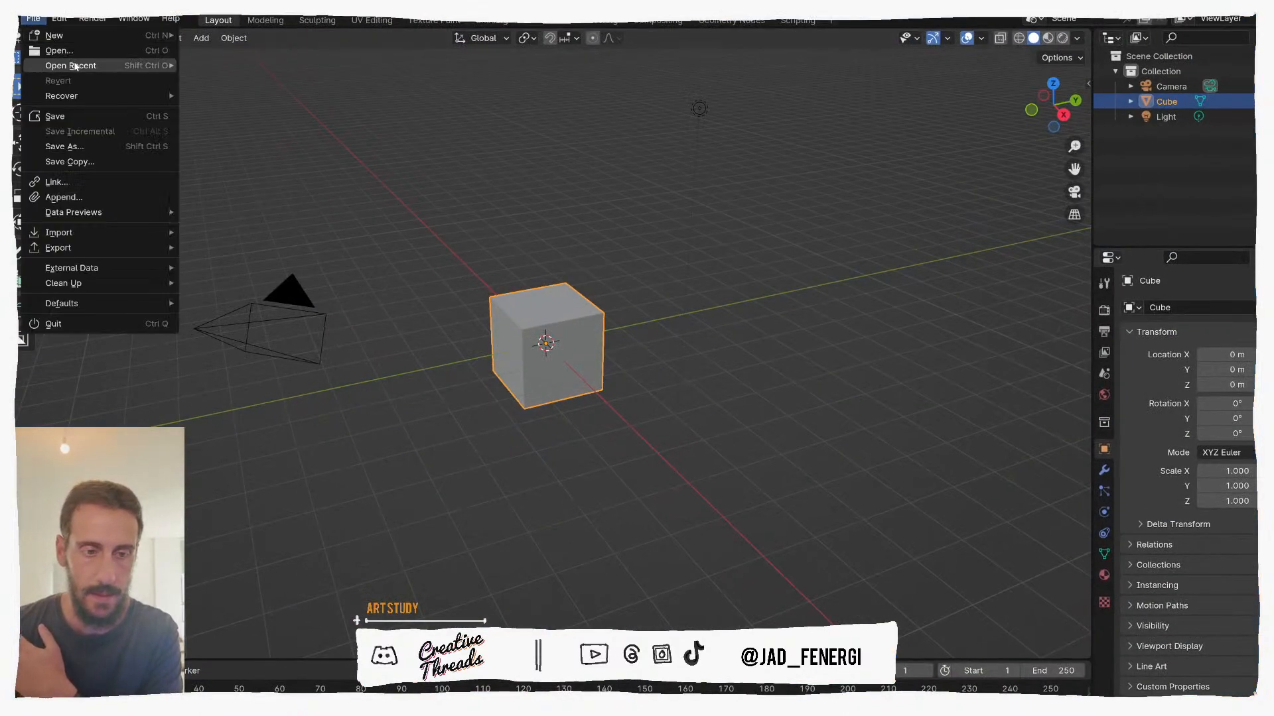
pyautogui.moveTo(76, 66)
pyautogui.click(287, 65)
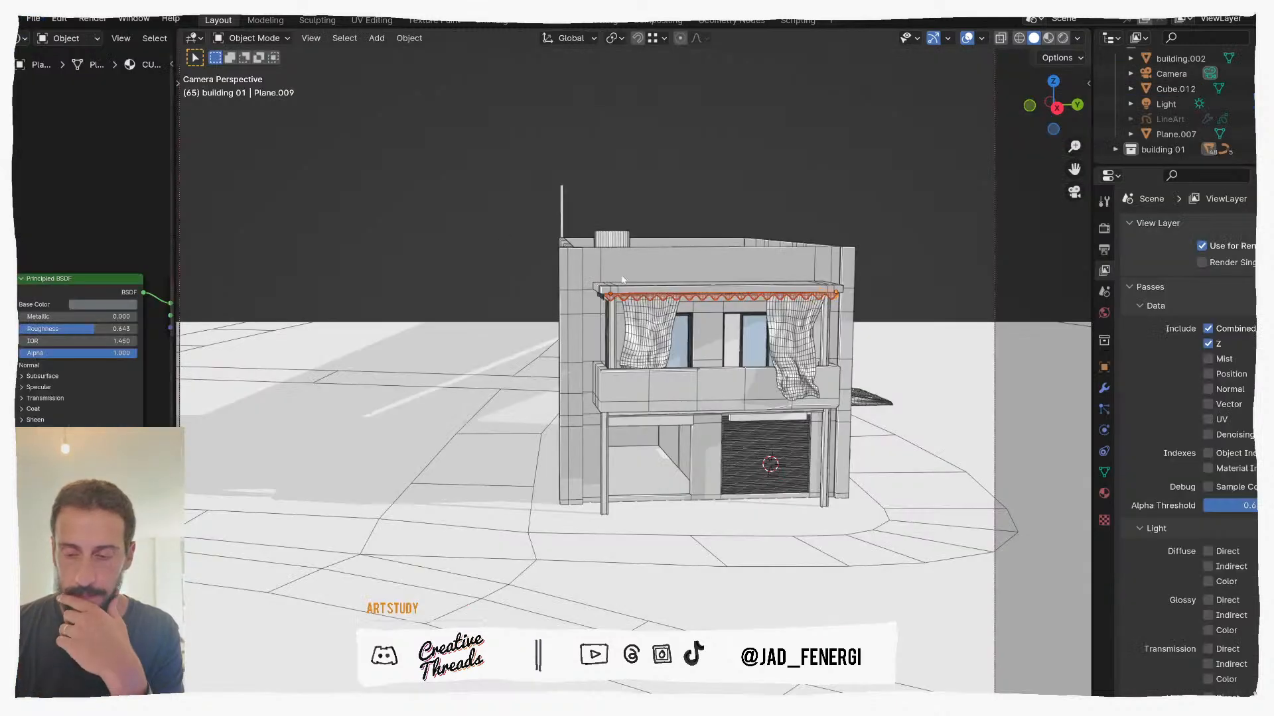
# Step: Hide the scalloped fabric trims along the balcony canopy's front edge and near corner
pyautogui.click(719, 290)
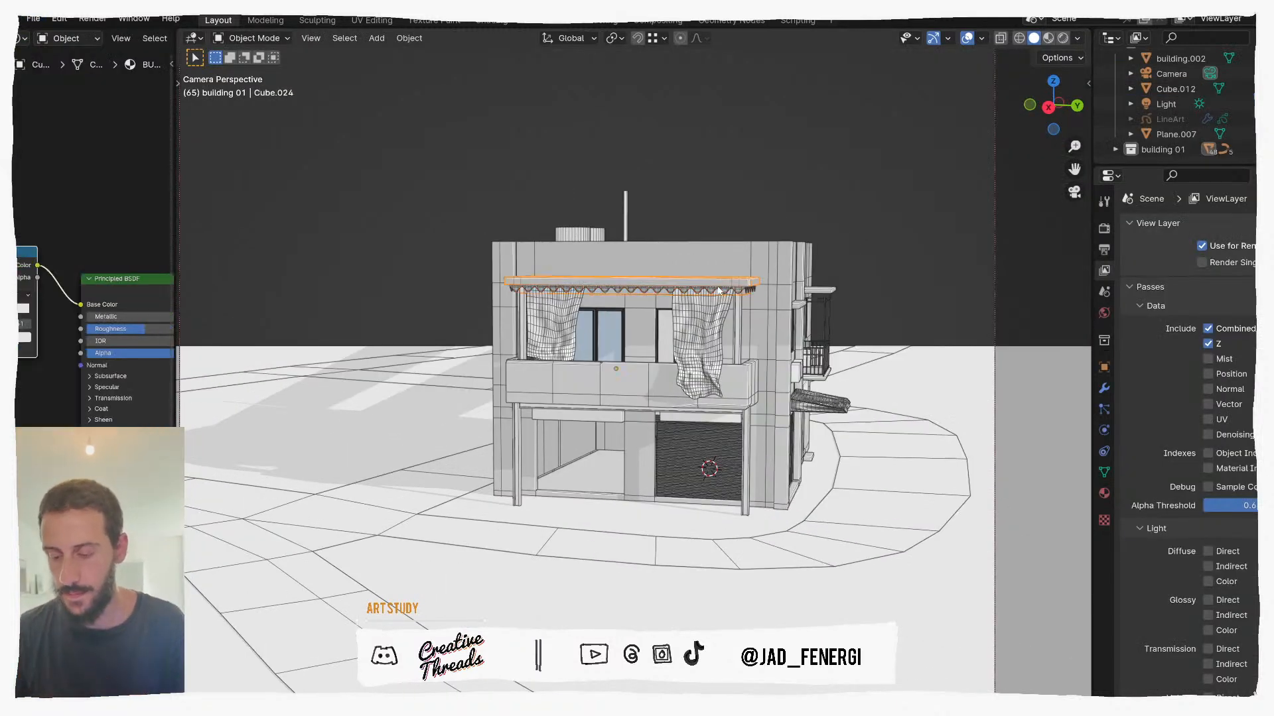
pyautogui.press('.')
pyautogui.press('Escape')
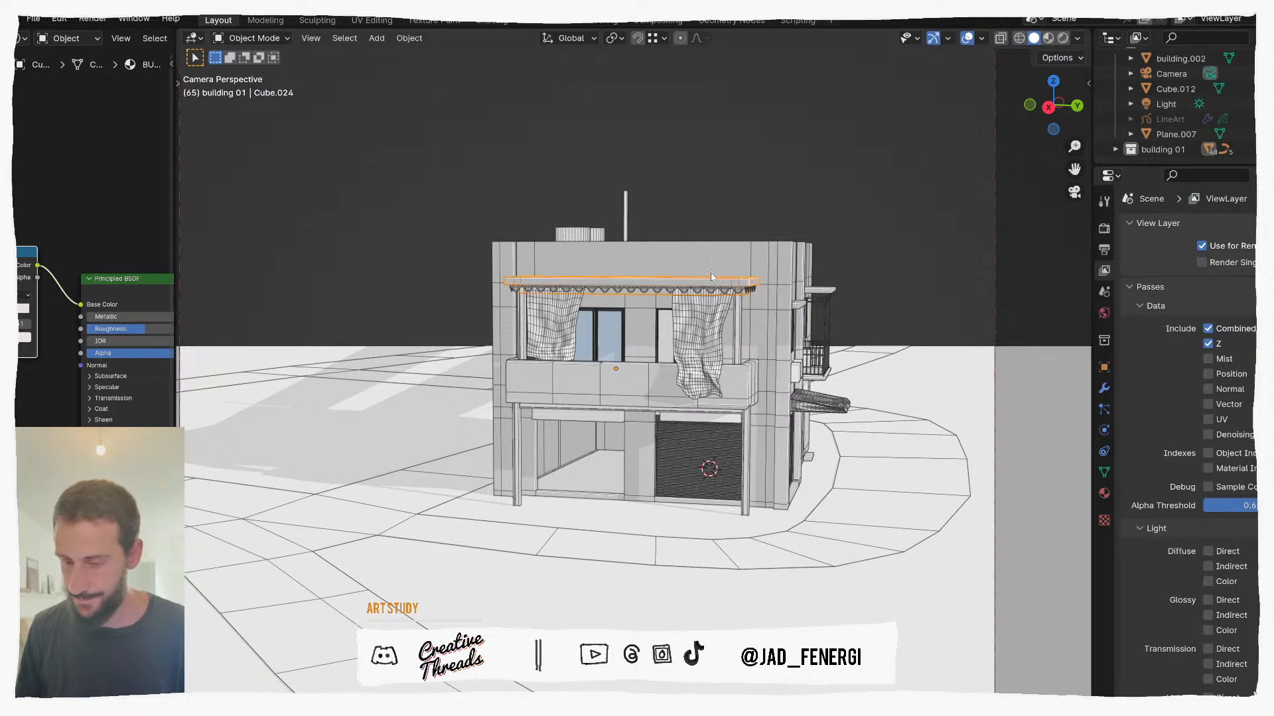
pyautogui.scroll(6, 664, 329)
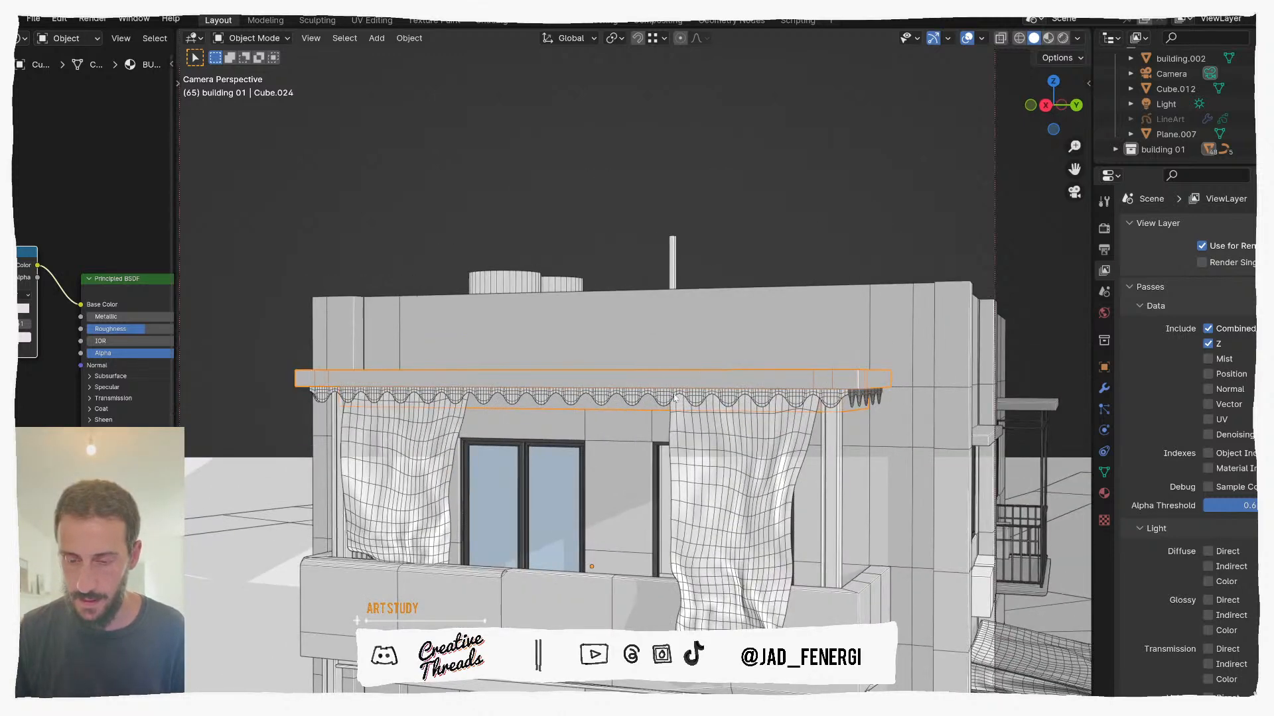
pyautogui.click(677, 397)
pyautogui.scroll(-2, 678, 398)
pyautogui.press('h')
pyautogui.moveTo(677, 398); pyautogui.dragTo(855, 419, button='middle')
pyautogui.click(783, 384)
# Step: Hide both curtains hanging at the front of the upper balcony
pyautogui.click(472, 443)
pyautogui.press('h')
pyautogui.click(751, 442)
pyautogui.press('h')
pyautogui.moveTo(752, 443); pyautogui.dragTo(702, 440, button='middle')
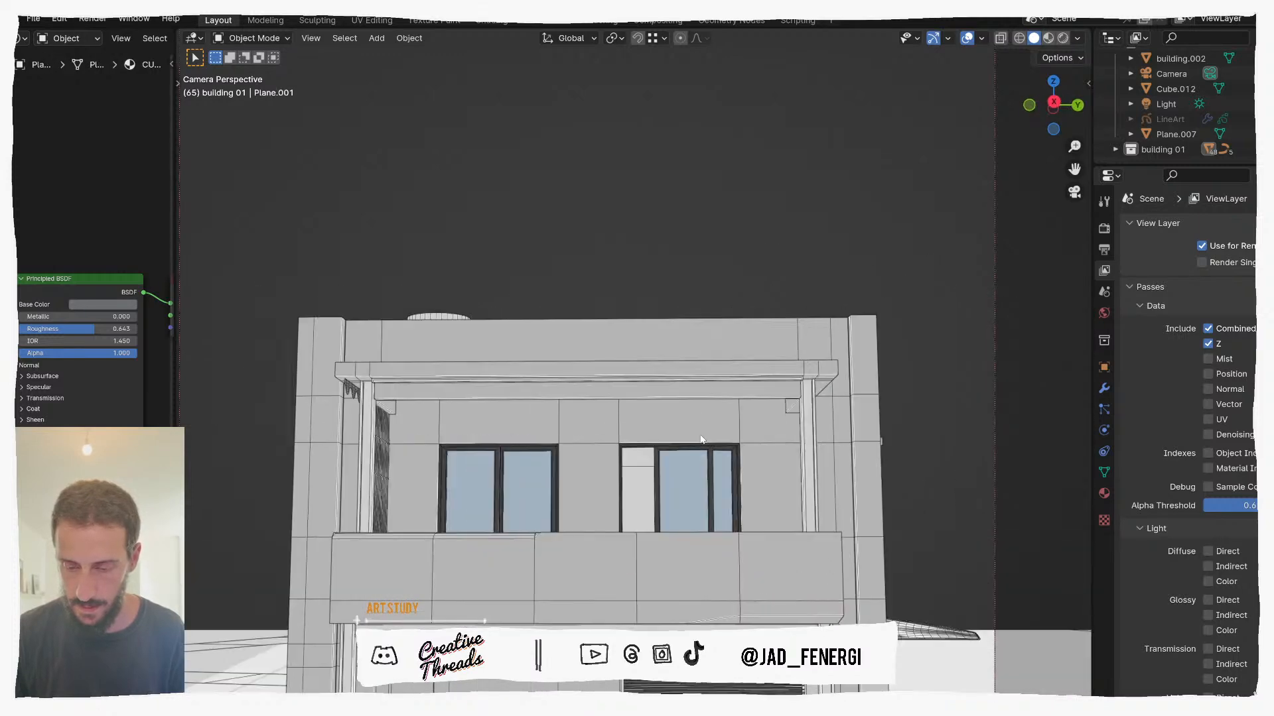
# Step: Leave the camera view and set the viewport's clip end distance to 2000 m
pyautogui.scroll(-2, 701, 440)
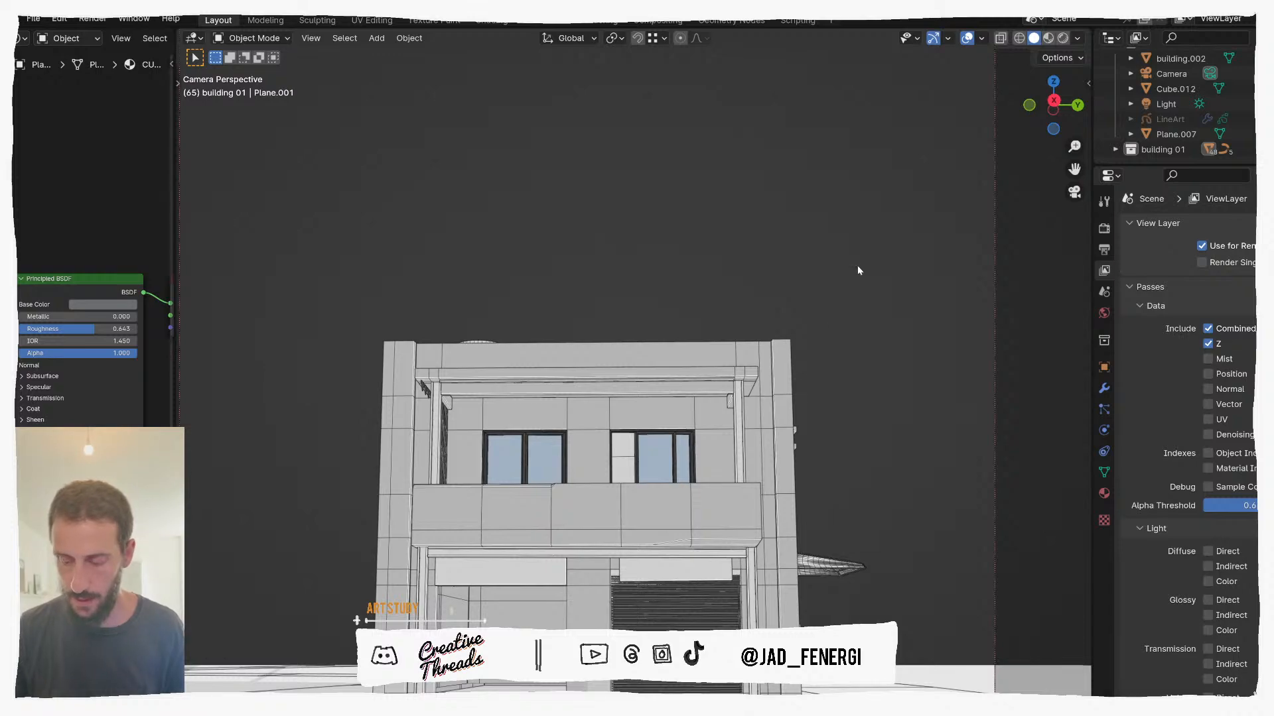
pyautogui.moveTo(796, 292); pyautogui.dragTo(657, 364, button='middle')
pyautogui.moveTo(806, 424)
pyautogui.mouseDown(button='middle')
pyautogui.moveTo(743, 445)
pyautogui.moveTo(812, 409)
pyautogui.mouseUp(button='middle')
pyautogui.scroll(-6, 775, 437)
pyautogui.scroll(5, 812, 409)
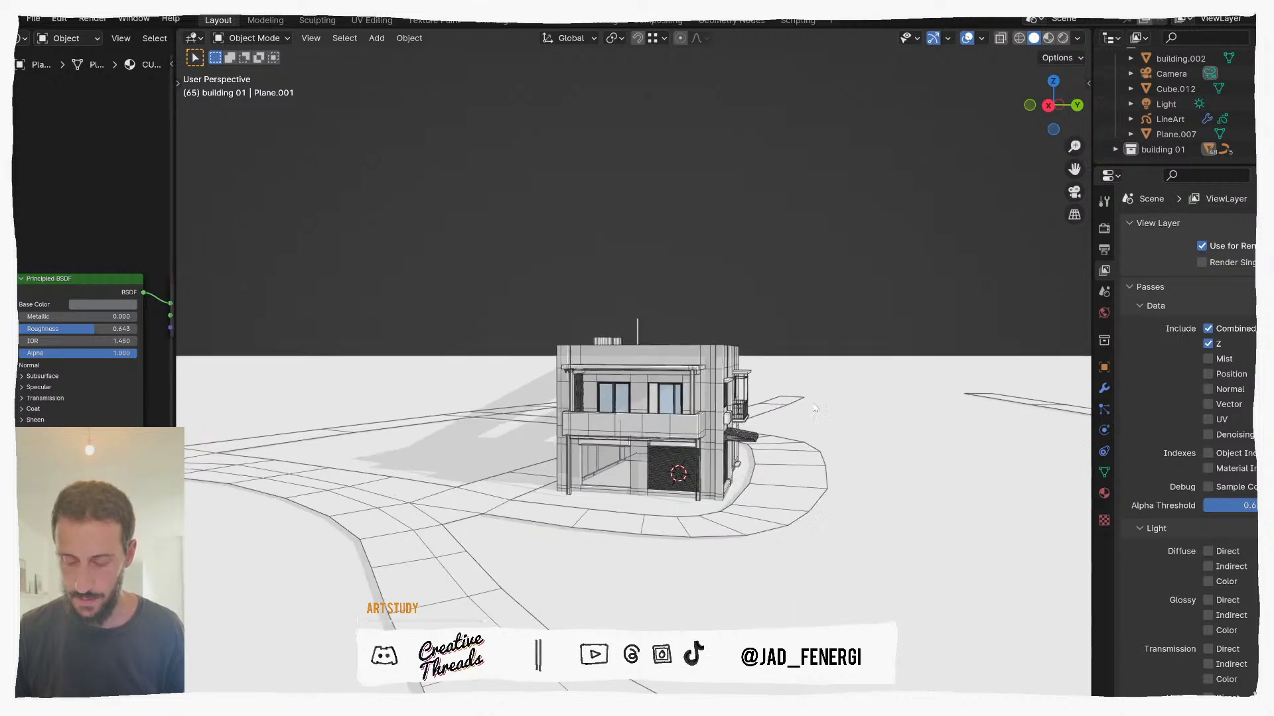
pyautogui.press('n')
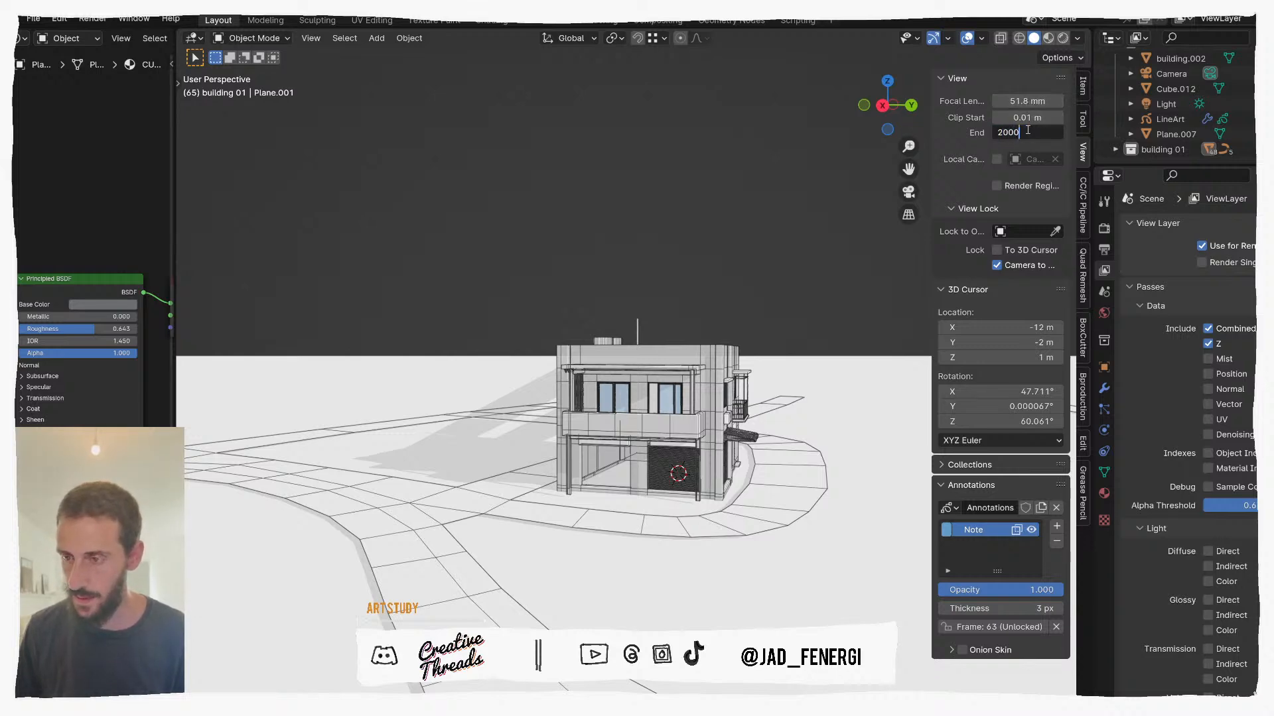
pyautogui.press('Return')
# Step: Switch the viewport to material preview shading, close the sidebar and unhide the balcony's curtains and scalloped trims
pyautogui.moveTo(656, 446)
pyautogui.mouseDown(button='middle')
pyautogui.moveTo(632, 440)
pyautogui.moveTo(637, 457)
pyautogui.mouseUp(button='middle')
pyautogui.press('z')
pyautogui.moveTo(682, 261); pyautogui.dragTo(687, 268, button='middle')
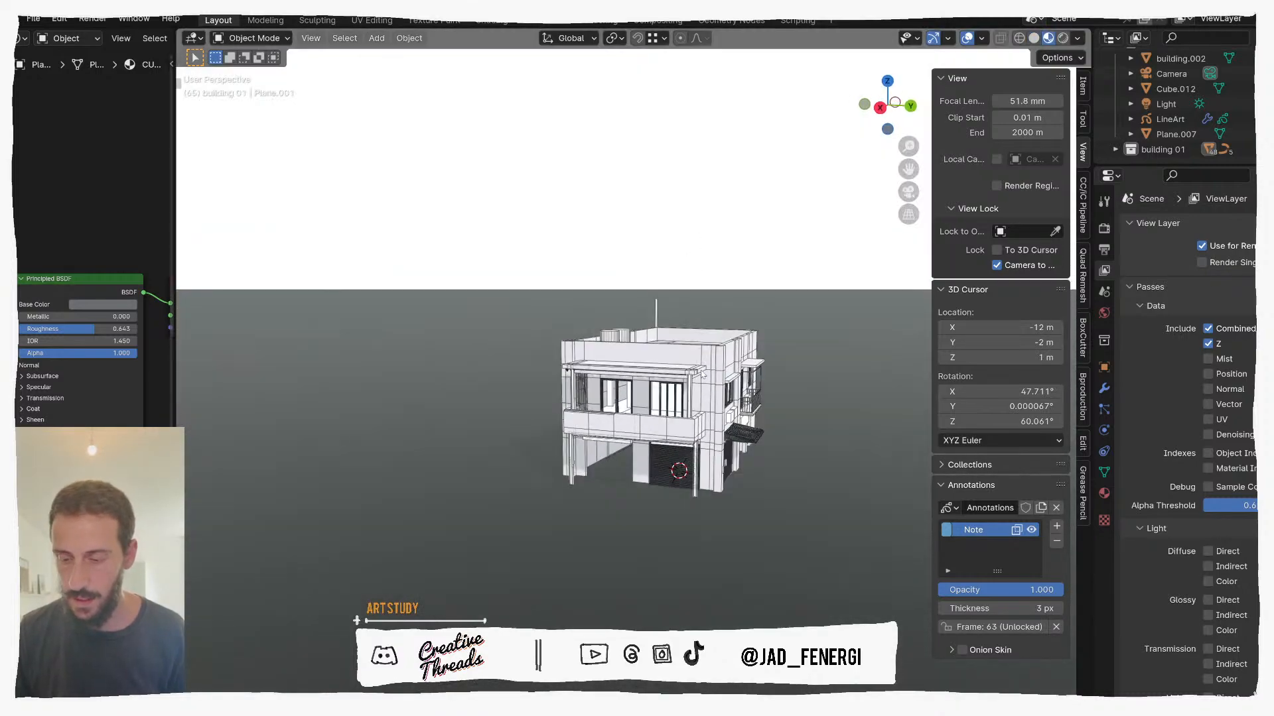
pyautogui.scroll(3, 702, 373)
pyautogui.moveTo(702, 373)
pyautogui.keyDown('shift'); pyautogui.mouseDown(button='middle')
pyautogui.moveTo(690, 329)
pyautogui.moveTo(670, 358)
pyautogui.moveTo(696, 357)
pyautogui.moveTo(634, 388)
pyautogui.mouseUp(button='middle'); pyautogui.keyUp('shift')
pyautogui.click(1057, 542)
pyautogui.press('n')
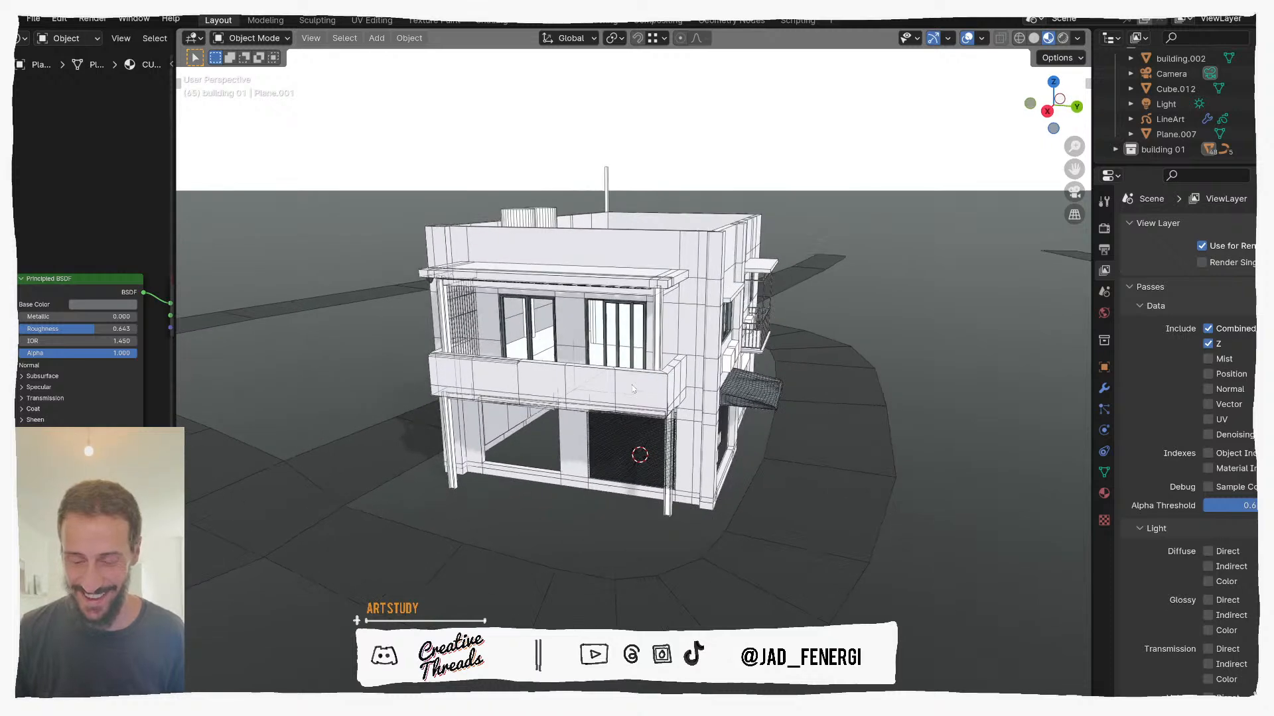
pyautogui.hotkey('alt', 'h')
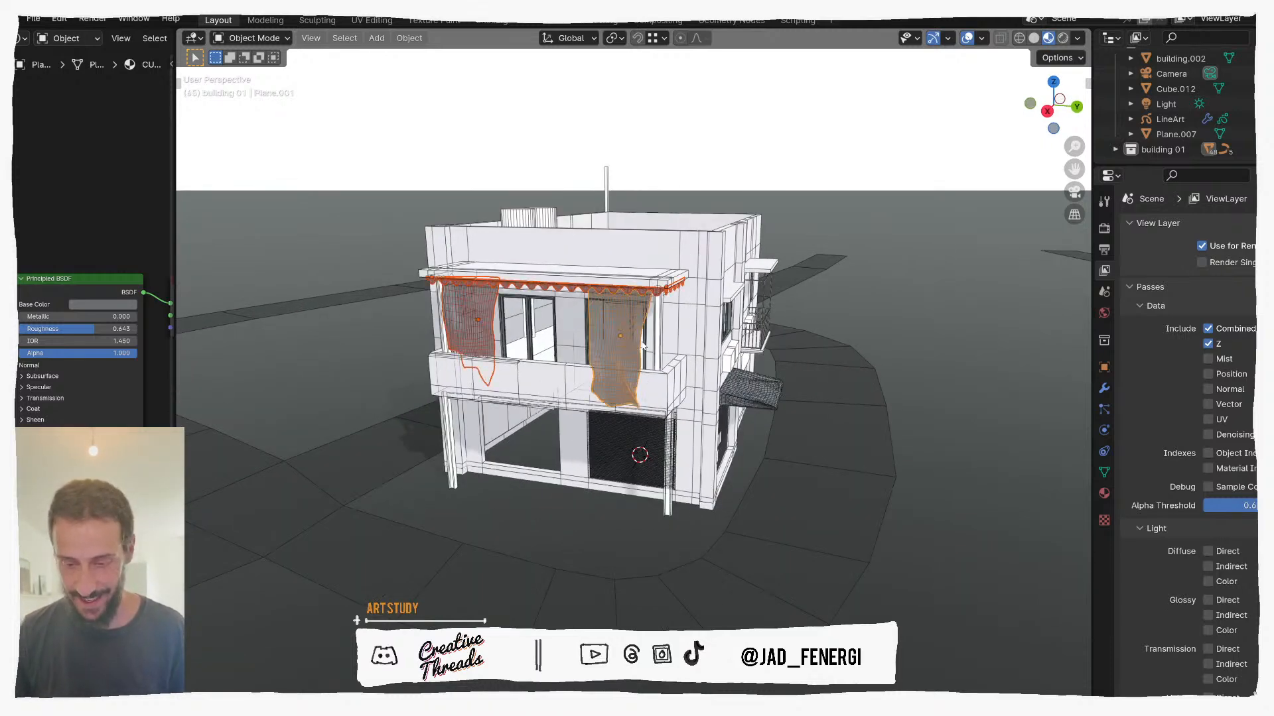
# Step: Clear the object selection and return to the camera view of the building
pyautogui.scroll(1, 657, 332)
pyautogui.press('KP_Divide')
pyautogui.press('KP_Divide')
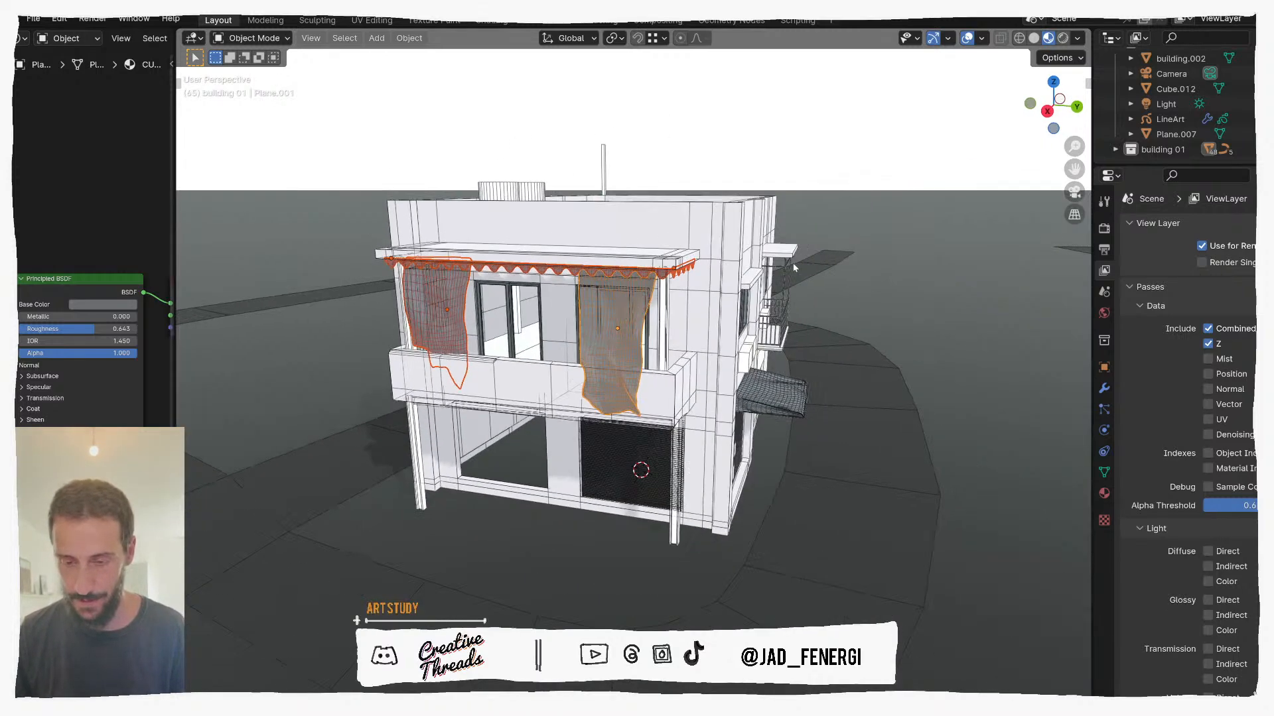
pyautogui.click(800, 279)
pyautogui.moveTo(799, 281); pyautogui.dragTo(771, 278, button='middle')
pyautogui.hotkey('alt', 'a')
pyautogui.press('KP_0')
pyautogui.moveTo(740, 319); pyautogui.dragTo(705, 320, button='middle')
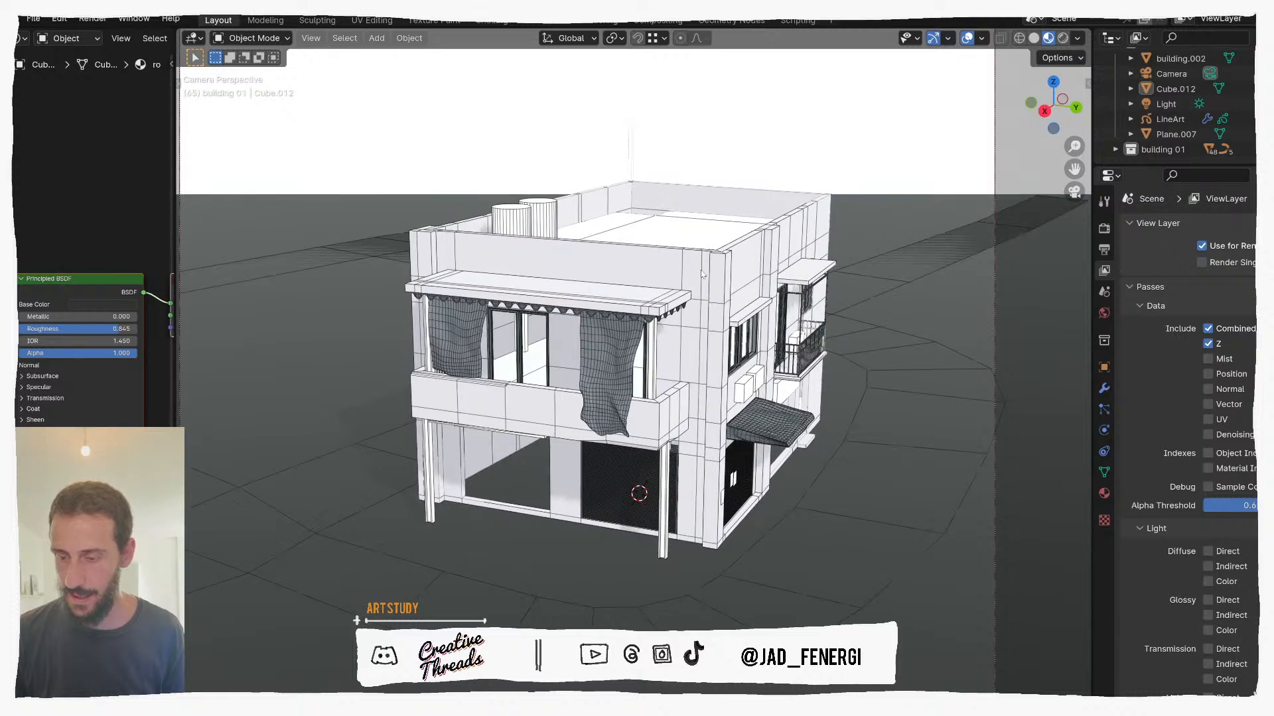
# Step: Turn off the wireframe display over the scene's objects
pyautogui.scroll(-2, 705, 321)
pyautogui.scroll(1, 733, 259)
pyautogui.press('q')
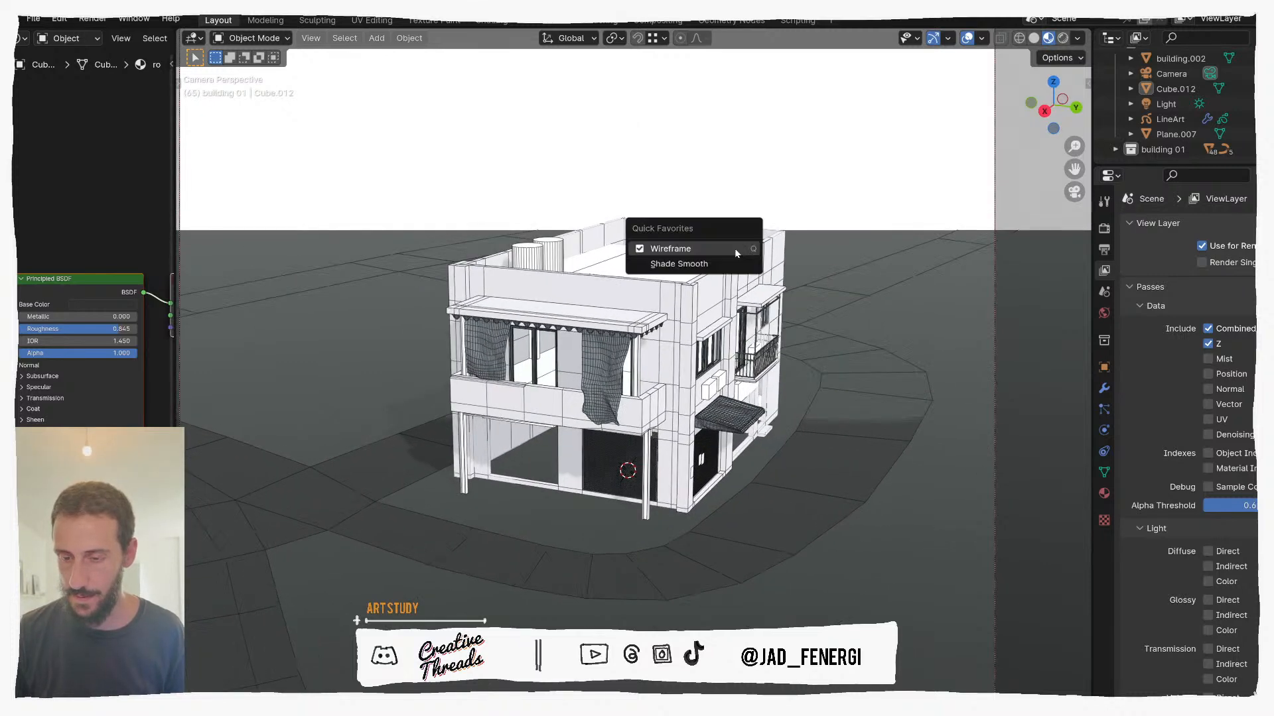
pyautogui.click(735, 254)
pyautogui.moveTo(710, 290); pyautogui.dragTo(708, 283, button='middle')
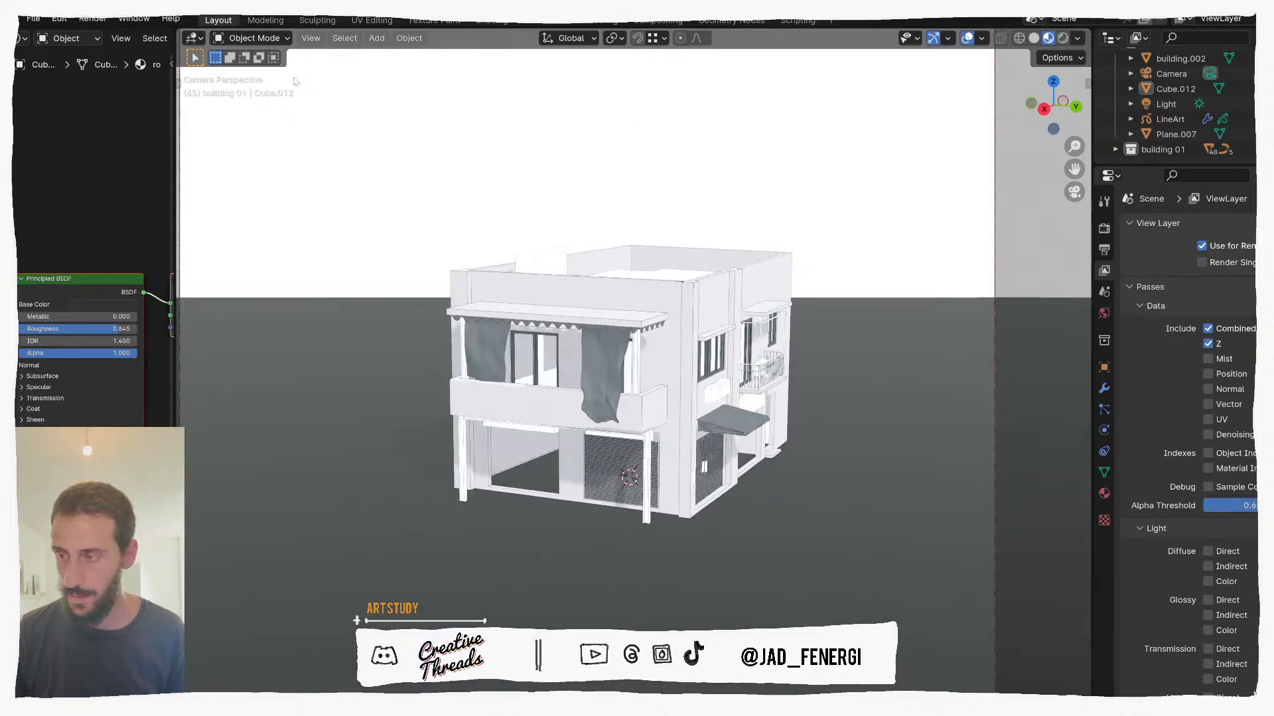
# Step: Bring the camera closer to the building and turn it toward the corner between the balcony facade and side facade
pyautogui.scroll(1, 709, 283)
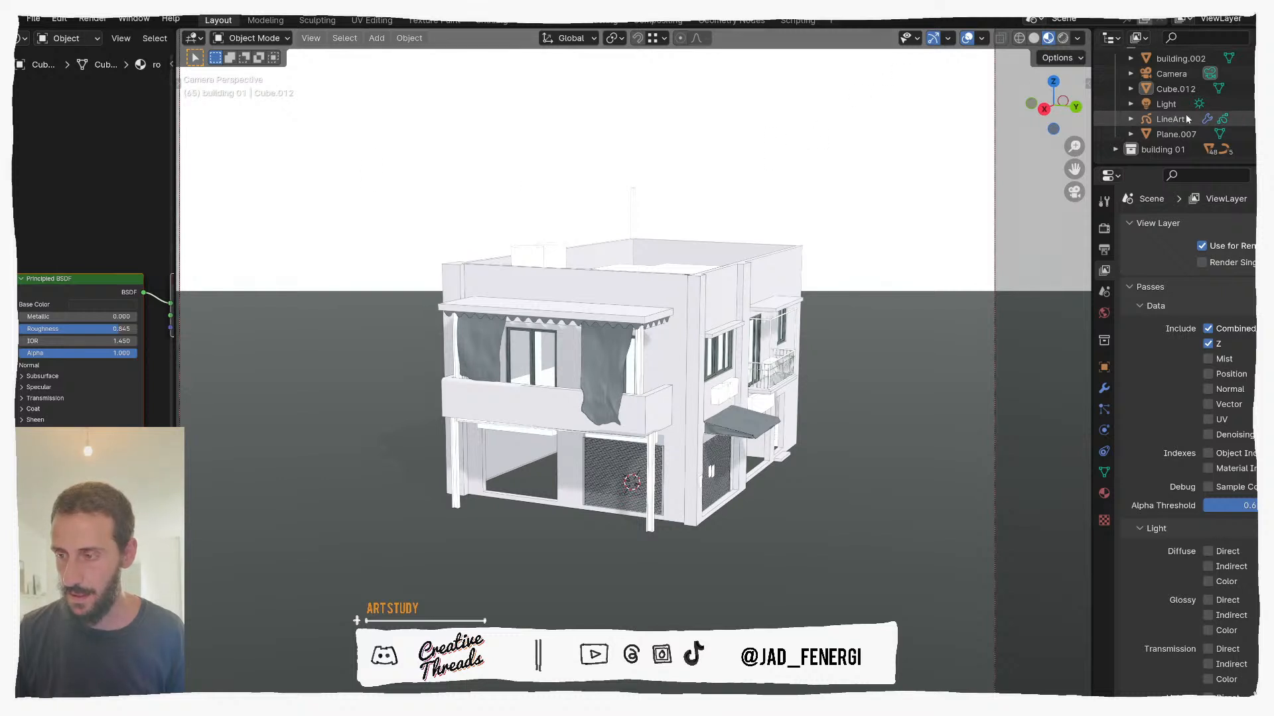
pyautogui.scroll(2, 1186, 118)
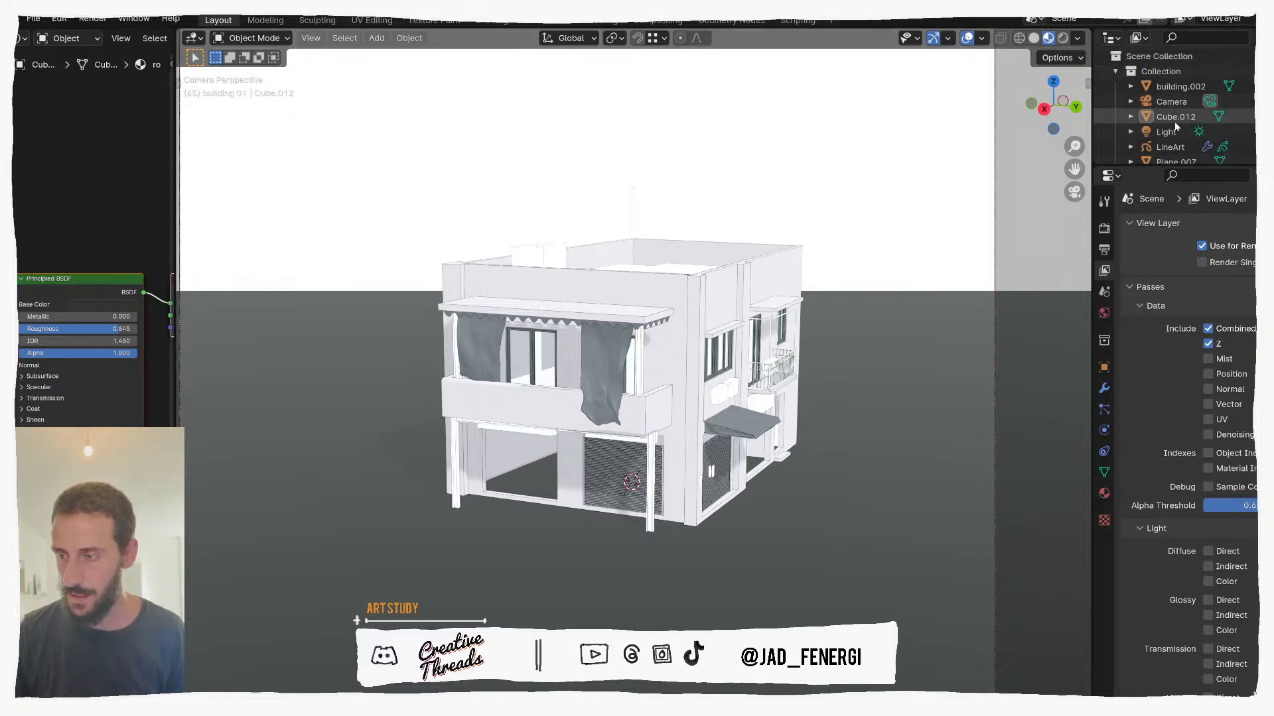
pyautogui.moveTo(589, 335); pyautogui.dragTo(552, 335, button='middle')
pyautogui.scroll(2, 675, 339)
pyautogui.moveTo(675, 340)
pyautogui.mouseDown(button='middle')
pyautogui.moveTo(606, 319)
pyautogui.moveTo(679, 317)
pyautogui.mouseUp(button='middle')
pyautogui.scroll(2, 638, 323)
# Step: Hide the viewport overlays and set the LineArt object's line thickness to 8
pyautogui.click(1170, 147)
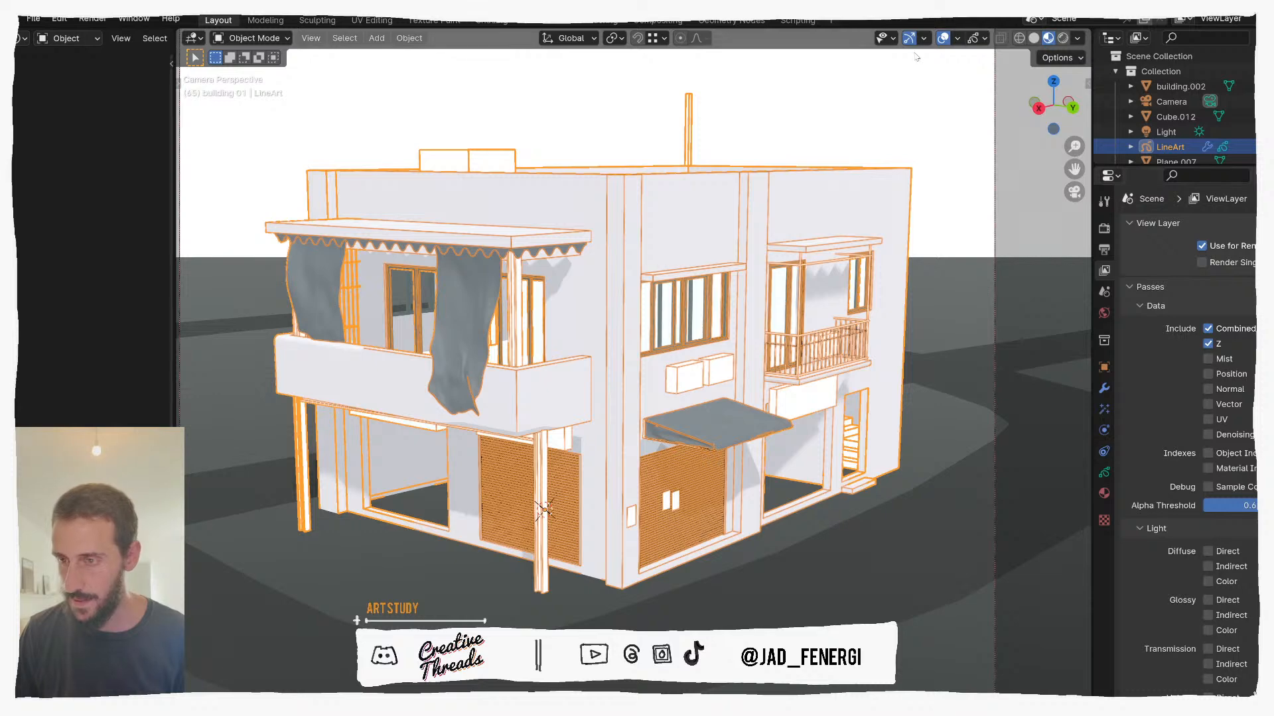
pyautogui.click(942, 39)
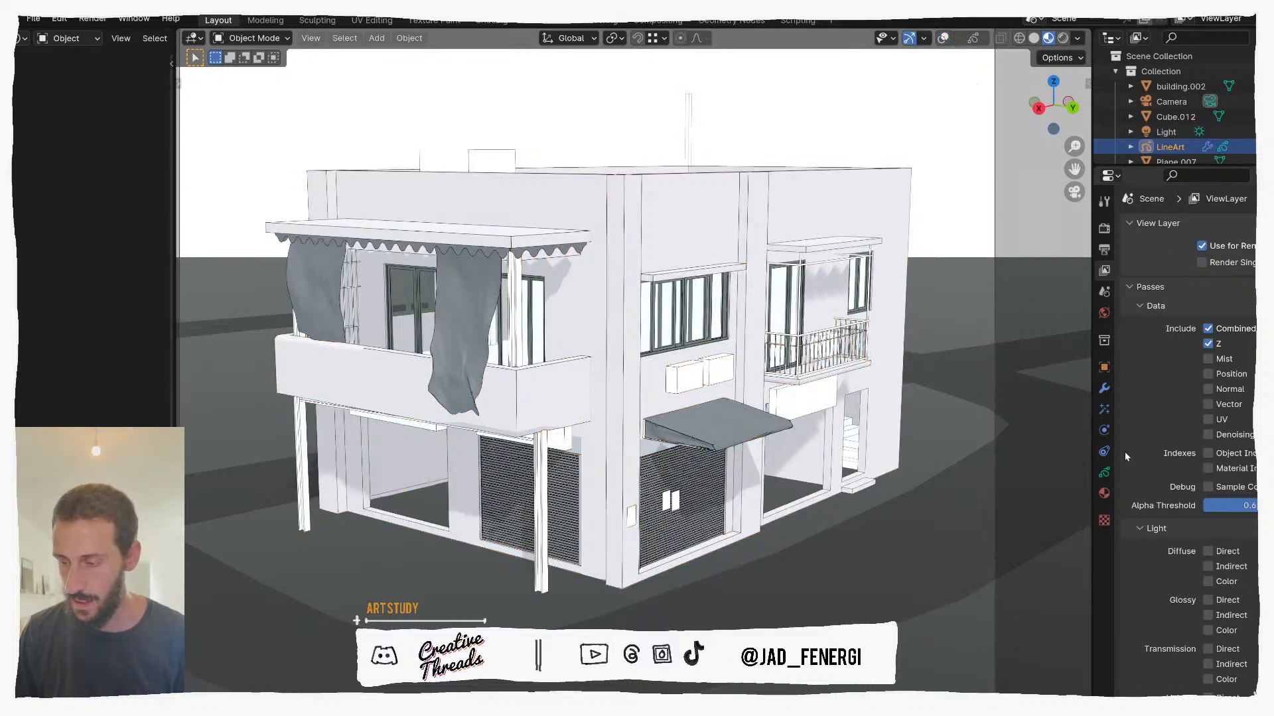
pyautogui.click(1103, 474)
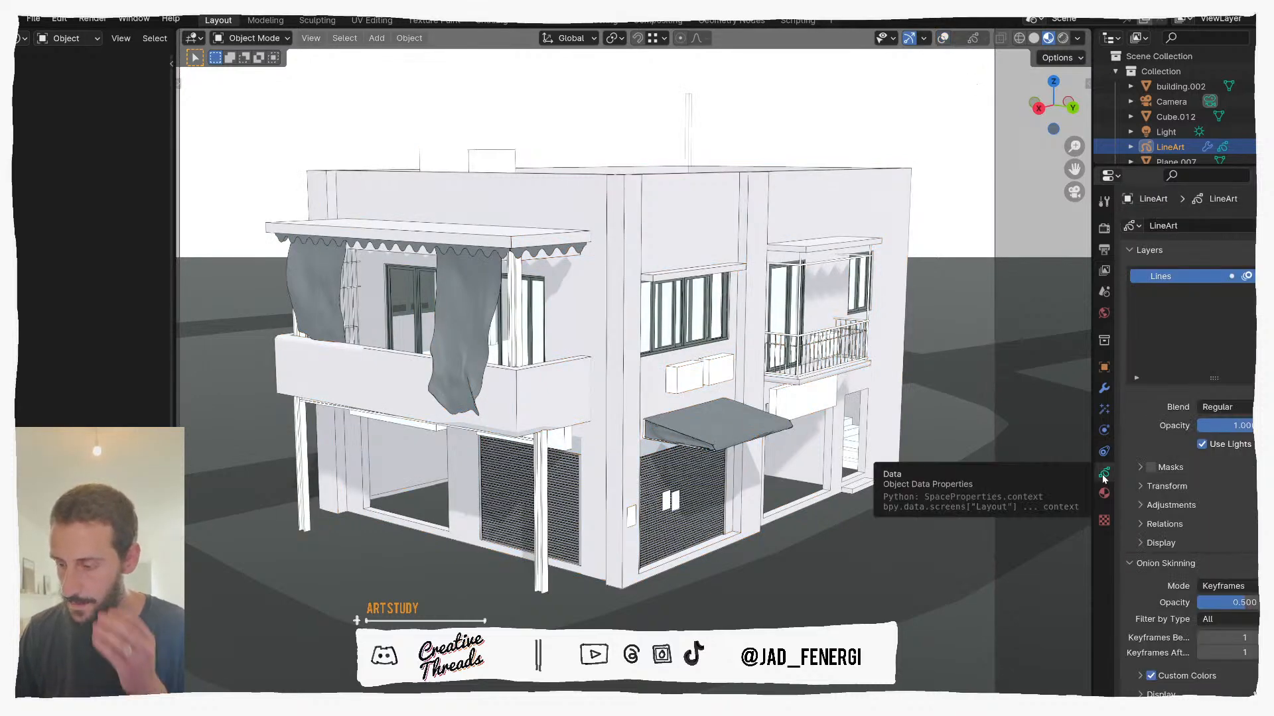
pyautogui.click(1103, 390)
pyautogui.click(1226, 351)
pyautogui.write('8')
pyautogui.press('Return')
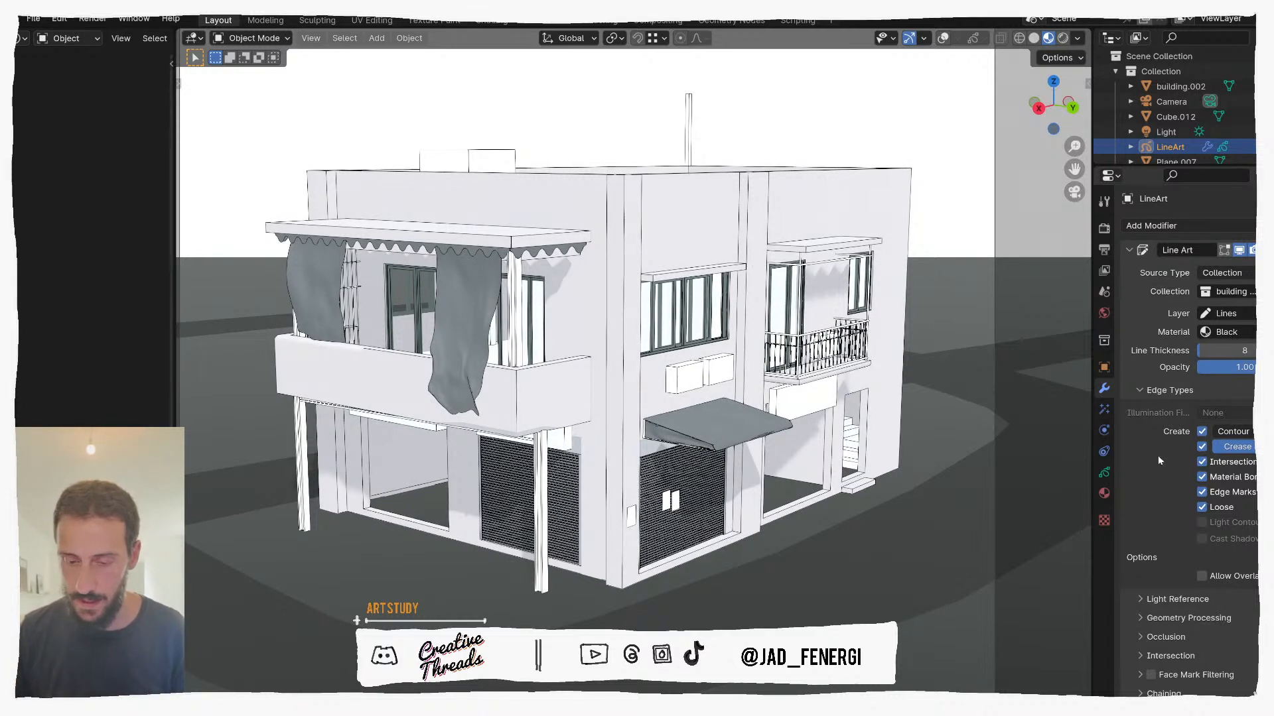
# Step: Disable the Intersections, Material Borders and Edge Marks edge types in the Line Art modifier
pyautogui.scroll(-2, 1168, 501)
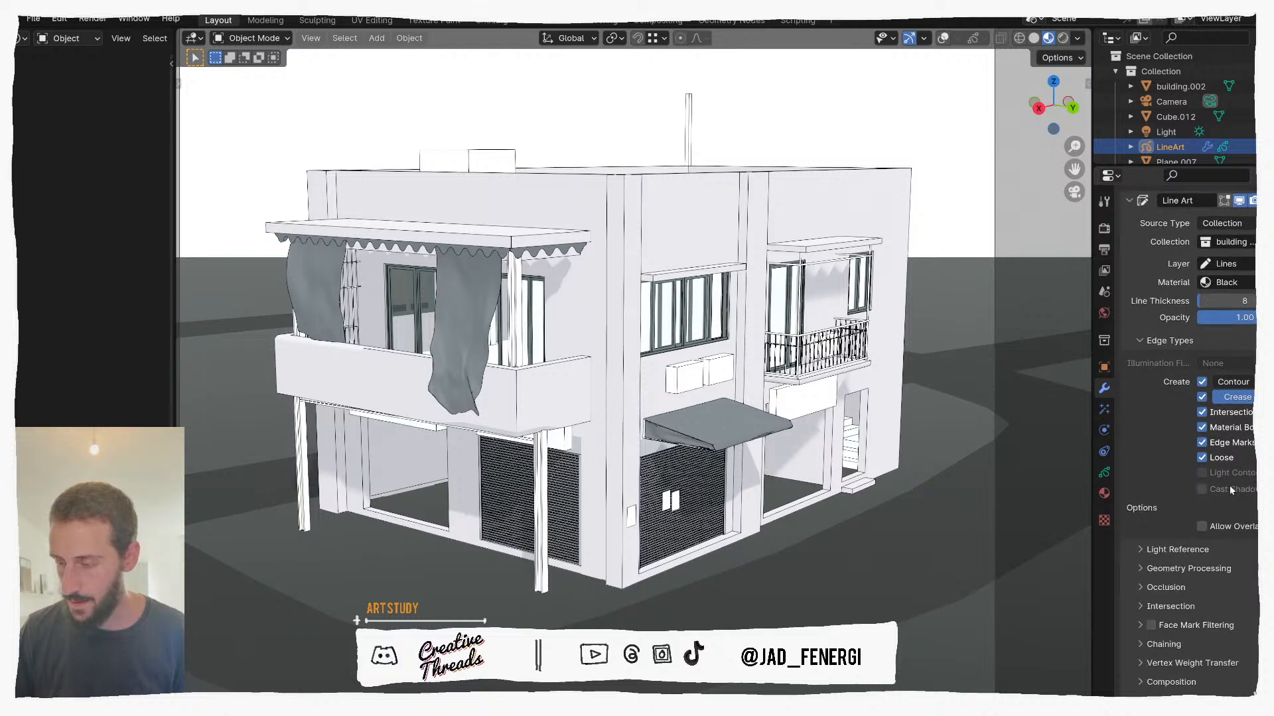
pyautogui.click(1202, 429)
pyautogui.click(1201, 412)
pyautogui.click(1200, 412)
pyautogui.click(1201, 411)
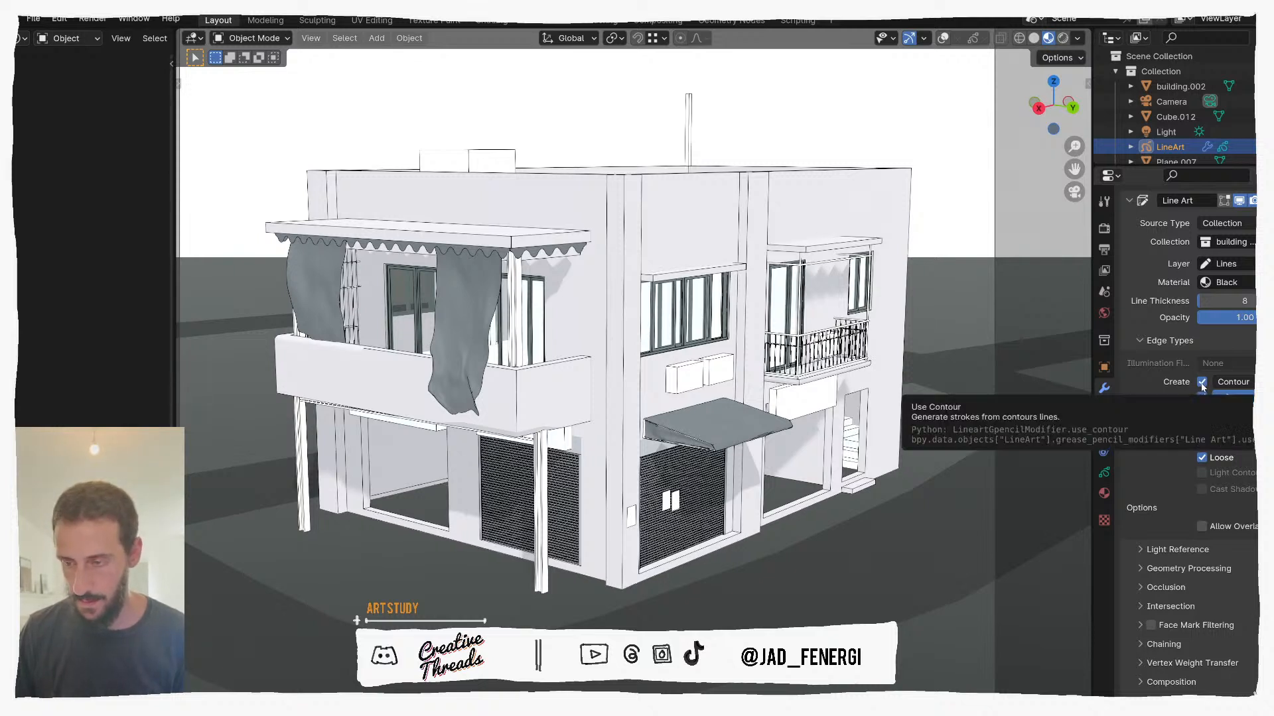
# Step: Compare the line art with its Contour and Crease edge types switched on and off from different angles
pyautogui.click(1202, 385)
pyautogui.click(1202, 385)
pyautogui.click(1202, 385)
pyautogui.click(1202, 384)
pyautogui.click(1202, 384)
pyautogui.click(1202, 384)
pyautogui.click(1198, 400)
pyautogui.click(1199, 400)
pyautogui.click(1201, 398)
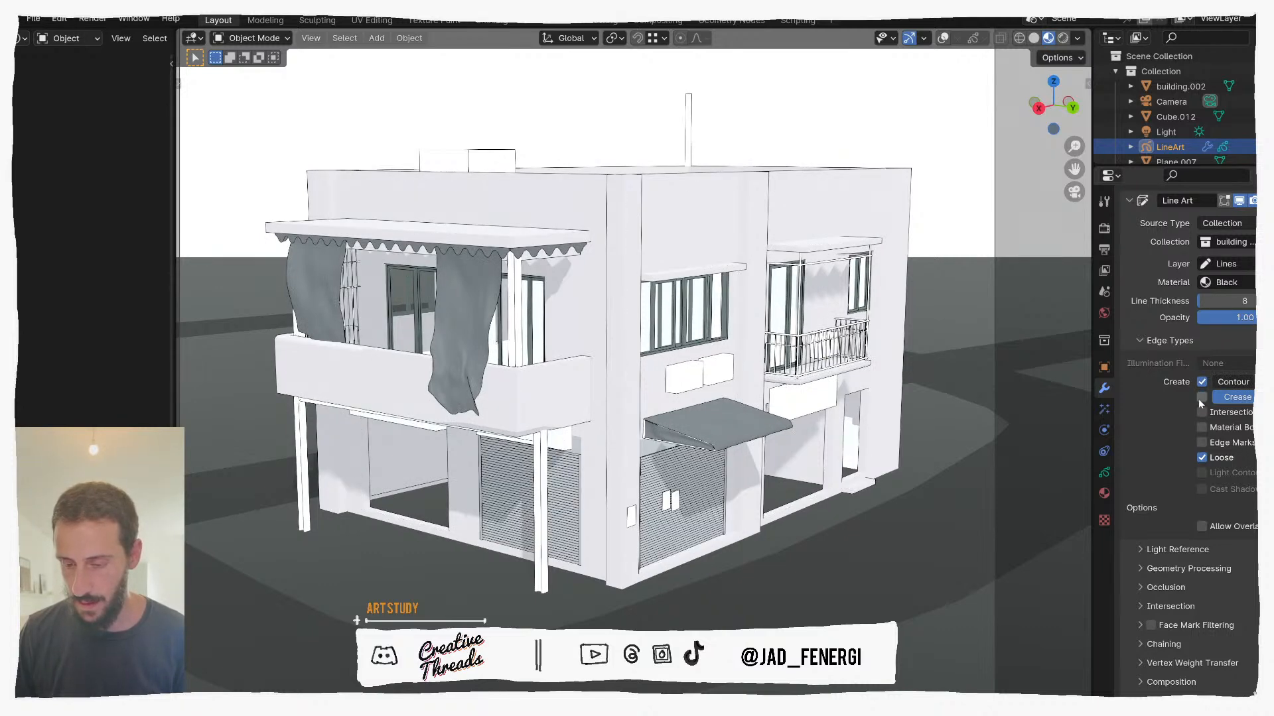
pyautogui.moveTo(669, 443)
pyautogui.mouseDown(button='middle')
pyautogui.moveTo(687, 425)
pyautogui.moveTo(672, 422)
pyautogui.mouseUp(button='middle')
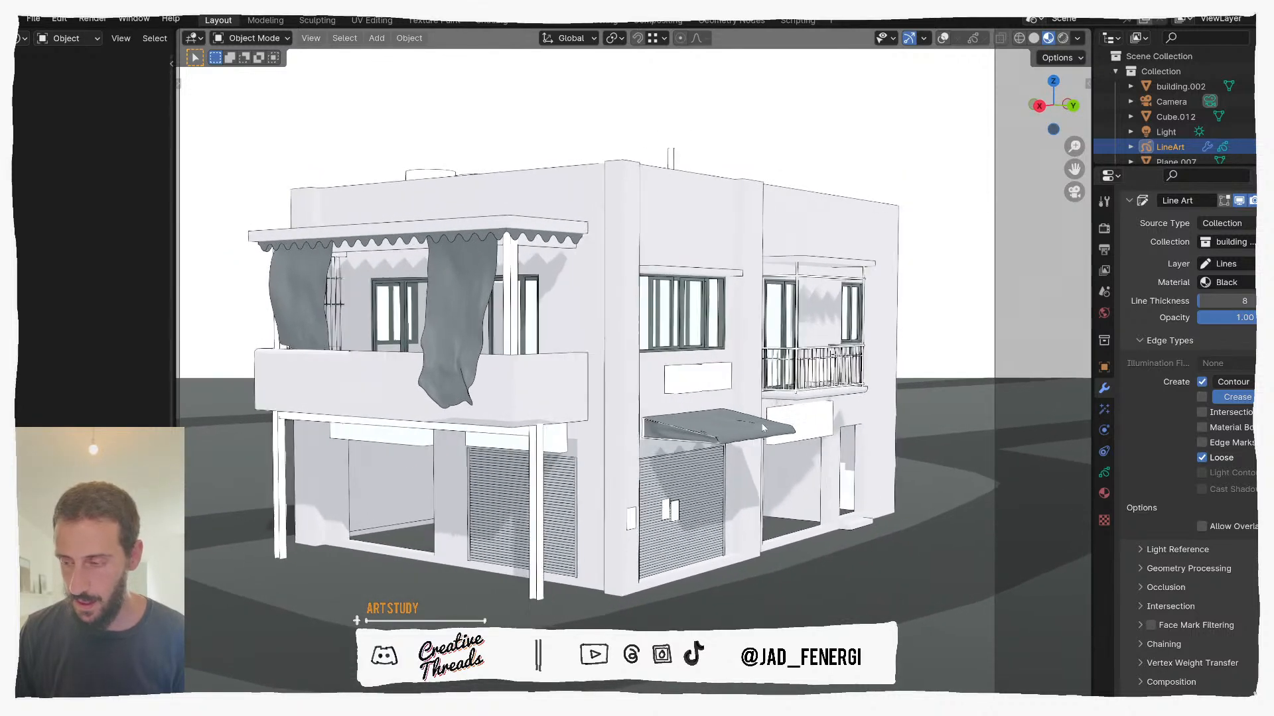
pyautogui.click(1202, 397)
pyautogui.moveTo(789, 454)
pyautogui.mouseDown(button='middle')
pyautogui.moveTo(788, 473)
pyautogui.moveTo(788, 462)
pyautogui.mouseUp(button='middle')
pyautogui.moveTo(764, 407); pyautogui.dragTo(757, 402, button='middle')
pyautogui.click(1201, 397)
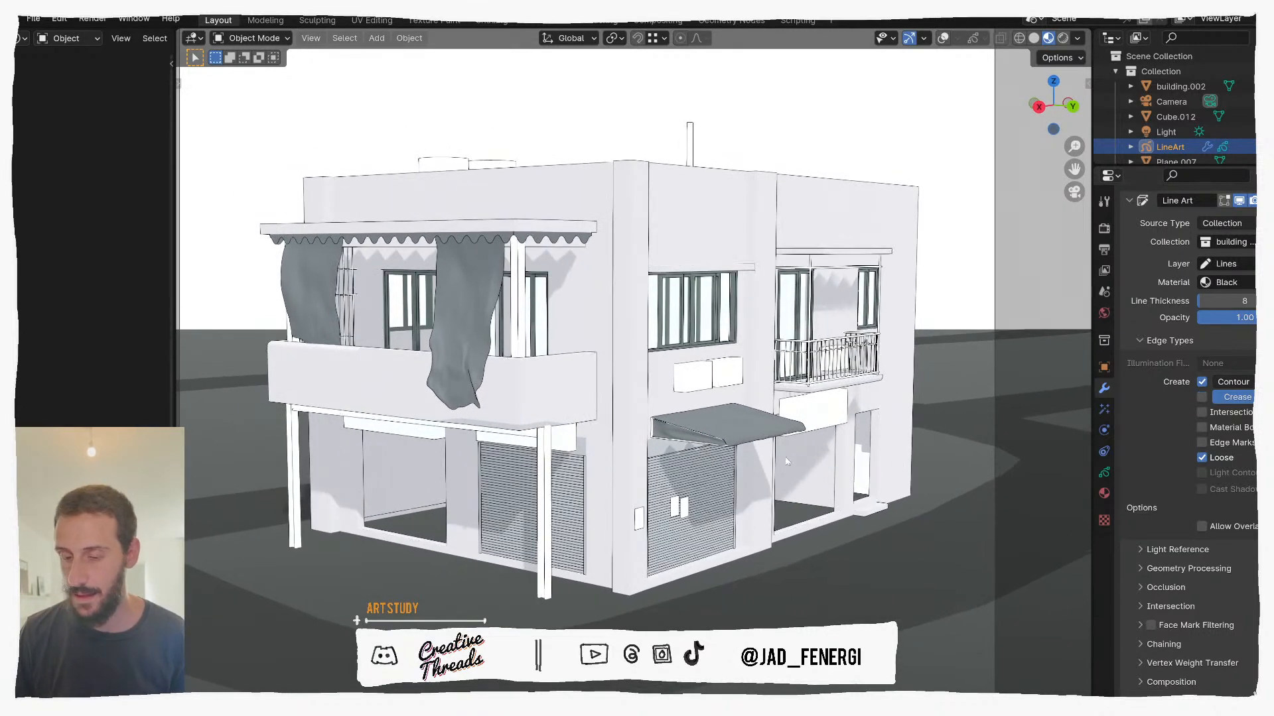
# Step: Set the line art's thickness to 10 and enable its Crease edges
pyautogui.click(1226, 300)
pyautogui.write('1')
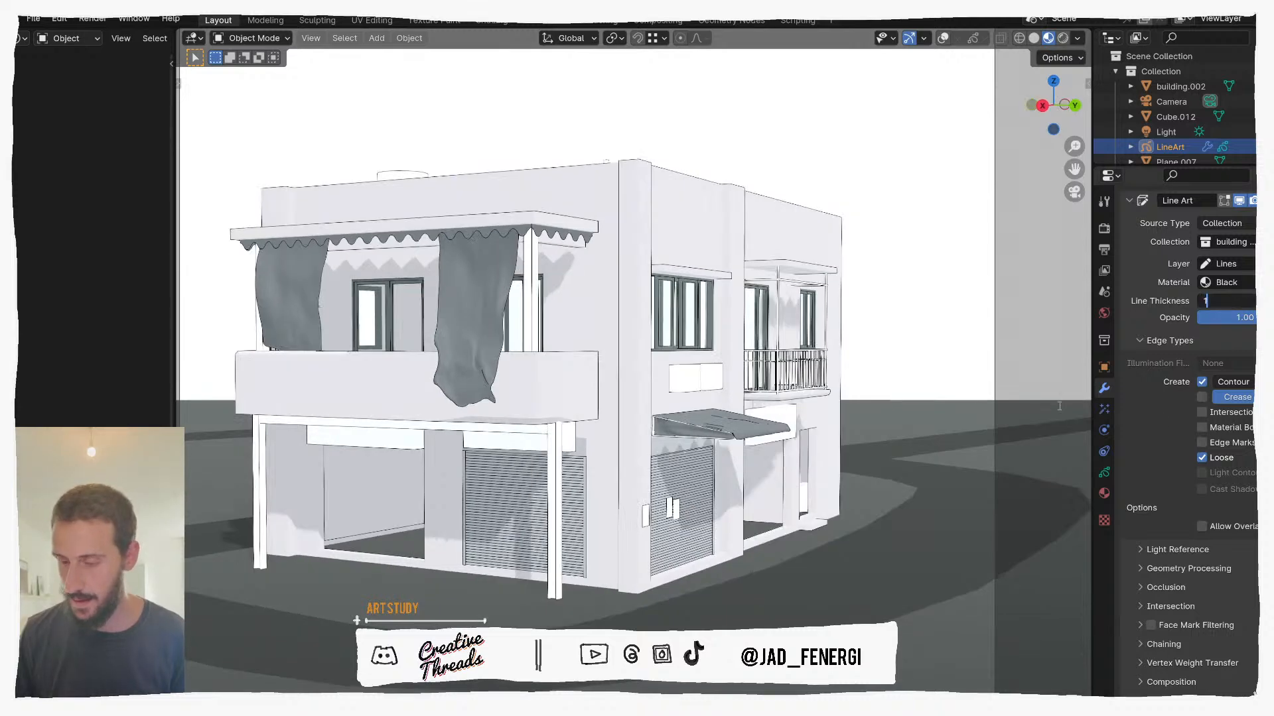
pyautogui.write('0')
pyautogui.press('Return')
pyautogui.moveTo(870, 436); pyautogui.dragTo(850, 449, button='middle')
pyautogui.click(1202, 397)
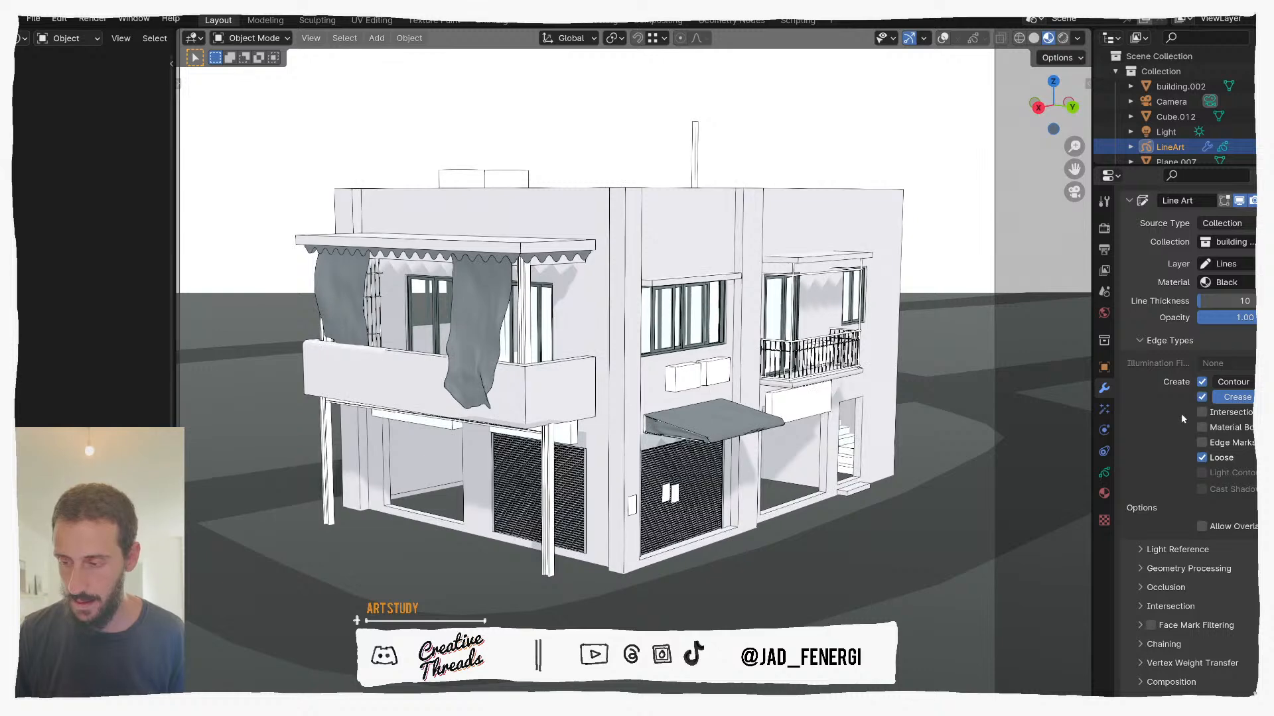
# Step: Hide the LineArt object and turn the viewport overlays and wireframe display back on
pyautogui.keyDown('shift'); pyautogui.moveTo(603, 440); pyautogui.dragTo(615, 415, button='middle'); pyautogui.keyUp('shift')
pyautogui.scroll(2, 610, 435)
pyautogui.scroll(-2, 614, 414)
pyautogui.scroll(-1, 614, 414)
pyautogui.moveTo(436, 427); pyautogui.dragTo(594, 445, button='middle')
pyautogui.press('h')
pyautogui.moveTo(618, 314); pyautogui.dragTo(631, 340, button='middle')
pyautogui.press('q')
pyautogui.click(558, 346)
pyautogui.click(966, 40)
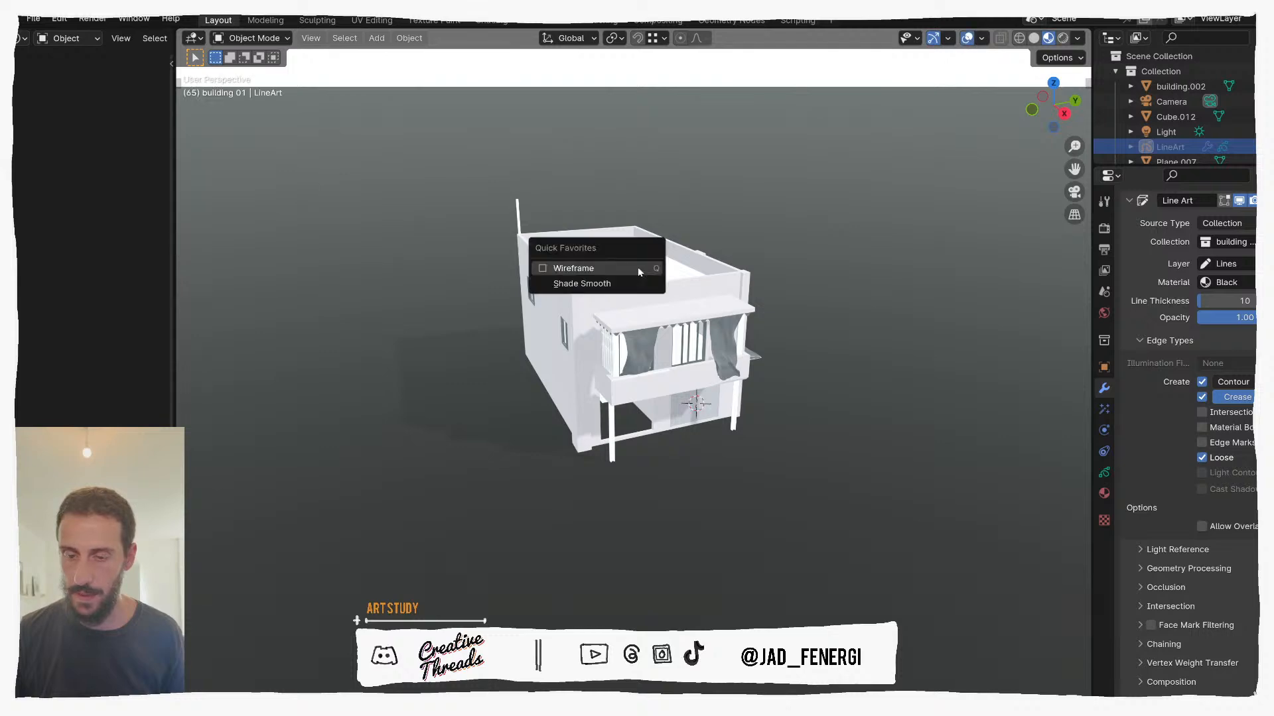
# Step: Edit the building mesh and add one centered vertical loop cut on the plain side wall between its two windows
pyautogui.moveTo(425, 343); pyautogui.dragTo(590, 379, button='middle')
pyautogui.click(564, 346)
pyautogui.press('Tab')
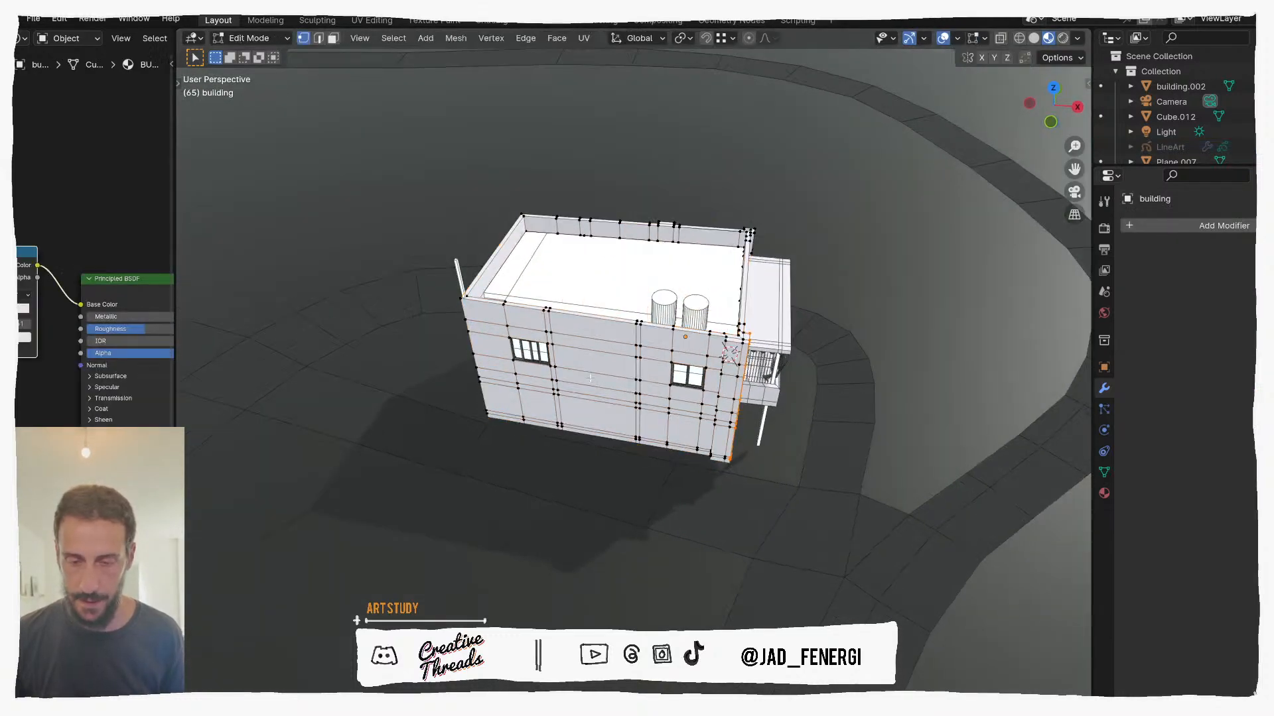
pyautogui.click(319, 38)
pyautogui.scroll(4, 674, 355)
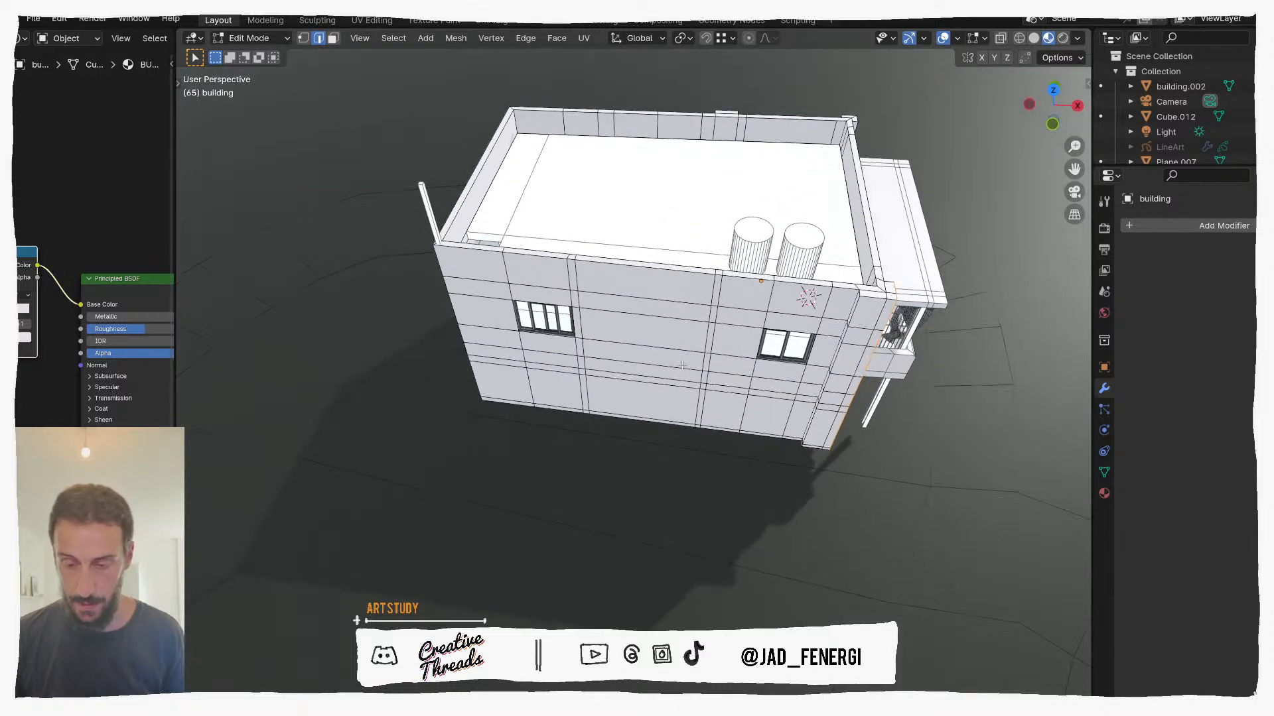
pyautogui.scroll(3, 653, 354)
pyautogui.click(621, 306)
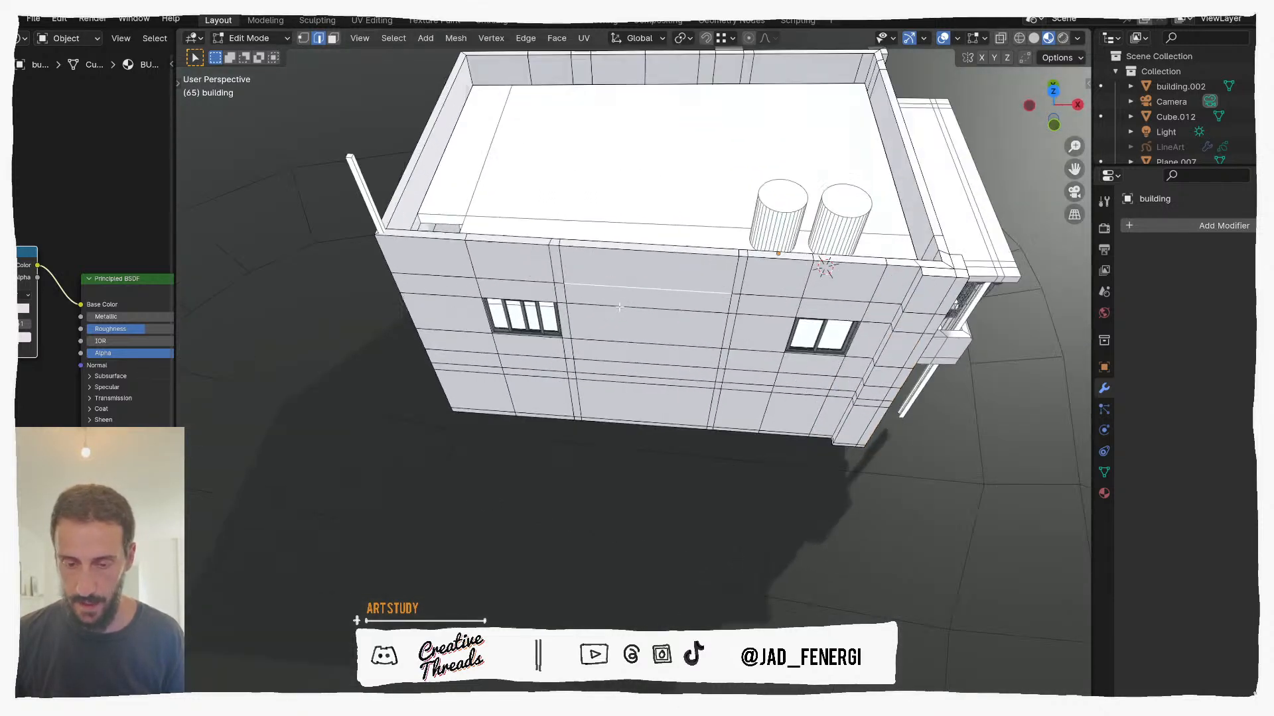
pyautogui.click(644, 307)
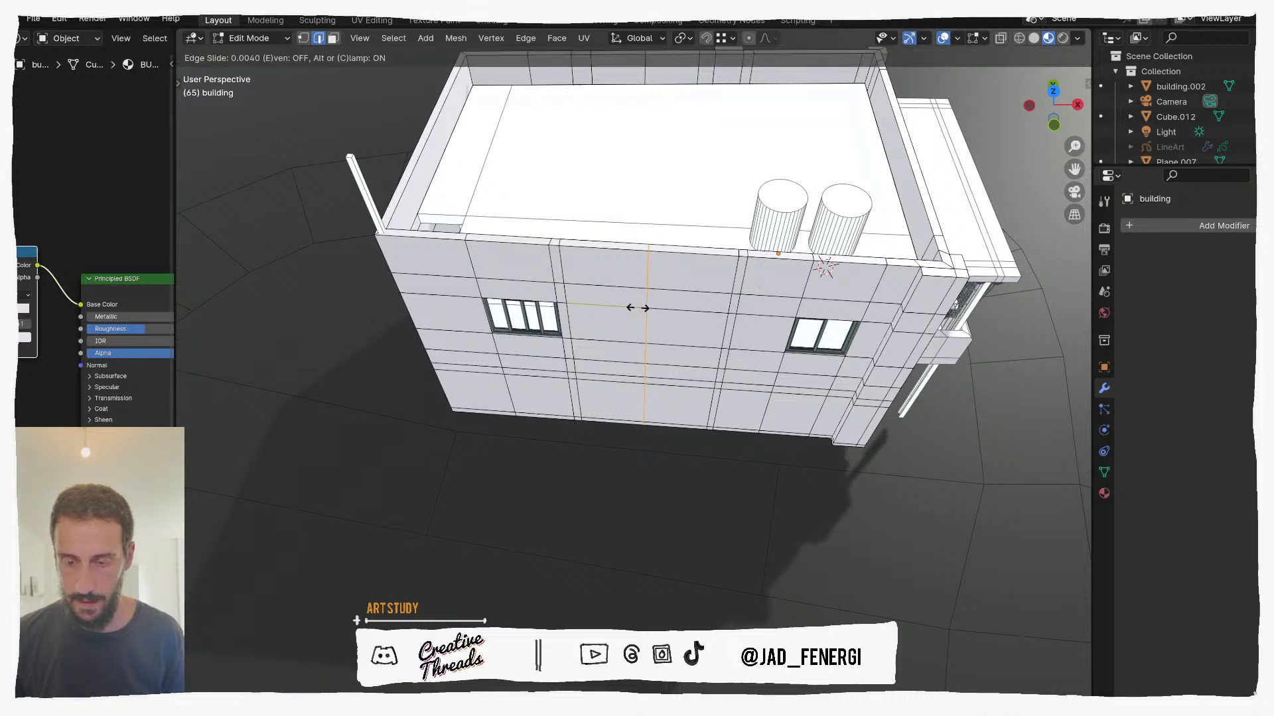
pyautogui.rightClick(641, 308)
# Step: Bevel the wall's new vertical edge loop into a strip with a width of about 0.324 m
pyautogui.hotkey('ctrl', 'v')
pyautogui.press('Escape')
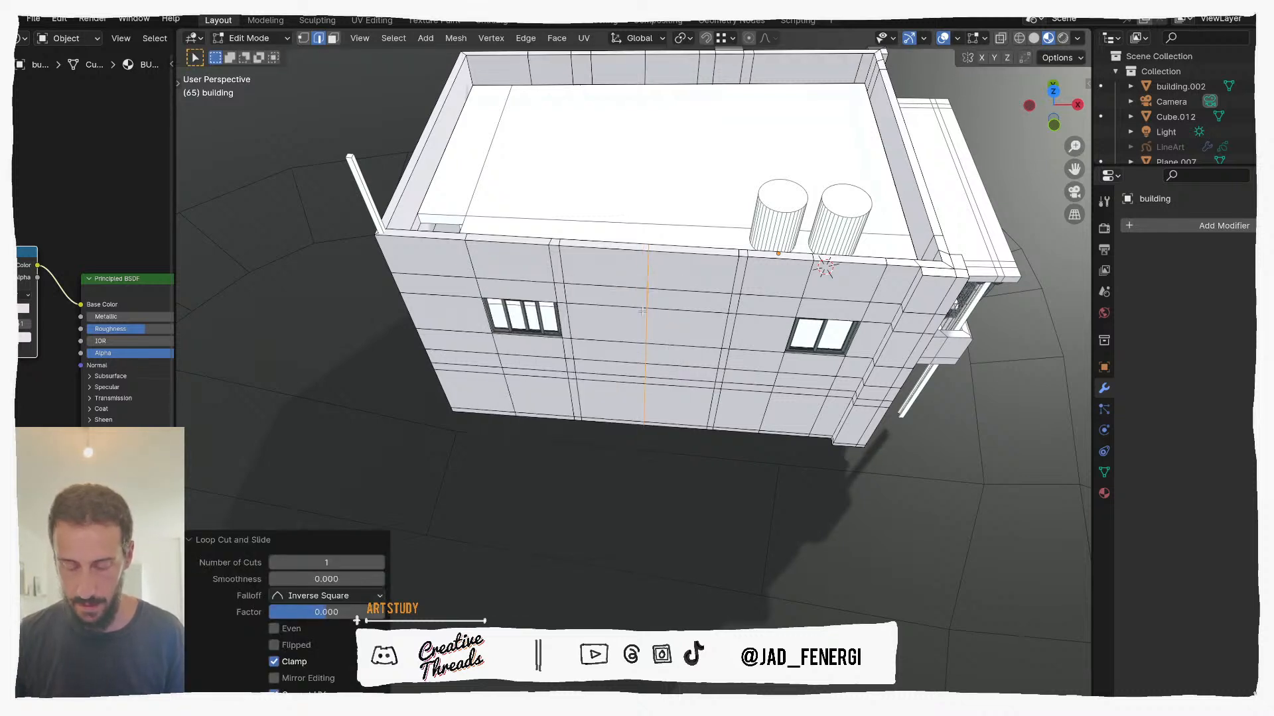
pyautogui.click(680, 318)
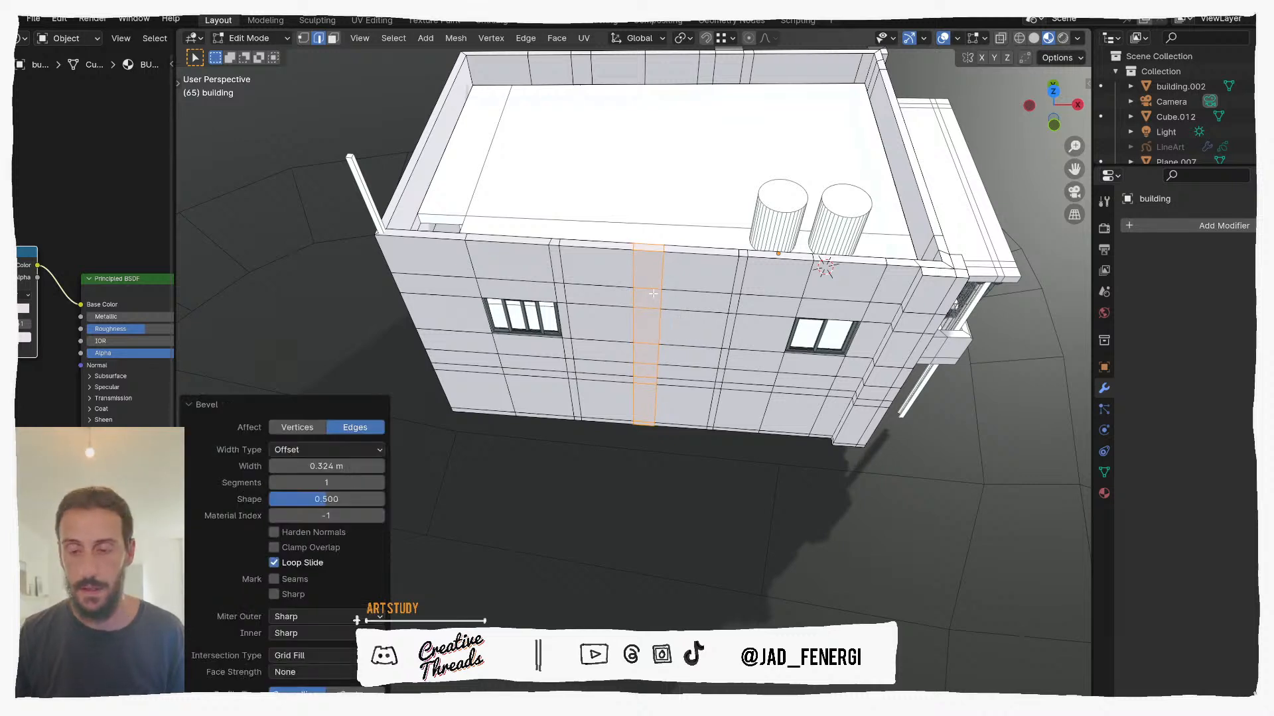
# Step: Select the beveled strip of faces from roof edge to ground and extrude it along normals about 0.518 m into a pillar
pyautogui.press('3')
pyautogui.click(653, 282)
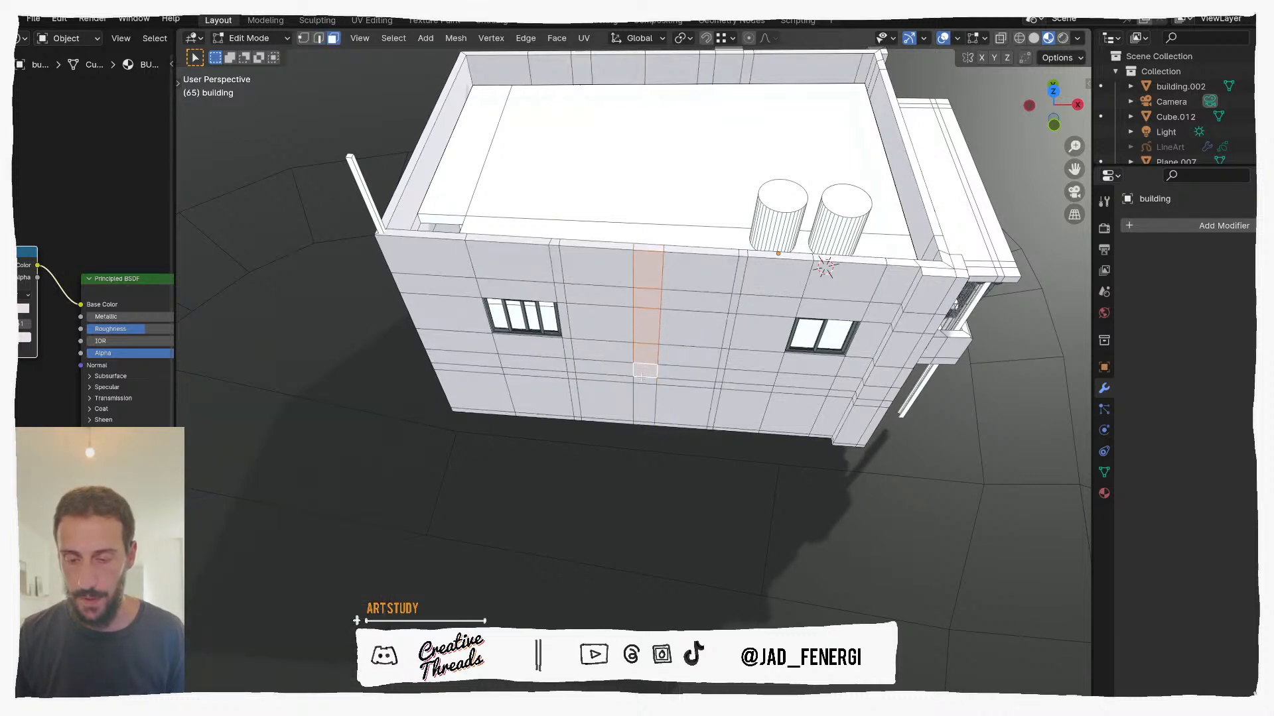
pyautogui.keyDown('ctrl'); pyautogui.click(642, 424); pyautogui.keyUp('ctrl')
pyautogui.moveTo(642, 423); pyautogui.dragTo(647, 375, button='middle')
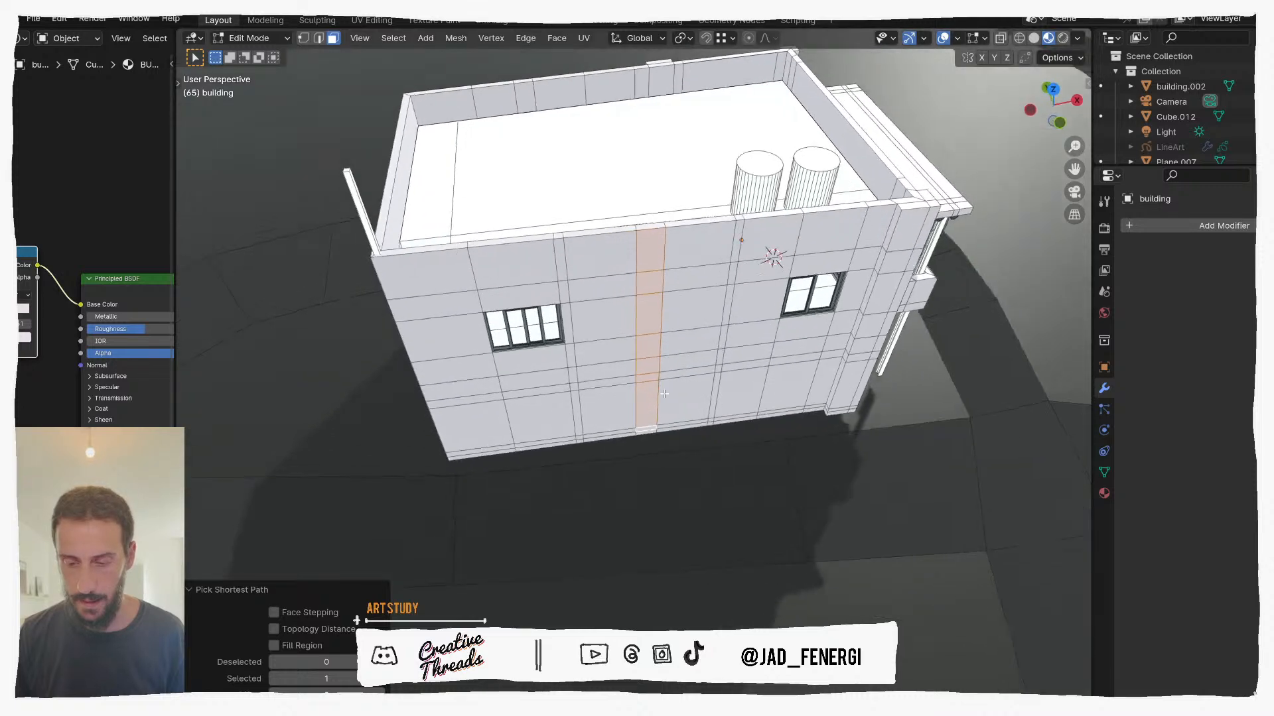
pyautogui.rightClick(647, 374)
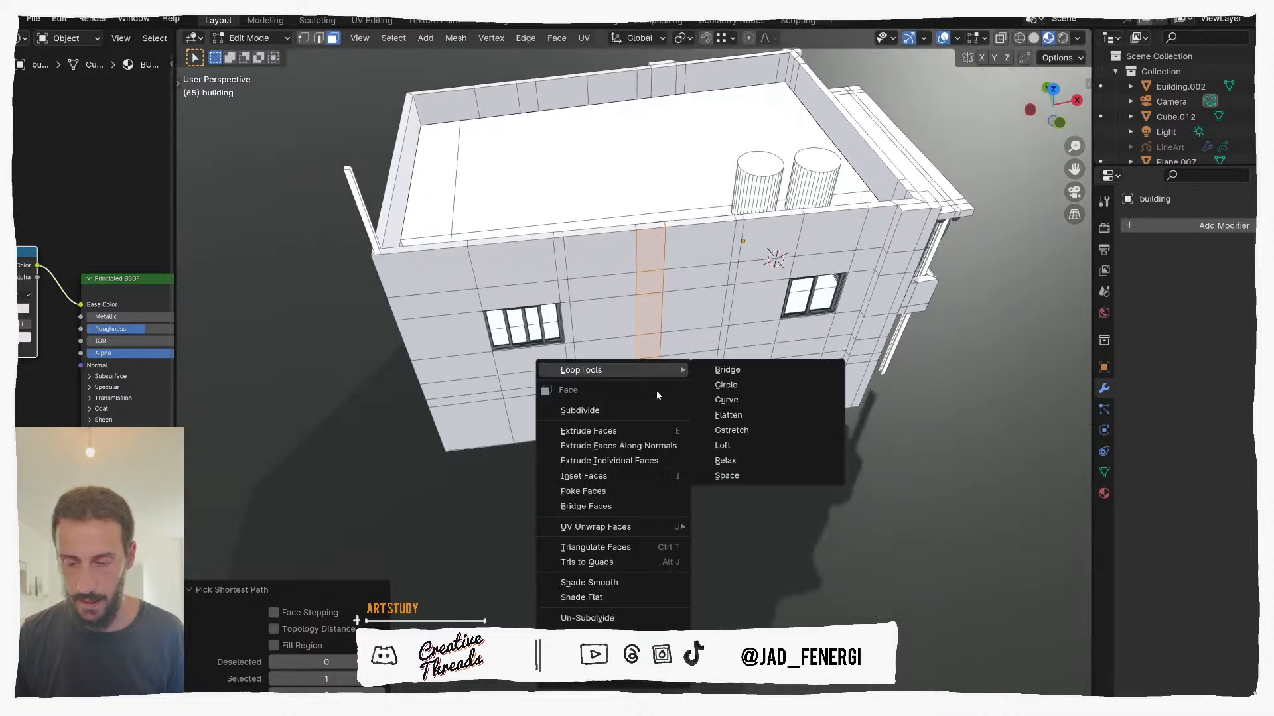
pyautogui.click(645, 458)
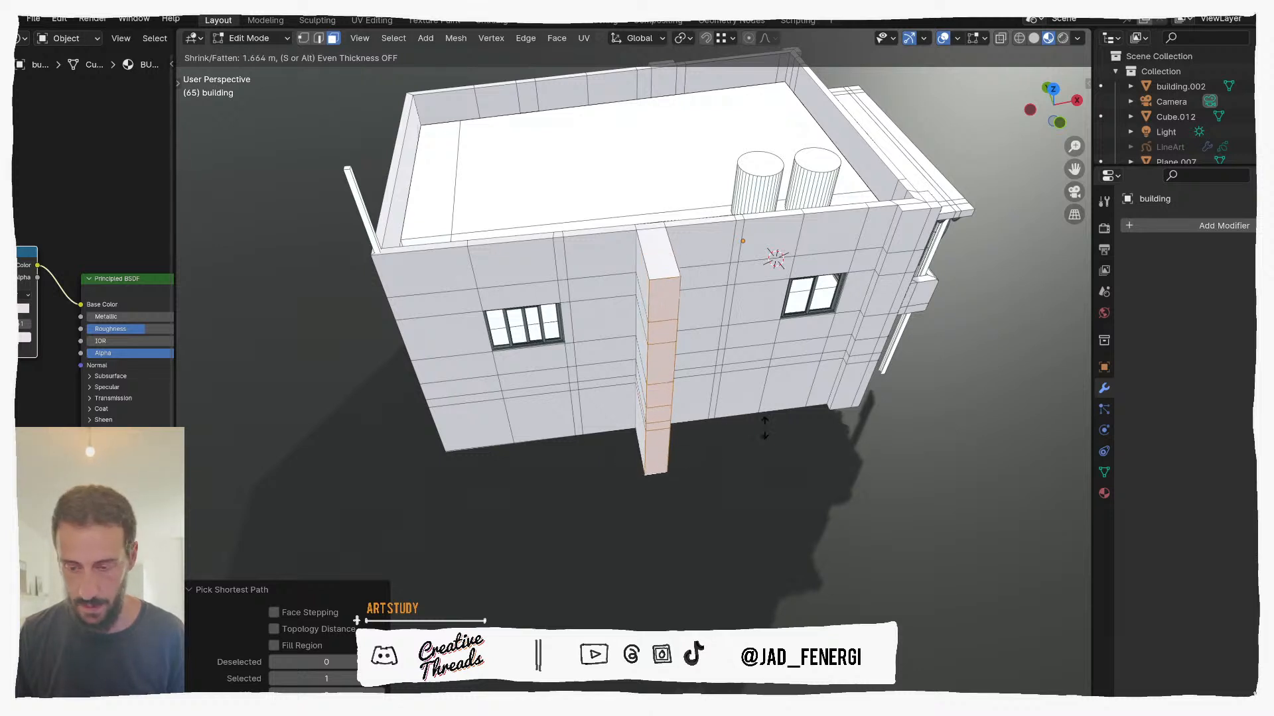
pyautogui.write('30')
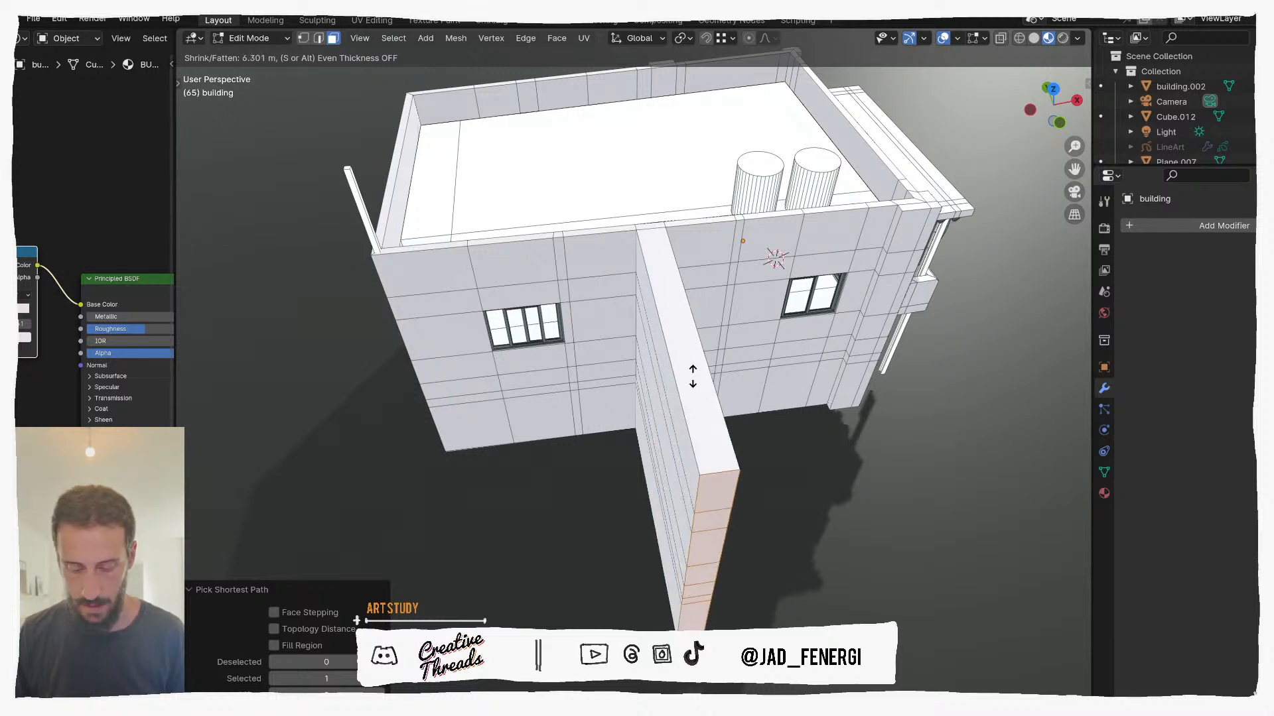
pyautogui.click(725, 451)
# Step: Try to line up the pillar's outer faces with the corner column using Vertex Slide, checking from the top view
pyautogui.hotkey('shift', 'v')
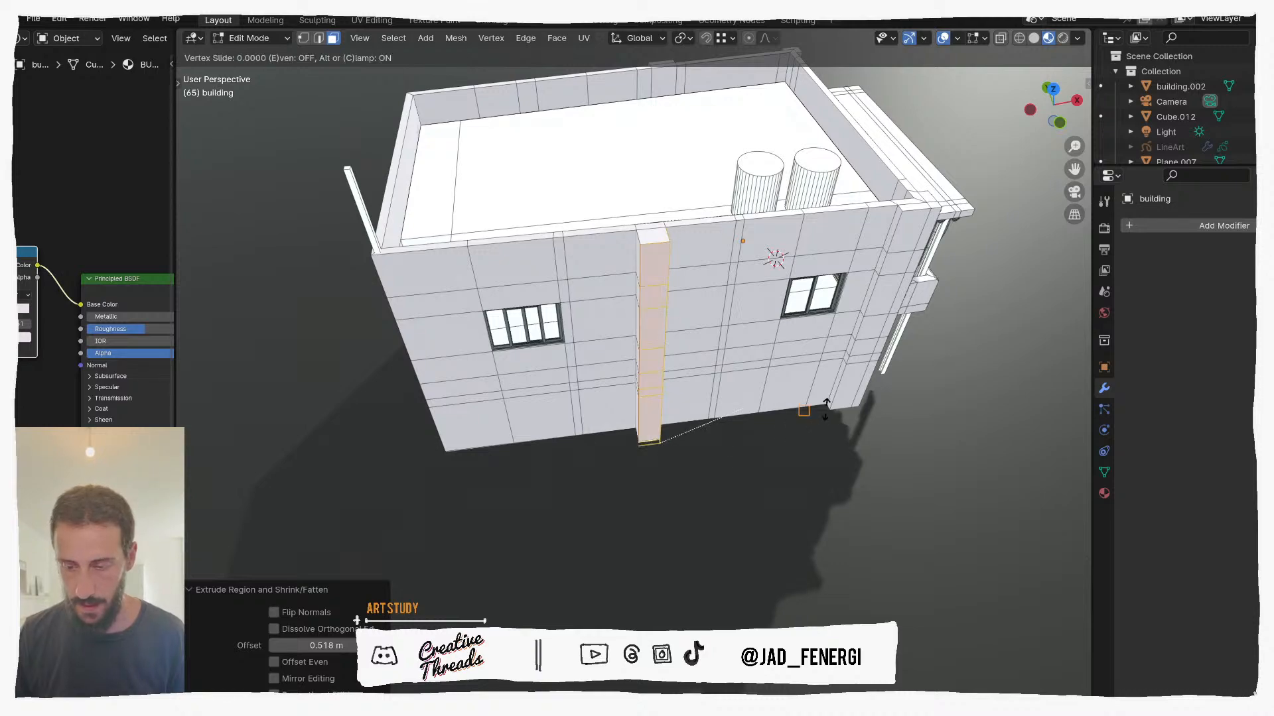
pyautogui.click(829, 412)
pyautogui.moveTo(797, 419); pyautogui.dragTo(753, 376, button='middle')
pyautogui.press('KP_7')
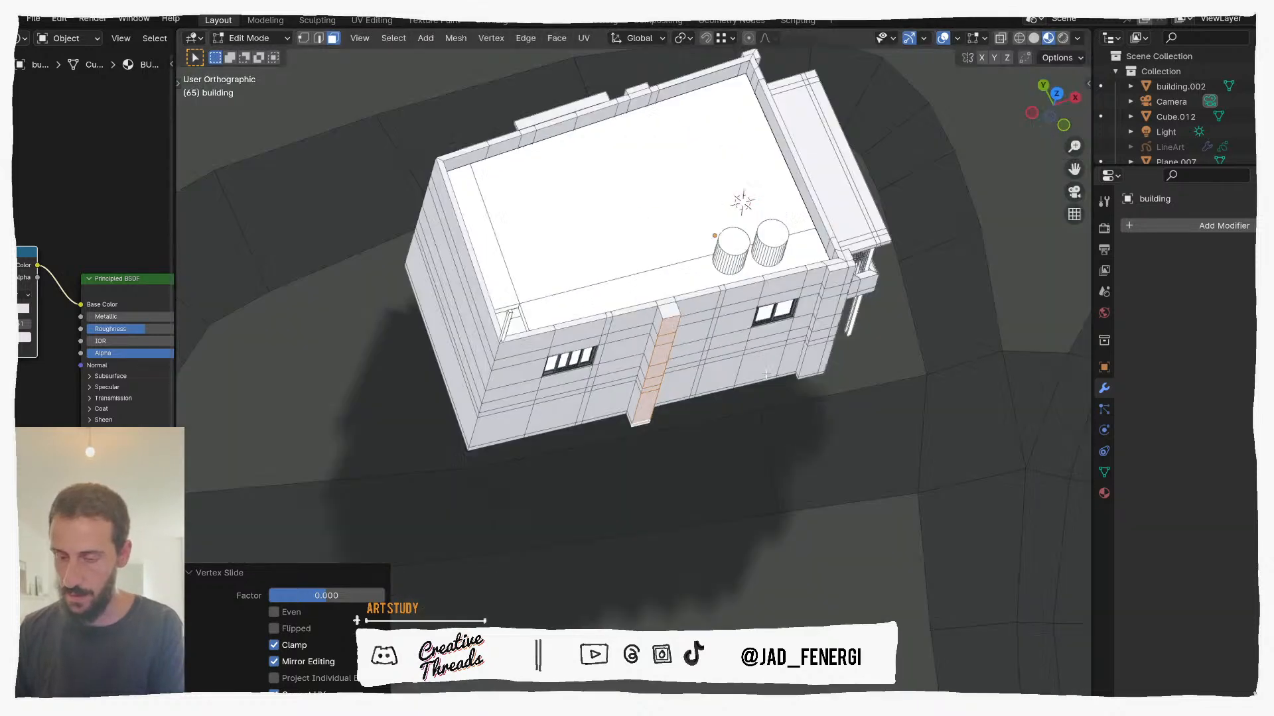
pyautogui.scroll(4, 729, 392)
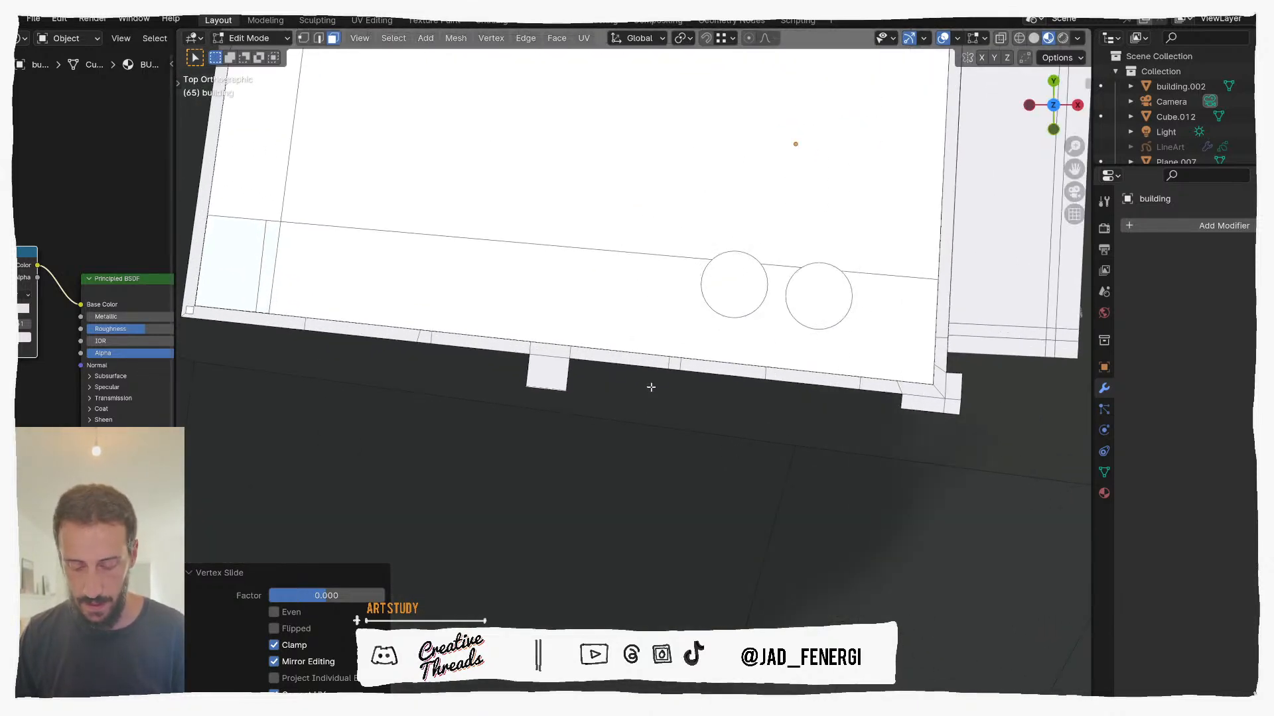
pyautogui.hotkey('shift', 'v')
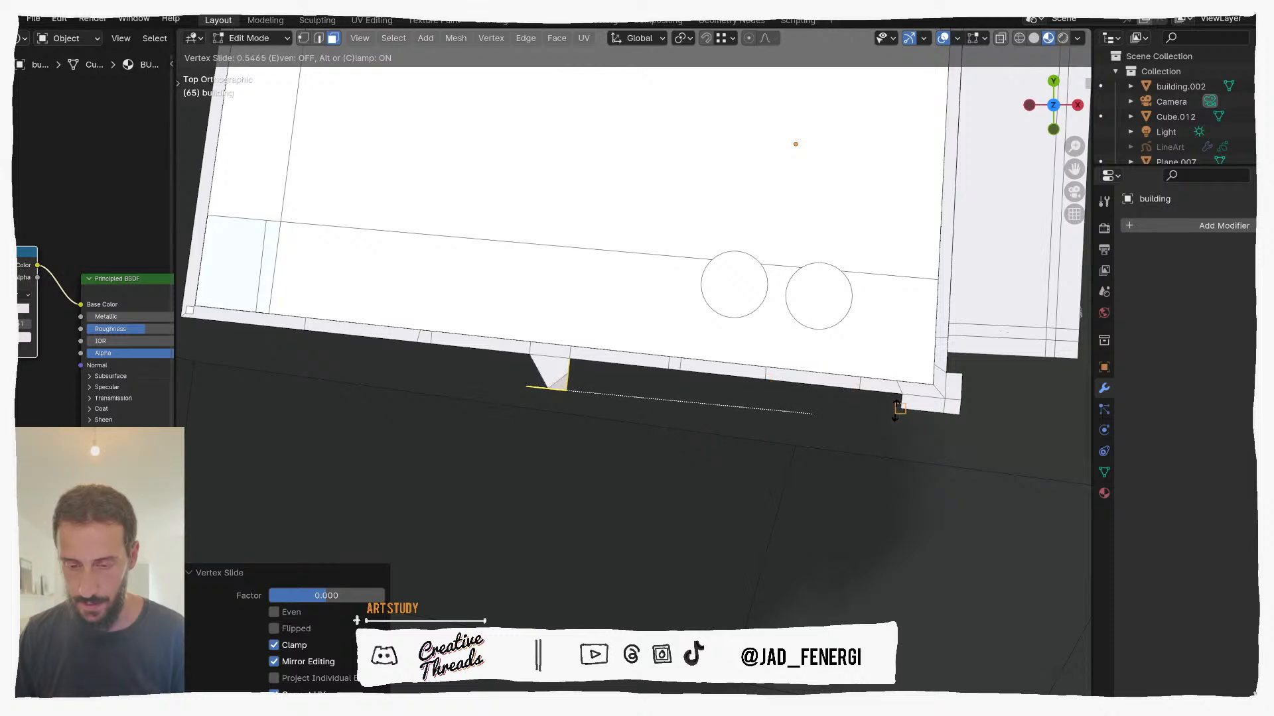
pyautogui.click(674, 398)
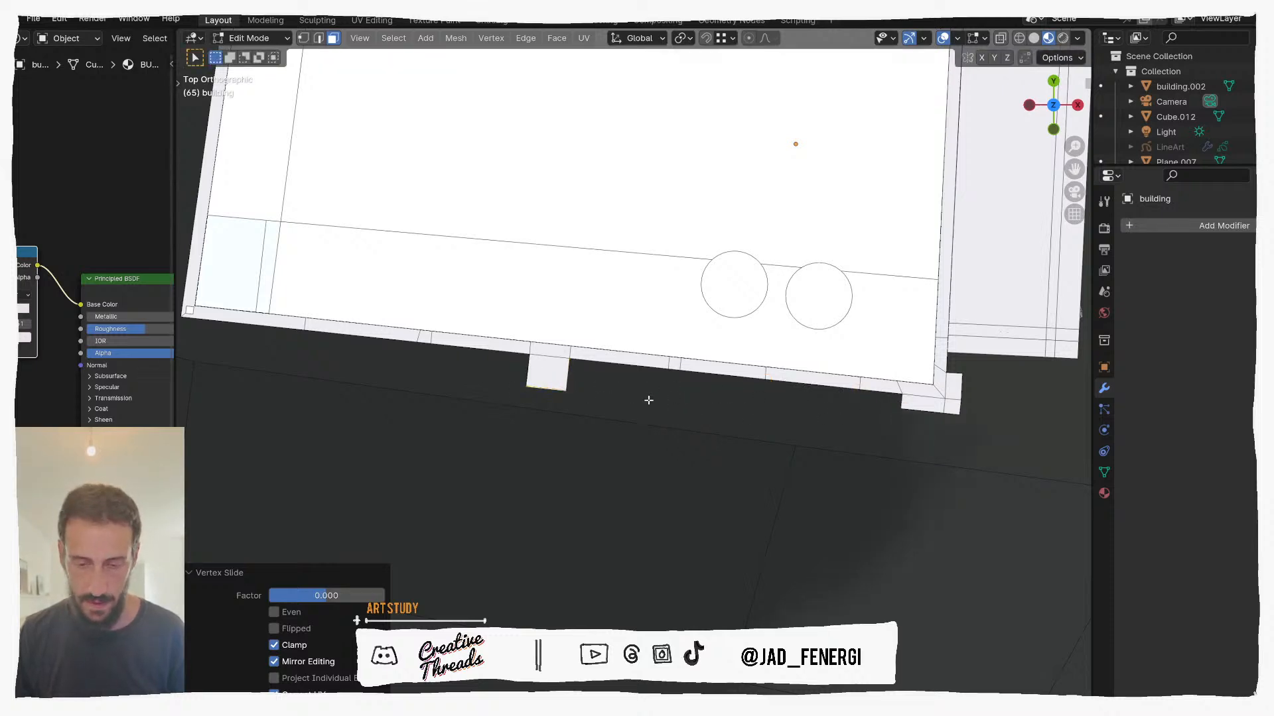
pyautogui.moveTo(554, 393); pyautogui.dragTo(554, 359, button='middle')
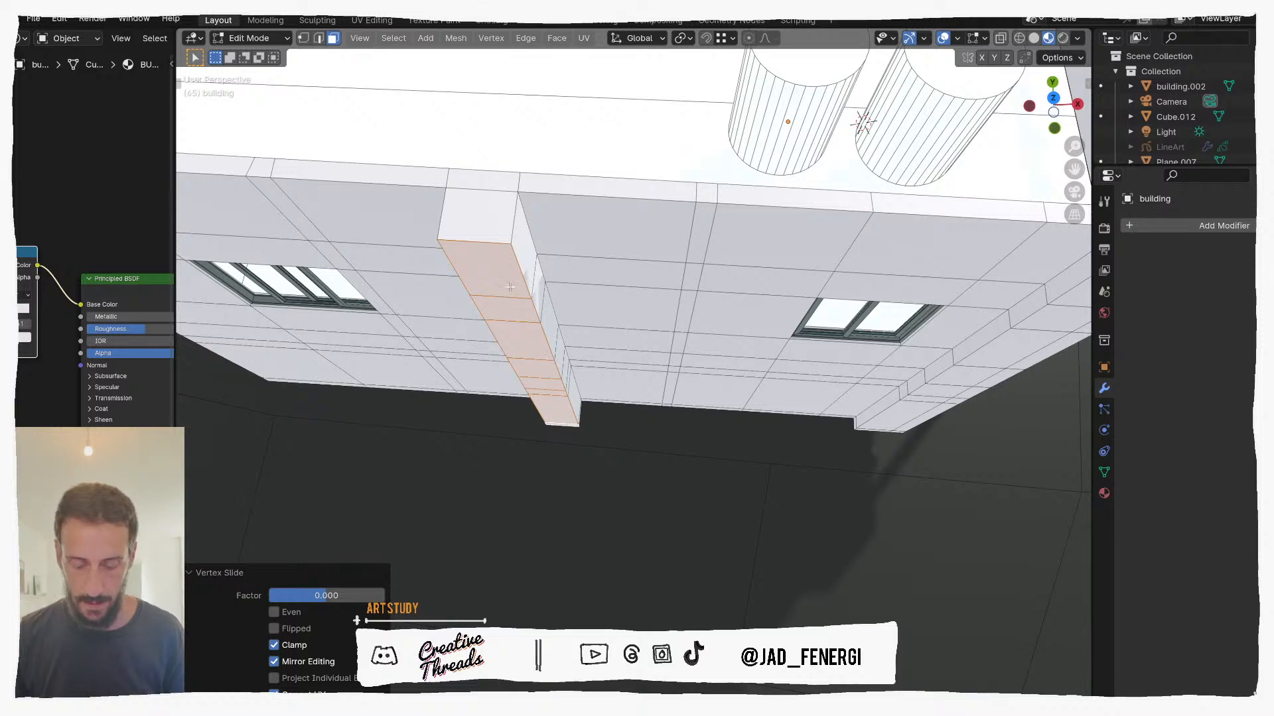
# Step: Try to make the pillar shallower by sliding its outer vertices toward the wall using Vertex Slide with Even enabled
pyautogui.press('KP_7')
pyautogui.hotkey('shift', 'v')
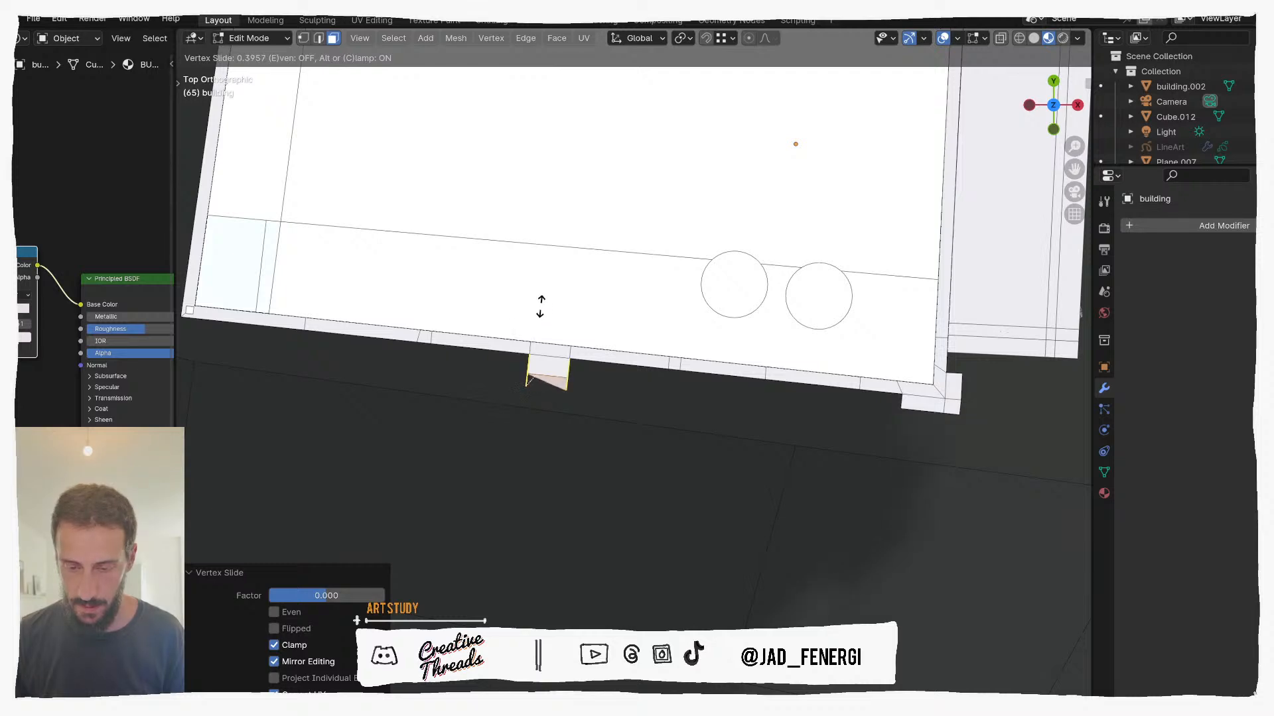
pyautogui.rightClick(541, 305)
pyautogui.moveTo(540, 307); pyautogui.dragTo(512, 287, button='middle')
pyautogui.press('1')
pyautogui.hotkey('shift', 'v')
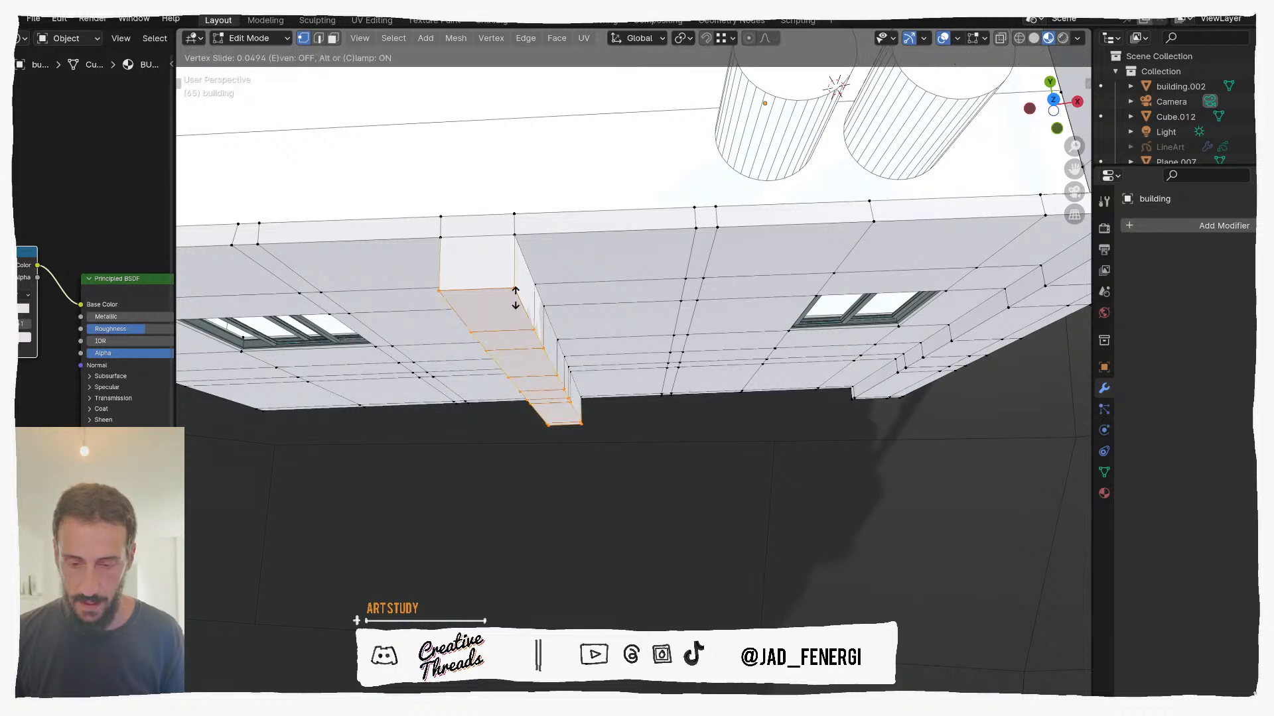
pyautogui.press('e')
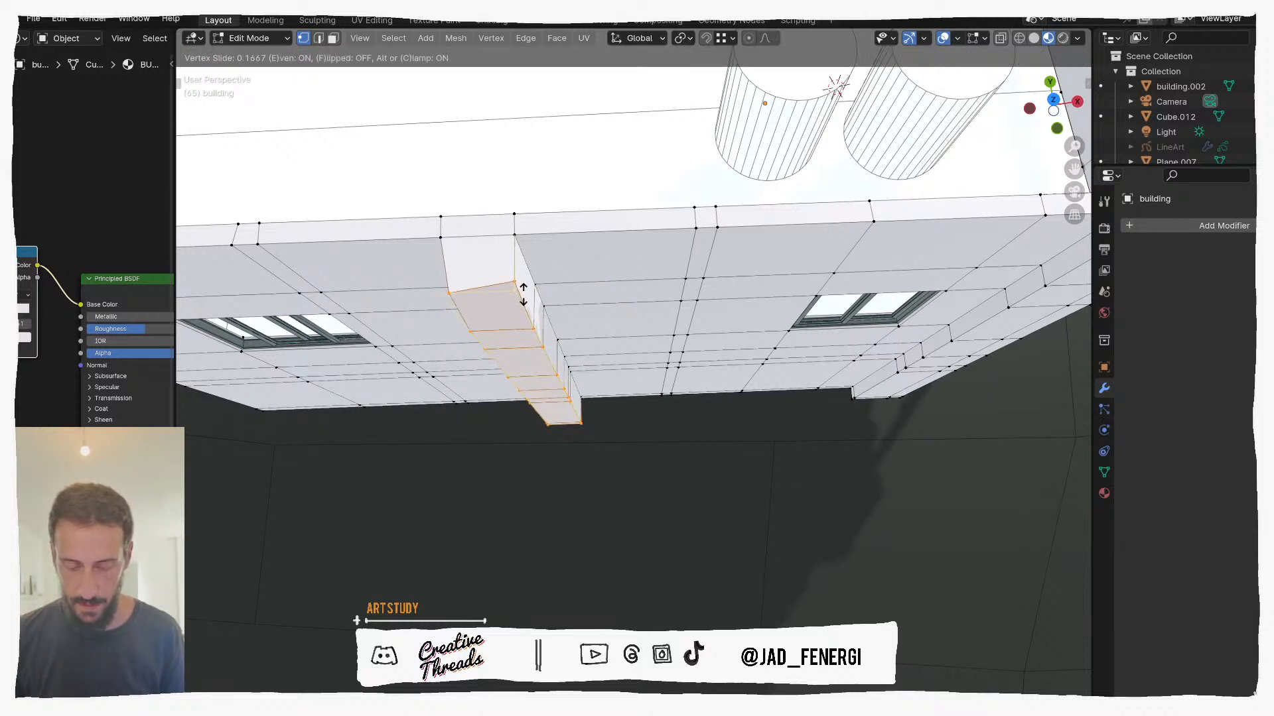
pyautogui.click(524, 296)
# Step: Move the pillar's outer vertices about 0.33 m back toward the wall in top view to reduce the pillar's depth
pyautogui.moveTo(524, 296); pyautogui.dragTo(589, 372, button='middle')
pyautogui.press('KP_7')
pyautogui.scroll(2, 584, 379)
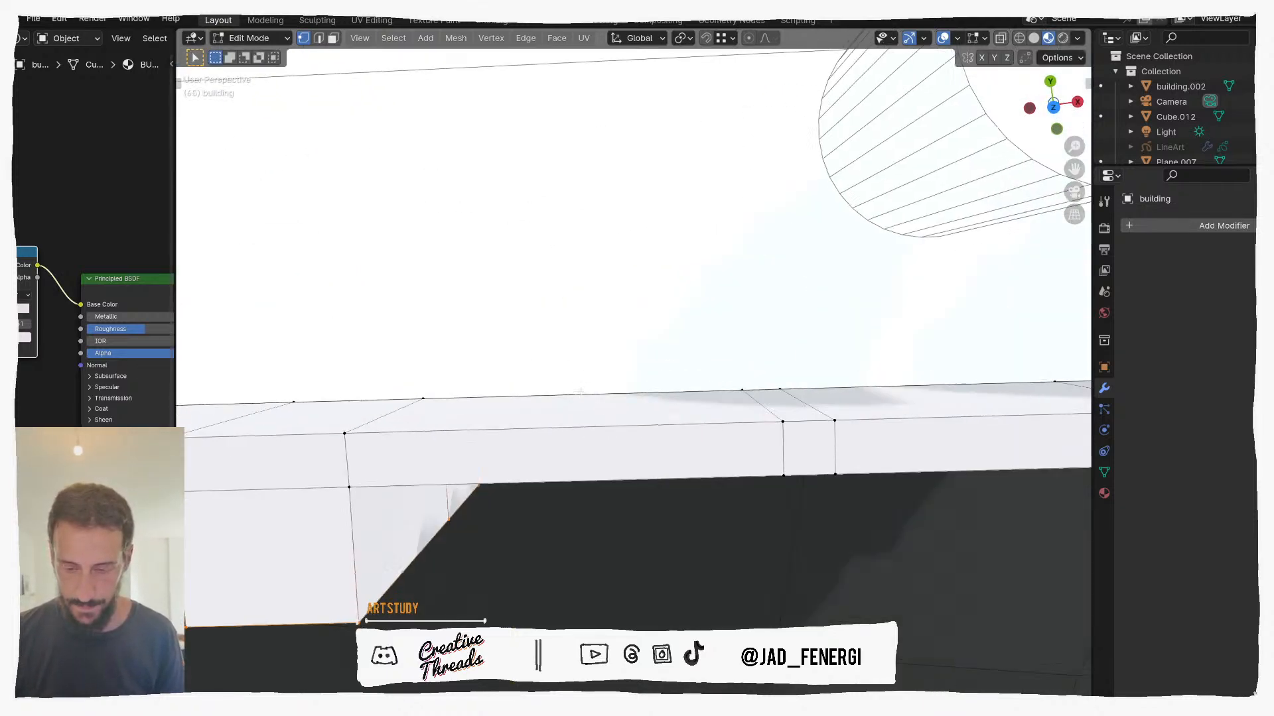
pyautogui.press('KP_7')
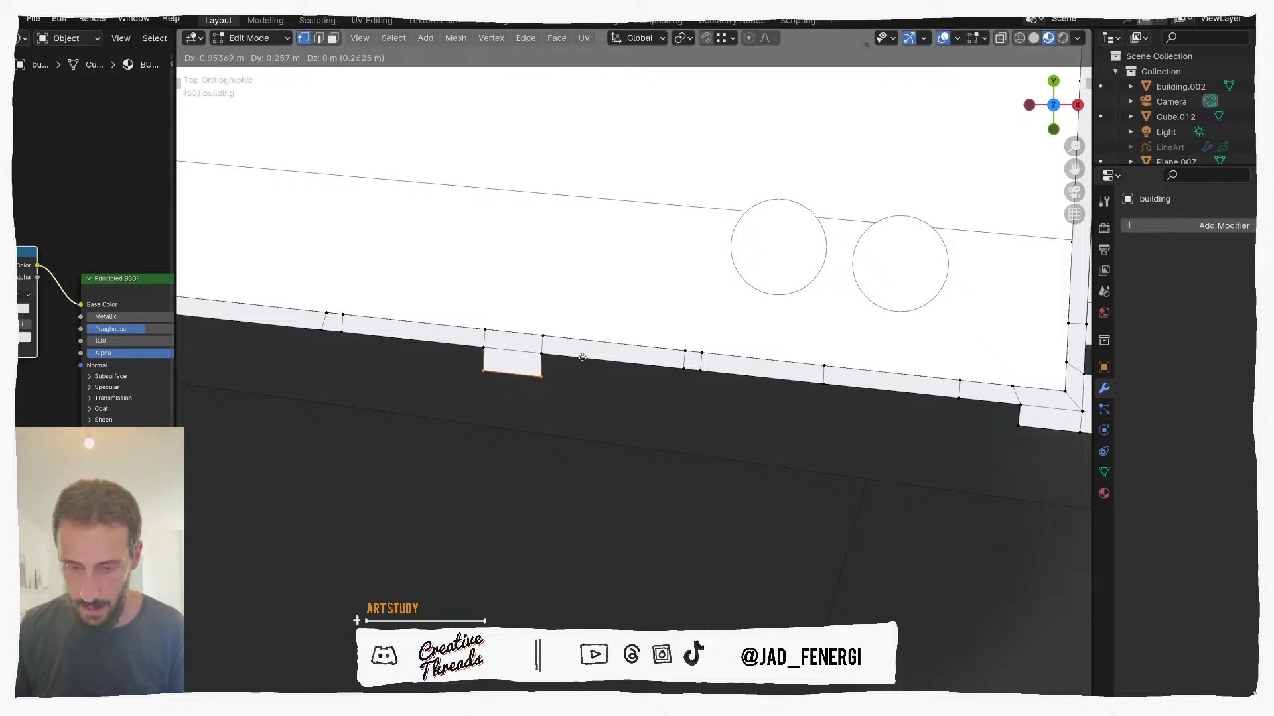
pyautogui.press('y')
pyautogui.press('y')
pyautogui.press('x')
pyautogui.press('x')
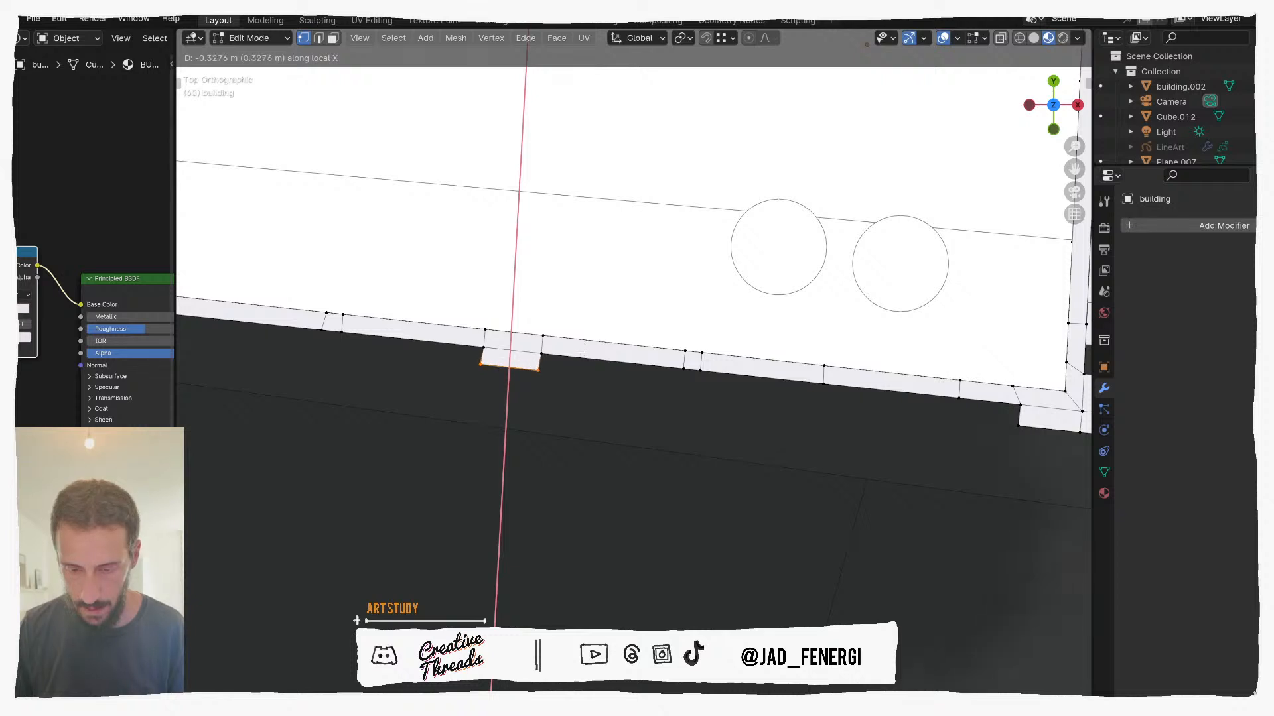
pyautogui.press('x')
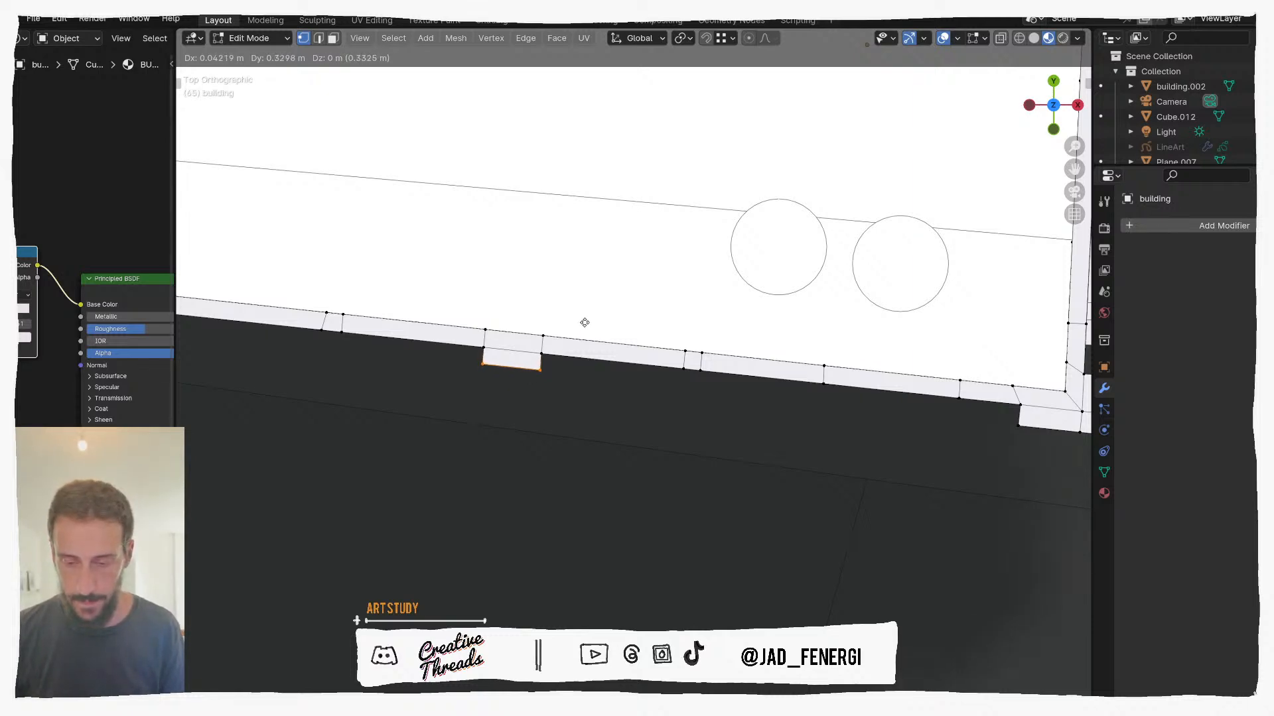
pyautogui.click(585, 322)
# Step: Triangulate the selected outer faces of the side-wall pillar
pyautogui.scroll(-4, 585, 322)
pyautogui.keyDown('shift'); pyautogui.moveTo(636, 379); pyautogui.dragTo(733, 392, button='middle'); pyautogui.keyUp('shift')
pyautogui.moveTo(501, 388); pyautogui.dragTo(599, 329, button='middle')
pyautogui.hotkey('ctrl', 't')
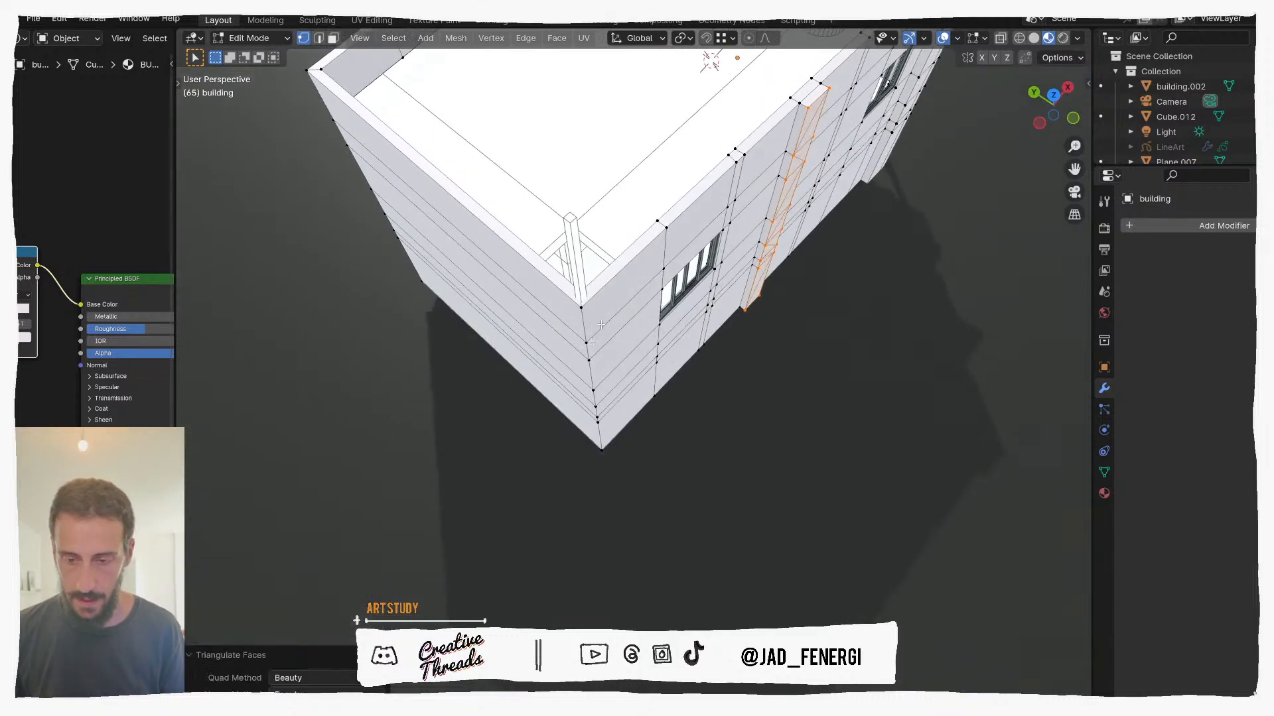
# Step: Add a vertical loop cut to the windowed wall, slid close to its corner with the blank side wall, factor about 0.586
pyautogui.press('Tab')
pyautogui.press('Tab')
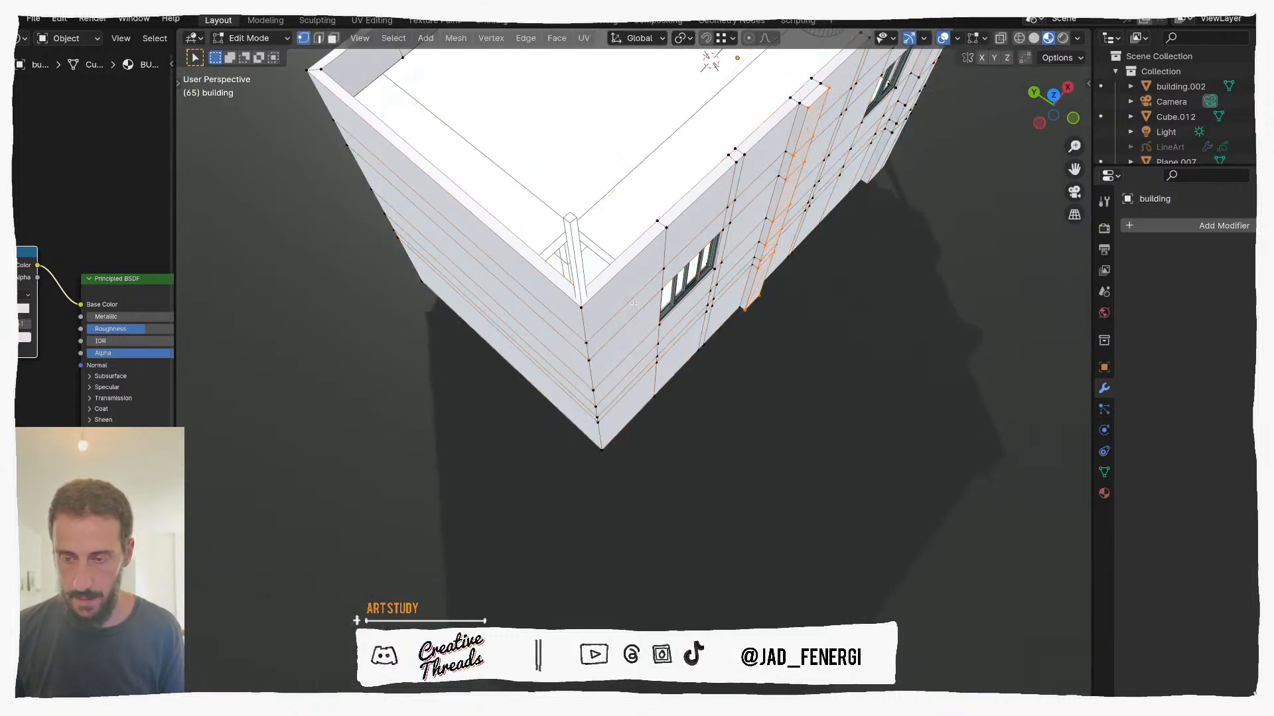
pyautogui.moveTo(633, 304); pyautogui.dragTo(565, 307, button='middle')
pyautogui.scroll(2, 564, 307)
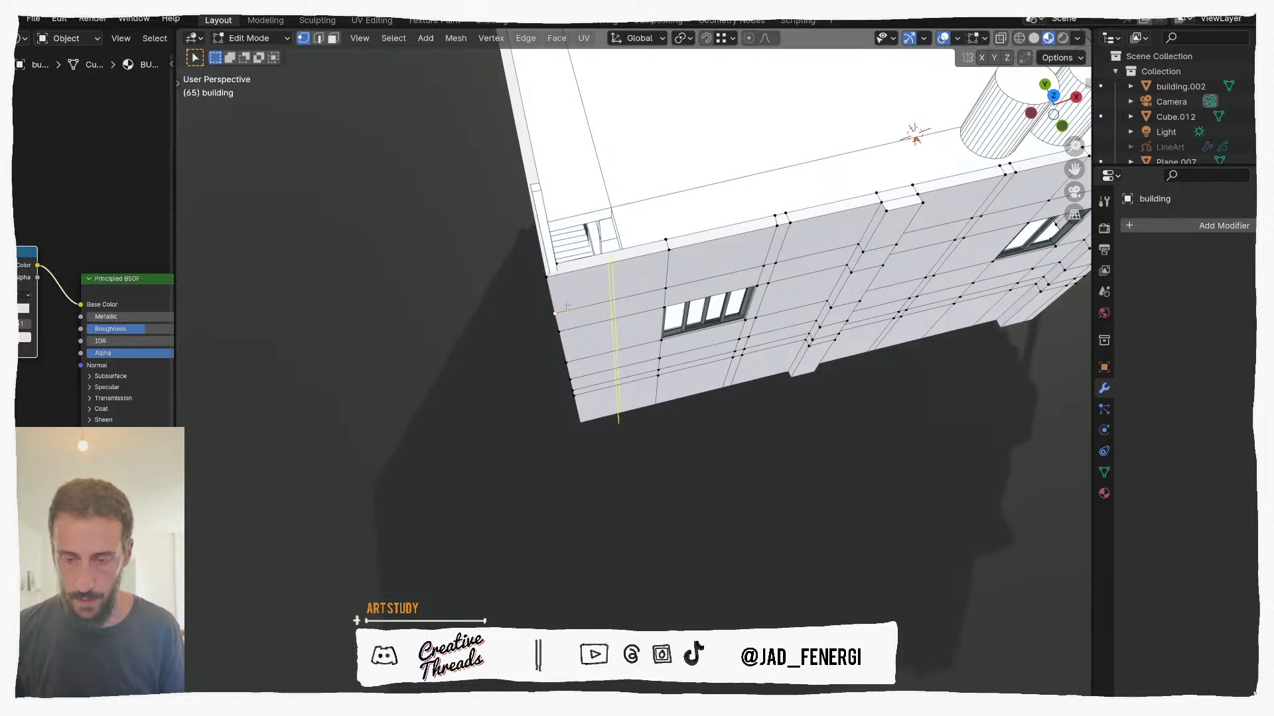
pyautogui.click(568, 306)
pyautogui.click(538, 313)
# Step: Add vertical loop cuts to the blank side wall near both of its corners, with factors of about 0.884 and 0.890
pyautogui.moveTo(539, 314); pyautogui.dragTo(567, 352, button='middle')
pyautogui.click(569, 340)
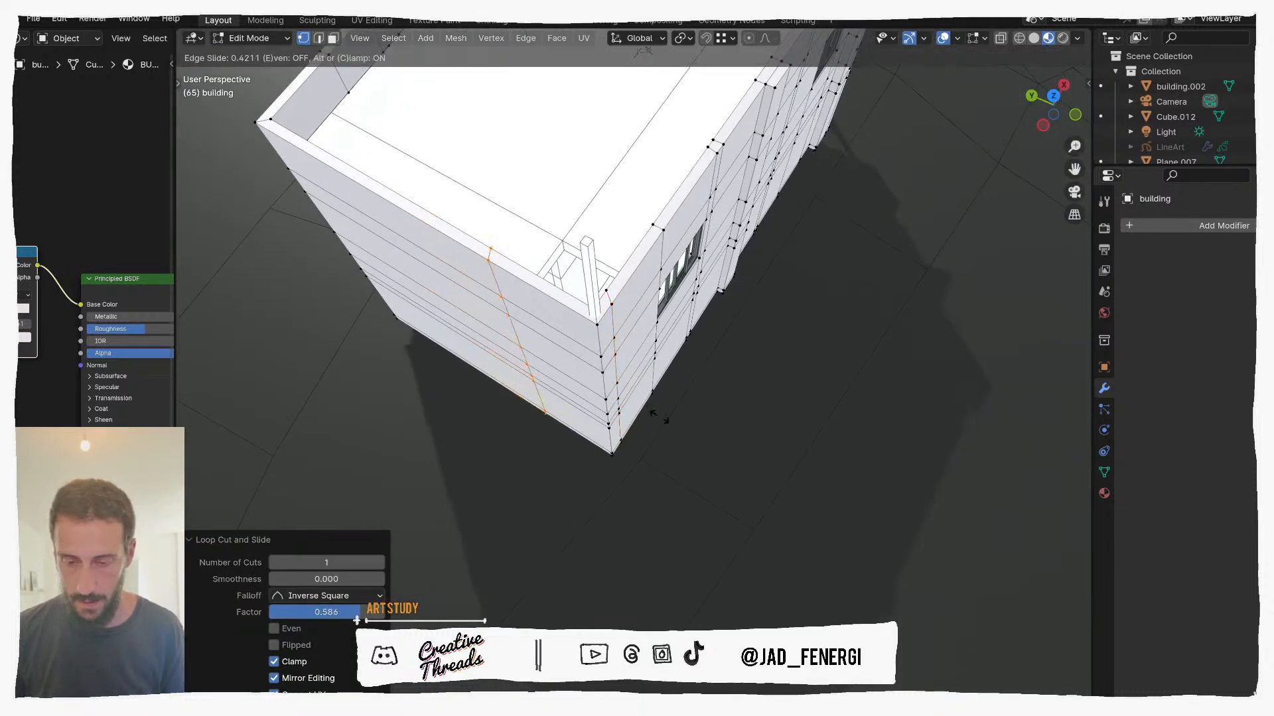
pyautogui.click(707, 454)
pyautogui.moveTo(707, 454); pyautogui.dragTo(655, 280, button='middle')
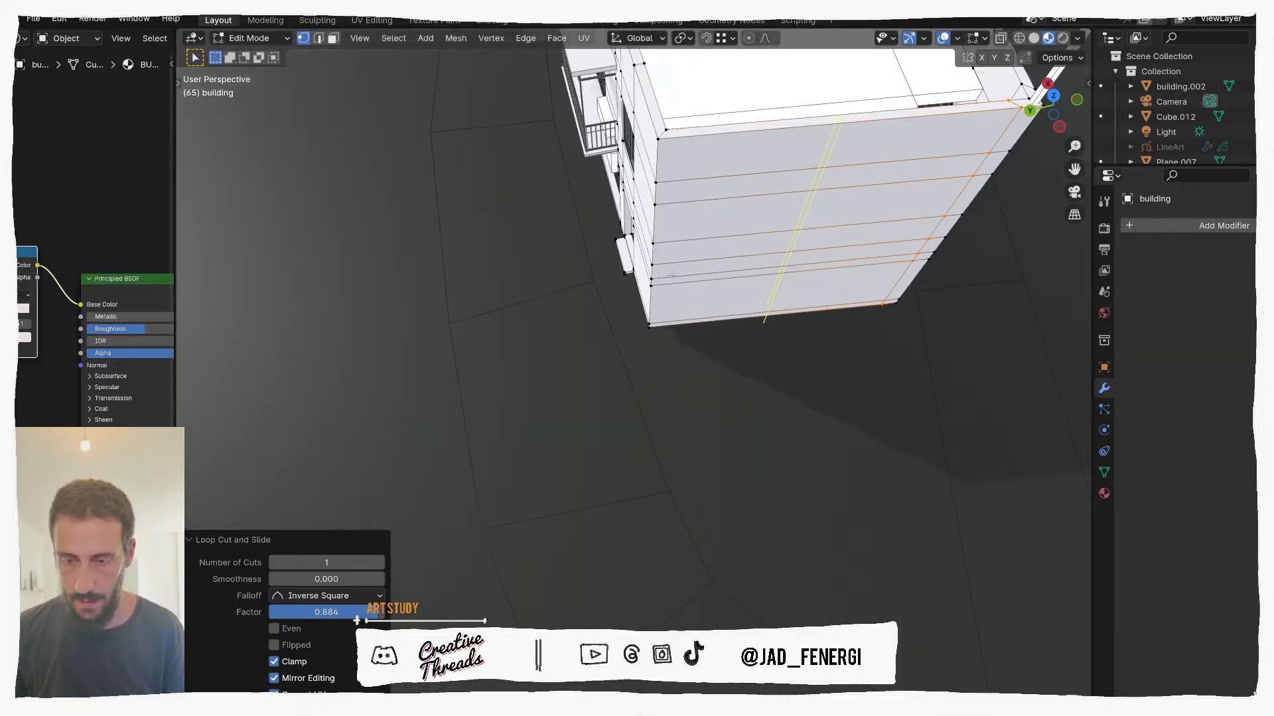
pyautogui.click(670, 274)
pyautogui.click(560, 287)
pyautogui.moveTo(560, 287); pyautogui.dragTo(635, 321, button='middle')
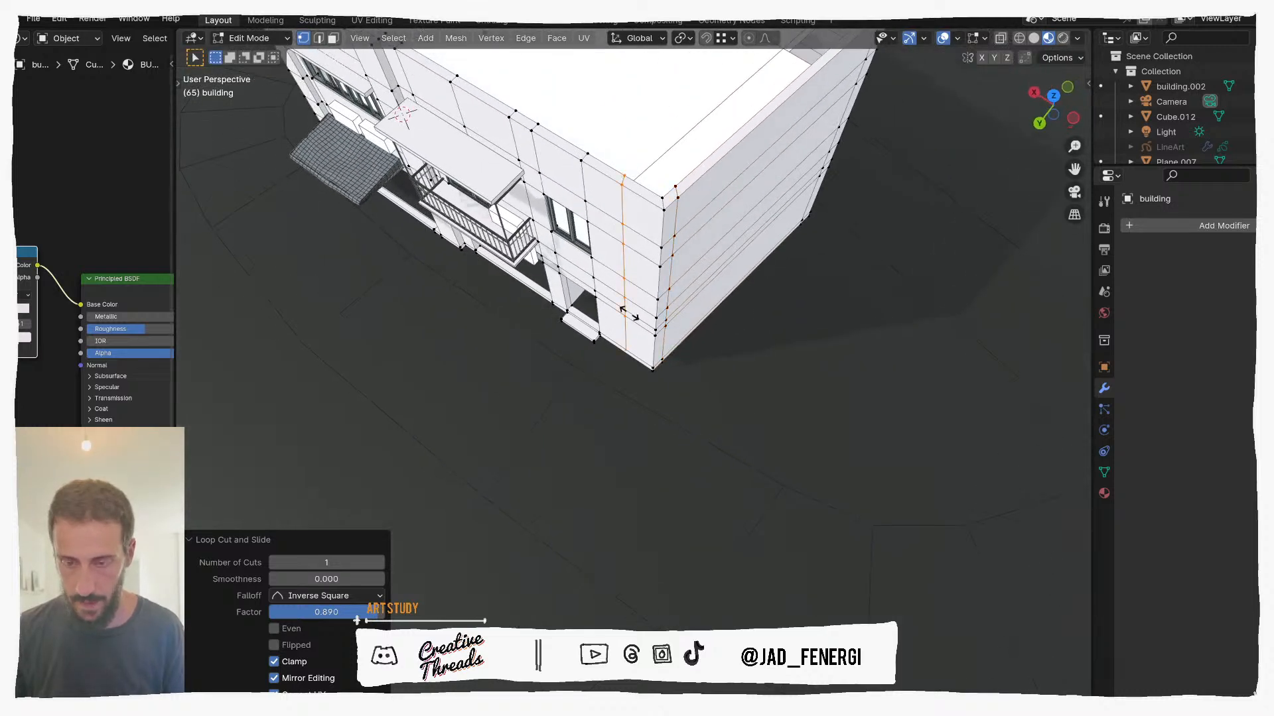
# Step: Add a vertical loop cut to the balcony facade and slide it close to the corner with the blank wall
pyautogui.press('g')
pyautogui.press('g')
pyautogui.click(640, 323)
# Step: Select the two vertical strips of faces that meet at the corner of the balcony facade and blank side wall
pyautogui.press('3')
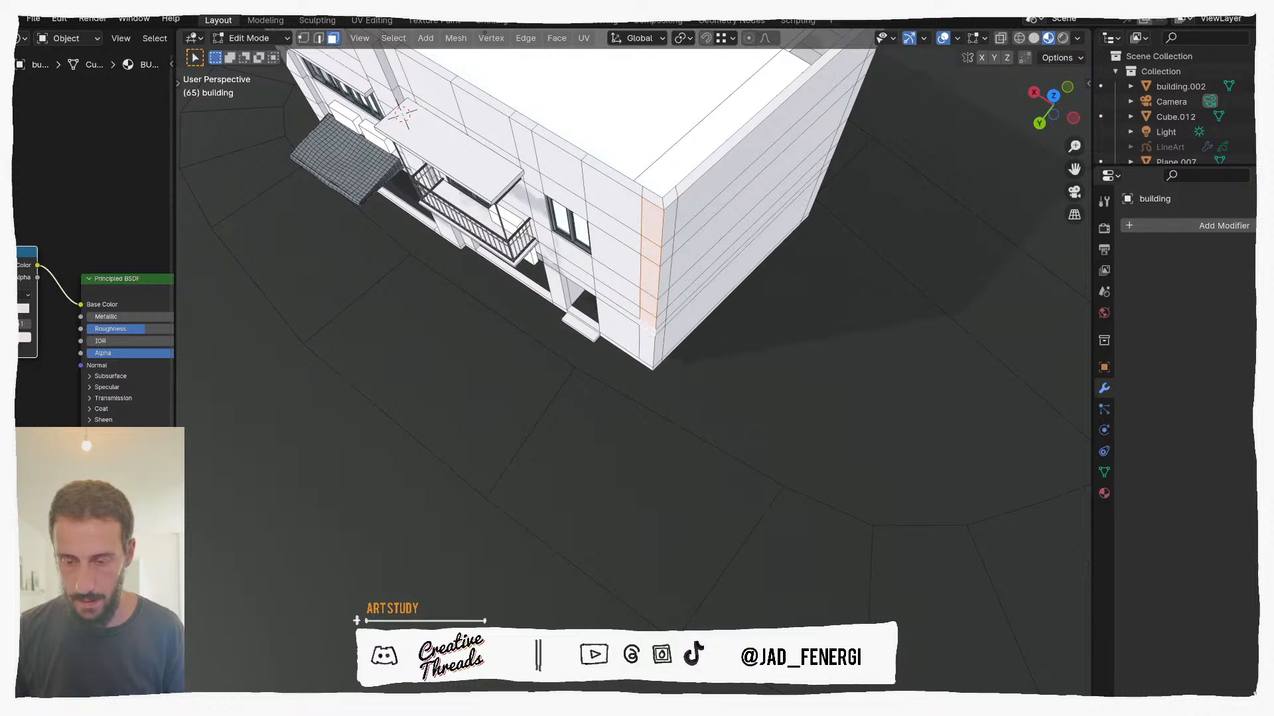
pyautogui.scroll(4, 647, 369)
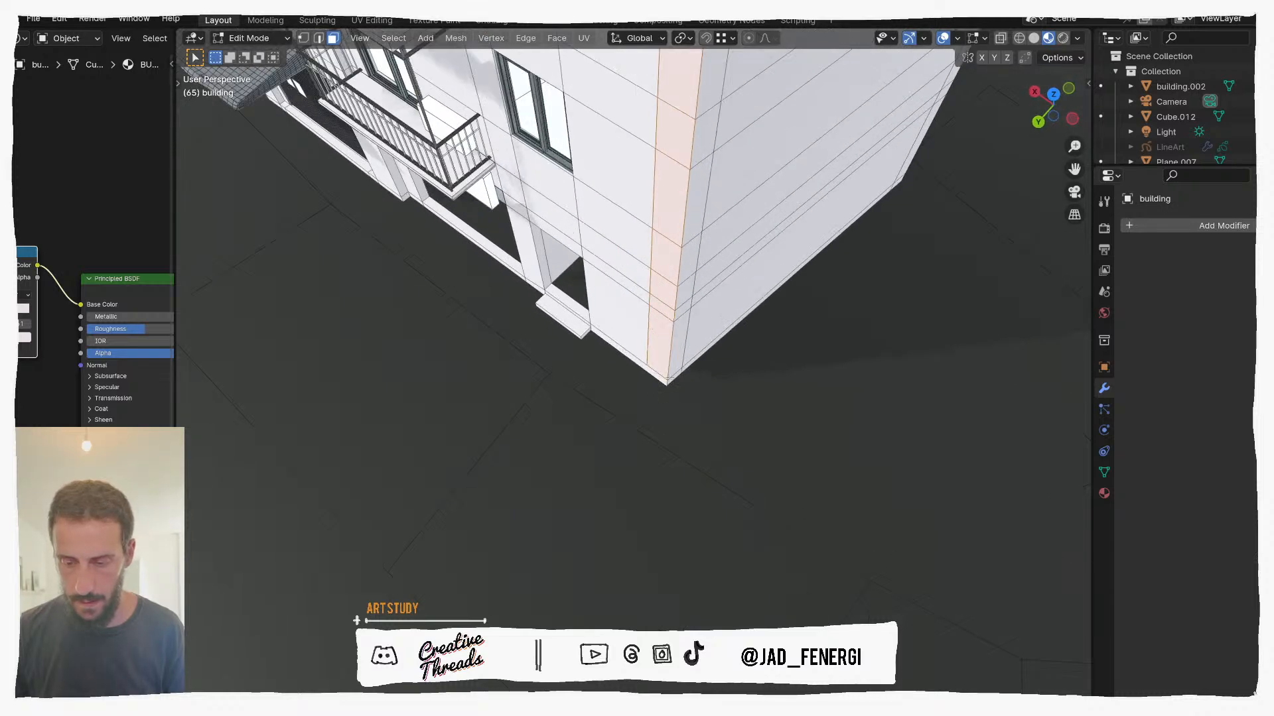
pyautogui.moveTo(658, 379); pyautogui.dragTo(770, 422, button='middle')
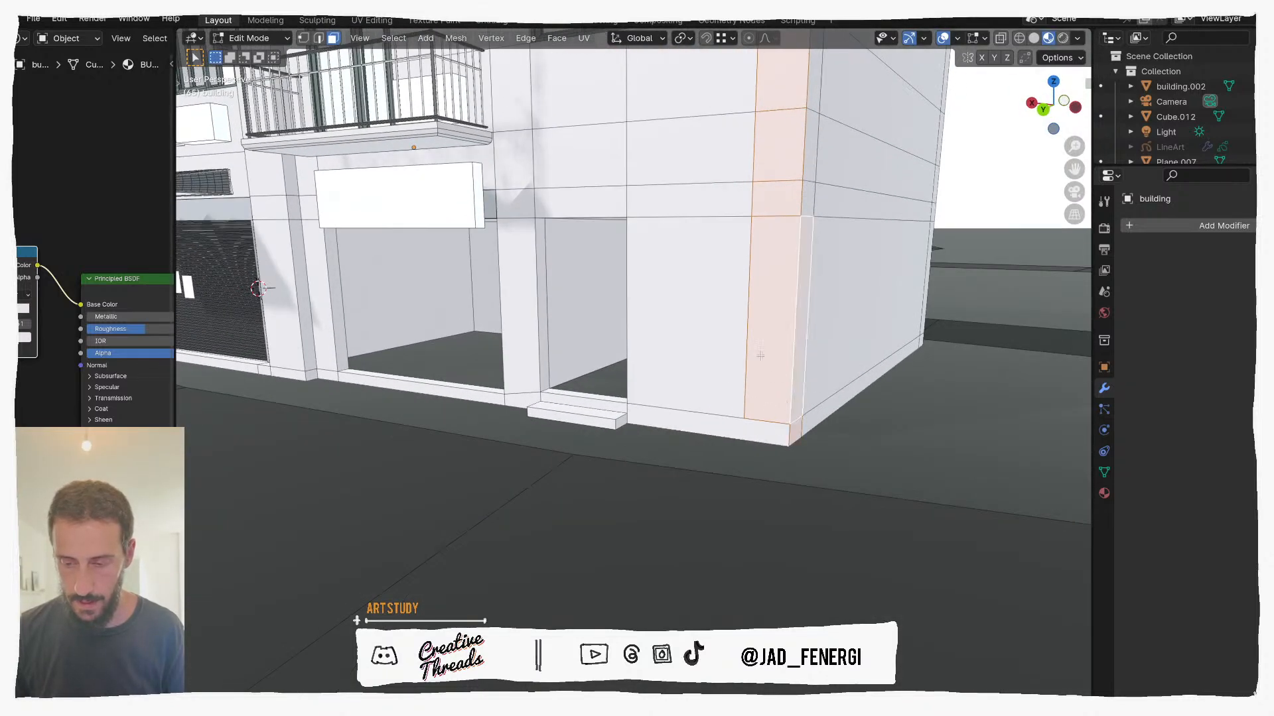
pyautogui.scroll(-5, 660, 347)
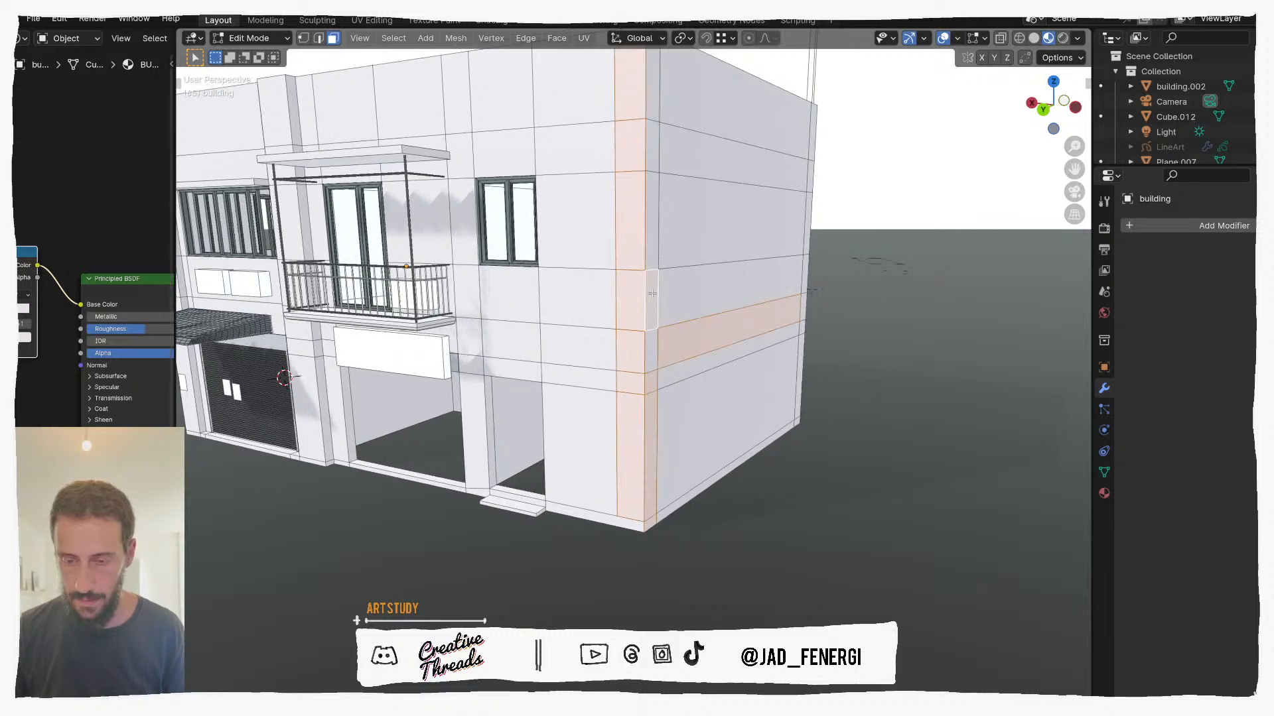
pyautogui.hotkey('ctrl', 'z')
pyautogui.scroll(-1, 649, 338)
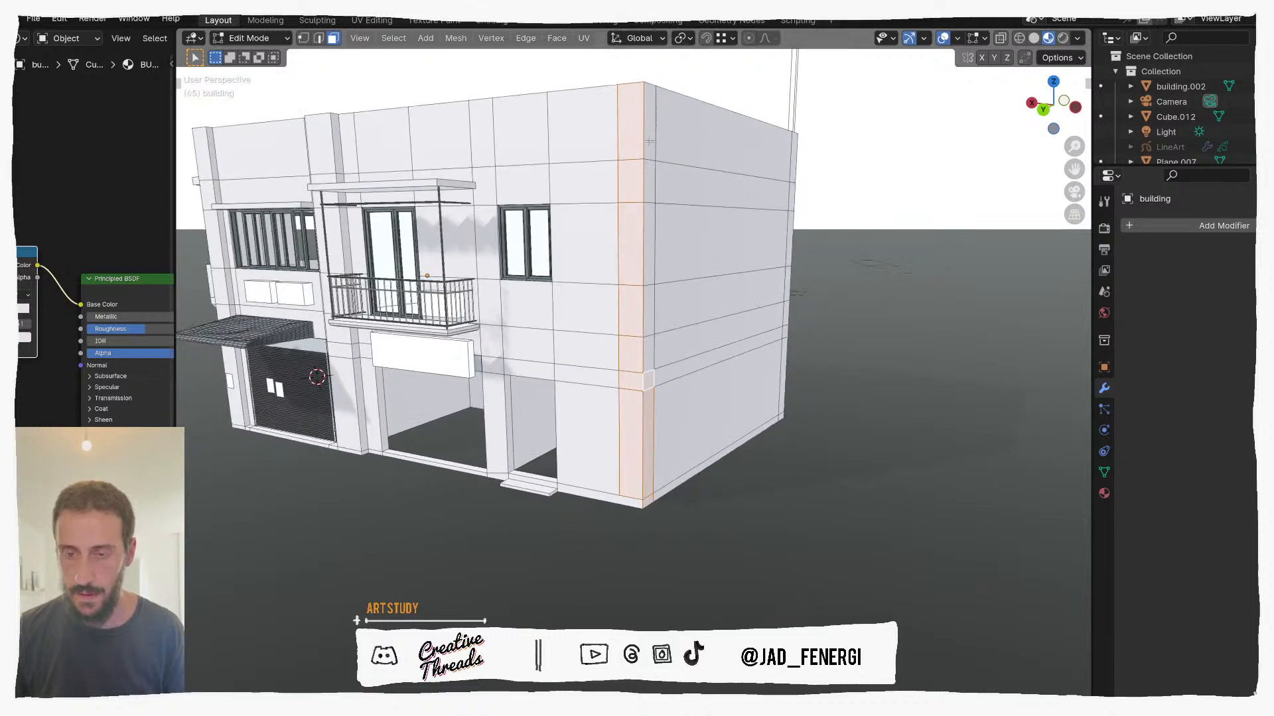
pyautogui.keyDown('ctrl'); pyautogui.click(651, 126); pyautogui.keyUp('ctrl')
# Step: Try to extrude the selected corner faces as individual faces
pyautogui.moveTo(663, 255); pyautogui.dragTo(665, 272, button='middle')
pyautogui.rightClick(670, 328)
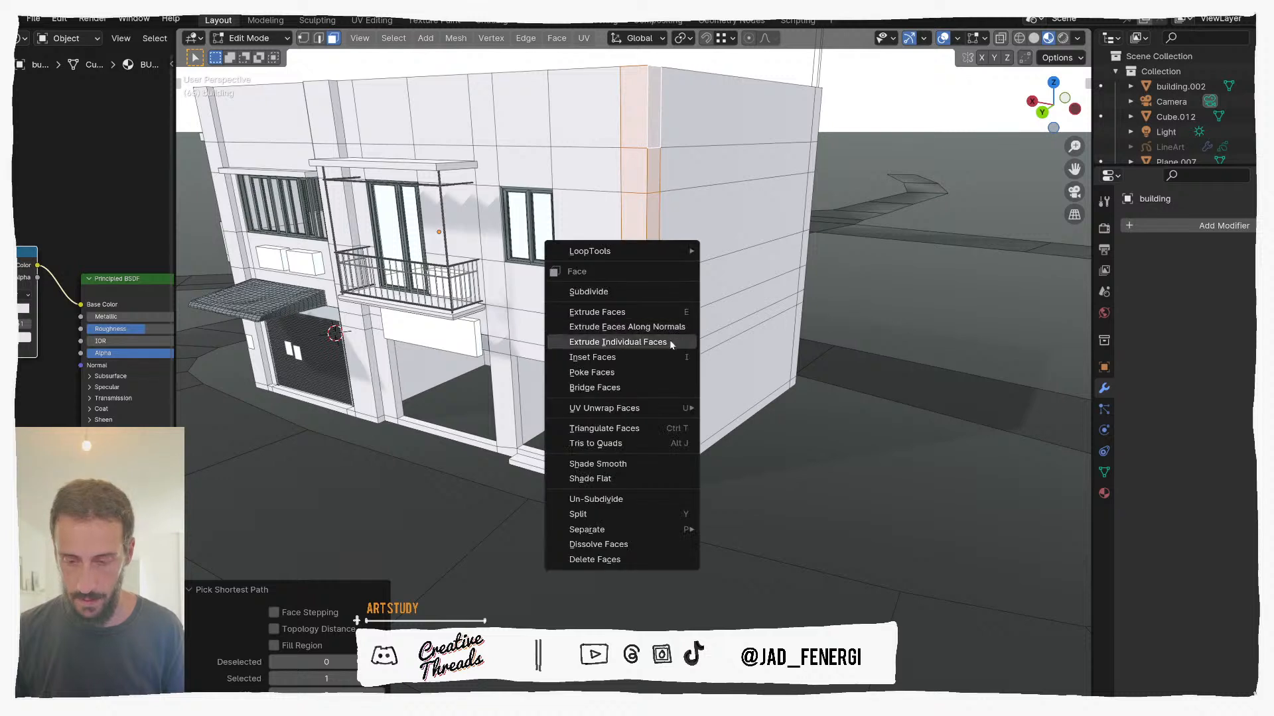
pyautogui.click(665, 343)
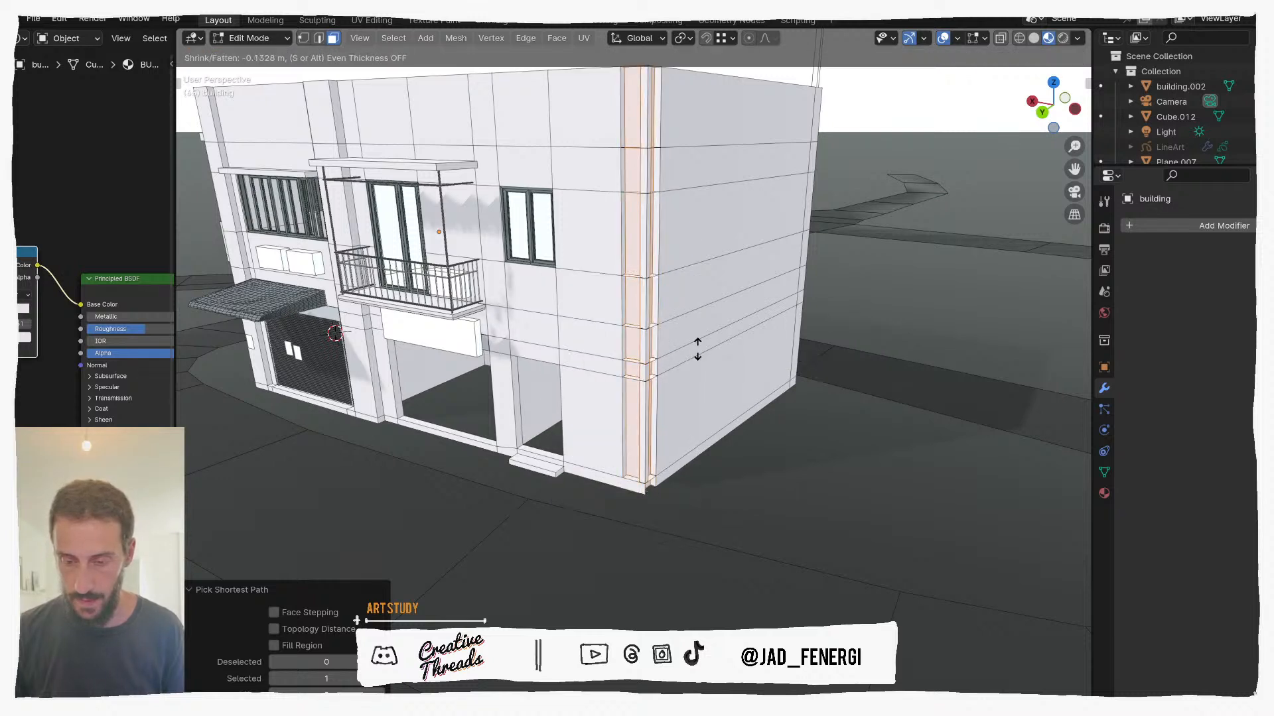
pyautogui.rightClick(657, 338)
pyautogui.hotkey('ctrl', 'z')
# Step: Try to extrude the corner face strips outward along their normals by about 0.26 m
pyautogui.rightClick(649, 341)
pyautogui.click(678, 330)
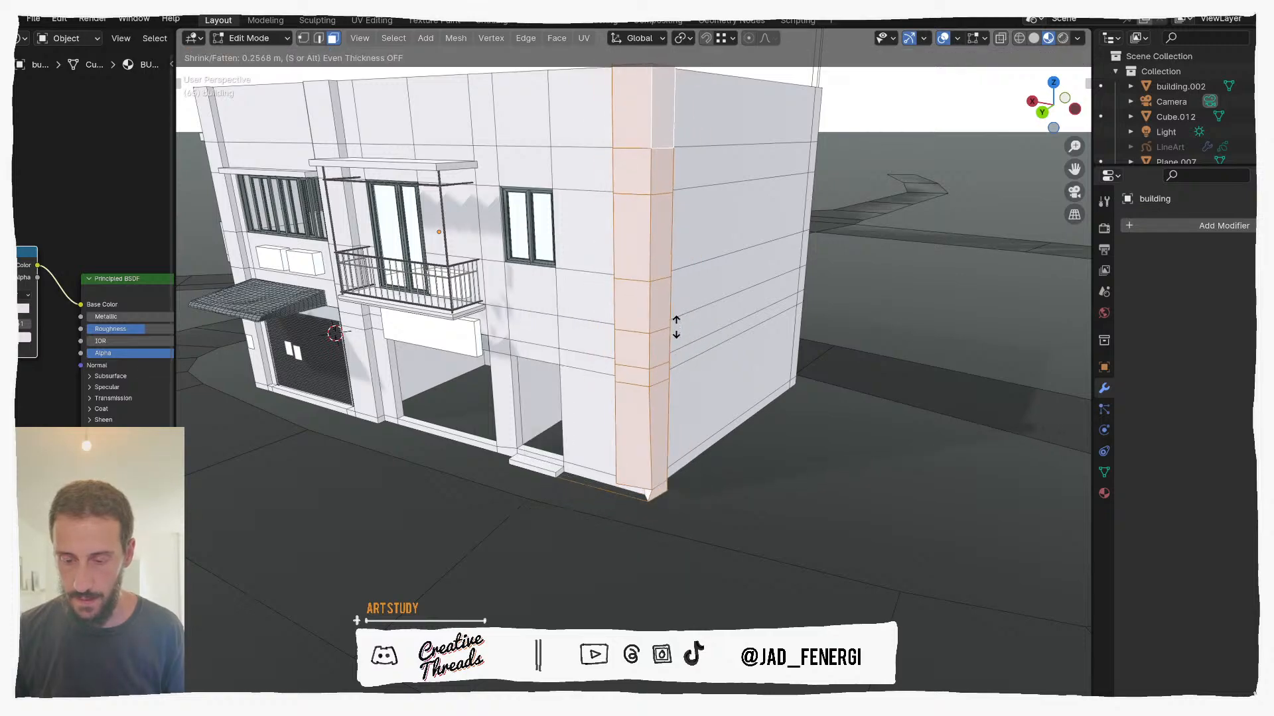
pyautogui.click(675, 328)
pyautogui.moveTo(675, 327); pyautogui.dragTo(624, 538, button='middle')
pyautogui.hotkey('ctrl', 'z')
pyautogui.hotkey('ctrl', 'z')
# Step: Reselect the blank-wall strip of corner faces up to the roof edge and isolate the building in local view
pyautogui.scroll(2, 623, 539)
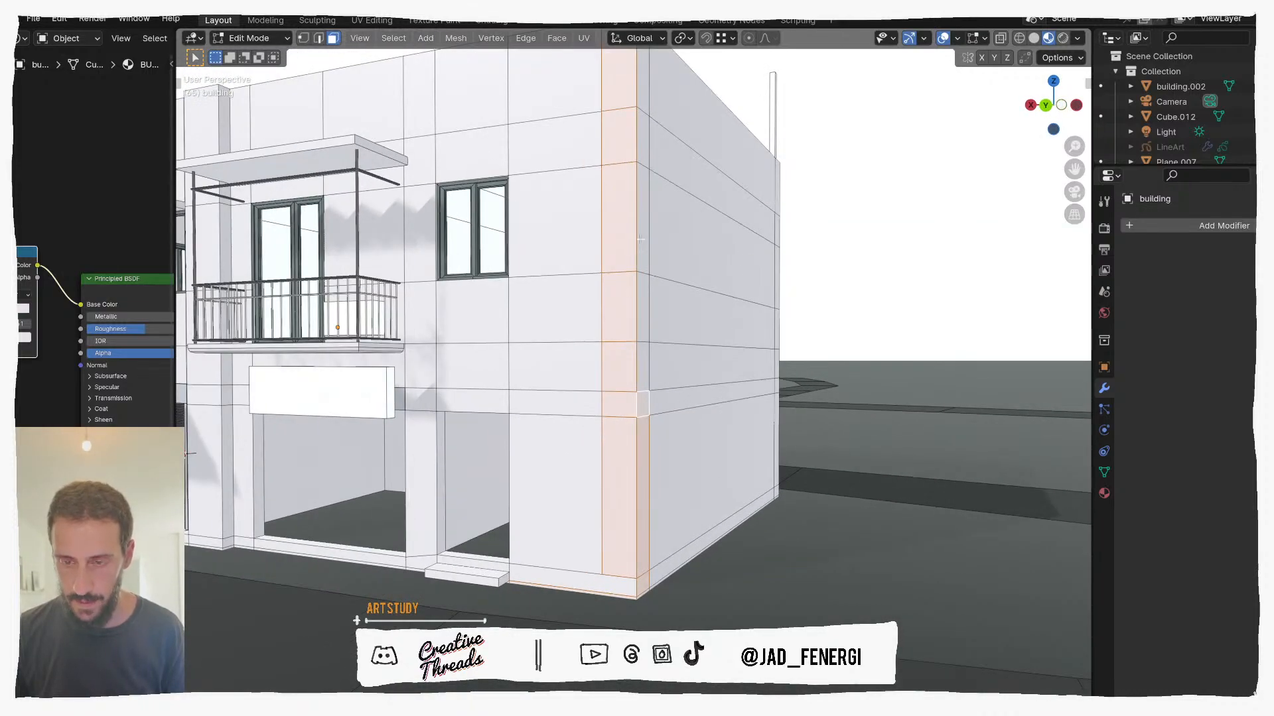
pyautogui.keyDown('ctrl'); pyautogui.click(645, 101); pyautogui.keyUp('ctrl')
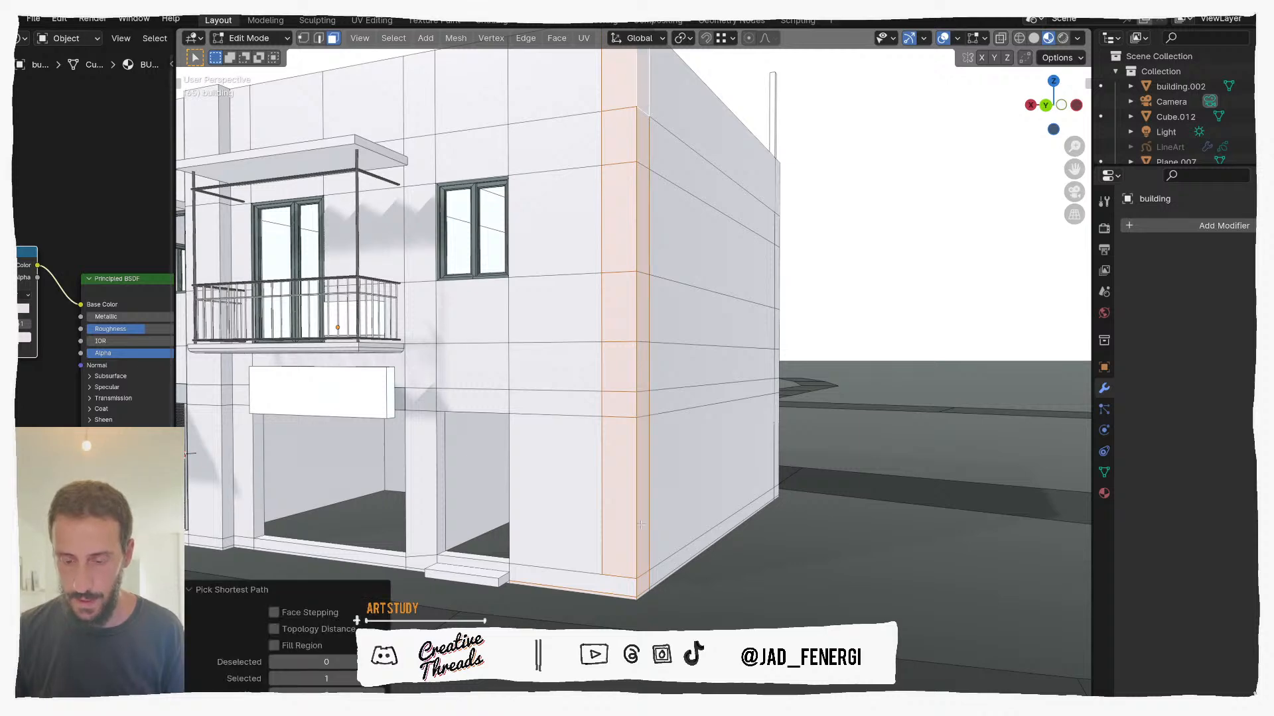
pyautogui.scroll(-4, 641, 524)
pyautogui.press('KP_Divide')
# Step: Extrude the selected corner faces outward along their normals by about 0.208 m to form a pillar
pyautogui.moveTo(766, 599); pyautogui.dragTo(767, 579, button='middle')
pyautogui.keyDown('shift'); pyautogui.moveTo(829, 534); pyautogui.dragTo(576, 552, button='middle'); pyautogui.keyUp('shift')
pyautogui.moveTo(582, 477); pyautogui.dragTo(607, 504, button='middle')
pyautogui.rightClick(608, 504)
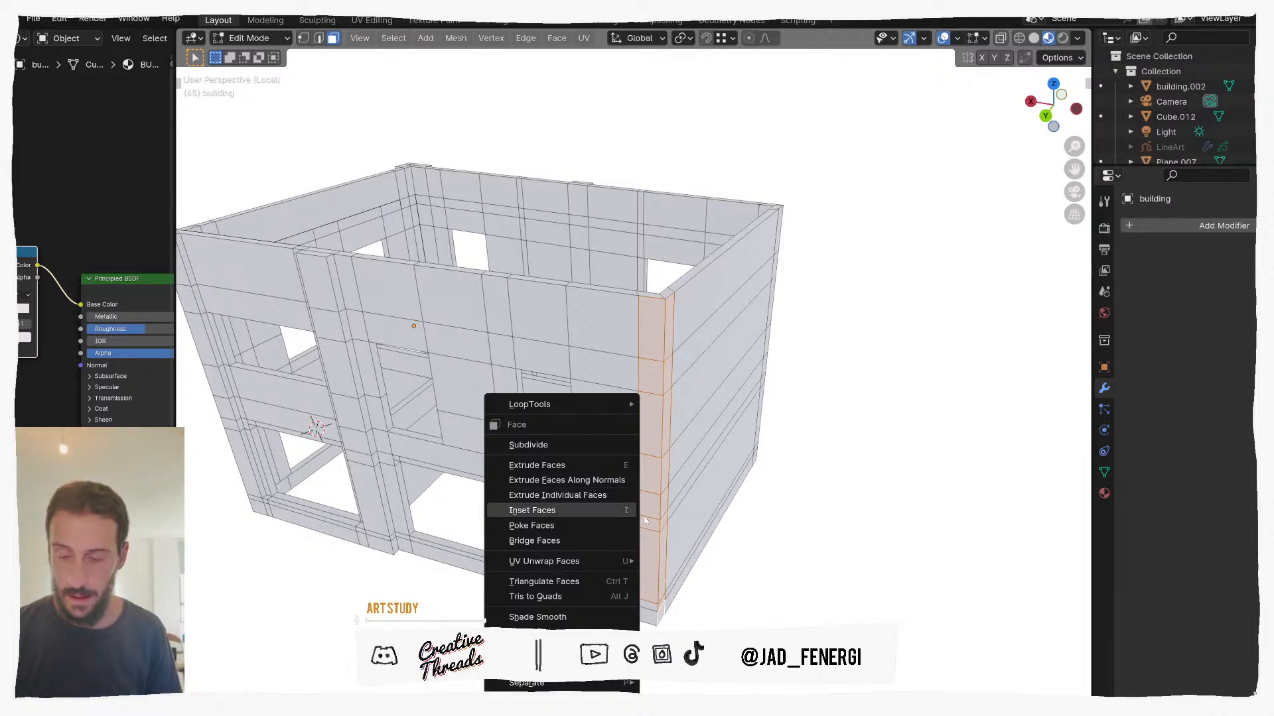
pyautogui.click(597, 479)
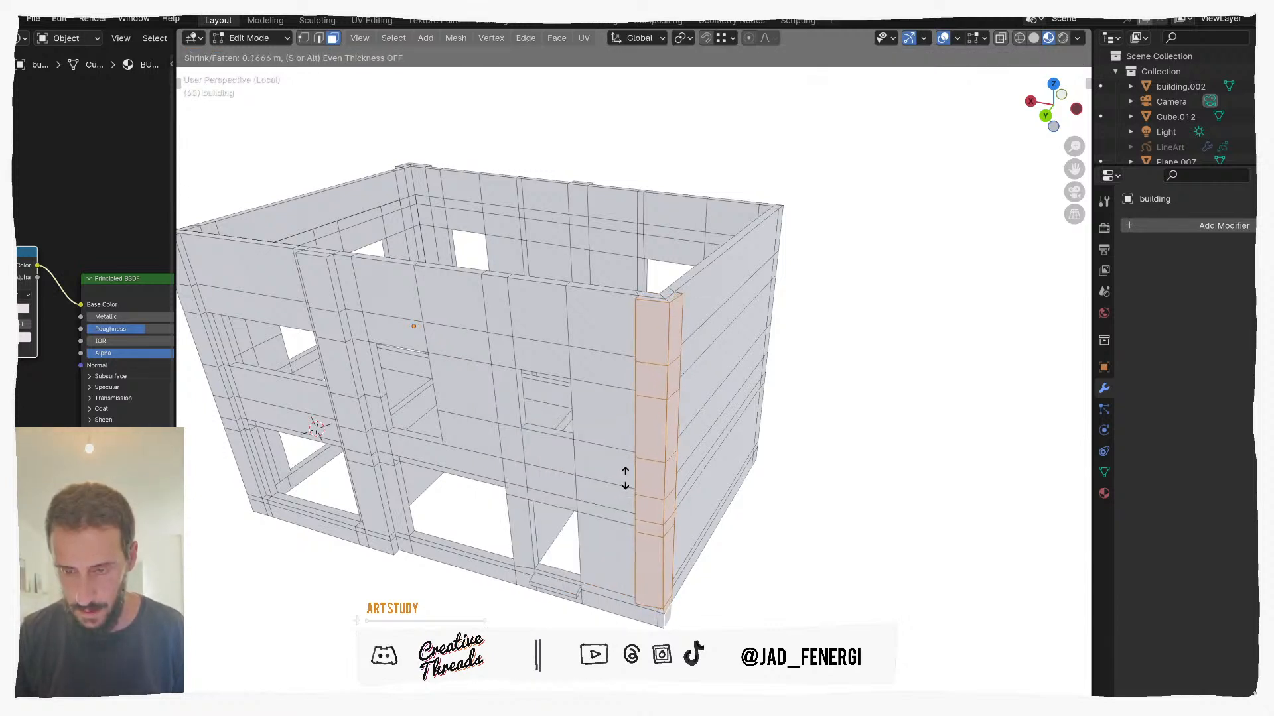
pyautogui.click(624, 477)
# Step: In top view, move the corner pillar's stray outer vertices into line with its side-wall edge
pyautogui.press('ctrl+KP_1')
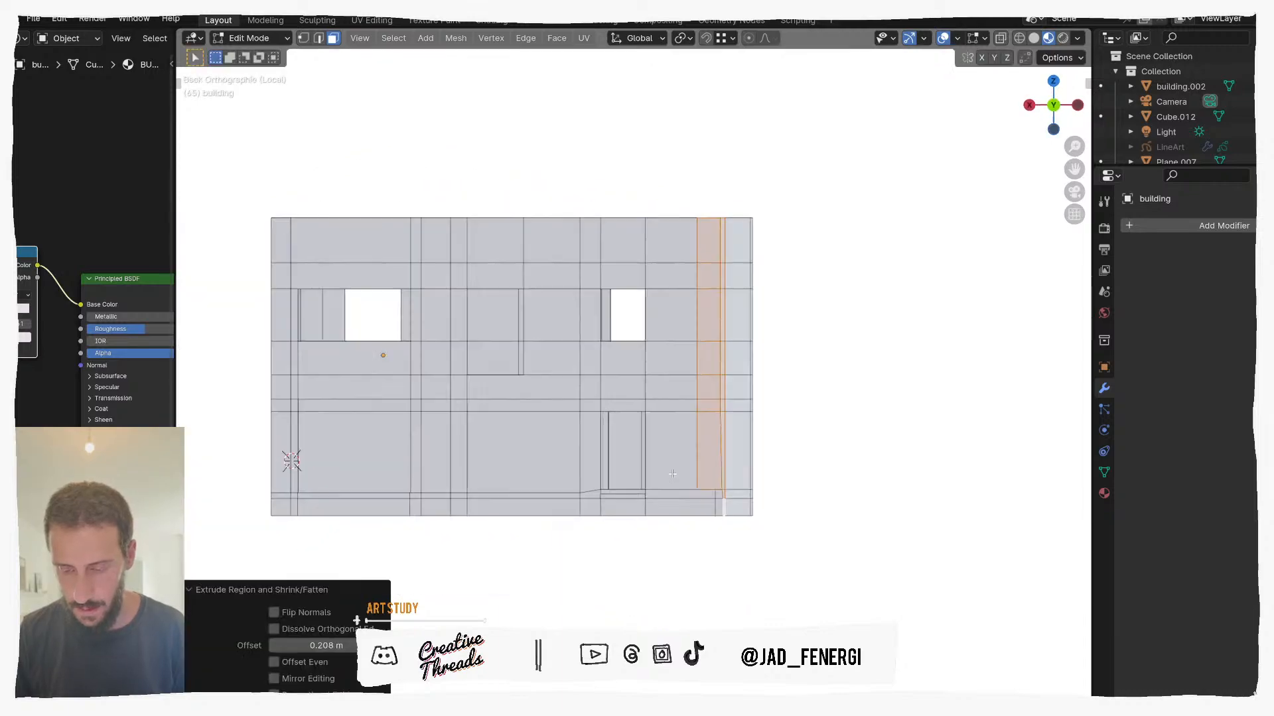
pyautogui.moveTo(672, 473); pyautogui.dragTo(677, 546, button='middle')
pyautogui.press('KP_7')
pyautogui.scroll(5, 653, 375)
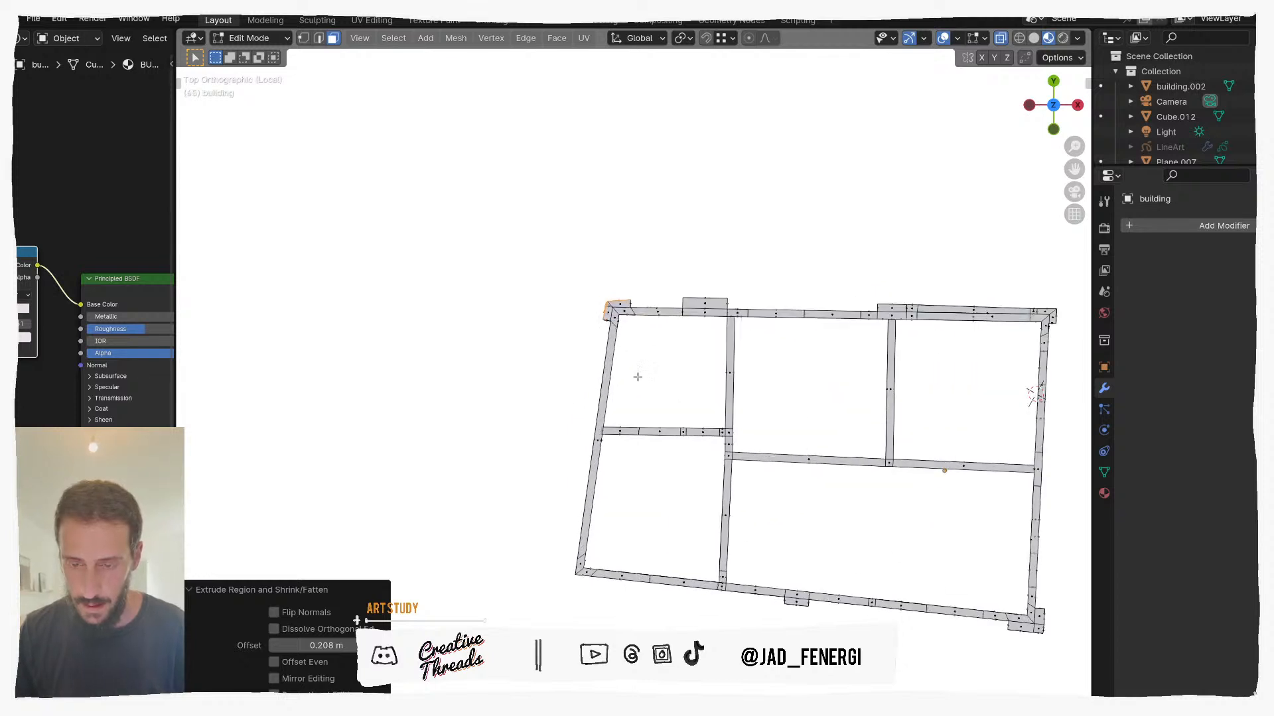
pyautogui.scroll(6, 652, 375)
pyautogui.press('1')
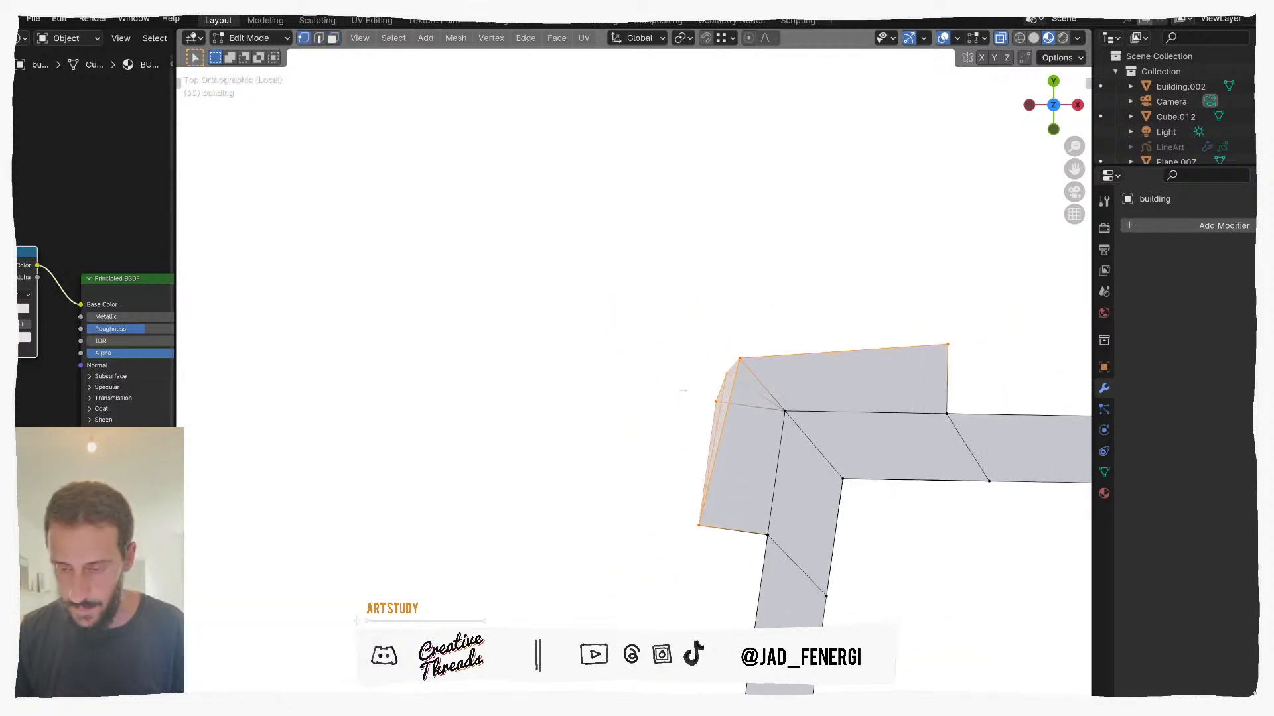
pyautogui.click(648, 433)
pyautogui.press('g')
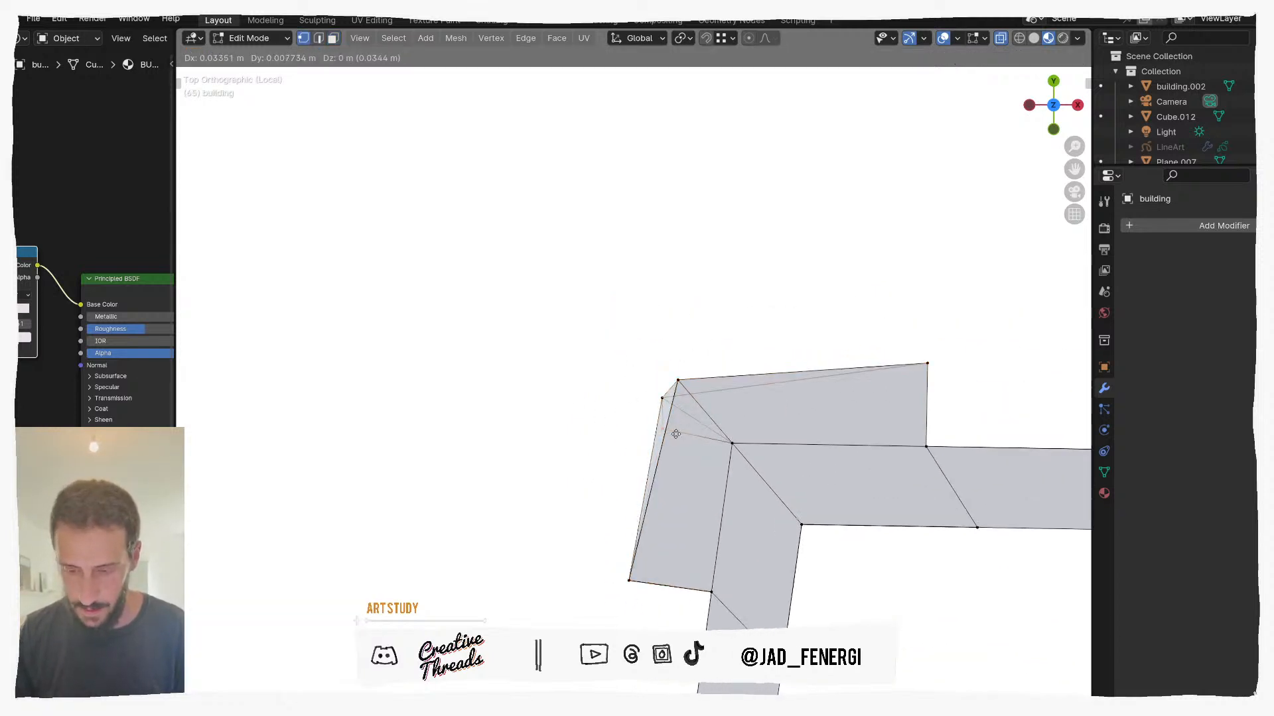
pyautogui.click(676, 435)
pyautogui.press('g')
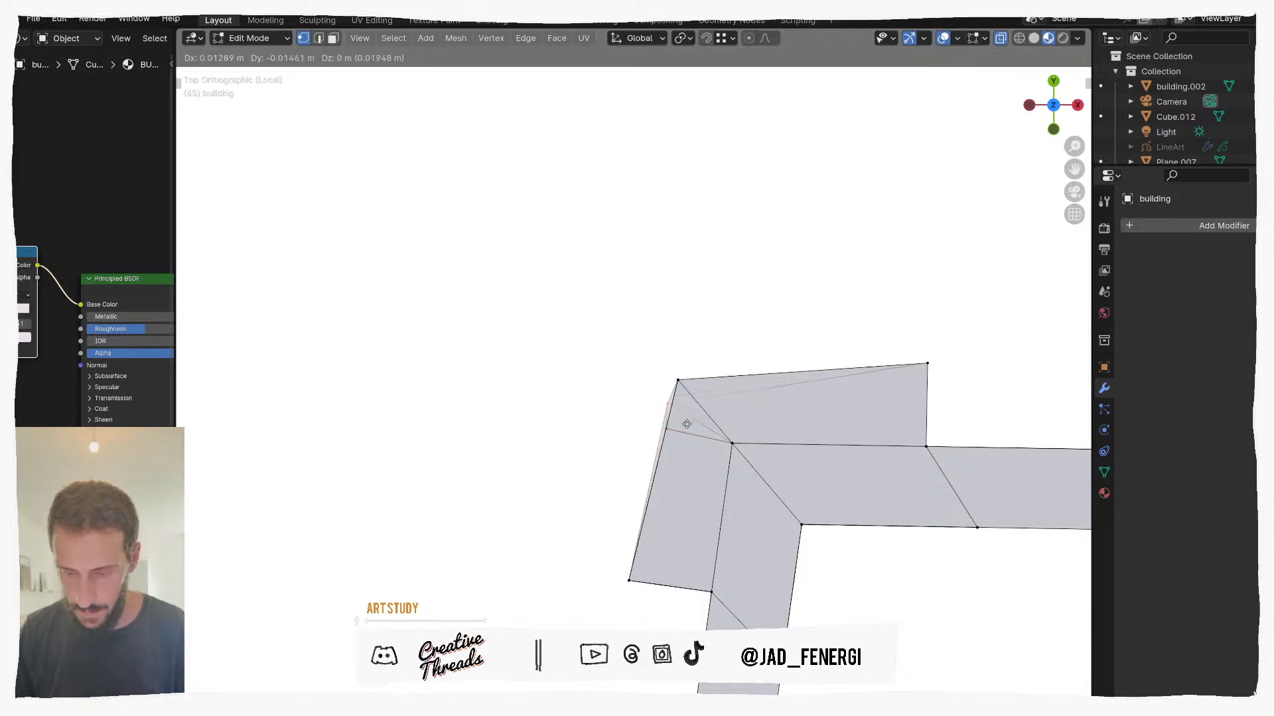
pyautogui.click(692, 423)
# Step: Move the vertices at both free ends of the corner pillar inward to even out its projection from the walls
pyautogui.moveTo(916, 343); pyautogui.dragTo(953, 397)
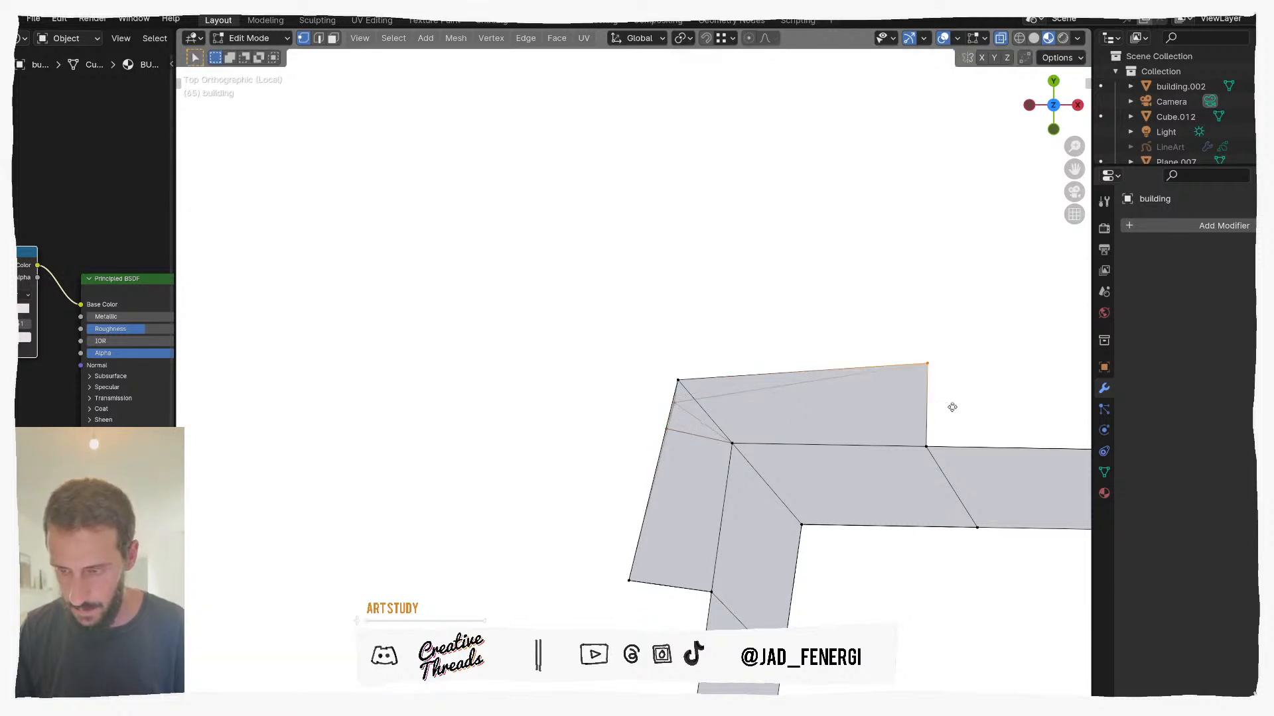
pyautogui.press('g')
pyautogui.click(953, 412)
pyautogui.moveTo(632, 589); pyautogui.dragTo(633, 590)
pyautogui.press('g')
pyautogui.click(658, 605)
# Step: Nudge the pillar's outer corner vertices and the intermediate side vertices so the outline stays straight
pyautogui.keyDown('shift'); pyautogui.click(680, 390); pyautogui.keyUp('shift')
pyautogui.press('g')
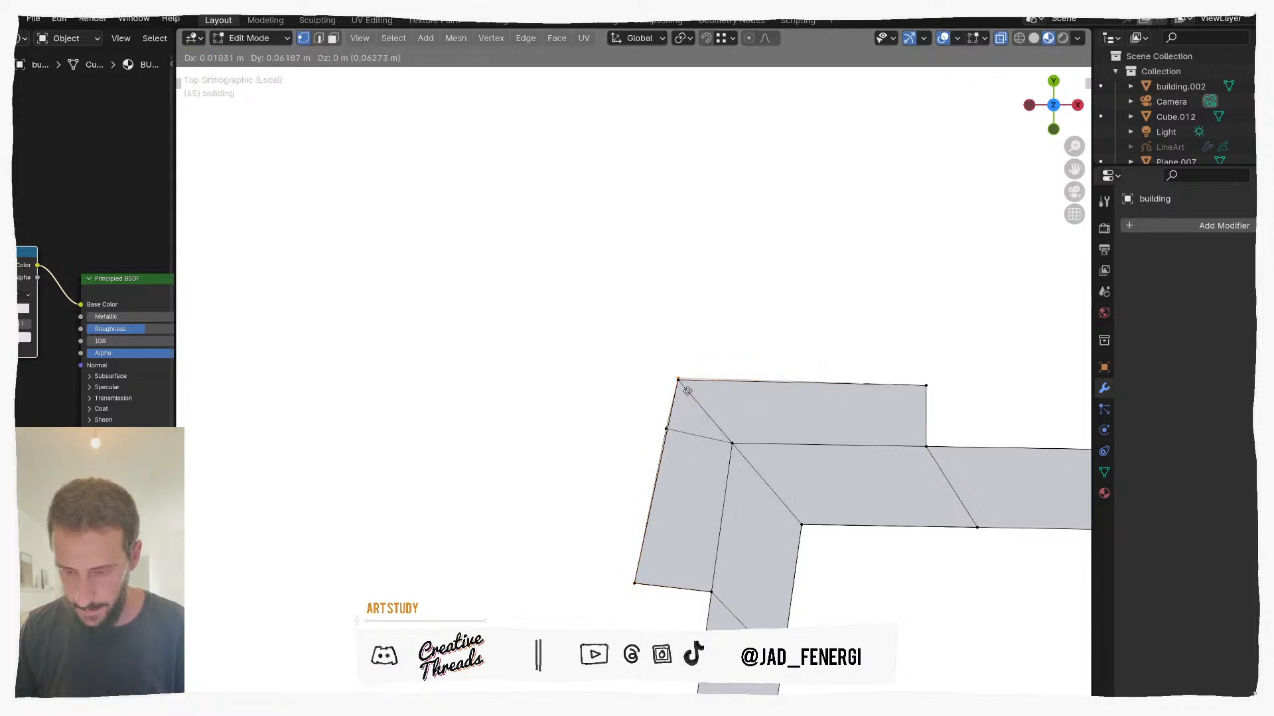
pyautogui.click(687, 393)
pyautogui.press('g')
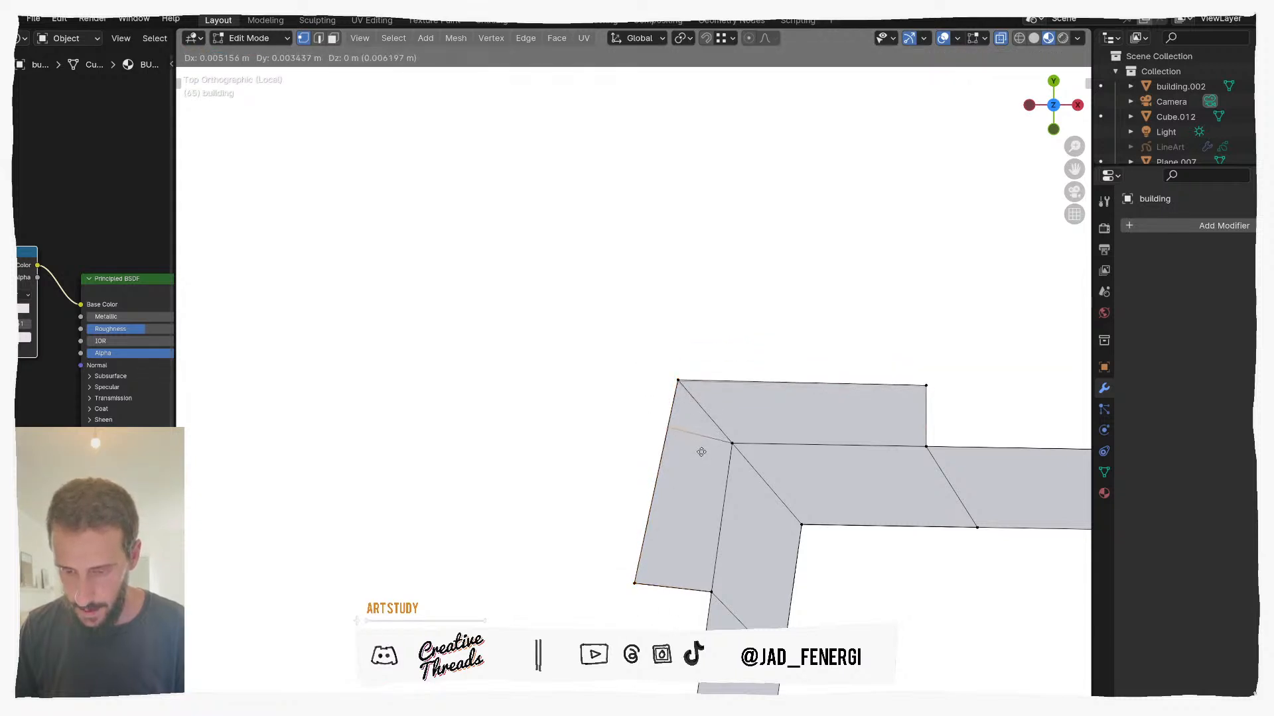
pyautogui.click(698, 450)
# Step: Pull both free ends of the pillar closer to the walls and realign the intermediate side vertices with the outer edge
pyautogui.moveTo(607, 560); pyautogui.dragTo(670, 615)
pyautogui.press('g')
pyautogui.press('x')
pyautogui.click(678, 611)
pyautogui.moveTo(876, 325); pyautogui.dragTo(952, 394)
pyautogui.press('g')
pyautogui.click(955, 398)
pyautogui.moveTo(689, 458); pyautogui.dragTo(690, 459)
pyautogui.press('g')
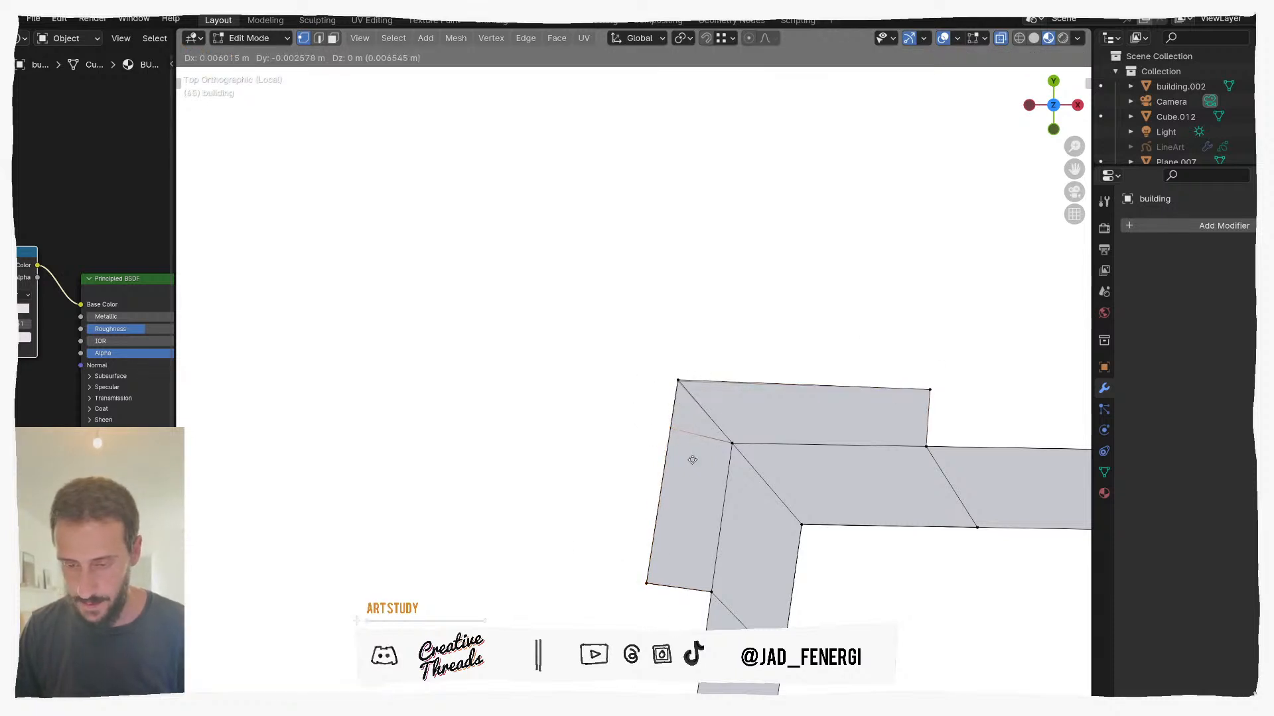
pyautogui.click(693, 460)
# Step: Select both vertical strips of faces, including the base faces, at the other corner of the blank side wall
pyautogui.scroll(-19, 690, 460)
pyautogui.keyDown('shift'); pyautogui.moveTo(682, 459); pyautogui.dragTo(675, 343, button='middle'); pyautogui.keyUp('shift')
pyautogui.press('3')
pyautogui.scroll(2, 756, 287)
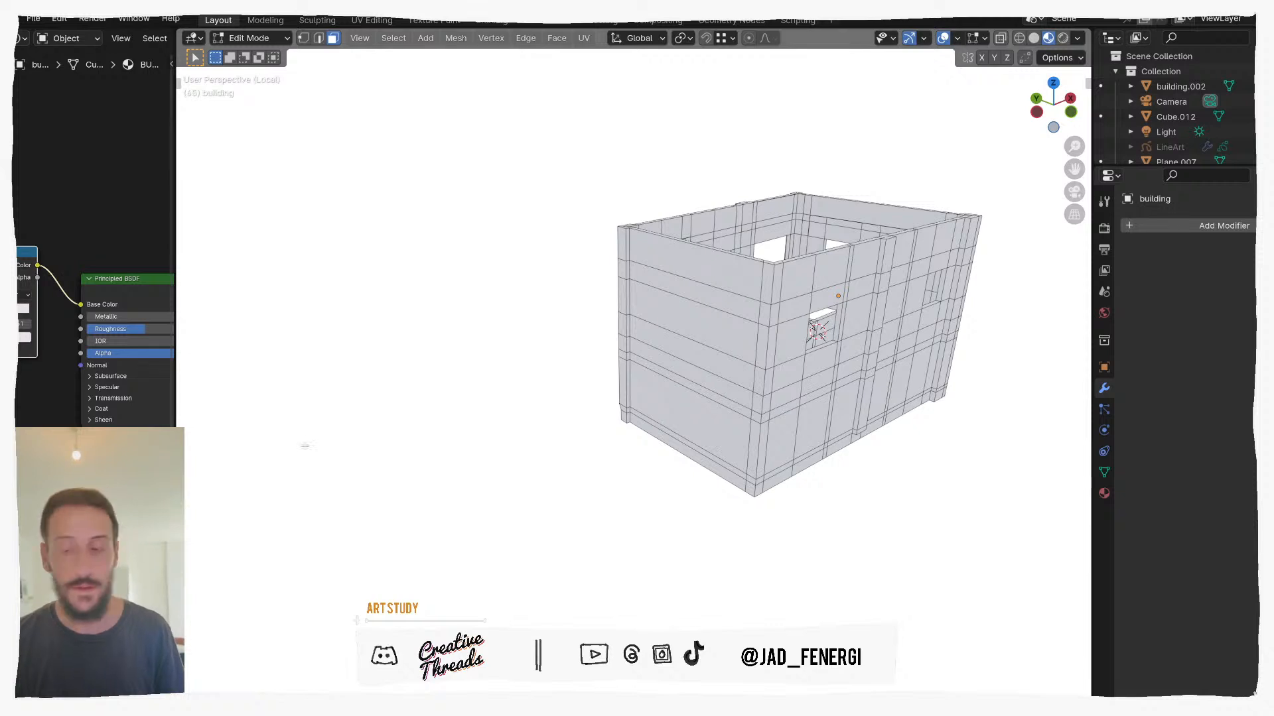
pyautogui.moveTo(494, 265); pyautogui.dragTo(500, 302, button='middle')
pyautogui.keyDown('shift'); pyautogui.moveTo(591, 312); pyautogui.dragTo(480, 275, button='middle'); pyautogui.keyUp('shift')
pyautogui.scroll(2, 650, 248)
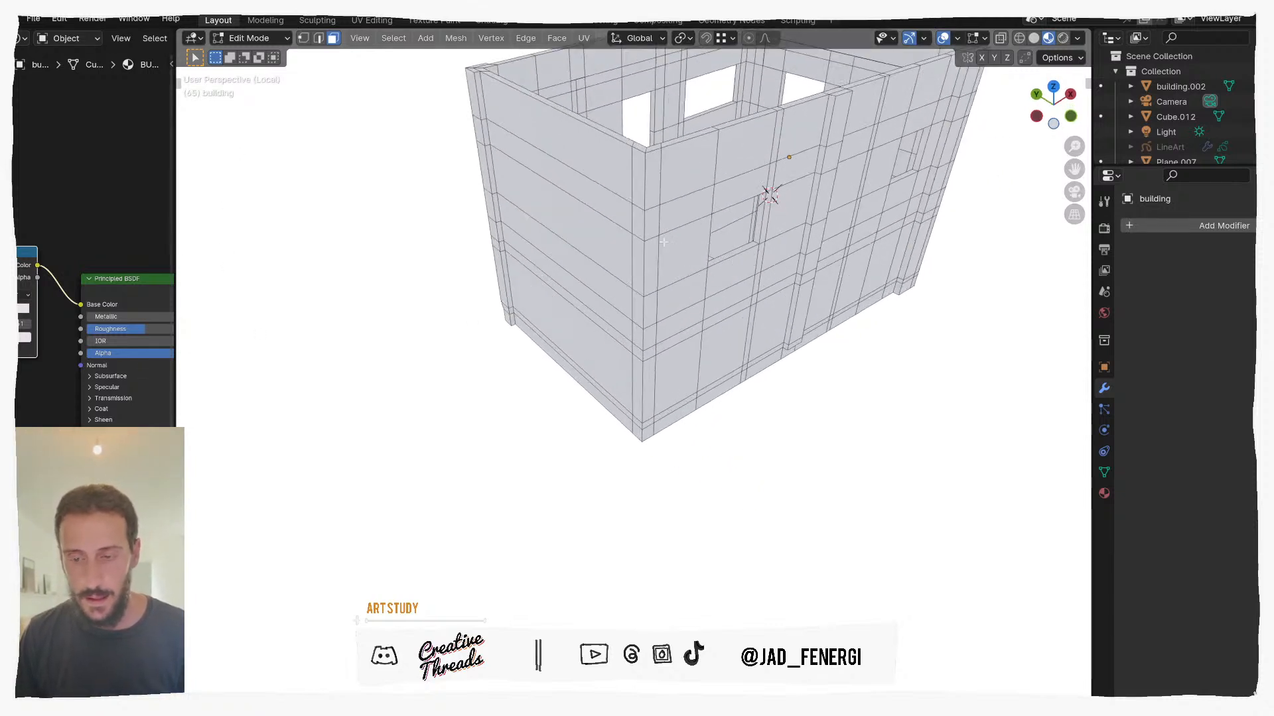
pyautogui.moveTo(643, 225); pyautogui.dragTo(650, 331, button='middle')
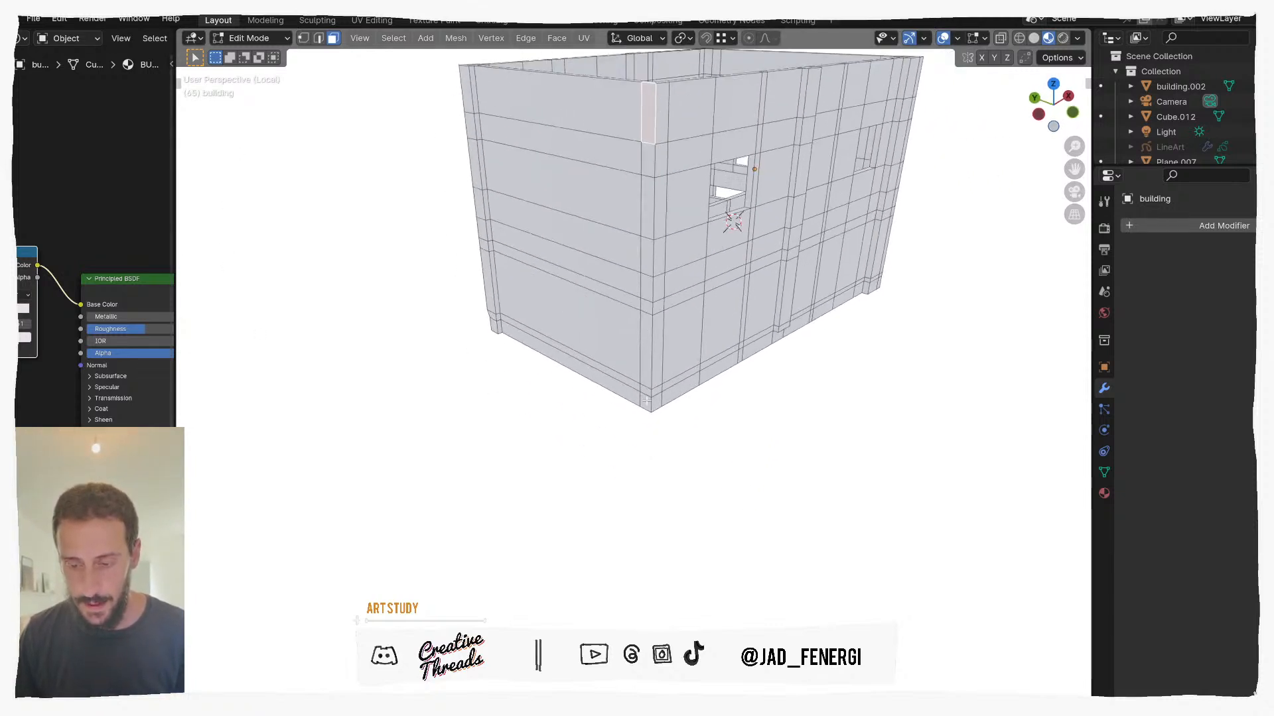
pyautogui.keyDown('ctrl'); pyautogui.click(656, 402); pyautogui.keyUp('ctrl')
pyautogui.keyDown('shift'); pyautogui.click(657, 400); pyautogui.keyUp('shift')
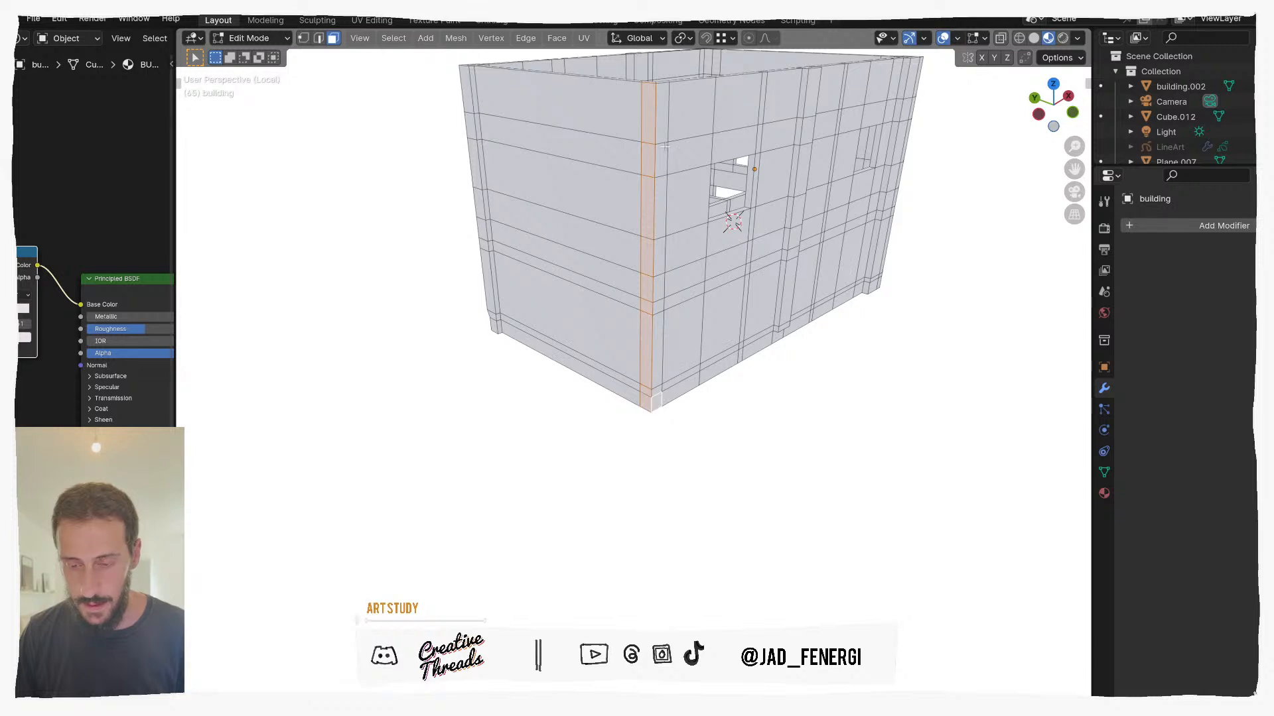
pyautogui.keyDown('ctrl'); pyautogui.click(665, 106); pyautogui.keyUp('ctrl')
# Step: Extrude the second corner's faces outward along their normals by about 0.167 m to form a pillar
pyautogui.moveTo(667, 163); pyautogui.dragTo(679, 345, button='middle')
pyautogui.rightClick(680, 349)
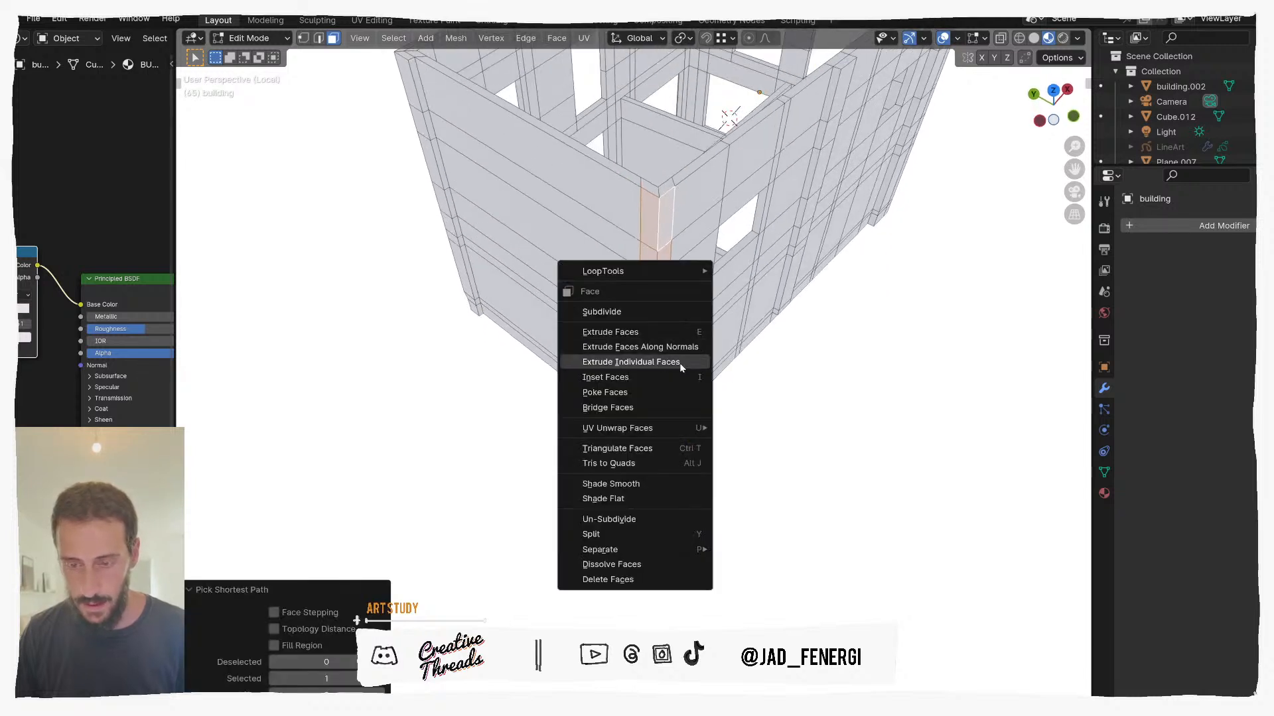
pyautogui.click(682, 346)
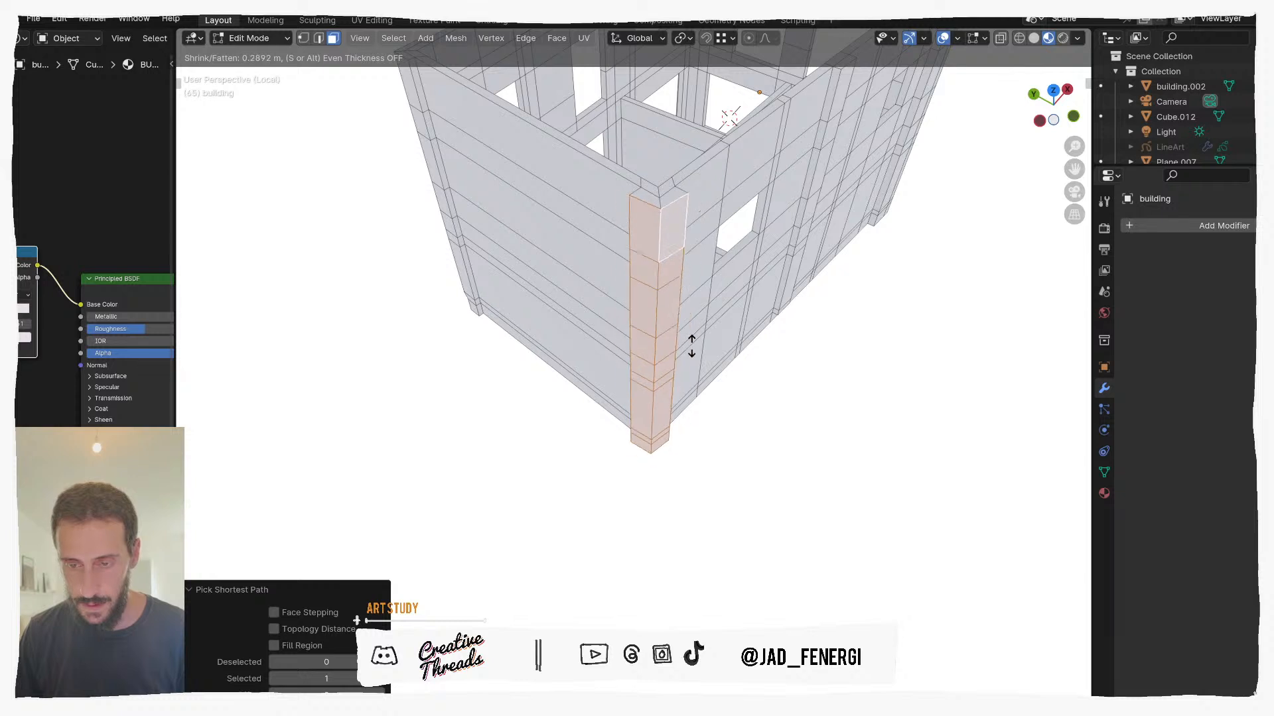
pyautogui.click(692, 355)
pyautogui.moveTo(691, 355); pyautogui.dragTo(690, 363, button='middle')
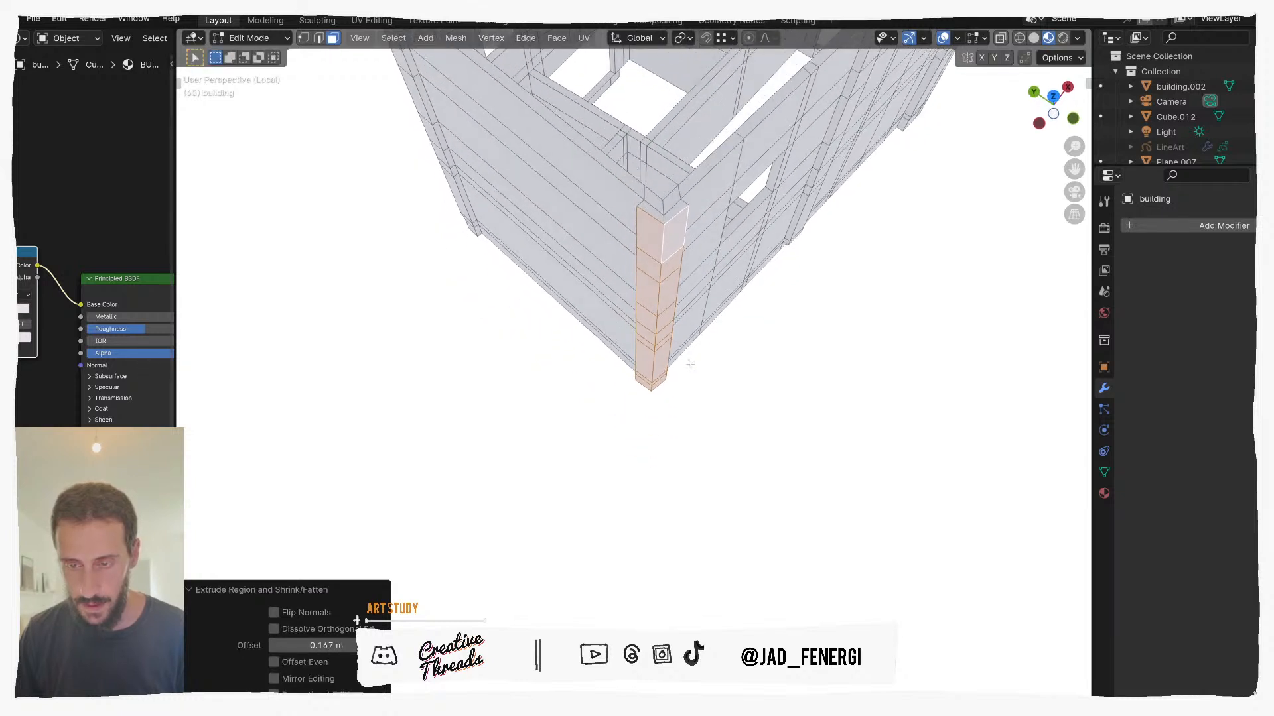
# Step: In top view, reposition the second pillar's outer vertices at the free end along the adjoining wall to straighten its outline
pyautogui.press('KP_7')
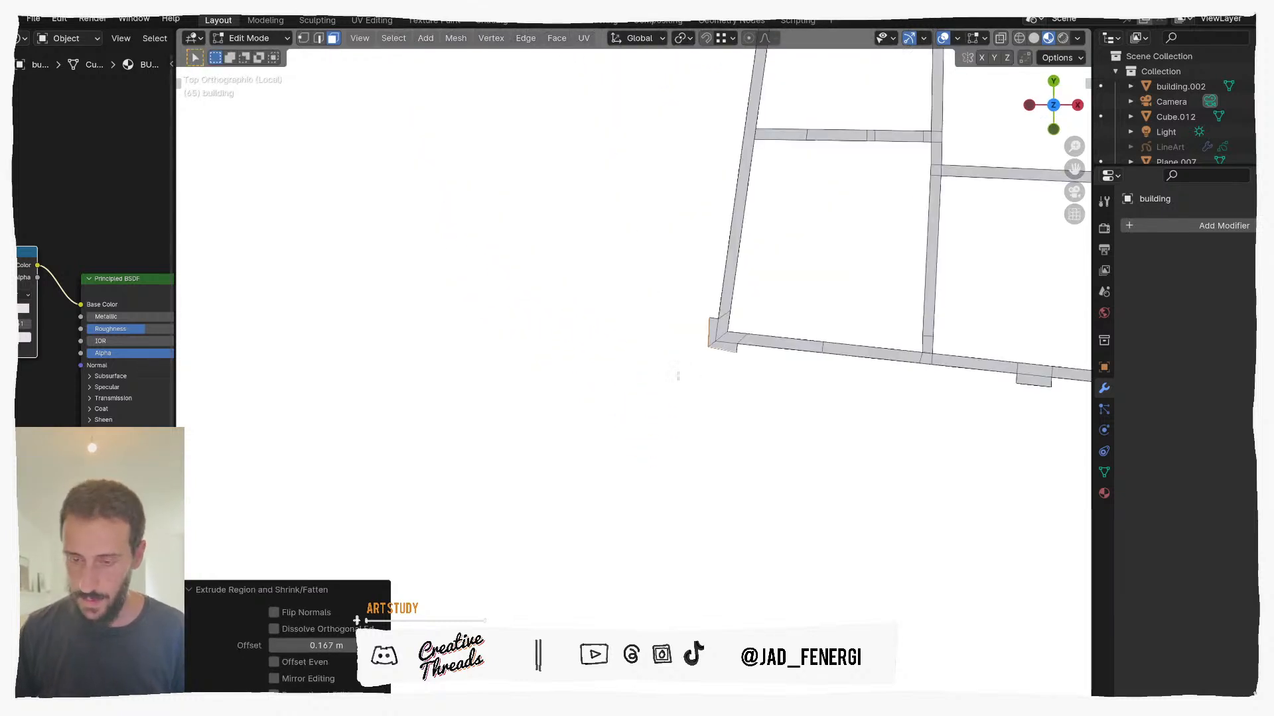
pyautogui.scroll(4, 752, 321)
pyautogui.keyDown('shift'); pyautogui.moveTo(751, 321); pyautogui.dragTo(630, 377, button='middle'); pyautogui.keyUp('shift')
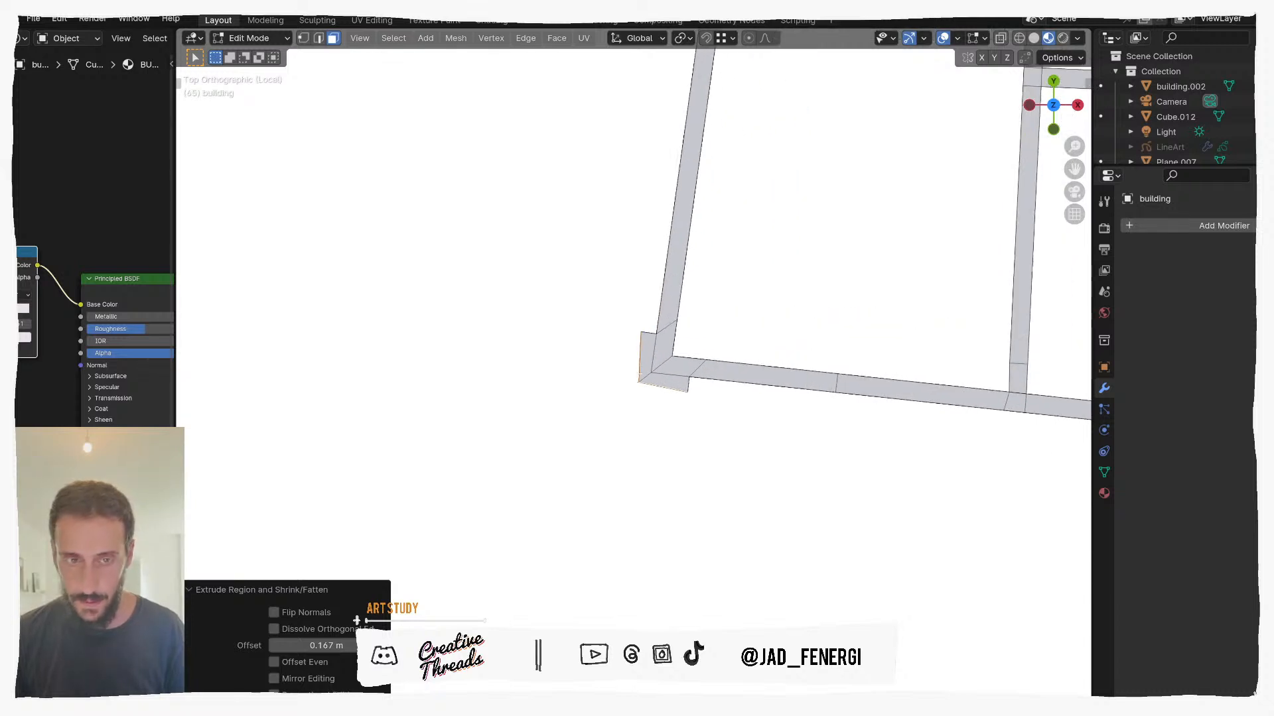
pyautogui.press('1')
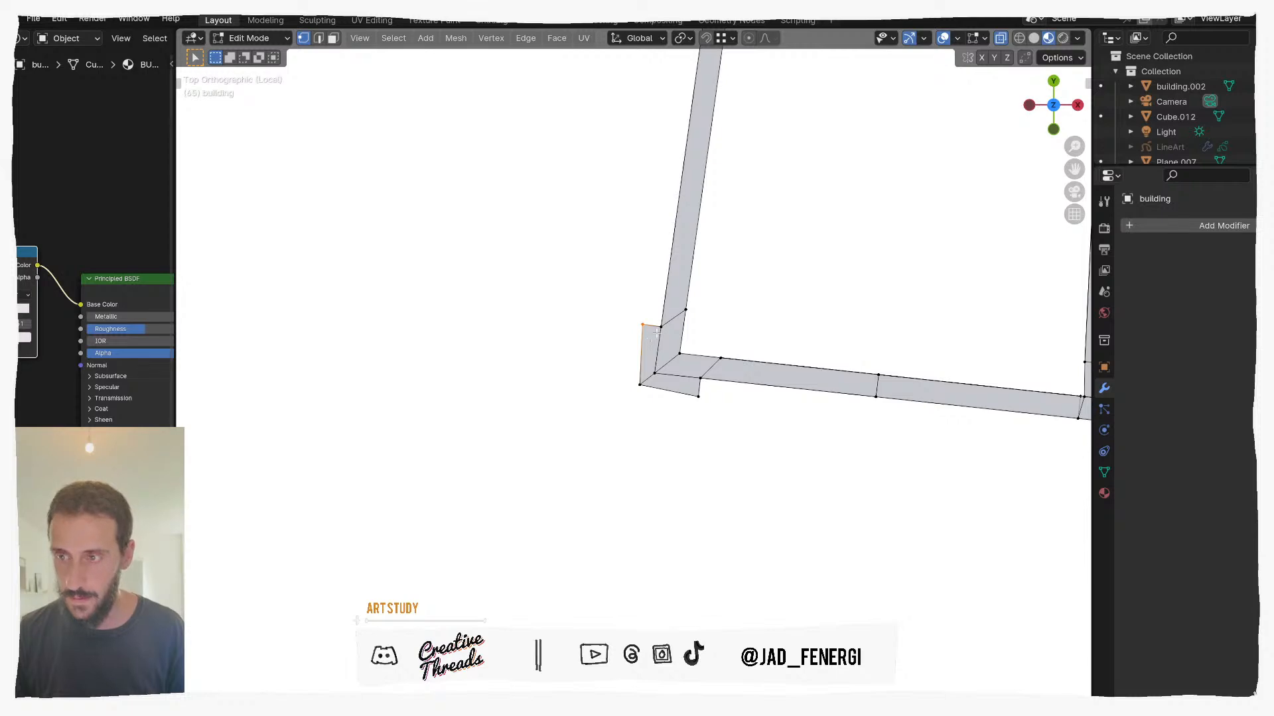
pyautogui.moveTo(656, 332); pyautogui.dragTo(626, 377, button='middle')
pyautogui.press('KP_7')
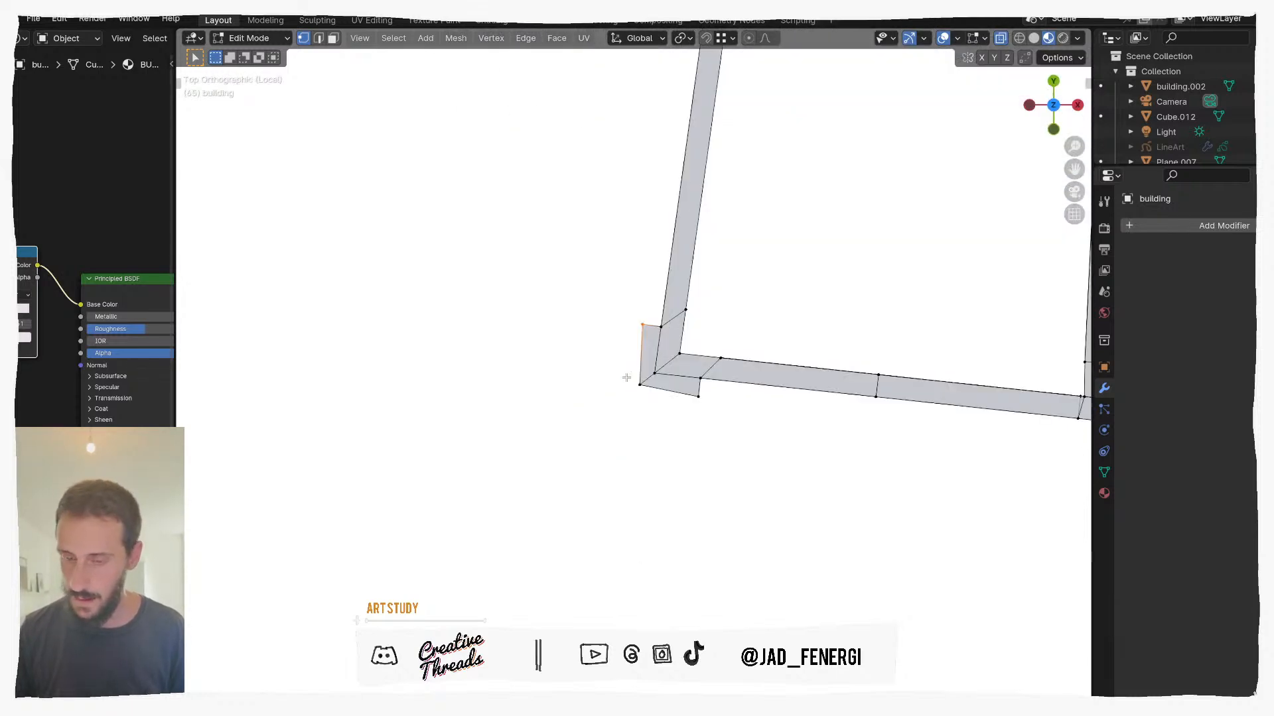
pyautogui.press('g')
pyautogui.click(683, 377)
pyautogui.click(700, 402)
pyautogui.press('g')
pyautogui.click(716, 407)
# Step: Nudge the vertices on the second pillar's other side, moving its free end about 0.012 m in X and -0.018 m in Y
pyautogui.press('g')
pyautogui.moveTo(654, 337); pyautogui.dragTo(649, 391)
pyautogui.click(654, 335)
pyautogui.press('g')
pyautogui.click(647, 390)
pyautogui.click(643, 323)
pyautogui.press('g')
pyautogui.click(647, 328)
pyautogui.scroll(-3, 647, 328)
pyautogui.moveTo(647, 328); pyautogui.dragTo(773, 330, button='middle')
pyautogui.scroll(-3, 772, 330)
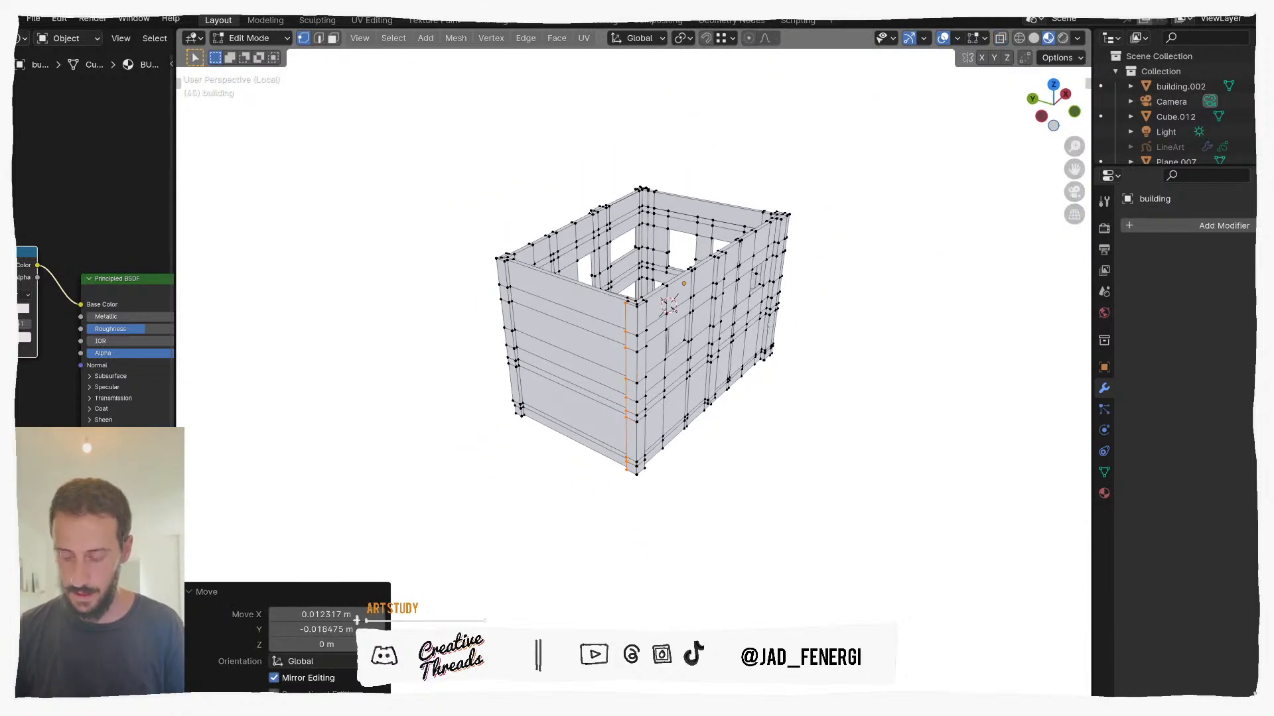
# Step: Leave the isolated view, nudge the selected side vertex of the other corner pillar in top view, and hide the selection
pyautogui.press('/')
pyautogui.scroll(-4, 725, 343)
pyautogui.moveTo(644, 351); pyautogui.dragTo(722, 321, button='middle')
pyautogui.scroll(3, 723, 321)
pyautogui.moveTo(578, 373); pyautogui.dragTo(736, 412, button='middle')
pyautogui.scroll(-3, 632, 391)
pyautogui.hotkey('alt', 'z')
pyautogui.press('KP_7')
pyautogui.scroll(5, 668, 433)
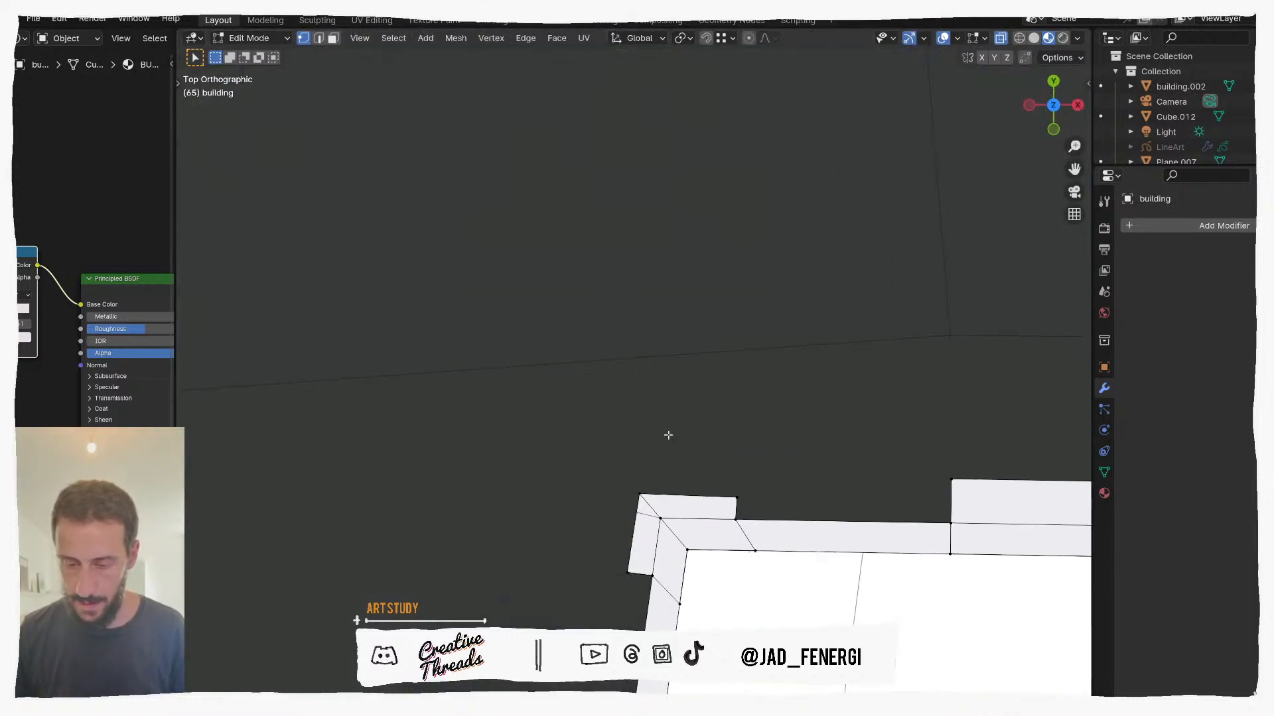
pyautogui.press('g')
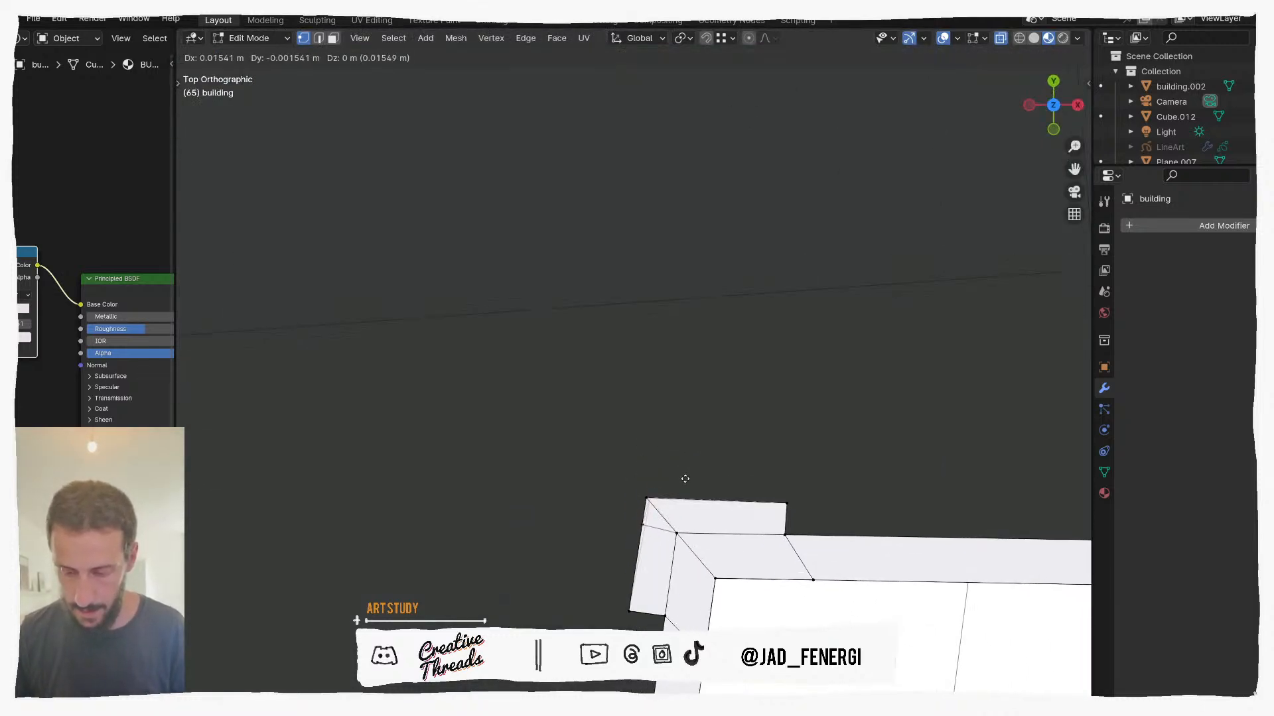
pyautogui.click(679, 491)
pyautogui.press('h')
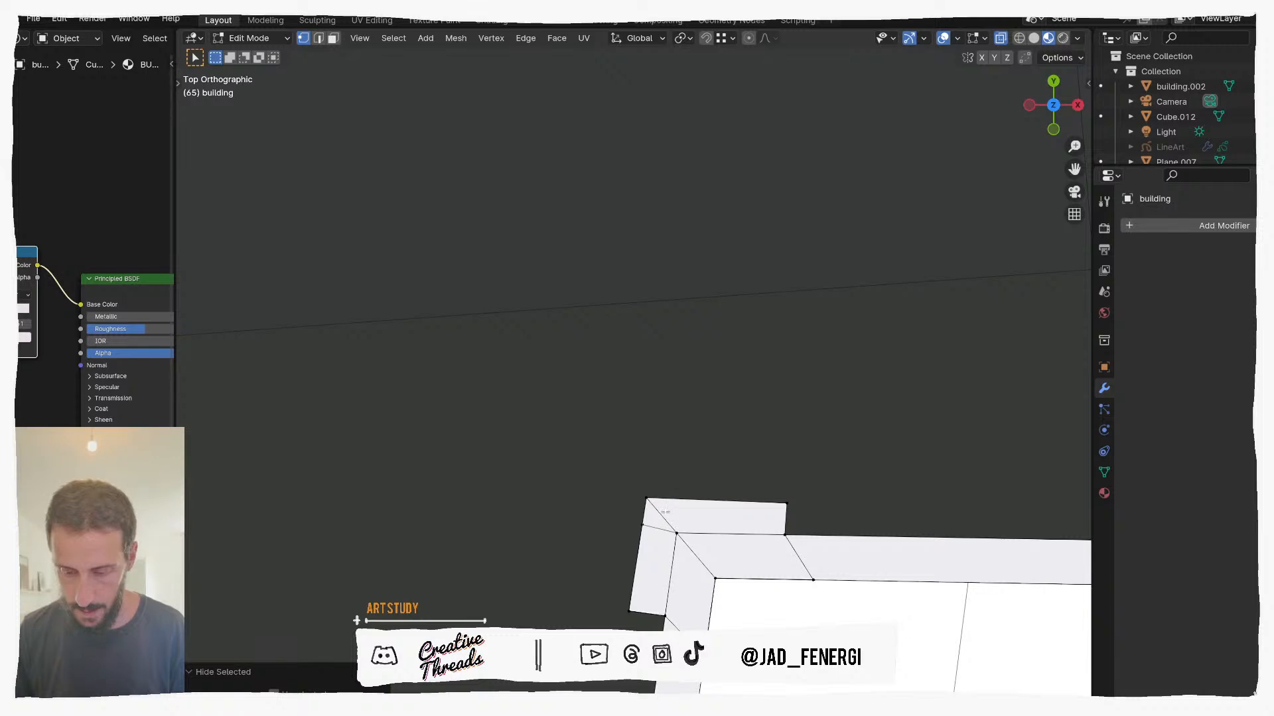
# Step: Slide the misaligned vertex just above the pillar's base along its horizontal edge by a factor of about 0.27
pyautogui.moveTo(662, 513); pyautogui.dragTo(753, 387, button='middle')
pyautogui.hotkey('shift', 'v')
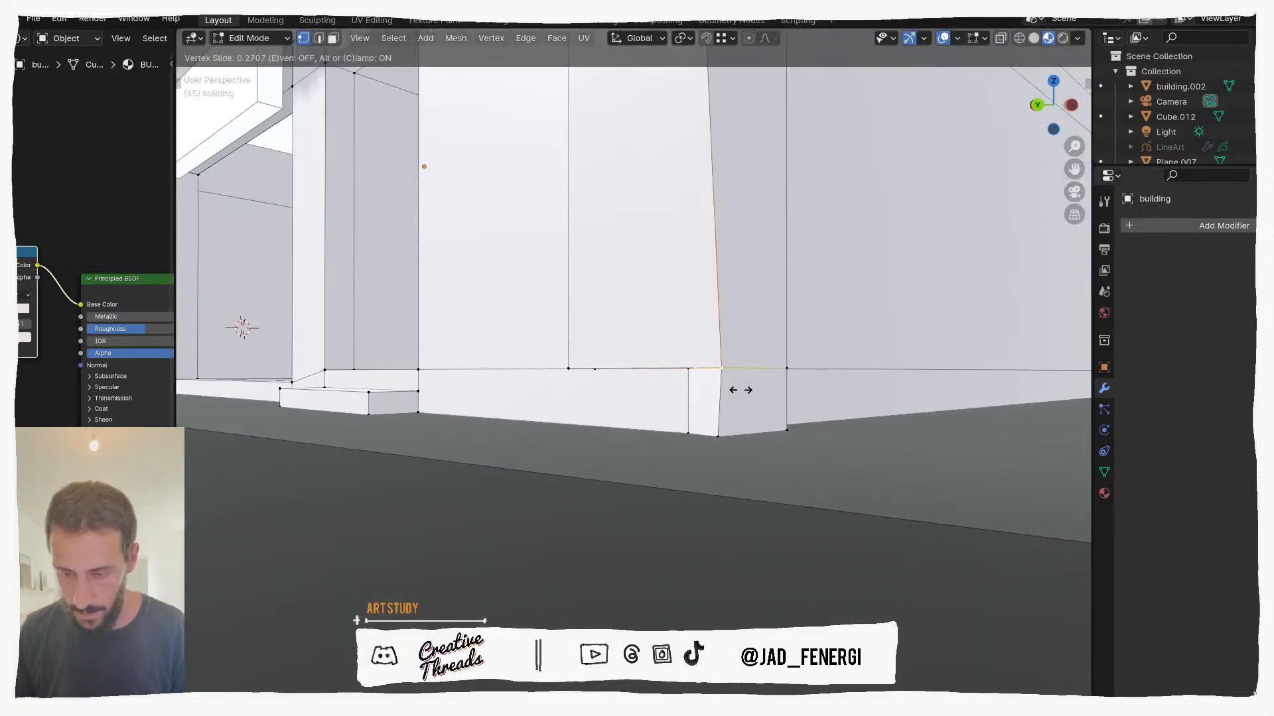
pyautogui.click(744, 388)
# Step: Try selecting linked faces from the parapet's top with the Normal and Sharp delimit options, and clear the selection
pyautogui.scroll(-2, 723, 391)
pyautogui.moveTo(725, 390); pyautogui.dragTo(738, 416, button='middle')
pyautogui.scroll(-4, 736, 411)
pyautogui.moveTo(640, 311); pyautogui.dragTo(719, 200, button='middle')
pyautogui.press('3')
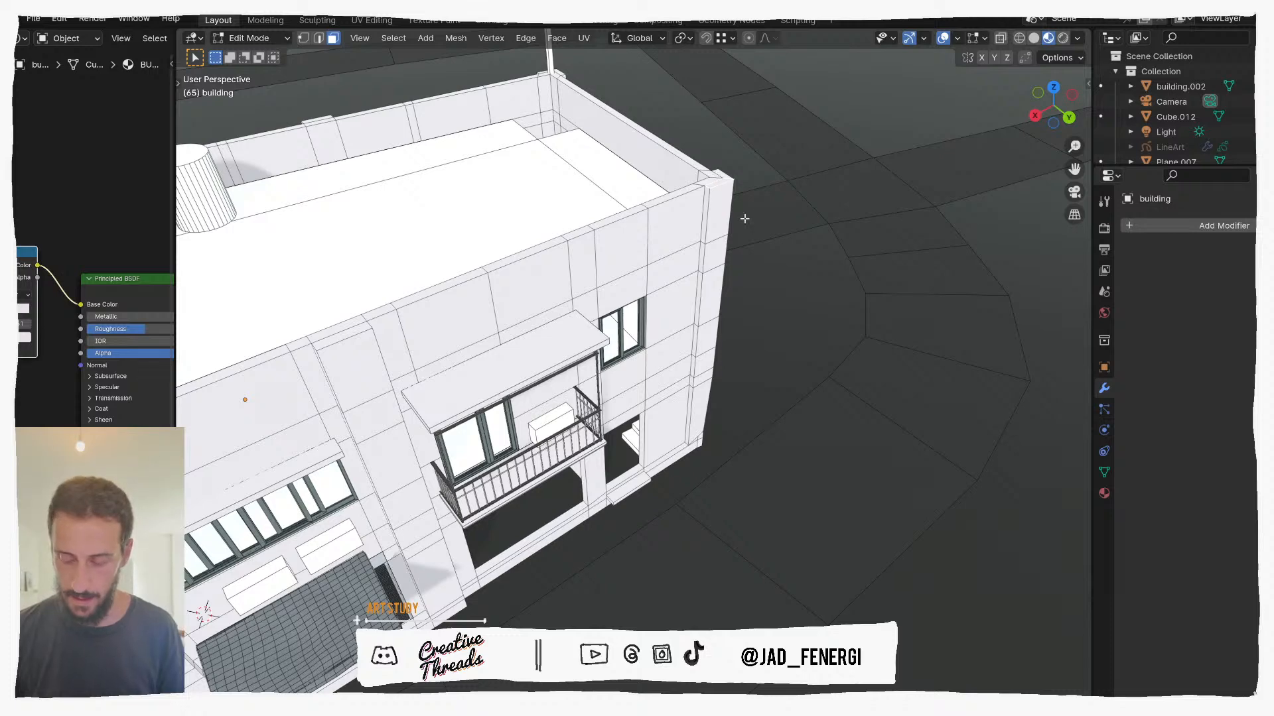
pyautogui.hotkey('ctrl', 'l')
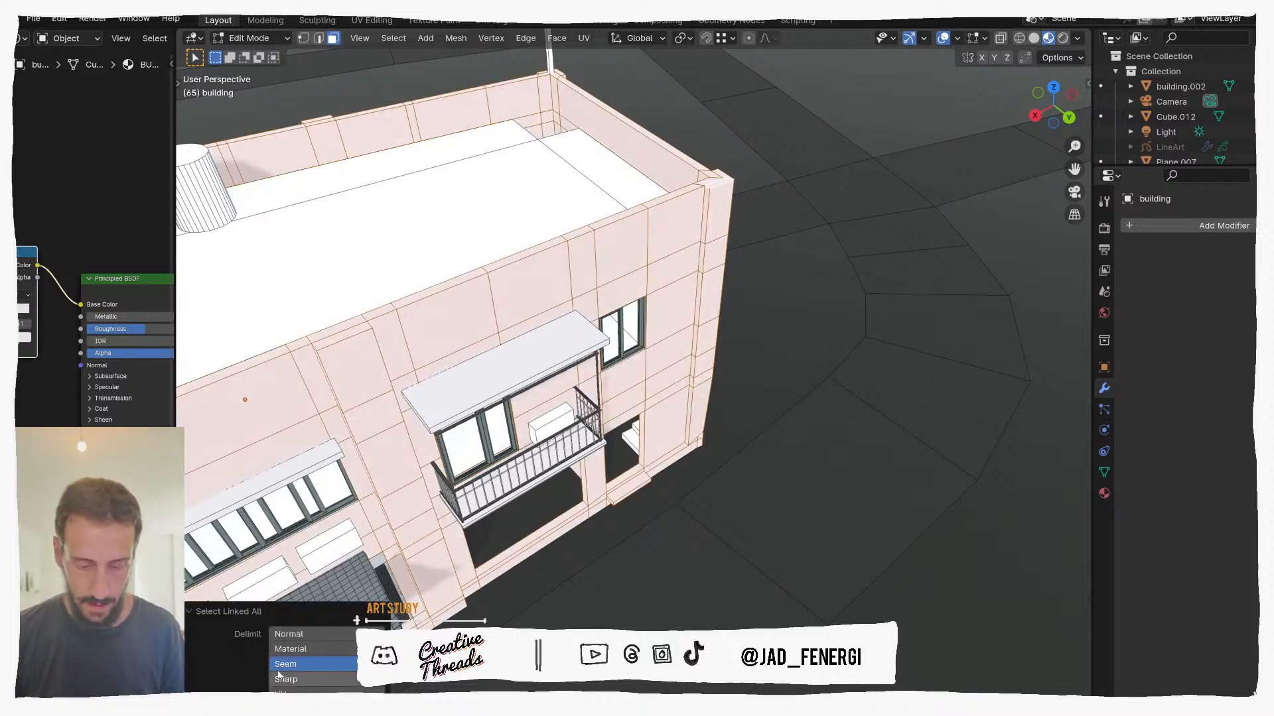
pyautogui.click(302, 635)
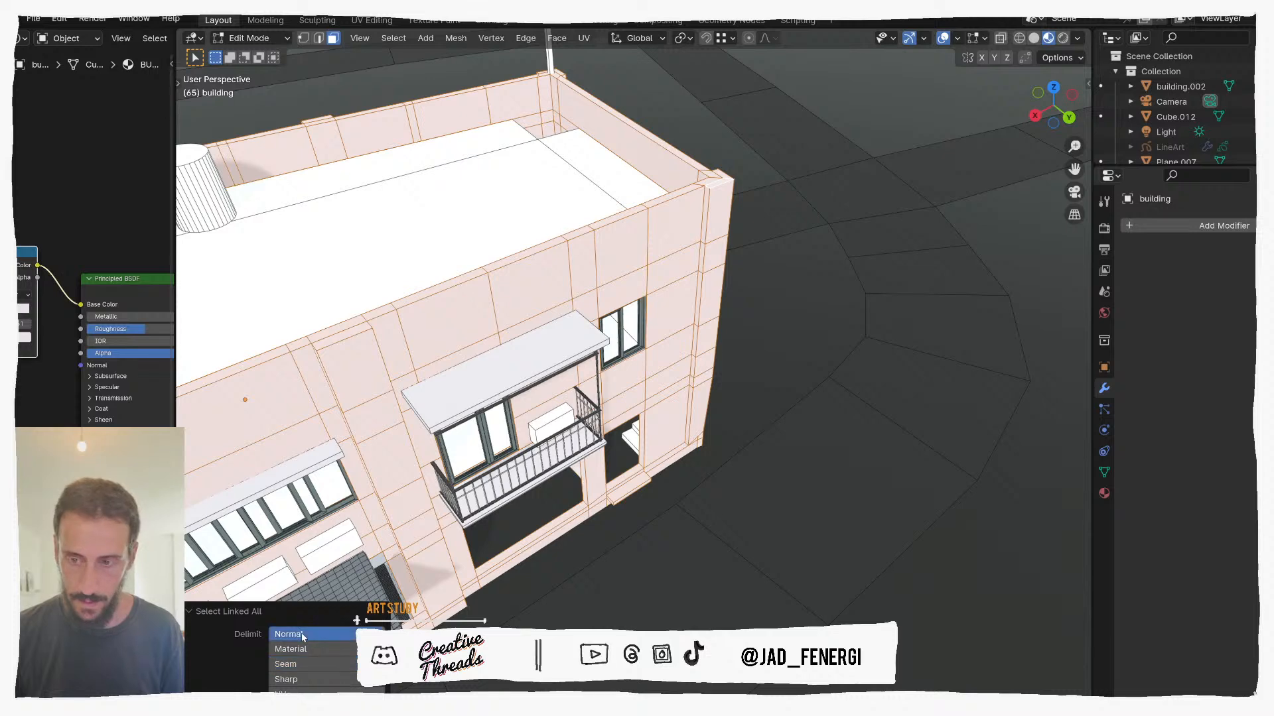
pyautogui.click(303, 680)
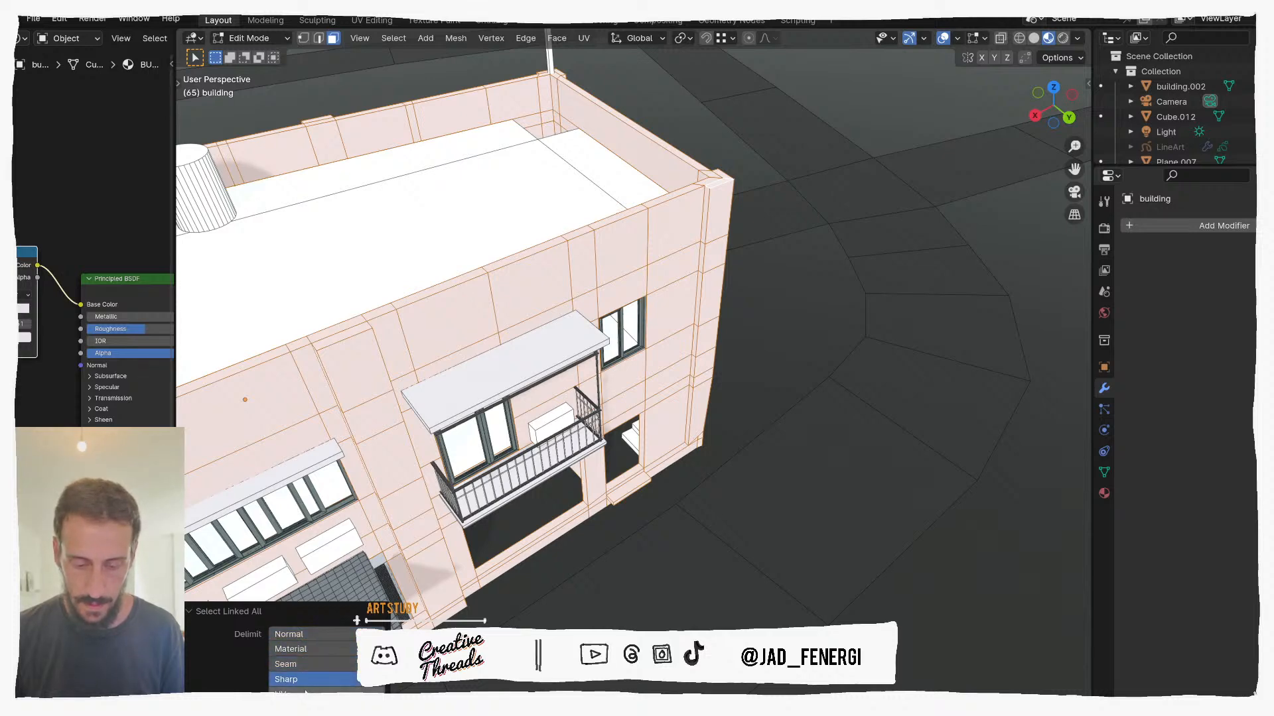
pyautogui.click(305, 693)
pyautogui.hotkey('alt', 'a')
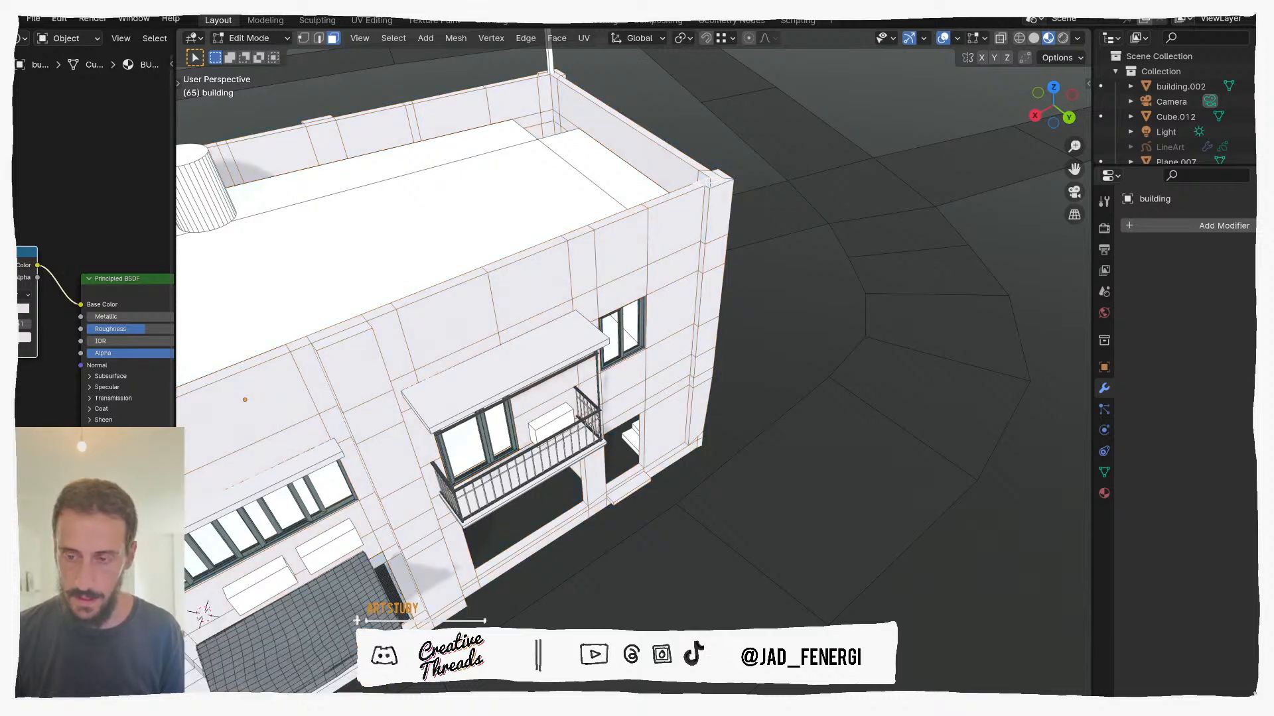
# Step: Select all linked flat faces along the top of the building's parapet
pyautogui.click(393, 38)
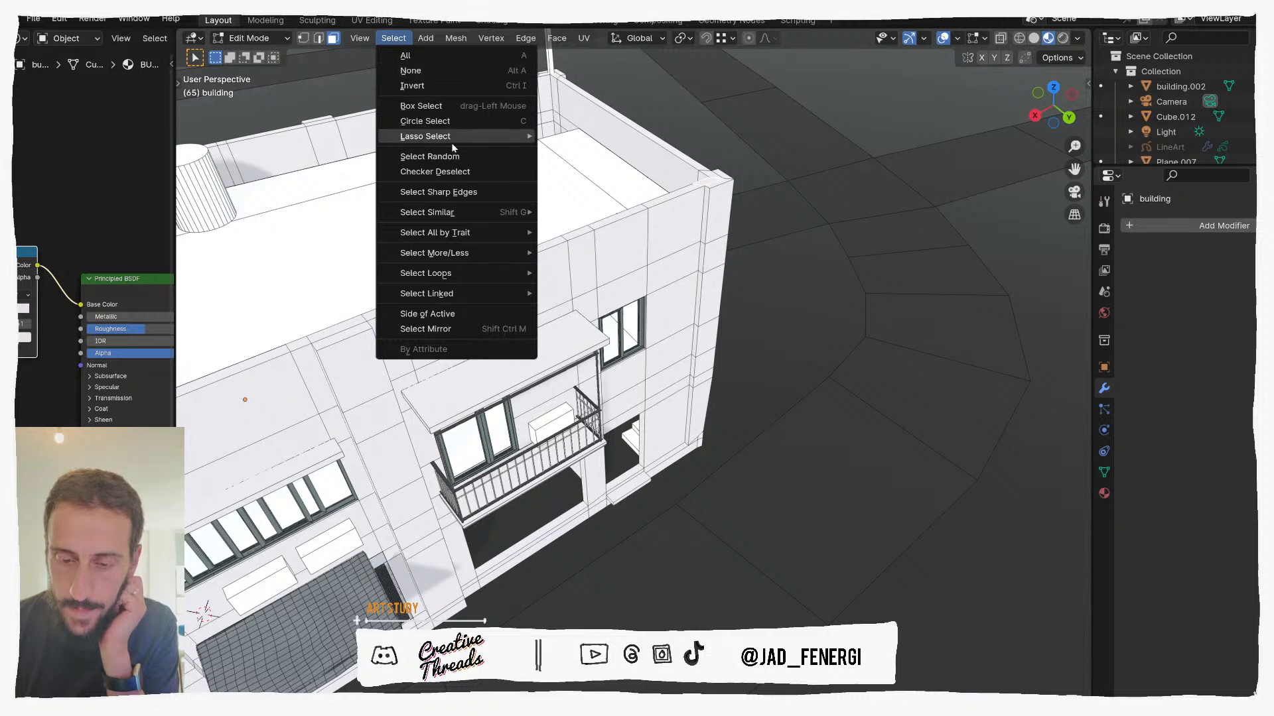
pyautogui.moveTo(467, 292)
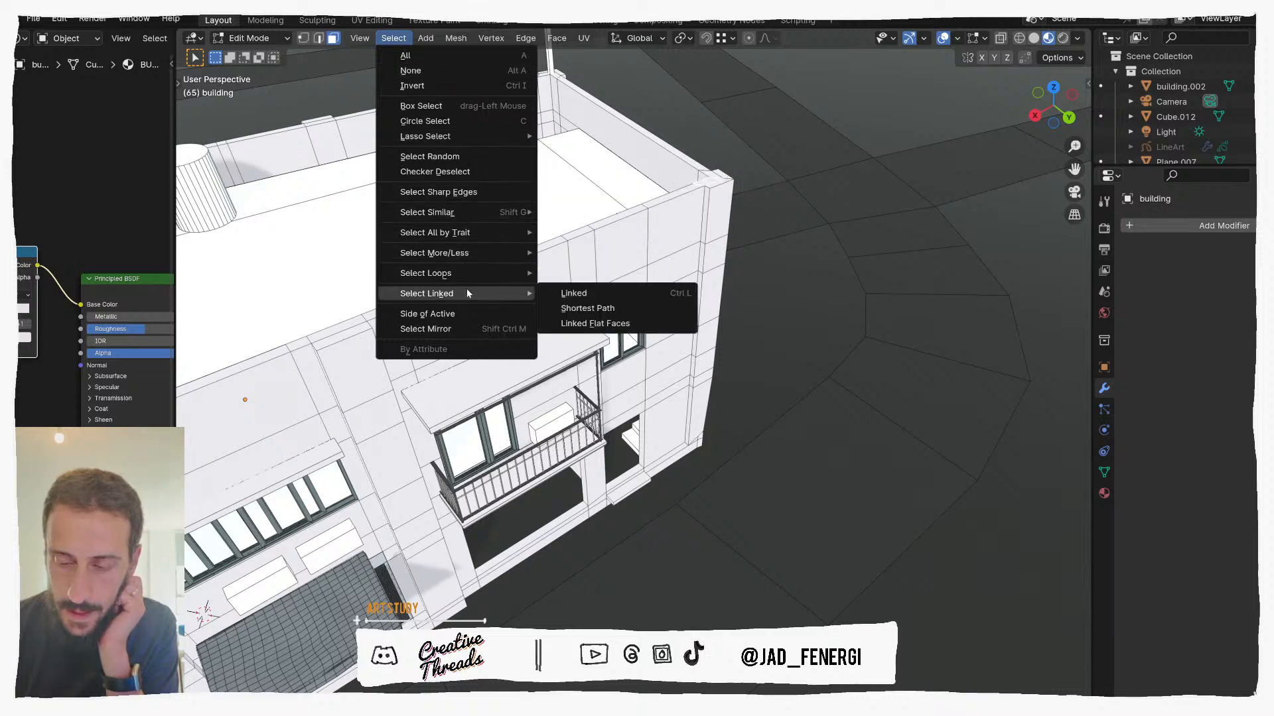
pyautogui.click(584, 323)
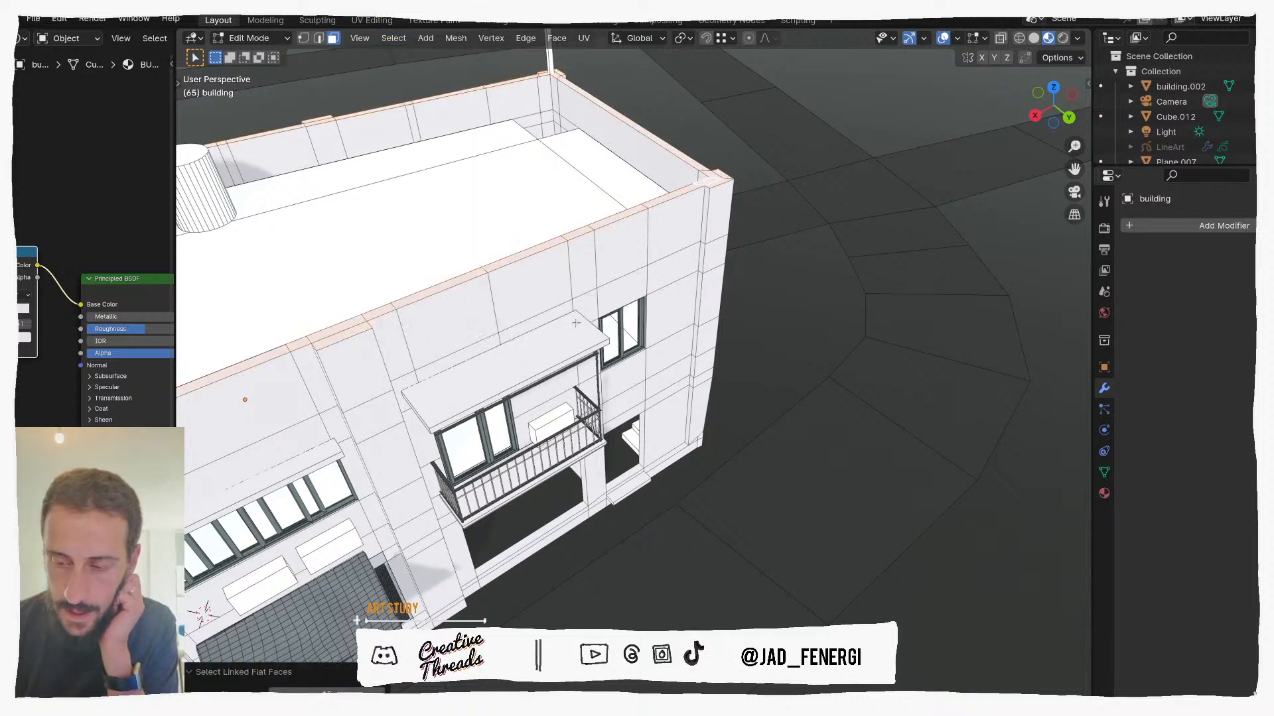
# Step: Duplicate the parapet's top faces 0.1 m upward along Z and separate the copy into its own object
pyautogui.scroll(-4, 478, 337)
pyautogui.moveTo(458, 366); pyautogui.dragTo(503, 383, button='middle')
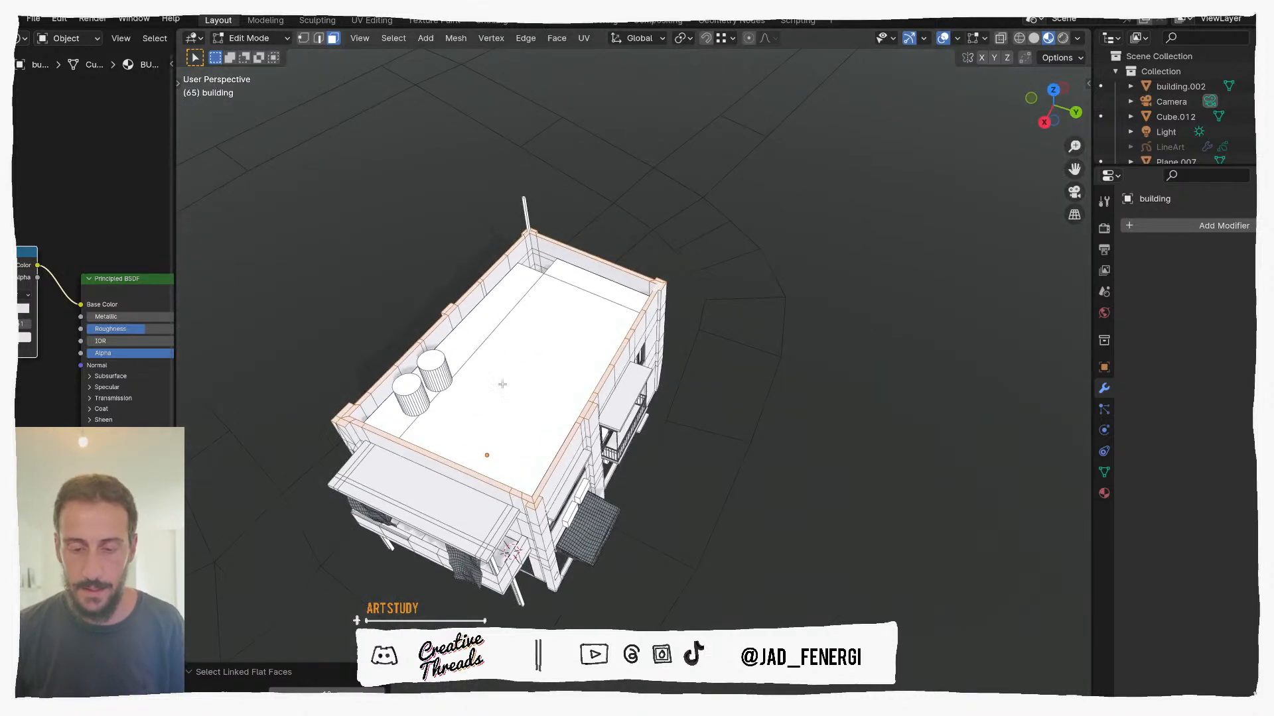
pyautogui.moveTo(514, 427); pyautogui.dragTo(442, 364, button='middle')
pyautogui.scroll(3, 575, 399)
pyautogui.scroll(3, 448, 352)
pyautogui.keyDown('shift'); pyautogui.moveTo(458, 318); pyautogui.dragTo(524, 411, button='middle'); pyautogui.keyUp('shift')
pyautogui.press('g')
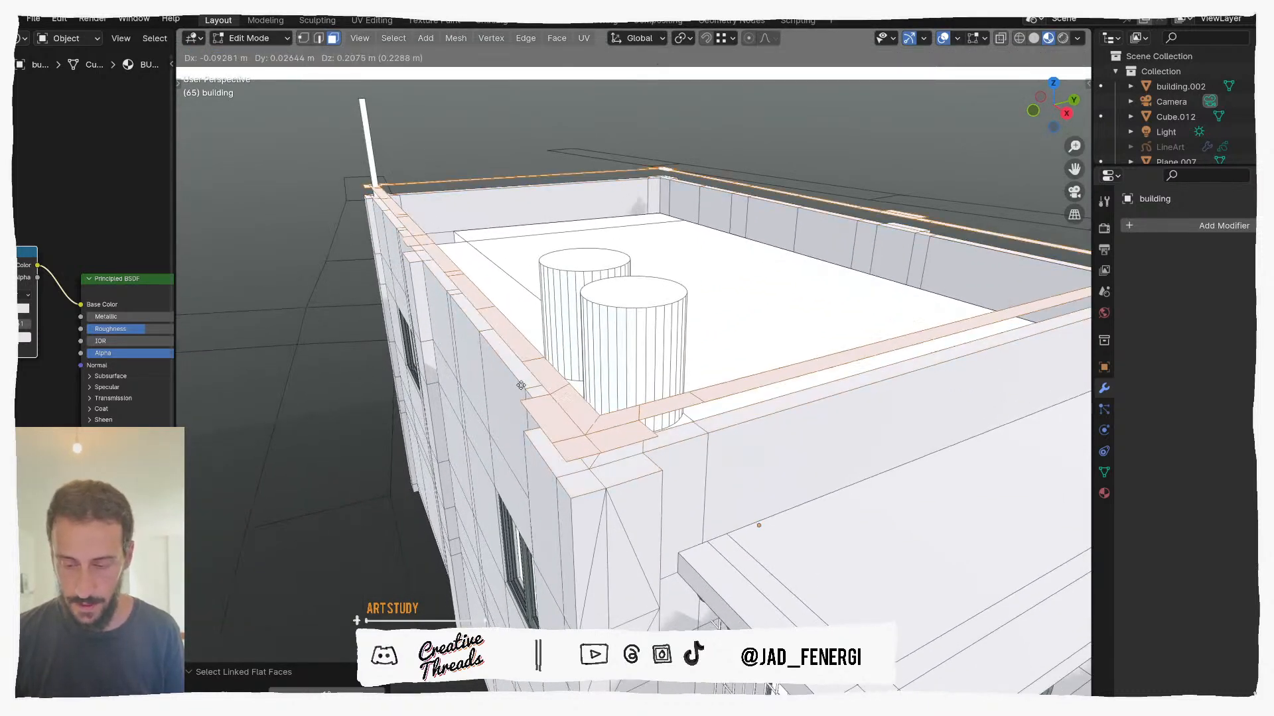
pyautogui.write('z')
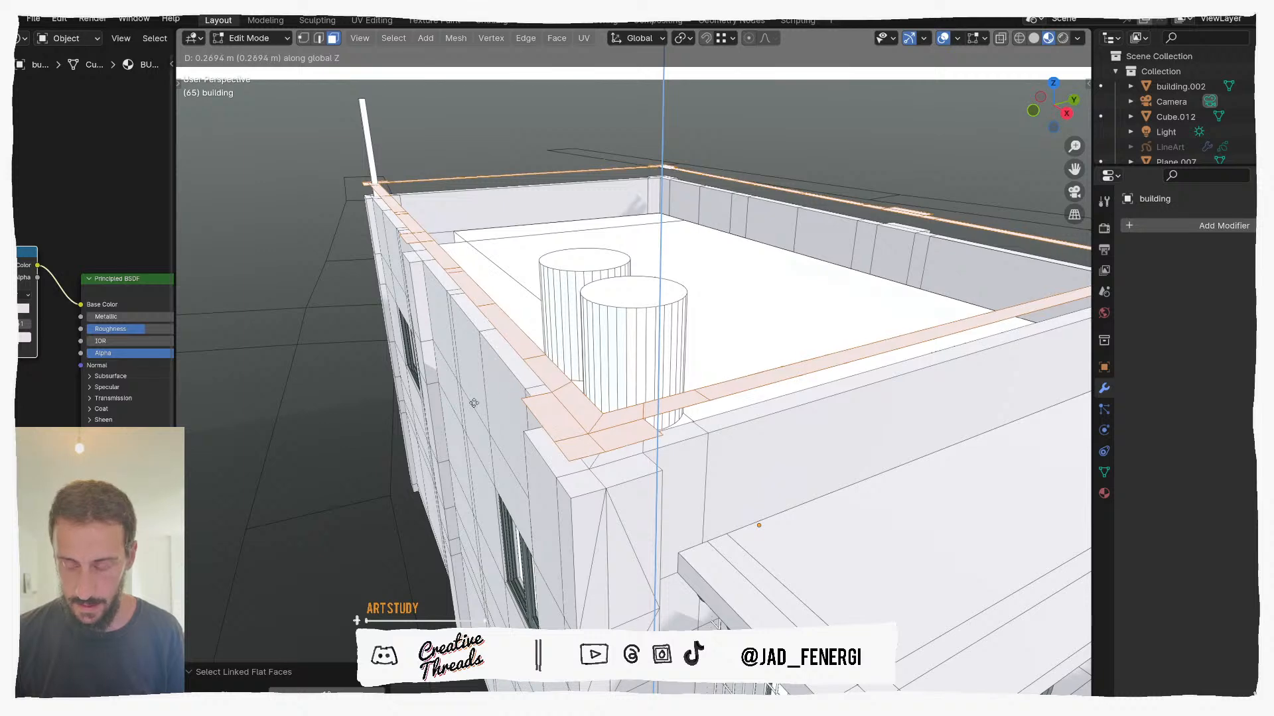
pyautogui.write('0.1')
pyautogui.press('Return')
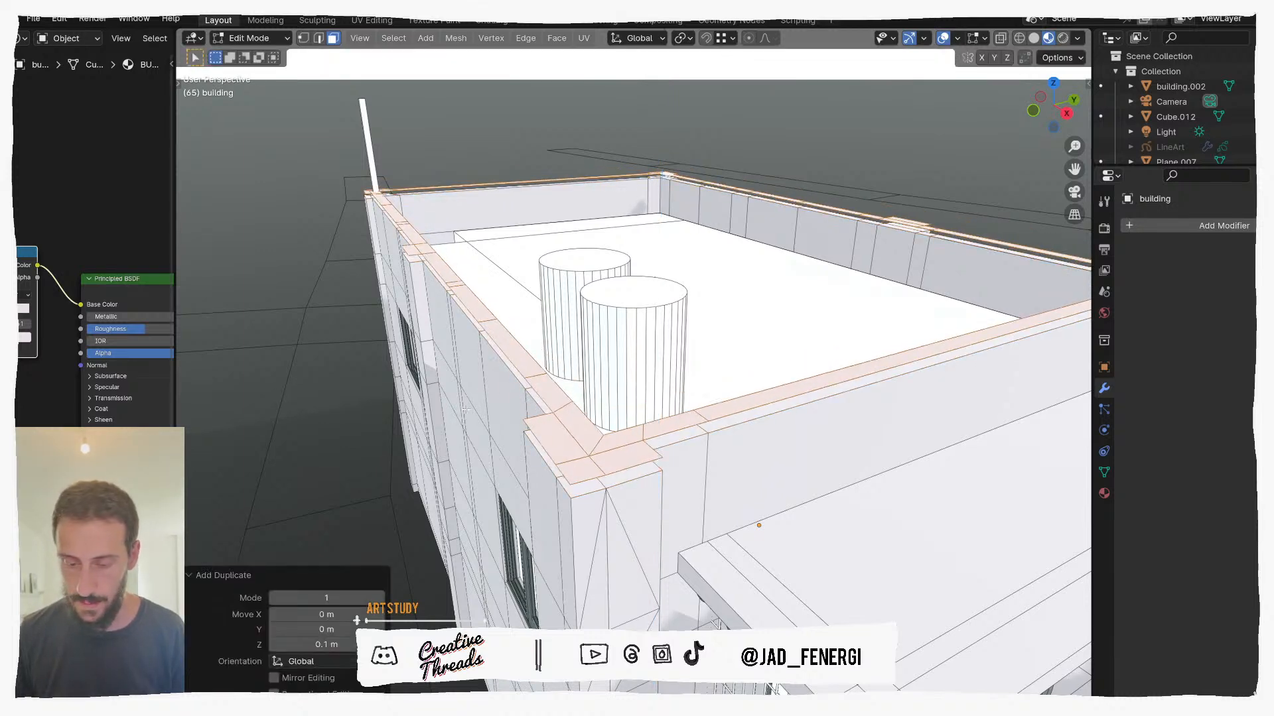
pyautogui.press('p')
pyautogui.click(605, 416)
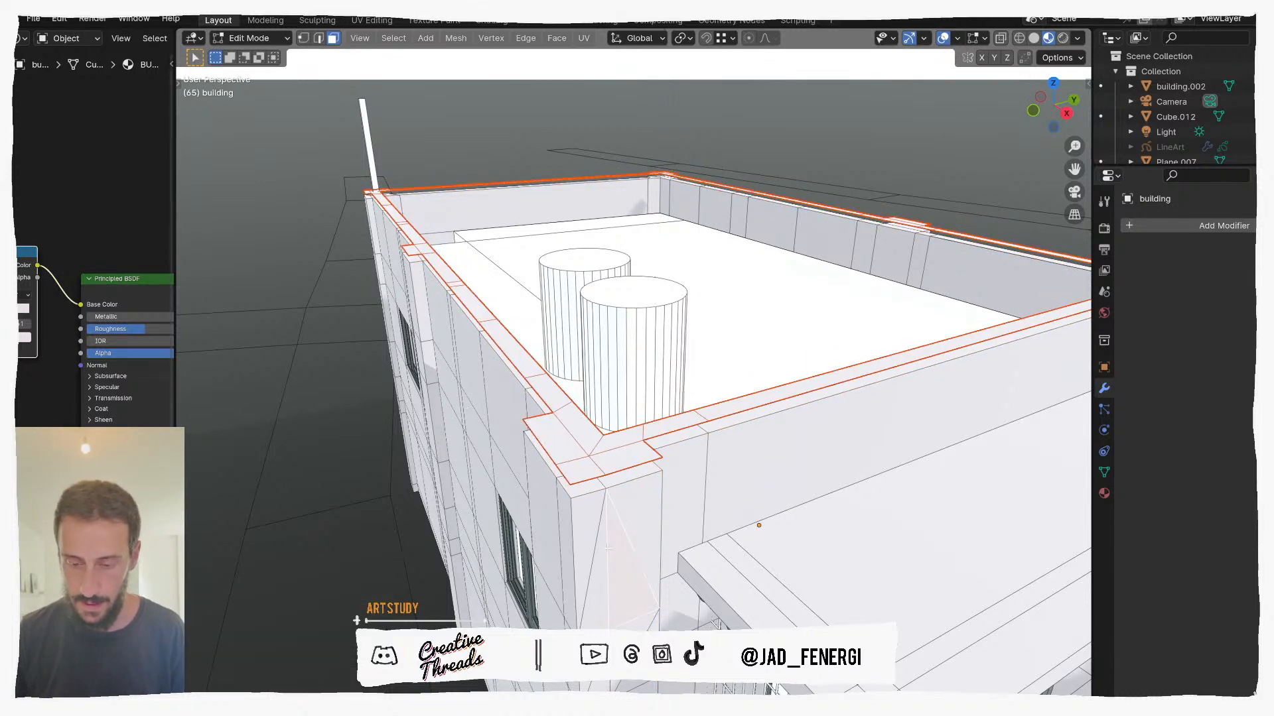
# Step: Isolate the building and select the stray diagonal edges on the upper faces of the front corner pillar, undoing accidental changes
pyautogui.press('KP_Divide')
pyautogui.press('2')
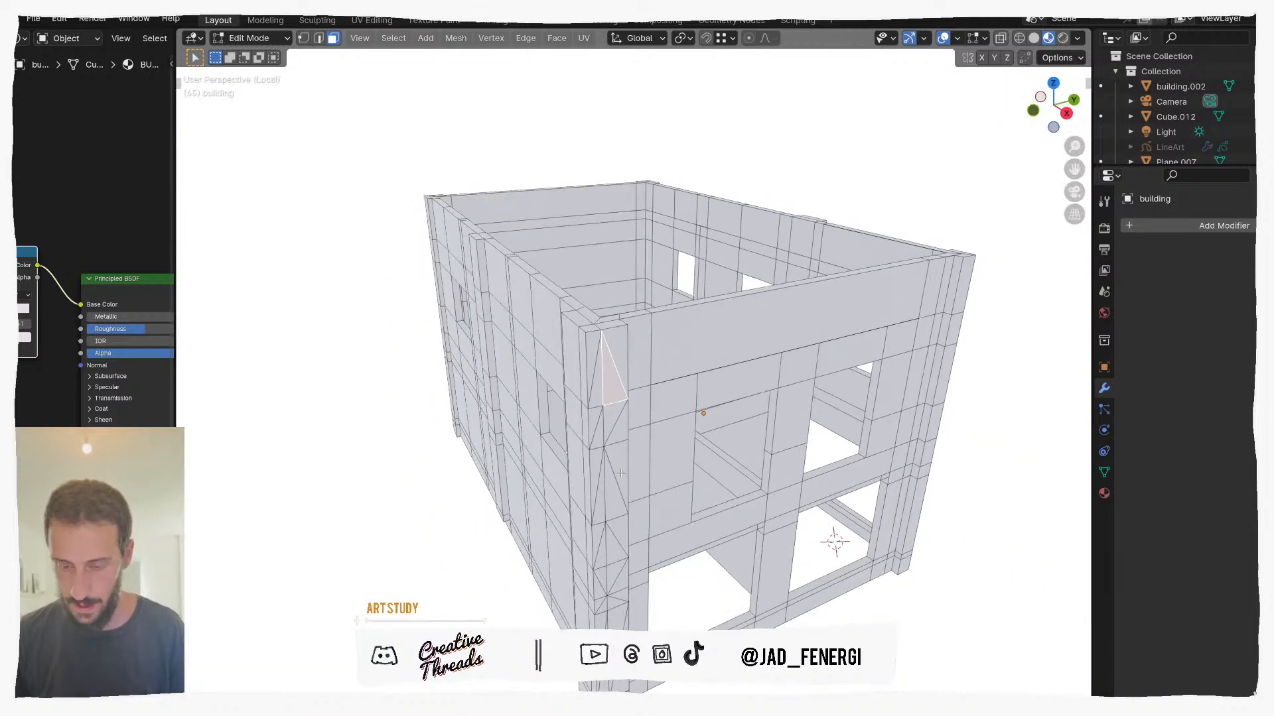
pyautogui.click(573, 393)
pyautogui.hotkey('ctrl', 'x')
pyautogui.click(566, 399)
pyautogui.keyDown('shift'); pyautogui.click(585, 402); pyautogui.keyUp('shift')
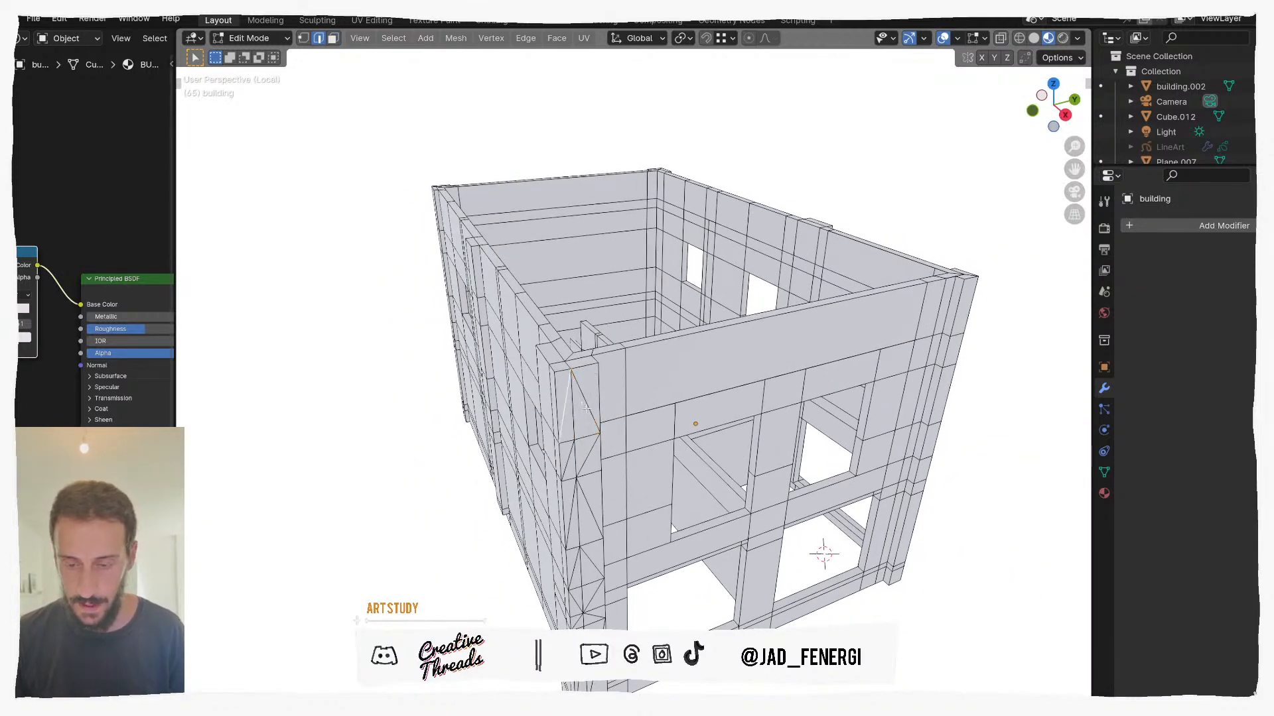
pyautogui.keyDown('shift'); pyautogui.click(585, 496); pyautogui.keyUp('shift')
pyautogui.hotkey('ctrl', 'z')
pyautogui.hotkey('ctrl', 'z')
# Step: Add the remaining diagonal edges down to the front corner pillar's base to the selection and dissolve them all
pyautogui.moveTo(590, 498); pyautogui.dragTo(591, 324, button='middle')
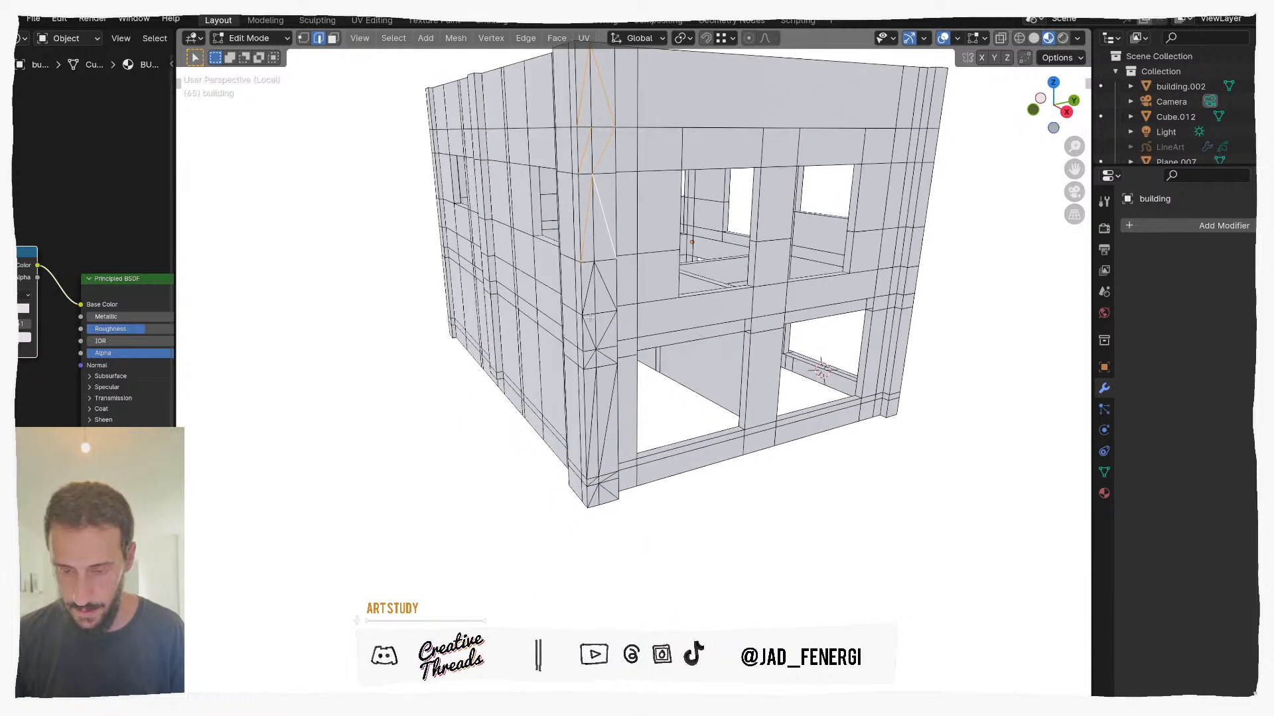
pyautogui.keyDown('shift'); pyautogui.click(606, 294); pyautogui.keyUp('shift')
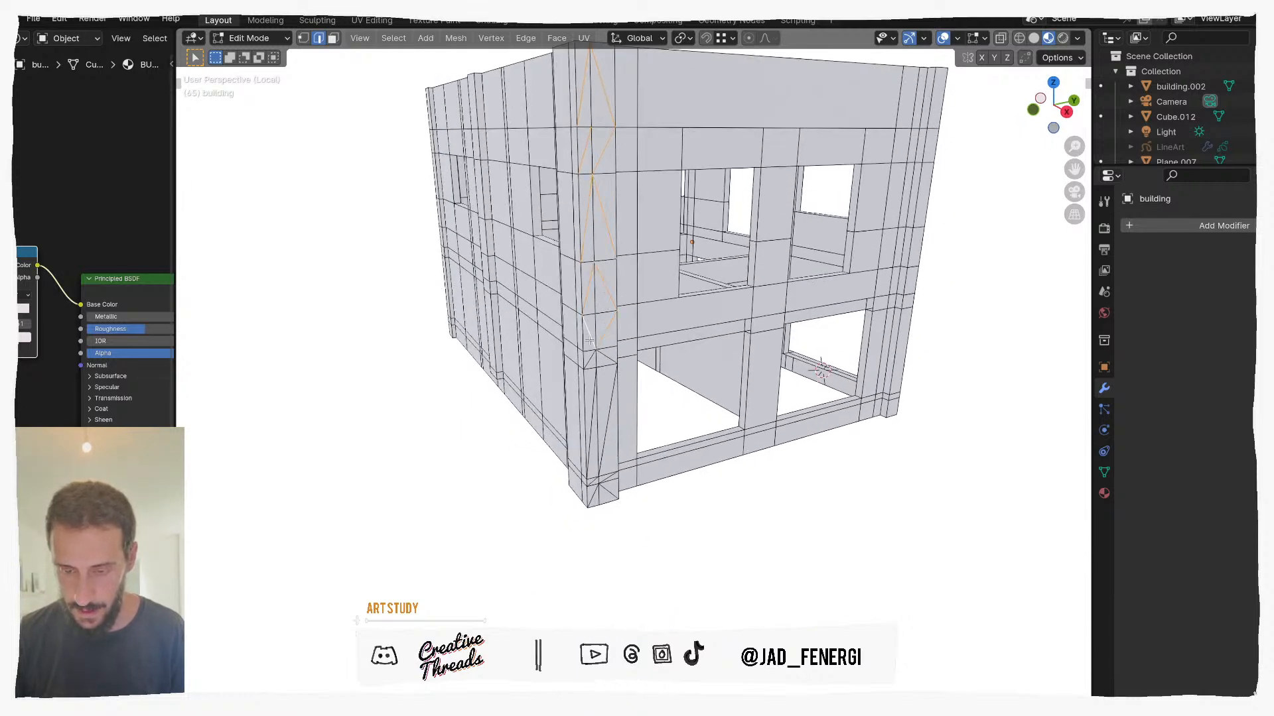
pyautogui.keyDown('shift'); pyautogui.click(608, 423); pyautogui.keyUp('shift')
pyautogui.keyDown('shift'); pyautogui.click(592, 431); pyautogui.keyUp('shift')
pyautogui.scroll(3, 593, 441)
pyautogui.moveTo(600, 472); pyautogui.dragTo(643, 437, button='middle')
pyautogui.scroll(2, 643, 435)
pyautogui.keyDown('shift'); pyautogui.click(629, 443); pyautogui.keyUp('shift')
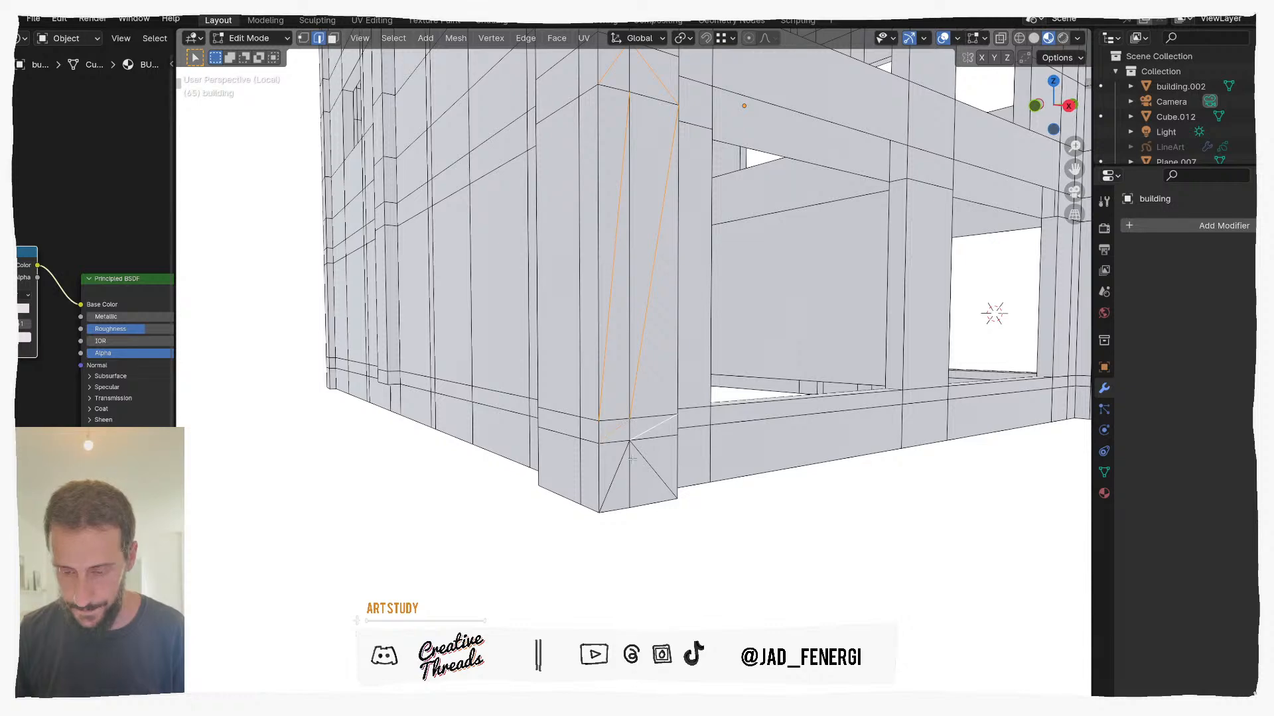
pyautogui.keyDown('shift'); pyautogui.click(640, 454); pyautogui.keyUp('shift')
pyautogui.keyDown('shift'); pyautogui.click(614, 466); pyautogui.keyUp('shift')
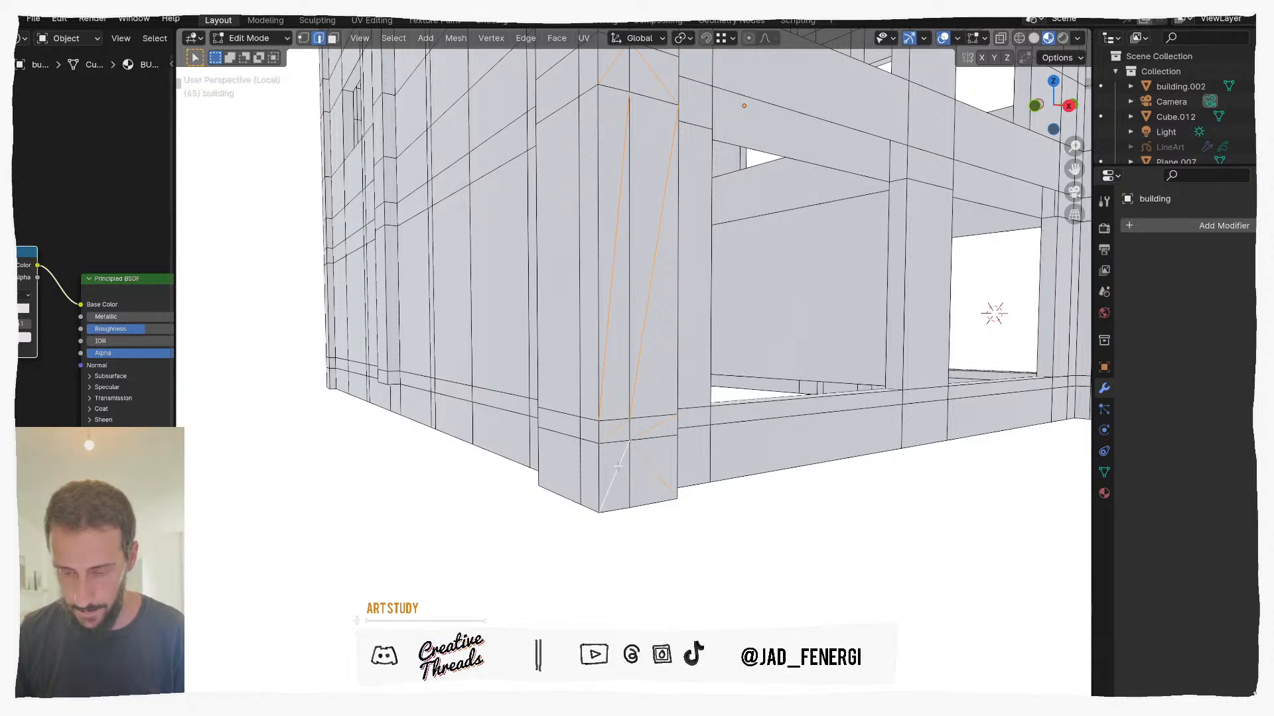
pyautogui.hotkey('ctrl', 'x')
# Step: Select all of the building's vertices and merge them by distance
pyautogui.scroll(-4, 619, 465)
pyautogui.moveTo(619, 466); pyautogui.dragTo(875, 383, button='middle')
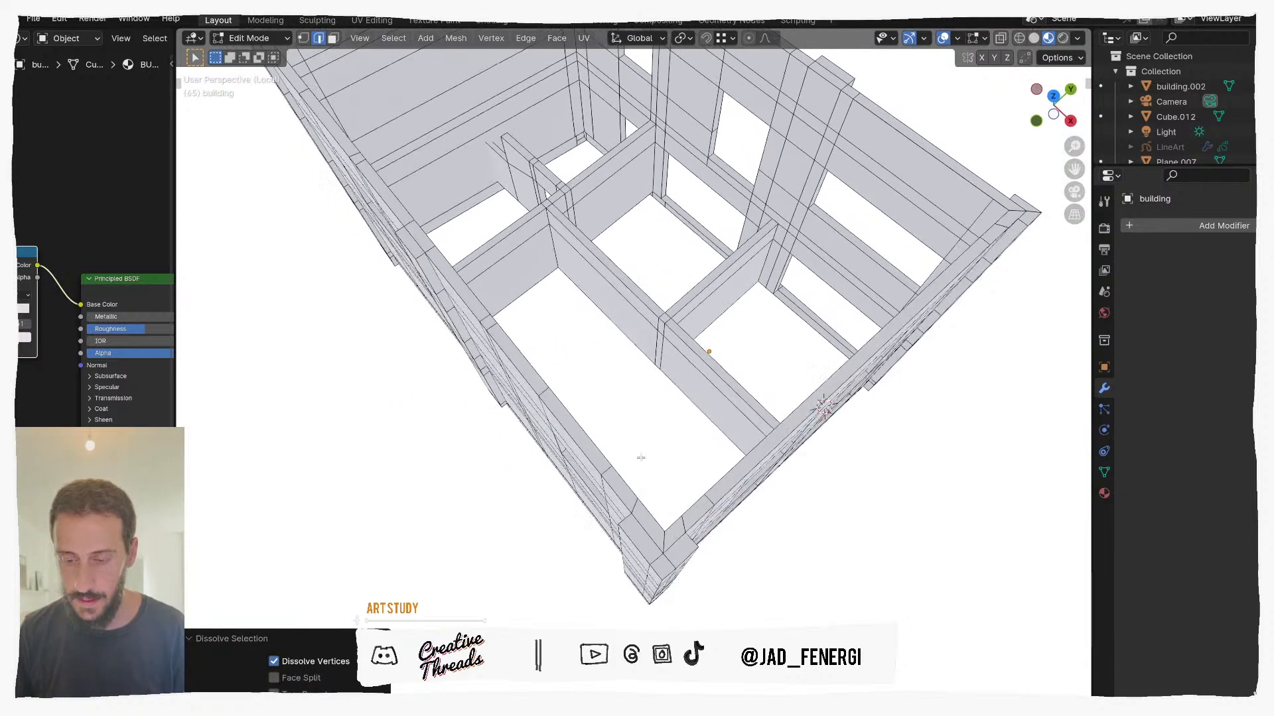
pyautogui.press('1')
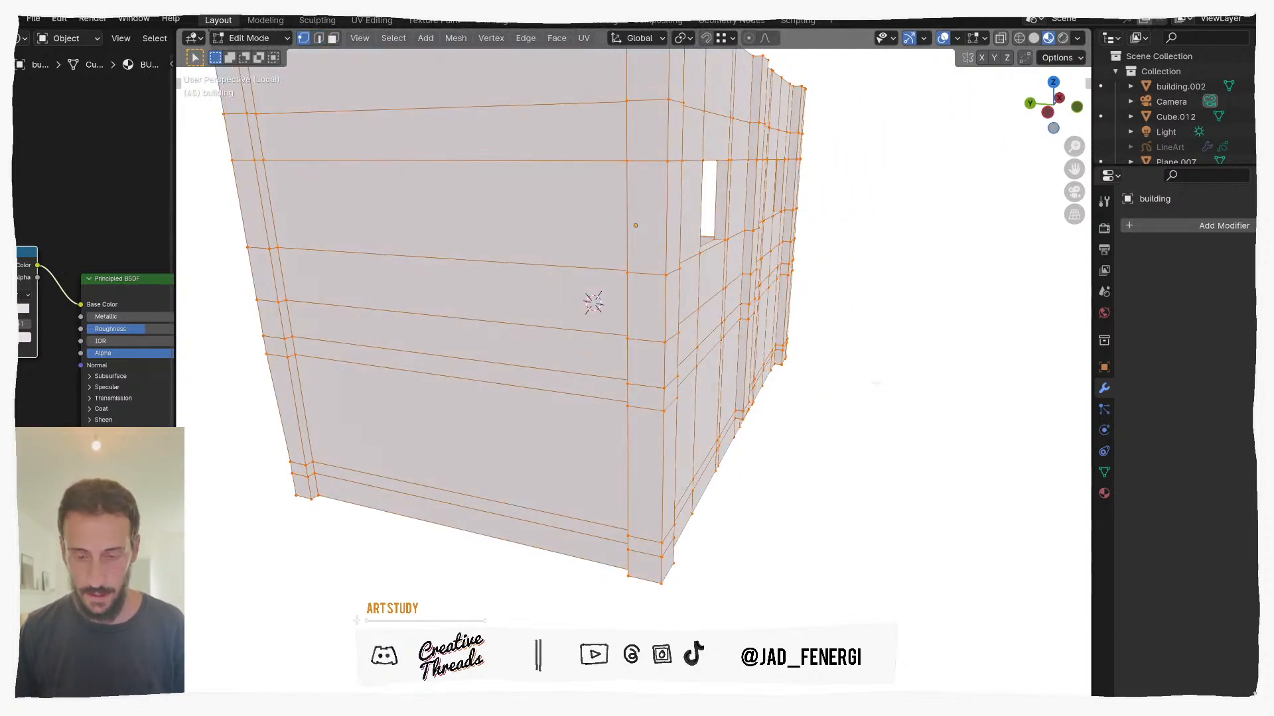
pyautogui.press('m')
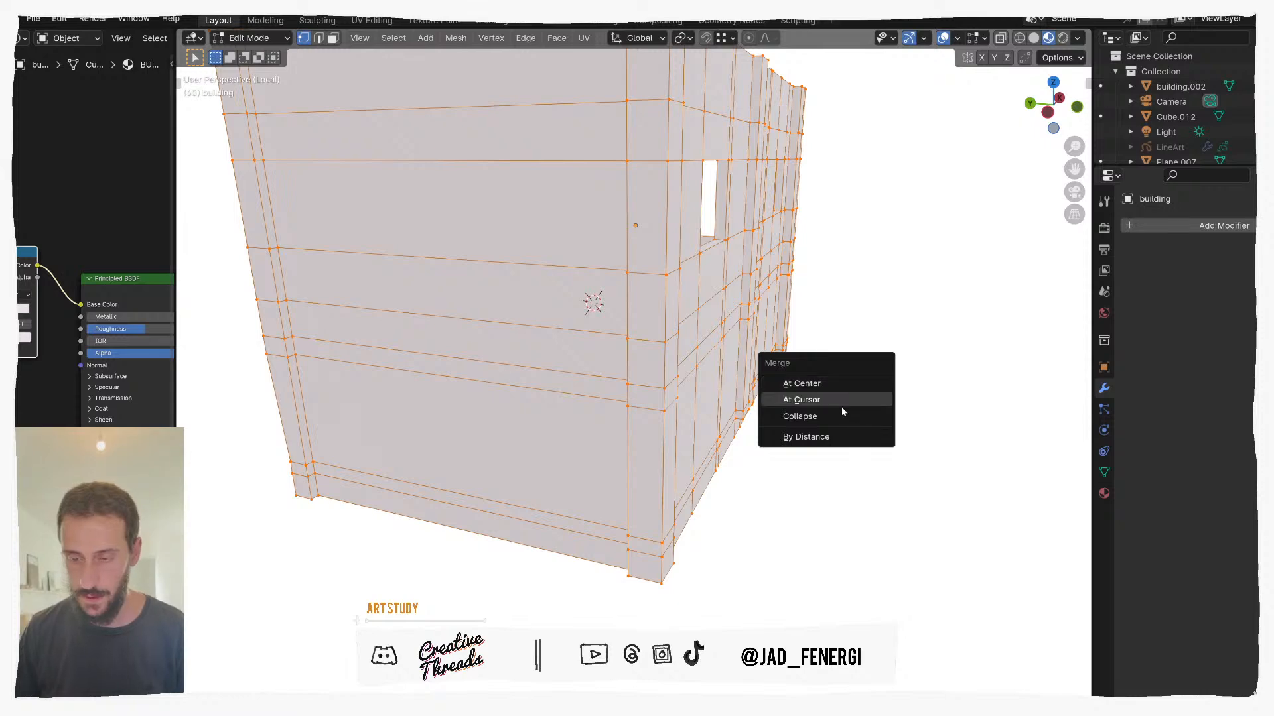
pyautogui.click(823, 434)
# Step: Leave the isolated view, switch to Object Mode and select the separated strip on top of the parapet
pyautogui.moveTo(776, 361); pyautogui.dragTo(669, 395, button='middle')
pyautogui.scroll(-3, 746, 361)
pyautogui.press('/')
pyautogui.hotkey('ctrl', 'Tab')
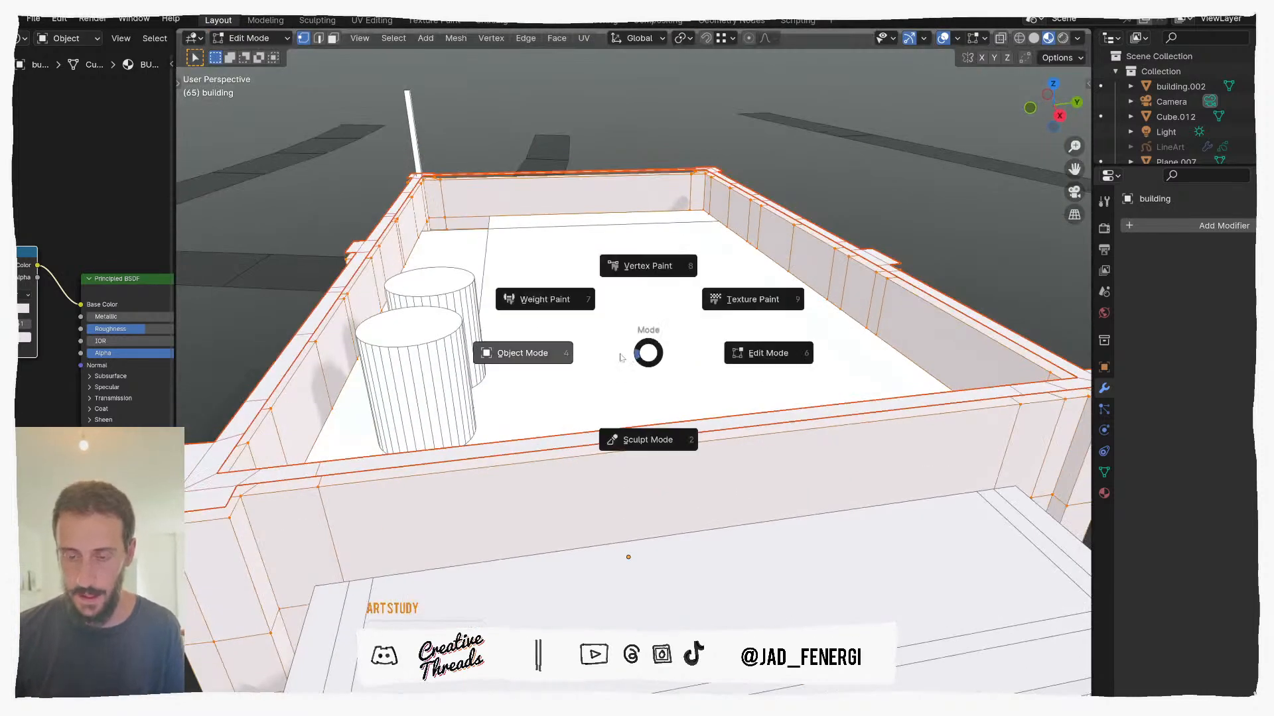
pyautogui.click(509, 355)
pyautogui.moveTo(508, 356)
pyautogui.mouseDown(button='middle')
pyautogui.moveTo(592, 364)
pyautogui.moveTo(533, 355)
pyautogui.mouseUp(button='middle')
pyautogui.click(814, 300)
# Step: Add a Solidify modifier to the parapet strip, set its thickness to 0.1 m and turn off its Edit Mode display
pyautogui.click(1139, 227)
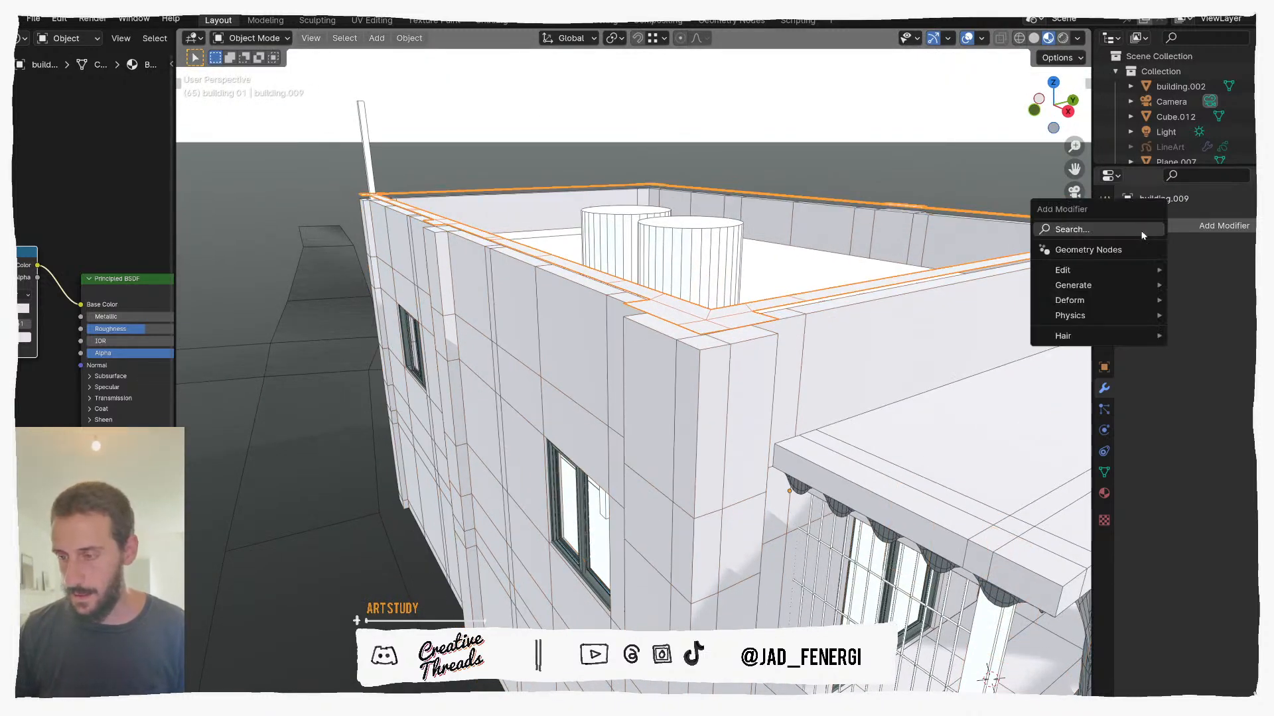
pyautogui.write('s')
pyautogui.click(1104, 258)
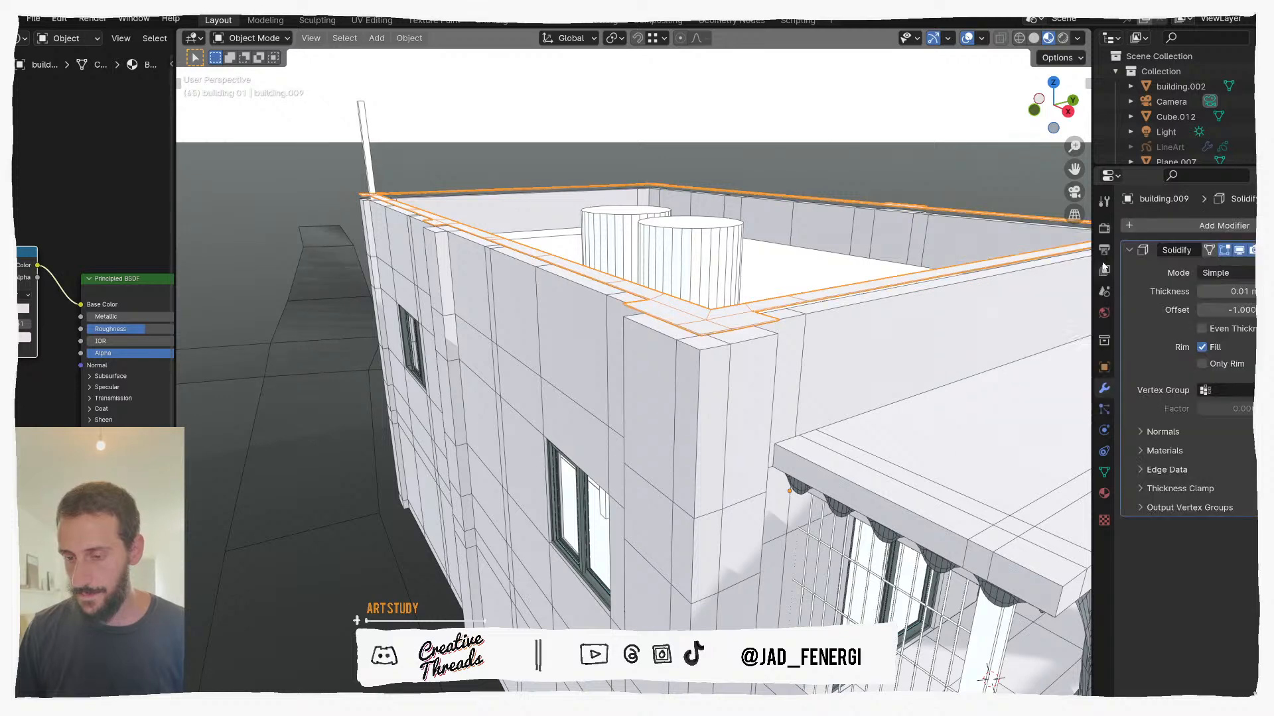
pyautogui.click(1232, 292)
pyautogui.write('0.1')
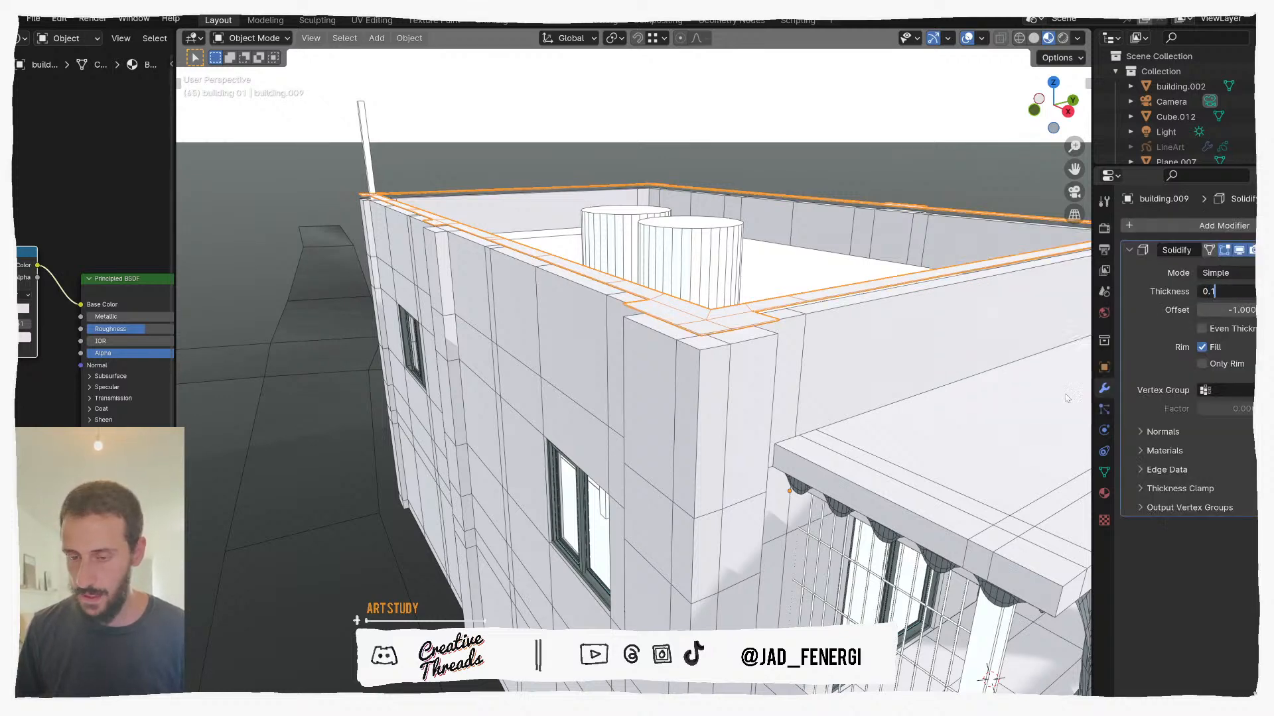
pyautogui.press('Return')
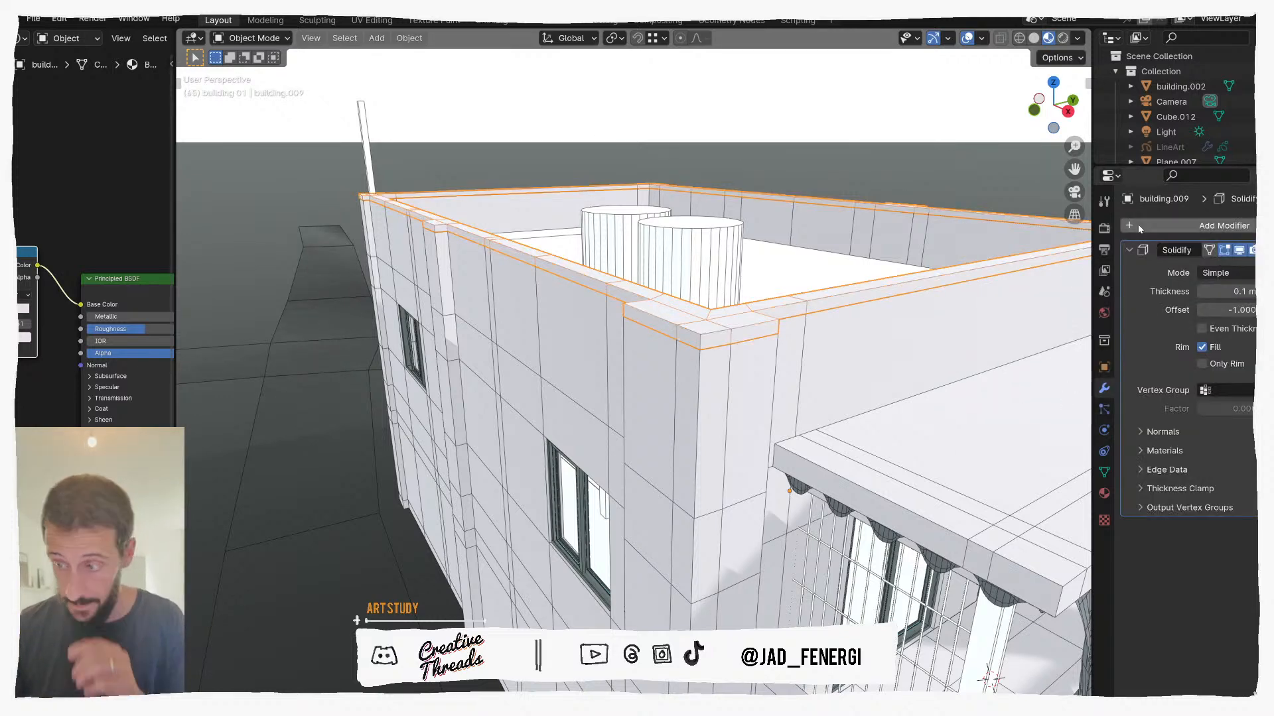
pyautogui.click(1225, 257)
# Step: Isolate the strip and fill faces between its outer protrusions, from the side pillar to the front corner and along the front side
pyautogui.moveTo(736, 240); pyautogui.dragTo(761, 261, button='middle')
pyautogui.scroll(-3, 784, 258)
pyautogui.press('KP_Divide')
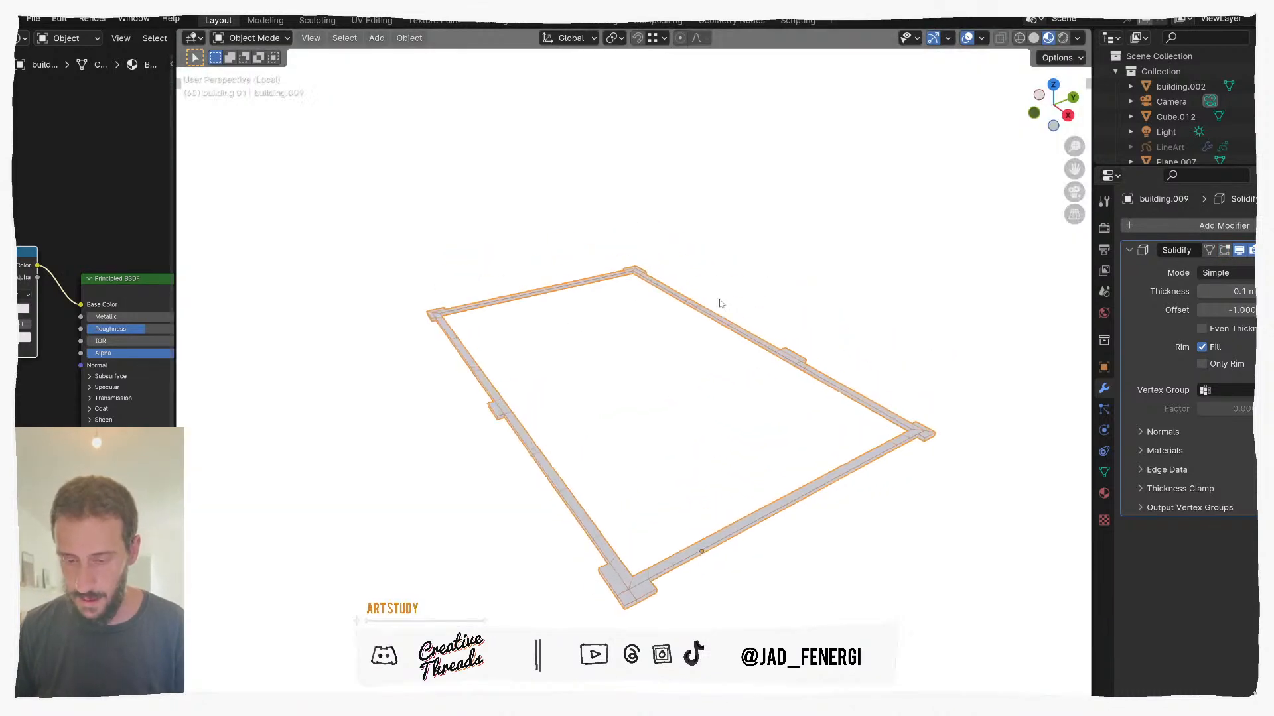
pyautogui.press('Tab')
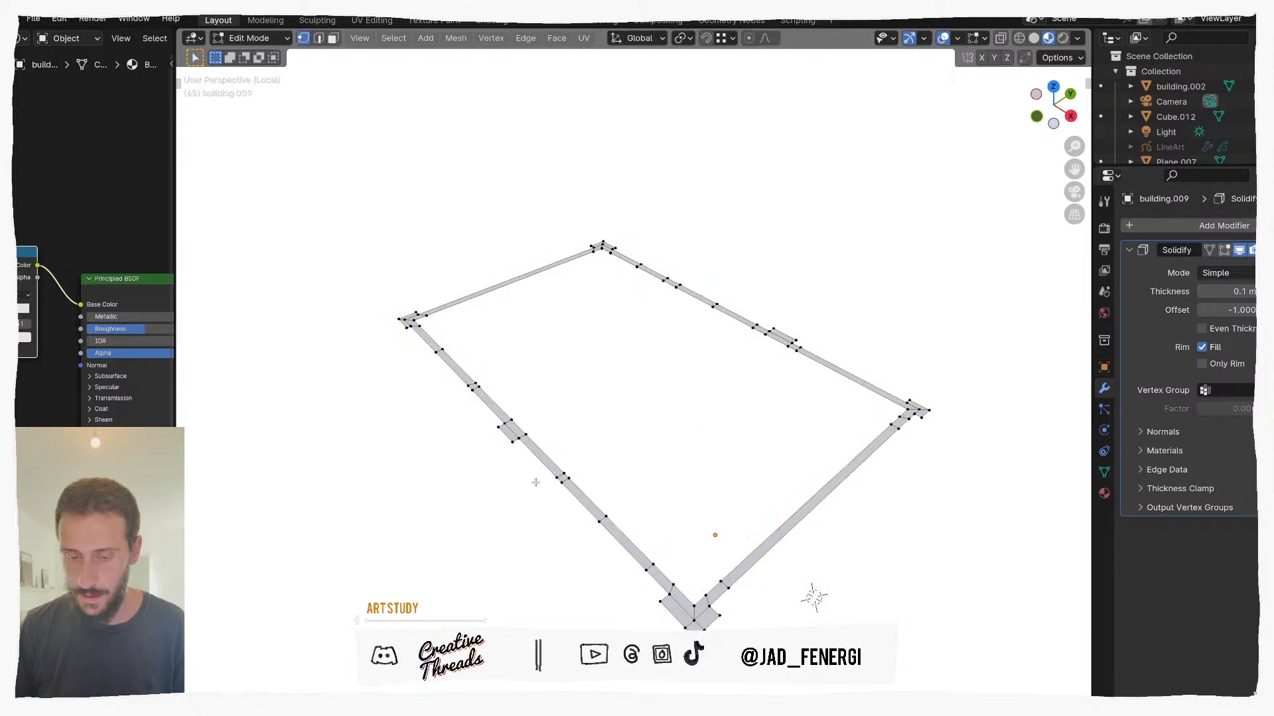
pyautogui.press('2')
pyautogui.scroll(1, 509, 451)
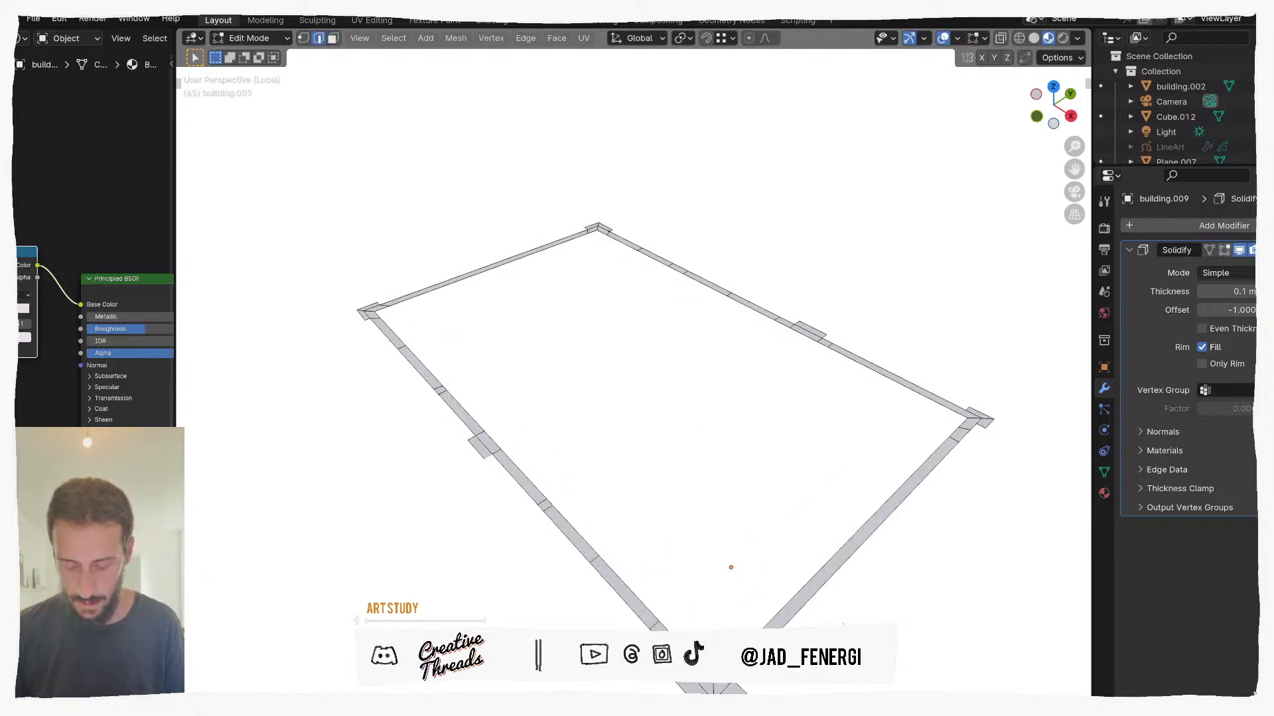
pyautogui.press('f')
pyautogui.click(739, 686)
pyautogui.keyDown('shift'); pyautogui.click(981, 427); pyautogui.keyUp('shift')
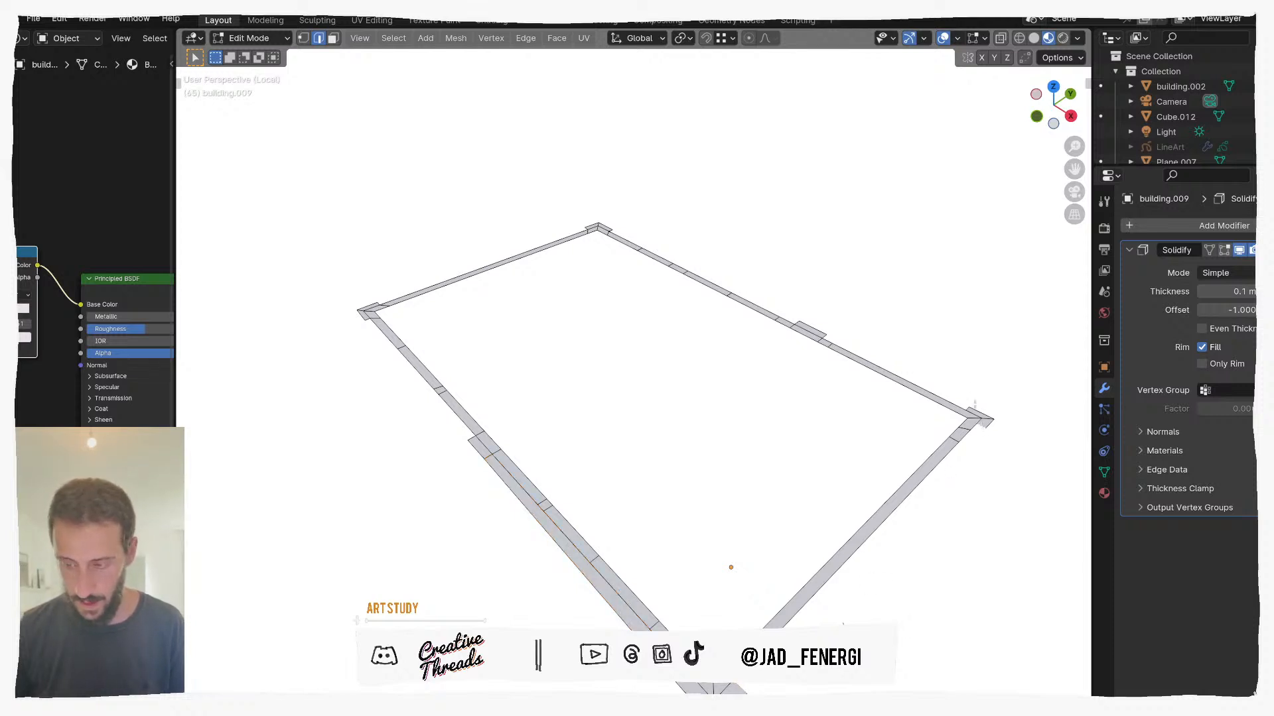
pyautogui.press('f')
pyautogui.moveTo(966, 406); pyautogui.dragTo(851, 412, button='middle')
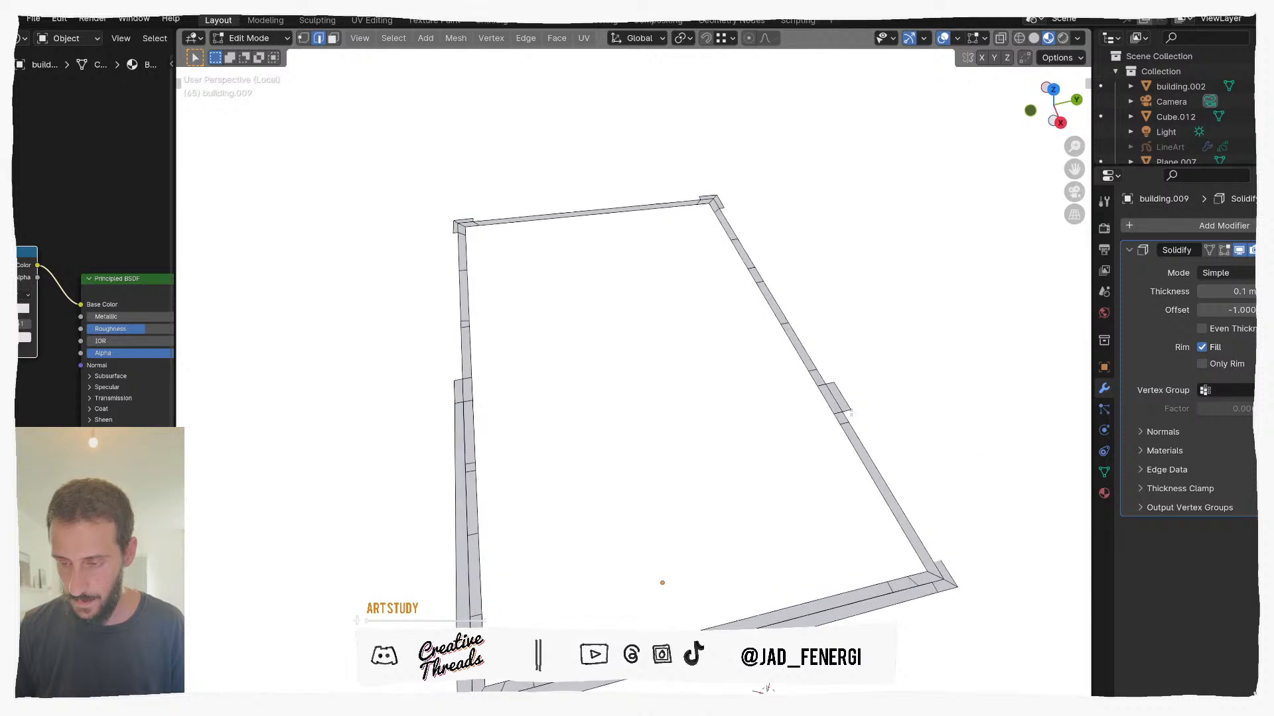
# Step: Fill the outer gaps along the opposite long side, from the middle pillar to the front and rear corners
pyautogui.press('f')
pyautogui.click(834, 399)
pyautogui.click(827, 379)
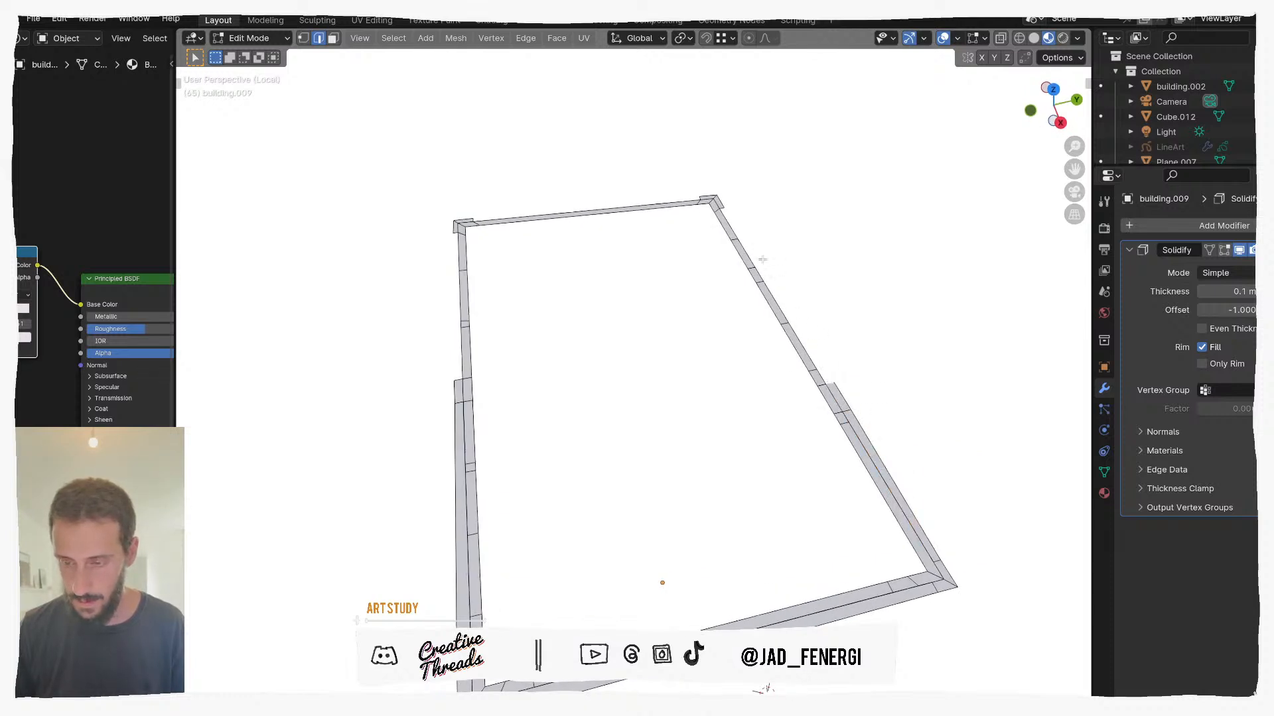
pyautogui.keyDown('shift'); pyautogui.click(722, 208); pyautogui.keyUp('shift')
pyautogui.scroll(2, 728, 213)
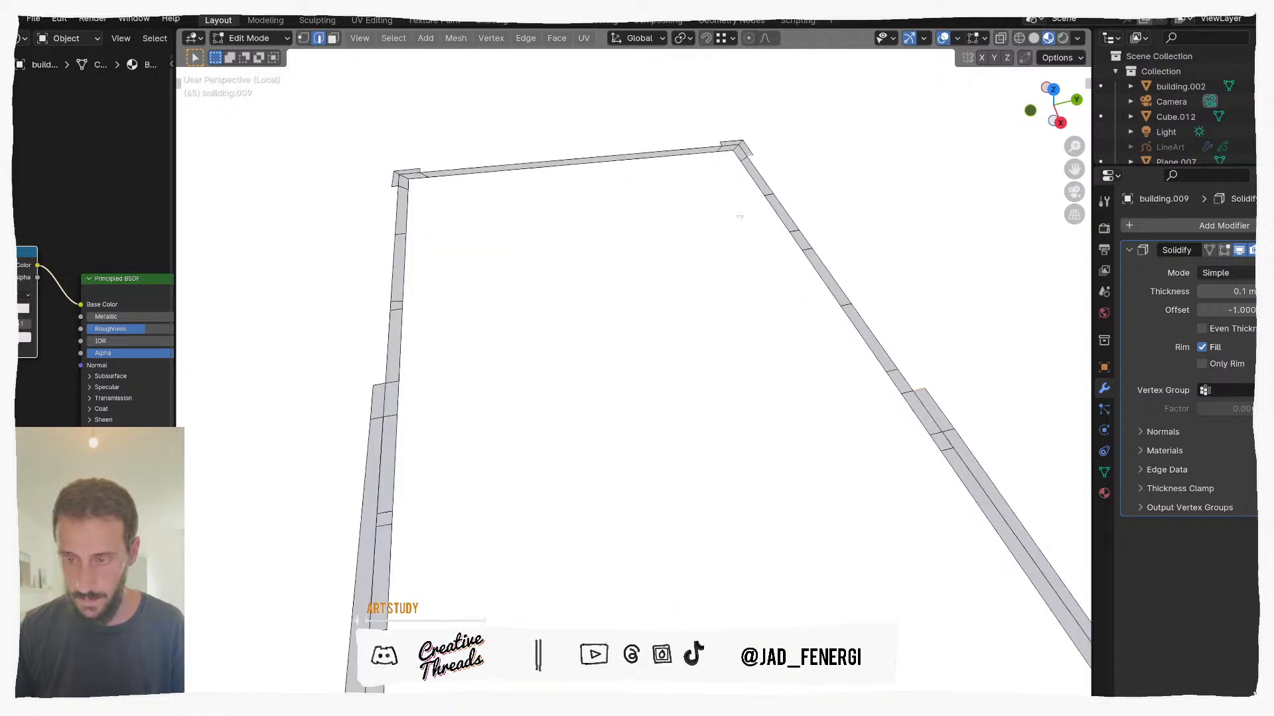
pyautogui.press('f')
# Step: Fill the outer gap along the rear side between its two corner protrusions with a face
pyautogui.moveTo(792, 305); pyautogui.dragTo(906, 521, button='middle')
pyautogui.scroll(2, 813, 271)
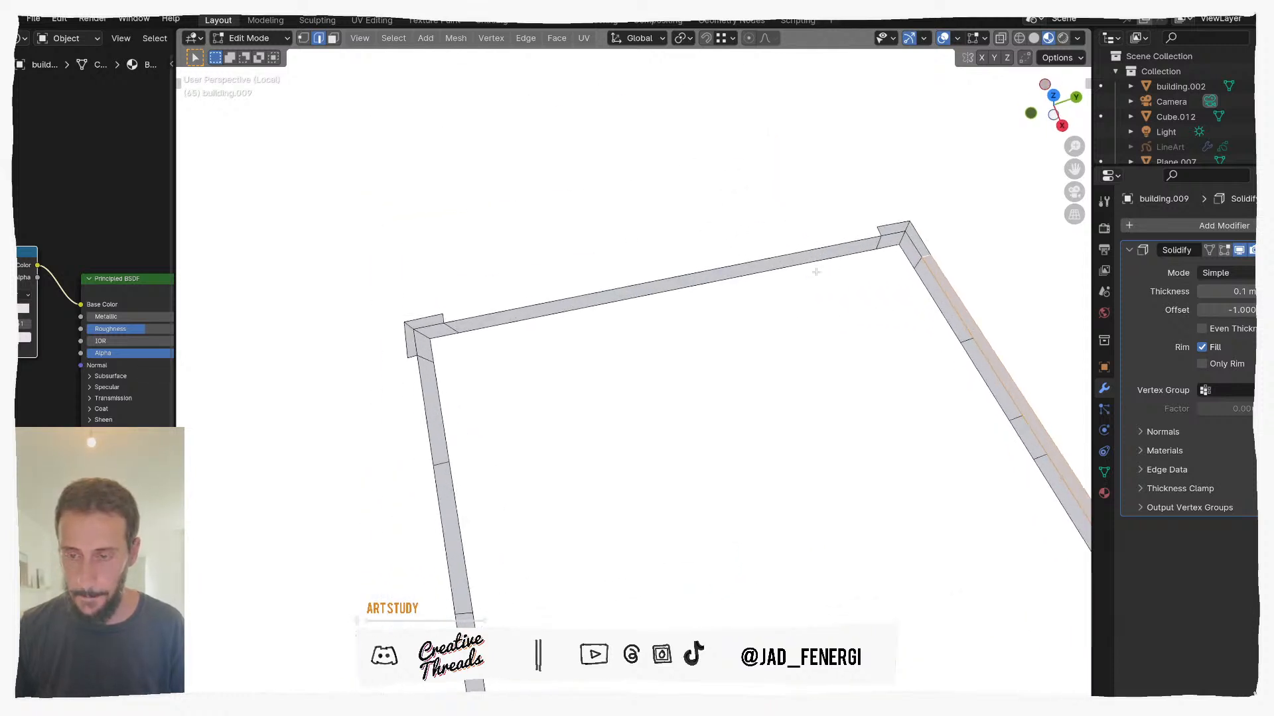
pyautogui.click(872, 233)
pyautogui.keyDown('shift'); pyautogui.click(446, 314); pyautogui.keyUp('shift')
pyautogui.press('f')
# Step: Inspect the parapet cap on the full building, then reselect it and isolate it again in Edit Mode
pyautogui.scroll(-3, 572, 363)
pyautogui.moveTo(583, 370); pyautogui.dragTo(570, 350, button='middle')
pyautogui.press('KP_Divide')
pyautogui.press('Tab')
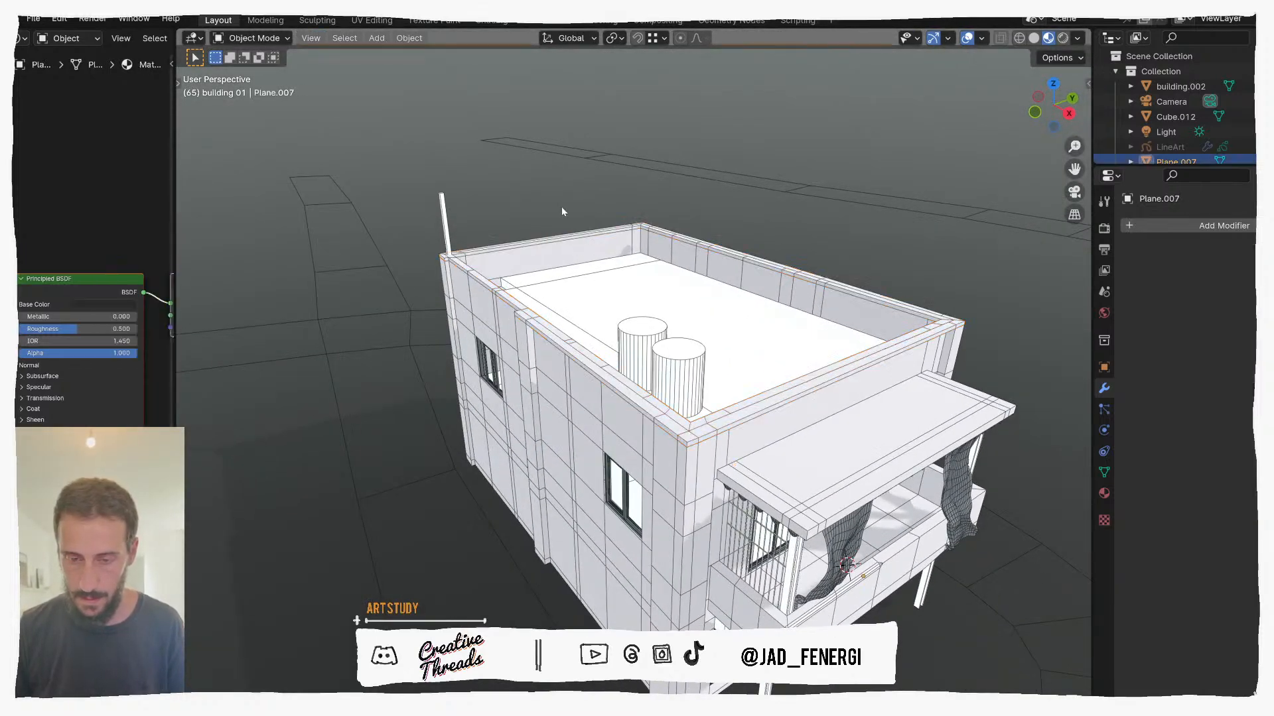
pyautogui.click(575, 222)
pyautogui.moveTo(575, 223); pyautogui.dragTo(809, 400, button='middle')
pyautogui.click(524, 222)
pyautogui.press('KP_Divide')
pyautogui.press('Tab')
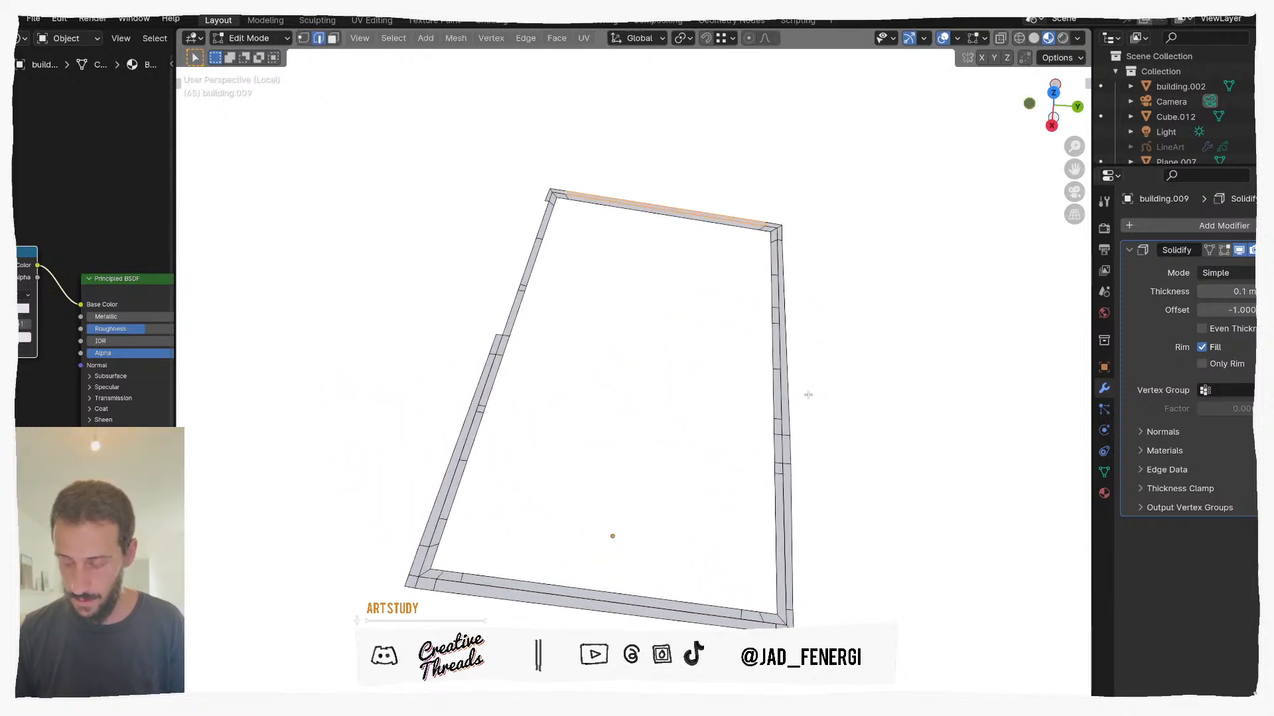
# Step: Try to knife-cut an edge across the cap's outer strip in the top view
pyautogui.press('KP_7')
pyautogui.keyDown('shift'); pyautogui.moveTo(696, 288); pyautogui.dragTo(699, 372, button='middle'); pyautogui.keyUp('shift')
pyautogui.scroll(1, 730, 353)
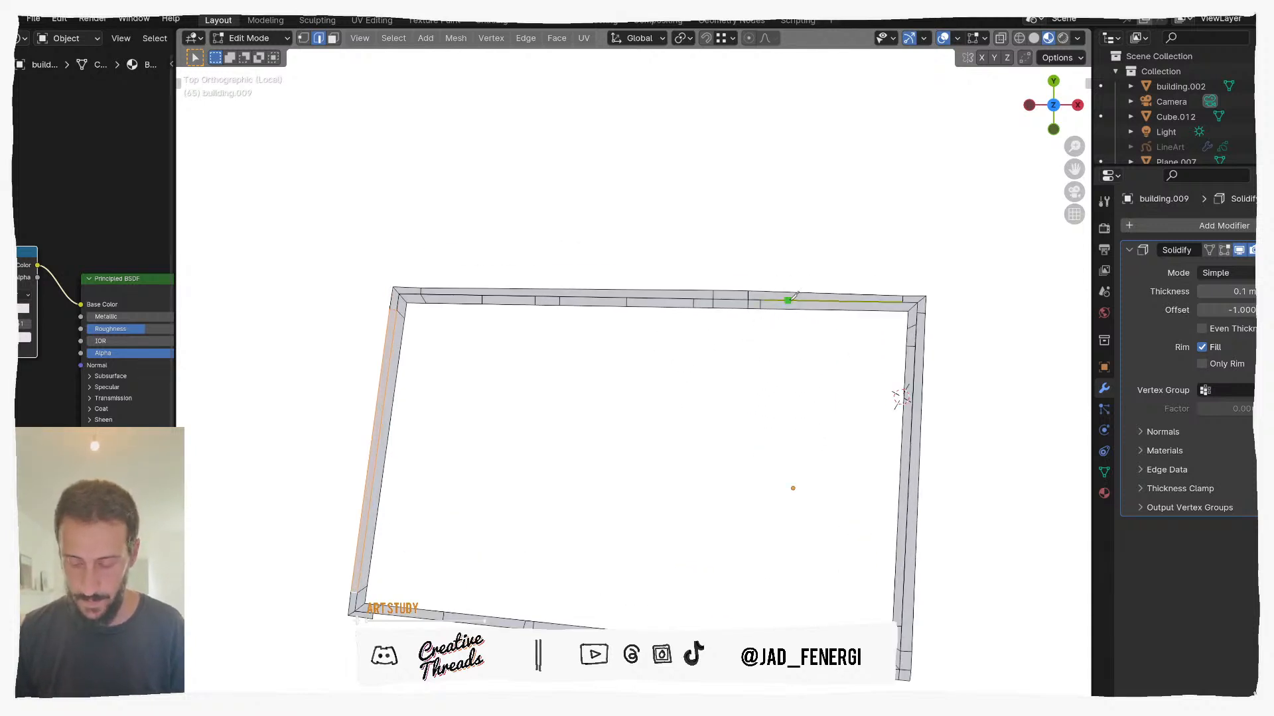
pyautogui.scroll(2, 790, 300)
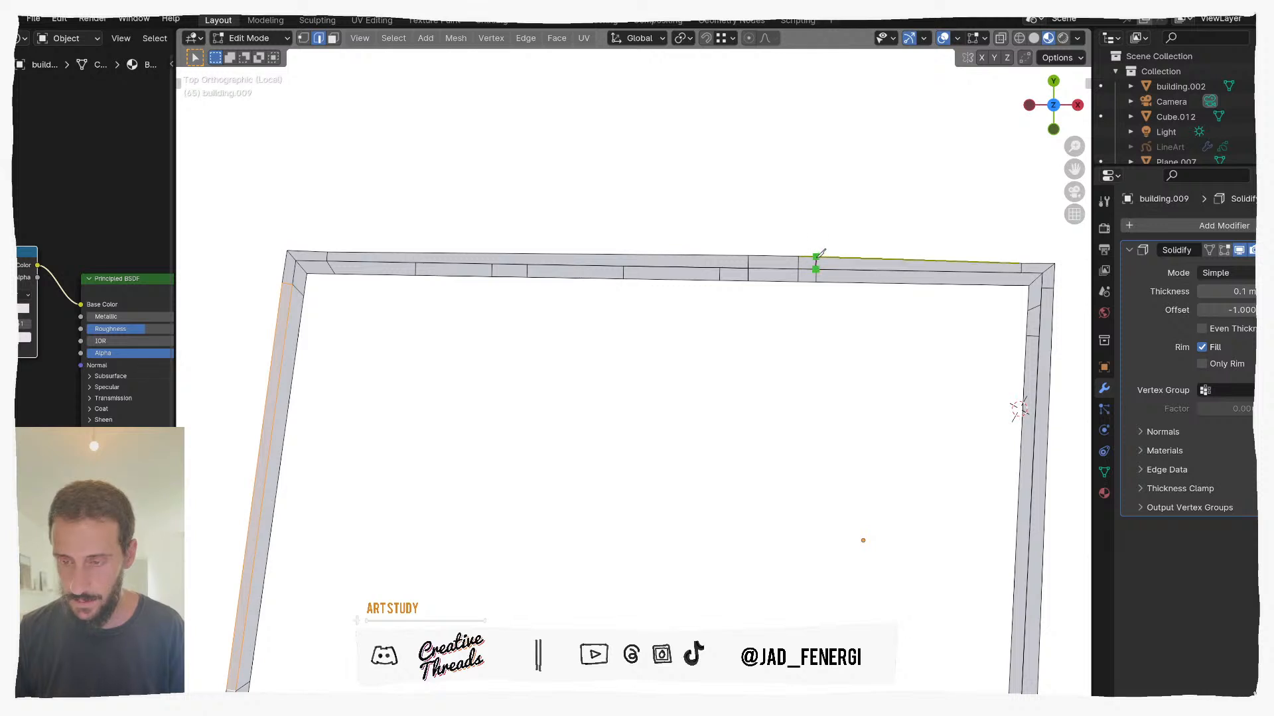
pyautogui.keyDown('shift'); pyautogui.moveTo(816, 258); pyautogui.dragTo(675, 373, button='middle'); pyautogui.keyUp('shift')
pyautogui.scroll(4, 675, 373)
pyautogui.press('k')
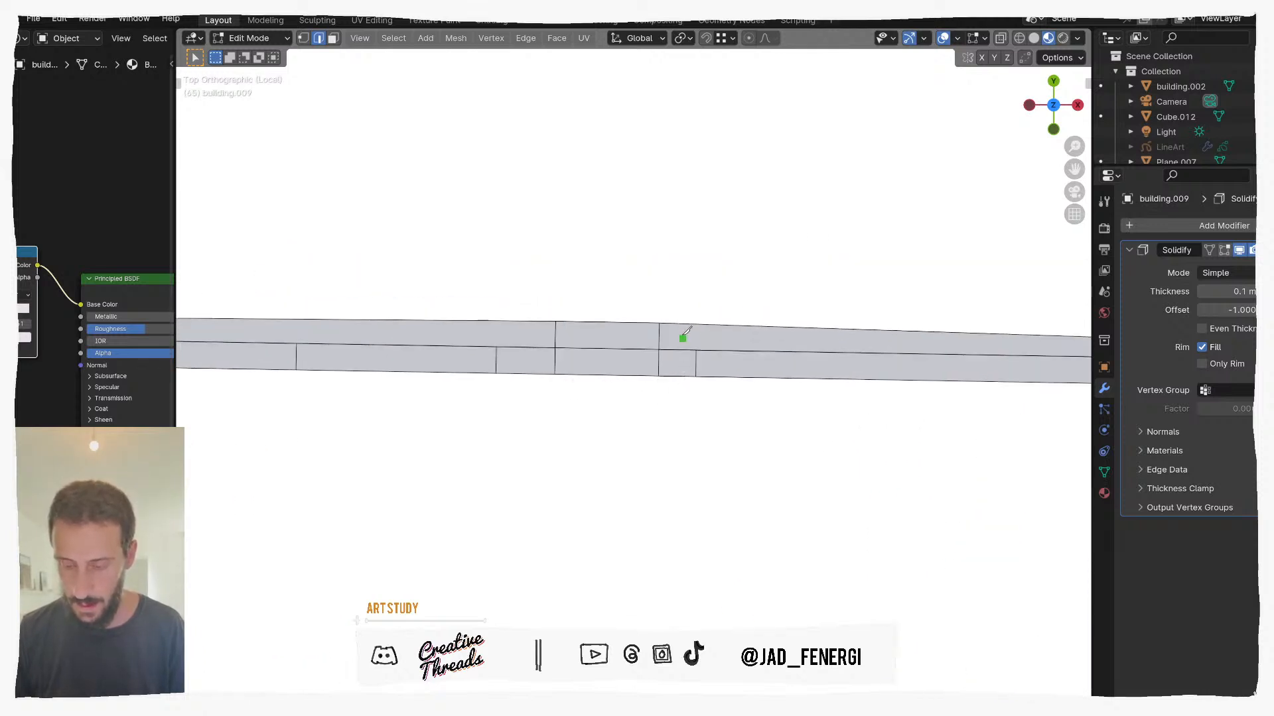
pyautogui.click(698, 325)
pyautogui.press('Escape')
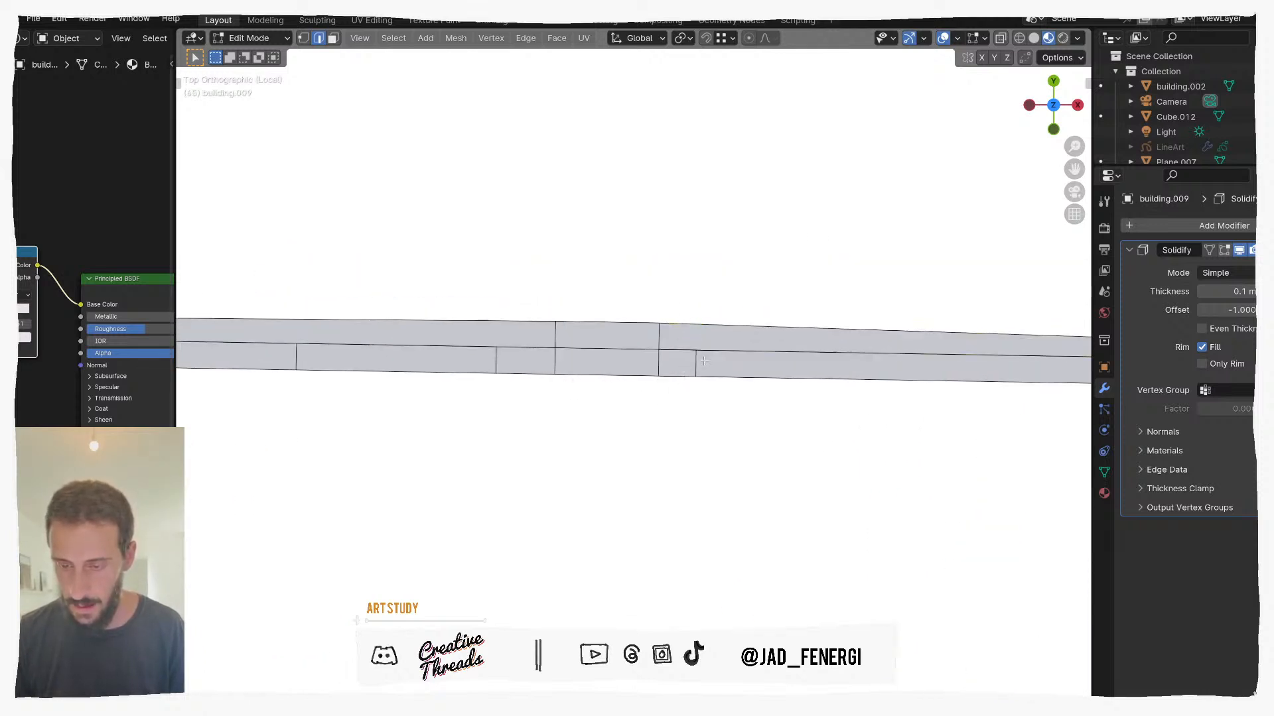
# Step: Make the accidentally hidden building 01 collection visible again and return to editing the cap
pyautogui.press('Tab')
pyautogui.press('h')
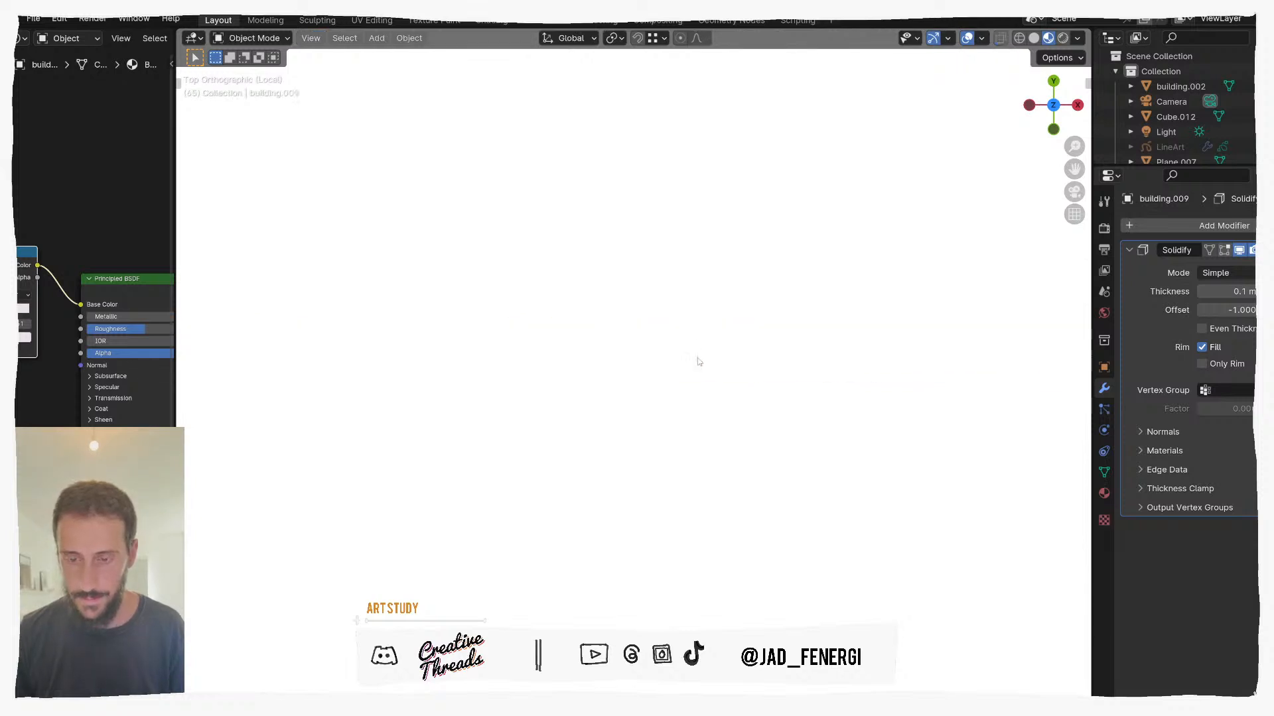
pyautogui.press('Tab')
pyautogui.press('Tab')
pyautogui.scroll(-5, 709, 372)
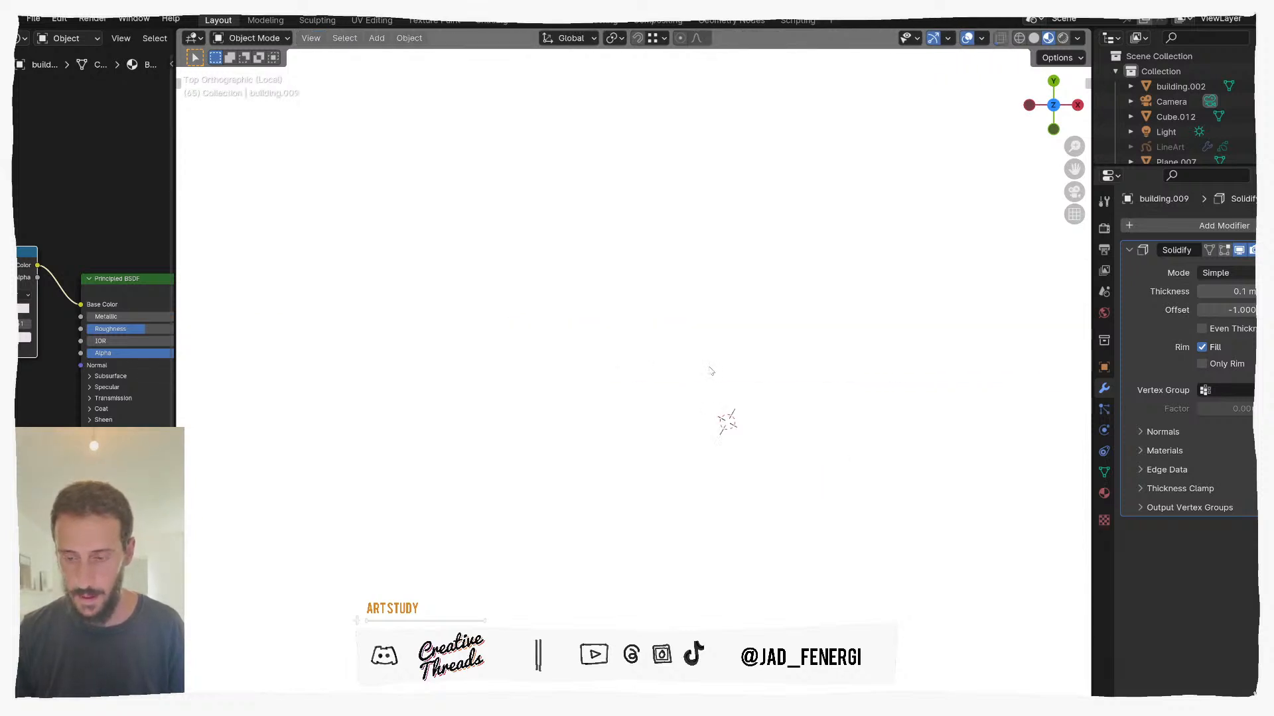
pyautogui.moveTo(1192, 169); pyautogui.dragTo(1192, 292)
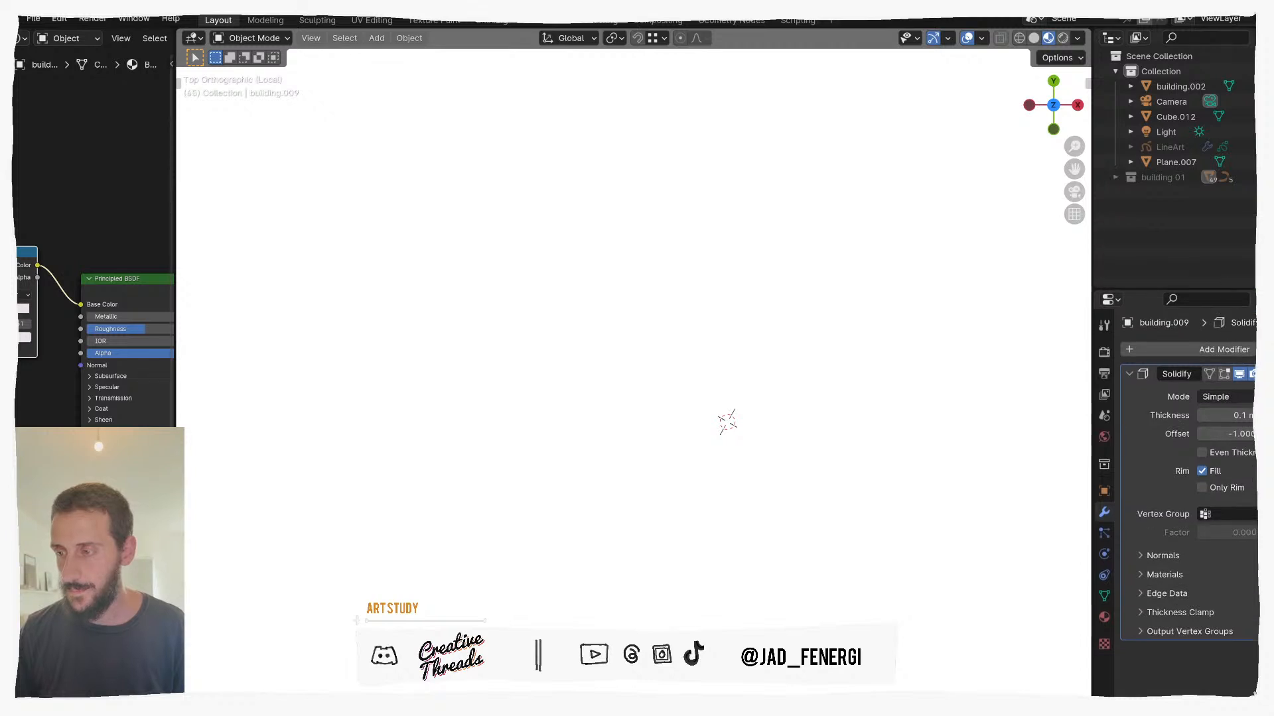
pyautogui.click(1264, 177)
pyautogui.scroll(1, 687, 376)
pyautogui.press('Tab')
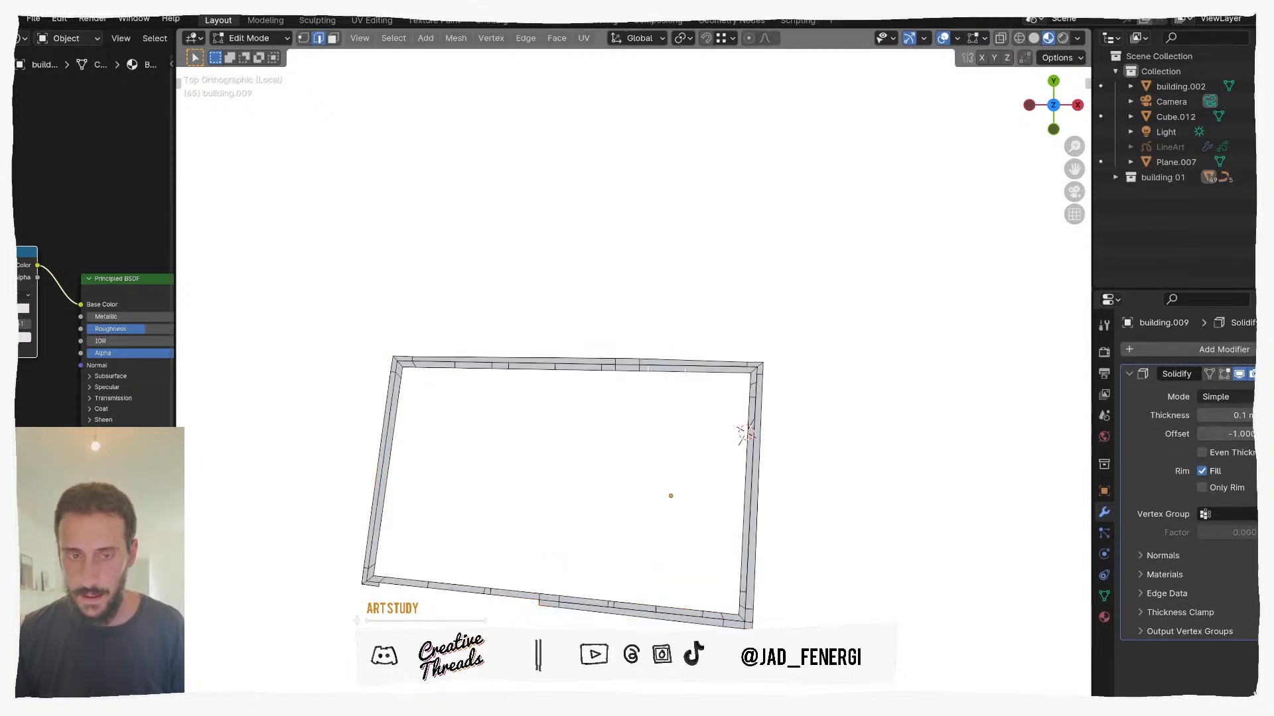
# Step: Try the Knife tool again on the outer strip beside the middle pillar, also selecting the linked geometry
pyautogui.scroll(1, 650, 369)
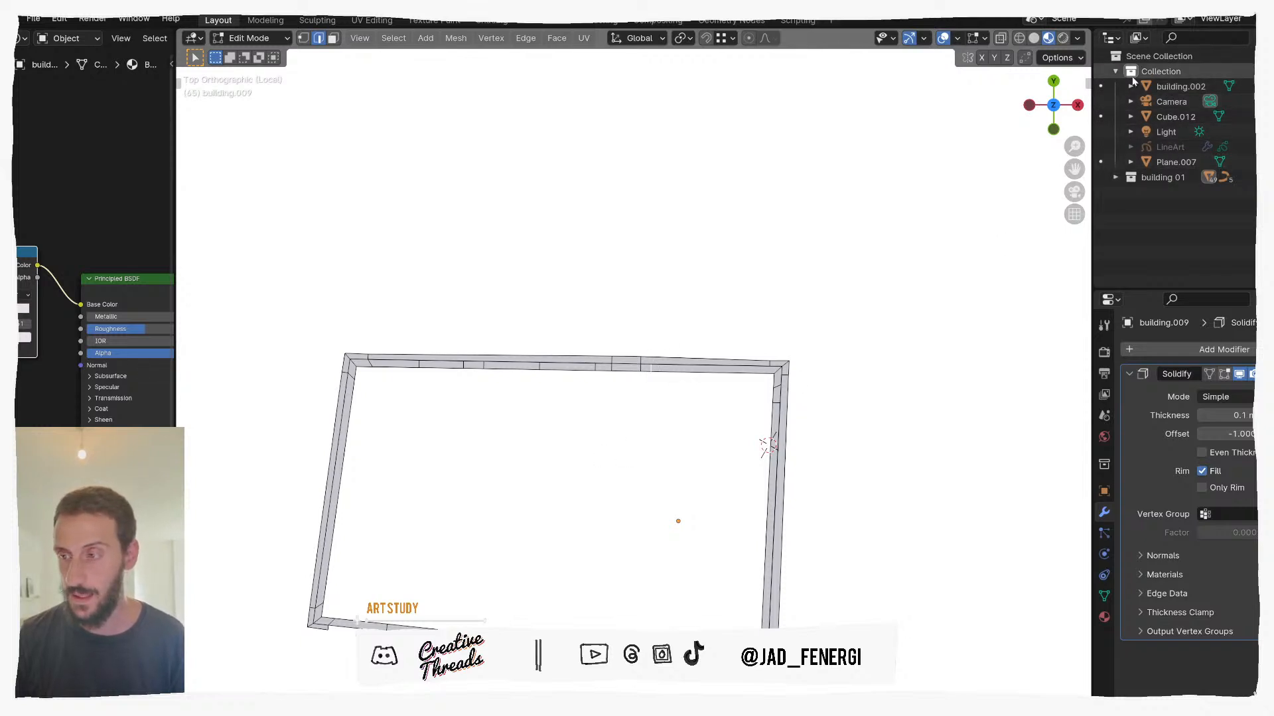
pyautogui.click(1184, 19)
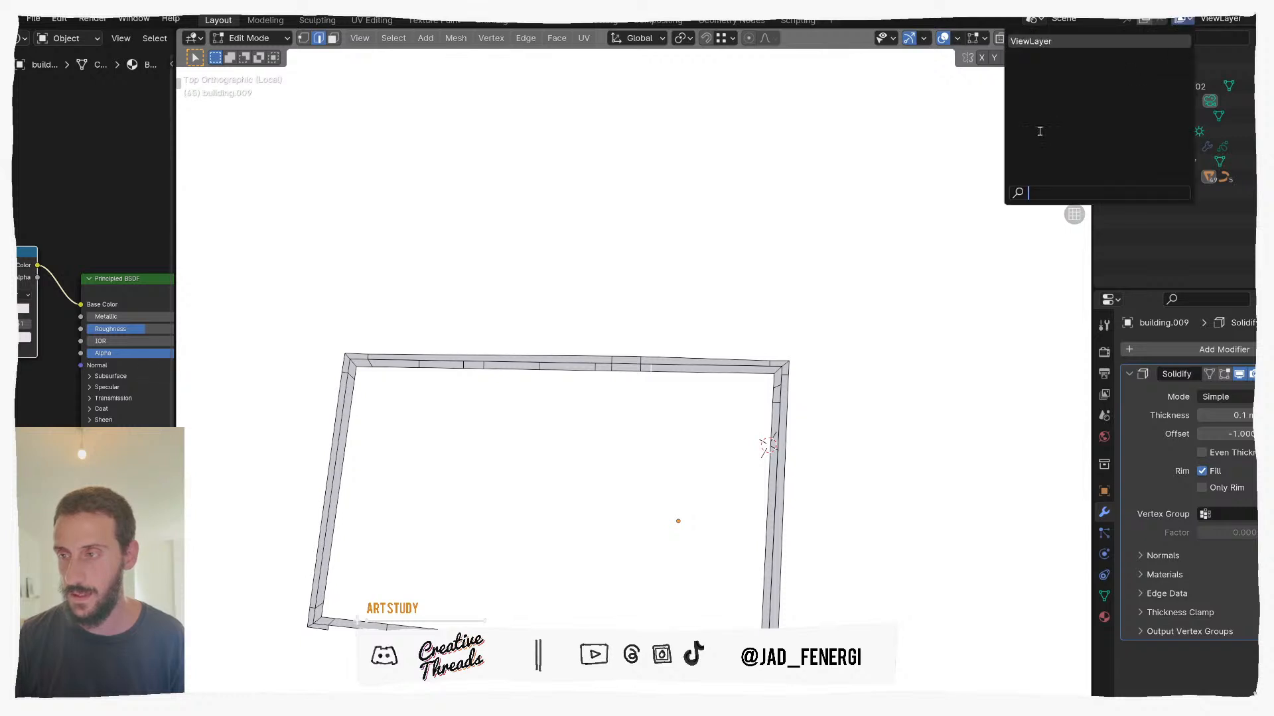
pyautogui.scroll(5, 597, 367)
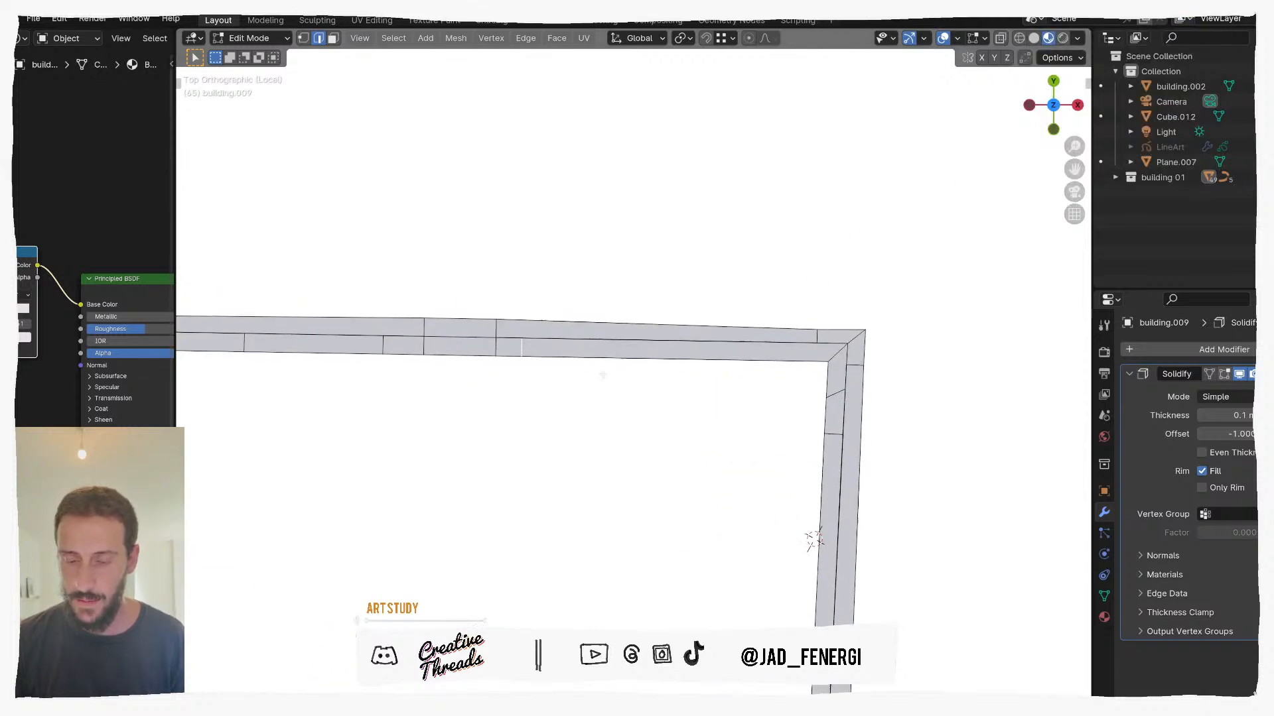
pyautogui.scroll(5, 597, 367)
pyautogui.press('k')
pyautogui.click(621, 368)
pyautogui.press('Return')
pyautogui.press('1')
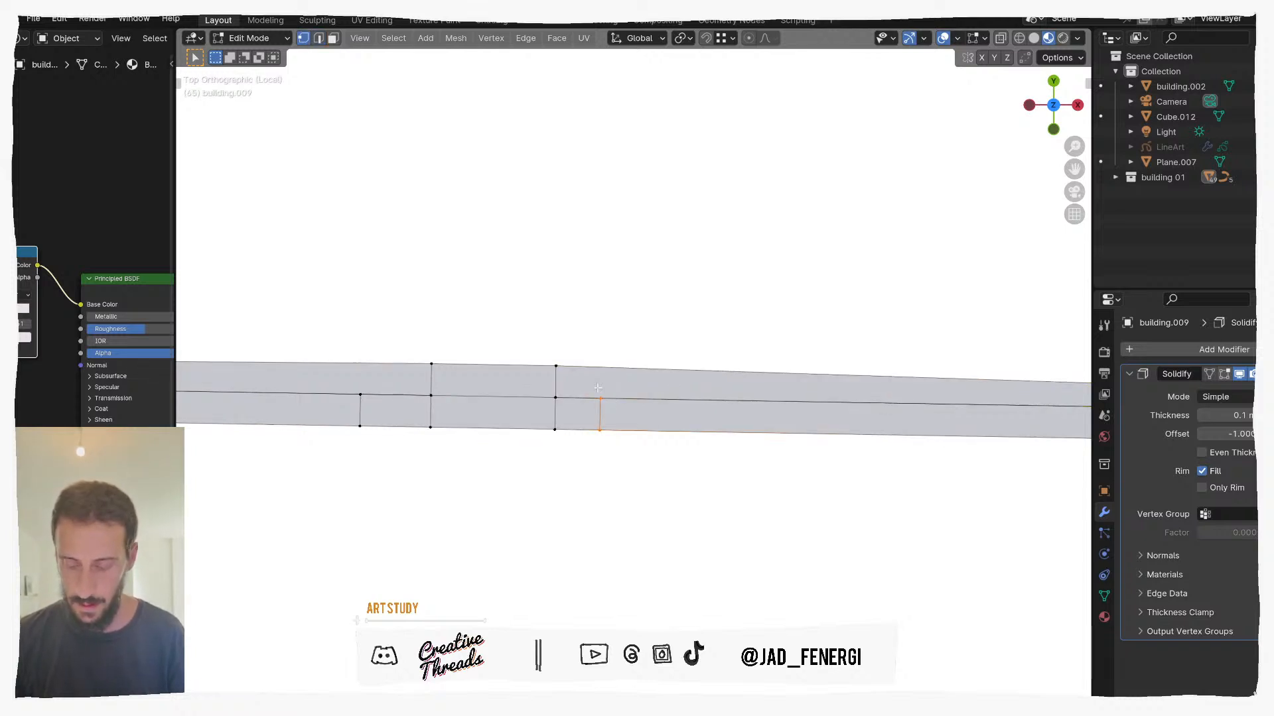
pyautogui.hotkey('ctrl', 'l')
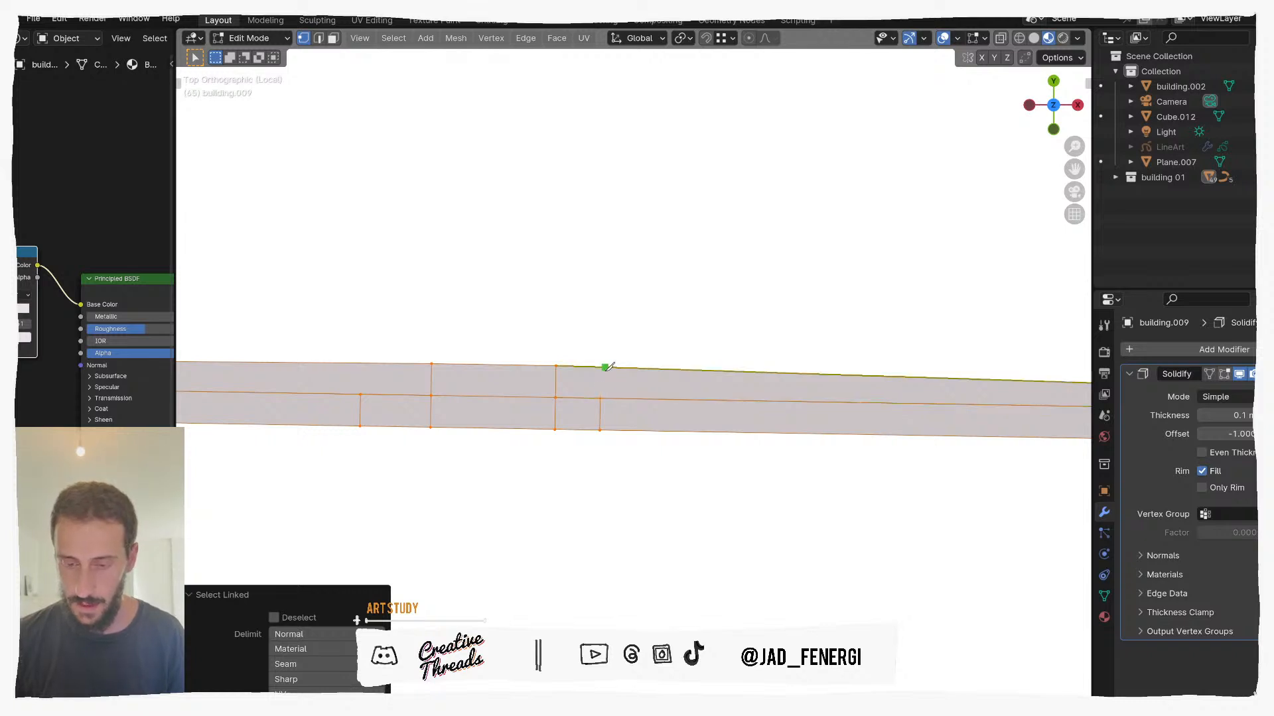
pyautogui.press('Return')
pyautogui.scroll(-2, 639, 376)
# Step: Loop-cut the outer strip in line with the inner strip's dividing edge at a slide factor of -0.838, and undo the extra change
pyautogui.click(678, 375)
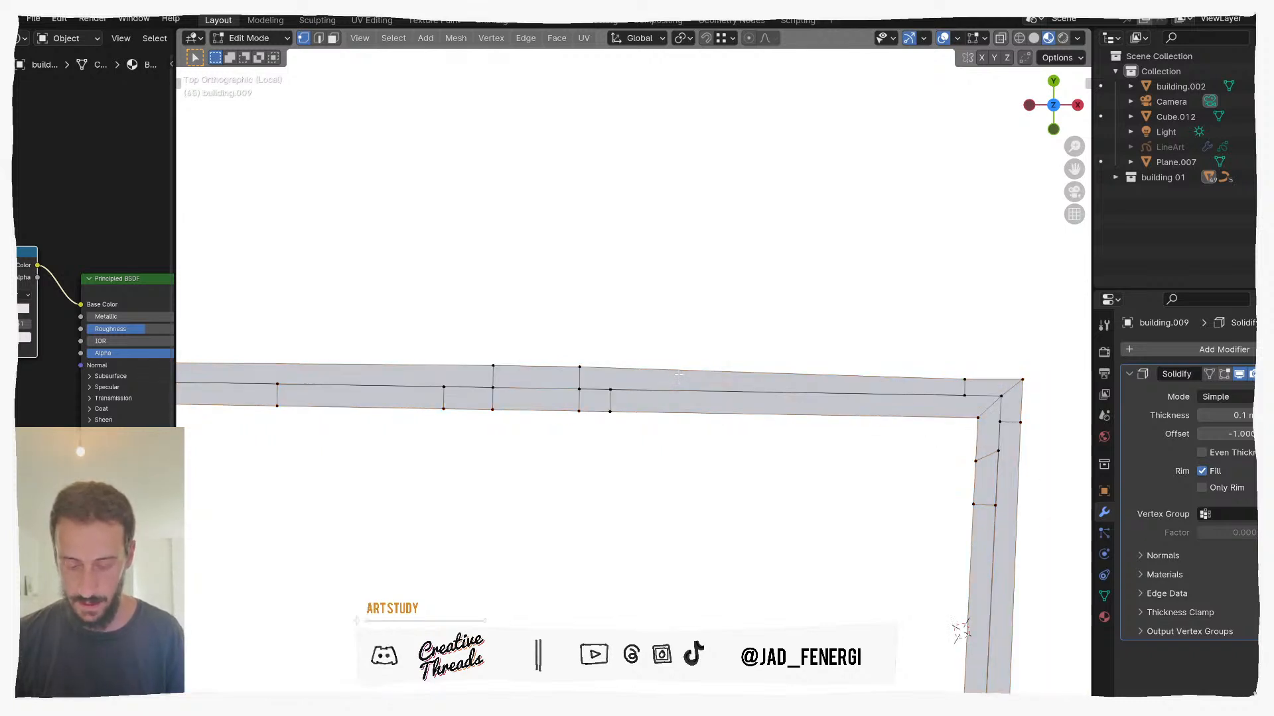
pyautogui.hotkey('ctrl', 'r')
pyautogui.click(606, 390)
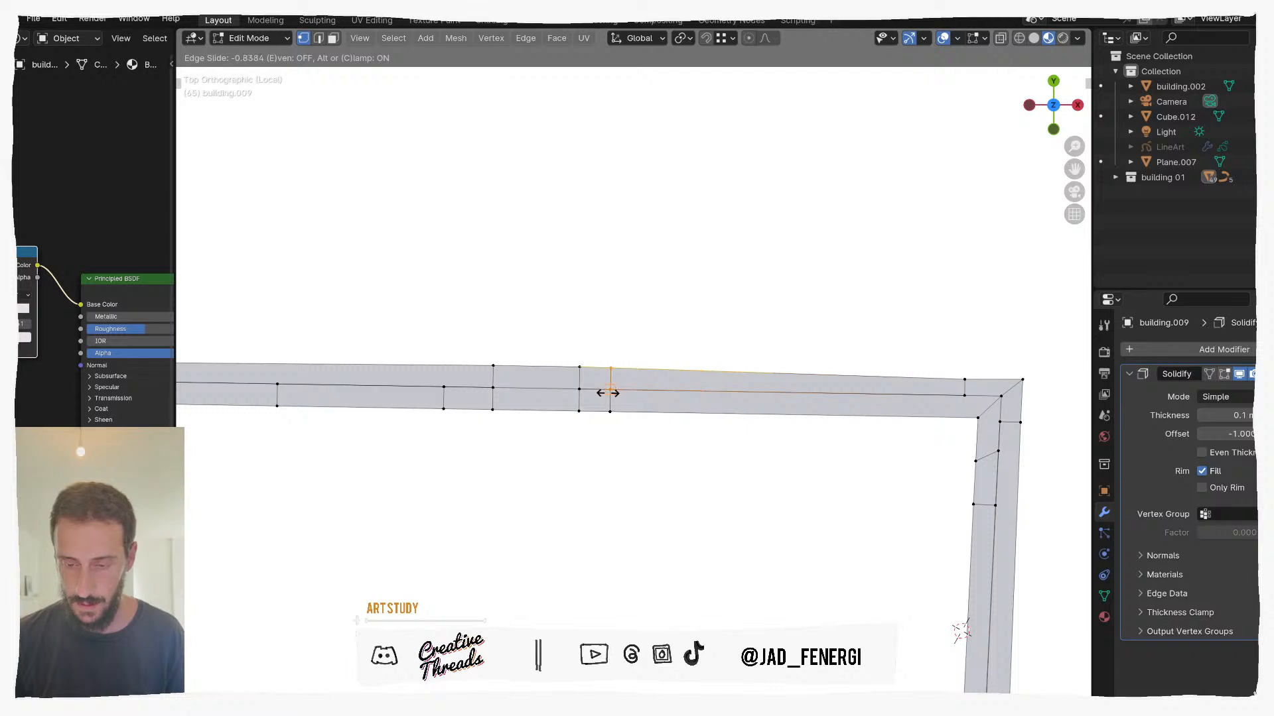
pyautogui.click(482, 396)
pyautogui.press('g')
pyautogui.press('g')
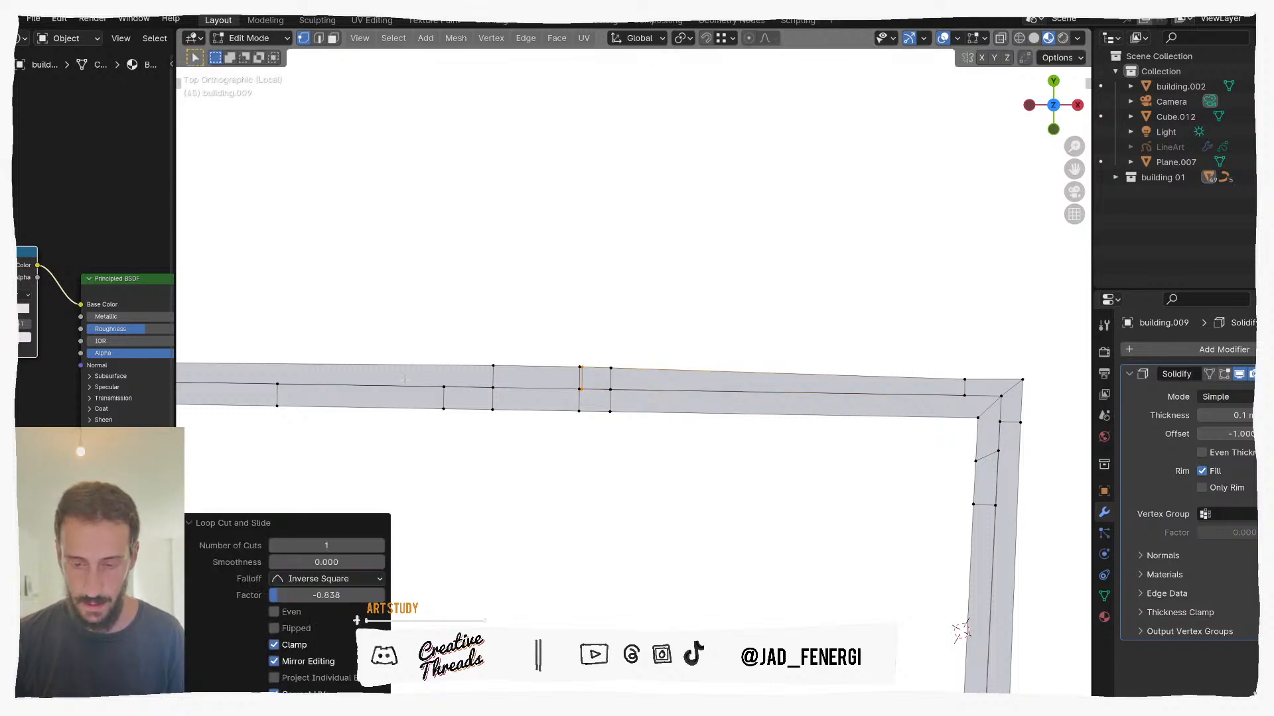
pyautogui.keyDown('shift'); pyautogui.moveTo(407, 377); pyautogui.dragTo(551, 383, button='middle'); pyautogui.keyUp('shift')
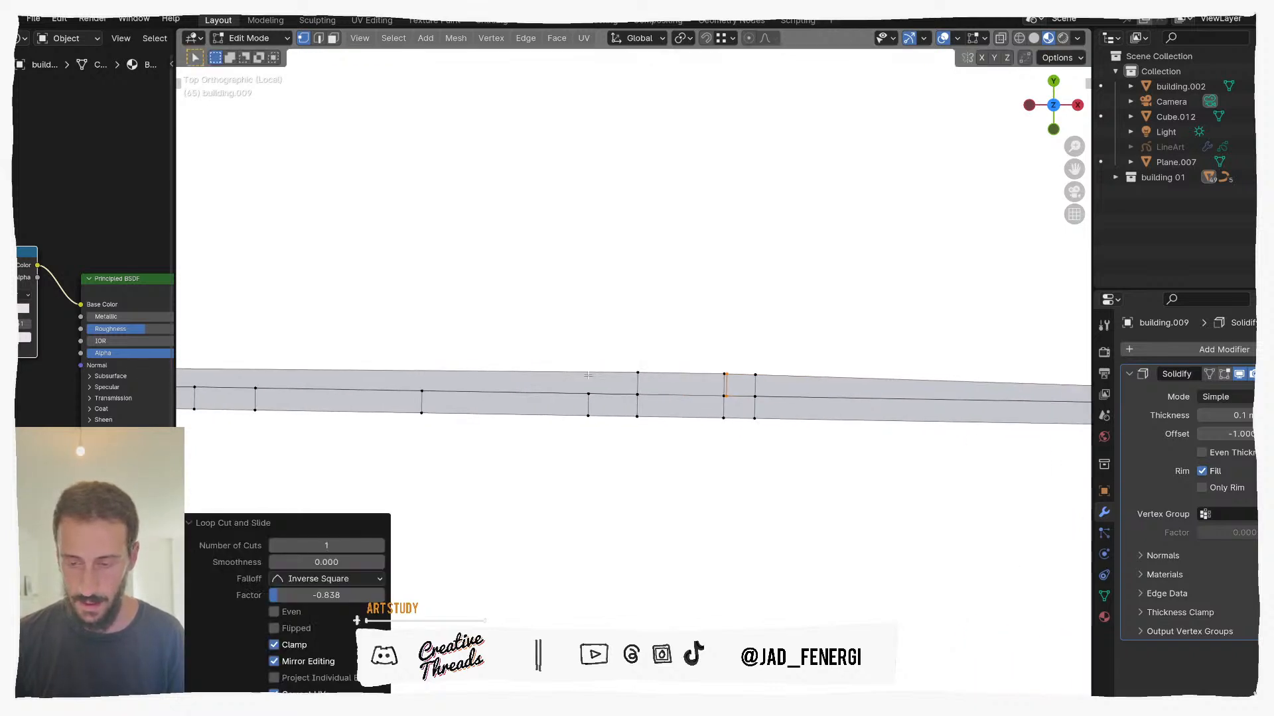
pyautogui.hotkey('ctrl', 'z')
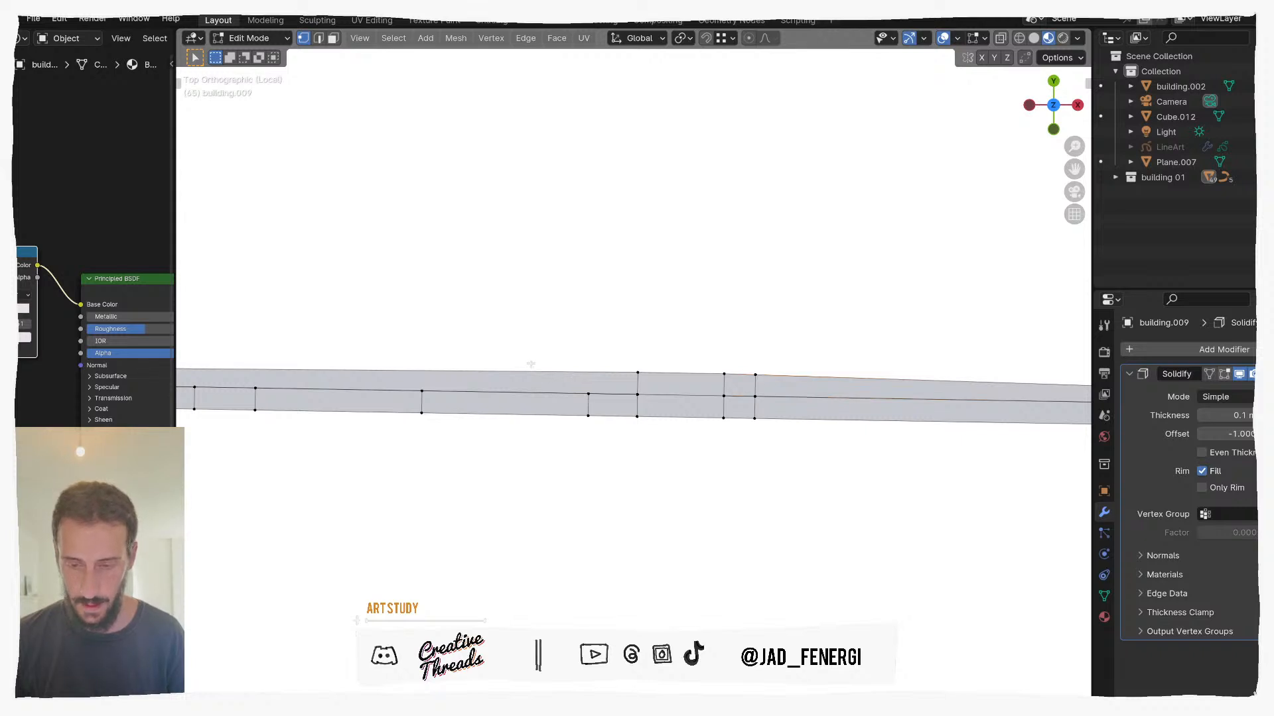
# Step: Loop-cut the outer strip on the other side of the middle pillar, aligned with the inner dividing edge, and undo the cut
pyautogui.hotkey('ctrl', 'r')
pyautogui.click(521, 374)
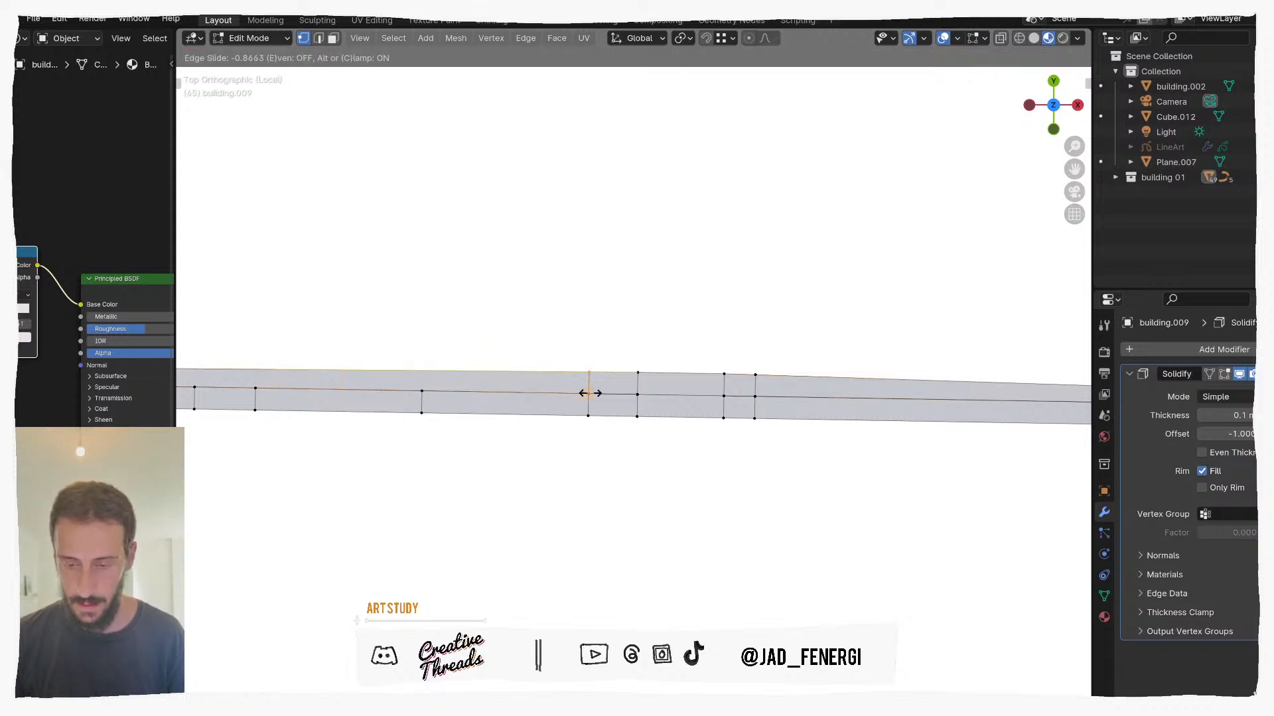
pyautogui.click(505, 383)
pyautogui.keyDown('shift'); pyautogui.moveTo(468, 383); pyautogui.dragTo(697, 358, button='middle'); pyautogui.keyUp('shift')
pyautogui.scroll(-3, 700, 381)
pyautogui.hotkey('ctrl', 'z')
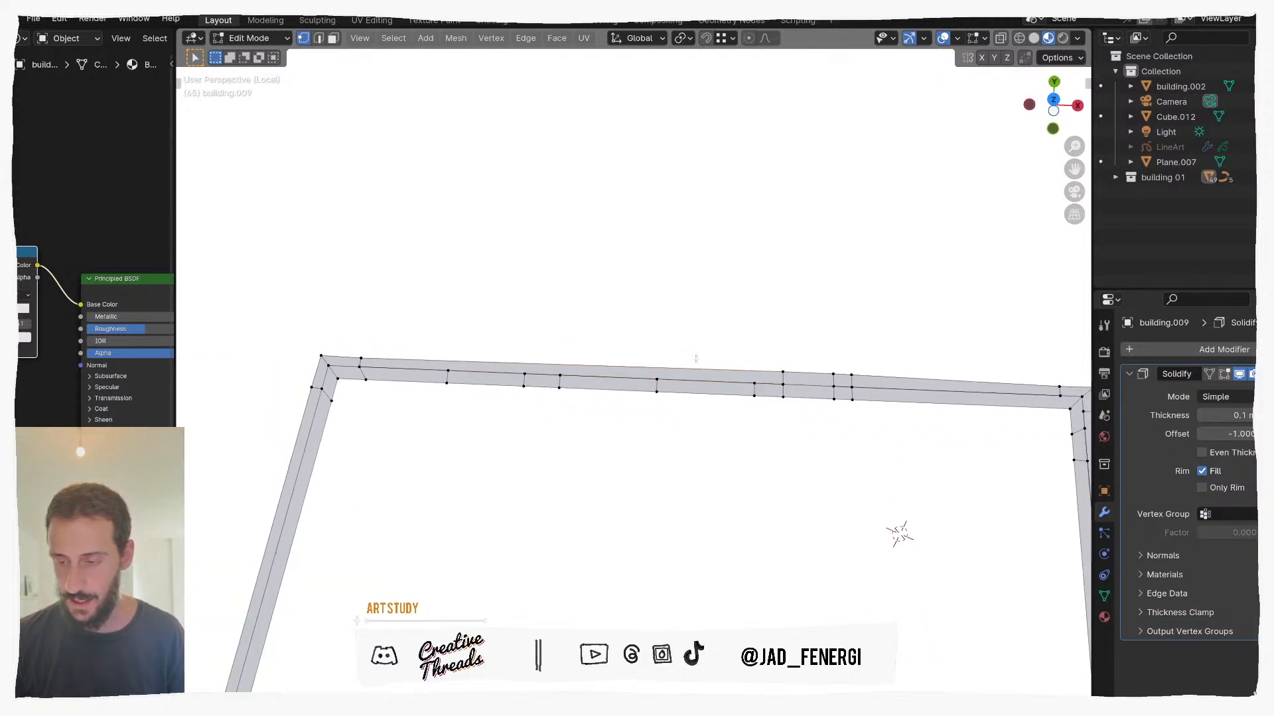
# Step: In edge select mode, dissolve the crosswise edges on the wide part of the cap's -Y side and beside its +X corner
pyautogui.press('a')
pyautogui.moveTo(898, 531); pyautogui.dragTo(743, 492, button='middle')
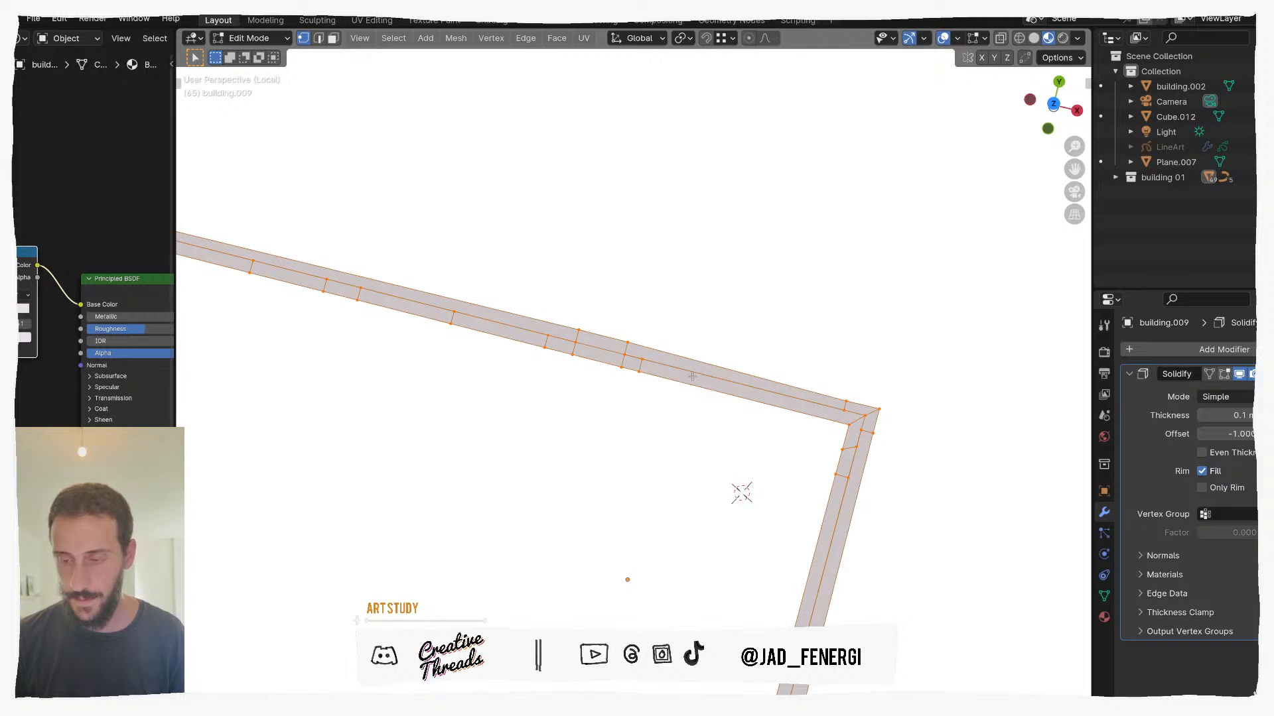
pyautogui.press('2')
pyautogui.hotkey('alt', 'a')
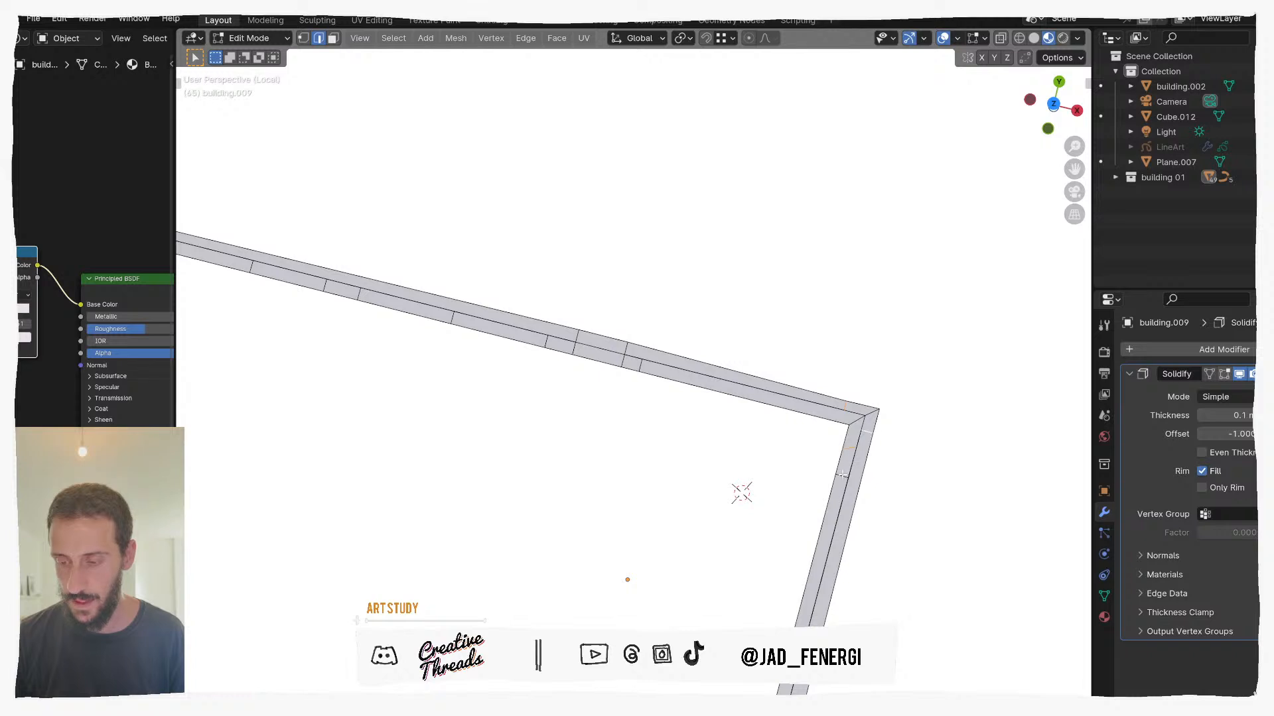
pyautogui.scroll(-3, 840, 471)
pyautogui.keyDown('shift'); pyautogui.moveTo(840, 472); pyautogui.dragTo(759, 421, button='middle'); pyautogui.keyUp('shift')
pyautogui.press('KP_7')
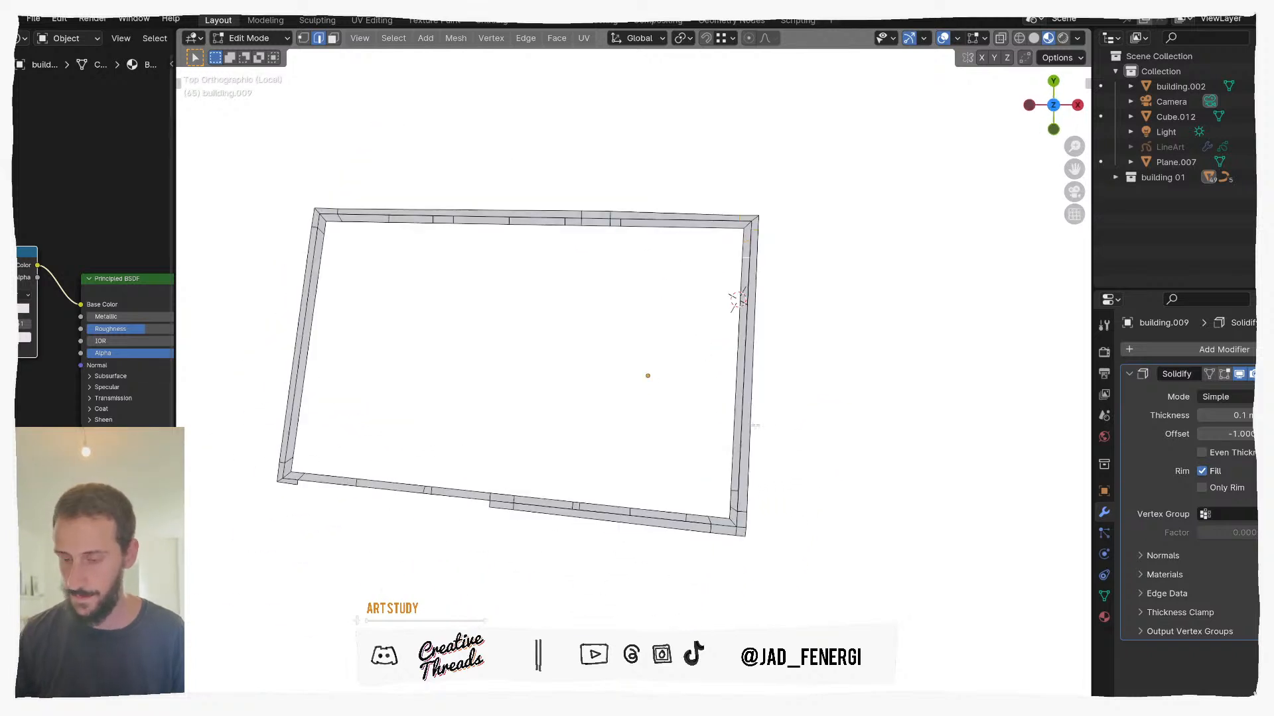
pyautogui.scroll(4, 694, 451)
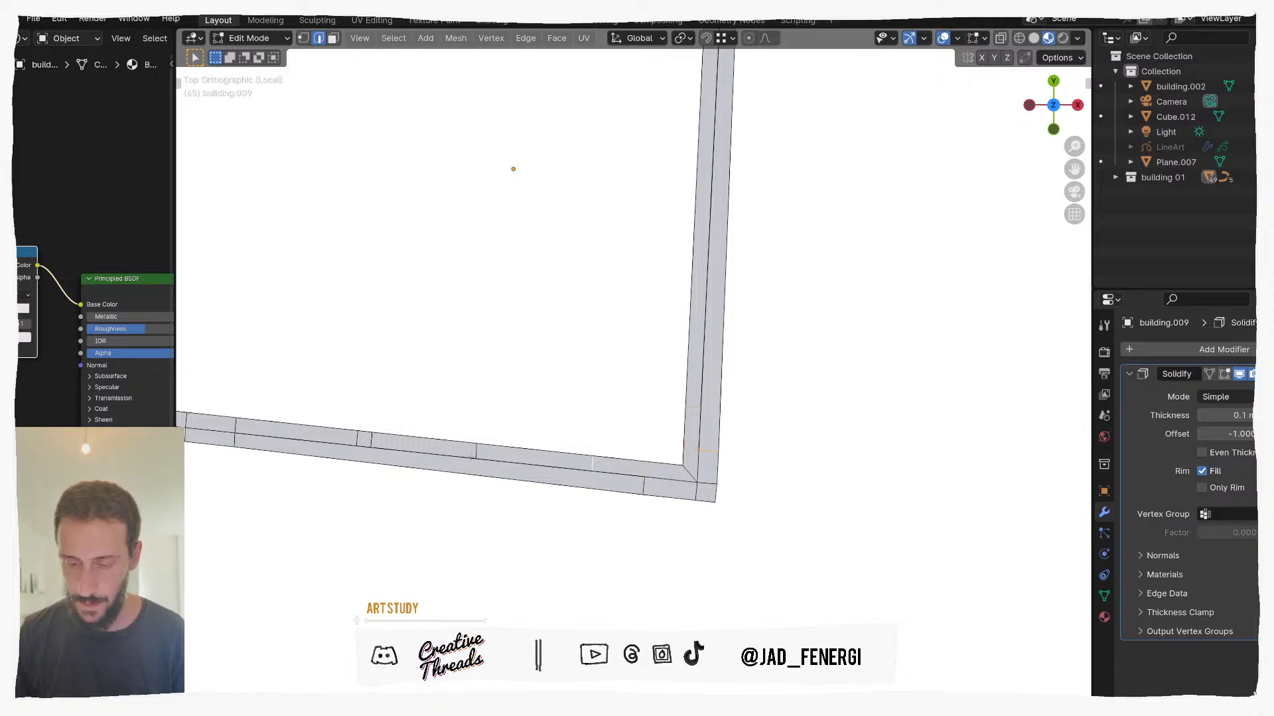
pyautogui.keyDown('shift'); pyautogui.moveTo(370, 436); pyautogui.dragTo(514, 422, button='middle'); pyautogui.keyUp('shift')
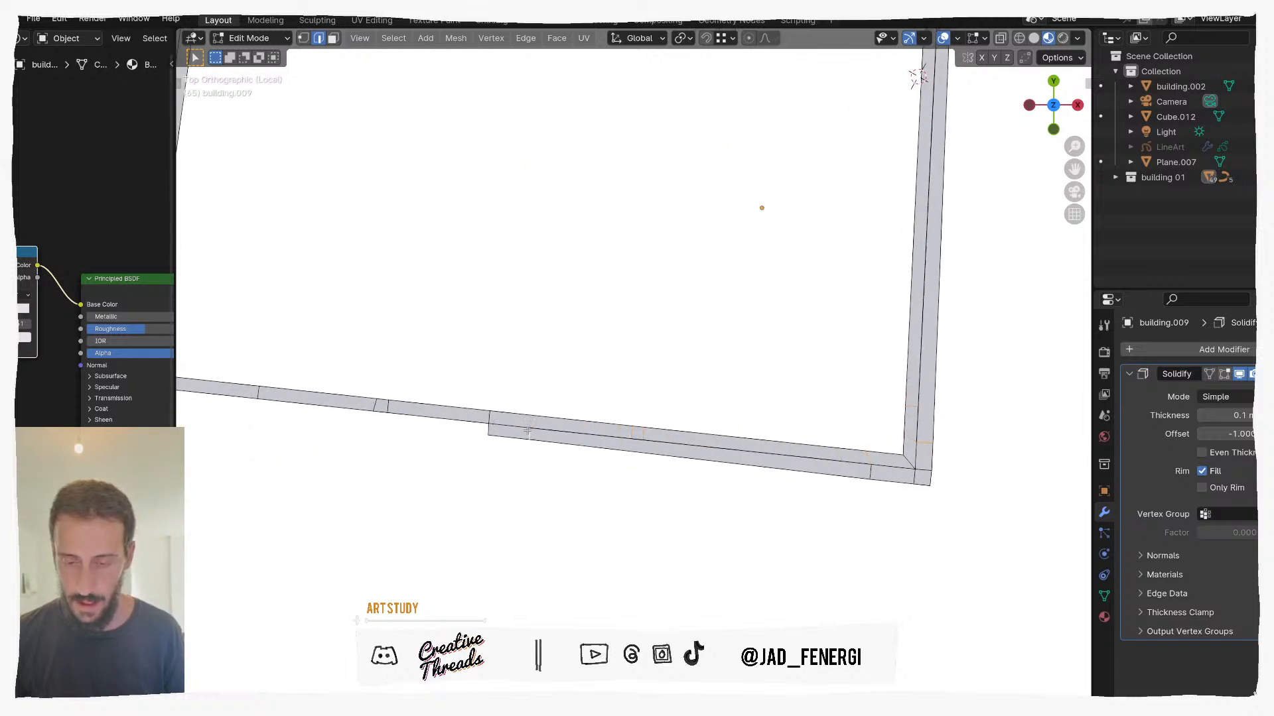
pyautogui.hotkey('ctrl', 'x')
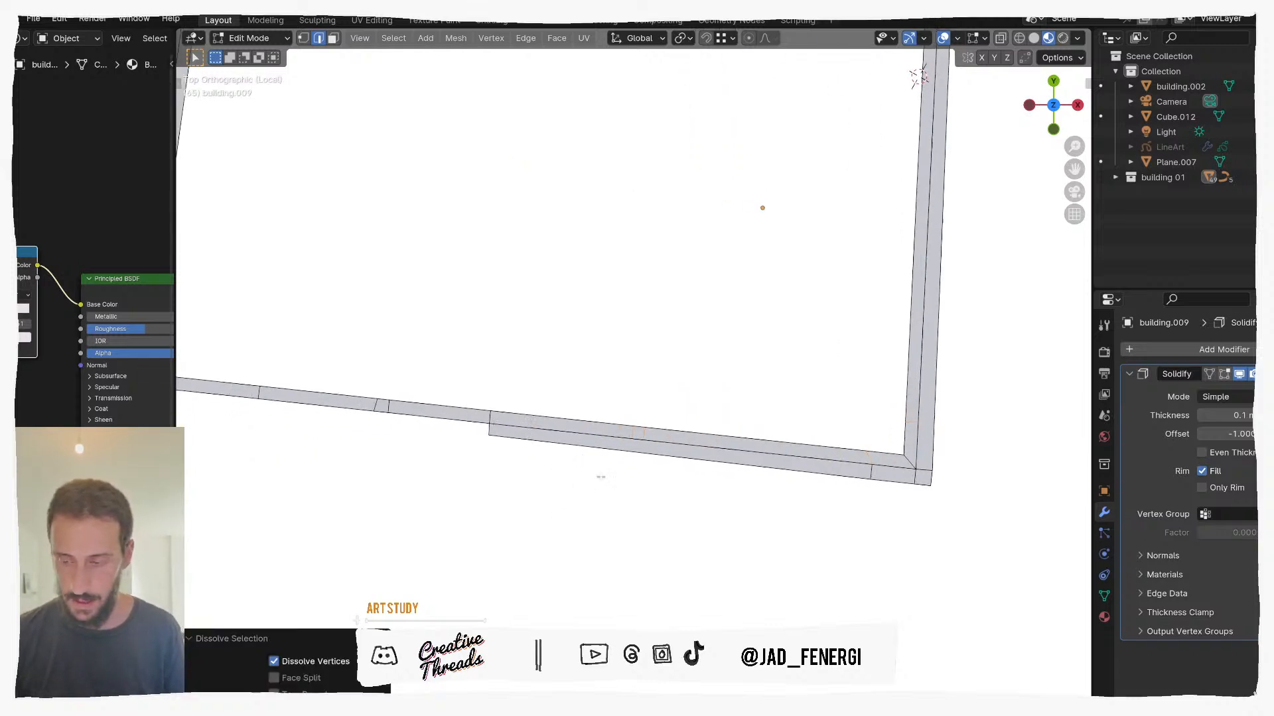
pyautogui.keyDown('shift'); pyautogui.moveTo(598, 476); pyautogui.dragTo(724, 478, button='middle'); pyautogui.keyUp('shift')
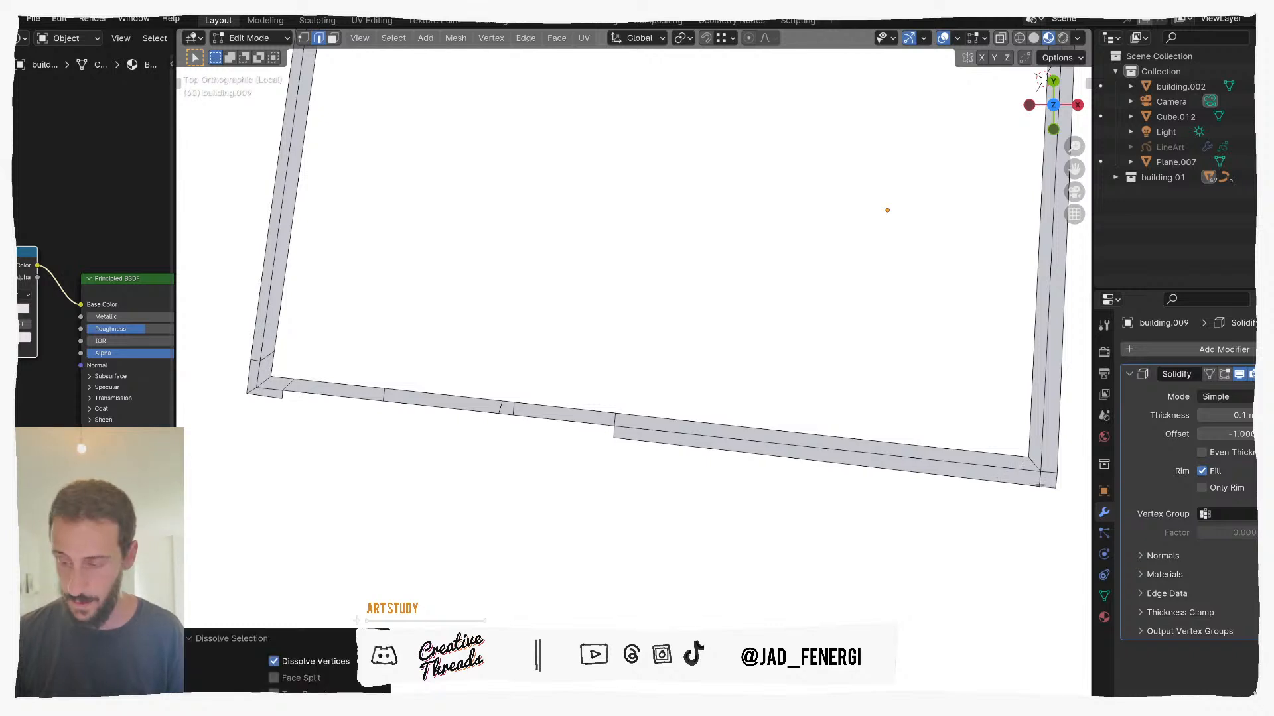
# Step: Undo dissolving the diagonal edge at the +X/-Y corner and dissolve the lengthwise middle edge of the -Y side's wide part instead
pyautogui.click(1039, 467)
pyautogui.hotkey('ctrl', 'x')
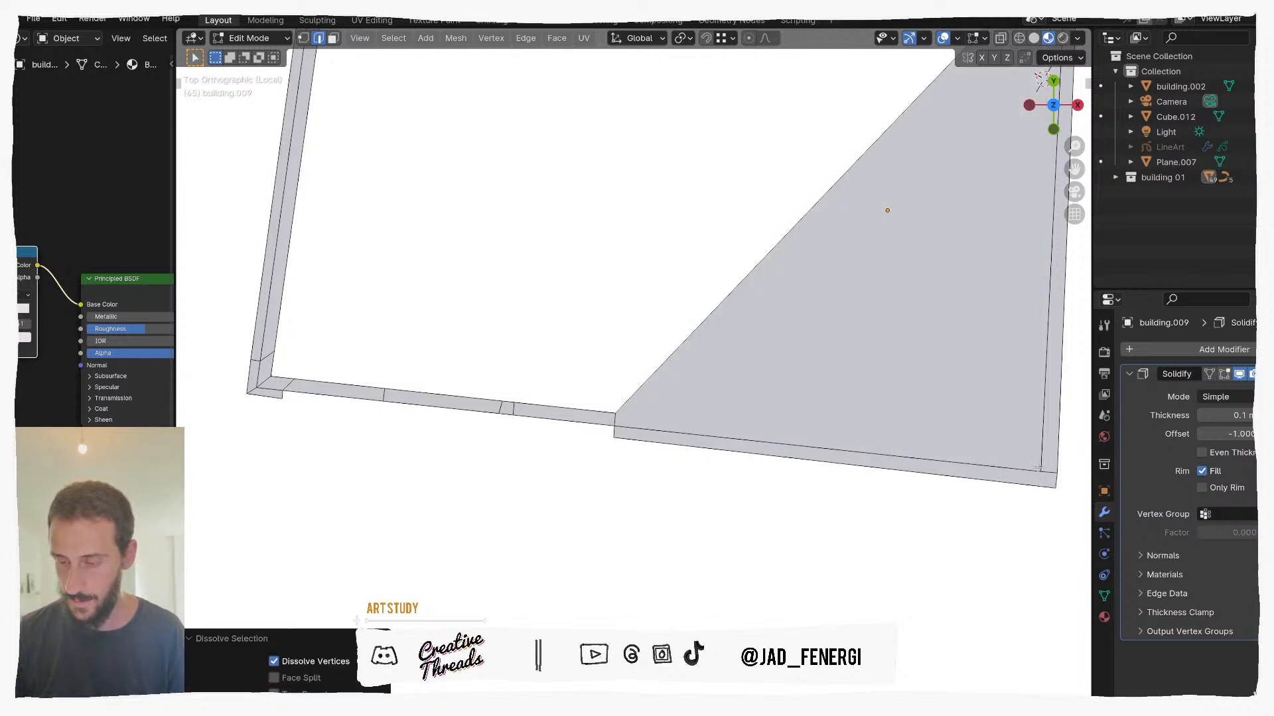
pyautogui.hotkey('ctrl', 'z')
pyautogui.click(1022, 469)
pyautogui.hotkey('ctrl', 'x')
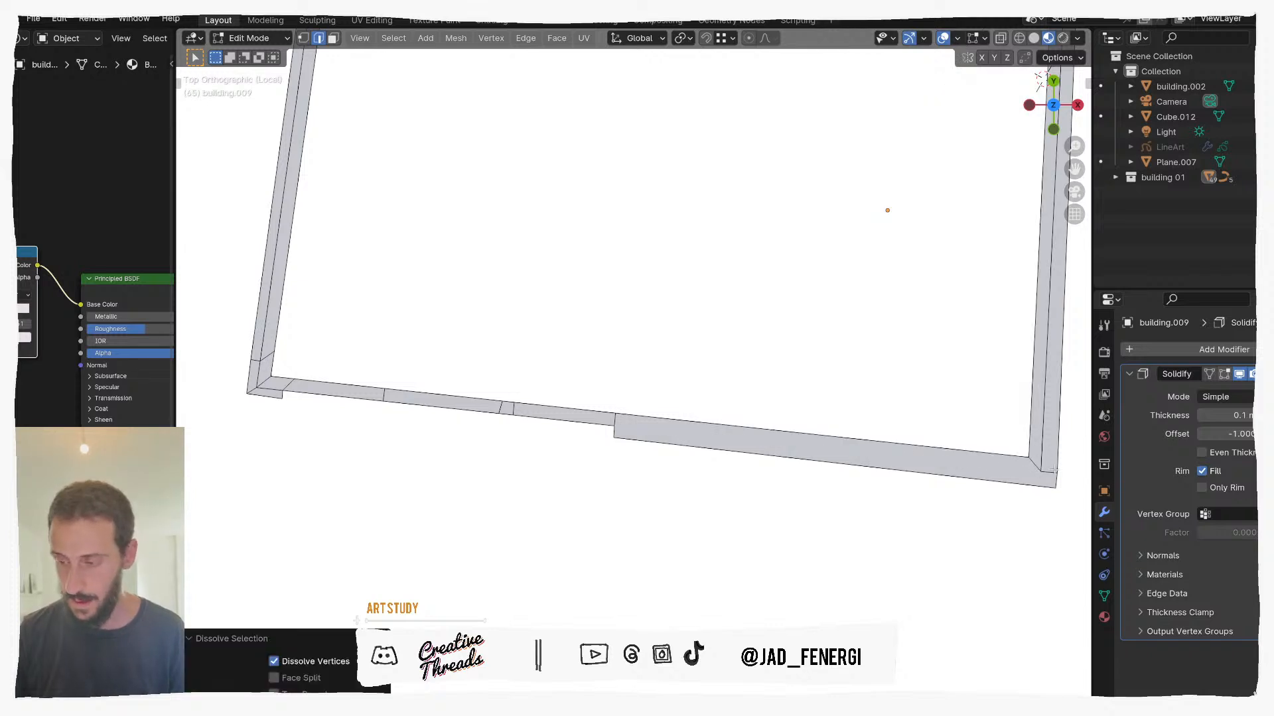
# Step: Try to dissolve the short edge between the inner vertex and the outer border at the +X/-Y corner
pyautogui.click(1054, 470)
pyautogui.hotkey('ctrl', 'x')
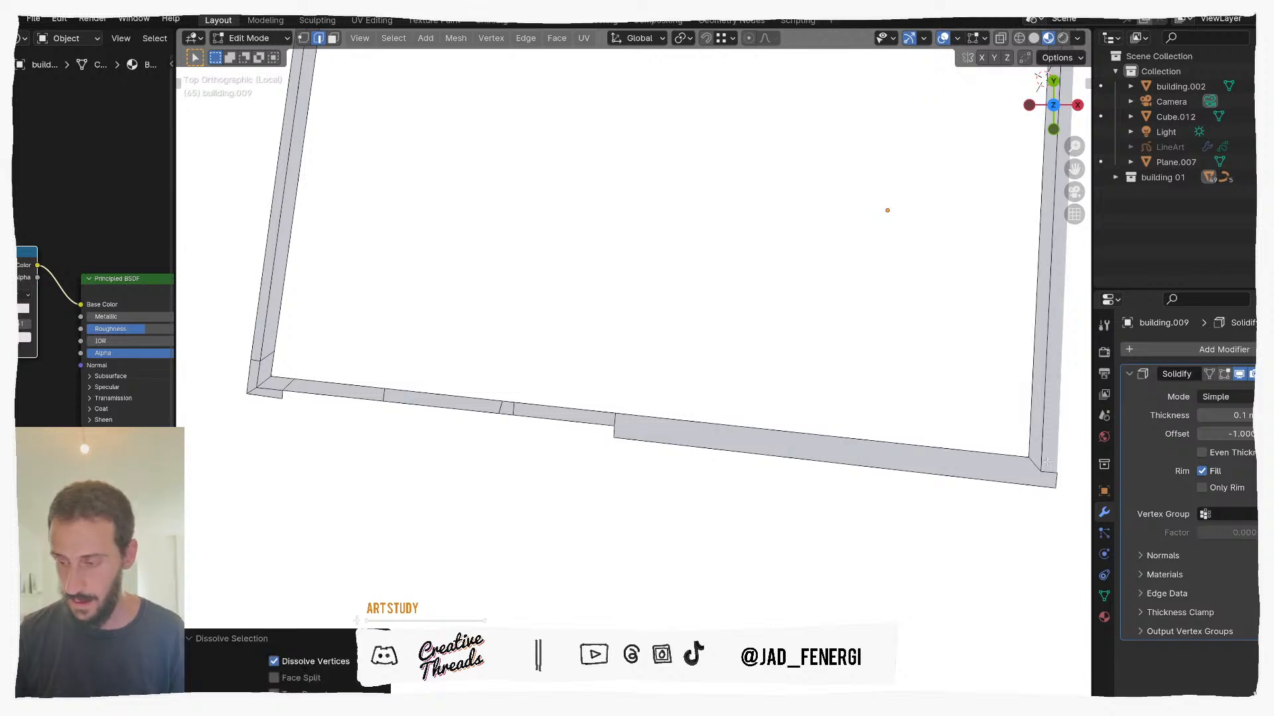
pyautogui.hotkey('ctrl', 'z')
pyautogui.click(1050, 473)
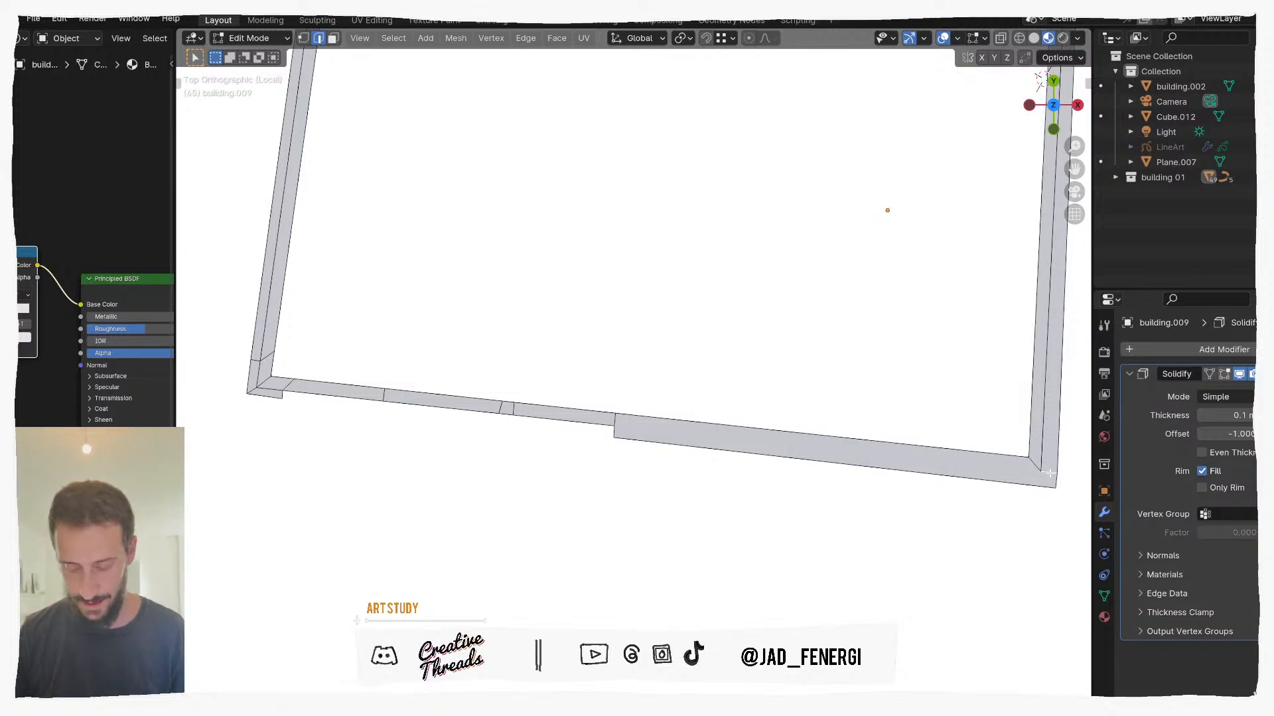
pyautogui.hotkey('ctrl', 'x')
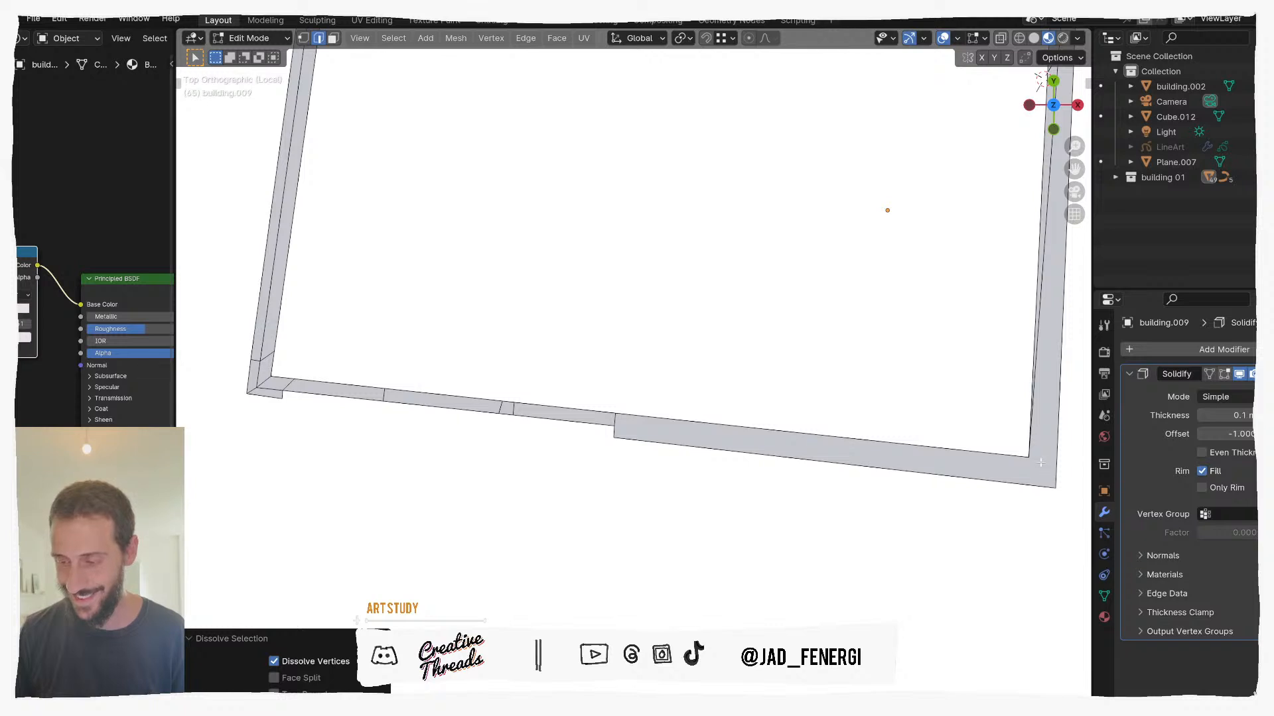
pyautogui.scroll(-1, 1041, 463)
pyautogui.keyDown('shift'); pyautogui.moveTo(1015, 379); pyautogui.dragTo(832, 515, button='middle'); pyautogui.keyUp('shift')
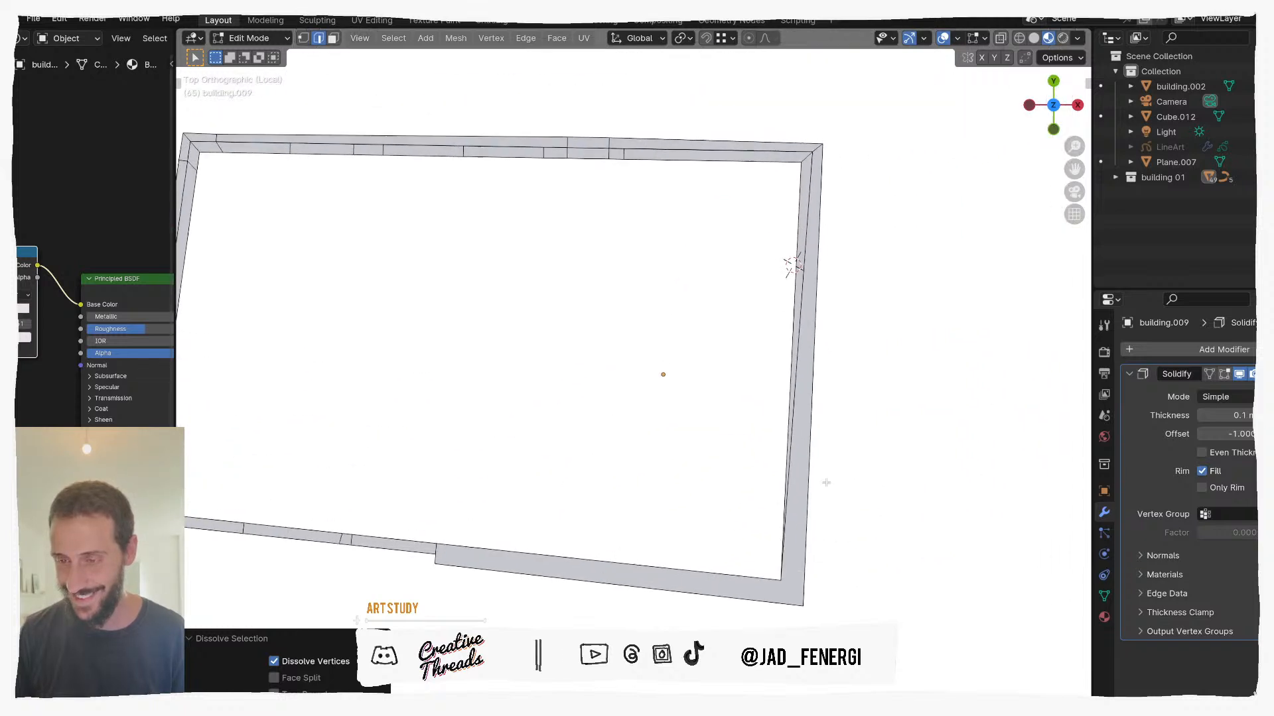
# Step: Knife-cut from the middle vertex to the outer point of the +X/-Y corner, and dissolve the +X side's lengthwise middle edge
pyautogui.click(791, 464)
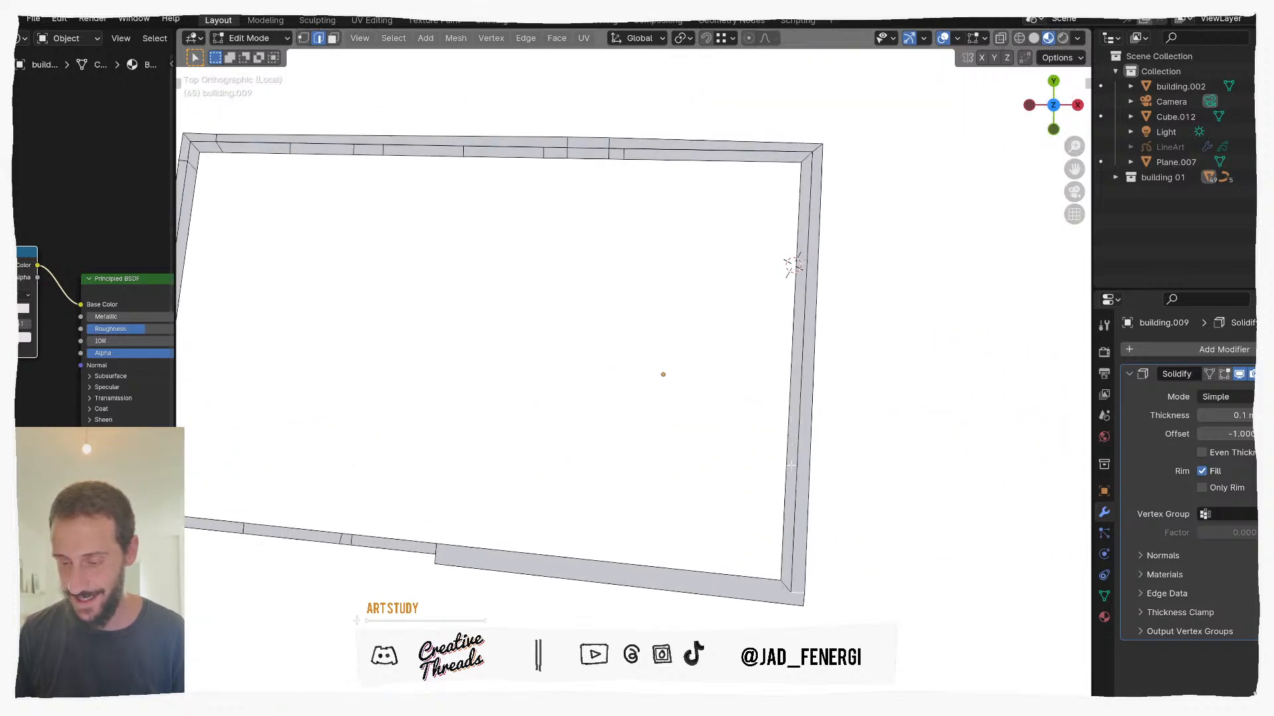
pyautogui.keyDown('shift'); pyautogui.click(794, 547); pyautogui.keyUp('shift')
pyautogui.keyDown('shift'); pyautogui.click(794, 547); pyautogui.keyUp('shift')
pyautogui.keyDown('shift'); pyautogui.click(792, 587); pyautogui.keyUp('shift')
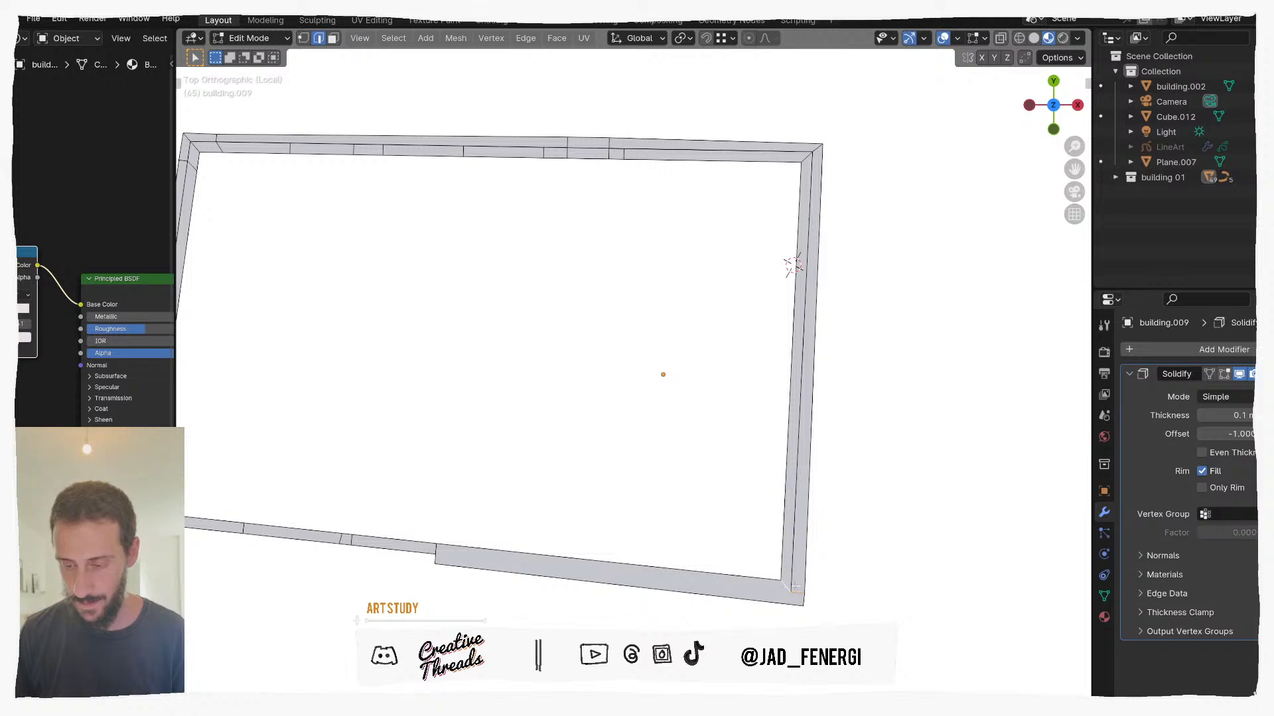
pyautogui.keyDown('shift'); pyautogui.click(791, 578); pyautogui.keyUp('shift')
pyautogui.press('k')
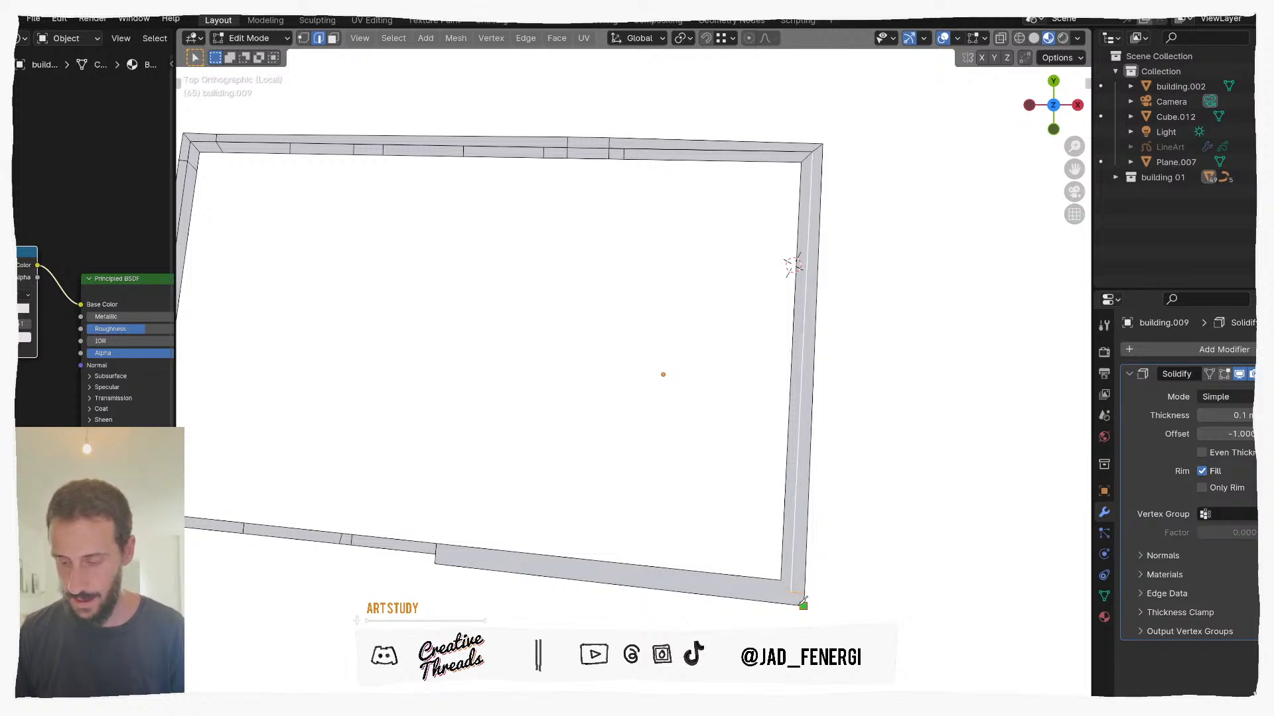
pyautogui.click(791, 592)
pyautogui.click(804, 604)
pyautogui.press('Return')
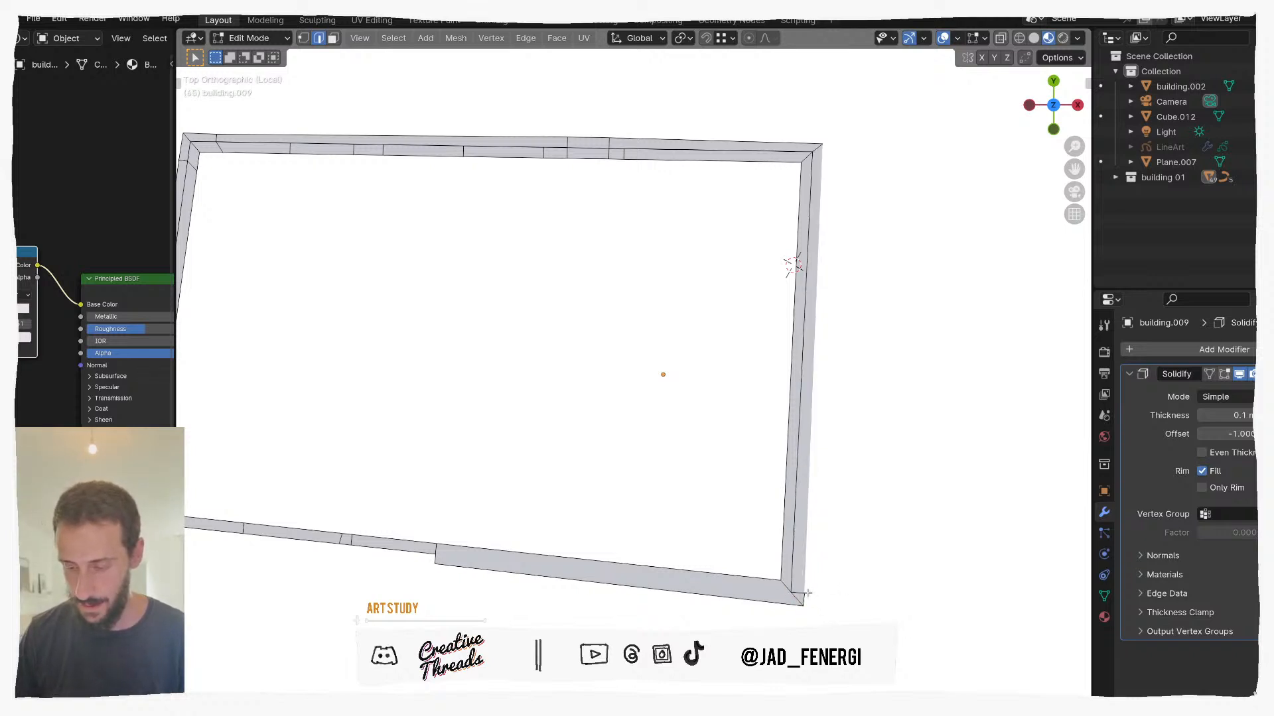
pyautogui.click(795, 486)
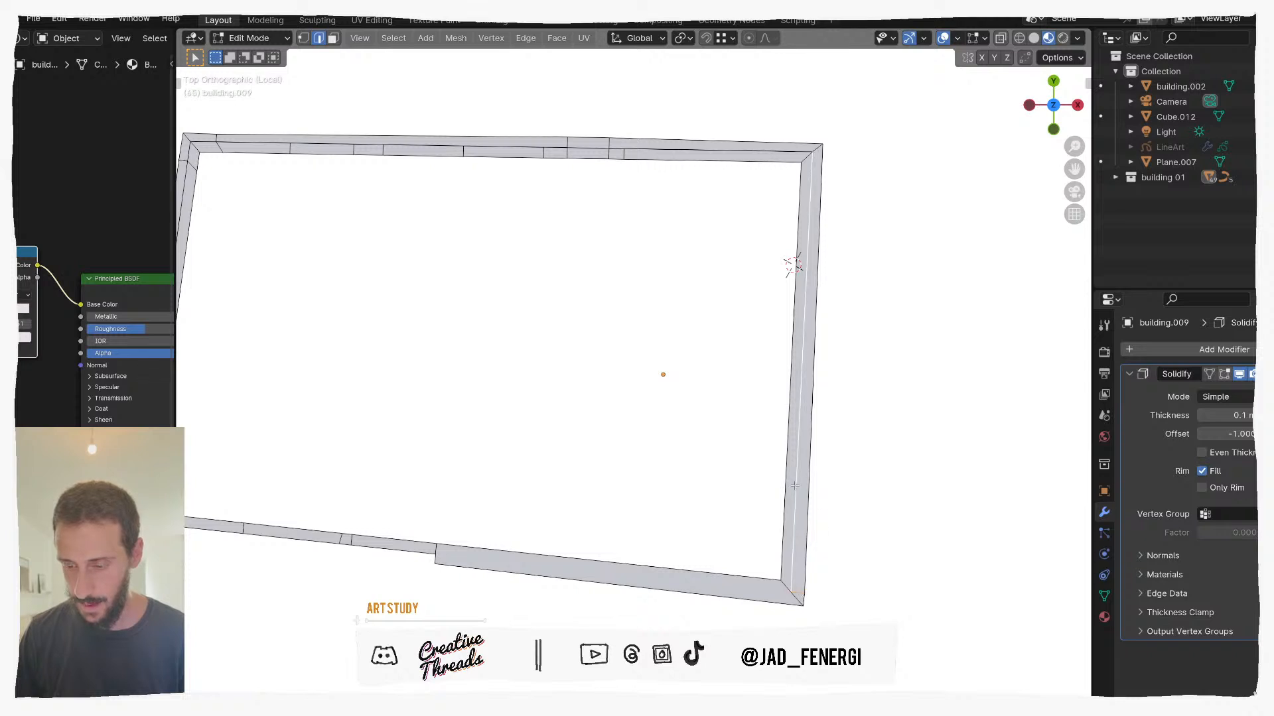
pyautogui.hotkey('ctrl', 'x')
# Step: Dissolve the crosswise edges along the narrow part of the cap's -Y side, keeping the diagonal edge at the -X/-Y corner
pyautogui.scroll(-4, 796, 491)
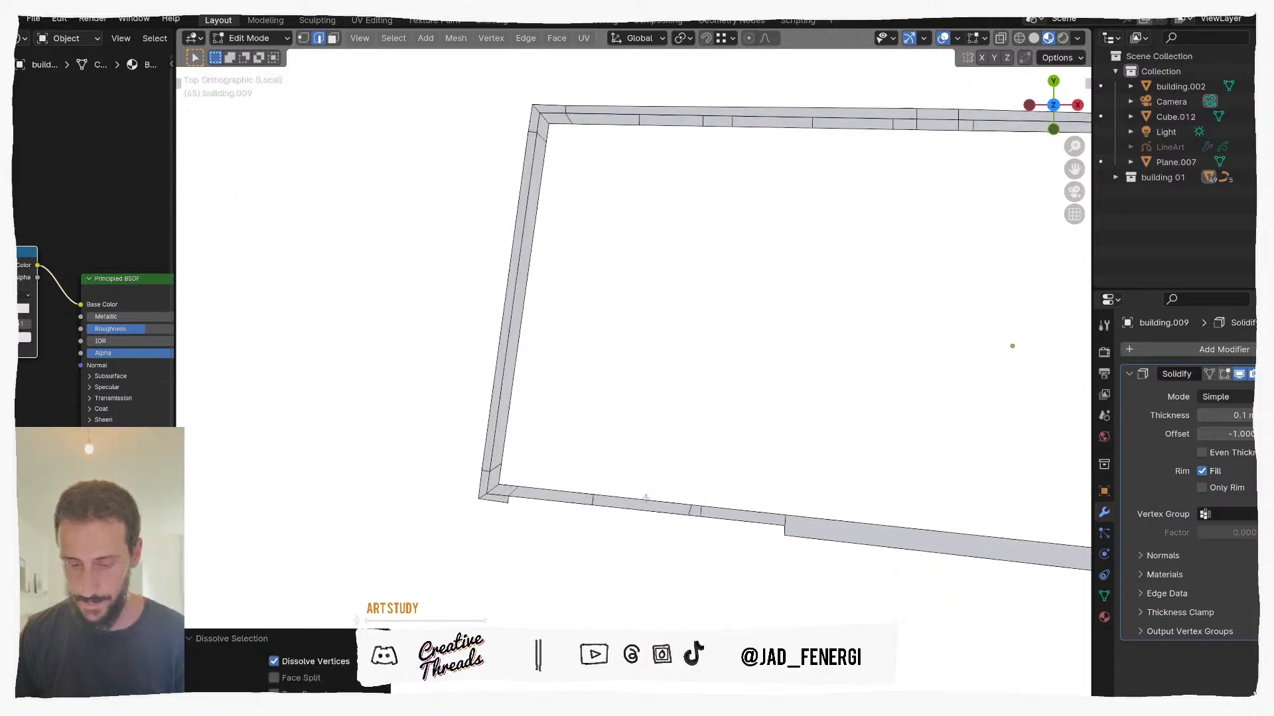
pyautogui.click(802, 545)
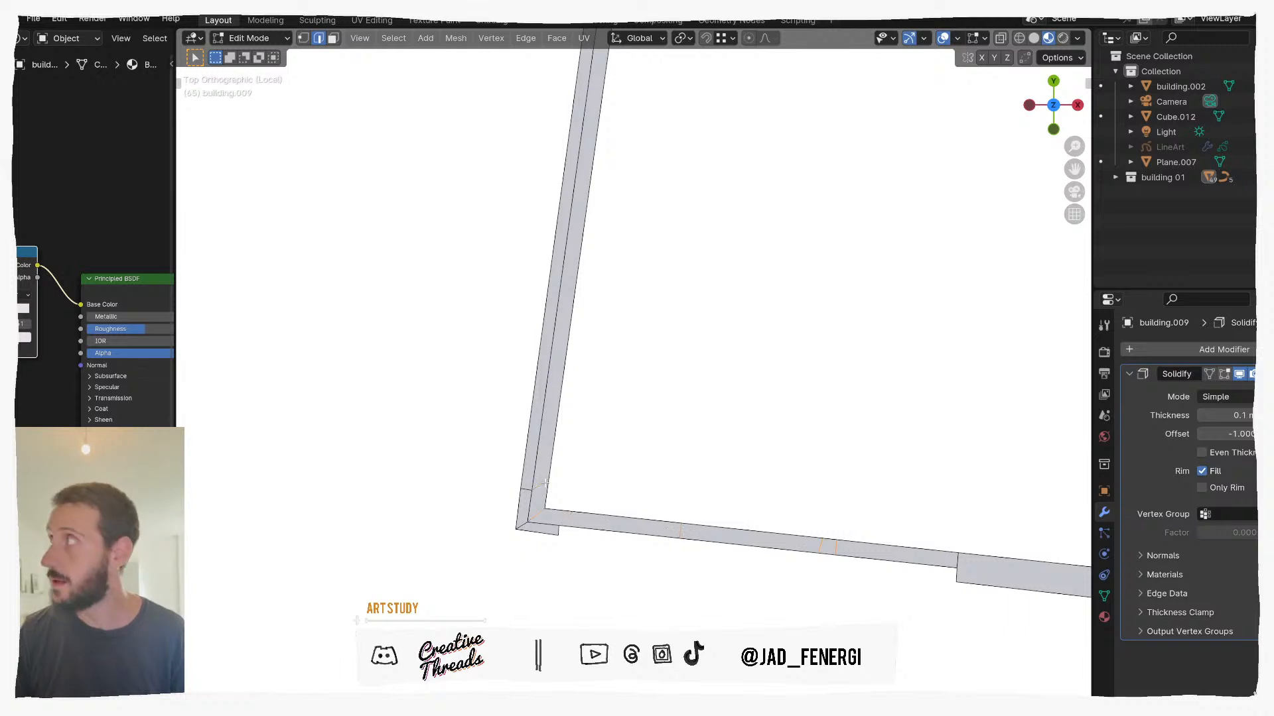
pyautogui.hotkey('ctrl', 'x')
pyautogui.hotkey('ctrl', 'z')
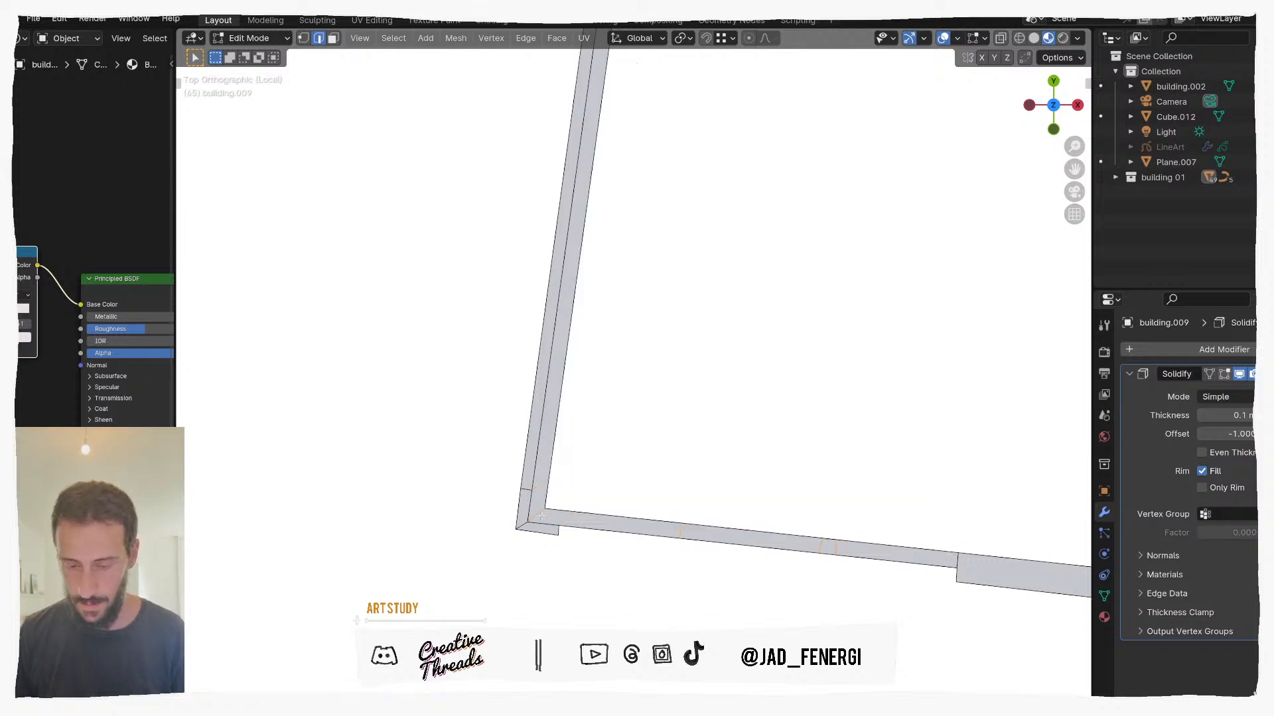
pyautogui.keyDown('shift'); pyautogui.click(541, 516); pyautogui.keyUp('shift')
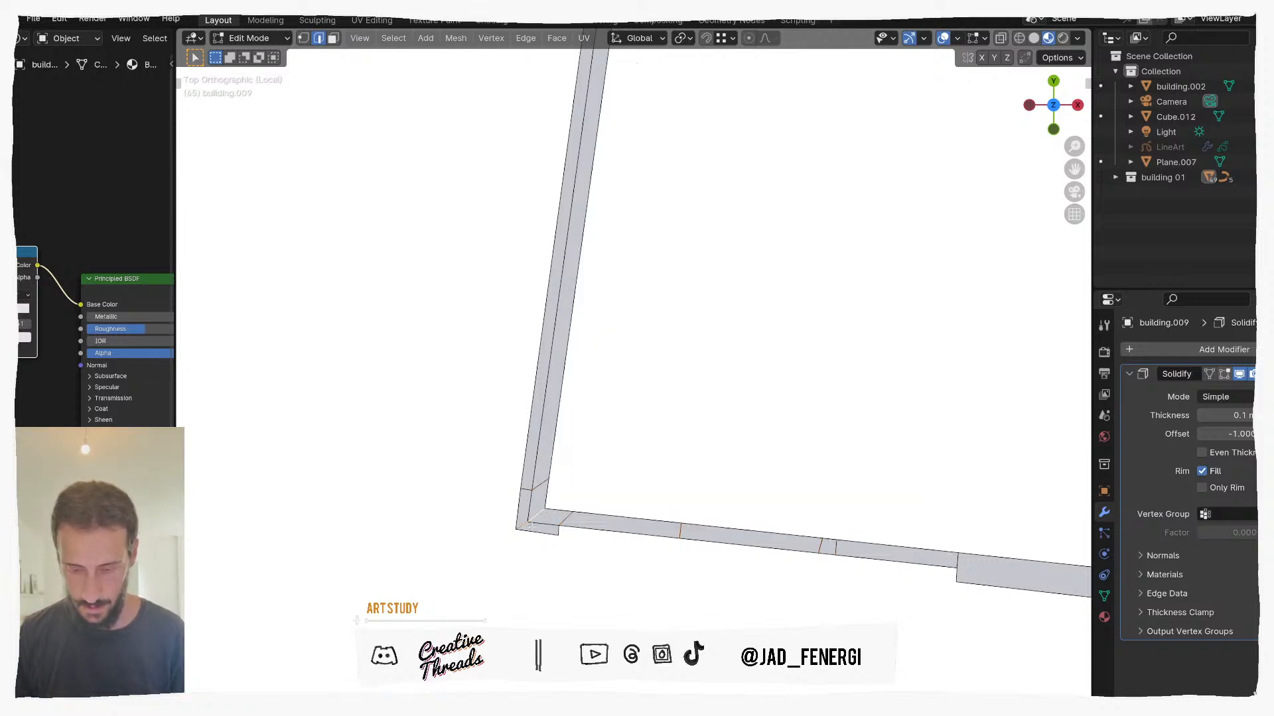
pyautogui.hotkey('ctrl', 'x')
pyautogui.hotkey('ctrl', 'z')
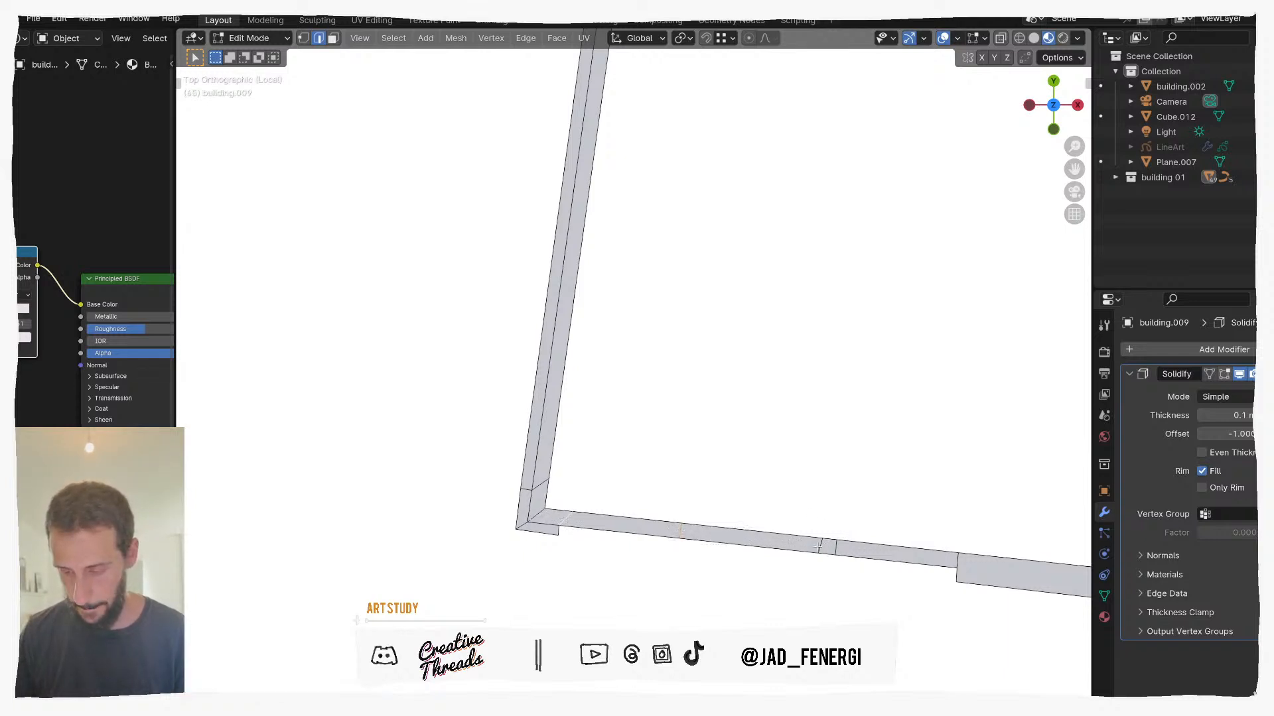
pyautogui.hotkey('ctrl', 'x')
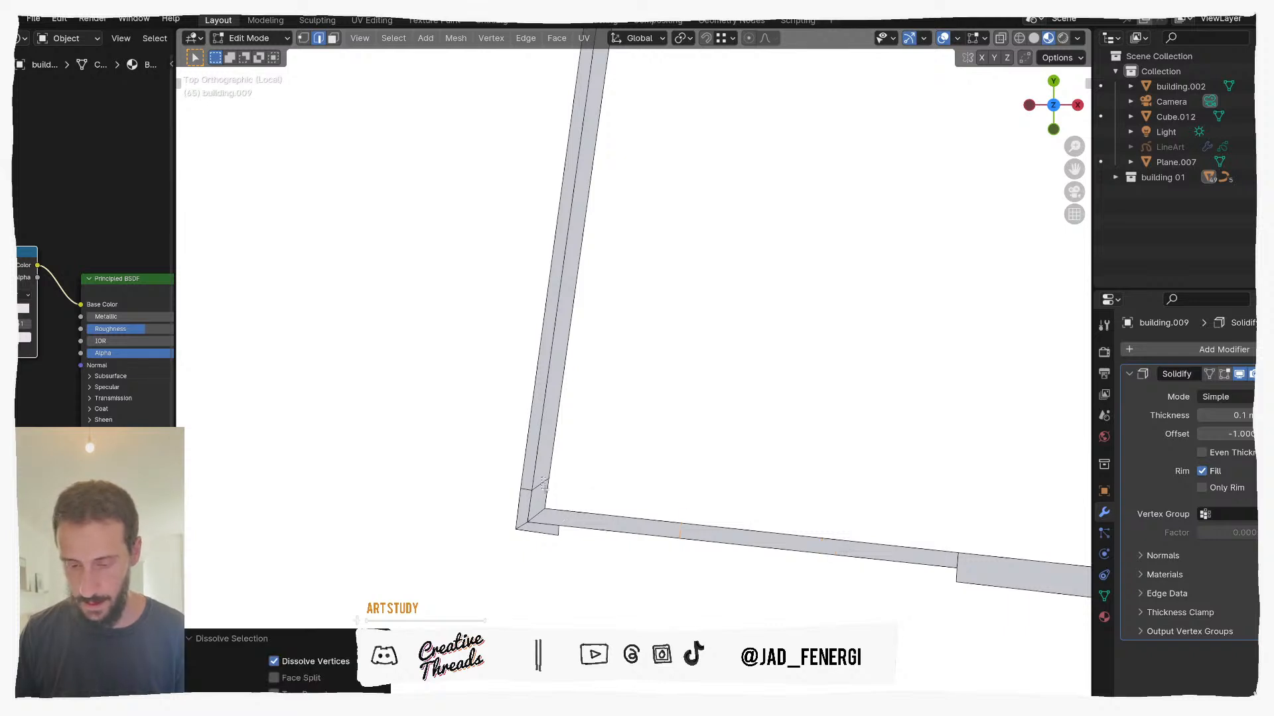
# Step: Dissolve the crosswise edges on both strips of the -X side just beside the -X/-Y corner
pyautogui.click(531, 490)
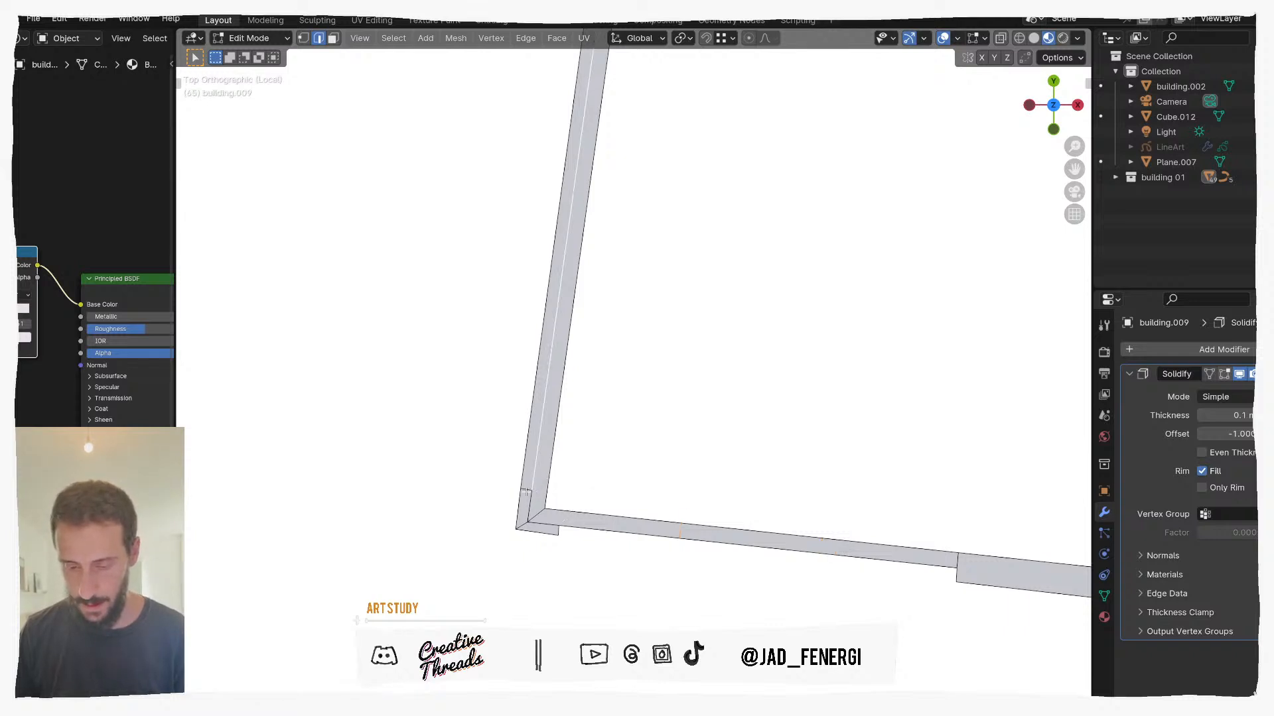
pyautogui.click(526, 492)
pyautogui.hotkey('ctrl', 'x')
# Step: Fill the missing section of the -Y side's outer strip and dissolve its lengthwise edge together with the short edges at both ends
pyautogui.click(558, 531)
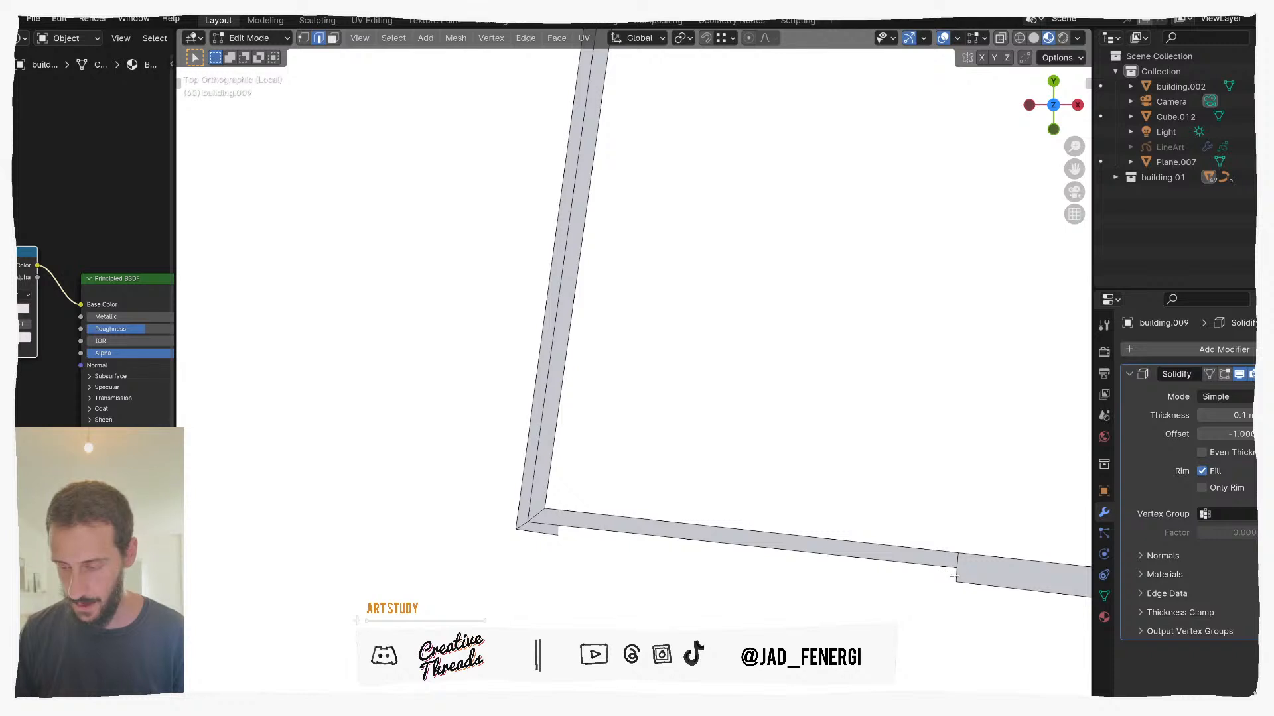
pyautogui.hotkey('ctrl', 'x')
pyautogui.click(754, 547)
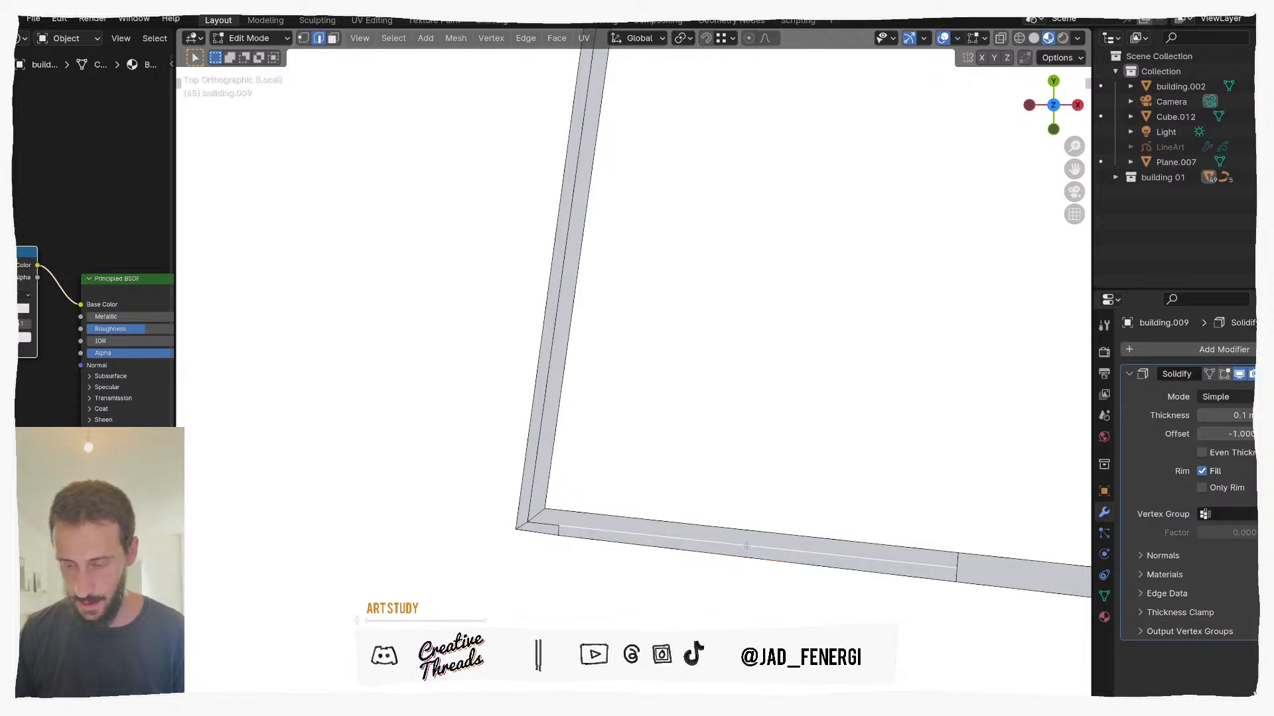
pyautogui.keyDown('shift'); pyautogui.click(562, 531); pyautogui.keyUp('shift')
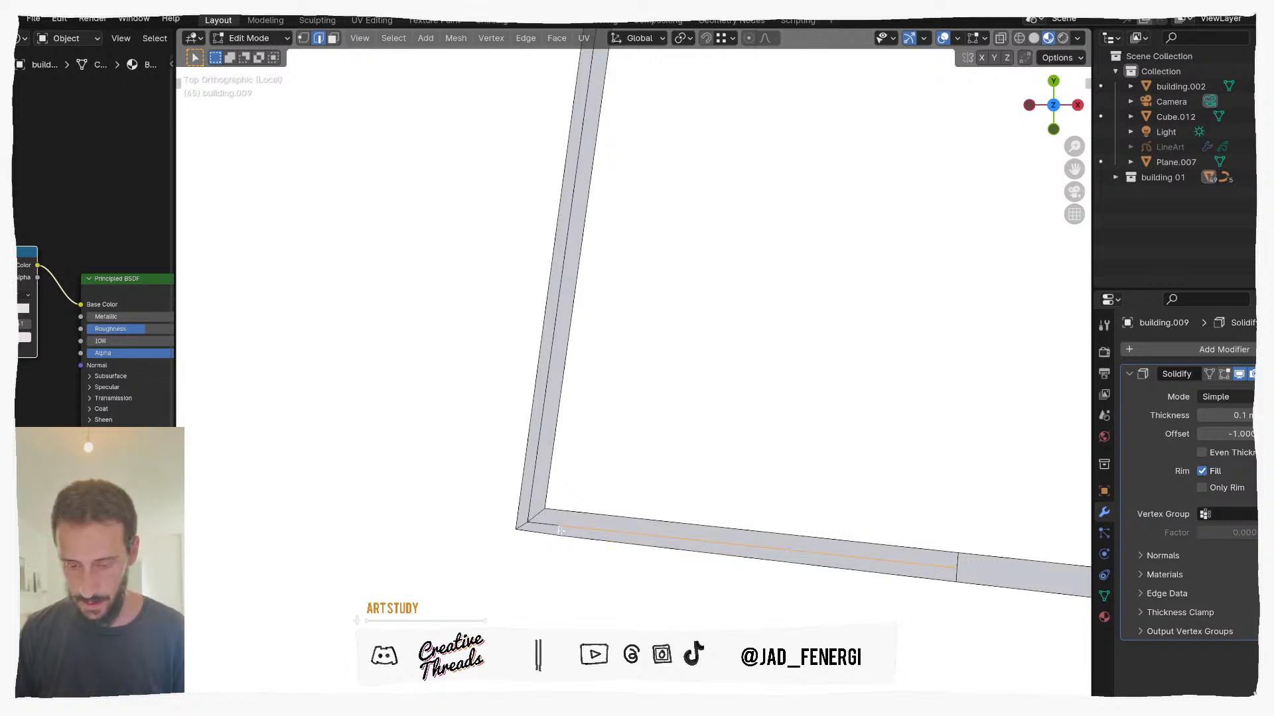
pyautogui.keyDown('shift'); pyautogui.click(956, 571); pyautogui.keyUp('shift')
pyautogui.keyDown('shift'); pyautogui.click(943, 567); pyautogui.keyUp('shift')
pyautogui.keyDown('shift'); pyautogui.click(956, 562); pyautogui.keyUp('shift')
pyautogui.hotkey('ctrl', 'x')
# Step: Dissolve the crosswise edges on both strips along the whole +Y side of the cap, keeping the diagonal corner edges
pyautogui.scroll(-5, 627, 394)
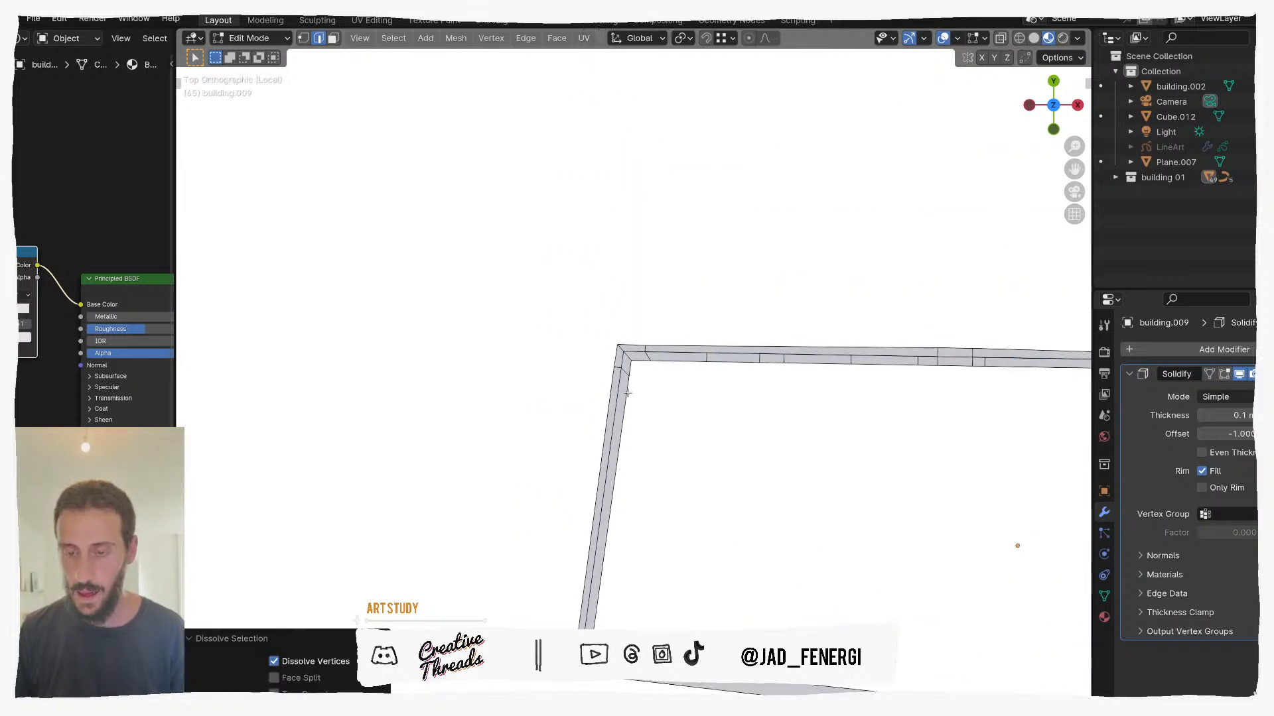
pyautogui.scroll(3, 630, 375)
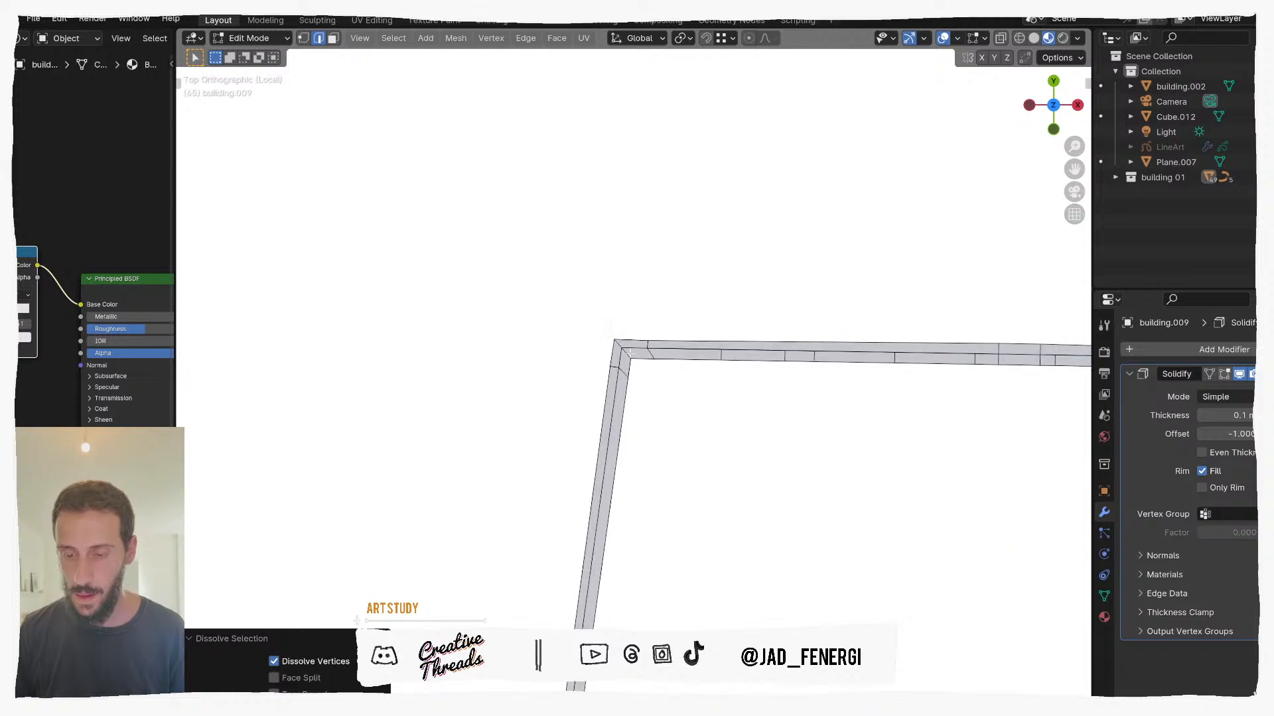
pyautogui.click(654, 333)
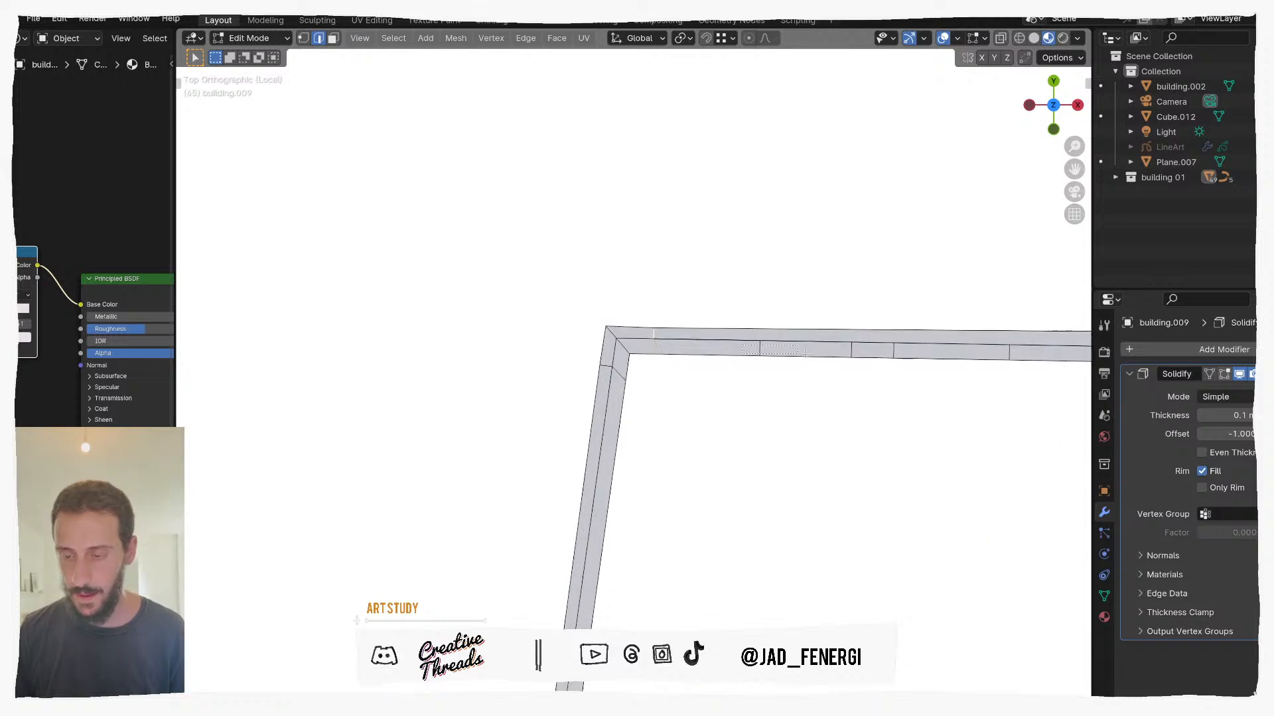
pyautogui.moveTo(805, 354); pyautogui.dragTo(916, 350)
pyautogui.moveTo(919, 360); pyautogui.dragTo(602, 406, button='middle')
pyautogui.scroll(-2, 601, 408)
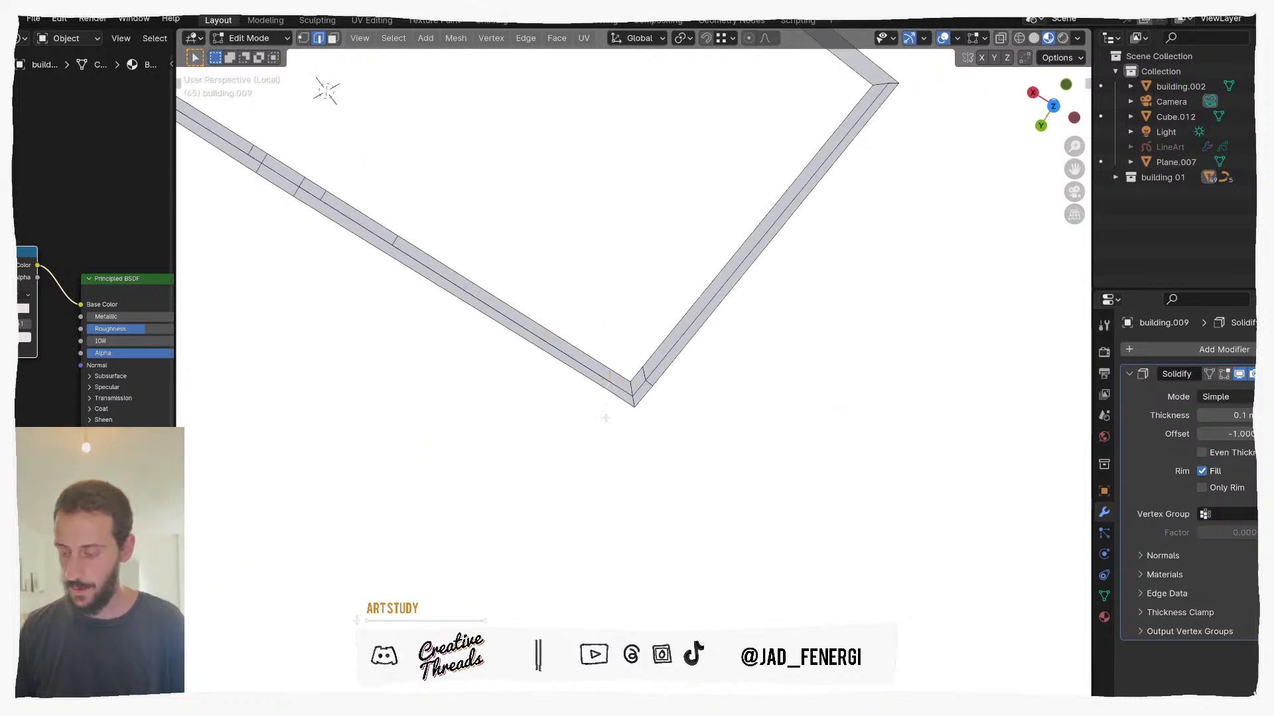
pyautogui.press('KP_7')
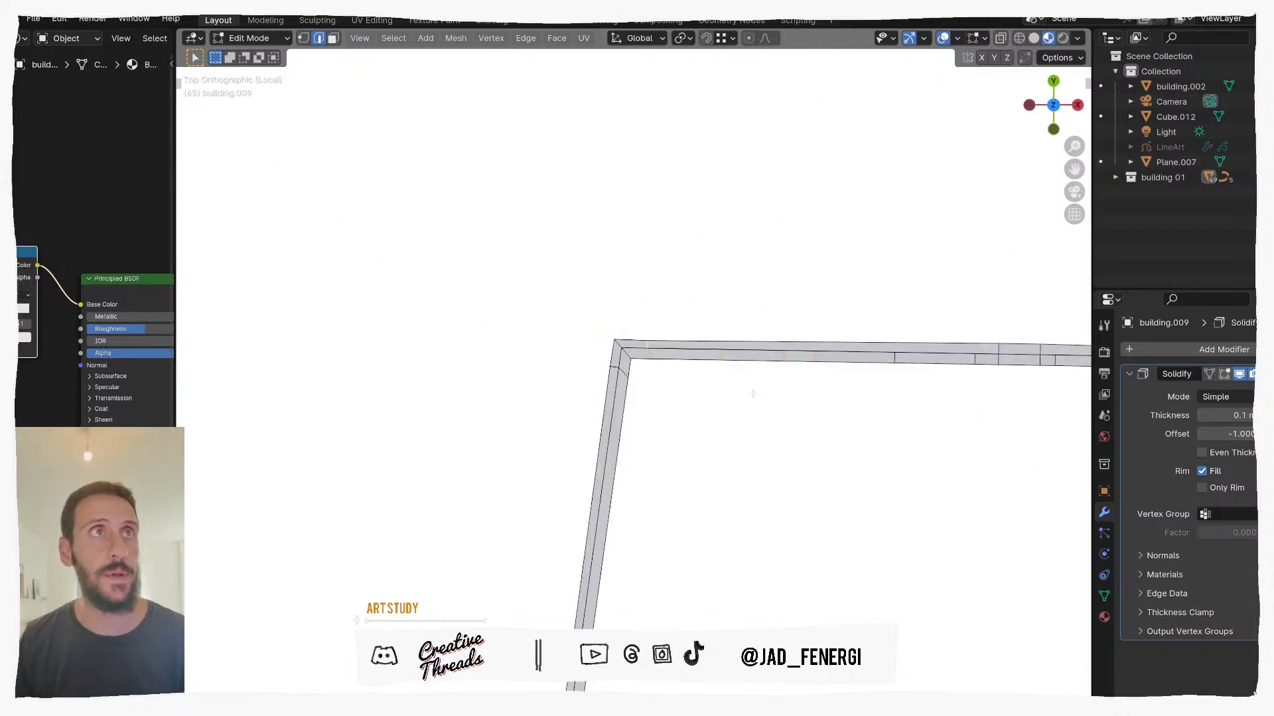
pyautogui.keyDown('shift'); pyautogui.moveTo(935, 425); pyautogui.dragTo(564, 417, button='middle'); pyautogui.keyUp('shift')
pyautogui.scroll(2, 536, 372)
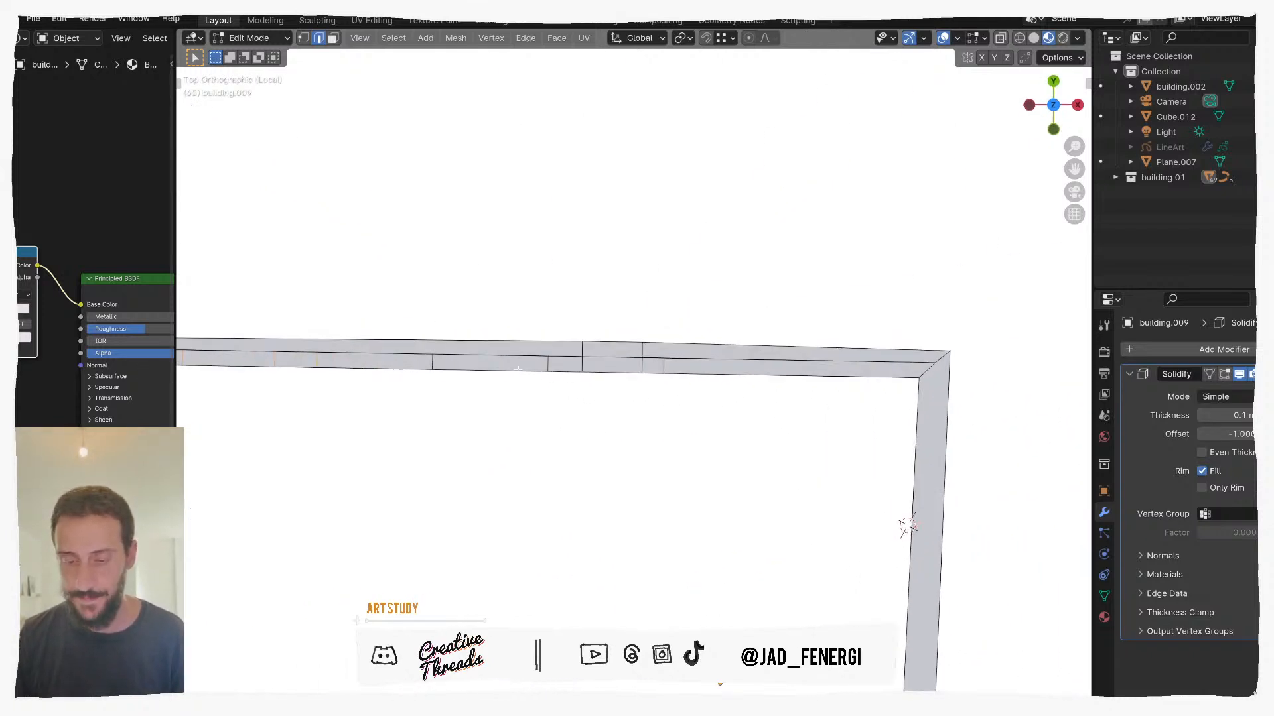
pyautogui.keyDown('shift'); pyautogui.moveTo(429, 362); pyautogui.dragTo(673, 369); pyautogui.keyUp('shift')
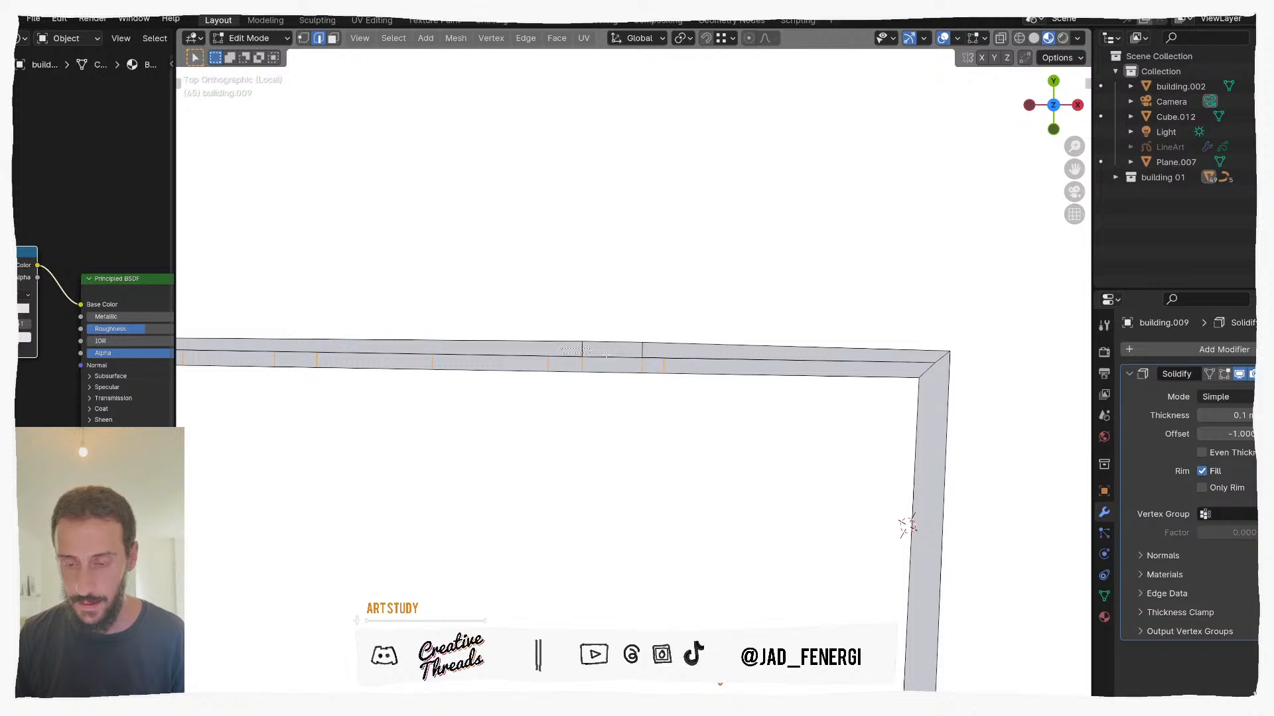
pyautogui.hotkey('ctrl', 'x')
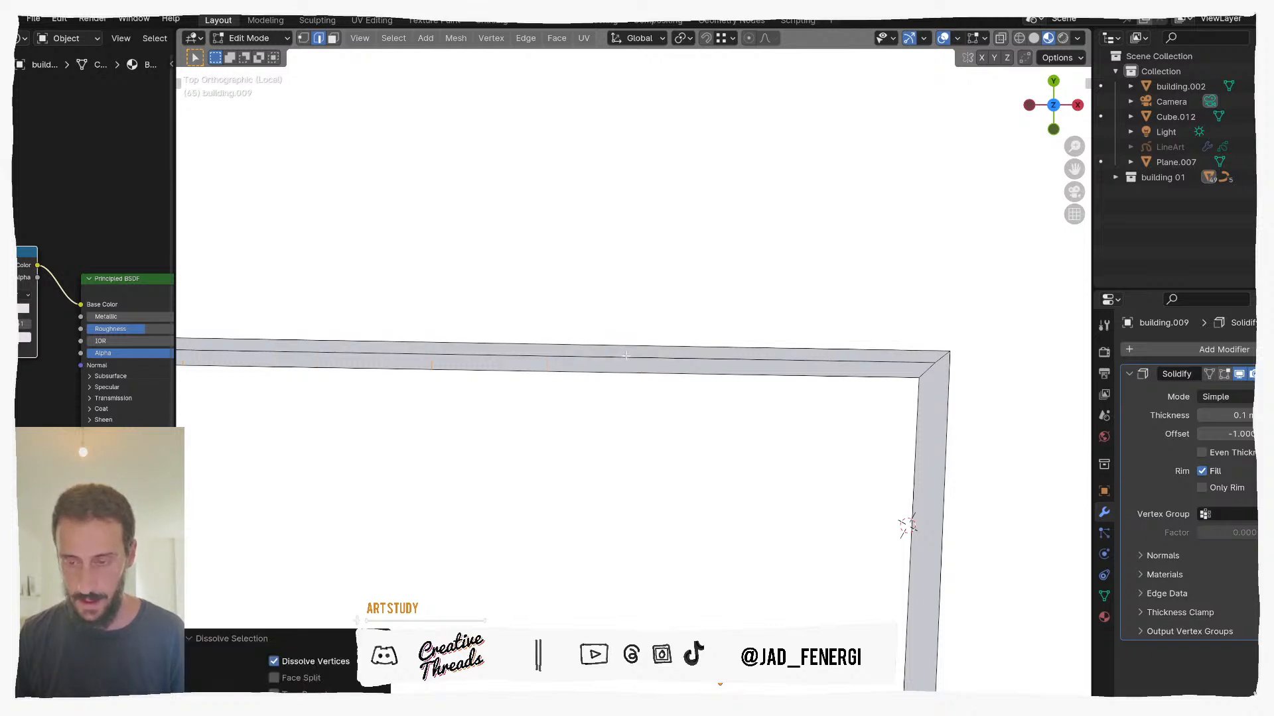
# Step: Dissolve the crosswise edges on both strips of the -X side just beside the -X/+Y corner
pyautogui.scroll(-4, 624, 351)
pyautogui.keyDown('shift'); pyautogui.moveTo(378, 341); pyautogui.dragTo(790, 361, button='middle'); pyautogui.keyUp('shift')
pyautogui.scroll(3, 544, 378)
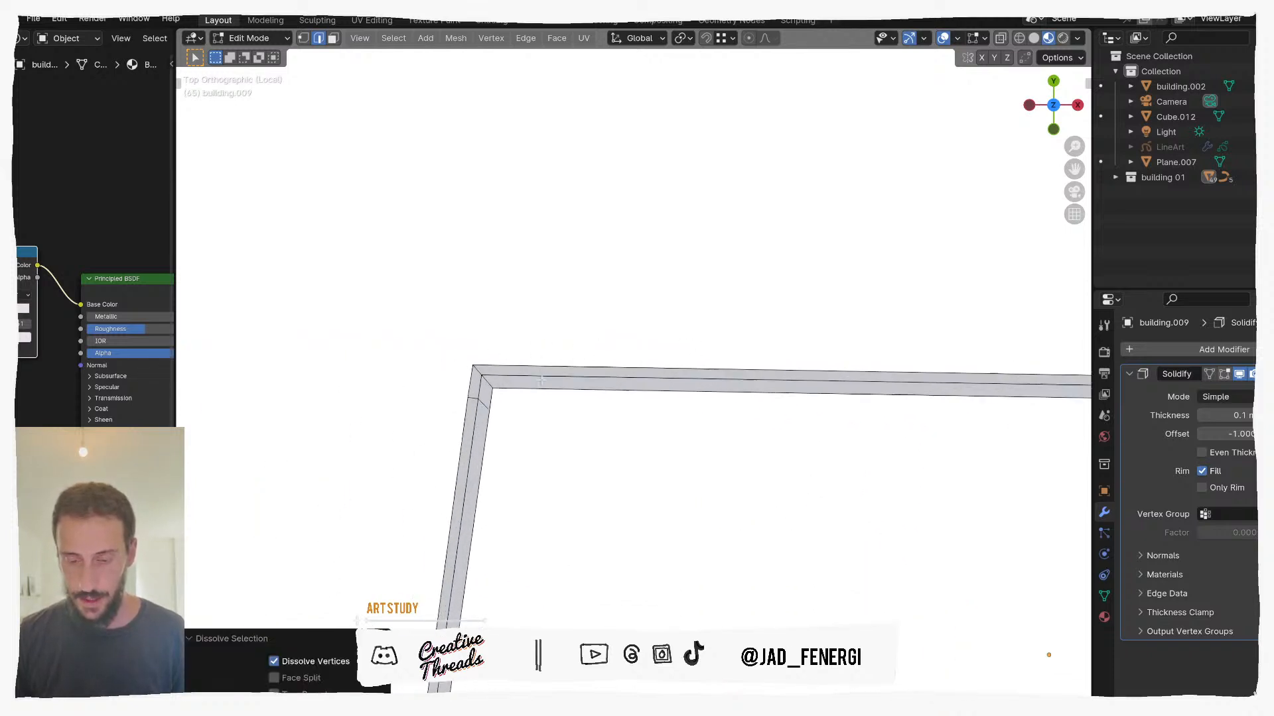
pyautogui.scroll(3, 541, 380)
pyautogui.scroll(2, 763, 371)
pyautogui.click(620, 426)
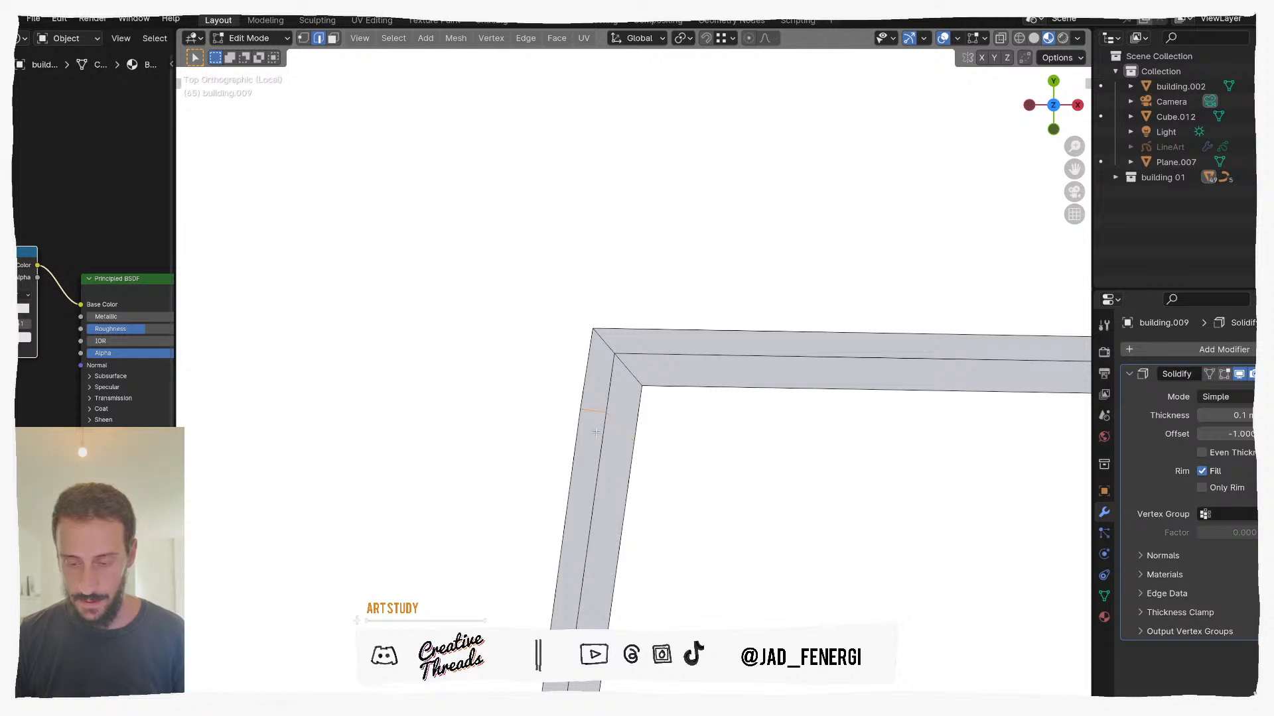
pyautogui.hotkey('ctrl', 'x')
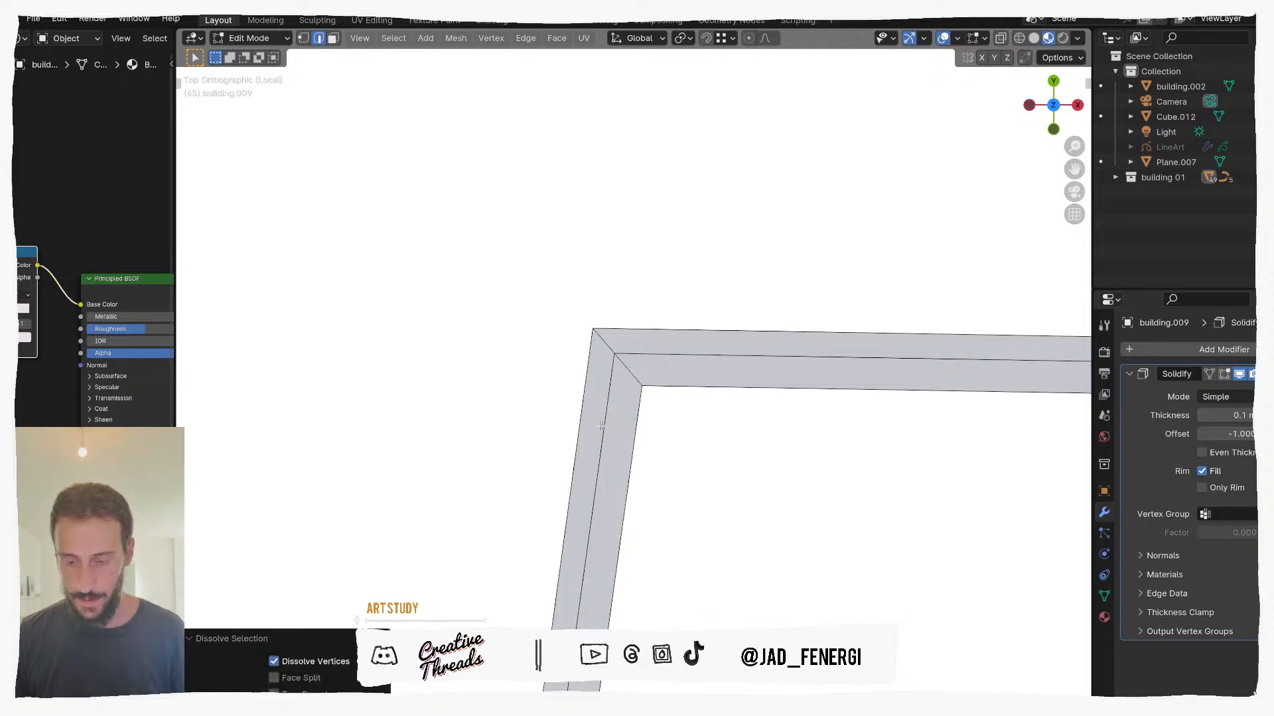
# Step: Dissolve the lengthwise middle edges of the cap's -X and +Y sides and leave the isolated view
pyautogui.keyDown('shift'); pyautogui.scroll(-8, 623, 424); pyautogui.keyUp('shift')
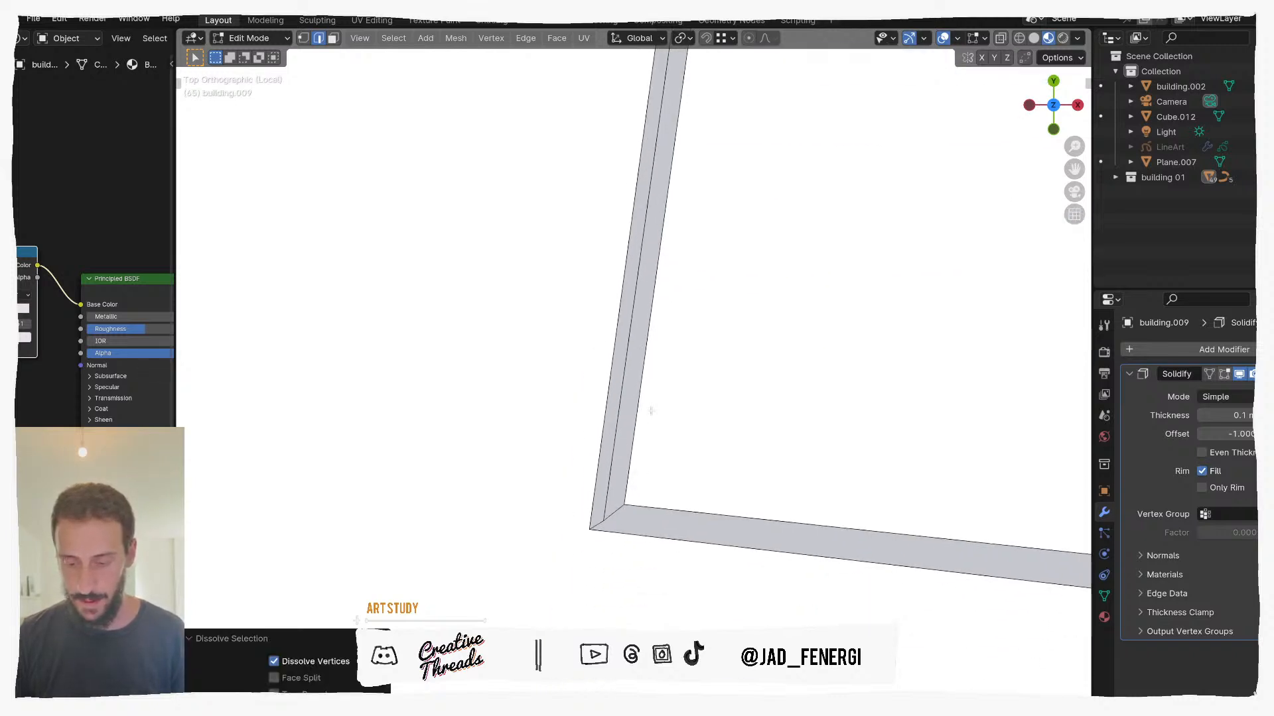
pyautogui.keyDown('shift'); pyautogui.moveTo(651, 411); pyautogui.dragTo(651, 411, button='middle'); pyautogui.keyUp('shift')
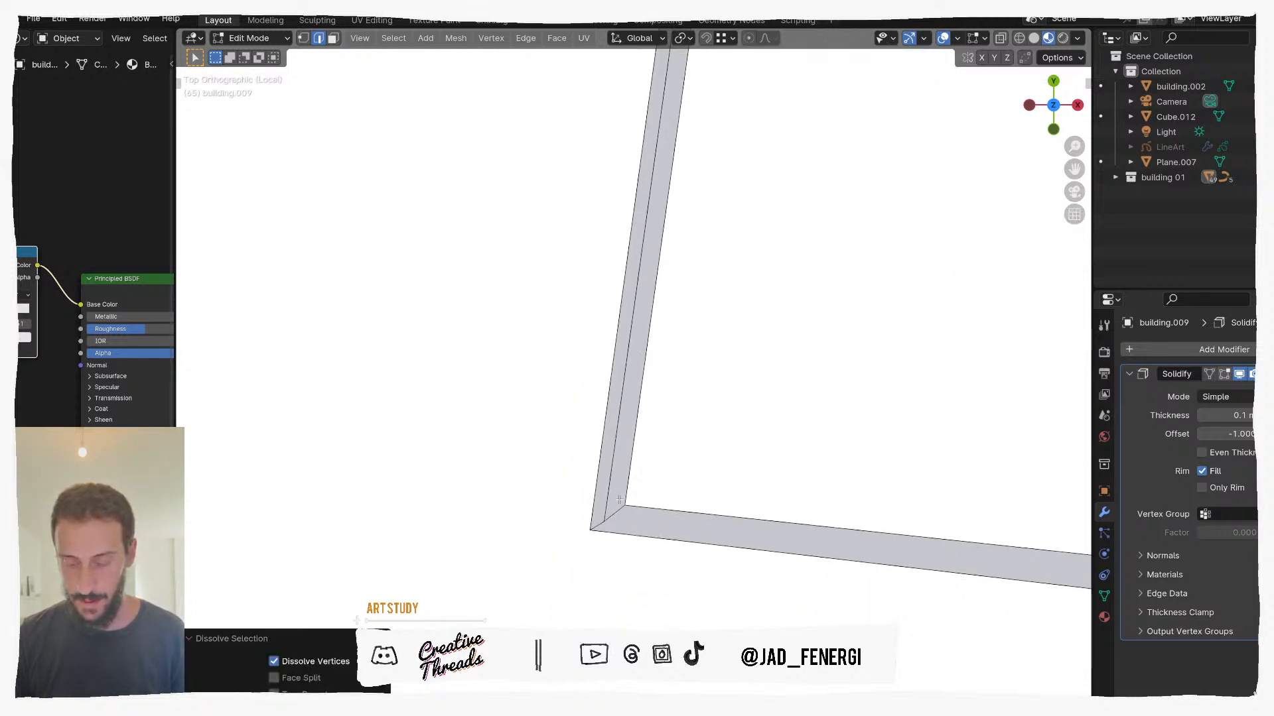
pyautogui.scroll(-6, 623, 498)
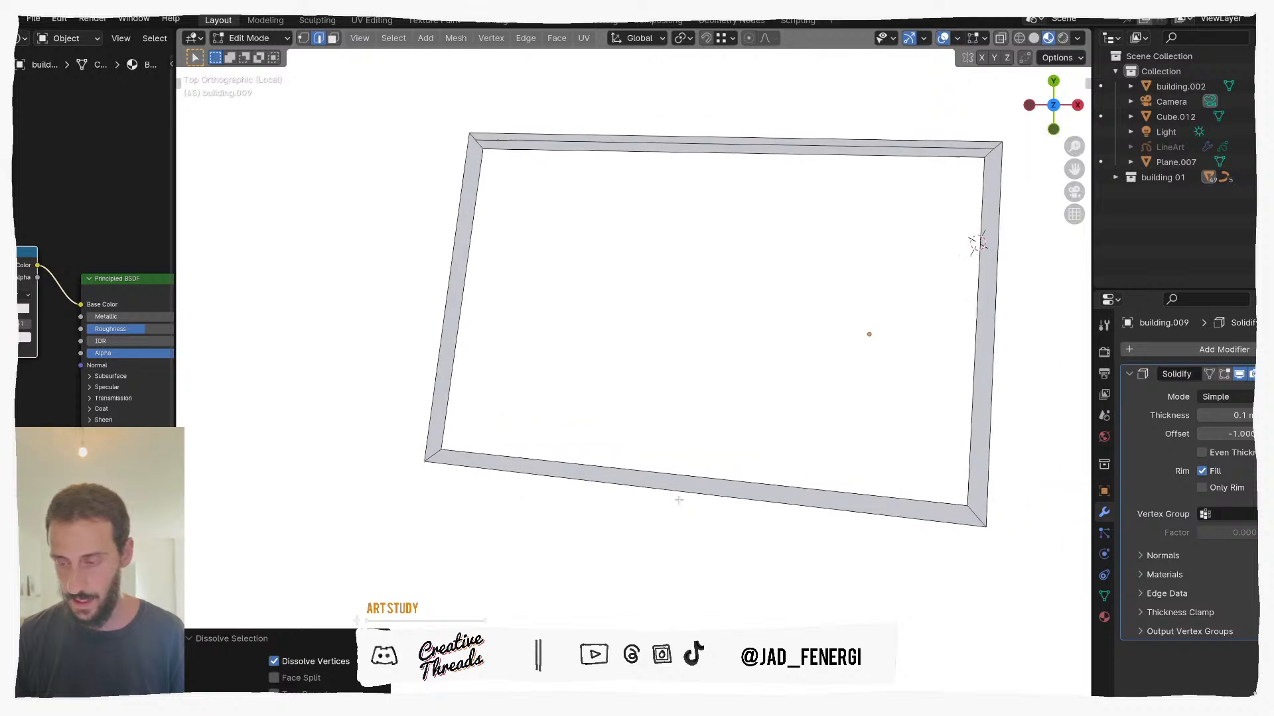
pyautogui.press('1')
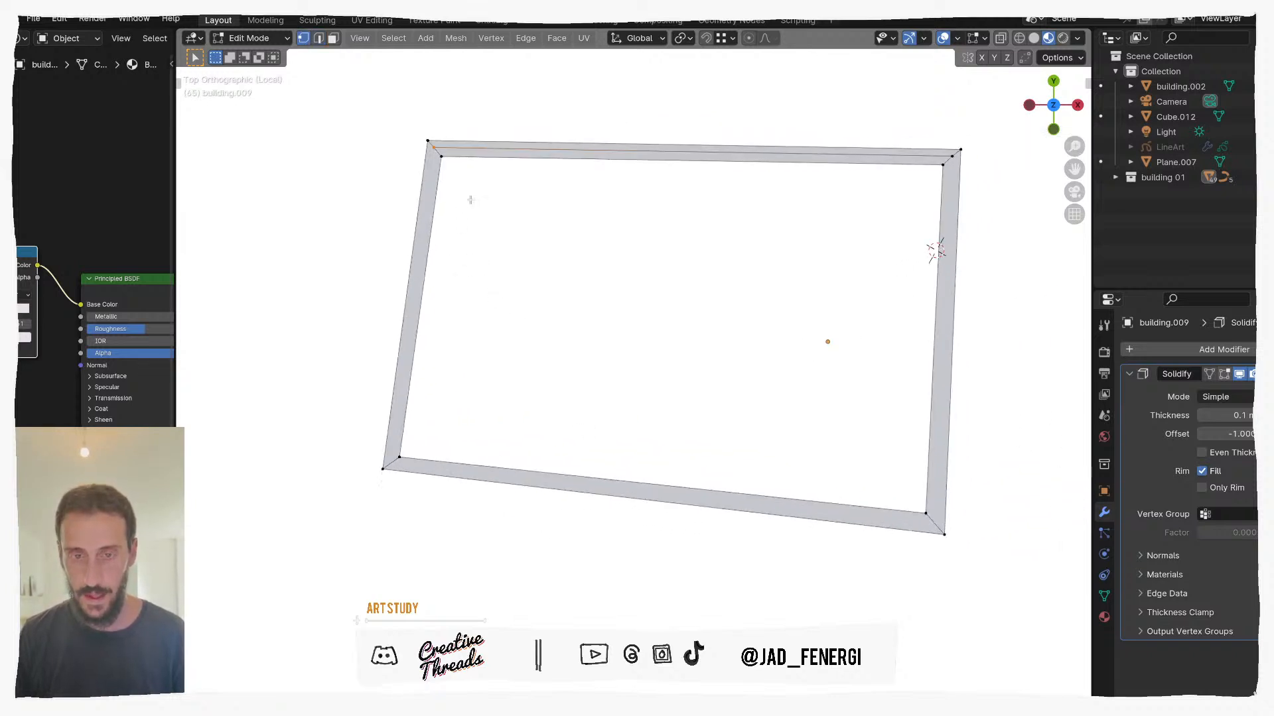
pyautogui.press('2')
pyautogui.click(478, 151)
pyautogui.hotkey('ctrl', 'x')
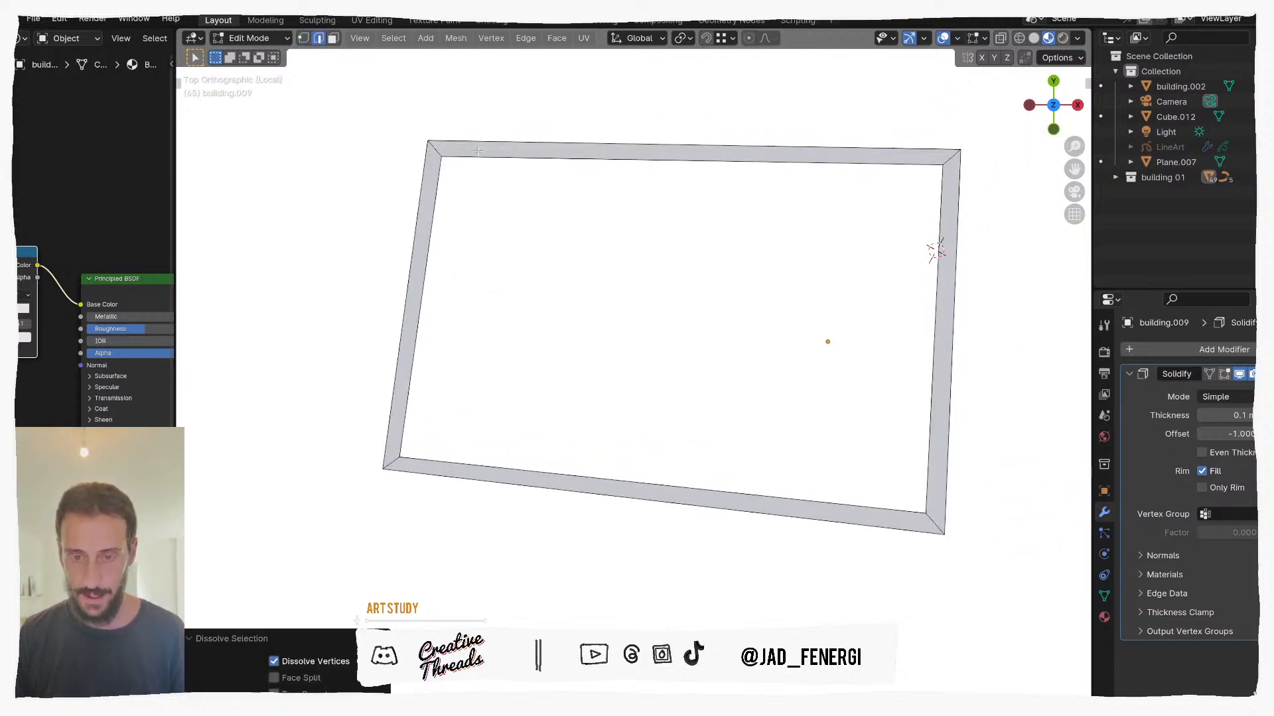
pyautogui.press('1')
pyautogui.press('/')
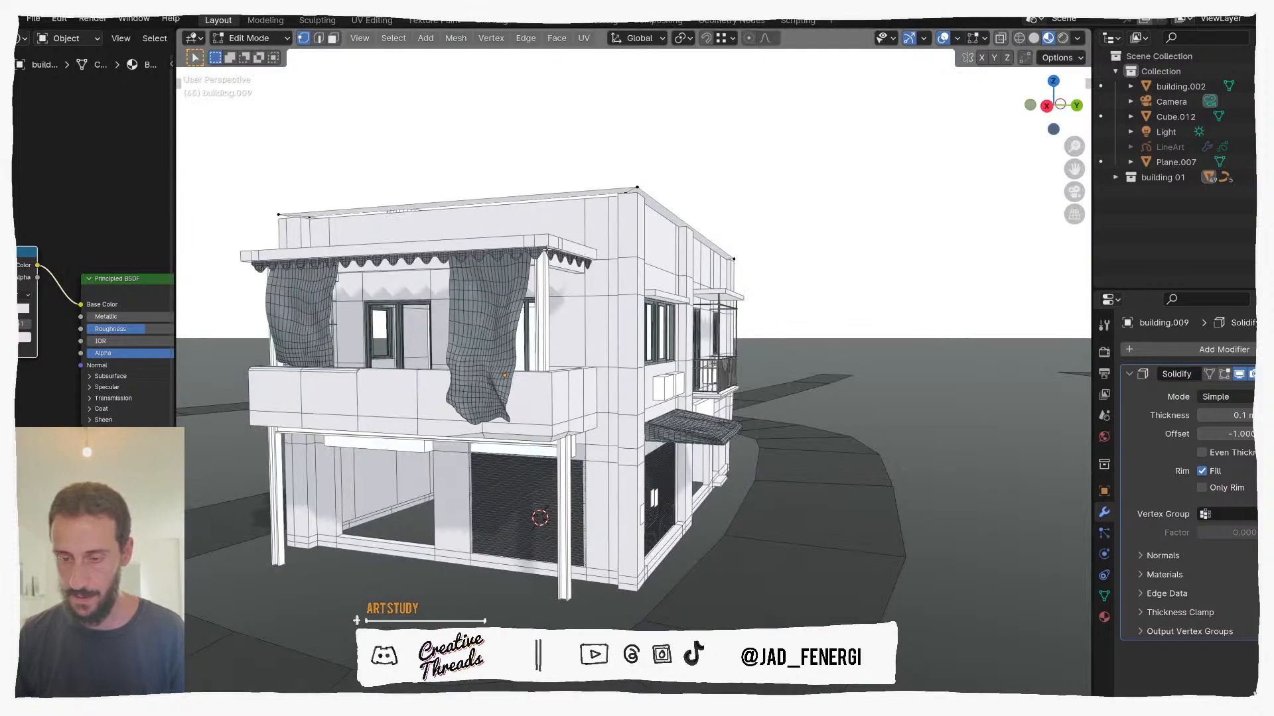
# Step: Set the cap's Solidify thickness to 0.04 m in Object Mode
pyautogui.moveTo(547, 250); pyautogui.dragTo(501, 315, button='middle')
pyautogui.press('Tab')
pyautogui.press('KP_3')
pyautogui.scroll(1, 582, 244)
pyautogui.click(1223, 415)
pyautogui.write('0.0')
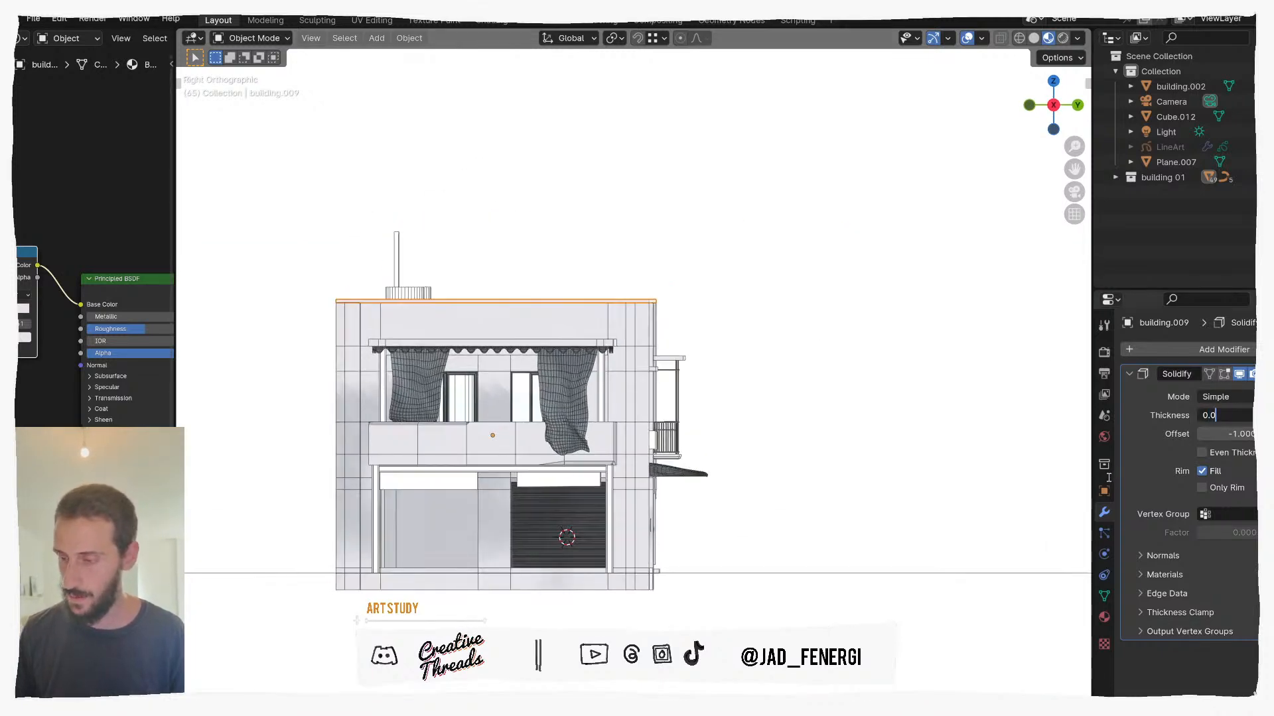
pyautogui.write('4')
pyautogui.press('Return')
# Step: Move the cap down 0.06 m along the global Z axis, checking its position from the side
pyautogui.scroll(4, 592, 359)
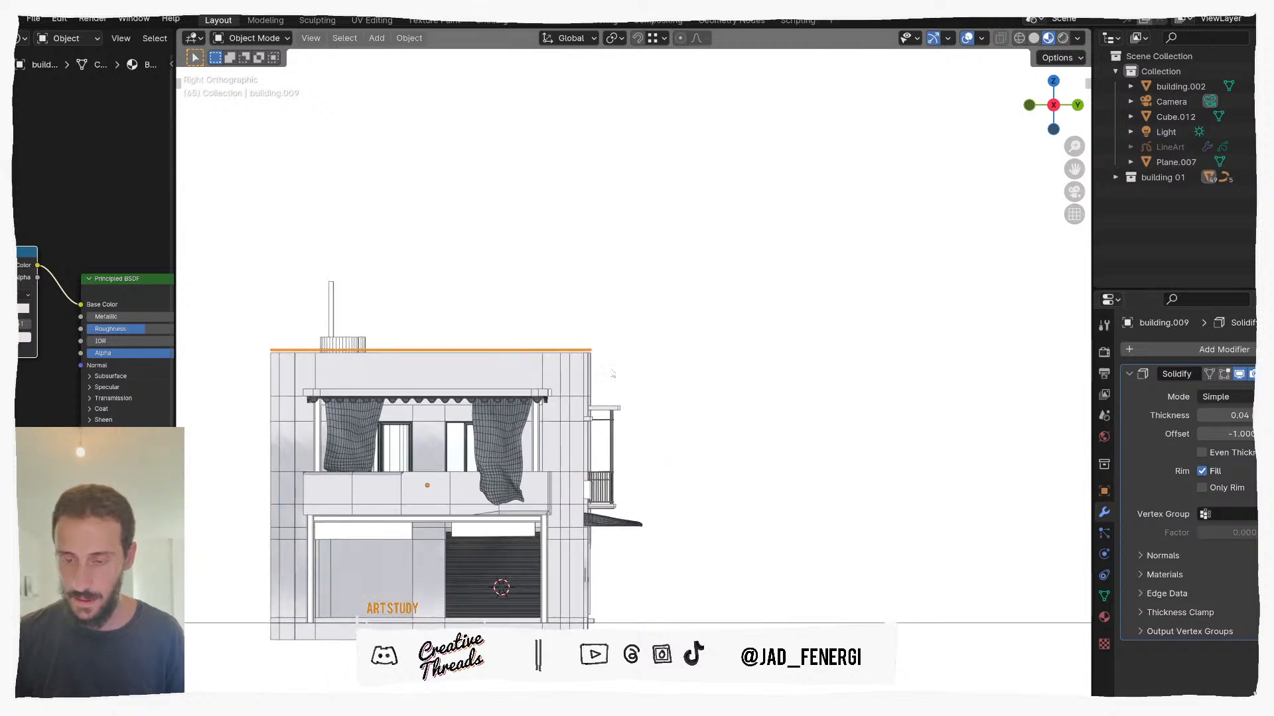
pyautogui.scroll(2, 581, 365)
pyautogui.write('gz')
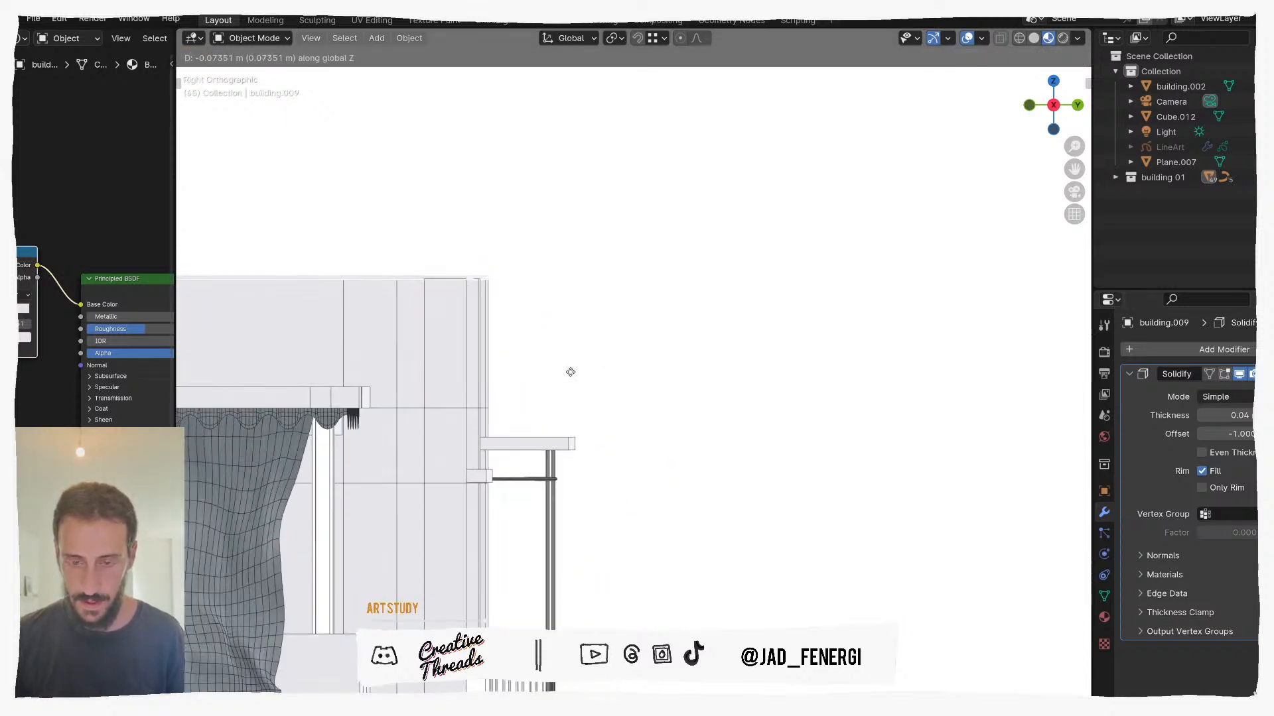
pyautogui.write('0.06')
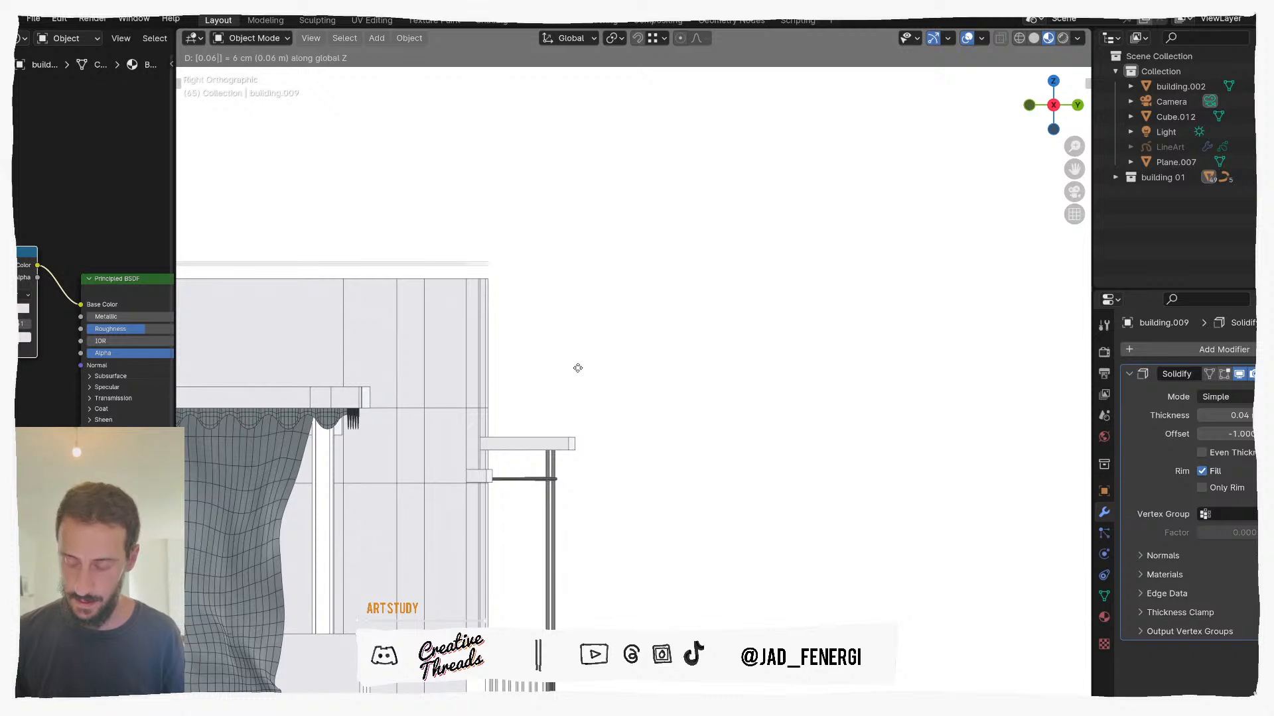
pyautogui.press('BackSpace')
pyautogui.press('BackSpace')
pyautogui.press('BackSpace')
pyautogui.press('BackSpace')
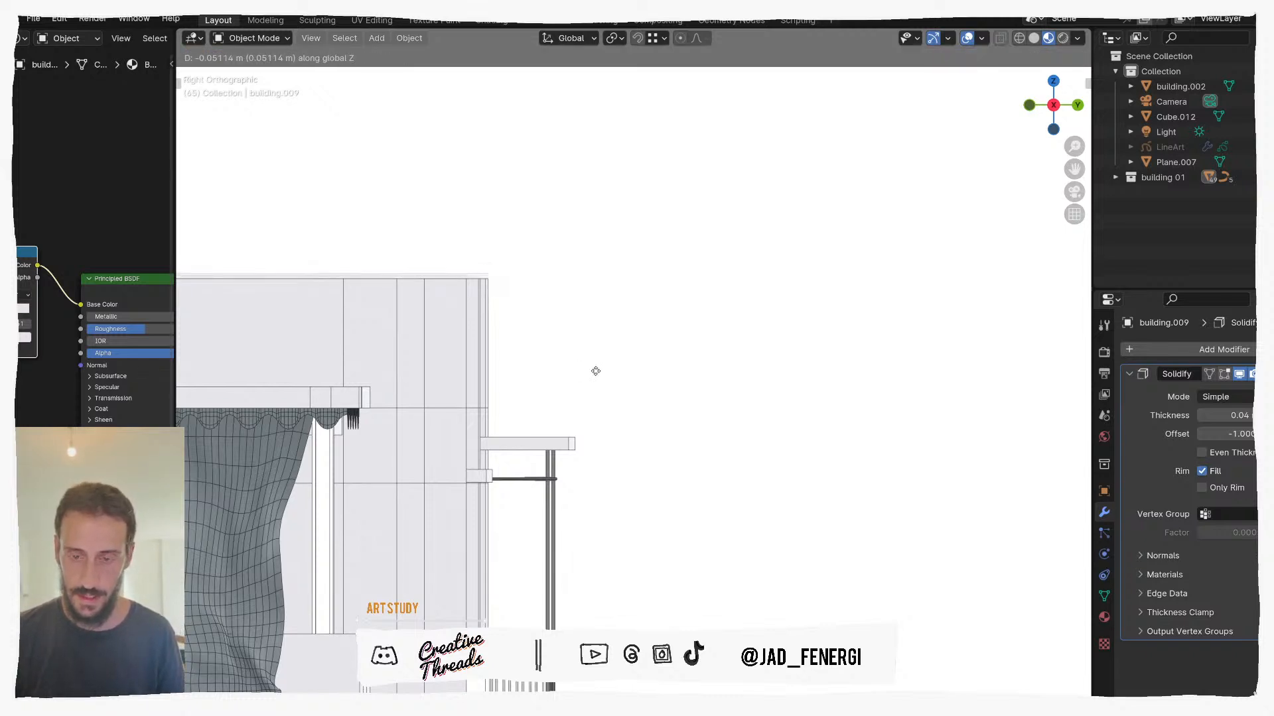
pyautogui.write('-0.06')
pyautogui.press('Return')
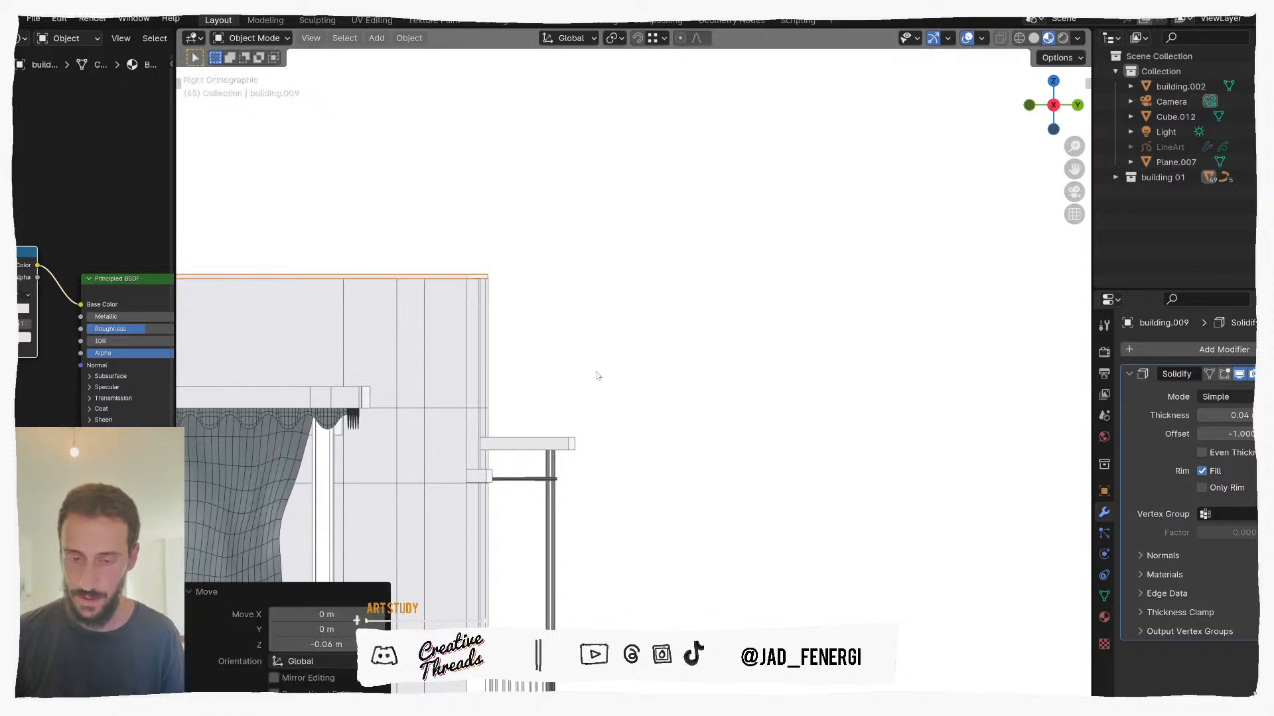
# Step: Select the outer edge loop around the parapet cap in Edit Mode
pyautogui.moveTo(484, 293); pyautogui.dragTo(457, 340, button='middle')
pyautogui.scroll(-2, 457, 339)
pyautogui.click(623, 279)
pyautogui.click(549, 282)
pyautogui.moveTo(549, 282); pyautogui.dragTo(639, 284, button='middle')
pyautogui.scroll(-3, 597, 243)
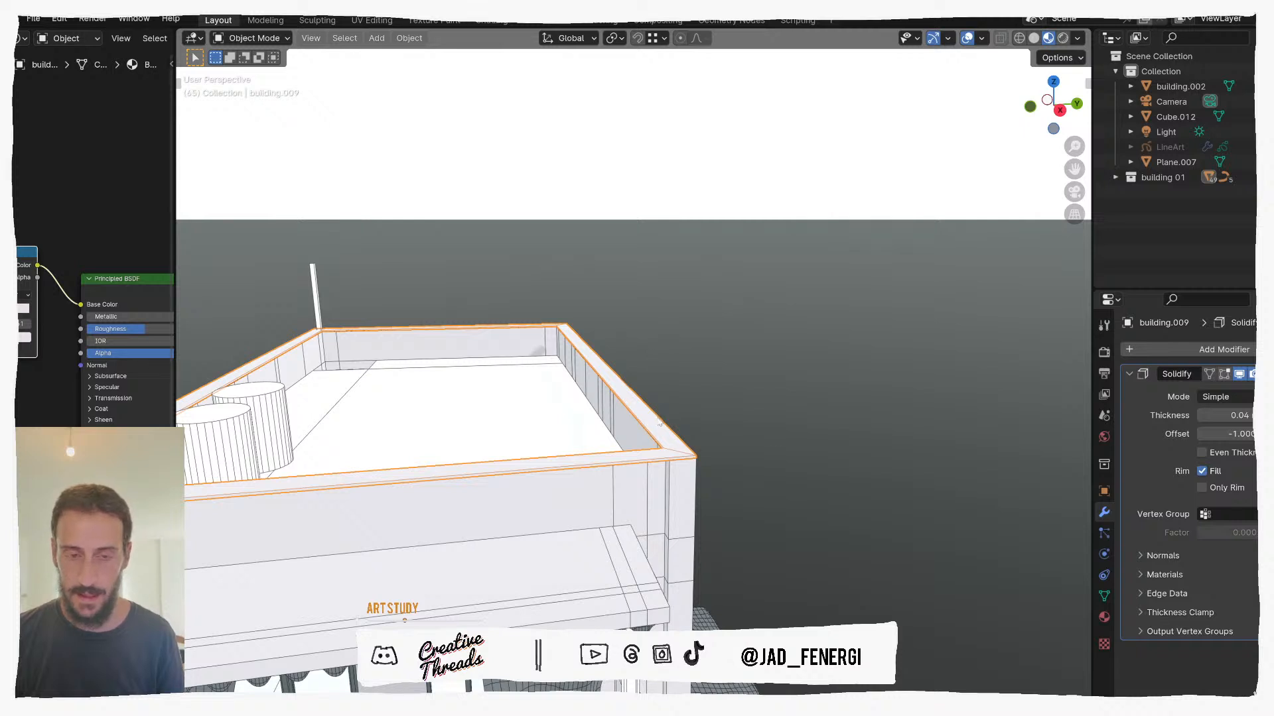
pyautogui.press('Tab')
pyautogui.press('3')
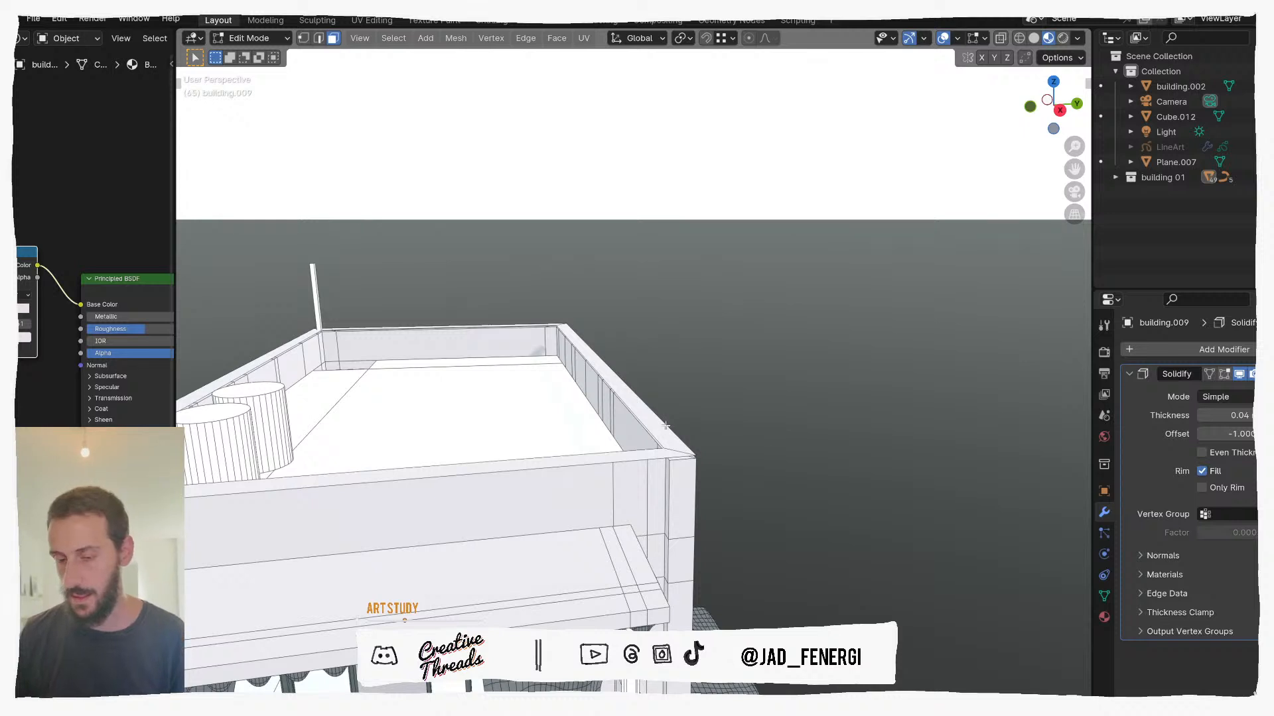
pyautogui.press('Tab')
pyautogui.press('Tab')
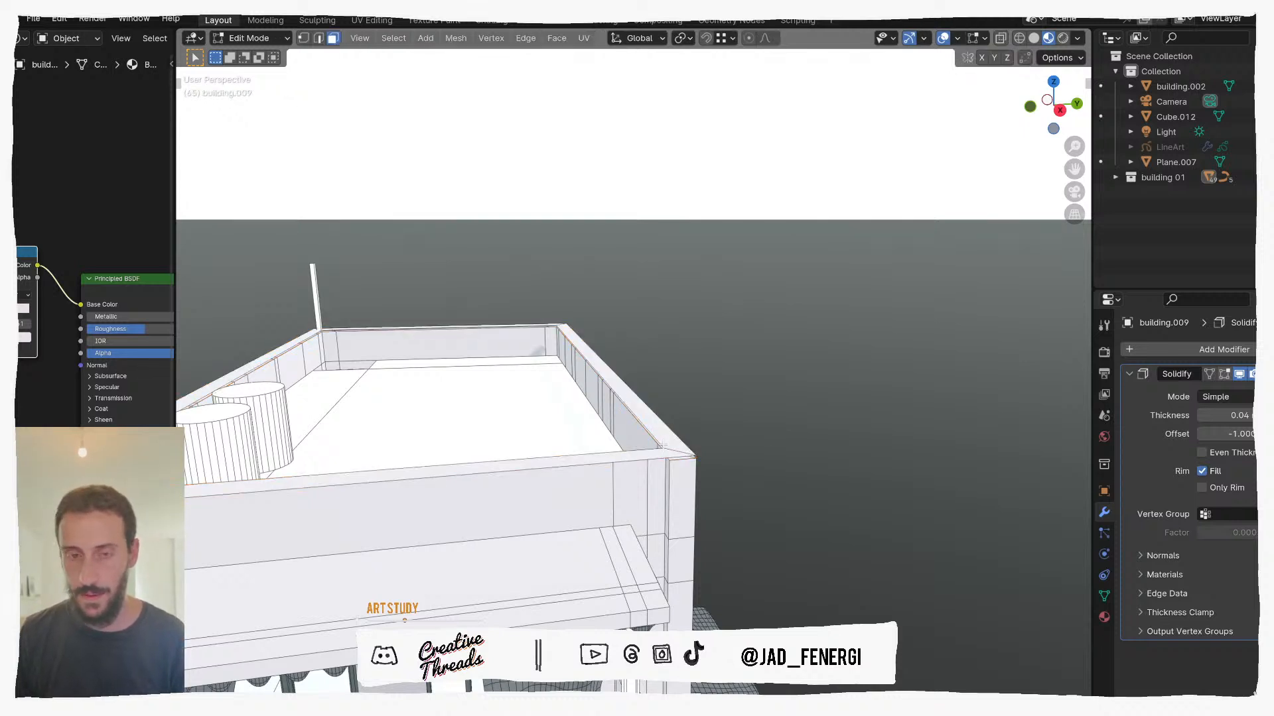
pyautogui.press('2')
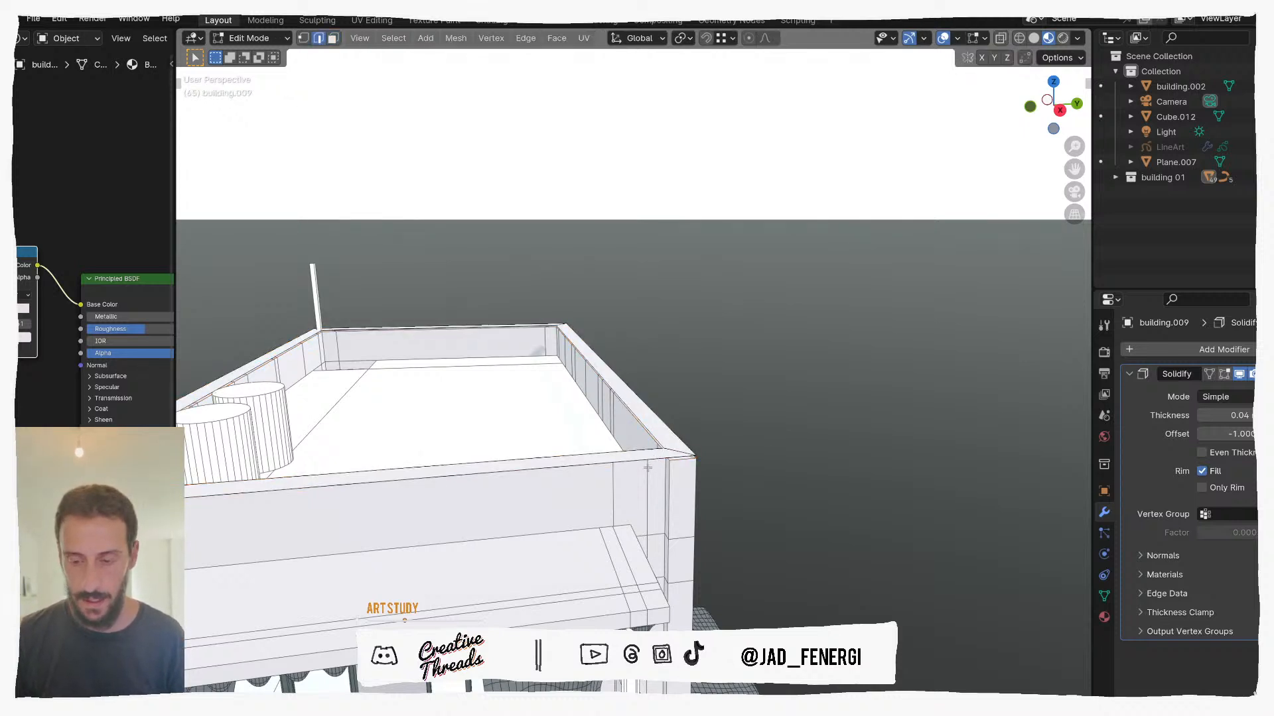
pyautogui.keyDown('alt'); pyautogui.click(646, 462); pyautogui.keyUp('alt')
pyautogui.scroll(-4, 650, 447)
pyautogui.moveTo(653, 424); pyautogui.dragTo(693, 437, button='middle')
pyautogui.scroll(3, 692, 437)
pyautogui.press('s')
pyautogui.rightClick(692, 436)
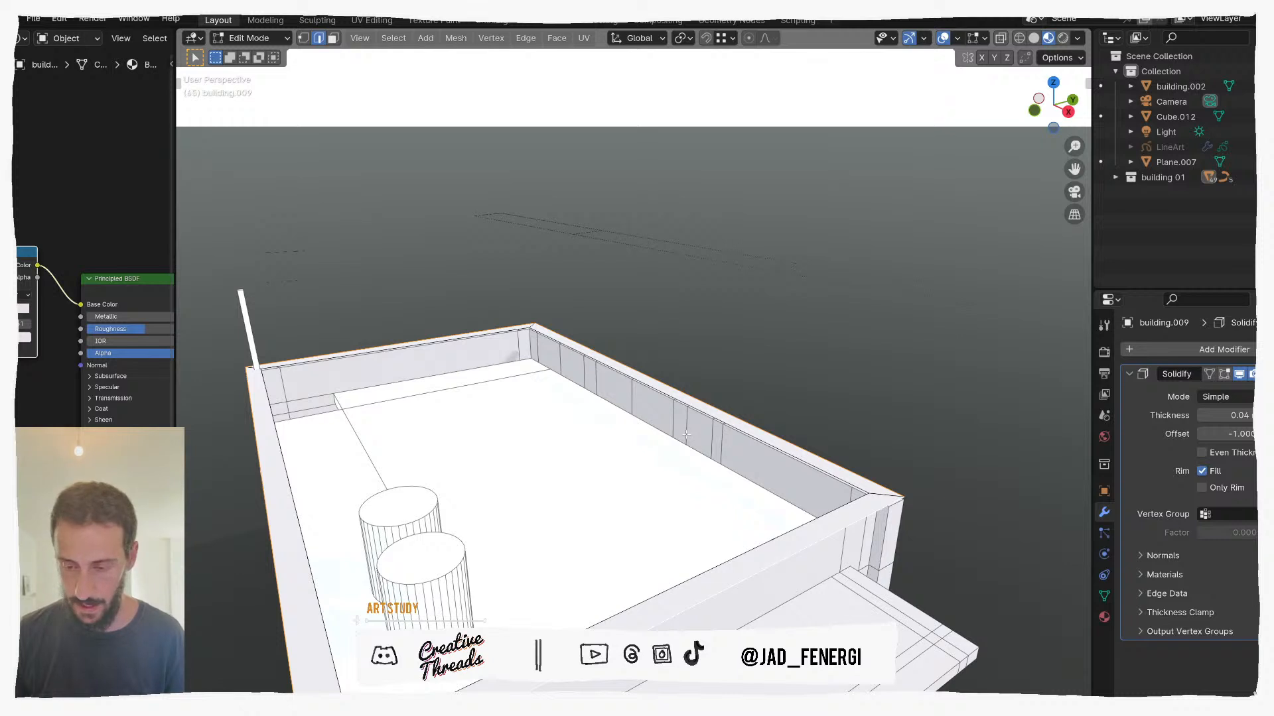
# Step: Apply the parapet cap's object scale
pyautogui.press('Tab')
pyautogui.hotkey('ctrl', 'a')
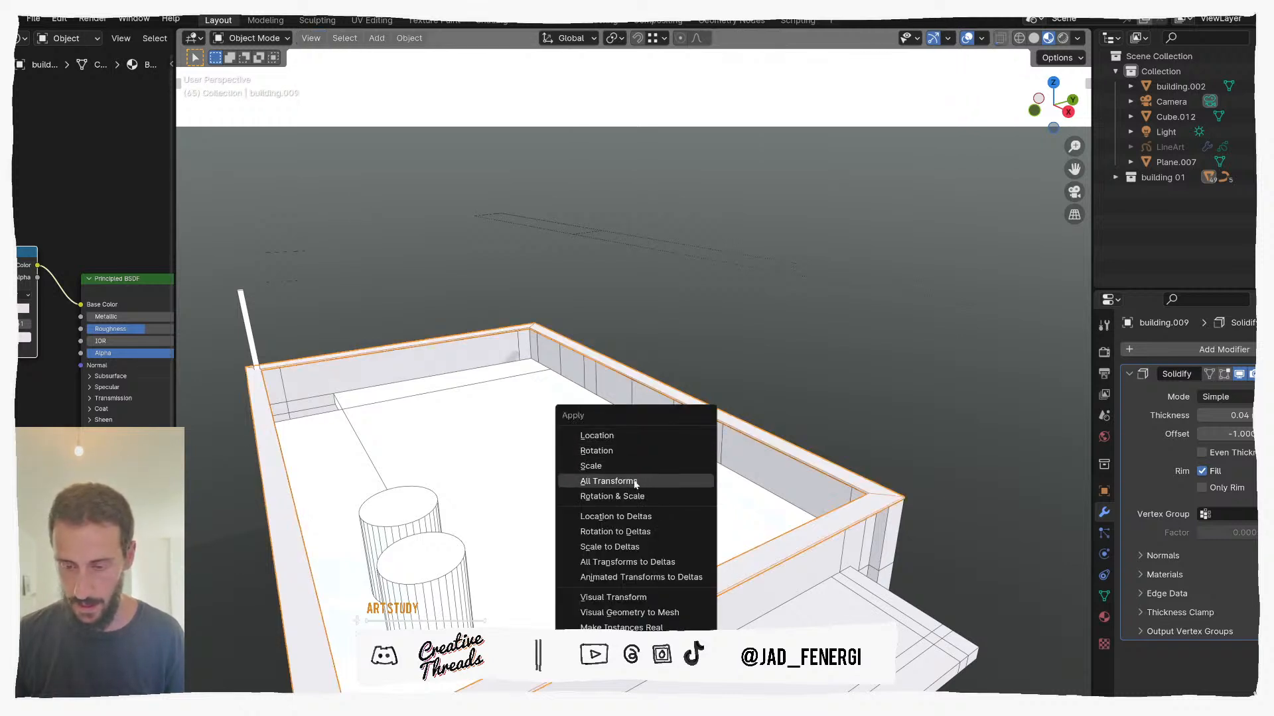
pyautogui.click(594, 465)
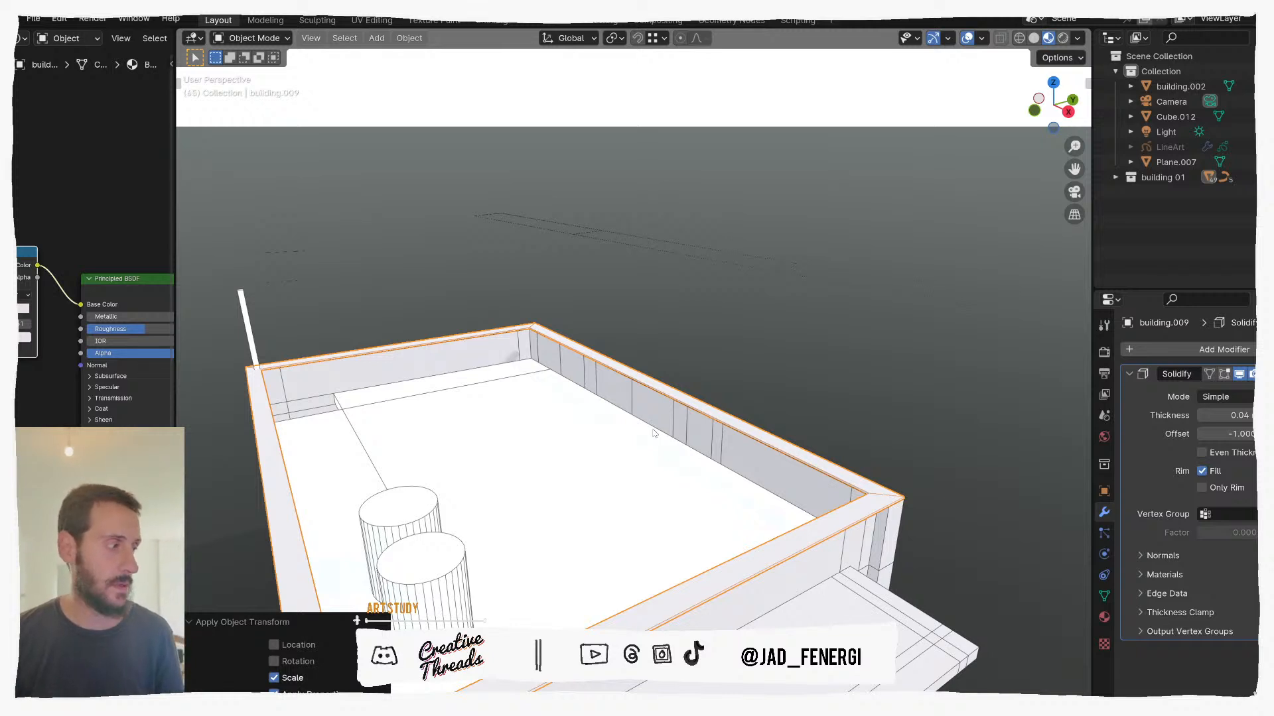
# Step: Scale the cap's outer edge loop by about 1.006 in X and Y with Z locked, and return to Object Mode
pyautogui.press('Tab')
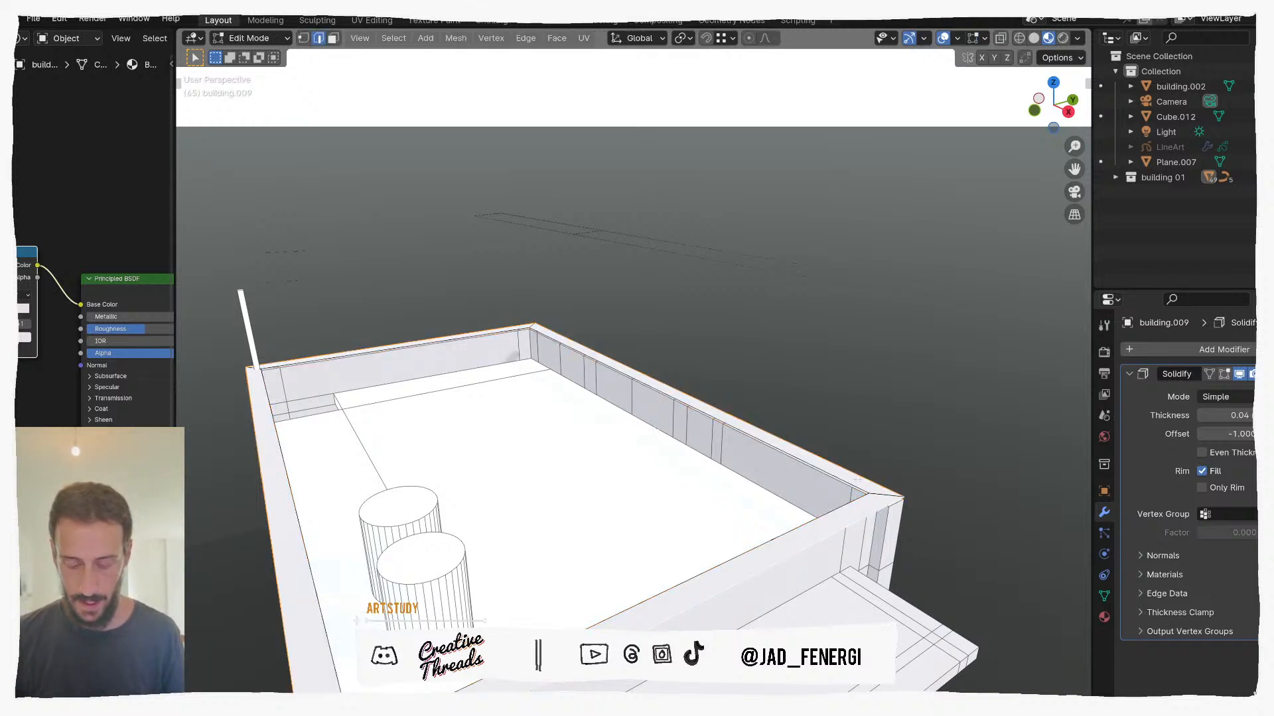
pyautogui.press('s')
pyautogui.hotkey('shift', 'z')
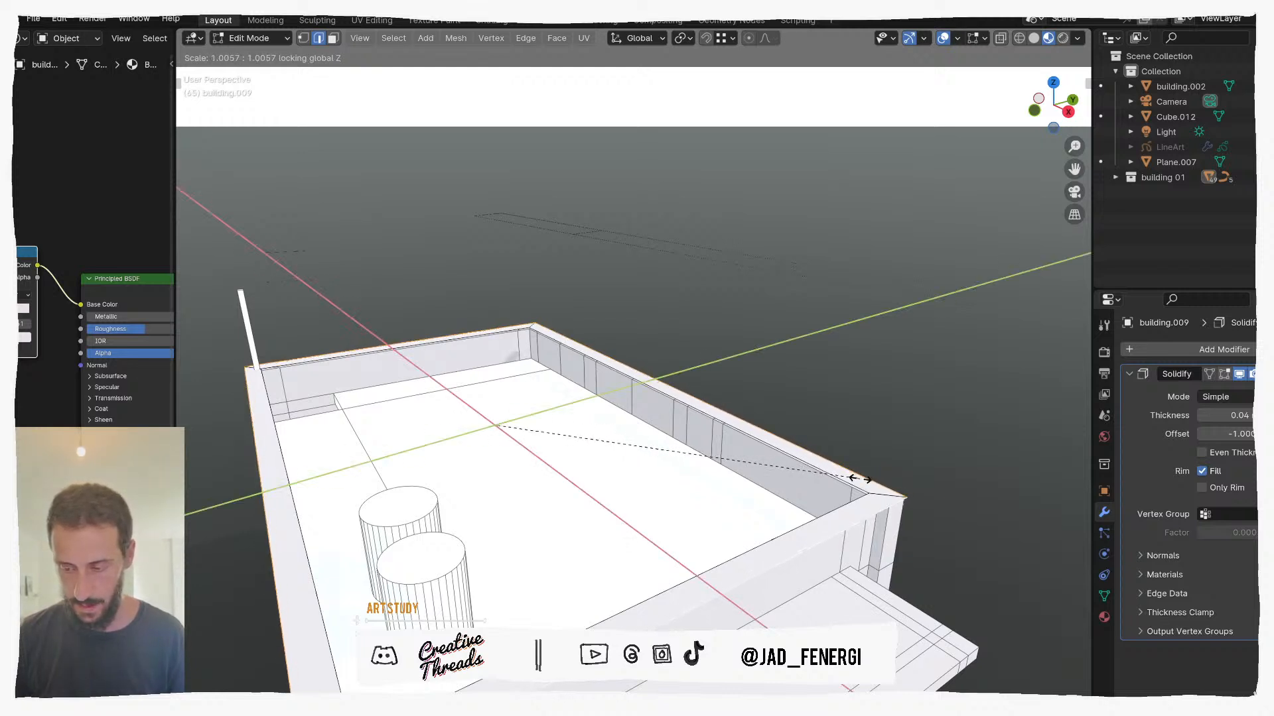
pyautogui.click(861, 479)
pyautogui.scroll(-2, 893, 466)
pyautogui.press('Tab')
# Step: Inspect the cap's overhang on the building from outside and through the scene camera
pyautogui.moveTo(898, 463); pyautogui.dragTo(755, 406, button='middle')
pyautogui.click(863, 440)
pyautogui.press('/')
pyautogui.press('/')
pyautogui.moveTo(597, 375)
pyautogui.mouseDown(button='middle')
pyautogui.moveTo(591, 358)
pyautogui.moveTo(615, 369)
pyautogui.mouseUp(button='middle')
pyautogui.scroll(1, 615, 369)
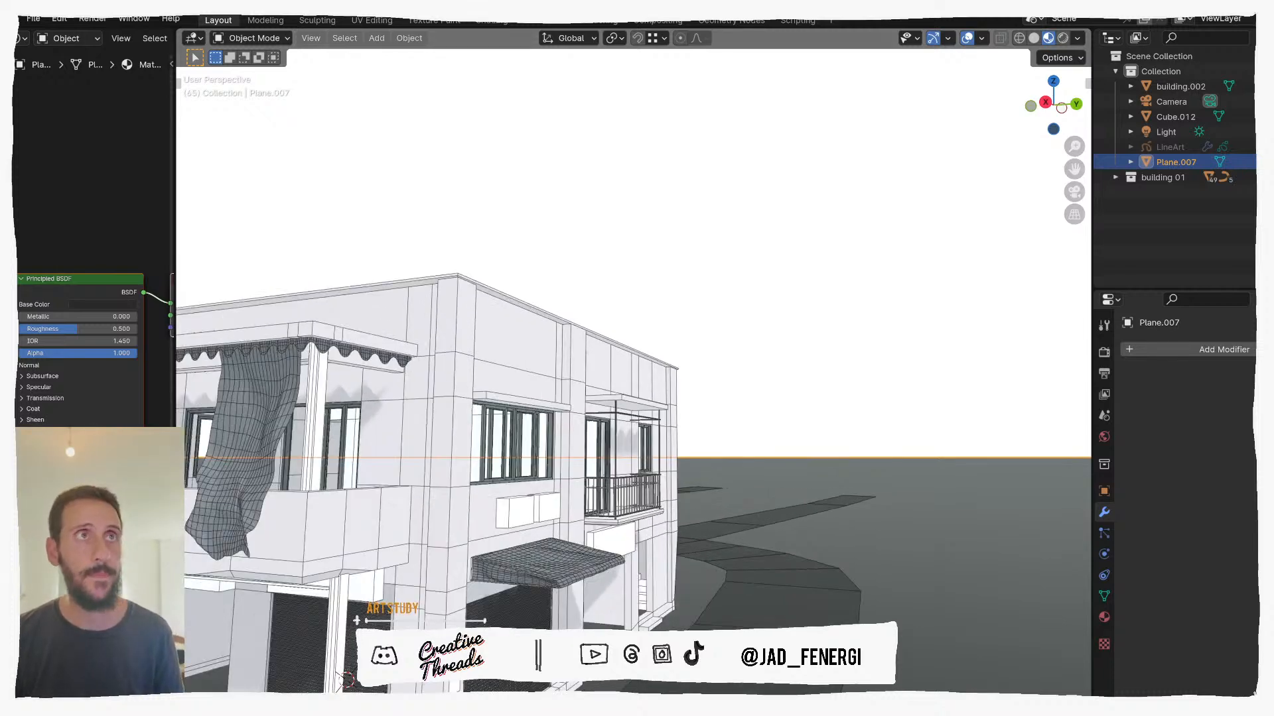
pyautogui.scroll(-5, 484, 452)
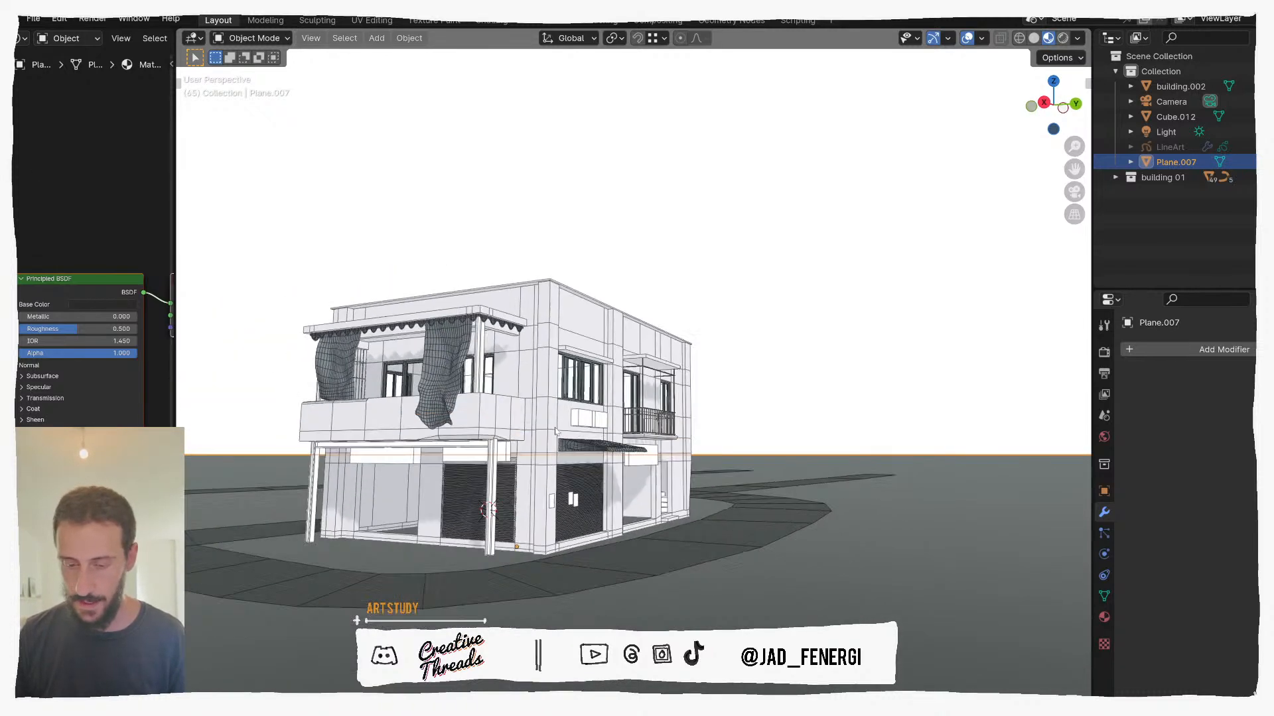
pyautogui.press('KP_0')
pyautogui.press('q')
pyautogui.click(655, 273)
pyautogui.press('q')
pyautogui.click(643, 273)
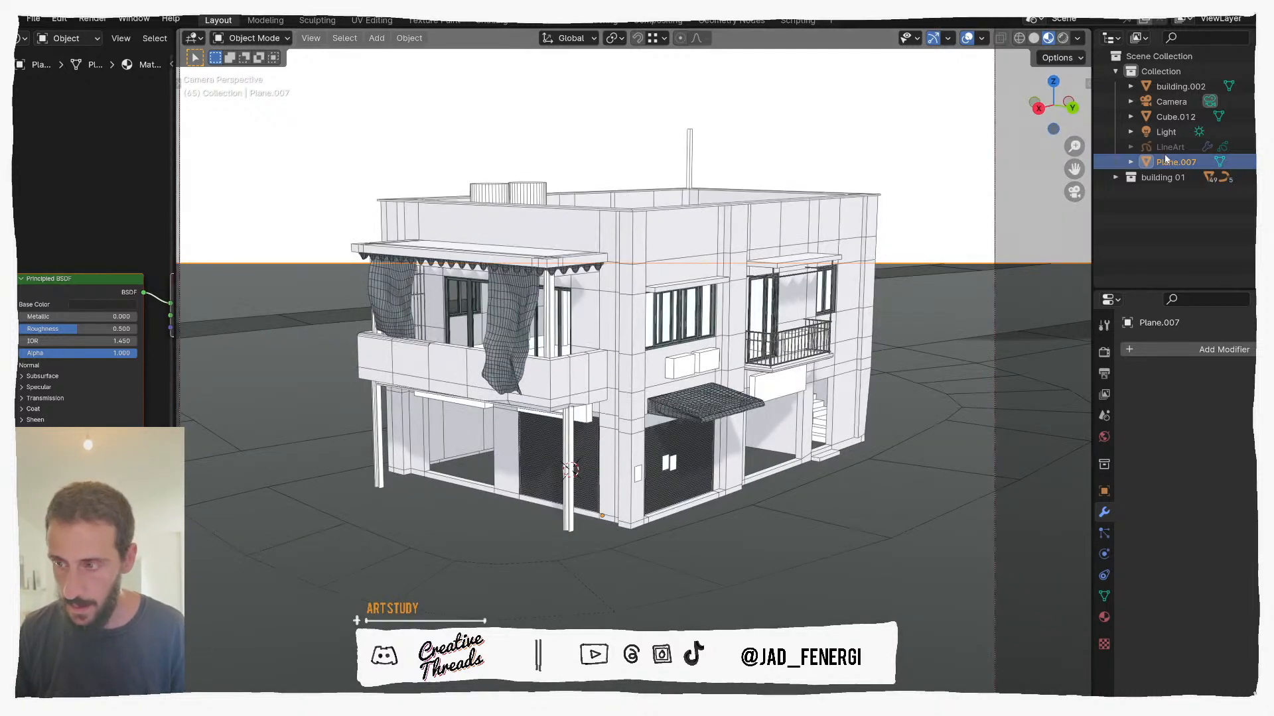
# Step: Show the LineArt object and inspect the outlined parapet cap from a lower, closer viewpoint
pyautogui.click(1259, 147)
pyautogui.click(846, 157)
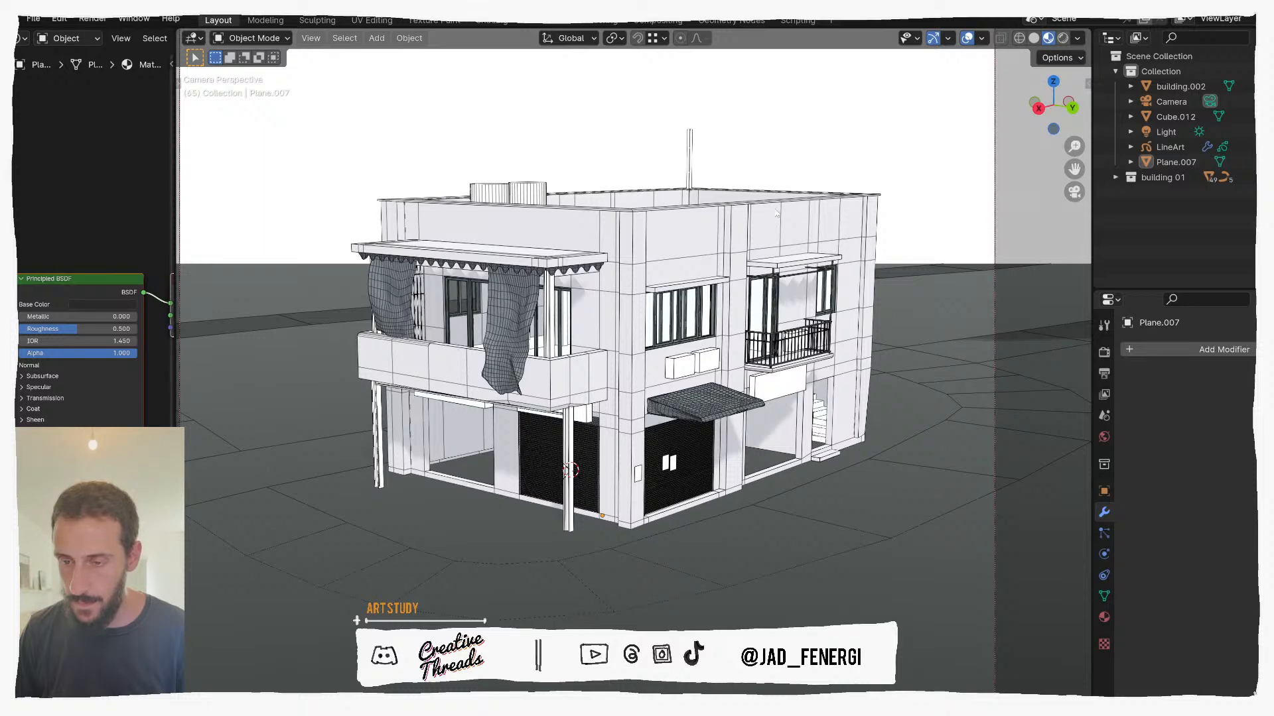
pyautogui.click(783, 207)
pyautogui.click(851, 161)
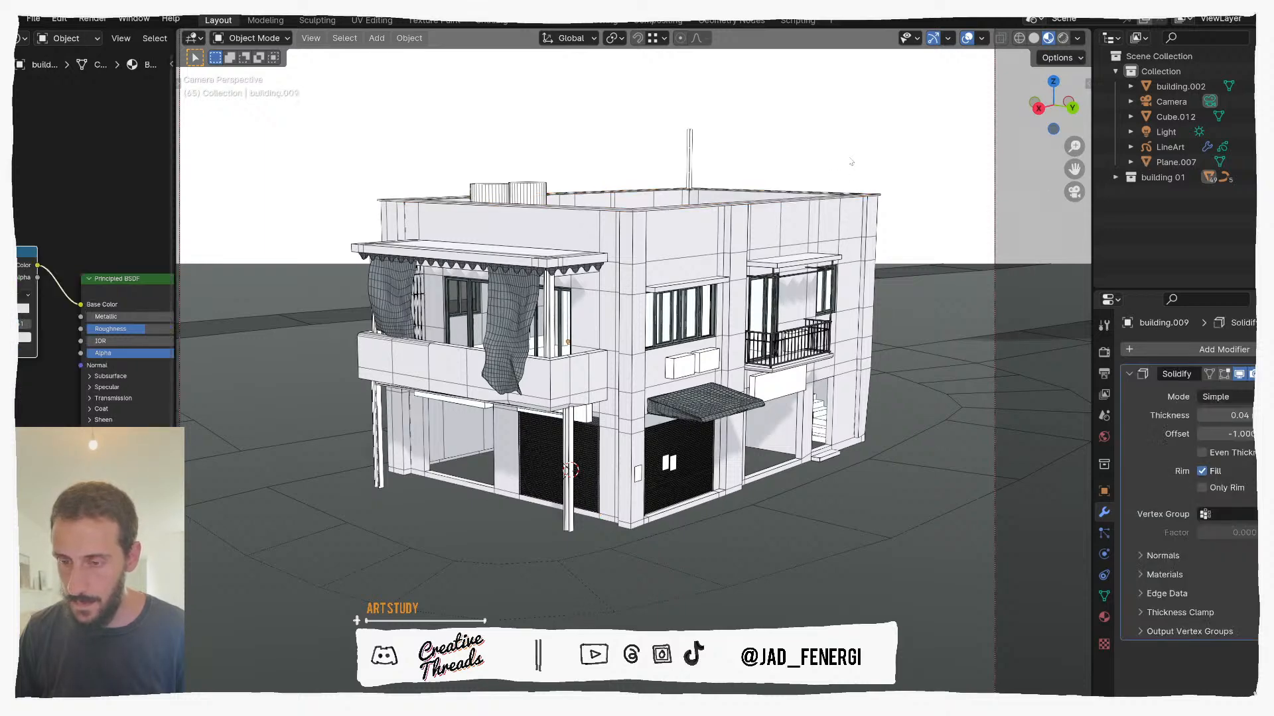
pyautogui.moveTo(804, 209); pyautogui.dragTo(770, 226, button='middle')
pyautogui.scroll(2, 796, 198)
pyautogui.scroll(1, 767, 247)
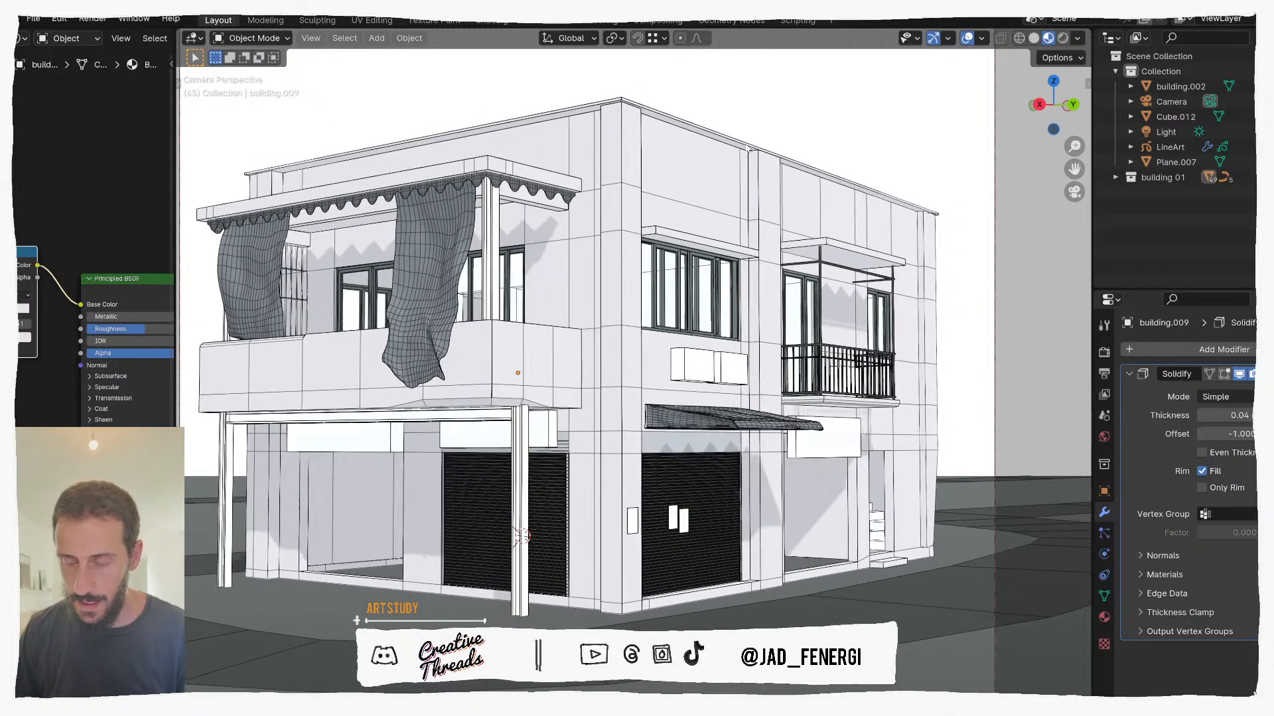
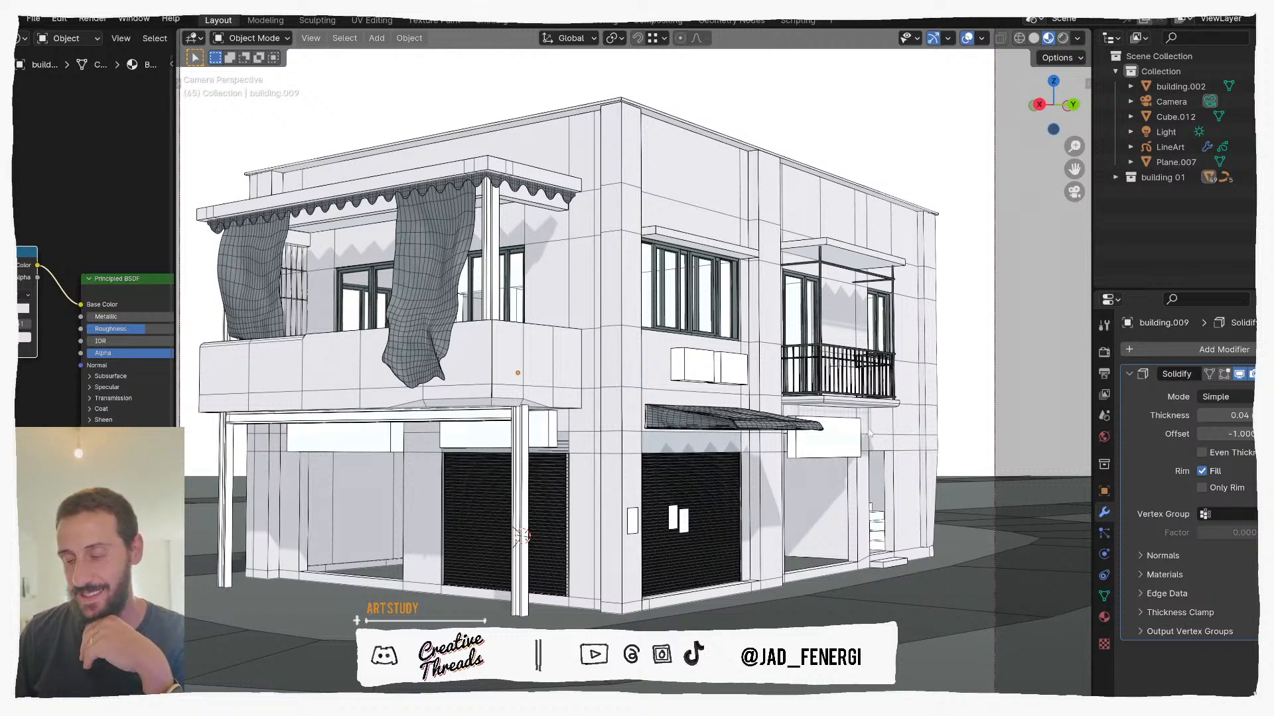
# Step: Set the parapet cap's Solidify thickness to 0.05 m and raise the cap 0.01 m along Z
pyautogui.click(661, 118)
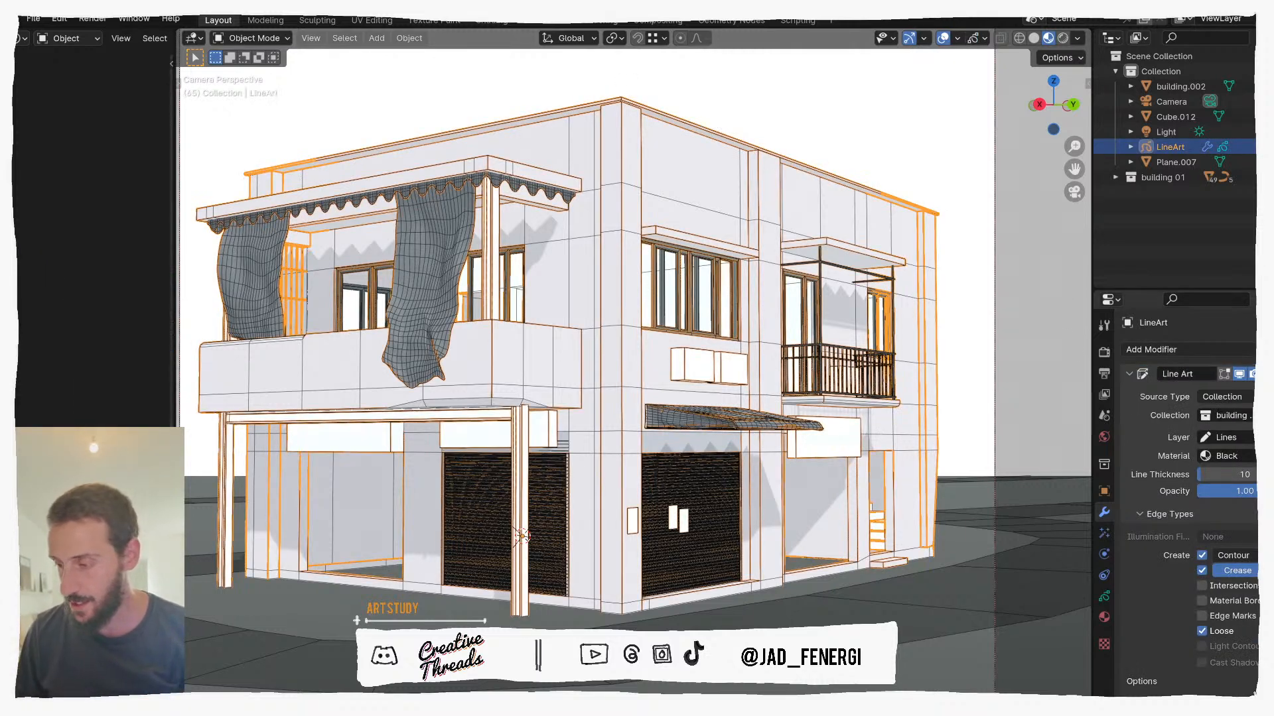
pyautogui.click(846, 163)
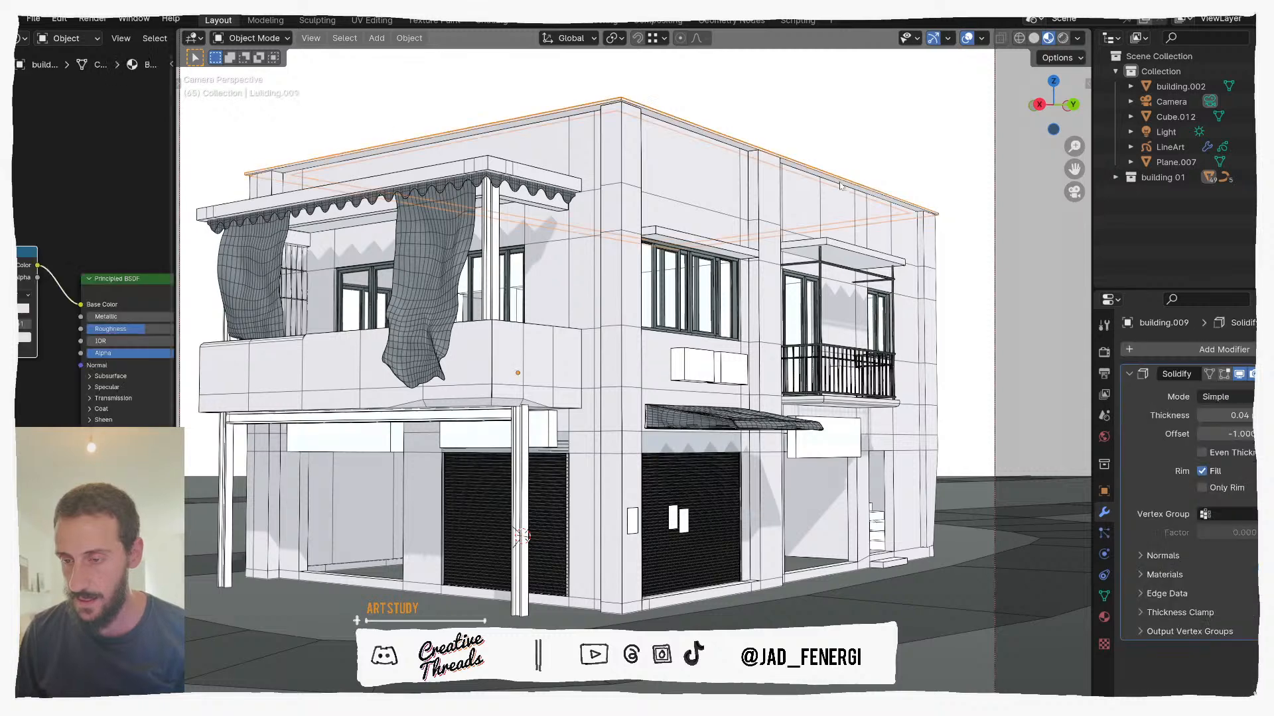
pyautogui.click(1231, 417)
pyautogui.write('0')
pyautogui.press('Return')
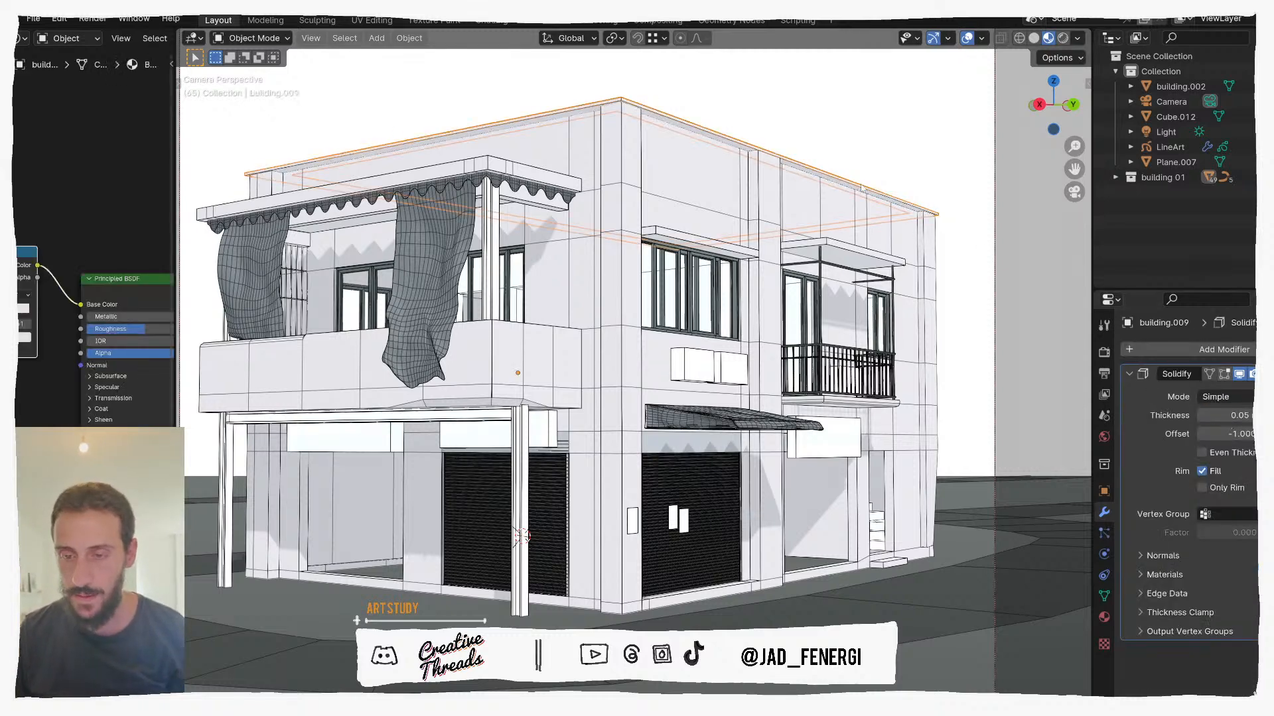
pyautogui.click(740, 153)
pyautogui.click(734, 146)
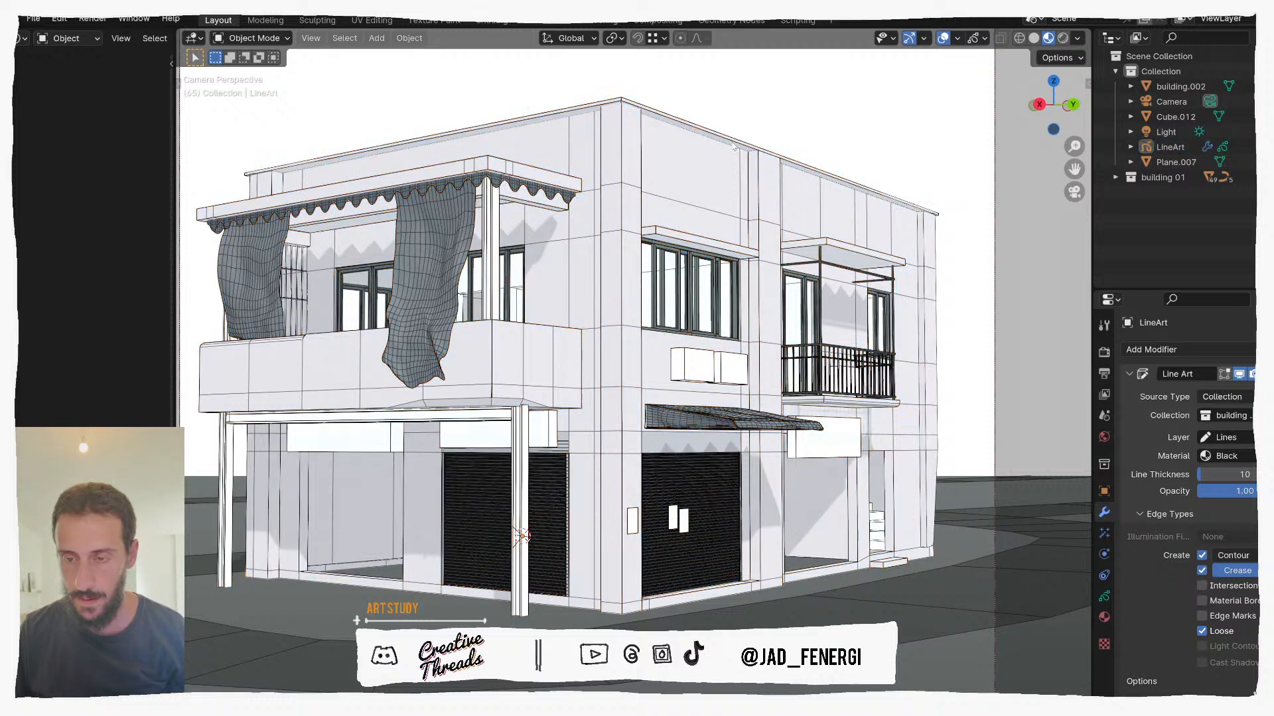
pyautogui.write('gz0.01')
pyautogui.press('Return')
pyautogui.click(763, 104)
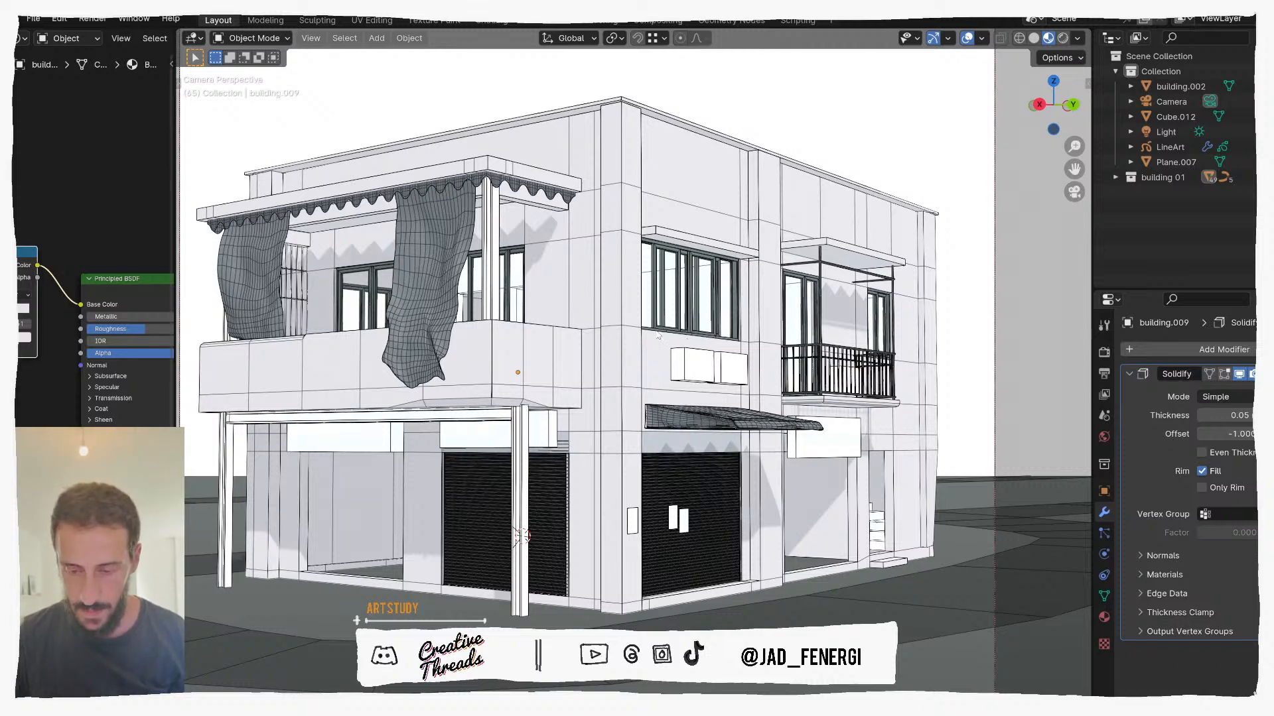
# Step: Hide the LineArt object and open the balcony canopy slab in Edit Mode with edge selection and nothing selected
pyautogui.moveTo(658, 334); pyautogui.dragTo(739, 290, button='middle')
pyautogui.moveTo(727, 298); pyautogui.dragTo(656, 326, button='middle')
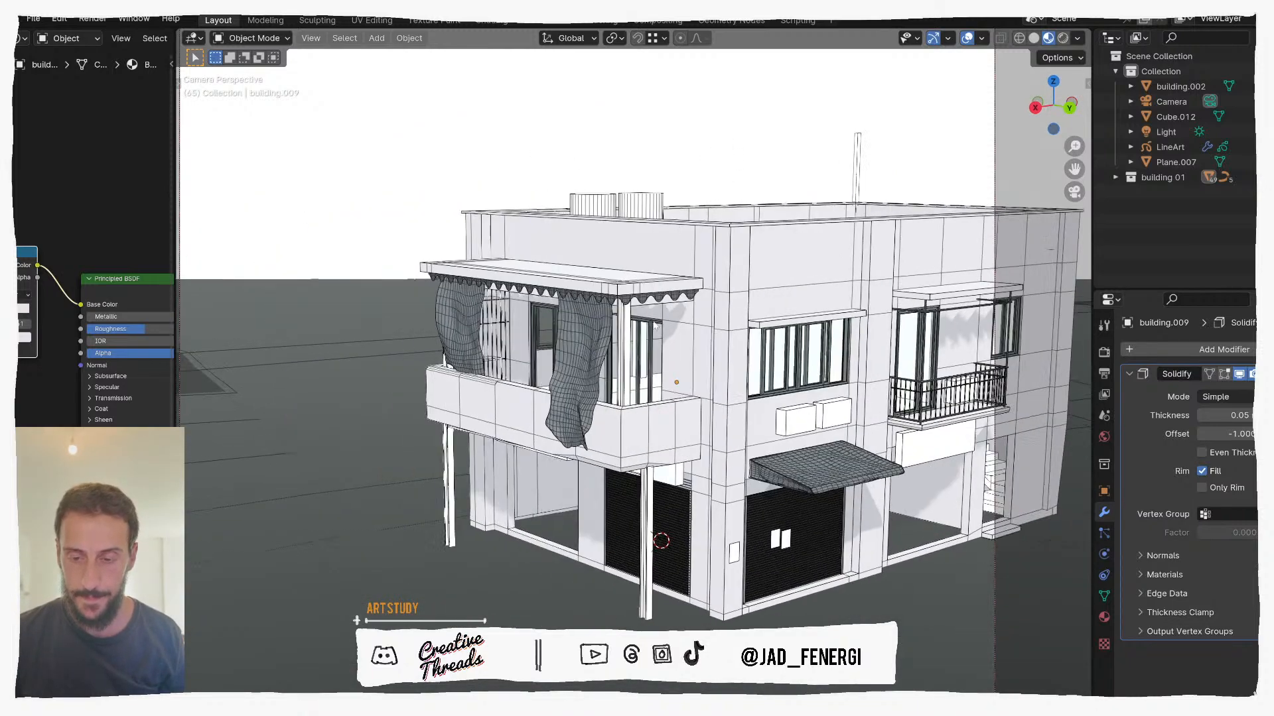
pyautogui.click(635, 291)
pyautogui.press('Tab')
pyautogui.press('3')
pyautogui.moveTo(602, 286); pyautogui.dragTo(703, 318, button='middle')
pyautogui.scroll(4, 744, 348)
pyautogui.scroll(4, 744, 349)
pyautogui.scroll(-2, 744, 348)
pyautogui.click(1266, 148)
pyautogui.click(737, 411)
pyautogui.press('2')
pyautogui.hotkey('alt', 'a')
pyautogui.moveTo(422, 393); pyautogui.dragTo(497, 437, button='middle')
# Step: Try to select the canopy slab's edges with Pick Shortest Path, looking through its Edge Tag options
pyautogui.keyDown('ctrl'); pyautogui.click(1030, 497); pyautogui.keyUp('ctrl')
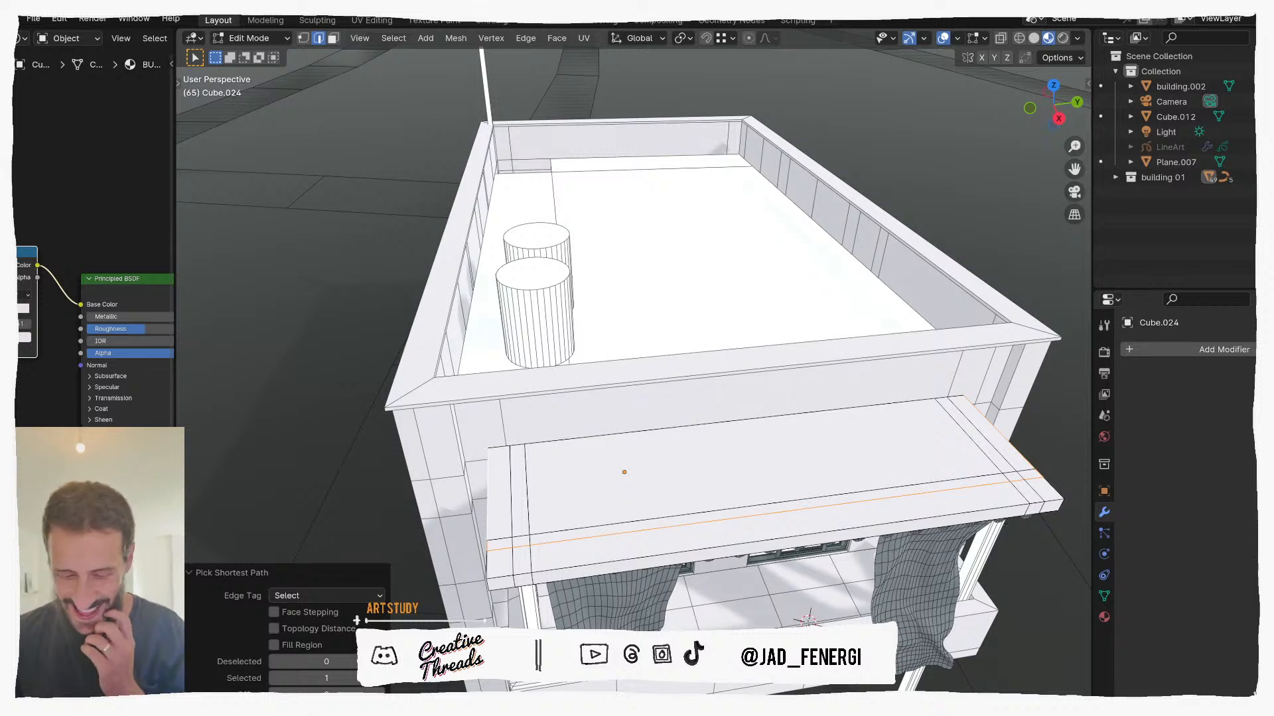
pyautogui.click(349, 596)
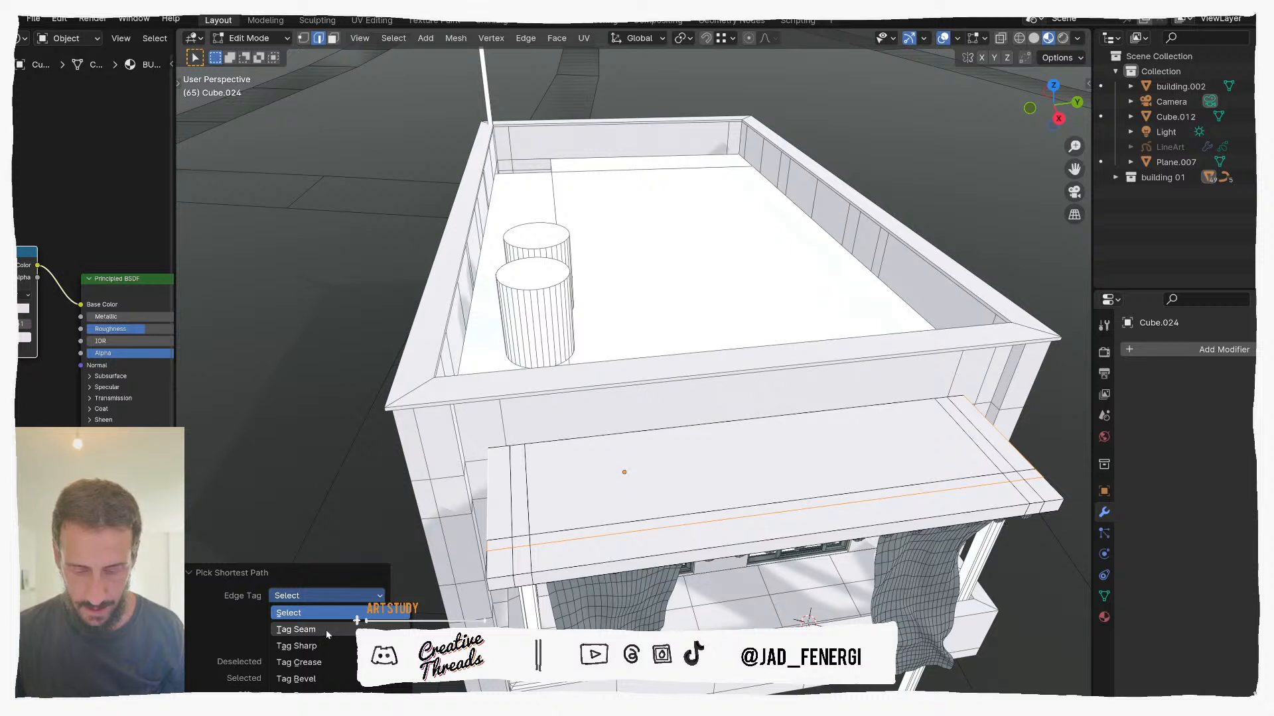
pyautogui.press('Escape')
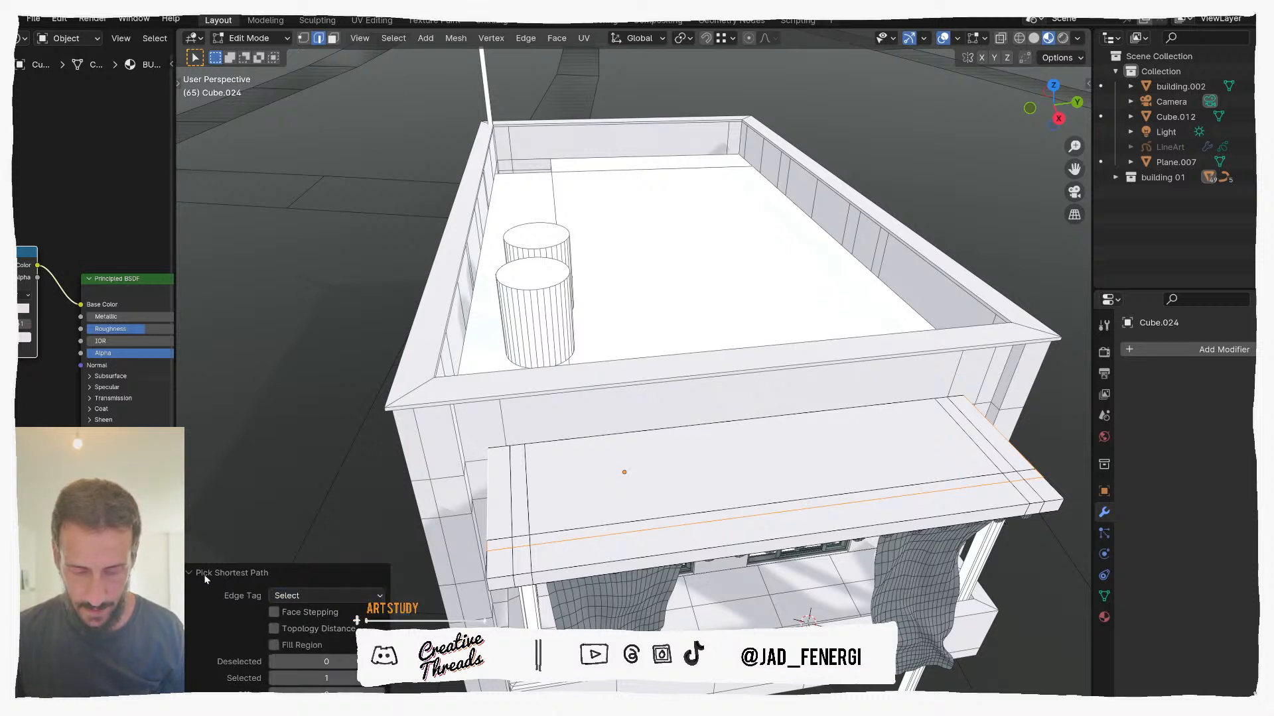
pyautogui.click(1002, 438)
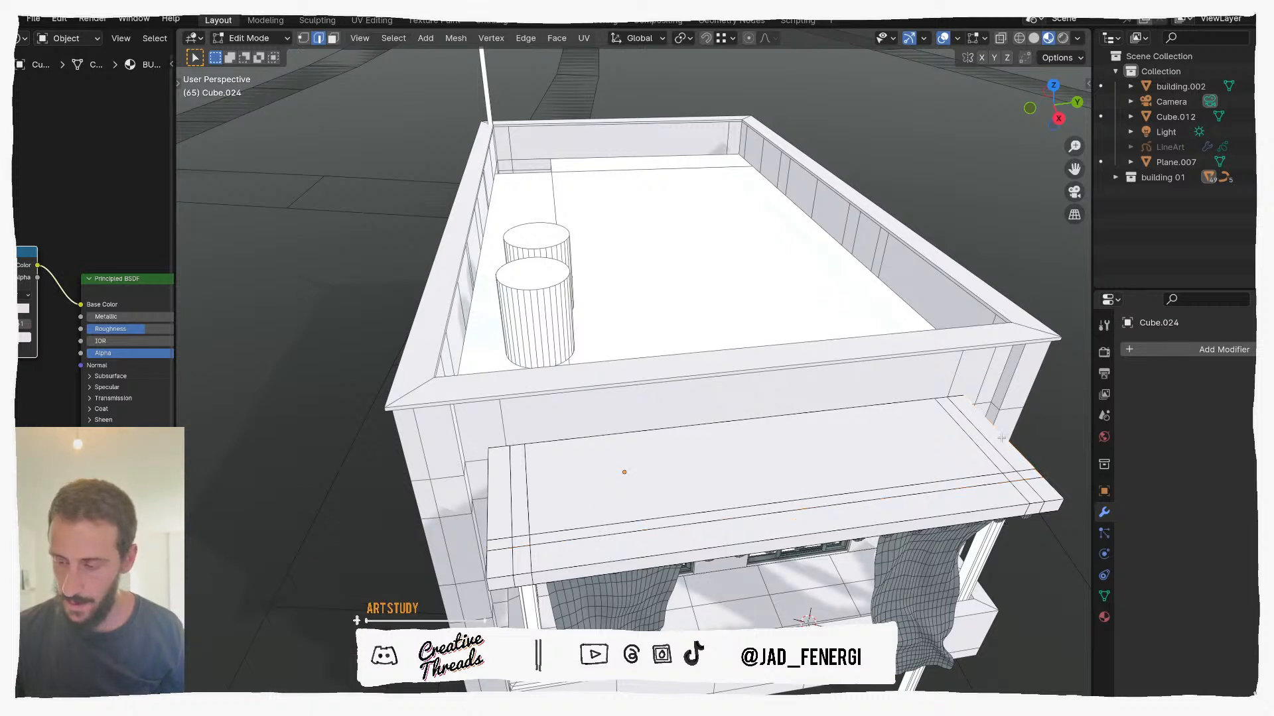
pyautogui.keyDown('ctrl'); pyautogui.click(487, 507); pyautogui.keyUp('ctrl')
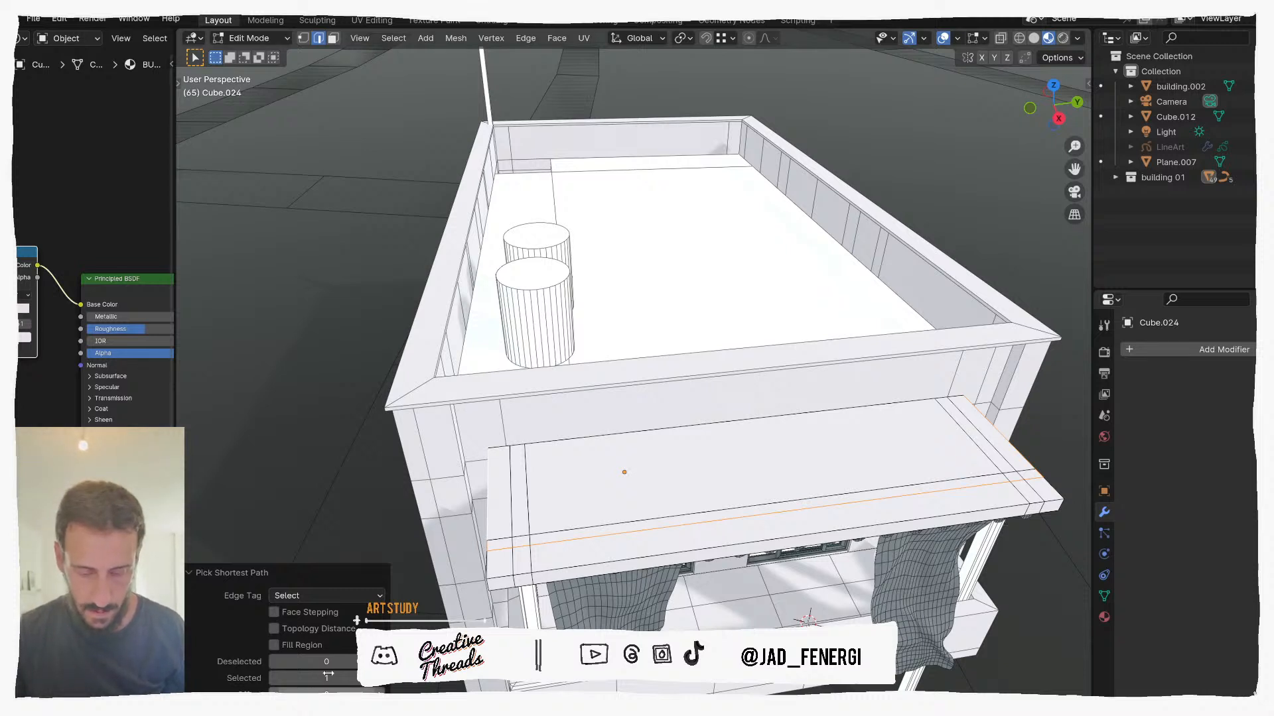
pyautogui.click(308, 613)
pyautogui.click(311, 597)
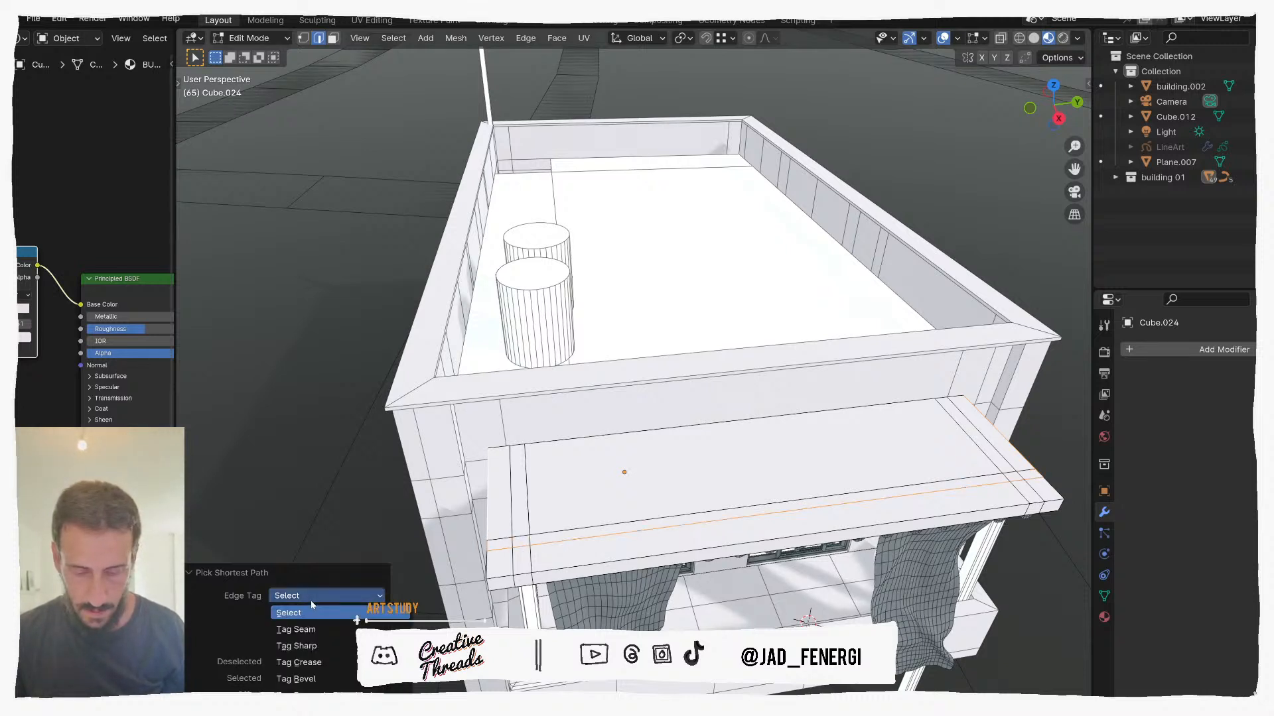
pyautogui.click(312, 600)
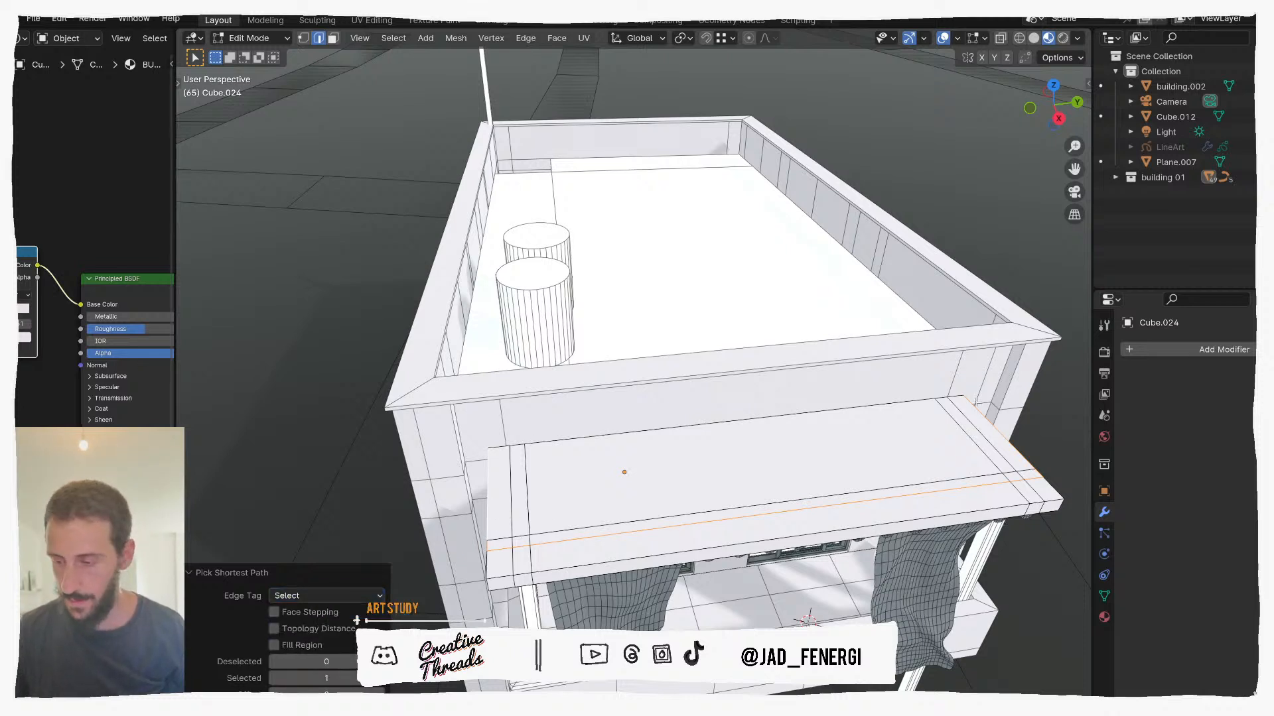
# Step: Select the canopy slab's outer top edges along its front and sides and give them a narrow bevel
pyautogui.moveTo(738, 522); pyautogui.dragTo(640, 491, button='middle')
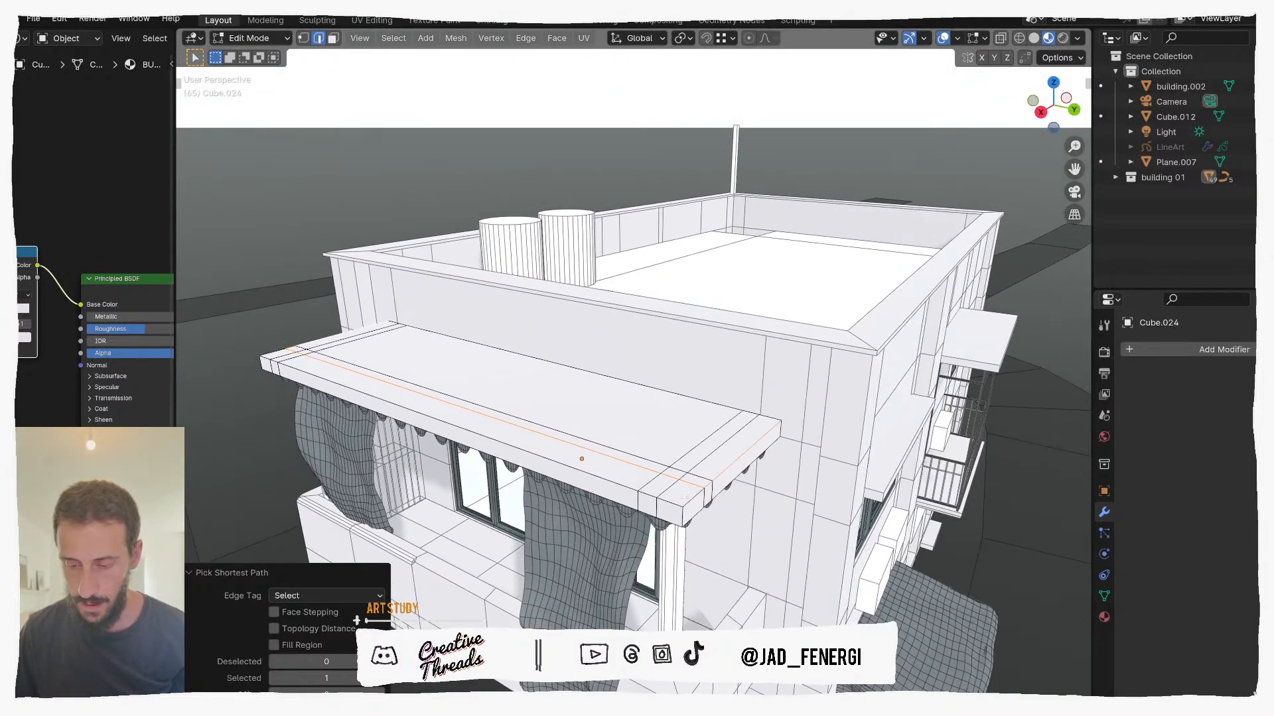
pyautogui.click(706, 476)
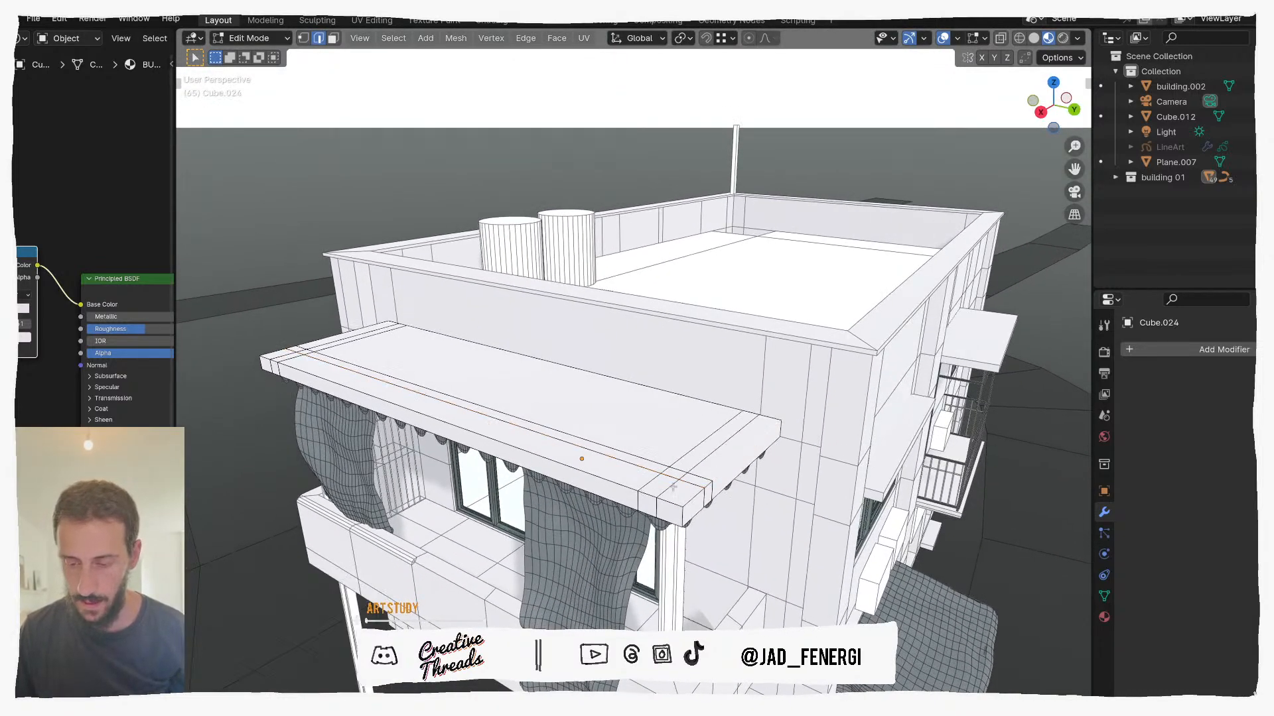
pyautogui.keyDown('ctrl'); pyautogui.click(622, 487); pyautogui.keyUp('ctrl')
pyautogui.moveTo(597, 476); pyautogui.dragTo(617, 485, button='middle')
pyautogui.keyDown('ctrl'); pyautogui.click(357, 364); pyautogui.keyUp('ctrl')
pyautogui.moveTo(530, 413); pyautogui.dragTo(551, 403, button='middle')
pyautogui.hotkey('ctrl', 'b')
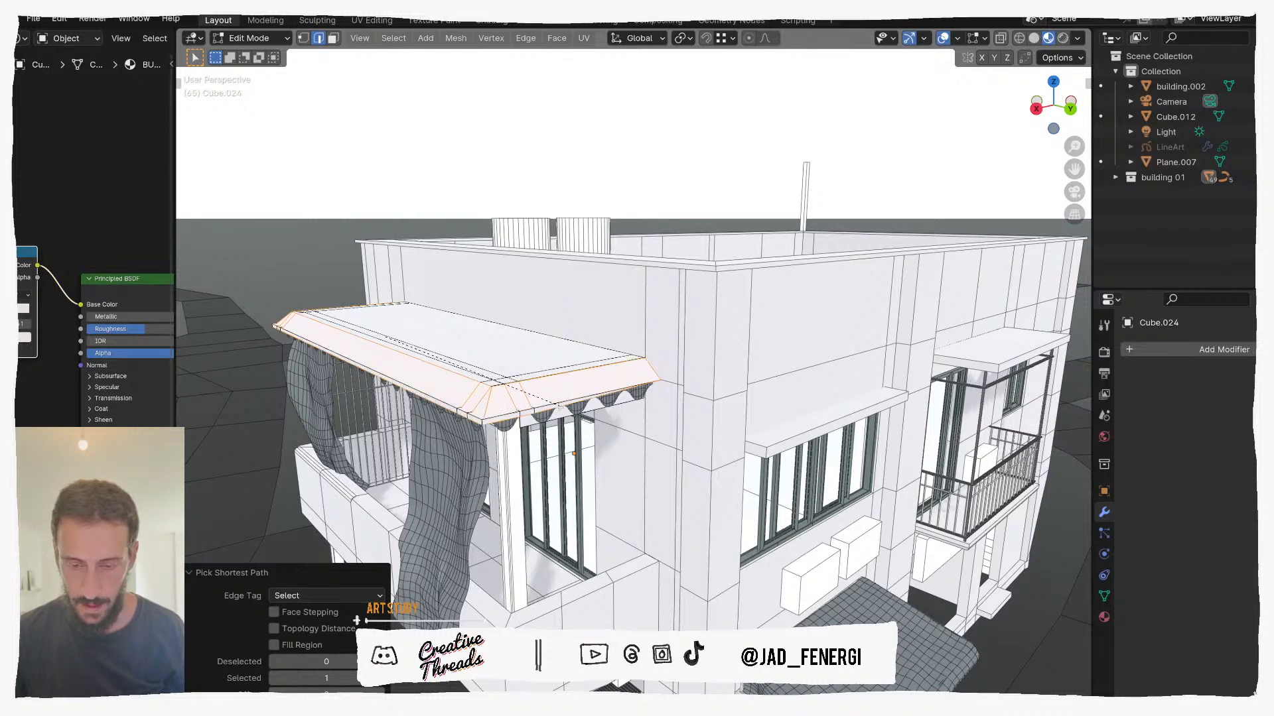
pyautogui.scroll(3, 530, 397)
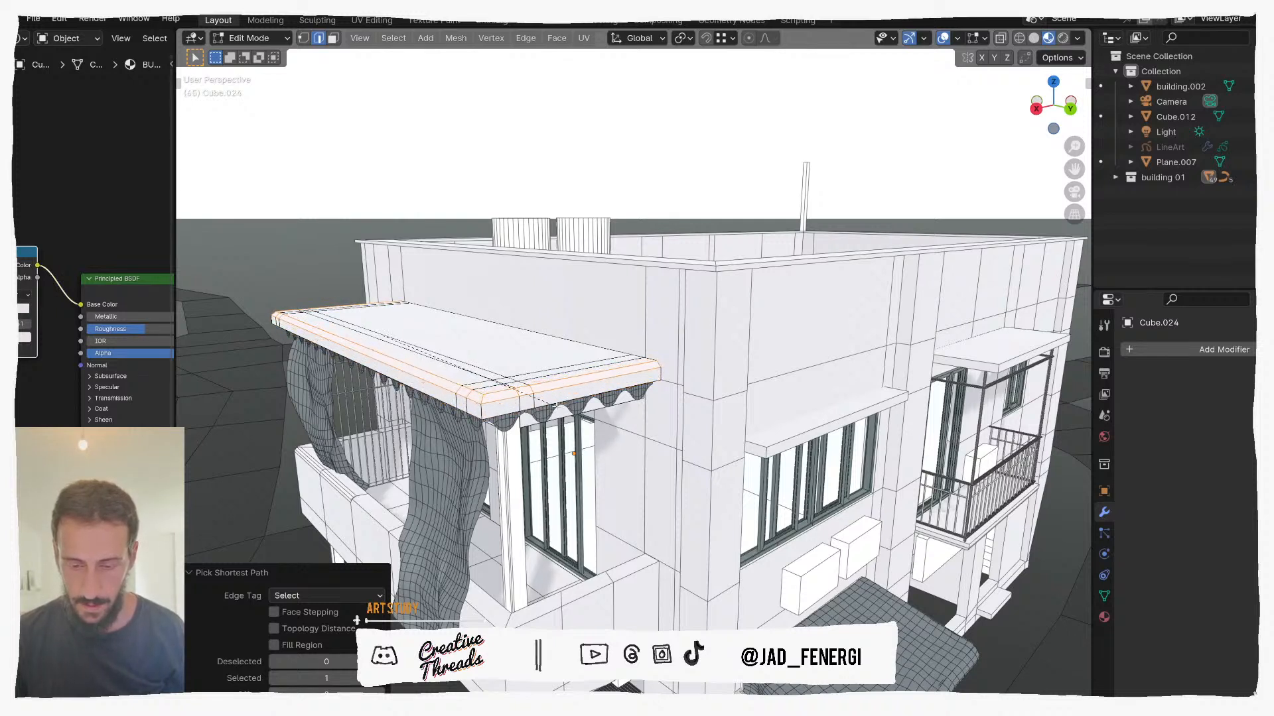
pyautogui.scroll(-2, 559, 406)
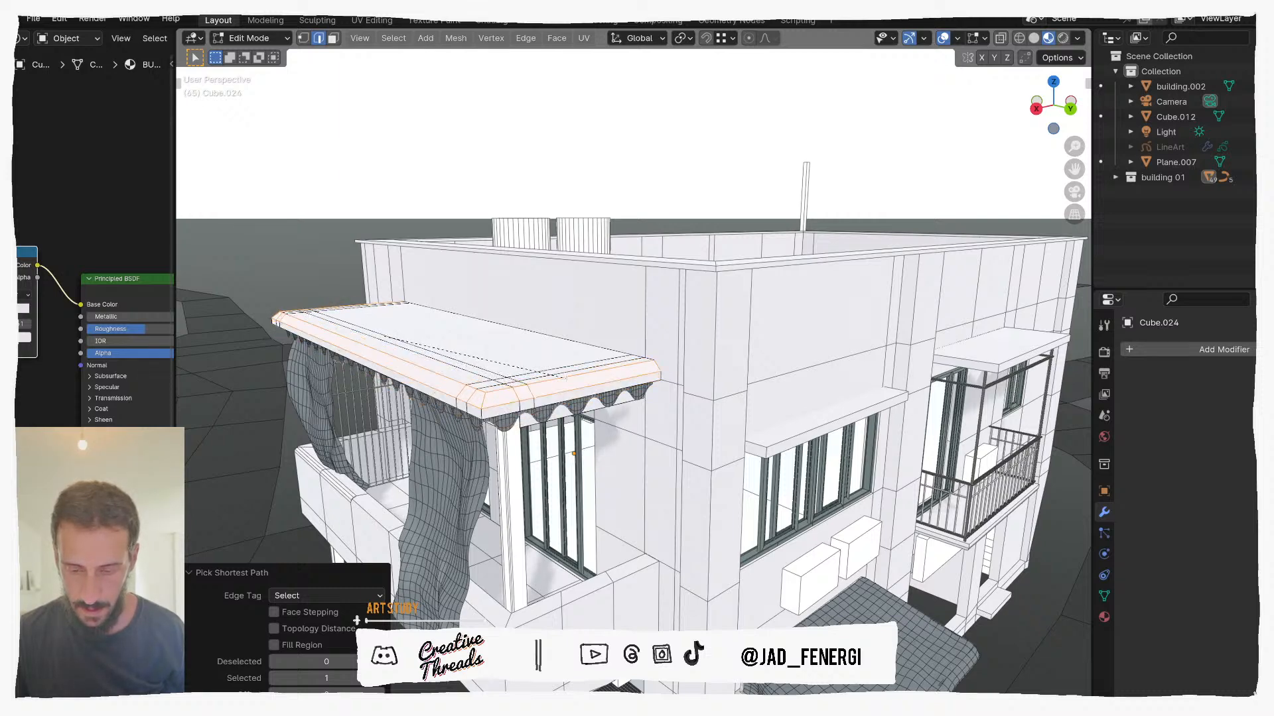
pyautogui.click(567, 378)
# Step: In the X-ray right view, nudge the canopy's end top vertices off line, finishing with about 0.011 m in Y and -0.012 m in Z
pyautogui.moveTo(567, 378); pyautogui.dragTo(663, 365, button='middle')
pyautogui.press('KP_3')
pyautogui.hotkey('alt', 'z')
pyautogui.keyDown('shift'); pyautogui.moveTo(524, 332); pyautogui.dragTo(579, 396, button='middle'); pyautogui.keyUp('shift')
pyautogui.press('1')
pyautogui.scroll(2, 586, 325)
pyautogui.scroll(2, 579, 357)
pyautogui.scroll(2, 530, 371)
pyautogui.keyDown('shift'); pyautogui.moveTo(471, 351); pyautogui.dragTo(621, 373, button='middle'); pyautogui.keyUp('shift')
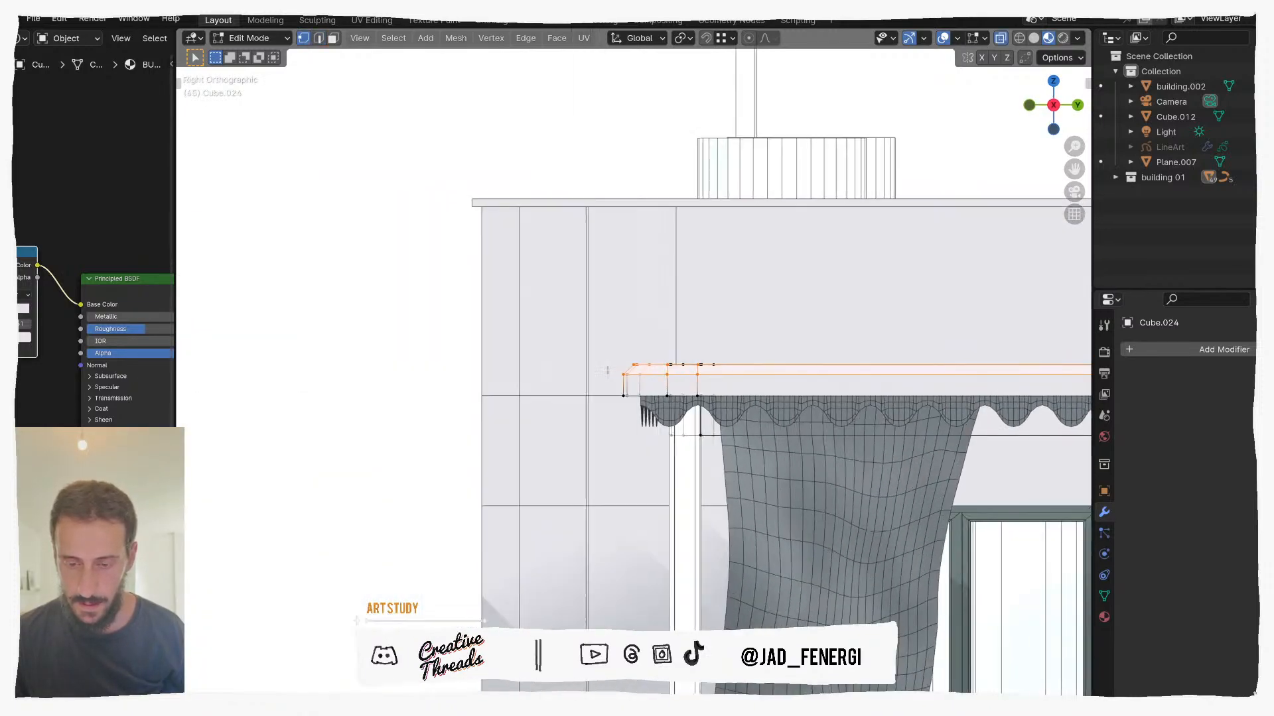
pyautogui.scroll(2, 614, 369)
pyautogui.moveTo(603, 341); pyautogui.dragTo(761, 370)
pyautogui.press('g')
pyautogui.click(654, 372)
pyautogui.press('g')
pyautogui.click(750, 368)
pyautogui.press('g')
pyautogui.click(759, 371)
pyautogui.scroll(-3, 695, 375)
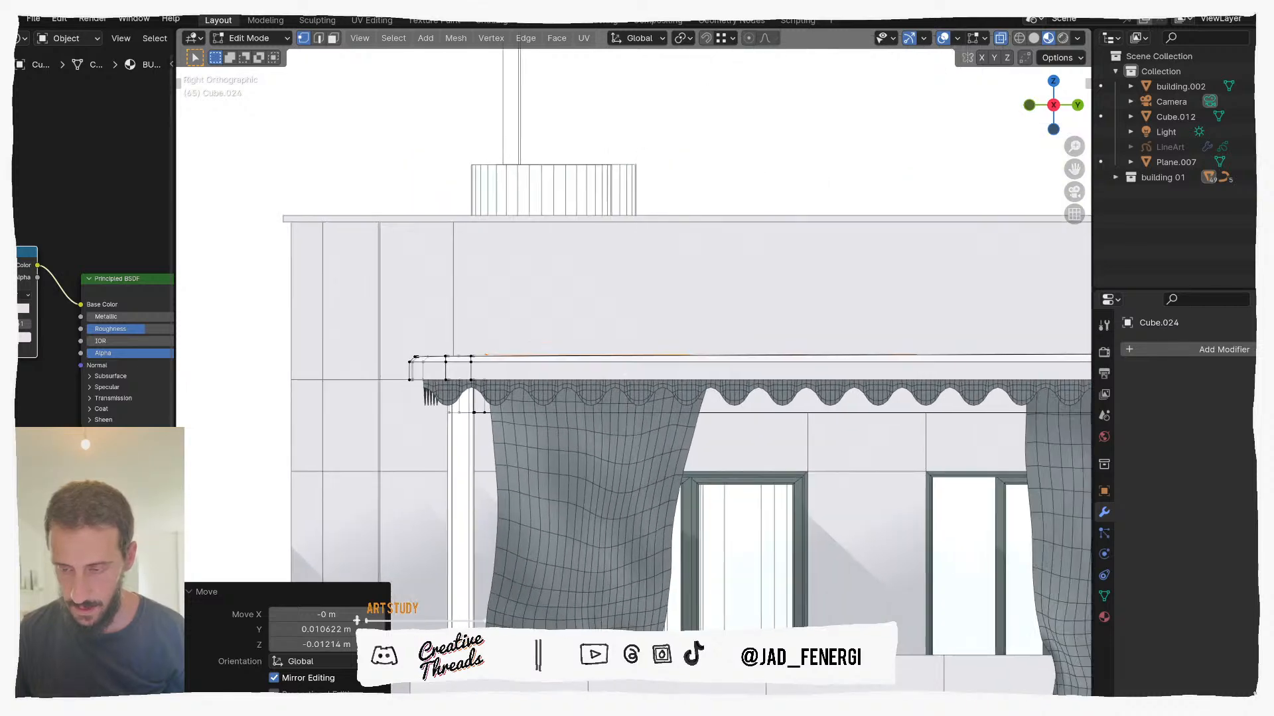
# Step: Add five evenly spaced loop cuts along the length of the canopy slab
pyautogui.scroll(5, 697, 371)
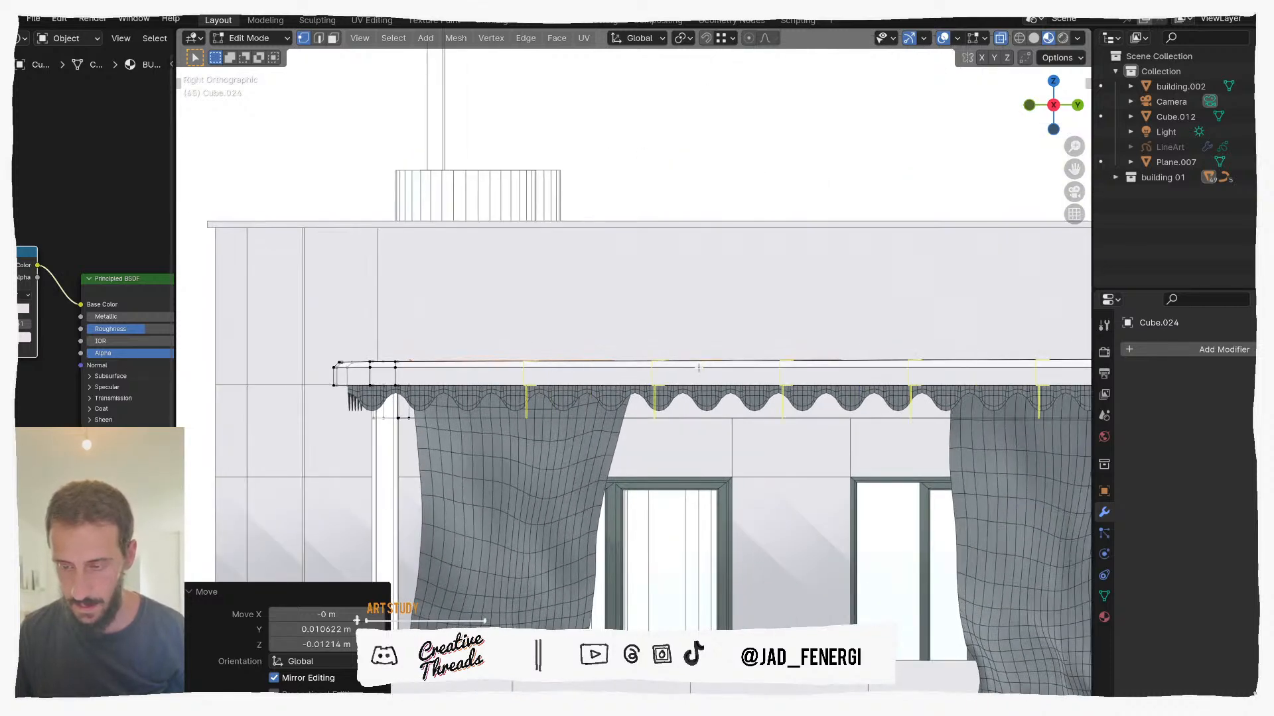
pyautogui.click(697, 369)
pyautogui.scroll(-3, 696, 368)
pyautogui.rightClick(664, 389)
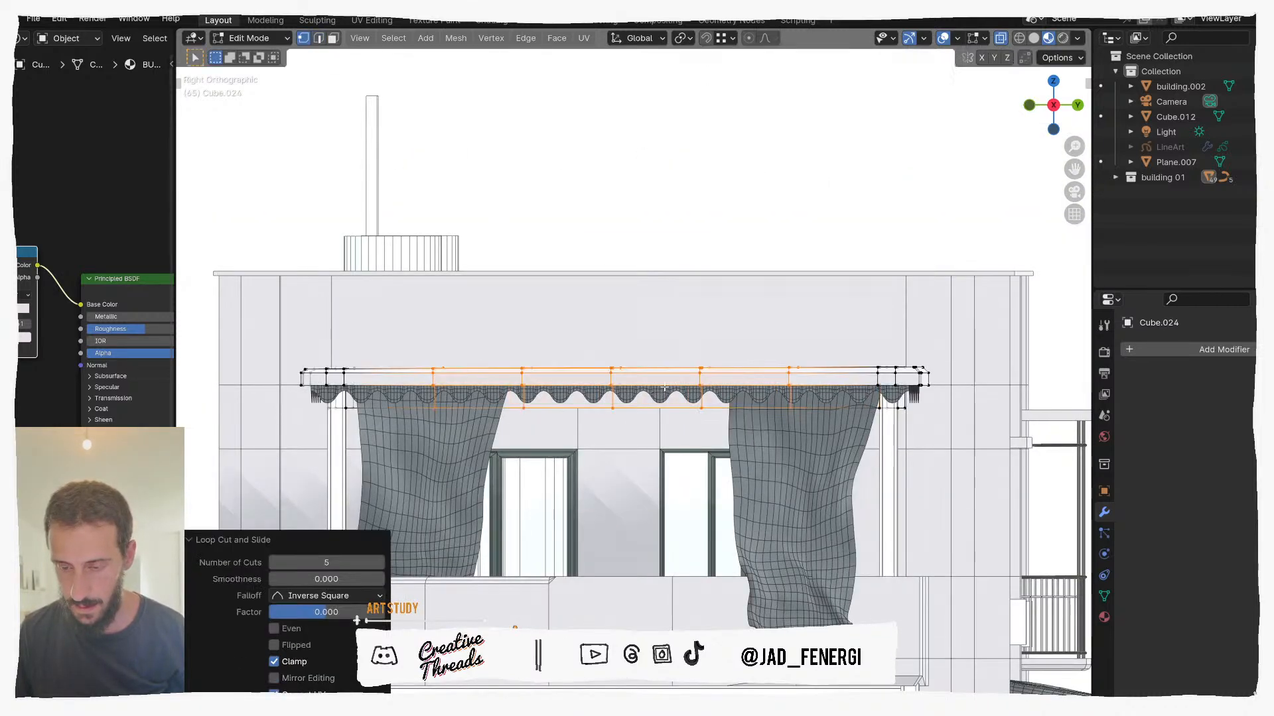
# Step: Shift vertices of the new cuts along the canopy's top by small uneven amounts and return to Object Mode
pyautogui.moveTo(721, 374); pyautogui.dragTo(808, 378)
pyautogui.press('g')
pyautogui.click(726, 376)
pyautogui.press('g')
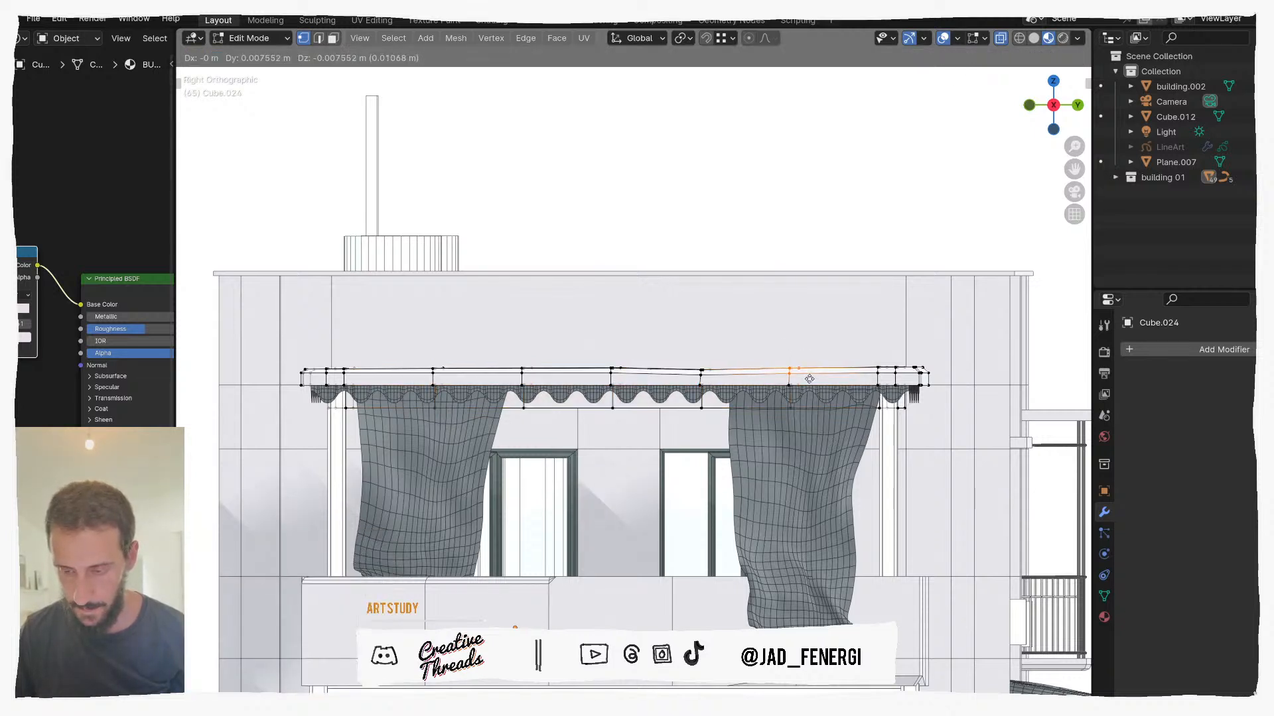
pyautogui.click(804, 379)
pyautogui.moveTo(561, 378); pyautogui.dragTo(562, 379)
pyautogui.press('g')
pyautogui.click(562, 381)
pyautogui.moveTo(634, 282)
pyautogui.mouseDown(button='middle')
pyautogui.moveTo(596, 294)
pyautogui.moveTo(633, 304)
pyautogui.mouseUp(button='middle')
pyautogui.press('Tab')
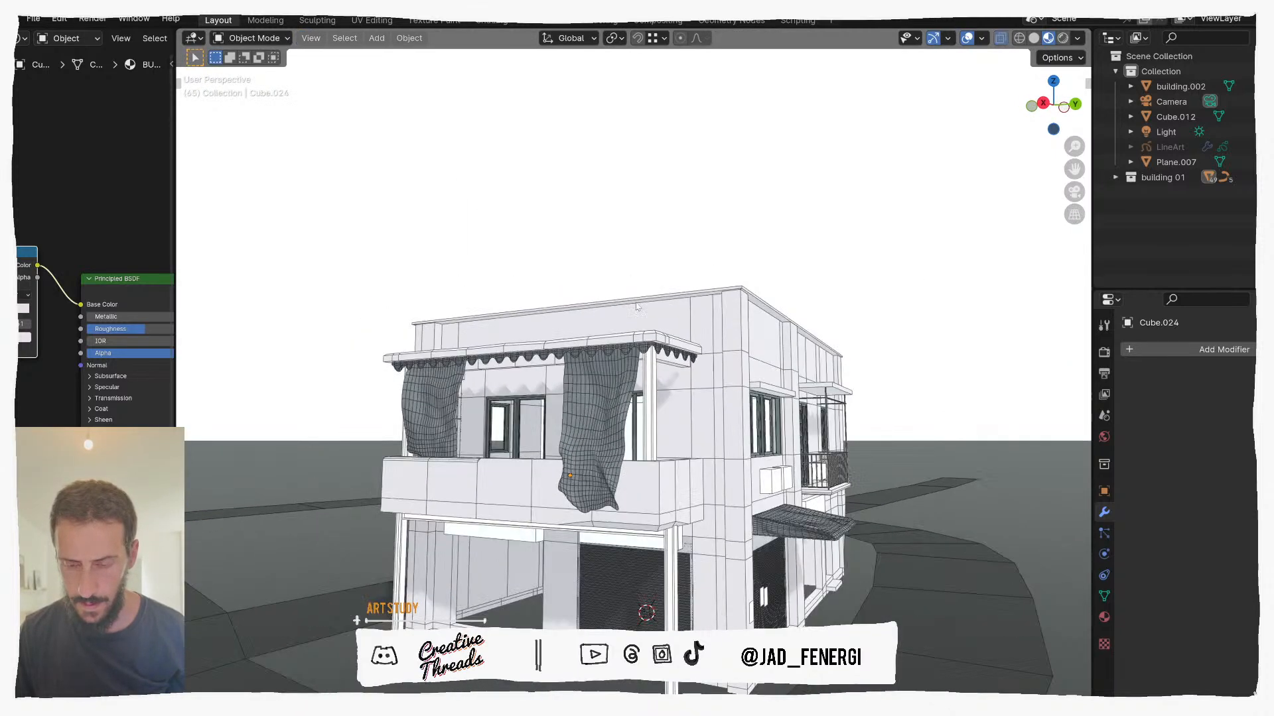
# Step: Reopen the canopy slab for edge editing and change the selection tool to Tweak
pyautogui.press('Tab')
pyautogui.scroll(5, 627, 330)
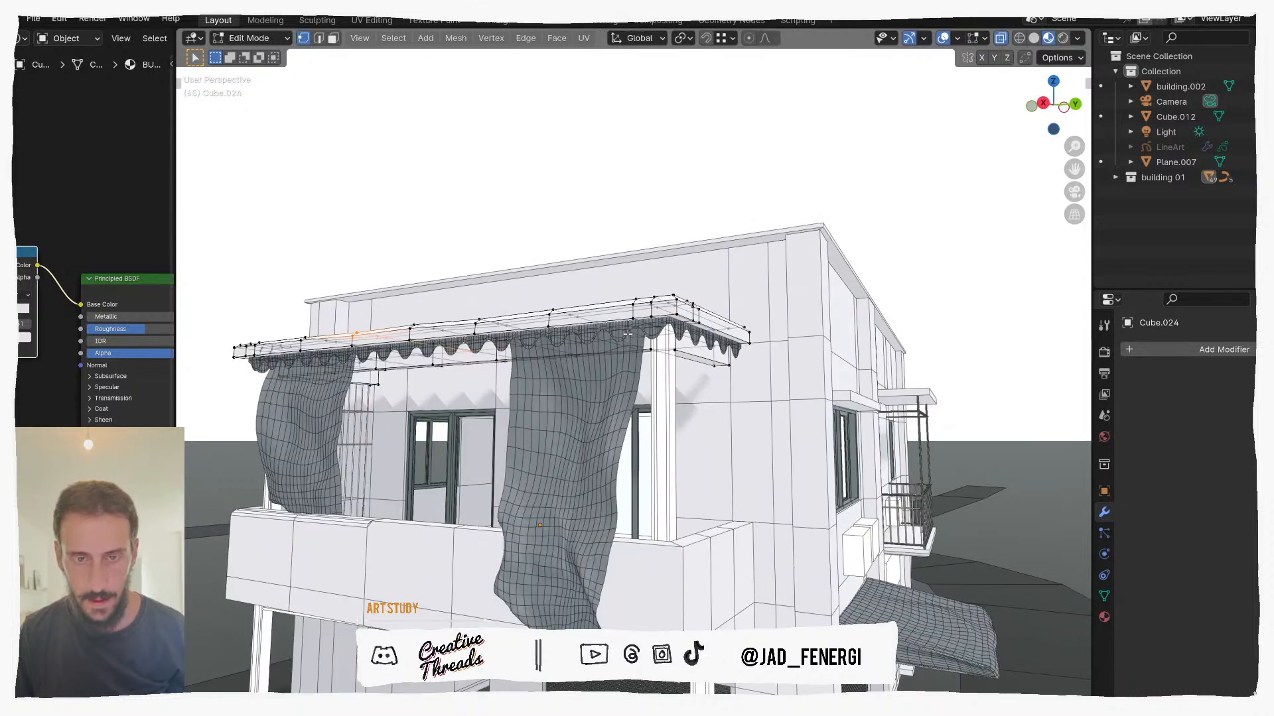
pyautogui.scroll(2, 625, 327)
pyautogui.press('w')
pyautogui.press('2')
pyautogui.click(579, 213)
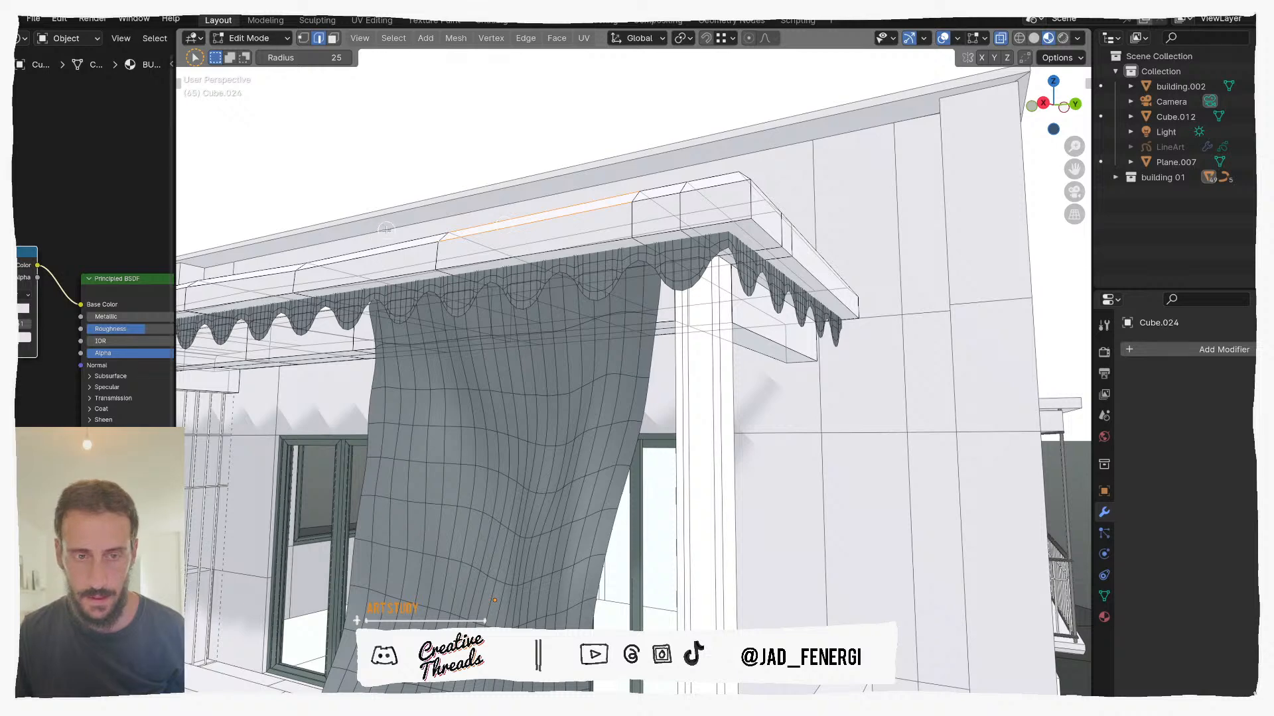
pyautogui.press('Tab')
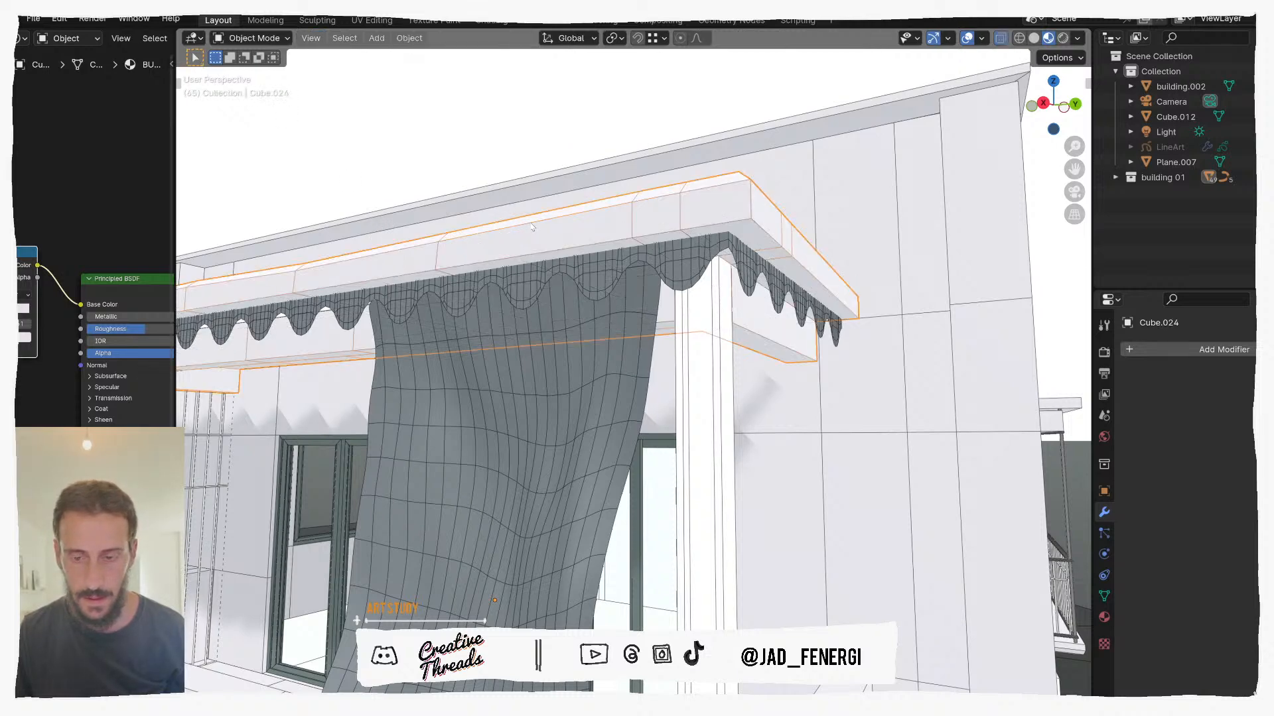
pyautogui.press('Tab')
pyautogui.click(220, 69)
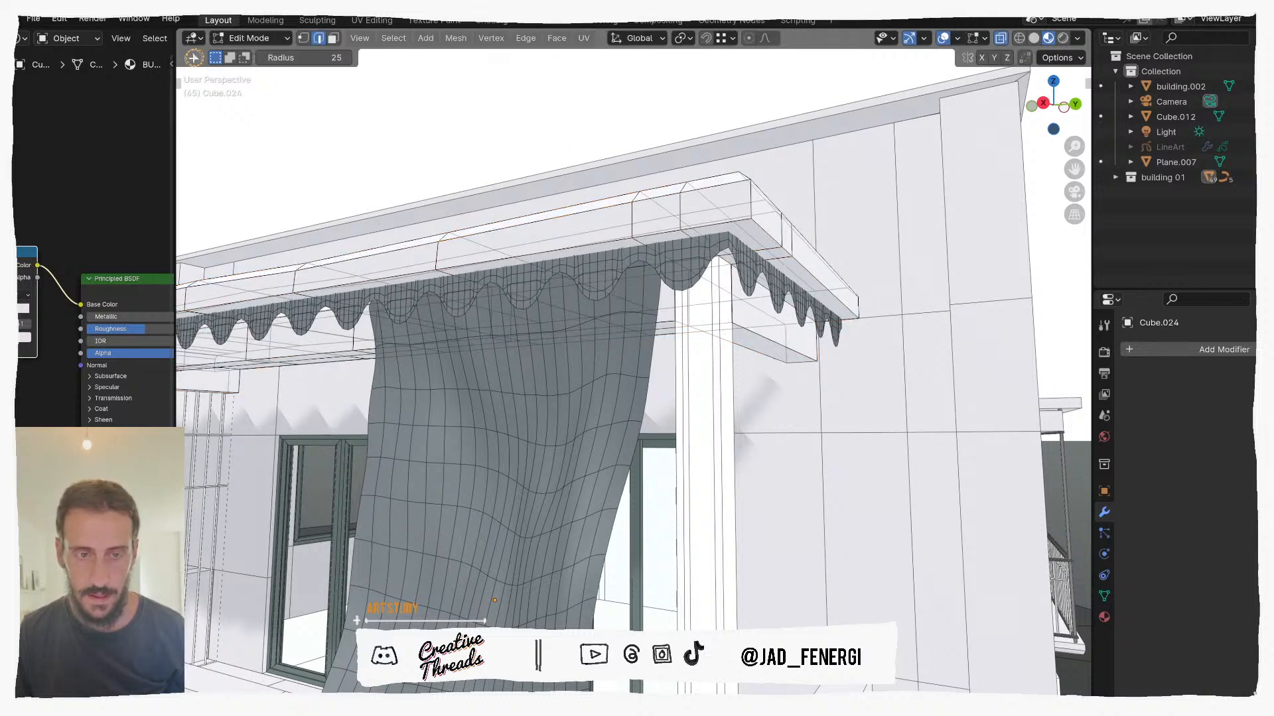
pyautogui.press('t')
pyautogui.click(219, 90)
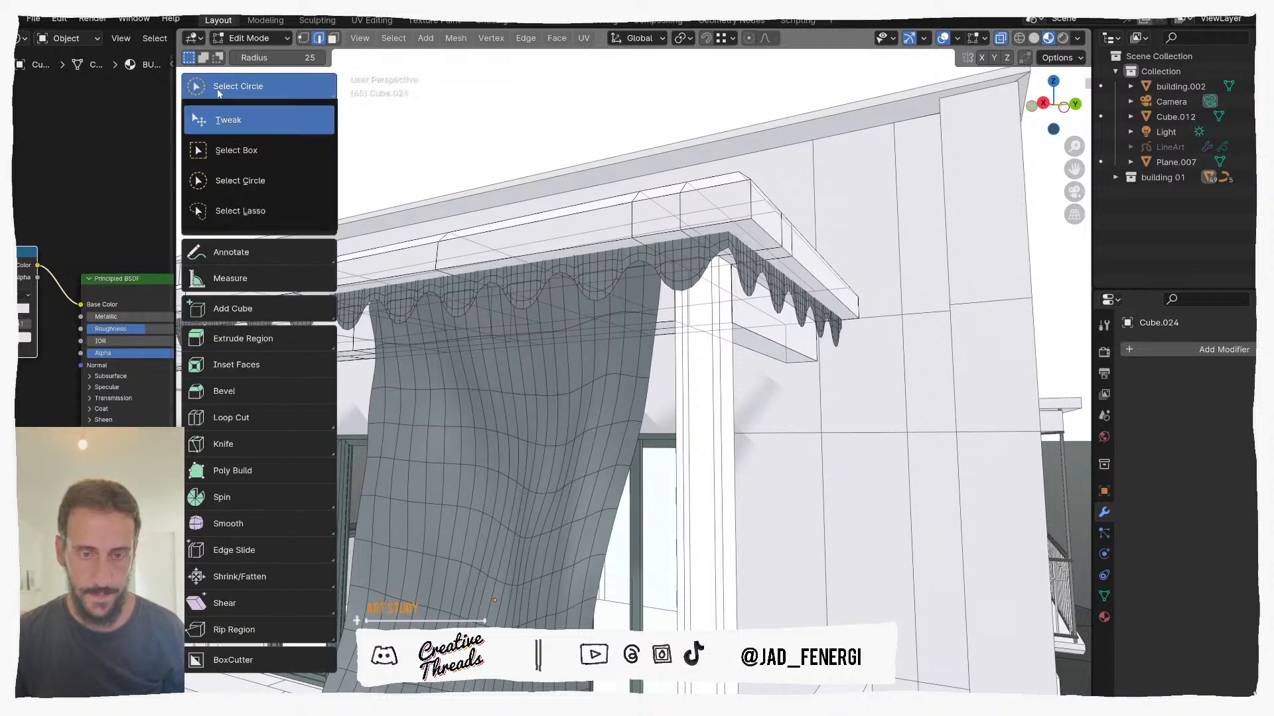
pyautogui.click(240, 123)
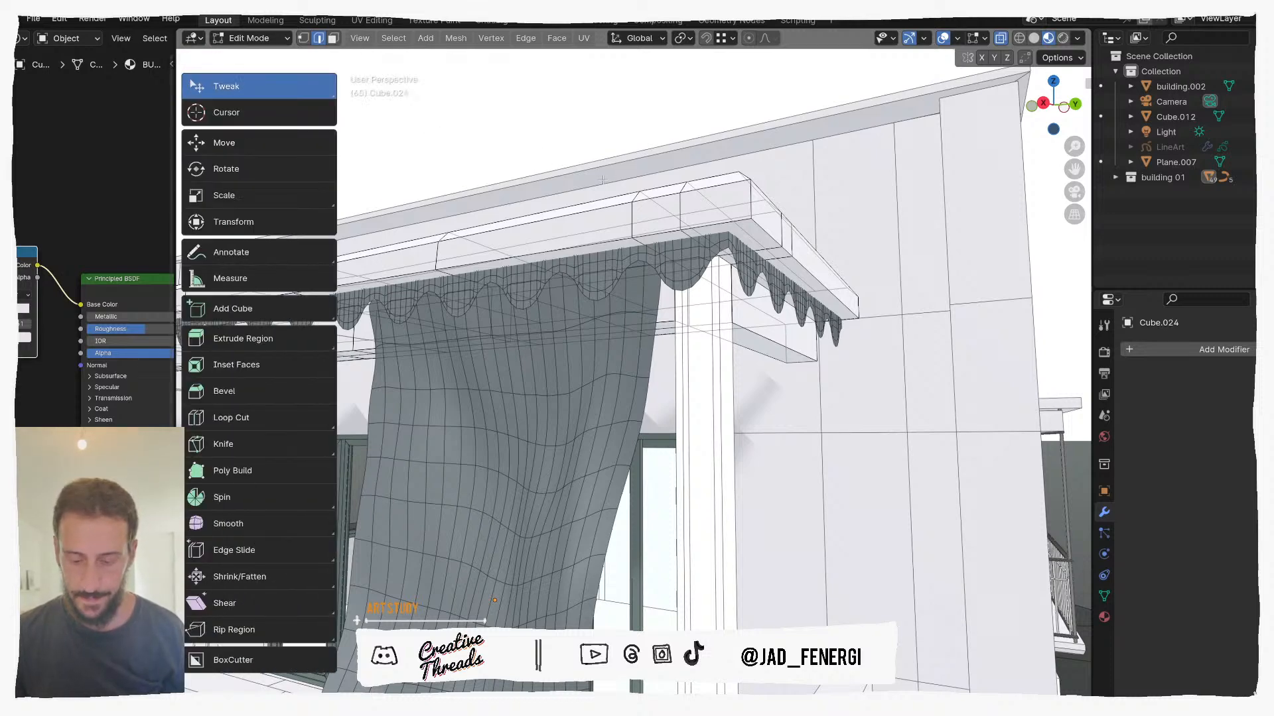
pyautogui.press('t')
# Step: Raise the canopy slab's upper edge loop along Z by about 0.029 m and again by about 0.02 m, then return to Object Mode
pyautogui.keyDown('alt'); pyautogui.click(602, 205); pyautogui.keyUp('alt')
pyautogui.press('g')
pyautogui.press('z')
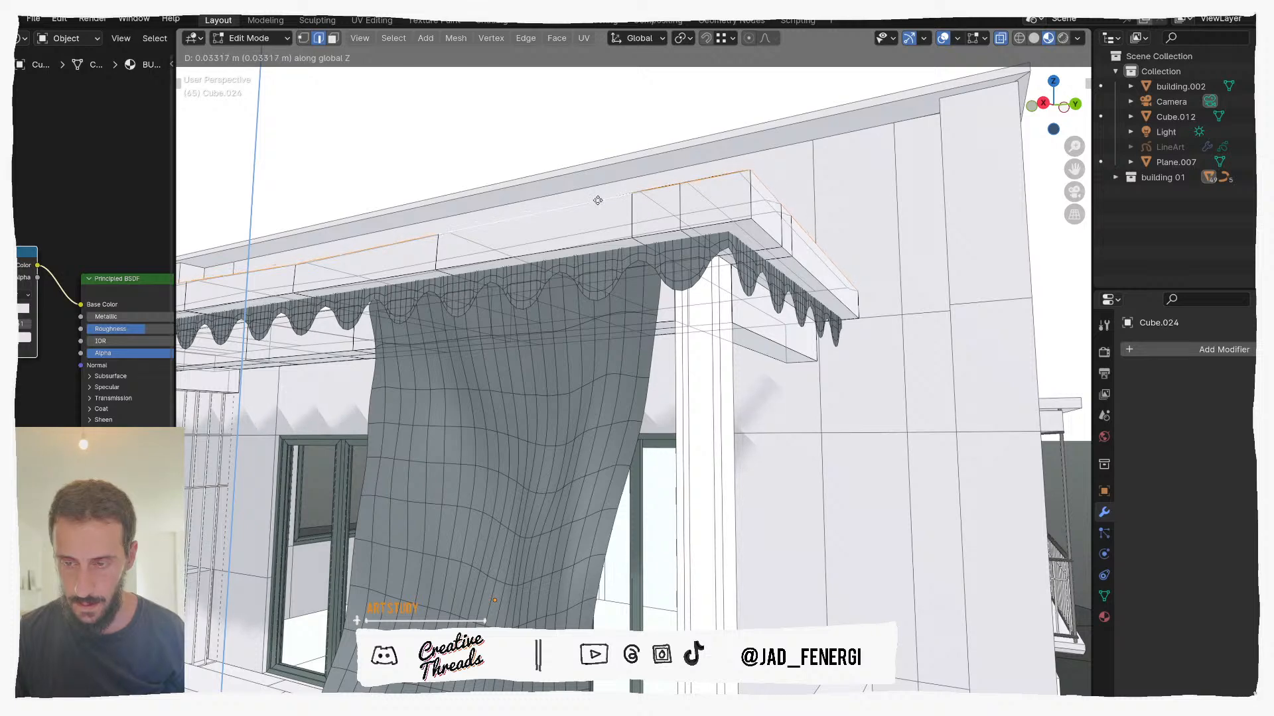
pyautogui.click(597, 200)
pyautogui.moveTo(598, 200); pyautogui.dragTo(593, 235, button='middle')
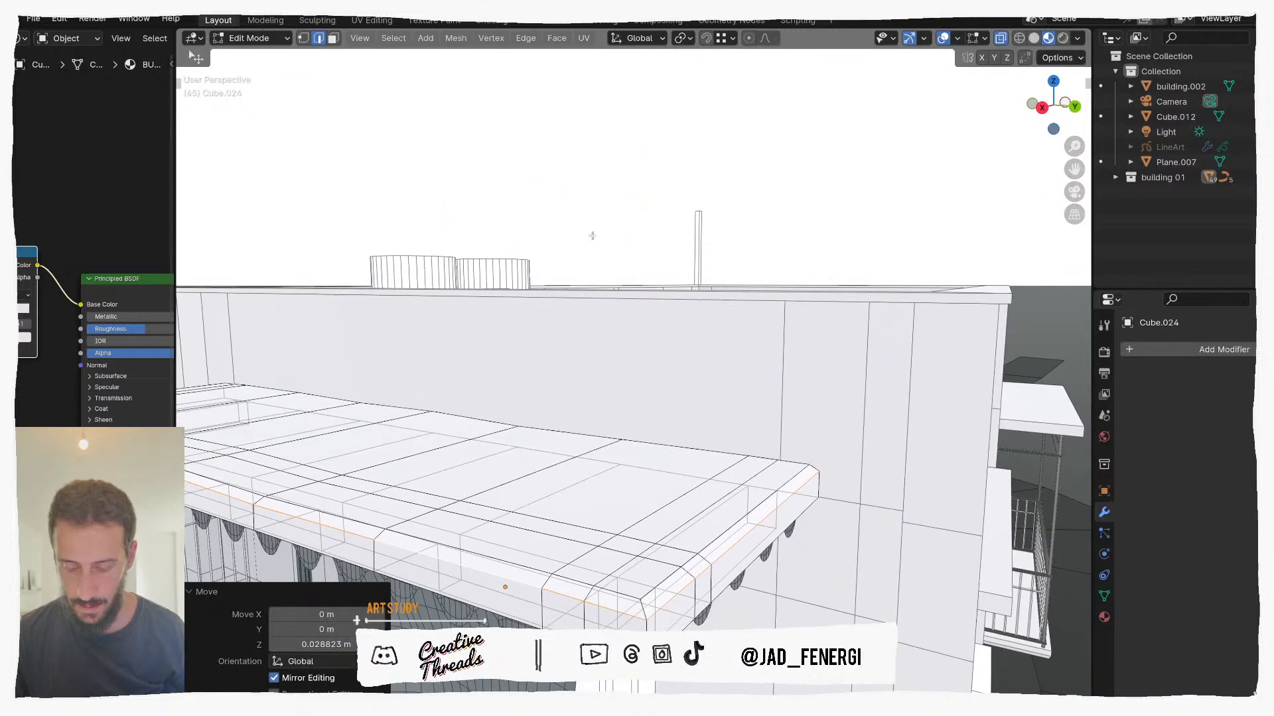
pyautogui.press('g')
pyautogui.press('z')
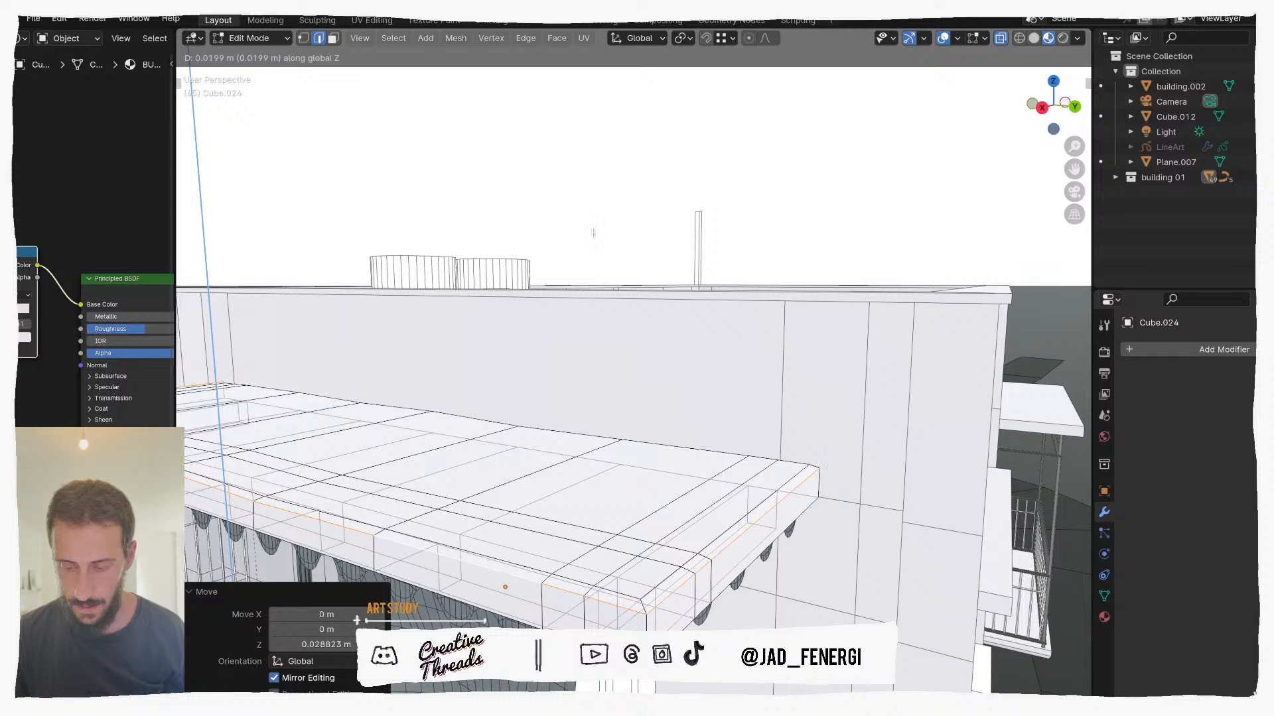
pyautogui.click(594, 233)
pyautogui.scroll(-5, 594, 233)
pyautogui.press('Tab')
# Step: Hide the wireframe overlay, enable the LineArt object in the viewport and view the building through the camera
pyautogui.moveTo(652, 242); pyautogui.dragTo(636, 263, button='middle')
pyautogui.press('q')
pyautogui.click(636, 270)
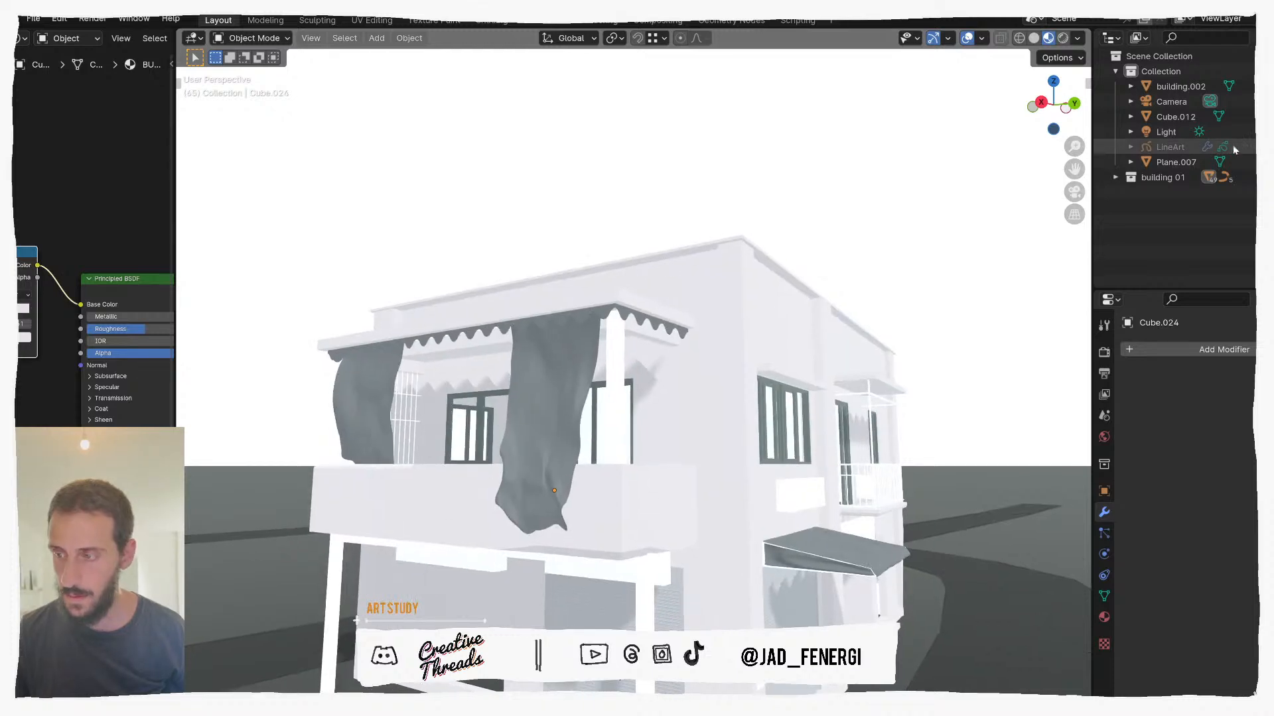
pyautogui.click(1267, 147)
pyautogui.moveTo(832, 235); pyautogui.dragTo(827, 235, button='middle')
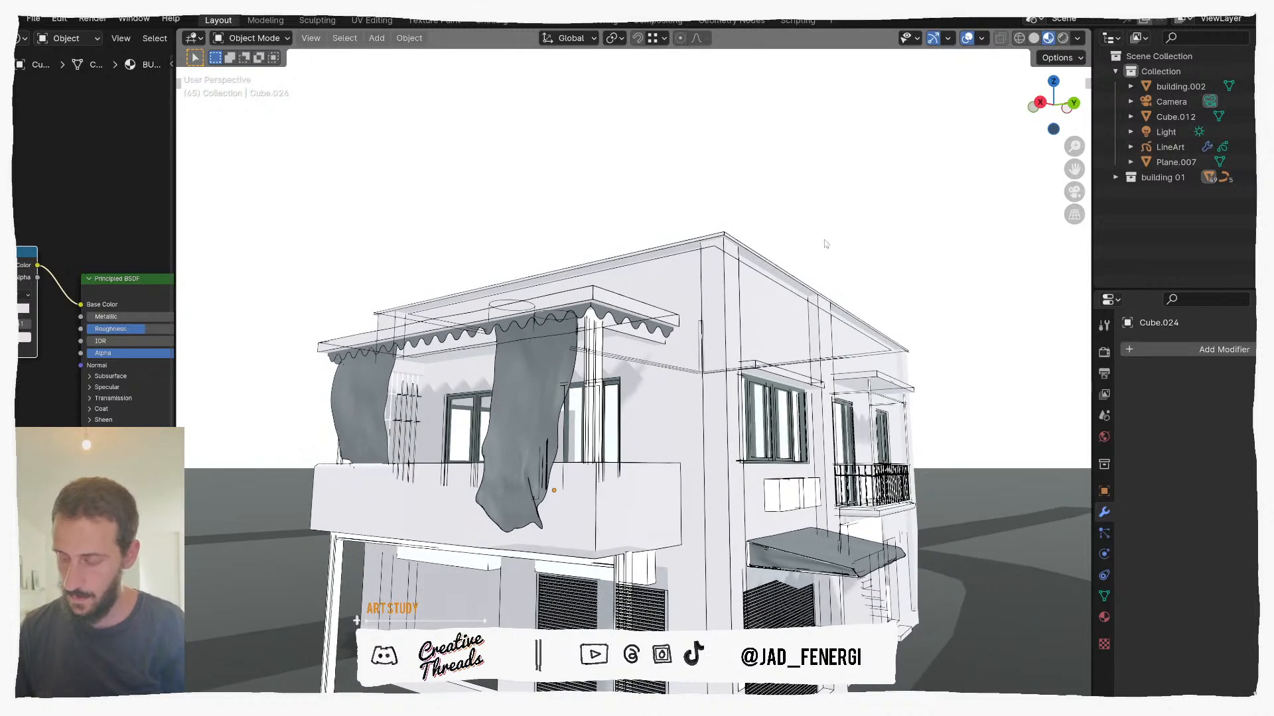
pyautogui.press('KP_0')
pyautogui.moveTo(955, 284); pyautogui.dragTo(1035, 295, button='middle')
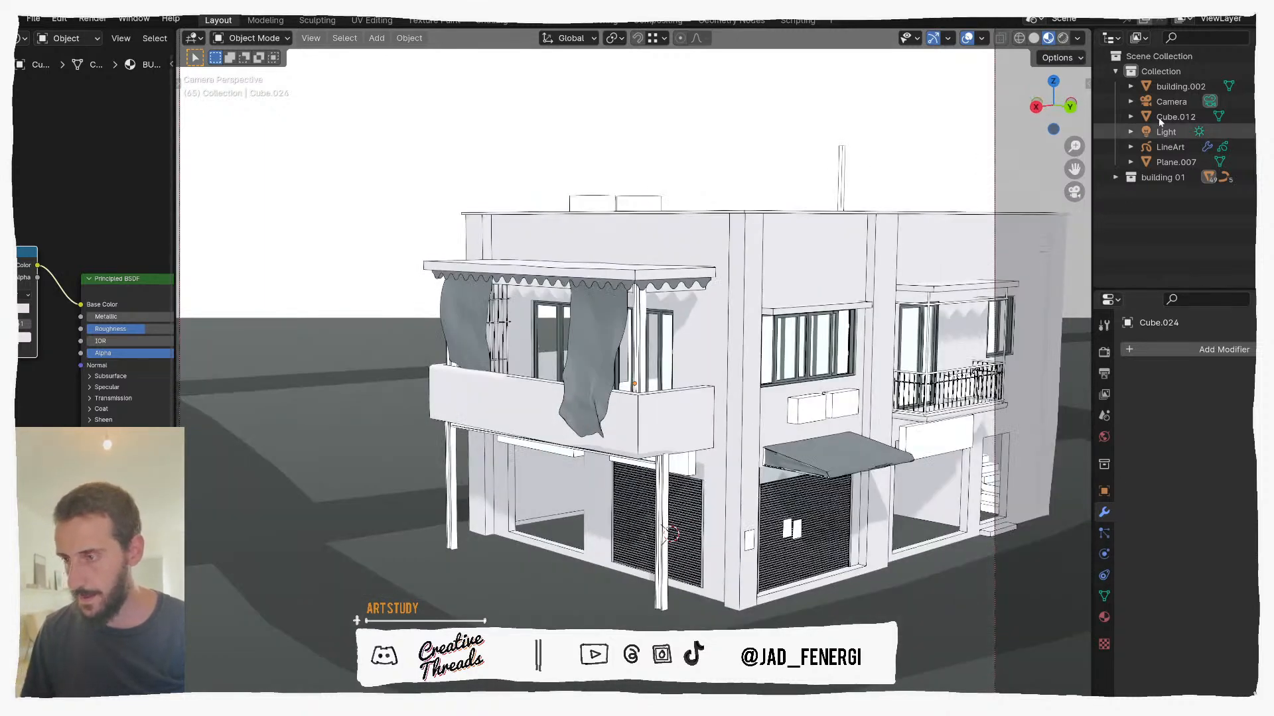
# Step: Set the camera's focal length to 36 mm
pyautogui.click(1171, 102)
pyautogui.click(1104, 554)
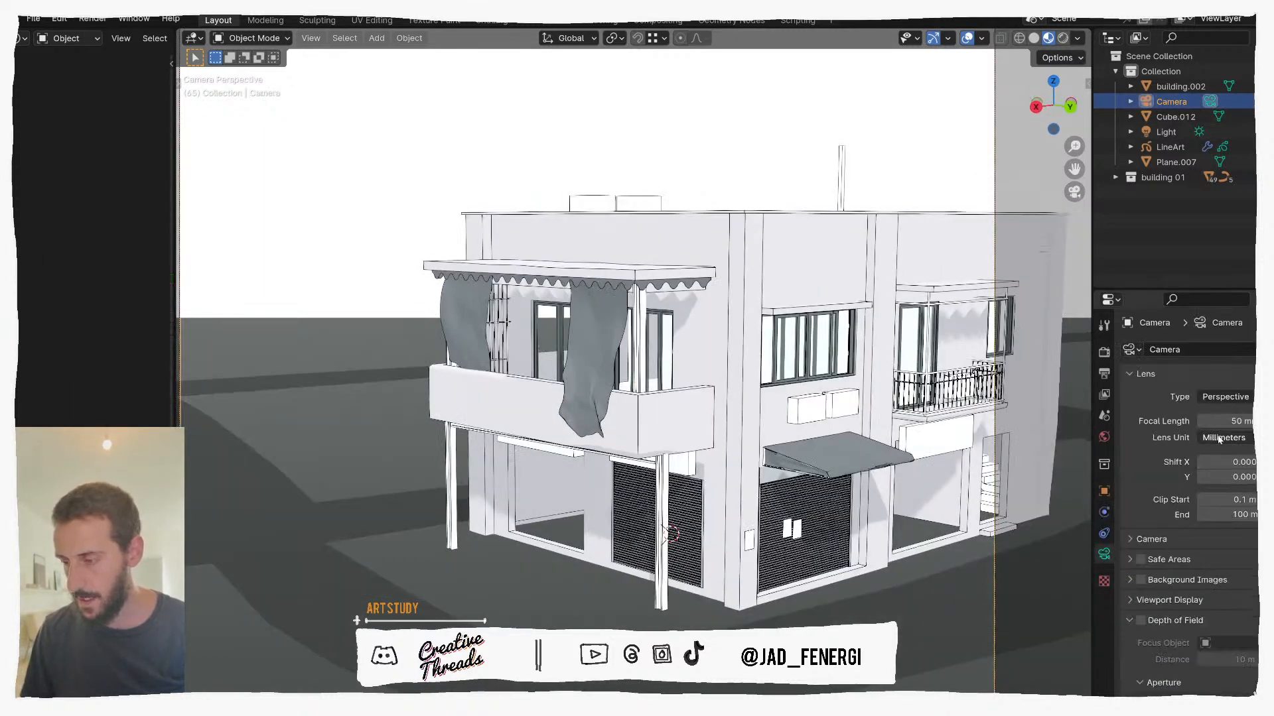
pyautogui.click(1238, 421)
pyautogui.write('36')
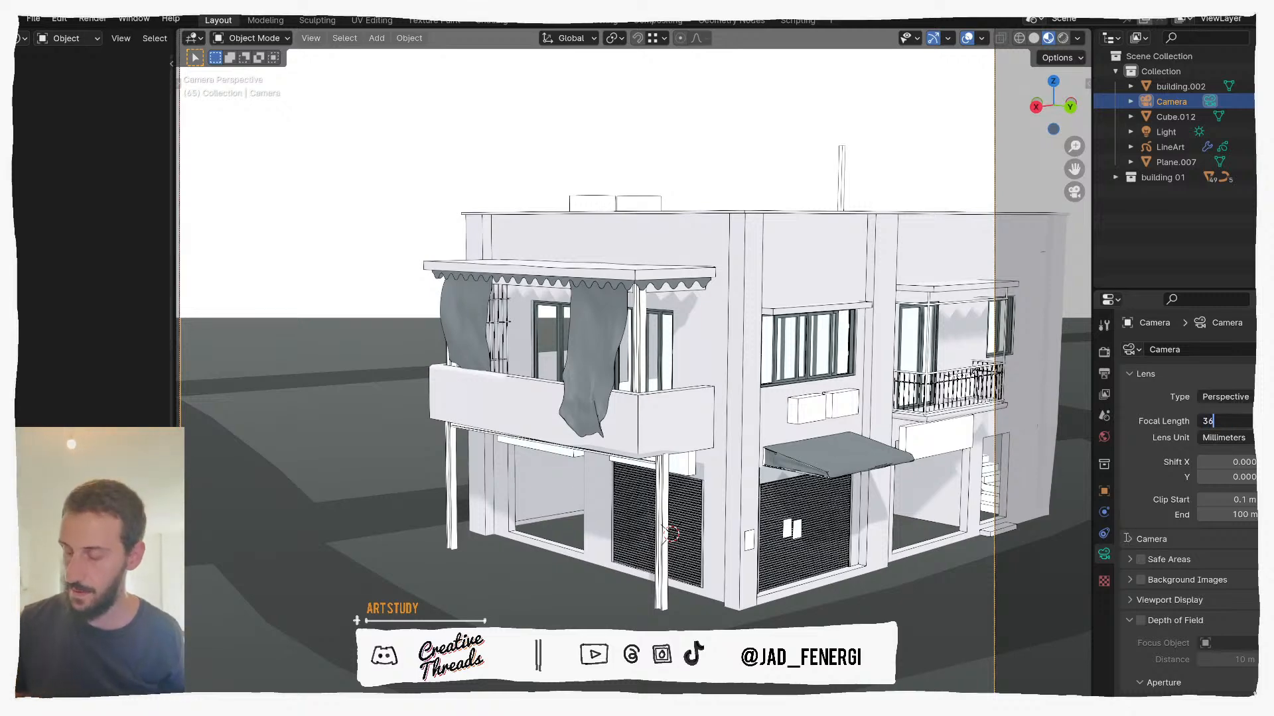
pyautogui.press('Return')
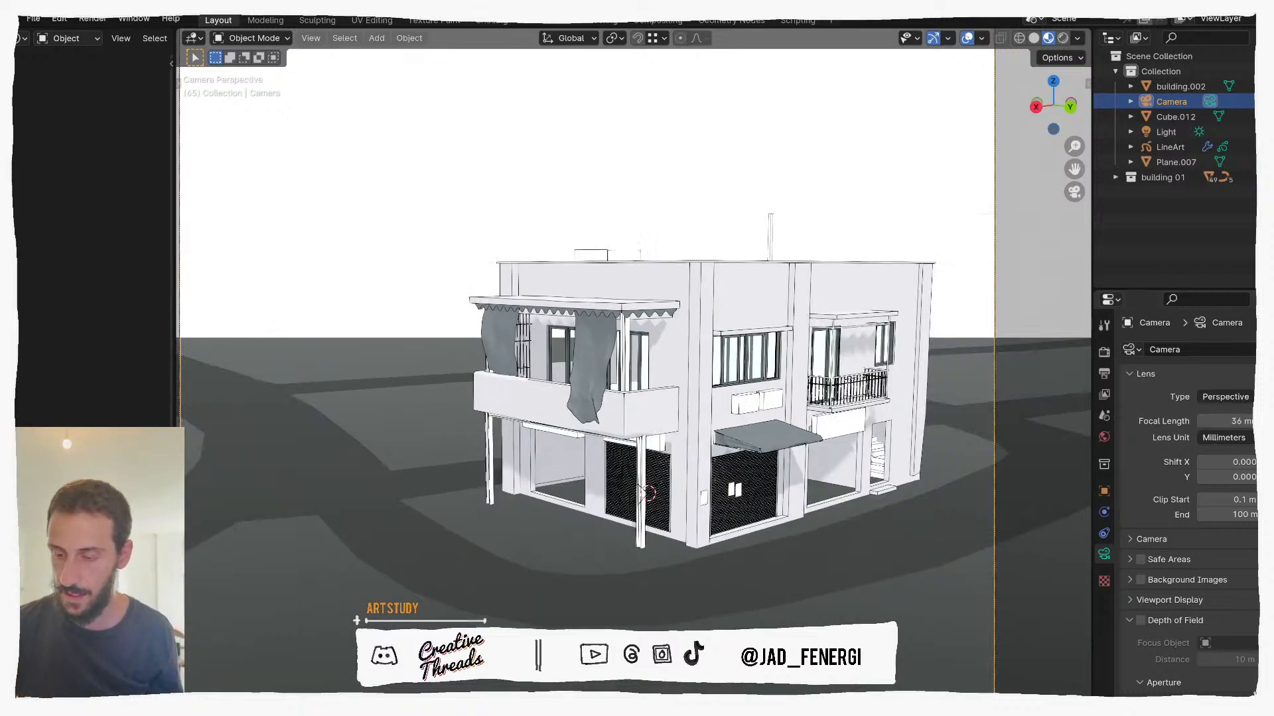
# Step: Reposition the camera to a low view of the building corner with both facades in frame
pyautogui.moveTo(731, 488); pyautogui.dragTo(756, 467, button='middle')
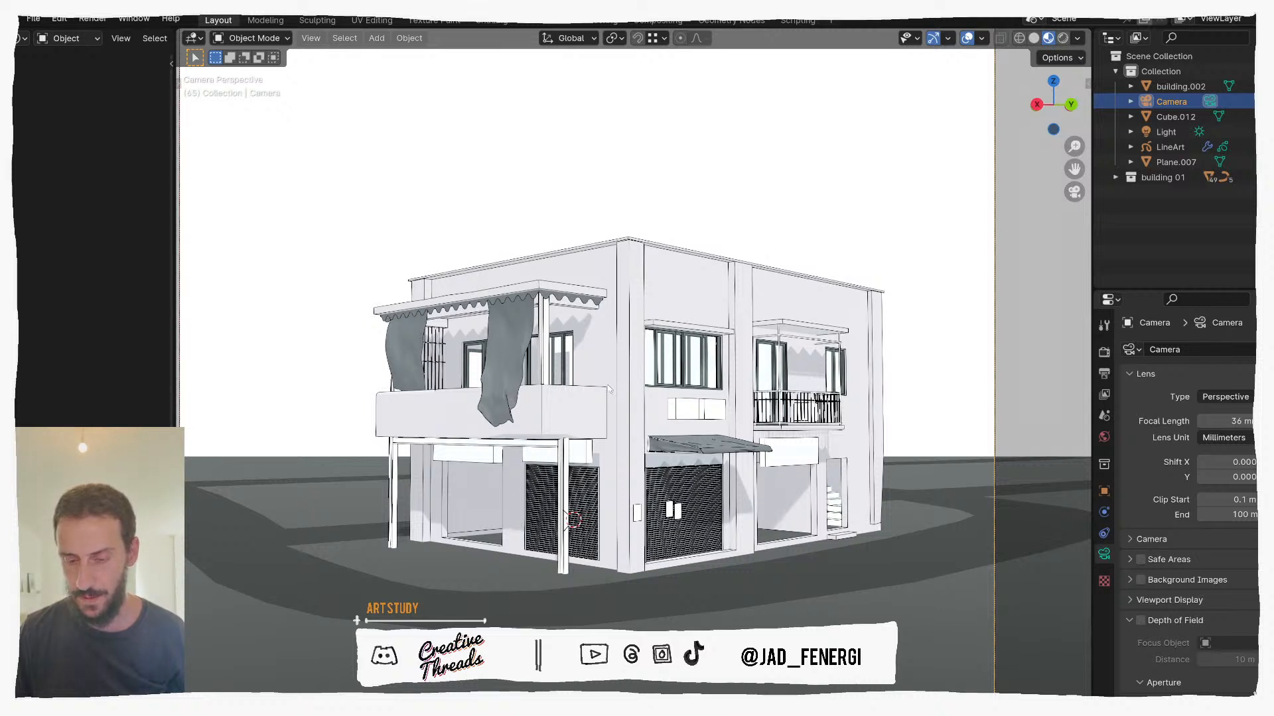
pyautogui.moveTo(647, 481); pyautogui.dragTo(667, 484, button='middle')
pyautogui.click(711, 417)
pyautogui.click(720, 417)
pyautogui.click(720, 417)
pyautogui.click(721, 418)
pyautogui.click(712, 418)
pyautogui.click(711, 418)
pyautogui.click(711, 418)
pyautogui.moveTo(726, 413); pyautogui.dragTo(705, 407, button='middle')
# Step: Select the sign boxes above the ground-floor openings and examine the side facade's line art from several camera angles
pyautogui.click(600, 448)
pyautogui.click(576, 445)
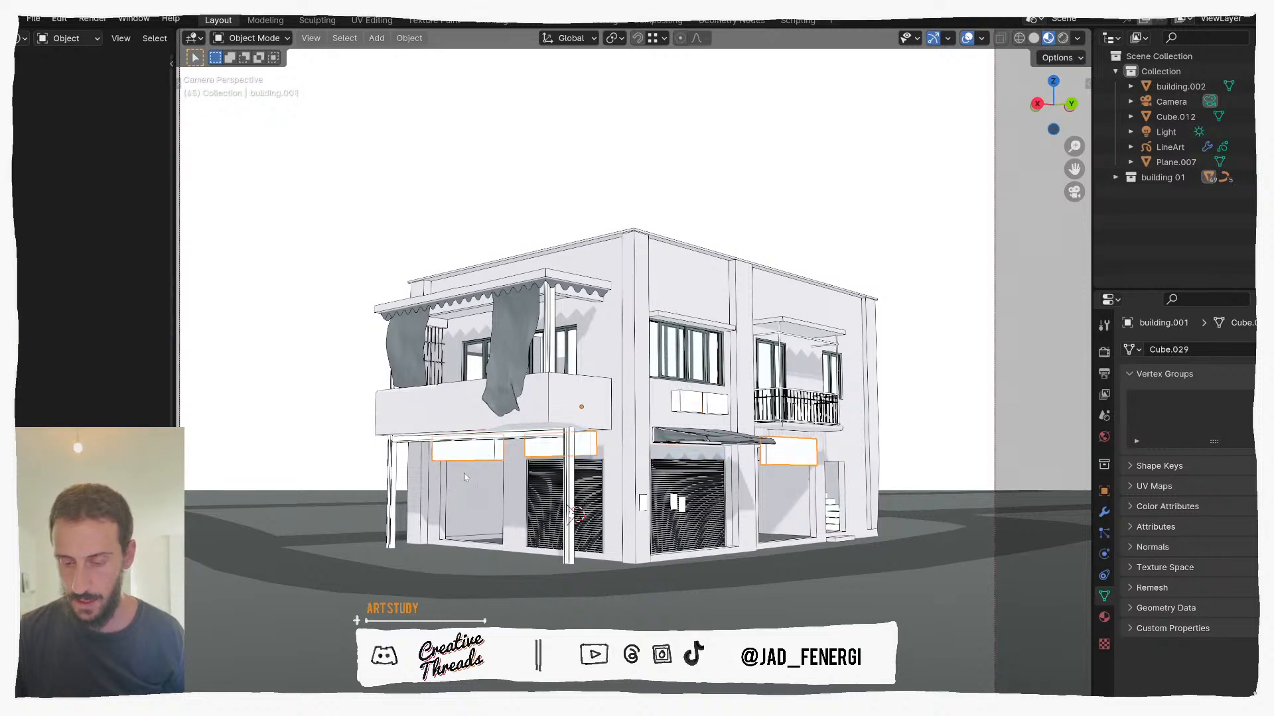
pyautogui.moveTo(898, 448); pyautogui.dragTo(861, 457, button='middle')
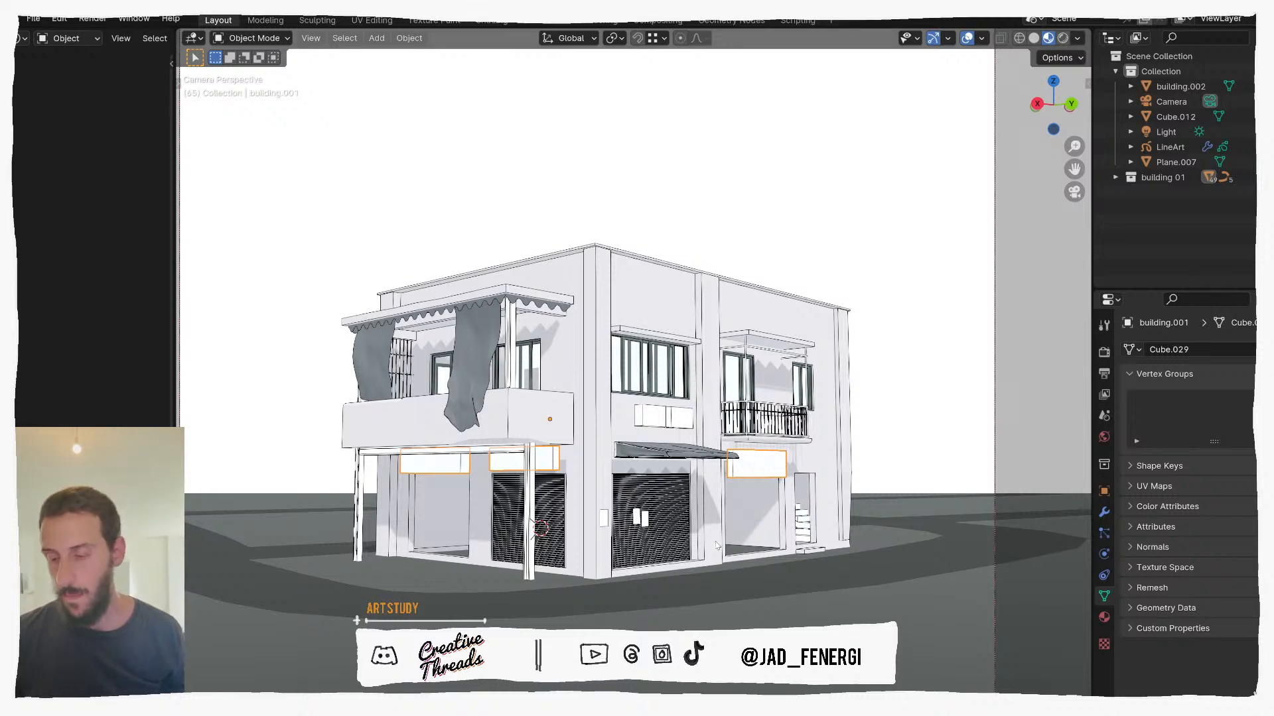
pyautogui.moveTo(841, 475); pyautogui.dragTo(629, 577, button='middle')
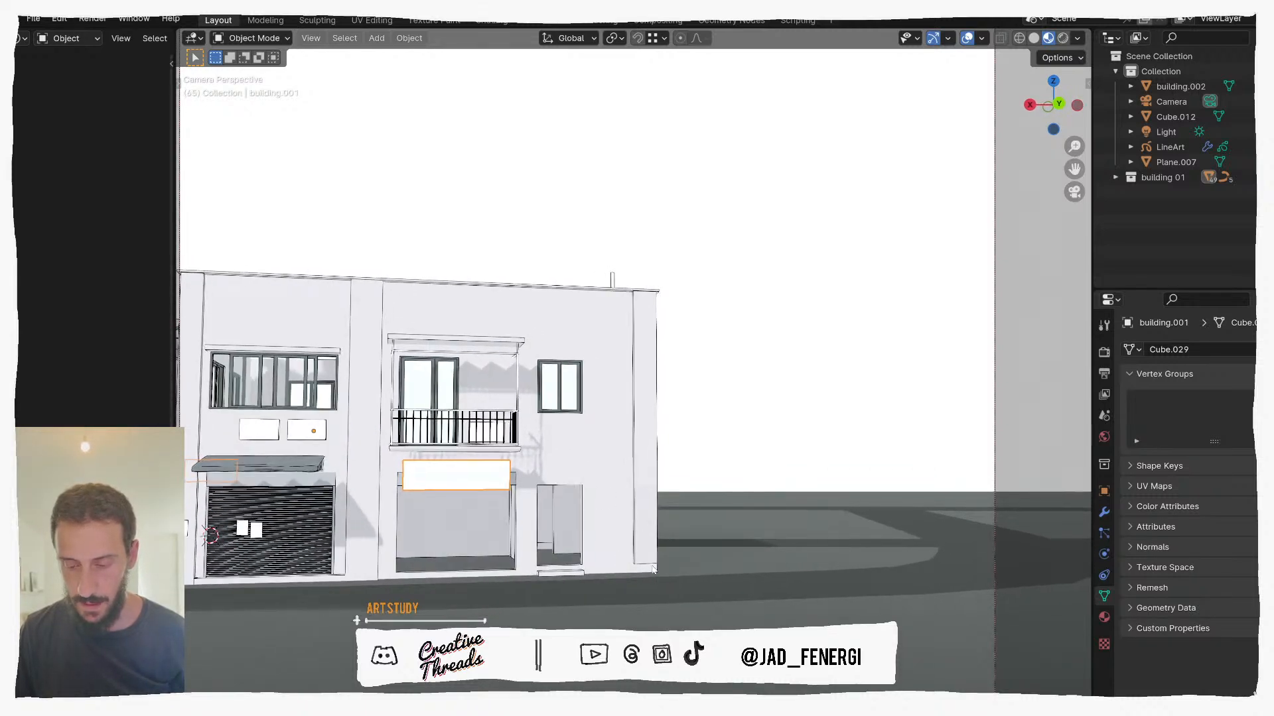
pyautogui.keyDown('shift'); pyautogui.moveTo(595, 486); pyautogui.dragTo(639, 235, button='middle'); pyautogui.keyUp('shift')
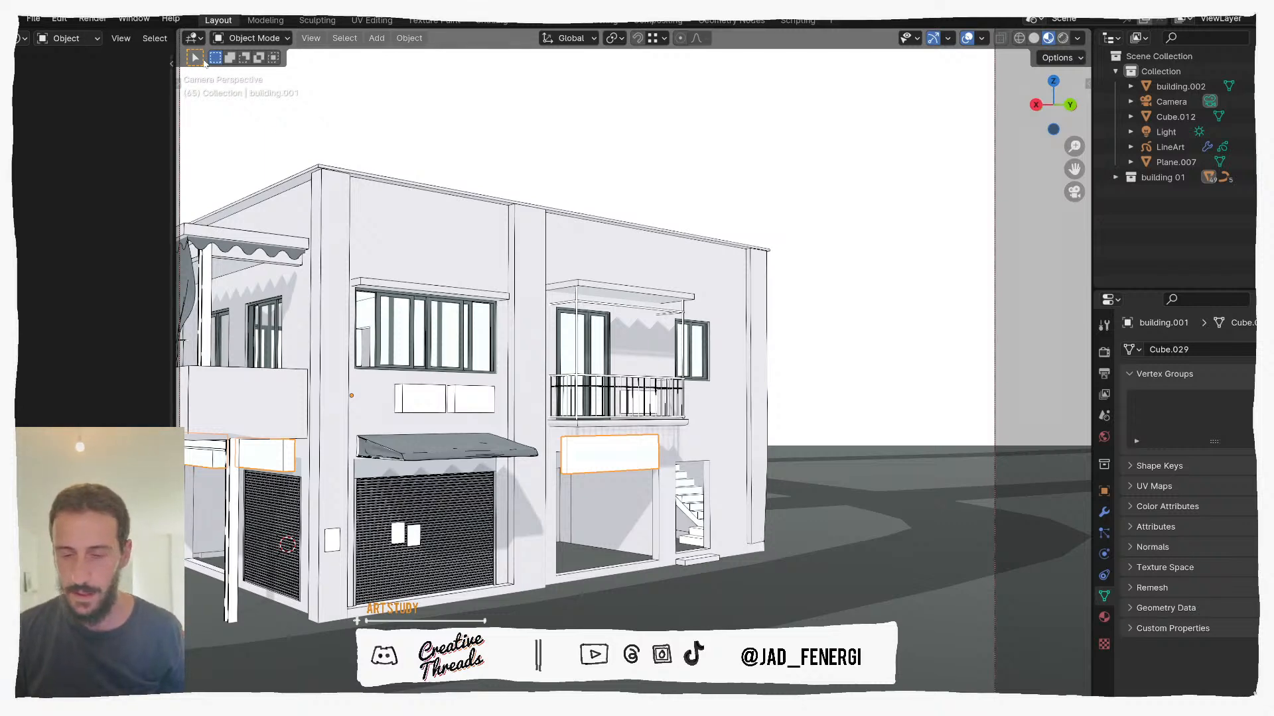
pyautogui.moveTo(489, 138); pyautogui.dragTo(651, 259, button='middle')
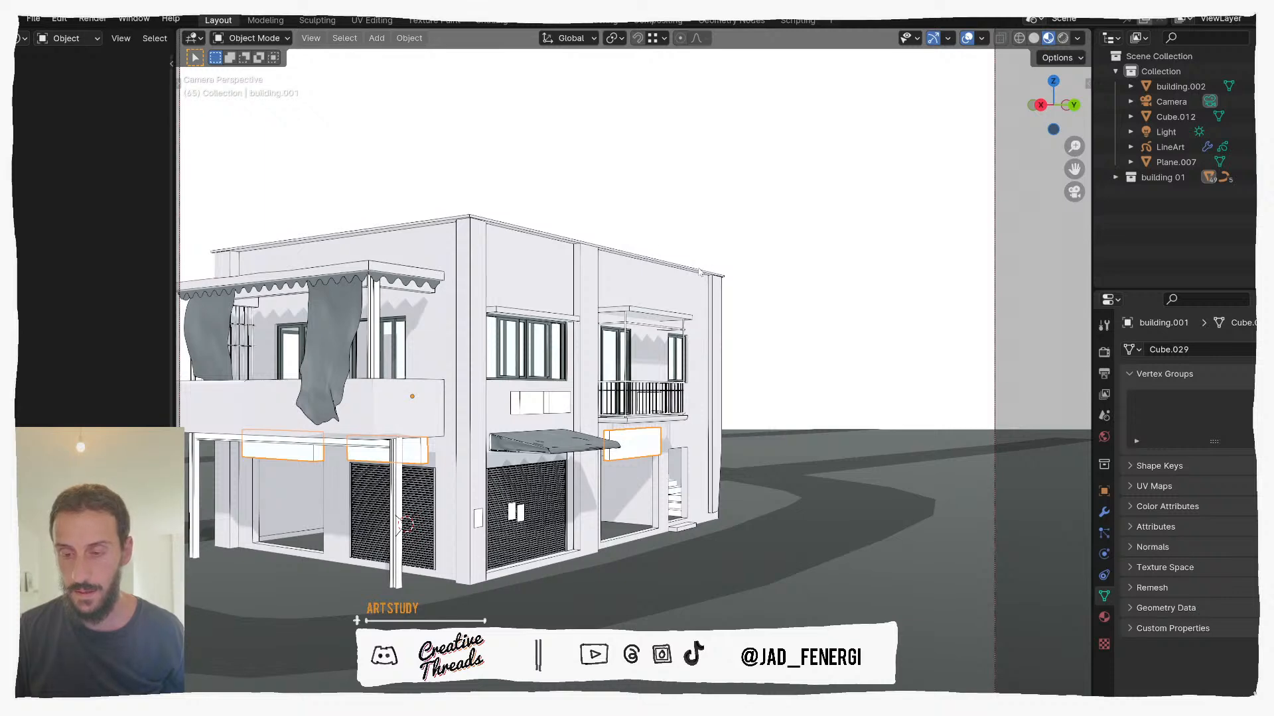
pyautogui.moveTo(466, 204); pyautogui.dragTo(638, 261, button='middle')
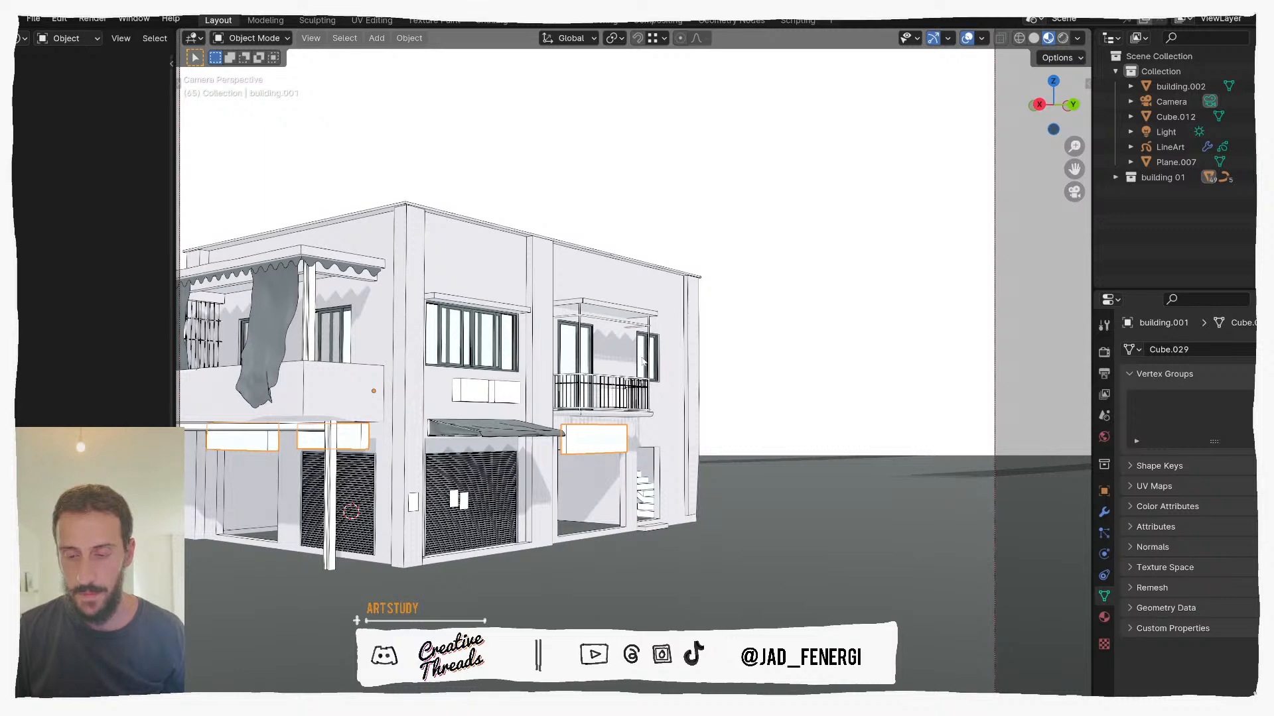
pyautogui.moveTo(675, 345); pyautogui.dragTo(618, 368, button='middle')
pyautogui.click(695, 314)
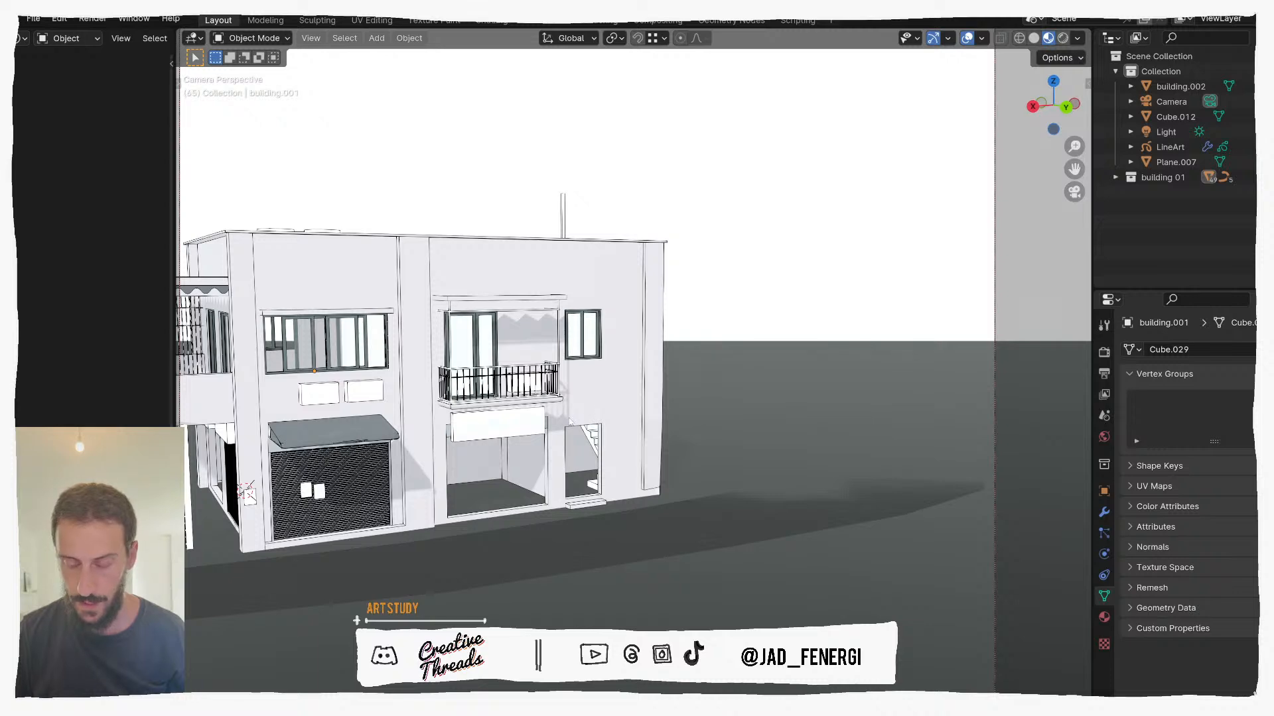
# Step: Isolate the main building walls in Local View with wireframe and Solid shading, facing the narrow doorway on the side facade
pyautogui.moveTo(600, 423); pyautogui.dragTo(596, 412, button='middle')
pyautogui.click(599, 412)
pyautogui.press('KP_Divide')
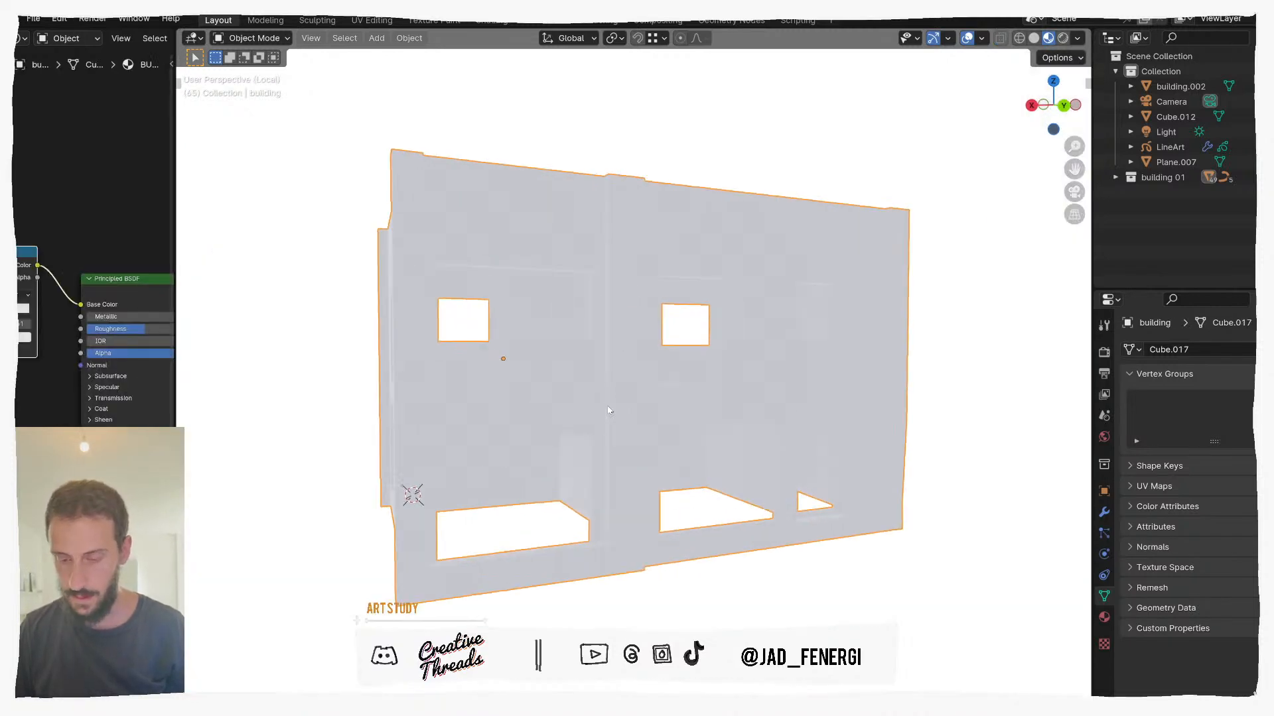
pyautogui.press('KP_0')
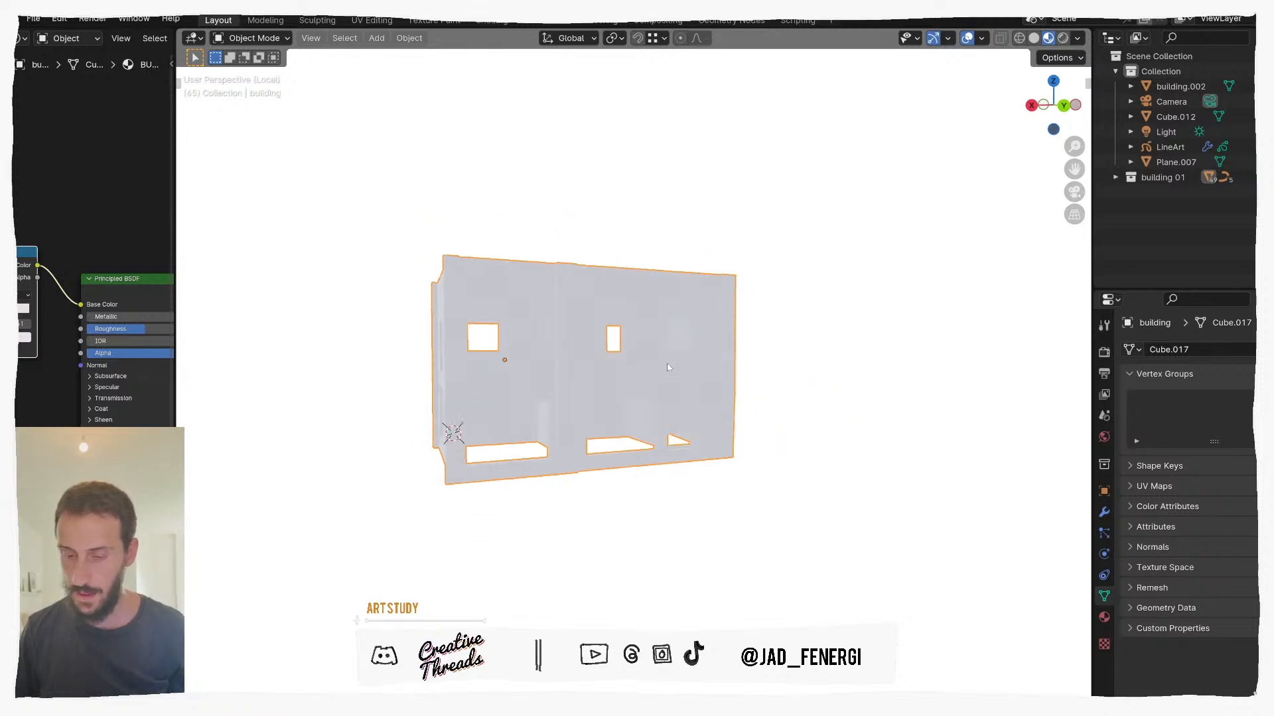
pyautogui.press('KP_0')
pyautogui.moveTo(686, 382); pyautogui.dragTo(705, 400, button='middle')
pyautogui.click(918, 396)
pyautogui.moveTo(918, 395); pyautogui.dragTo(879, 425, button='middle')
pyautogui.click(1035, 41)
pyautogui.moveTo(758, 505)
pyautogui.mouseDown(button='middle')
pyautogui.moveTo(889, 528)
pyautogui.moveTo(699, 428)
pyautogui.mouseUp(button='middle')
pyautogui.moveTo(699, 428); pyautogui.dragTo(551, 355, button='middle')
pyautogui.scroll(6, 742, 407)
pyautogui.click(657, 367)
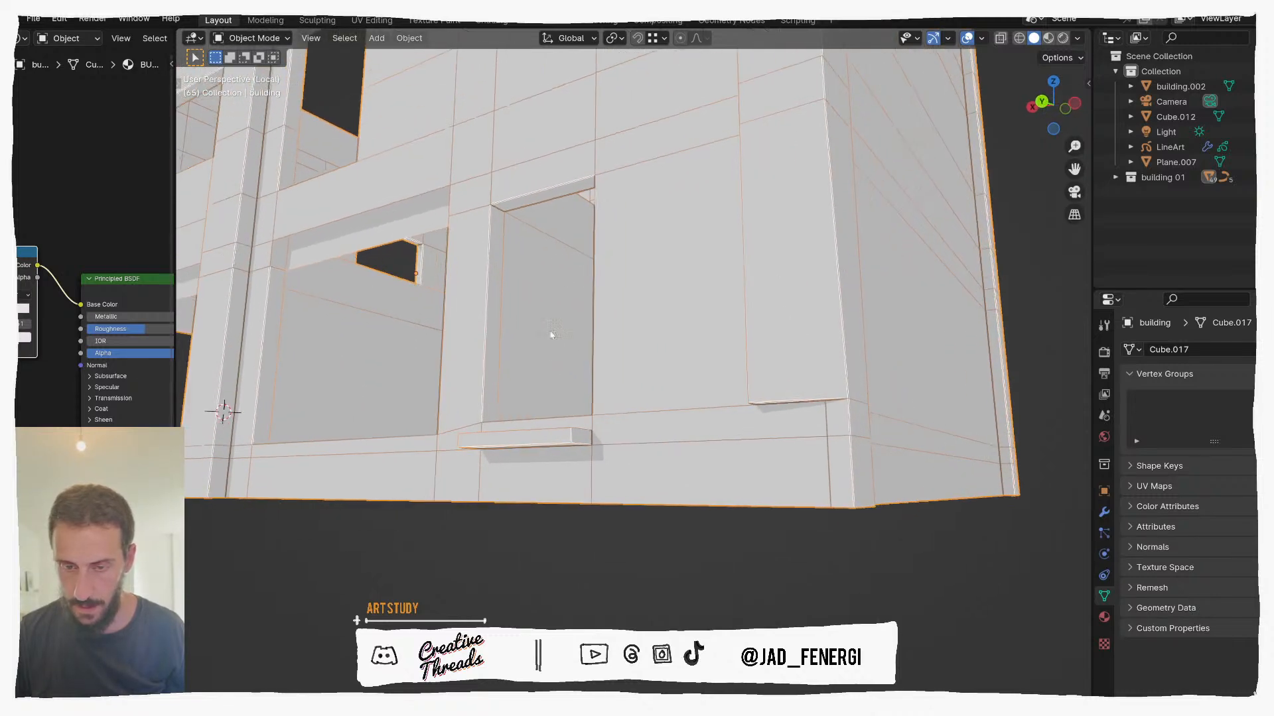
pyautogui.moveTo(559, 254); pyautogui.dragTo(829, 336, button='middle')
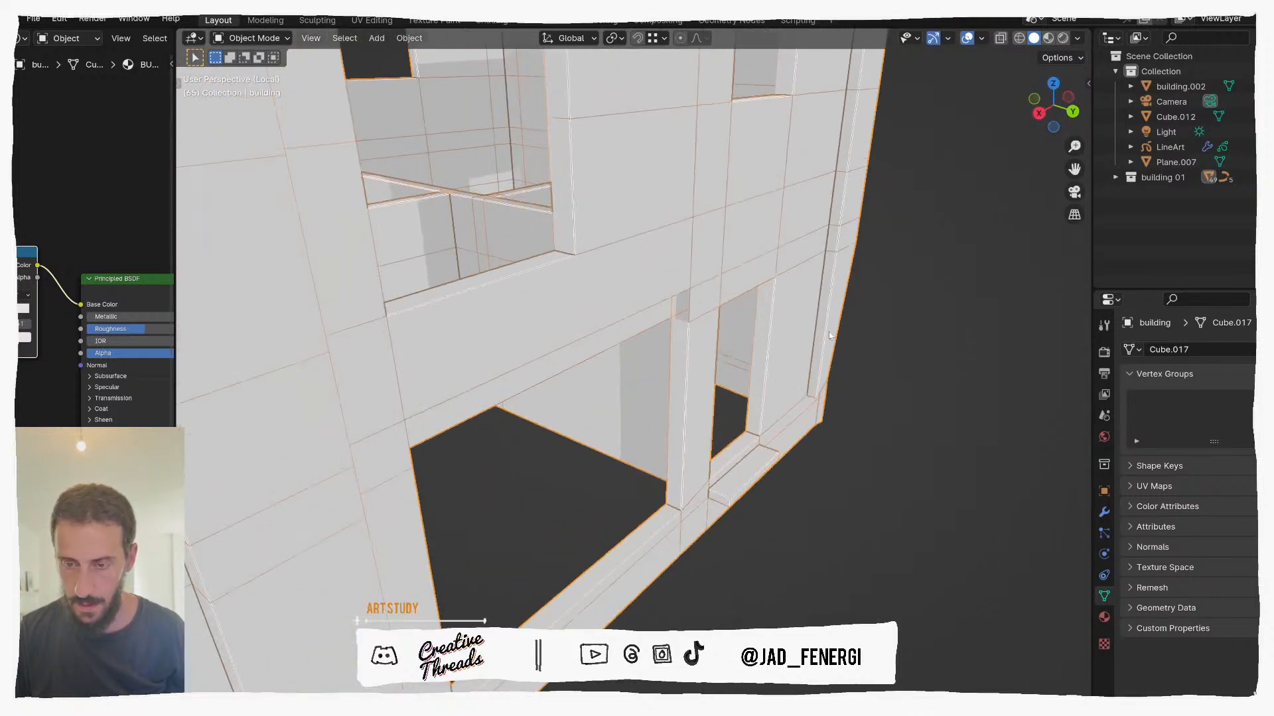
# Step: Duplicate the wall face above the narrow doorway in place and separate the selection into its own object
pyautogui.press('Tab')
pyautogui.press('3')
pyautogui.click(750, 242)
pyautogui.moveTo(750, 242); pyautogui.dragTo(741, 251, button='middle')
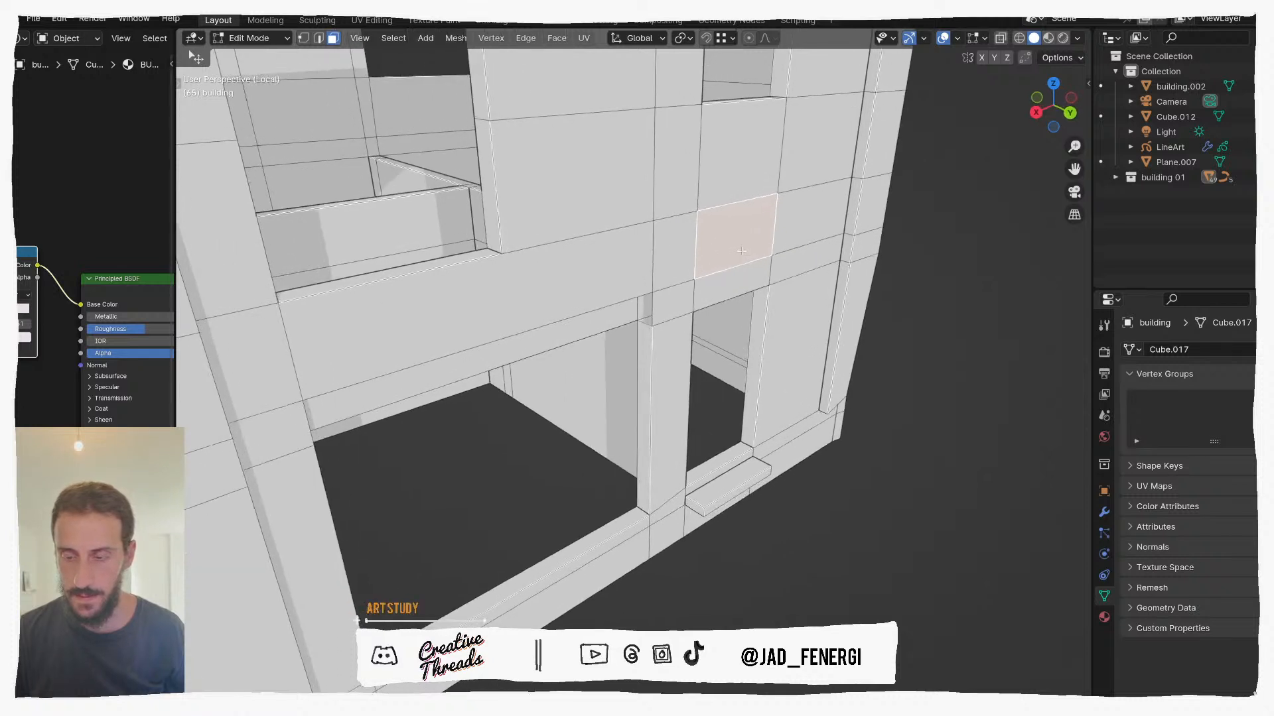
pyautogui.hotkey('shift', 'd')
pyautogui.rightClick(773, 257)
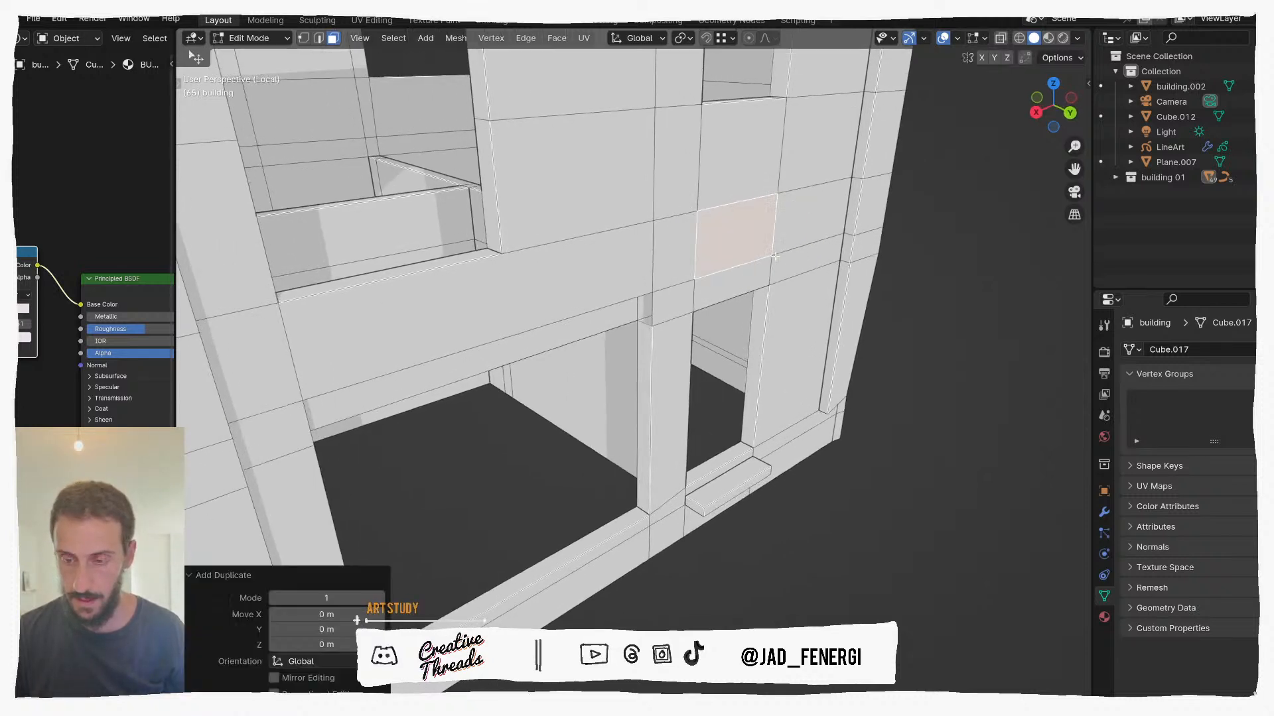
pyautogui.press('p')
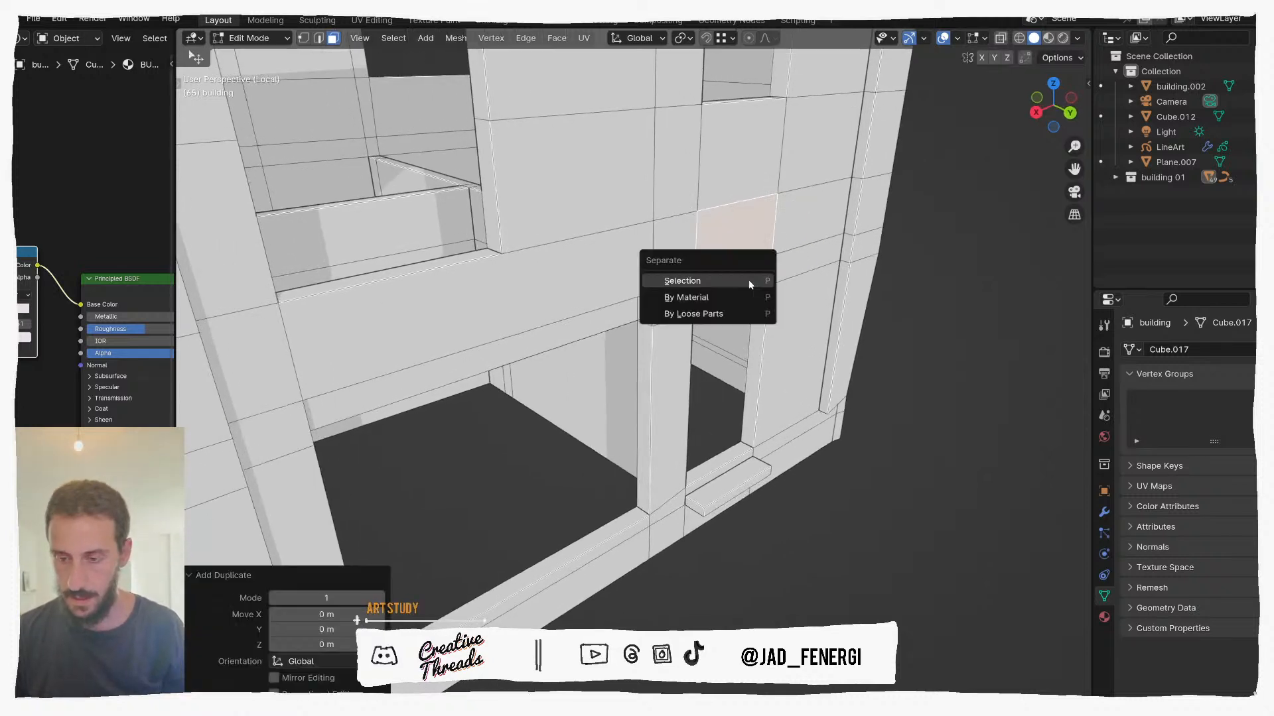
pyautogui.click(748, 279)
# Step: Return to Object Mode, select the separated face above the doorway and set its origin to its geometry
pyautogui.moveTo(748, 280); pyautogui.dragTo(698, 248, button='middle')
pyautogui.press('Tab')
pyautogui.click(690, 244)
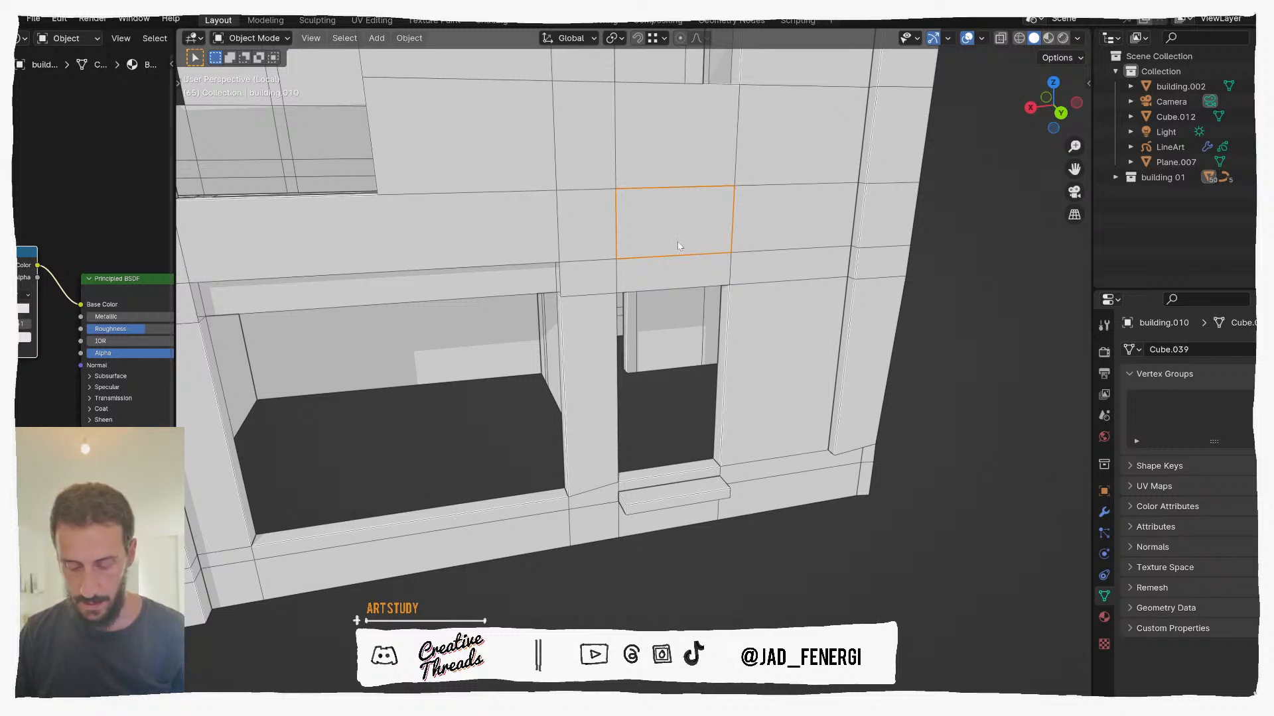
pyautogui.scroll(-4, 674, 252)
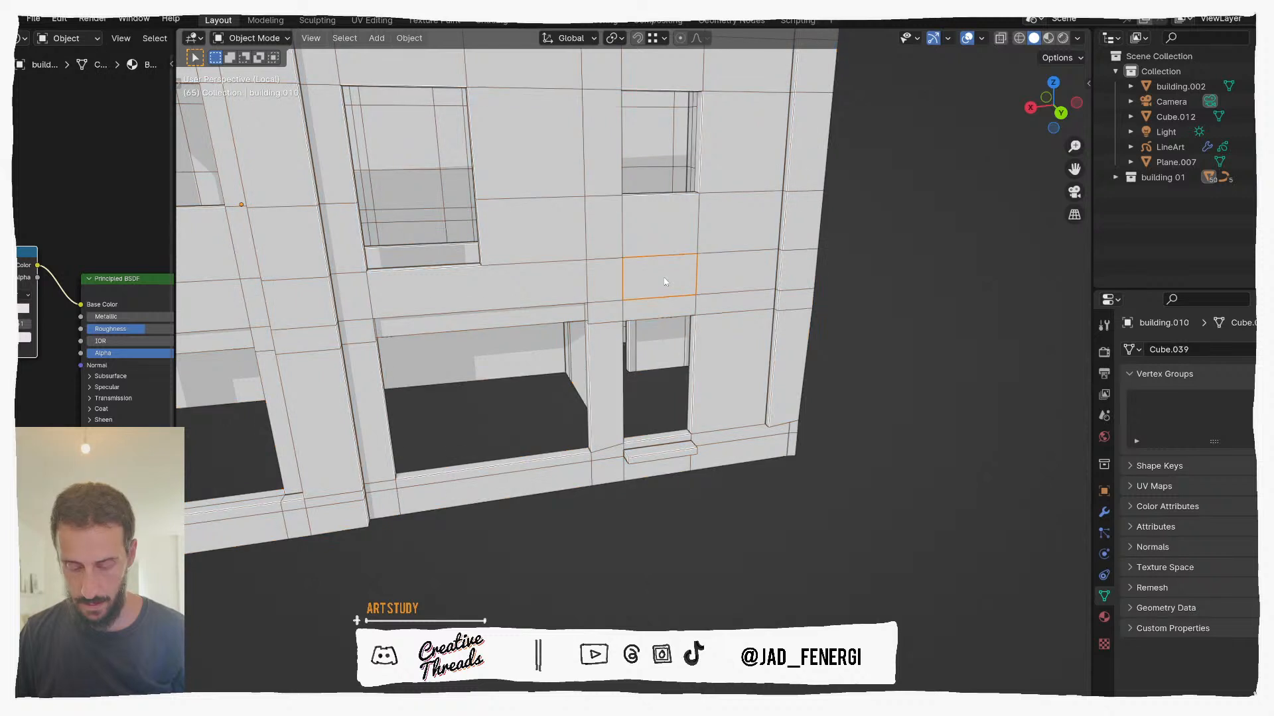
pyautogui.rightClick(656, 281)
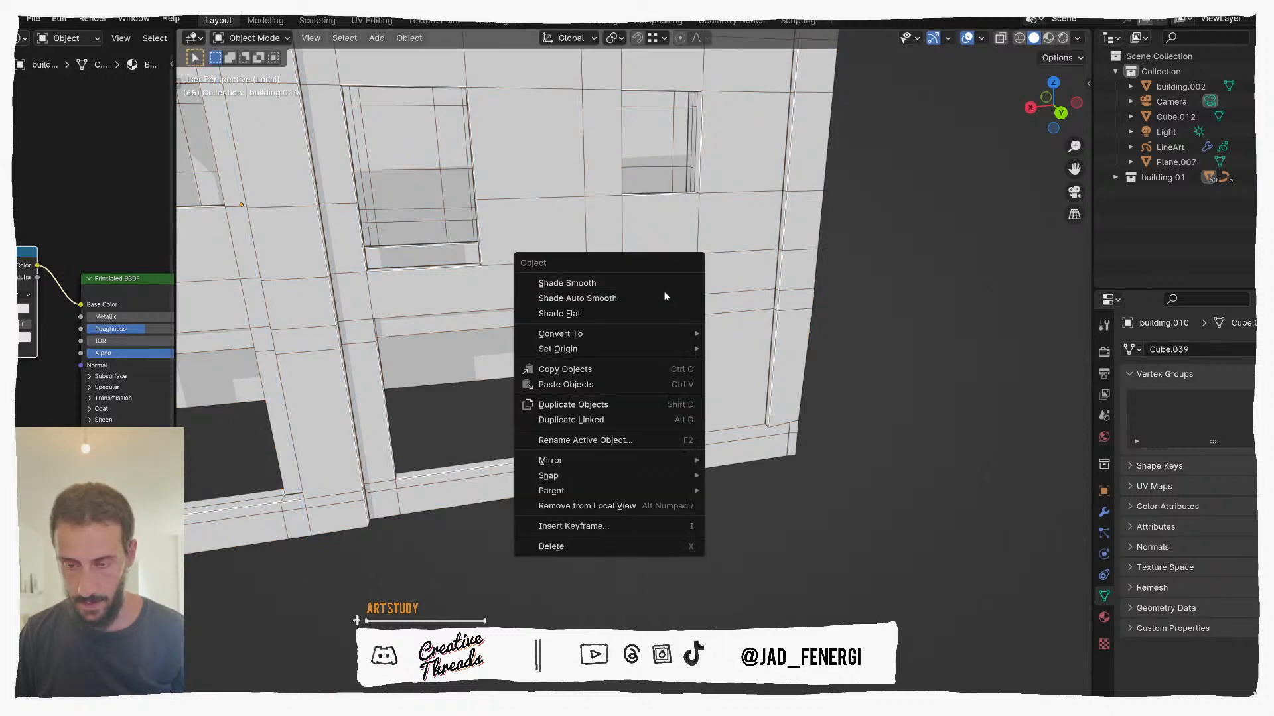
pyautogui.moveTo(649, 347)
pyautogui.click(743, 364)
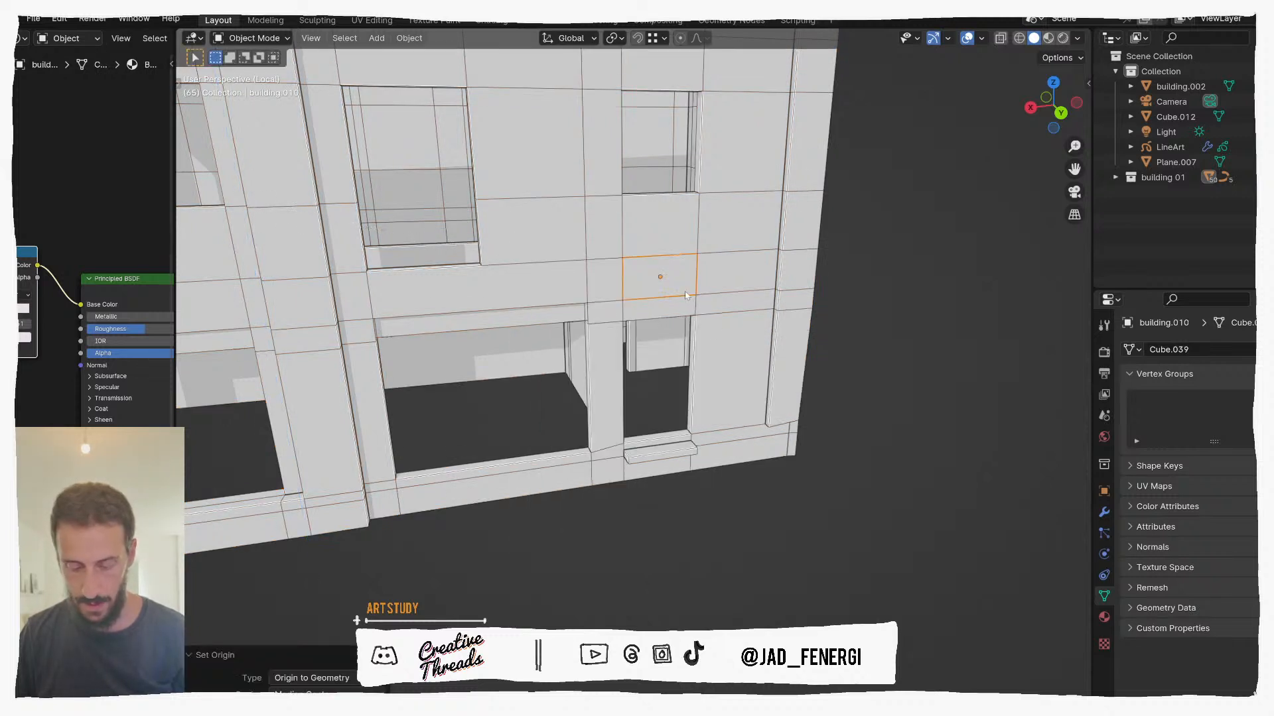
# Step: Scale the separated face to 0.1 along Z, making a thin horizontal strip above the doorway
pyautogui.press('z')
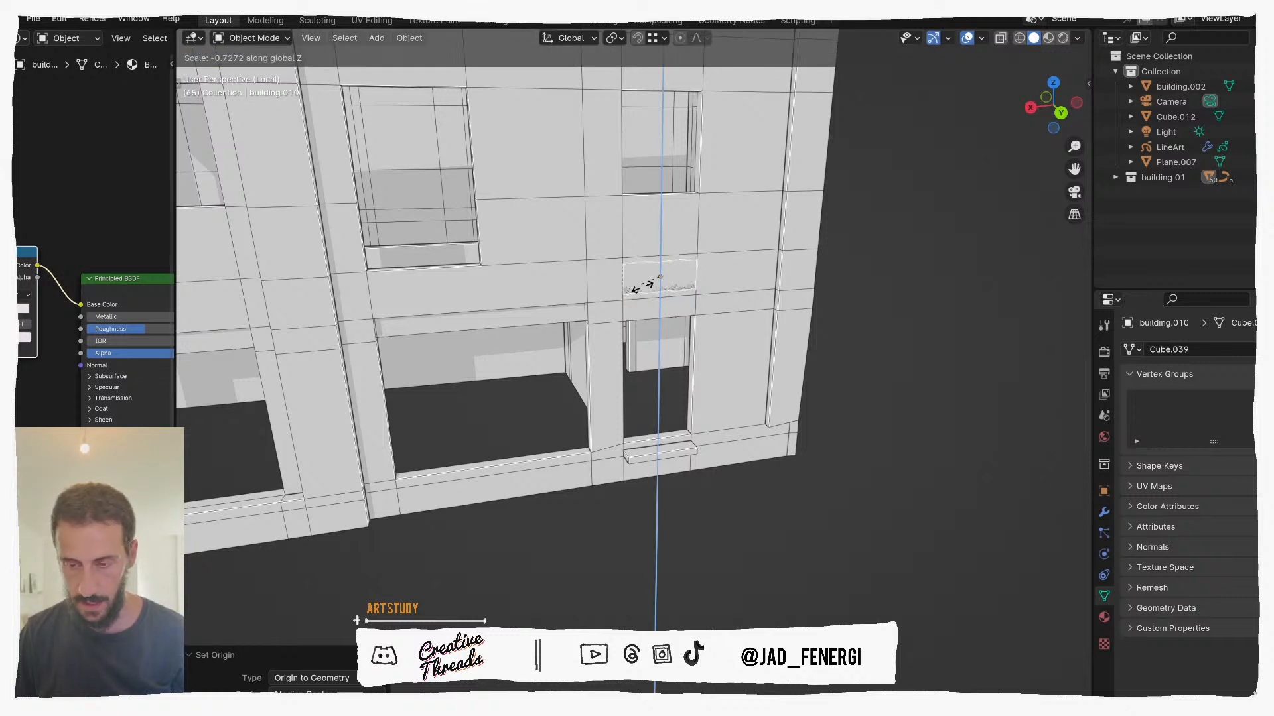
pyautogui.write('0.1')
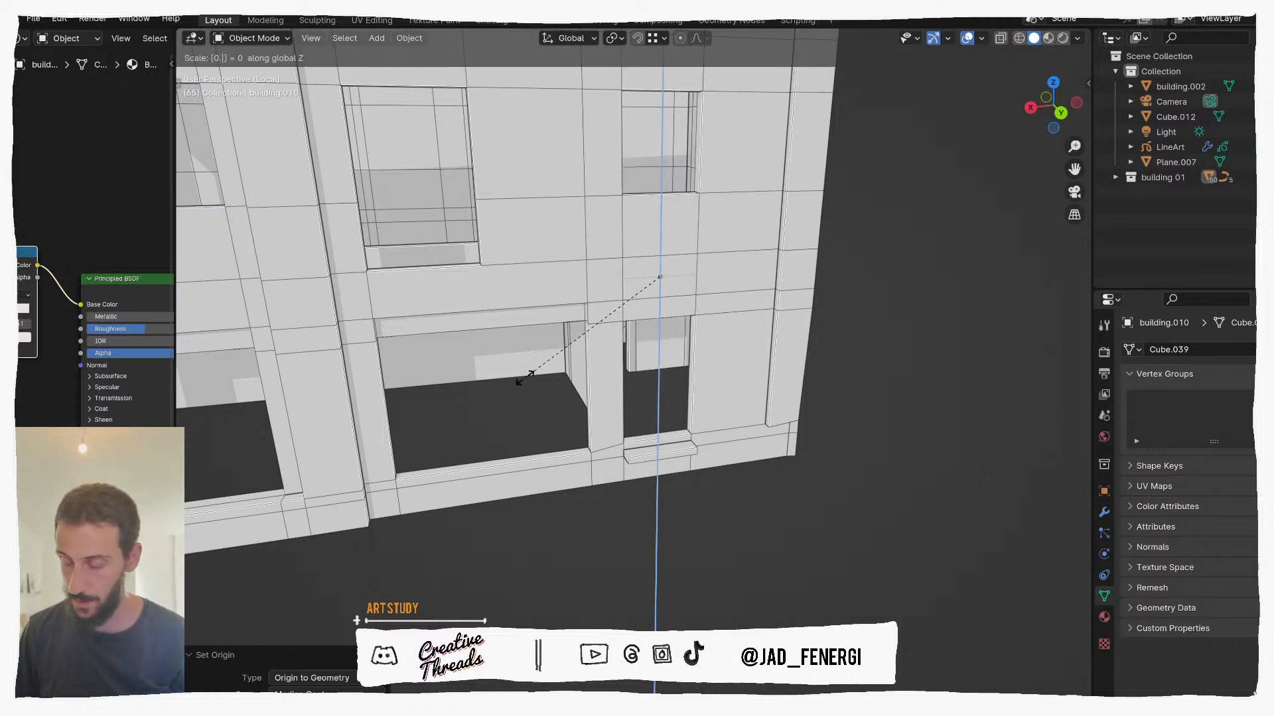
pyautogui.press('Return')
pyautogui.moveTo(656, 274); pyautogui.dragTo(642, 337, button='middle')
pyautogui.scroll(2, 695, 279)
pyautogui.scroll(1, 576, 379)
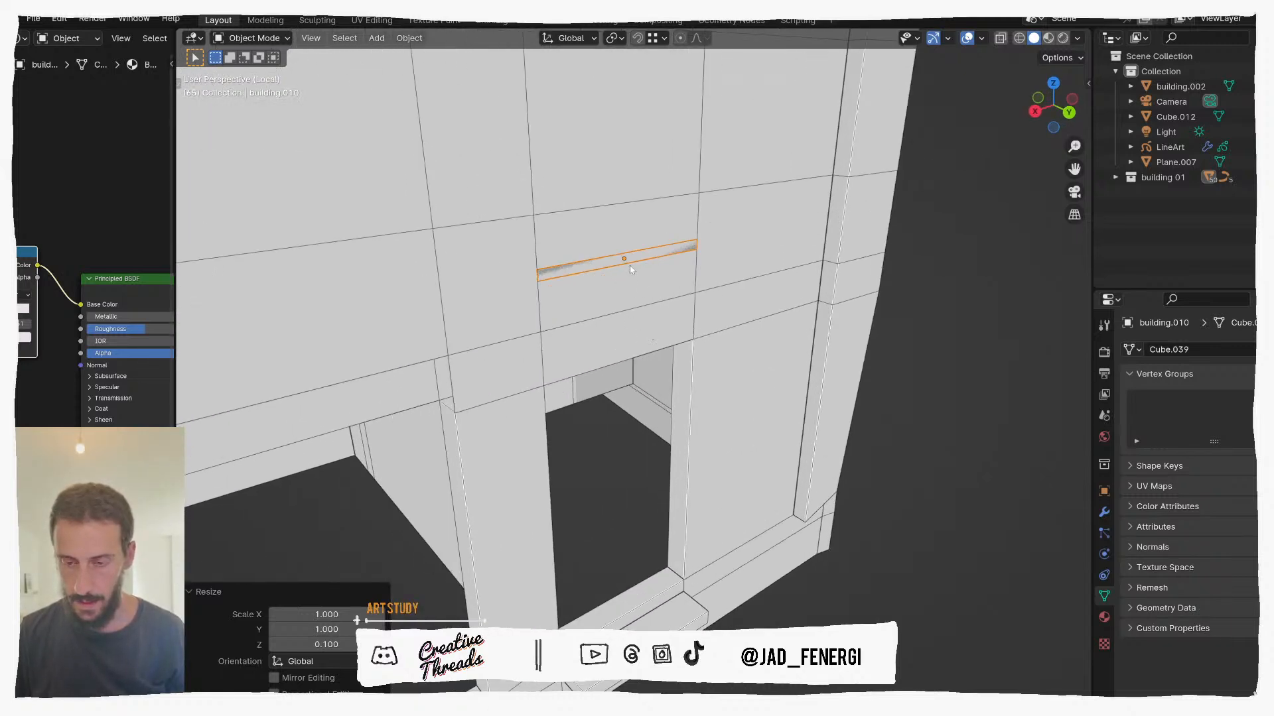
# Step: Extrude the thin strip above the doorway outward along its normals into a projecting ledge
pyautogui.press('2')
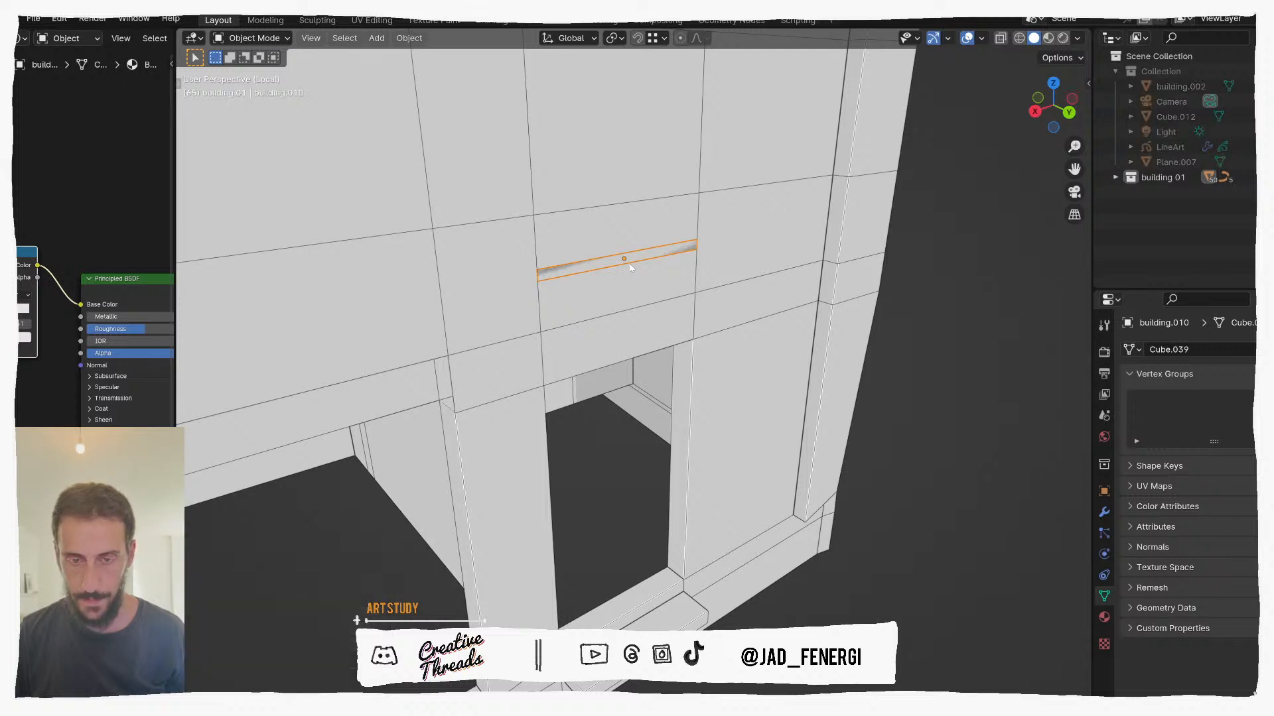
pyautogui.press('Tab')
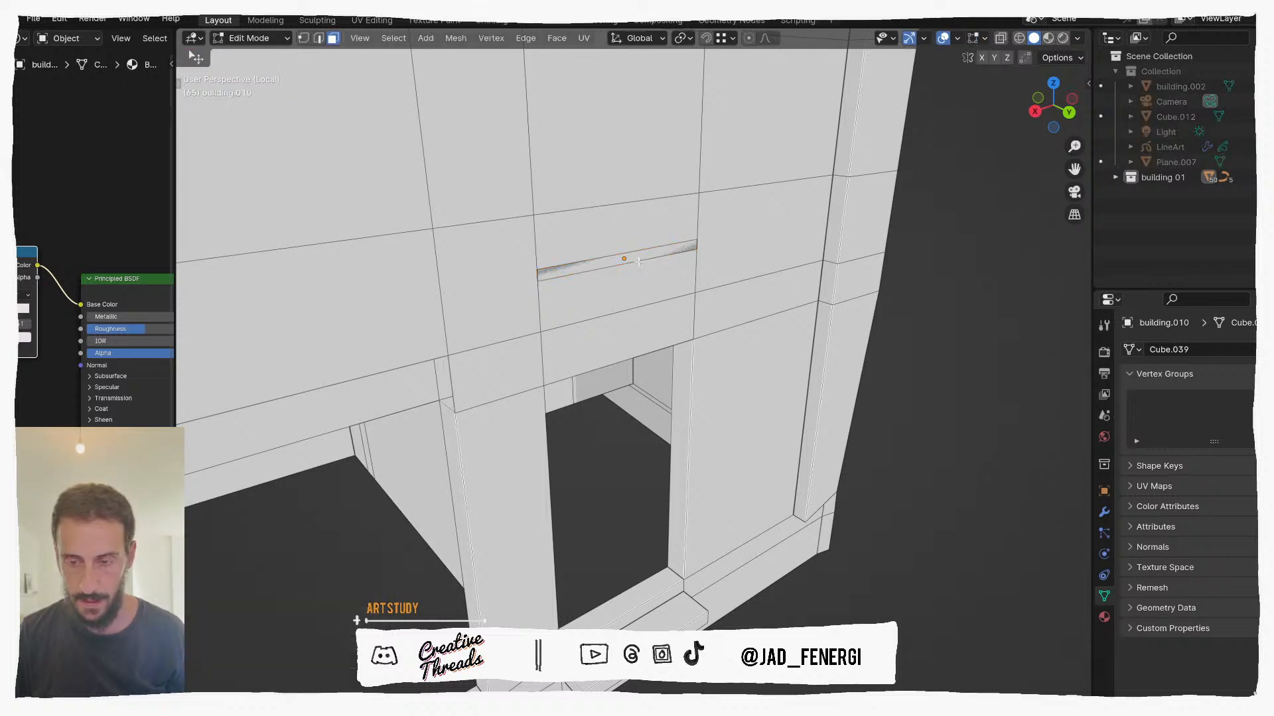
pyautogui.click(641, 256)
pyautogui.press('e')
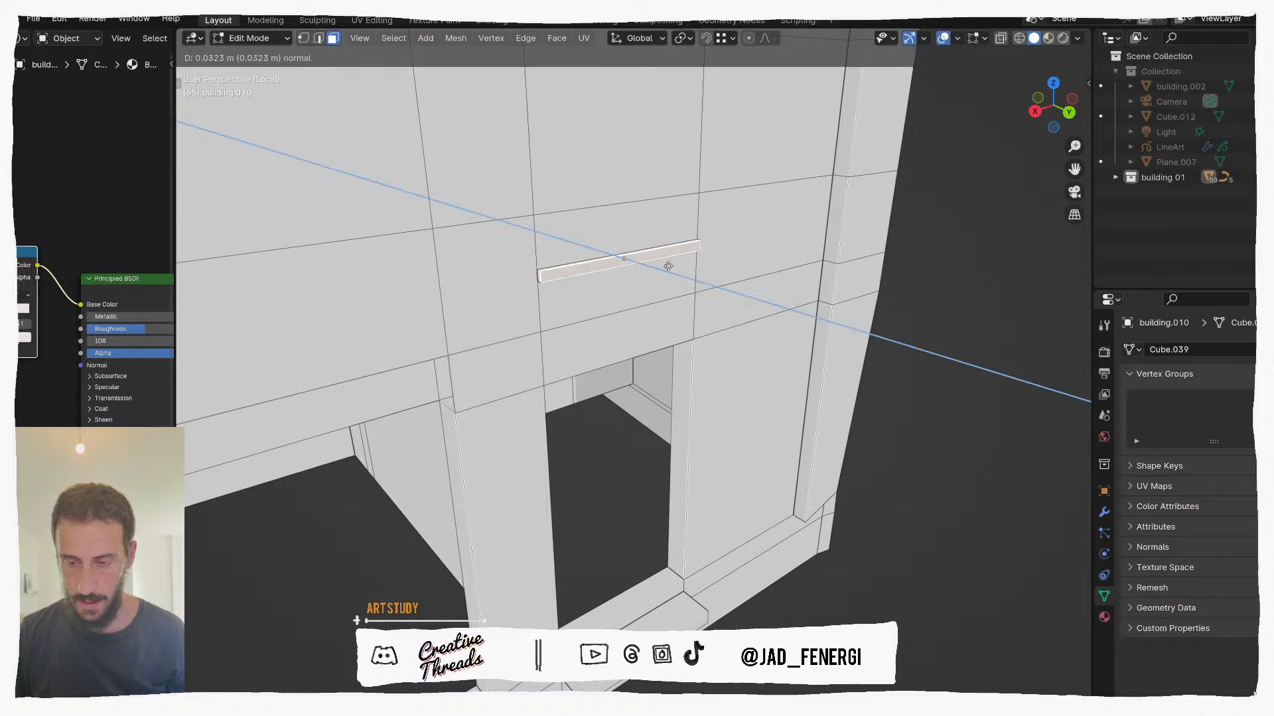
pyautogui.press('Escape')
pyautogui.rightClick(642, 264)
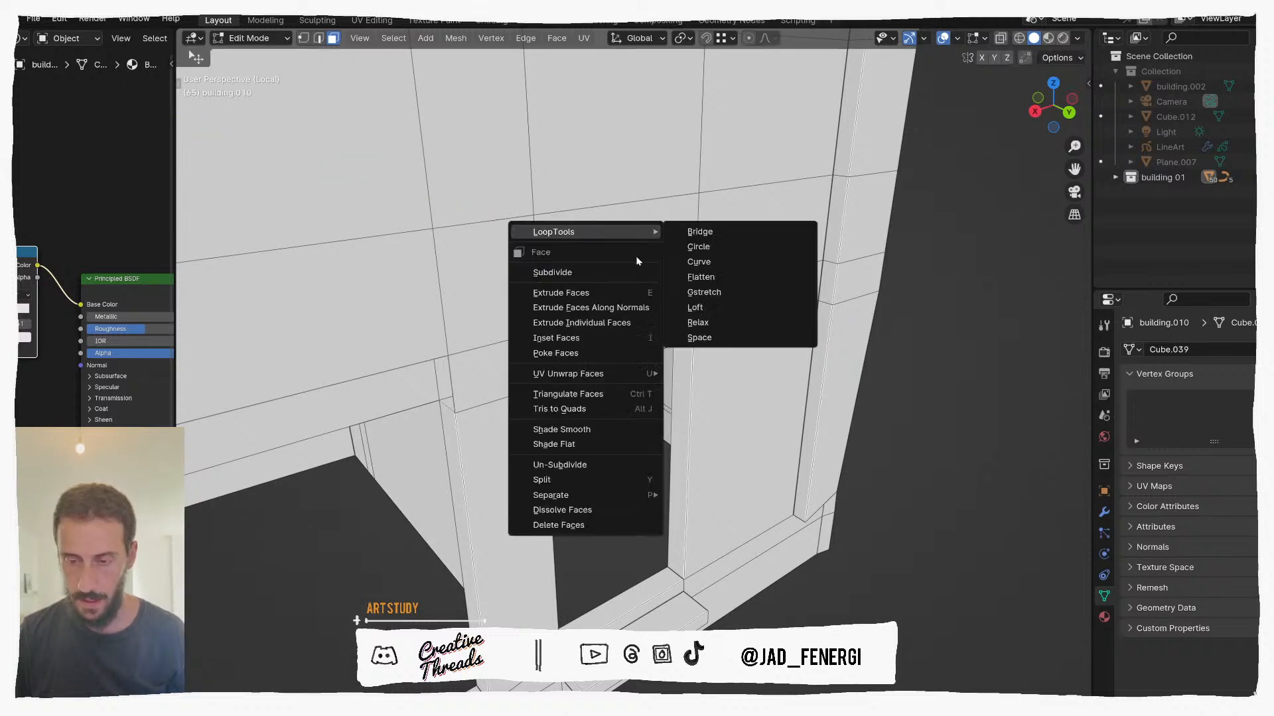
pyautogui.click(631, 310)
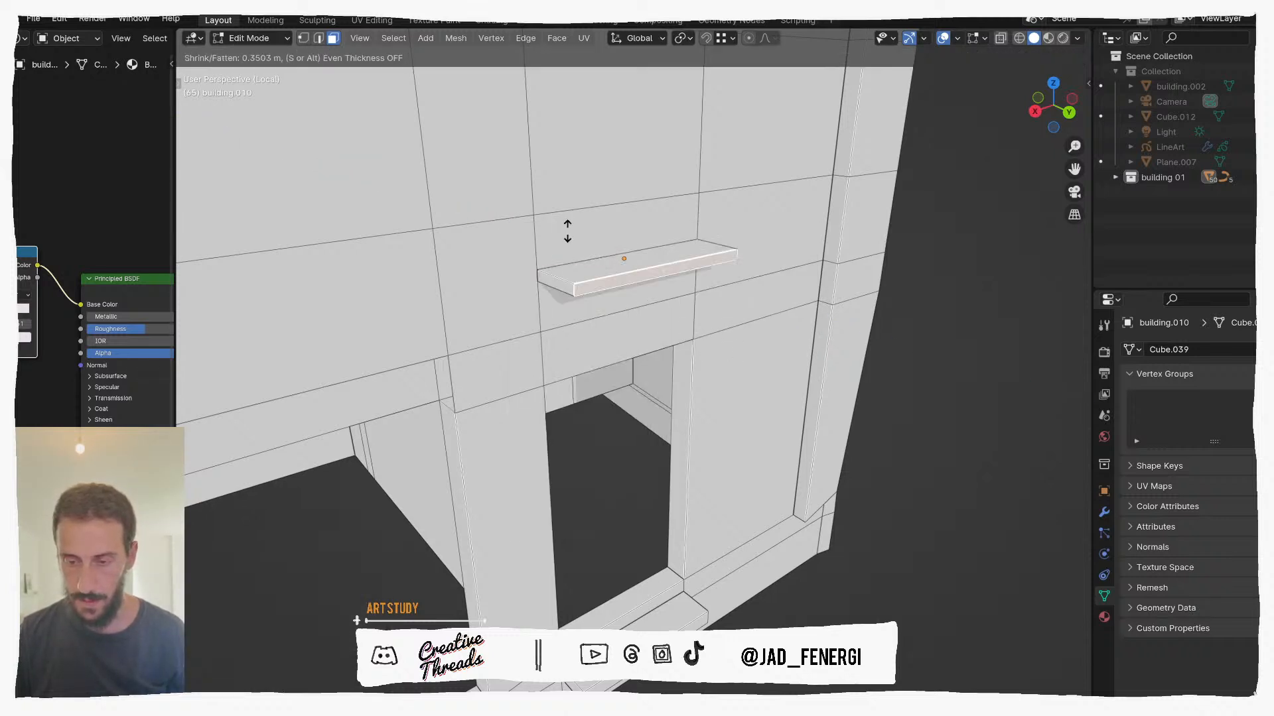
pyautogui.click(547, 200)
# Step: Leave Local View, inspect the new ledge from the camera and from above, and return to Object Mode
pyautogui.scroll(-6, 547, 199)
pyautogui.press('KP_0')
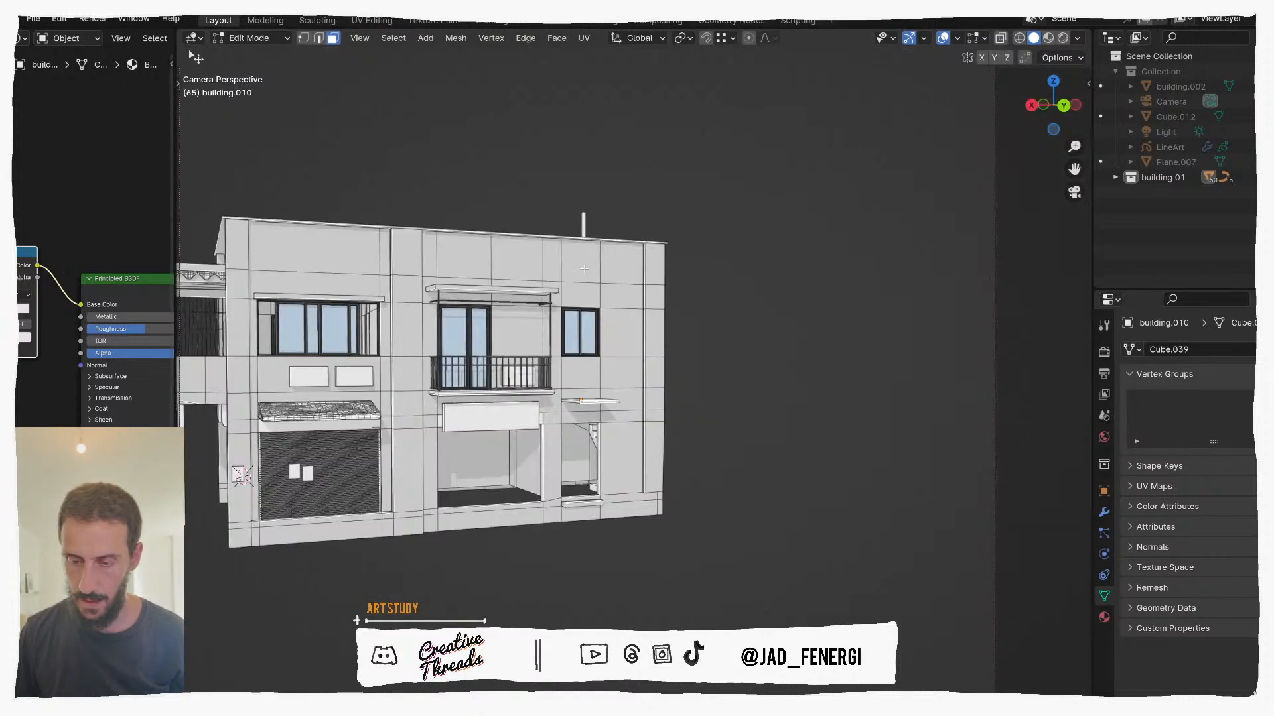
pyautogui.moveTo(672, 491); pyautogui.dragTo(662, 395, button='middle')
pyautogui.scroll(4, 630, 442)
pyautogui.press('Tab')
pyautogui.click(825, 396)
pyautogui.moveTo(825, 396); pyautogui.dragTo(786, 464, button='middle')
pyautogui.scroll(-3, 766, 536)
pyautogui.moveTo(767, 536); pyautogui.dragTo(713, 571, button='middle')
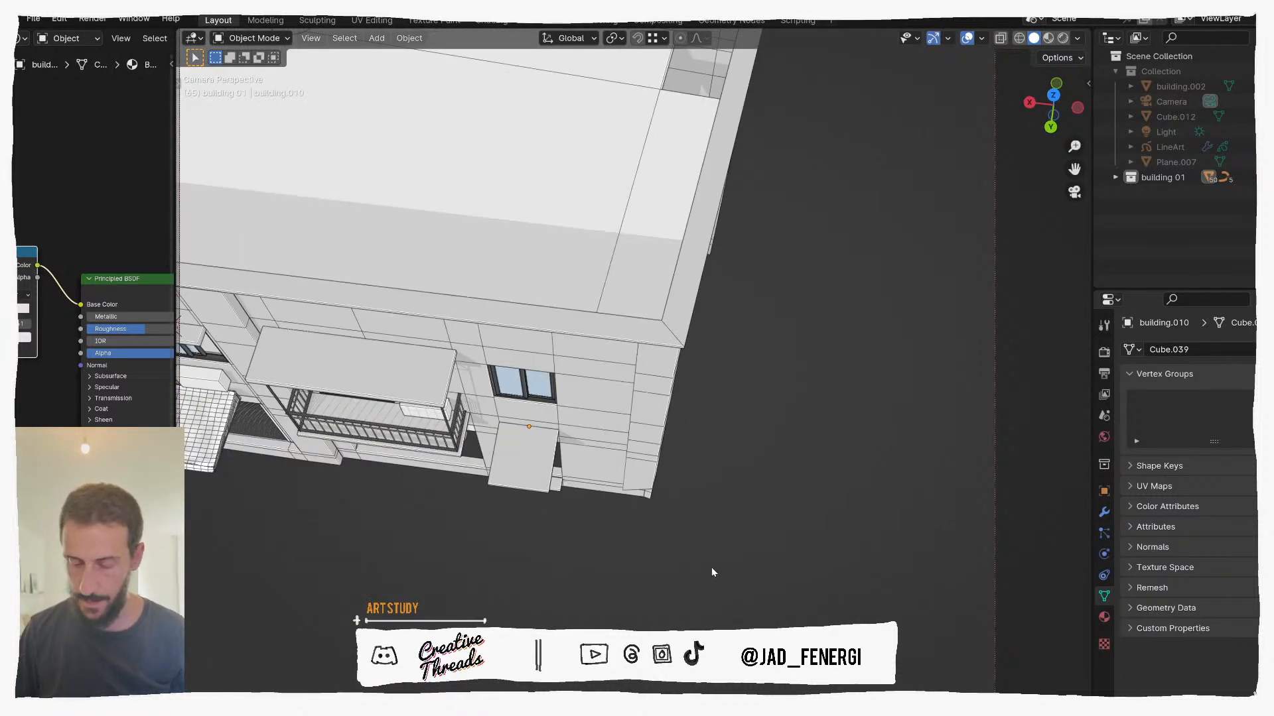
# Step: Add a 2 m plane in top view and move it into the empty space in front of the doorway ledge
pyautogui.press('KP_7')
pyautogui.keyDown('shift'); pyautogui.moveTo(535, 241); pyautogui.dragTo(545, 370, button='middle'); pyautogui.keyUp('shift')
pyautogui.hotkey('shift', 'a')
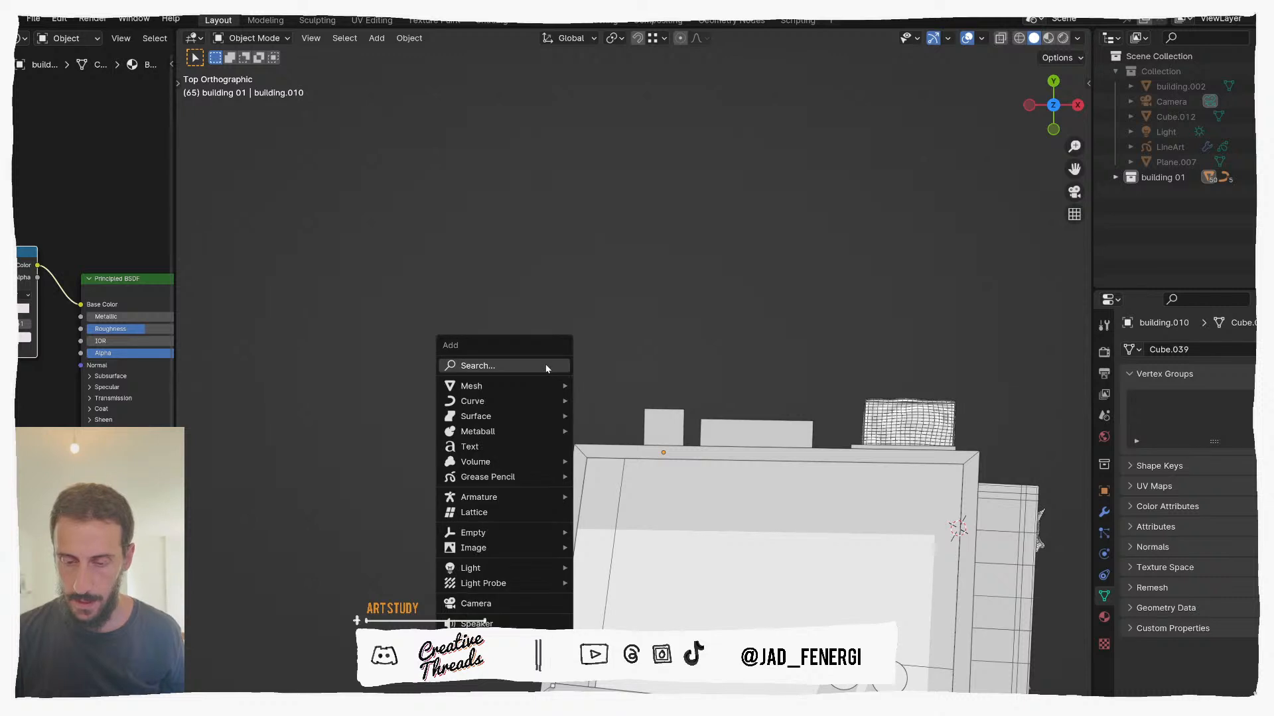
pyautogui.hotkey('shift', 'a')
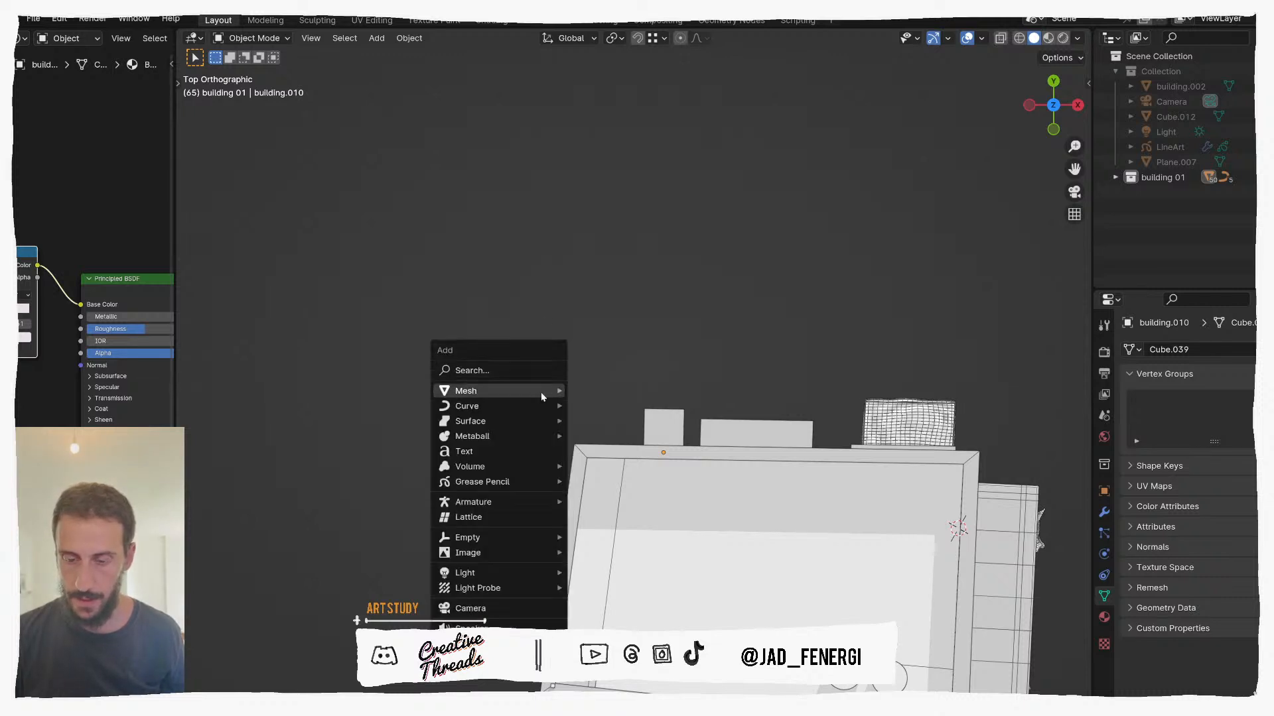
pyautogui.moveTo(540, 389)
pyautogui.click(607, 80)
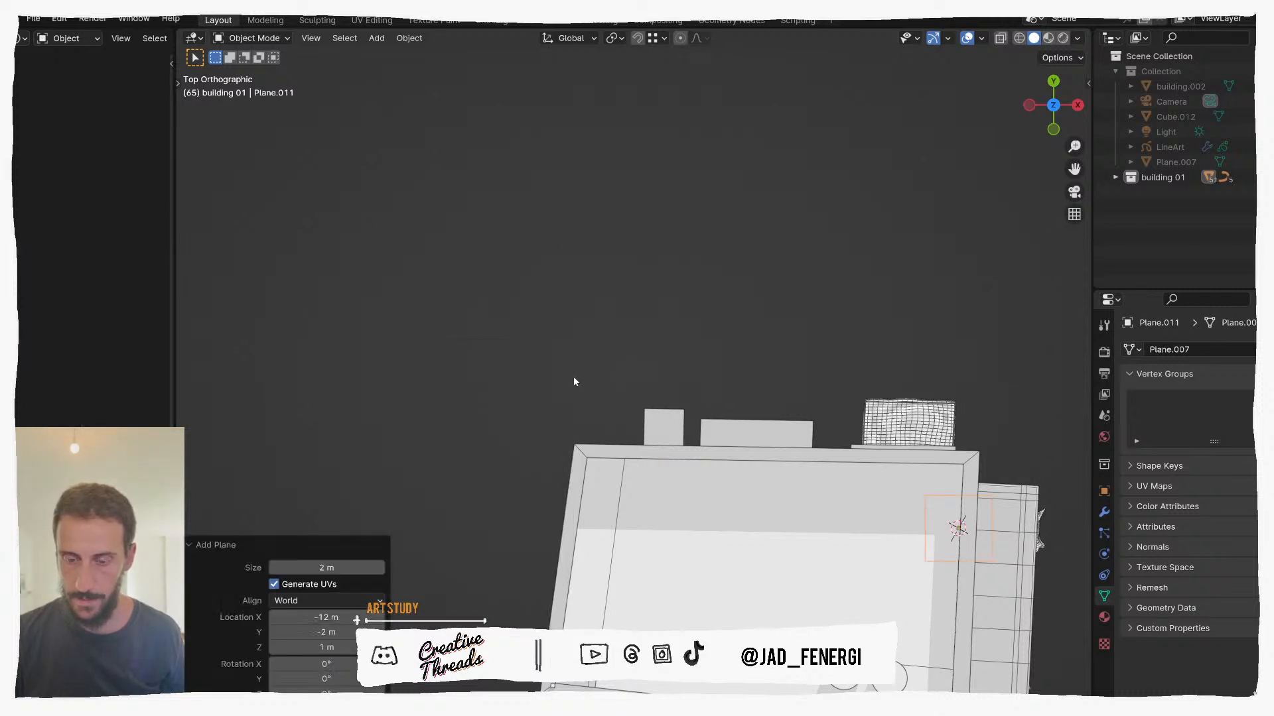
pyautogui.scroll(-4, 578, 368)
pyautogui.press('g')
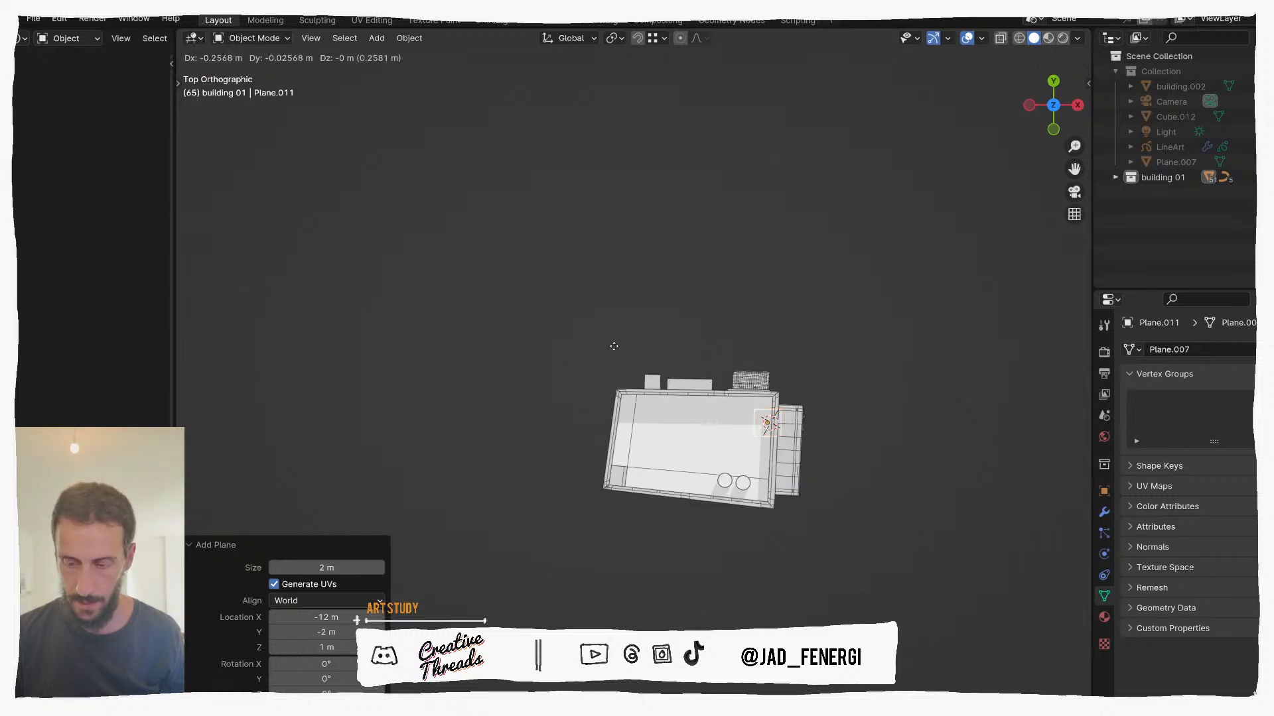
pyautogui.click(623, 352)
# Step: Enter Edit Mode on the new plane with vertex selection, seen from the top
pyautogui.scroll(4, 666, 360)
pyautogui.keyDown('shift'); pyautogui.moveTo(676, 328); pyautogui.dragTo(564, 382, button='middle'); pyautogui.keyUp('shift')
pyautogui.scroll(3, 583, 364)
pyautogui.press('Tab')
pyautogui.press('1')
pyautogui.click(703, 417)
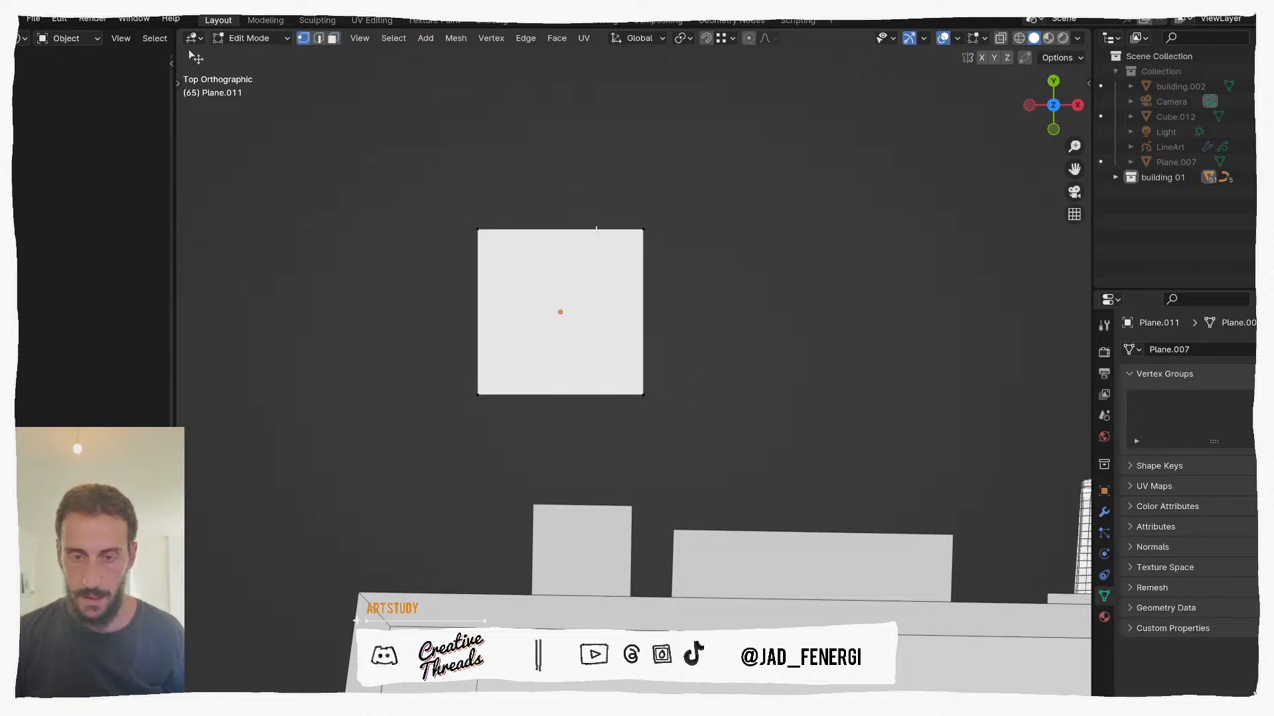
pyautogui.moveTo(653, 384); pyautogui.dragTo(681, 459)
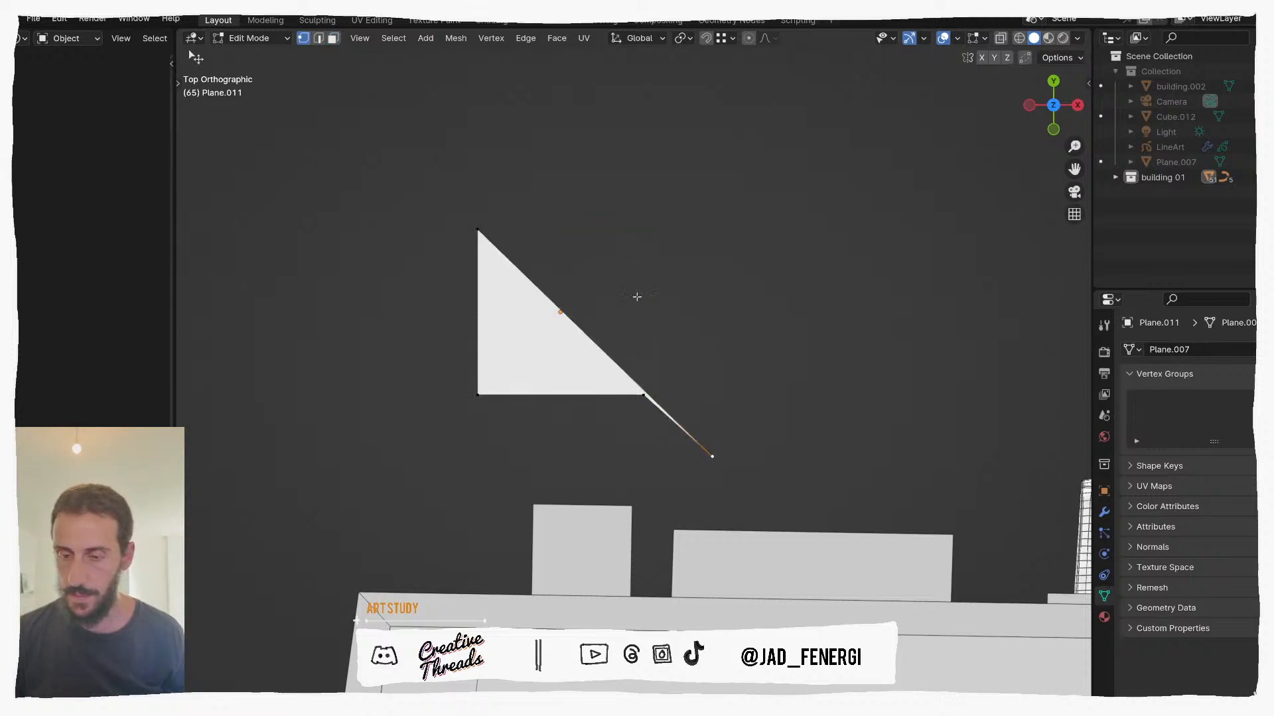
pyautogui.hotkey('ctrl', 'z')
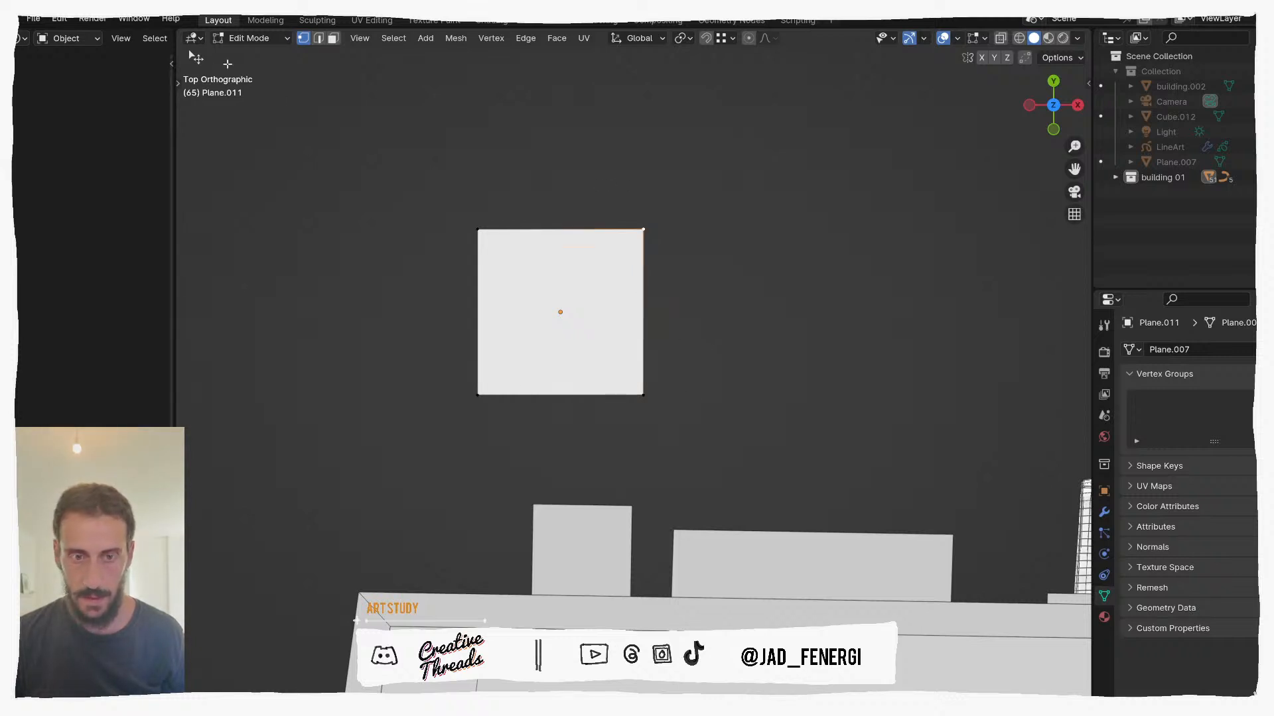
# Step: Switch the active selection tool from Tweak to Select Box
pyautogui.moveTo(529, 222); pyautogui.dragTo(531, 233, button='middle')
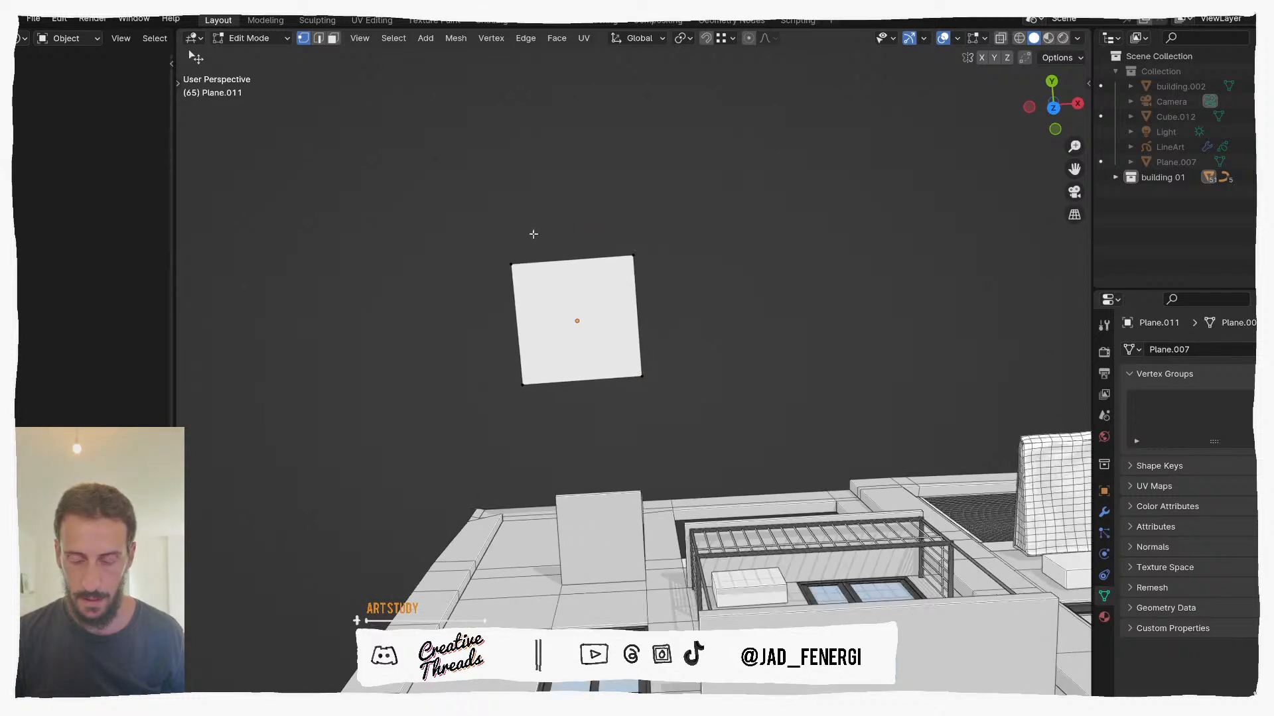
pyautogui.scroll(2, 531, 233)
pyautogui.press('t')
pyautogui.click(245, 93)
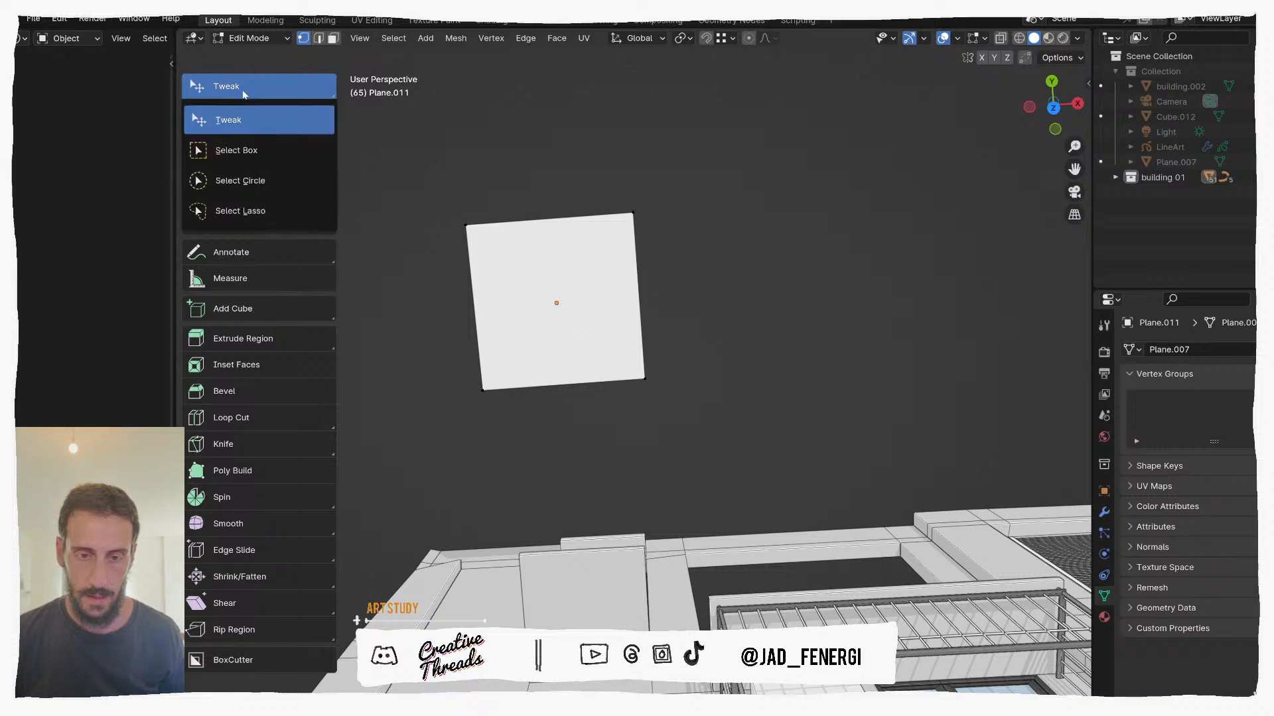
pyautogui.click(236, 150)
pyautogui.moveTo(464, 159); pyautogui.dragTo(576, 244, button='middle')
pyautogui.press('t')
# Step: Select the plane's two right-hand vertices and slide that edge inward by a factor of about 0.8, leaving a narrow strip
pyautogui.moveTo(569, 193); pyautogui.dragTo(688, 449)
pyautogui.press('g')
pyautogui.press('g')
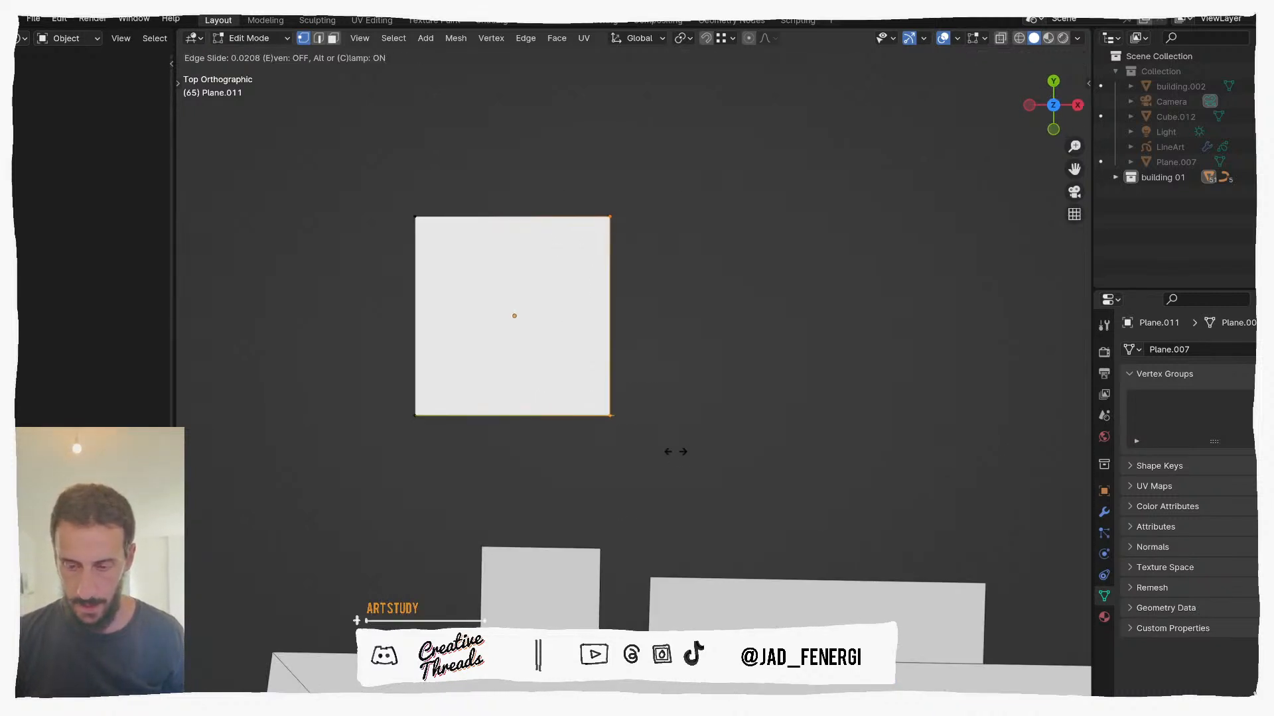
pyautogui.click(606, 455)
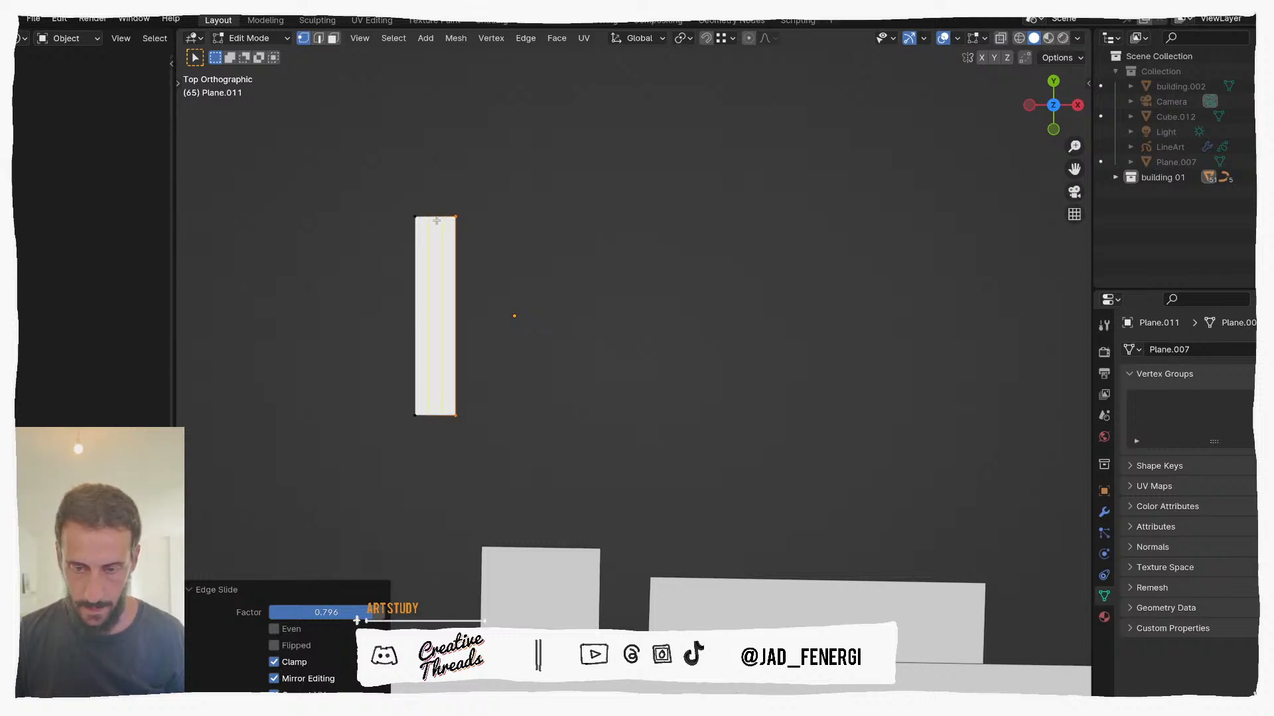
# Step: Add three evenly spaced loop cuts running along the length of the narrow strip
pyautogui.click(437, 220)
pyautogui.moveTo(524, 285)
pyautogui.mouseDown(button='middle')
pyautogui.moveTo(577, 262)
pyautogui.moveTo(518, 308)
pyautogui.mouseUp(button='middle')
pyautogui.rightClick(516, 317)
pyautogui.moveTo(541, 438); pyautogui.dragTo(419, 306, button='middle')
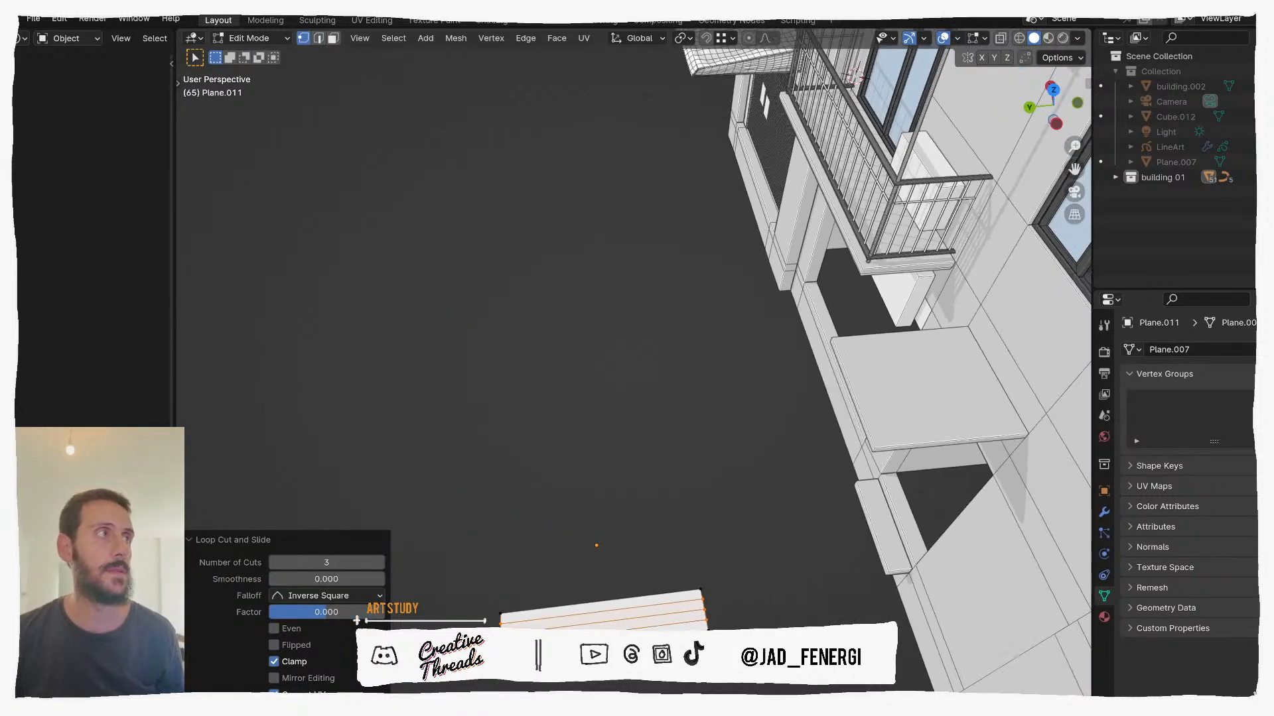
pyautogui.moveTo(562, 535); pyautogui.dragTo(708, 463, button='middle')
# Step: Isolate the strip in Local View and raise its three inner edge loops along Z
pyautogui.press('KP_Divide')
pyautogui.press('g')
pyautogui.press('z')
pyautogui.click(703, 446)
# Step: Raise only the strip's middle edge loop about 0.023 m along Z to round the arch
pyautogui.click(644, 399)
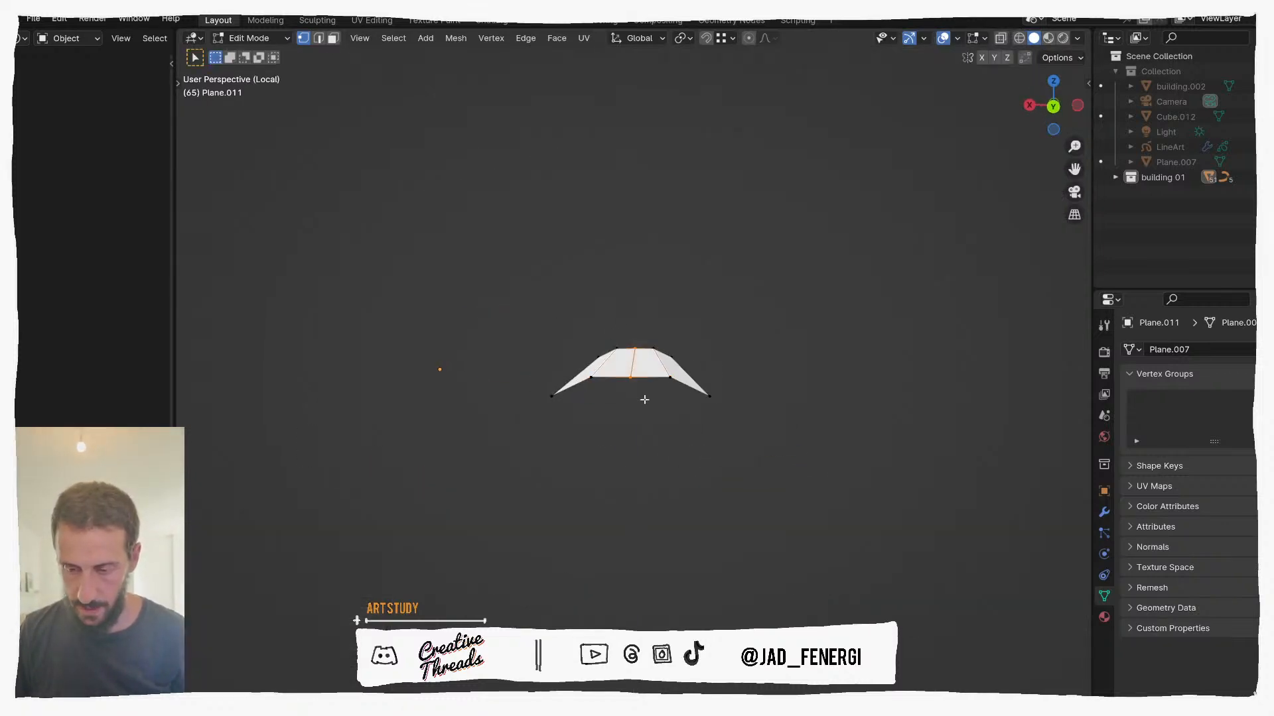
pyautogui.press('g')
pyautogui.press('z')
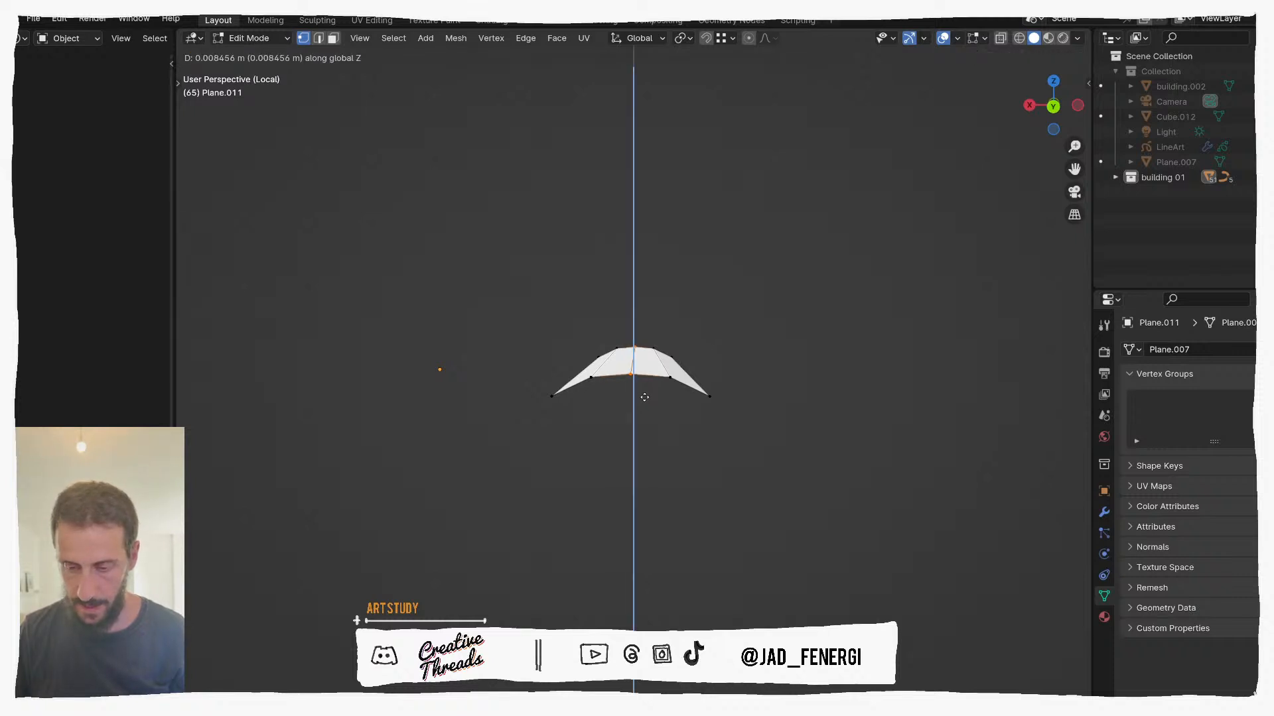
pyautogui.click(642, 395)
# Step: Select the two faces on one side of the arched strip and delete them, keeping half of the arch
pyautogui.press('ctrl+KP_1')
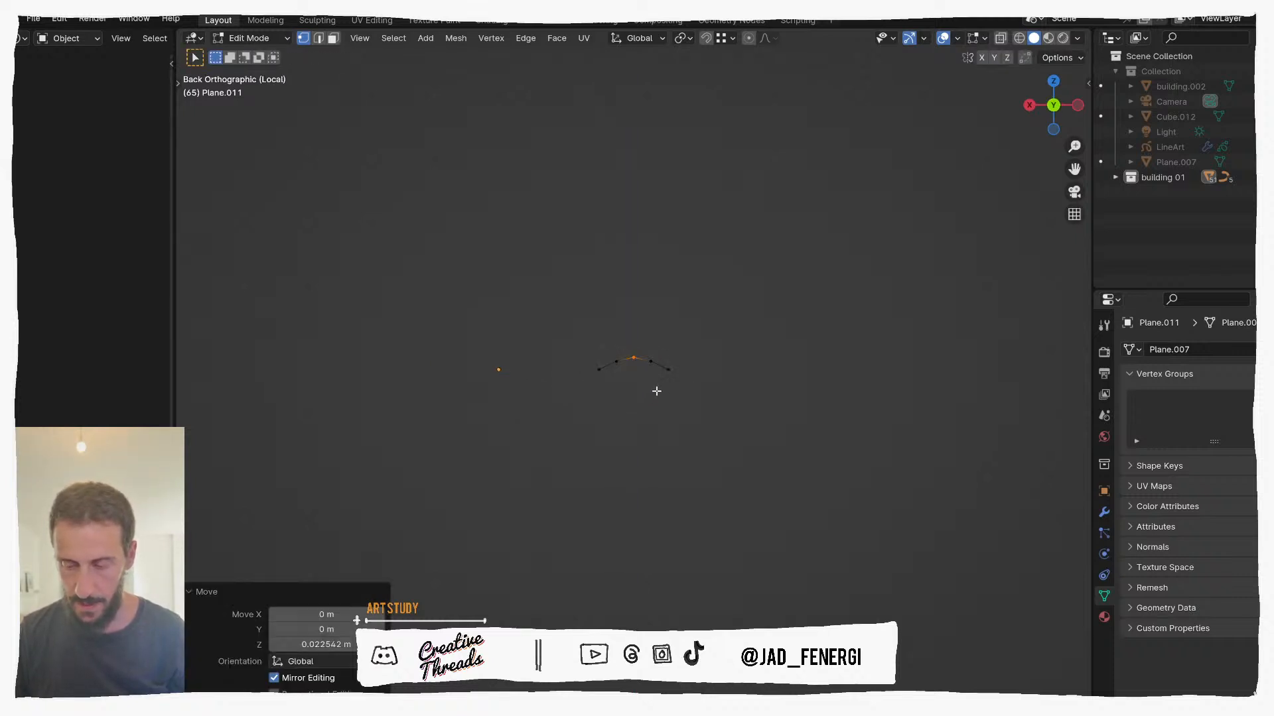
pyautogui.moveTo(621, 407); pyautogui.dragTo(591, 407, button='middle')
pyautogui.press('ctrl+KP_1')
pyautogui.press('ctrl+KP_1')
pyautogui.press('3')
pyautogui.moveTo(541, 387); pyautogui.dragTo(495, 432)
pyautogui.moveTo(558, 386); pyautogui.dragTo(540, 441, button='middle')
pyautogui.click(534, 441)
pyautogui.press('x')
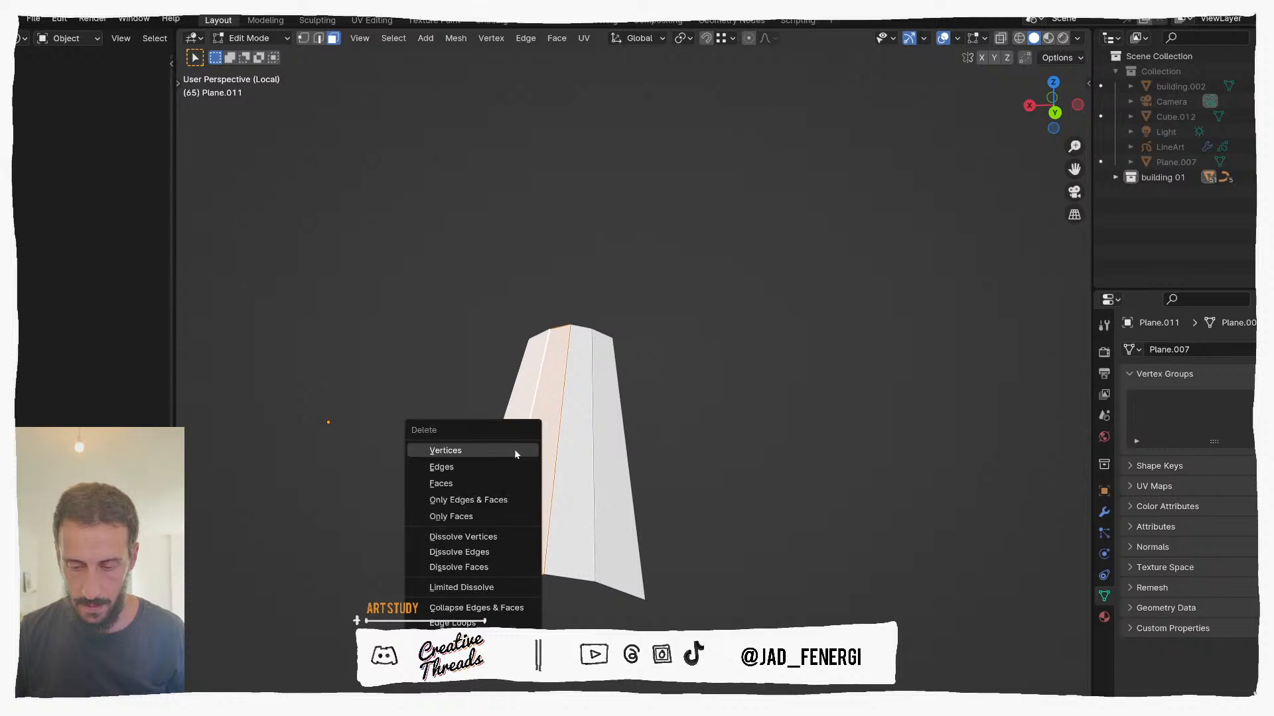
pyautogui.click(500, 483)
# Step: Duplicate the remaining half-arch faces in back view, place the copy beside them and rotate it 180°
pyautogui.moveTo(567, 470); pyautogui.dragTo(604, 456, button='middle')
pyautogui.hotkey('shift', 'd')
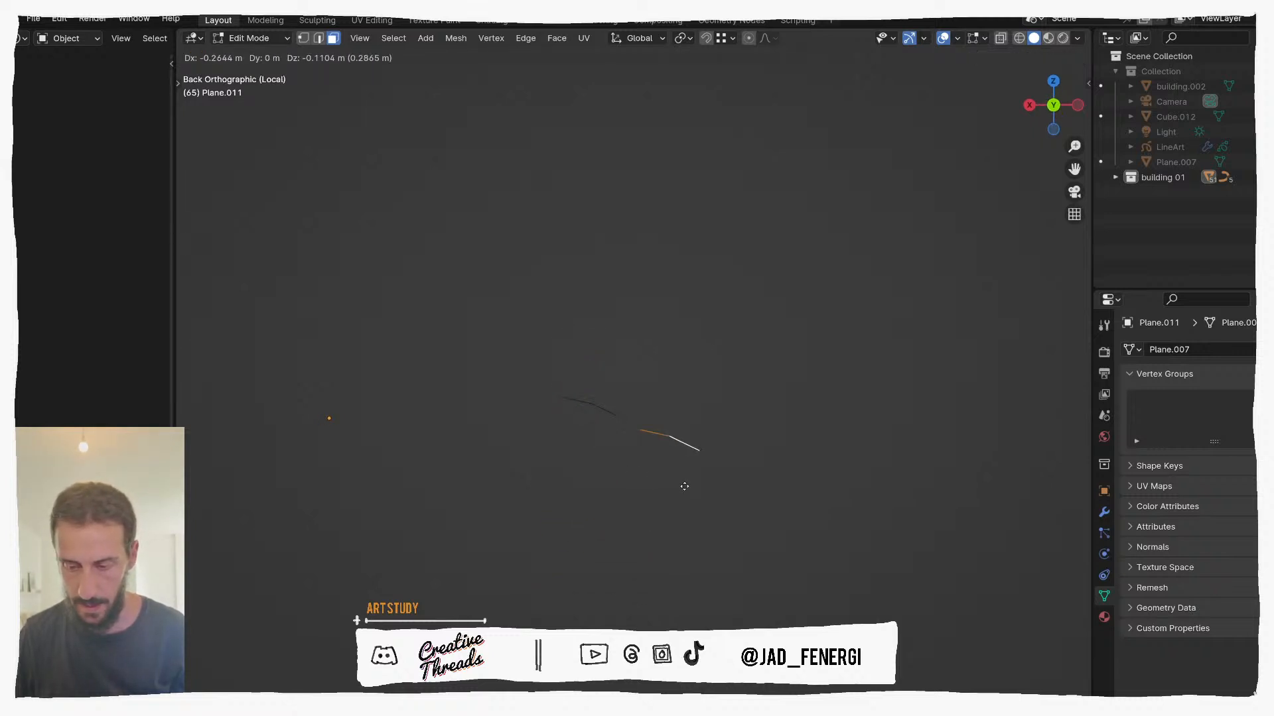
pyautogui.click(683, 485)
pyautogui.write('r180')
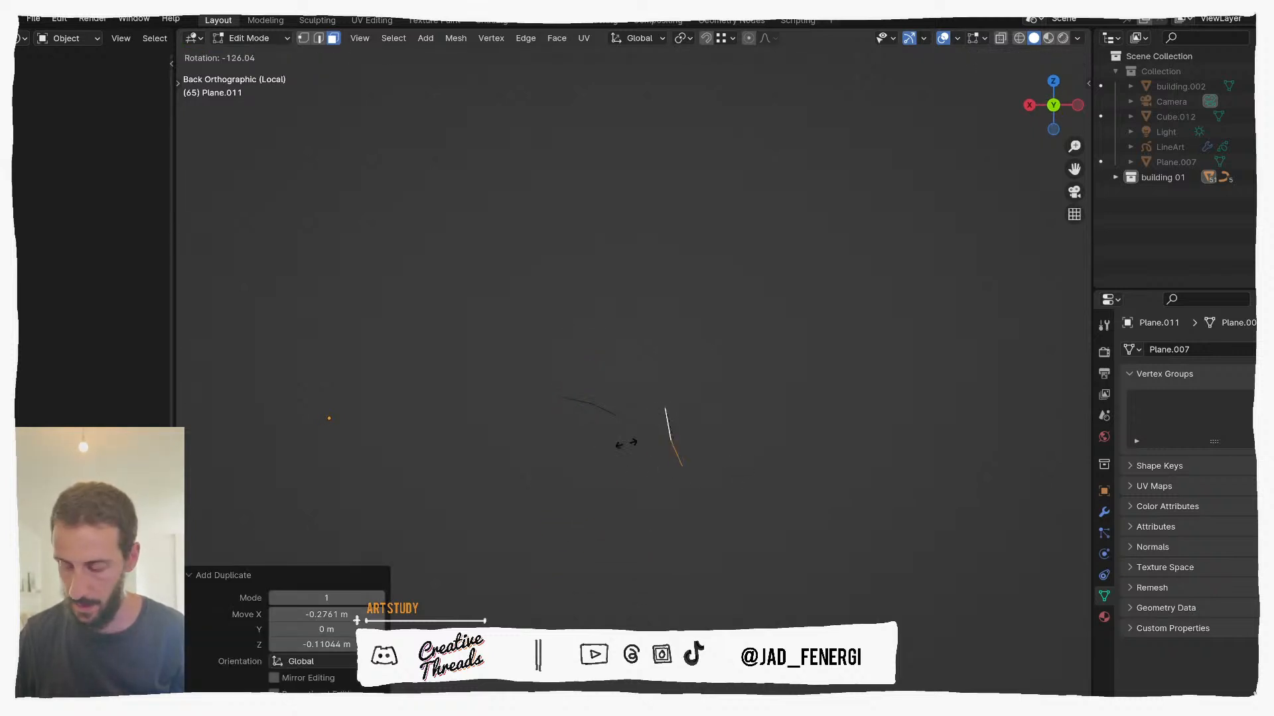
pyautogui.press('Return')
# Step: Move the rotated copy against the lower end of the original faces to form a continuous S-shaped profile
pyautogui.scroll(2, 636, 444)
pyautogui.press('g')
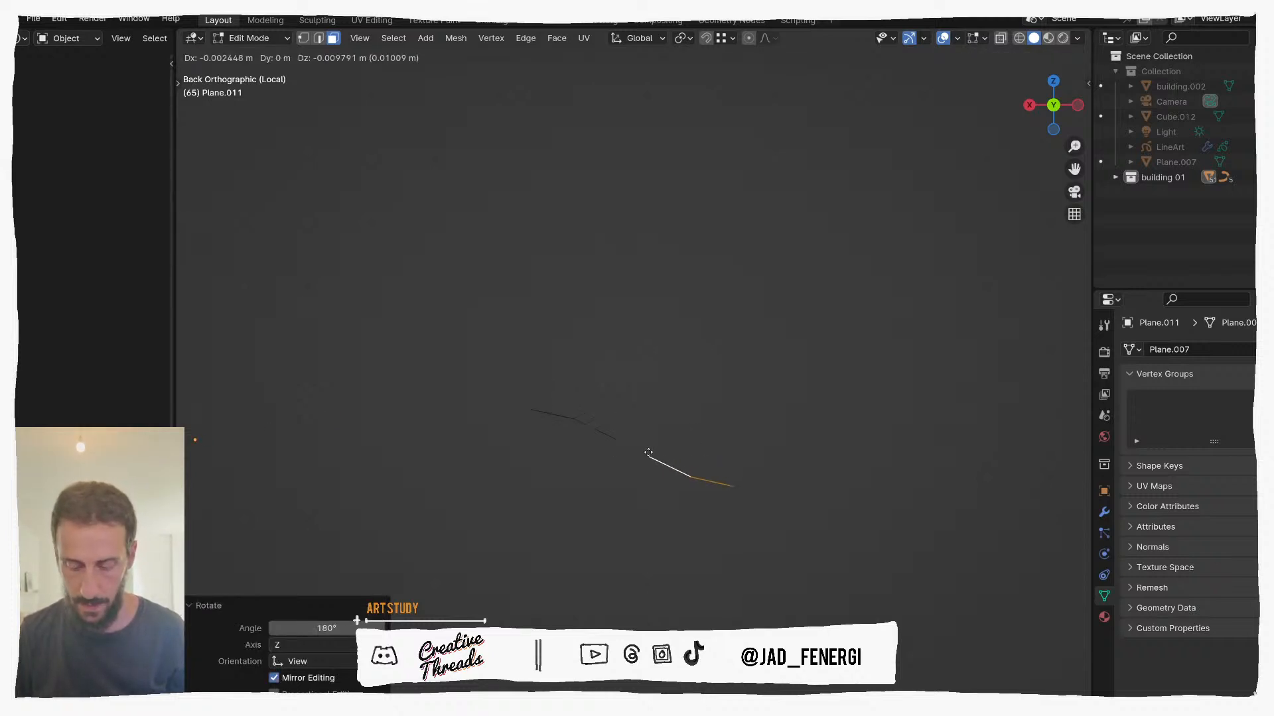
pyautogui.click(616, 439)
pyautogui.moveTo(615, 439); pyautogui.dragTo(666, 453, button='middle')
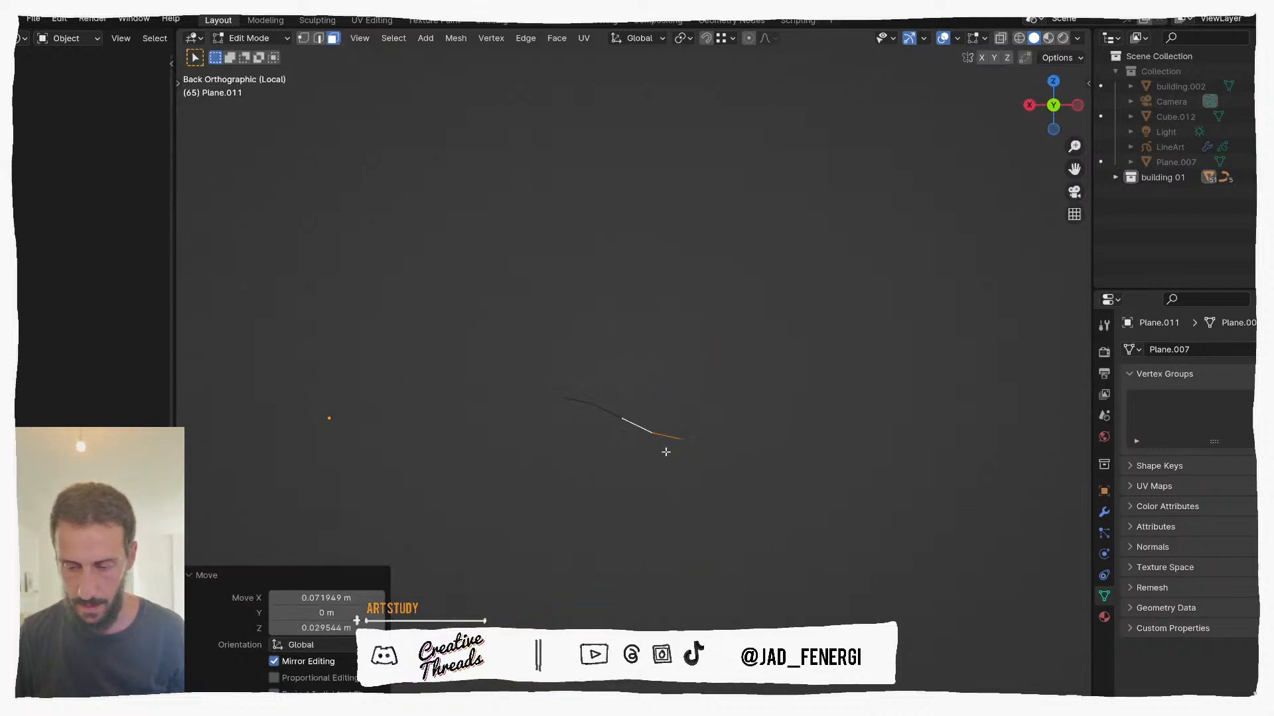
pyautogui.scroll(1, 660, 445)
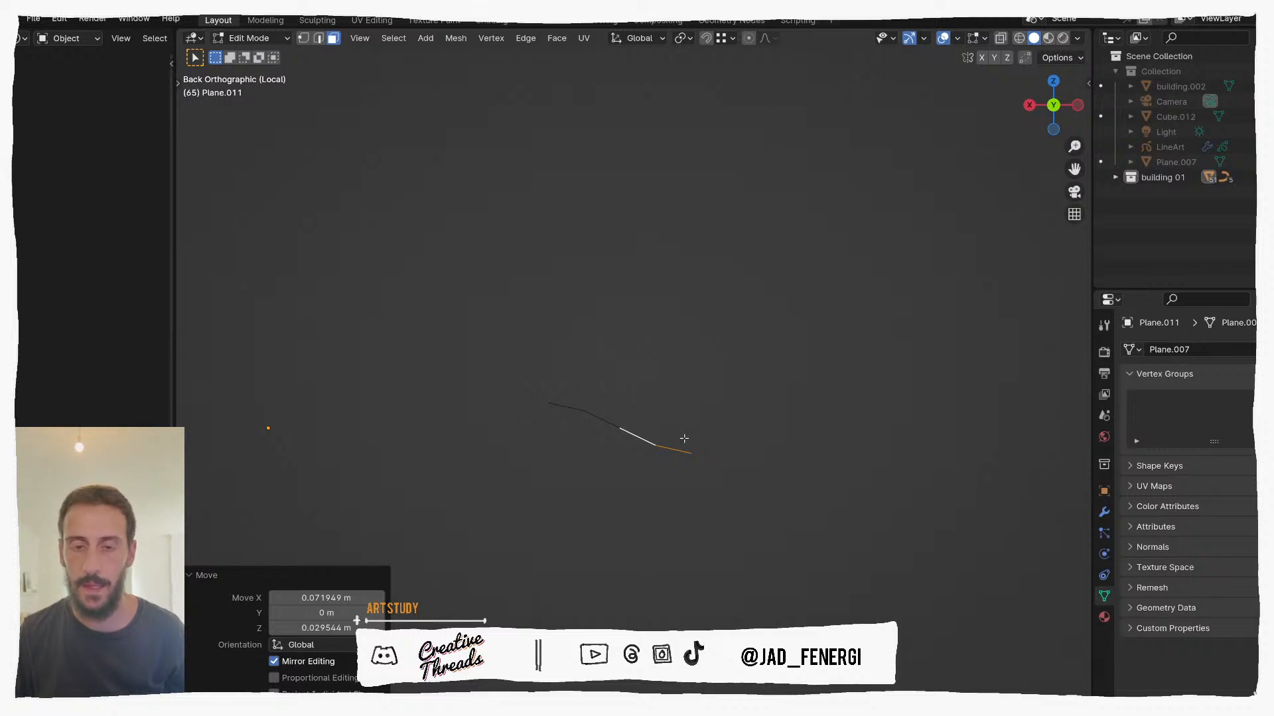
# Step: Select the vertices at the lower outer end of the S-shaped profile and snap the 3D cursor to them
pyautogui.press('1')
pyautogui.click(703, 466)
pyautogui.rightClick(703, 467)
pyautogui.press('Escape')
pyautogui.hotkey('shift', 'a')
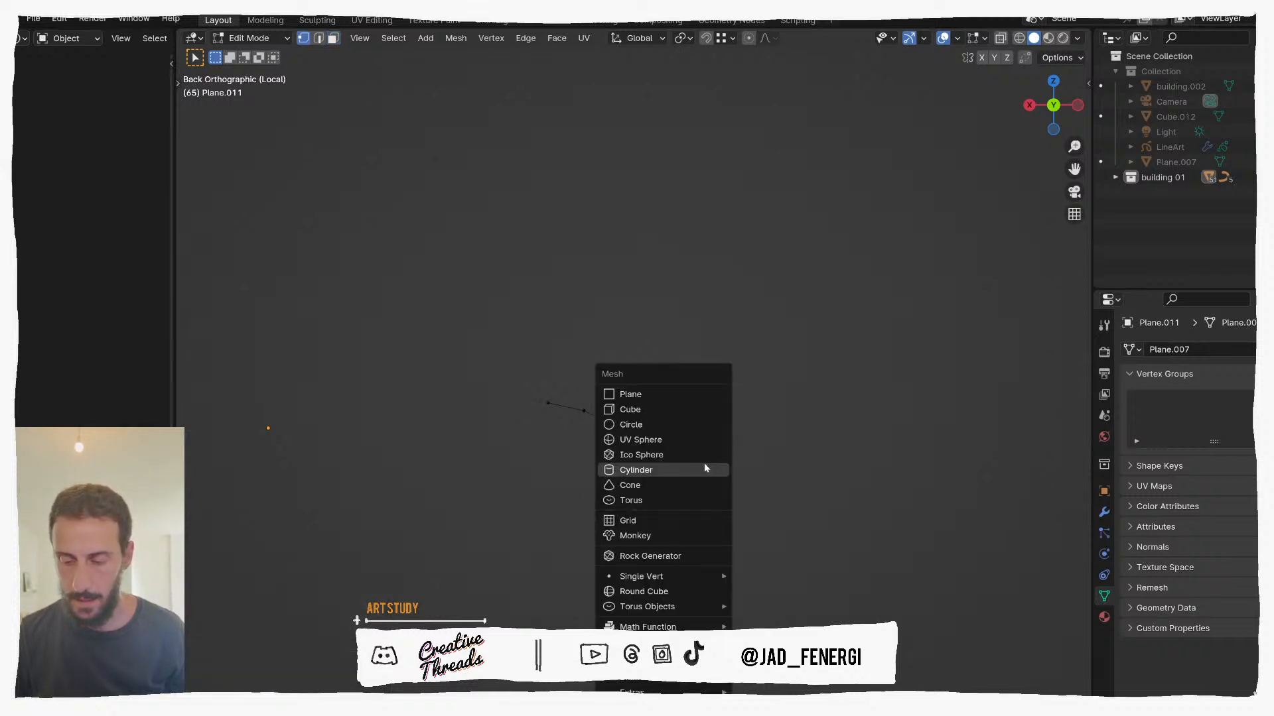
pyautogui.press('Escape')
pyautogui.hotkey('shift', 's')
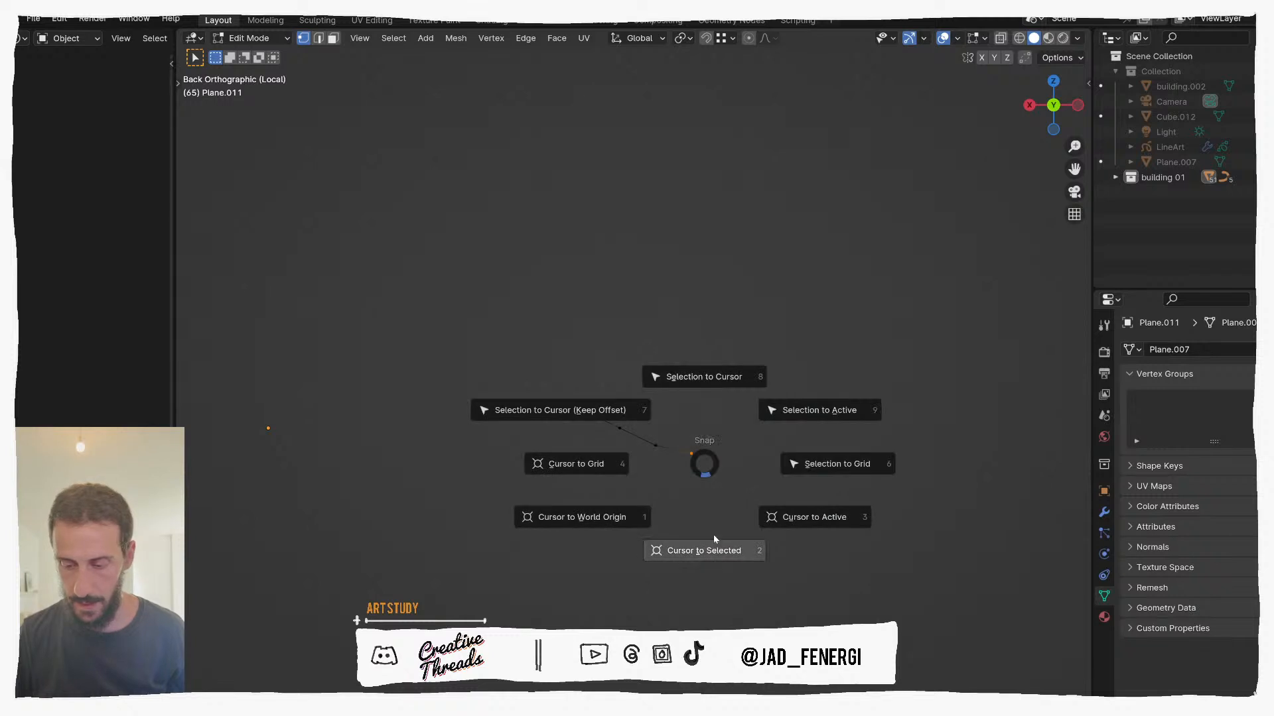
pyautogui.click(715, 548)
# Step: Return to Object Mode and set the wavy strip's origin to the 3D cursor
pyautogui.press('Tab')
pyautogui.rightClick(706, 491)
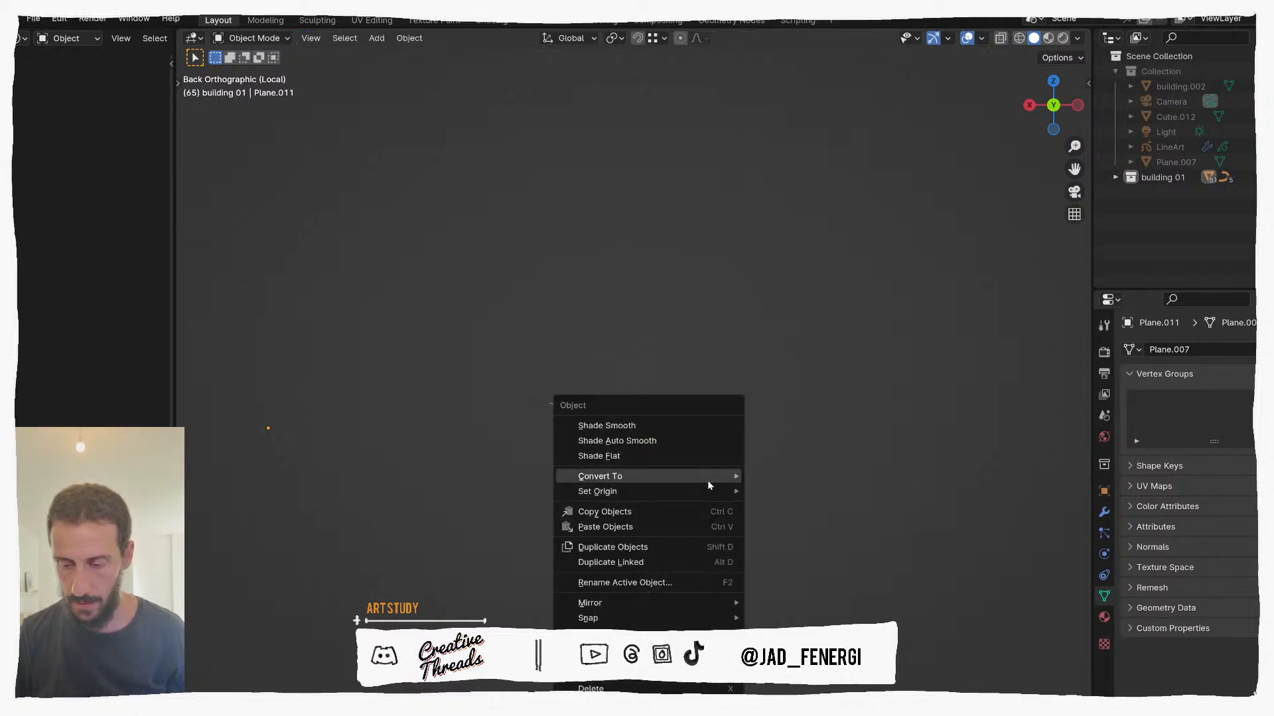
pyautogui.moveTo(707, 491)
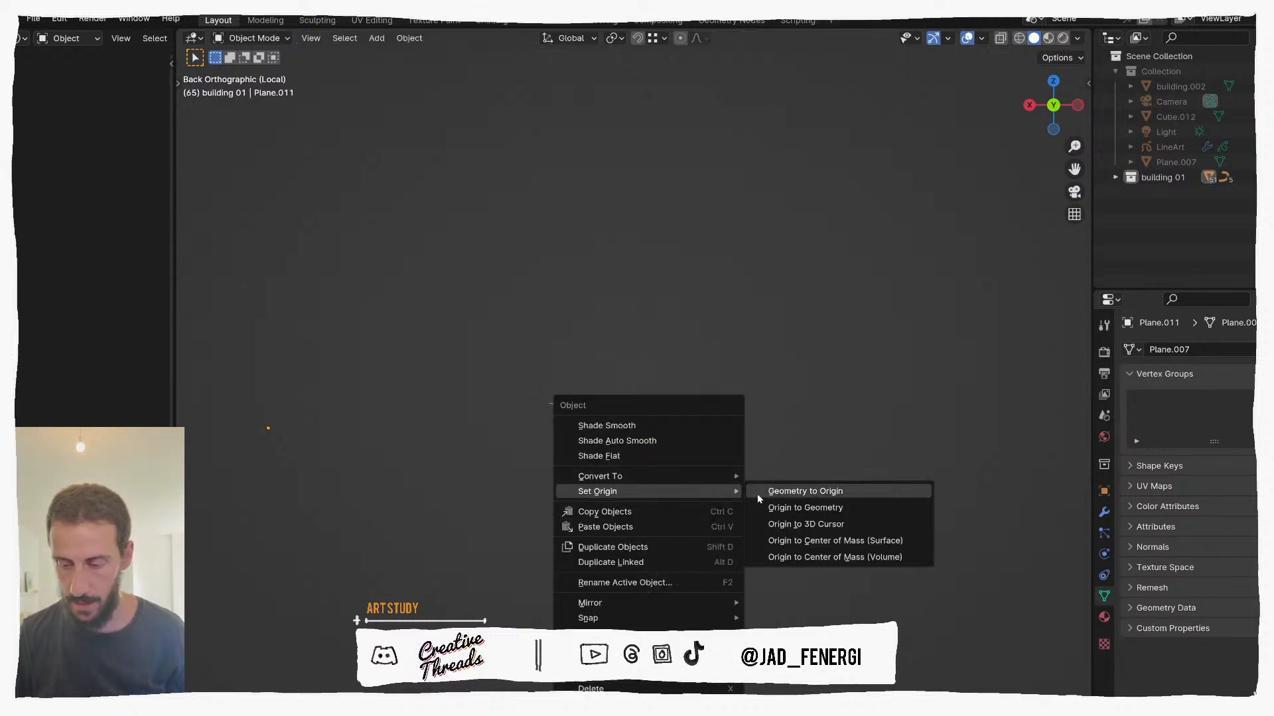
pyautogui.click(796, 524)
pyautogui.moveTo(743, 468); pyautogui.dragTo(653, 497, button='middle')
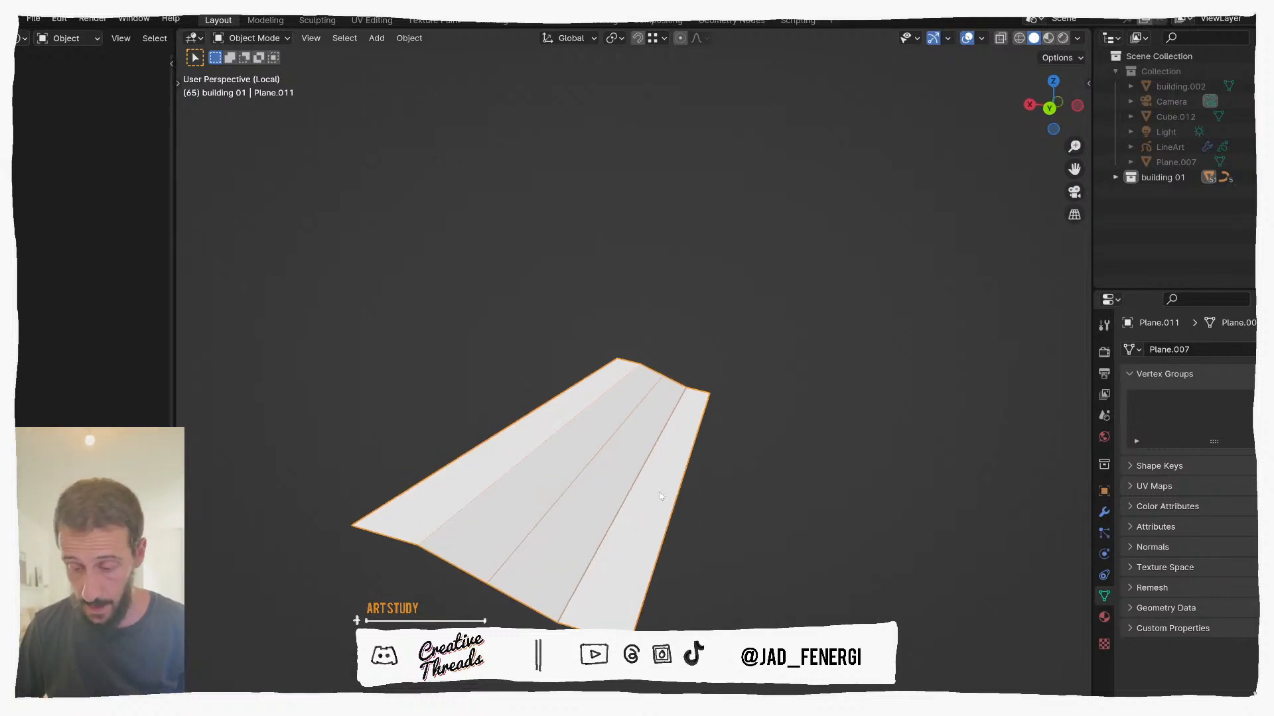
# Step: Add a Mirror modifier on the X axis to the wavy strip and check its profile in back view
pyautogui.click(1104, 512)
pyautogui.click(1207, 351)
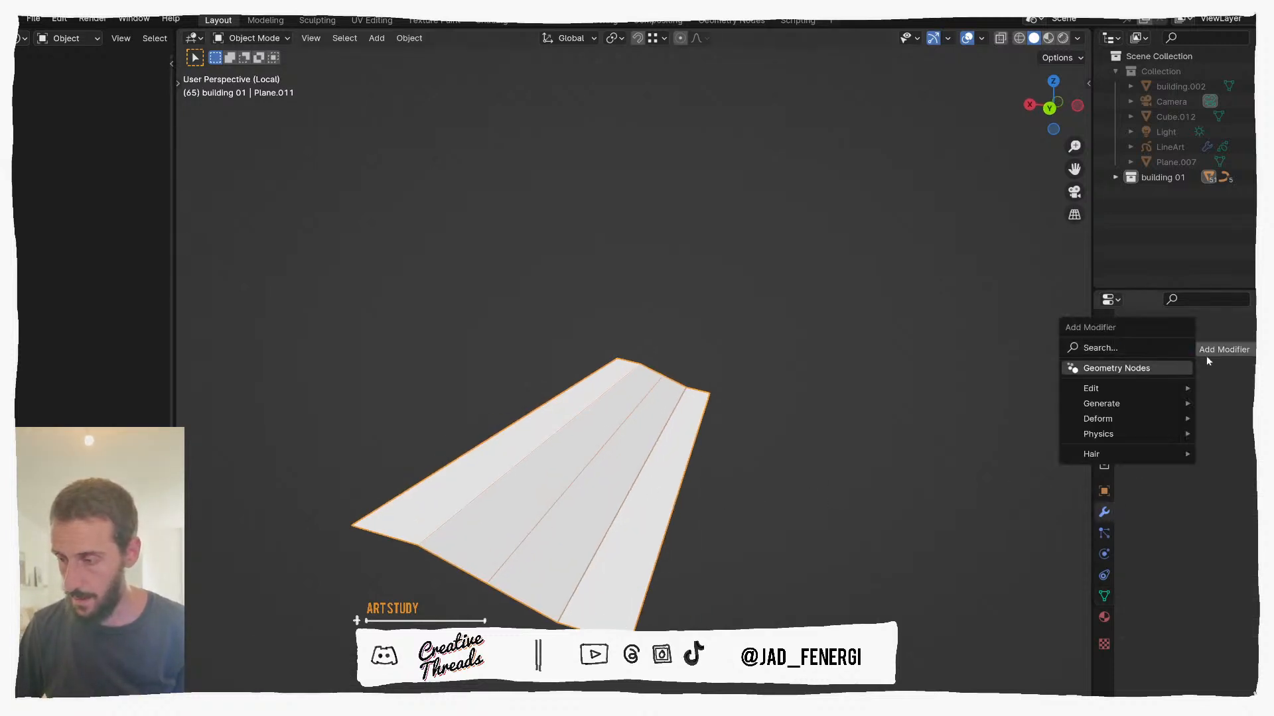
pyautogui.click(1155, 349)
pyautogui.write('mi')
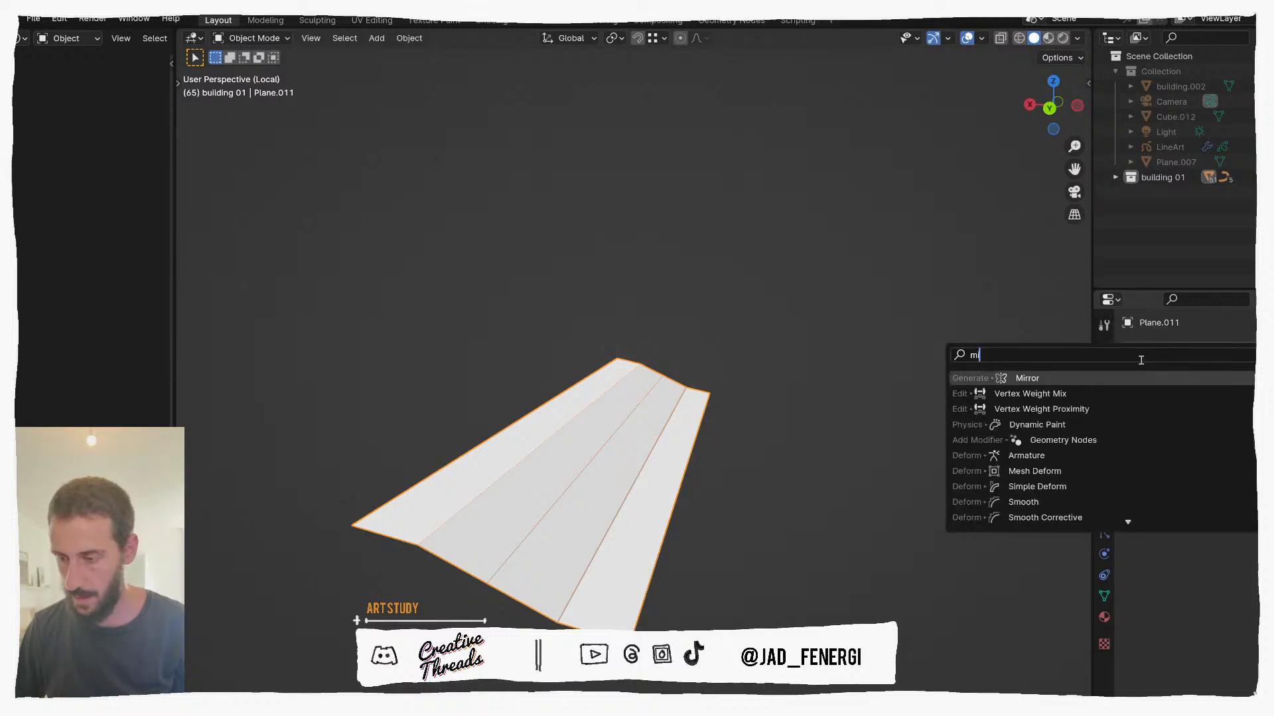
pyautogui.click(1066, 381)
pyautogui.press('ctrl+KP_1')
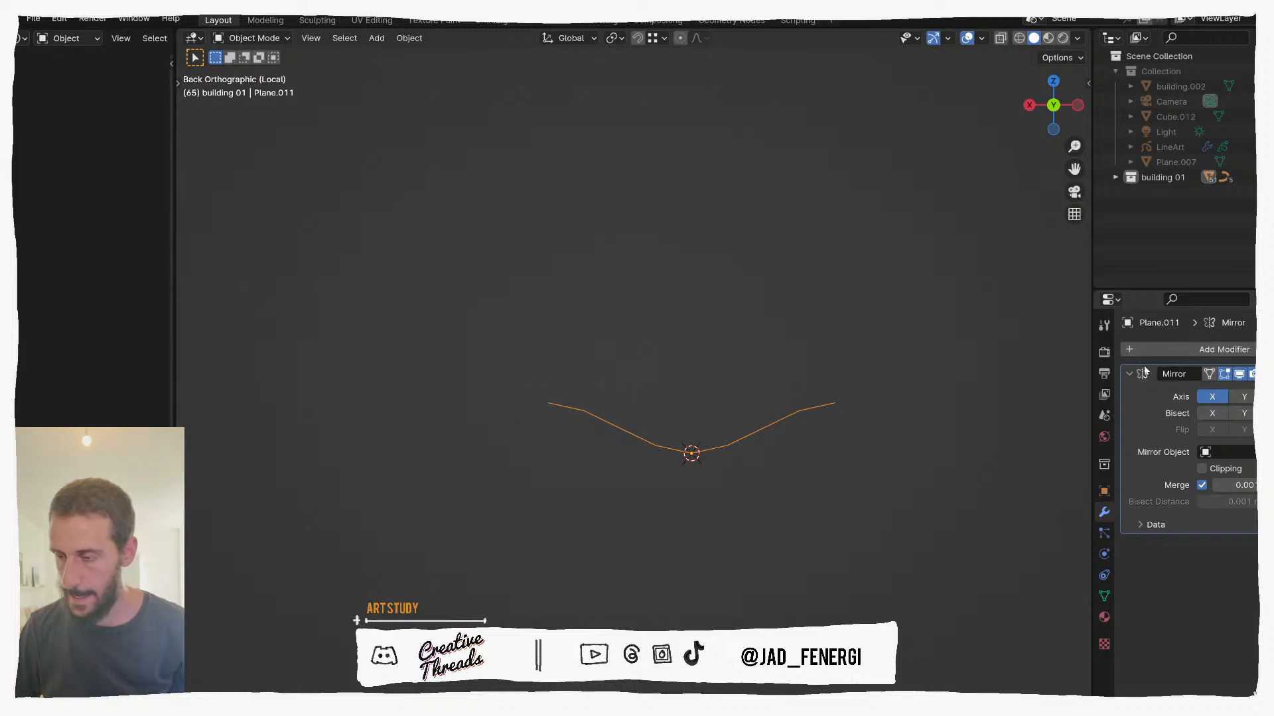
# Step: Add an Array modifier to the wavy strip after the Mirror modifier
pyautogui.click(1129, 349)
pyautogui.write('a')
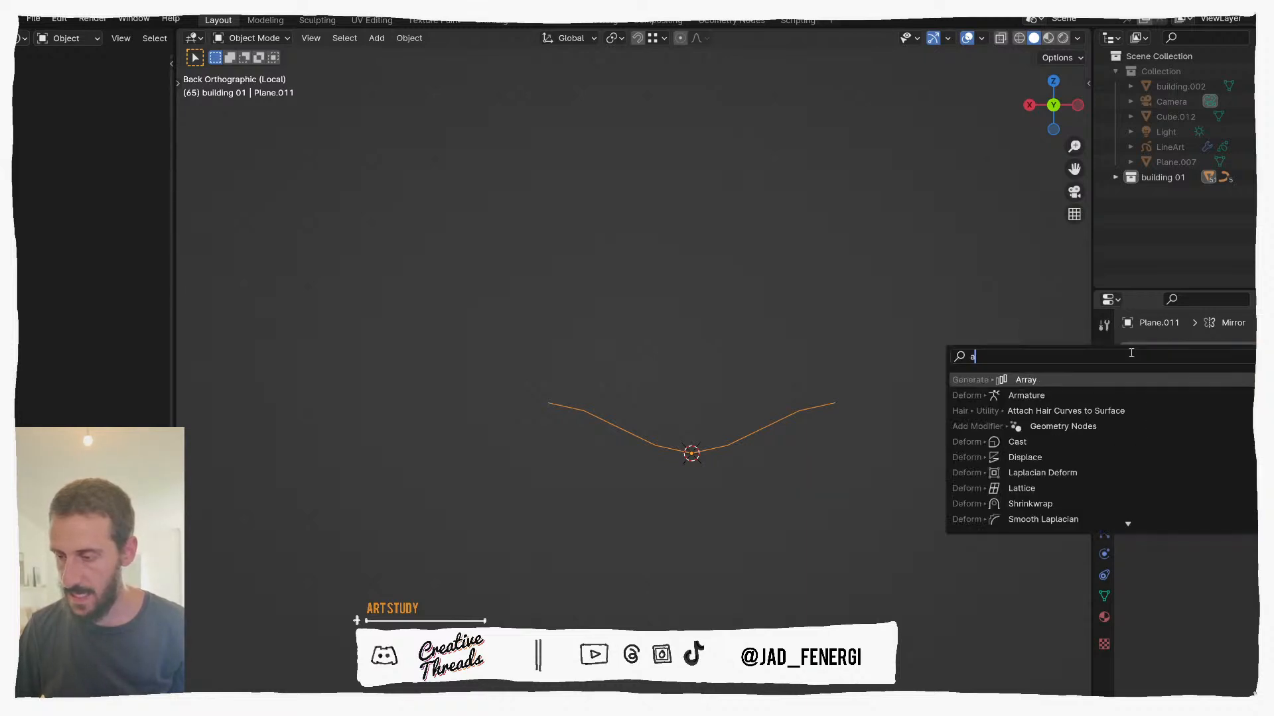
pyautogui.click(1055, 380)
pyautogui.scroll(-3, 982, 483)
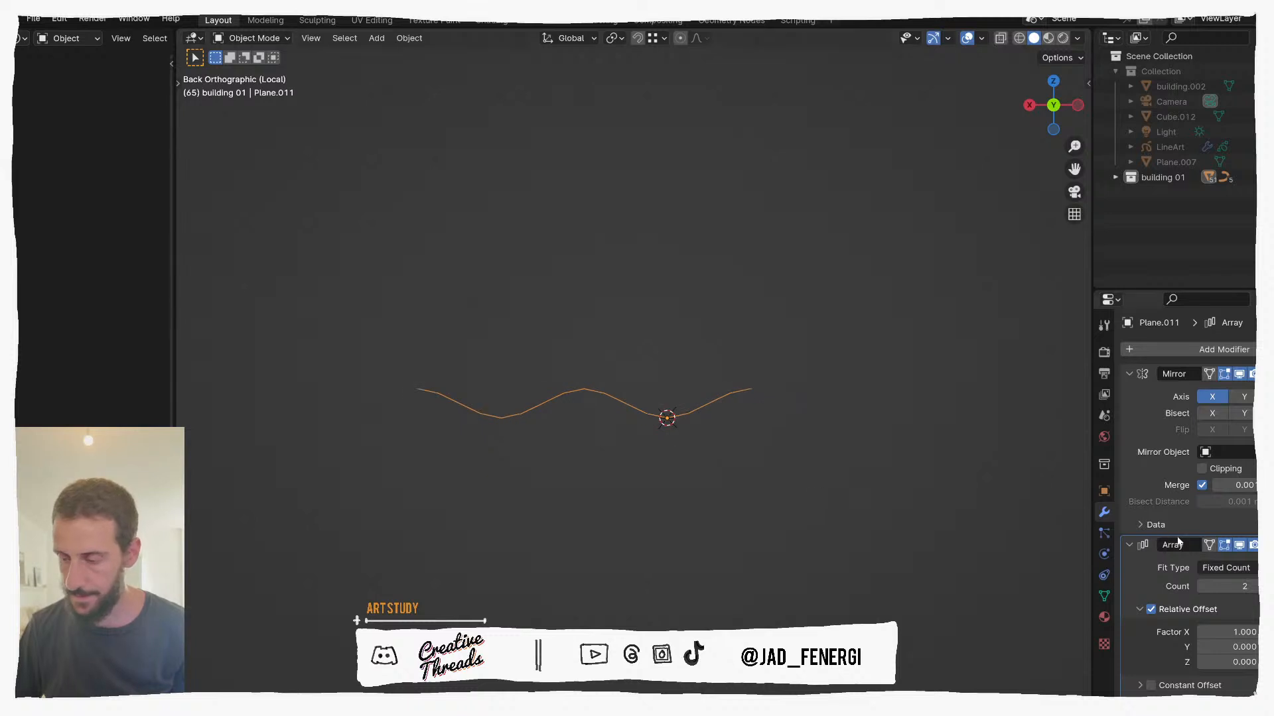
# Step: Set the array count to 10 to extend the strip into a long corrugated sheet
pyautogui.click(1270, 586)
pyautogui.click(1270, 586)
pyautogui.click(1270, 586)
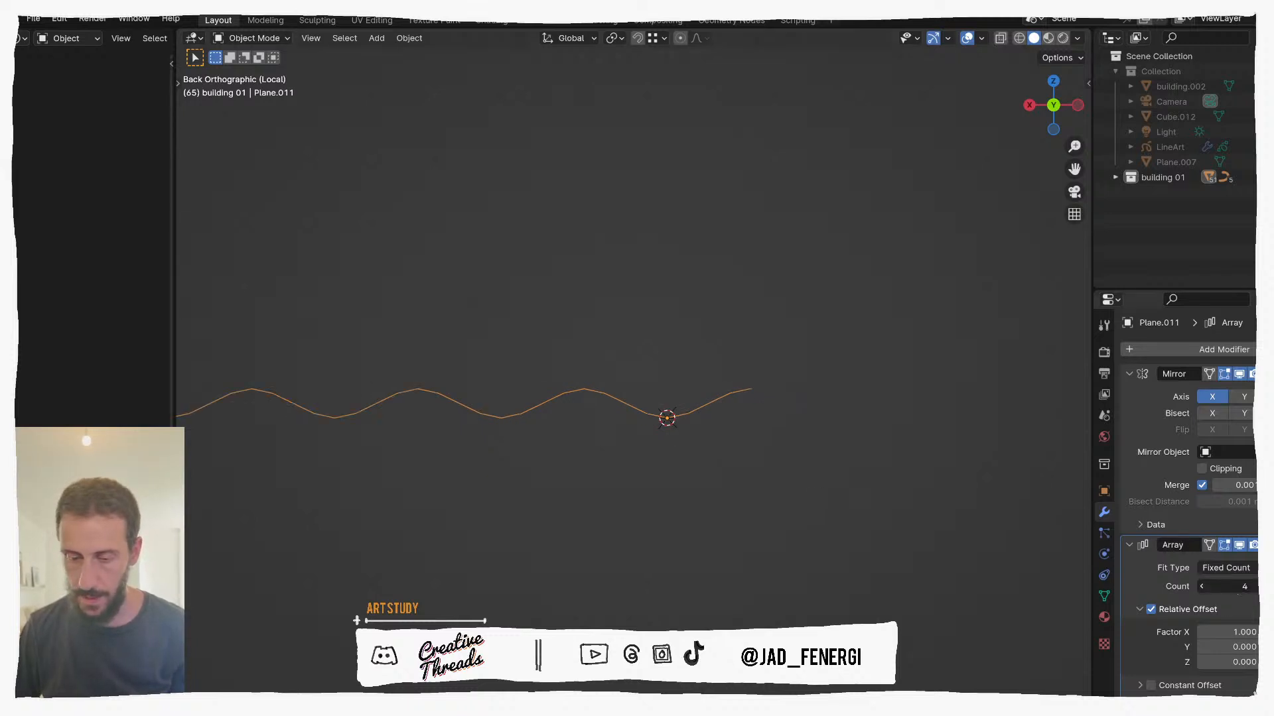
pyautogui.click(1270, 586)
pyautogui.scroll(-3, 688, 446)
pyautogui.moveTo(688, 447); pyautogui.dragTo(734, 469, button='middle')
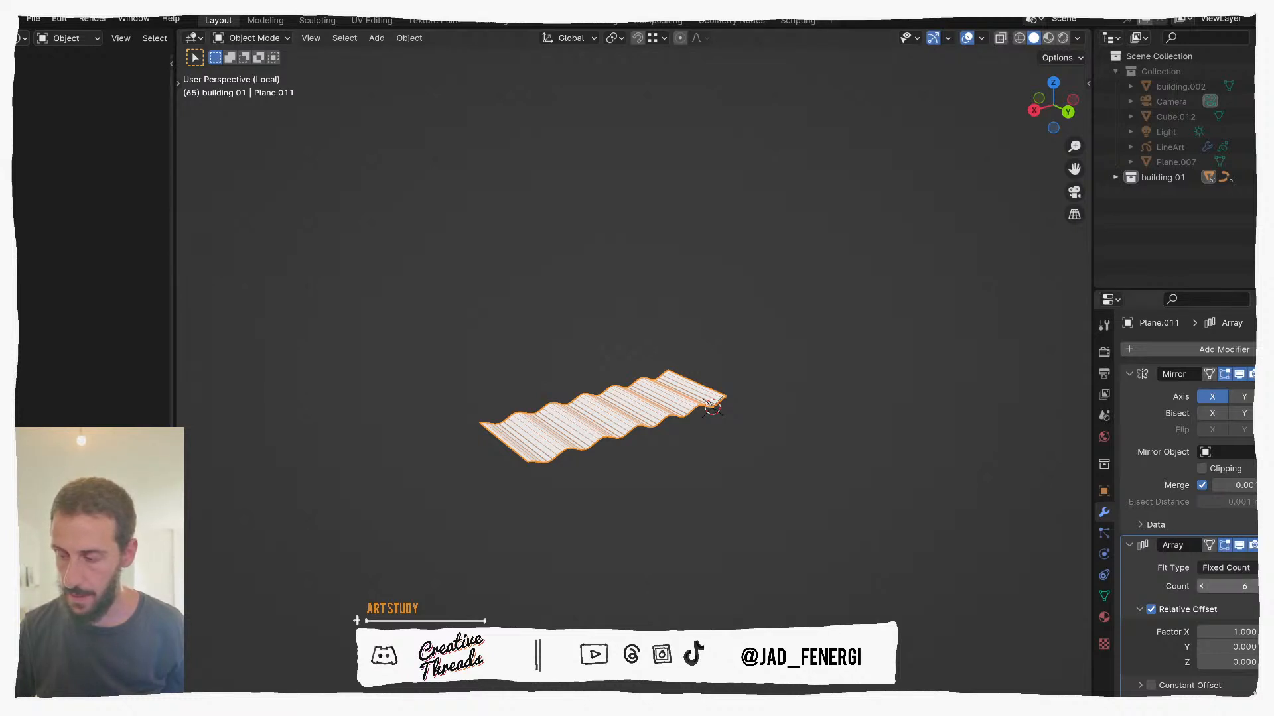
pyautogui.click(1270, 587)
pyautogui.click(1270, 586)
pyautogui.click(1270, 587)
pyautogui.click(1271, 586)
pyautogui.scroll(-2, 592, 414)
pyautogui.moveTo(592, 415); pyautogui.dragTo(564, 378, button='middle')
# Step: Scale the corrugated sheet along X in back view to about 0.467 for tighter waves
pyautogui.press('ctrl+KP_1')
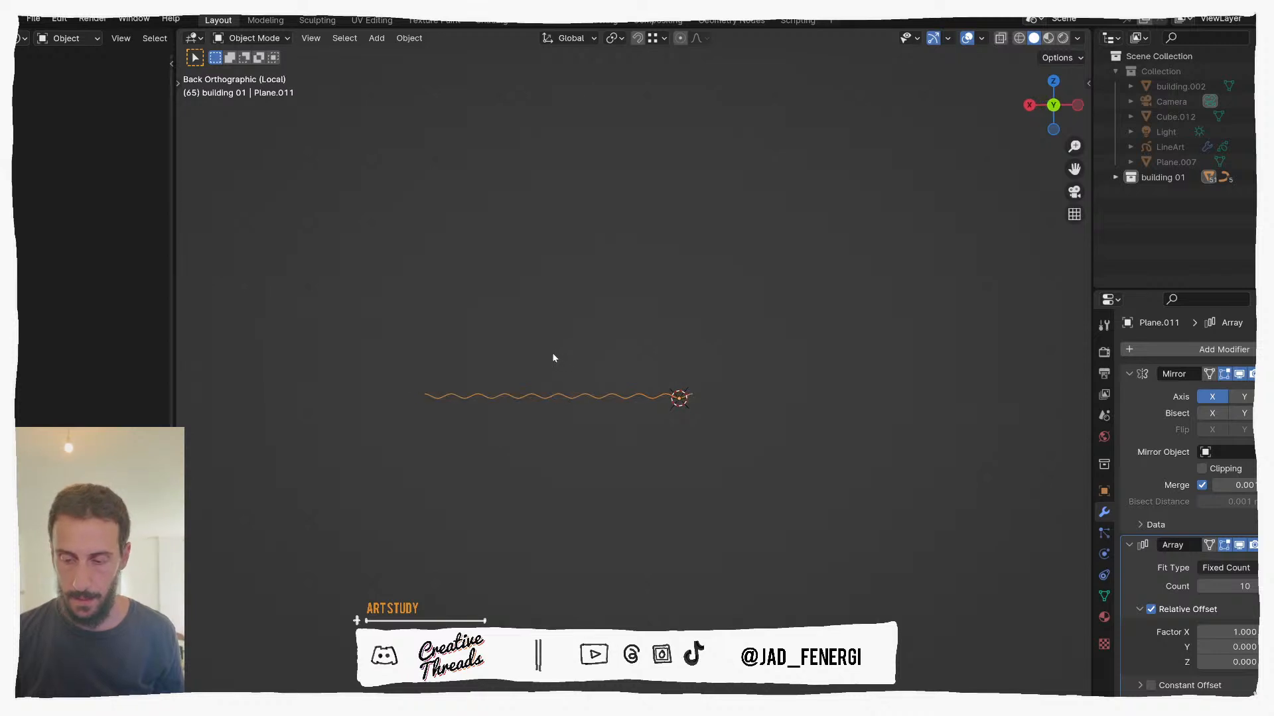
pyautogui.scroll(3, 584, 385)
pyautogui.press('s')
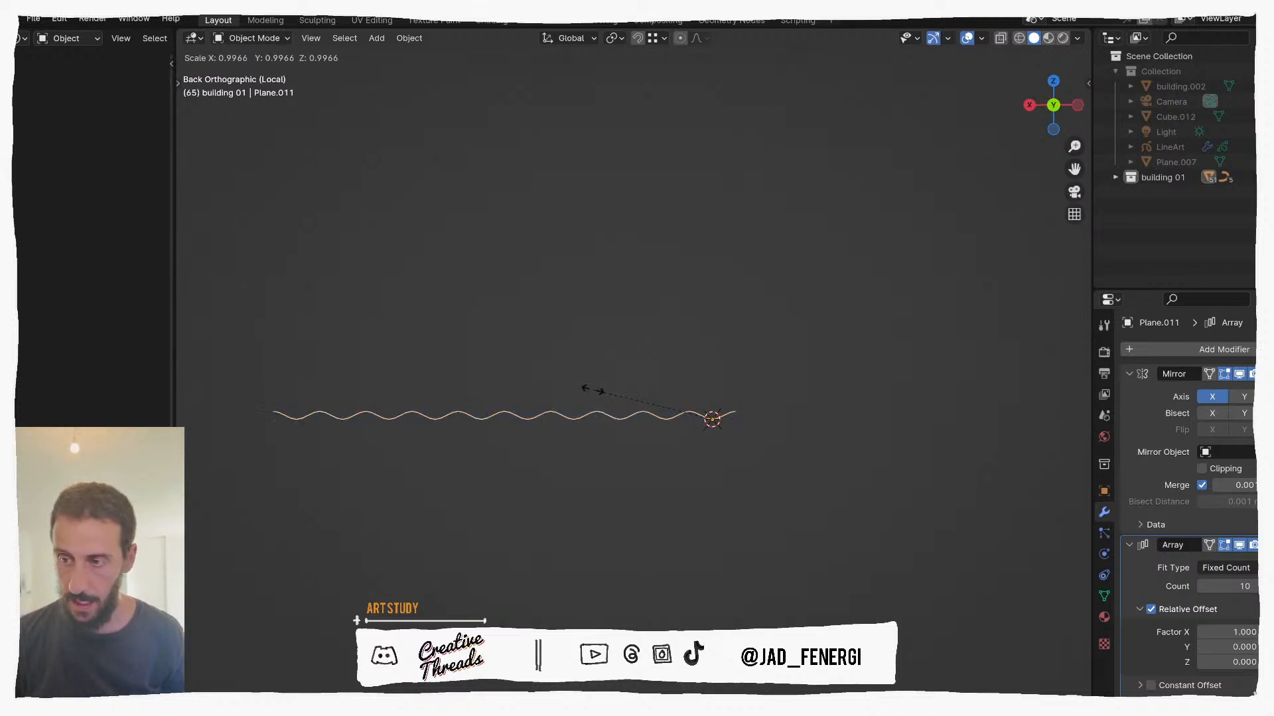
pyautogui.press('x')
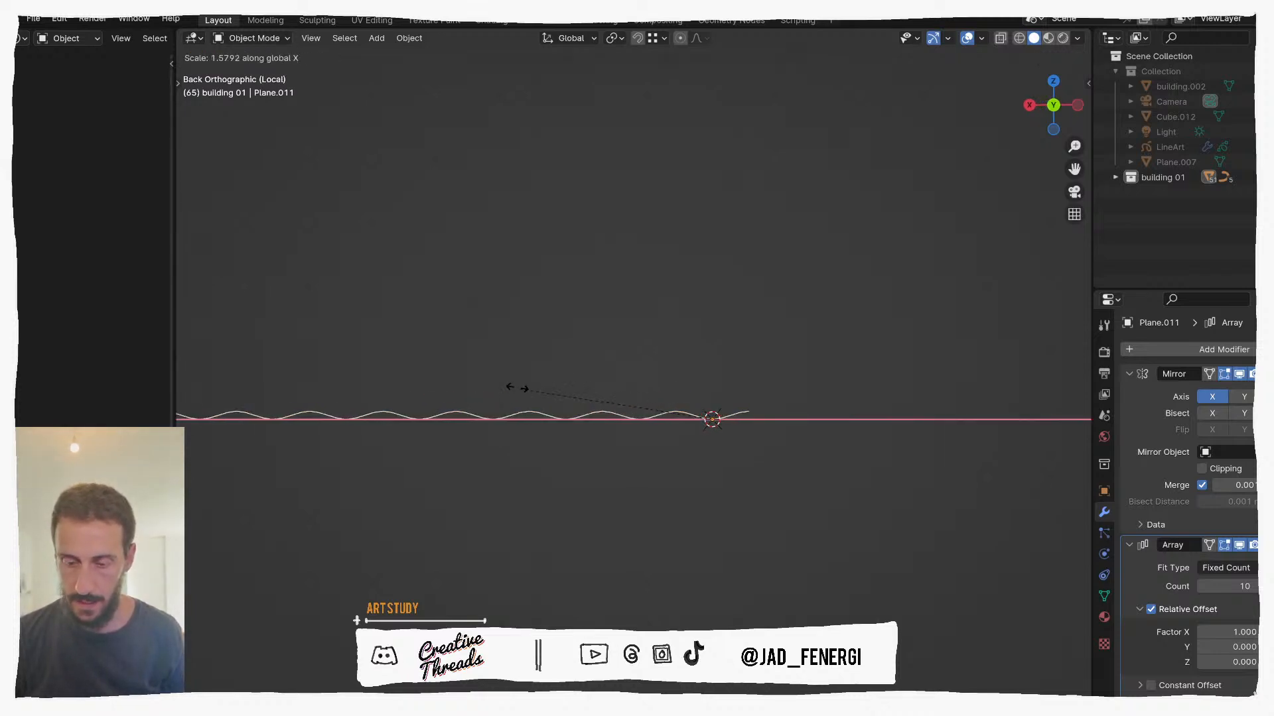
pyautogui.click(659, 406)
pyautogui.moveTo(660, 407); pyautogui.dragTo(695, 457, button='middle')
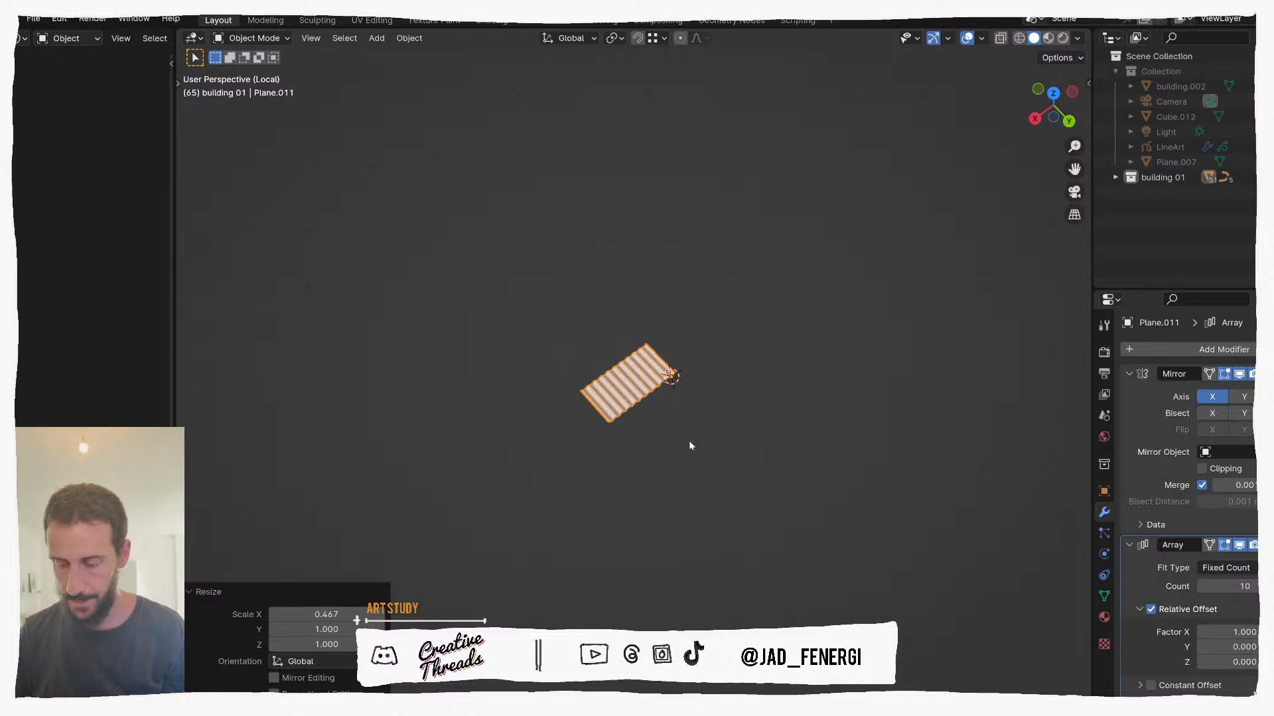
# Step: Exit local view and raise the corrugated sheet about 2.12 m to the level of the side-doorway ledge
pyautogui.press('KP_Divide')
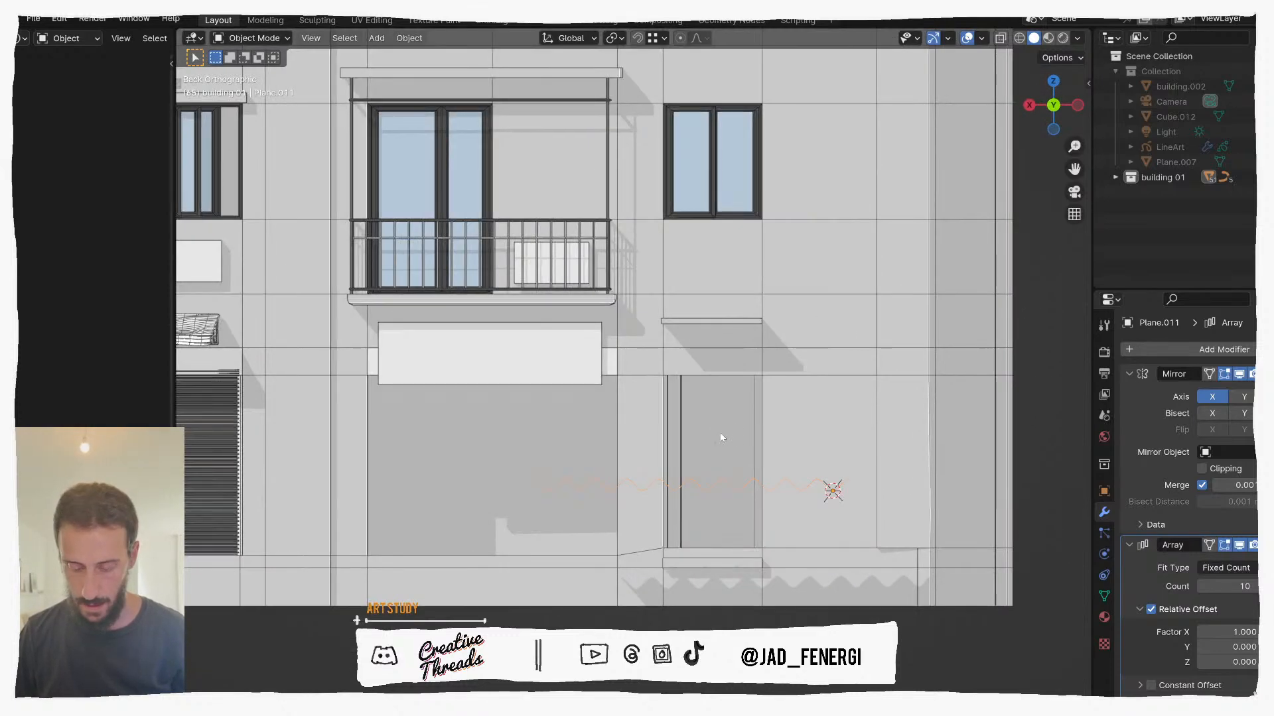
pyautogui.press('g')
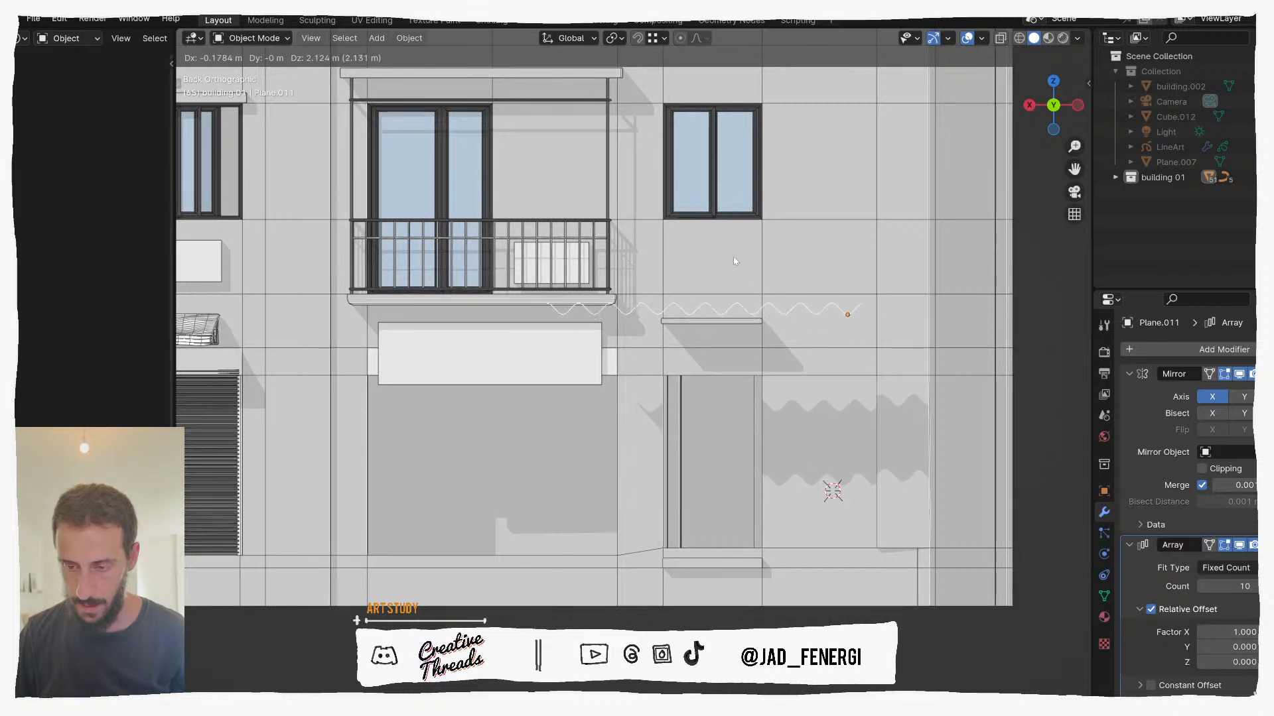
pyautogui.click(816, 336)
# Step: Scale the corrugated sheet uniformly to 0.4 and move it about 1.03 m along X and 0.07 m down over the doorway ledge
pyautogui.press('s')
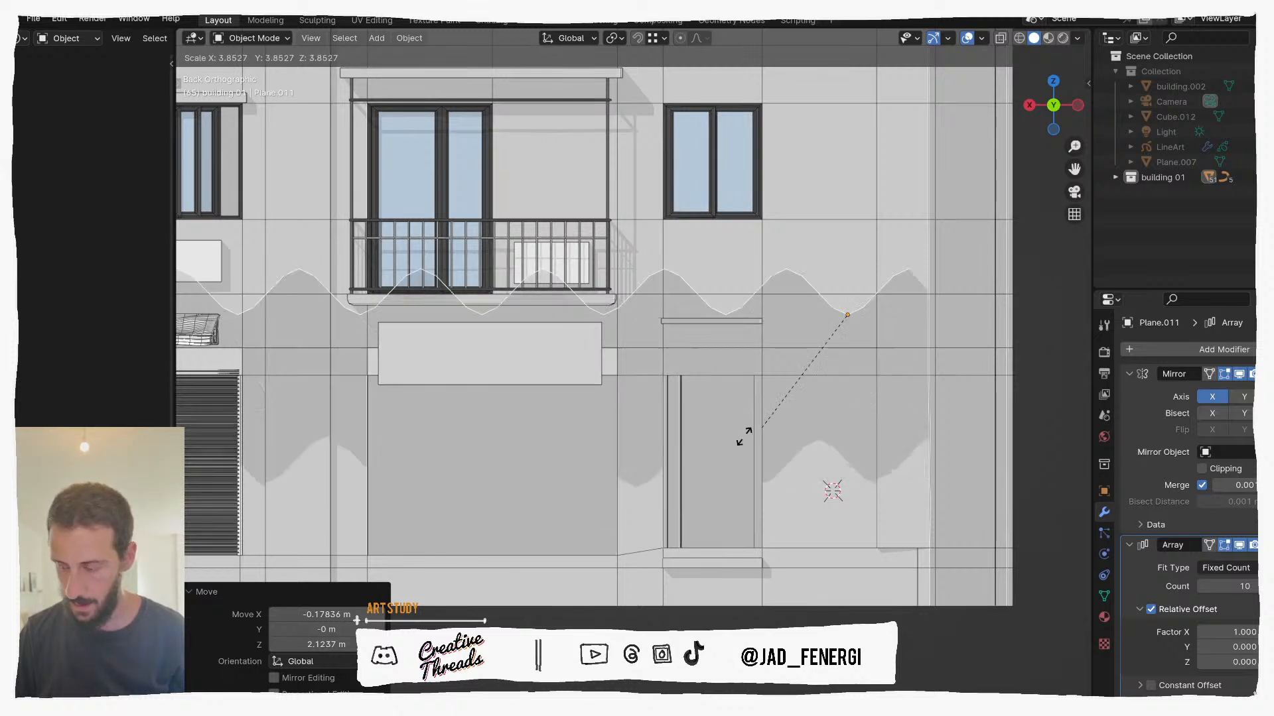
pyautogui.write('0.2')
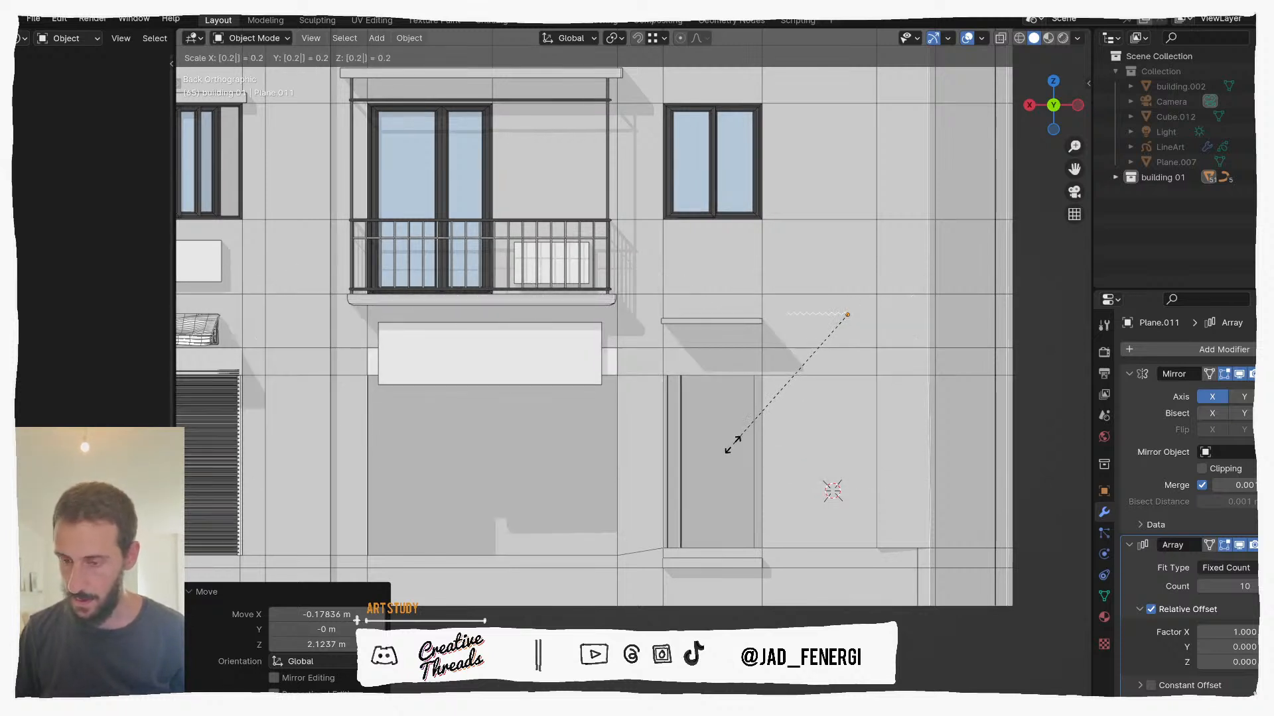
pyautogui.press('BackSpace')
pyautogui.write('4')
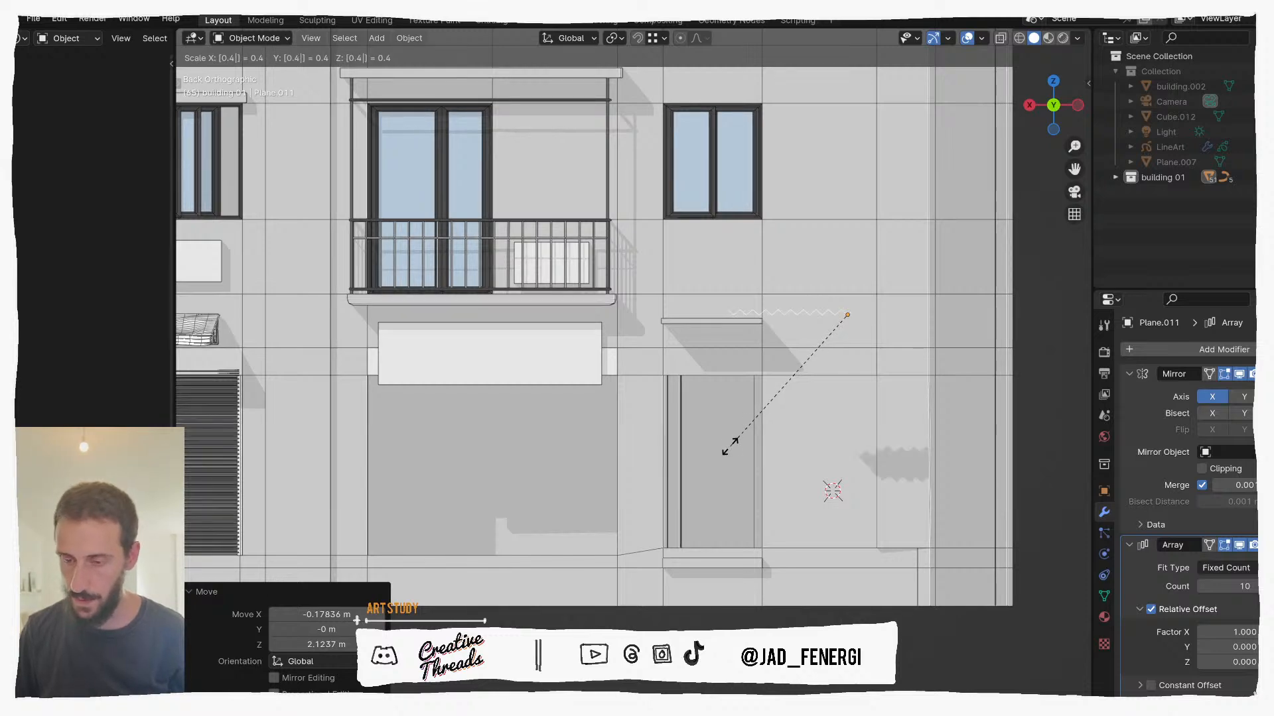
pyautogui.press('Return')
pyautogui.scroll(5, 730, 447)
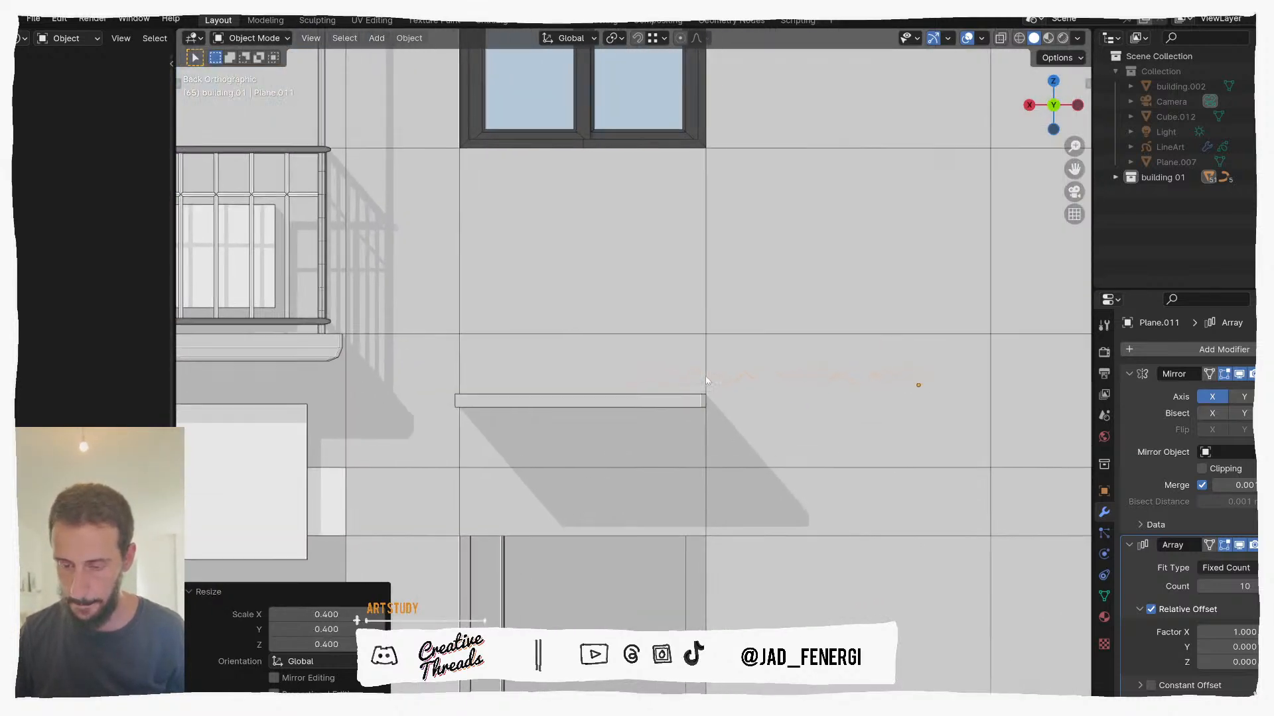
pyautogui.press('g')
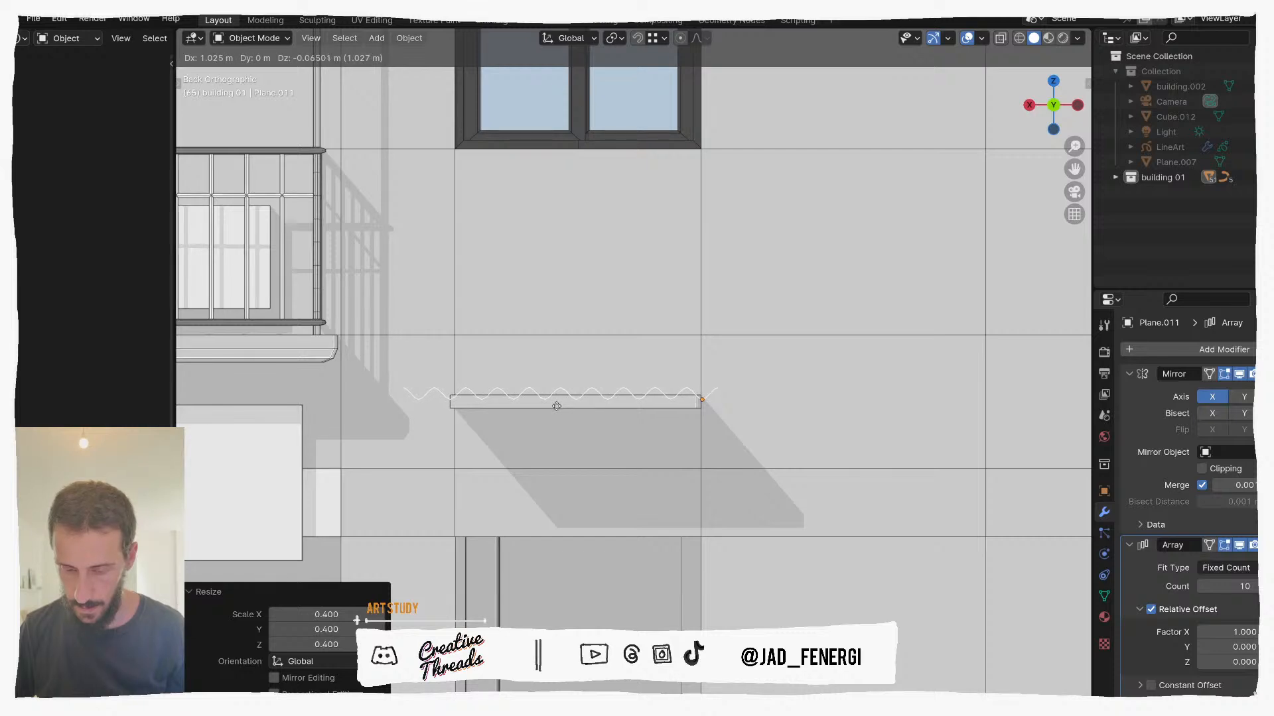
pyautogui.click(557, 405)
# Step: Move the corrugated sheet in top view about 3.54 m along negative Y so it overlaps the ledge against the wall
pyautogui.moveTo(557, 406); pyautogui.dragTo(622, 531, button='middle')
pyautogui.press('KP_7')
pyautogui.scroll(-4, 619, 527)
pyautogui.press('g')
pyautogui.press('z')
pyautogui.press('z')
pyautogui.press('z')
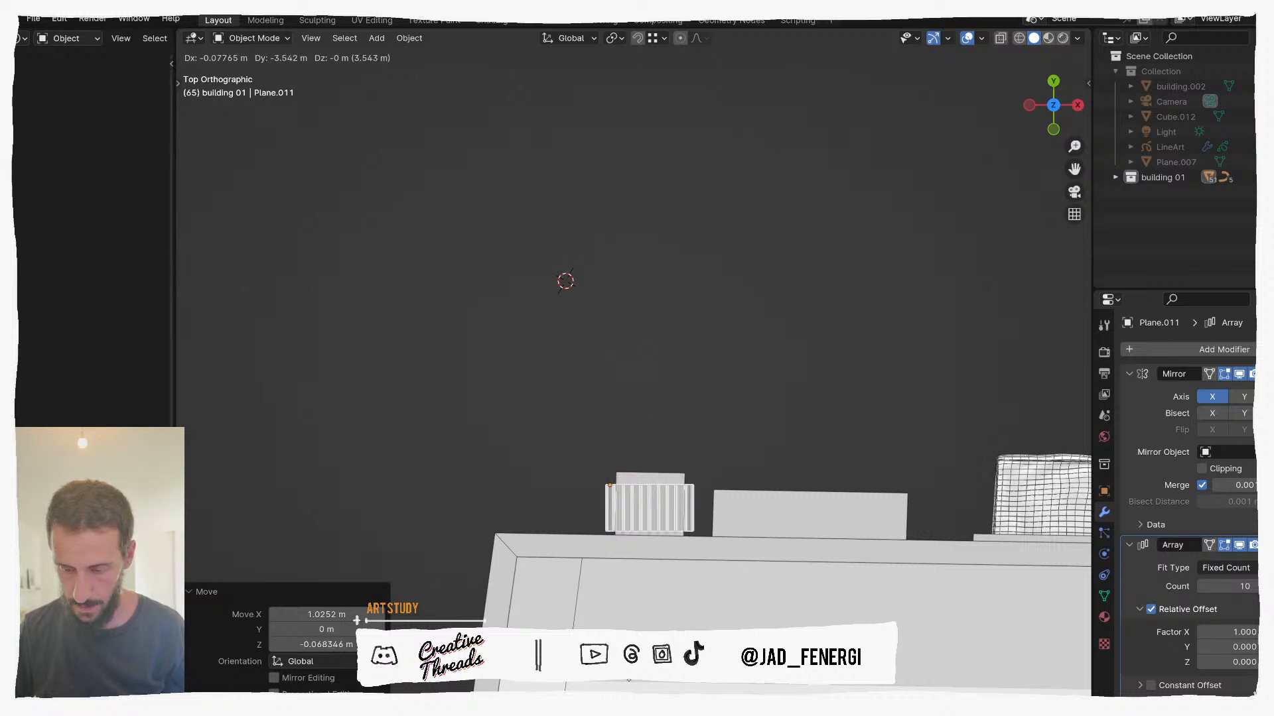
pyautogui.click(630, 681)
# Step: Rotate the corrugated sheet about 1.47° in top view to align it with the ledge and wall
pyautogui.keyDown('shift'); pyautogui.moveTo(655, 519); pyautogui.dragTo(658, 443, button='middle'); pyautogui.keyUp('shift')
pyautogui.scroll(6, 659, 438)
pyautogui.press('r')
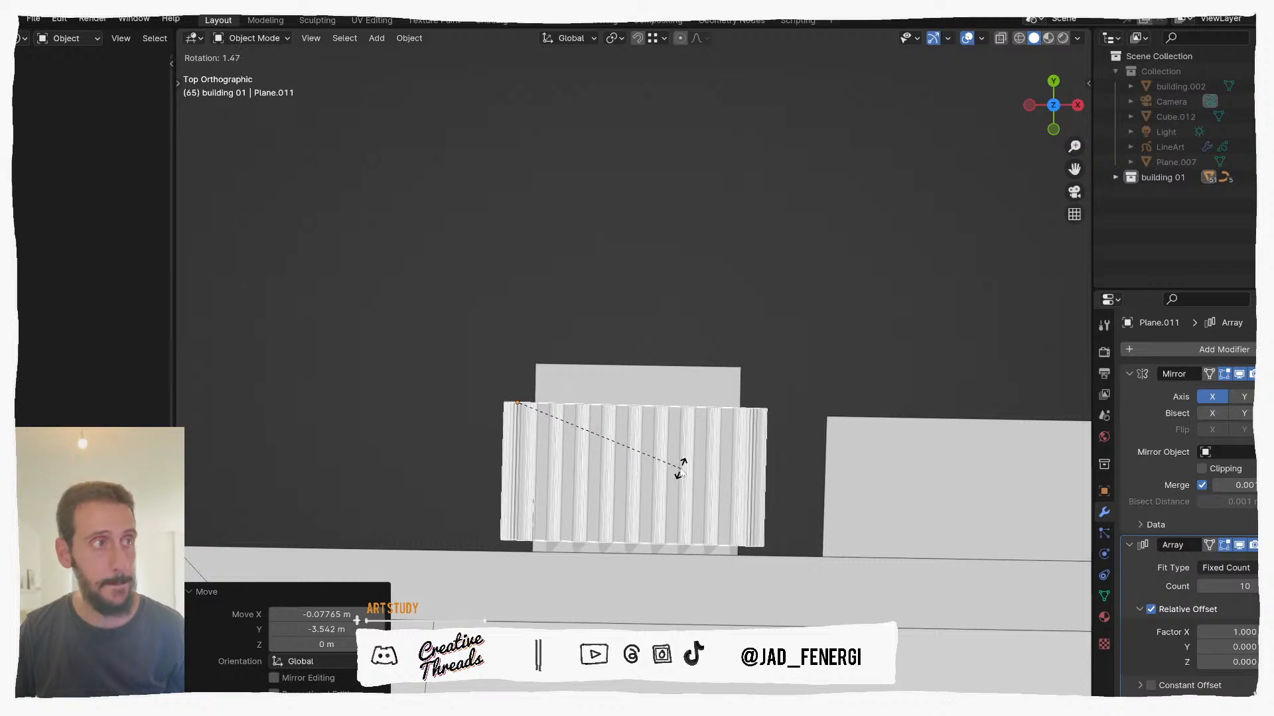
pyautogui.click(679, 463)
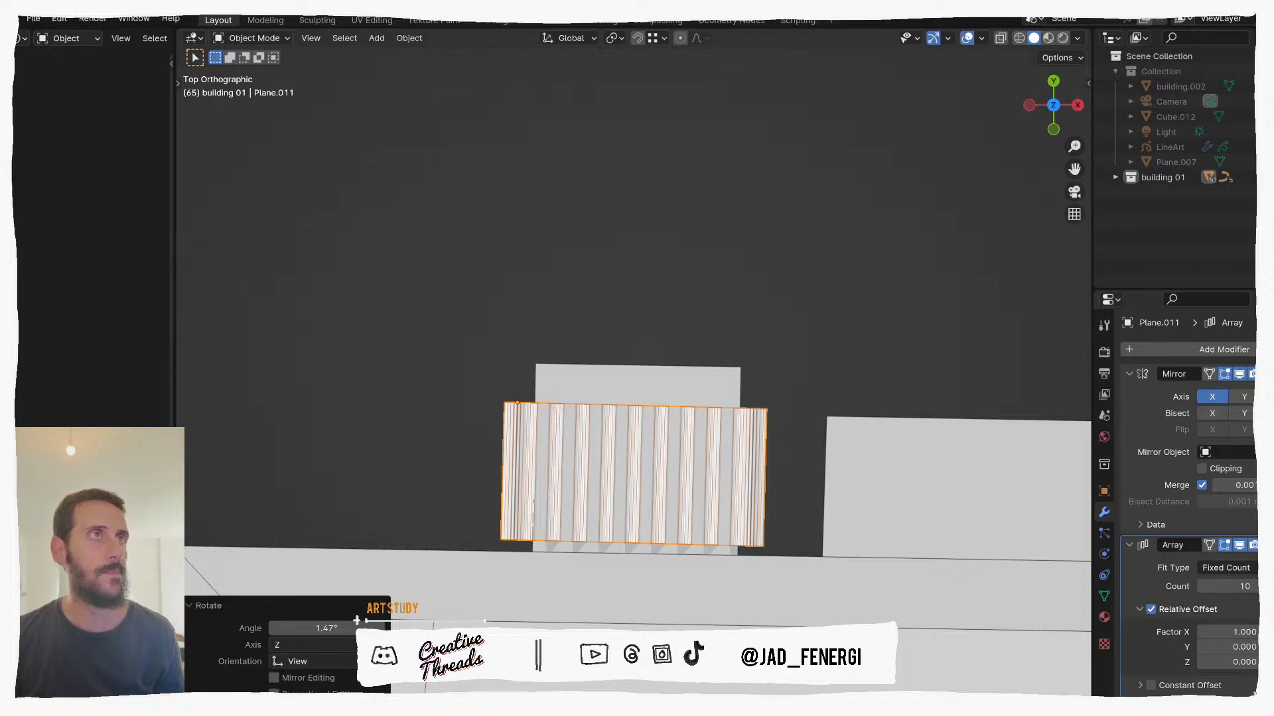
# Step: Open the corrugated sheet for mesh editing in top view
pyautogui.moveTo(588, 472); pyautogui.dragTo(604, 446, button='middle')
pyautogui.press('Tab')
pyautogui.press('KP_7')
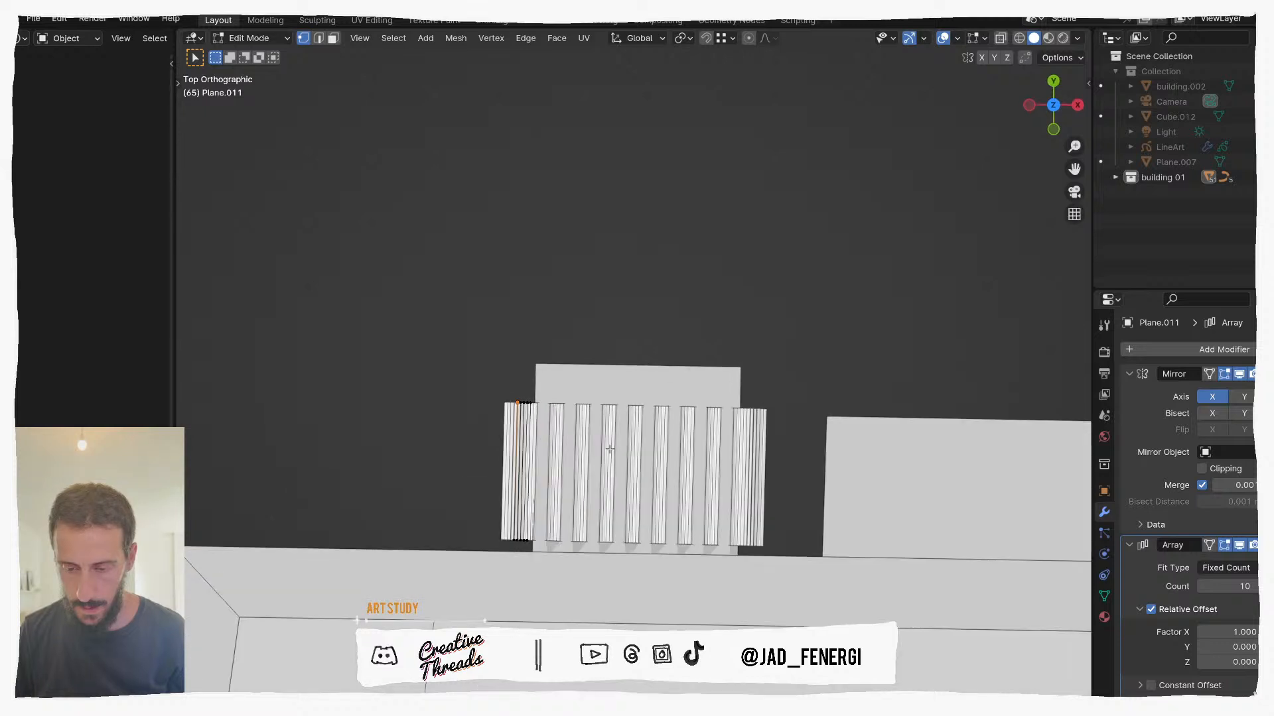
pyautogui.moveTo(467, 378); pyautogui.dragTo(538, 418)
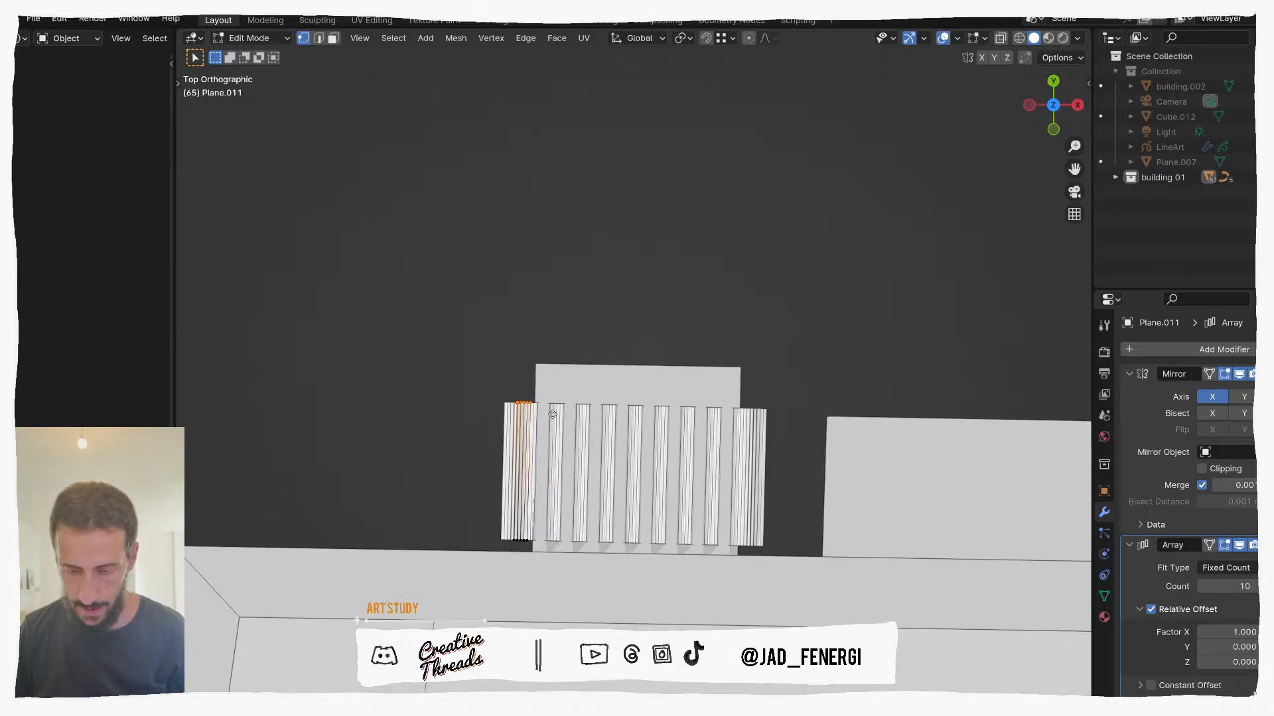
pyautogui.press('g')
pyautogui.press('z')
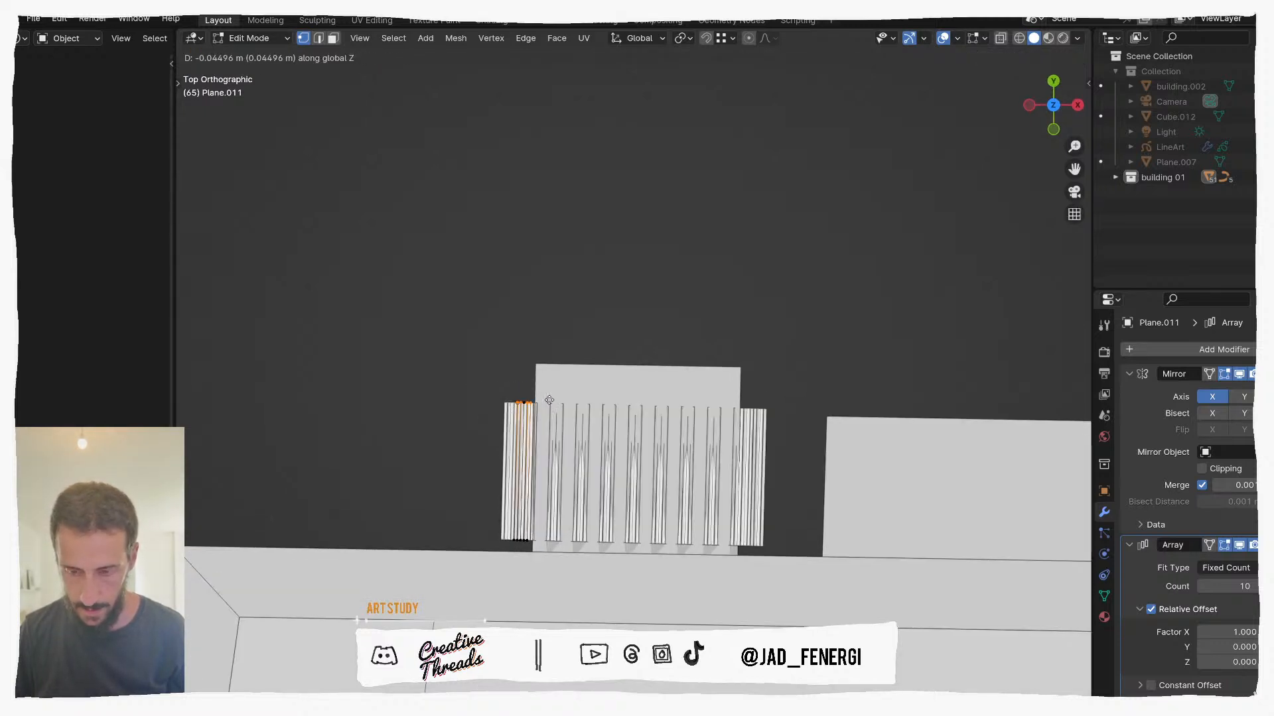
pyautogui.rightClick(509, 398)
# Step: Select the sheet's outer-end vertices with X-ray on and move them about 0.21 m along Y to the ledge's front edge
pyautogui.moveTo(493, 392); pyautogui.dragTo(539, 422)
pyautogui.press('g')
pyautogui.press('y')
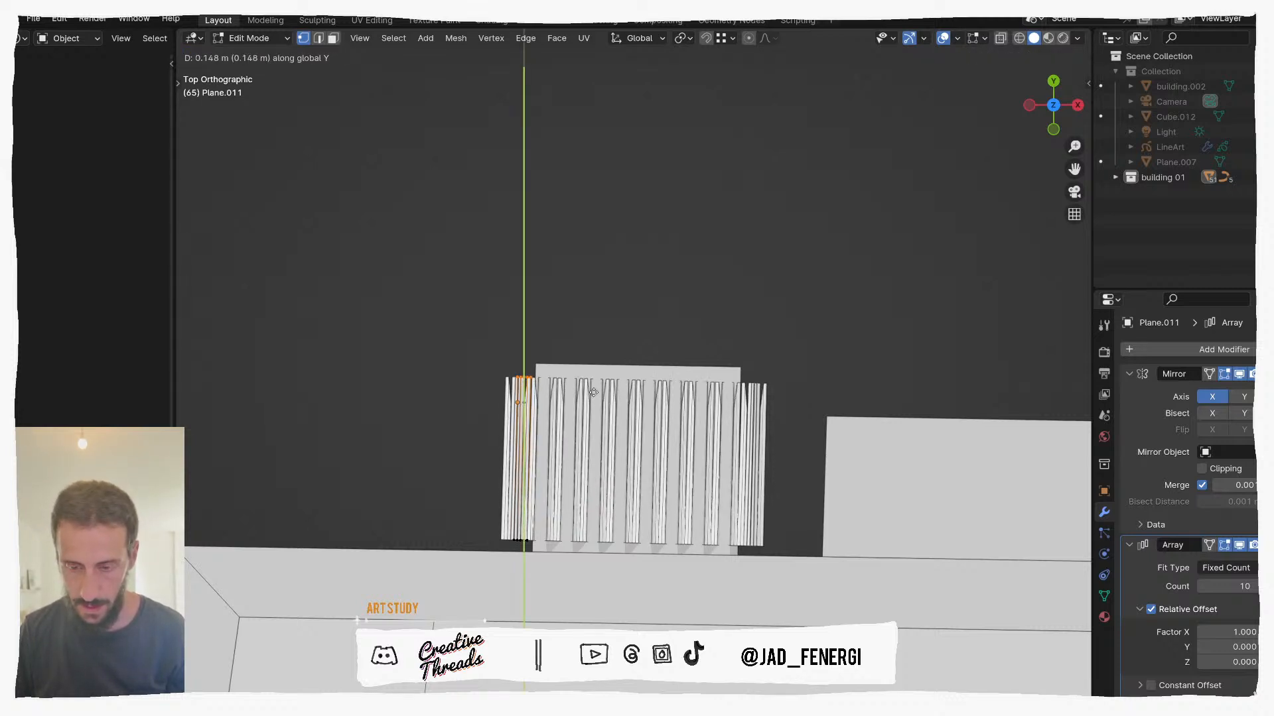
pyautogui.rightClick(579, 410)
pyautogui.hotkey('alt', 'z')
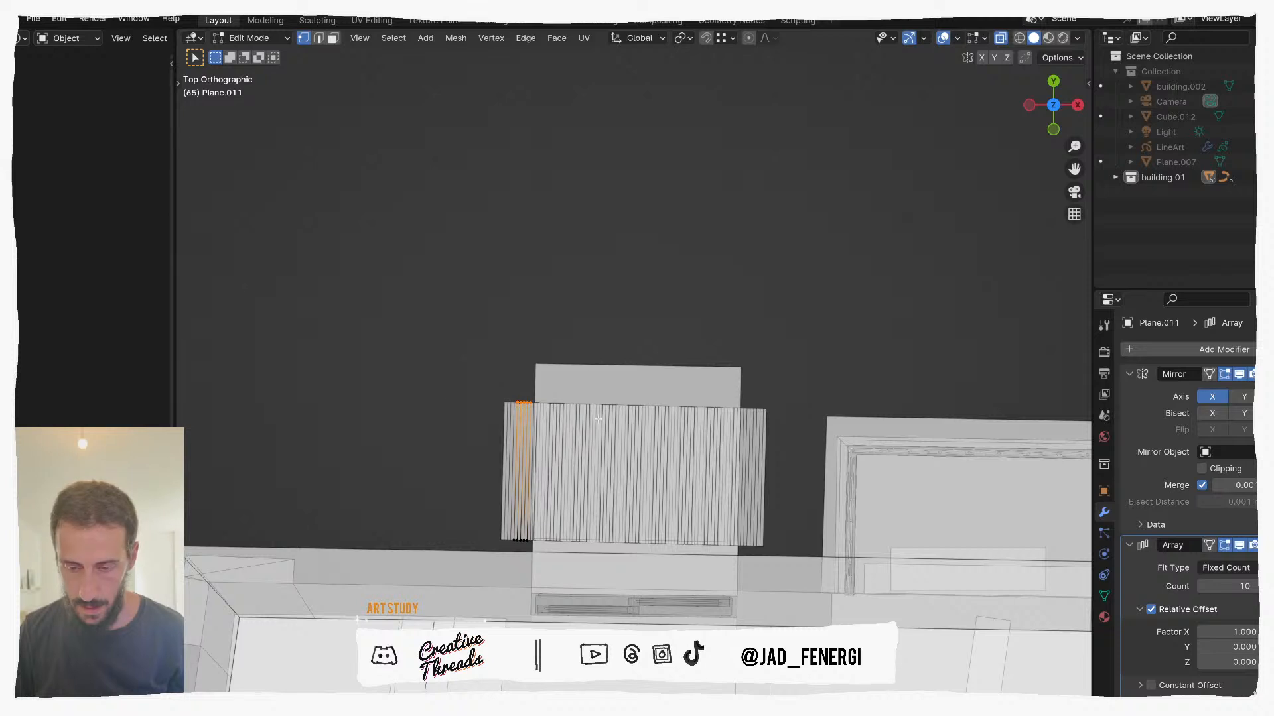
pyautogui.press('g')
pyautogui.rightClick(516, 425)
pyautogui.press('g')
pyautogui.press('y')
pyautogui.press('y')
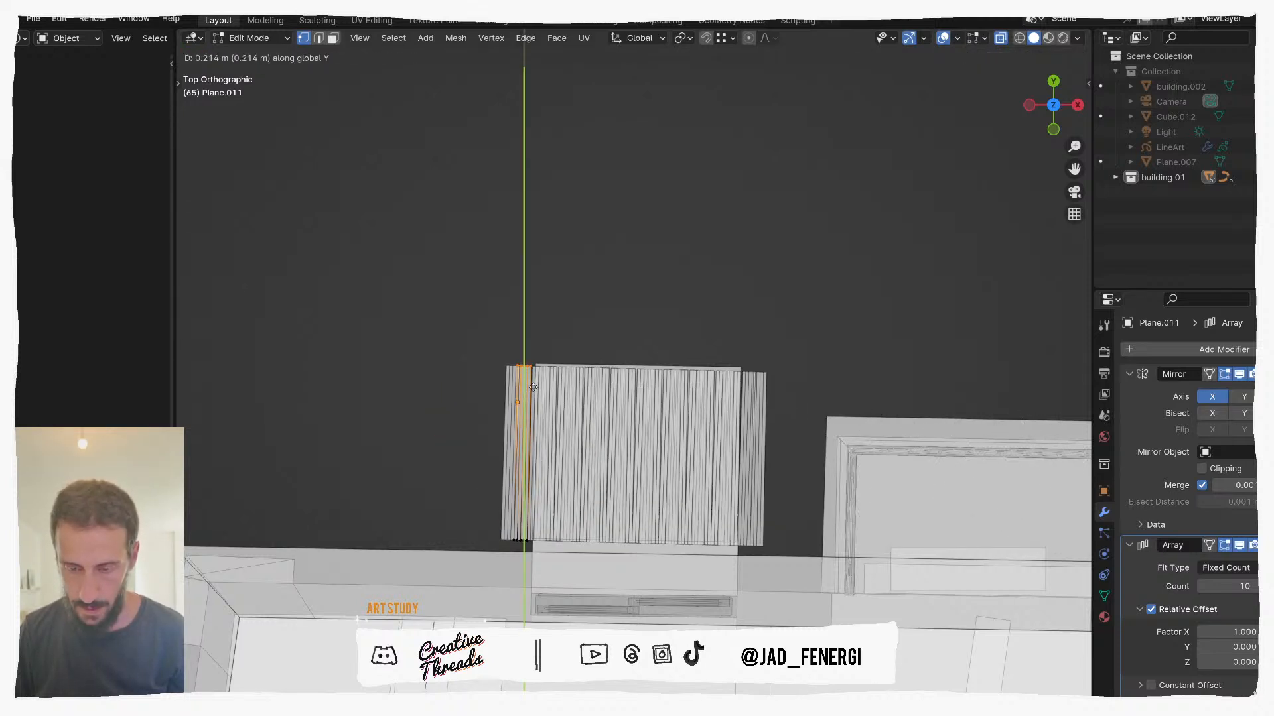
pyautogui.click(533, 387)
# Step: Move the sheet's wall-side vertices along local Y until they reach the wall, then return to solid display in Object Mode
pyautogui.moveTo(458, 472); pyautogui.dragTo(610, 546)
pyautogui.press('g')
pyautogui.press('y')
pyautogui.press('y')
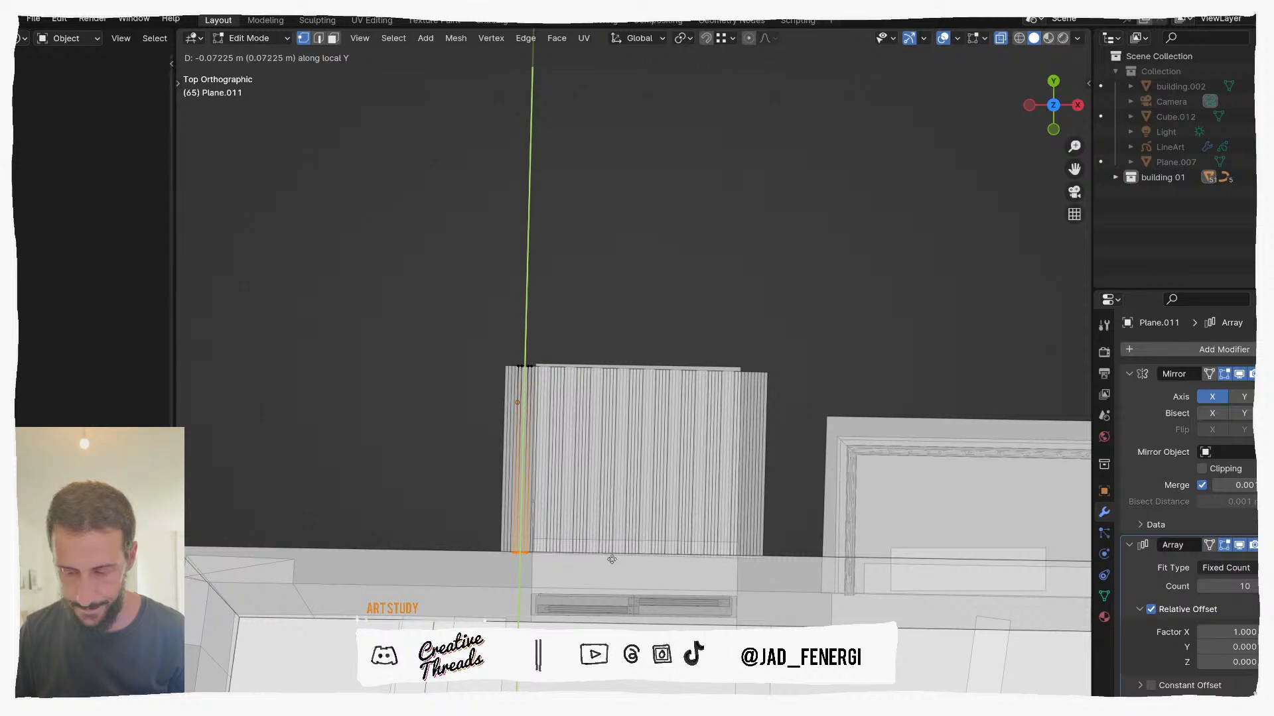
pyautogui.click(610, 567)
pyautogui.moveTo(610, 567); pyautogui.dragTo(640, 415, button='middle')
pyautogui.hotkey('alt', 'z')
pyautogui.press('Tab')
# Step: Delete the top and bottom faces of the doorway ledge, leaving an open frame under the corrugated sheet
pyautogui.click(665, 397)
pyautogui.press('Tab')
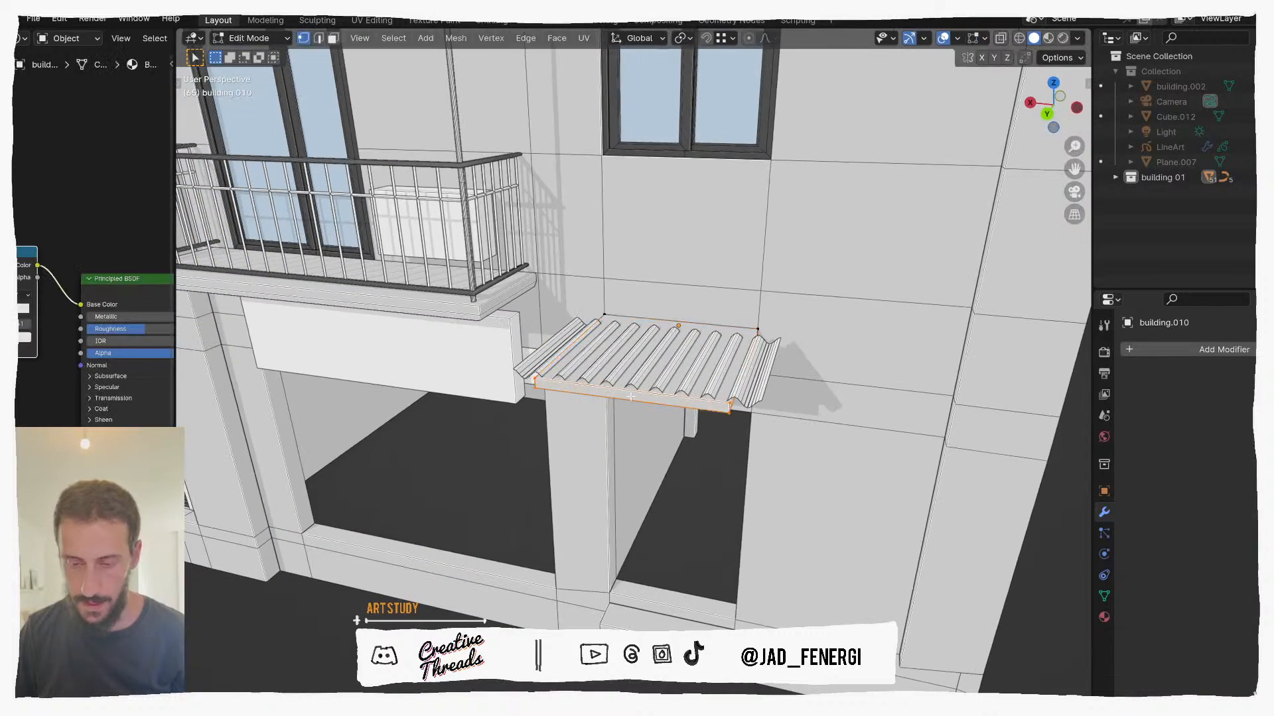
pyautogui.press('3')
pyautogui.click(618, 361)
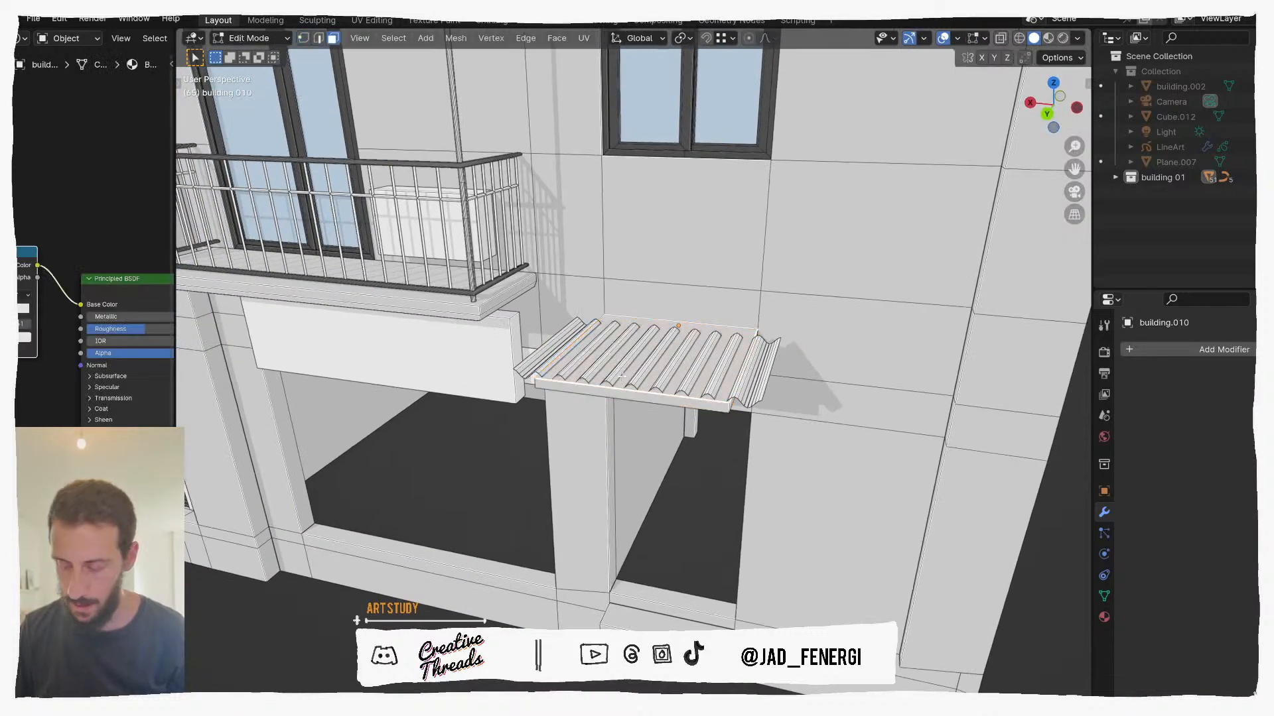
pyautogui.press('x')
pyautogui.click(629, 375)
pyautogui.moveTo(625, 377); pyautogui.dragTo(624, 420, button='middle')
pyautogui.click(635, 412)
pyautogui.press('x')
pyautogui.click(635, 412)
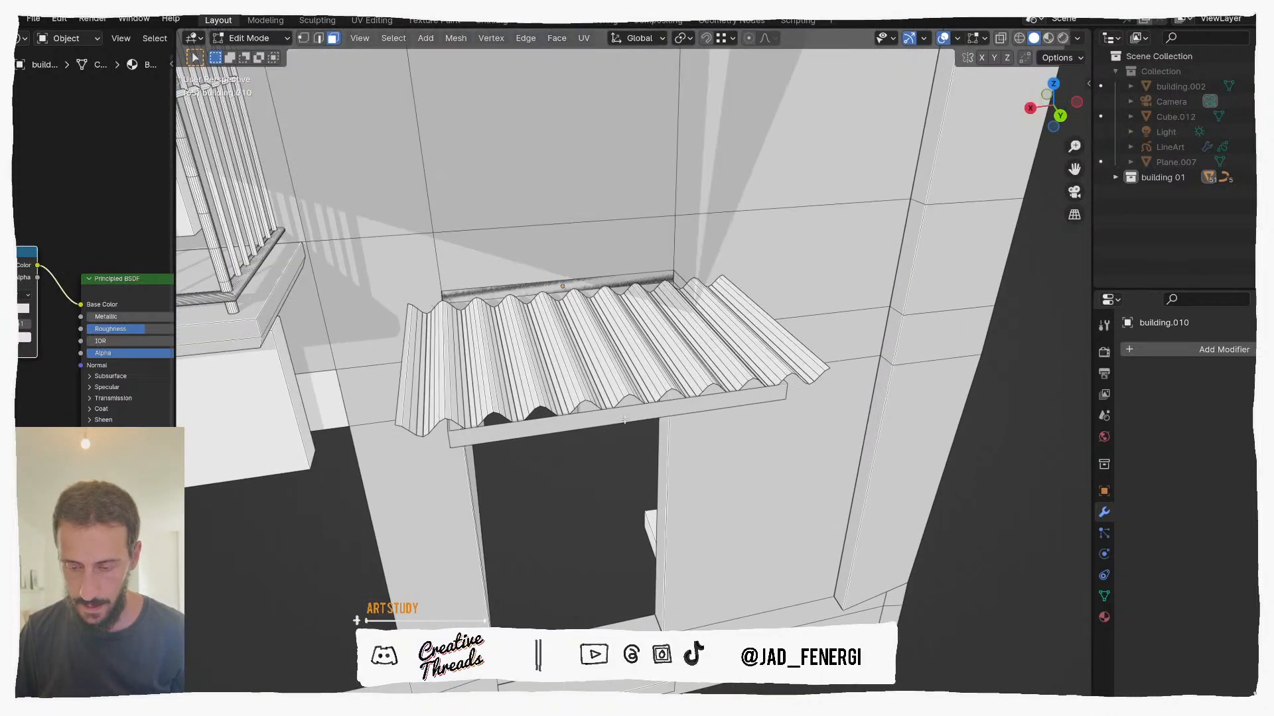
pyautogui.press('Tab')
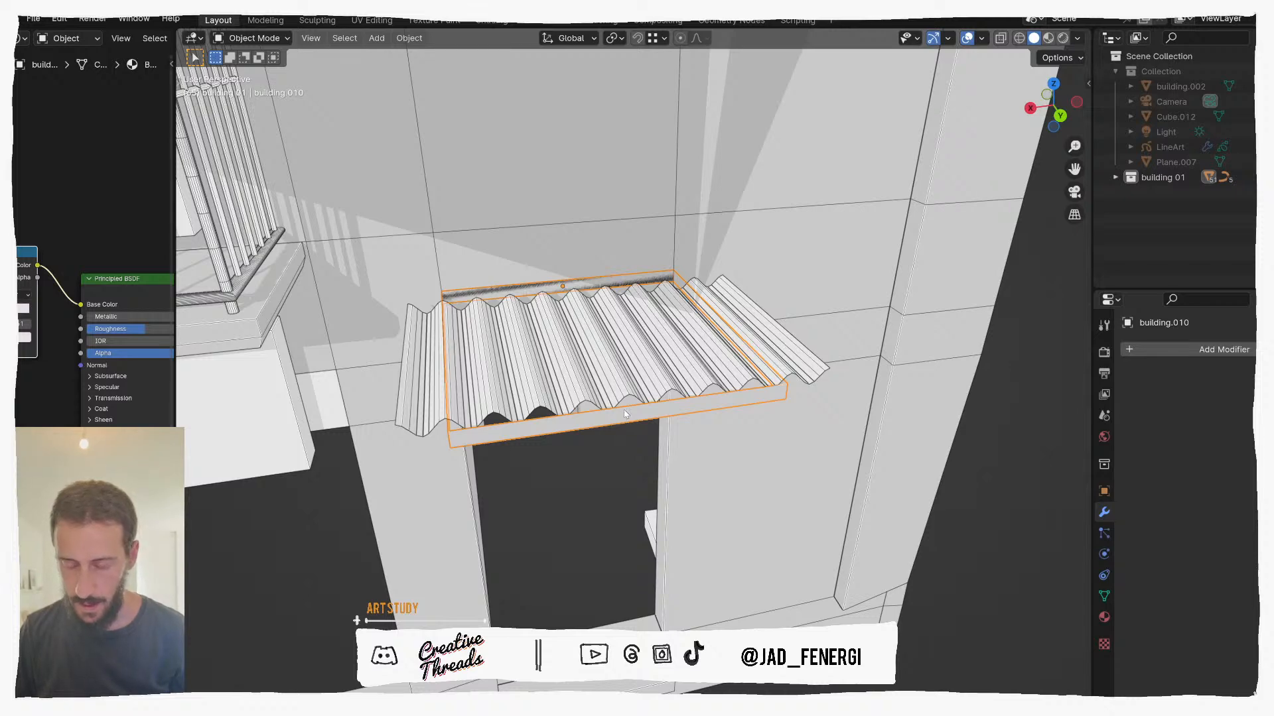
# Step: Add a Solidify modifier to the open ledge frame beneath the corrugated sheet
pyautogui.moveTo(624, 415)
pyautogui.keyDown('alt'); pyautogui.mouseDown(button='middle')
pyautogui.moveTo(612, 348)
pyautogui.moveTo(602, 416)
pyautogui.mouseUp(button='middle'); pyautogui.keyUp('alt')
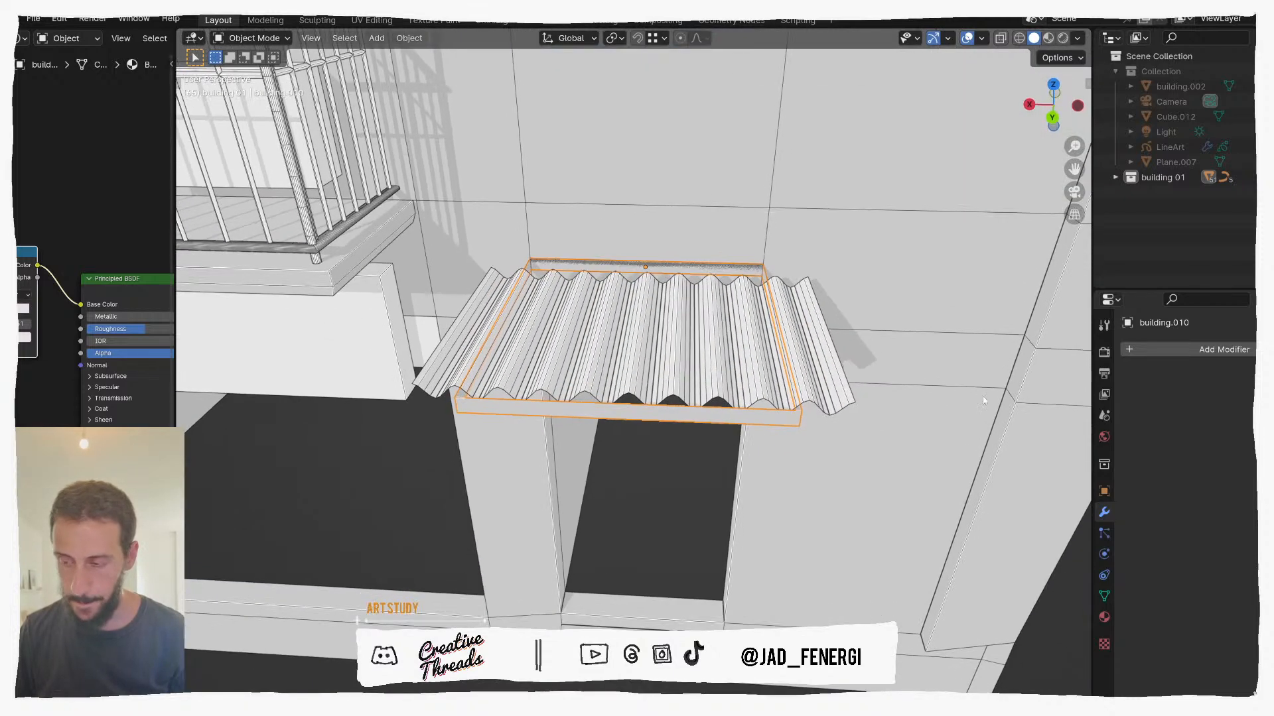
pyautogui.click(1139, 349)
pyautogui.click(1145, 353)
pyautogui.write('s')
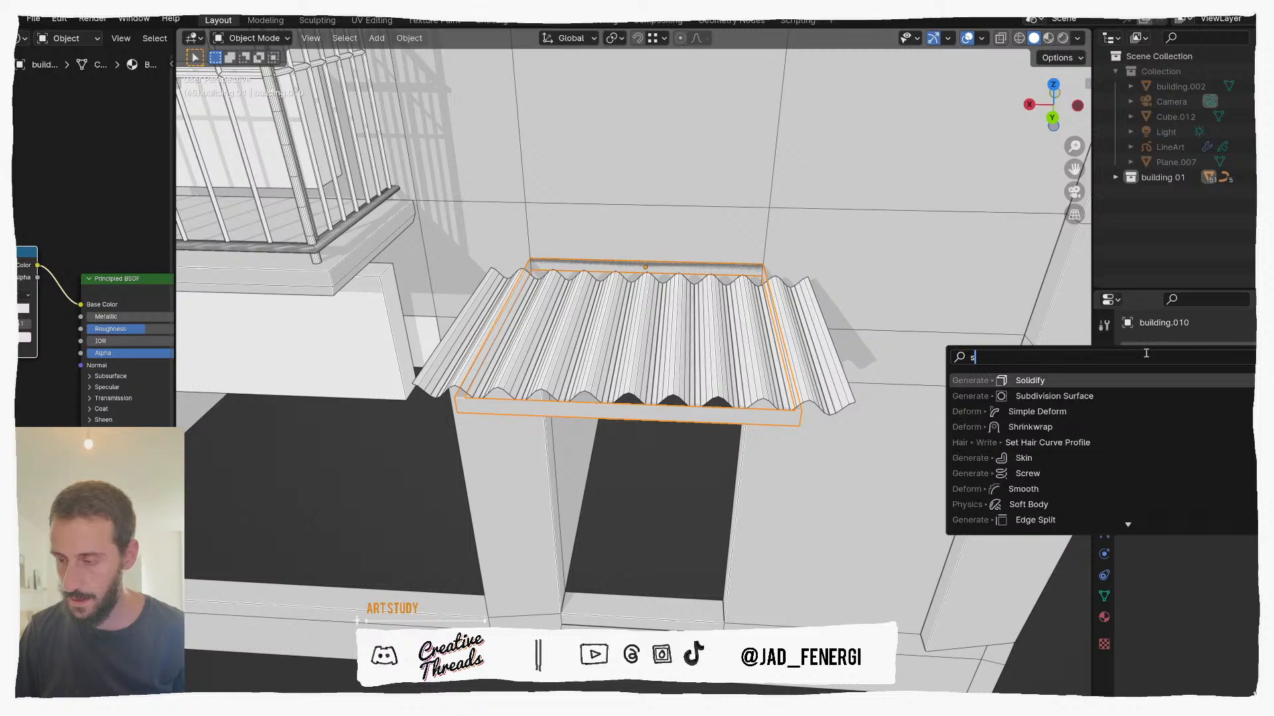
pyautogui.press('Return')
pyautogui.moveTo(922, 391); pyautogui.dragTo(905, 459, button='middle')
pyautogui.scroll(2, 906, 459)
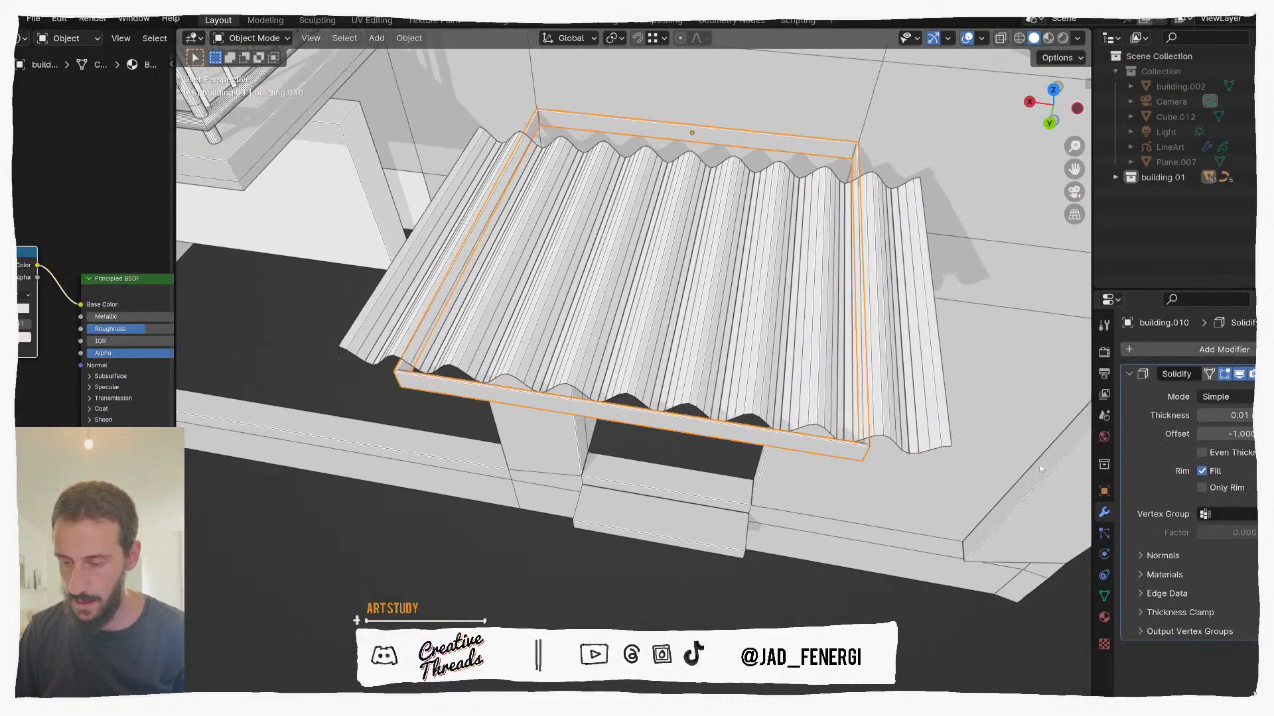
# Step: Set the open frame's Solidify thickness to about -0.032 m and apply the modifier
pyautogui.scroll(5, 894, 441)
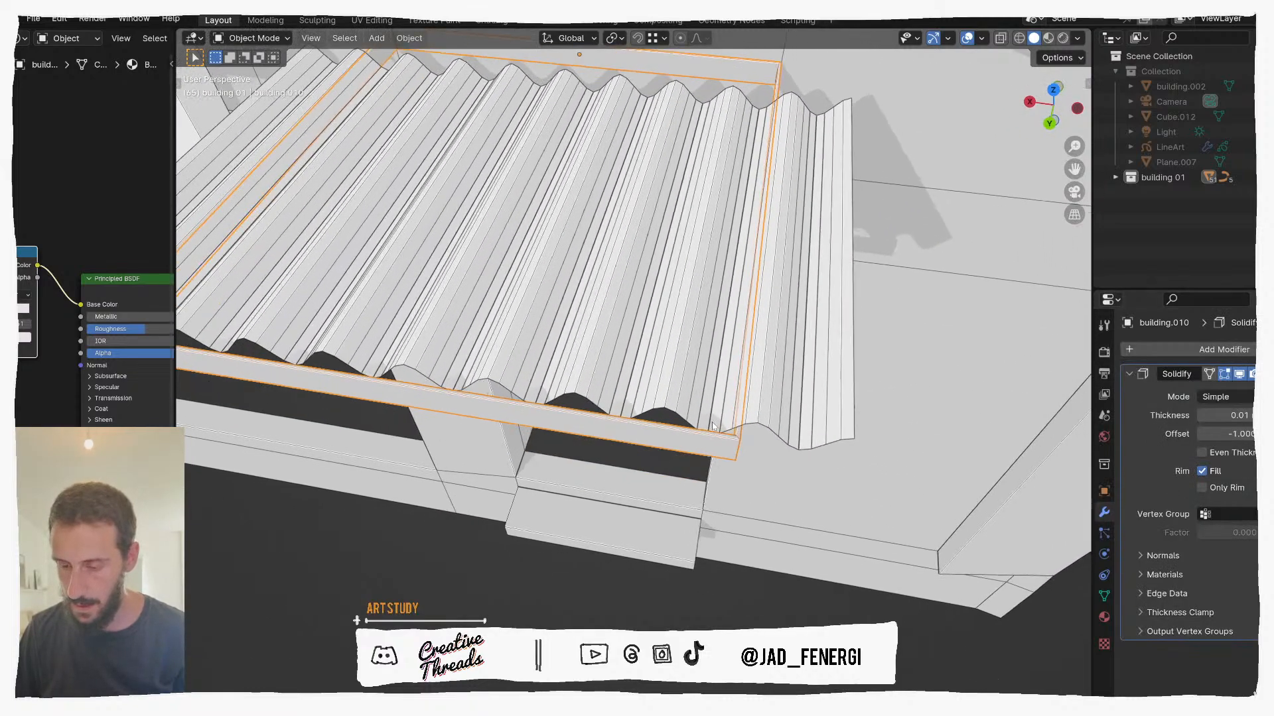
pyautogui.moveTo(1227, 416); pyautogui.dragTo(1195, 416)
pyautogui.moveTo(809, 556); pyautogui.dragTo(757, 299, button='middle')
pyautogui.scroll(-2, 818, 372)
pyautogui.rightClick(756, 296)
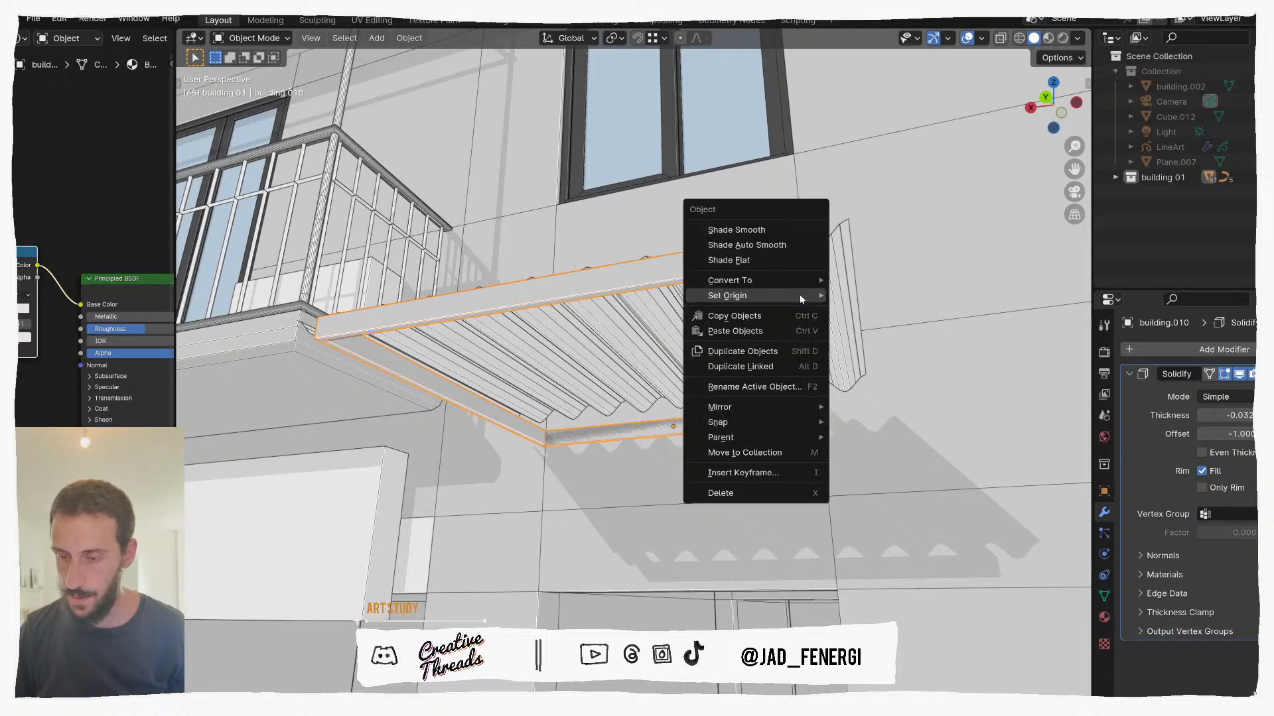
pyautogui.moveTo(763, 296)
pyautogui.click(871, 313)
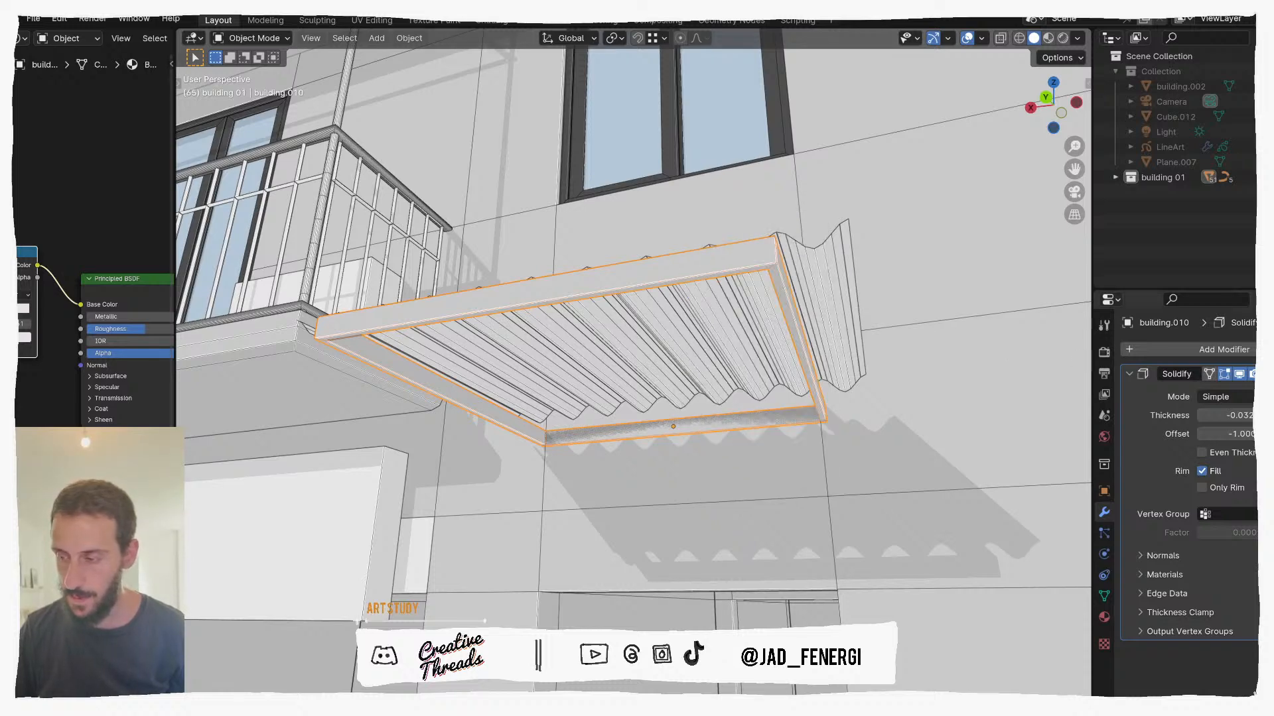
pyautogui.click(1268, 374)
pyautogui.click(1199, 391)
pyautogui.moveTo(882, 358); pyautogui.dragTo(796, 364, button='middle')
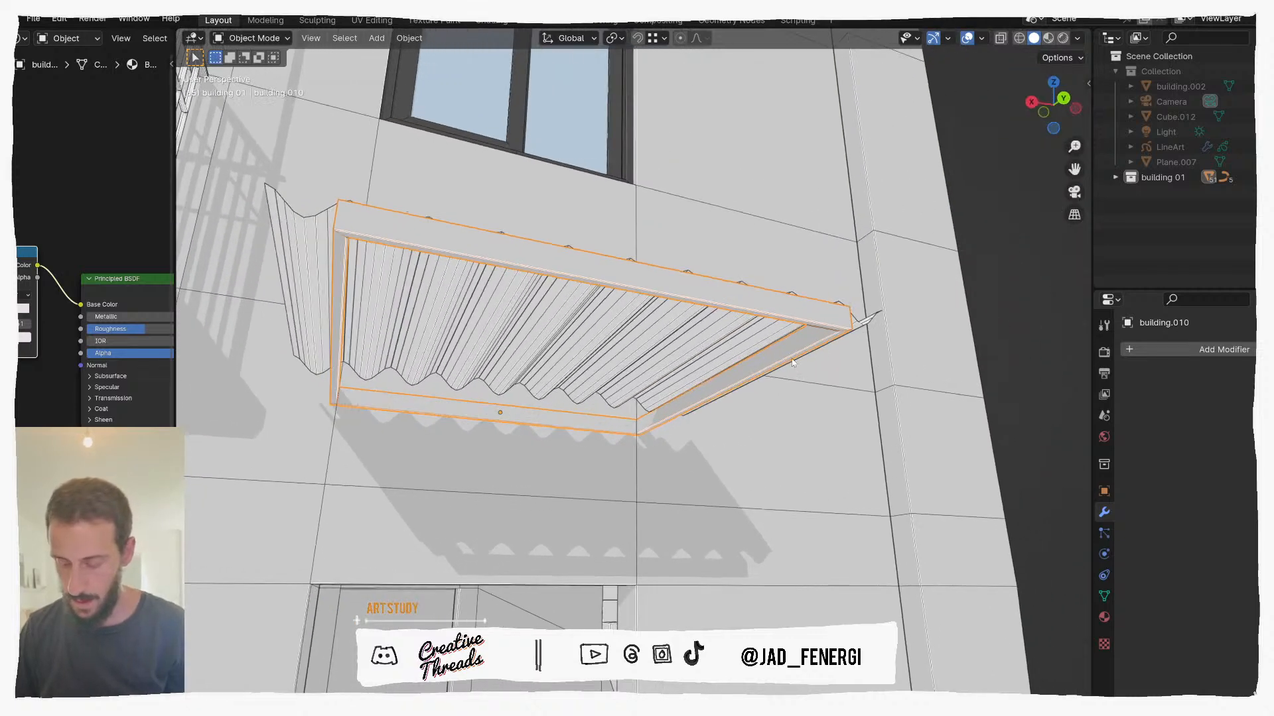
# Step: Isolate the open frame and add a centred loop cut across one of its side rails in Edit Mode
pyautogui.press('KP_Divide')
pyautogui.moveTo(789, 362); pyautogui.dragTo(785, 399, button='middle')
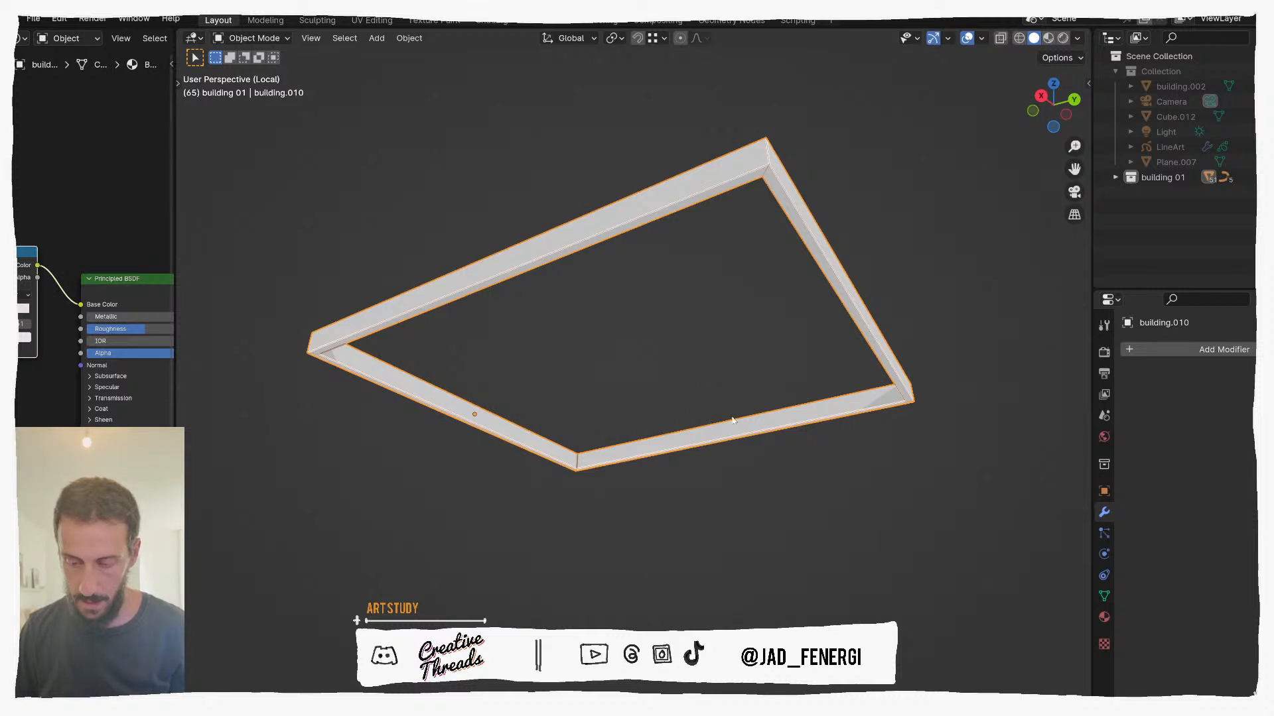
pyautogui.press('Tab')
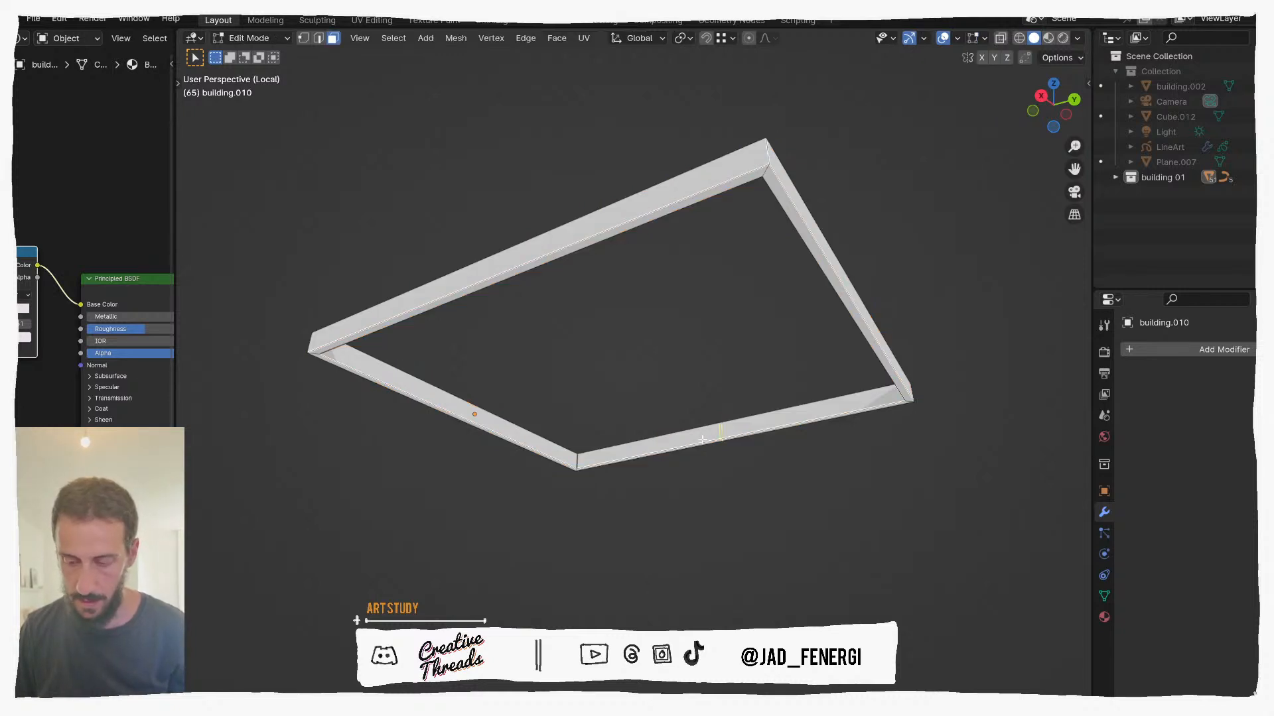
pyautogui.click(700, 436)
pyautogui.rightClick(683, 435)
pyautogui.moveTo(684, 434); pyautogui.dragTo(824, 383, button='middle')
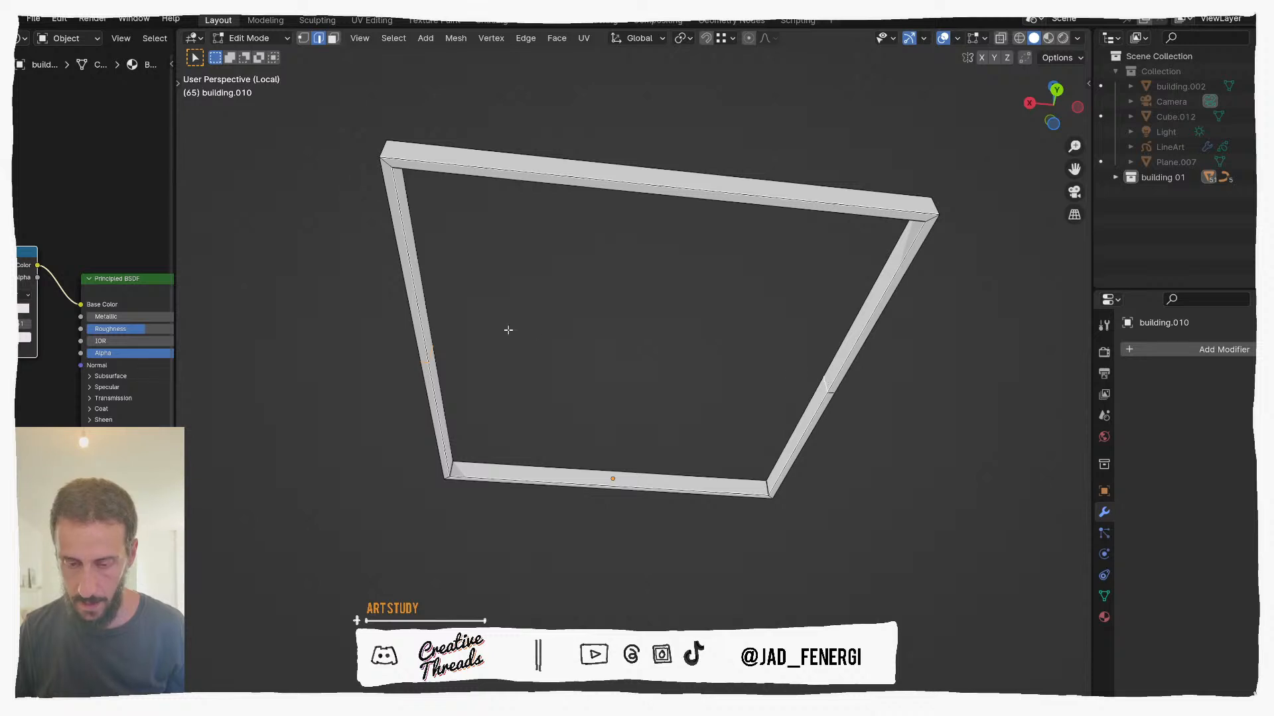
# Step: Cut the opposite side rail at its middle, and add further loop cuts so each side rail has three
pyautogui.moveTo(508, 329); pyautogui.dragTo(429, 336, button='middle')
pyautogui.click(435, 381)
pyautogui.rightClick(435, 381)
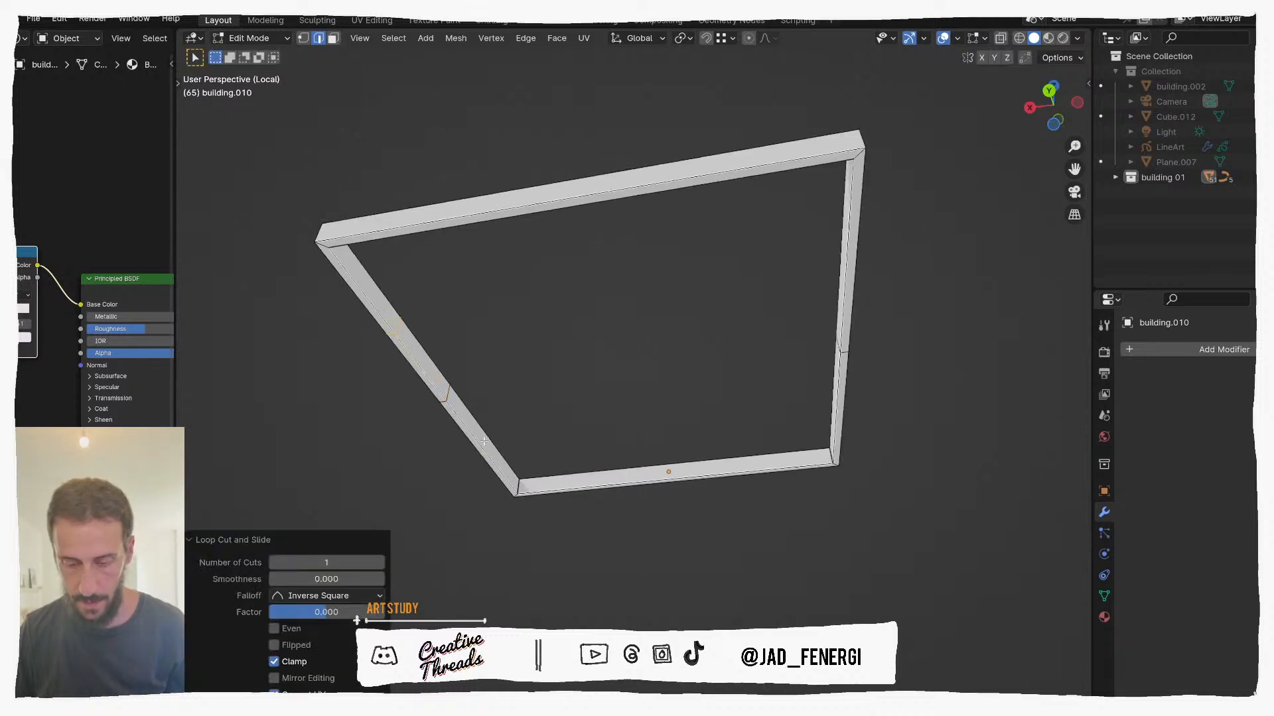
pyautogui.moveTo(483, 445); pyautogui.dragTo(630, 451, button='middle')
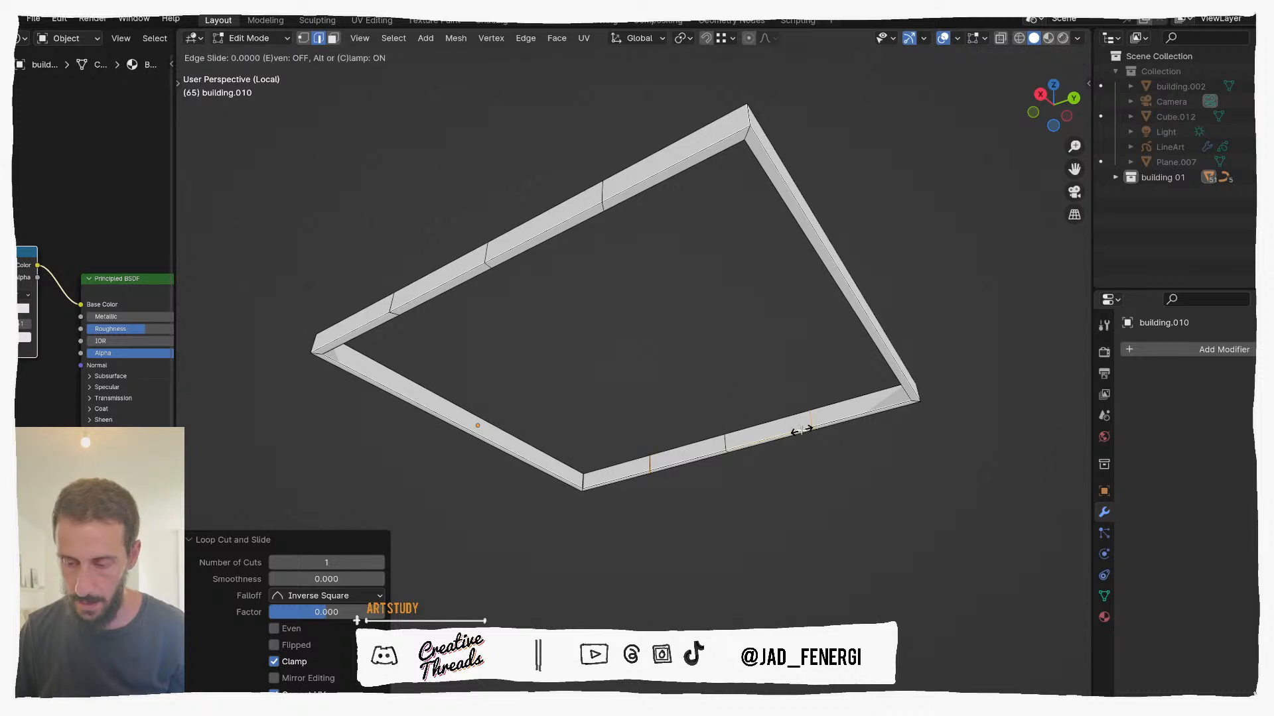
pyautogui.click(726, 440)
# Step: Select all the new loop cuts on both side rails and bevel them to a width of about 0.012 m
pyautogui.keyDown('alt'); pyautogui.click(636, 468); pyautogui.keyUp('alt')
pyautogui.keyDown('alt'); pyautogui.click(650, 462); pyautogui.keyUp('alt')
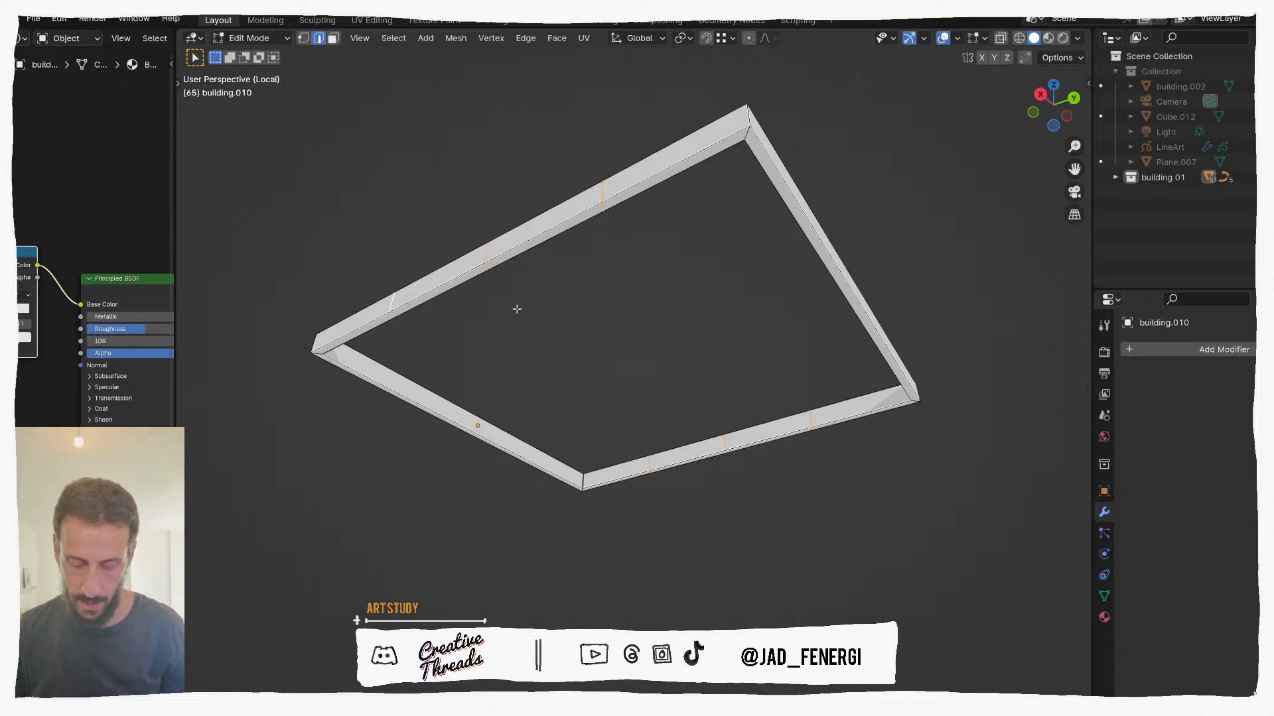
pyautogui.press('s')
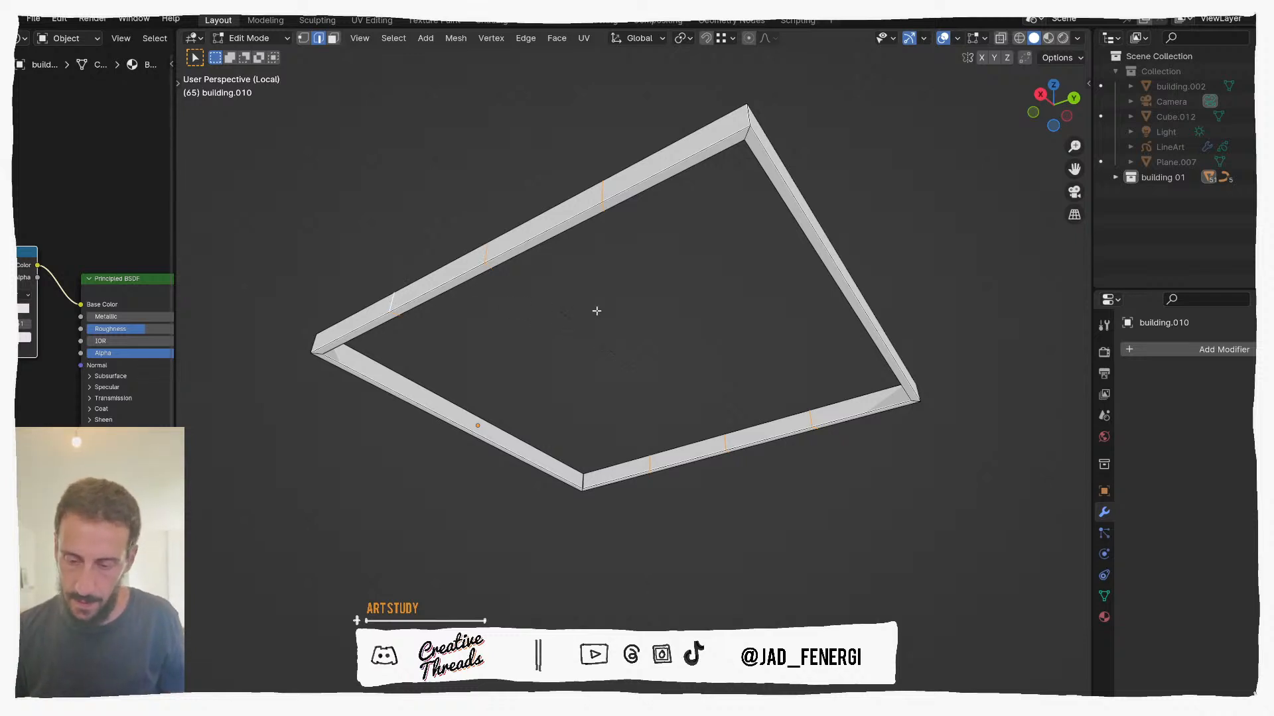
pyautogui.write('0')
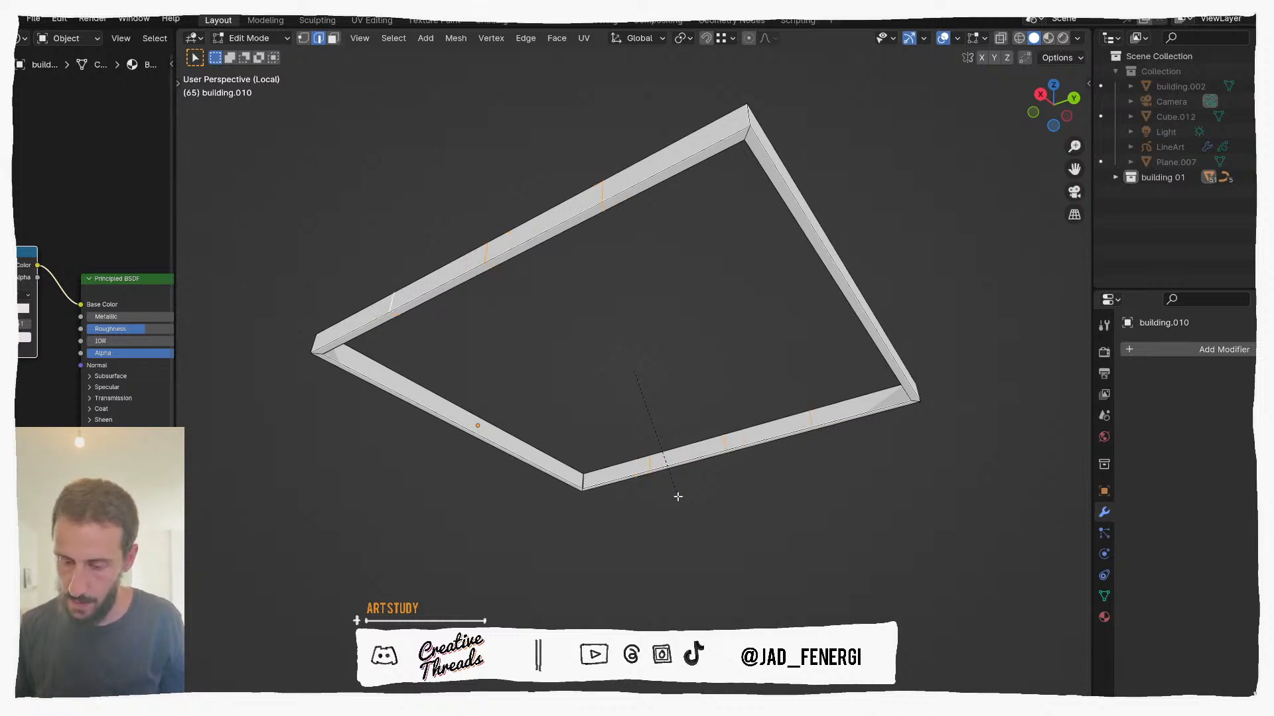
pyautogui.press('Return')
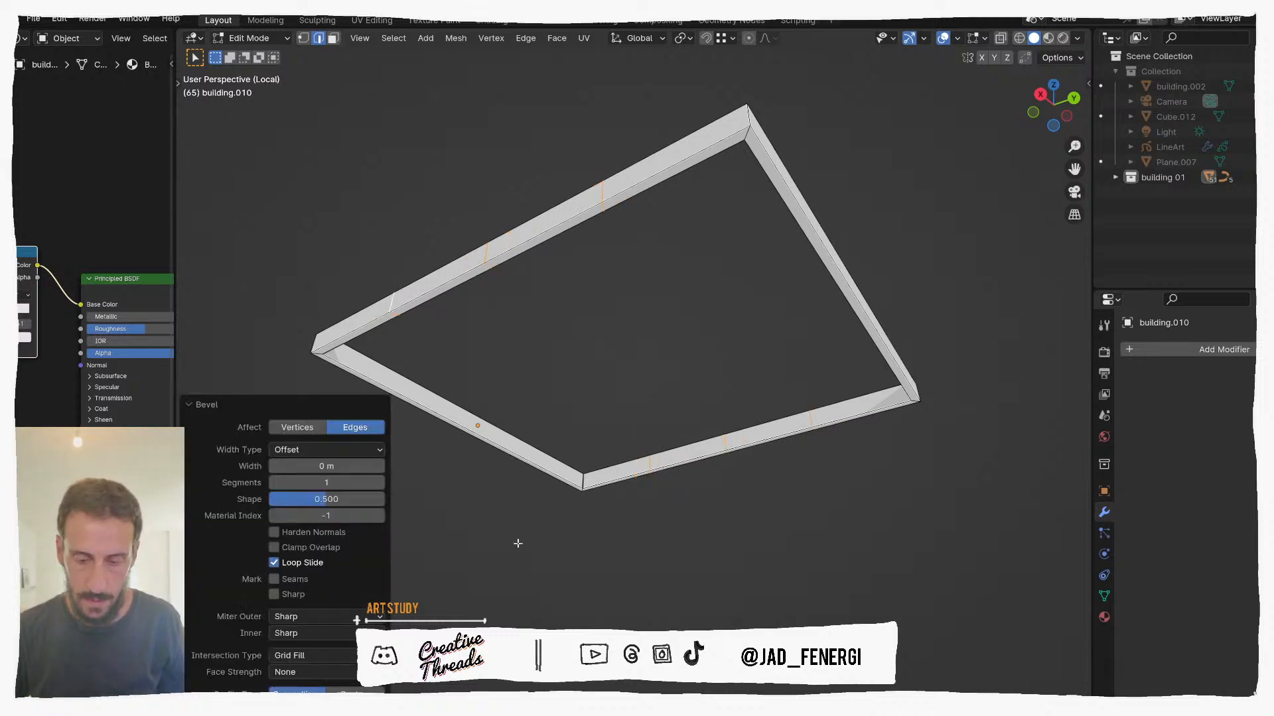
pyautogui.moveTo(319, 466); pyautogui.dragTo(345, 466)
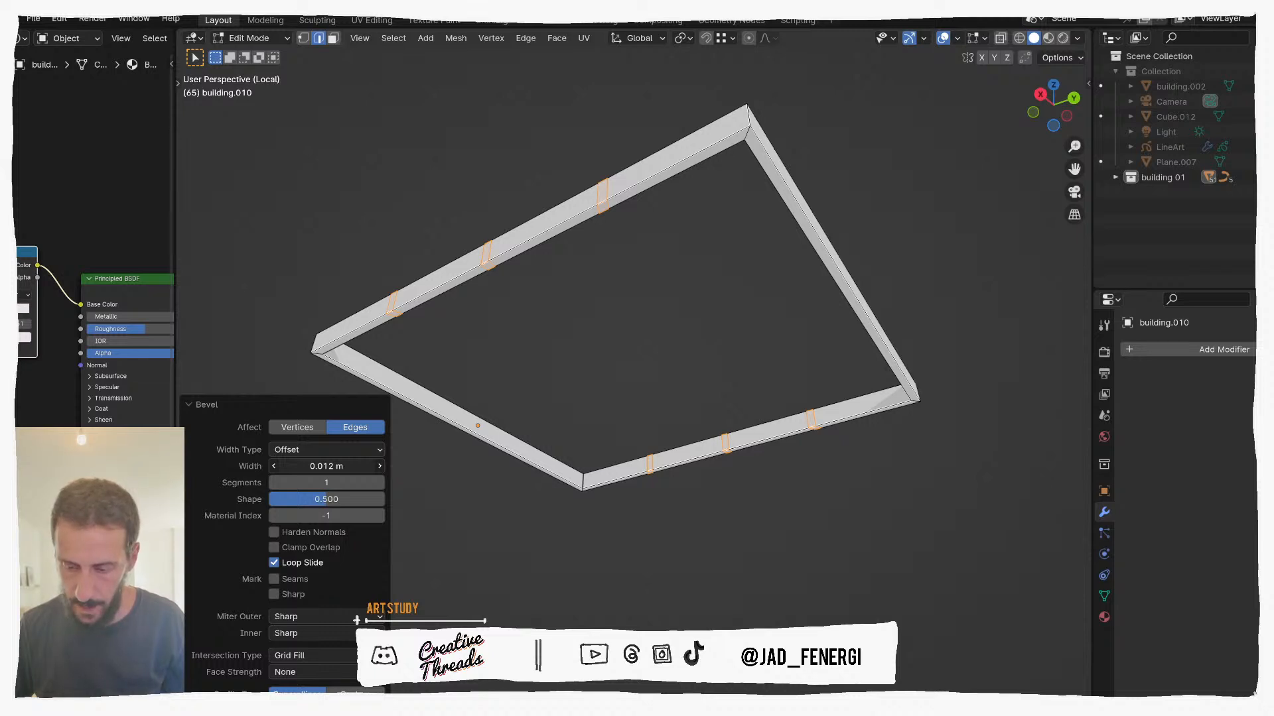
# Step: Delete the narrow inner faces between the bevelled edges nearest the wall on both side rails
pyautogui.moveTo(656, 418); pyautogui.dragTo(455, 401, button='middle')
pyautogui.hotkey('alt', 'a')
pyautogui.scroll(3, 455, 400)
pyautogui.press('3')
pyautogui.moveTo(500, 463); pyautogui.dragTo(784, 449, button='middle')
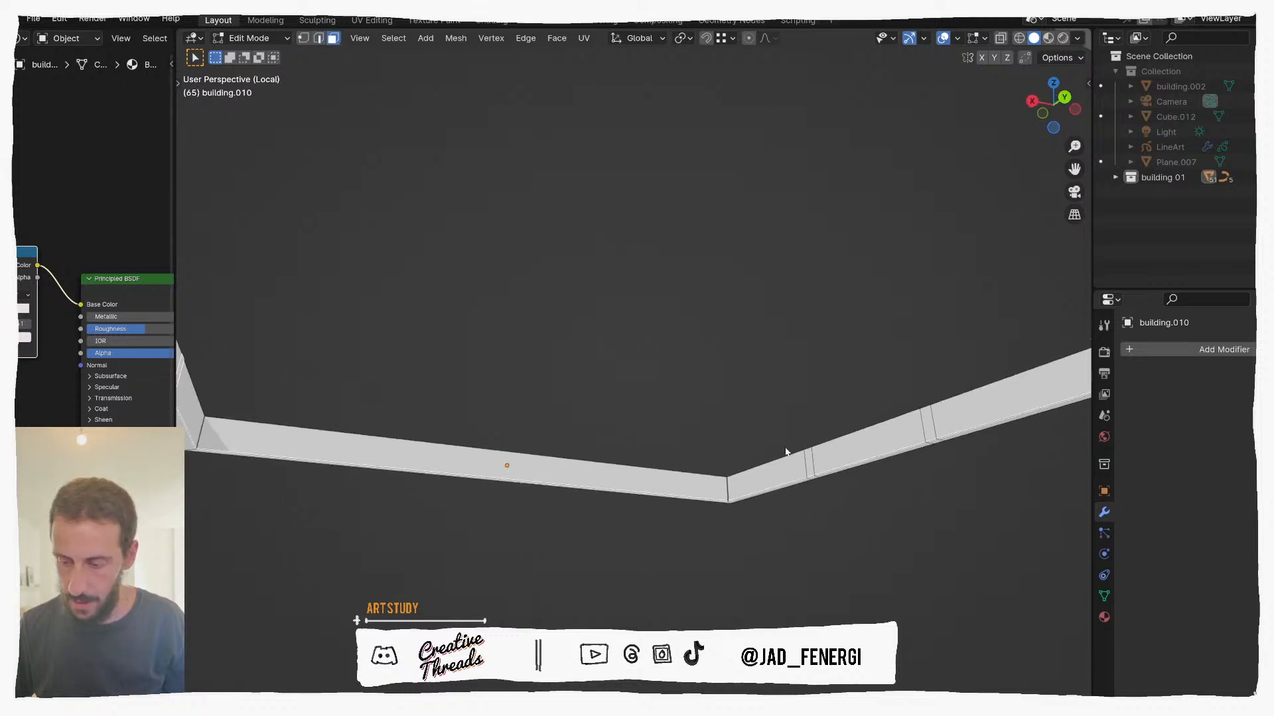
pyautogui.press('x')
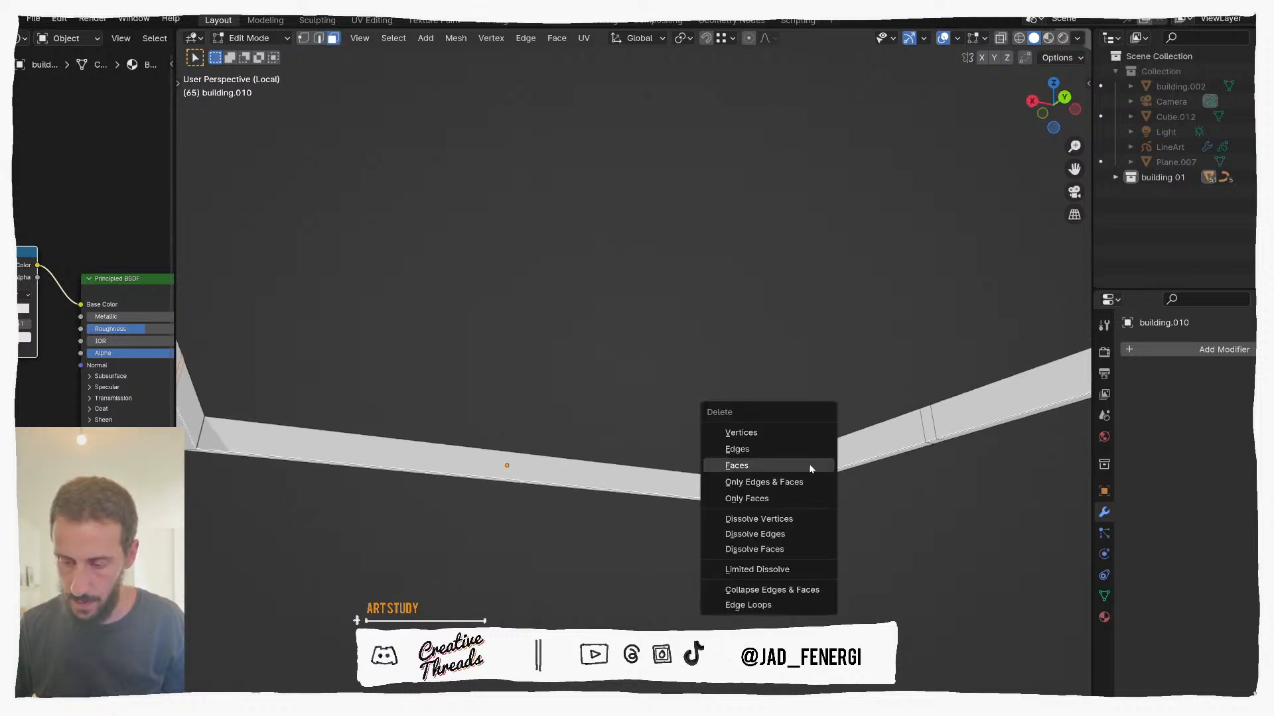
pyautogui.click(809, 463)
pyautogui.click(813, 464)
# Step: Try to bridge the edge loops of the two openings nearest the wall
pyautogui.press('2')
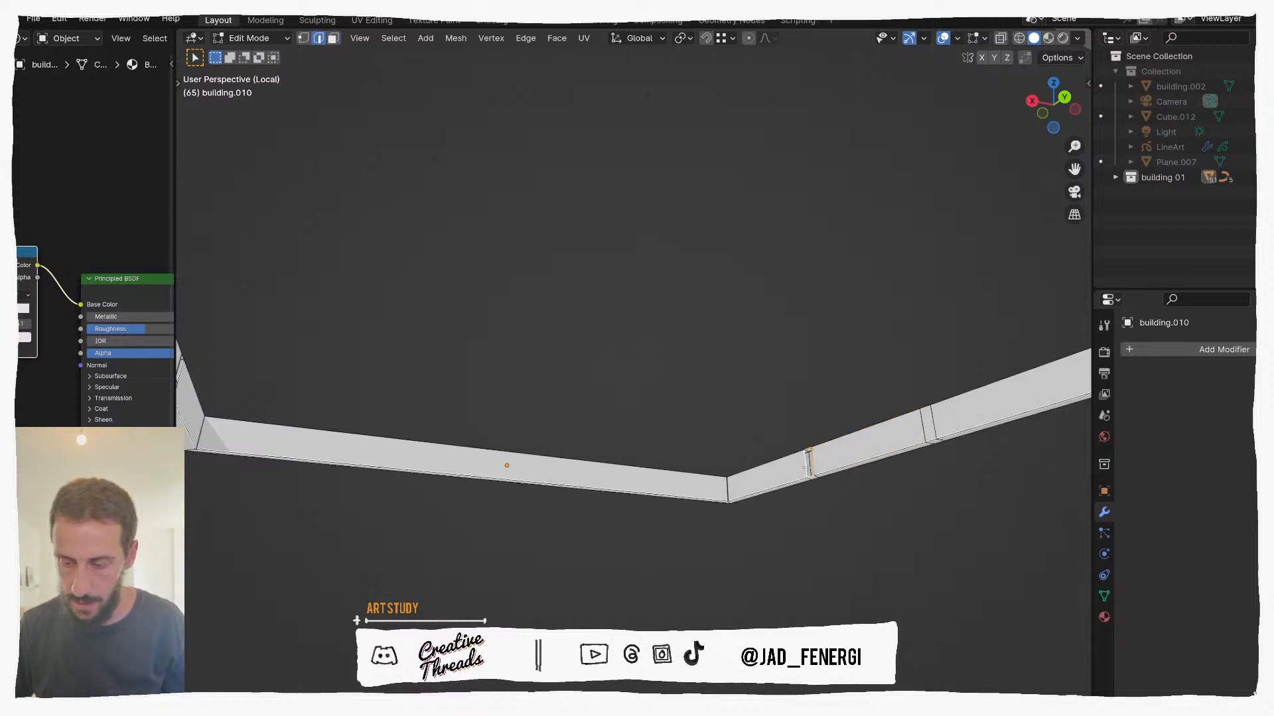
pyautogui.moveTo(333, 413); pyautogui.dragTo(238, 402, button='middle')
pyautogui.keyDown('alt'); pyautogui.click(204, 393); pyautogui.keyUp('alt')
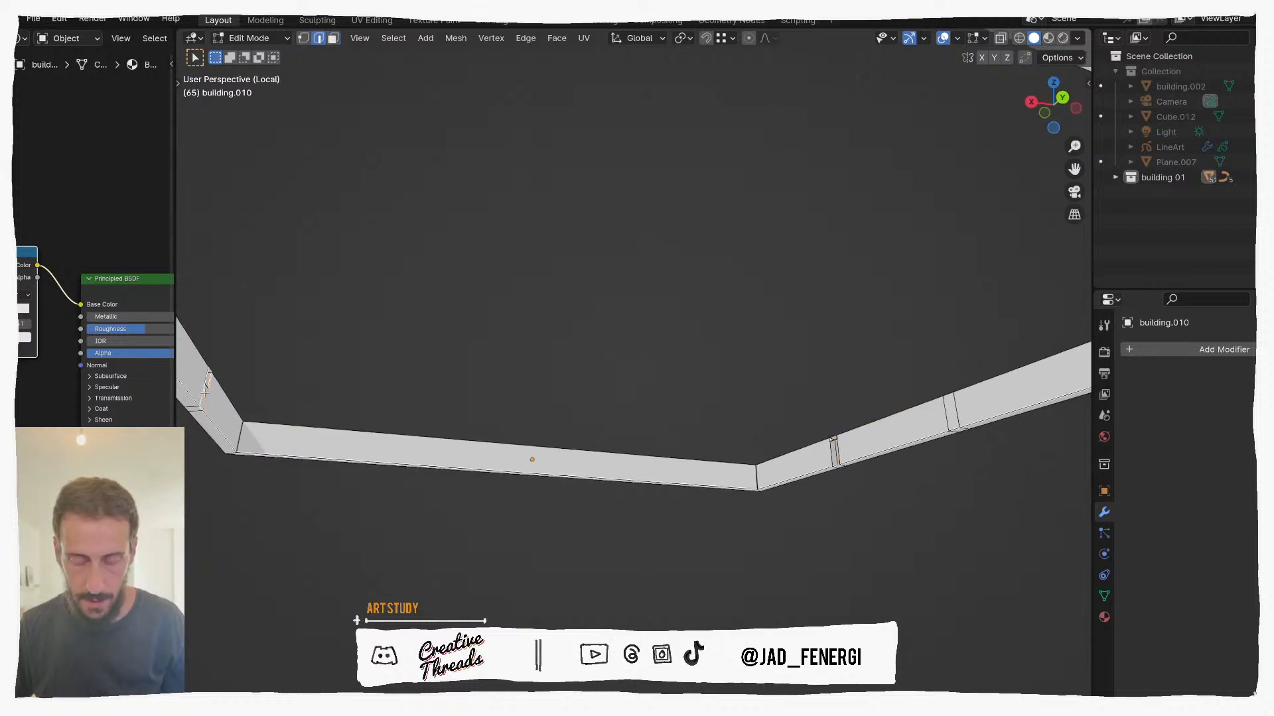
pyautogui.hotkey('ctrl', 'e')
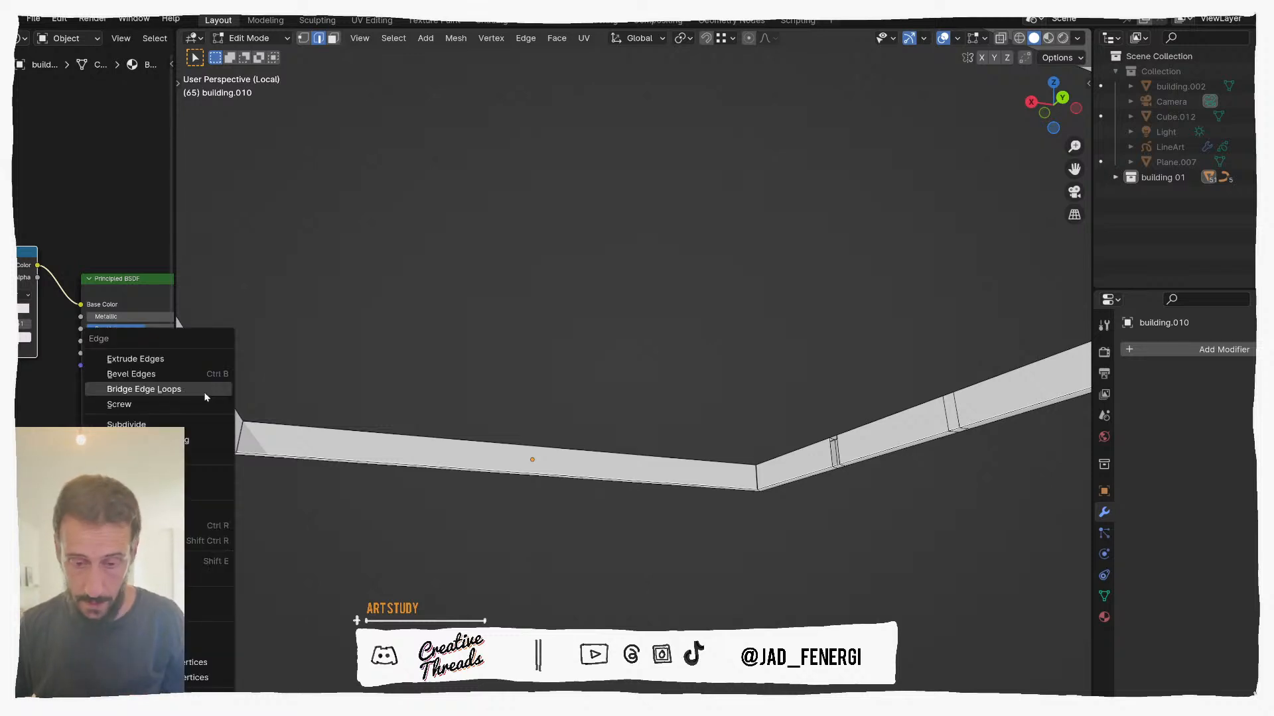
pyautogui.click(206, 395)
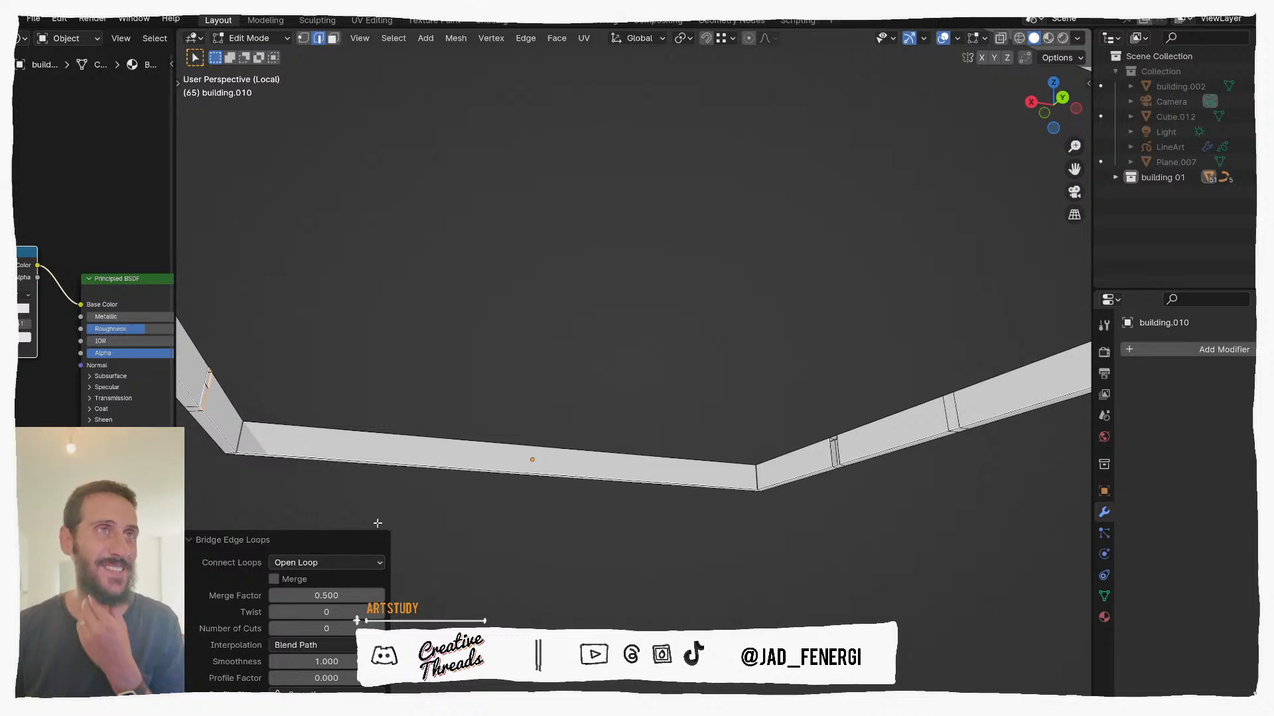
pyautogui.moveTo(250, 398); pyautogui.dragTo(587, 415, button='middle')
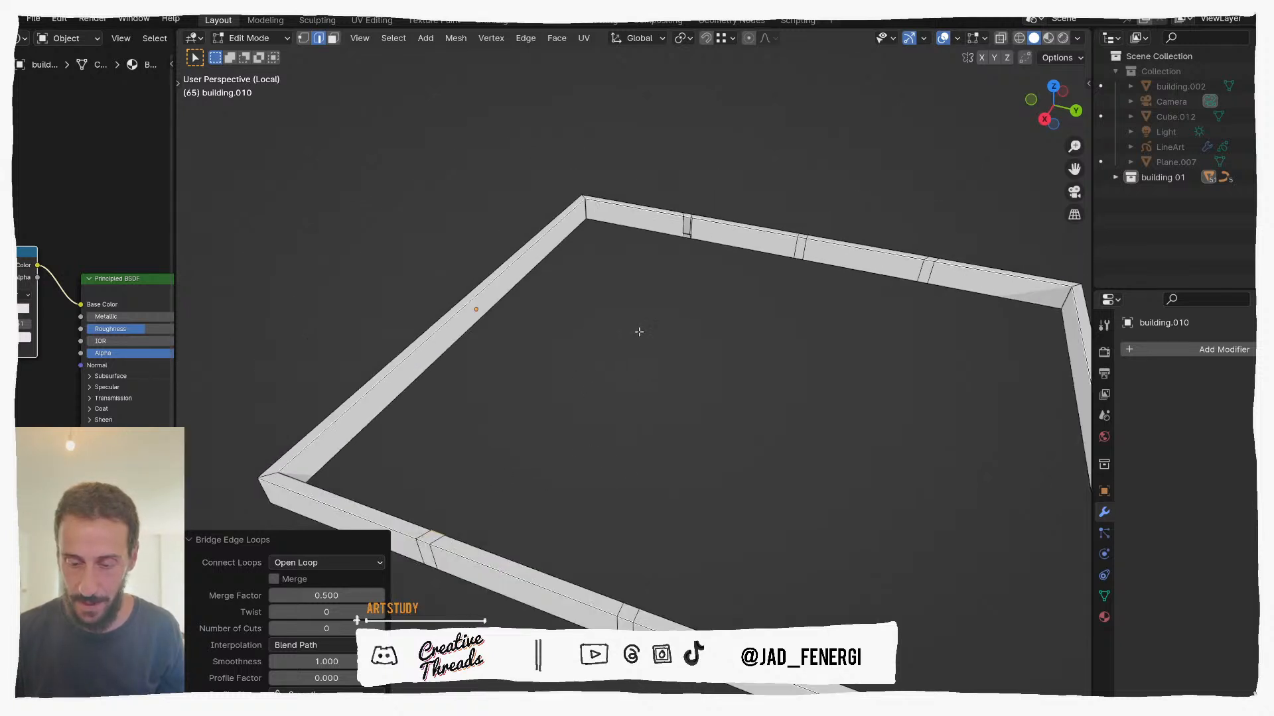
# Step: Reselect the edges around the two openings nearest the wall and bridge them into a crossbar
pyautogui.click(681, 228)
pyautogui.moveTo(634, 341); pyautogui.dragTo(536, 404, button='middle')
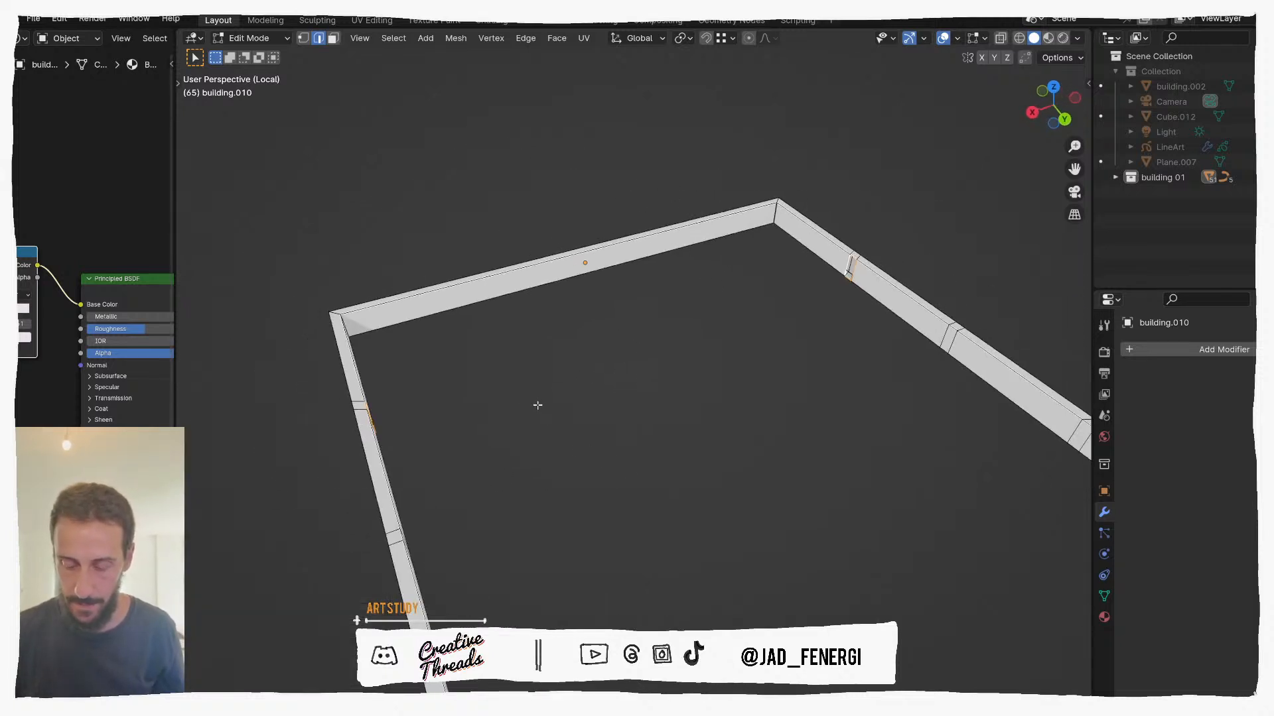
pyautogui.hotkey('ctrl', 'e')
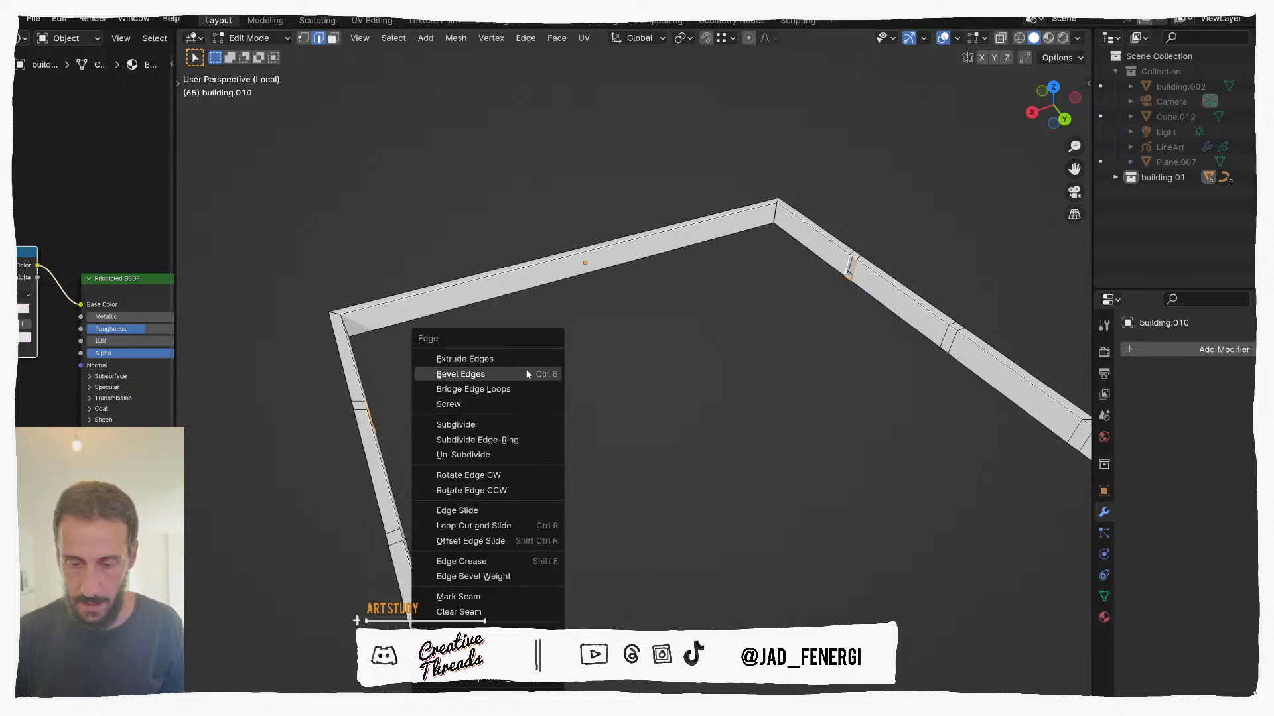
pyautogui.click(473, 389)
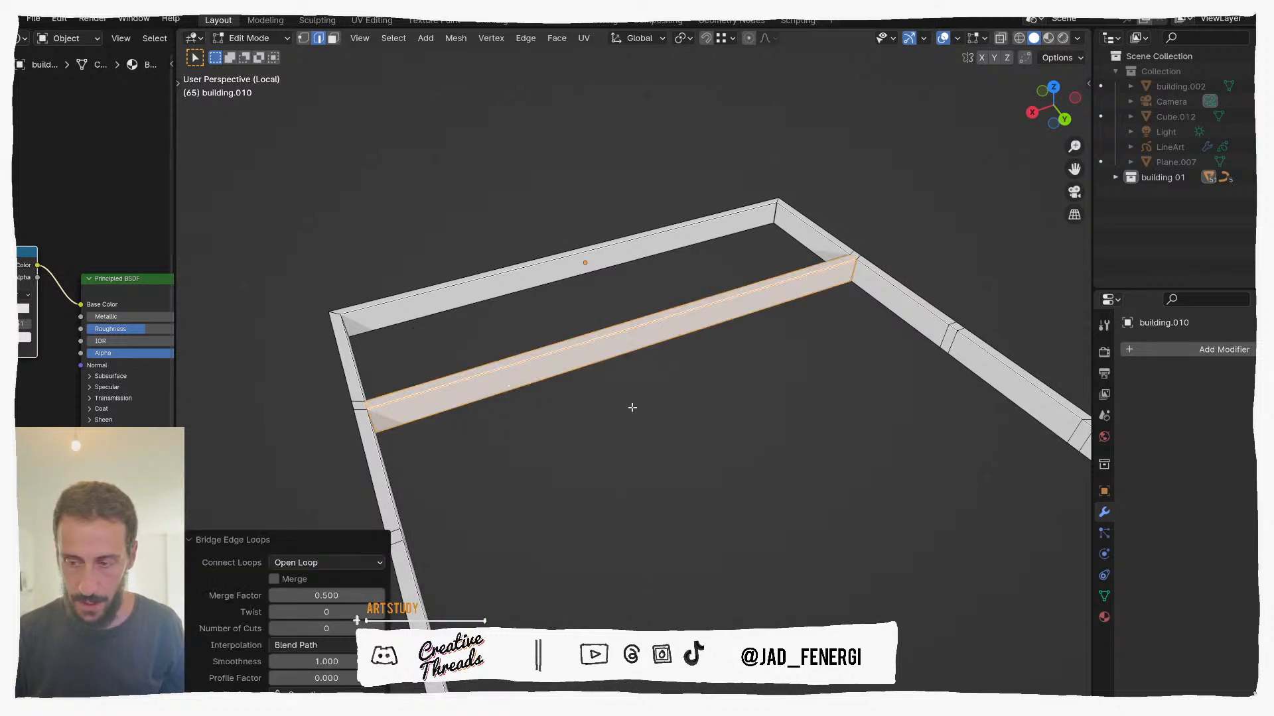
# Step: Delete the remaining narrow inner faces at the middle and outer cuts on both side rails
pyautogui.press('3')
pyautogui.click(949, 339)
pyautogui.moveTo(948, 340); pyautogui.dragTo(768, 365, button='middle')
pyautogui.click(409, 298)
pyautogui.scroll(-4, 425, 312)
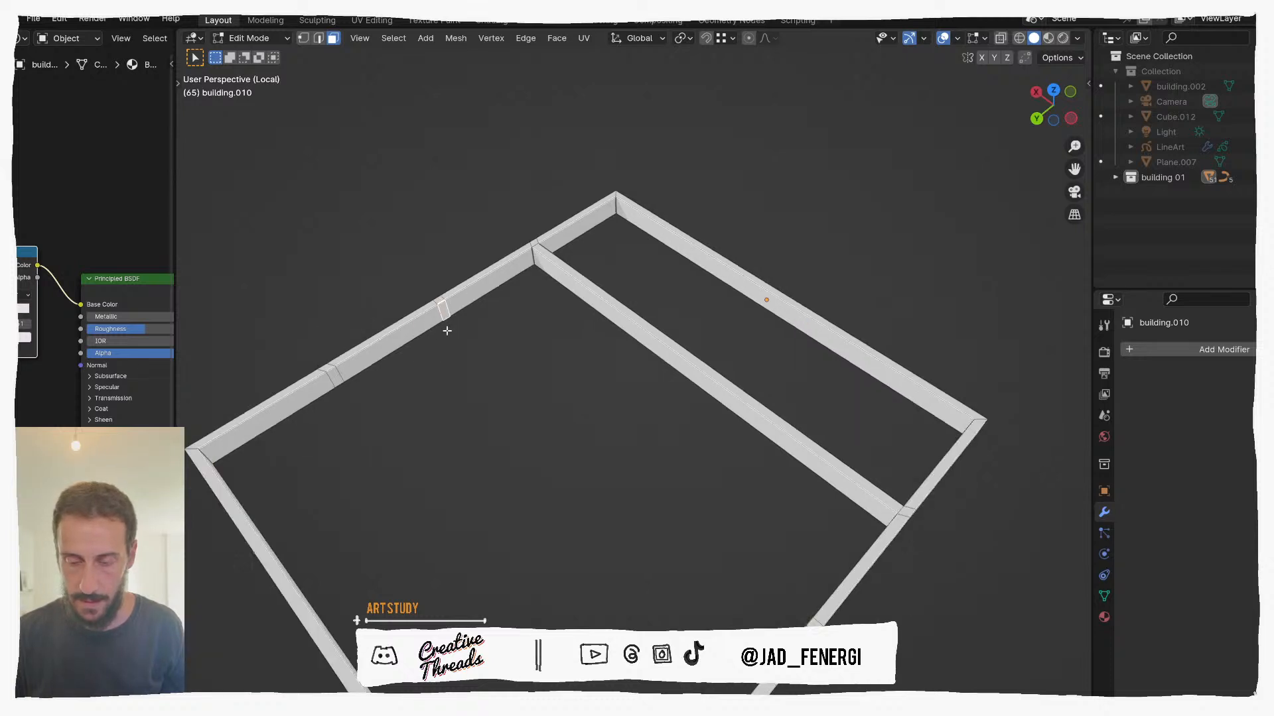
pyautogui.click(425, 400)
pyautogui.moveTo(425, 400); pyautogui.dragTo(809, 274, button='middle')
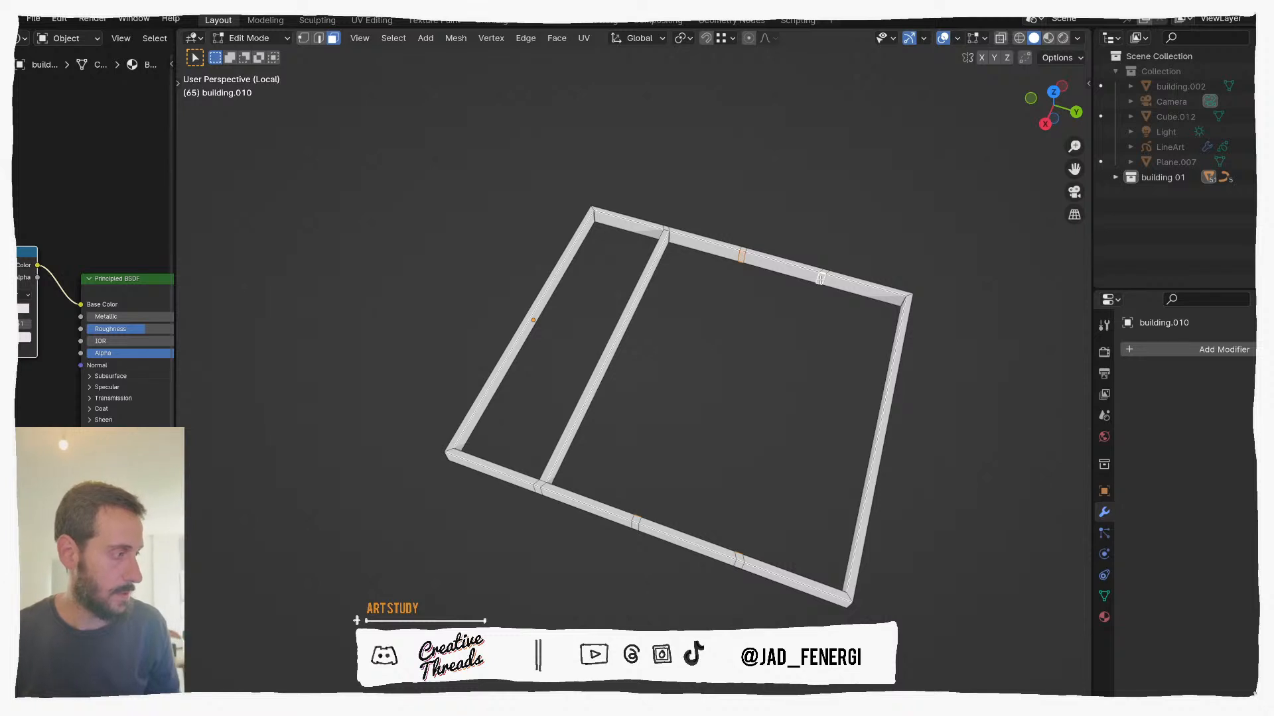
pyautogui.press('x')
pyautogui.click(820, 280)
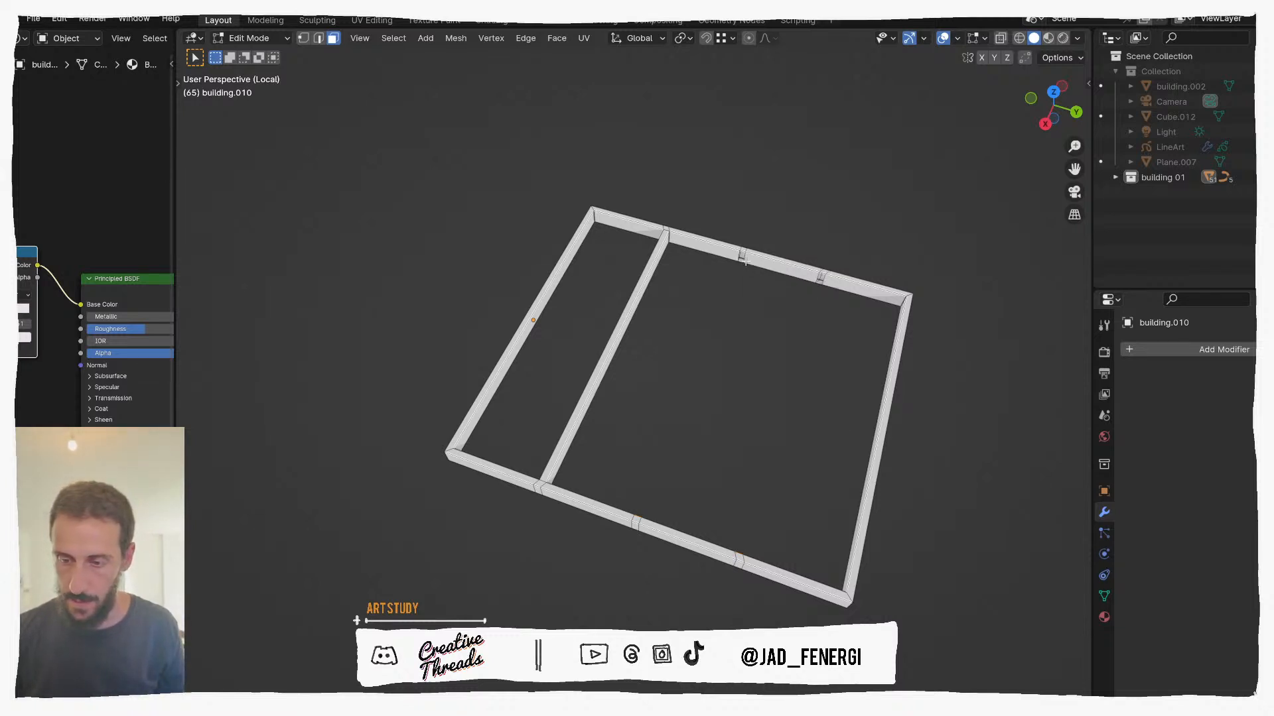
# Step: Bridge the edge loops of the two middle openings to form a second crossbar
pyautogui.press('2')
pyautogui.moveTo(743, 255); pyautogui.dragTo(520, 400, button='middle')
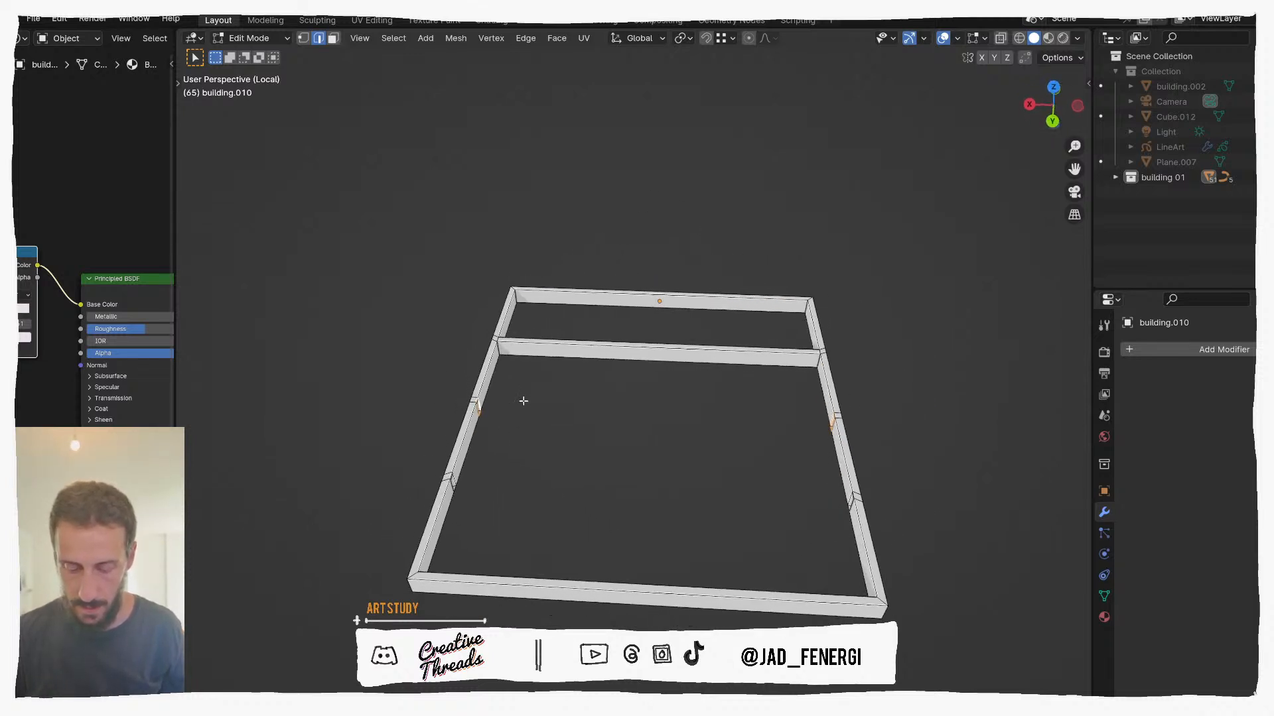
pyautogui.hotkey('ctrl', 'e')
pyautogui.click(520, 387)
pyautogui.moveTo(602, 420); pyautogui.dragTo(783, 421, button='middle')
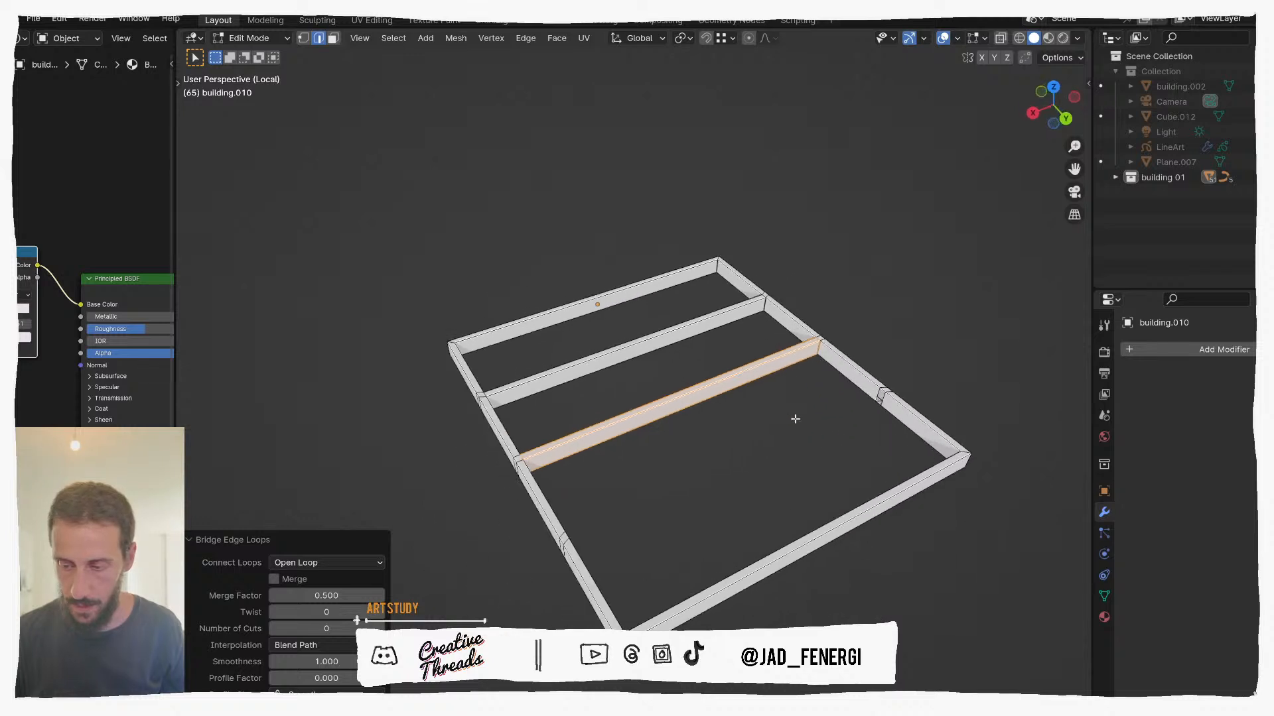
# Step: Select the edge loops of the two outermost openings and bridge them into a third crossbar
pyautogui.hotkey('alt', 'a')
pyautogui.moveTo(729, 504); pyautogui.dragTo(416, 397, button='middle')
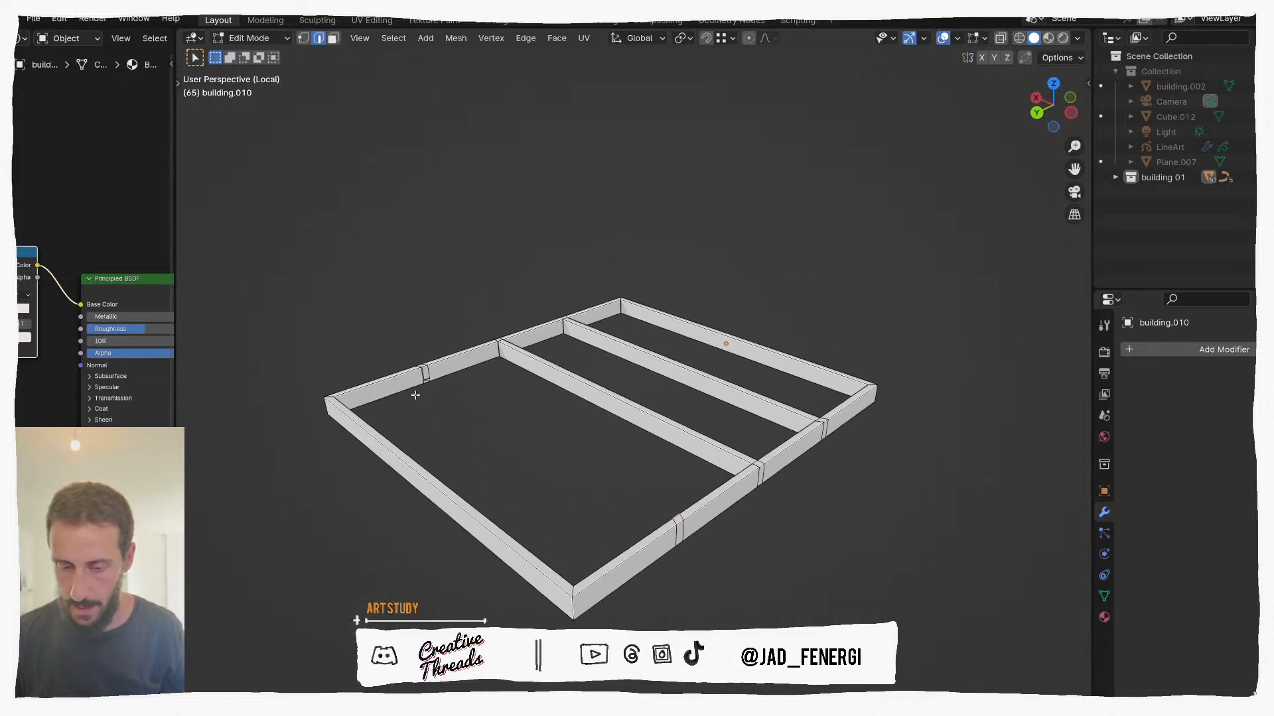
pyautogui.keyDown('alt'); pyautogui.keyDown('shift'); pyautogui.click(426, 379); pyautogui.keyUp('shift'); pyautogui.keyUp('alt')
pyautogui.hotkey('ctrl', 'z')
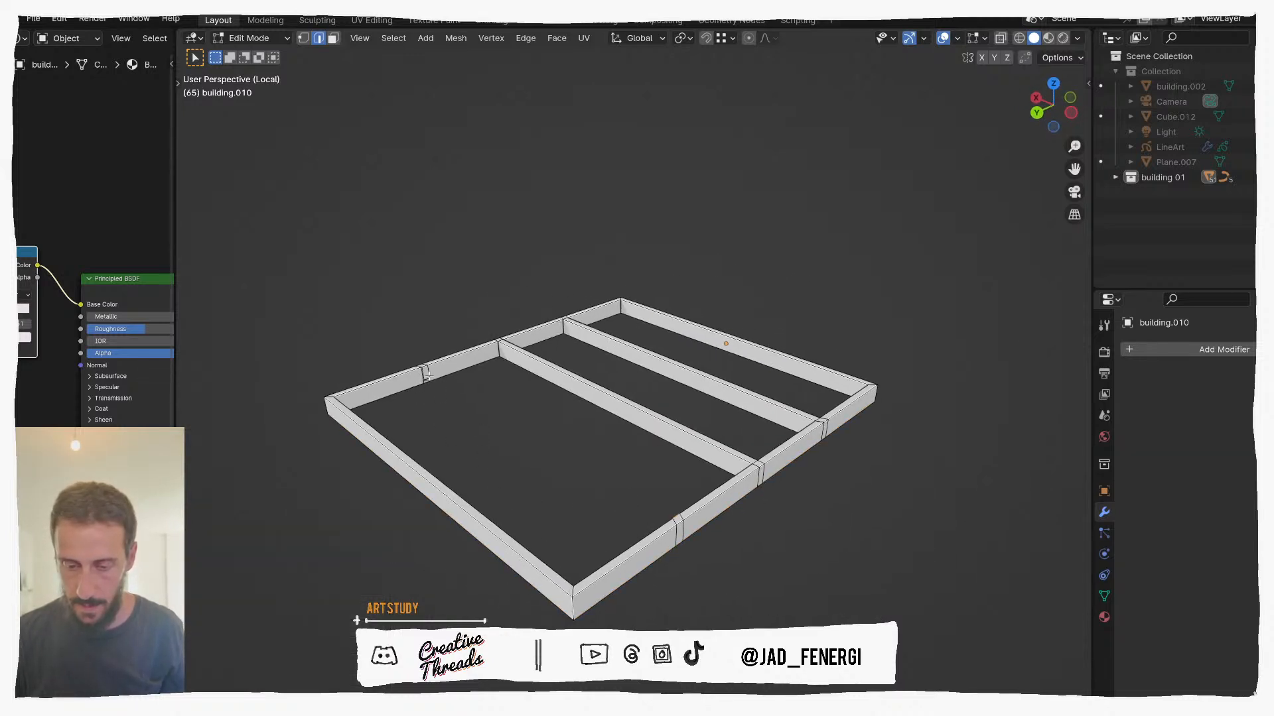
pyautogui.moveTo(501, 412); pyautogui.dragTo(574, 432, button='middle')
pyautogui.hotkey('ctrl', 'e')
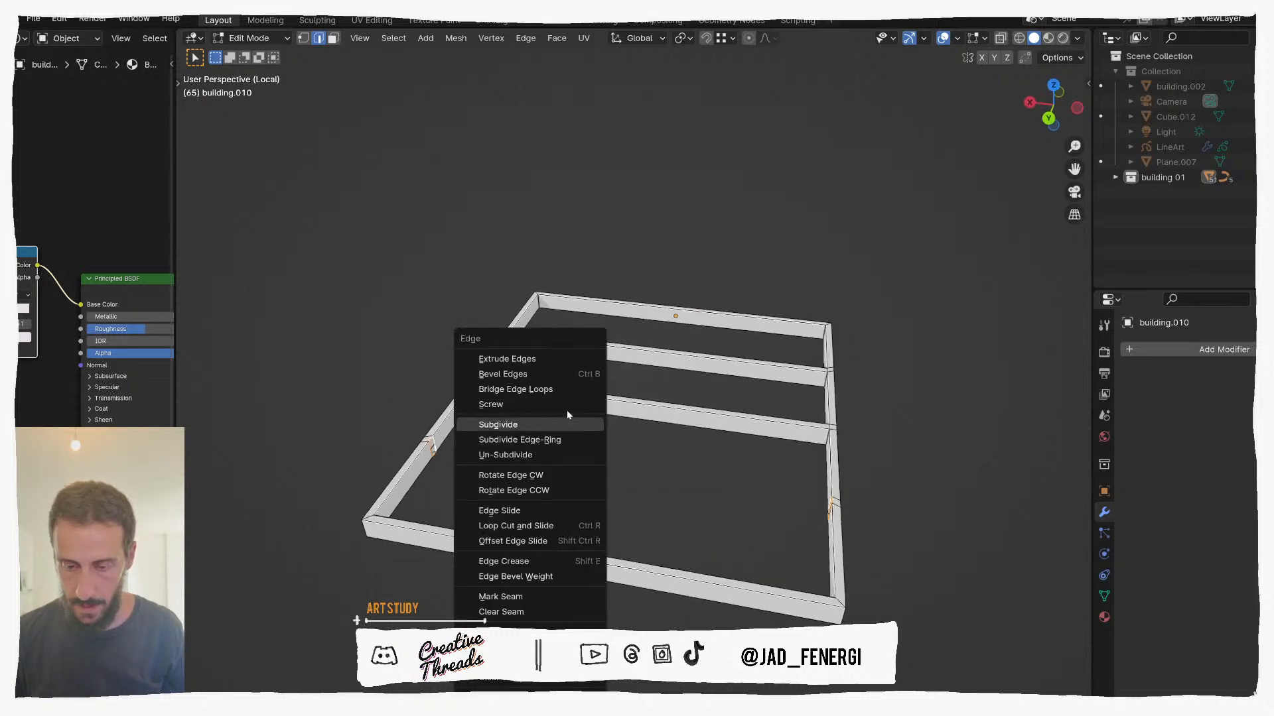
pyautogui.click(556, 388)
pyautogui.moveTo(556, 388); pyautogui.dragTo(653, 383, button='middle')
# Step: Return to the full scene in Object Mode, isolate the frame together with the corrugated sheet, and select only the sheet
pyautogui.press('KP_Divide')
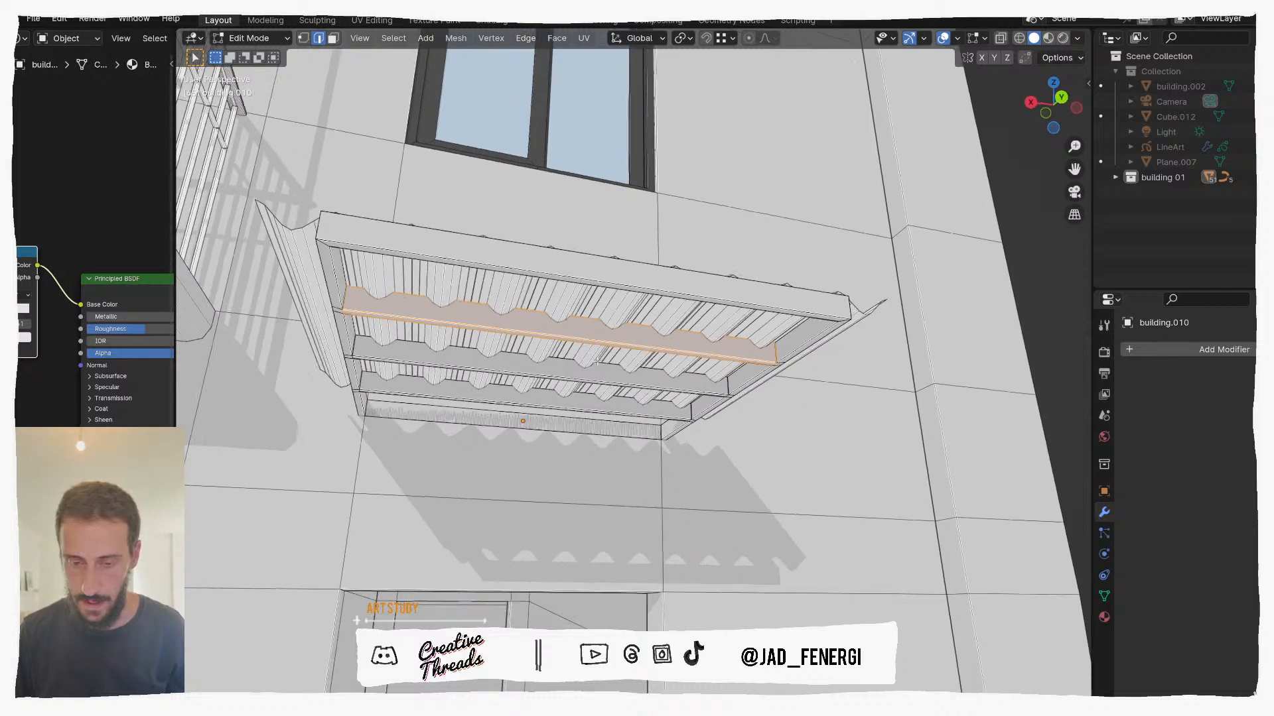
pyautogui.moveTo(563, 365); pyautogui.dragTo(581, 329, button='middle')
pyautogui.moveTo(542, 411); pyautogui.dragTo(531, 344, button='middle')
pyautogui.hotkey('ctrl', 'Tab')
pyautogui.click(489, 343)
pyautogui.keyDown('shift'); pyautogui.click(500, 337); pyautogui.keyUp('shift')
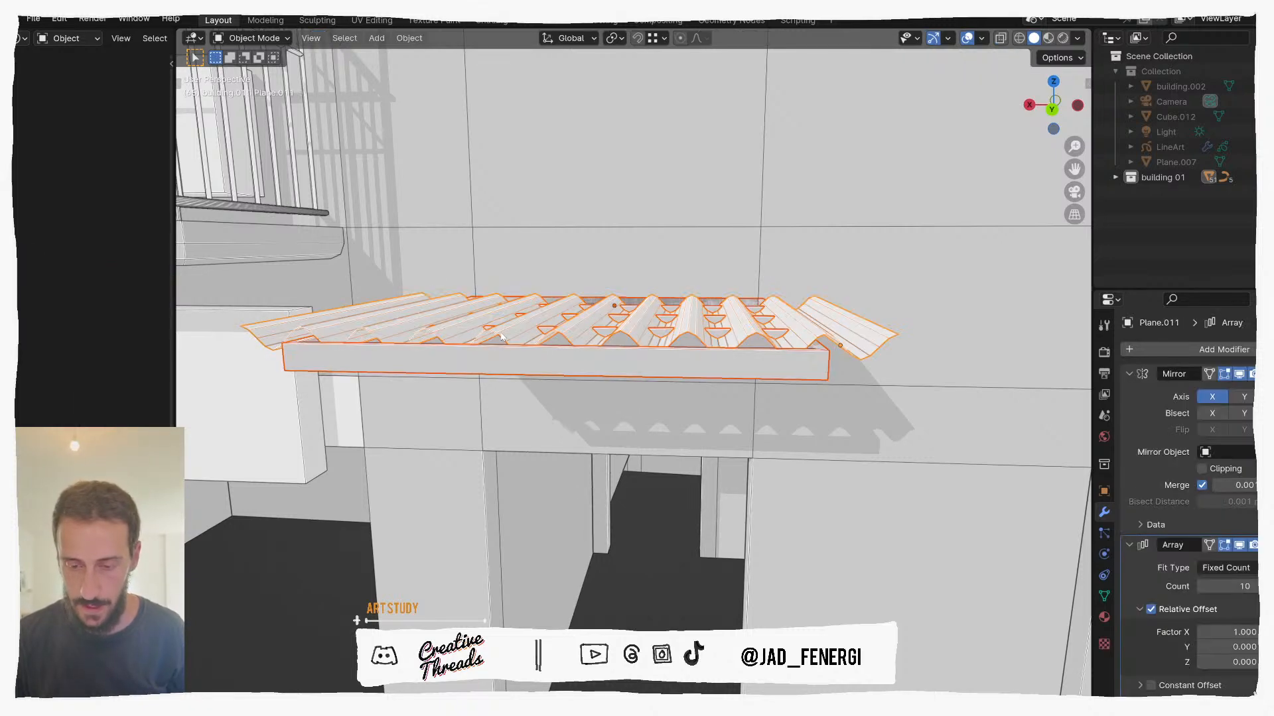
pyautogui.press('/')
pyautogui.moveTo(502, 336); pyautogui.dragTo(541, 355, button='middle')
pyautogui.click(637, 412)
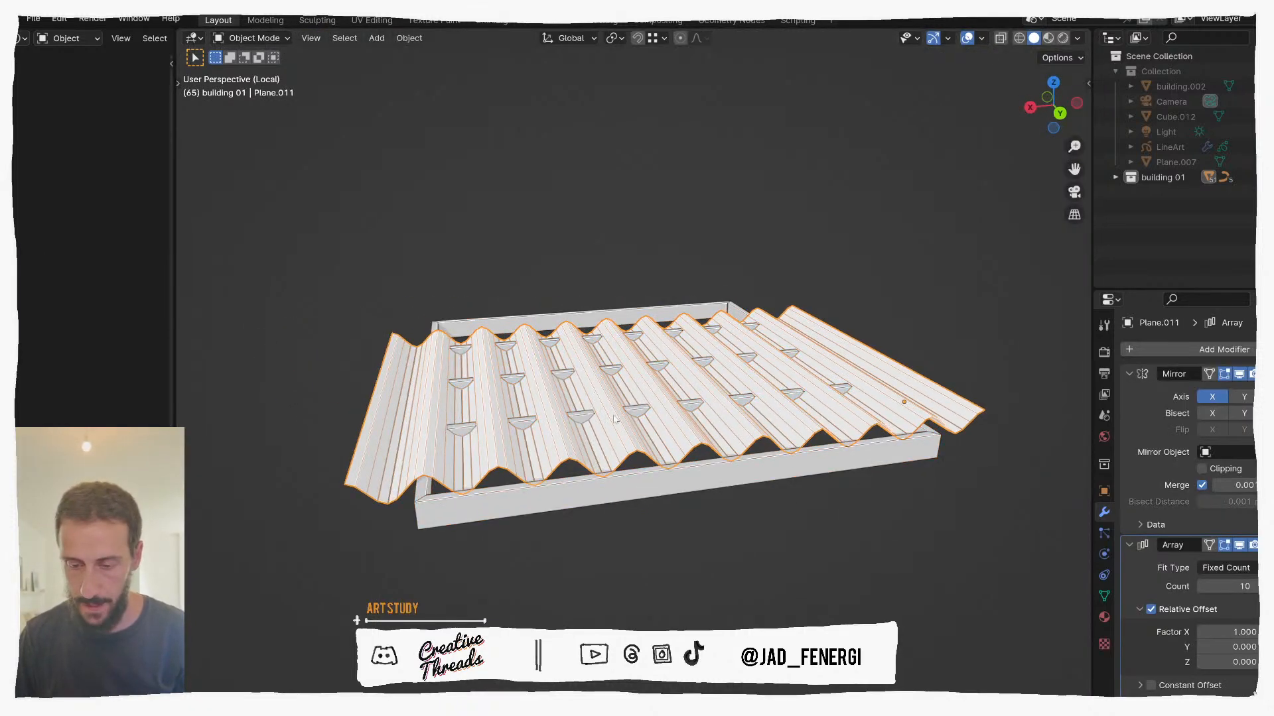
# Step: Separate the selected crossbar faces of the frame into their own object and select that object in Object Mode
pyautogui.click(638, 413)
pyautogui.moveTo(638, 413); pyautogui.dragTo(651, 439, button='middle')
pyautogui.press('Tab')
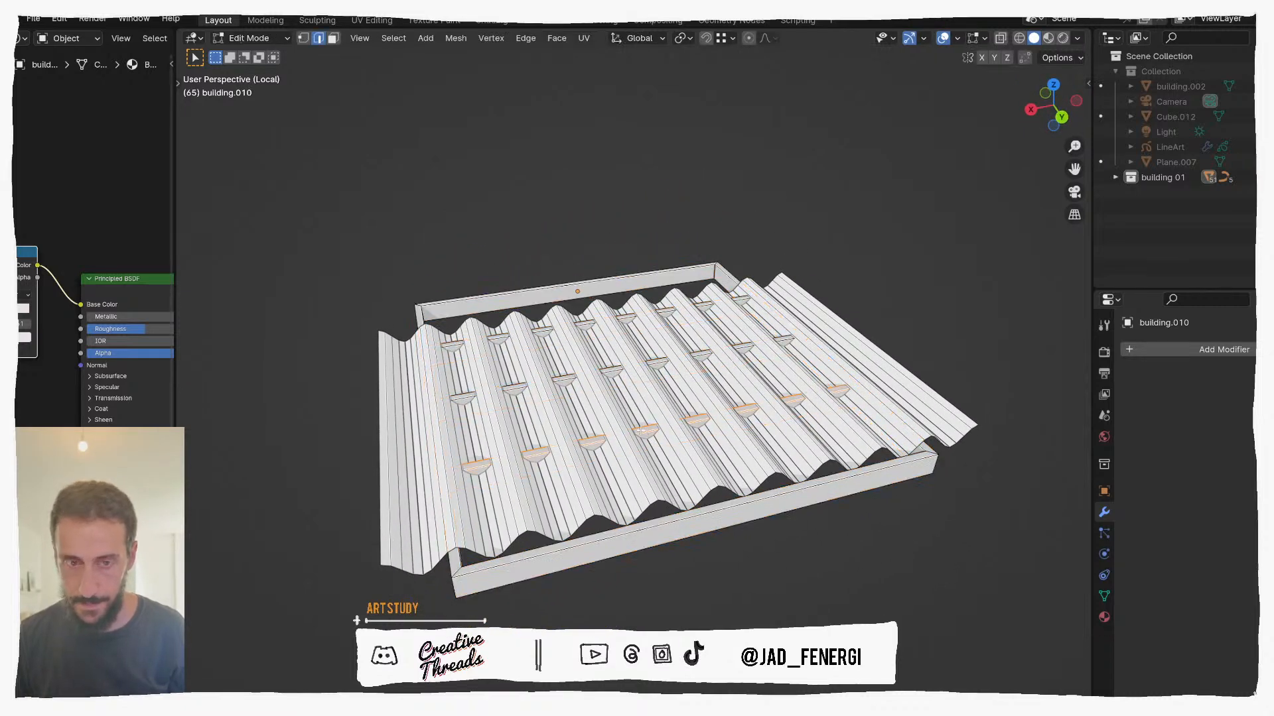
pyautogui.press('3')
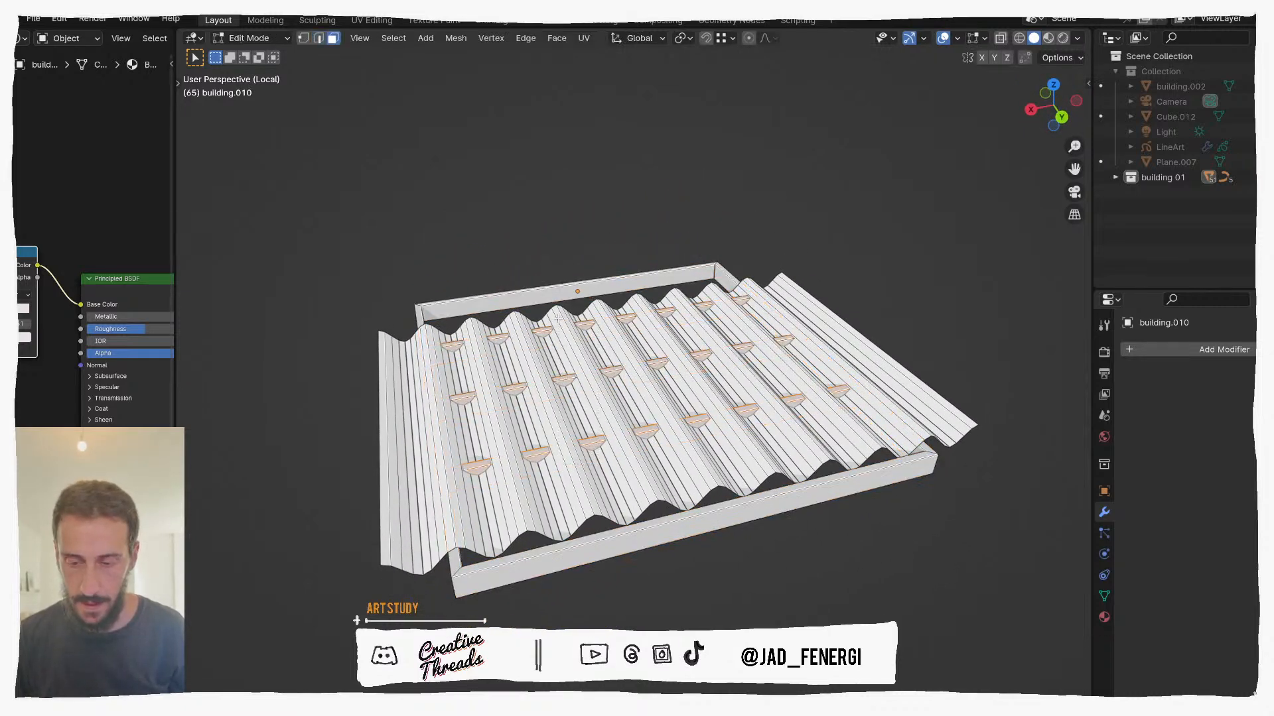
pyautogui.press('p')
pyautogui.click(558, 328)
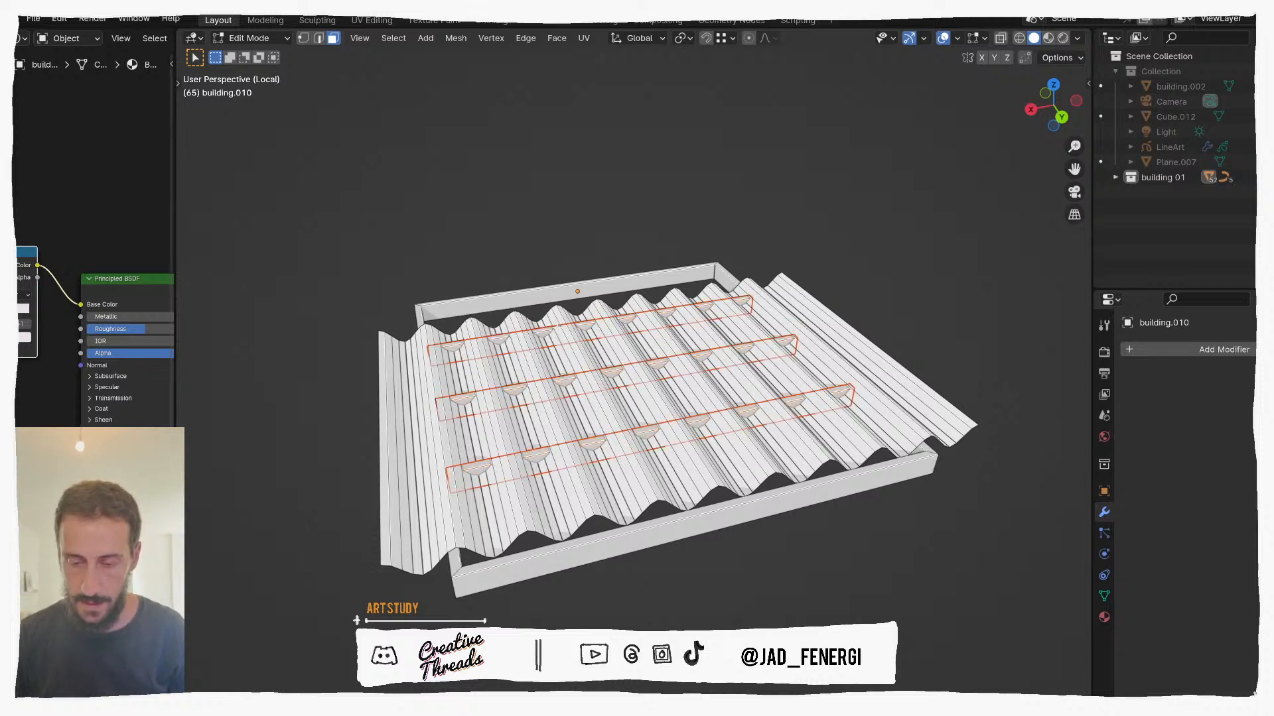
pyautogui.press('Tab')
pyautogui.click(740, 575)
pyautogui.click(653, 437)
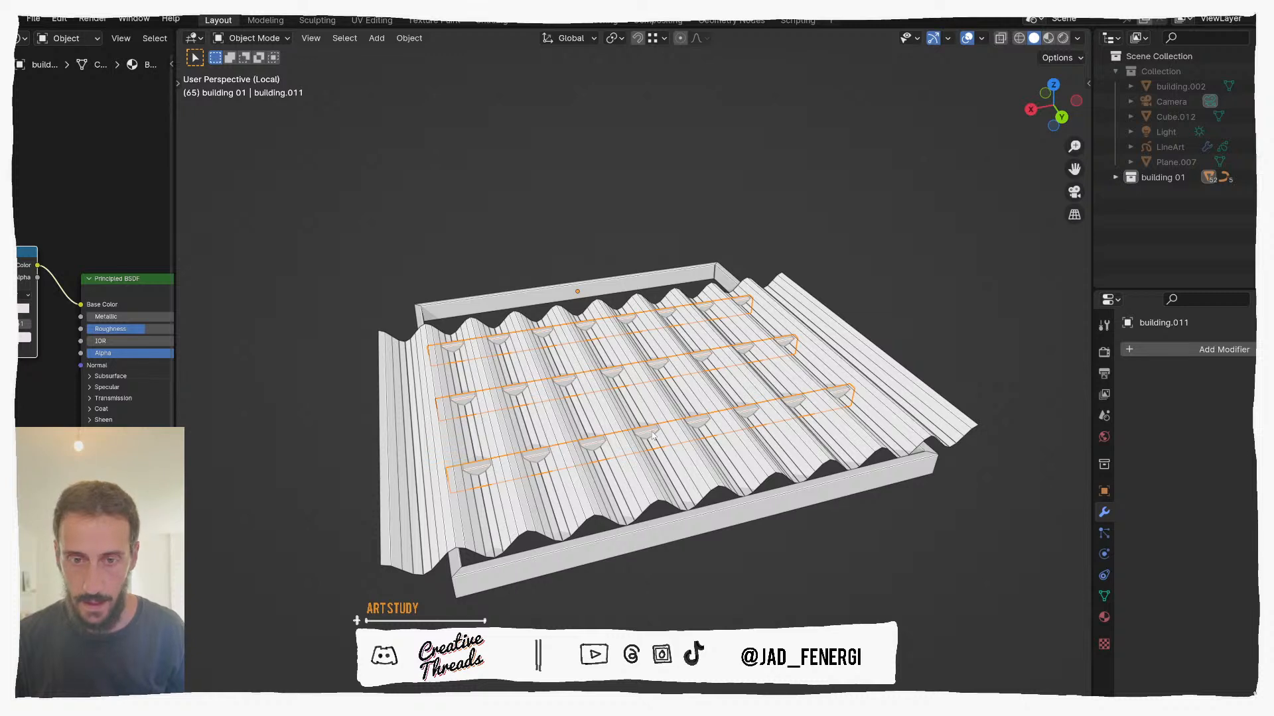
# Step: Lower the top faces of two separated crossbars by about 0.028 m along Z, clear of the corrugated sheet
pyautogui.press('Tab')
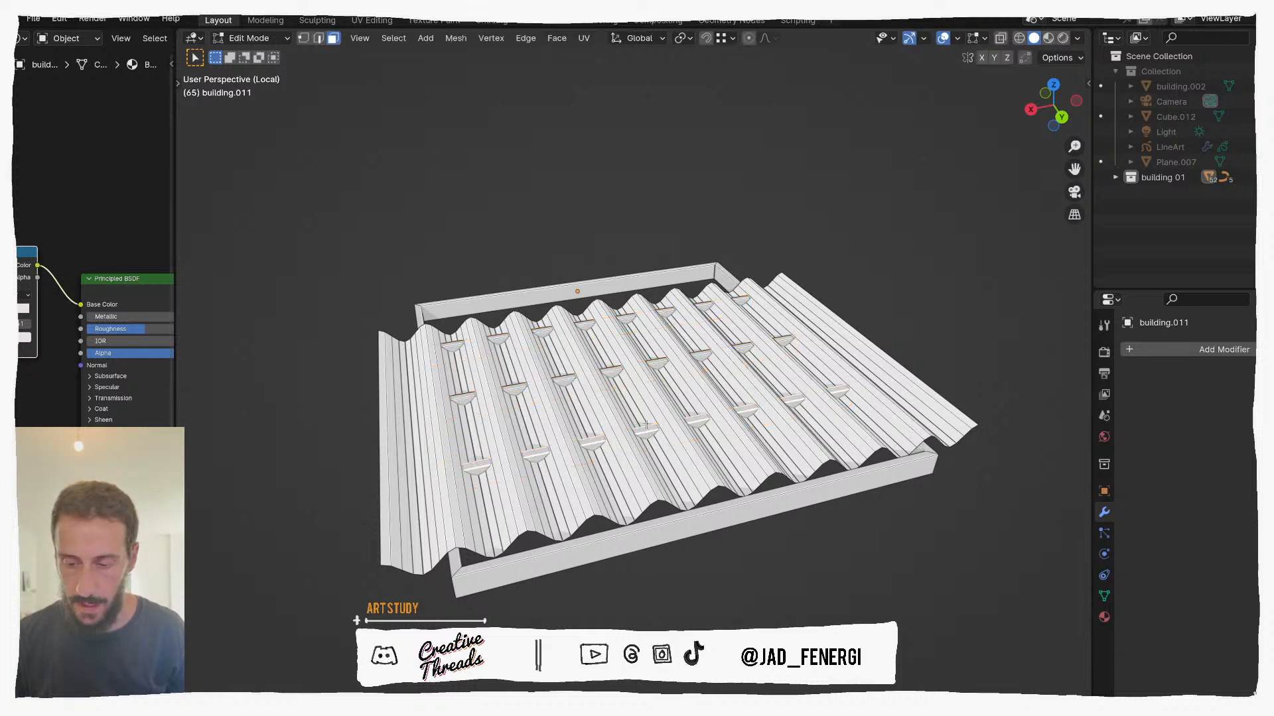
pyautogui.keyDown('shift'); pyautogui.click(611, 369); pyautogui.keyUp('shift')
pyautogui.keyDown('shift'); pyautogui.click(586, 323); pyautogui.keyUp('shift')
pyautogui.press('ctrl+KP_1')
pyautogui.moveTo(611, 350); pyautogui.dragTo(612, 354, button='middle')
pyautogui.hotkey('alt', 'z')
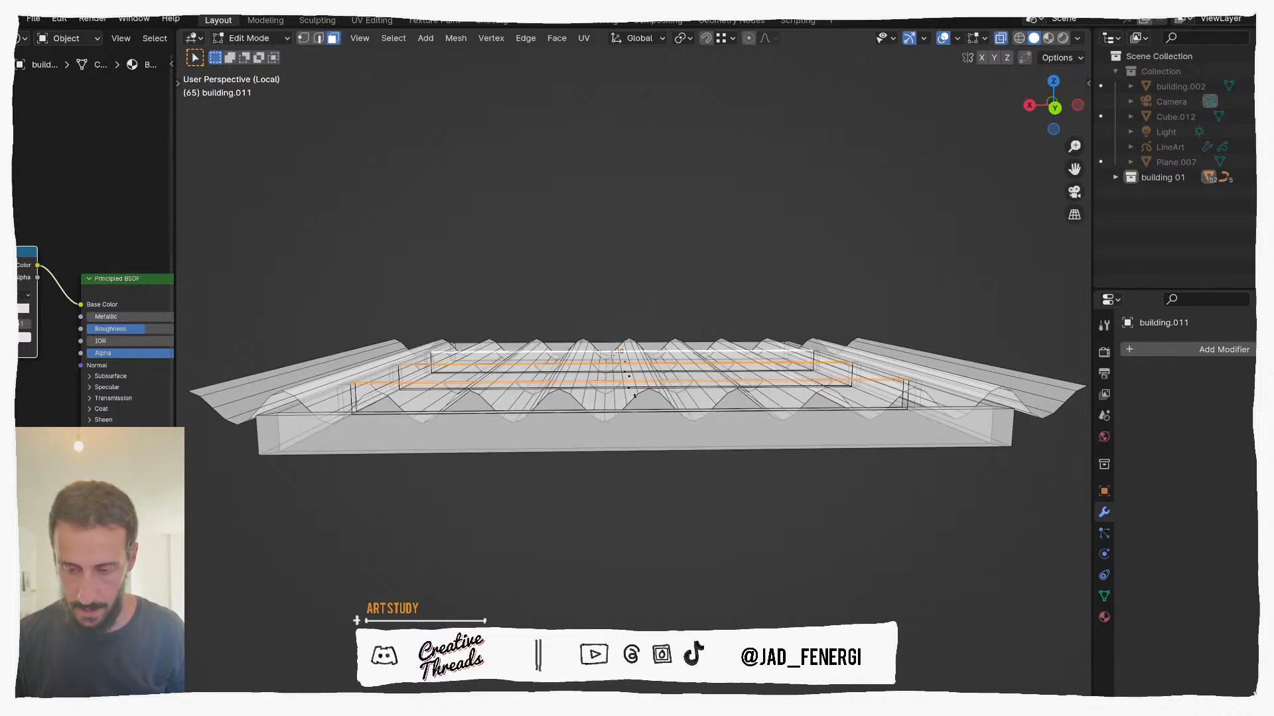
pyautogui.press('ctrl+KP_1')
pyautogui.scroll(2, 615, 372)
pyautogui.press('g')
pyautogui.press('z')
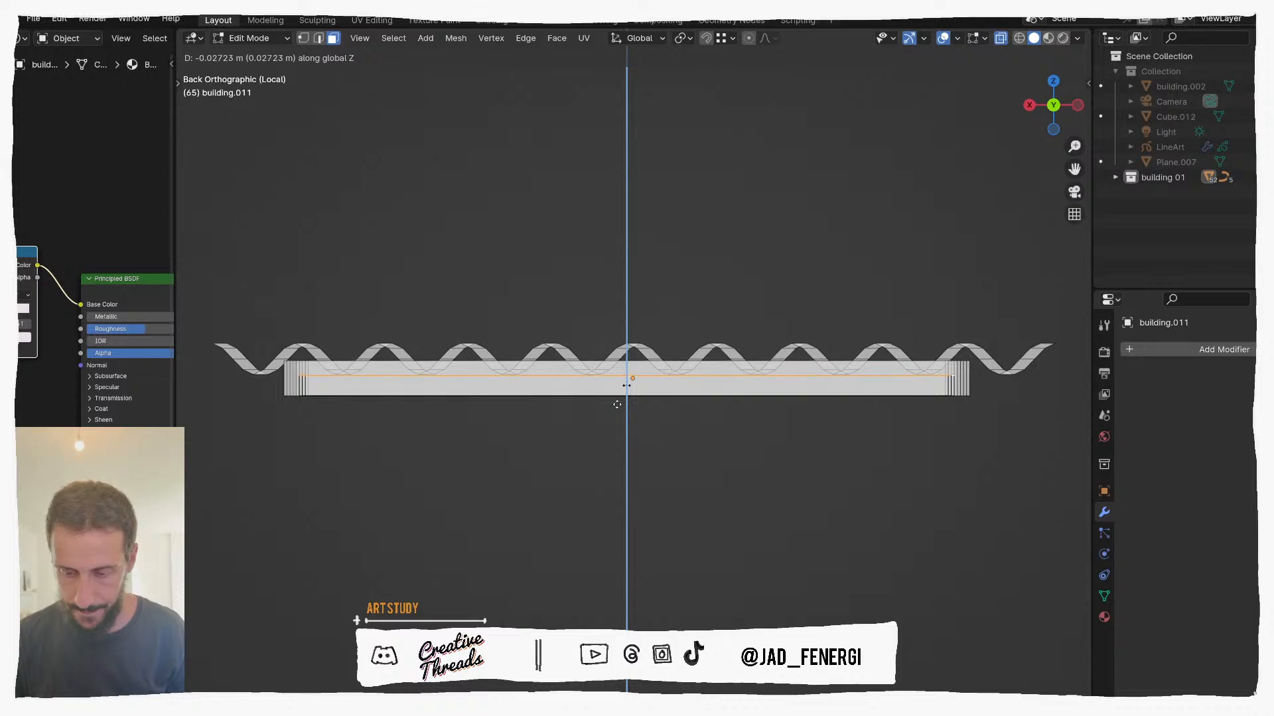
pyautogui.click(617, 405)
pyautogui.moveTo(617, 405); pyautogui.dragTo(583, 443, button='middle')
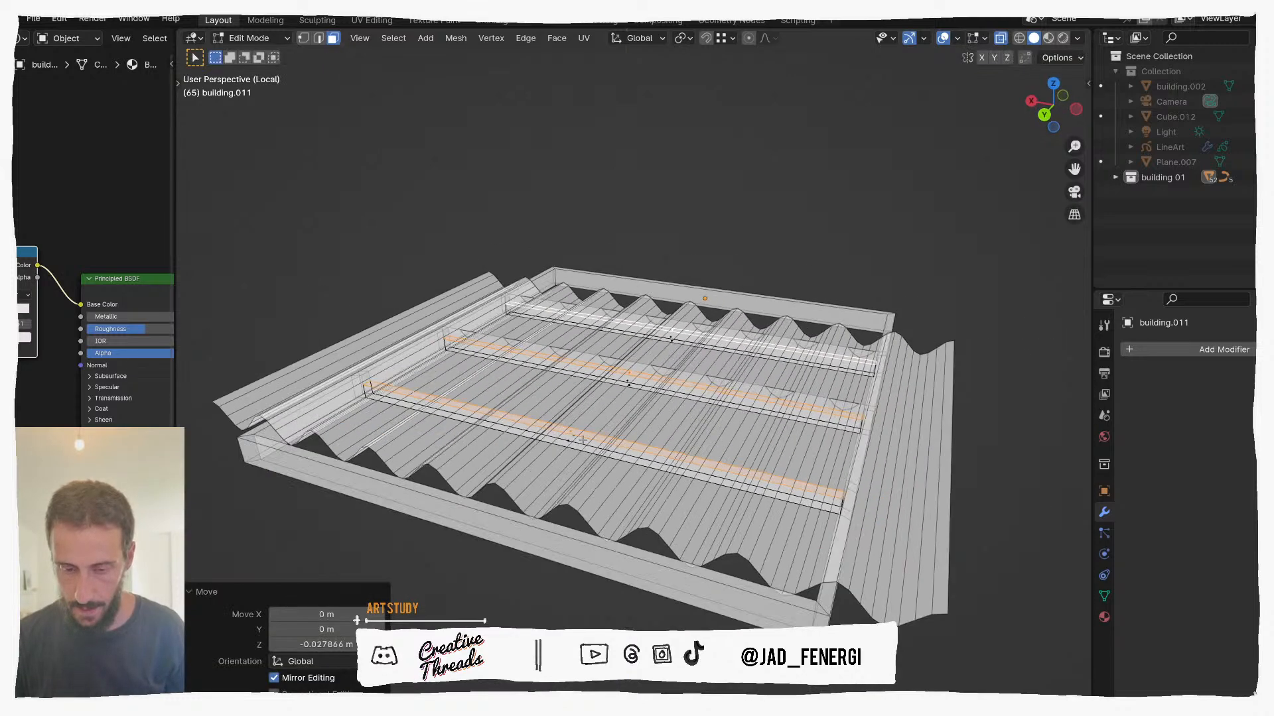
# Step: Select the corrugated sheet and shift it about 0.135 m along X relative to the frame
pyautogui.press('Tab')
pyautogui.click(572, 384)
pyautogui.moveTo(572, 384); pyautogui.dragTo(619, 367, button='middle')
pyautogui.press('g')
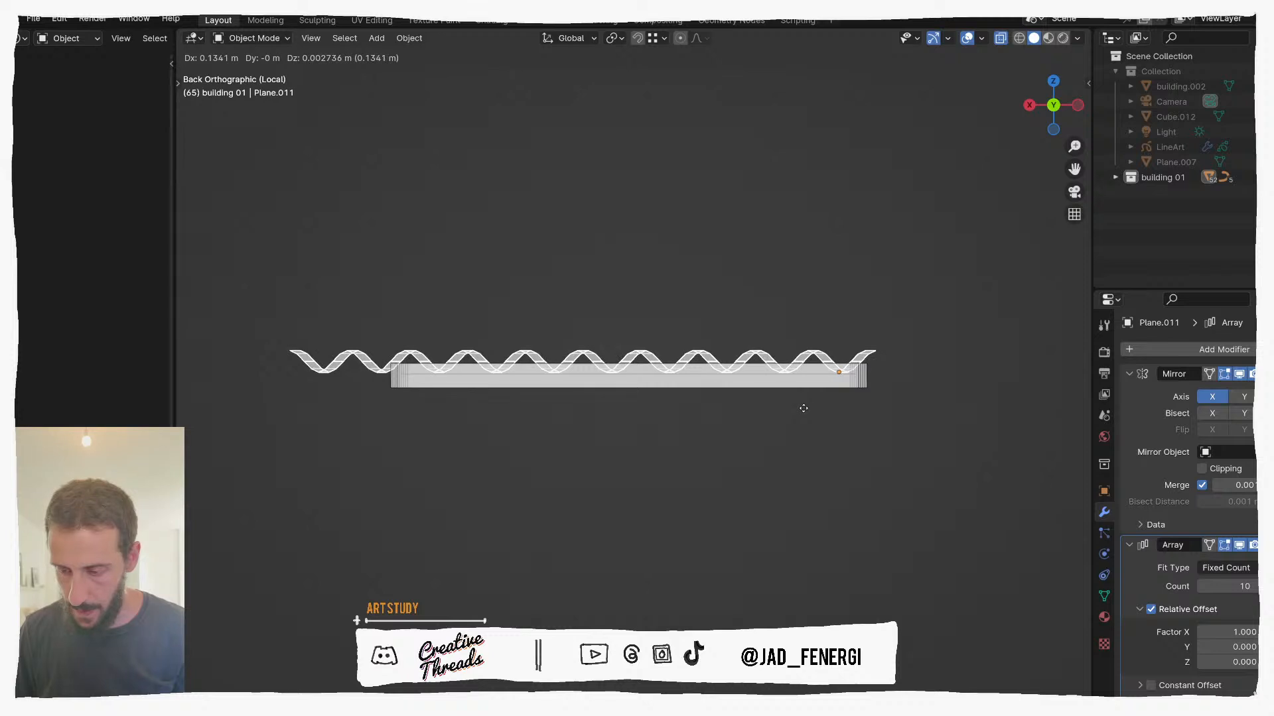
pyautogui.click(803, 413)
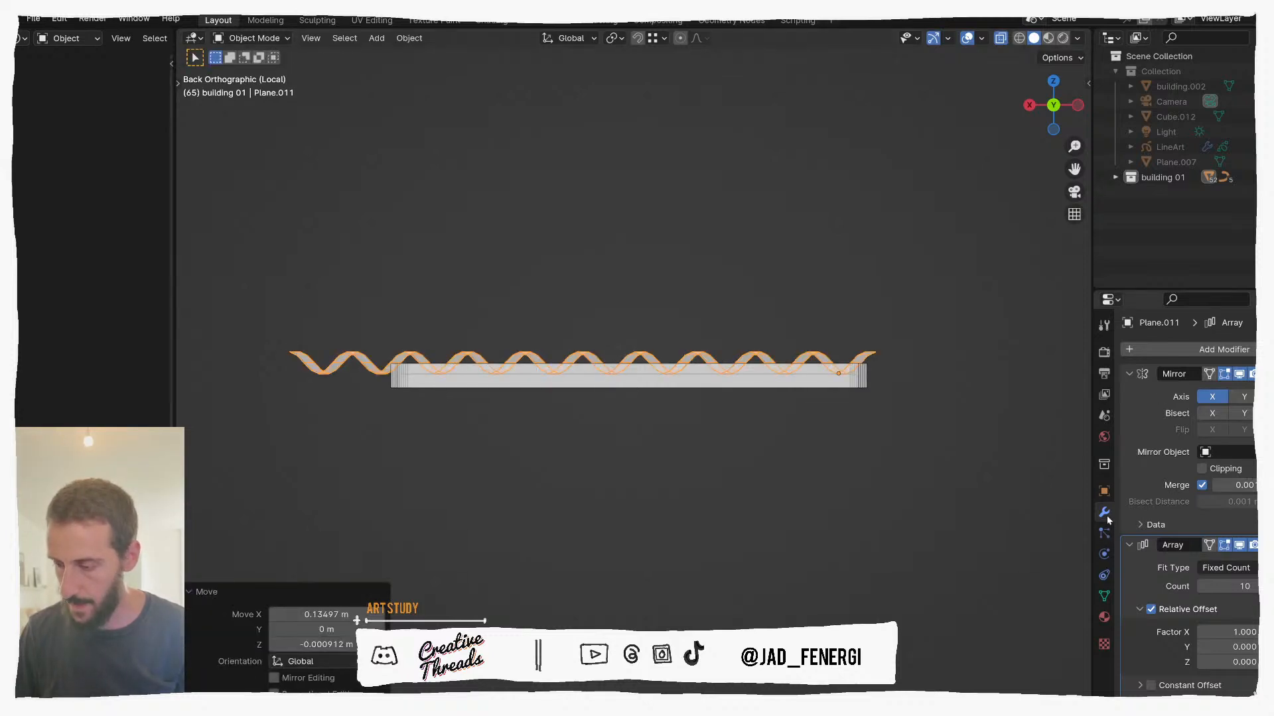
# Step: Reduce the sheet's Array count to suit the frame's width and reposition the sheet over the frame
pyautogui.scroll(-2, 1127, 471)
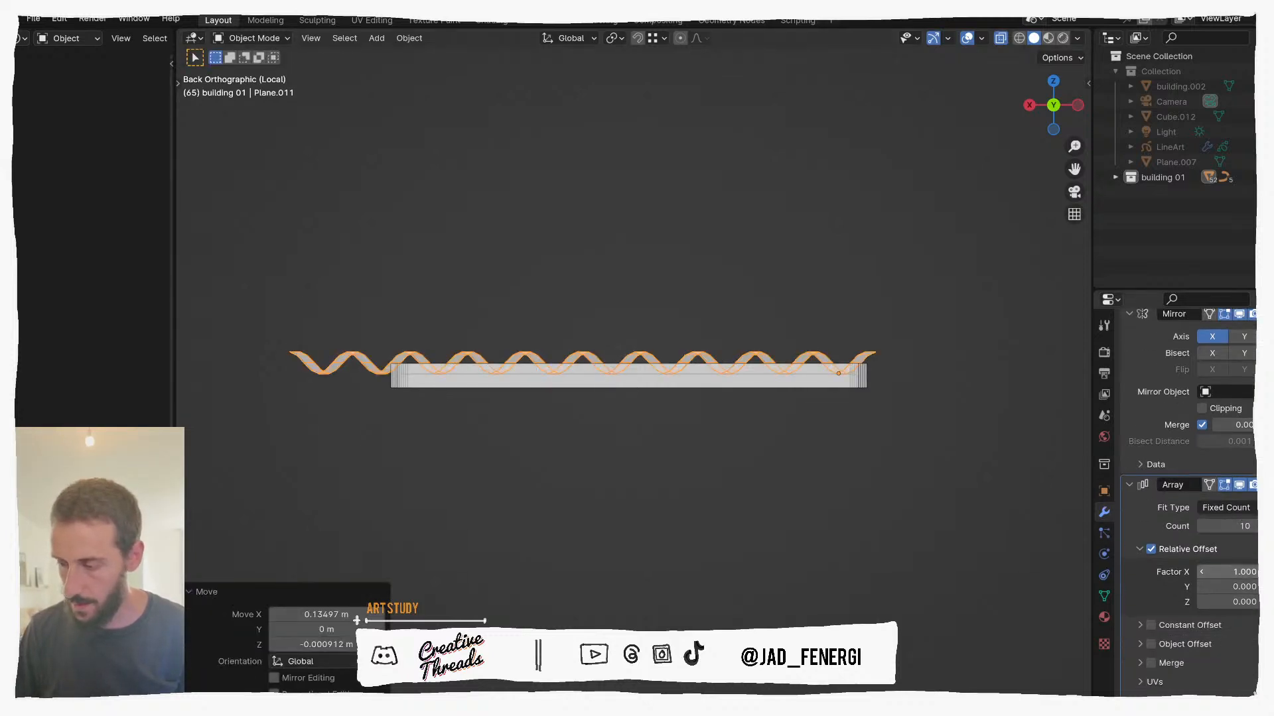
pyautogui.click(1201, 526)
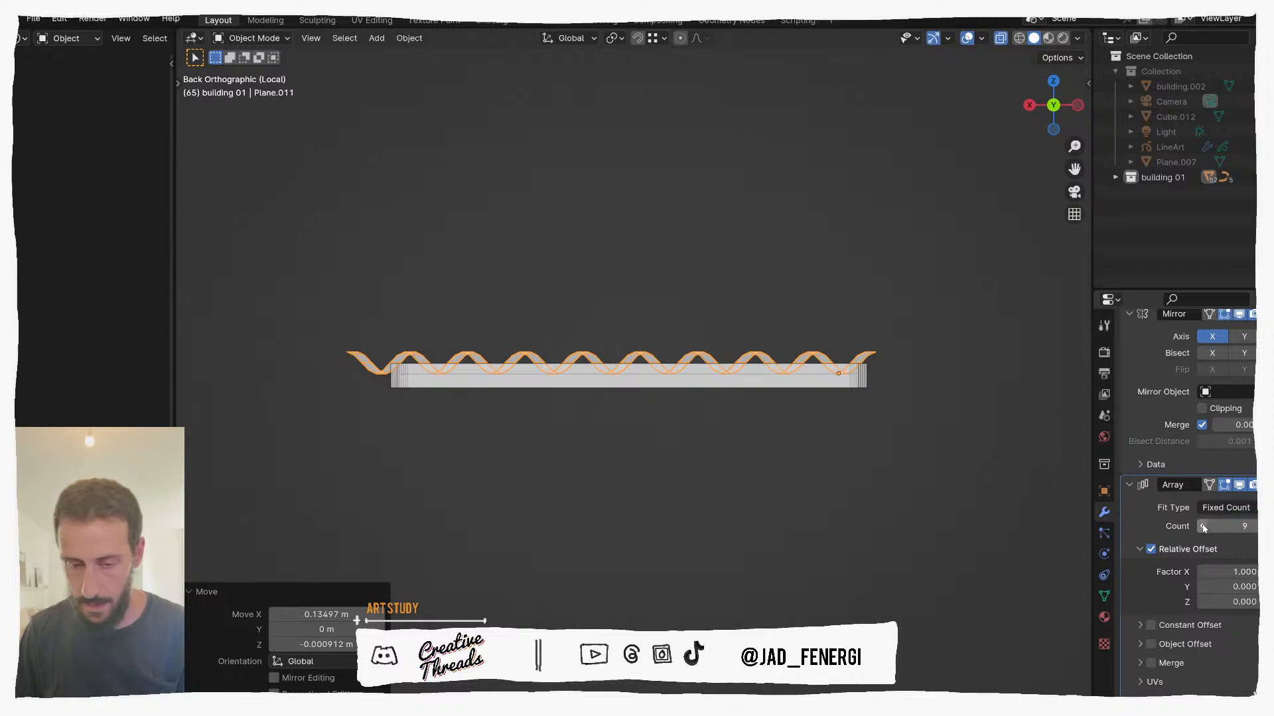
pyautogui.click(1202, 526)
pyautogui.press('g')
pyautogui.click(802, 386)
# Step: Turn off X-ray and isolate only the frame with its remaining crossbar faces
pyautogui.click(632, 378)
pyautogui.moveTo(632, 377); pyautogui.dragTo(556, 409, button='middle')
pyautogui.hotkey('alt', 'z')
pyautogui.press('KP_Divide')
pyautogui.press('KP_Divide')
pyautogui.moveTo(485, 431); pyautogui.dragTo(444, 481, button='middle')
pyautogui.keyDown('shift'); pyautogui.moveTo(444, 438); pyautogui.dragTo(670, 455, button='middle'); pyautogui.keyUp('shift')
pyautogui.scroll(3, 537, 438)
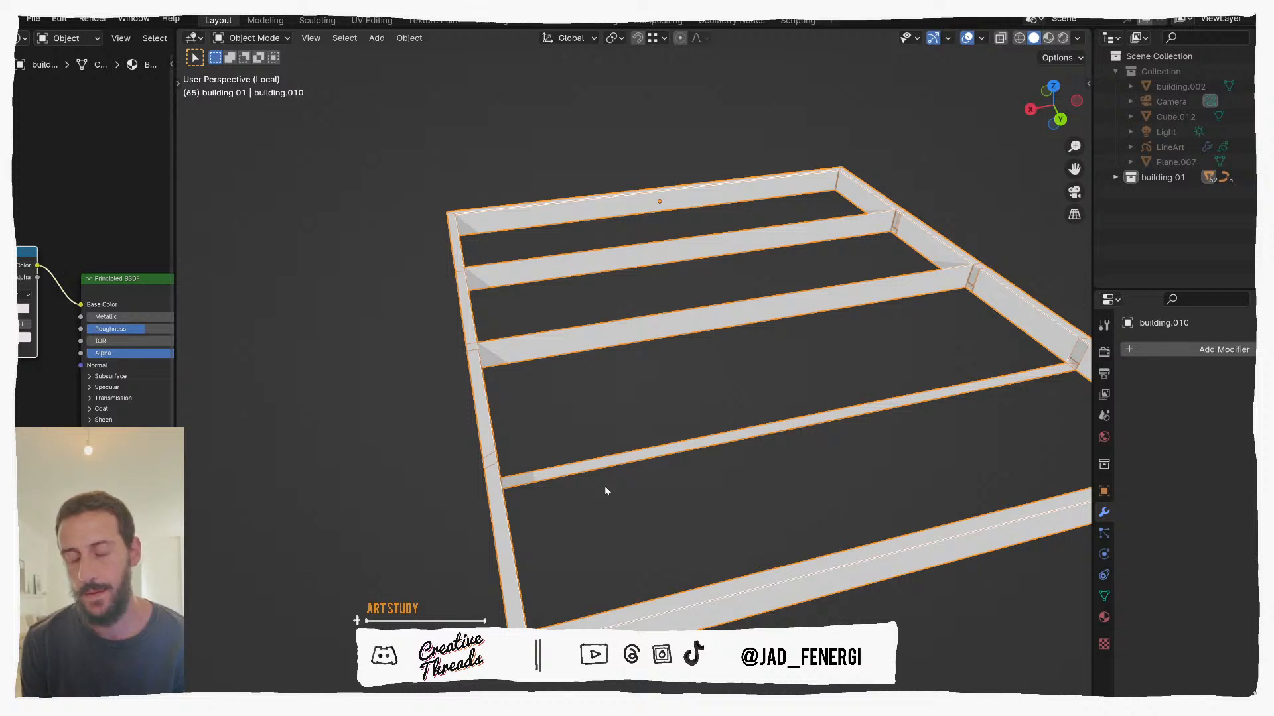
# Step: Separate the remaining crossbar faces from the frame into their own object and return to the full scene
pyautogui.press('Tab')
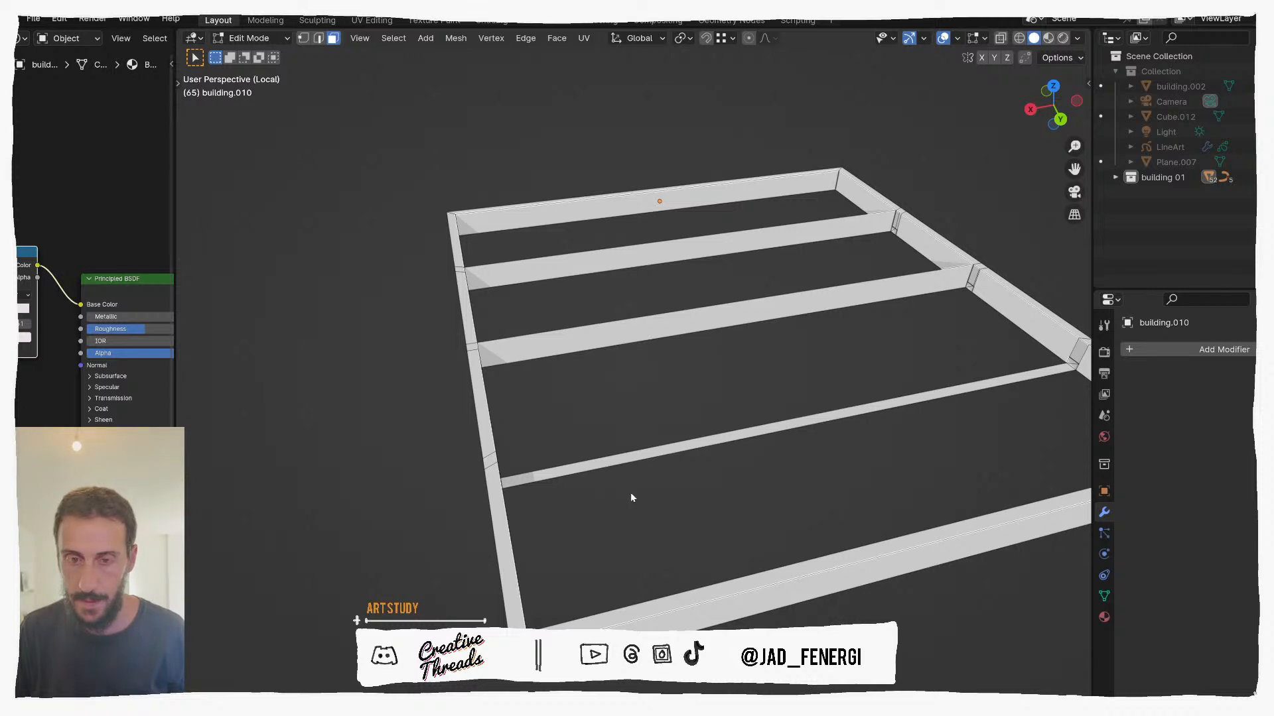
pyautogui.moveTo(629, 499); pyautogui.dragTo(576, 290)
pyautogui.moveTo(576, 264); pyautogui.dragTo(662, 394, button='middle')
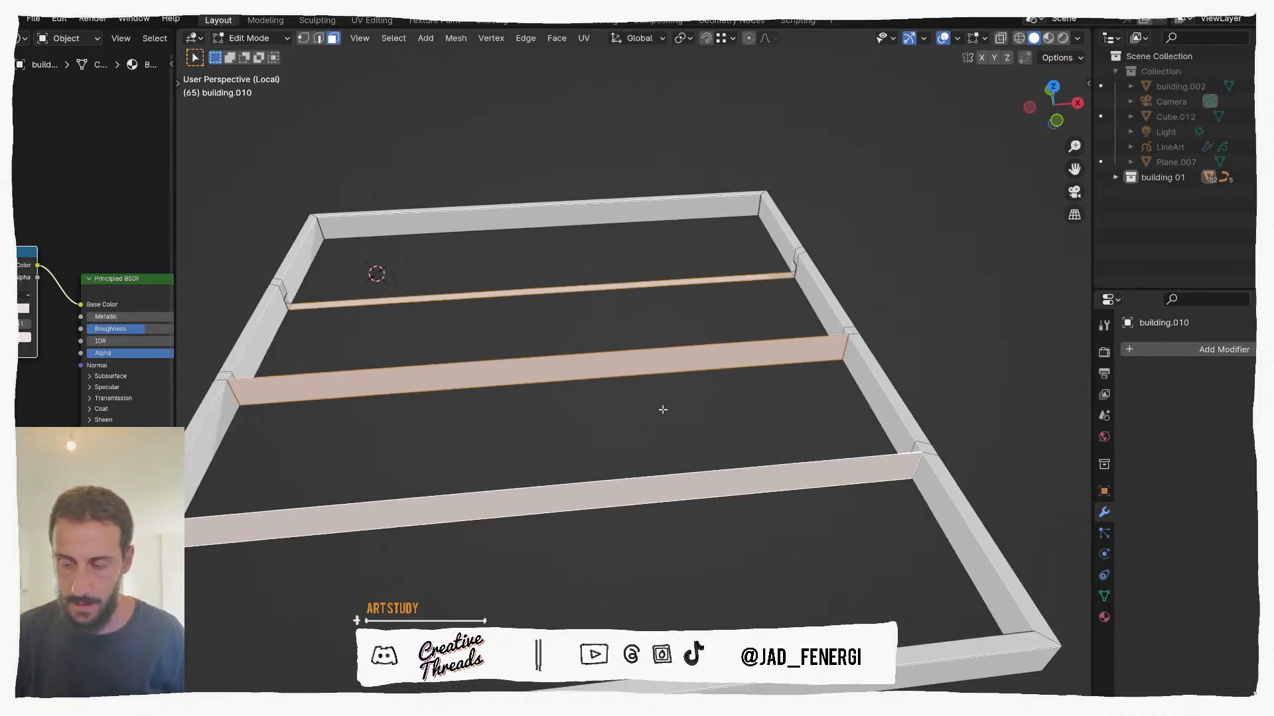
pyautogui.moveTo(584, 467); pyautogui.dragTo(695, 463, button='middle')
pyautogui.press('p')
pyautogui.click(684, 467)
pyautogui.press('.')
pyautogui.press('.')
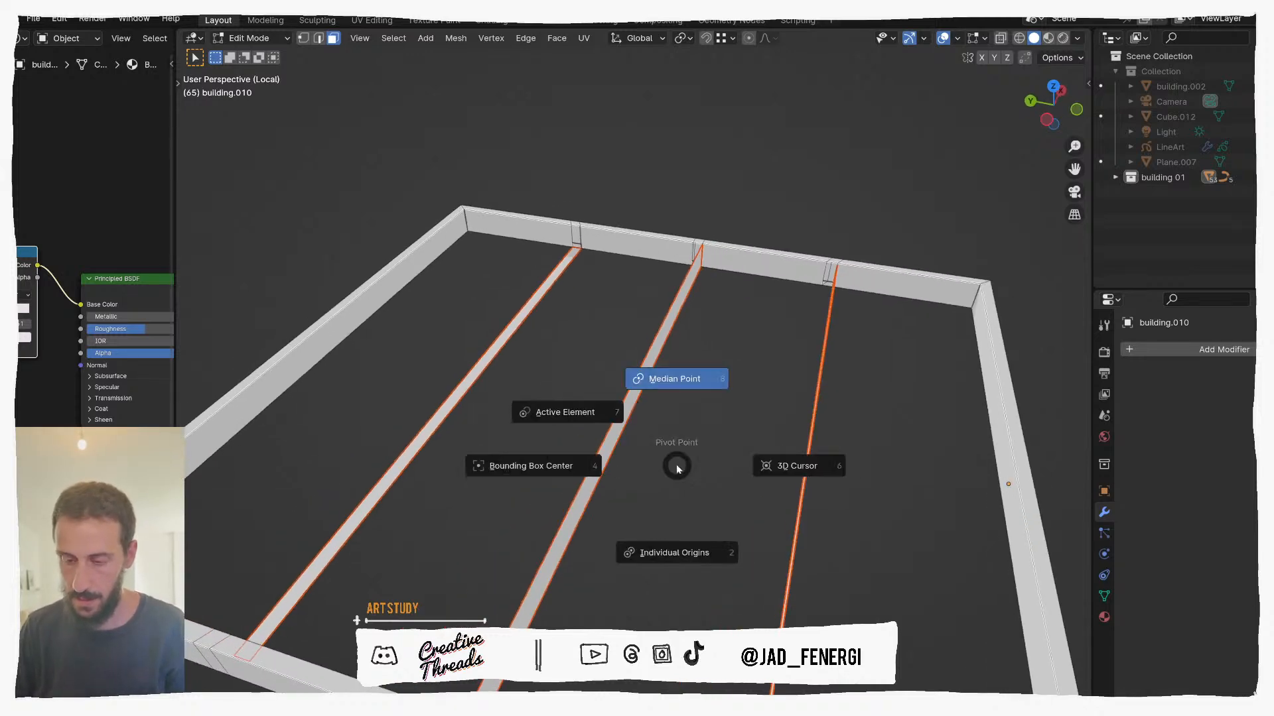
pyautogui.press('Escape')
pyautogui.press('KP_Divide')
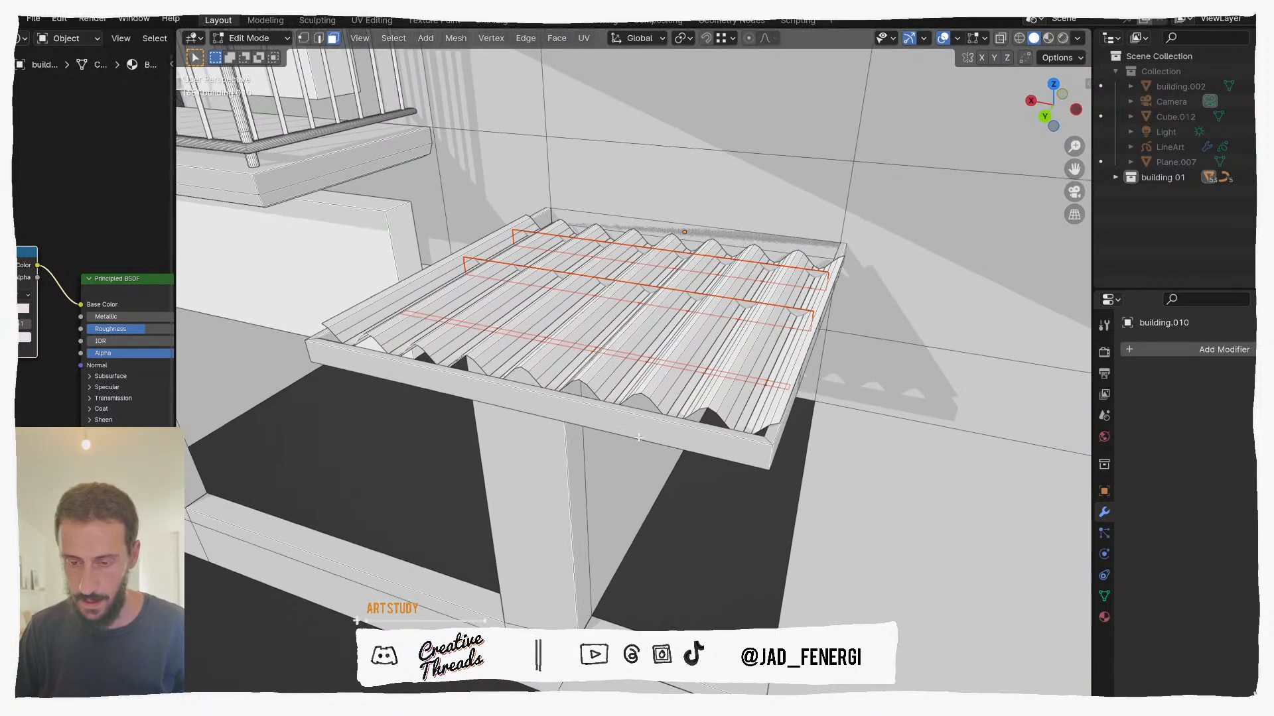
# Step: Select both separated crossbar objects from beneath the awning in Object Mode and isolate them
pyautogui.moveTo(639, 438); pyautogui.dragTo(618, 358, button='middle')
pyautogui.hotkey('ctrl', 'Tab')
pyautogui.click(557, 357)
pyautogui.keyDown('shift'); pyautogui.click(556, 357); pyautogui.keyUp('shift')
pyautogui.click(554, 357)
pyautogui.click(560, 356)
pyautogui.moveTo(560, 358); pyautogui.dragTo(442, 358, button='middle')
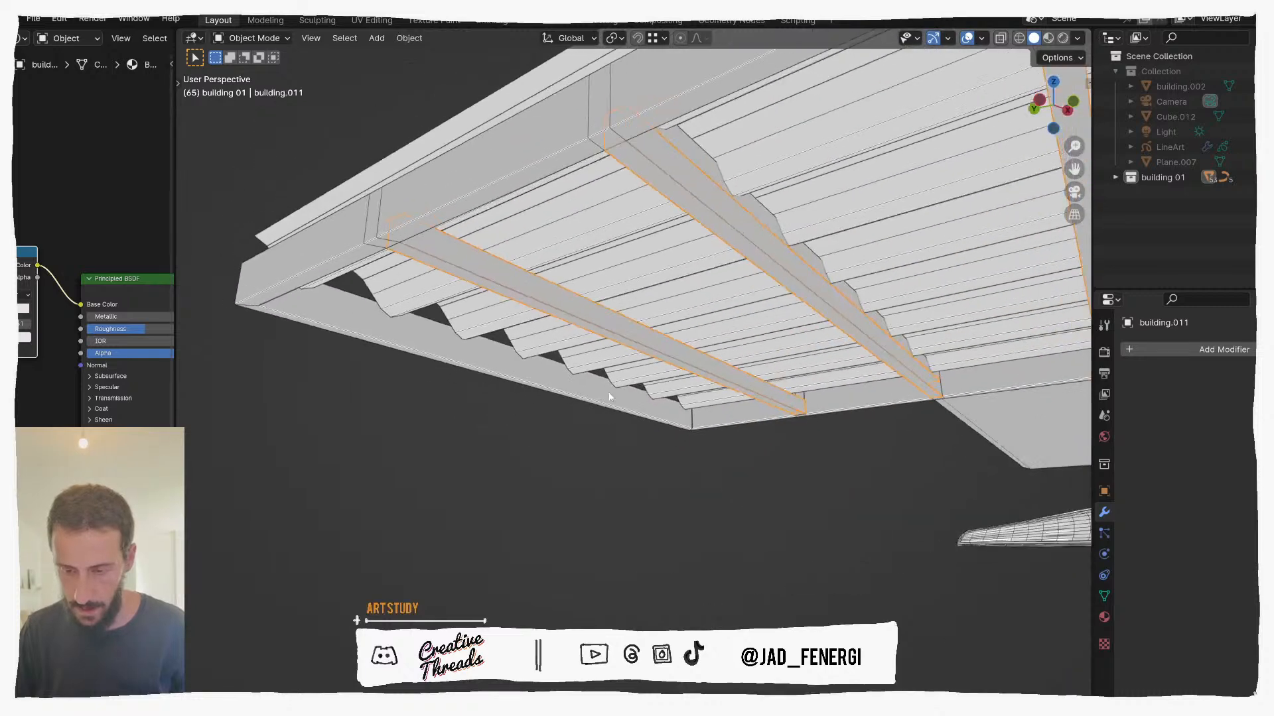
pyautogui.moveTo(763, 329); pyautogui.dragTo(723, 354, button='middle')
pyautogui.click(716, 317)
pyautogui.press('KP_Divide')
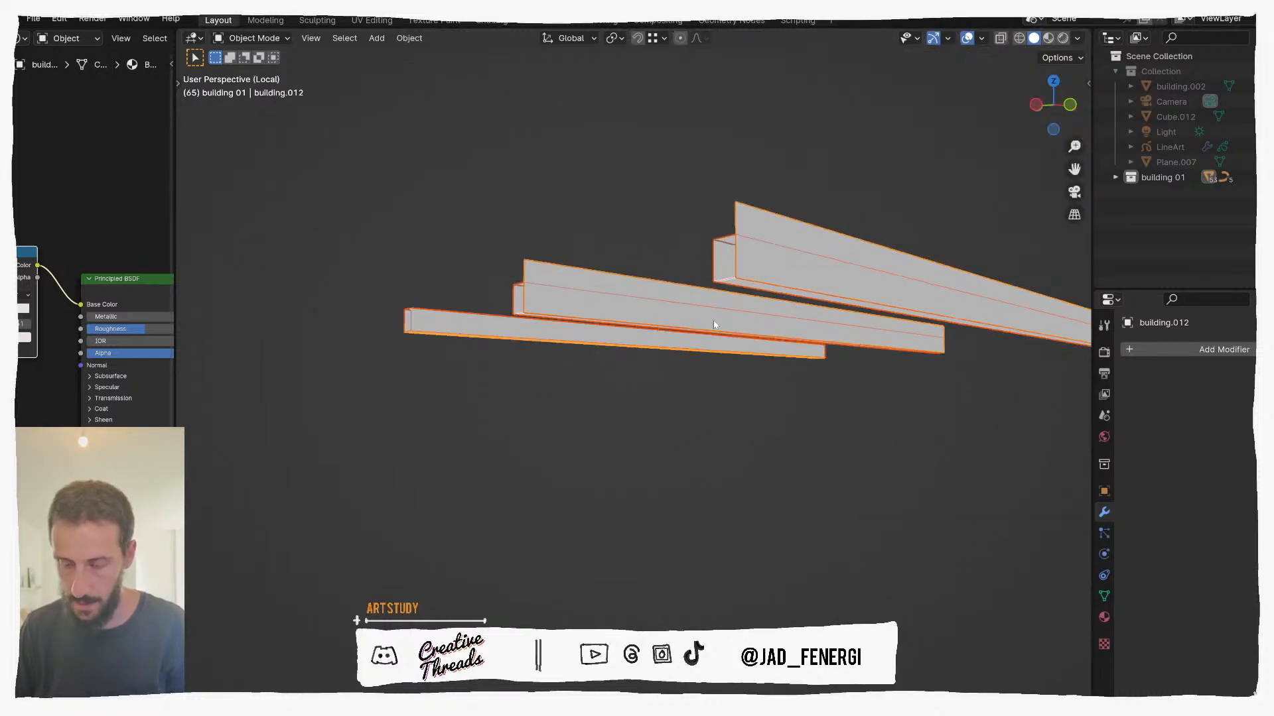
# Step: Lower the raised upper vertices of the two taller crossbars by about 0.028 m along Z
pyautogui.moveTo(665, 446); pyautogui.dragTo(676, 440, button='middle')
pyautogui.moveTo(638, 387); pyautogui.dragTo(560, 352, button='middle')
pyautogui.press('Tab')
pyautogui.press('1')
pyautogui.moveTo(600, 327); pyautogui.dragTo(786, 364)
pyautogui.scroll(3, 786, 364)
pyautogui.press('g')
pyautogui.press('z')
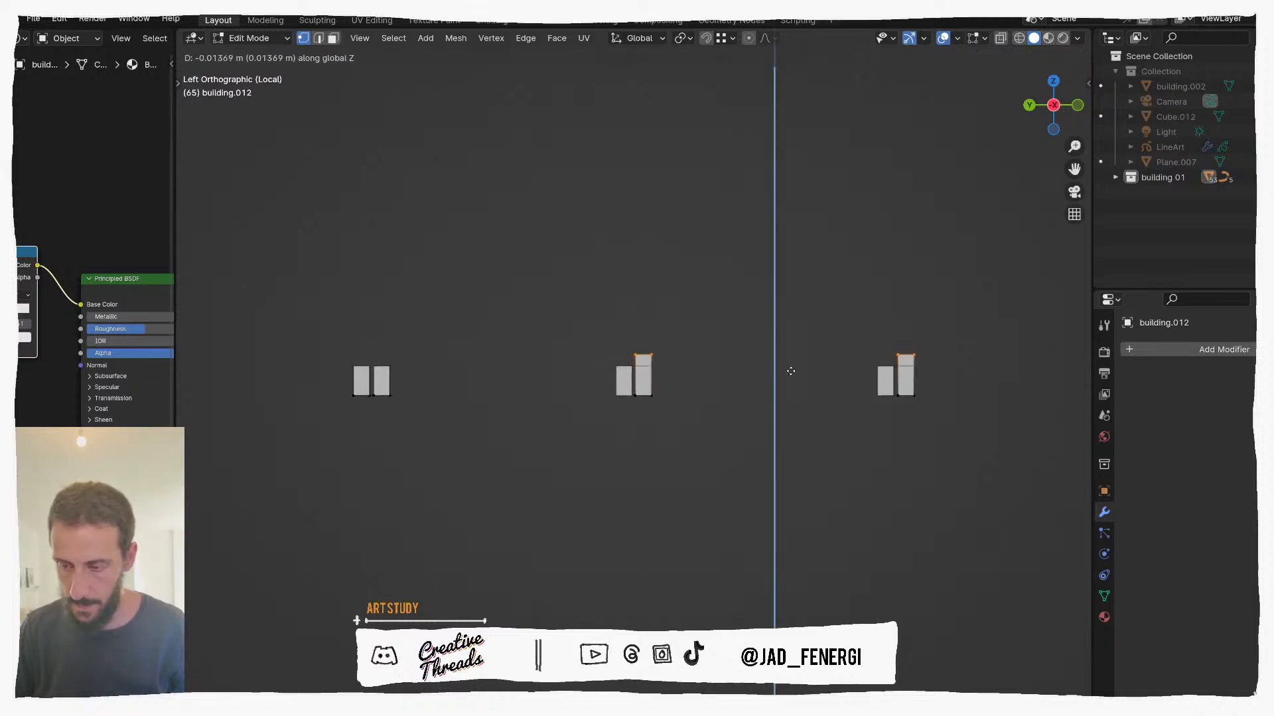
pyautogui.click(632, 364)
pyautogui.moveTo(632, 365); pyautogui.dragTo(626, 376, button='middle')
pyautogui.scroll(-3, 627, 375)
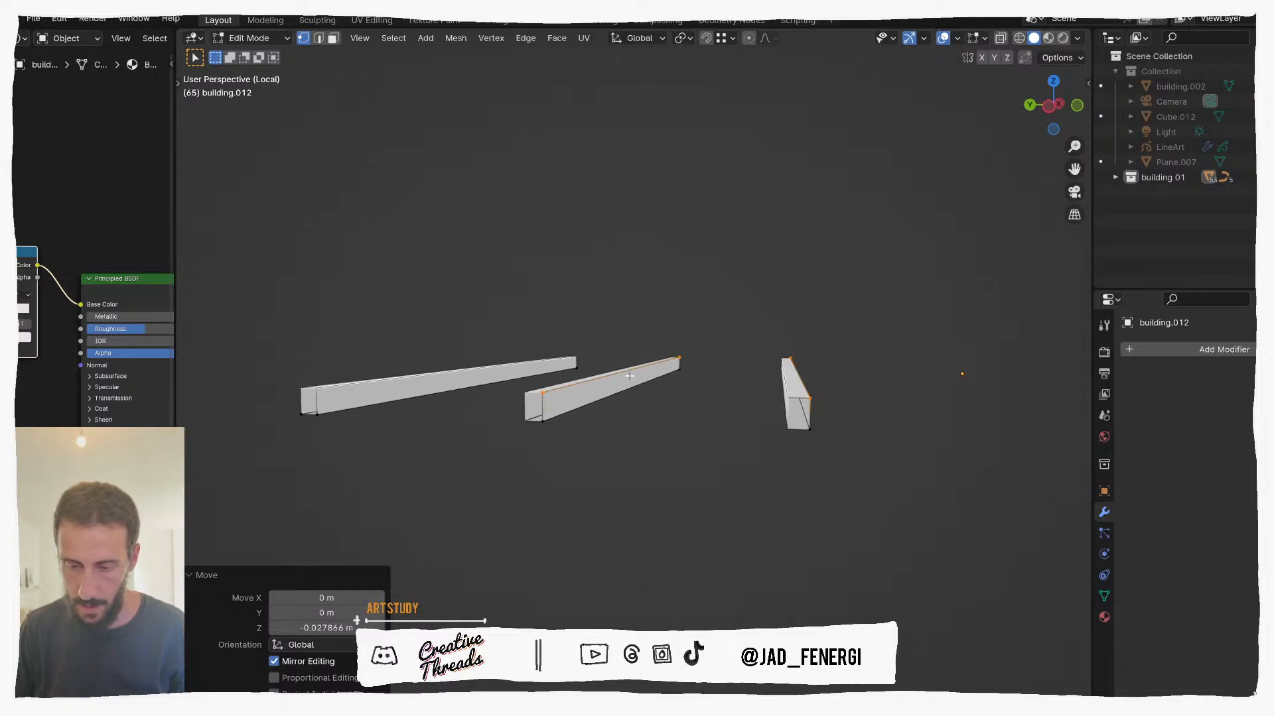
# Step: Join the two crossbar objects into one and merge all its vertices by distance at 0.0001 m
pyautogui.moveTo(806, 316); pyautogui.dragTo(286, 491)
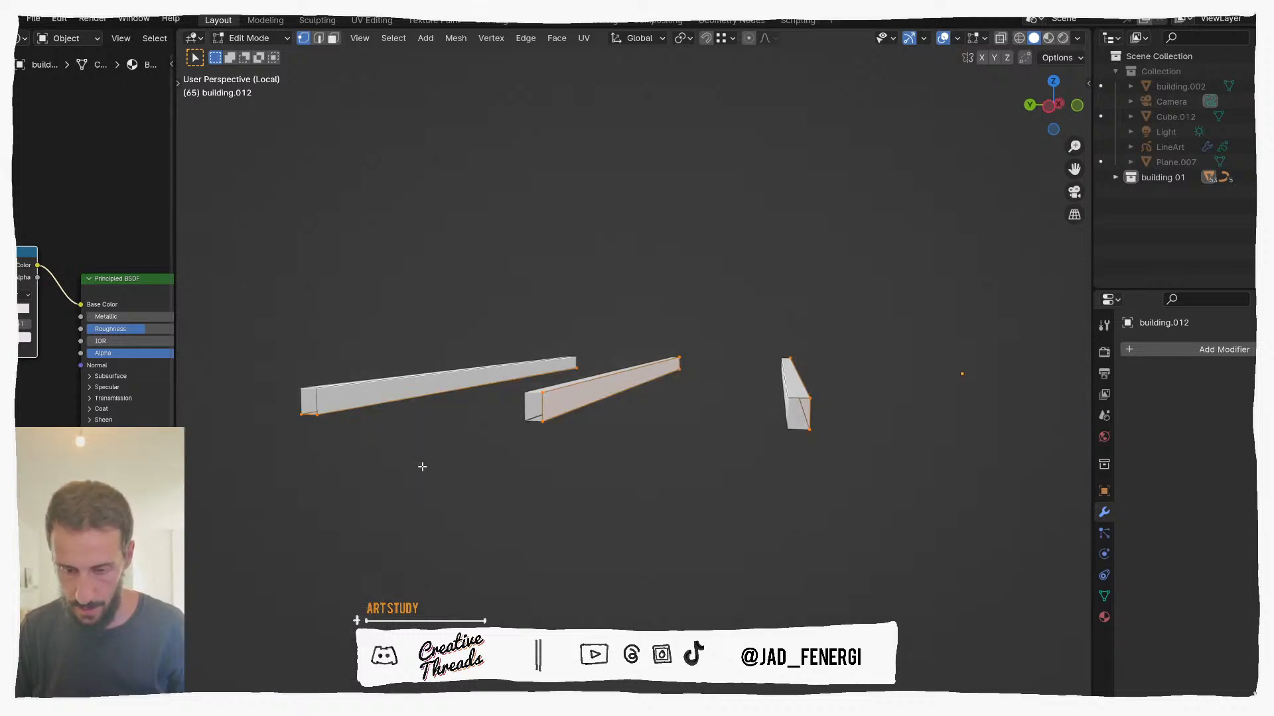
pyautogui.press('Tab')
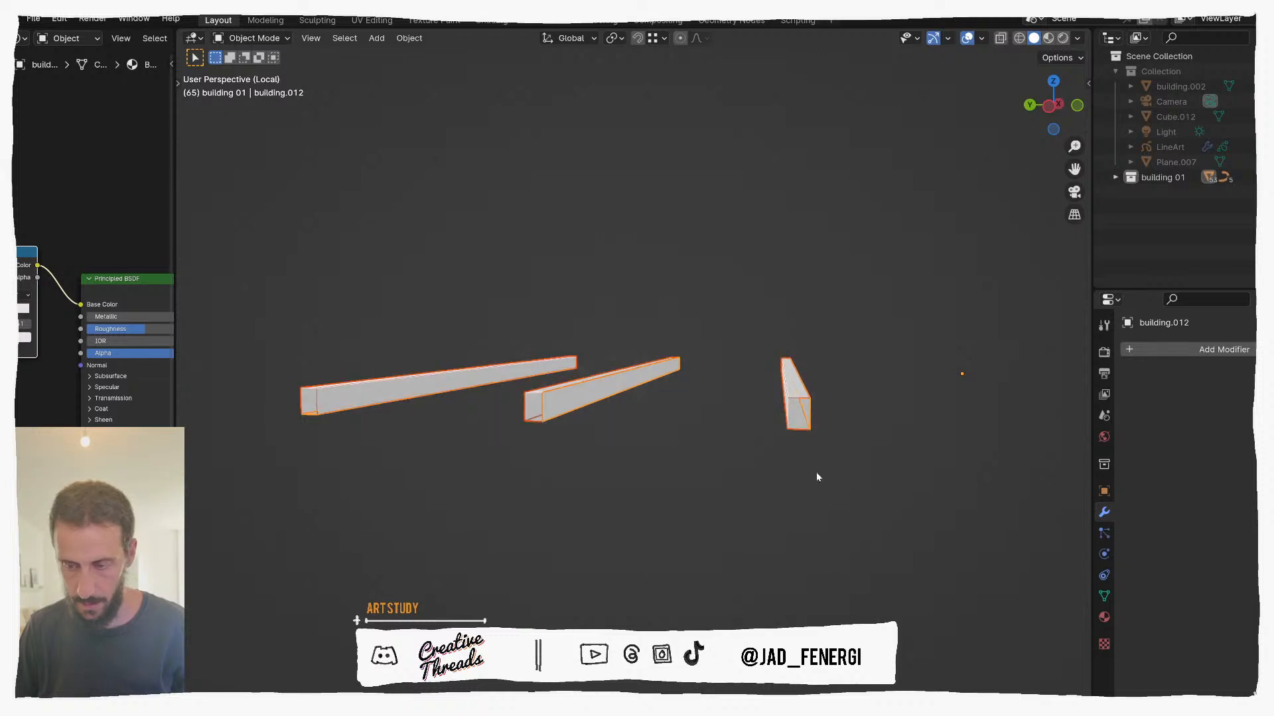
pyautogui.hotkey('ctrl', 'j')
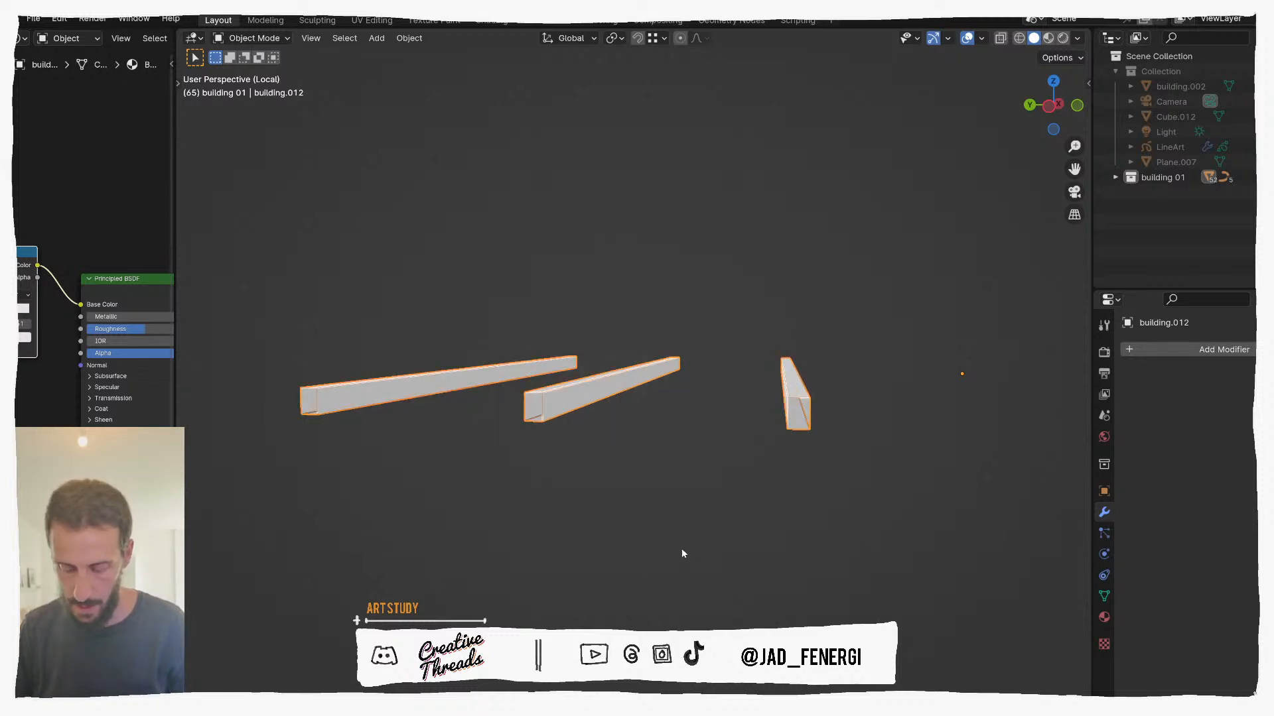
pyautogui.press('Tab')
pyautogui.press('a')
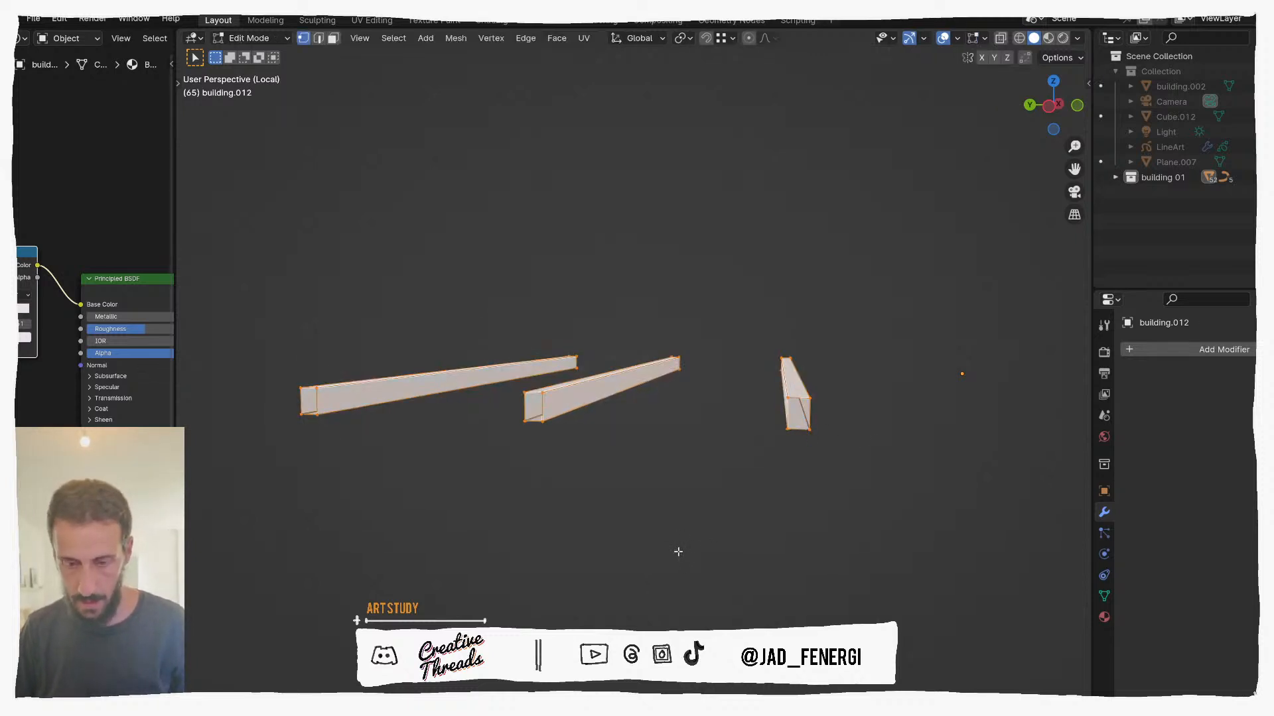
pyautogui.press('m')
pyautogui.click(679, 553)
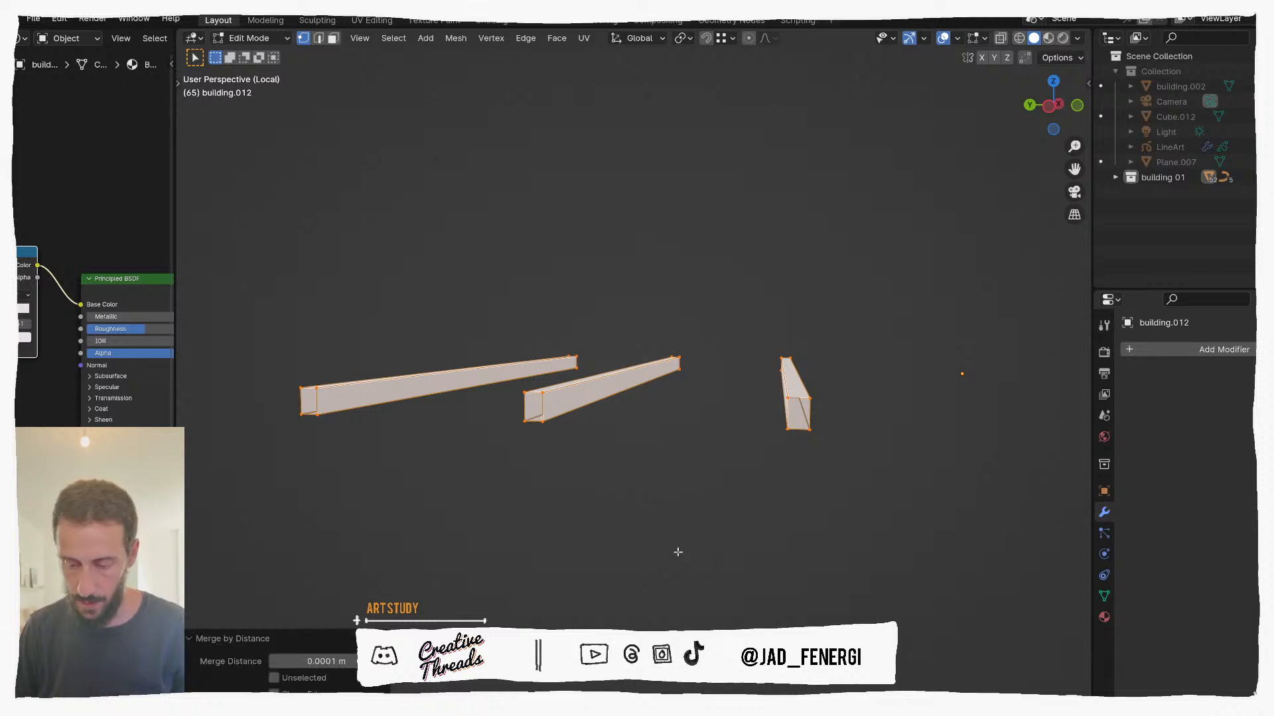
pyautogui.moveTo(676, 549); pyautogui.dragTo(692, 494, button='middle')
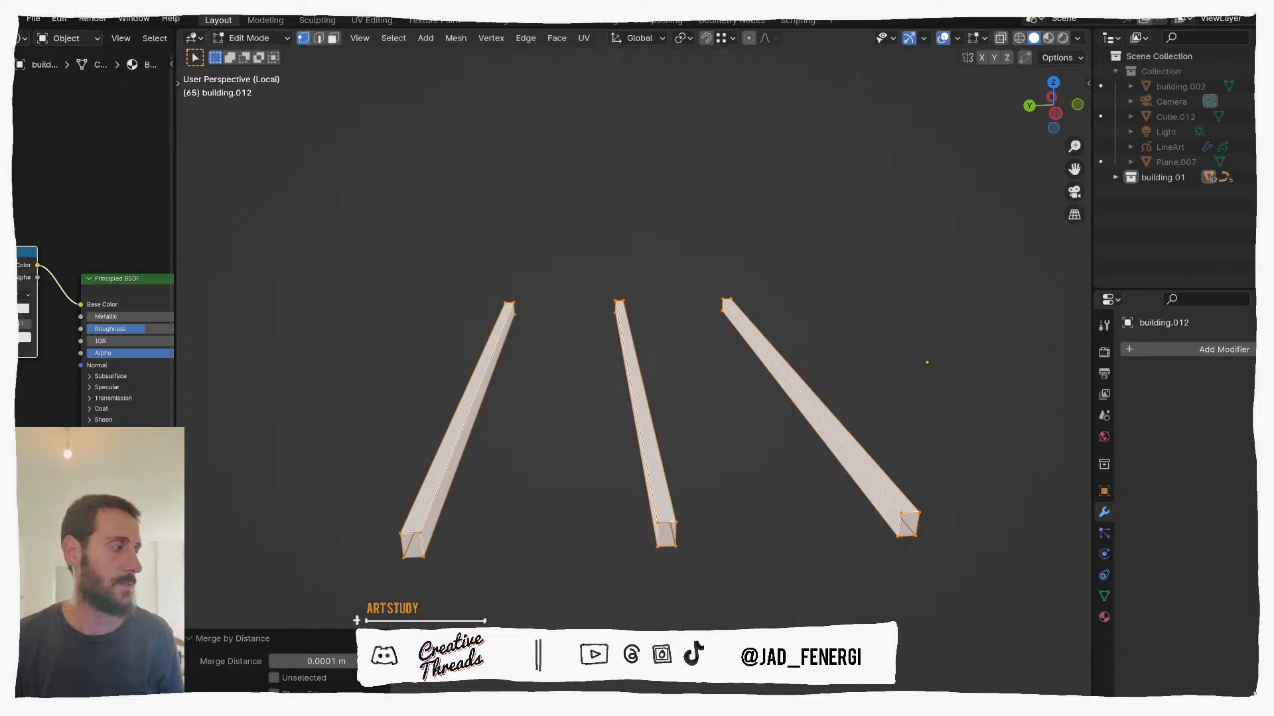
pyautogui.moveTo(504, 526); pyautogui.dragTo(549, 479, button='middle')
# Step: Return to the full scene, then select the frame together with the joined crossbars and isolate them
pyautogui.press('KP_Divide')
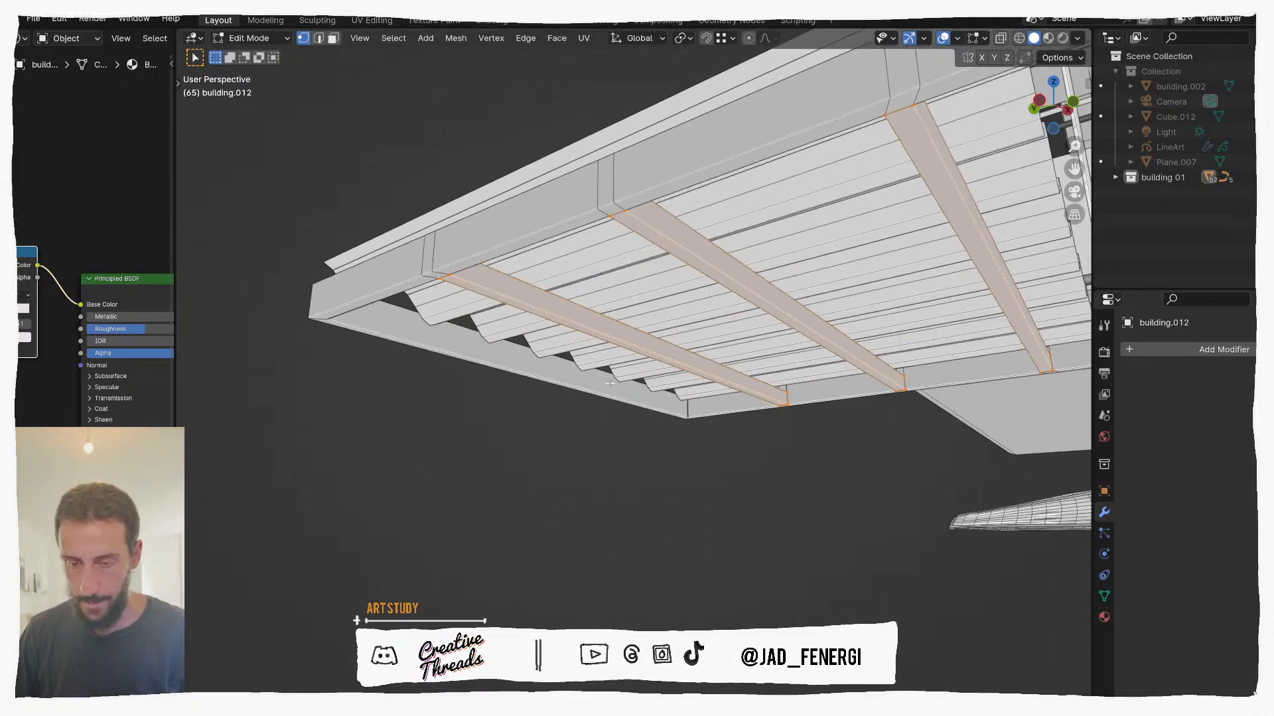
pyautogui.press('Tab')
pyautogui.click(474, 252)
pyautogui.keyDown('shift'); pyautogui.click(480, 283); pyautogui.keyUp('shift')
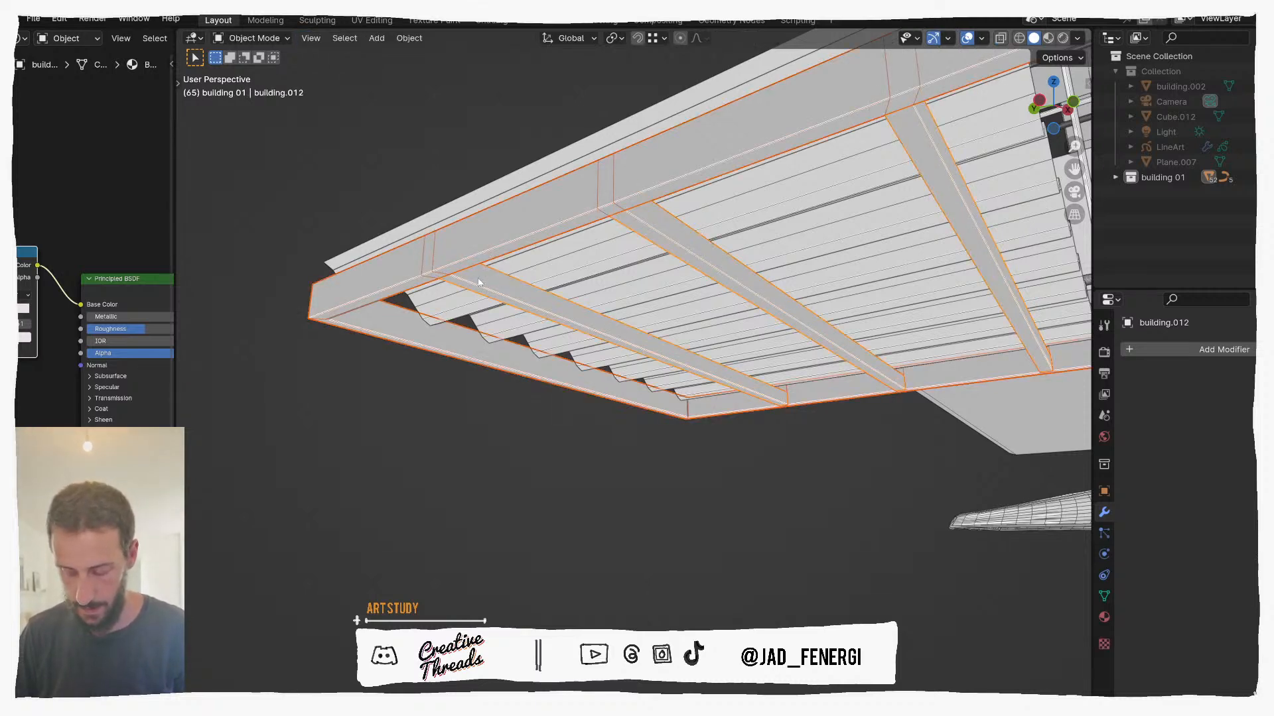
pyautogui.press('KP_Divide')
pyautogui.moveTo(504, 318); pyautogui.dragTo(688, 577, button='middle')
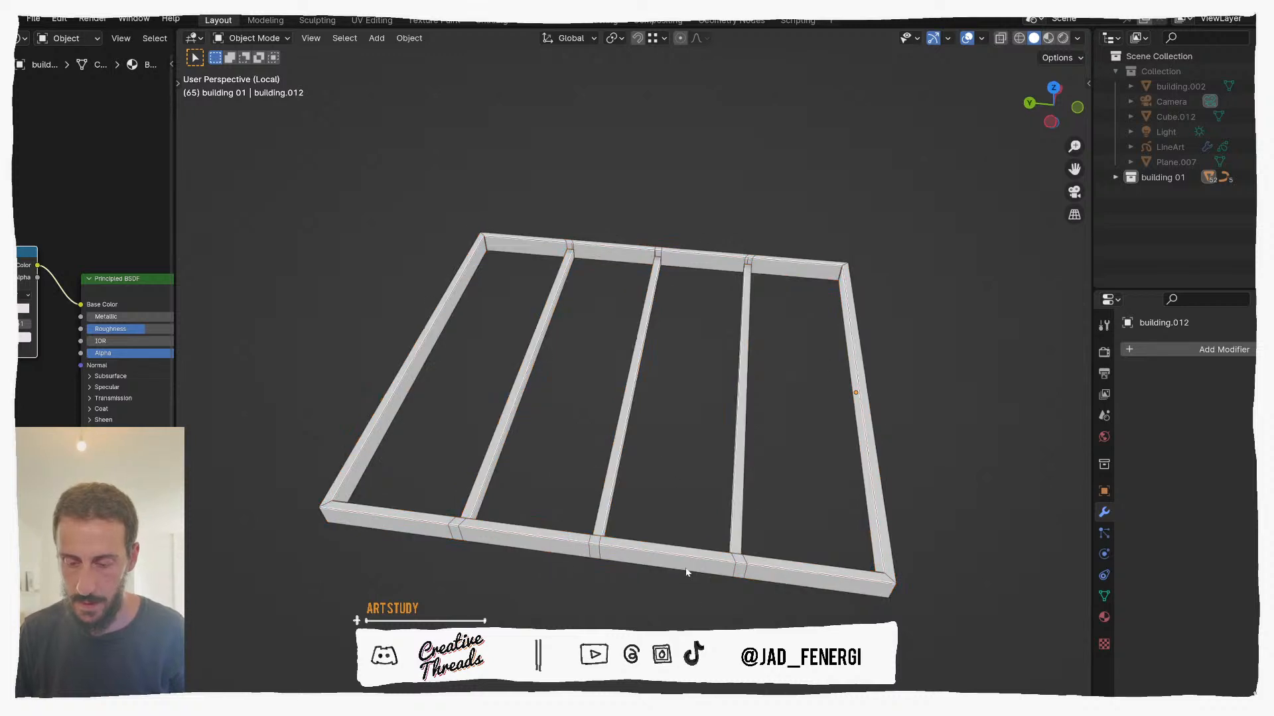
# Step: Select the inner faces along both side rails of the frame and delete them
pyautogui.press('Tab')
pyautogui.press('3')
pyautogui.click(506, 253)
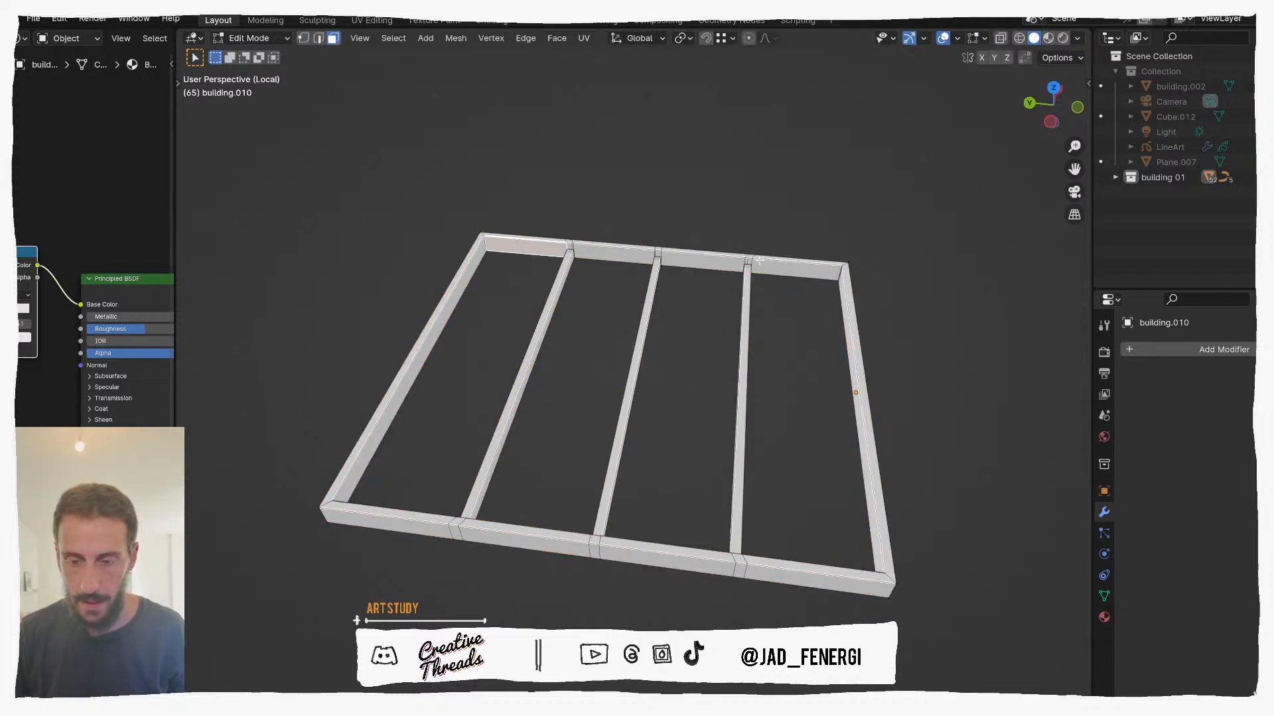
pyautogui.keyDown('ctrl'); pyautogui.click(805, 270); pyautogui.keyUp('ctrl')
pyautogui.click(711, 256)
pyautogui.click(785, 267)
pyautogui.keyDown('shift'); pyautogui.click(707, 261); pyautogui.keyUp('shift')
pyautogui.keyDown('shift'); pyautogui.click(622, 256); pyautogui.keyUp('shift')
pyautogui.keyDown('shift'); pyautogui.click(557, 256); pyautogui.keyUp('shift')
pyautogui.moveTo(557, 264); pyautogui.dragTo(792, 295, button='middle')
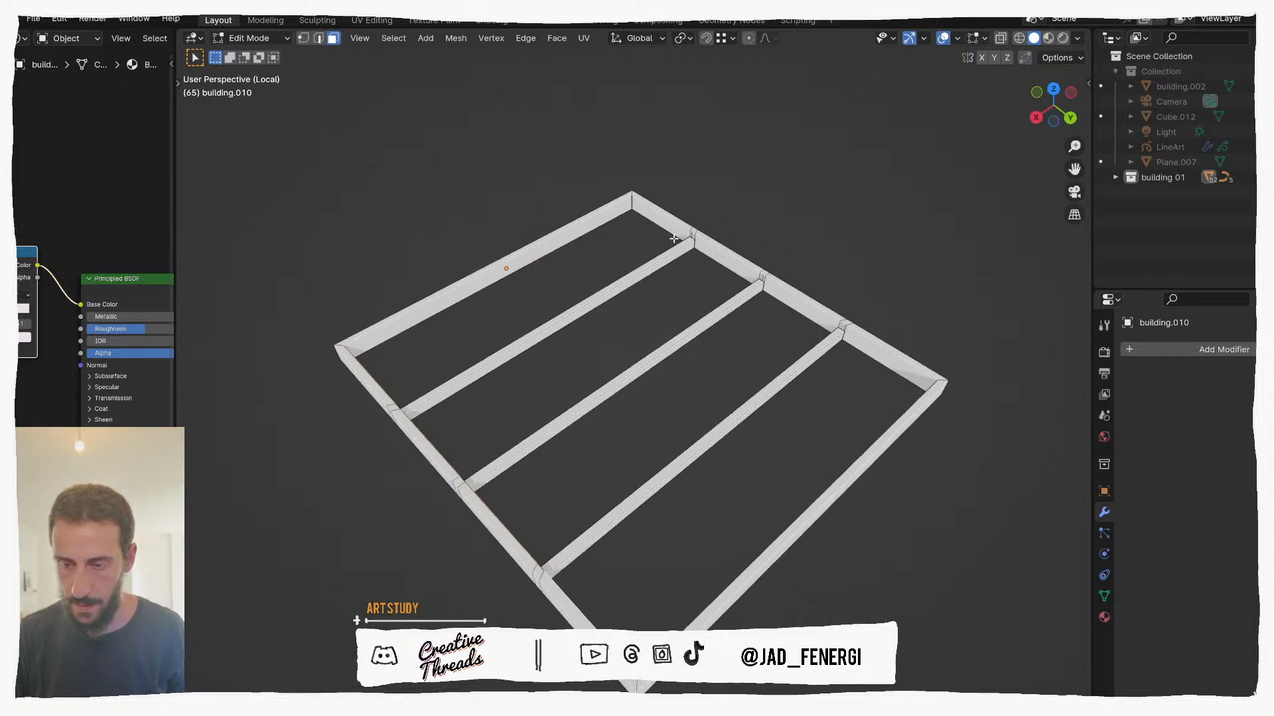
pyautogui.keyDown('shift'); pyautogui.click(792, 294); pyautogui.keyUp('shift')
pyautogui.keyDown('shift'); pyautogui.click(883, 355); pyautogui.keyUp('shift')
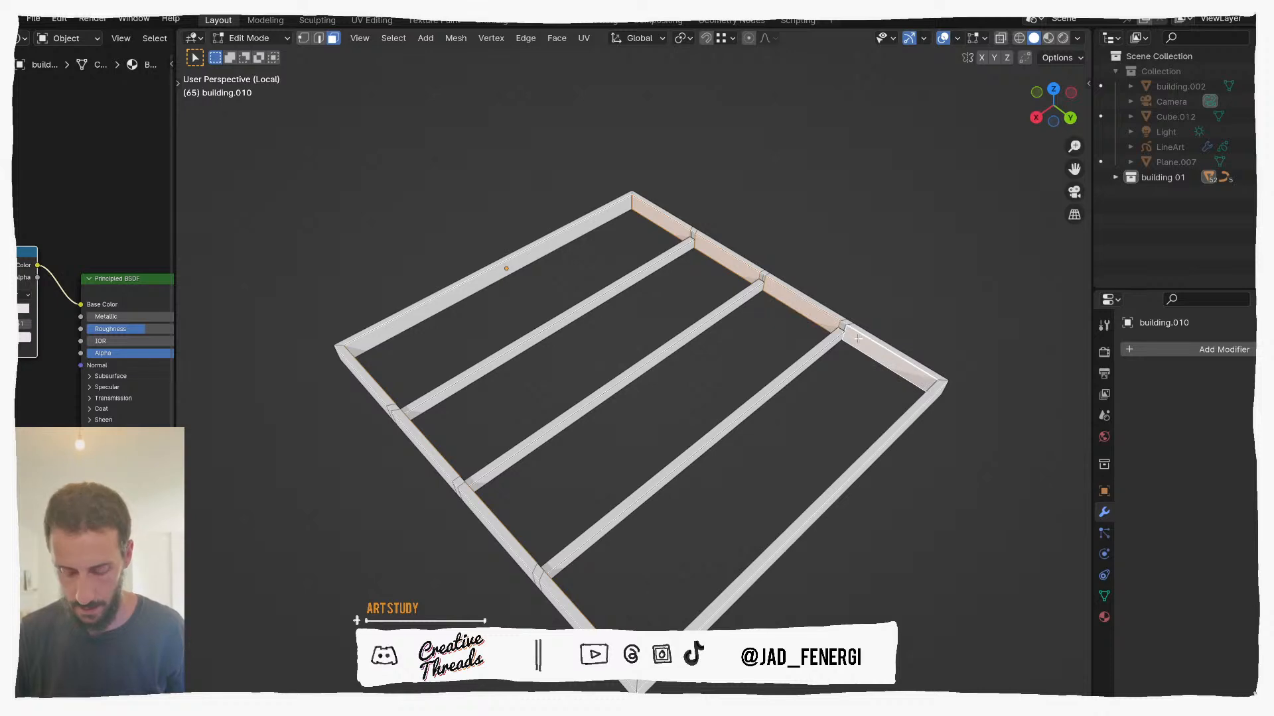
pyautogui.press('x')
pyautogui.click(859, 342)
pyautogui.press('Tab')
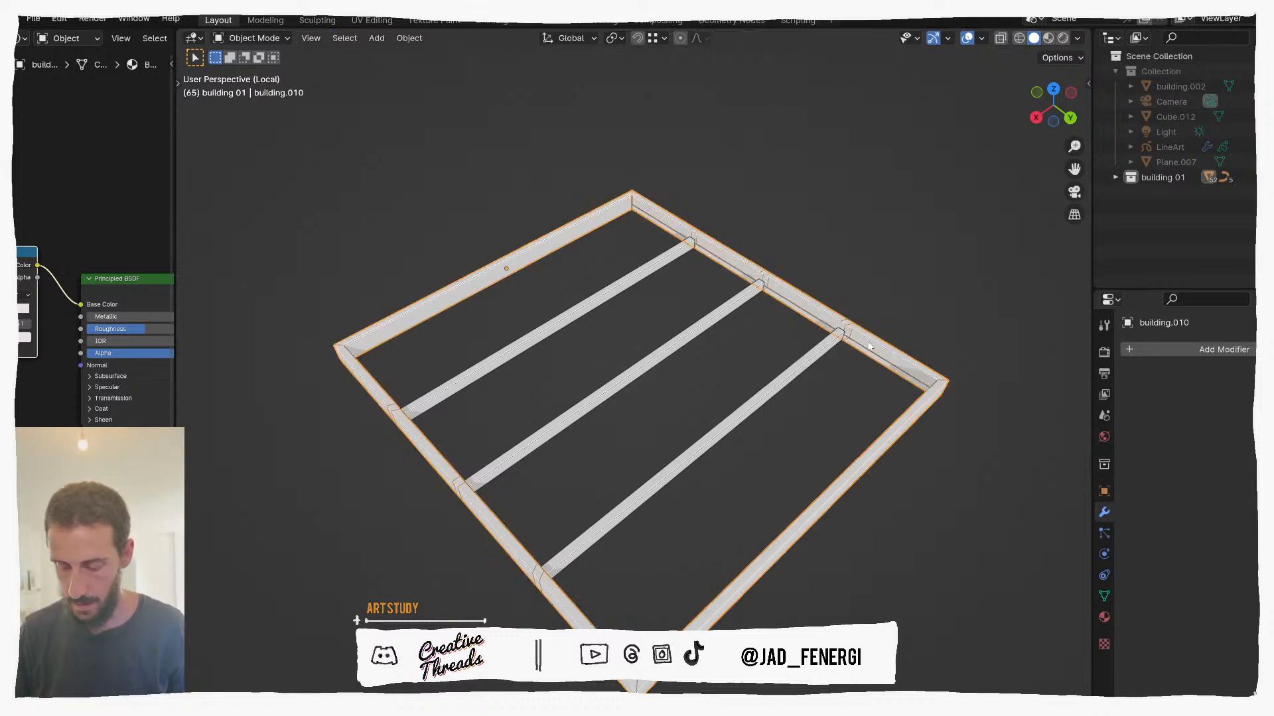
# Step: Isolate the frame without the crossbars and dissolve the leftover crossbar edge cuts along both side rails
pyautogui.press('KP_Divide')
pyautogui.press('KP_Divide')
pyautogui.moveTo(757, 375); pyautogui.dragTo(777, 422, button='middle')
pyautogui.press('Tab')
pyautogui.press('2')
pyautogui.moveTo(595, 459); pyautogui.dragTo(627, 408, button='middle')
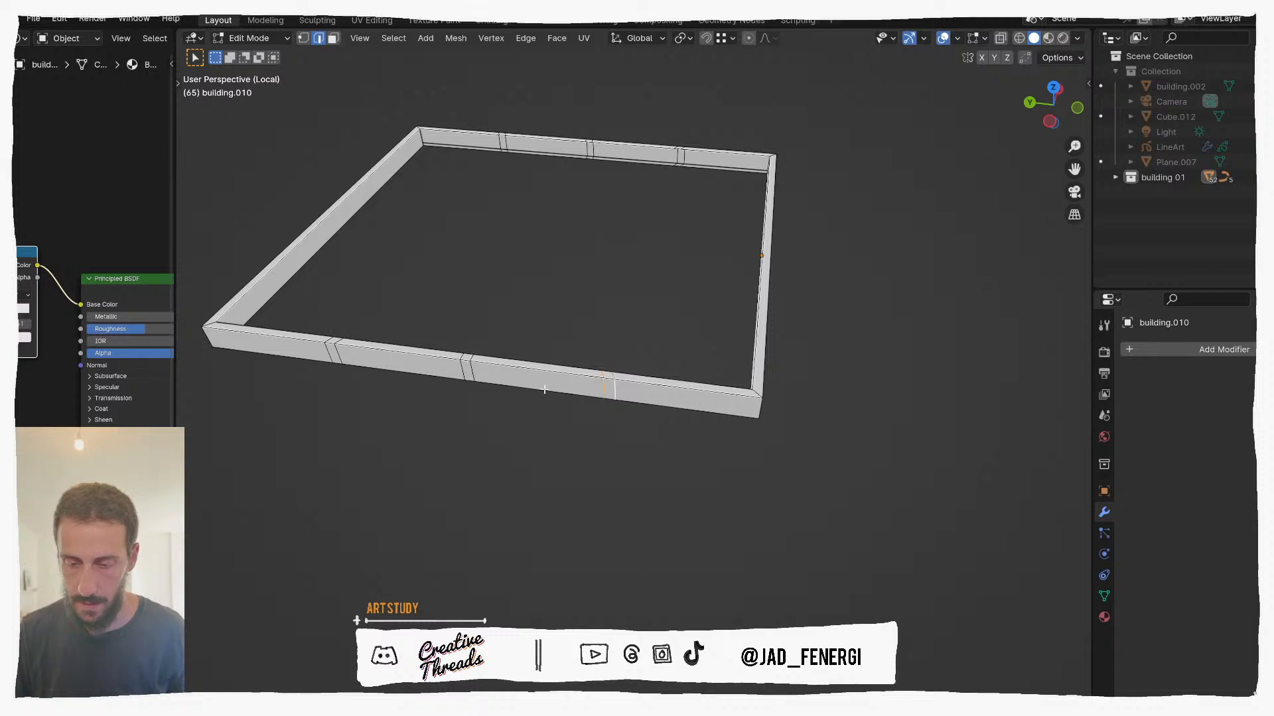
pyautogui.keyDown('alt'); pyautogui.click(328, 350); pyautogui.keyUp('alt')
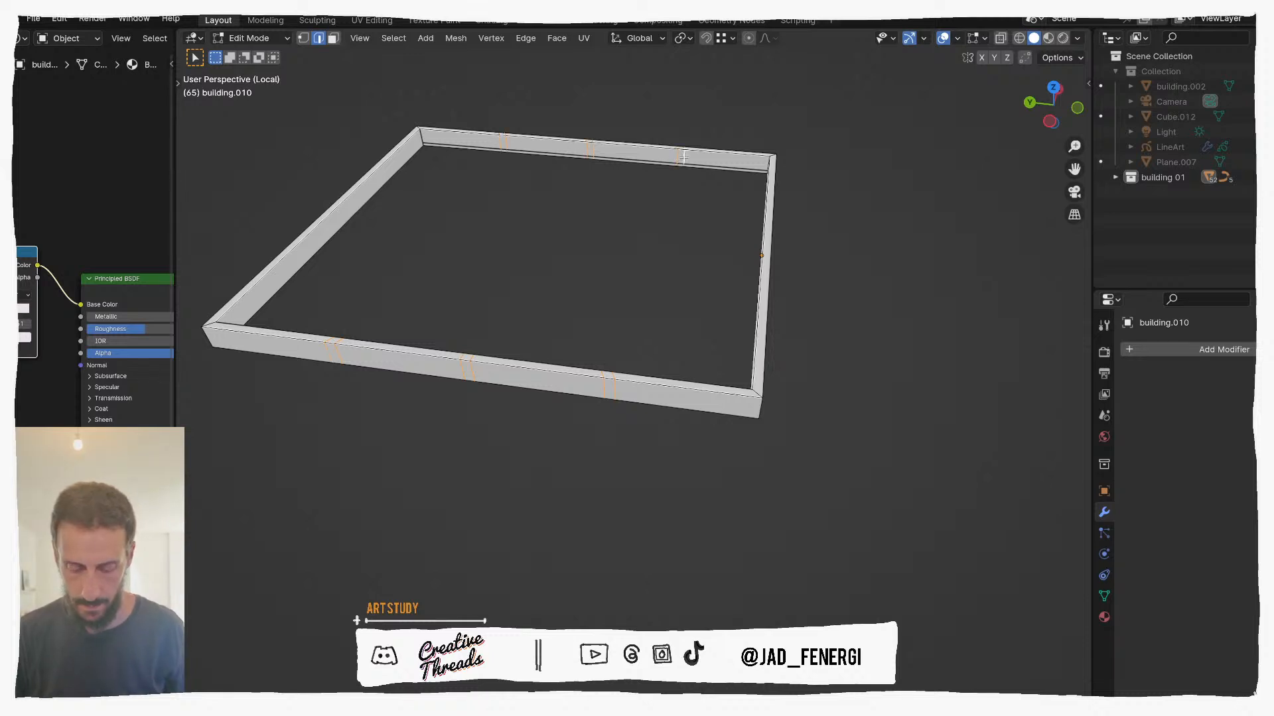
pyautogui.hotkey('ctrl', 'x')
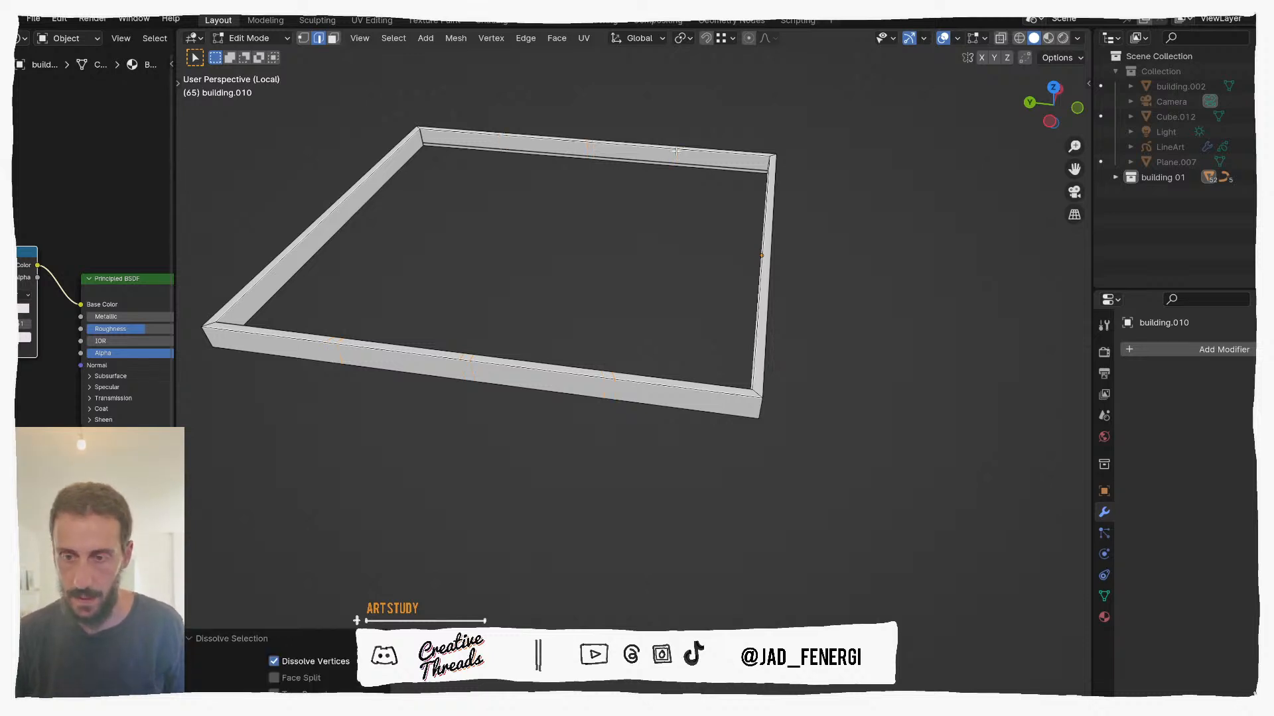
# Step: Fill the open inner boundaries of both side rails with faces, then return to the full scene
pyautogui.keyDown('alt'); pyautogui.click(675, 166); pyautogui.keyUp('alt')
pyautogui.moveTo(675, 165); pyautogui.dragTo(517, 254, button='middle')
pyautogui.keyDown('alt'); pyautogui.click(516, 255); pyautogui.keyUp('alt')
pyautogui.moveTo(710, 205); pyautogui.dragTo(626, 209, button='middle')
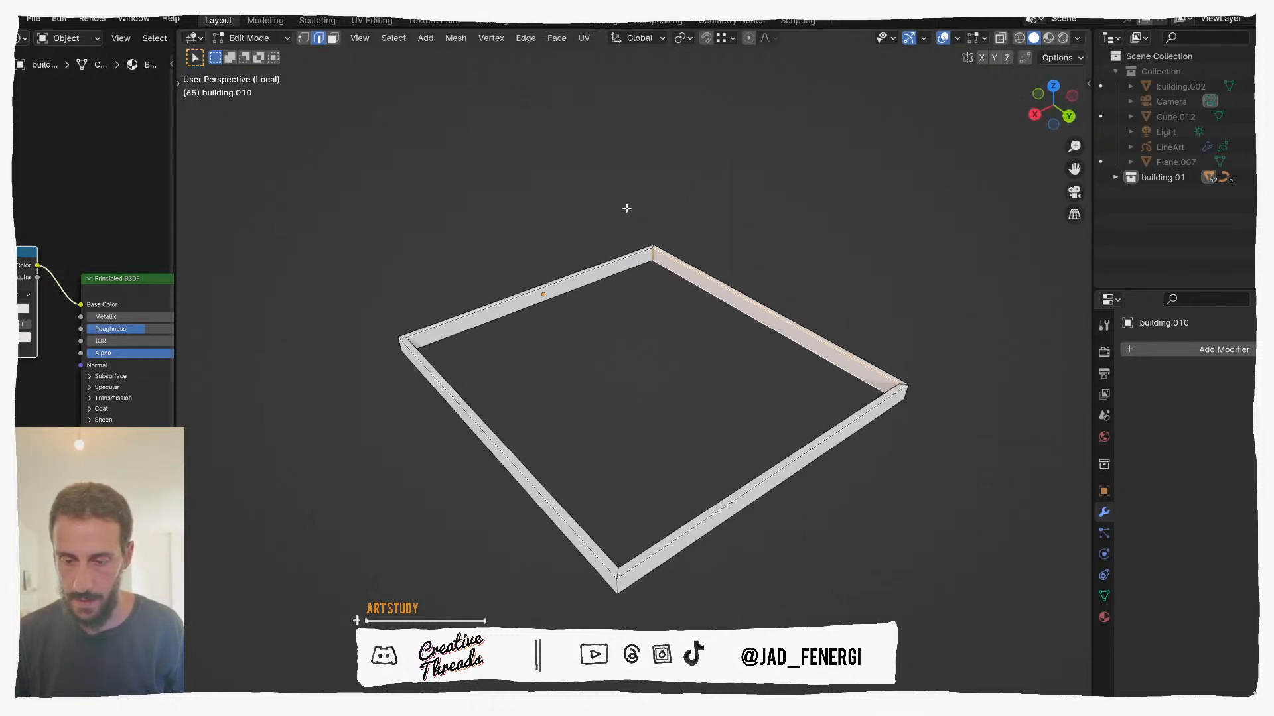
pyautogui.press('KP_Divide')
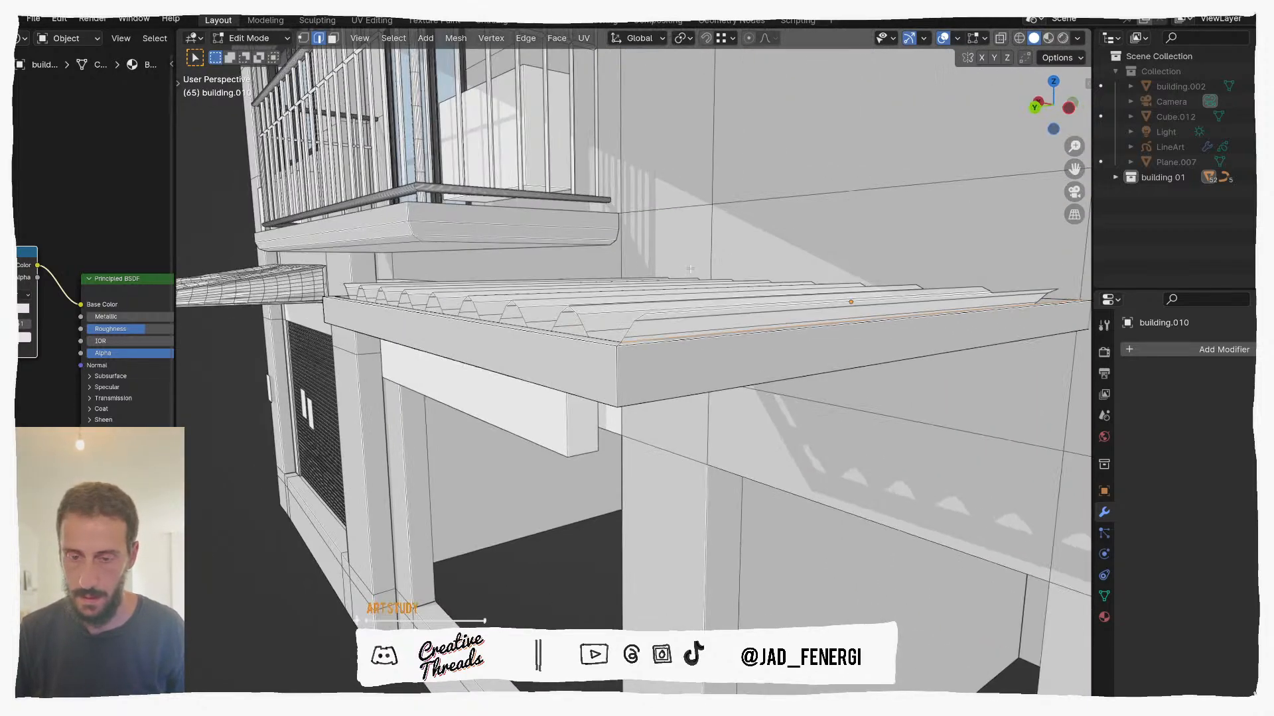
# Step: Add a Solidify modifier to the corrugated awning sheet in object mode and set its thickness to 0.018 m
pyautogui.hotkey('ctrl', 'Tab')
pyautogui.click(528, 266)
pyautogui.scroll(-3, 531, 267)
pyautogui.moveTo(531, 267); pyautogui.dragTo(597, 319, button='middle')
pyautogui.click(601, 332)
pyautogui.scroll(1, 600, 332)
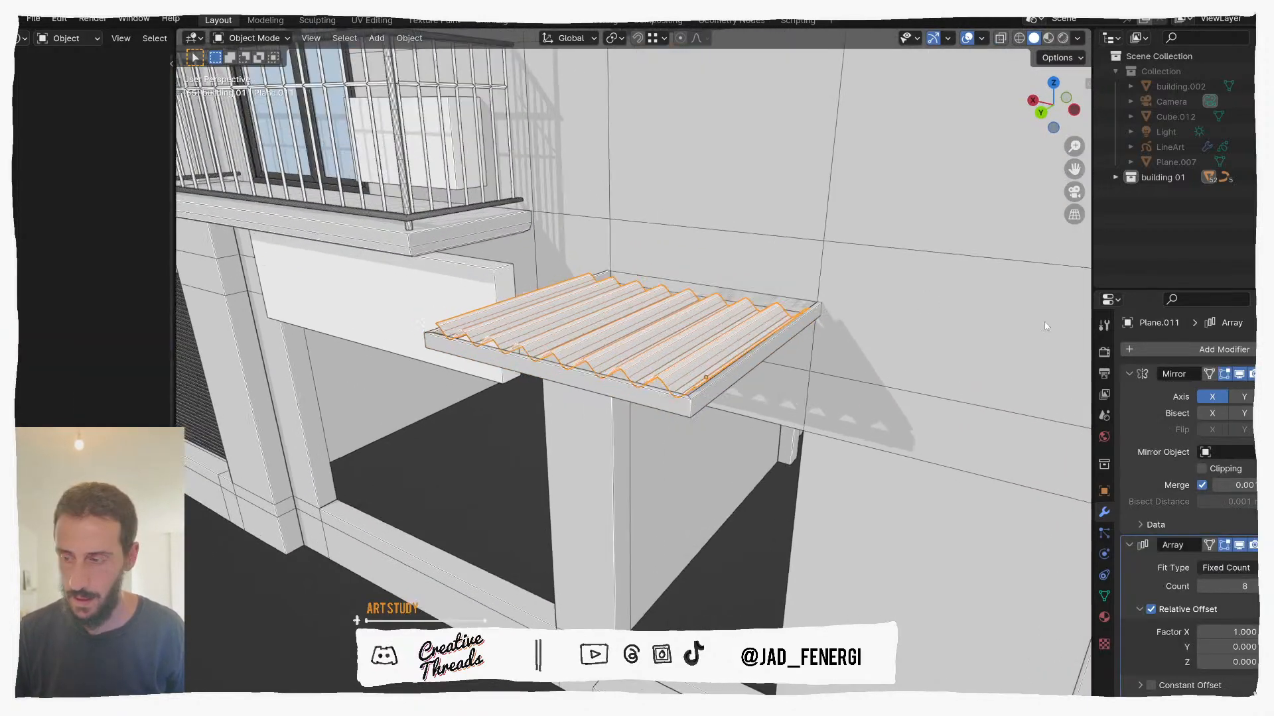
pyautogui.click(1129, 373)
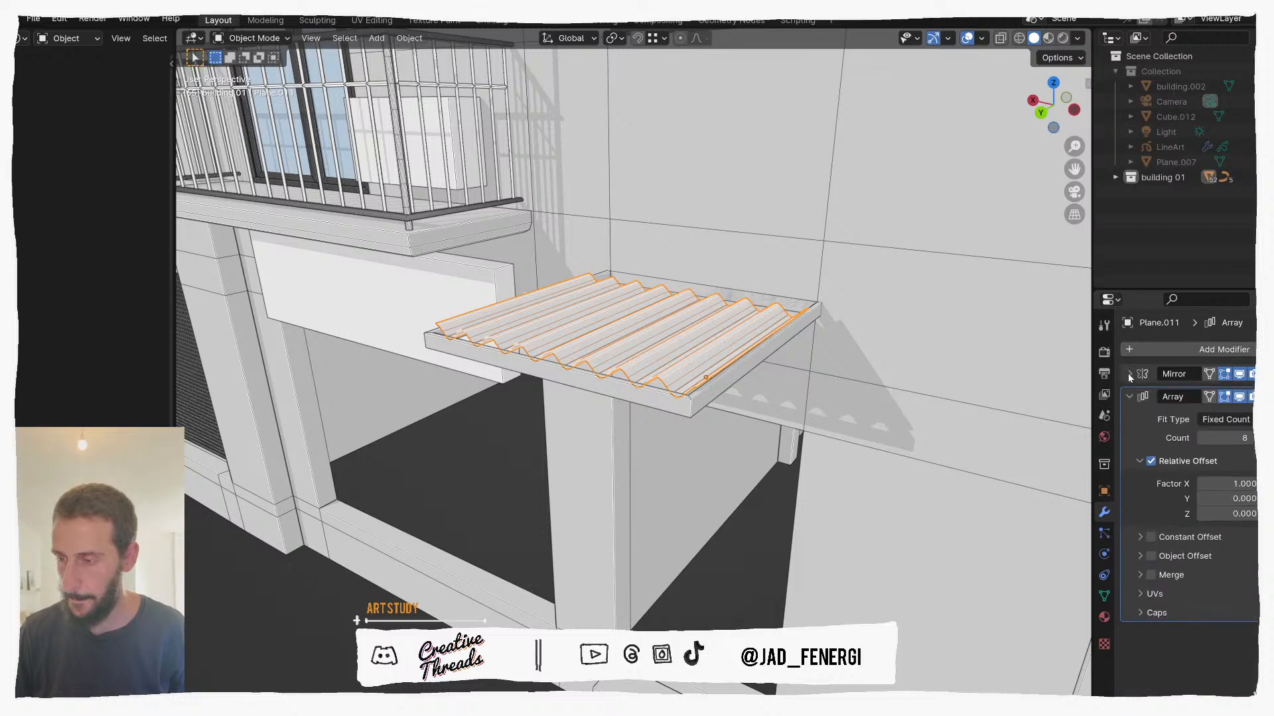
pyautogui.click(1129, 394)
pyautogui.click(1251, 350)
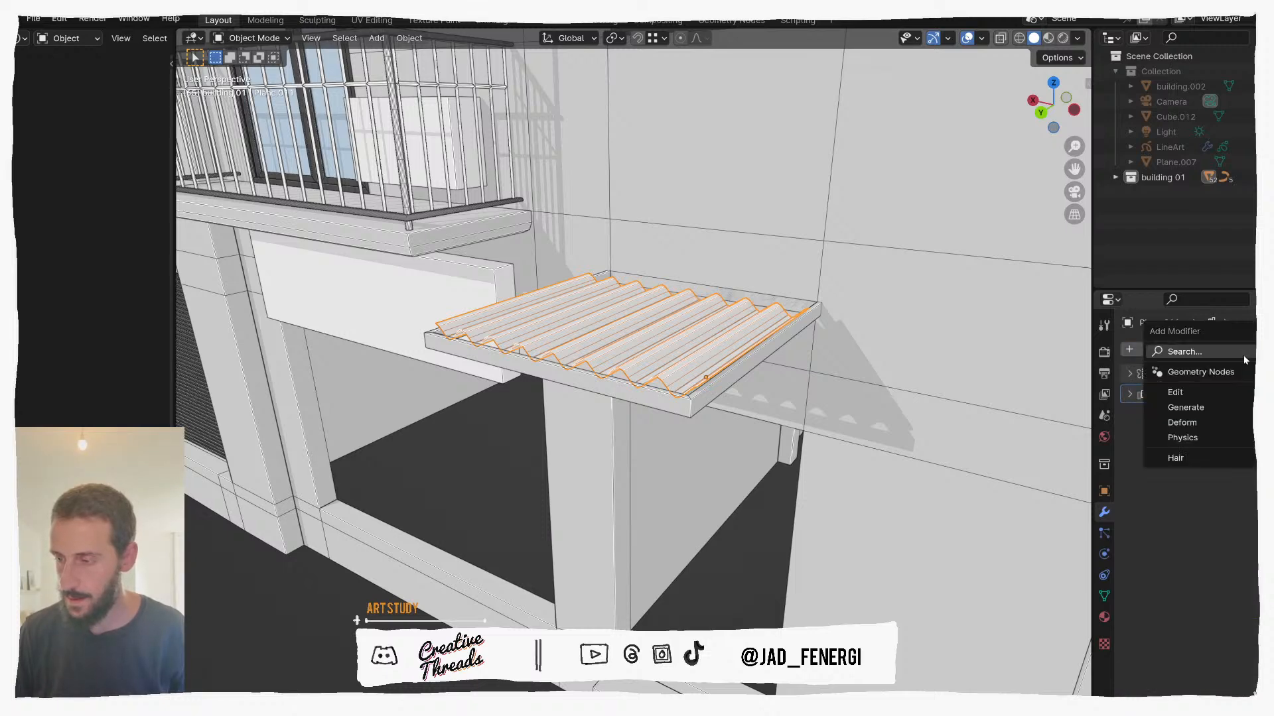
pyautogui.write('s')
pyautogui.click(1013, 385)
pyautogui.moveTo(995, 388); pyautogui.dragTo(786, 375, button='middle')
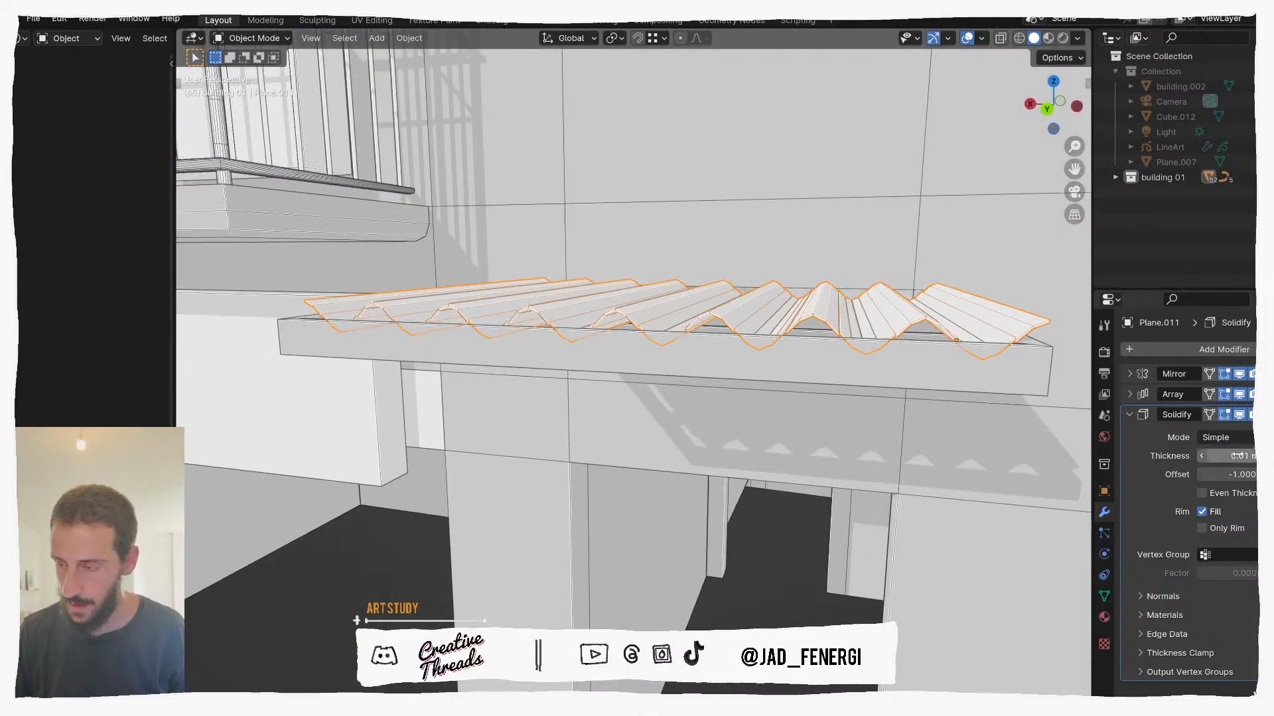
pyautogui.moveTo(1228, 456)
pyautogui.mouseDown()
pyautogui.moveTo(1252, 456)
pyautogui.moveTo(1232, 456)
pyautogui.mouseUp()
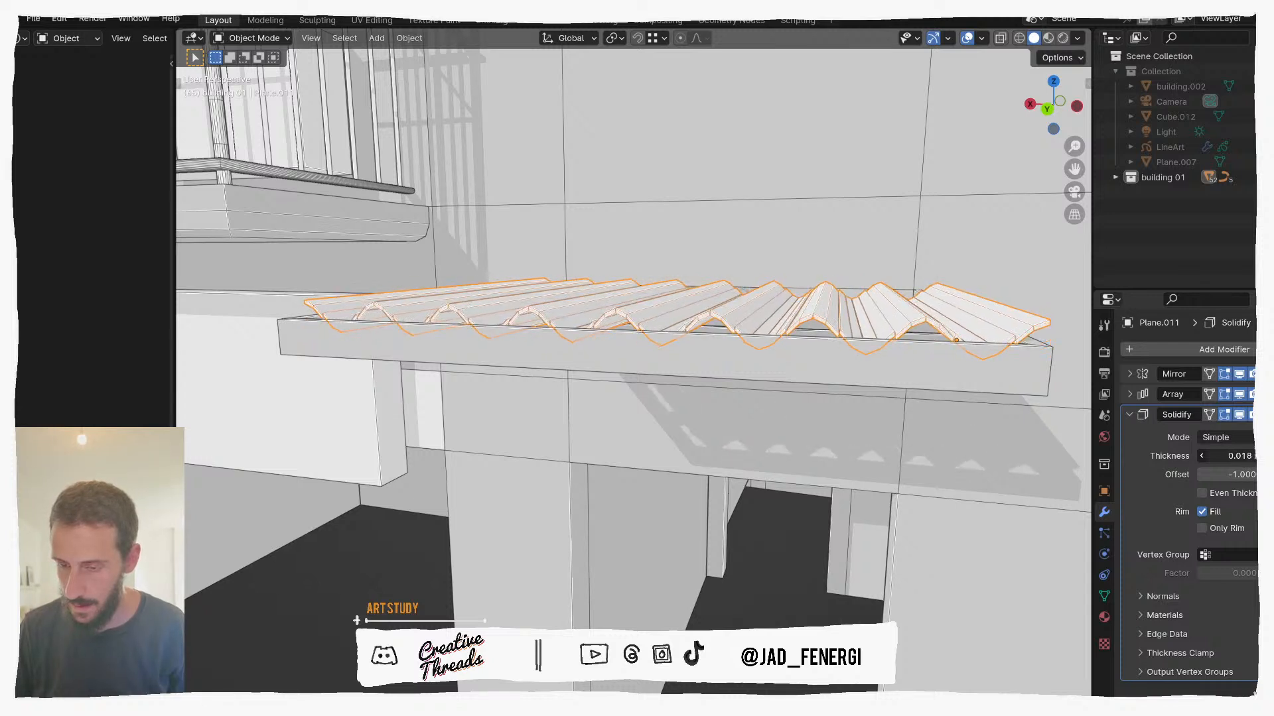
# Step: Enable Merge on the corrugated sheet's Array modifier with a distance of 0.01 m
pyautogui.click(1132, 415)
pyautogui.click(1132, 396)
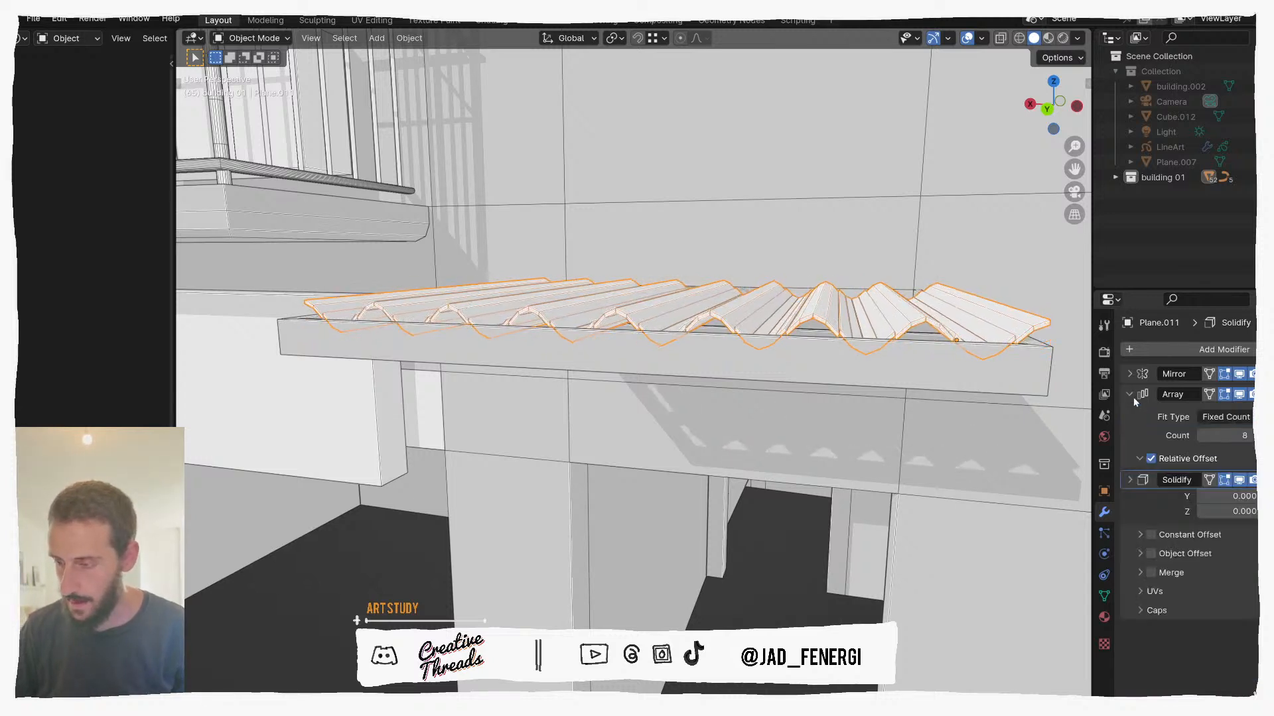
pyautogui.click(1139, 575)
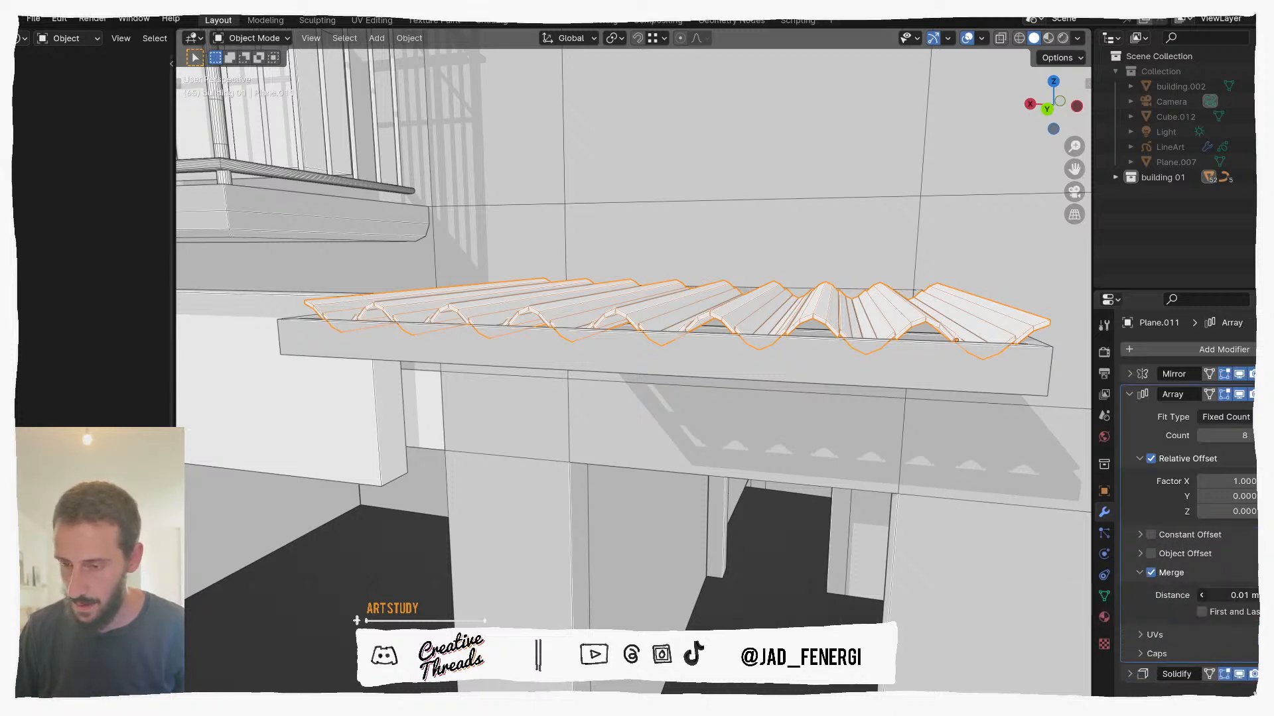
# Step: Enable X bisect and a 0.005 m merge distance on the sheet's Mirror modifier, and isolate the sheet
pyautogui.click(1130, 374)
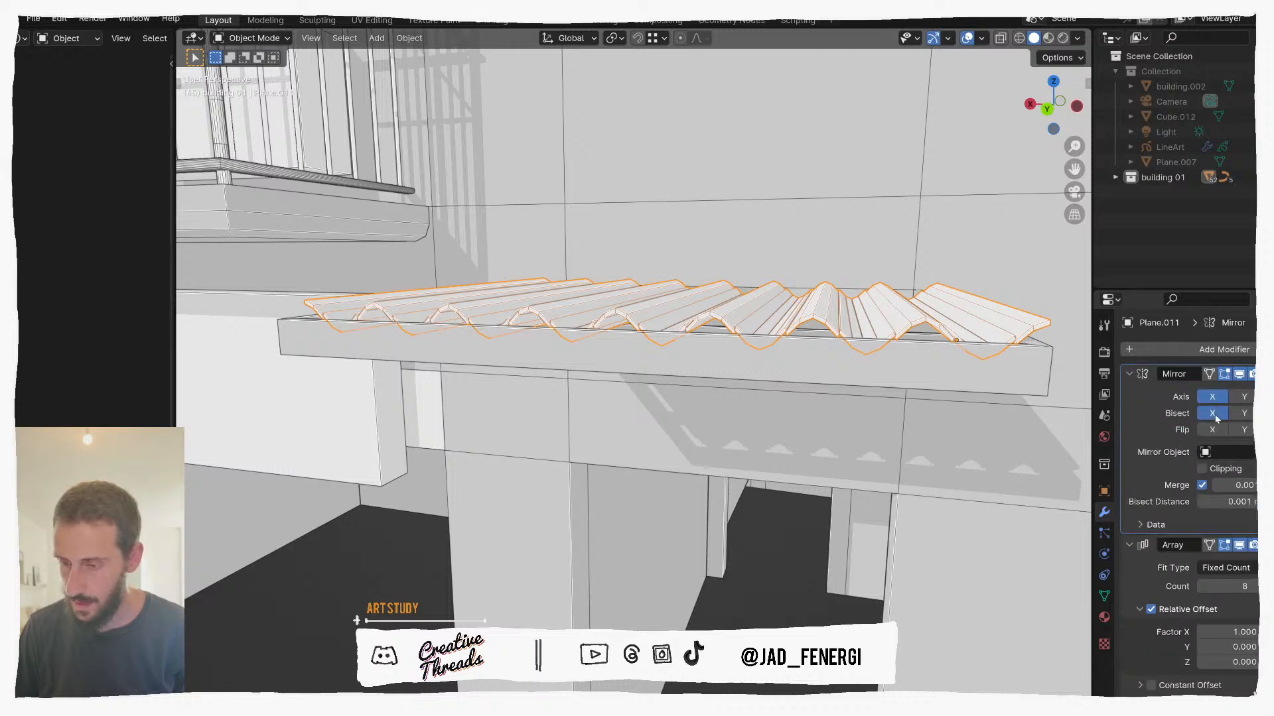
pyautogui.moveTo(626, 282); pyautogui.dragTo(758, 364, button='middle')
pyautogui.press('KP_Divide')
pyautogui.press('Tab')
pyautogui.press('Tab')
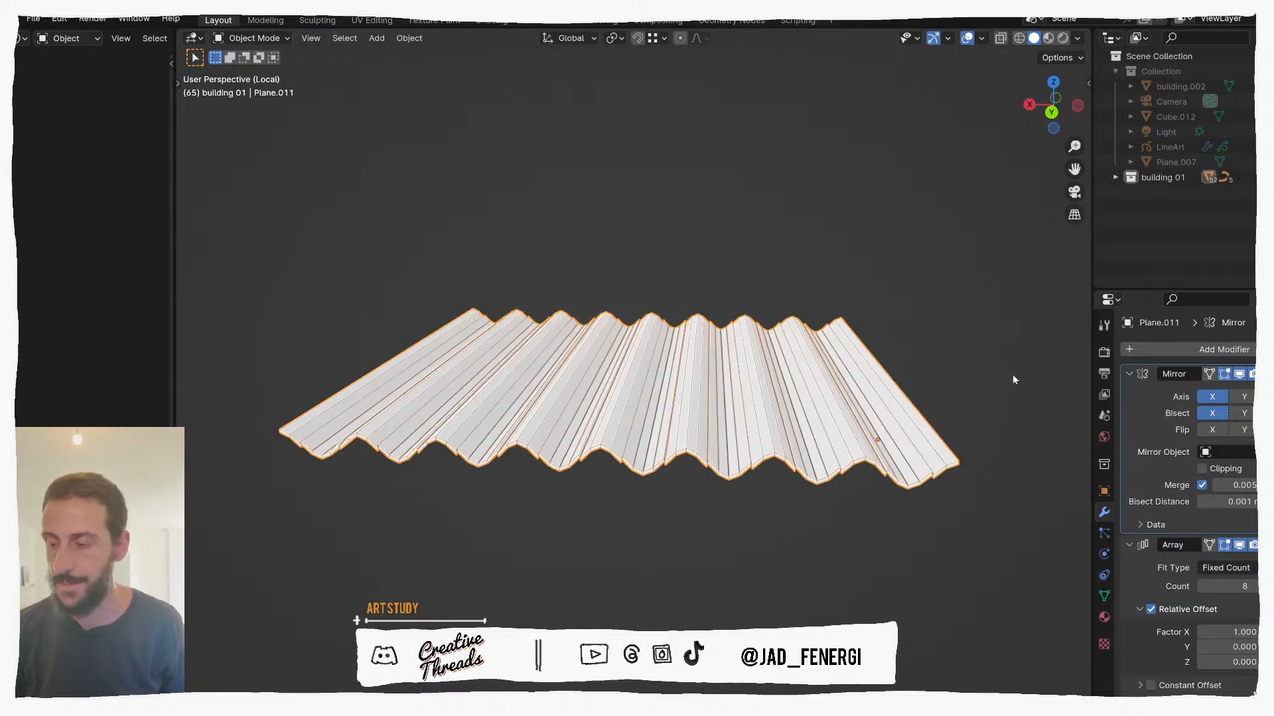
# Step: Turn off the edit-mode display of the Mirror, Array and Solidify modifiers and open the sheet's base strip for editing
pyautogui.click(1130, 374)
pyautogui.click(1130, 394)
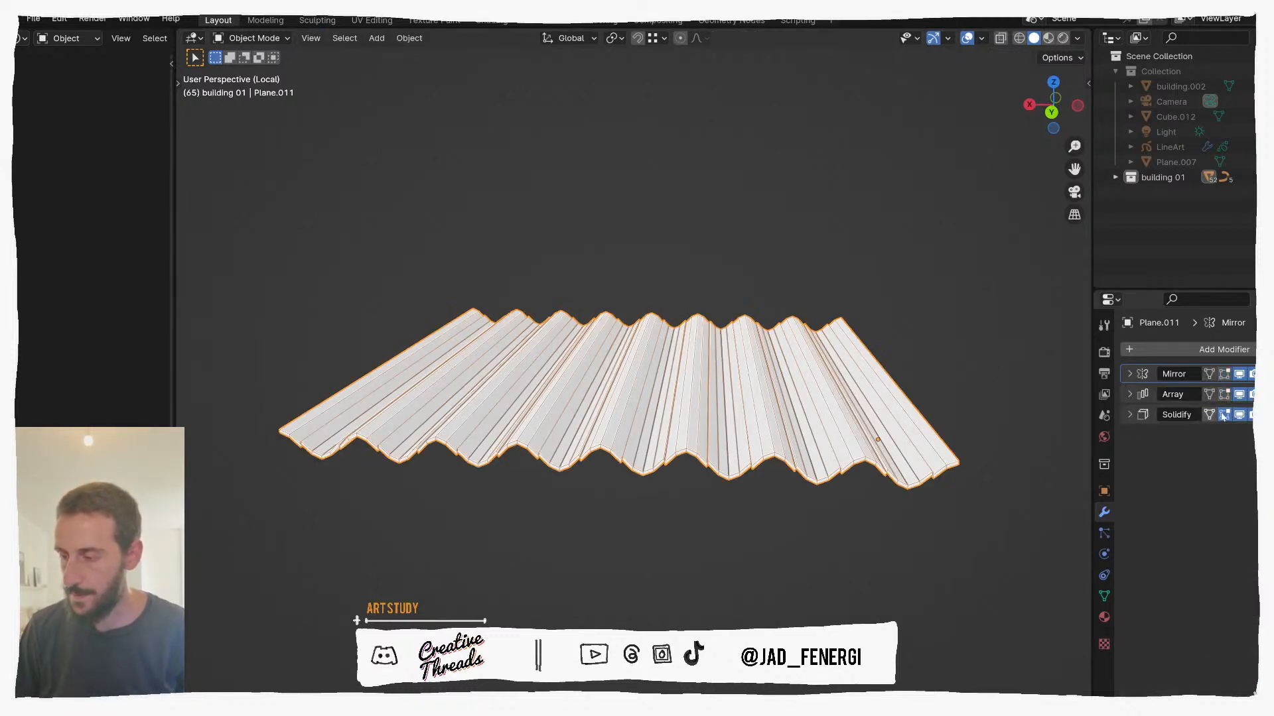
pyautogui.press('Tab')
pyautogui.moveTo(853, 384); pyautogui.dragTo(816, 376, button='middle')
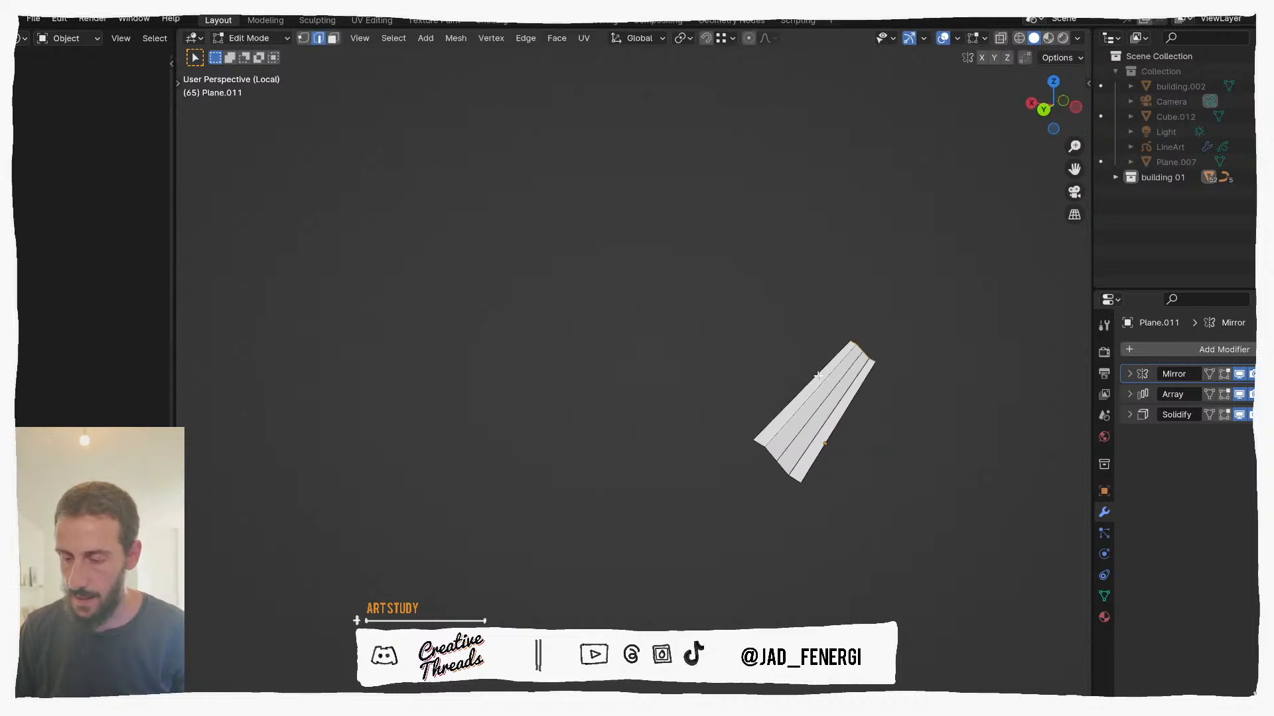
# Step: Turn on the Face Orientation overlay for the corrugated sheet's base strip
pyautogui.click(984, 38)
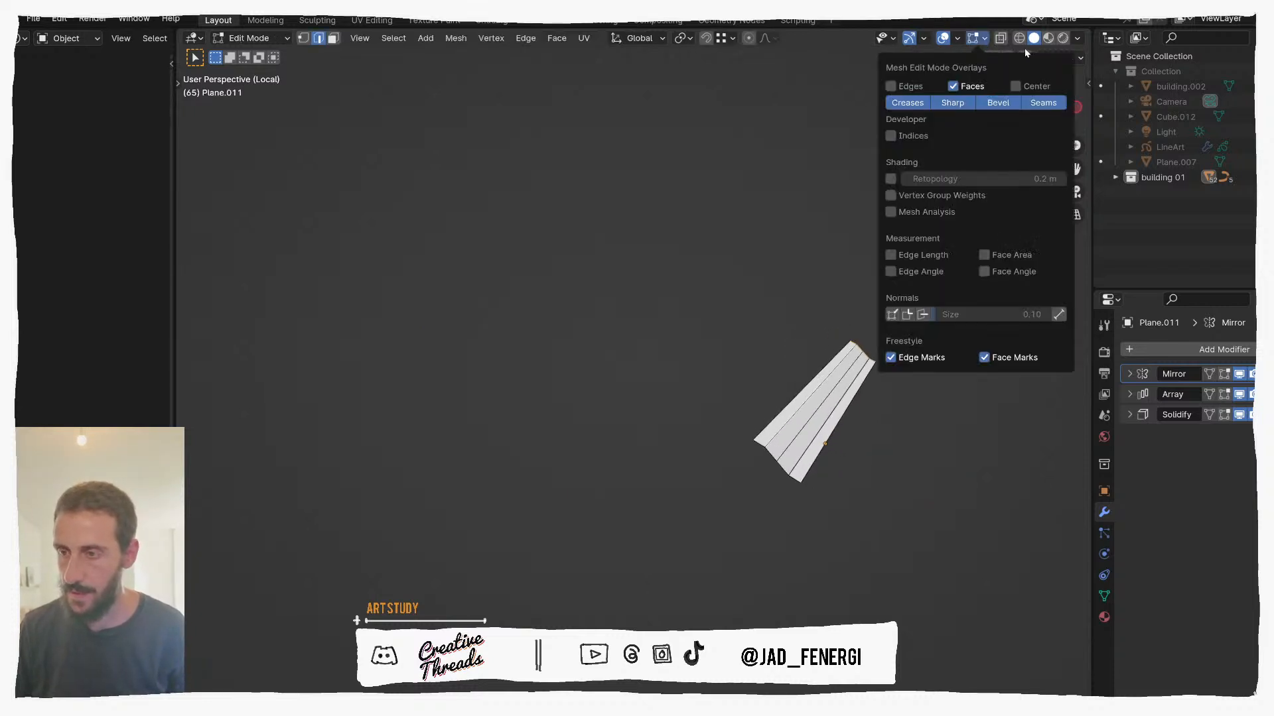
pyautogui.click(958, 39)
pyautogui.click(889, 325)
pyautogui.moveTo(882, 352); pyautogui.dragTo(686, 371, button='middle')
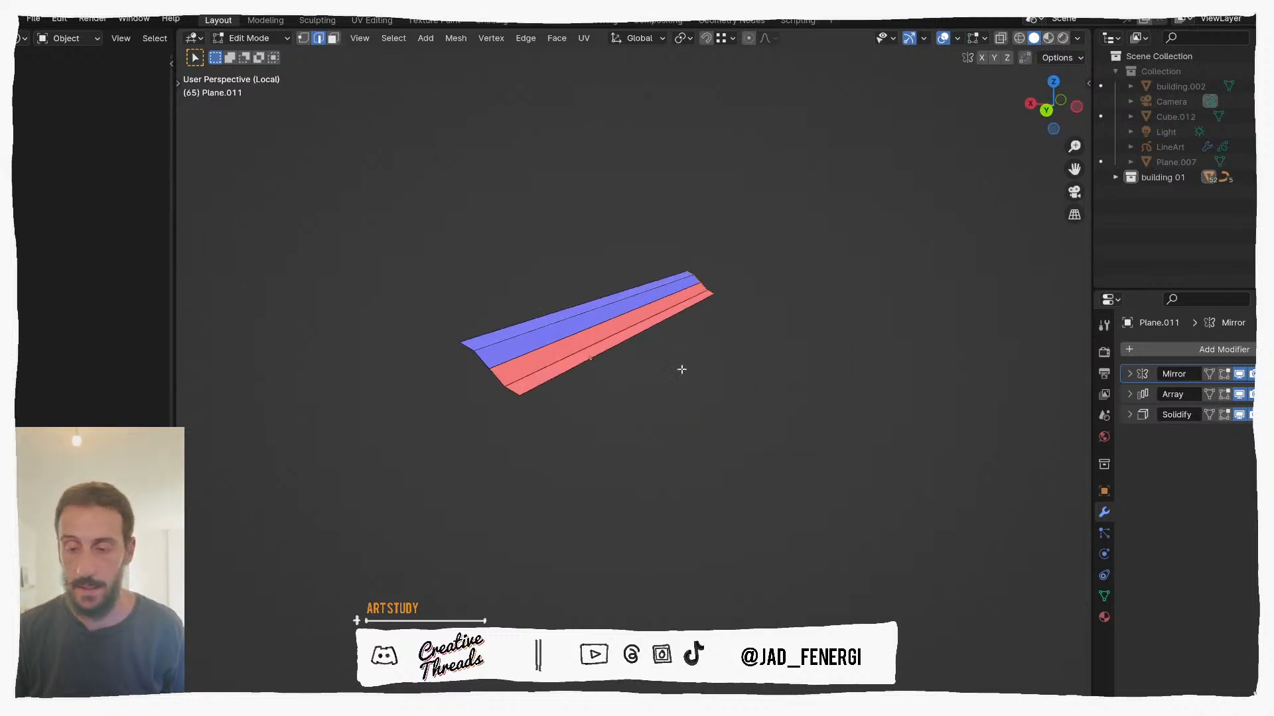
# Step: Select the red, reversed faces of the corrugated sheet's base strip
pyautogui.click(606, 339)
pyautogui.click(611, 344)
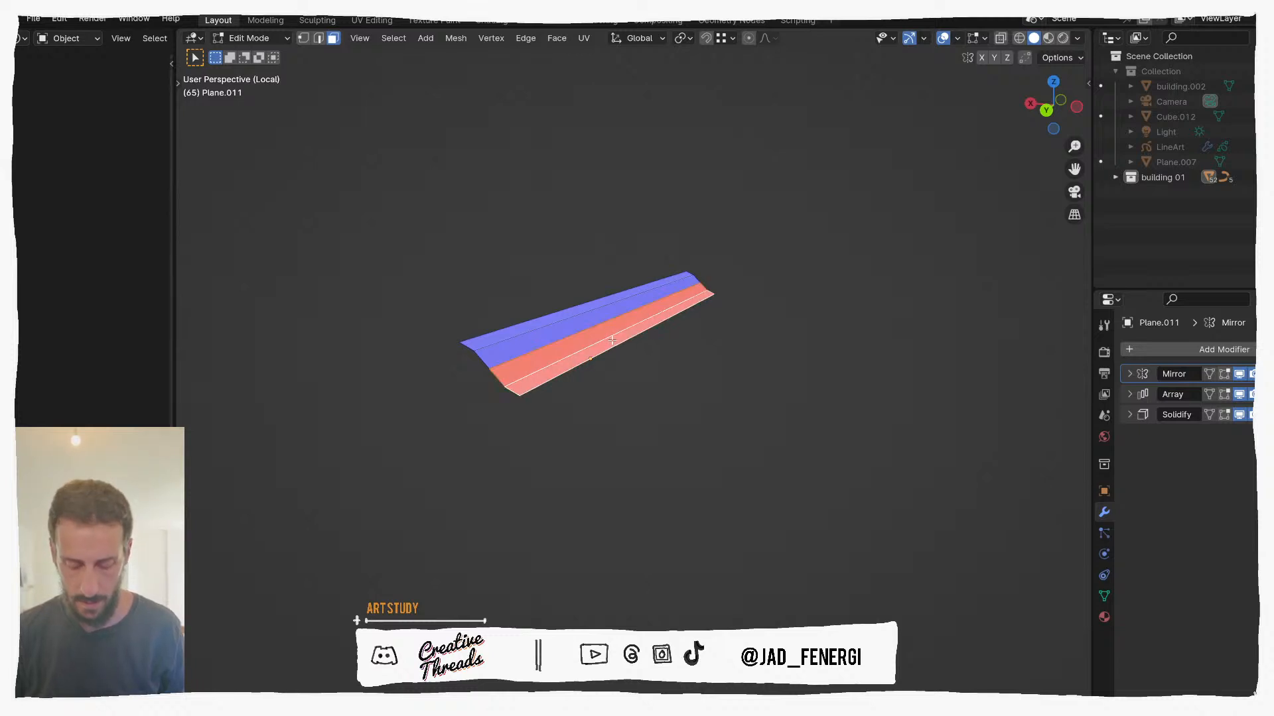
# Step: Flip the normals of the corrugated sheet's selected faces and return to the full scene in Object Mode
pyautogui.hotkey('ctrl', 'n')
pyautogui.press('Escape')
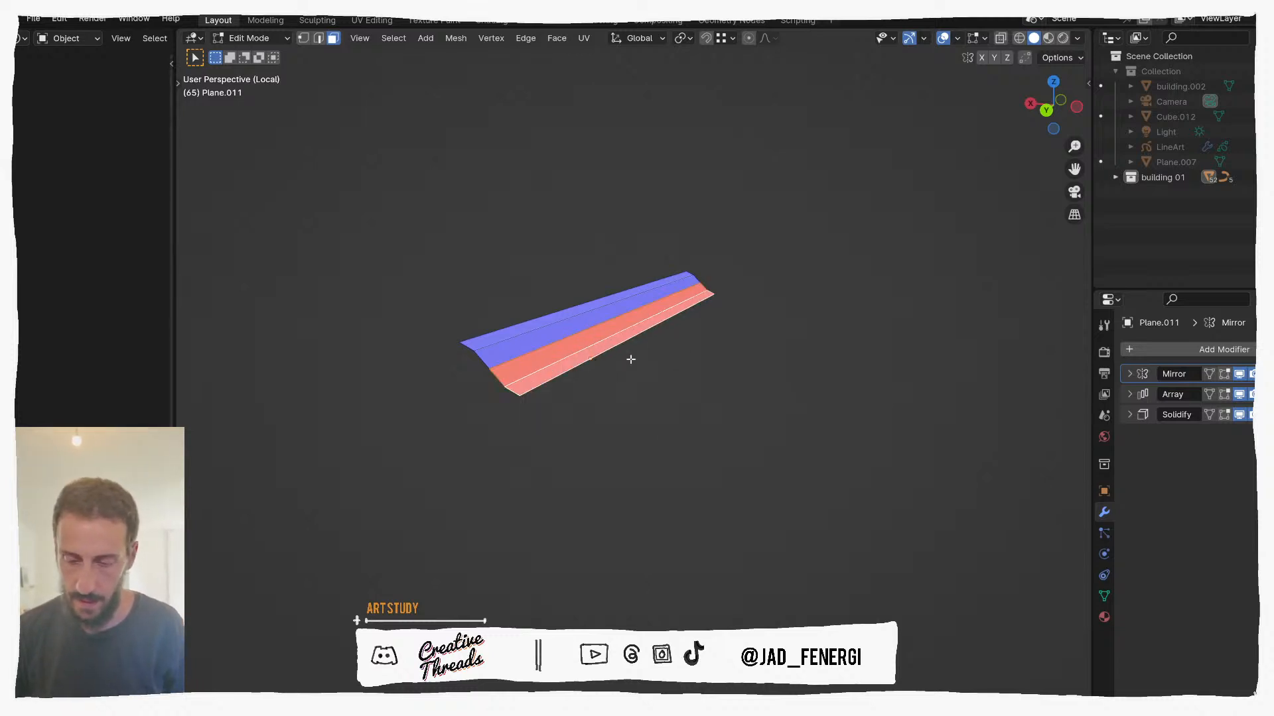
pyautogui.hotkey('alt', 'n')
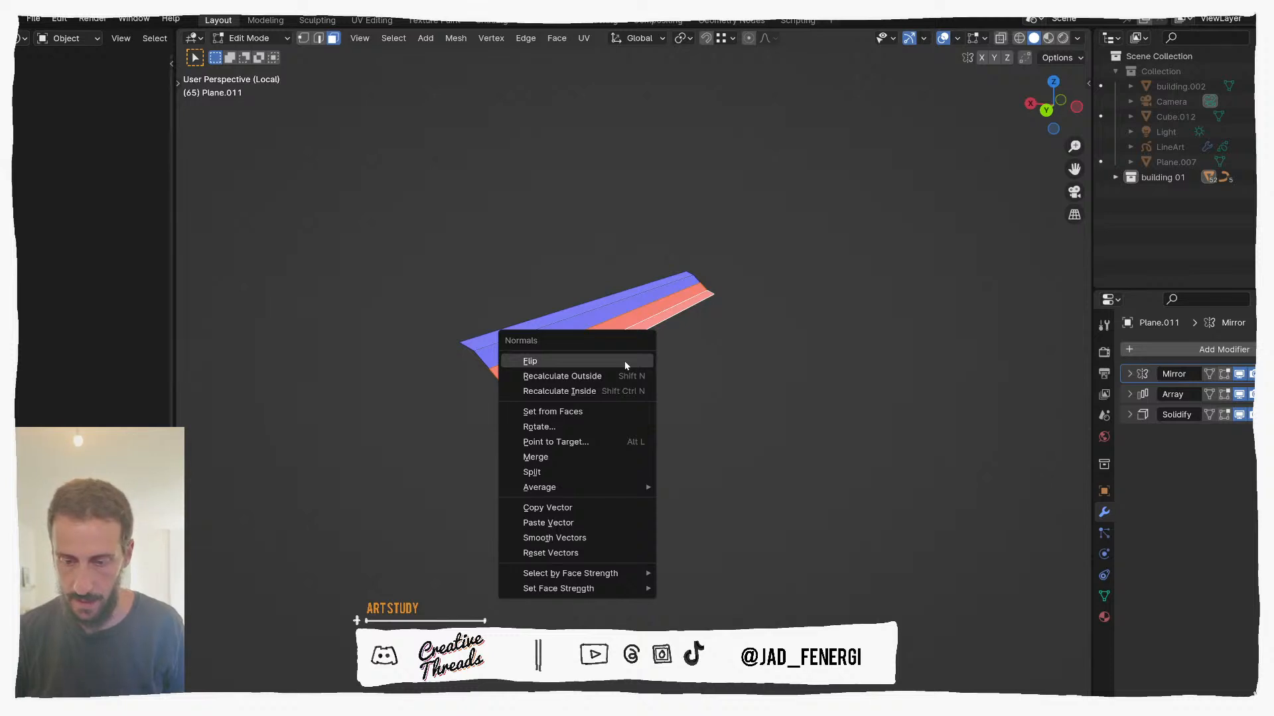
pyautogui.click(624, 362)
pyautogui.moveTo(624, 362); pyautogui.dragTo(849, 179, button='middle')
pyautogui.hotkey('ctrl', 'Tab')
pyautogui.click(611, 376)
pyautogui.press('KP_Divide')
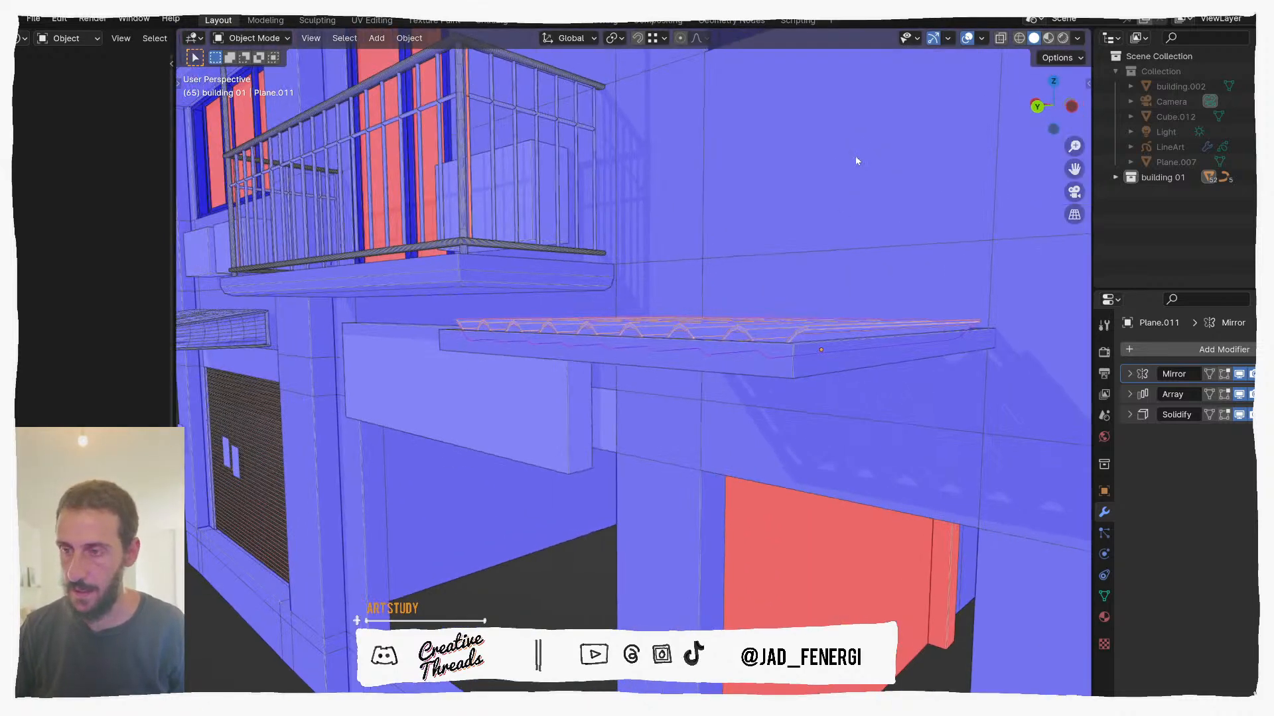
# Step: Turn off the face orientation overlay and apply Shade Auto Smooth to the corrugated sheet over the side doorway
pyautogui.click(982, 39)
pyautogui.click(888, 310)
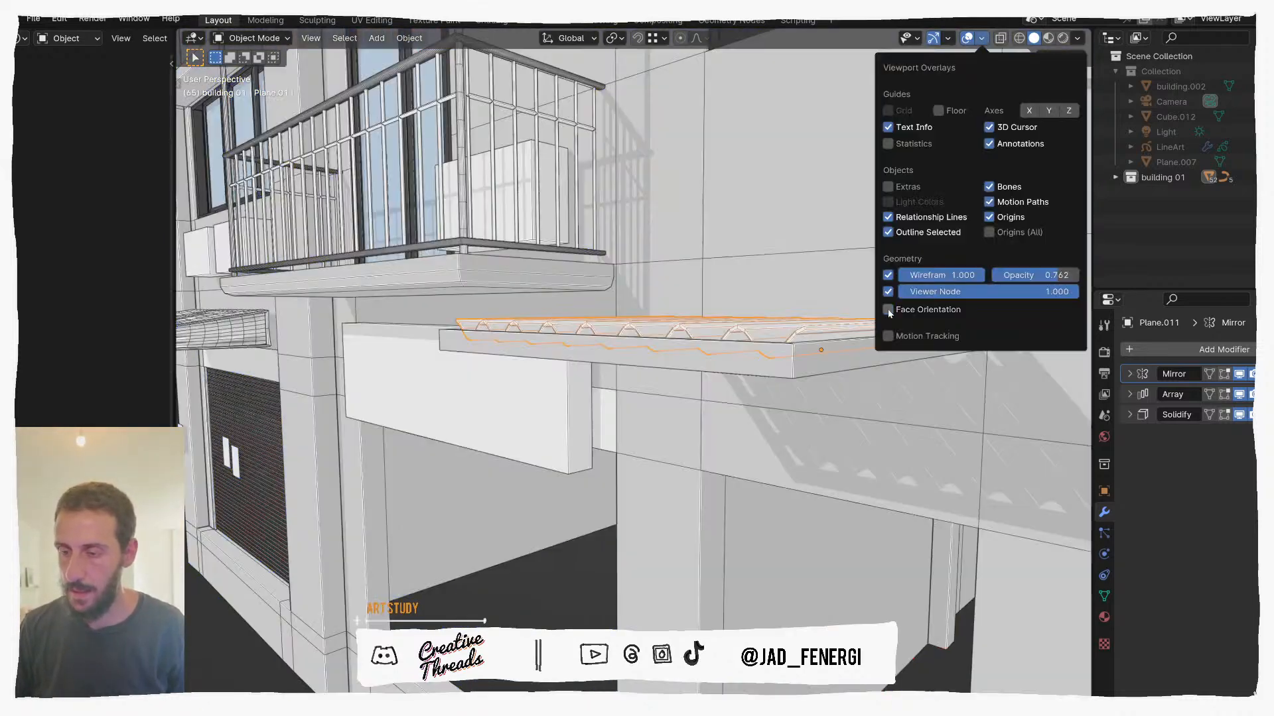
pyautogui.moveTo(895, 348); pyautogui.dragTo(789, 378, button='middle')
pyautogui.rightClick(781, 352)
pyautogui.moveTo(780, 353)
pyautogui.click(727, 298)
pyautogui.moveTo(728, 298); pyautogui.dragTo(768, 351, button='middle')
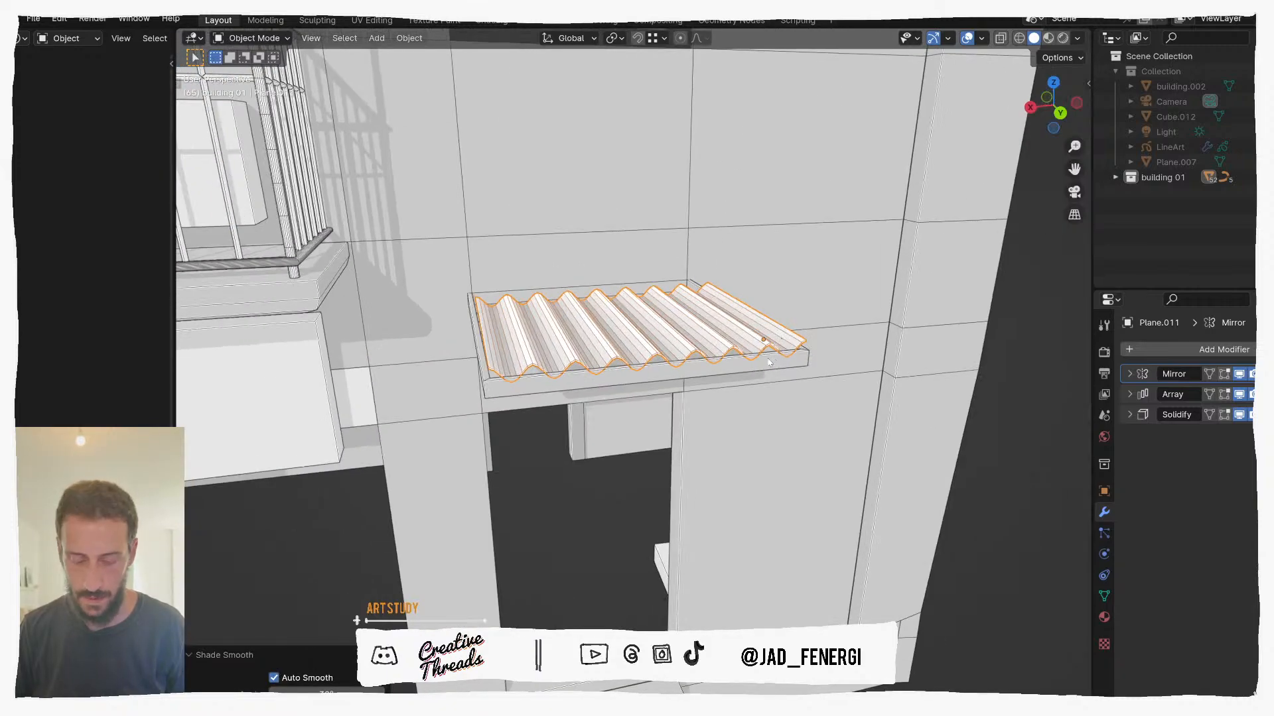
# Step: Apply Shade Auto Smooth to the scalloped trim pieces of the corner terrace canopy
pyautogui.scroll(-5, 494, 325)
pyautogui.keyDown('shift'); pyautogui.moveTo(489, 318); pyautogui.dragTo(577, 381, button='middle'); pyautogui.keyUp('shift')
pyautogui.keyDown('shift'); pyautogui.moveTo(491, 371); pyautogui.dragTo(647, 403, button='middle'); pyautogui.keyUp('shift')
pyautogui.scroll(-1, 493, 432)
pyautogui.keyDown('shift'); pyautogui.moveTo(493, 433); pyautogui.dragTo(600, 415, button='middle'); pyautogui.keyUp('shift')
pyautogui.scroll(-3, 600, 415)
pyautogui.moveTo(348, 352); pyautogui.dragTo(415, 336, button='middle')
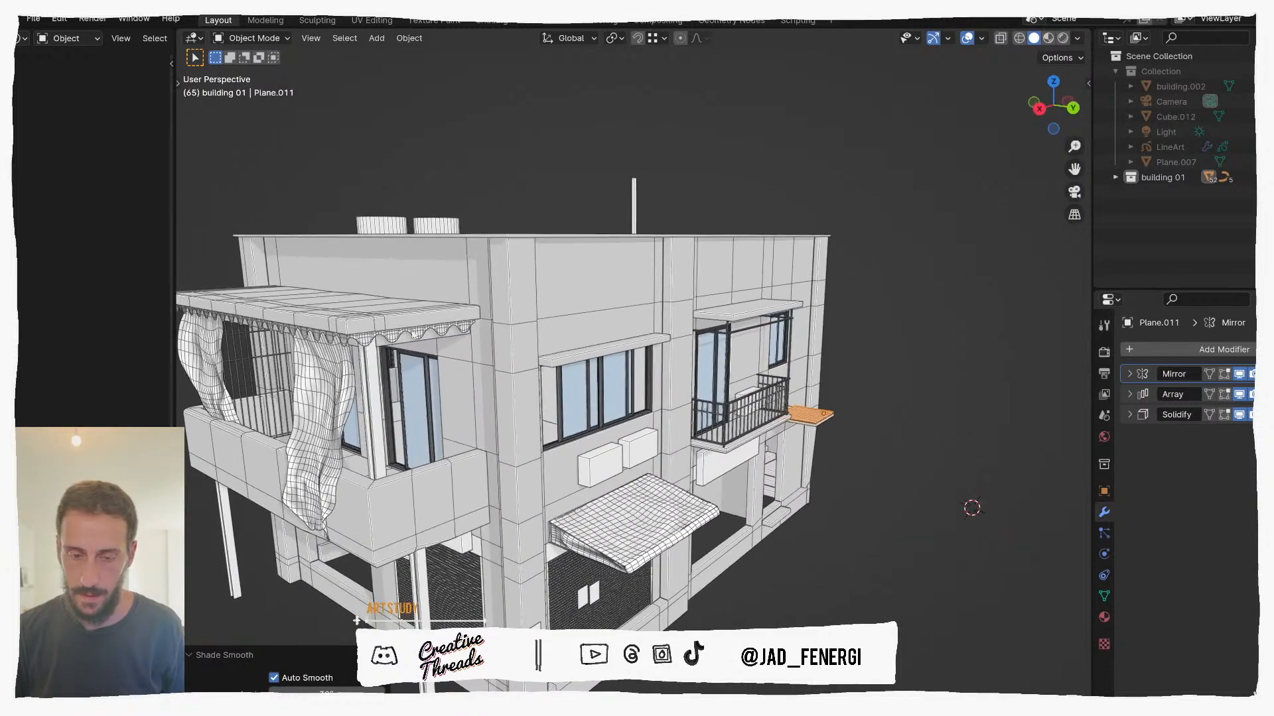
pyautogui.click(415, 336)
pyautogui.rightClick(400, 338)
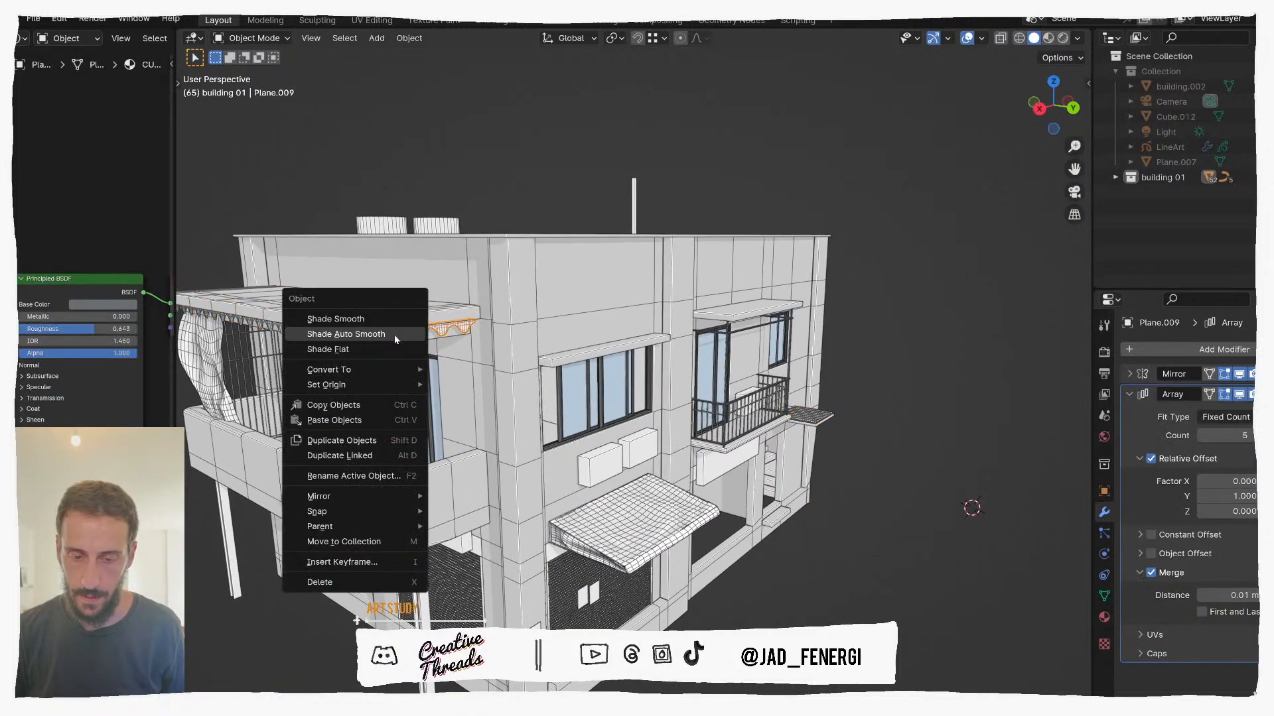
pyautogui.click(396, 338)
pyautogui.click(318, 334)
pyautogui.rightClick(317, 336)
pyautogui.click(317, 335)
pyautogui.keyDown('shift'); pyautogui.moveTo(320, 337); pyautogui.dragTo(703, 348, button='middle'); pyautogui.keyUp('shift')
pyautogui.scroll(3, 683, 325)
pyautogui.click(656, 277)
pyautogui.rightClick(653, 277)
pyautogui.click(653, 278)
# Step: Isolate the corrugated sheet with its support frame in local view, and select only the sheet in top view
pyautogui.moveTo(720, 286); pyautogui.dragTo(530, 312, button='middle')
pyautogui.scroll(-3, 719, 341)
pyautogui.moveTo(722, 343); pyautogui.dragTo(593, 456, button='middle')
pyautogui.click(624, 309)
pyautogui.click(696, 445)
pyautogui.scroll(4, 624, 444)
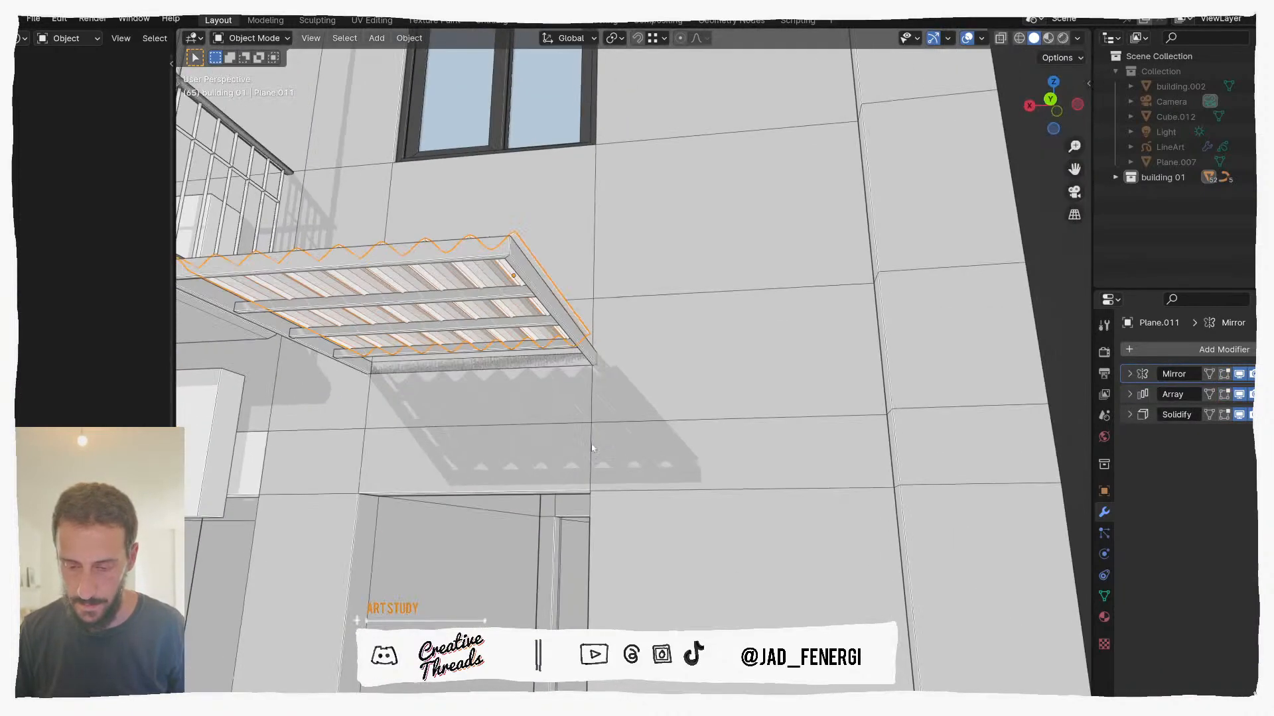
pyautogui.click(562, 351)
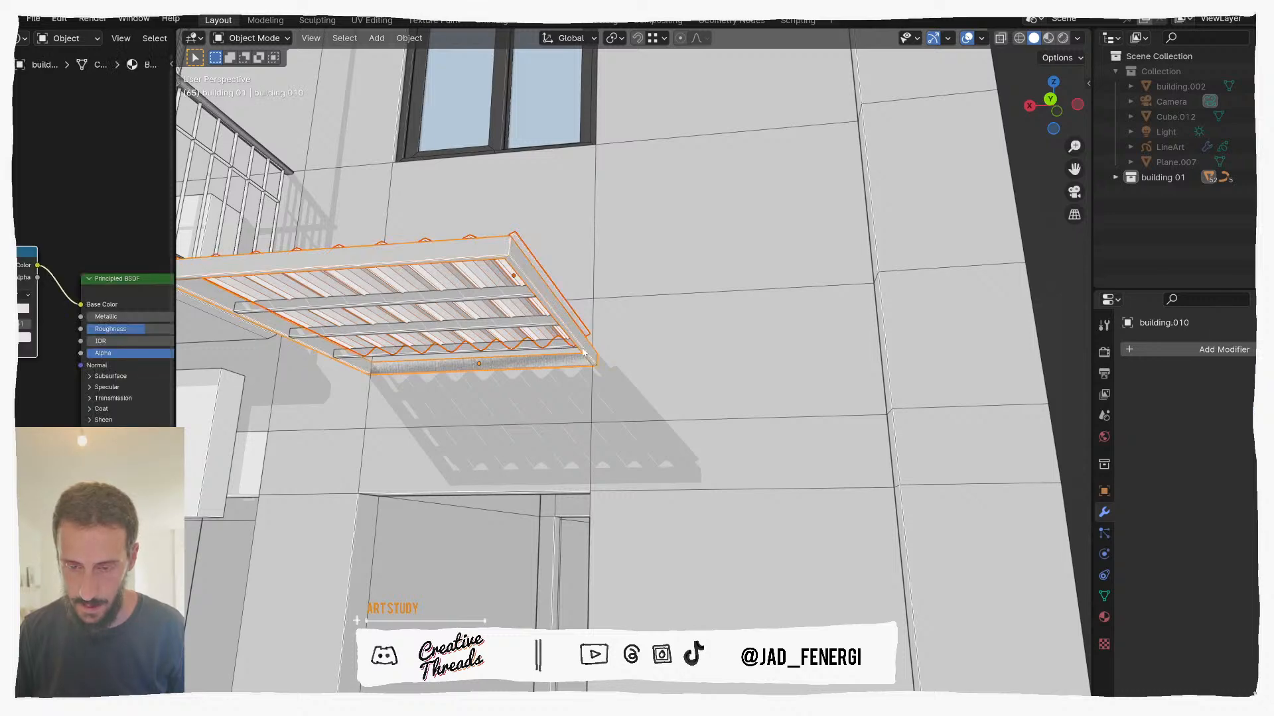
pyautogui.press('KP_Divide')
pyautogui.click(585, 355)
pyautogui.press('KP_7')
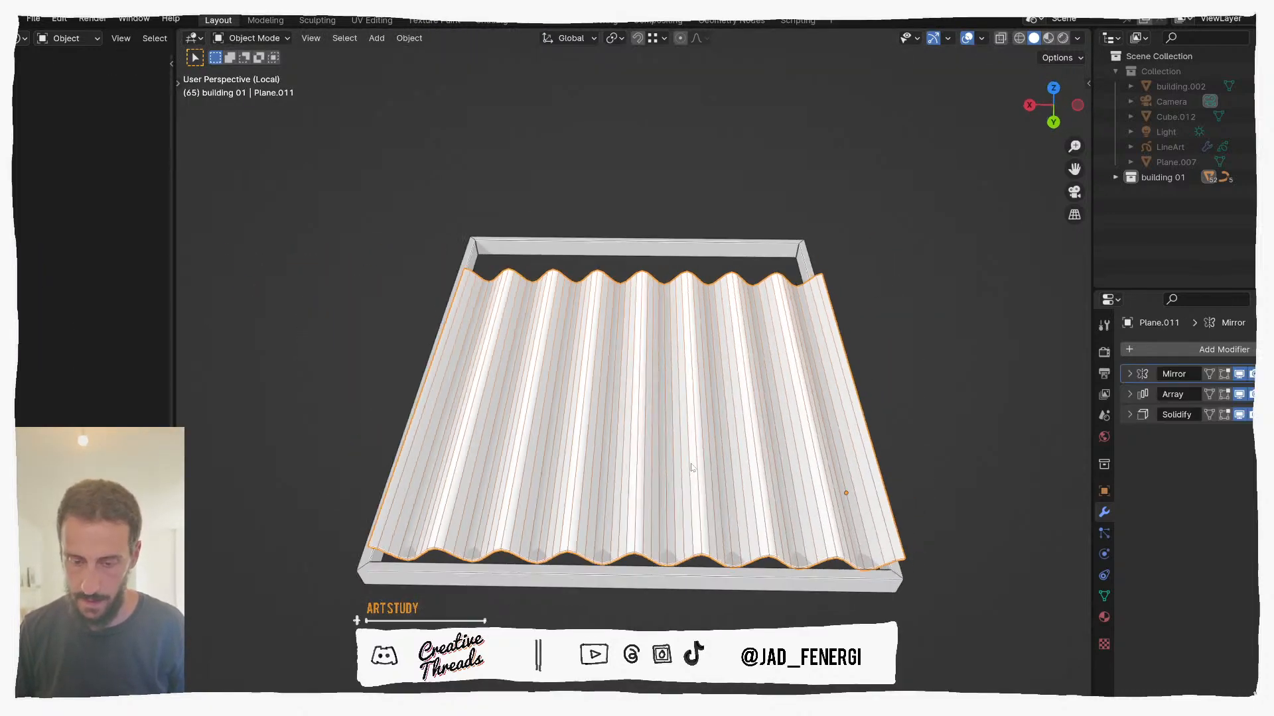
# Step: Try to extend the sheet by moving its far end vertices about 0.22 m along global Y toward the frame
pyautogui.press('Tab')
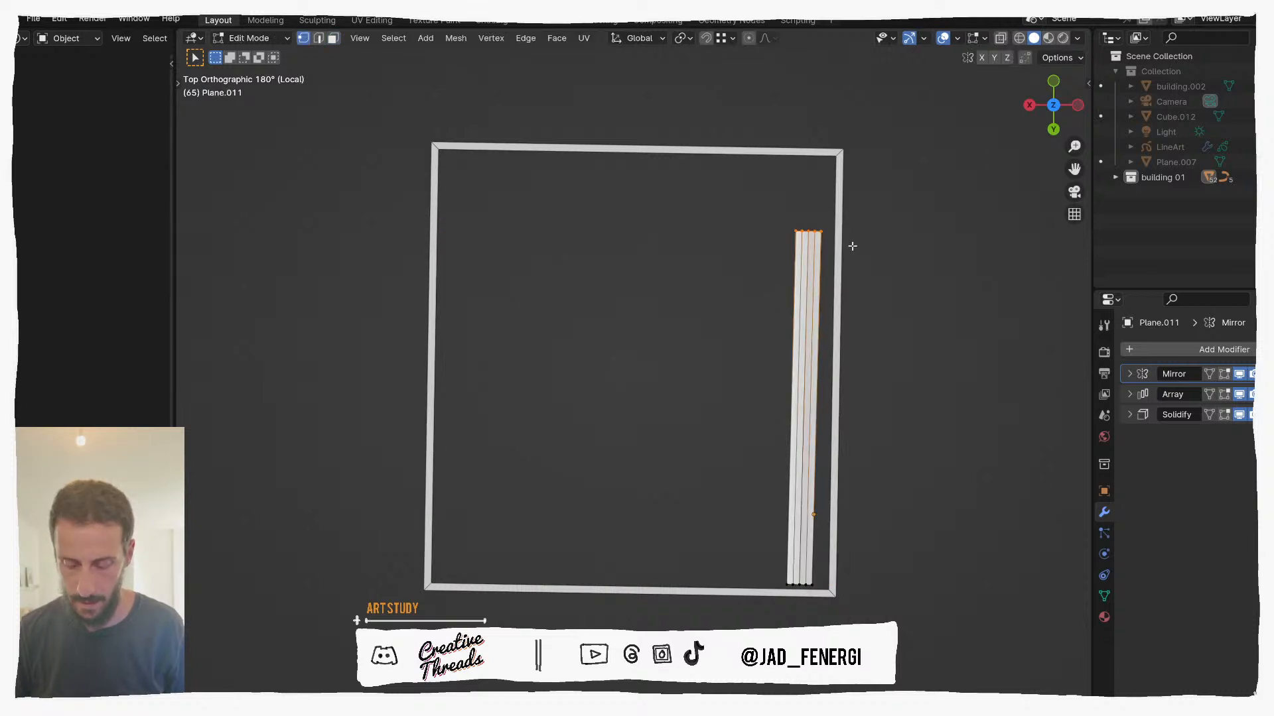
pyautogui.press('g')
pyautogui.press('Escape')
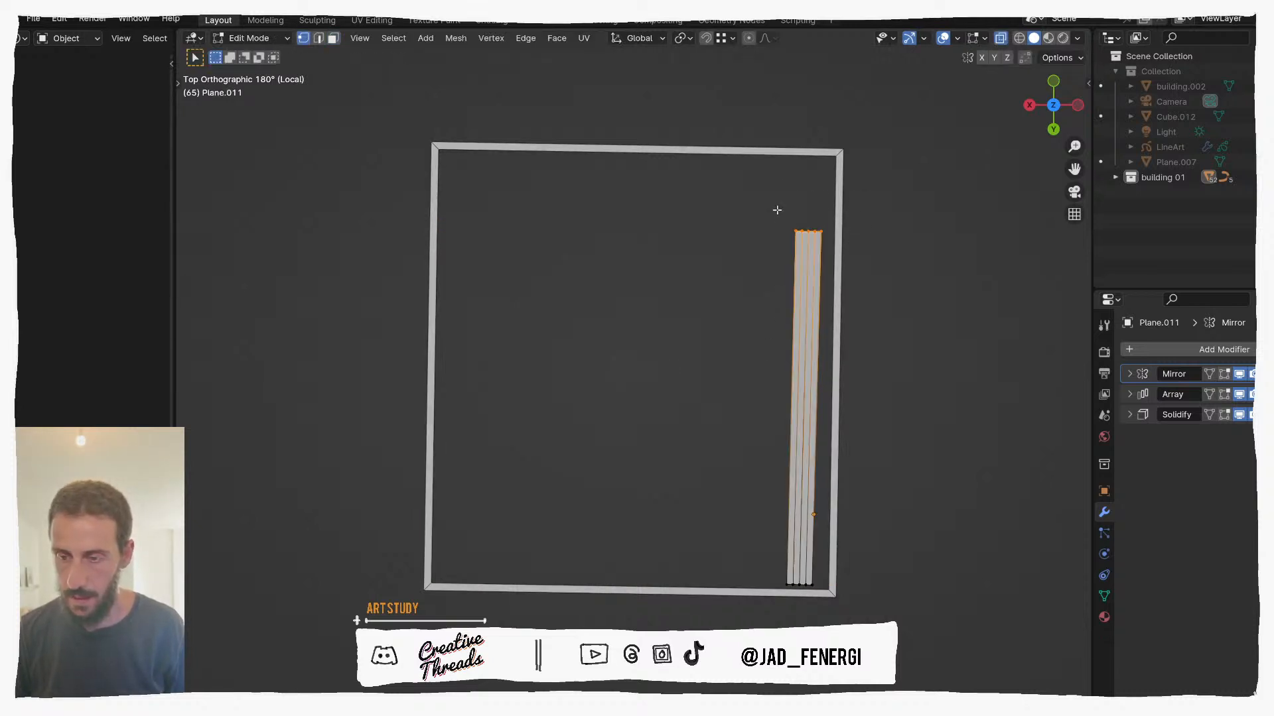
pyautogui.press('g')
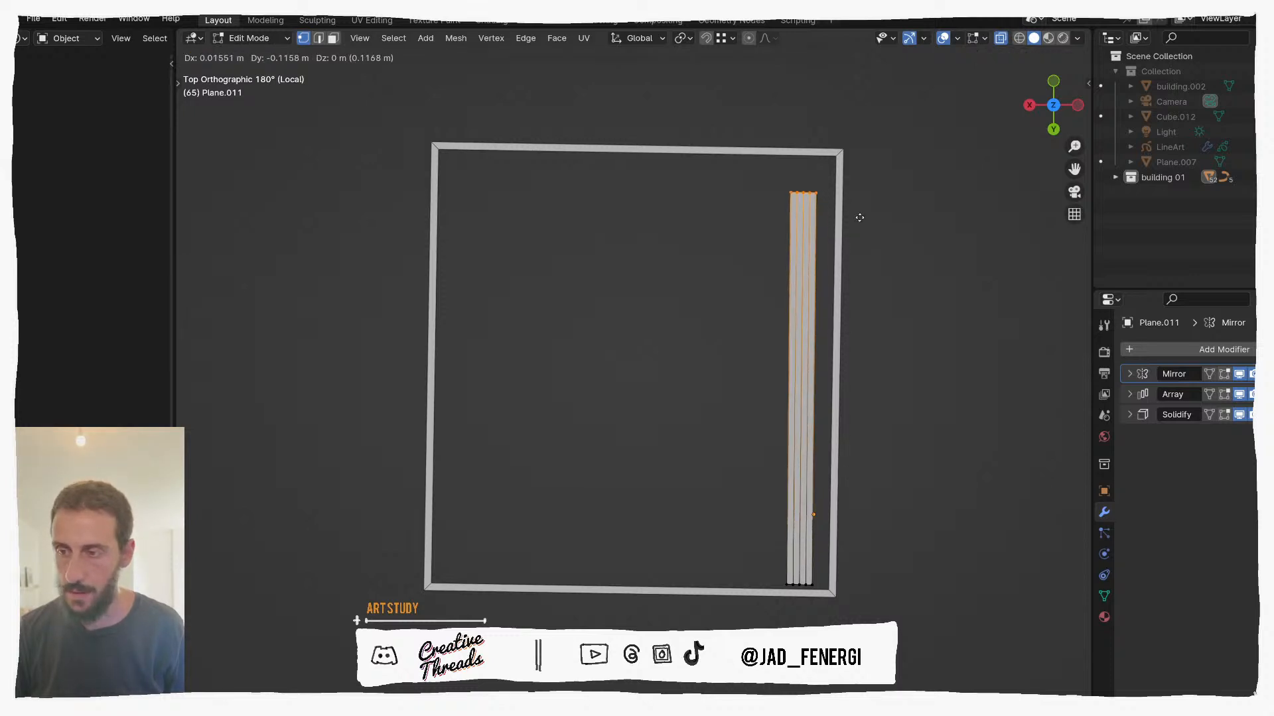
pyautogui.press('y')
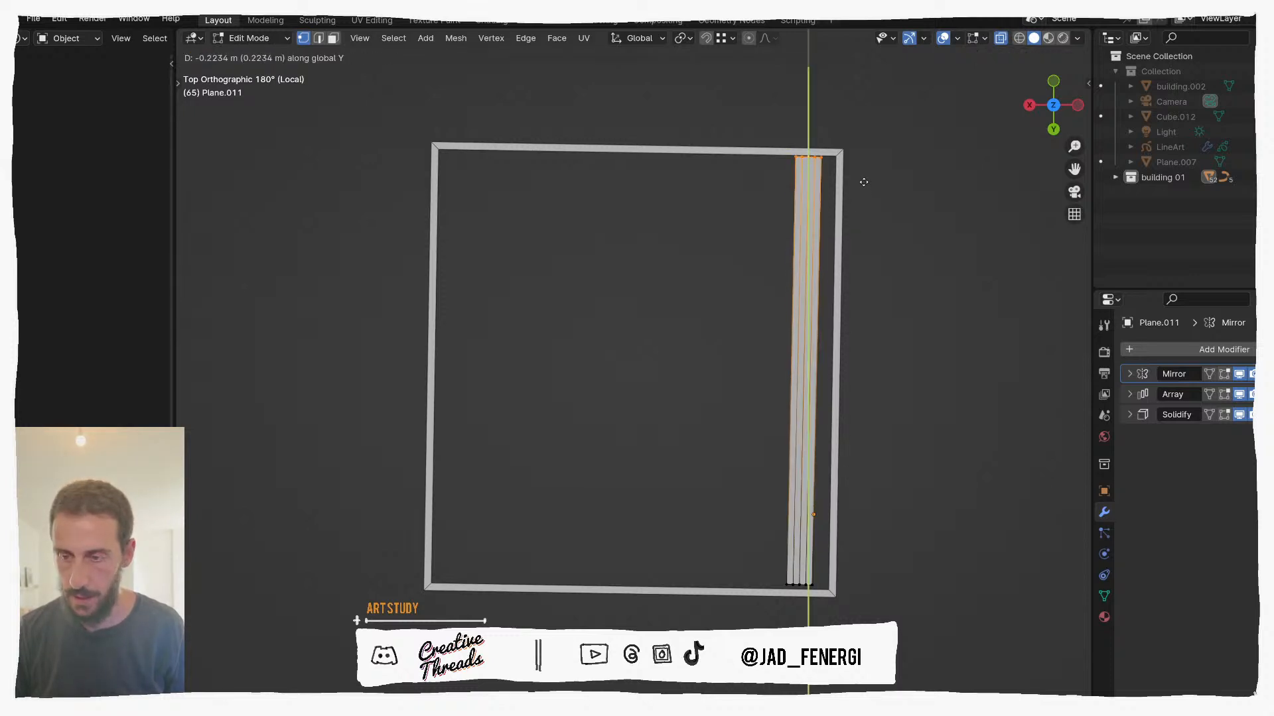
pyautogui.click(863, 182)
pyautogui.press('Tab')
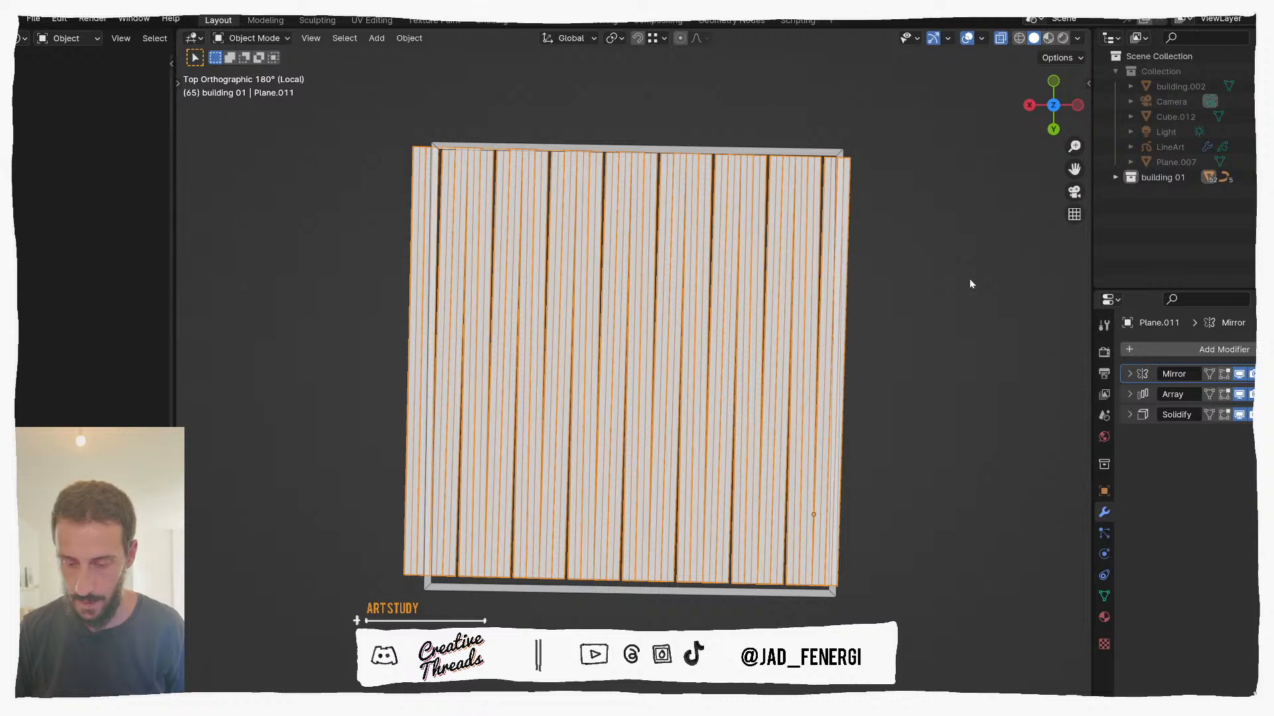
# Step: Enable edit-mode display of the corrugated sheet's Mirror, Array and Solidify modifiers
pyautogui.press('Tab')
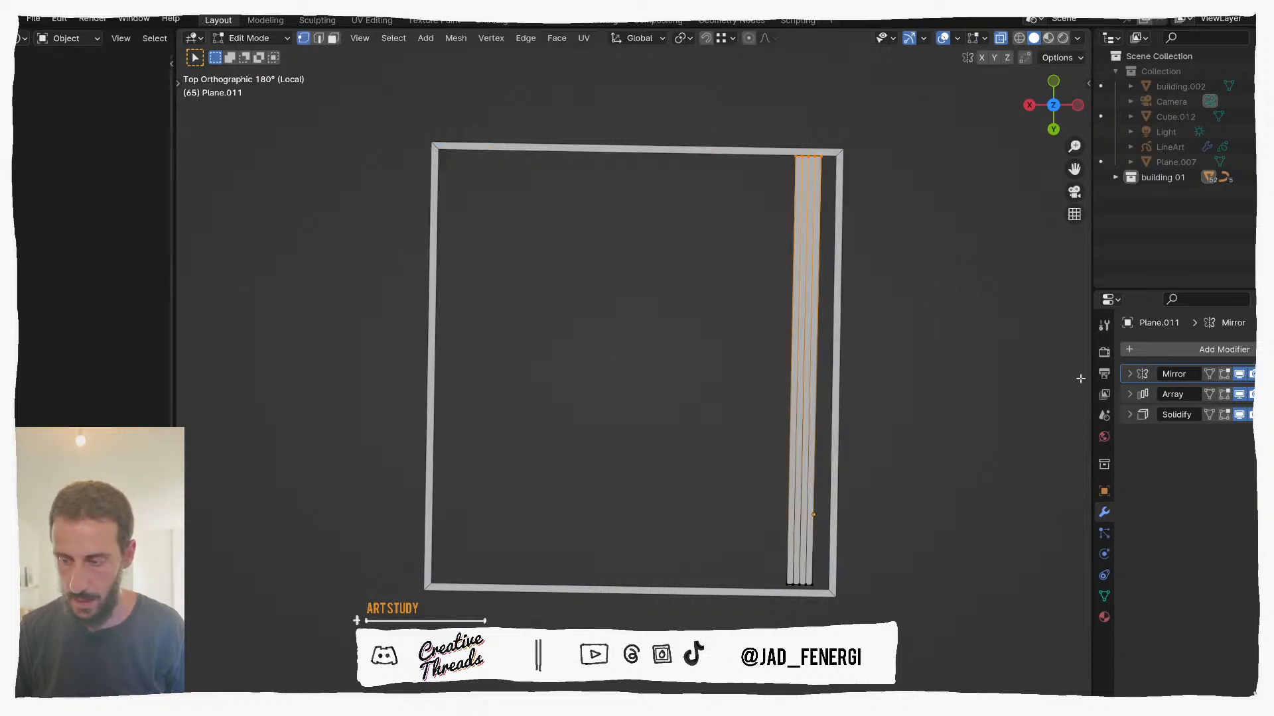
pyautogui.click(1224, 374)
pyautogui.click(1224, 394)
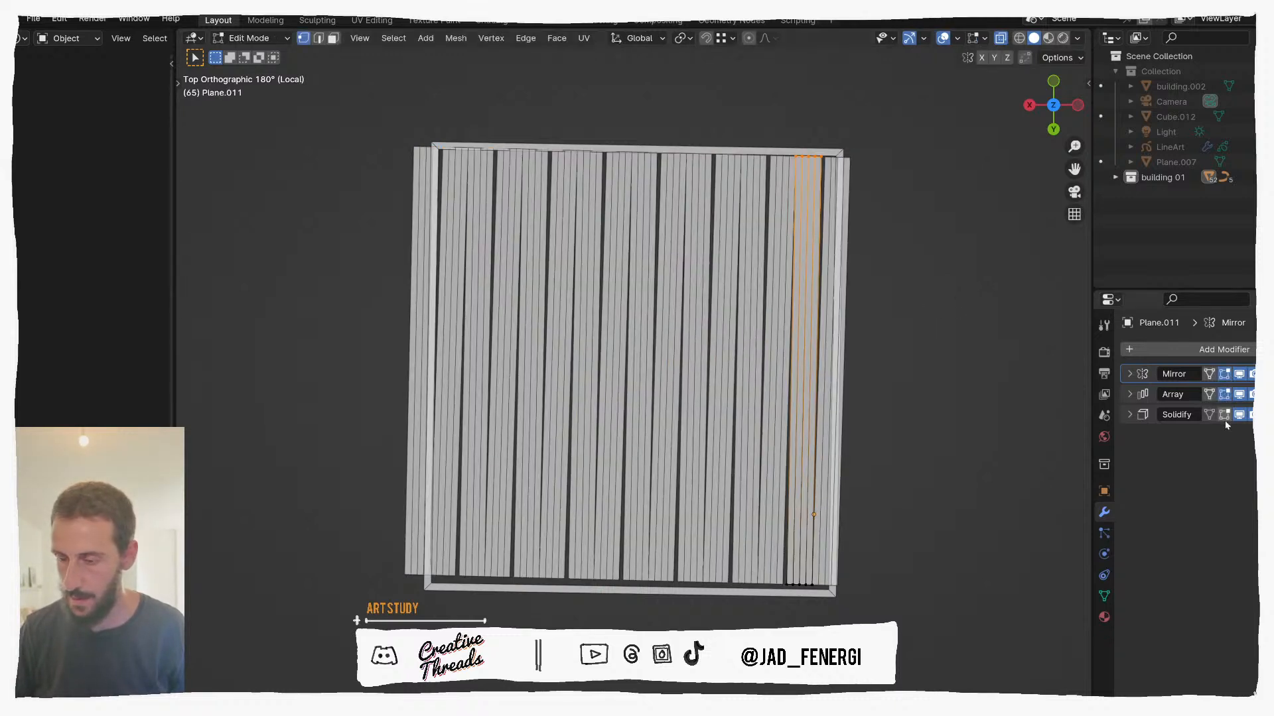
pyautogui.click(1224, 415)
pyautogui.moveTo(927, 390); pyautogui.dragTo(876, 361, button='middle')
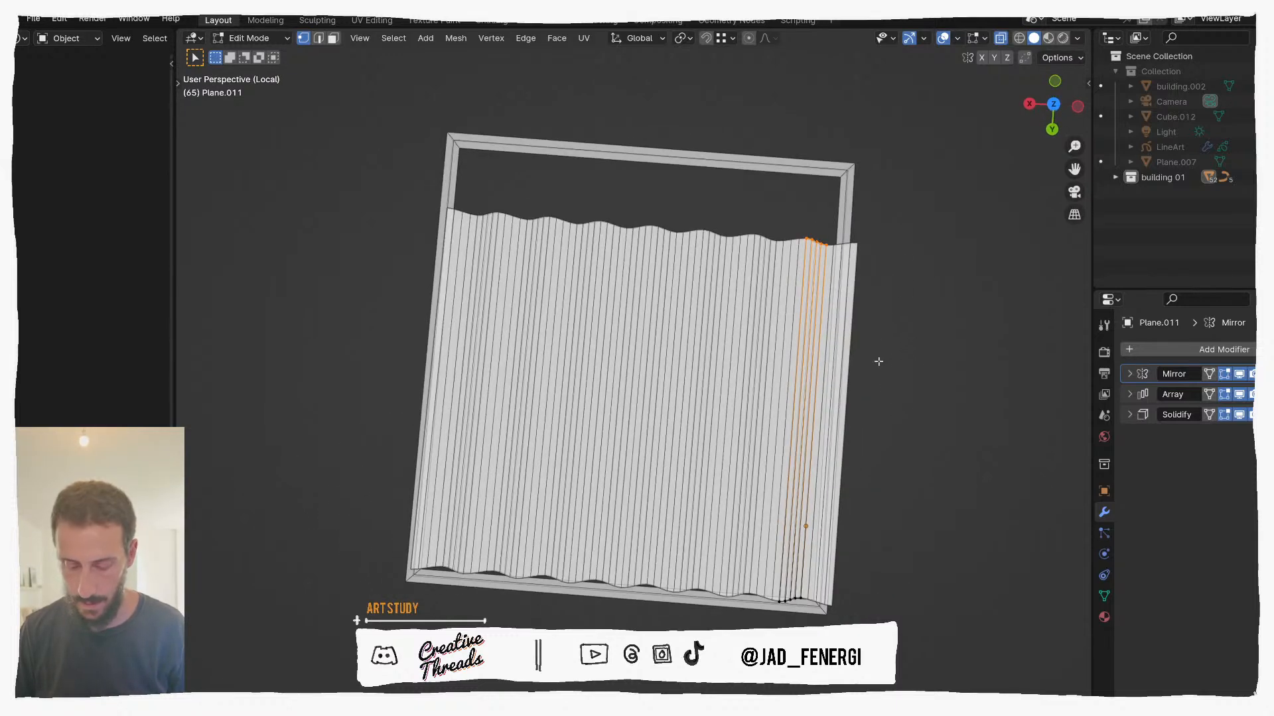
pyautogui.press('g')
pyautogui.press('y')
pyautogui.press('y')
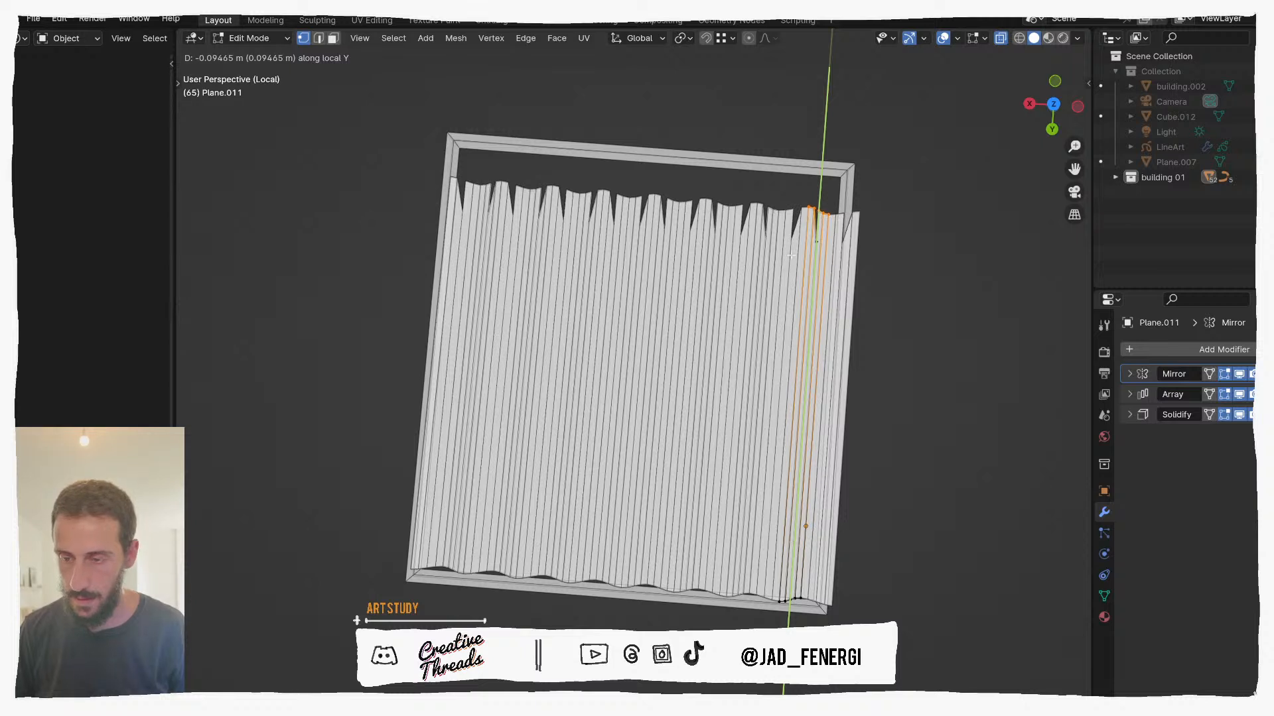
pyautogui.rightClick(790, 224)
# Step: Move the sheet's far end vertices about 0.2 m along local Y to the frame's far side and return to Object Mode
pyautogui.hotkey('alt', 'z')
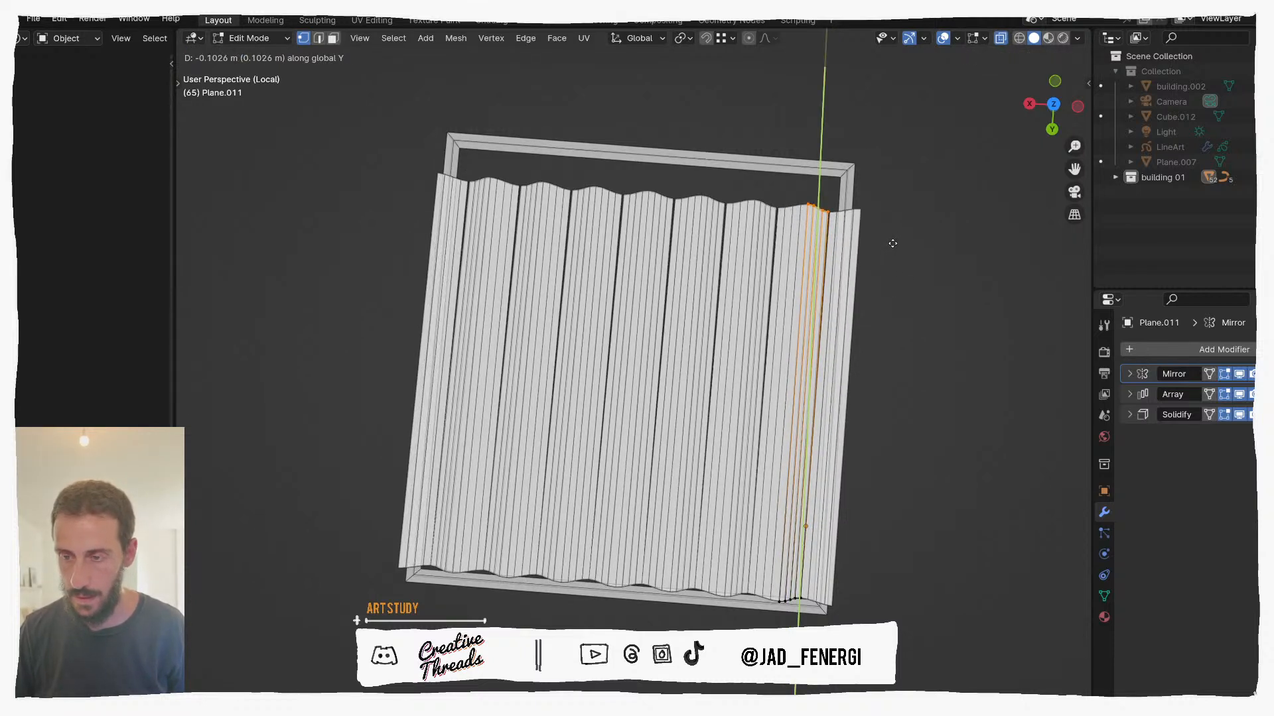
pyautogui.press('y')
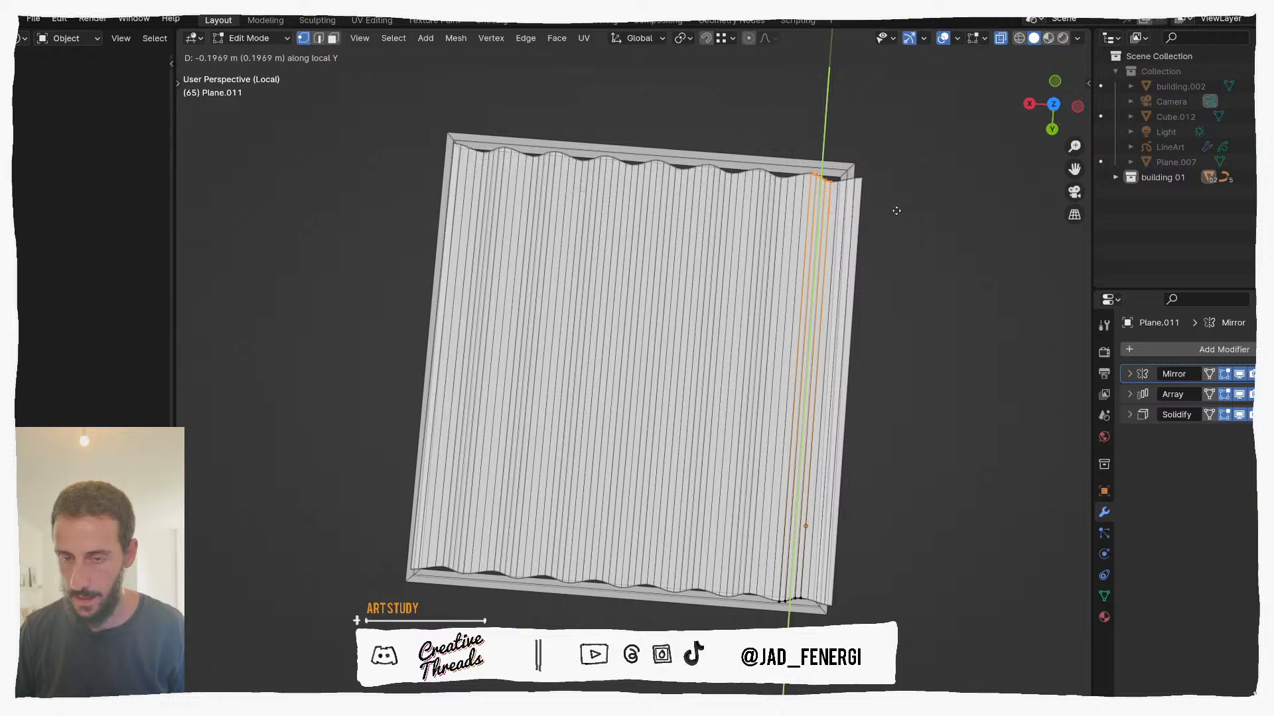
pyautogui.click(897, 207)
pyautogui.press('Tab')
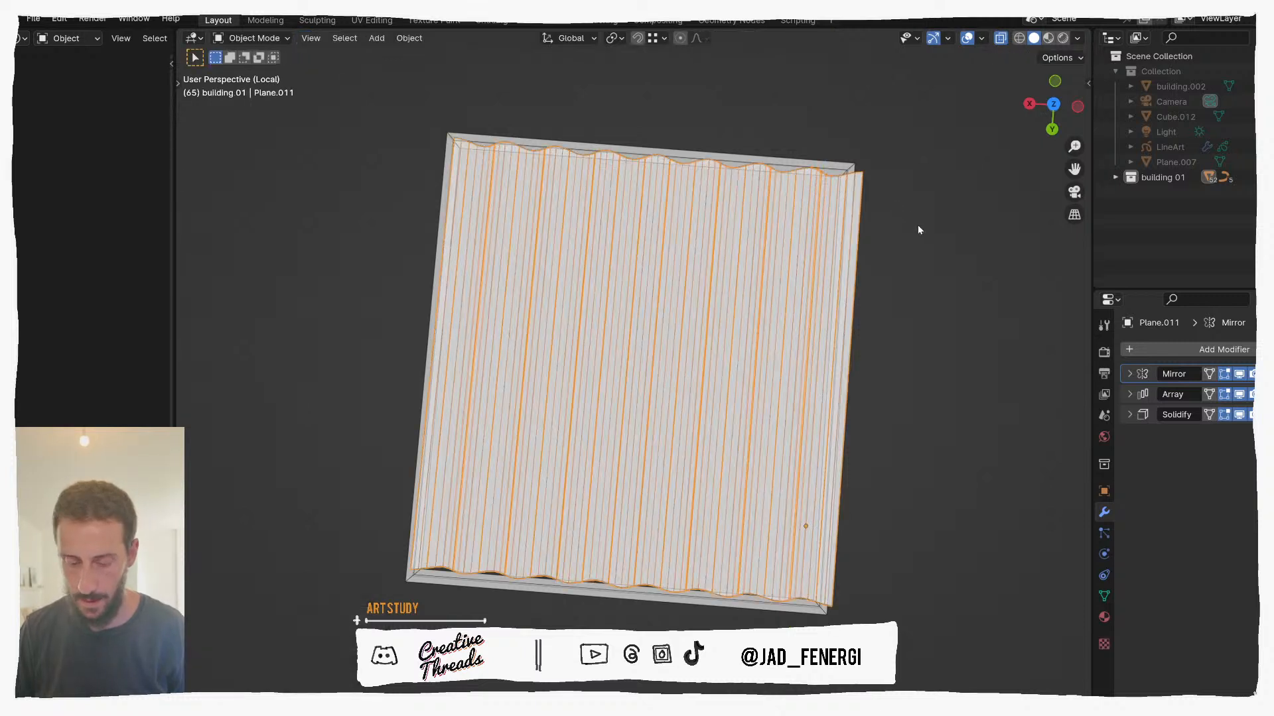
# Step: Fine-tune the corrugated sheet's rotation and position over the support frame, and leave local view
pyautogui.press('r')
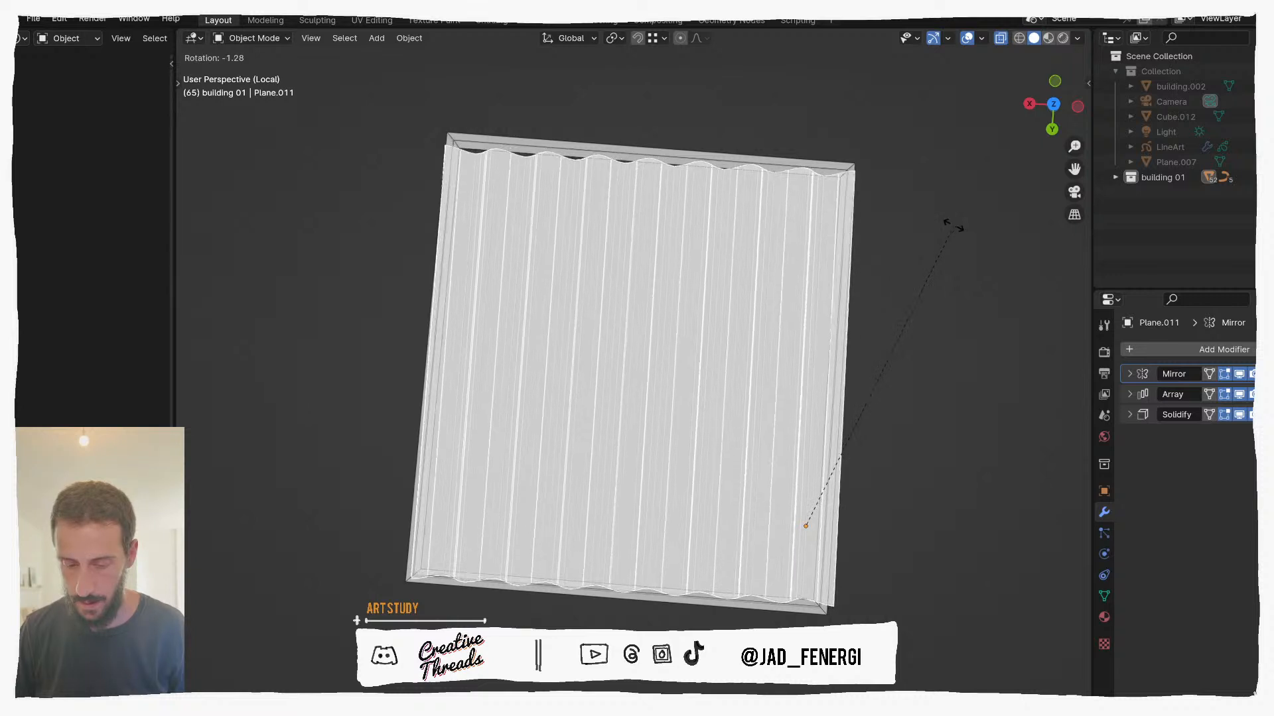
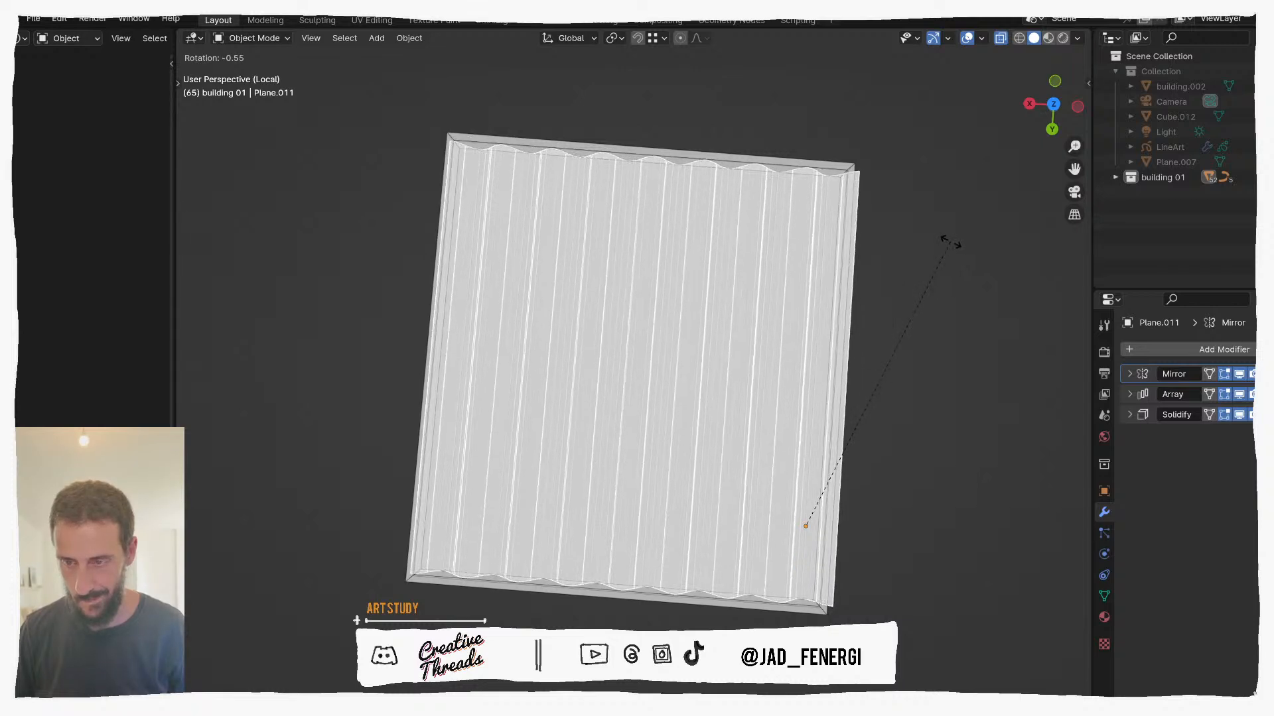
pyautogui.click(951, 242)
pyautogui.press('g')
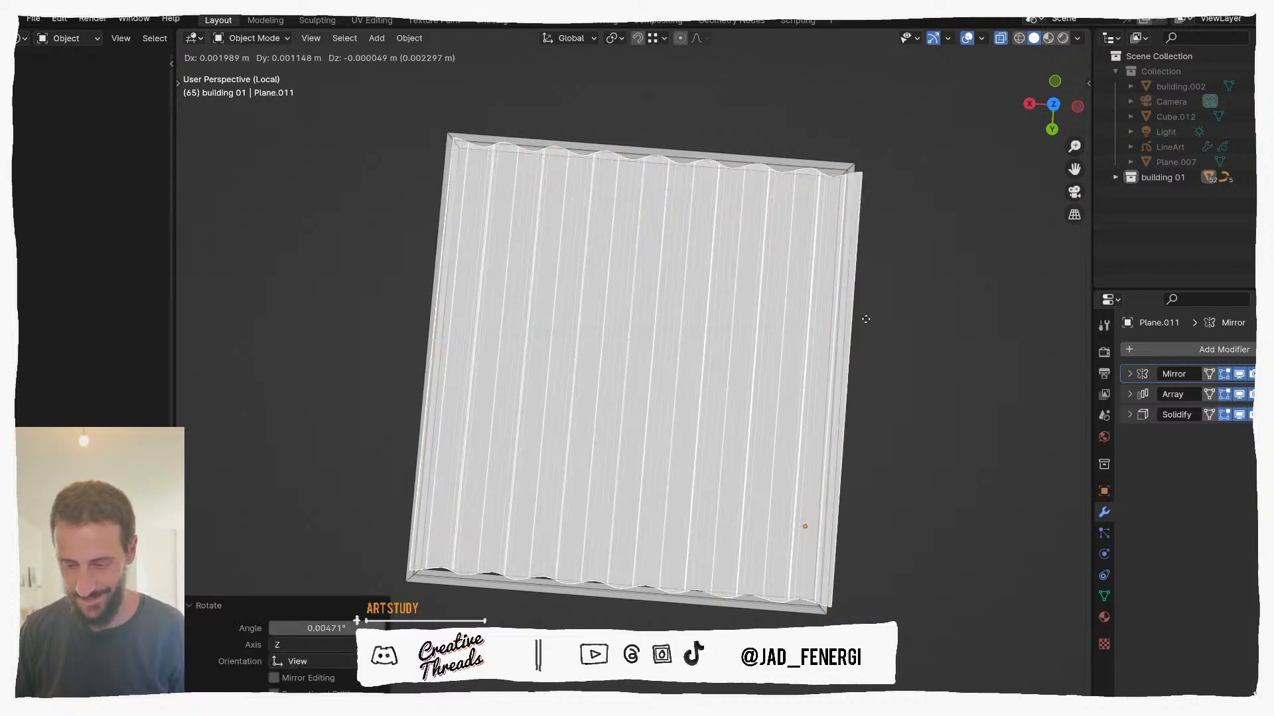
pyautogui.click(866, 323)
pyautogui.moveTo(849, 372); pyautogui.dragTo(827, 325, button='middle')
pyautogui.click(862, 324)
pyautogui.press('/')
# Step: Show the building through the camera without the wireframe overlay, and re-enable the Collection containing the roads, ground and line art
pyautogui.scroll(2, 862, 335)
pyautogui.moveTo(877, 412); pyautogui.dragTo(887, 381, button='middle')
pyautogui.moveTo(802, 382); pyautogui.dragTo(753, 397, button='middle')
pyautogui.scroll(-6, 896, 391)
pyautogui.press('KP_0')
pyautogui.scroll(-2, 741, 412)
pyautogui.scroll(-2, 741, 413)
pyautogui.press('q')
pyautogui.click(742, 405)
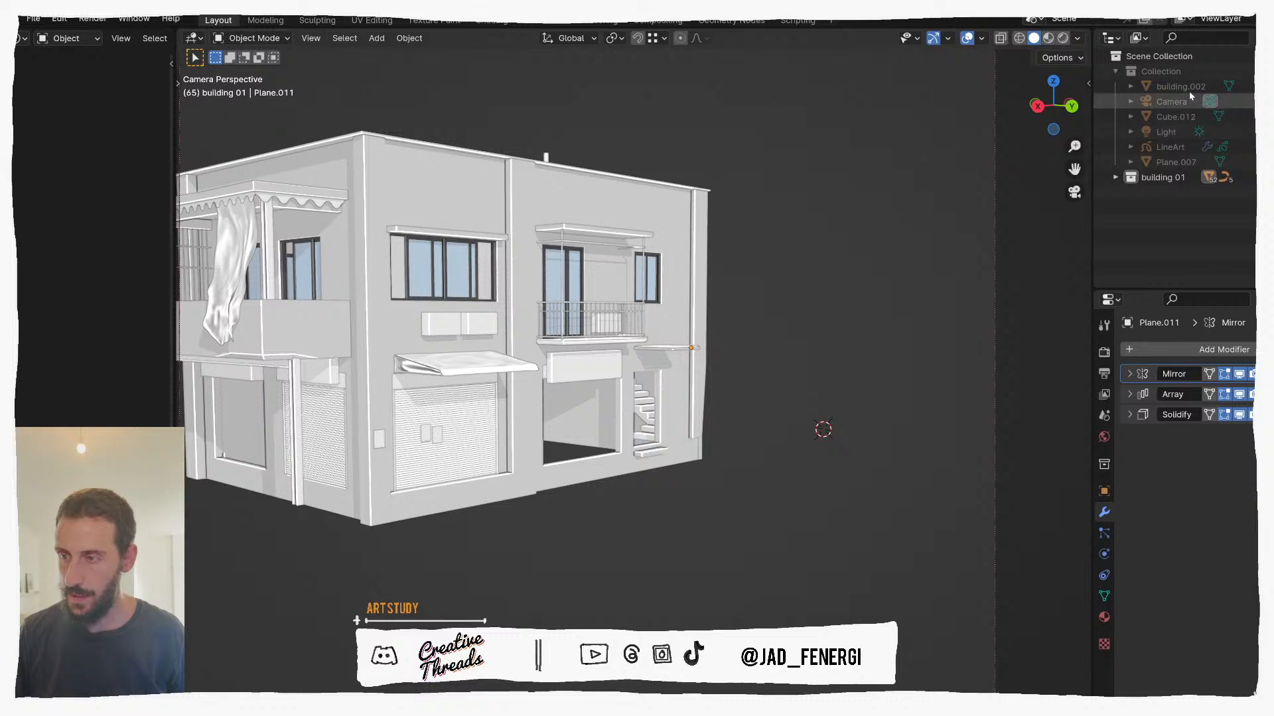
pyautogui.click(1261, 71)
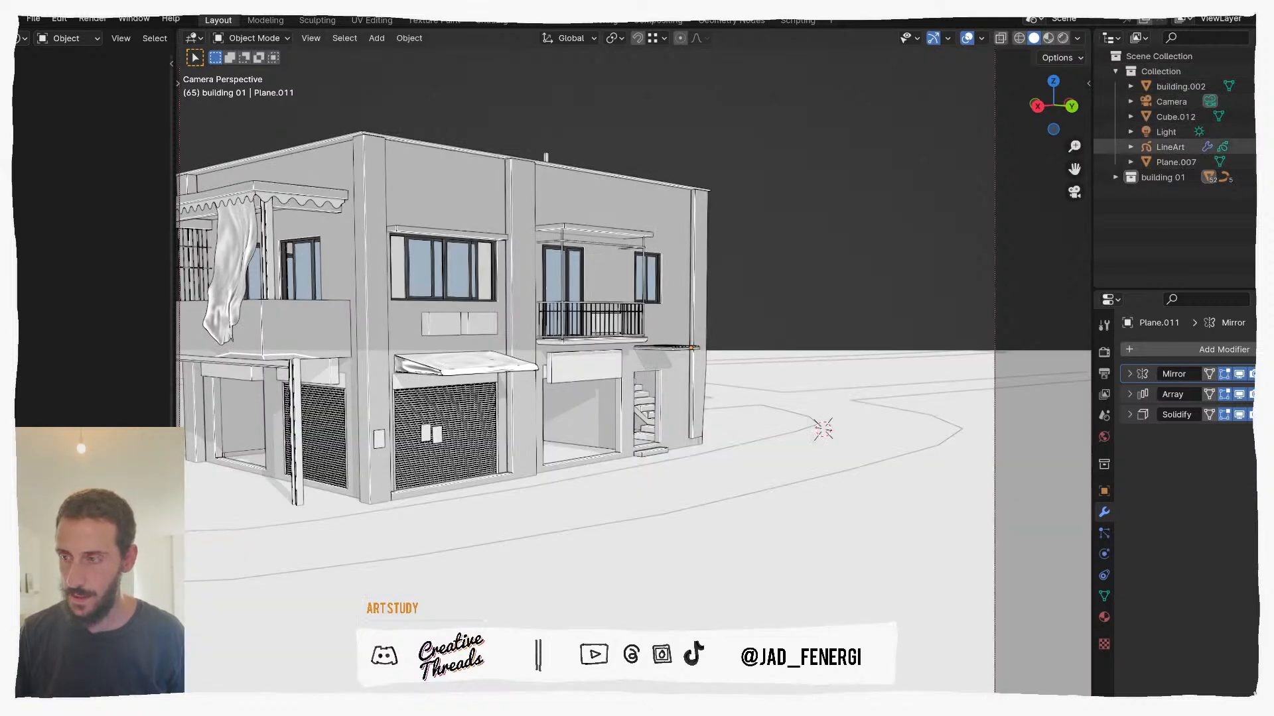
# Step: Examine the line art on the building's balcony, awnings and street facade in camera view
pyautogui.keyDown('shift'); pyautogui.moveTo(581, 354); pyautogui.dragTo(678, 329, button='middle'); pyautogui.keyUp('shift')
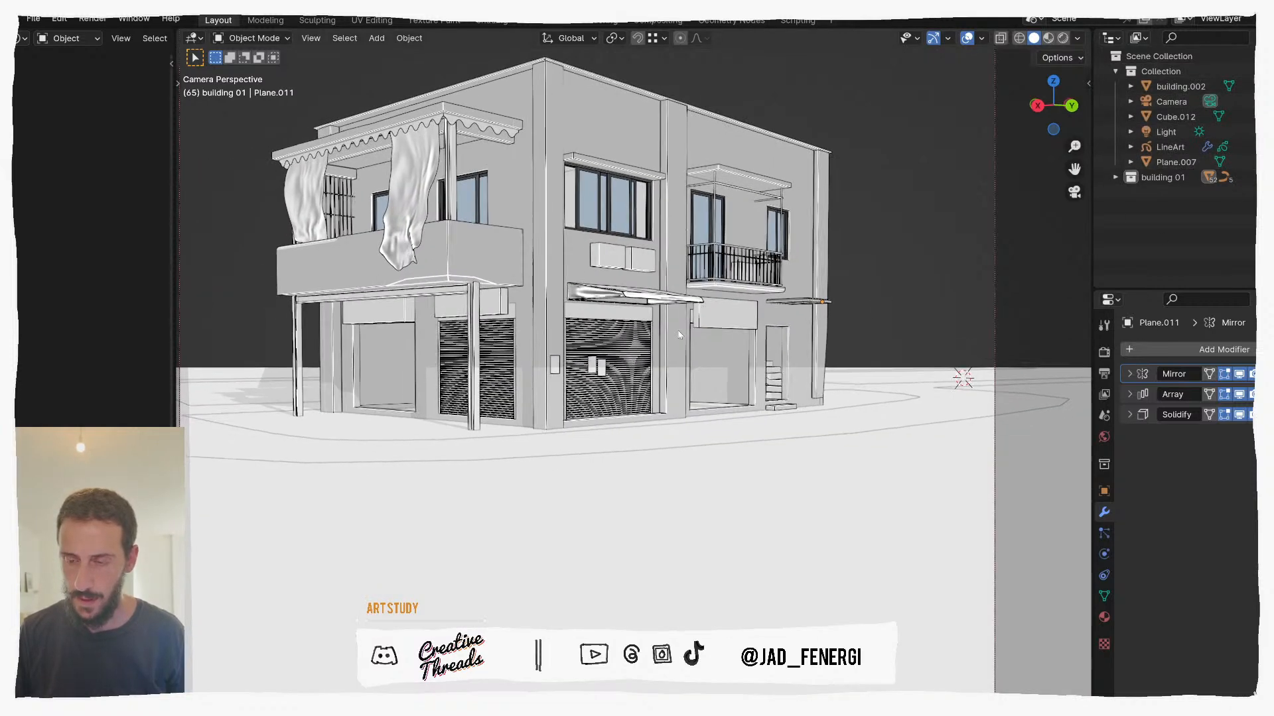
pyautogui.scroll(1, 737, 332)
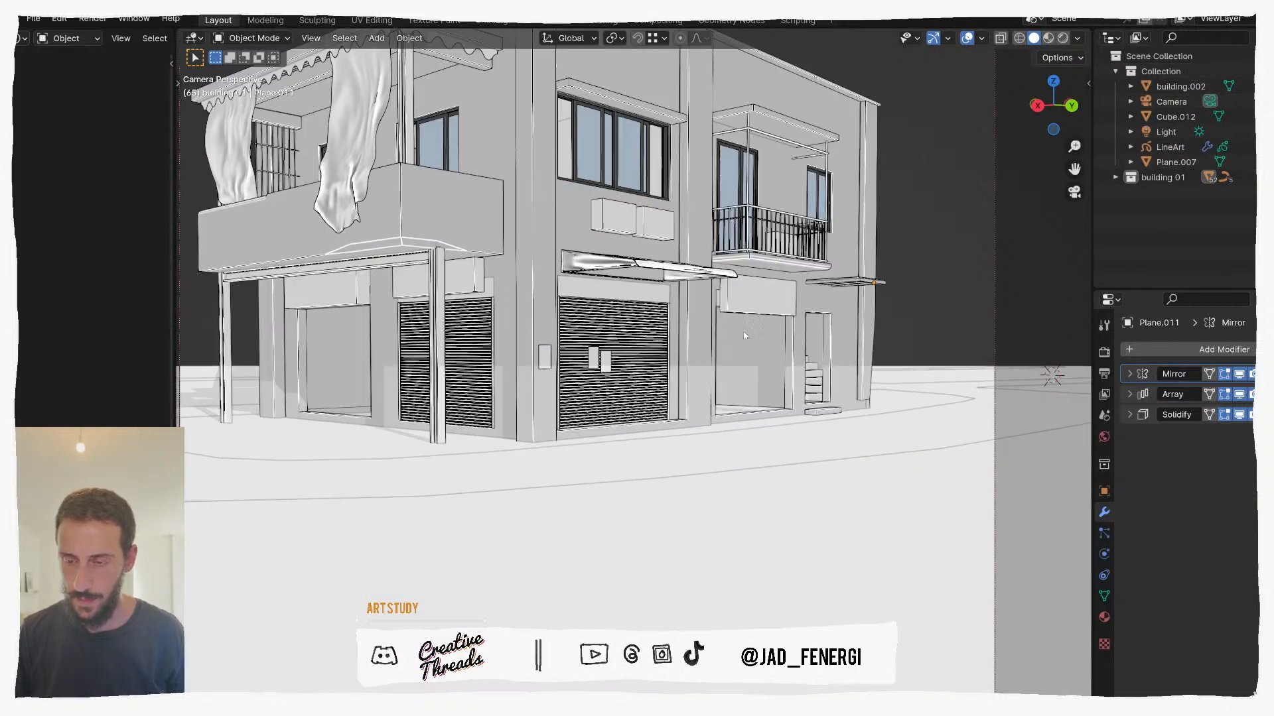
pyautogui.scroll(3, 743, 335)
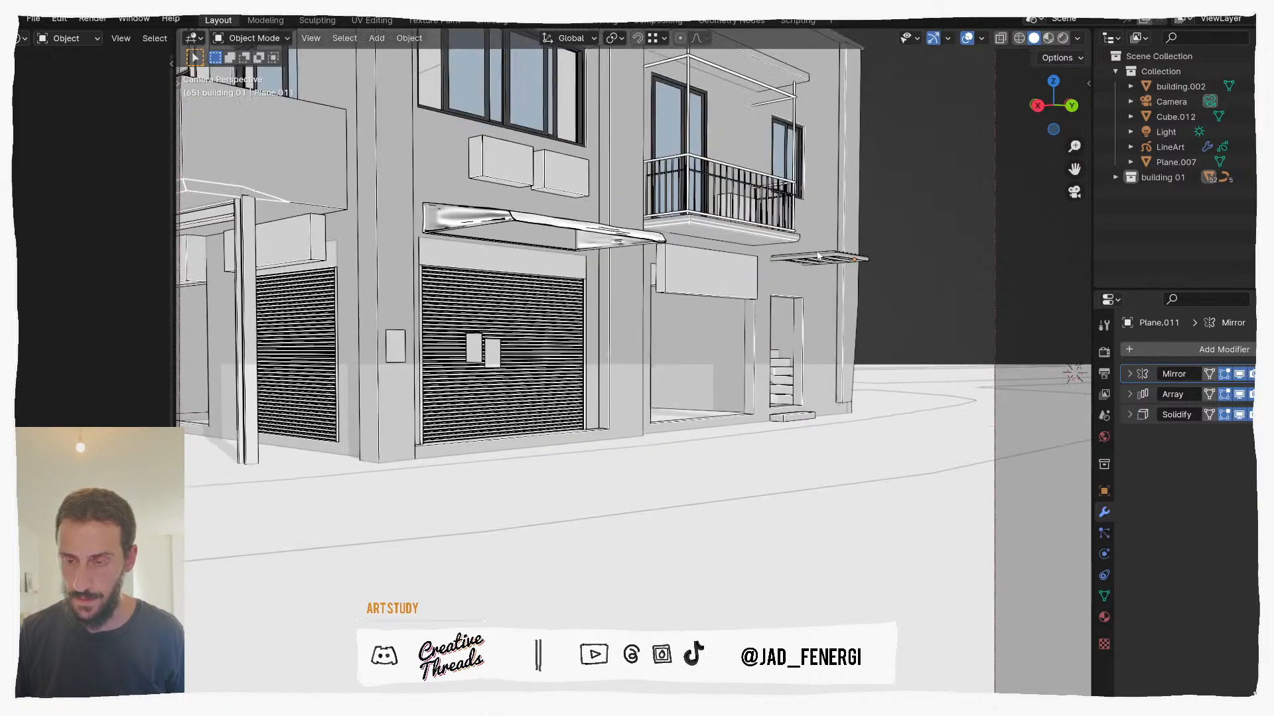
pyautogui.moveTo(804, 270); pyautogui.dragTo(787, 333, button='middle')
pyautogui.moveTo(709, 327); pyautogui.dragTo(561, 266, button='middle')
pyautogui.click(438, 192)
pyautogui.moveTo(489, 216); pyautogui.dragTo(595, 243, button='middle')
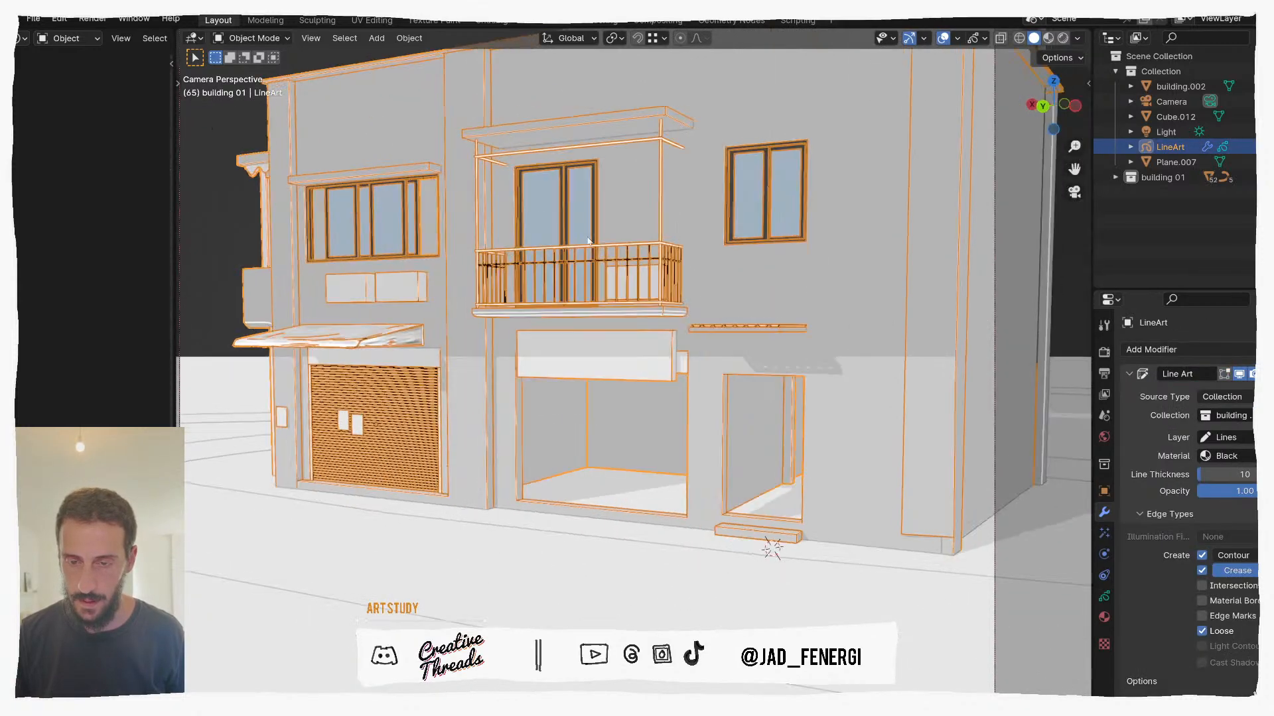
pyautogui.press('Tab')
pyautogui.moveTo(665, 200); pyautogui.dragTo(686, 268, button='middle')
pyautogui.press('q')
pyautogui.press('Escape')
pyautogui.hotkey('ctrl', 'Tab')
pyautogui.click(599, 243)
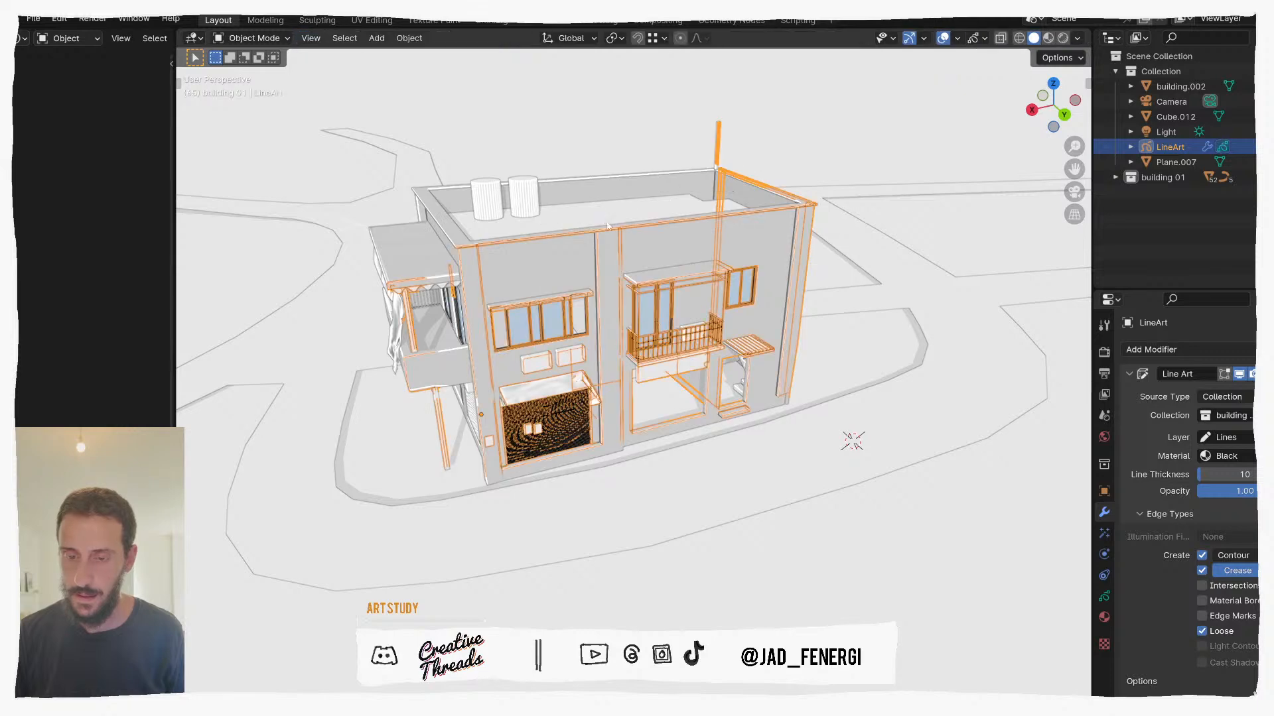
# Step: Hide the large ground plane beneath the roads and building
pyautogui.click(688, 101)
pyautogui.moveTo(690, 106); pyautogui.dragTo(734, 267, button='middle')
pyautogui.scroll(-6, 636, 266)
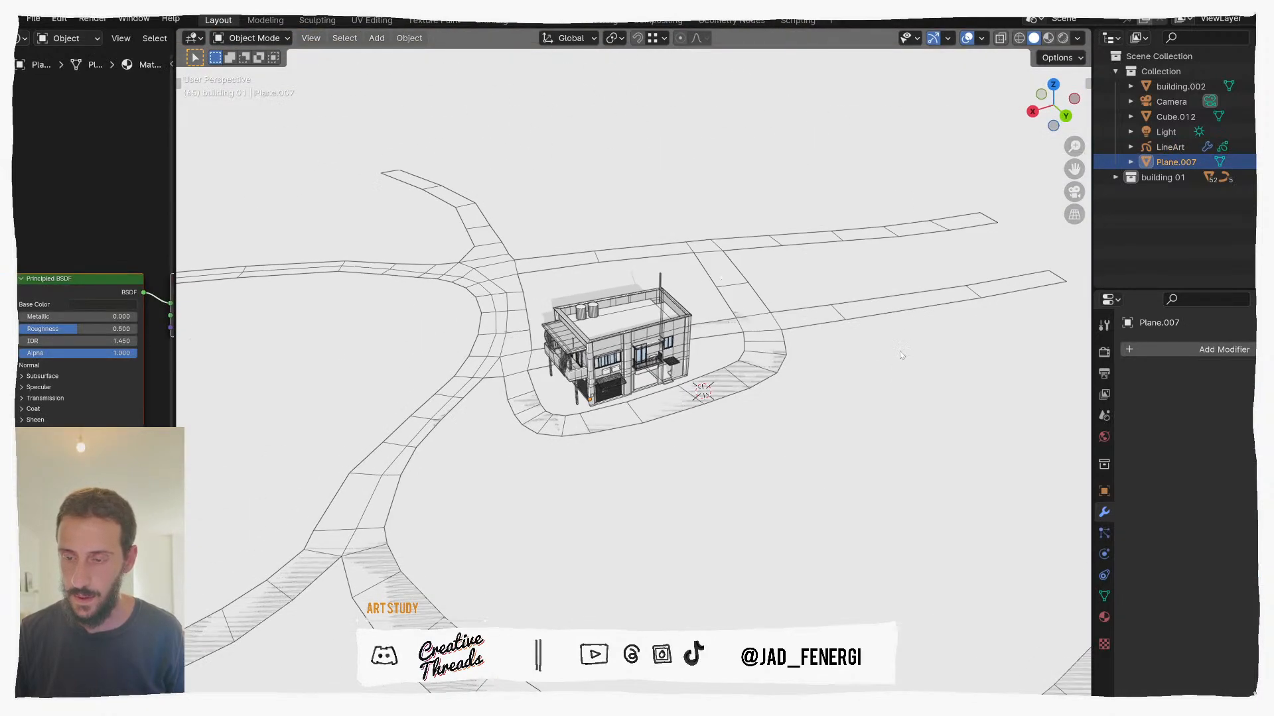
pyautogui.press('h')
pyautogui.click(773, 377)
pyautogui.scroll(-1, 774, 379)
pyautogui.moveTo(774, 379); pyautogui.dragTo(773, 335, button='middle')
pyautogui.click(774, 335)
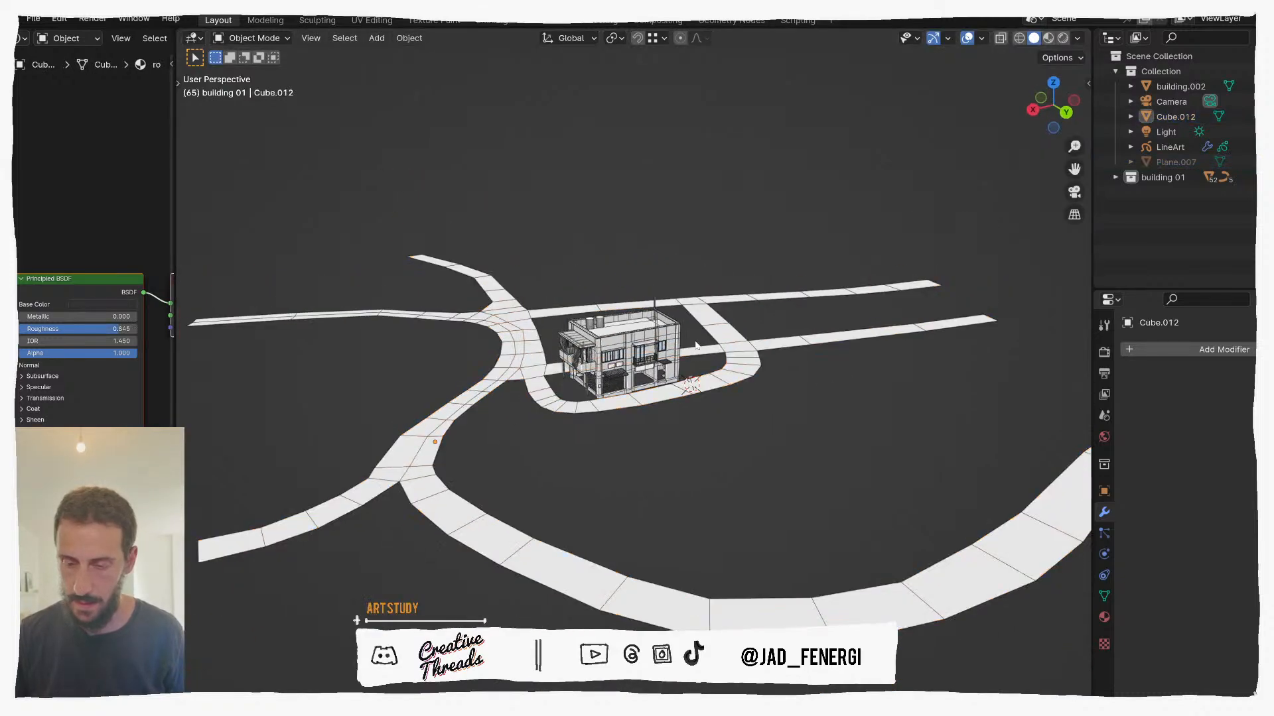
pyautogui.scroll(6, 713, 373)
pyautogui.scroll(4, 713, 373)
pyautogui.moveTo(713, 373); pyautogui.dragTo(656, 374, button='middle')
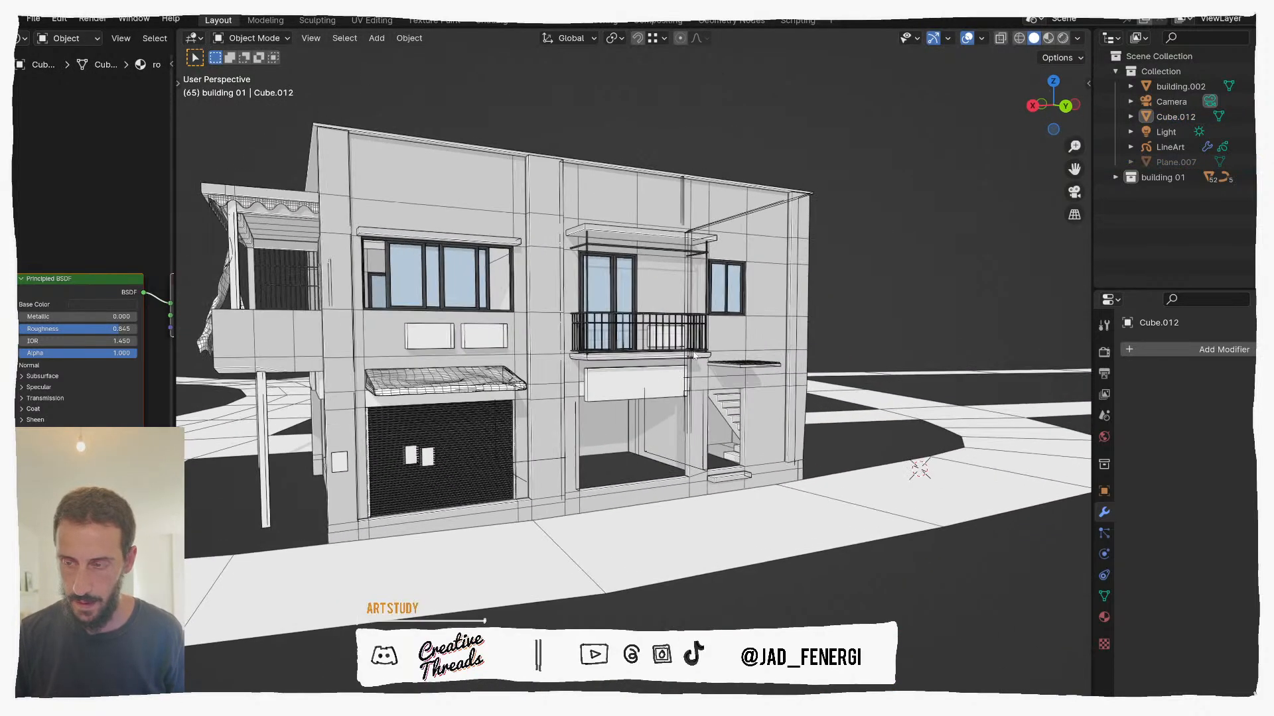
# Step: Hide the line art object, and duplicate the ledge above the wide upper window to over the small upper window
pyautogui.click(1267, 147)
pyautogui.moveTo(570, 285); pyautogui.dragTo(533, 294, button='middle')
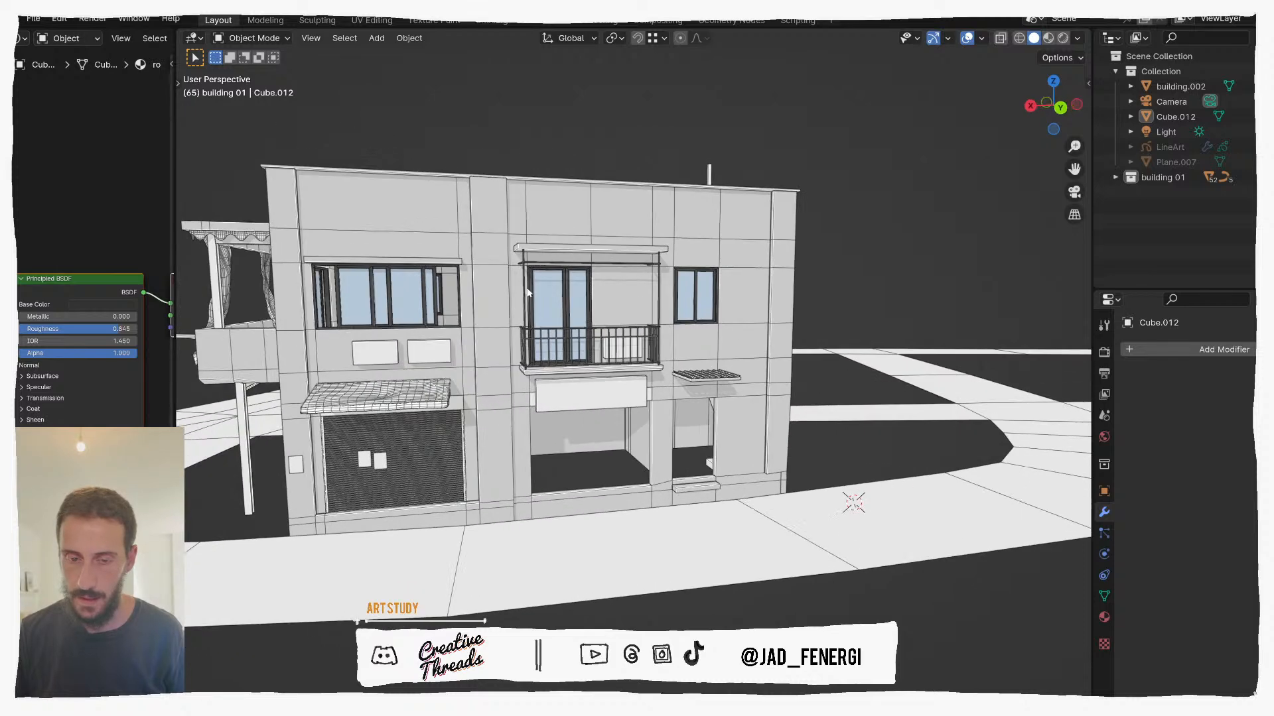
pyautogui.click(437, 265)
pyautogui.press('ctrl+KP_1')
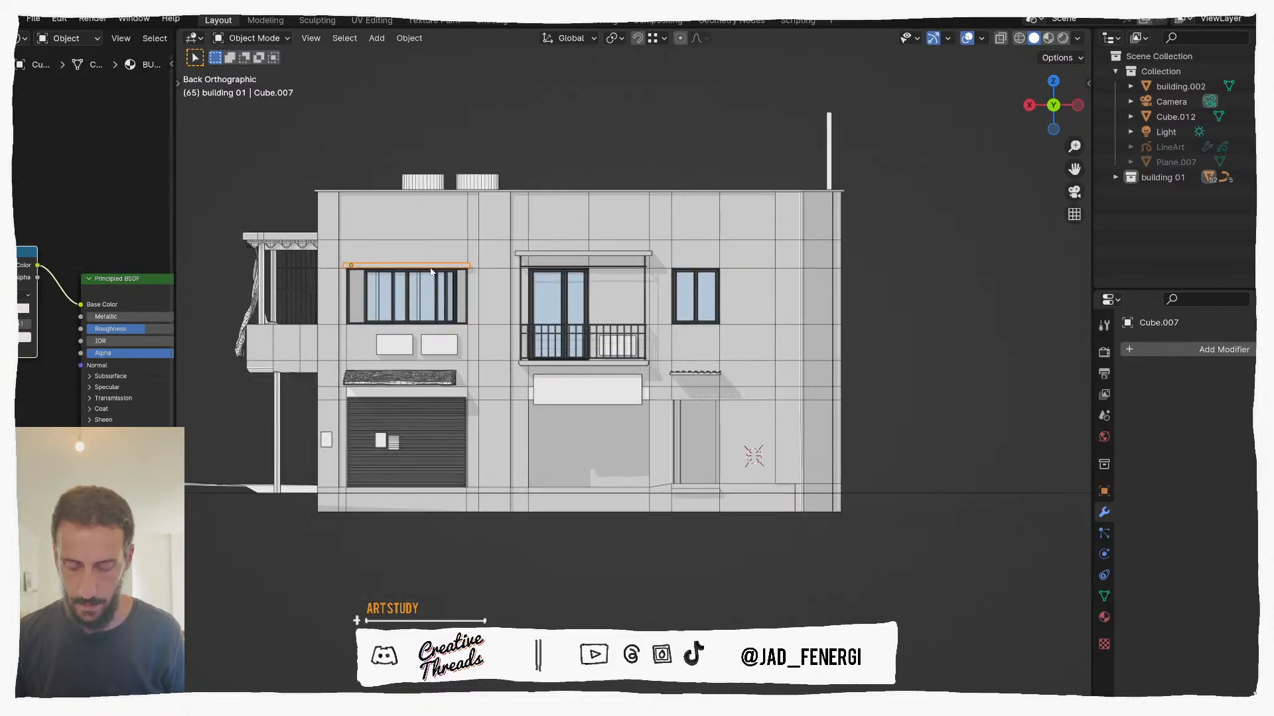
pyautogui.hotkey('shift', 'd')
pyautogui.click(733, 272)
pyautogui.moveTo(732, 272)
pyautogui.mouseDown(button='middle')
pyautogui.moveTo(736, 372)
pyautogui.moveTo(748, 288)
pyautogui.mouseUp(button='middle')
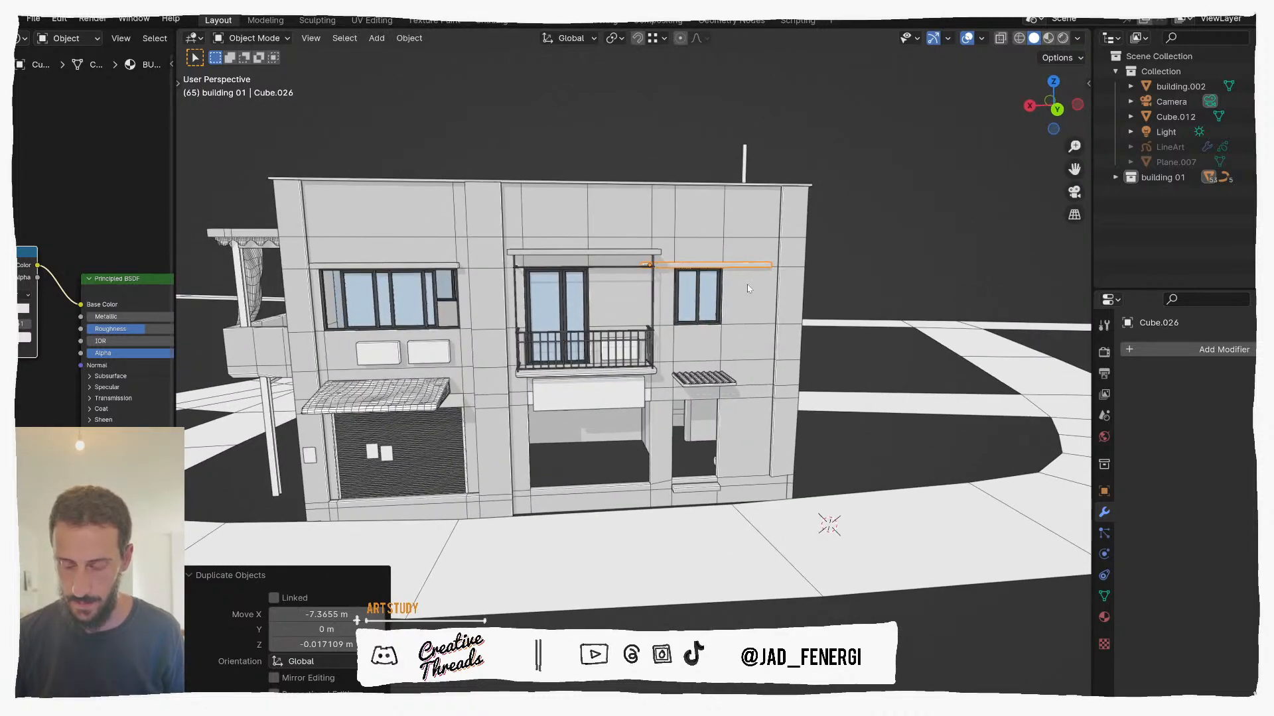
# Step: Move the copied ledge about 0.13 m along Y in top view so that it projects from the facade
pyautogui.press('KP_7')
pyautogui.scroll(1, 575, 361)
pyautogui.keyDown('shift'); pyautogui.moveTo(573, 361); pyautogui.dragTo(673, 378, button='middle'); pyautogui.keyUp('shift')
pyautogui.scroll(3, 674, 379)
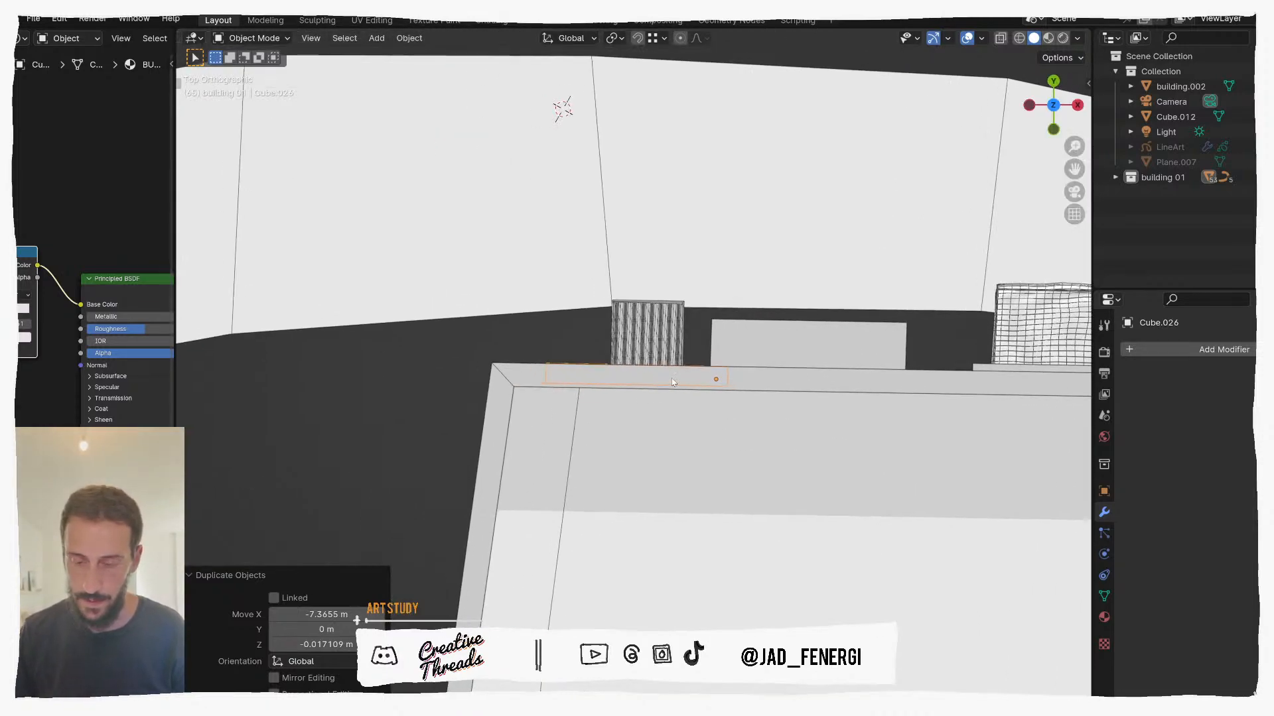
pyautogui.hotkey('alt', 'z')
pyautogui.scroll(5, 674, 379)
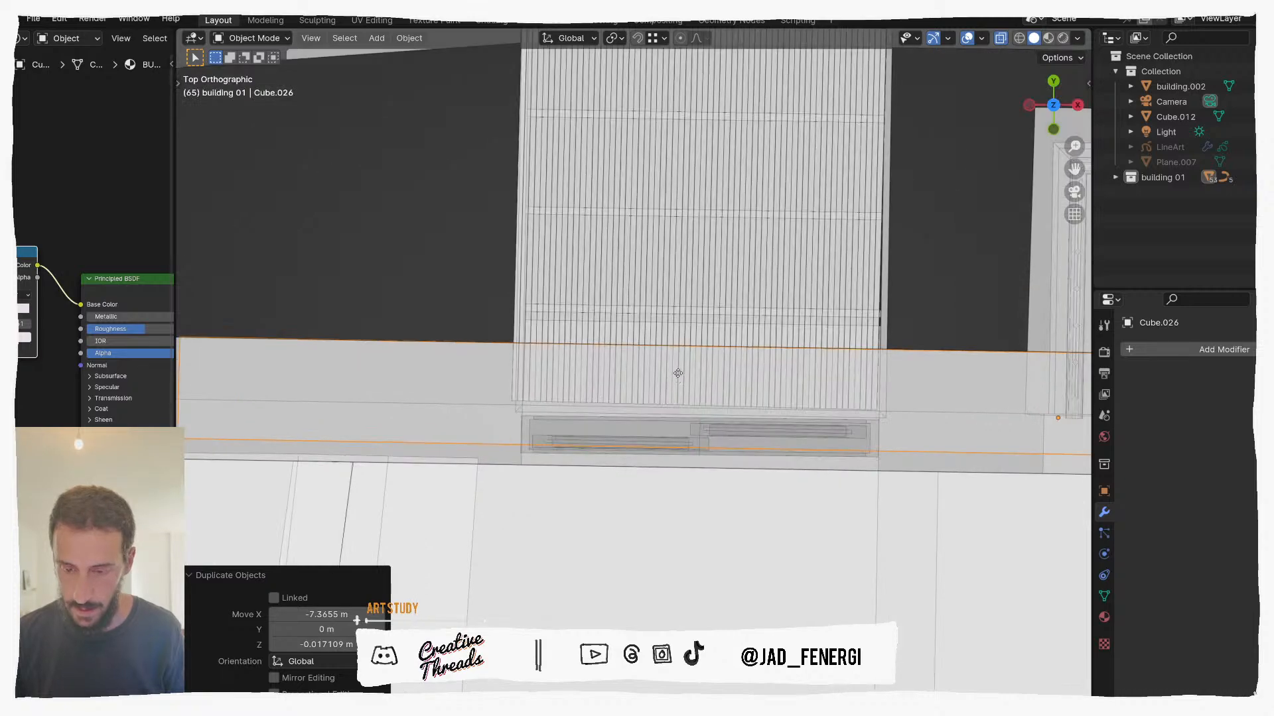
pyautogui.press('g')
pyautogui.click(676, 345)
pyautogui.moveTo(677, 344); pyautogui.dragTo(708, 298, button='middle')
pyautogui.hotkey('alt', 'z')
pyautogui.scroll(-2, 704, 297)
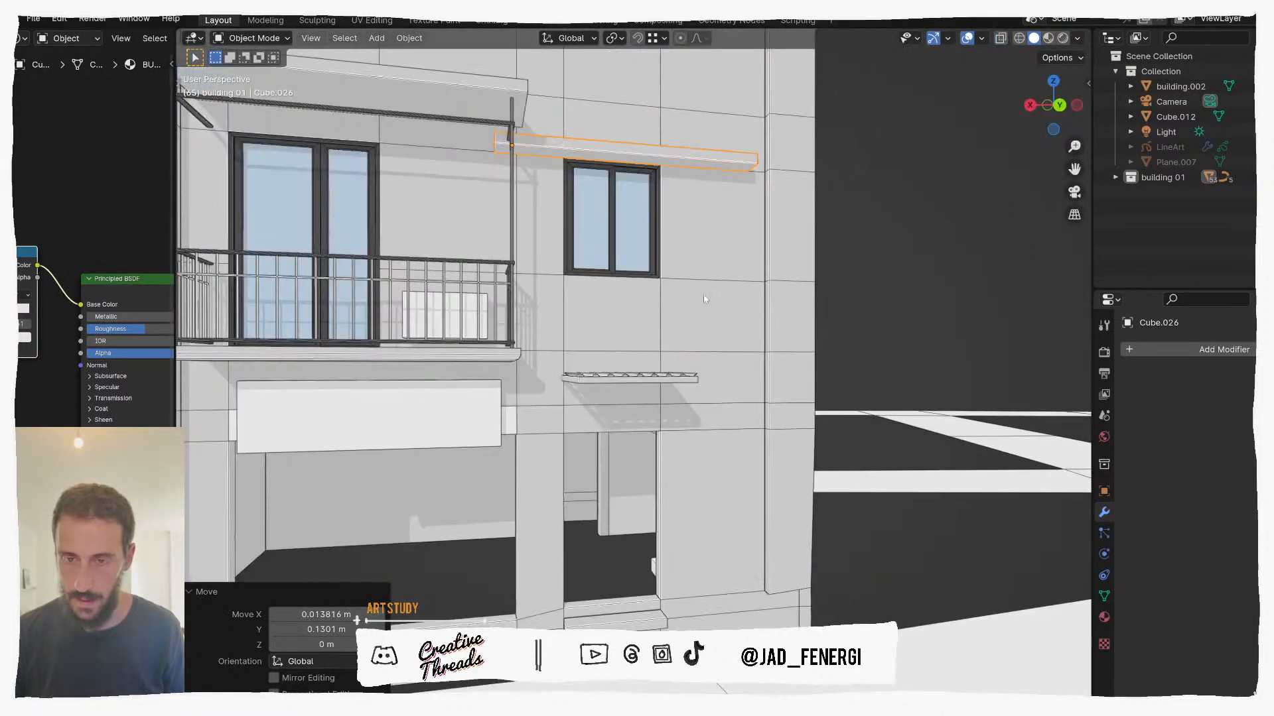
# Step: Shorten the copied ledge by sliding its end face near the building corner towards the small window
pyautogui.press('Tab')
pyautogui.scroll(-3, 716, 227)
pyautogui.press('3')
pyautogui.moveTo(716, 227); pyautogui.dragTo(745, 181, button='middle')
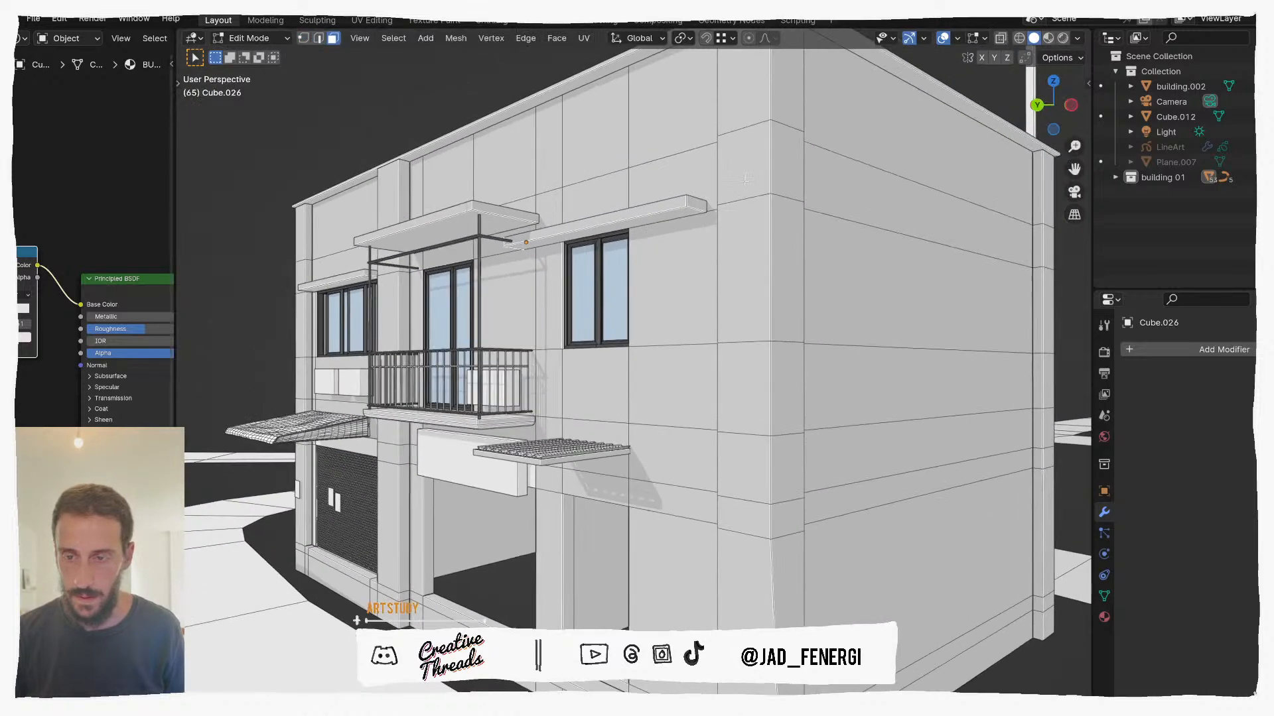
pyautogui.press('g')
pyautogui.press('g')
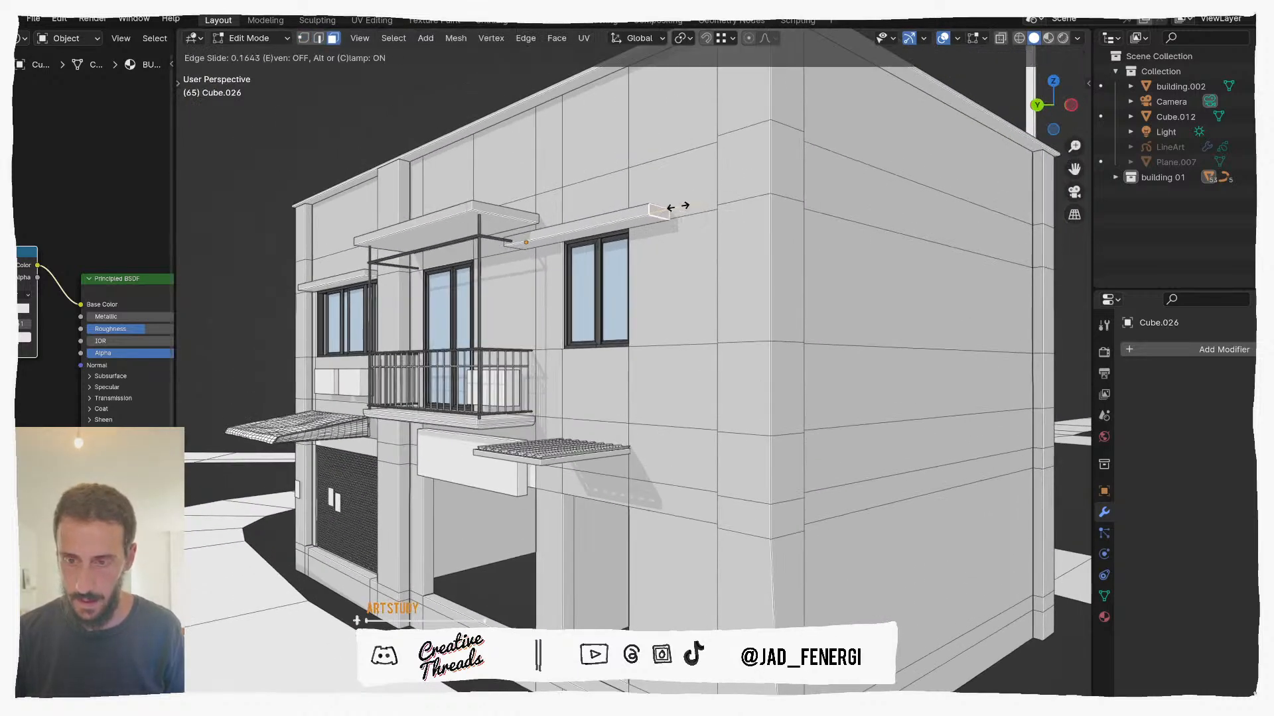
pyautogui.click(674, 208)
# Step: Shorten the ledge's balcony-side end by sliding its end face towards the small window, and leave mesh editing
pyautogui.scroll(3, 673, 208)
pyautogui.moveTo(673, 208); pyautogui.dragTo(610, 207, button='middle')
pyautogui.click(522, 176)
pyautogui.press('g')
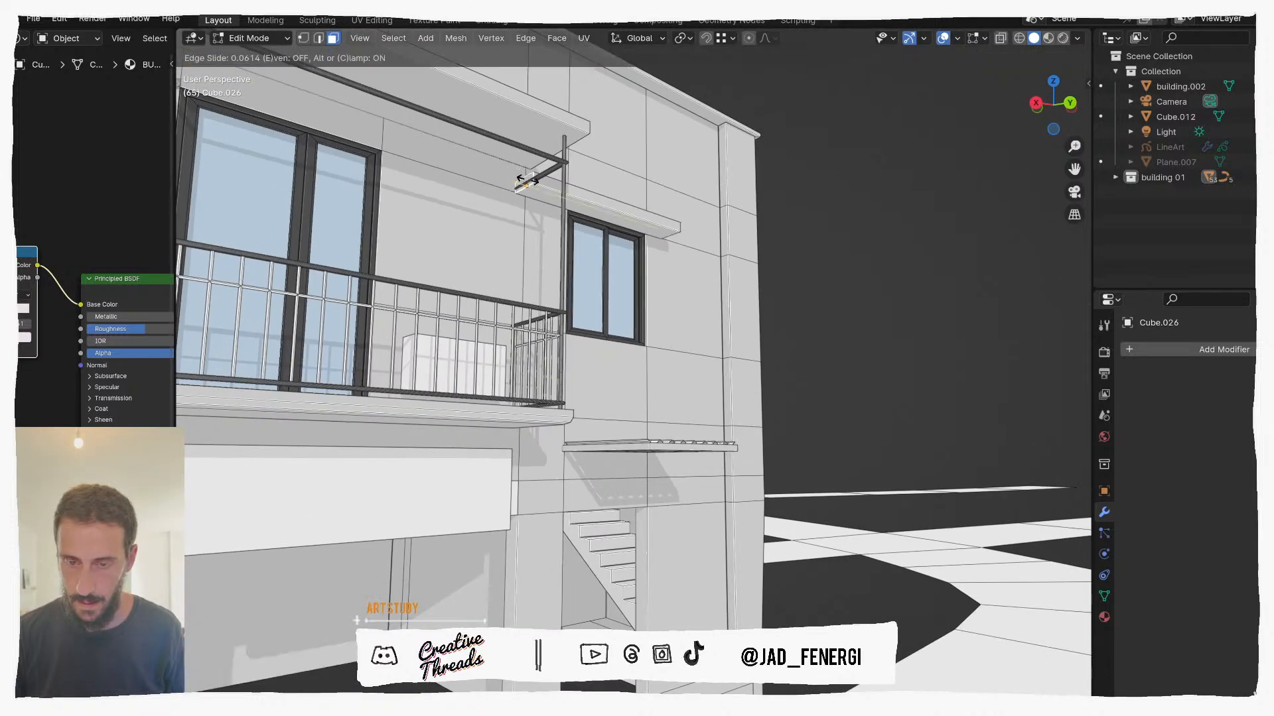
pyautogui.click(544, 186)
pyautogui.scroll(-5, 597, 265)
pyautogui.moveTo(729, 219); pyautogui.dragTo(861, 224, button='middle')
pyautogui.press('Tab')
# Step: Duplicate the outer frame of the corrugated awning over the side entrance, keeping the copy in place
pyautogui.moveTo(671, 296); pyautogui.dragTo(842, 325, button='middle')
pyautogui.scroll(3, 650, 398)
pyautogui.scroll(4, 650, 391)
pyautogui.click(684, 386)
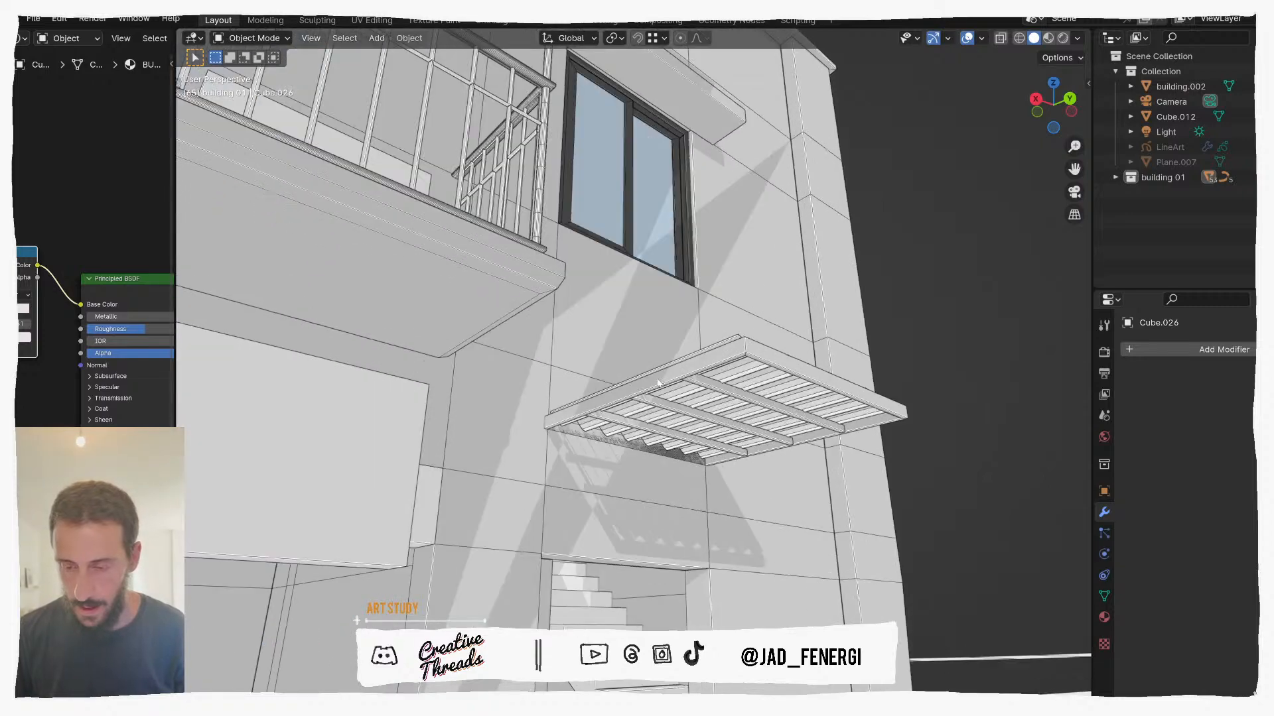
pyautogui.moveTo(679, 386); pyautogui.dragTo(773, 380, button='middle')
pyautogui.scroll(-1, 644, 371)
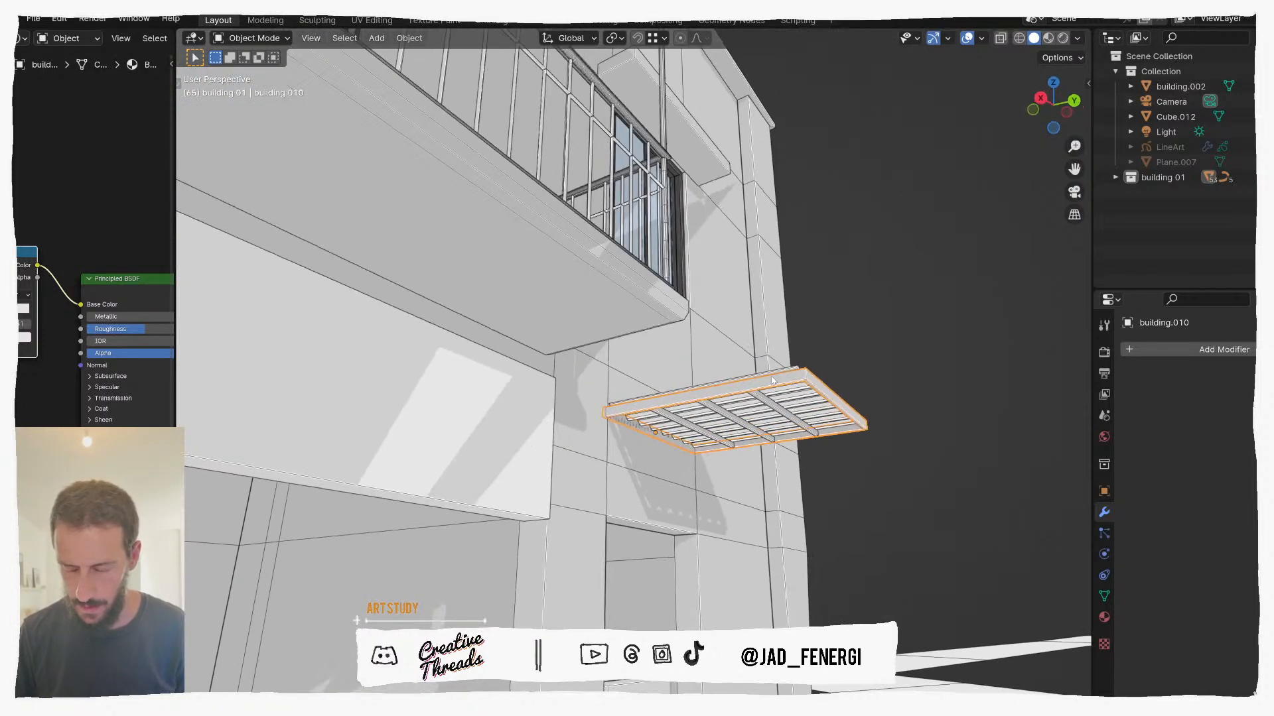
pyautogui.hotkey('shift', 'd')
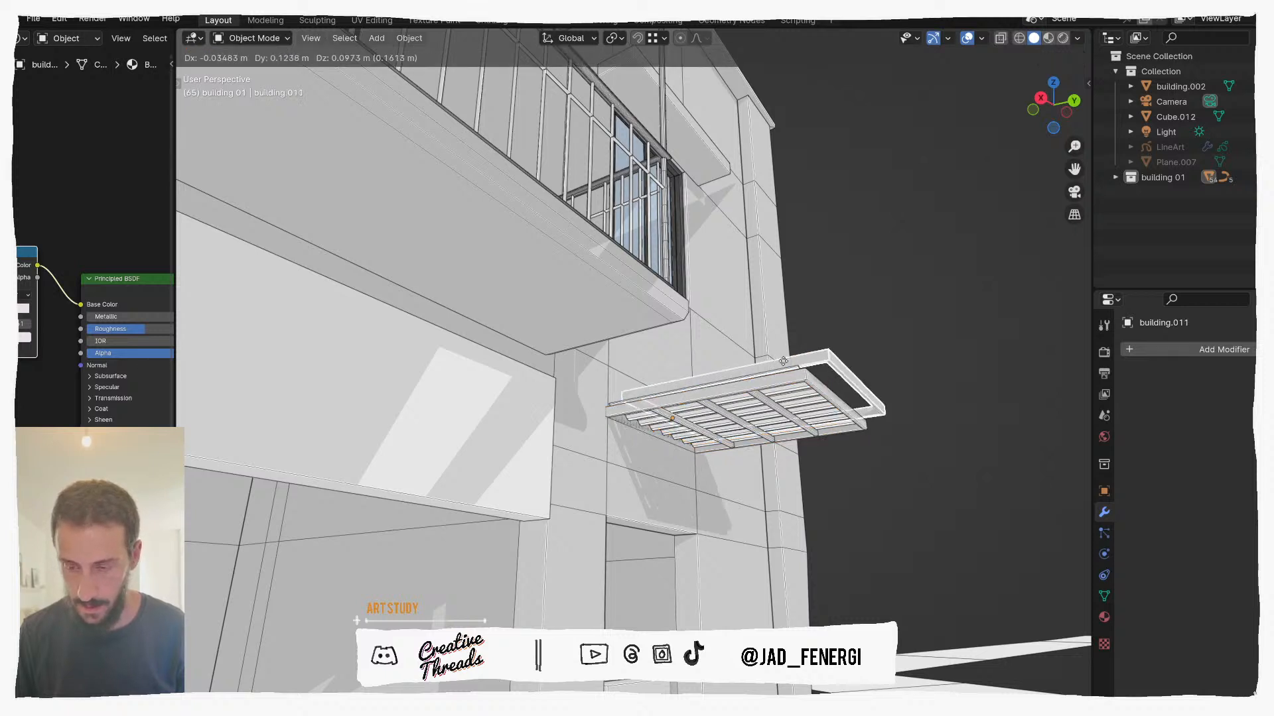
pyautogui.rightClick(782, 366)
# Step: Delete all faces of the duplicated awning frame except those of its balcony-side beam
pyautogui.press('Tab')
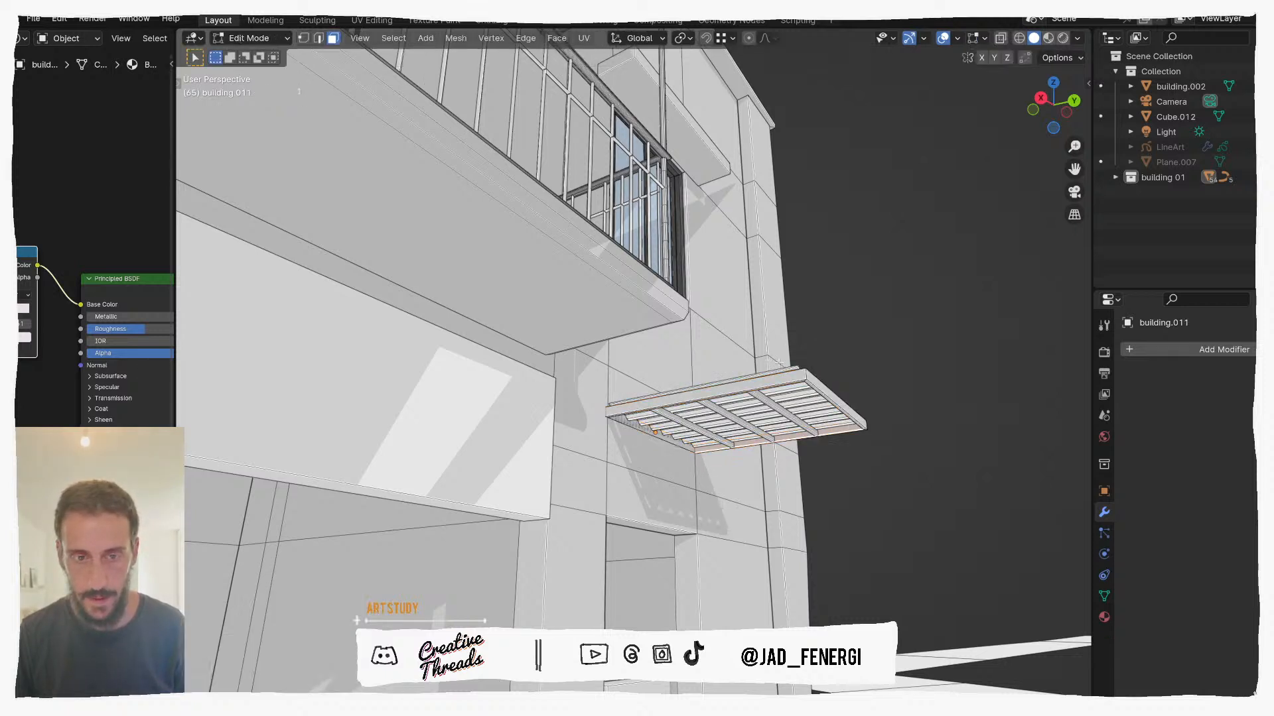
pyautogui.moveTo(725, 410); pyautogui.dragTo(725, 411)
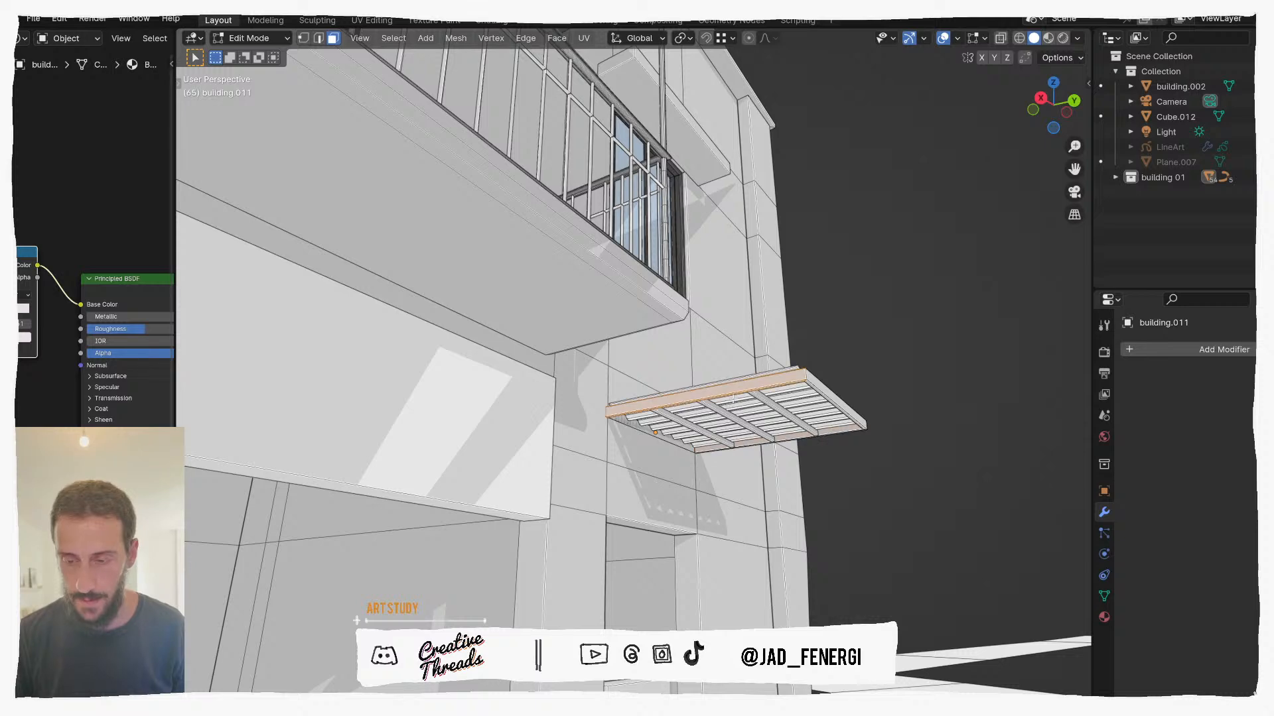
pyautogui.moveTo(716, 407); pyautogui.dragTo(707, 405, button='middle')
pyautogui.hotkey('alt', 'z')
pyautogui.moveTo(705, 377); pyautogui.dragTo(690, 409)
pyautogui.hotkey('alt', 'z')
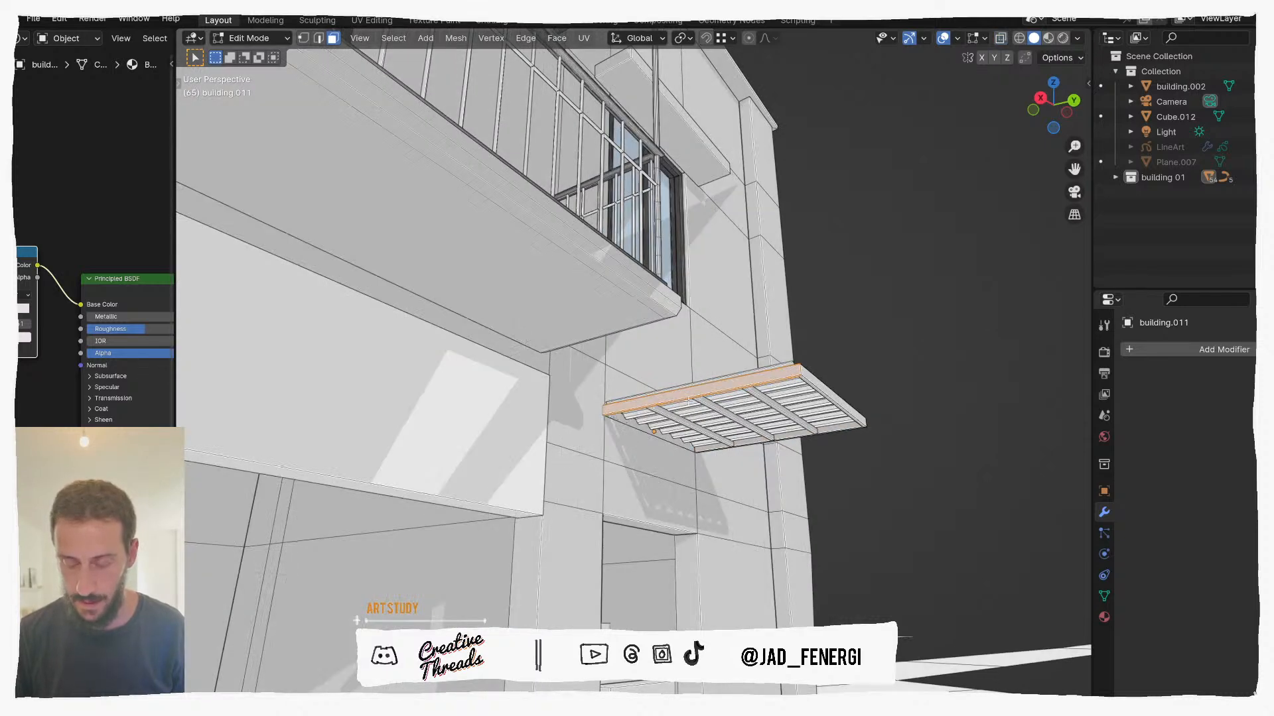
pyautogui.hotkey('ctrl', 'l')
pyautogui.press('x')
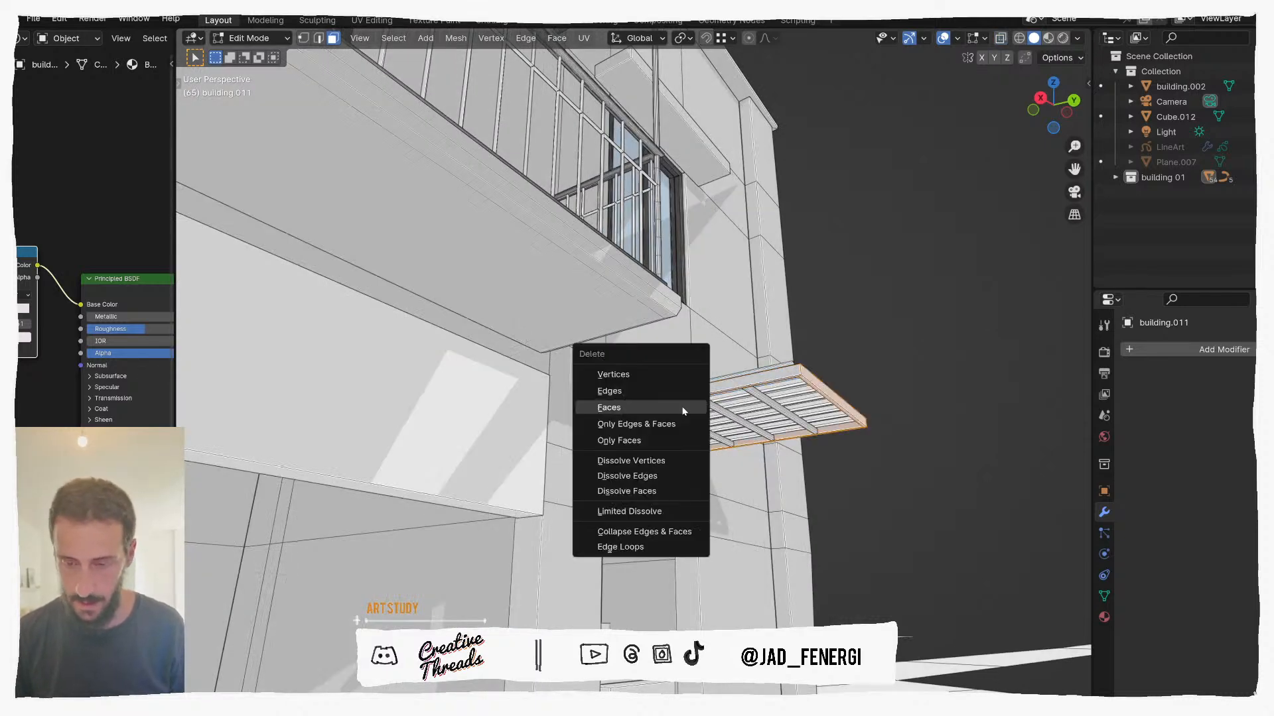
pyautogui.click(678, 409)
pyautogui.press('Tab')
# Step: Hide the original awning frame, leaving the separate beam, slats and corrugated sheet on screen
pyautogui.click(725, 388)
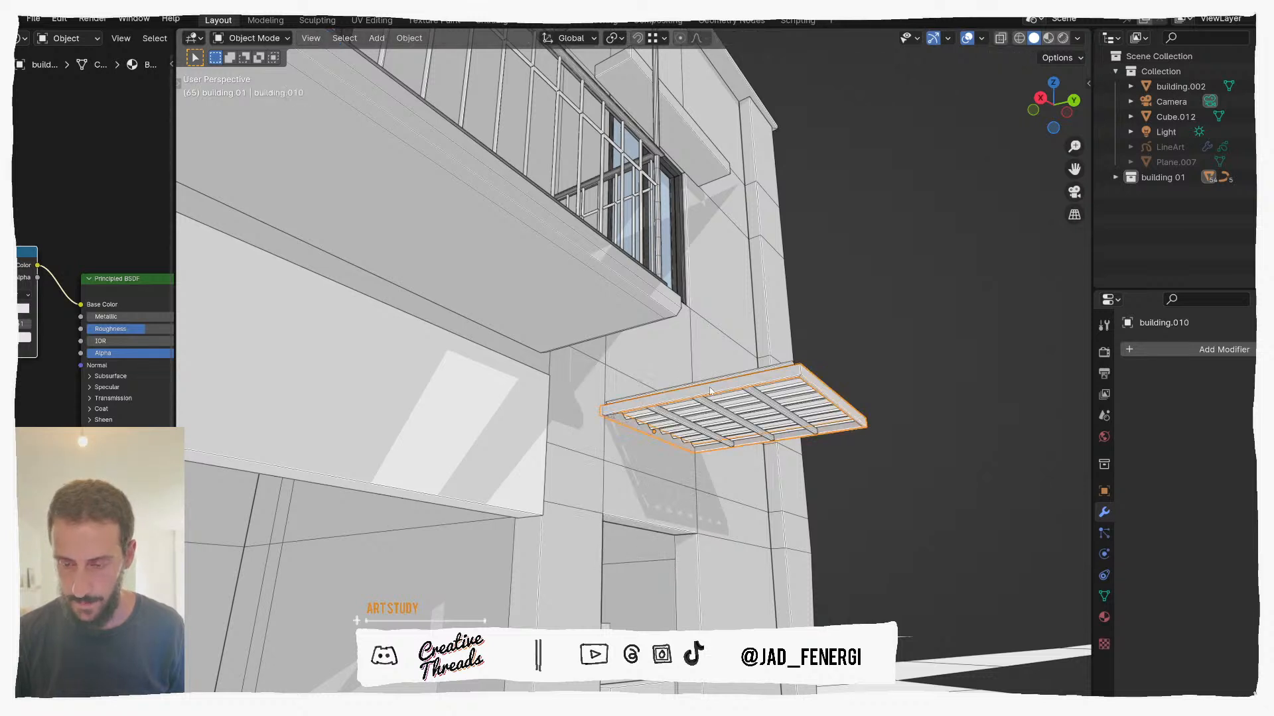
pyautogui.click(755, 381)
pyautogui.keyDown('shift'); pyautogui.click(746, 382); pyautogui.keyUp('shift')
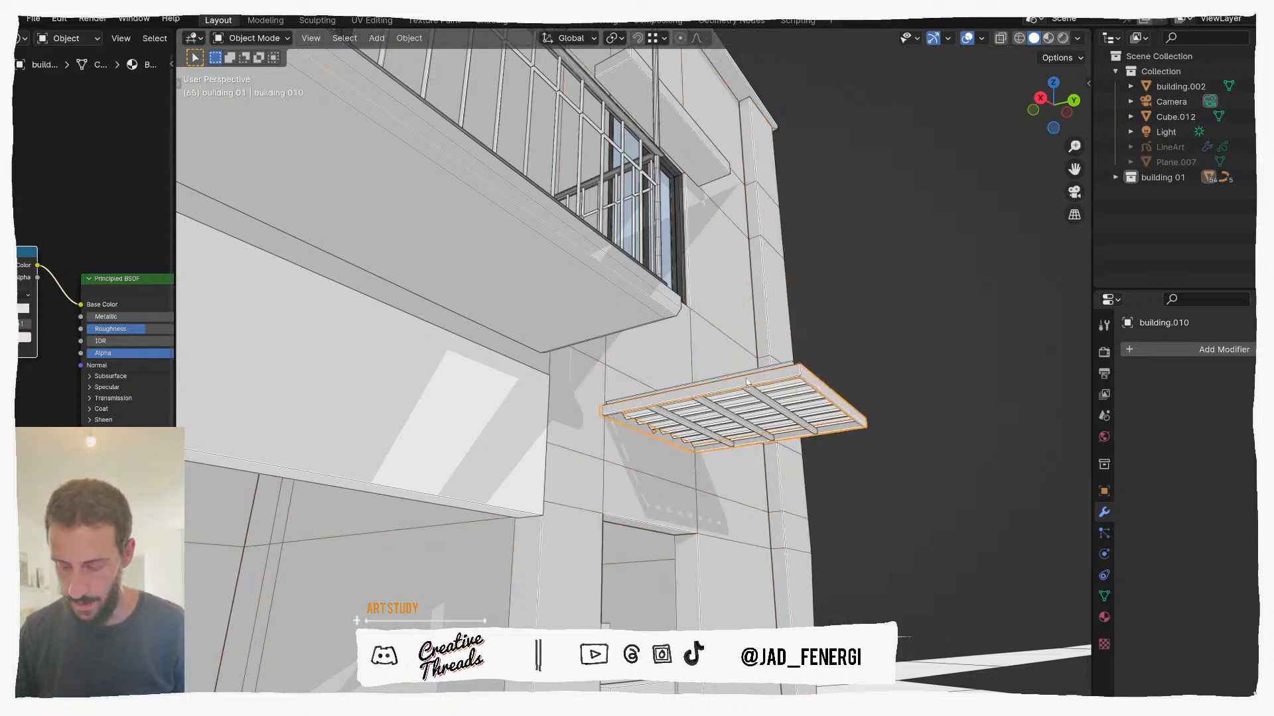
pyautogui.press('g')
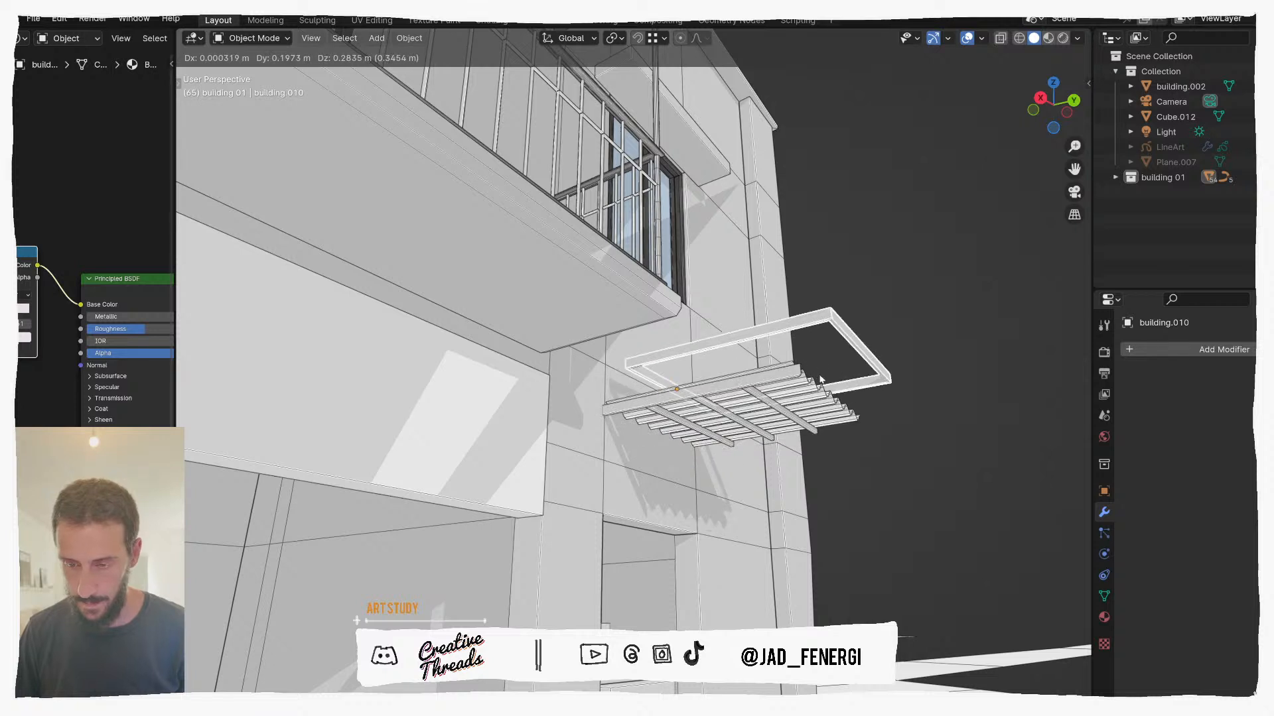
pyautogui.rightClick(817, 380)
pyautogui.press('h')
# Step: Isolate the separate side beam in local view and open its mesh for editing from the top
pyautogui.click(738, 390)
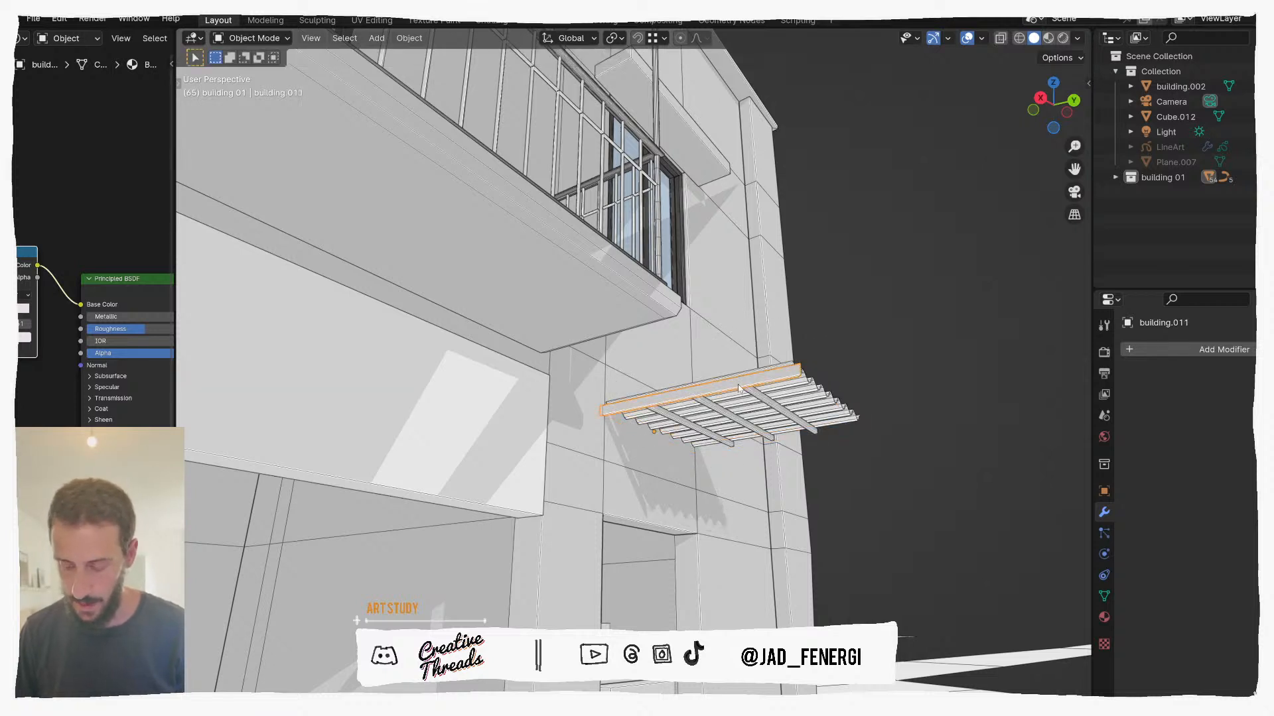
pyautogui.hotkey('shift', 's')
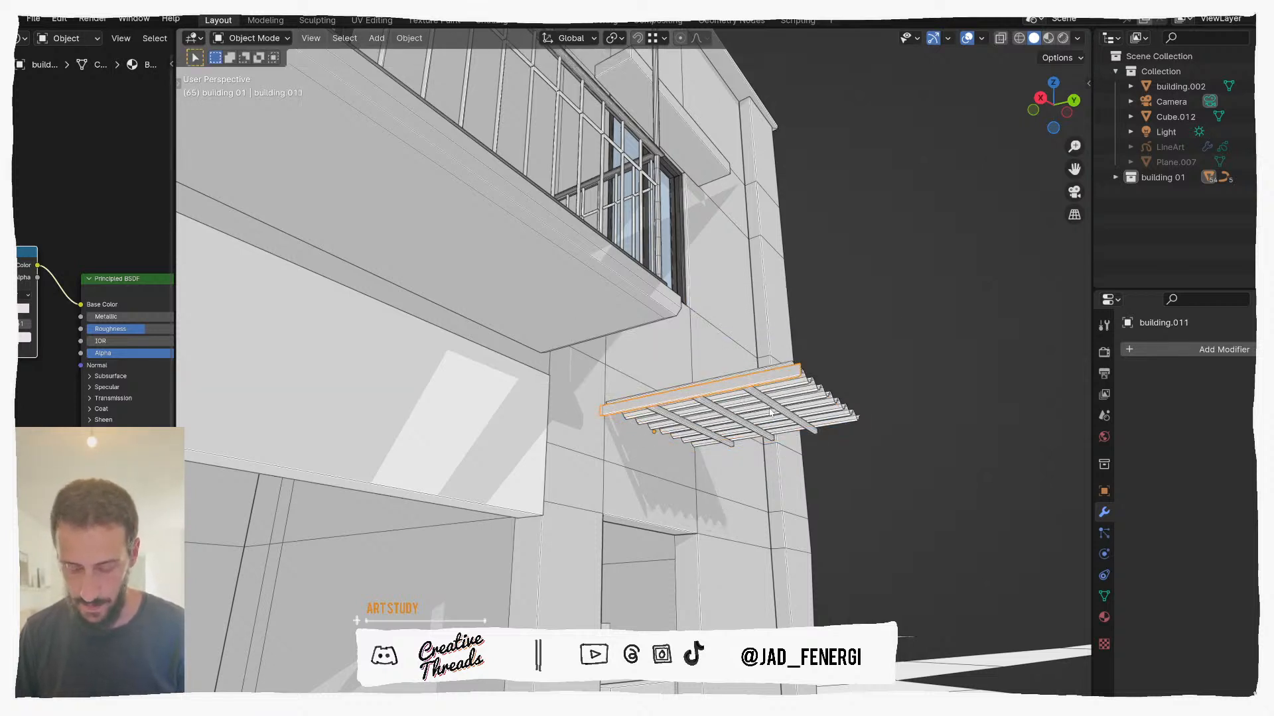
pyautogui.press('g')
pyautogui.rightClick(754, 355)
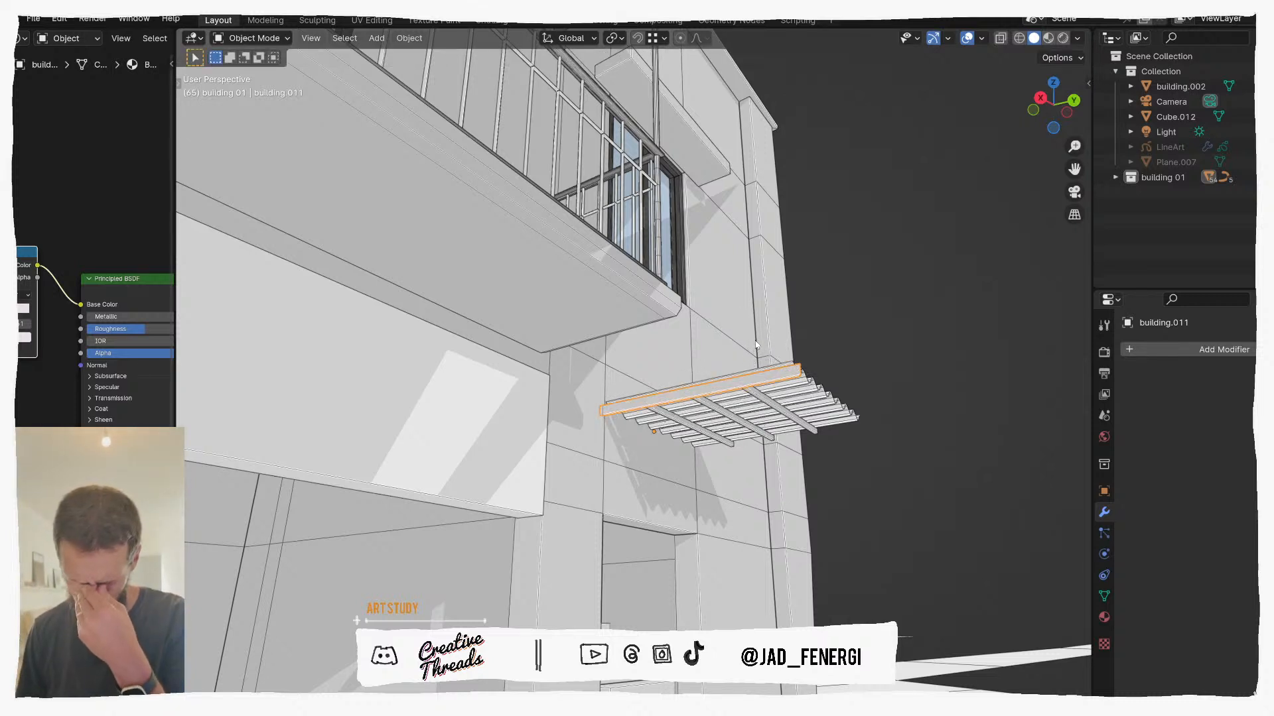
pyautogui.press('KP_Divide')
pyautogui.moveTo(794, 370); pyautogui.dragTo(687, 449, button='middle')
pyautogui.press('KP_7')
pyautogui.press('Tab')
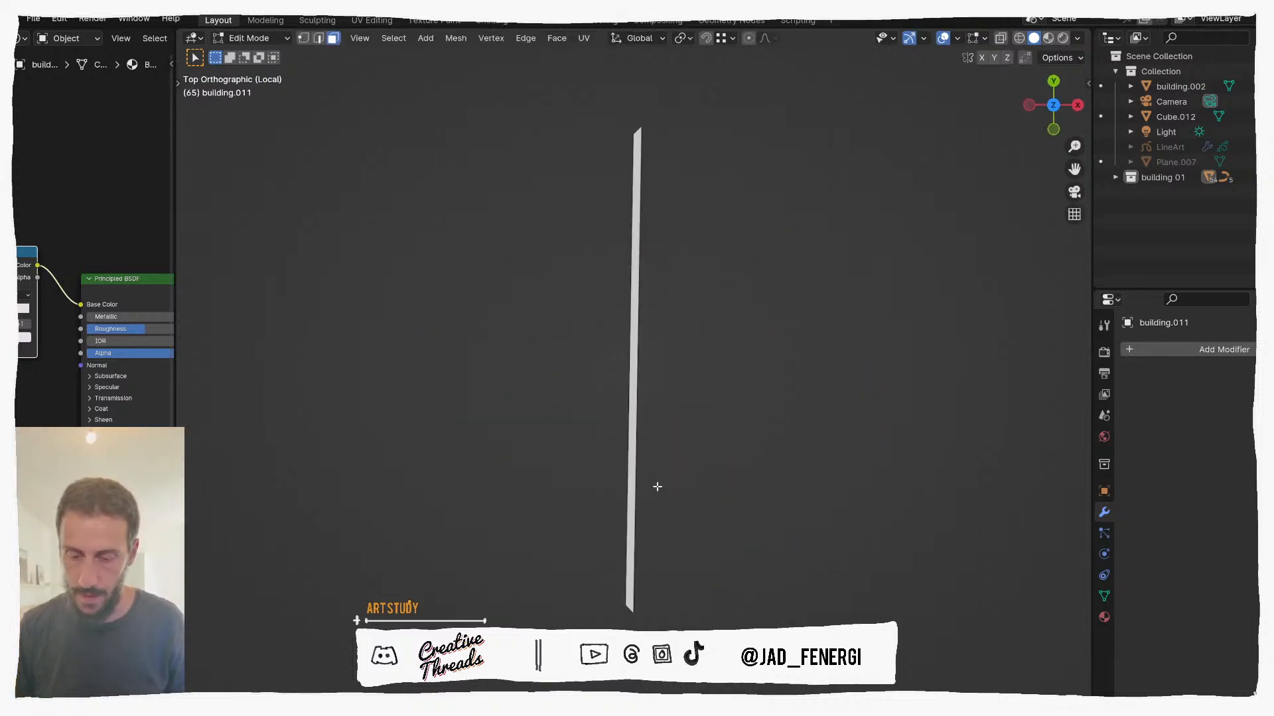
pyautogui.press('a')
pyautogui.hotkey('alt', 'a')
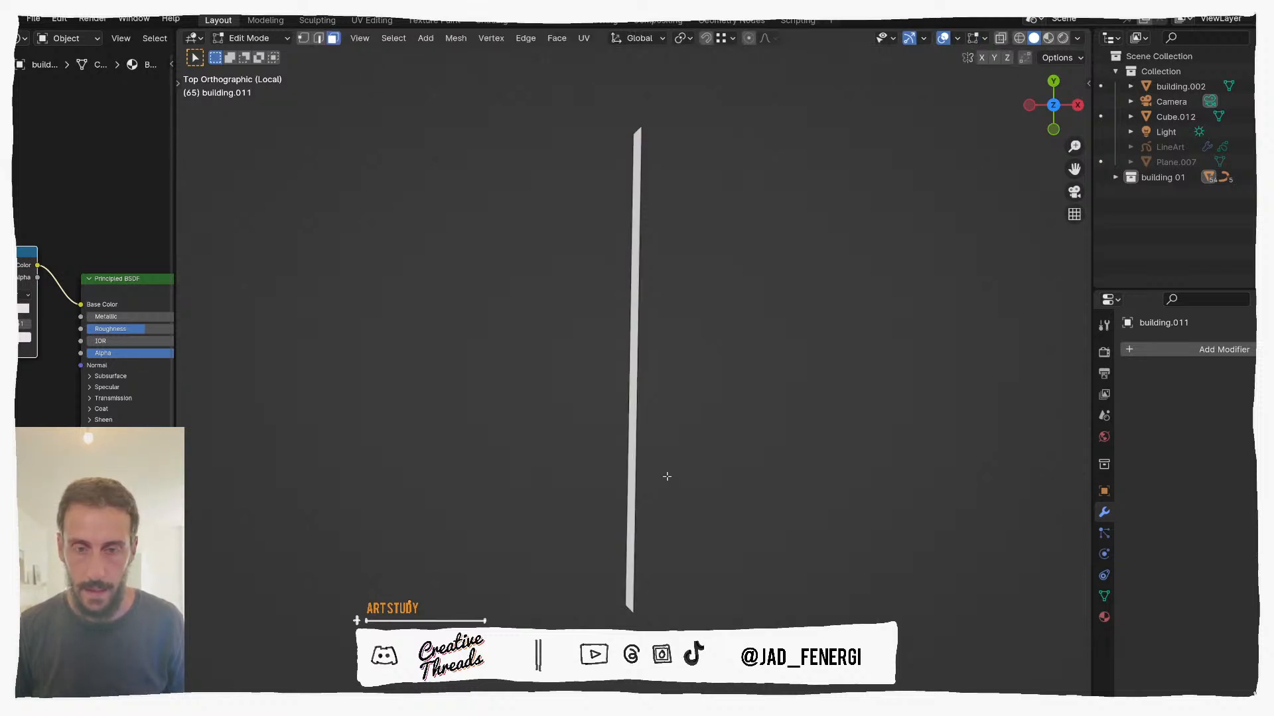
pyautogui.press('Tab')
pyautogui.moveTo(667, 479); pyautogui.dragTo(664, 443, button='middle')
pyautogui.press('KP_7')
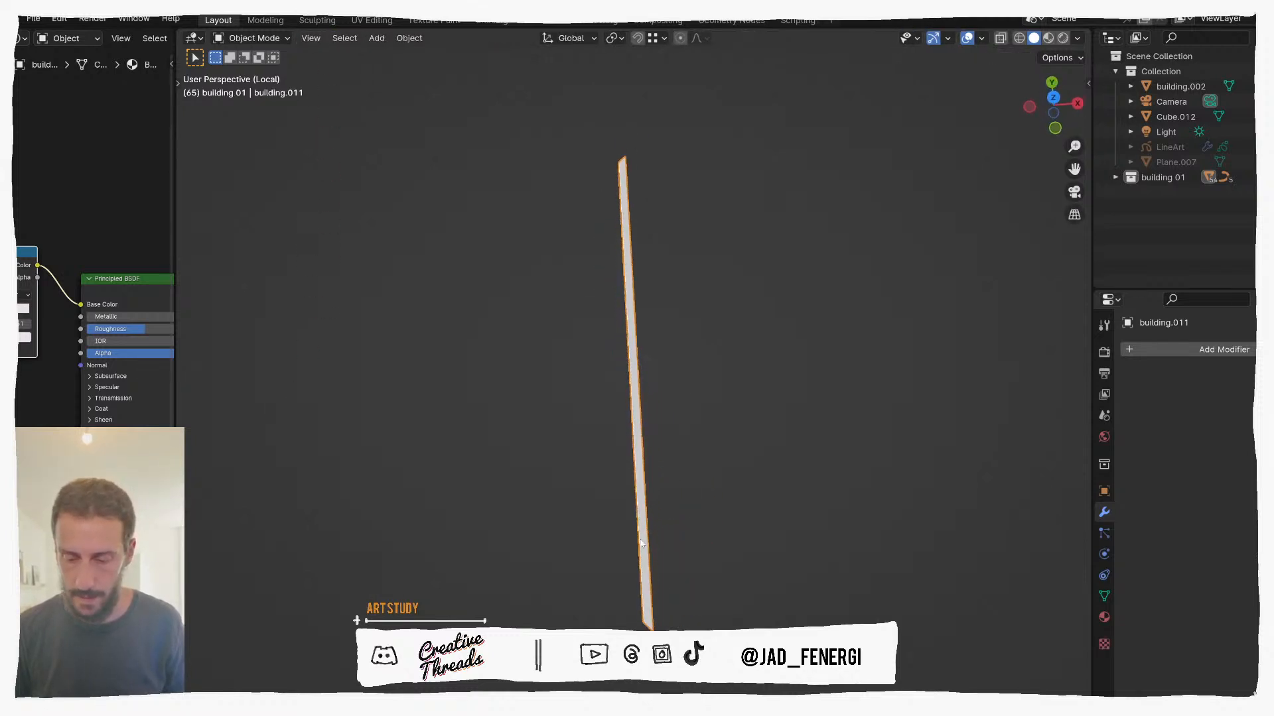
pyautogui.keyDown('shift'); pyautogui.moveTo(657, 238); pyautogui.dragTo(634, 296, button='middle'); pyautogui.keyUp('shift')
pyautogui.press('Tab')
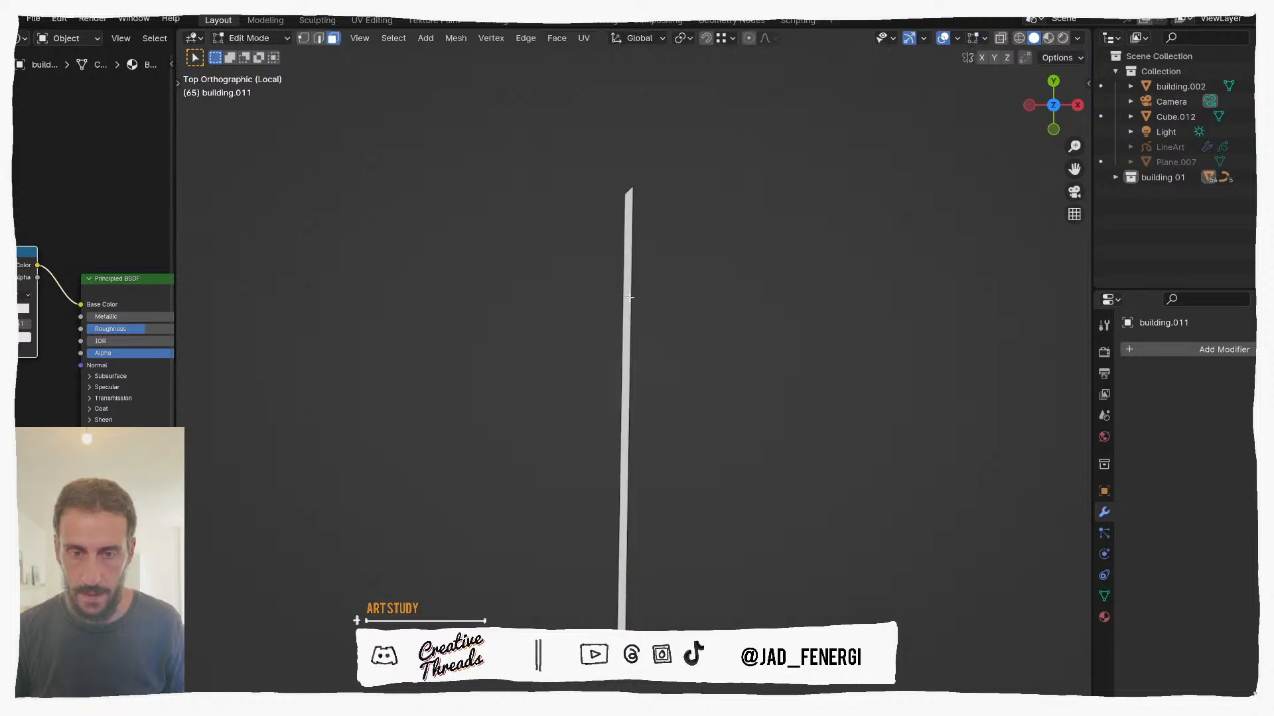
# Step: Try to position a loop cut along the beam with an even edge slide, and undo the cut
pyautogui.press('2')
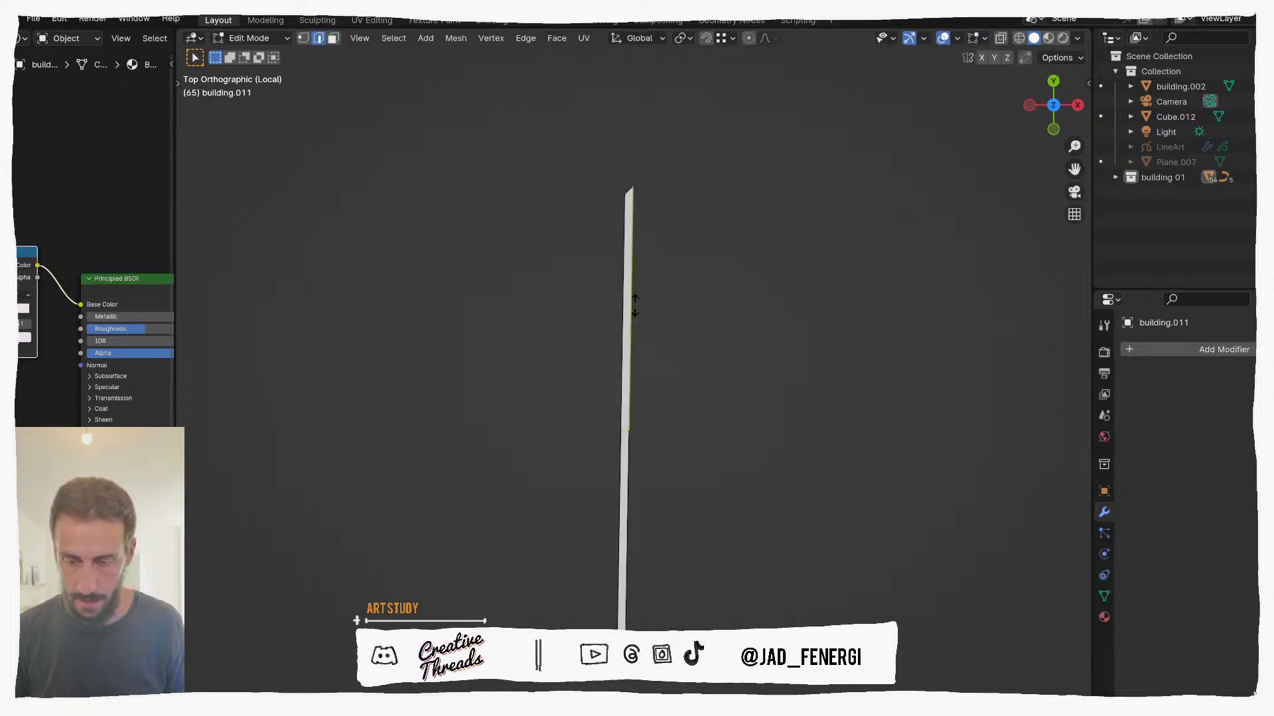
pyautogui.press('g')
pyautogui.press('g')
pyautogui.press('e')
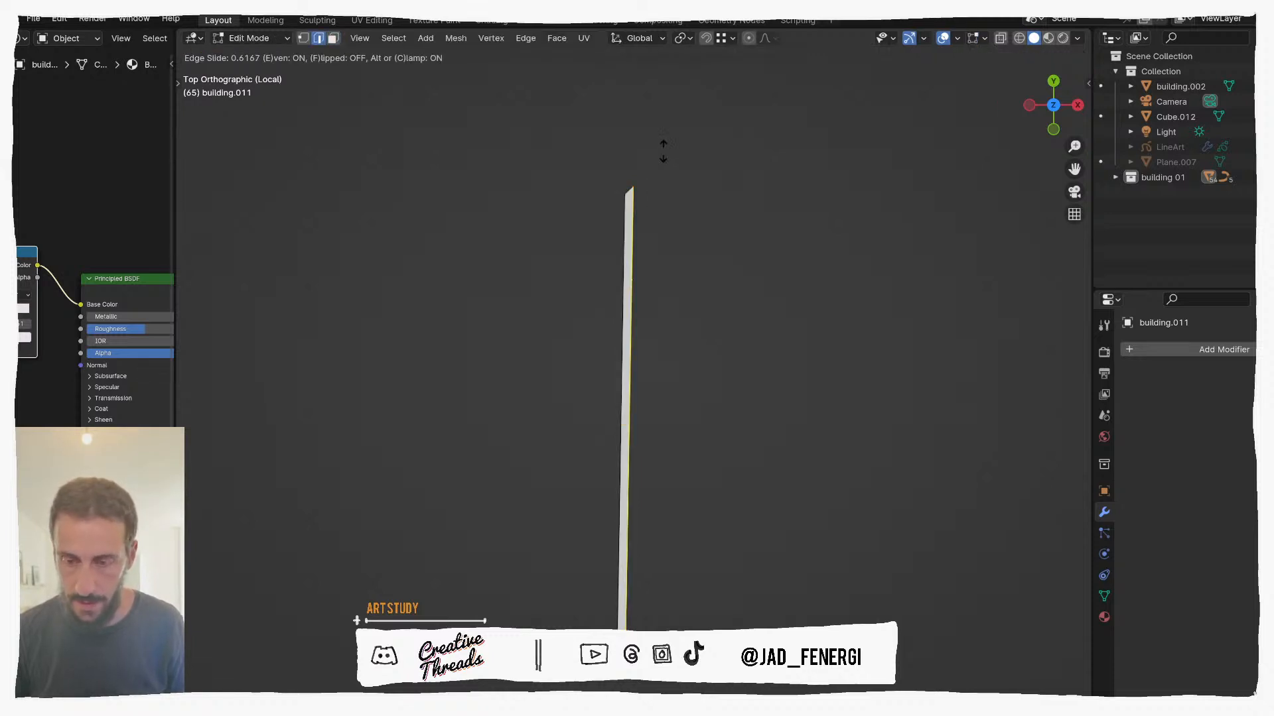
pyautogui.rightClick(672, 275)
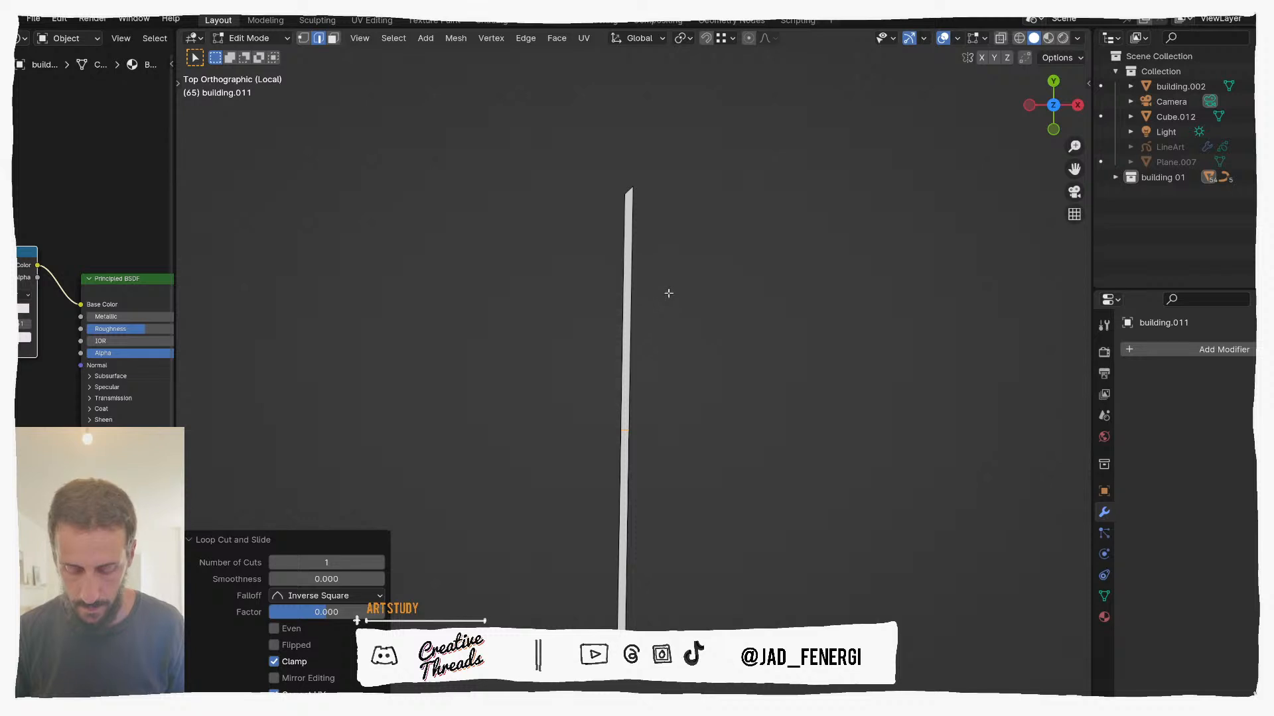
pyautogui.press('g')
pyautogui.press('g')
pyautogui.press('e')
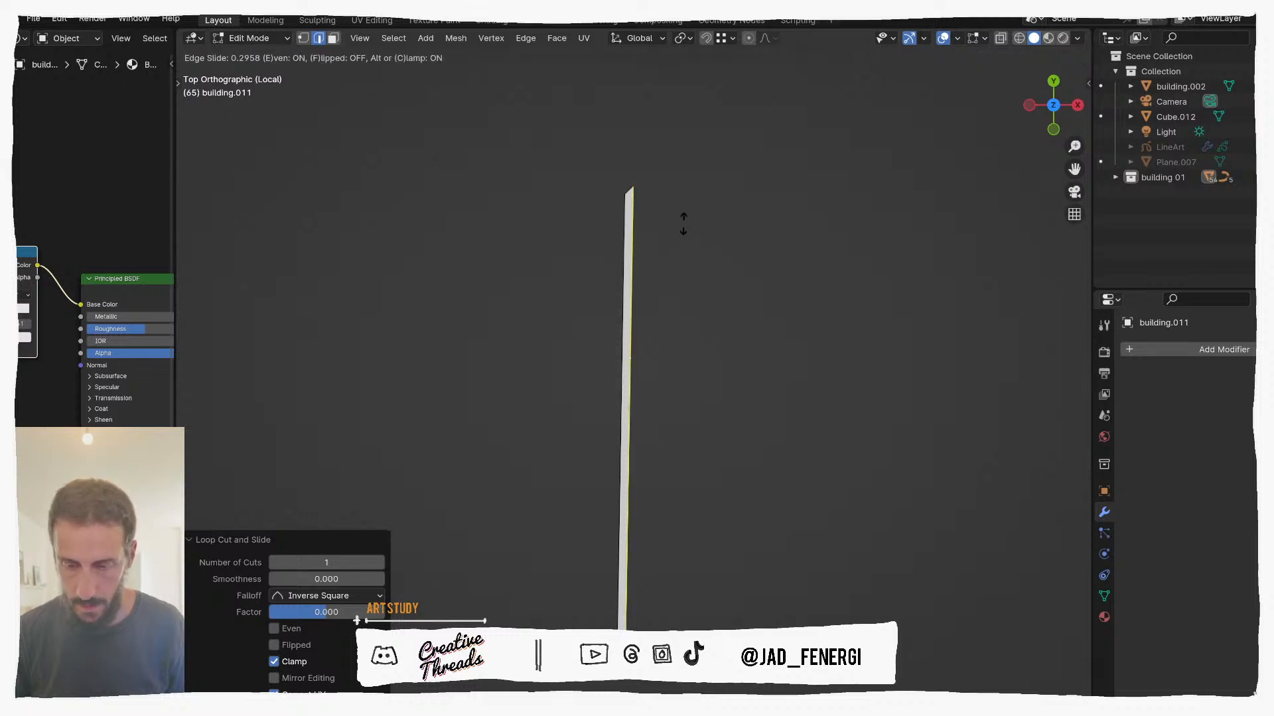
pyautogui.press('e')
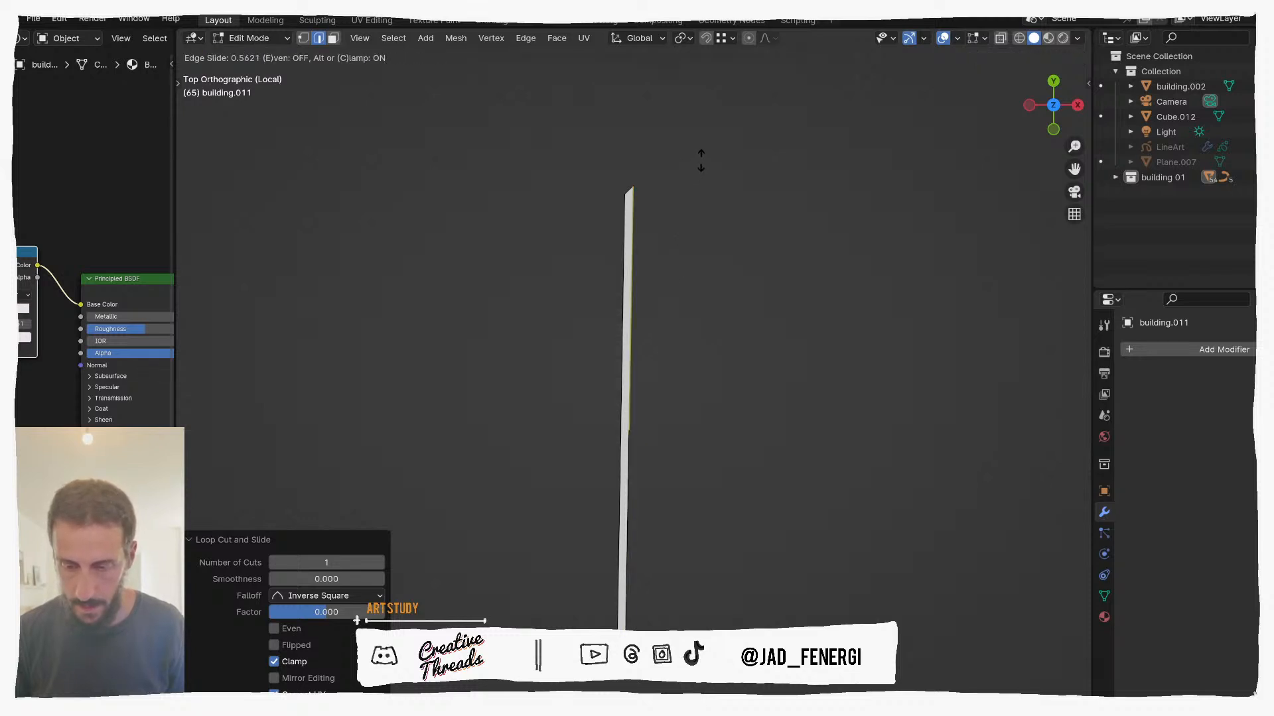
pyautogui.rightClick(720, 104)
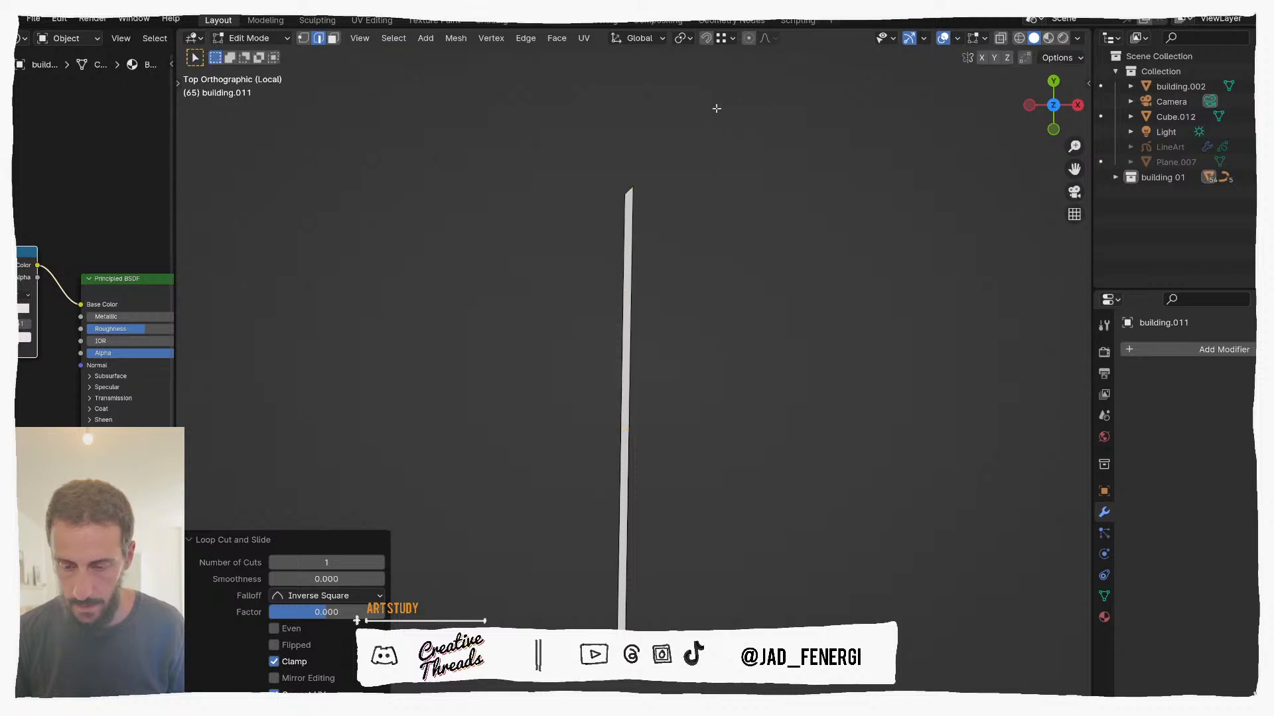
pyautogui.hotkey('ctrl', 'z')
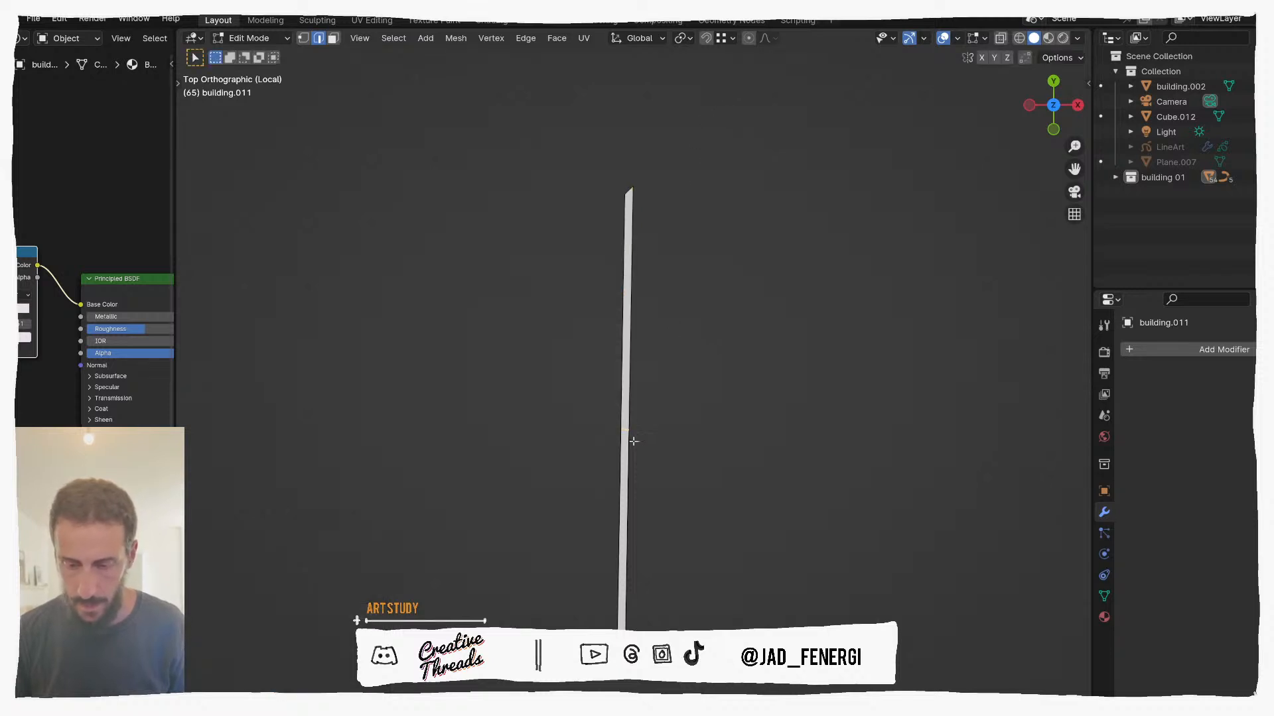
pyautogui.press('g')
pyautogui.press('g')
pyautogui.press('e')
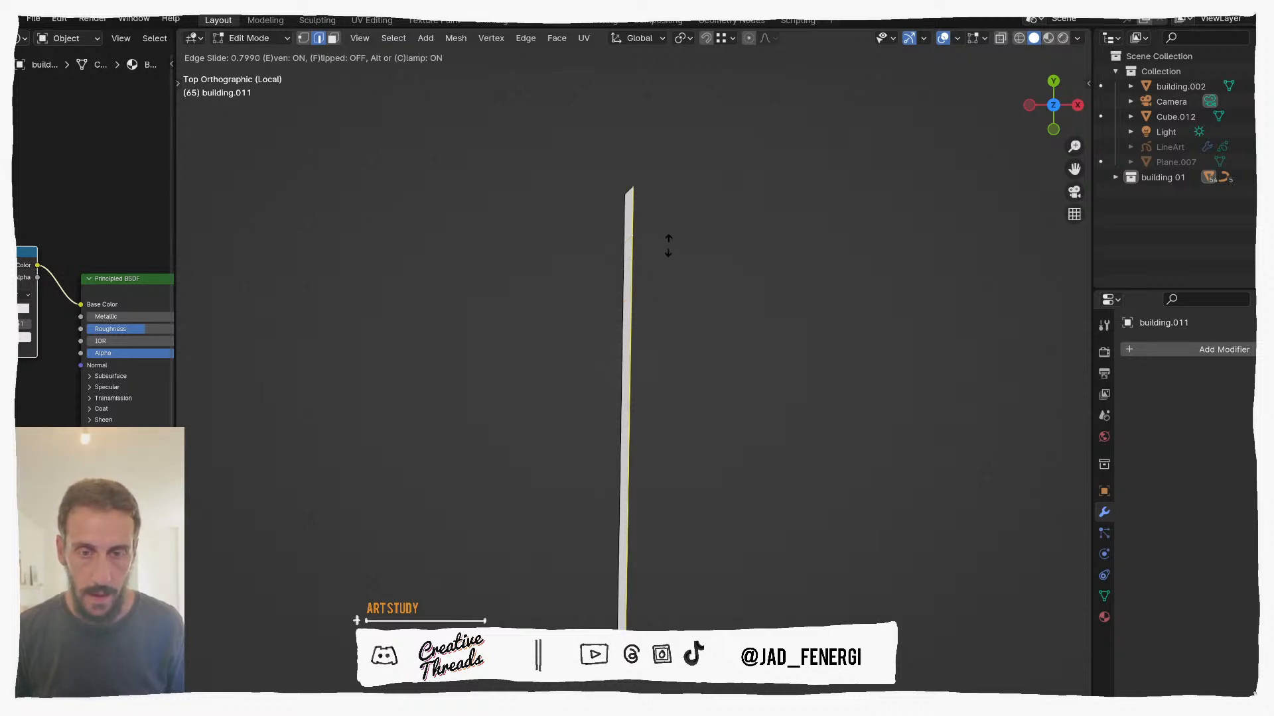
pyautogui.press('c')
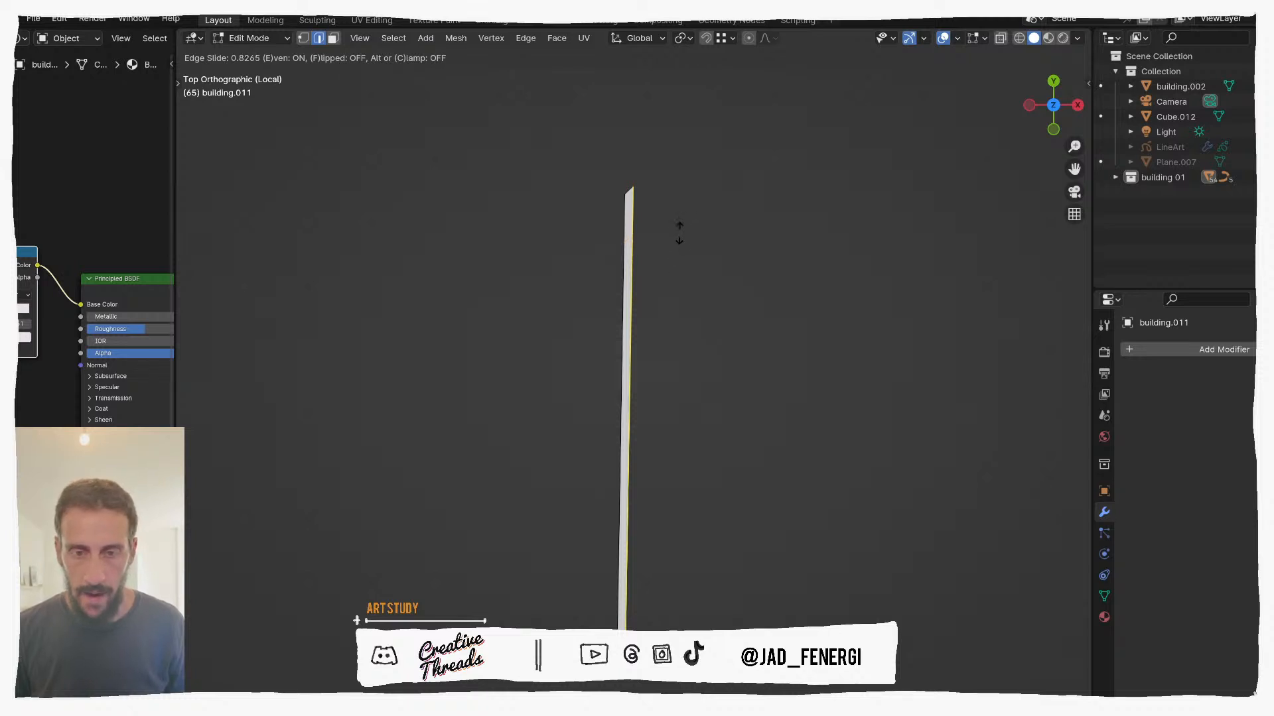
pyautogui.press('c')
pyautogui.rightClick(666, 264)
# Step: Add a loop cut lengthwise through the middle of the beam and scale the new loop
pyautogui.moveTo(659, 284); pyautogui.dragTo(736, 366, button='middle')
pyautogui.press('s')
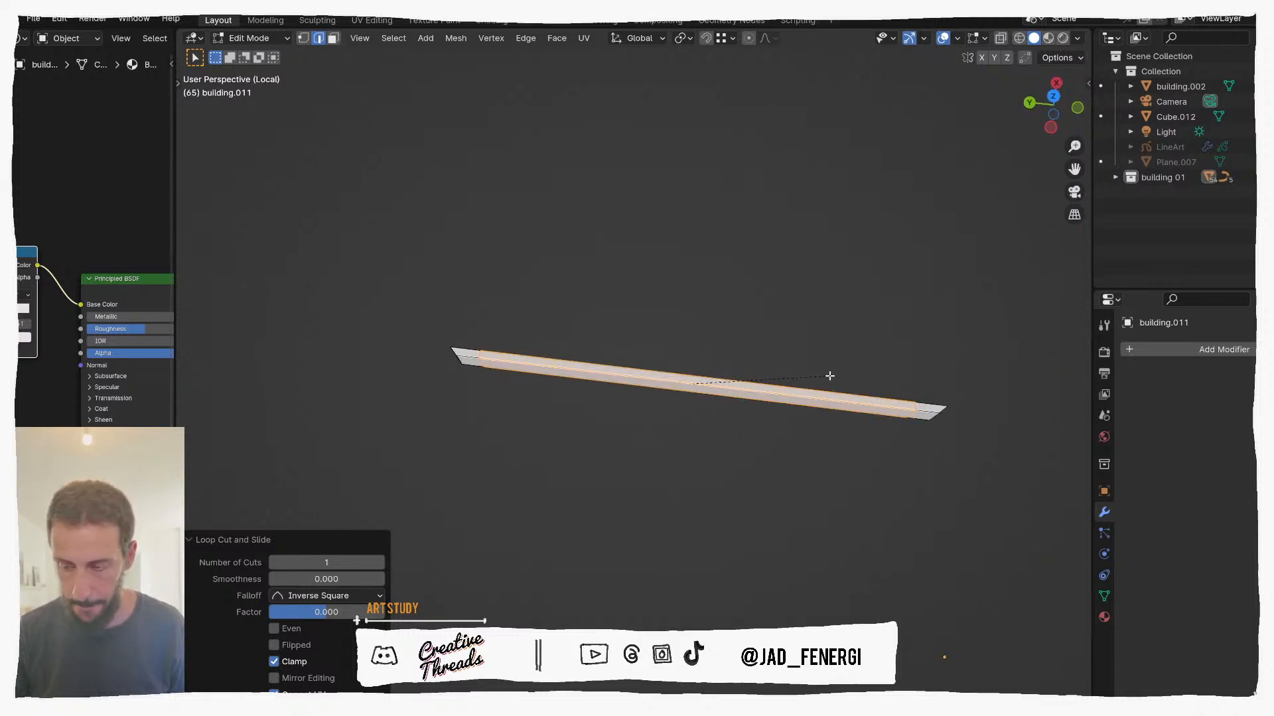
pyautogui.click(922, 409)
# Step: Delete the faces of the mitred tips at both ends of the beam
pyautogui.press('3')
pyautogui.hotkey('alt', 'z')
pyautogui.moveTo(955, 413); pyautogui.dragTo(926, 441)
pyautogui.keyDown('shift'); pyautogui.moveTo(704, 398); pyautogui.dragTo(874, 408, button='middle'); pyautogui.keyUp('shift')
pyautogui.scroll(2, 874, 407)
pyautogui.keyDown('shift'); pyautogui.moveTo(655, 334); pyautogui.dragTo(599, 411); pyautogui.keyUp('shift')
pyautogui.press('x')
pyautogui.click(603, 405)
# Step: Close the open end of the beam by filling its boundary edge loop with a face
pyautogui.moveTo(604, 405); pyautogui.dragTo(648, 360, button='middle')
pyautogui.press('2')
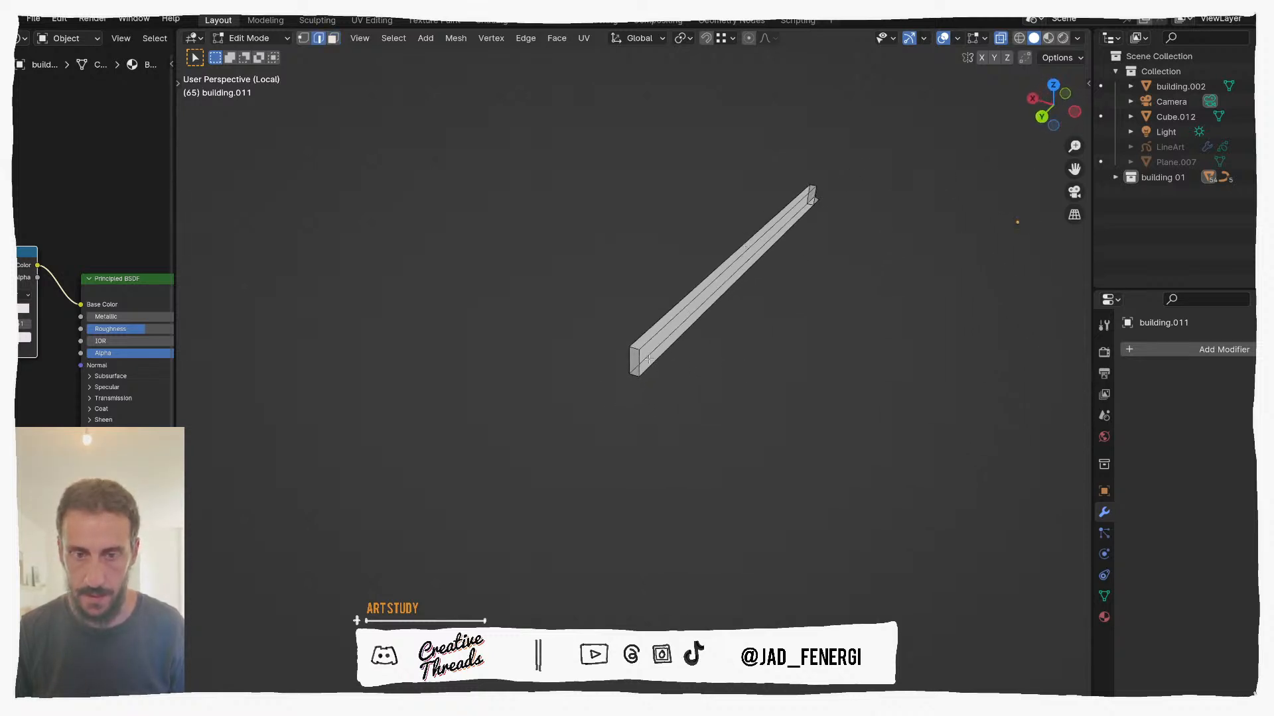
pyautogui.keyDown('alt'); pyautogui.click(638, 356); pyautogui.keyUp('alt')
pyautogui.moveTo(768, 279); pyautogui.dragTo(777, 343, button='middle')
pyautogui.moveTo(833, 311); pyautogui.dragTo(886, 315, button='middle')
# Step: Delete the leftover face at the opposite end of the beam and fill that opening
pyautogui.press('3')
pyautogui.click(886, 338)
pyautogui.press('x')
pyautogui.click(878, 340)
pyautogui.press('2')
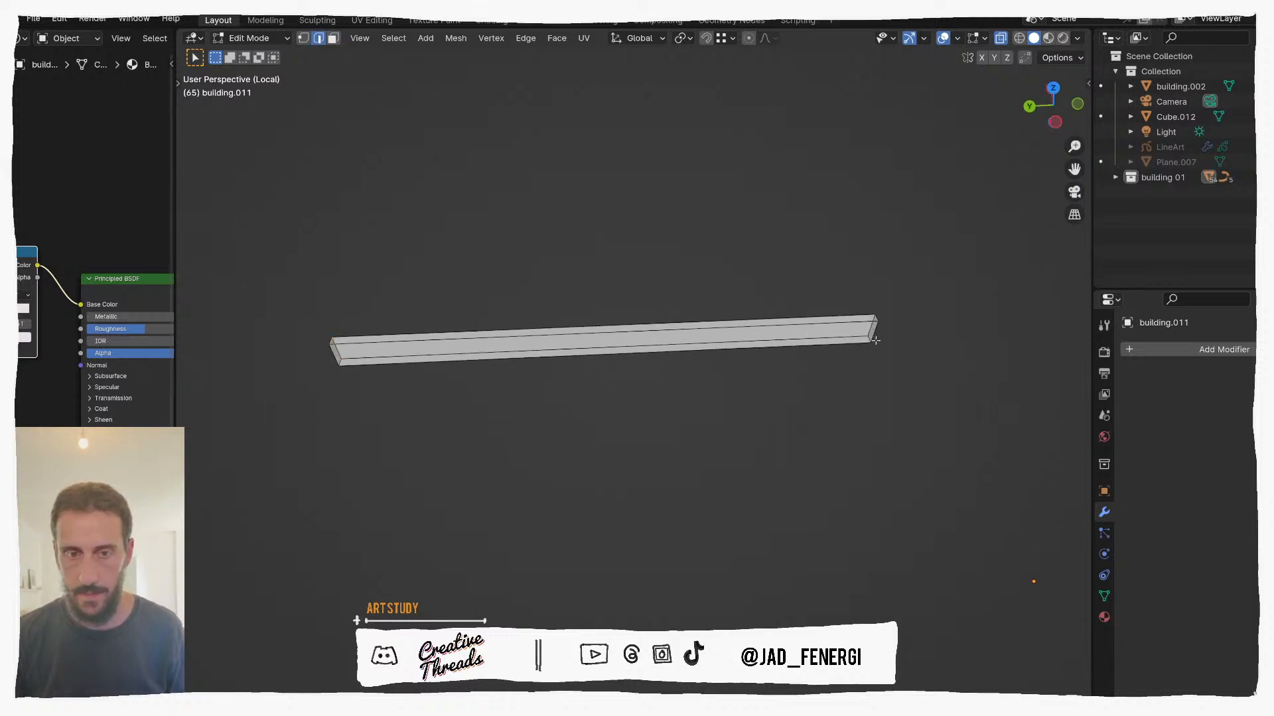
pyautogui.keyDown('alt'); pyautogui.click(333, 357); pyautogui.keyUp('alt')
pyautogui.moveTo(333, 357); pyautogui.dragTo(524, 431, button='middle')
# Step: Snap the 3D cursor to the top edge at the beam's wall end and set the beam's origin there
pyautogui.moveTo(517, 358); pyautogui.dragTo(789, 413, button='middle')
pyautogui.press('1')
pyautogui.click(920, 397)
pyautogui.press('2')
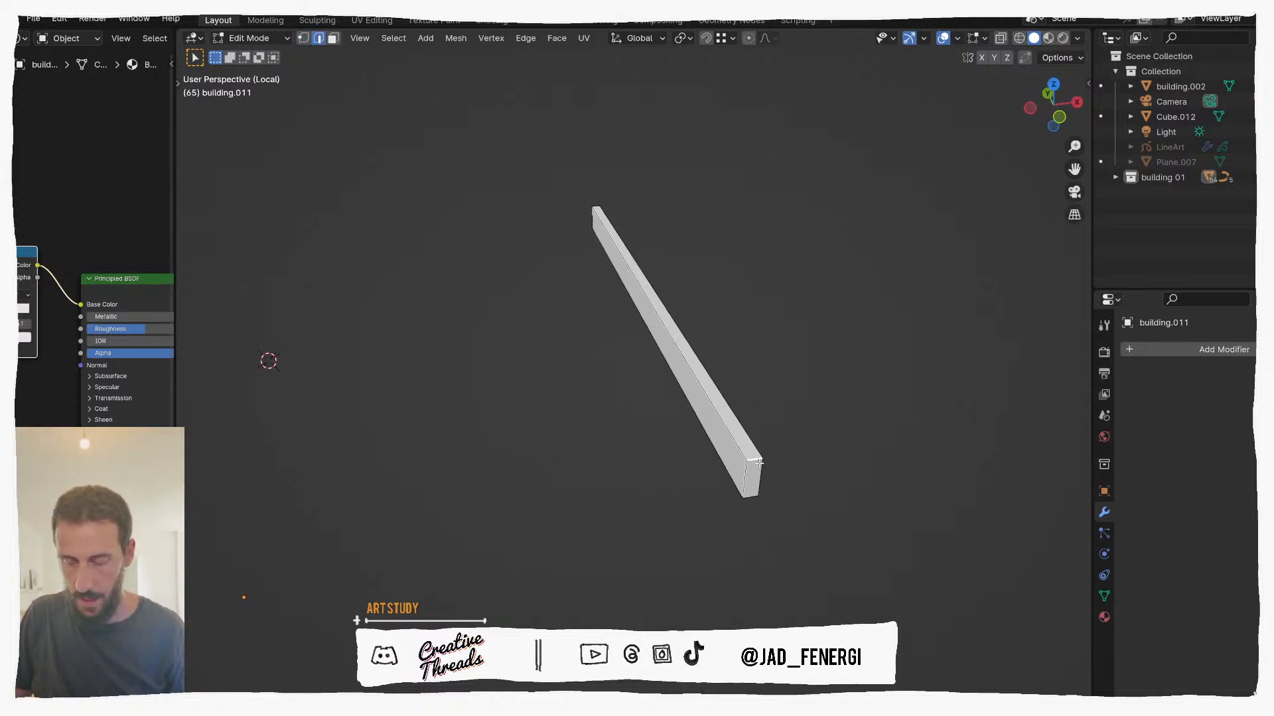
pyautogui.hotkey('shift', 's')
pyautogui.click(745, 547)
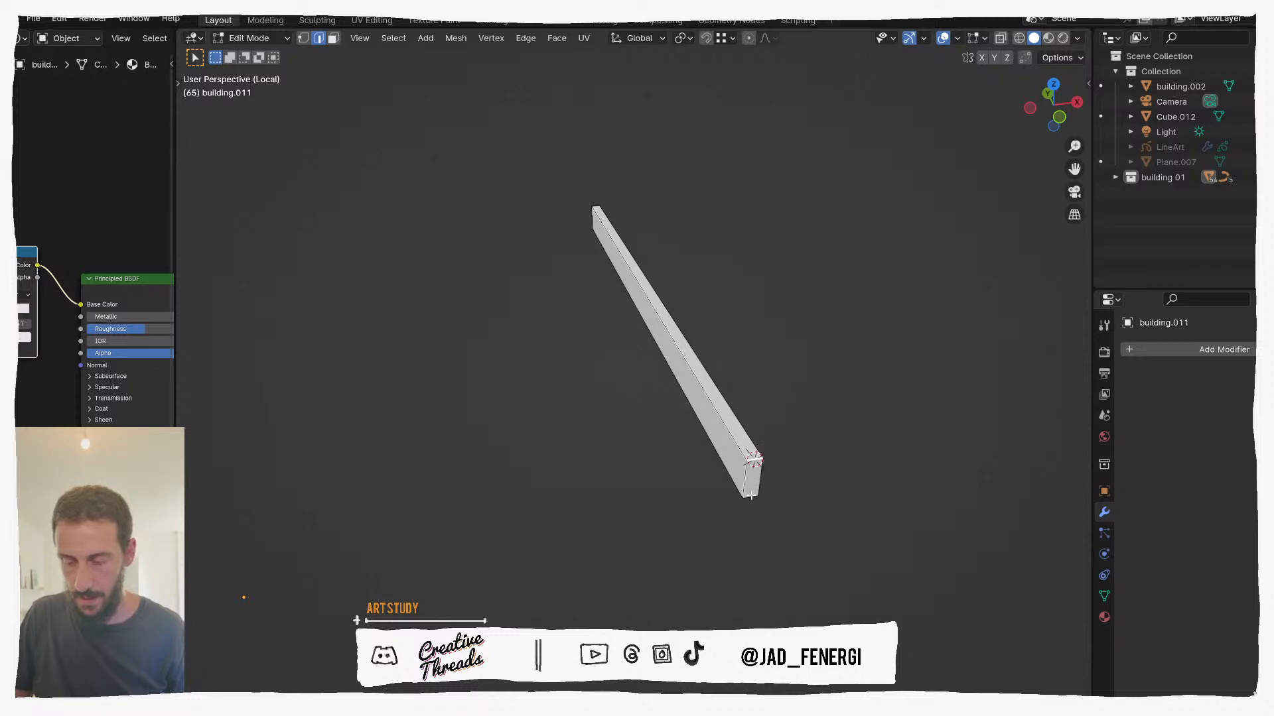
pyautogui.press('Tab')
pyautogui.rightClick(755, 480)
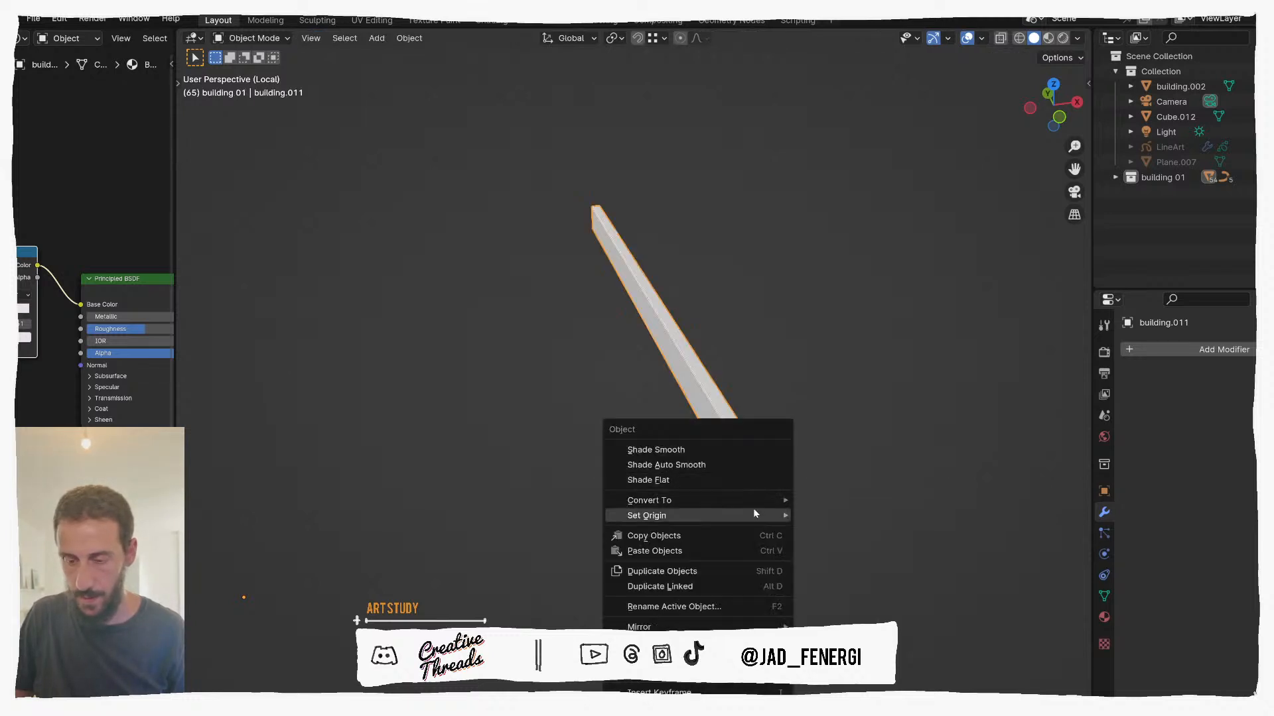
pyautogui.moveTo(754, 511)
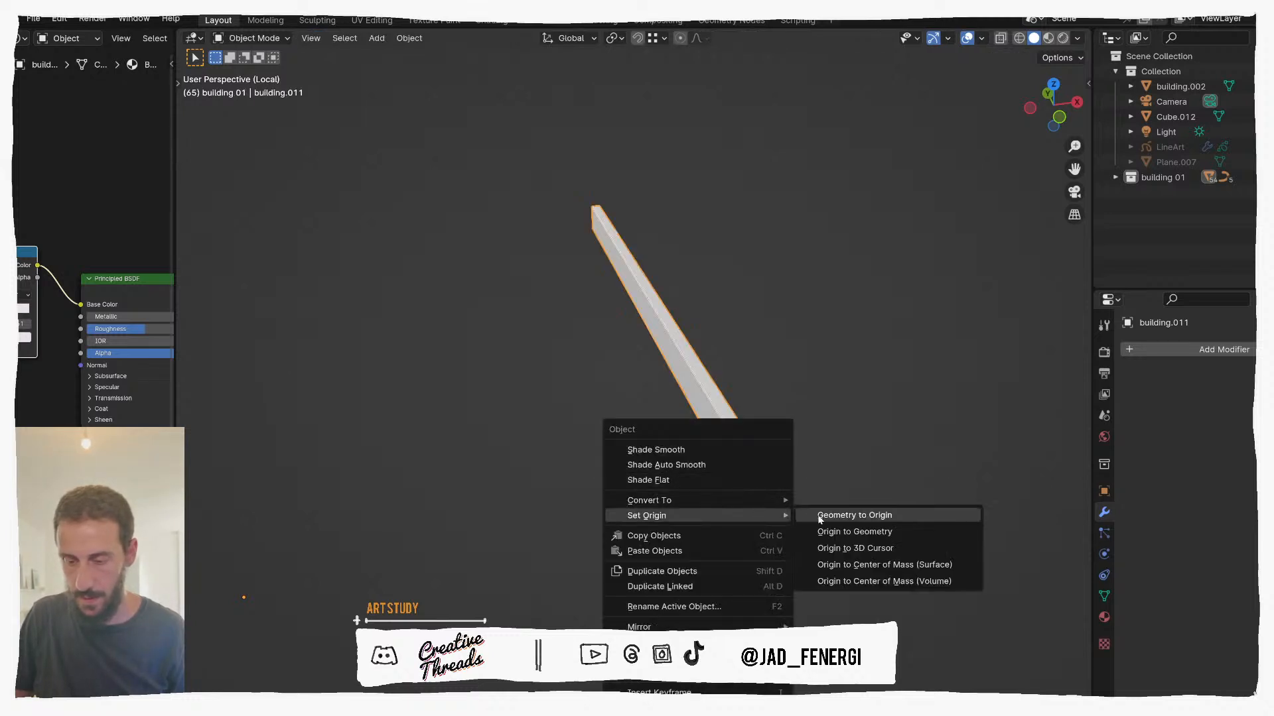
pyautogui.click(837, 549)
# Step: Leave local view and try rotating the beam about its wall end
pyautogui.moveTo(833, 504); pyautogui.dragTo(821, 456, button='middle')
pyautogui.scroll(-1, 820, 453)
pyautogui.press('/')
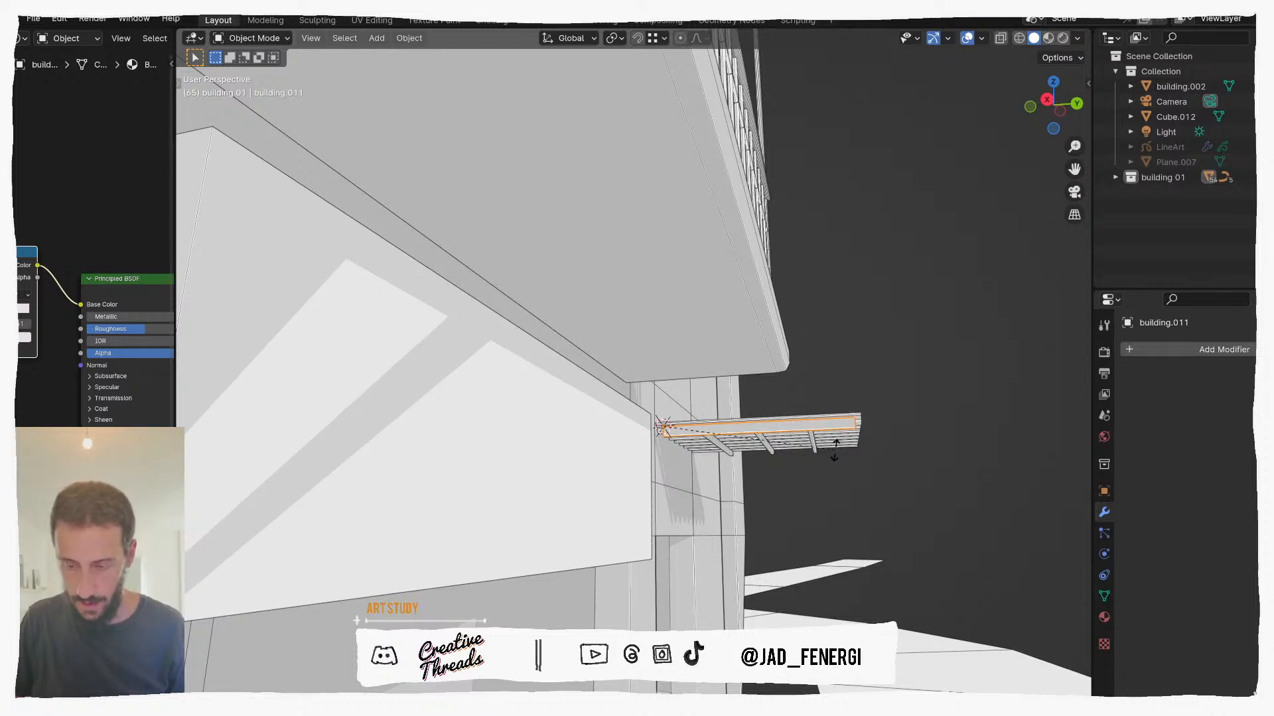
pyautogui.press('r')
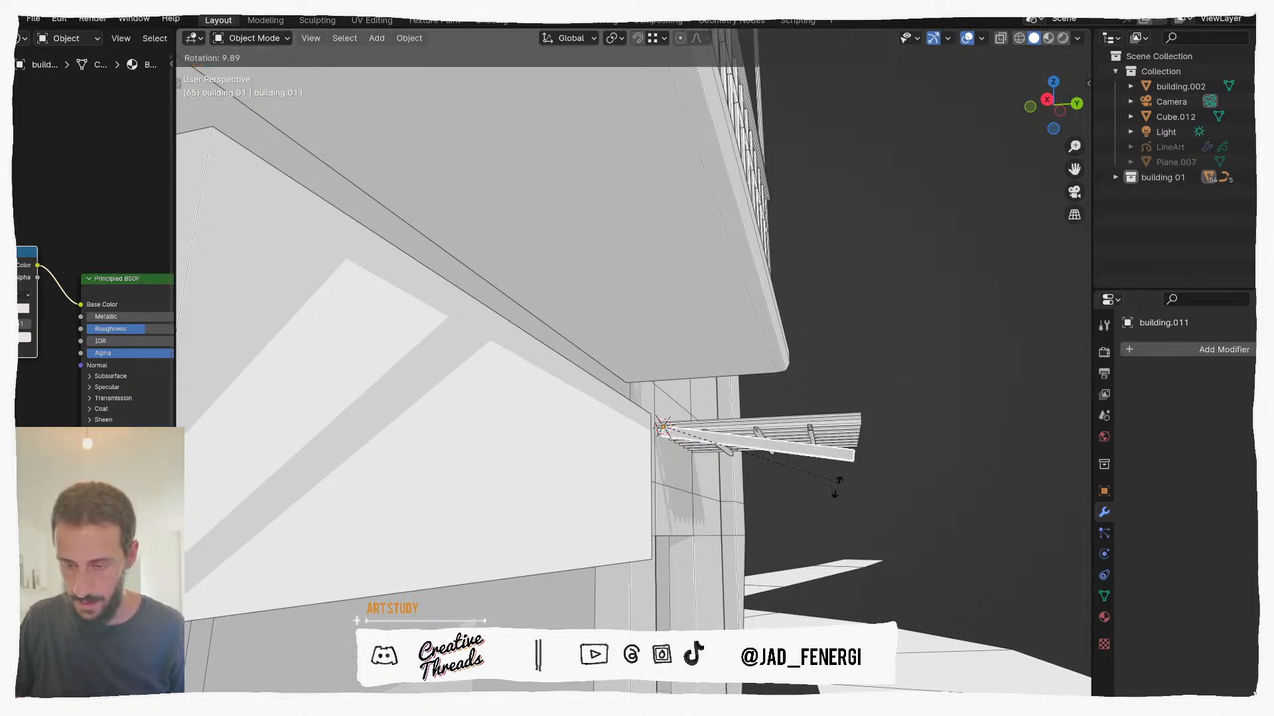
pyautogui.rightClick(834, 494)
# Step: Snap the 3D cursor to the top edge at the beam's outer end
pyautogui.keyDown('shift'); pyautogui.moveTo(762, 480); pyautogui.dragTo(635, 472, button='middle'); pyautogui.keyUp('shift')
pyautogui.scroll(3, 687, 461)
pyautogui.scroll(-1, 684, 464)
pyautogui.scroll(2, 682, 473)
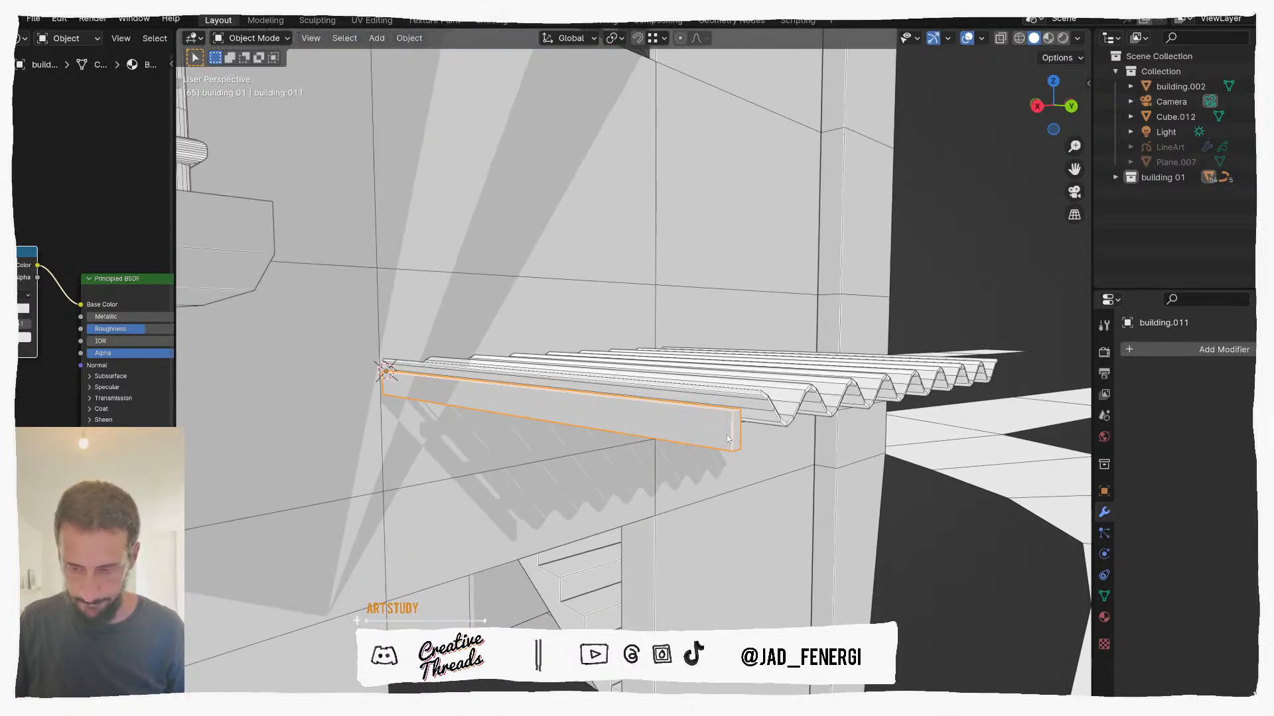
pyautogui.press('Tab')
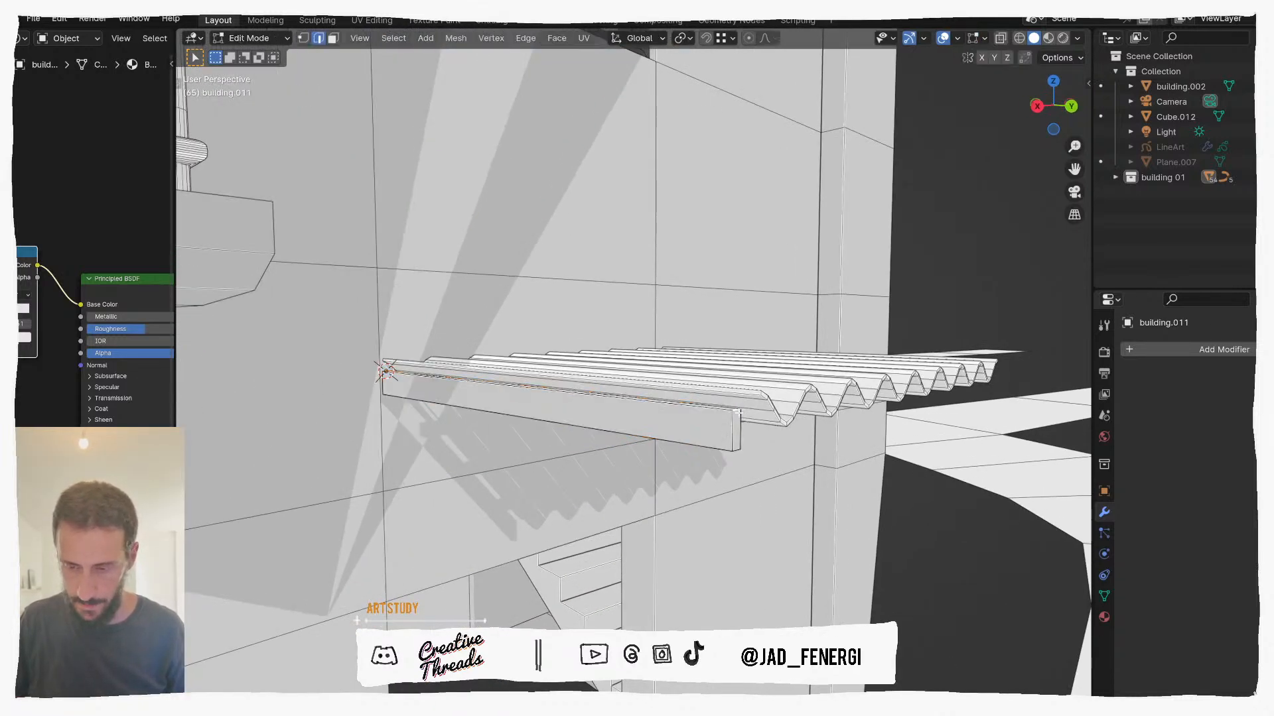
pyautogui.rightClick(737, 412)
pyautogui.press('l')
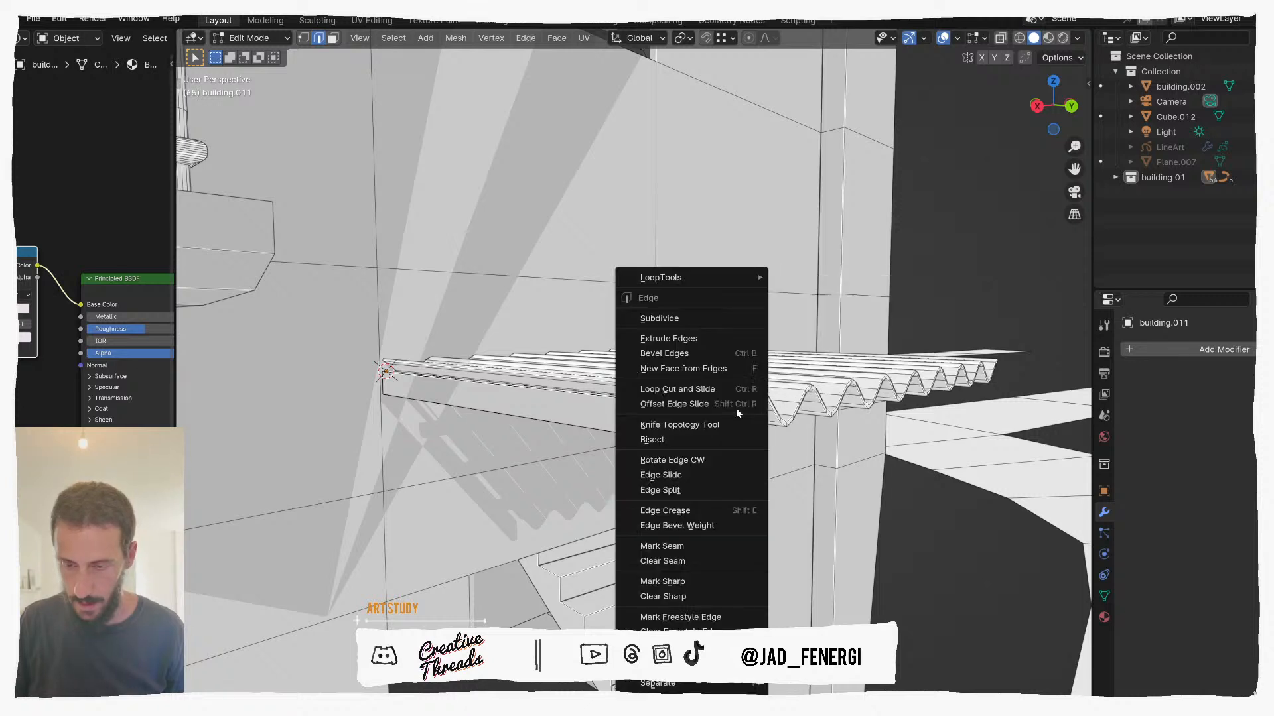
pyautogui.press('Escape')
pyautogui.rightClick(739, 416)
pyautogui.press('Escape')
pyautogui.hotkey('shift', 's')
pyautogui.click(738, 486)
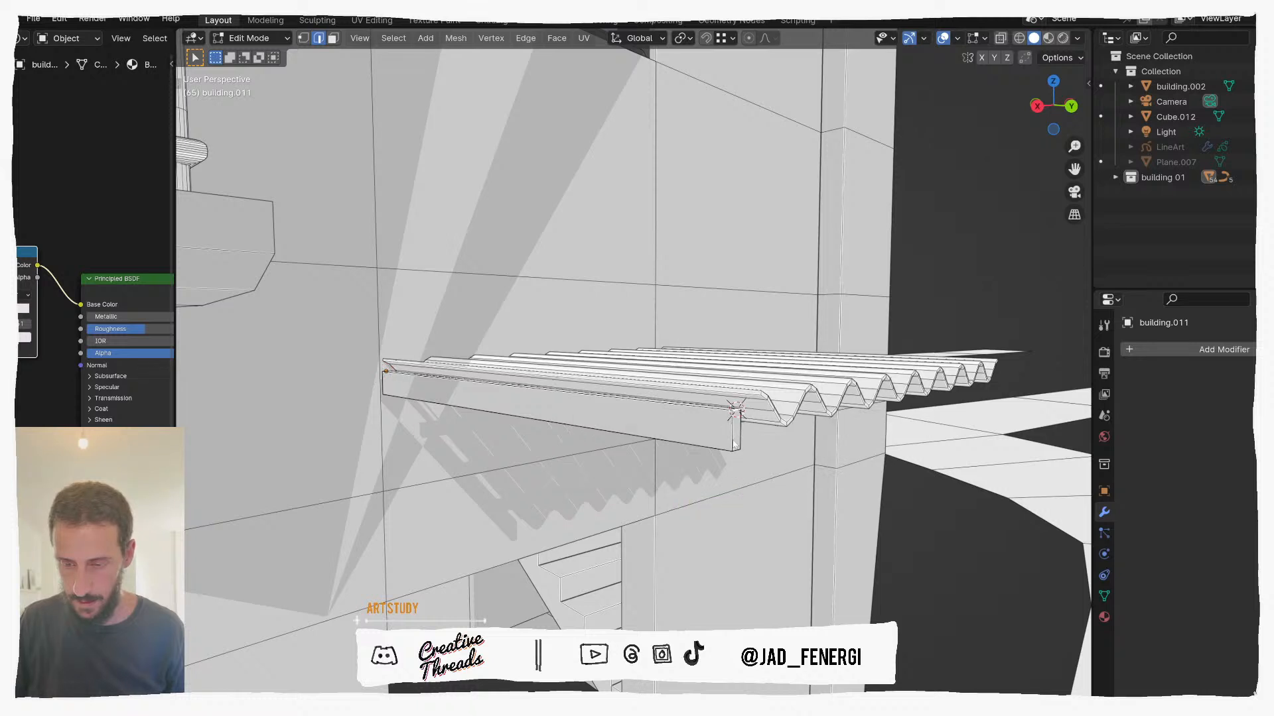
# Step: Set the beam's origin to the 3D cursor at its outer end
pyautogui.press('Tab')
pyautogui.rightClick(727, 416)
pyautogui.moveTo(743, 415)
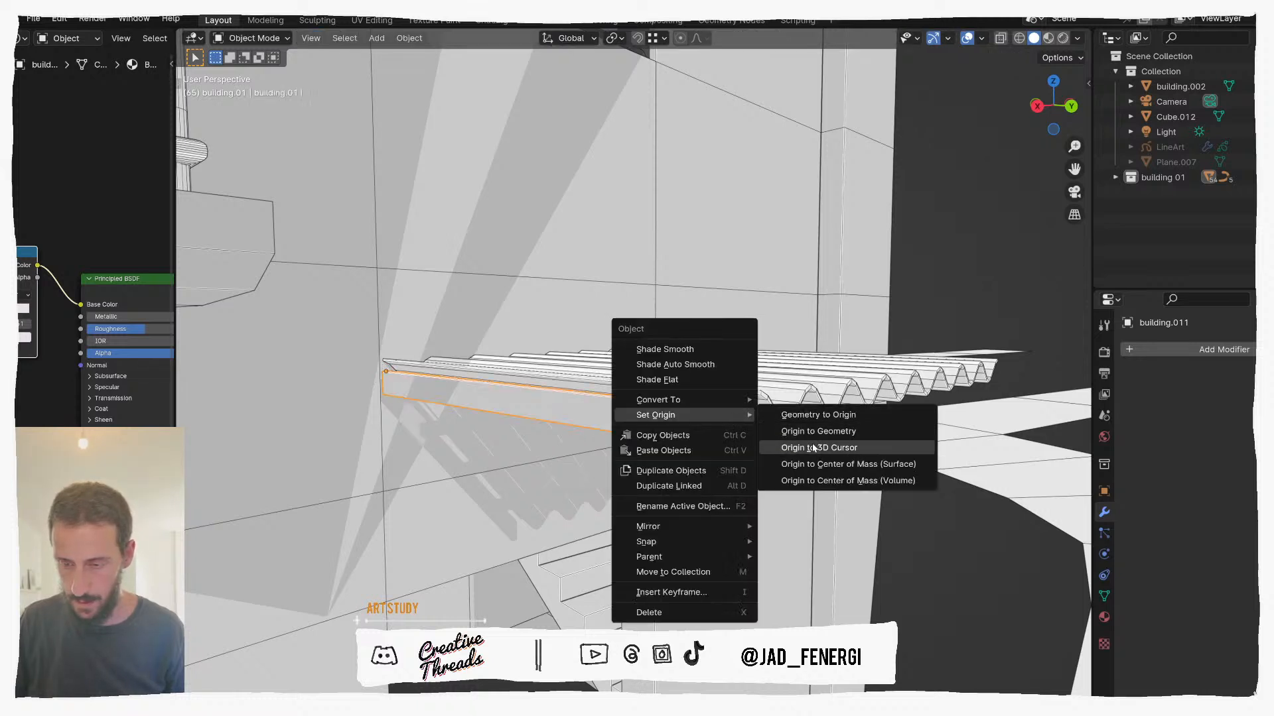
pyautogui.click(809, 448)
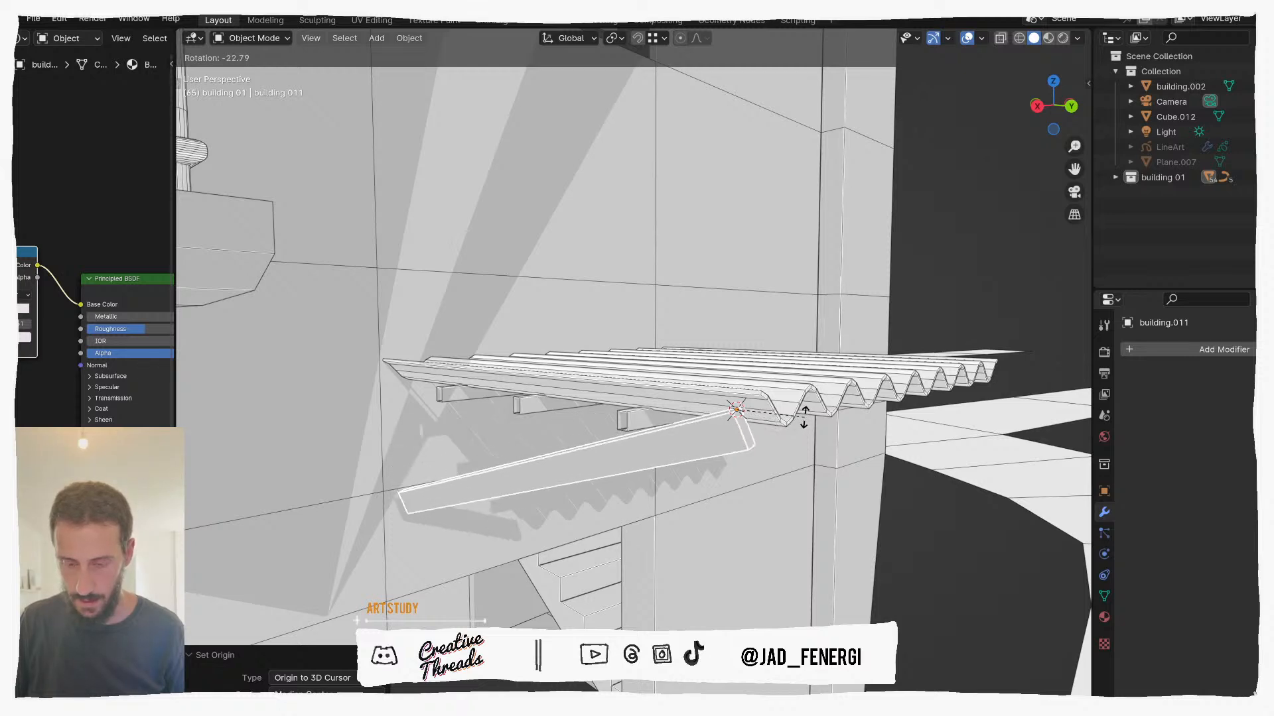
pyautogui.click(816, 422)
pyautogui.press('KP_3')
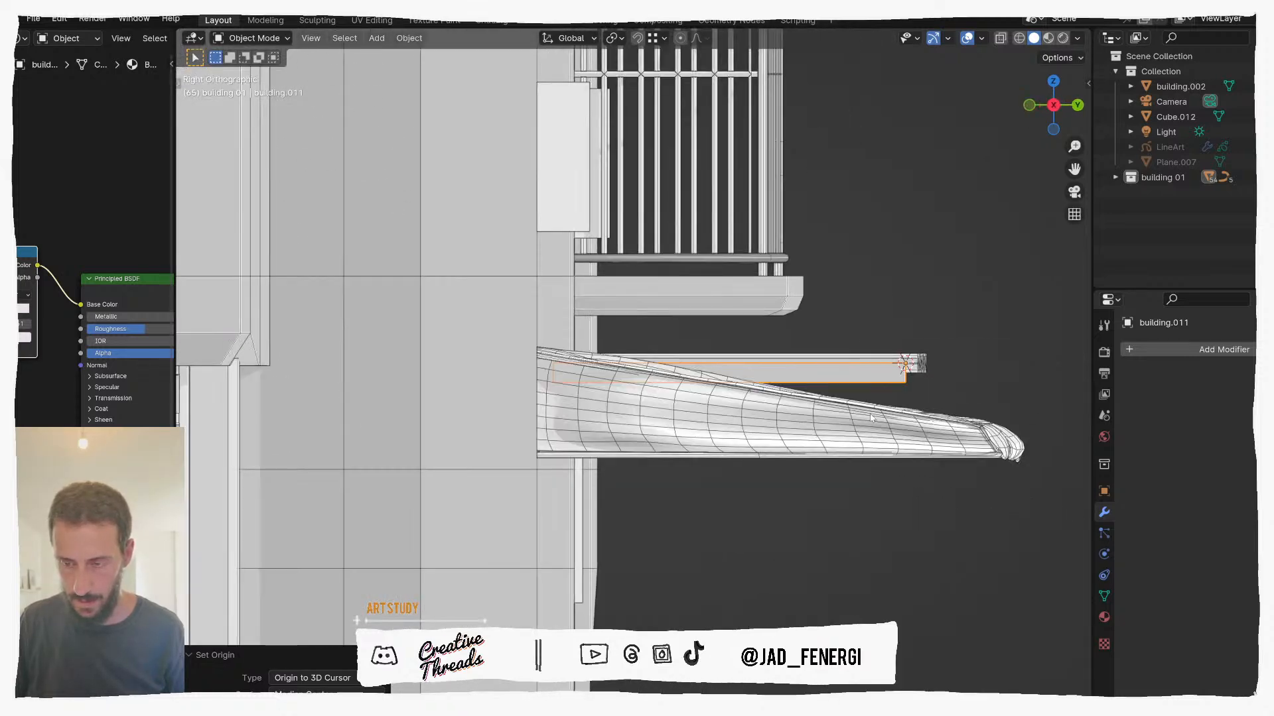
pyautogui.moveTo(849, 414); pyautogui.dragTo(772, 423, button='middle')
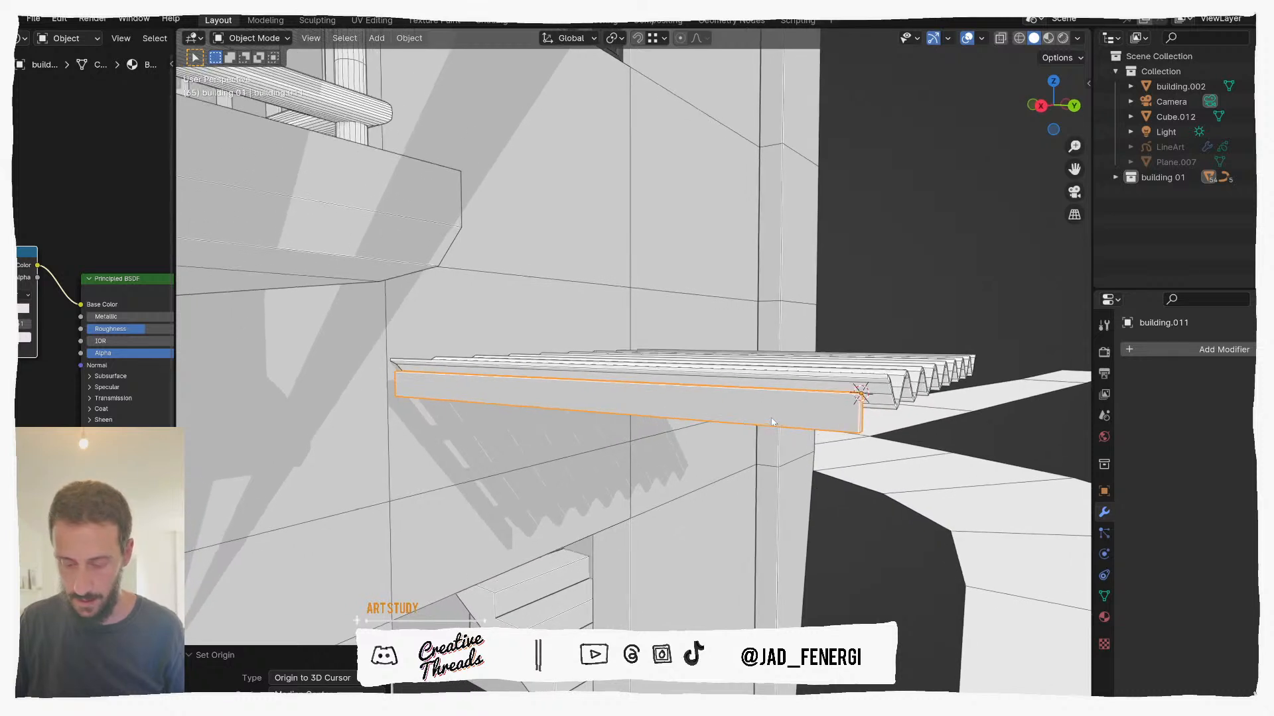
# Step: Rotate the beam about 14° around its local Y axis so it slopes down toward the wall as a diagonal brace
pyautogui.press('r')
pyautogui.press('x')
pyautogui.press('x')
pyautogui.press('y')
pyautogui.press('y')
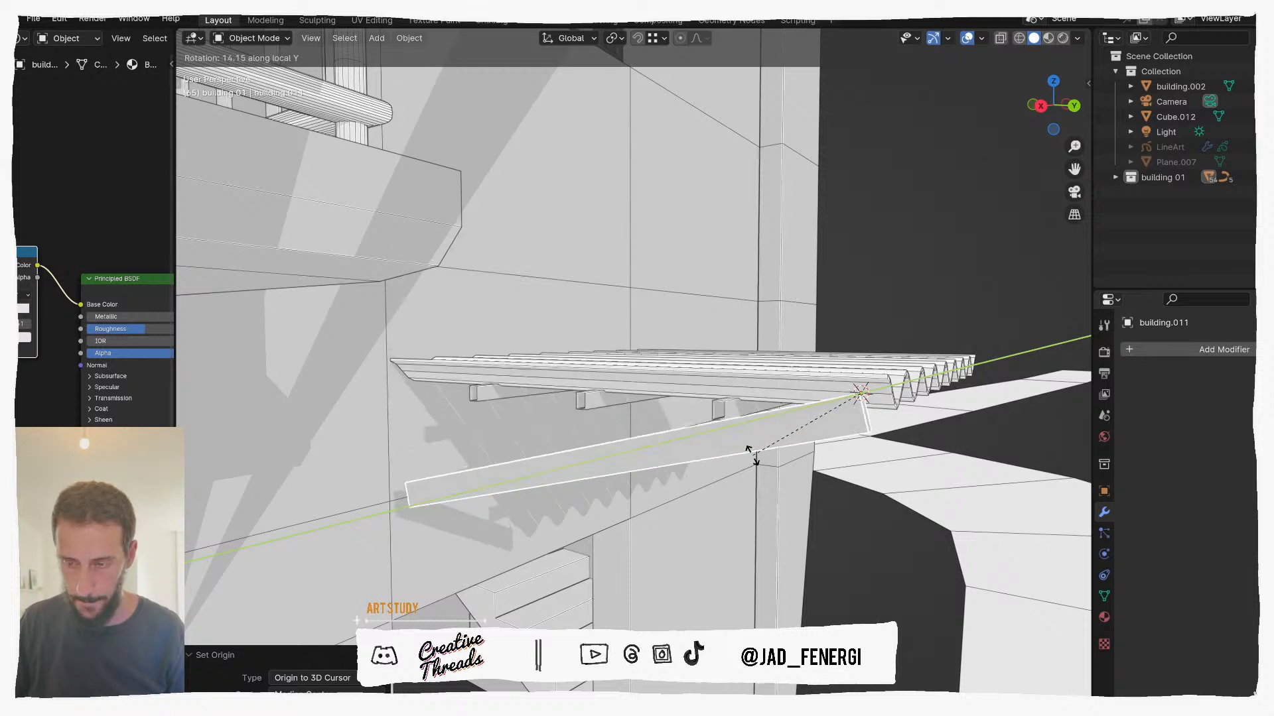
pyautogui.click(750, 453)
pyautogui.scroll(-2, 753, 458)
pyautogui.press('KP_Divide')
pyautogui.press('KP_Divide')
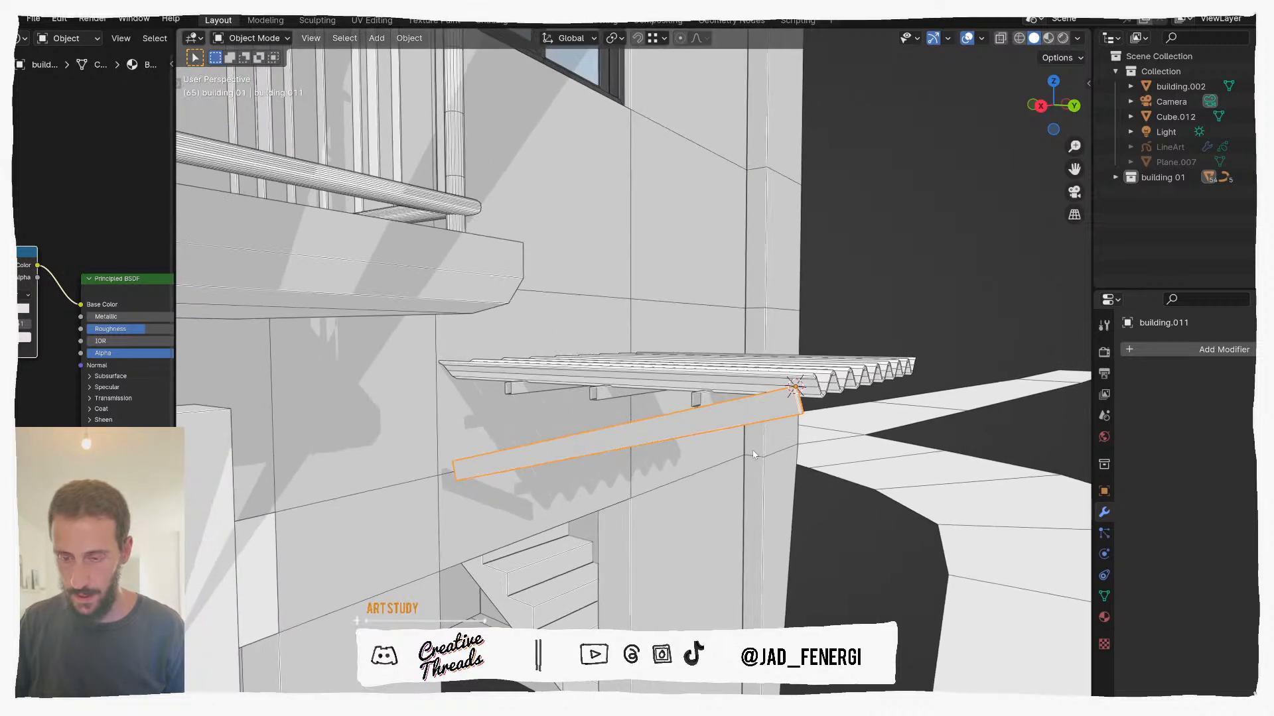
# Step: Reveal all hidden objects, keeping only the LineArt object hidden
pyautogui.hotkey('alt', 'h')
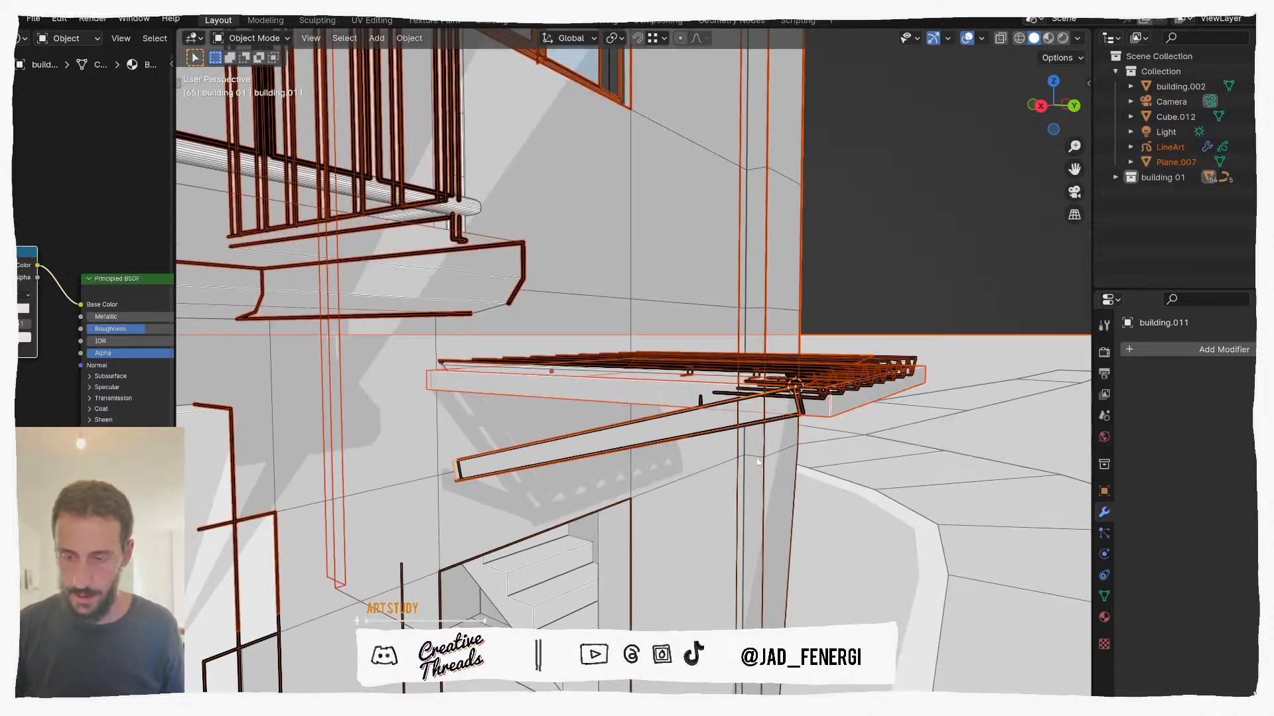
pyautogui.scroll(-2, 786, 448)
pyautogui.click(959, 311)
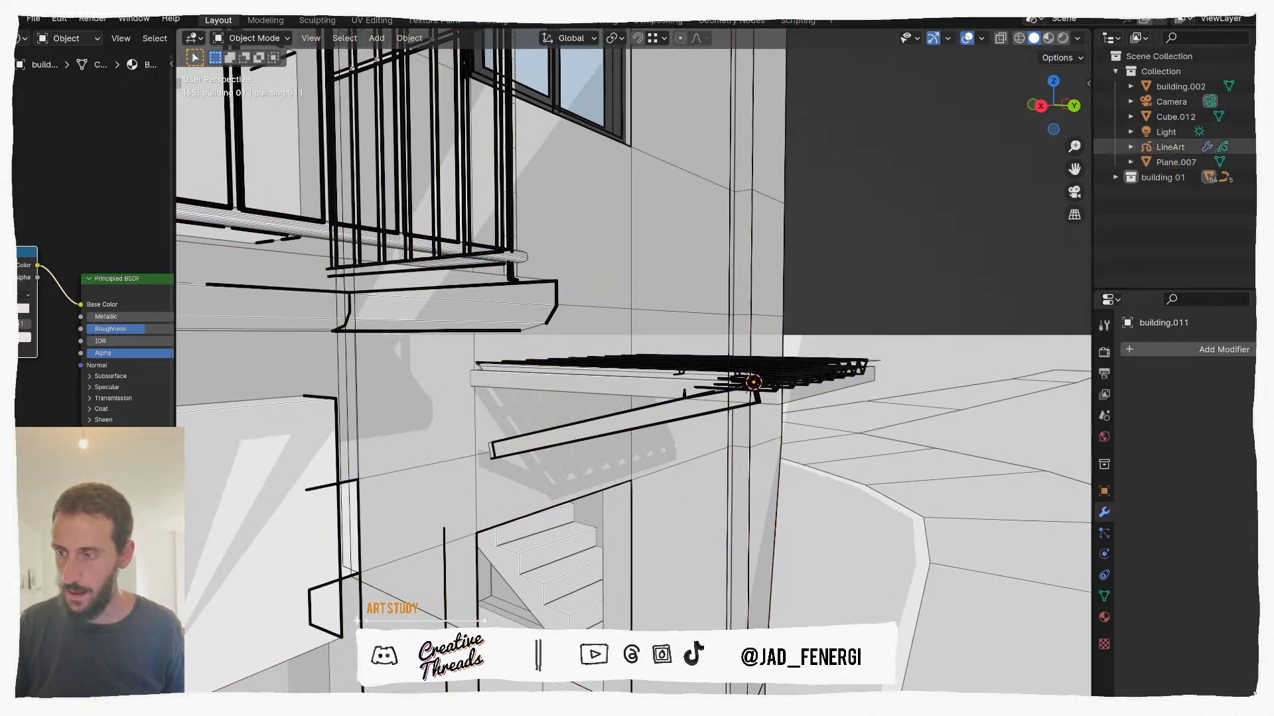
pyautogui.click(1267, 147)
# Step: Isolate the diagonal brace, the awning frame and the building walls in local view
pyautogui.moveTo(847, 358); pyautogui.dragTo(890, 350, button='middle')
pyautogui.click(781, 383)
pyautogui.keyDown('shift'); pyautogui.click(701, 375); pyautogui.keyUp('shift')
pyautogui.keyDown('shift'); pyautogui.click(562, 407); pyautogui.keyUp('shift')
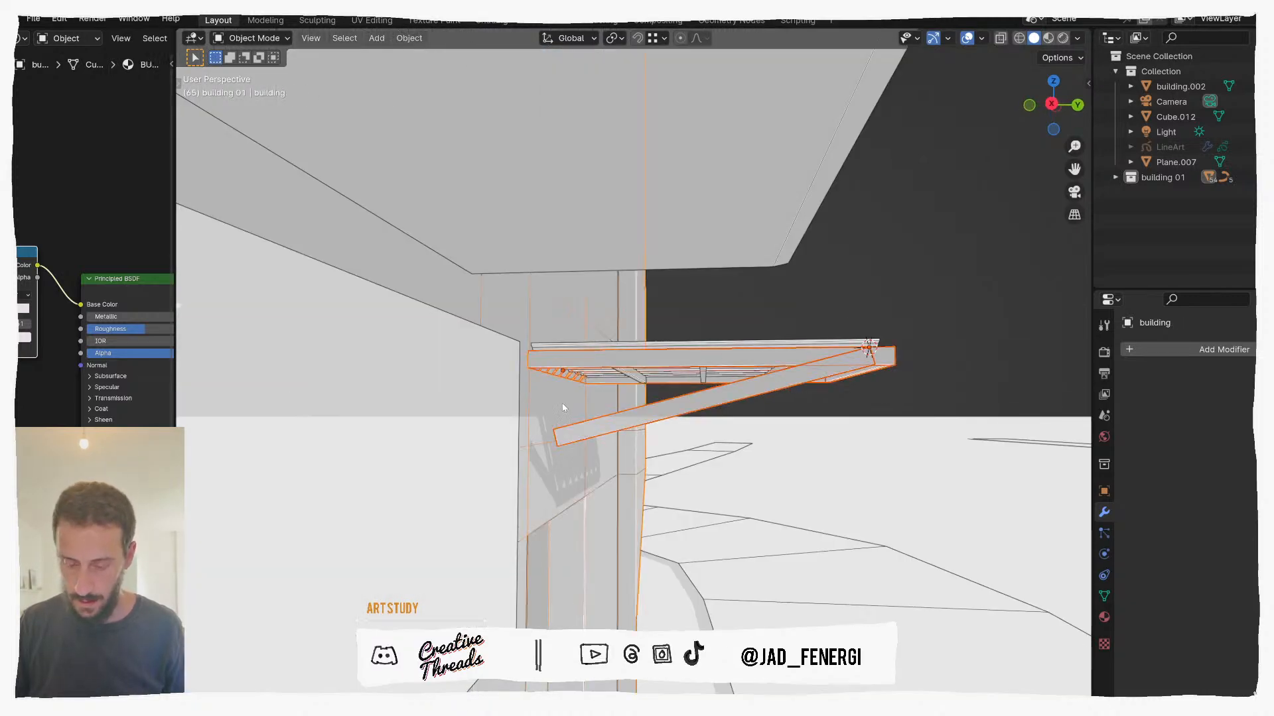
pyautogui.press('KP_Divide')
pyautogui.moveTo(889, 481); pyautogui.dragTo(830, 504, button='middle')
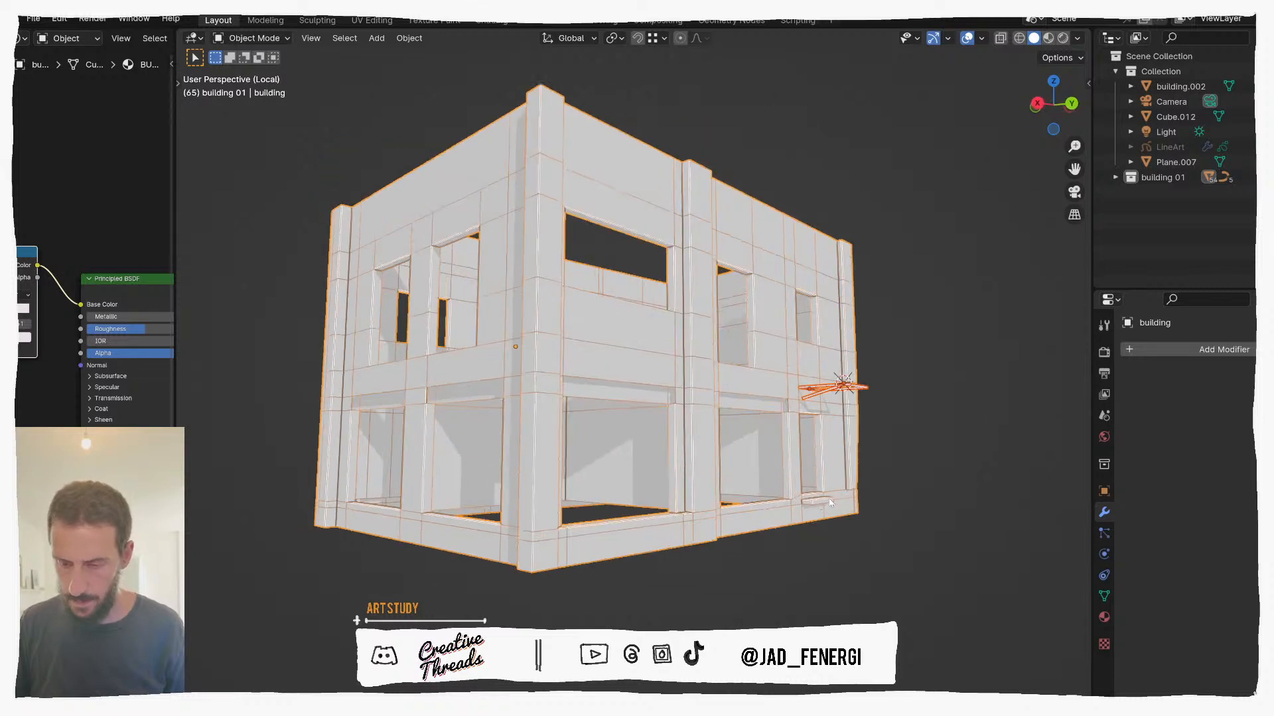
# Step: Lower the diagonal brace by about 0.005 m along Z, working from the back view
pyautogui.moveTo(788, 405); pyautogui.dragTo(632, 401, button='middle')
pyautogui.scroll(3, 706, 428)
pyautogui.press('ctrl+KP_1')
pyautogui.scroll(7, 637, 418)
pyautogui.keyDown('shift'); pyautogui.moveTo(640, 634); pyautogui.dragTo(684, 396, button='middle'); pyautogui.keyUp('shift')
pyautogui.scroll(2, 683, 396)
pyautogui.scroll(1, 684, 397)
pyautogui.click(658, 375)
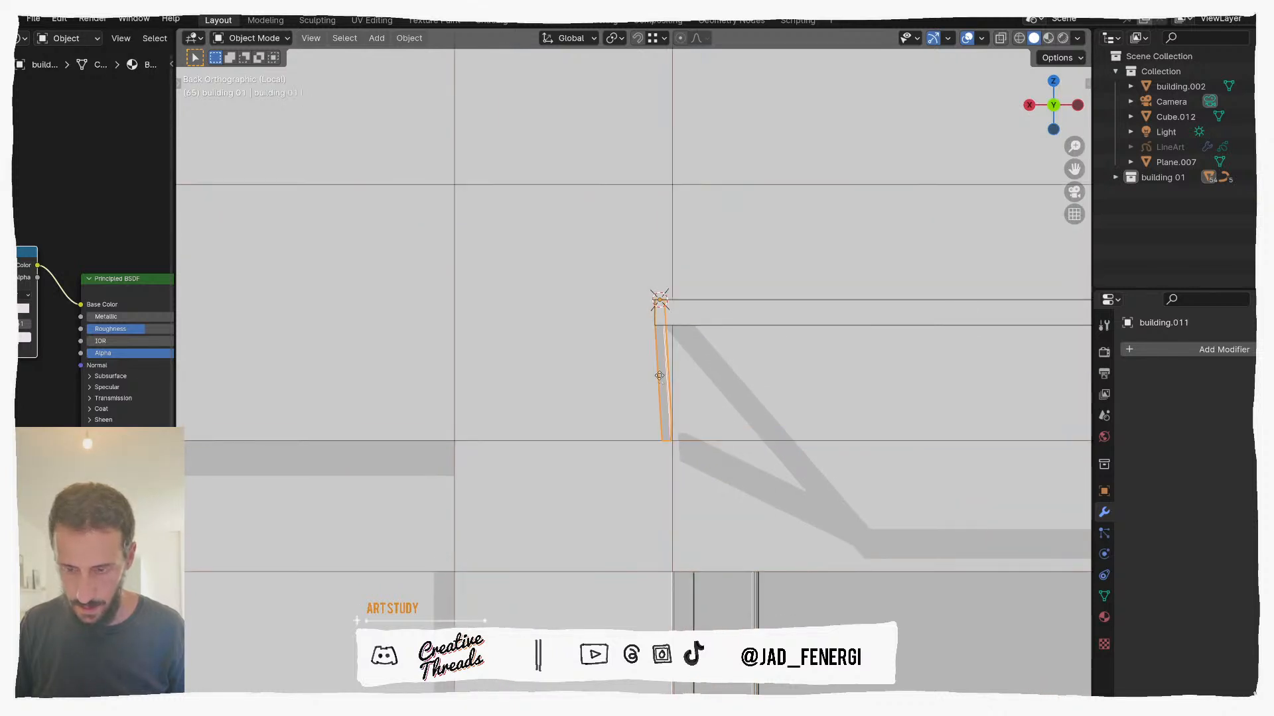
pyautogui.press('g')
pyautogui.press('z')
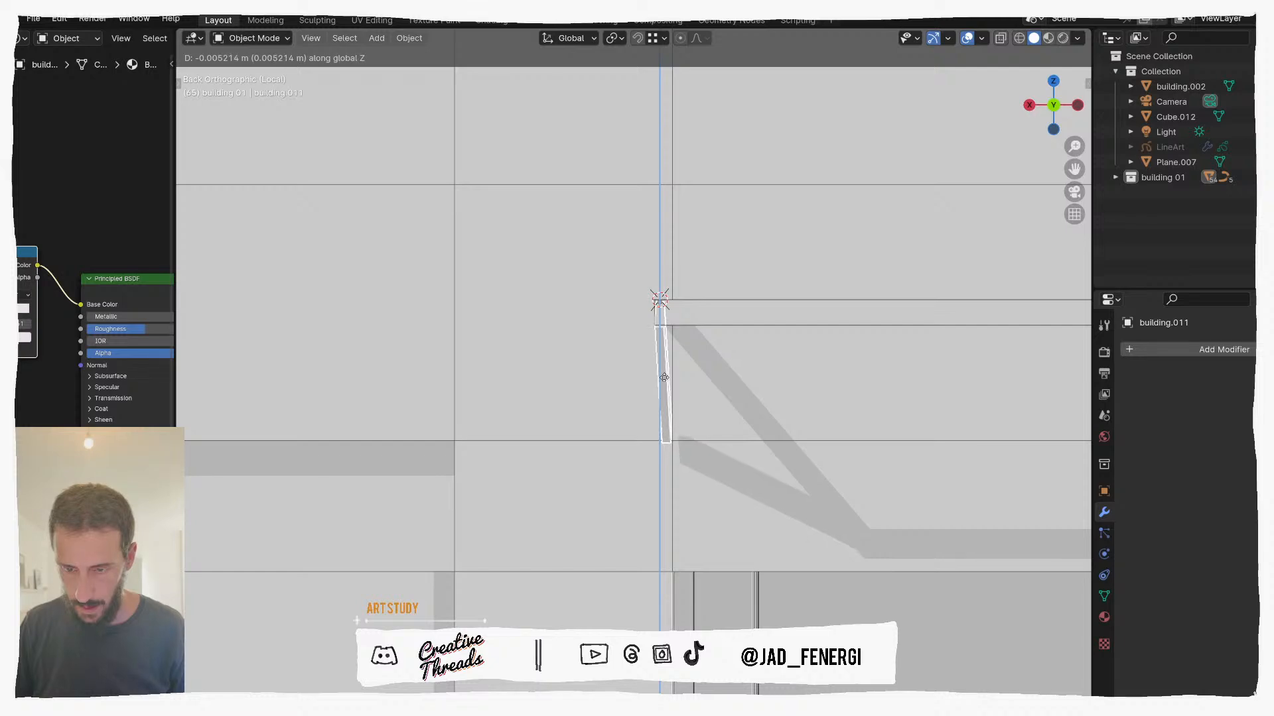
pyautogui.click(664, 378)
# Step: Scale the brace along its local X axis by about 1.12 so it reaches the wall
pyautogui.moveTo(664, 377)
pyautogui.mouseDown(button='middle')
pyautogui.moveTo(768, 407)
pyautogui.moveTo(558, 398)
pyautogui.moveTo(645, 392)
pyautogui.moveTo(591, 384)
pyautogui.moveTo(651, 369)
pyautogui.mouseUp(button='middle')
pyautogui.press('s')
pyautogui.press('y')
pyautogui.press('y')
pyautogui.press('z')
pyautogui.press('z')
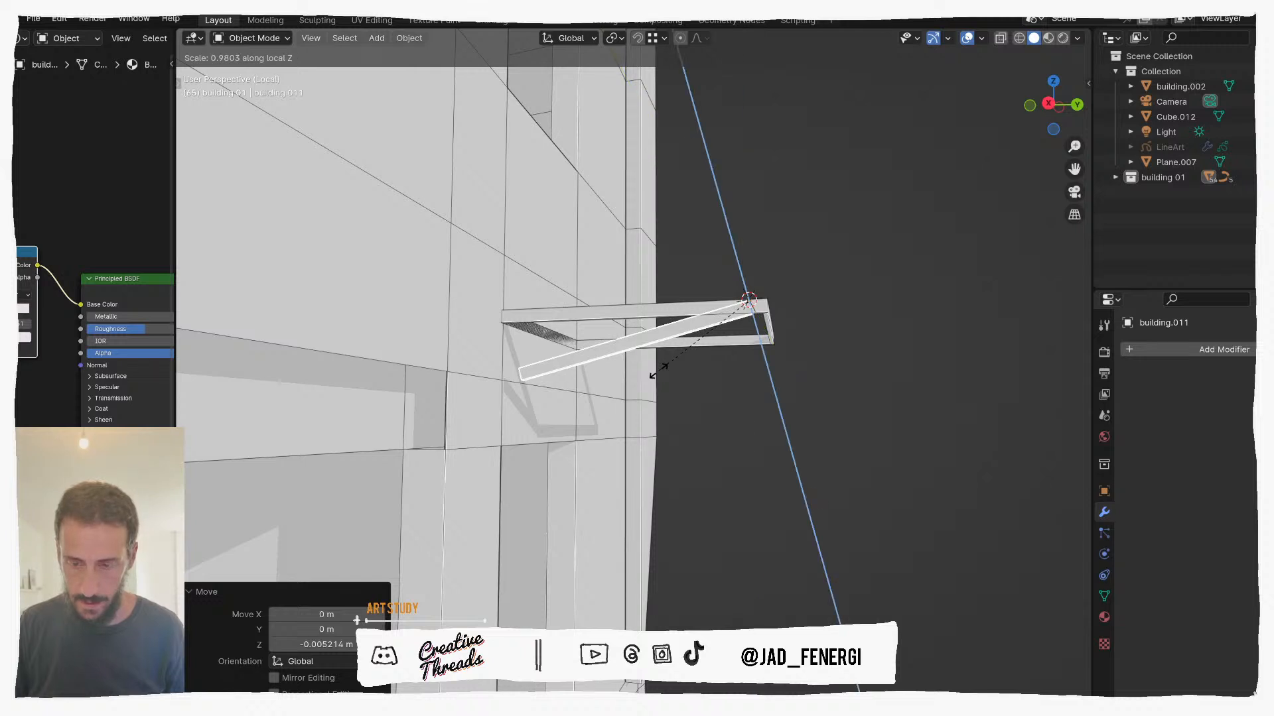
pyautogui.press('x')
pyautogui.press('x')
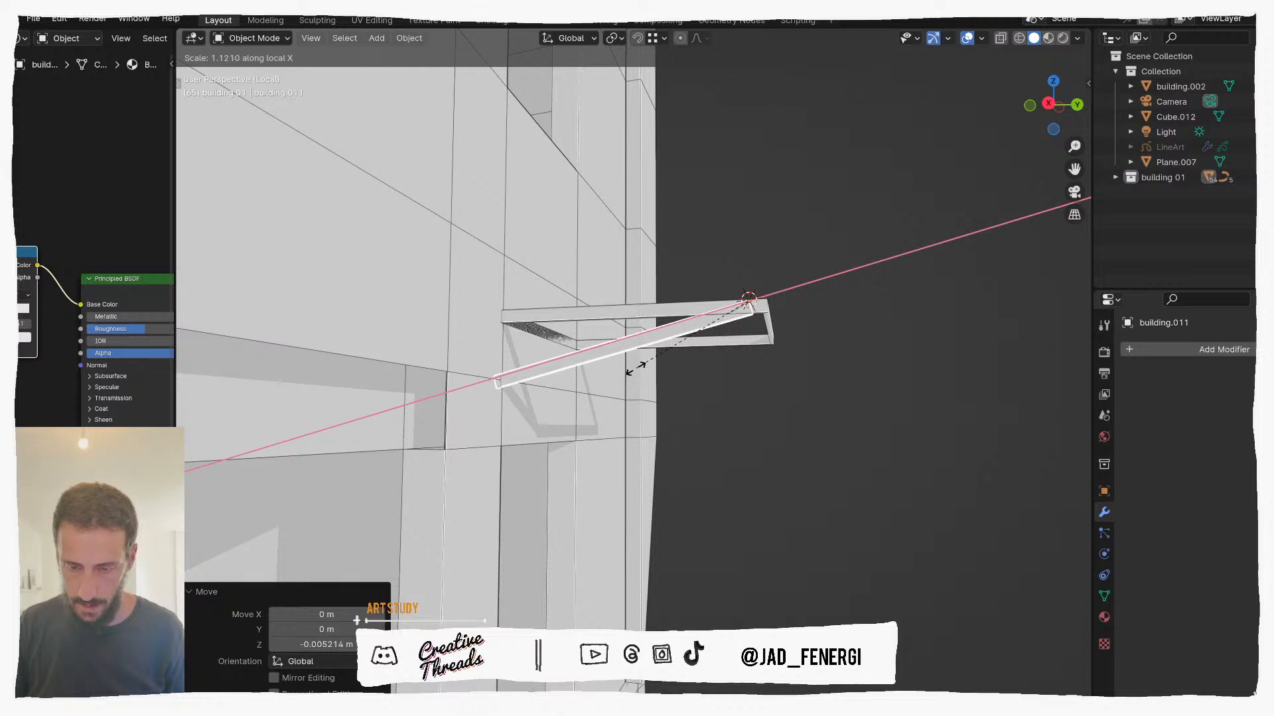
pyautogui.click(635, 369)
# Step: Adjust the brace's height along Z to fit its outer end against the awning frame
pyautogui.moveTo(713, 350); pyautogui.dragTo(763, 392, button='middle')
pyautogui.click(792, 395)
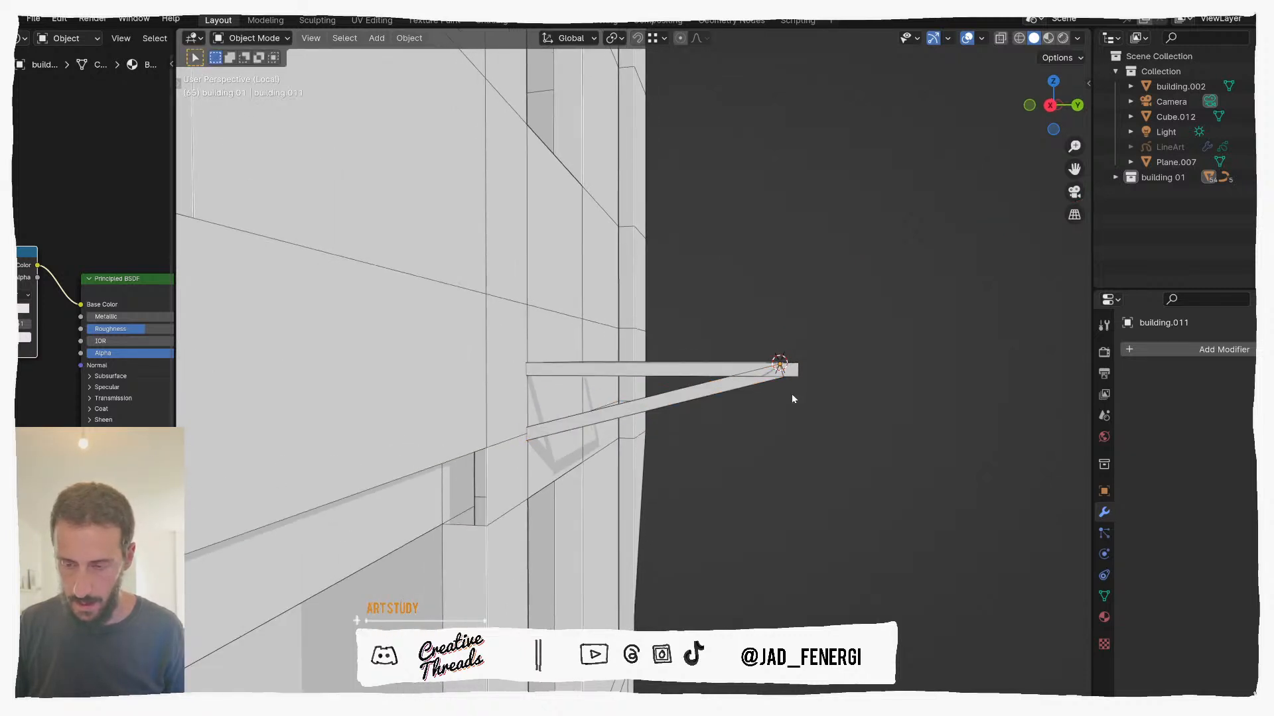
pyautogui.click(750, 385)
pyautogui.press('g')
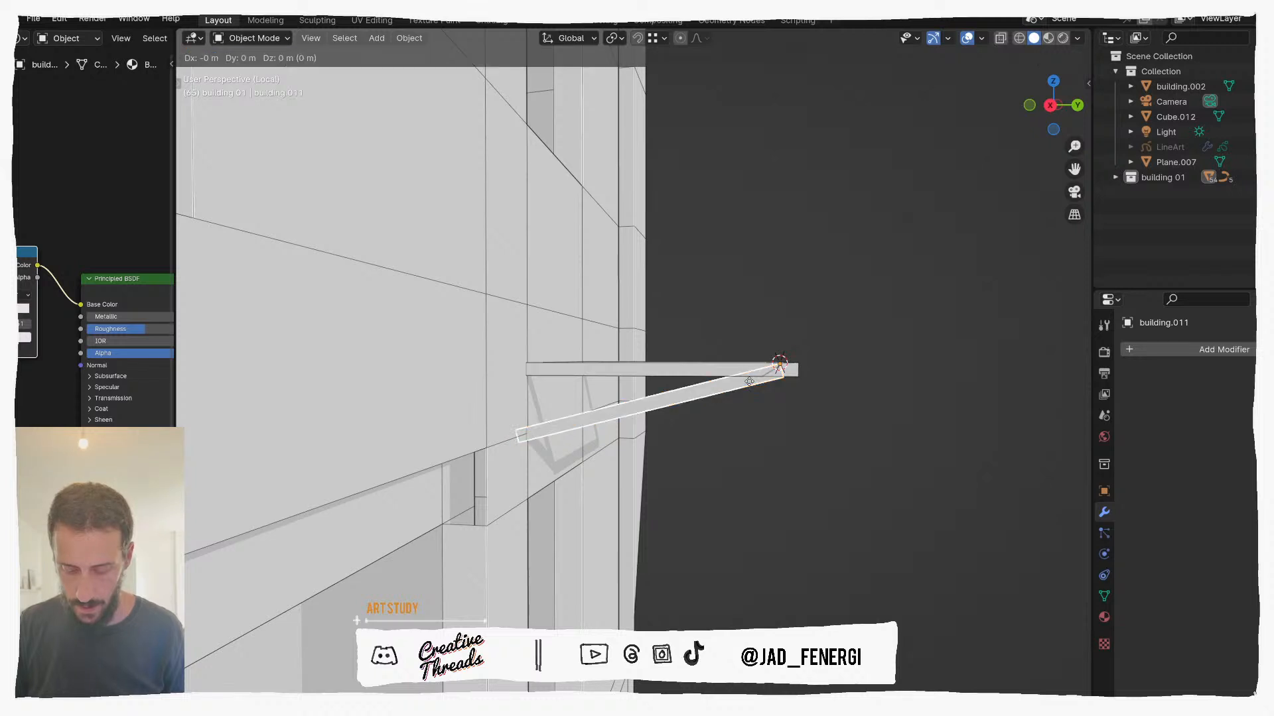
pyautogui.press('z')
pyautogui.click(750, 382)
pyautogui.press('g')
pyautogui.press('z')
pyautogui.click(748, 386)
# Step: Add a loop cut across the brace and slide it toward the outer end
pyautogui.moveTo(748, 386); pyautogui.dragTo(613, 321, button='middle')
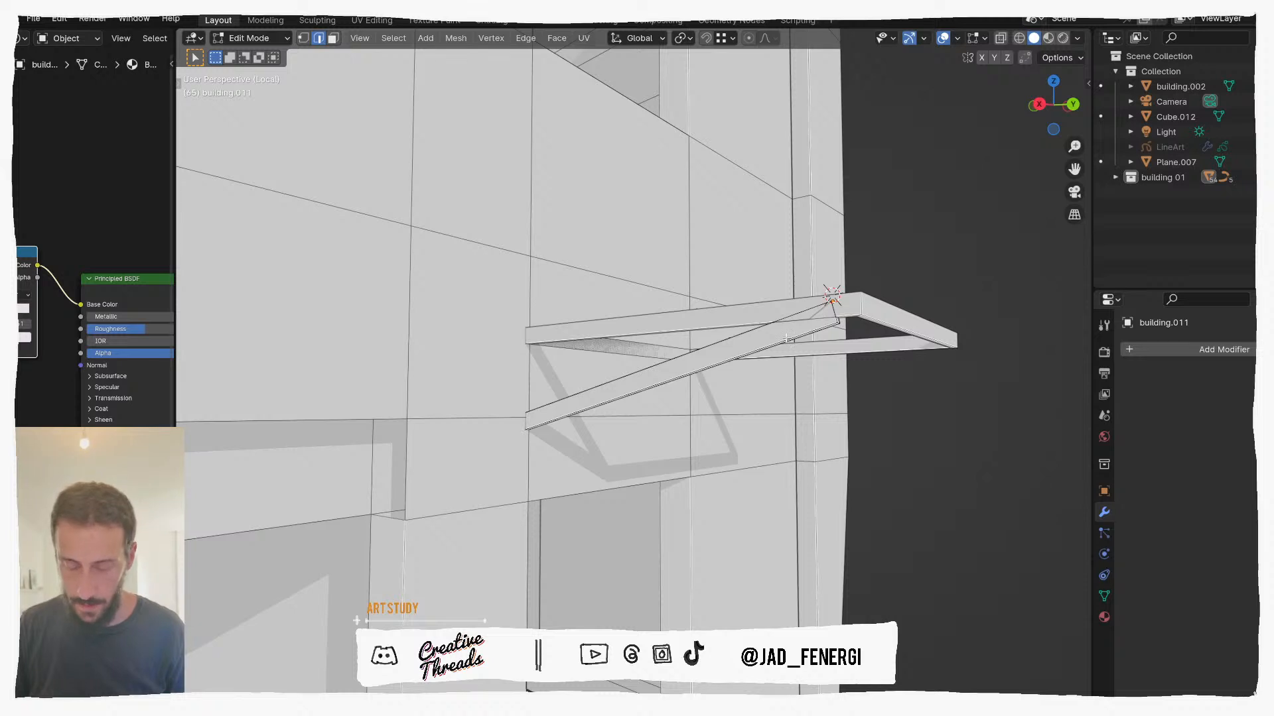
pyautogui.press('g')
pyautogui.press('g')
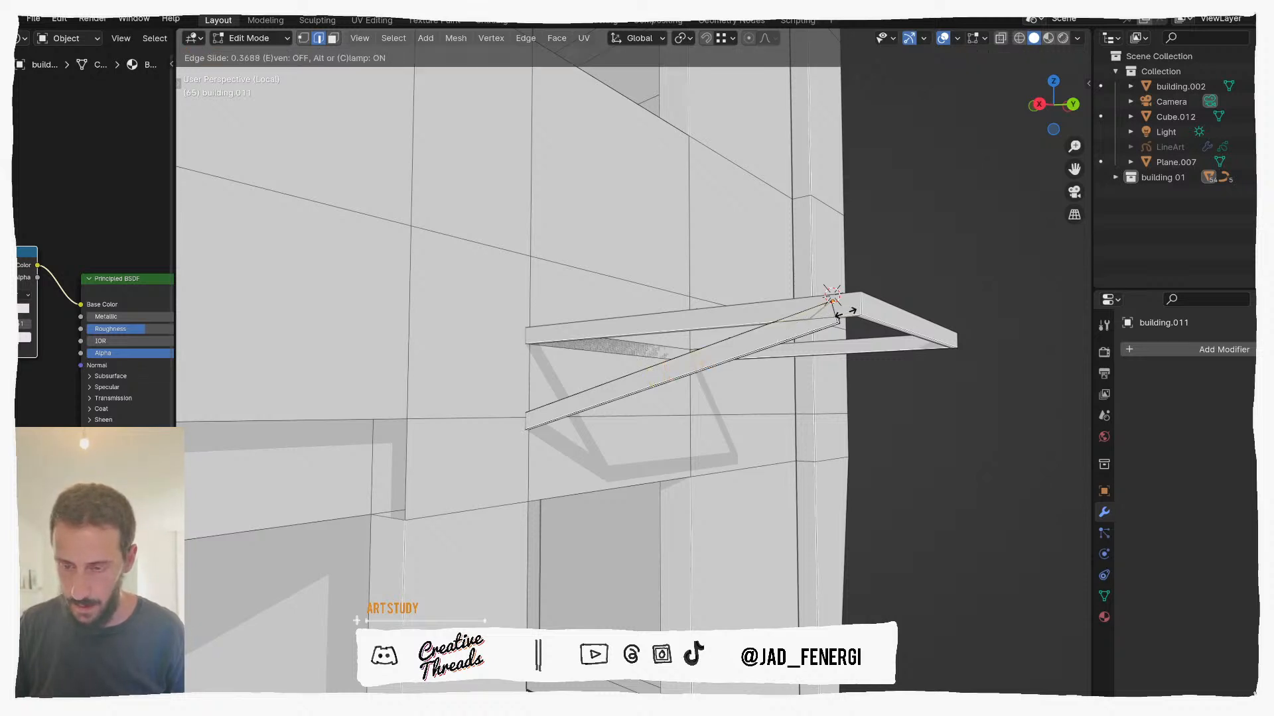
pyautogui.click(895, 306)
pyautogui.moveTo(895, 306); pyautogui.dragTo(842, 346, button='middle')
# Step: Slide the brace's outer end vertices along their edge to meet the underside of the awning frame, and return to Object Mode
pyautogui.press('Tab')
pyautogui.press('Tab')
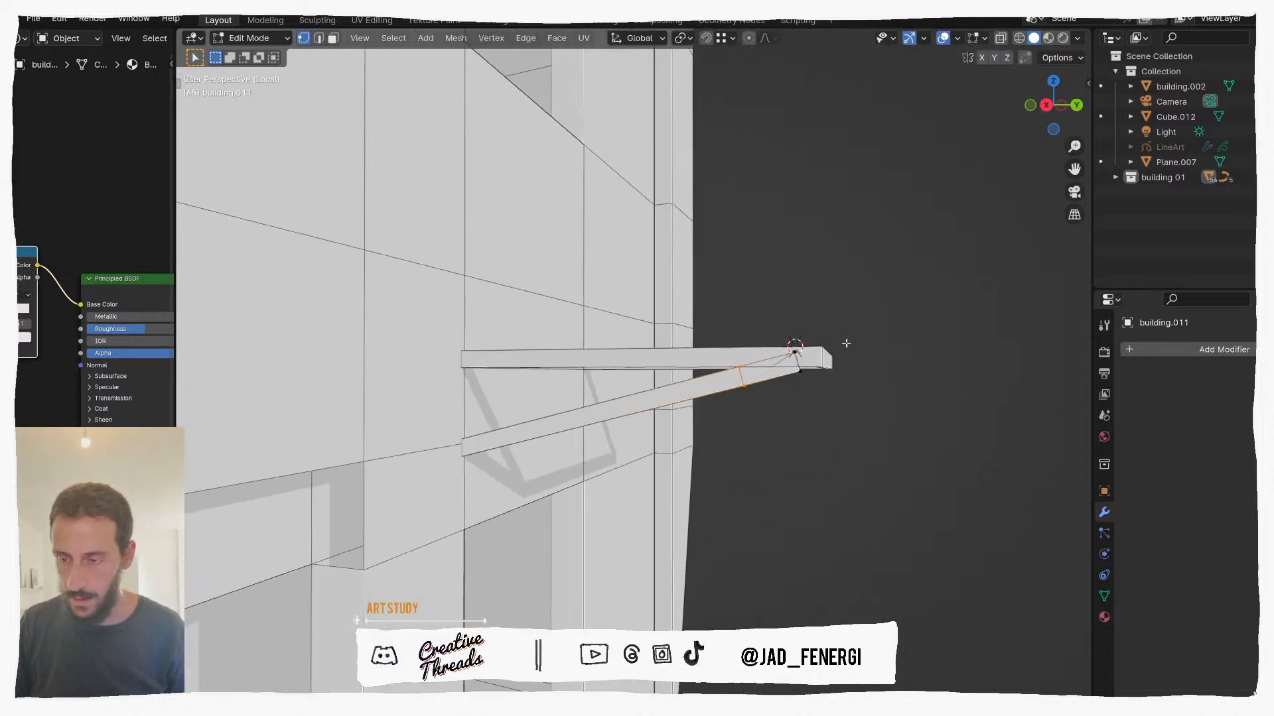
pyautogui.scroll(3, 953, 322)
pyautogui.keyDown('shift'); pyautogui.moveTo(953, 321); pyautogui.dragTo(785, 340, button='middle'); pyautogui.keyUp('shift')
pyautogui.hotkey('alt', 'z')
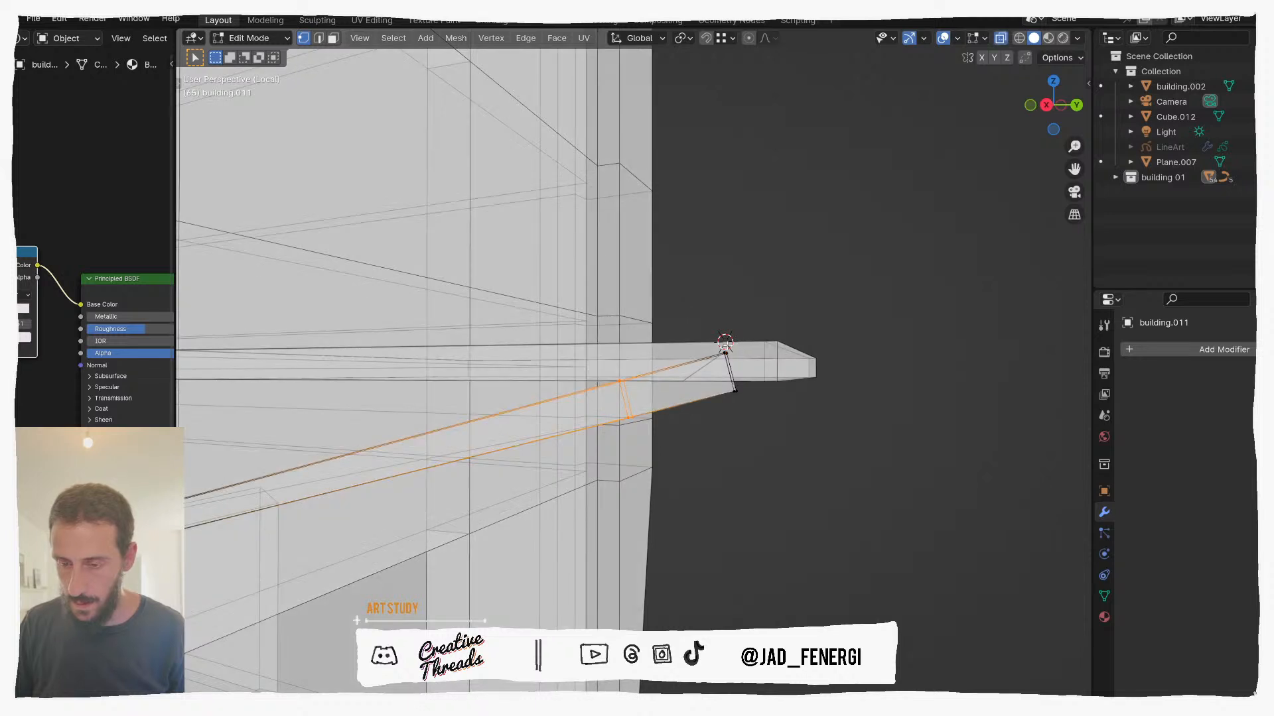
pyautogui.moveTo(737, 360); pyautogui.dragTo(739, 363)
pyautogui.hotkey('alt', 'z')
pyautogui.moveTo(738, 363); pyautogui.dragTo(764, 362, button='middle')
pyautogui.press('g')
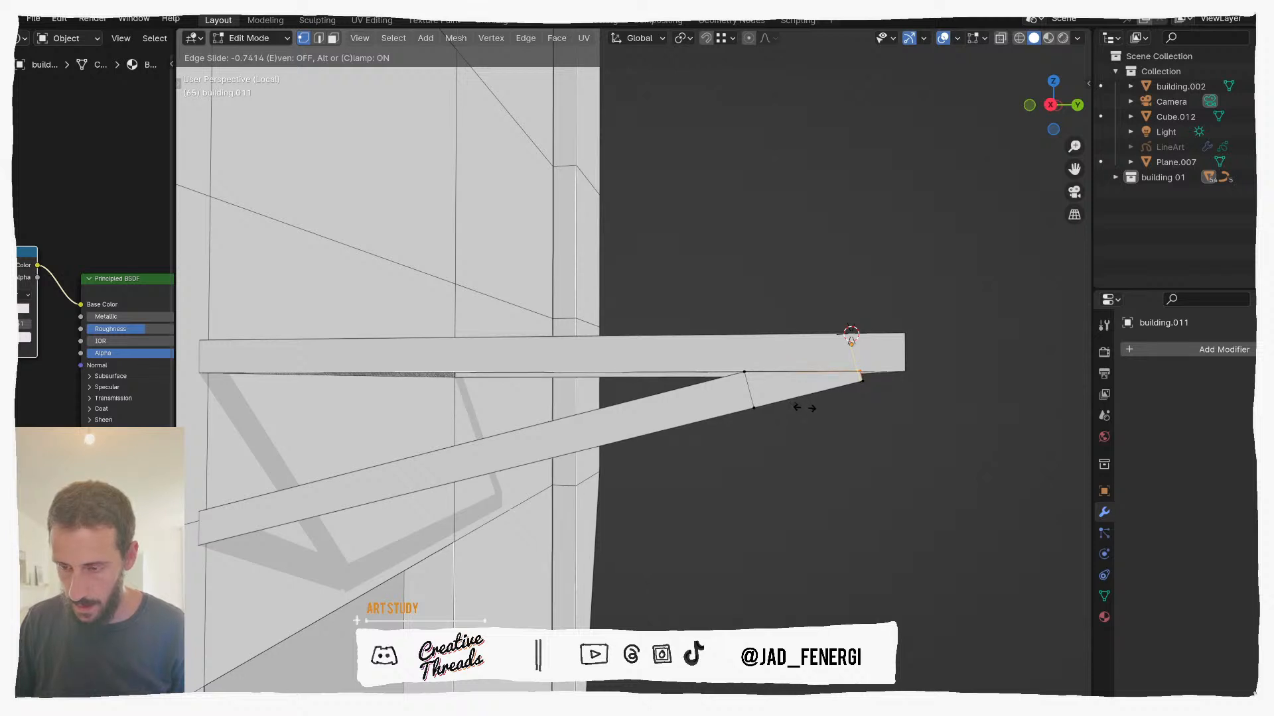
pyautogui.click(804, 408)
pyautogui.scroll(-3, 802, 406)
pyautogui.moveTo(802, 407); pyautogui.dragTo(712, 390, button='middle')
pyautogui.hotkey('ctrl', 'Tab')
pyautogui.click(625, 399)
# Step: Mirror the brace on the Y axis only with a Mirror modifier, using the awning frame as the mirror object
pyautogui.moveTo(722, 441); pyautogui.dragTo(515, 379, button='middle')
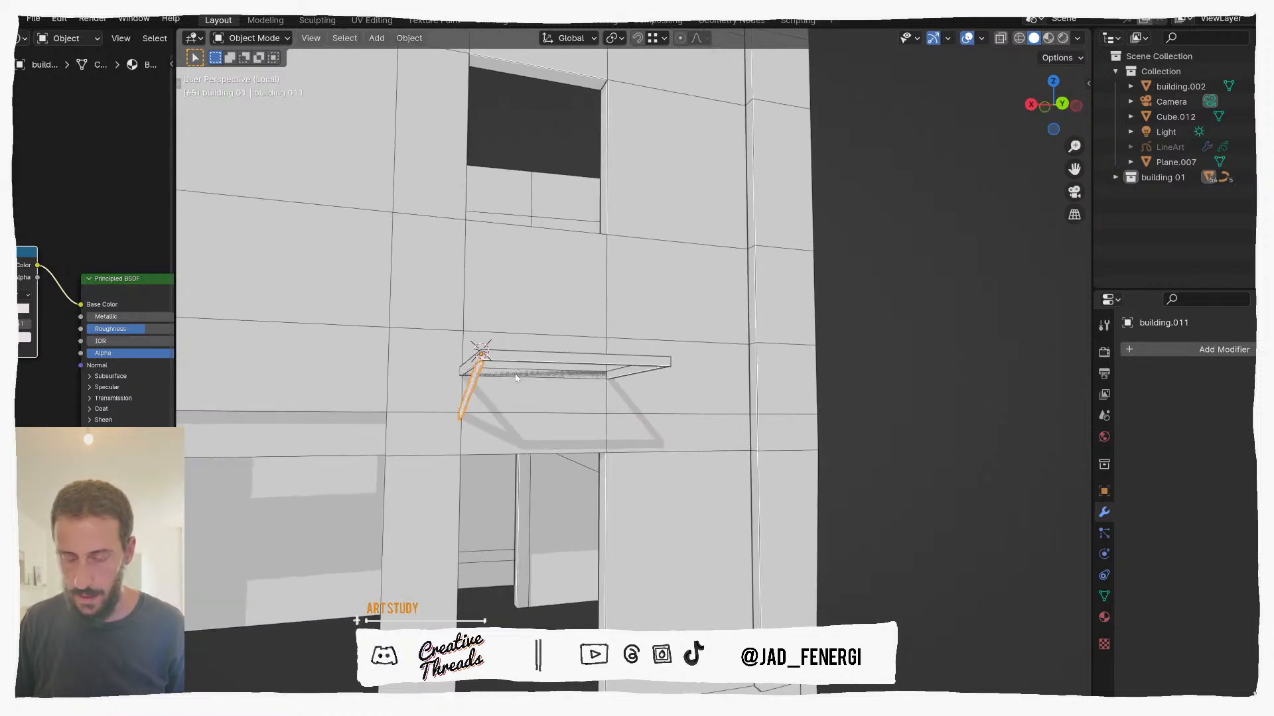
pyautogui.click(1147, 352)
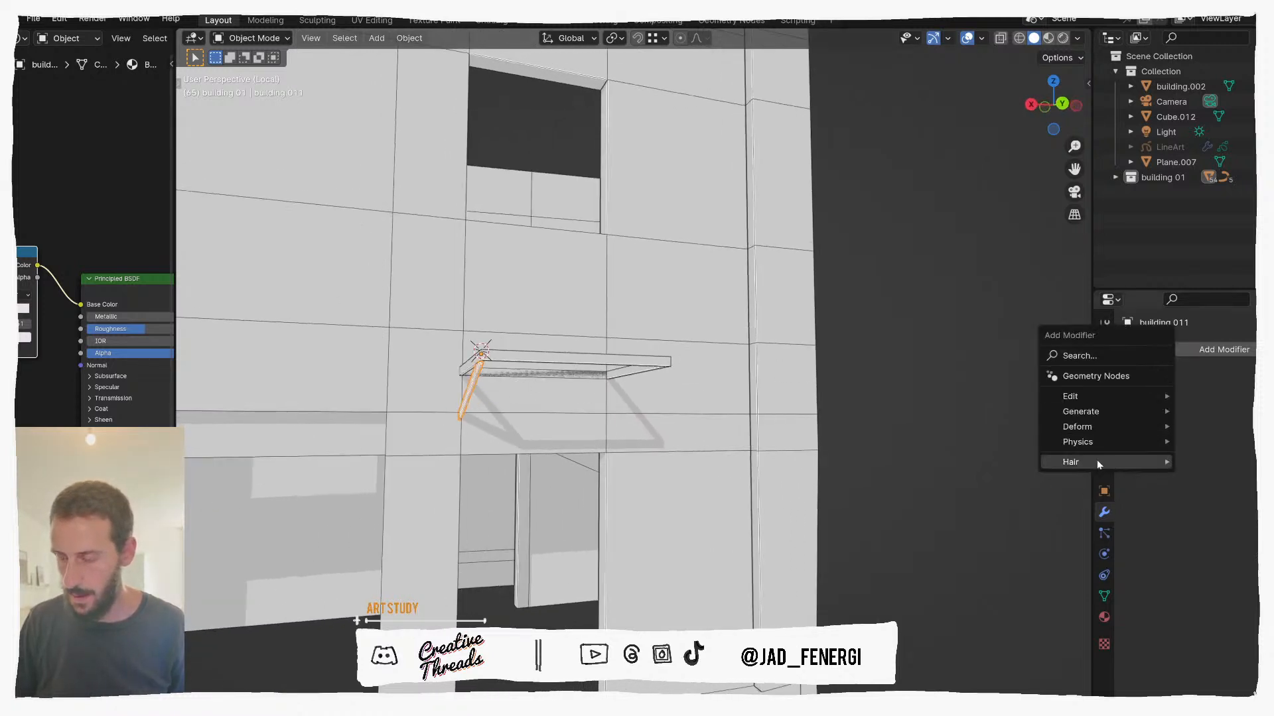
pyautogui.click(1105, 357)
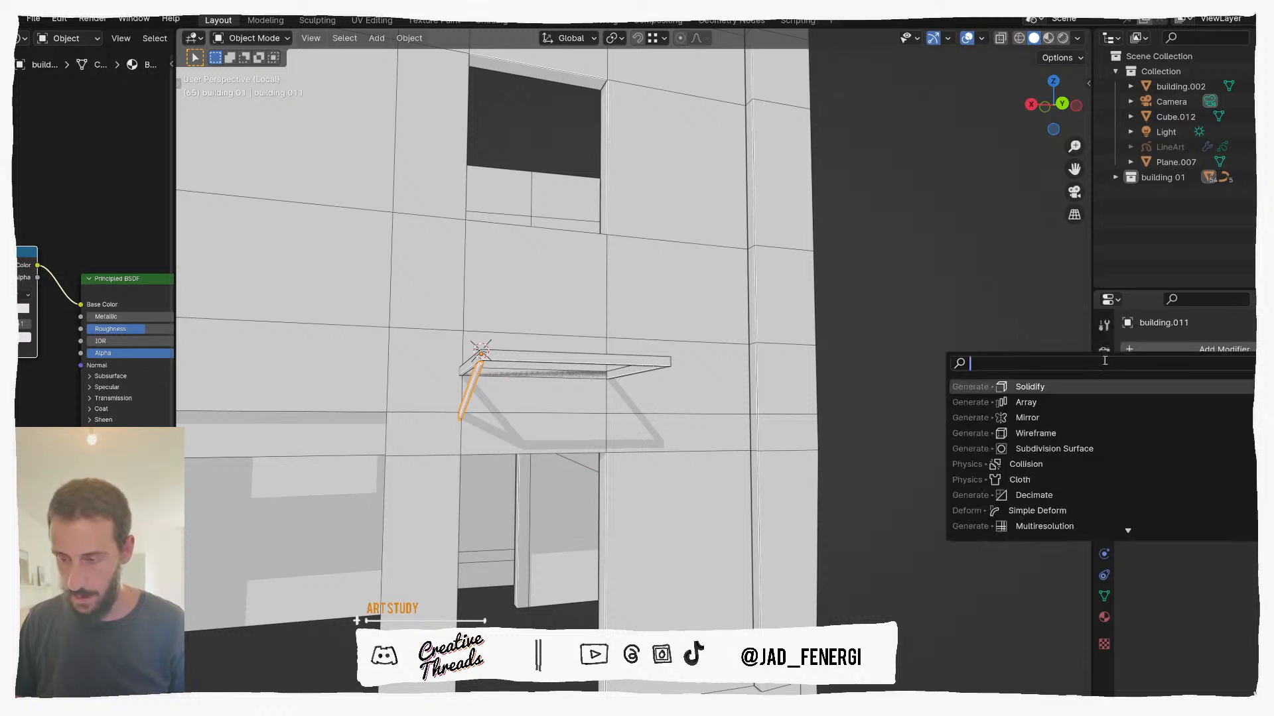
pyautogui.write('mi')
pyautogui.click(1076, 386)
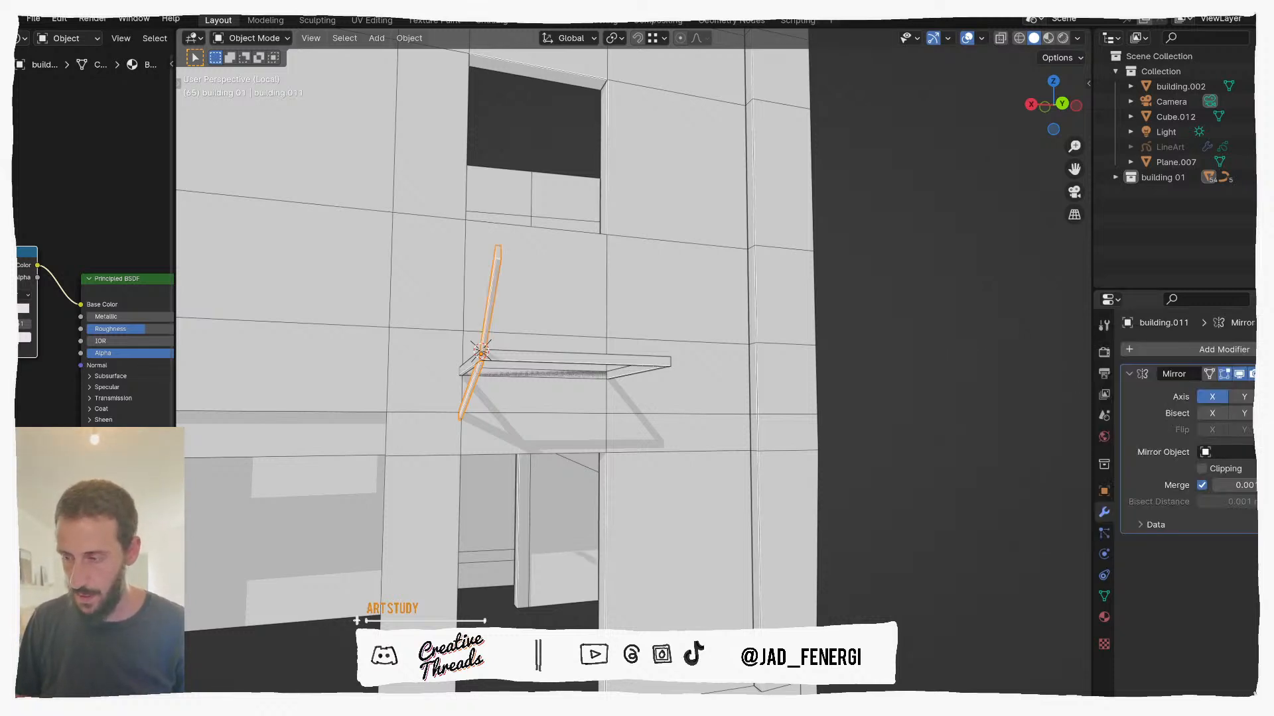
pyautogui.click(702, 367)
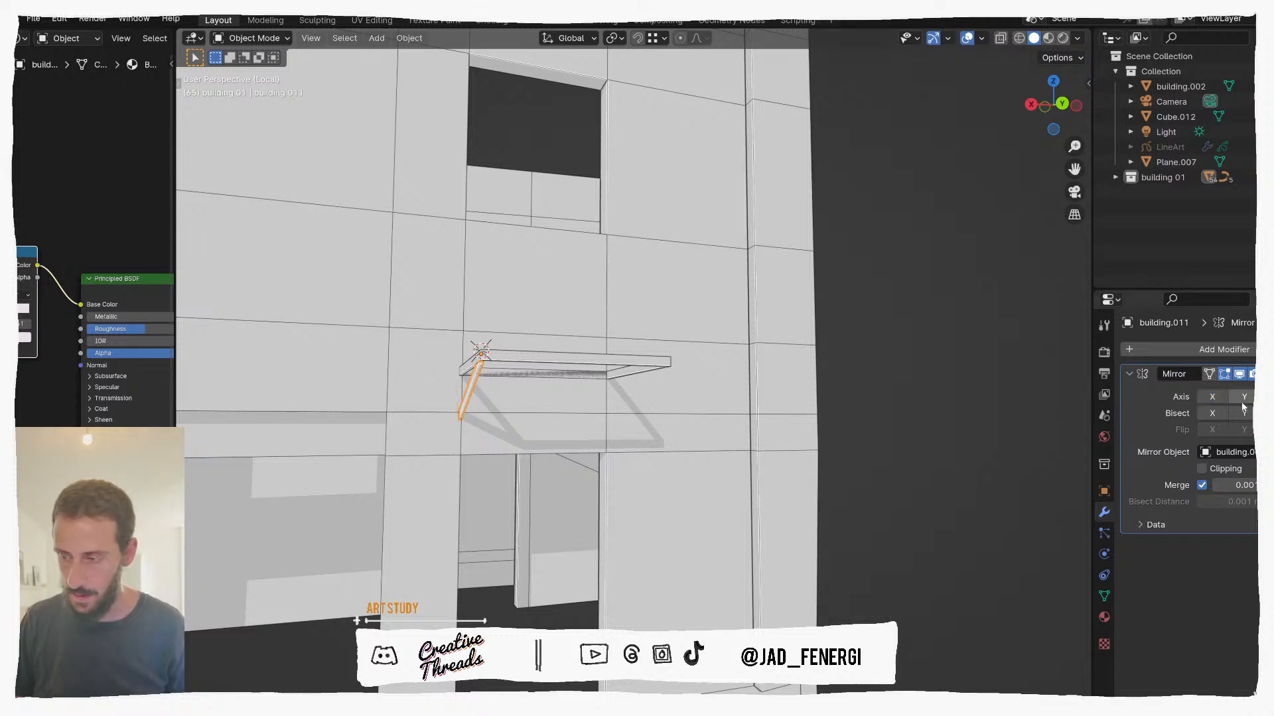
pyautogui.moveTo(700, 375); pyautogui.dragTo(682, 356, button='middle')
# Step: Set the awning frame's origin to its geometry
pyautogui.click(607, 349)
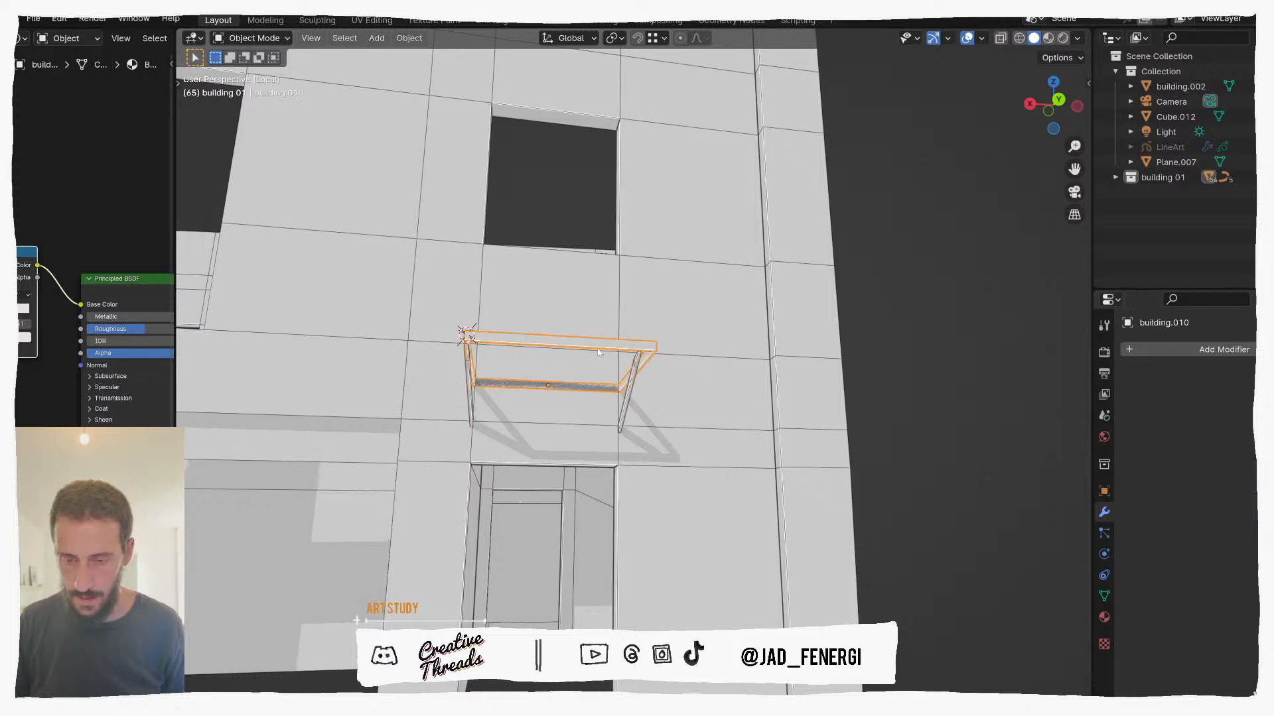
pyautogui.rightClick(598, 352)
pyautogui.moveTo(596, 345)
pyautogui.click(683, 364)
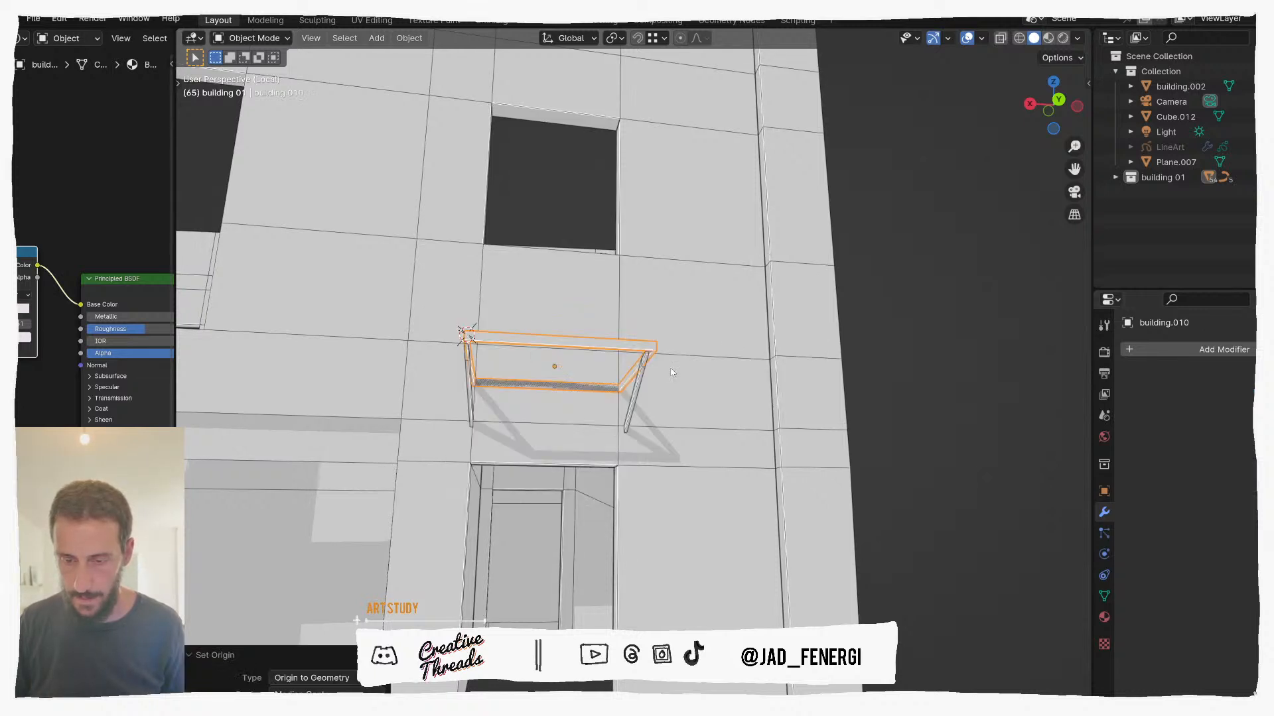
# Step: Isolate the brace and the awning frame in local view, seen from the top
pyautogui.click(640, 398)
pyautogui.click(637, 395)
pyautogui.moveTo(636, 396); pyautogui.dragTo(606, 379, button='middle')
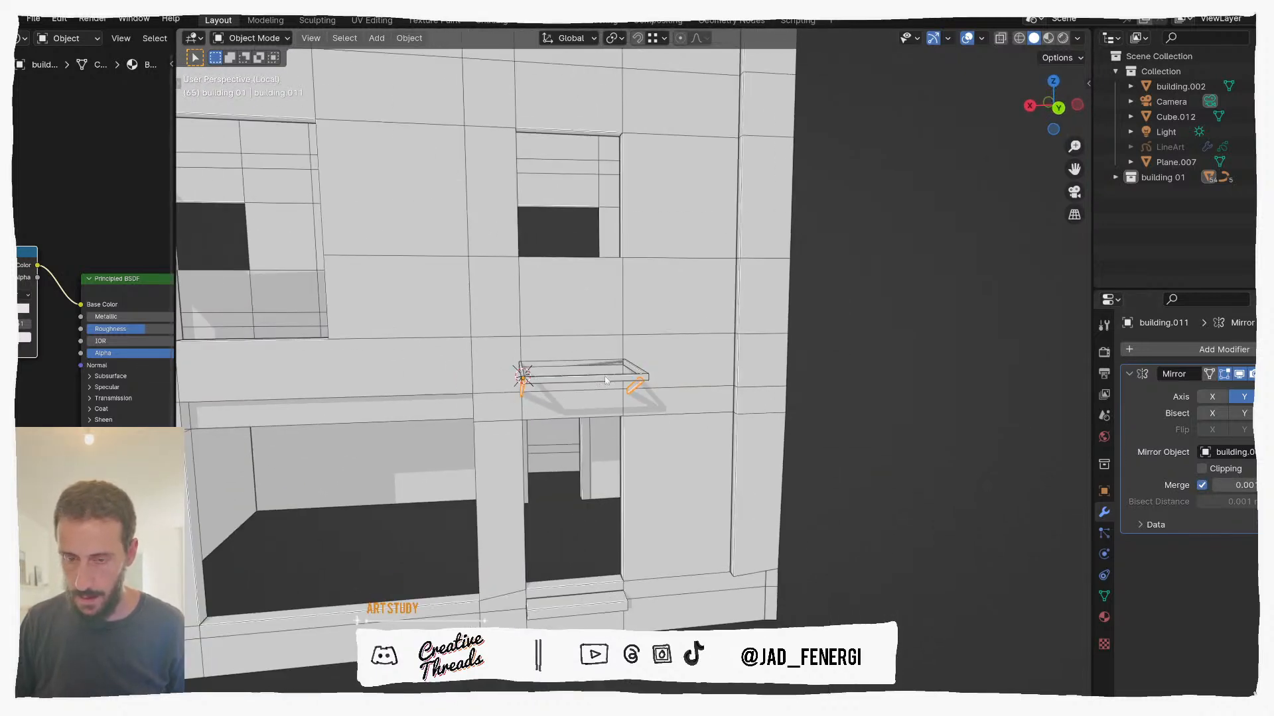
pyautogui.click(606, 378)
pyautogui.press('KP_Divide')
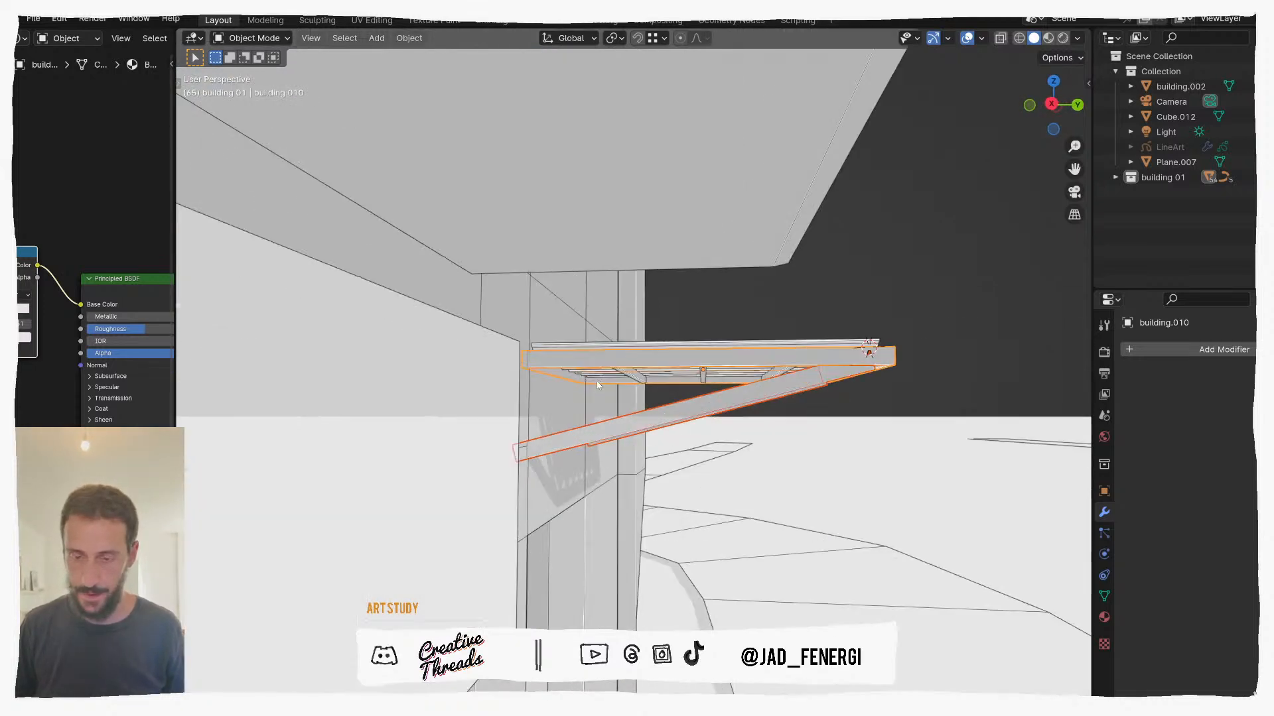
pyautogui.press('KP_Divide')
pyautogui.press('KP_7')
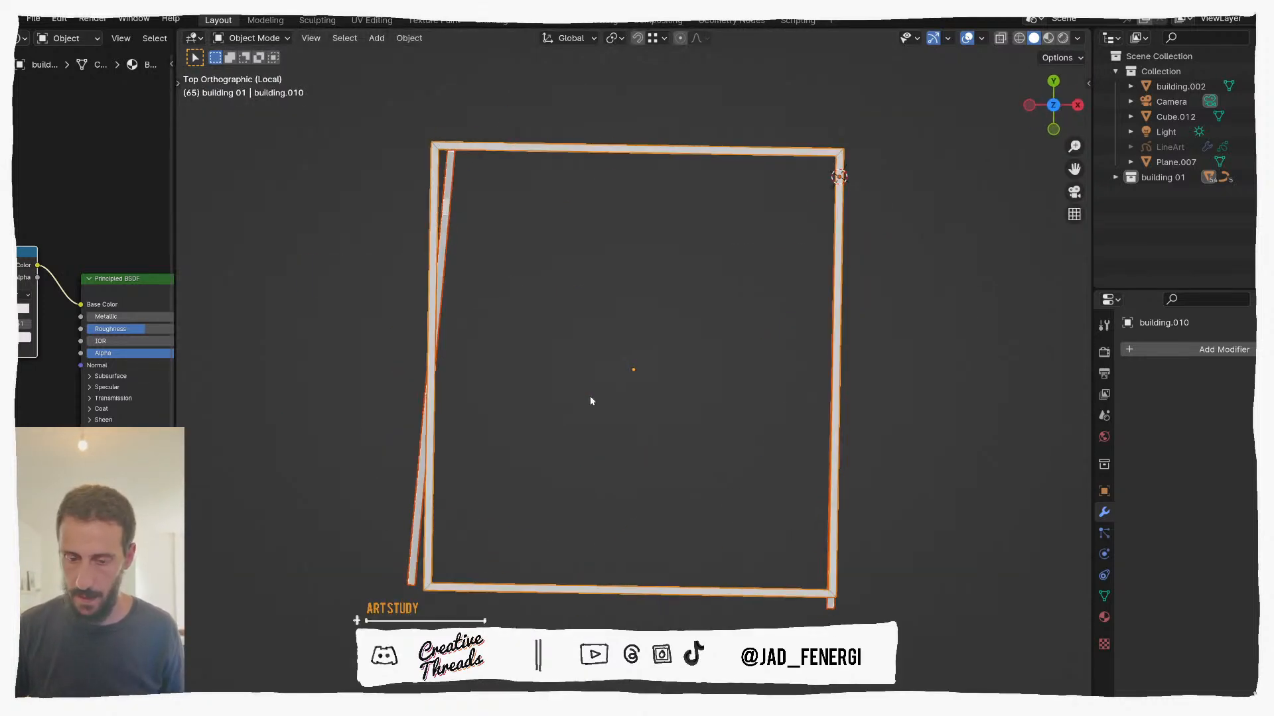
# Step: Apply the brace's Mirror modifier and try rotating the resulting pair of braces in top view
pyautogui.click(444, 222)
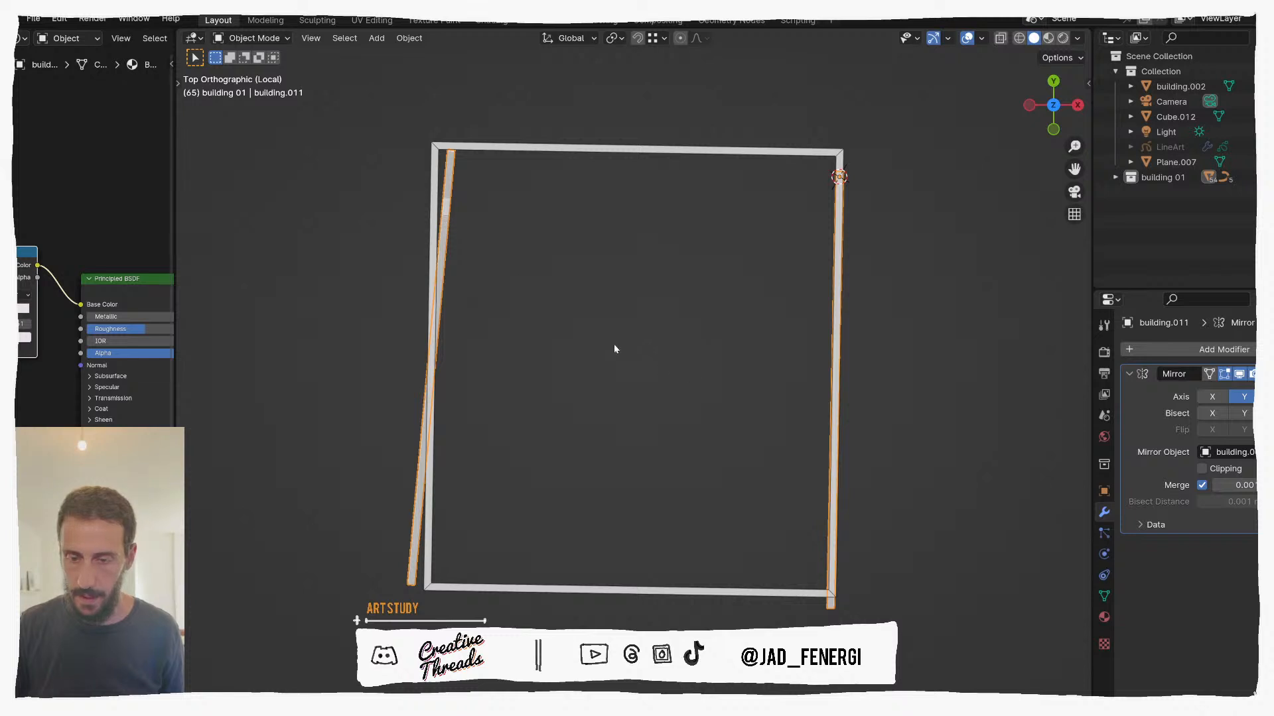
pyautogui.click(524, 150)
pyautogui.click(449, 216)
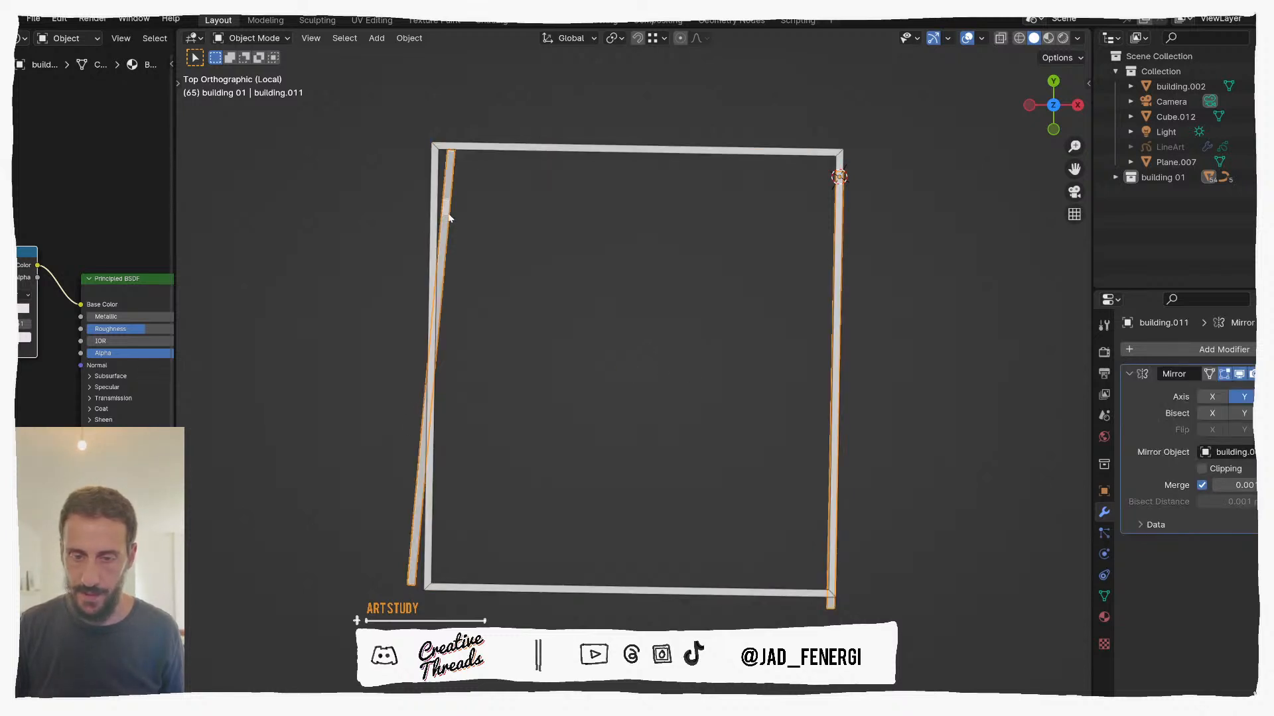
pyautogui.click(1268, 374)
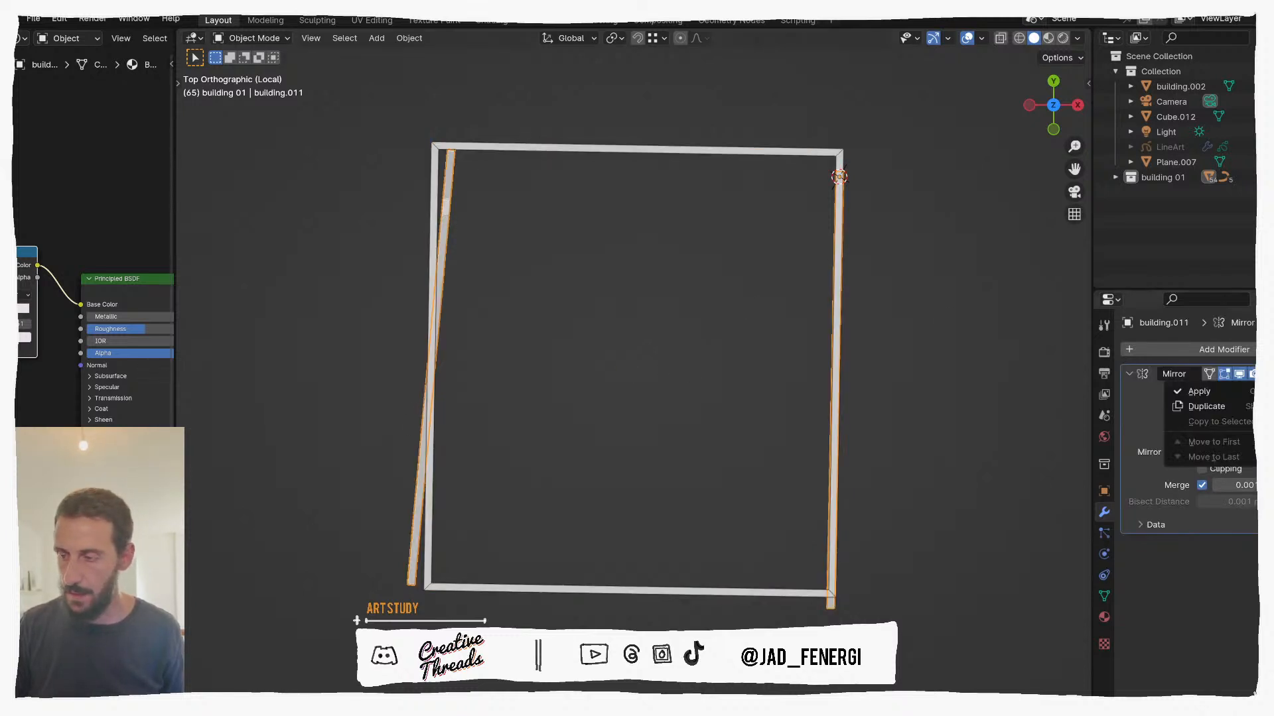
pyautogui.click(1235, 391)
pyautogui.click(497, 259)
pyautogui.click(440, 235)
pyautogui.press('r')
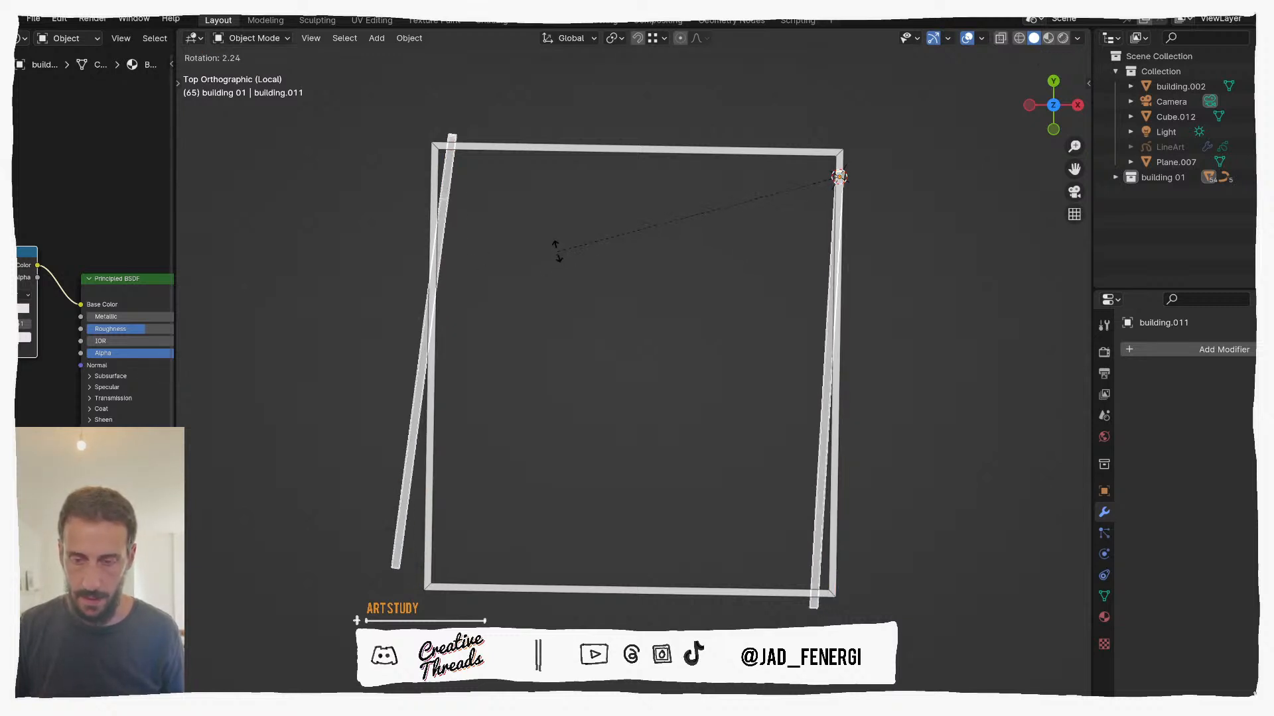
pyautogui.rightClick(536, 254)
# Step: Separate the linked geometry of the slanted mirrored brace into its own object and delete it
pyautogui.press('Tab')
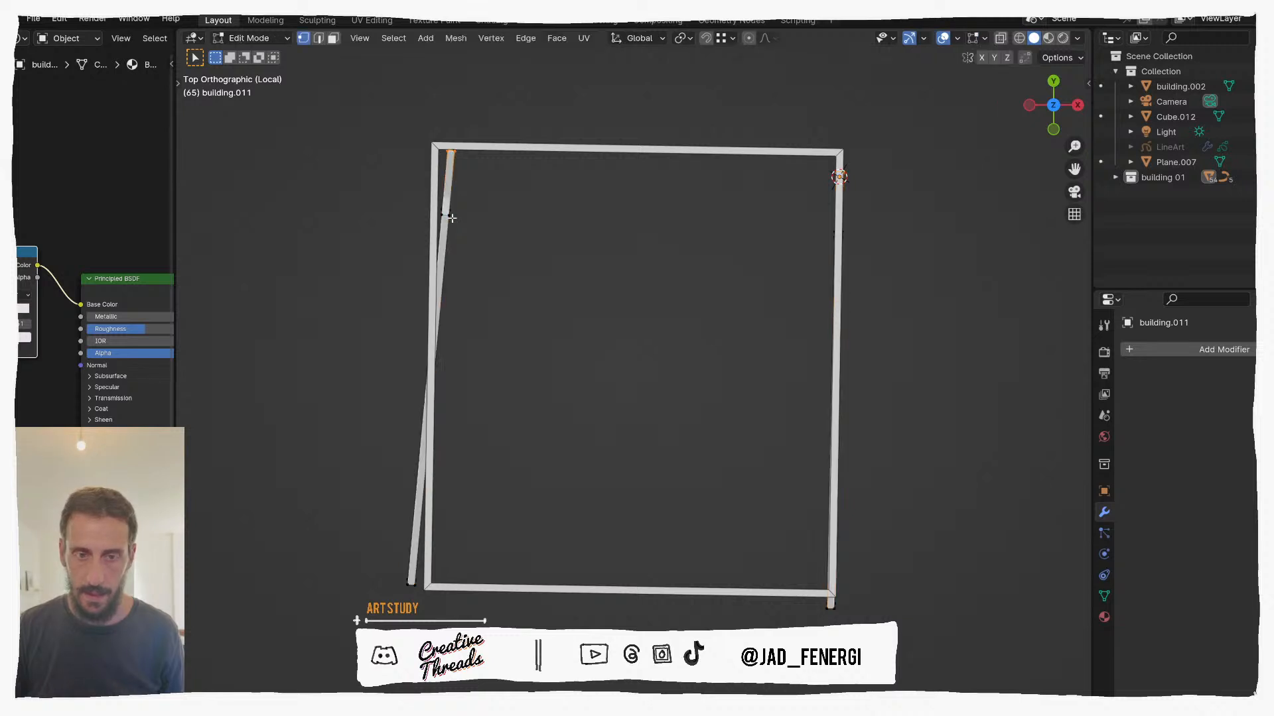
pyautogui.hotkey('ctrl', 'l')
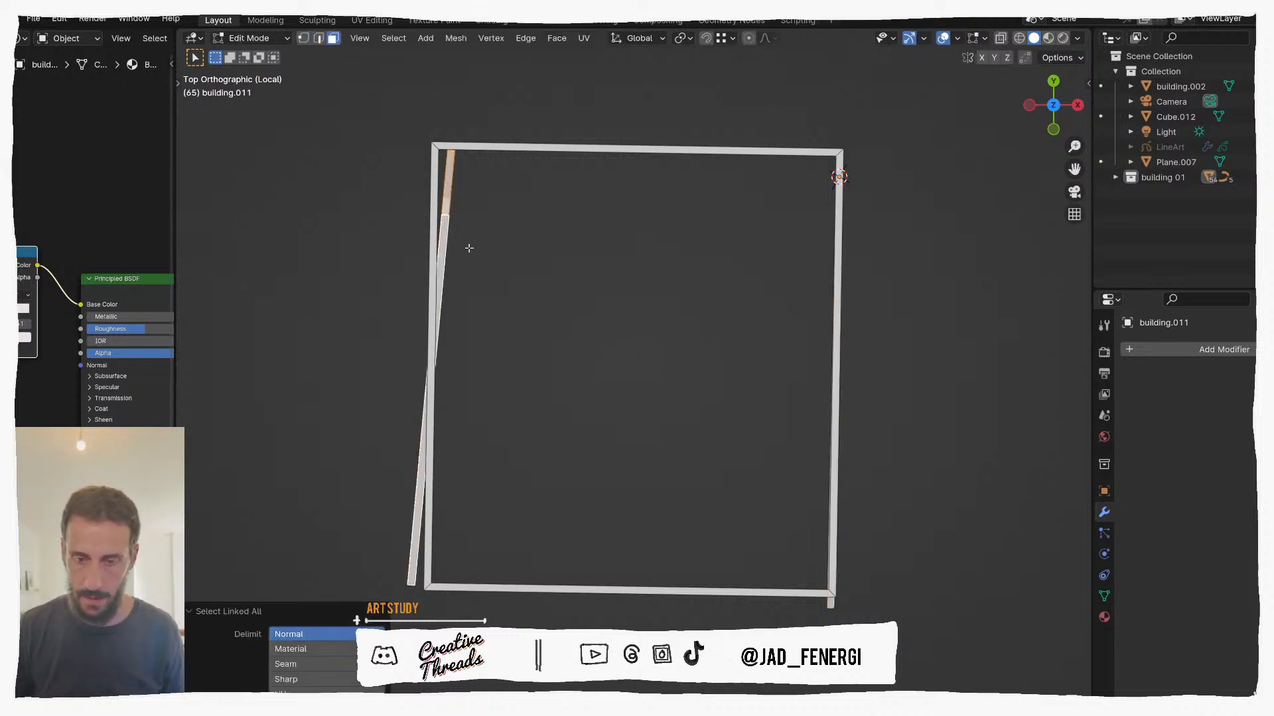
pyautogui.press('p')
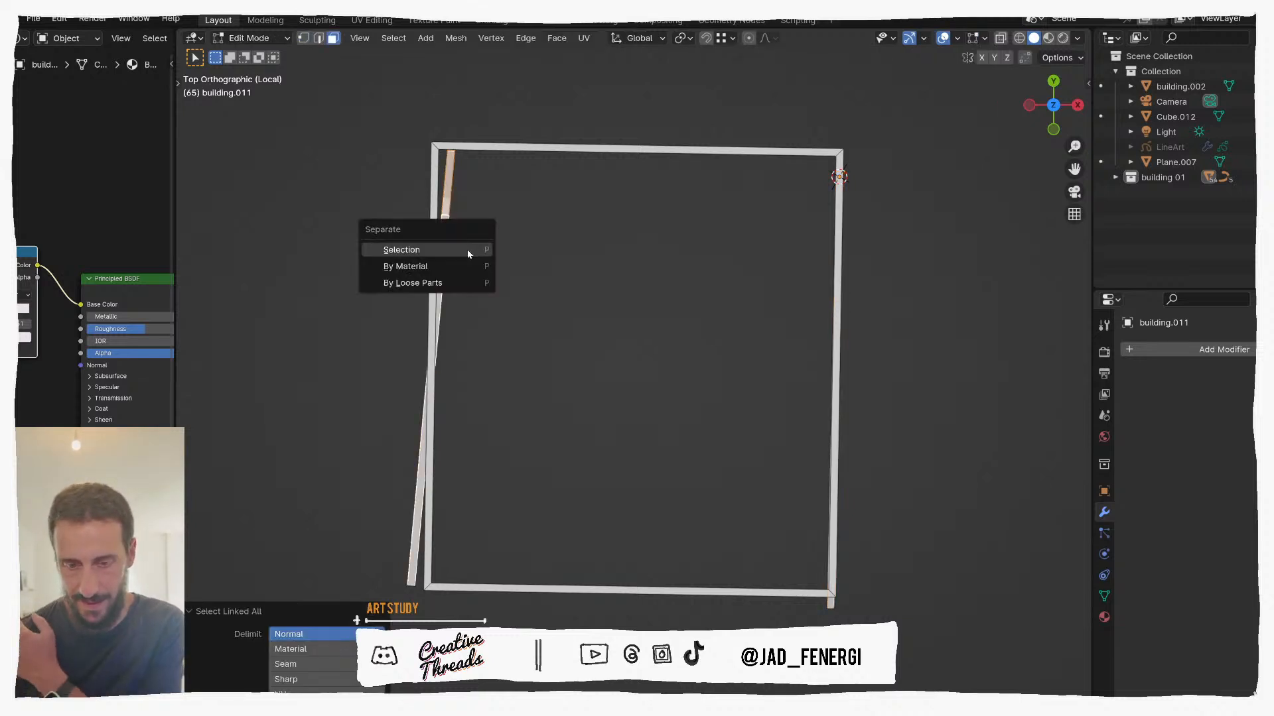
pyautogui.click(466, 249)
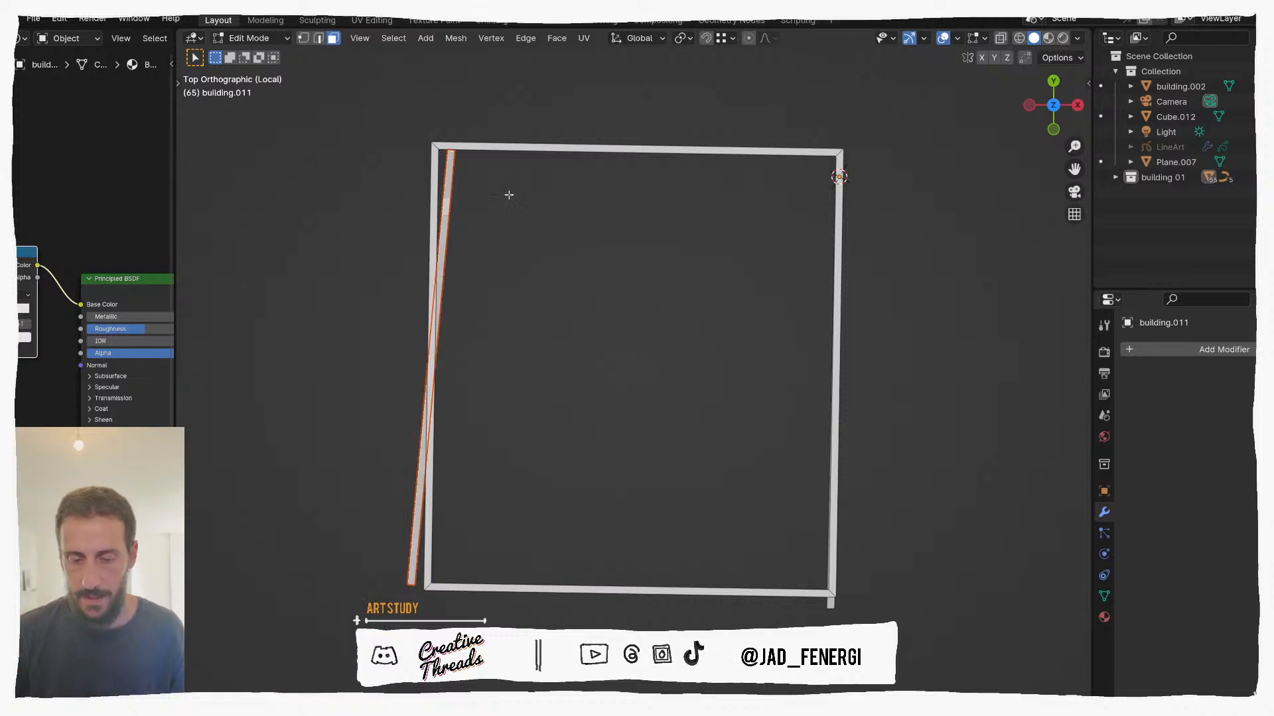
pyautogui.hotkey('ctrl', 'Tab')
pyautogui.click(459, 203)
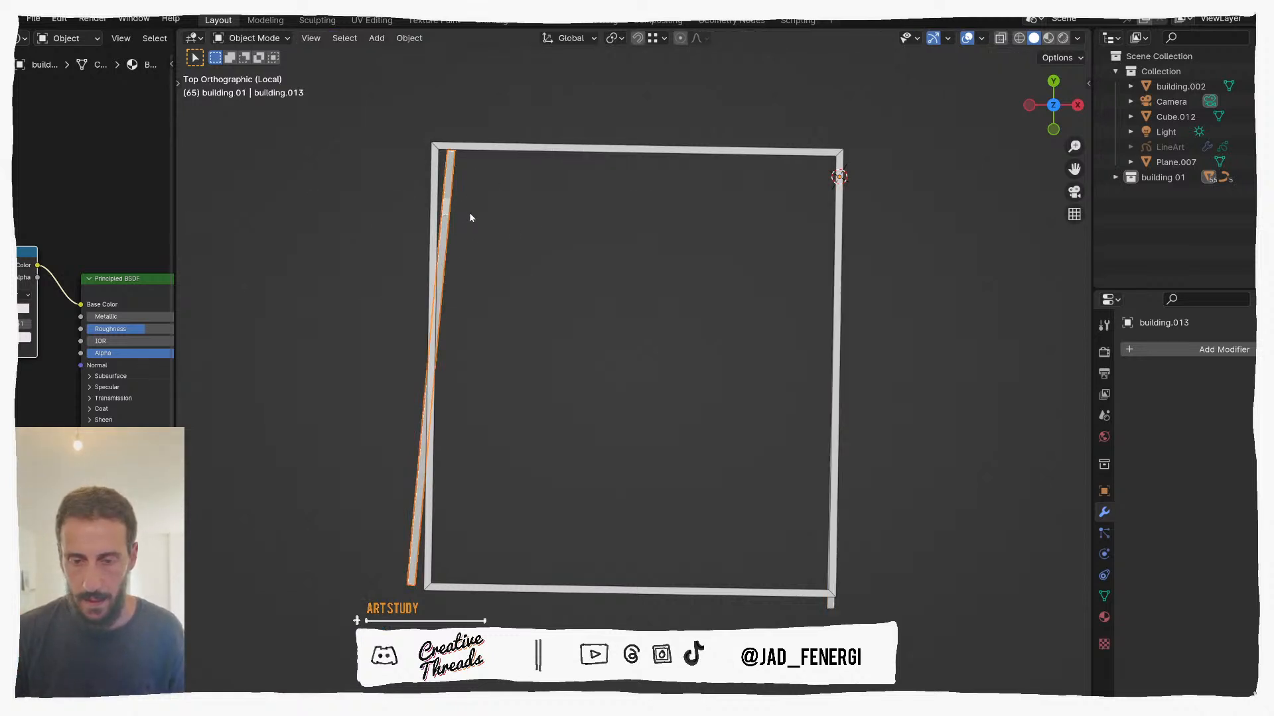
pyautogui.press('x')
pyautogui.click(449, 217)
# Step: Duplicate the remaining brace and move the copy about -1.21 m in X and 0.035 m in Y to the frame's opposite side
pyautogui.moveTo(870, 209); pyautogui.dragTo(864, 474, button='middle')
pyautogui.click(801, 608)
pyautogui.press('KP_7')
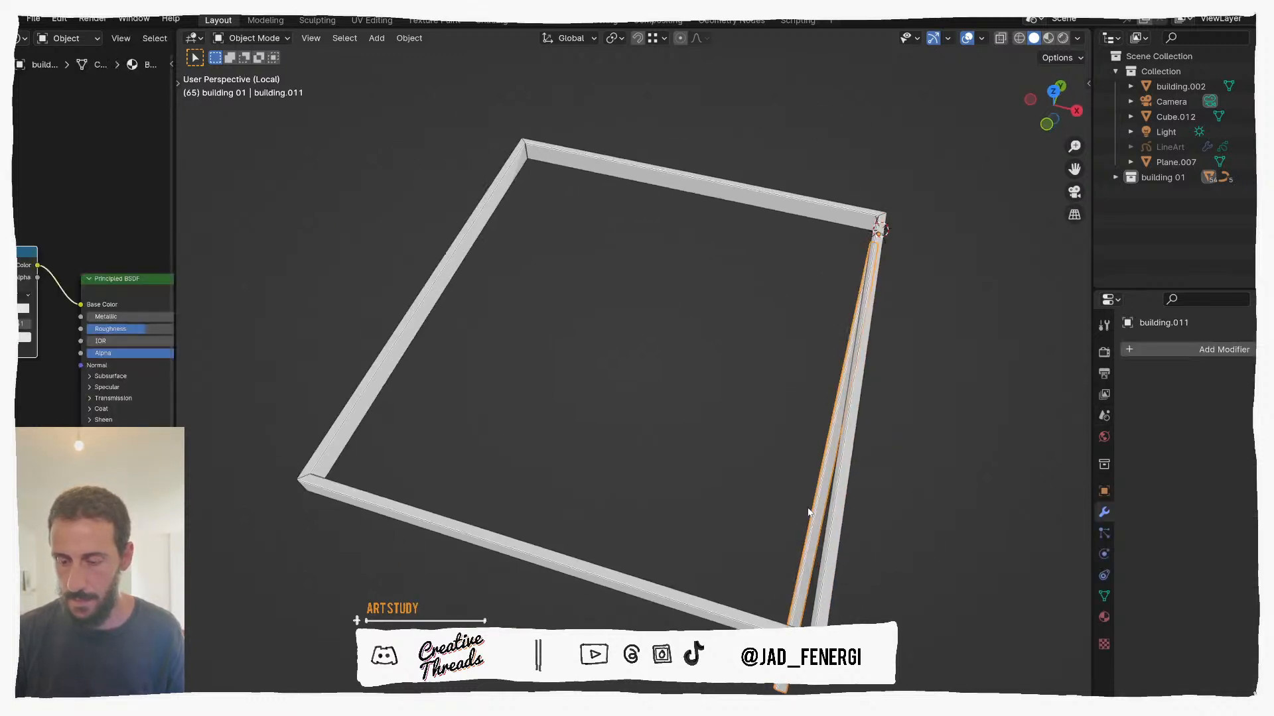
pyautogui.hotkey('shift', 'd')
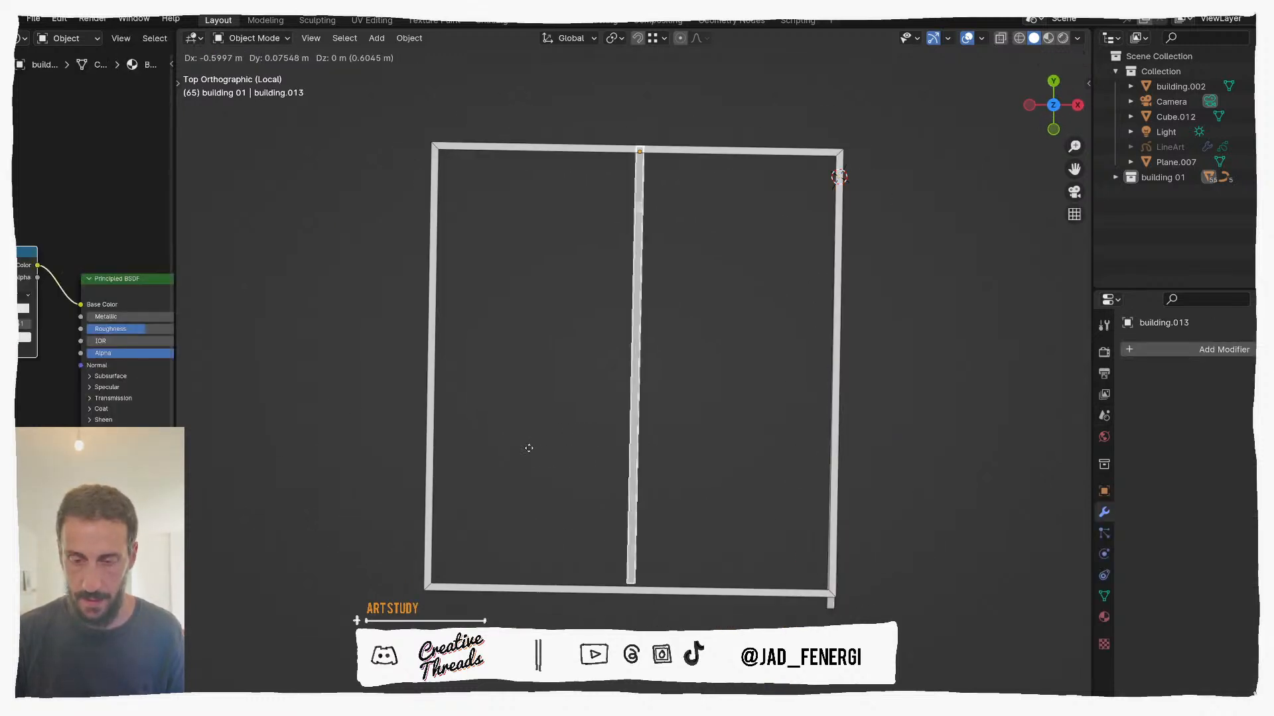
pyautogui.click(431, 471)
# Step: Move the copied brace toward the frame's outer corner, enabling snapping to refine its position
pyautogui.moveTo(431, 471); pyautogui.dragTo(595, 291, button='middle')
pyautogui.keyDown('shift'); pyautogui.moveTo(918, 183); pyautogui.dragTo(753, 225, button='middle'); pyautogui.keyUp('shift')
pyautogui.keyDown('shift'); pyautogui.moveTo(753, 225); pyautogui.dragTo(662, 364, button='middle'); pyautogui.keyUp('shift')
pyautogui.scroll(4, 492, 423)
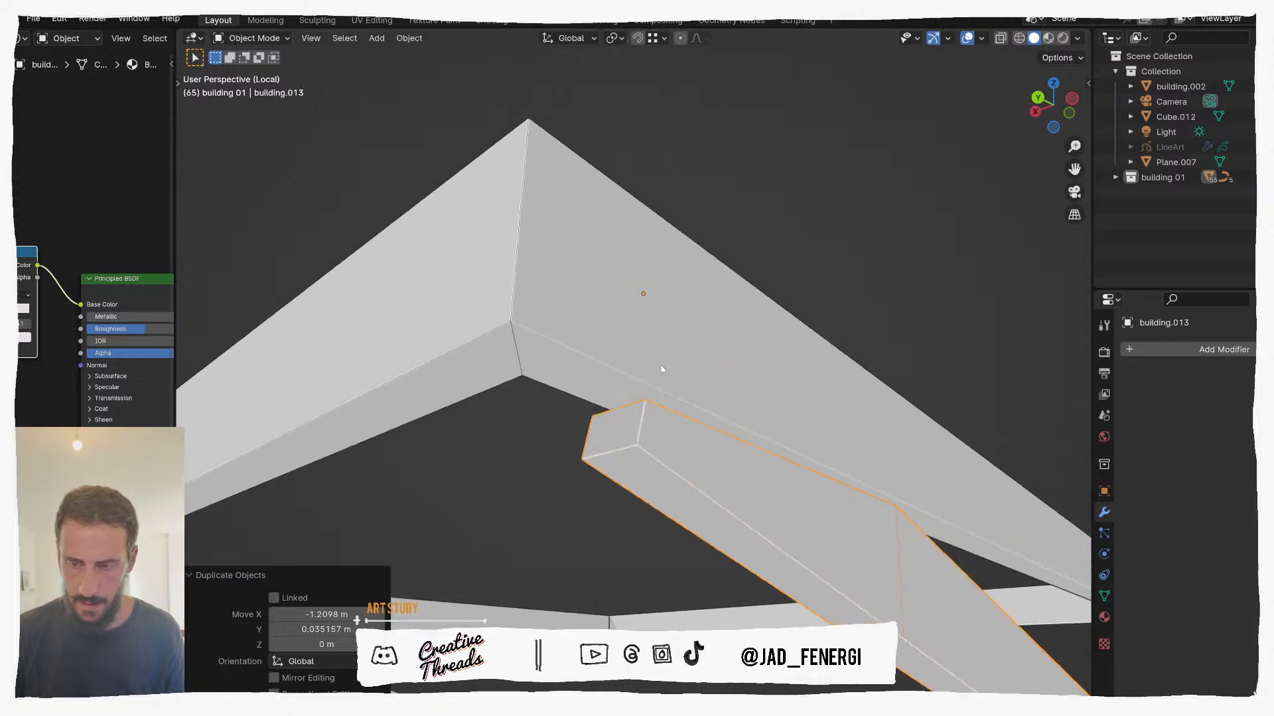
pyautogui.press('g')
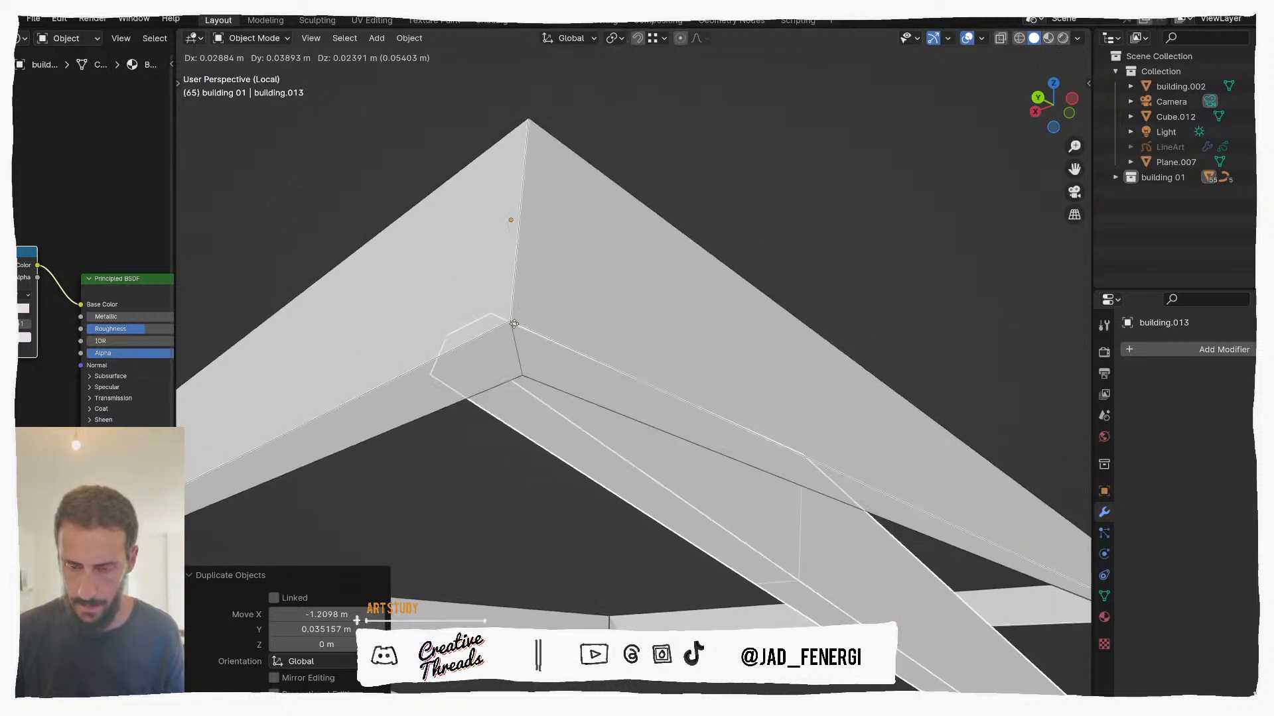
pyautogui.click(491, 369)
pyautogui.hotkey('shift', 'Tab')
pyautogui.press('g')
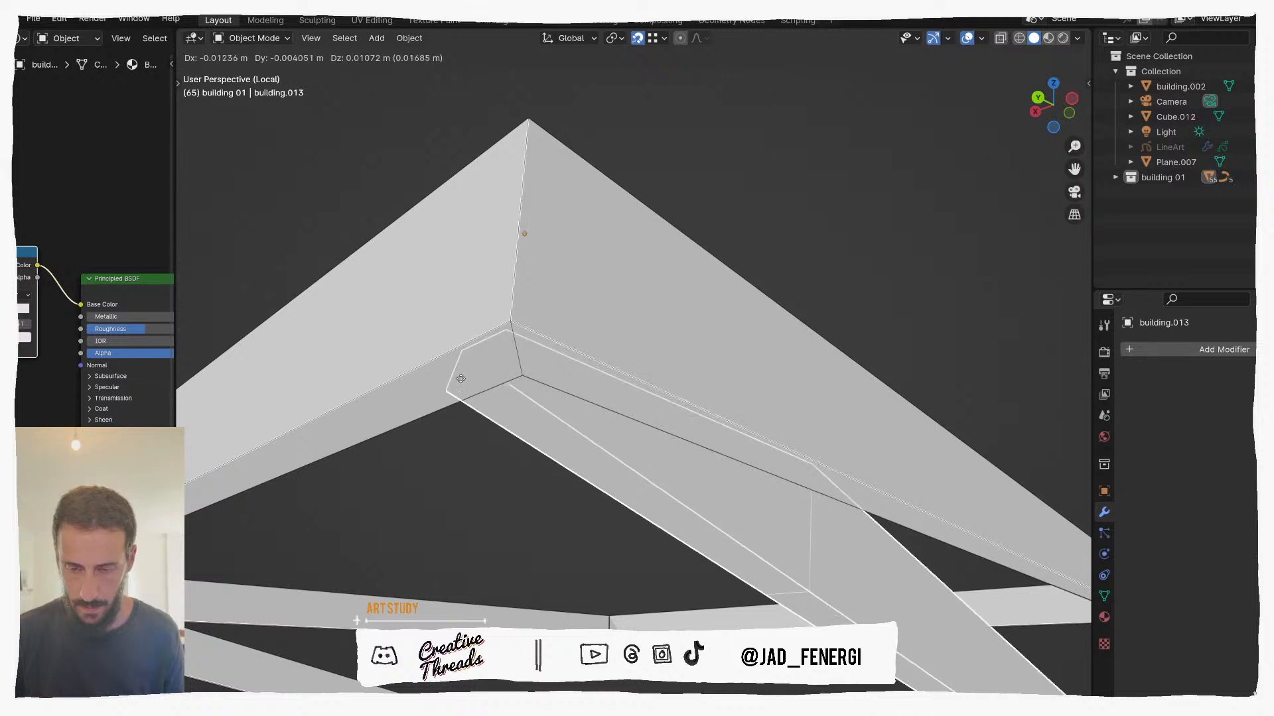
pyautogui.click(497, 336)
# Step: Lower the copied brace by about 0.017 m along Z
pyautogui.moveTo(497, 335); pyautogui.dragTo(703, 431, button='middle')
pyautogui.press('g')
pyautogui.press('z')
pyautogui.click(716, 448)
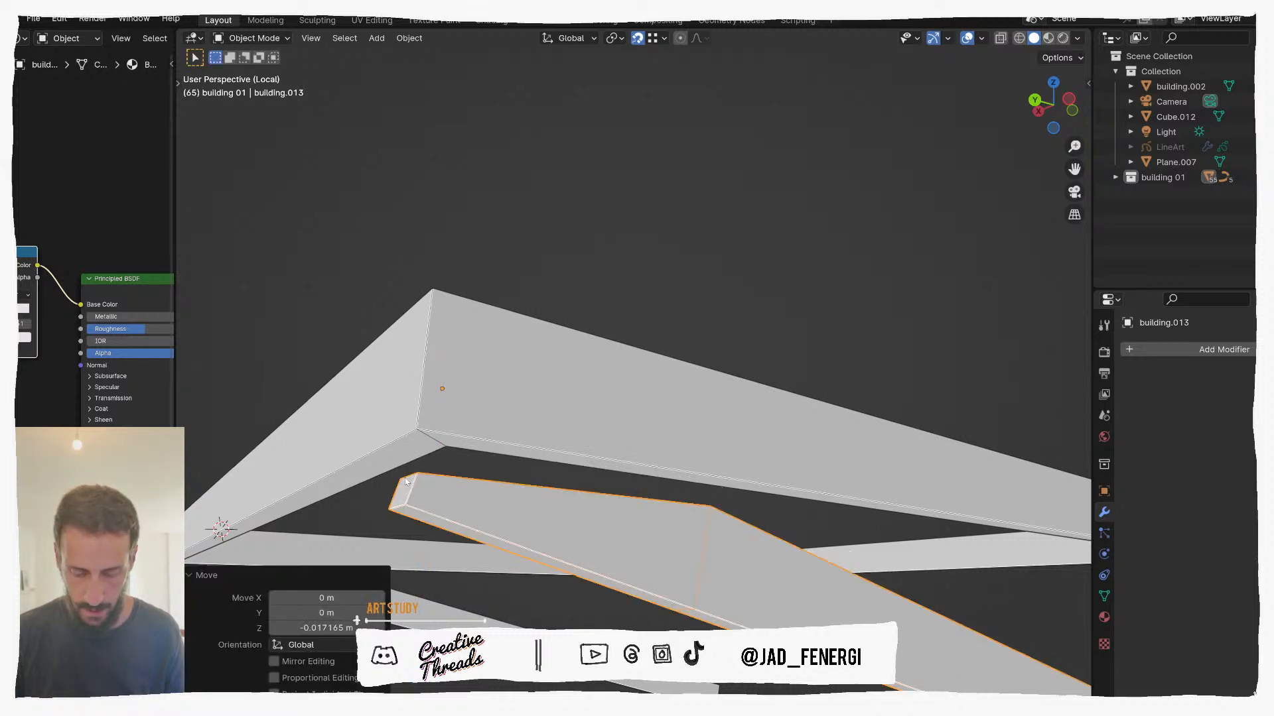
# Step: Snap the copied brace to the frame's lower outer corner and lower it by about 0.015 m along Z
pyautogui.press('g')
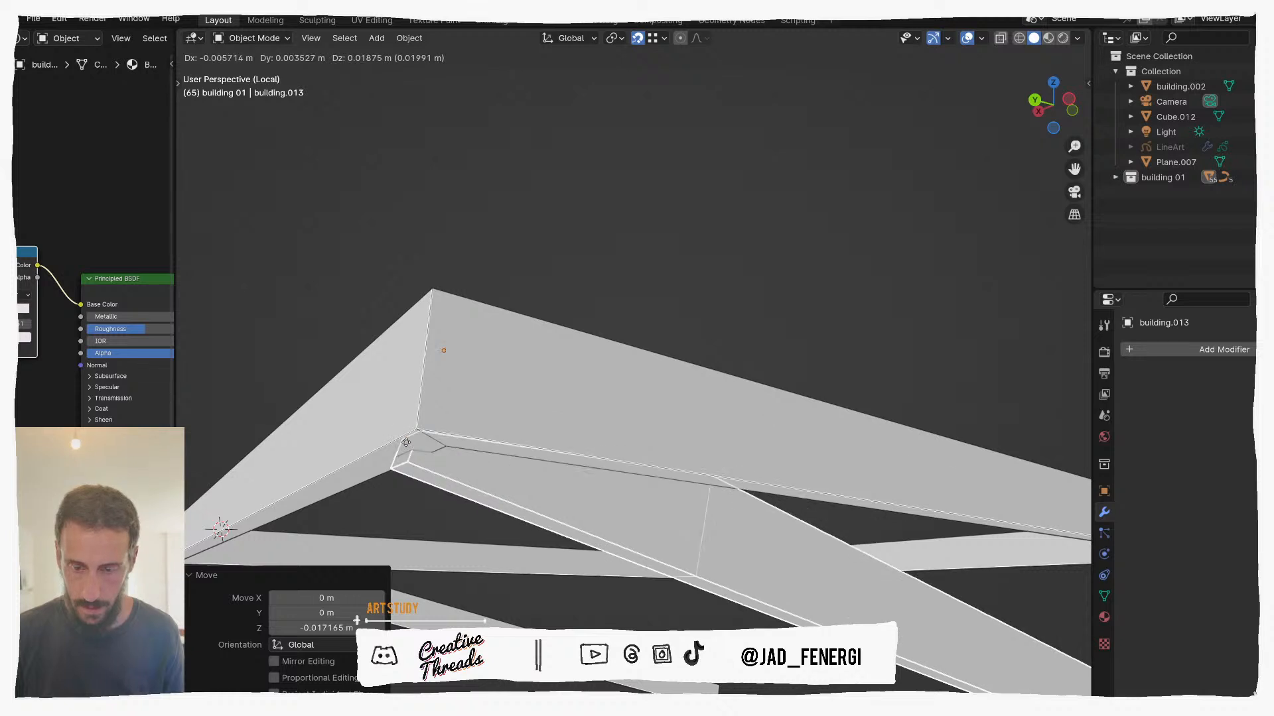
pyautogui.click(416, 428)
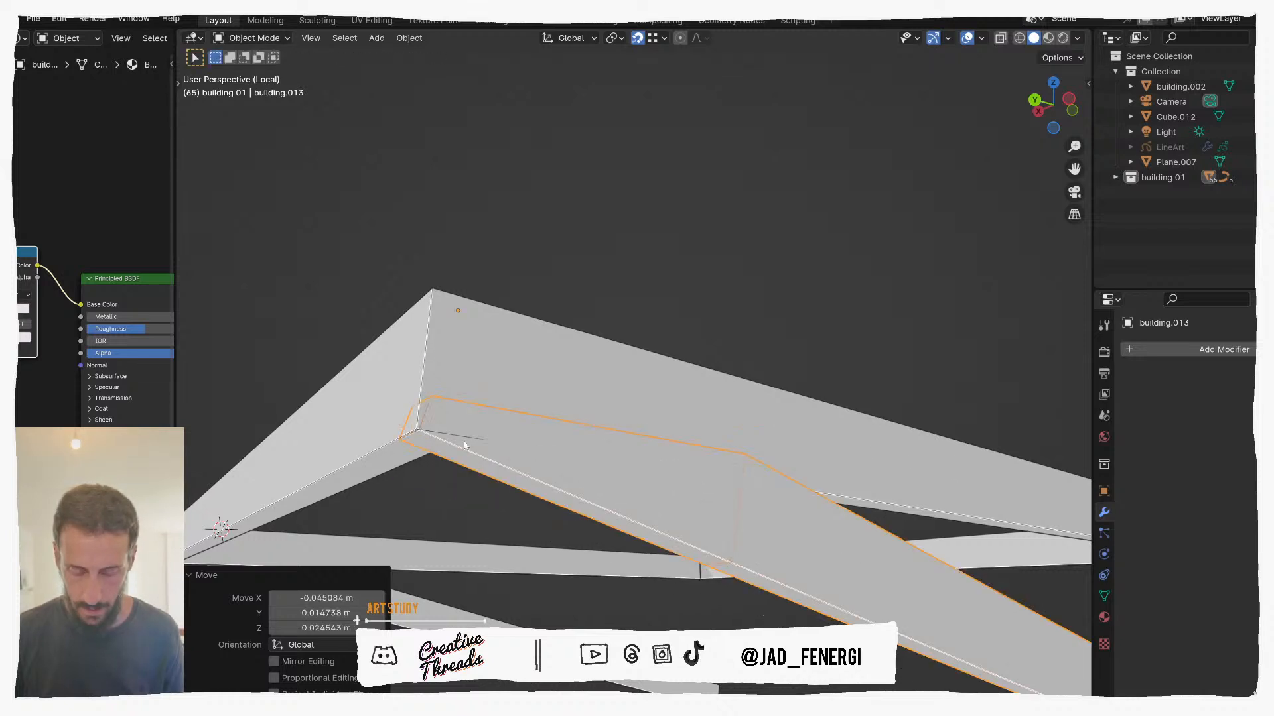
pyautogui.press('g')
pyautogui.press('z')
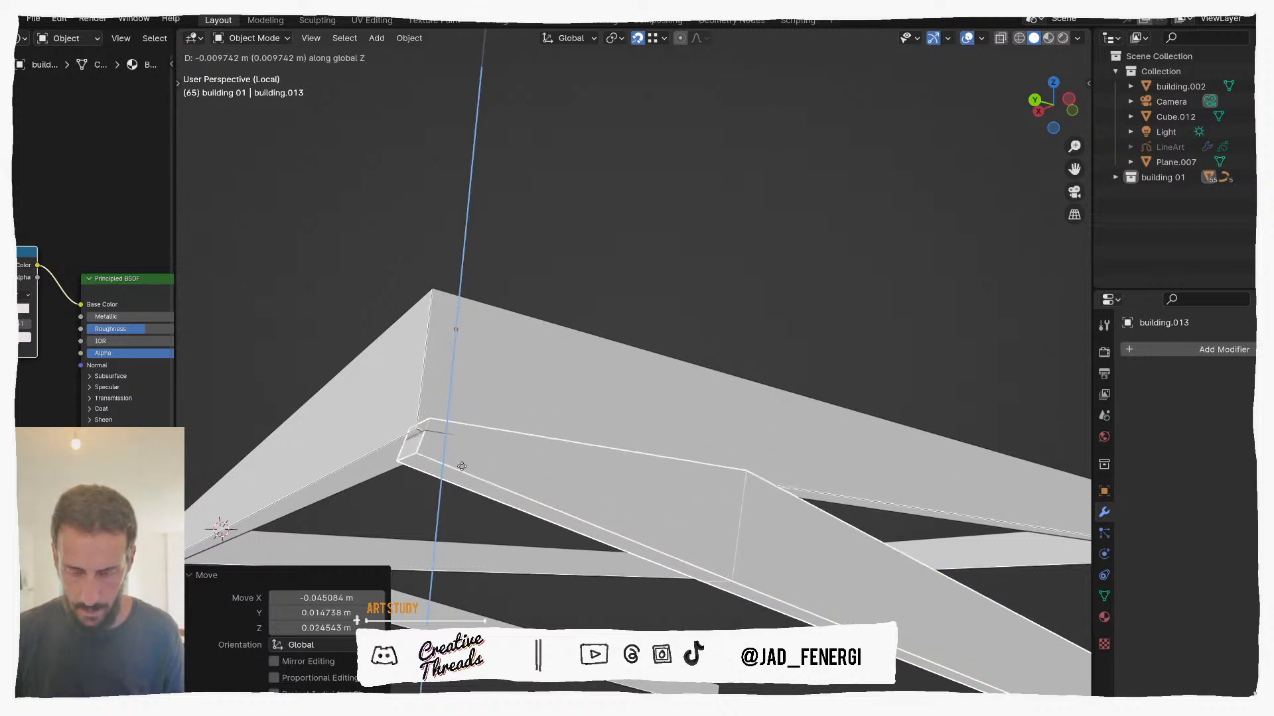
pyautogui.click(433, 451)
# Step: In left view, move the copied brace about 0.007 m in Y and -0.004 m in Z at the frame's lower corner
pyautogui.moveTo(433, 448); pyautogui.dragTo(353, 463, button='middle')
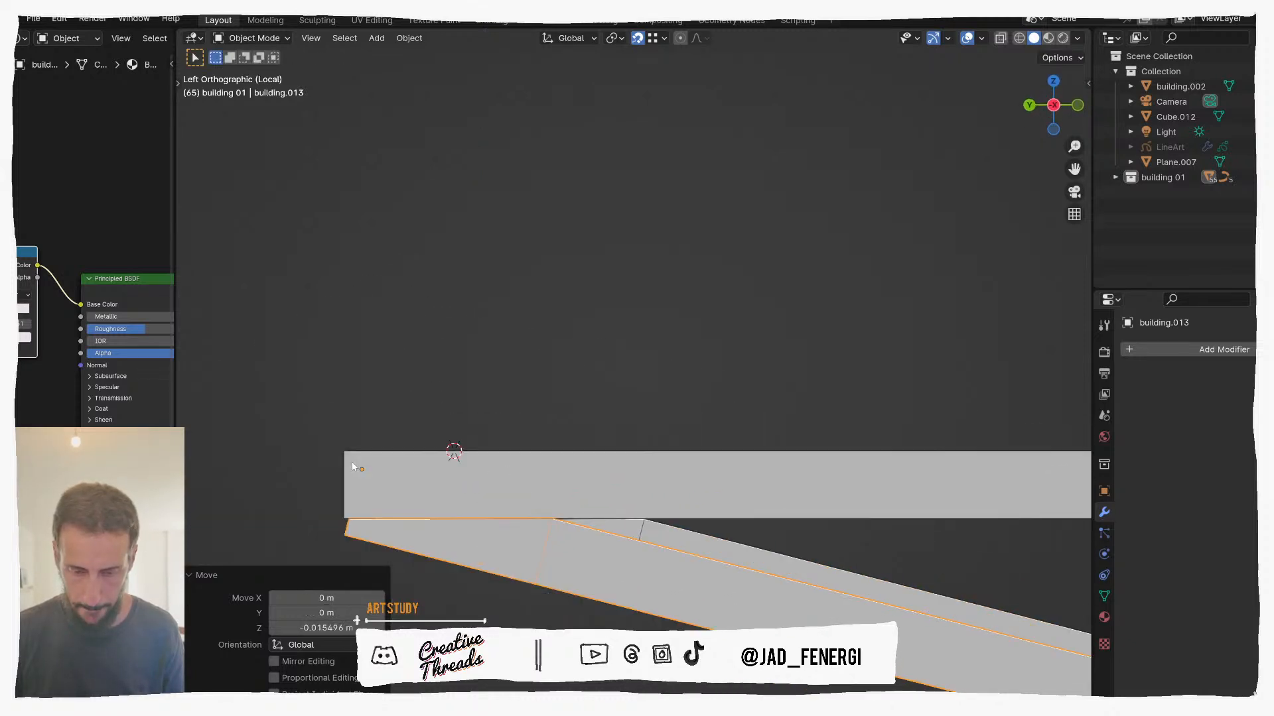
pyautogui.keyDown('shift'); pyautogui.moveTo(345, 511); pyautogui.dragTo(671, 320, button='middle'); pyautogui.keyUp('shift')
pyautogui.scroll(6, 672, 325)
pyautogui.press('g')
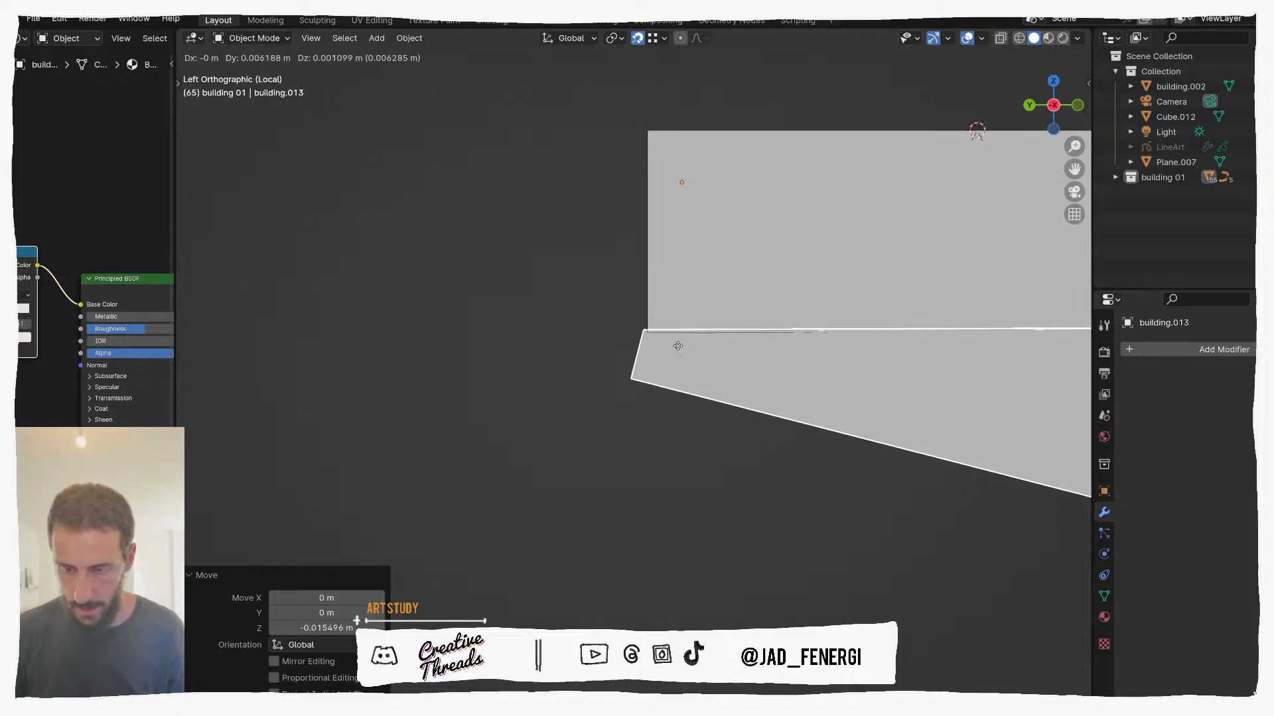
pyautogui.click(663, 338)
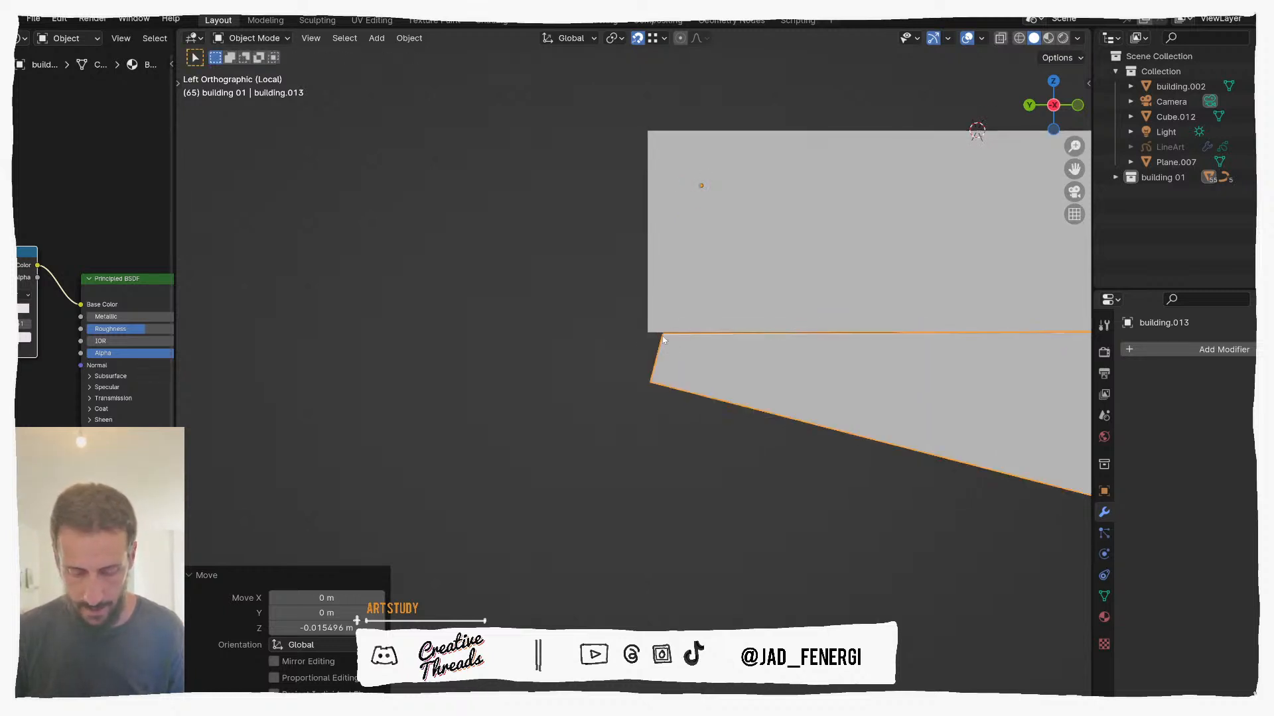
pyautogui.press('g')
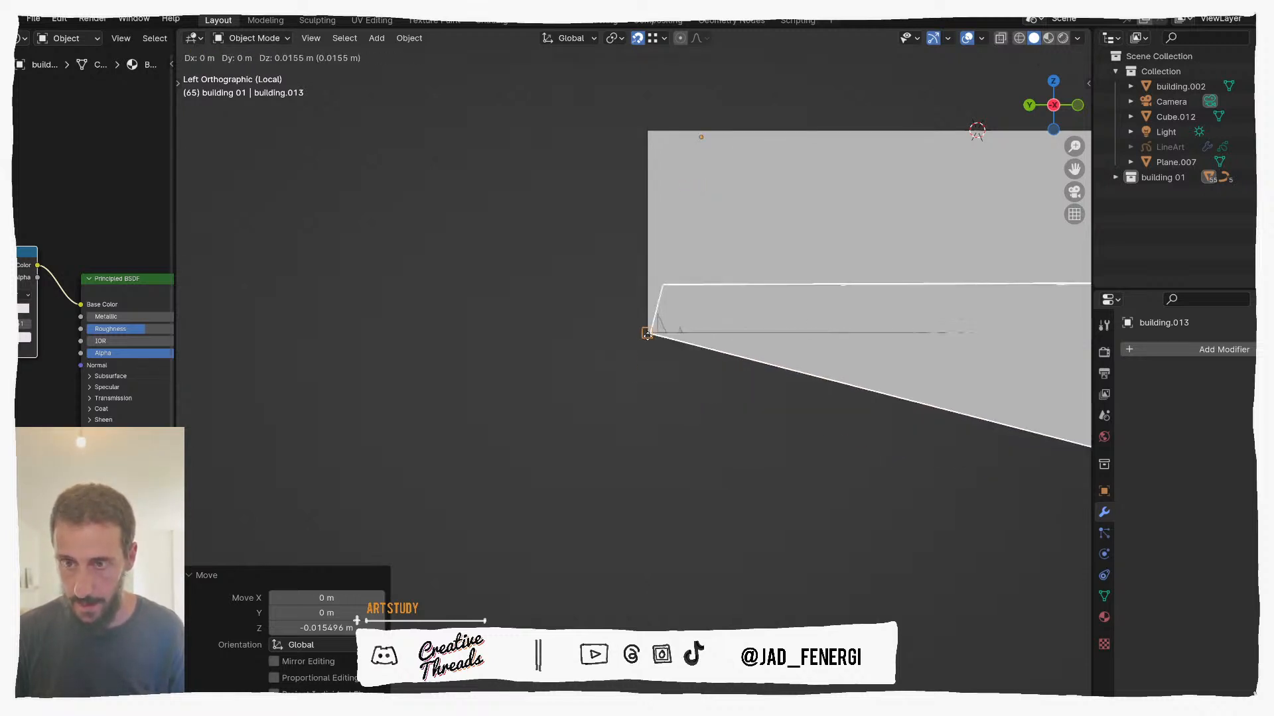
pyautogui.click(628, 362)
pyautogui.moveTo(631, 361); pyautogui.dragTo(723, 388, button='middle')
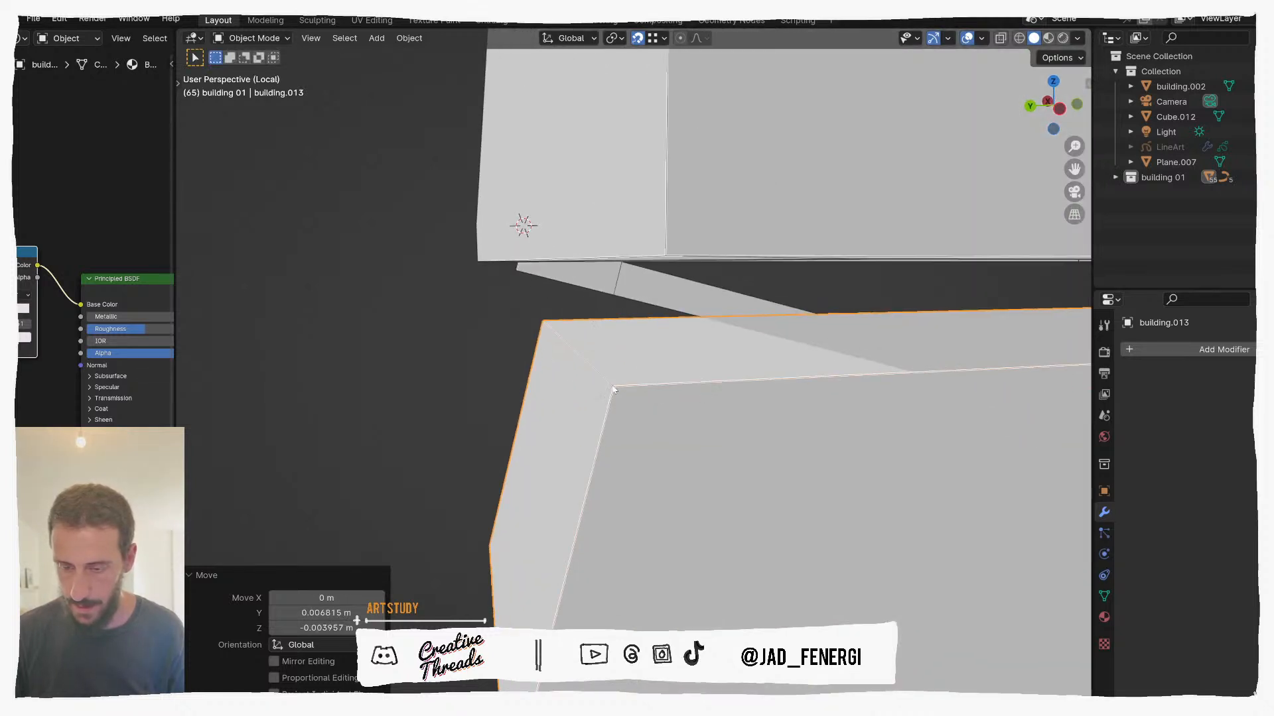
pyautogui.hotkey('shift', 'Tab')
pyautogui.press('g')
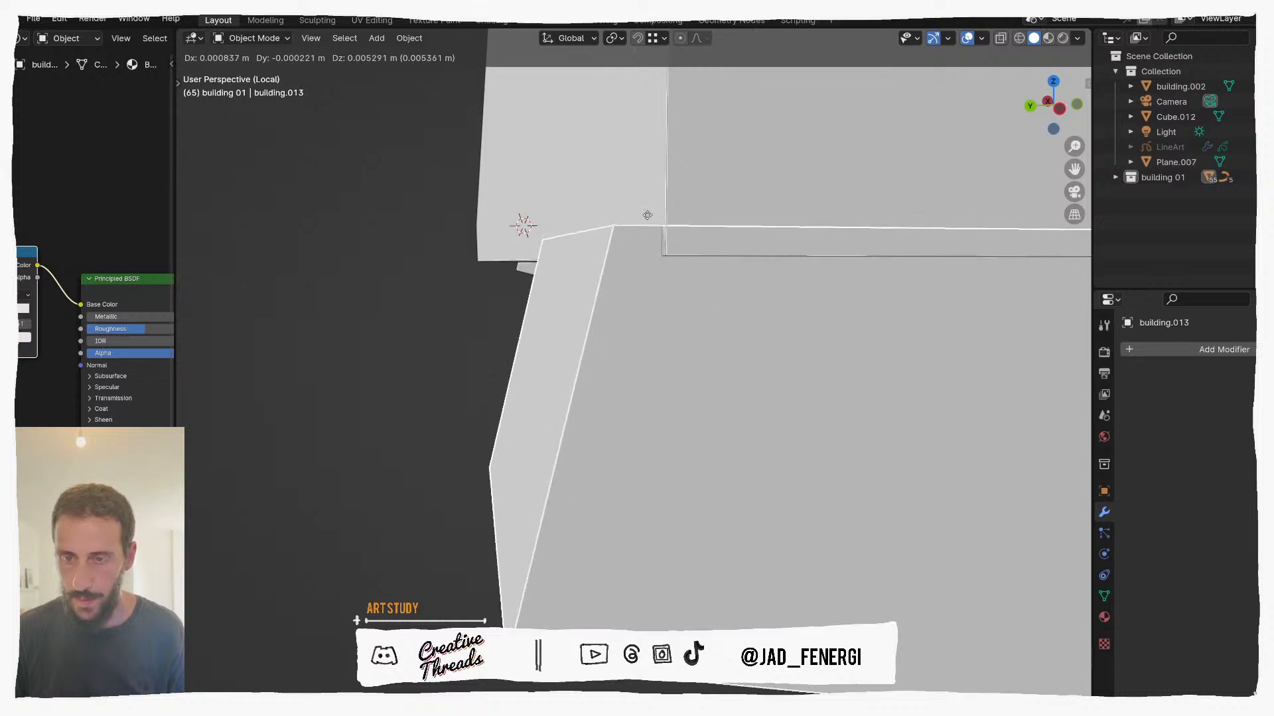
pyautogui.rightClick(629, 228)
pyautogui.click(662, 39)
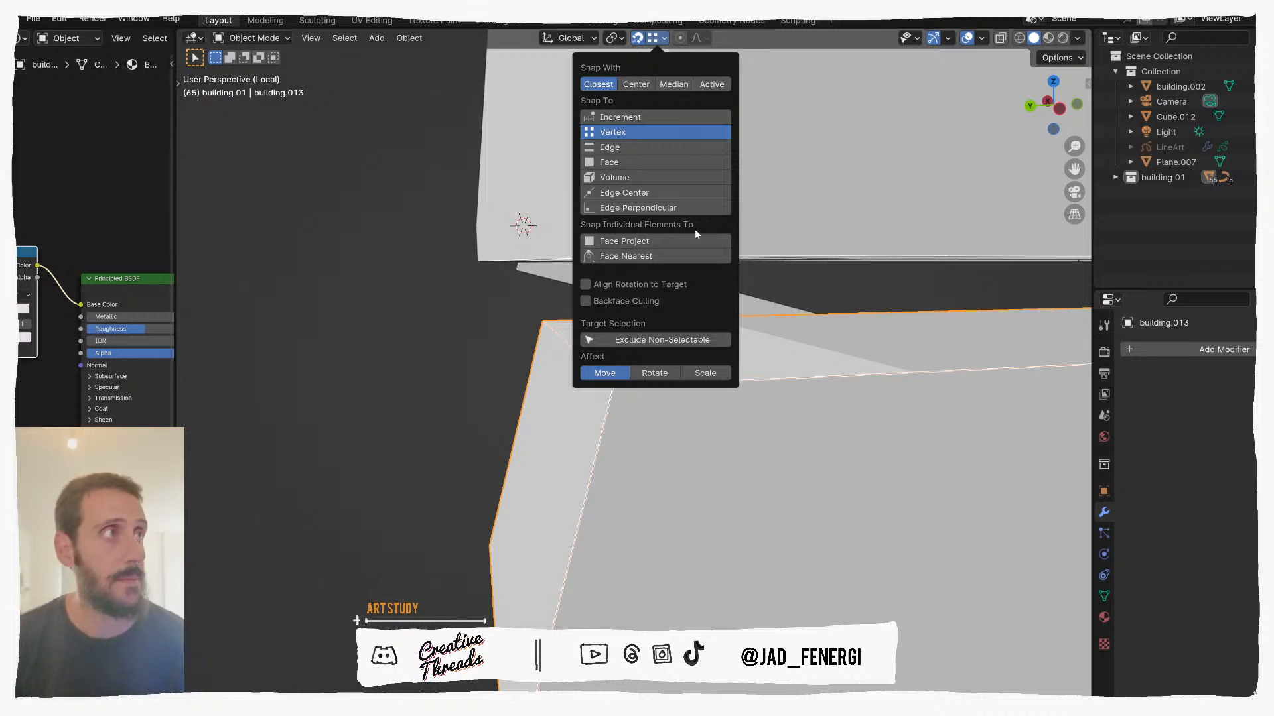
pyautogui.moveTo(739, 418); pyautogui.dragTo(810, 365, button='middle')
pyautogui.press('g')
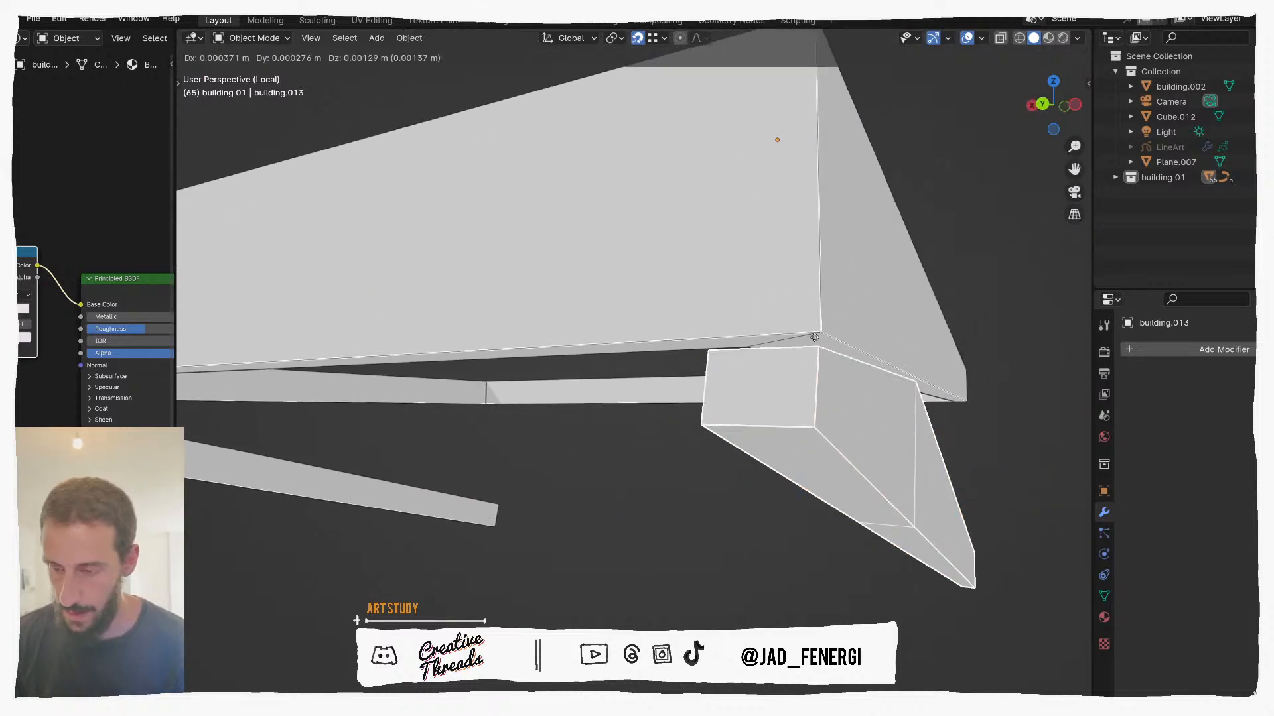
pyautogui.click(818, 356)
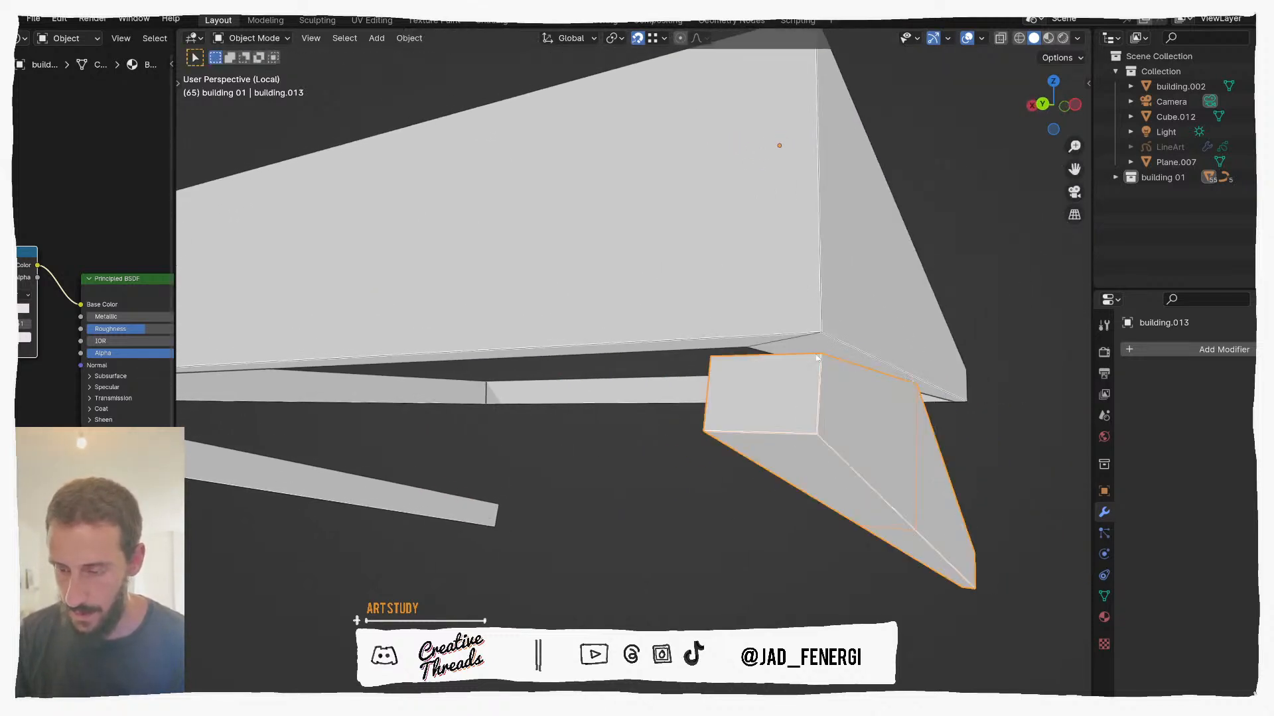
pyautogui.press('Tab')
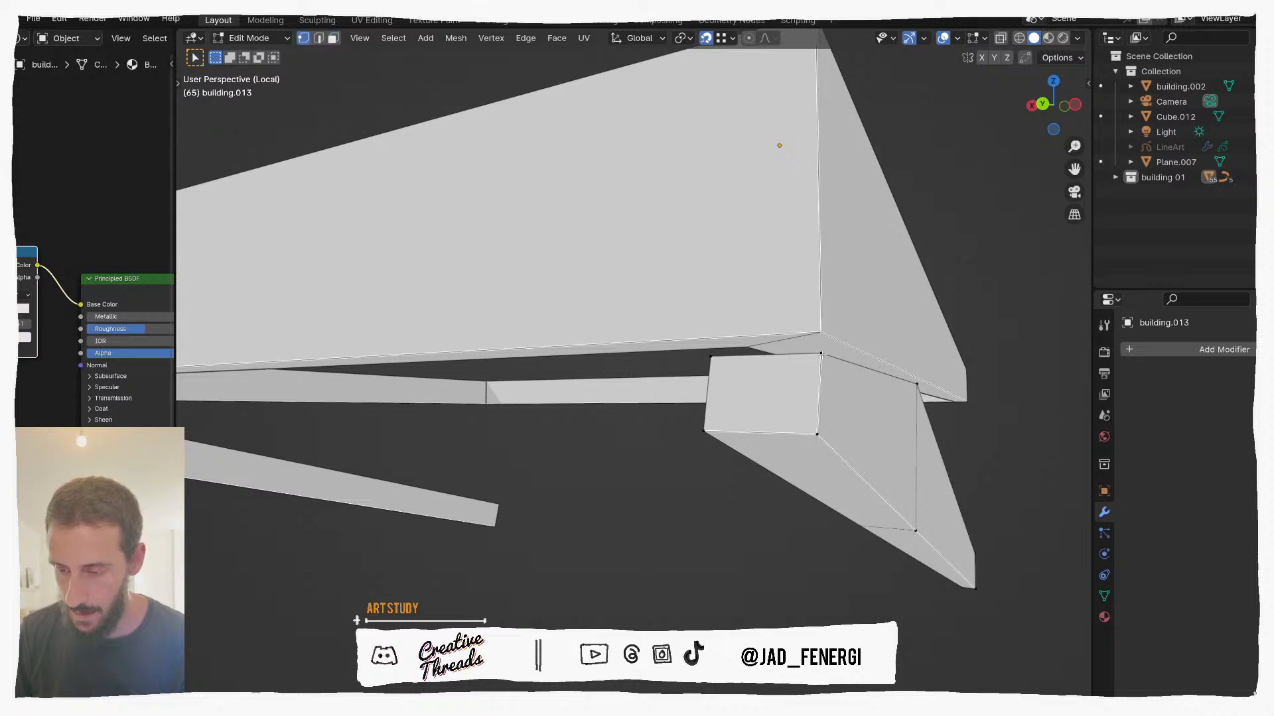
pyautogui.press('g')
pyautogui.rightClick(824, 365)
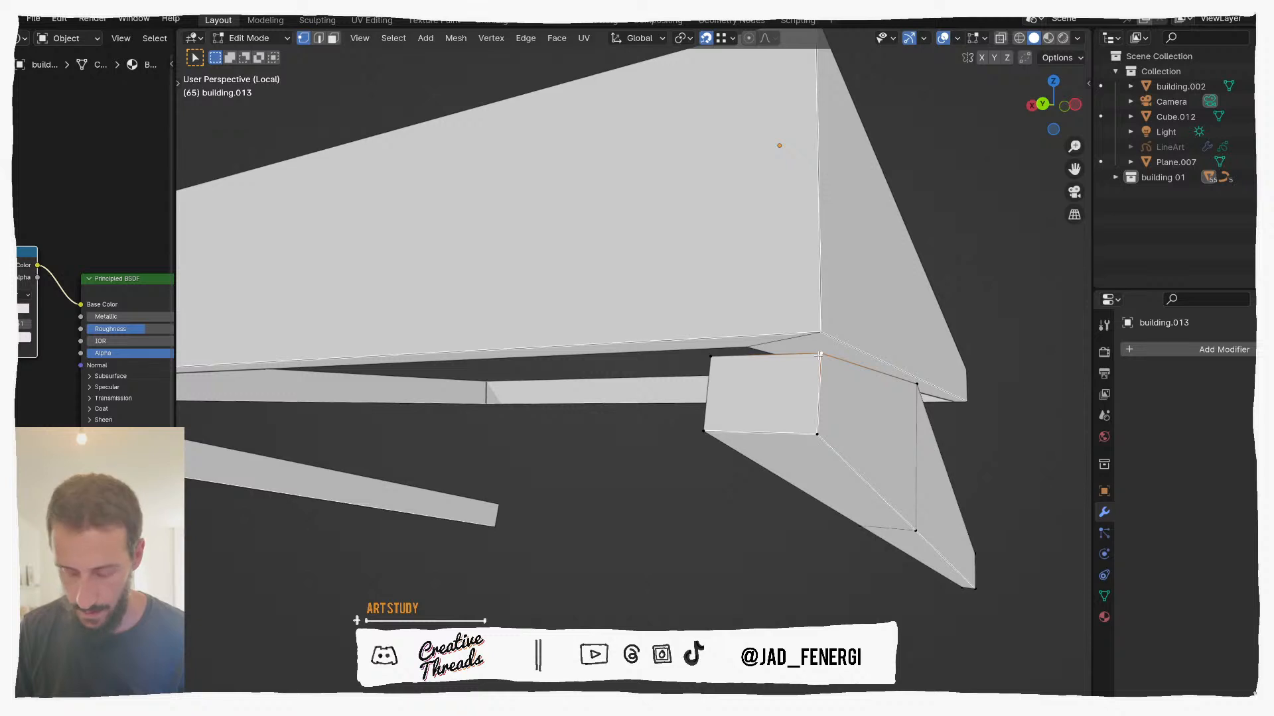
pyautogui.press('Tab')
# Step: Set Snap With to Active and try to snap the brace to the frame's lower corner vertex
pyautogui.click(662, 38)
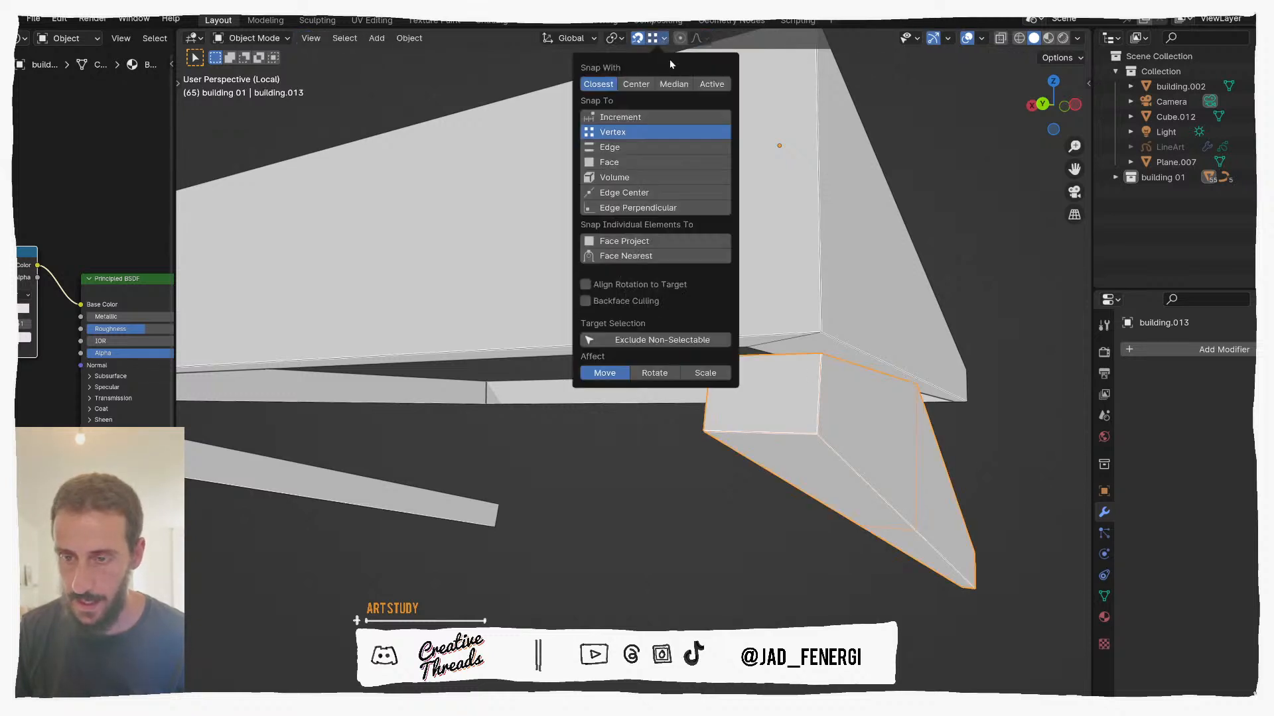
pyautogui.click(698, 85)
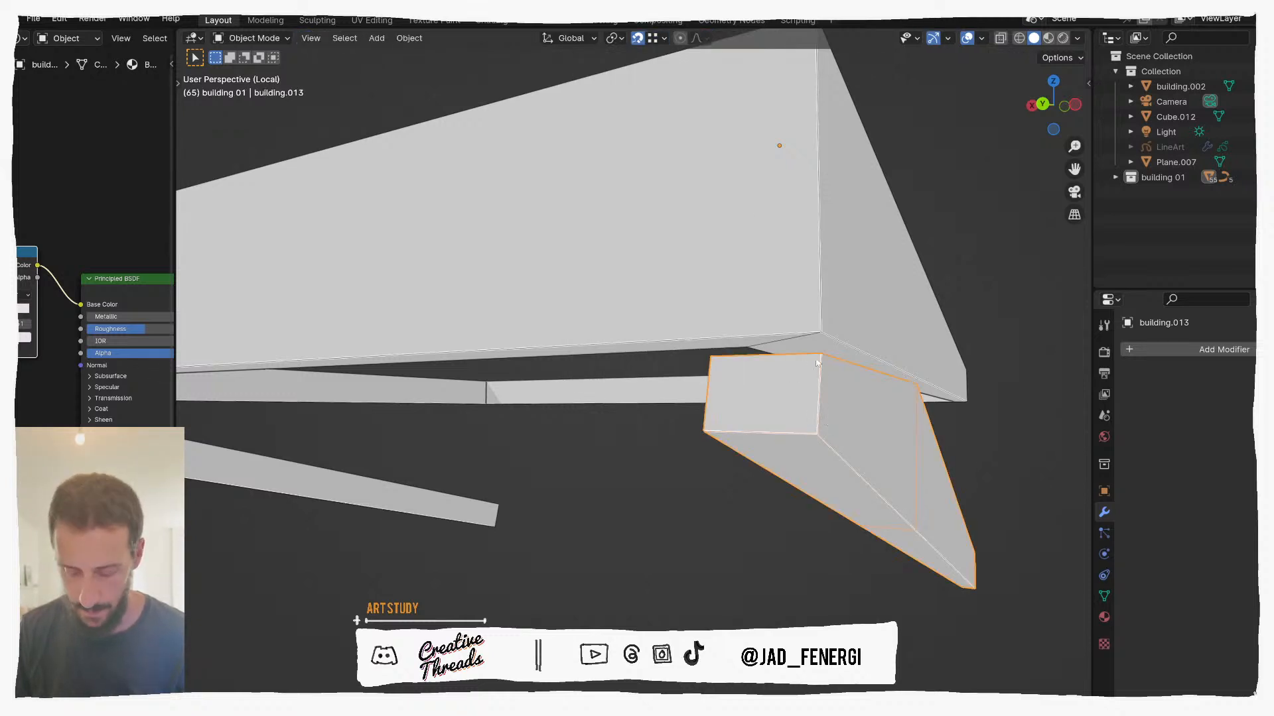
pyautogui.press('g')
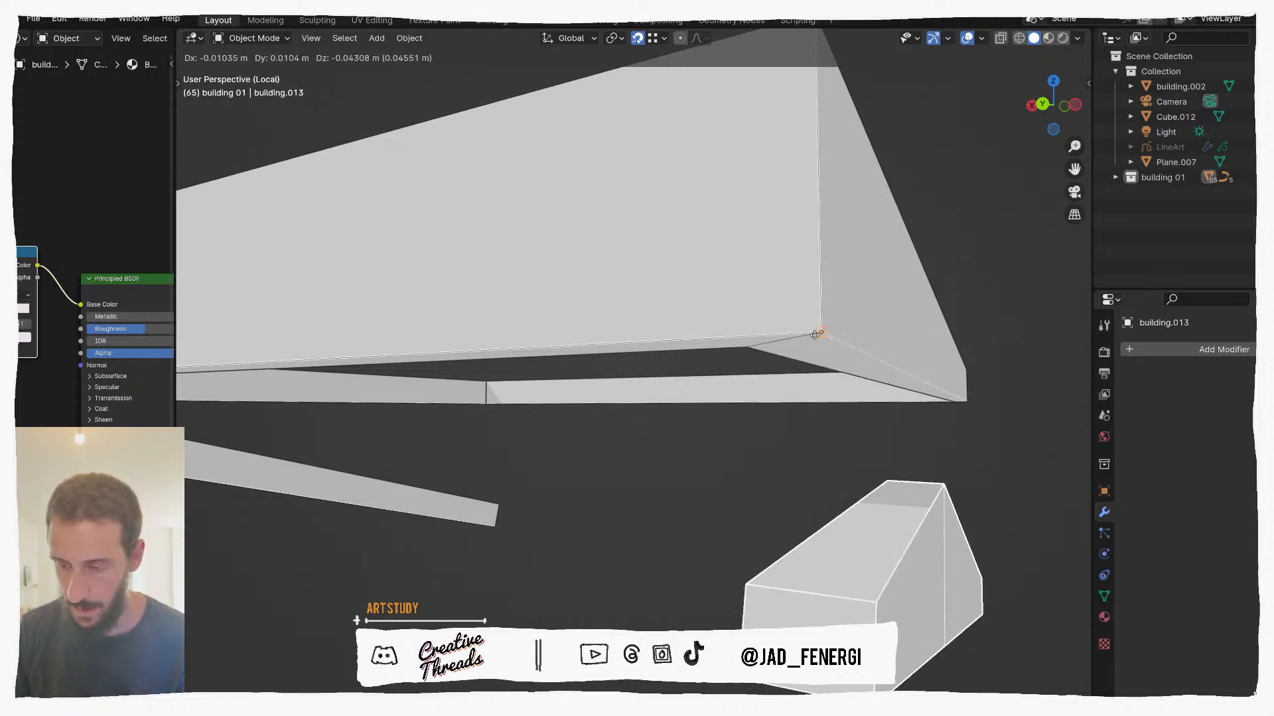
pyautogui.click(814, 335)
pyautogui.click(813, 330)
pyautogui.press('Tab')
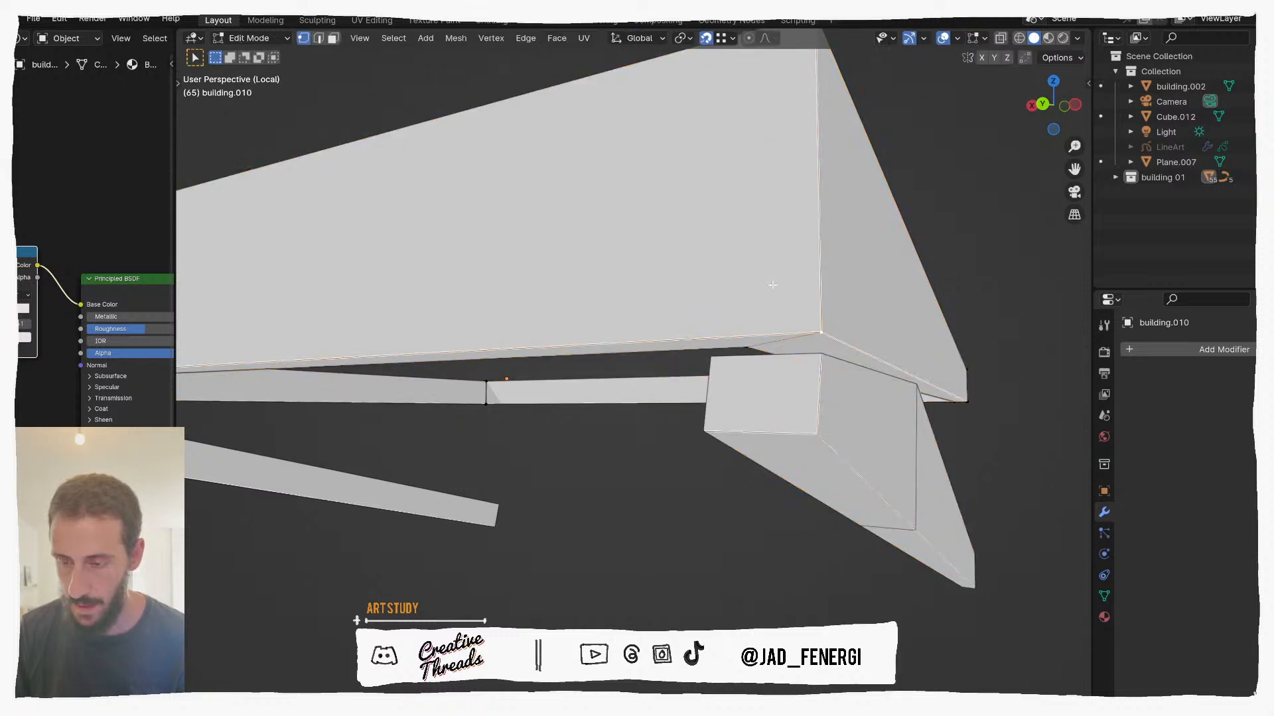
pyautogui.press('Tab')
pyautogui.click(806, 390)
pyautogui.press('g')
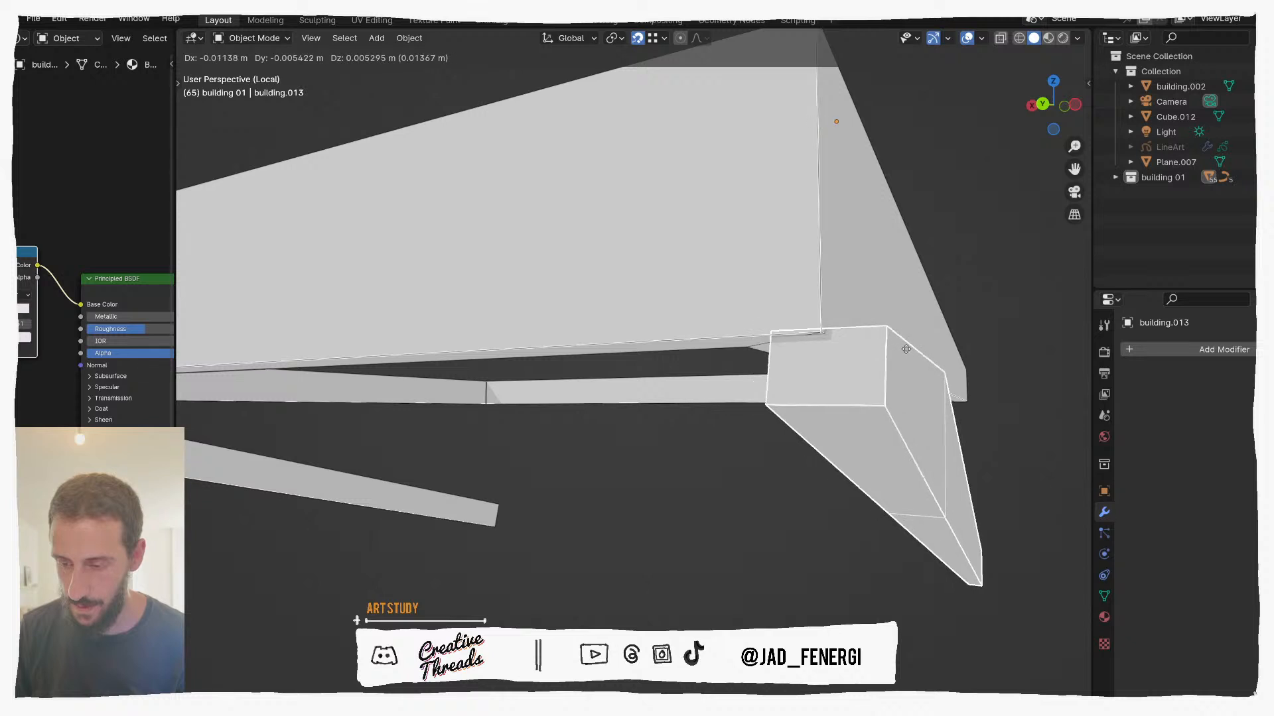
pyautogui.click(907, 348)
# Step: In left view, move the brace about -0.002 m in Y and 0.004 m in Z against the frame's underside
pyautogui.moveTo(915, 341); pyautogui.dragTo(550, 465, button='middle')
pyautogui.scroll(3, 538, 467)
pyautogui.scroll(1, 528, 469)
pyautogui.press('g')
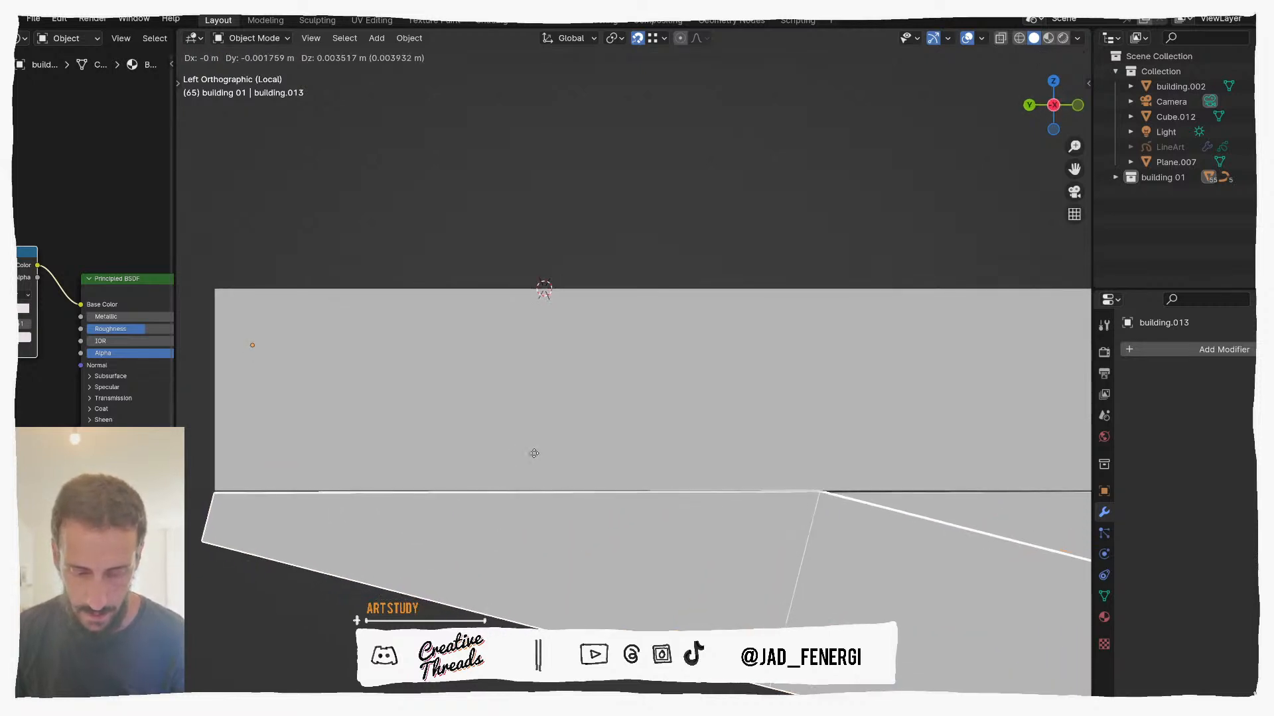
pyautogui.click(534, 453)
# Step: In top view, move the brace about 0.0001 m in X and -0.004 m in Y to align its end with the frame corner
pyautogui.scroll(-3, 540, 456)
pyautogui.press('KP_7')
pyautogui.keyDown('shift'); pyautogui.moveTo(569, 381); pyautogui.dragTo(572, 563, button='middle'); pyautogui.keyUp('shift')
pyautogui.scroll(7, 594, 352)
pyautogui.keyDown('shift'); pyautogui.moveTo(595, 357); pyautogui.dragTo(602, 414, button='middle'); pyautogui.keyUp('shift')
pyautogui.scroll(2, 602, 414)
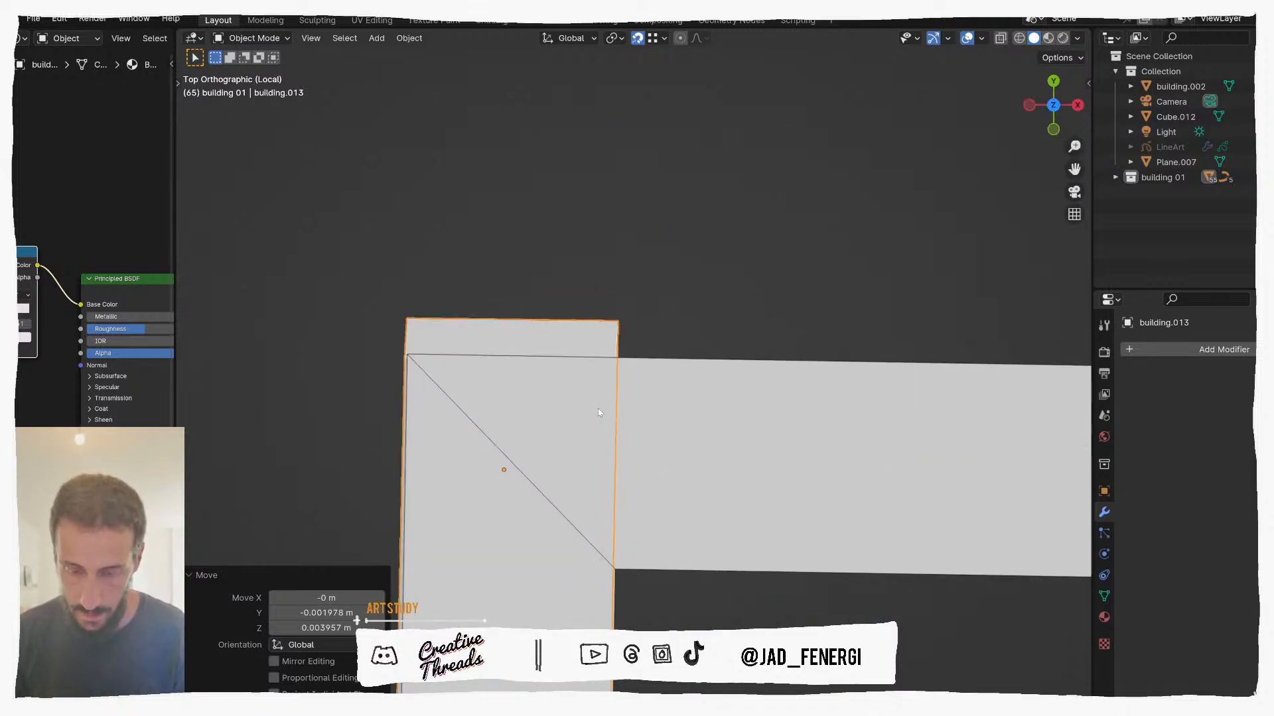
pyautogui.press('g')
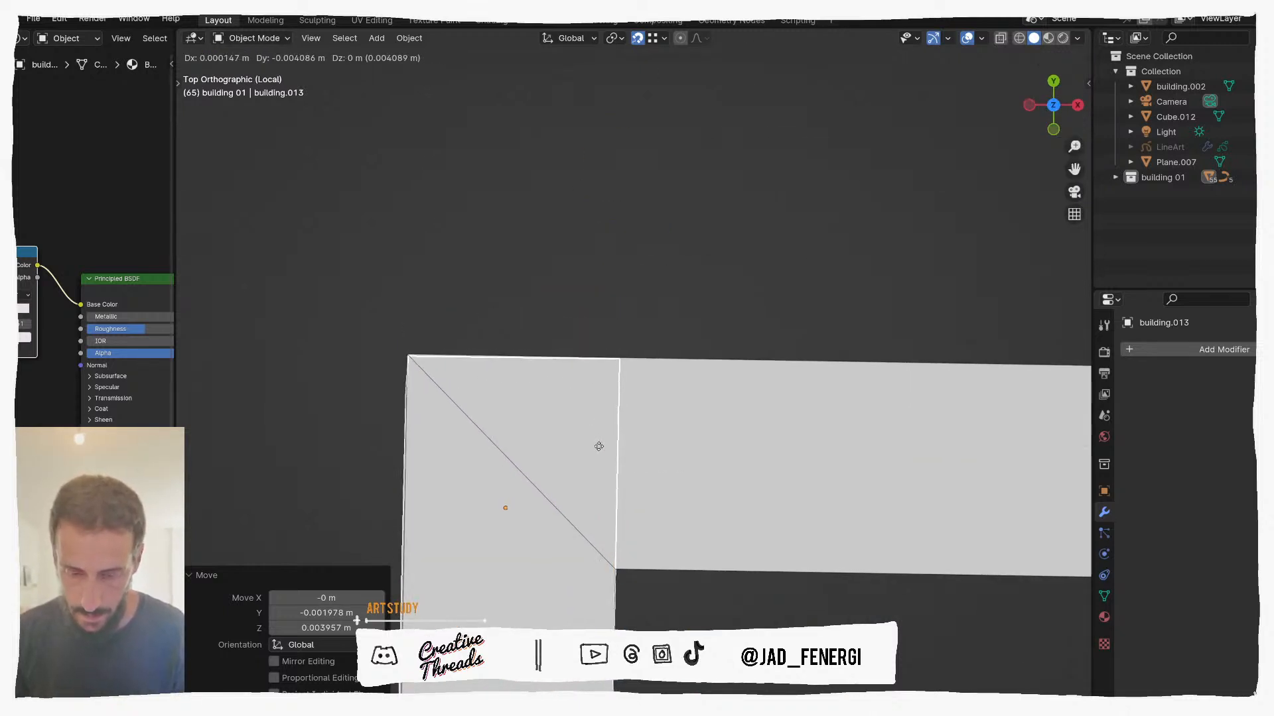
pyautogui.click(601, 446)
# Step: Rotate the brace about -0.211° around Z in top view to line it up with the frame's side bar
pyautogui.scroll(-14, 605, 448)
pyautogui.keyDown('shift'); pyautogui.moveTo(625, 577); pyautogui.dragTo(619, 303, button='middle'); pyautogui.keyUp('shift')
pyautogui.keyDown('shift'); pyautogui.moveTo(620, 473); pyautogui.dragTo(624, 279, button='middle'); pyautogui.keyUp('shift')
pyautogui.scroll(3, 624, 279)
pyautogui.press('r')
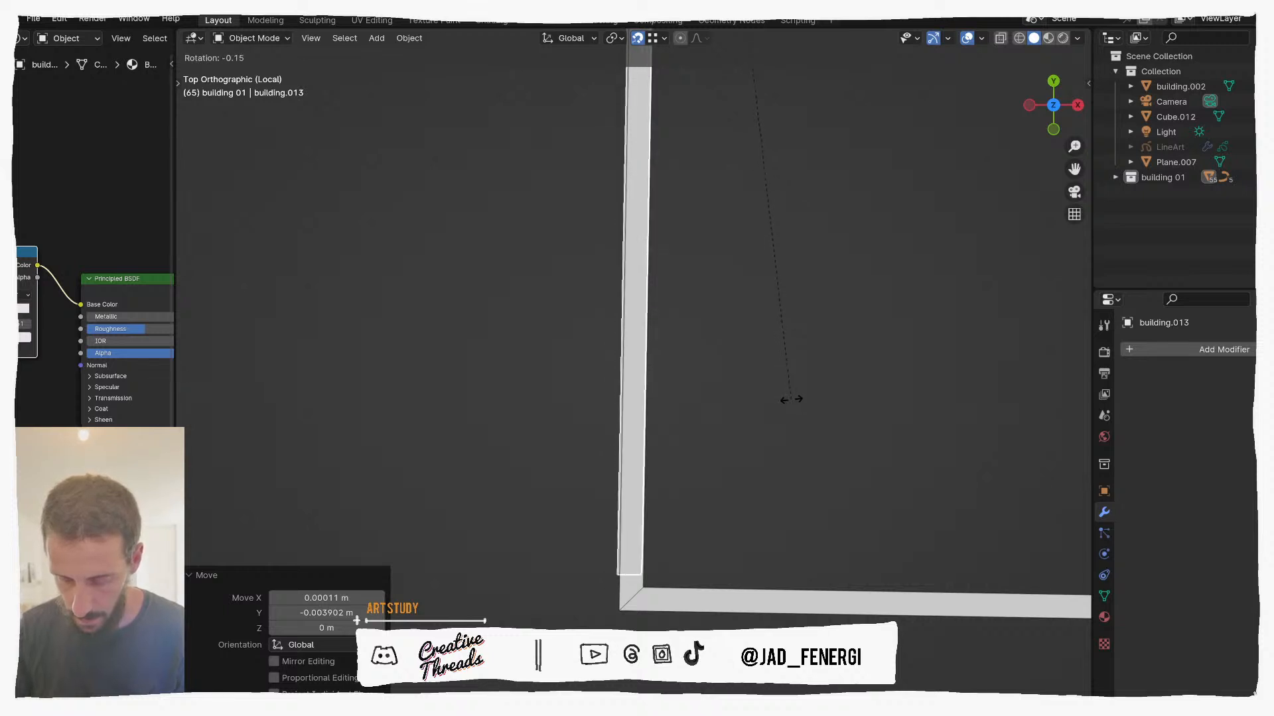
pyautogui.click(789, 399)
pyautogui.scroll(-8, 786, 400)
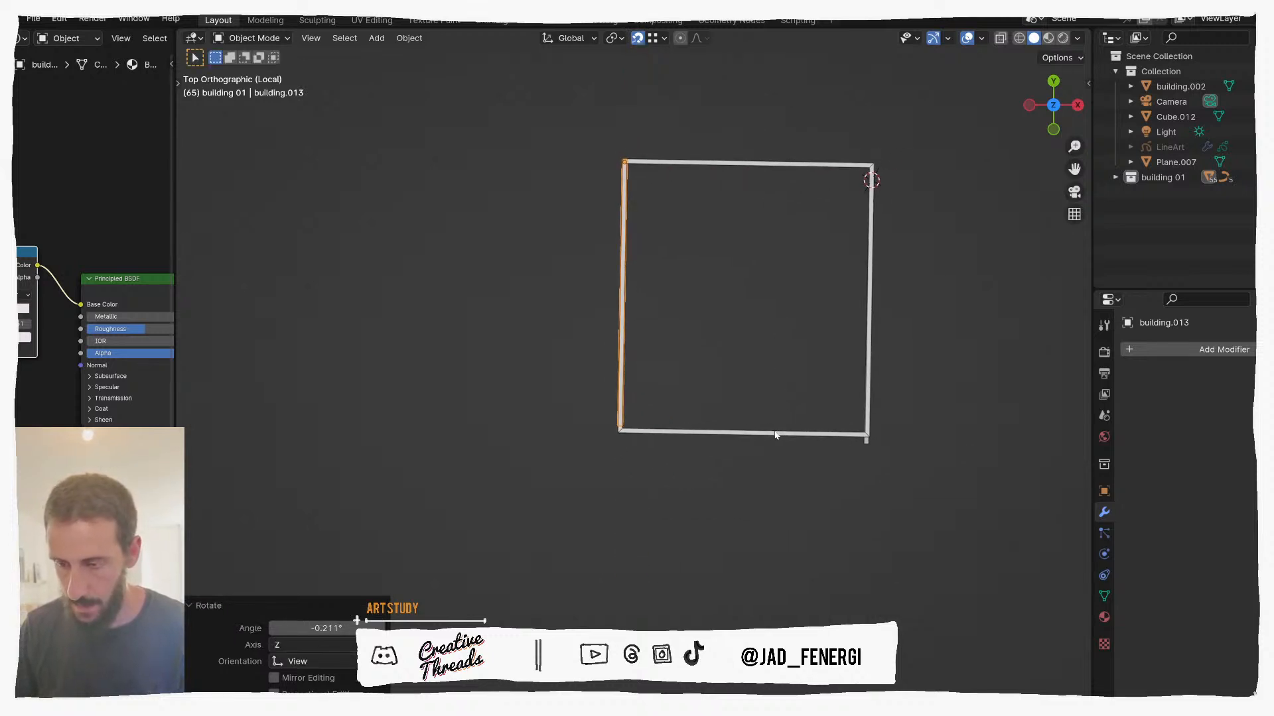
# Step: Lengthen the brace by scaling it about 1.04 along its local X axis
pyautogui.moveTo(757, 430); pyautogui.dragTo(750, 384, button='middle')
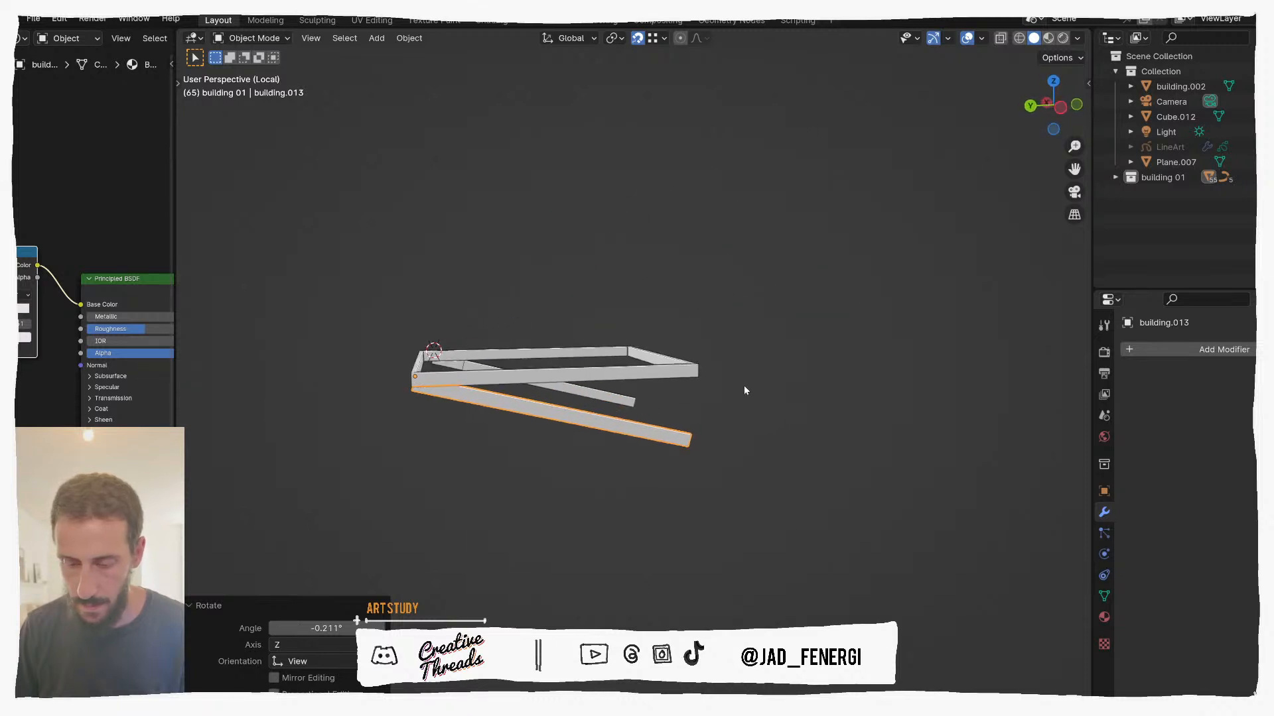
pyautogui.moveTo(621, 418); pyautogui.dragTo(734, 336, button='middle')
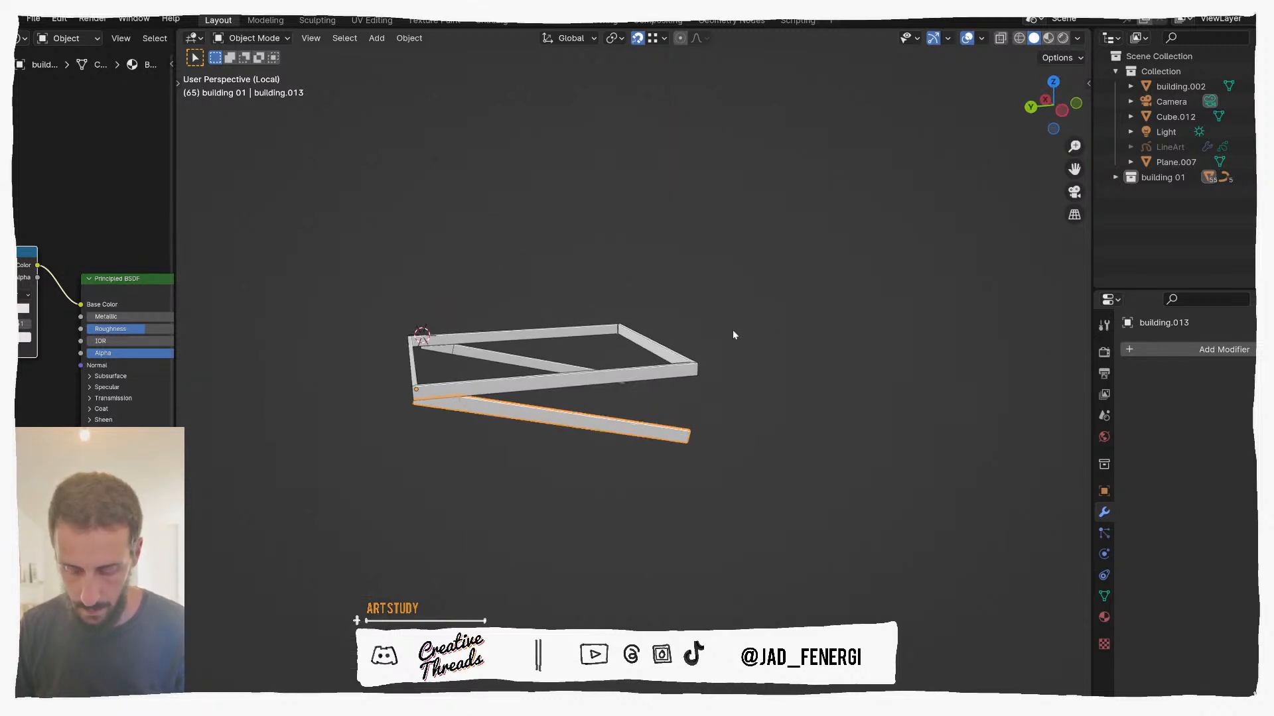
pyautogui.press('s')
pyautogui.press('z')
pyautogui.press('z')
pyautogui.press('x')
pyautogui.press('x')
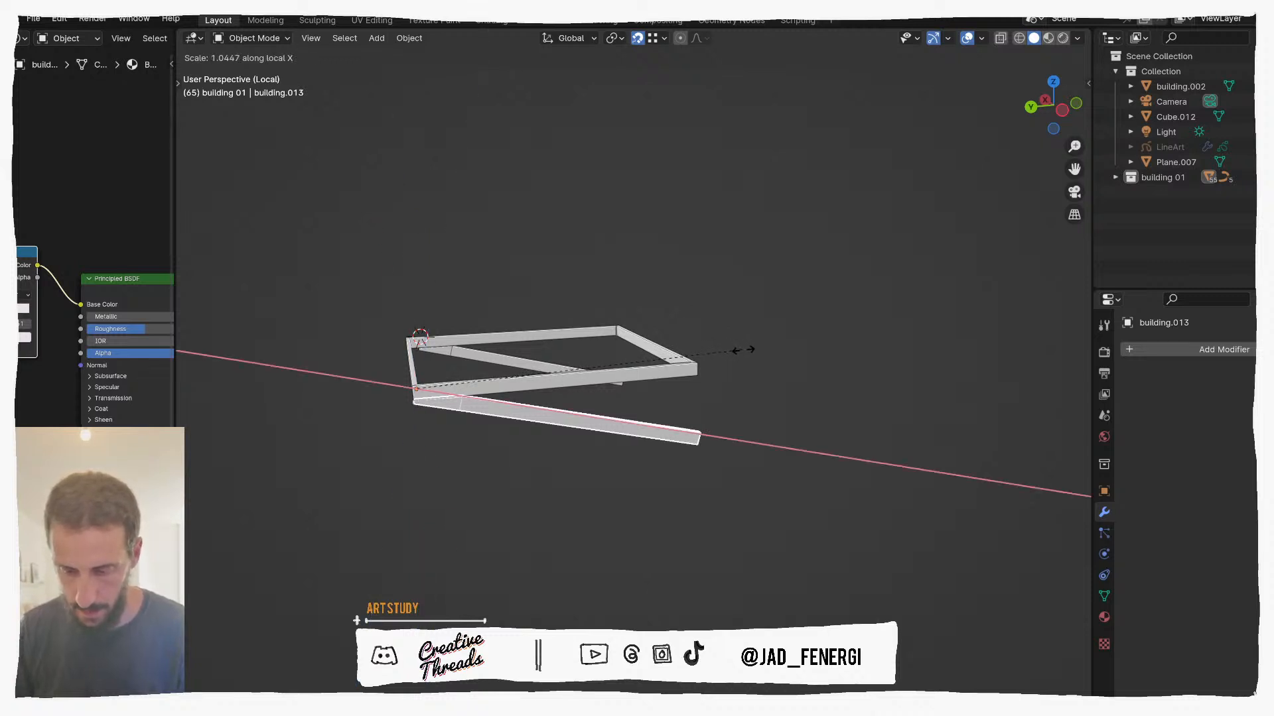
pyautogui.click(748, 353)
# Step: Leave local view and show the whole building with the braced awning in place
pyautogui.press('KP_Divide')
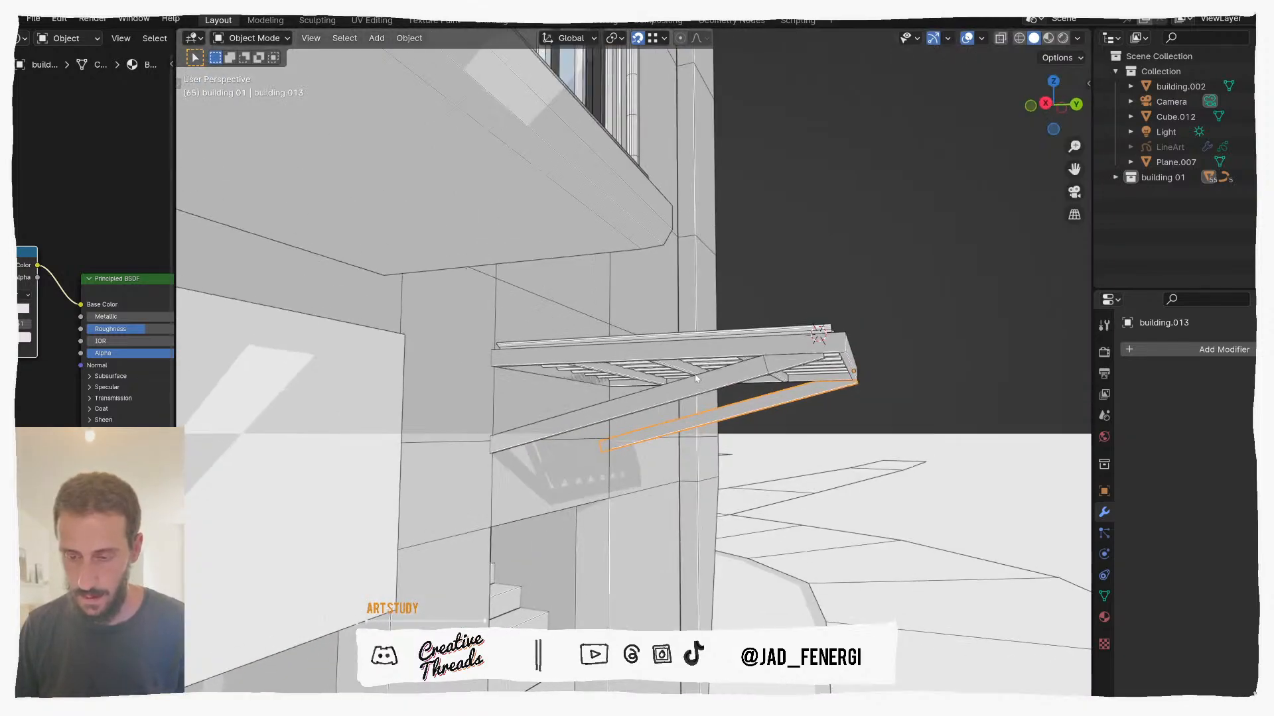
pyautogui.scroll(-1, 697, 379)
pyautogui.hotkey('ctrl', 'Tab')
pyautogui.scroll(-3, 821, 336)
pyautogui.click(821, 336)
pyautogui.moveTo(821, 336); pyautogui.dragTo(673, 362, button='middle')
pyautogui.scroll(-3, 778, 359)
pyautogui.scroll(-3, 721, 363)
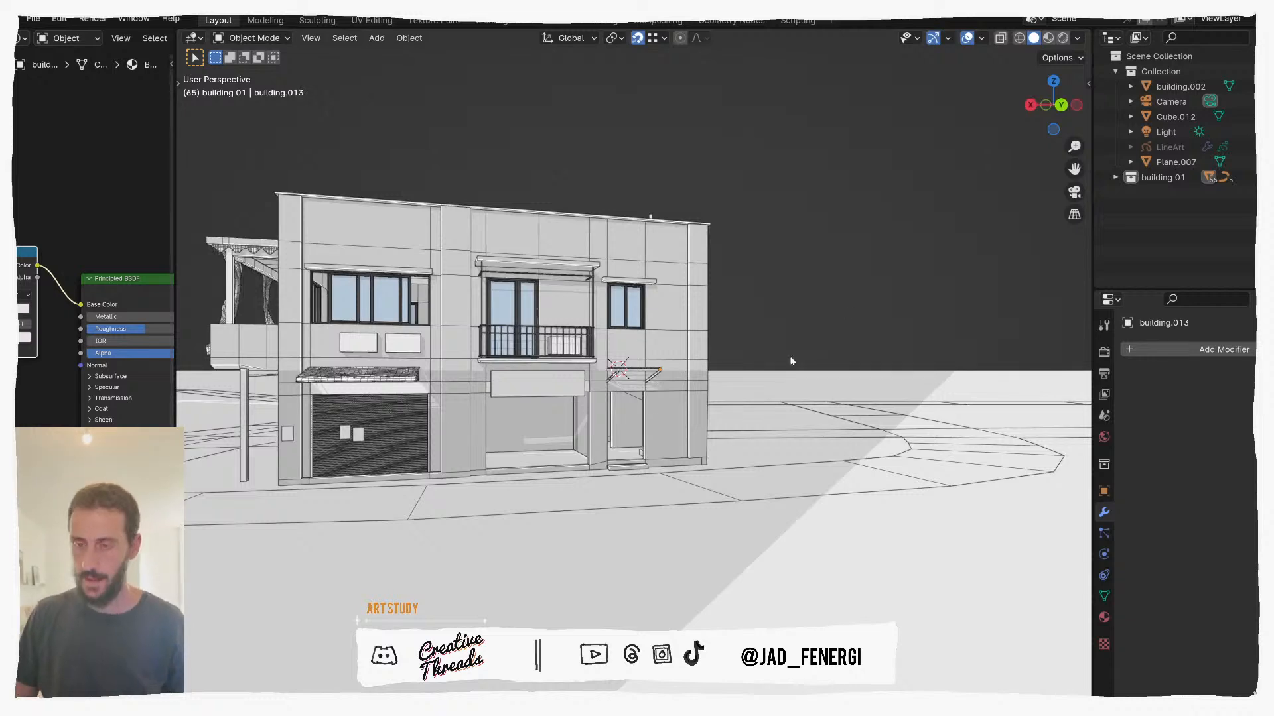
# Step: Delete the large ground plane beneath the building and street
pyautogui.click(882, 554)
pyautogui.press('x')
pyautogui.click(876, 551)
pyautogui.scroll(-3, 747, 548)
pyautogui.moveTo(864, 540); pyautogui.dragTo(670, 395, button='middle')
pyautogui.scroll(4, 665, 412)
pyautogui.scroll(3, 729, 411)
pyautogui.moveTo(778, 421); pyautogui.dragTo(942, 308, button='middle')
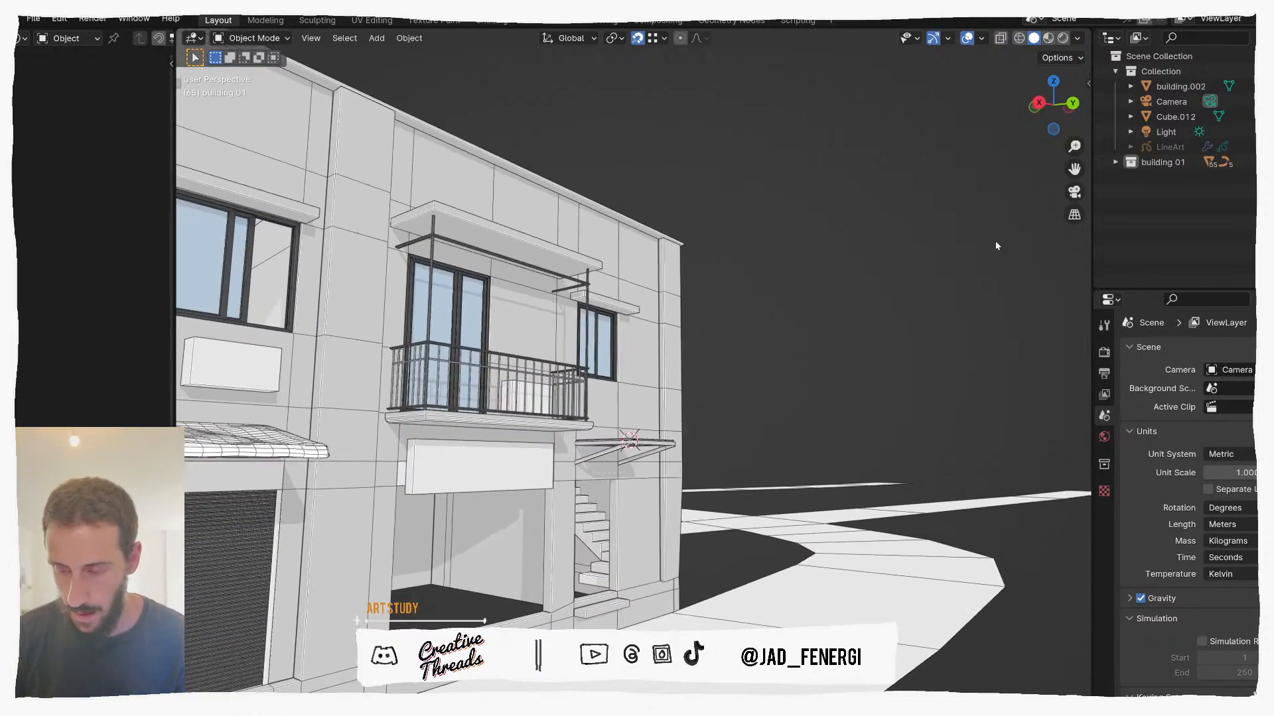
# Step: Switch the viewport to Rendered shading and hide the 3D cursor overlay
pyautogui.press('z')
pyautogui.moveTo(734, 422); pyautogui.dragTo(718, 446, button='middle')
pyautogui.scroll(-1, 718, 446)
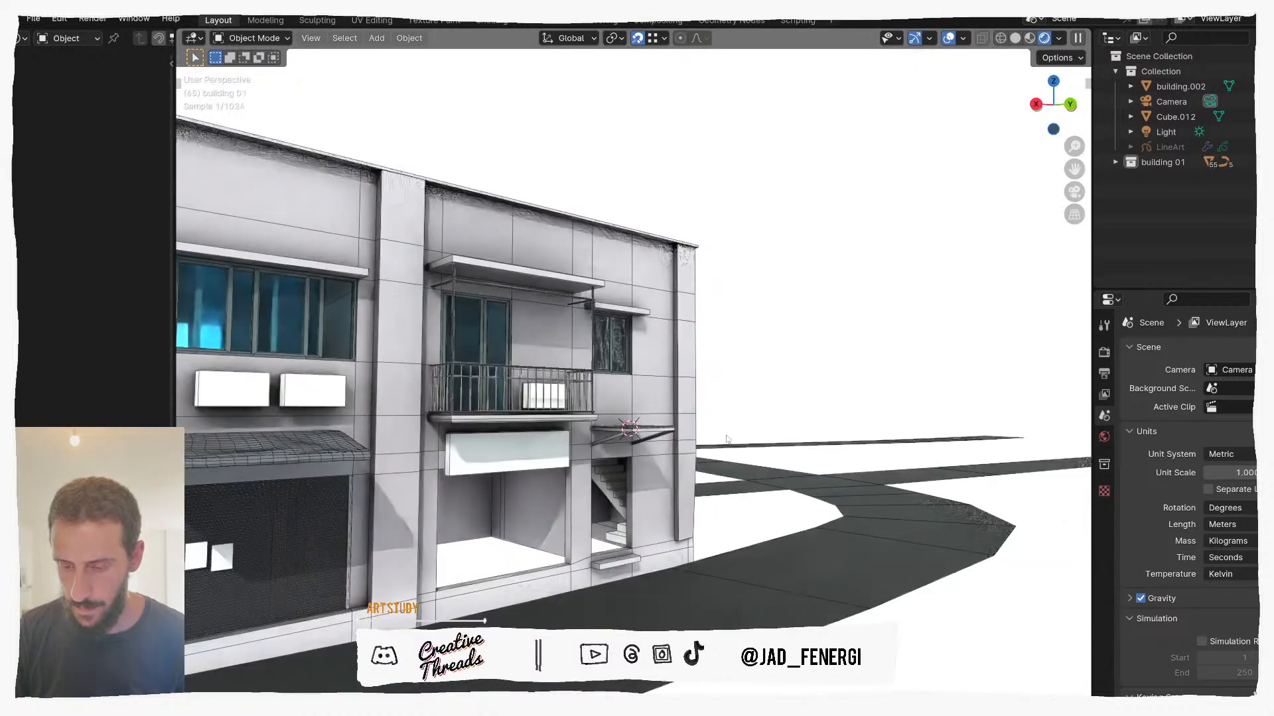
pyautogui.click(962, 41)
pyautogui.click(981, 128)
pyautogui.moveTo(810, 341); pyautogui.dragTo(846, 361, button='middle')
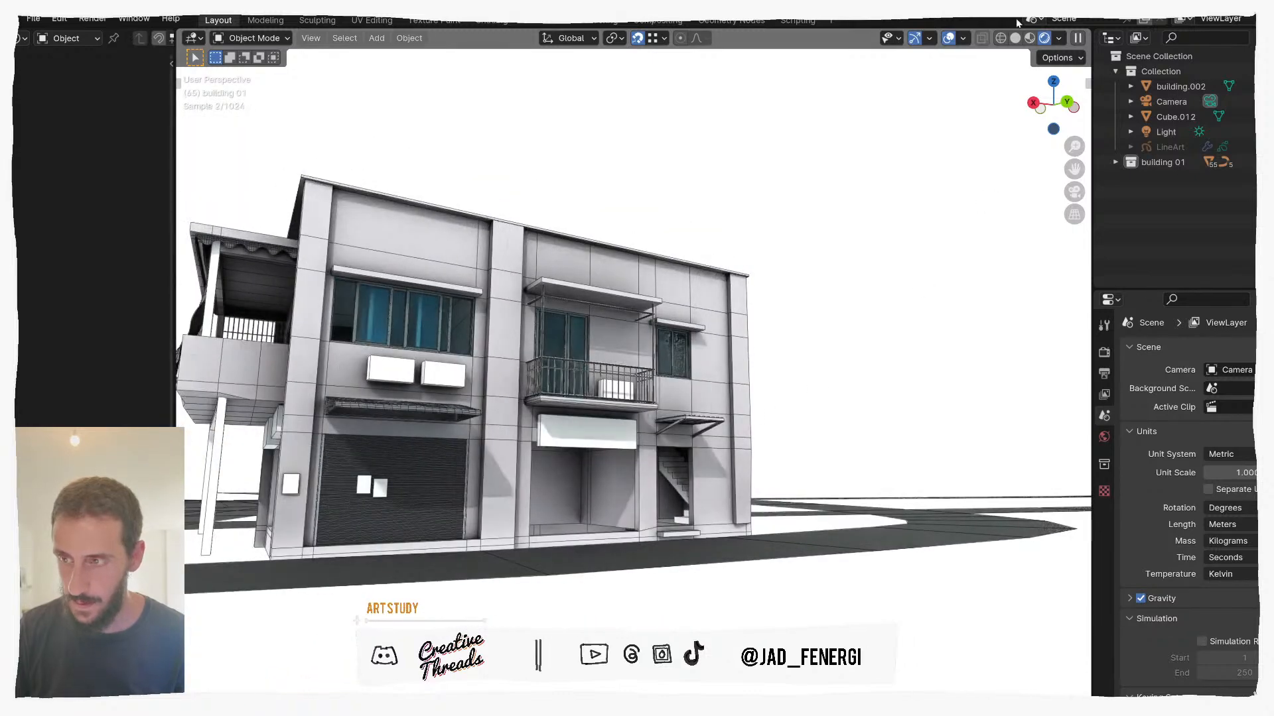
# Step: Switch the viewport to Material Preview shading and make the LineArt object visible
pyautogui.click(1030, 39)
pyautogui.moveTo(822, 265); pyautogui.dragTo(862, 371, button='middle')
pyautogui.keyDown('shift'); pyautogui.moveTo(648, 460); pyautogui.dragTo(734, 408, button='middle'); pyautogui.keyUp('shift')
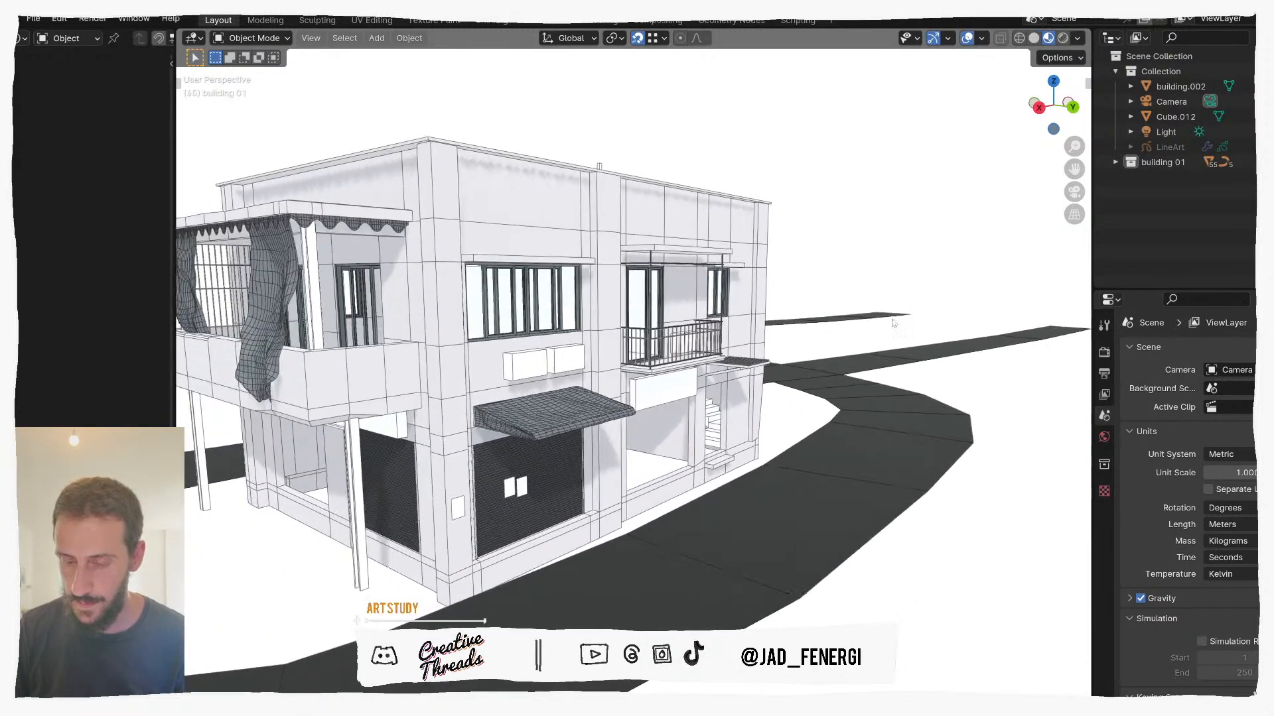
pyautogui.moveTo(751, 484); pyautogui.dragTo(773, 441, button='middle')
pyautogui.click(1260, 147)
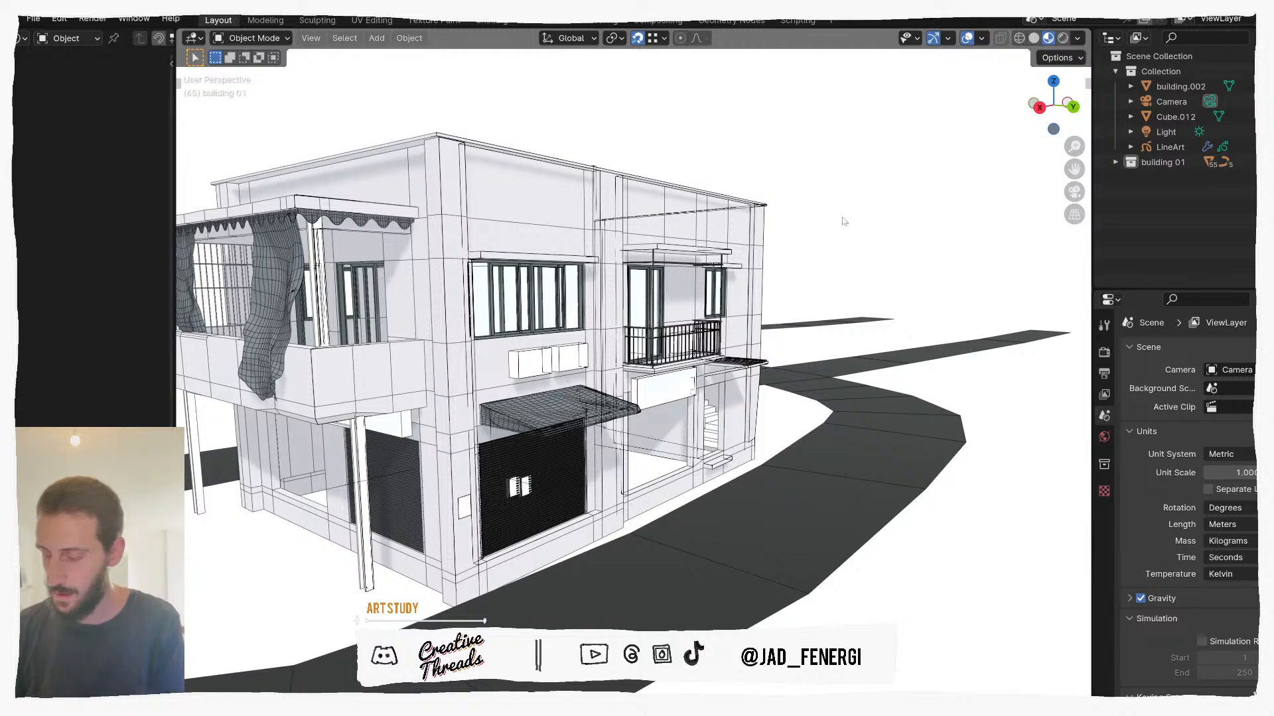
# Step: Look through the camera and orbit its view around to face the building's street façade
pyautogui.press('KP_0')
pyautogui.moveTo(708, 288); pyautogui.dragTo(742, 378, button='middle')
pyautogui.moveTo(653, 399)
pyautogui.mouseDown(button='middle')
pyautogui.moveTo(682, 380)
pyautogui.moveTo(670, 380)
pyautogui.mouseUp(button='middle')
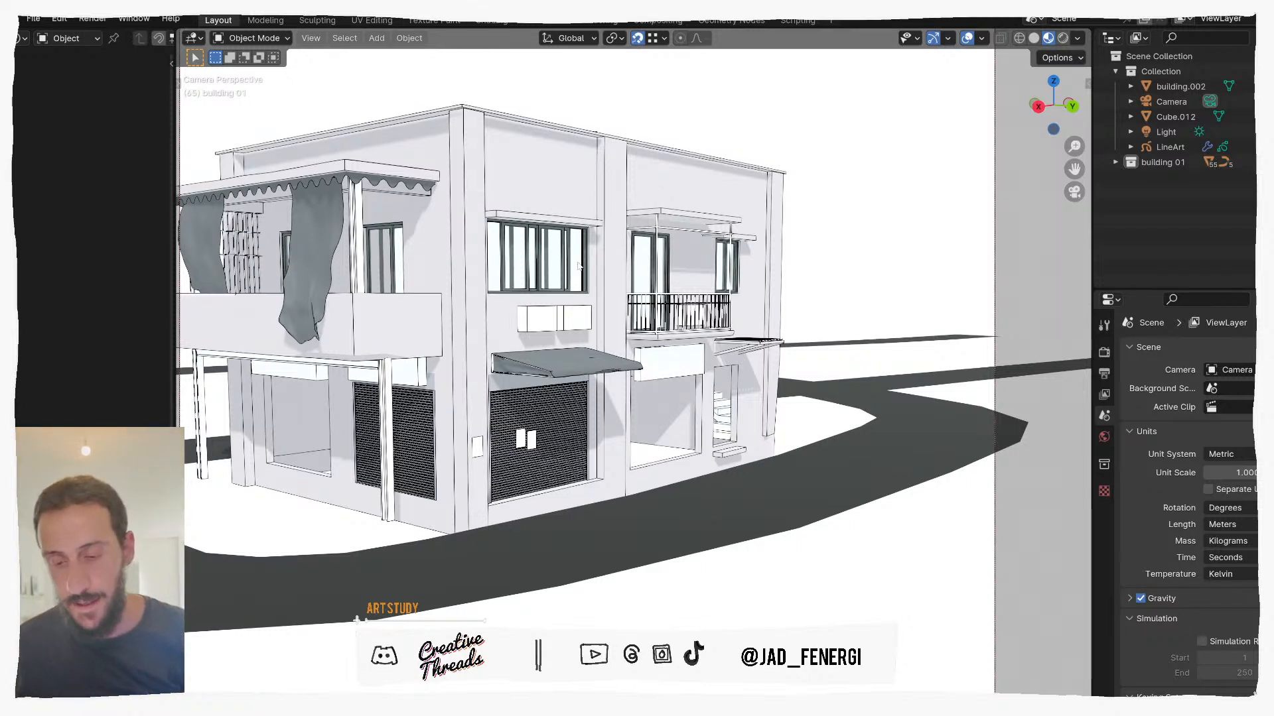
pyautogui.moveTo(516, 245); pyautogui.dragTo(498, 246, button='middle')
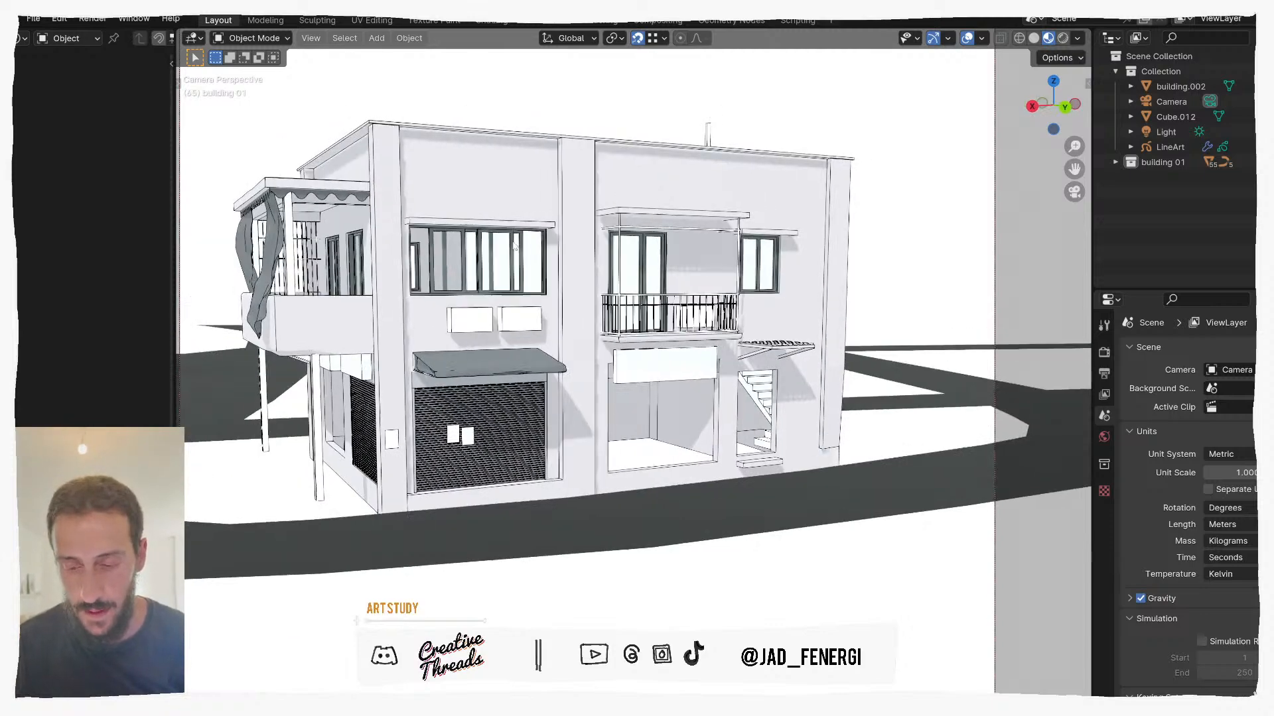
# Step: Duplicate the ledge above the upper street window in place and isolate the copy in local view
pyautogui.click(498, 246)
pyautogui.click(519, 227)
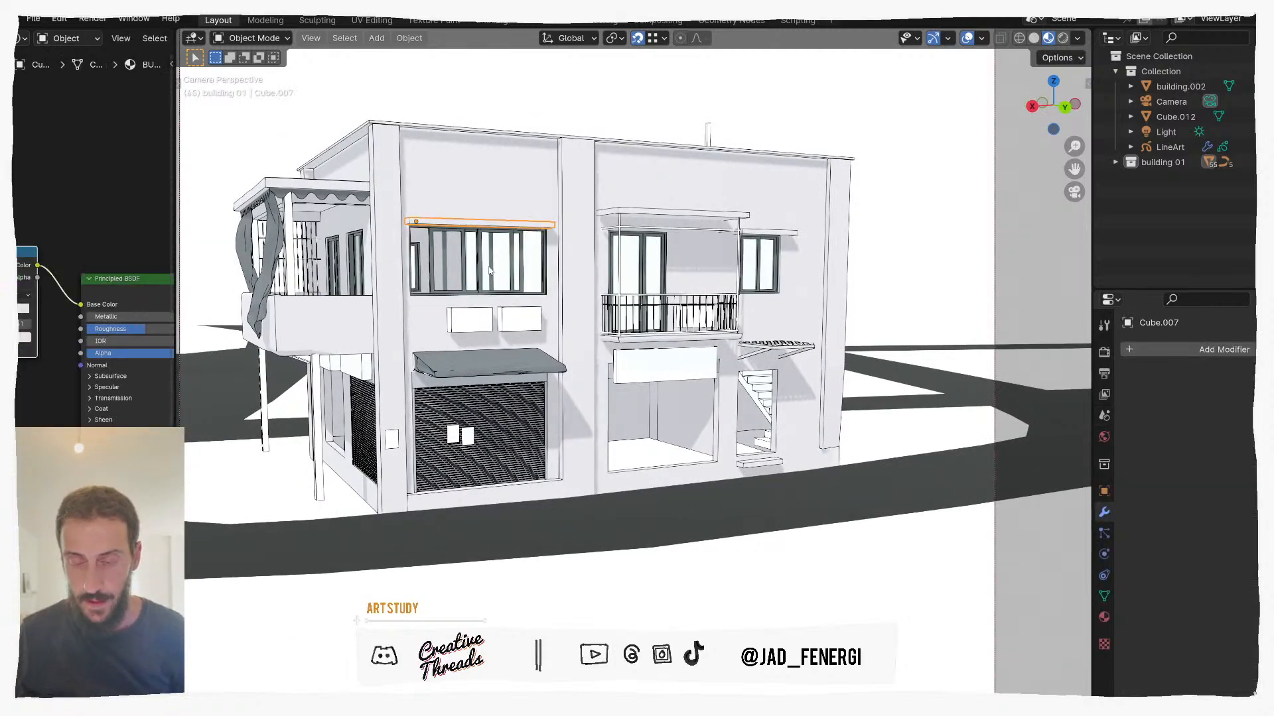
pyautogui.scroll(8, 491, 269)
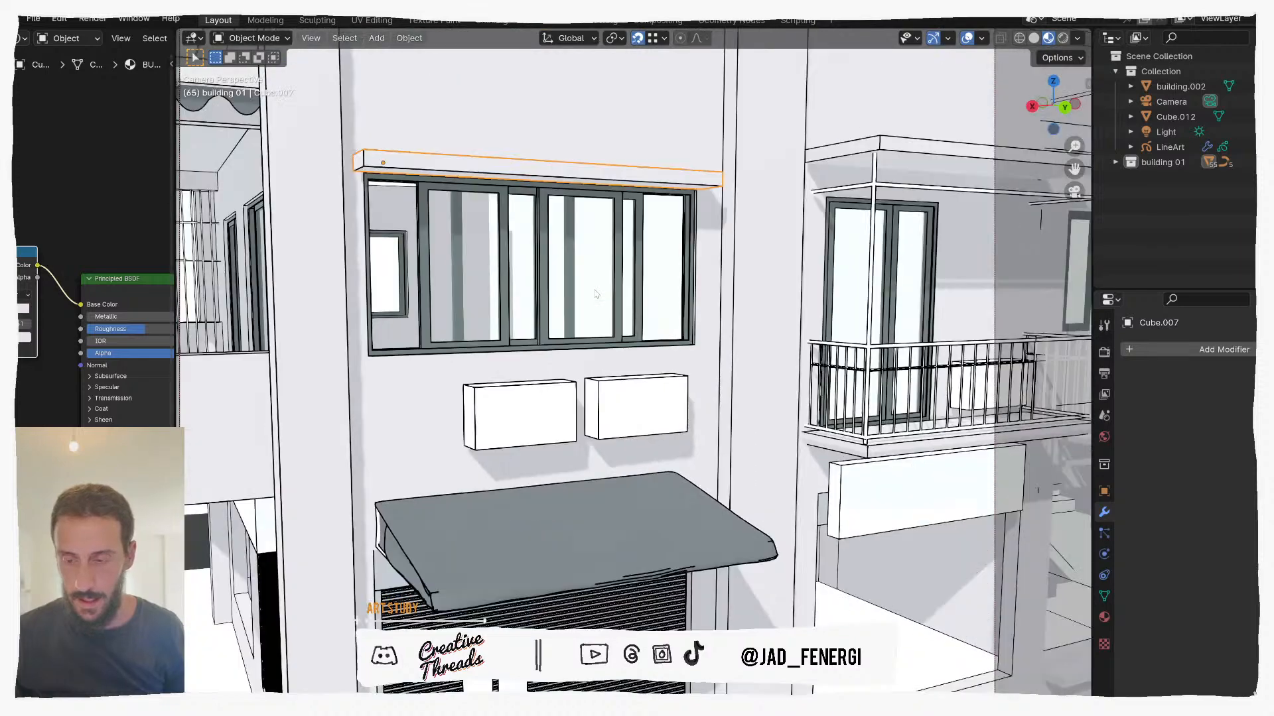
pyautogui.scroll(-3, 595, 294)
pyautogui.moveTo(595, 294); pyautogui.dragTo(557, 275, button='middle')
pyautogui.scroll(3, 561, 252)
pyautogui.keyDown('shift'); pyautogui.moveTo(565, 224); pyautogui.dragTo(569, 278, button='middle'); pyautogui.keyUp('shift')
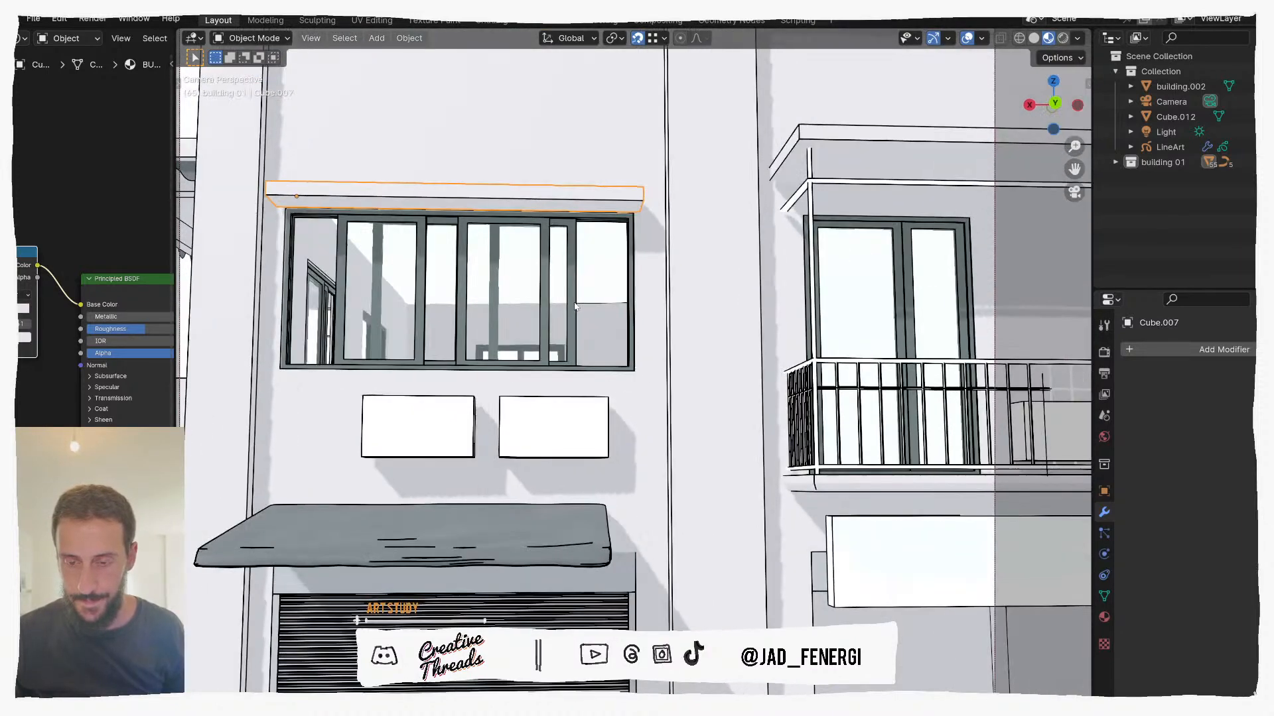
pyautogui.hotkey('shift', 'd')
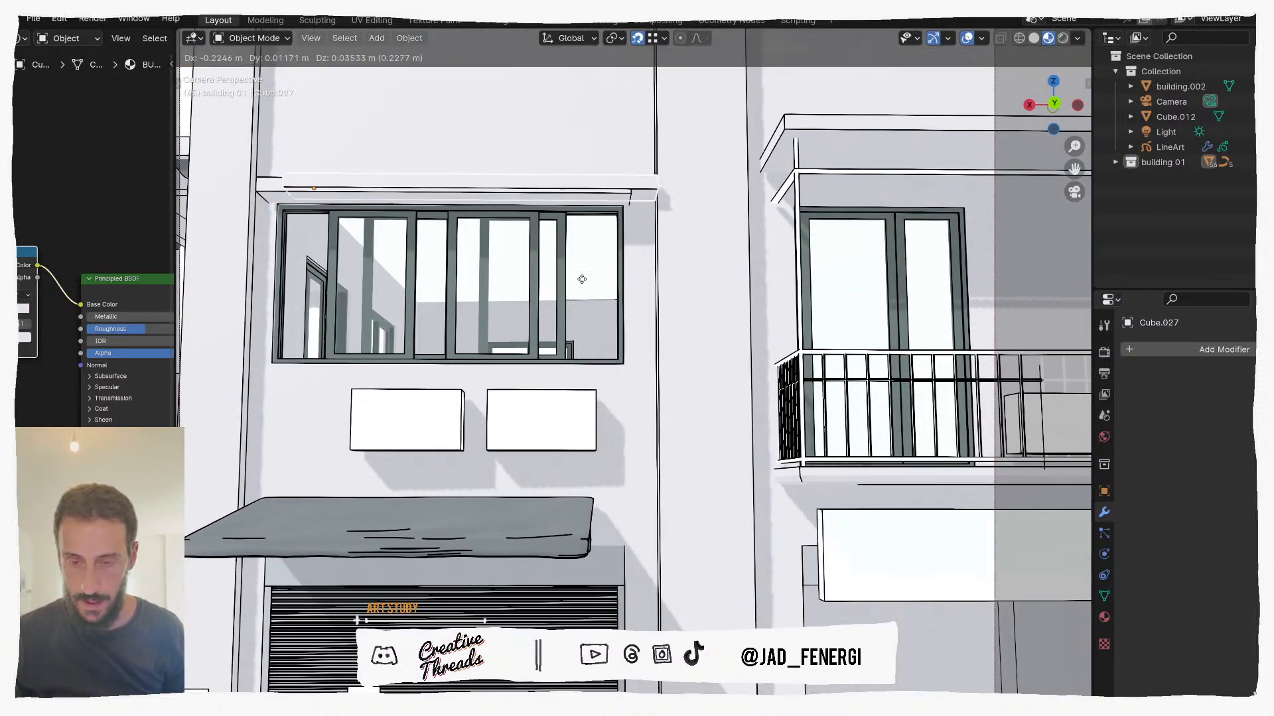
pyautogui.rightClick(587, 268)
pyautogui.press('KP_Divide')
pyautogui.moveTo(584, 262); pyautogui.dragTo(608, 318, button='middle')
# Step: Extrude the bottom face of the ledge copy downward by about 1.03 m
pyautogui.press('Tab')
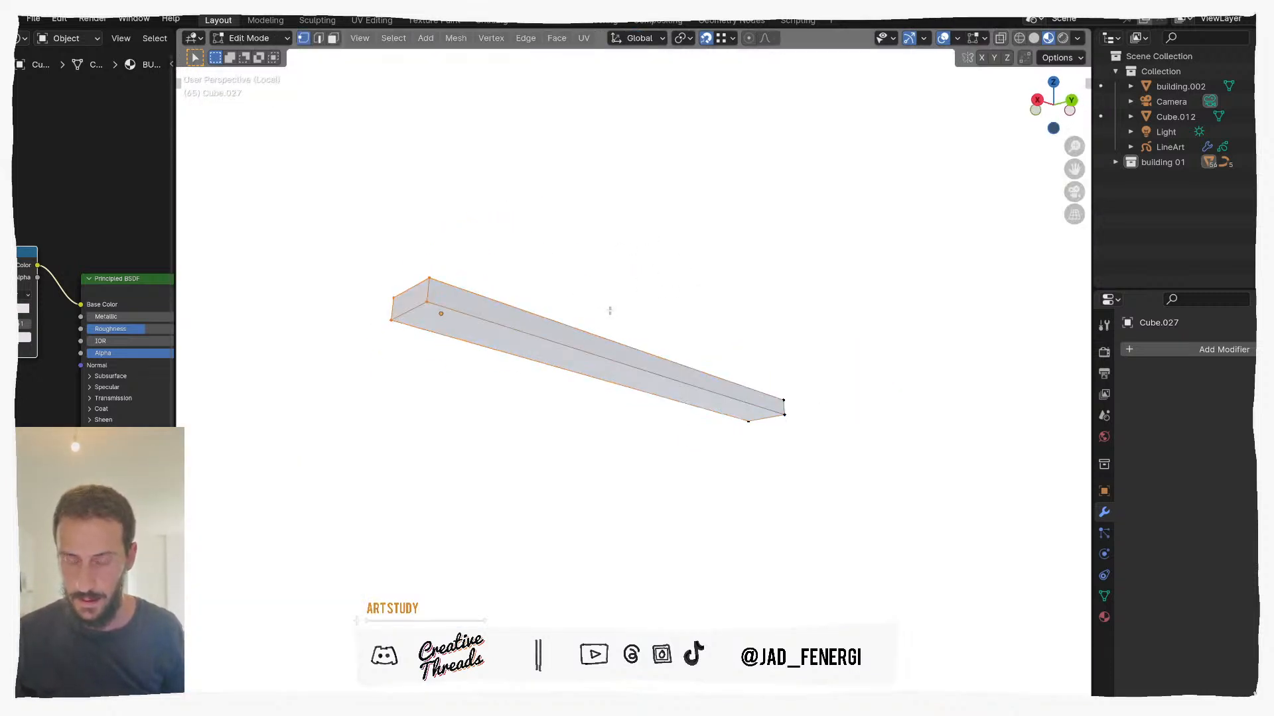
pyautogui.click(513, 342)
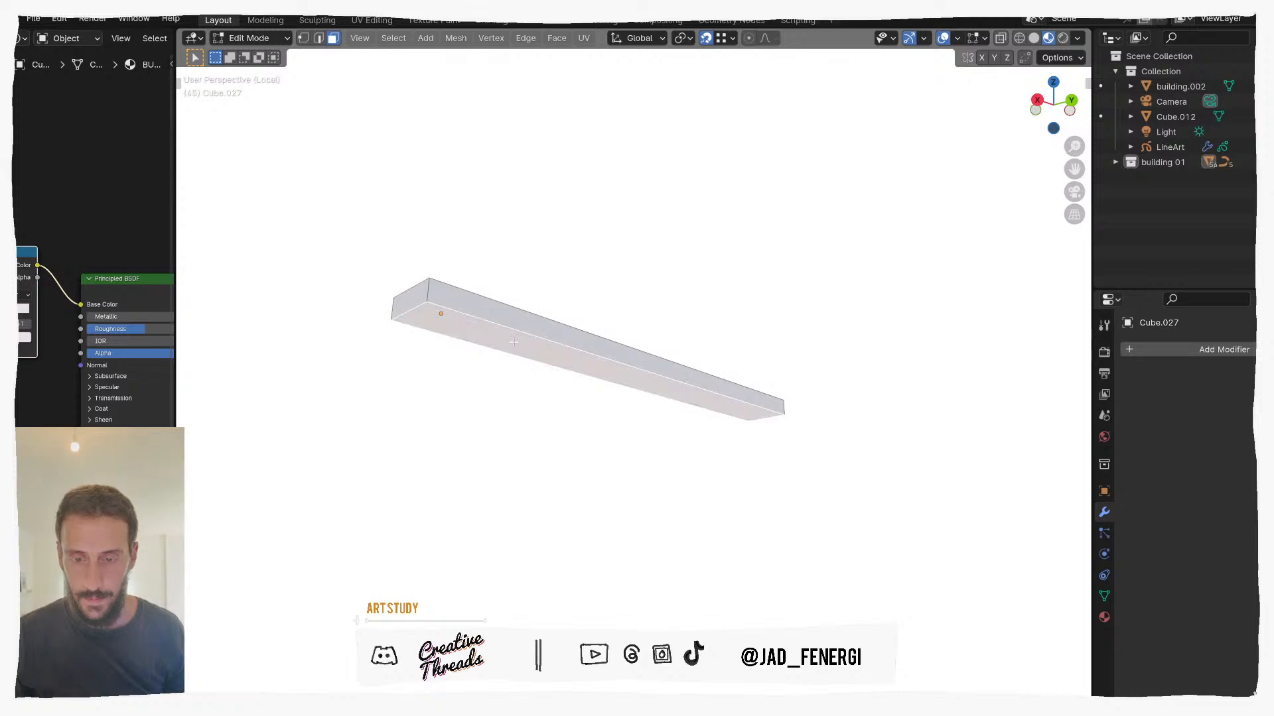
pyautogui.press('e')
pyautogui.click(531, 474)
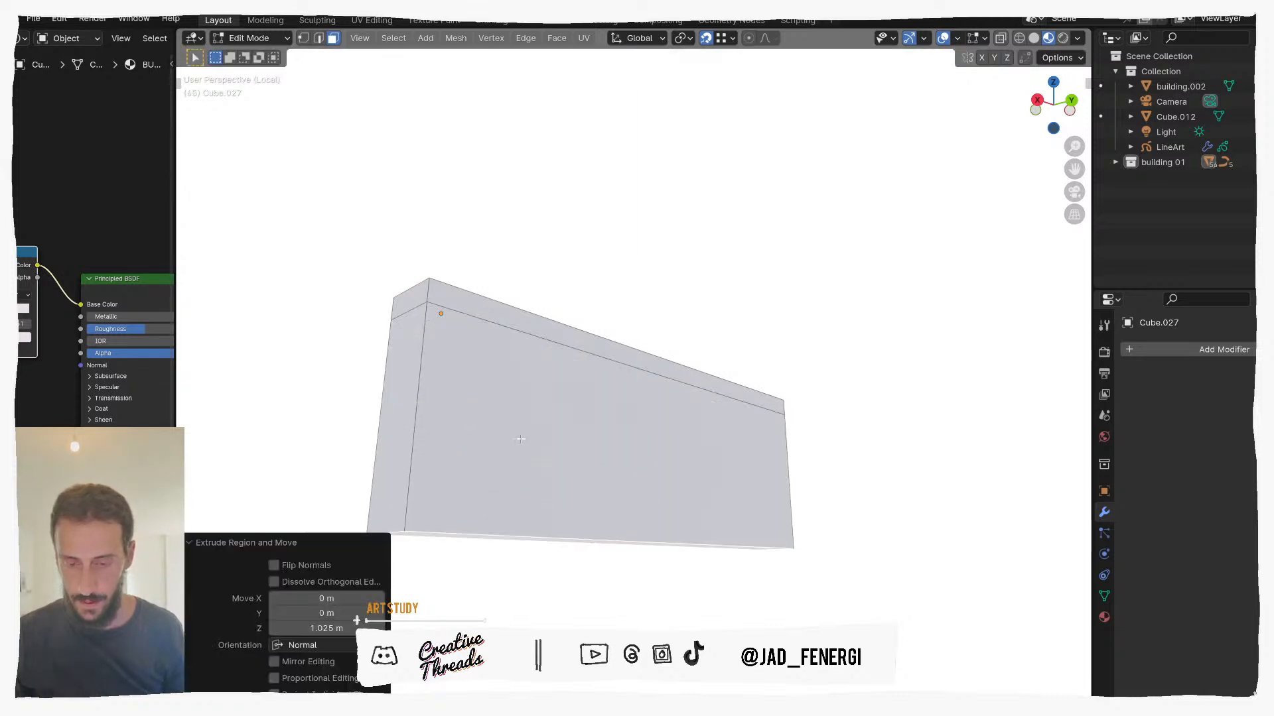
# Step: Delete all faces of the extruded block except its large front face, and return to the full scene through the camera
pyautogui.hotkey('ctrl', 'i')
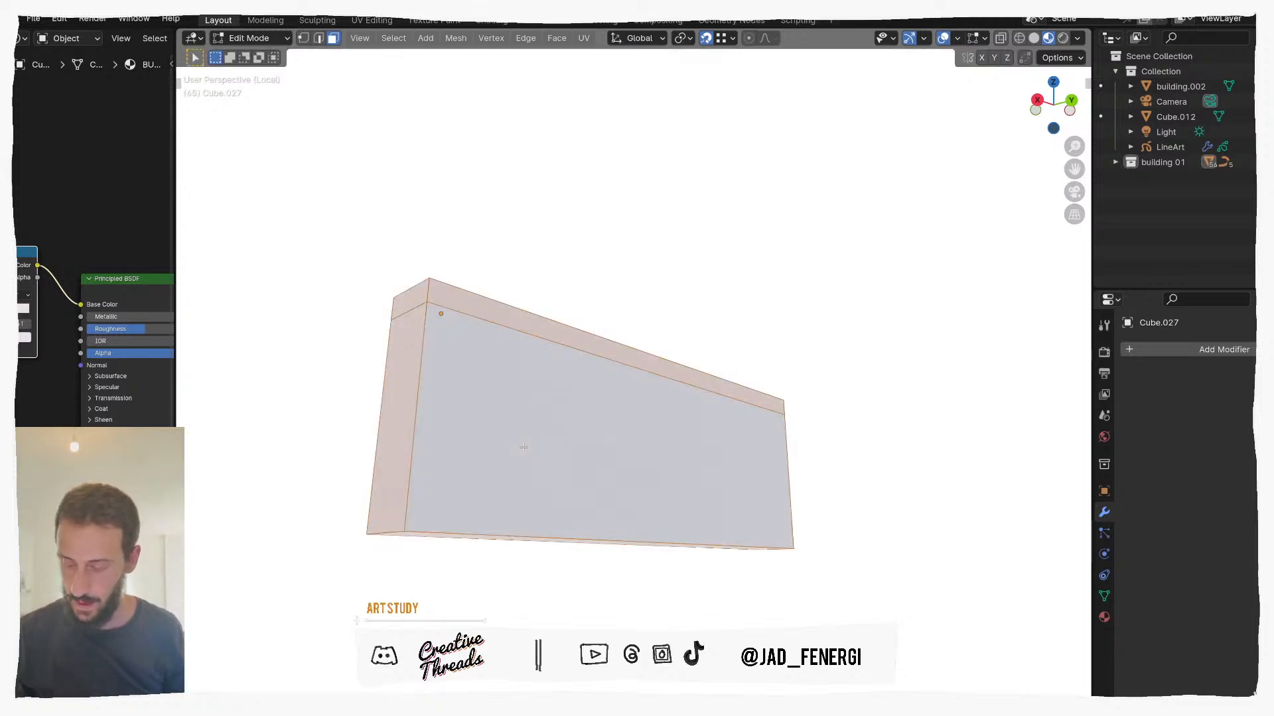
pyautogui.press('x')
pyautogui.click(523, 447)
pyautogui.moveTo(625, 492); pyautogui.dragTo(609, 509, button='middle')
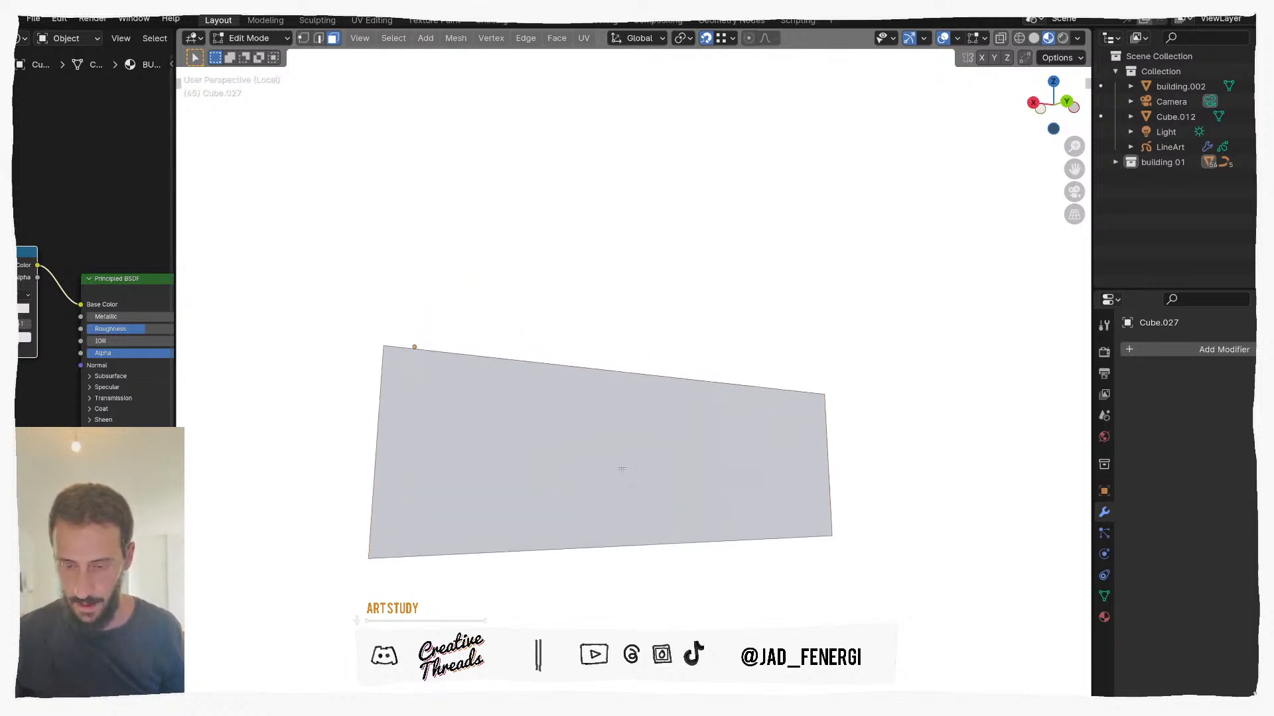
pyautogui.press('KP_Divide')
pyautogui.press('KP_0')
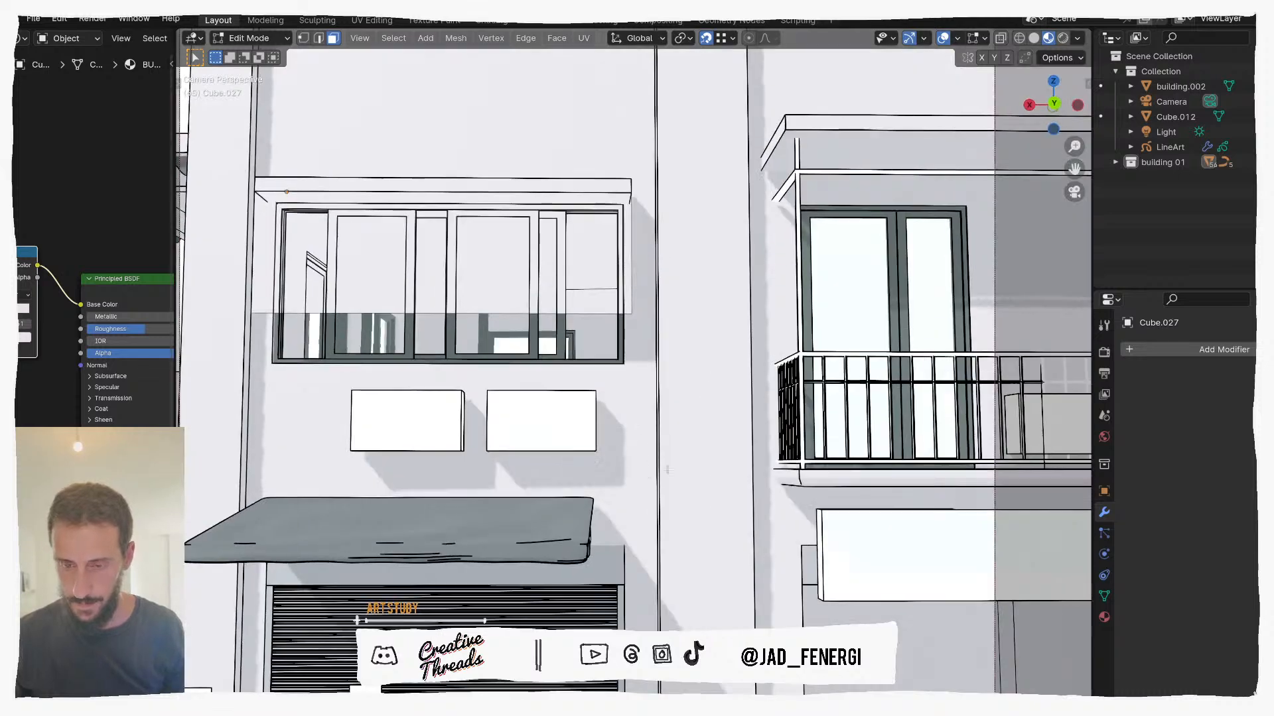
# Step: Move the front panel about 0.23 m back toward the window along its local Y axis
pyautogui.moveTo(603, 362); pyautogui.dragTo(656, 335, button='middle')
pyautogui.keyDown('shift'); pyautogui.moveTo(554, 265); pyautogui.dragTo(576, 324, button='middle'); pyautogui.keyUp('shift')
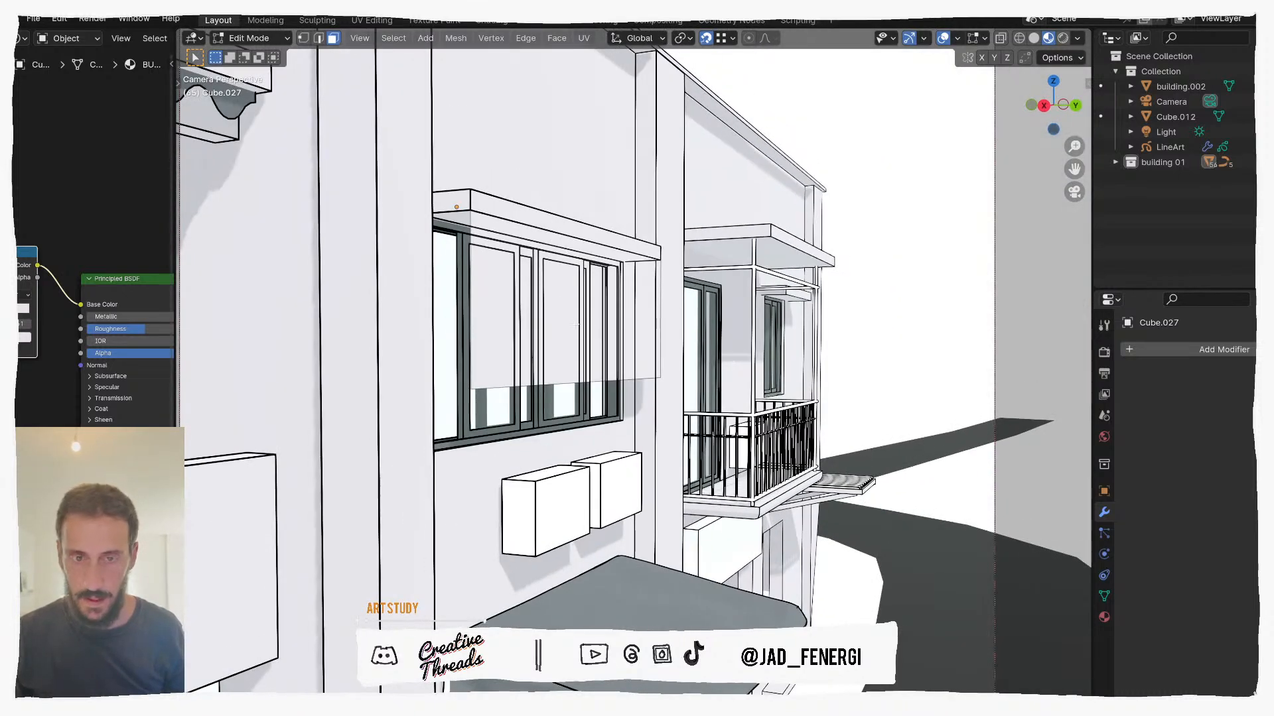
pyautogui.click(578, 310)
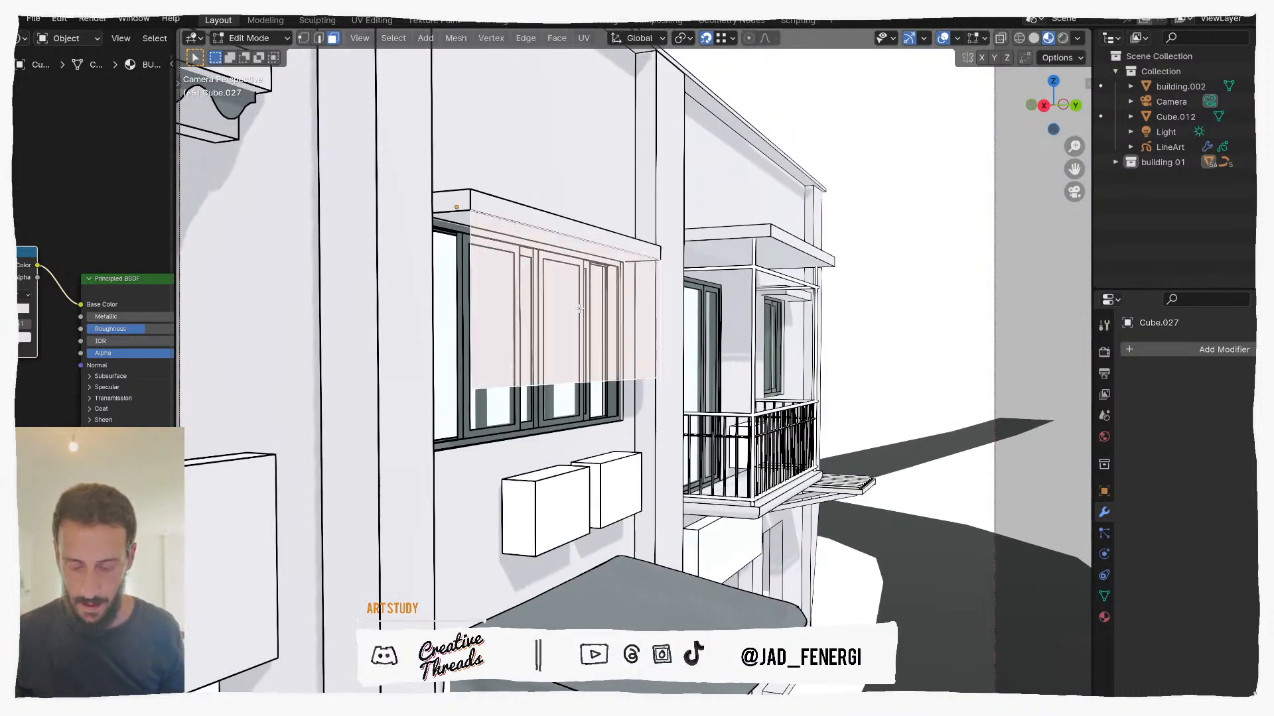
pyautogui.press('g')
pyautogui.press('x')
pyautogui.press('y')
pyautogui.press('y')
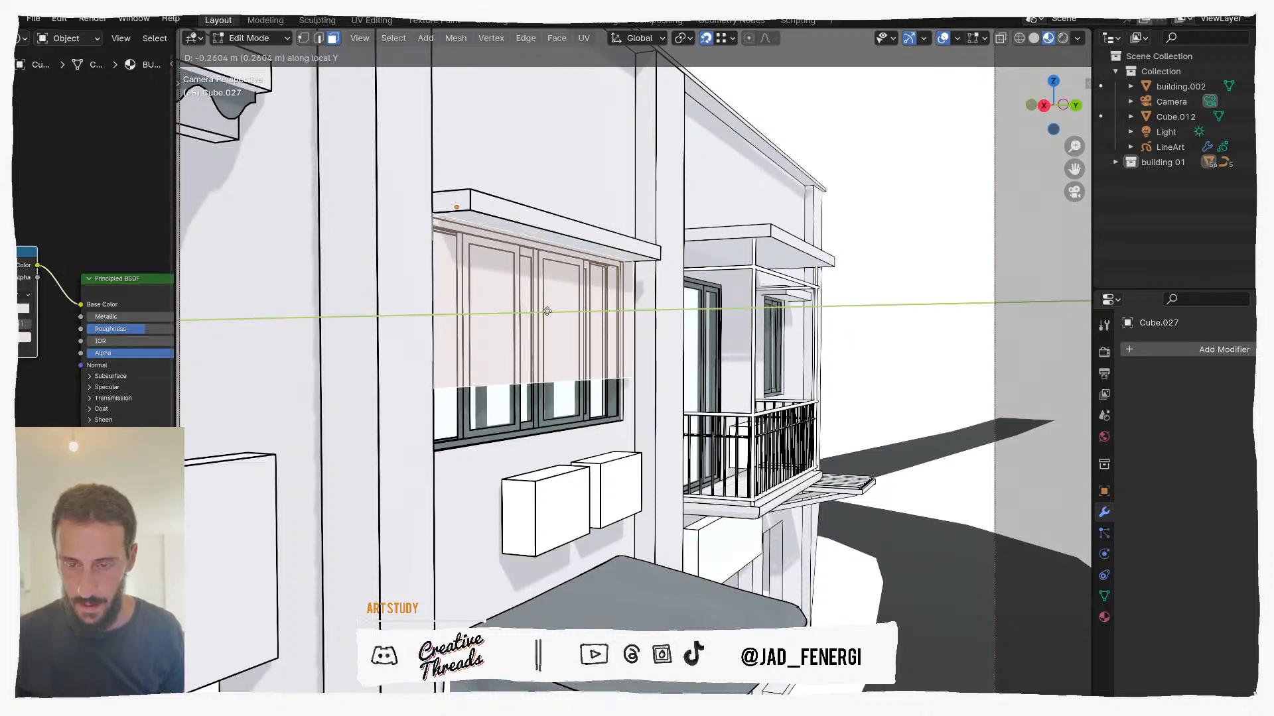
pyautogui.click(548, 313)
pyautogui.moveTo(551, 322); pyautogui.dragTo(514, 372, button='middle')
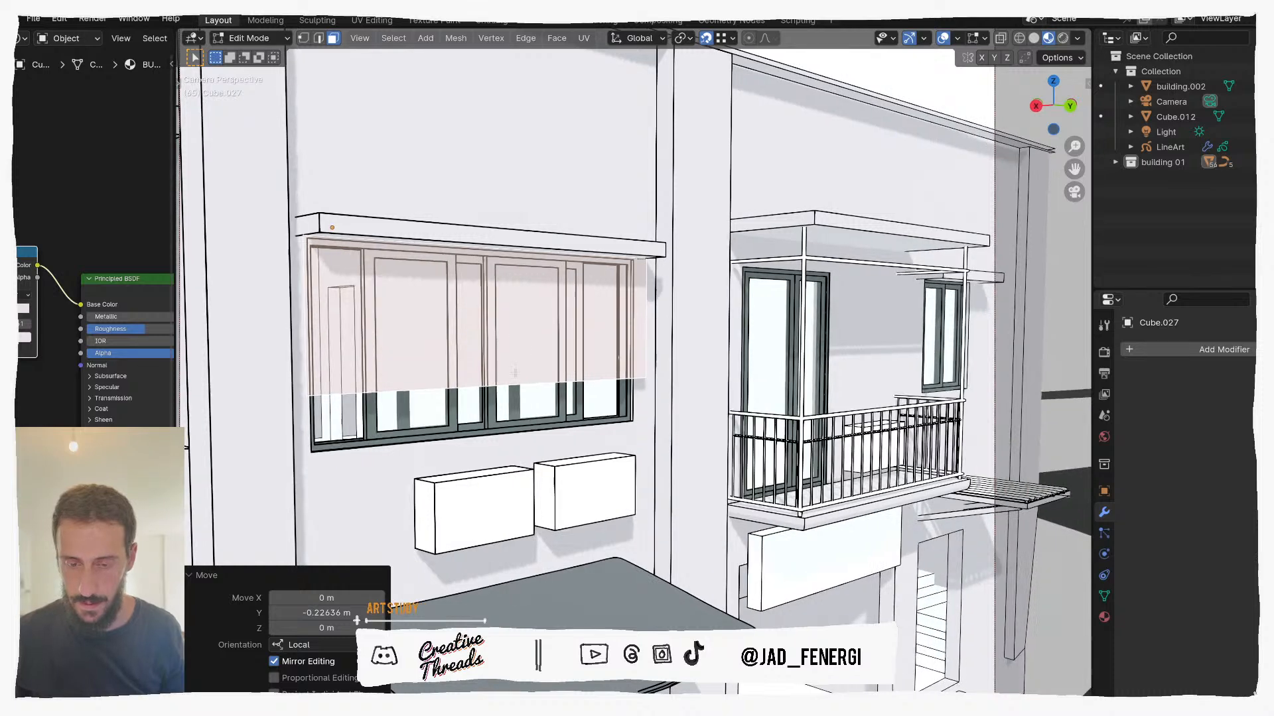
# Step: Lower the panel's bottom edge by about 0.44 m so it reaches below the window frame
pyautogui.press('1')
pyautogui.press('2')
pyautogui.click(512, 382)
pyautogui.press('g')
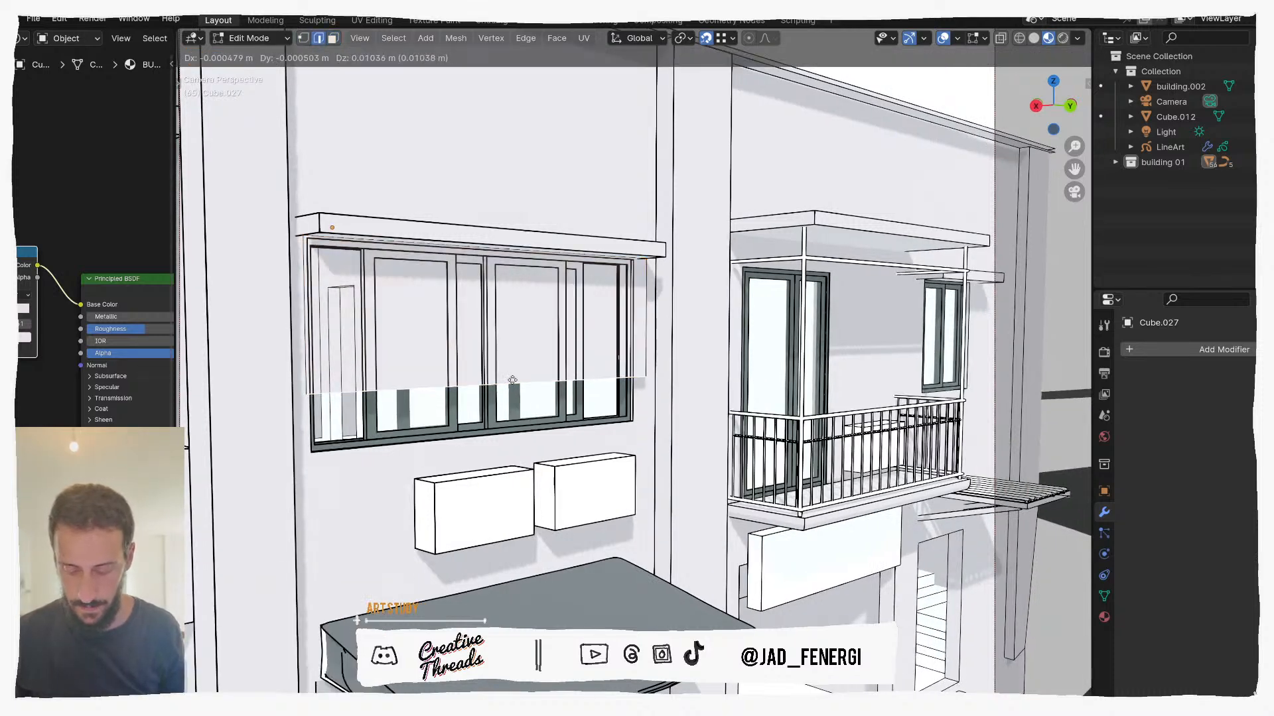
pyautogui.press('z')
pyautogui.click(509, 439)
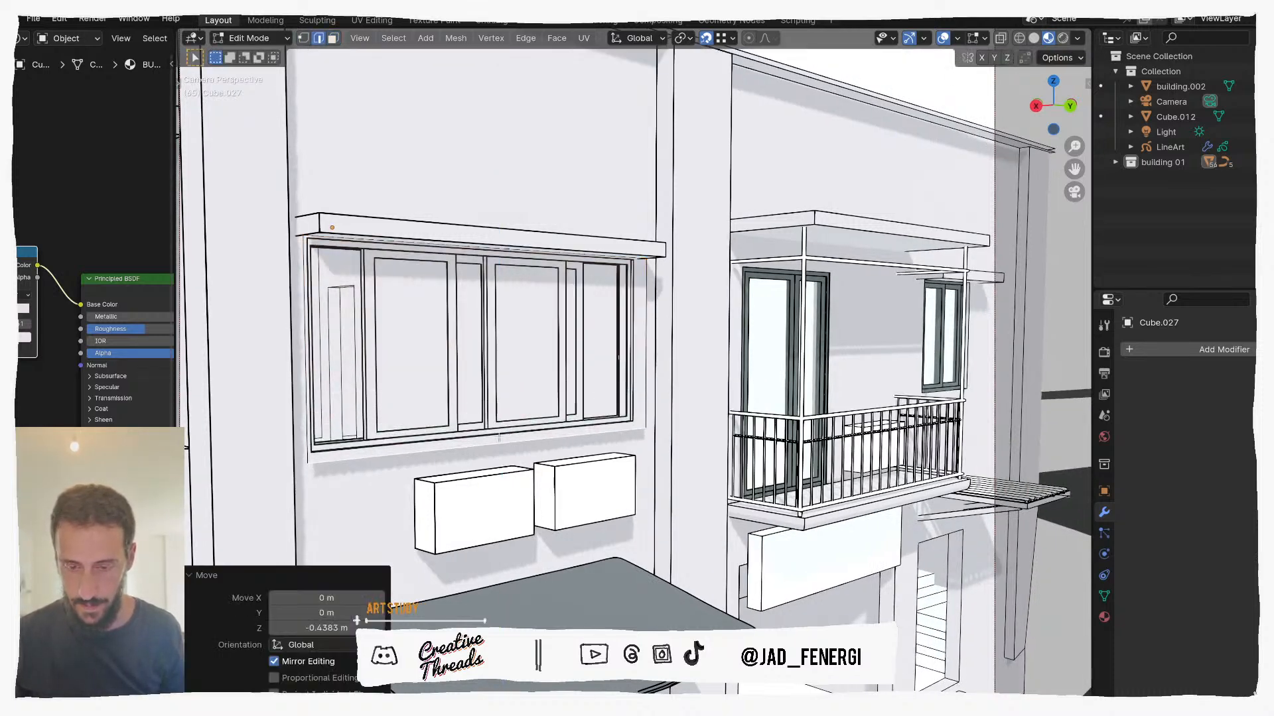
# Step: Add two vertical loop cuts to the window panel, dividing it into a narrow, a middle and a wide section
pyautogui.click(496, 435)
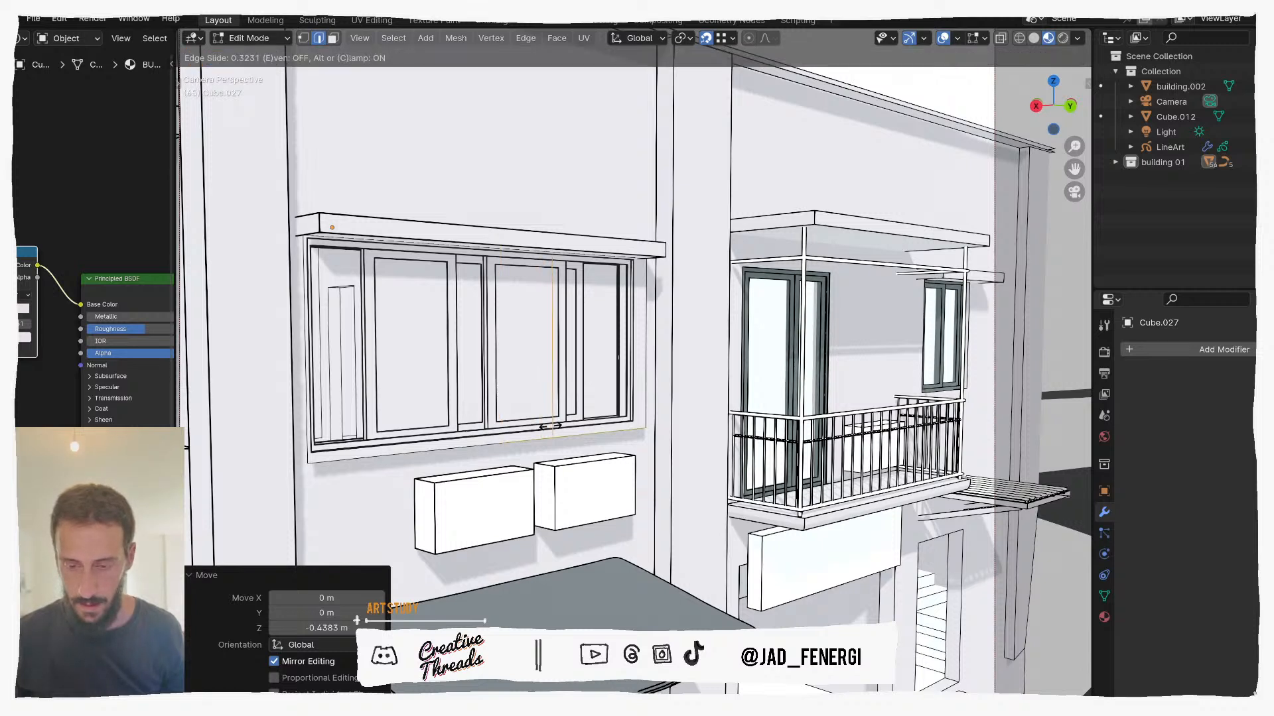
pyautogui.click(541, 432)
pyautogui.rightClick(534, 436)
pyautogui.press('Escape')
pyautogui.click(532, 436)
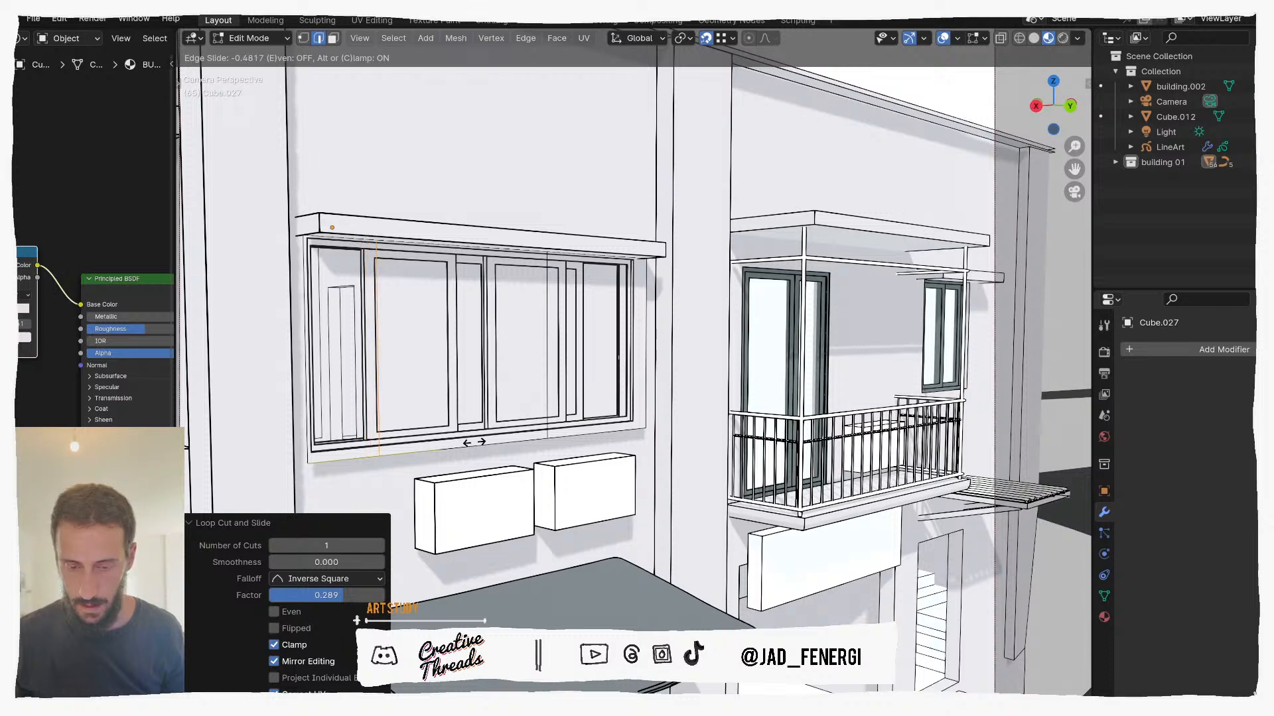
pyautogui.click(473, 442)
# Step: Delete the middle face of the window panel, leaving a narrow and a wide section on either side
pyautogui.press('3')
pyautogui.click(487, 427)
pyautogui.press('x')
pyautogui.click(487, 428)
pyautogui.moveTo(487, 430); pyautogui.dragTo(524, 391, button='middle')
# Step: Separate the narrow panel section into its own object and return to Object Mode
pyautogui.hotkey('ctrl', 'Tab')
pyautogui.click(424, 429)
pyautogui.scroll(-3, 485, 420)
pyautogui.scroll(-5, 485, 420)
pyautogui.press('Tab')
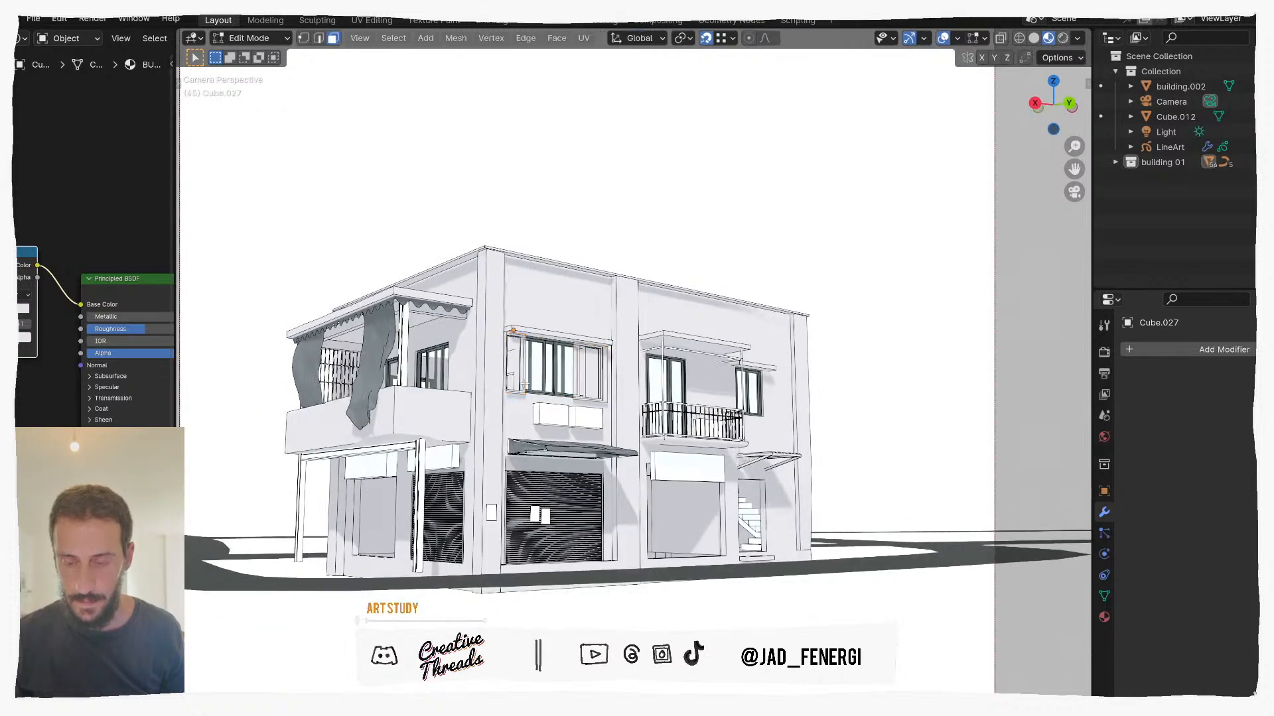
pyautogui.rightClick(464, 358)
pyautogui.press('Escape')
pyautogui.press('p')
pyautogui.click(516, 383)
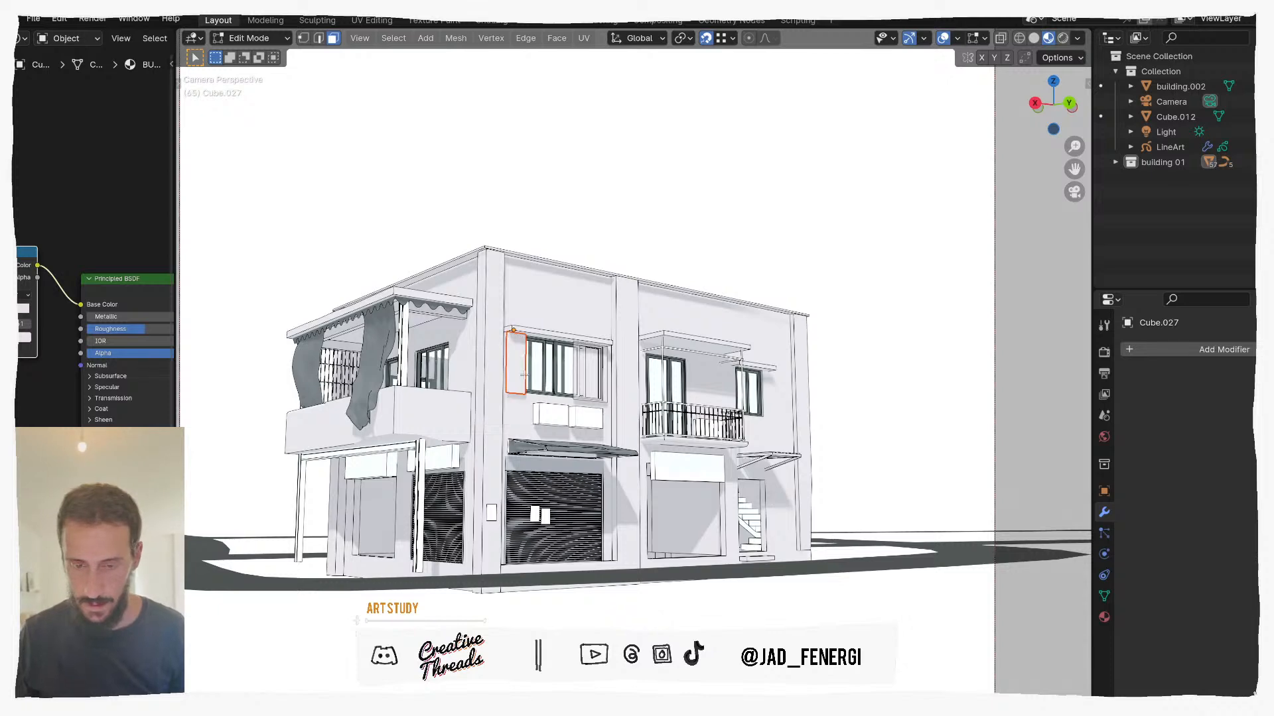
pyautogui.press('Tab')
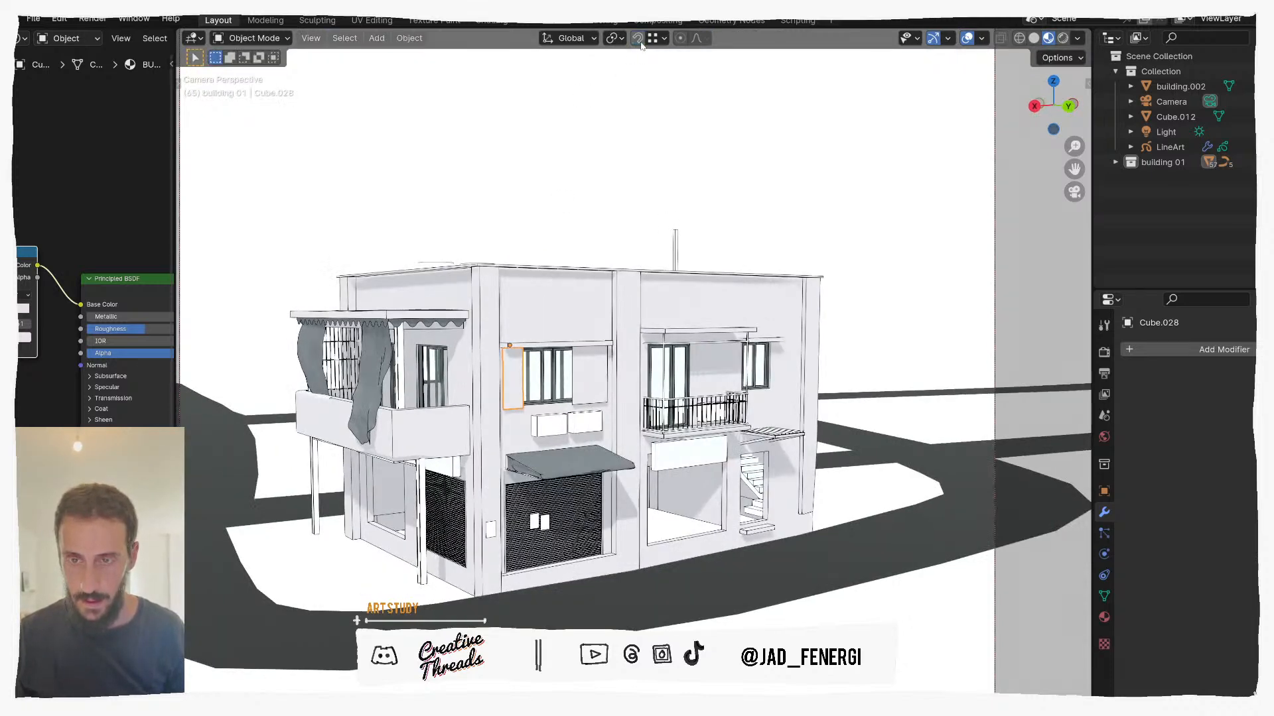
# Step: Turn off snapping and slide the narrow panel along its local X axis toward the middle of the window
pyautogui.scroll(6, 517, 416)
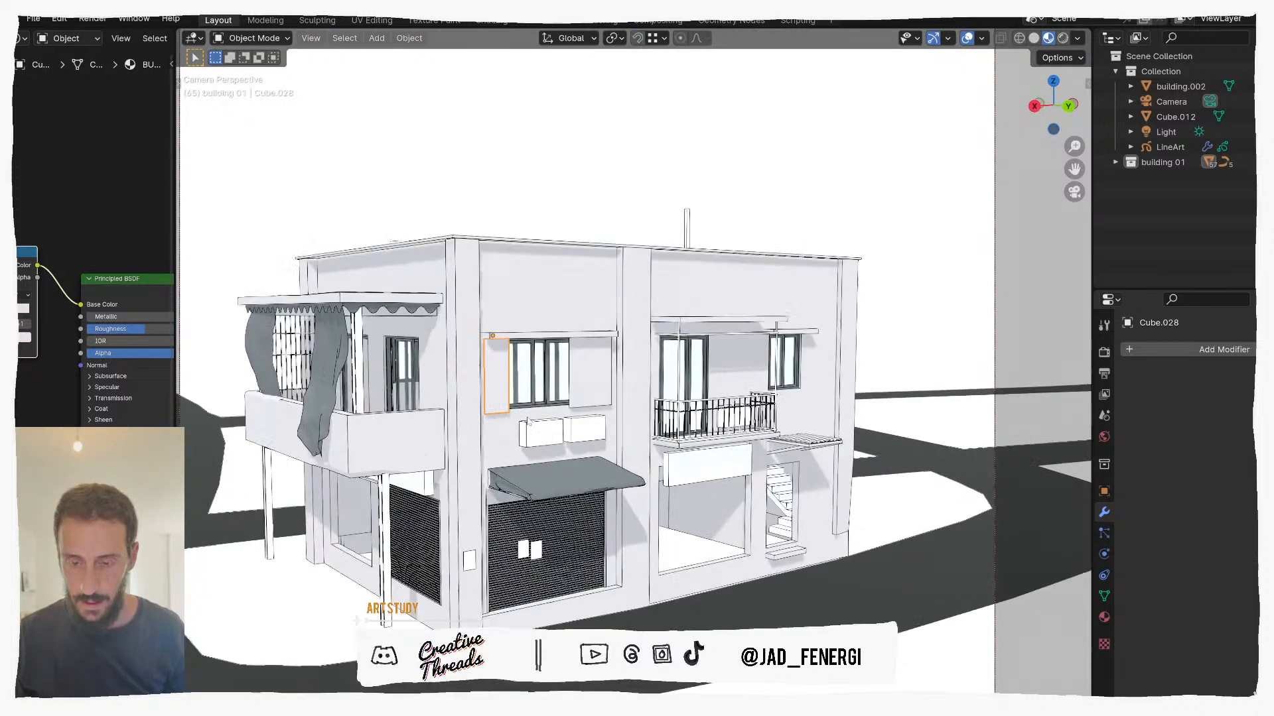
pyautogui.press('g')
pyautogui.press('x')
pyautogui.press('x')
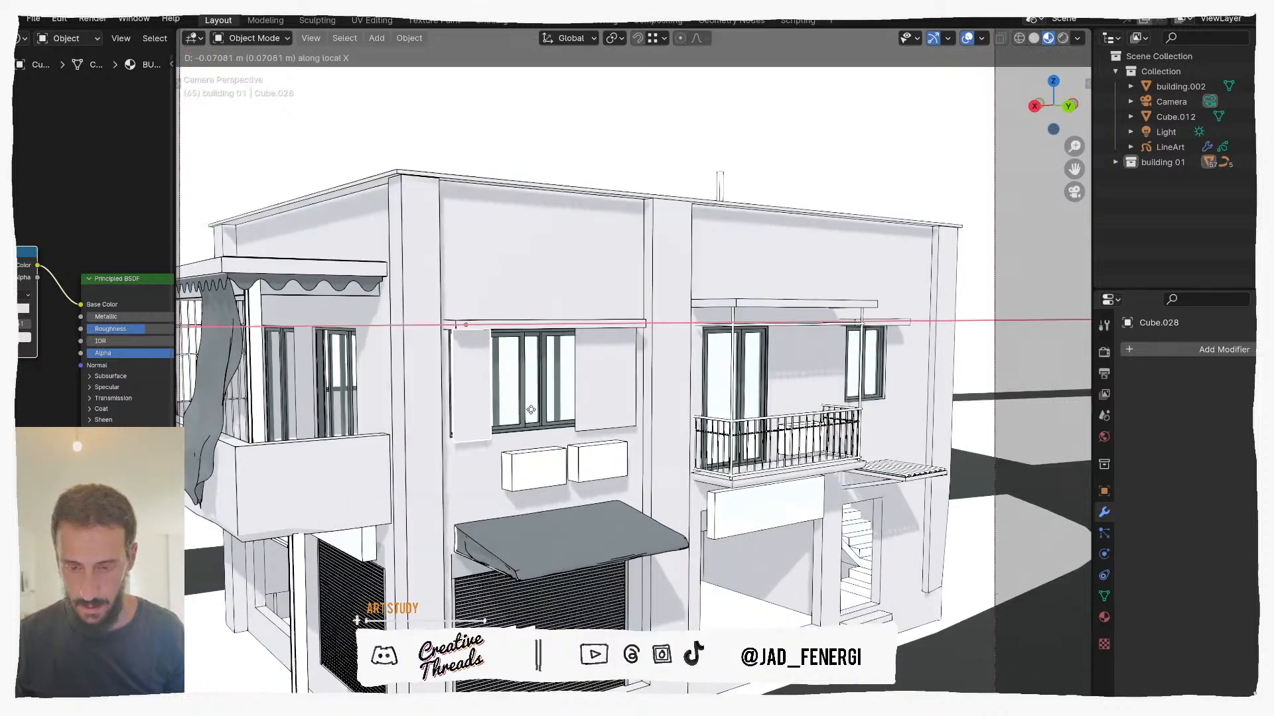
pyautogui.click(529, 410)
# Step: Slide the wide panel along its local X axis to adjust its place over the window's other end
pyautogui.moveTo(529, 410); pyautogui.dragTo(587, 388, button='middle')
pyautogui.click(590, 378)
pyautogui.scroll(3, 587, 388)
pyautogui.press('g')
pyautogui.press('x')
pyautogui.press('x')
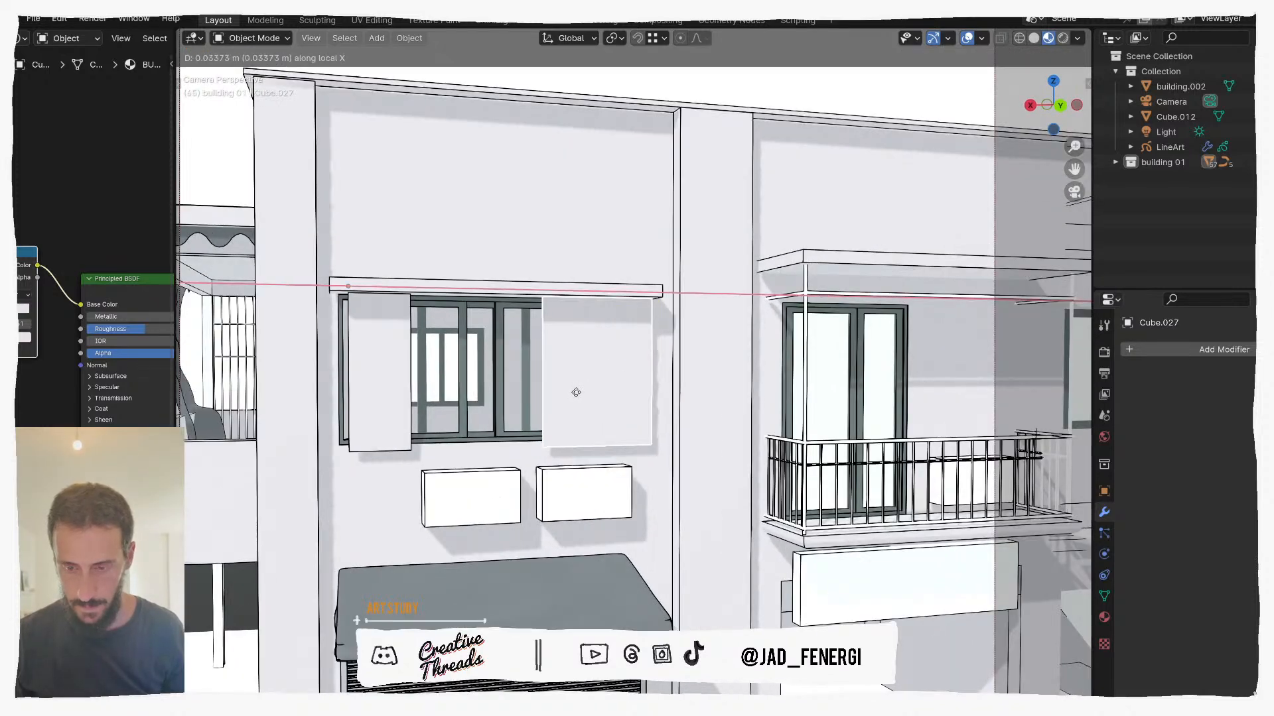
pyautogui.click(519, 404)
pyautogui.moveTo(519, 404); pyautogui.dragTo(451, 392, button='middle')
# Step: Adjust the narrow panel's position once more along its local X axis
pyautogui.click(442, 391)
pyautogui.press('g')
pyautogui.press('x')
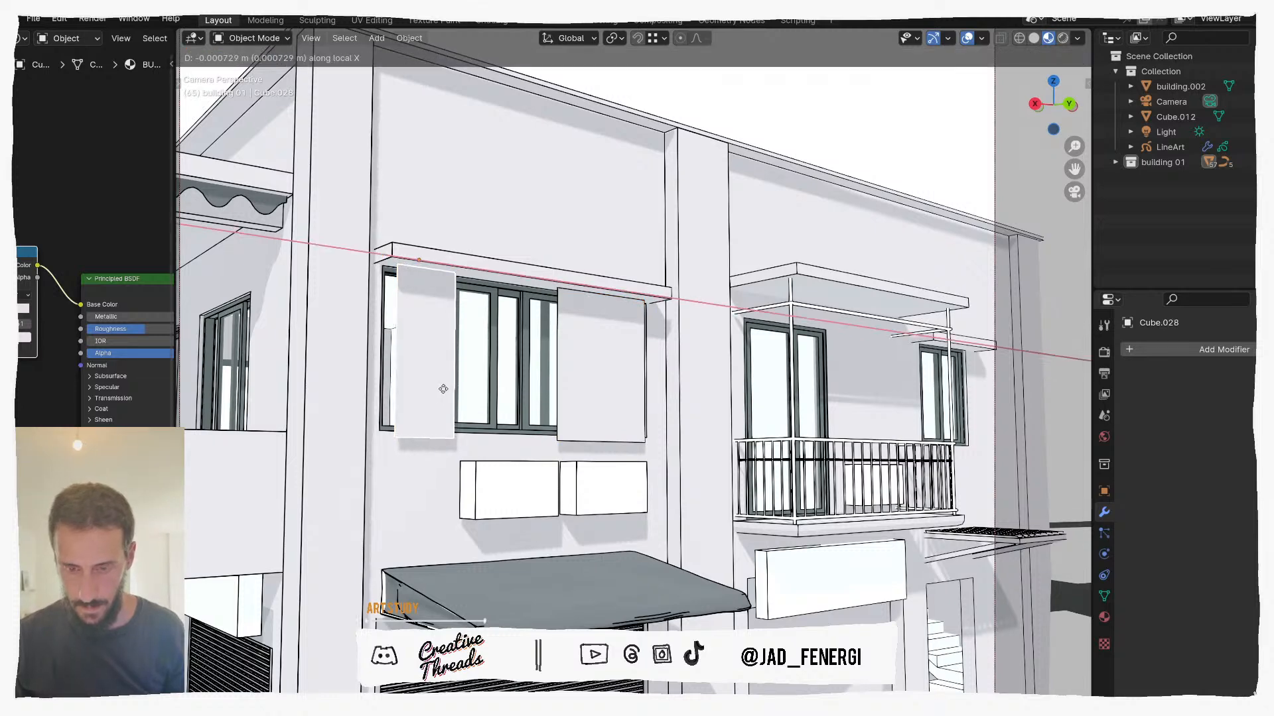
pyautogui.click(457, 390)
# Step: Show the object transform values and apply the scale of both window panels
pyautogui.click(578, 379)
pyautogui.moveTo(577, 379); pyautogui.dragTo(572, 380, button='middle')
pyautogui.press('n')
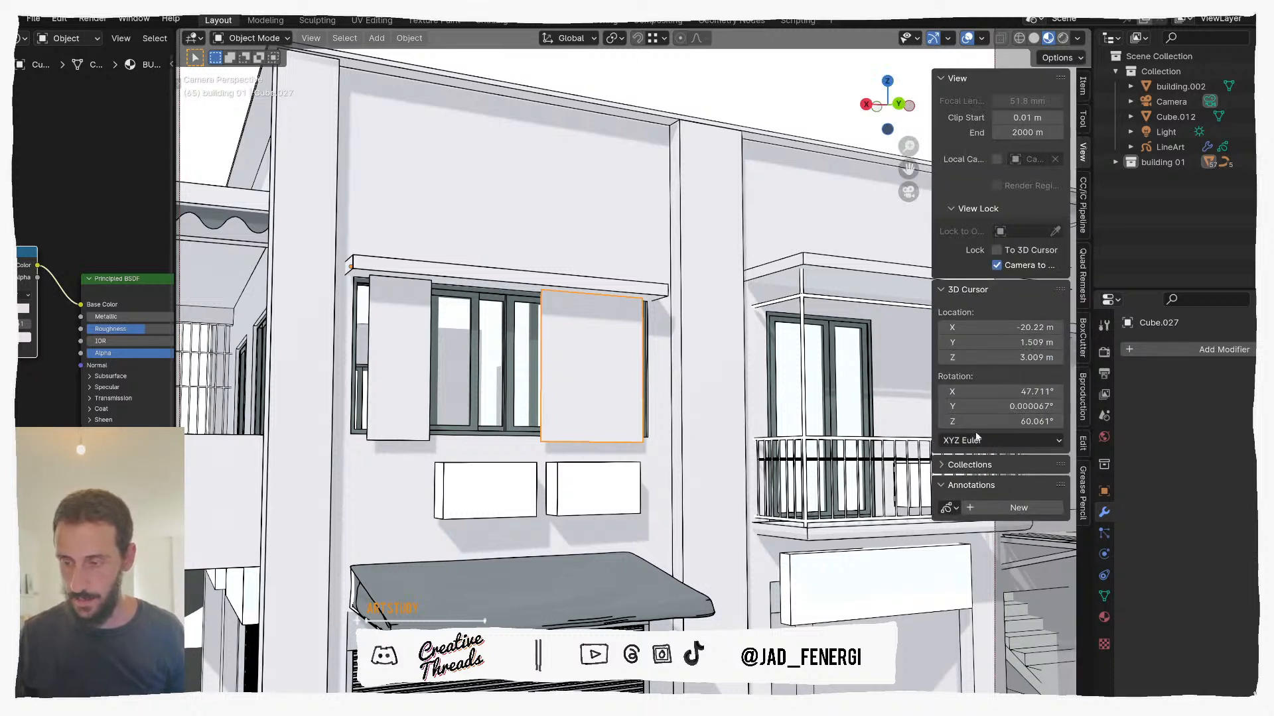
pyautogui.click(1083, 86)
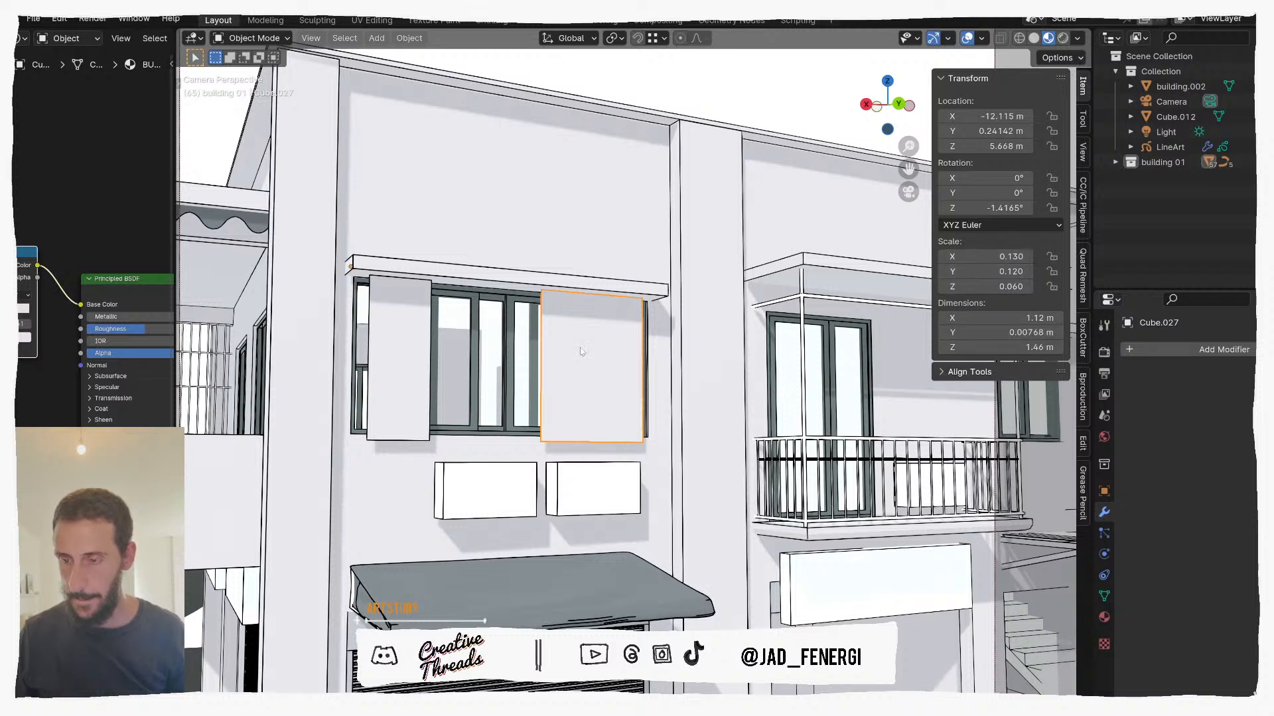
pyautogui.hotkey('ctrl', 'a')
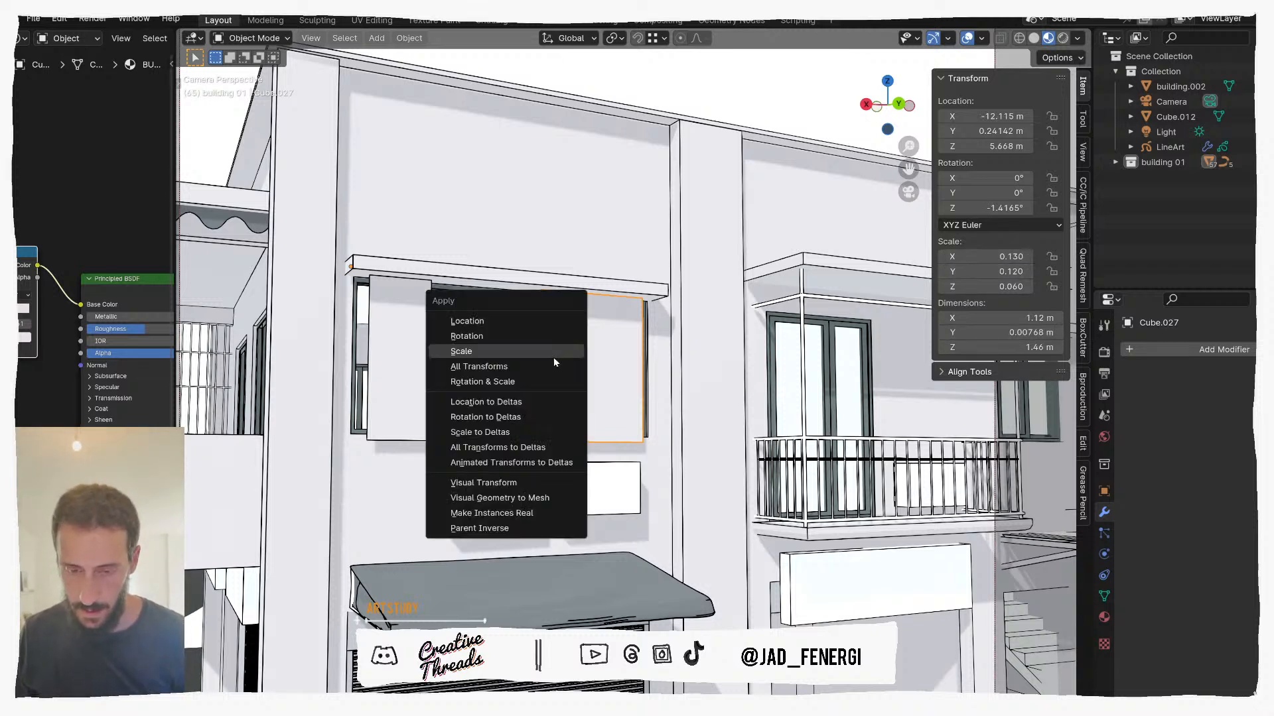
pyautogui.click(553, 358)
pyautogui.click(412, 389)
pyautogui.hotkey('ctrl', 'a')
pyautogui.click(411, 389)
# Step: Set the origin of both the wide and the narrow window panel to their geometry
pyautogui.click(593, 373)
pyautogui.rightClick(592, 373)
pyautogui.moveTo(592, 368)
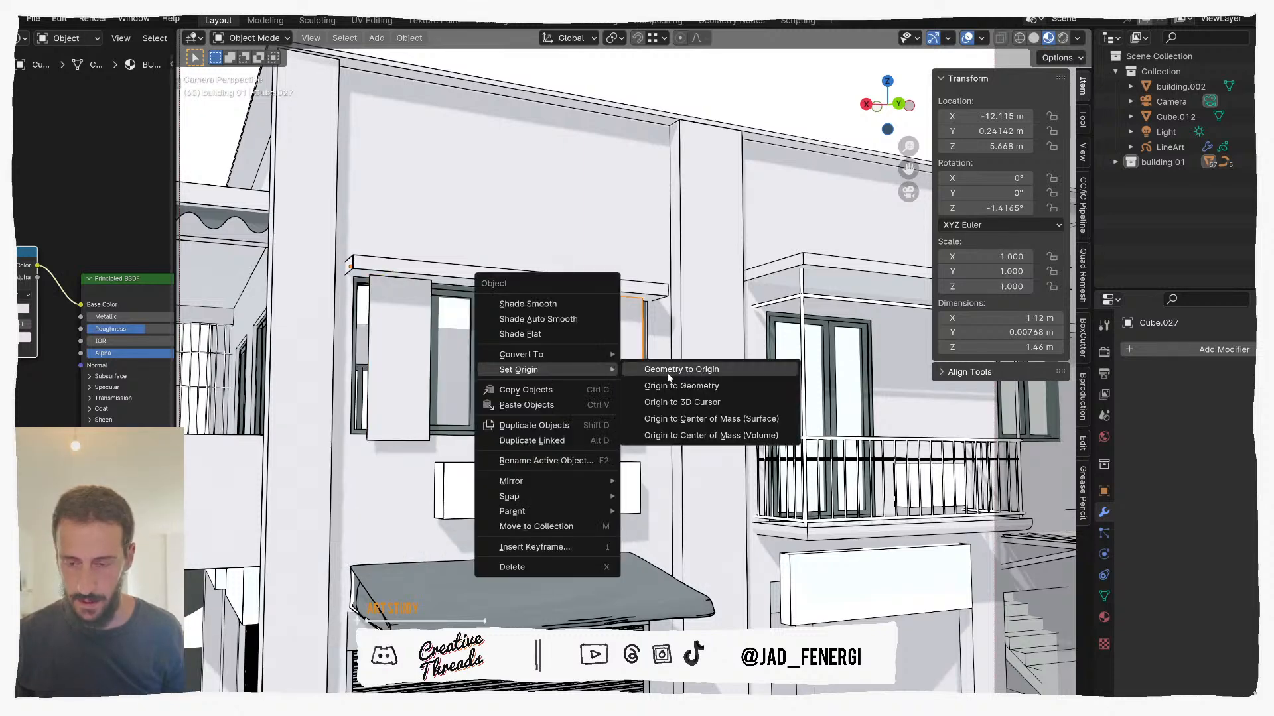
pyautogui.click(678, 388)
pyautogui.click(402, 371)
pyautogui.rightClick(402, 371)
pyautogui.moveTo(405, 370)
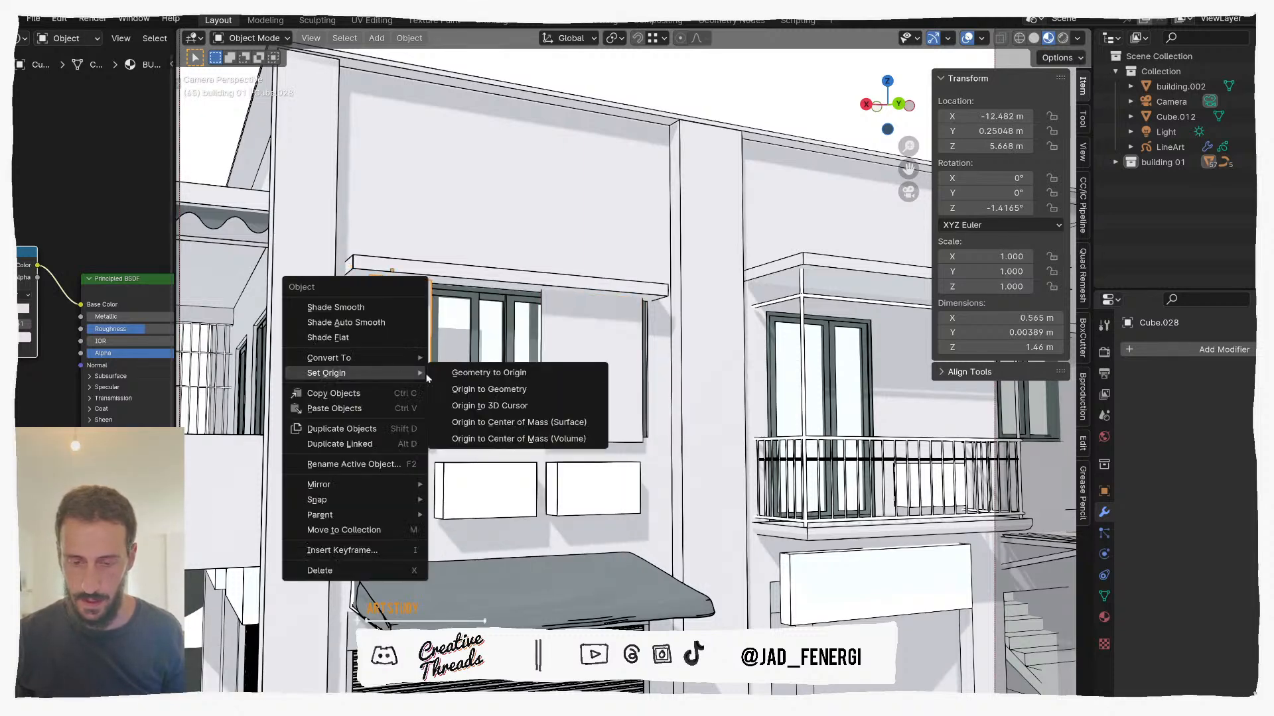
pyautogui.click(491, 389)
# Step: Examine the street façade around the balcony, the small window and the panelled window from several angles
pyautogui.keyDown('shift'); pyautogui.moveTo(955, 531); pyautogui.dragTo(587, 488, button='middle'); pyautogui.keyUp('shift')
pyautogui.click(590, 503)
pyautogui.click(637, 492)
pyautogui.click(647, 491)
pyautogui.click(650, 491)
pyautogui.moveTo(650, 491); pyautogui.dragTo(584, 488, button='middle')
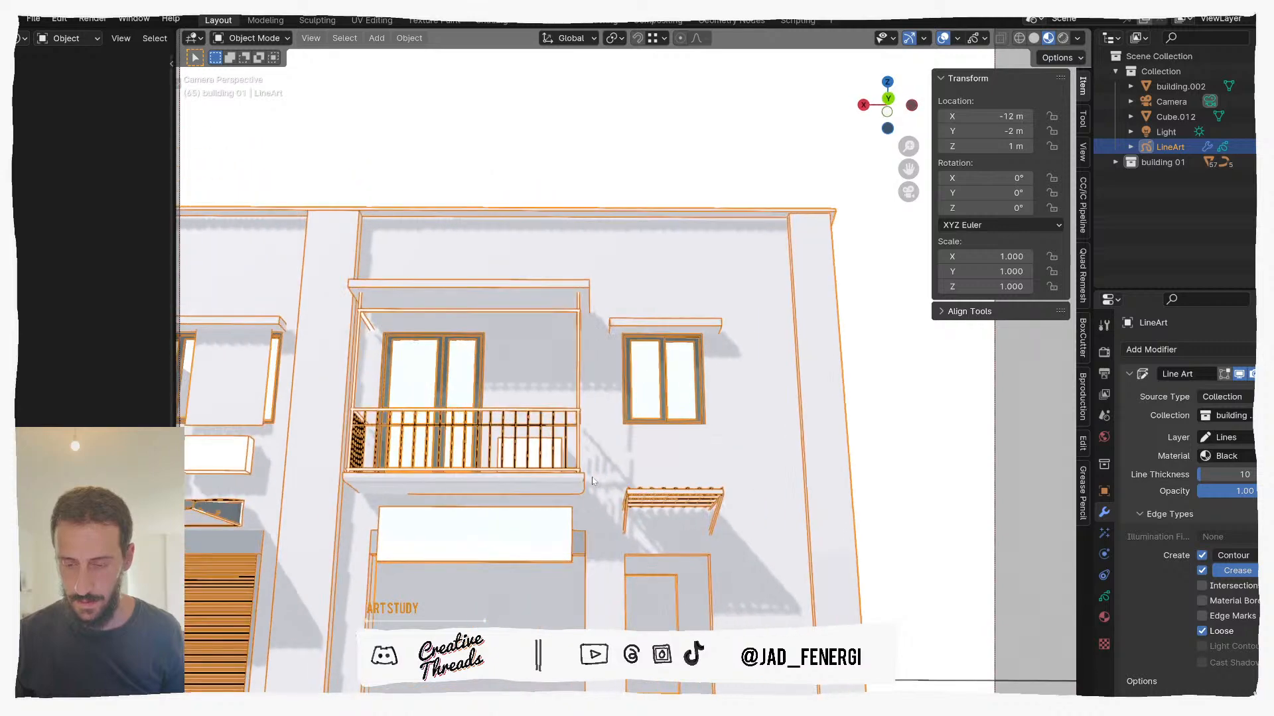
pyautogui.scroll(3, 469, 486)
pyautogui.keyDown('shift'); pyautogui.moveTo(469, 486); pyautogui.dragTo(554, 378, button='middle'); pyautogui.keyUp('shift')
pyautogui.scroll(-3, 459, 446)
pyautogui.scroll(-2, 459, 446)
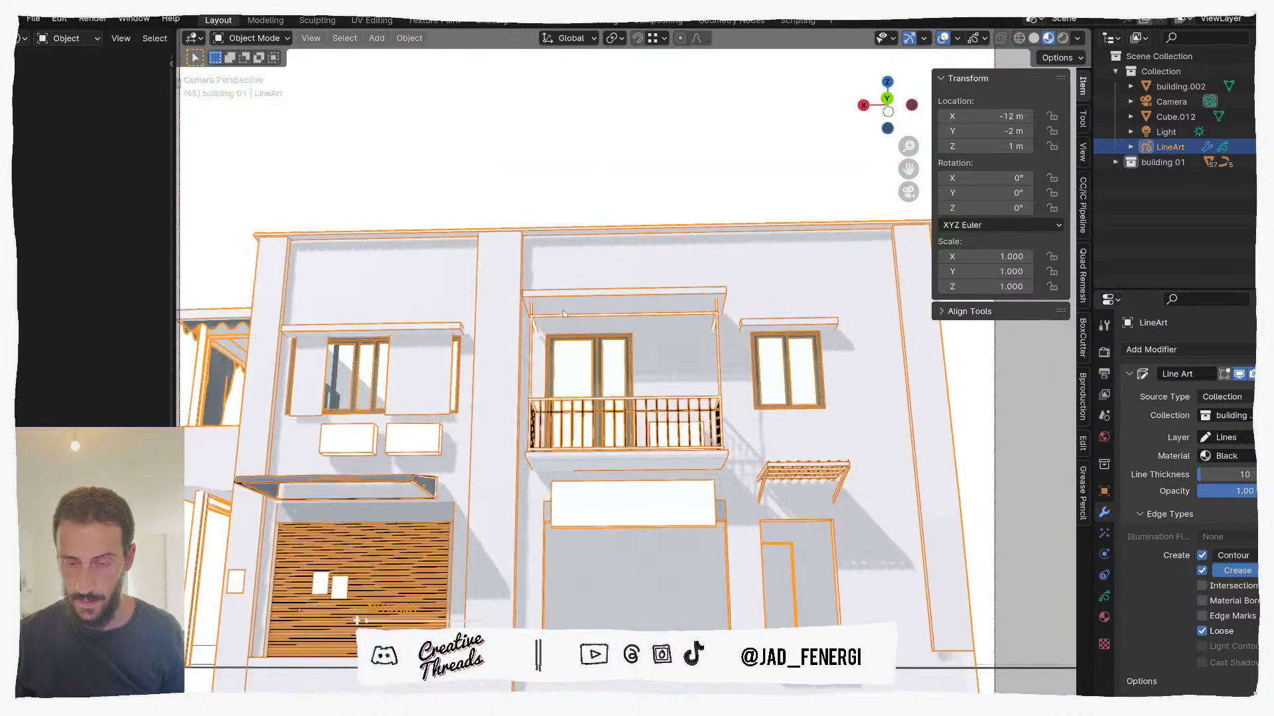
pyautogui.click(427, 154)
pyautogui.moveTo(437, 219); pyautogui.dragTo(562, 218, button='middle')
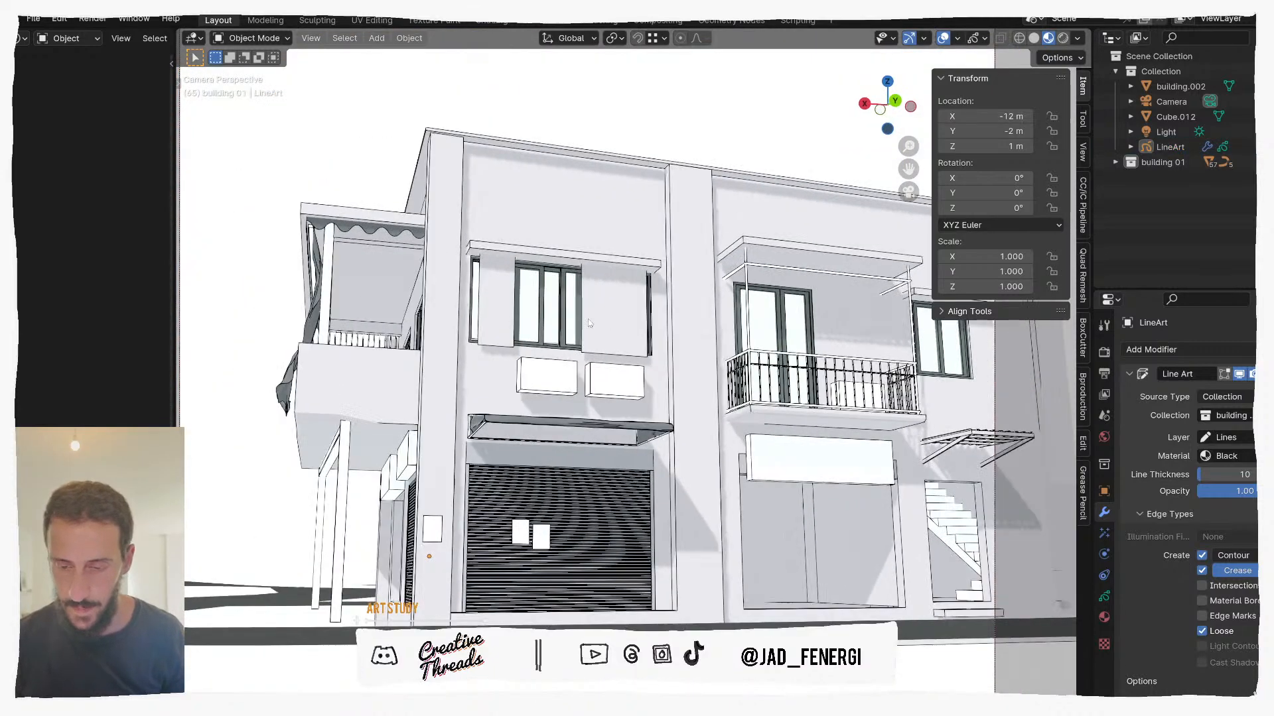
# Step: Subdivide the whole mesh of the wide window panel with 8 cuts
pyautogui.click(611, 345)
pyautogui.moveTo(612, 346); pyautogui.dragTo(615, 371, button='middle')
pyautogui.scroll(4, 615, 331)
pyautogui.press('Tab')
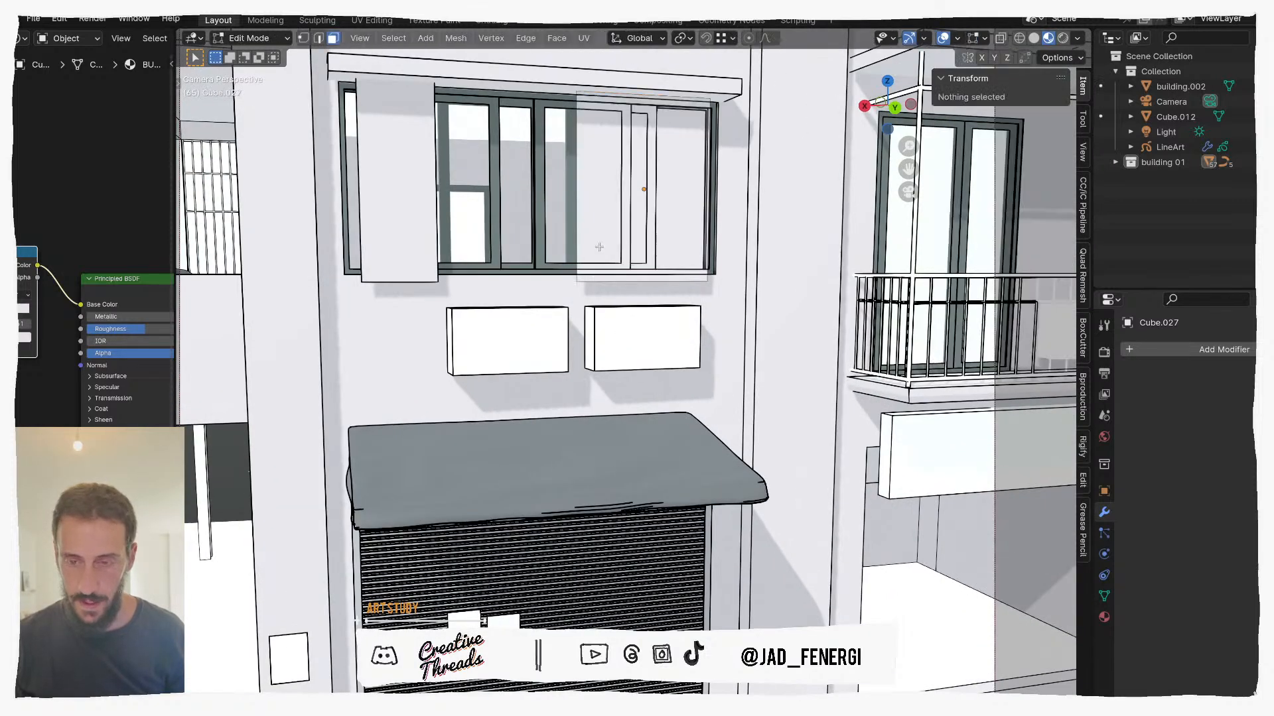
pyautogui.keyDown('shift'); pyautogui.moveTo(599, 252); pyautogui.dragTo(568, 381, button='middle'); pyautogui.keyUp('shift')
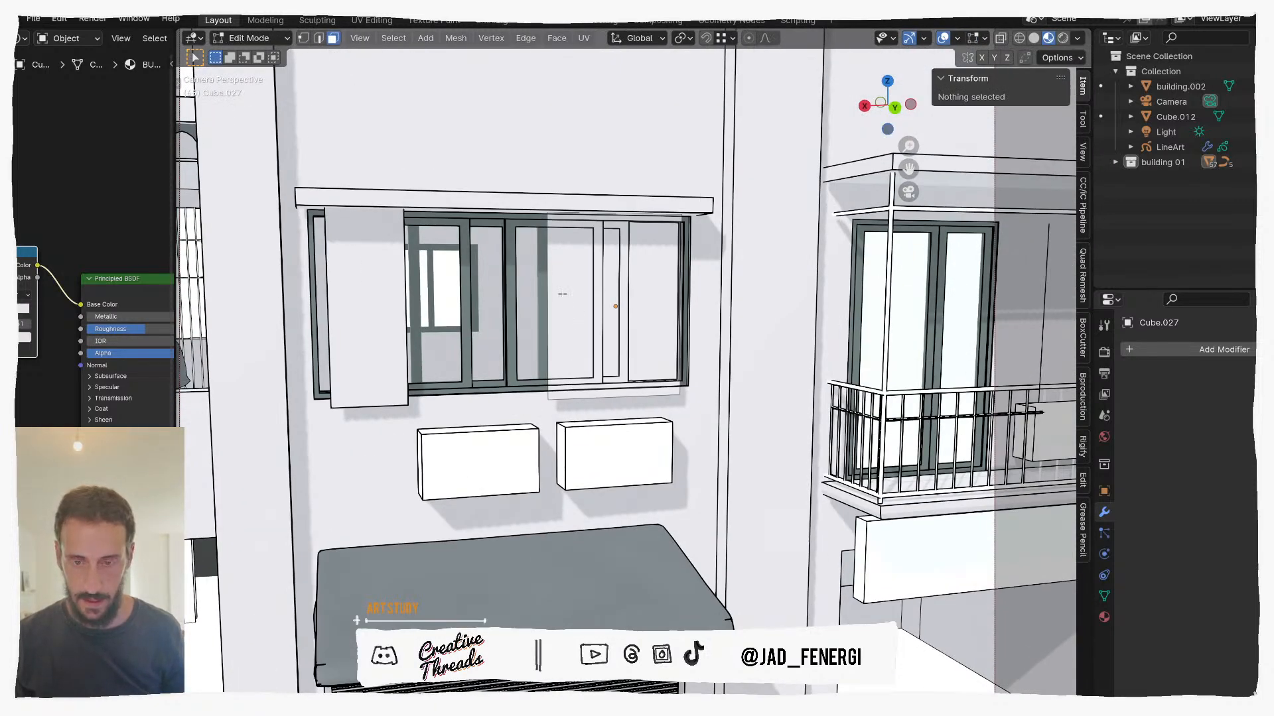
pyautogui.press('a')
pyautogui.rightClick(561, 294)
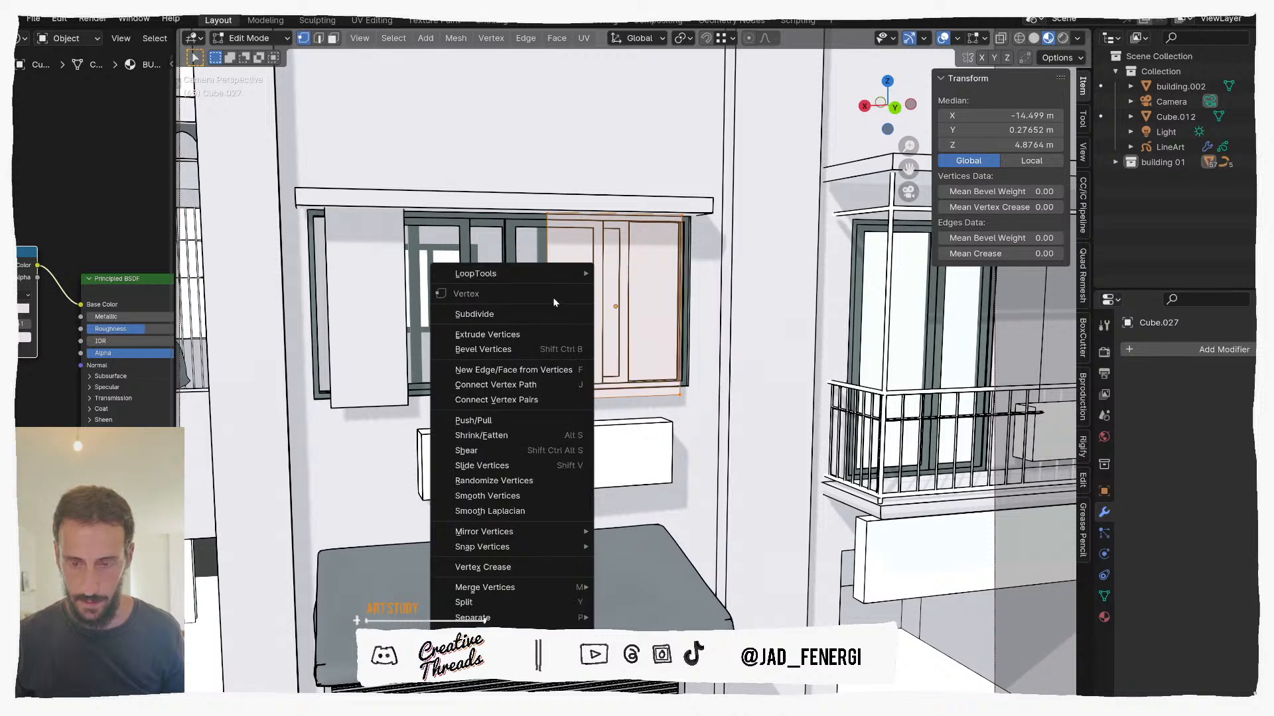
pyautogui.click(458, 313)
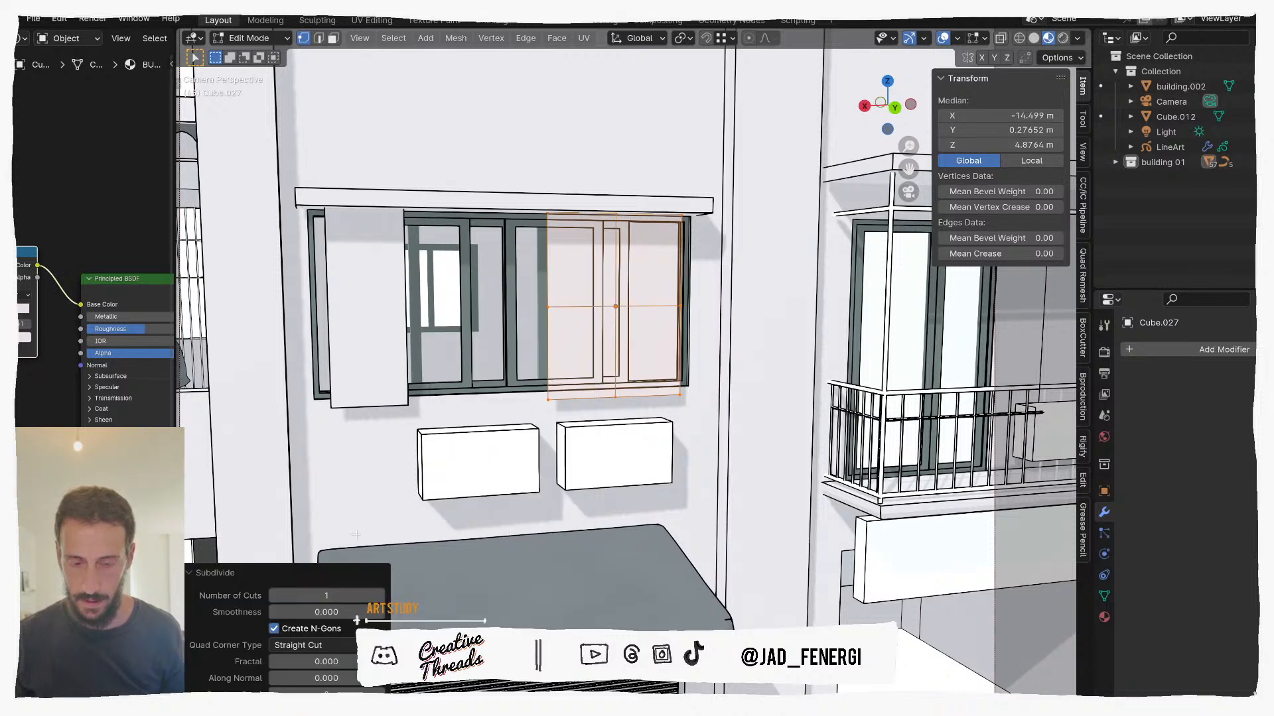
pyautogui.click(378, 596)
pyautogui.click(379, 595)
pyautogui.click(378, 596)
pyautogui.click(378, 596)
pyautogui.click(379, 596)
pyautogui.click(379, 596)
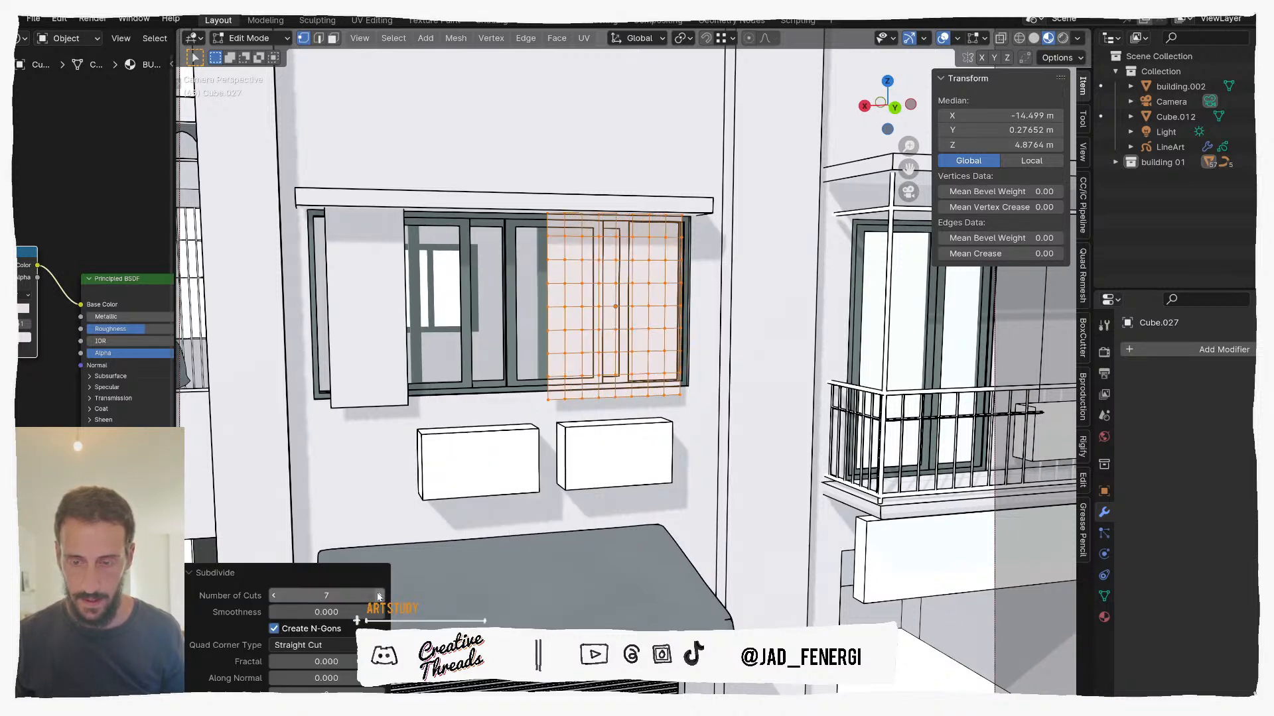
pyautogui.click(379, 595)
# Step: Select the top row of the panel's vertices and assign it to a new vertex group
pyautogui.moveTo(501, 201)
pyautogui.mouseDown(button='middle')
pyautogui.moveTo(534, 199)
pyautogui.moveTo(524, 199)
pyautogui.mouseUp(button='middle')
pyautogui.moveTo(691, 215); pyautogui.dragTo(690, 215)
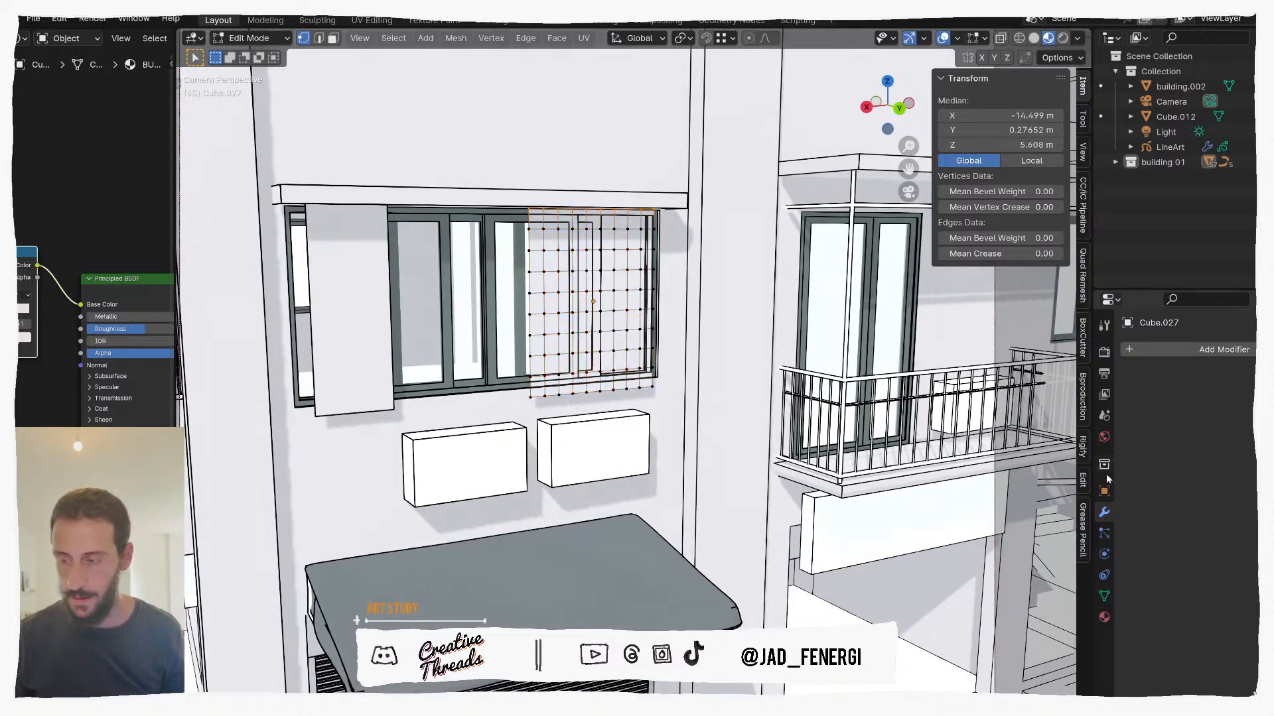
pyautogui.click(1104, 596)
pyautogui.click(1271, 398)
pyautogui.click(1149, 491)
# Step: Add a Cloth modifier to the wide window panel in Object Mode and play the simulation
pyautogui.click(1104, 512)
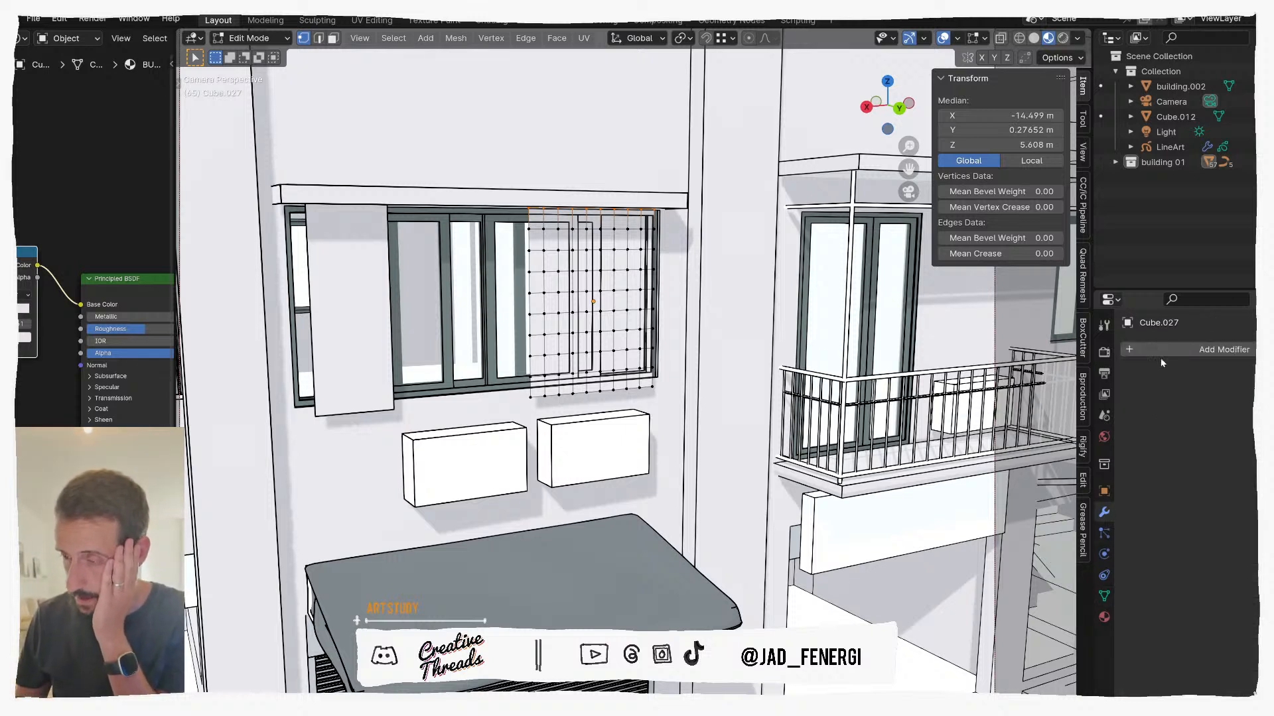
pyautogui.click(249, 38)
pyautogui.click(256, 51)
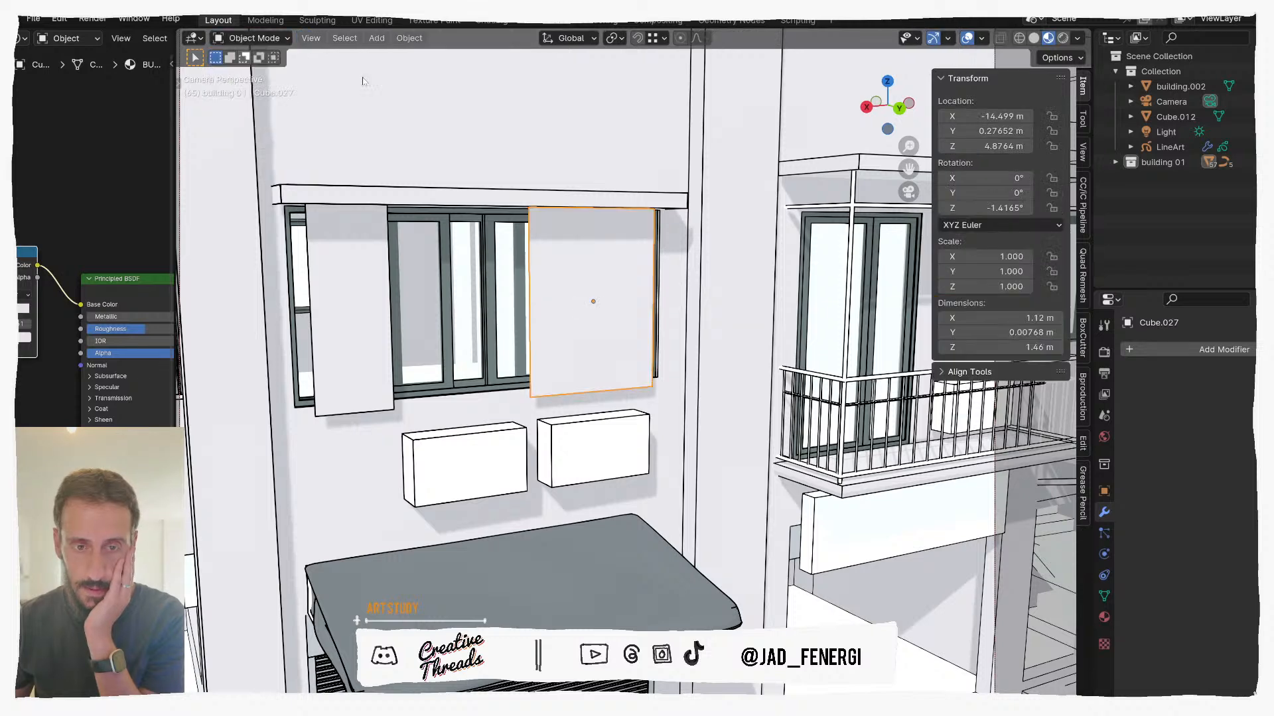
pyautogui.click(1137, 348)
pyautogui.click(1088, 350)
pyautogui.write('cloth')
pyautogui.press('Return')
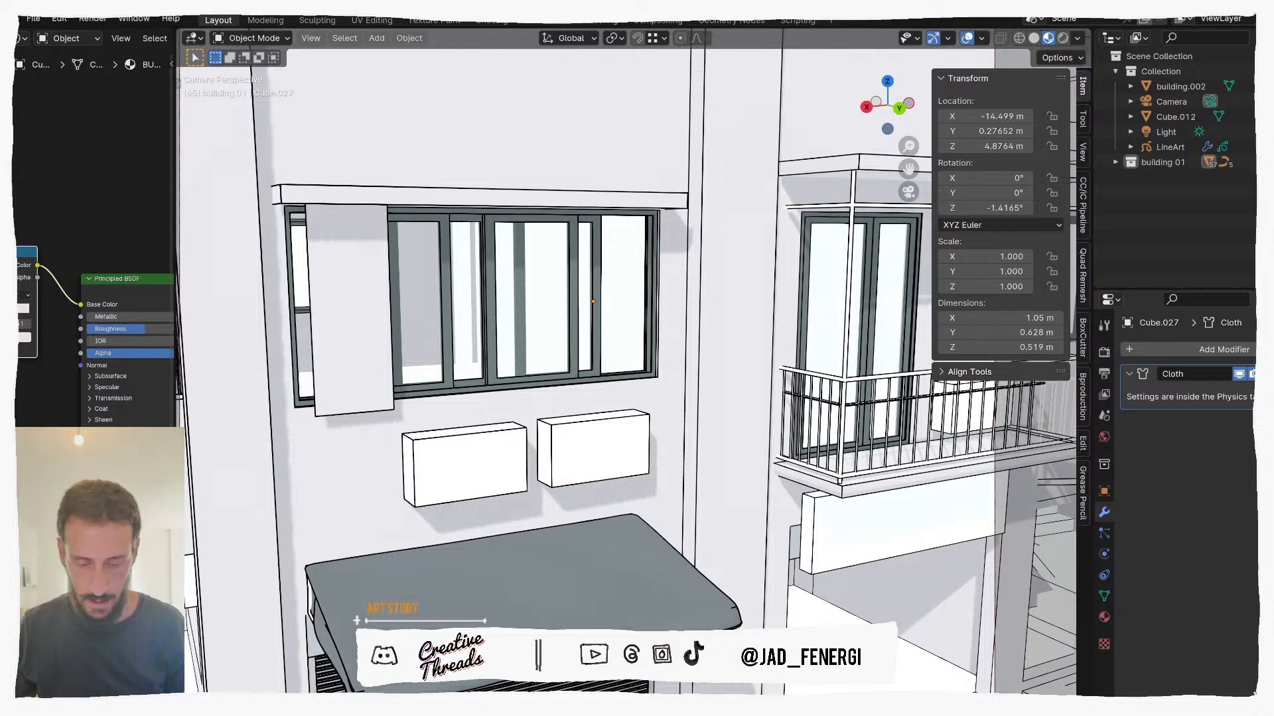
pyautogui.press('space')
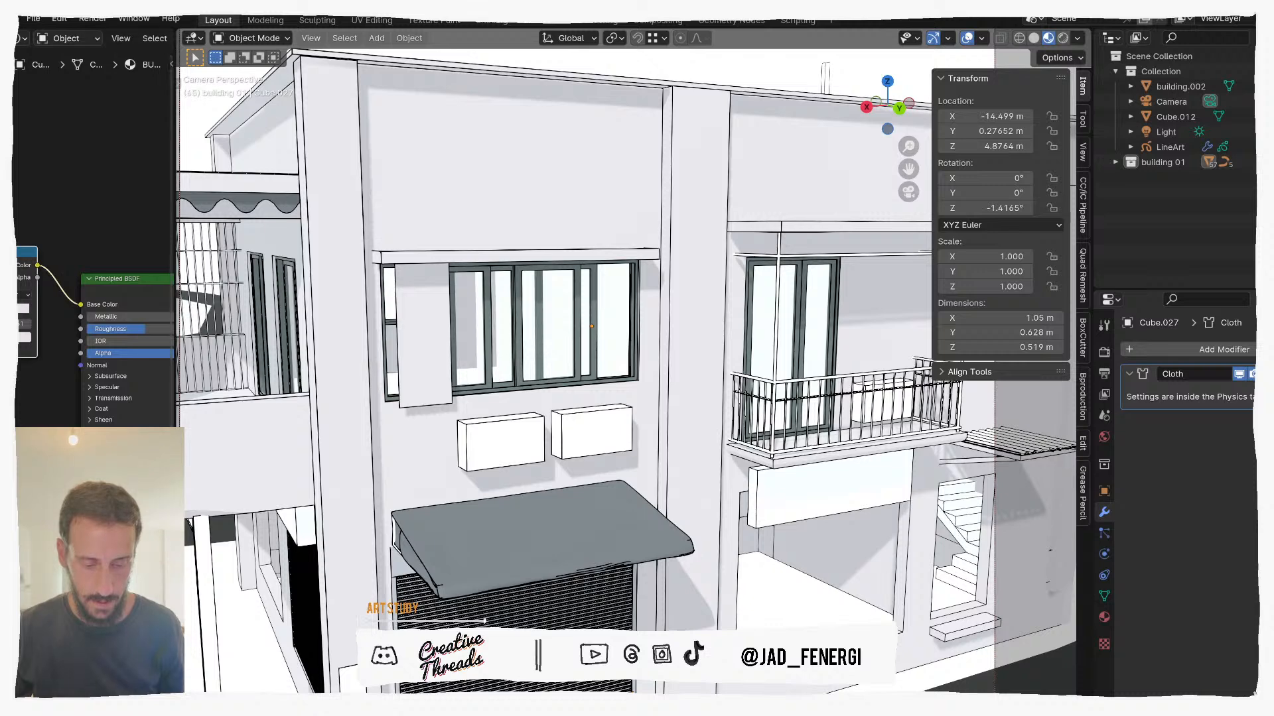
# Step: Split off an area below the 3D view as a Timeline and return to frame 0
pyautogui.moveTo(180, 712); pyautogui.dragTo(182, 566)
pyautogui.click(195, 576)
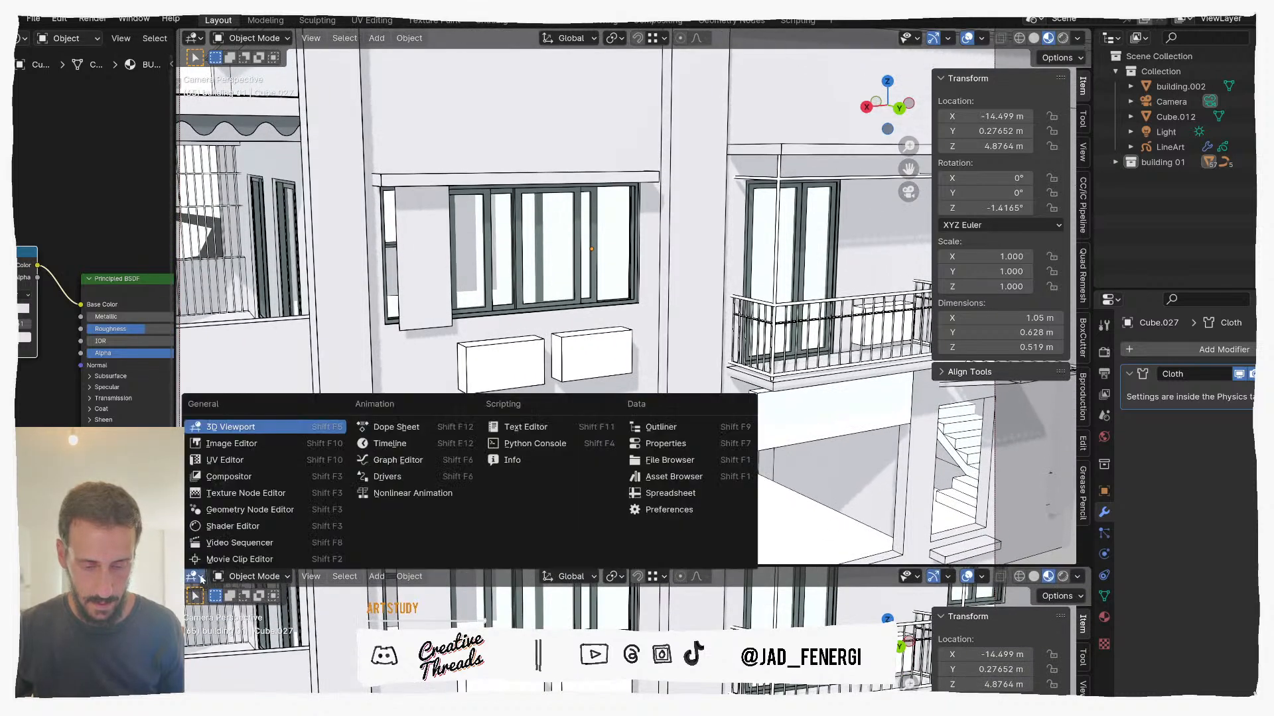
pyautogui.click(390, 444)
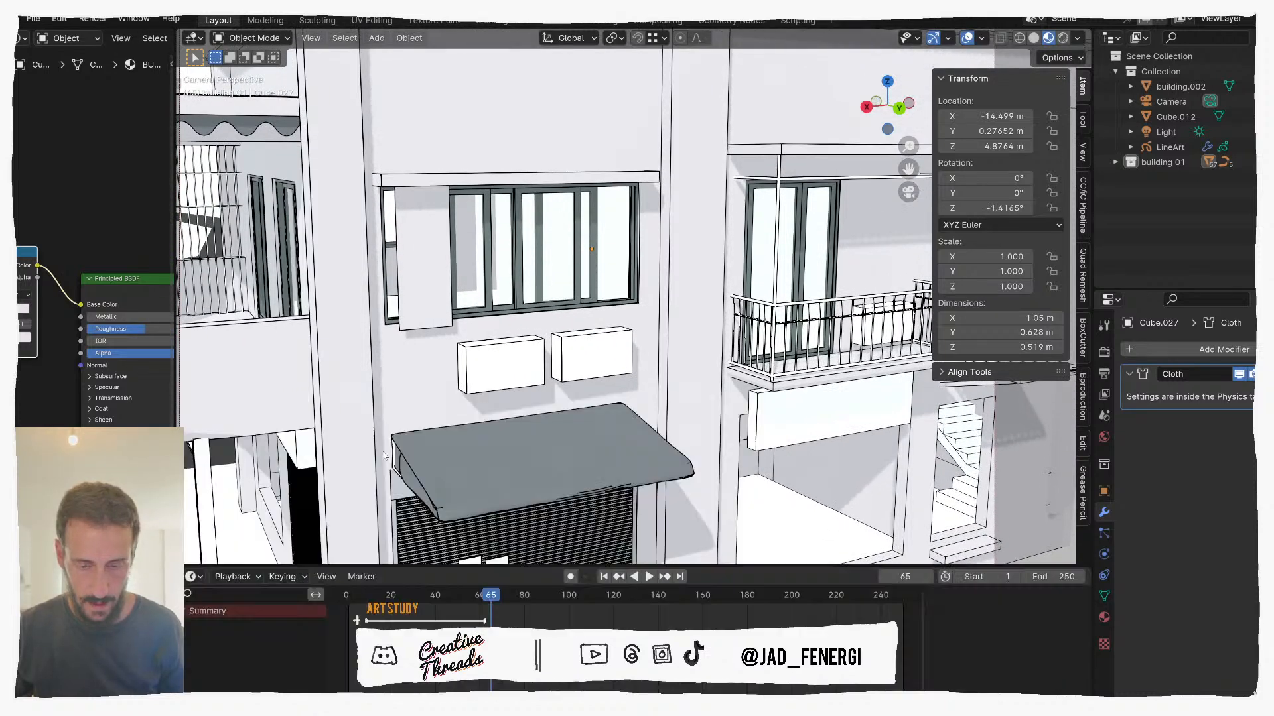
pyautogui.moveTo(426, 595); pyautogui.dragTo(920, 613)
# Step: Set the cloth's pin group to the vertex group named Group
pyautogui.moveTo(764, 245); pyautogui.dragTo(674, 276, button='middle')
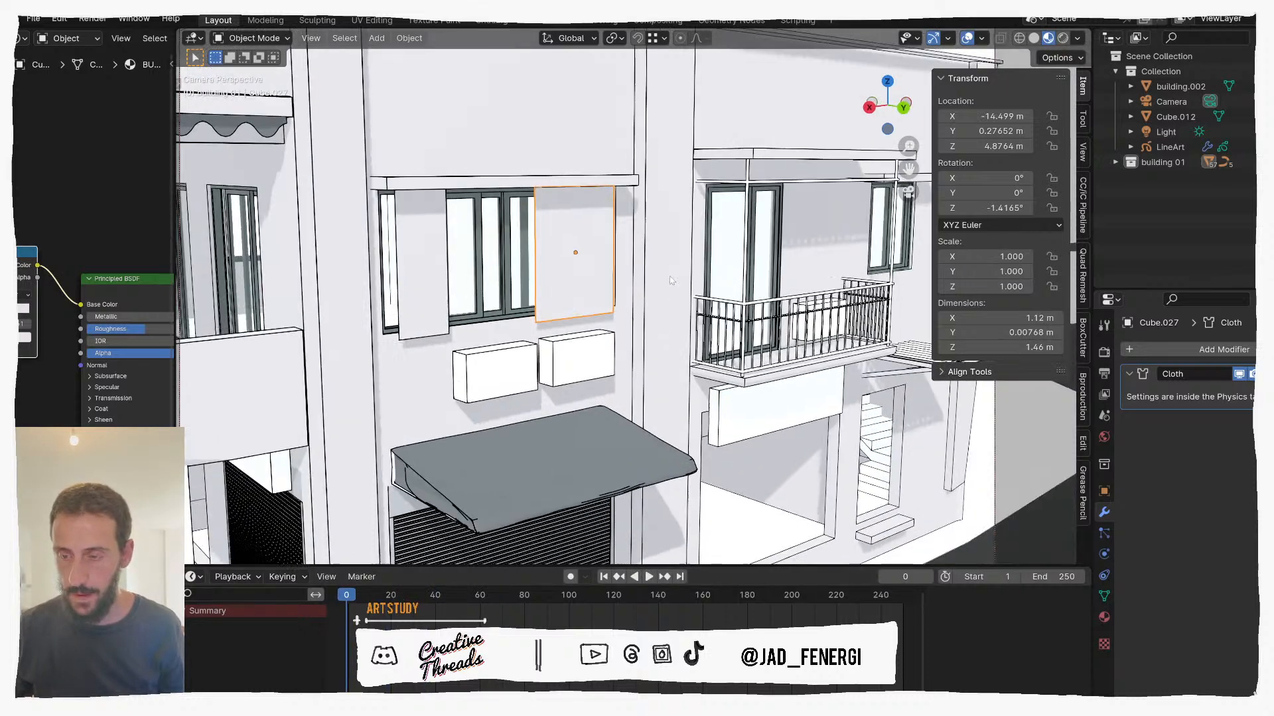
pyautogui.scroll(2, 674, 276)
pyautogui.click(1104, 554)
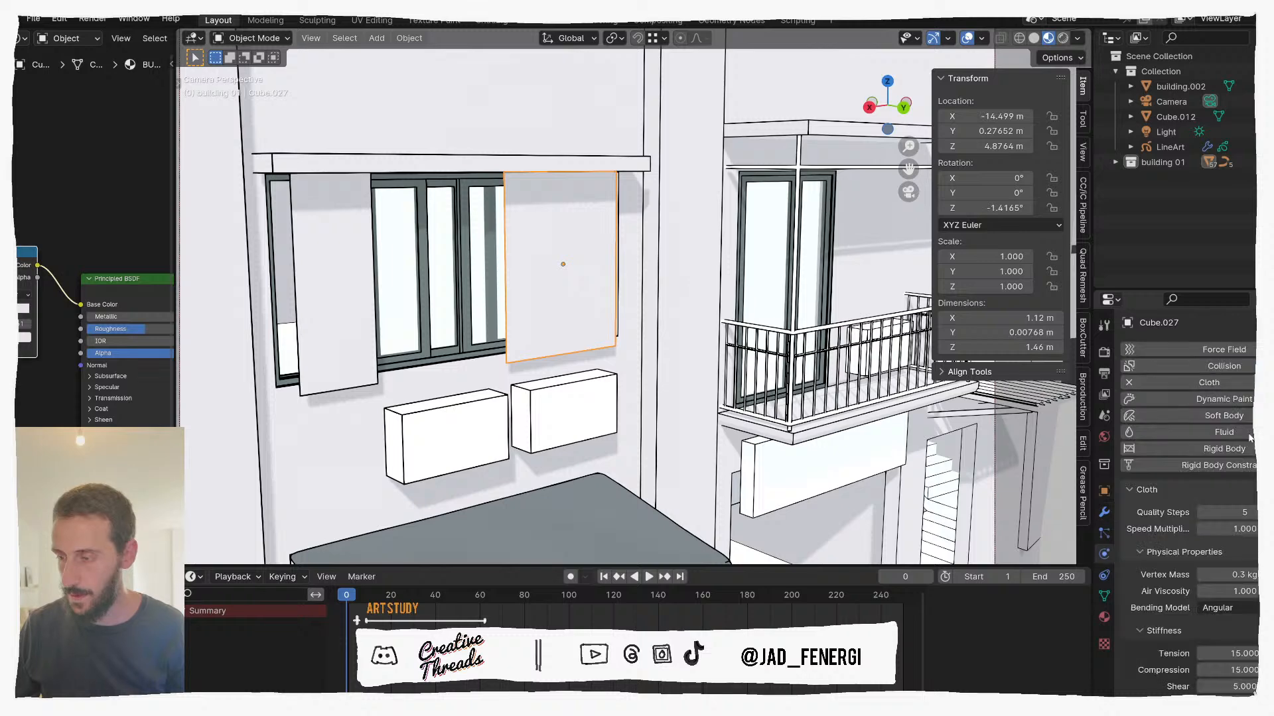
pyautogui.scroll(-10, 1193, 568)
pyautogui.scroll(-5, 1190, 583)
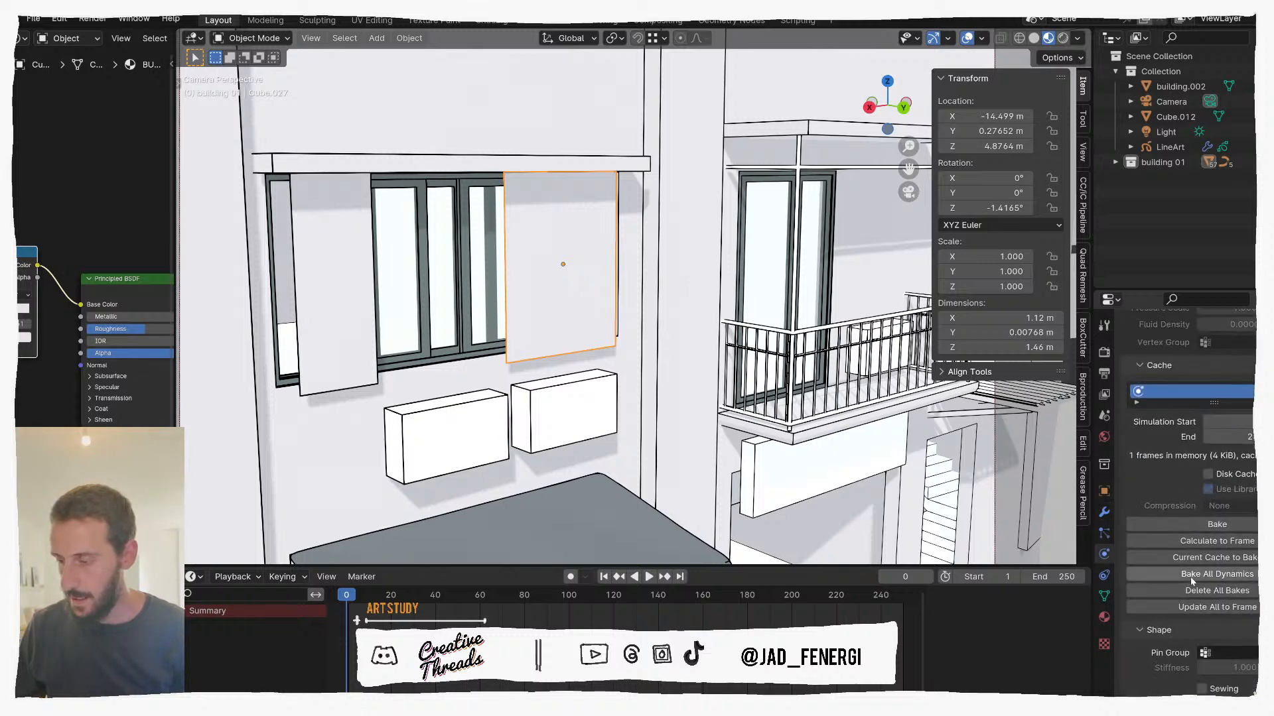
pyautogui.click(1221, 592)
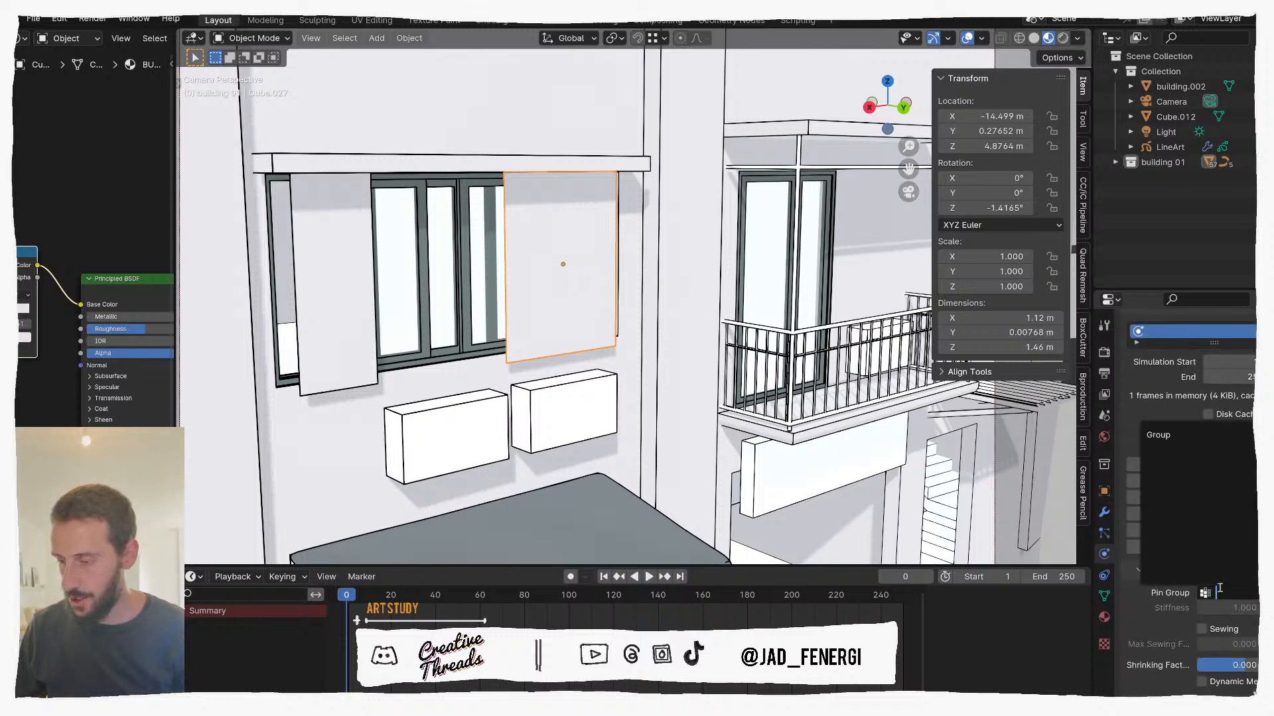
pyautogui.click(1166, 435)
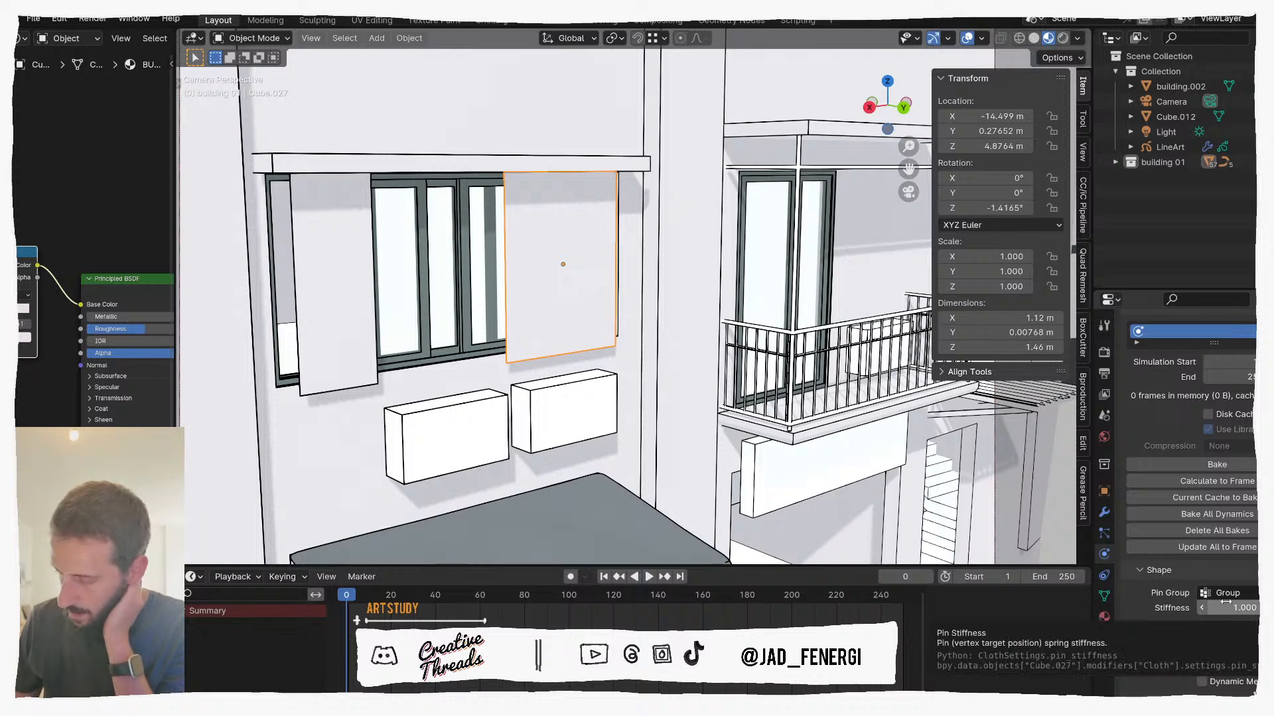
# Step: Apply the Cotton preset to the panel's cloth simulation and review its stiffness and damping settings
pyautogui.scroll(8, 1170, 525)
pyautogui.scroll(10, 1168, 520)
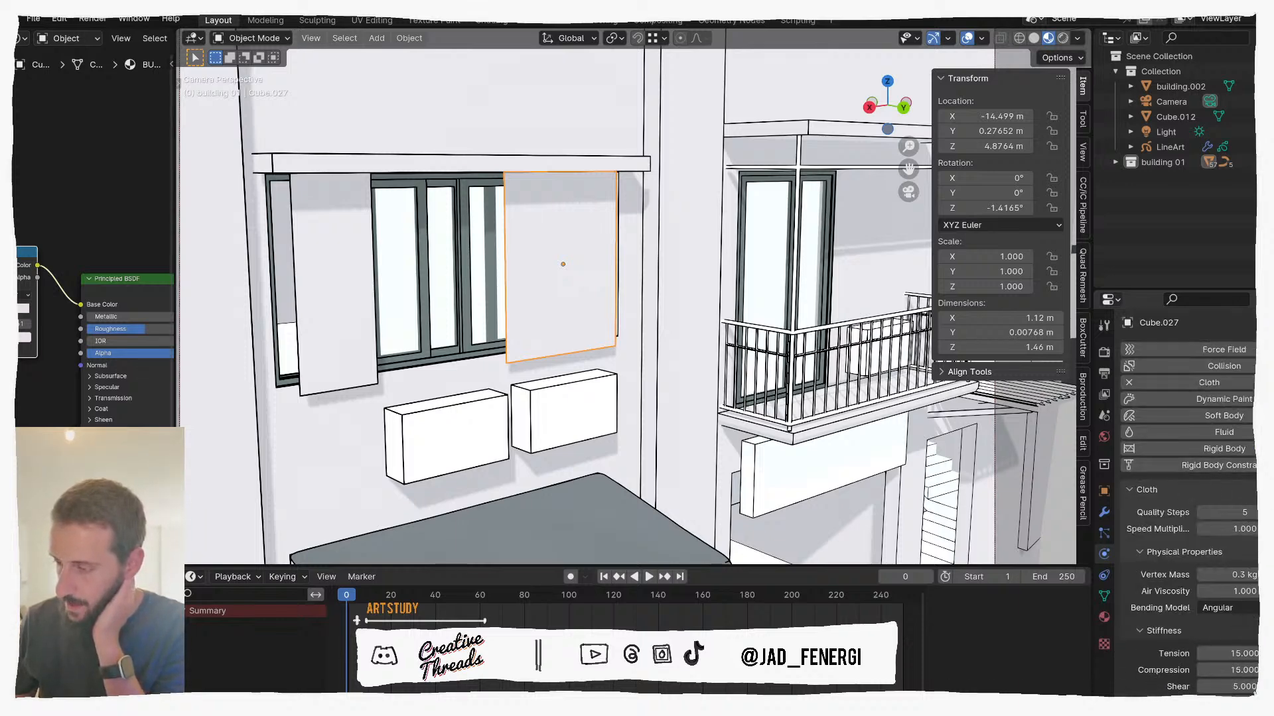
pyautogui.click(1247, 489)
pyautogui.click(1219, 376)
pyautogui.click(1247, 489)
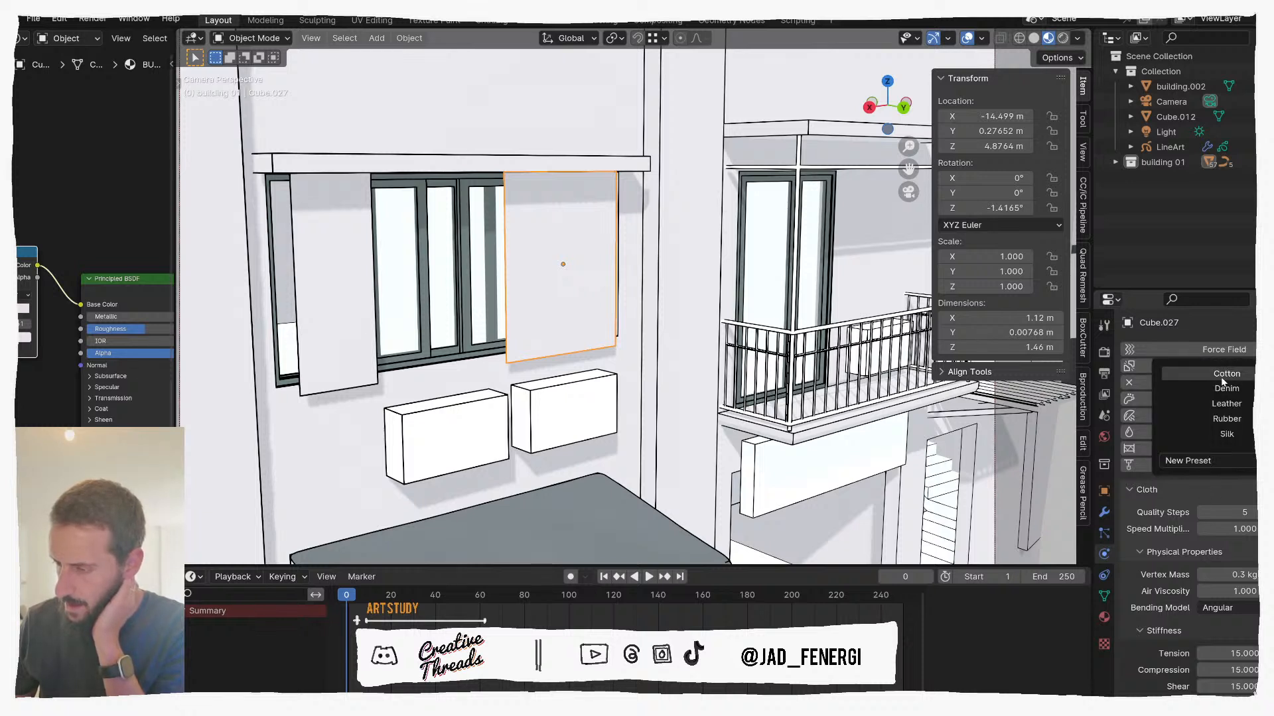
pyautogui.scroll(-3, 1214, 521)
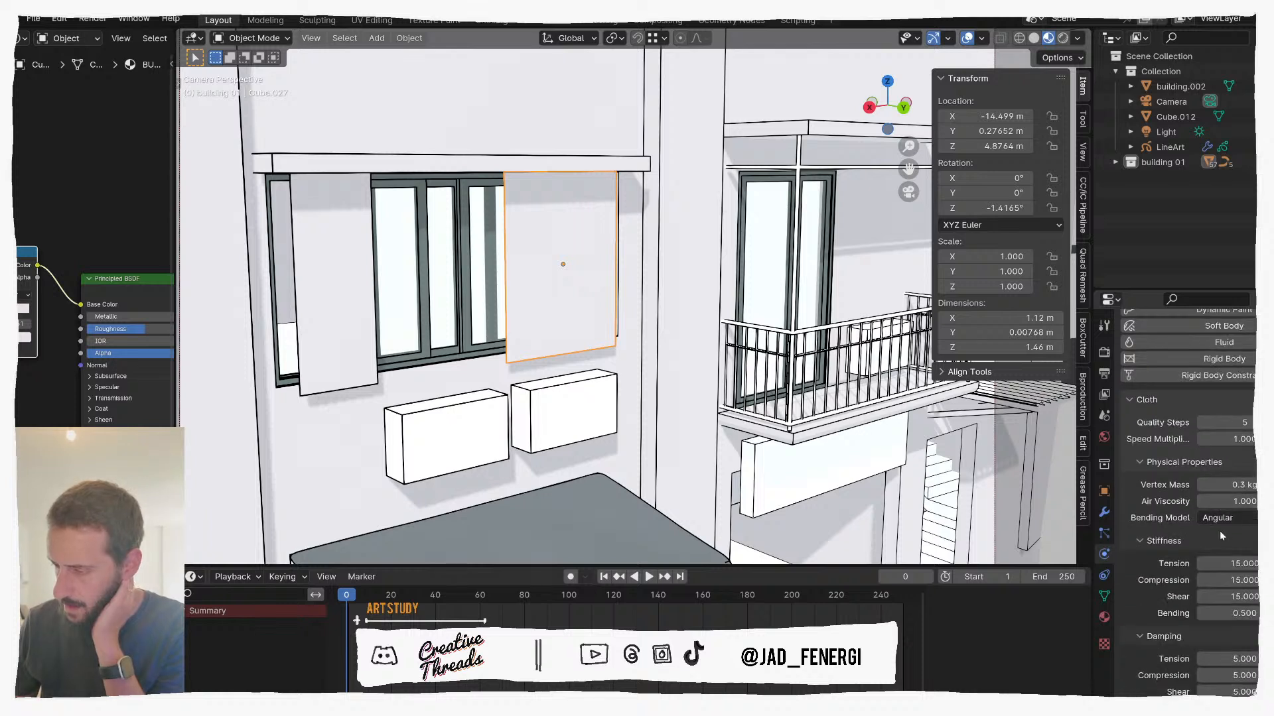
pyautogui.scroll(-2, 1229, 524)
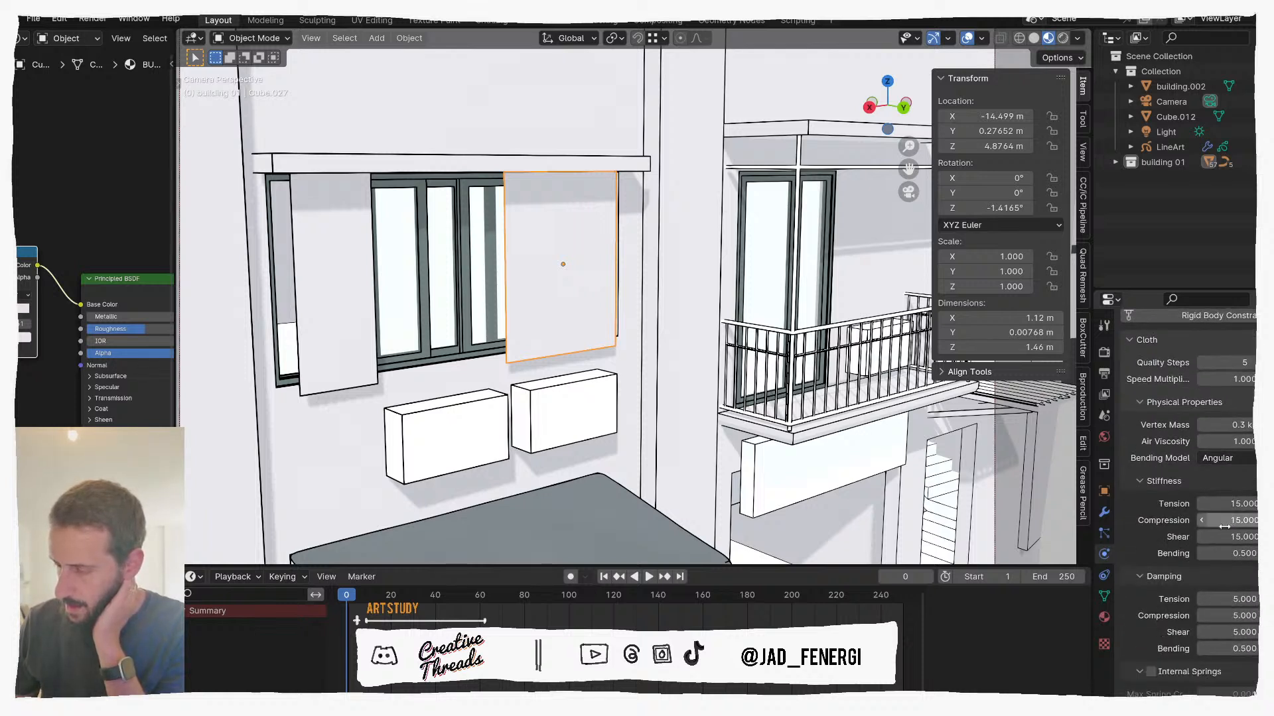
# Step: Play the pinned cloth simulation up to frame 69 and turn on the wireframe overlay
pyautogui.press('space')
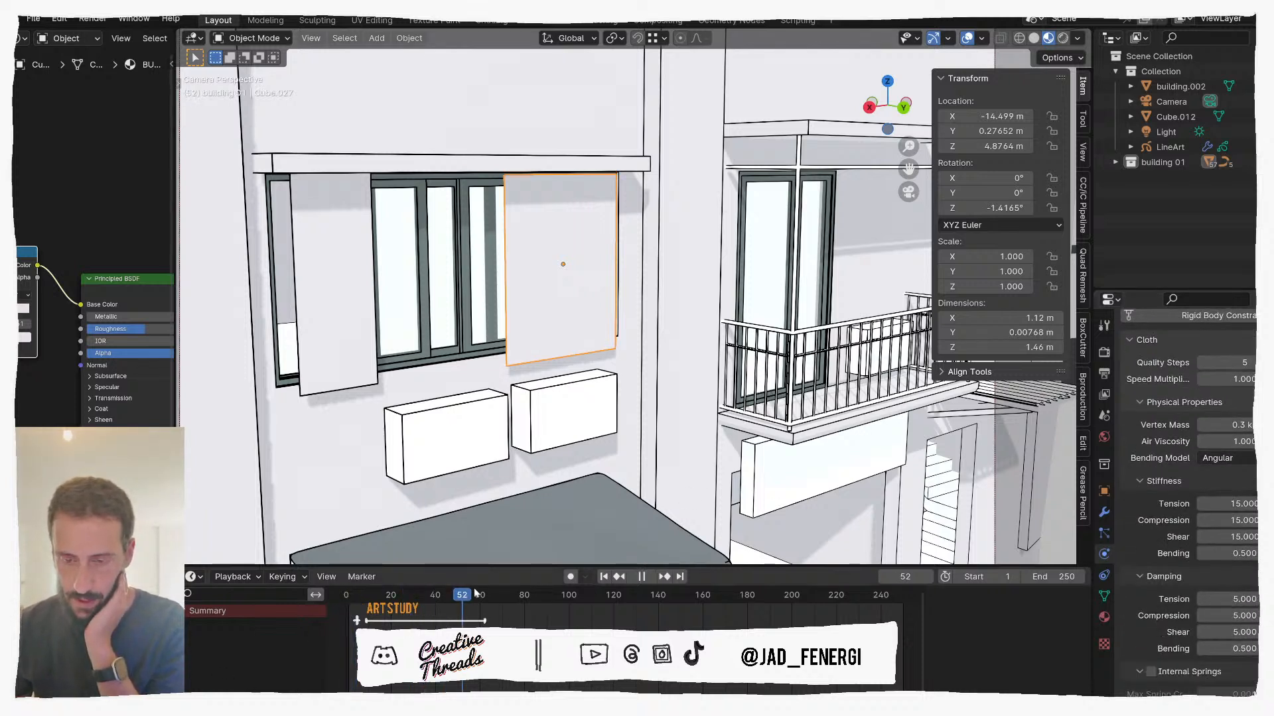
pyautogui.click(499, 595)
pyautogui.press('space')
pyautogui.press('q')
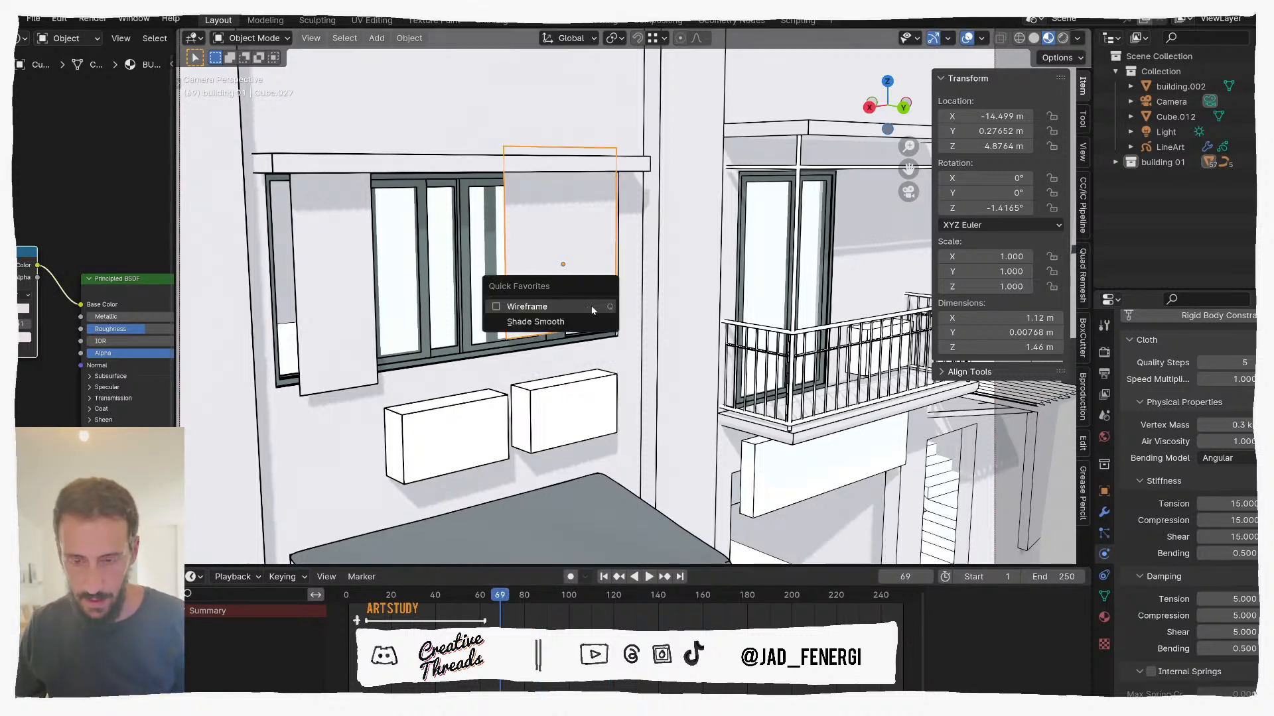
pyautogui.click(594, 307)
# Step: Replay the cloth simulation from the first frame and return to frame 0
pyautogui.hotkey('shift', 'Left')
pyautogui.press('space')
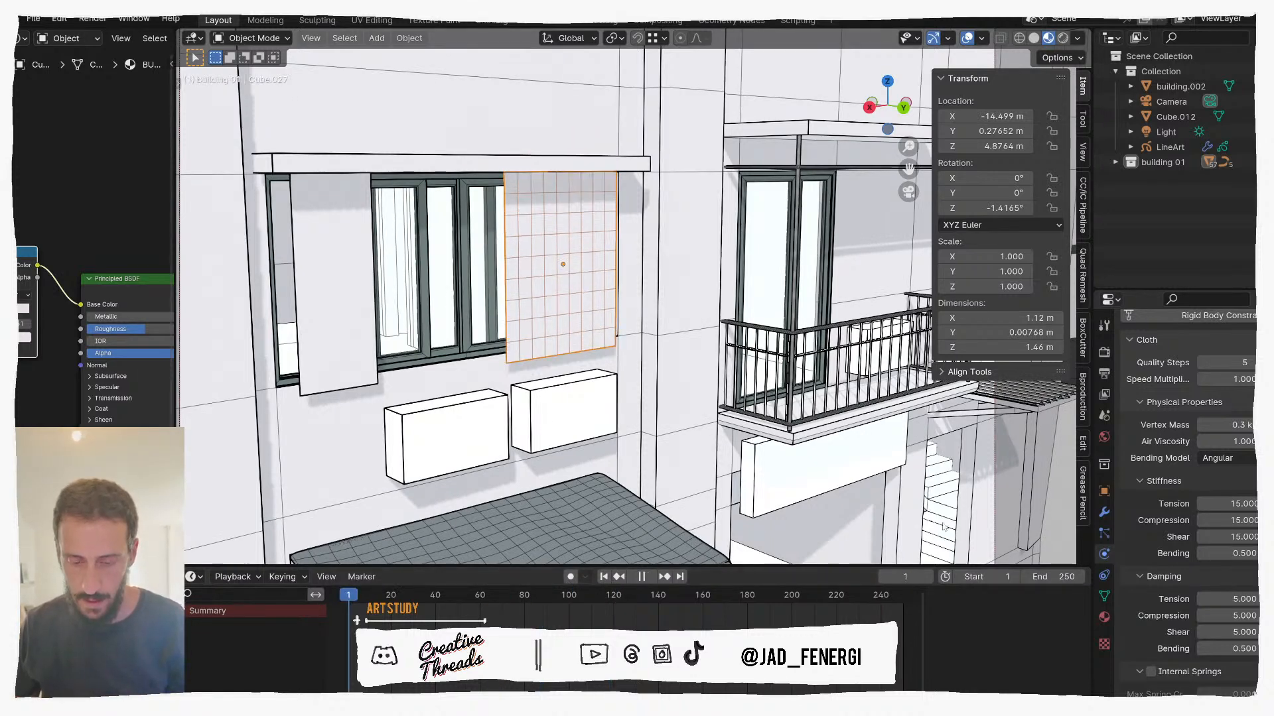
pyautogui.press('space')
pyautogui.click(325, 602)
pyautogui.press('space')
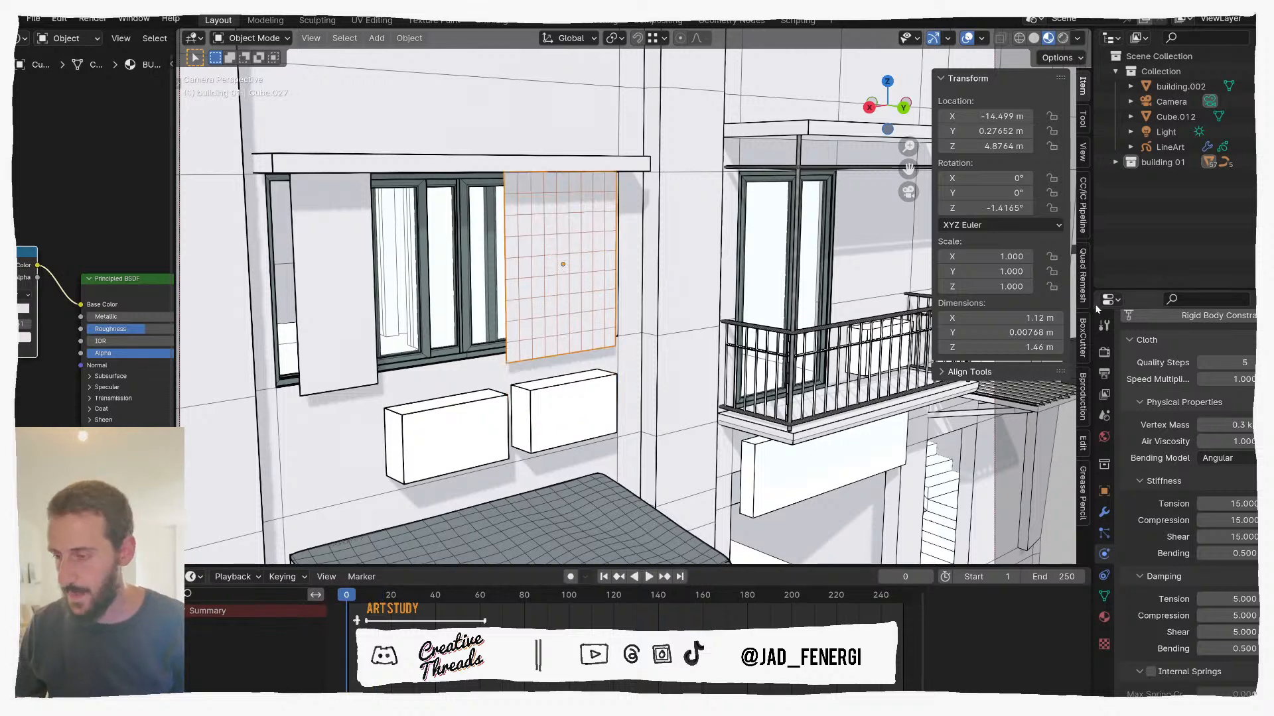
# Step: Assign the panel's selected top vertices to the existing vertex group again in Edit Mode
pyautogui.press('Tab')
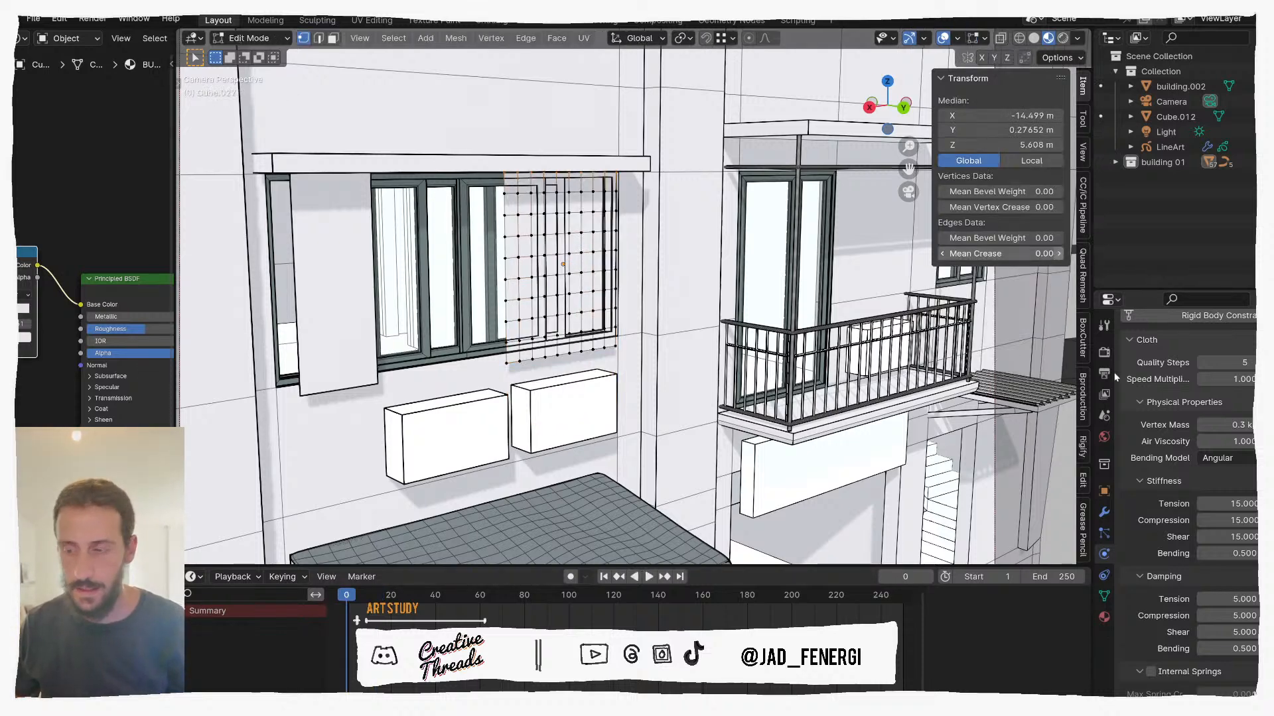
pyautogui.click(1103, 597)
pyautogui.click(1155, 491)
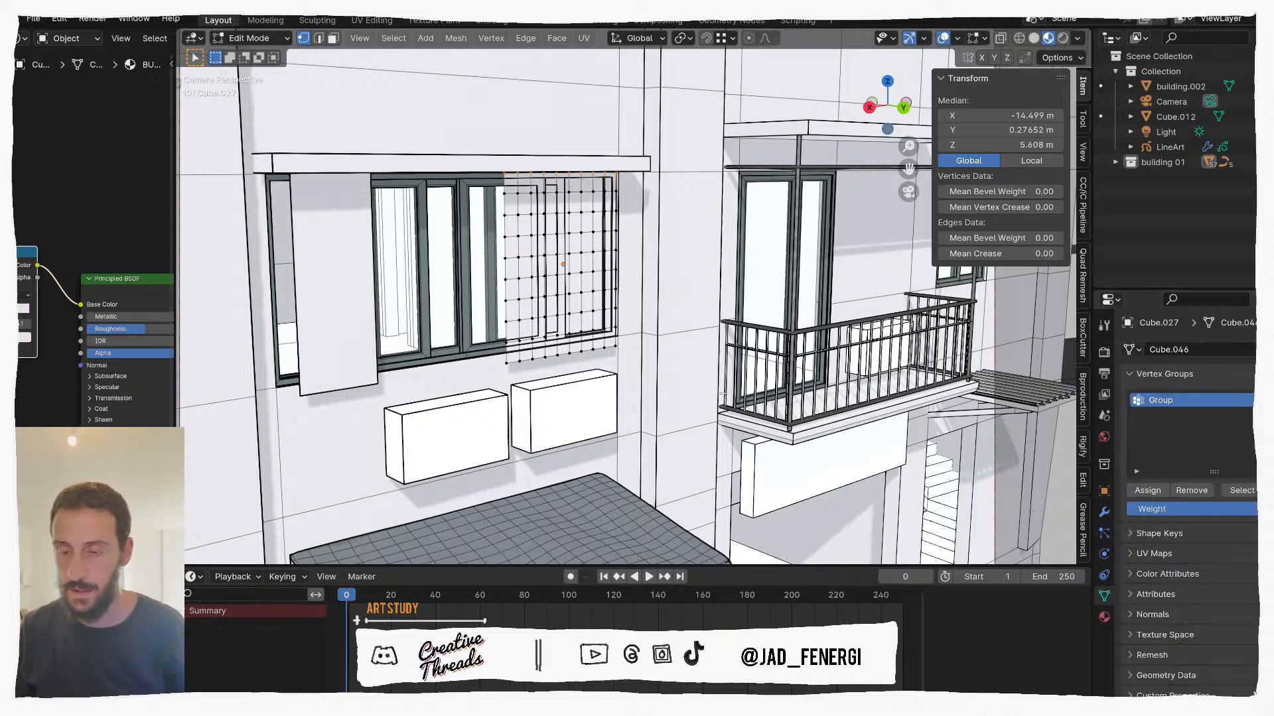
# Step: Play the cloth simulation in Object Mode through the scene camera and return to frame 0
pyautogui.press('Tab')
pyautogui.press('space')
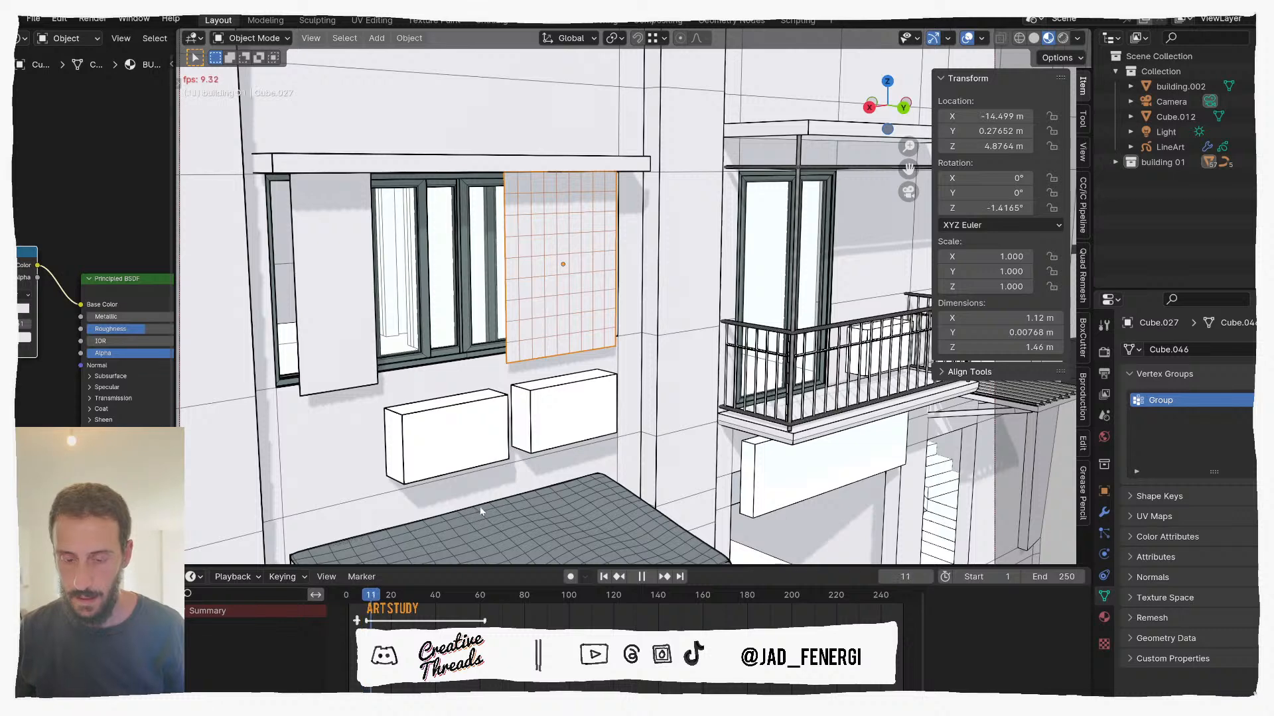
pyautogui.press('KP_0')
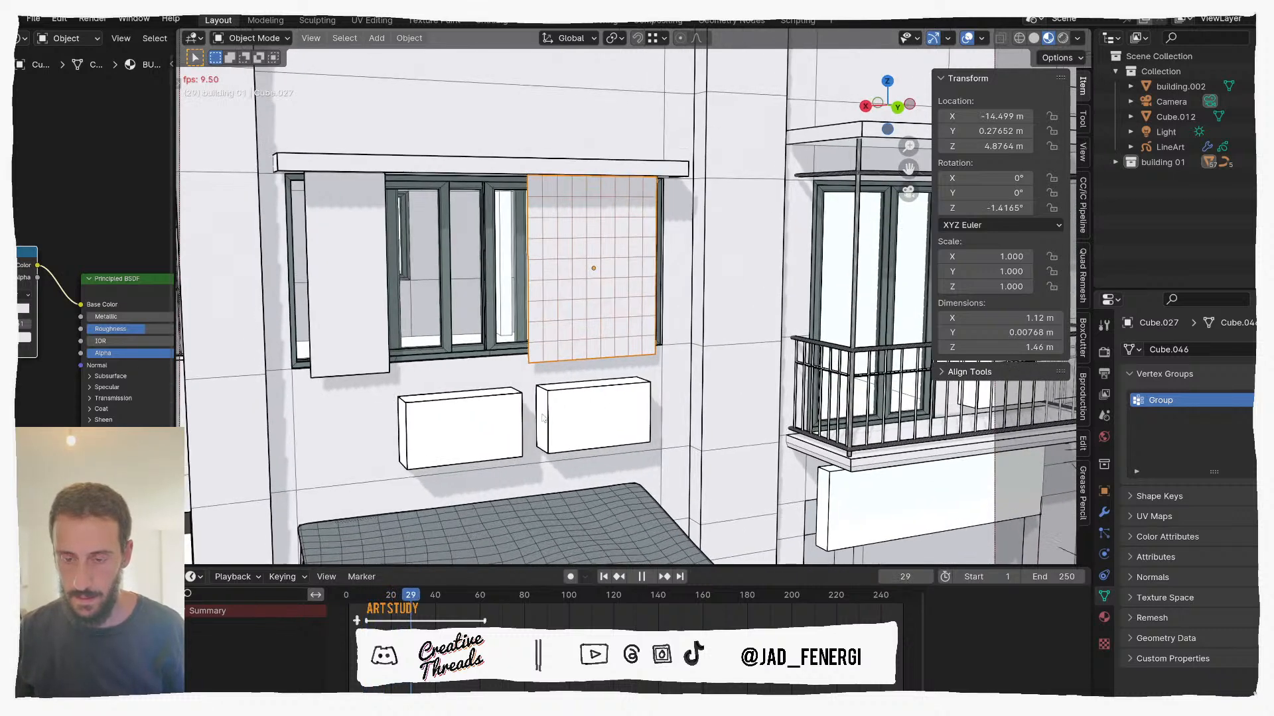
pyautogui.press('Escape')
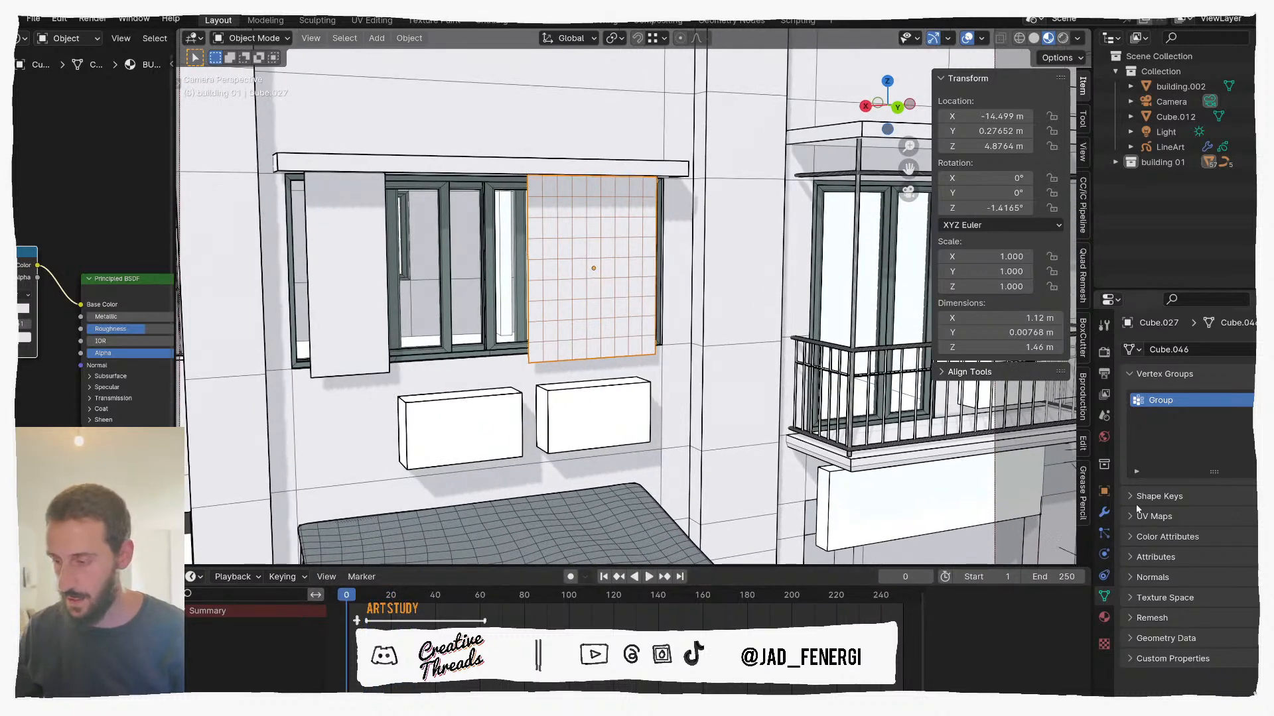
# Step: Enable Pressure in the panel's cloth settings with a value of 0.01 and play the simulation
pyautogui.click(1103, 512)
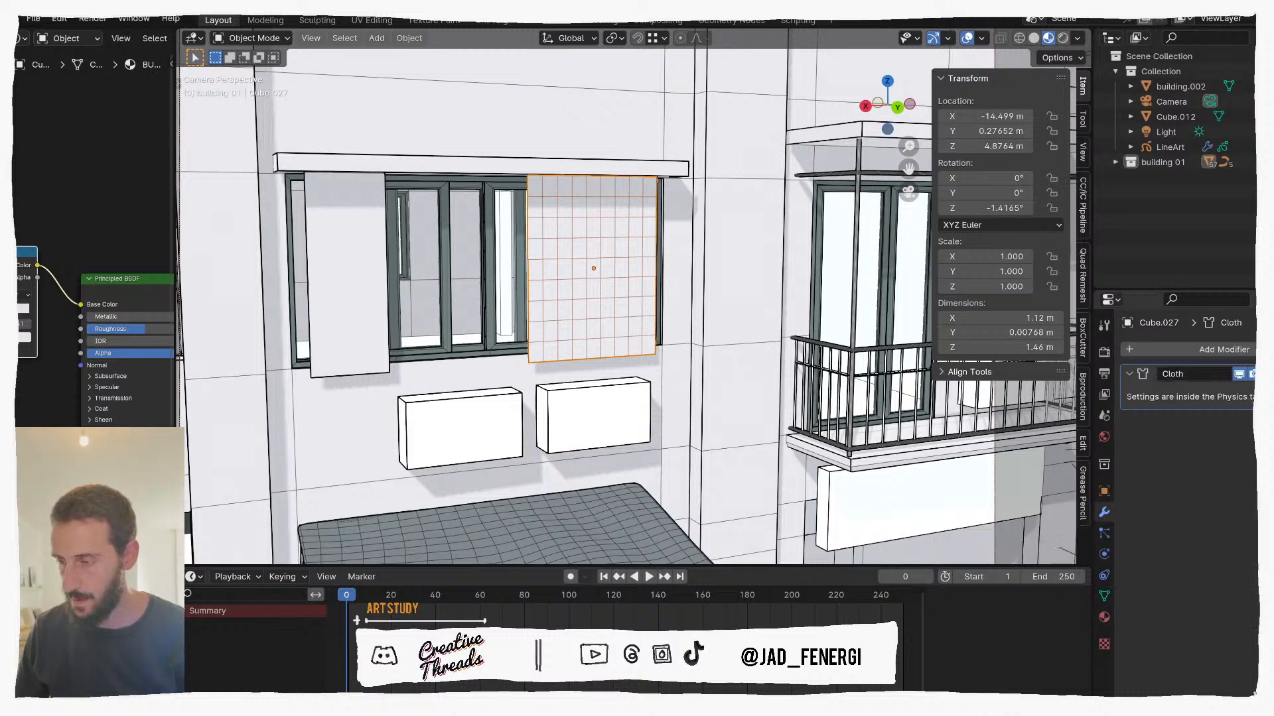
pyautogui.click(1104, 553)
pyautogui.scroll(-8, 1208, 500)
pyautogui.scroll(2, 1205, 494)
pyautogui.scroll(-7, 1207, 487)
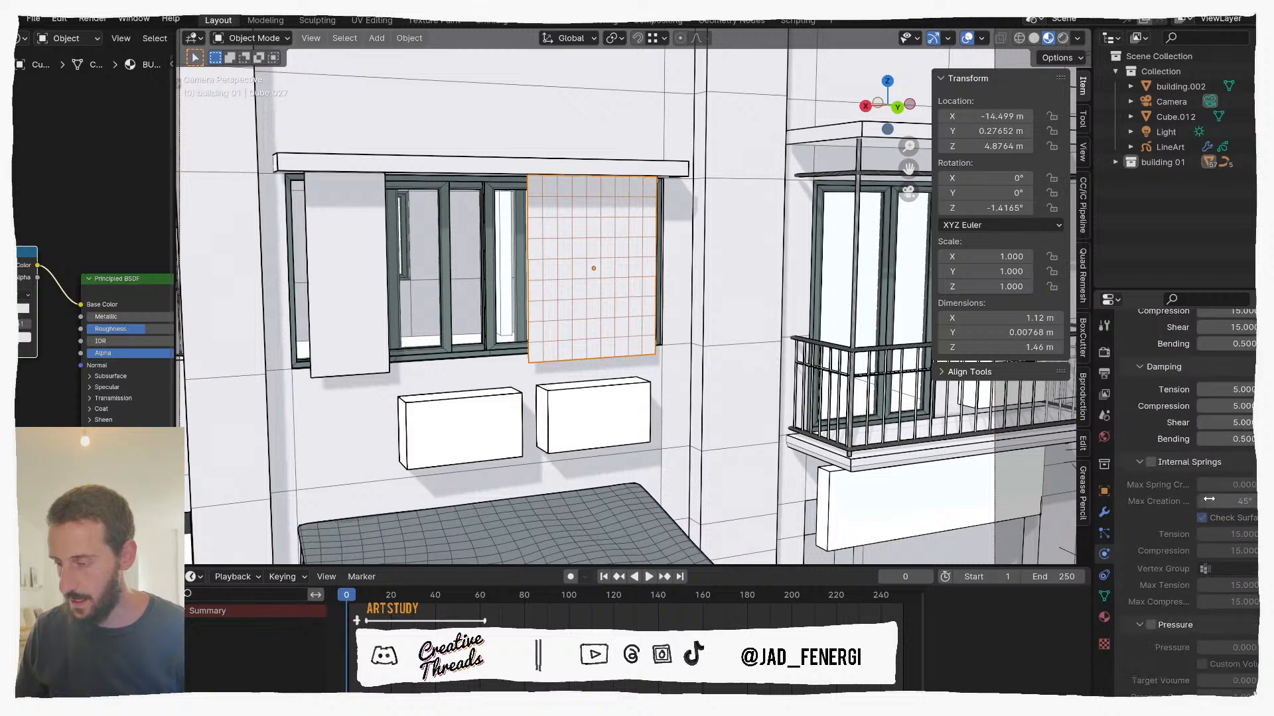
pyautogui.click(1152, 535)
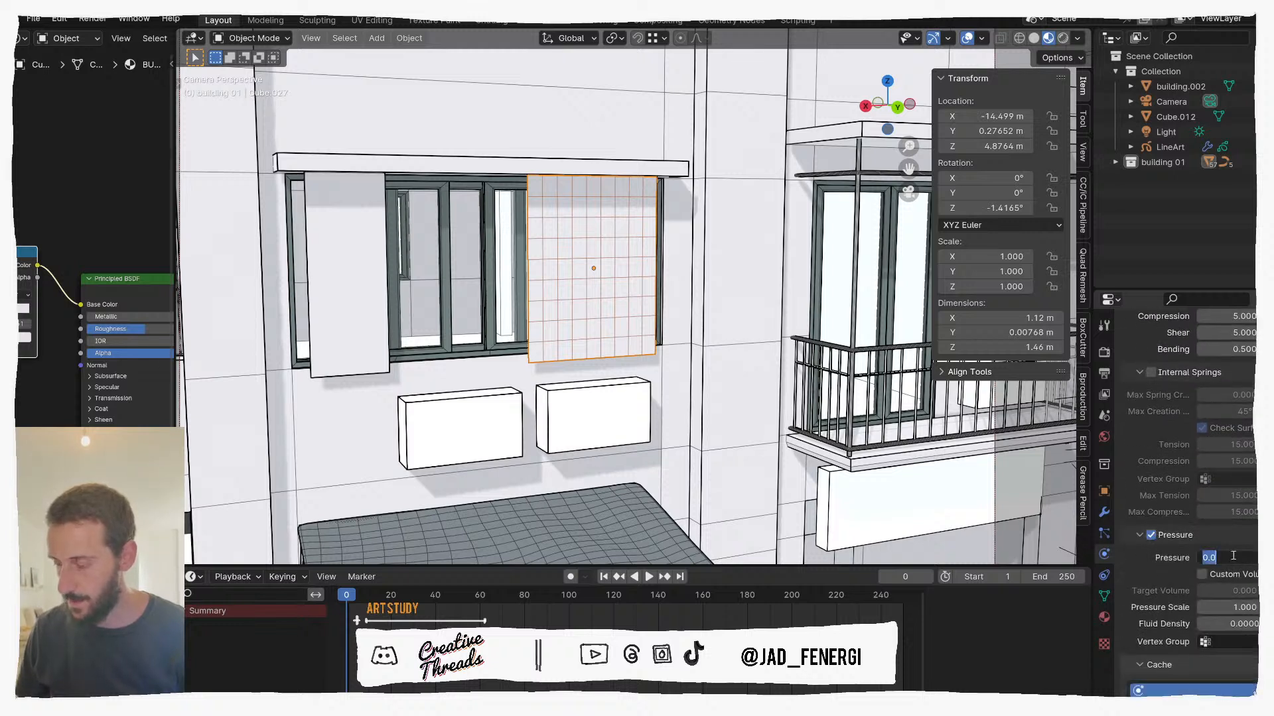
pyautogui.press('space')
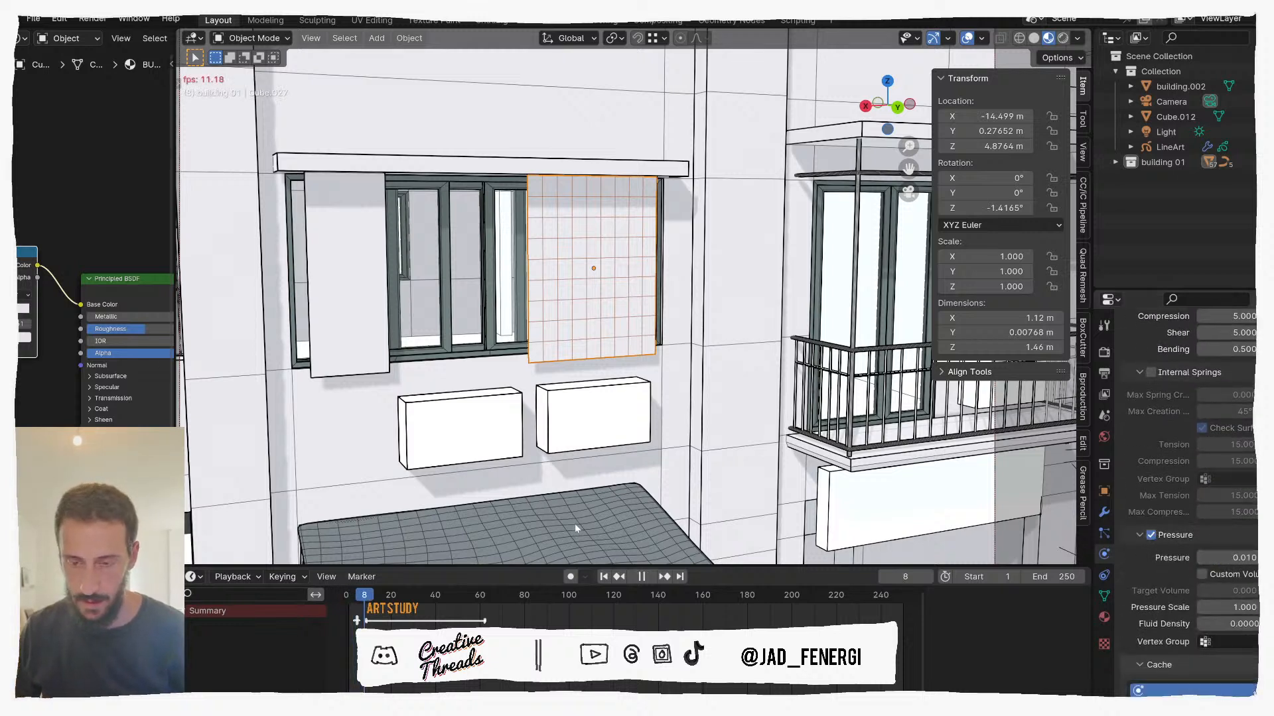
# Step: Set the cloth pressure to 0.1 and play the simulation
pyautogui.click(1220, 561)
pyautogui.write('0.1')
pyautogui.press('Return')
pyautogui.press('space')
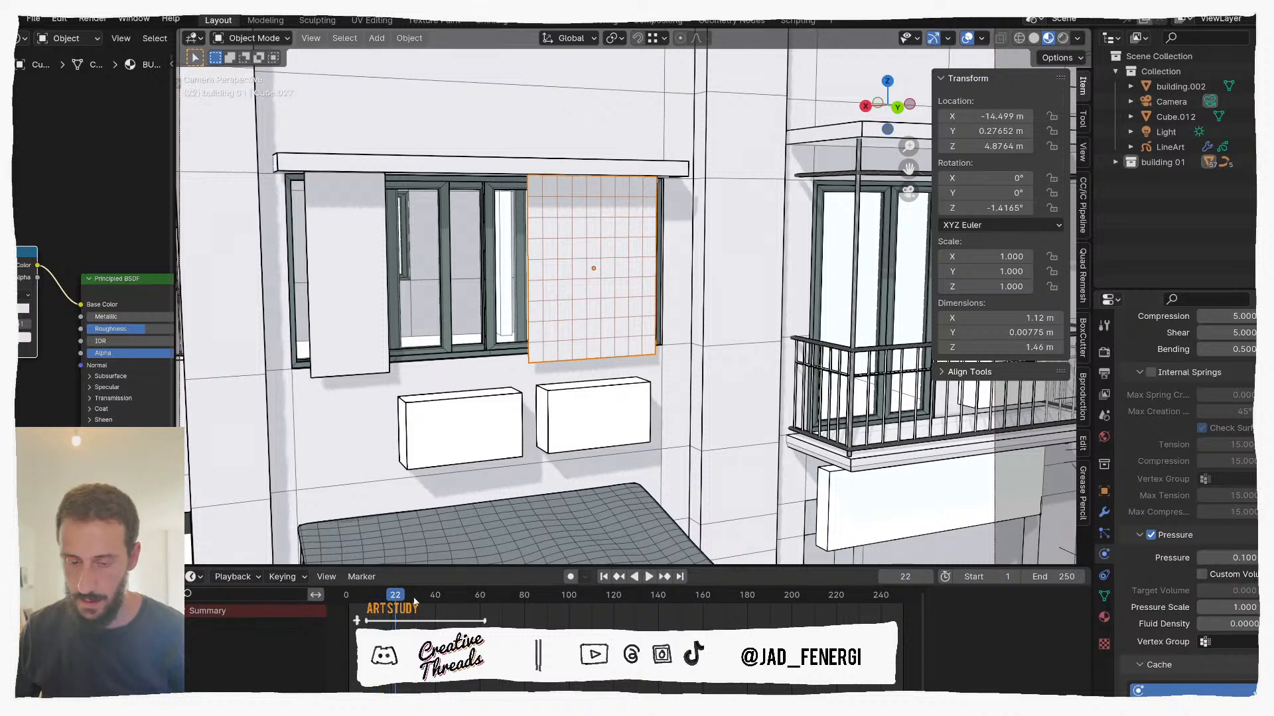
# Step: Replay the cloth simulation from the start and examine the hanging panel up close from an angle
pyautogui.click(332, 600)
pyautogui.press('space')
pyautogui.press('space')
pyautogui.moveTo(498, 344); pyautogui.dragTo(600, 361, button='middle')
pyautogui.scroll(4, 579, 346)
pyautogui.scroll(2, 599, 361)
pyautogui.scroll(-4, 600, 361)
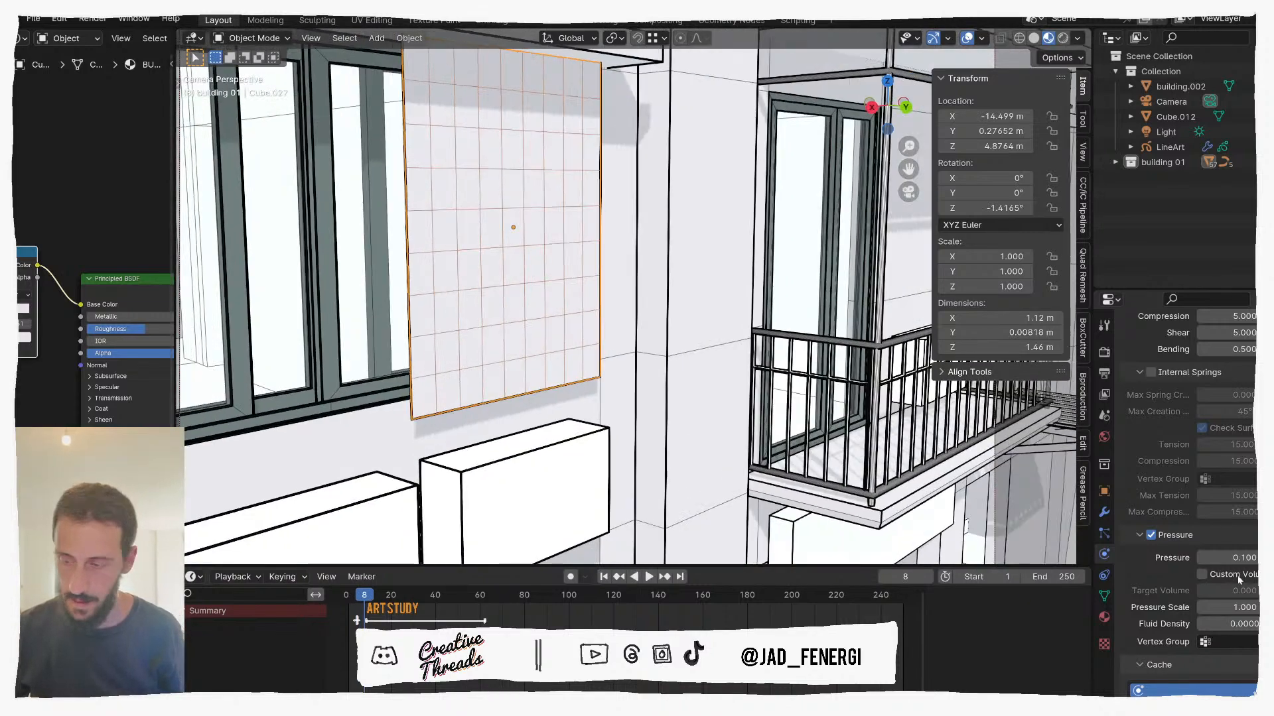
# Step: Set the panel's cloth pressure to -0.1, play the simulation and return to frame 0
pyautogui.scroll(-1, 1227, 575)
pyautogui.write('-0.1')
pyautogui.press('Return')
pyautogui.press('space')
pyautogui.press('space')
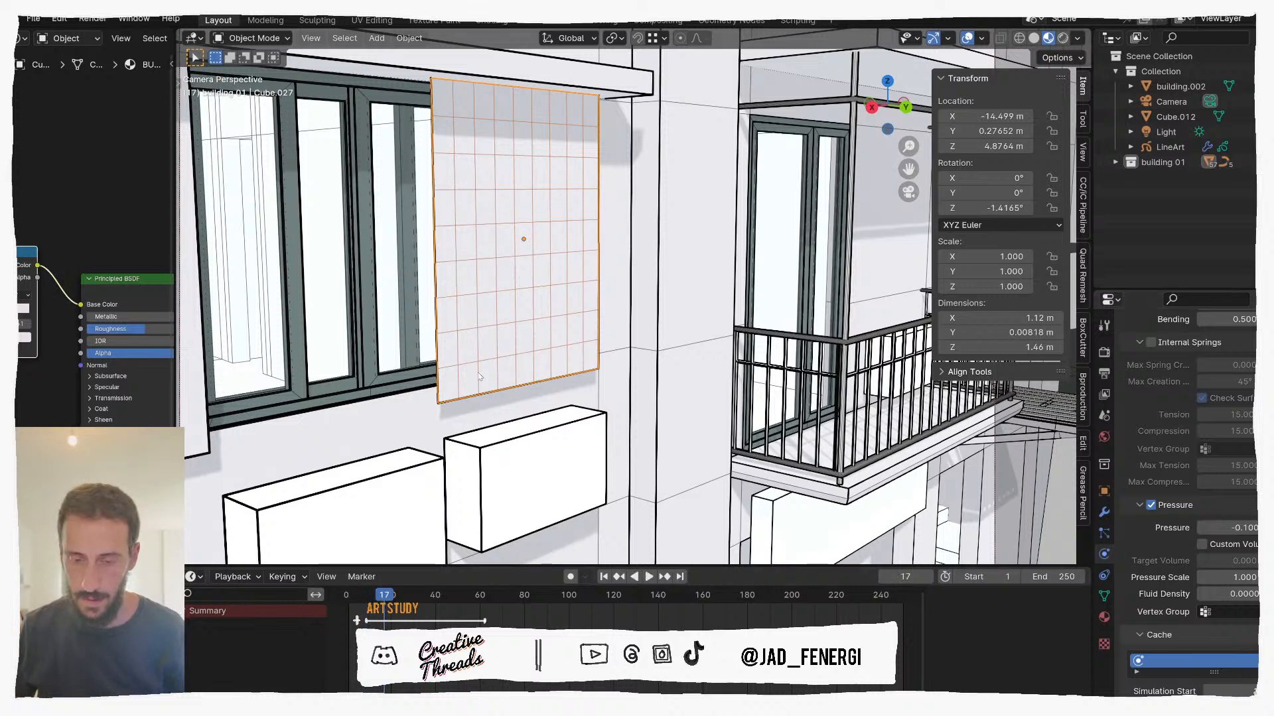
pyautogui.moveTo(481, 364); pyautogui.dragTo(488, 364, button='middle')
pyautogui.scroll(-1, 485, 374)
pyautogui.moveTo(384, 596); pyautogui.dragTo(346, 599)
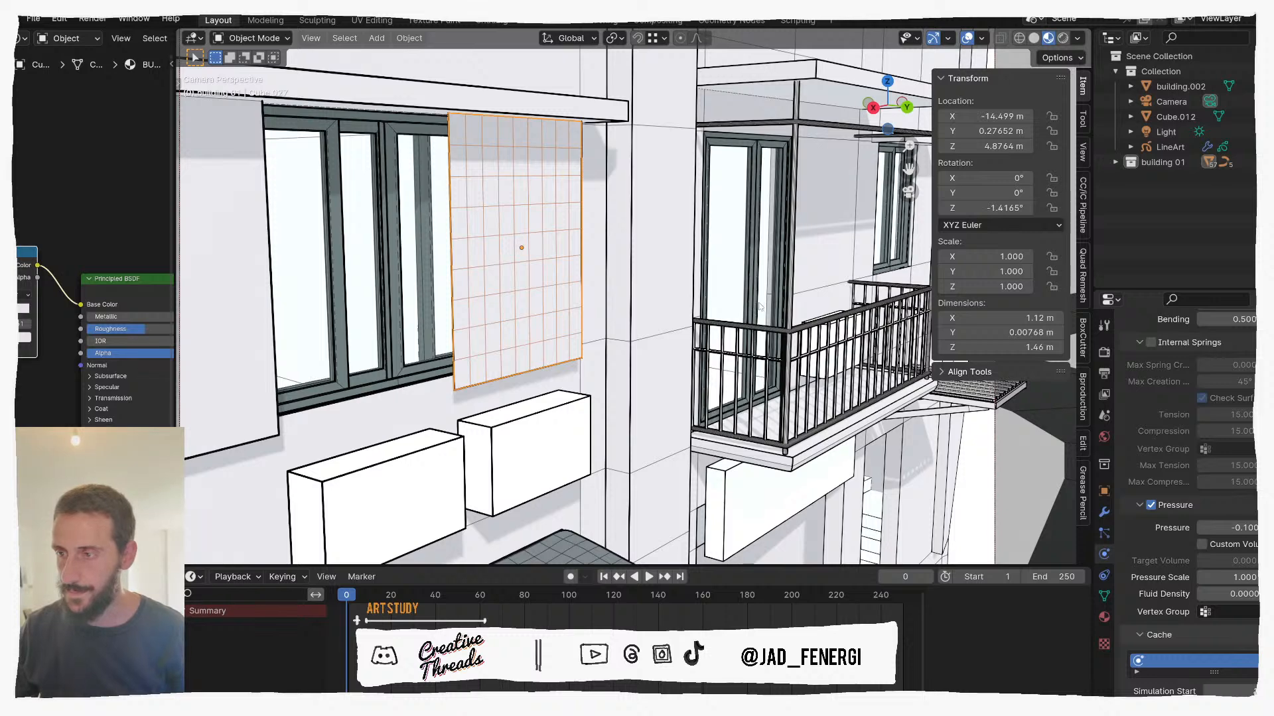
# Step: Play the simulation briefly and inspect the panel isolated in local view, returning to the full scene
pyautogui.moveTo(549, 306); pyautogui.dragTo(546, 304, button='middle')
pyautogui.hotkey('ctrl', 'Tab')
pyautogui.press('Escape')
pyautogui.scroll(-2, 543, 292)
pyautogui.press('space')
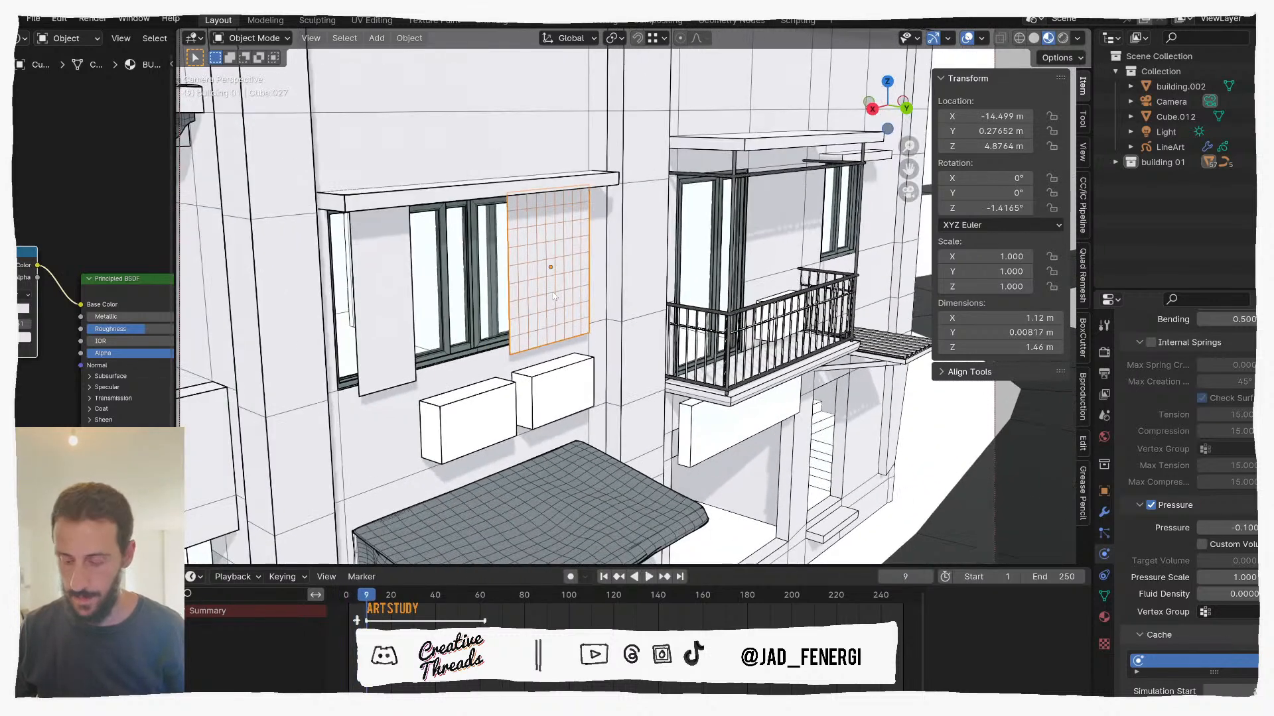
pyautogui.press('KP_Divide')
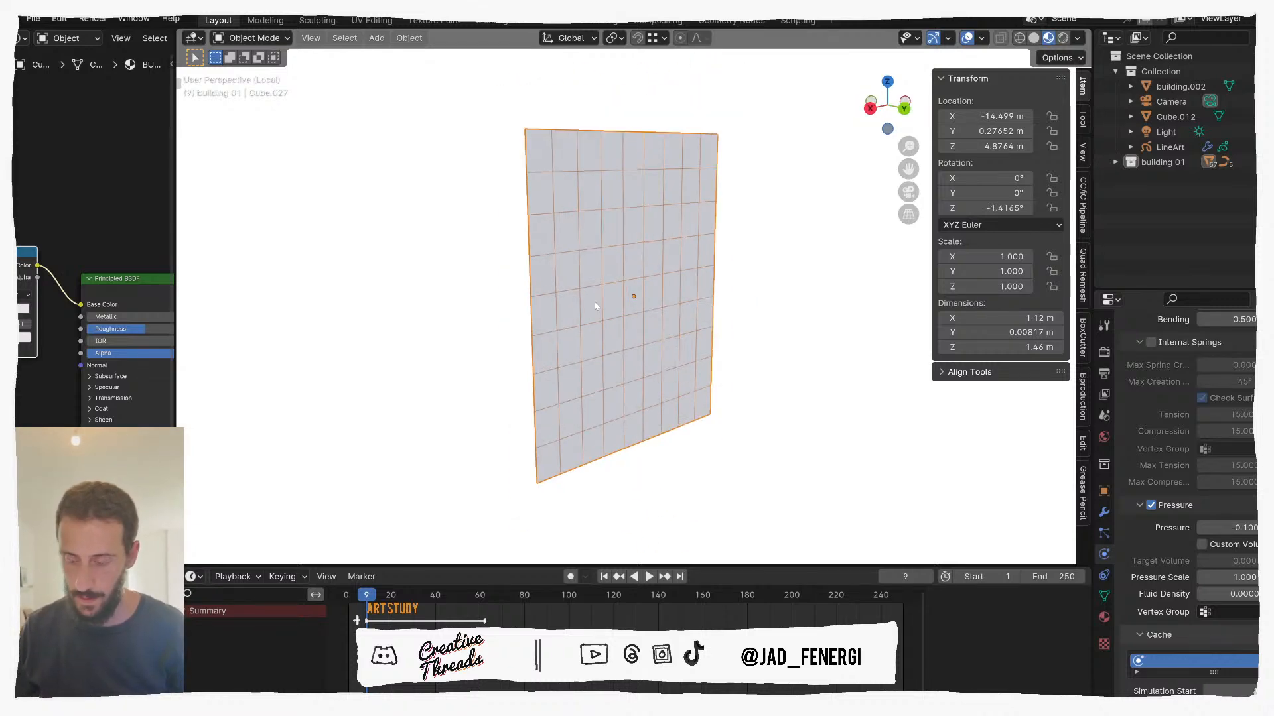
pyautogui.press('KP_Divide')
# Step: Add a Collision modifier to the main building object
pyautogui.click(613, 282)
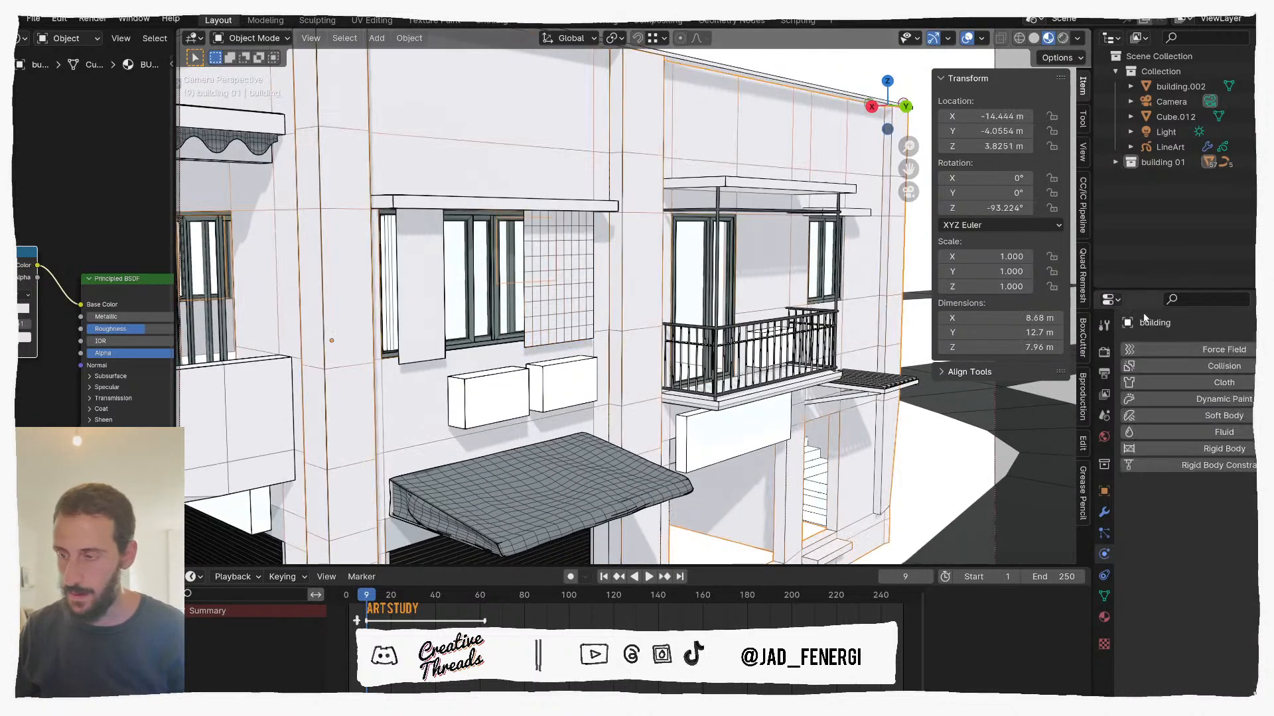
pyautogui.click(1105, 512)
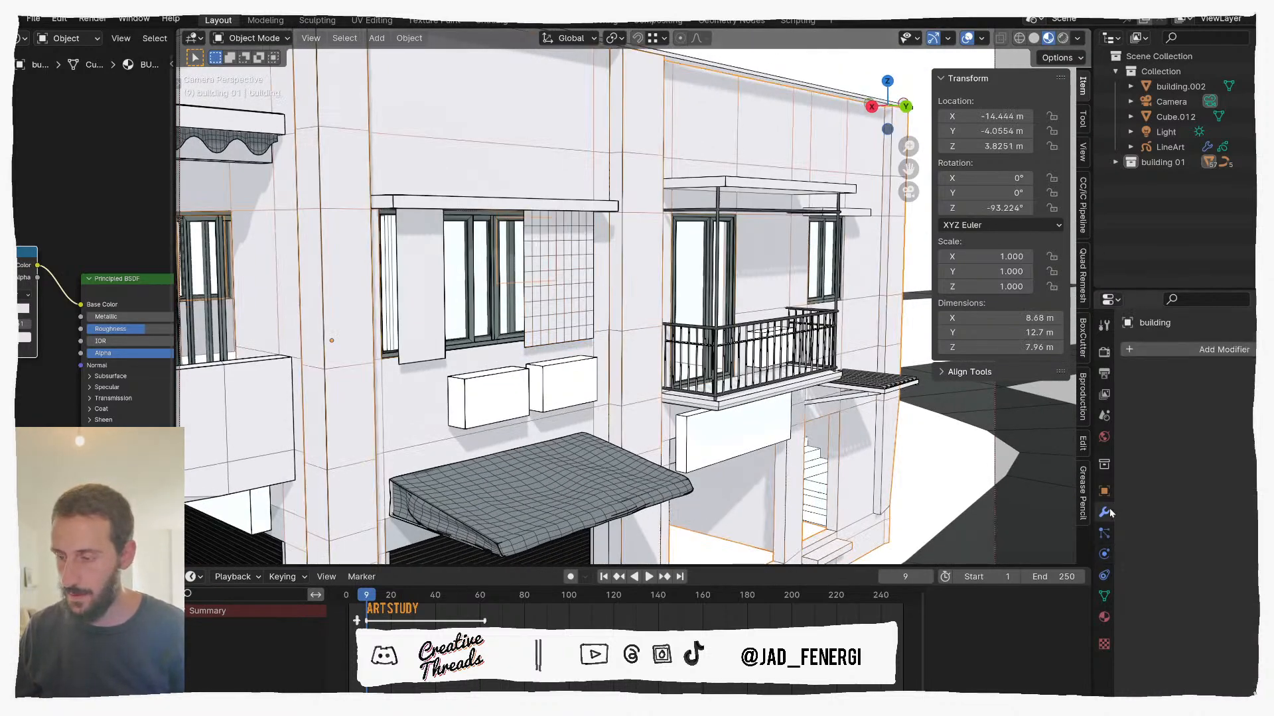
pyautogui.click(1139, 350)
pyautogui.write('x')
pyautogui.press('BackSpace')
pyautogui.write('col')
pyautogui.press('Return')
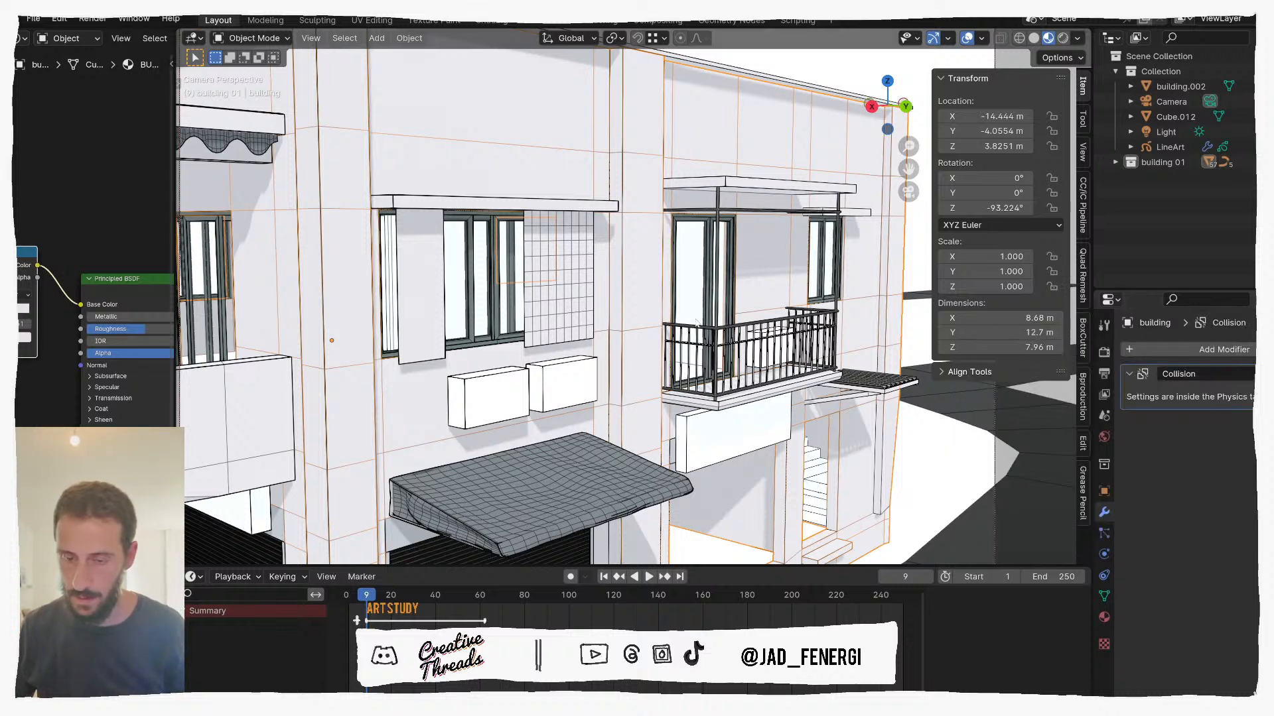
# Step: Apply the Silk cloth preset to the gridded window panel and play the simulation from frame 0
pyautogui.click(541, 328)
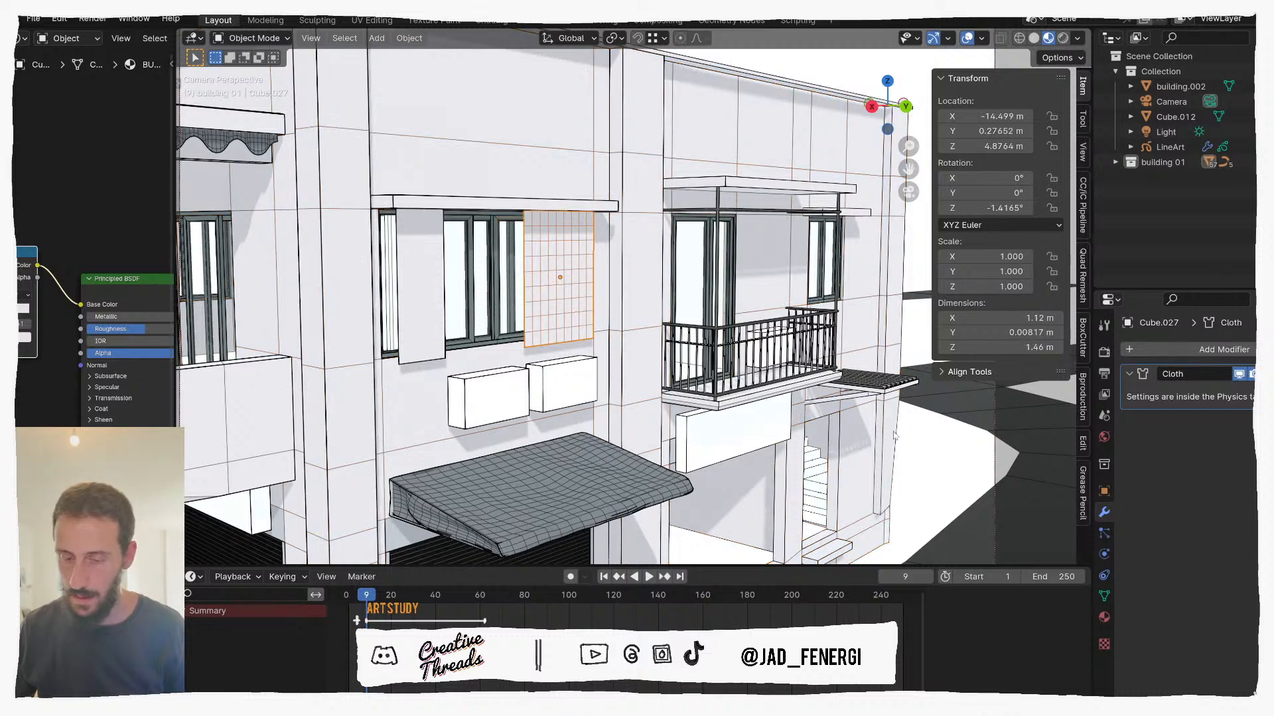
pyautogui.click(1103, 554)
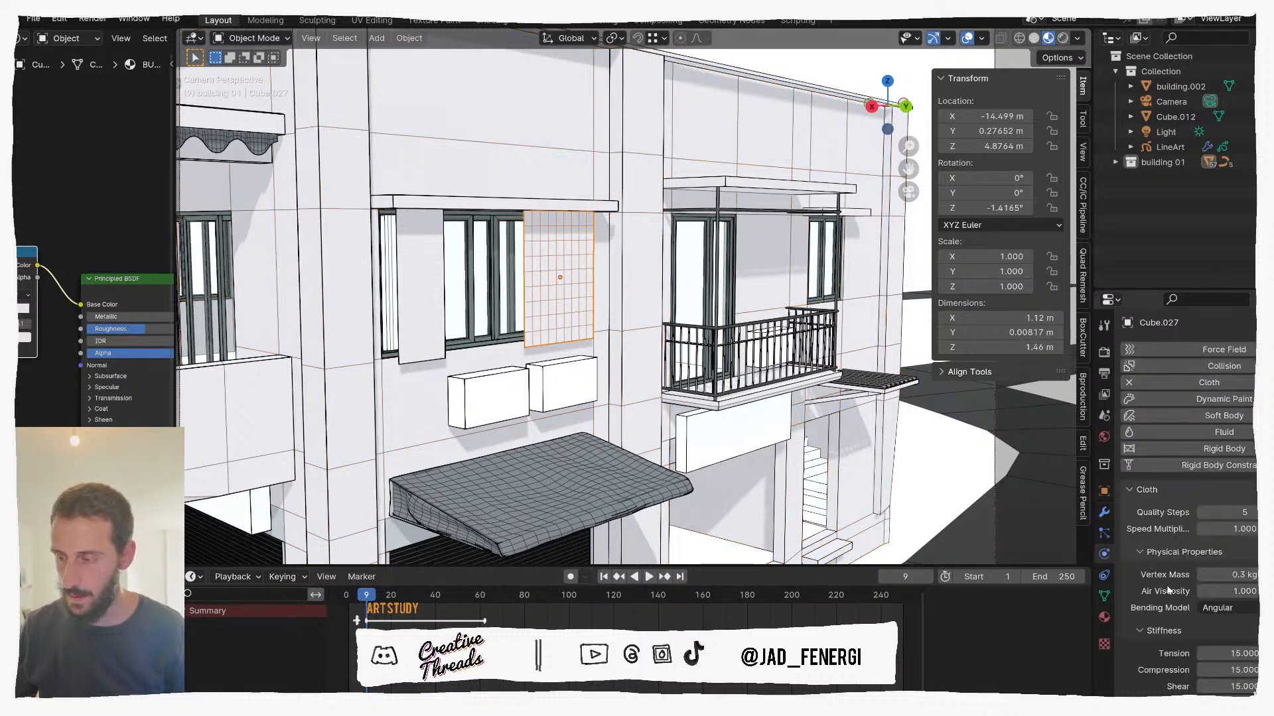
pyautogui.scroll(-2, 1167, 593)
pyautogui.click(1228, 428)
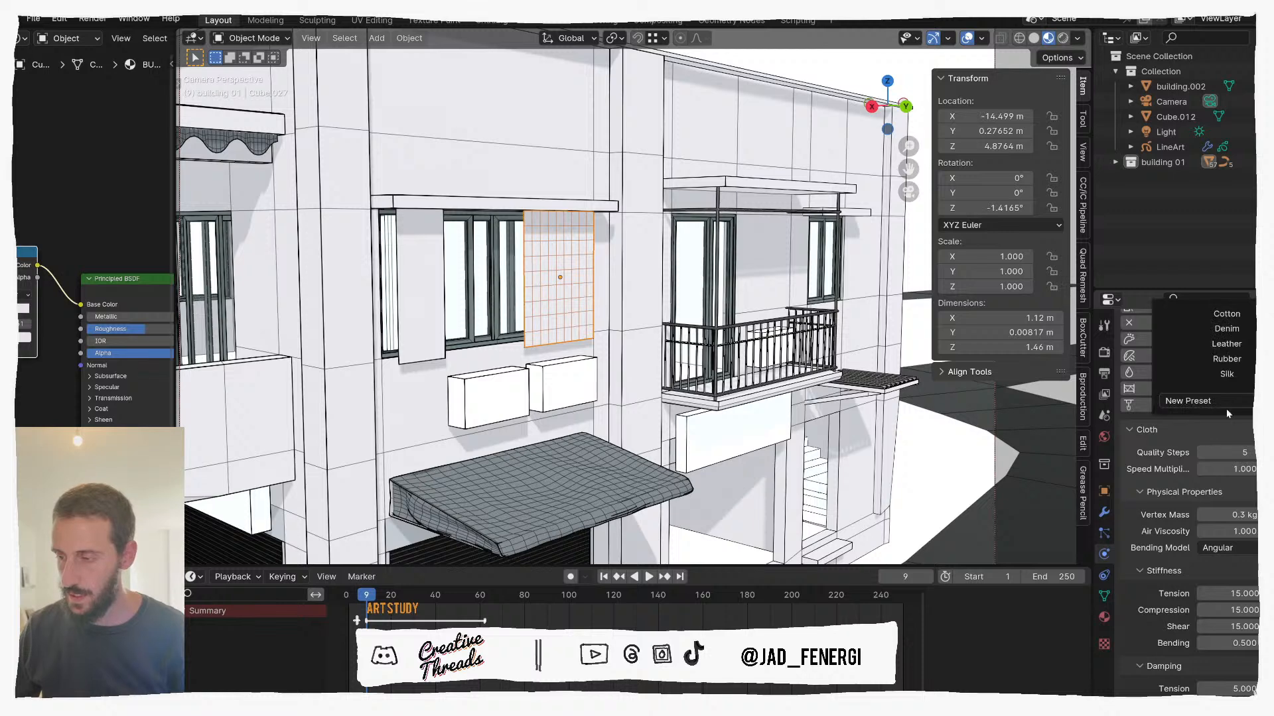
pyautogui.click(1226, 374)
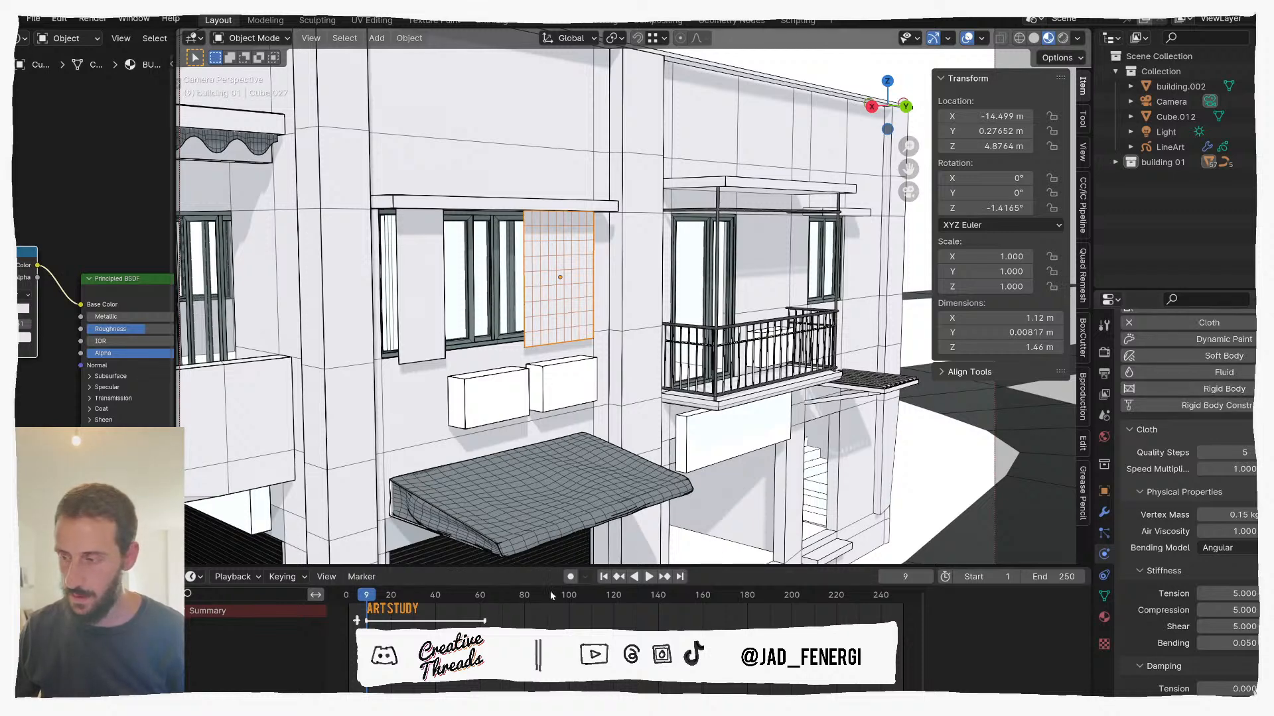
pyautogui.moveTo(368, 597); pyautogui.dragTo(342, 598)
pyautogui.press('space')
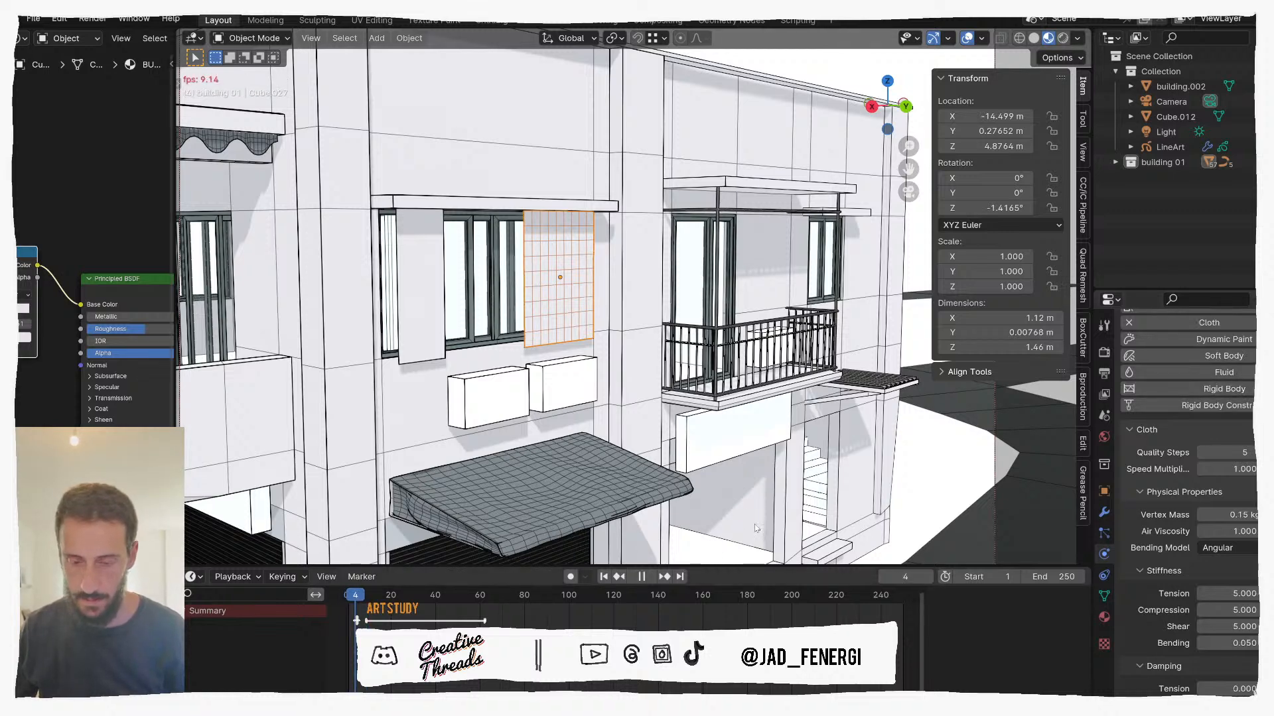
pyautogui.scroll(2, 598, 316)
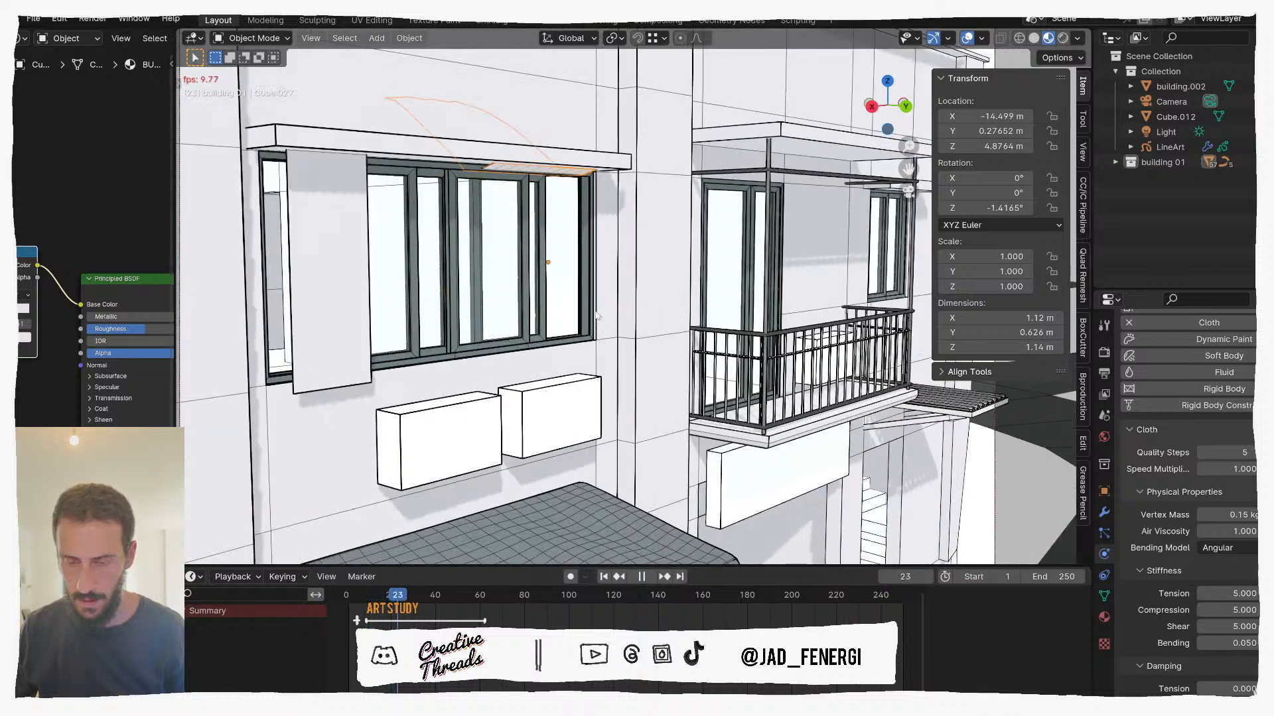
pyautogui.press('space')
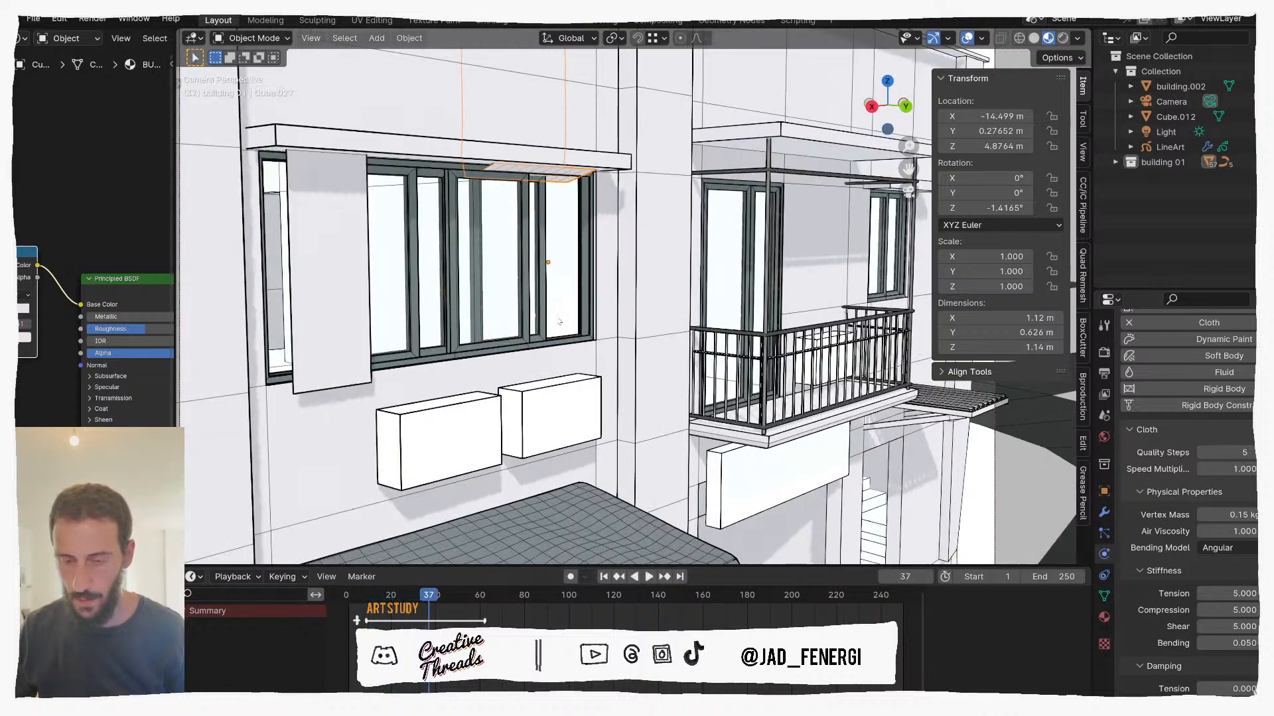
pyautogui.scroll(2, 593, 325)
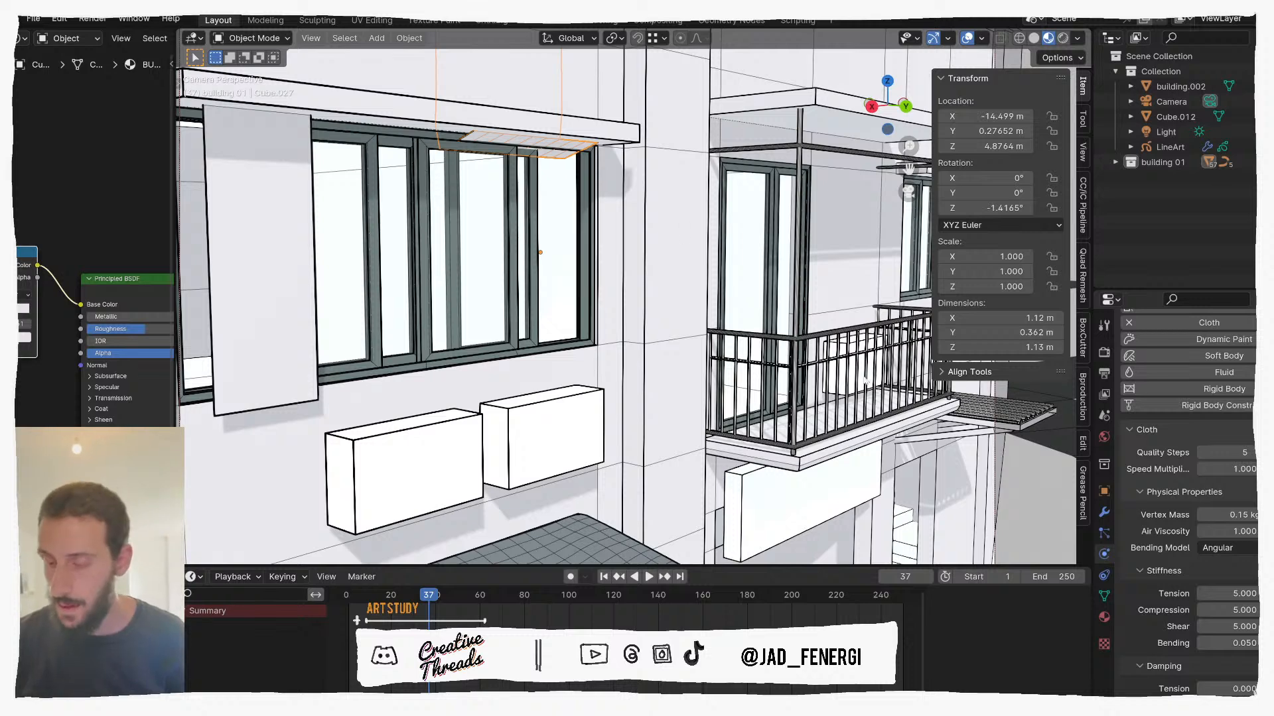
# Step: Return to frame 0, set the cloth pressure to 0.02 and play the simulation
pyautogui.hotkey('shift', 'Left')
pyautogui.press('space')
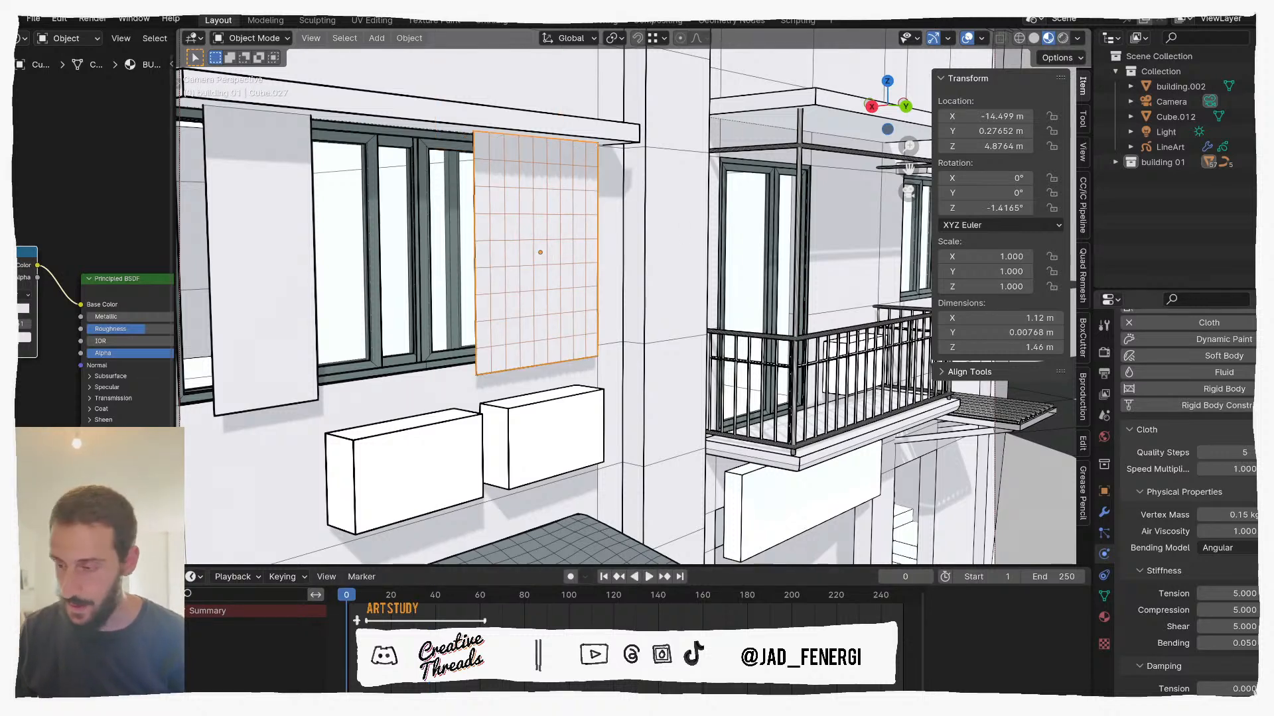
pyautogui.scroll(-10, 1237, 590)
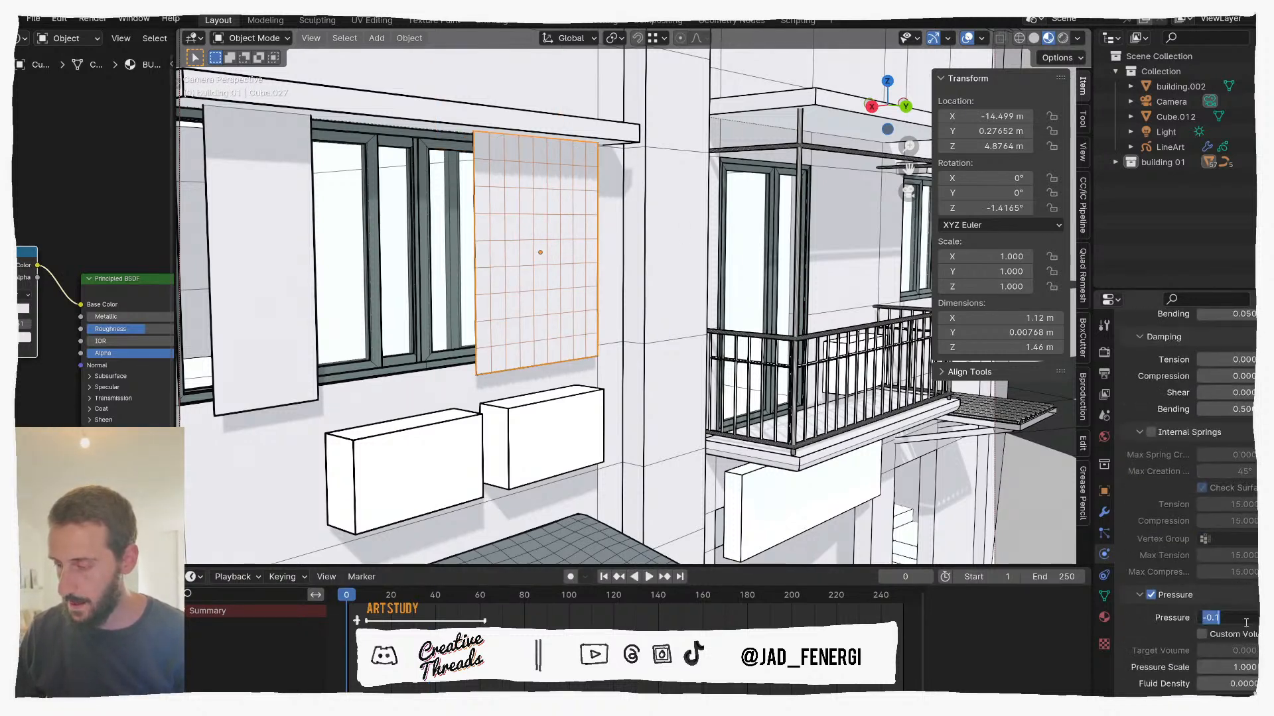
pyautogui.press('Return')
pyautogui.press('space')
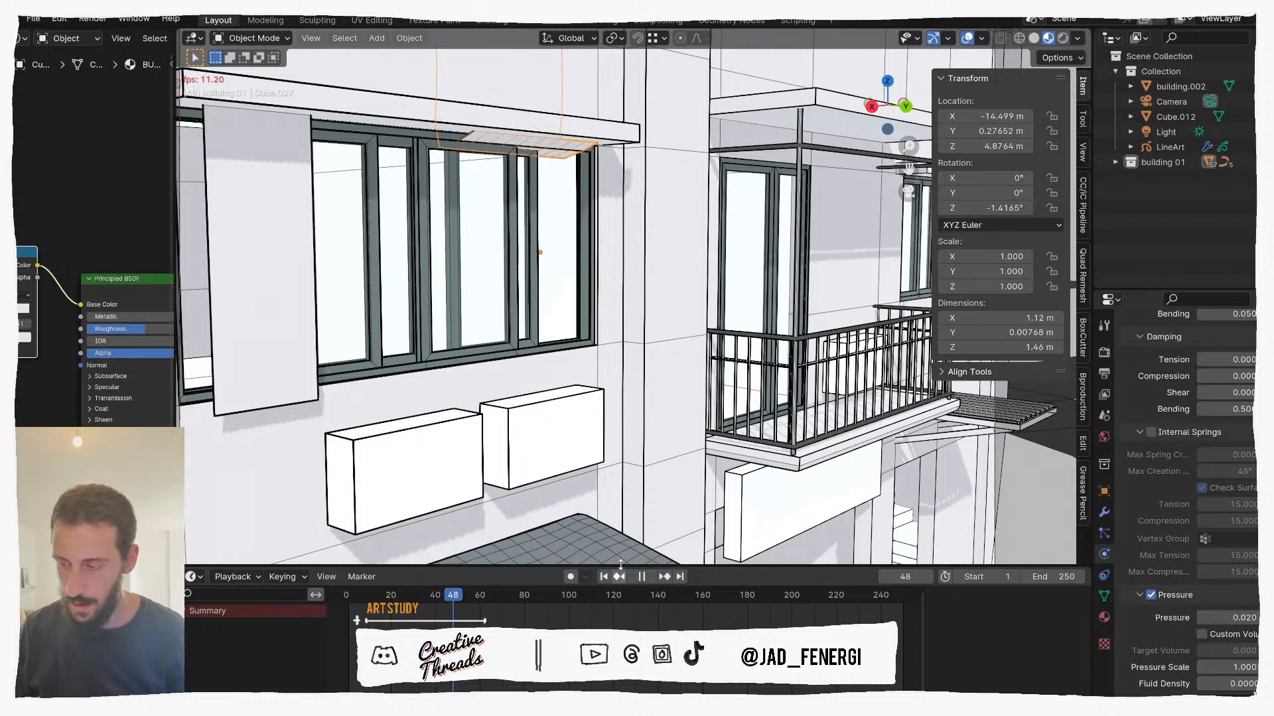
pyautogui.press('space')
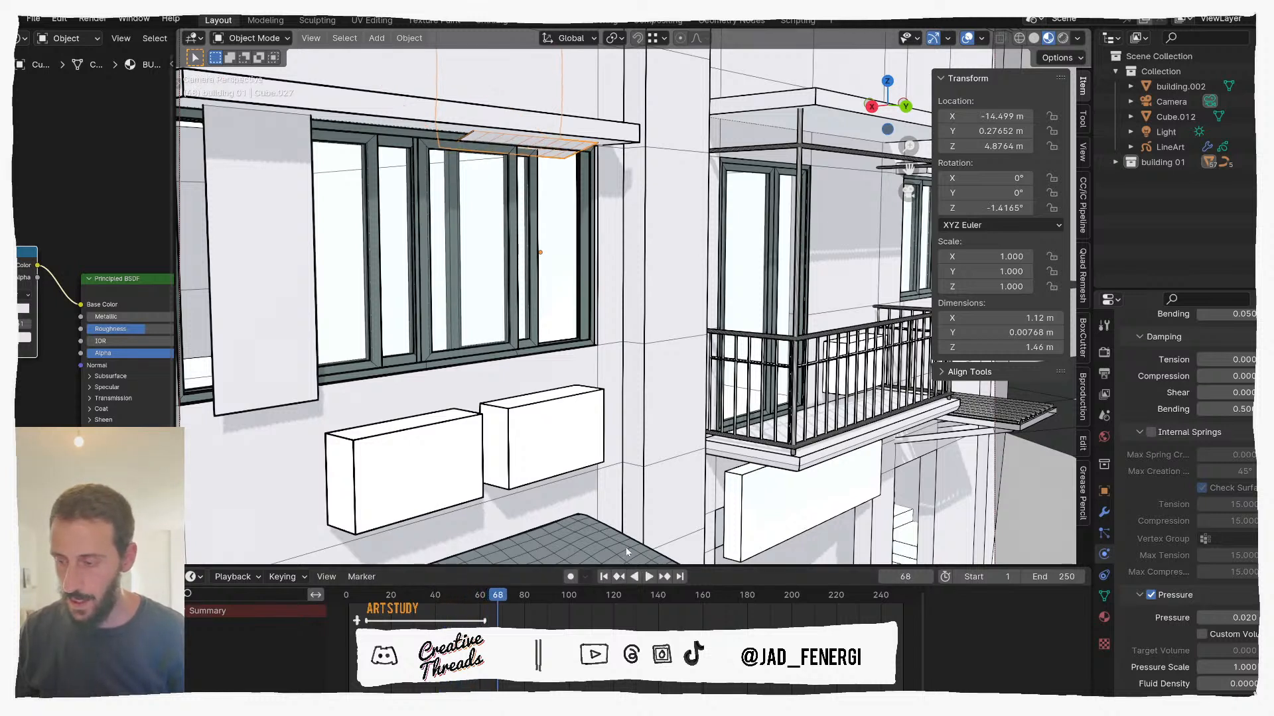
# Step: Change the cloth pressure to -0.1 and replay the simulation from frame 0
pyautogui.click(1201, 618)
pyautogui.write('-0.')
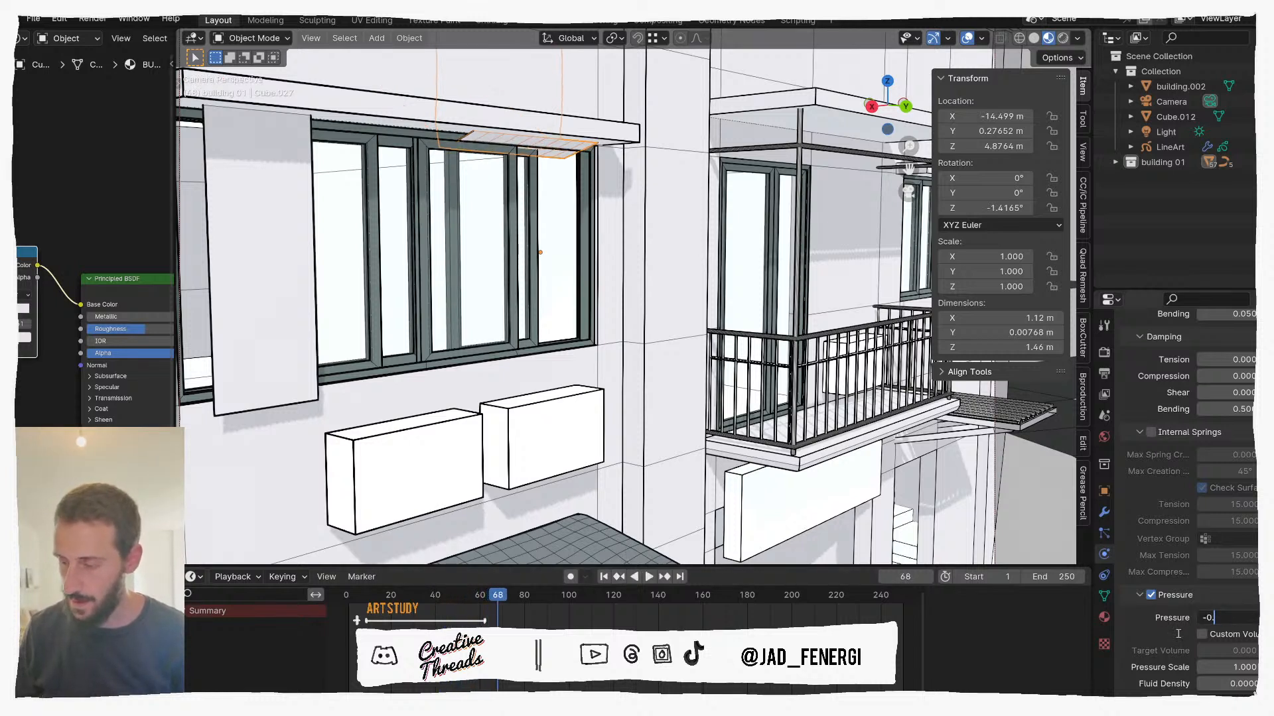
pyautogui.write('1')
pyautogui.press('Return')
pyautogui.press('space')
pyautogui.hotkey('shift', 'Left')
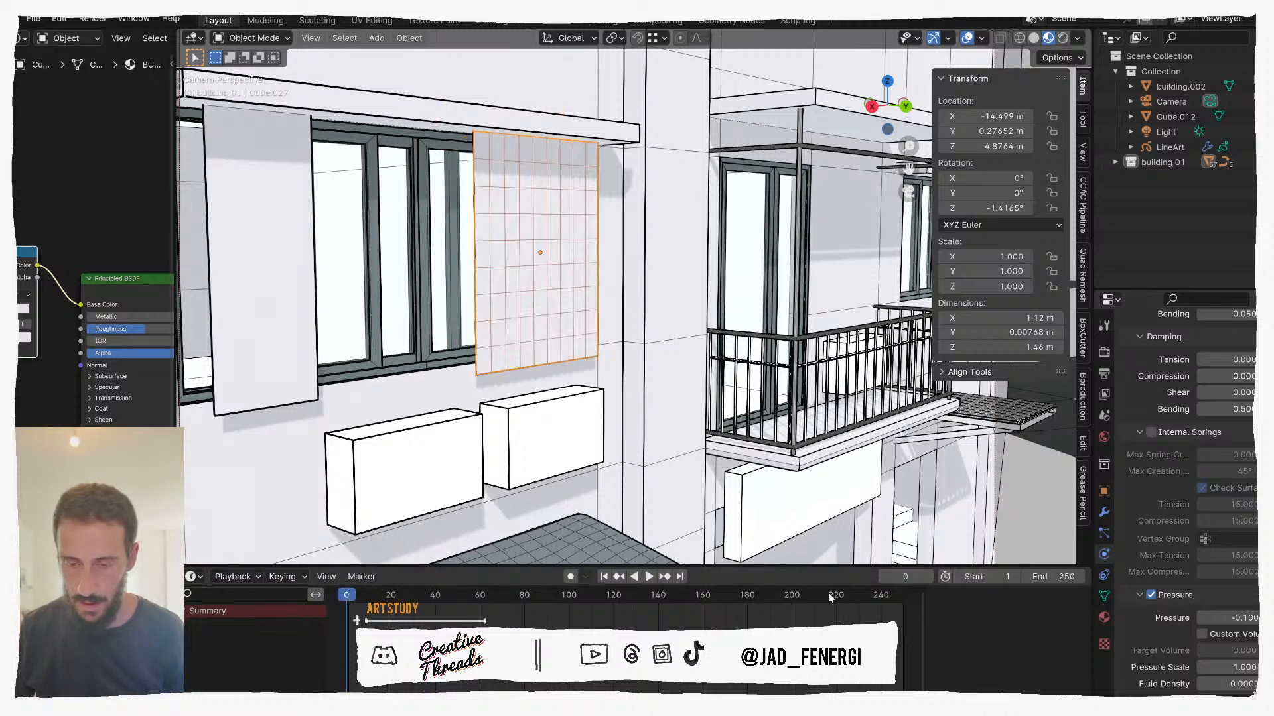
pyautogui.press('space')
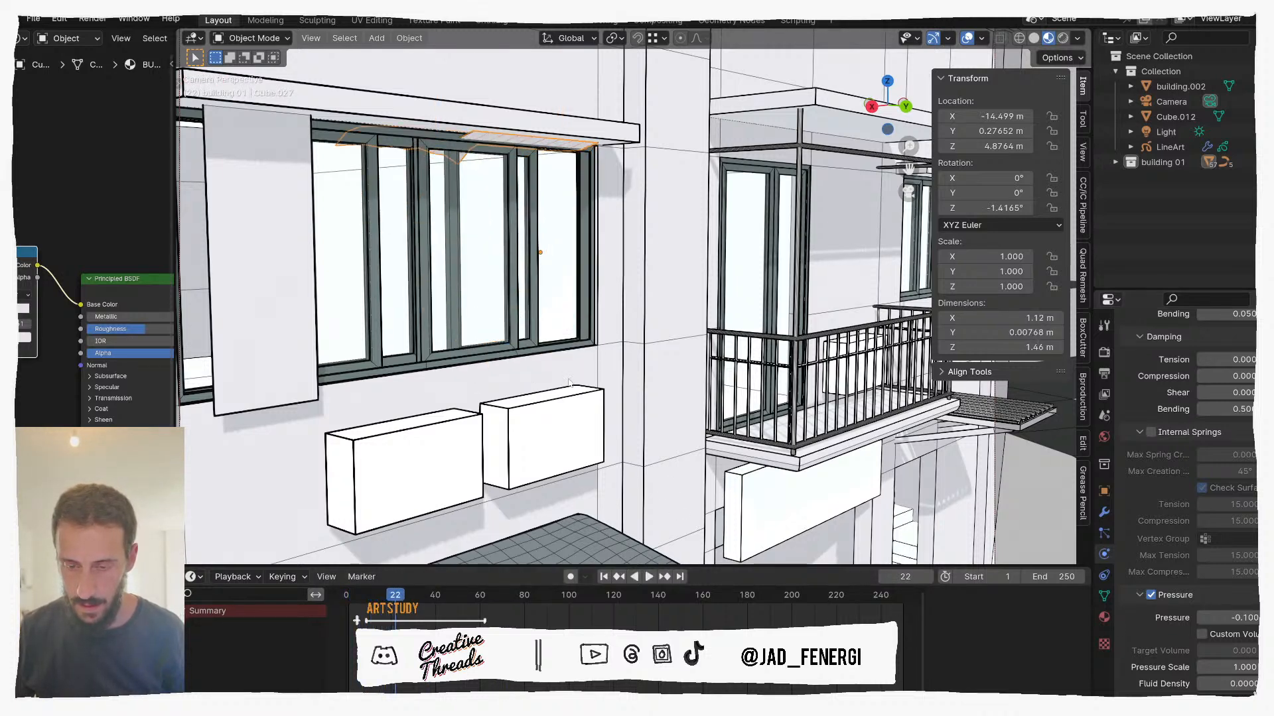
# Step: Remove the Collision modifier from the main building object
pyautogui.click(859, 422)
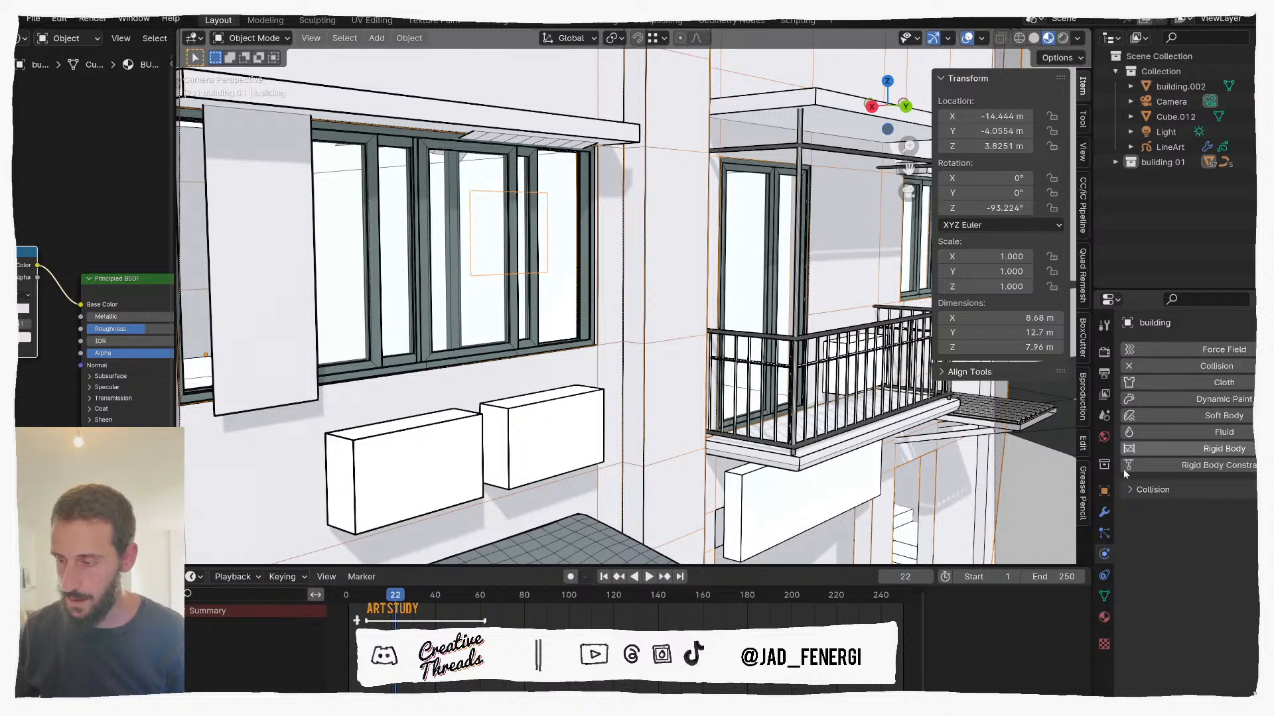
pyautogui.click(1106, 511)
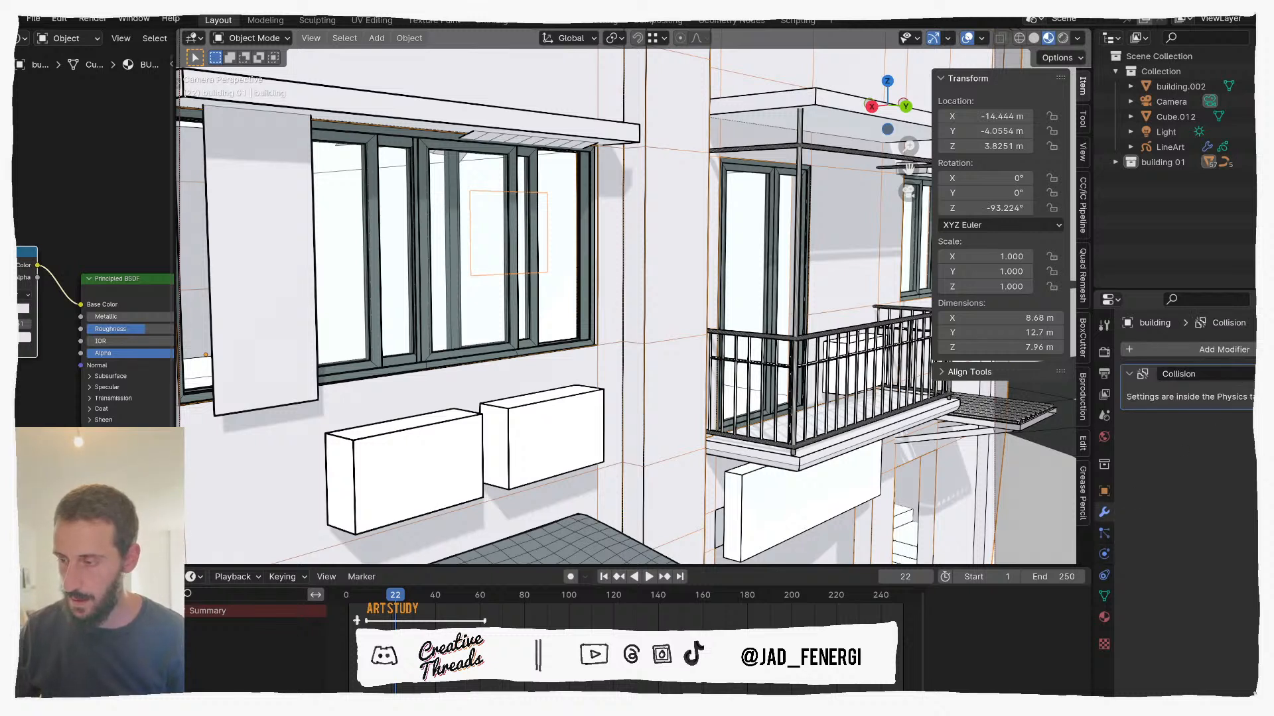
pyautogui.click(1270, 374)
pyautogui.click(1257, 391)
# Step: Replay the simulation from frame 0 without building collision and watch the panel's movement against the whole building
pyautogui.click(375, 597)
pyautogui.press('space')
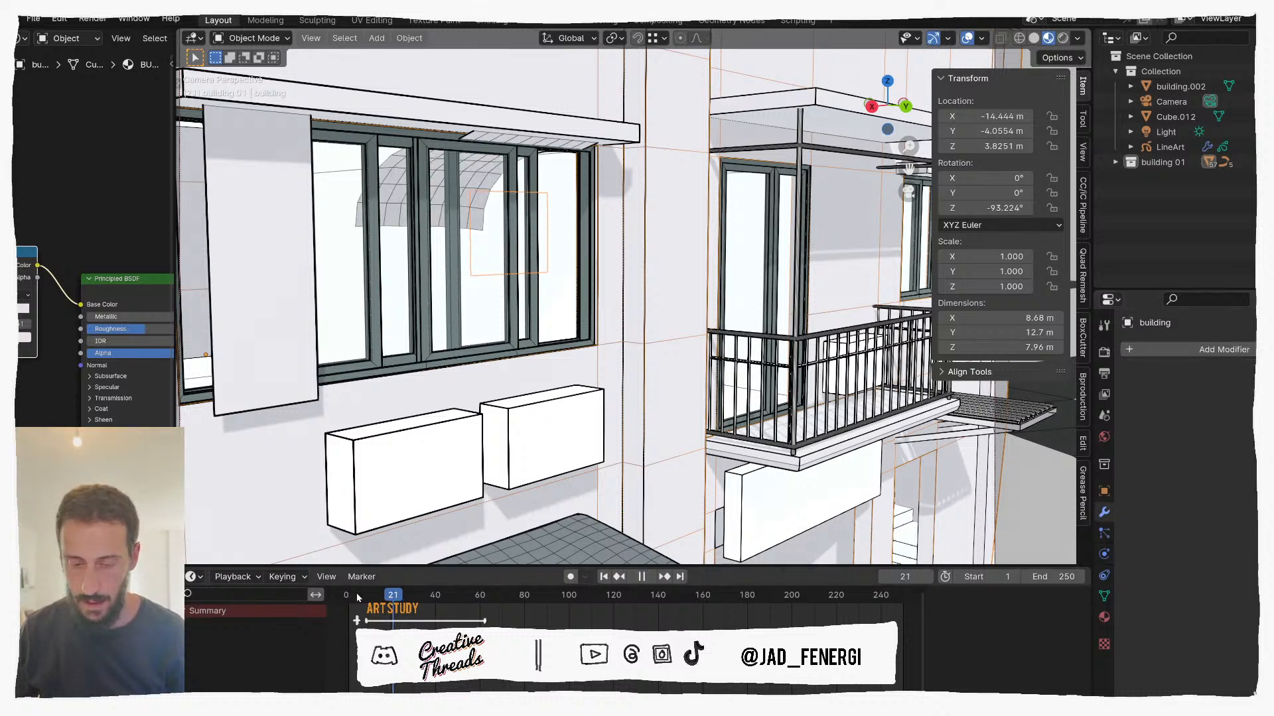
pyautogui.moveTo(375, 597); pyautogui.dragTo(346, 598)
pyautogui.press('space')
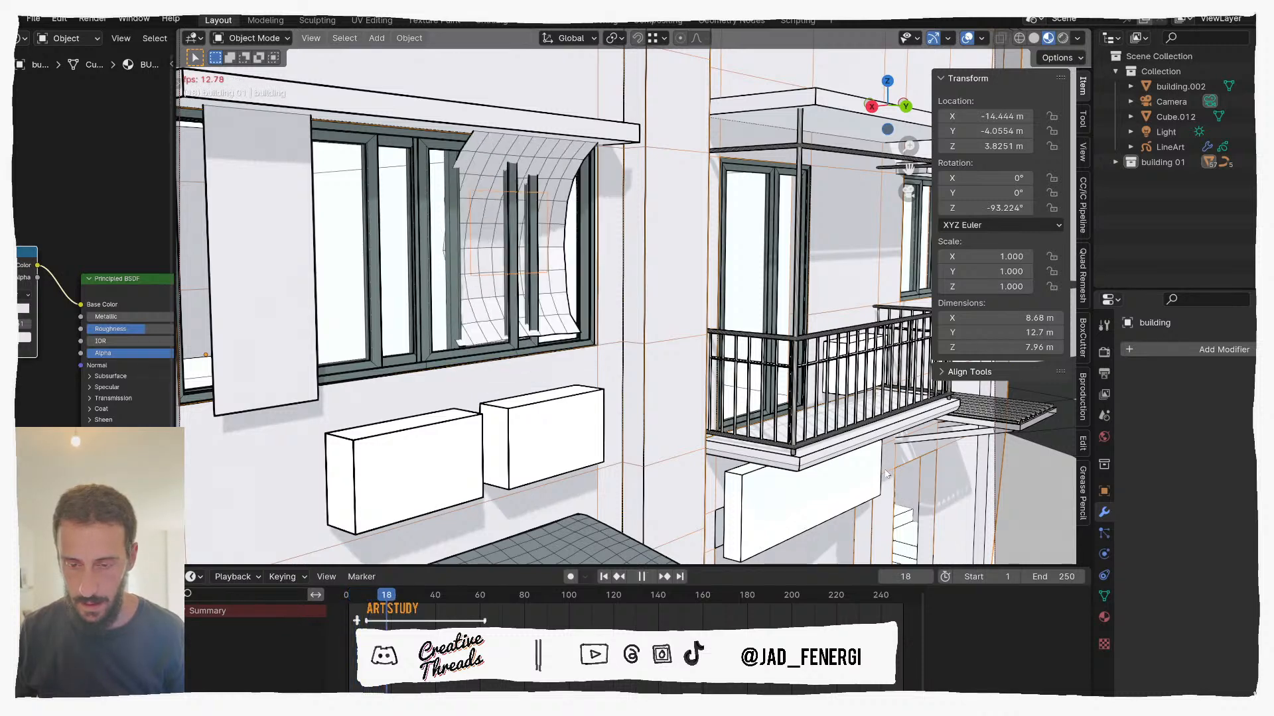
pyautogui.scroll(-6, 599, 293)
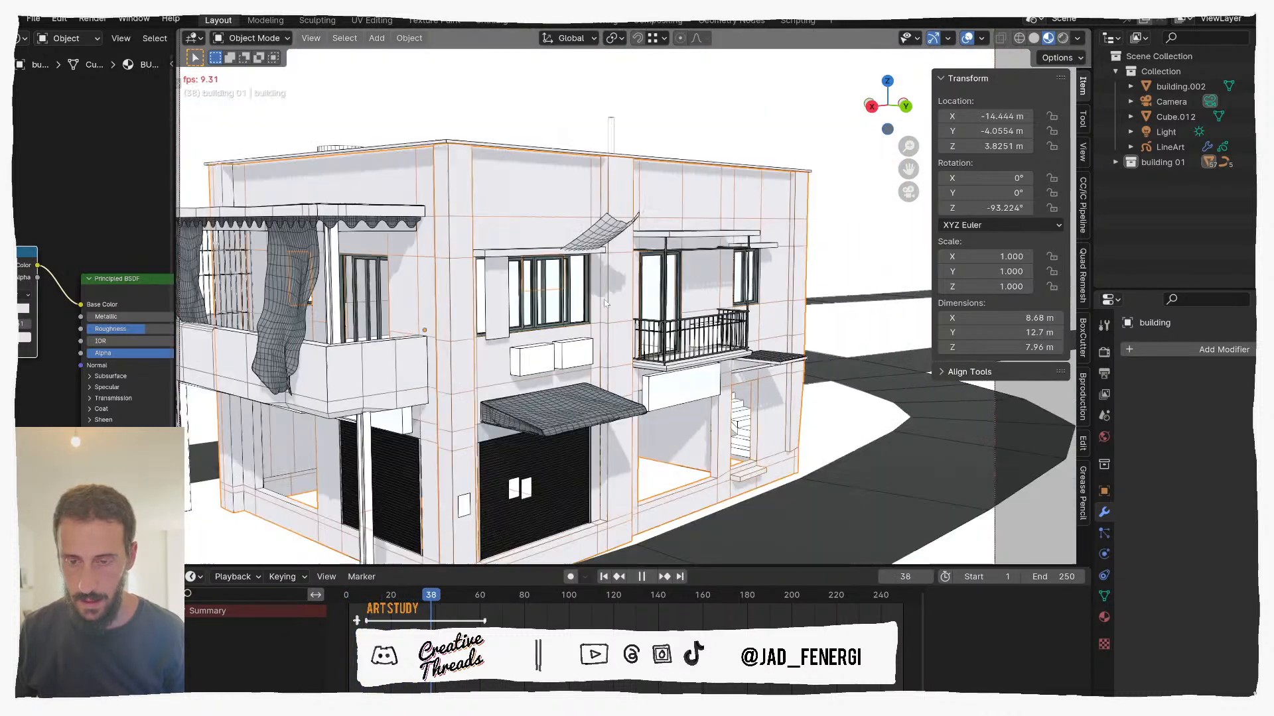
pyautogui.scroll(-4, 605, 303)
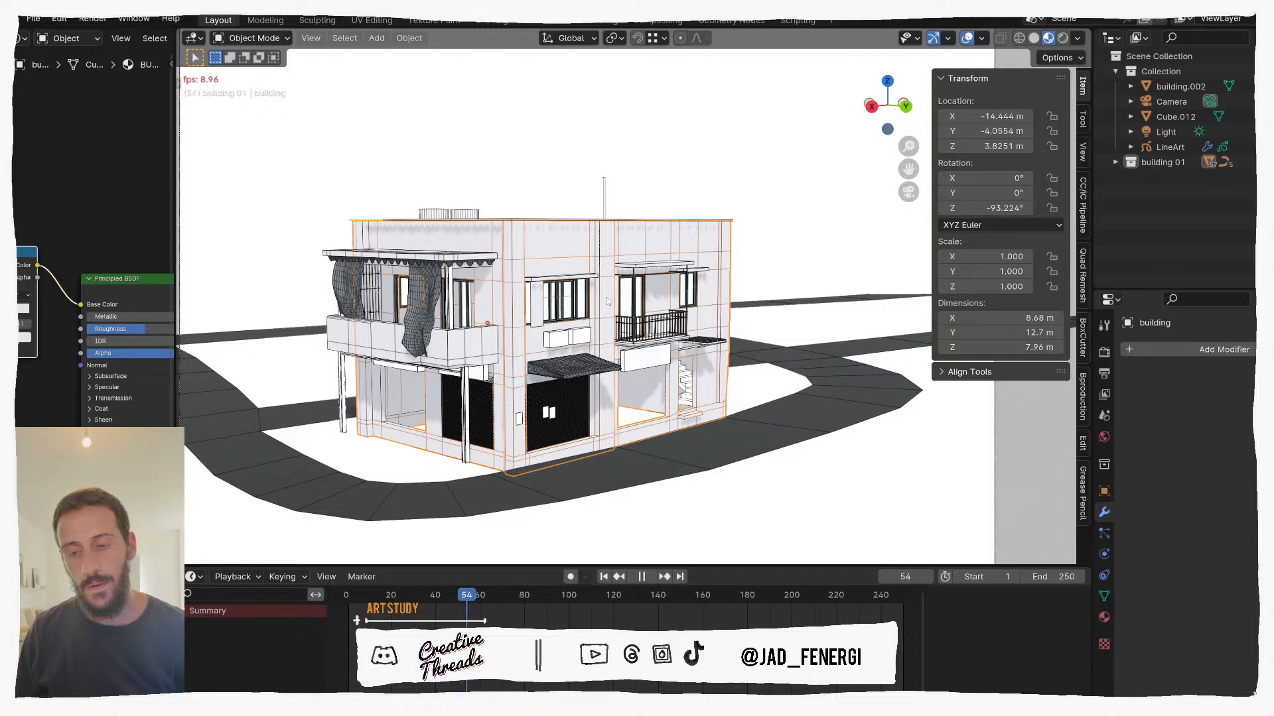
pyautogui.press('space')
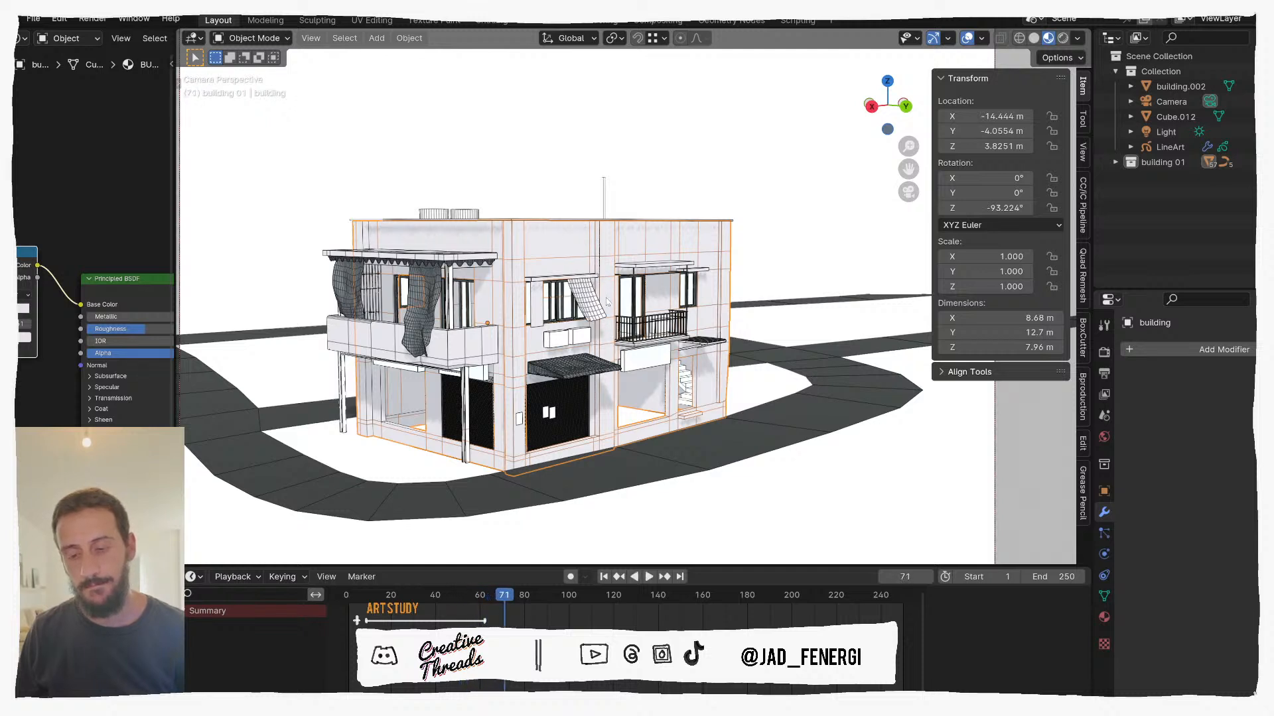
# Step: Set the window panel's cloth pressure to 0.01 and return the simulation to frame 0
pyautogui.click(589, 305)
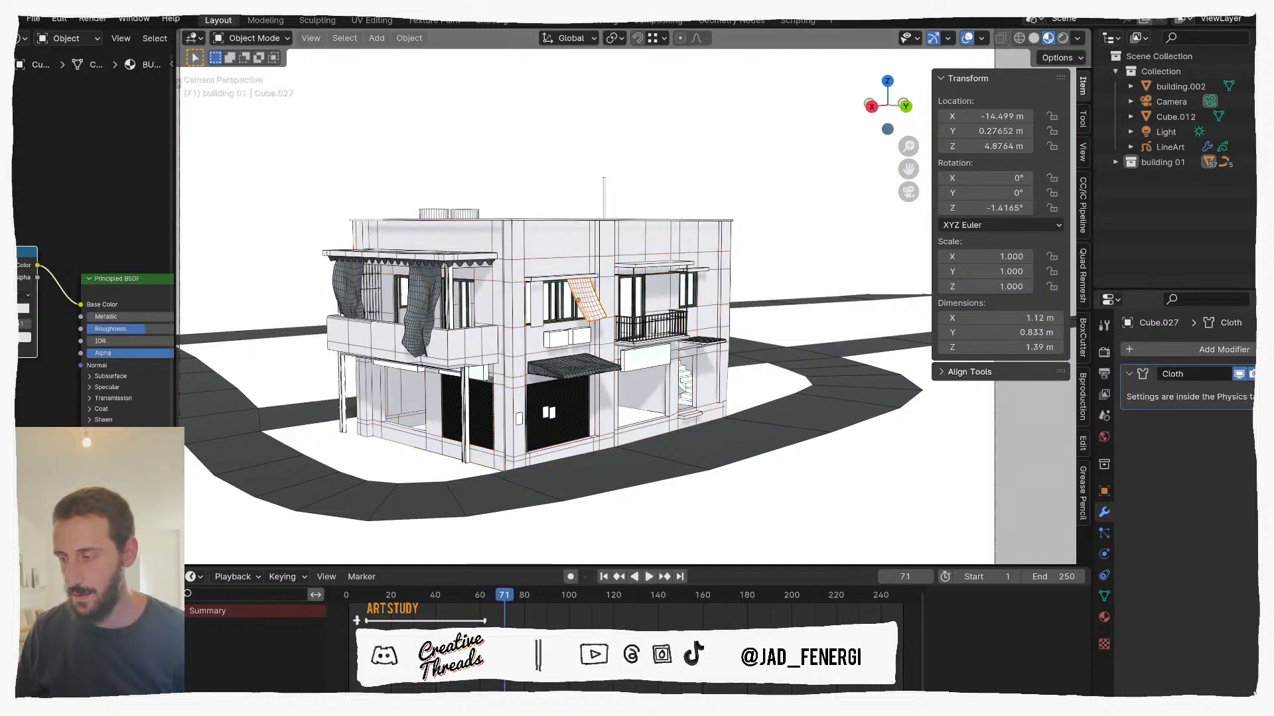
pyautogui.click(1104, 554)
pyautogui.scroll(-16, 1239, 425)
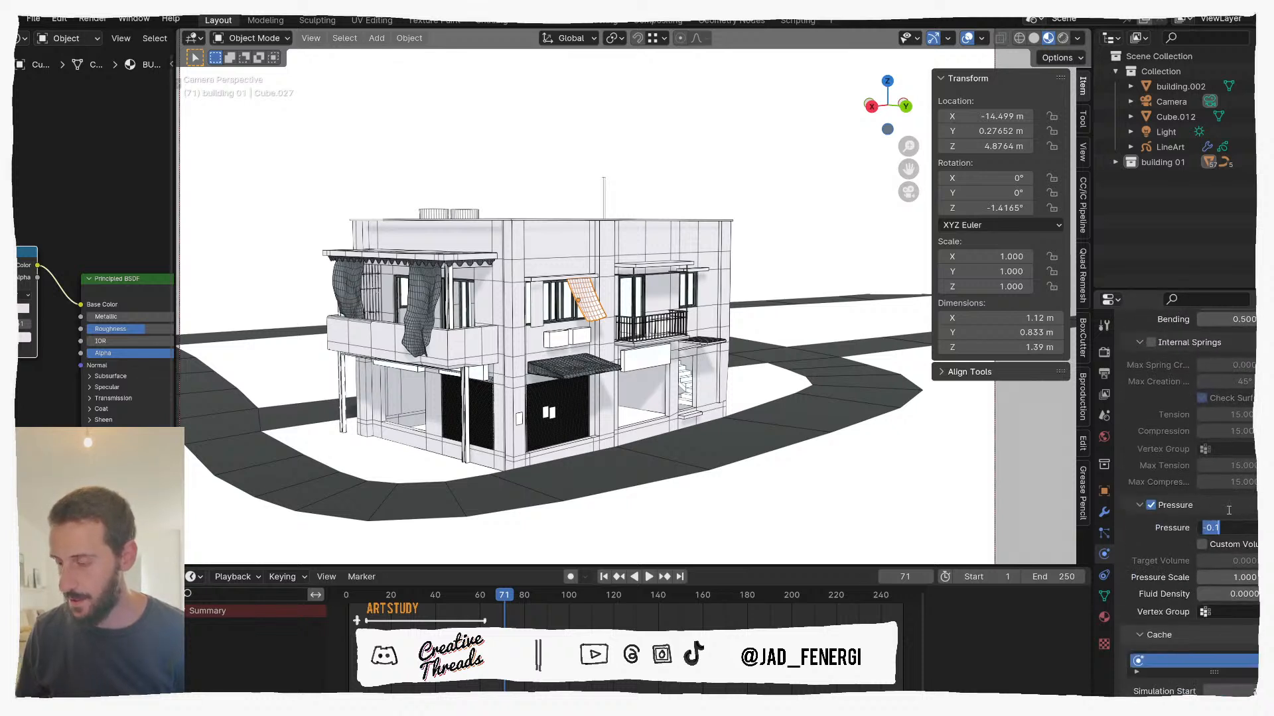
pyautogui.write('10')
pyautogui.press('Return')
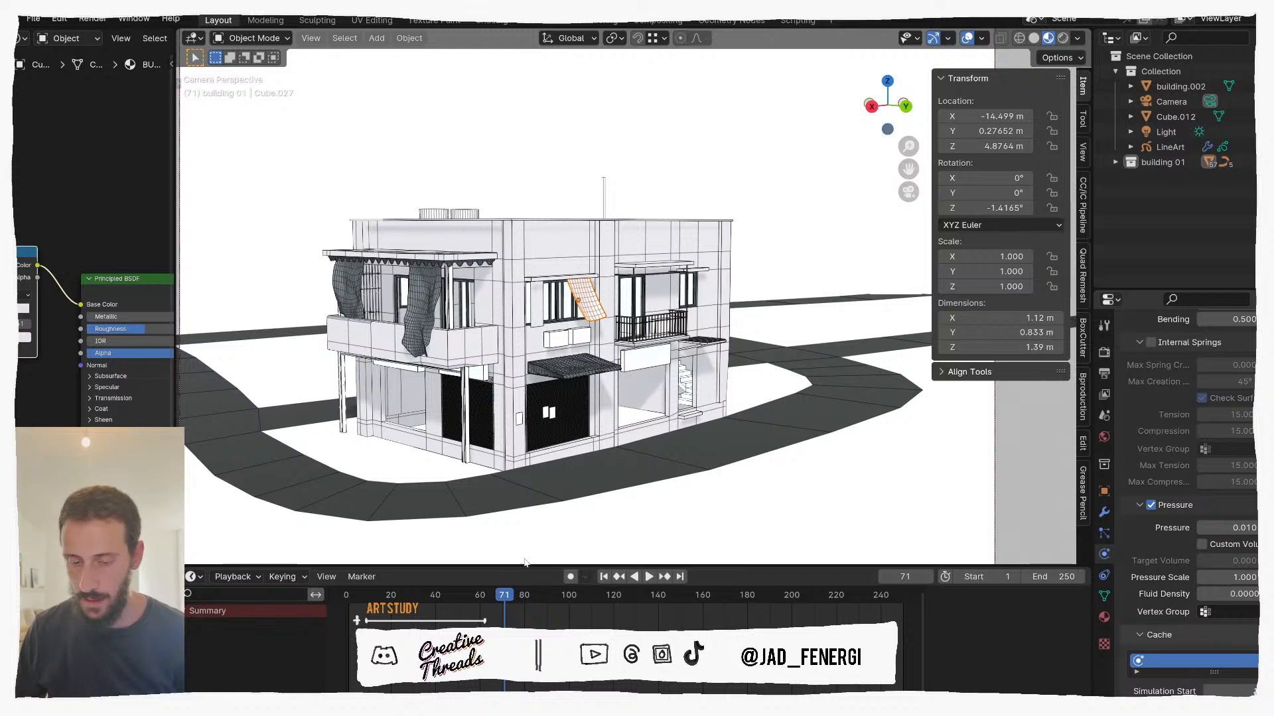
pyautogui.hotkey('shift', 'Left')
pyautogui.press('space')
pyautogui.scroll(5, 630, 304)
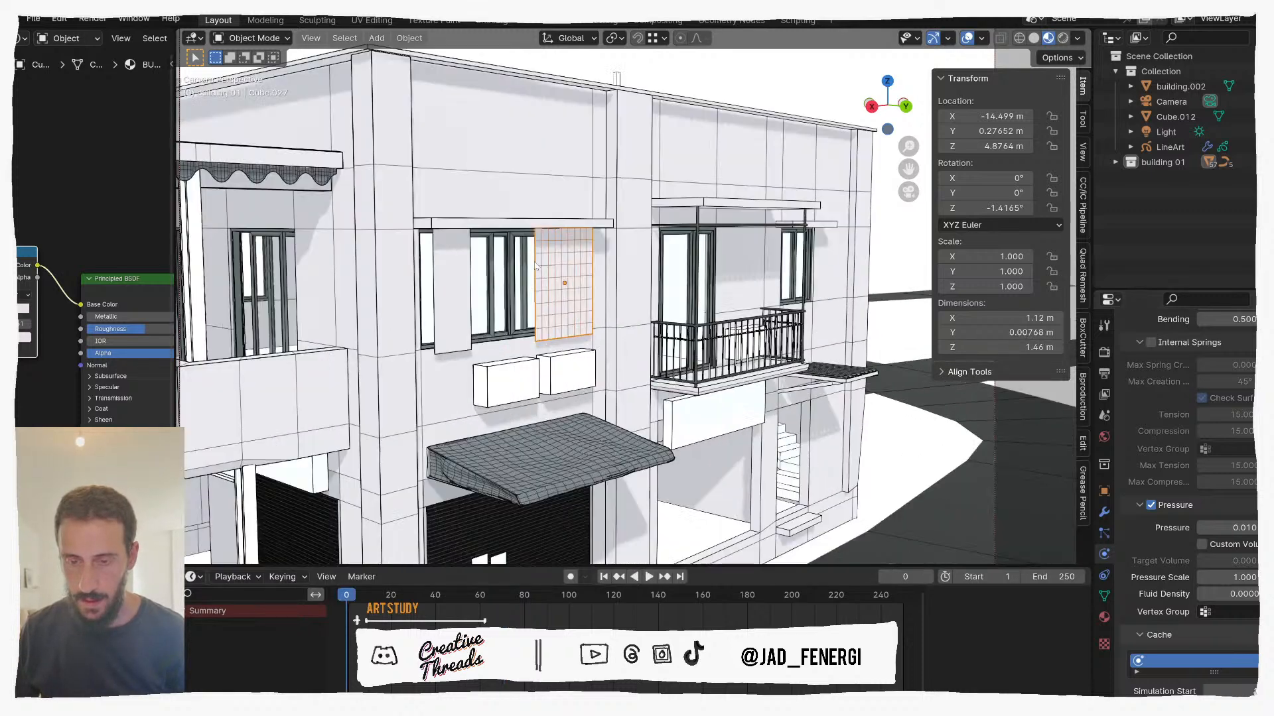
# Step: Play the right window panel's cloth simulation and watch how the fabric moves with the low pressure
pyautogui.click(521, 243)
pyautogui.click(521, 223)
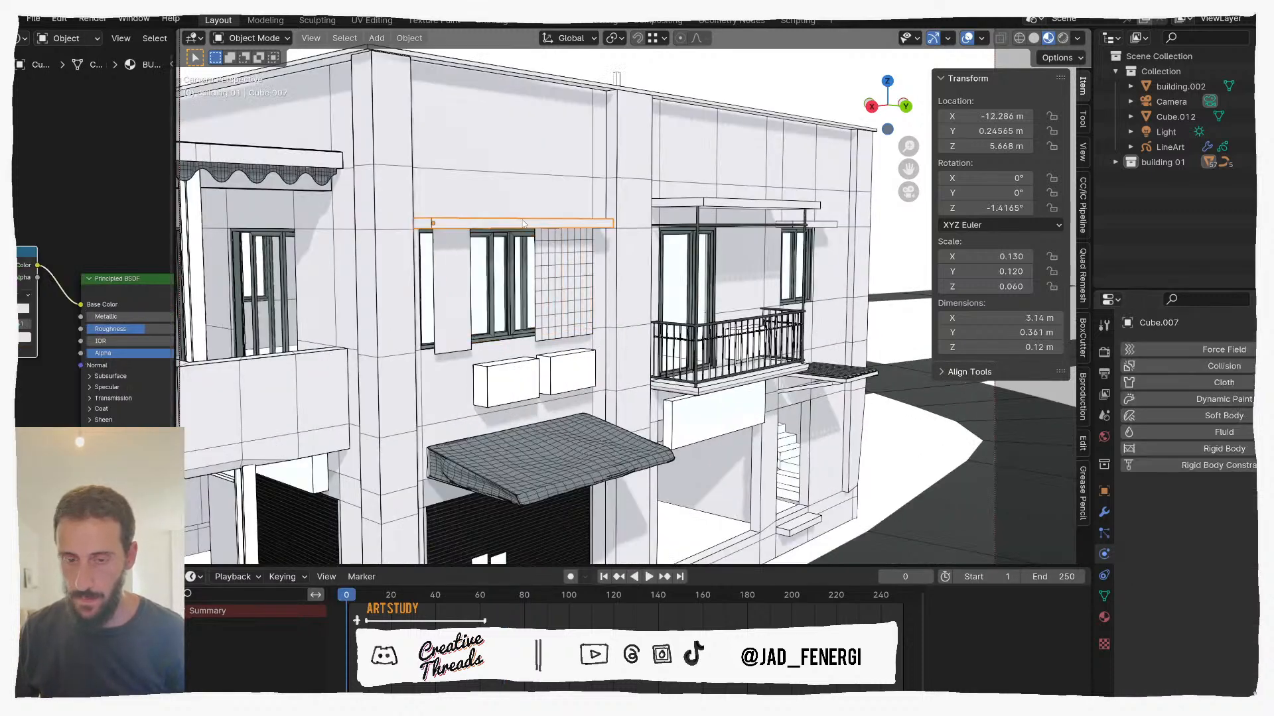
pyautogui.click(572, 260)
pyautogui.press('space')
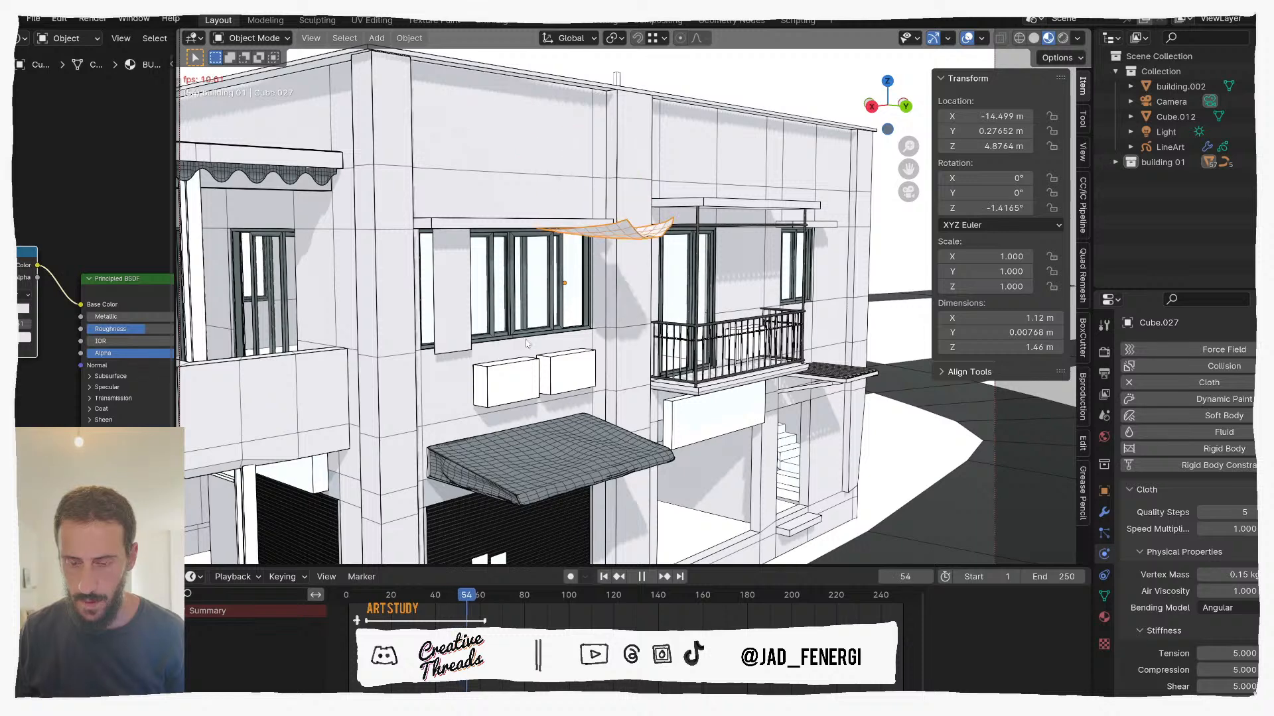
pyautogui.press('space')
# Step: Replay the cloth simulation from the start, hold it at frame 57 and convert the panel to a mesh
pyautogui.moveTo(480, 600); pyautogui.dragTo(384, 609)
pyautogui.hotkey('shift', 'Left')
pyautogui.press('space')
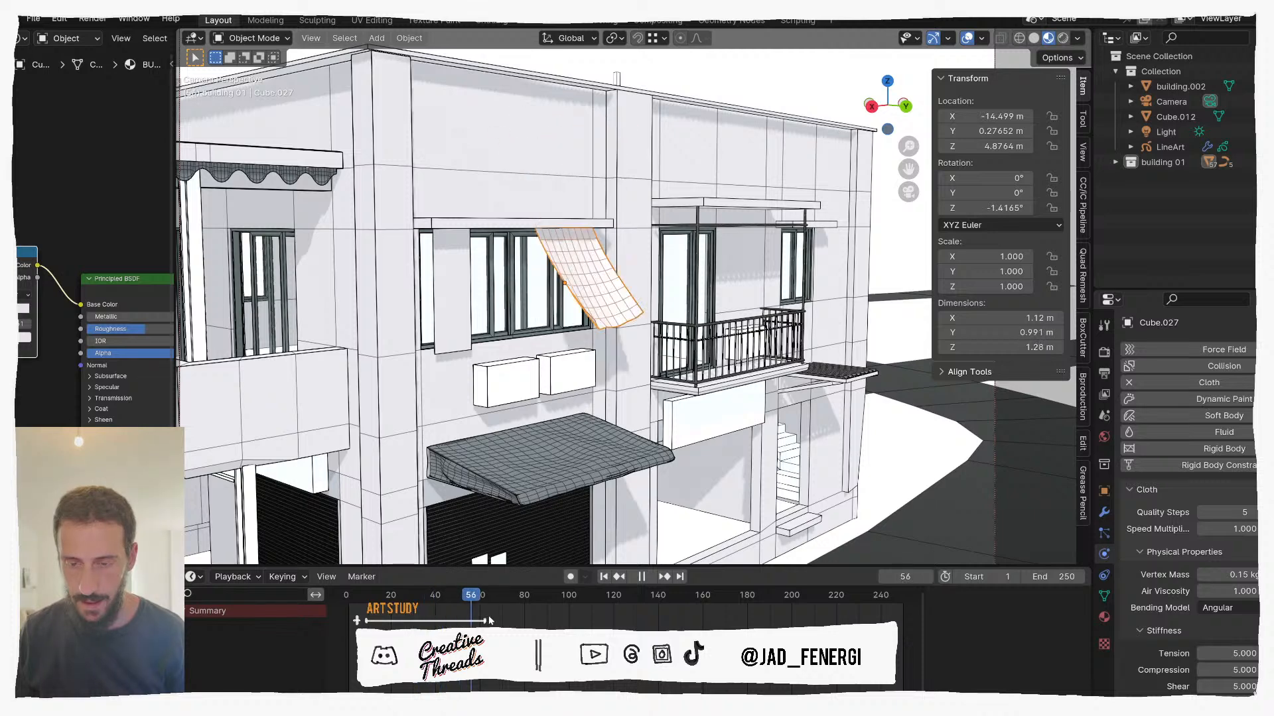
pyautogui.moveTo(480, 616); pyautogui.dragTo(474, 614)
pyautogui.moveTo(589, 333); pyautogui.dragTo(611, 326, button='middle')
pyautogui.rightClick(610, 327)
pyautogui.moveTo(600, 313)
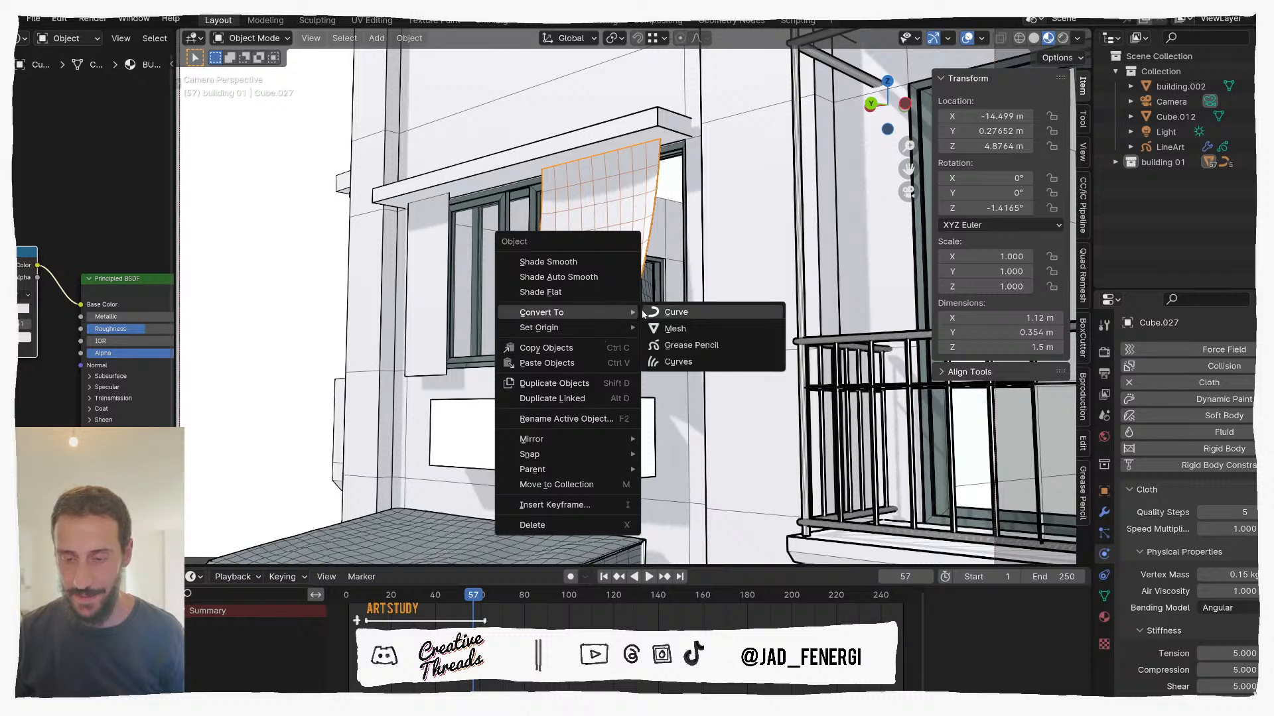
pyautogui.click(676, 328)
# Step: Reshape the lower edge of the hanging panel in Sculpt Mode with the Grab brush
pyautogui.moveTo(592, 301); pyautogui.dragTo(601, 322, button='middle')
pyautogui.hotkey('ctrl', 'Tab')
pyautogui.click(601, 422)
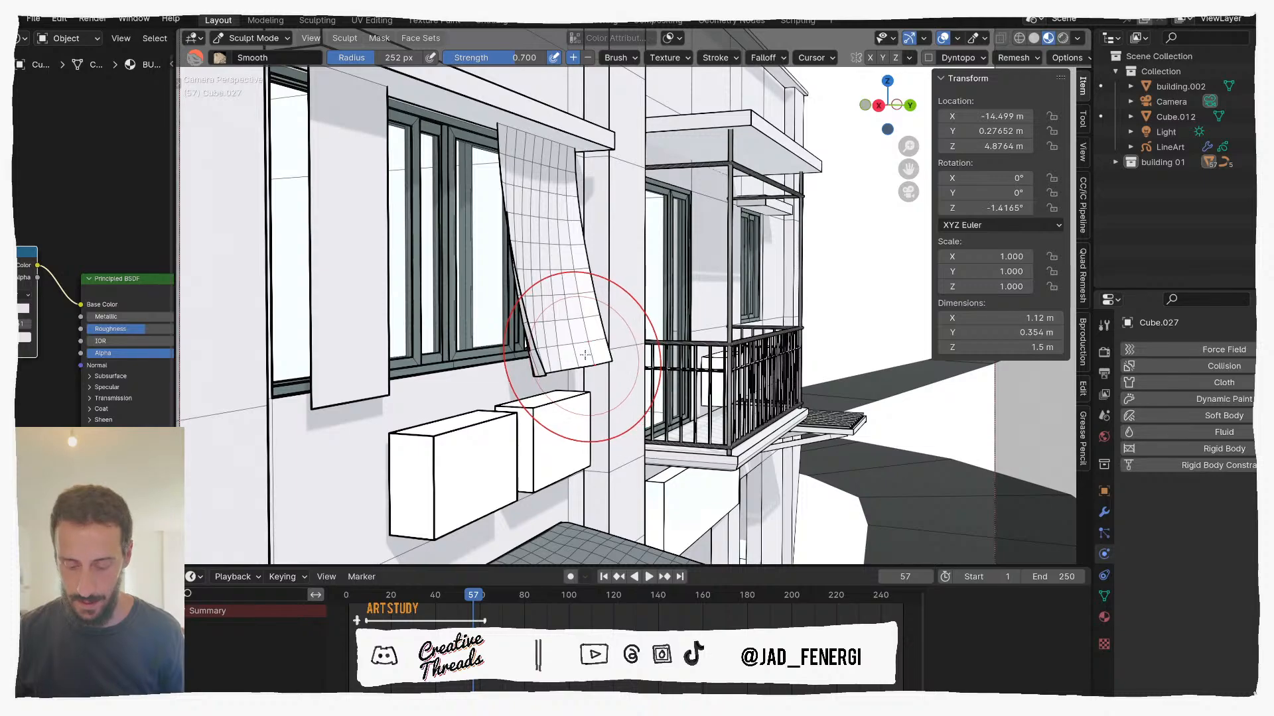
pyautogui.press('g')
pyautogui.moveTo(563, 369)
pyautogui.mouseDown(button='middle')
pyautogui.moveTo(636, 356)
pyautogui.moveTo(505, 337)
pyautogui.moveTo(564, 370)
pyautogui.mouseUp(button='middle')
pyautogui.moveTo(583, 381); pyautogui.dragTo(596, 390)
pyautogui.moveTo(540, 299); pyautogui.dragTo(619, 357, button='middle')
pyautogui.moveTo(620, 356); pyautogui.dragTo(632, 333)
pyautogui.moveTo(514, 370); pyautogui.dragTo(513, 291, button='middle')
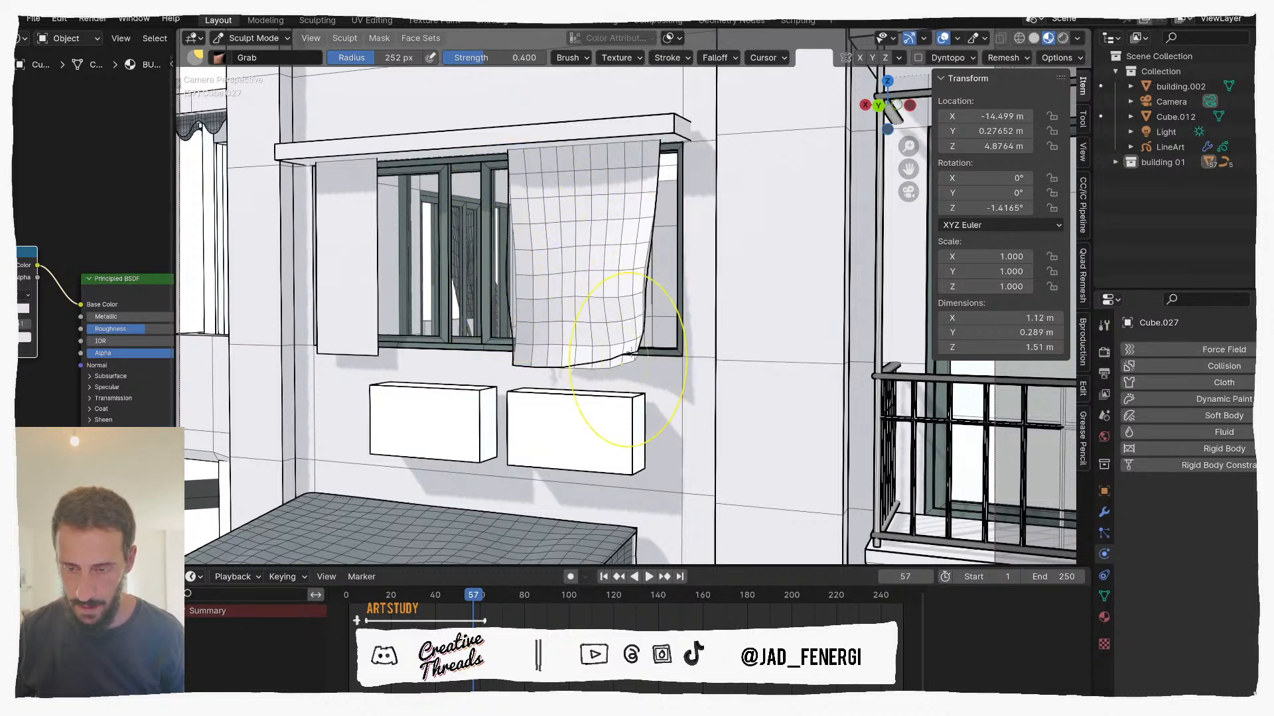
# Step: Return the panel to Object Mode and maximize the 3D viewport
pyautogui.moveTo(658, 353)
pyautogui.mouseDown(button='middle')
pyautogui.moveTo(595, 291)
pyautogui.moveTo(577, 306)
pyautogui.moveTo(581, 326)
pyautogui.moveTo(628, 353)
pyautogui.moveTo(599, 296)
pyautogui.moveTo(608, 266)
pyautogui.moveTo(592, 273)
pyautogui.mouseUp(button='middle')
pyautogui.hotkey('ctrl', 'Tab')
pyautogui.click(467, 274)
pyautogui.scroll(-2, 594, 303)
pyautogui.moveTo(536, 116); pyautogui.dragTo(584, 287, button='middle')
pyautogui.press('Tab')
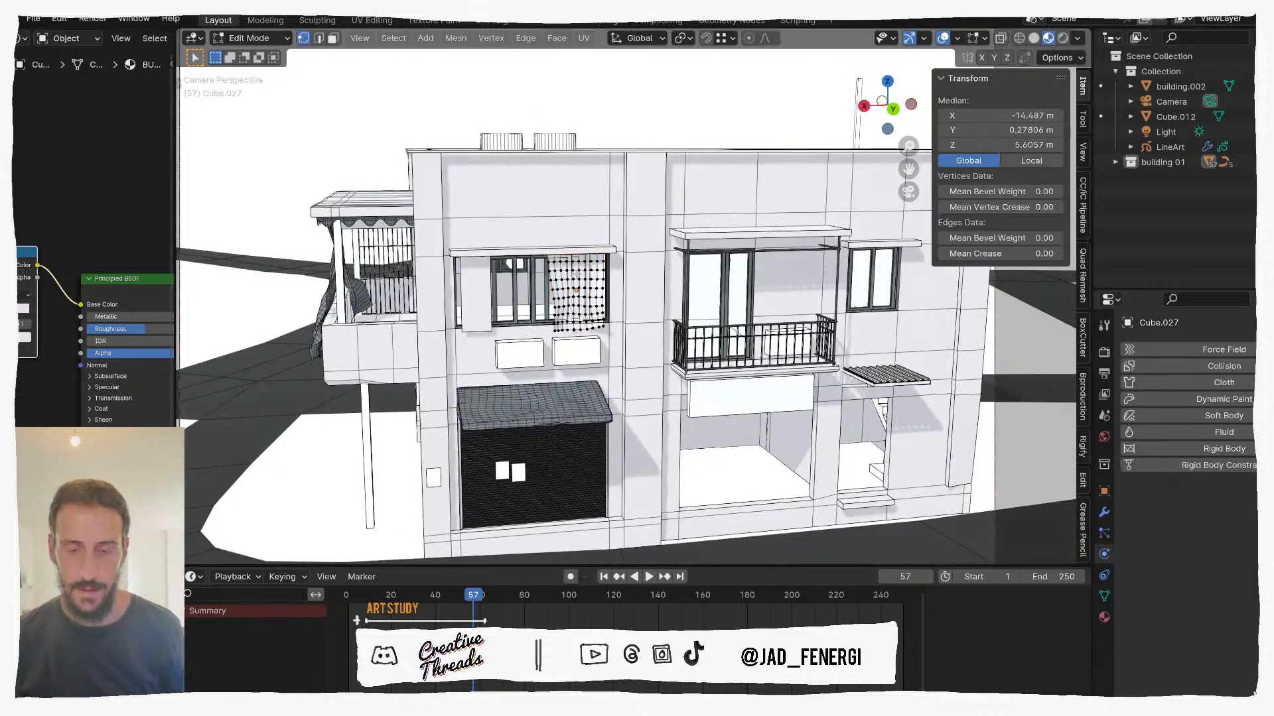
pyautogui.press('Tab')
pyautogui.hotkey('ctrl', 'space')
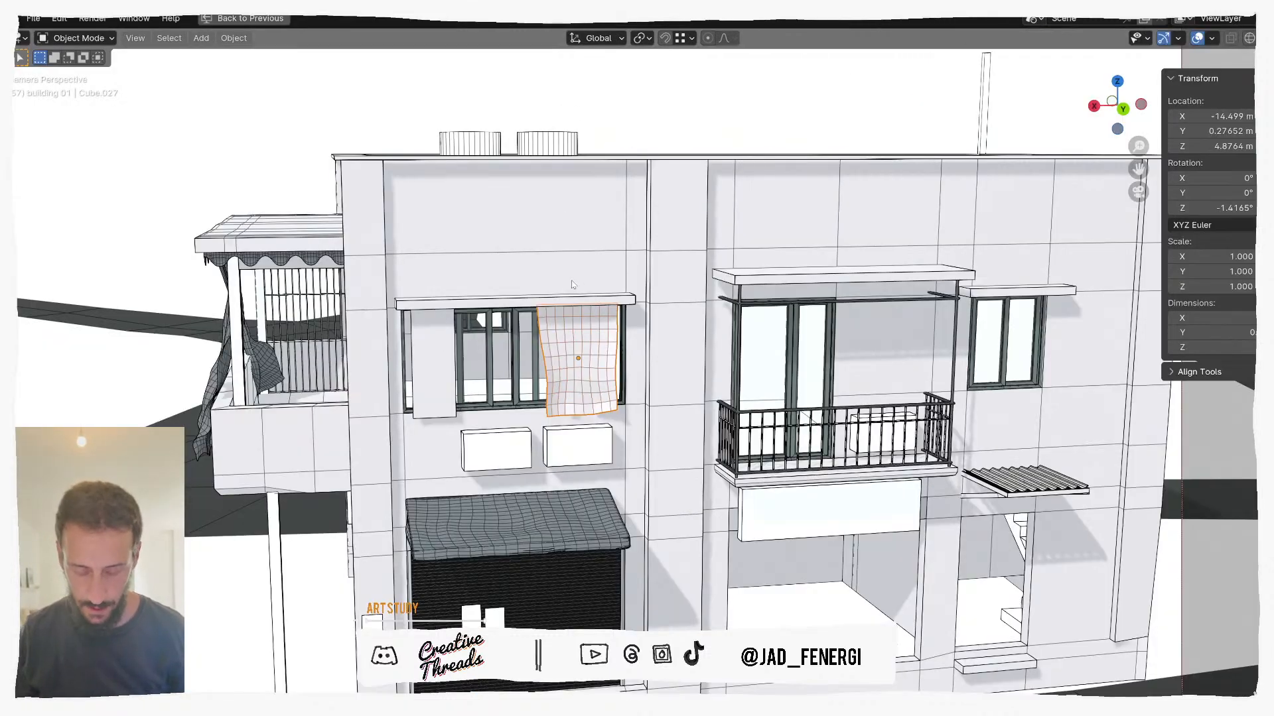
# Step: Enter Sculpt Mode on the panel with the tool list shown and mask its upper edge with the Mask brush
pyautogui.hotkey('ctrl', 'Tab')
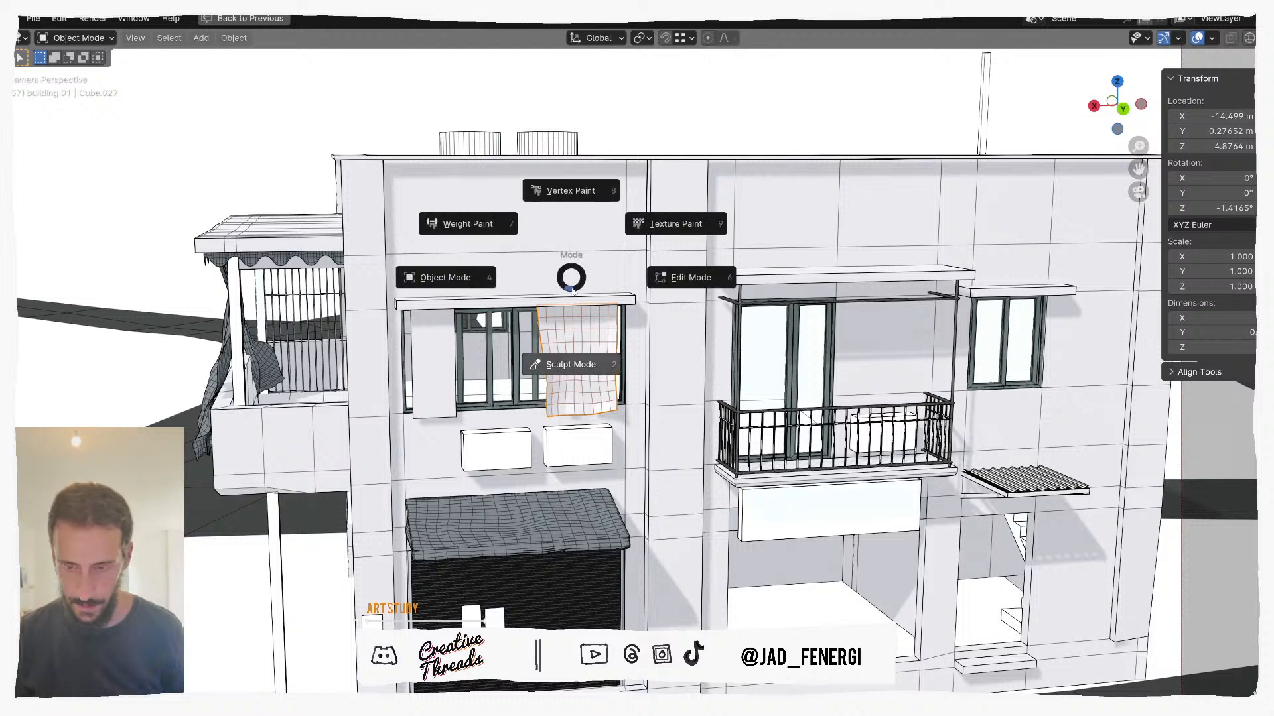
pyautogui.click(587, 331)
pyautogui.press('t')
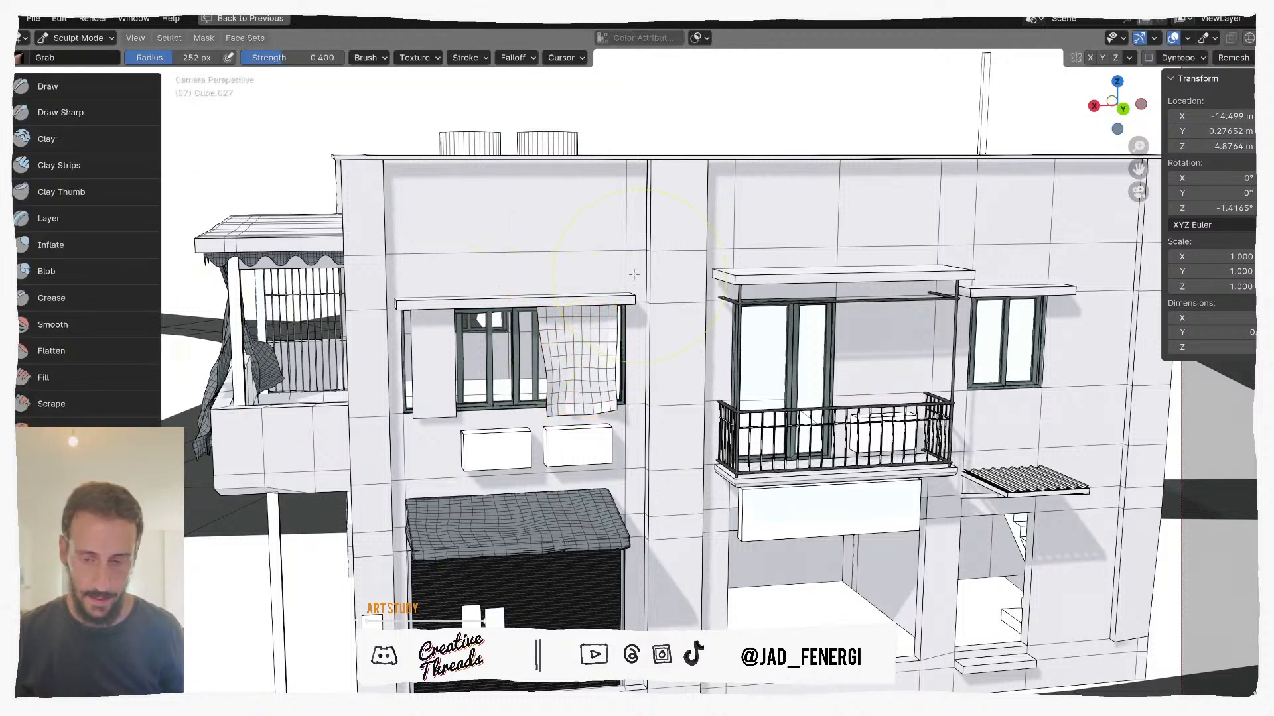
pyautogui.scroll(2, 545, 323)
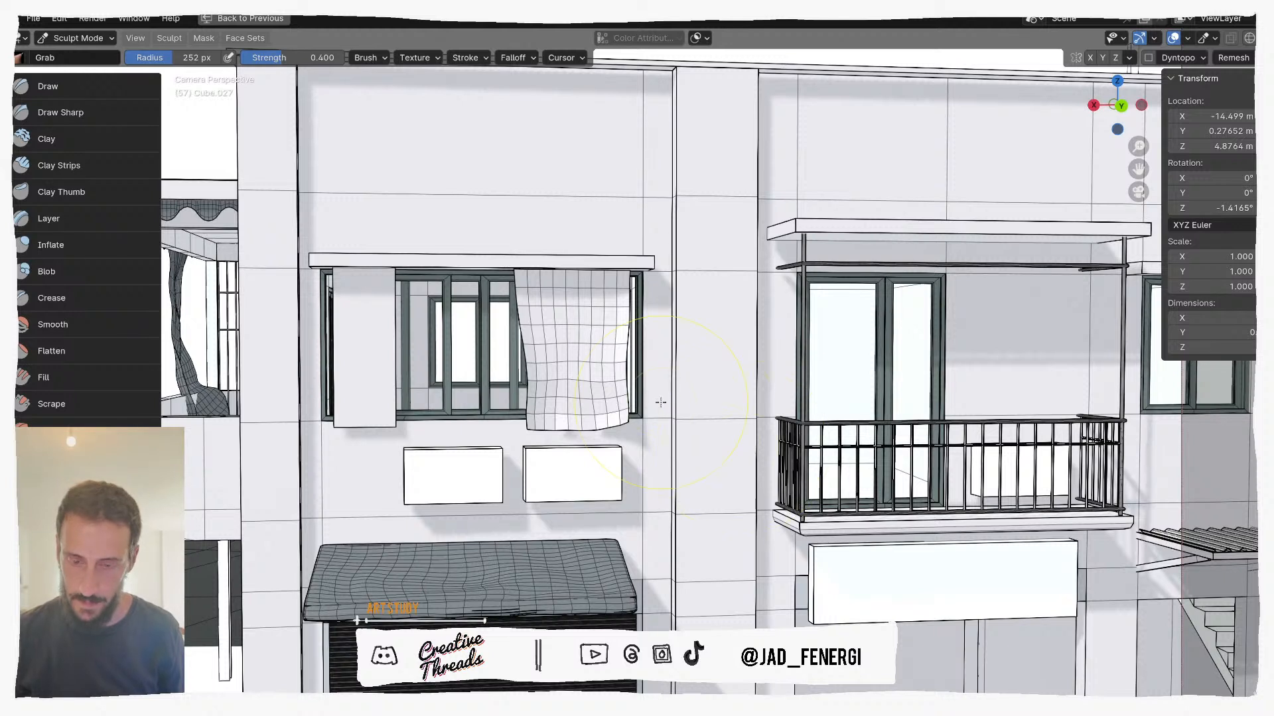
pyautogui.press('m')
pyautogui.moveTo(483, 336)
pyautogui.mouseDown()
pyautogui.moveTo(447, 309)
pyautogui.moveTo(531, 262)
pyautogui.moveTo(620, 277)
pyautogui.mouseUp()
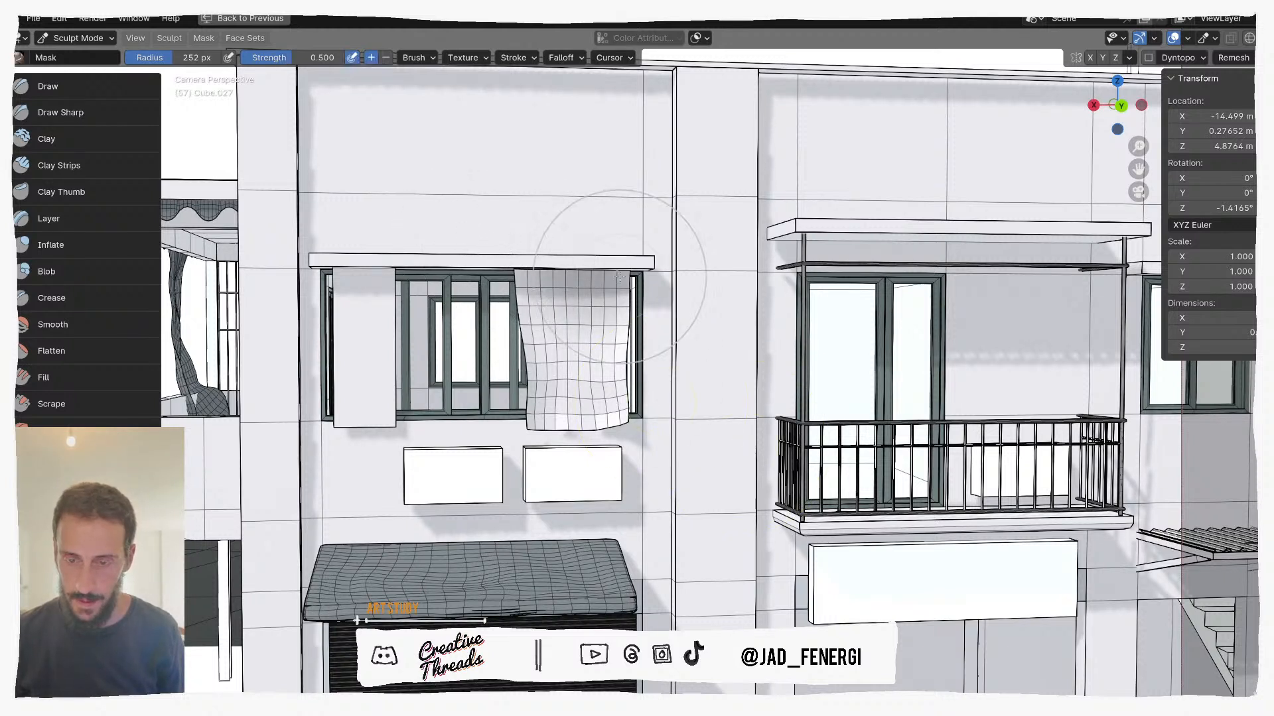
# Step: Find and activate the Cloth Filter among the sculpting tools
pyautogui.scroll(-8, 86, 246)
pyautogui.scroll(-2, 86, 246)
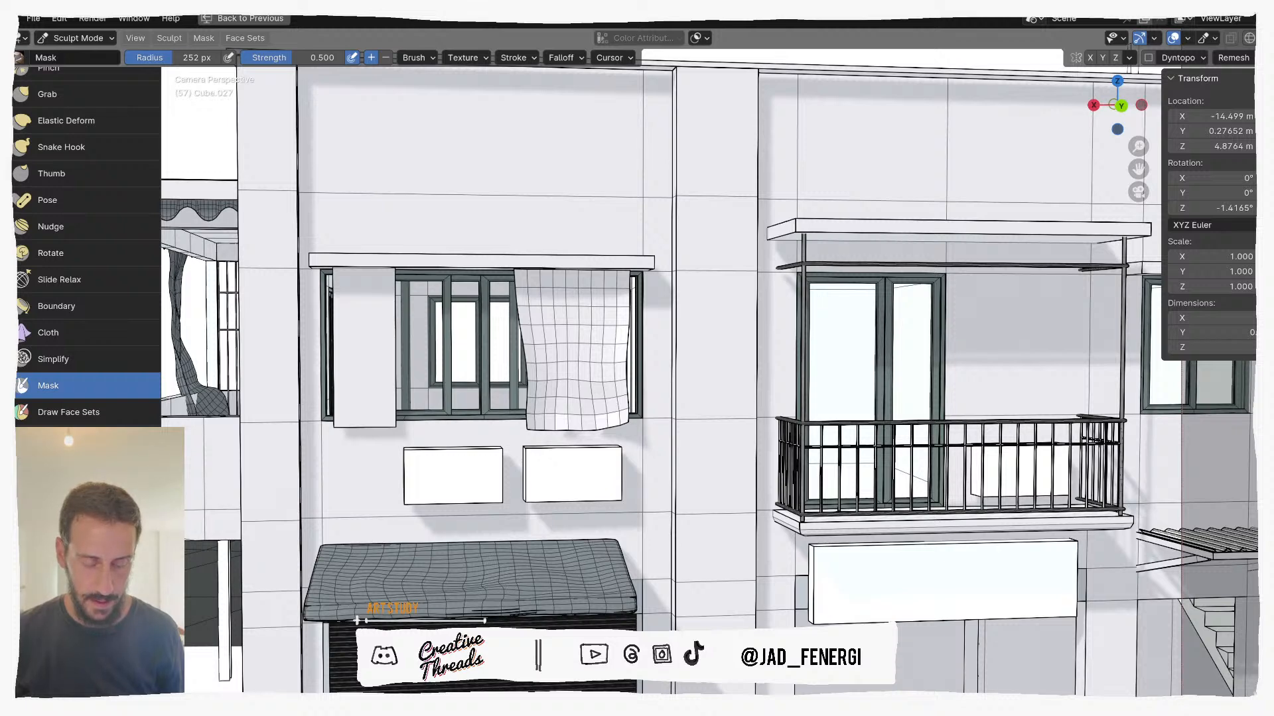
pyautogui.hotkey('shift', 'space')
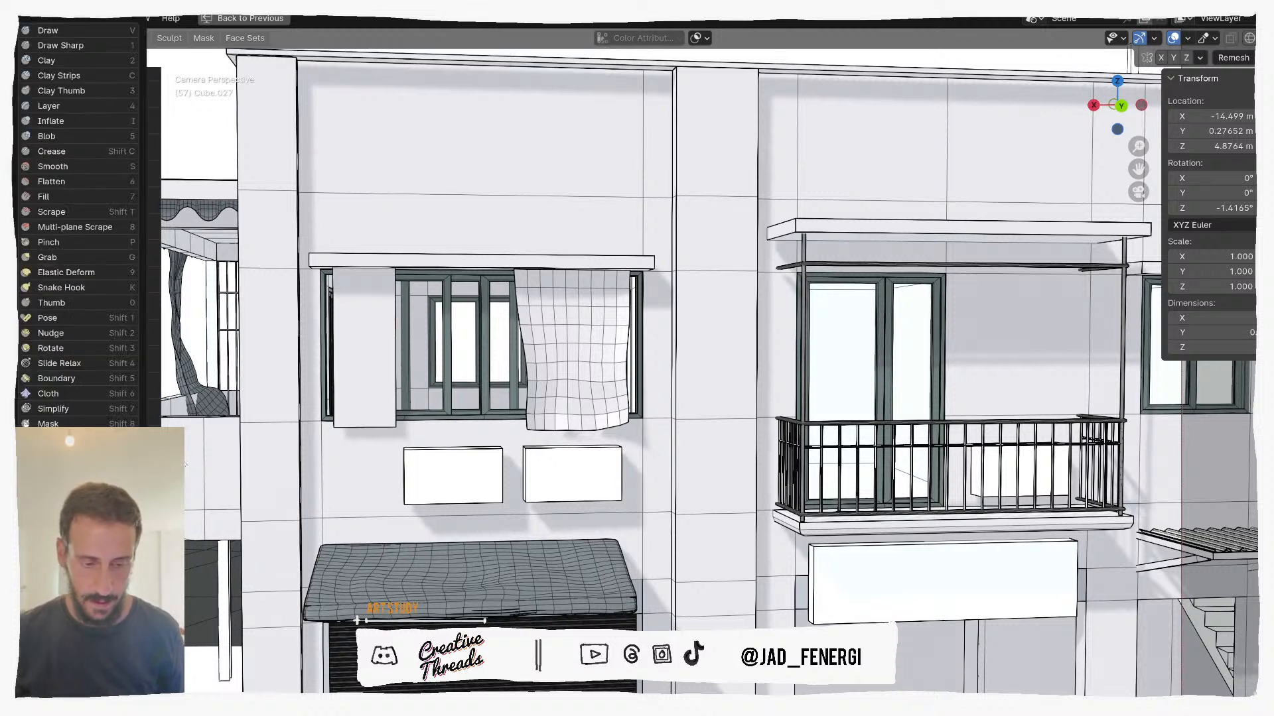
pyautogui.hotkey('shift', 'space')
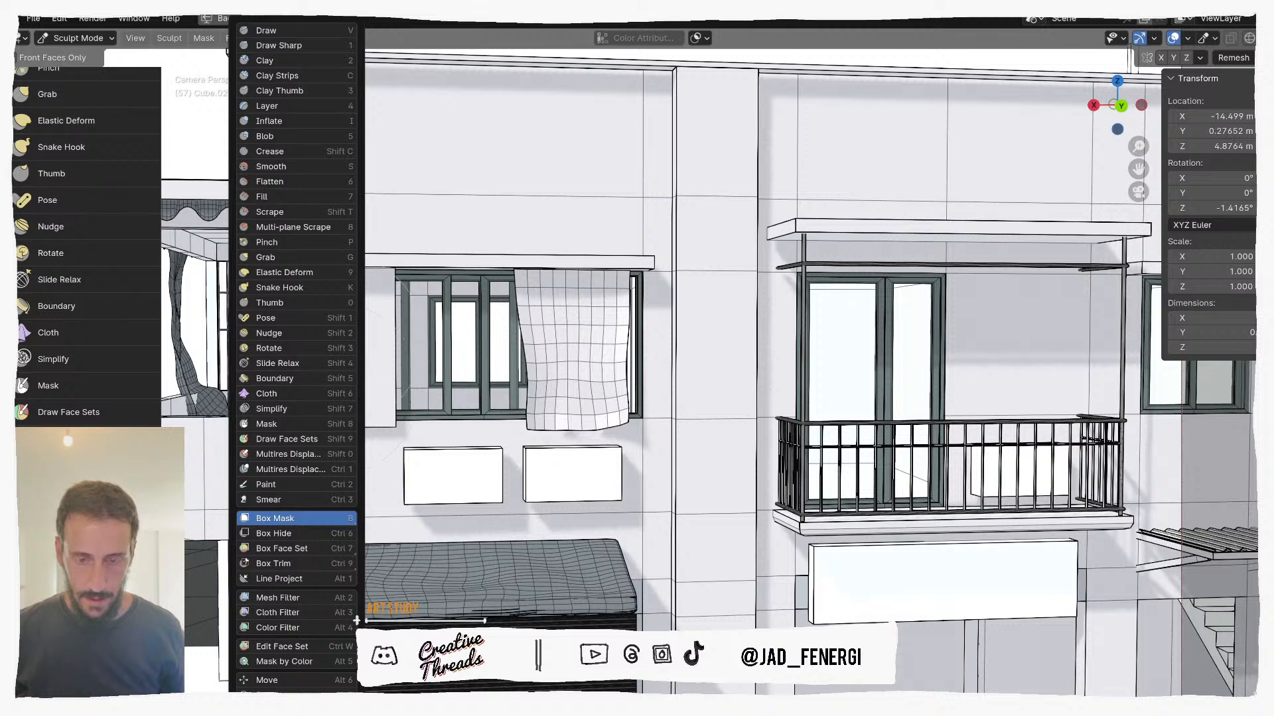
pyautogui.click(337, 238)
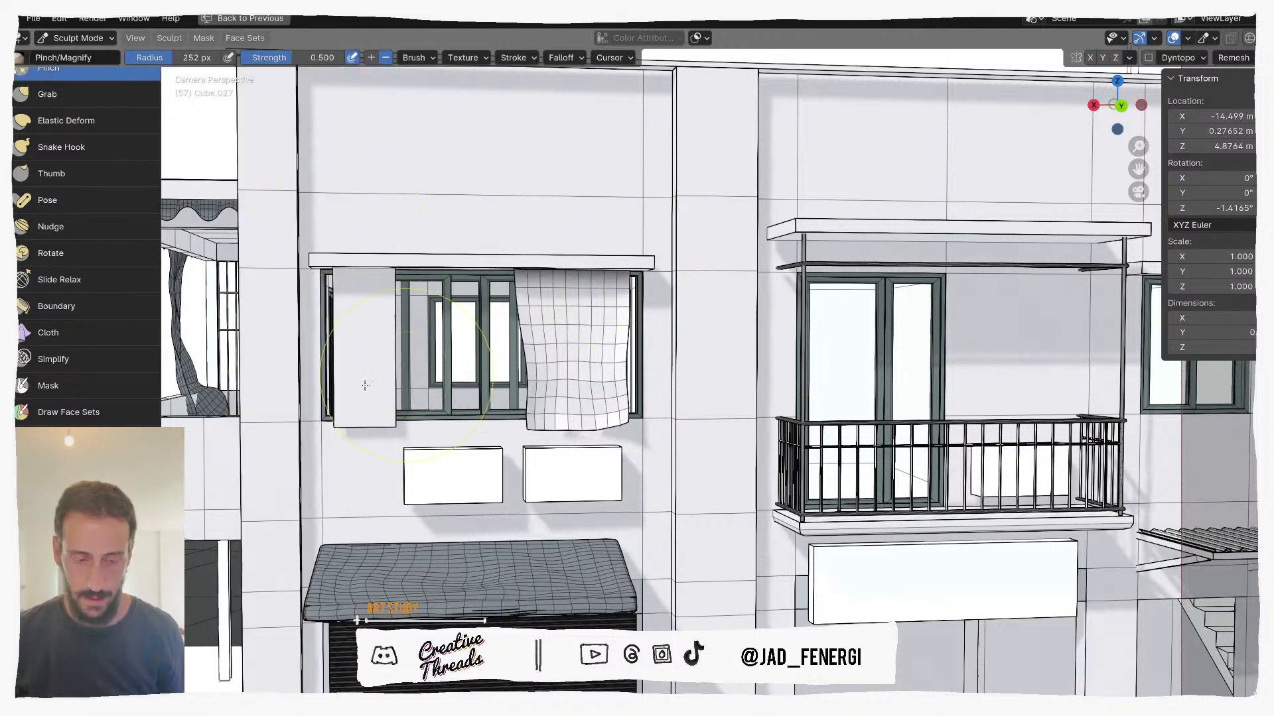
pyautogui.scroll(-8, 86, 266)
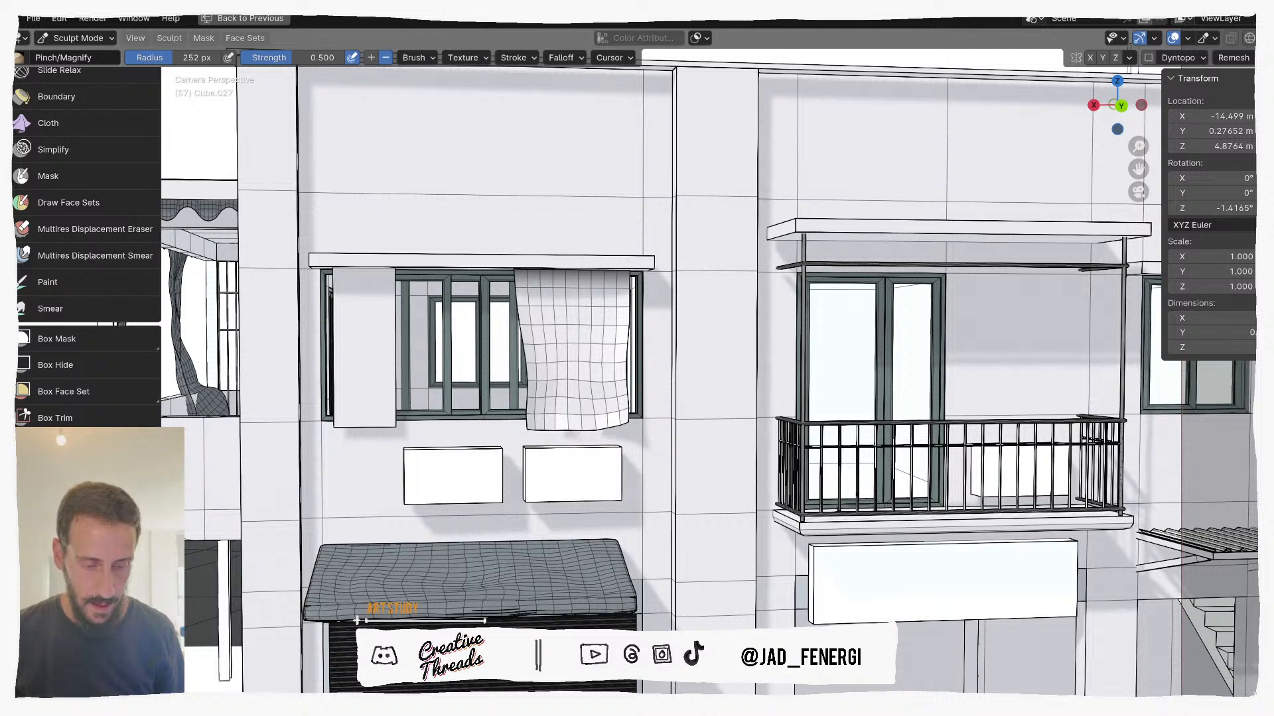
pyautogui.click(73, 502)
# Step: Set the cloth filter to Gravity on the Z axis only and apply it to the panel
pyautogui.click(92, 57)
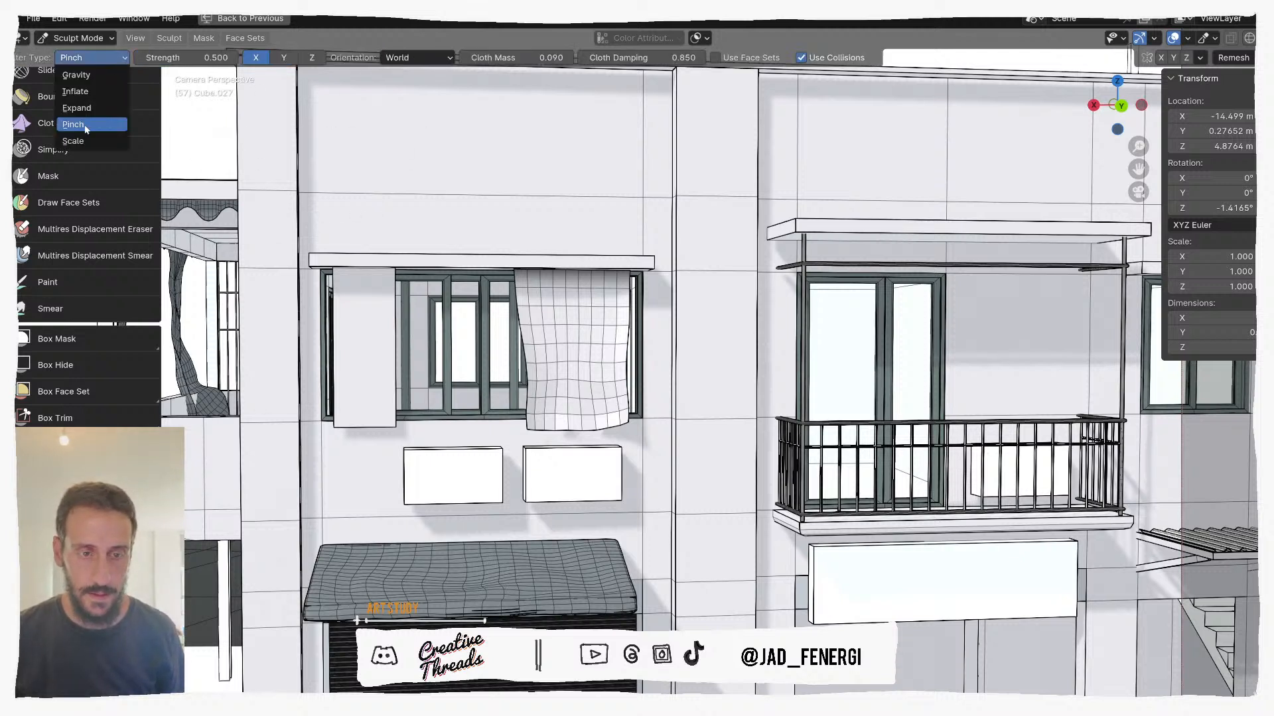
pyautogui.click(85, 76)
pyautogui.click(311, 58)
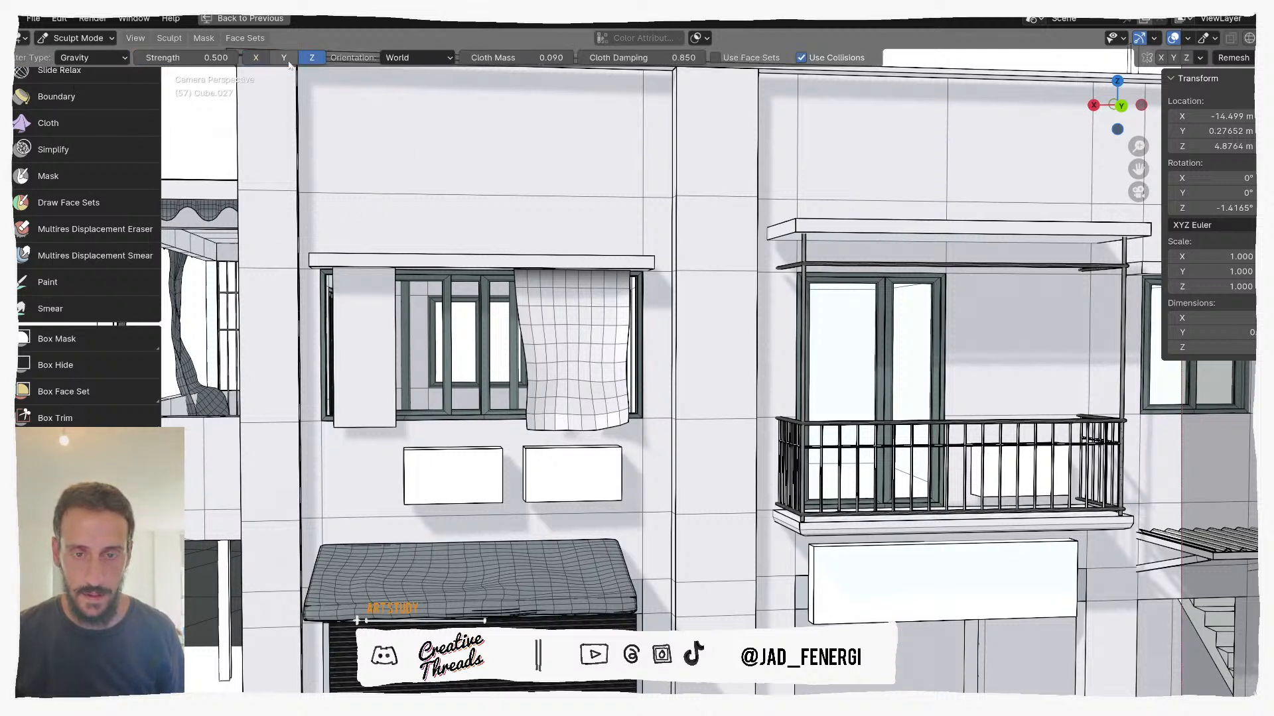
pyautogui.moveTo(484, 345); pyautogui.dragTo(587, 356)
pyautogui.moveTo(443, 360); pyautogui.dragTo(572, 367, button='middle')
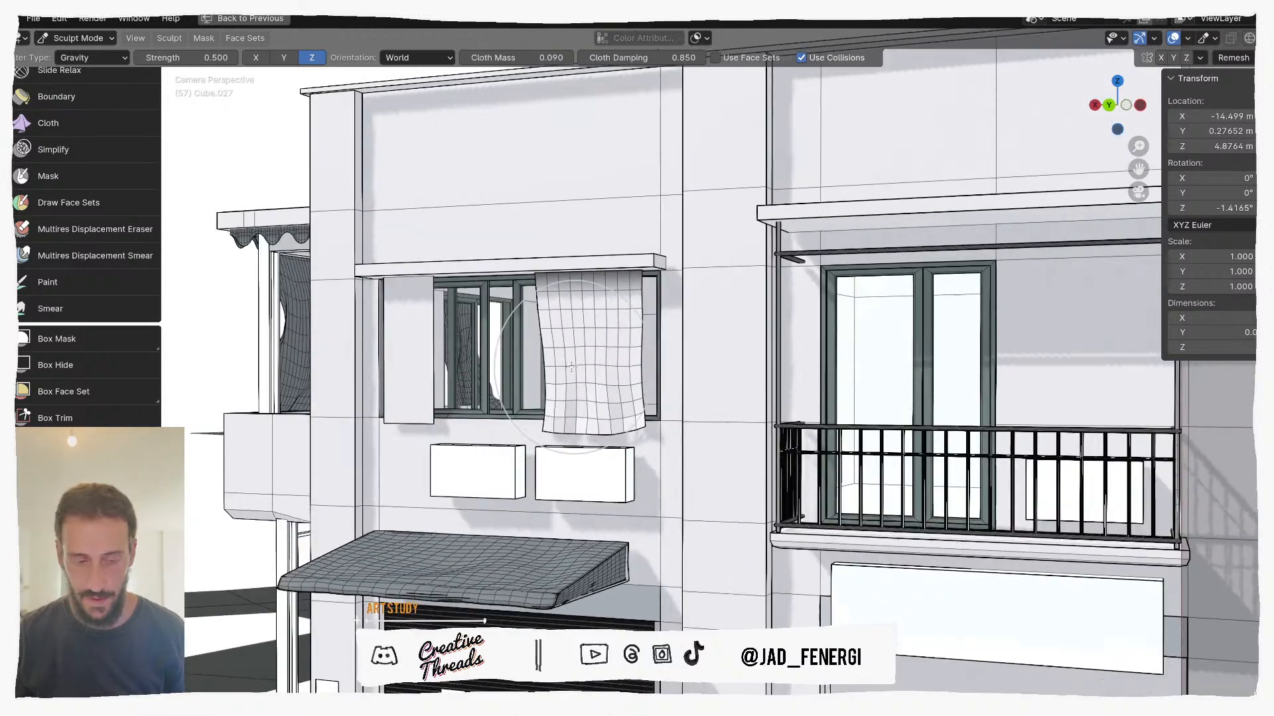
# Step: Switch the cloth filter to Pinch and try it on the panel along the X and Y axes
pyautogui.click(92, 57)
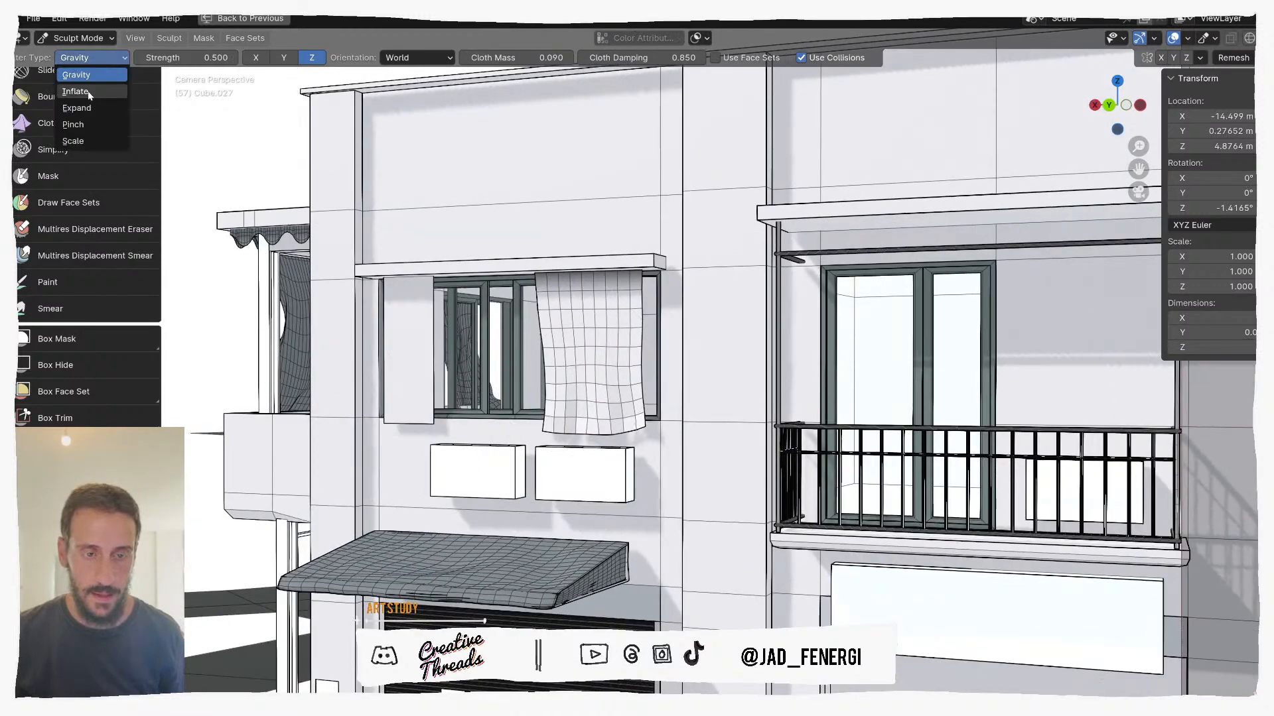
pyautogui.click(87, 125)
pyautogui.click(257, 58)
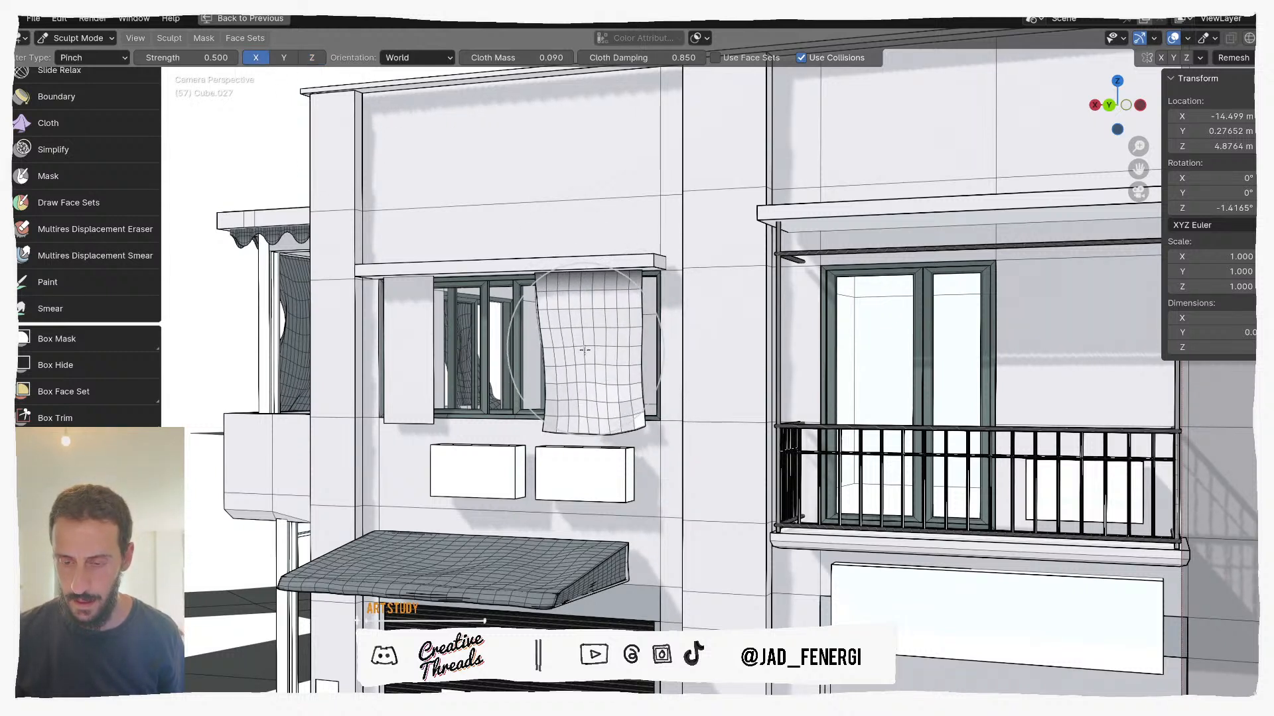
pyautogui.moveTo(593, 352); pyautogui.dragTo(463, 137, button='middle')
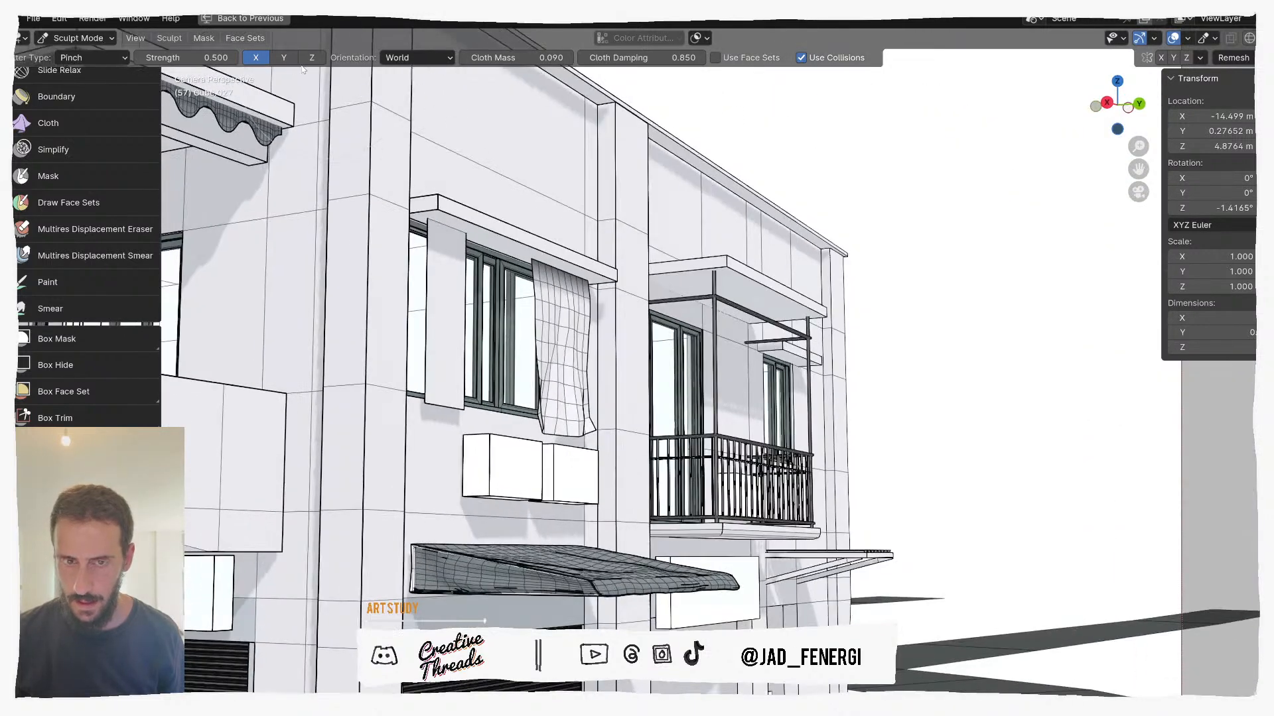
pyautogui.moveTo(561, 414); pyautogui.dragTo(699, 432)
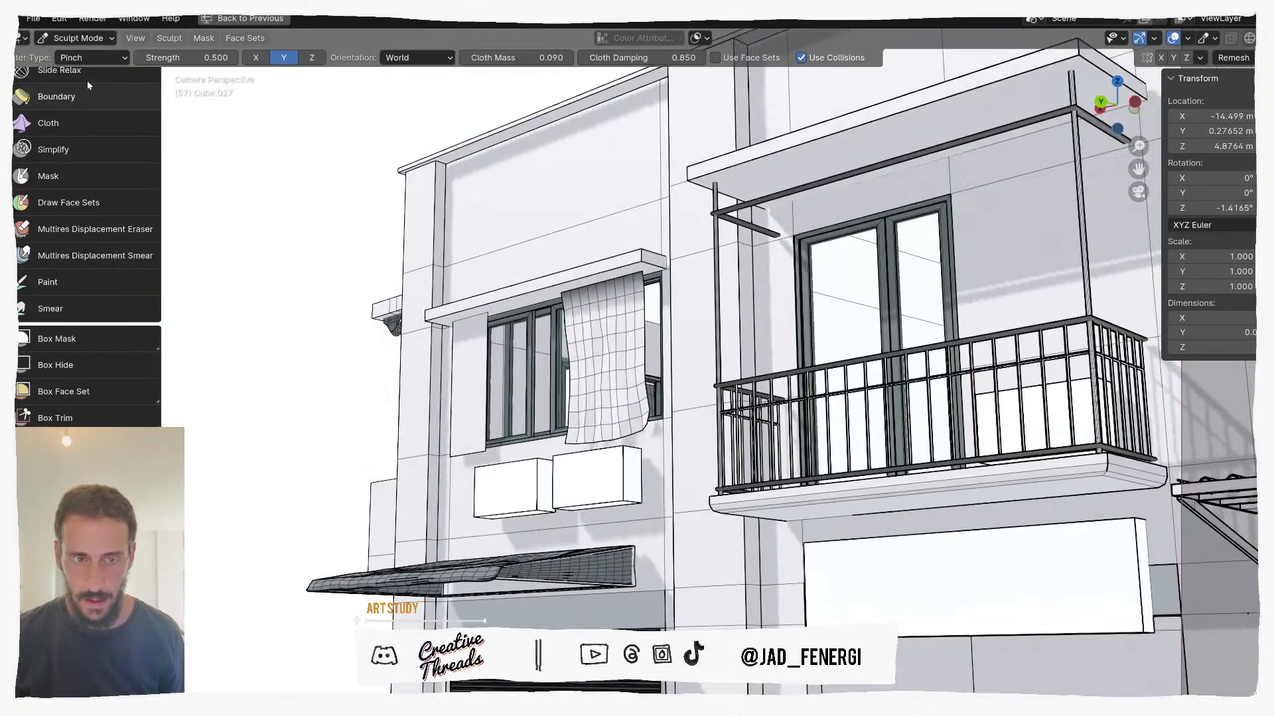
# Step: Try the cloth filter's Inflate type on the panel
pyautogui.click(88, 58)
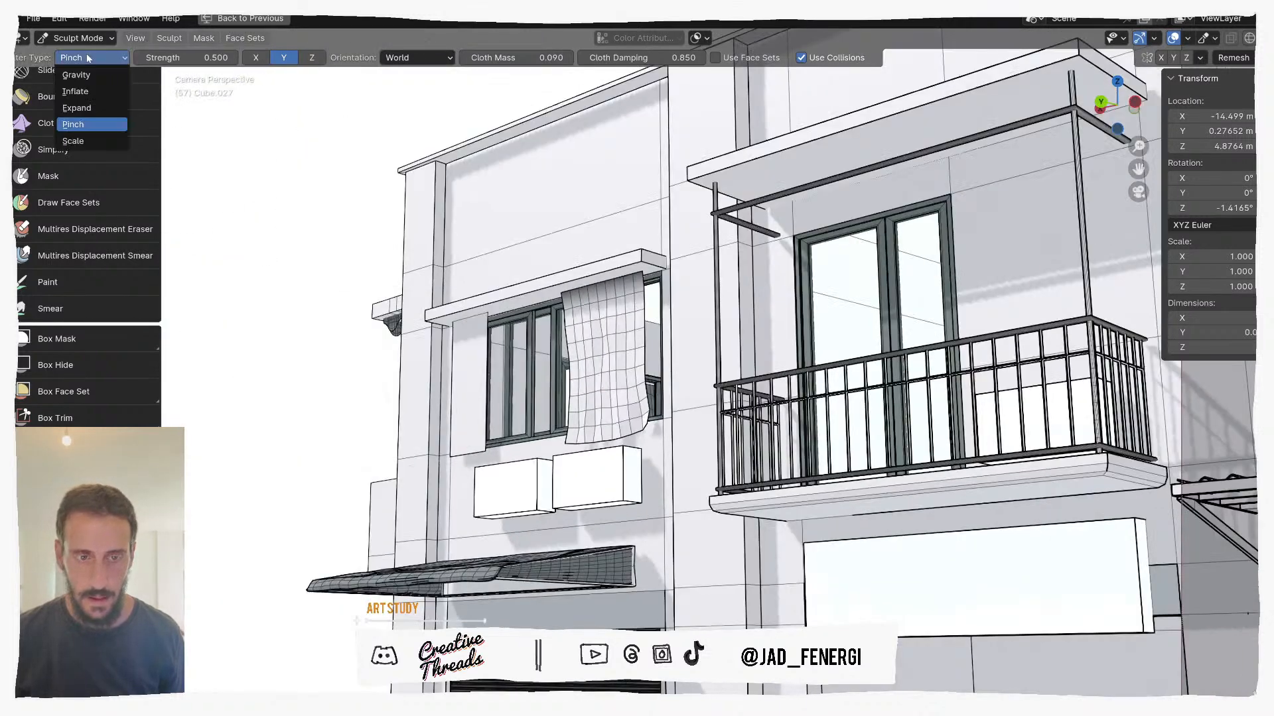
pyautogui.click(84, 91)
pyautogui.moveTo(602, 337); pyautogui.dragTo(359, 156)
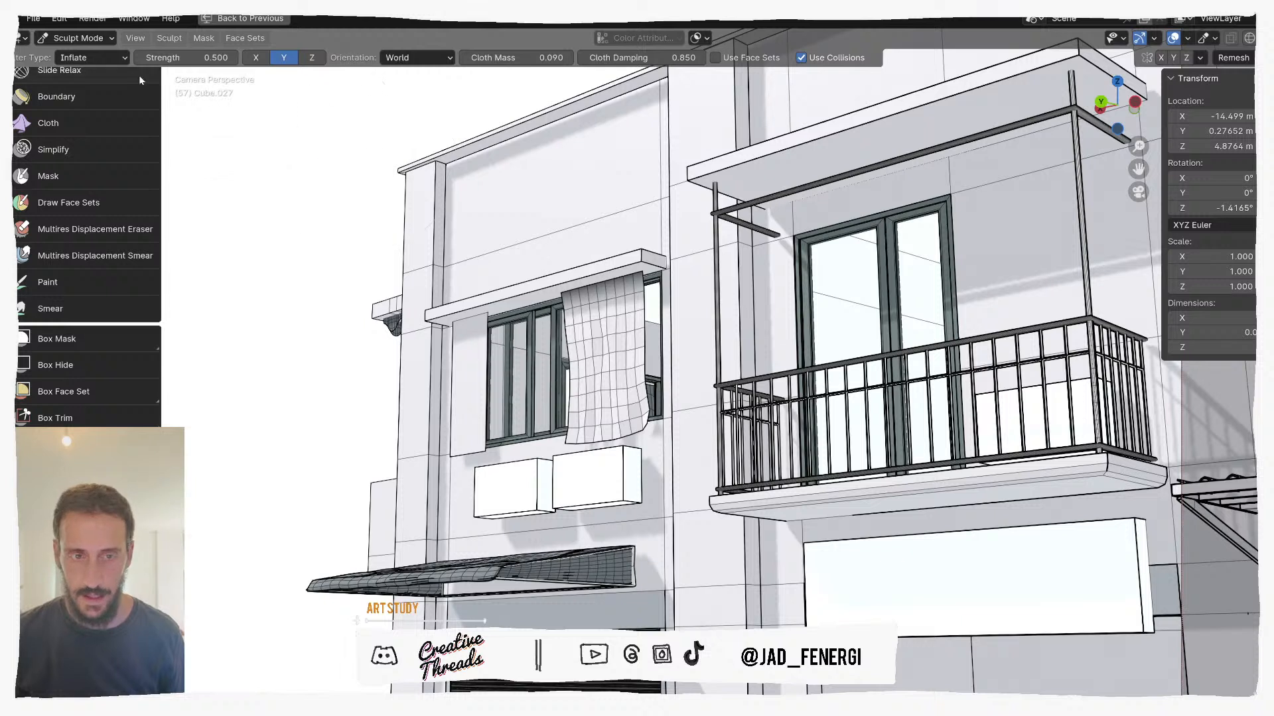
# Step: Apply the cloth filter with the Scale type on the X axis to wrinkle the panel
pyautogui.click(93, 58)
pyautogui.click(79, 141)
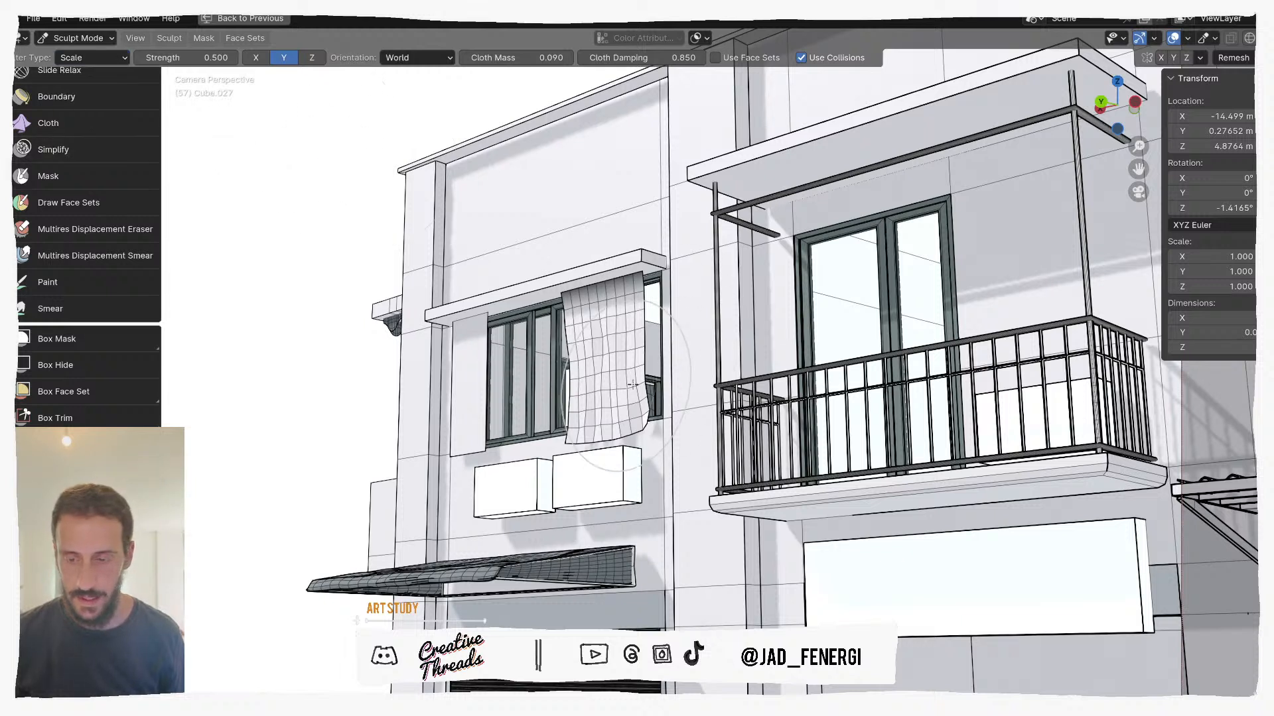
pyautogui.click(262, 58)
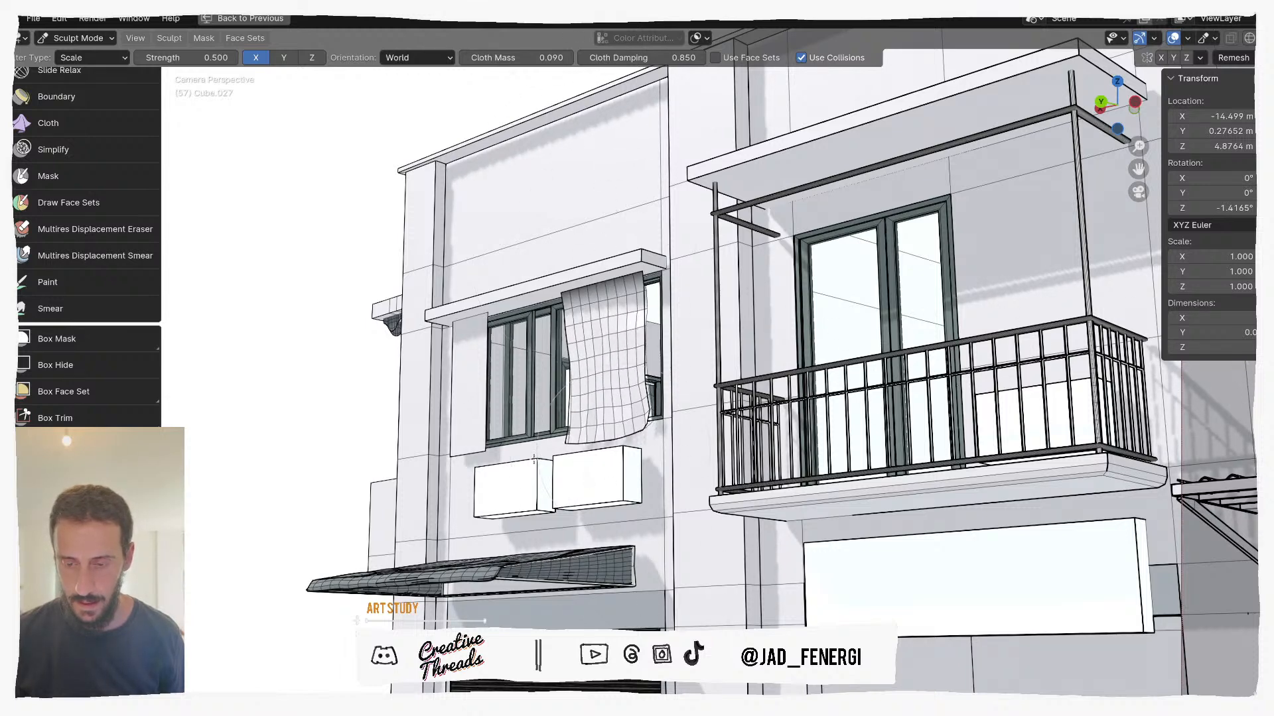
pyautogui.moveTo(967, 383); pyautogui.dragTo(458, 425, button='middle')
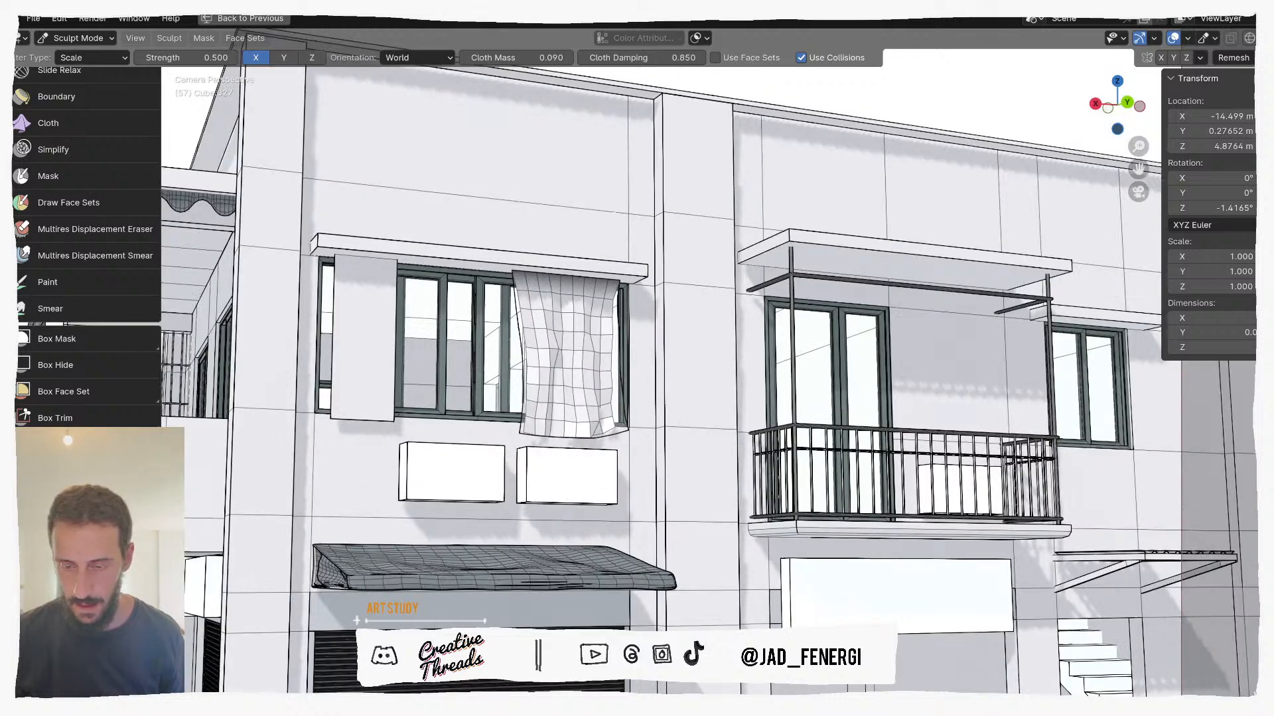
pyautogui.moveTo(477, 359)
pyautogui.mouseDown(button='middle')
pyautogui.moveTo(507, 332)
pyautogui.moveTo(517, 378)
pyautogui.moveTo(588, 385)
pyautogui.moveTo(600, 398)
pyautogui.mouseUp(button='middle')
# Step: Return the panel to Object Mode and add a level 2 Subdivision Surface modifier to it
pyautogui.hotkey('ctrl', 'Tab')
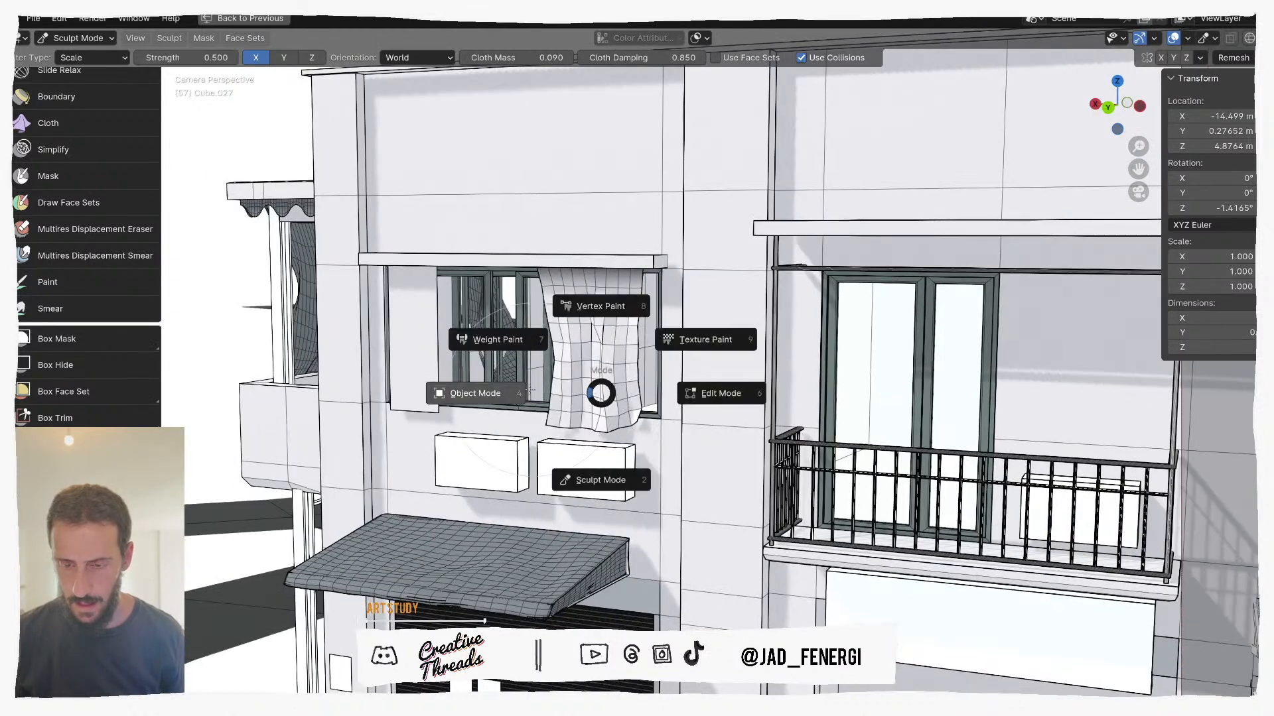
pyautogui.click(469, 392)
pyautogui.scroll(-4, 723, 373)
pyautogui.click(730, 377)
pyautogui.moveTo(723, 372)
pyautogui.mouseDown(button='middle')
pyautogui.moveTo(763, 382)
pyautogui.moveTo(716, 380)
pyautogui.mouseUp(button='middle')
pyautogui.hotkey('ctrl', 'z')
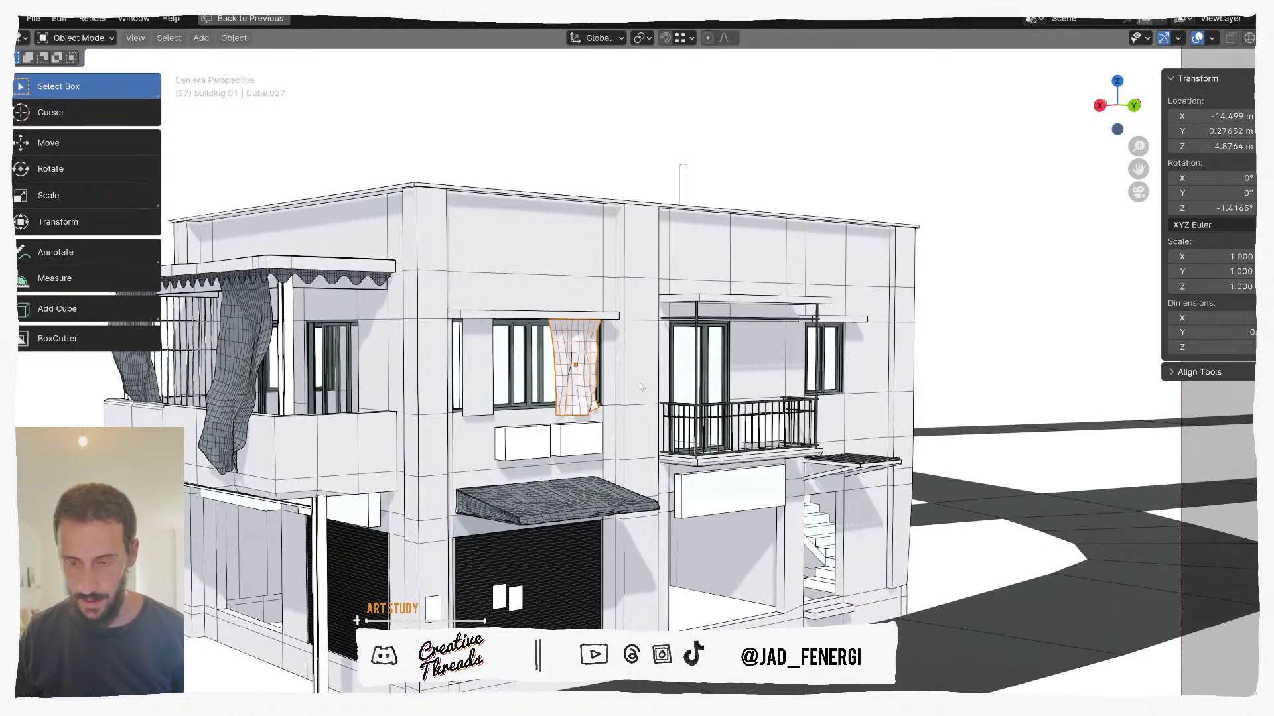
pyautogui.moveTo(632, 388); pyautogui.dragTo(583, 383, button='middle')
pyautogui.hotkey('ctrl', '2')
pyautogui.click(623, 259)
pyautogui.moveTo(587, 304); pyautogui.dragTo(595, 358, button='middle')
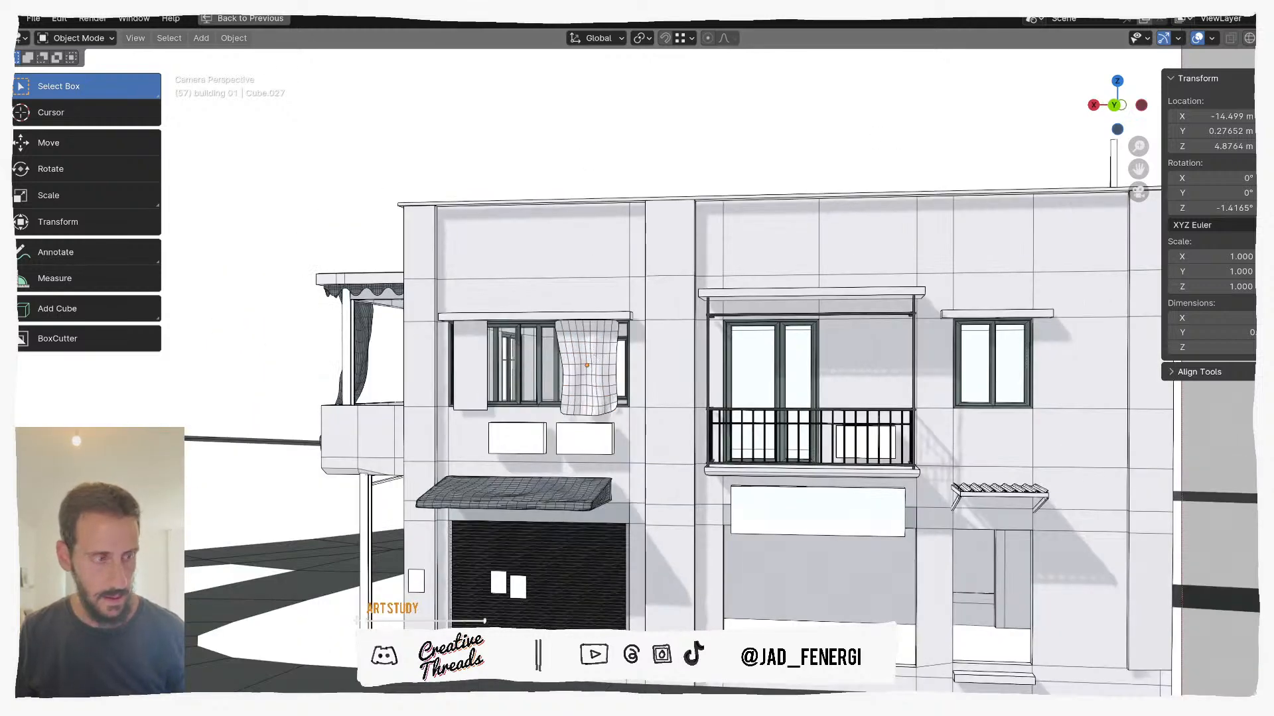
pyautogui.moveTo(822, 354); pyautogui.dragTo(659, 365, button='middle')
# Step: Select the hanging panel's top edge loop in Edit Mode and give it an edge crease of 1
pyautogui.click(604, 363)
pyautogui.scroll(3, 605, 359)
pyautogui.press('Tab')
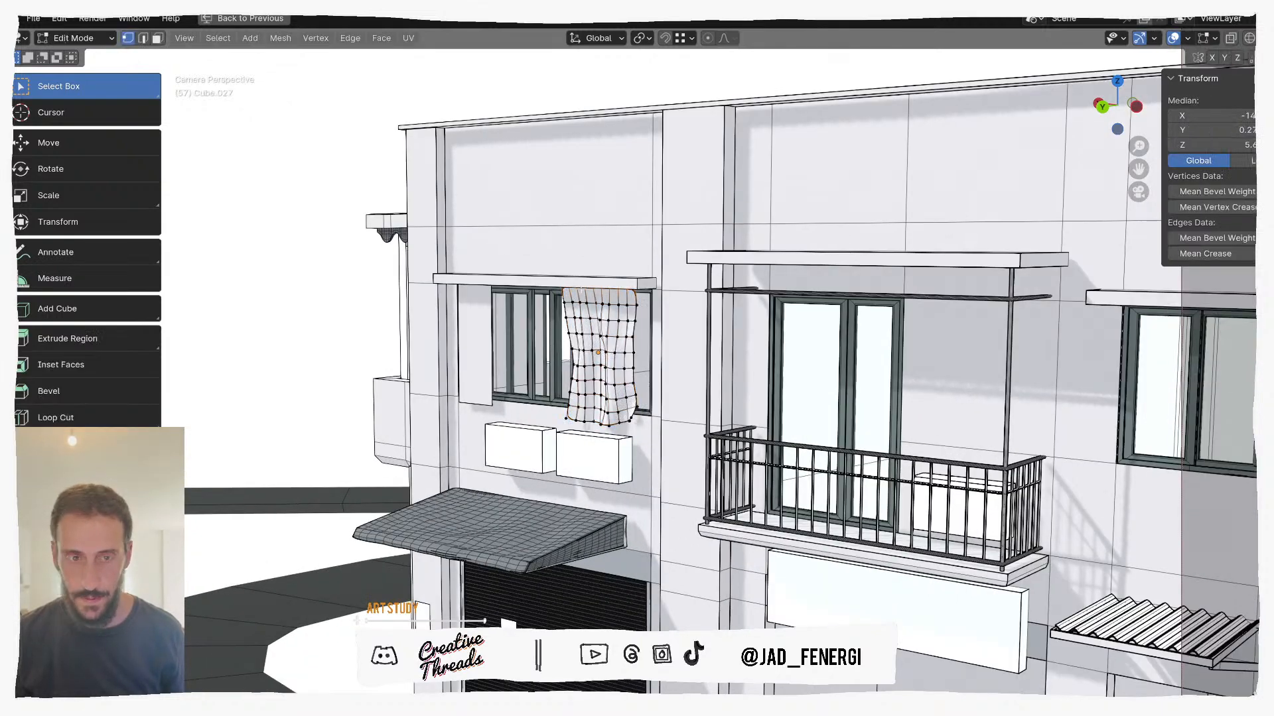
pyautogui.moveTo(568, 286); pyautogui.dragTo(569, 276, button='middle')
pyautogui.press('3')
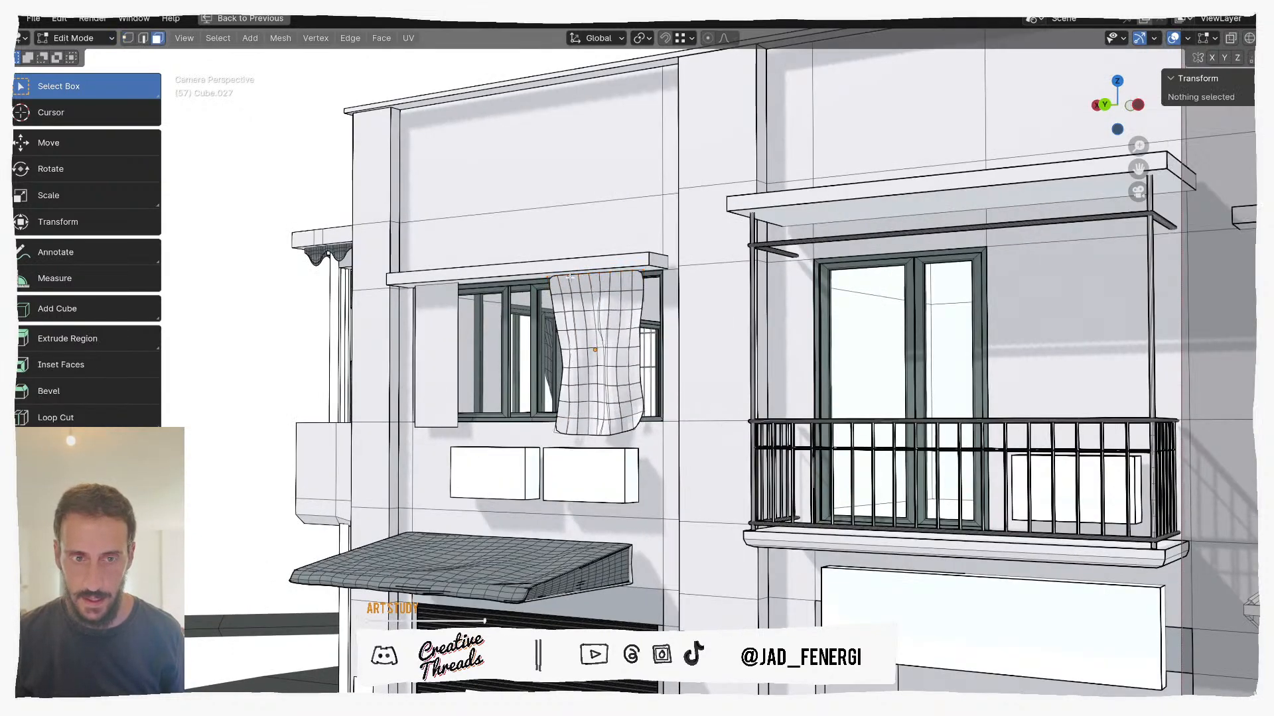
pyautogui.press('2')
pyautogui.keyDown('alt'); pyautogui.click(566, 276); pyautogui.keyUp('alt')
pyautogui.rightClick(565, 276)
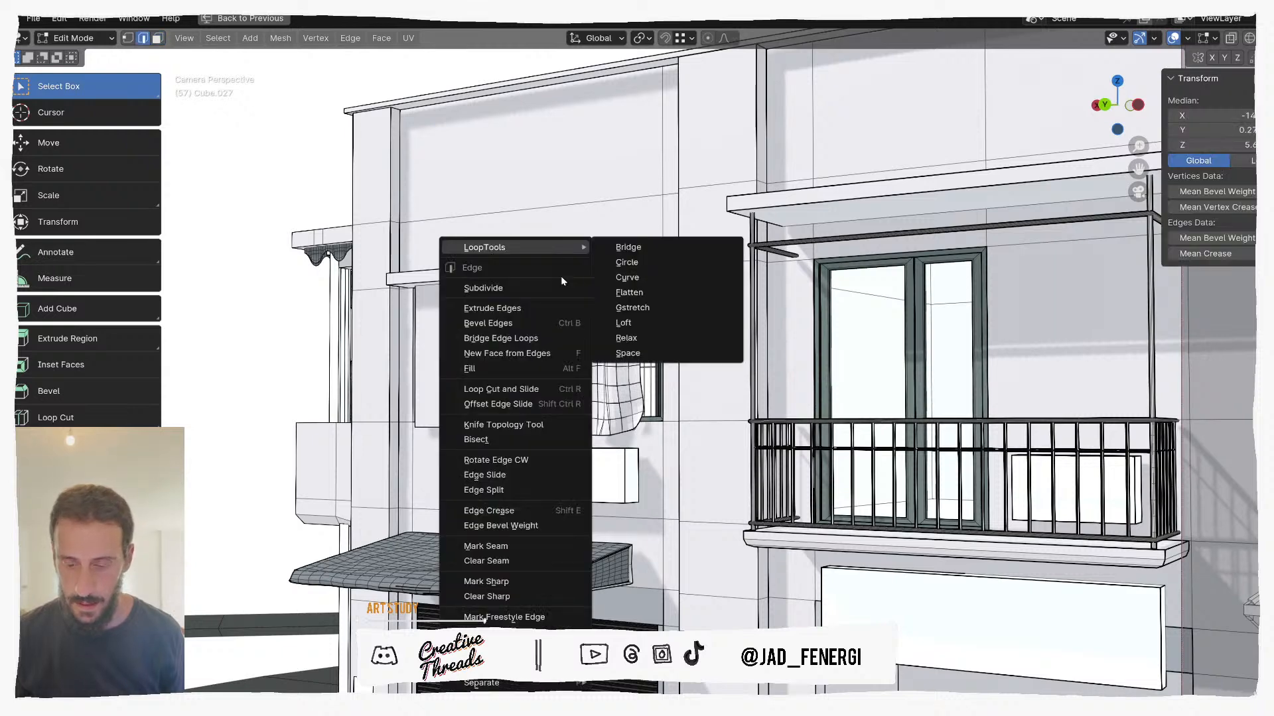
pyautogui.rightClick(587, 272)
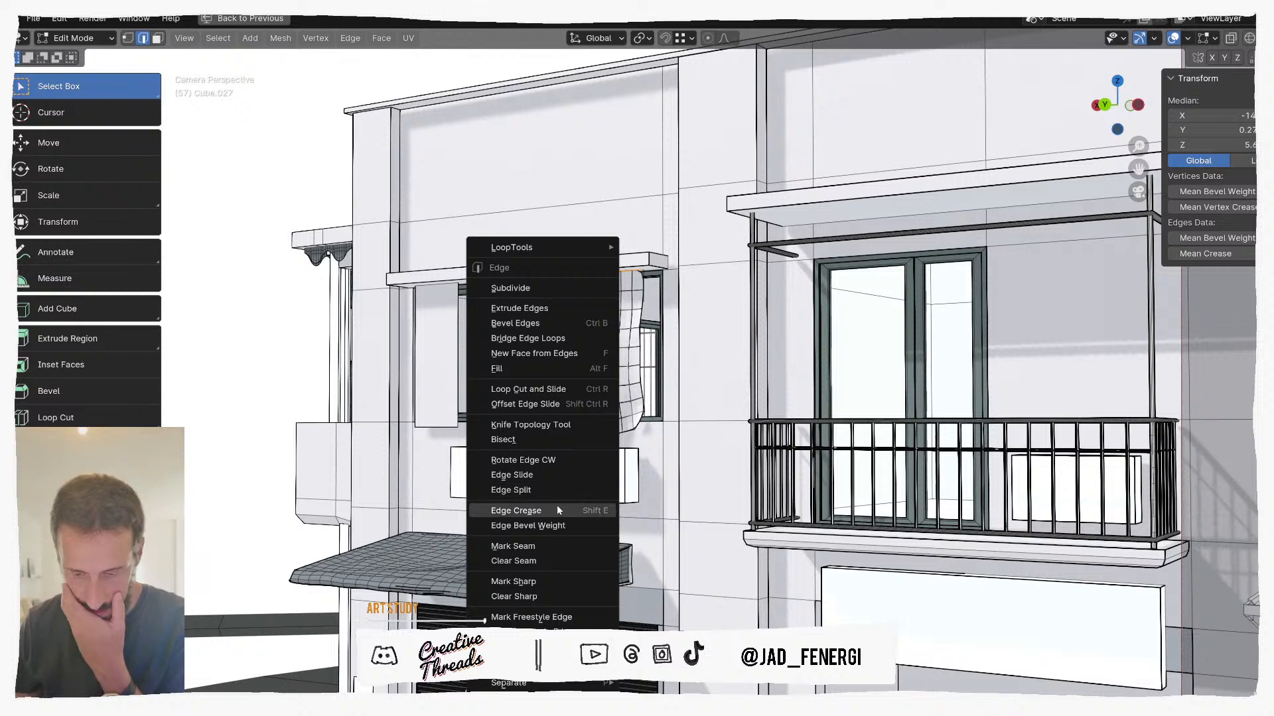
pyautogui.click(556, 510)
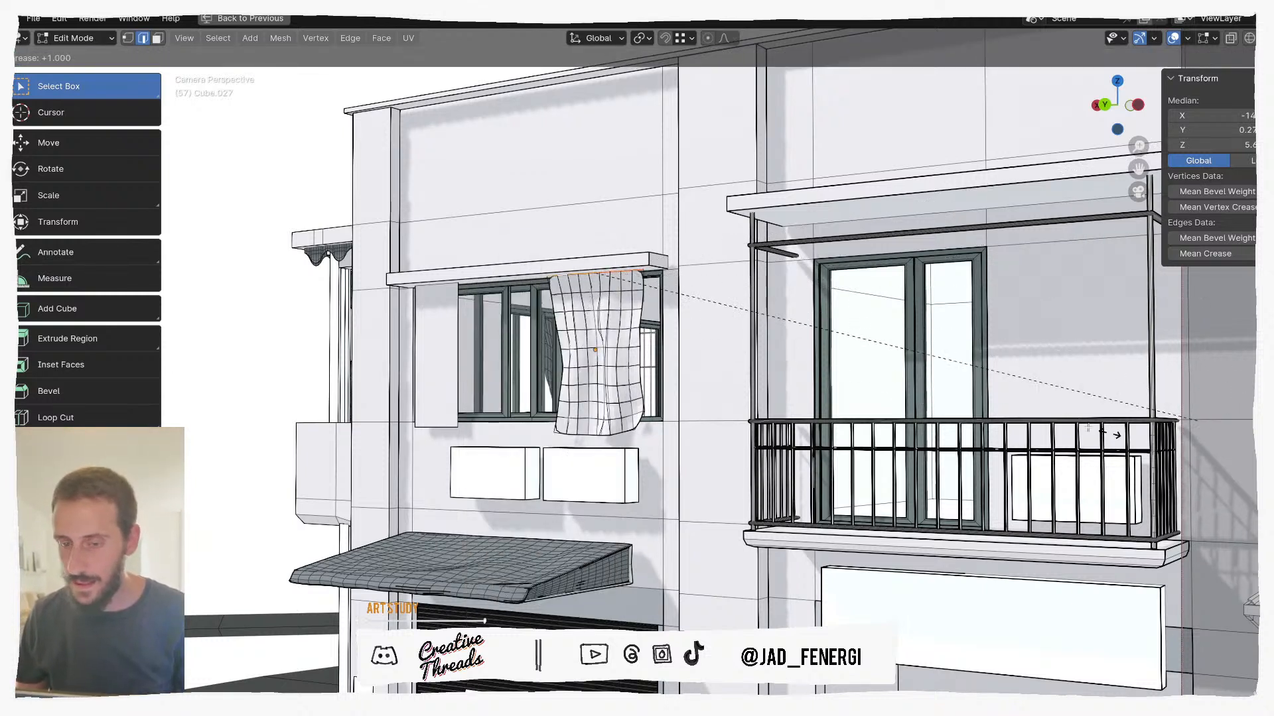
pyautogui.click(1116, 435)
# Step: Reselect the full row of edges along the panel's top and apply an edge crease of 1 to it
pyautogui.scroll(3, 628, 317)
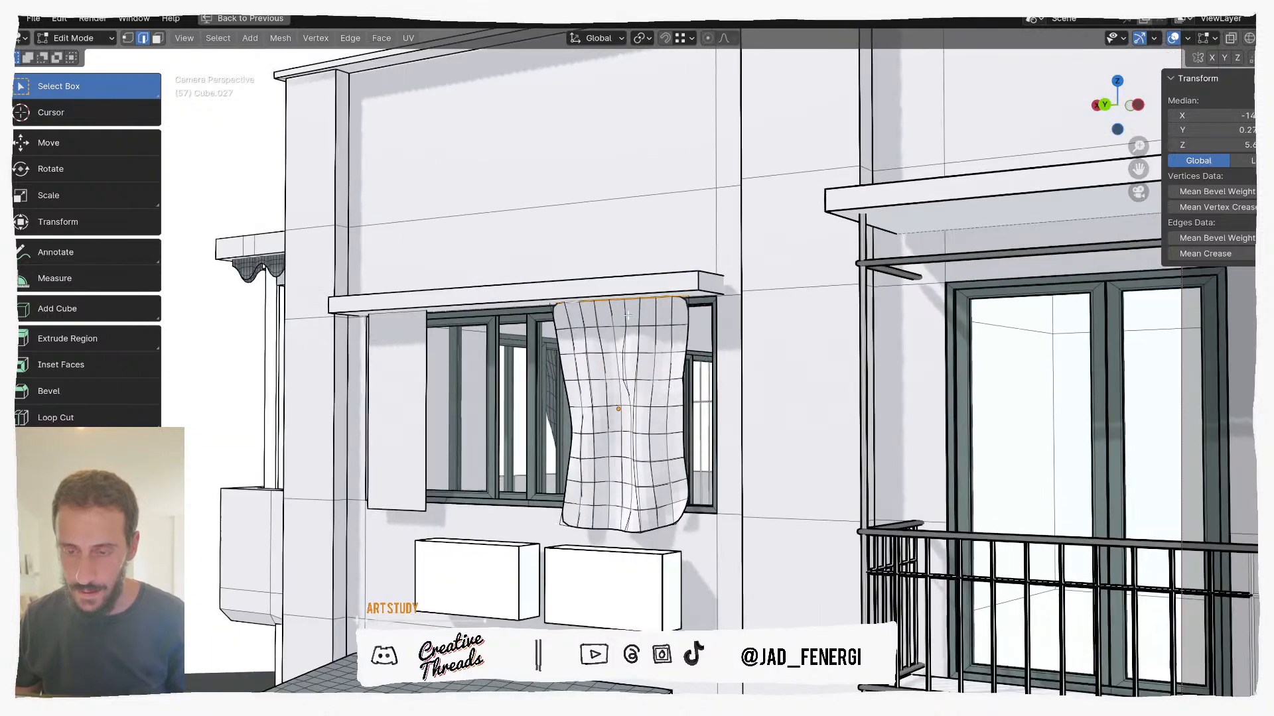
pyautogui.hotkey('alt', 'a')
pyautogui.click(570, 310)
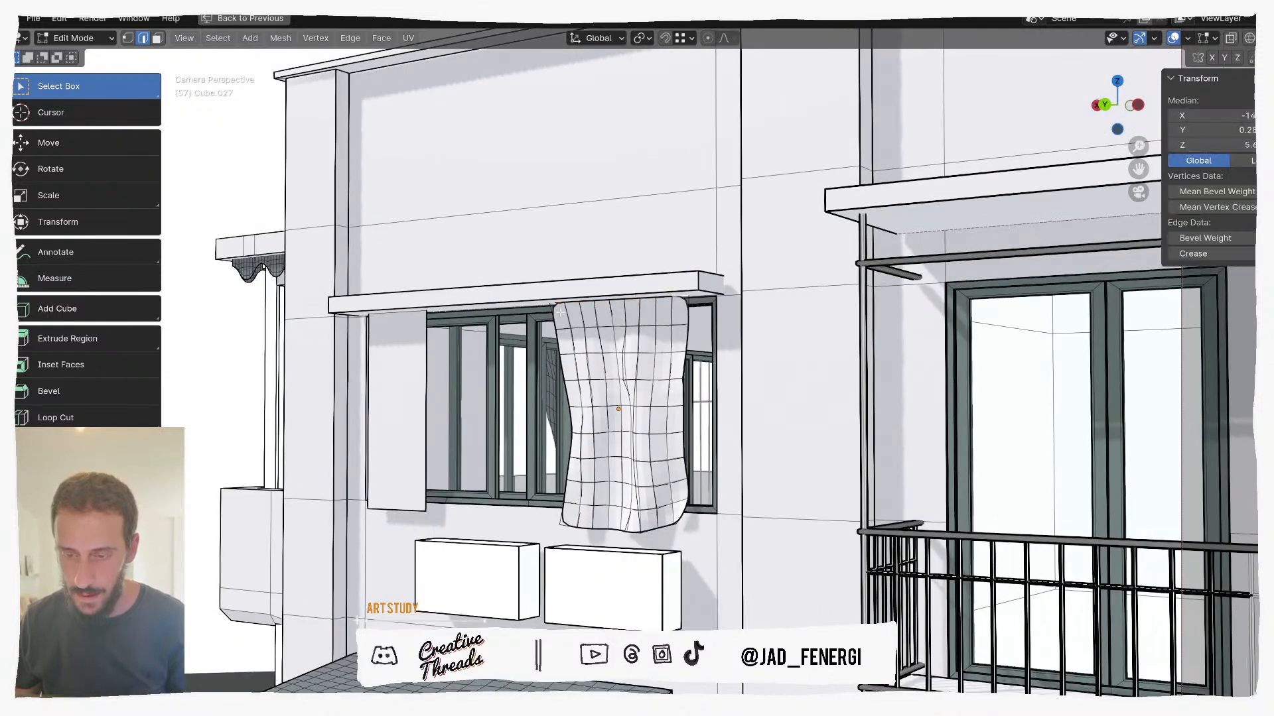
pyautogui.keyDown('shift'); pyautogui.click(682, 296); pyautogui.keyUp('shift')
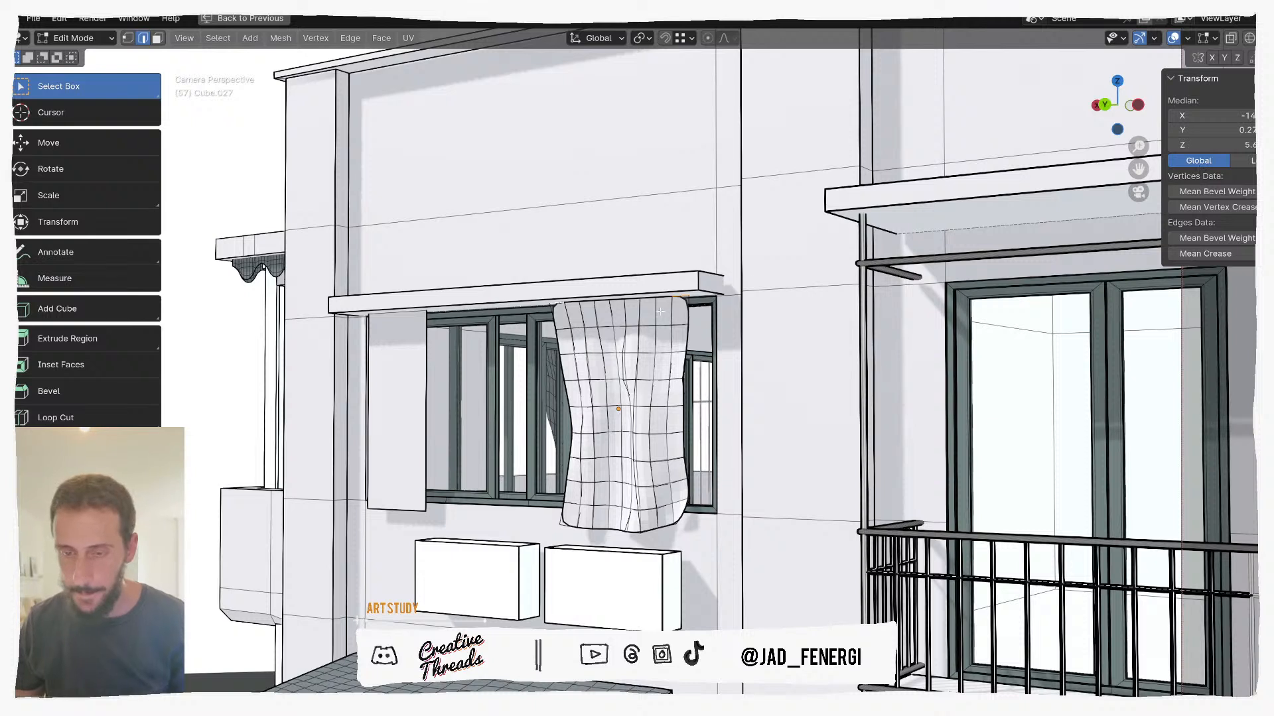
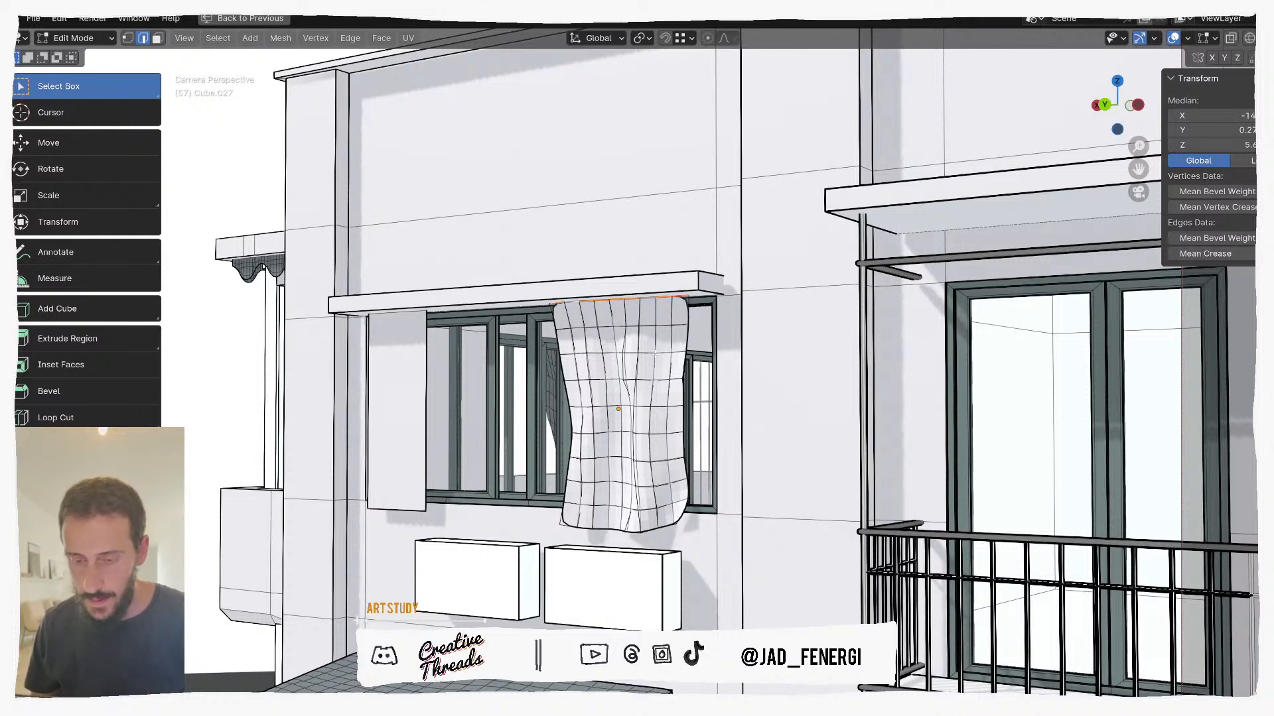
pyautogui.moveTo(719, 326); pyautogui.dragTo(729, 326, button='middle')
pyautogui.click(1264, 115)
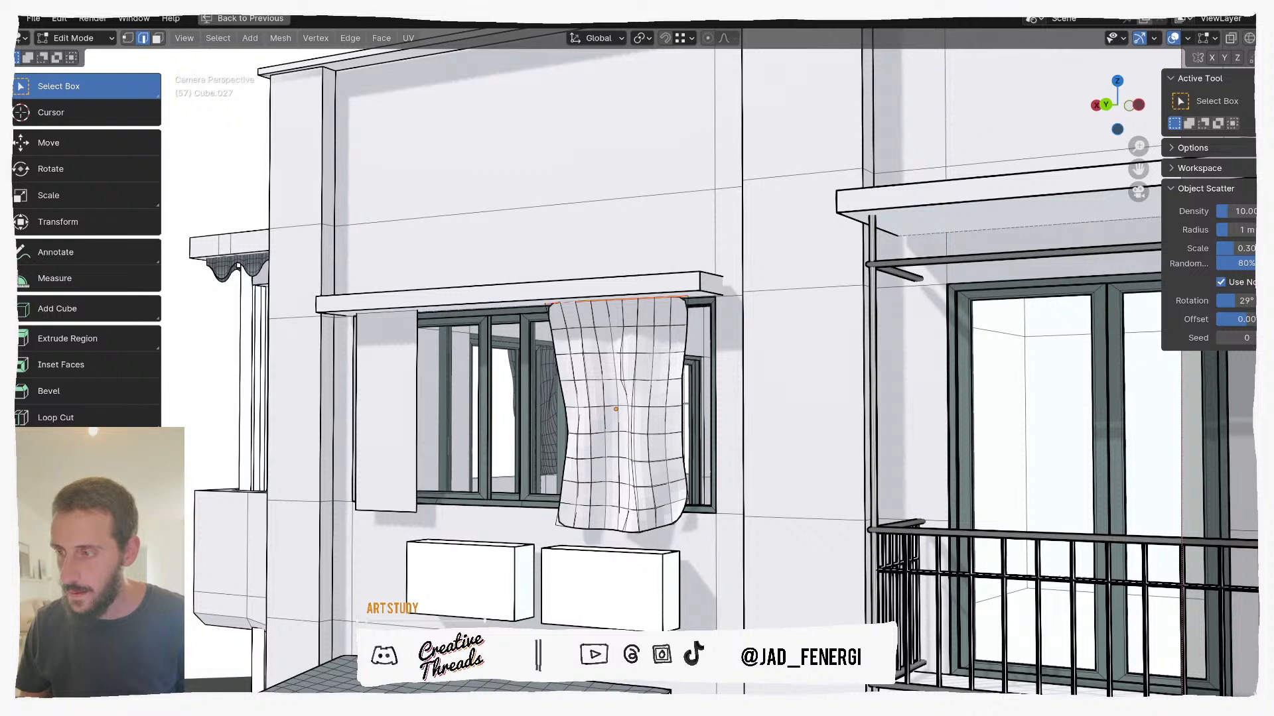
pyautogui.click(1265, 86)
pyautogui.rightClick(684, 326)
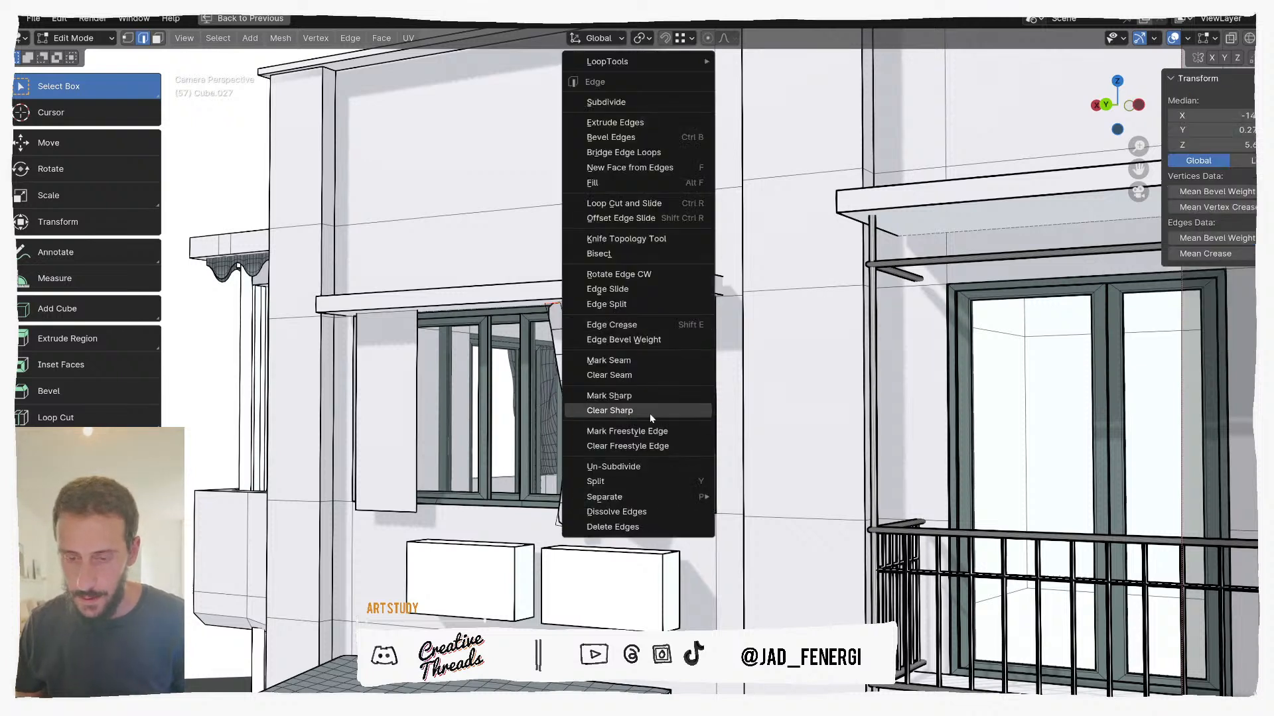
pyautogui.click(638, 325)
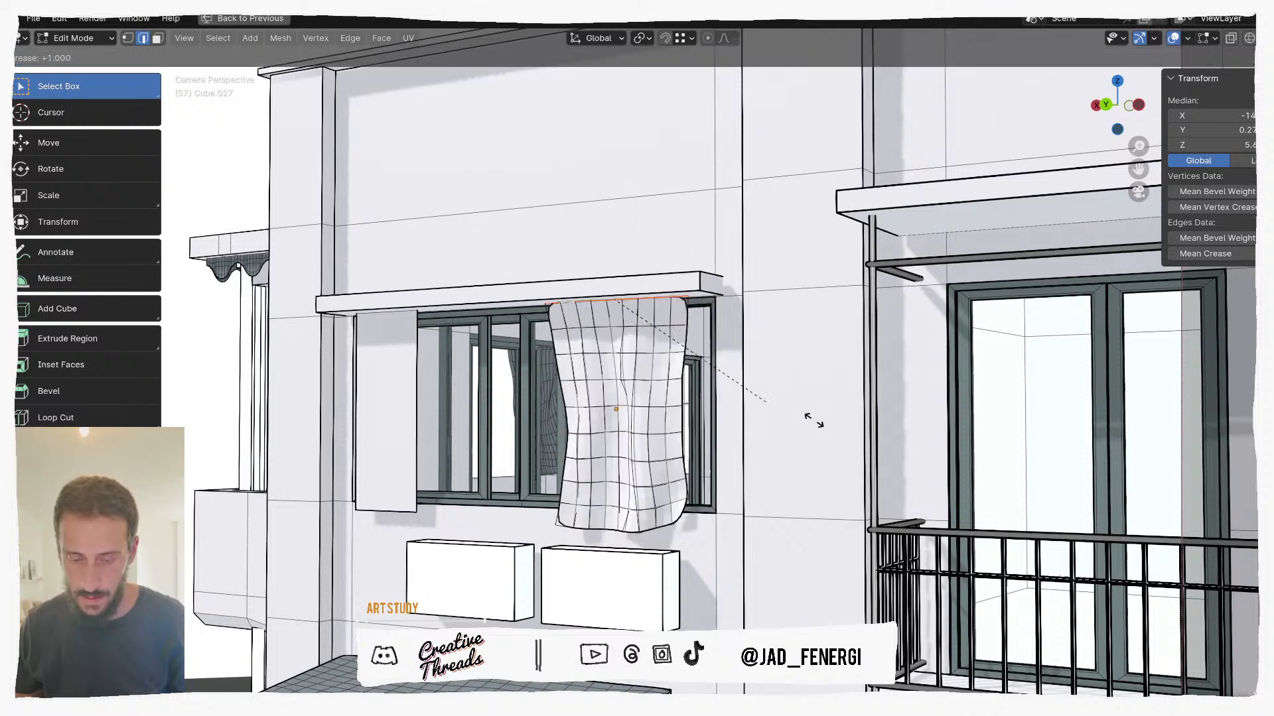
pyautogui.click(657, 367)
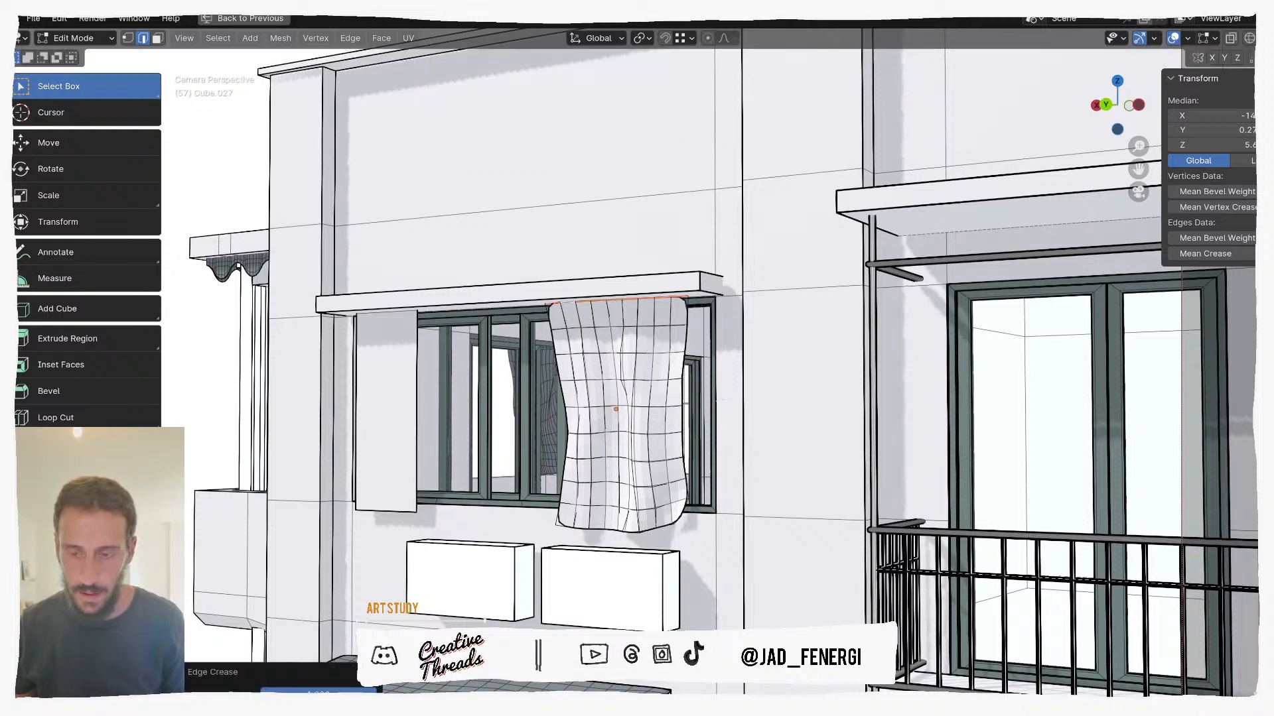
# Step: Examine the panel's top corners in the line-art display in Object Mode and restore the full editor layout
pyautogui.moveTo(703, 378); pyautogui.dragTo(692, 367, button='middle')
pyautogui.click(676, 313)
pyautogui.moveTo(677, 313); pyautogui.dragTo(534, 330, button='middle')
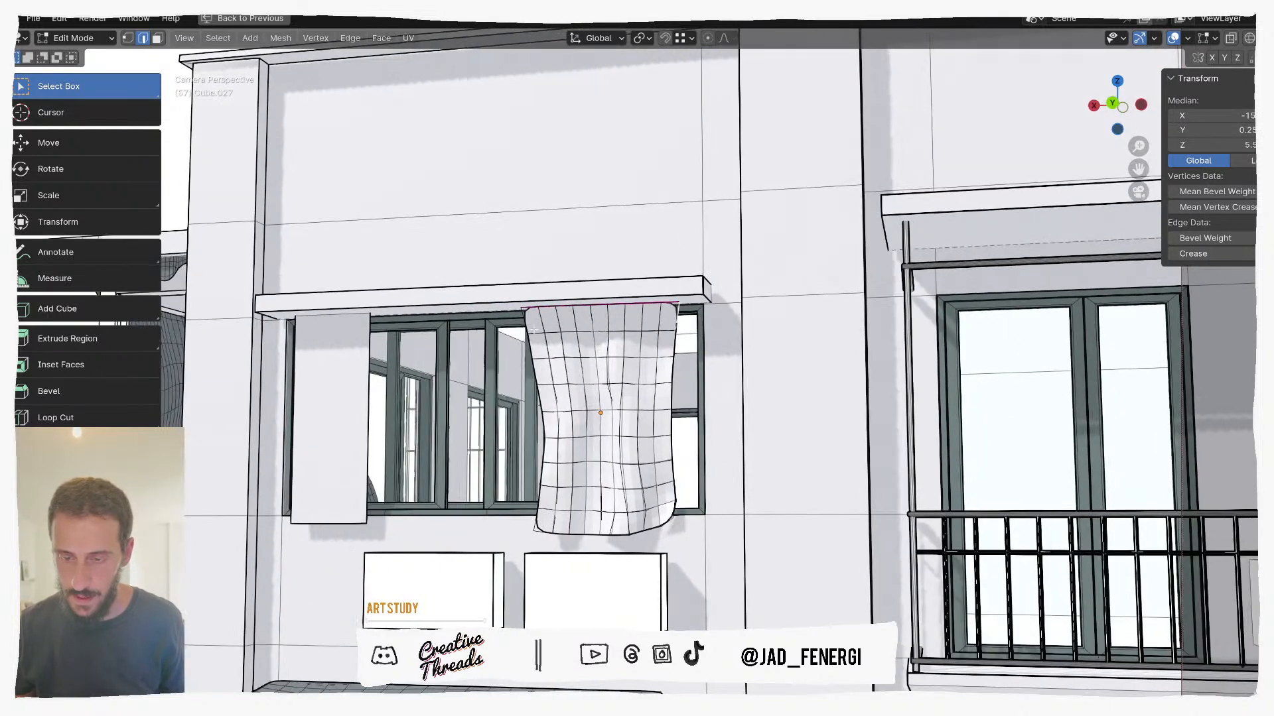
pyautogui.keyDown('shift'); pyautogui.click(674, 323); pyautogui.keyUp('shift')
pyautogui.press('Tab')
pyautogui.press('z')
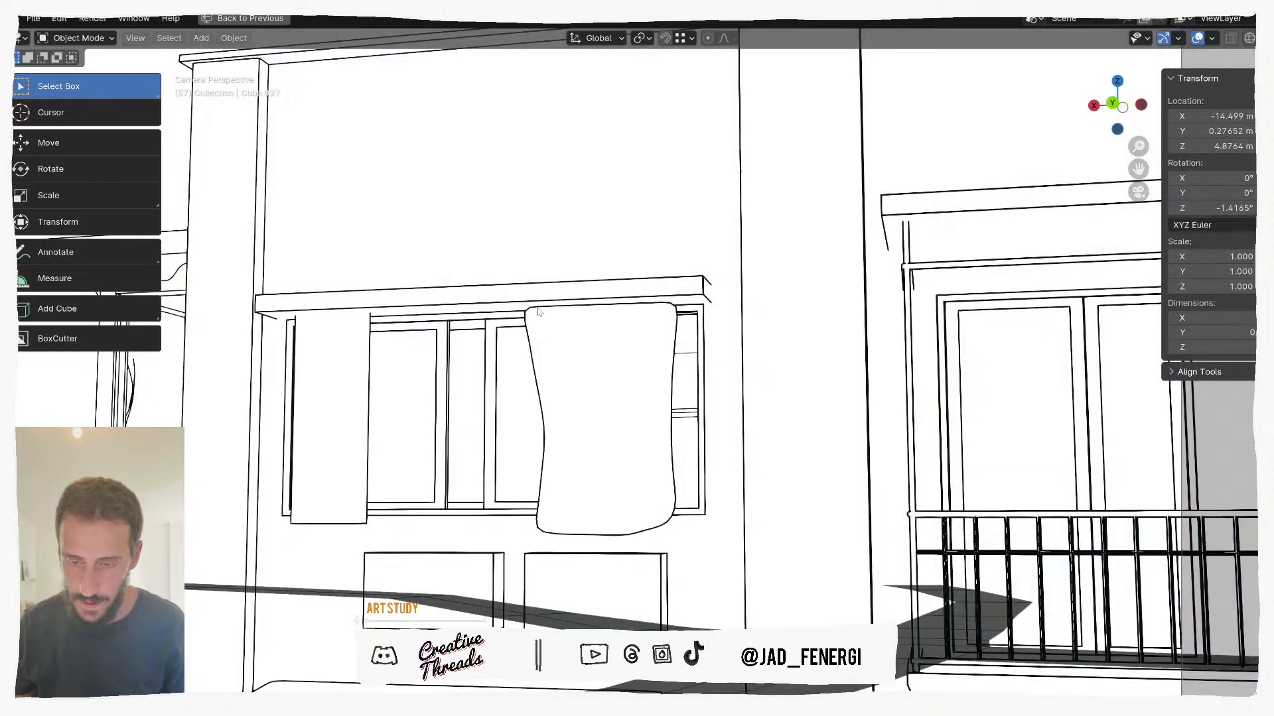
pyautogui.moveTo(559, 313); pyautogui.dragTo(630, 344, button='middle')
pyautogui.scroll(-5, 630, 344)
pyautogui.hotkey('ctrl', 'space')
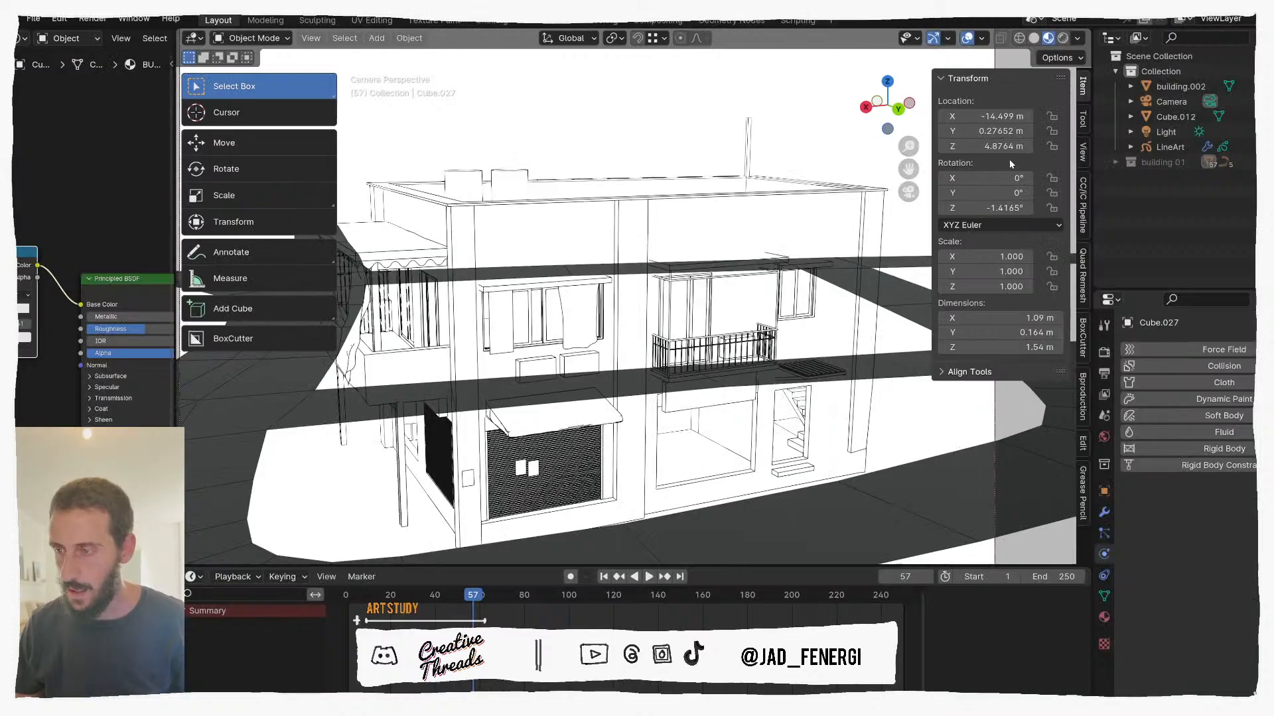
# Step: Crease the panel's two top corners in Edit Mode so they stay square under the subdivision
pyautogui.press('Tab')
pyautogui.press('KP_Decimal')
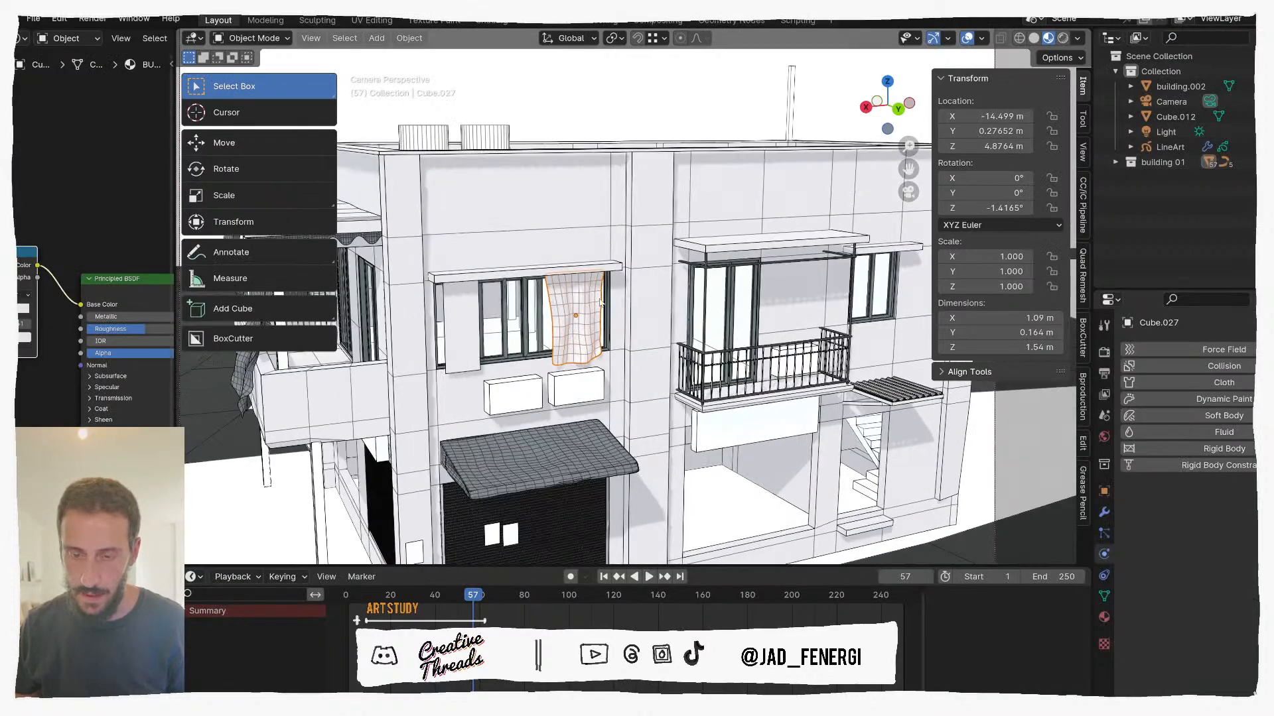
pyautogui.scroll(1, 552, 244)
pyautogui.press('1')
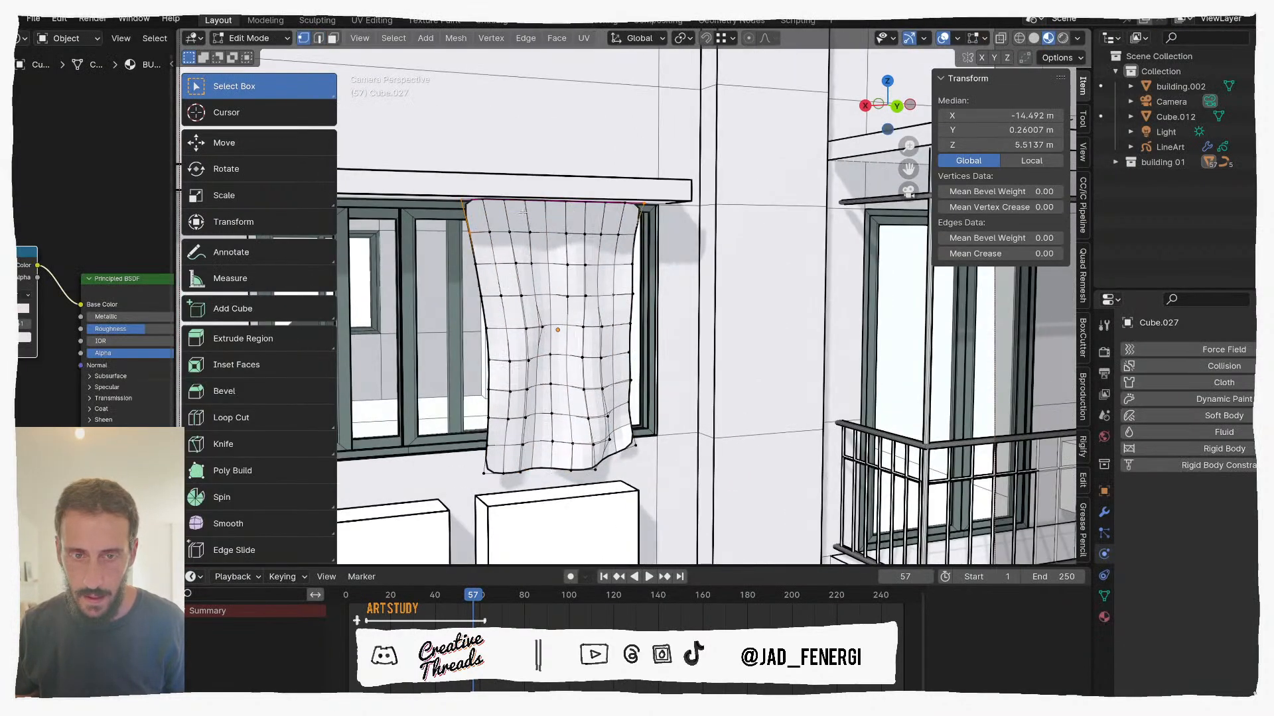
pyautogui.moveTo(531, 227); pyautogui.dragTo(482, 186, button='middle')
pyautogui.moveTo(627, 213); pyautogui.dragTo(663, 214)
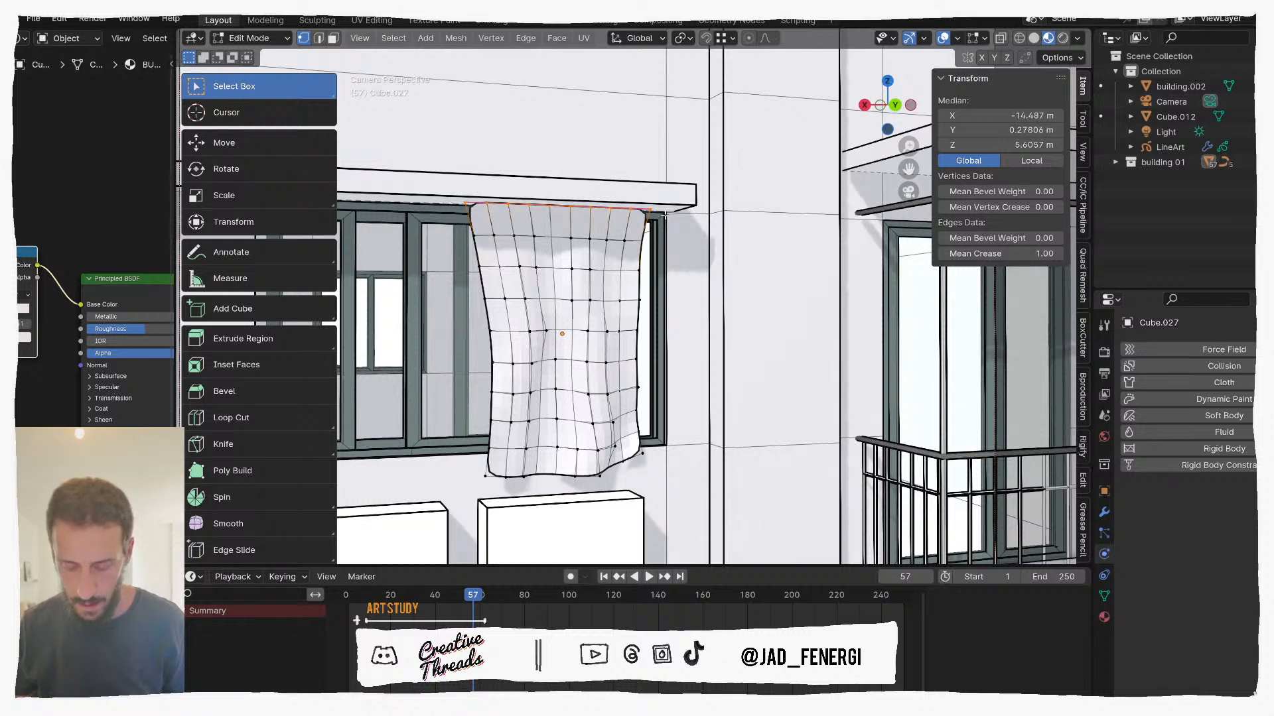
pyautogui.press('Tab')
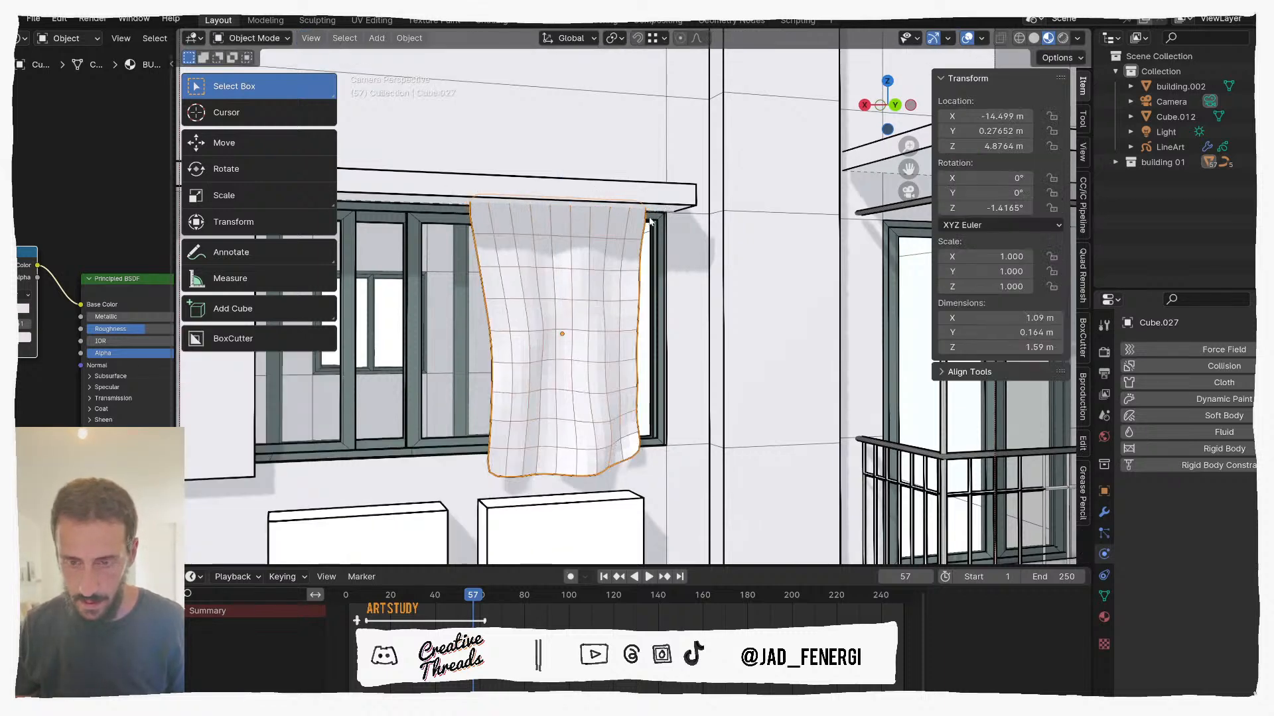
# Step: Turn off the wireframe overlay on the building model
pyautogui.scroll(-5, 673, 345)
pyautogui.click(672, 345)
pyautogui.scroll(-3, 674, 312)
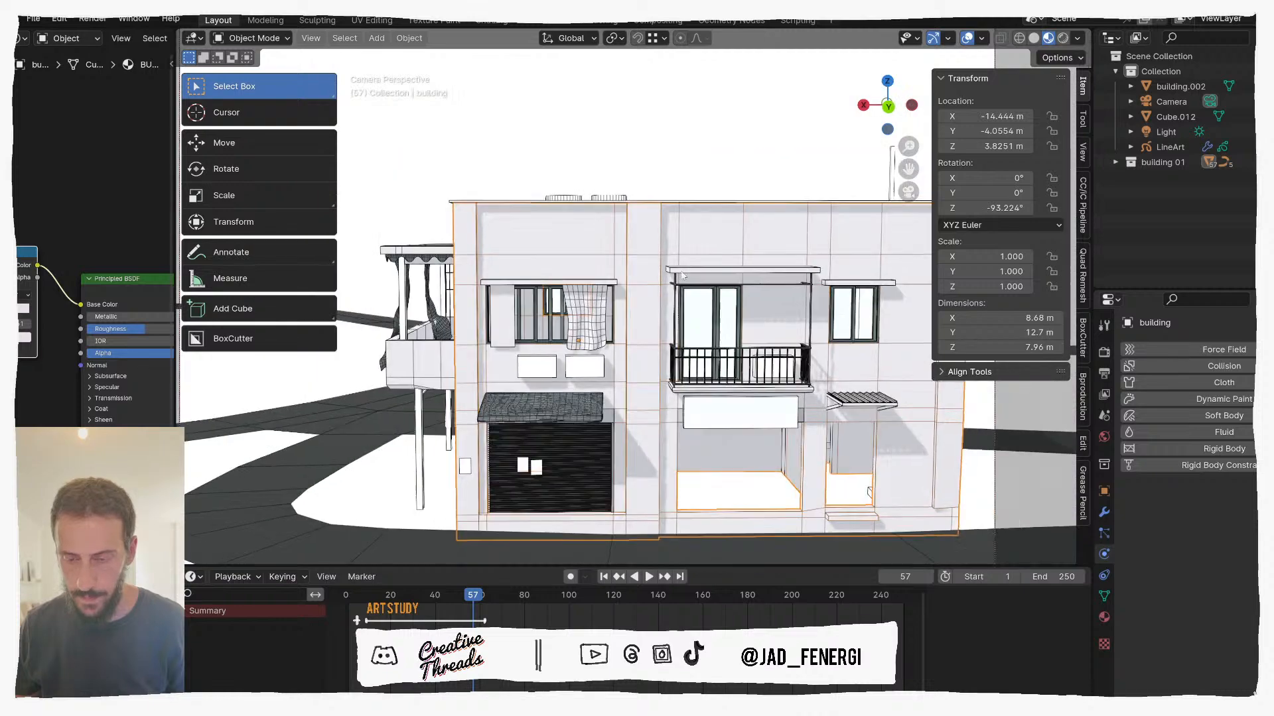
pyautogui.moveTo(677, 279); pyautogui.dragTo(685, 276, button='middle')
pyautogui.press('q')
pyautogui.click(685, 275)
pyautogui.click(613, 152)
pyautogui.moveTo(612, 208); pyautogui.dragTo(644, 204, button='middle')
pyautogui.moveTo(600, 287); pyautogui.dragTo(599, 325, button='middle')
# Step: Reshape the panel's sides and hem in Sculpt Mode with the Grab brush into a looser, wavier hang
pyautogui.click(599, 325)
pyautogui.hotkey('ctrl', 'Tab')
pyautogui.click(615, 369)
pyautogui.scroll(3, 615, 358)
pyautogui.press('g')
pyautogui.scroll(4, 614, 345)
pyautogui.moveTo(686, 376); pyautogui.dragTo(639, 412, button='middle')
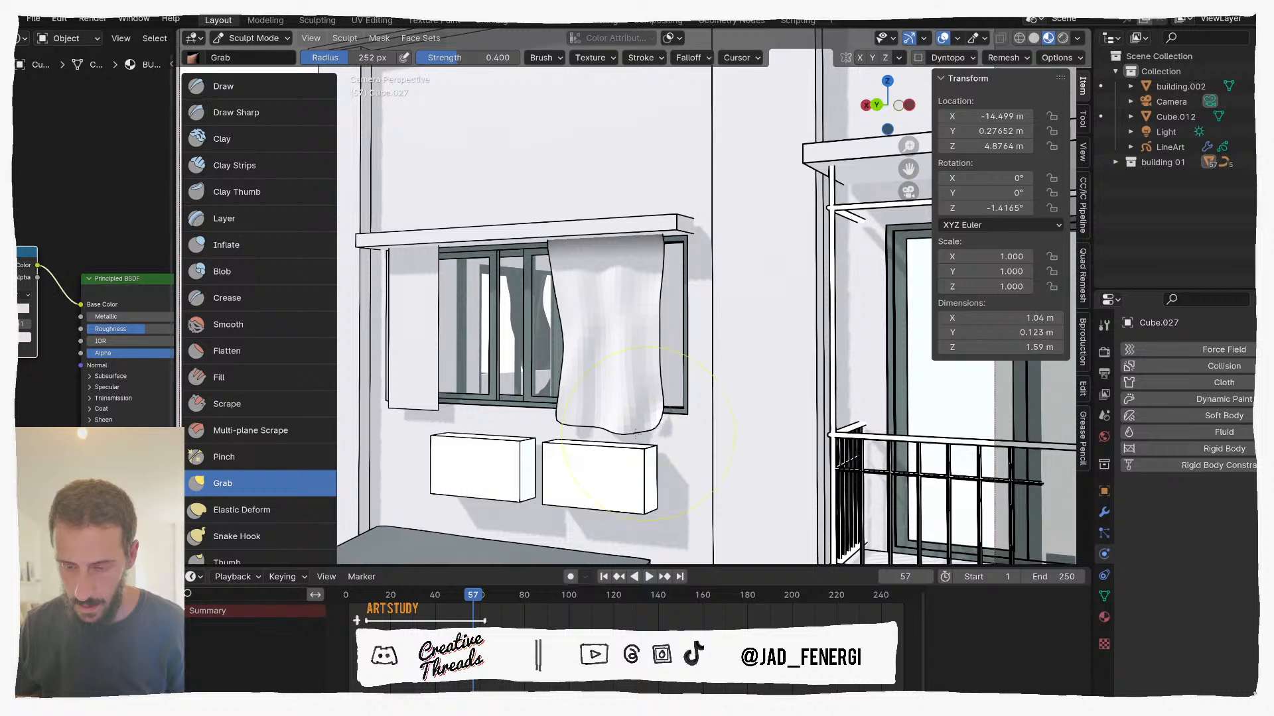
pyautogui.moveTo(619, 416); pyautogui.dragTo(569, 304, button='middle')
pyautogui.moveTo(553, 415); pyautogui.dragTo(535, 415)
pyautogui.moveTo(553, 326); pyautogui.dragTo(546, 342)
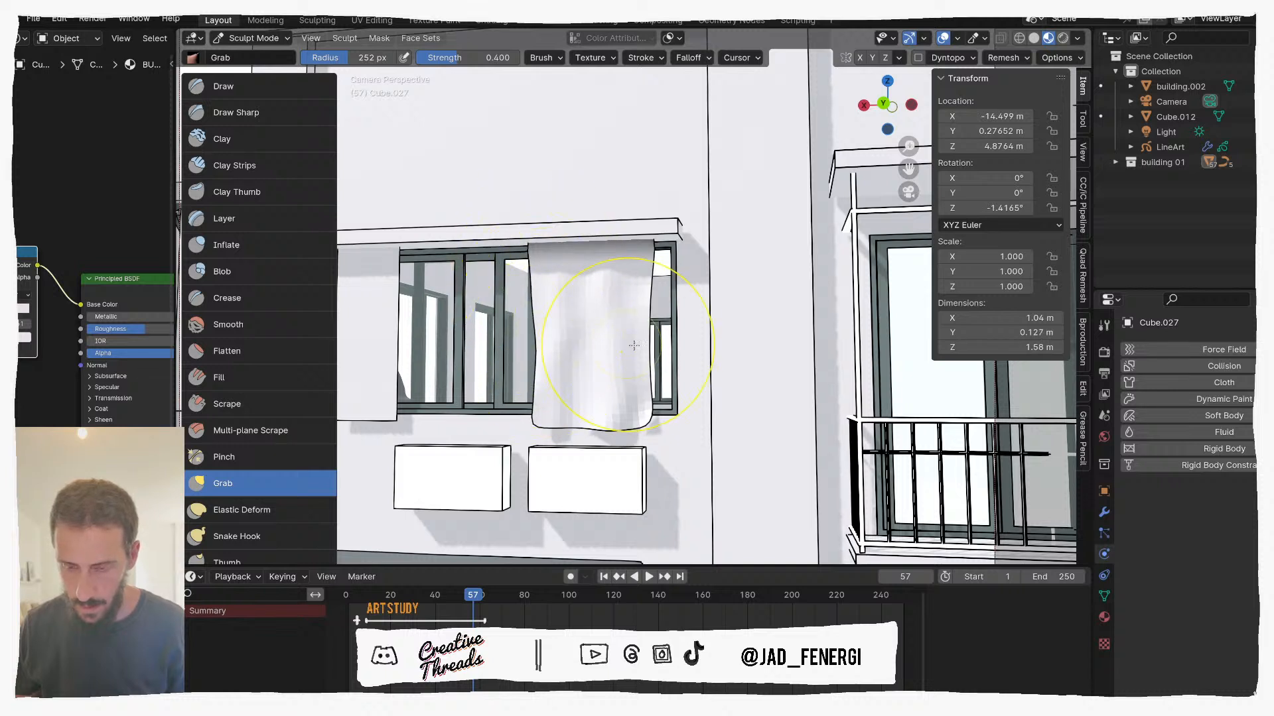
pyautogui.moveTo(641, 369)
pyautogui.mouseDown()
pyautogui.moveTo(642, 410)
pyautogui.moveTo(623, 434)
pyautogui.moveTo(555, 421)
pyautogui.mouseUp()
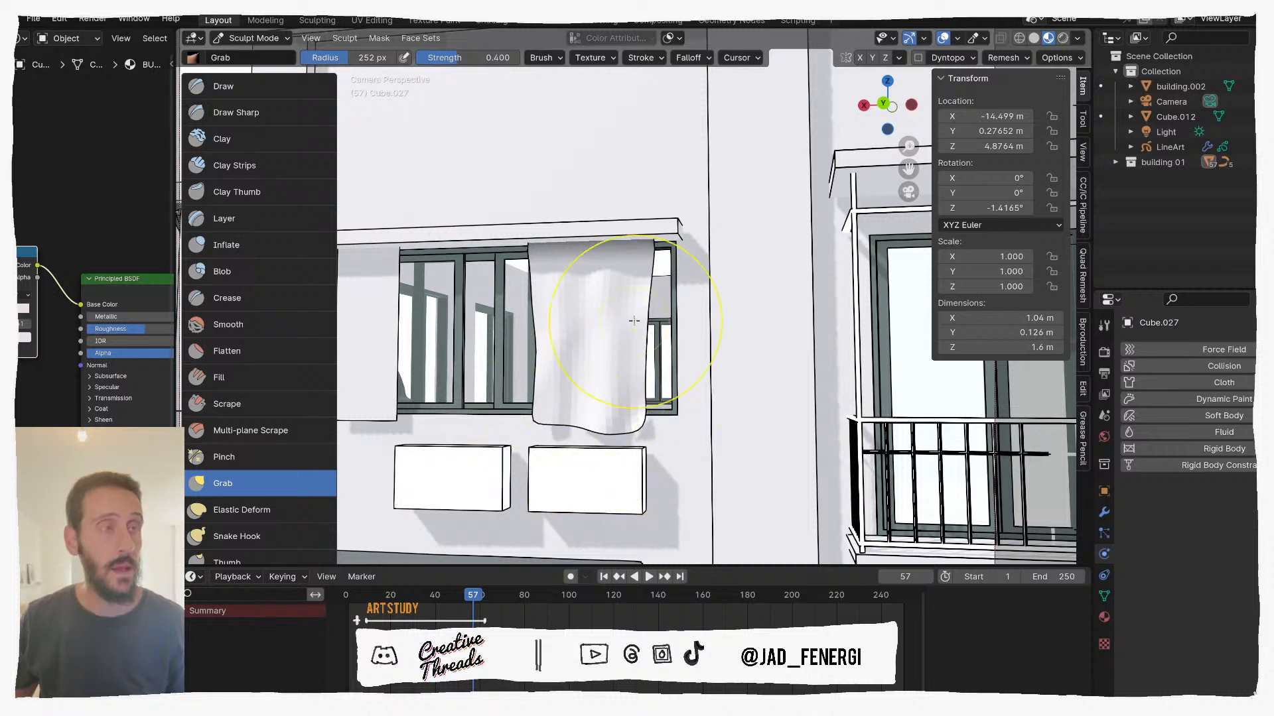
# Step: Return the panel to Object Mode and assign it the CURTAINS material
pyautogui.scroll(-3, 603, 354)
pyautogui.hotkey('ctrl', 'Tab')
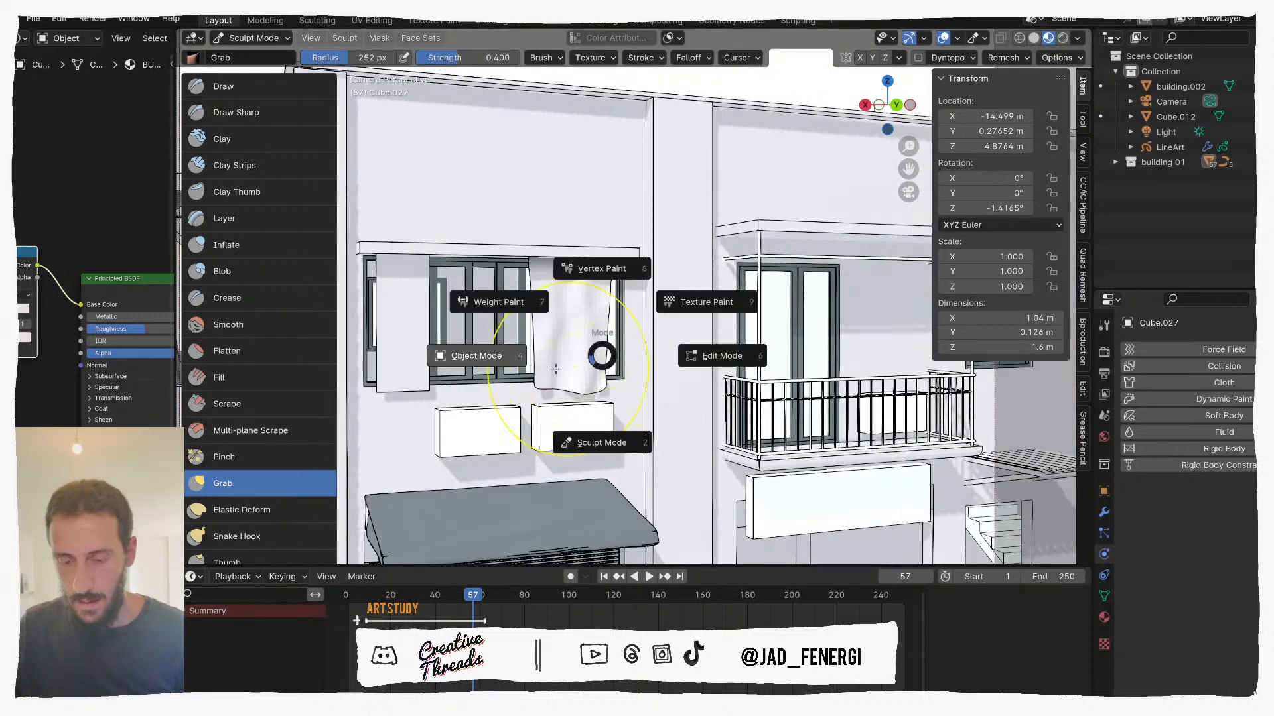
pyautogui.click(554, 348)
pyautogui.scroll(-4, 73, 227)
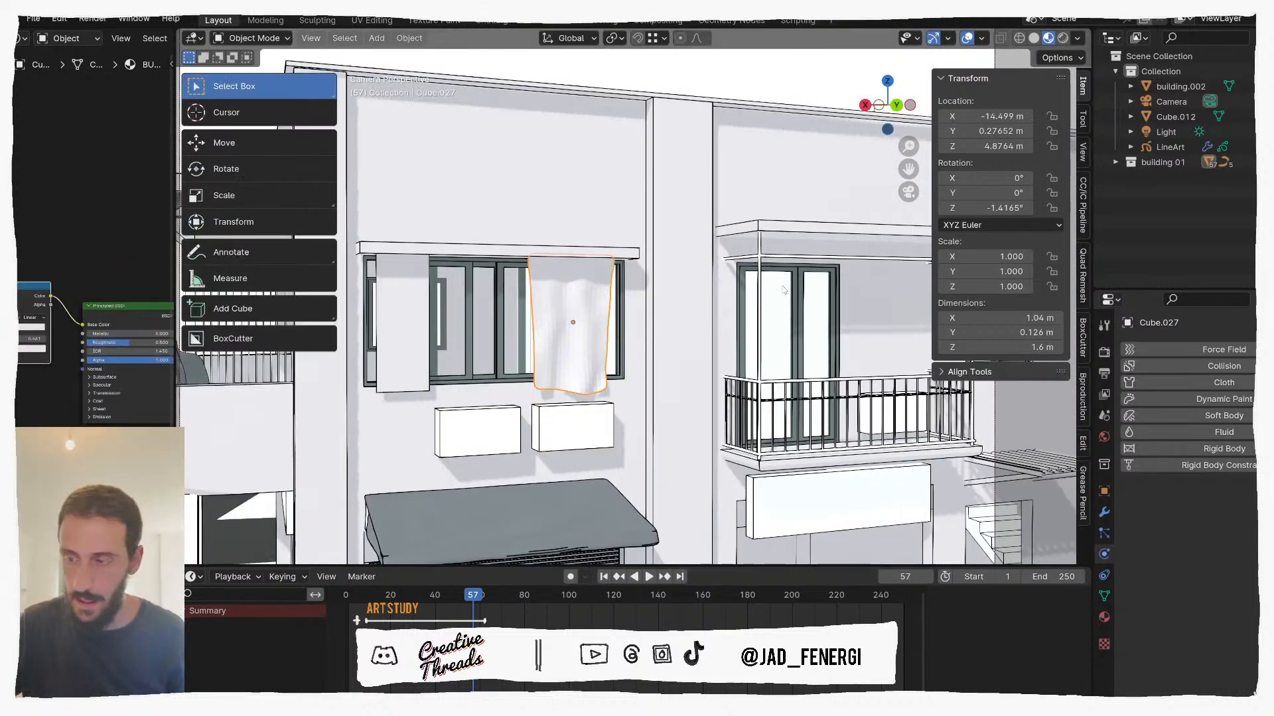
pyautogui.click(1104, 618)
pyautogui.click(1131, 413)
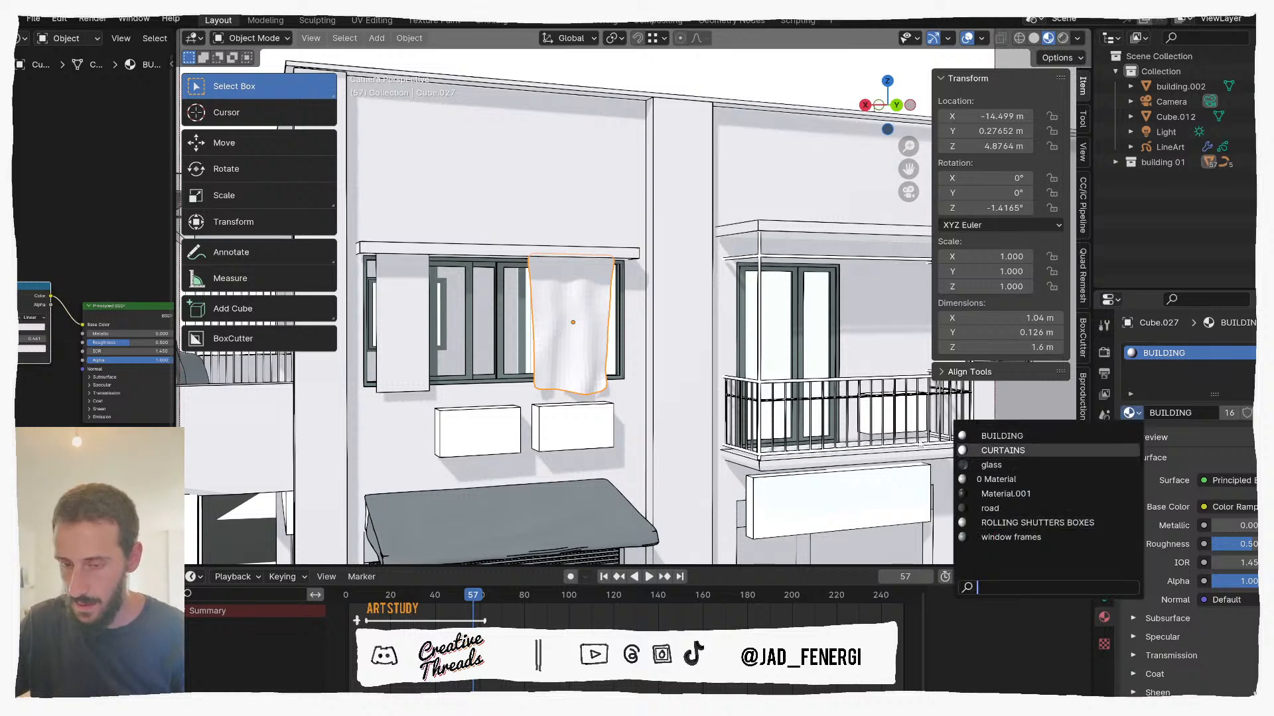
pyautogui.click(1002, 451)
pyautogui.scroll(-3, 582, 309)
# Step: Duplicate the curtain about 1.75 m along X to the window's other side and delete the flat placeholder panel there
pyautogui.moveTo(564, 211); pyautogui.dragTo(614, 259, button='middle')
pyautogui.click(578, 328)
pyautogui.moveTo(578, 329); pyautogui.dragTo(598, 318, button='middle')
pyautogui.hotkey('shift', 'd')
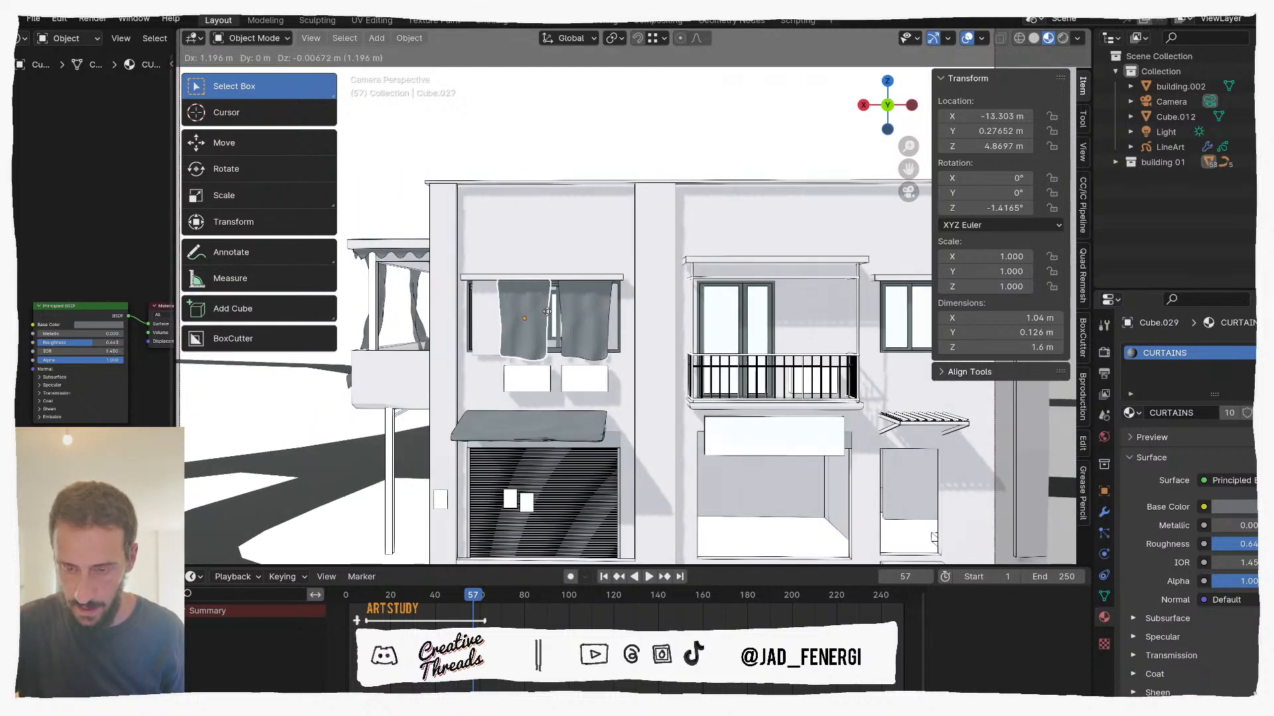
pyautogui.press('x')
pyautogui.press('x')
pyautogui.press('x')
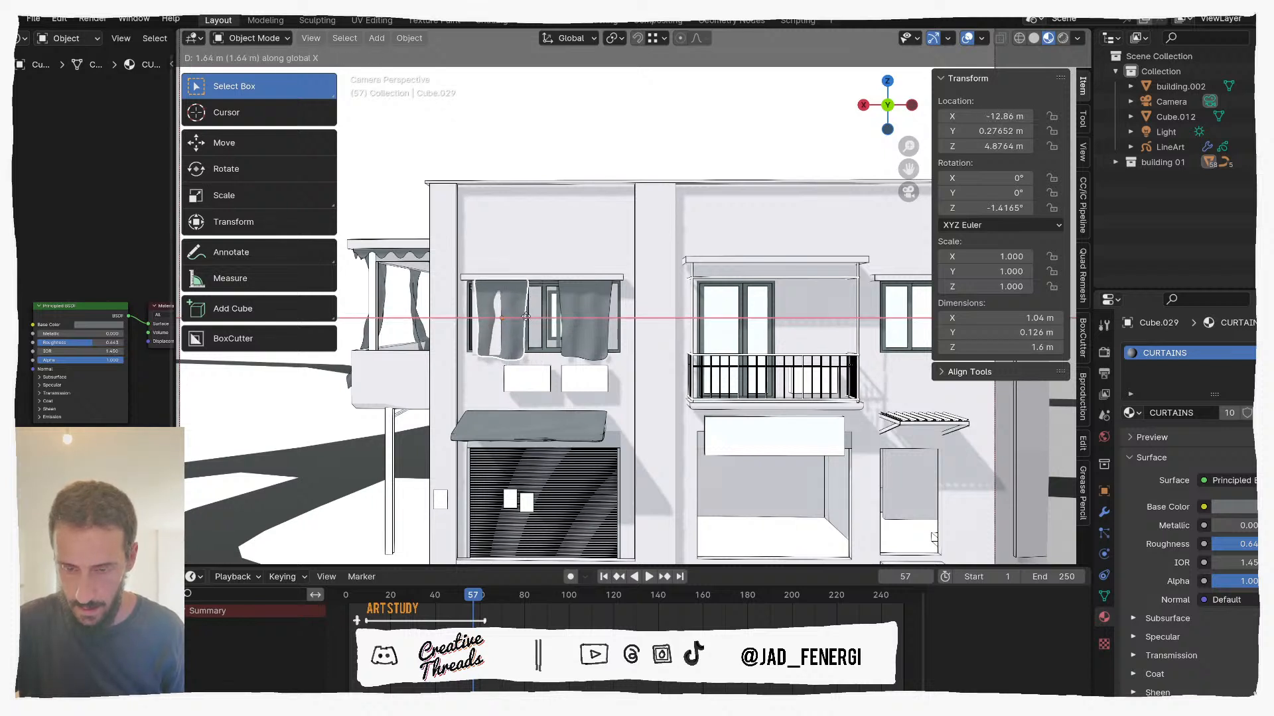
pyautogui.click(496, 341)
pyautogui.click(492, 342)
pyautogui.press('x')
pyautogui.click(493, 339)
pyautogui.click(497, 321)
# Step: Try narrowing the duplicated curtain along the X axis by a factor of 0.5
pyautogui.press('s')
pyautogui.press('x')
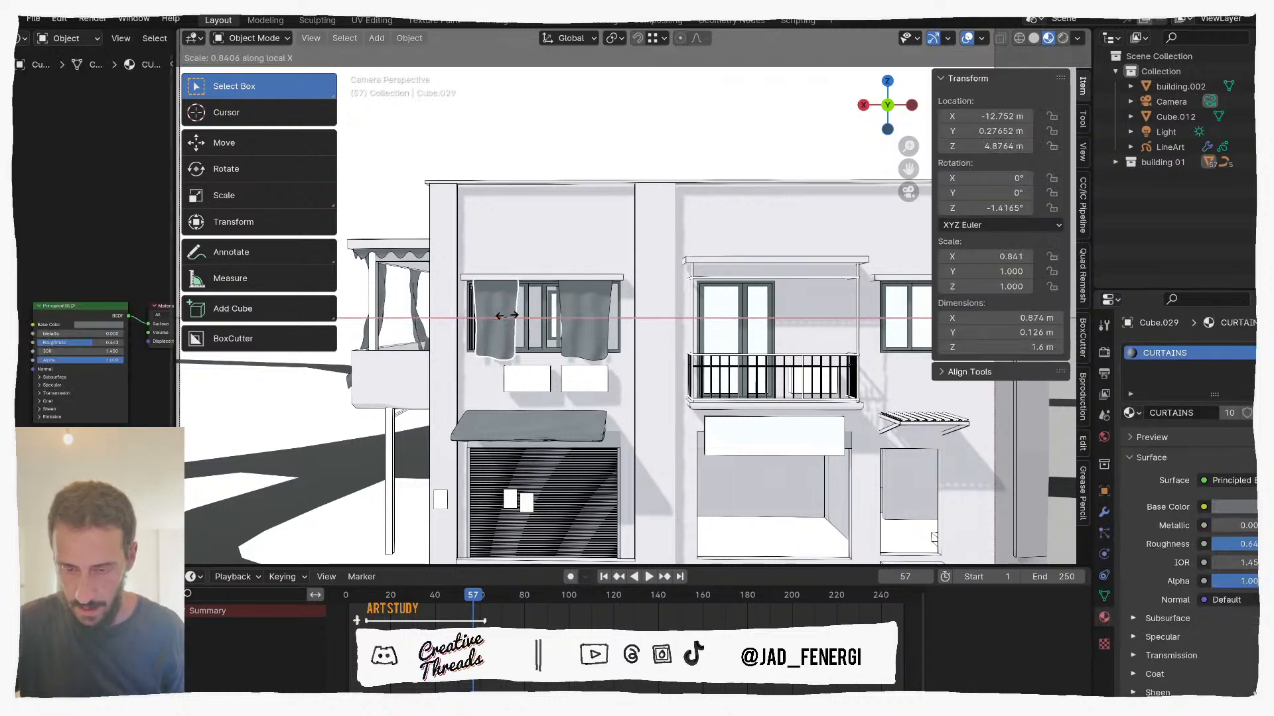
pyautogui.press('Escape')
pyautogui.scroll(3, 505, 317)
pyautogui.write('sx')
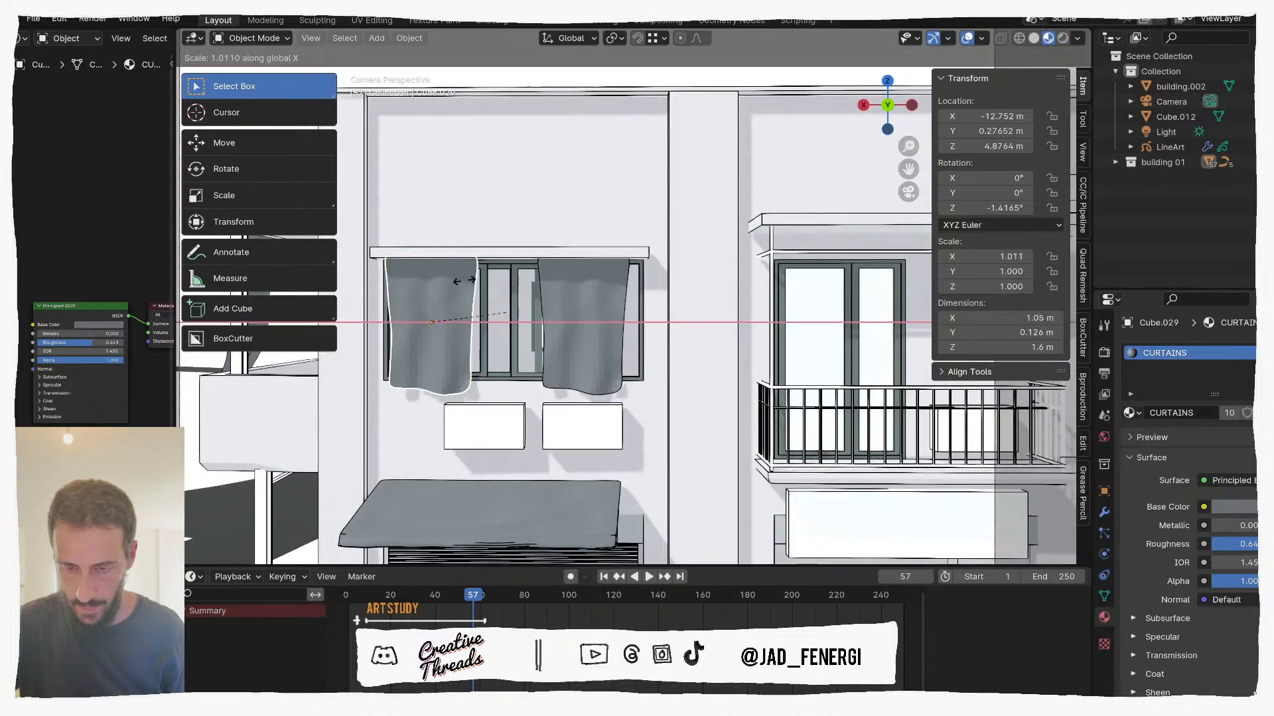
pyautogui.write('0.5')
pyautogui.press('Return')
pyautogui.hotkey('shift', 's')
pyautogui.press('Escape')
pyautogui.hotkey('ctrl', 'z')
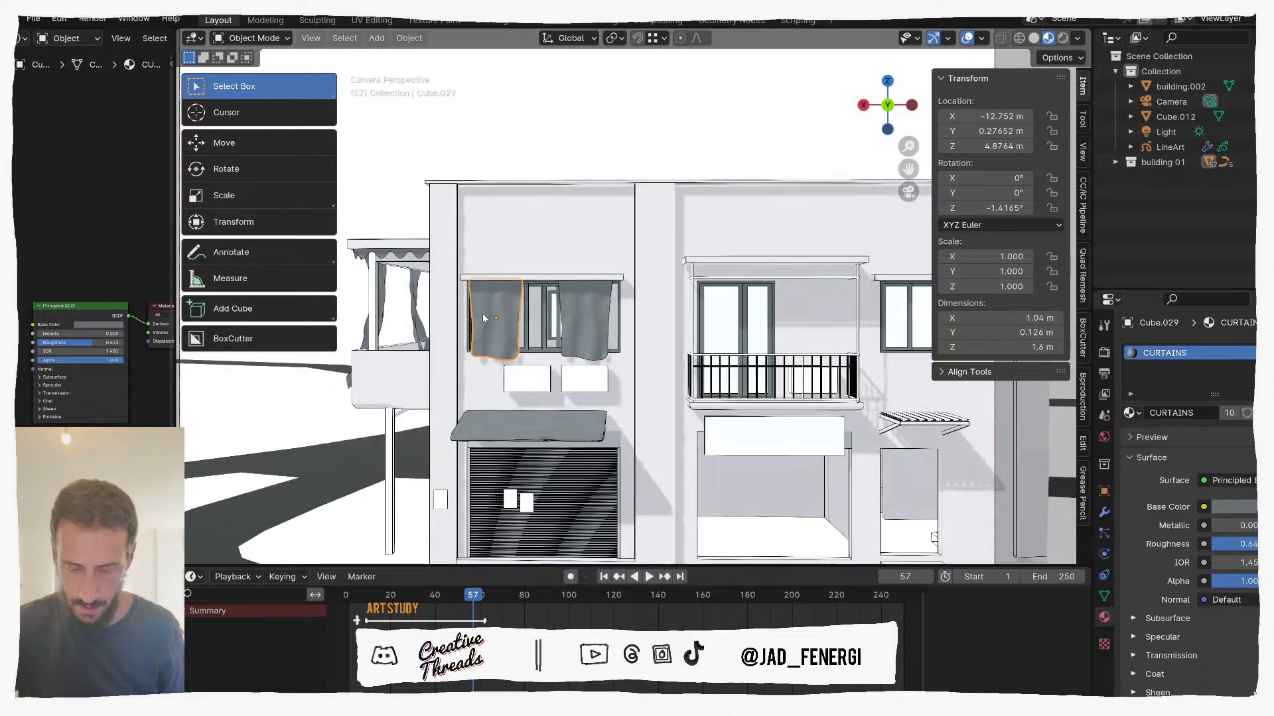
# Step: Scale the duplicated curtain to 0.9 along its local X axis
pyautogui.press('s')
pyautogui.press('x')
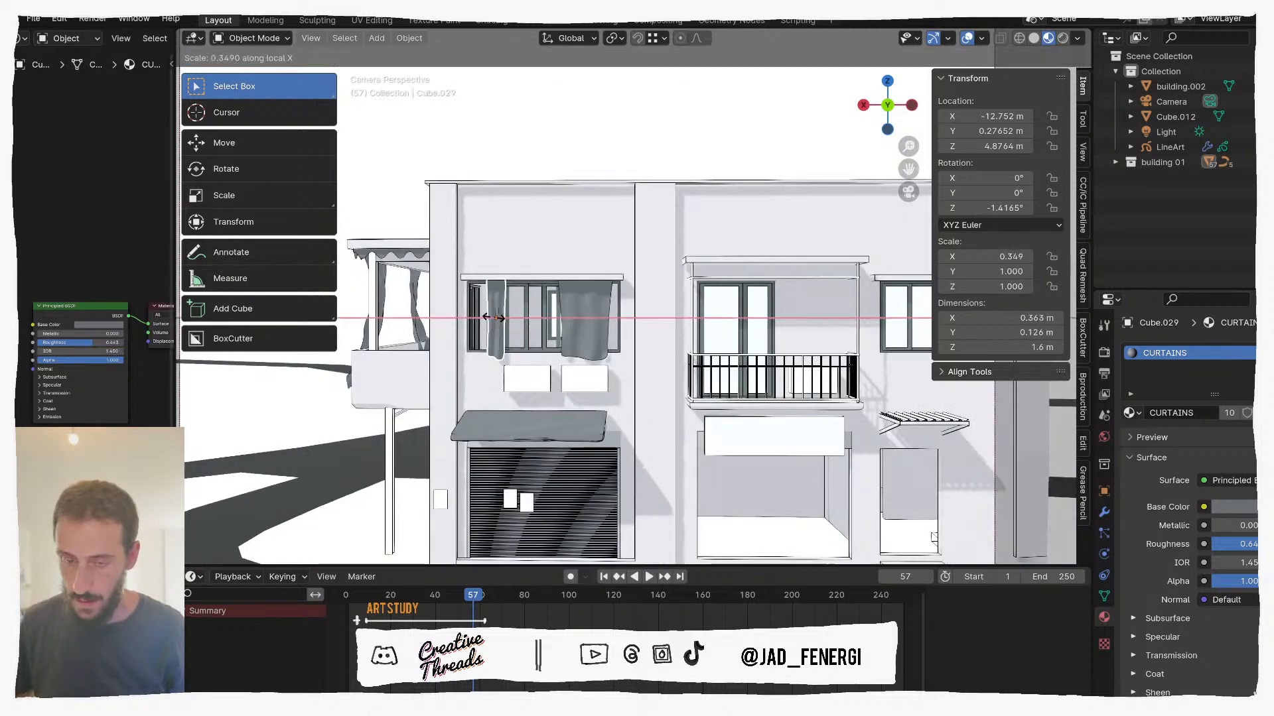
pyautogui.write('0.8')
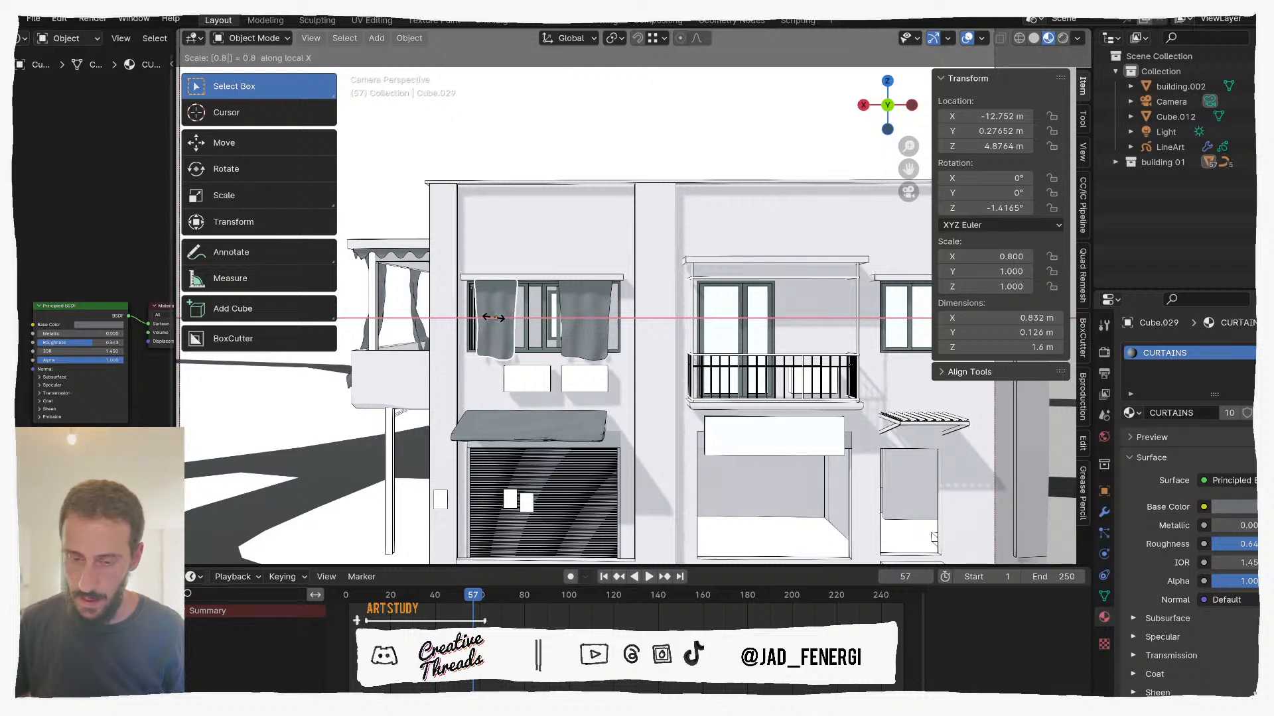
pyautogui.press('BackSpace')
pyautogui.write('9')
pyautogui.press('Return')
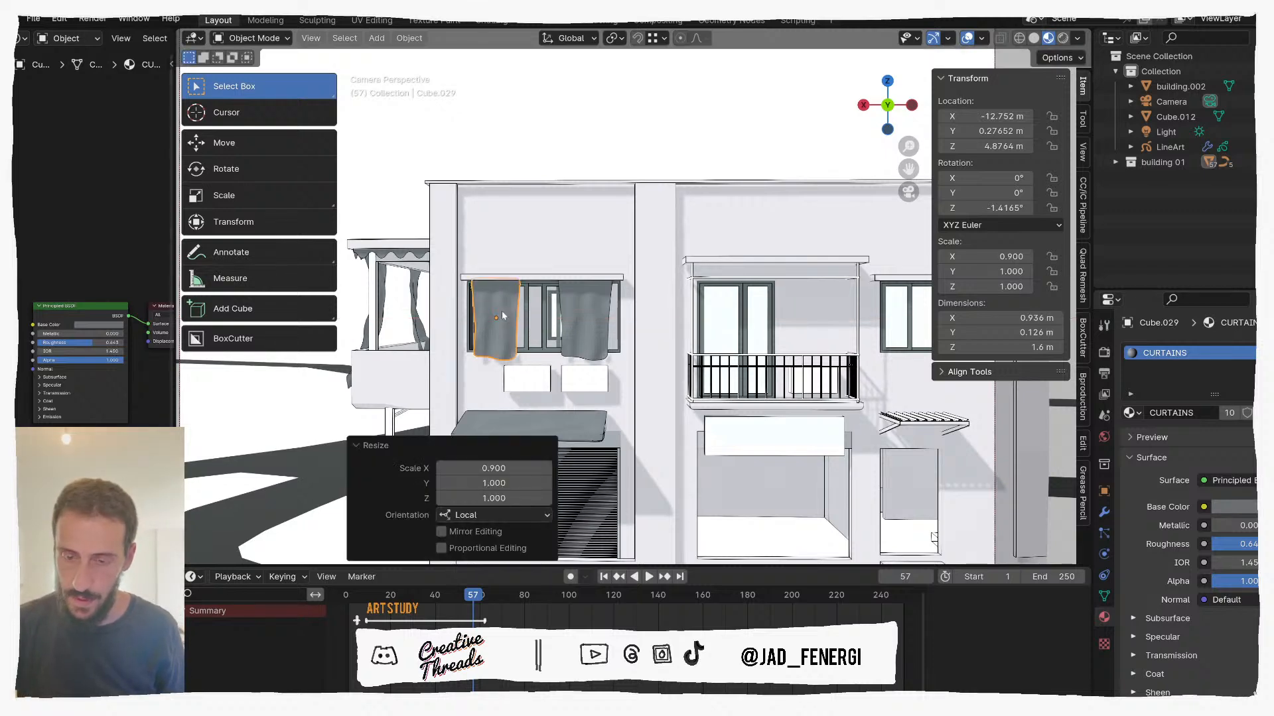
pyautogui.scroll(2, 522, 322)
pyautogui.keyDown('shift'); pyautogui.moveTo(539, 322); pyautogui.dragTo(582, 334, button='middle'); pyautogui.keyUp('shift')
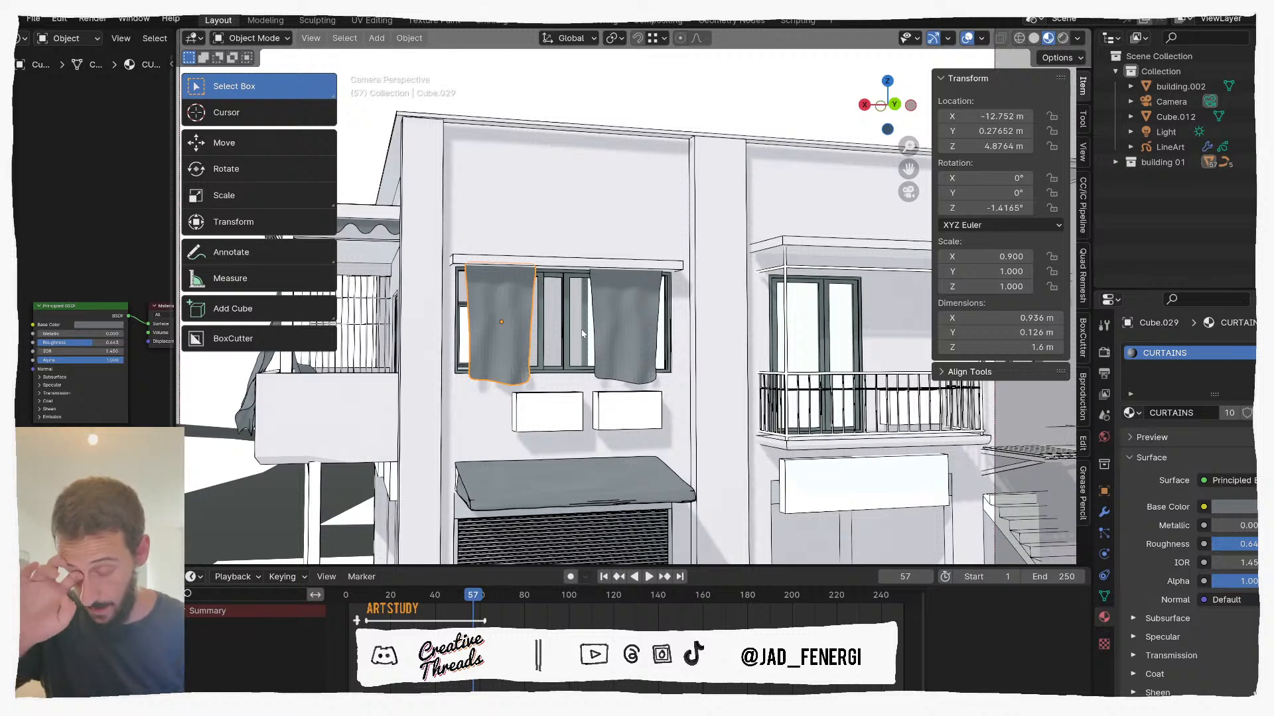
pyautogui.moveTo(583, 335); pyautogui.dragTo(520, 343, button='middle')
pyautogui.hotkey('ctrl', 'Tab')
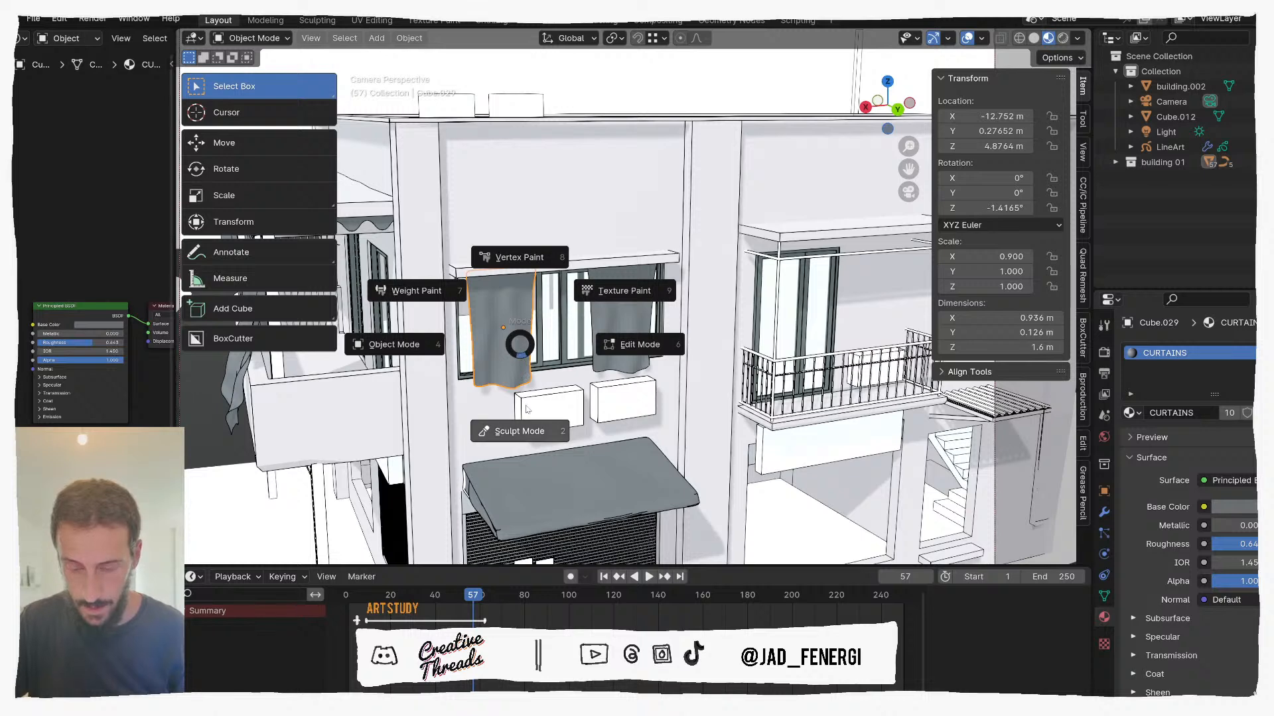
pyautogui.click(524, 379)
pyautogui.moveTo(498, 316); pyautogui.dragTo(493, 284, button='middle')
pyautogui.scroll(1, 490, 281)
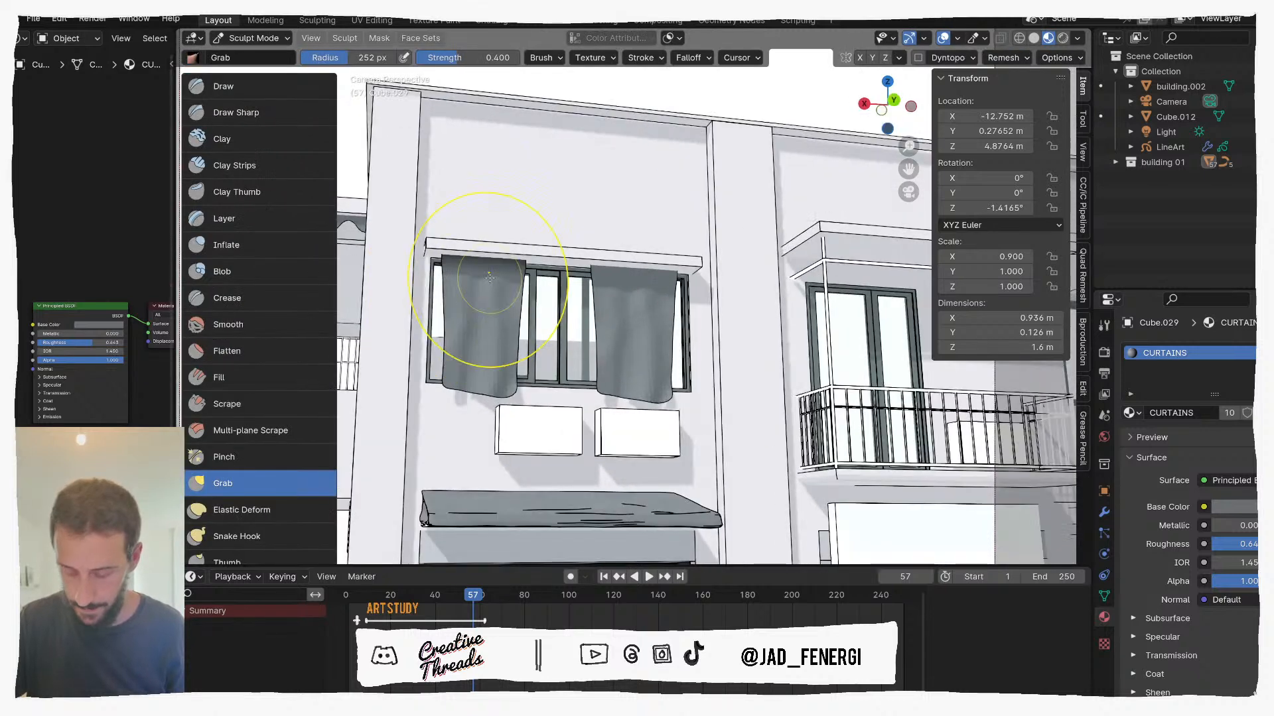
pyautogui.press('KP_Divide')
pyautogui.scroll(3, 494, 281)
pyautogui.scroll(-1, 515, 290)
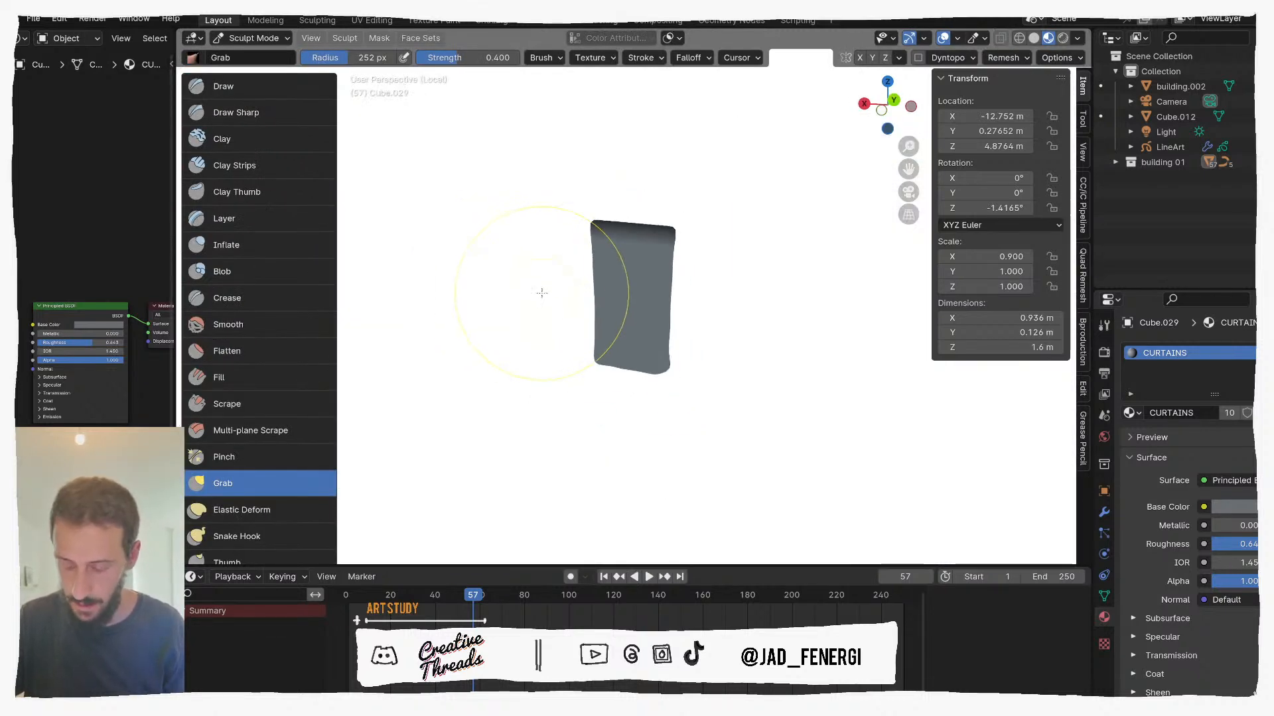
pyautogui.press('KP_Divide')
pyautogui.hotkey('ctrl', 'Tab')
pyautogui.click(491, 301)
# Step: Isolate the duplicated curtain and scale its top three vertex rows to about 0.81 along local X
pyautogui.press('KP_Divide')
pyautogui.scroll(-3, 528, 335)
pyautogui.moveTo(561, 324); pyautogui.dragTo(611, 280, button='middle')
pyautogui.press('Tab')
pyautogui.moveTo(545, 149); pyautogui.dragTo(756, 251)
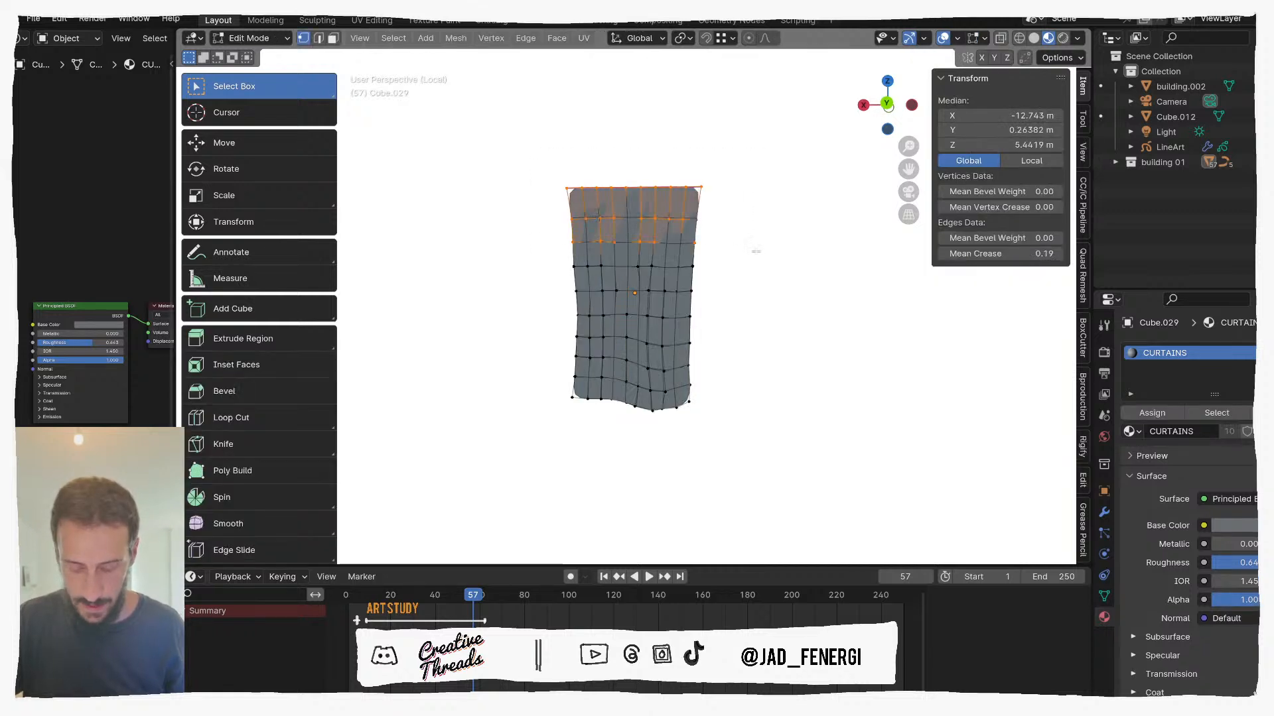
pyautogui.press('s')
pyautogui.press('x')
pyautogui.press('x')
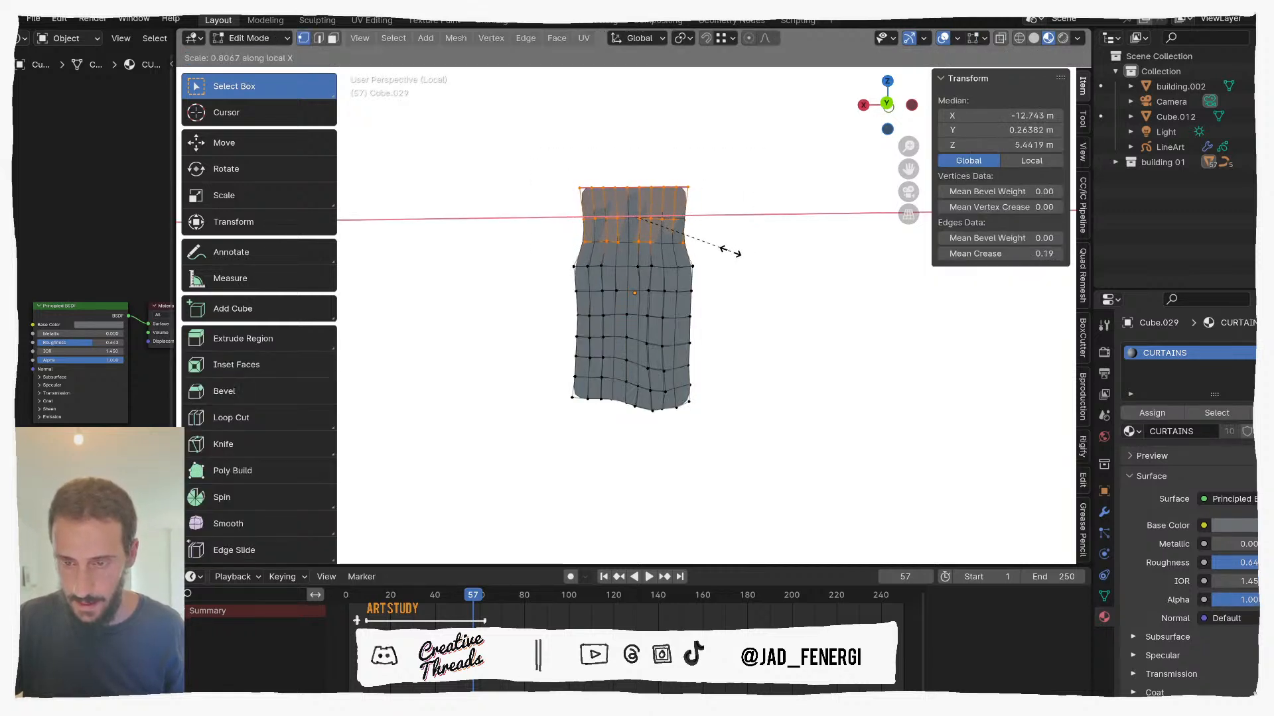
pyautogui.click(730, 251)
# Step: Turn on smooth proportional editing and try narrowing the curtain's middle rows along global X
pyautogui.moveTo(564, 257); pyautogui.dragTo(745, 354)
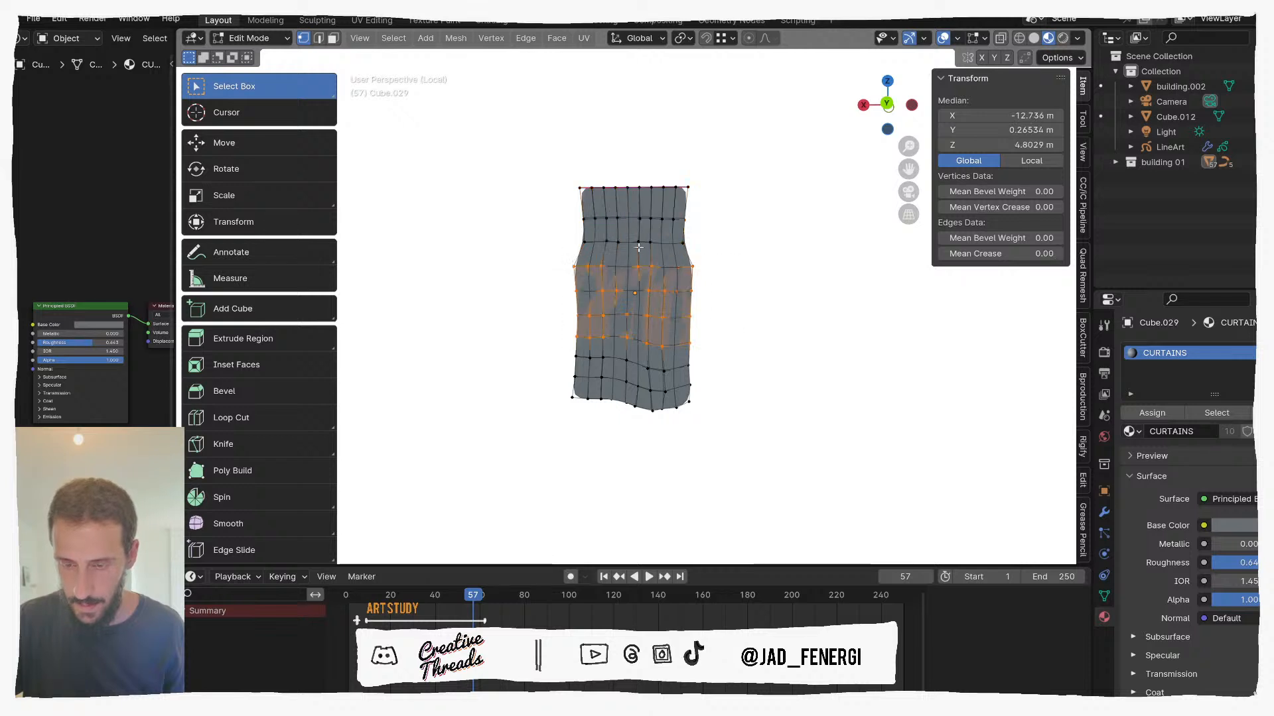
pyautogui.press('s')
pyautogui.press('x')
pyautogui.scroll(6, 670, 240)
pyautogui.scroll(11, 670, 242)
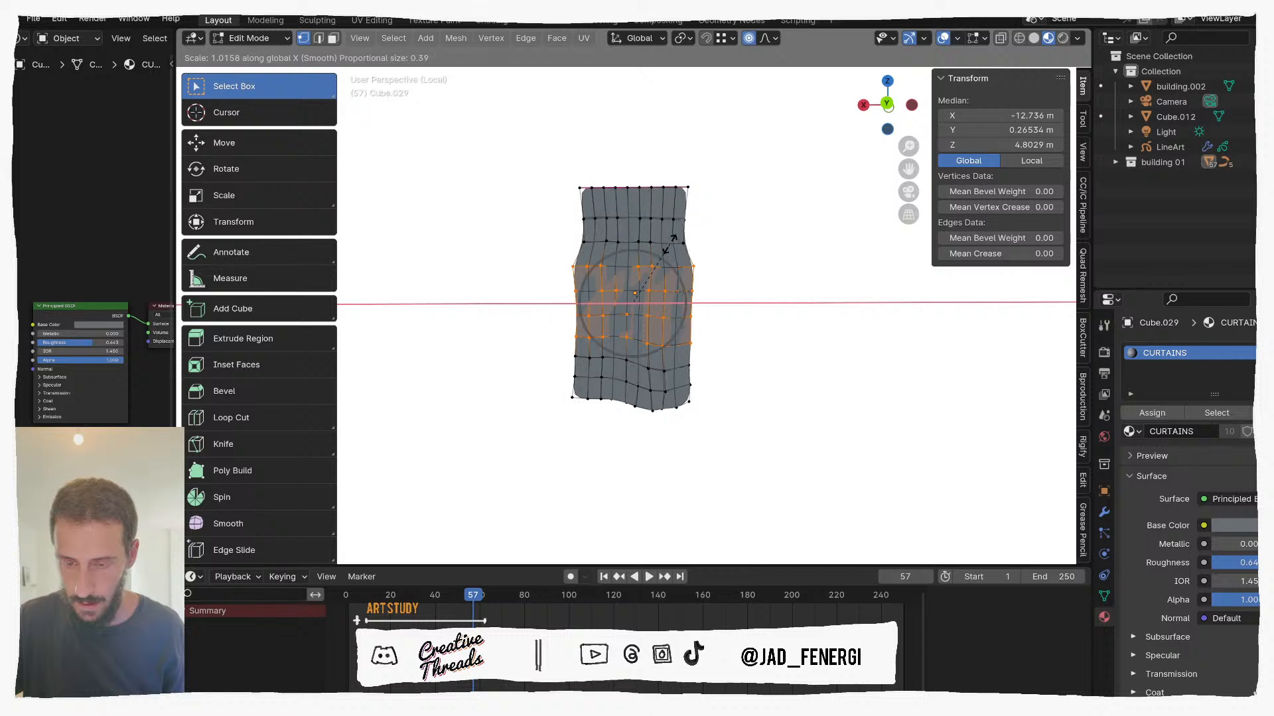
pyautogui.scroll(-8, 663, 251)
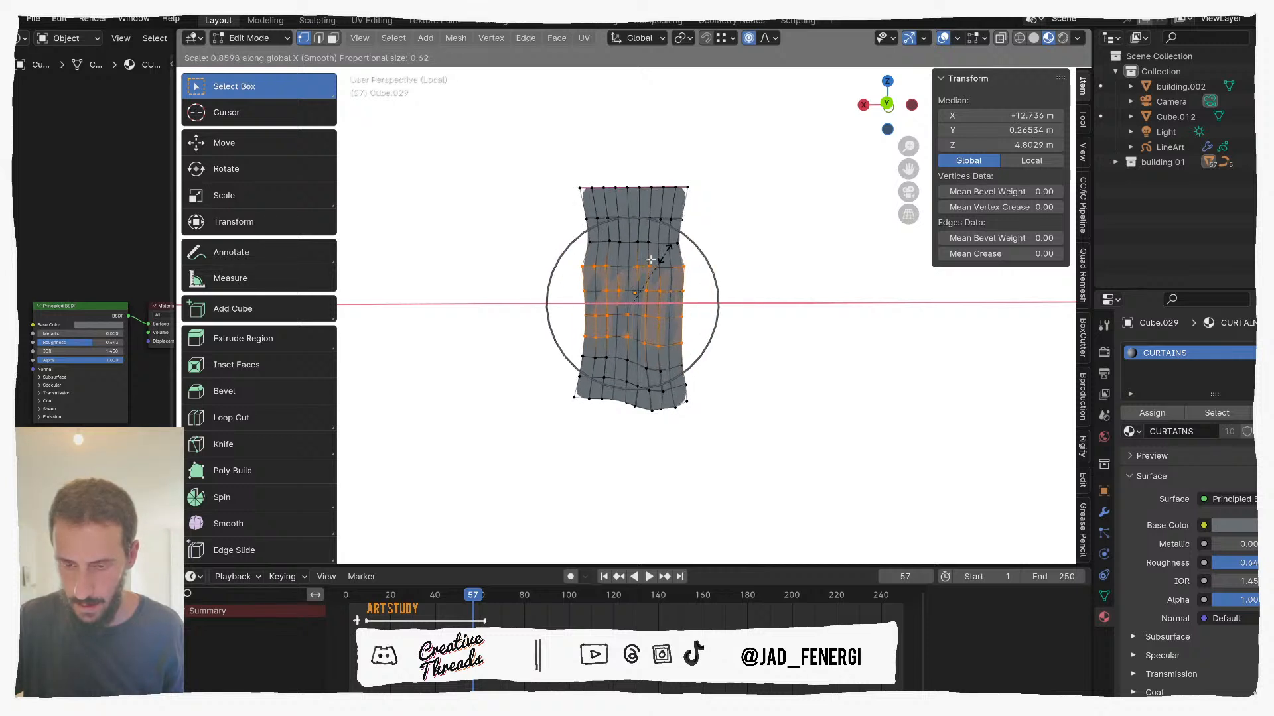
pyautogui.rightClick(660, 256)
# Step: Scale the fourth vertex row from the curtain's top to 0.9 with proportional editing, and fine-tune its width with a second scale
pyautogui.moveTo(558, 258); pyautogui.dragTo(728, 282)
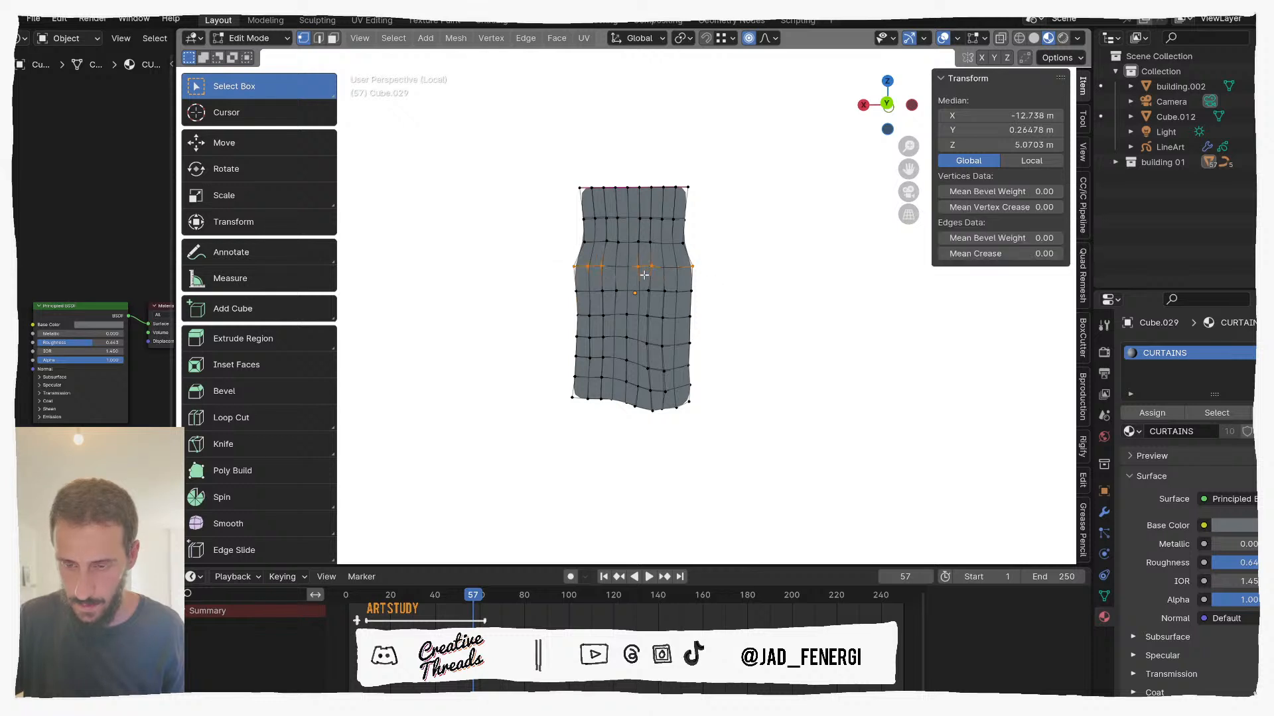
pyautogui.press('s')
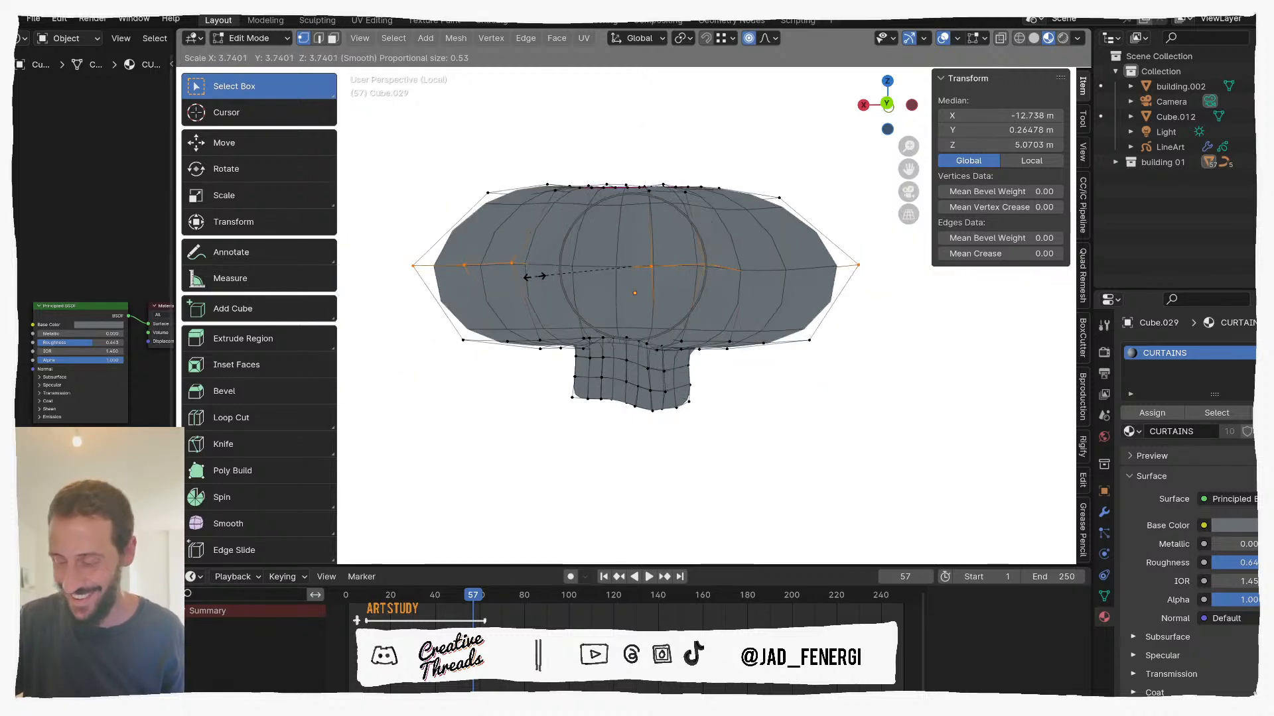
pyautogui.write('0.9')
pyautogui.press('Return')
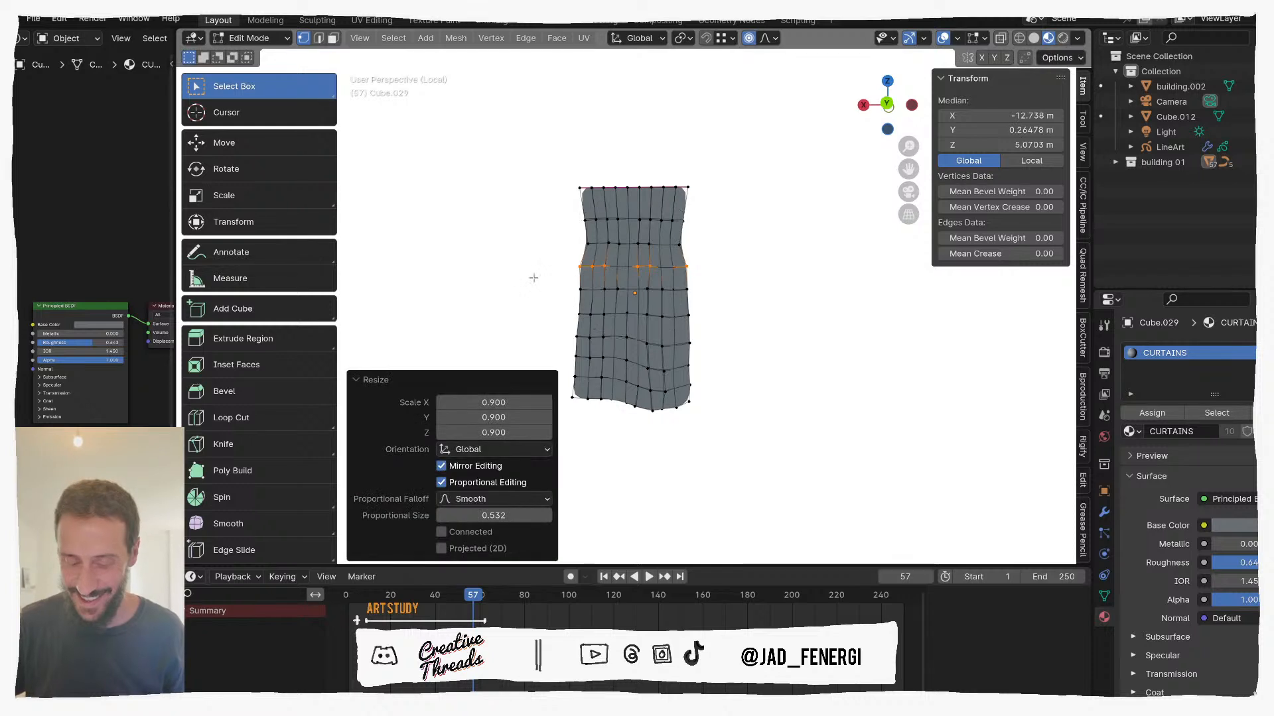
pyautogui.press('s')
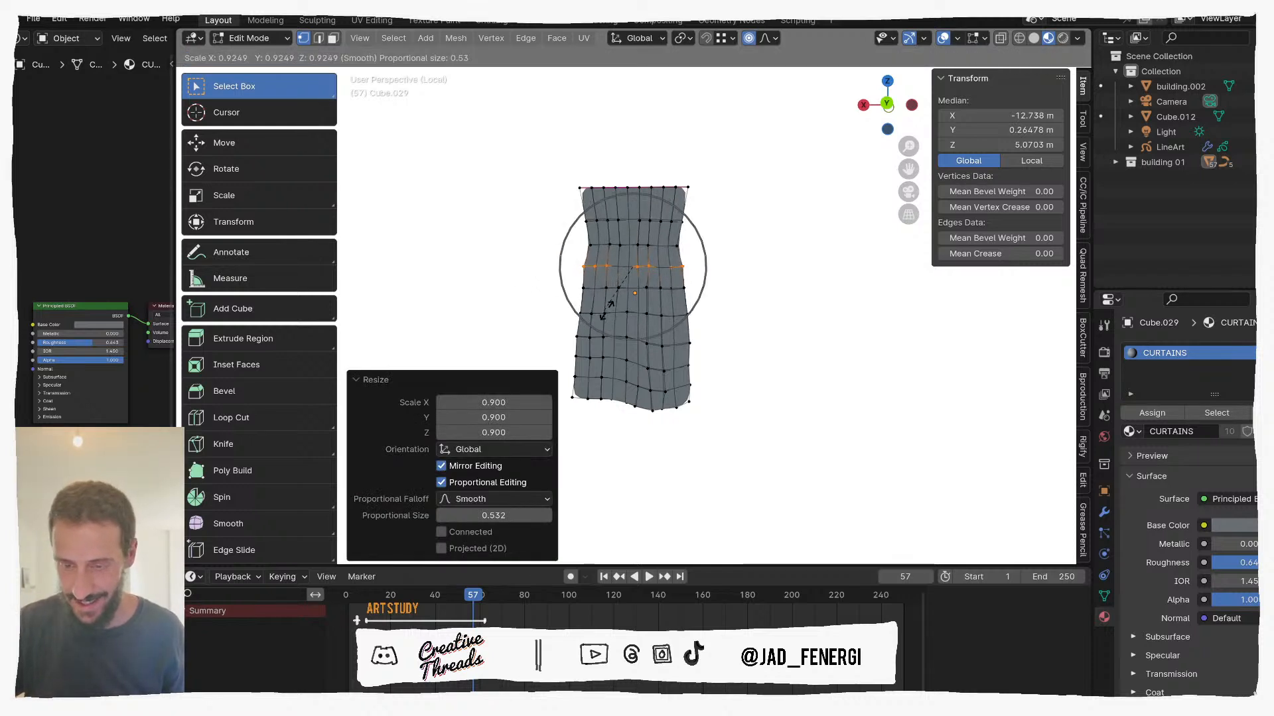
pyautogui.click(602, 281)
# Step: Refine the curtain's taper by rescaling the third row and the lower-middle rows, and scale the fourth row to about 0.916
pyautogui.moveTo(632, 251); pyautogui.dragTo(729, 257)
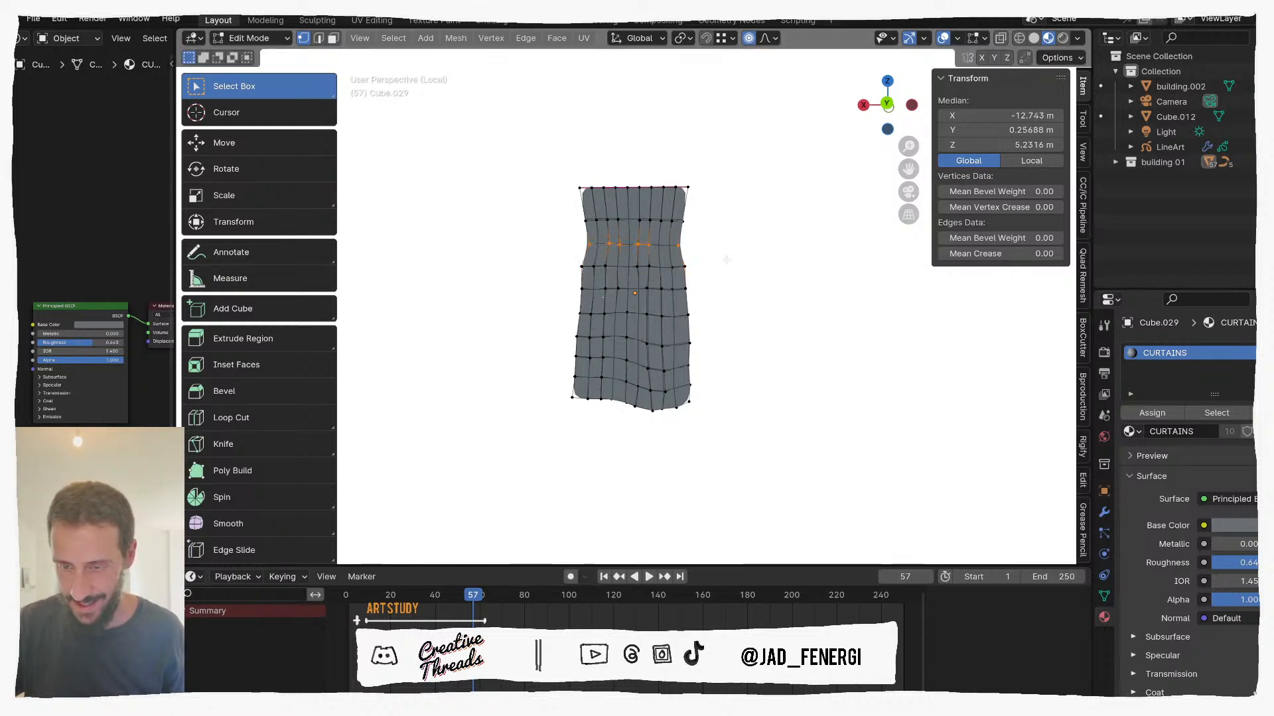
pyautogui.press('s')
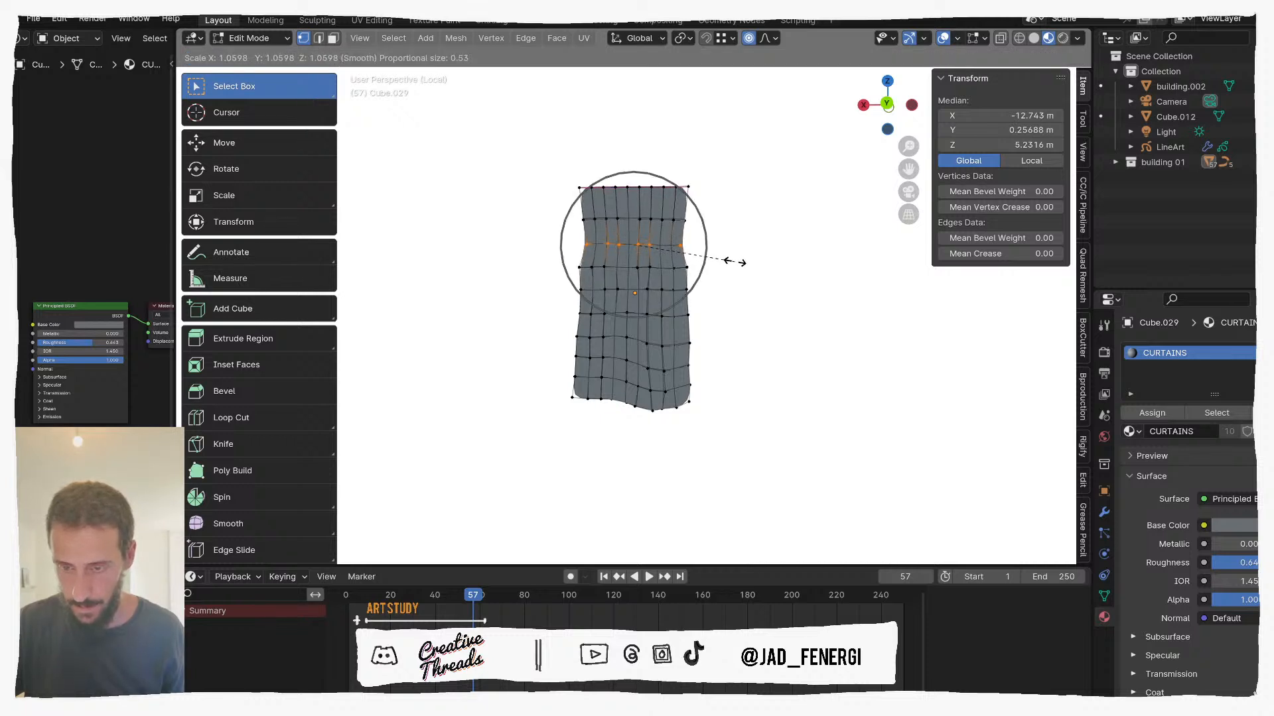
pyautogui.click(735, 262)
pyautogui.moveTo(574, 308); pyautogui.dragTo(704, 372)
pyautogui.press('s')
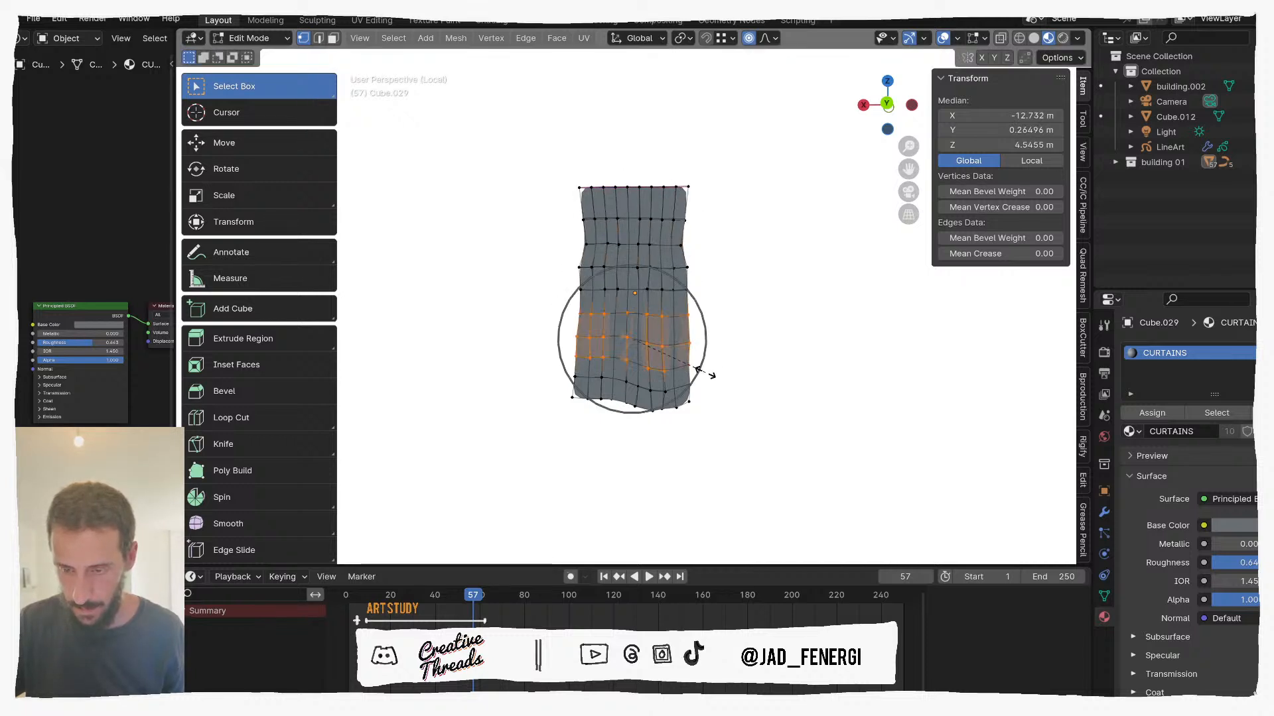
pyautogui.click(701, 370)
pyautogui.moveTo(562, 253); pyautogui.dragTo(717, 282)
pyautogui.press('s')
pyautogui.click(693, 284)
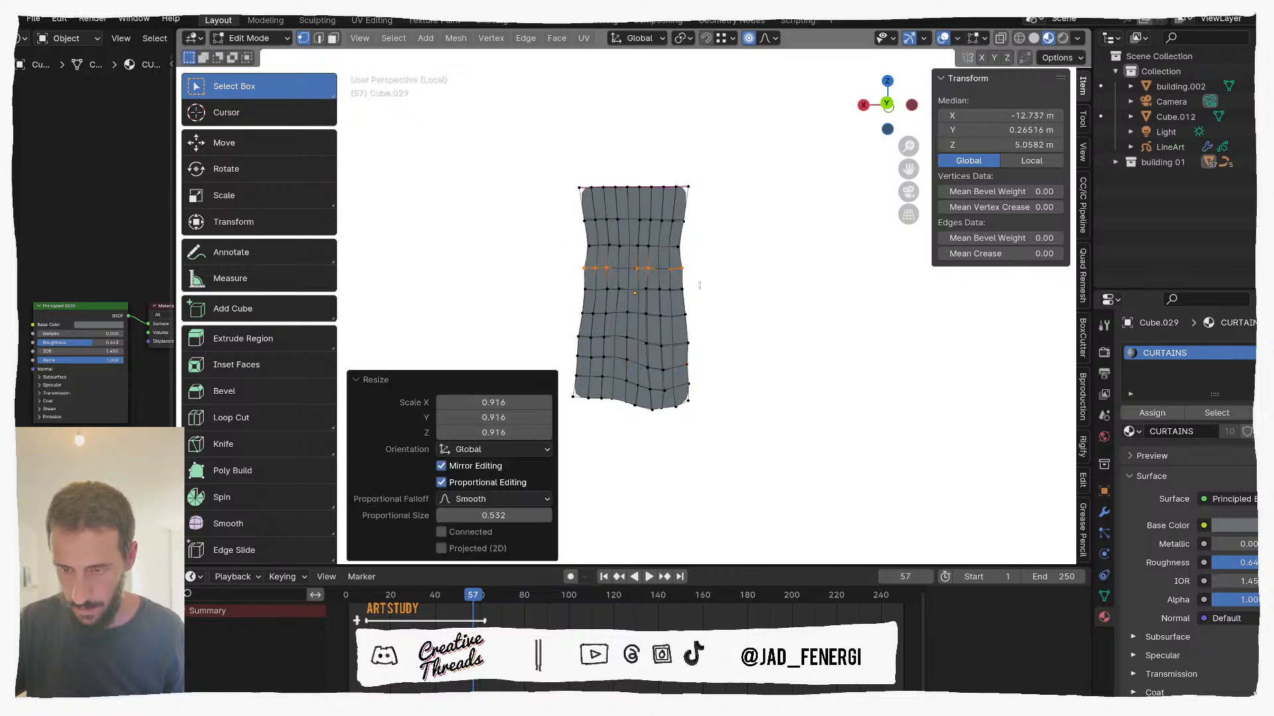
pyautogui.click(699, 404)
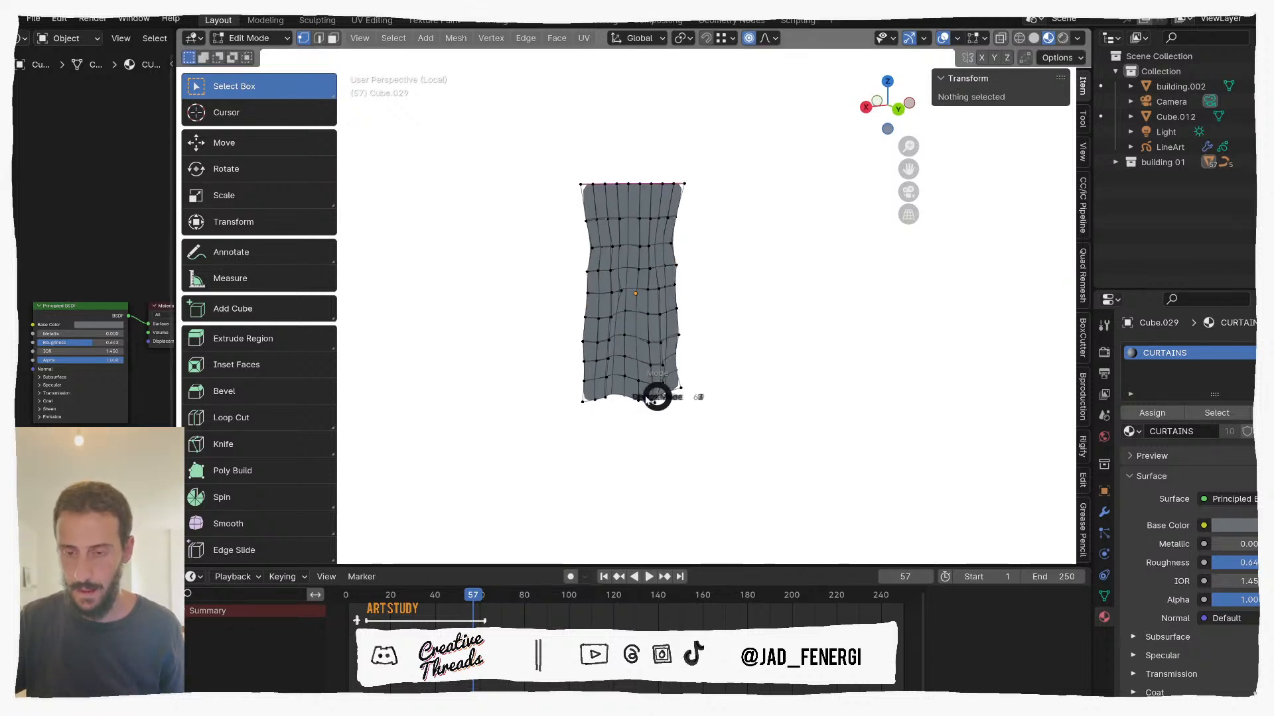
# Step: Put the isolated curtain in Sculpt Mode and pull soft folds into its lower half with the Cloth brush
pyautogui.press('Tab')
pyautogui.click(671, 336)
pyautogui.press('Tab')
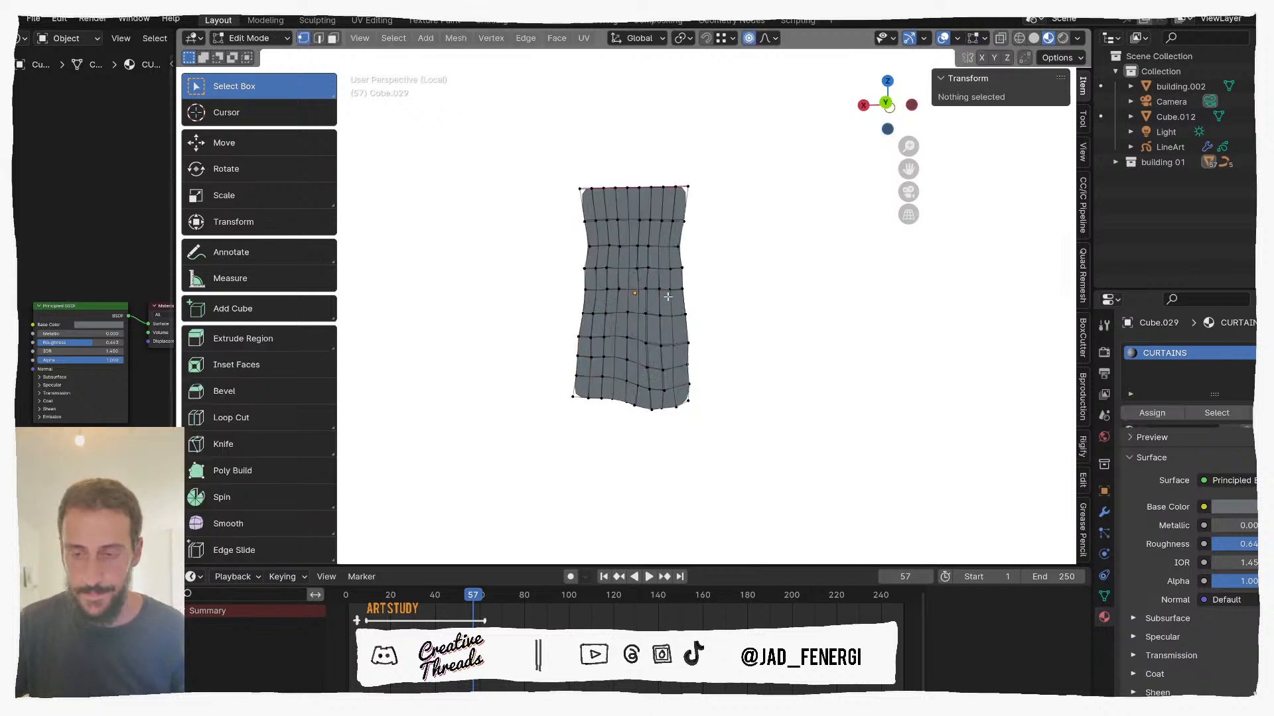
pyautogui.hotkey('ctrl', 'Tab')
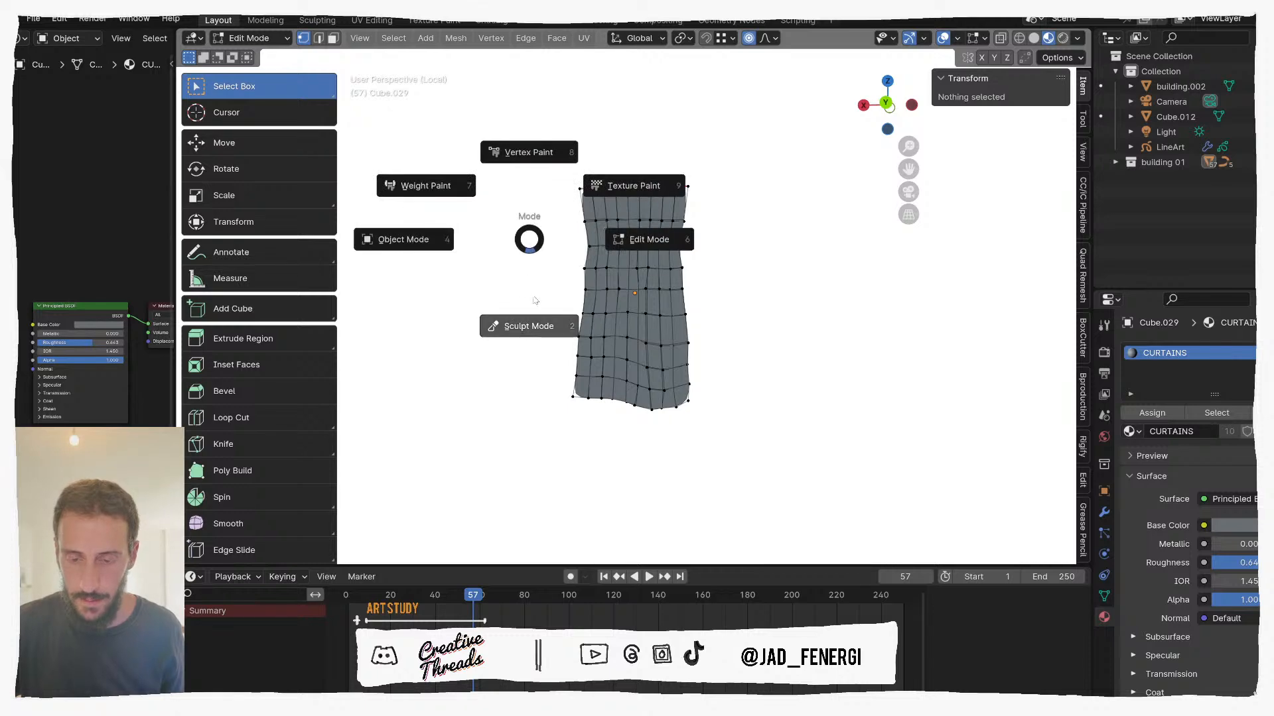
pyautogui.click(526, 325)
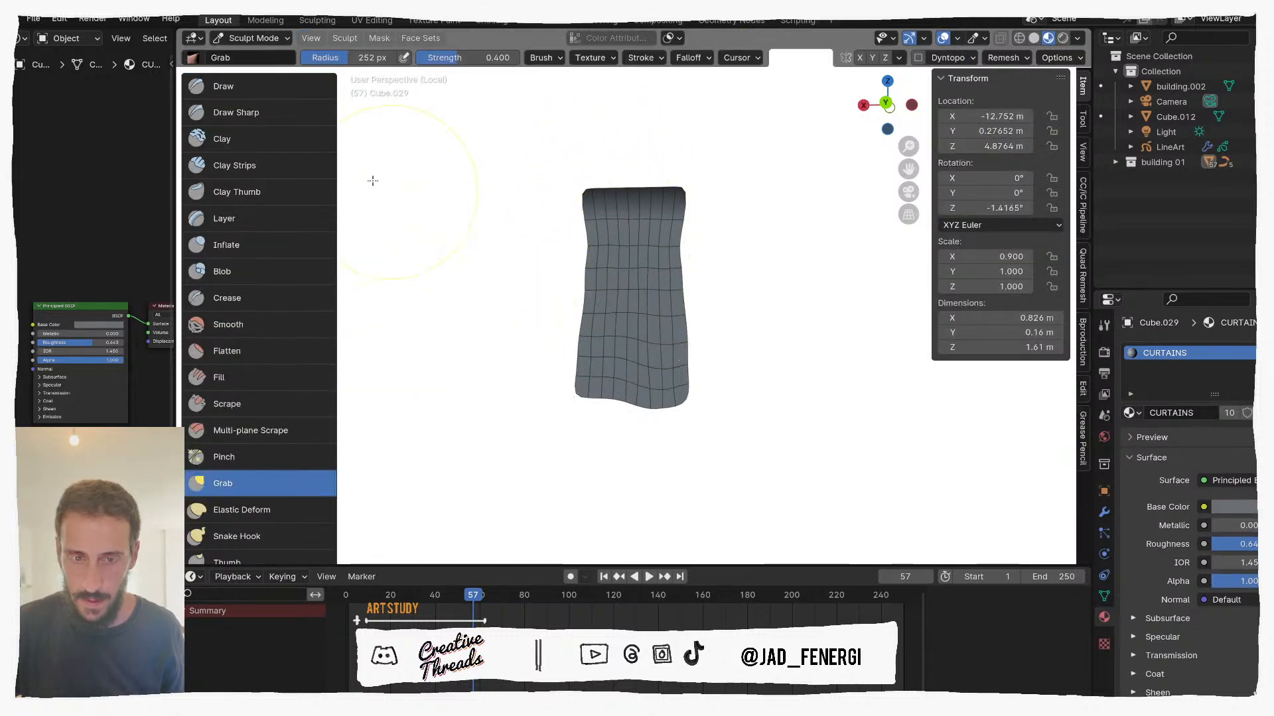
pyautogui.scroll(-12, 265, 351)
pyautogui.scroll(1, 233, 384)
pyautogui.click(229, 364)
pyautogui.moveTo(611, 317)
pyautogui.mouseDown()
pyautogui.moveTo(601, 399)
pyautogui.moveTo(617, 352)
pyautogui.moveTo(601, 362)
pyautogui.mouseUp()
pyautogui.moveTo(610, 362); pyautogui.dragTo(668, 350, button='middle')
pyautogui.moveTo(629, 341); pyautogui.dragTo(623, 355)
# Step: Return to the full building, hide the wireframe overlay and pull the narrow curtain's lower part downward with the Cloth brush
pyautogui.press('KP_Divide')
pyautogui.press('KP_0')
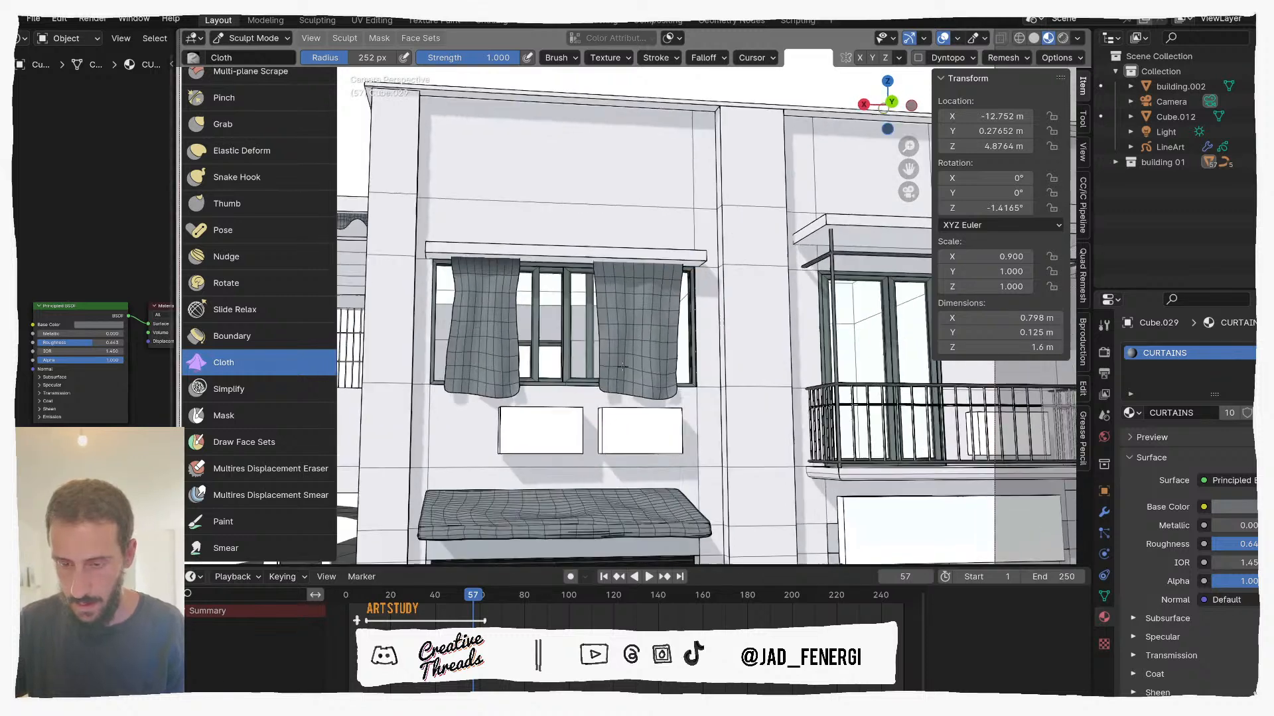
pyautogui.moveTo(488, 347); pyautogui.dragTo(485, 380)
pyautogui.press('q')
pyautogui.click(485, 382)
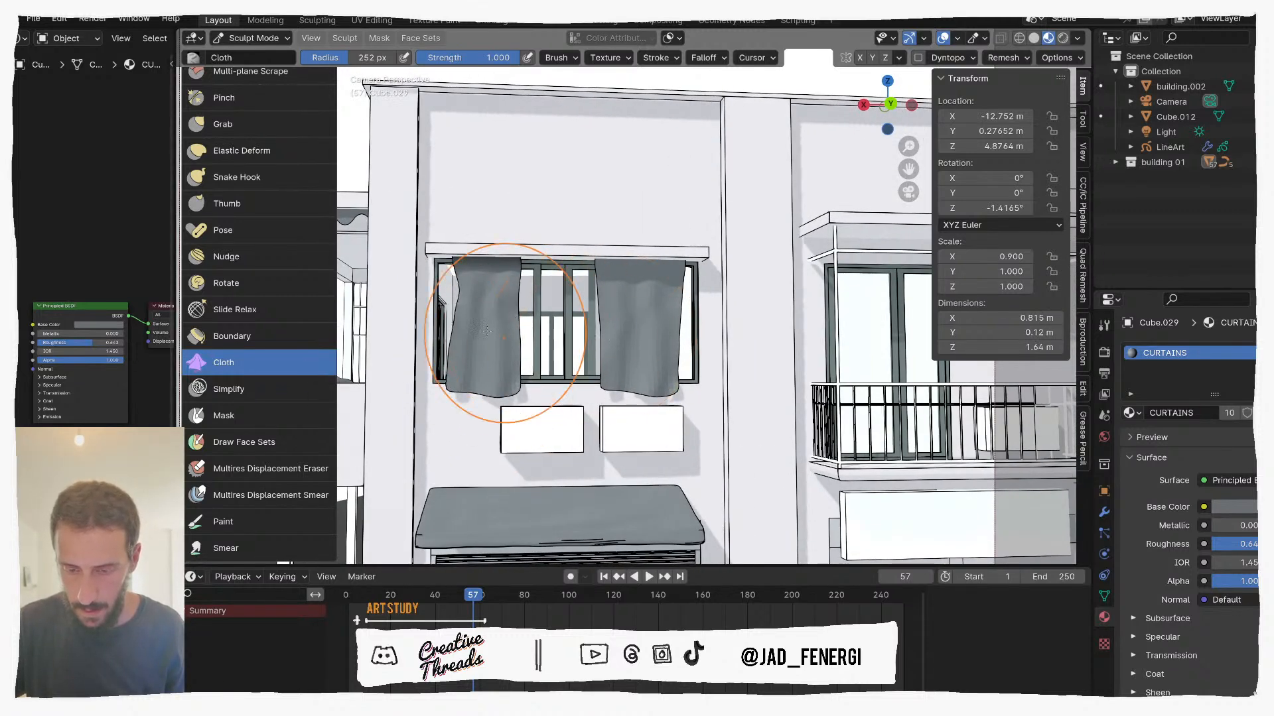
pyautogui.moveTo(496, 333); pyautogui.dragTo(485, 357)
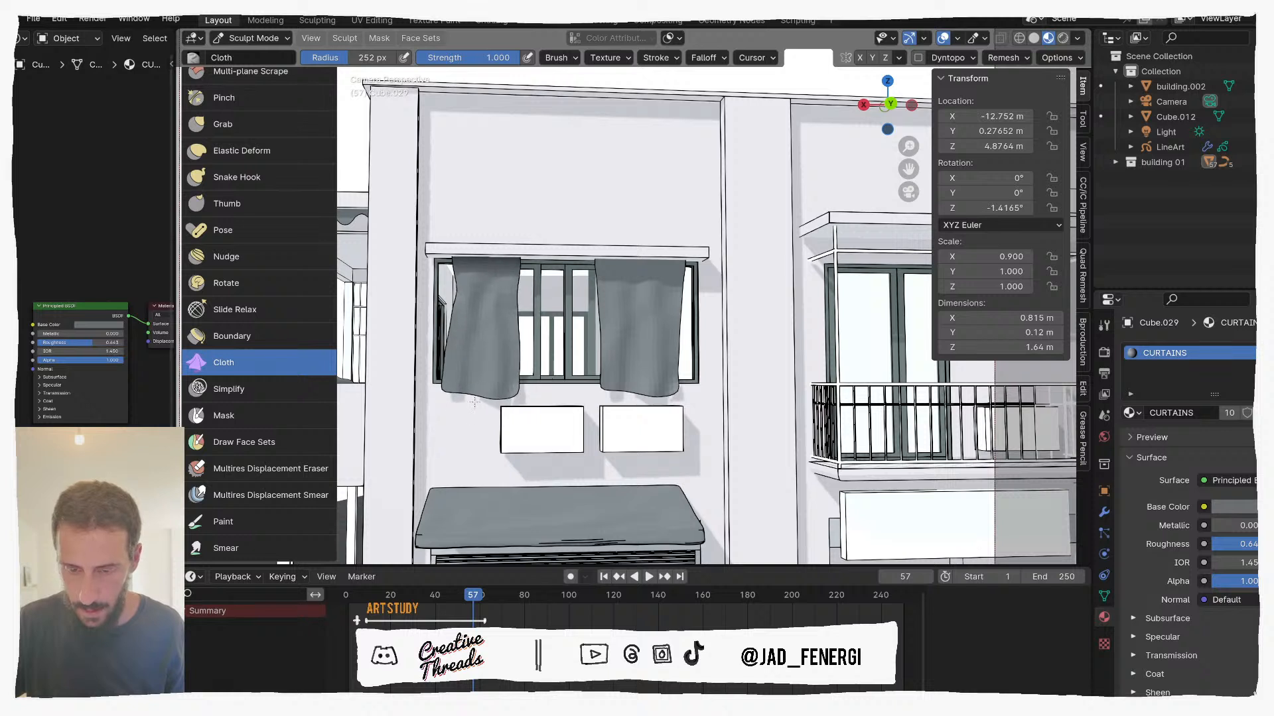
# Step: Switch sculpting to the wider curtain for a Cloth brush stroke, and return to the narrow curtain with the Grab brush
pyautogui.hotkey('alt', 'q')
pyautogui.moveTo(606, 361)
pyautogui.mouseDown()
pyautogui.moveTo(597, 364)
pyautogui.moveTo(614, 371)
pyautogui.moveTo(630, 361)
pyautogui.moveTo(627, 301)
pyautogui.mouseUp()
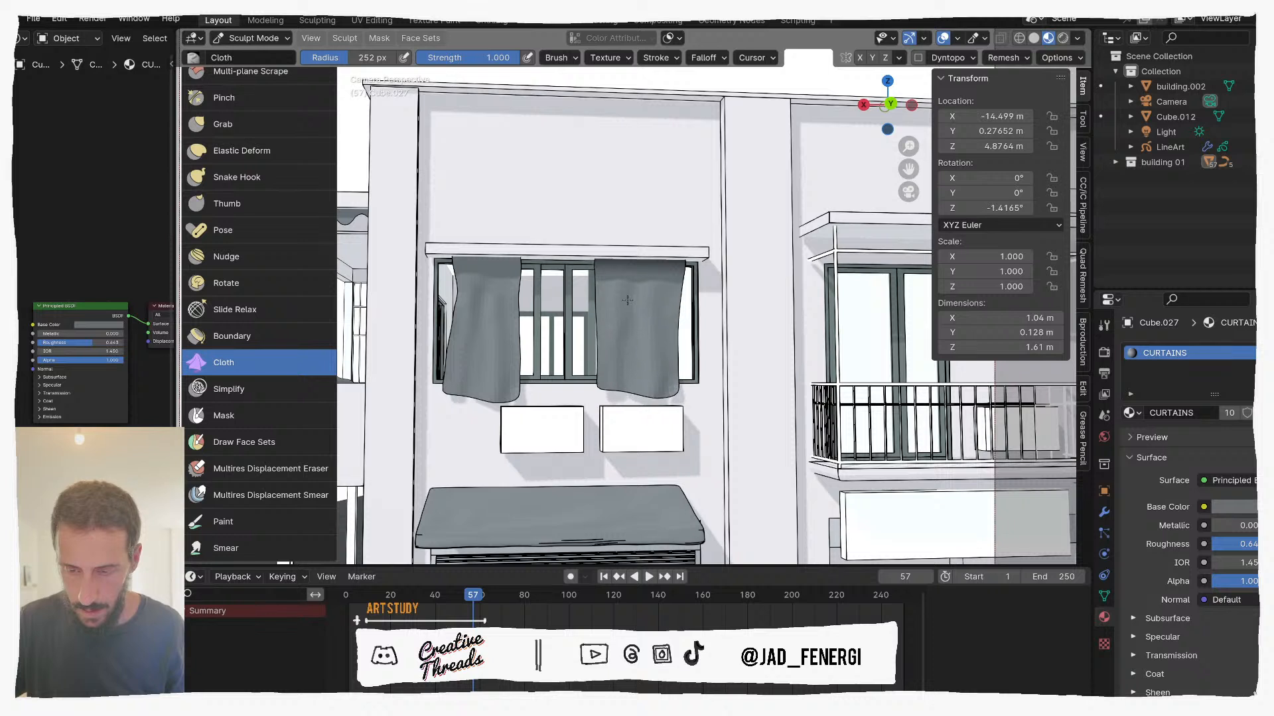
pyautogui.hotkey('alt', 'q')
pyautogui.press('g')
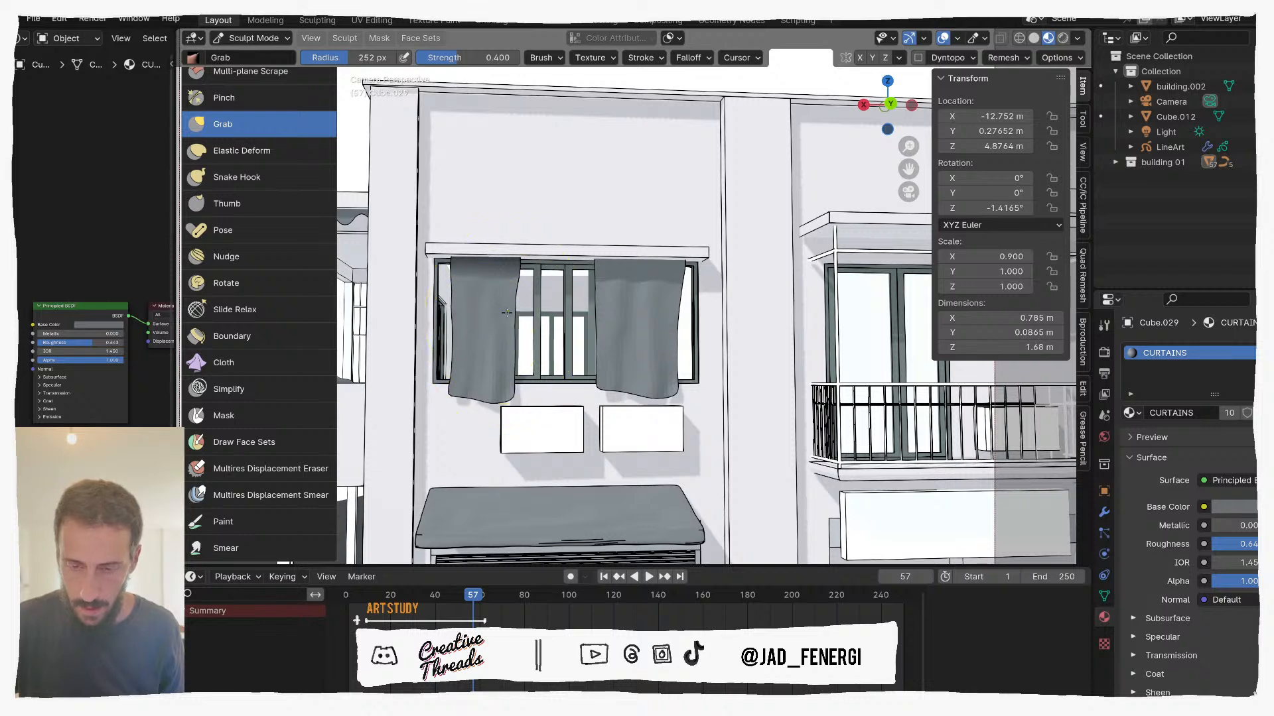
# Step: Deform the narrow curtain using the Cloth Filter set to Pinch, undoing the last filter pass
pyautogui.scroll(-8, 249, 365)
pyautogui.click(237, 441)
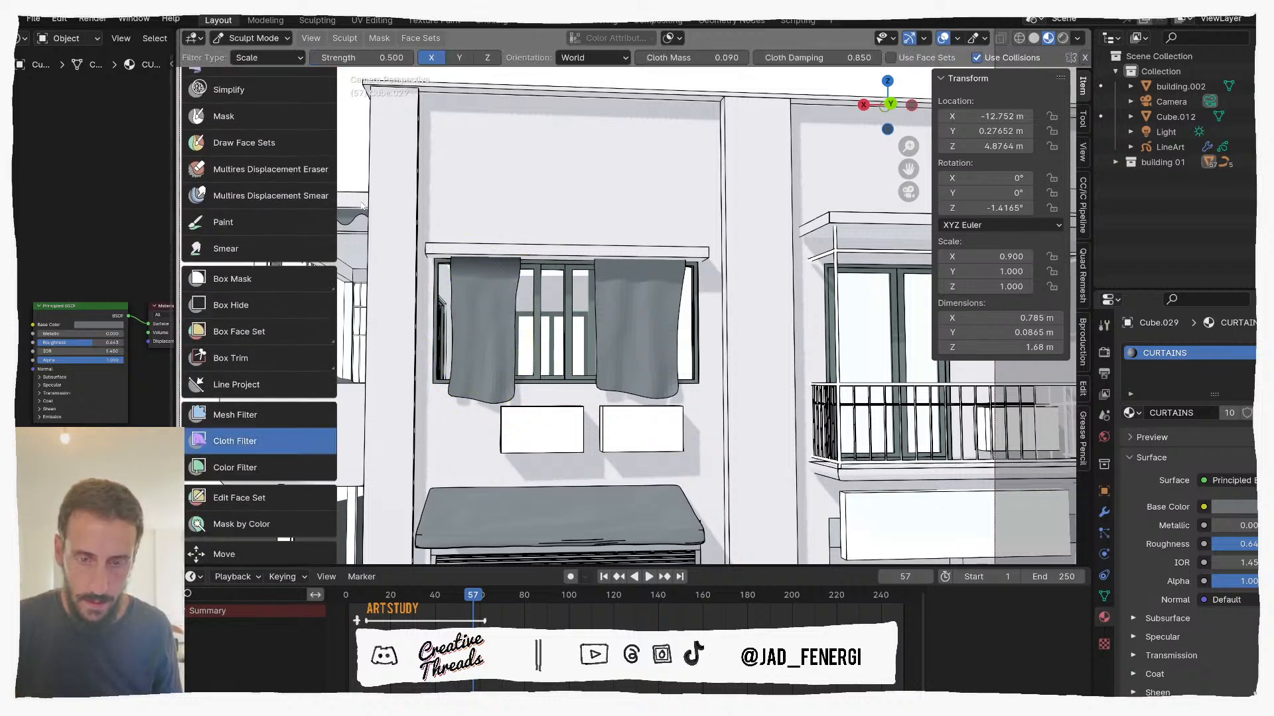
pyautogui.click(272, 58)
pyautogui.click(265, 125)
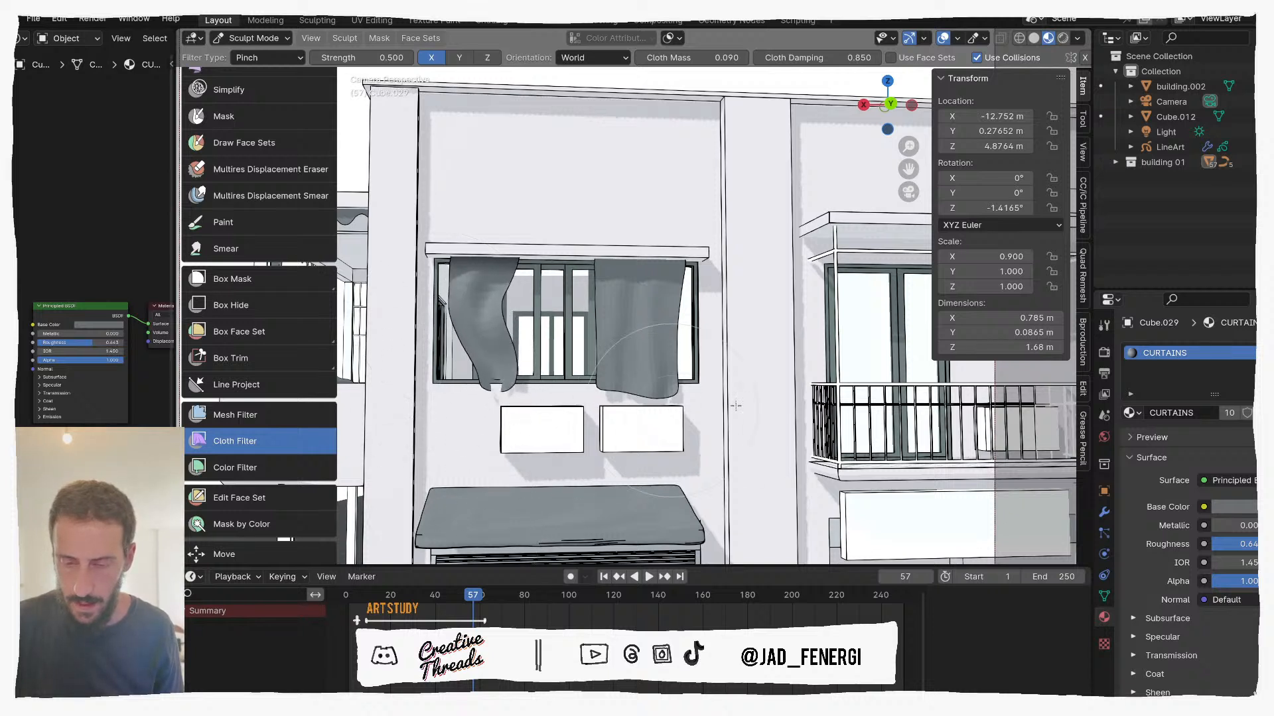
pyautogui.moveTo(794, 405); pyautogui.dragTo(575, 363)
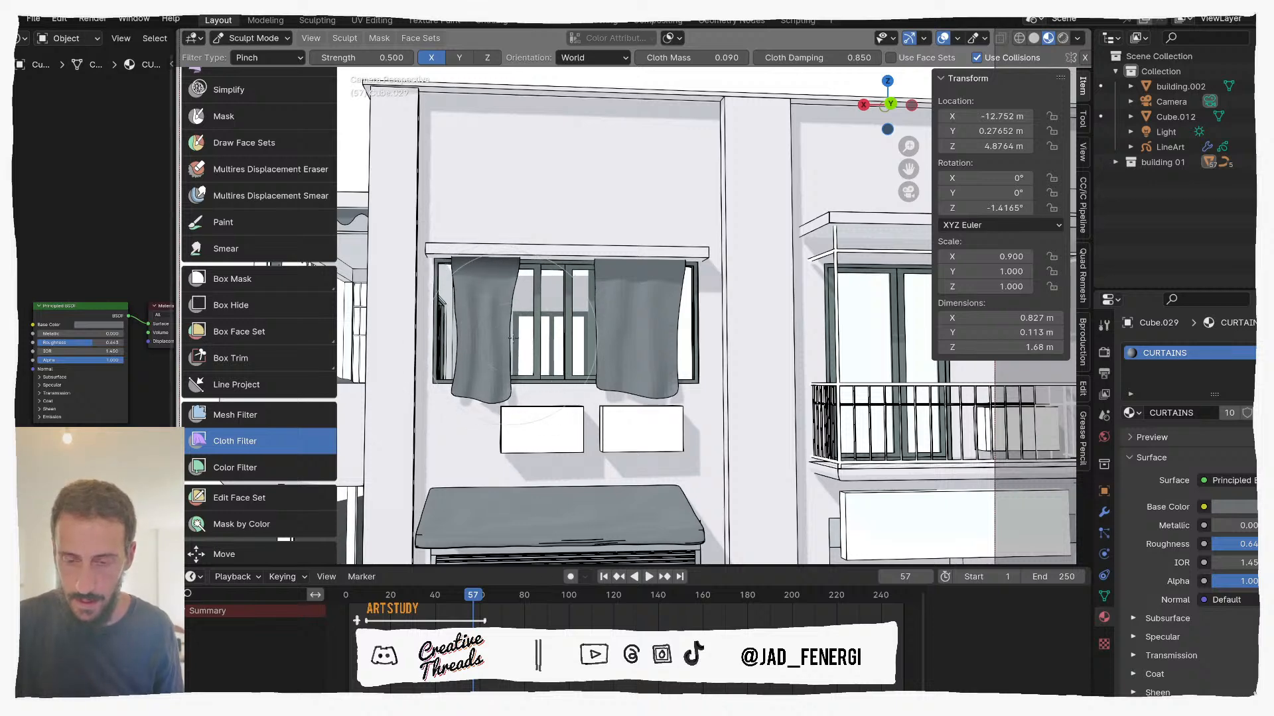
pyautogui.hotkey('ctrl', 'z')
pyautogui.scroll(-1, 526, 331)
pyautogui.moveTo(562, 334); pyautogui.dragTo(520, 311, button='middle')
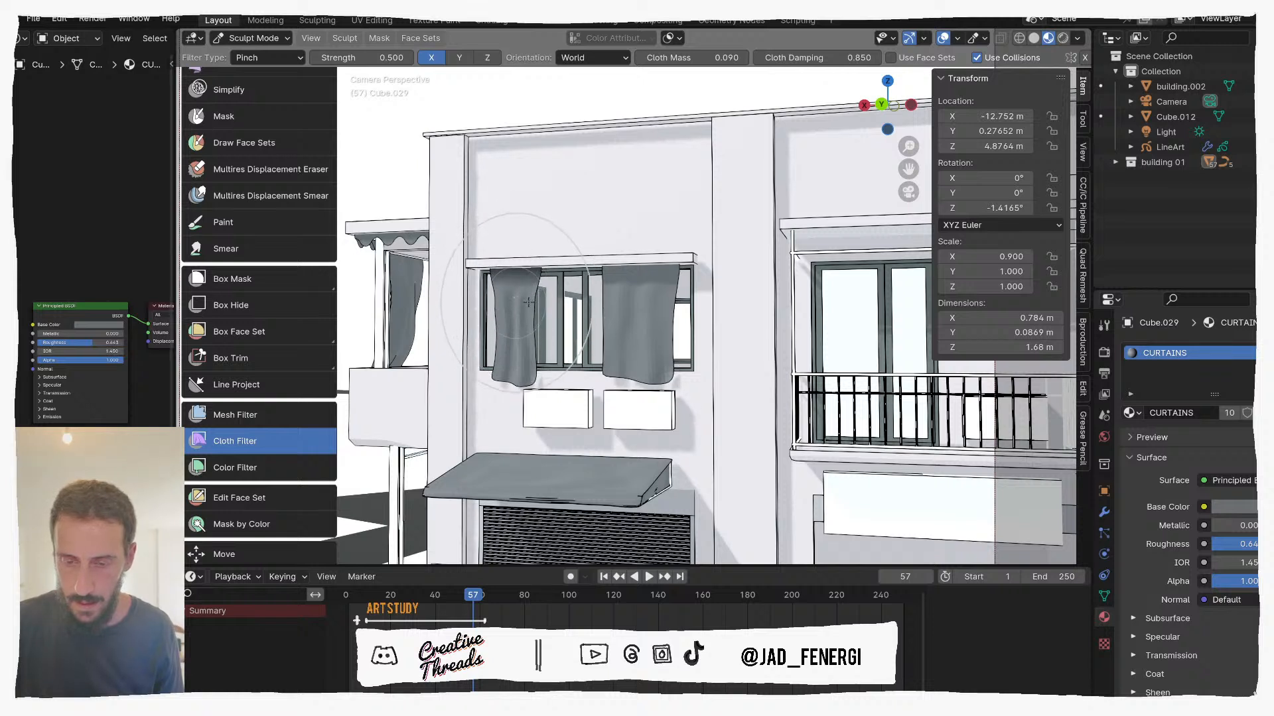
# Step: Apply the Pinch Cloth Filter to the wider curtain and return to Object Mode
pyautogui.hotkey('alt', 'q')
pyautogui.moveTo(626, 330); pyautogui.dragTo(684, 331)
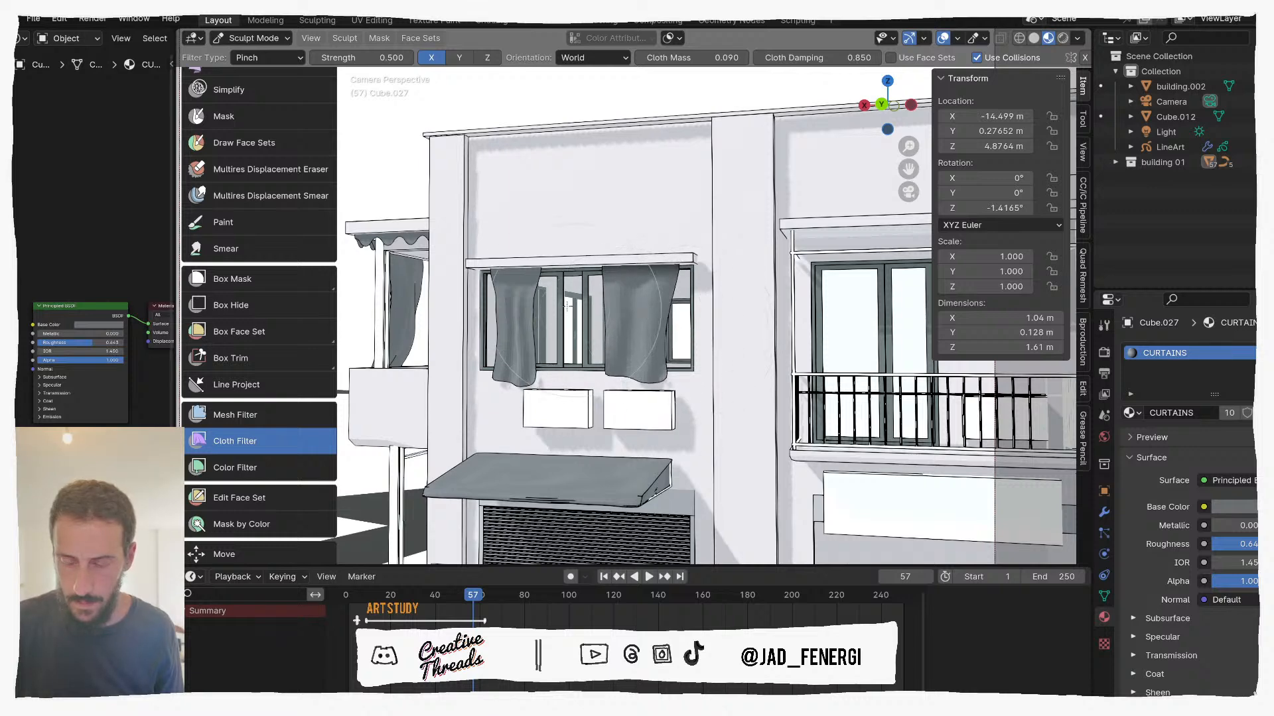
pyautogui.scroll(-1, 584, 318)
pyautogui.moveTo(585, 319); pyautogui.dragTo(600, 309, button='middle')
pyautogui.scroll(-3, 595, 306)
pyautogui.hotkey('ctrl', 'Tab')
pyautogui.click(473, 296)
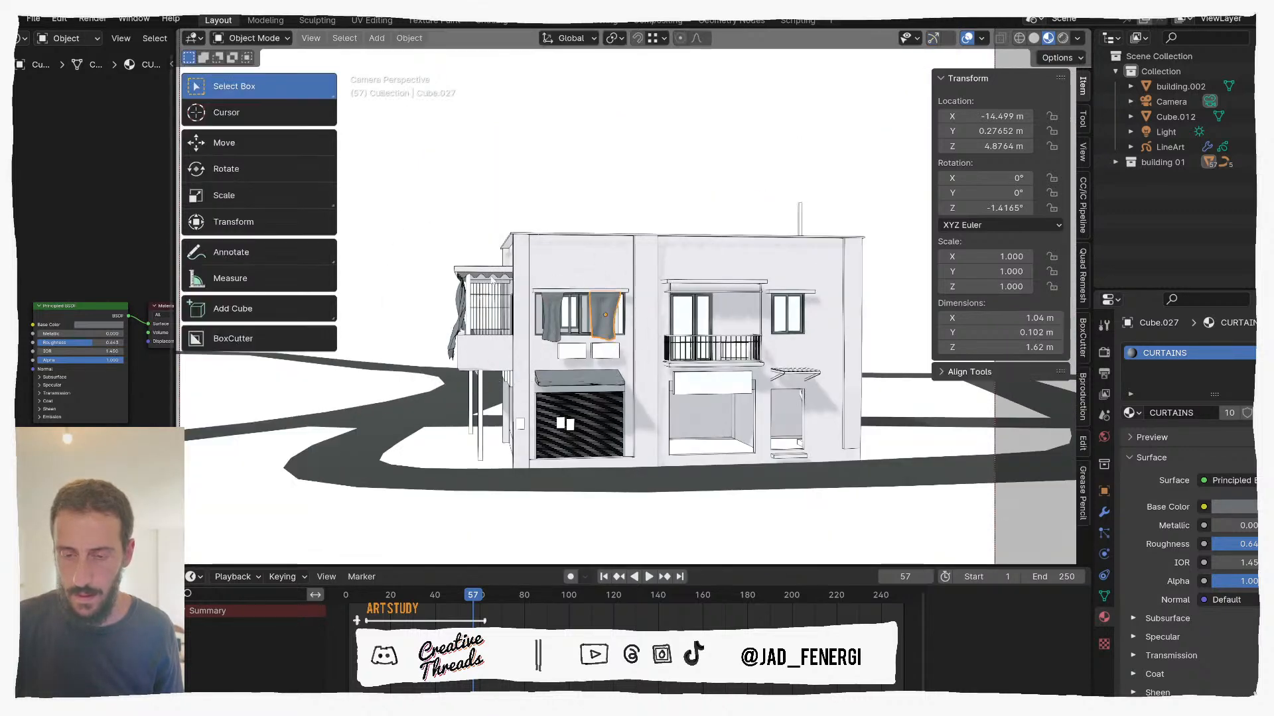
# Step: Move the wider curtain about -0.187 m along X toward the window's outer edge
pyautogui.moveTo(707, 308); pyautogui.dragTo(672, 296, button='middle')
pyautogui.scroll(3, 694, 299)
pyautogui.moveTo(587, 279); pyautogui.dragTo(597, 280, button='middle')
pyautogui.press('g')
pyautogui.press('x')
pyautogui.click(618, 282)
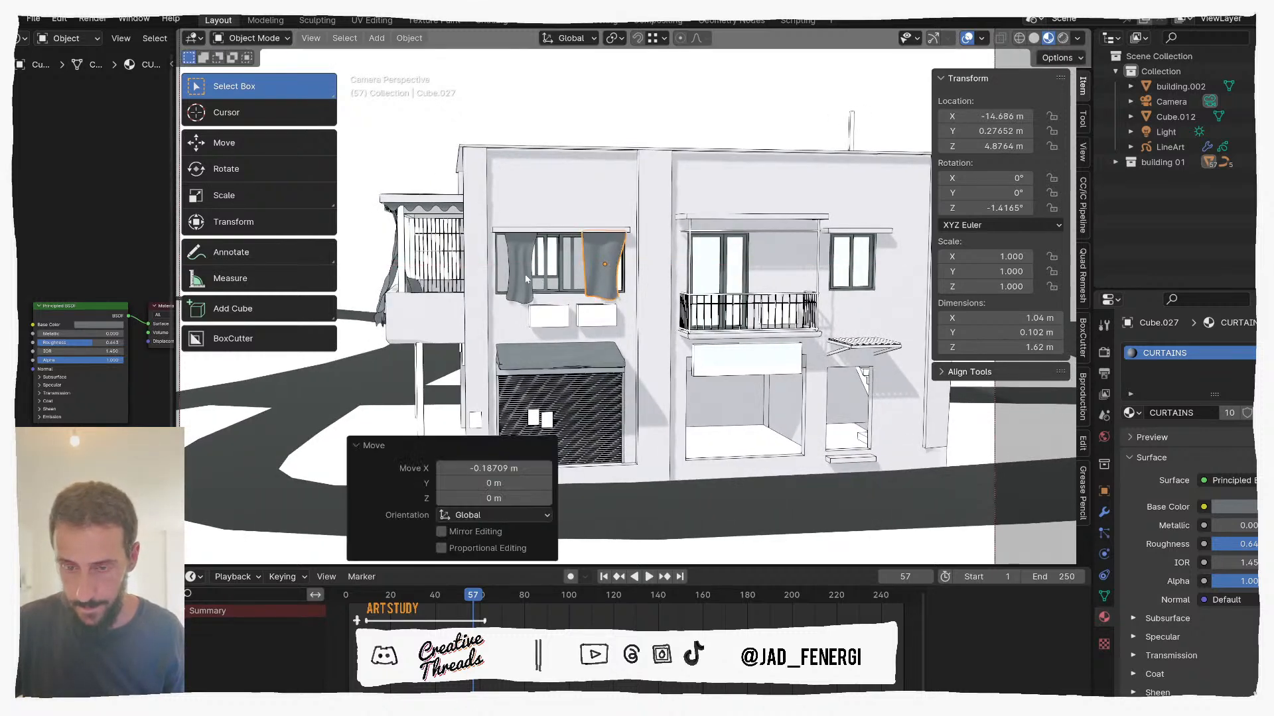
# Step: Move the narrow curtain about 0.22 m along X toward the window's opposite outer edge and deselect it
pyautogui.click(521, 279)
pyautogui.press('g')
pyautogui.press('x')
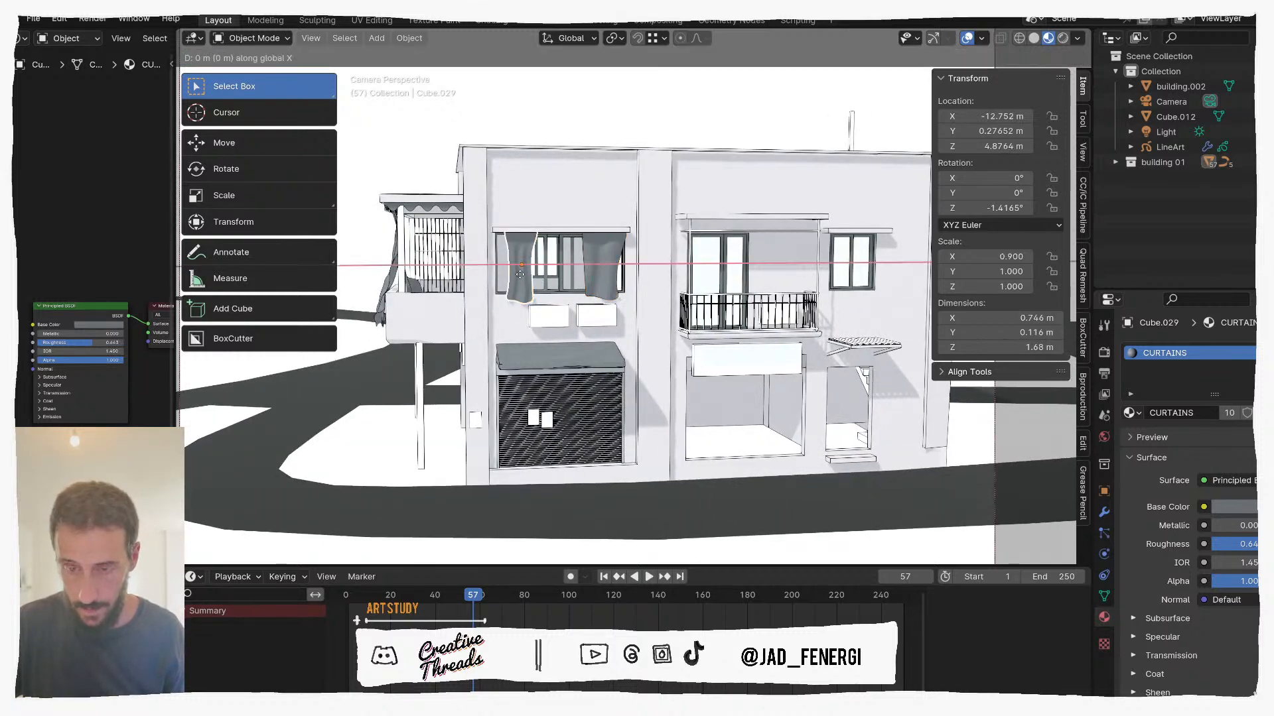
pyautogui.click(528, 260)
pyautogui.click(542, 125)
pyautogui.scroll(-1, 546, 167)
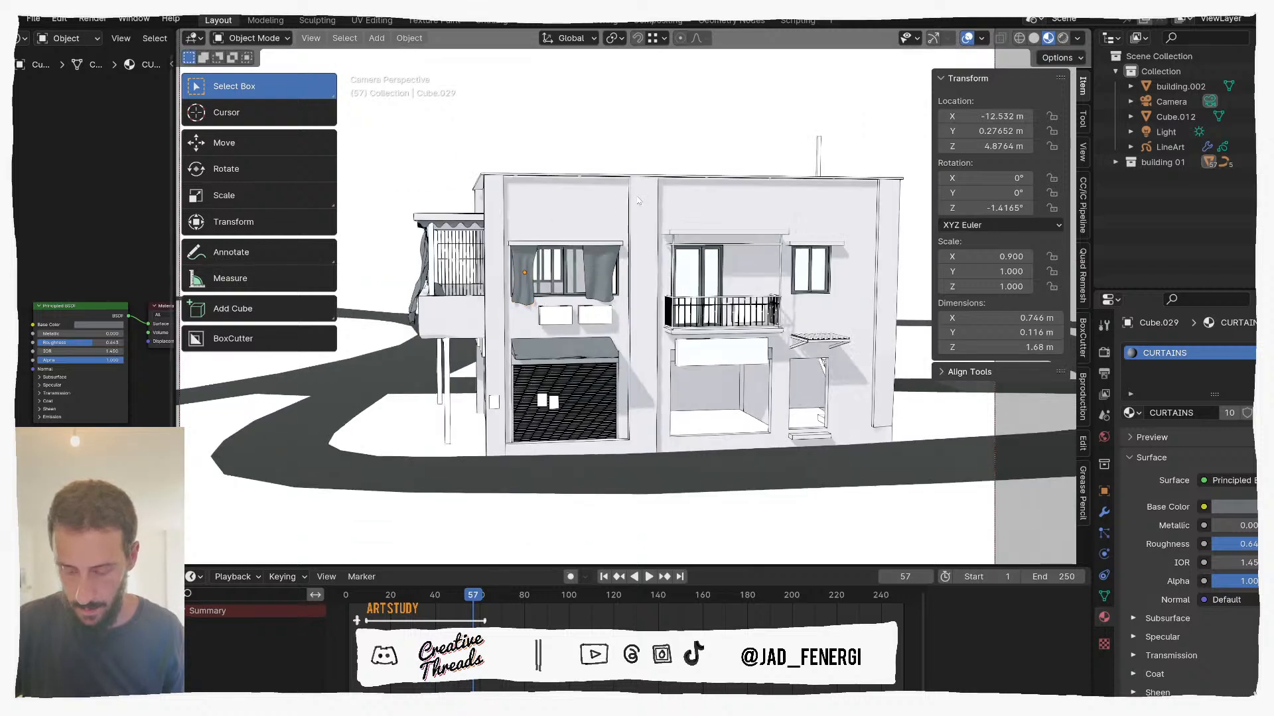
# Step: Hide the LineArt object and turn on the wireframe overlay in the viewport
pyautogui.press('n')
pyautogui.moveTo(638, 208); pyautogui.dragTo(653, 251, button='middle')
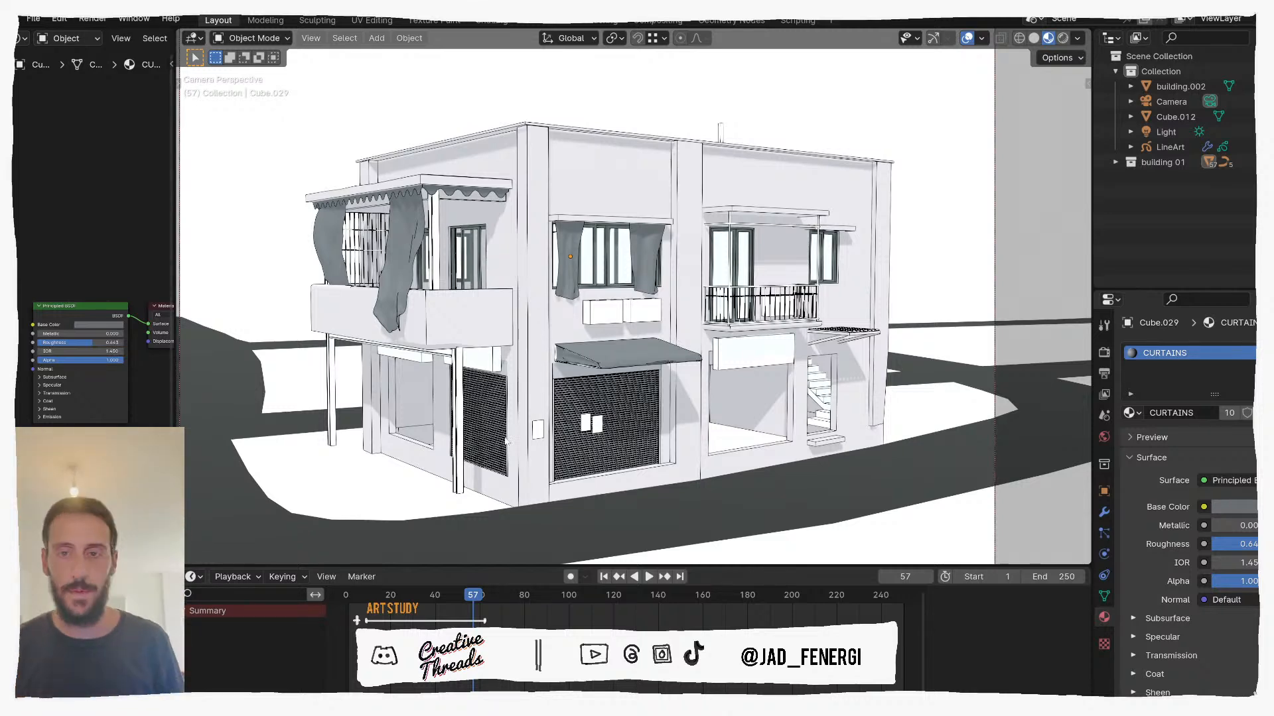
pyautogui.moveTo(652, 474); pyautogui.dragTo(804, 279, button='middle')
pyautogui.click(804, 279)
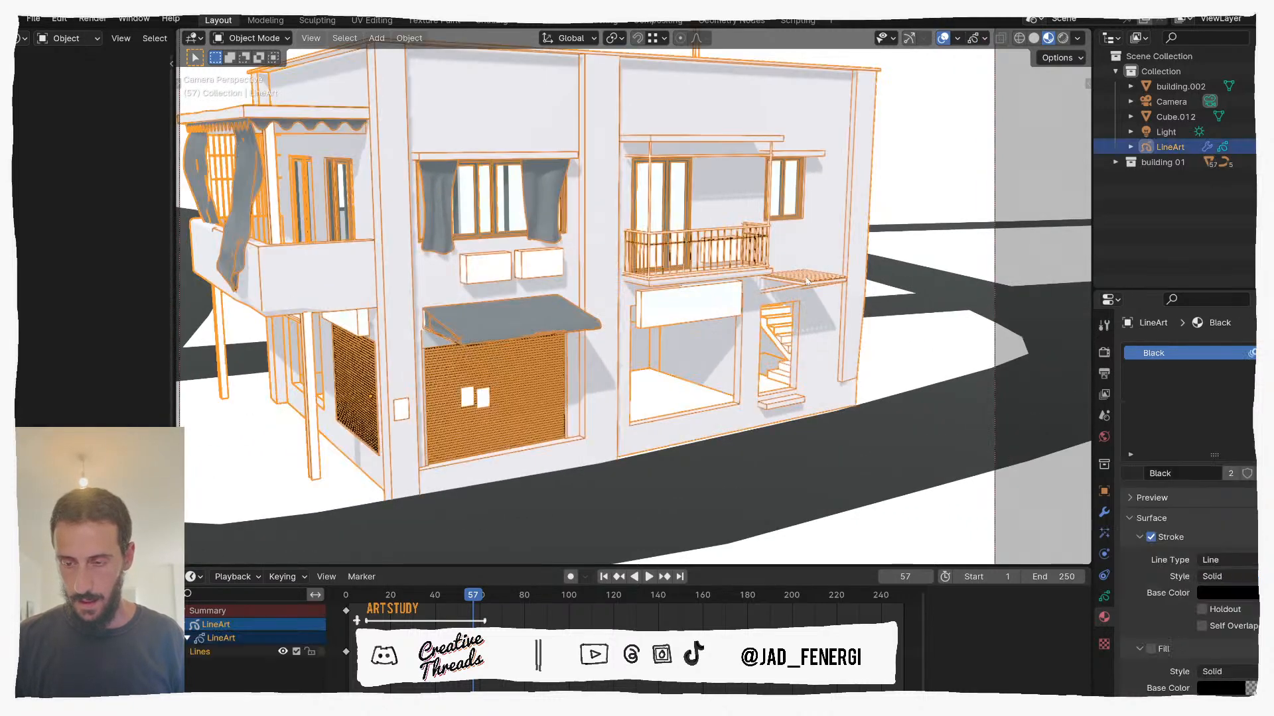
pyautogui.press('Tab')
pyautogui.press('Tab')
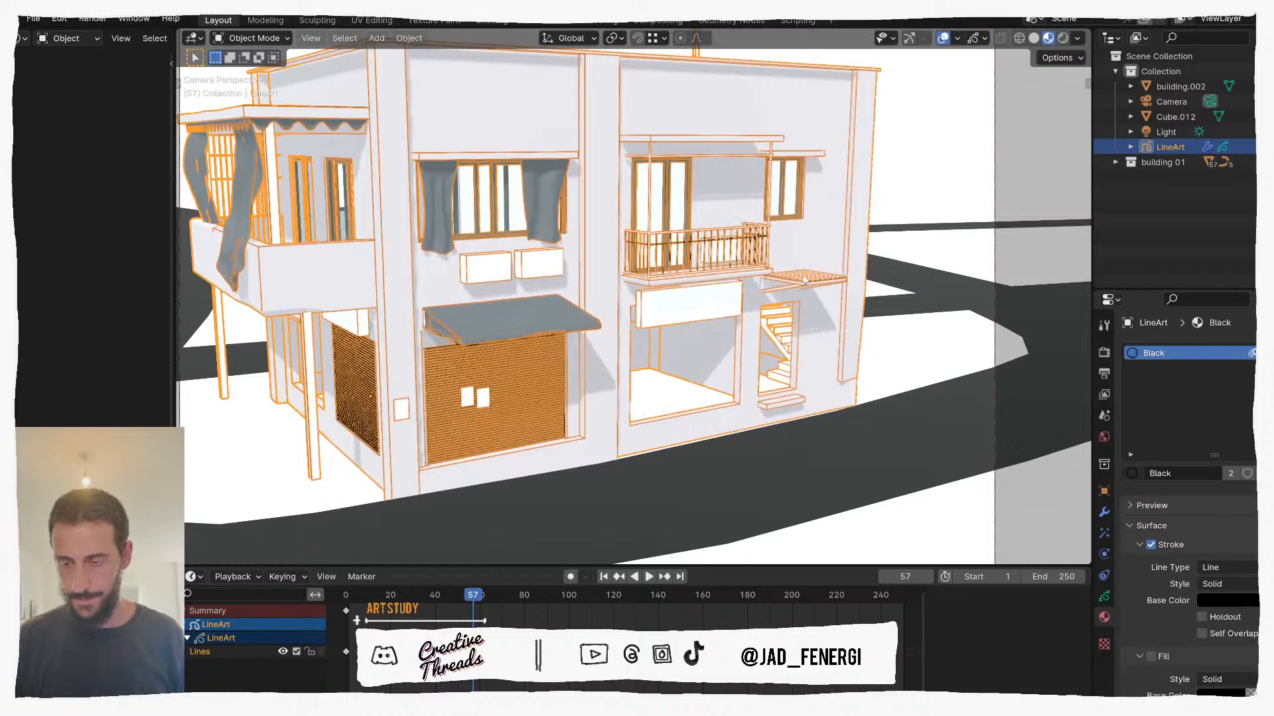
pyautogui.press('h')
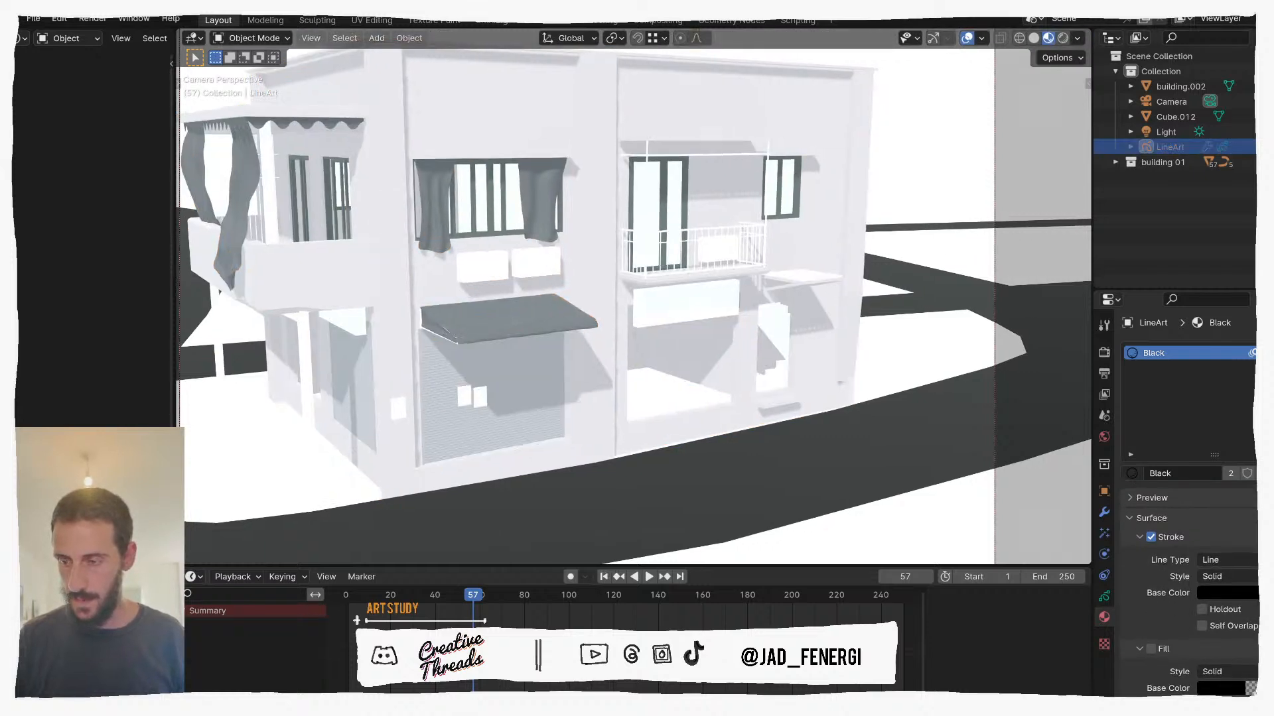
pyautogui.press('q')
pyautogui.click(778, 230)
# Step: Rotate the corrugated canopy sheet above the stair entrance about -7.6° around the global X axis
pyautogui.scroll(5, 733, 277)
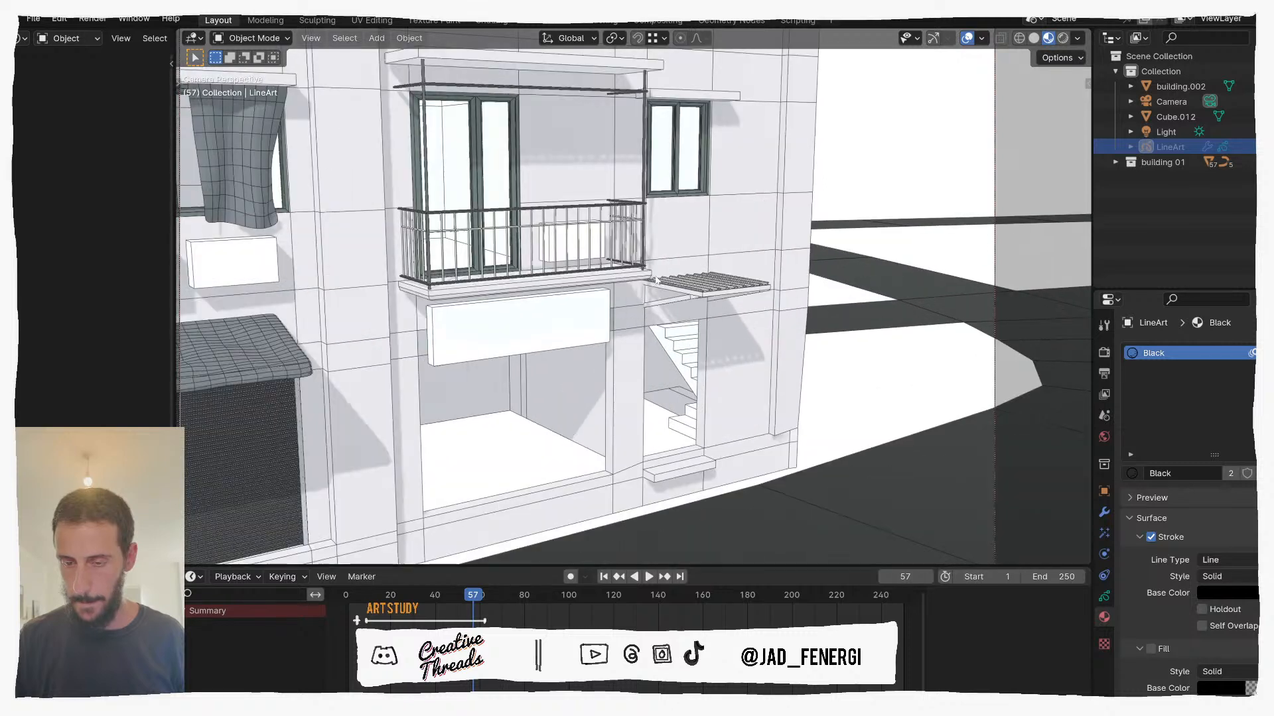
pyautogui.click(733, 277)
pyautogui.click(733, 277)
pyautogui.press('r')
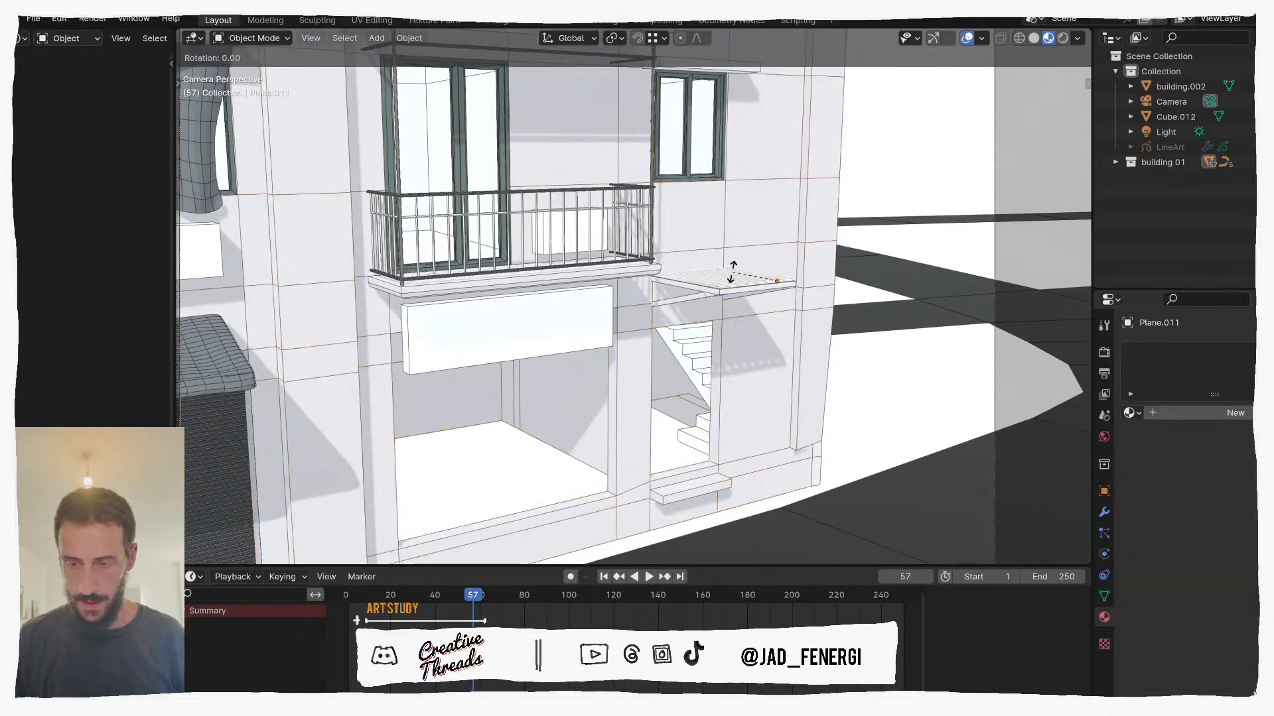
pyautogui.press('x')
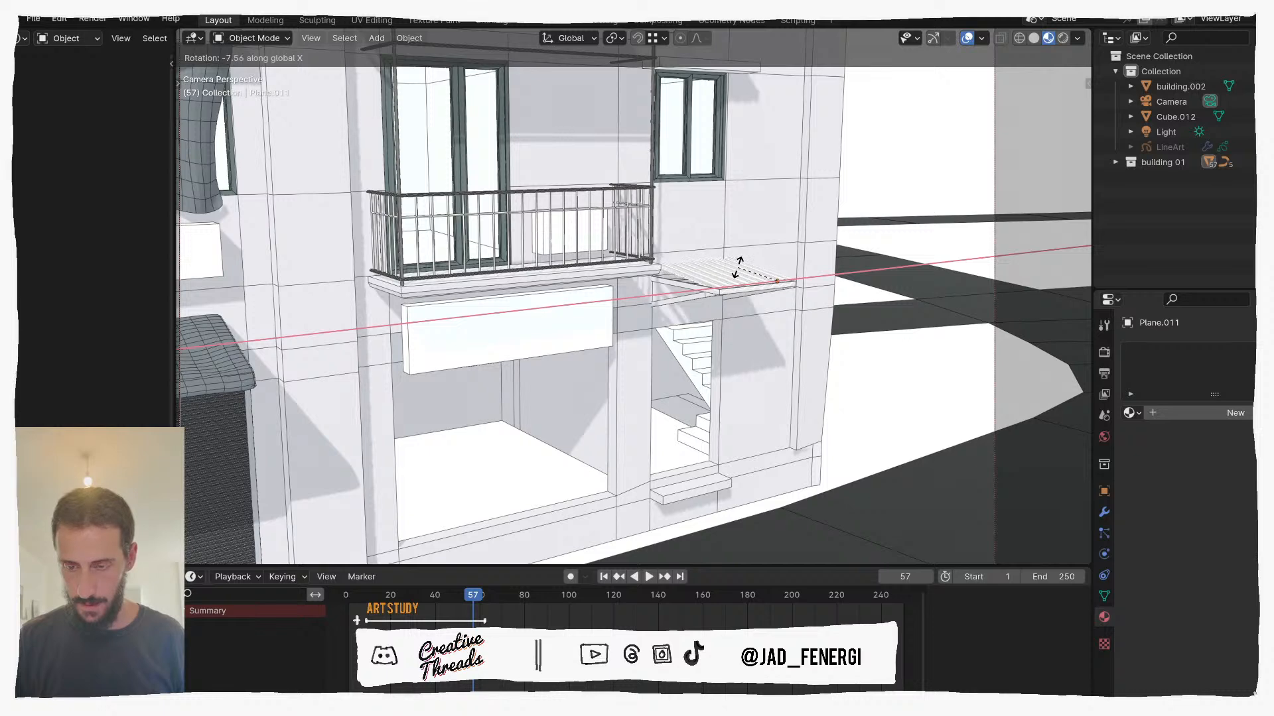
pyautogui.click(738, 268)
# Step: Select the rectangular support frame beneath the corrugated canopy sheet
pyautogui.moveTo(882, 326); pyautogui.dragTo(794, 358, button='middle')
pyautogui.scroll(-2, 779, 292)
pyautogui.click(794, 359)
pyautogui.press('r')
pyautogui.press('z')
pyautogui.press('Escape')
# Step: Rotate the canopy's support frame about -4.6° around the global X axis to slope it with the corrugated sheet
pyautogui.moveTo(783, 361); pyautogui.dragTo(918, 369, button='middle')
pyautogui.scroll(4, 753, 346)
pyautogui.moveTo(752, 346); pyautogui.dragTo(500, 377, button='middle')
pyautogui.scroll(-4, 499, 378)
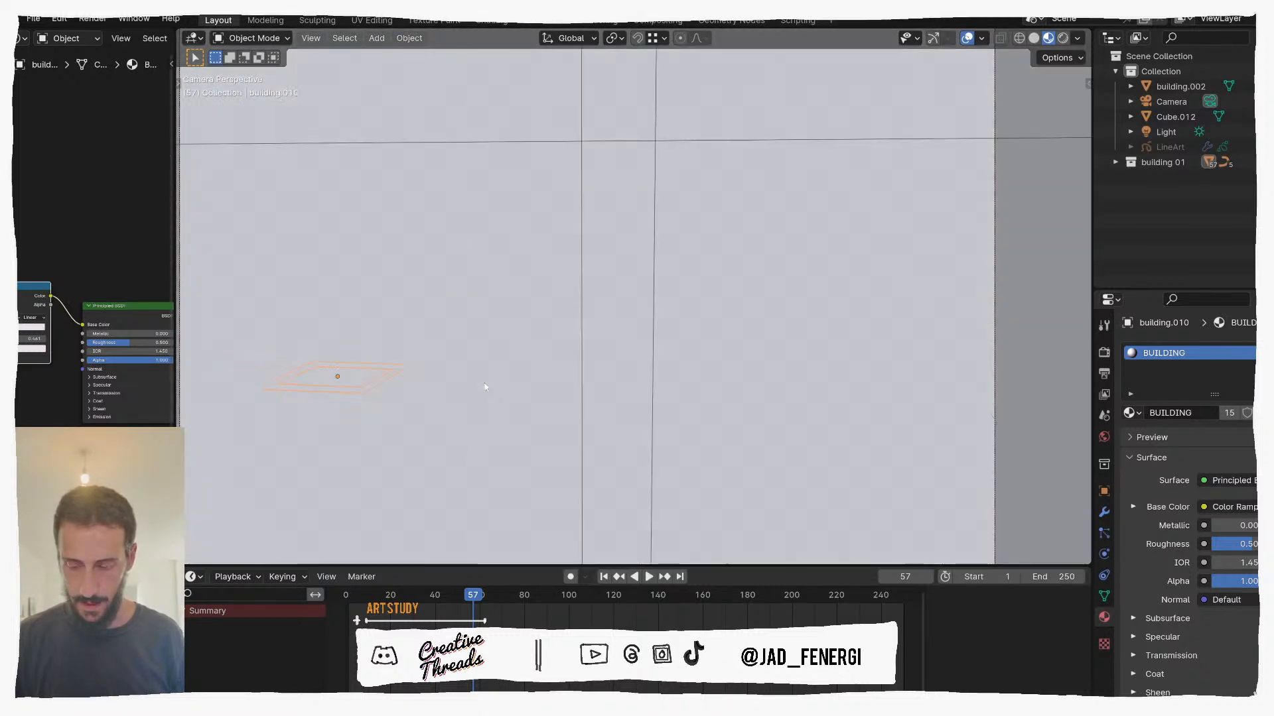
pyautogui.press('Escape')
pyautogui.press('KP_Decimal')
pyautogui.moveTo(588, 443); pyautogui.dragTo(427, 320, button='middle')
pyautogui.press('r')
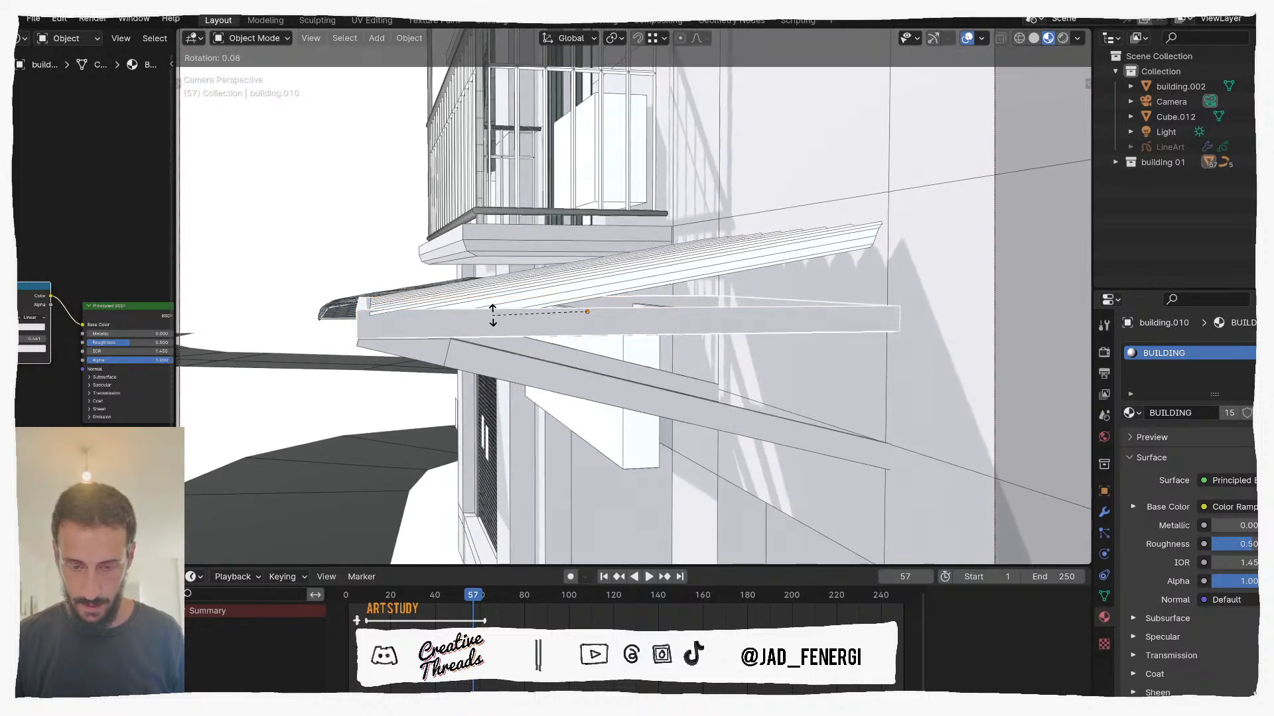
pyautogui.press('x')
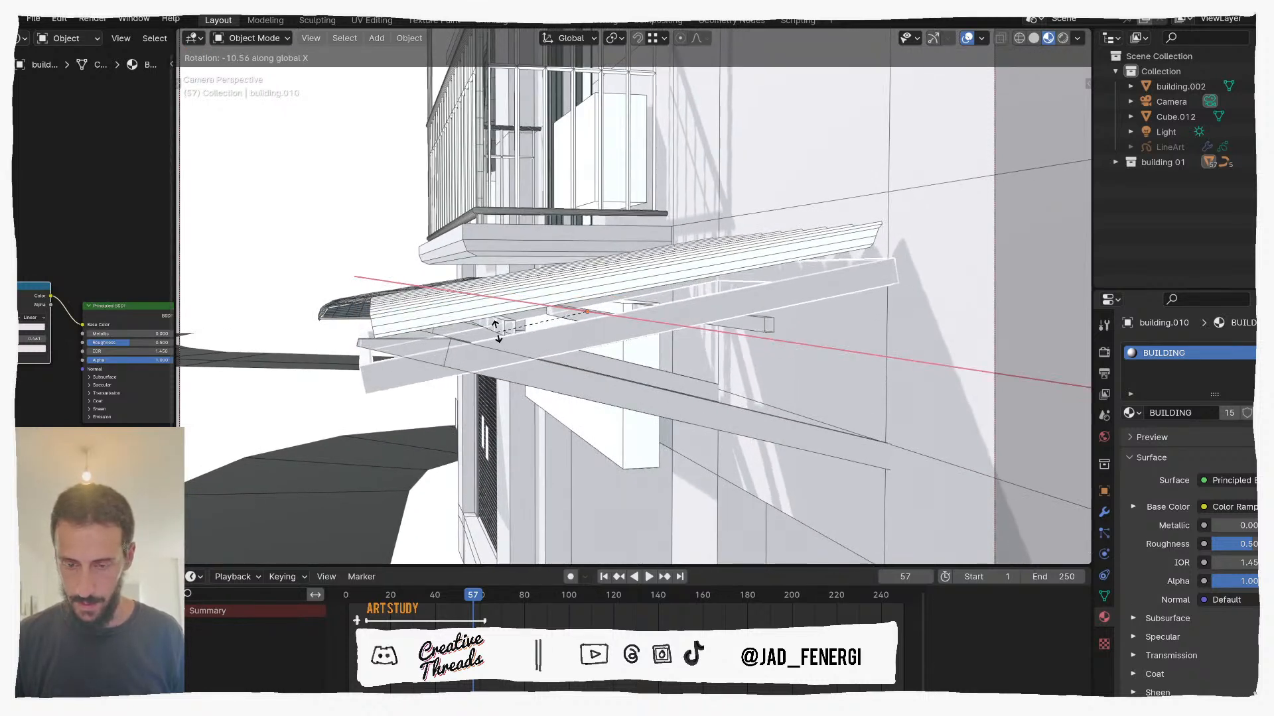
pyautogui.click(491, 323)
# Step: Raise the canopy's support frame about 0.103 m along the global Z axis toward the corrugated sheet
pyautogui.press('g')
pyautogui.press('z')
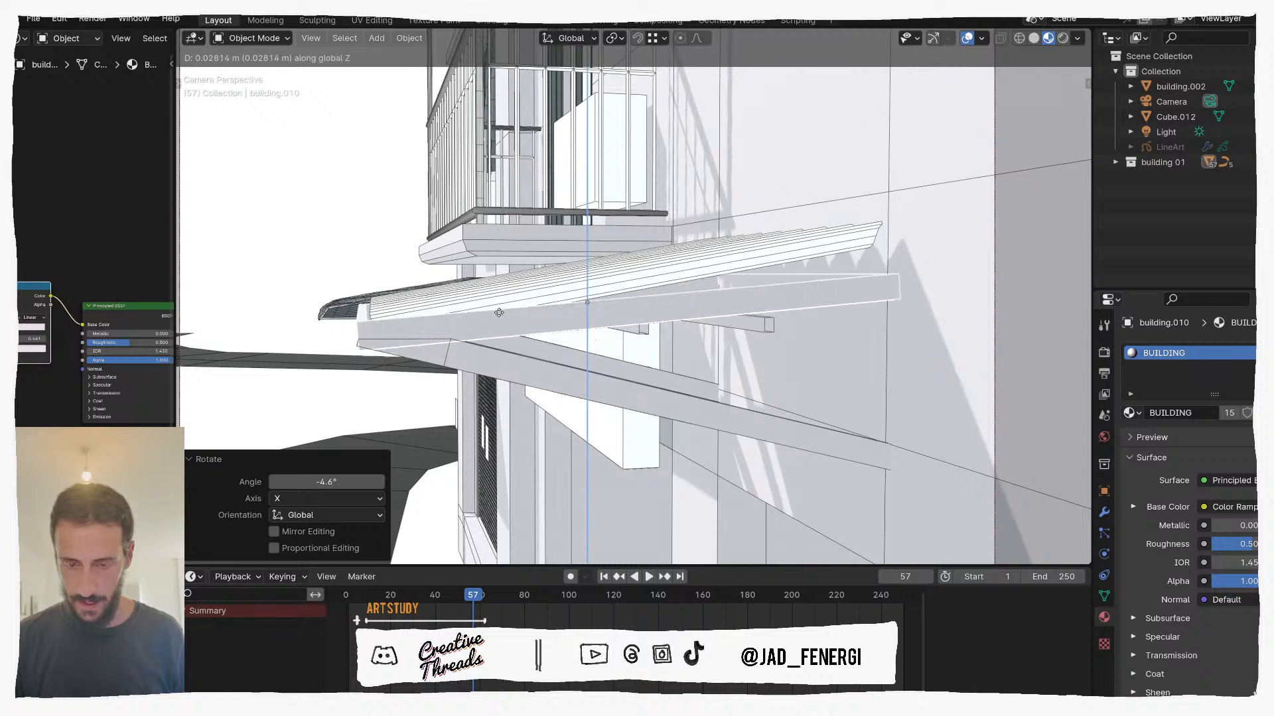
pyautogui.click(504, 295)
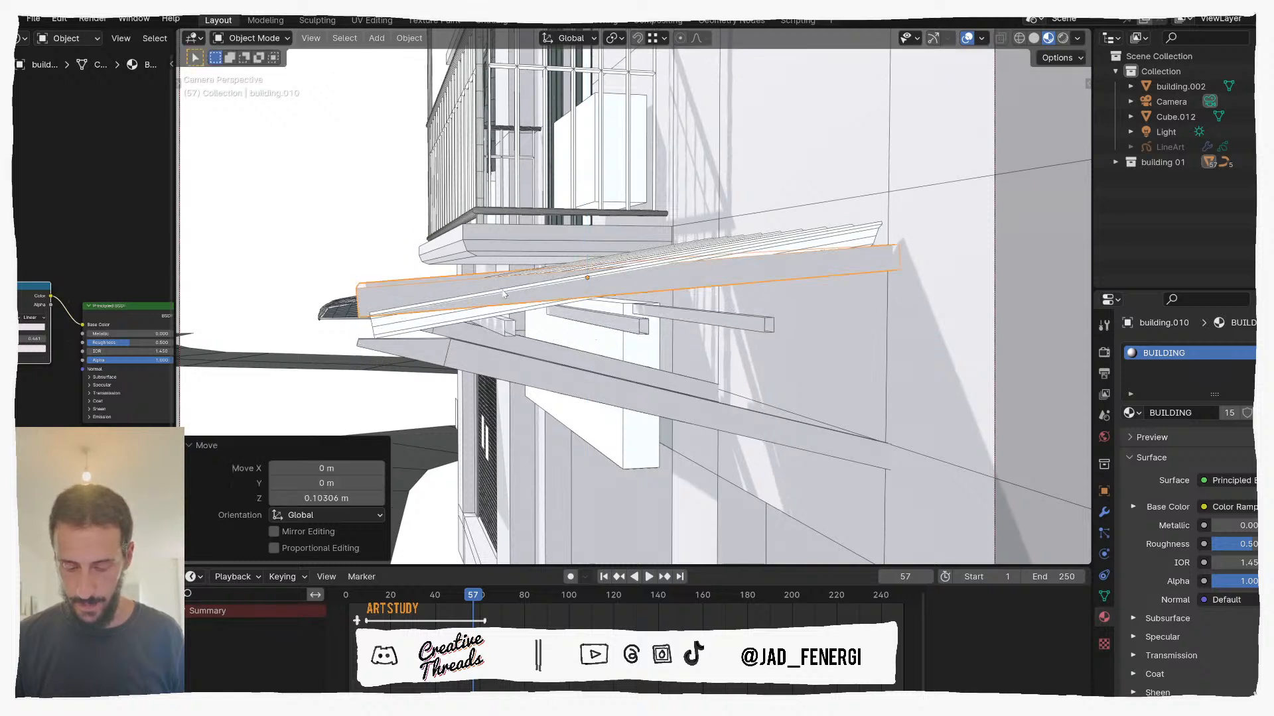
# Step: Rotate the raised support frame slightly further to align it with the slope of the corrugated sheet
pyautogui.press('r')
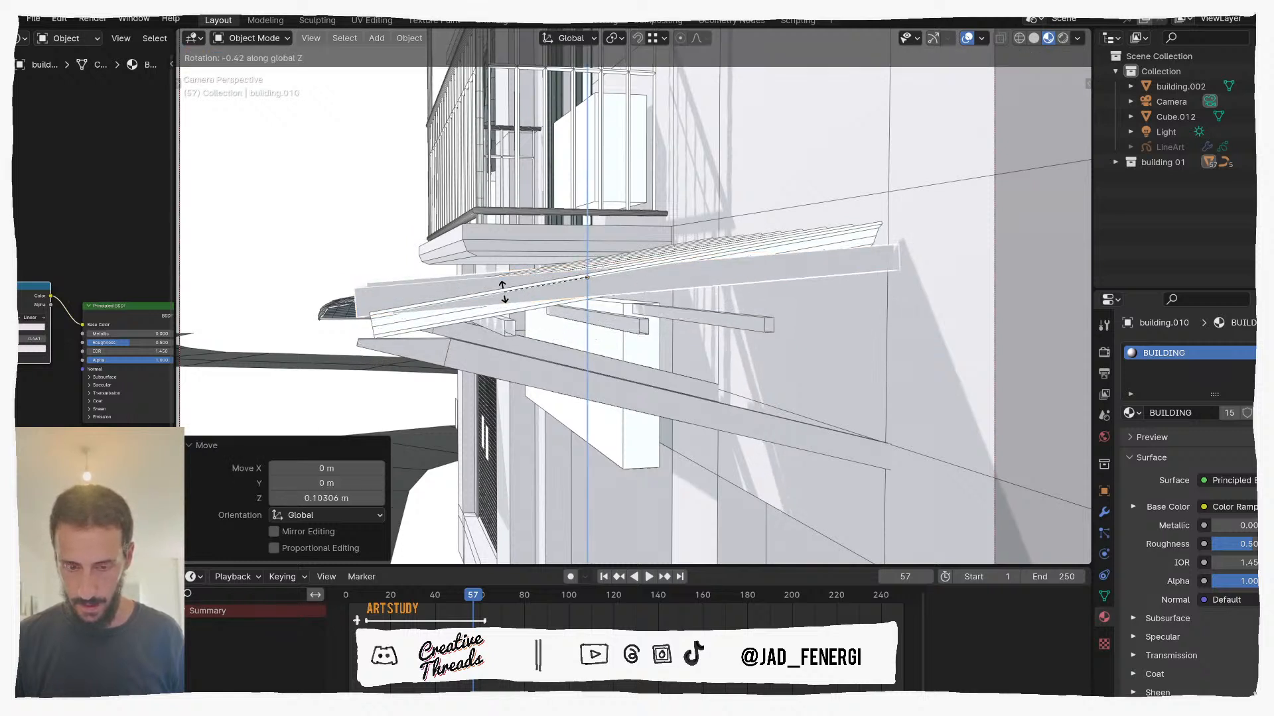
pyautogui.press('Escape')
pyautogui.press('r')
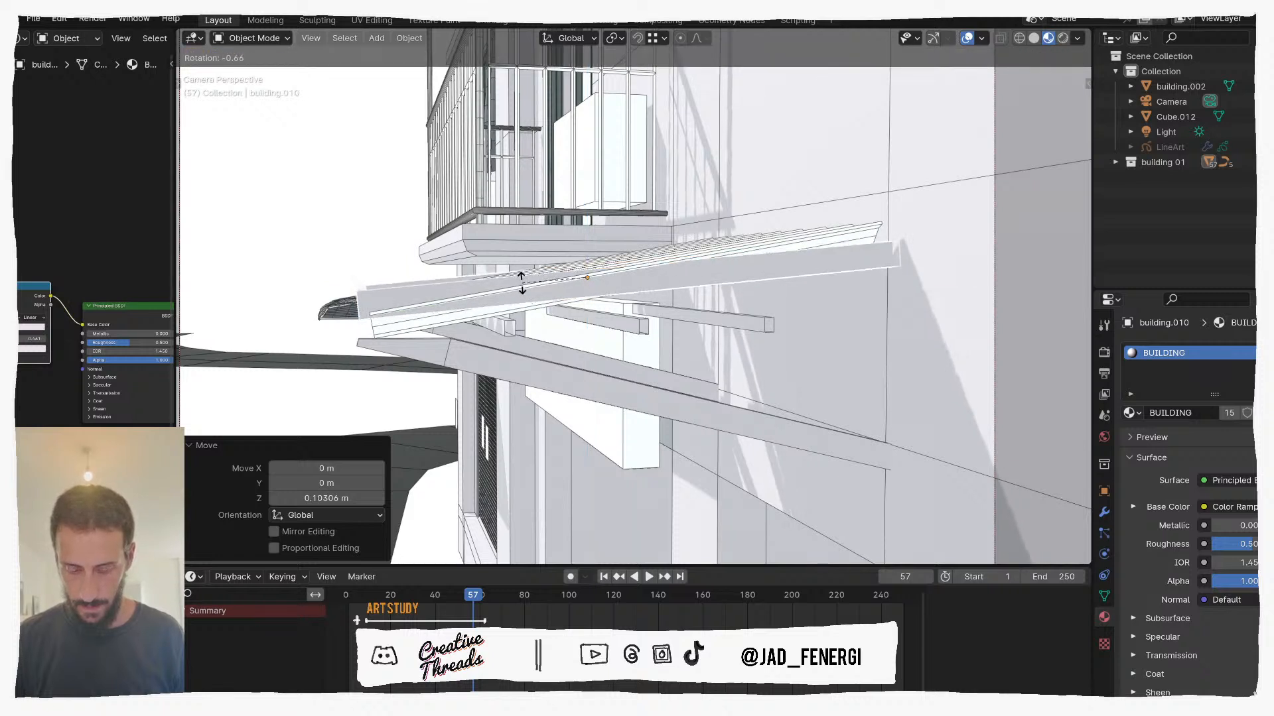
# Step: Try to tilt the corrugated awning's frame about -9° around the global X axis, and undo the changes
pyautogui.press('x')
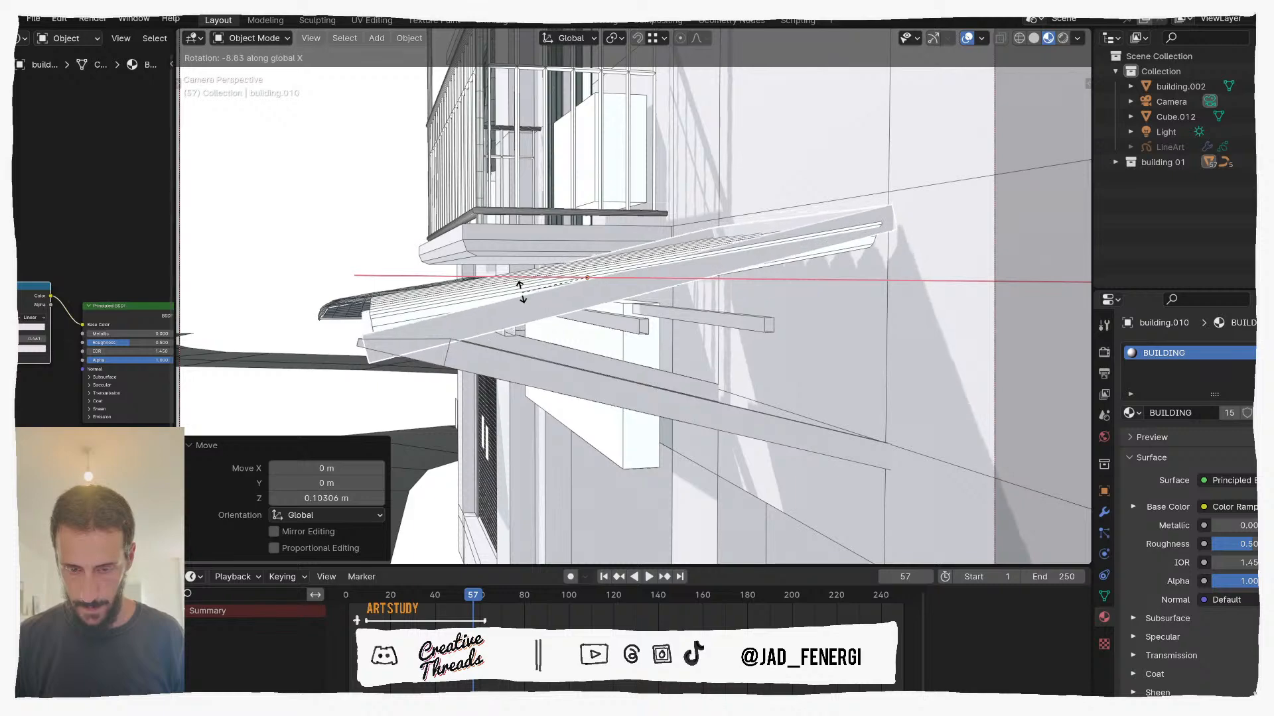
pyautogui.click(524, 289)
pyautogui.moveTo(524, 289); pyautogui.dragTo(494, 355, button='middle')
pyautogui.scroll(-5, 845, 309)
pyautogui.scroll(3, 756, 281)
pyautogui.scroll(-4, 745, 304)
pyautogui.scroll(4, 567, 310)
pyautogui.scroll(5, 576, 319)
pyautogui.moveTo(664, 345); pyautogui.dragTo(502, 272, button='middle')
pyautogui.hotkey('ctrl', 'z')
pyautogui.hotkey('ctrl', 'z')
pyautogui.hotkey('ctrl', 'z')
# Step: Select the awning's horizontal frame together with its two diagonal braces, leaving the corrugated sheet unselected
pyautogui.keyDown('shift'); pyautogui.click(596, 284); pyautogui.keyUp('shift')
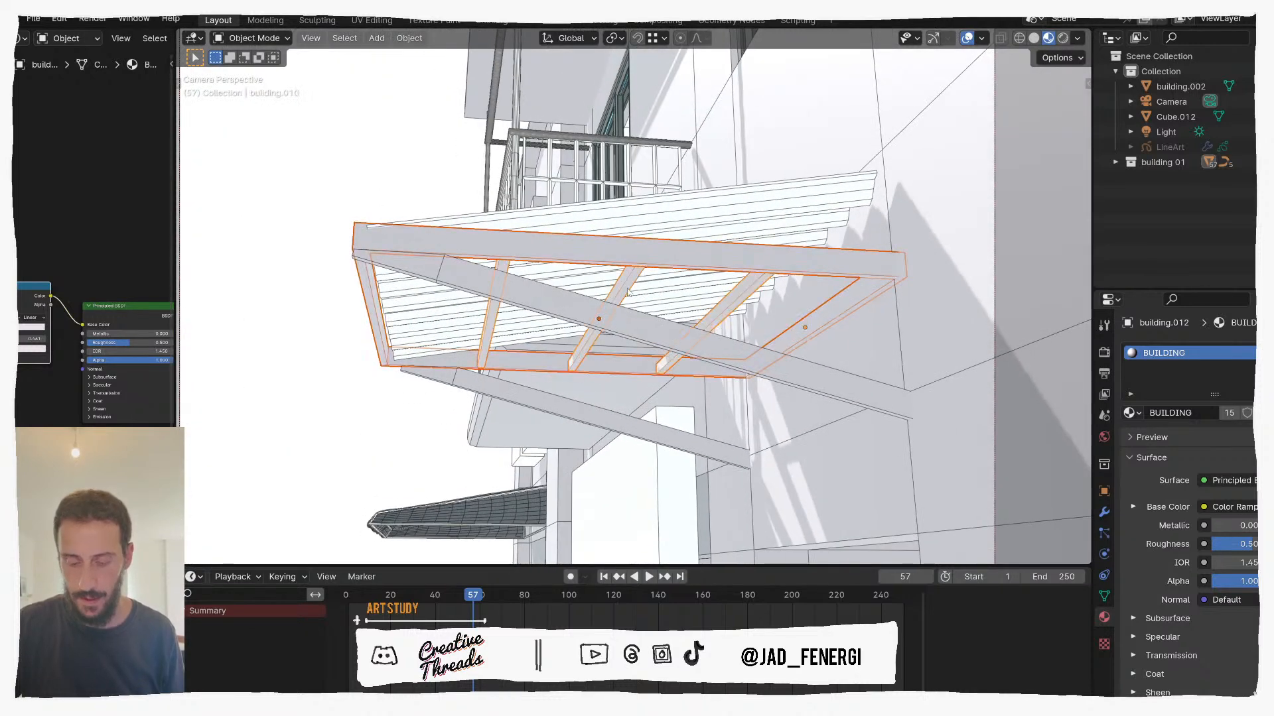
pyautogui.keyDown('shift'); pyautogui.click(591, 326); pyautogui.keyUp('shift')
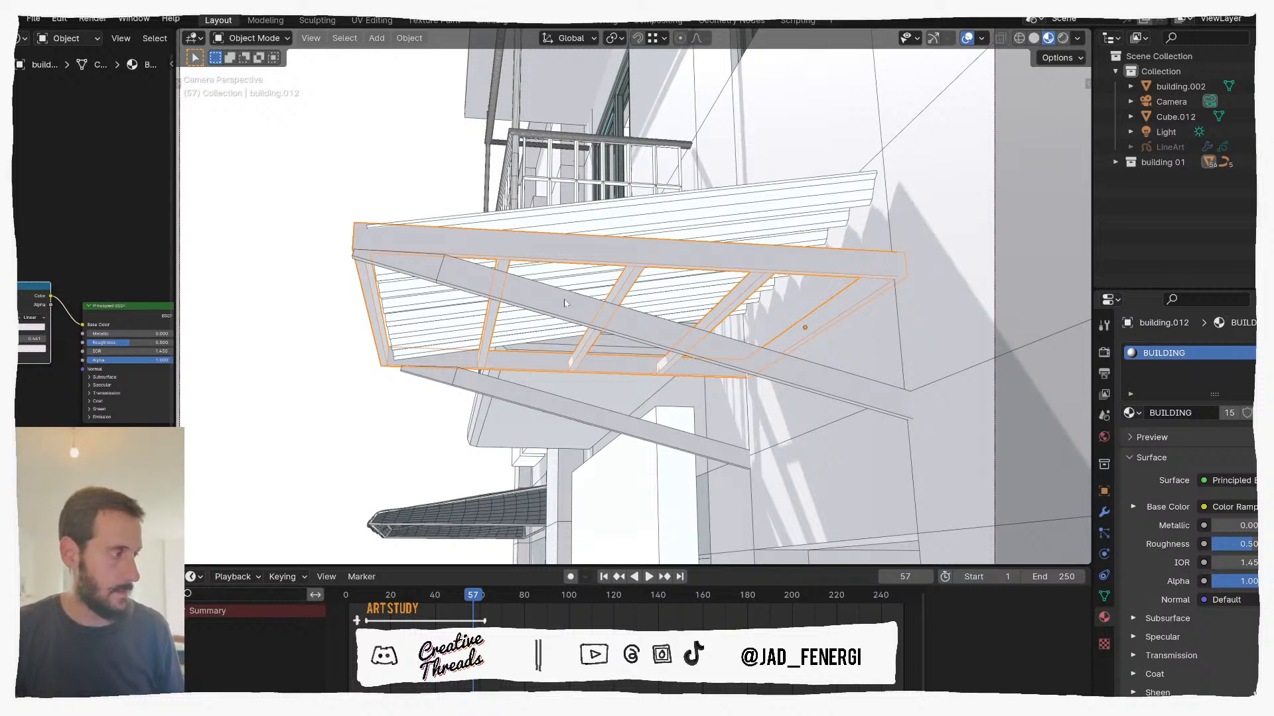
pyautogui.keyDown('shift'); pyautogui.click(639, 317); pyautogui.keyUp('shift')
pyautogui.moveTo(644, 316); pyautogui.dragTo(769, 388, button='middle')
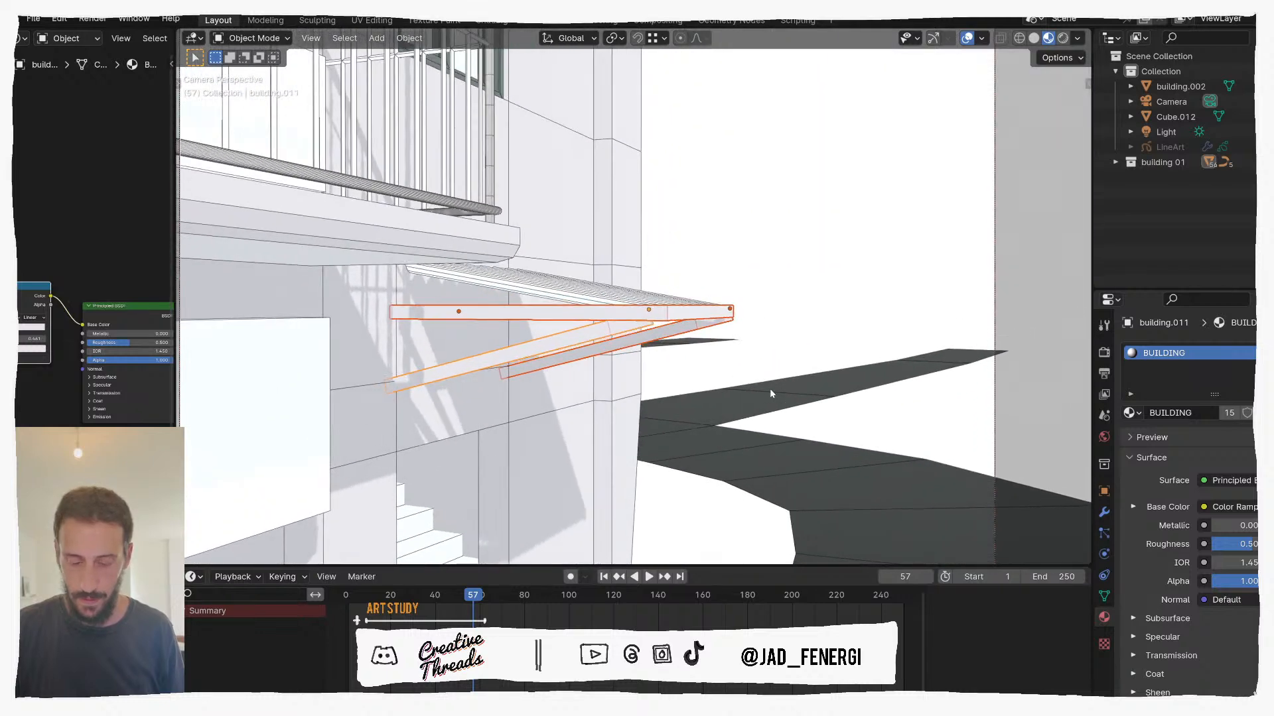
# Step: Try to rotate the awning frame and braces around the global X axis to match the roof's slope
pyautogui.press('r')
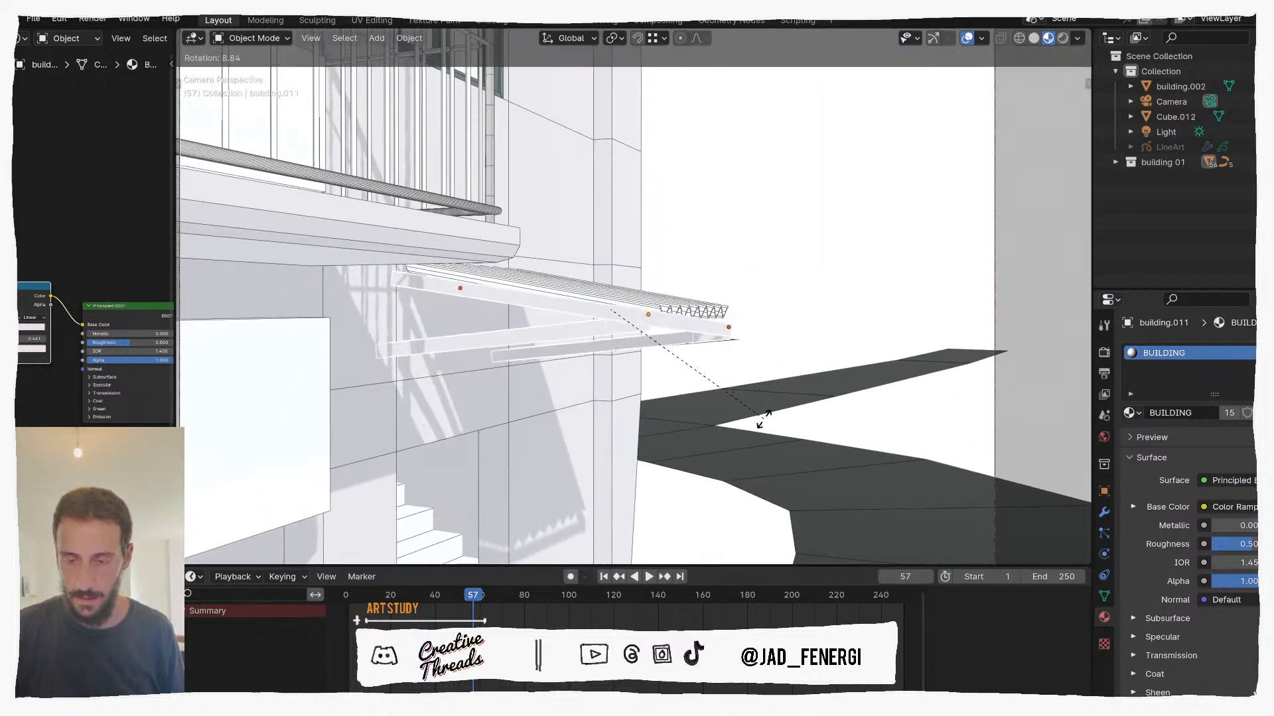
pyautogui.press('x')
pyautogui.click(762, 419)
pyautogui.moveTo(763, 419); pyautogui.dragTo(632, 371, button='middle')
pyautogui.scroll(8, 632, 370)
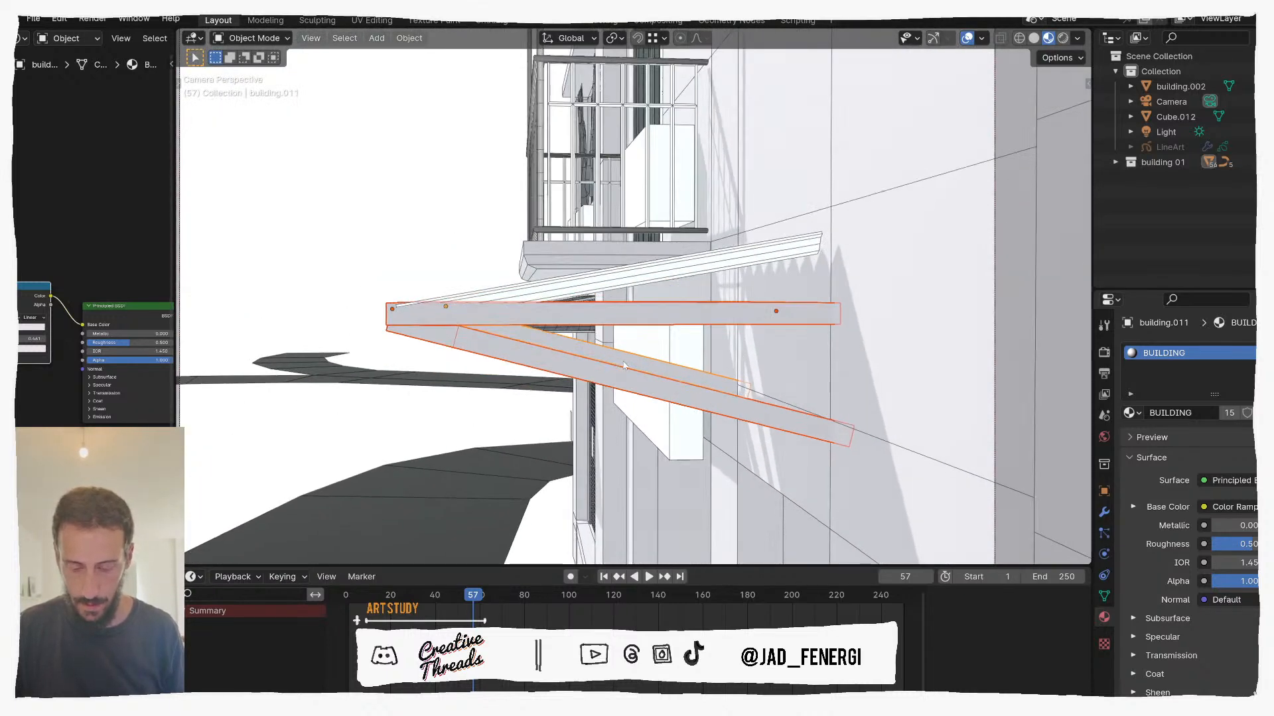
# Step: Rotate the awning frame and braces -9.58° around the global X axis and raise them about 0.03 m along Z
pyautogui.press('r')
pyautogui.press('x')
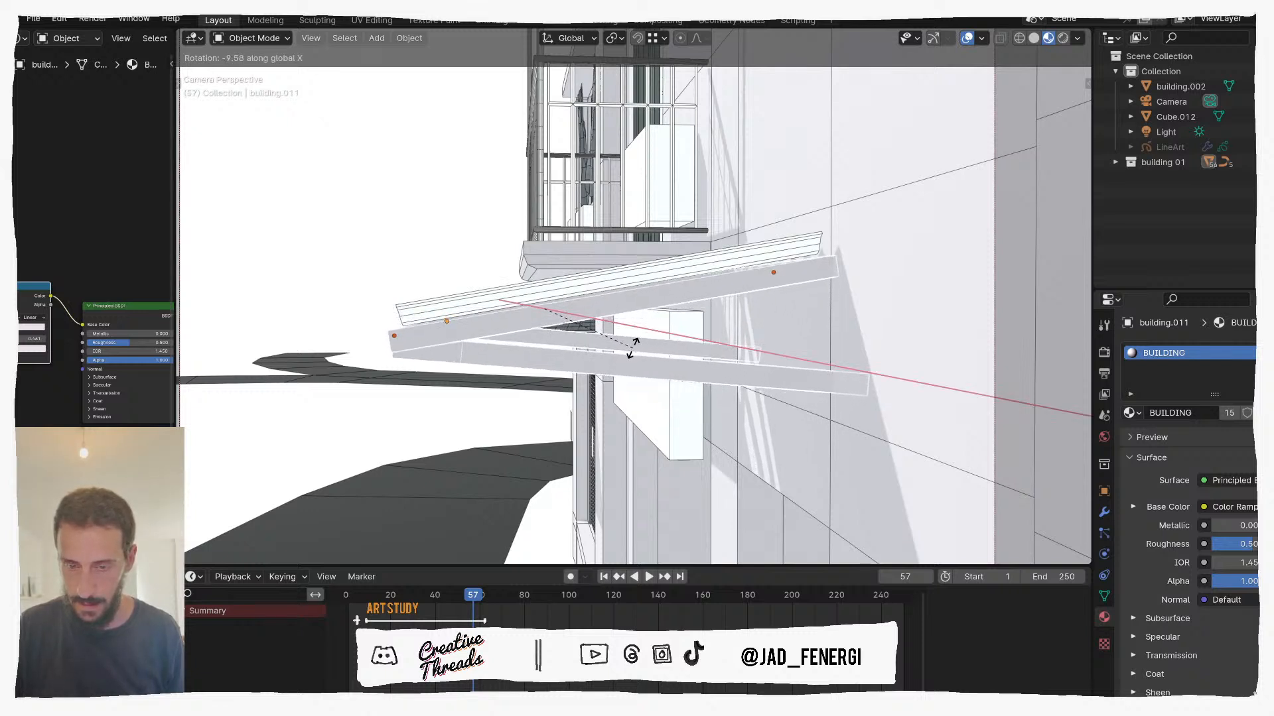
pyautogui.click(632, 345)
pyautogui.press('g')
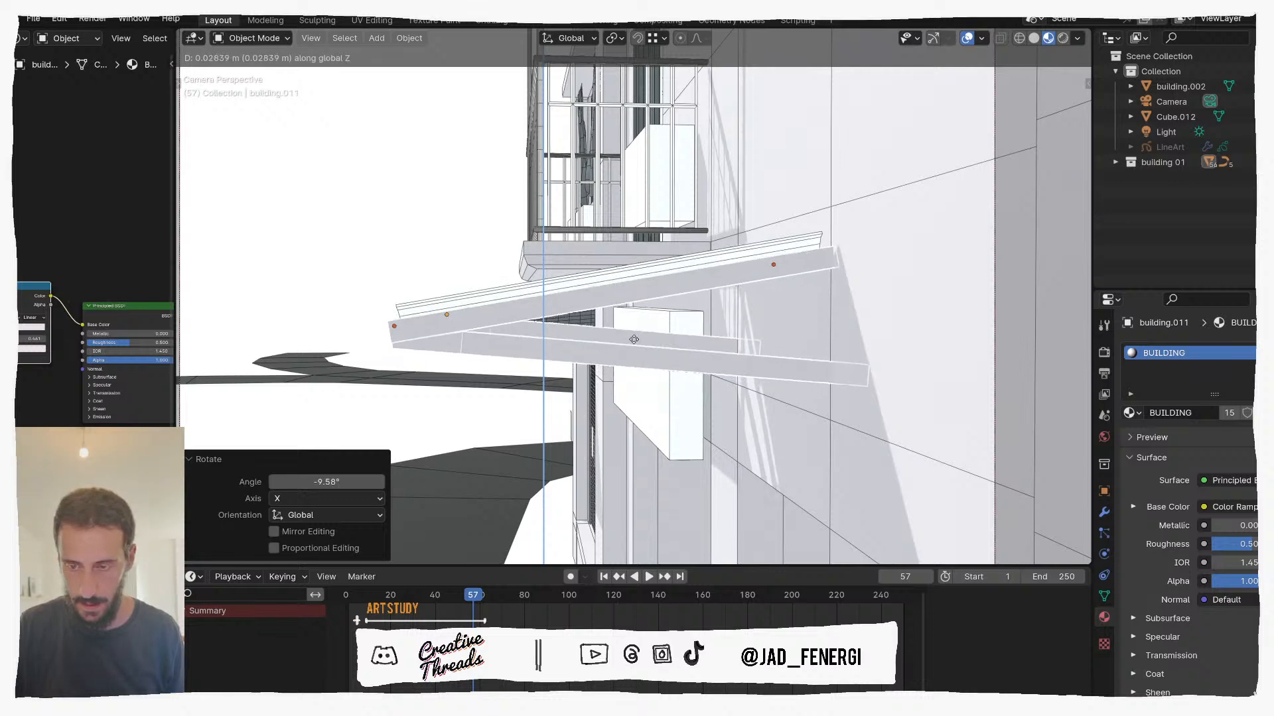
pyautogui.click(634, 340)
# Step: Examine the building's facade, balcony and tilted awning from several distances and angles
pyautogui.moveTo(622, 369); pyautogui.dragTo(520, 364, button='middle')
pyautogui.keyDown('shift'); pyautogui.moveTo(430, 252); pyautogui.dragTo(485, 279, button='middle'); pyautogui.keyUp('shift')
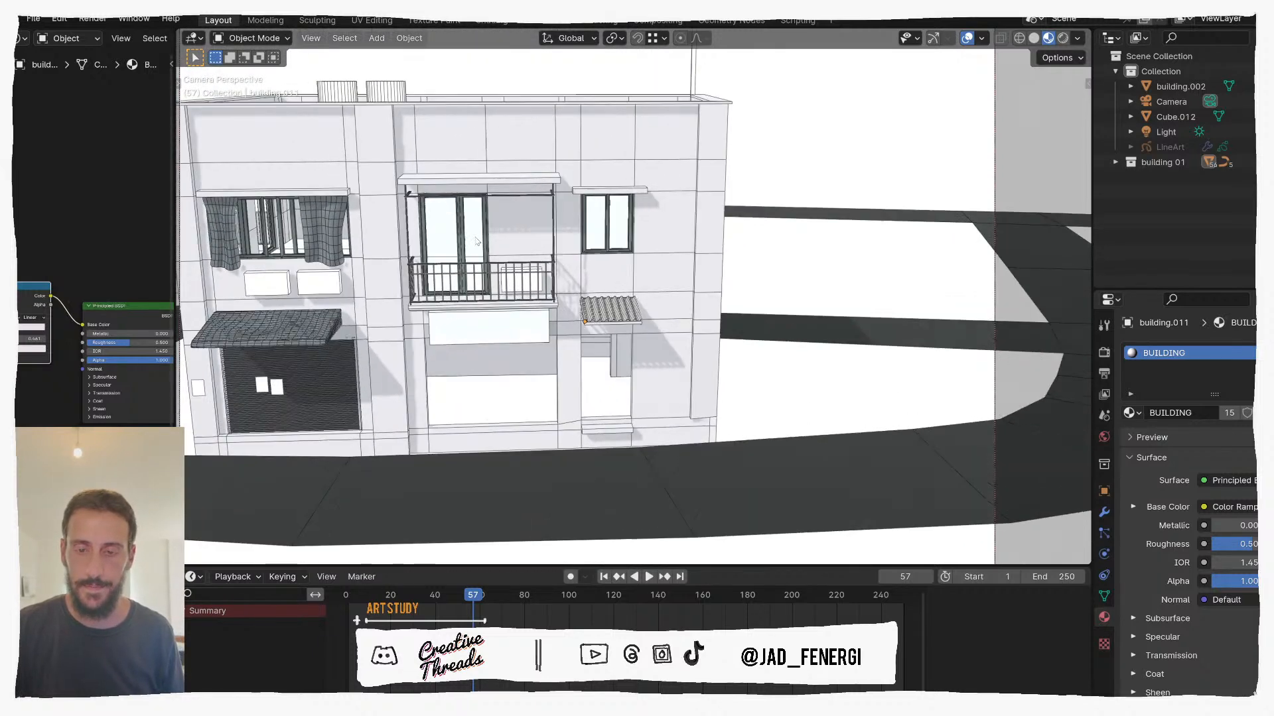
pyautogui.scroll(1, 490, 261)
pyautogui.scroll(4, 490, 260)
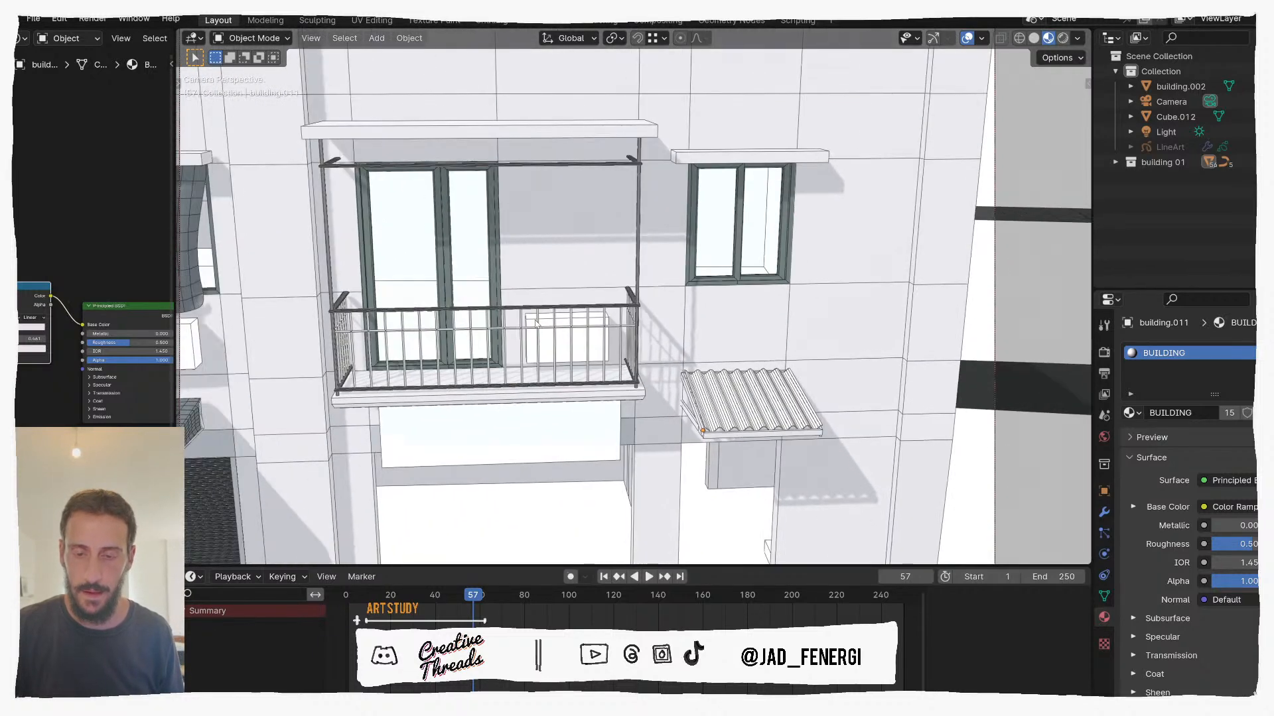
pyautogui.scroll(-2, 632, 319)
pyautogui.moveTo(632, 318); pyautogui.dragTo(481, 357, button='middle')
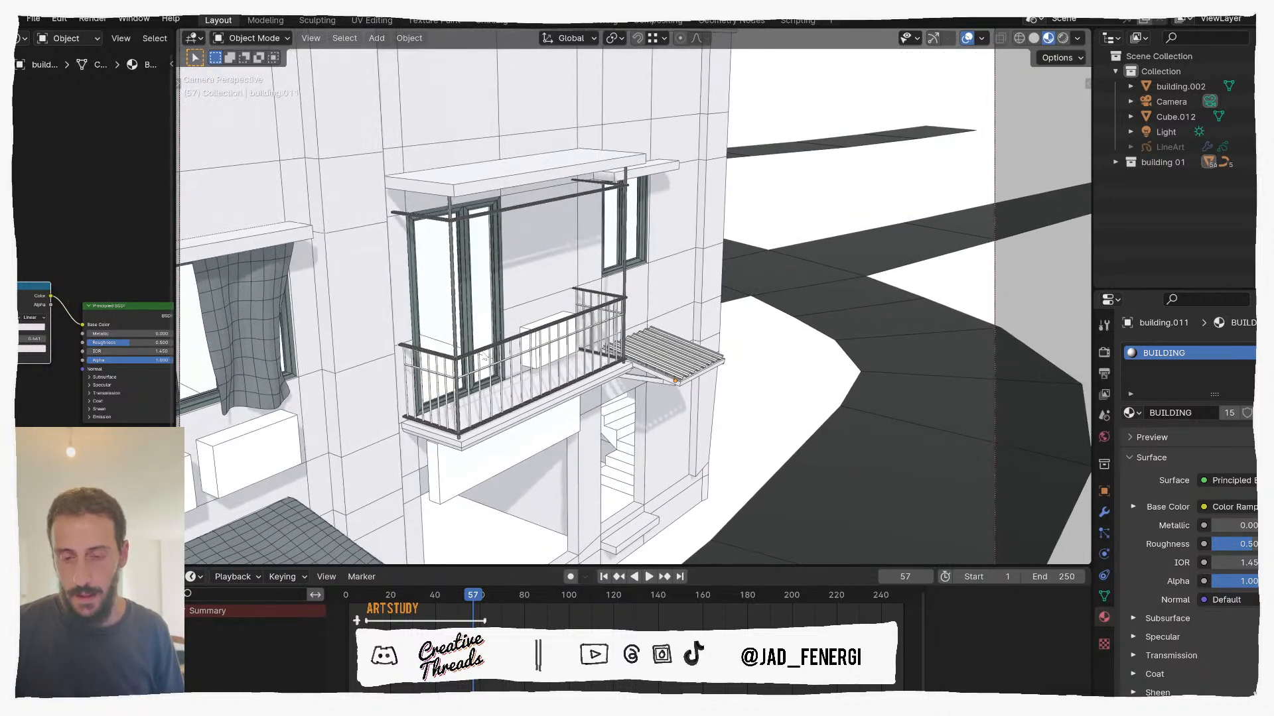
pyautogui.click(481, 356)
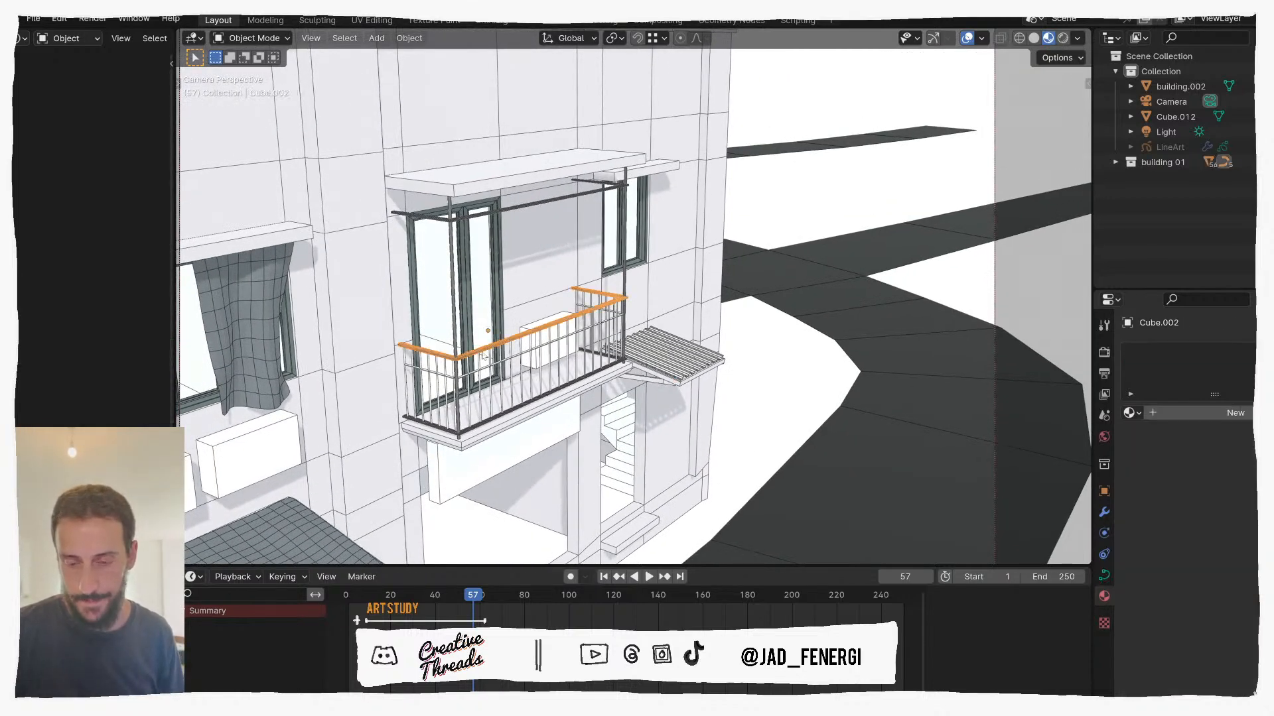
pyautogui.scroll(-10, 483, 356)
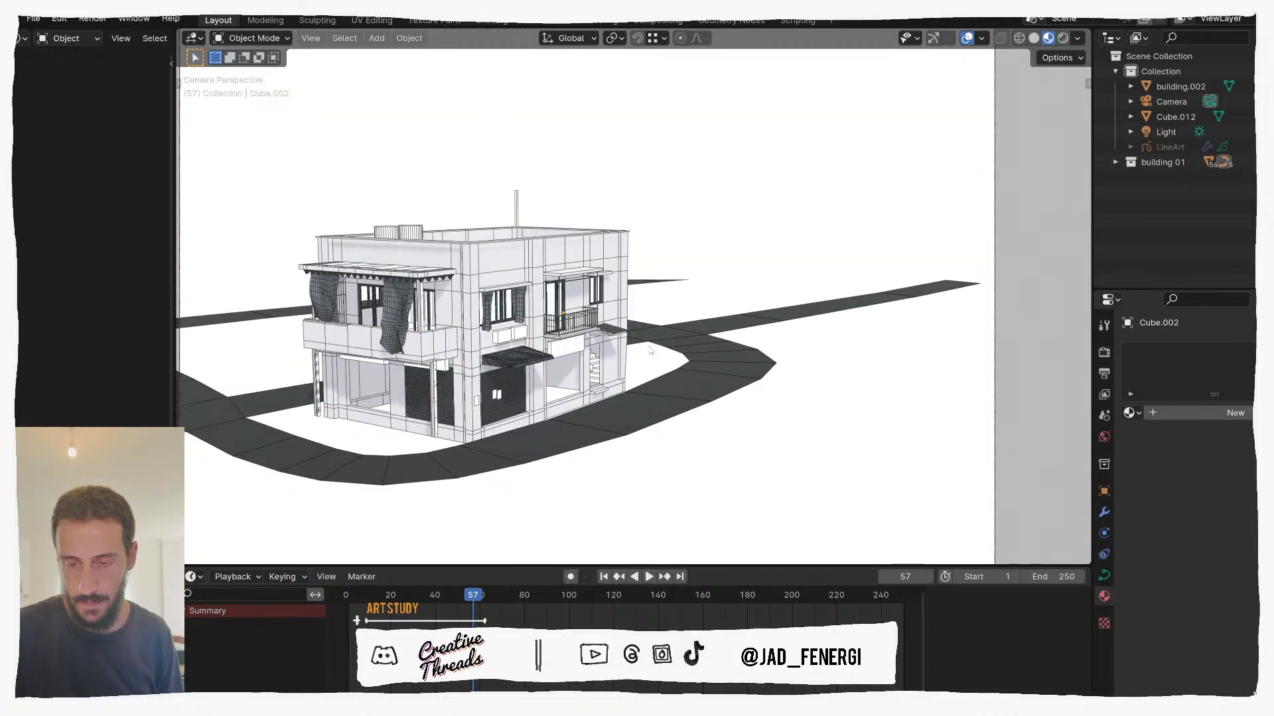
pyautogui.scroll(8, 650, 352)
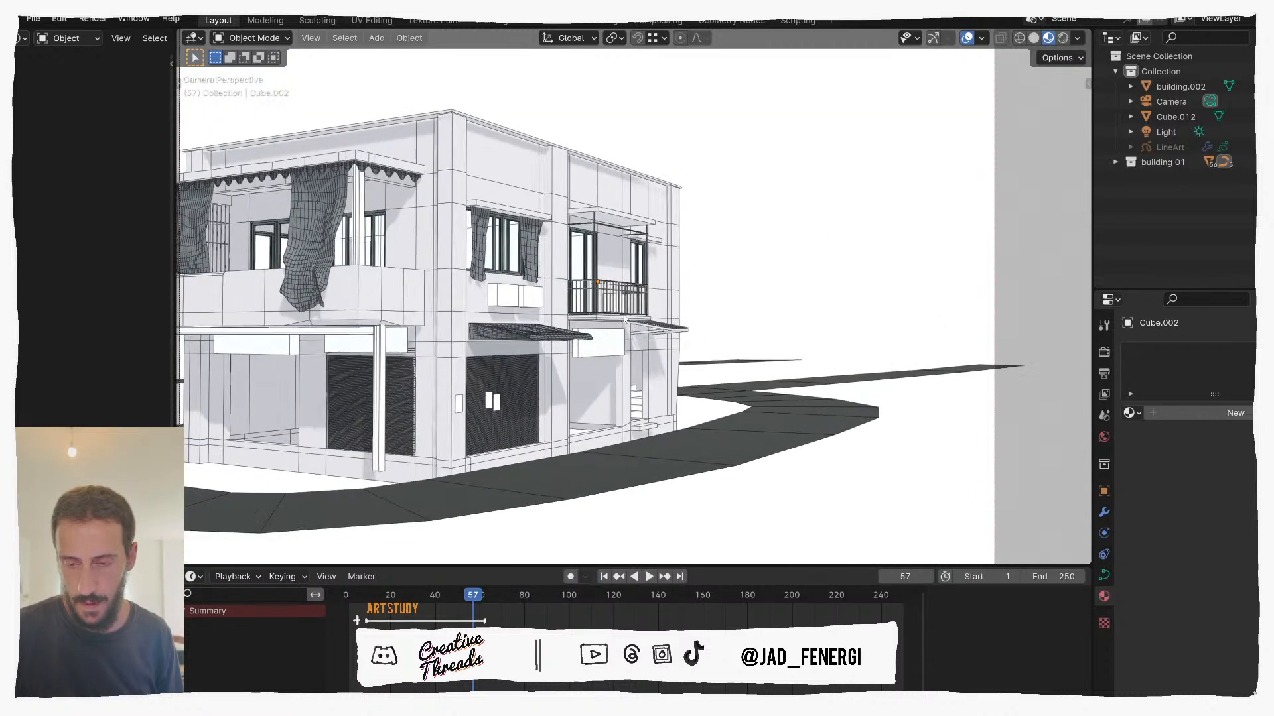
pyautogui.scroll(-2, 631, 323)
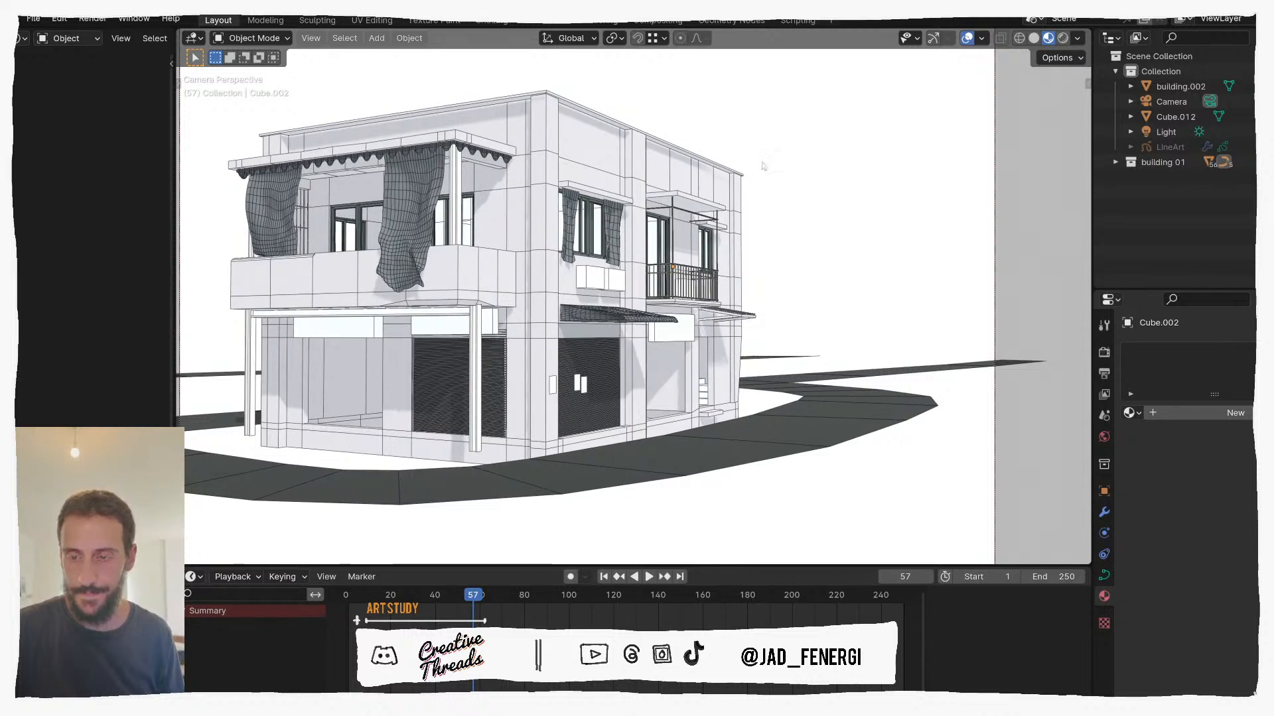
pyautogui.moveTo(760, 174); pyautogui.dragTo(762, 172, button='middle')
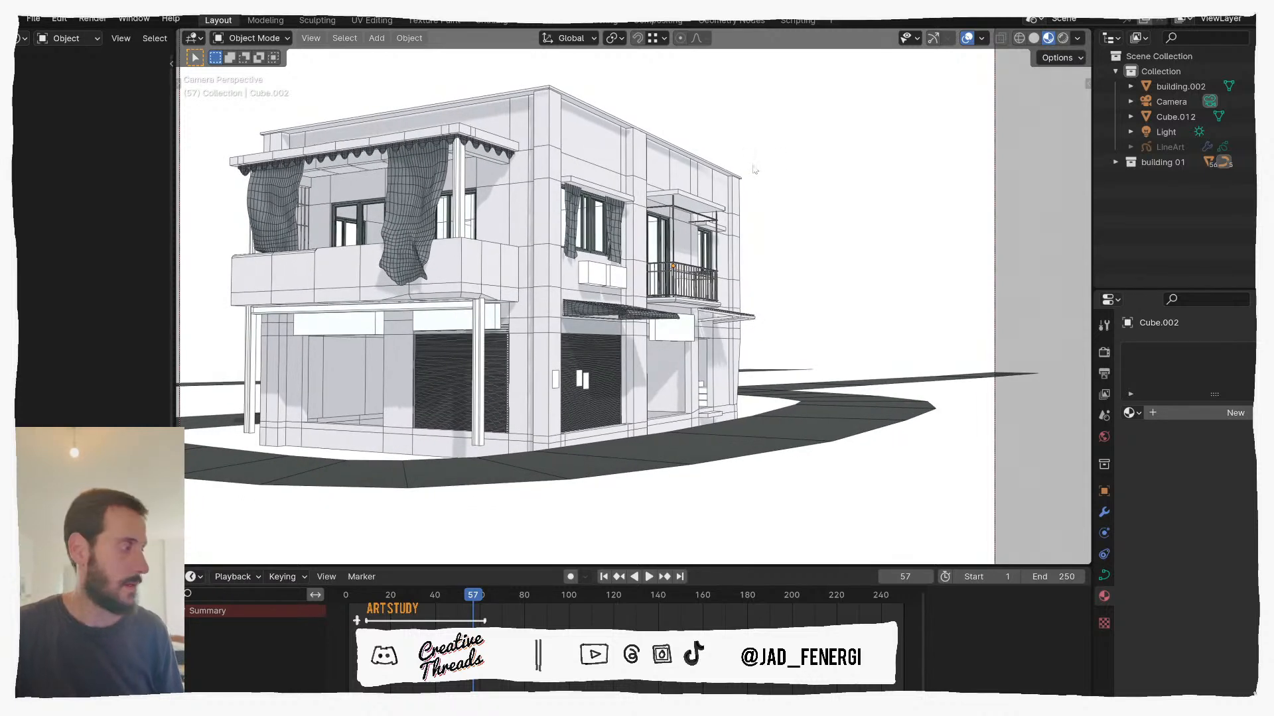
pyautogui.moveTo(712, 227); pyautogui.dragTo(695, 281, button='middle')
pyautogui.scroll(2, 709, 234)
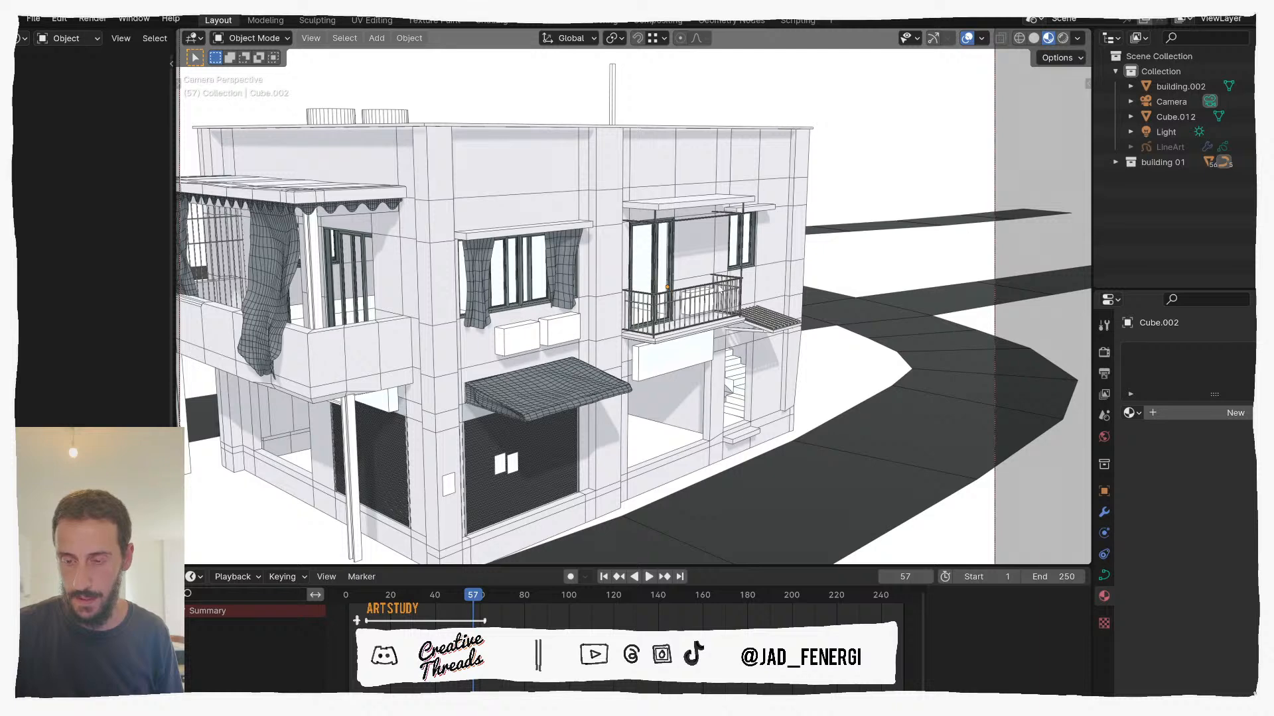
# Step: Isolate the balcony's upper handrail in local view, inspect it, and return to the full building
pyautogui.click(720, 286)
pyautogui.scroll(5, 720, 286)
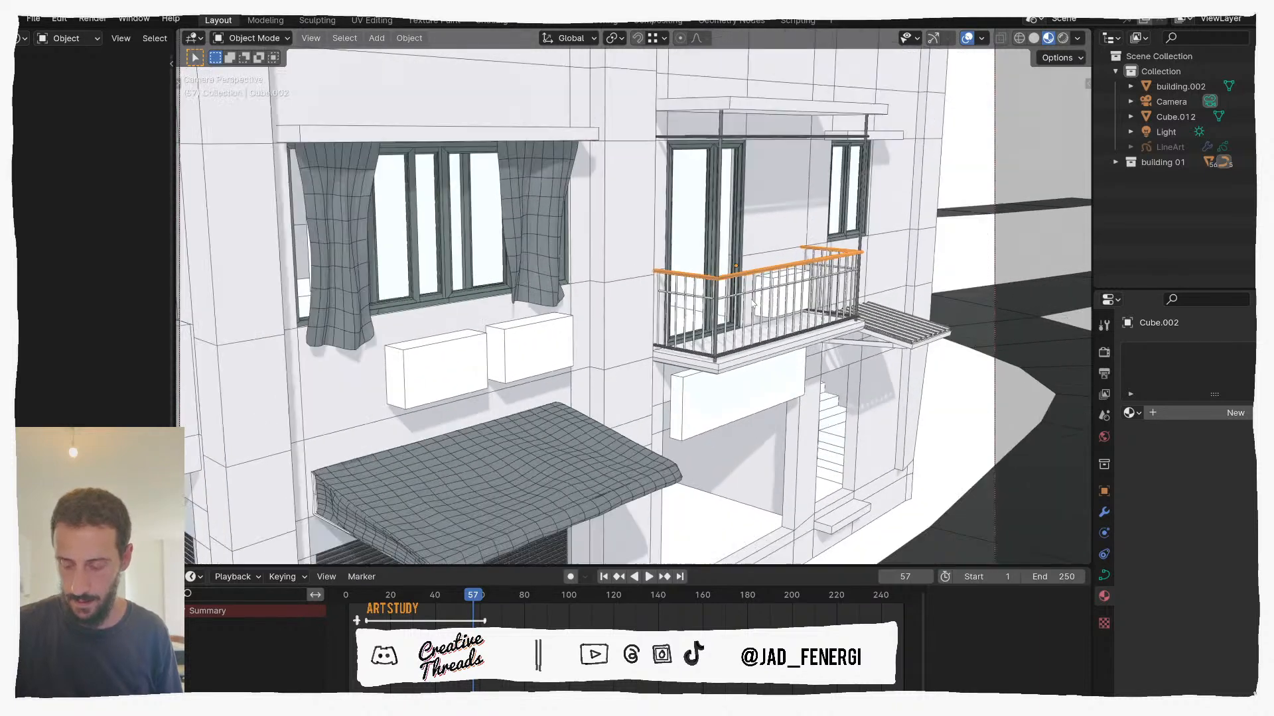
pyautogui.press('KP_Divide')
pyautogui.moveTo(750, 301); pyautogui.dragTo(736, 350, button='middle')
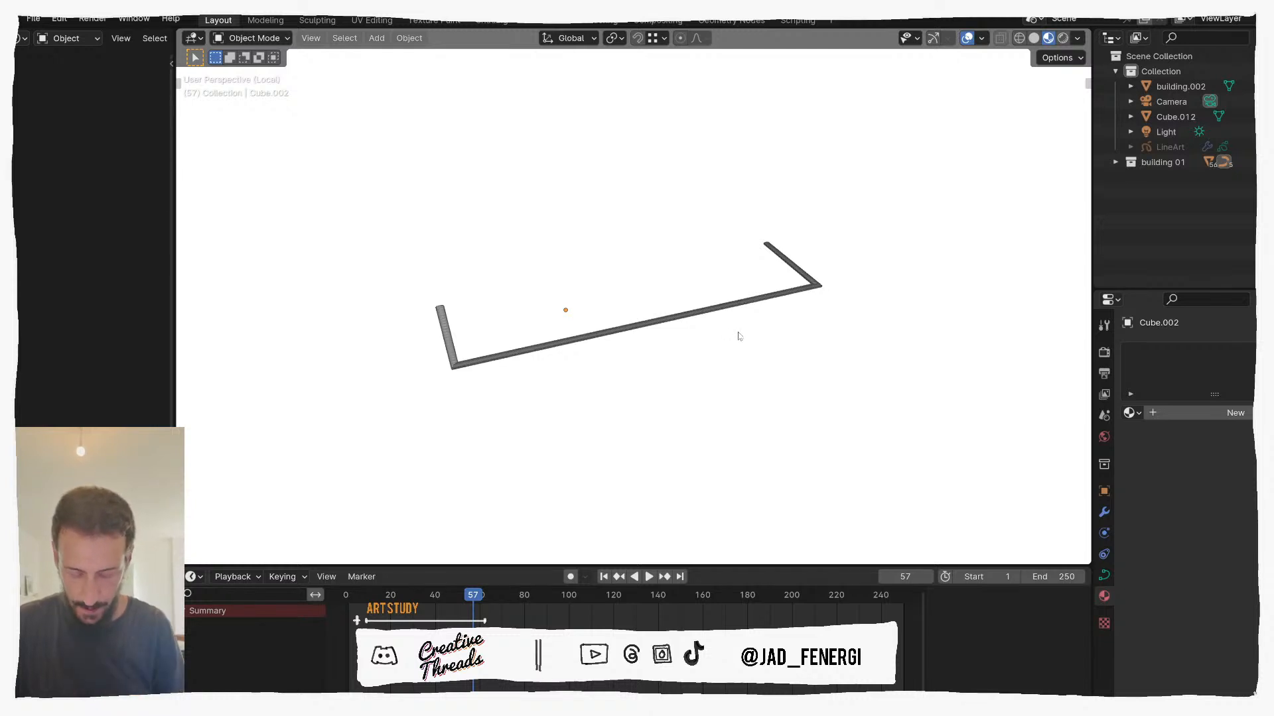
pyautogui.press('a')
pyautogui.hotkey('alt', 'a')
pyautogui.moveTo(759, 341); pyautogui.dragTo(555, 311, button='middle')
pyautogui.press('KP_Divide')
# Step: Sketch clotheslines with hanging laundry over the balcony as an annotation, and erase the sketch
pyautogui.moveTo(538, 295); pyautogui.dragTo(582, 296)
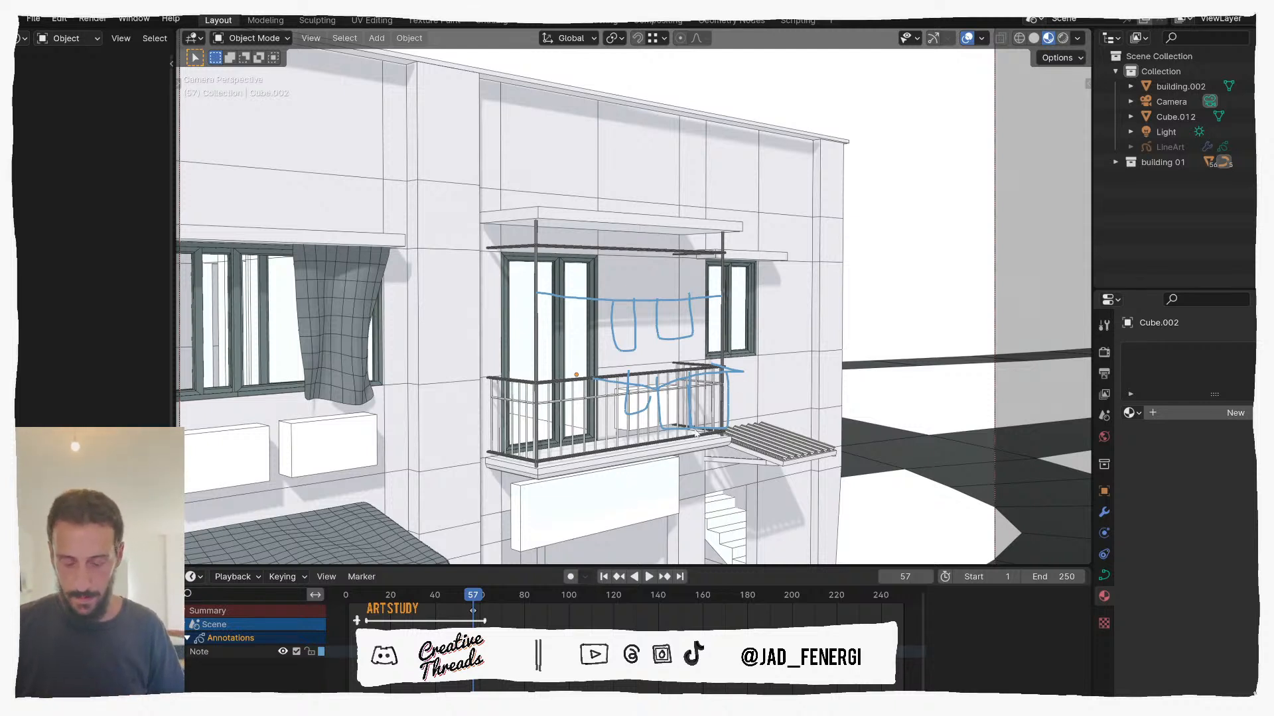
pyautogui.moveTo(702, 350)
pyautogui.mouseDown(button='right')
pyautogui.moveTo(622, 397)
pyautogui.moveTo(530, 307)
pyautogui.moveTo(578, 333)
pyautogui.mouseUp(button='right')
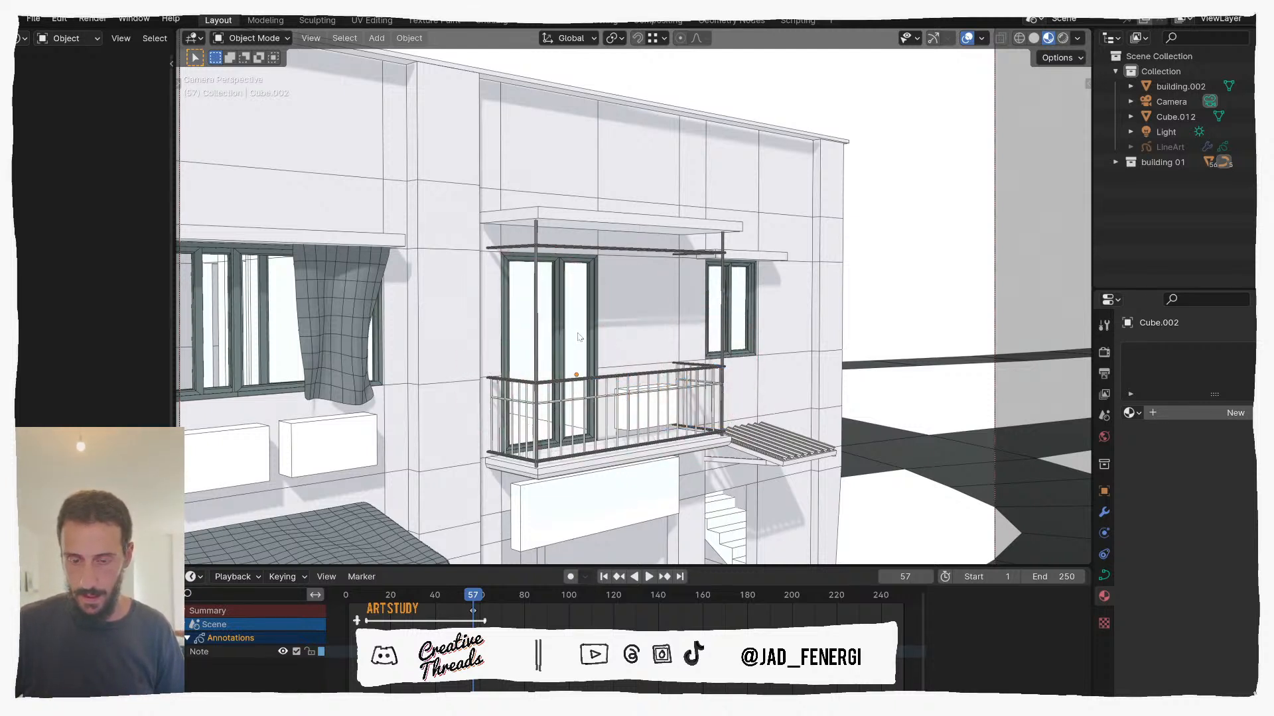
pyautogui.moveTo(621, 344); pyautogui.dragTo(523, 345, button='middle')
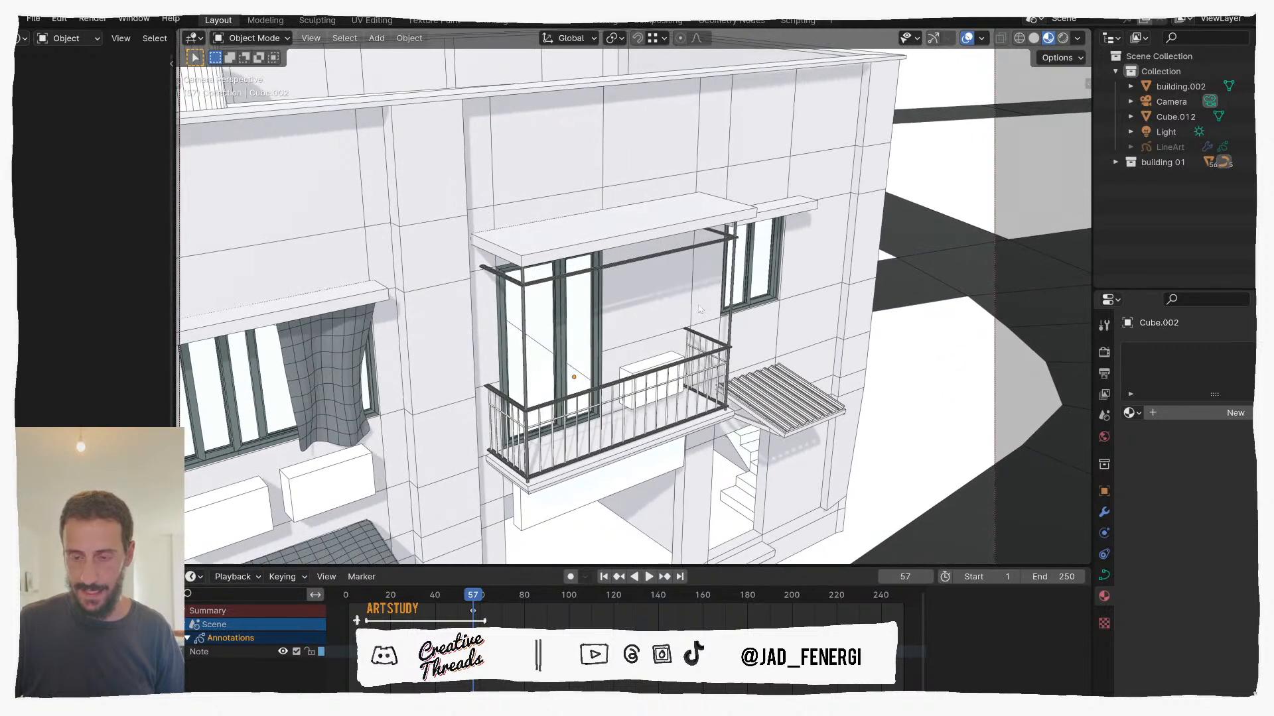
# Step: Isolate the balcony's upper handrail in local view and add a 2 m plane in top view
pyautogui.moveTo(680, 335); pyautogui.dragTo(614, 455, button='middle')
pyautogui.click(612, 387)
pyautogui.press('/')
pyautogui.scroll(-1, 623, 419)
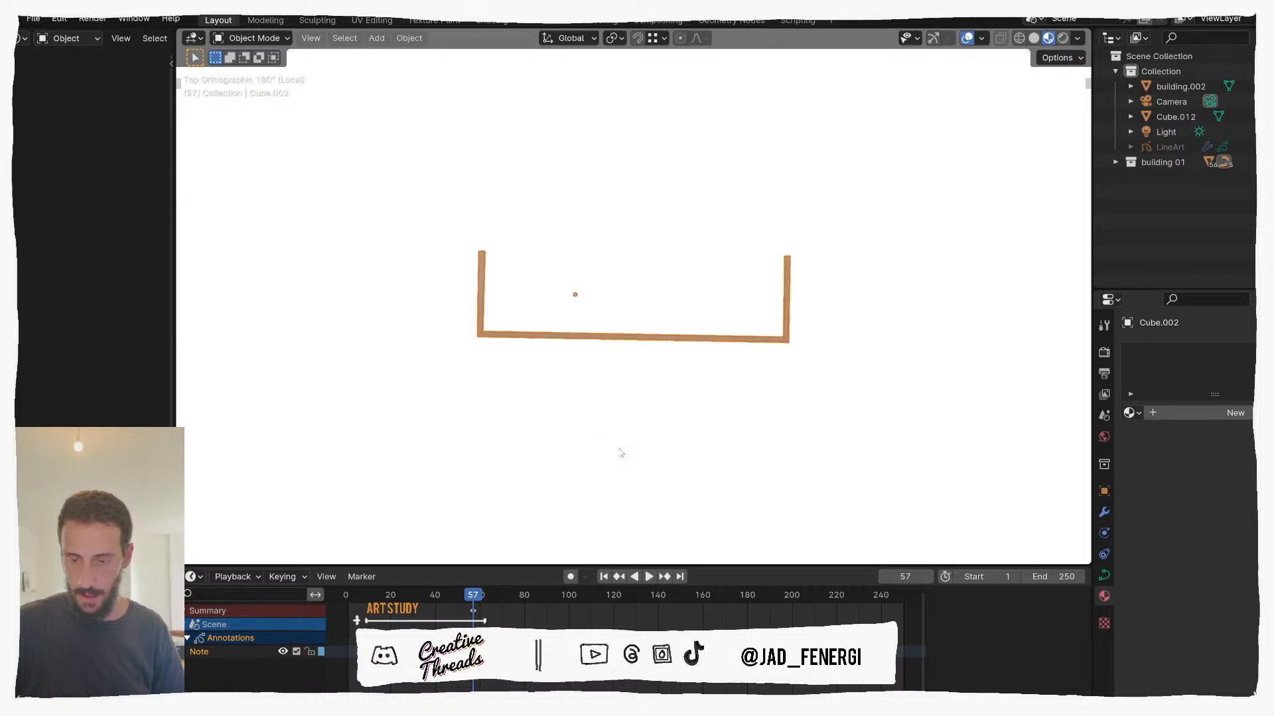
pyautogui.click(623, 445)
pyautogui.scroll(-4, 623, 445)
pyautogui.hotkey('shift', 'a')
pyautogui.moveTo(711, 416); pyautogui.dragTo(702, 407, button='middle')
pyautogui.press('KP_7')
pyautogui.scroll(-2, 703, 410)
pyautogui.hotkey('shift', 'a')
pyautogui.moveTo(703, 406)
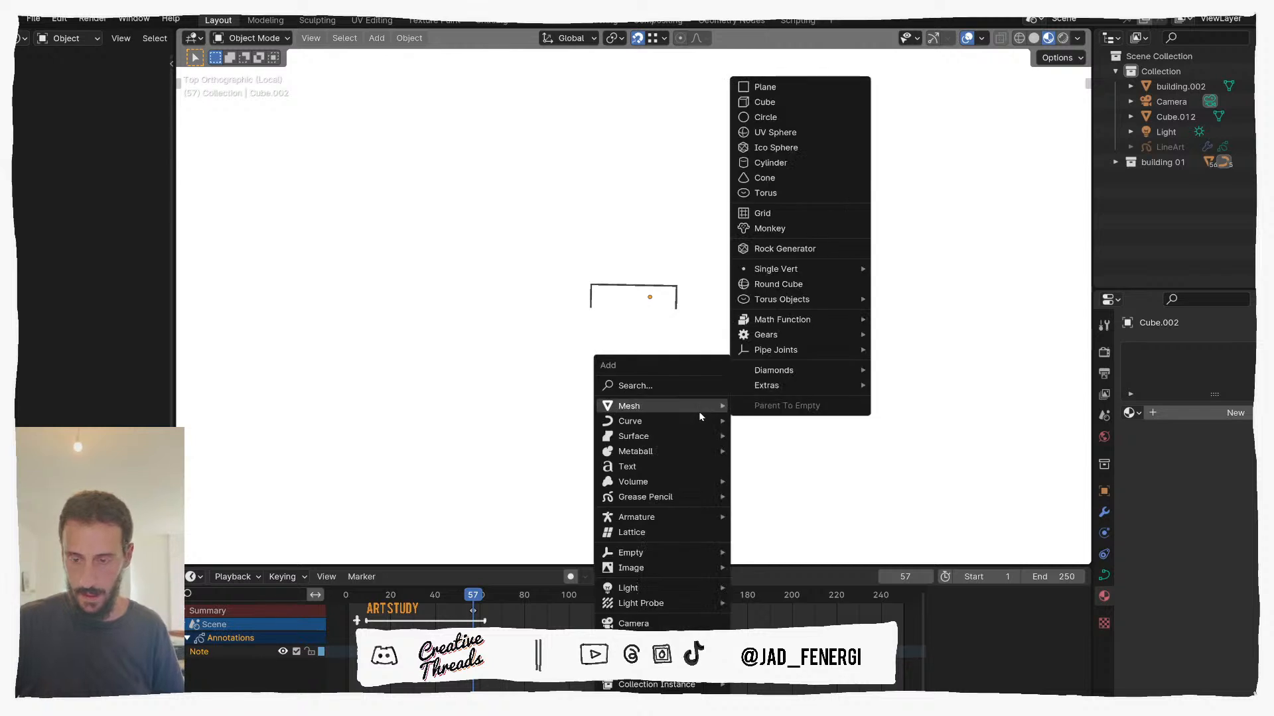
pyautogui.click(762, 86)
pyautogui.scroll(-2, 632, 302)
pyautogui.scroll(6, 612, 291)
# Step: Move the plane against the outer side of the handrail's long bar and rotate it about 1.03° around Z
pyautogui.press('g')
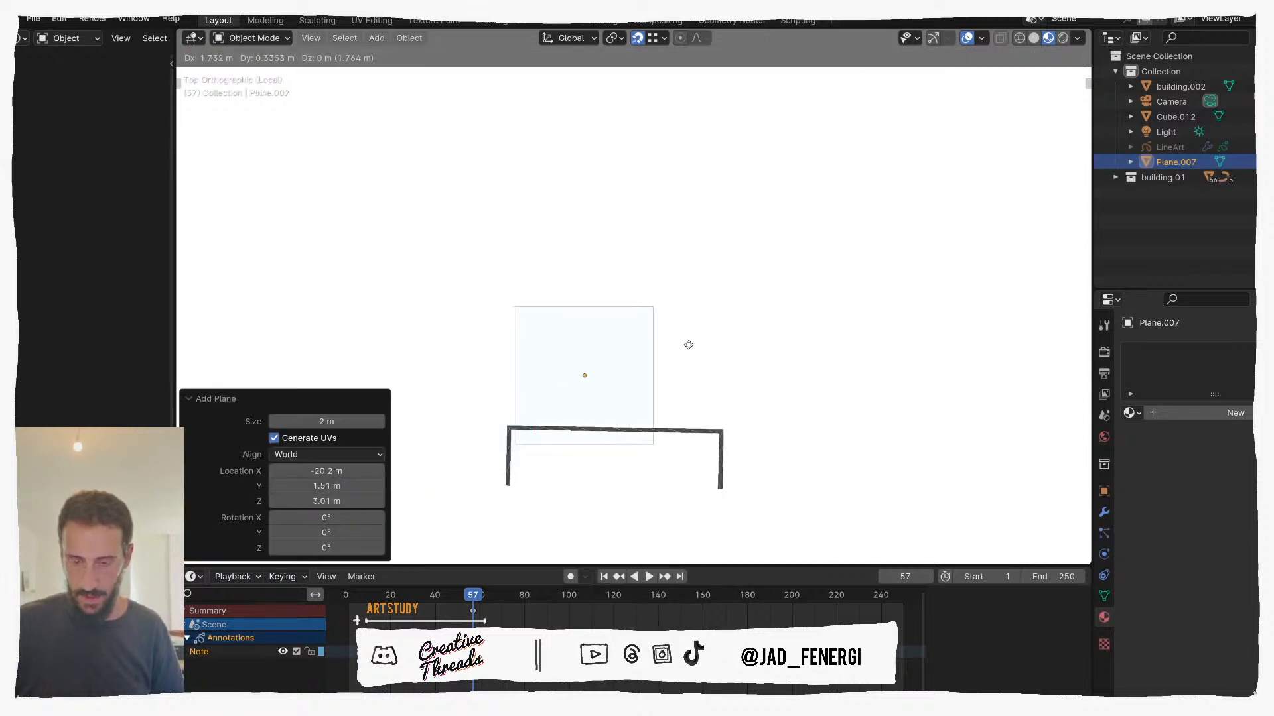
pyautogui.click(683, 333)
pyautogui.press('r')
pyautogui.click(737, 336)
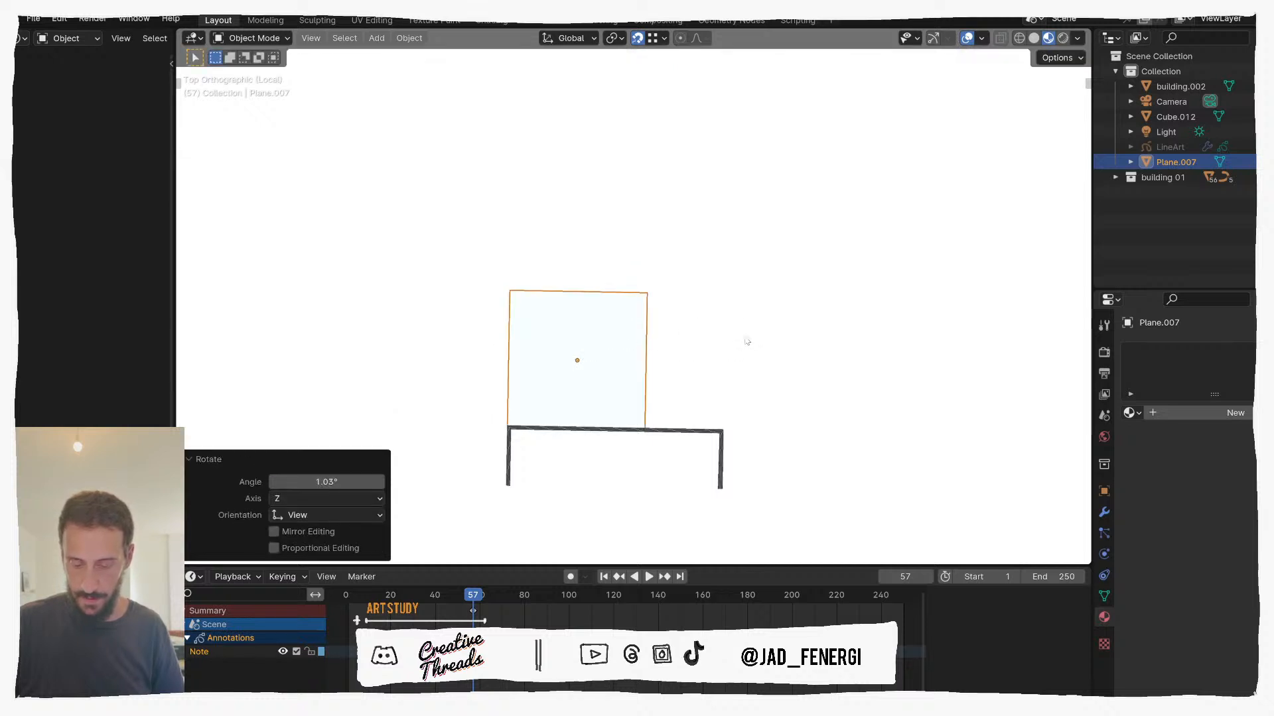
pyautogui.press('g')
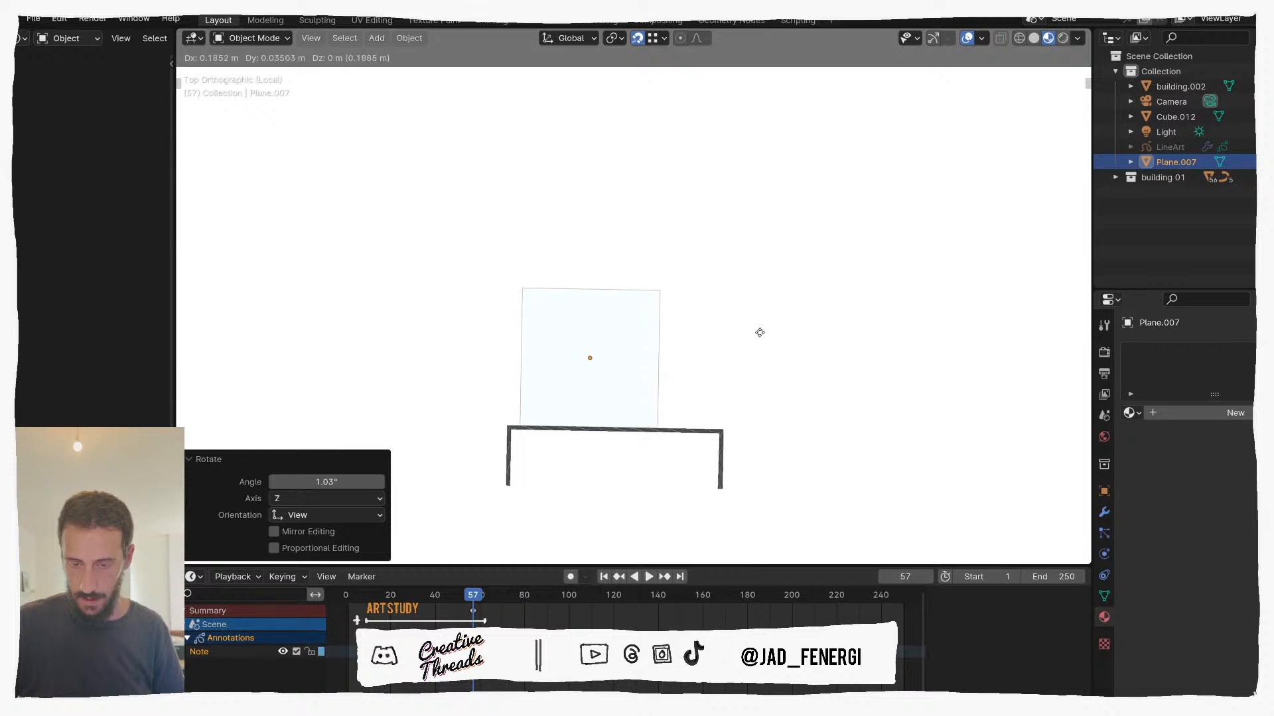
pyautogui.click(759, 334)
# Step: Extend the plane's short-side edge along its local X axis to the far corner of the handrail
pyautogui.press('Tab')
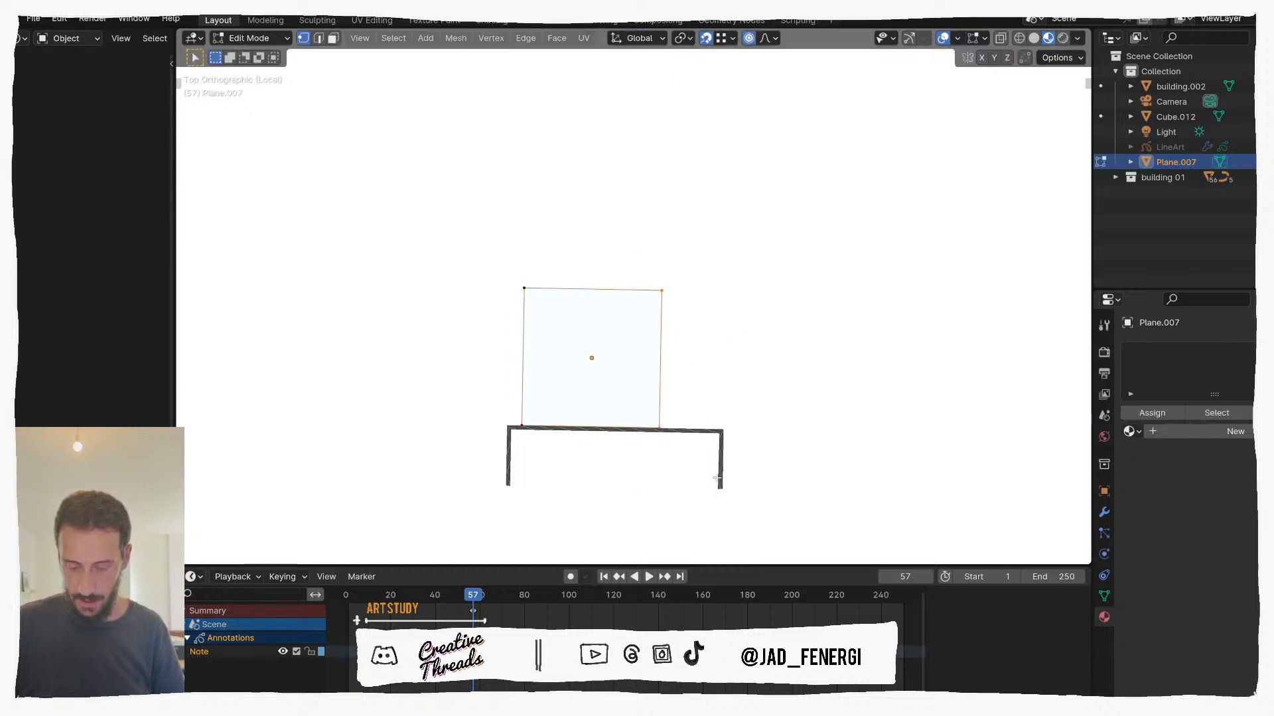
pyautogui.press('g')
pyautogui.press('x')
pyautogui.press('x')
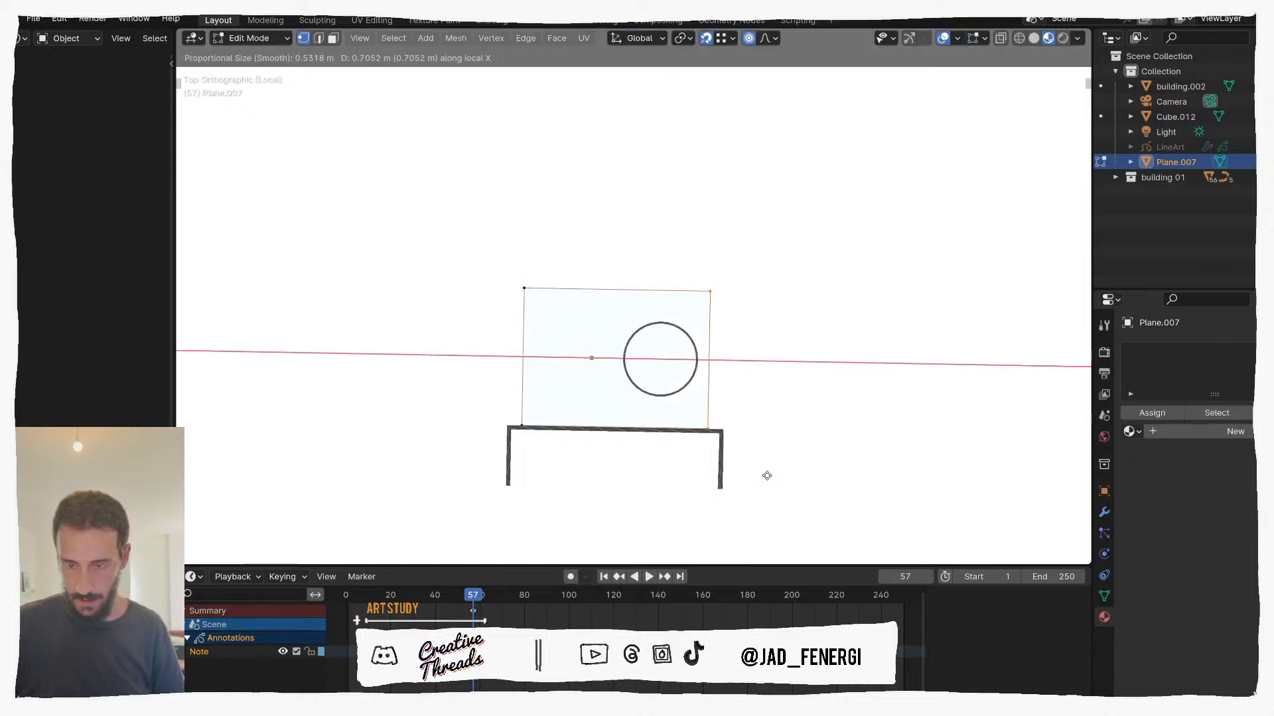
pyautogui.click(775, 475)
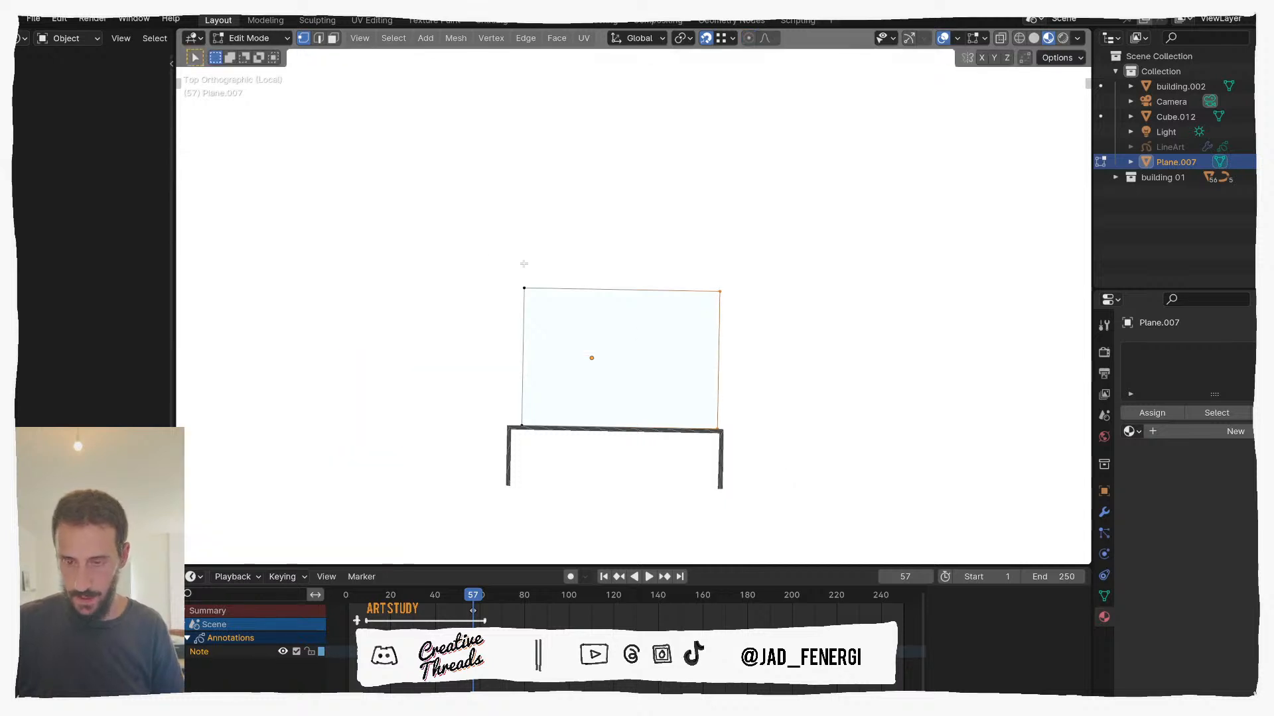
# Step: Slide the plane's outer edge toward the handrail to make the plane a narrower strip
pyautogui.press('g')
pyautogui.press('g')
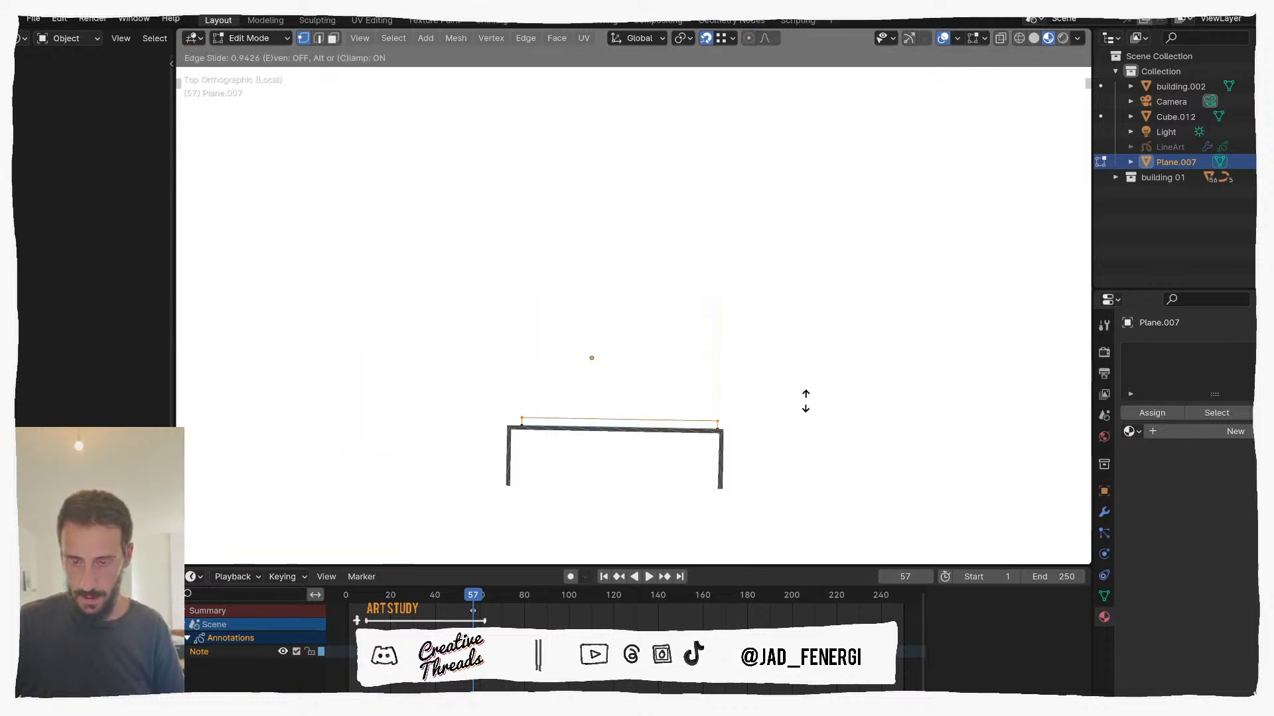
pyautogui.click(806, 379)
pyautogui.moveTo(804, 381); pyautogui.dragTo(686, 302, button='middle')
# Step: Move the strip-shaped plane vertically along Z beside the balcony railing and leave local view
pyautogui.press('Tab')
pyautogui.press('g')
pyautogui.press('z')
pyautogui.click(692, 261)
pyautogui.moveTo(692, 261); pyautogui.dragTo(674, 286, button='middle')
pyautogui.press('q')
pyautogui.click(673, 287)
pyautogui.press('KP_Divide')
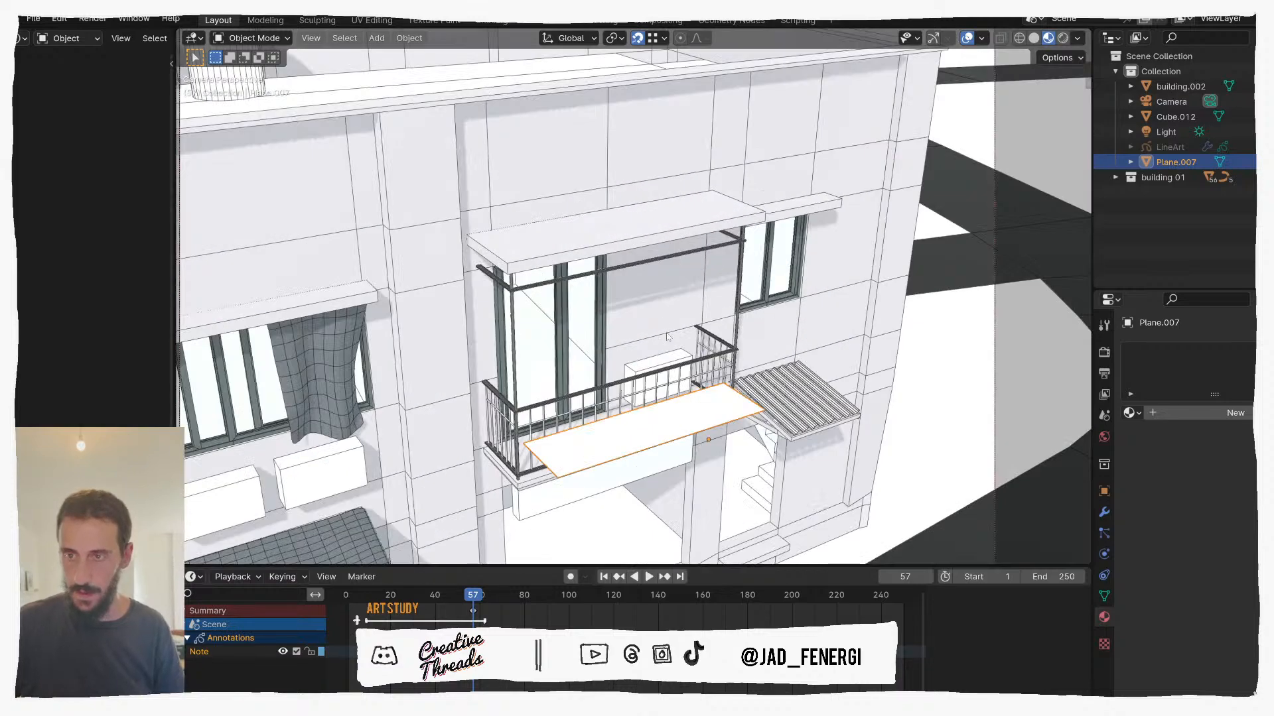
# Step: Raise the strip-shaped plane about 0.4 m along Z to the height of the balcony's handrail
pyautogui.press('KP_0')
pyautogui.scroll(8, 670, 329)
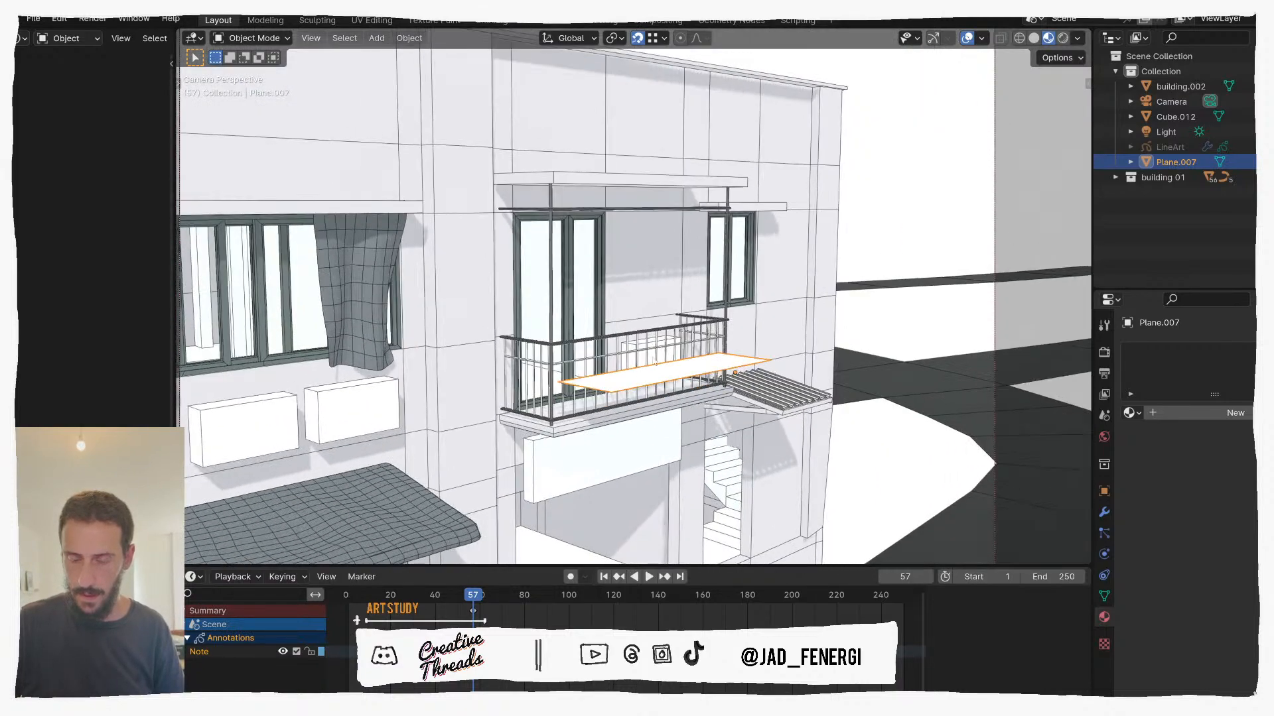
pyautogui.scroll(6, 661, 344)
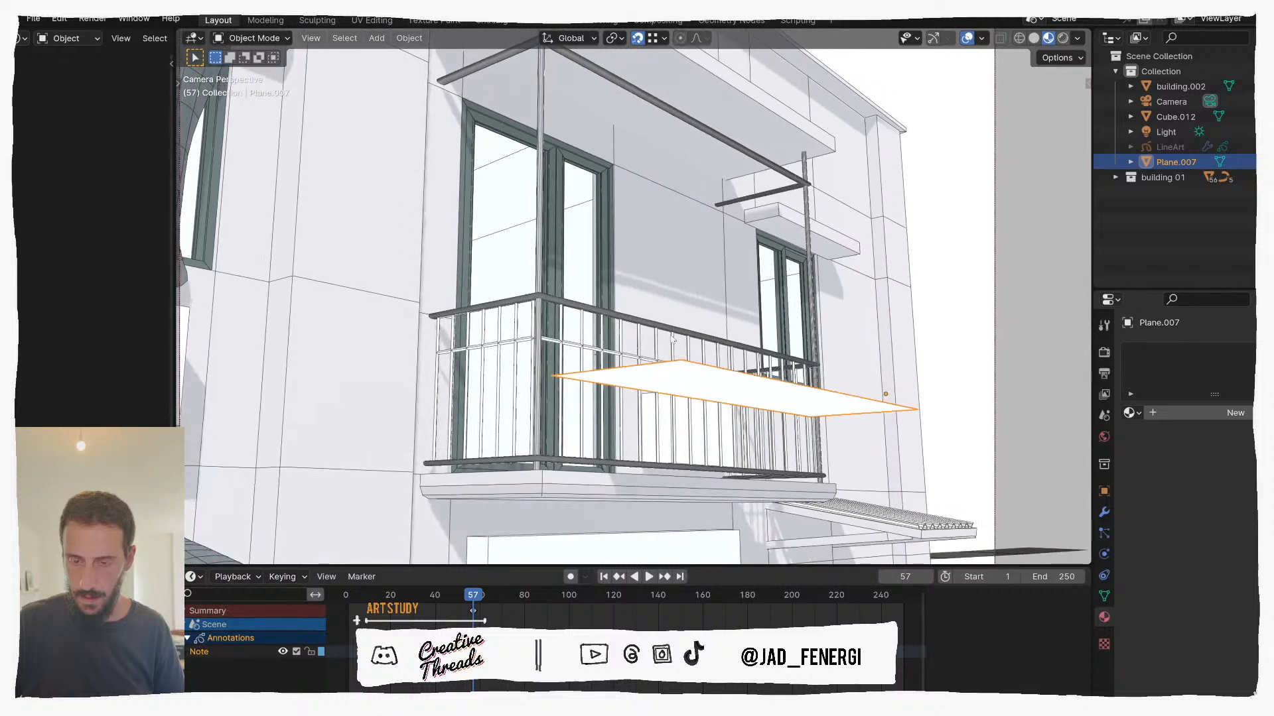
pyautogui.press('g')
pyautogui.press('x')
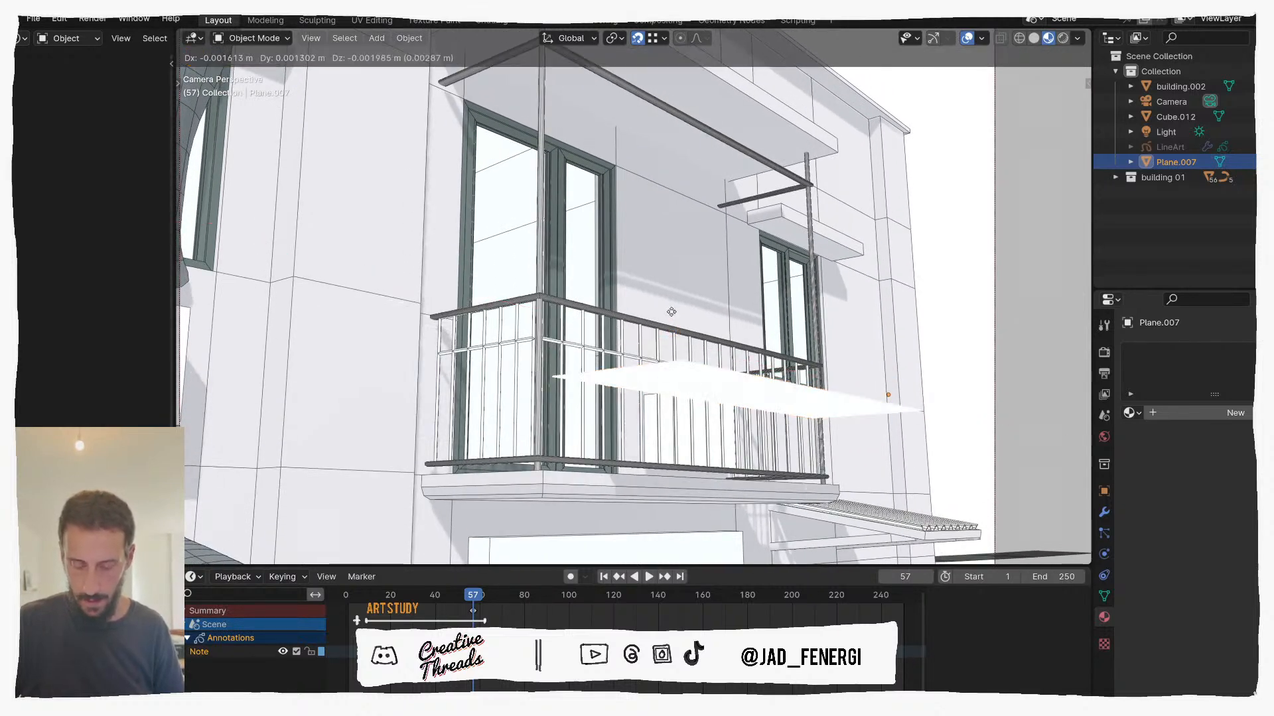
pyautogui.press('z')
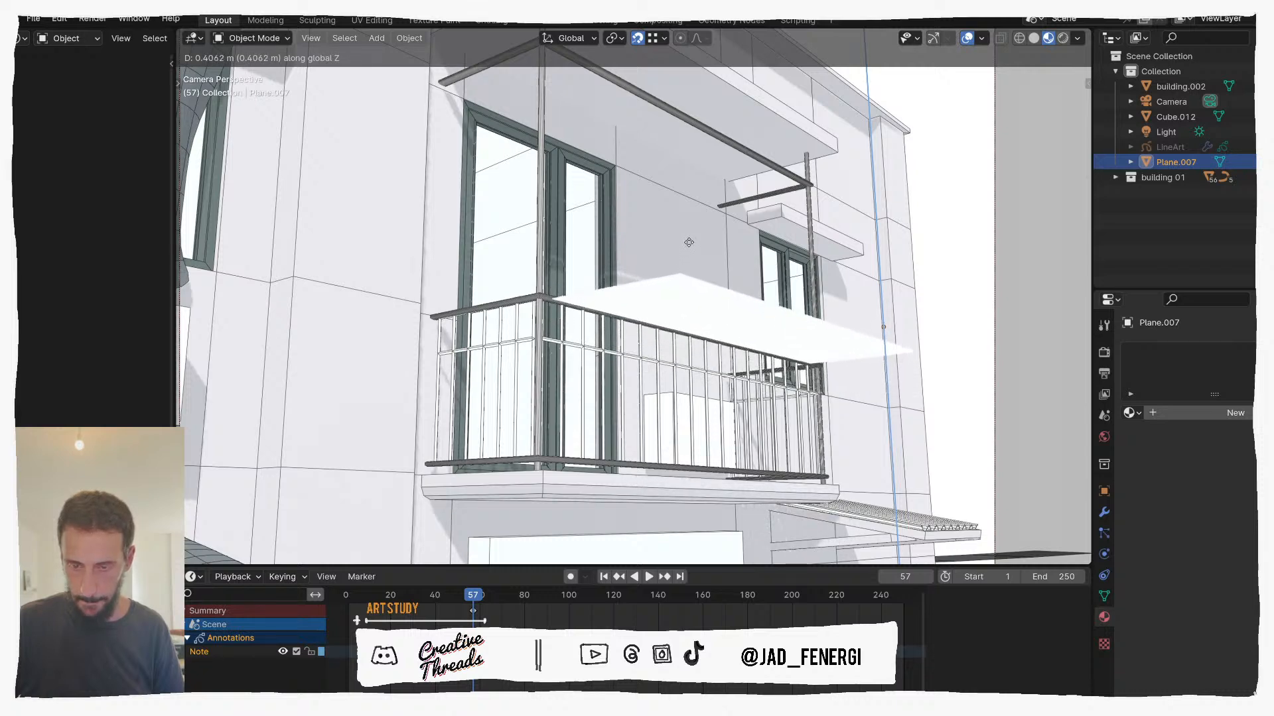
pyautogui.click(689, 237)
# Step: Slide one short edge of the plane inward along its length by a factor of about 0.05
pyautogui.moveTo(690, 237); pyautogui.dragTo(685, 341, button='middle')
pyautogui.keyDown('shift'); pyautogui.moveTo(769, 278); pyautogui.dragTo(617, 382, button='middle'); pyautogui.keyUp('shift')
pyautogui.moveTo(617, 381); pyautogui.dragTo(723, 289, button='middle')
pyautogui.keyDown('ctrl'); pyautogui.moveTo(723, 289); pyautogui.dragTo(735, 255, button='middle'); pyautogui.keyUp('ctrl')
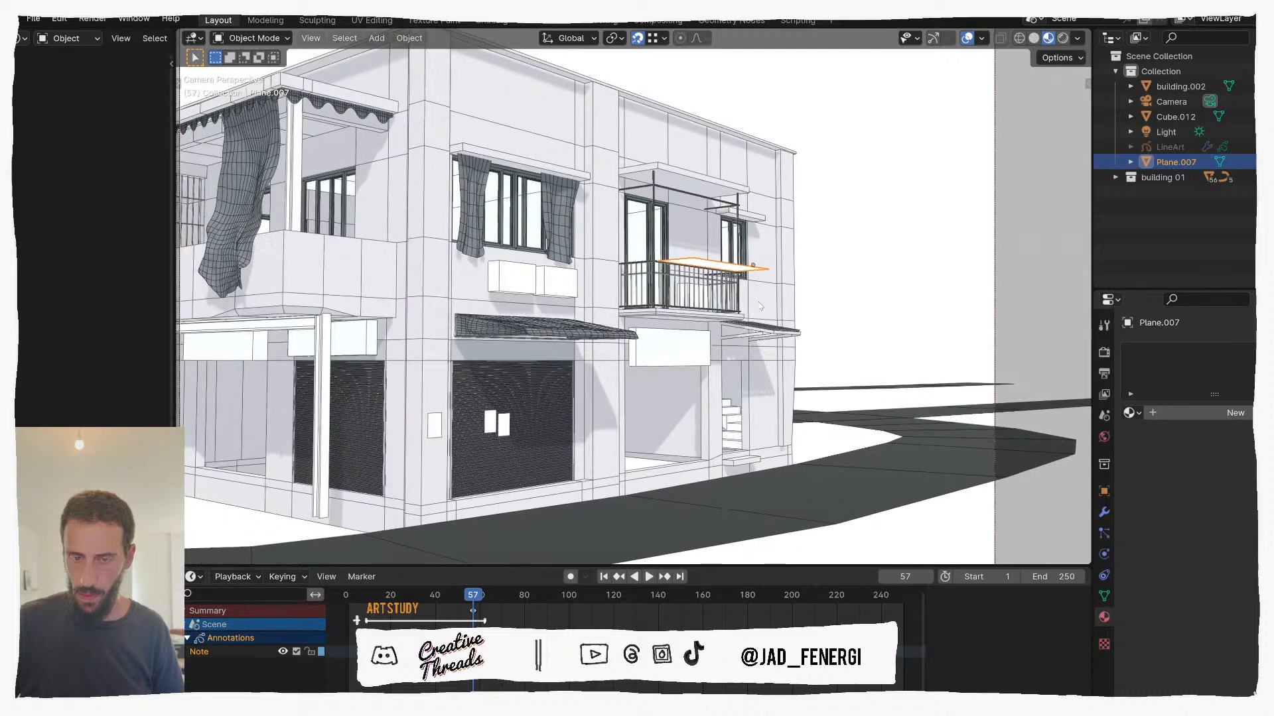
pyautogui.keyDown('shift'); pyautogui.moveTo(812, 247); pyautogui.dragTo(748, 378, button='middle'); pyautogui.keyUp('shift')
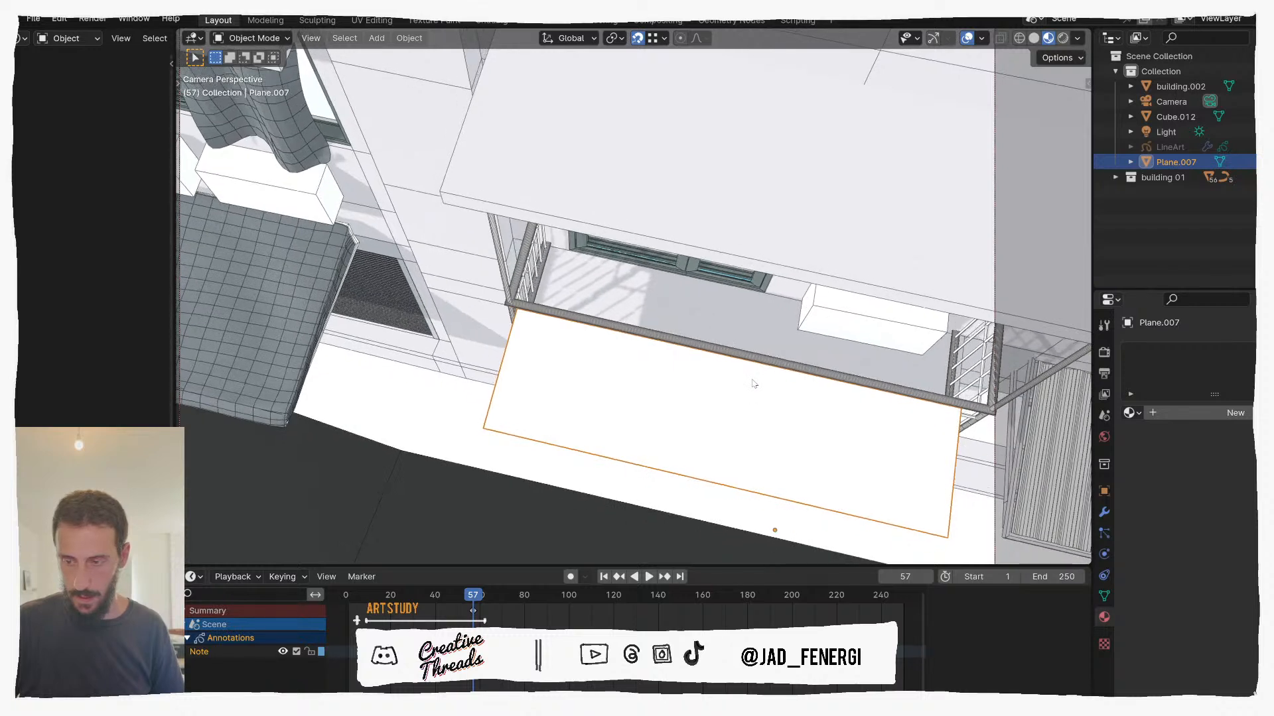
pyautogui.press('Tab')
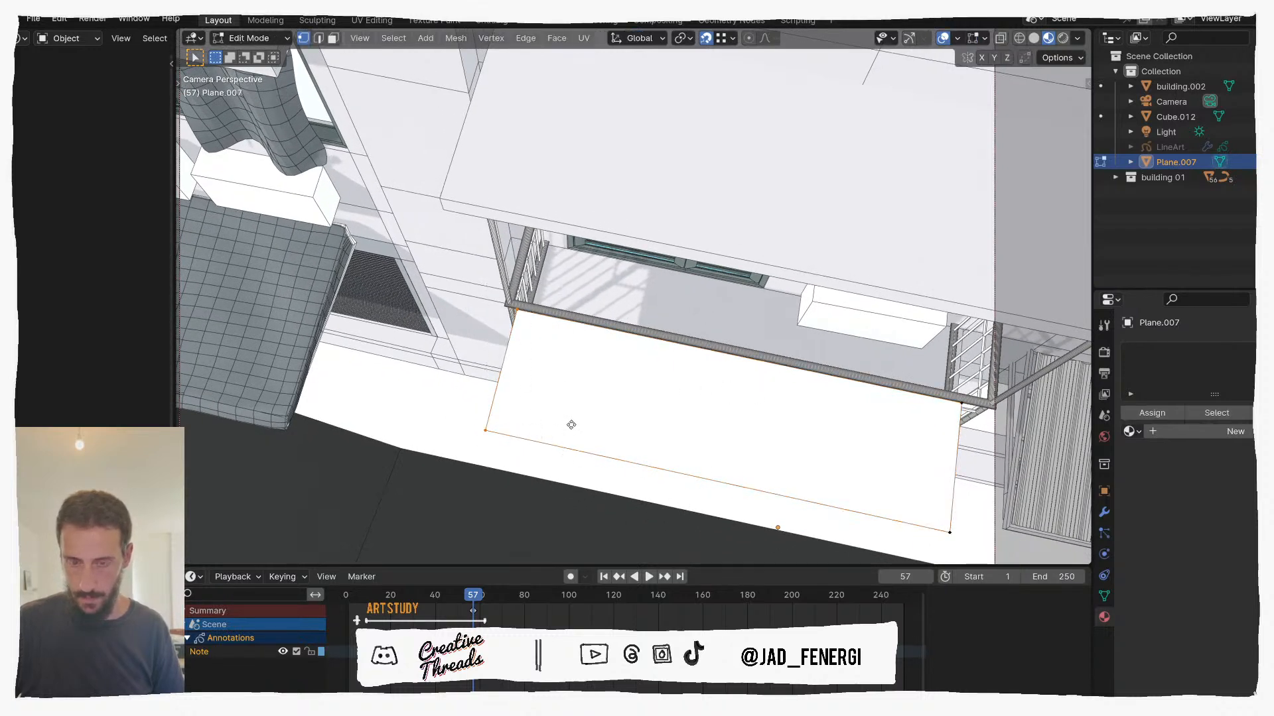
pyautogui.press('g')
pyautogui.press('g')
pyautogui.click(582, 426)
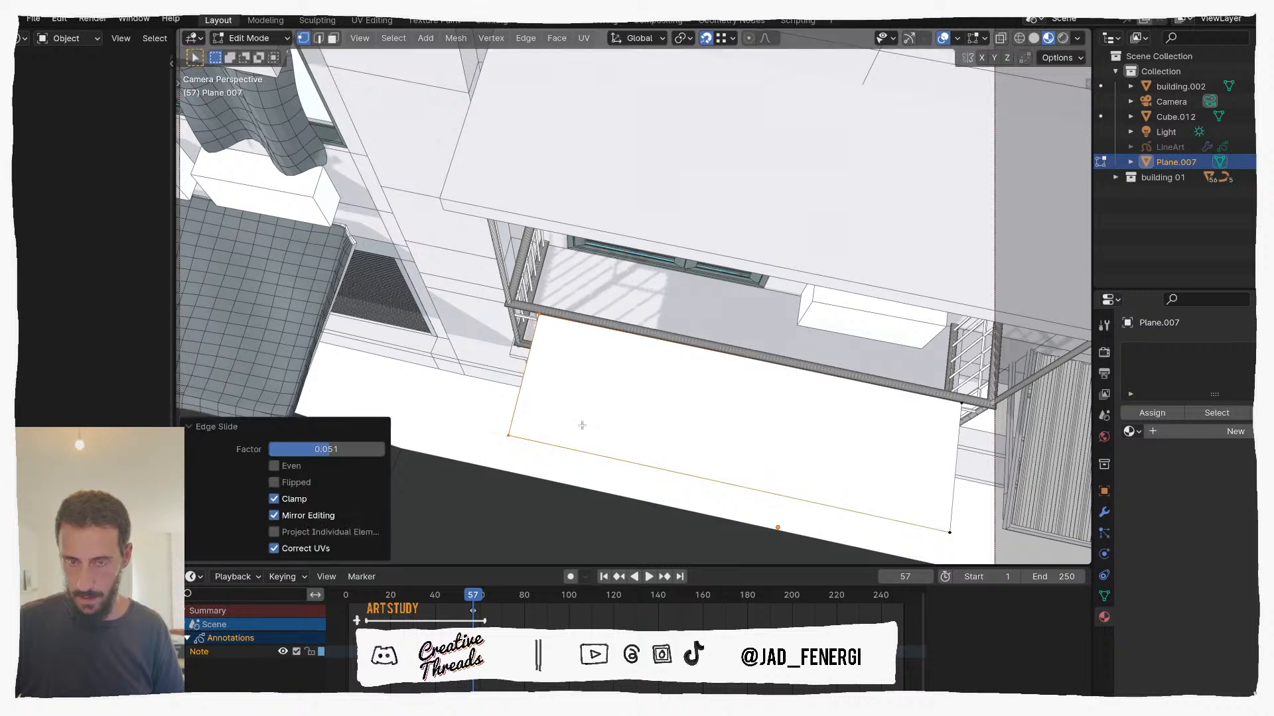
# Step: Inset the plane's face with a thickness of 0.04 m
pyautogui.press('3')
pyautogui.press('i')
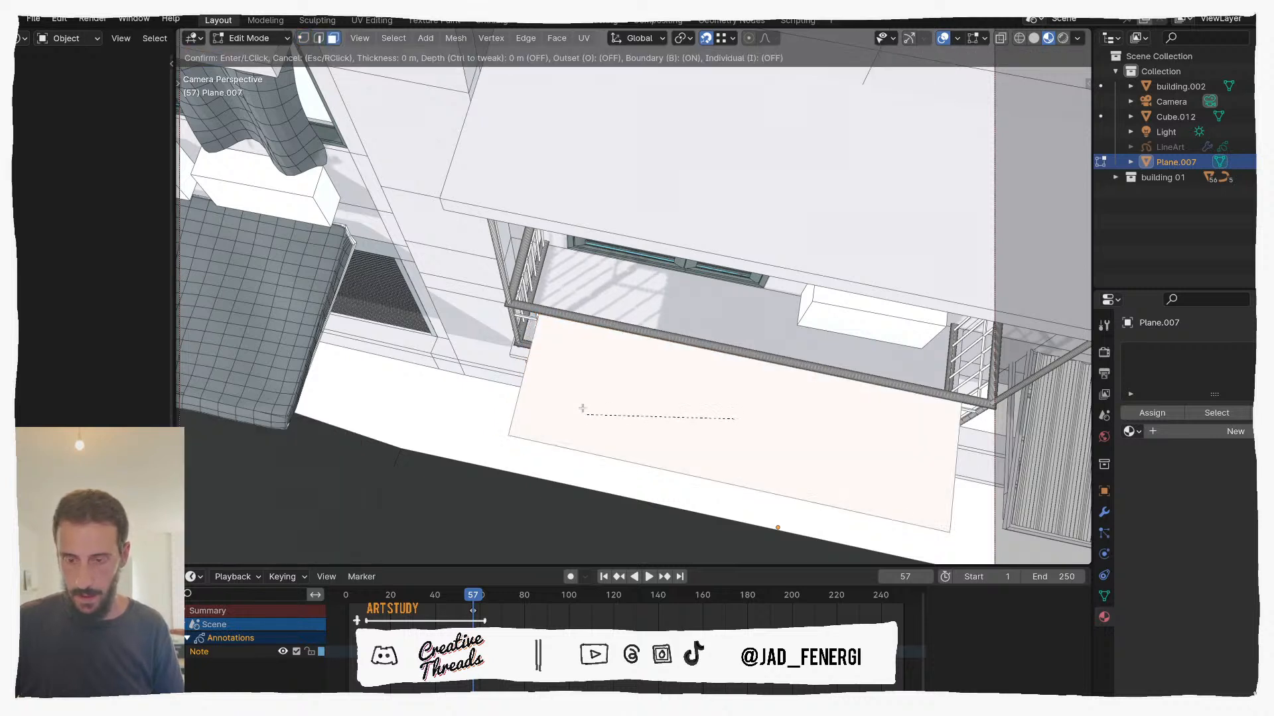
pyautogui.write('0.02')
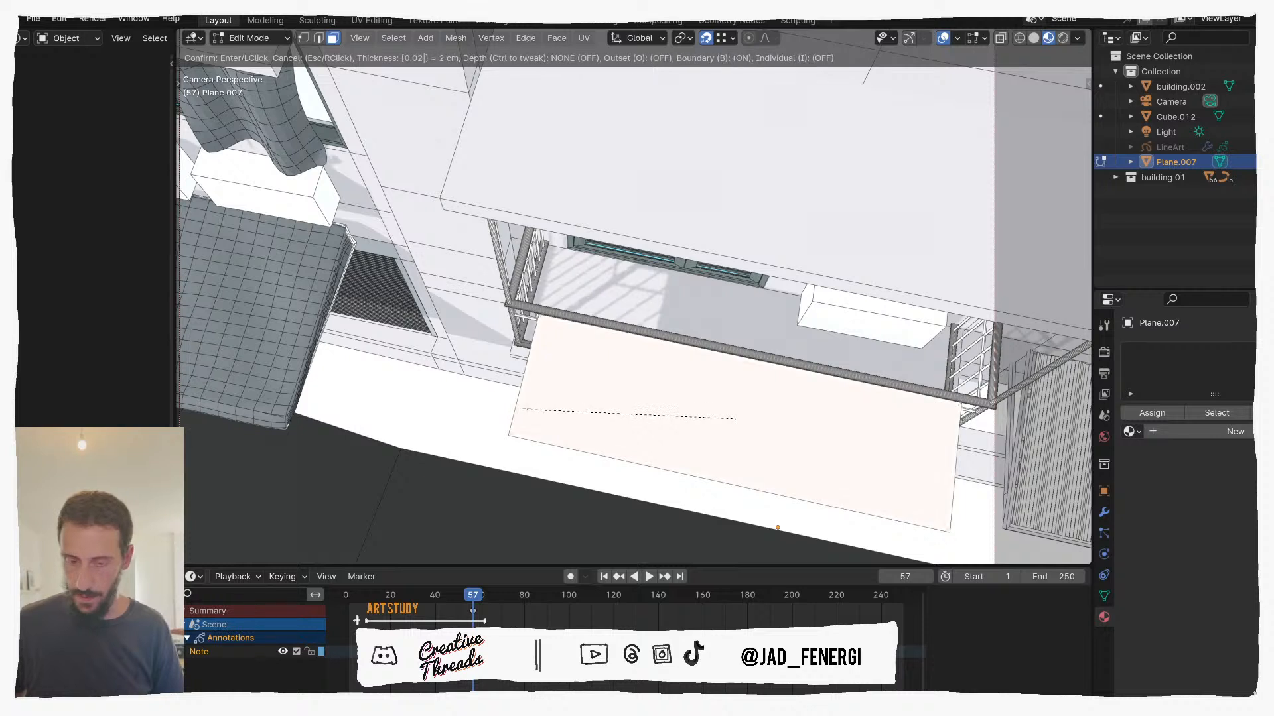
pyautogui.press('BackSpace')
pyautogui.write('.04')
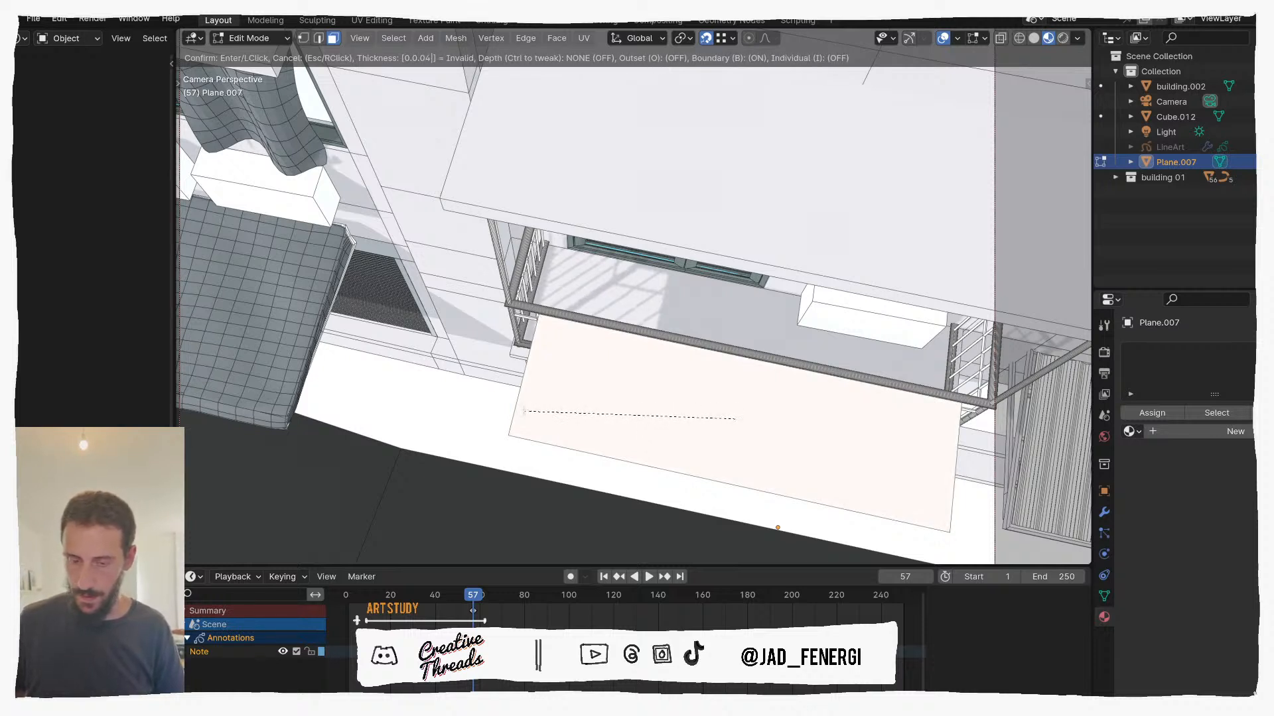
pyautogui.press('Return')
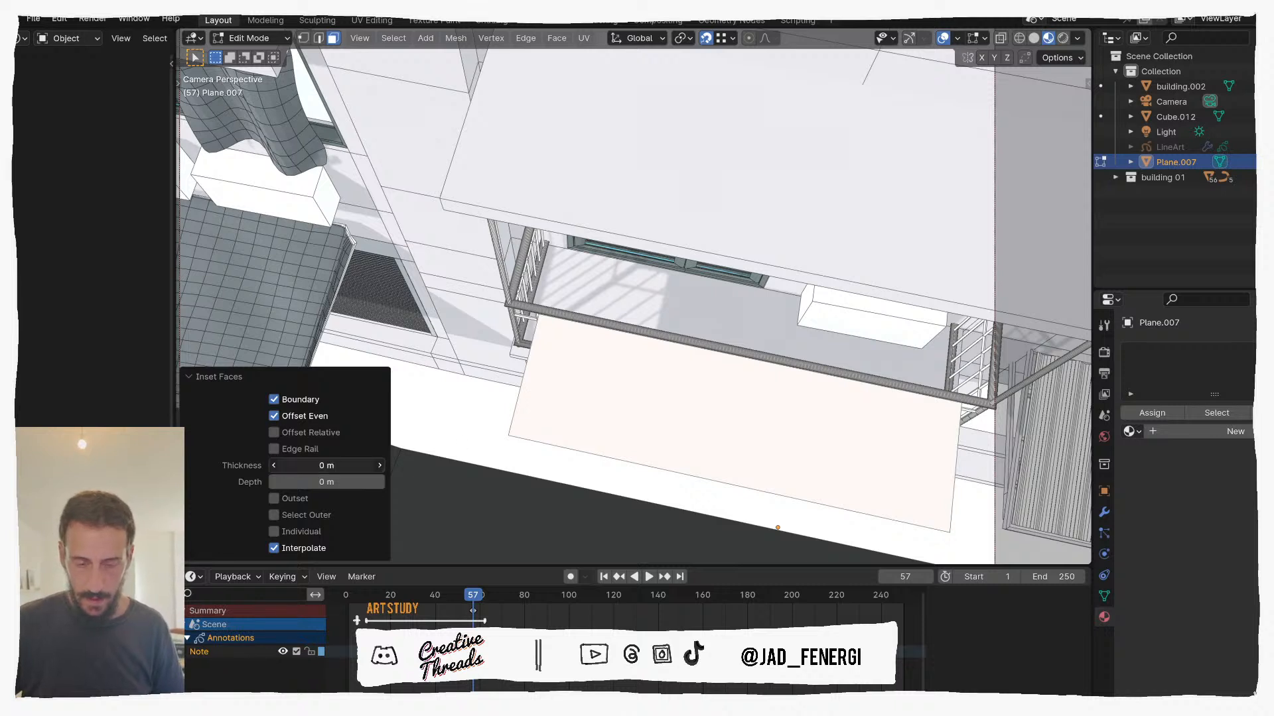
pyautogui.click(324, 466)
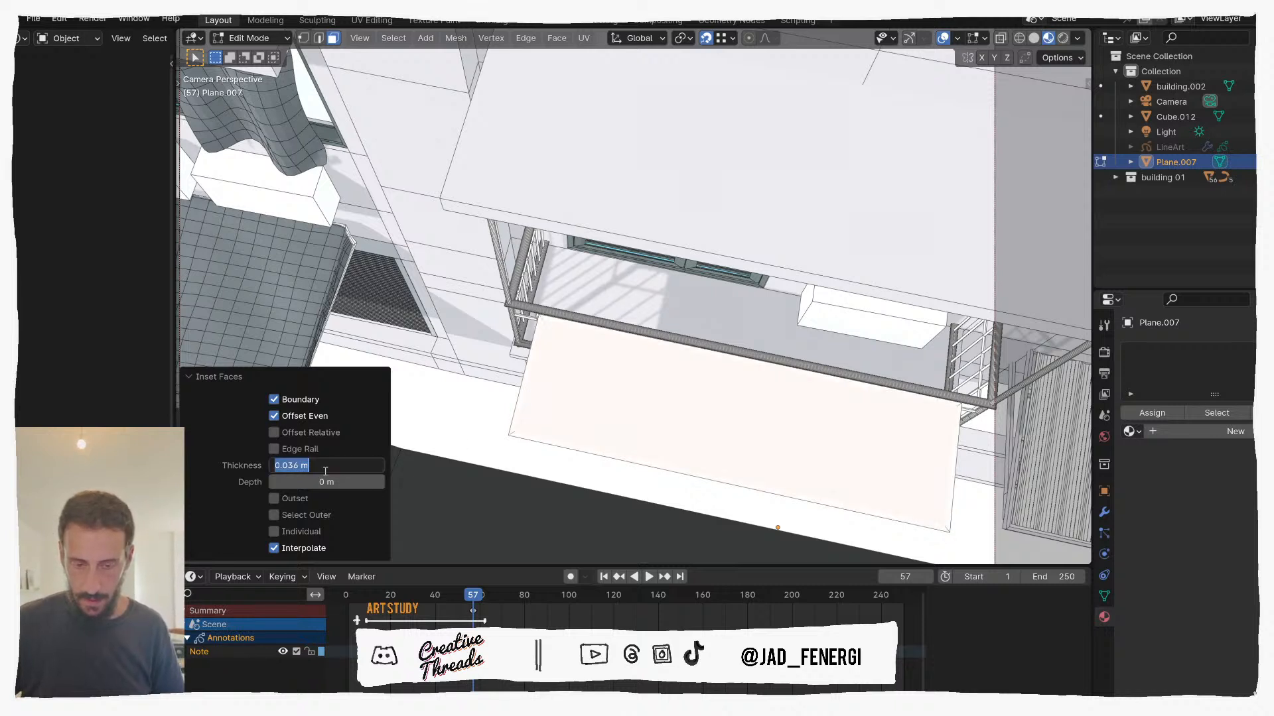
pyautogui.press('Return')
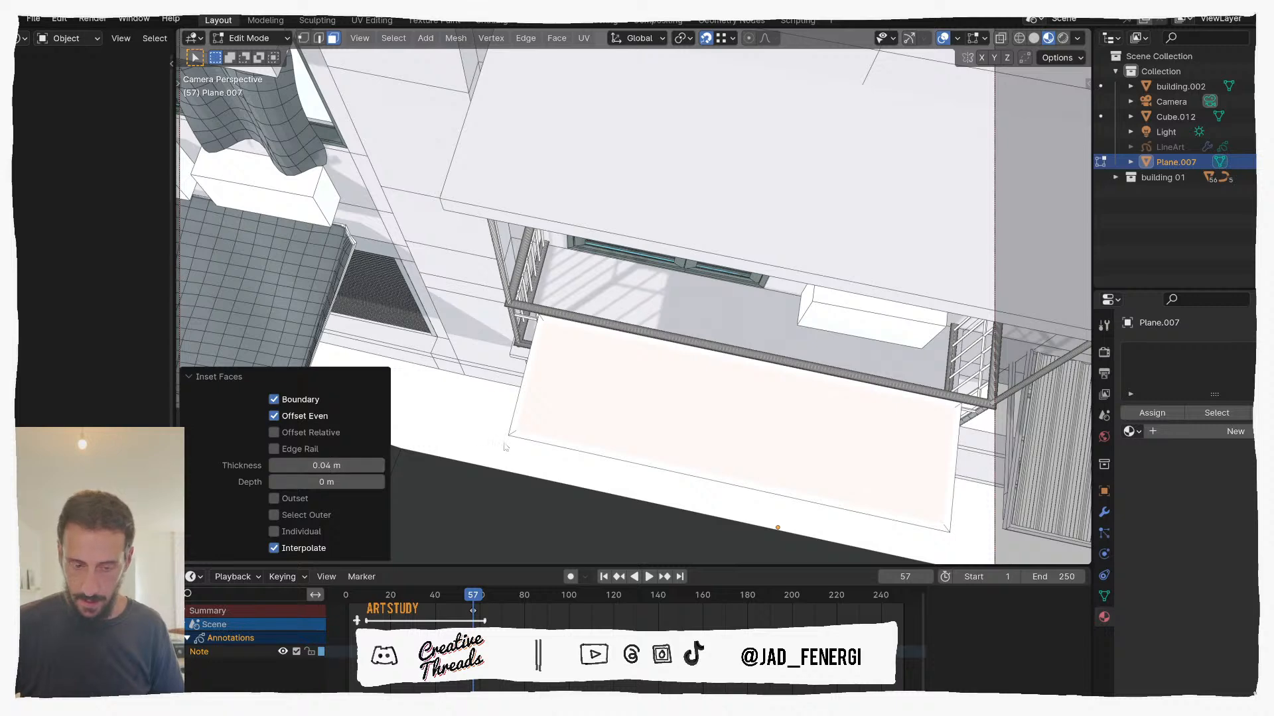
# Step: Delete the inset inner face to leave only a thin rectangular frame, and return to Object Mode
pyautogui.moveTo(568, 467); pyautogui.dragTo(666, 378, button='middle')
pyautogui.scroll(1, 640, 429)
pyautogui.press('x')
pyautogui.click(639, 430)
pyautogui.press('Tab')
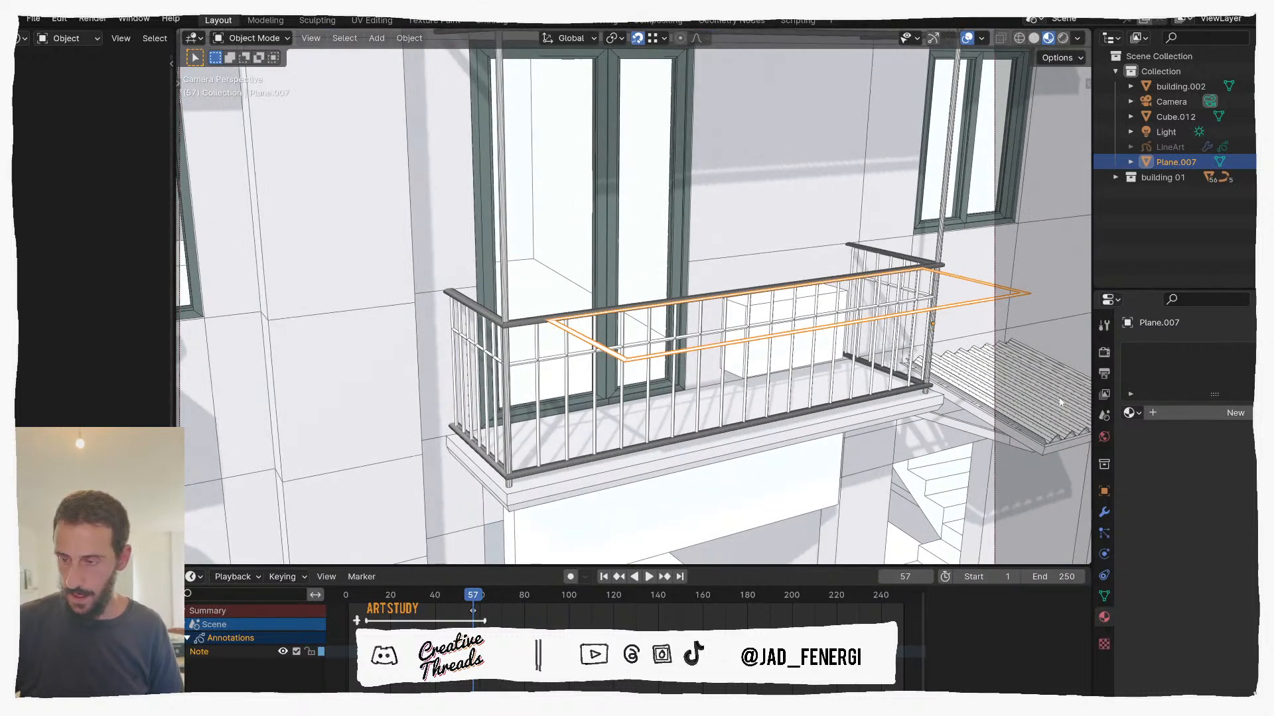
# Step: Add a Solidify modifier to the rectangular frame with a thickness of 0.03 m
pyautogui.click(1104, 512)
pyautogui.click(1153, 349)
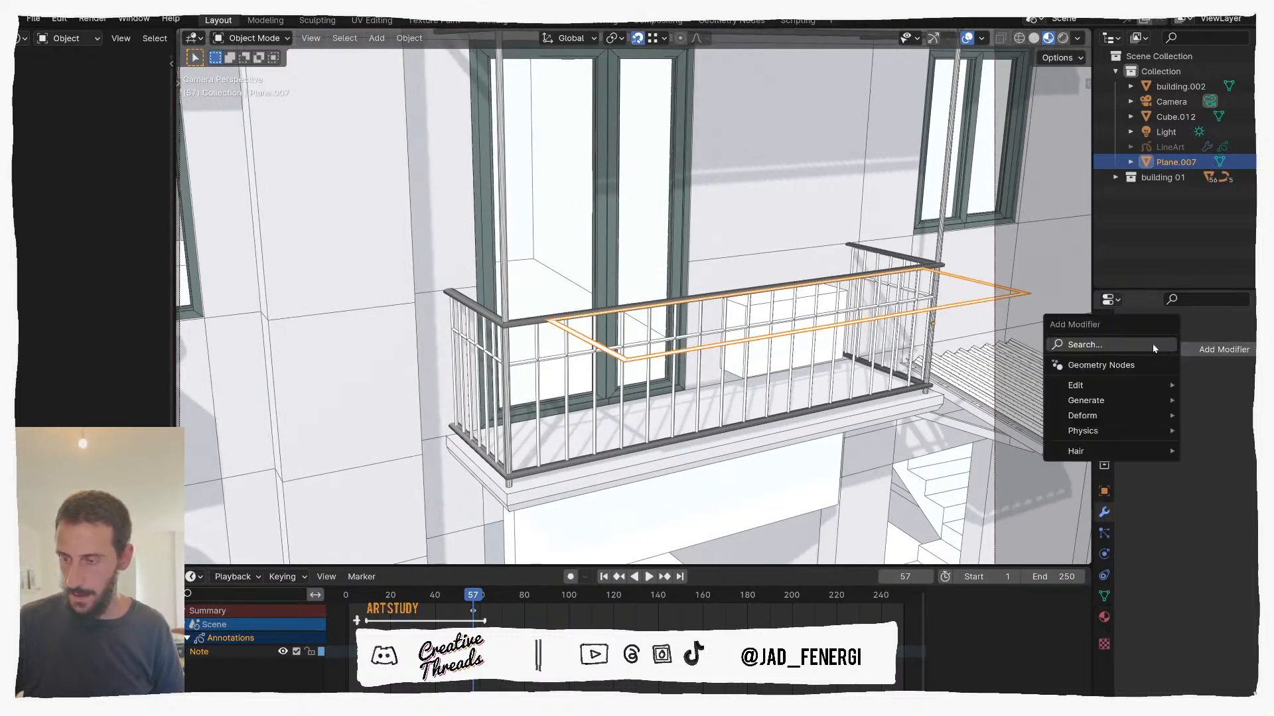
pyautogui.write('s')
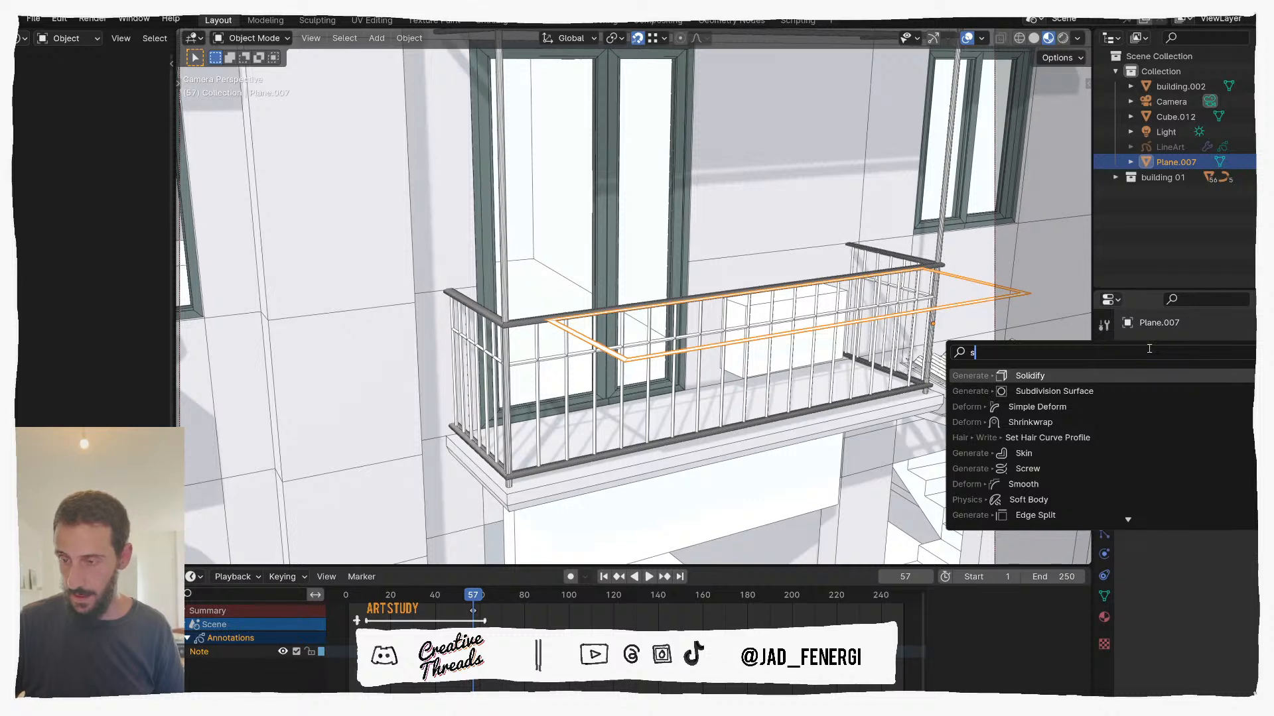
pyautogui.click(1100, 377)
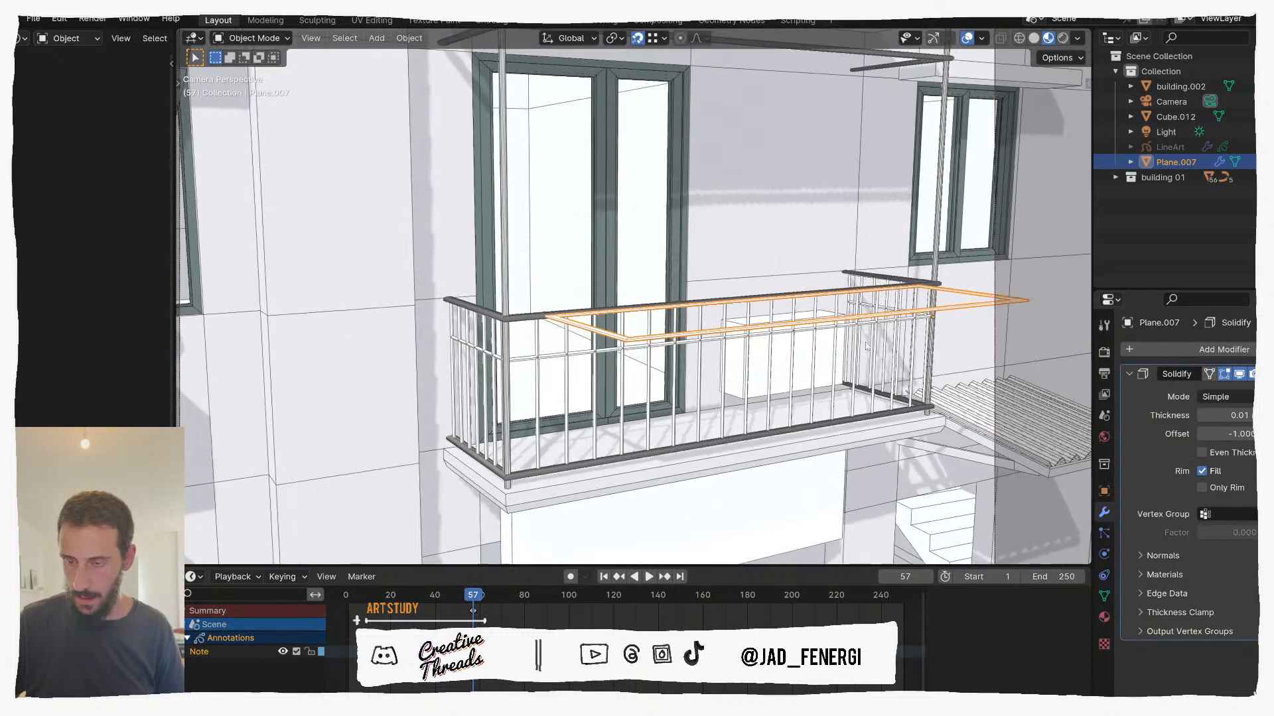
pyautogui.write('0.03')
pyautogui.press('Return')
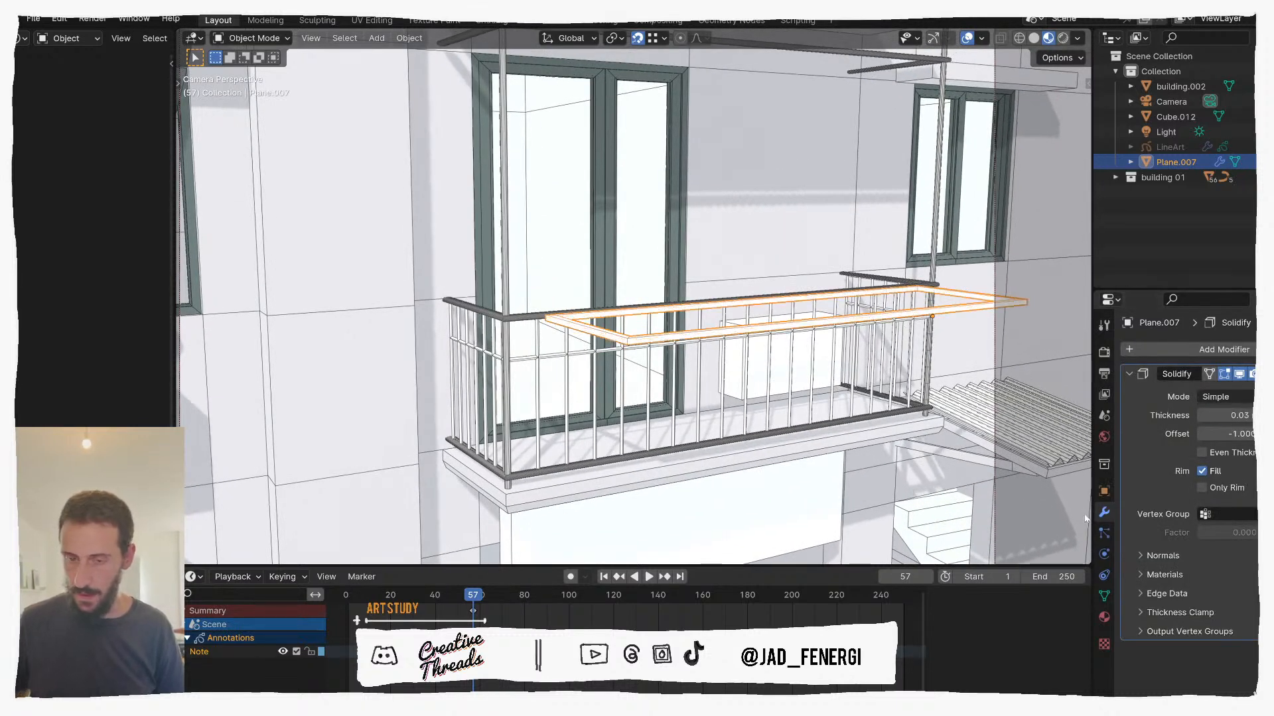
# Step: Raise the solidified frame about 0.031 m along Z at the balcony's handrail
pyautogui.moveTo(715, 364); pyautogui.dragTo(697, 317, button='middle')
pyautogui.press('Tab')
pyautogui.hotkey('ctrl', 'Tab')
pyautogui.click(667, 313)
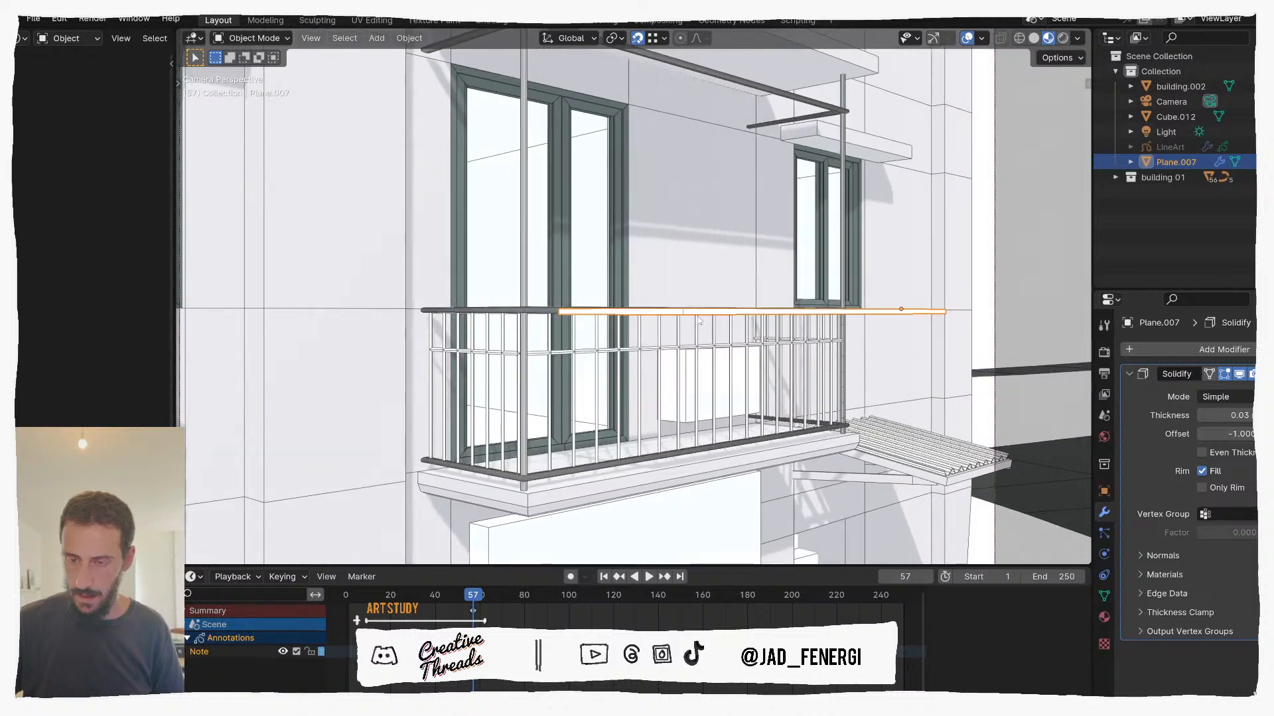
pyautogui.scroll(2, 697, 317)
pyautogui.press('g')
pyautogui.press('z')
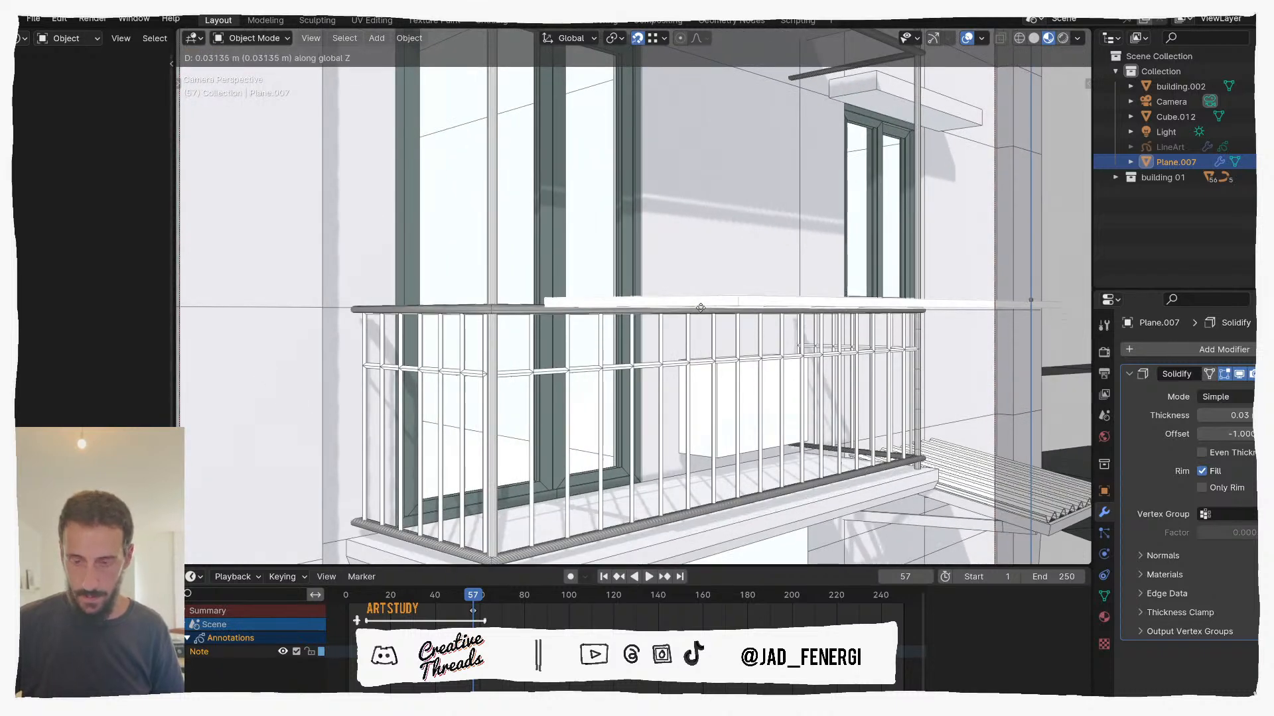
pyautogui.click(700, 308)
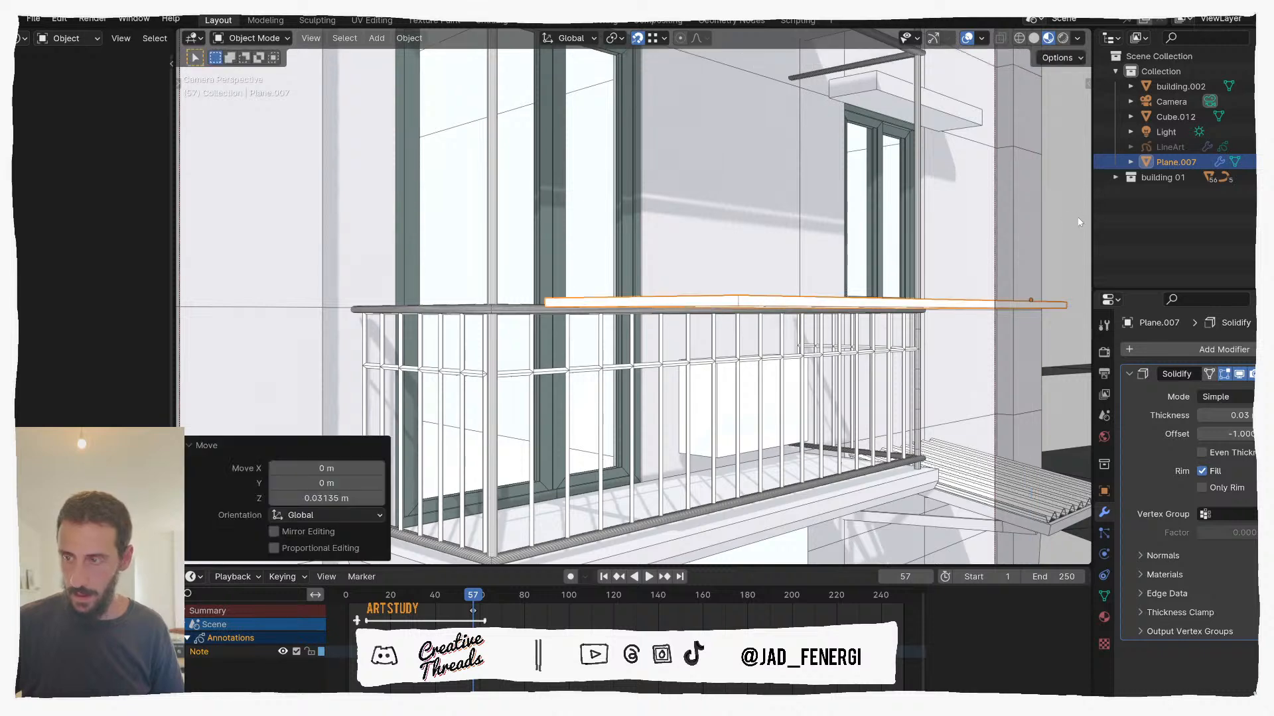
# Step: Put the frame into the building 01 collection and isolate it in local view, seen from above
pyautogui.moveTo(1175, 162); pyautogui.dragTo(1162, 178)
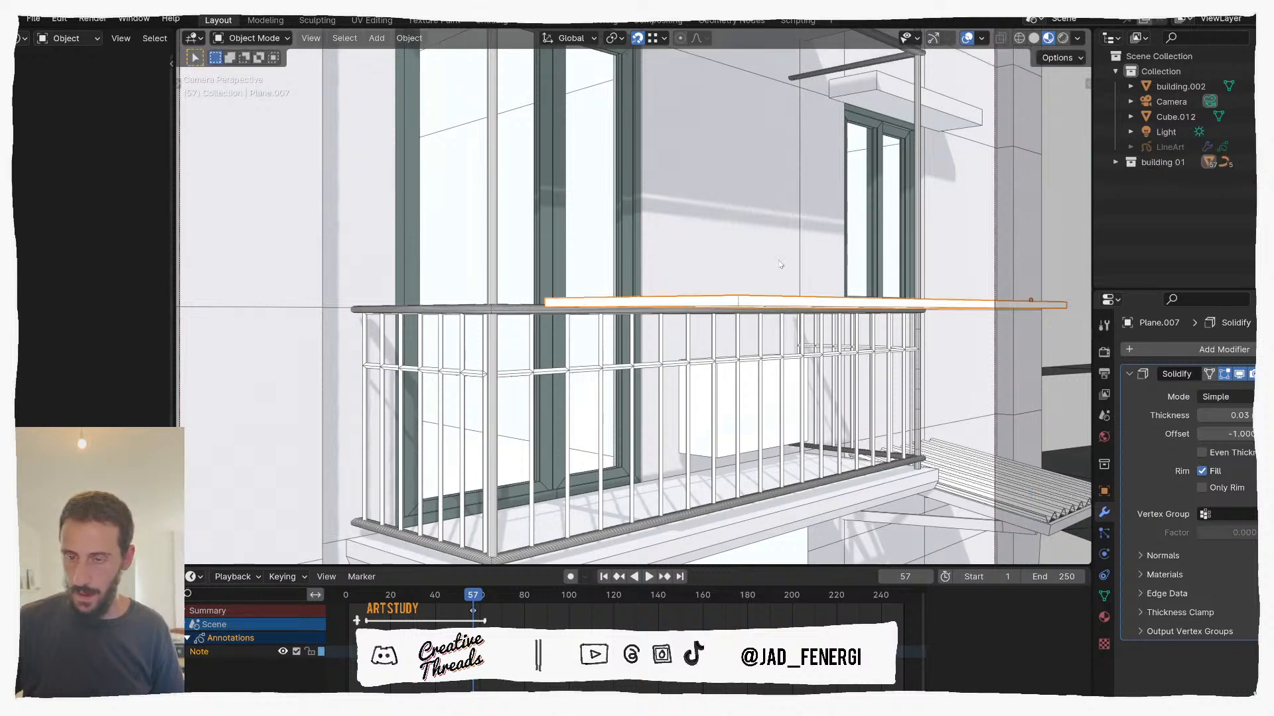
pyautogui.scroll(-3, 780, 268)
pyautogui.click(782, 268)
pyautogui.moveTo(782, 268); pyautogui.dragTo(737, 327, button='middle')
pyautogui.scroll(-2, 737, 327)
pyautogui.click(706, 329)
pyautogui.press('/')
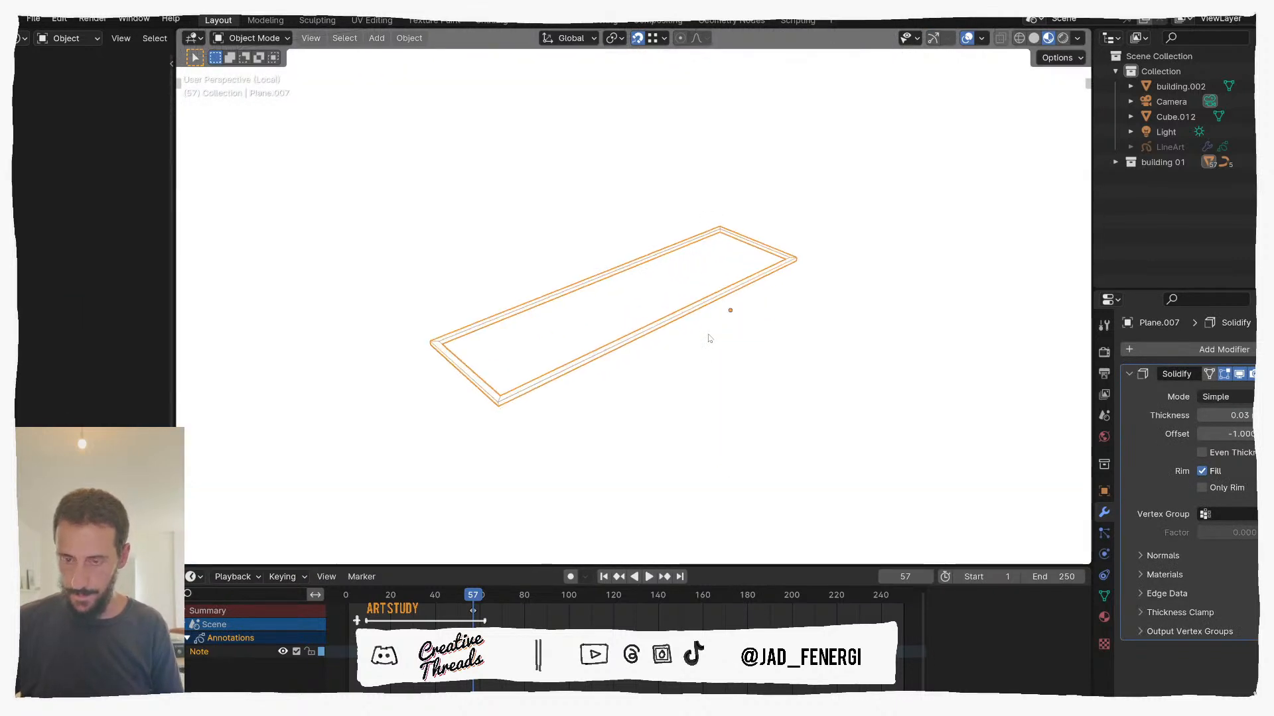
pyautogui.moveTo(708, 338); pyautogui.dragTo(673, 406, button='middle')
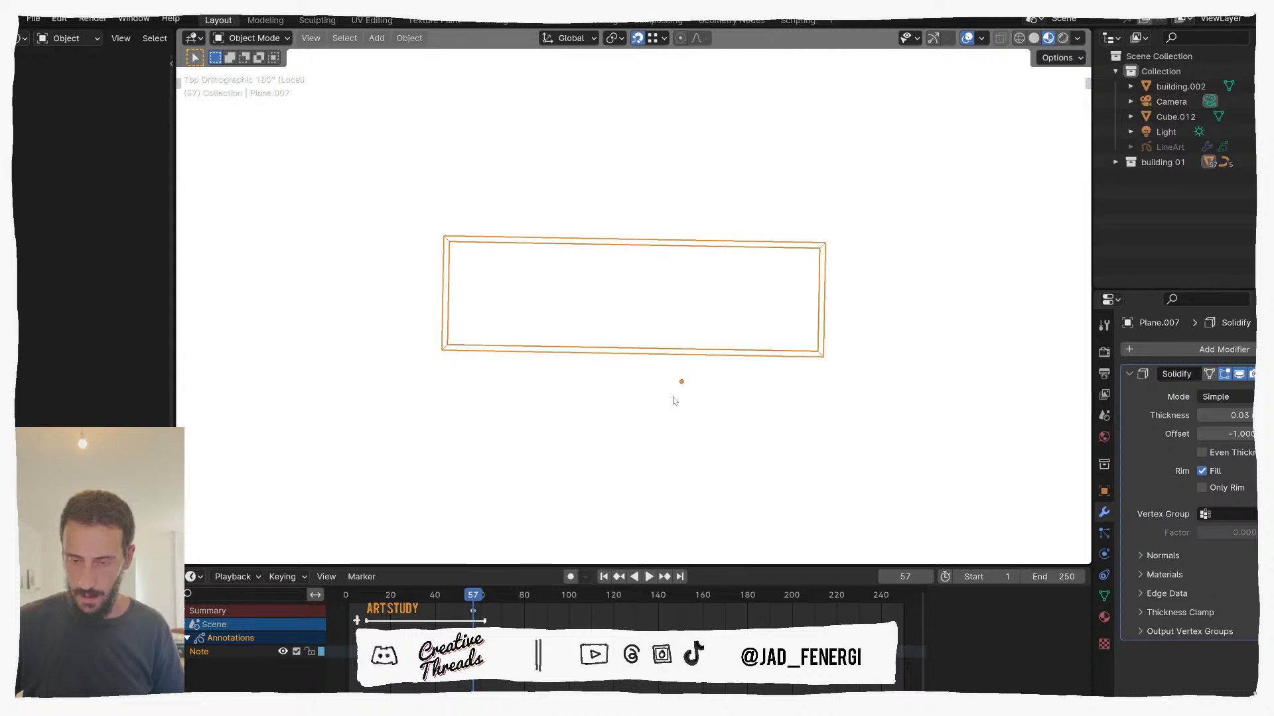
# Step: Add a Simple Curve line with 2 m X, Y and Z extents beside the frame
pyautogui.hotkey('shift', 'a')
pyautogui.moveTo(674, 399)
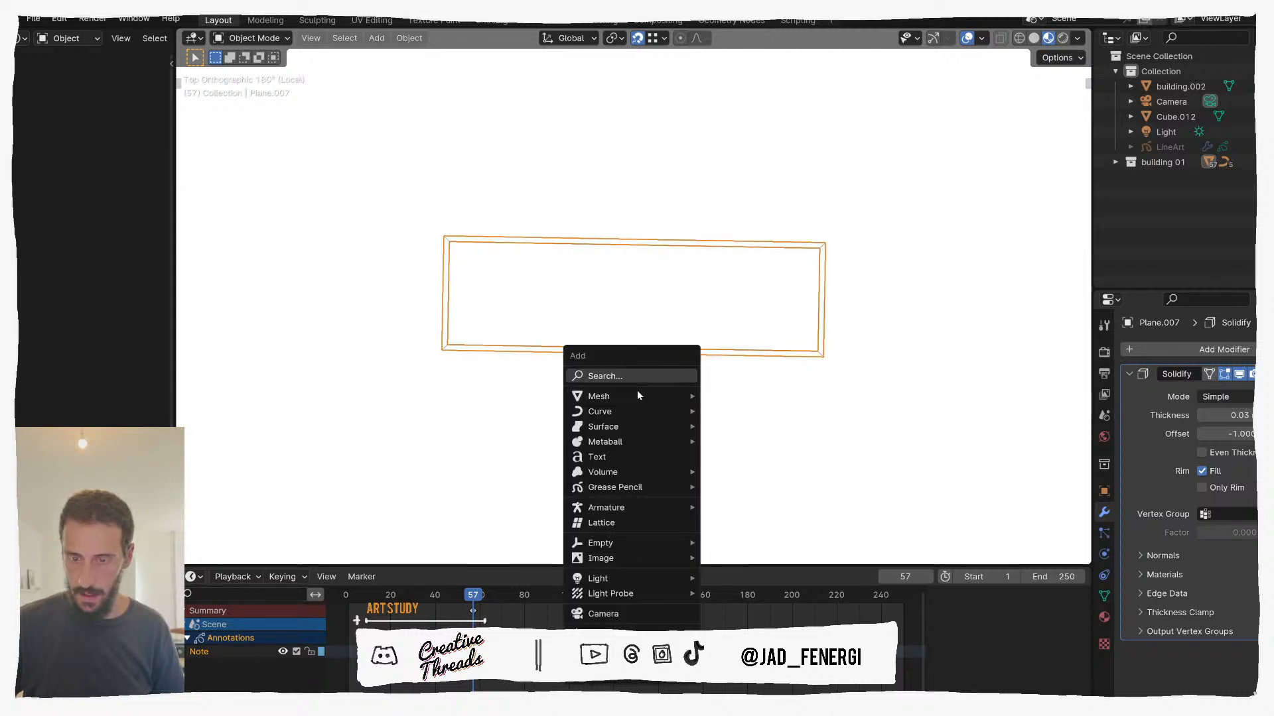
pyautogui.moveTo(633, 409)
pyautogui.click(729, 155)
pyautogui.scroll(-3, 687, 330)
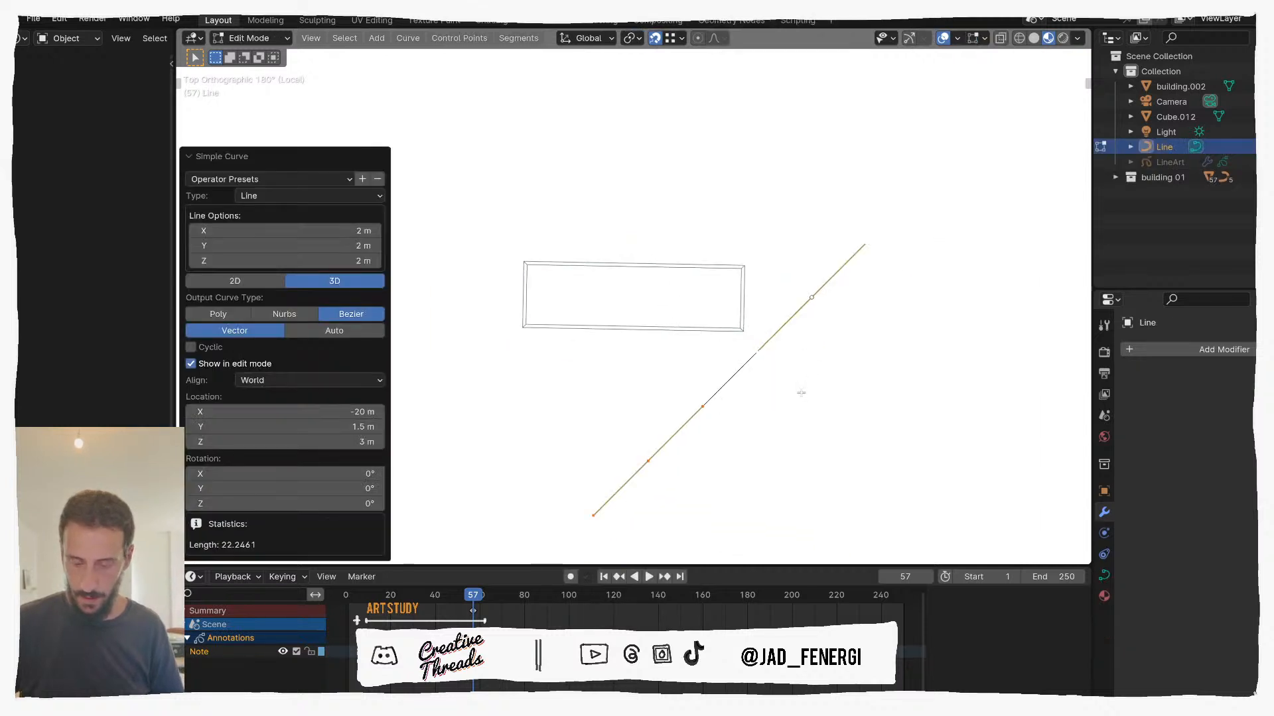
# Step: Rotate the line by about 44.1° and a further 1.81°, moving it over the frame parallel to its long sides
pyautogui.press('r')
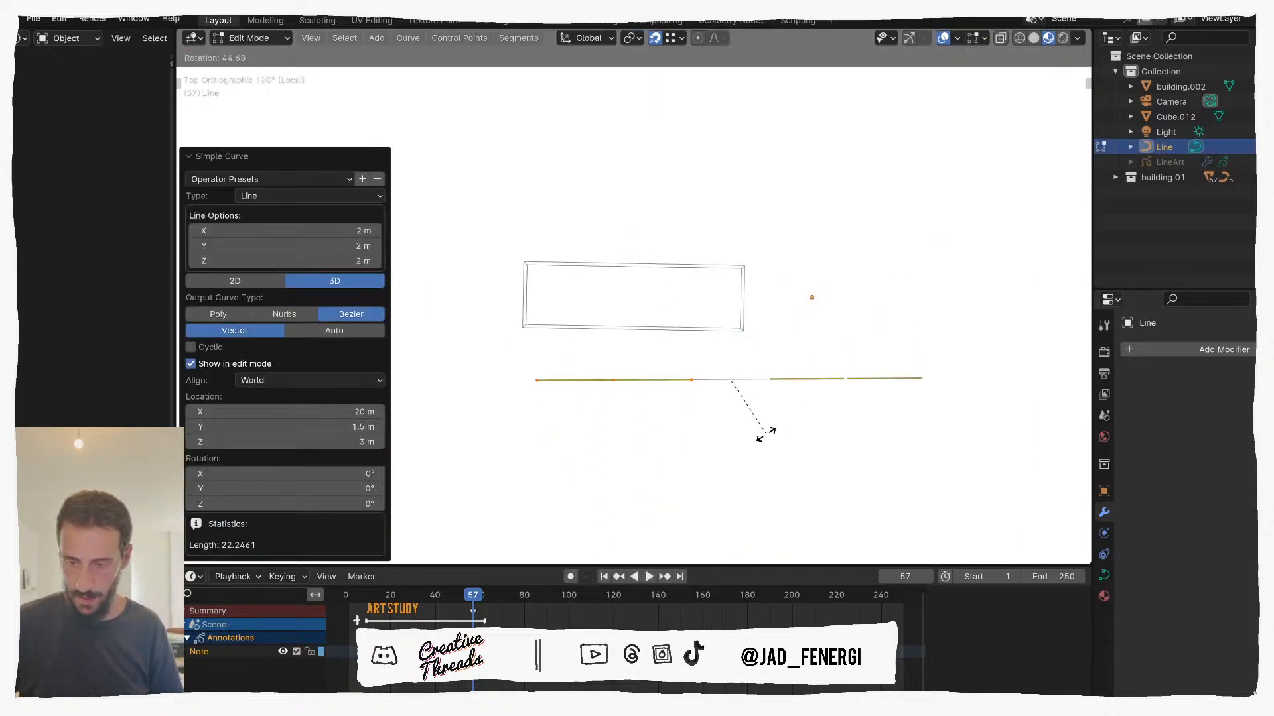
pyautogui.click(765, 432)
pyautogui.press('g')
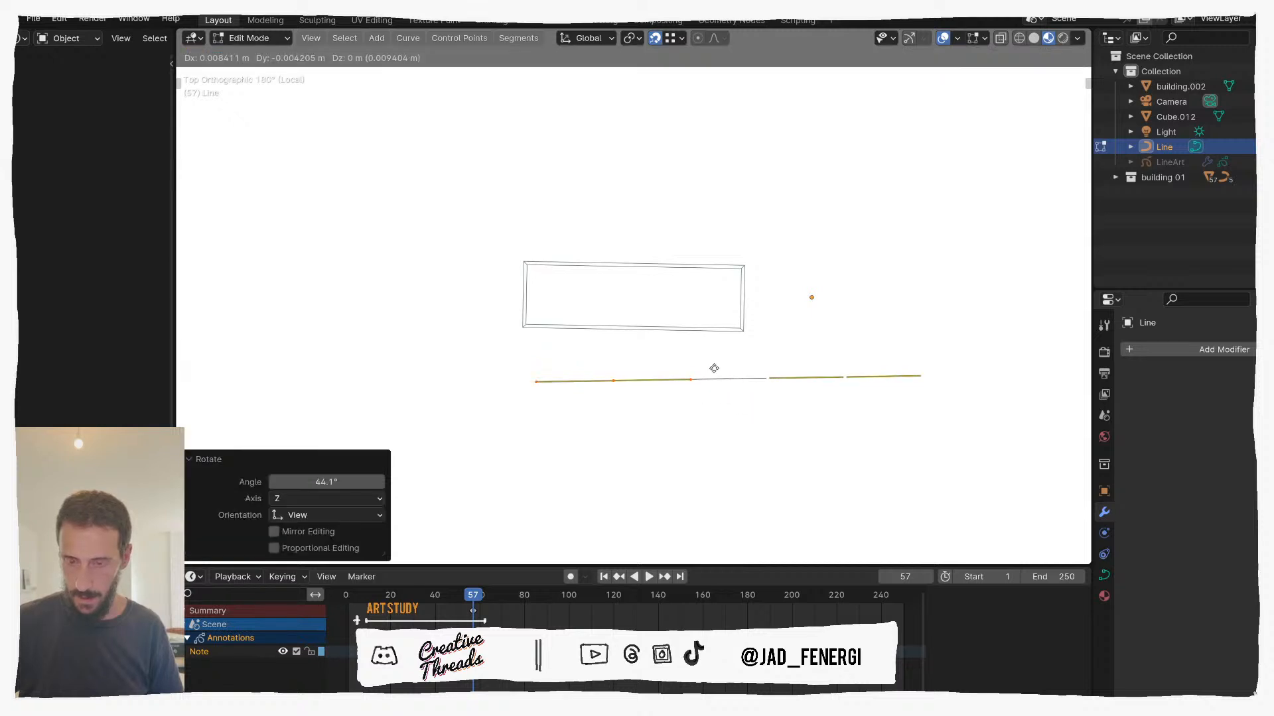
pyautogui.click(660, 270)
pyautogui.scroll(2, 677, 314)
pyautogui.scroll(3, 677, 314)
pyautogui.scroll(1, 715, 359)
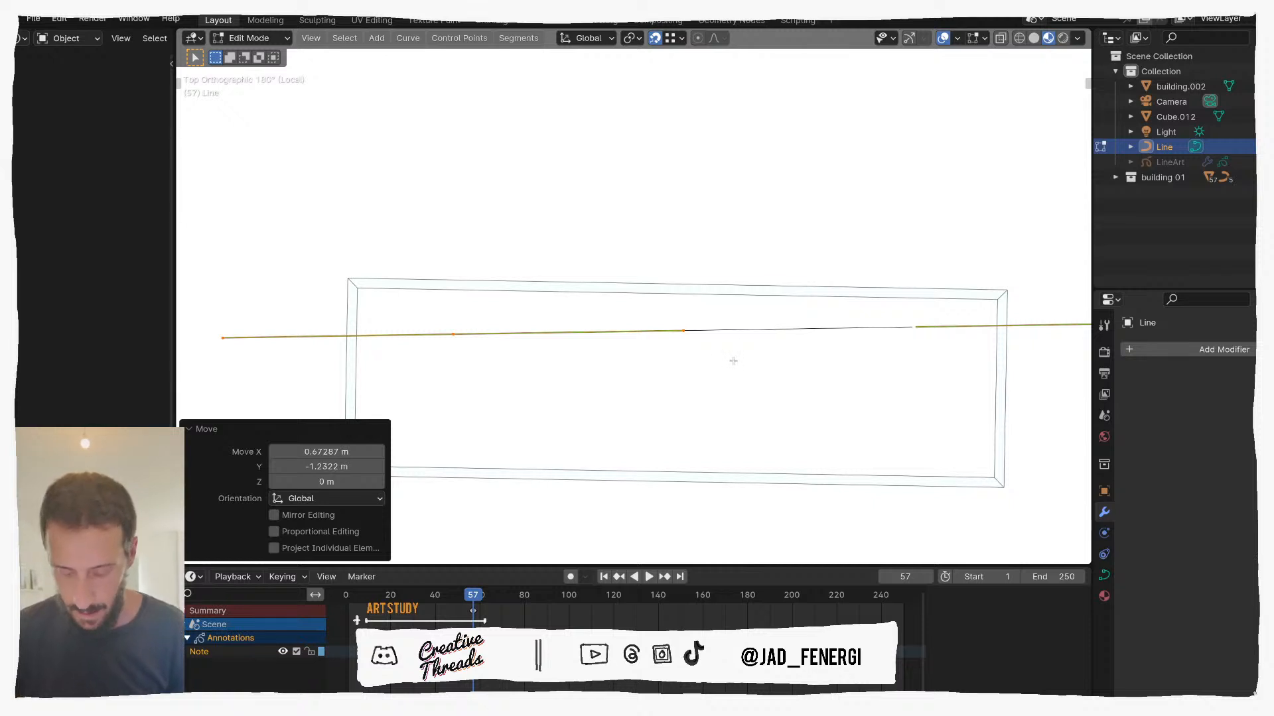
pyautogui.press('r')
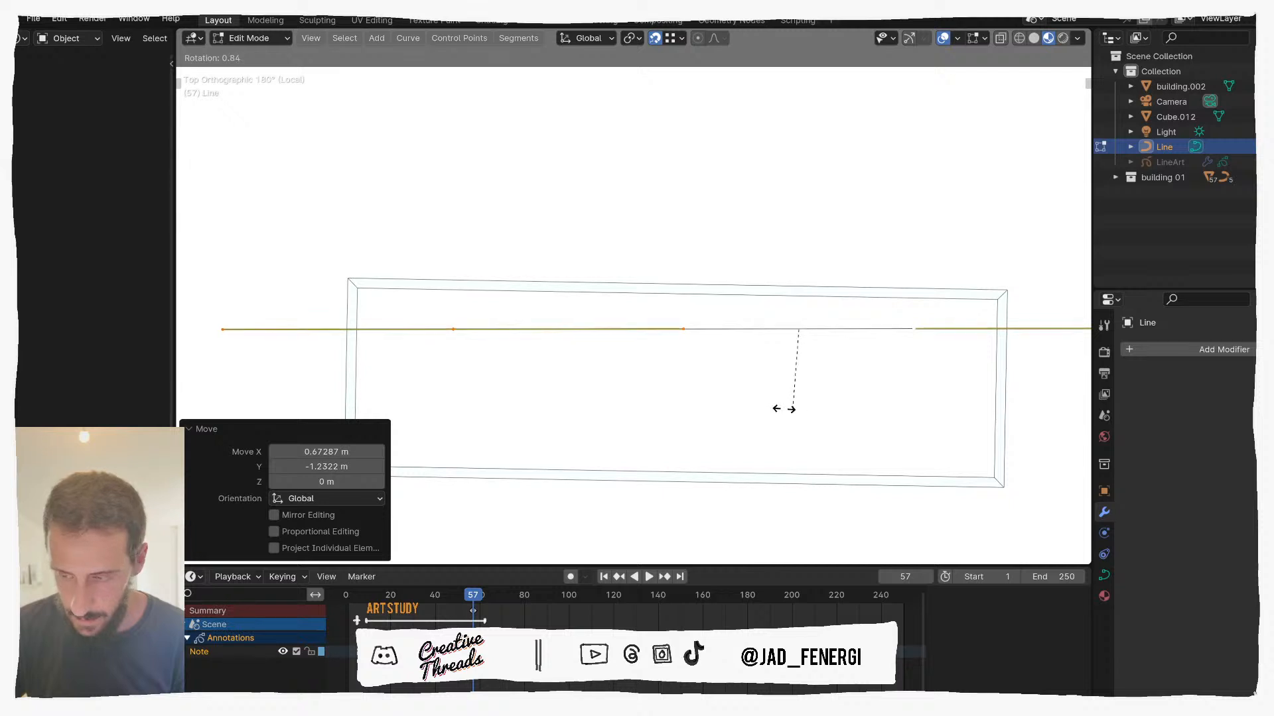
pyautogui.click(745, 407)
# Step: Move both end points of the line onto the frame's short sides so that it spans the frame
pyautogui.scroll(-3, 617, 390)
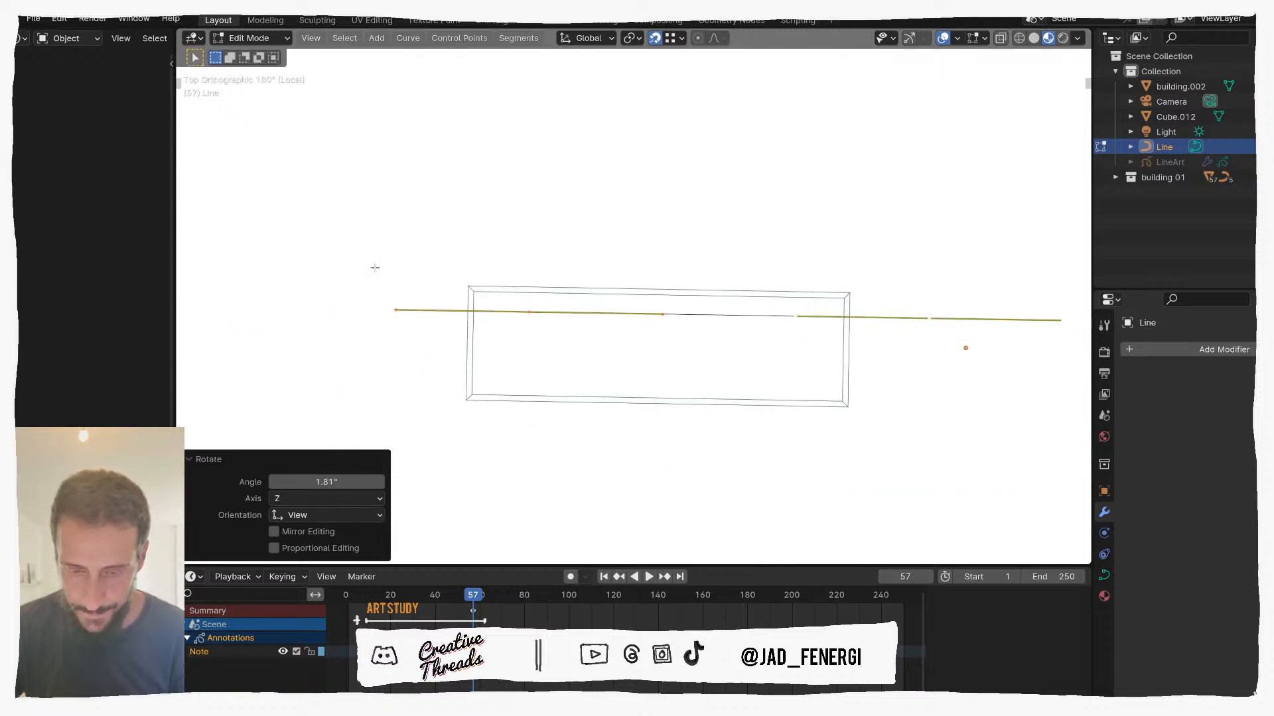
pyautogui.moveTo(375, 268); pyautogui.dragTo(451, 336)
pyautogui.keyDown('shift'); pyautogui.moveTo(357, 269); pyautogui.dragTo(560, 356); pyautogui.keyUp('shift')
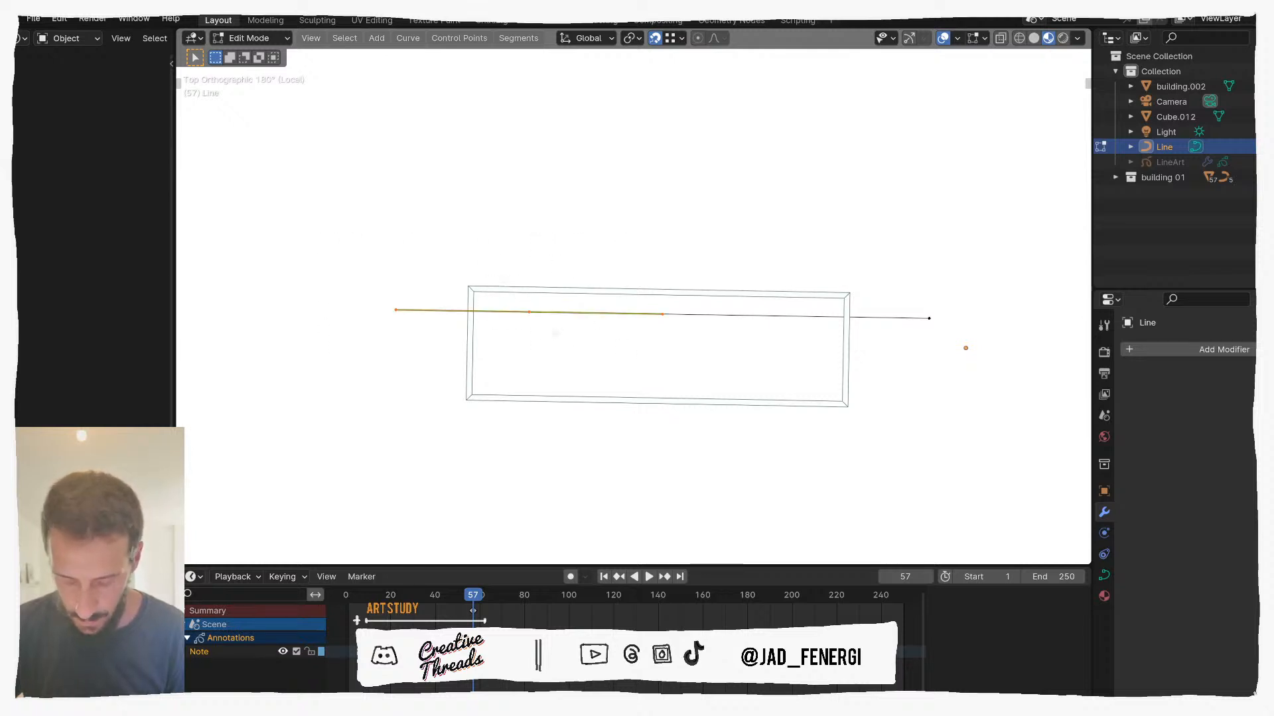
pyautogui.press('g')
pyautogui.click(498, 328)
pyautogui.moveTo(767, 265); pyautogui.dragTo(938, 336)
pyautogui.press('g')
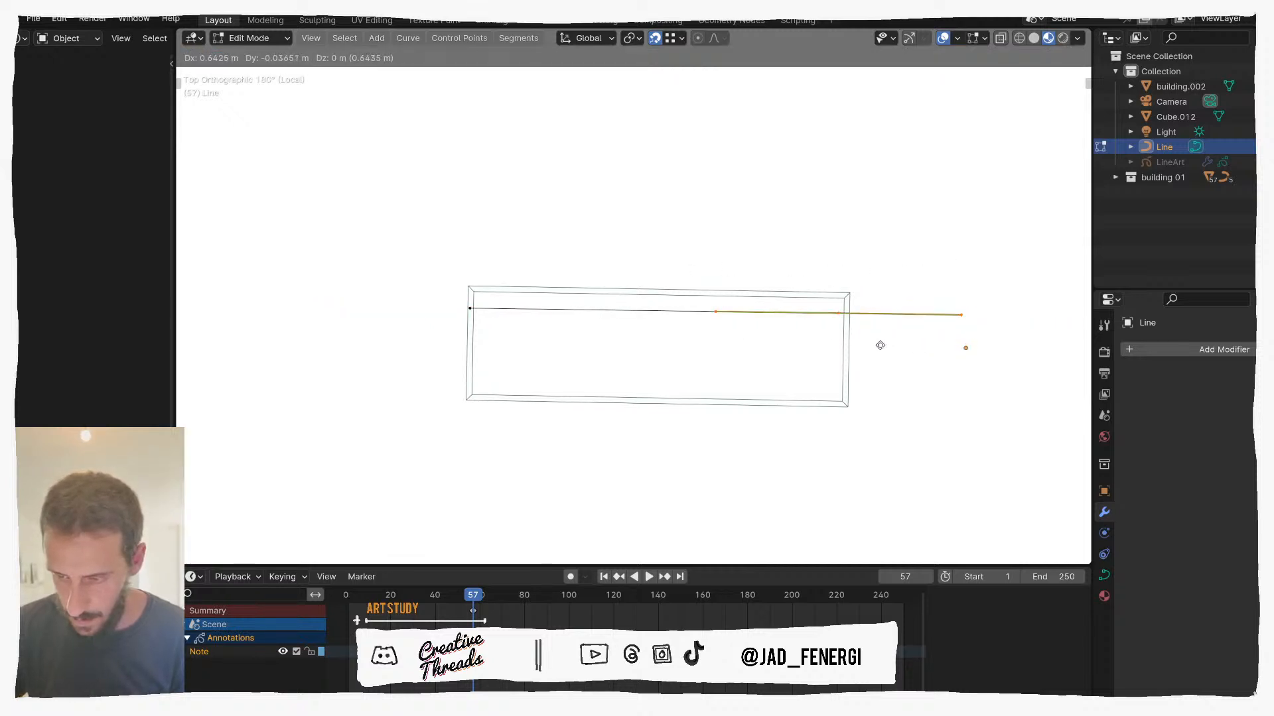
pyautogui.click(880, 345)
# Step: Duplicate the line four times across the frame's width, spacing the copies about 0.12 to 0.15 m apart
pyautogui.scroll(-1, 690, 345)
pyautogui.moveTo(456, 279); pyautogui.dragTo(812, 353)
pyautogui.hotkey('shift', 'd')
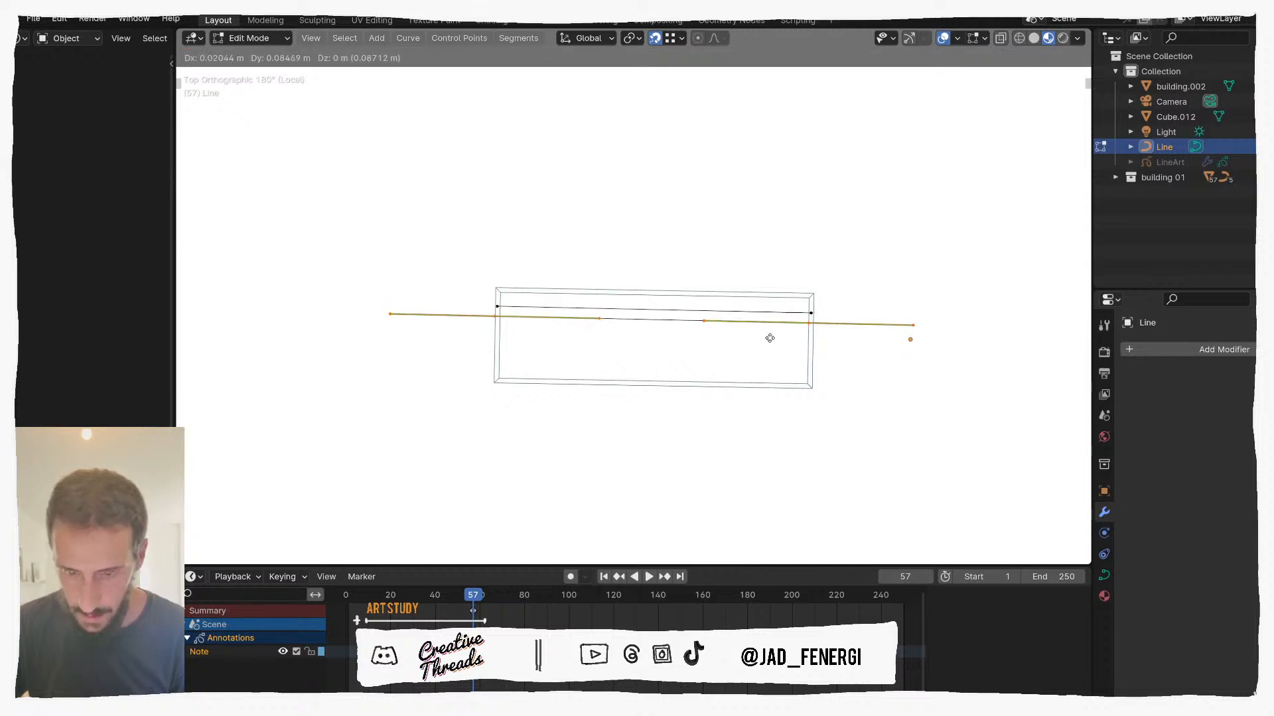
pyautogui.click(771, 343)
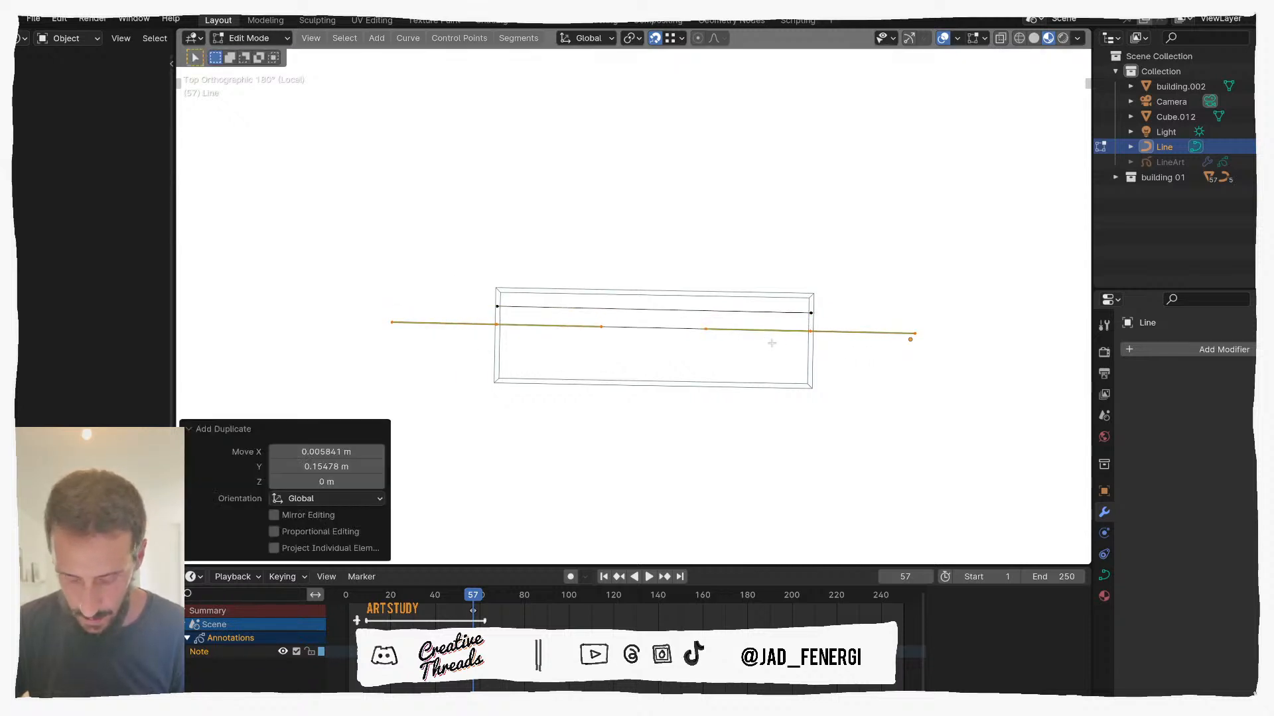
pyautogui.hotkey('shift', 'd')
pyautogui.click(773, 358)
pyautogui.hotkey('shift', 'd')
pyautogui.click(770, 372)
pyautogui.hotkey('shift', 'd')
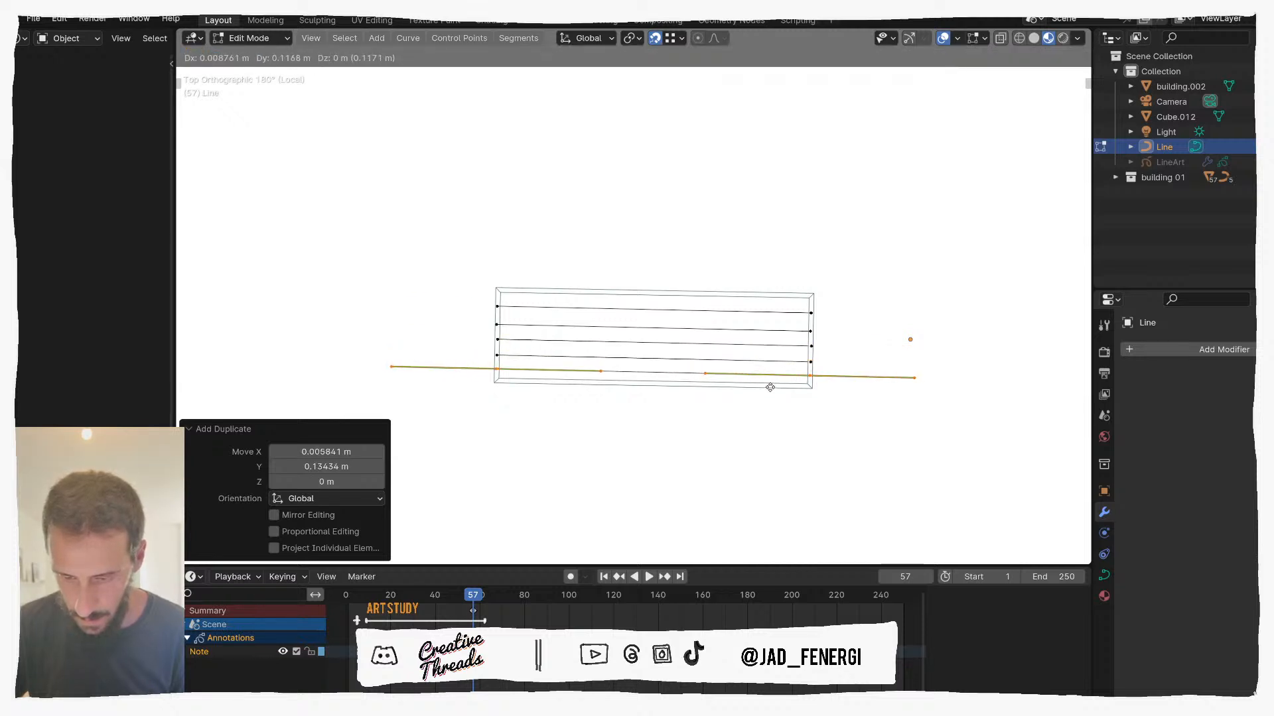
pyautogui.click(770, 387)
pyautogui.press('Tab')
# Step: Flatten all the clotheslines to one height by scaling their points to 0 along Z
pyautogui.moveTo(748, 418); pyautogui.dragTo(756, 267, button='middle')
pyautogui.press('Tab')
pyautogui.moveTo(469, 179); pyautogui.dragTo(850, 480)
pyautogui.press('s')
pyautogui.press('z')
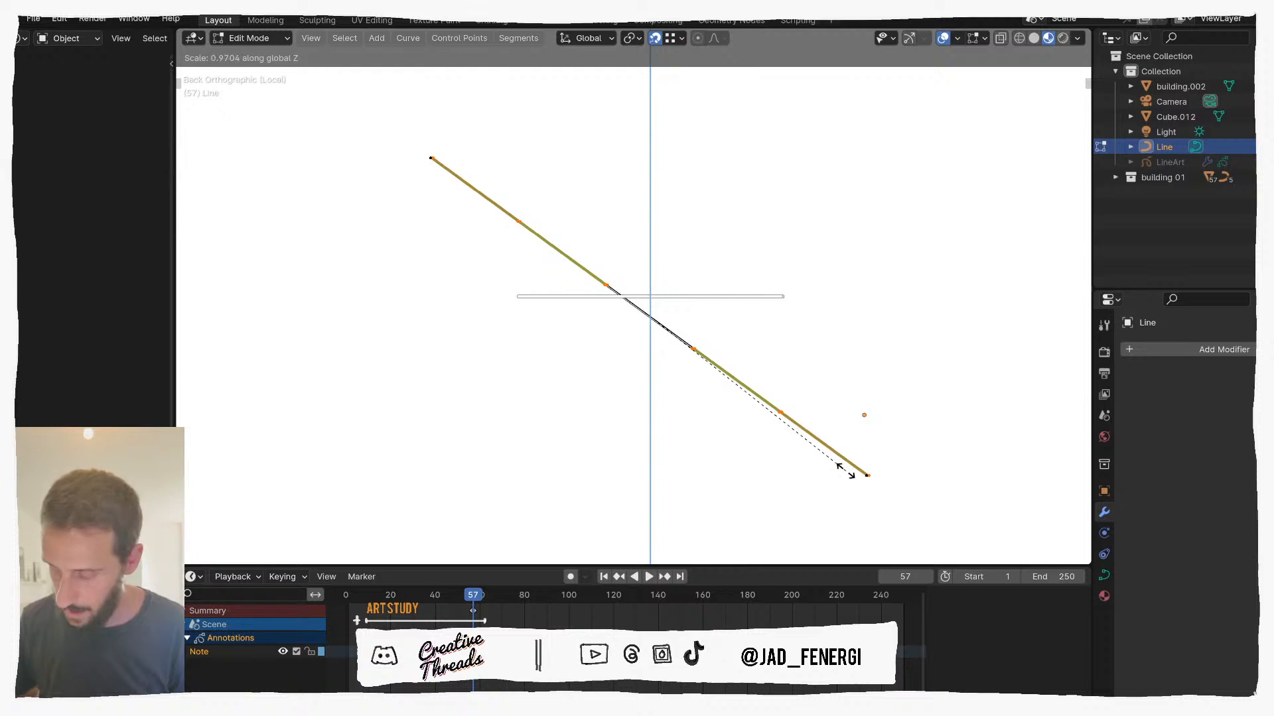
pyautogui.press('0')
pyautogui.press('Return')
pyautogui.press('Tab')
pyautogui.scroll(4, 621, 296)
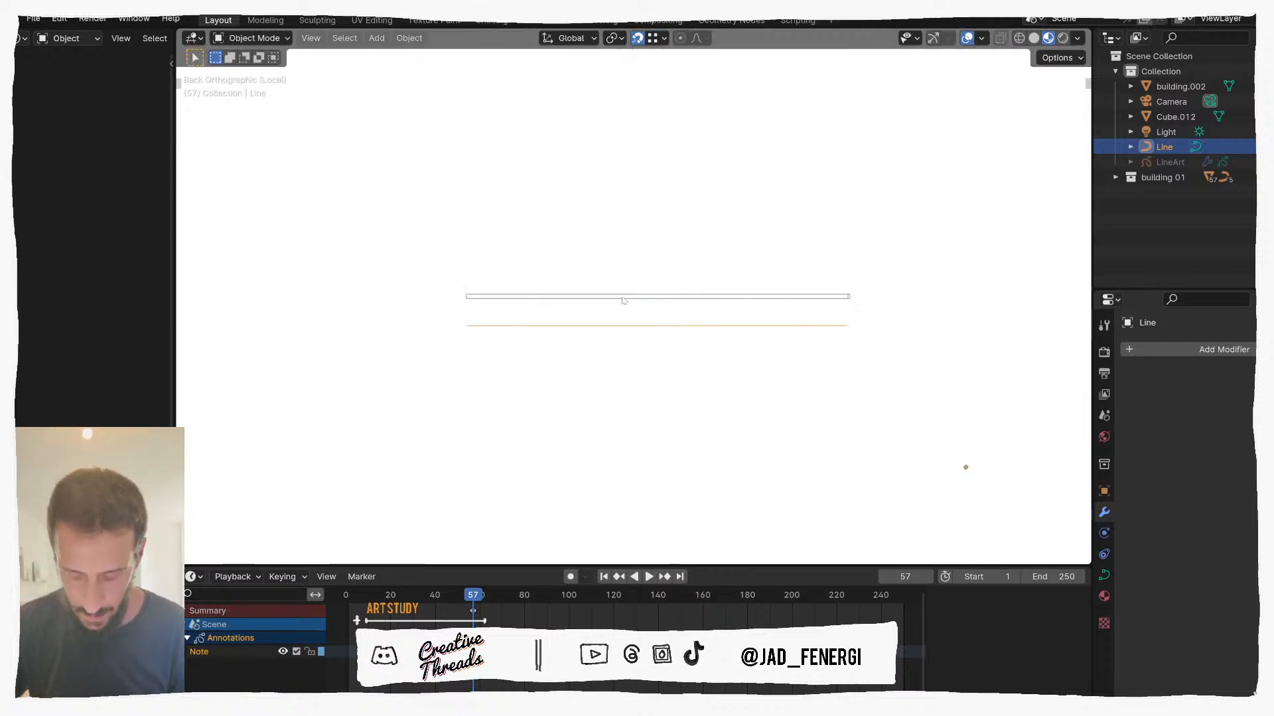
# Step: Try to move the flattened lines up to the frame's height
pyautogui.press('g')
pyautogui.click(623, 279)
pyautogui.moveTo(624, 280); pyautogui.dragTo(902, 138, button='middle')
pyautogui.press('z')
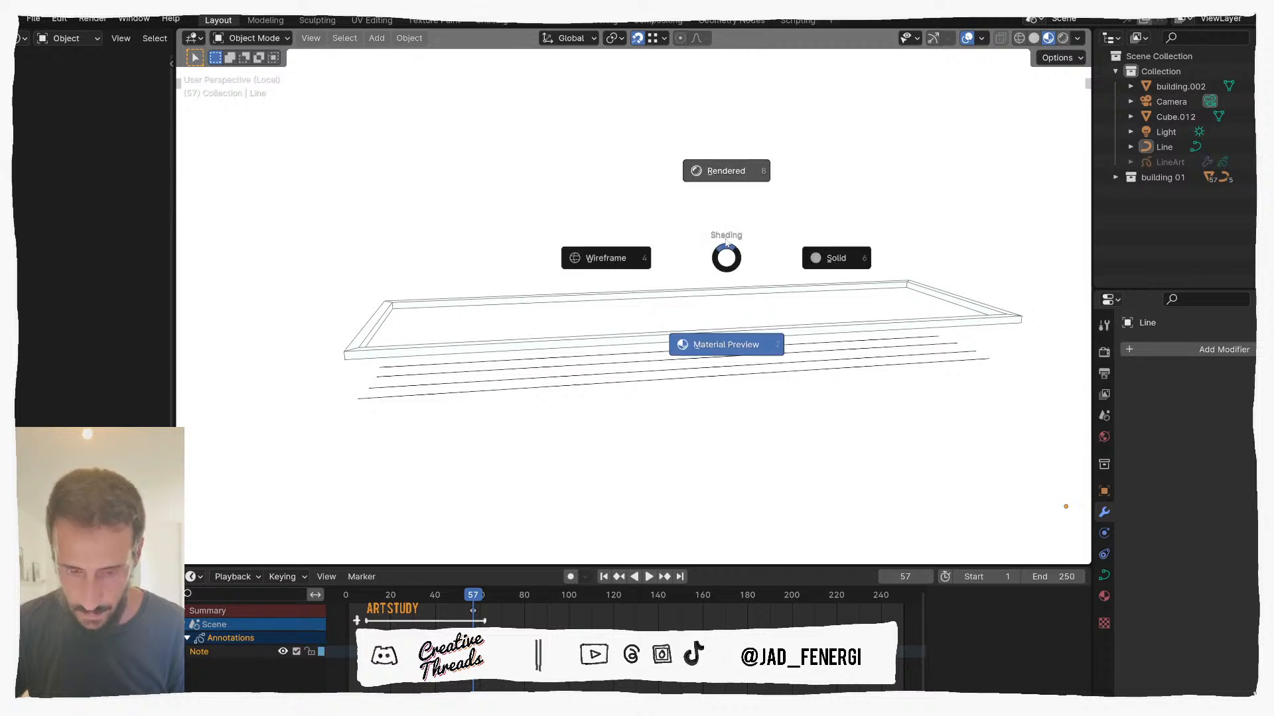
pyautogui.press('z')
pyautogui.moveTo(595, 327); pyautogui.dragTo(603, 343, button='middle')
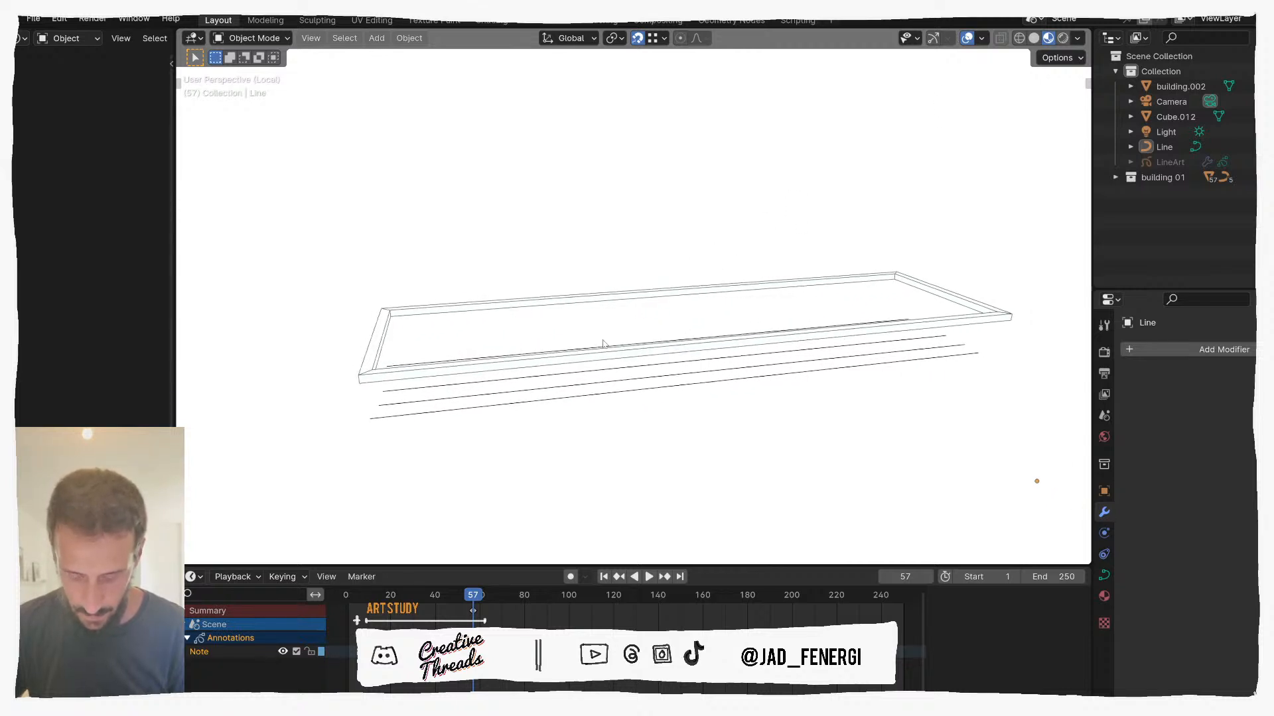
# Step: Delete the annotation keyframe at frame 57 and set the current frame to 0
pyautogui.click(583, 397)
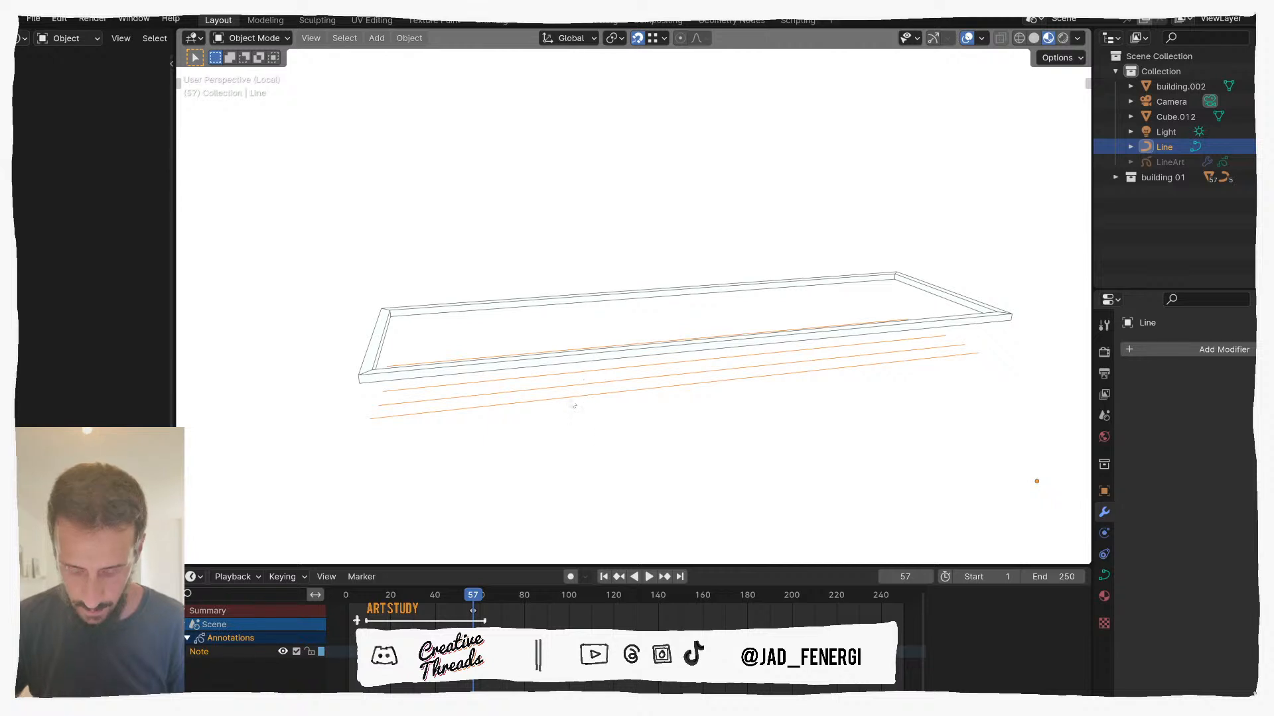
pyautogui.press('Tab')
pyautogui.press('Tab')
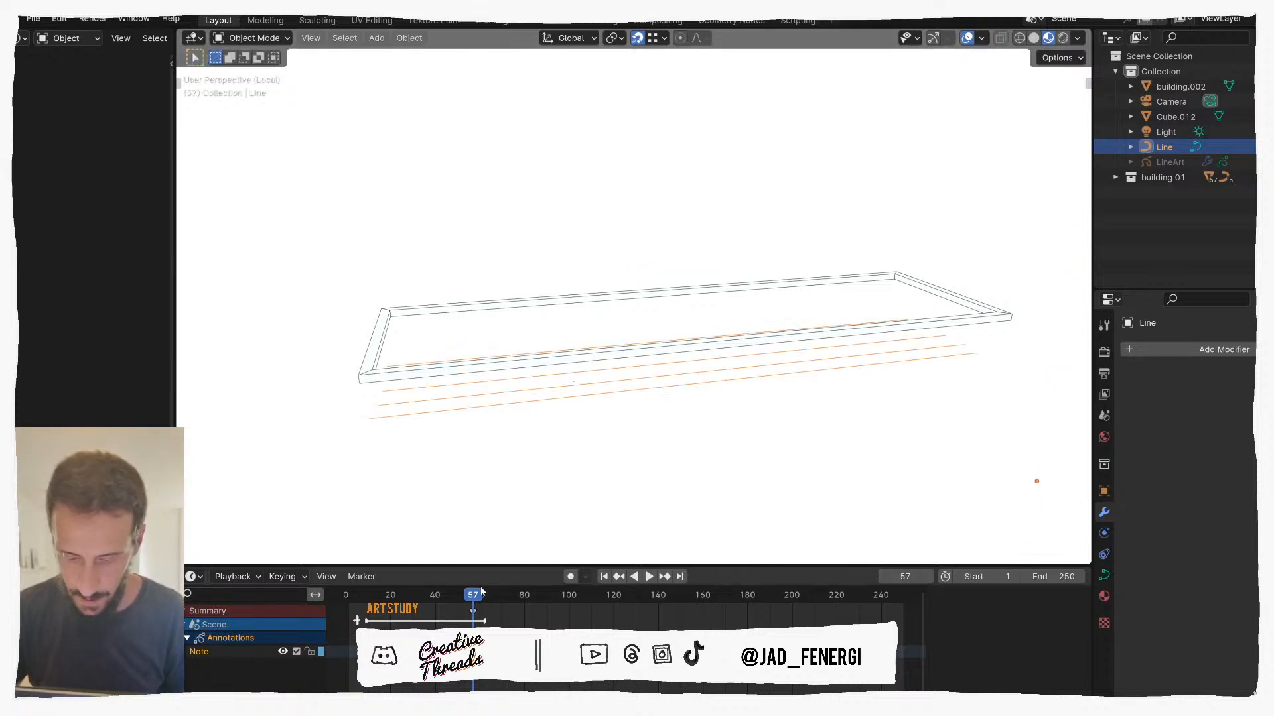
pyautogui.press('x')
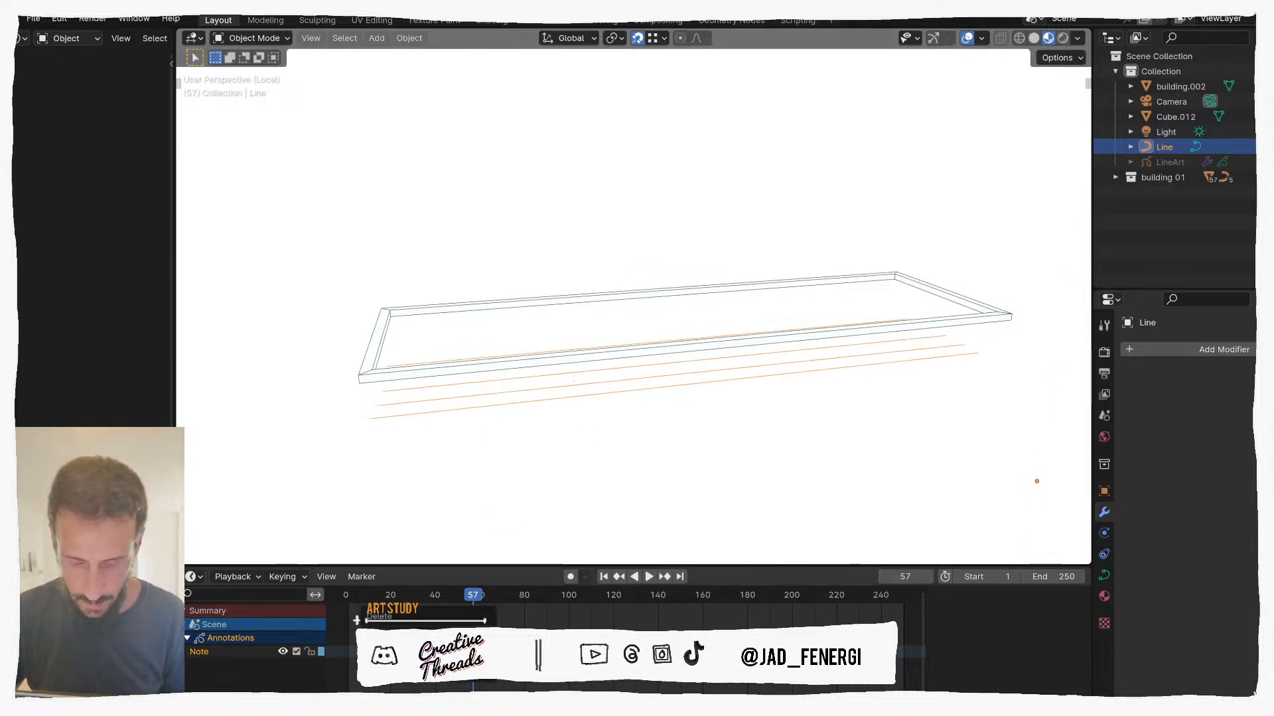
pyautogui.click(388, 616)
pyautogui.moveTo(467, 596); pyautogui.dragTo(346, 596)
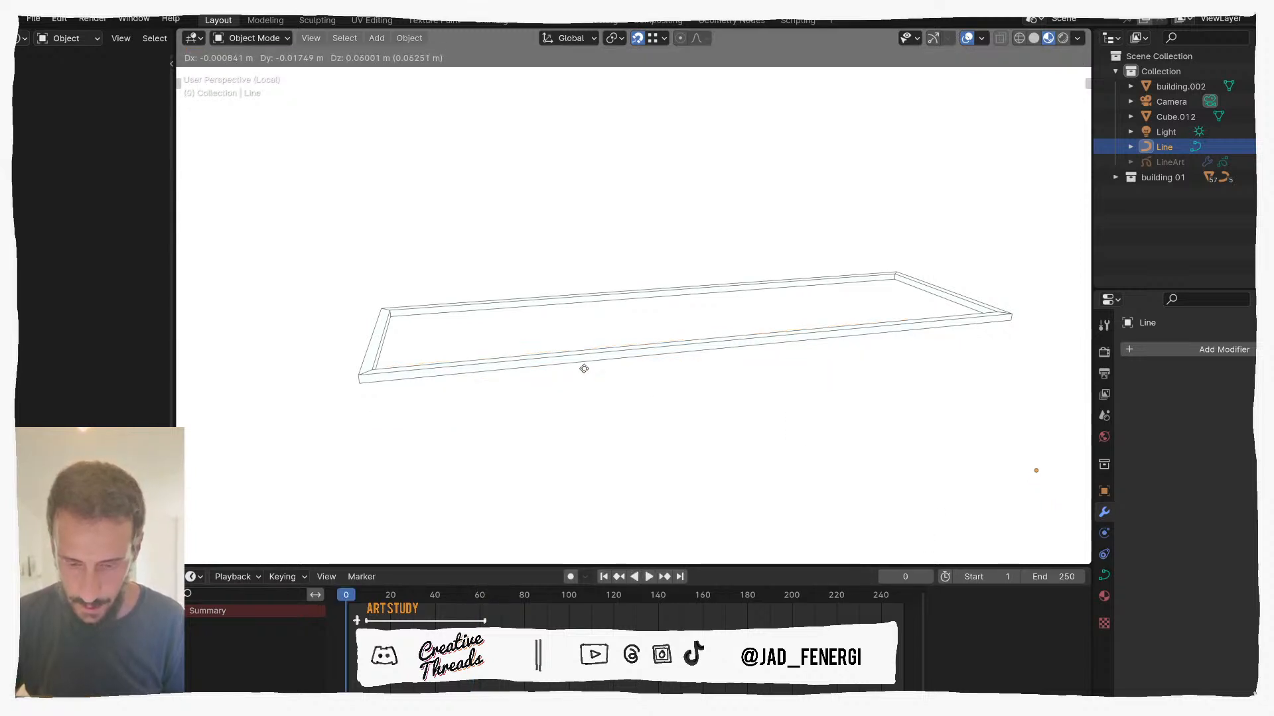
# Step: Try to raise the clotheslines vertically into the frame while viewing it from the side
pyautogui.scroll(-4, 600, 347)
pyautogui.moveTo(640, 347); pyautogui.dragTo(798, 287, button='middle')
pyautogui.press('g')
pyautogui.press('z')
pyautogui.click(700, 286)
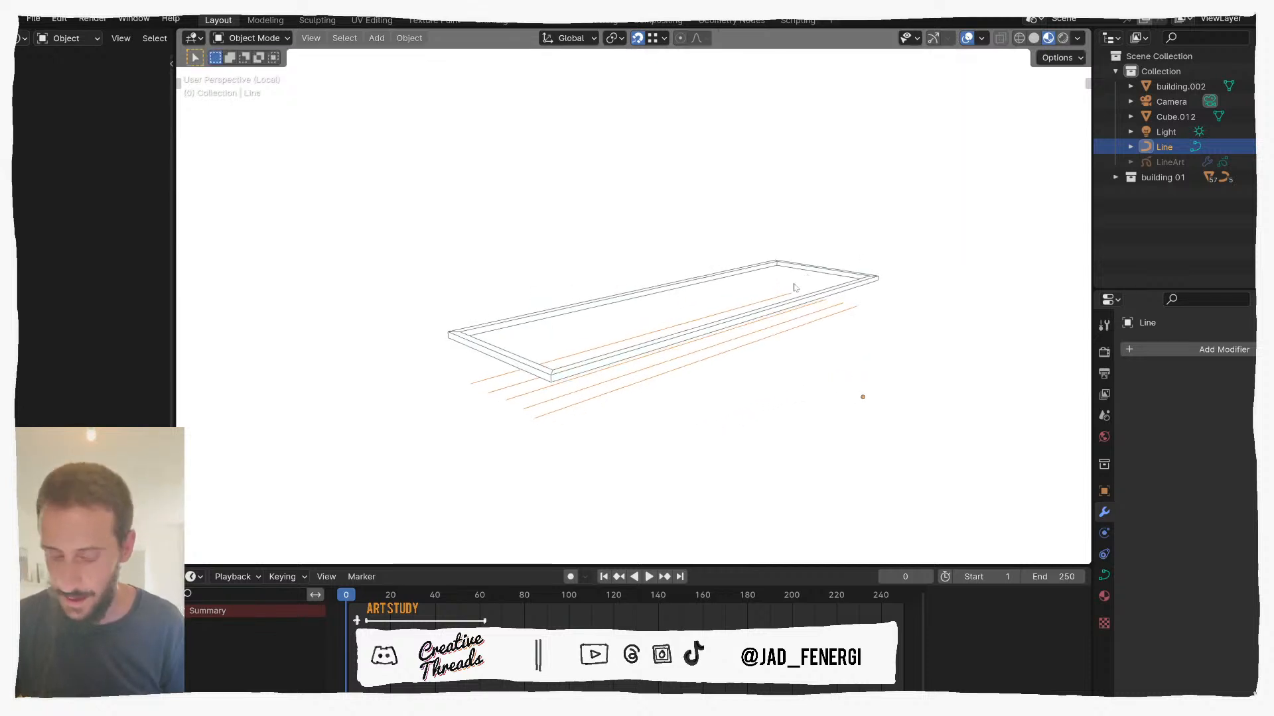
pyautogui.press('g')
pyautogui.rightClick(775, 288)
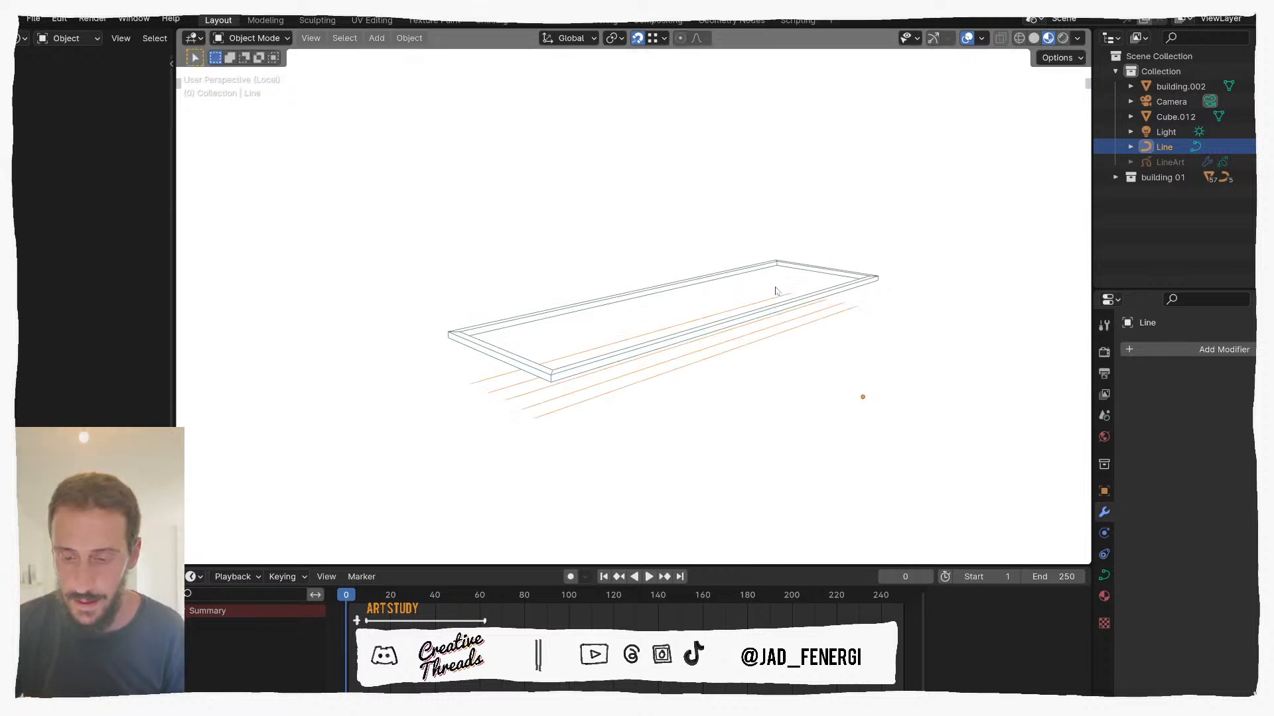
# Step: Switch to solid shading and raise the clotheslines about 0.21 m along Z so they lie inside the frame
pyautogui.scroll(-2, 920, 226)
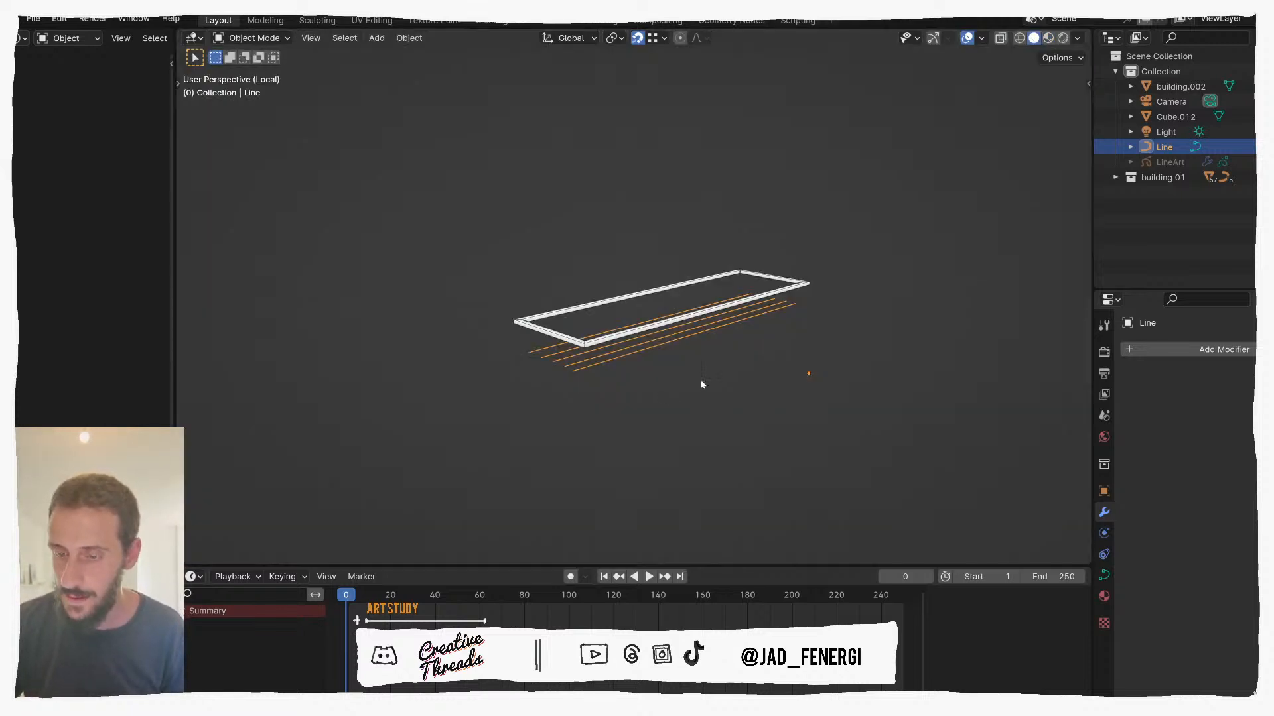
pyautogui.scroll(3, 662, 391)
pyautogui.press('g')
pyautogui.press('z')
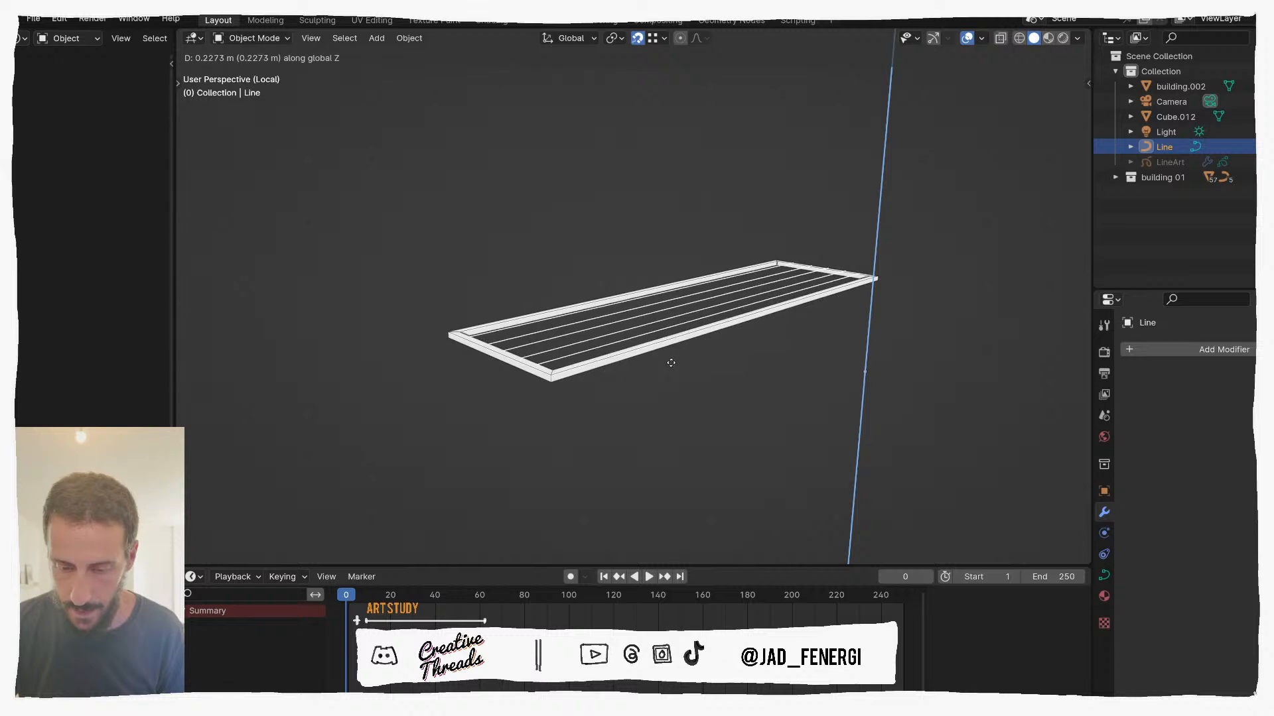
pyautogui.click(672, 365)
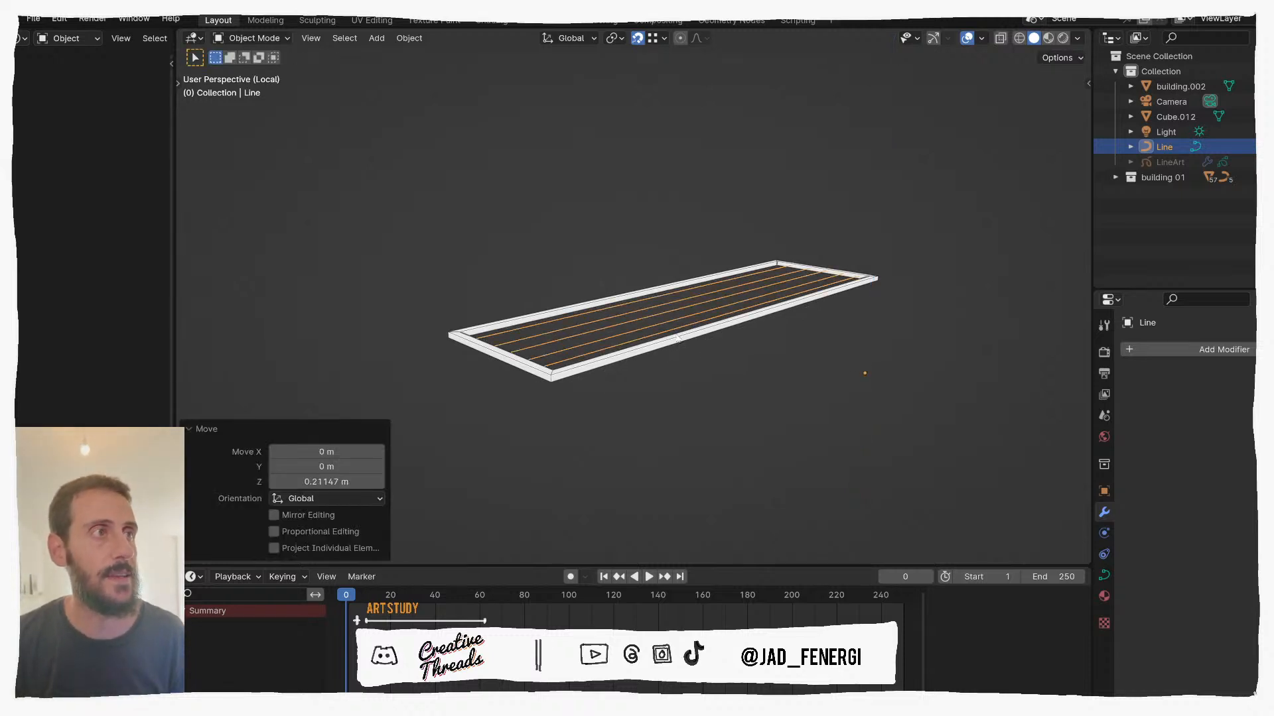
# Step: Give the clotheslines a round bevel with a depth of 0.01 m and reduce it to 0.002 m
pyautogui.moveTo(685, 370); pyautogui.dragTo(919, 452, button='middle')
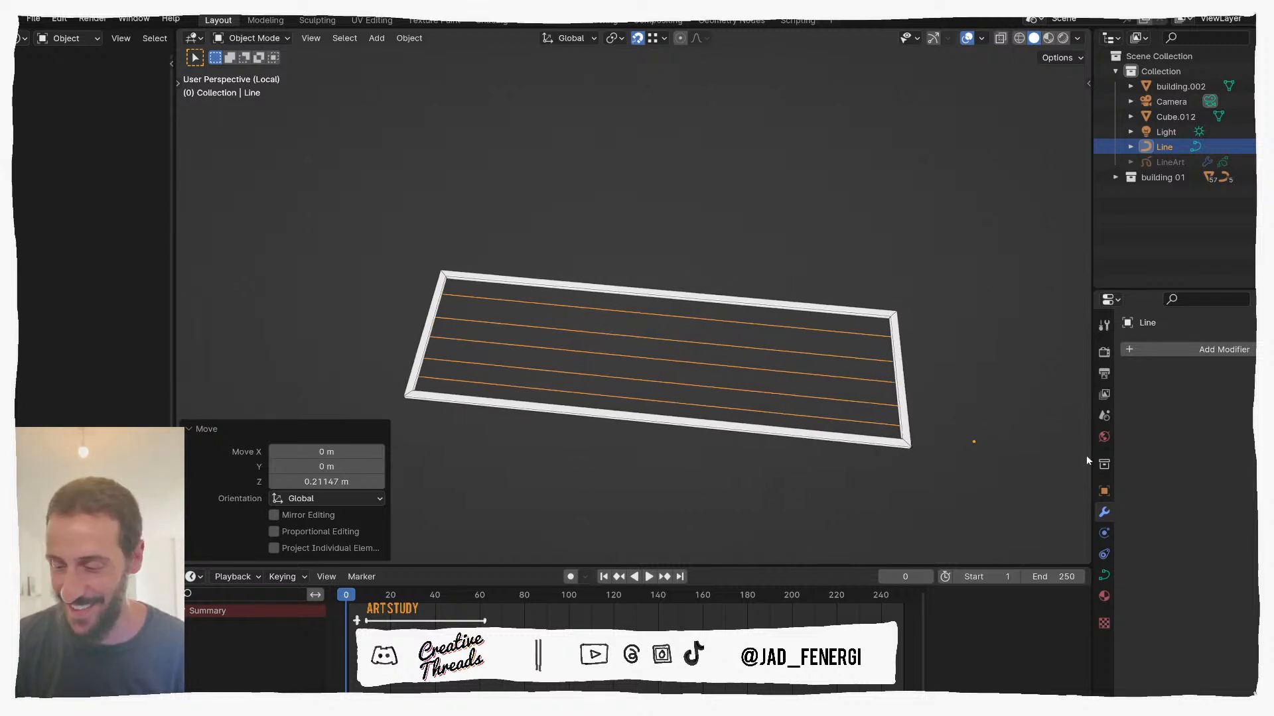
pyautogui.click(1103, 576)
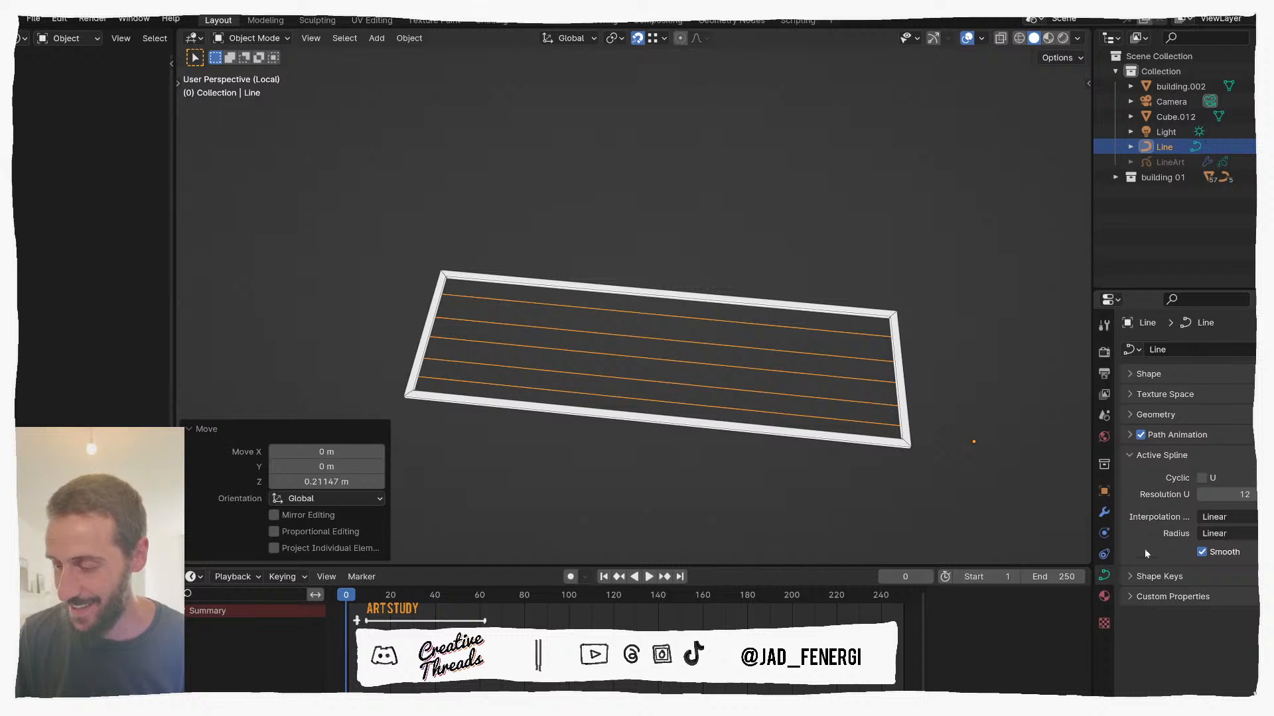
pyautogui.click(1129, 456)
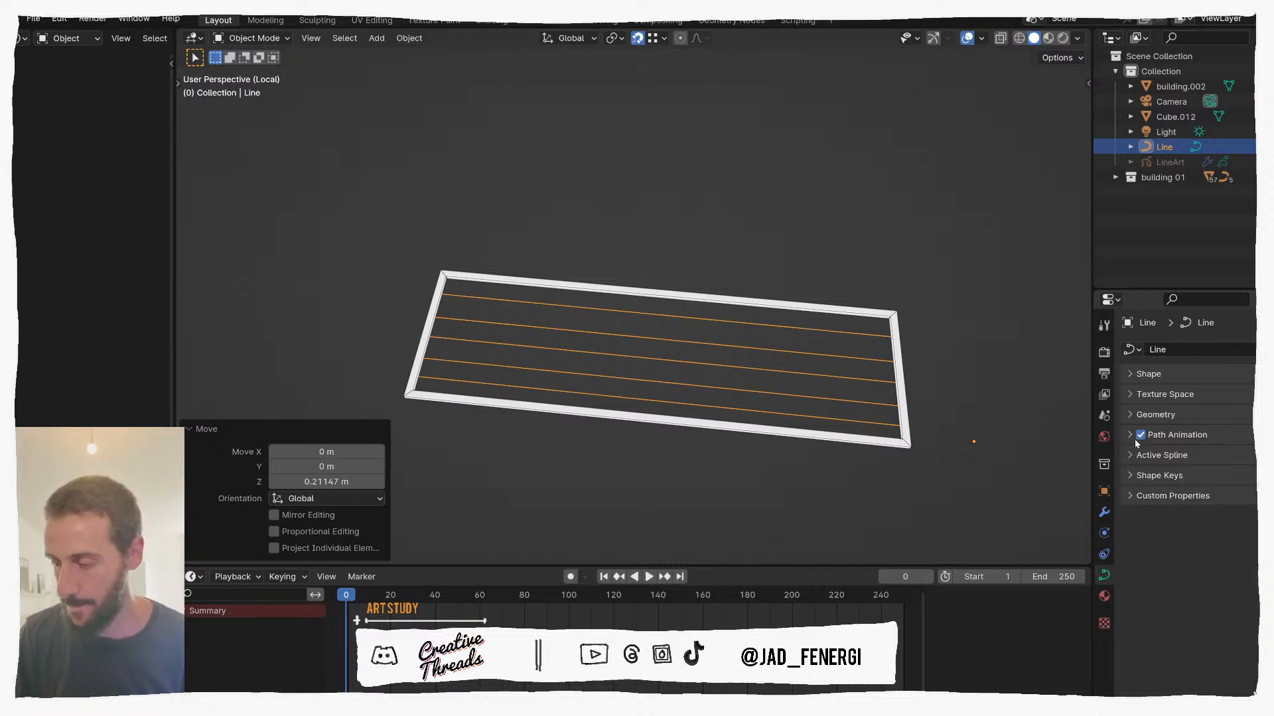
pyautogui.click(1137, 416)
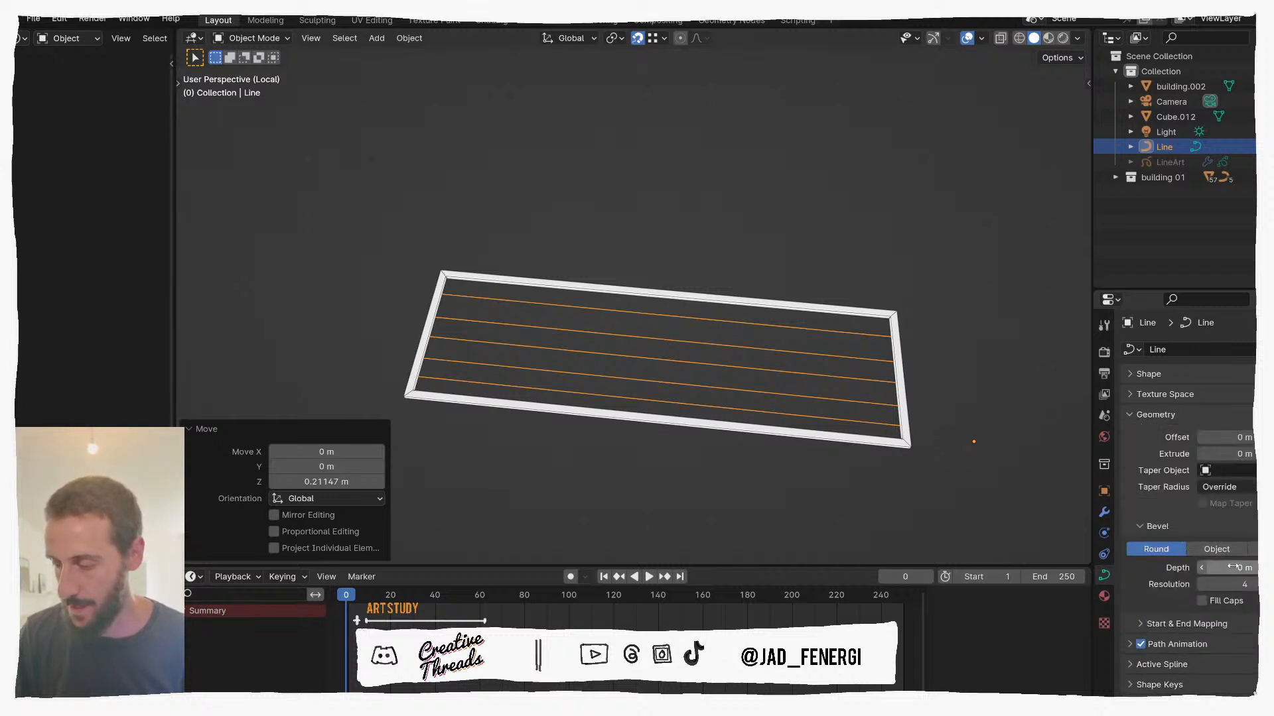
pyautogui.write('0.01')
pyautogui.press('Return')
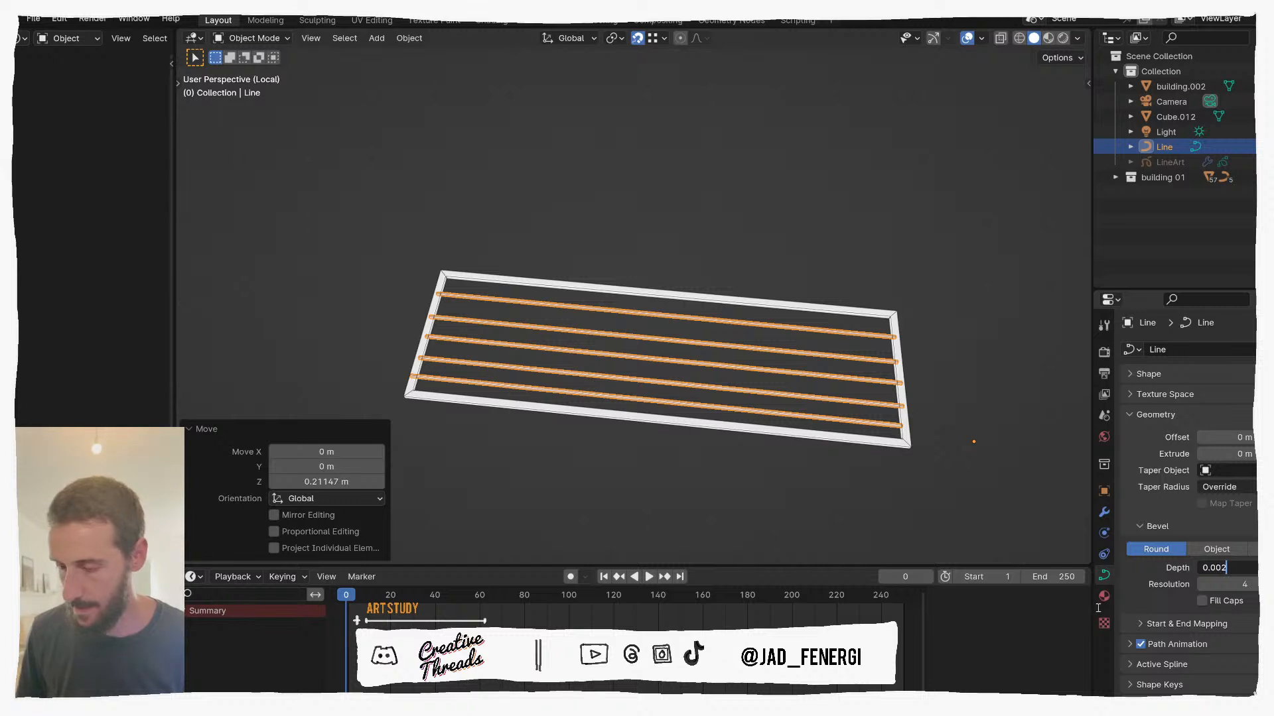
pyautogui.press('Return')
# Step: Check the clotheslines' thickness against the frame up close and set their bevel depth to 0.004 m
pyautogui.click(570, 128)
pyautogui.scroll(-1, 569, 126)
pyautogui.moveTo(570, 126); pyautogui.dragTo(662, 325, button='middle')
pyautogui.scroll(8, 662, 325)
pyautogui.scroll(-1, 628, 364)
pyautogui.click(629, 357)
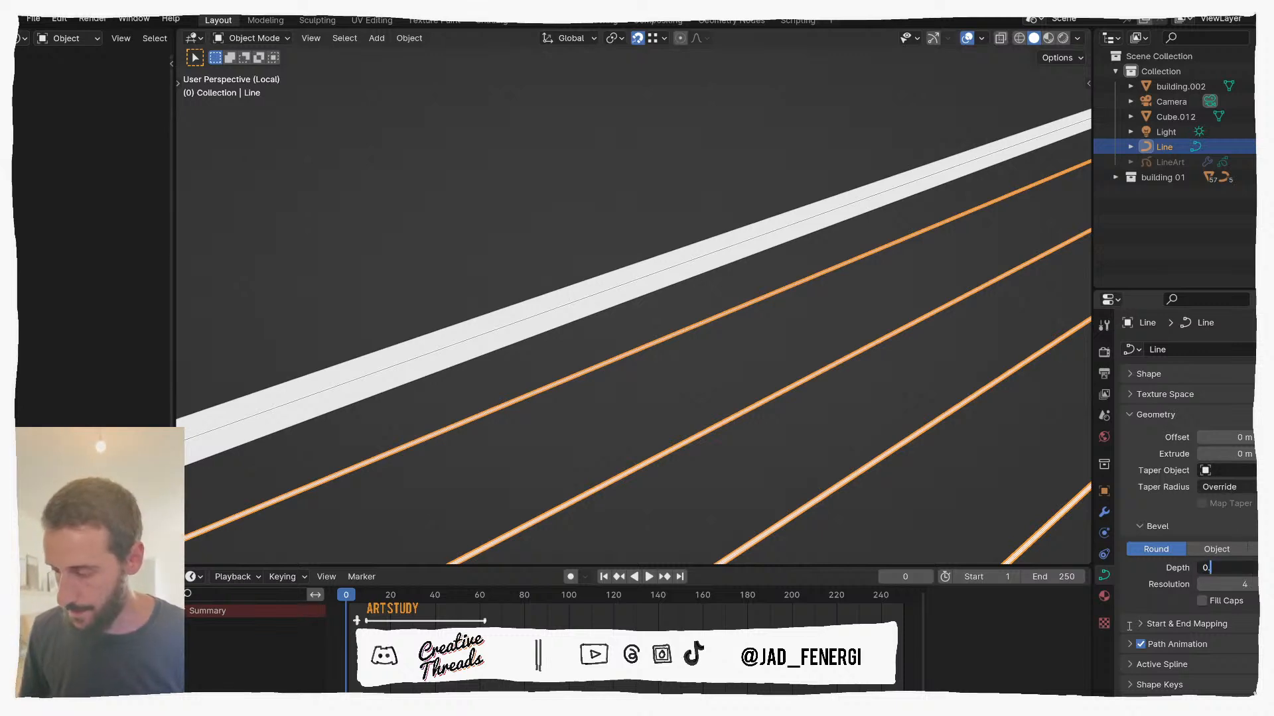
pyautogui.press('Return')
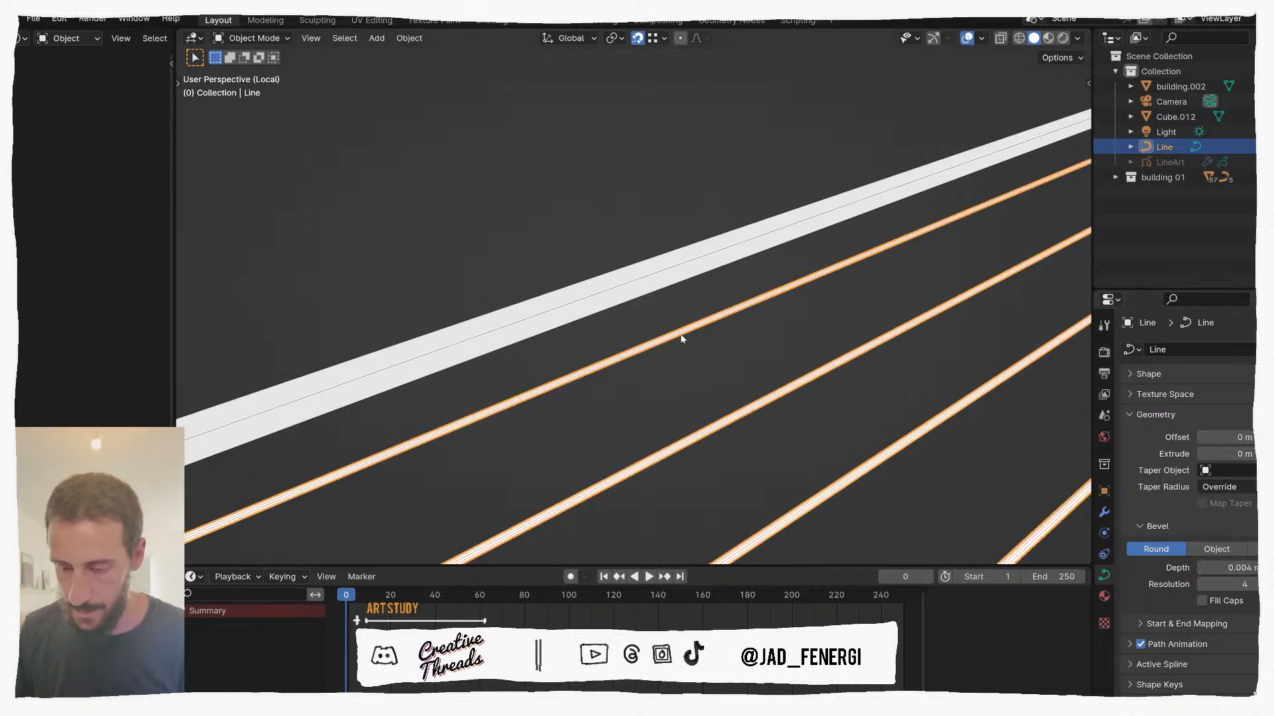
# Step: Leave local view for the camera view of the balcony and turn off the wireframe overlay
pyautogui.scroll(-5, 694, 342)
pyautogui.click(830, 432)
pyautogui.scroll(-4, 832, 432)
pyautogui.press('/')
pyautogui.press('KP_0')
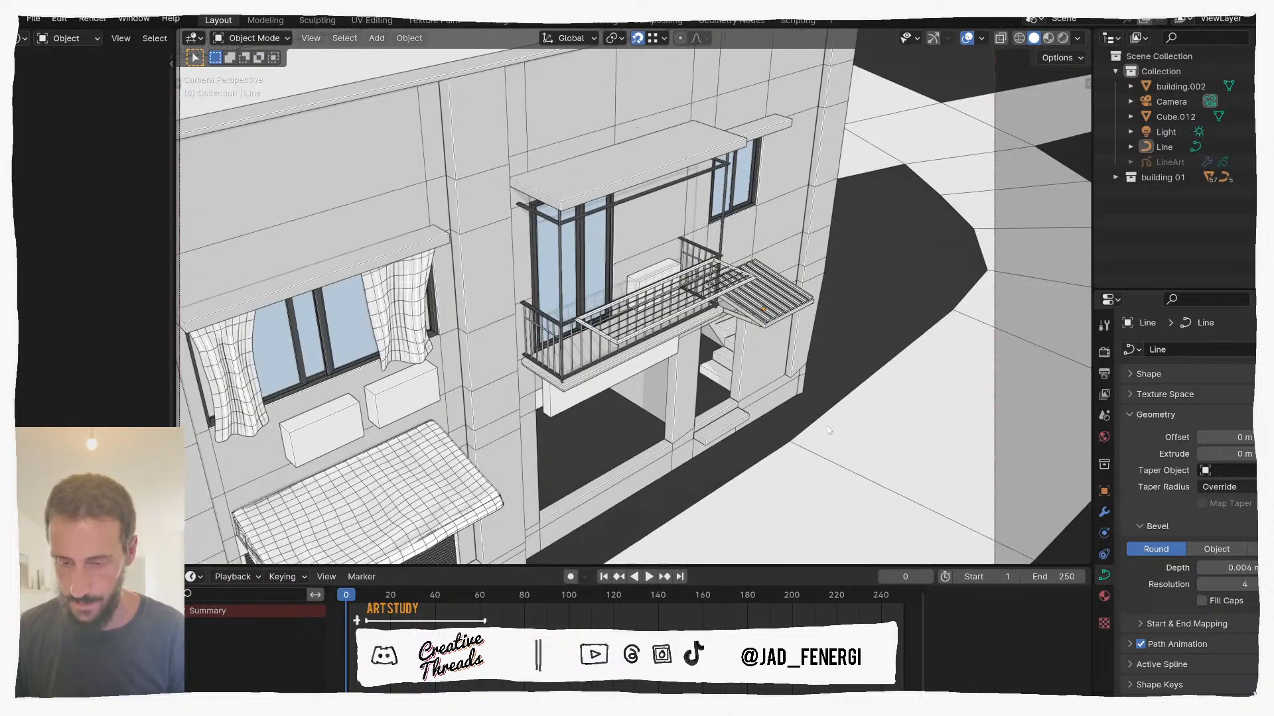
pyautogui.moveTo(796, 327)
pyautogui.mouseDown(button='middle')
pyautogui.moveTo(765, 345)
pyautogui.moveTo(798, 303)
pyautogui.mouseUp(button='middle')
pyautogui.scroll(2, 888, 273)
pyautogui.press('q')
pyautogui.click(846, 307)
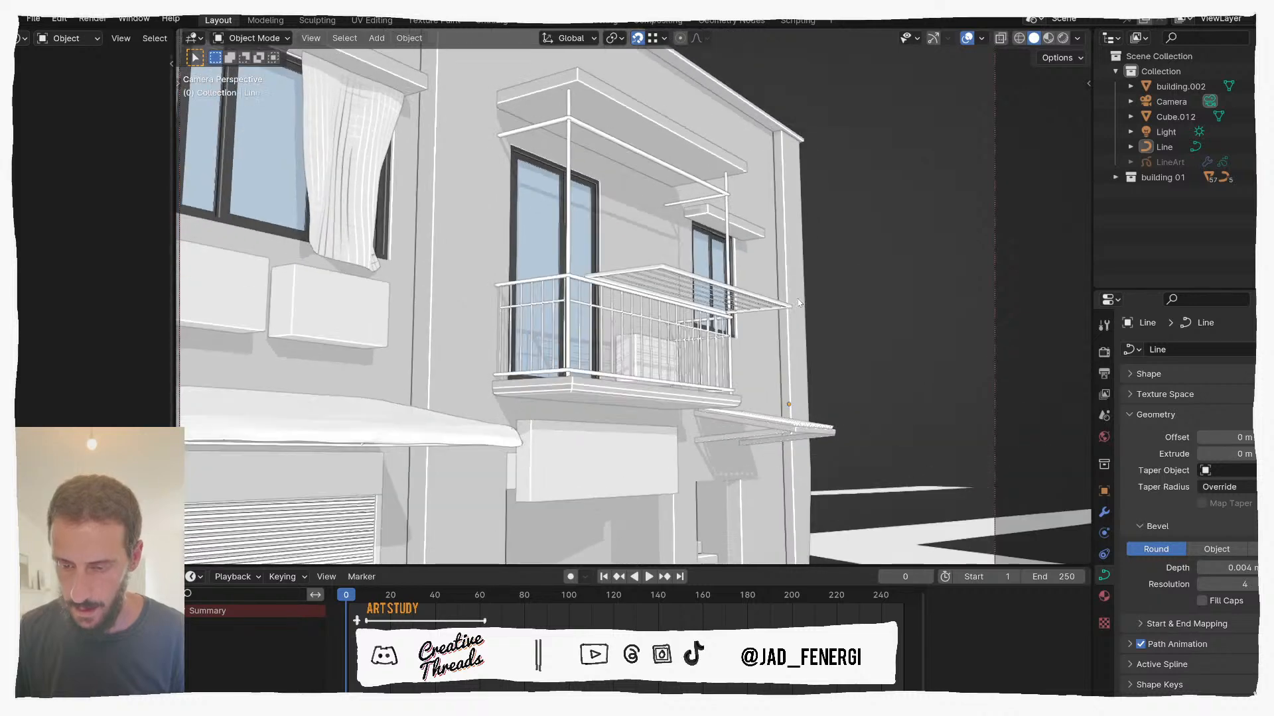
# Step: Make the LineArt object visible again and put the clotheslines into the building 01 collection
pyautogui.scroll(2, 798, 303)
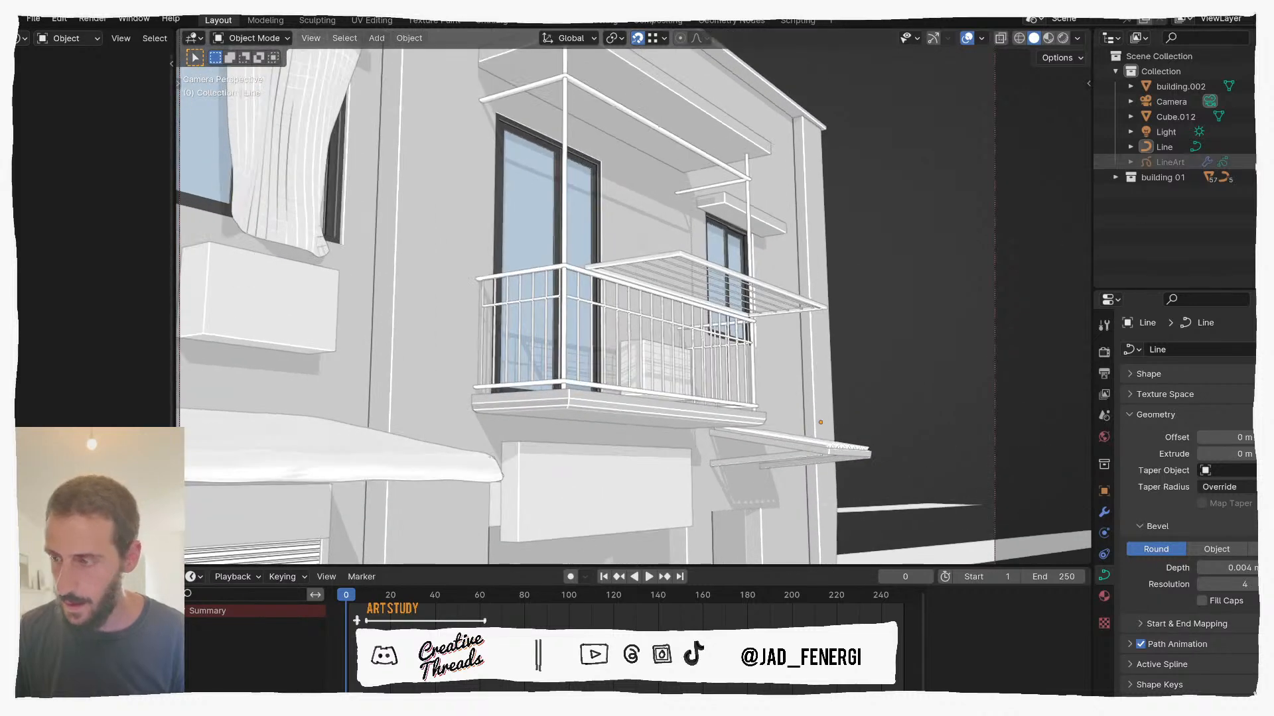
pyautogui.moveTo(867, 289); pyautogui.dragTo(763, 291, button='middle')
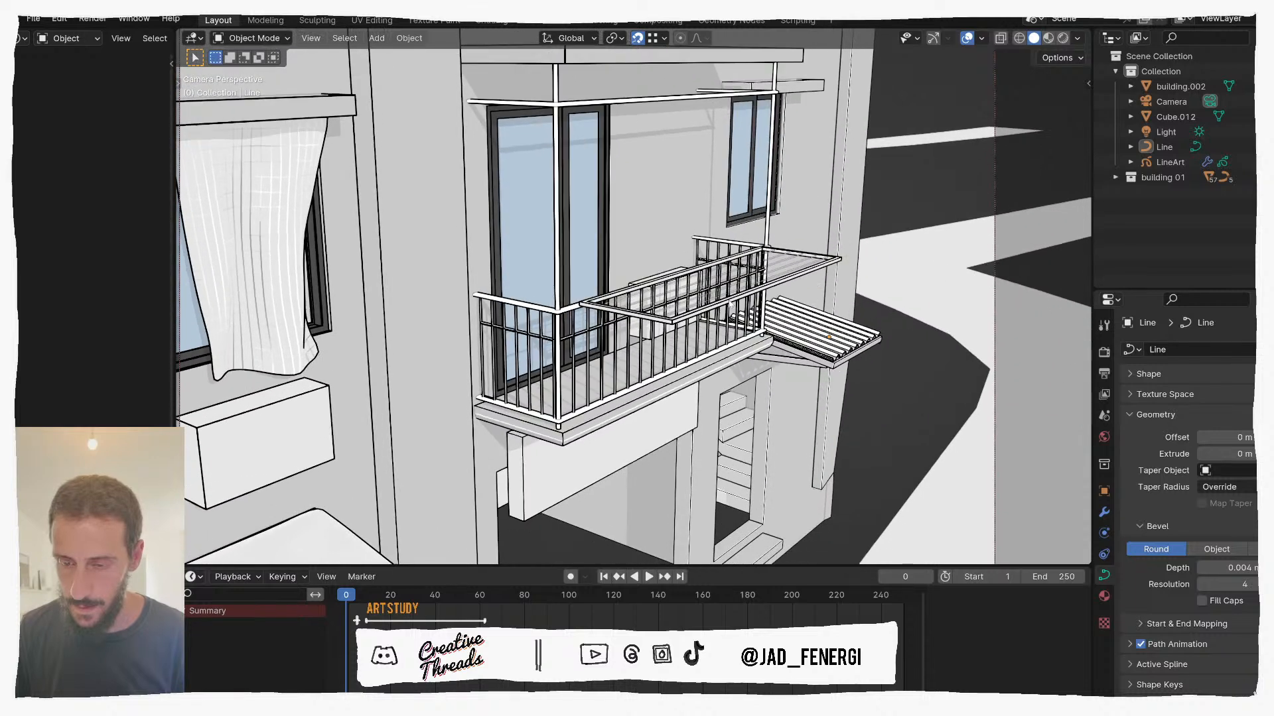
pyautogui.click(729, 281)
pyautogui.moveTo(1164, 147); pyautogui.dragTo(1160, 177)
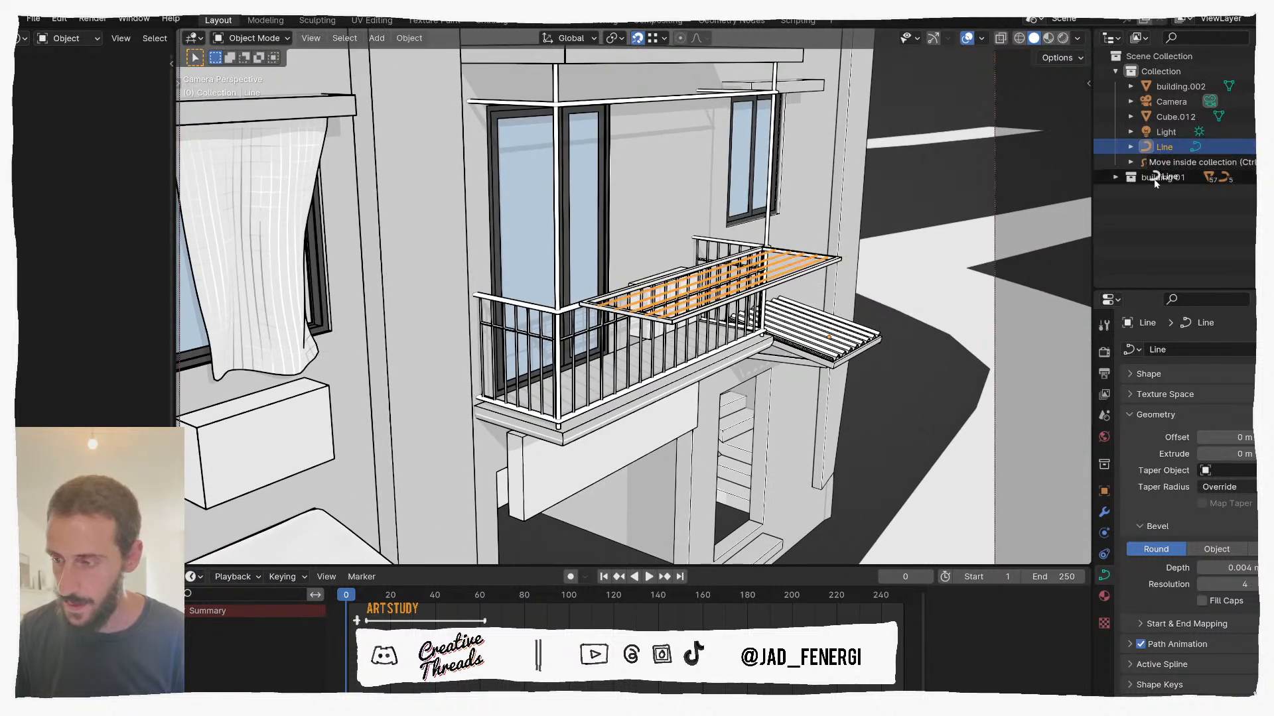
pyautogui.click(923, 241)
# Step: Select the rack frame together with its clotheslines and move them about -0.063 m along local Y against the balcony railing
pyautogui.moveTo(922, 241); pyautogui.dragTo(759, 331, button='middle')
pyautogui.click(882, 231)
pyautogui.scroll(-8, 791, 304)
pyautogui.scroll(7, 705, 335)
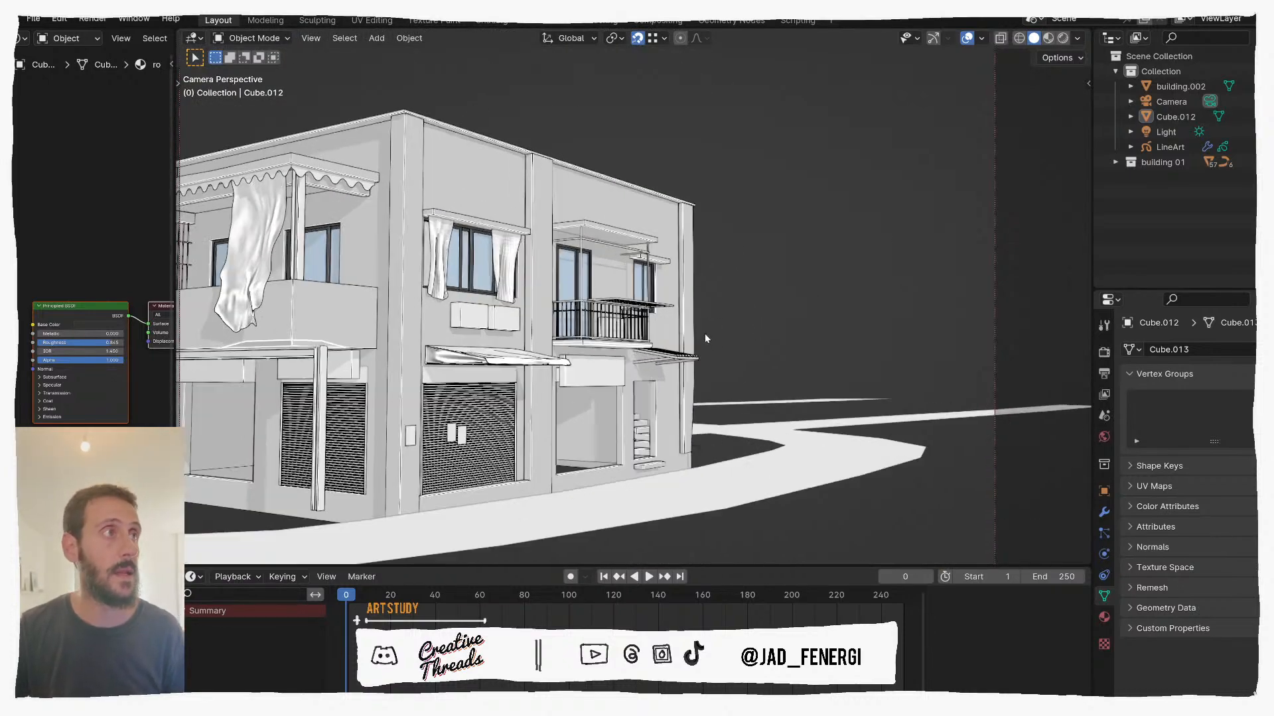
pyautogui.moveTo(603, 306); pyautogui.dragTo(642, 350, button='middle')
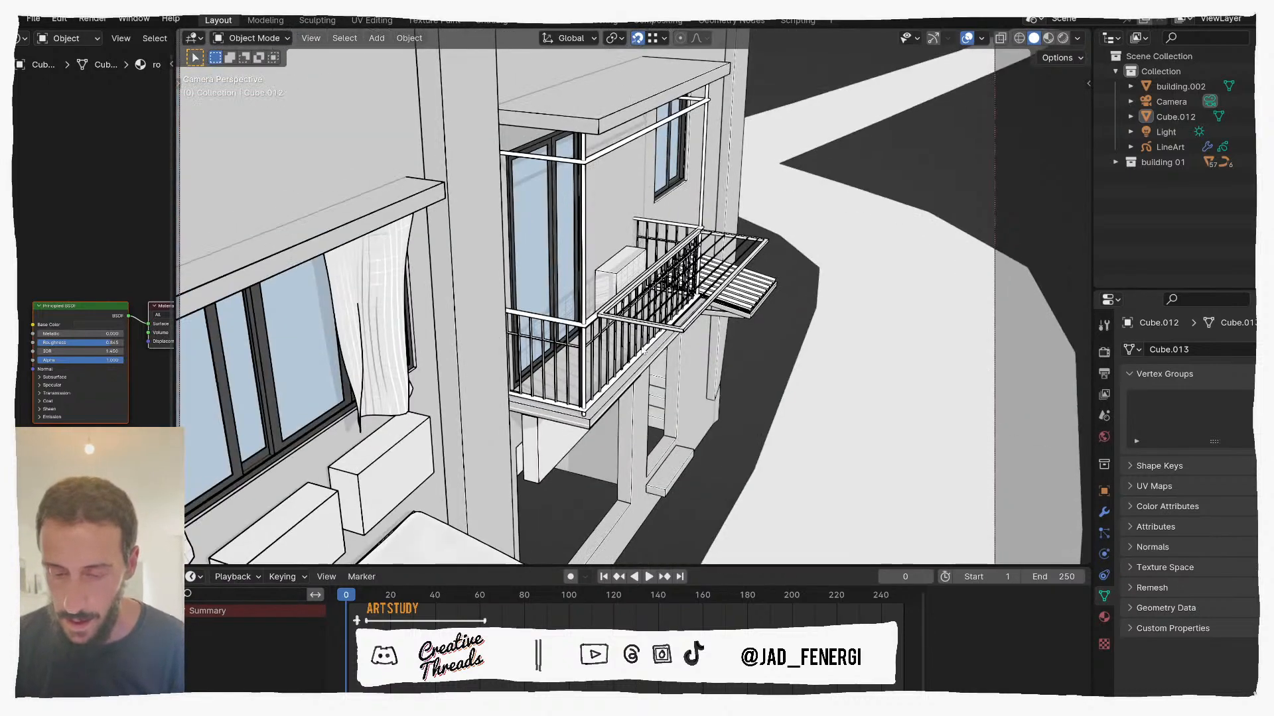
pyautogui.scroll(5, 643, 349)
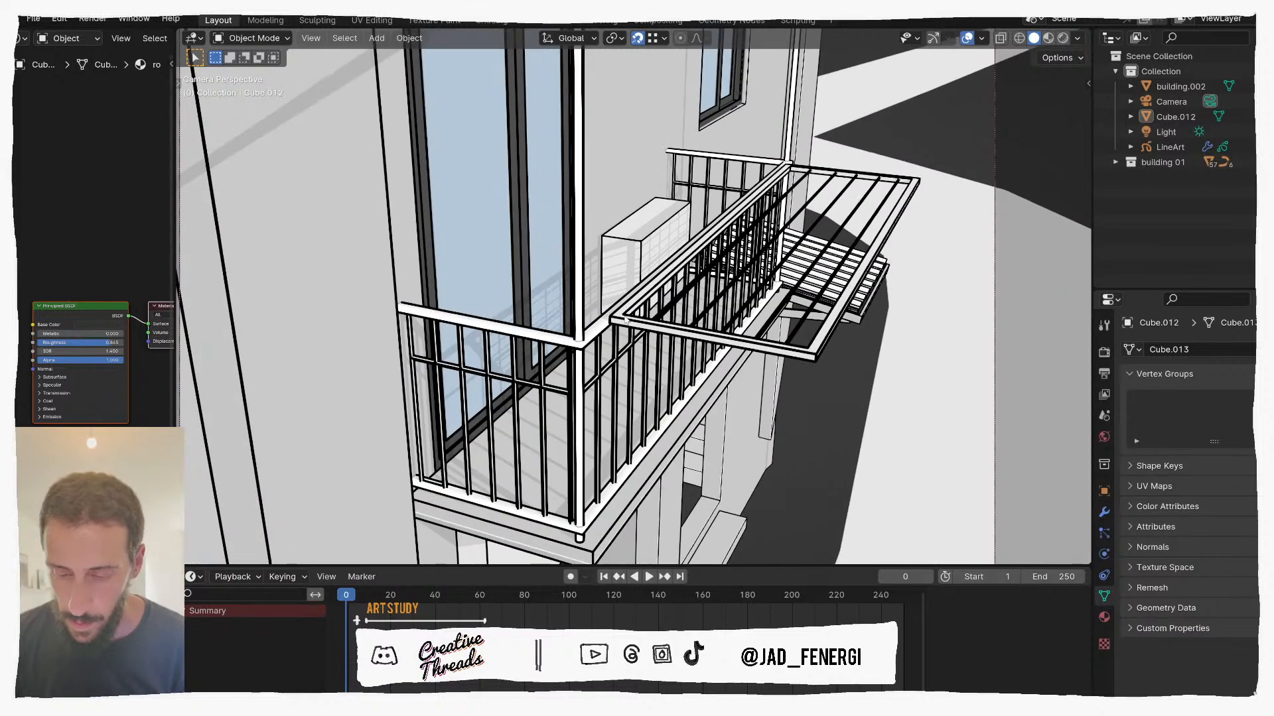
pyautogui.click(697, 302)
pyautogui.keyDown('shift'); pyautogui.click(775, 304); pyautogui.keyUp('shift')
pyautogui.hotkey('ctrl', 'z')
pyautogui.keyDown('shift'); pyautogui.click(839, 285); pyautogui.keyUp('shift')
pyautogui.moveTo(839, 280); pyautogui.dragTo(818, 330, button='middle')
pyautogui.press('g')
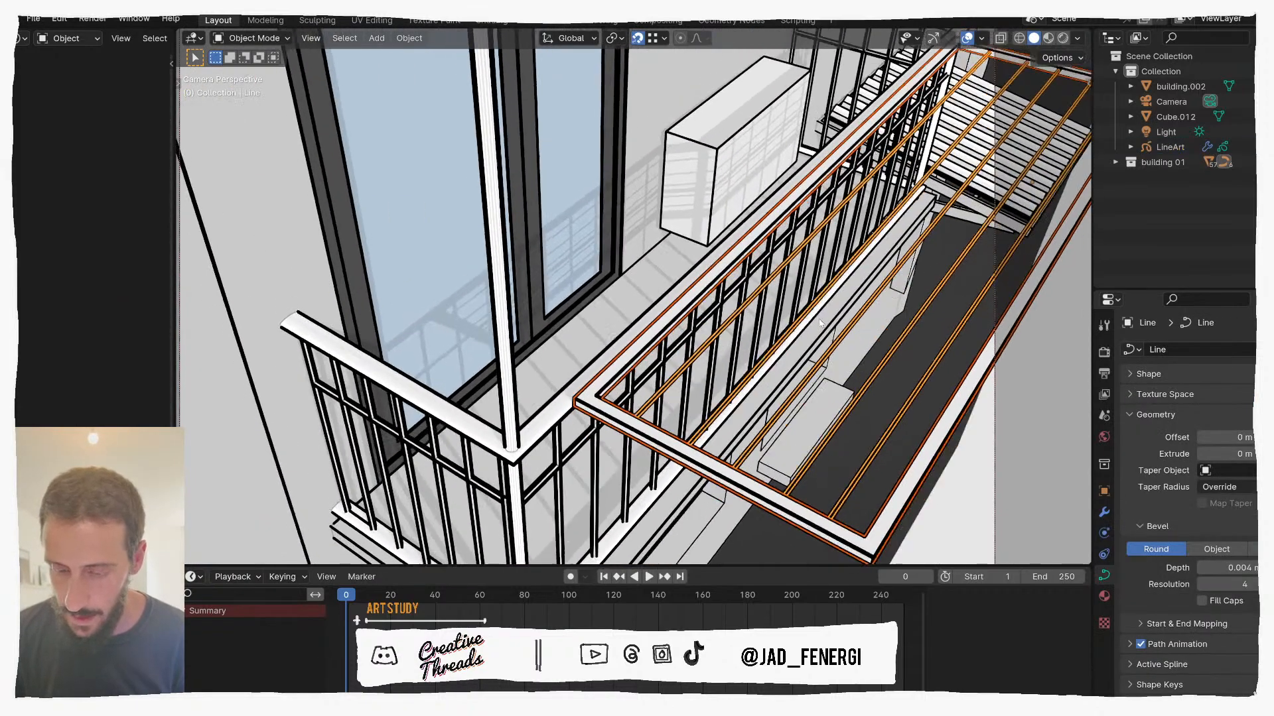
pyautogui.press('y')
pyautogui.press('y')
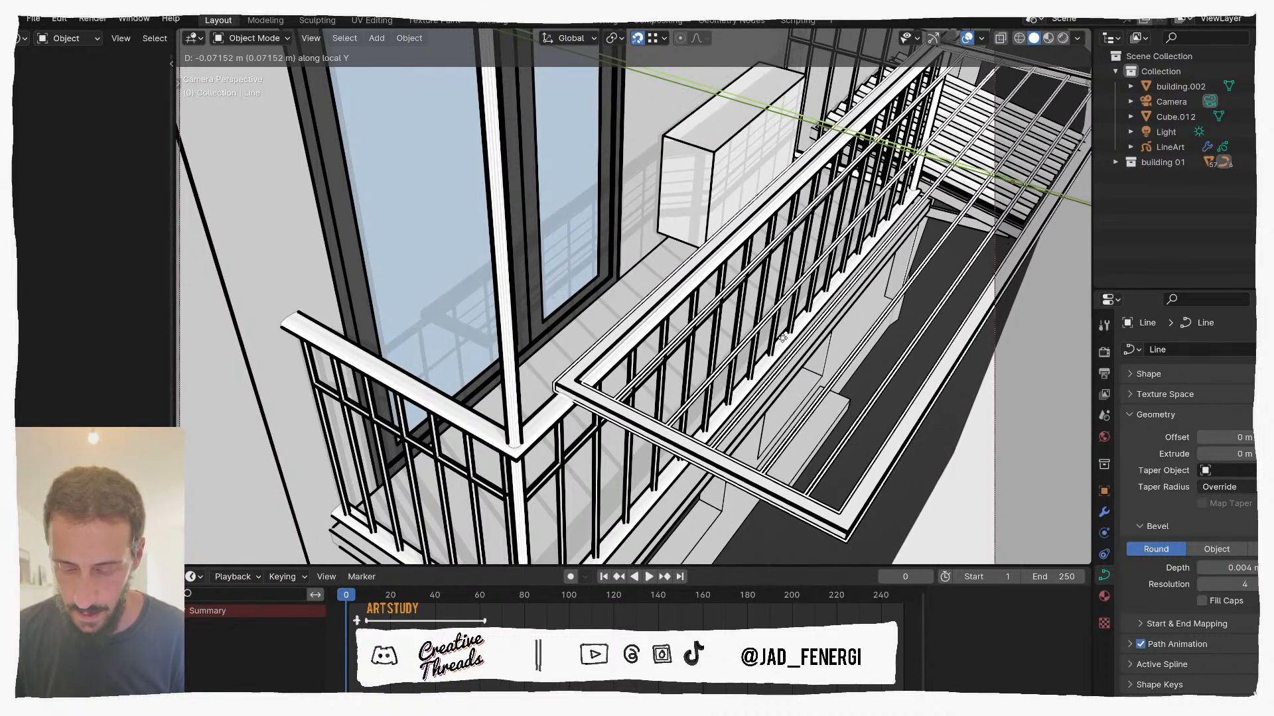
pyautogui.click(785, 338)
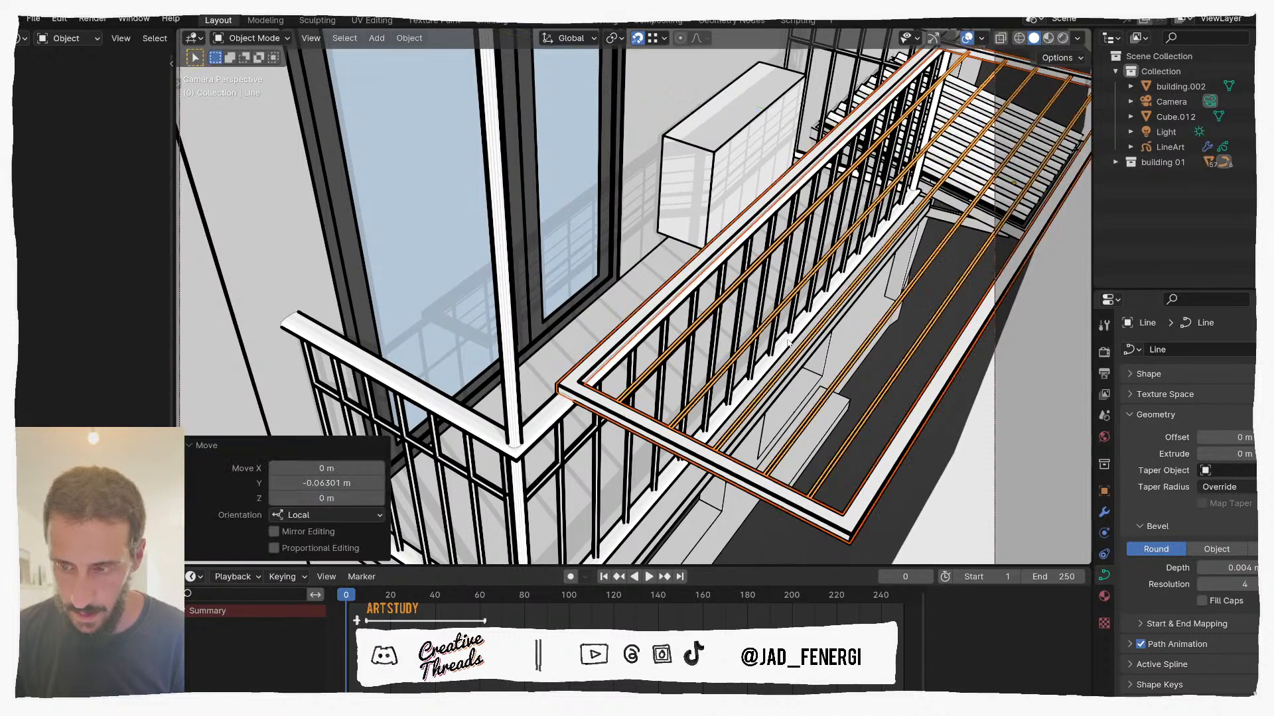
pyautogui.scroll(-8, 789, 358)
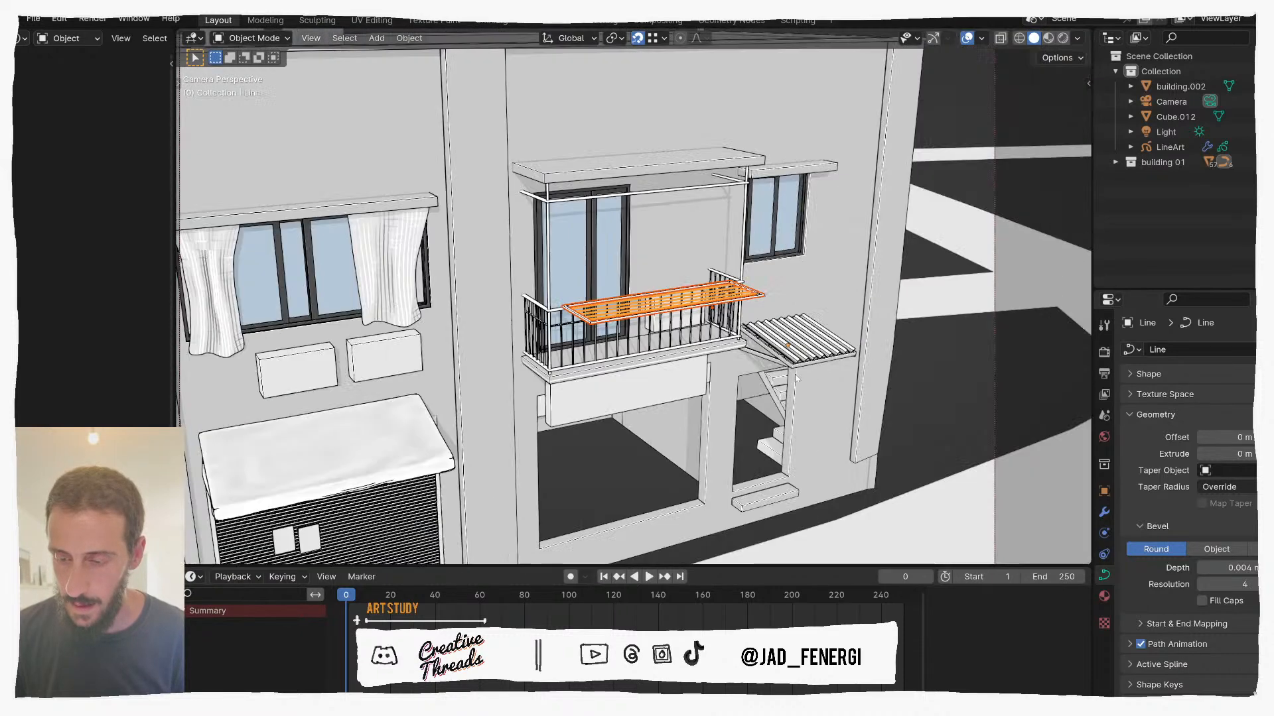
# Step: Duplicate the laundry rack's clotheslines and place the copy above the rack, level with the middle of the balcony door
pyautogui.scroll(-5, 796, 378)
pyautogui.click(766, 364)
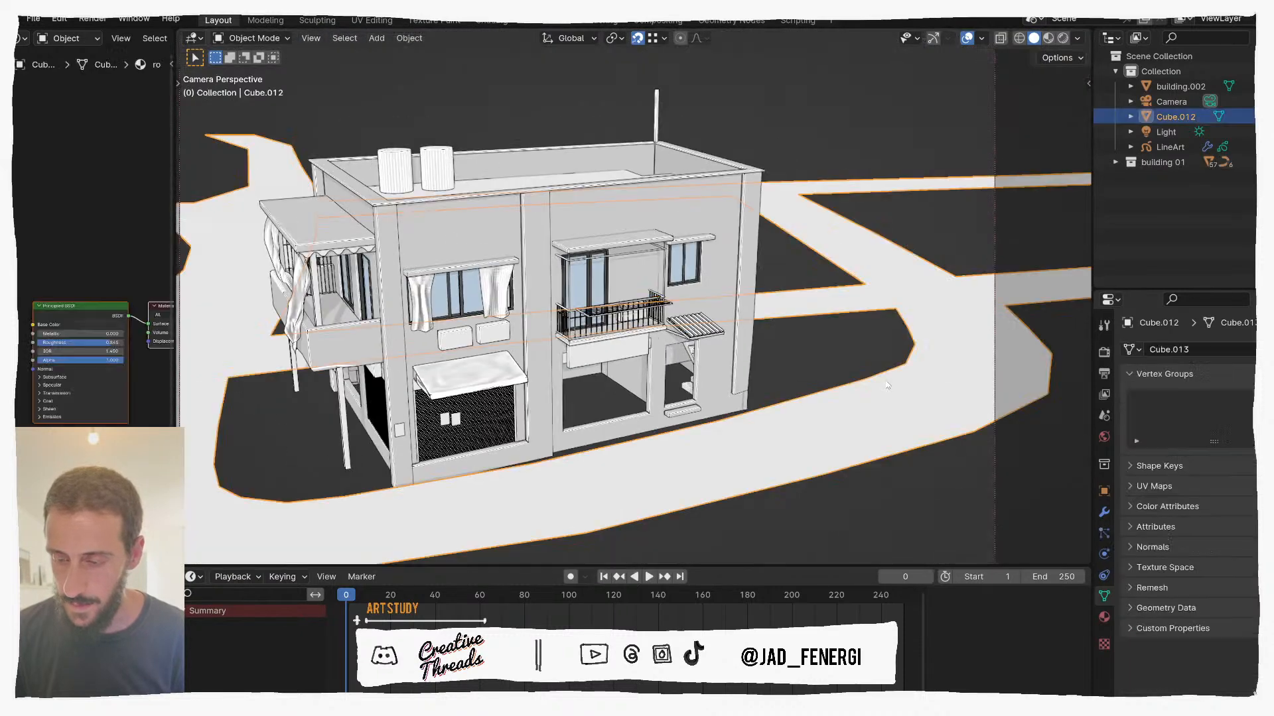
pyautogui.moveTo(762, 363); pyautogui.dragTo(771, 302, button='middle')
pyautogui.hotkey('alt', 'a')
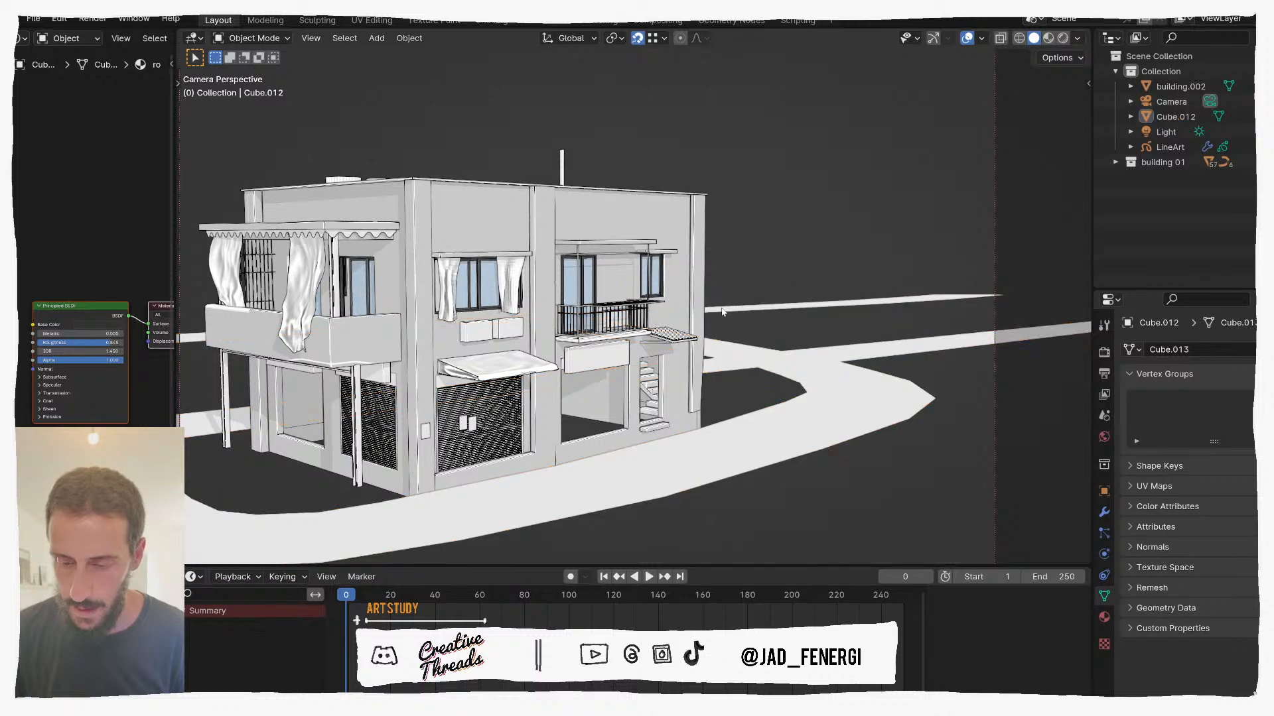
pyautogui.scroll(10, 657, 322)
pyautogui.click(662, 323)
pyautogui.moveTo(662, 323); pyautogui.dragTo(644, 281, button='middle')
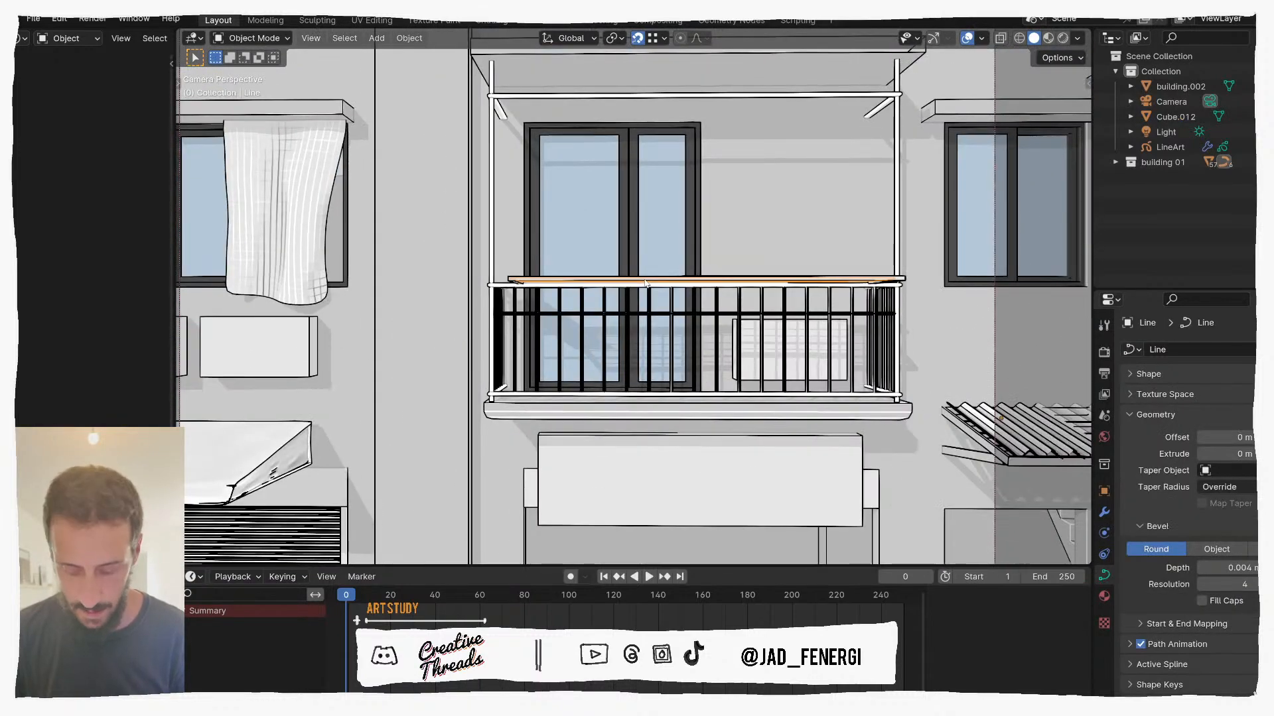
pyautogui.hotkey('shift', 'd')
pyautogui.click(596, 189)
pyautogui.moveTo(596, 189); pyautogui.dragTo(539, 289, button='middle')
# Step: Delete all lines of the duplicated clotheslines except the one nearest the wall
pyautogui.press('Tab')
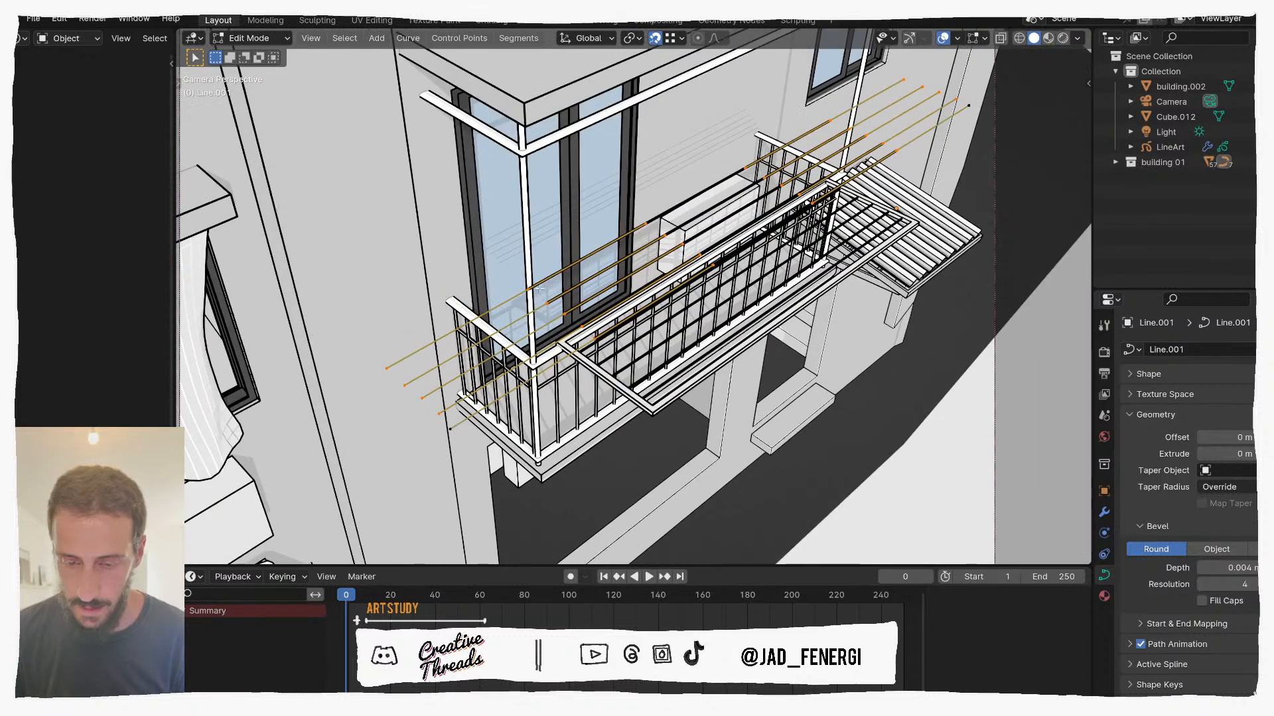
pyautogui.click(528, 290)
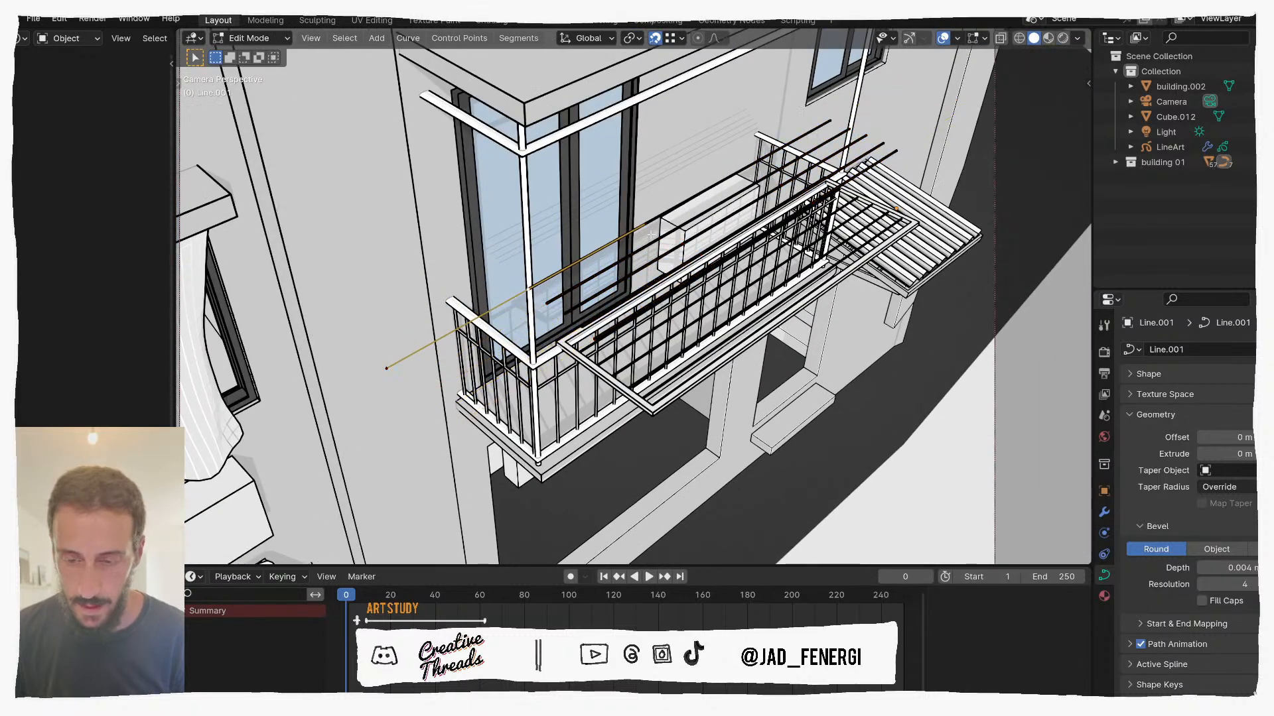
pyautogui.keyDown('shift'); pyautogui.click(828, 120); pyautogui.keyUp('shift')
pyautogui.press('a')
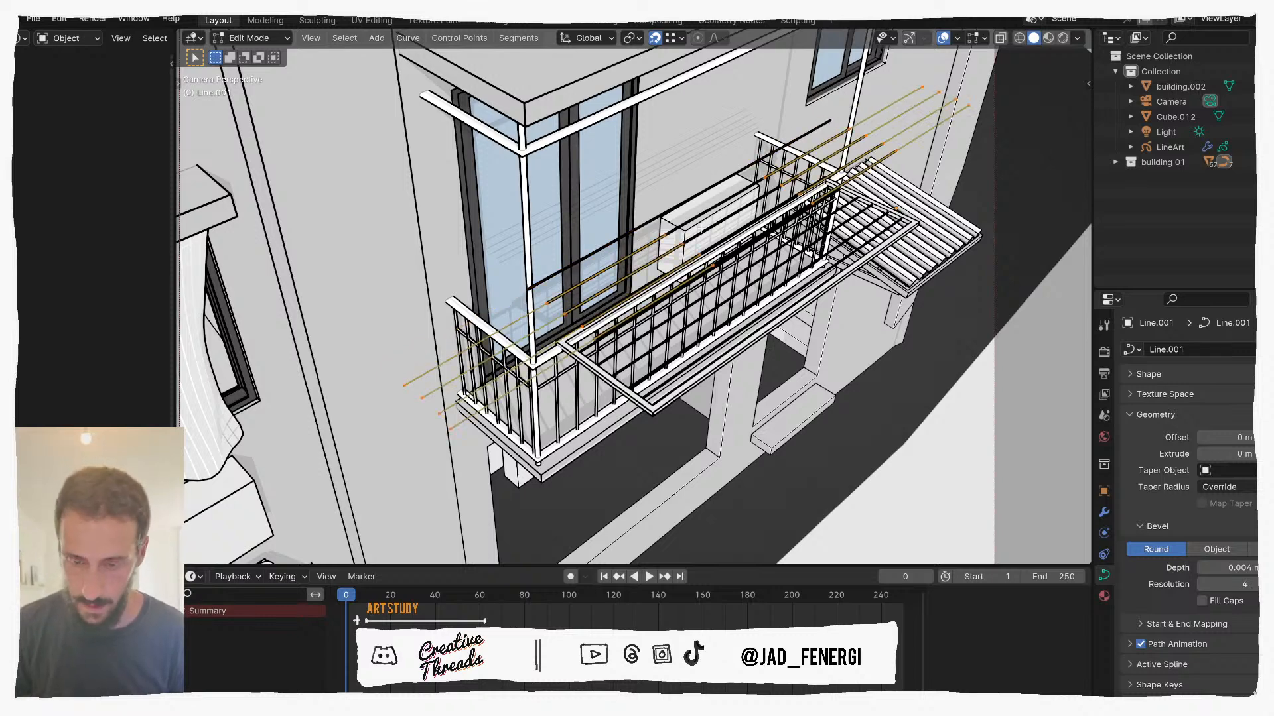
pyautogui.press('x')
pyautogui.click(704, 232)
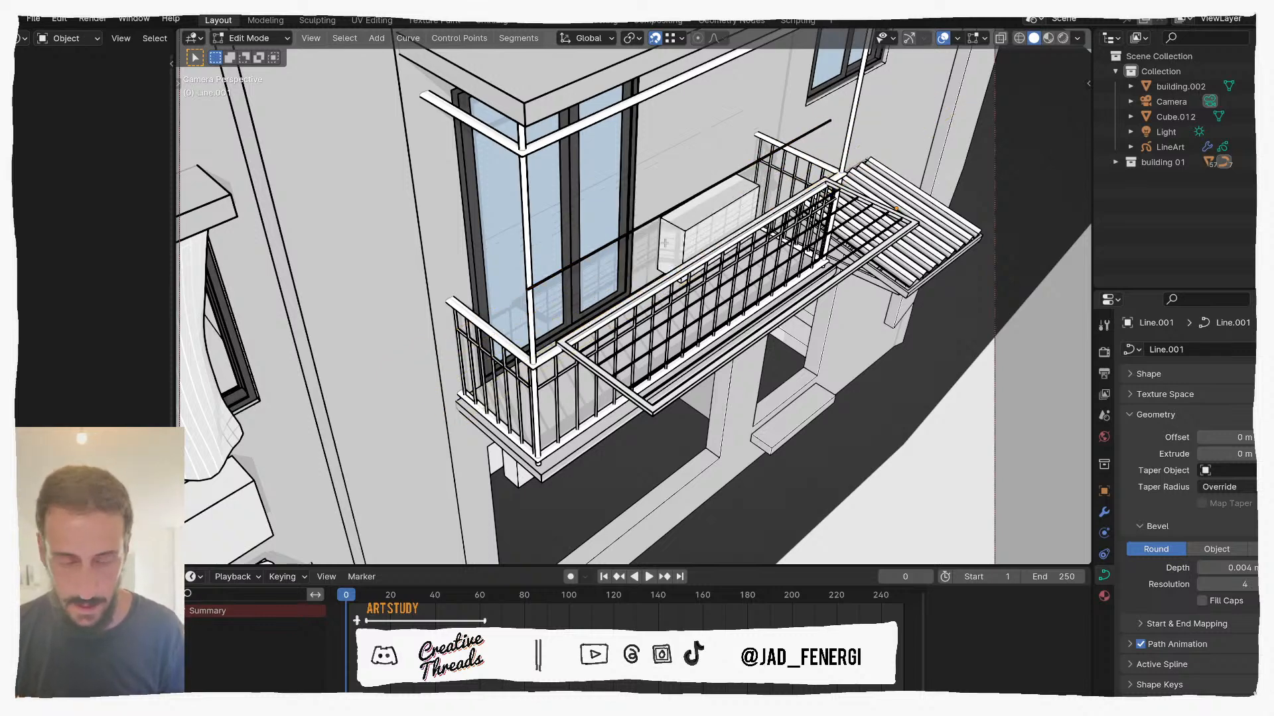
pyautogui.press('Tab')
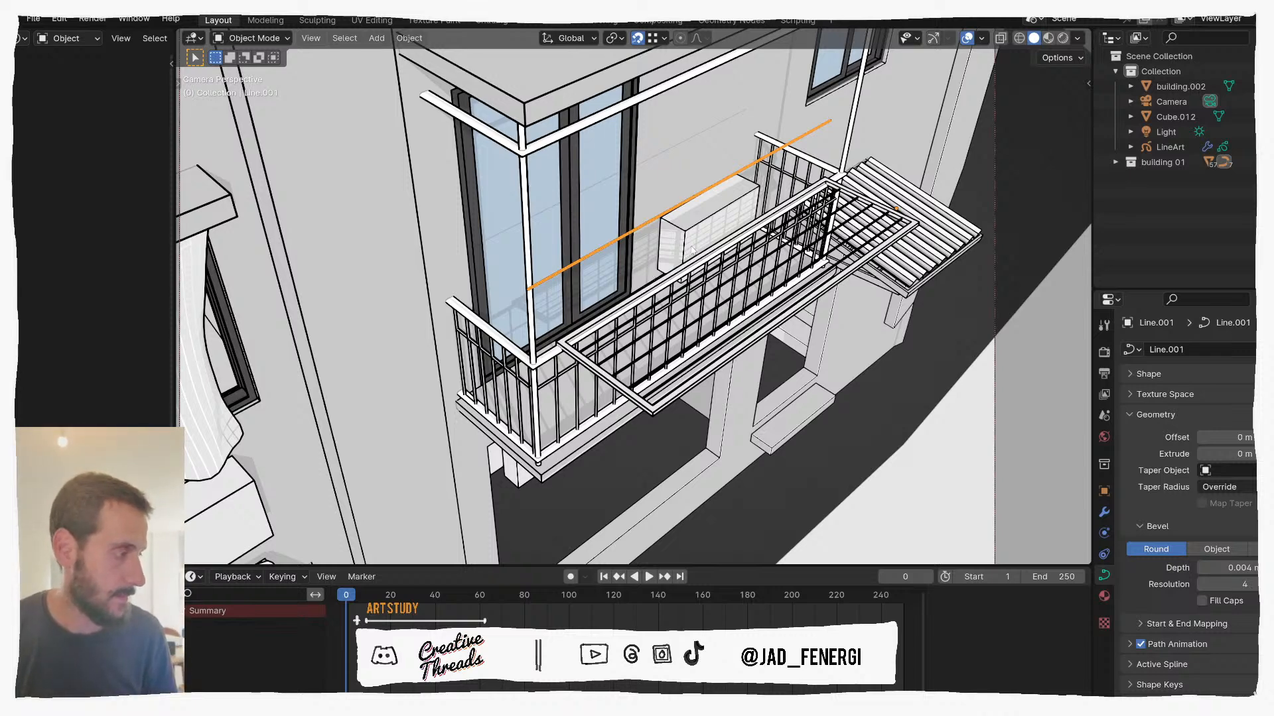
# Step: Move the two end points of the remaining line onto the balcony's two front vertical posts
pyautogui.moveTo(719, 239)
pyautogui.mouseDown(button='middle')
pyautogui.moveTo(614, 189)
pyautogui.moveTo(500, 177)
pyautogui.mouseUp(button='middle')
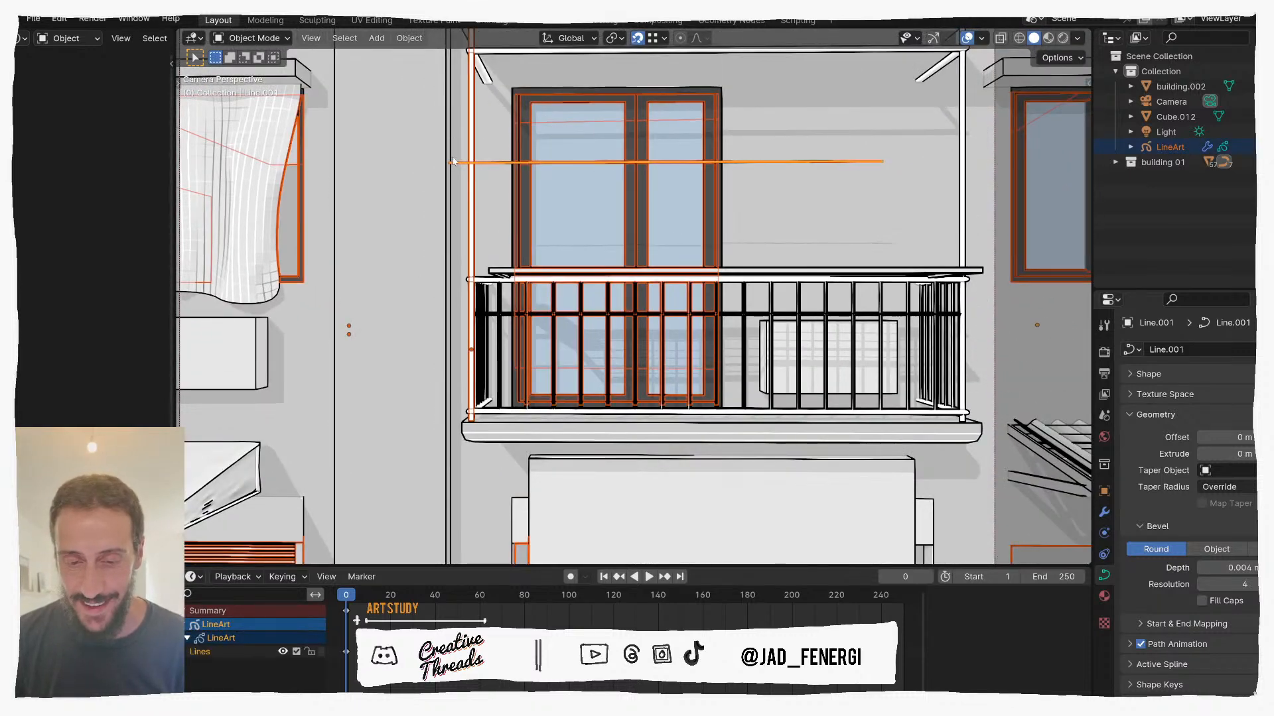
pyautogui.press('Tab')
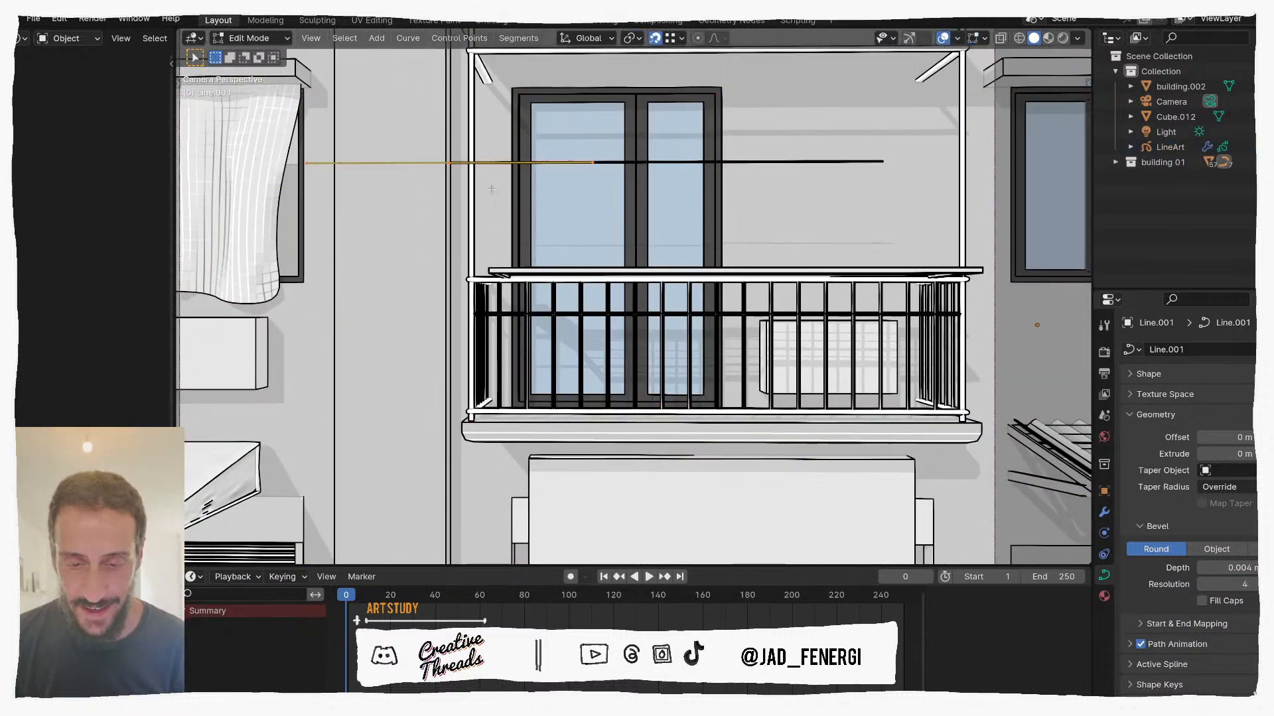
pyautogui.press('g')
pyautogui.click(514, 166)
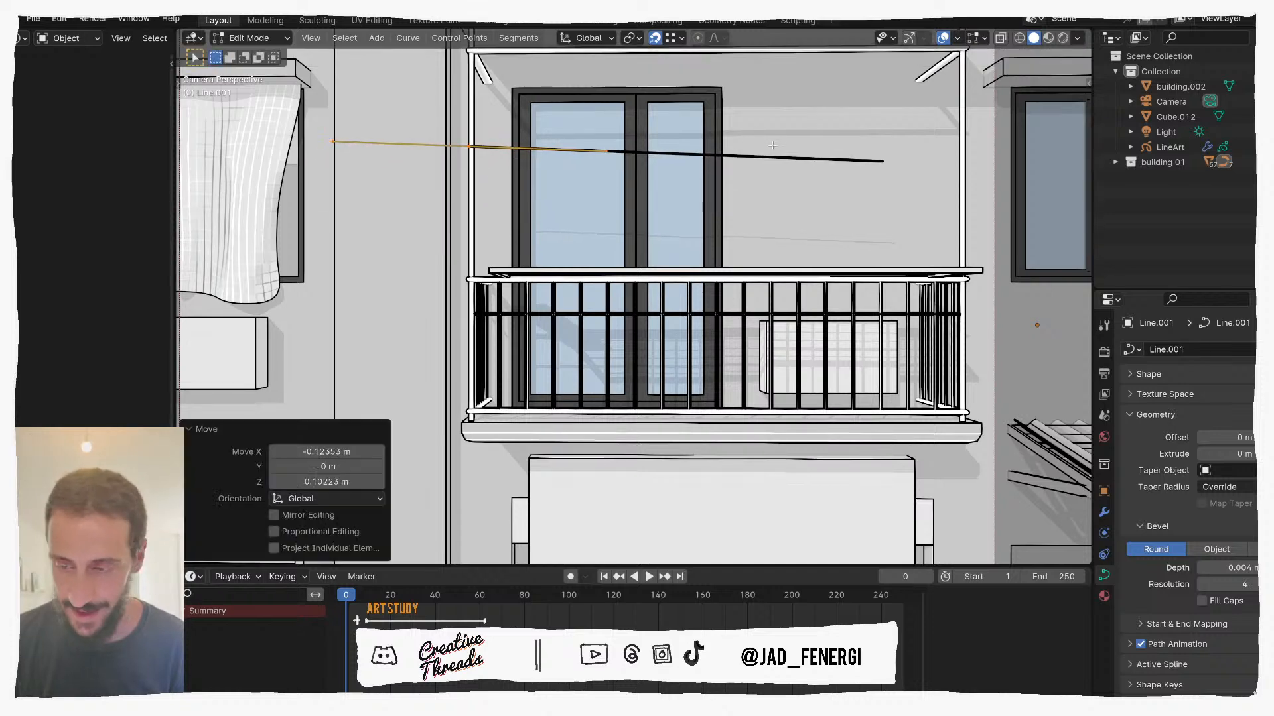
pyautogui.scroll(-2, 841, 179)
pyautogui.click(831, 187)
pyautogui.press('g')
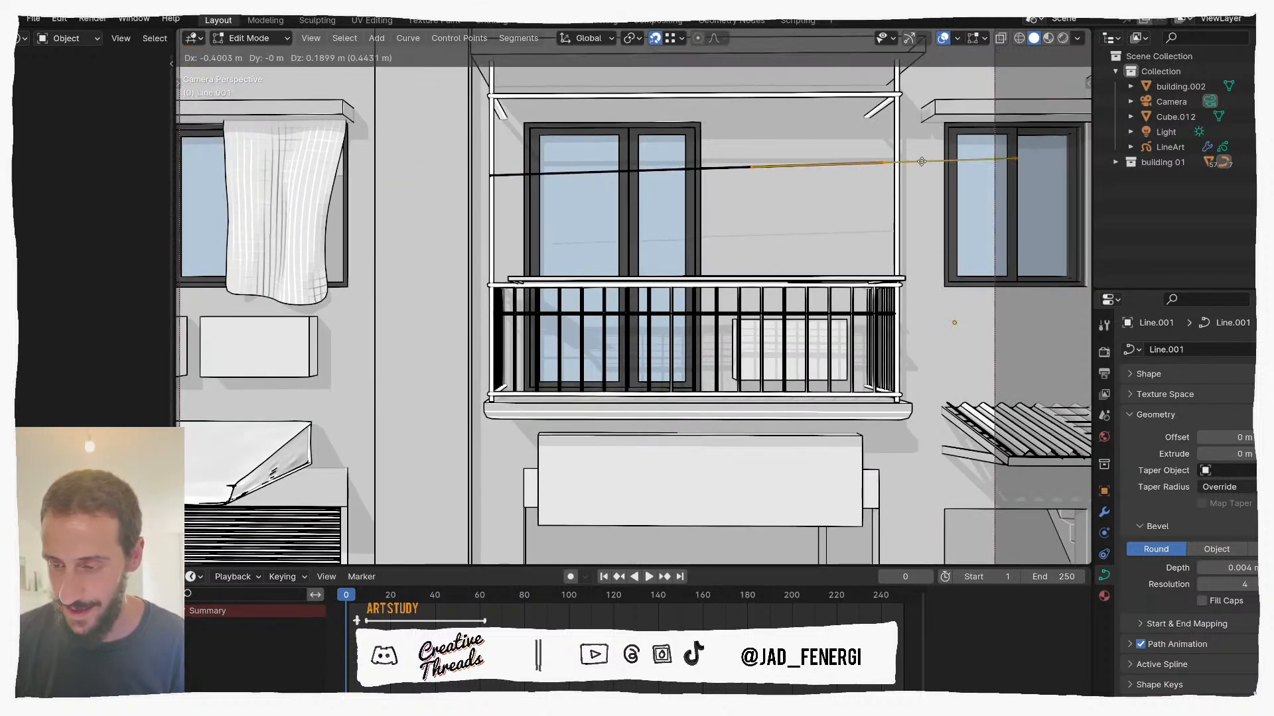
pyautogui.click(933, 166)
# Step: Rotate the curve handles at both ends so the line sags between the posts, the right end by about -6.26°
pyautogui.click(782, 185)
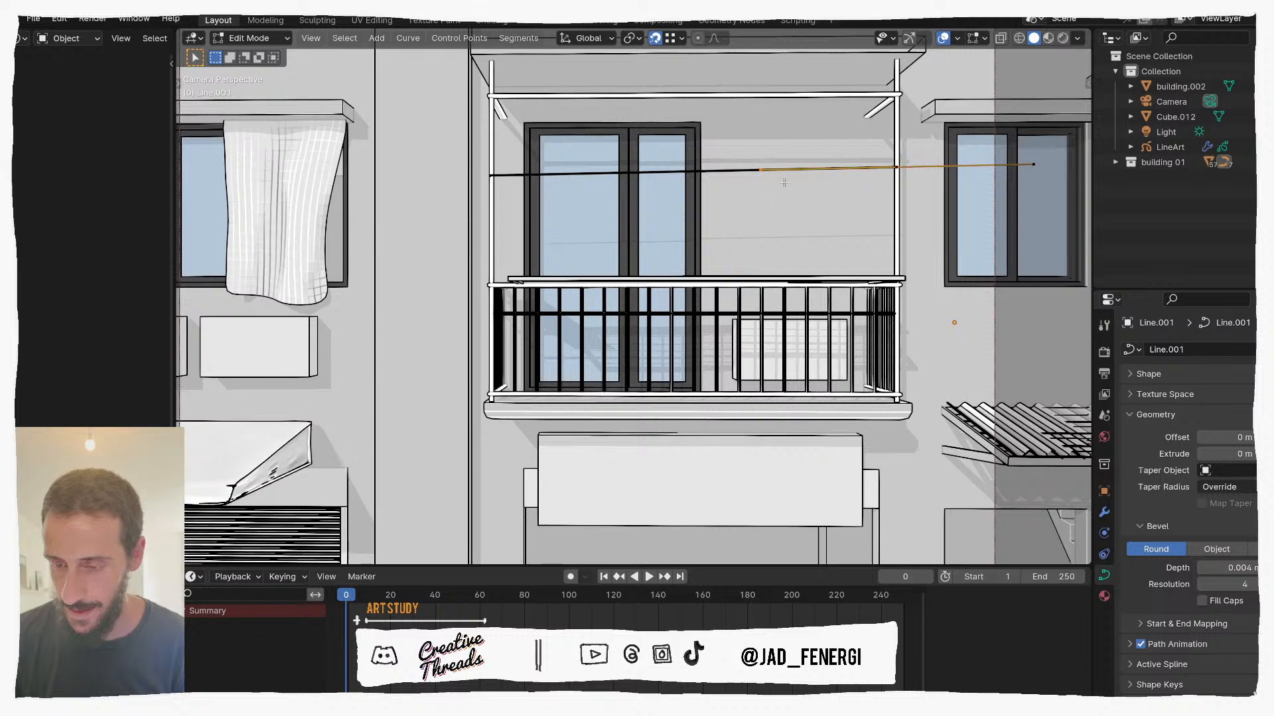
pyautogui.press('r')
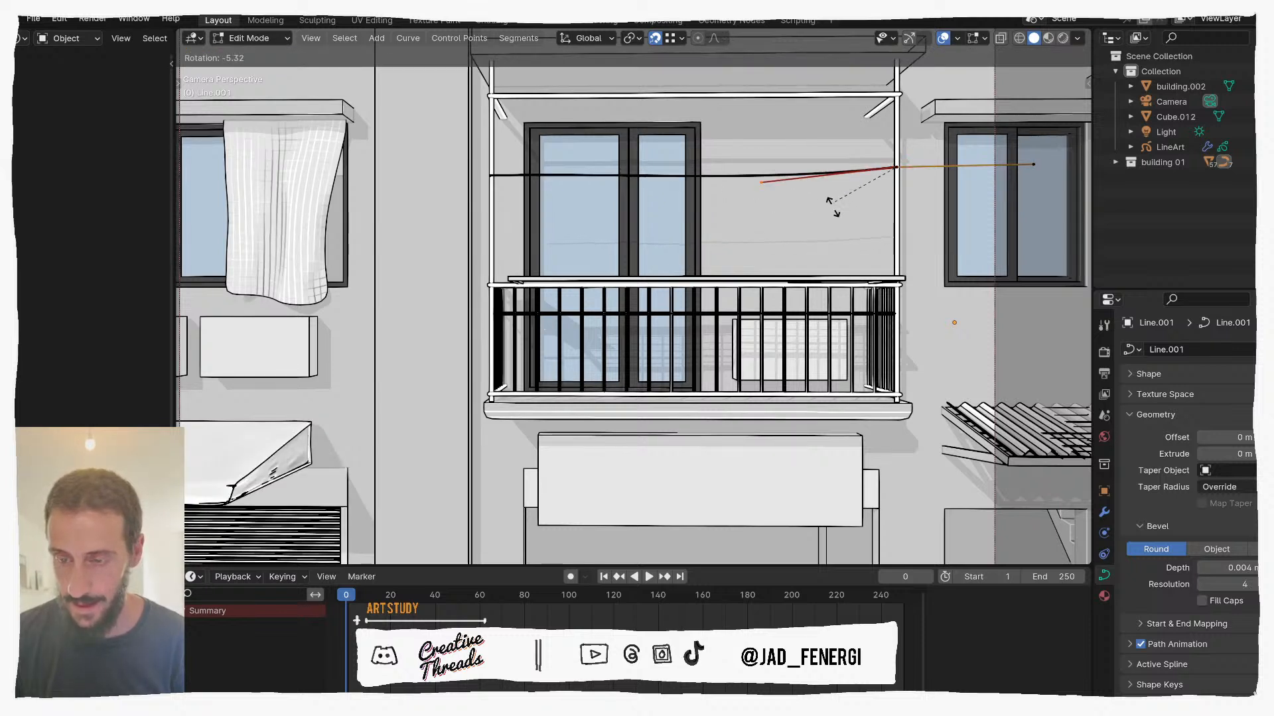
pyautogui.click(831, 201)
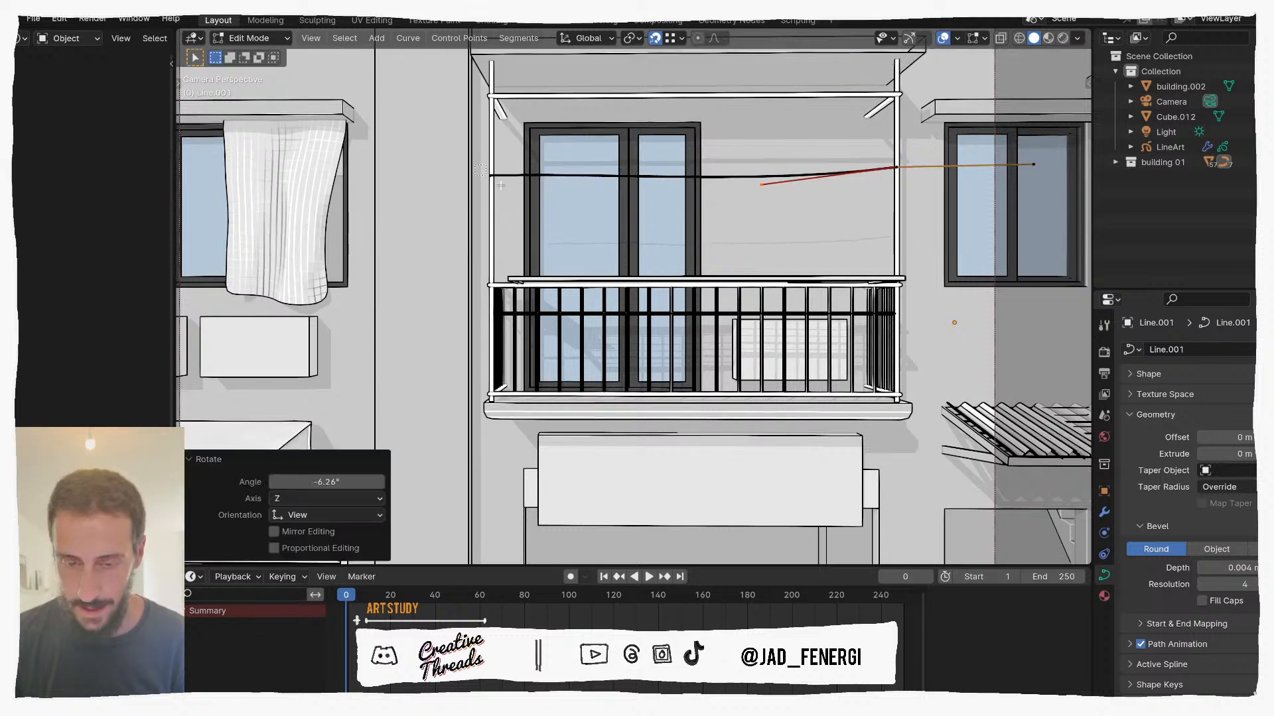
pyautogui.click(485, 174)
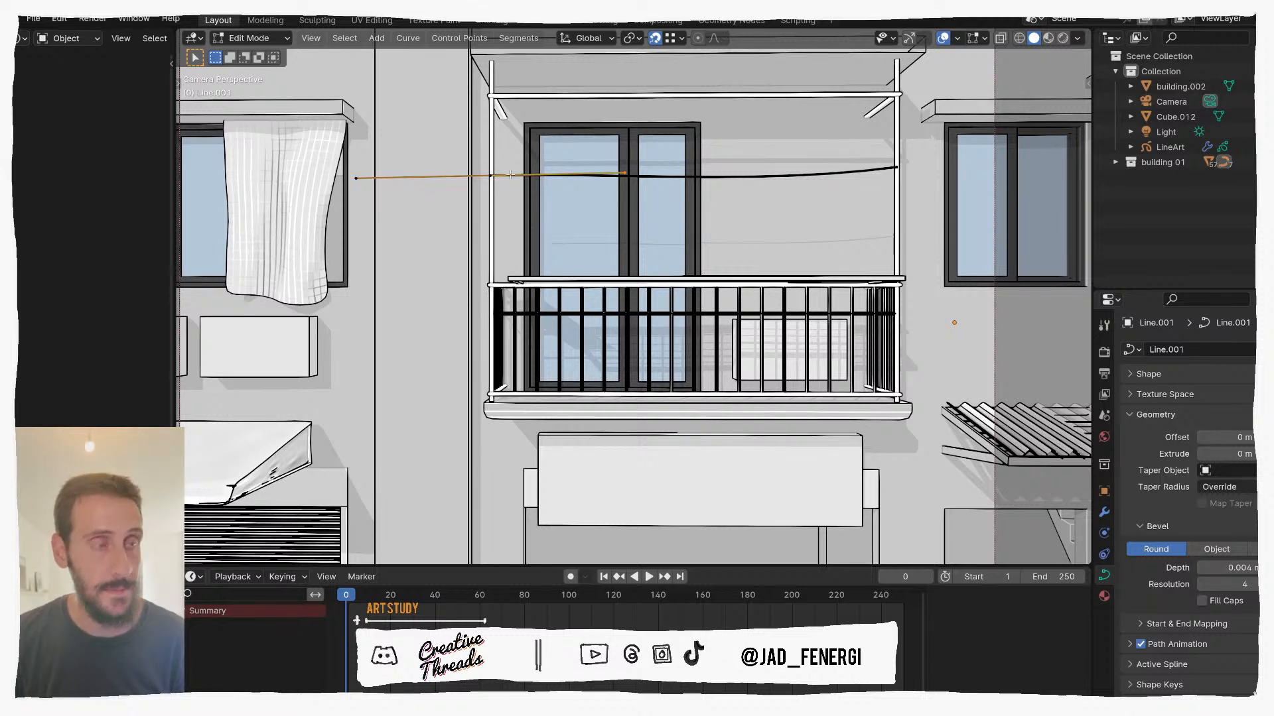
pyautogui.press('r')
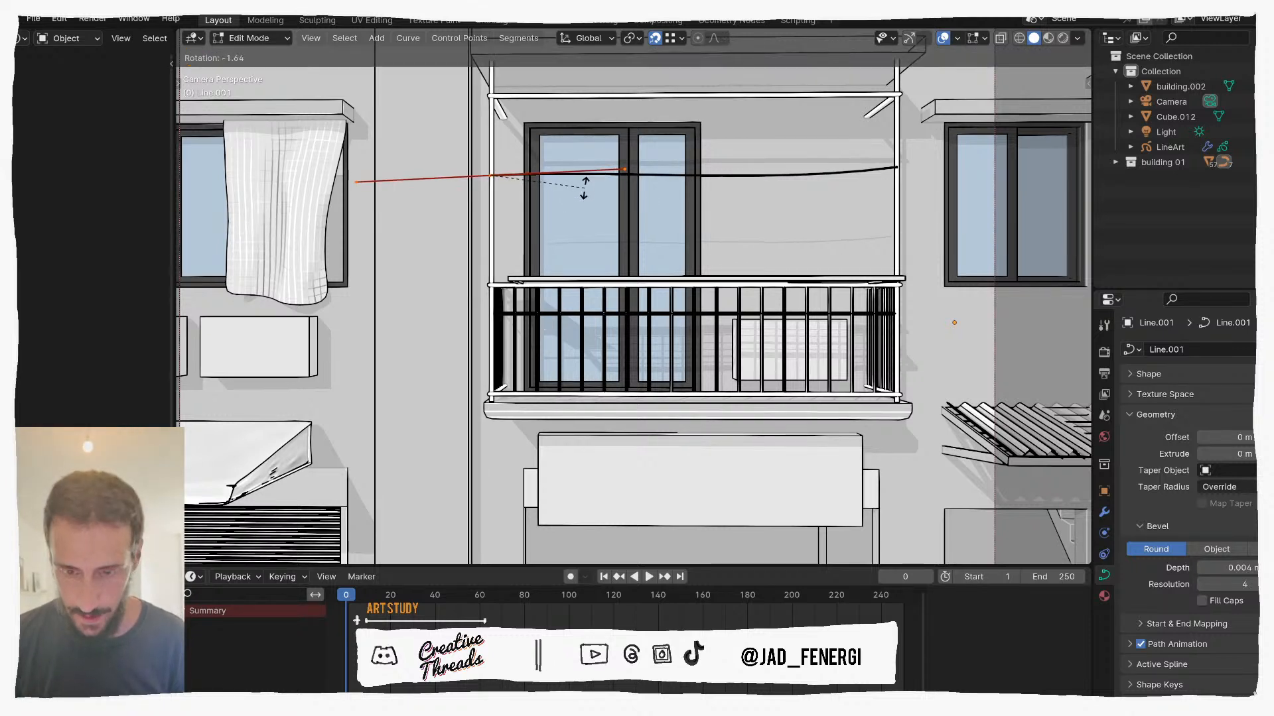
pyautogui.click(578, 203)
# Step: Move the sagging clothesline about -0.129 m along global Y into the plane of the two posts
pyautogui.scroll(-3, 578, 203)
pyautogui.press('Tab')
pyautogui.moveTo(578, 204); pyautogui.dragTo(672, 234, button='middle')
pyautogui.scroll(2, 672, 233)
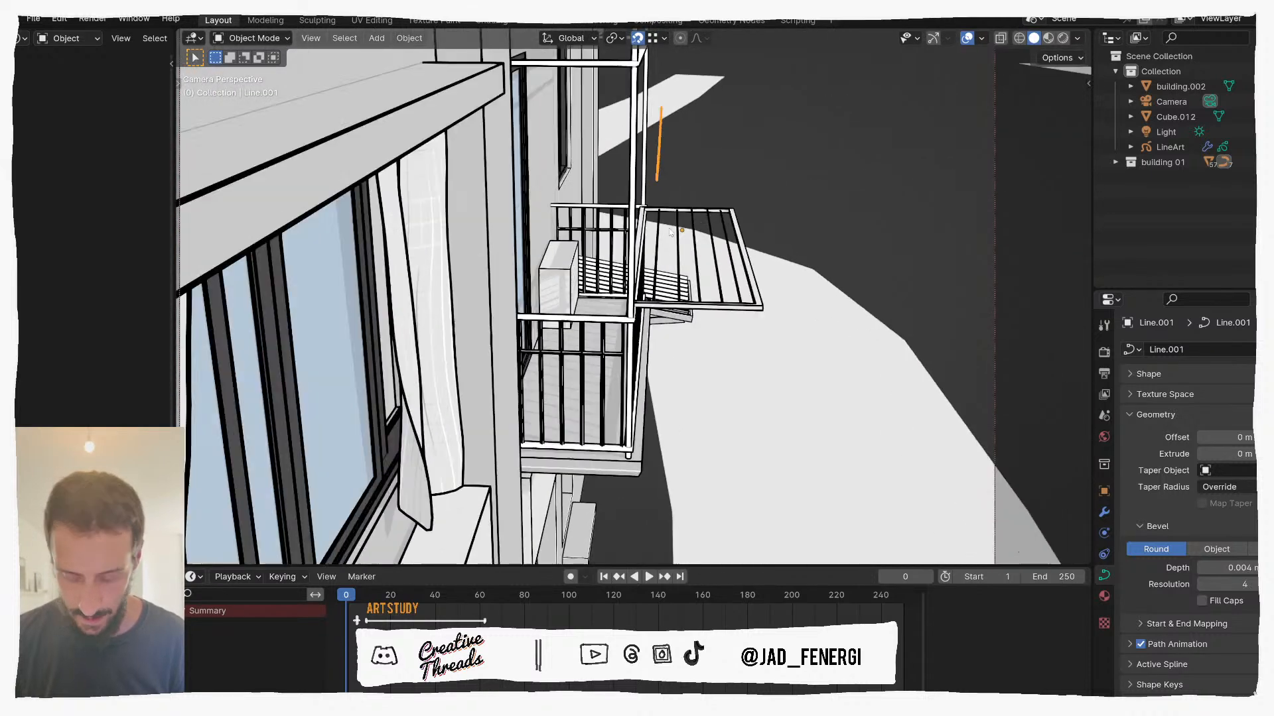
pyautogui.moveTo(663, 231); pyautogui.dragTo(638, 258, button='middle')
pyautogui.press('g')
pyautogui.press('y')
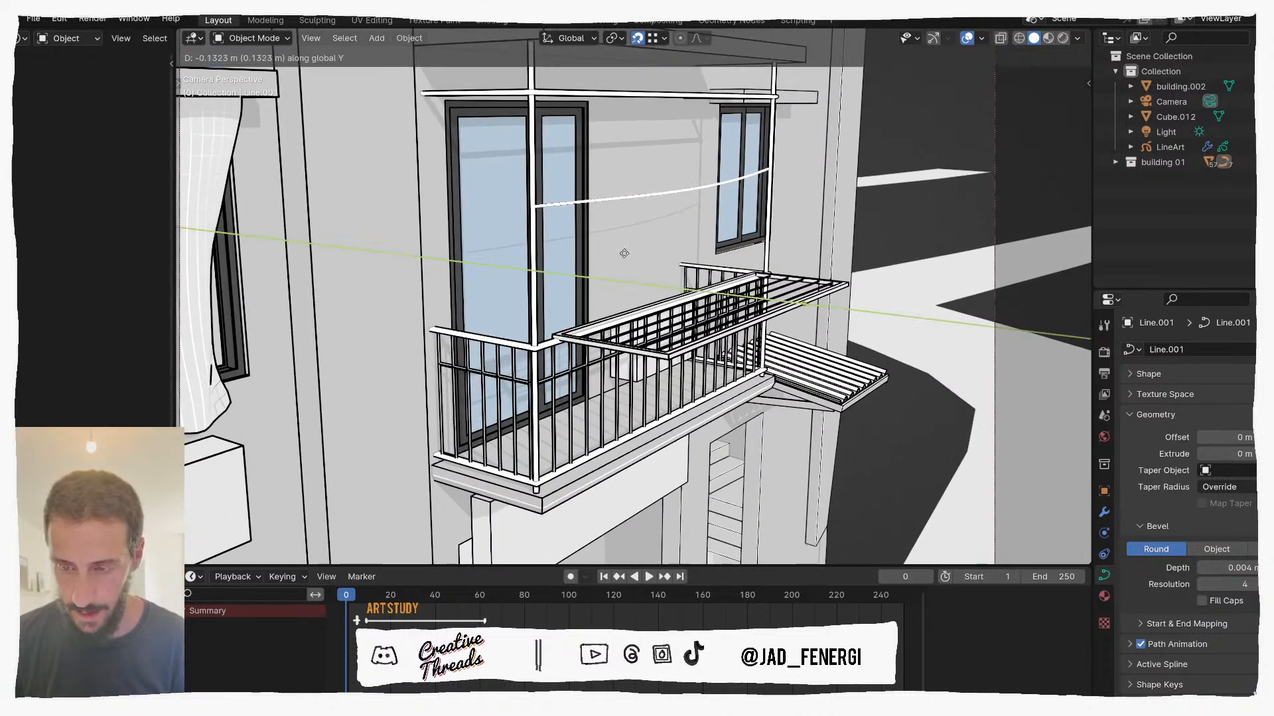
pyautogui.click(630, 257)
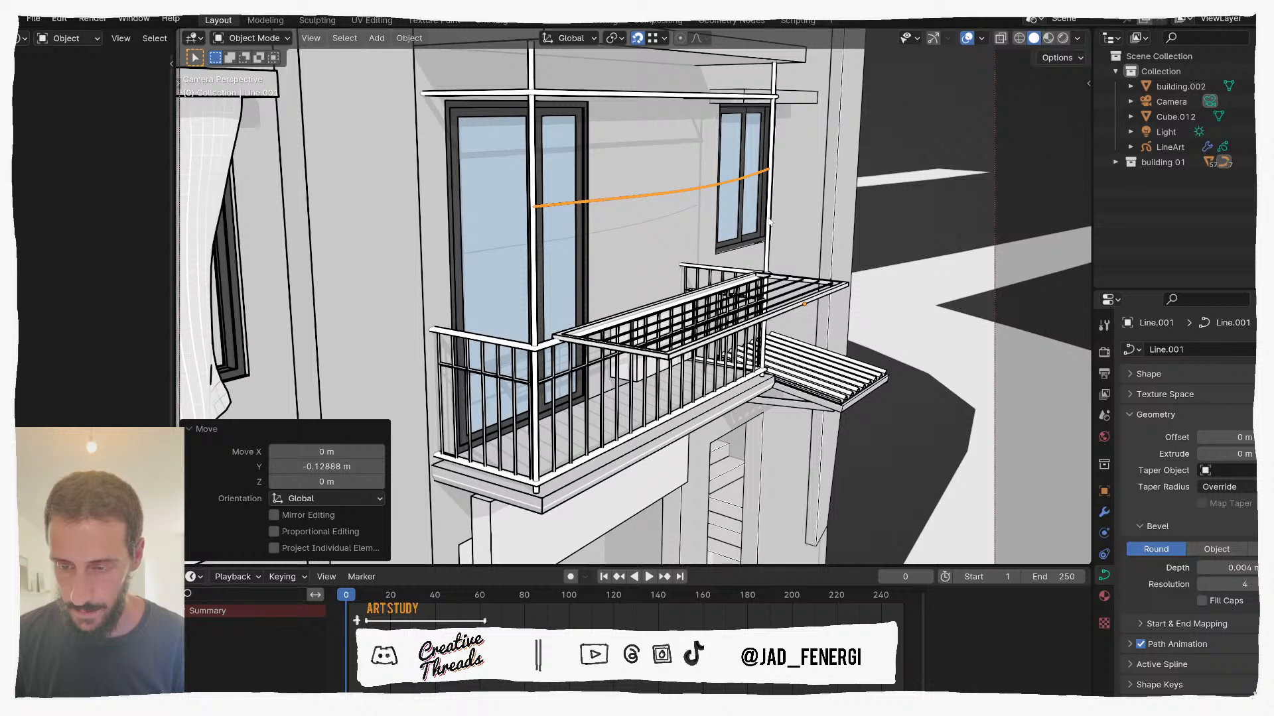
# Step: Isolate the clothesline together with the two vertical posts in local view and select only the line
pyautogui.keyDown('shift'); pyautogui.click(769, 222); pyautogui.keyUp('shift')
pyautogui.keyDown('shift'); pyautogui.click(536, 257); pyautogui.keyUp('shift')
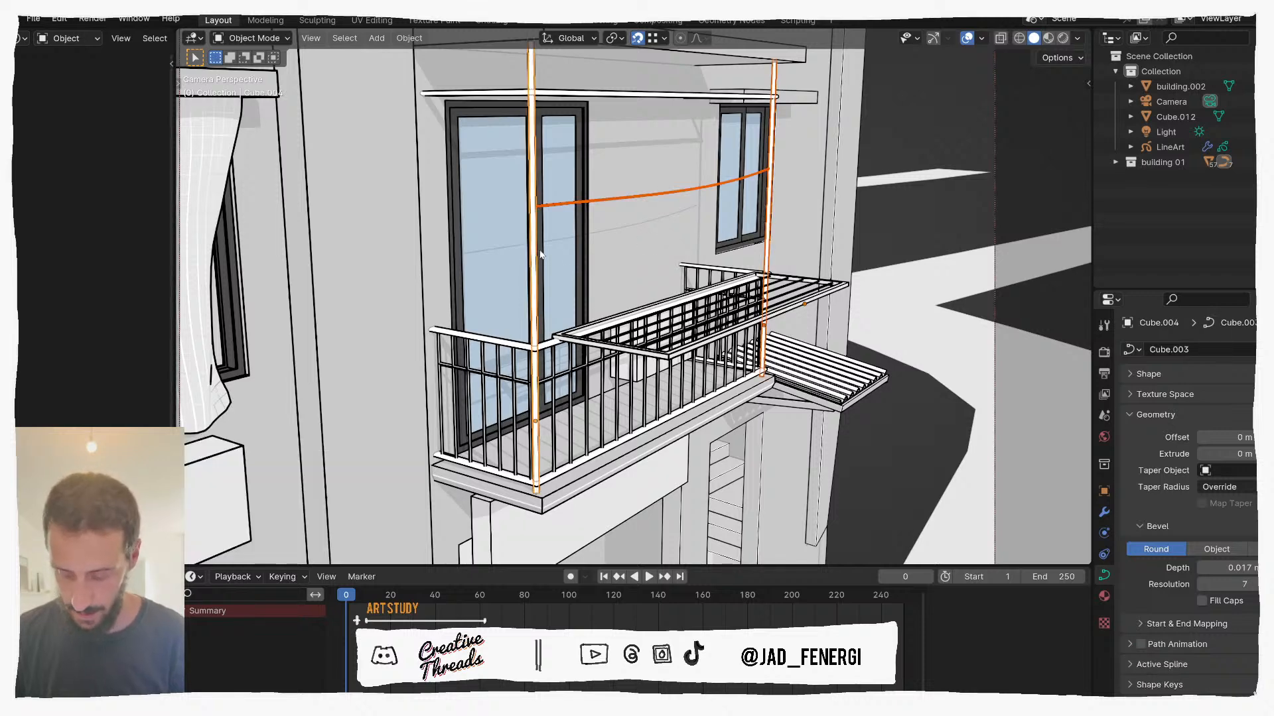
pyautogui.press('KP_Divide')
pyautogui.click(575, 264)
pyautogui.click(603, 266)
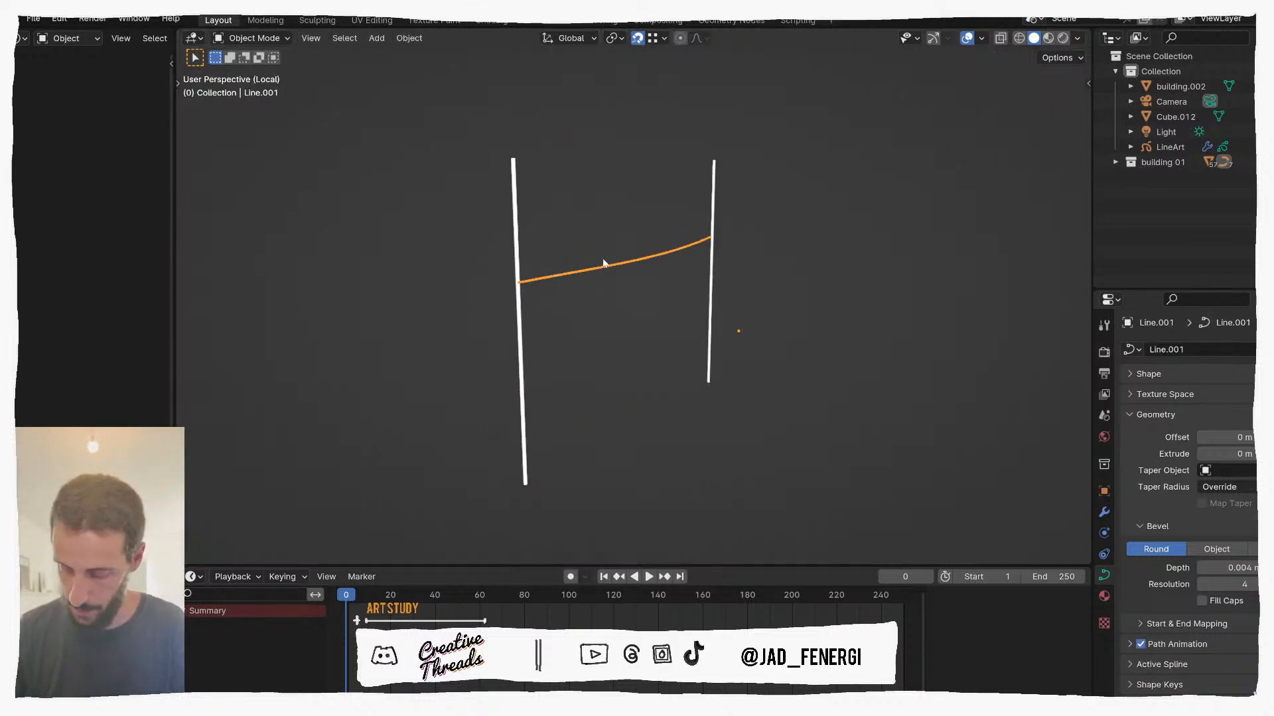
# Step: Edit the clothesline in top view, turn snapping off and move its left end point onto the centre of the post
pyautogui.press('KP_7')
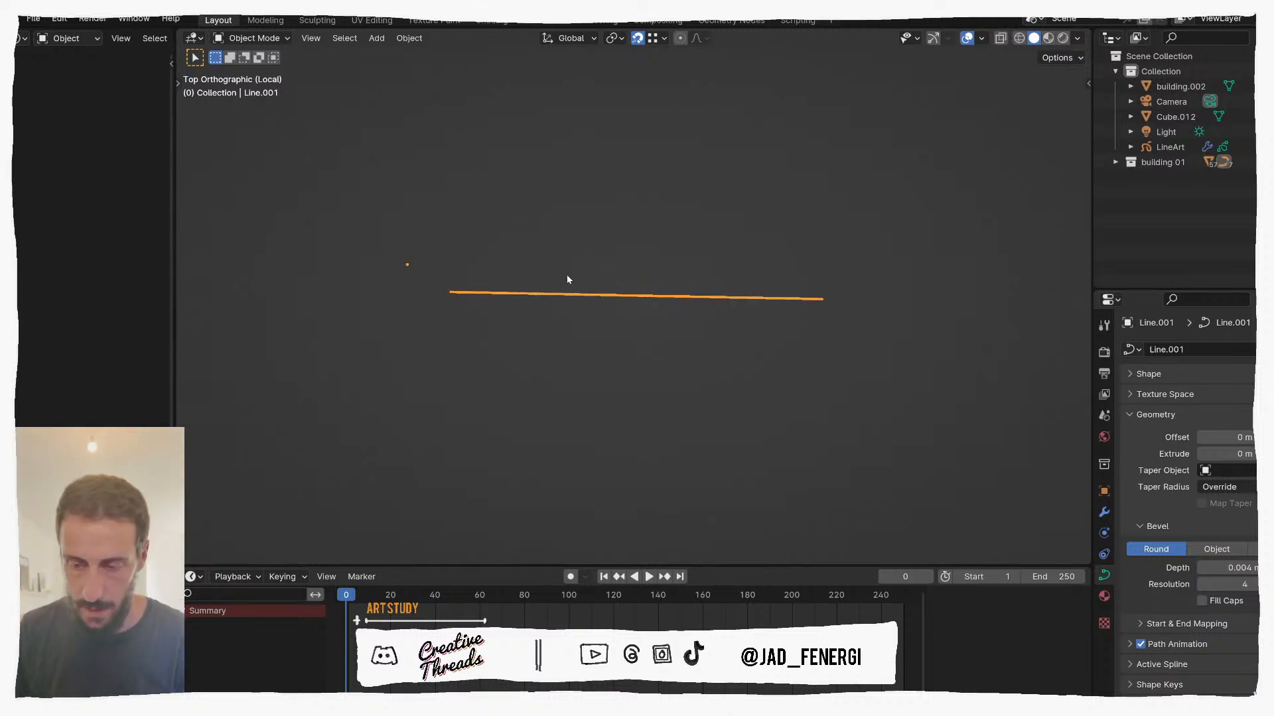
pyautogui.press('q')
pyautogui.click(570, 277)
pyautogui.moveTo(500, 280); pyautogui.dragTo(461, 318)
pyautogui.press('Tab')
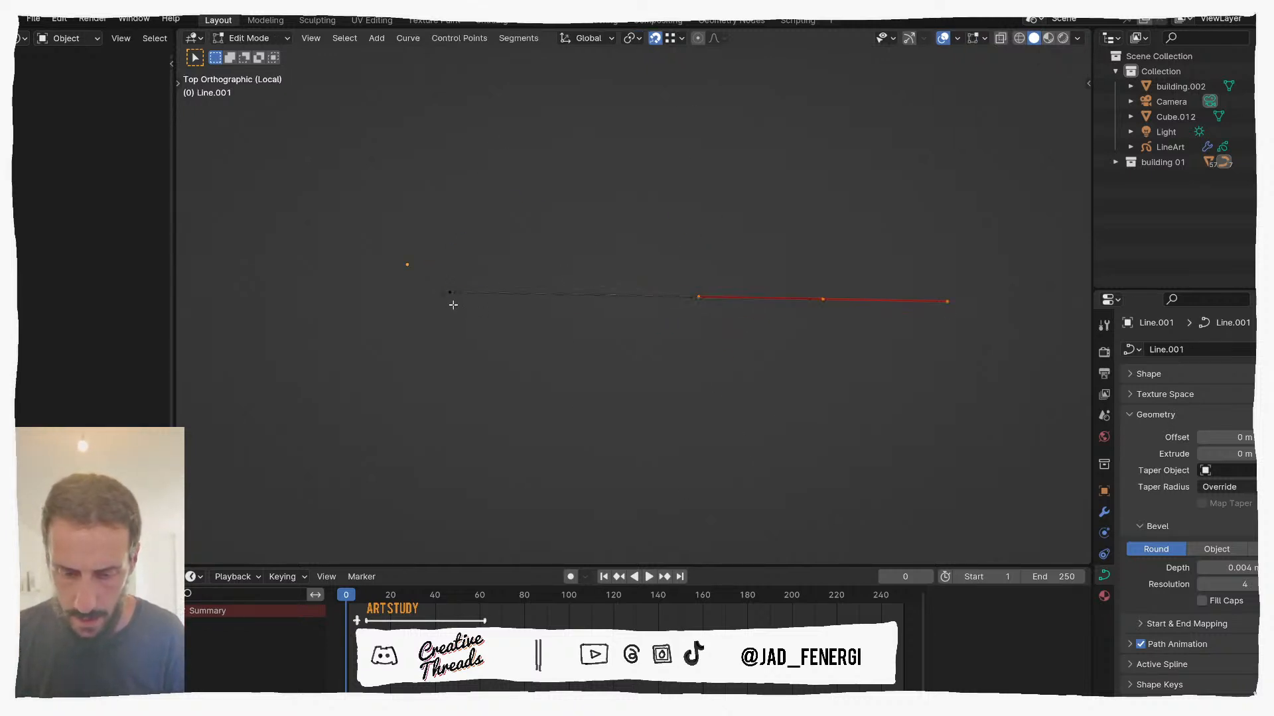
pyautogui.scroll(2, 625, 275)
pyautogui.press('a')
pyautogui.press('g')
pyautogui.click(643, 242)
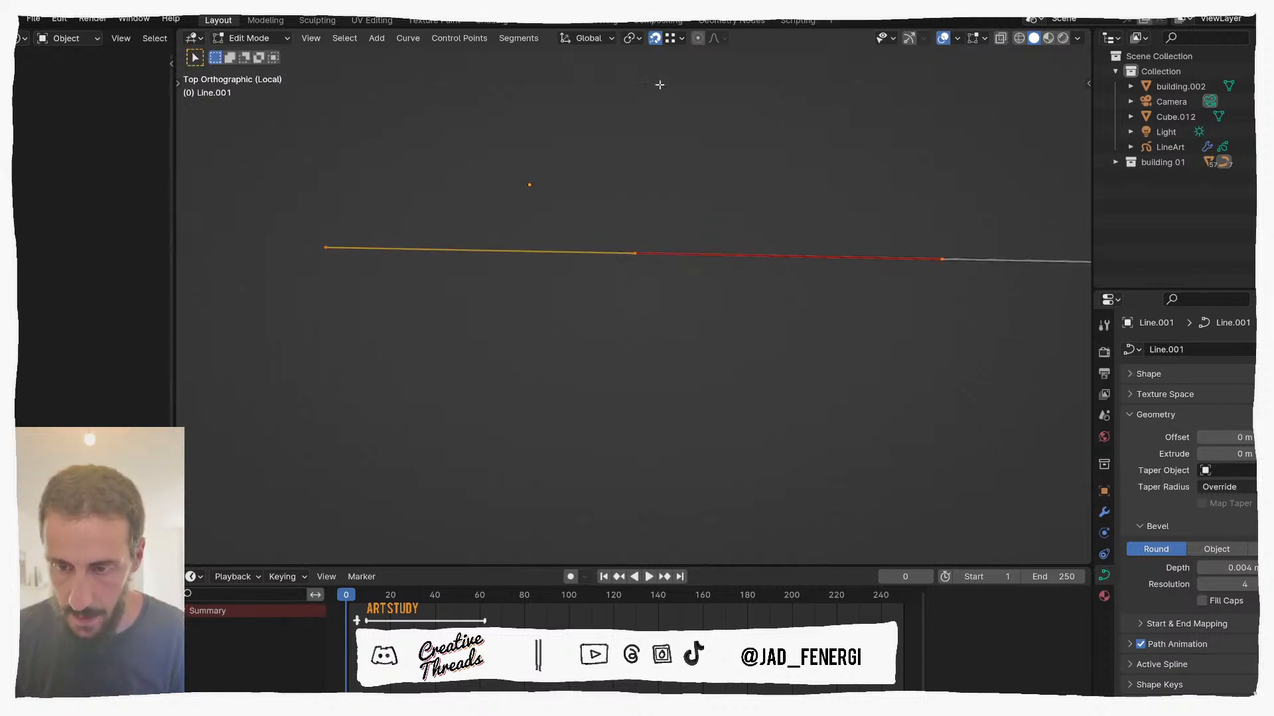
pyautogui.scroll(3, 679, 228)
pyautogui.press('g')
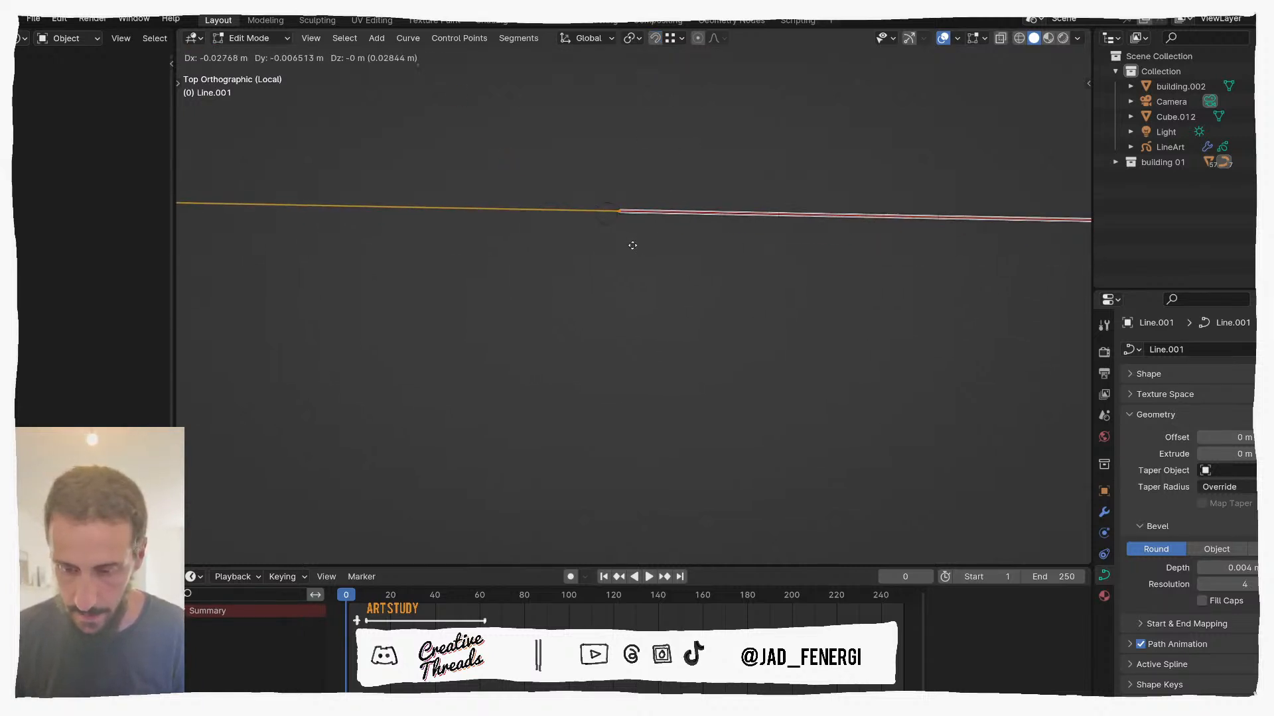
pyautogui.click(741, 276)
# Step: Move the clothesline's right end point onto the other post's centre and pull its outer handle in close
pyautogui.moveTo(600, 221); pyautogui.dragTo(793, 327)
pyautogui.scroll(1, 733, 302)
pyautogui.moveTo(762, 247); pyautogui.dragTo(837, 296)
pyautogui.moveTo(532, 215); pyautogui.dragTo(606, 278)
pyautogui.scroll(4, 592, 274)
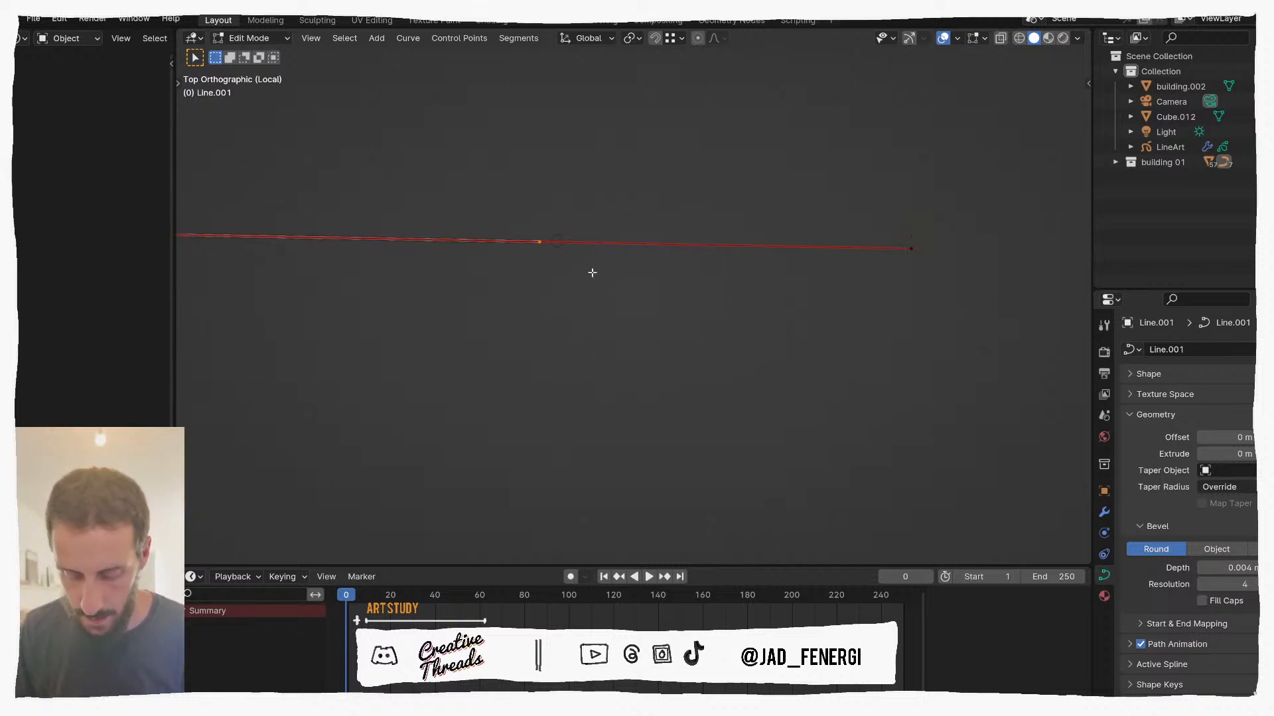
pyautogui.press('g')
pyautogui.click(559, 276)
pyautogui.moveTo(820, 164); pyautogui.dragTo(1054, 291)
pyautogui.press('g')
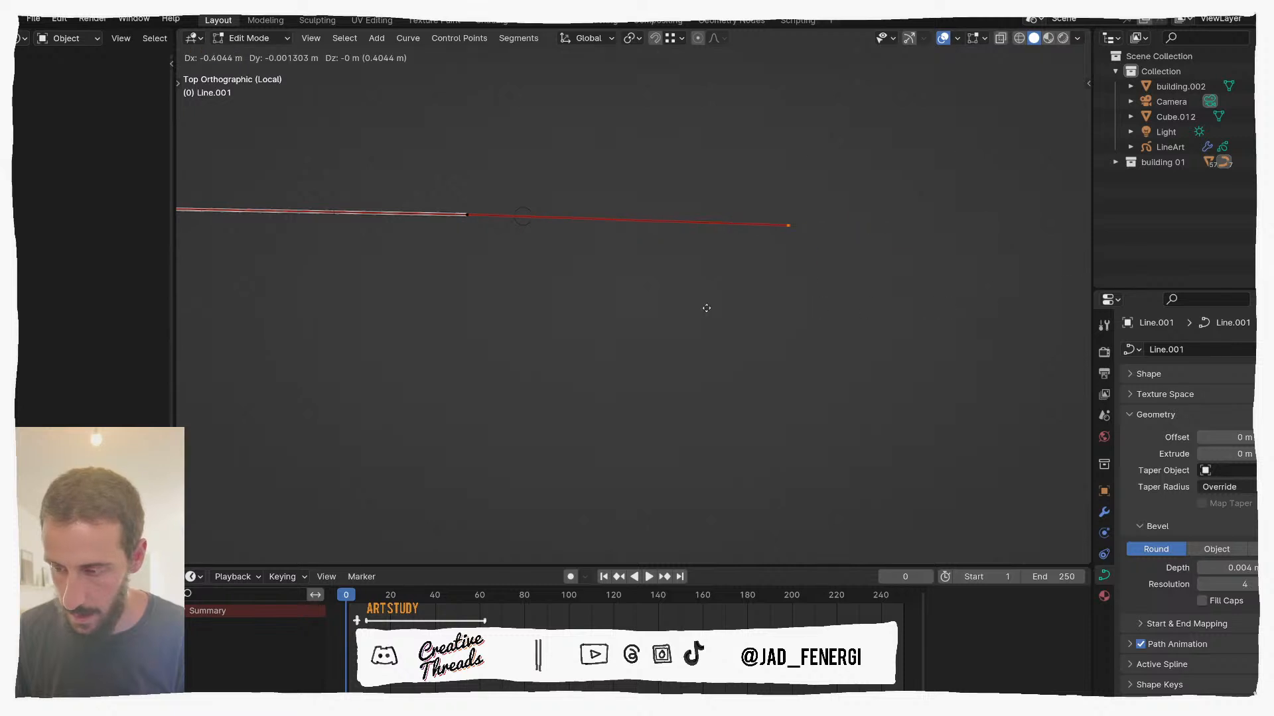
pyautogui.click(576, 294)
pyautogui.moveTo(449, 186); pyautogui.dragTo(524, 254)
pyautogui.press('g')
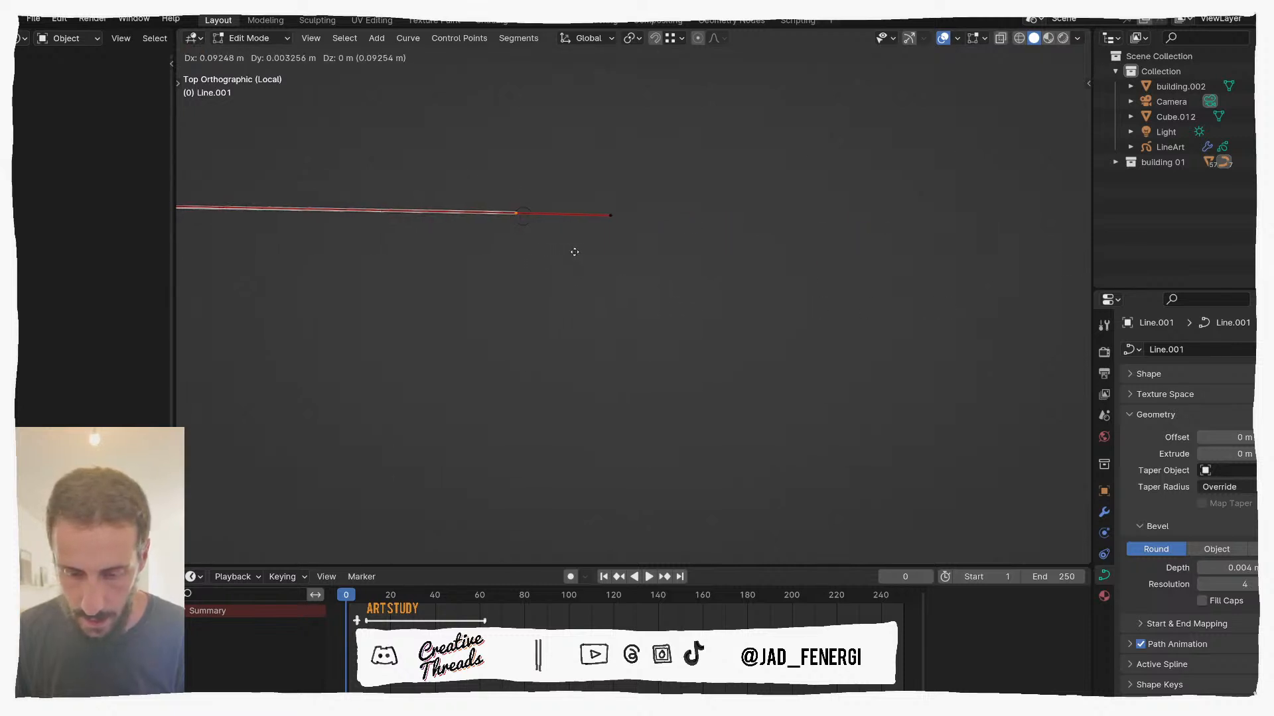
pyautogui.click(576, 254)
# Step: Leave local view for the camera view and raise the clothesline along Z between the posts
pyautogui.scroll(-4, 588, 271)
pyautogui.moveTo(589, 272); pyautogui.dragTo(675, 274, button='middle')
pyautogui.press('Tab')
pyautogui.scroll(-2, 747, 307)
pyautogui.press('KP_Divide')
pyautogui.press('KP_0')
pyautogui.click(662, 197)
pyautogui.press('g')
pyautogui.press('z')
pyautogui.click(666, 174)
# Step: Add a 2 m mesh plane to the scene
pyautogui.scroll(-2, 683, 265)
pyautogui.moveTo(664, 301); pyautogui.dragTo(671, 274, button='middle')
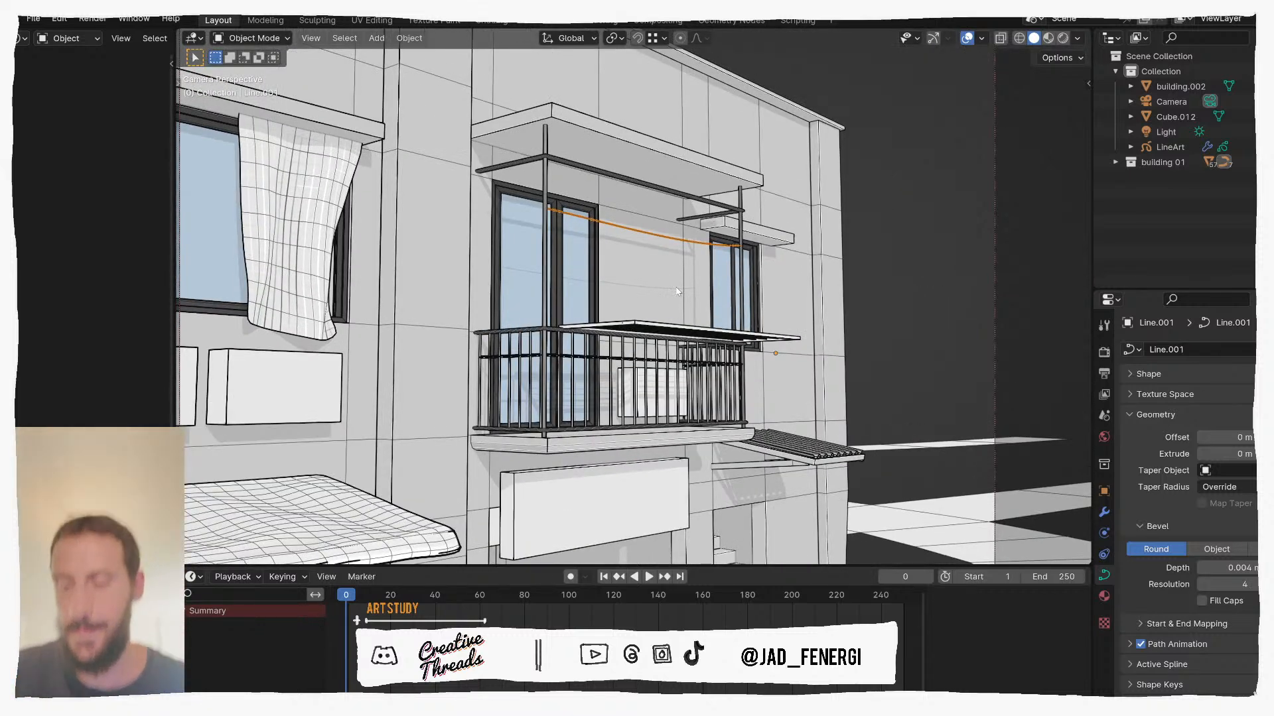
pyautogui.scroll(-3, 729, 286)
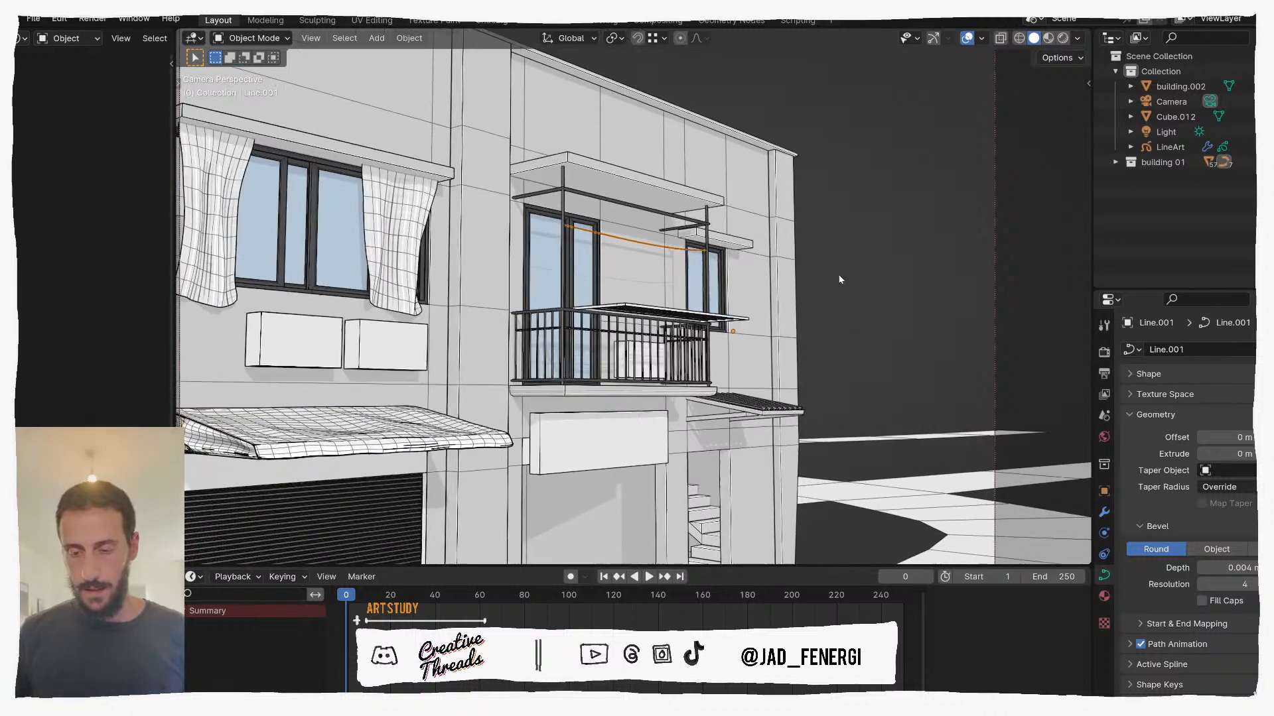
pyautogui.moveTo(818, 291); pyautogui.dragTo(742, 432, button='middle')
pyautogui.hotkey('shift', 'a')
pyautogui.moveTo(712, 418)
pyautogui.click(804, 97)
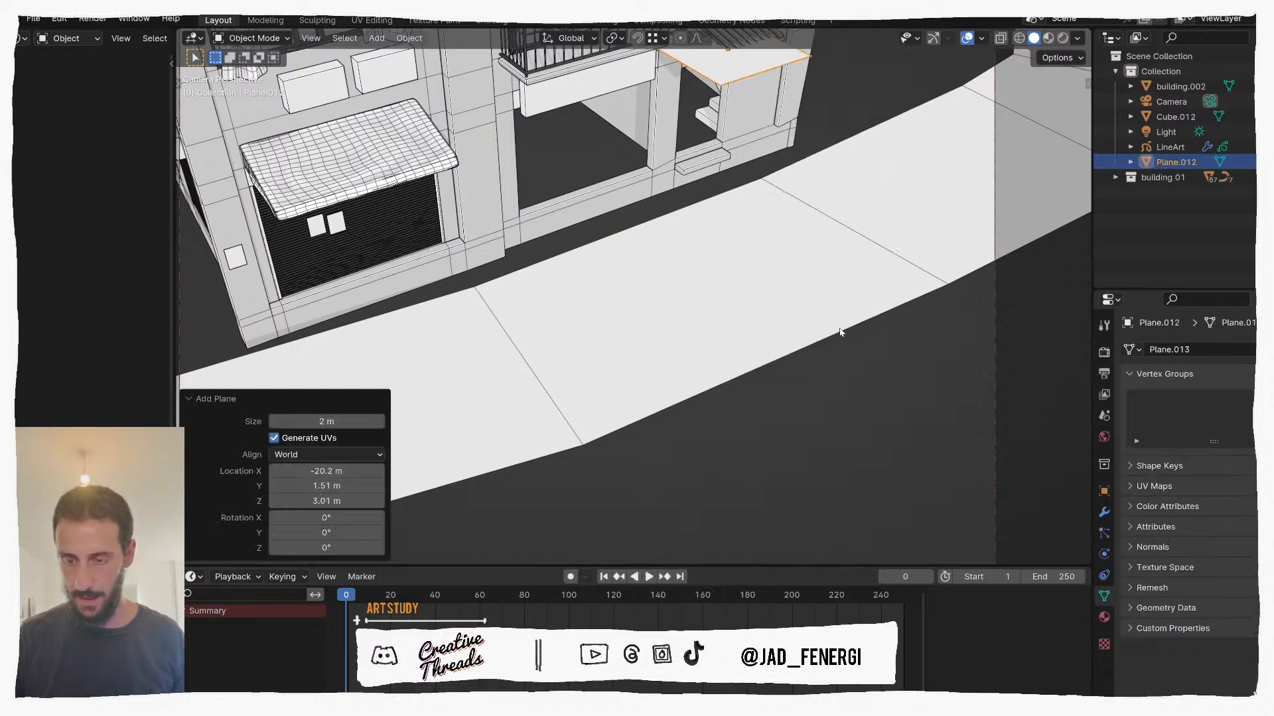
# Step: Isolate the new plane in local view, look at it from the top and enter Edit Mode
pyautogui.moveTo(690, 279); pyautogui.dragTo(635, 388, button='middle')
pyautogui.scroll(-4, 635, 387)
pyautogui.press('/')
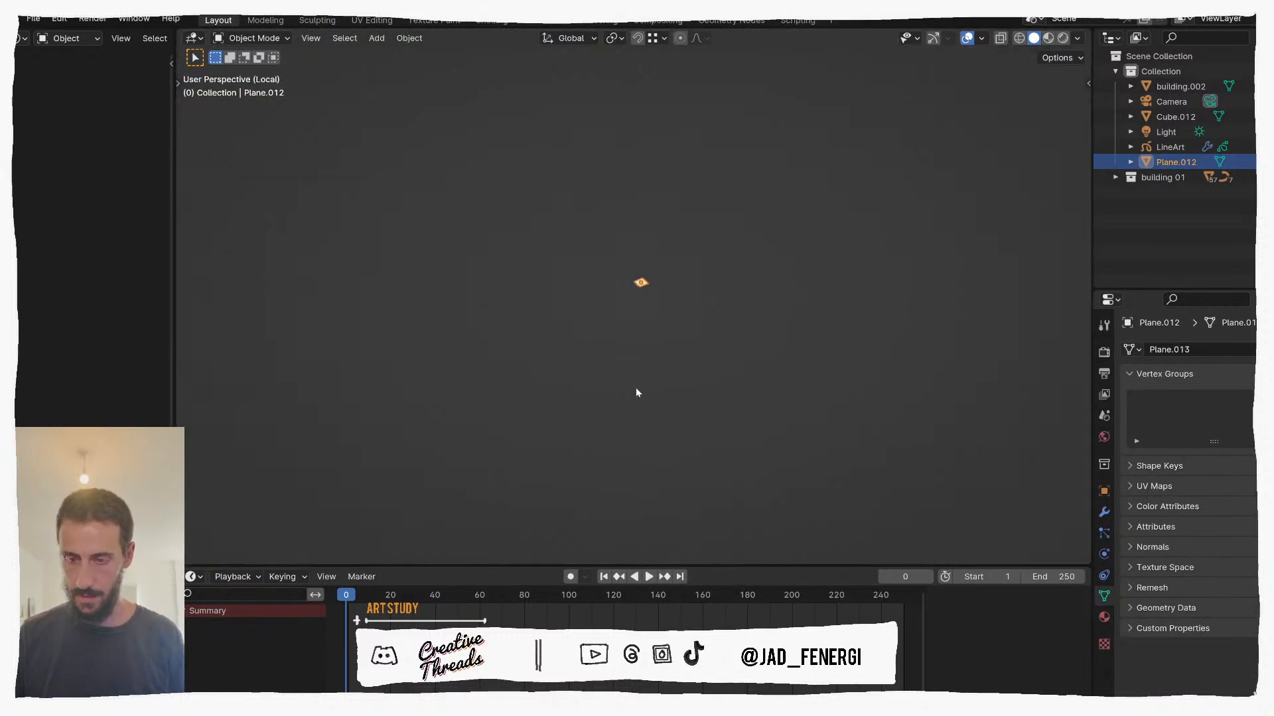
pyautogui.moveTo(707, 404); pyautogui.dragTo(944, 464, button='middle')
pyautogui.press('KP_7')
pyautogui.press('KP_7')
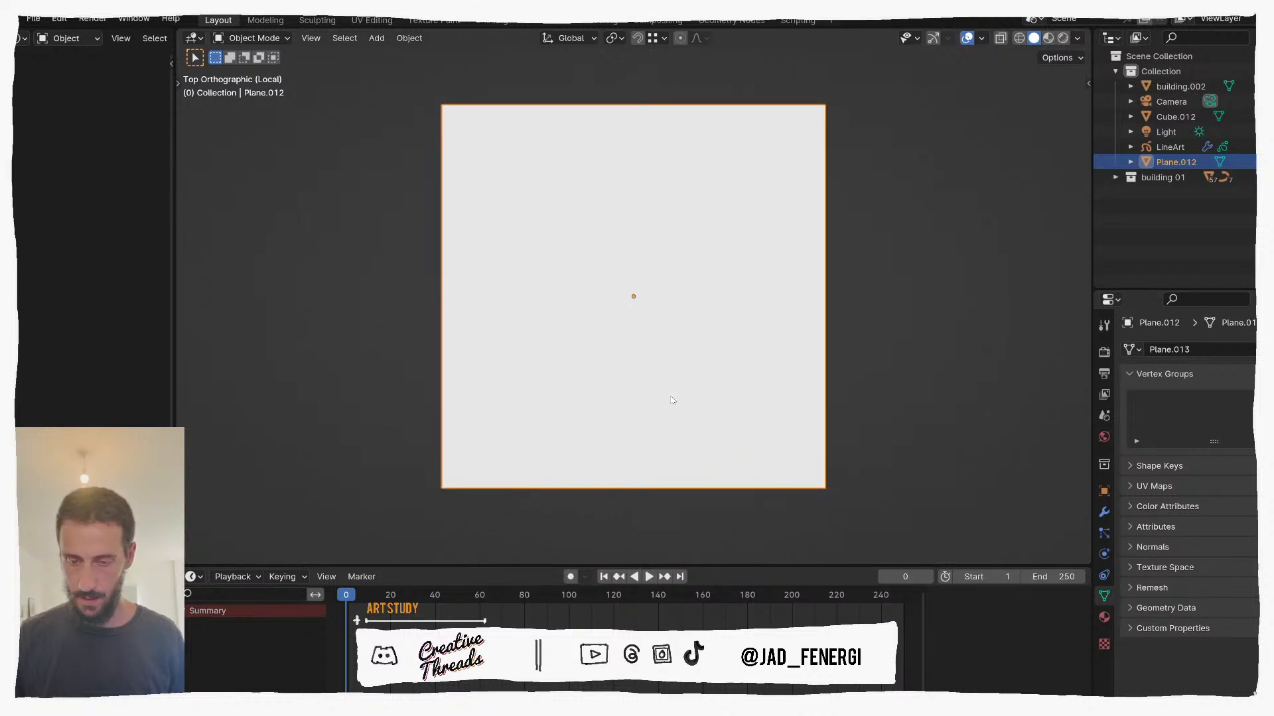
pyautogui.scroll(-2, 671, 397)
pyautogui.moveTo(663, 397); pyautogui.dragTo(671, 398, button='middle')
pyautogui.press('KP_7')
pyautogui.press('Tab')
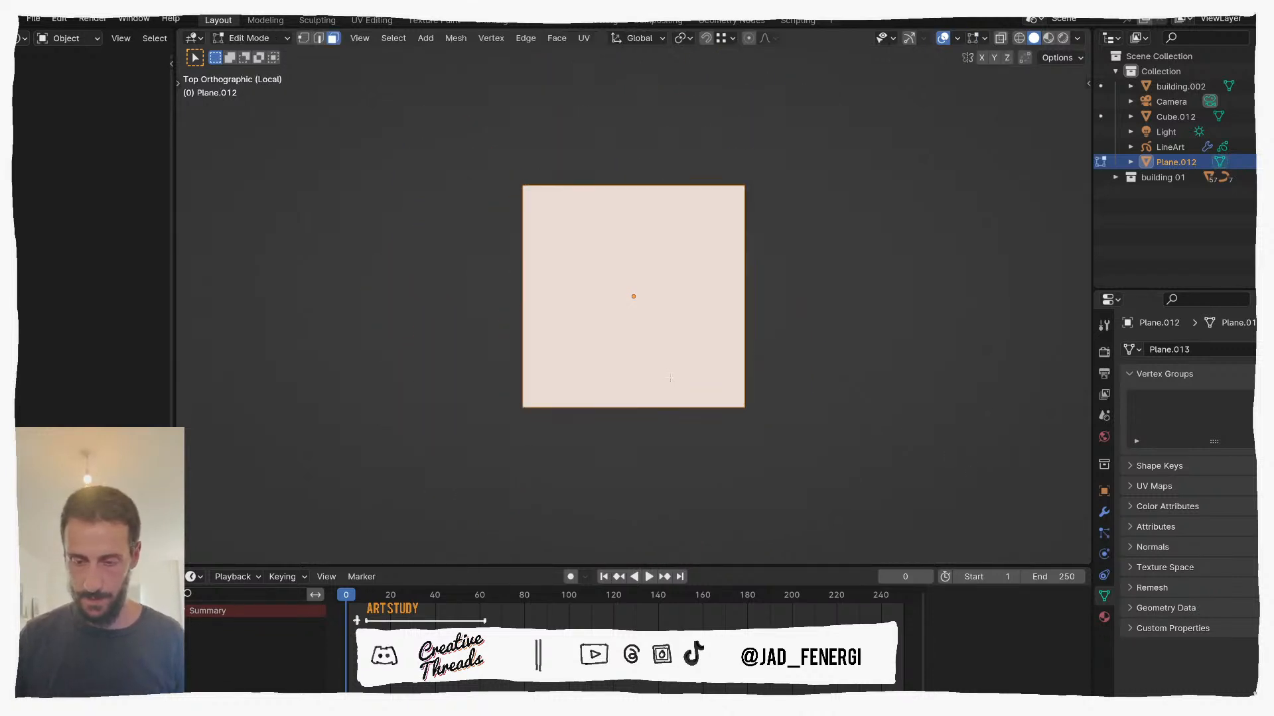
# Step: Split the plane into two halves with one centred vertical loop cut, working in vertex mode
pyautogui.press('1')
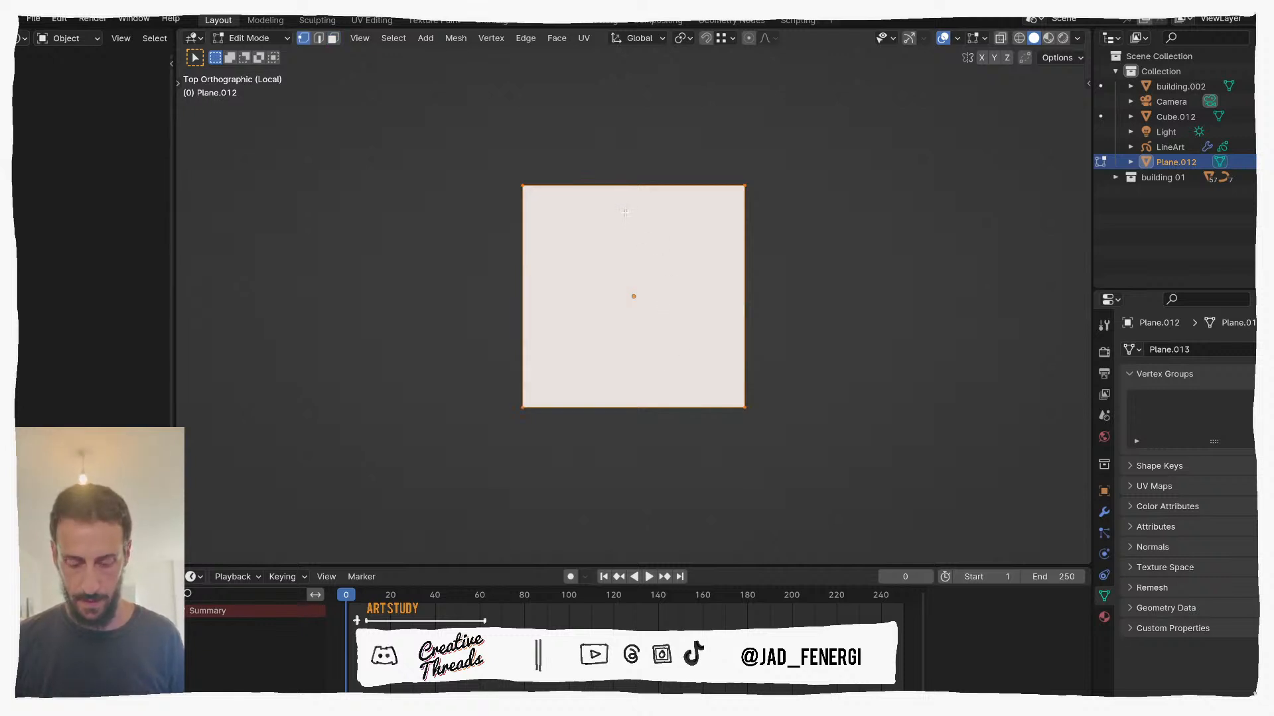
pyautogui.click(643, 184)
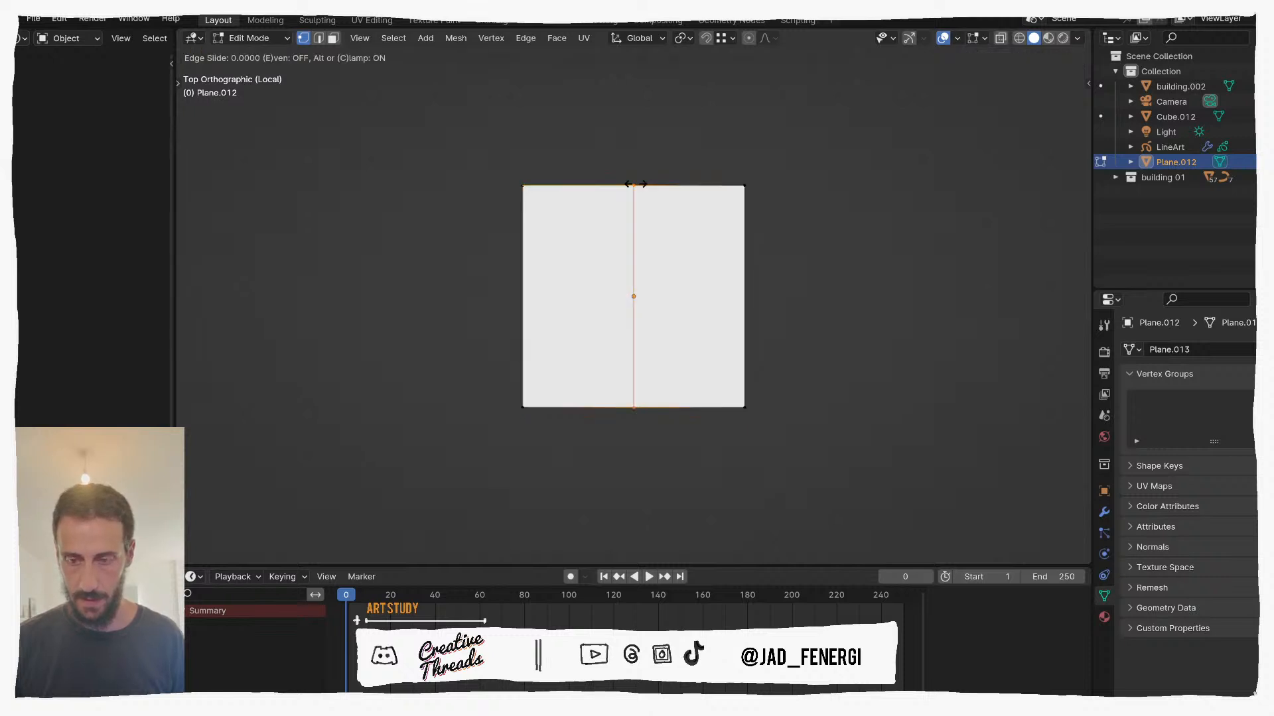
pyautogui.rightClick(642, 186)
# Step: Knife-cut a curved half neckline from the centre line to the upper edge of the right half
pyautogui.scroll(3, 637, 219)
pyautogui.scroll(-1, 638, 239)
pyautogui.press('k')
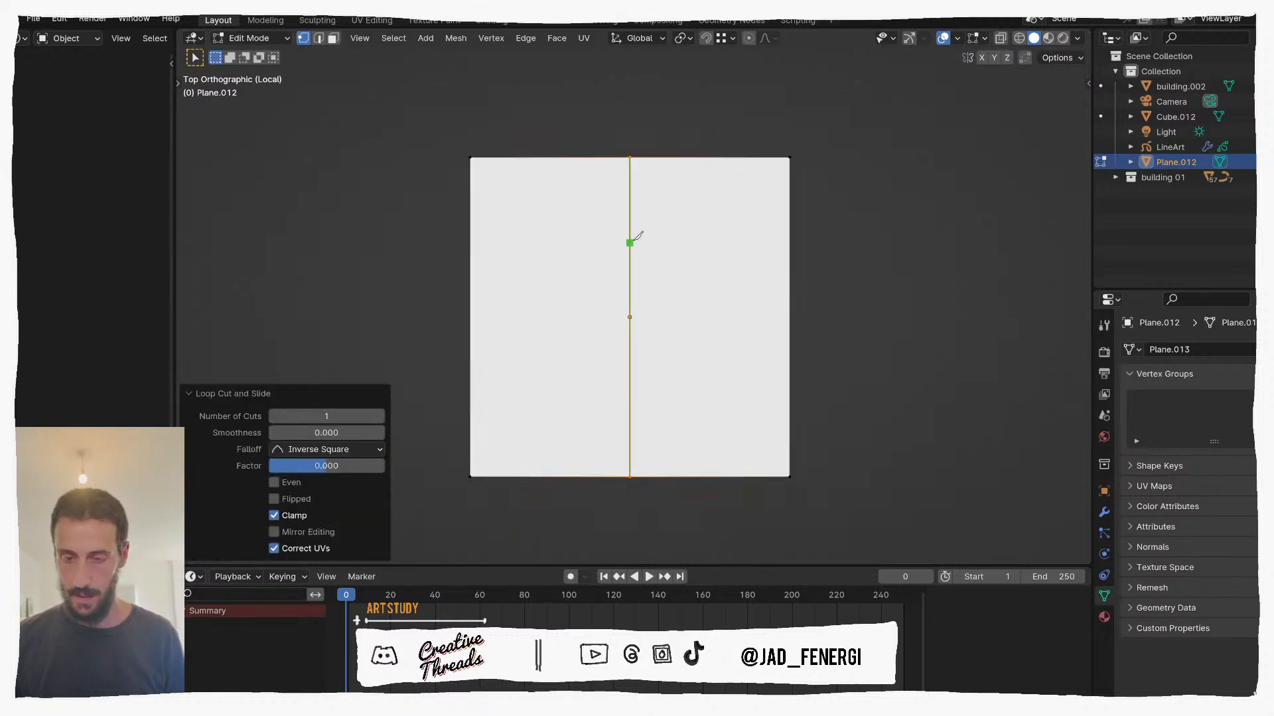
pyautogui.click(630, 211)
pyautogui.click(674, 191)
pyautogui.click(690, 157)
pyautogui.press('Return')
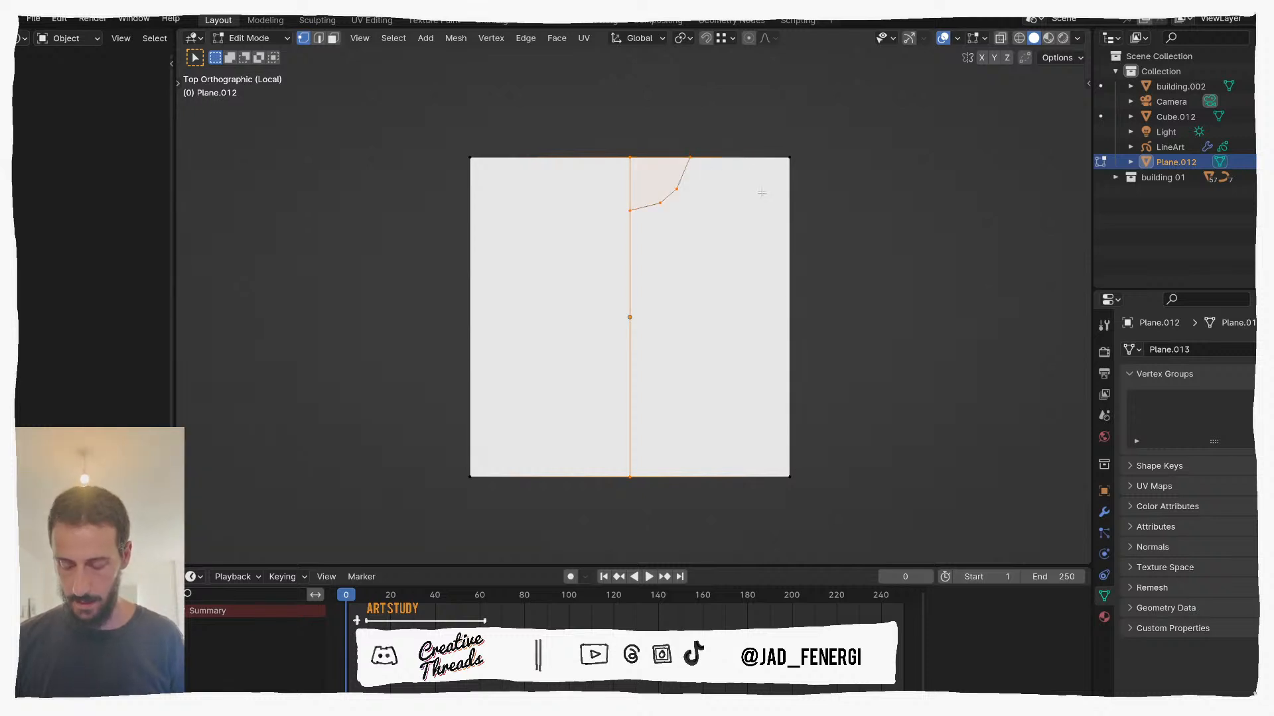
pyautogui.click(790, 221)
pyautogui.press('Escape')
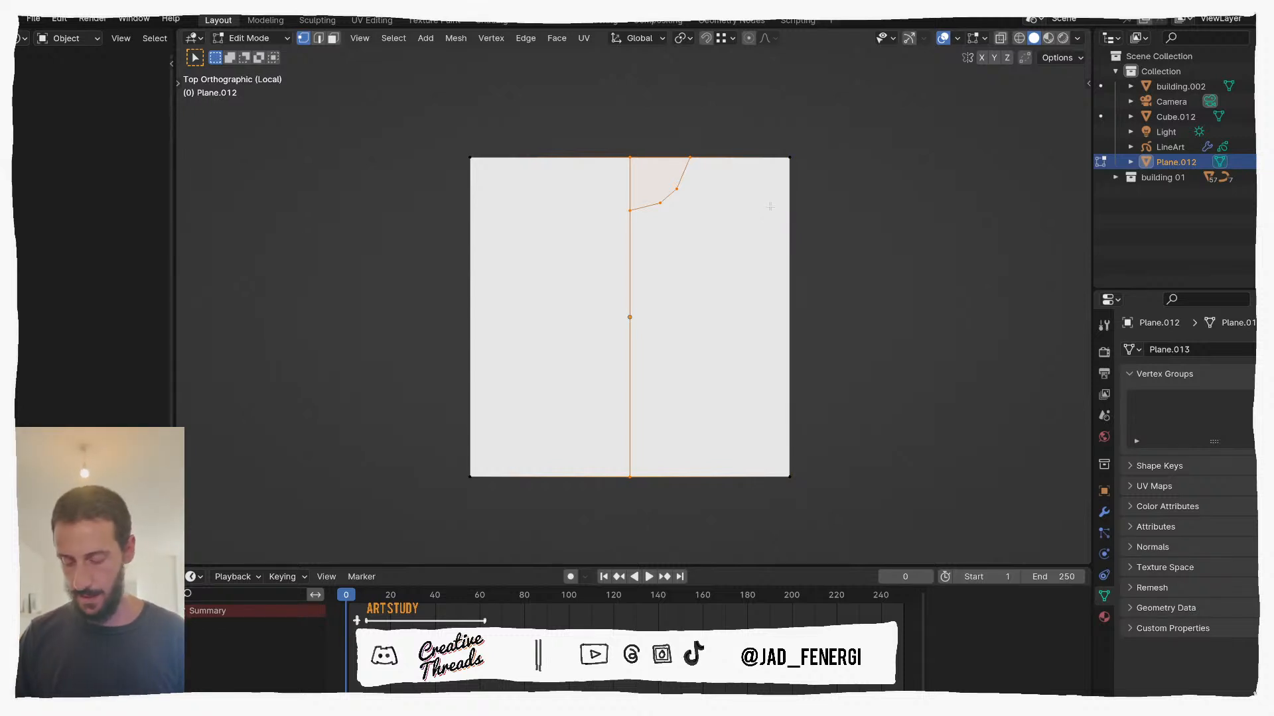
pyautogui.press('k')
pyautogui.press('Escape')
# Step: Lower the right half's upper outer corner into a sloping shoulder and shift its lower outer corner slightly inward
pyautogui.click(789, 158)
pyautogui.press('g')
pyautogui.click(829, 258)
pyautogui.click(806, 497)
pyautogui.press('g')
pyautogui.click(806, 502)
pyautogui.click(811, 228)
pyautogui.press('g')
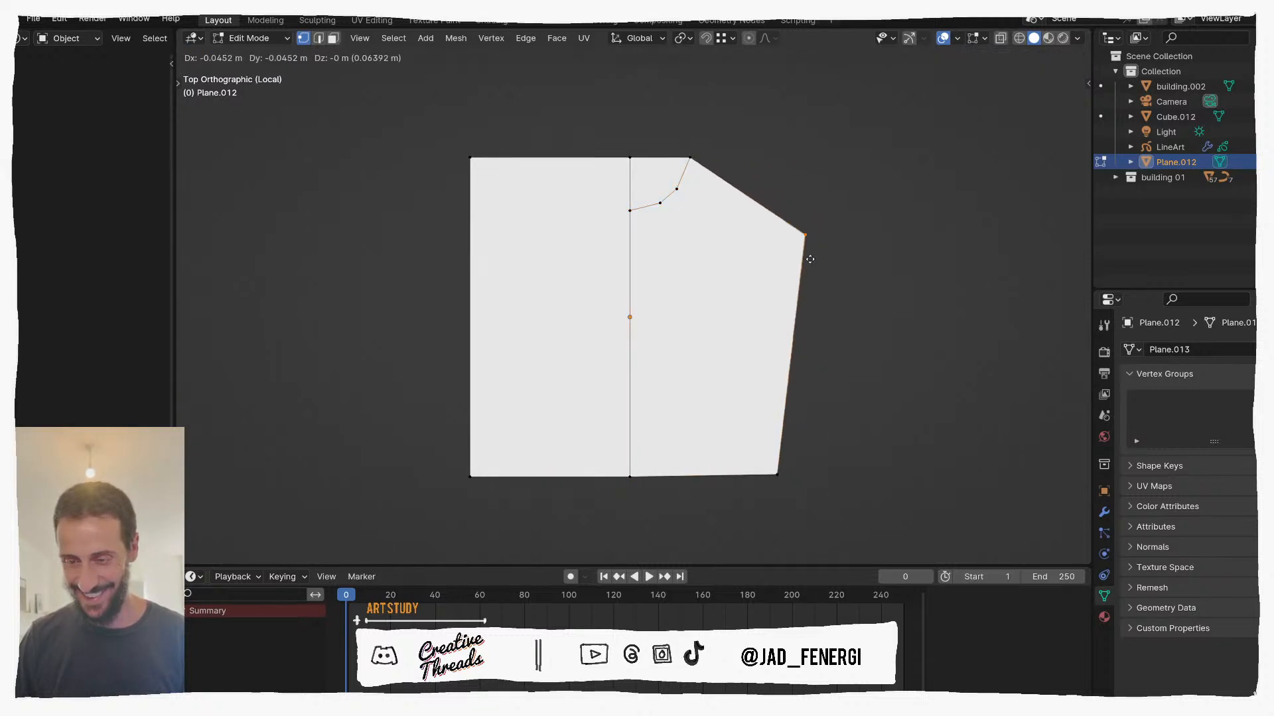
pyautogui.click(796, 232)
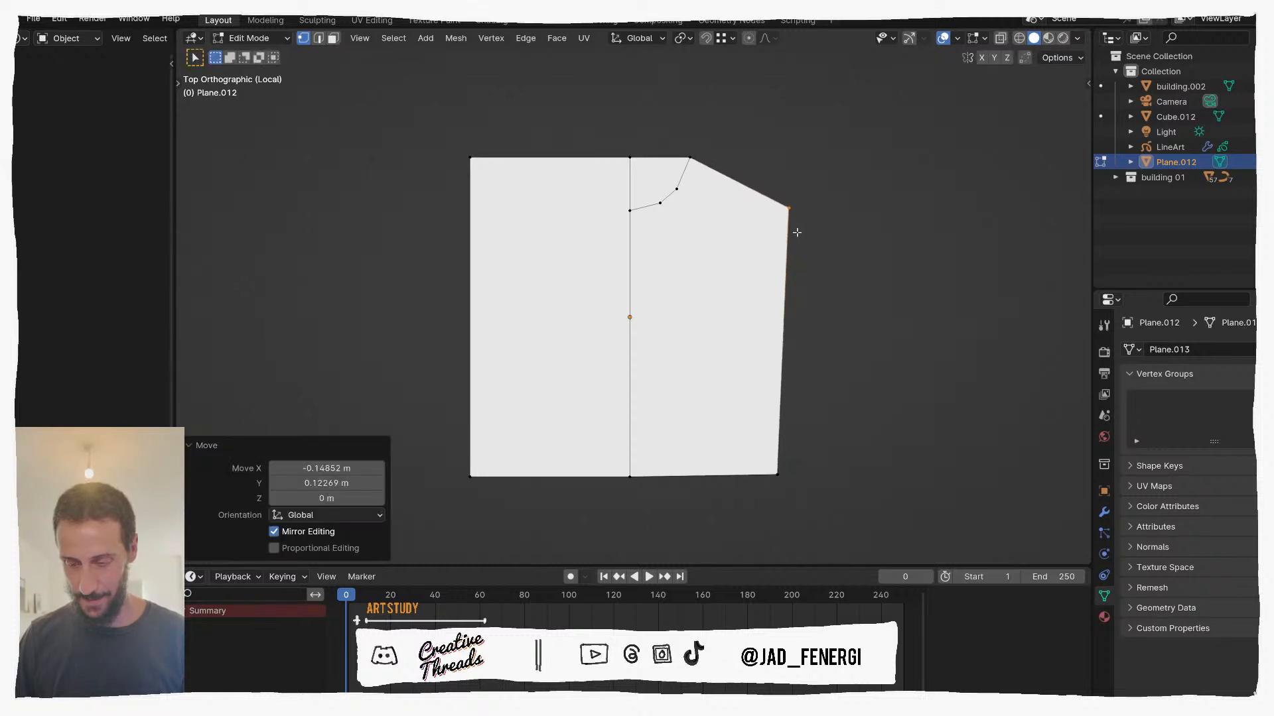
# Step: Pull the right half's two outer corners further outward to make room for a sleeve
pyautogui.press('g')
pyautogui.click(842, 262)
pyautogui.moveTo(719, 401); pyautogui.dragTo(887, 520)
pyautogui.press('g')
pyautogui.click(959, 518)
pyautogui.moveTo(776, 197); pyautogui.dragTo(902, 319)
pyautogui.press('g')
pyautogui.click(920, 321)
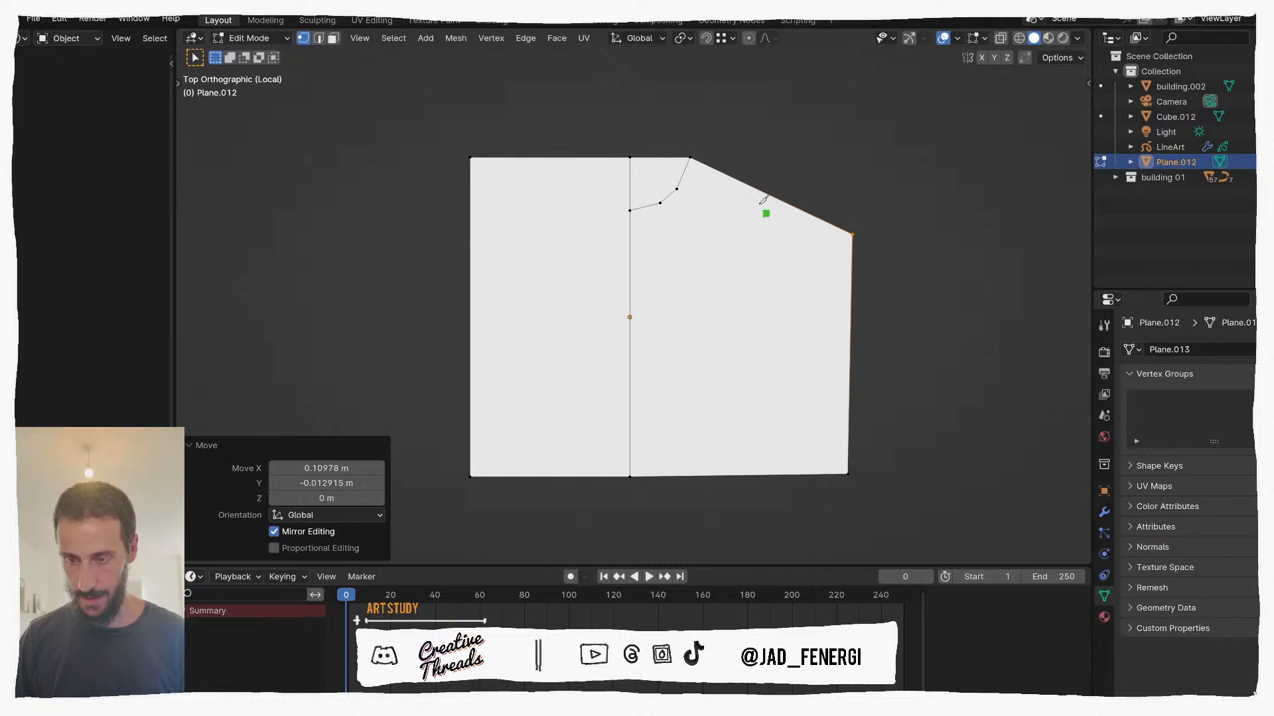
# Step: Knife-cut the armhole and side seam from the middle of the shoulder slope down to the hem
pyautogui.click(784, 201)
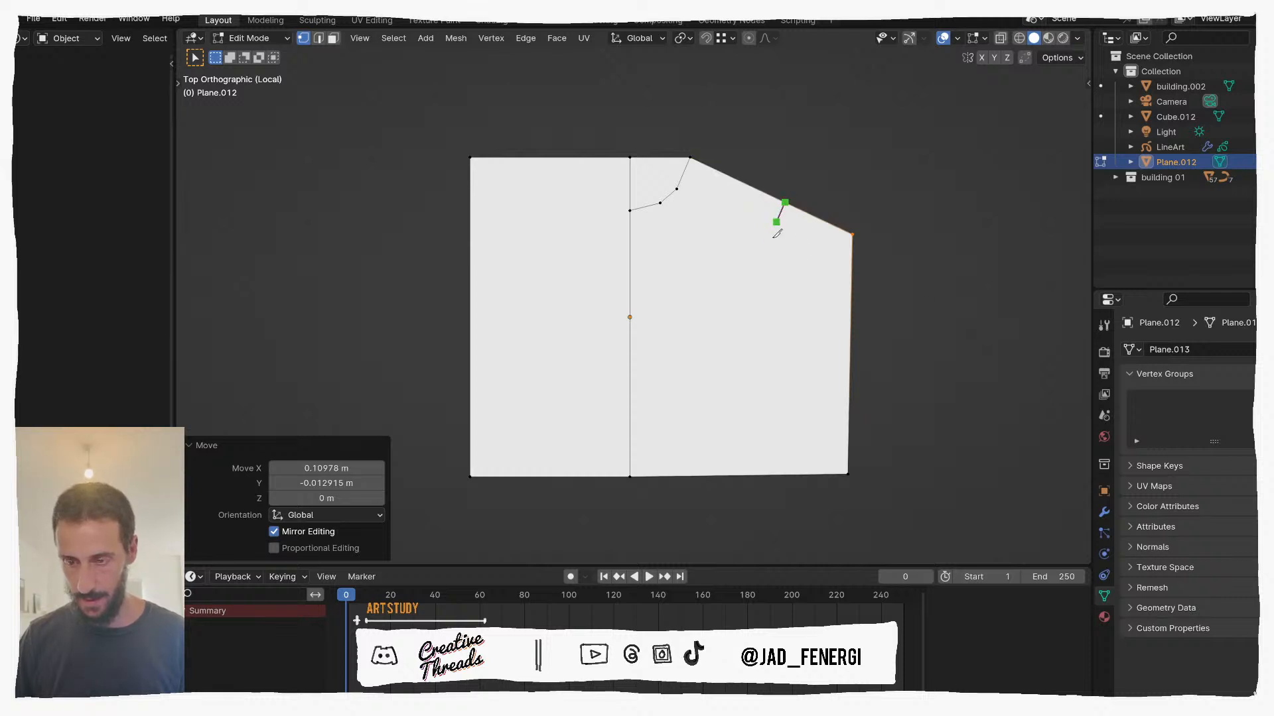
pyautogui.click(763, 331)
pyautogui.click(763, 475)
pyautogui.press('Return')
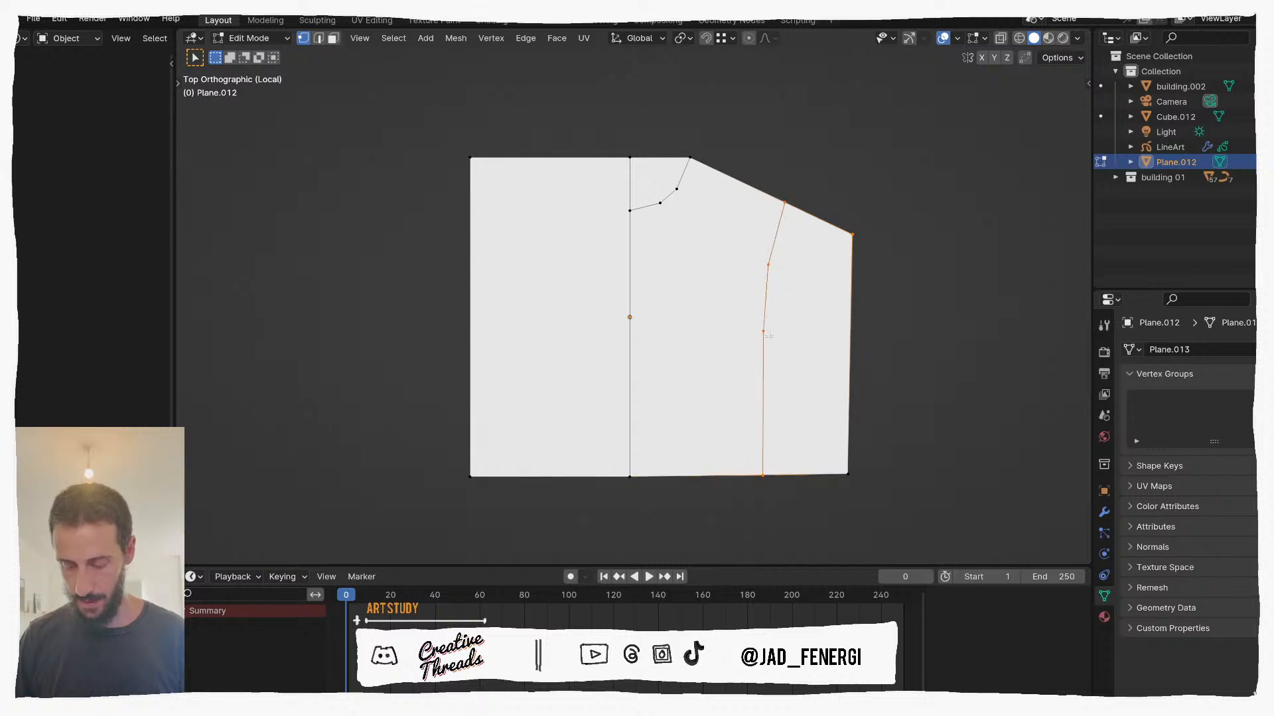
# Step: Knife-cut the sleeve's underside from the armpit vertex to the outer edge
pyautogui.click(815, 319)
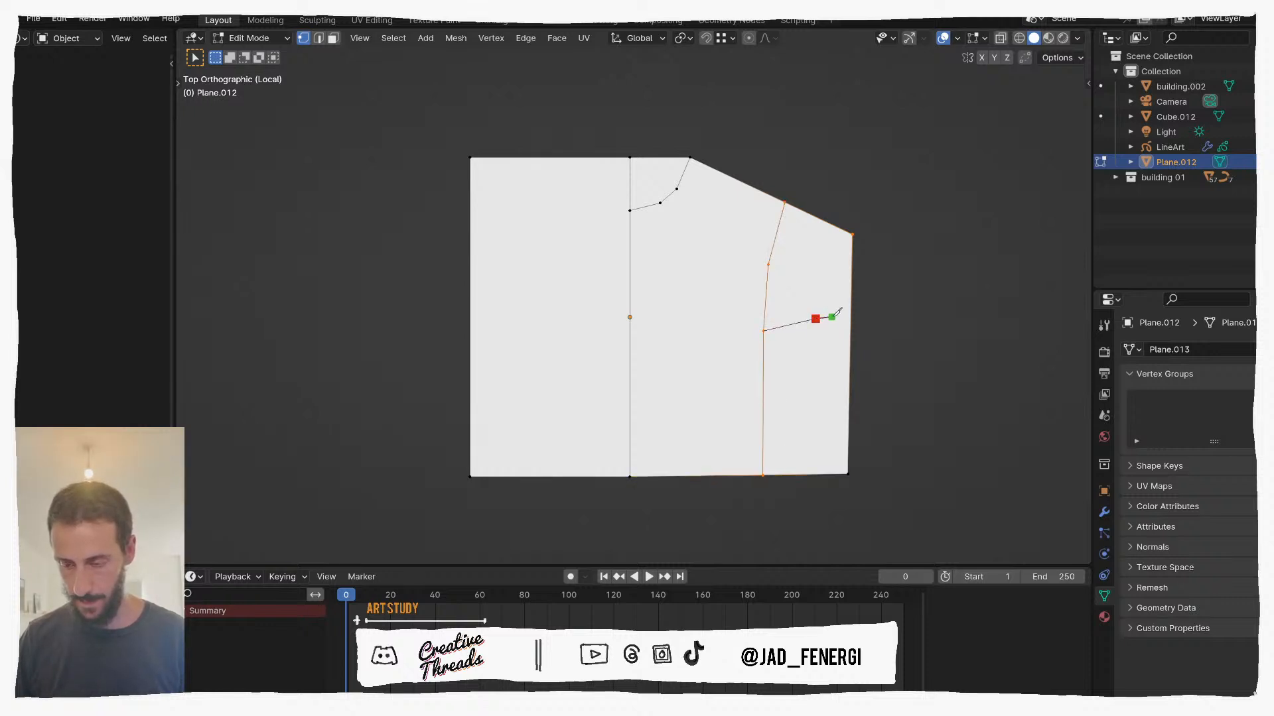
pyautogui.click(851, 315)
pyautogui.press('Return')
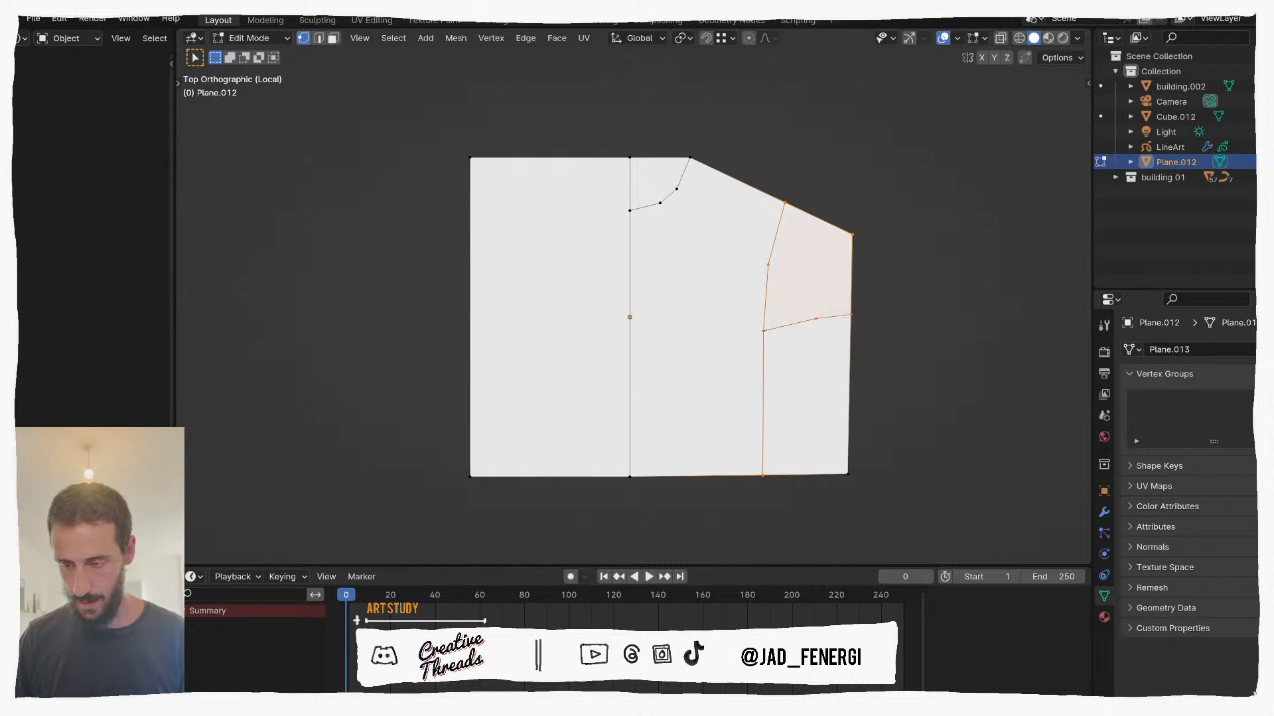
# Step: Delete the left half, the neckline piece and the face under the sleeve, leaving a half T-shirt outline
pyautogui.press('3')
pyautogui.click(838, 348)
pyautogui.keyDown('shift'); pyautogui.click(598, 353); pyautogui.keyUp('shift')
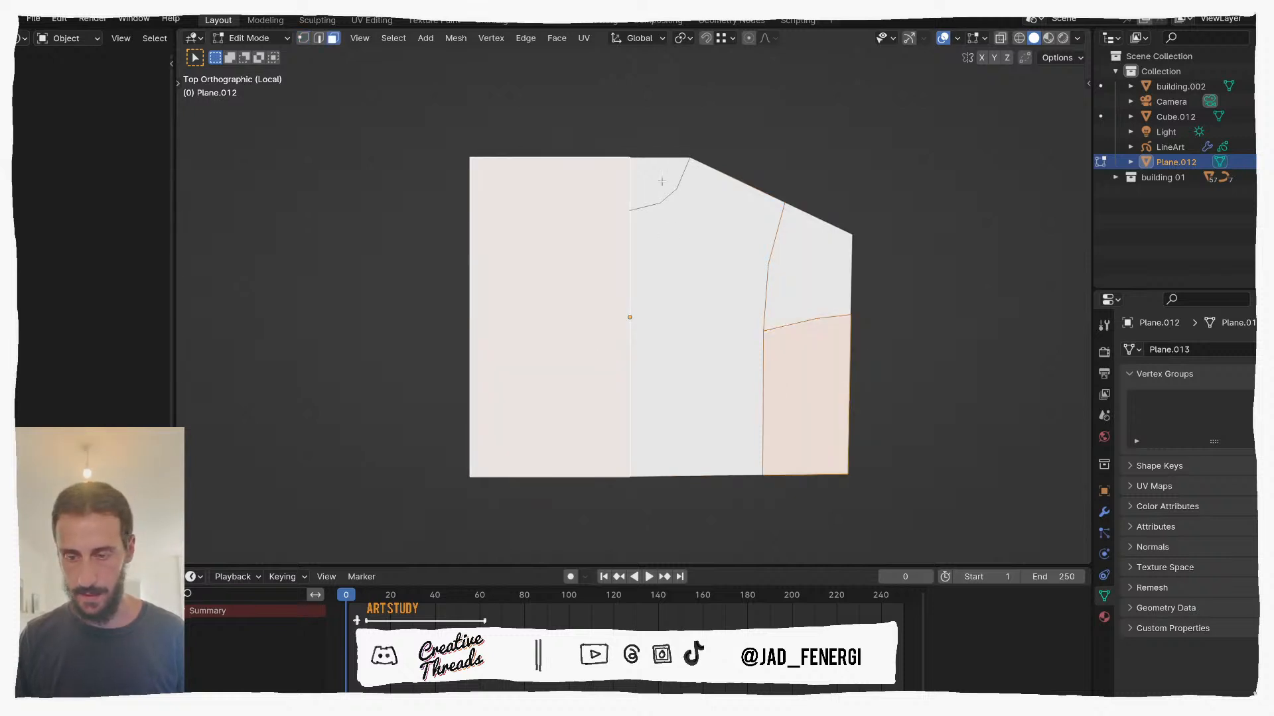
pyautogui.press('x')
pyautogui.click(584, 215)
pyautogui.press('Tab')
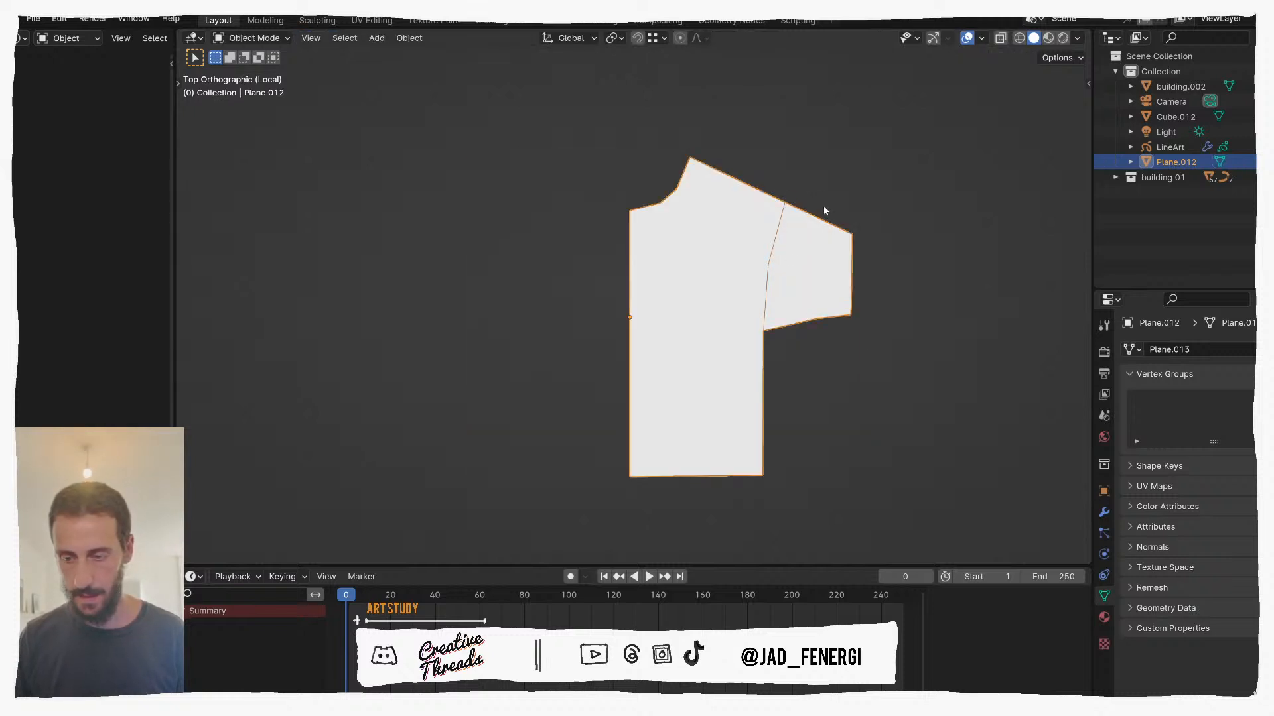
# Step: Move the sleeve's upper outer corner, the middle armhole vertex and the shoulder seam vertex inward toward the collar
pyautogui.press('Tab')
pyautogui.press('1')
pyautogui.moveTo(840, 222); pyautogui.dragTo(869, 257)
pyautogui.press('g')
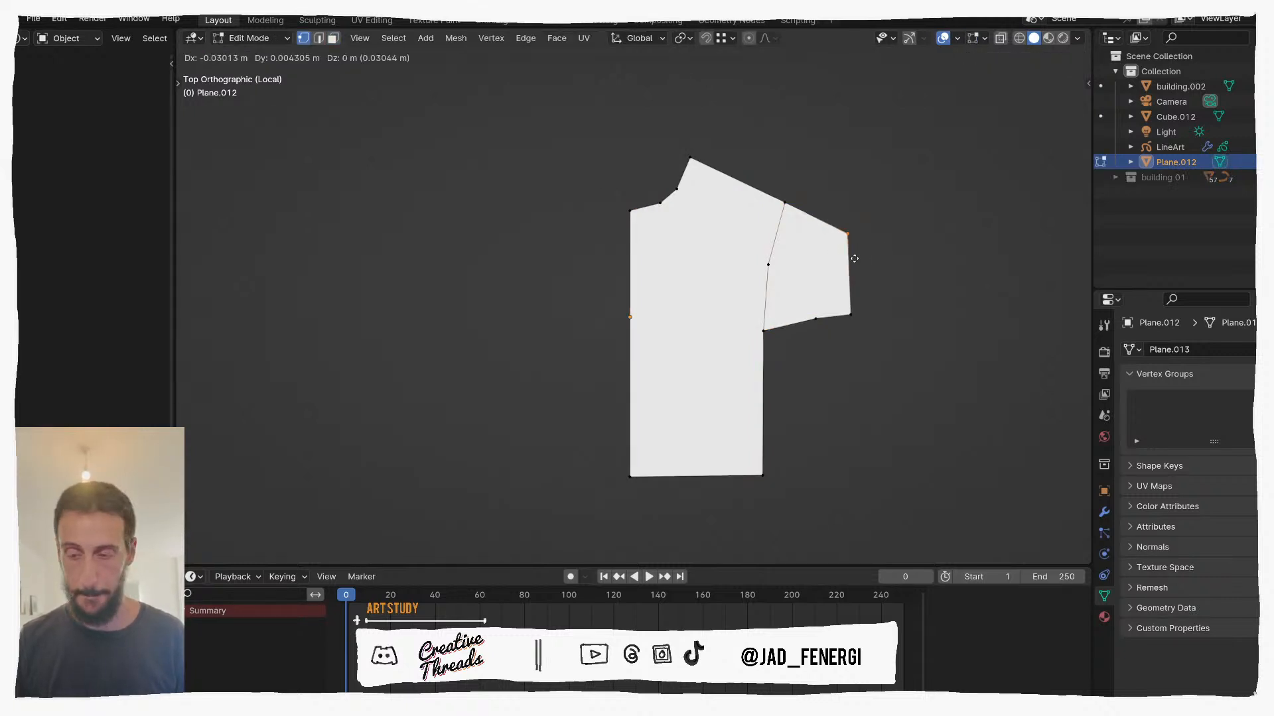
pyautogui.click(841, 256)
pyautogui.moveTo(760, 253); pyautogui.dragTo(781, 272)
pyautogui.press('g')
pyautogui.click(773, 269)
pyautogui.moveTo(779, 186); pyautogui.dragTo(795, 209)
pyautogui.press('g')
pyautogui.click(777, 202)
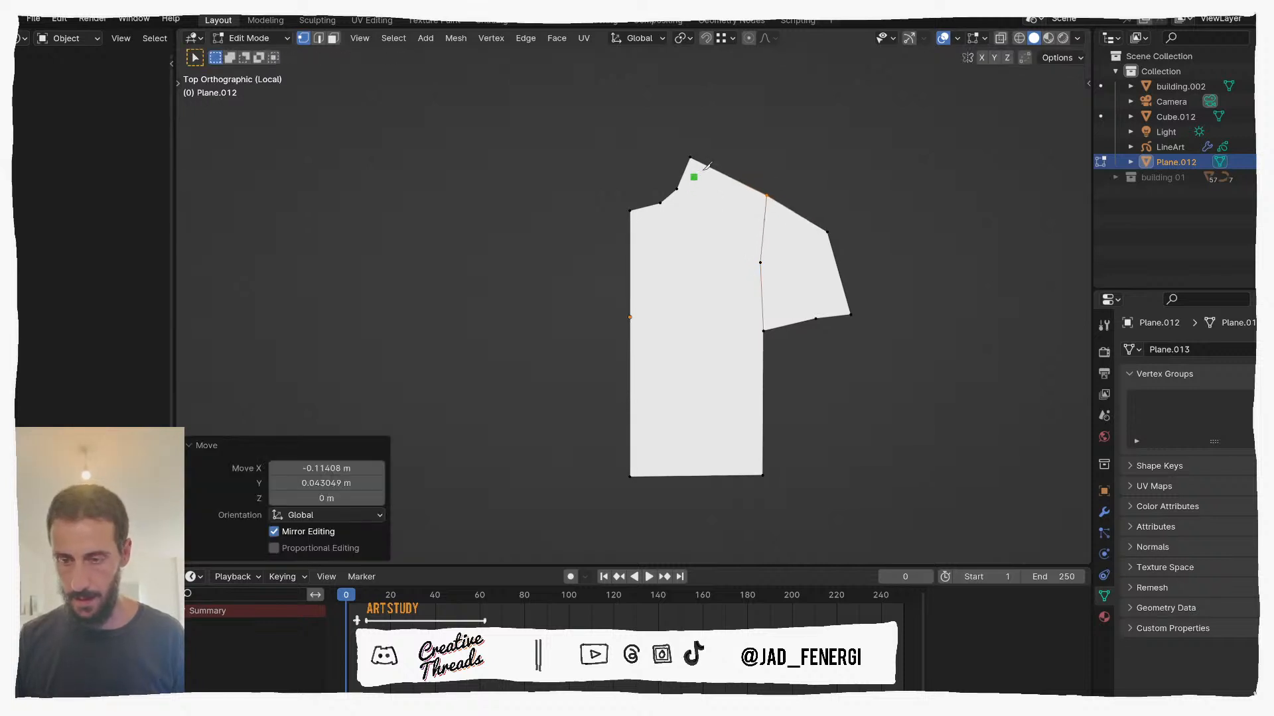
# Step: Knife-cut a collar band parallel to the neckline, from the shoulder edge to the centre line
pyautogui.click(672, 213)
pyautogui.click(629, 227)
pyautogui.press('Return')
pyautogui.scroll(2, 671, 207)
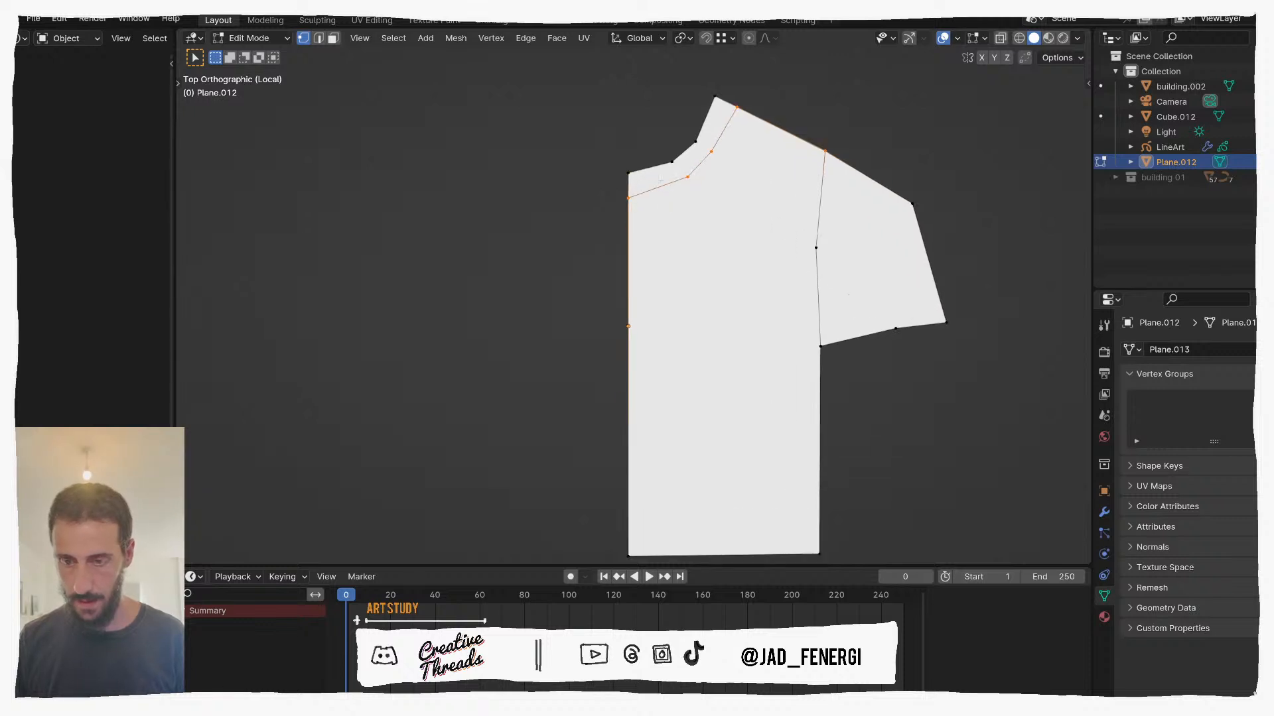
# Step: Connect the collar band's inner and outer vertices with two edges and join its upper corner to the middle armhole vertex
pyautogui.moveTo(660, 140); pyautogui.dragTo(704, 196)
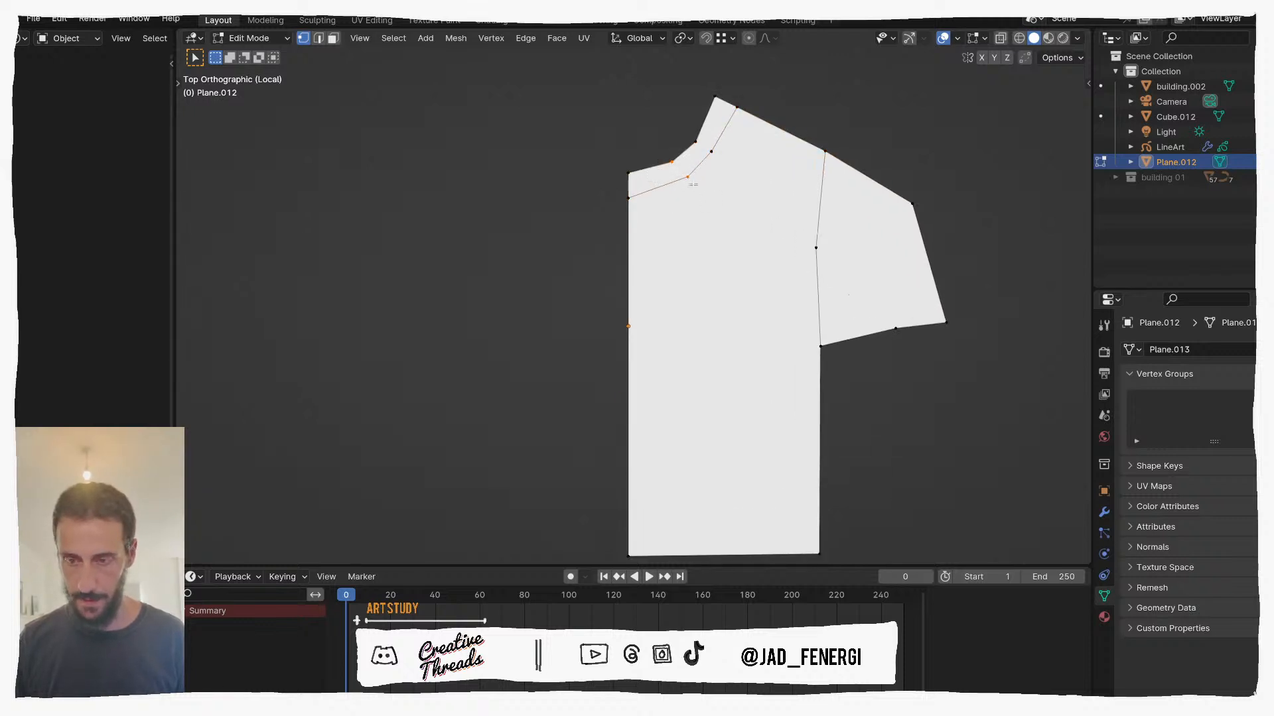
pyautogui.moveTo(682, 123); pyautogui.dragTo(727, 164)
pyautogui.press('j')
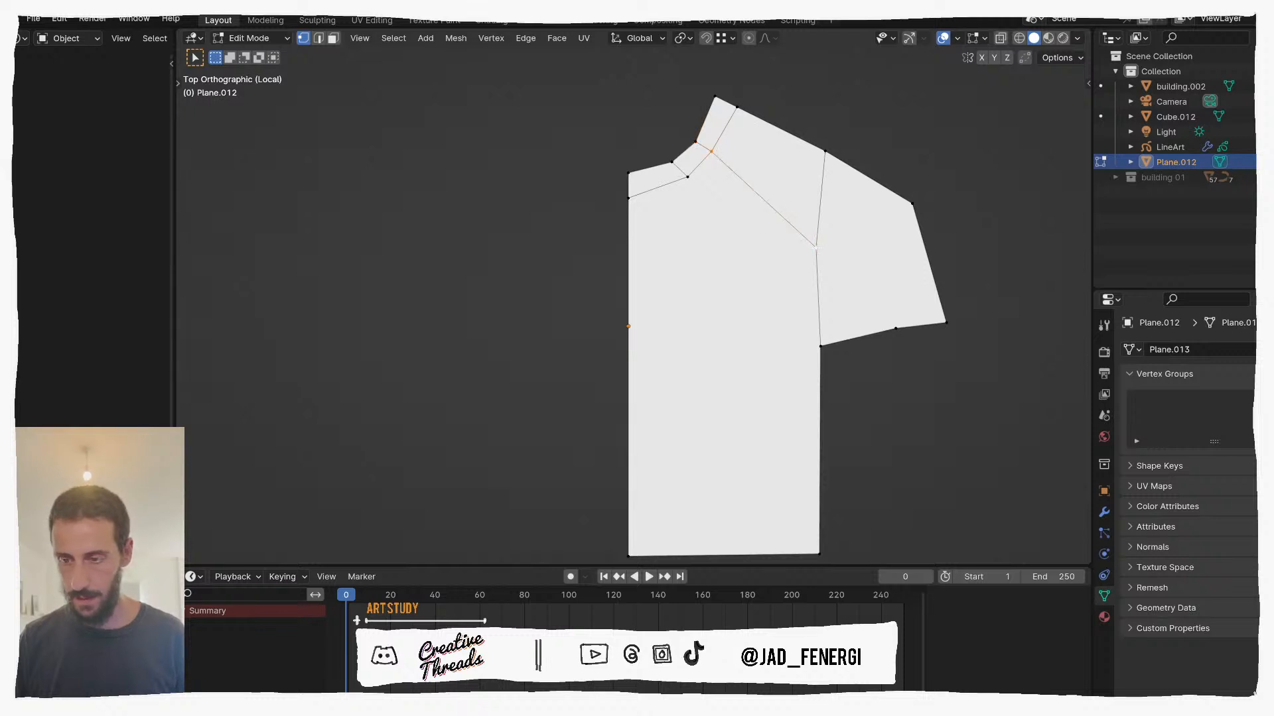
pyautogui.press('Escape')
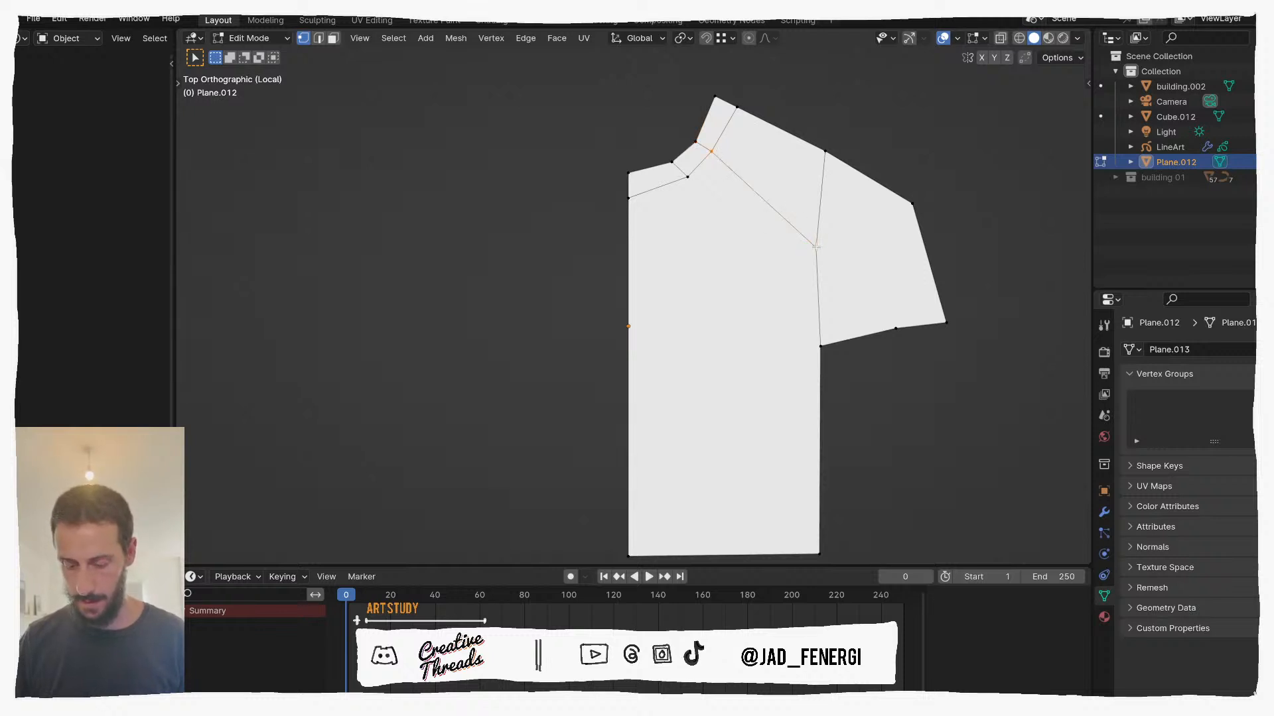
# Step: Knife-cut the sleeve lengthwise from the middle armhole vertex to the cuff and crosswise from underside to shoulder edge
pyautogui.click(816, 247)
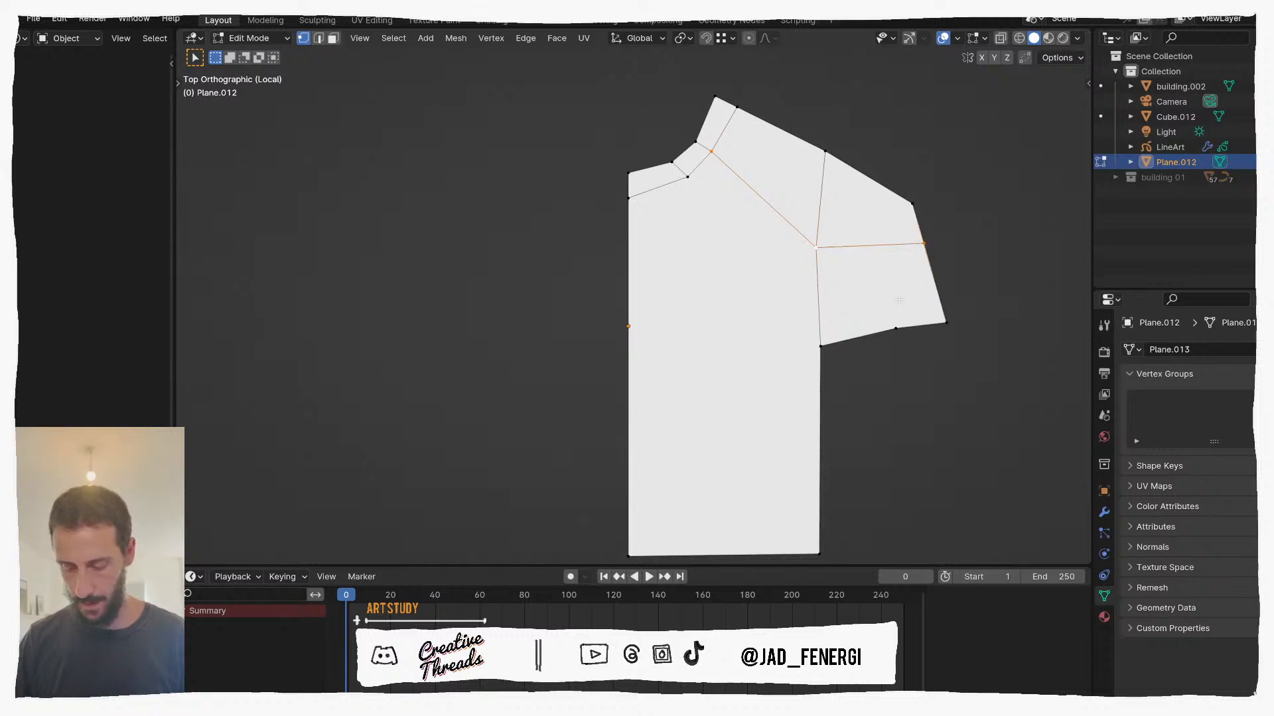
pyautogui.click(896, 327)
pyautogui.click(870, 246)
pyautogui.click(869, 178)
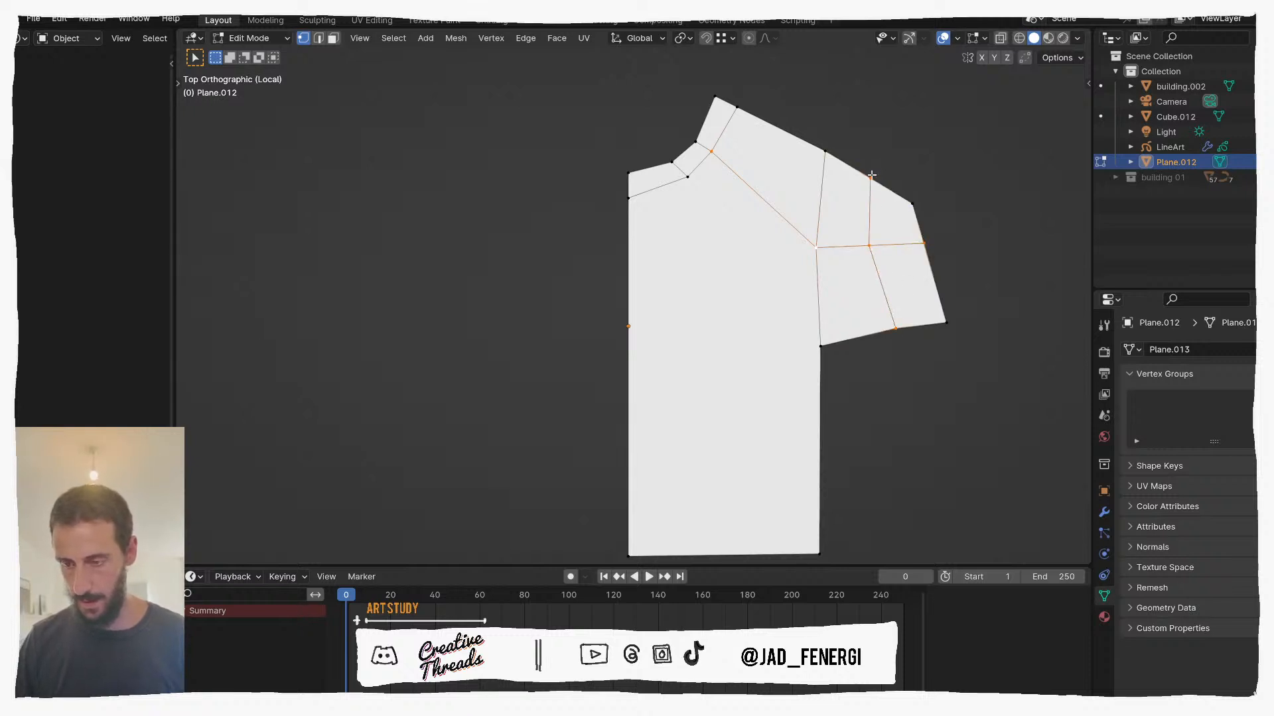
pyautogui.press('Return')
# Step: Knife-cut a vertical edge through the shirt body from the lower collar corner to the hem
pyautogui.scroll(-1, 818, 260)
pyautogui.click(683, 197)
pyautogui.click(691, 512)
pyautogui.press('Return')
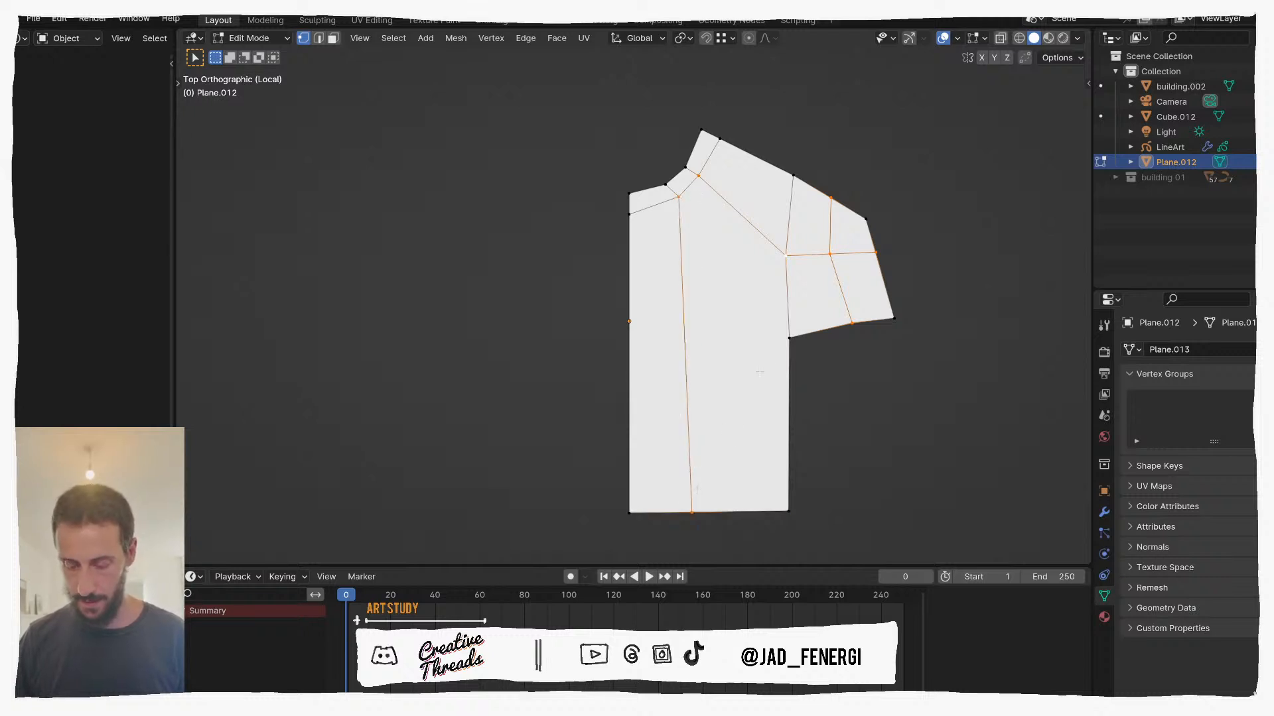
# Step: Knife-cut two horizontal edges across the shirt body, one at armpit level and one midway to the hem
pyautogui.click(630, 341)
pyautogui.press('Return')
pyautogui.click(629, 421)
pyautogui.click(788, 422)
pyautogui.press('Return')
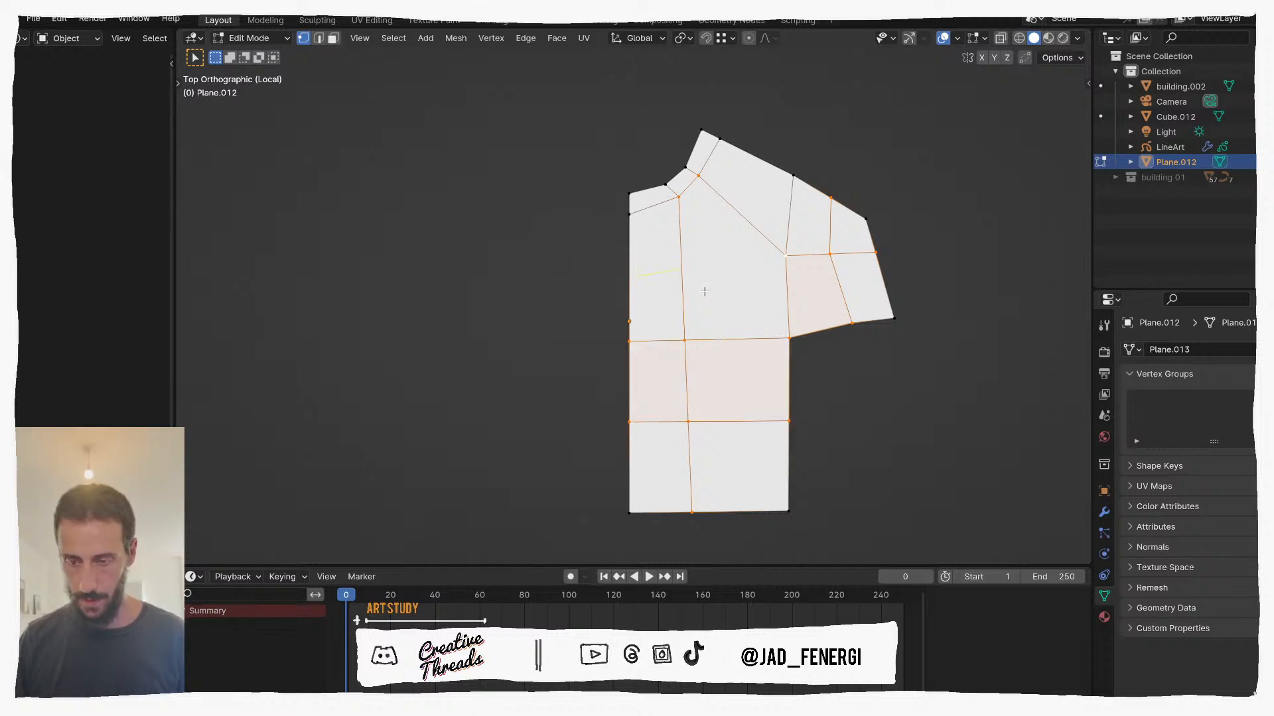
# Step: Knife-cut a chest edge from the middle armhole vertex across to the centre line
pyautogui.hotkey('alt', 'a')
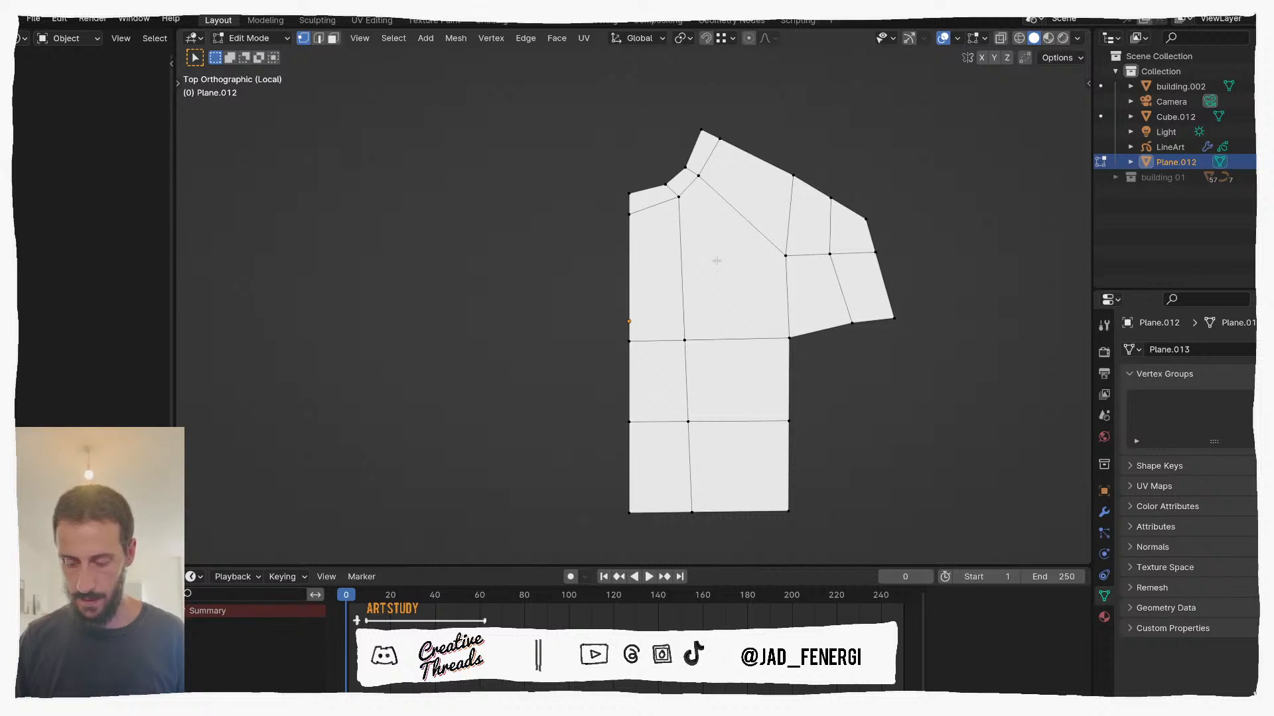
pyautogui.click(786, 255)
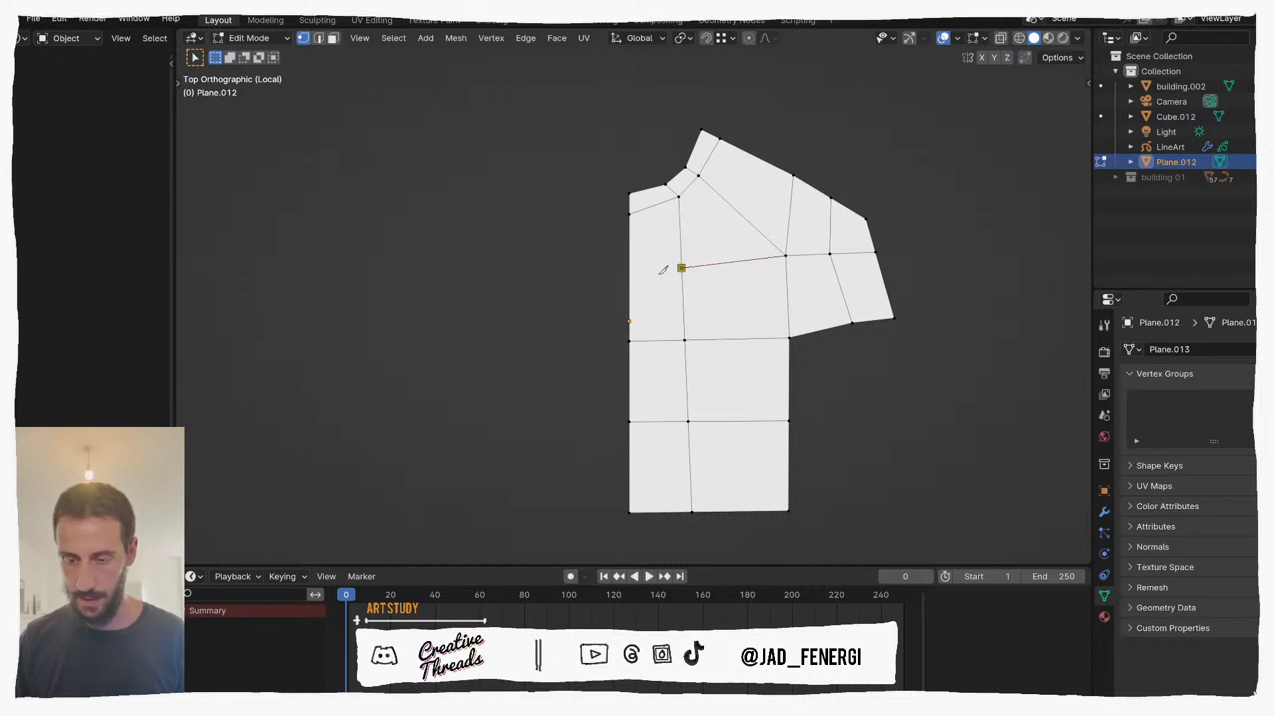
pyautogui.click(629, 273)
pyautogui.press('Return')
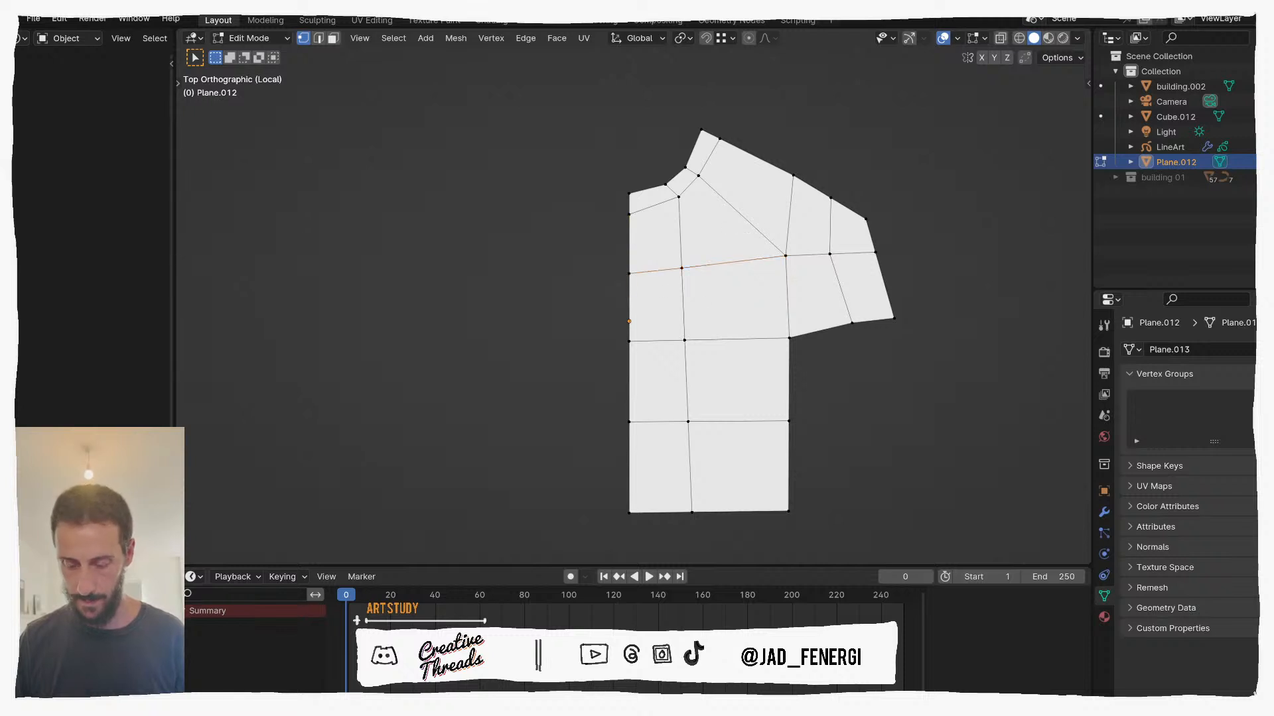
# Step: Shift the middle armhole vertex and the sleeve's centre vertex inward and lift the shoulder seam vertex
pyautogui.press('g')
pyautogui.click(777, 278)
pyautogui.click(845, 274)
pyautogui.press('g')
pyautogui.click(841, 273)
pyautogui.press('g')
pyautogui.click(791, 184)
# Step: Nudge the two vertices at the collar's upper end slightly outward and down
pyautogui.click(717, 135)
pyautogui.press('g')
pyautogui.click(722, 138)
pyautogui.click(707, 138)
pyautogui.press('g')
pyautogui.click(709, 142)
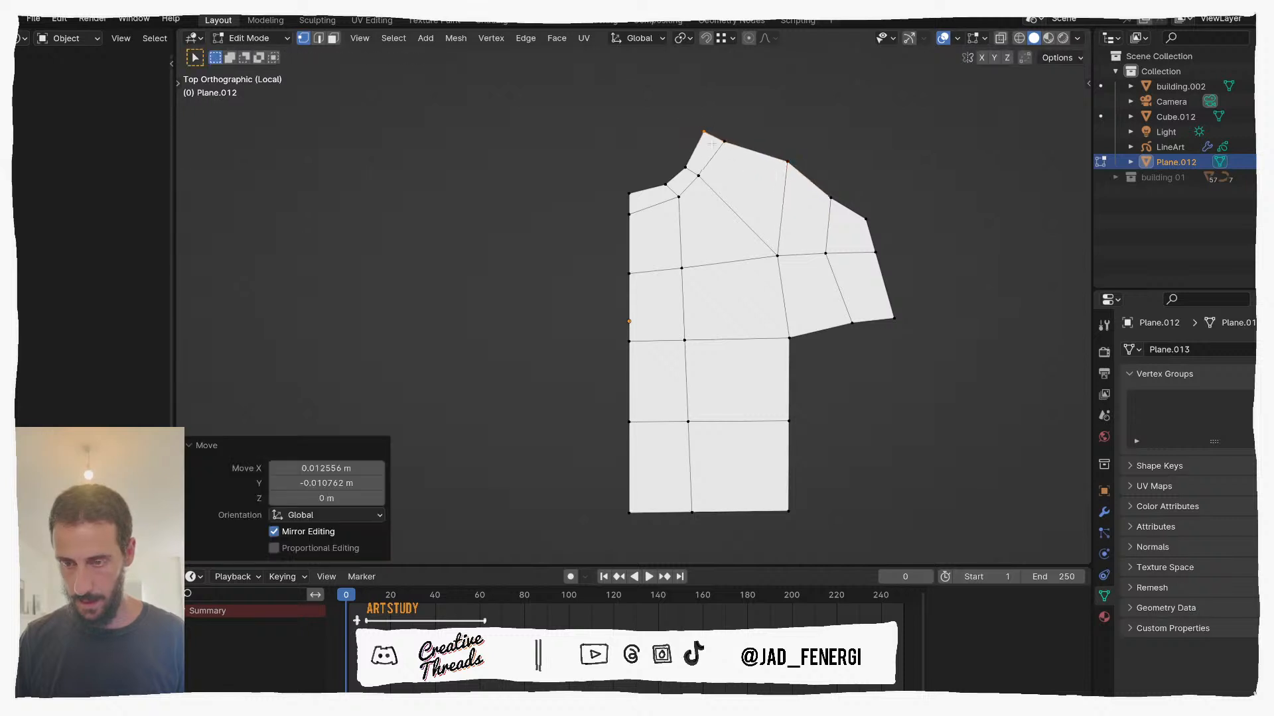
pyautogui.press('g')
pyautogui.click(697, 153)
# Step: Raise the sleeve's upper edge vertex along Y and reposition the sleeve's centre vertex closer to the armhole
pyautogui.moveTo(813, 210); pyautogui.dragTo(841, 205)
pyautogui.press('g')
pyautogui.press('y')
pyautogui.click(839, 159)
pyautogui.click(830, 263)
pyautogui.press('g')
pyautogui.click(829, 292)
pyautogui.press('g')
pyautogui.click(833, 204)
pyautogui.press('g')
# Step: Round the shoulder line by repositioning the sleeve's upper edge vertex and the shoulder seam vertex
pyautogui.moveTo(773, 148); pyautogui.dragTo(838, 197)
pyautogui.click(818, 212)
pyautogui.press('g')
pyautogui.click(840, 184)
pyautogui.moveTo(782, 163); pyautogui.dragTo(804, 191)
pyautogui.press('g')
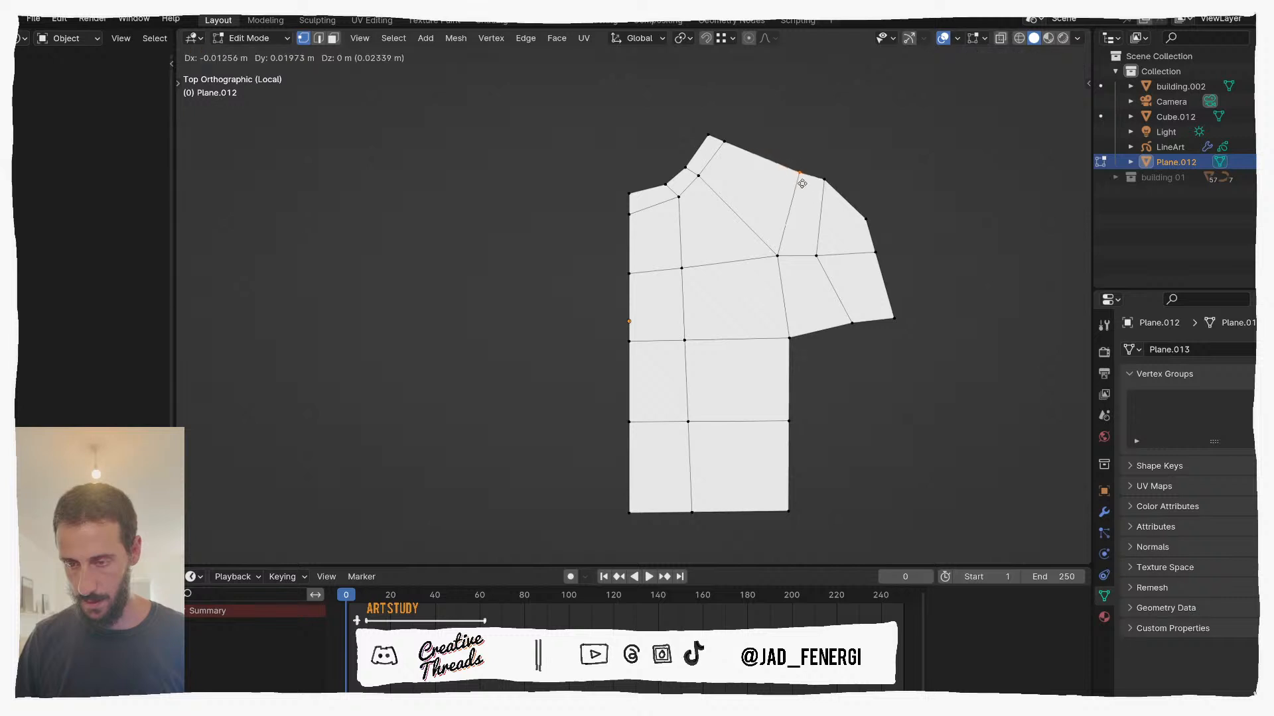
pyautogui.click(799, 182)
# Step: Move both vertices at the collar's upper end together, down and toward the sleeve
pyautogui.moveTo(677, 121); pyautogui.dragTo(732, 157)
pyautogui.press('g')
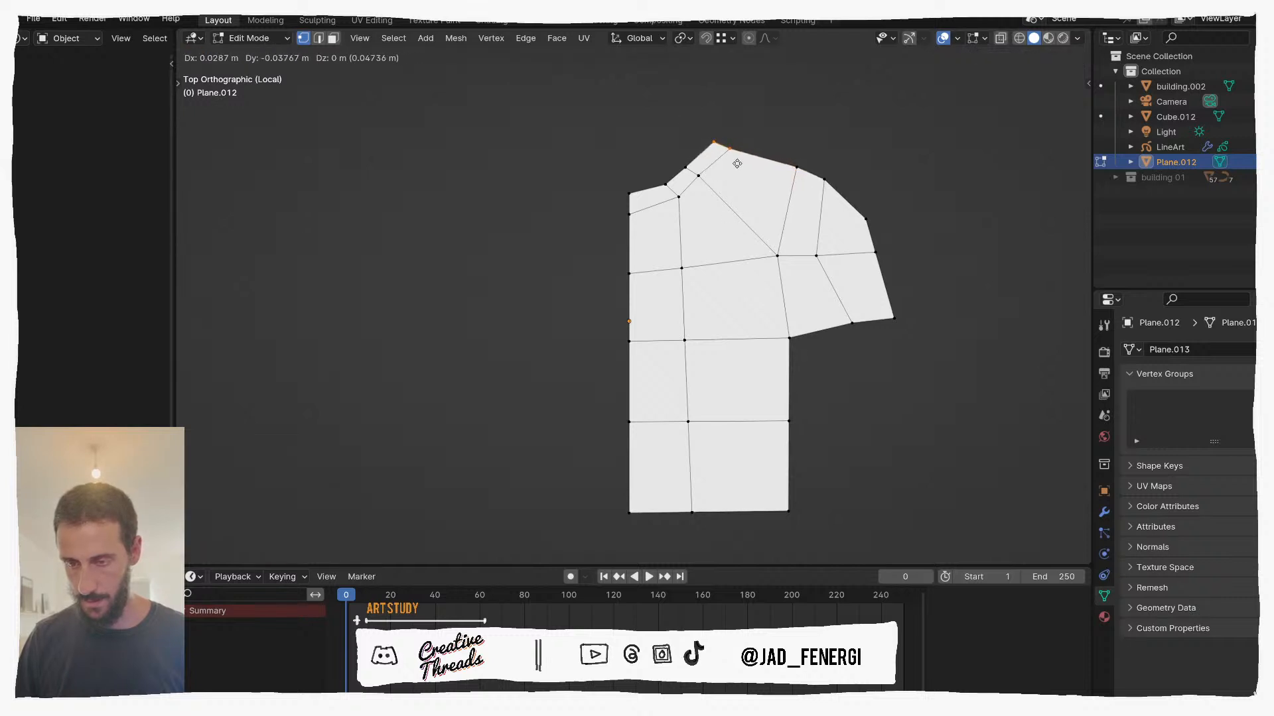
pyautogui.click(737, 164)
# Step: Fine-tune the middle armhole vertex and the sleeve's centre vertex to even out the sleeve faces
pyautogui.press('g')
pyautogui.click(790, 271)
pyautogui.moveTo(753, 223); pyautogui.dragTo(838, 268)
pyautogui.press('g')
pyautogui.click(842, 264)
# Step: Pull the cuff's upper and middle vertices inward and adjust the sleeve's upper edge vertex to round the sleeve
pyautogui.press('g')
pyautogui.moveTo(833, 170); pyautogui.dragTo(896, 262)
pyautogui.click(810, 192)
pyautogui.press('g')
pyautogui.click(886, 226)
pyautogui.moveTo(823, 165)
pyautogui.mouseDown()
pyautogui.moveTo(827, 200)
pyautogui.moveTo(814, 186)
pyautogui.mouseUp()
pyautogui.press('g')
pyautogui.click(814, 189)
# Step: Knife-cut a short diagonal edge at the armpit from the lower armhole seam to the sleeve's underside
pyautogui.scroll(-2, 796, 374)
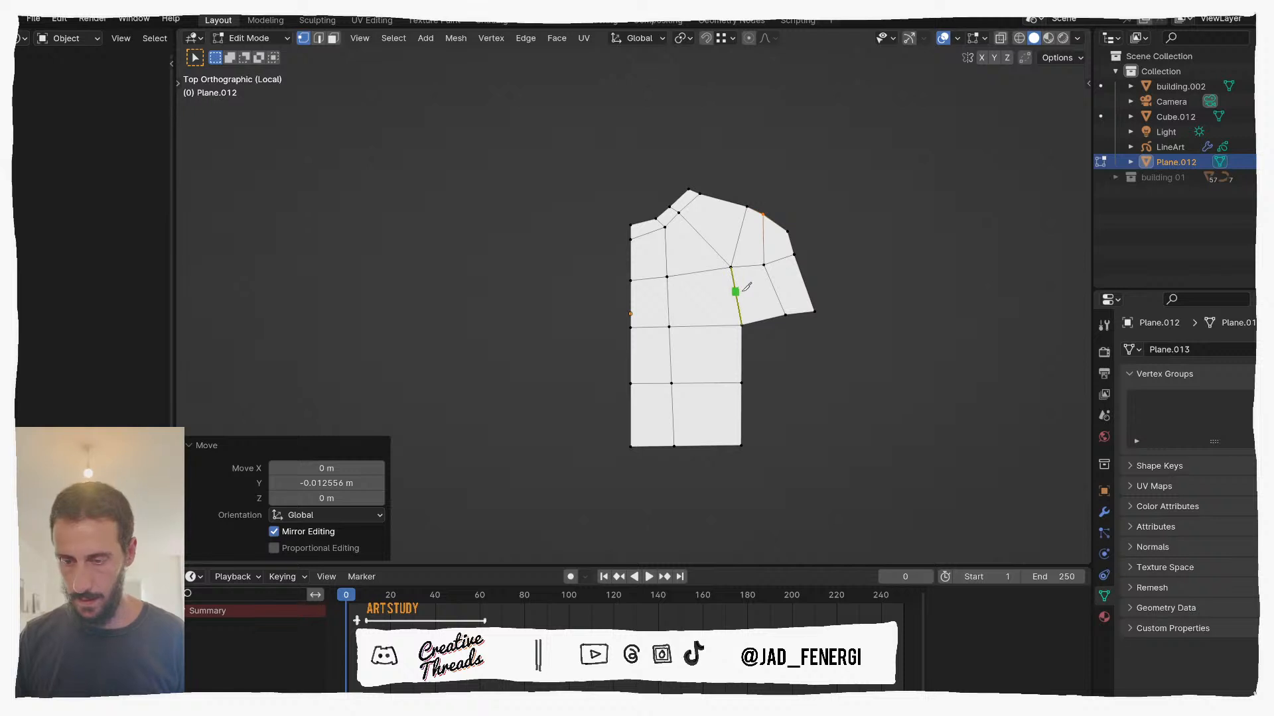
pyautogui.press('Return')
pyautogui.scroll(2, 747, 319)
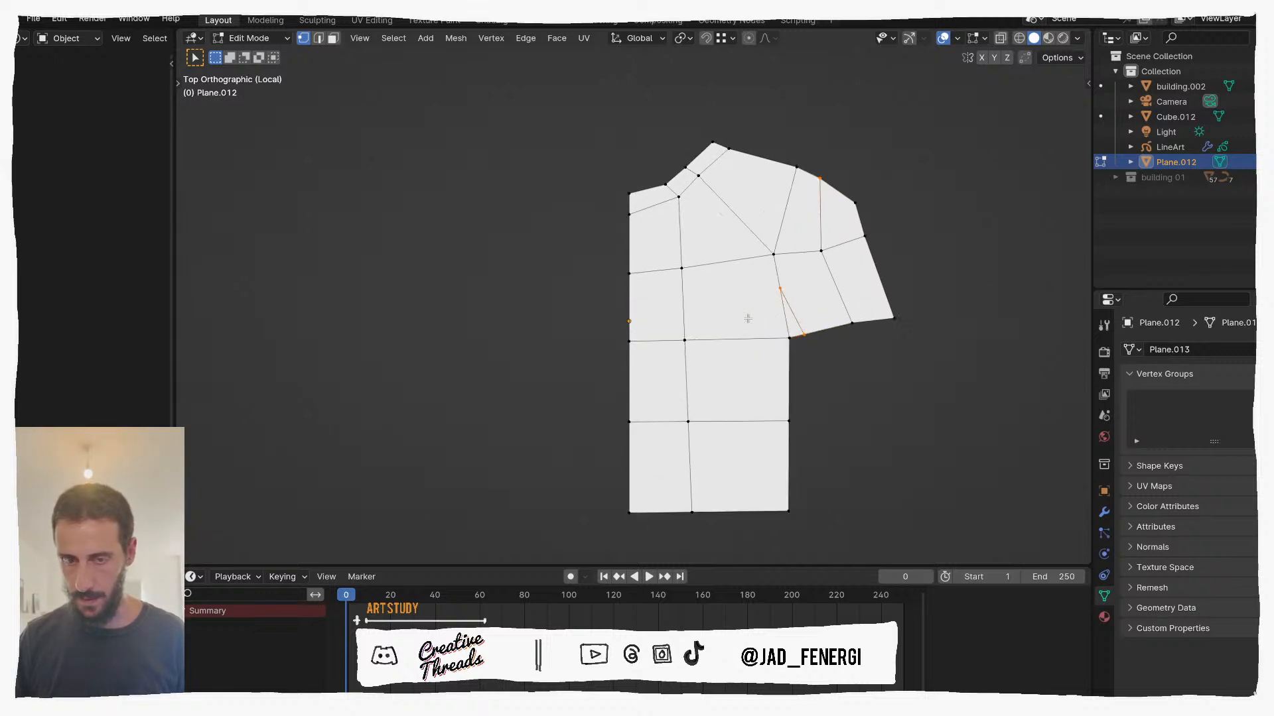
# Step: Delete the small triangular armpit face and knife-cut rows across the chest from the armpit, across the sleeve and above the cuff
pyautogui.press('x')
pyautogui.click(794, 321)
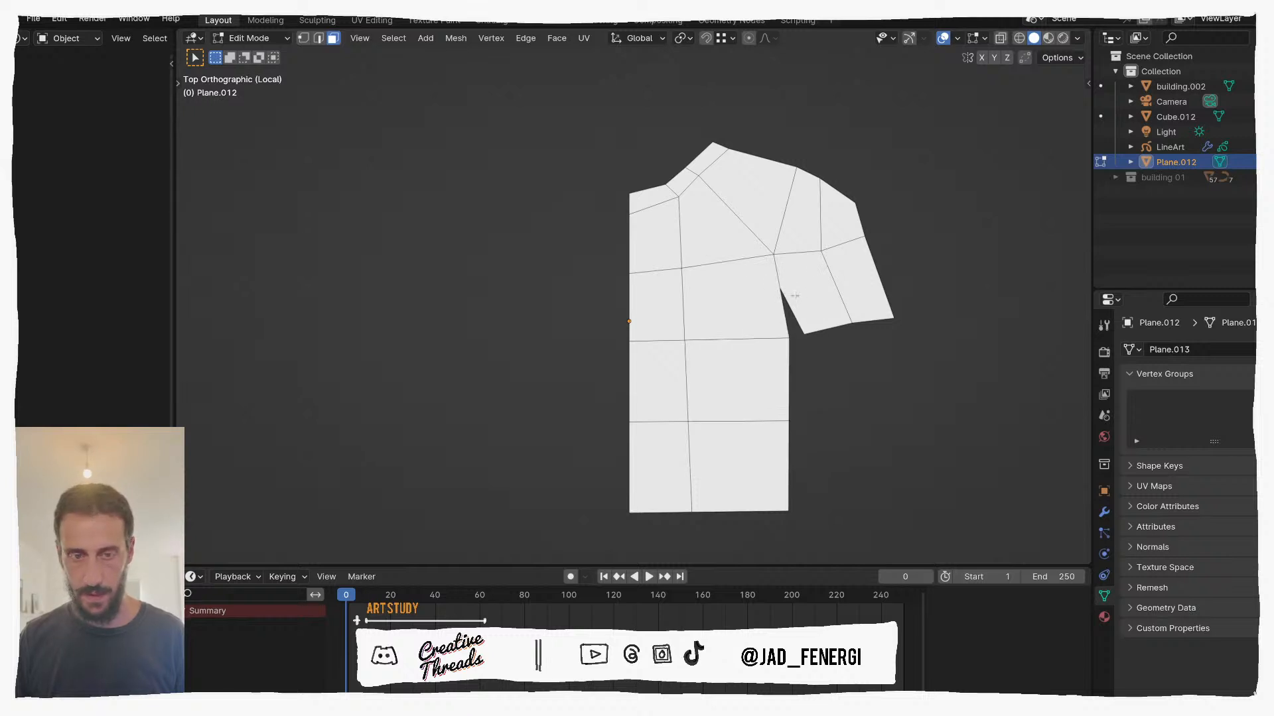
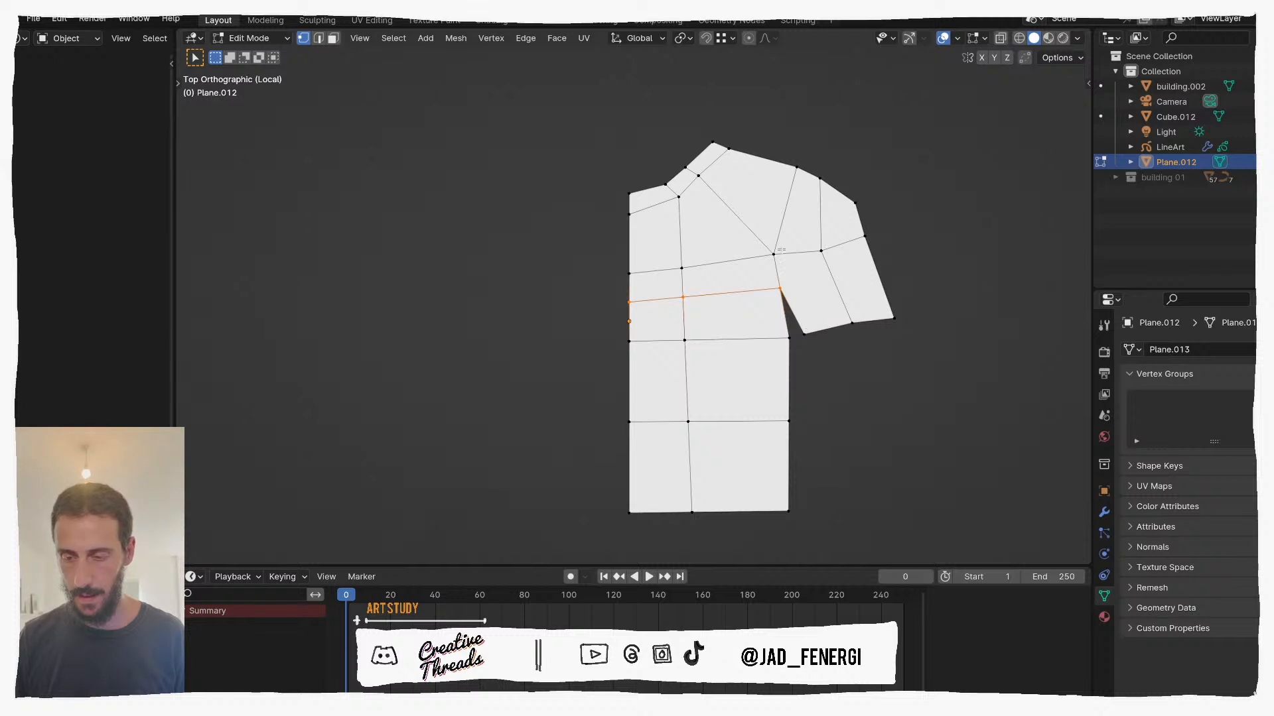
pyautogui.press('l')
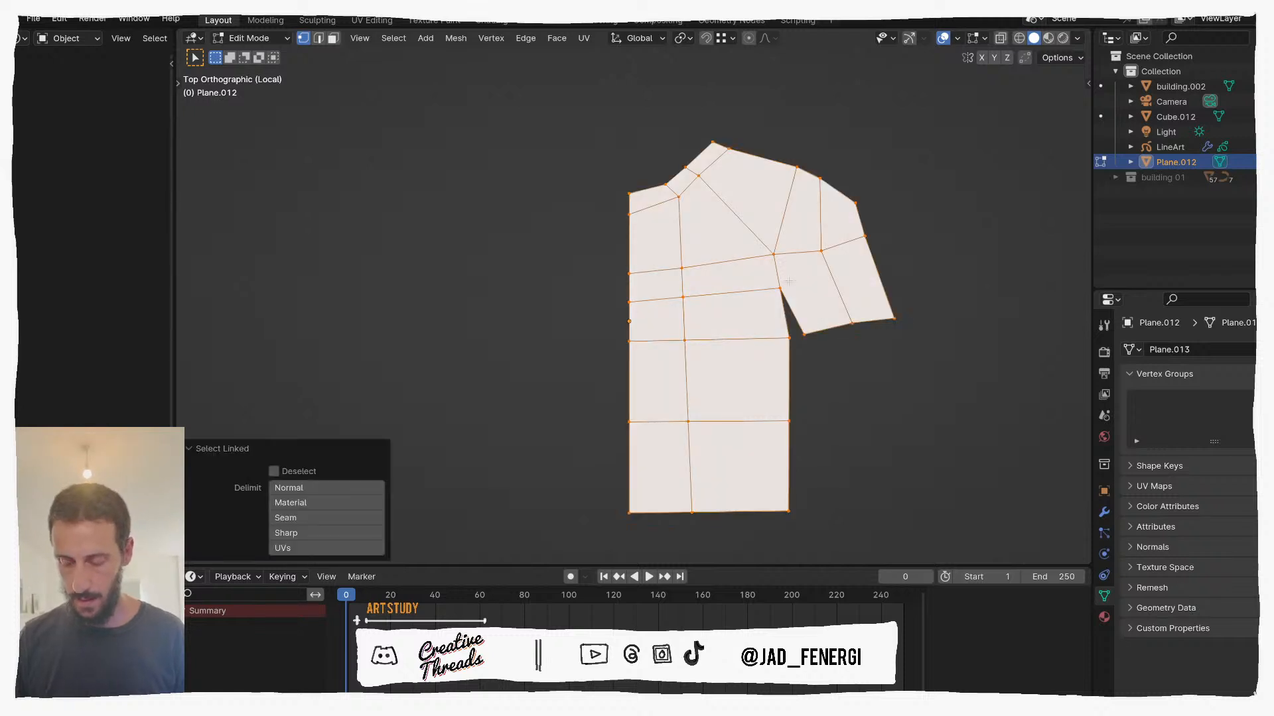
pyautogui.click(877, 274)
pyautogui.press('Return')
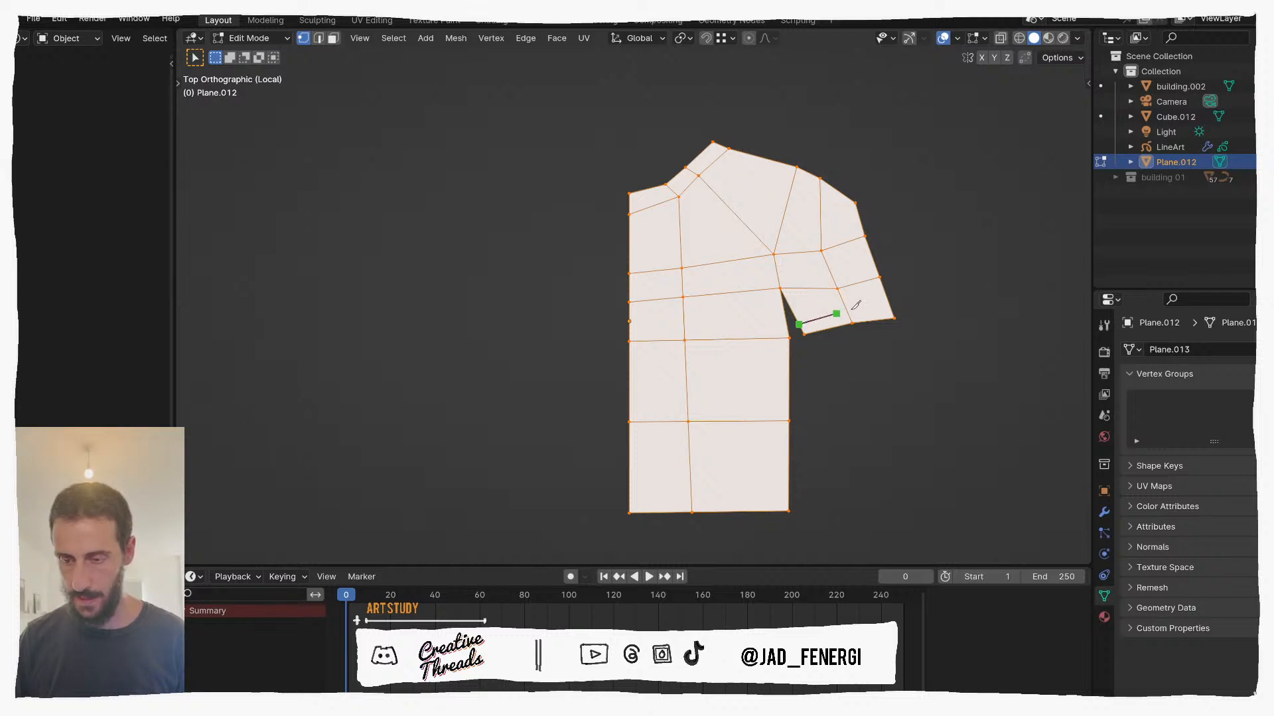
# Step: Move the collar's shoulder-end vertices toward the centre line and adjust its middle vertices to narrow and round the neckline
pyautogui.click(792, 163)
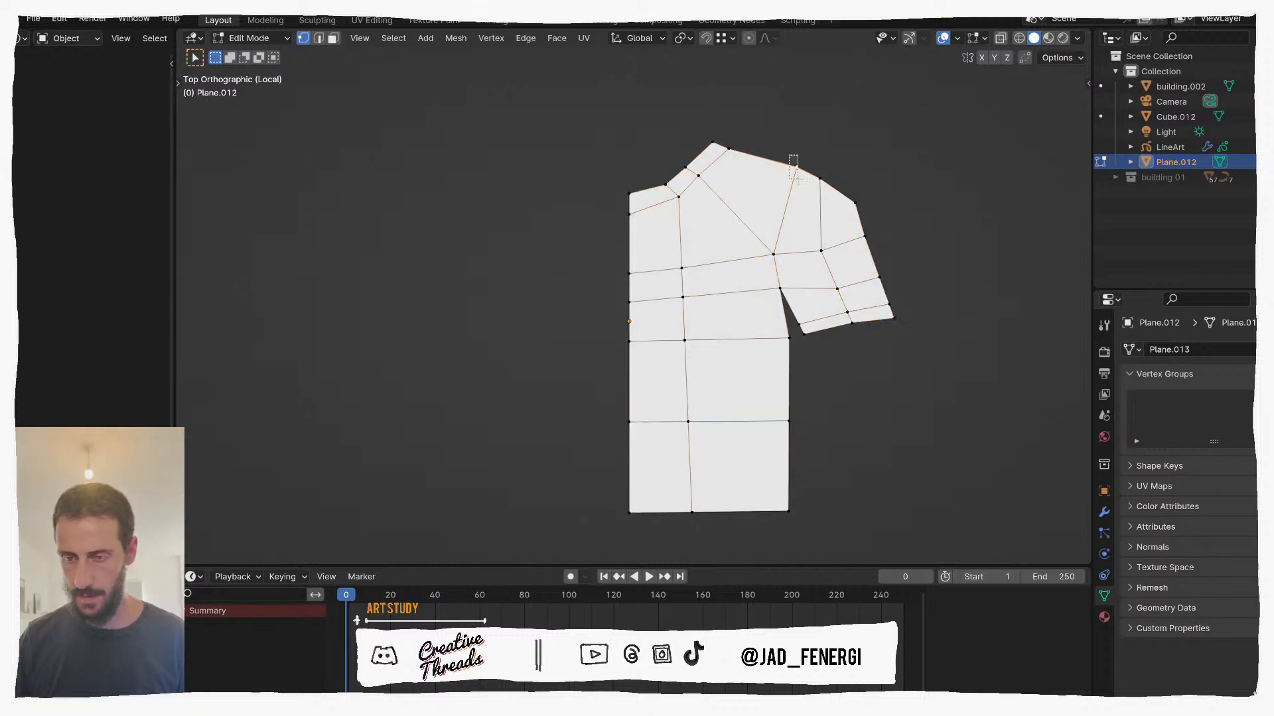
pyautogui.press('g')
pyautogui.click(705, 156)
pyautogui.press('g')
pyautogui.moveTo(677, 163); pyautogui.dragTo(687, 201)
pyautogui.click(703, 182)
pyautogui.press('g')
pyautogui.click(681, 201)
pyautogui.moveTo(612, 189); pyautogui.dragTo(637, 225)
pyautogui.press('g')
pyautogui.click(636, 220)
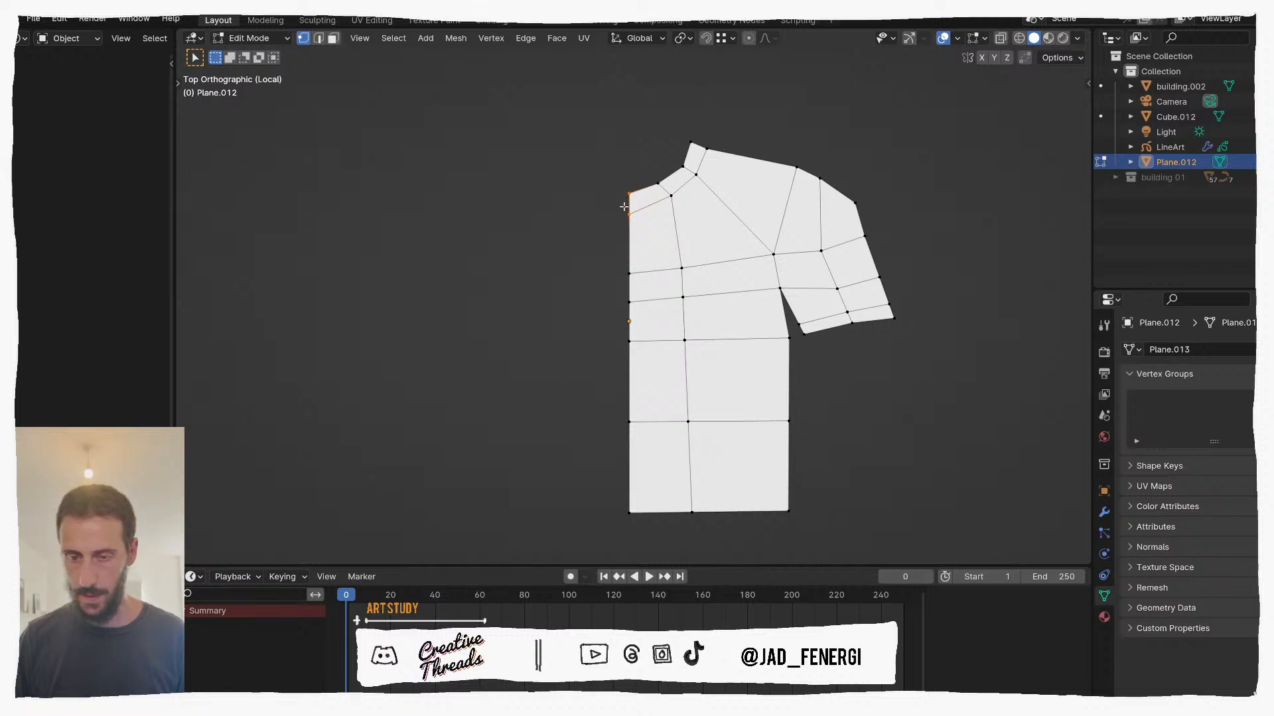
# Step: Add a Mirror modifier on X to the half T-shirt and enable Bisect on X
pyautogui.click(1104, 511)
pyautogui.click(1158, 351)
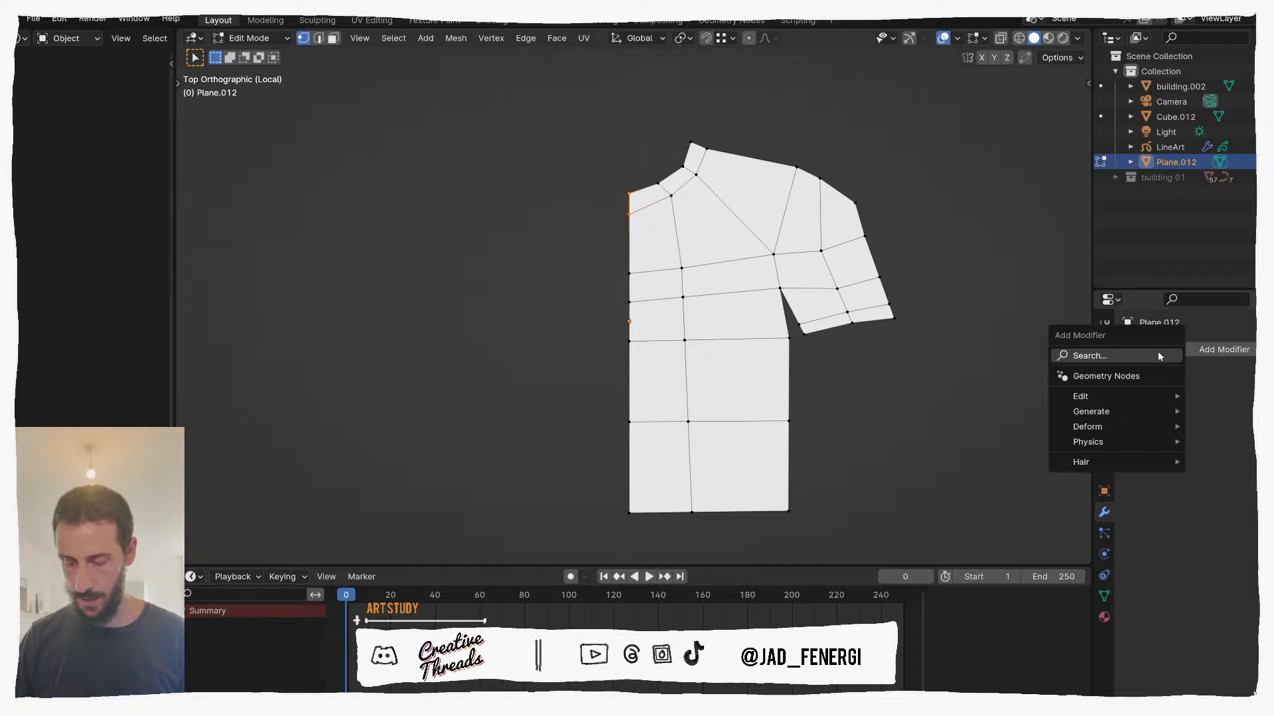
pyautogui.write('m')
pyautogui.click(1107, 379)
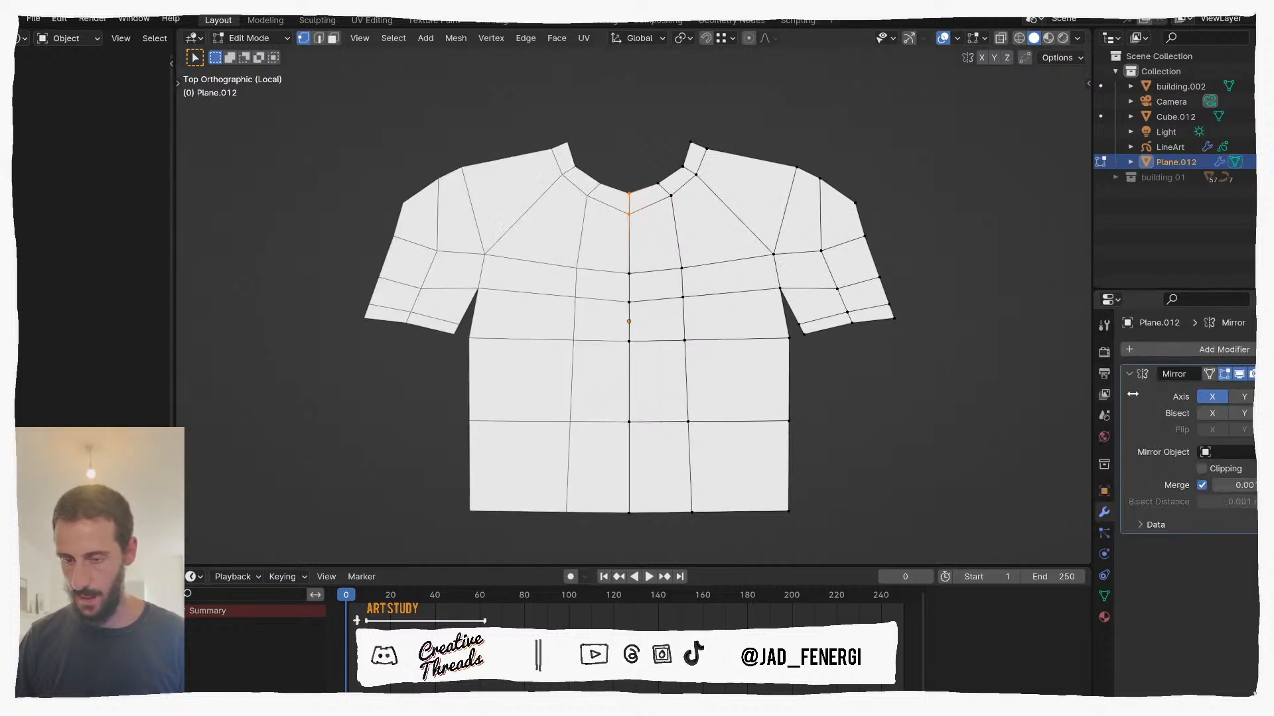
pyautogui.click(1214, 414)
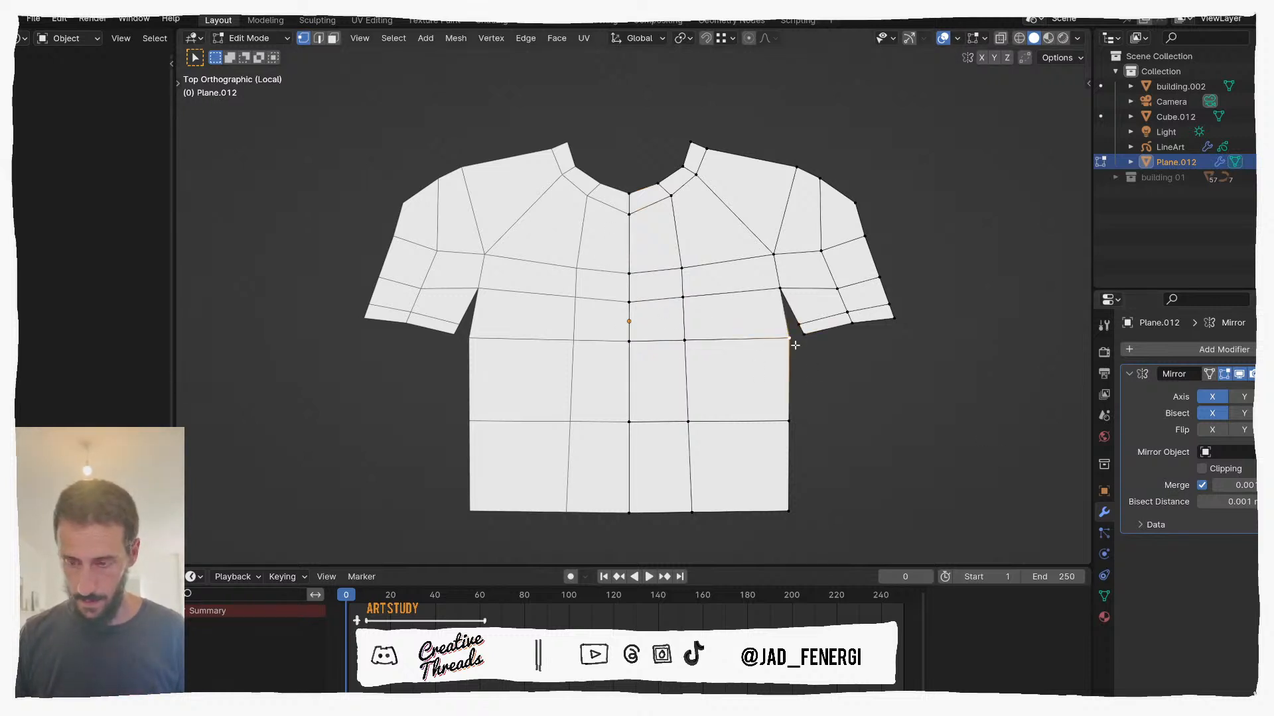
# Step: Move the three side-seam vertices below the armpit inward, shifting the lower two about -0.167 m in X, to narrow the torso
pyautogui.press('g')
pyautogui.click(815, 381)
pyautogui.moveTo(778, 400); pyautogui.dragTo(794, 545)
pyautogui.press('g')
pyautogui.click(764, 544)
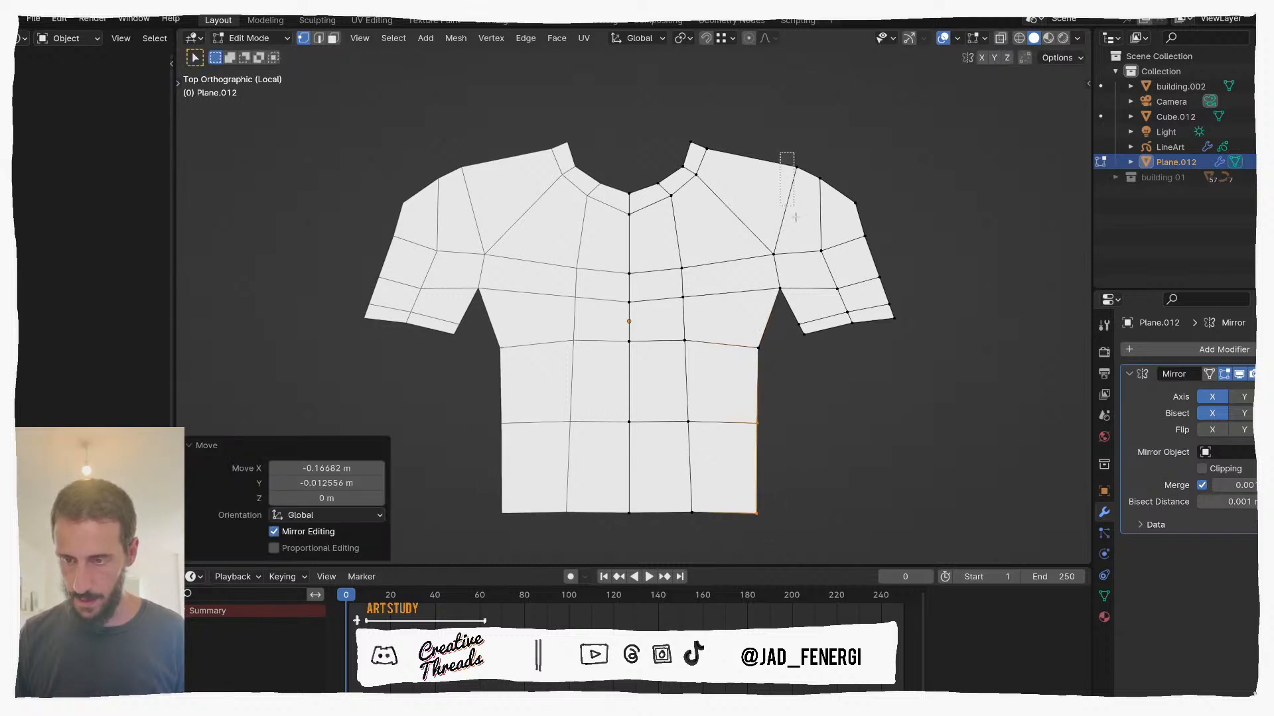
# Step: Lower the vertex pair beside the neckline's centre and nudge the collar's shoulder-end vertices to smooth the neck opening
pyautogui.moveTo(784, 159); pyautogui.dragTo(800, 173)
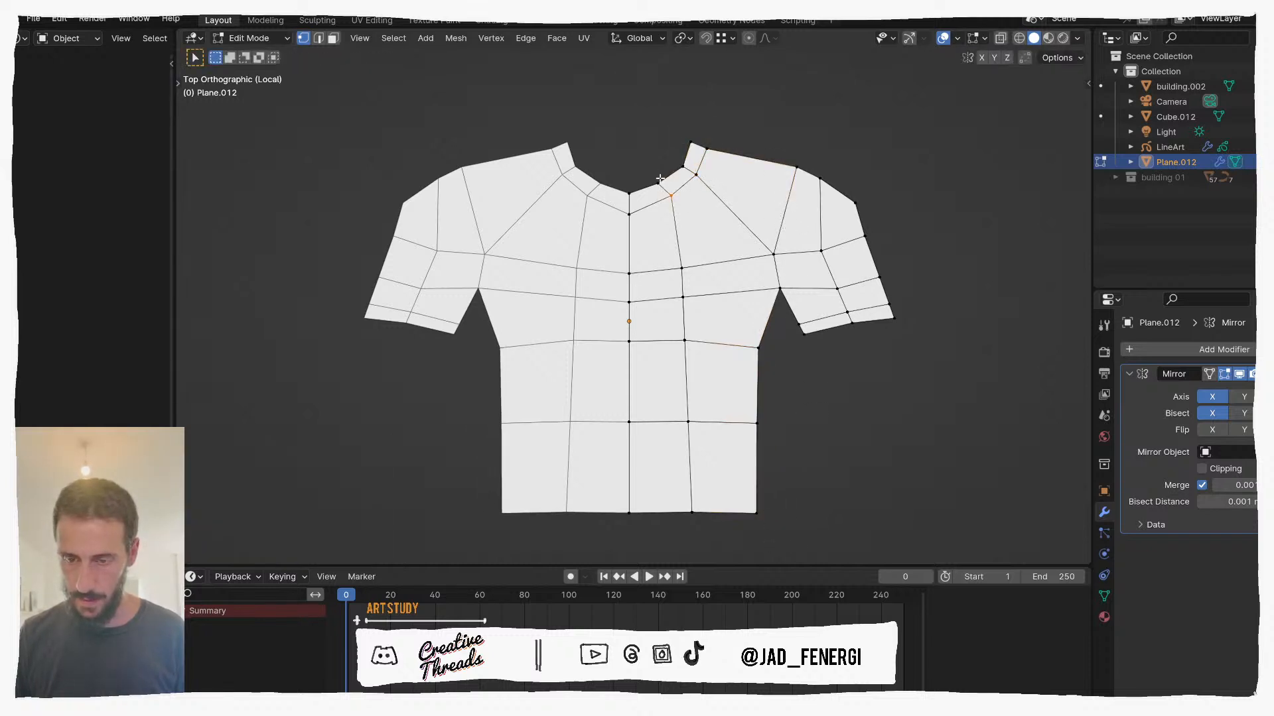
pyautogui.press('g')
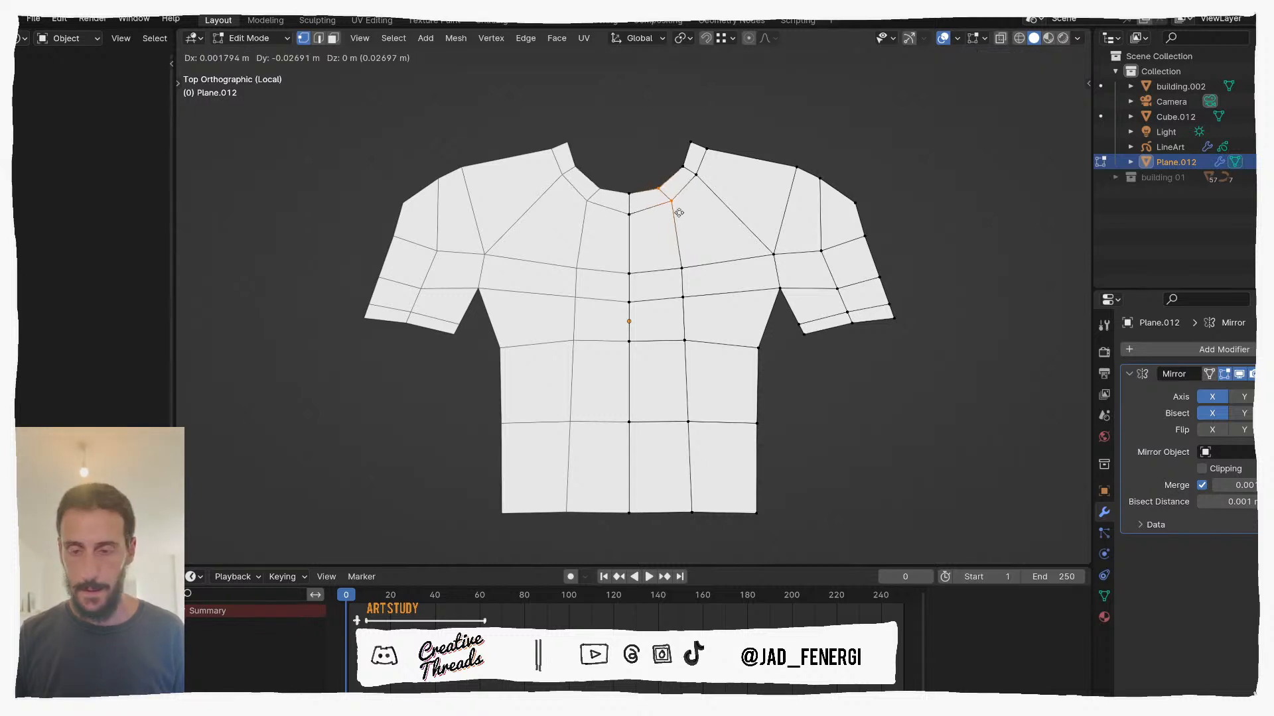
pyautogui.click(680, 207)
pyautogui.moveTo(714, 180); pyautogui.dragTo(714, 180)
pyautogui.press('g')
pyautogui.click(681, 144)
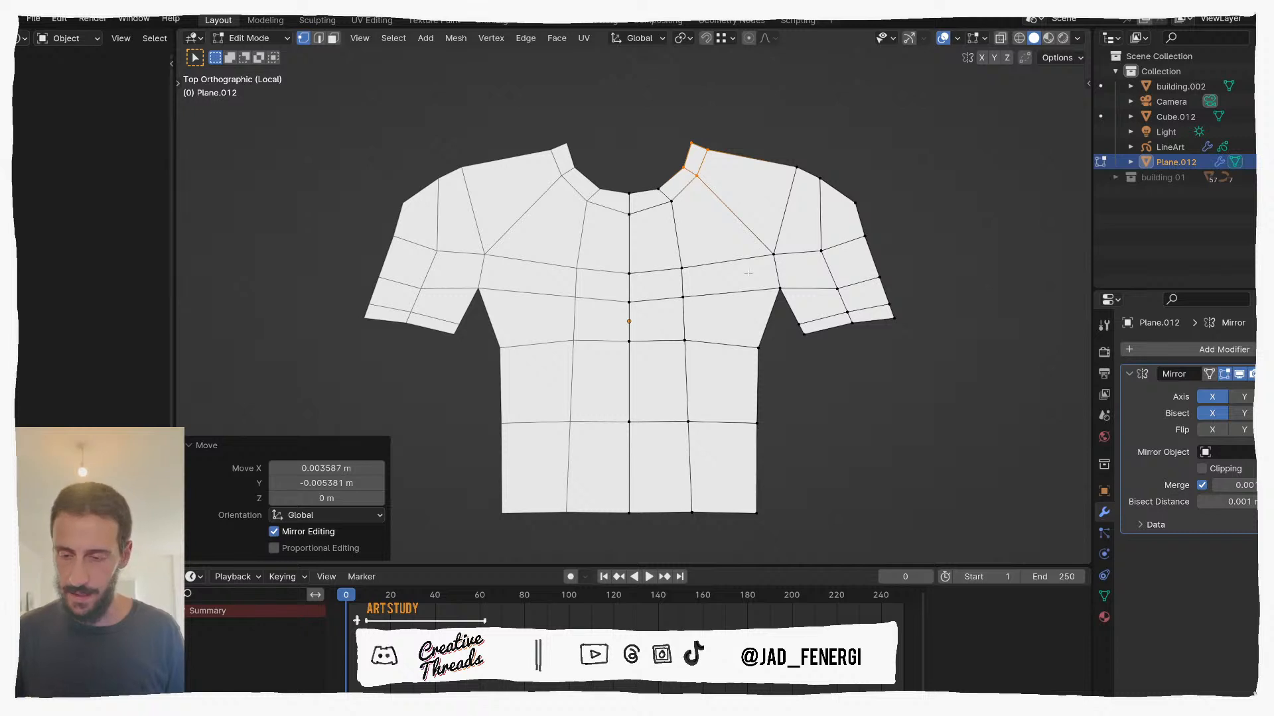
# Step: Move the armpit vertex and the armhole vertex just above it inward toward the chest
pyautogui.moveTo(771, 293); pyautogui.dragTo(787, 301)
pyautogui.press('g')
pyautogui.click(775, 293)
pyautogui.moveTo(763, 244); pyautogui.dragTo(780, 272)
pyautogui.press('g')
pyautogui.click(750, 272)
# Step: Move the armhole seam's shoulder vertex inward and fine-tune the seam vertex above the armpit
pyautogui.moveTo(785, 151); pyautogui.dragTo(815, 176)
pyautogui.press('g')
pyautogui.click(789, 170)
pyautogui.click(764, 255)
pyautogui.press('g')
pyautogui.click(770, 271)
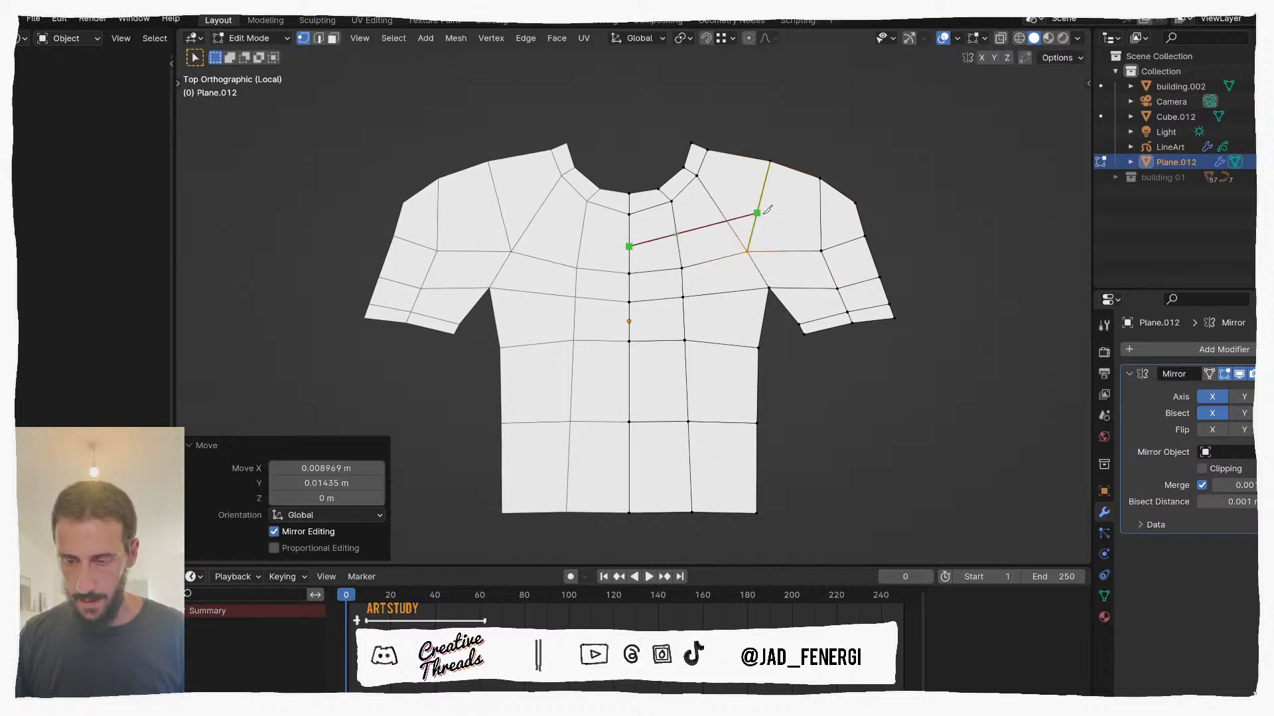
# Step: Knife-cut a row across the upper chest and sleeve and a line down to the cuff, and dissolve the short armhole edge between them
pyautogui.keyDown('alt'); pyautogui.click(828, 217); pyautogui.keyUp('alt')
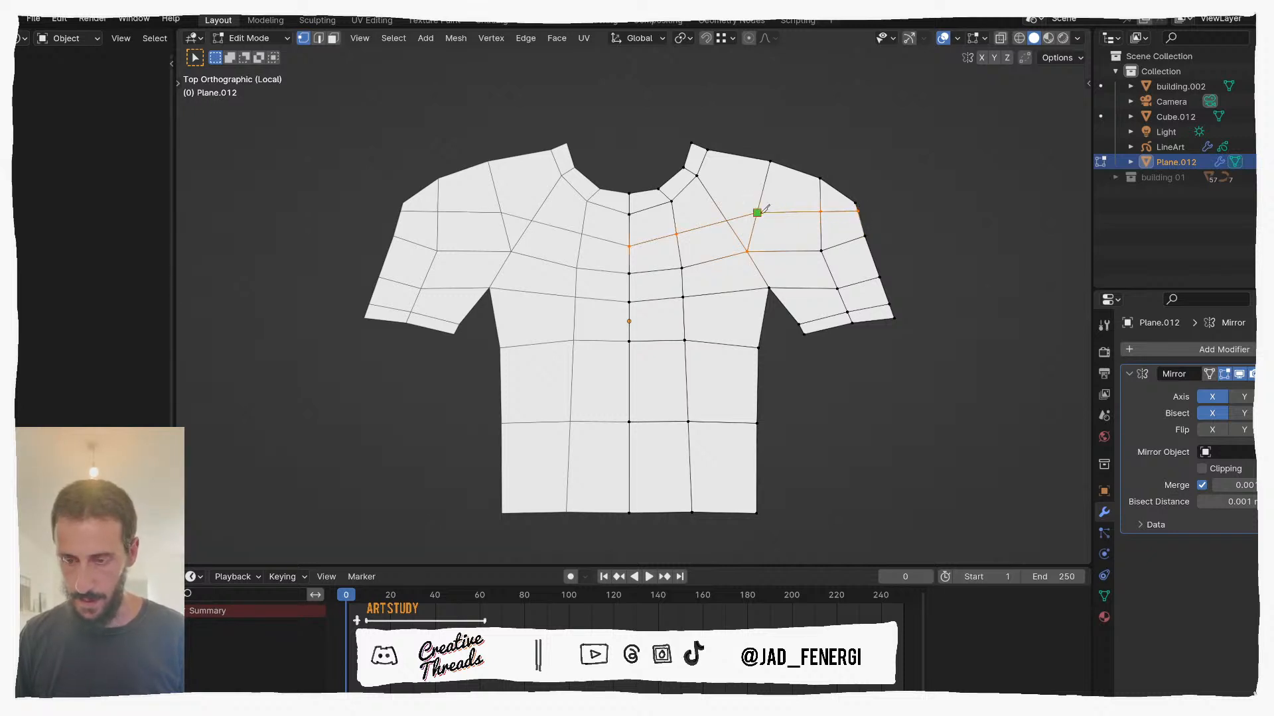
pyautogui.press('2')
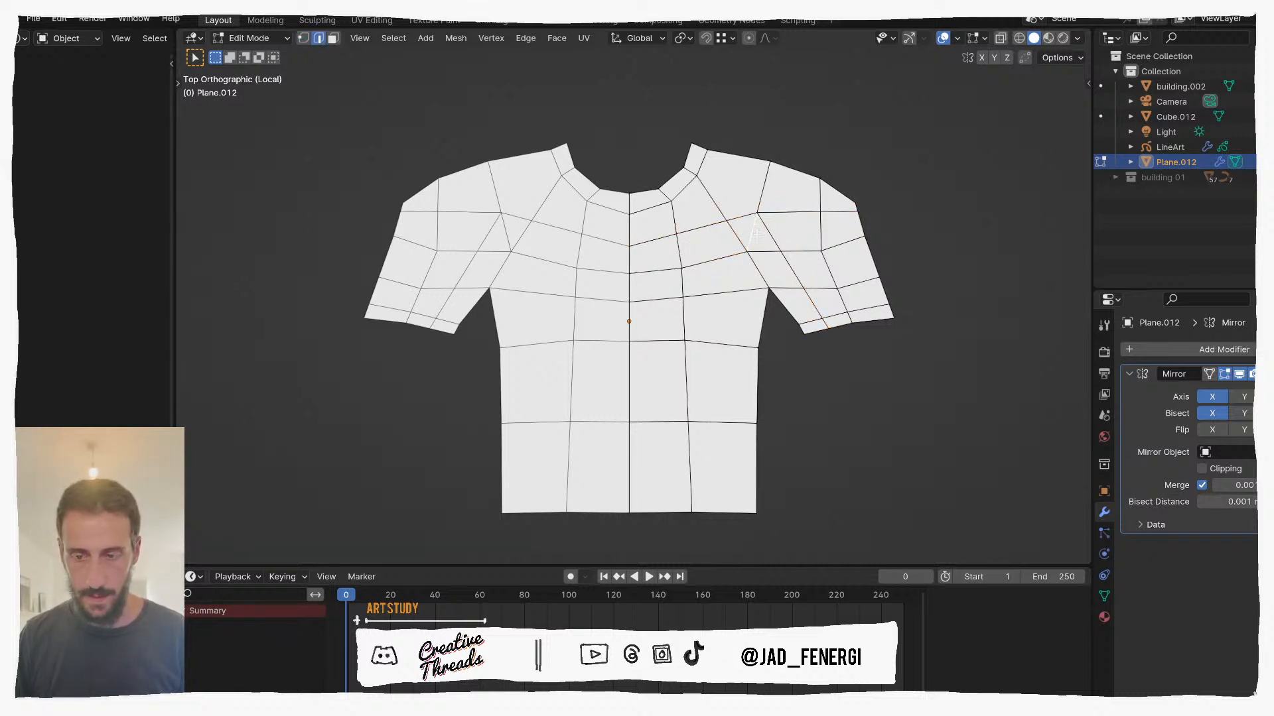
pyautogui.press('x')
pyautogui.click(757, 238)
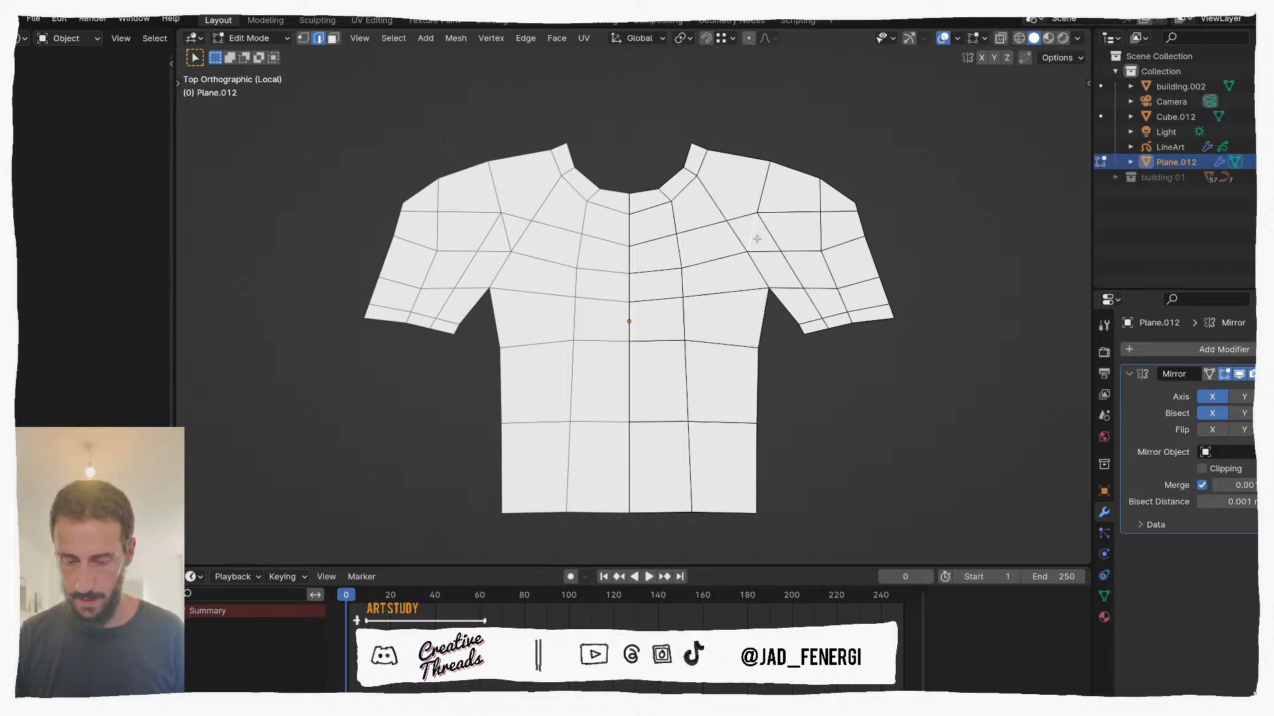
pyautogui.hotkey('ctrl', 'x')
pyautogui.press('1')
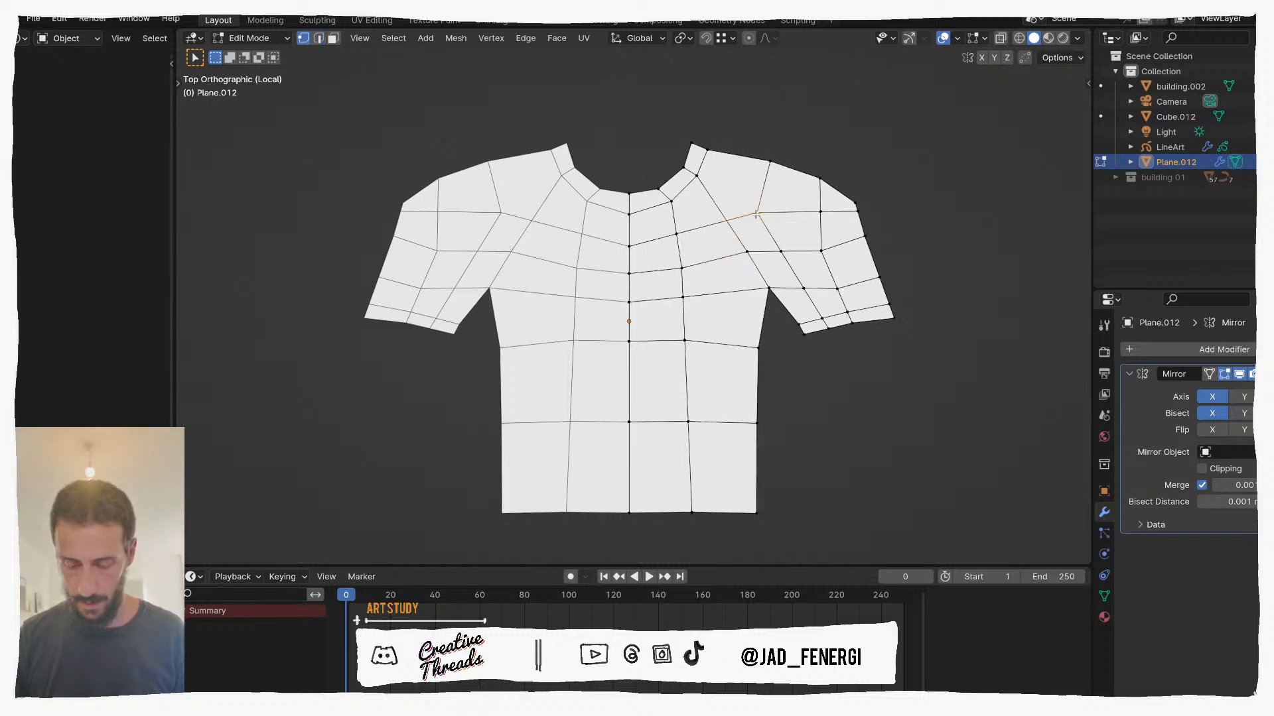
# Step: Raise the upper armhole vertex, pull the shoulder vertex inward and shift the sleeve's outer upper vertices in and down
pyautogui.click(757, 214)
pyautogui.press('g')
pyautogui.click(762, 197)
pyautogui.click(769, 160)
pyautogui.press('g')
pyautogui.click(753, 161)
pyautogui.moveTo(810, 165); pyautogui.dragTo(863, 225)
pyautogui.press('g')
pyautogui.click(833, 232)
# Step: Switch to Sculpt Mode and use the Grab brush to draw the sleeves and torso sides inward and slope the shoulders down
pyautogui.hotkey('ctrl', 'Tab')
pyautogui.click(832, 293)
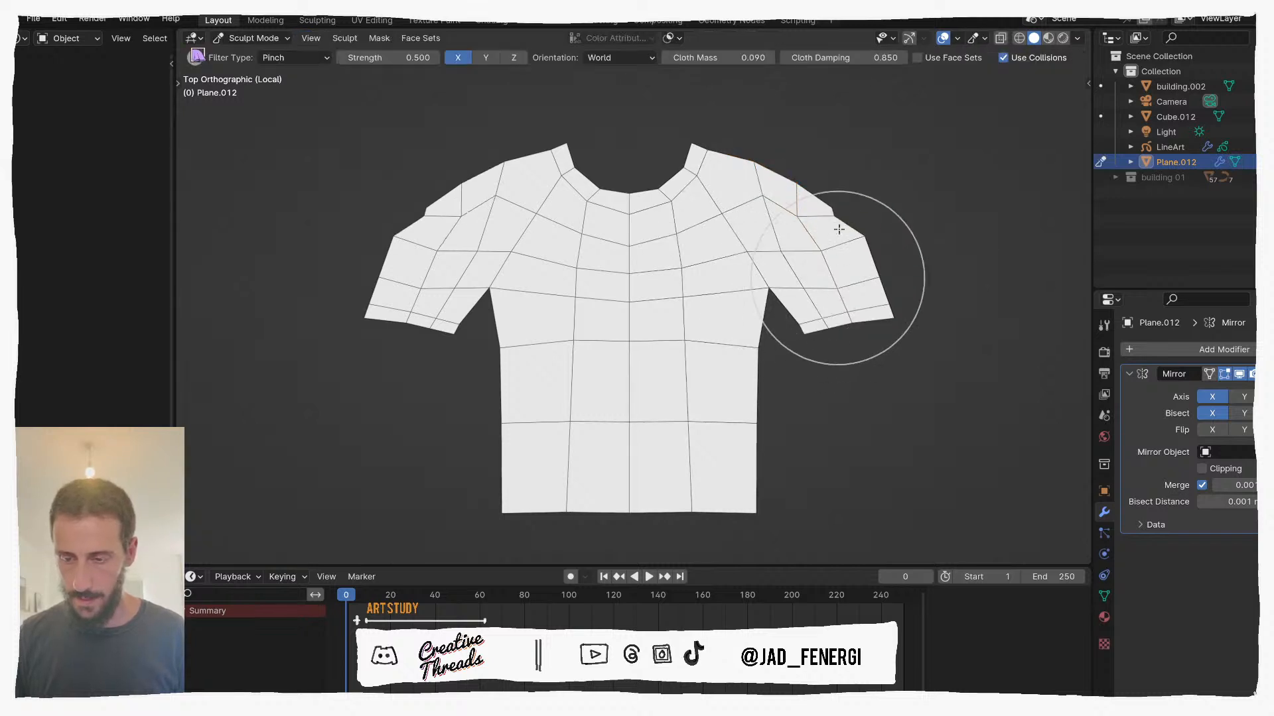
pyautogui.press('g')
pyautogui.moveTo(859, 249)
pyautogui.keyDown('shift'); pyautogui.mouseDown()
pyautogui.moveTo(844, 250)
pyautogui.moveTo(843, 292)
pyautogui.mouseUp(); pyautogui.keyUp('shift')
pyautogui.moveTo(773, 319)
pyautogui.mouseDown()
pyautogui.moveTo(748, 301)
pyautogui.moveTo(716, 372)
pyautogui.mouseUp()
pyautogui.moveTo(735, 418); pyautogui.dragTo(718, 425)
pyautogui.moveTo(767, 482); pyautogui.dragTo(761, 483)
pyautogui.moveTo(814, 326)
pyautogui.mouseDown()
pyautogui.moveTo(780, 345)
pyautogui.moveTo(800, 325)
pyautogui.mouseUp()
pyautogui.moveTo(879, 317); pyautogui.dragTo(849, 325)
pyautogui.moveTo(833, 261); pyautogui.dragTo(810, 257)
pyautogui.moveTo(794, 211); pyautogui.dragTo(752, 229)
pyautogui.moveTo(825, 271); pyautogui.dragTo(821, 274)
pyautogui.moveTo(808, 322)
pyautogui.mouseDown()
pyautogui.moveTo(781, 321)
pyautogui.moveTo(744, 271)
pyautogui.moveTo(763, 336)
pyautogui.mouseUp()
pyautogui.moveTo(850, 322)
pyautogui.mouseDown()
pyautogui.moveTo(841, 339)
pyautogui.moveTo(820, 269)
pyautogui.mouseUp()
pyautogui.keyDown('shift'); pyautogui.moveTo(812, 202); pyautogui.dragTo(757, 192); pyautogui.keyUp('shift')
pyautogui.moveTo(756, 194)
pyautogui.mouseDown()
pyautogui.moveTo(753, 206)
pyautogui.moveTo(739, 178)
pyautogui.mouseUp()
pyautogui.moveTo(748, 221); pyautogui.dragTo(769, 201)
# Step: Resize the Grab brush to an 84 px radius and even out the chest rows and side seams
pyautogui.press('f')
pyautogui.click(773, 185)
pyautogui.moveTo(687, 244); pyautogui.dragTo(653, 249)
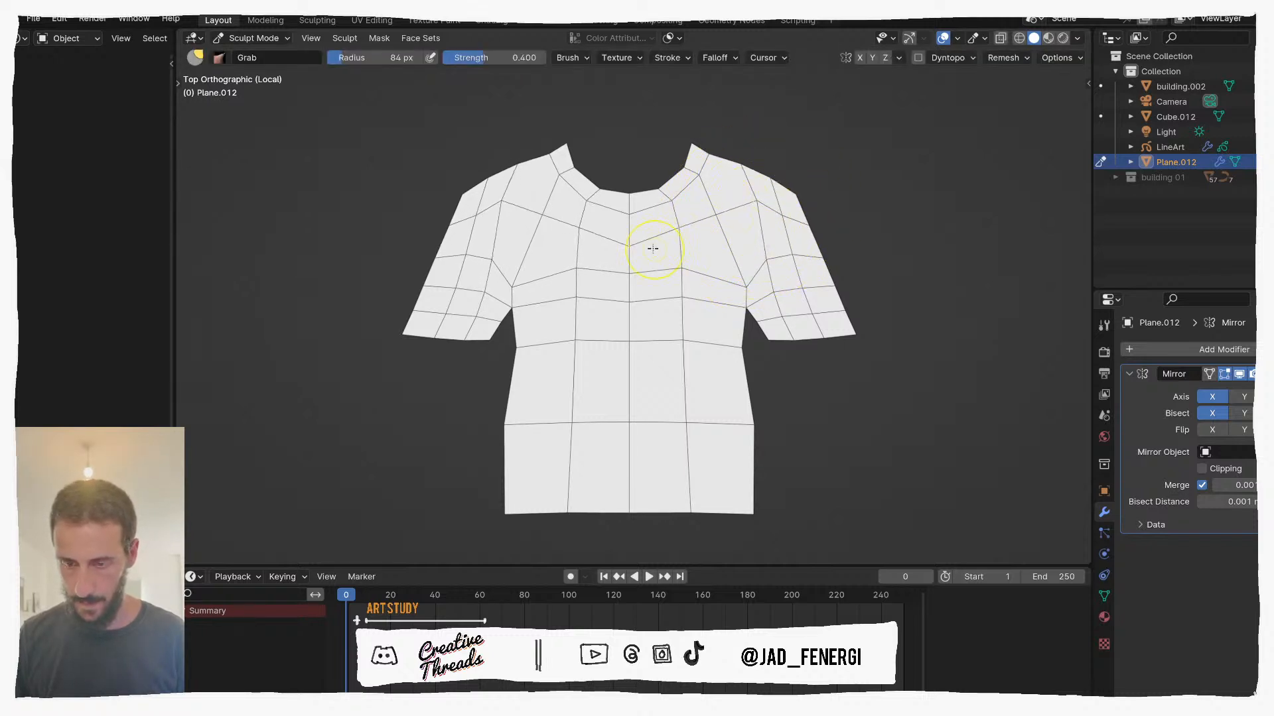
pyautogui.moveTo(682, 296); pyautogui.dragTo(679, 323)
pyautogui.moveTo(741, 352); pyautogui.dragTo(760, 359)
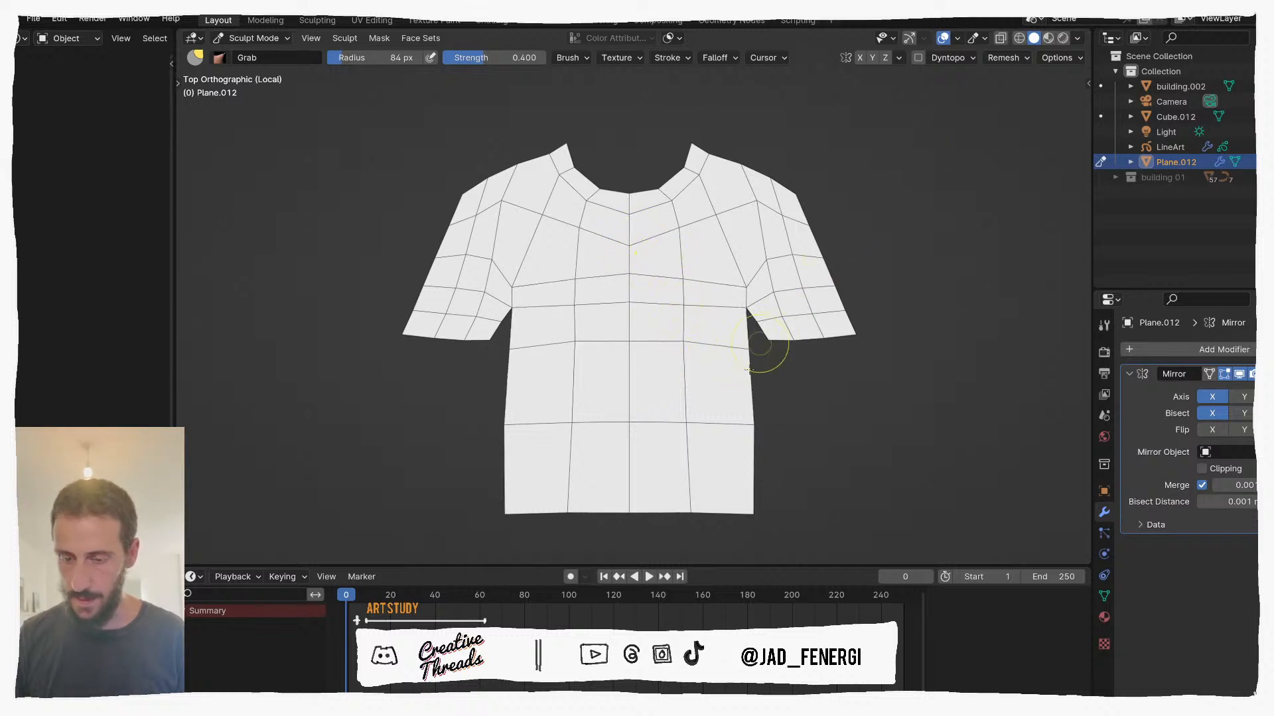
pyautogui.moveTo(740, 433); pyautogui.dragTo(732, 437)
# Step: Return the T-shirt from Sculpt Mode to Object Mode
pyautogui.moveTo(709, 272)
pyautogui.mouseDown(button='middle')
pyautogui.moveTo(625, 324)
pyautogui.moveTo(852, 343)
pyautogui.mouseUp(button='middle')
pyautogui.hotkey('ctrl', 'Tab')
pyautogui.click(597, 326)
pyautogui.write('r90')
pyautogui.press('Return')
pyautogui.moveTo(780, 323); pyautogui.dragTo(842, 242, button='middle')
pyautogui.hotkey('ctrl', 'z')
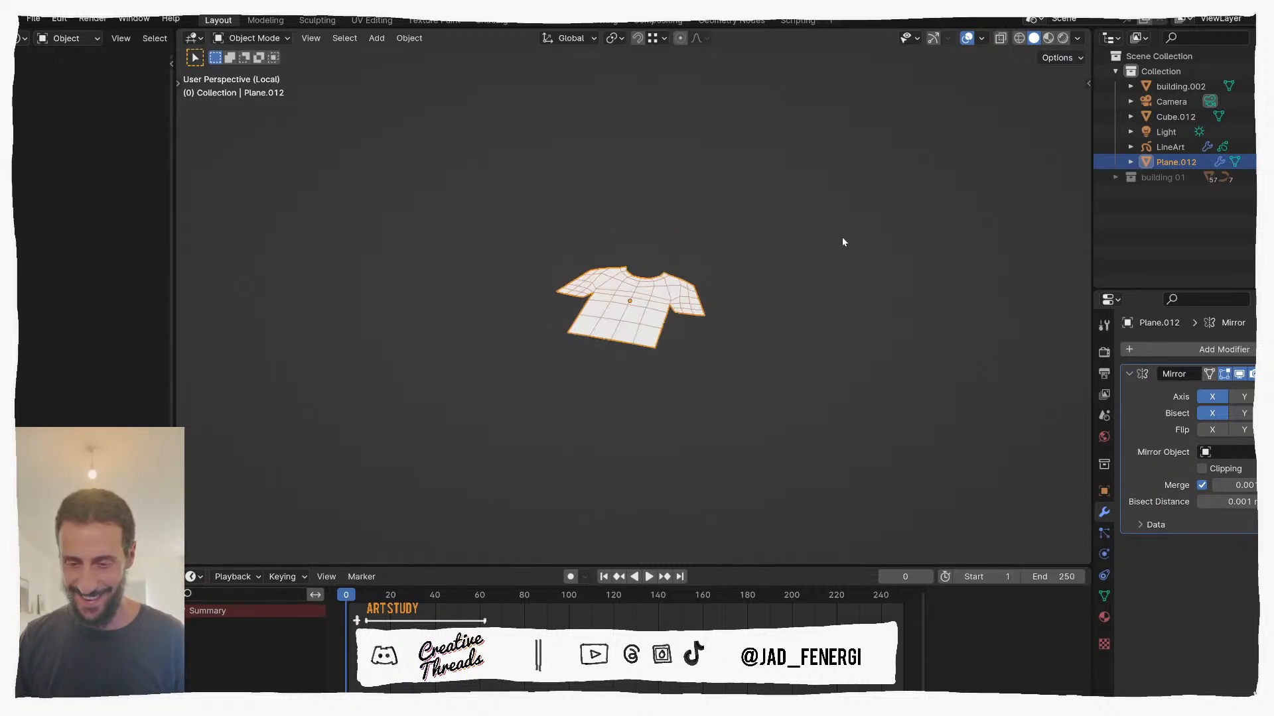
pyautogui.press('KP_1')
pyautogui.press('r')
pyautogui.press('Escape')
pyautogui.write('r90')
pyautogui.press('Return')
pyautogui.hotkey('ctrl', 'z')
# Step: Rotate the T-shirt 90° to stand upright and leave isolation to show it with the building through the camera
pyautogui.moveTo(740, 292); pyautogui.dragTo(914, 337, button='middle')
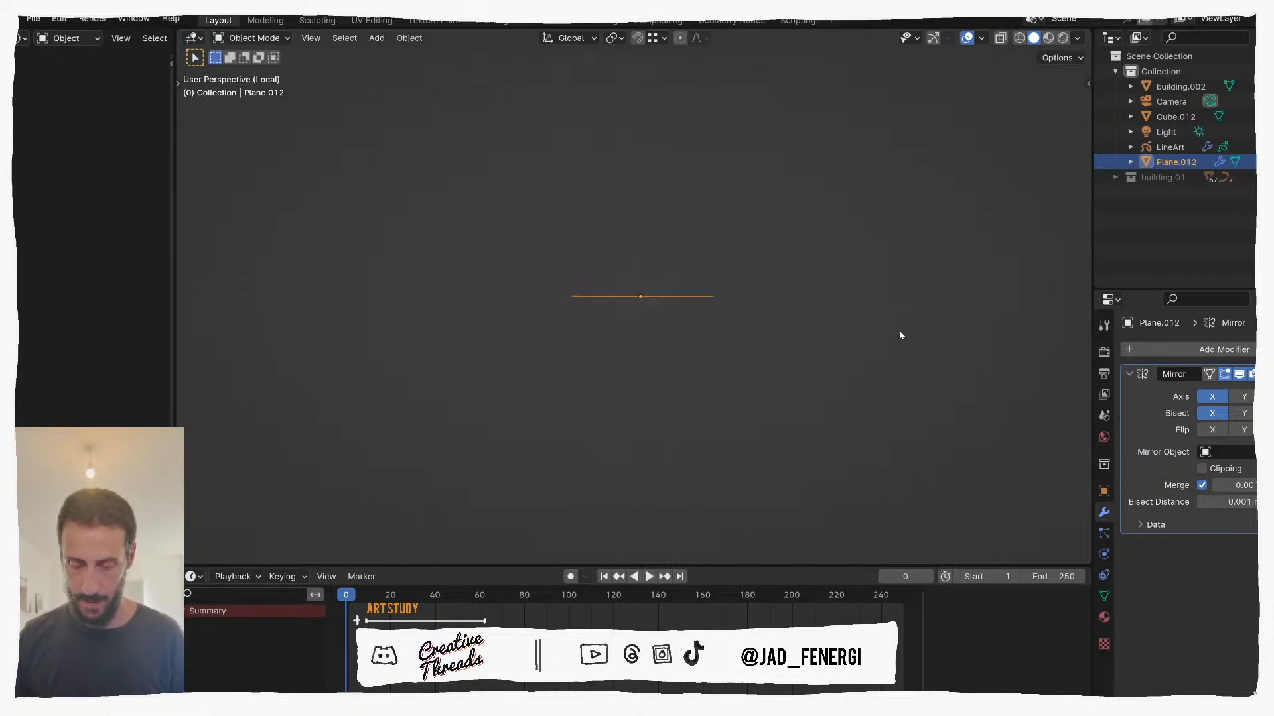
pyautogui.write('r90')
pyautogui.press('Return')
pyautogui.moveTo(857, 411); pyautogui.dragTo(778, 313, button='middle')
pyautogui.press('KP_0')
pyautogui.press('z')
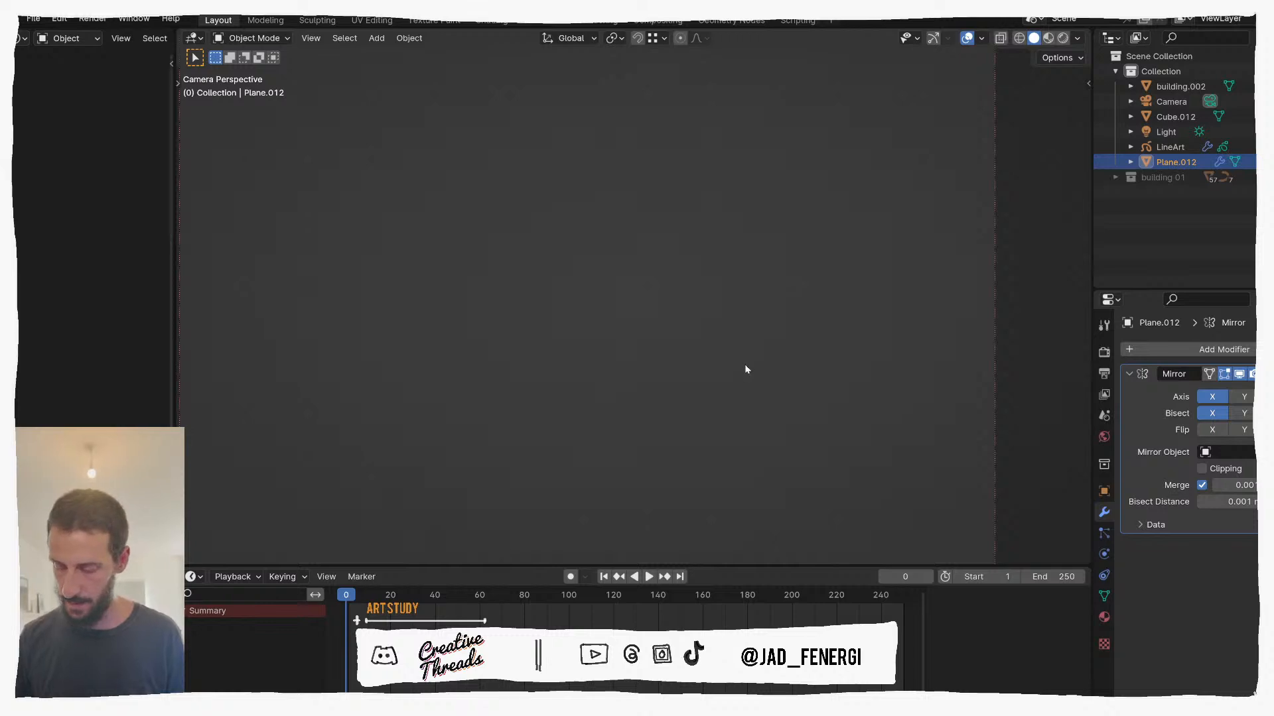
pyautogui.hotkey('ctrl', 'z')
pyautogui.scroll(-5, 750, 362)
pyautogui.moveTo(608, 344); pyautogui.dragTo(613, 301, button='middle')
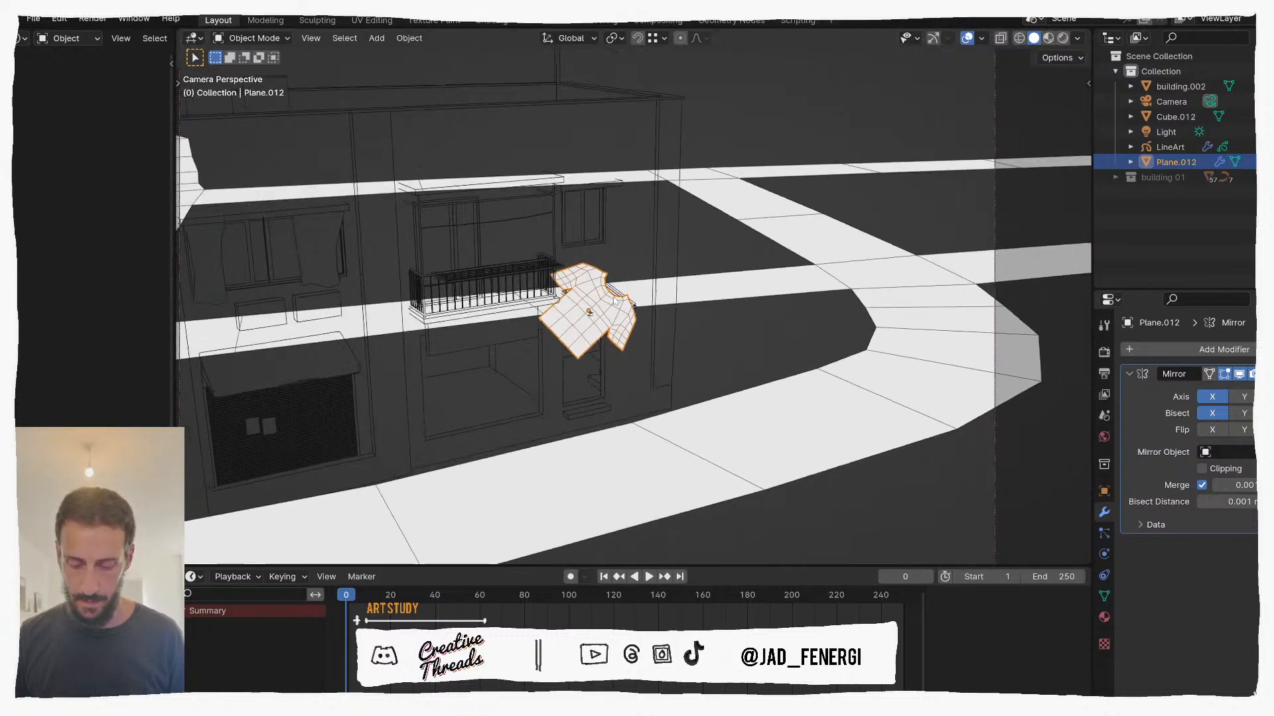
# Step: Set the T-shirt's Y and Z rotation to 0°
pyautogui.press('n')
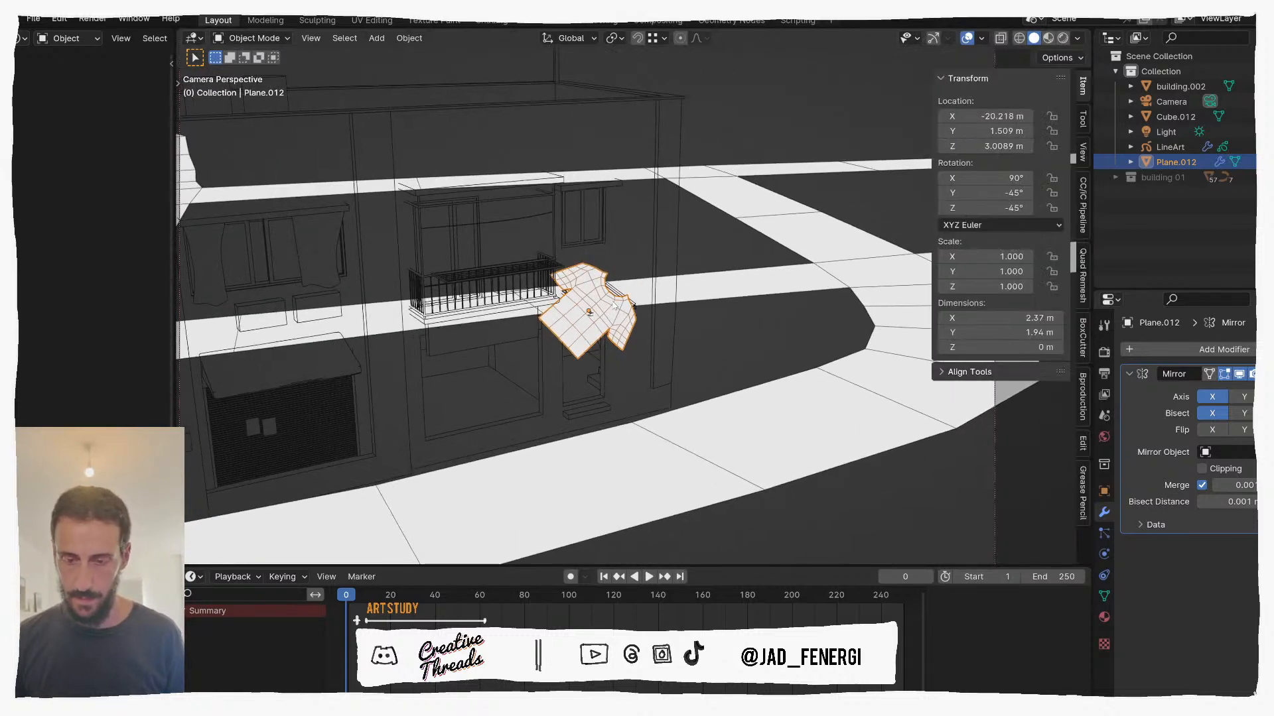
pyautogui.click(1264, 177)
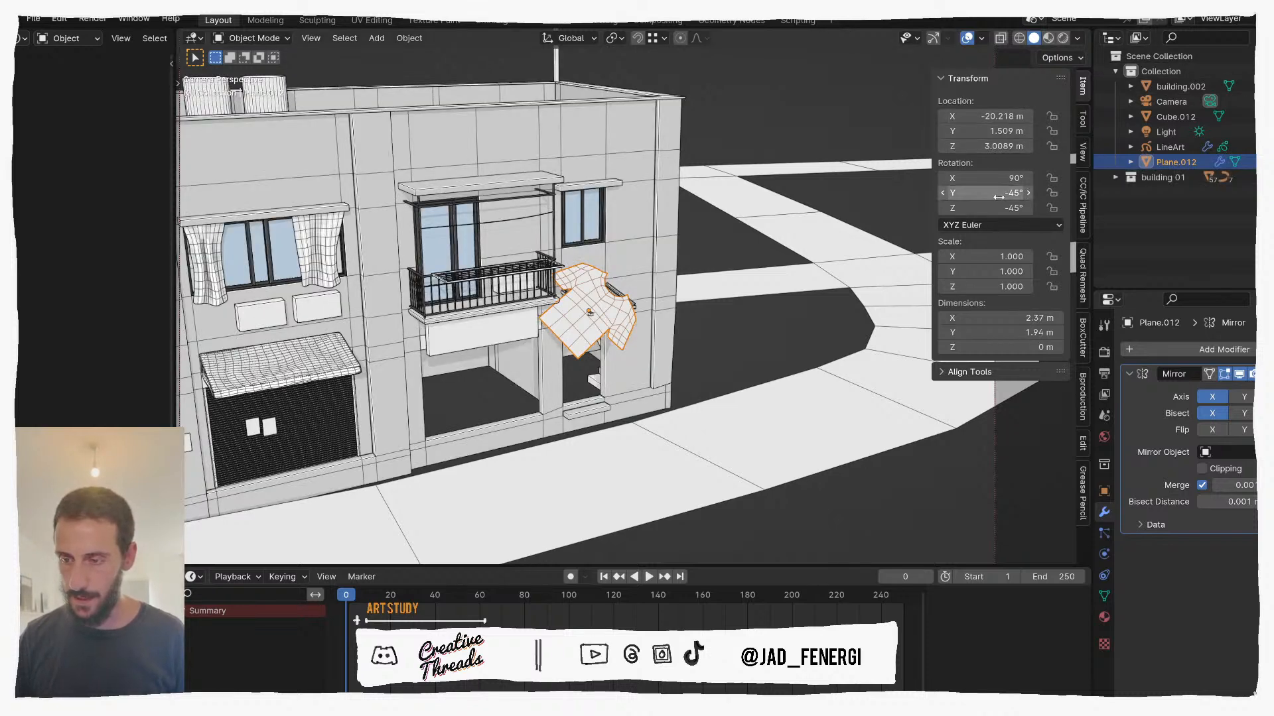
pyautogui.moveTo(999, 193); pyautogui.dragTo(1000, 208)
pyautogui.write('0')
pyautogui.press('Return')
# Step: Move the T-shirt up and across to the balcony's drying rack
pyautogui.press('KP_0')
pyautogui.scroll(6, 583, 290)
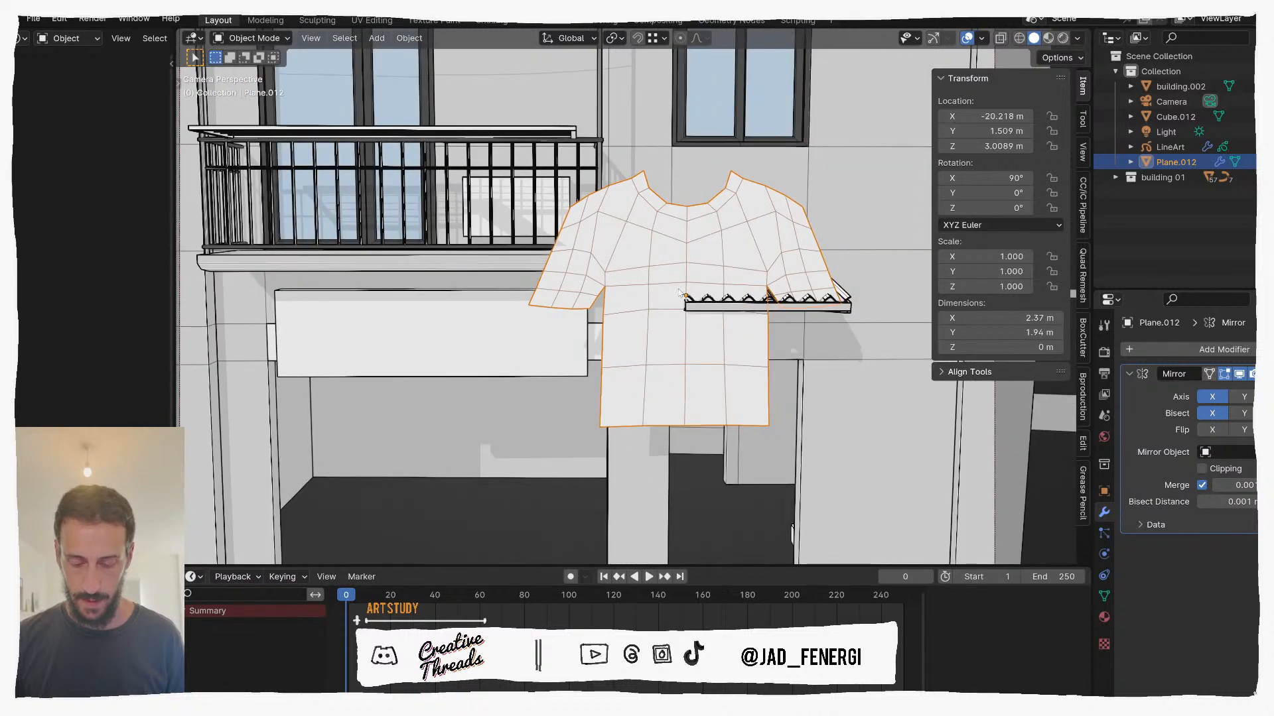
pyautogui.press('g')
pyautogui.click(486, 191)
pyautogui.moveTo(486, 191); pyautogui.dragTo(591, 315, button='middle')
pyautogui.scroll(1, 595, 310)
pyautogui.press('g')
pyautogui.click(562, 279)
# Step: Scale the T-shirt down to 0.335 and raise it to the drying rack, at a Z location of 4.0464 m
pyautogui.press('s')
pyautogui.click(576, 265)
pyautogui.scroll(2, 595, 327)
pyautogui.scroll(1, 595, 327)
pyautogui.press('g')
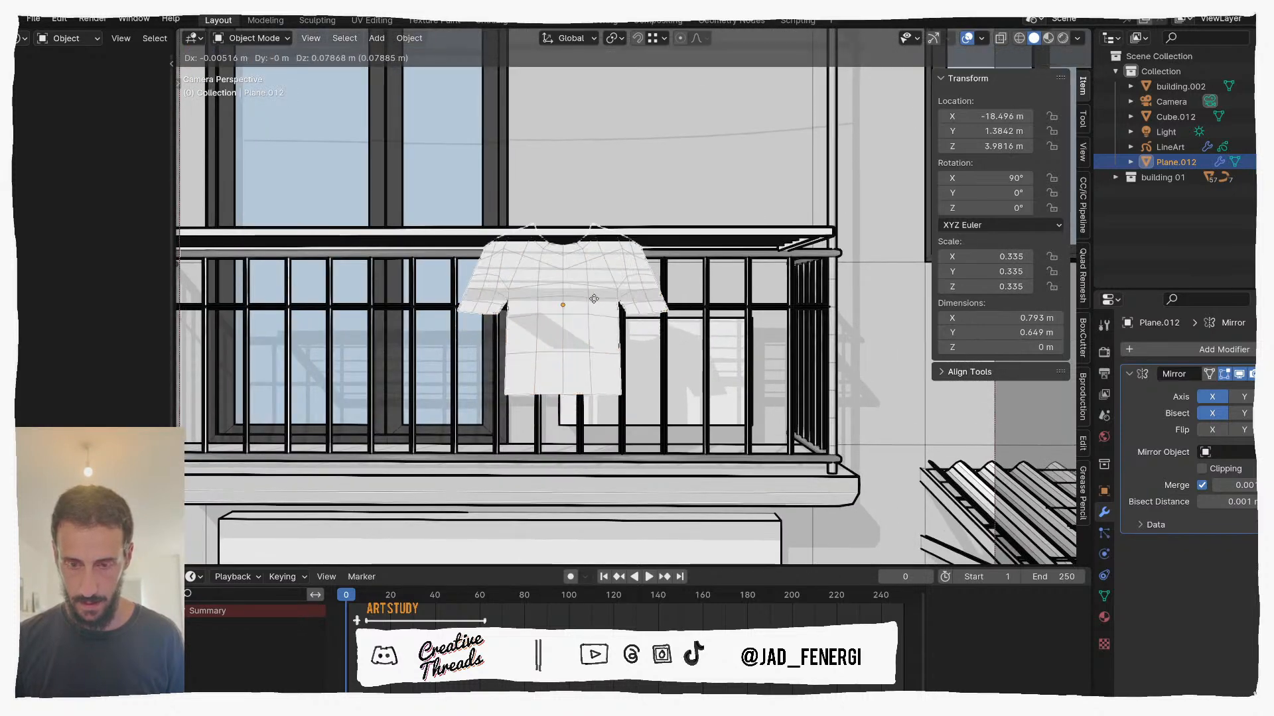
pyautogui.click(595, 288)
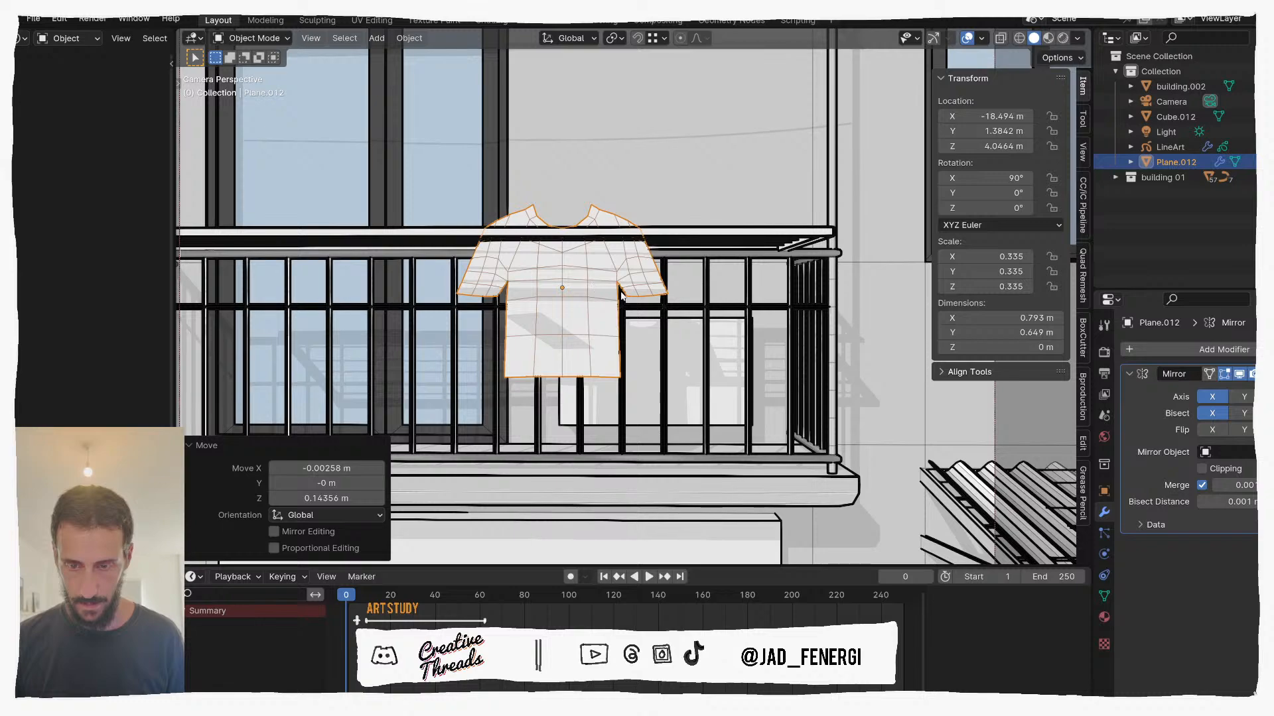
# Step: Lower the T-shirt slightly along Z to a location of about 3.983 m so it hangs from the rack
pyautogui.moveTo(624, 302); pyautogui.dragTo(575, 319, button='middle')
pyautogui.scroll(-3, 697, 348)
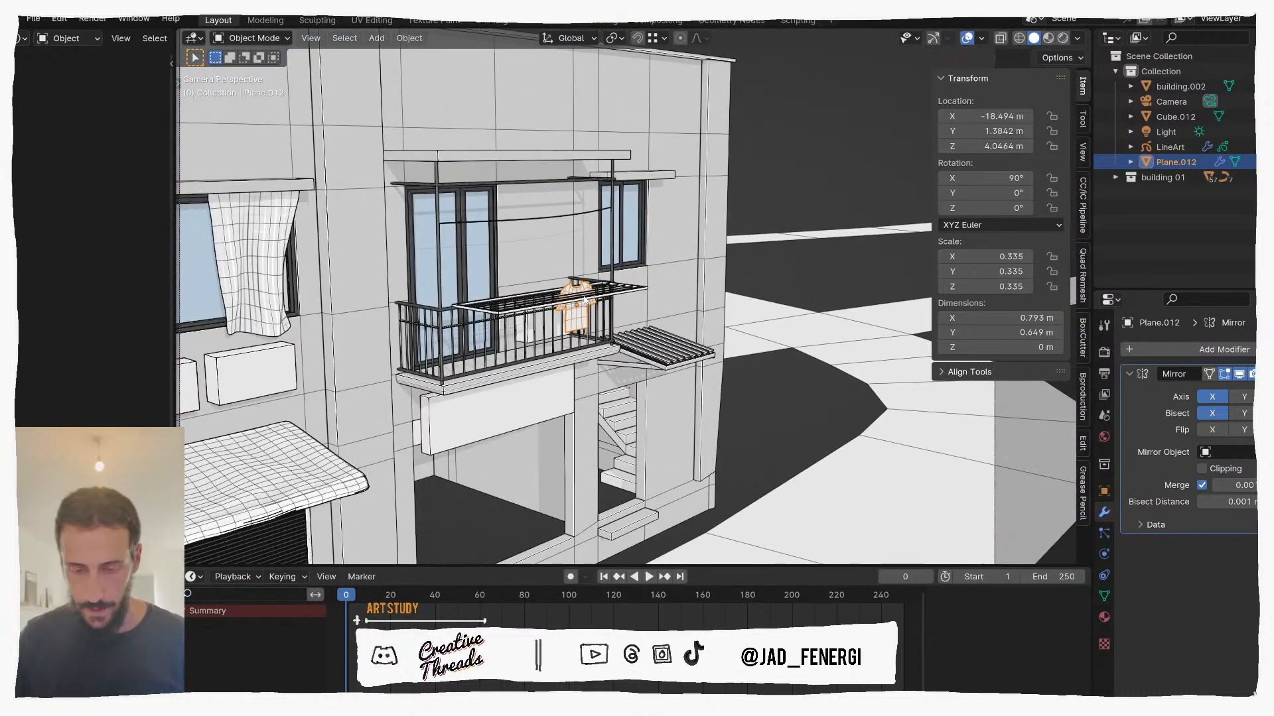
pyautogui.scroll(5, 587, 302)
pyautogui.press('g')
pyautogui.press('z')
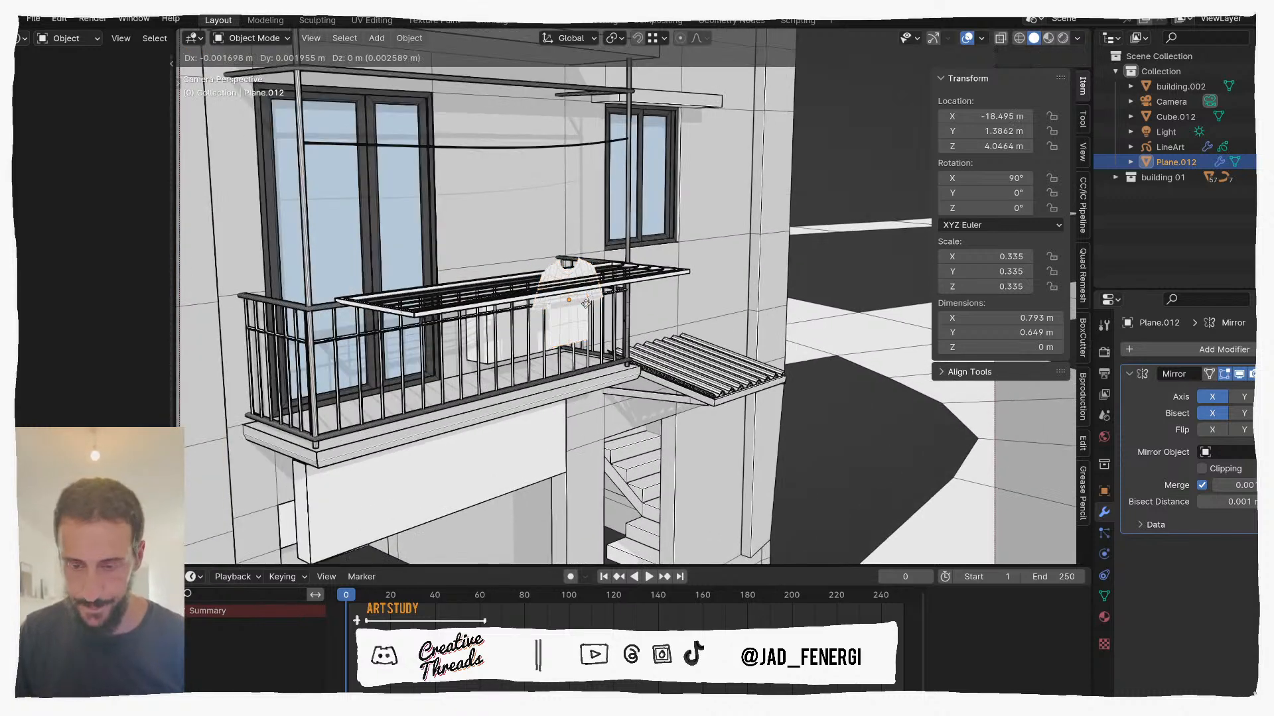
pyautogui.click(584, 312)
# Step: Isolate the T-shirt and duplicate it about -0.102 m along Y to make the second side of the garment
pyautogui.moveTo(584, 312); pyautogui.dragTo(641, 383, button='middle')
pyautogui.press('KP_Divide')
pyautogui.hotkey('shift', 'd')
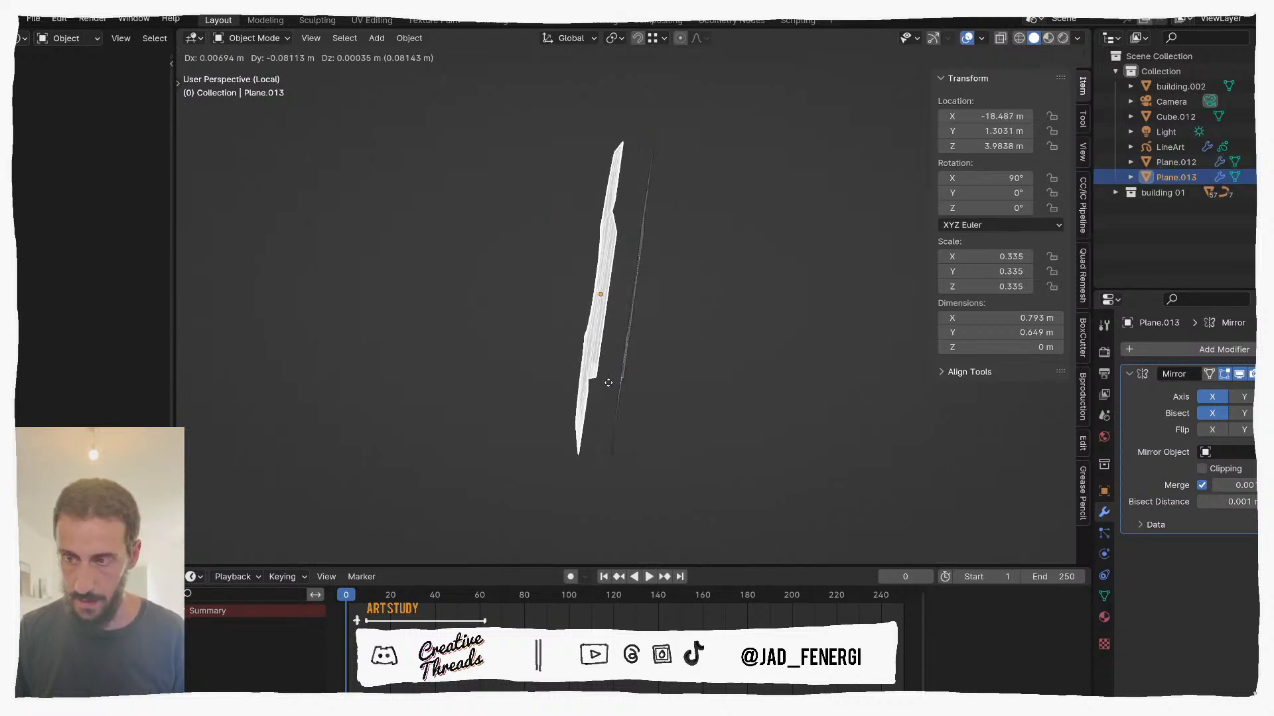
pyautogui.press('x')
pyautogui.press('y')
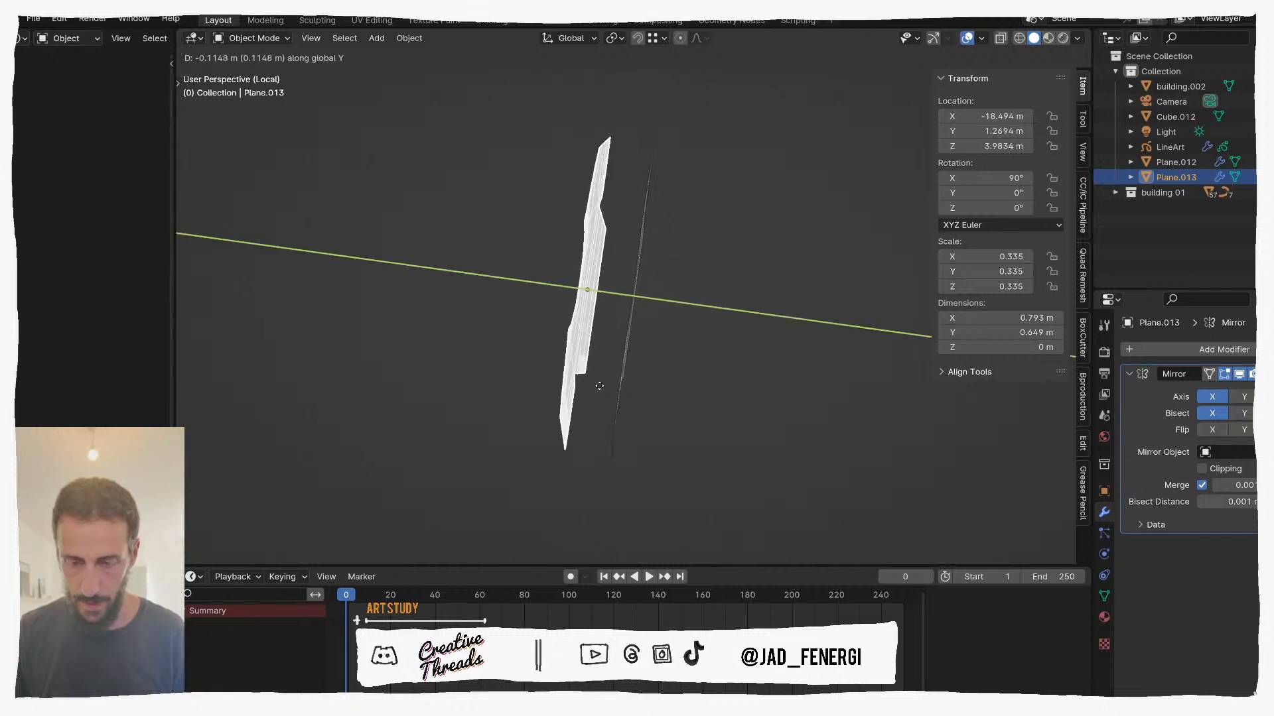
pyautogui.click(641, 327)
pyautogui.moveTo(640, 326); pyautogui.dragTo(632, 329, button='middle')
pyautogui.rightClick(633, 329)
pyautogui.press('Escape')
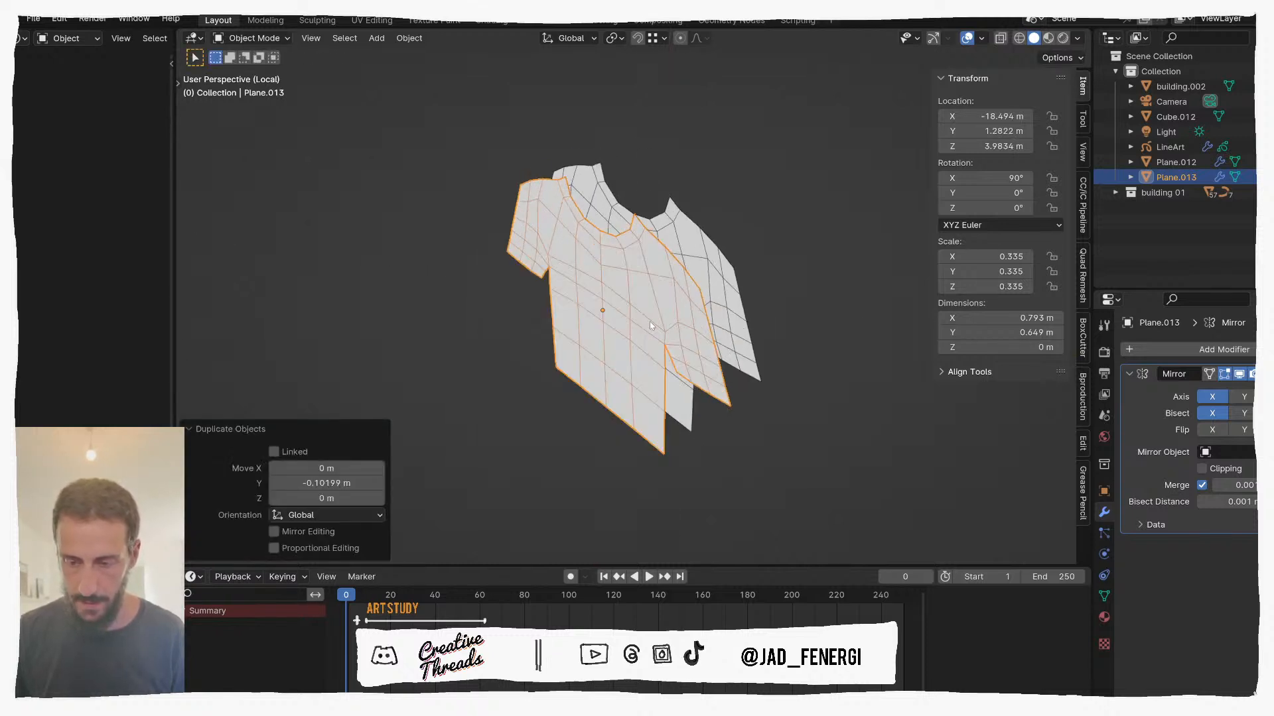
# Step: Flip the normals of all linked faces on the duplicated T-shirt half
pyautogui.press('Tab')
pyautogui.moveTo(615, 240); pyautogui.dragTo(572, 236, button='middle')
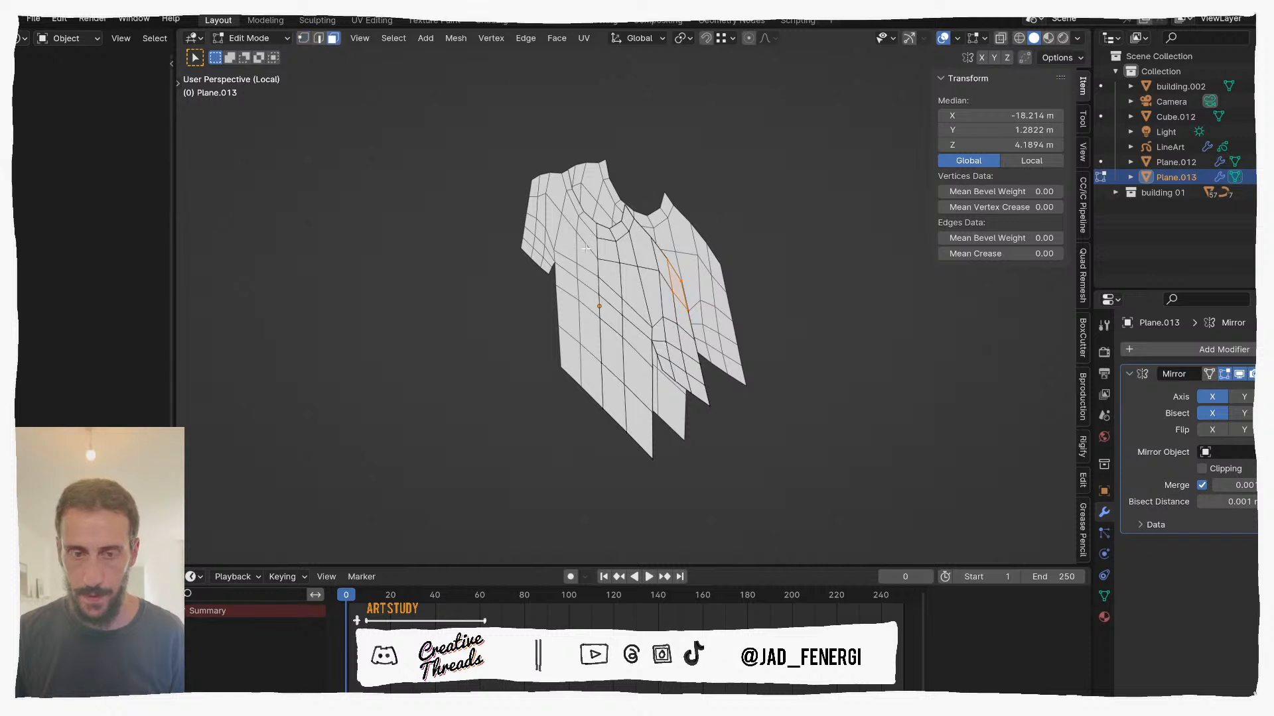
pyautogui.hotkey('ctrl', 'l')
pyautogui.hotkey('alt', 'n')
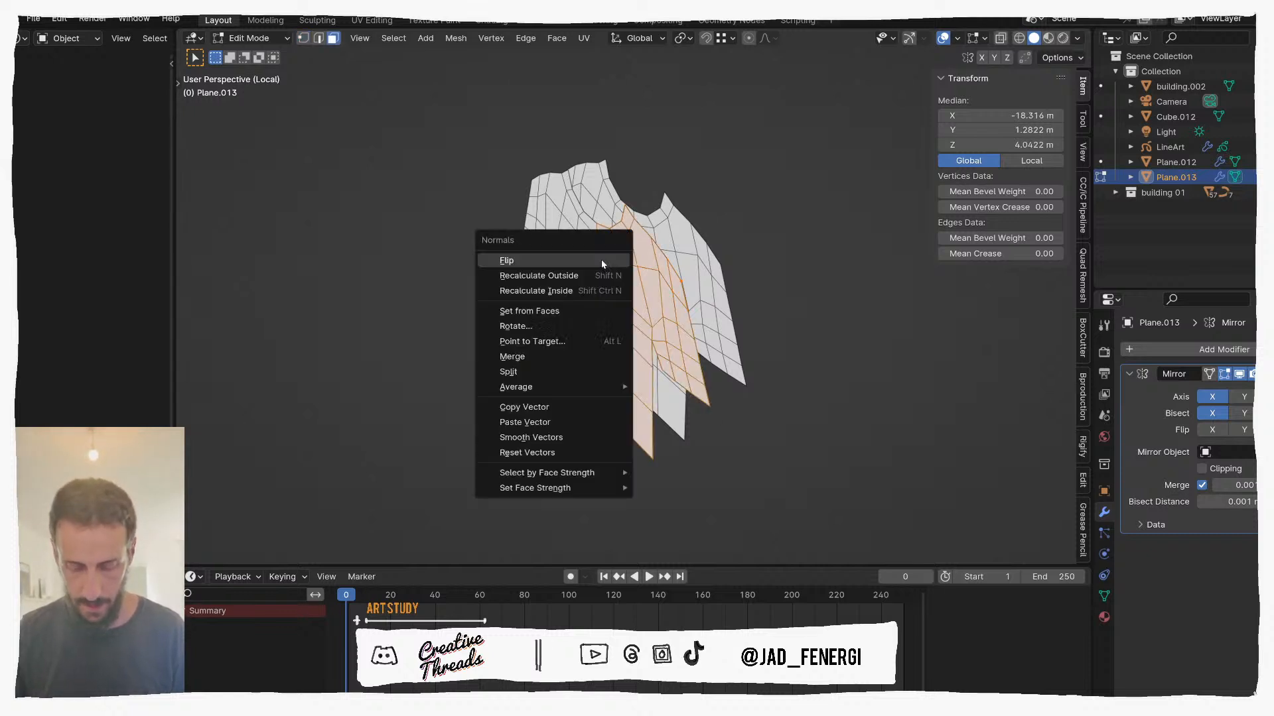
pyautogui.click(582, 260)
# Step: Raise the duplicated half's neckline edge vertices in front view to form a shallower collar opening
pyautogui.moveTo(587, 260); pyautogui.dragTo(620, 214, button='middle')
pyautogui.press('2')
pyautogui.press('1')
pyautogui.keyDown('shift'); pyautogui.click(642, 211); pyautogui.keyUp('shift')
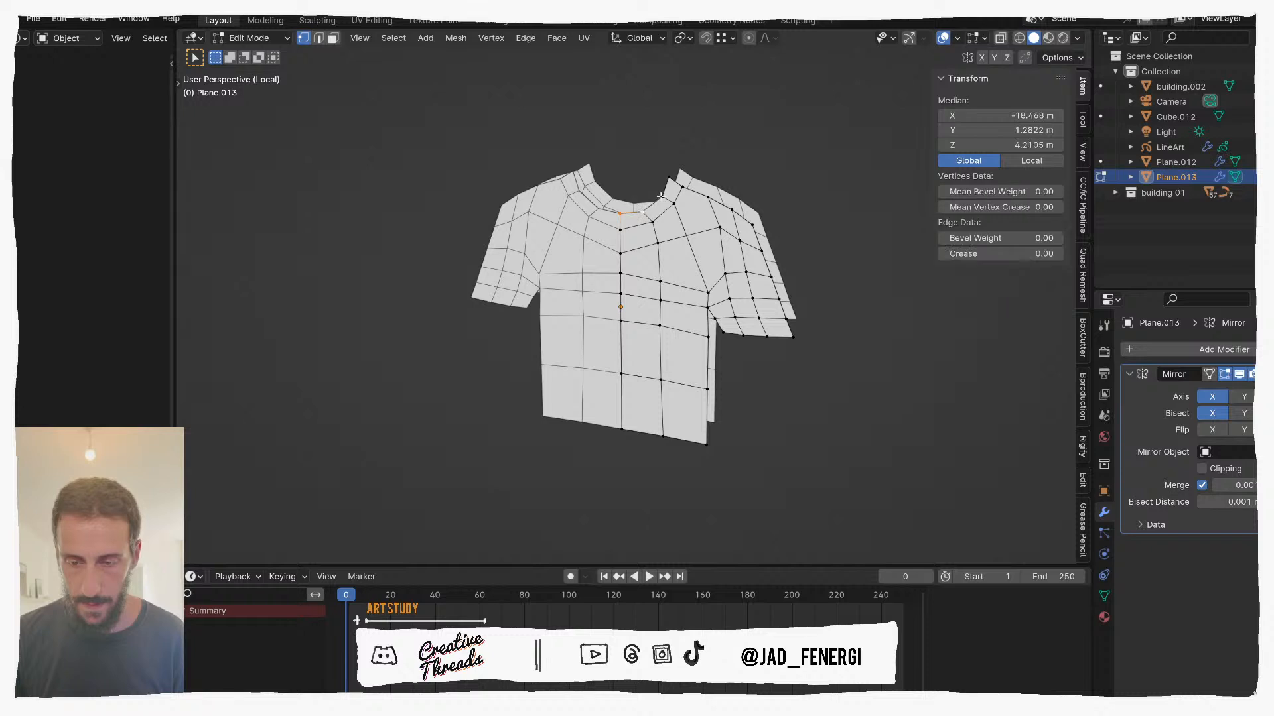
pyautogui.press('KP_1')
pyautogui.press('g')
pyautogui.press('z')
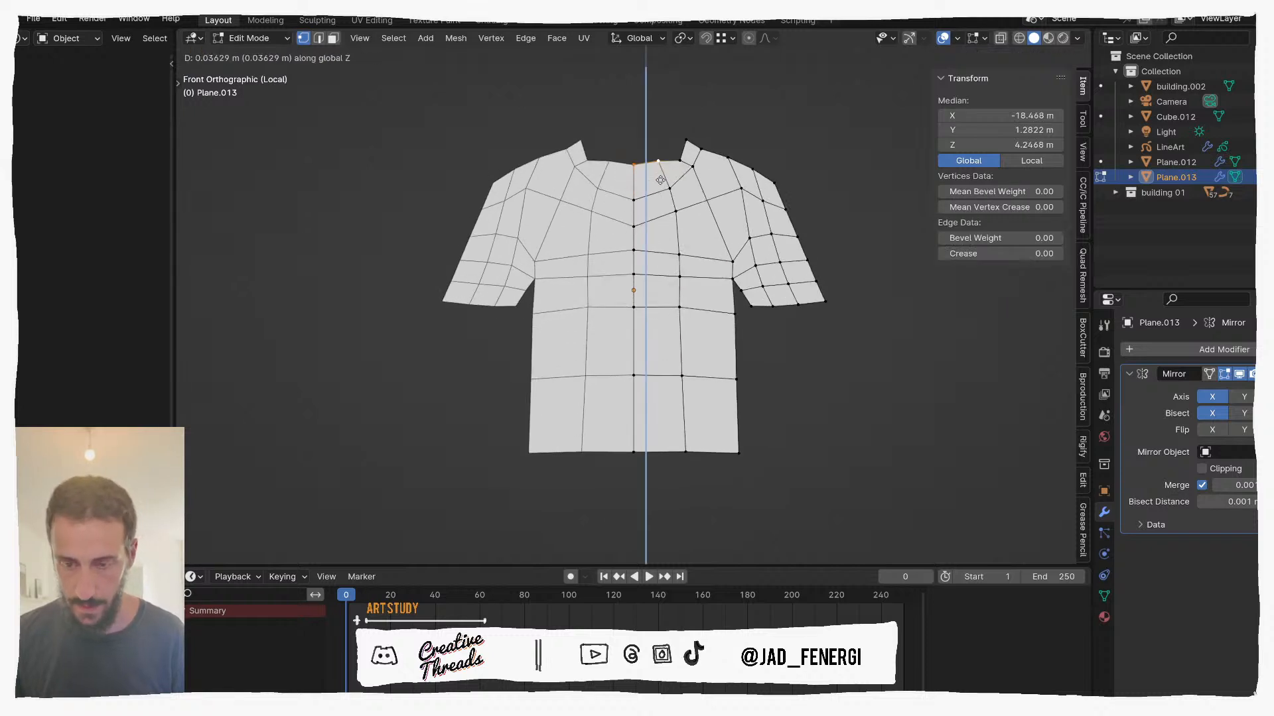
pyautogui.click(662, 165)
pyautogui.click(682, 163)
pyautogui.press('g')
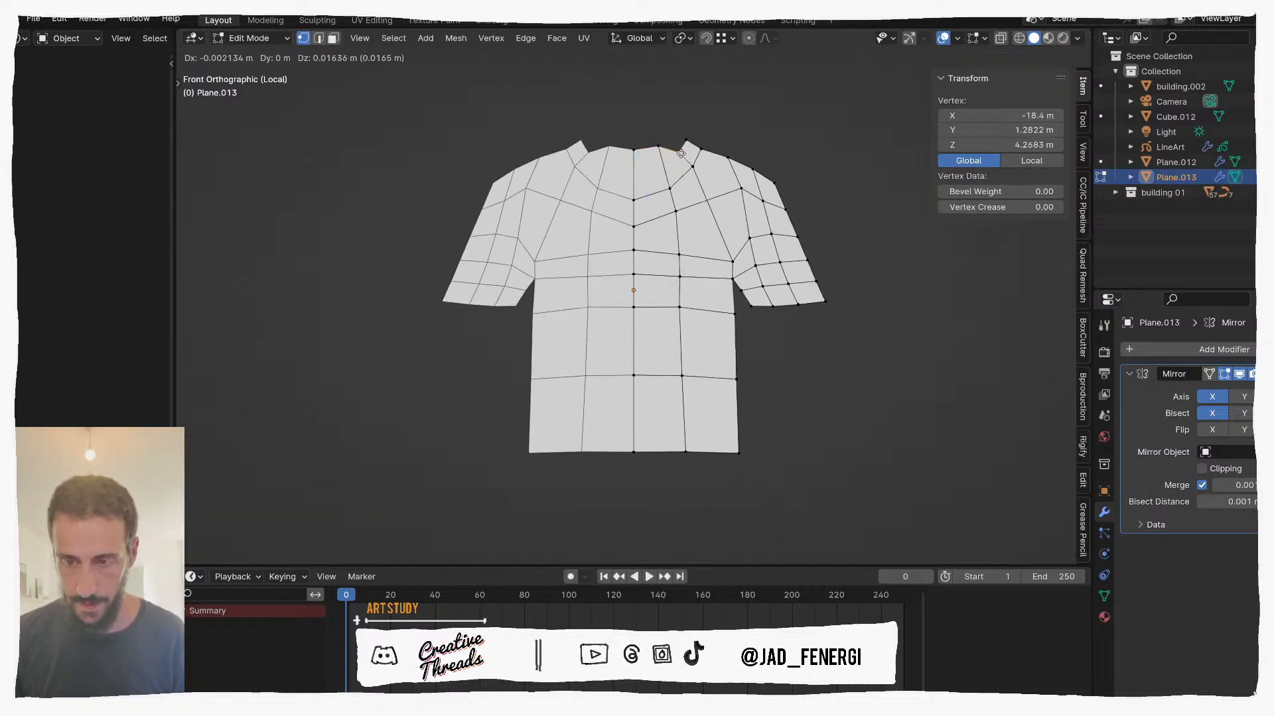
pyautogui.click(674, 146)
# Step: Raise the second row of collar vertices on the duplicated half to follow the shallower neckline, and finish editing its mesh
pyautogui.click(633, 200)
pyautogui.press('g')
pyautogui.press('z')
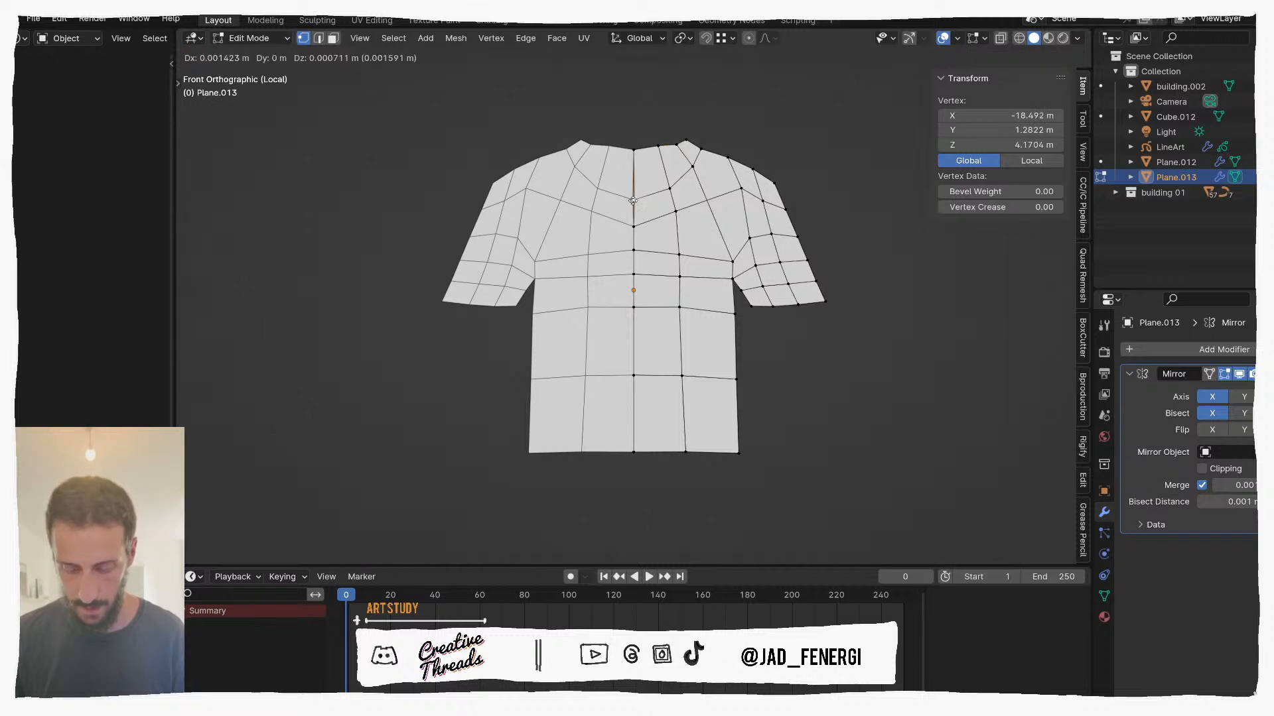
pyautogui.click(642, 175)
pyautogui.click(670, 189)
pyautogui.press('g')
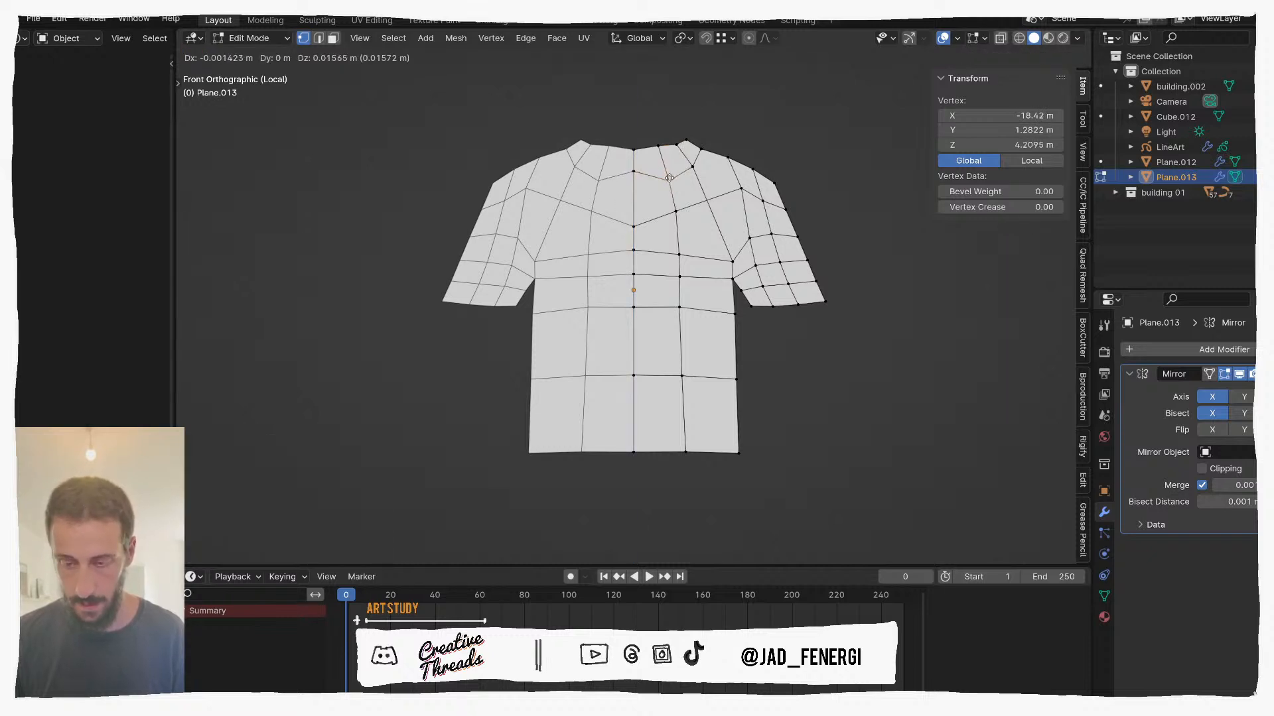
pyautogui.click(686, 165)
pyautogui.press('g')
pyautogui.click(682, 159)
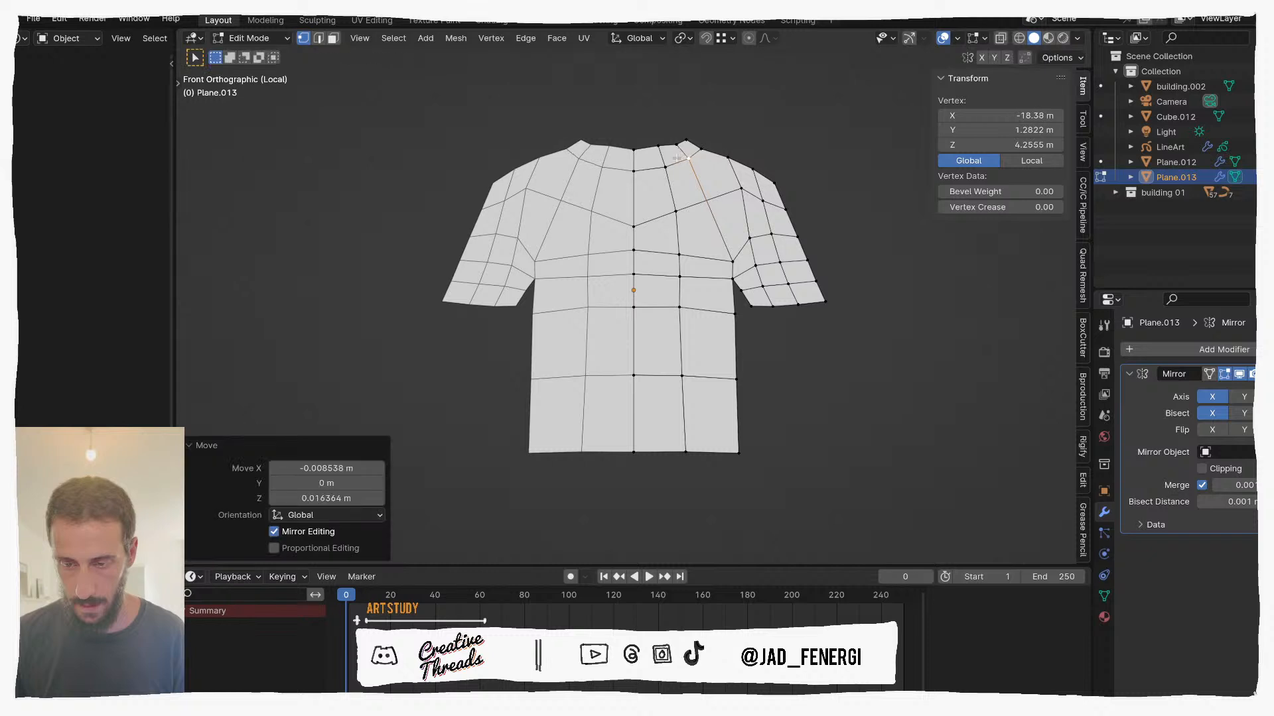
pyautogui.scroll(-3, 670, 295)
pyautogui.moveTo(670, 295)
pyautogui.mouseDown(button='middle')
pyautogui.moveTo(554, 292)
pyautogui.moveTo(674, 294)
pyautogui.mouseUp(button='middle')
pyautogui.press('Tab')
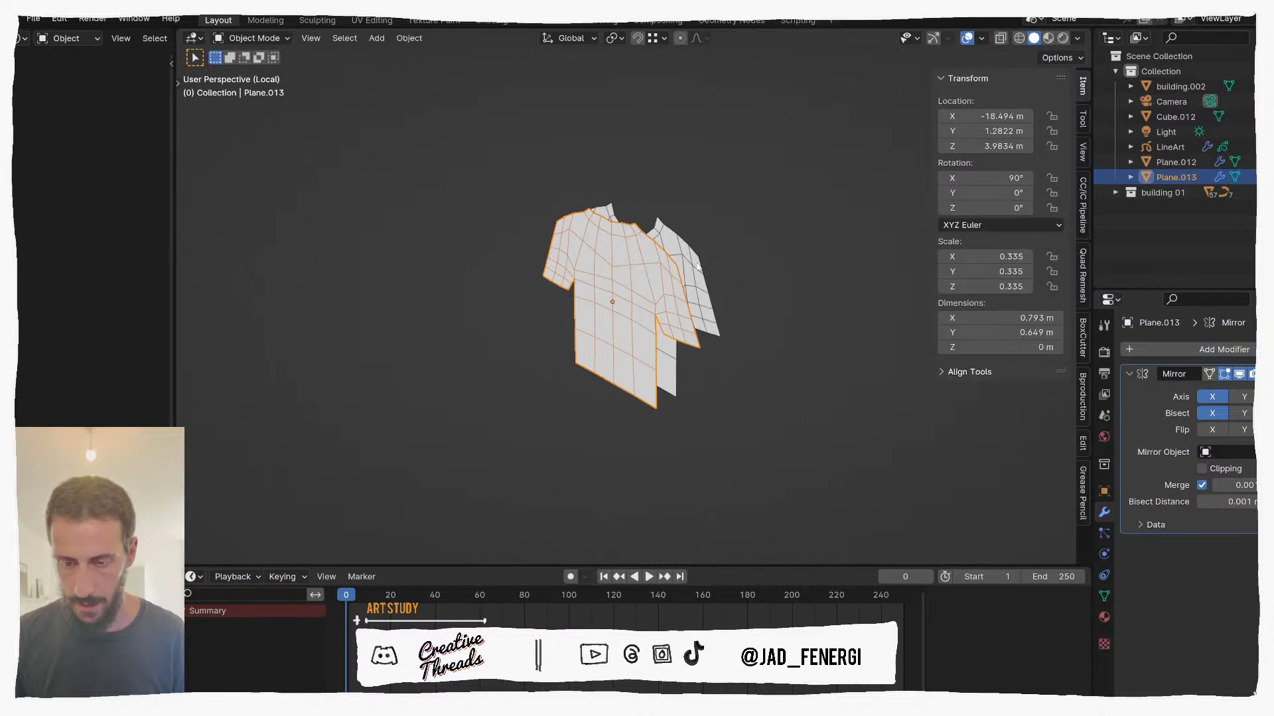
# Step: Join the two T-shirt halves into one object, keeping the original half as the active object
pyautogui.keyDown('shift'); pyautogui.click(696, 271); pyautogui.keyUp('shift')
pyautogui.click(736, 286)
pyautogui.click(673, 291)
pyautogui.moveTo(682, 291)
pyautogui.mouseDown(button='middle')
pyautogui.moveTo(608, 293)
pyautogui.moveTo(677, 312)
pyautogui.mouseUp(button='middle')
pyautogui.keyDown('shift'); pyautogui.click(630, 296); pyautogui.keyUp('shift')
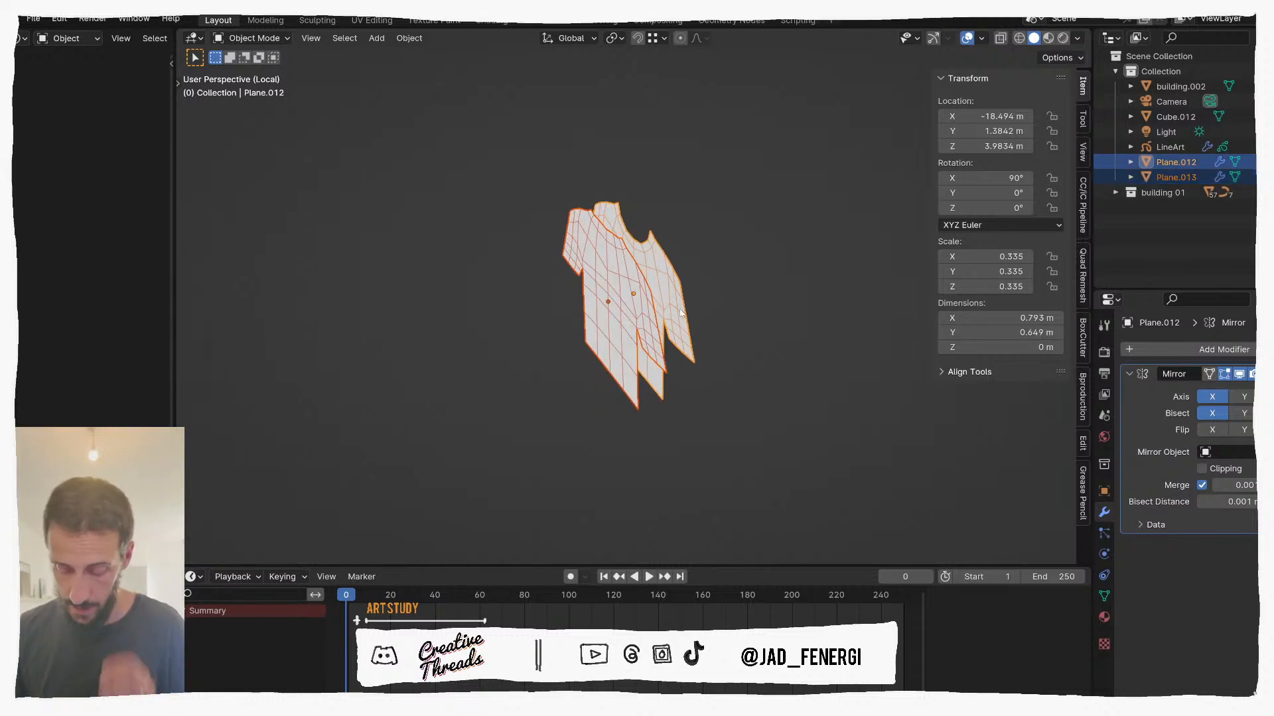
pyautogui.hotkey('ctrl', 'j')
# Step: Edit the joined T-shirt's mesh and select the outer boundary edge loop of the original half
pyautogui.press('2')
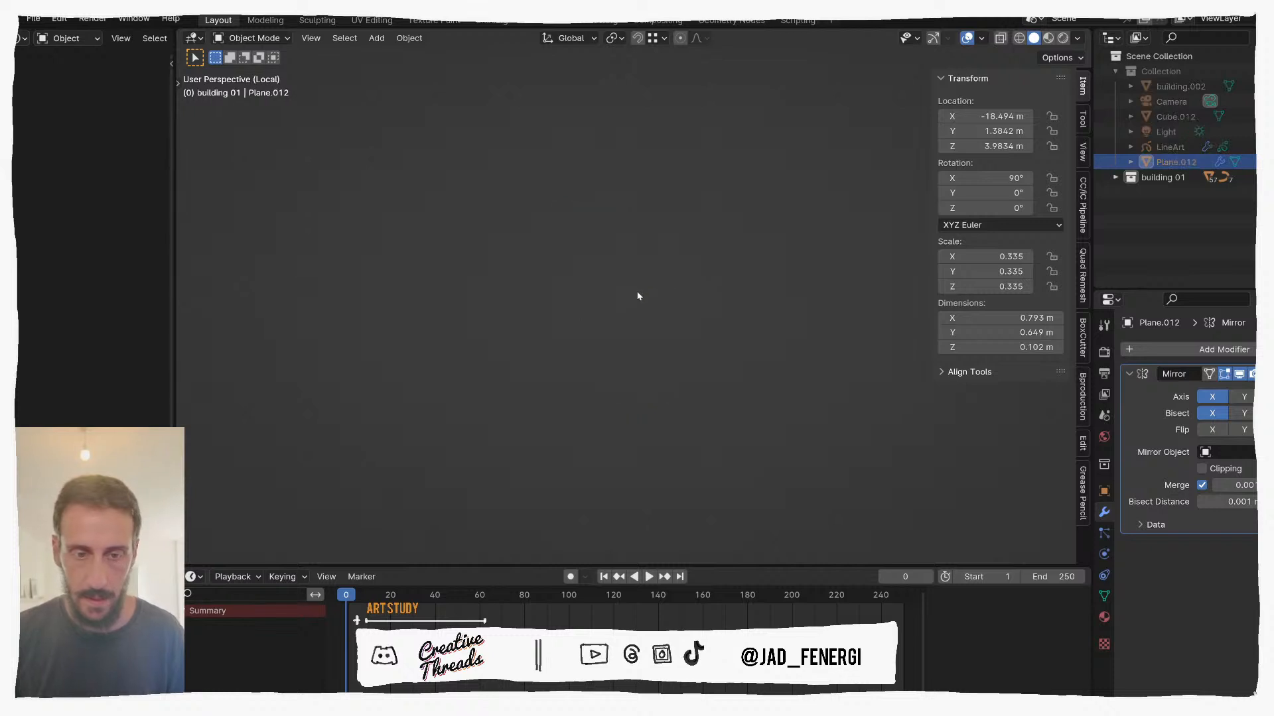
pyautogui.press('1')
pyautogui.press('Tab')
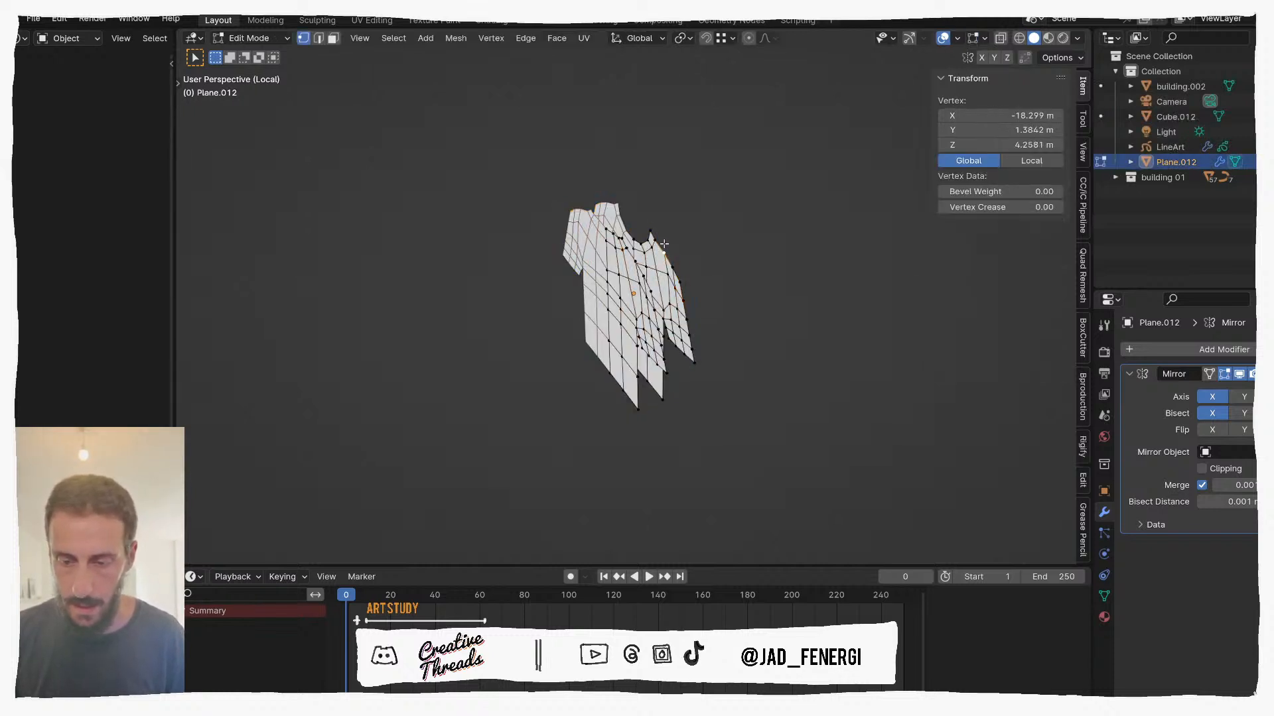
pyautogui.scroll(1, 664, 246)
pyautogui.press('2')
pyautogui.keyDown('shift'); pyautogui.click(666, 242); pyautogui.keyUp('shift')
pyautogui.keyDown('shift'); pyautogui.click(666, 242); pyautogui.keyUp('shift')
pyautogui.keyDown('shift'); pyautogui.click(668, 236); pyautogui.keyUp('shift')
pyautogui.keyDown('alt'); pyautogui.click(668, 236); pyautogui.keyUp('alt')
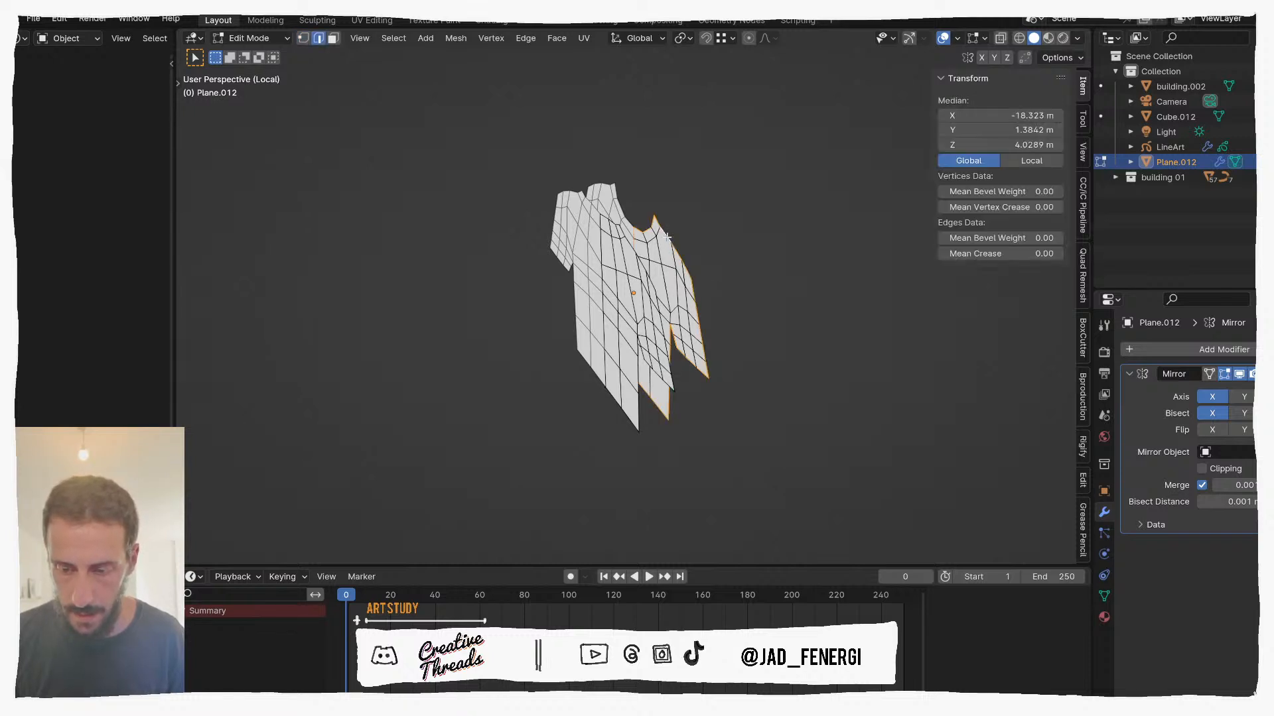
pyautogui.moveTo(638, 258)
pyautogui.mouseDown(button='middle')
pyautogui.moveTo(627, 258)
pyautogui.moveTo(641, 255)
pyautogui.mouseUp(button='middle')
pyautogui.click(636, 243)
pyautogui.keyDown('alt'); pyautogui.click(667, 234); pyautogui.keyUp('alt')
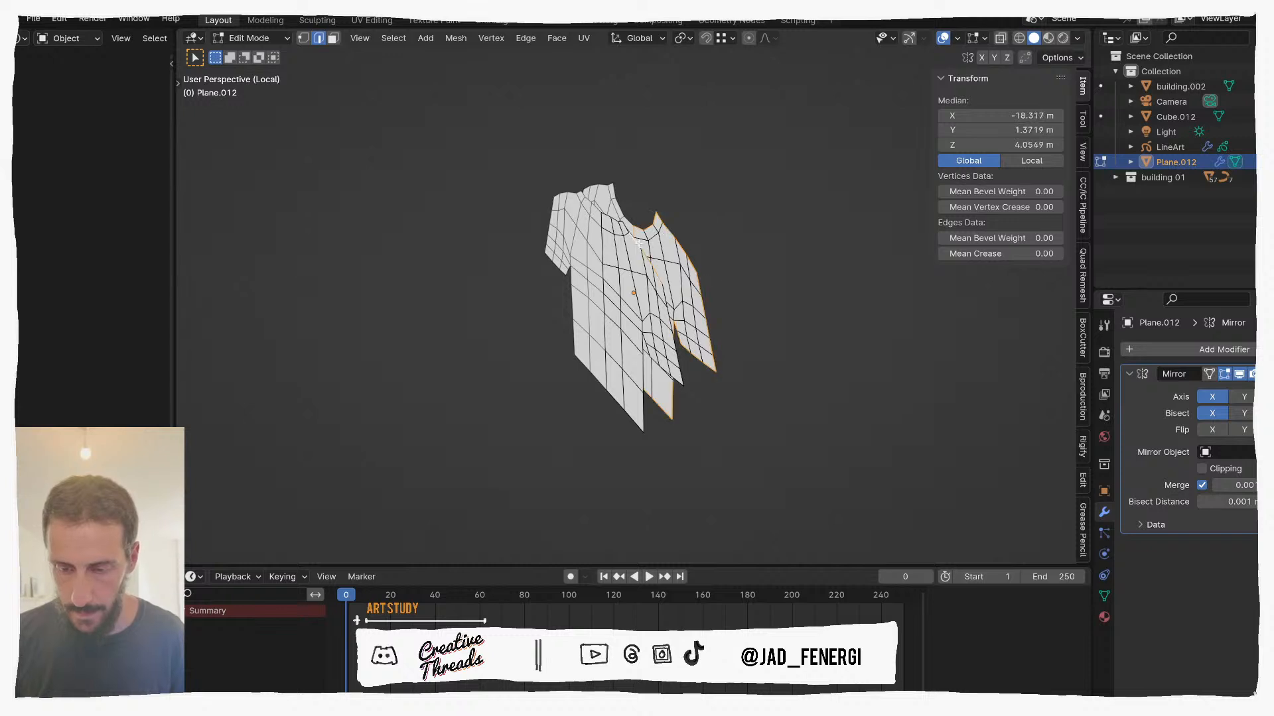
# Step: Add the duplicated half's outer boundary loop to the selection and deselect the hem edges
pyautogui.moveTo(637, 243); pyautogui.dragTo(656, 237, button='middle')
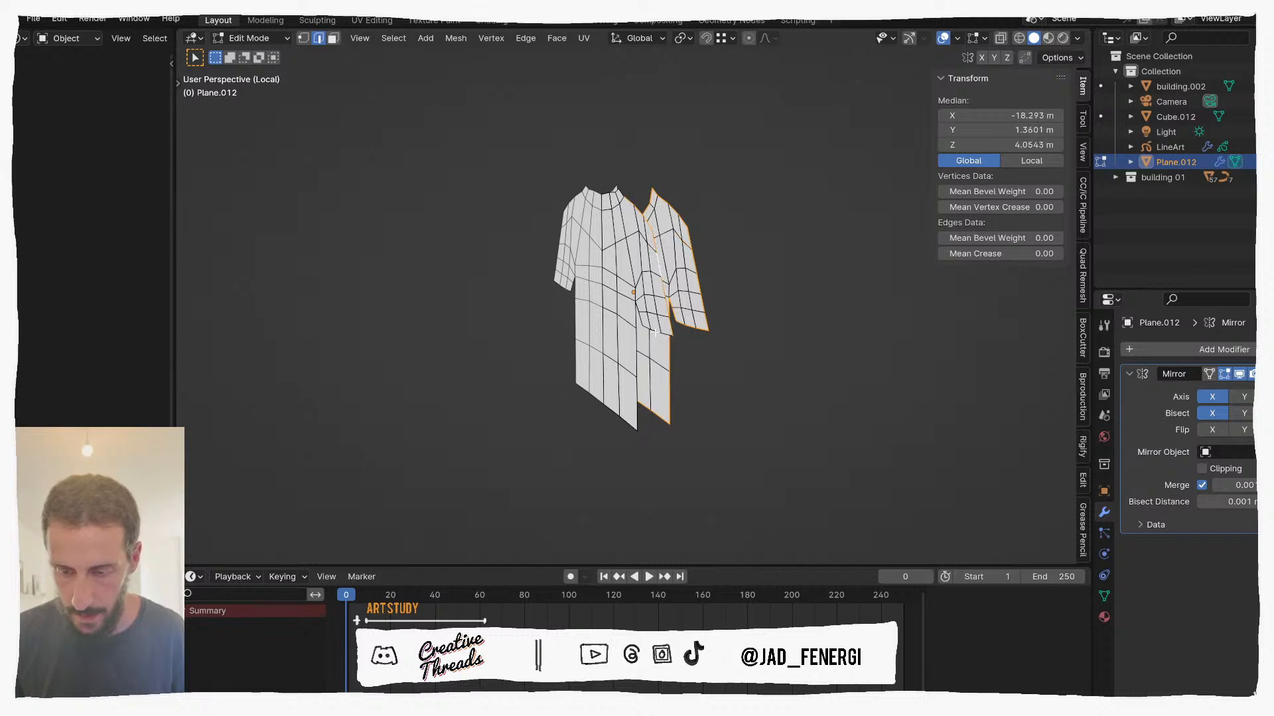
pyautogui.keyDown('alt'); pyautogui.keyDown('shift'); pyautogui.click(636, 340); pyautogui.keyUp('shift'); pyautogui.keyUp('alt')
pyautogui.moveTo(643, 323); pyautogui.dragTo(655, 327, button='middle')
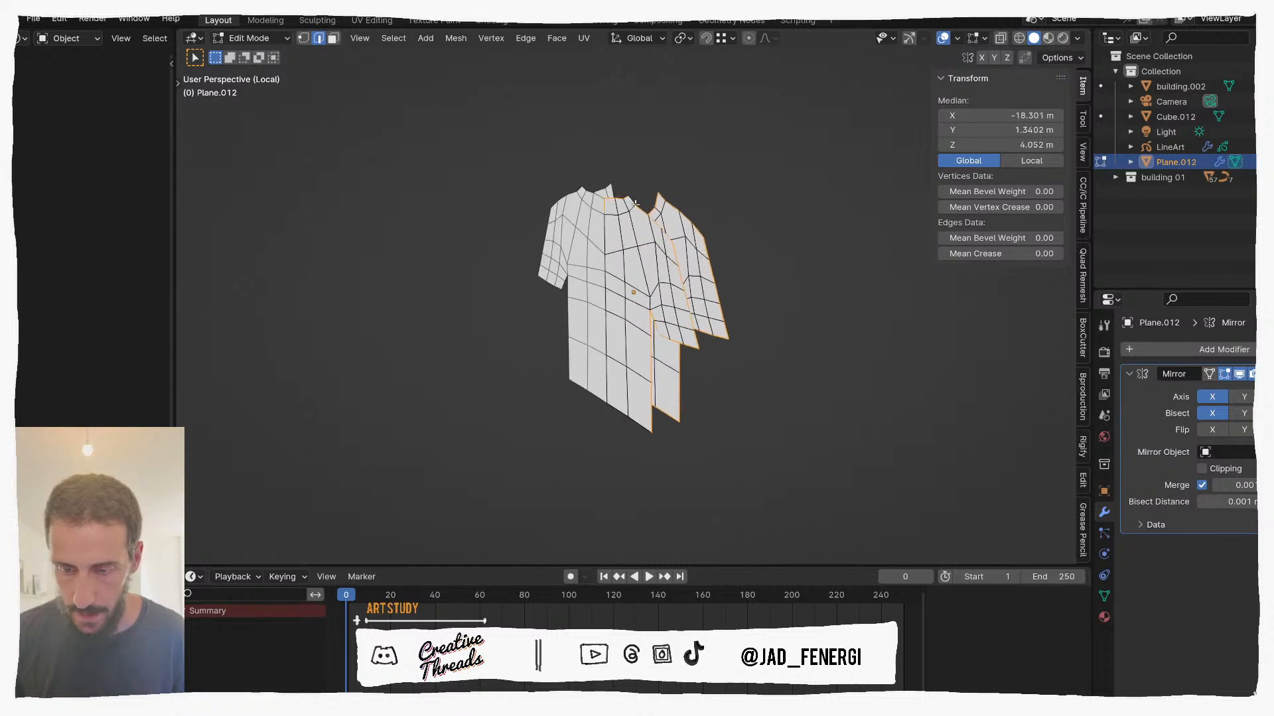
pyautogui.scroll(2, 626, 198)
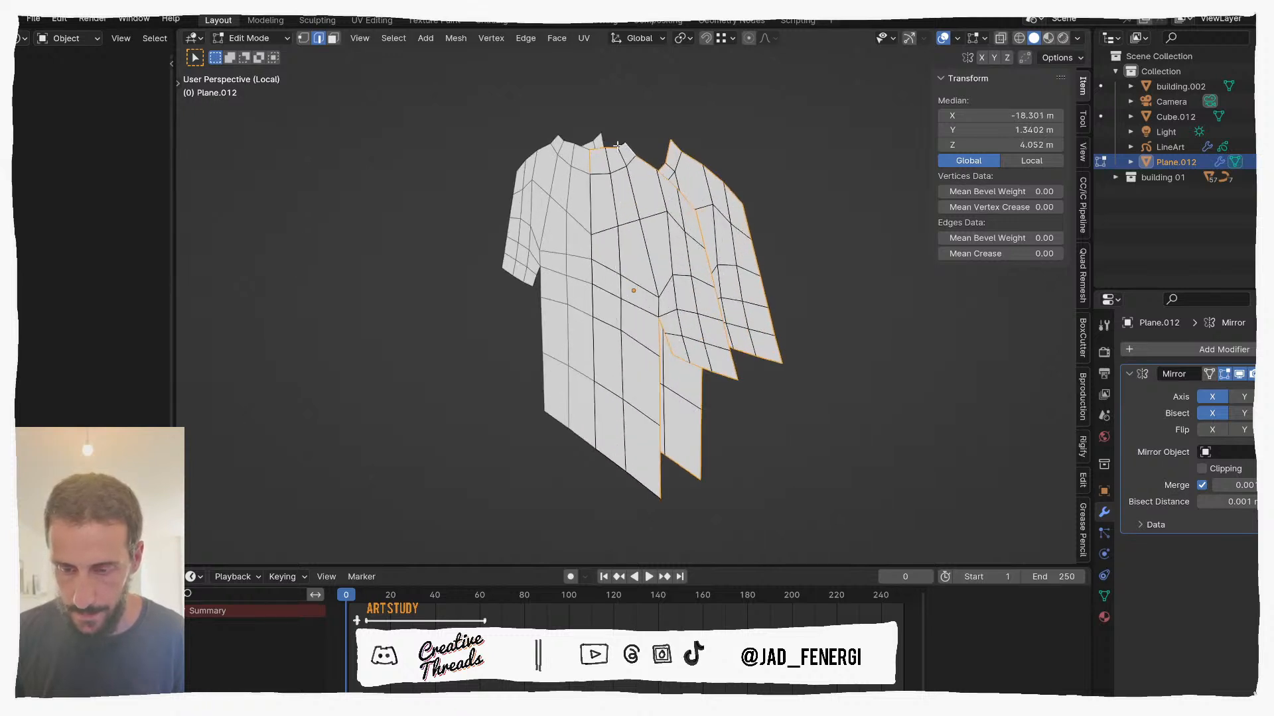
pyautogui.moveTo(601, 184); pyautogui.dragTo(624, 198, button='middle')
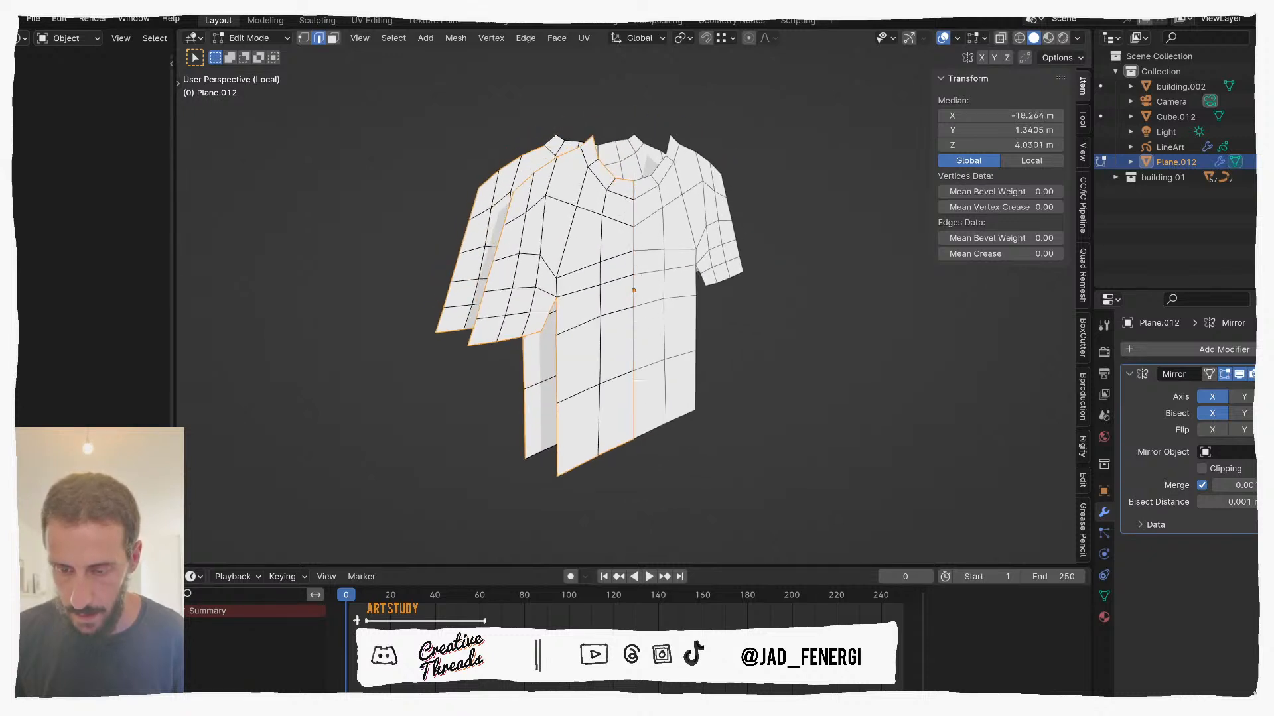
pyautogui.keyDown('shift'); pyautogui.click(617, 446); pyautogui.keyUp('shift')
pyautogui.keyDown('shift'); pyautogui.click(581, 464); pyautogui.keyUp('shift')
pyautogui.moveTo(589, 458); pyautogui.dragTo(698, 427, button='middle')
# Step: Try bridging the selected boundary edges between the two T-shirt halves
pyautogui.hotkey('ctrl', 'e')
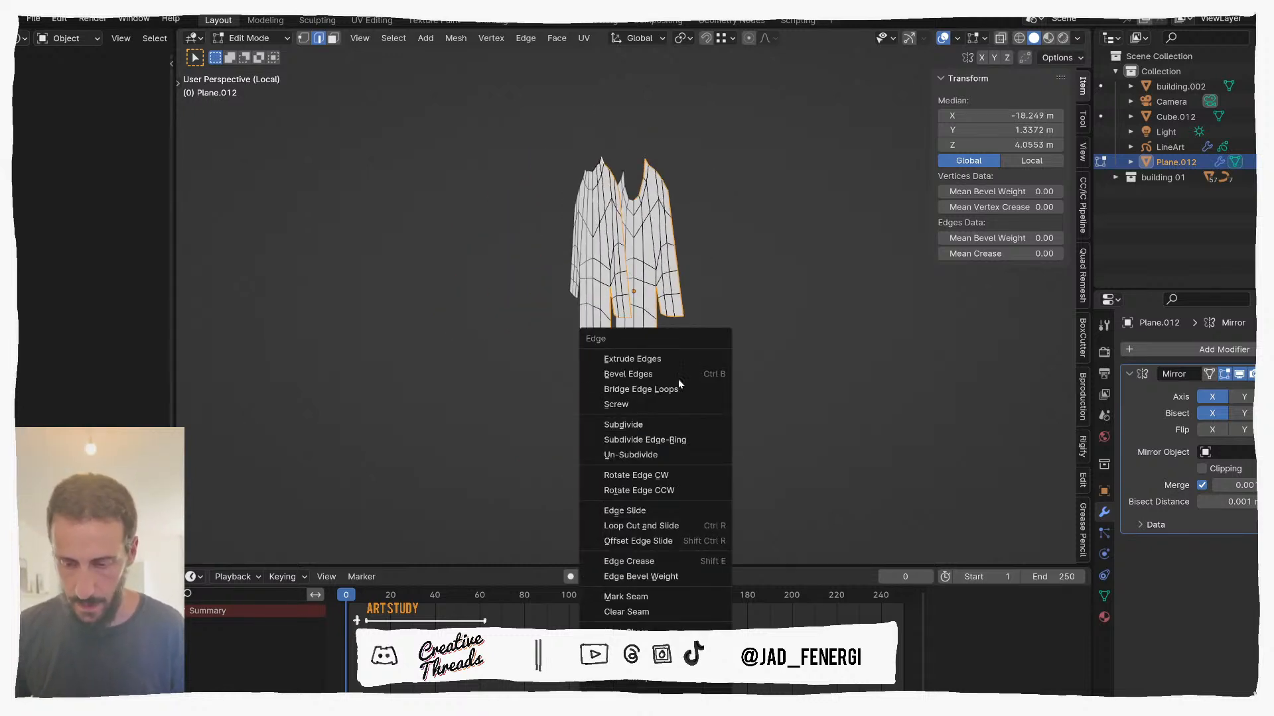
pyautogui.click(673, 390)
pyautogui.moveTo(670, 378); pyautogui.dragTo(614, 171, button='middle')
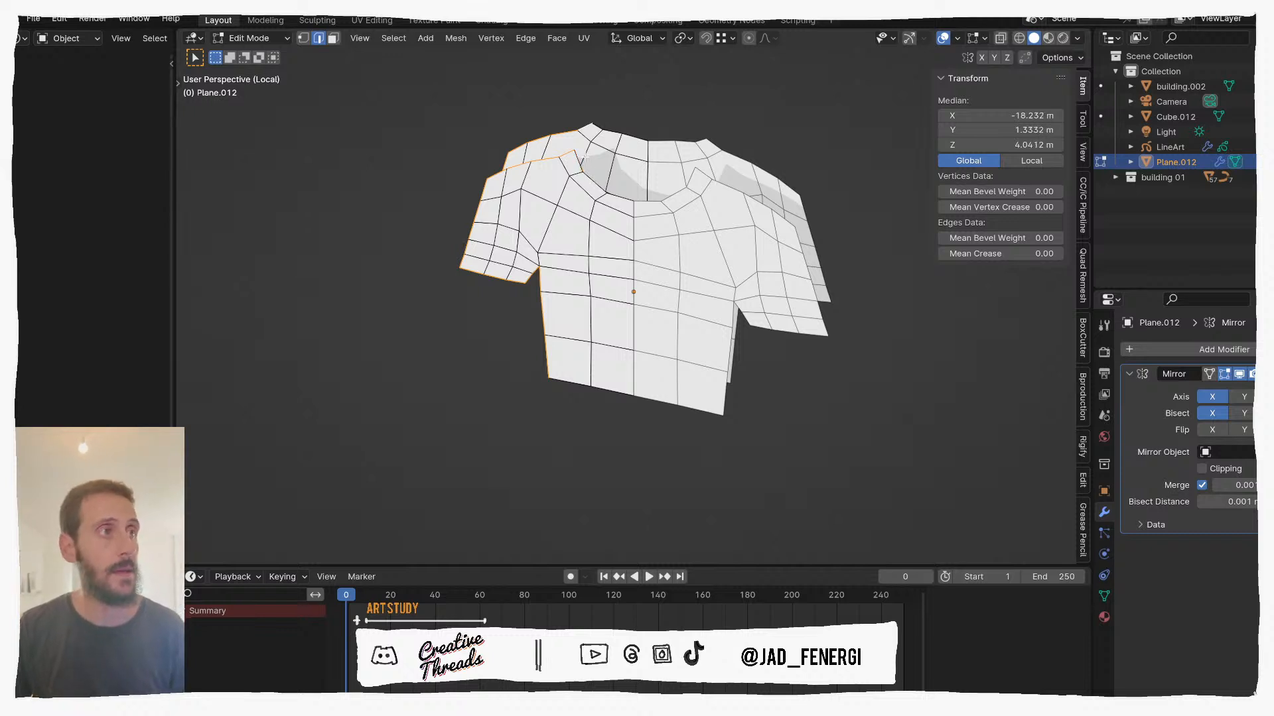
pyautogui.scroll(1, 585, 157)
pyautogui.hotkey('ctrl', 'e')
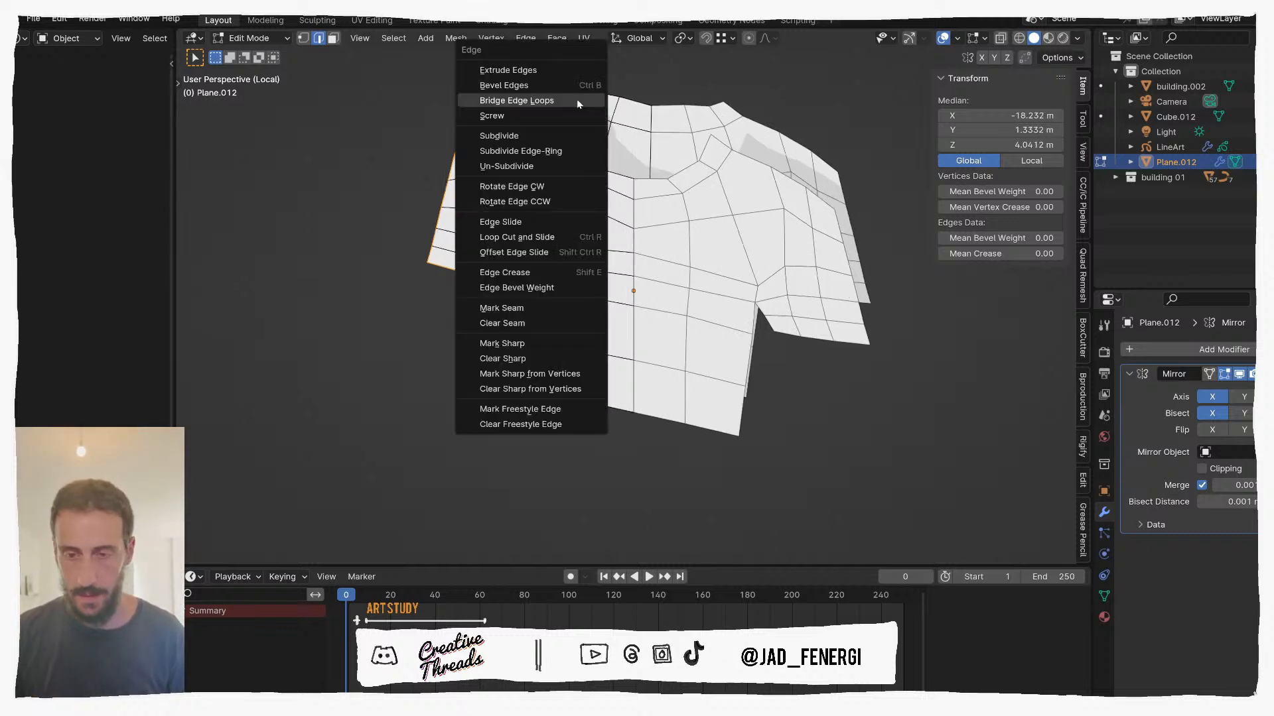
pyautogui.click(577, 104)
pyautogui.moveTo(578, 106); pyautogui.dragTo(675, 211, button='middle')
pyautogui.scroll(-3, 603, 209)
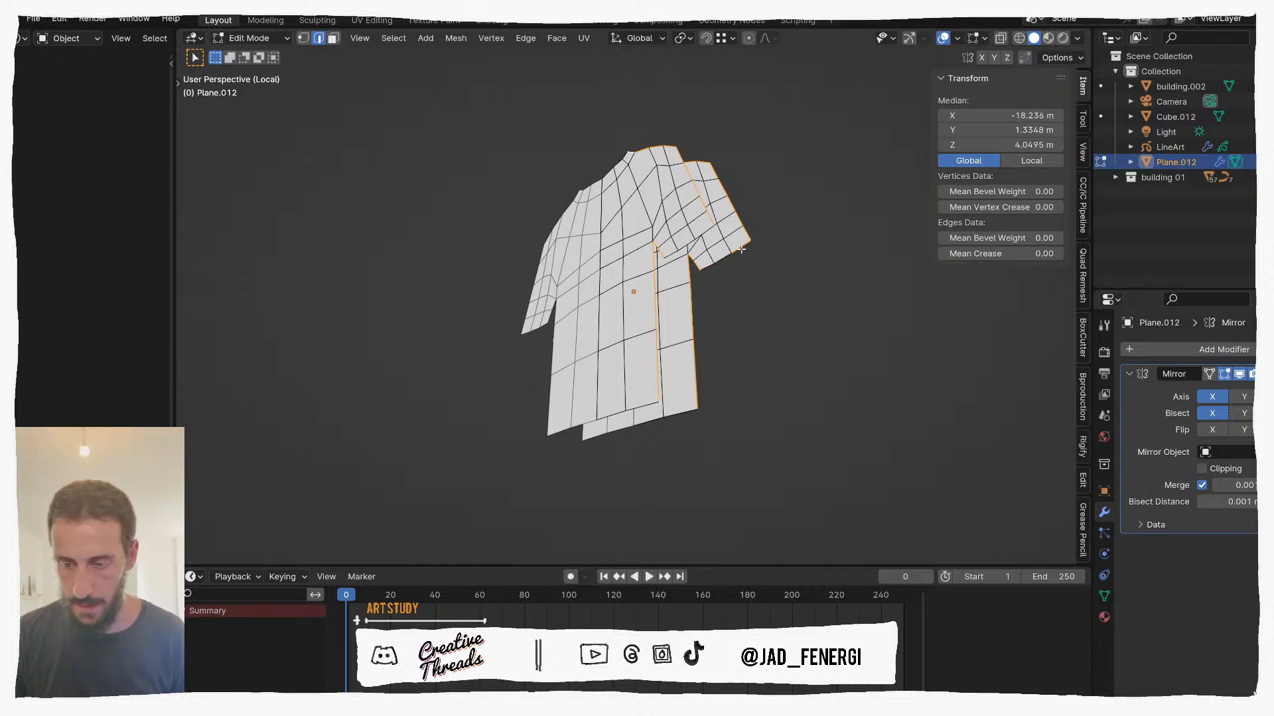
pyautogui.hotkey('ctrl', 'e')
pyautogui.click(708, 251)
pyautogui.moveTo(708, 251); pyautogui.dragTo(644, 234, button='middle')
pyautogui.hotkey('ctrl', 'e')
pyautogui.click(581, 311)
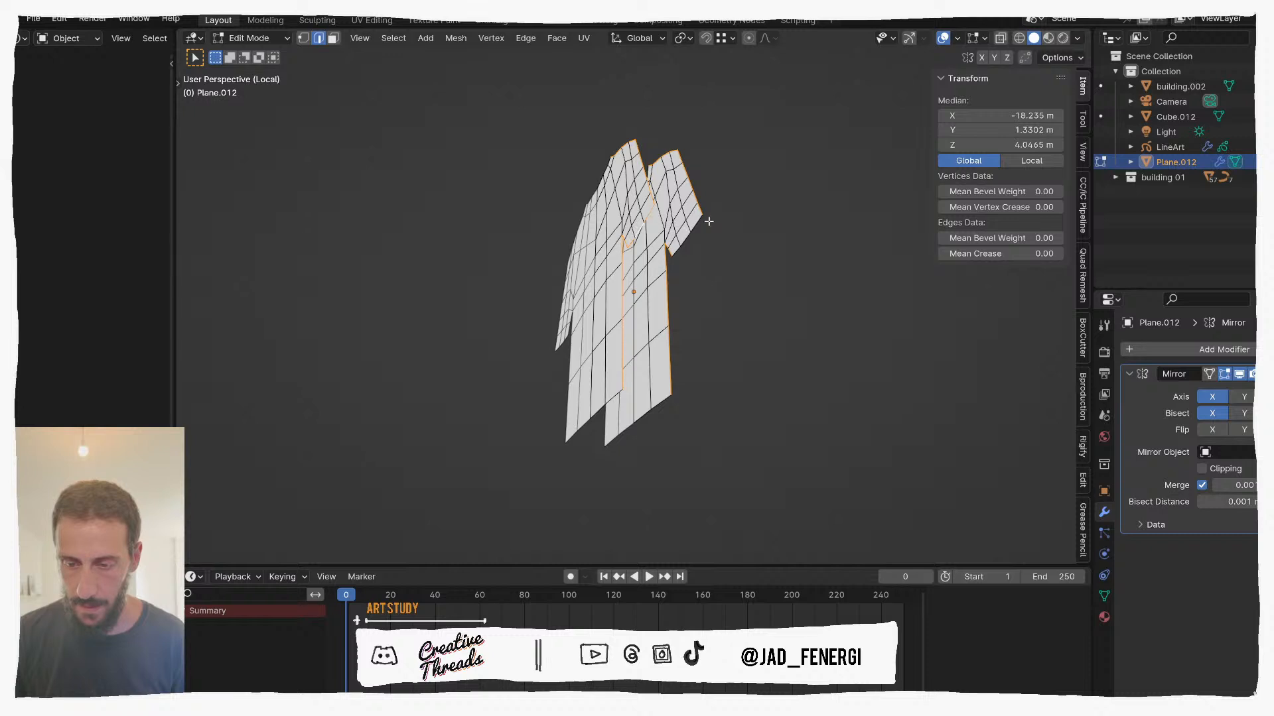
# Step: Bridge the side edge loops of the two halves, and delete the faces closing the sleeve opening
pyautogui.hotkey('ctrl', 'e')
pyautogui.click(679, 250)
pyautogui.press('3')
pyautogui.click(664, 220)
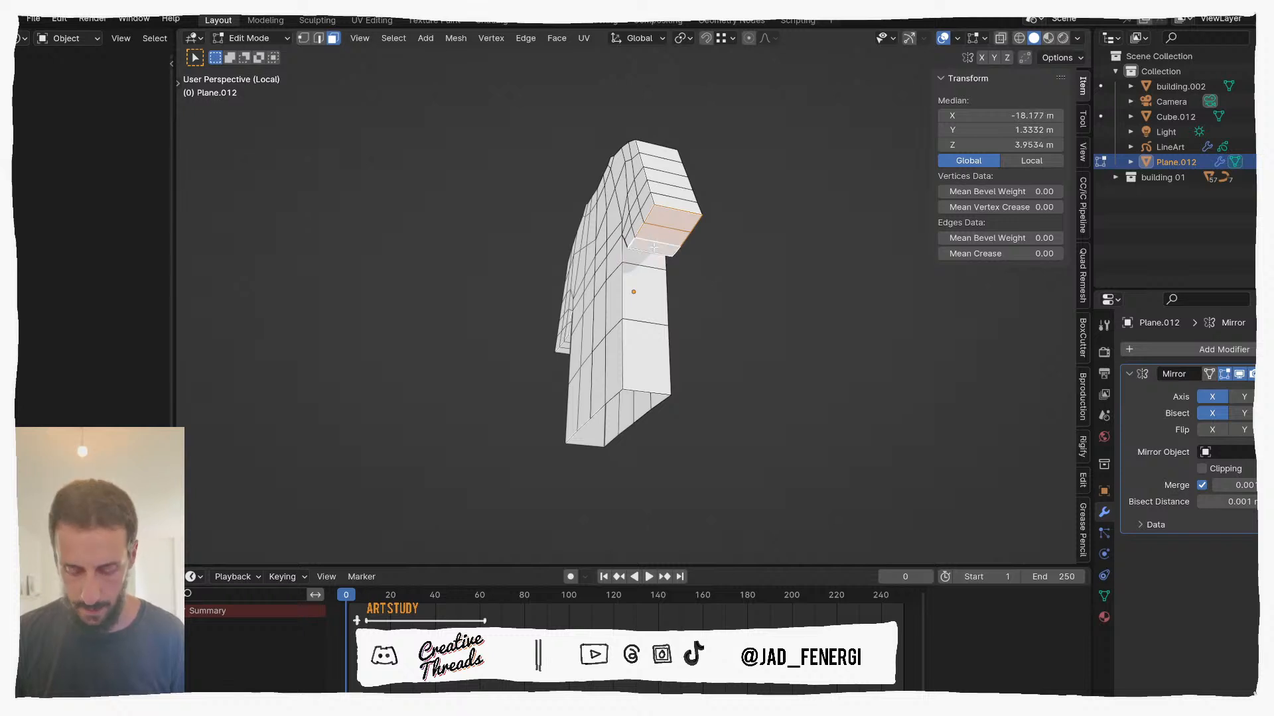
pyautogui.press('x')
pyautogui.click(654, 245)
# Step: Add centred loop cuts along the bridged strip running over the shoulder and sleeve
pyautogui.moveTo(654, 245); pyautogui.dragTo(607, 305, button='middle')
pyautogui.click(622, 303)
pyautogui.moveTo(608, 123); pyautogui.dragTo(612, 470)
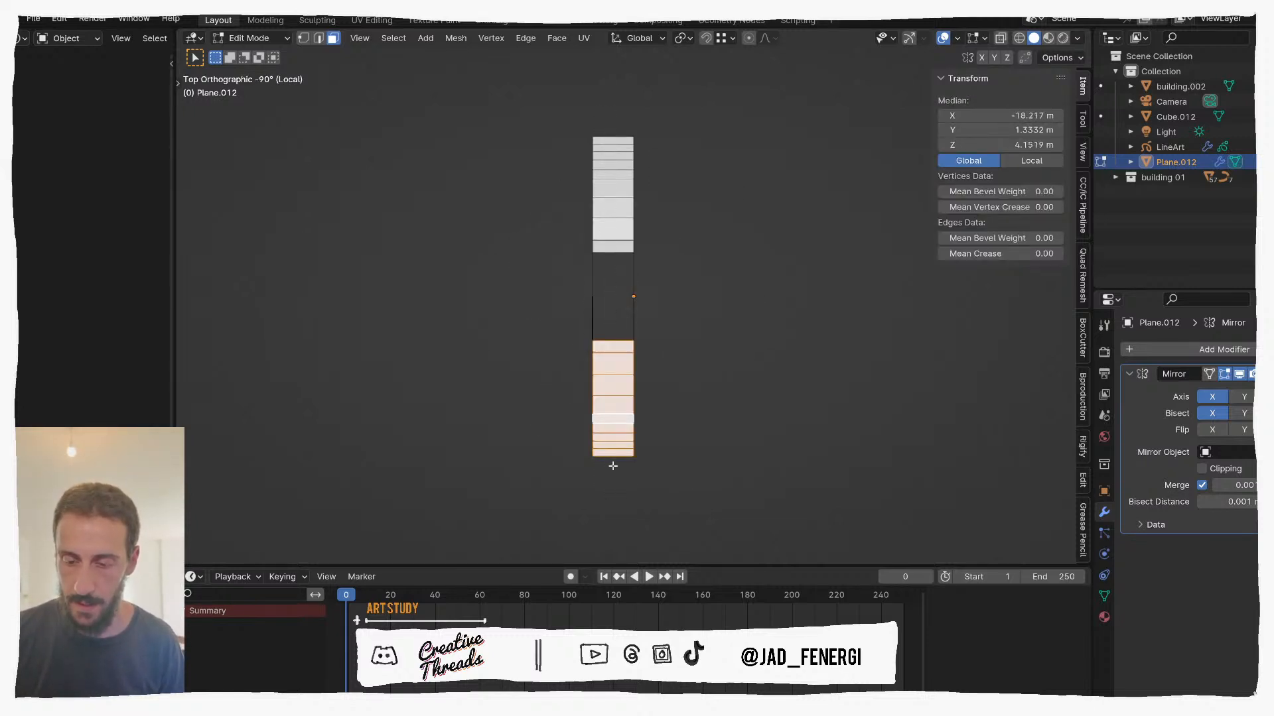
pyautogui.rightClick(613, 466)
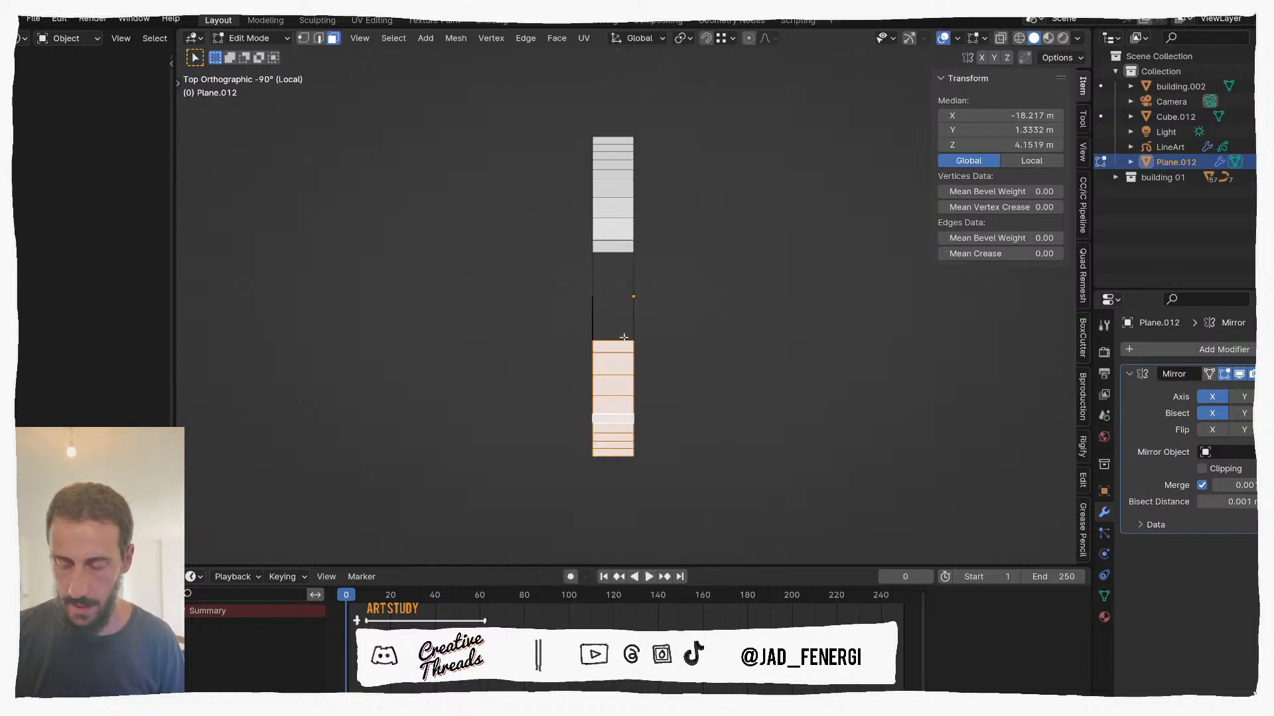
pyautogui.moveTo(604, 378); pyautogui.dragTo(654, 122, button='middle')
pyautogui.moveTo(611, 311)
pyautogui.mouseDown(button='middle')
pyautogui.moveTo(652, 292)
pyautogui.moveTo(719, 317)
pyautogui.moveTo(635, 307)
pyautogui.mouseUp(button='middle')
pyautogui.press('Tab')
pyautogui.press('Tab')
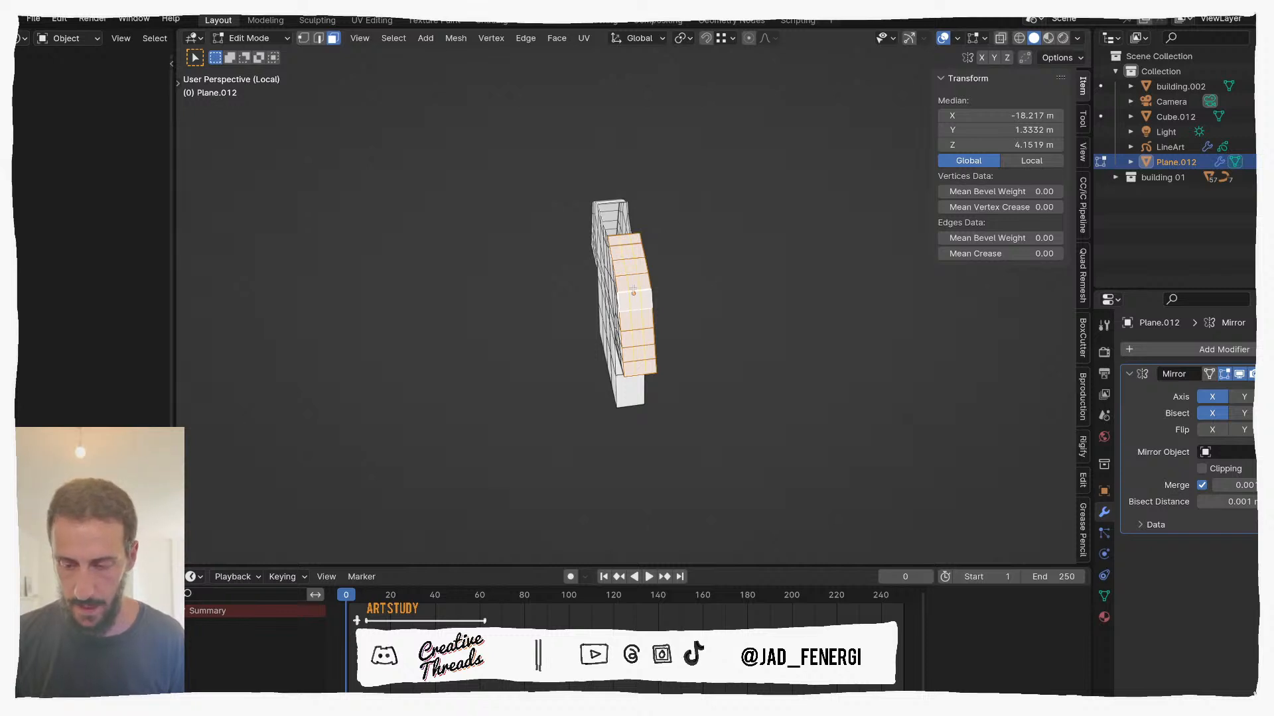
pyautogui.hotkey('ctrl', 'r')
pyautogui.click(633, 290)
pyautogui.rightClick(633, 290)
# Step: Switch the T-shirt to Sculpt Mode and set the Grab brush radius to 149 px
pyautogui.moveTo(632, 290)
pyautogui.mouseDown(button='middle')
pyautogui.moveTo(719, 241)
pyautogui.moveTo(680, 289)
pyautogui.mouseUp(button='middle')
pyautogui.hotkey('ctrl', 'Tab')
pyautogui.click(710, 269)
pyautogui.press('f')
pyautogui.click(701, 287)
# Step: Try pulling the shoulder and sleeve inward with the Grab brush, and undo the stroke
pyautogui.moveTo(683, 260)
pyautogui.mouseDown()
pyautogui.moveTo(668, 266)
pyautogui.moveTo(634, 243)
pyautogui.mouseUp()
pyautogui.hotkey('ctrl', 'z')
pyautogui.hotkey('ctrl', 'z')
pyautogui.hotkey('ctrl', 'z')
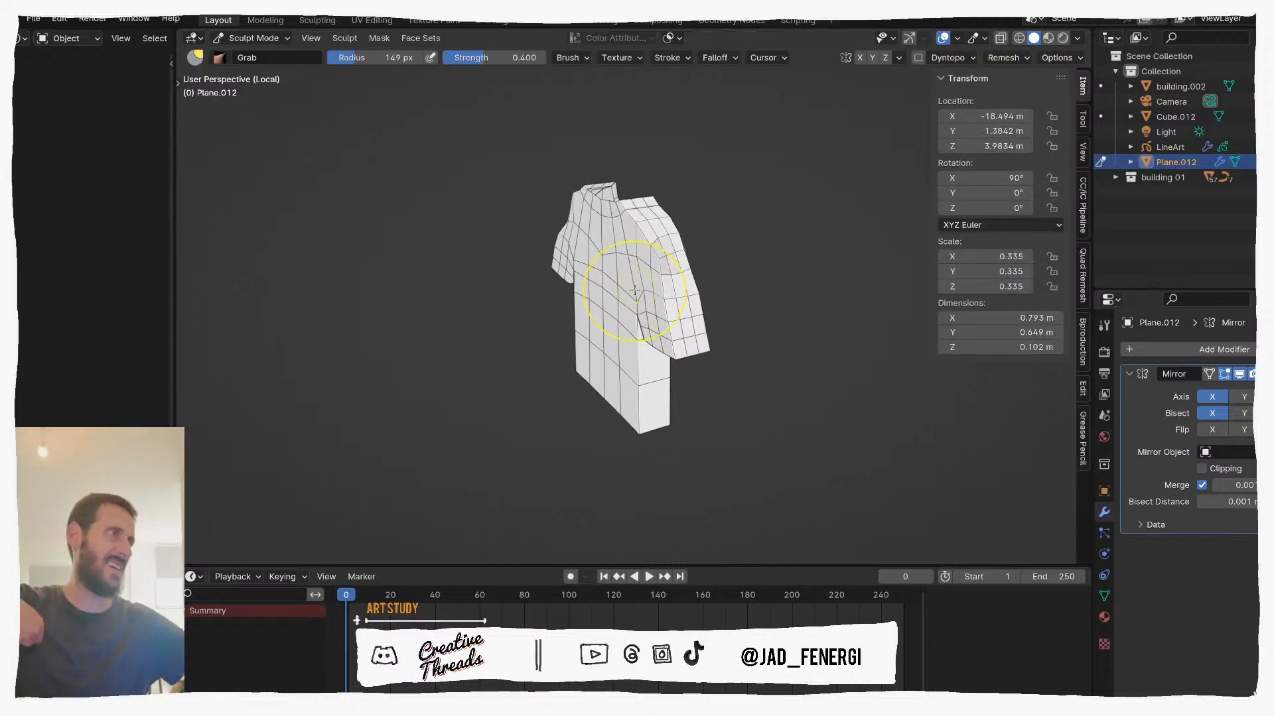
# Step: Reshape the shoulder and sleeve outline with the Grab brush to give the T-shirt a softer form
pyautogui.moveTo(682, 245); pyautogui.dragTo(671, 251)
pyautogui.moveTo(664, 220)
pyautogui.mouseDown()
pyautogui.moveTo(654, 229)
pyautogui.moveTo(637, 211)
pyautogui.moveTo(680, 284)
pyautogui.moveTo(683, 321)
pyautogui.mouseUp()
pyautogui.moveTo(745, 308)
pyautogui.mouseDown(button='middle')
pyautogui.moveTo(659, 199)
pyautogui.moveTo(514, 235)
pyautogui.mouseUp(button='middle')
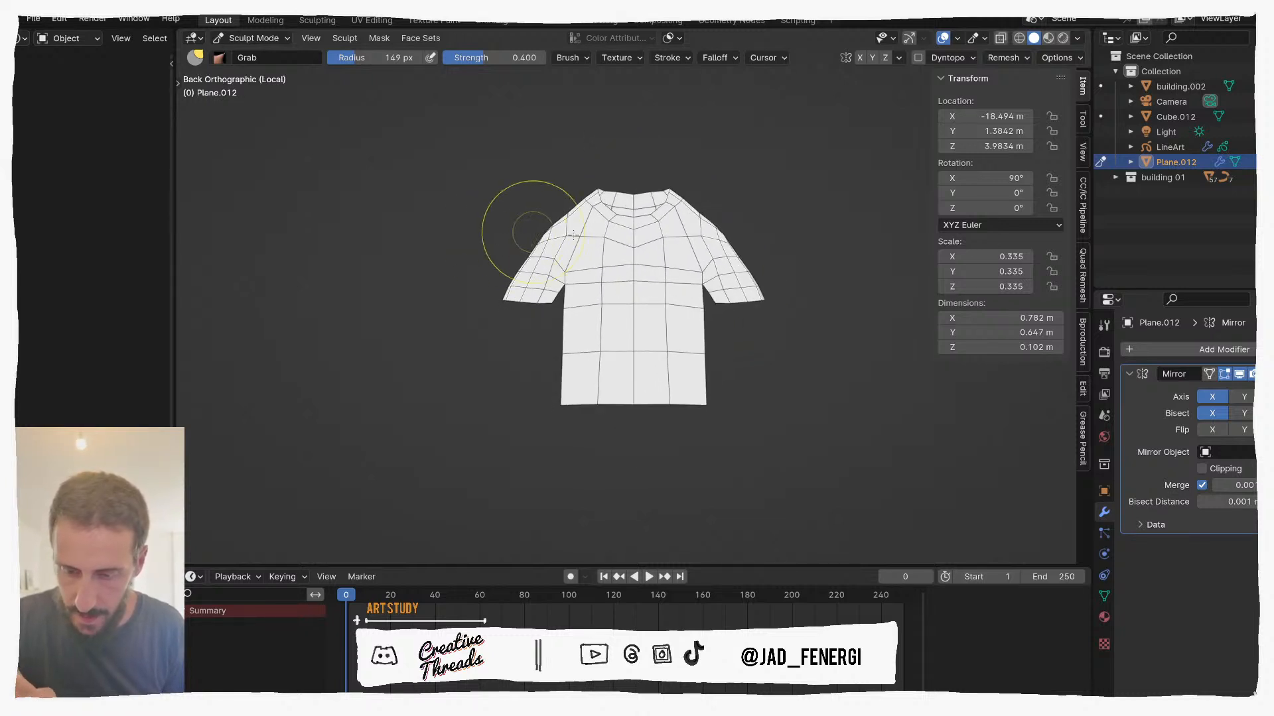
pyautogui.moveTo(563, 220)
pyautogui.mouseDown()
pyautogui.moveTo(563, 208)
pyautogui.moveTo(536, 237)
pyautogui.moveTo(526, 274)
pyautogui.moveTo(546, 227)
pyautogui.mouseUp()
# Step: Return to mesh editing and add three centred loop cuts down the bridged side of the torso
pyautogui.moveTo(583, 295)
pyautogui.mouseDown(button='middle')
pyautogui.moveTo(654, 293)
pyautogui.moveTo(637, 322)
pyautogui.mouseUp(button='middle')
pyautogui.hotkey('ctrl', 'Tab')
pyautogui.click(750, 259)
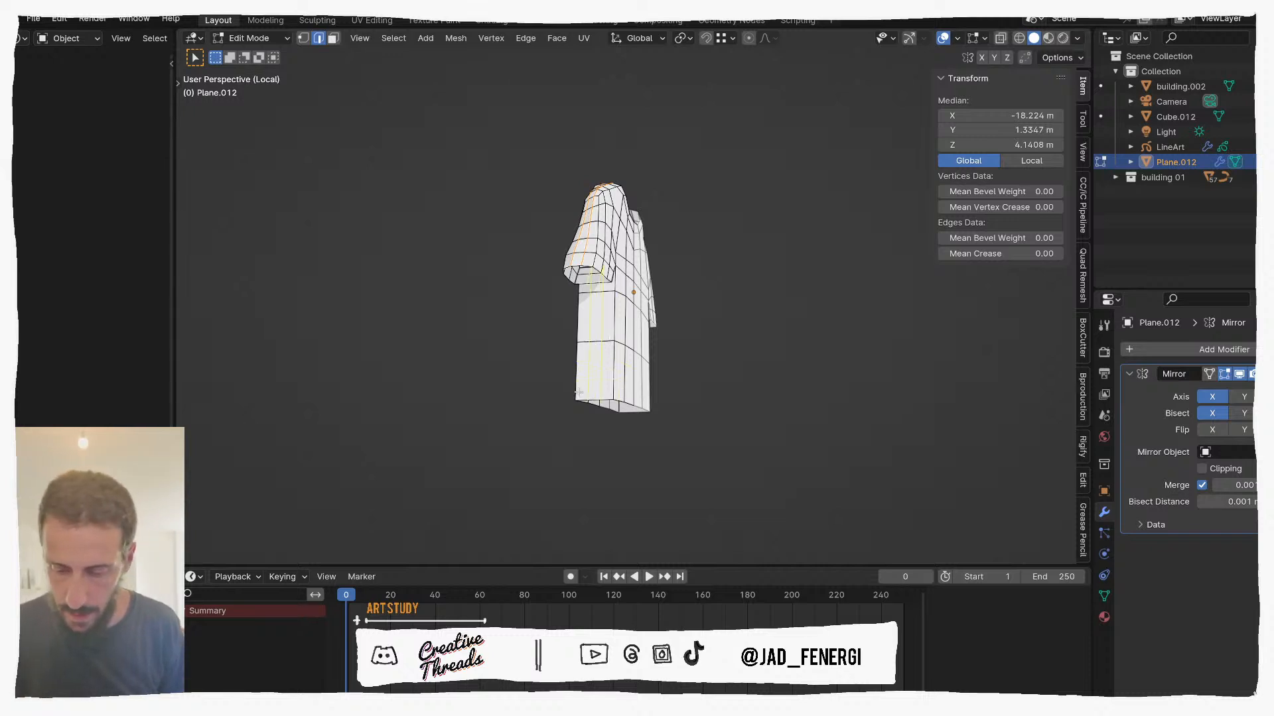
pyautogui.click(599, 393)
pyautogui.rightClick(599, 393)
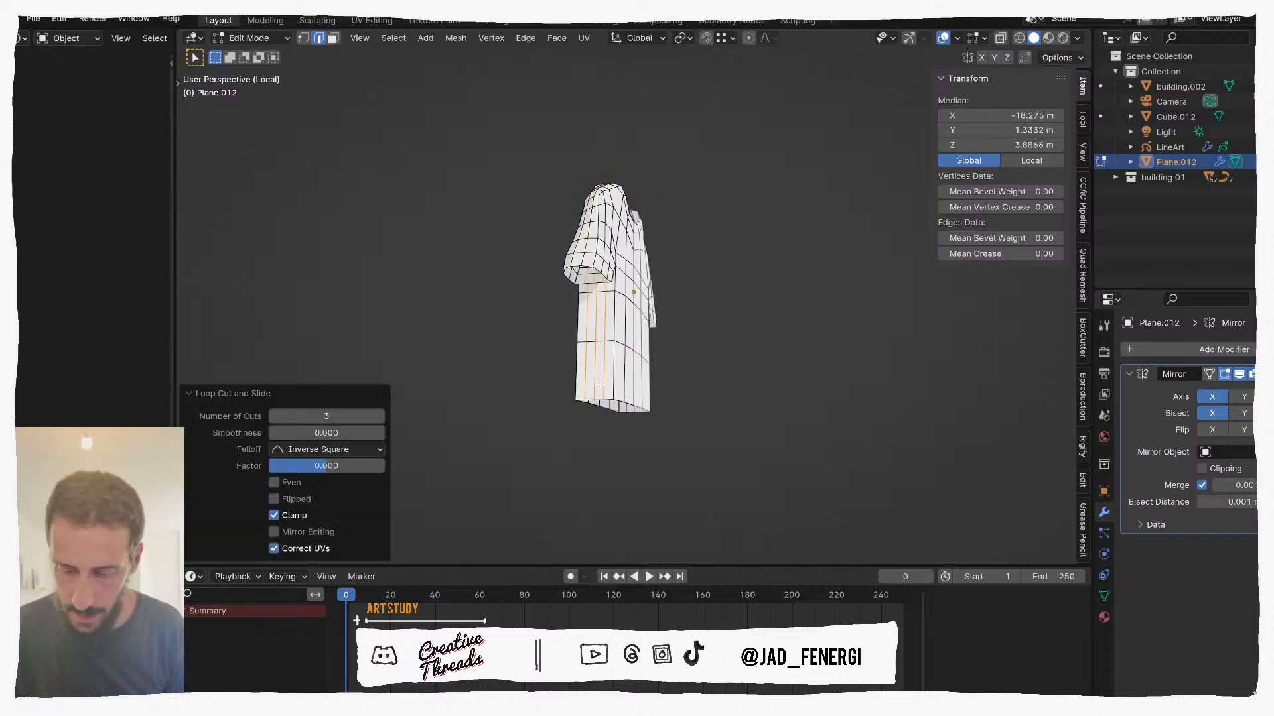
# Step: Smooth the torso's side and lower corner in Sculpt Mode to round the boxy edge
pyautogui.moveTo(599, 393); pyautogui.dragTo(594, 358, button='middle')
pyautogui.hotkey('ctrl', 'Tab')
pyautogui.click(602, 414)
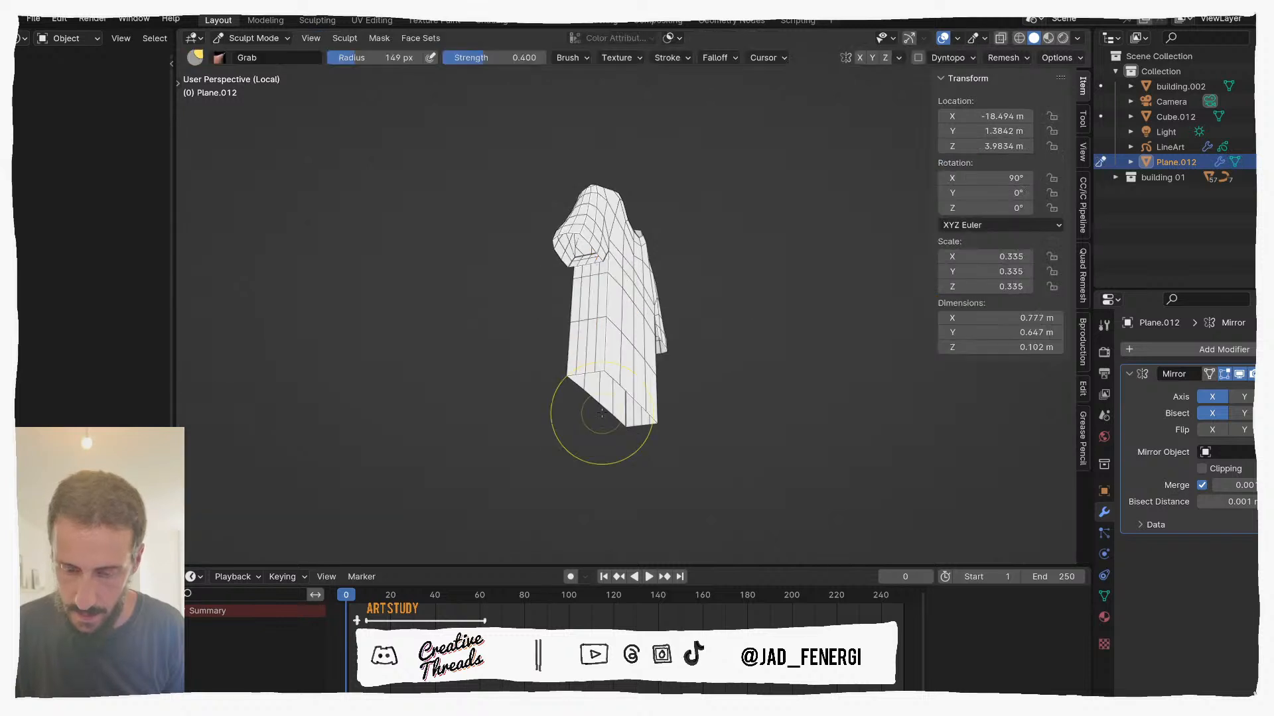
pyautogui.moveTo(602, 403)
pyautogui.keyDown('shift'); pyautogui.mouseDown()
pyautogui.moveTo(608, 321)
pyautogui.moveTo(602, 380)
pyautogui.moveTo(579, 390)
pyautogui.mouseUp(); pyautogui.keyUp('shift')
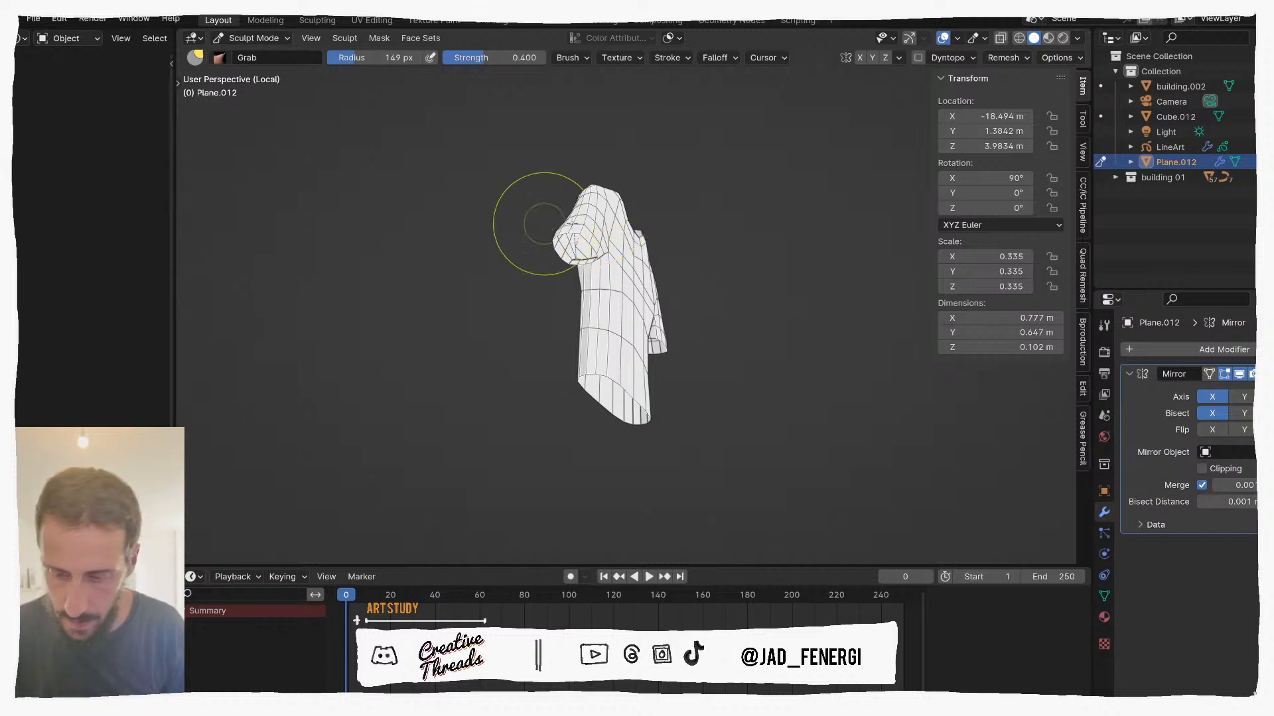
# Step: Refine the underarm, neckline and shoulder contours from the back view with the Grab brush
pyautogui.press('KP_1')
pyautogui.press('ctrl+KP_1')
pyautogui.moveTo(565, 284)
pyautogui.mouseDown()
pyautogui.moveTo(546, 292)
pyautogui.moveTo(570, 251)
pyautogui.mouseUp()
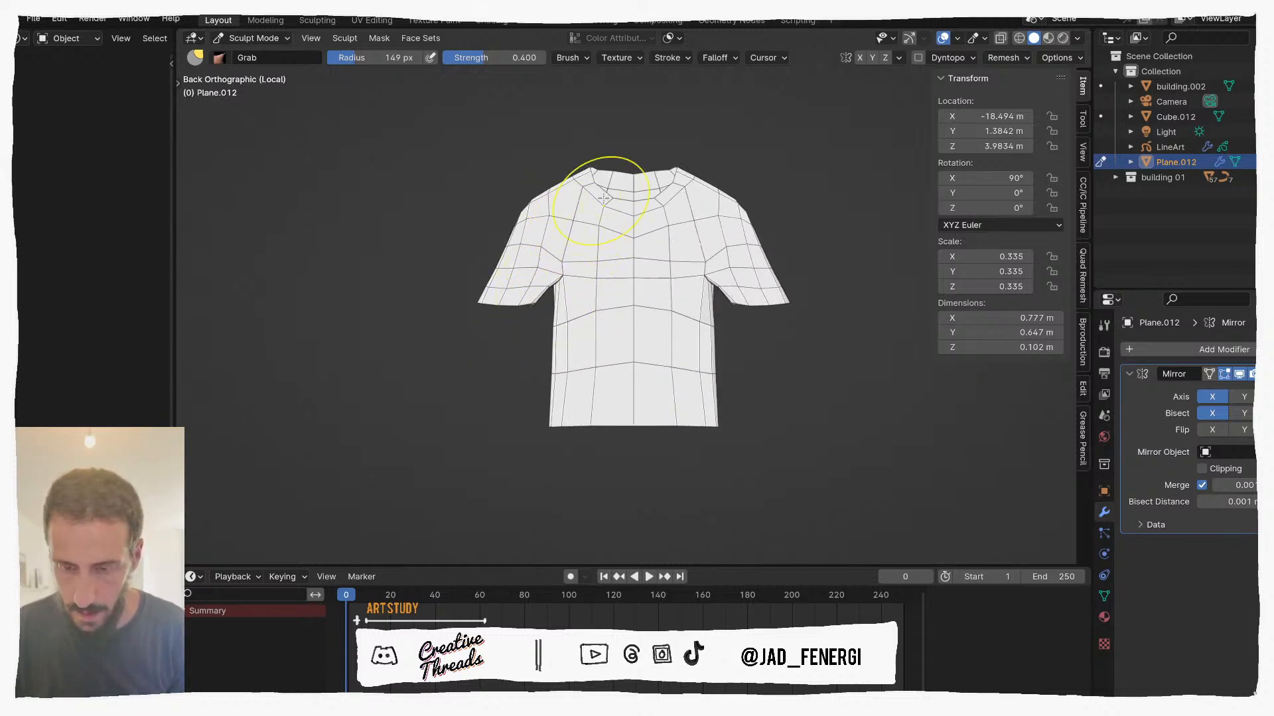
pyautogui.moveTo(623, 202); pyautogui.dragTo(617, 192)
pyautogui.moveTo(572, 181)
pyautogui.mouseDown()
pyautogui.moveTo(525, 201)
pyautogui.moveTo(530, 221)
pyautogui.mouseUp()
pyautogui.scroll(-1, 647, 244)
pyautogui.moveTo(647, 243); pyautogui.dragTo(697, 268, button='middle')
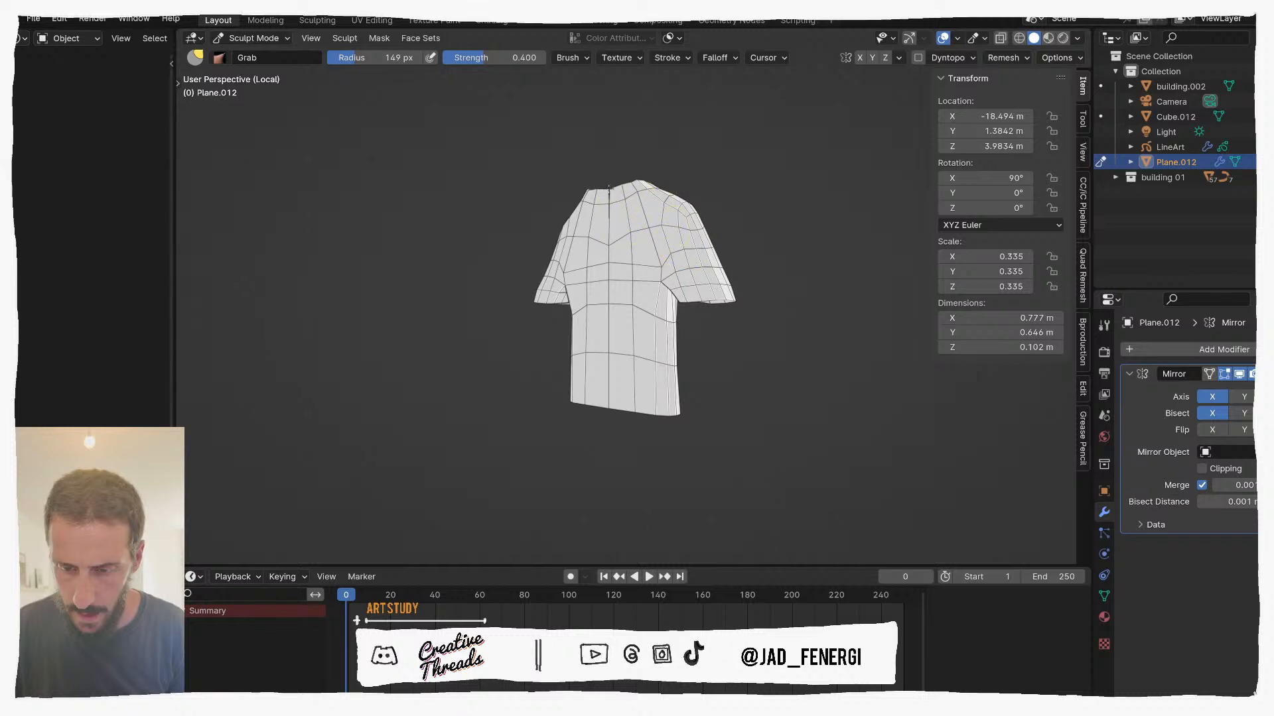
# Step: Enable X symmetry and reshape the T-shirt's back neckline, underarm and lower torso with the Grab brush
pyautogui.moveTo(620, 205); pyautogui.dragTo(673, 222, button='middle')
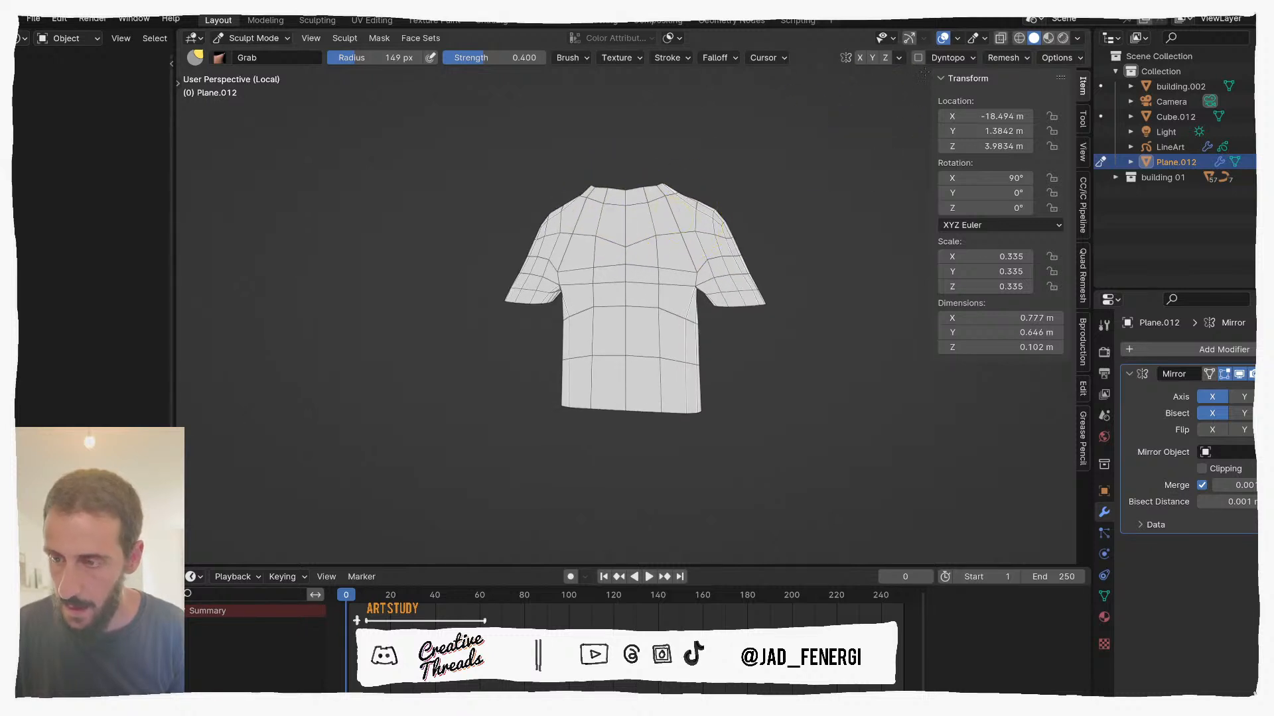
pyautogui.click(861, 57)
pyautogui.moveTo(628, 176)
pyautogui.mouseDown()
pyautogui.moveTo(624, 202)
pyautogui.moveTo(665, 204)
pyautogui.mouseUp()
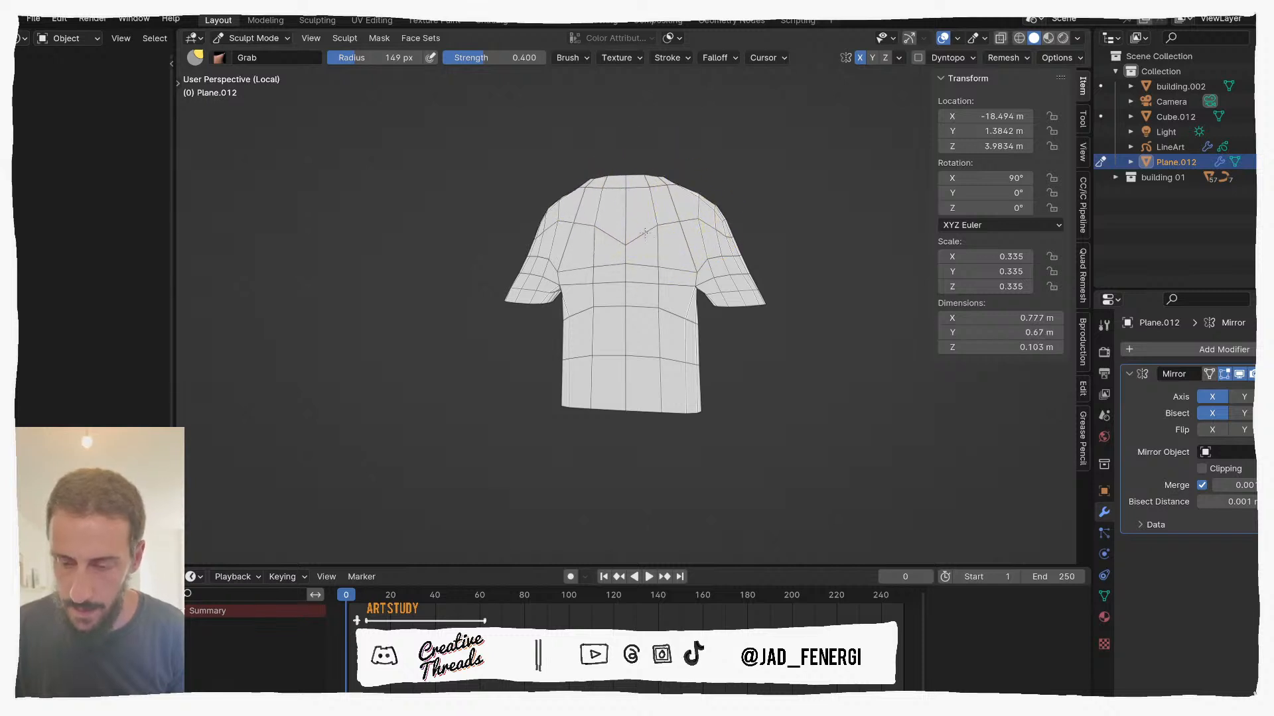
pyautogui.moveTo(672, 254); pyautogui.dragTo(704, 260)
pyautogui.moveTo(648, 295); pyautogui.dragTo(575, 292, button='middle')
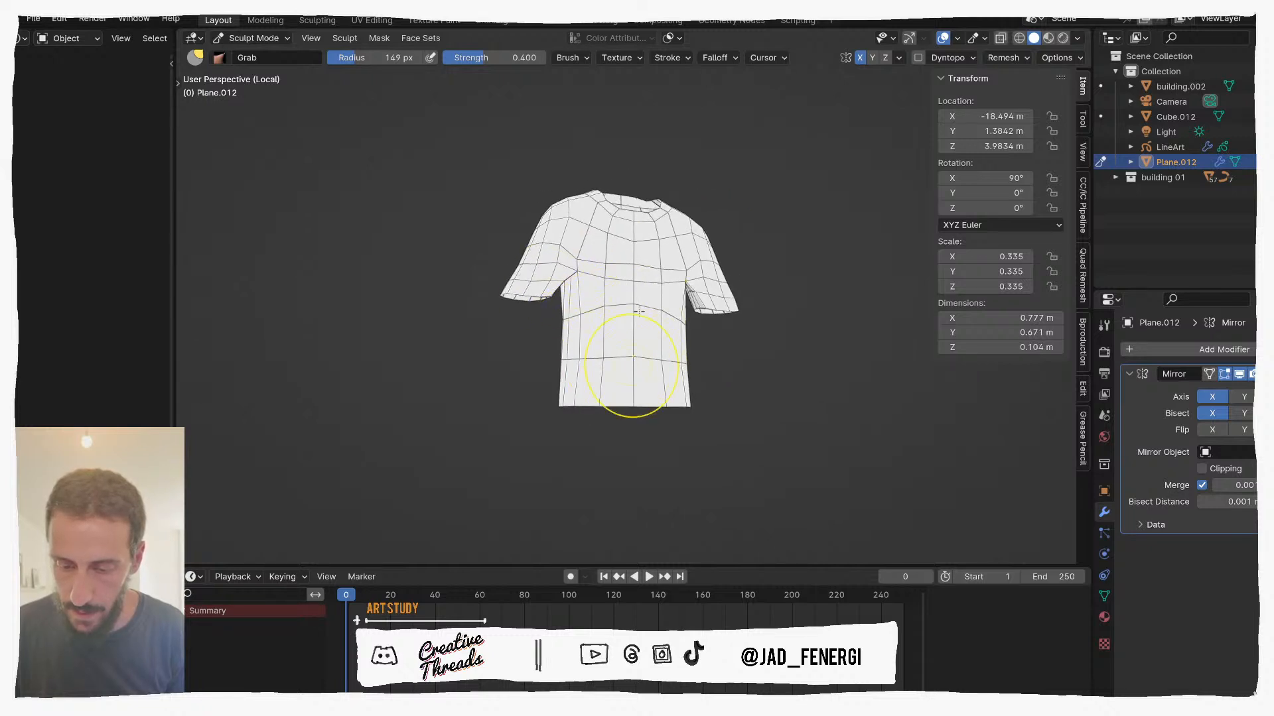
pyautogui.moveTo(617, 325); pyautogui.dragTo(574, 346)
# Step: Return to Object Mode, leave local view and lower the T-shirt along Z to about 3.92 m beside the drying rack
pyautogui.scroll(-3, 648, 297)
pyautogui.hotkey('ctrl', 'Tab')
pyautogui.click(758, 353)
pyautogui.scroll(-2, 755, 362)
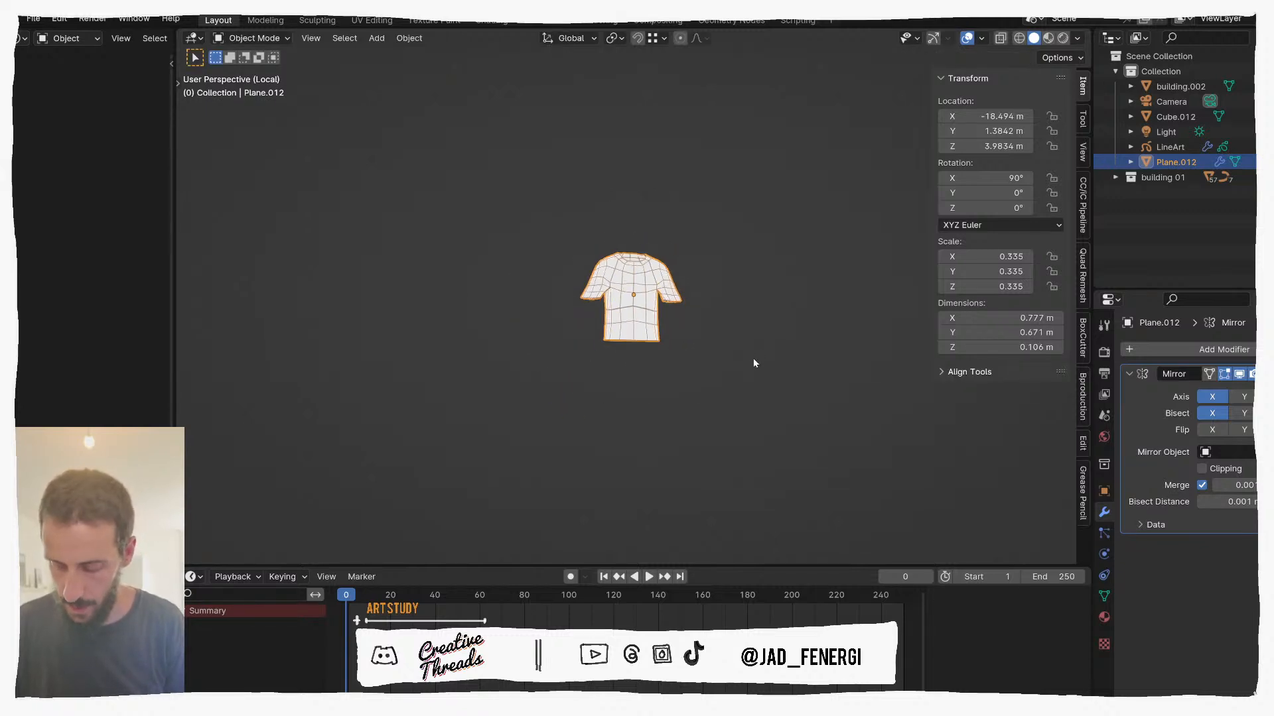
pyautogui.press('KP_Divide')
pyautogui.scroll(4, 588, 305)
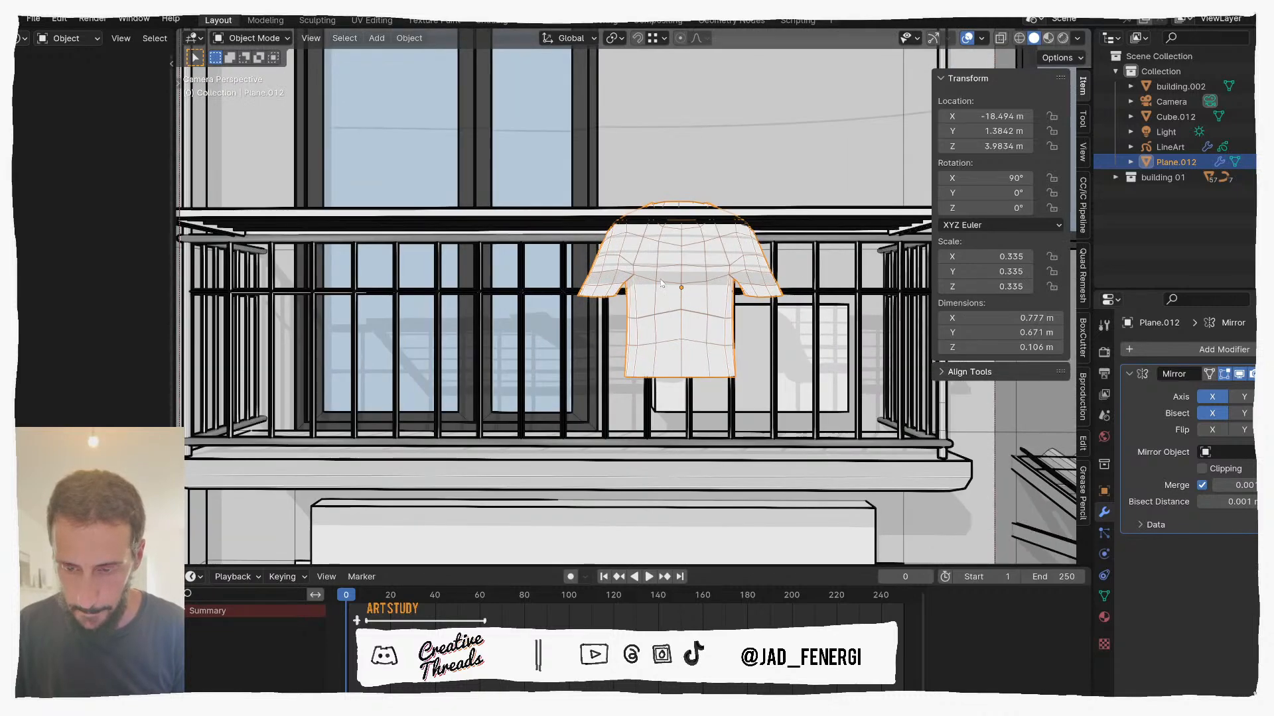
pyautogui.scroll(1, 662, 284)
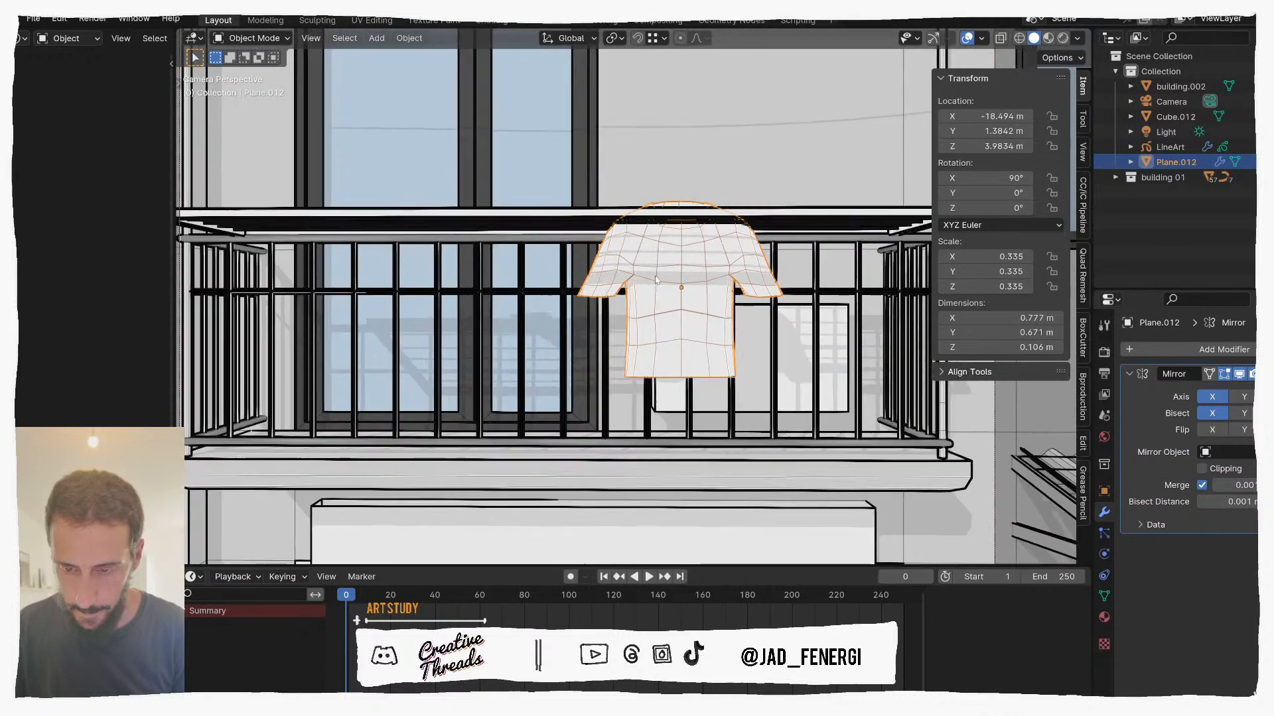
pyautogui.press('g')
pyautogui.press('z')
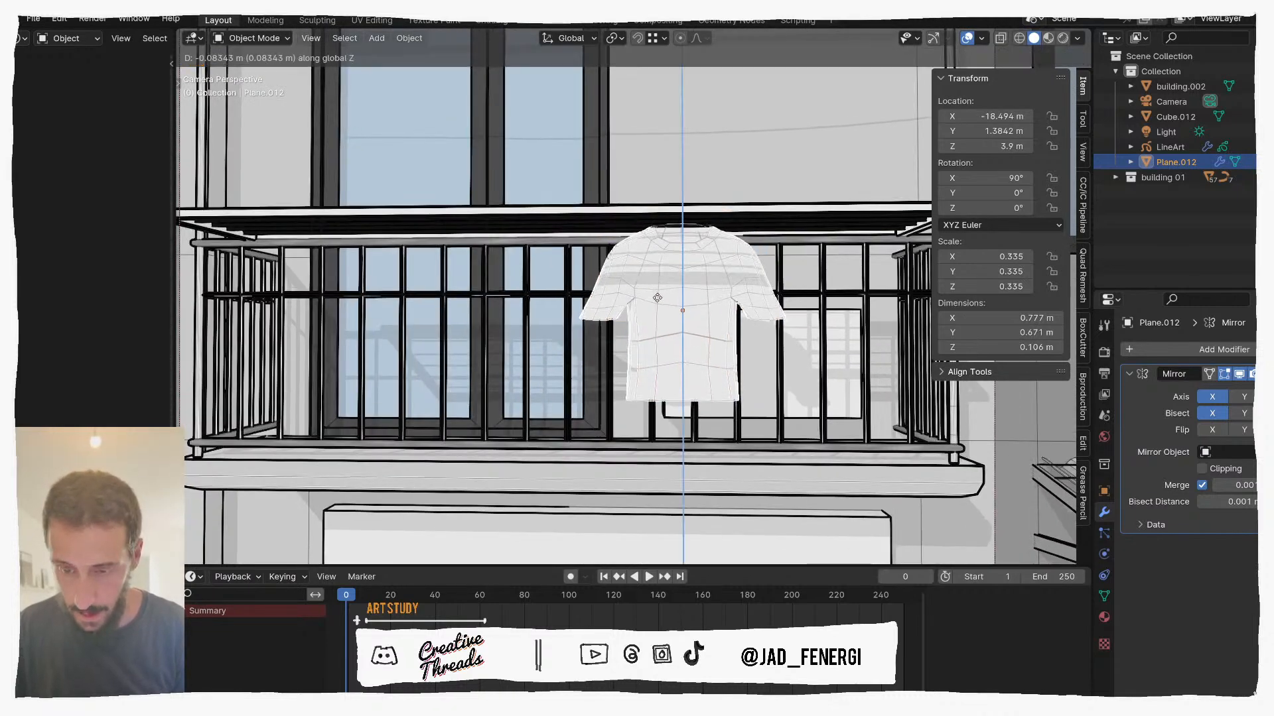
pyautogui.click(655, 291)
# Step: Move the T-shirt object into the building 01 collection
pyautogui.scroll(-4, 655, 284)
pyautogui.scroll(-3, 655, 284)
pyautogui.moveTo(655, 286); pyautogui.dragTo(617, 327, button='middle')
pyautogui.scroll(-2, 701, 293)
pyautogui.click(770, 287)
pyautogui.press('q')
pyautogui.click(740, 287)
pyautogui.click(601, 323)
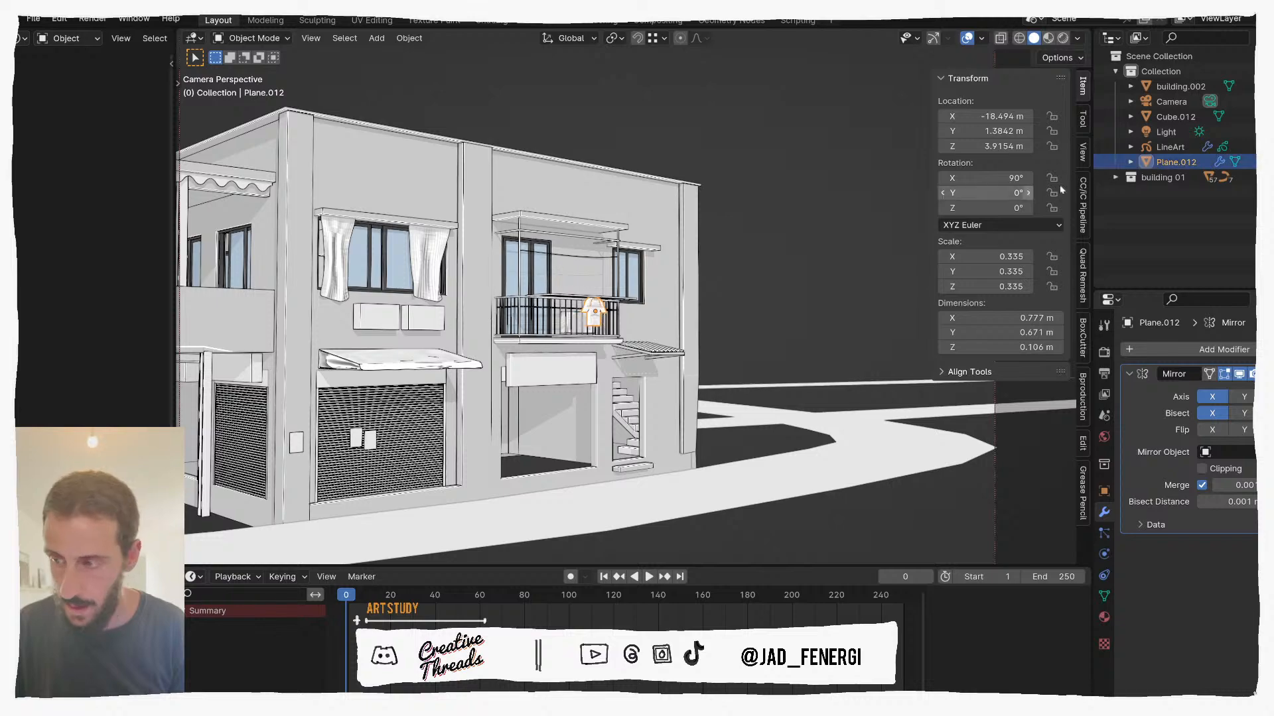
pyautogui.moveTo(1166, 163); pyautogui.dragTo(1161, 178)
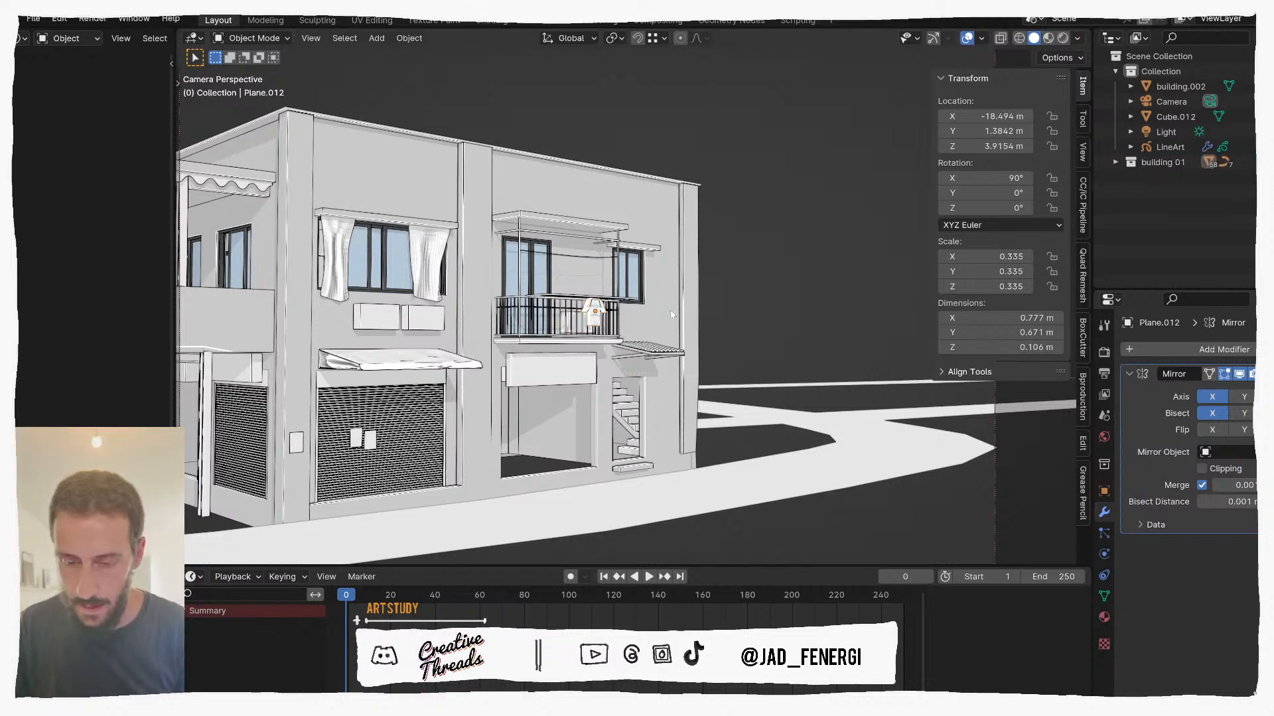
# Step: Examine the T-shirt's placement on the balcony's drying rack from the camera view and several close angles
pyautogui.scroll(2, 663, 312)
pyautogui.moveTo(657, 311); pyautogui.dragTo(644, 310, button='middle')
pyautogui.scroll(5, 644, 309)
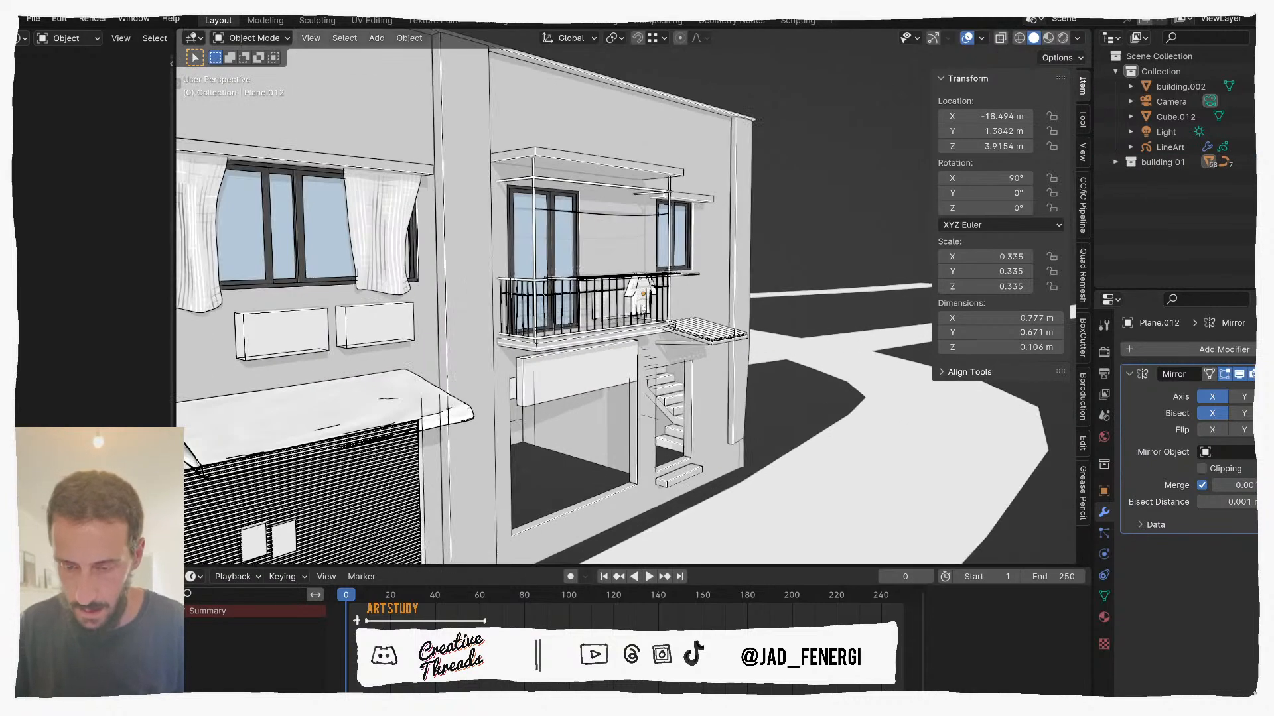
pyautogui.scroll(-8, 642, 306)
pyautogui.press('KP_0')
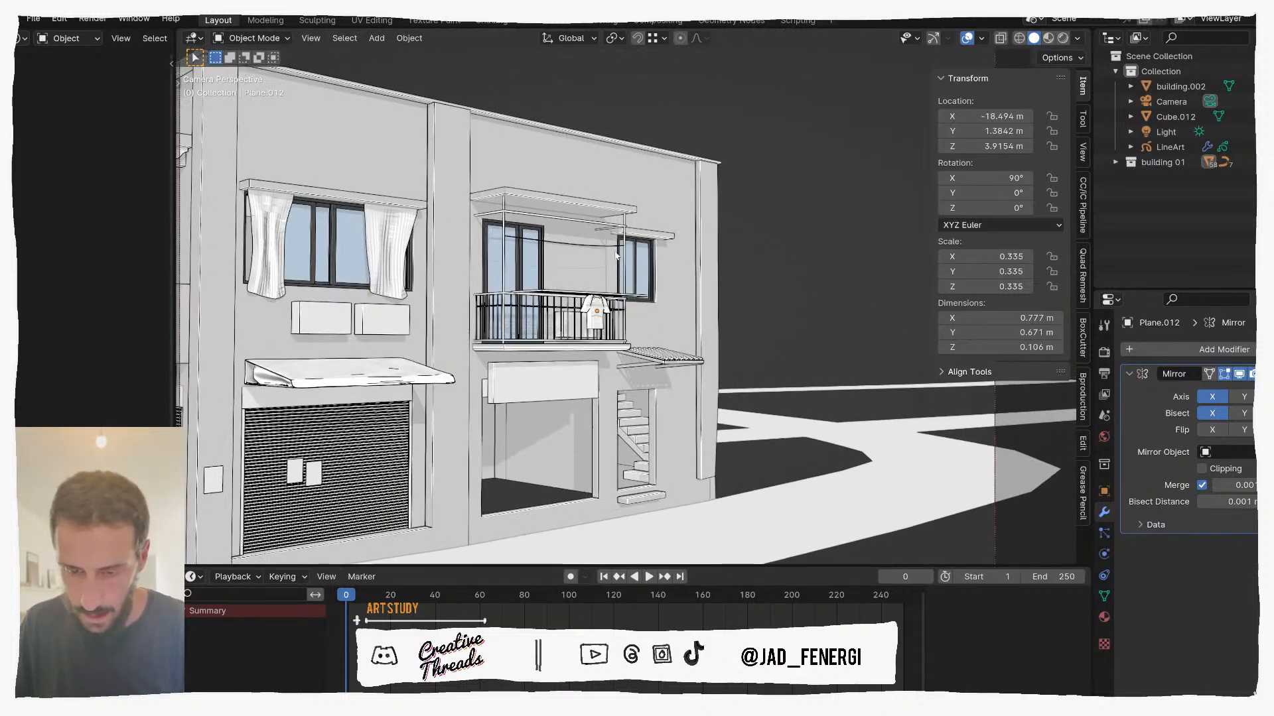
pyautogui.scroll(6, 617, 260)
pyautogui.scroll(-2, 607, 301)
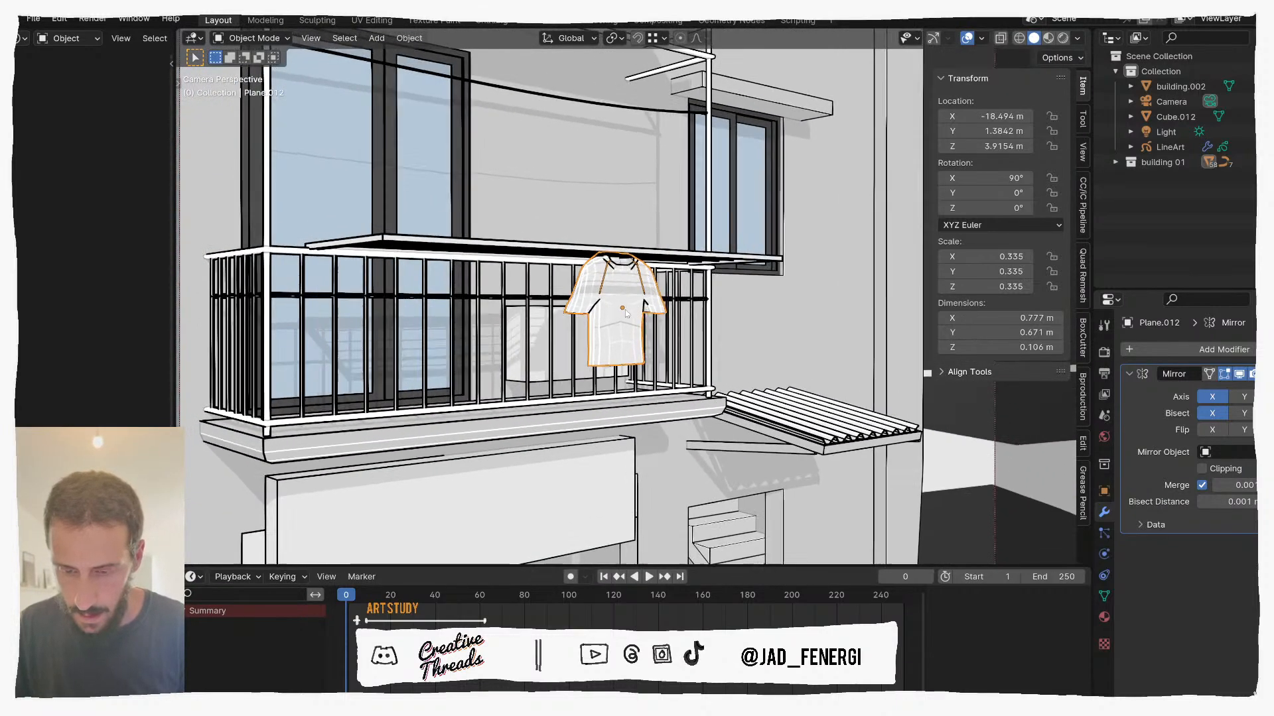
pyautogui.moveTo(626, 314); pyautogui.dragTo(564, 361, button='middle')
pyautogui.moveTo(723, 299); pyautogui.dragTo(709, 305, button='middle')
pyautogui.keyDown('shift'); pyautogui.moveTo(708, 305); pyautogui.dragTo(803, 318, button='middle'); pyautogui.keyUp('shift')
pyautogui.moveTo(519, 317); pyautogui.dragTo(518, 316, button='middle')
pyautogui.moveTo(663, 299); pyautogui.dragTo(733, 411, button='middle')
# Step: From the top view, scale the T-shirt's depth by 0.785 along Y and move it to about X -18.482, Y 1.349 m
pyautogui.press('KP_7')
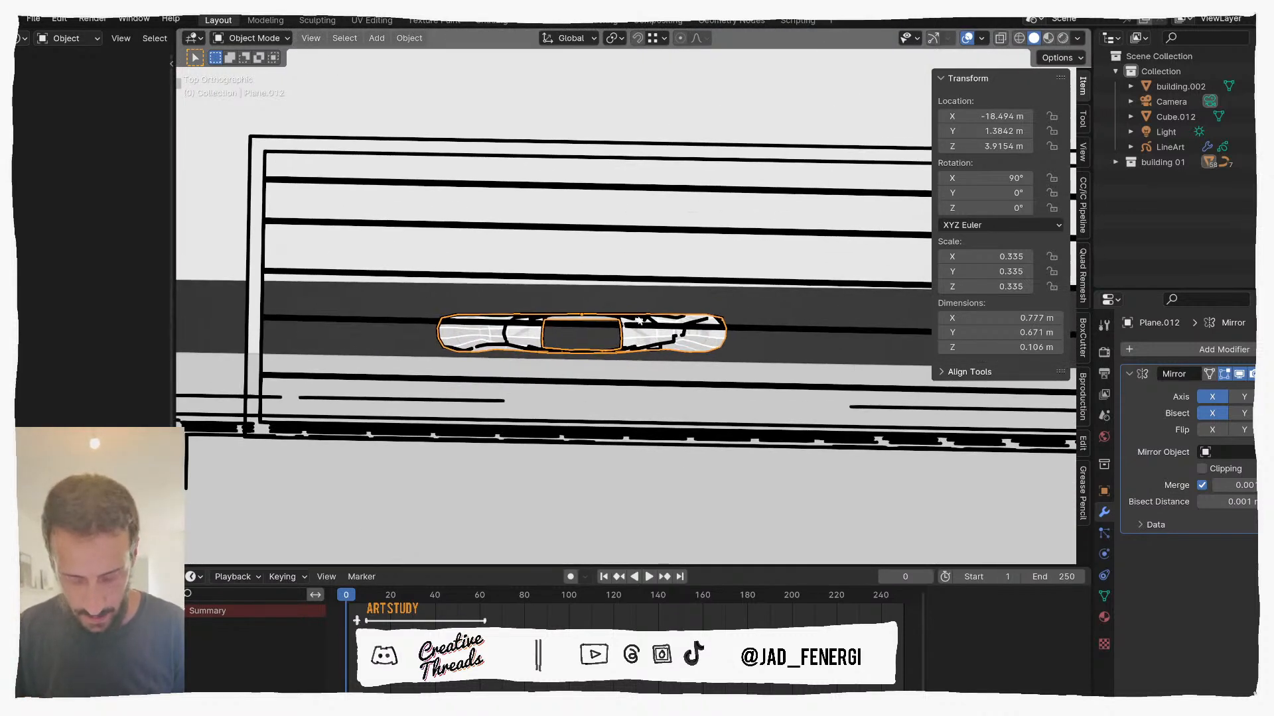
pyautogui.press('s')
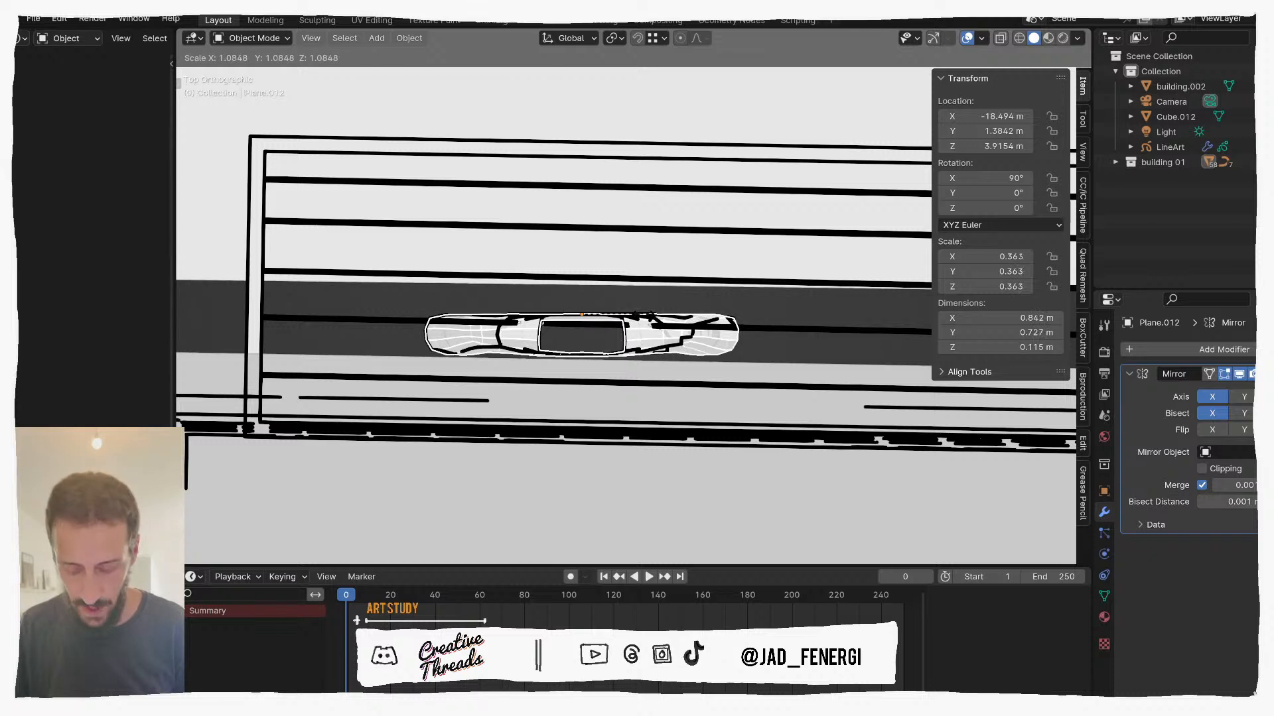
pyautogui.press('Escape')
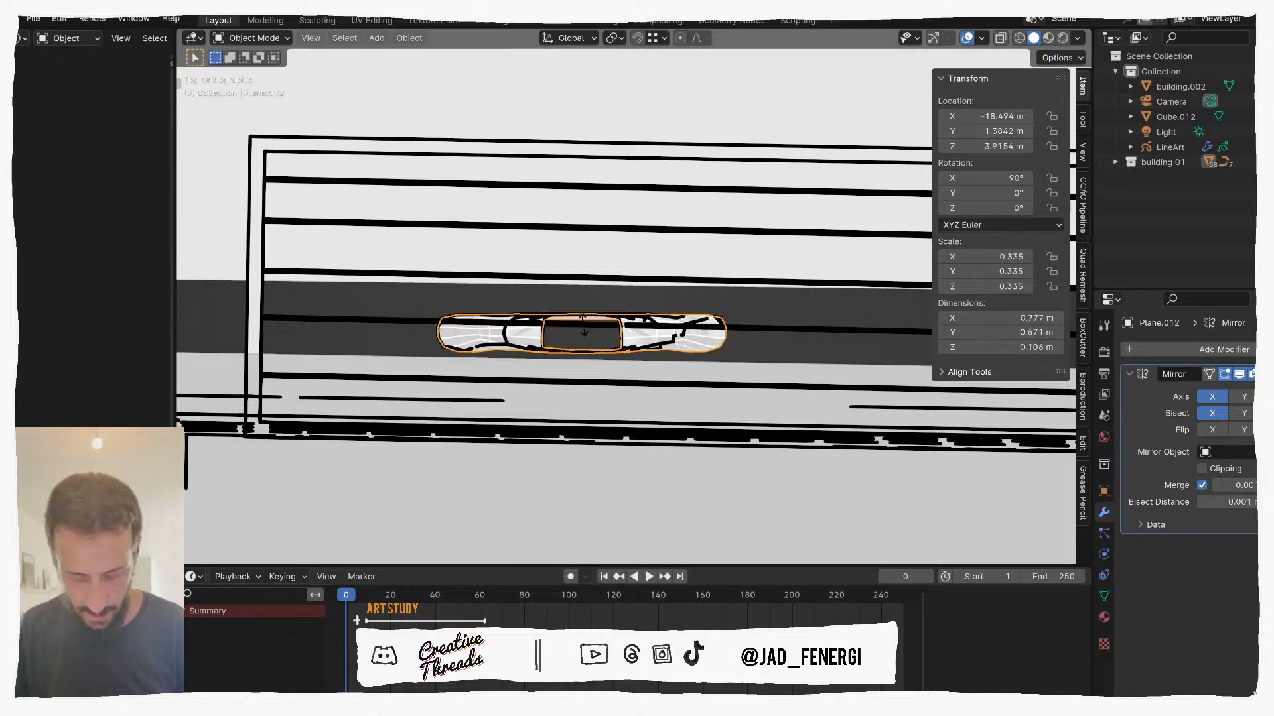
pyautogui.press('s')
pyautogui.press('y')
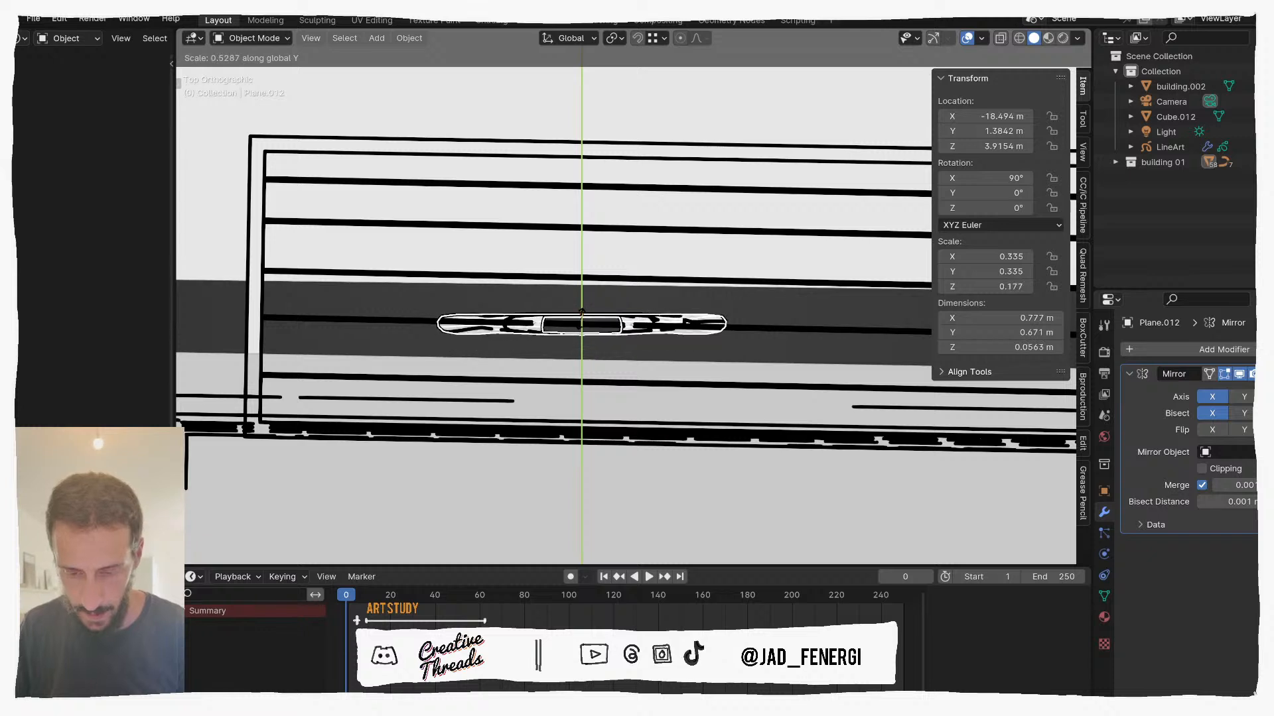
pyautogui.click(580, 326)
pyautogui.press('g')
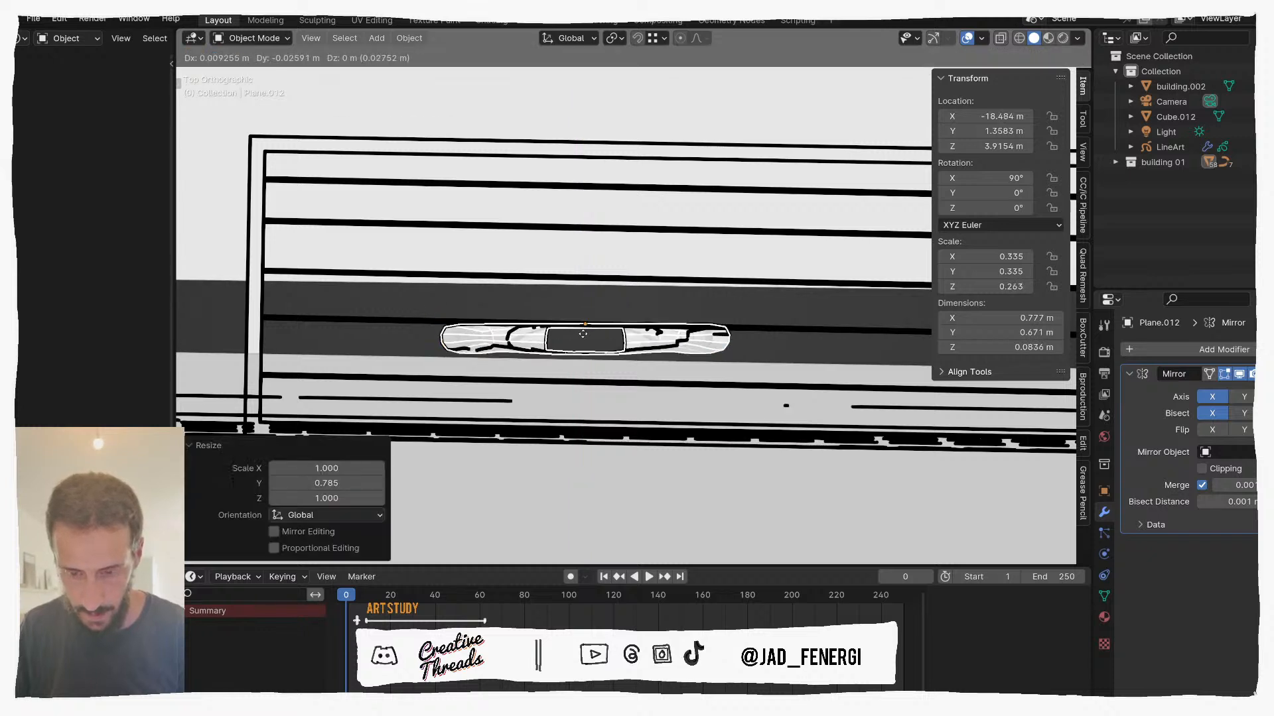
pyautogui.click(583, 335)
# Step: Return to the camera view of the balcony and apply the T-shirt's Mirror modifier
pyautogui.moveTo(583, 335); pyautogui.dragTo(697, 278, button='middle')
pyautogui.press('KP_0')
pyautogui.press('KP_0')
pyautogui.press('KP_0')
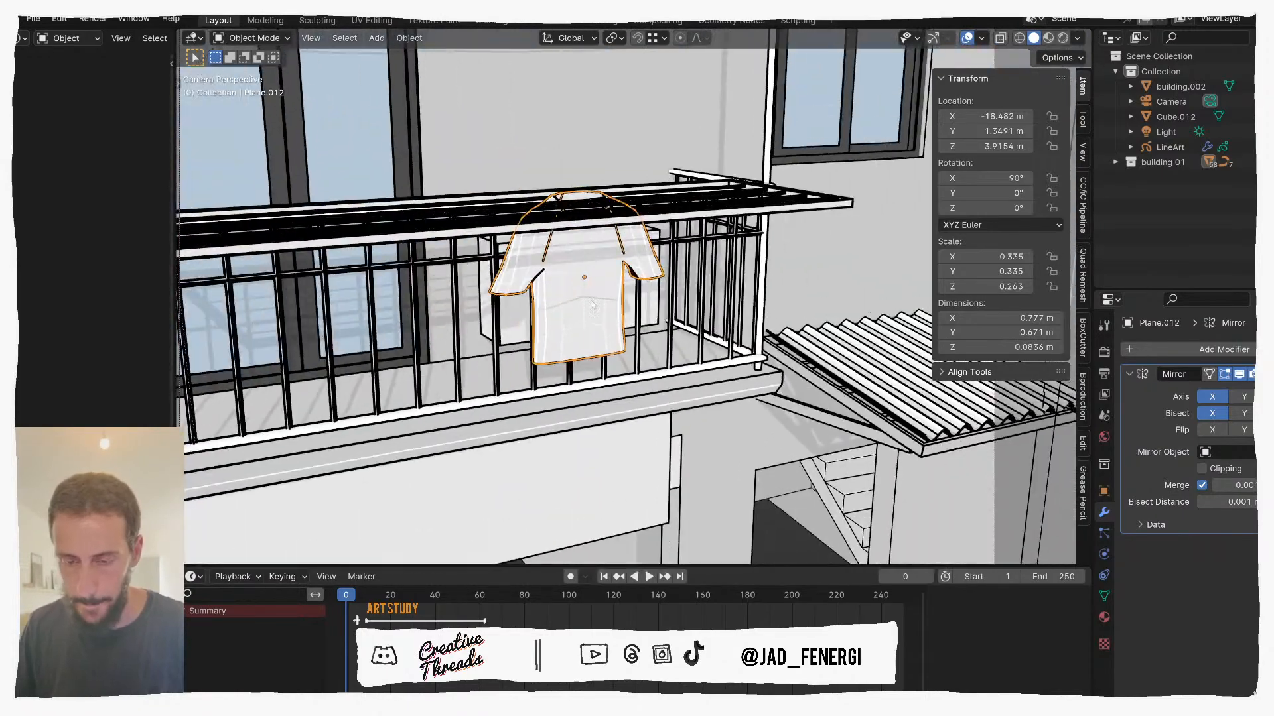
pyautogui.rightClick(584, 304)
pyautogui.moveTo(585, 306)
pyautogui.click(566, 270)
pyautogui.moveTo(564, 350); pyautogui.dragTo(805, 386, button='middle')
pyautogui.click(1266, 374)
pyautogui.click(1235, 390)
# Step: Isolate the T-shirt in mesh editing and merge its vertices by distance at 0.0001 m
pyautogui.press('Tab')
pyautogui.press('KP_Divide')
pyautogui.press('1')
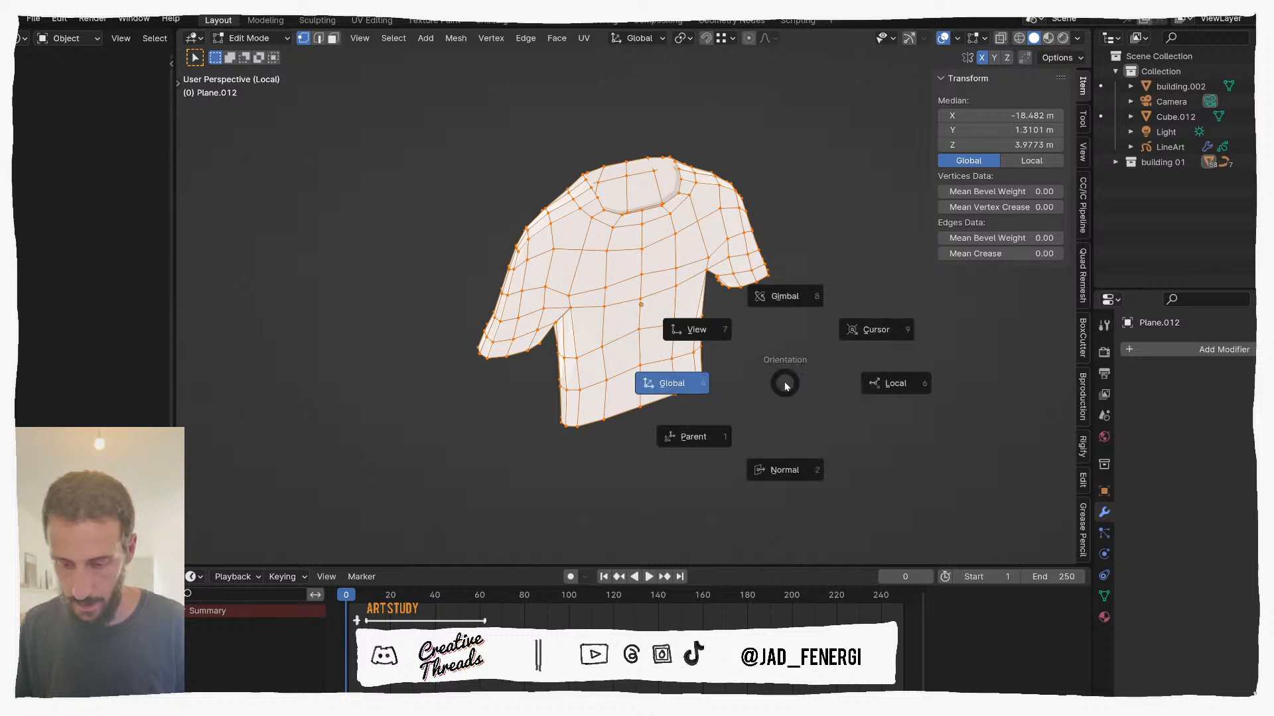
pyautogui.press('m')
pyautogui.click(780, 383)
# Step: Touch up the T-shirt's shape in Sculpt Mode and return to Object Mode in the full-scene camera view
pyautogui.moveTo(686, 369); pyautogui.dragTo(671, 297, button='middle')
pyautogui.hotkey('ctrl', 'Tab')
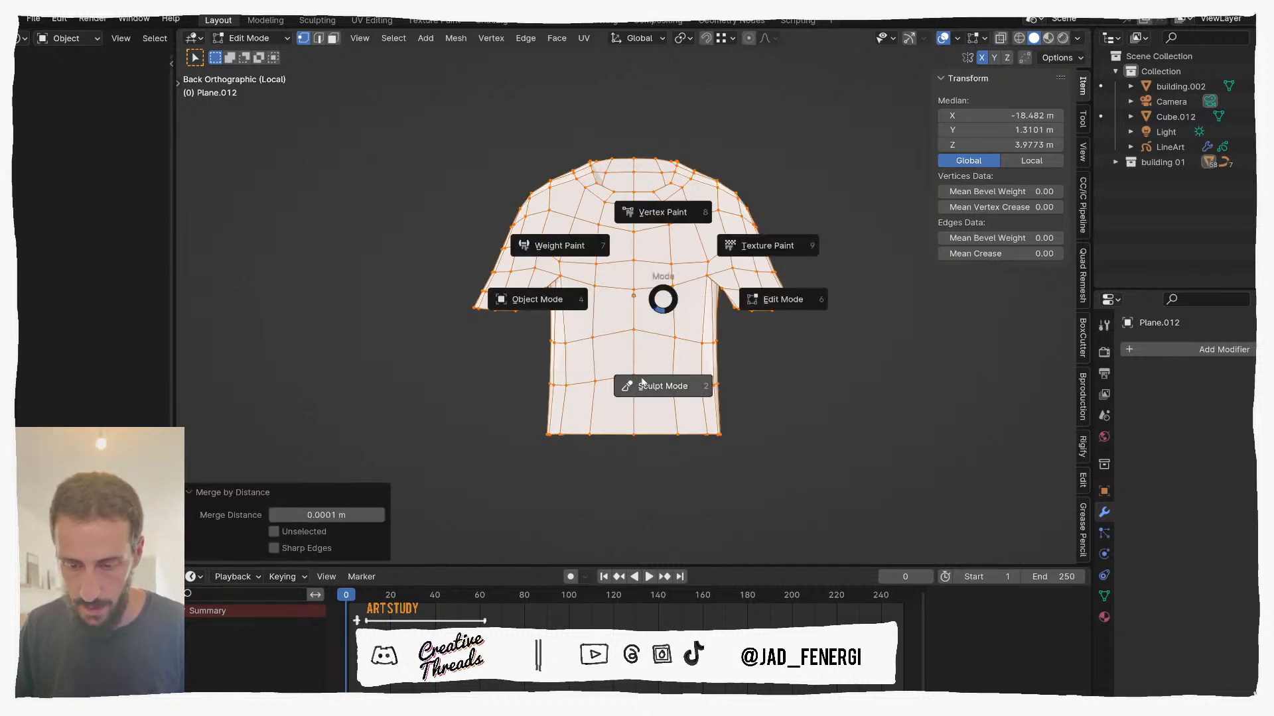
pyautogui.click(644, 387)
pyautogui.moveTo(574, 273); pyautogui.dragTo(655, 274, button='middle')
pyautogui.moveTo(725, 250); pyautogui.dragTo(674, 247, button='middle')
pyautogui.press('KP_0')
pyautogui.hotkey('ctrl', 'Tab')
pyautogui.click(567, 294)
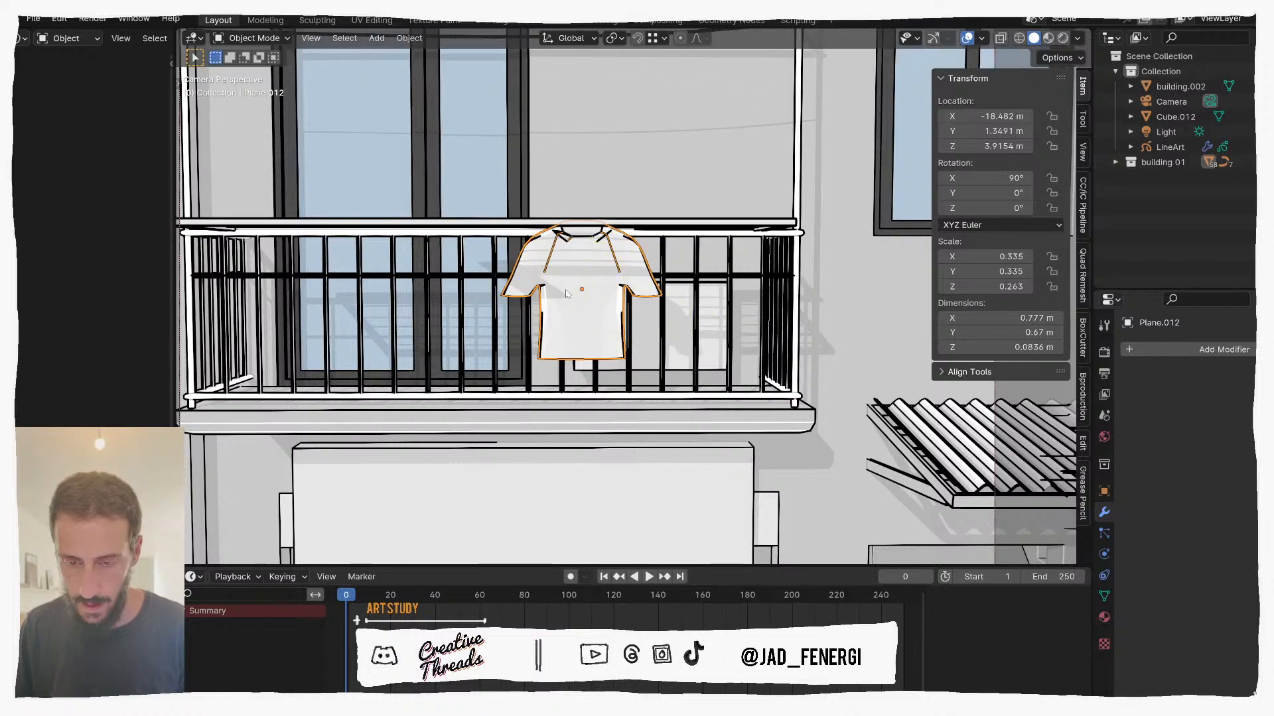
# Step: Turn on the wireframe display for the T-shirt and the surrounding balcony
pyautogui.moveTo(575, 292); pyautogui.dragTo(1115, 310, button='middle')
pyautogui.press('q')
pyautogui.click(595, 291)
pyautogui.click(1136, 353)
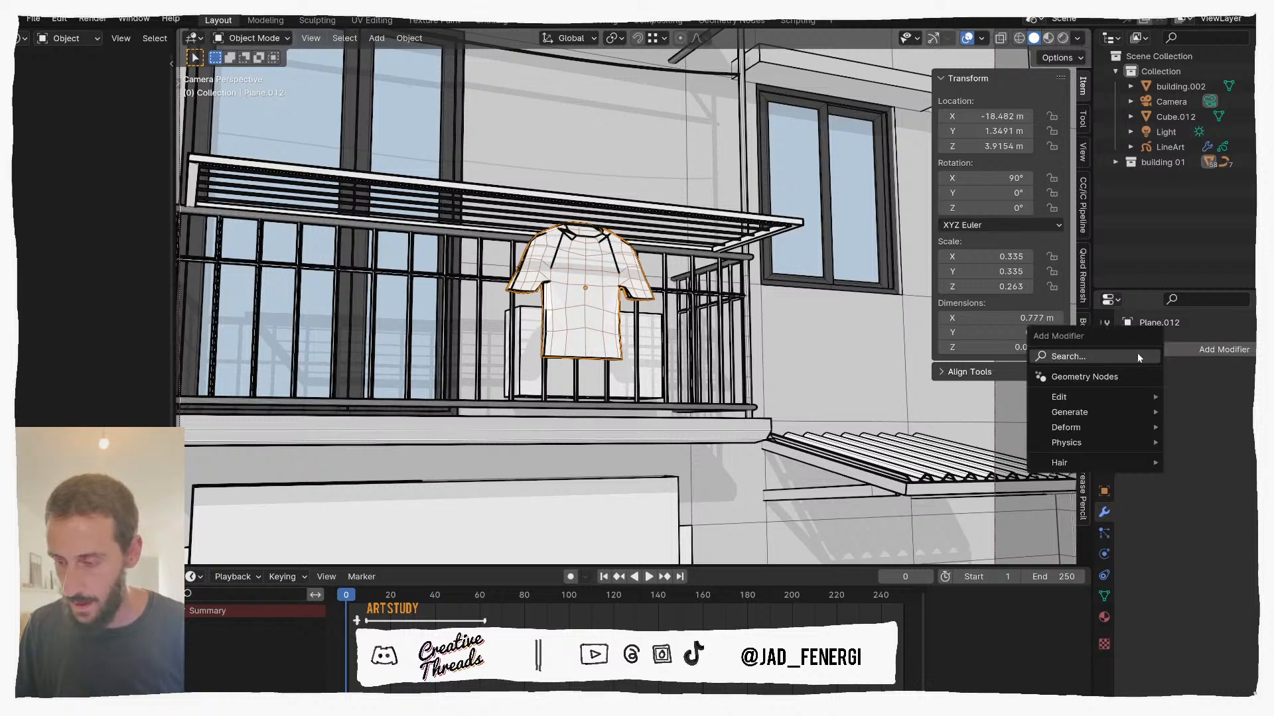
pyautogui.moveTo(676, 269); pyautogui.dragTo(597, 292, button='middle')
pyautogui.click(1138, 351)
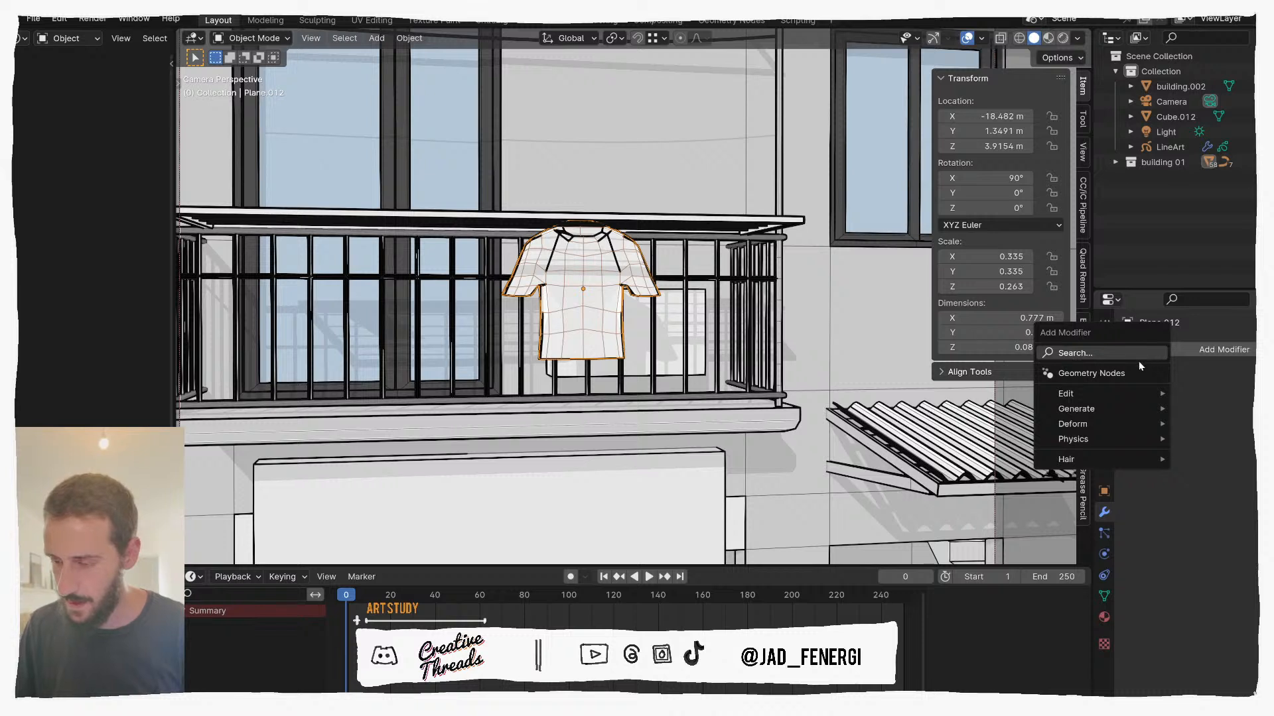
pyautogui.moveTo(1113, 395)
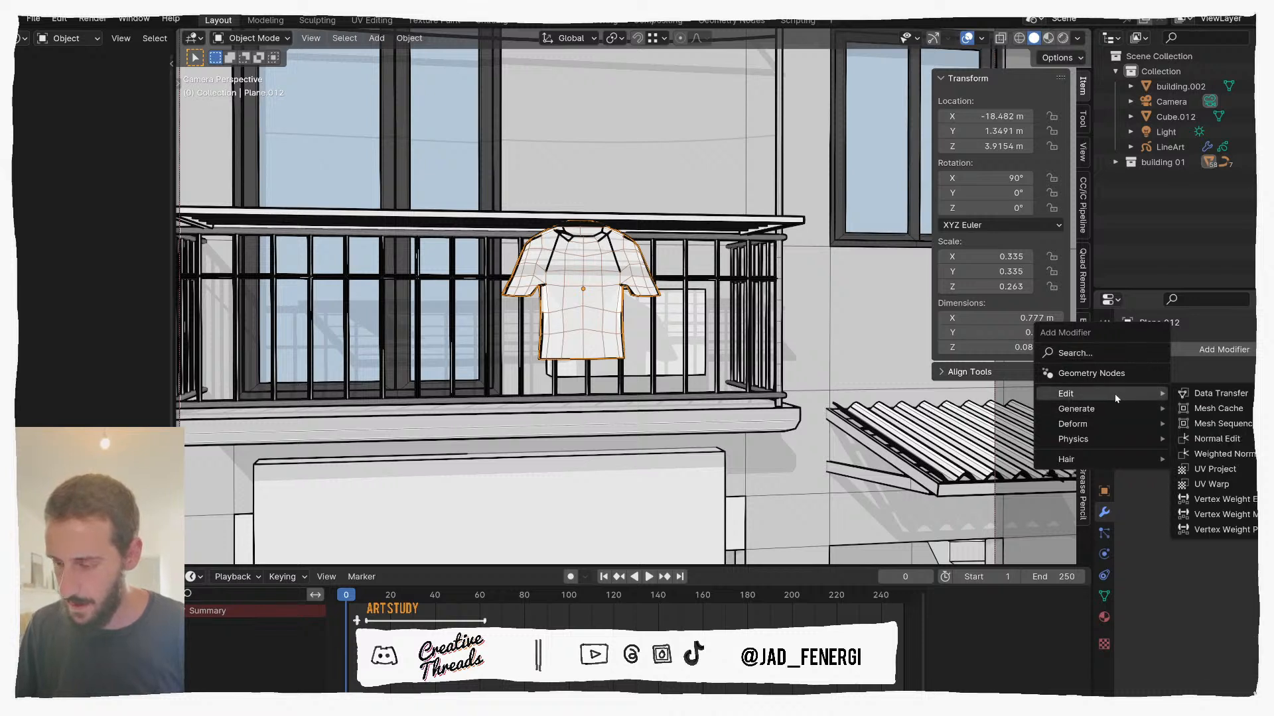
pyautogui.click(1152, 344)
pyautogui.write('s')
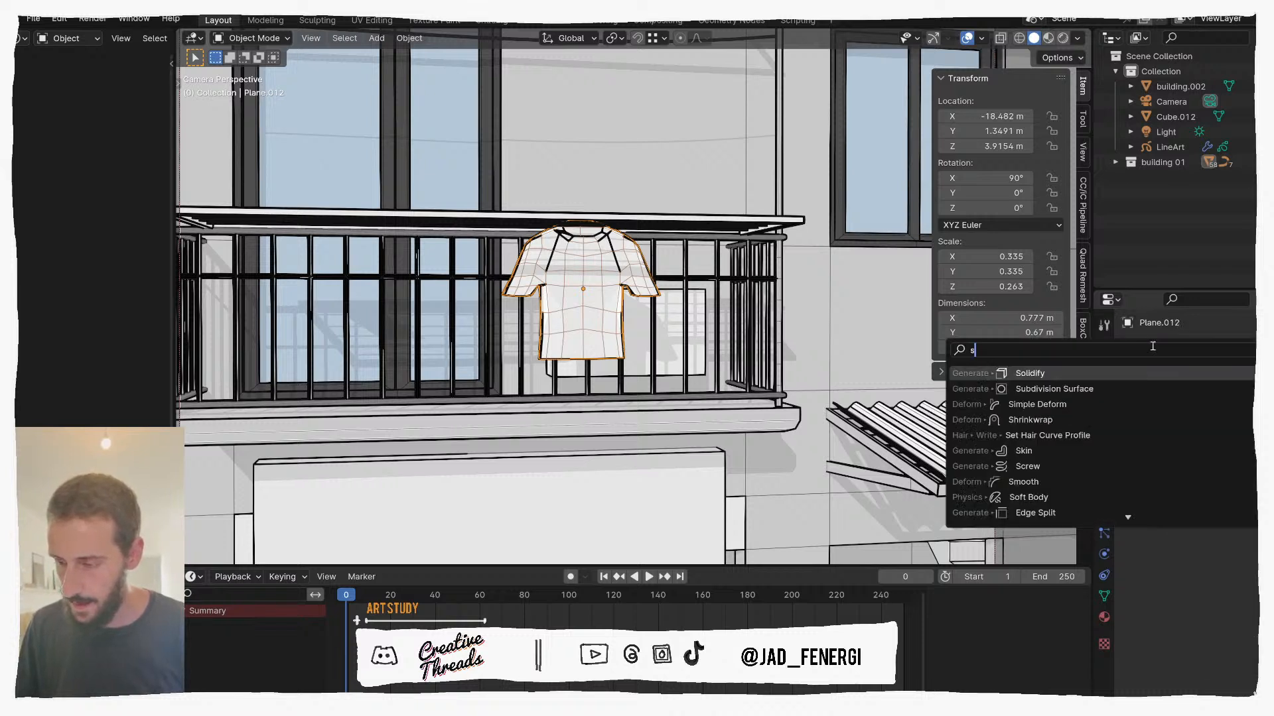
pyautogui.press('Escape')
# Step: Try subdividing the whole T-shirt mesh and return to Object Mode
pyautogui.moveTo(587, 269); pyautogui.dragTo(608, 288, button='middle')
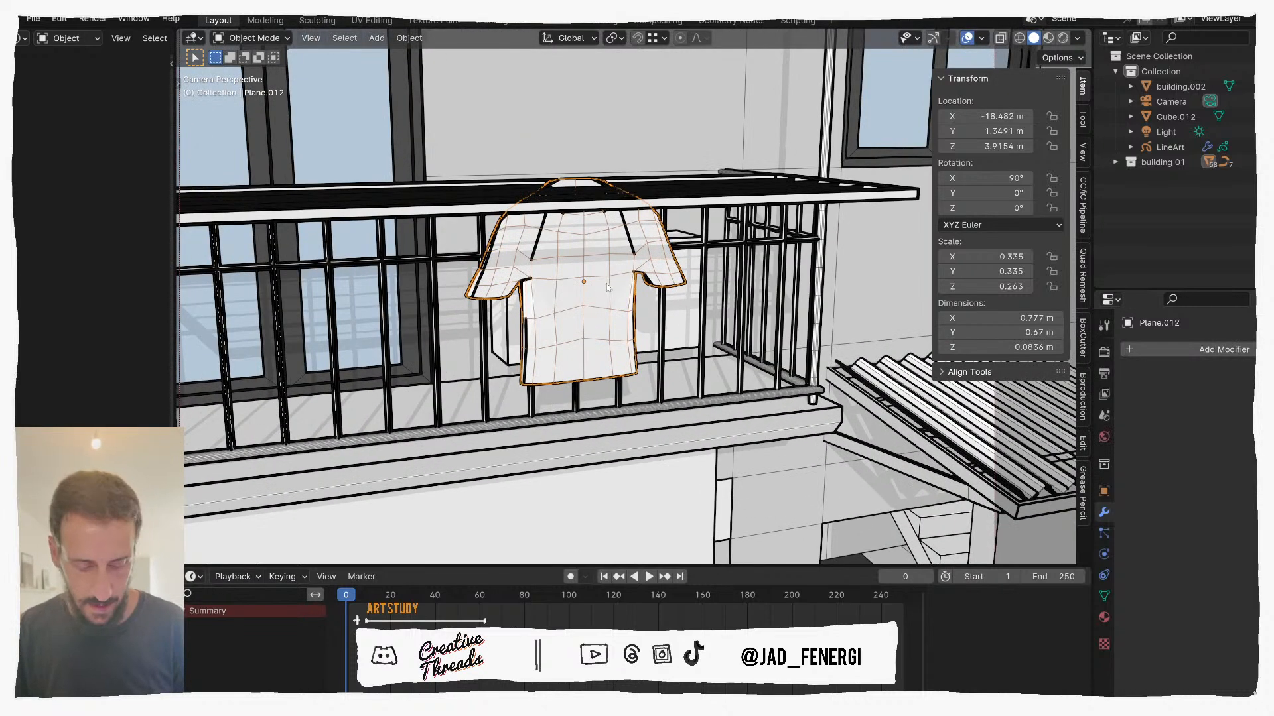
pyautogui.press('Tab')
pyautogui.rightClick(607, 281)
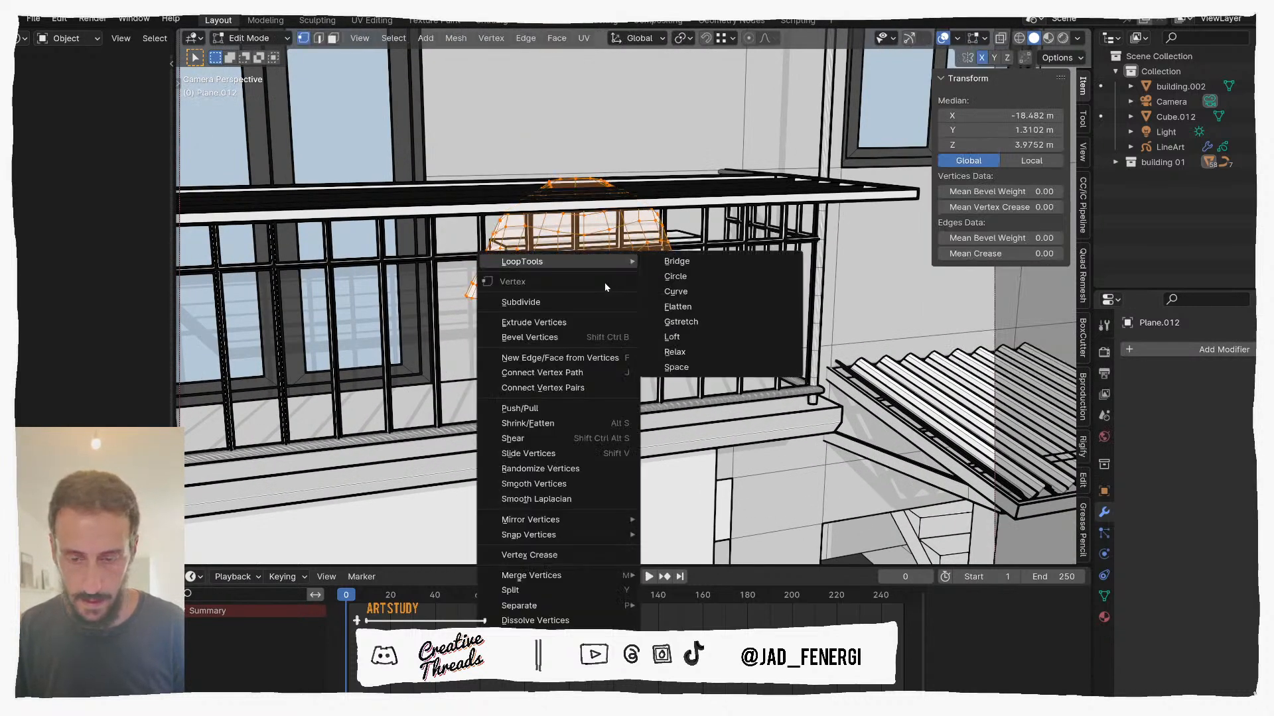
pyautogui.click(567, 292)
pyautogui.moveTo(602, 285); pyautogui.dragTo(588, 269, button='middle')
pyautogui.hotkey('ctrl', 'Tab')
pyautogui.click(509, 289)
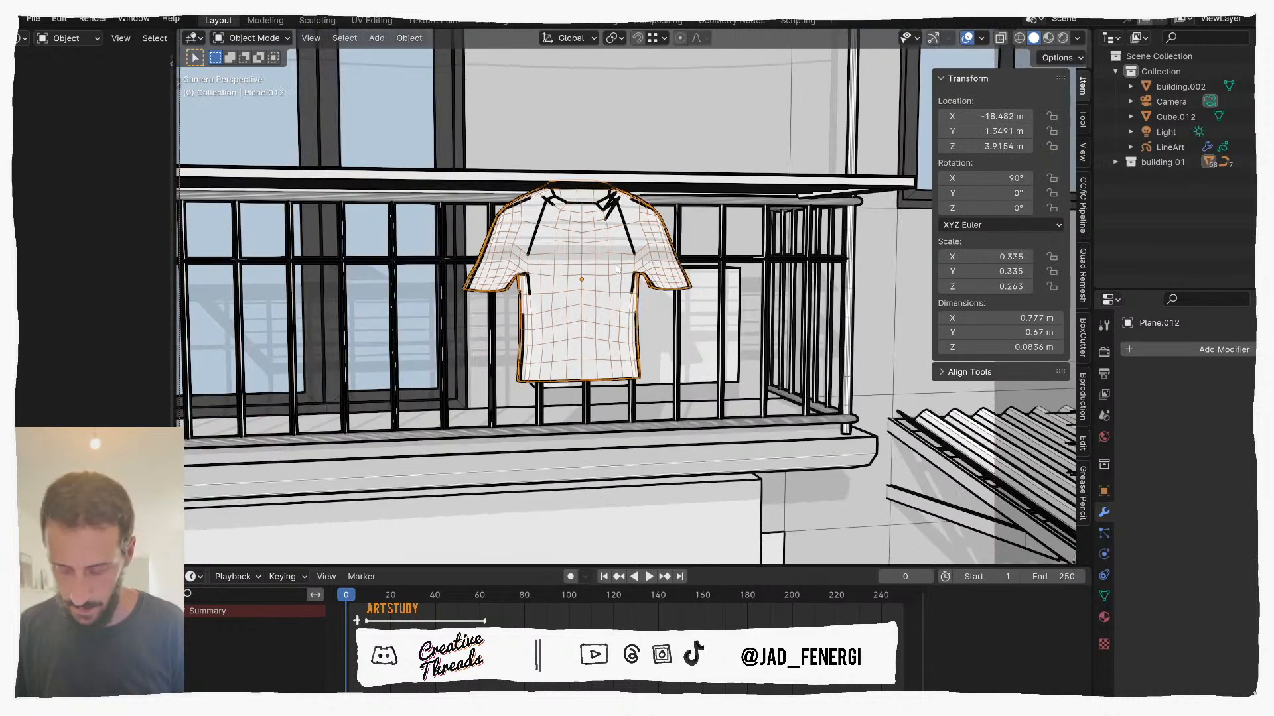
# Step: Undo the T-shirt's subdivision and isolate it in local view for mesh editing
pyautogui.press('KP_Divide')
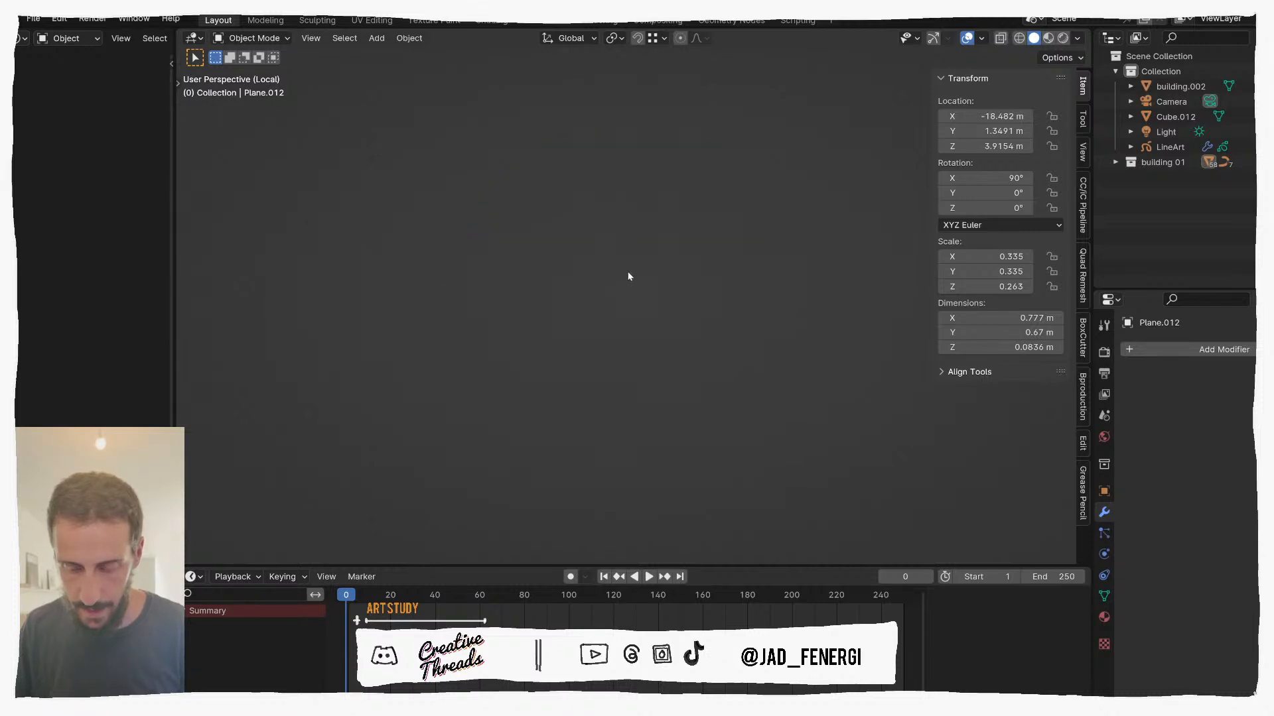
pyautogui.press('KP_Divide')
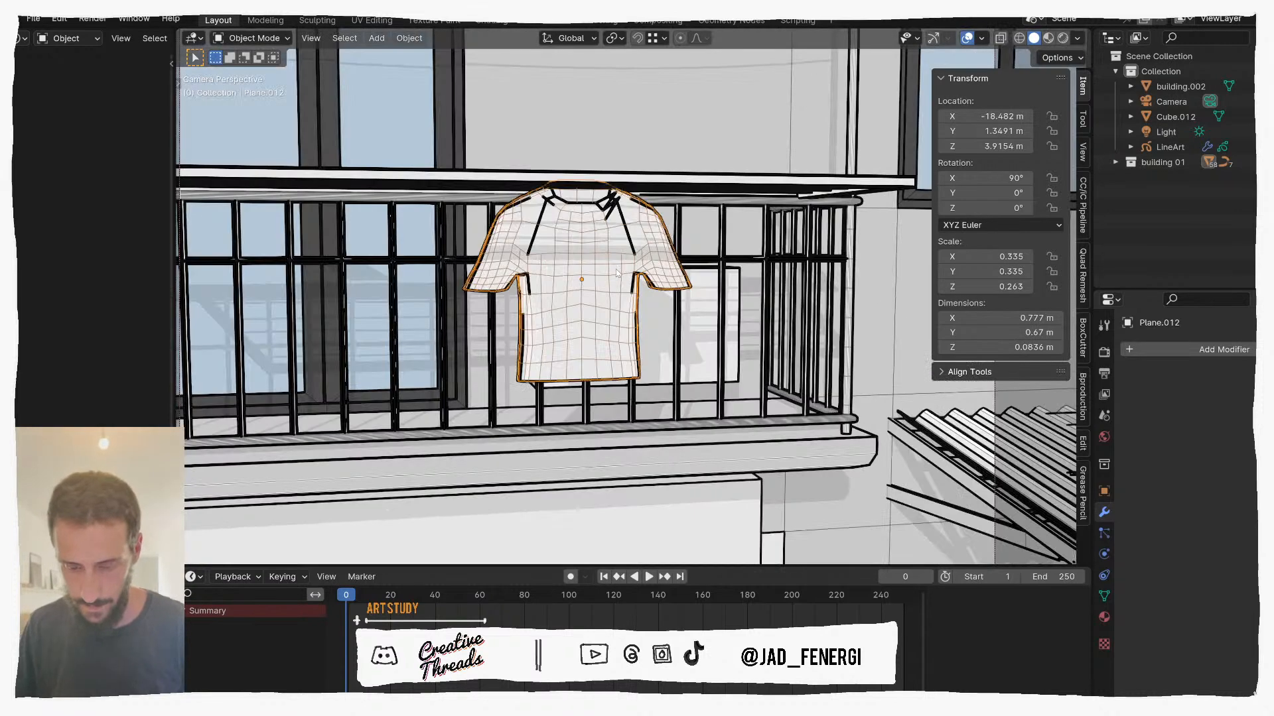
pyautogui.press('KP_Divide')
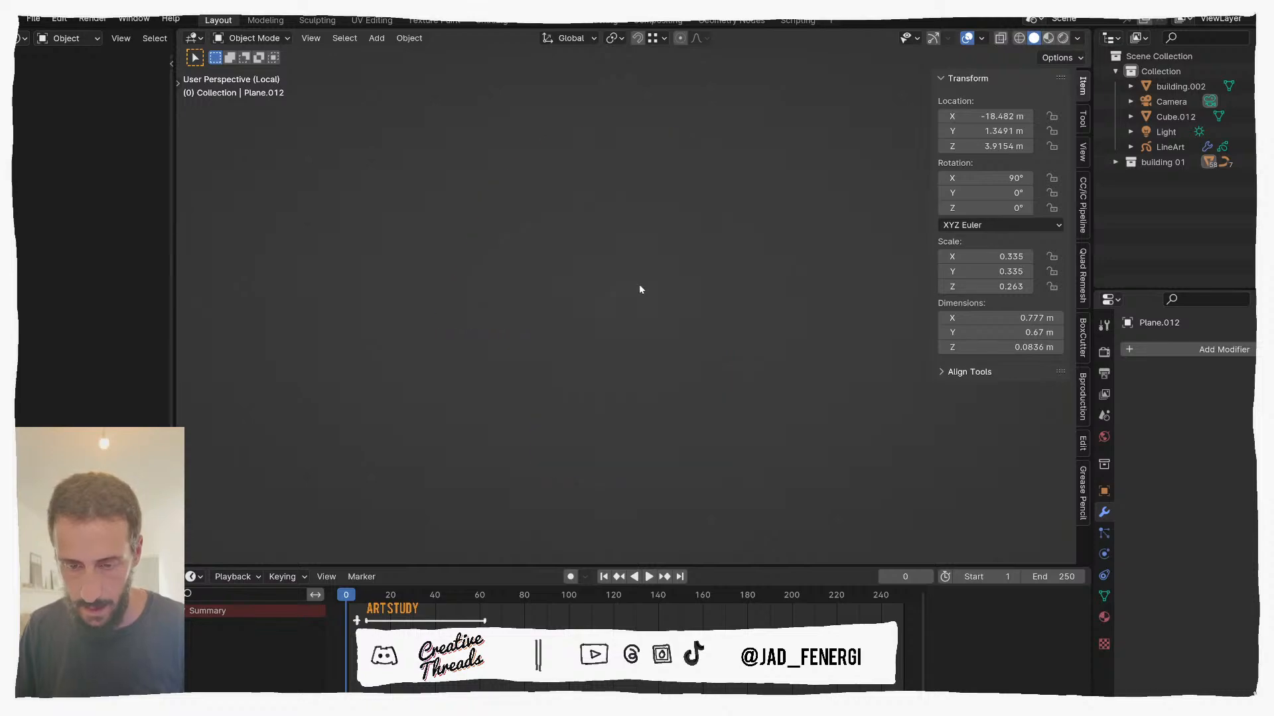
pyautogui.press('Tab')
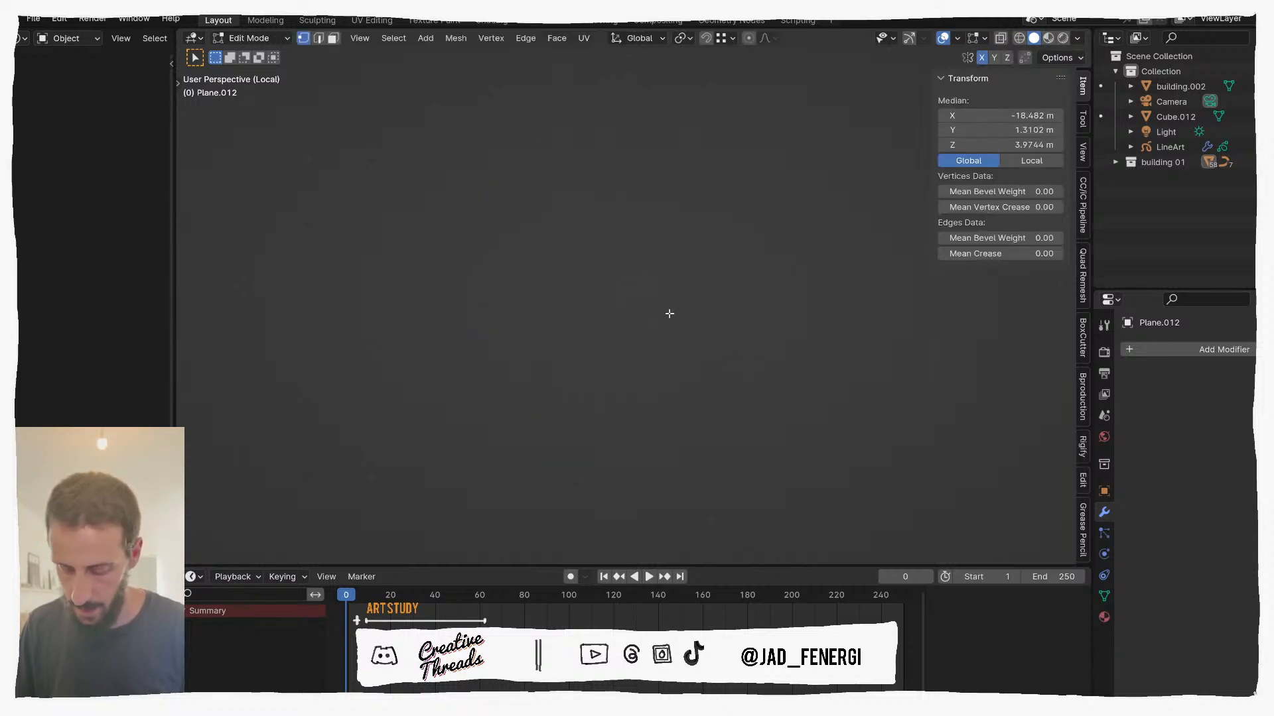
pyautogui.press('KP_Divide')
pyautogui.press('Tab')
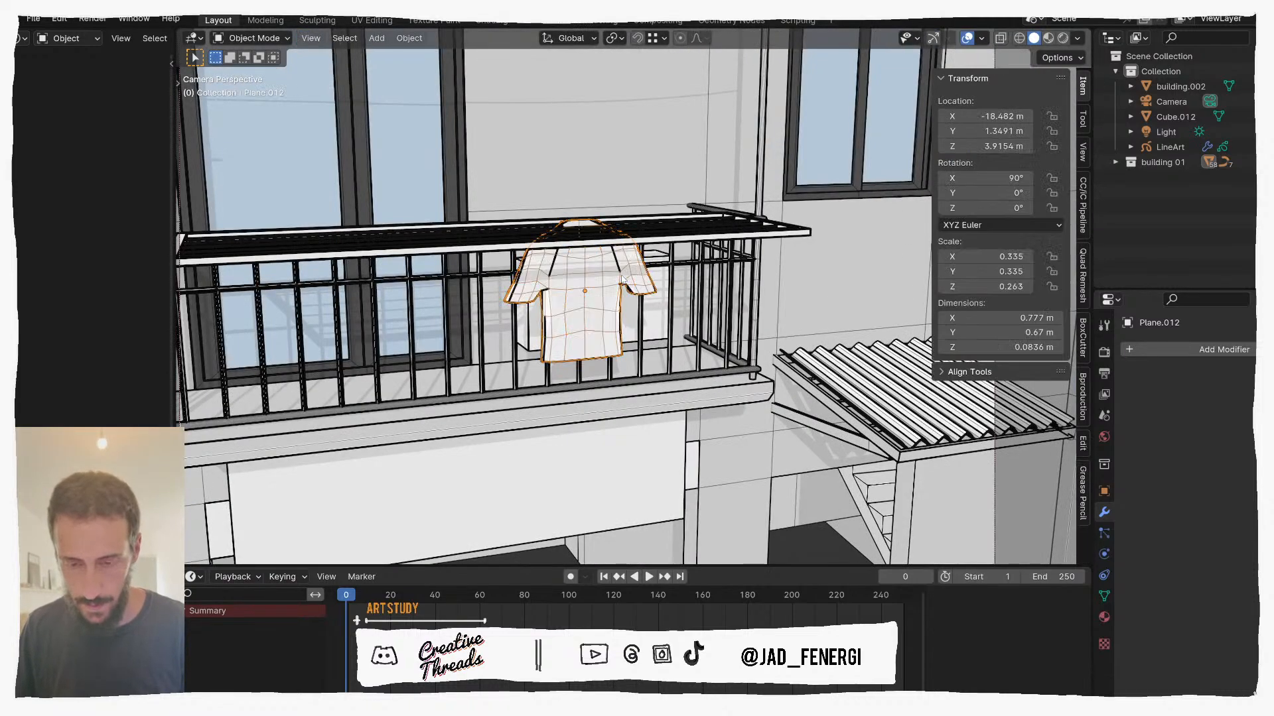
pyautogui.press('KP_Divide')
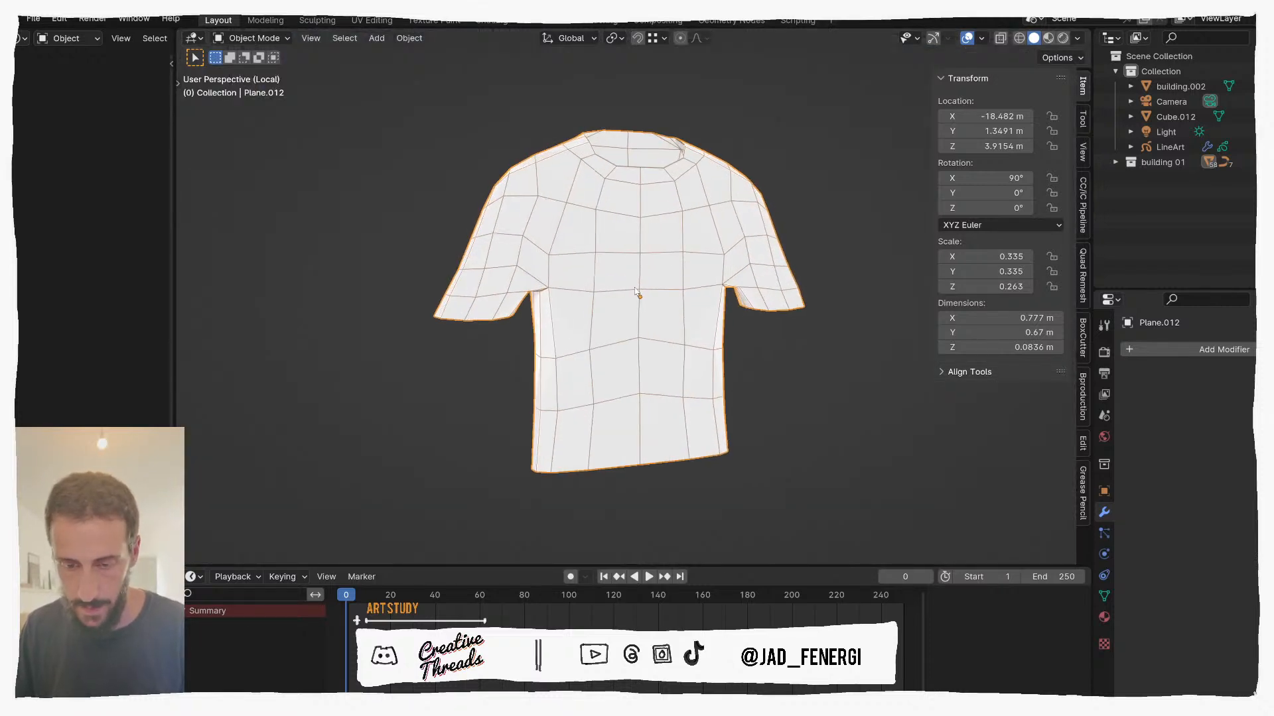
pyautogui.press('Tab')
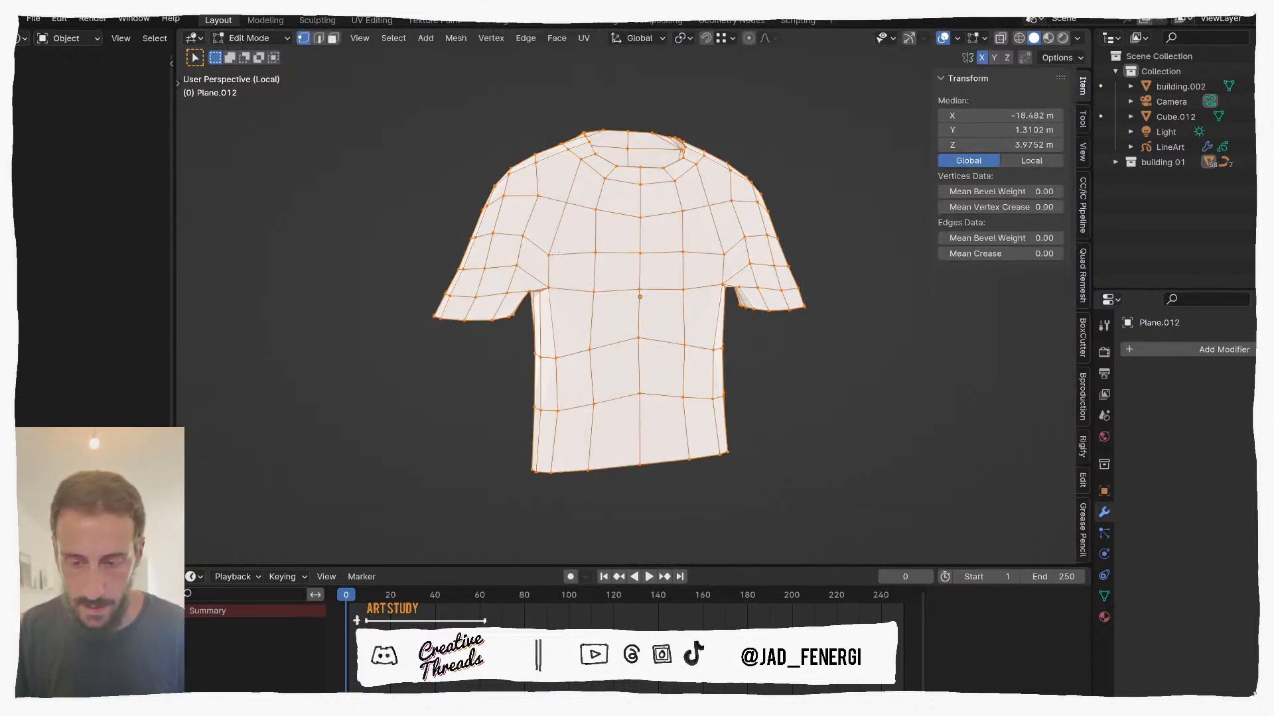
# Step: Try repositioning two vertices on the front of the T-shirt's upper chest
pyautogui.click(587, 252)
pyautogui.press('g')
pyautogui.click(600, 256)
pyautogui.click(584, 216)
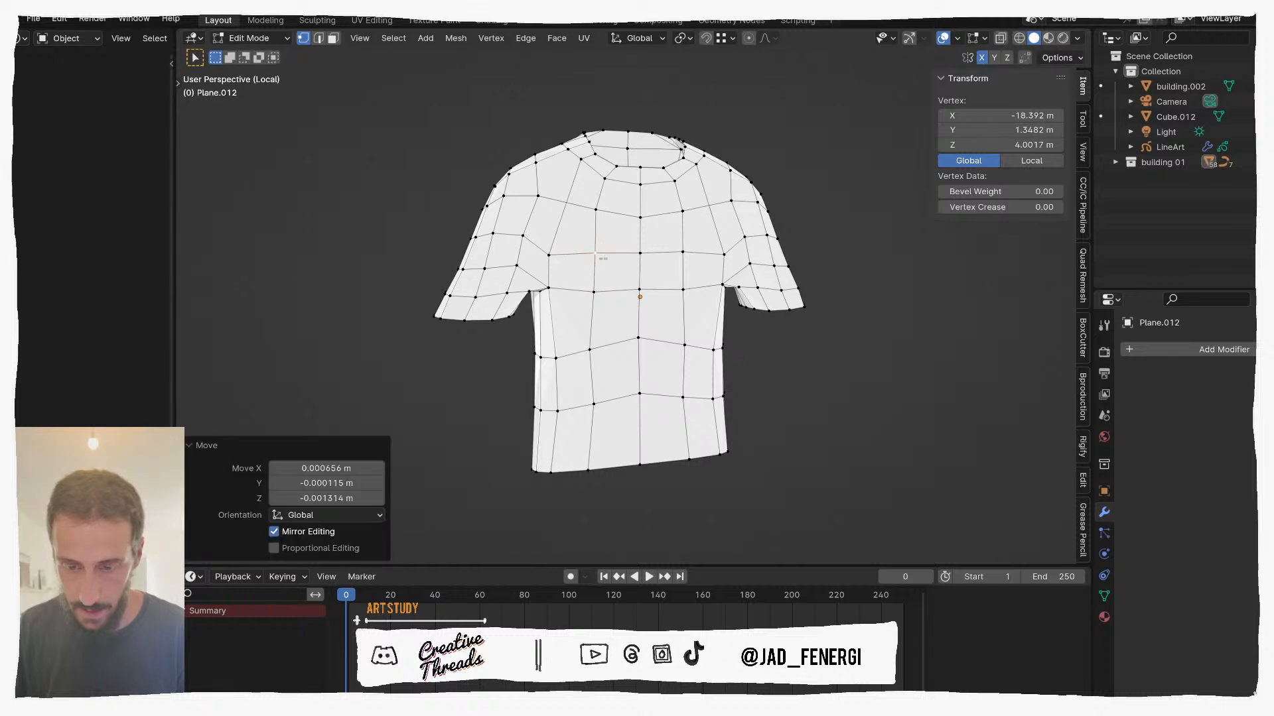
pyautogui.press('g')
pyautogui.click(581, 226)
# Step: Try nudging the vertices along the front sleeve seam and underarm, and undo the T-shirt's recent vertex moves
pyautogui.click(549, 254)
pyautogui.press('g')
pyautogui.click(556, 249)
pyautogui.click(549, 288)
pyautogui.press('g')
pyautogui.click(548, 284)
pyautogui.moveTo(630, 290)
pyautogui.mouseDown(button='middle')
pyautogui.moveTo(593, 288)
pyautogui.moveTo(622, 285)
pyautogui.mouseUp(button='middle')
pyautogui.click(547, 251)
pyautogui.press('g')
pyautogui.click(541, 254)
pyautogui.click(591, 216)
pyautogui.hotkey('ctrl', 'z')
pyautogui.hotkey('ctrl', 'z')
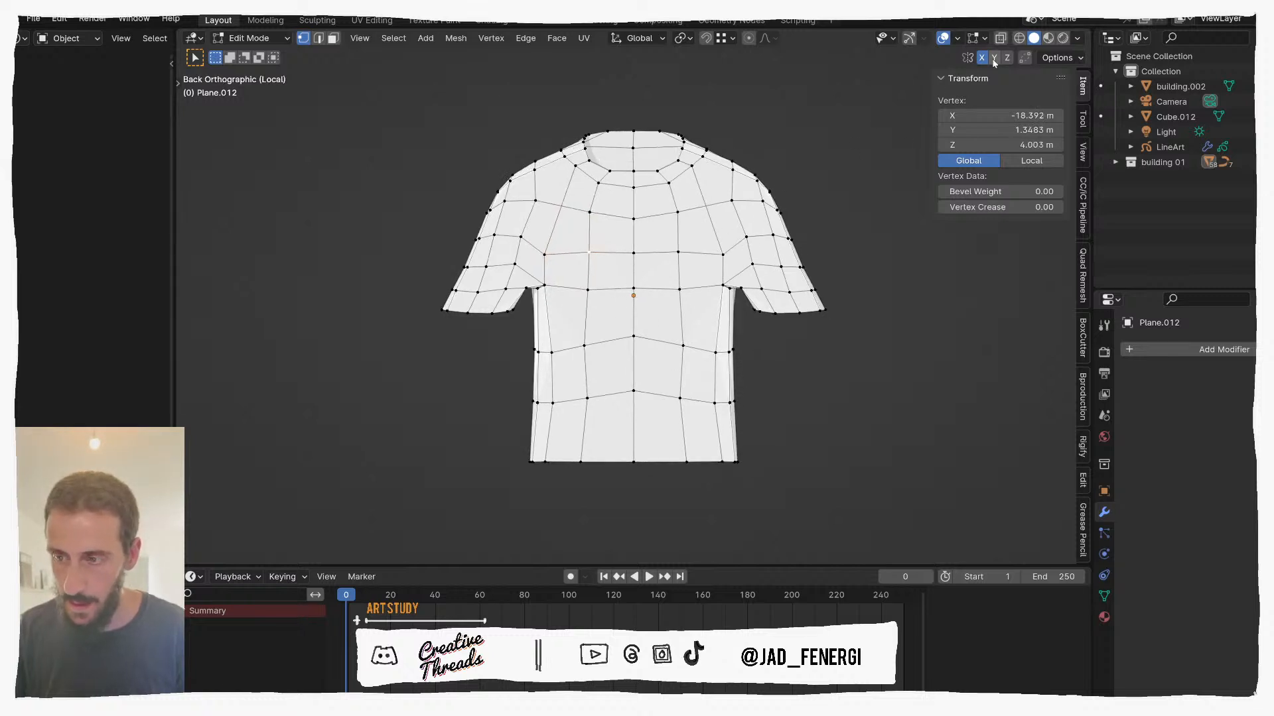
# Step: Nudge the vertices on the T-shirt's front chest and along the collar edge to even out the mesh
pyautogui.press('g')
pyautogui.click(717, 253)
pyautogui.press('g')
pyautogui.click(724, 264)
pyautogui.click(660, 171)
pyautogui.press('g')
pyautogui.press('g')
pyautogui.click(666, 168)
pyautogui.click(670, 181)
pyautogui.press('g')
pyautogui.click(673, 180)
# Step: Reposition the vertices on the T-shirt's upper back beside the neckline, undoing one misplaced move
pyautogui.moveTo(634, 142); pyautogui.dragTo(843, 219, button='middle')
pyautogui.click(692, 153)
pyautogui.press('g')
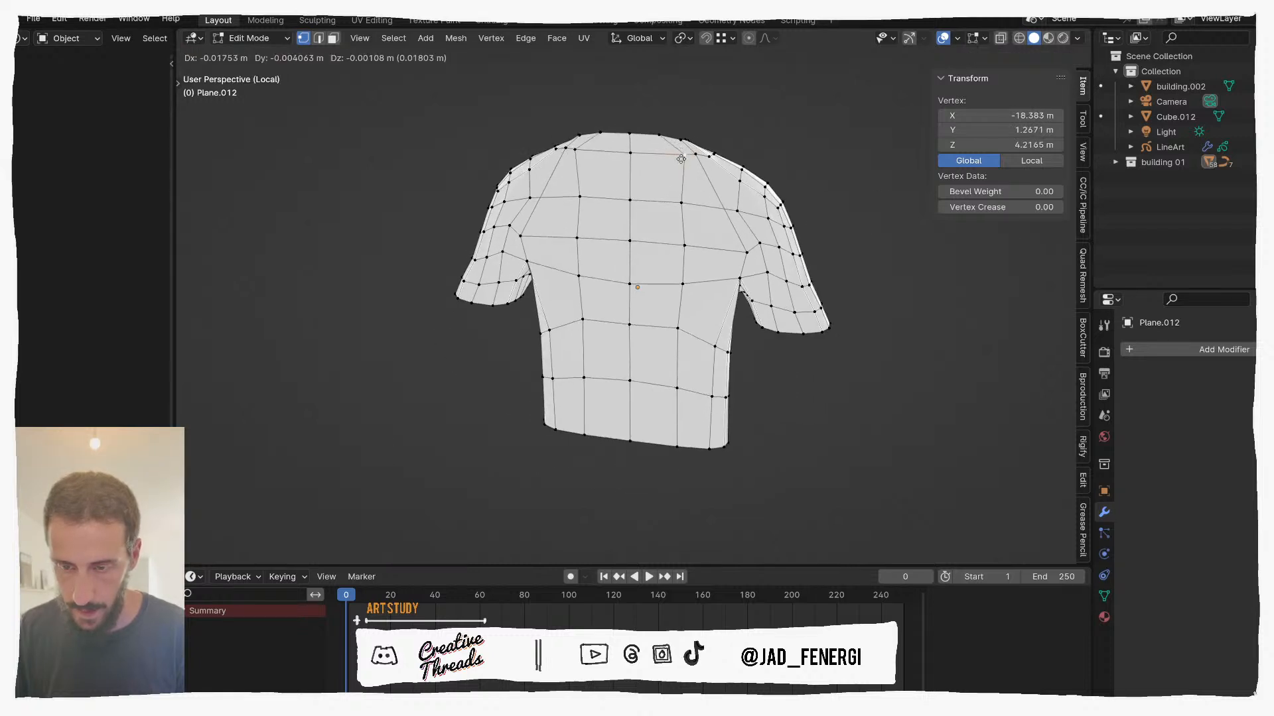
pyautogui.click(665, 156)
pyautogui.press('g')
pyautogui.press('g')
pyautogui.click(671, 206)
pyautogui.hotkey('ctrl', 'z')
pyautogui.moveTo(666, 150); pyautogui.dragTo(695, 141, button='middle')
pyautogui.press('g')
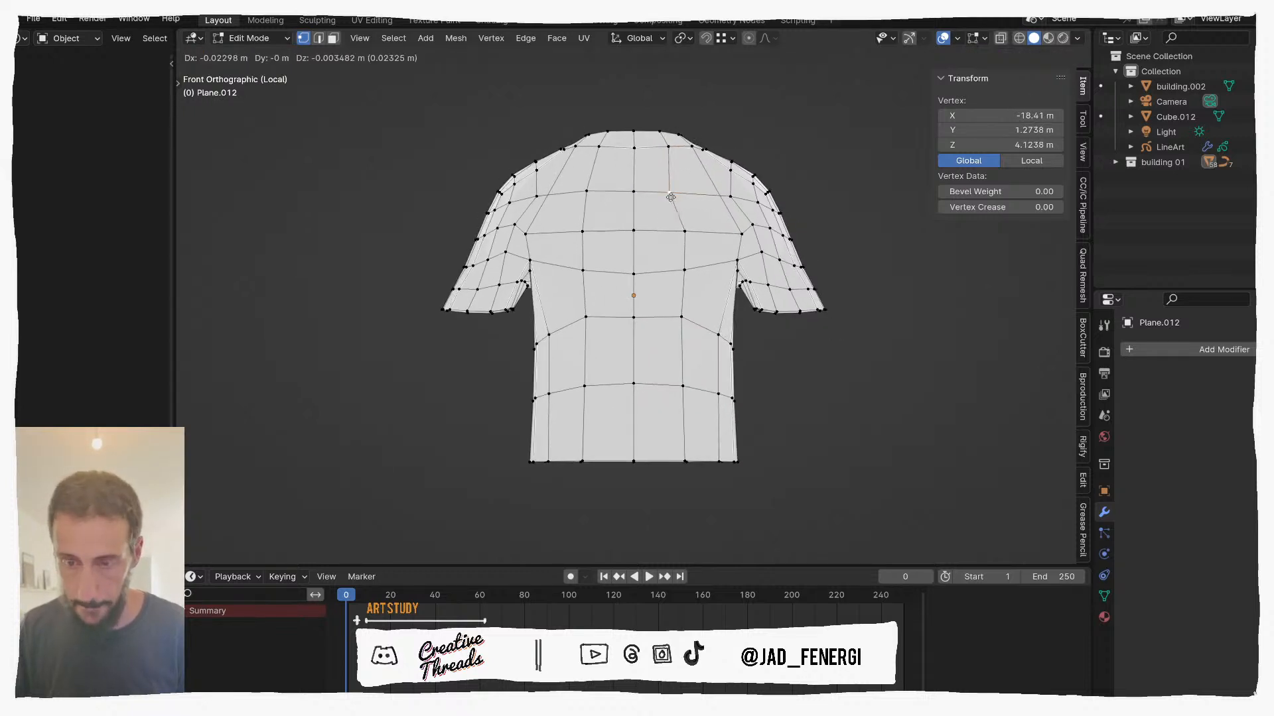
pyautogui.click(663, 193)
pyautogui.press('g')
pyautogui.rightClick(809, 173)
# Step: Reshape the T-shirt's sleeve and shoulder in Sculpt Mode with the Grab brush
pyautogui.moveTo(568, 202); pyautogui.dragTo(554, 242, button='middle')
pyautogui.hotkey('ctrl', 'Tab')
pyautogui.click(534, 264)
pyautogui.moveTo(533, 263)
pyautogui.mouseDown()
pyautogui.moveTo(550, 244)
pyautogui.moveTo(542, 212)
pyautogui.mouseUp()
pyautogui.moveTo(529, 176); pyautogui.dragTo(554, 188)
pyautogui.moveTo(569, 234)
pyautogui.mouseDown(button='middle')
pyautogui.moveTo(584, 237)
pyautogui.moveTo(605, 293)
pyautogui.moveTo(890, 148)
pyautogui.mouseUp(button='middle')
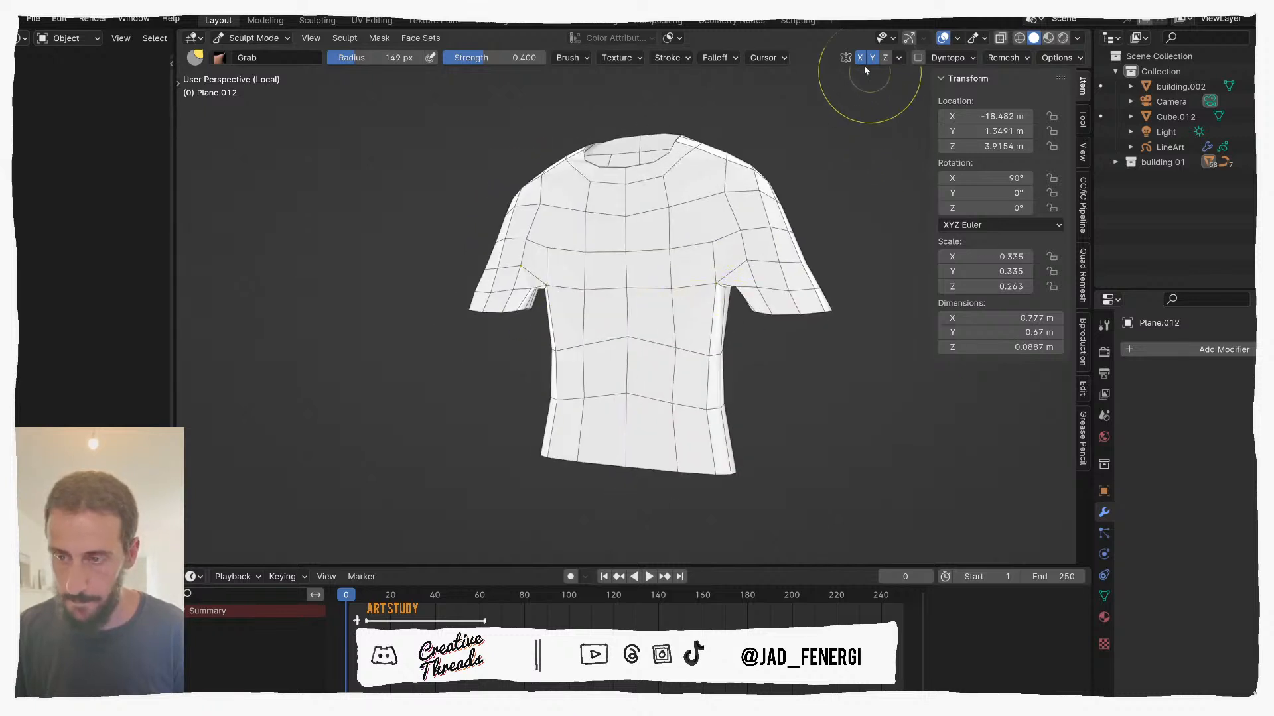
# Step: In Edit Mode, delete the stray edge between the collar and one front underarm, and recut it with the Knife
pyautogui.moveTo(652, 229)
pyautogui.keyDown('alt'); pyautogui.mouseDown(button='middle')
pyautogui.moveTo(691, 233)
pyautogui.moveTo(551, 269)
pyautogui.moveTo(575, 301)
pyautogui.moveTo(565, 292)
pyautogui.mouseUp(button='middle'); pyautogui.keyUp('alt')
pyautogui.press('Tab')
pyautogui.press('g')
pyautogui.rightClick(583, 245)
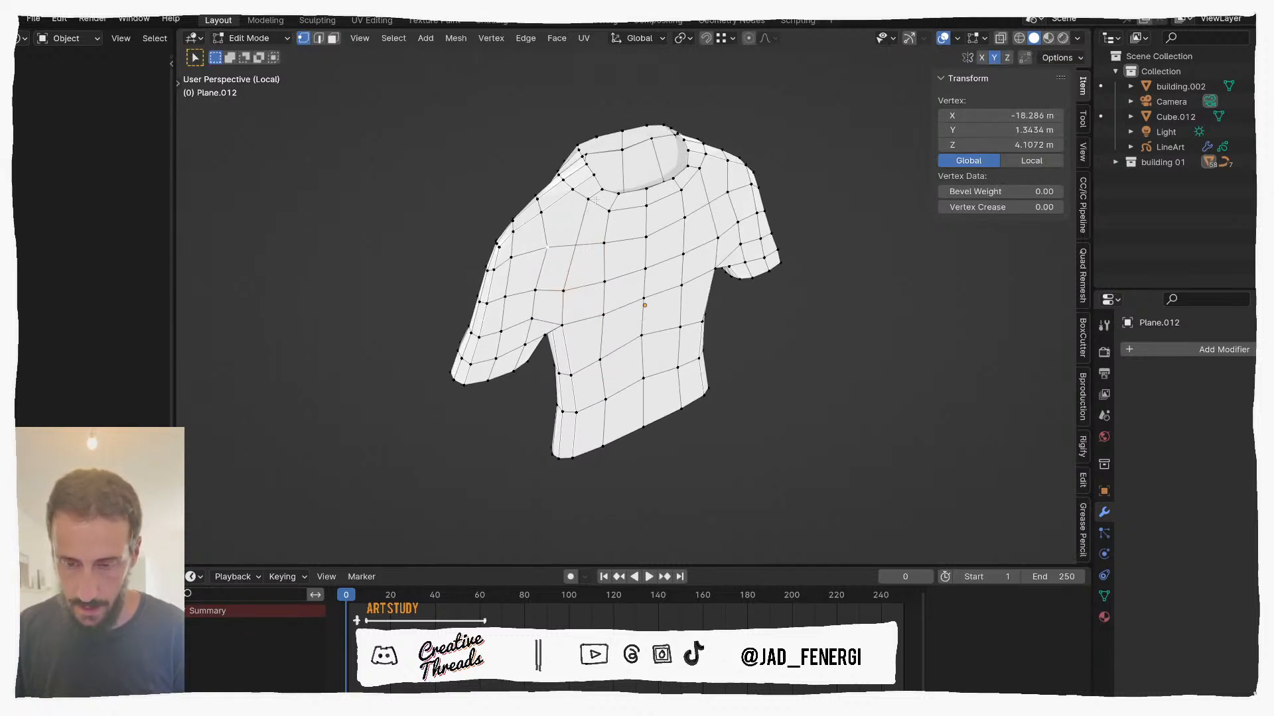
pyautogui.press('2')
pyautogui.keyDown('alt'); pyautogui.click(580, 250); pyautogui.keyUp('alt')
pyautogui.hotkey('ctrl', 'x')
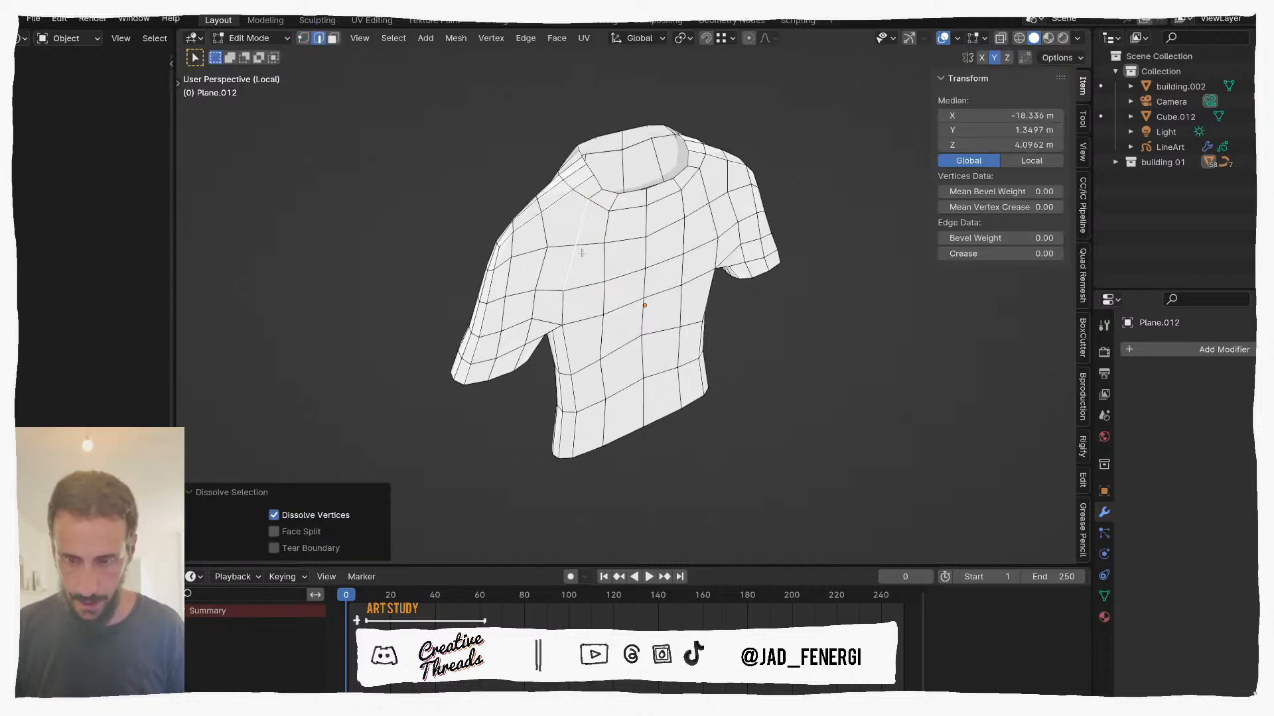
pyautogui.press('x')
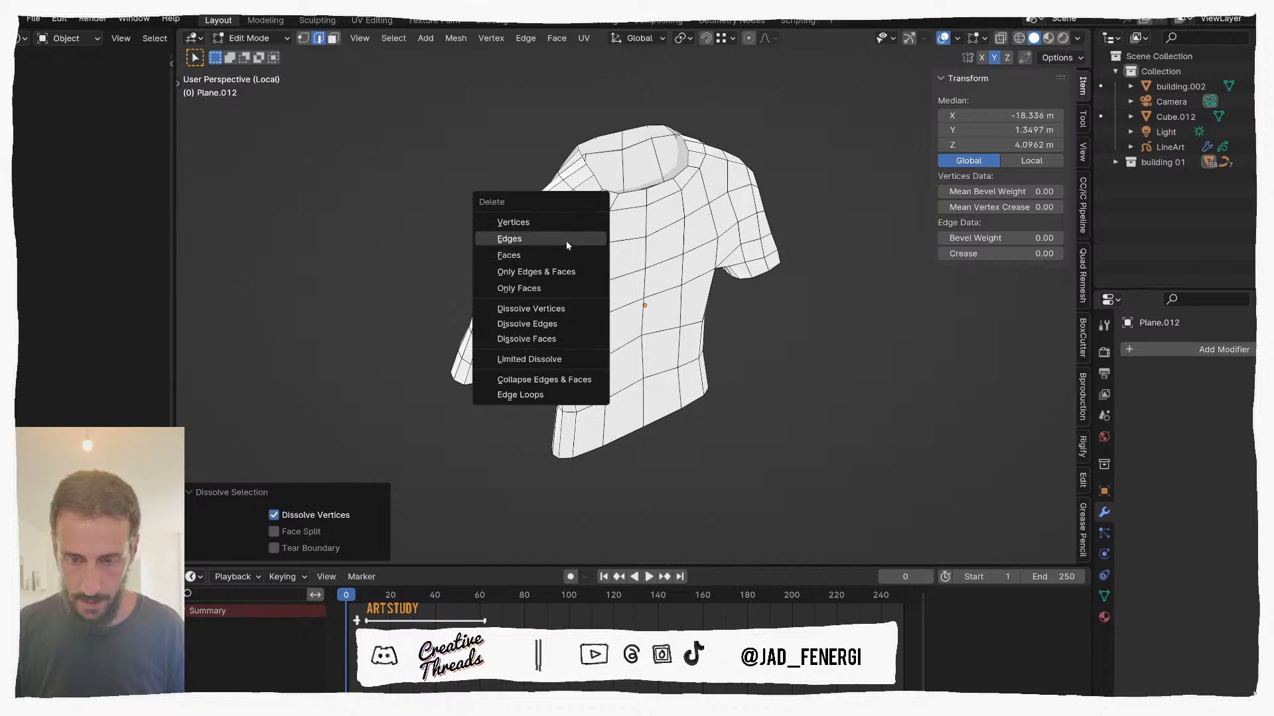
pyautogui.click(566, 241)
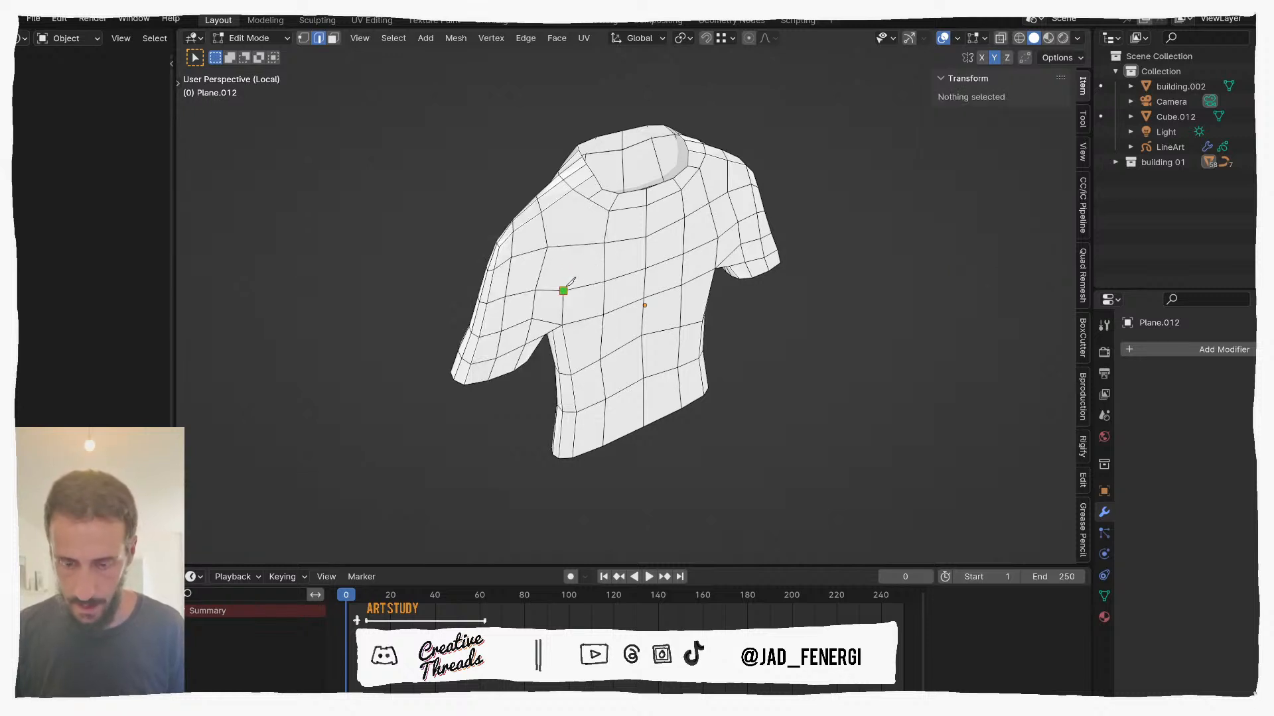
pyautogui.press('space')
# Step: Delete the matching stray edge on the other side of the chest and recut it with the Knife
pyautogui.moveTo(591, 203); pyautogui.dragTo(636, 226, button='middle')
pyautogui.press('1')
pyautogui.click(681, 224)
pyautogui.press('g')
pyautogui.rightClick(684, 207)
pyautogui.press('2')
pyautogui.click(708, 191)
pyautogui.press('x')
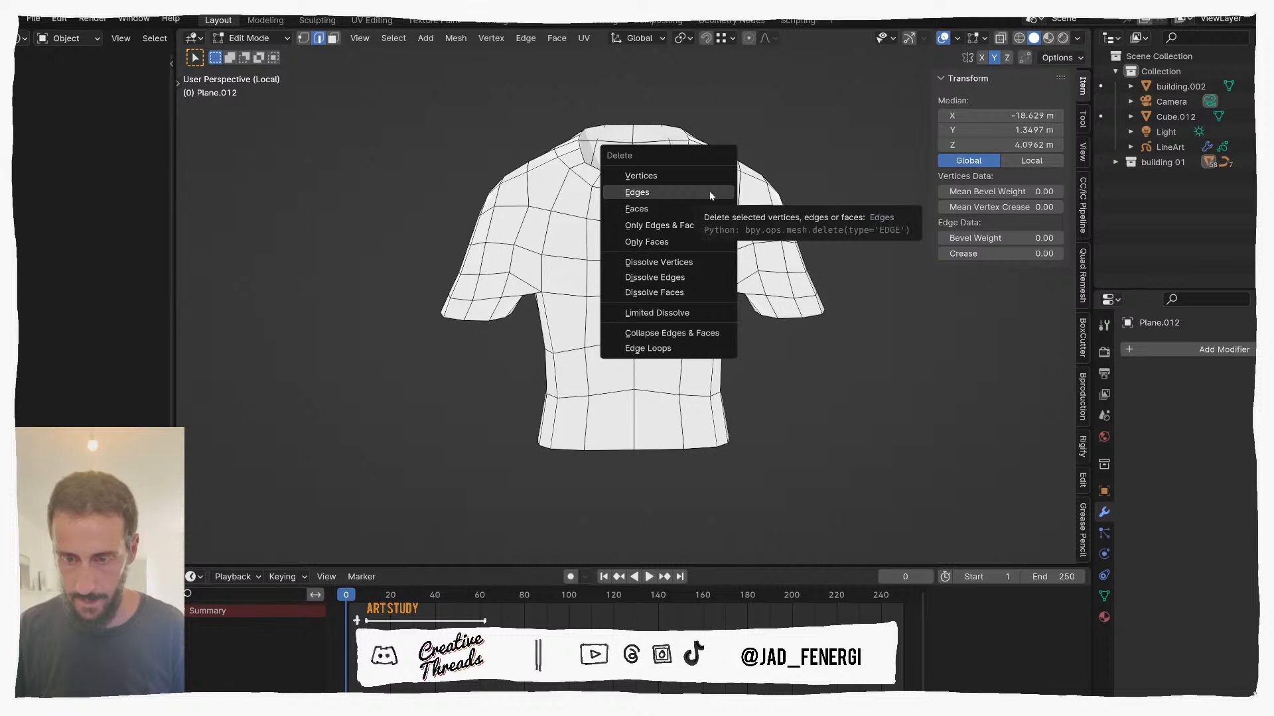
pyautogui.click(709, 192)
pyautogui.press('1')
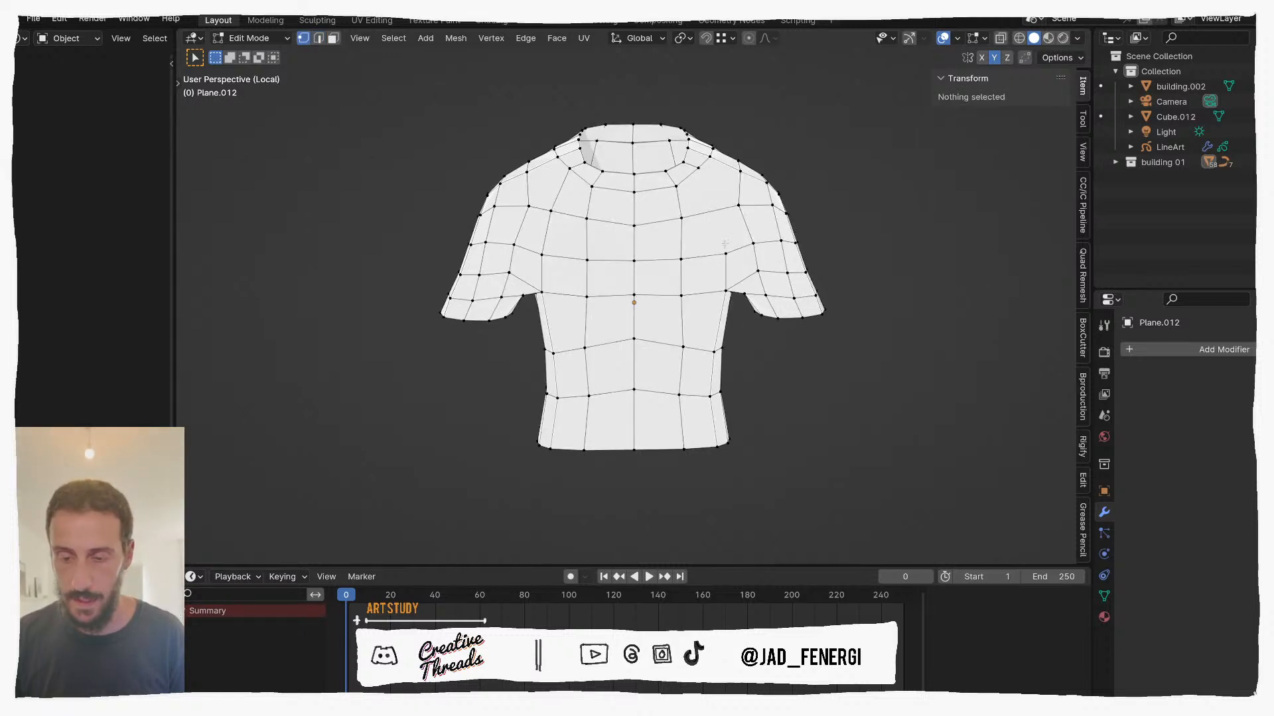
pyautogui.click(715, 210)
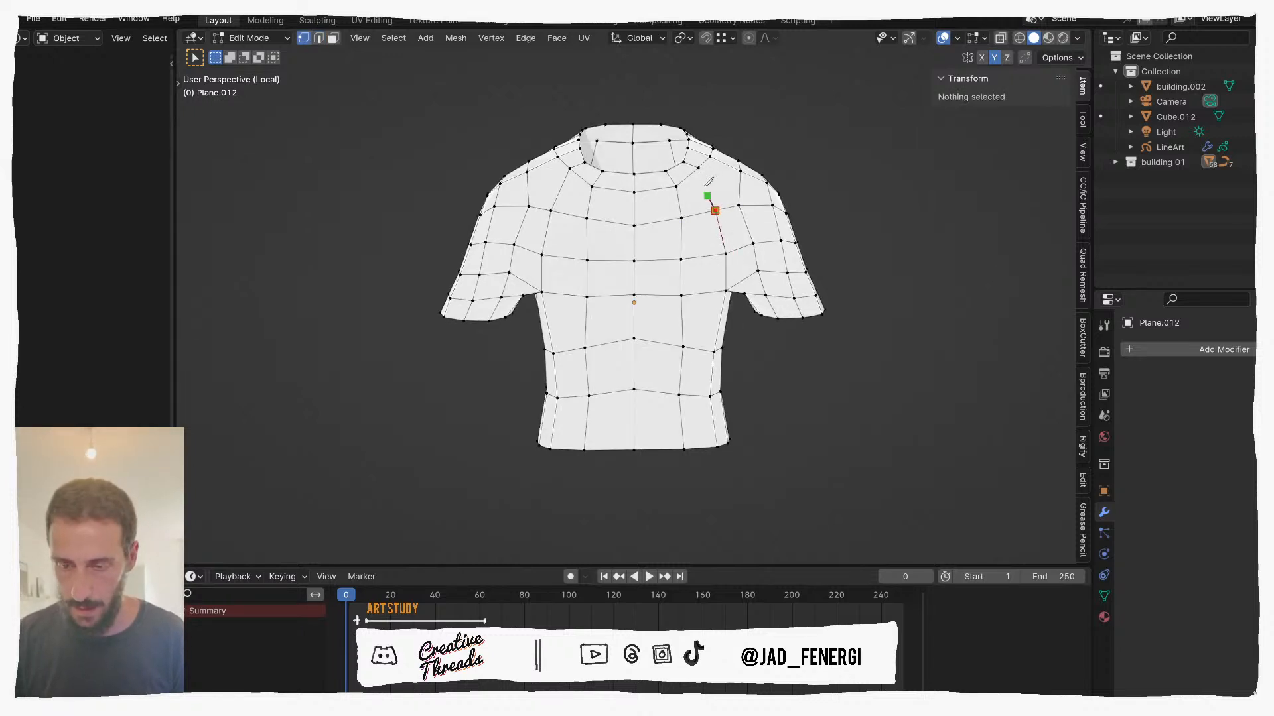
pyautogui.press('Return')
pyautogui.press('a')
pyautogui.rightClick(694, 242)
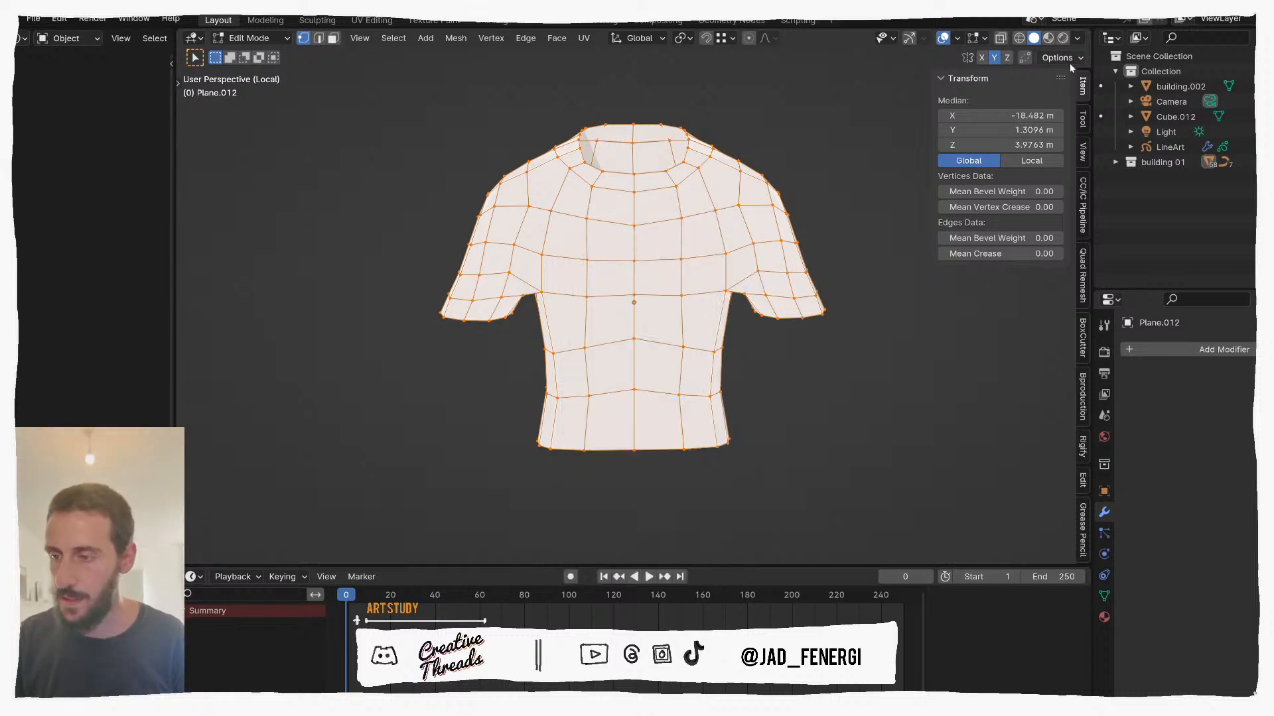
pyautogui.click(1077, 38)
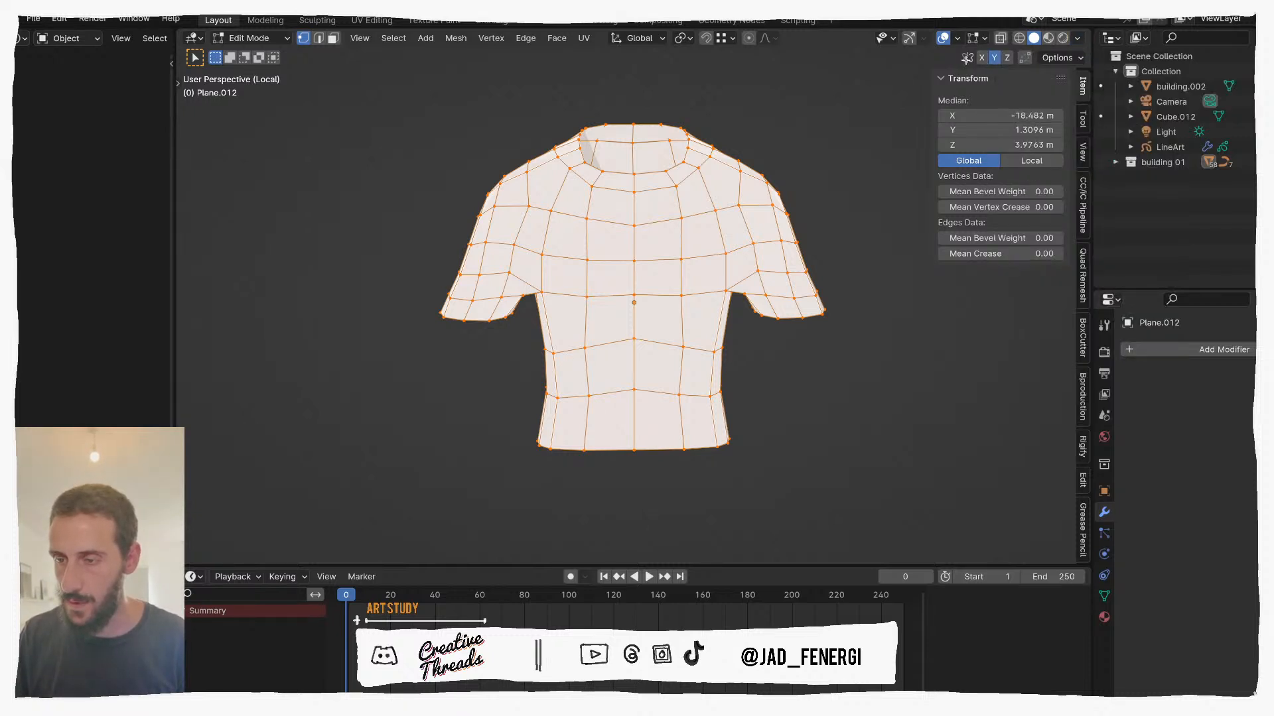
pyautogui.hotkey('alt', 'a')
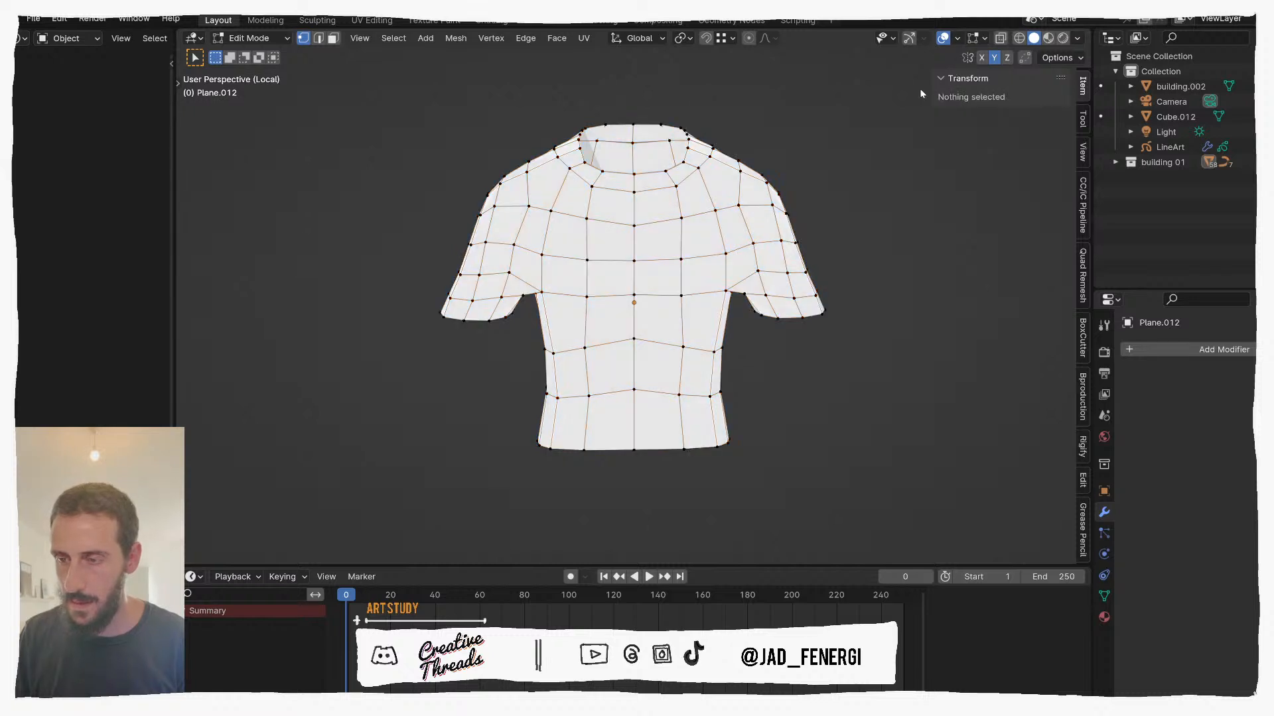
pyautogui.moveTo(611, 242); pyautogui.dragTo(646, 262, button='middle')
pyautogui.press('Tab')
pyautogui.scroll(-2, 648, 264)
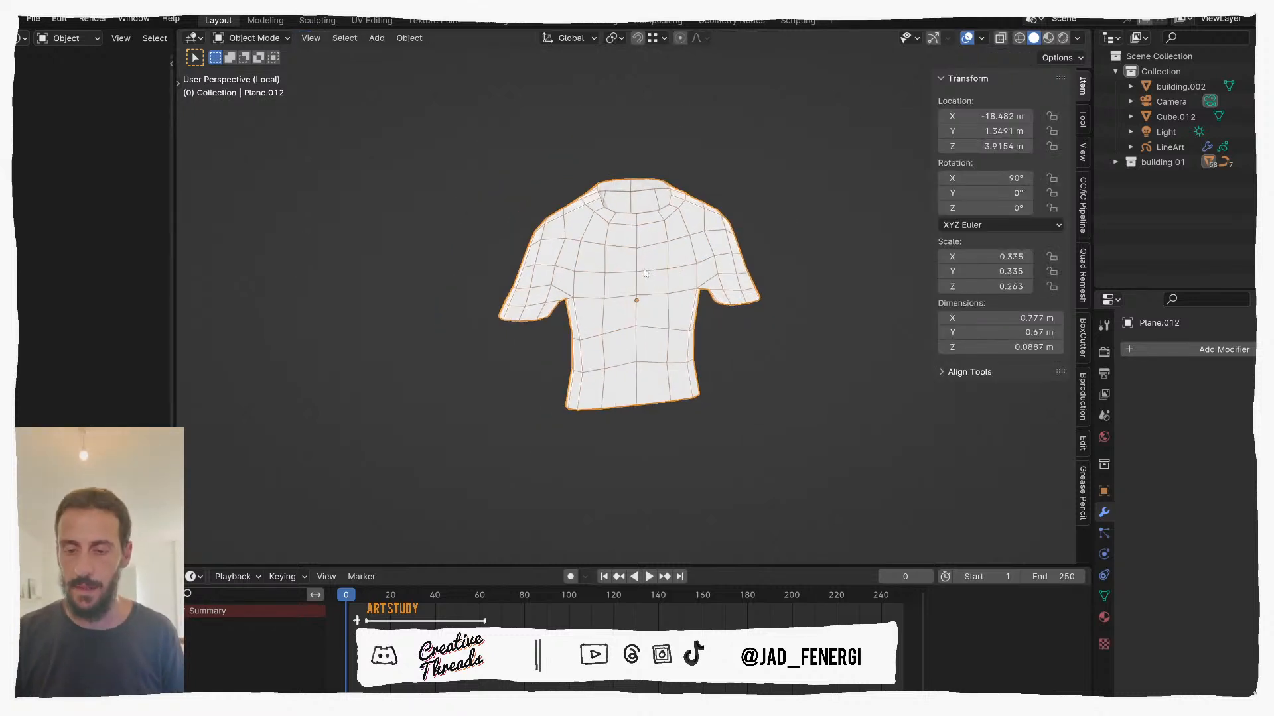
# Step: Straighten the lower front rows by sliding the upper center vertex and lowering the one beneath it about 0.016 m along Z
pyautogui.press('Tab')
pyautogui.click(636, 320)
pyautogui.press('g')
pyautogui.press('g')
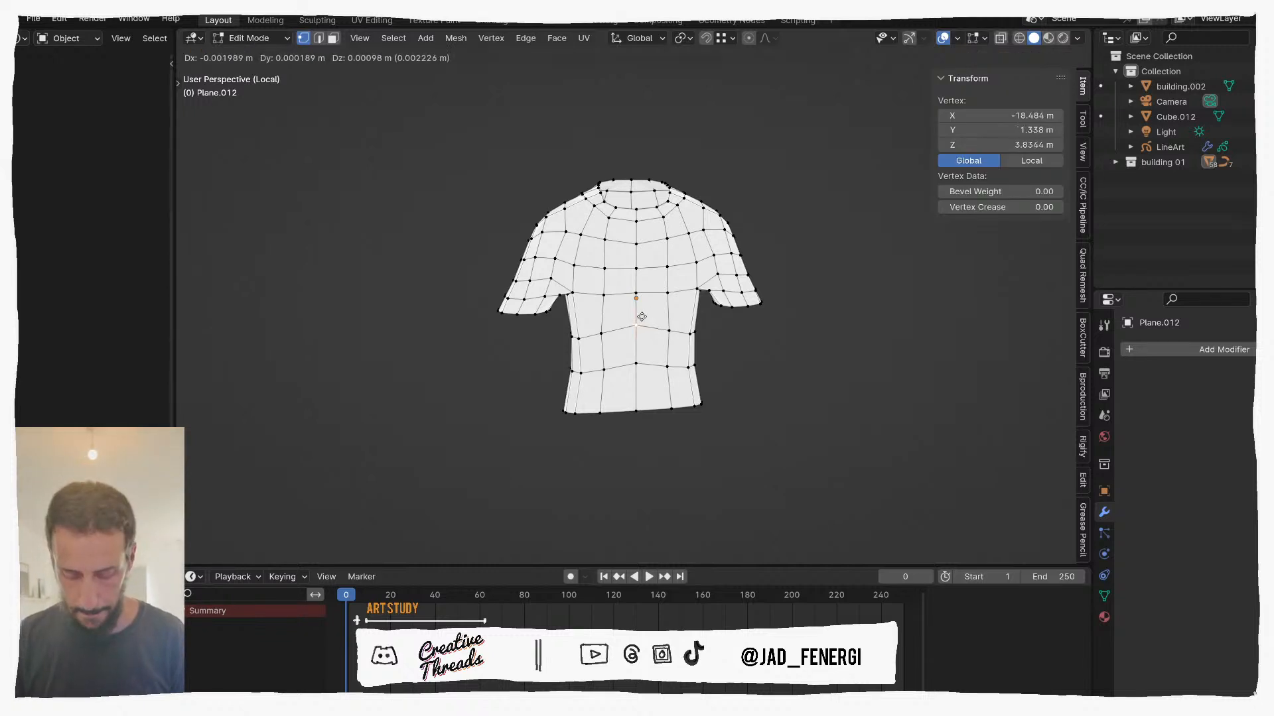
pyautogui.click(641, 353)
pyautogui.press('g')
pyautogui.press('z')
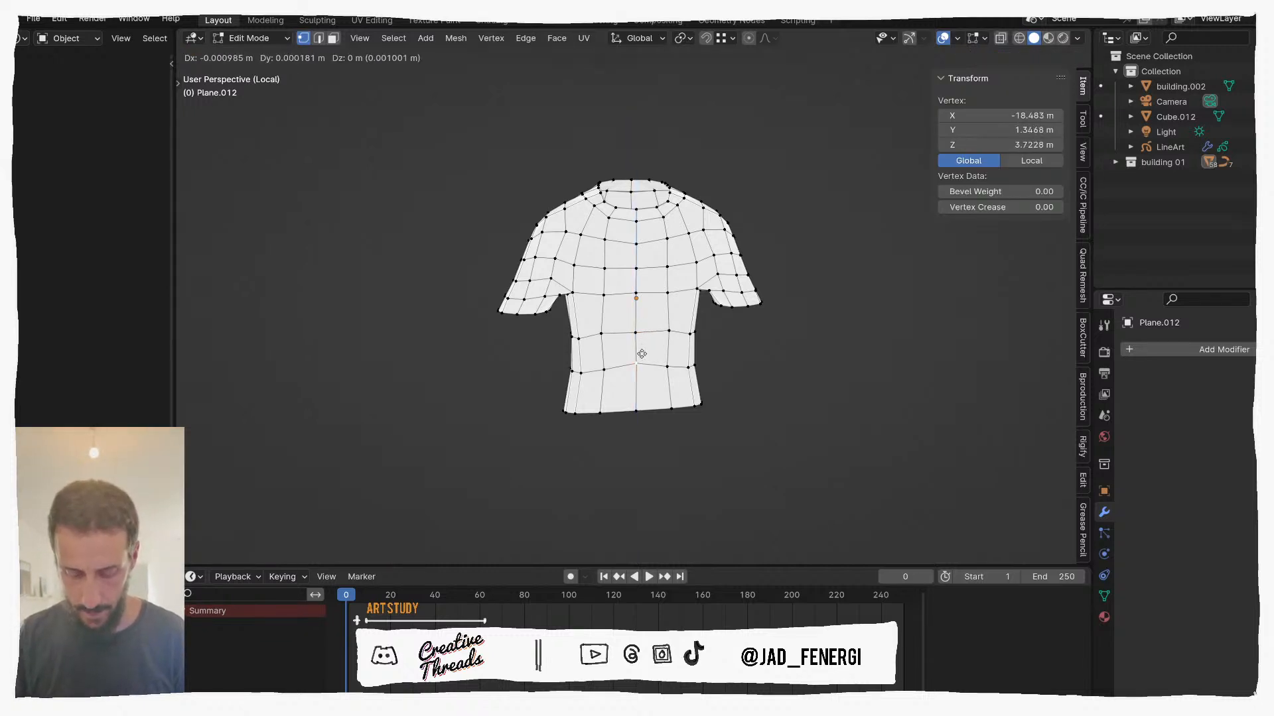
pyautogui.click(645, 364)
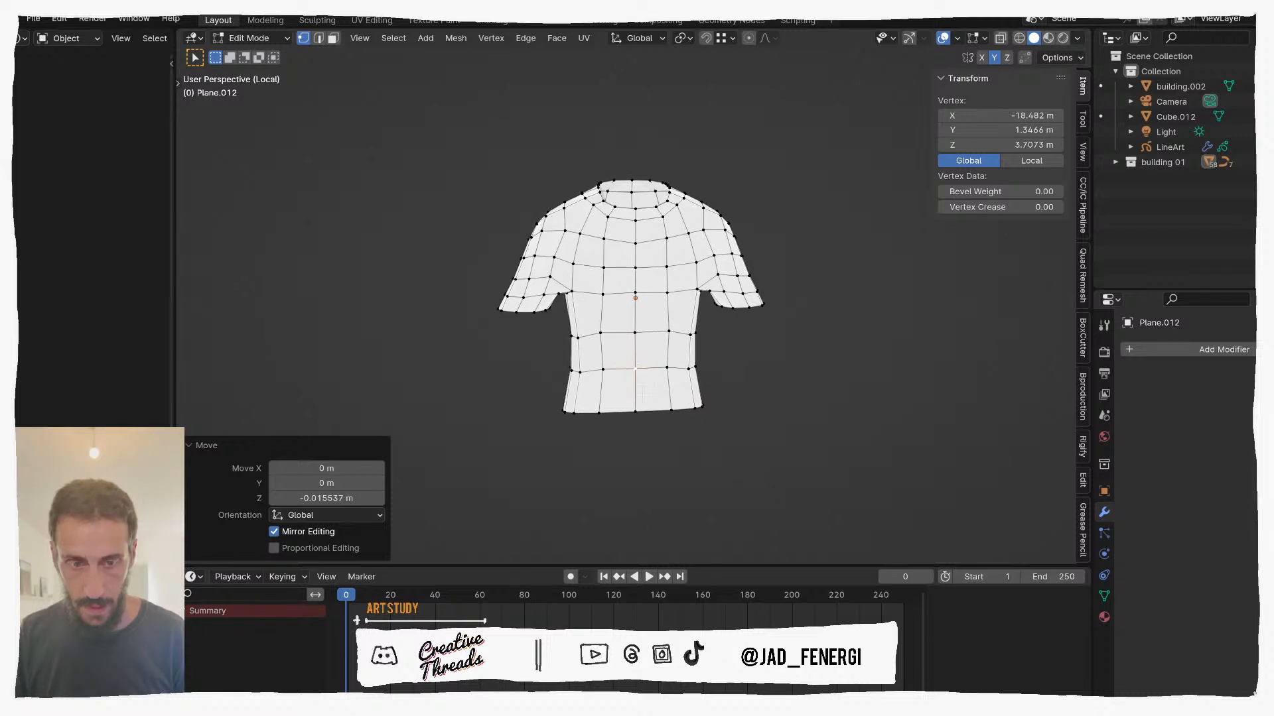
# Step: Add one loop cut around the T-shirt just above the hem, with a slide factor of about -0.693
pyautogui.scroll(1, 644, 366)
pyautogui.press('2')
pyautogui.click(636, 415)
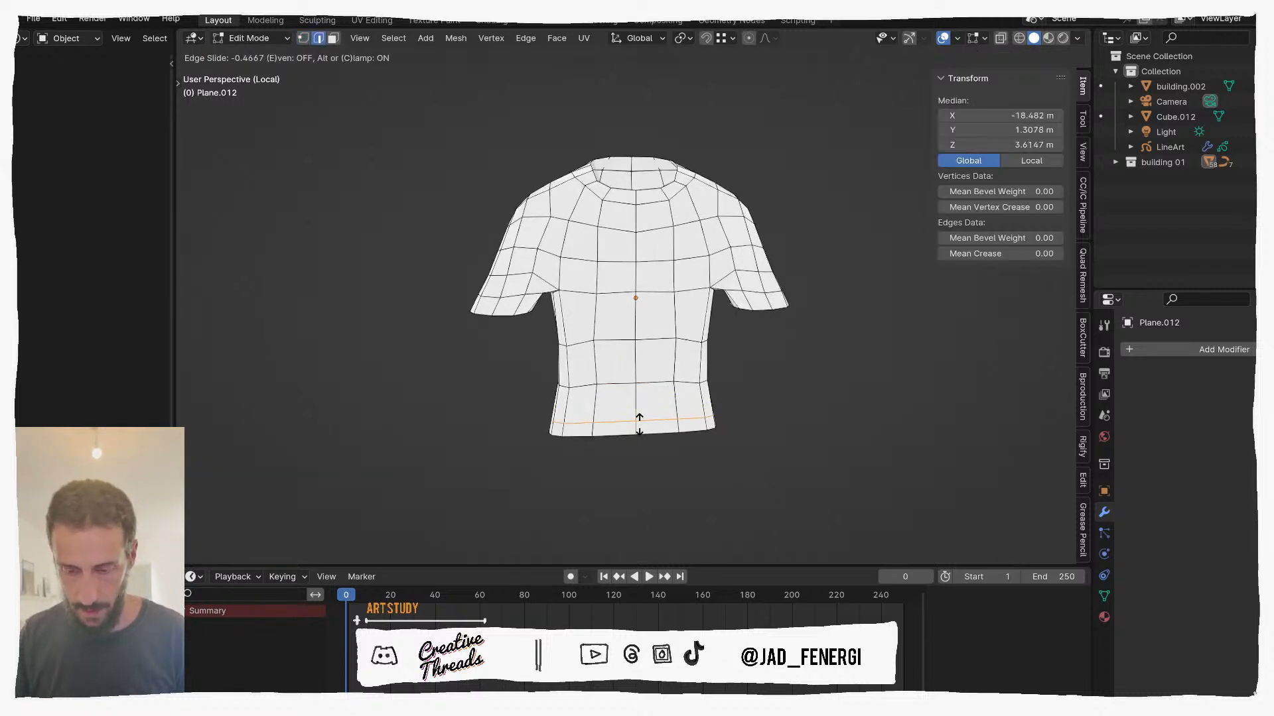
pyautogui.click(645, 426)
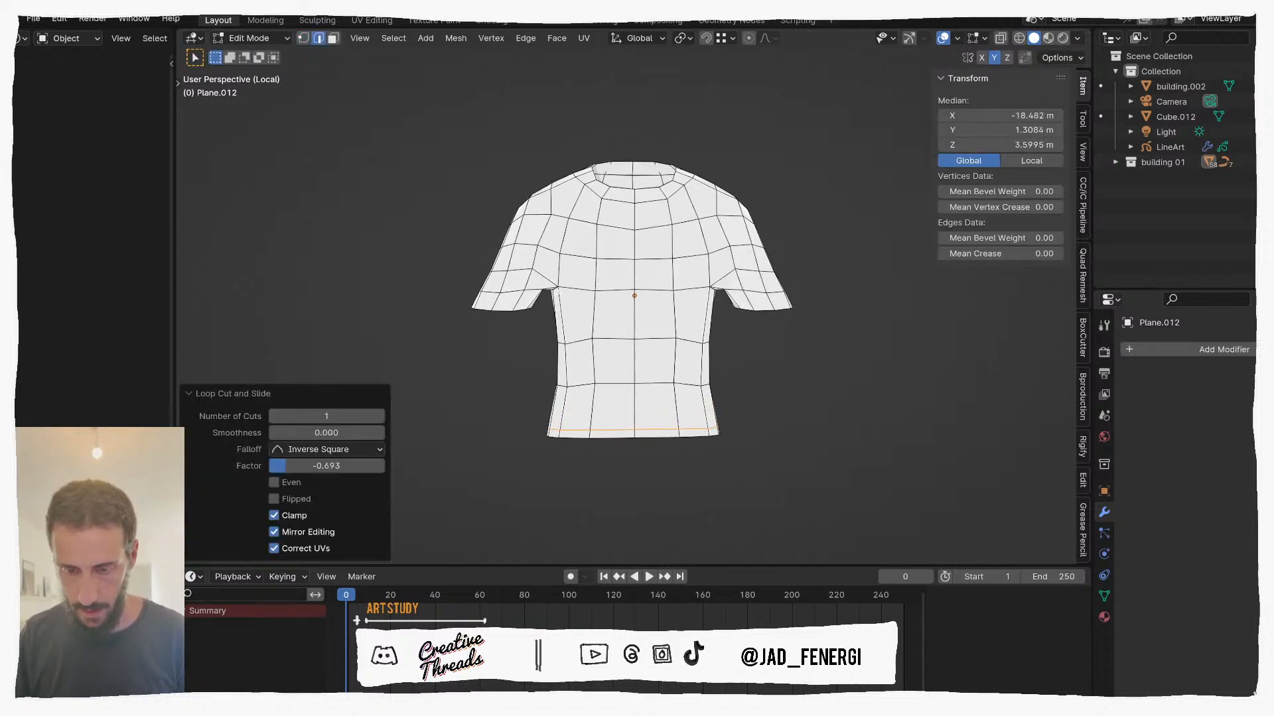
# Step: Reshape the T-shirt's underarms and sleeves with the Grab brush in Sculpt Mode from the back orthographic view
pyautogui.press('1')
pyautogui.click(563, 284)
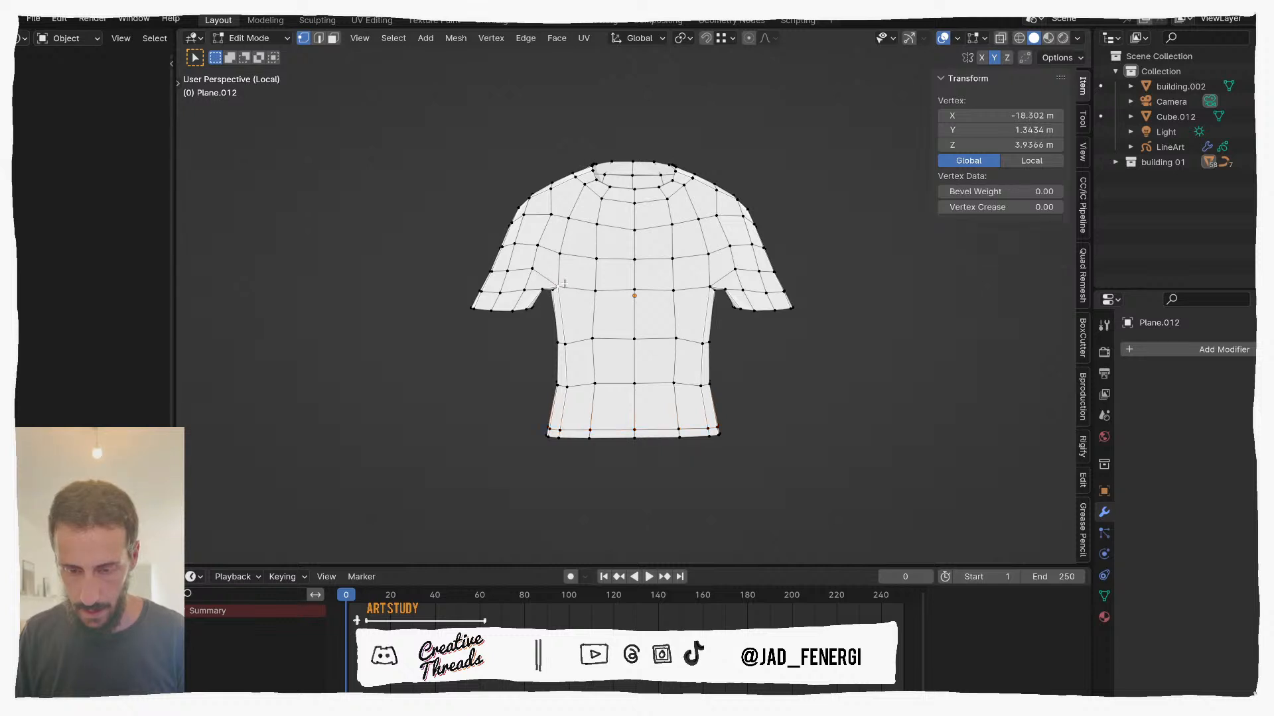
pyautogui.hotkey('ctrl', 'Tab')
pyautogui.click(569, 366)
pyautogui.press('ctrl+KP_1')
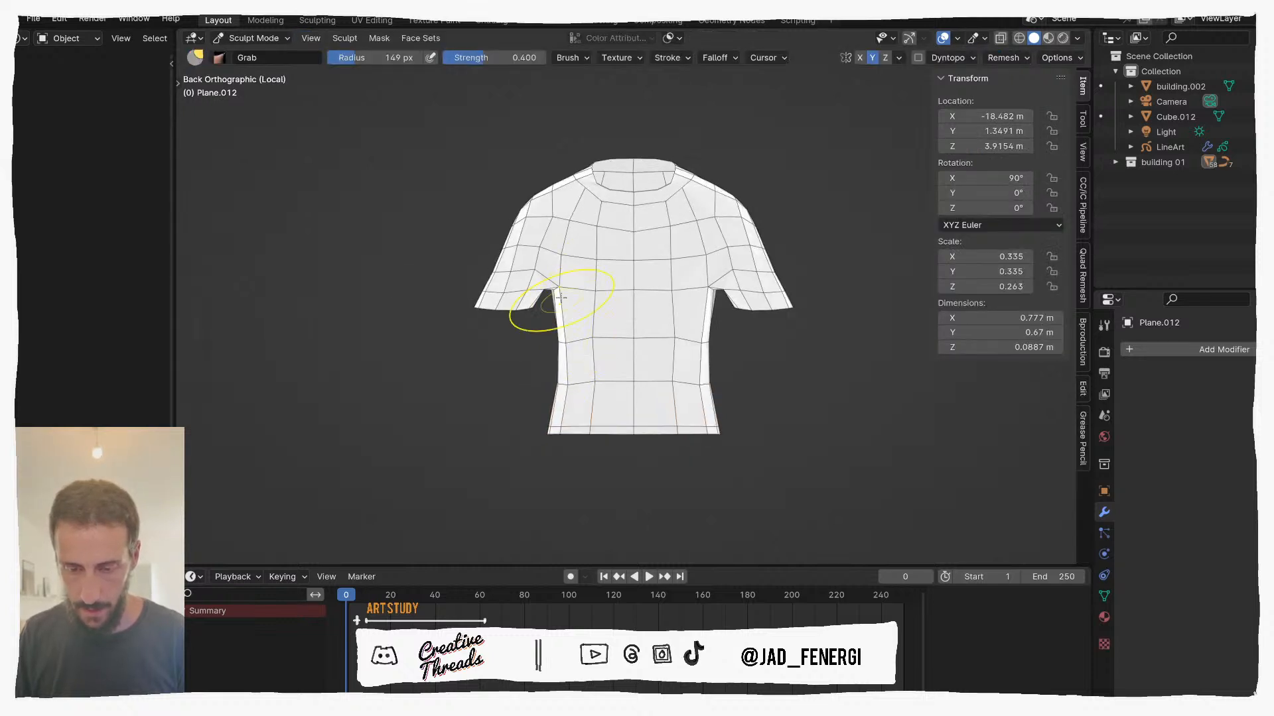
pyautogui.moveTo(557, 285); pyautogui.dragTo(545, 286)
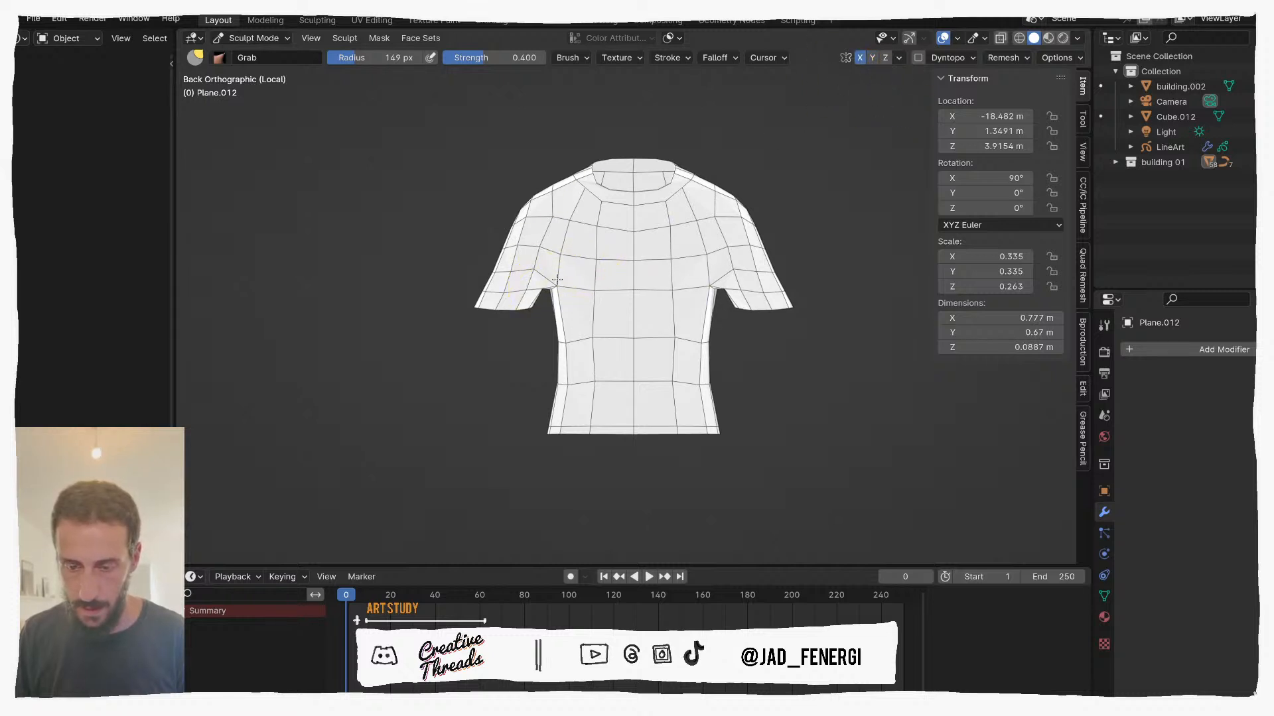
pyautogui.moveTo(556, 279)
pyautogui.mouseDown()
pyautogui.moveTo(535, 306)
pyautogui.moveTo(493, 308)
pyautogui.mouseUp()
pyautogui.moveTo(536, 232); pyautogui.dragTo(547, 240)
# Step: Adjust the T-shirt's shoulder and lower body on the opposite side with the Grab brush
pyautogui.moveTo(562, 222)
pyautogui.mouseDown(button='middle')
pyautogui.moveTo(739, 255)
pyautogui.moveTo(741, 211)
pyautogui.mouseUp(button='middle')
pyautogui.moveTo(735, 205); pyautogui.dragTo(730, 206)
pyautogui.moveTo(686, 328)
pyautogui.mouseDown()
pyautogui.moveTo(677, 352)
pyautogui.moveTo(700, 372)
pyautogui.moveTo(680, 399)
pyautogui.mouseUp()
pyautogui.scroll(-3, 626, 392)
pyautogui.moveTo(626, 392)
pyautogui.mouseDown(button='middle')
pyautogui.moveTo(791, 375)
pyautogui.moveTo(719, 378)
pyautogui.mouseUp(button='middle')
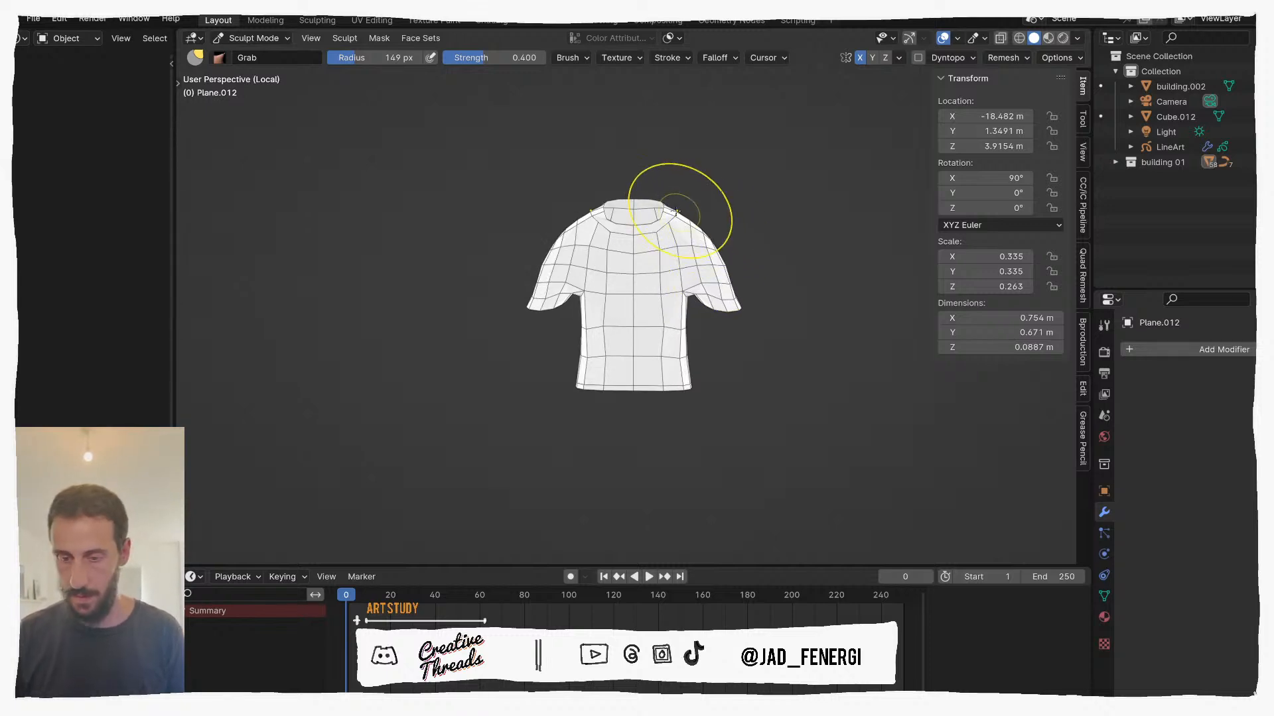
# Step: Leave local view and subdivide the whole T-shirt mesh with one cut
pyautogui.press('KP_Divide')
pyautogui.hotkey('ctrl', 'Tab')
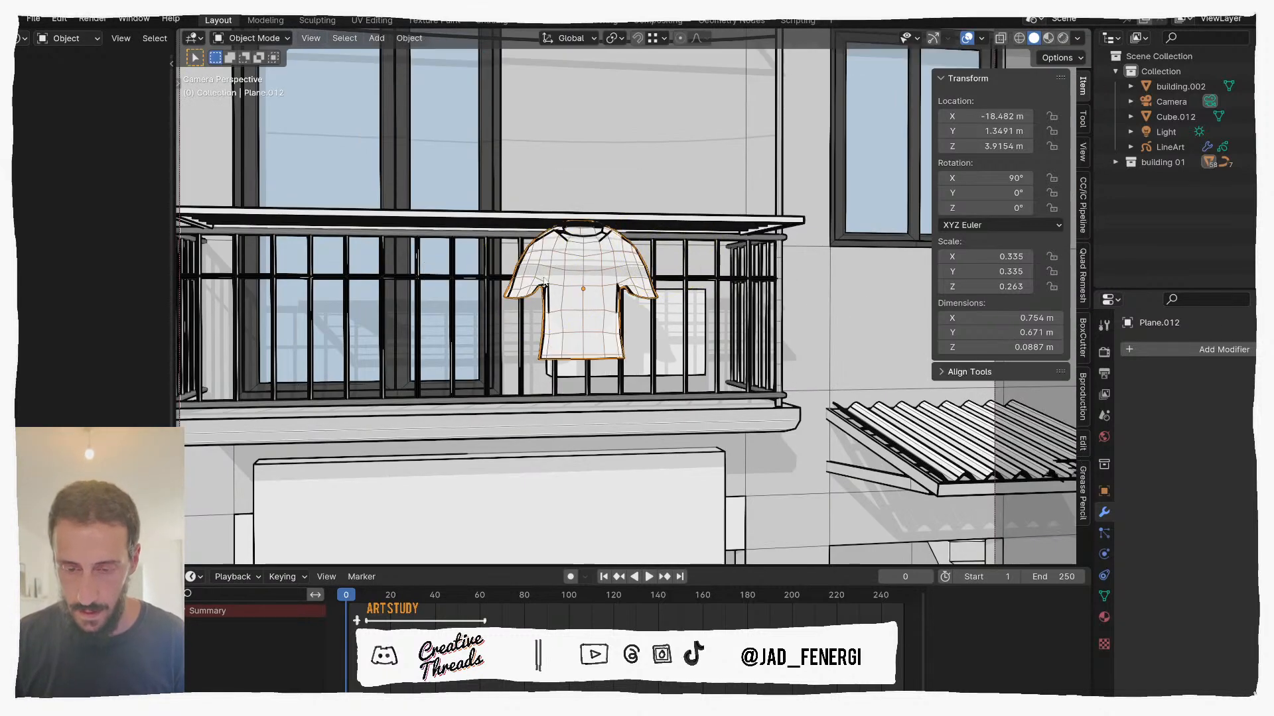
pyautogui.press('Tab')
pyautogui.press('a')
pyautogui.rightClick(579, 269)
pyautogui.click(578, 269)
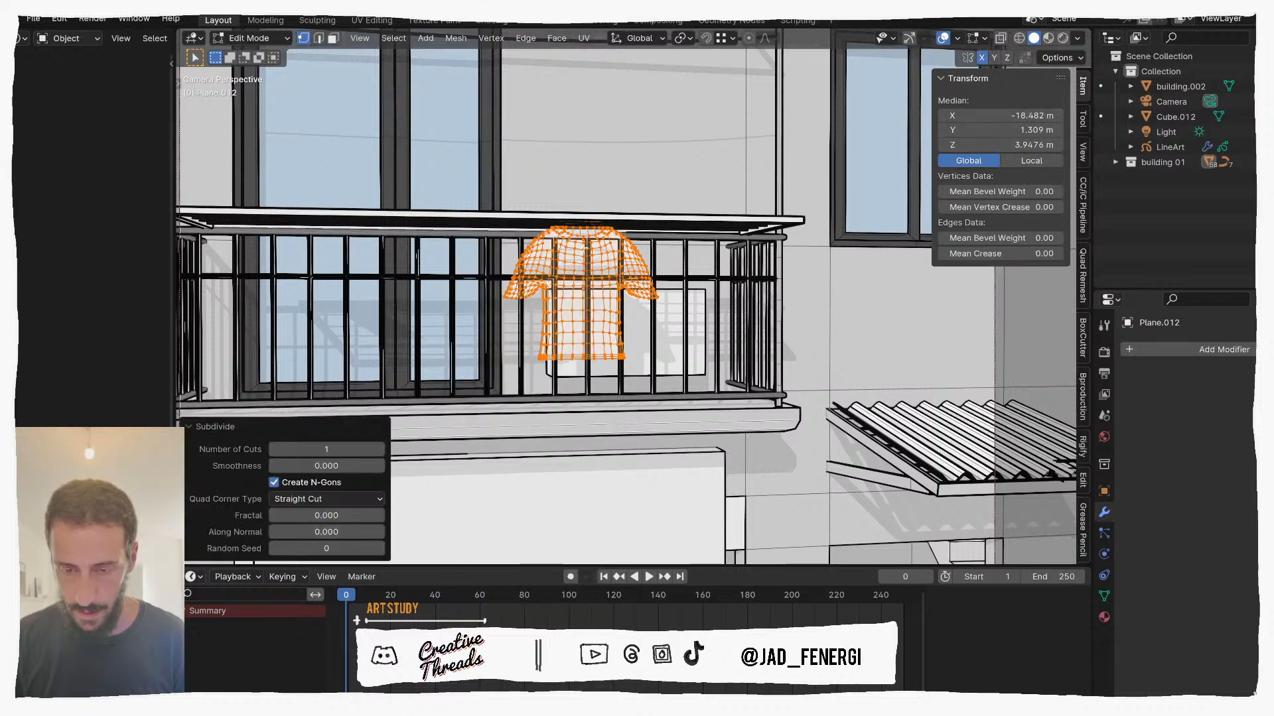
# Step: Return to Sculpt Mode, maximize the viewport with the brush list shown, and pull the T-shirt's collar area with Grab
pyautogui.moveTo(582, 233); pyautogui.dragTo(573, 231, button='middle')
pyautogui.hotkey('ctrl', 'Tab')
pyautogui.click(583, 318)
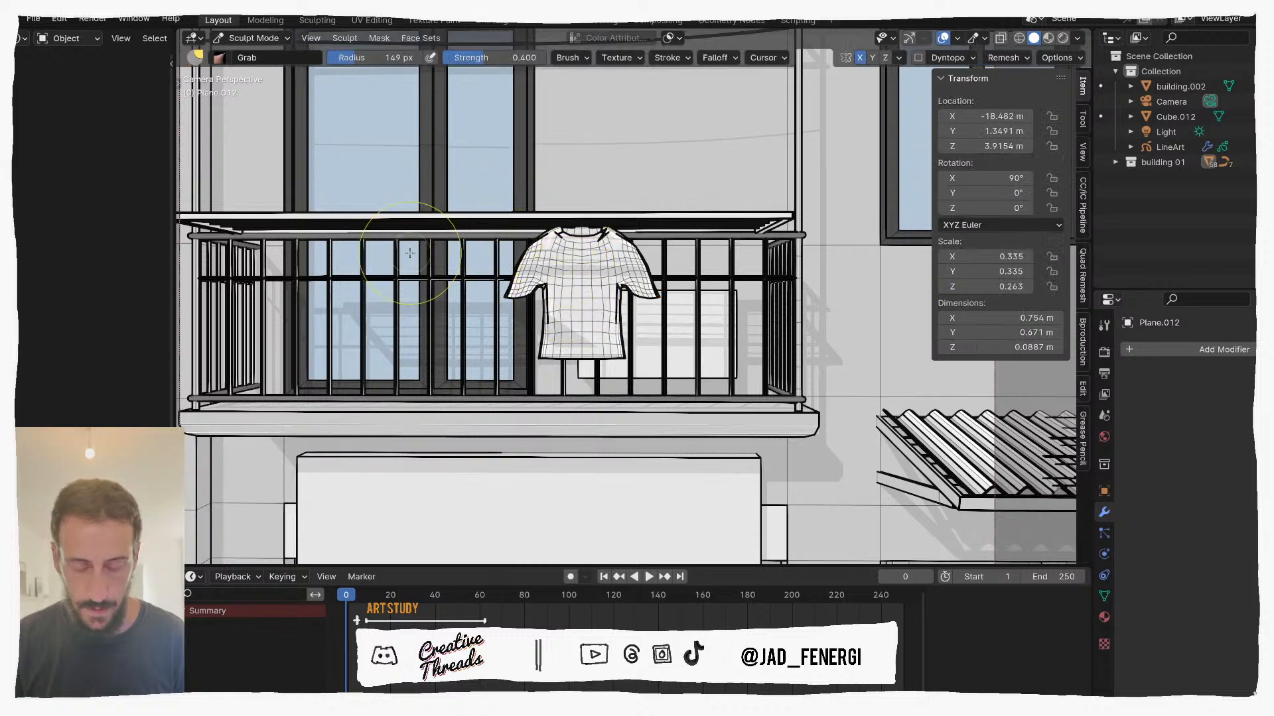
pyautogui.press('t')
pyautogui.hotkey('ctrl', 'space')
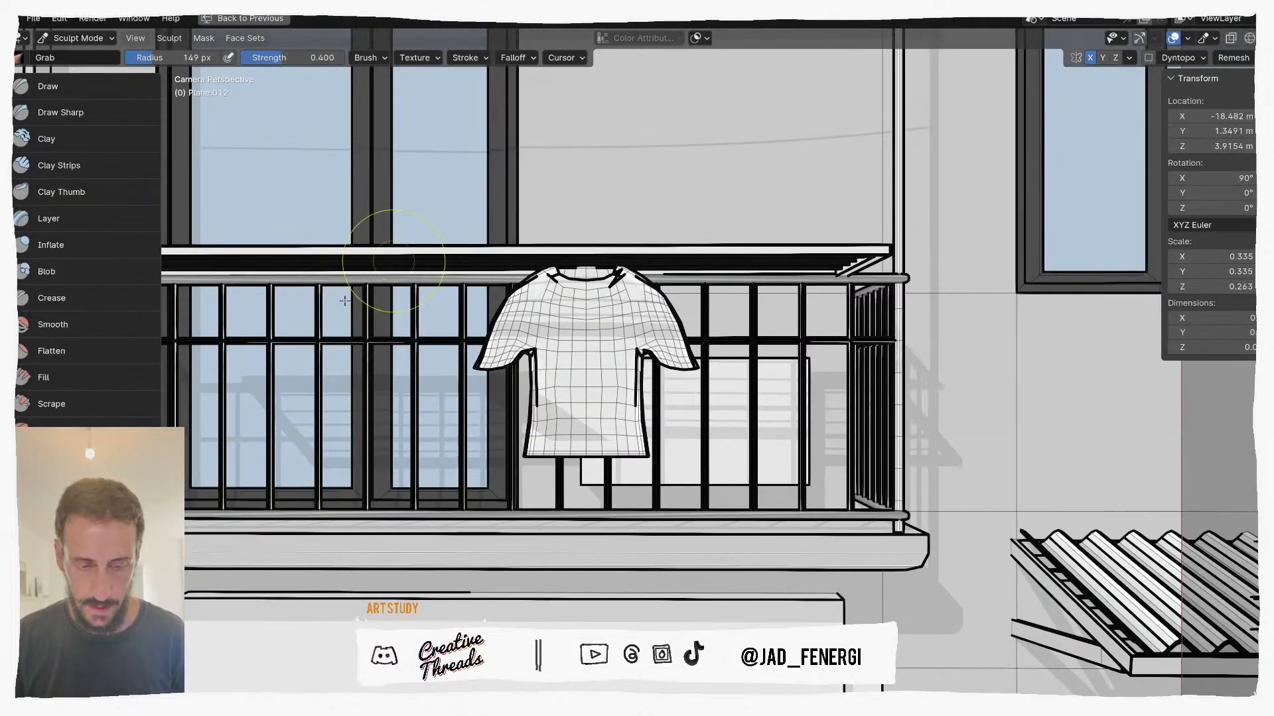
pyautogui.scroll(-10, 98, 411)
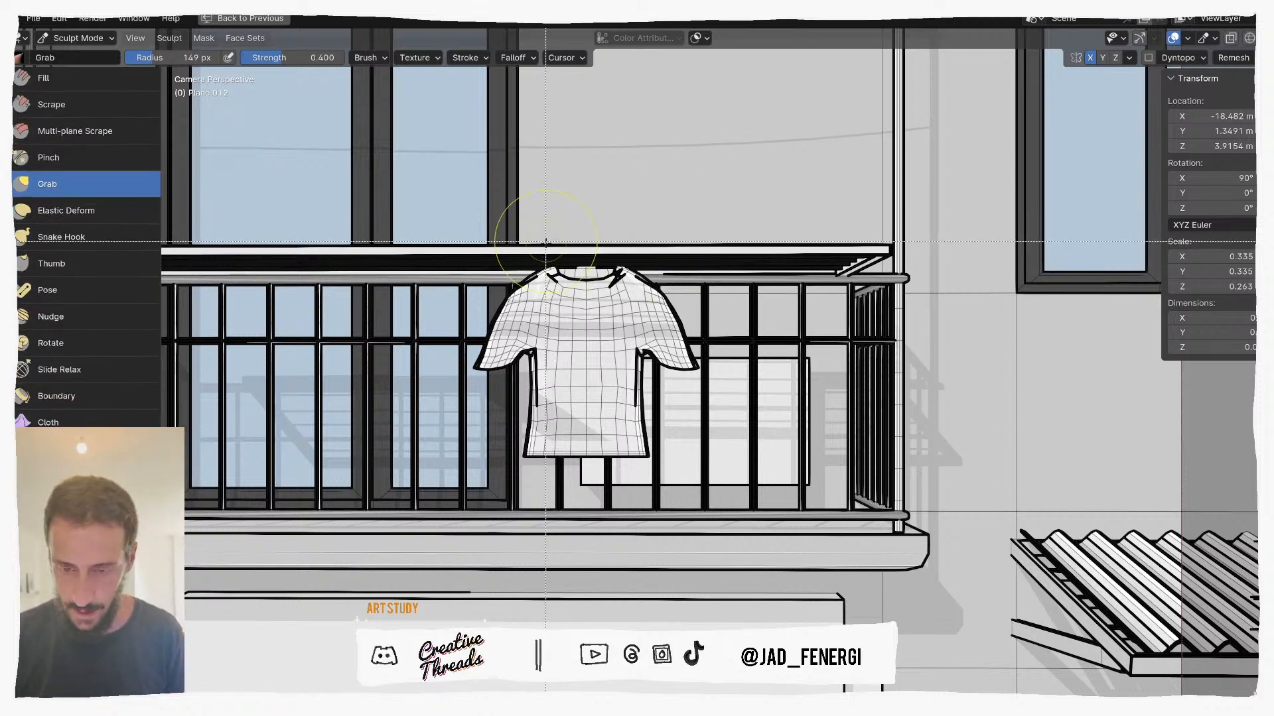
pyautogui.moveTo(617, 286); pyautogui.dragTo(624, 287)
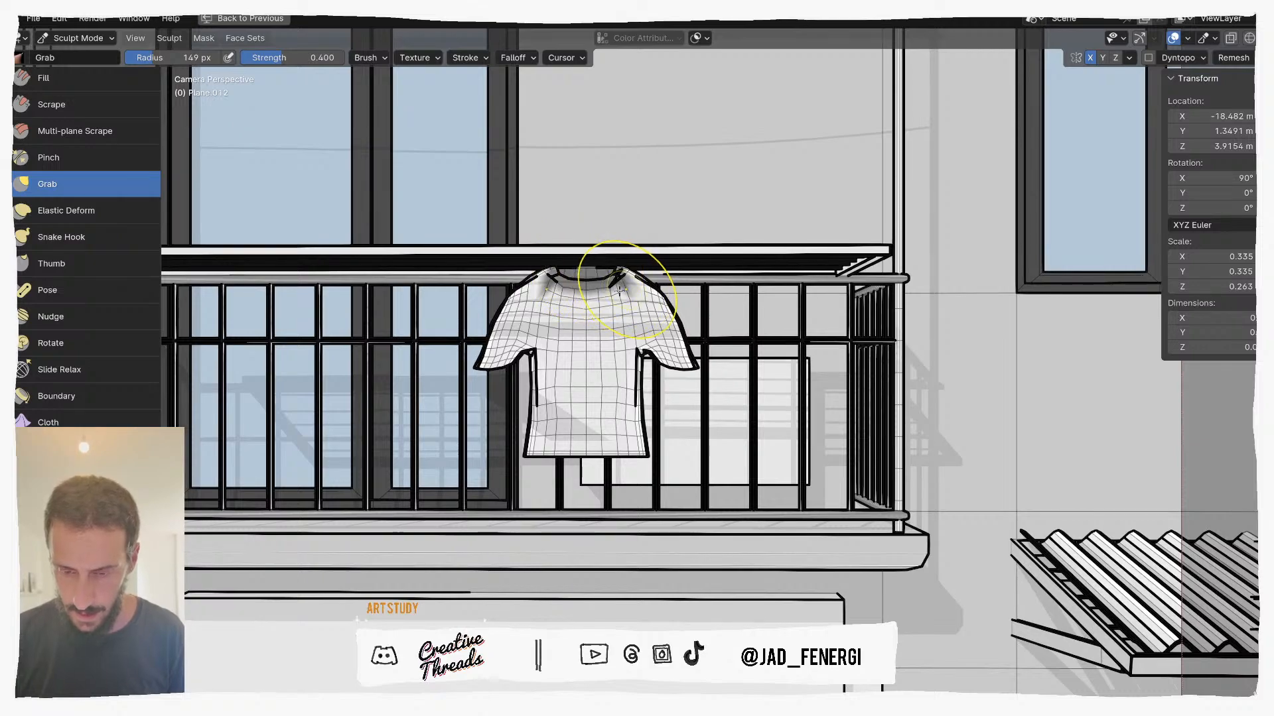
pyautogui.moveTo(544, 285)
pyautogui.mouseDown(button='middle')
pyautogui.moveTo(584, 272)
pyautogui.moveTo(620, 339)
pyautogui.moveTo(552, 304)
pyautogui.mouseUp(button='middle')
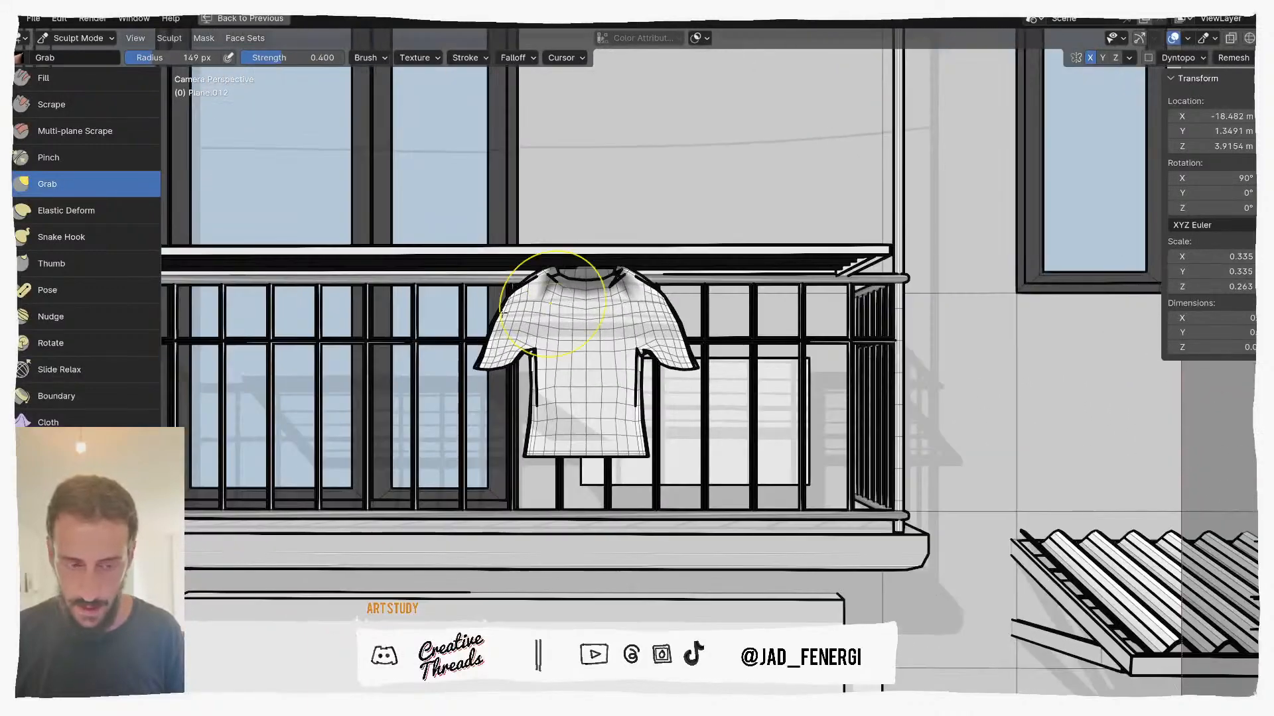
# Step: Switch to the Pose brush and display its brush settings
pyautogui.click(73, 293)
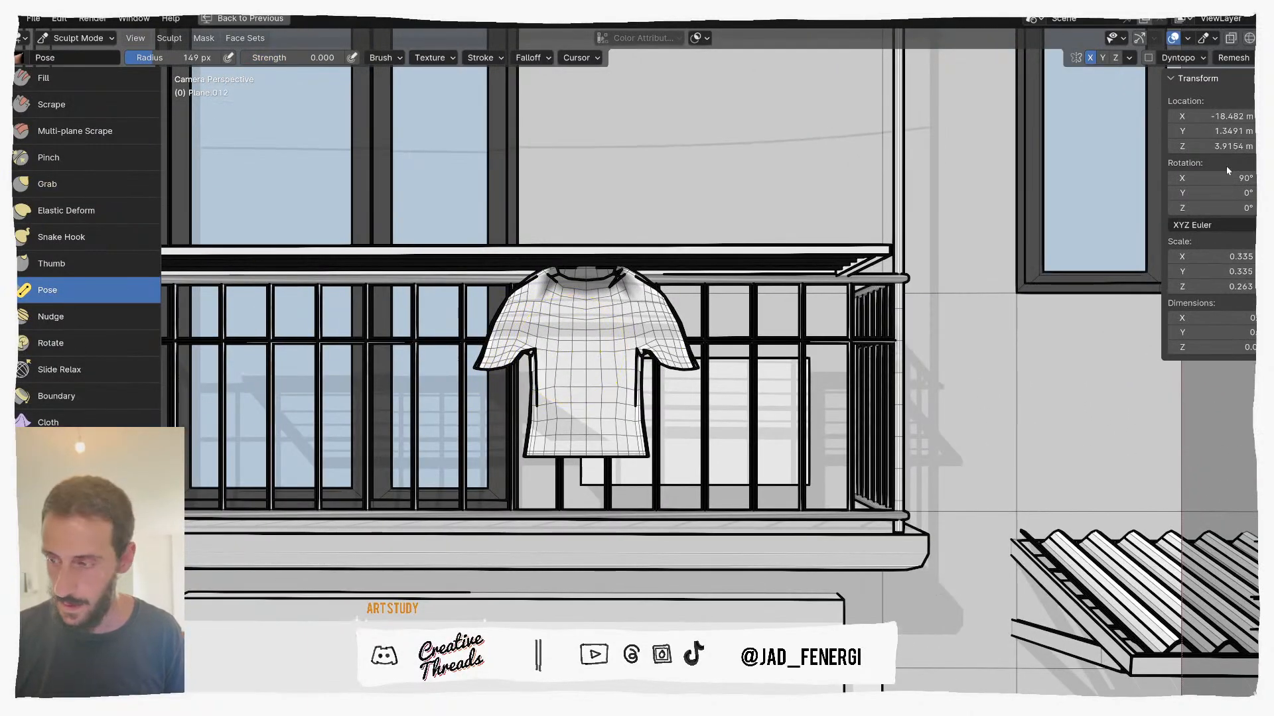
pyautogui.press('n')
pyautogui.press('n')
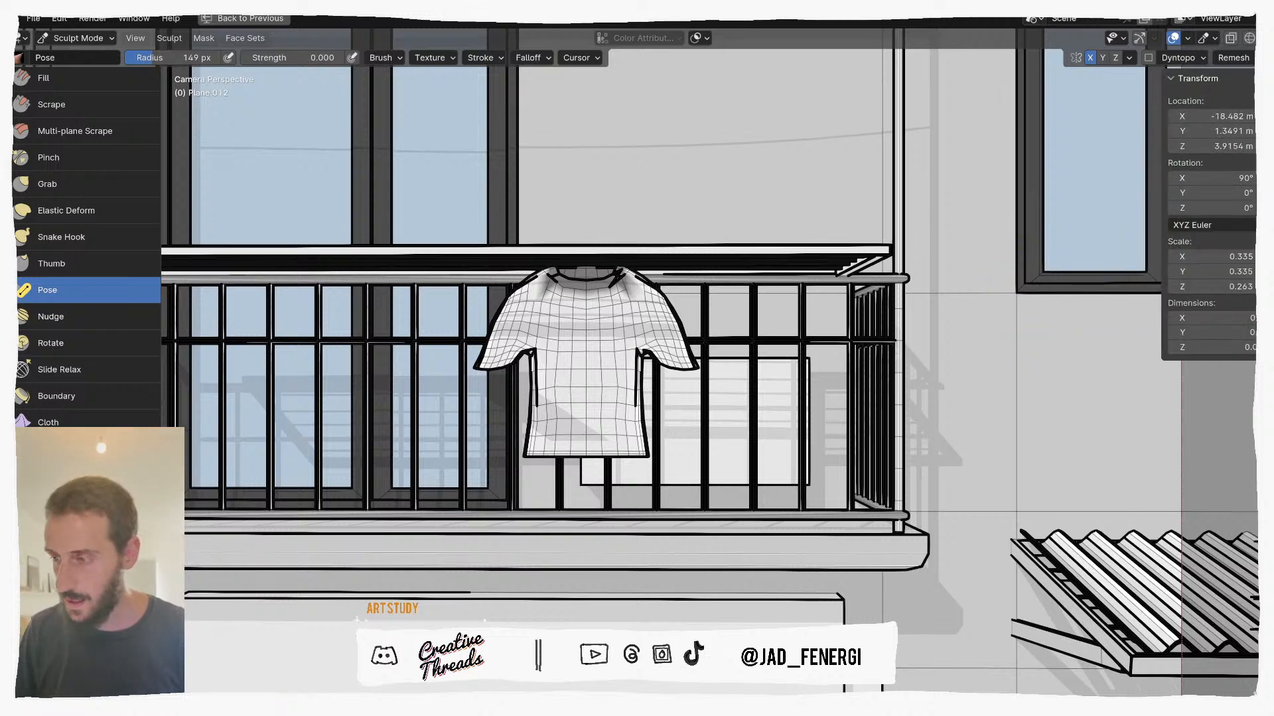
pyautogui.click(1265, 114)
pyautogui.scroll(-3, 1238, 403)
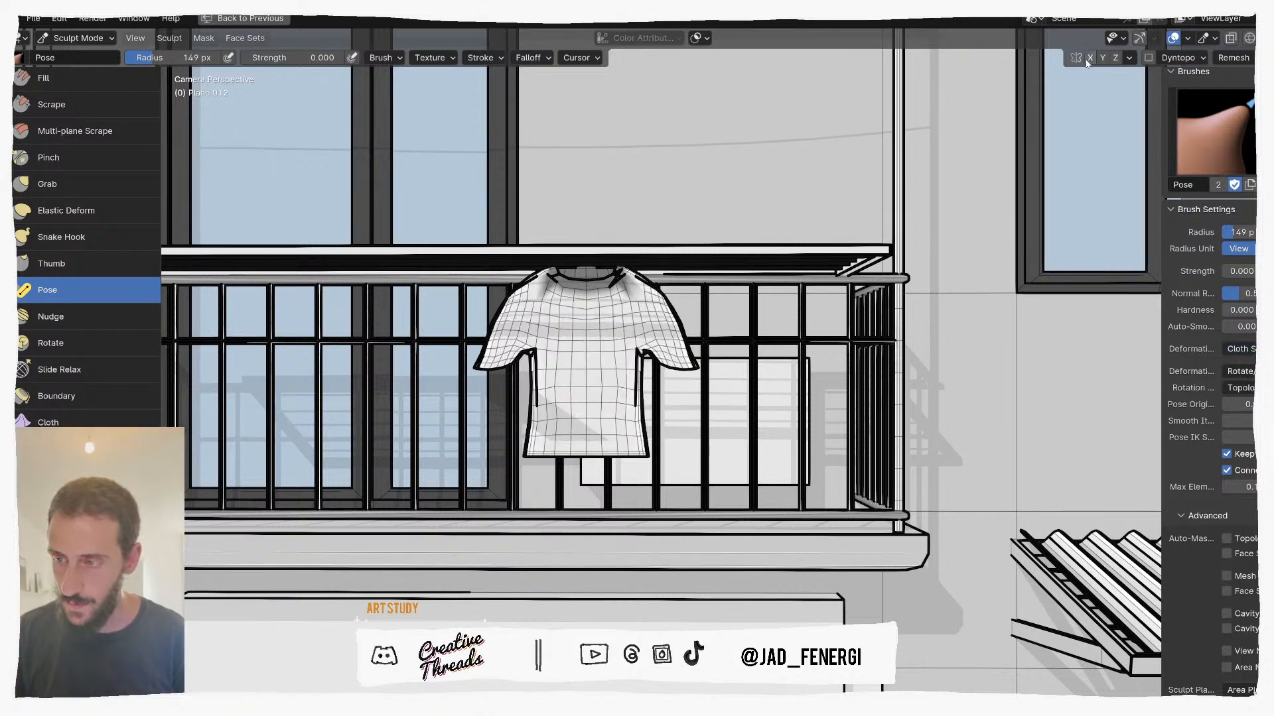
pyautogui.moveTo(625, 425); pyautogui.dragTo(611, 422)
pyautogui.scroll(-1, 1090, 268)
pyautogui.hotkey('ctrl', 'z')
pyautogui.hotkey('ctrl', 'z')
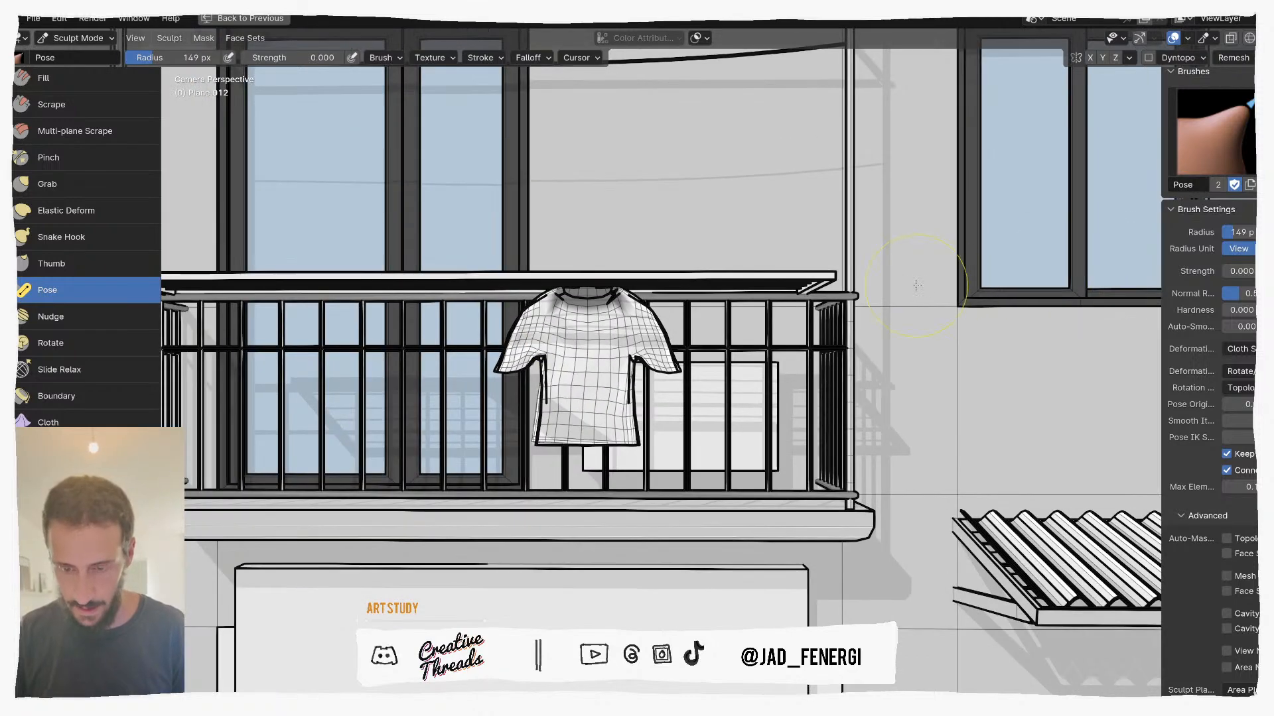
# Step: Hide the LineArt object, then maximize the viewport and inspect the T-shirt from several angles
pyautogui.hotkey('ctrl', 'space')
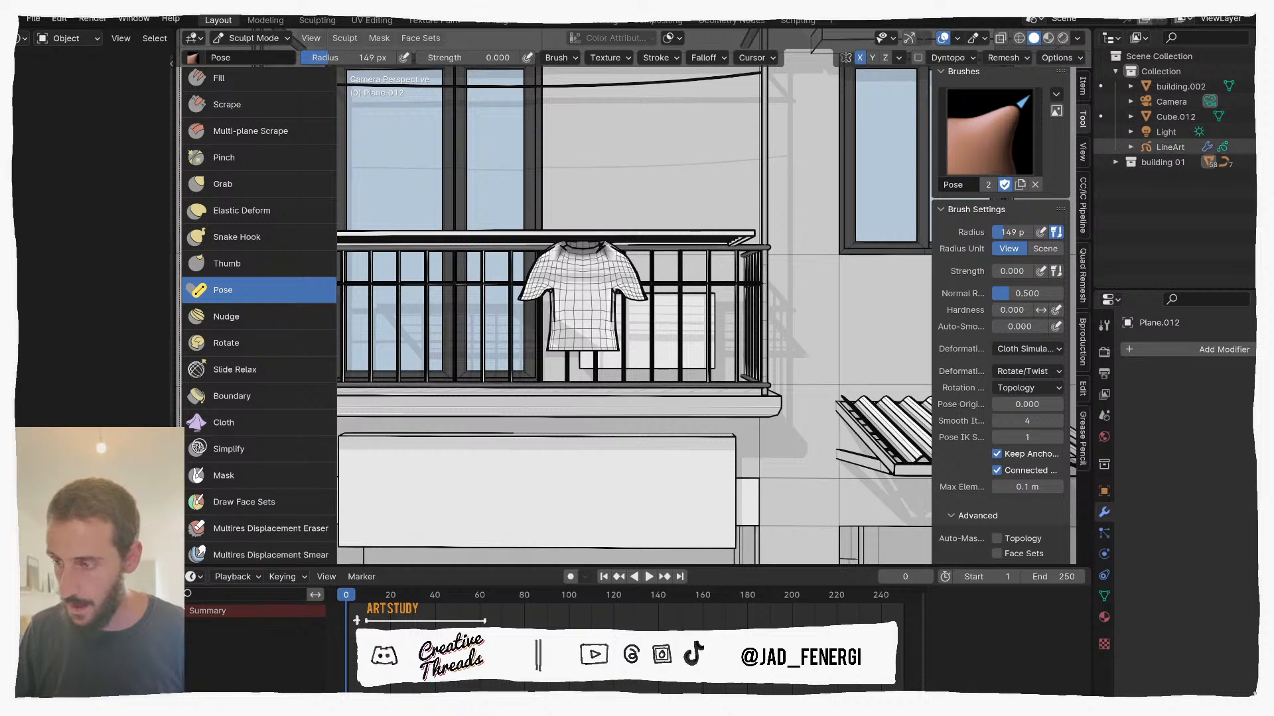
pyautogui.click(1263, 148)
pyautogui.scroll(5, 588, 300)
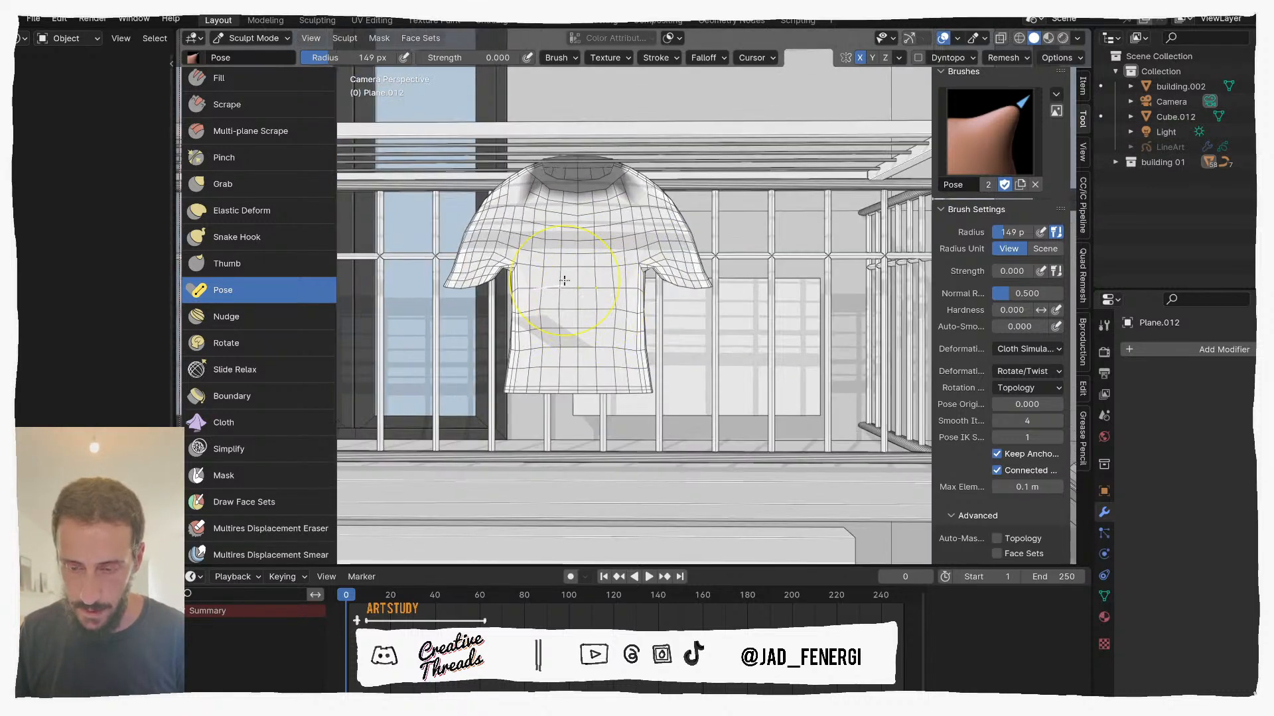
pyautogui.hotkey('ctrl', 'space')
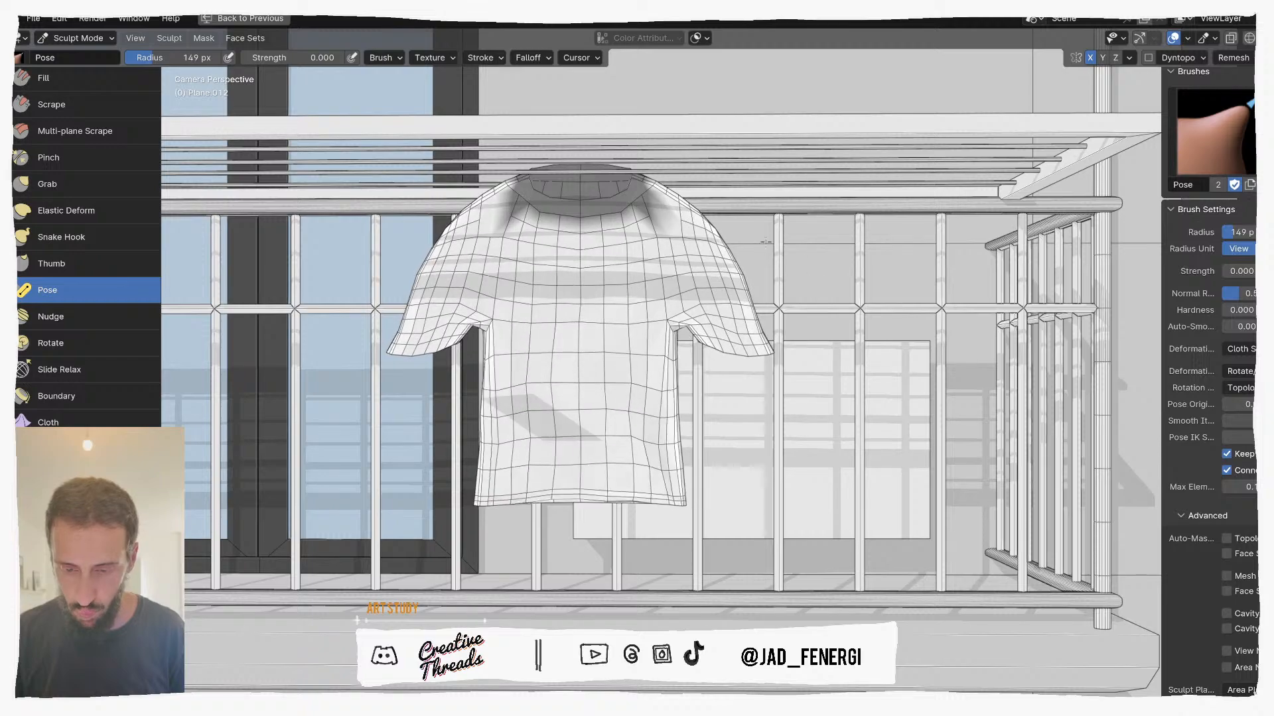
pyautogui.moveTo(610, 323); pyautogui.dragTo(590, 445, button='middle')
pyautogui.moveTo(653, 474); pyautogui.dragTo(529, 315, button='middle')
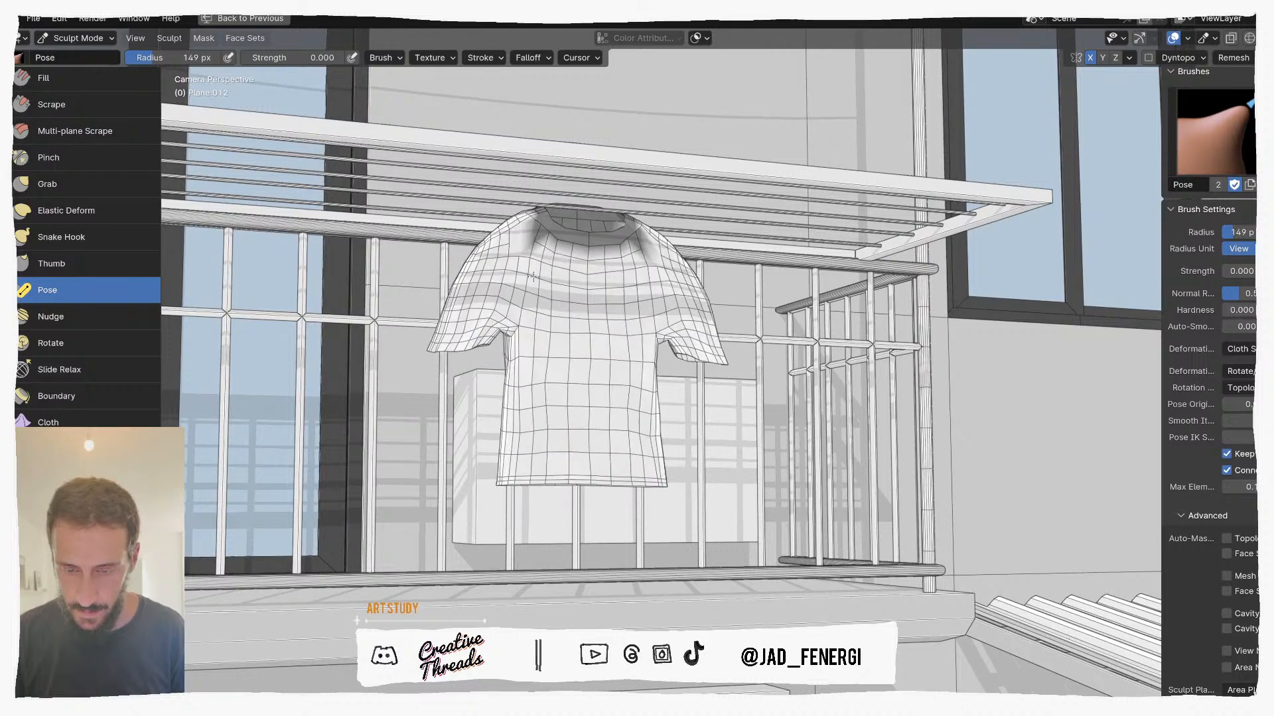
pyautogui.moveTo(537, 266)
pyautogui.mouseDown(button='middle')
pyautogui.moveTo(684, 352)
pyautogui.moveTo(546, 375)
pyautogui.moveTo(602, 425)
pyautogui.moveTo(602, 333)
pyautogui.moveTo(590, 319)
pyautogui.moveTo(571, 347)
pyautogui.moveTo(671, 346)
pyautogui.moveTo(621, 337)
pyautogui.moveTo(617, 350)
pyautogui.mouseUp(button='middle')
# Step: Switch from Sculpt Mode to Object Mode and select the building
pyautogui.hotkey('ctrl', 'Tab')
pyautogui.click(491, 350)
pyautogui.scroll(-4, 617, 349)
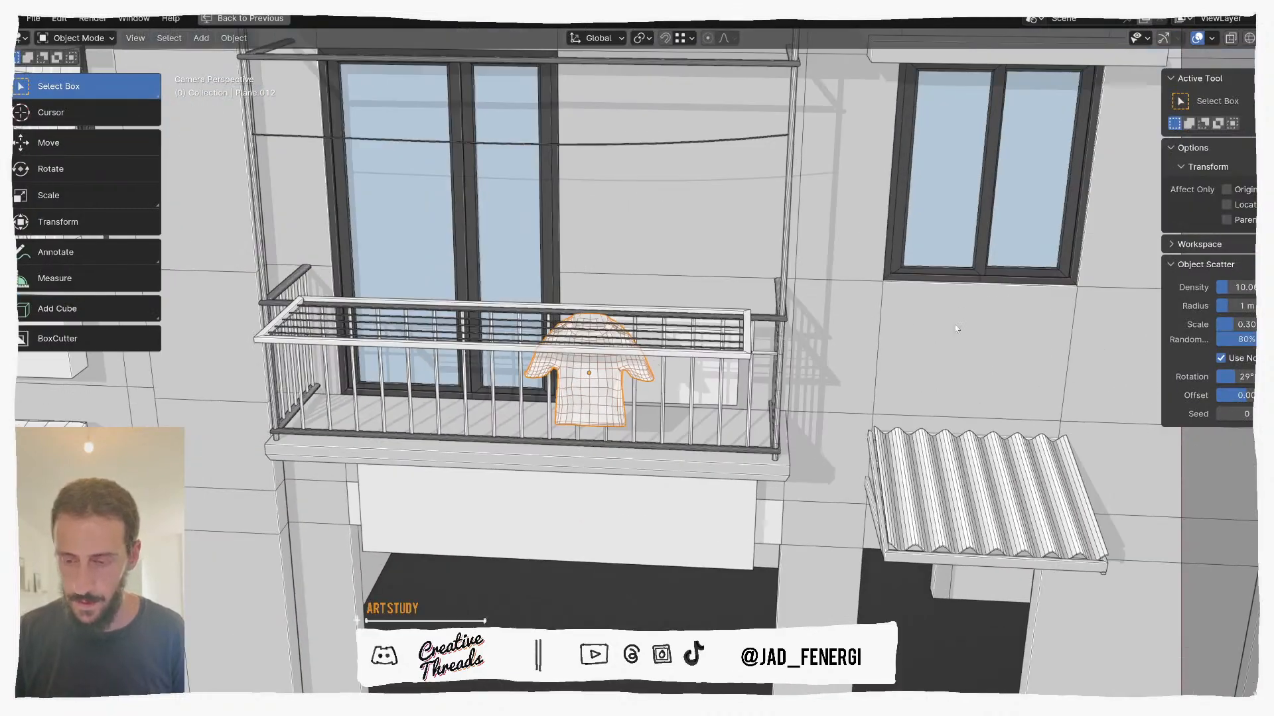
pyautogui.scroll(-3, 966, 313)
pyautogui.scroll(-3, 621, 434)
pyautogui.click(599, 560)
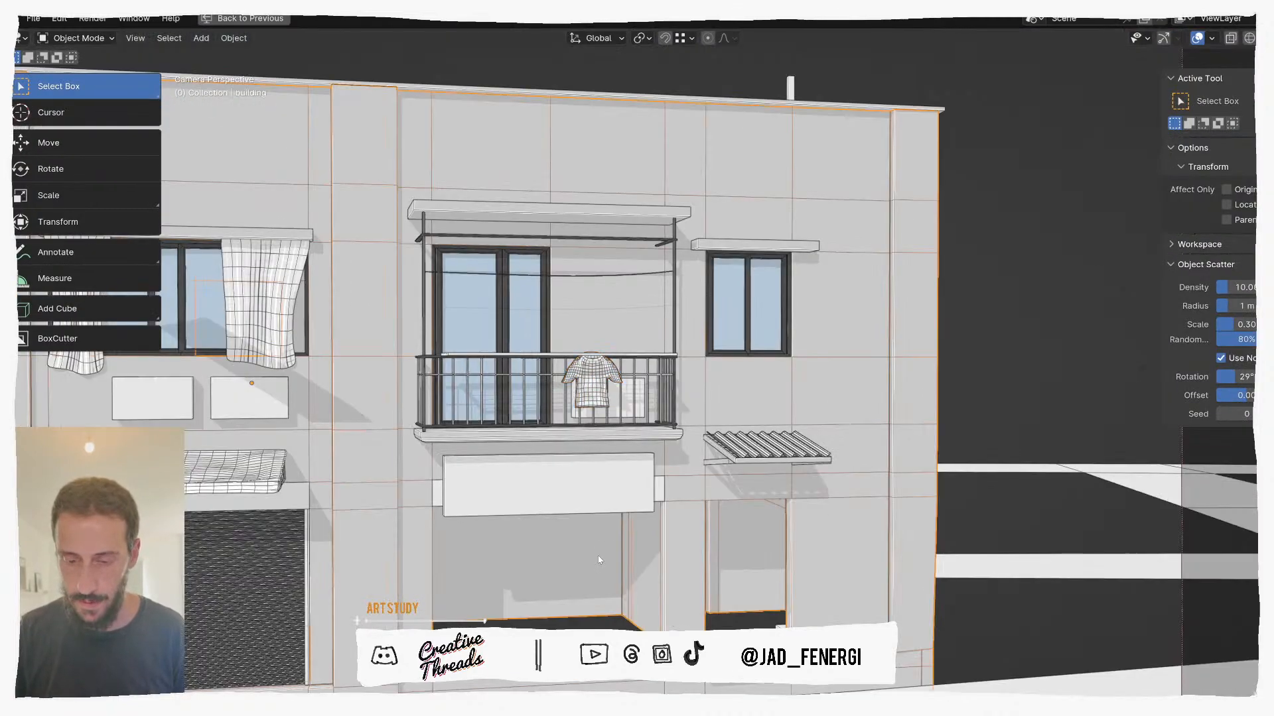
# Step: Turn off the wireframe overlay and view the building from its corner
pyautogui.scroll(-1, 623, 484)
pyautogui.press('q')
pyautogui.click(603, 460)
pyautogui.moveTo(603, 459); pyautogui.dragTo(686, 372, button='middle')
pyautogui.scroll(-2, 694, 411)
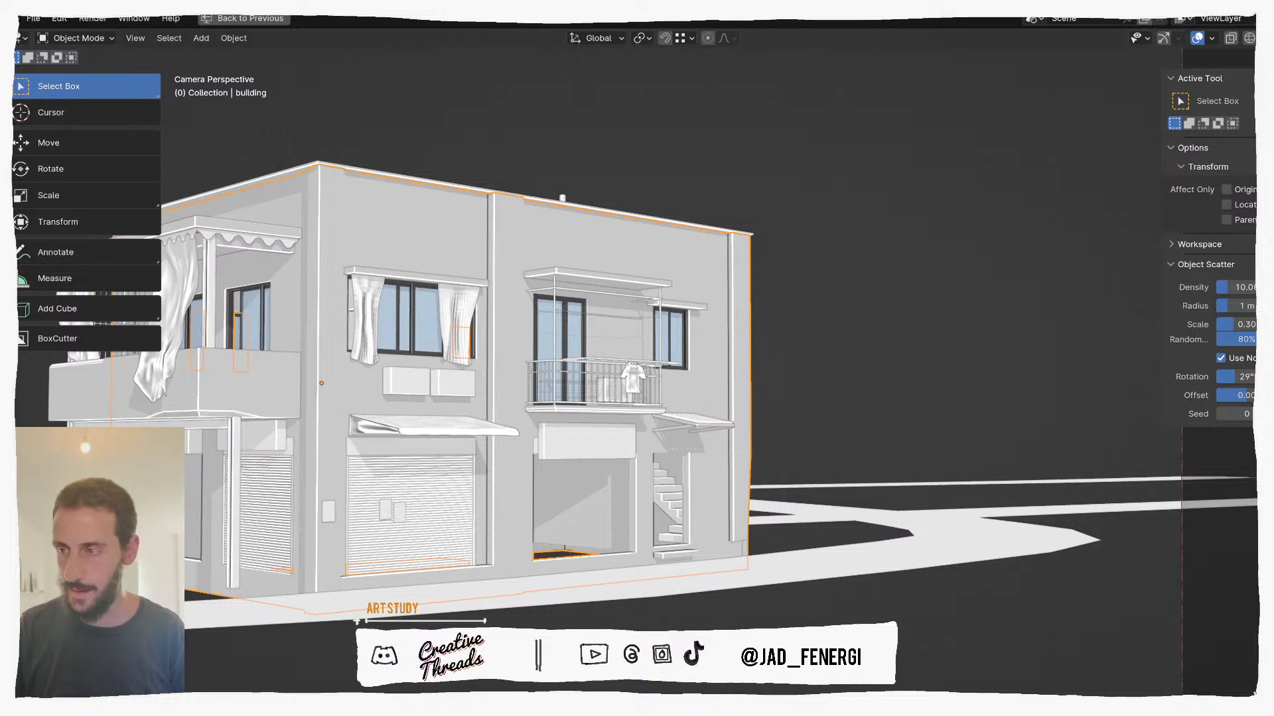
# Step: Switch to Material Preview shading with the wireframe overlay on and make the LineArt object visible again
pyautogui.press('z')
pyautogui.press('q')
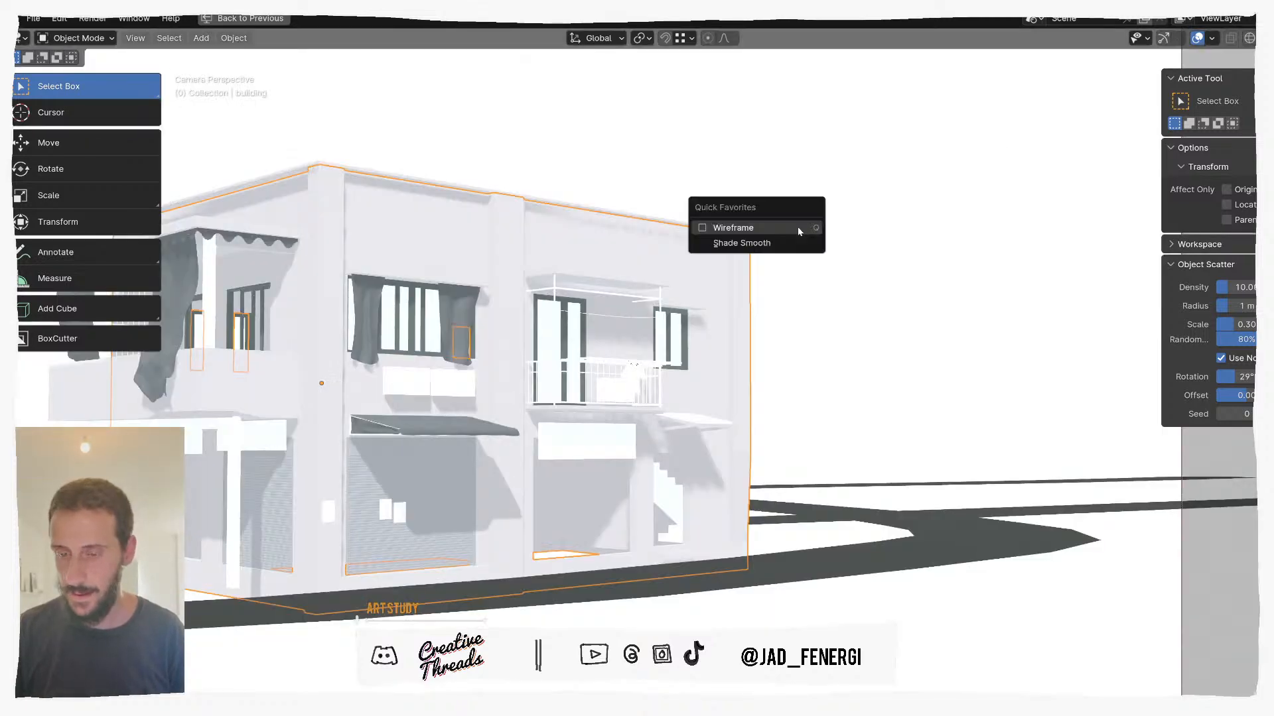
pyautogui.click(805, 229)
pyautogui.hotkey('ctrl', 'space')
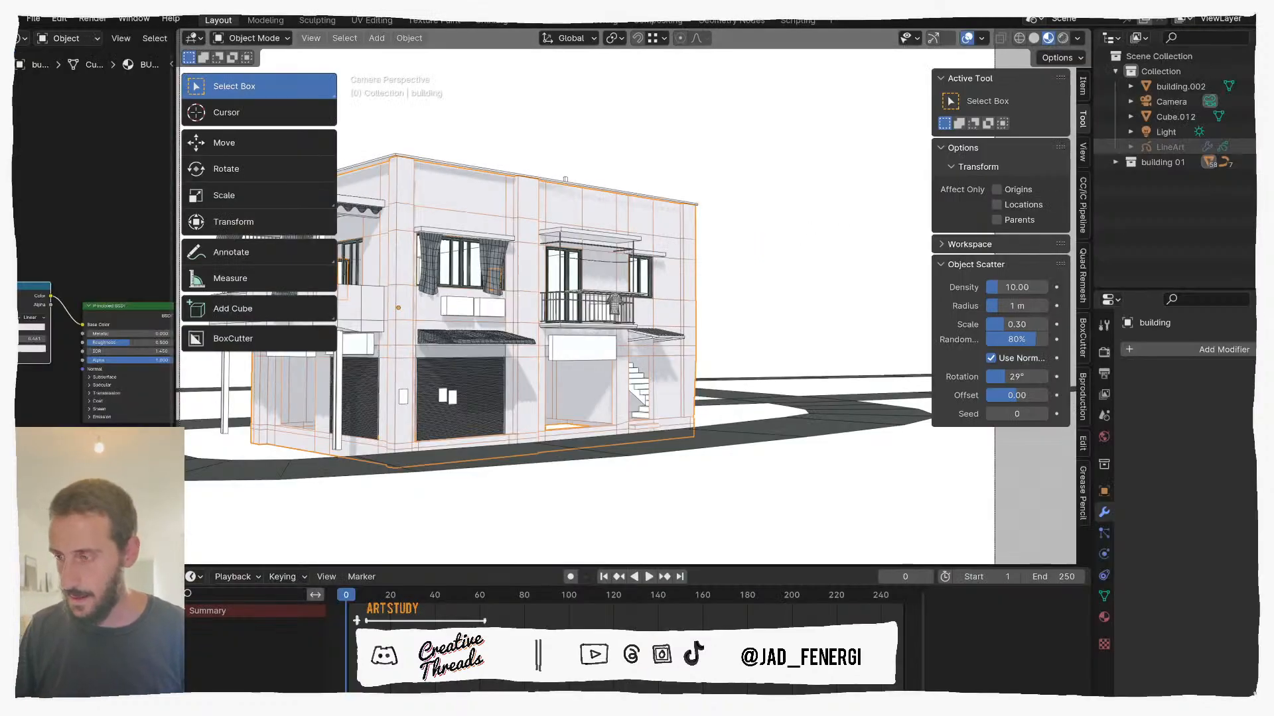
pyautogui.press('Tab')
pyautogui.hotkey('ctrl', 'space')
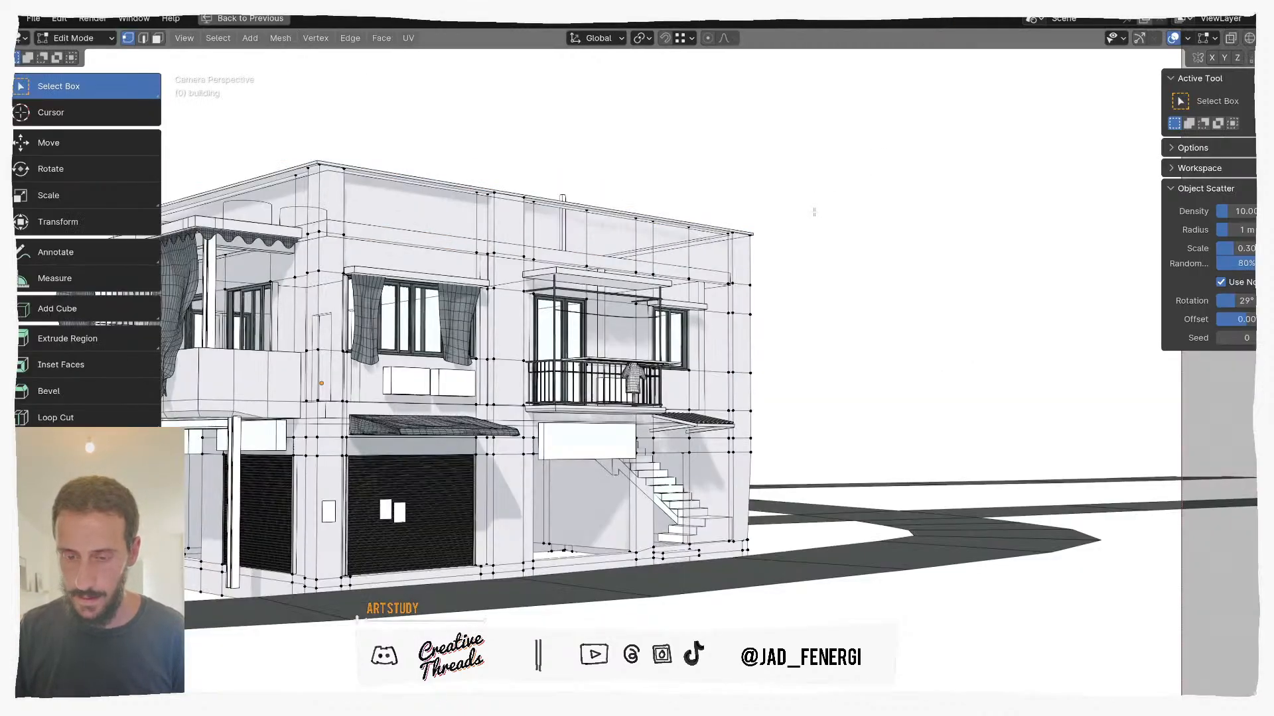
pyautogui.press('Tab')
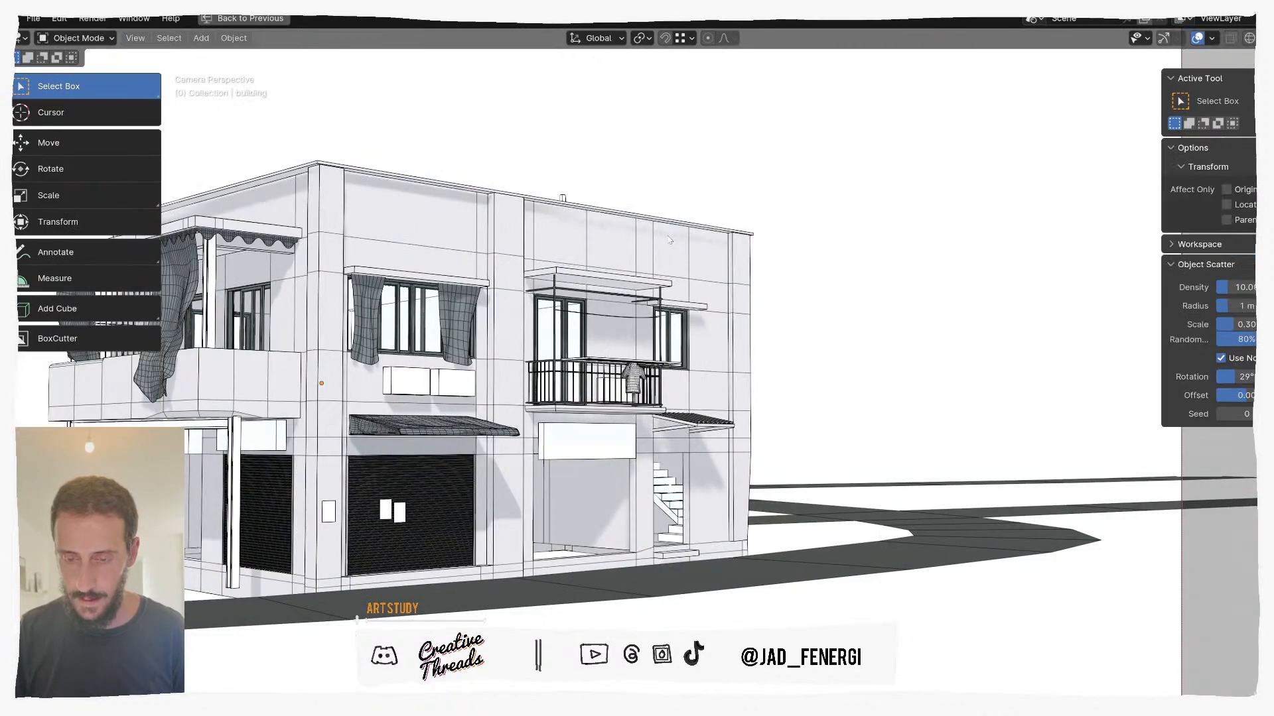
# Step: Turn off the wireframe overlay, look through the camera, and hide the viewport's toolbar and sidebar
pyautogui.press('q')
pyautogui.click(677, 234)
pyautogui.press('KP_0')
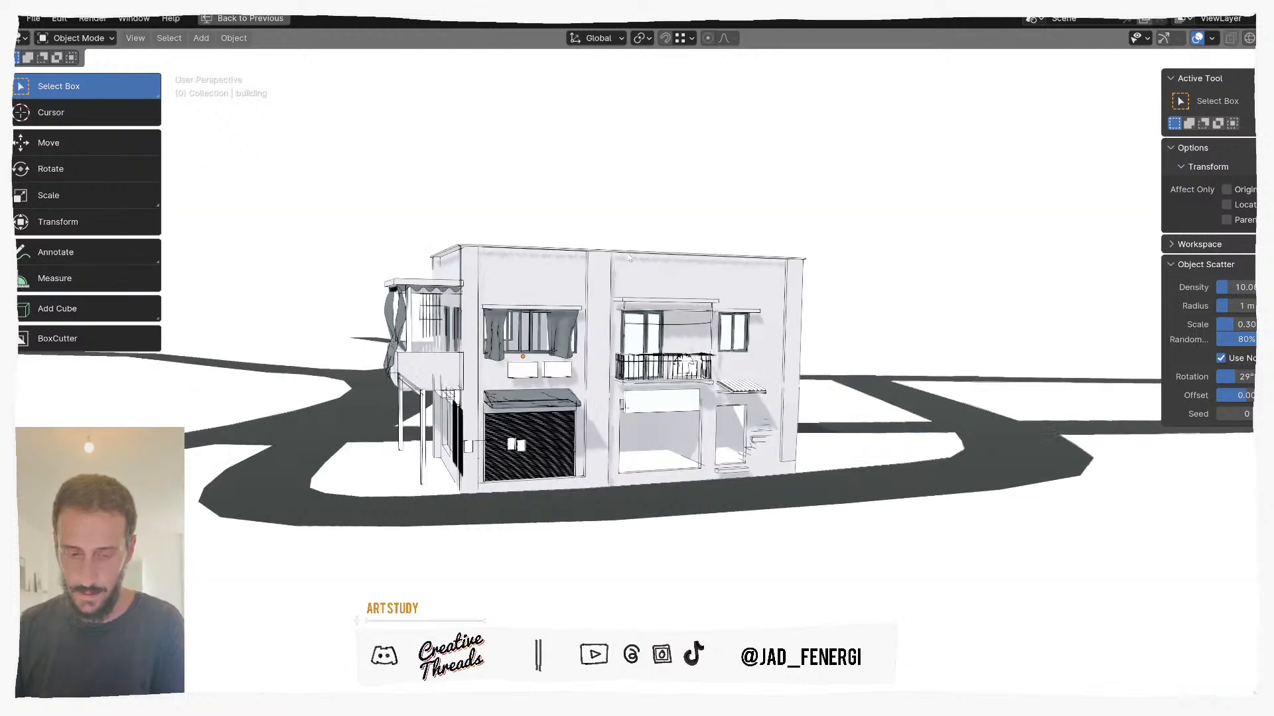
pyautogui.press('KP_0')
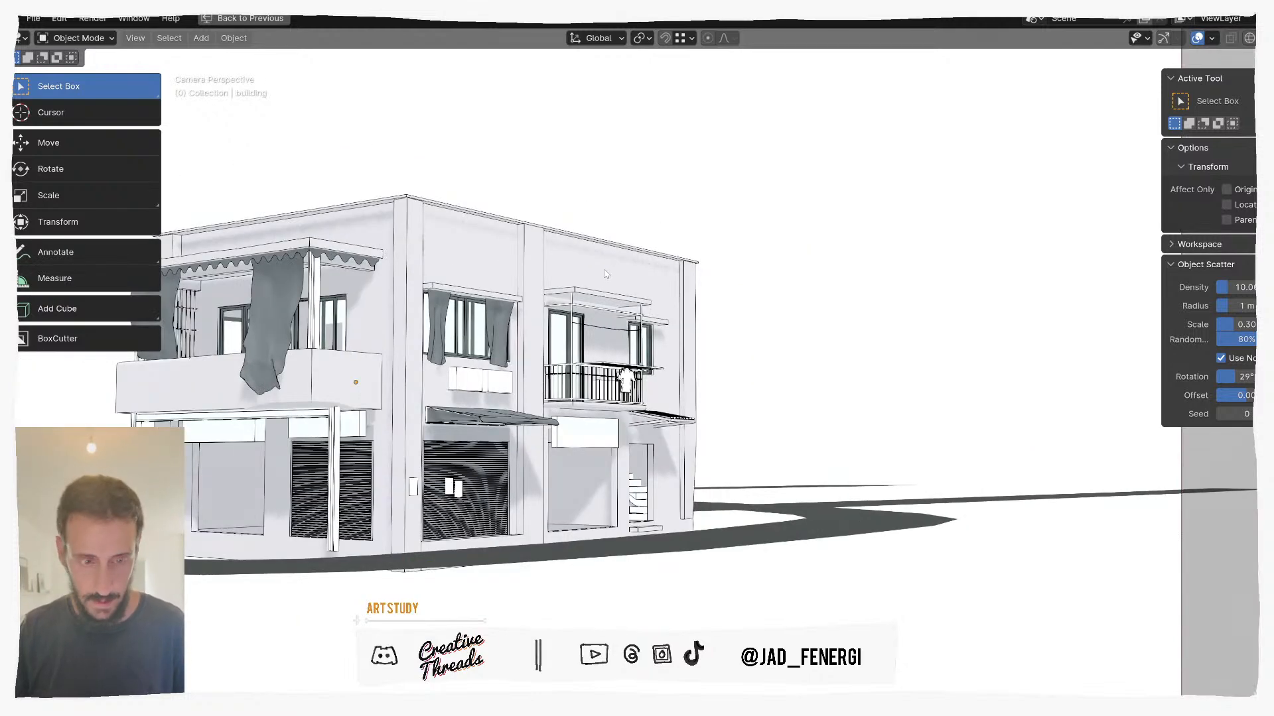
pyautogui.press('t')
pyautogui.press('n')
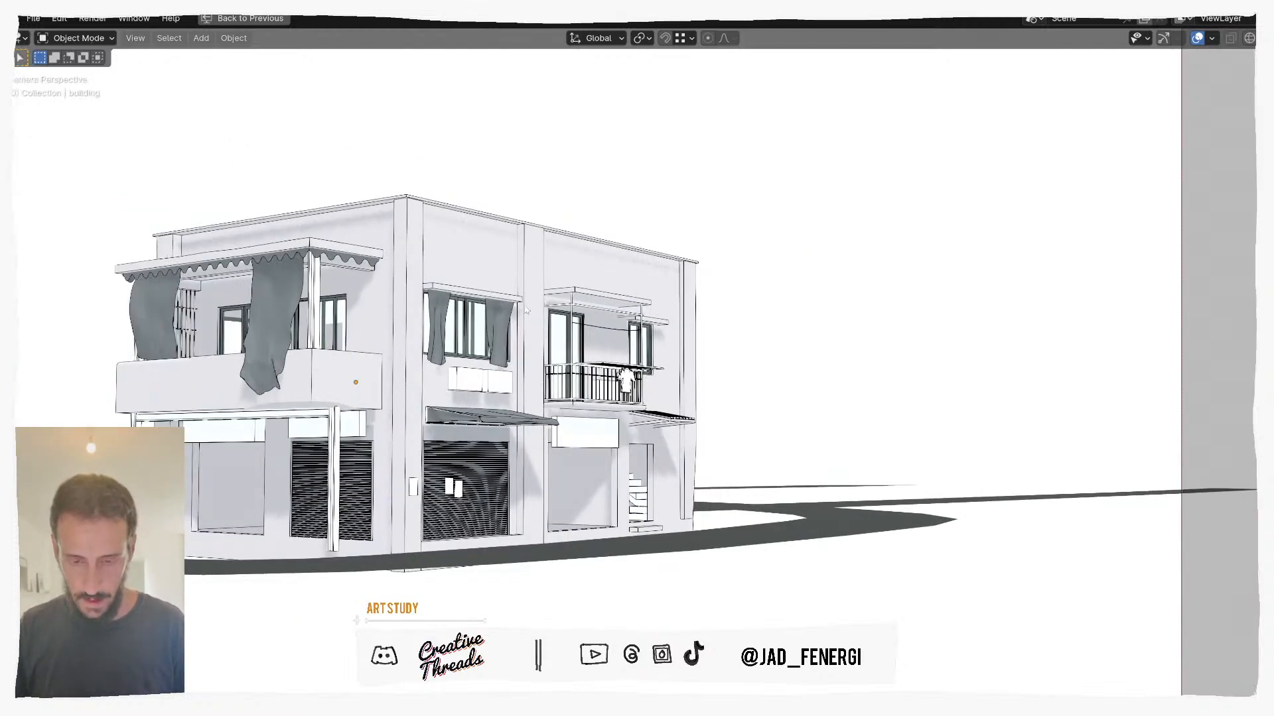
# Step: Examine the building's line art and shading up close and at increasing distances
pyautogui.scroll(4, 437, 351)
pyautogui.keyDown('shift'); pyautogui.moveTo(437, 351); pyautogui.dragTo(614, 315, button='middle'); pyautogui.keyUp('shift')
pyautogui.scroll(1, 539, 322)
pyautogui.scroll(-1, 588, 314)
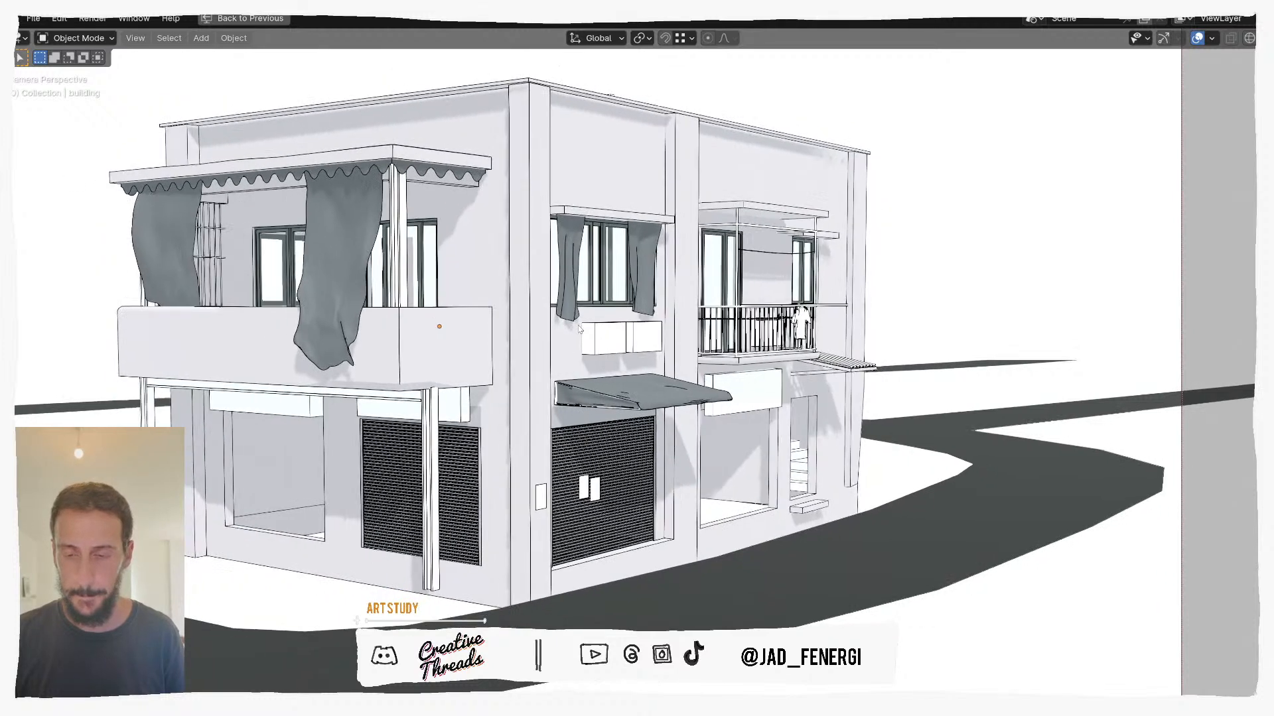
pyautogui.scroll(-1, 580, 329)
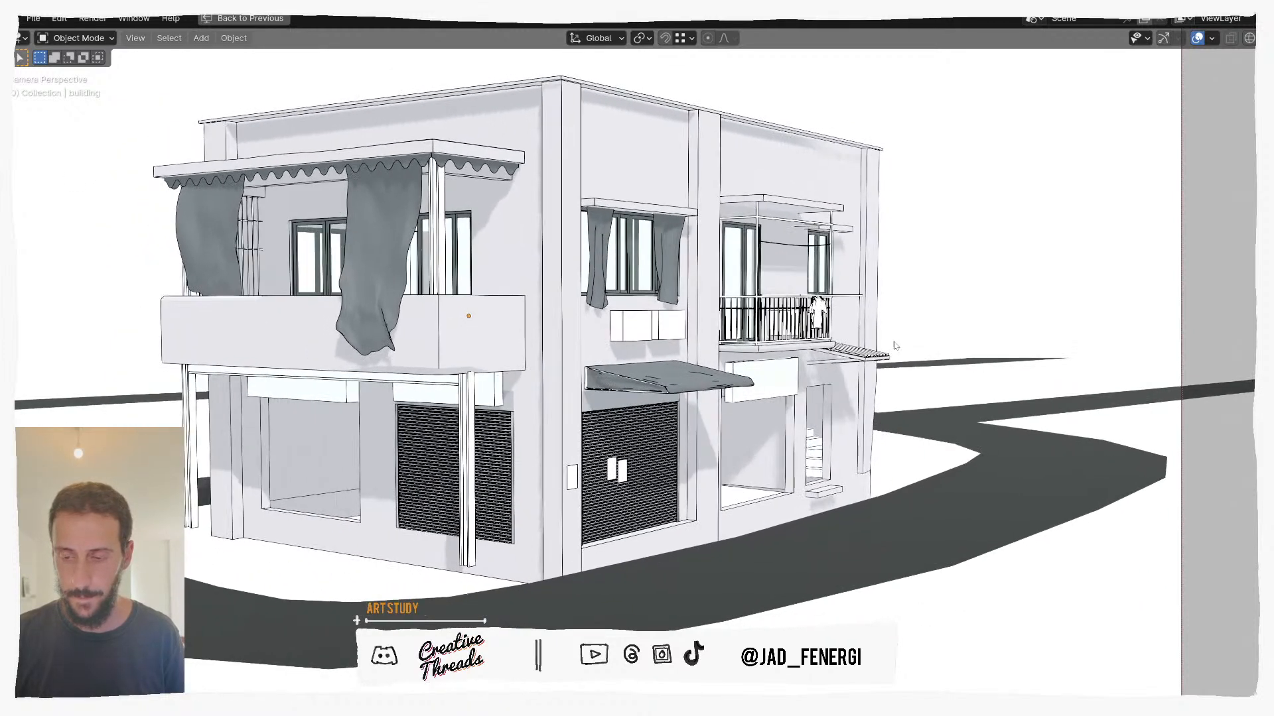
pyautogui.scroll(-1, 968, 309)
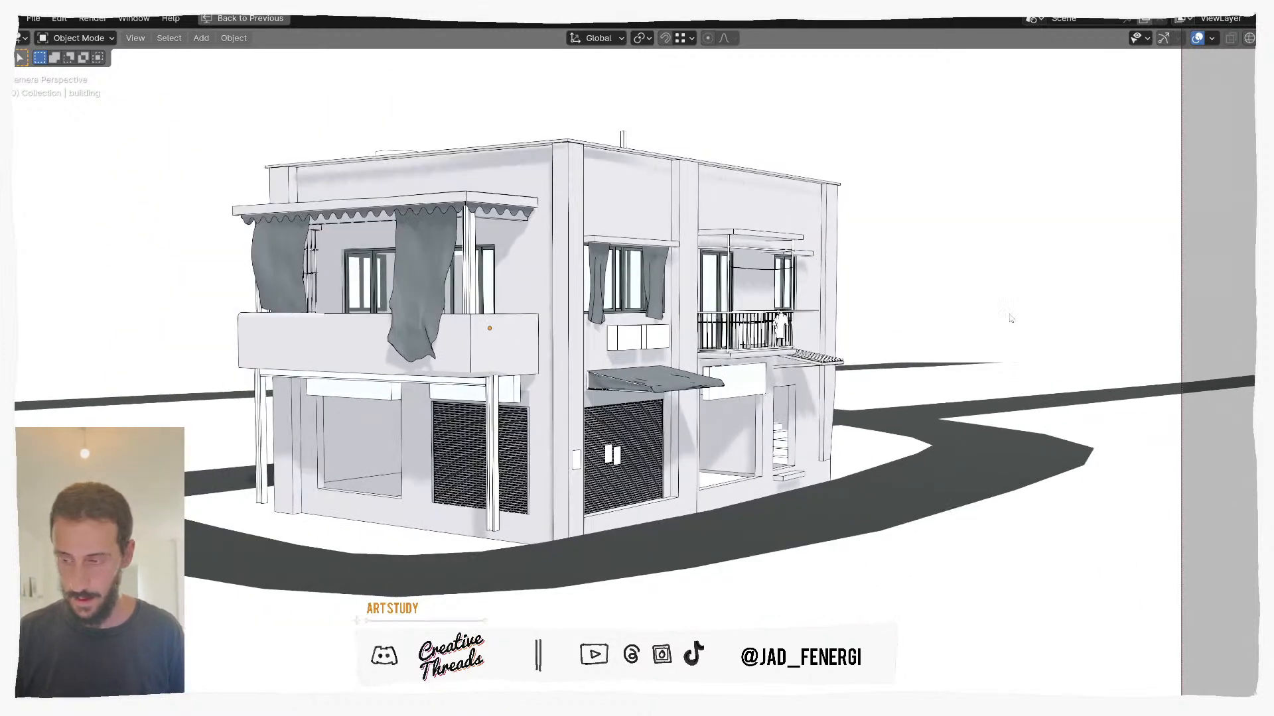
pyautogui.scroll(-1, 1003, 321)
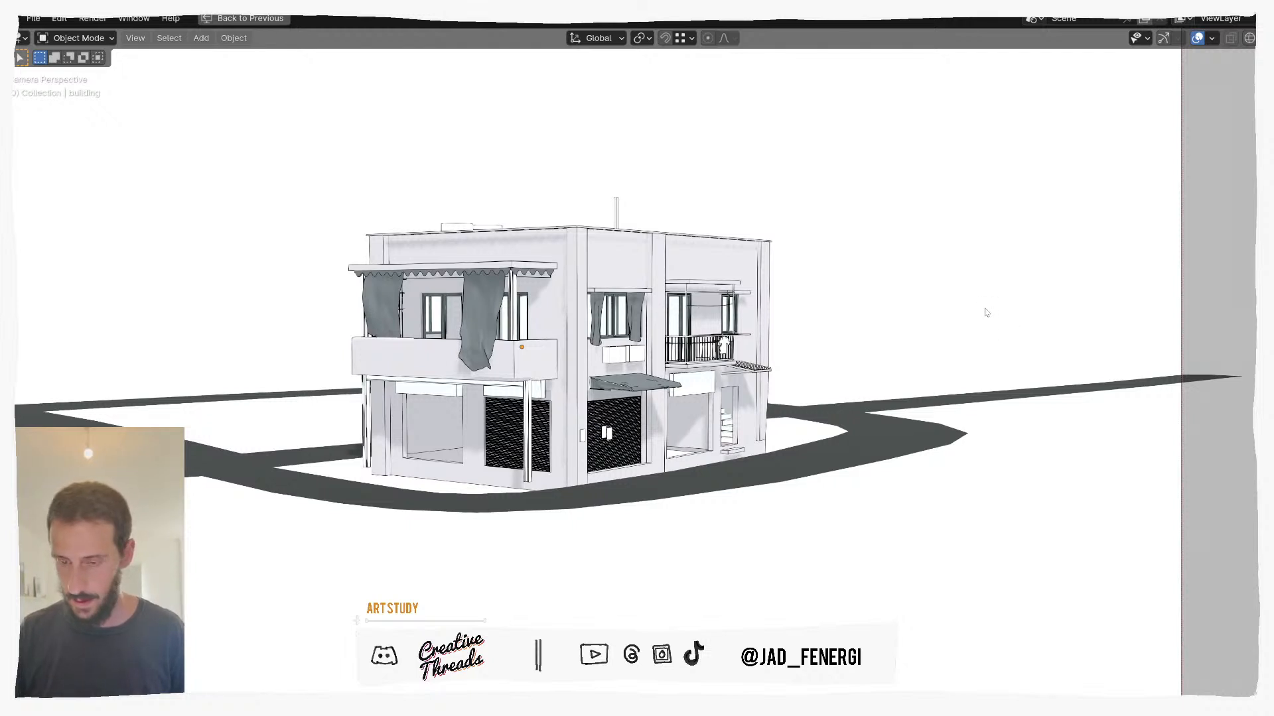
# Step: Restore the full layout and compare the building in Solid shading with Material Preview
pyautogui.hotkey('ctrl', 'space')
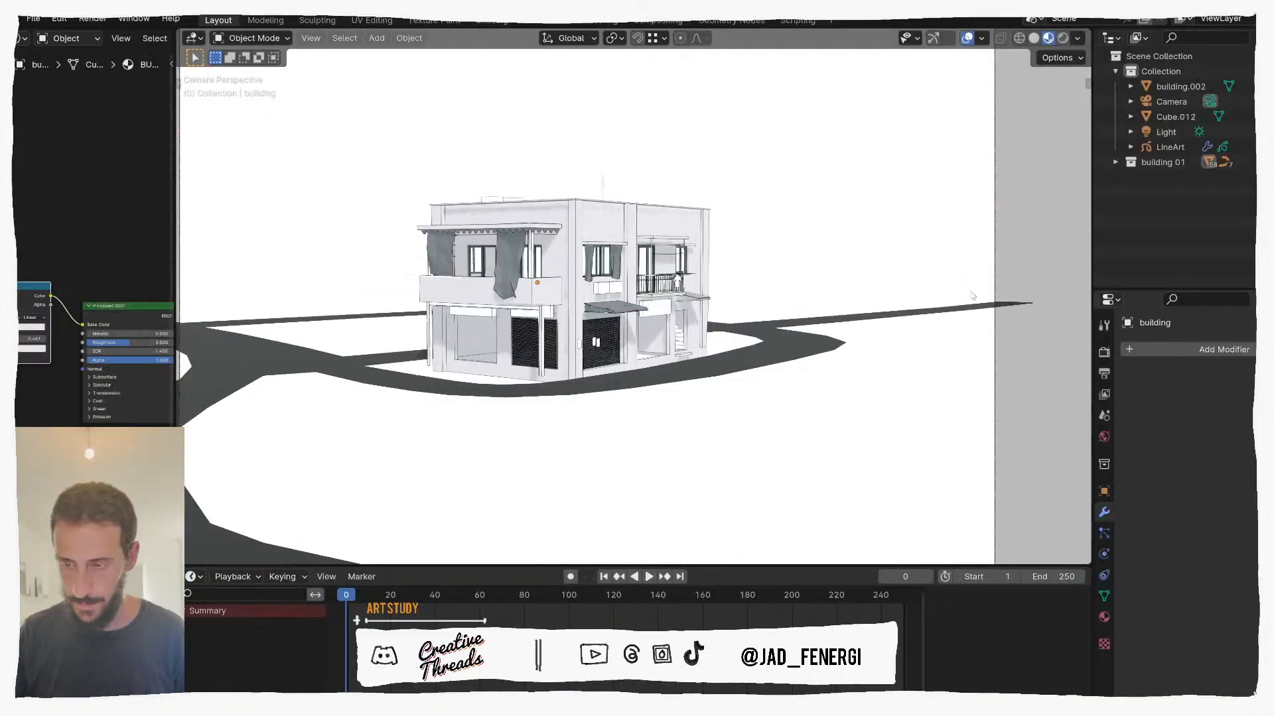
pyautogui.press('n')
pyautogui.press('n')
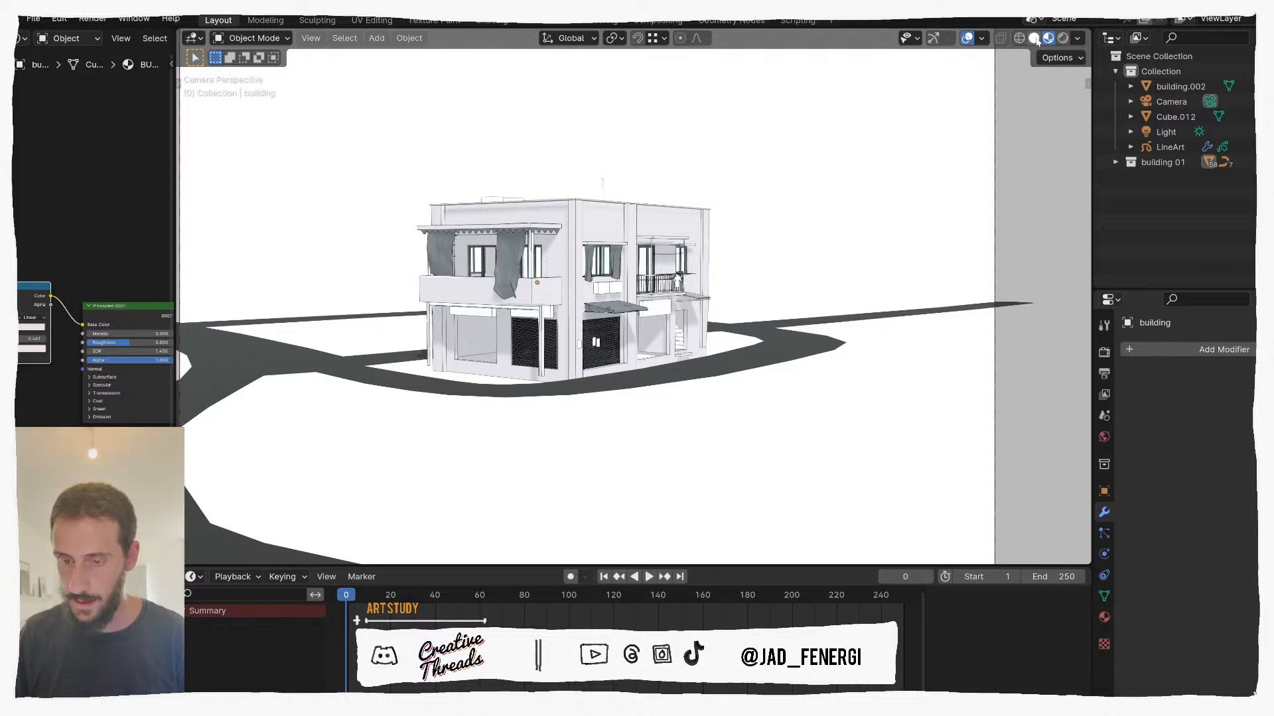
pyautogui.click(1035, 39)
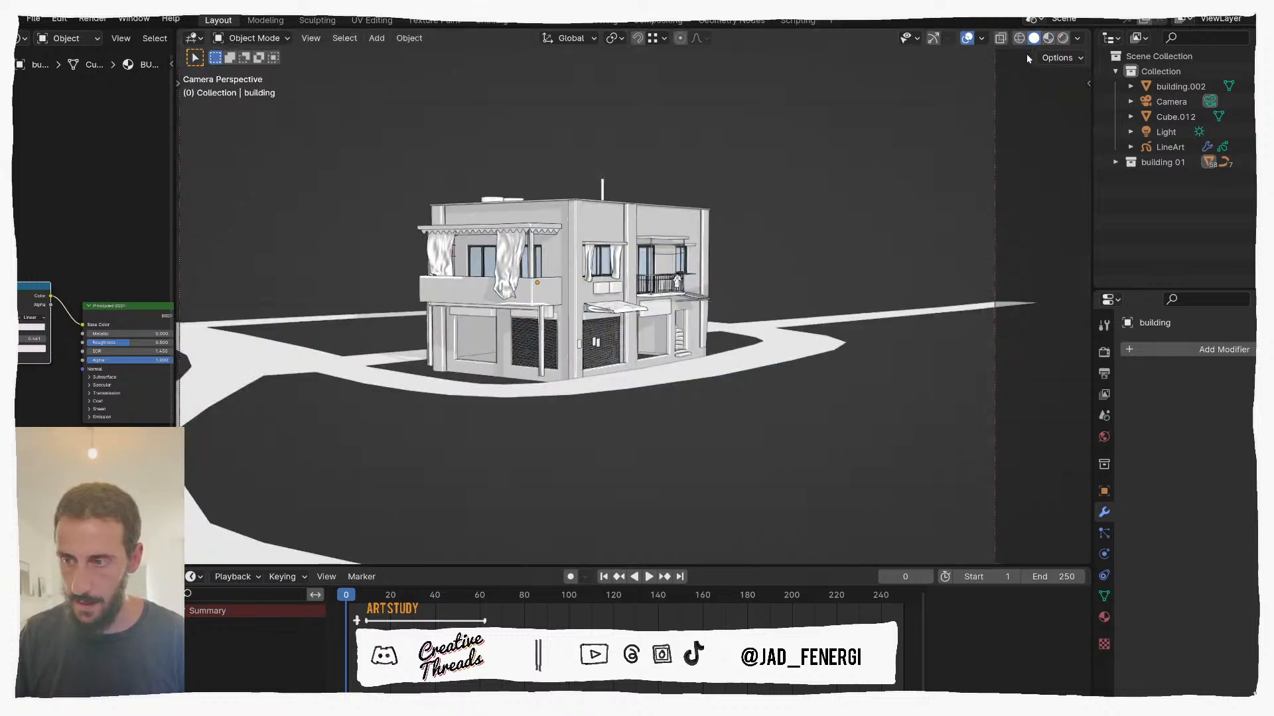
pyautogui.click(1051, 38)
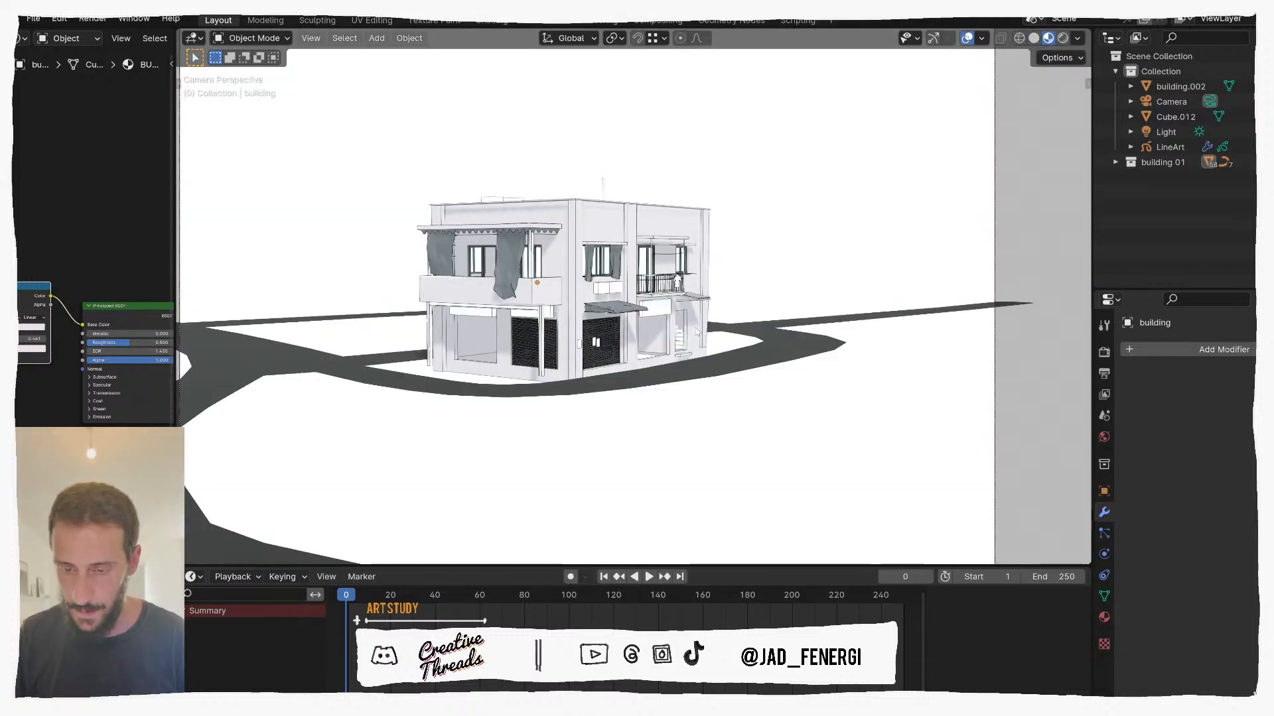
# Step: Select the camera and lock it to the view so that navigation moves it
pyautogui.scroll(6, 697, 332)
pyautogui.scroll(1, 730, 274)
pyautogui.click(1171, 101)
pyautogui.press('n')
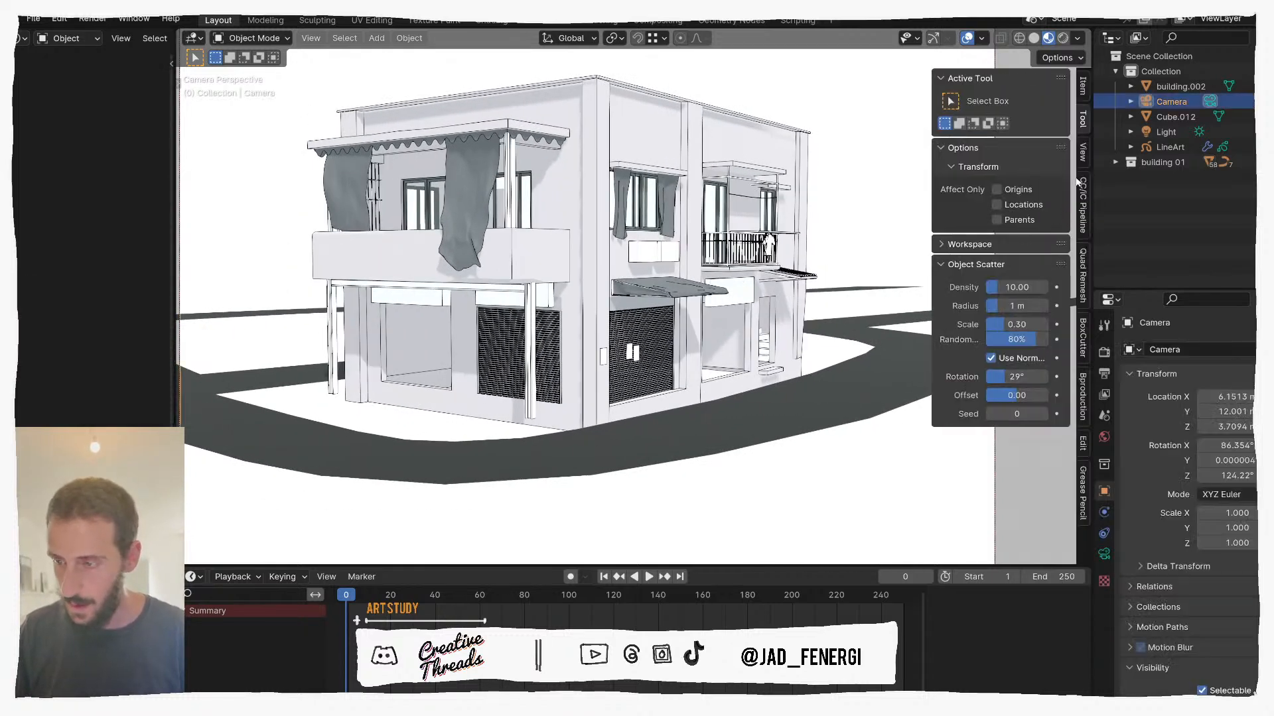
pyautogui.click(1083, 151)
pyautogui.press('n')
pyautogui.keyDown('shift'); pyautogui.moveTo(880, 311); pyautogui.dragTo(923, 331, button='middle'); pyautogui.keyUp('shift')
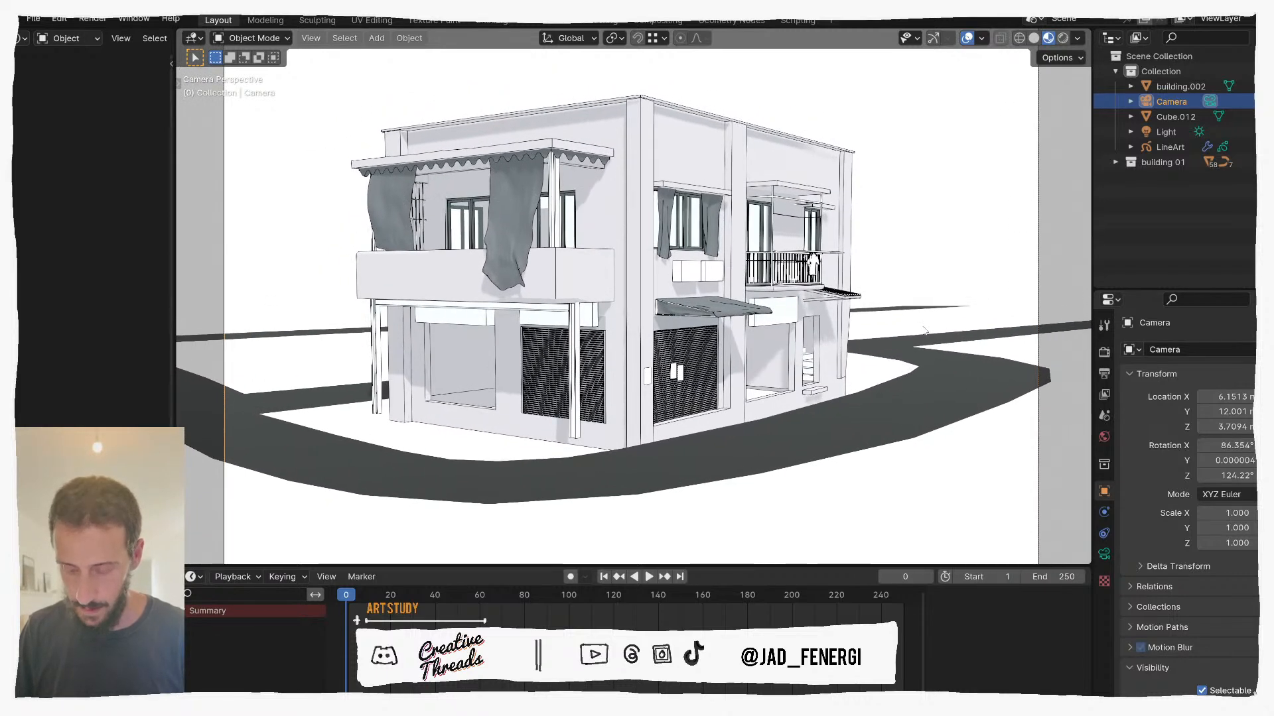
pyautogui.press('n')
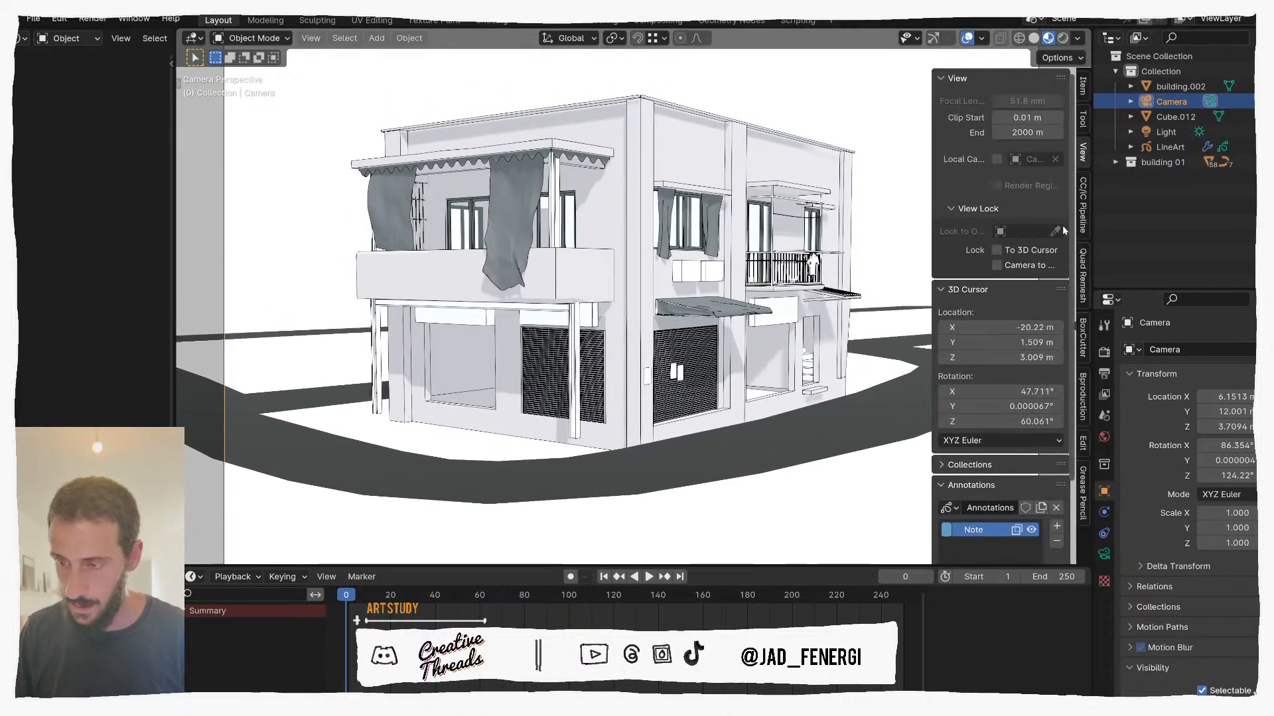
pyautogui.press('n')
# Step: Move the camera to about X -5.87, Y 11.35, Z 2.26 to frame the street facade, and enlarge the viewport by shrinking the timeline
pyautogui.scroll(5, 809, 331)
pyautogui.moveTo(790, 326); pyautogui.dragTo(669, 363, button='middle')
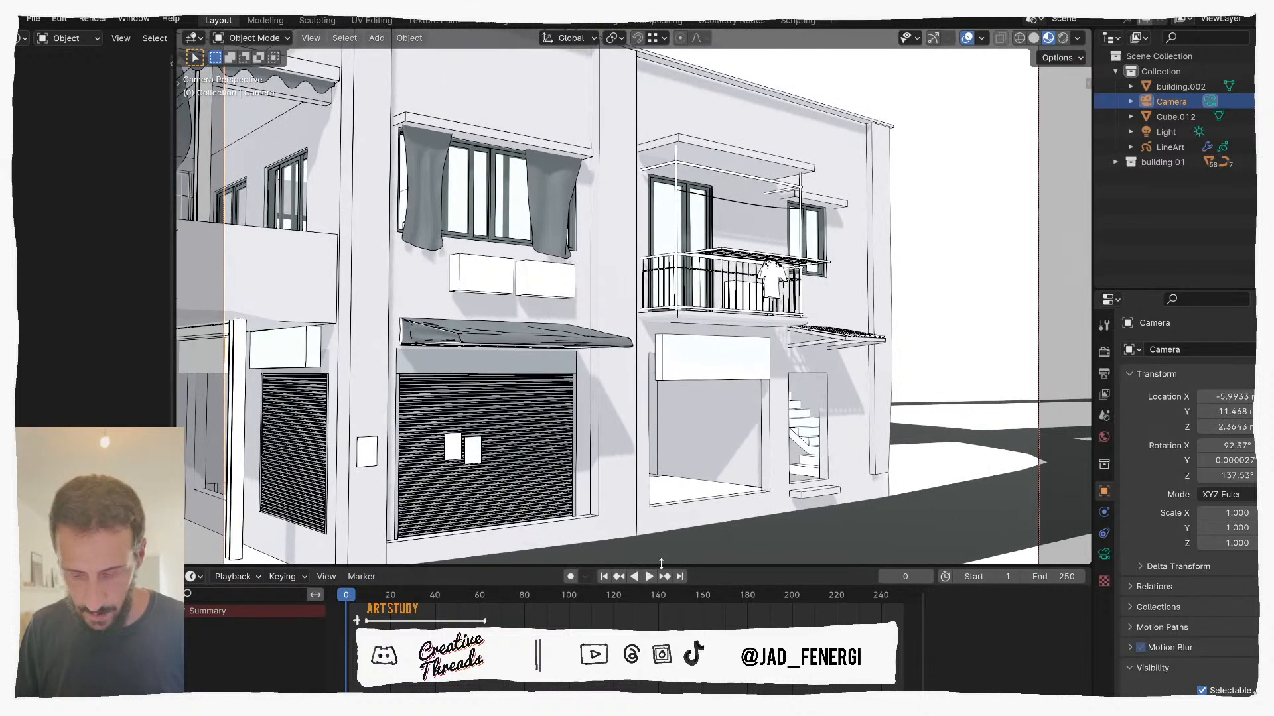
pyautogui.moveTo(662, 564); pyautogui.dragTo(668, 682)
pyautogui.keyDown('shift'); pyautogui.moveTo(678, 505); pyautogui.dragTo(693, 494, button='middle'); pyautogui.keyUp('shift')
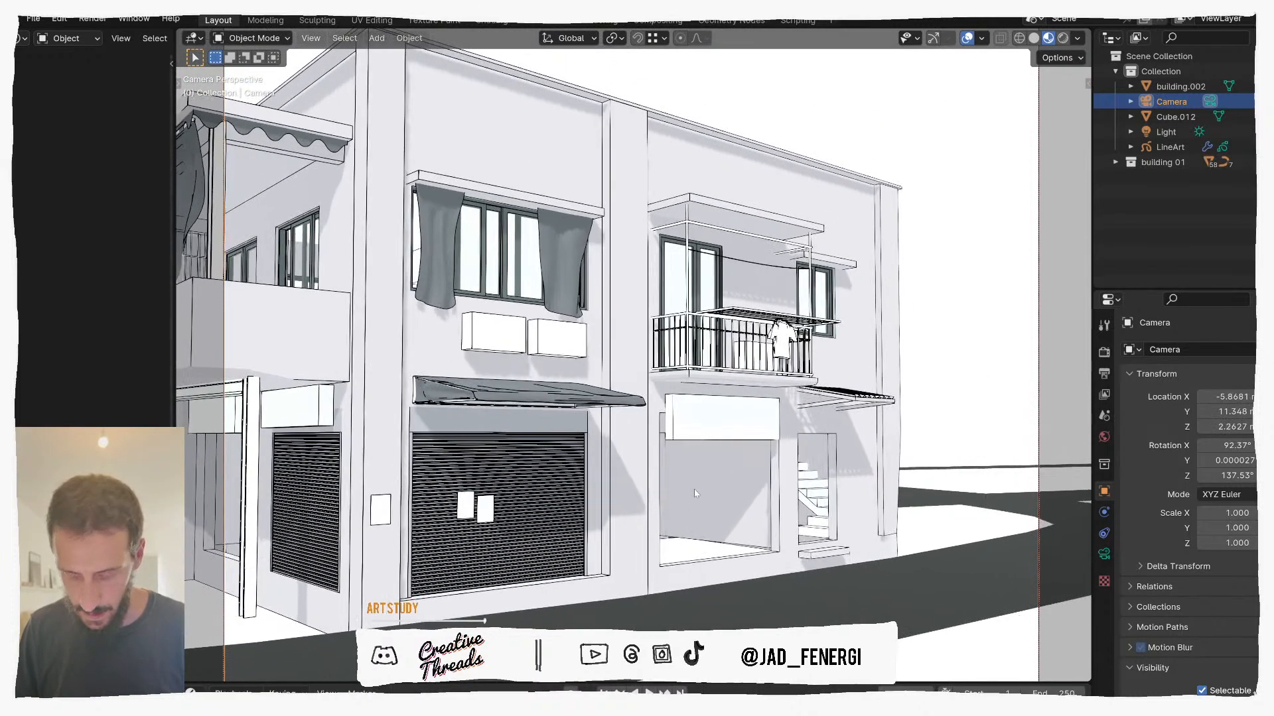
# Step: Set the camera's focal length to 56 mm and pull the camera back to fit the shopfronts and balcony
pyautogui.click(1103, 555)
pyautogui.moveTo(1219, 415); pyautogui.dragTo(1265, 419)
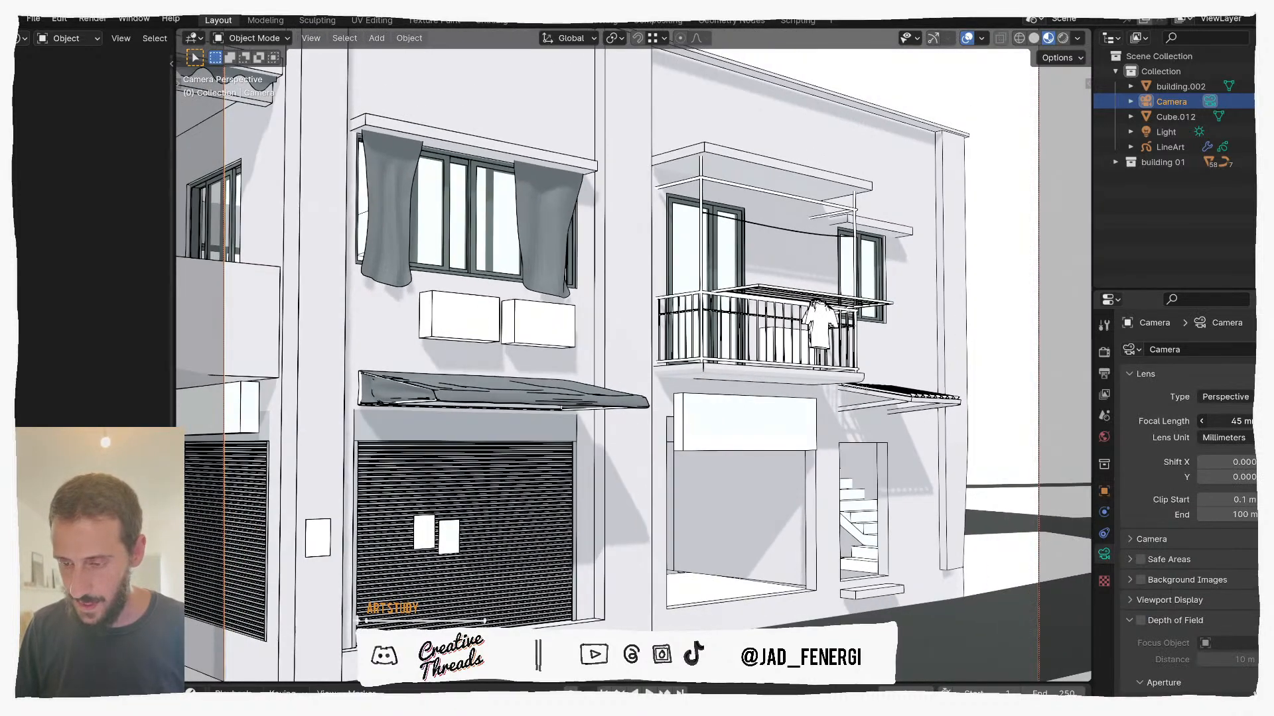
pyautogui.scroll(-3, 756, 412)
pyautogui.scroll(-5, 757, 411)
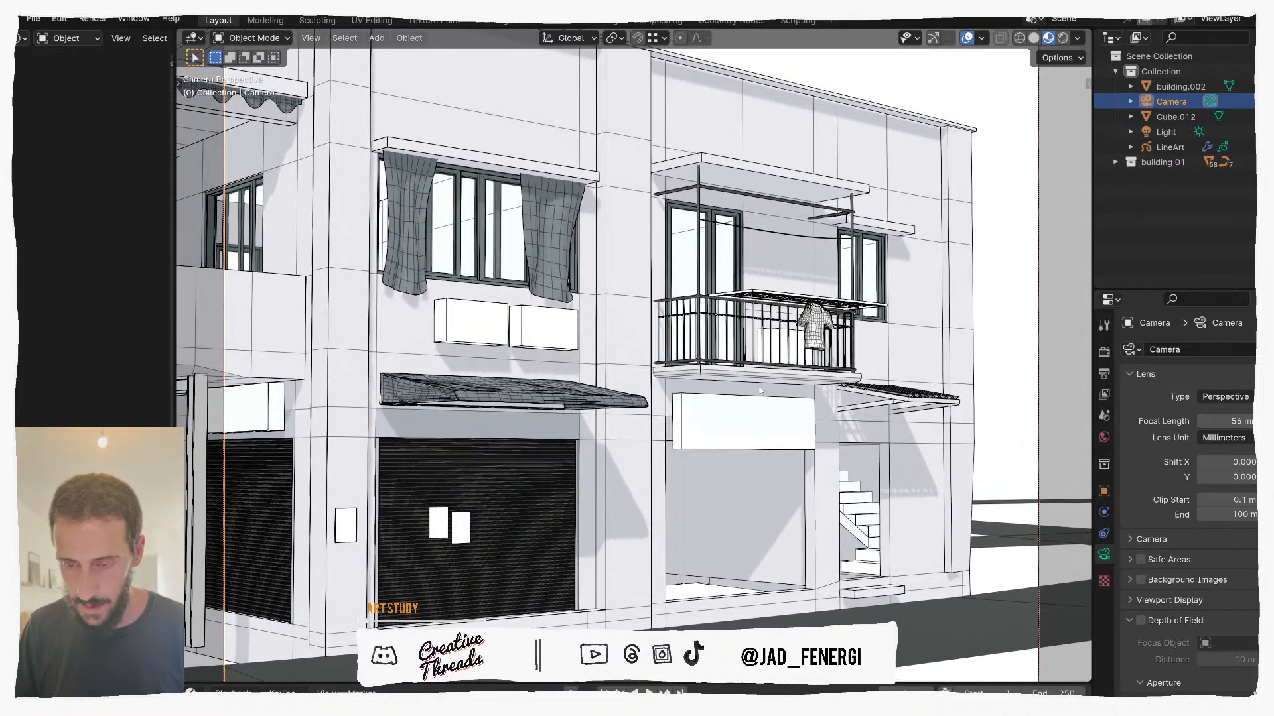
pyautogui.scroll(-4, 760, 386)
pyautogui.scroll(-5, 764, 373)
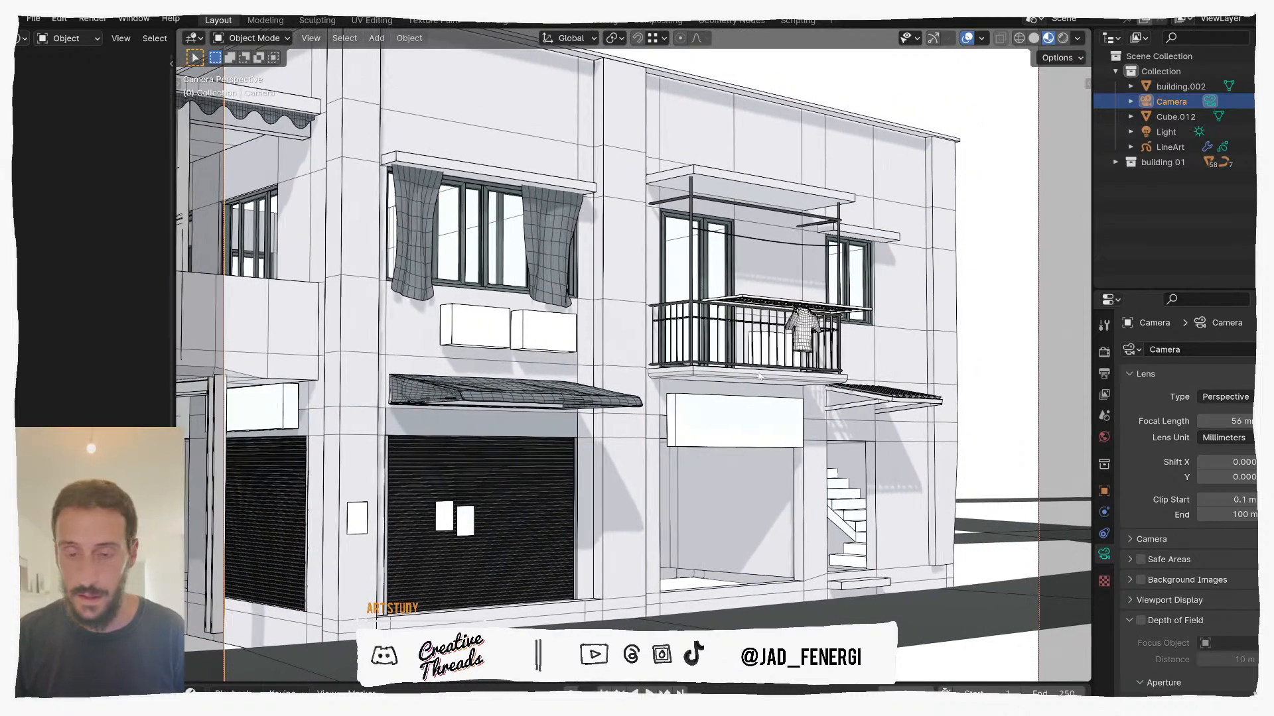
pyautogui.scroll(-2, 763, 391)
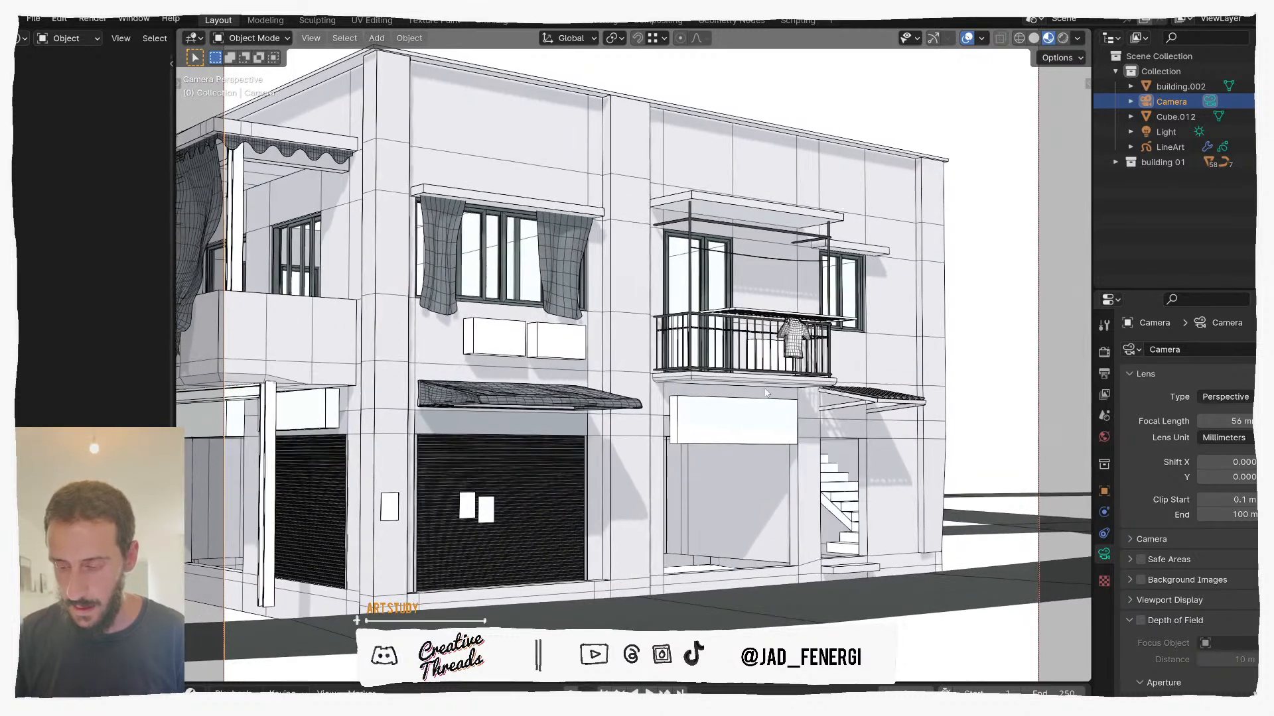
# Step: Add a 2 m mesh plane at the 3D cursor and show the view lock settings
pyautogui.click(986, 460)
pyautogui.hotkey('shift', 'a')
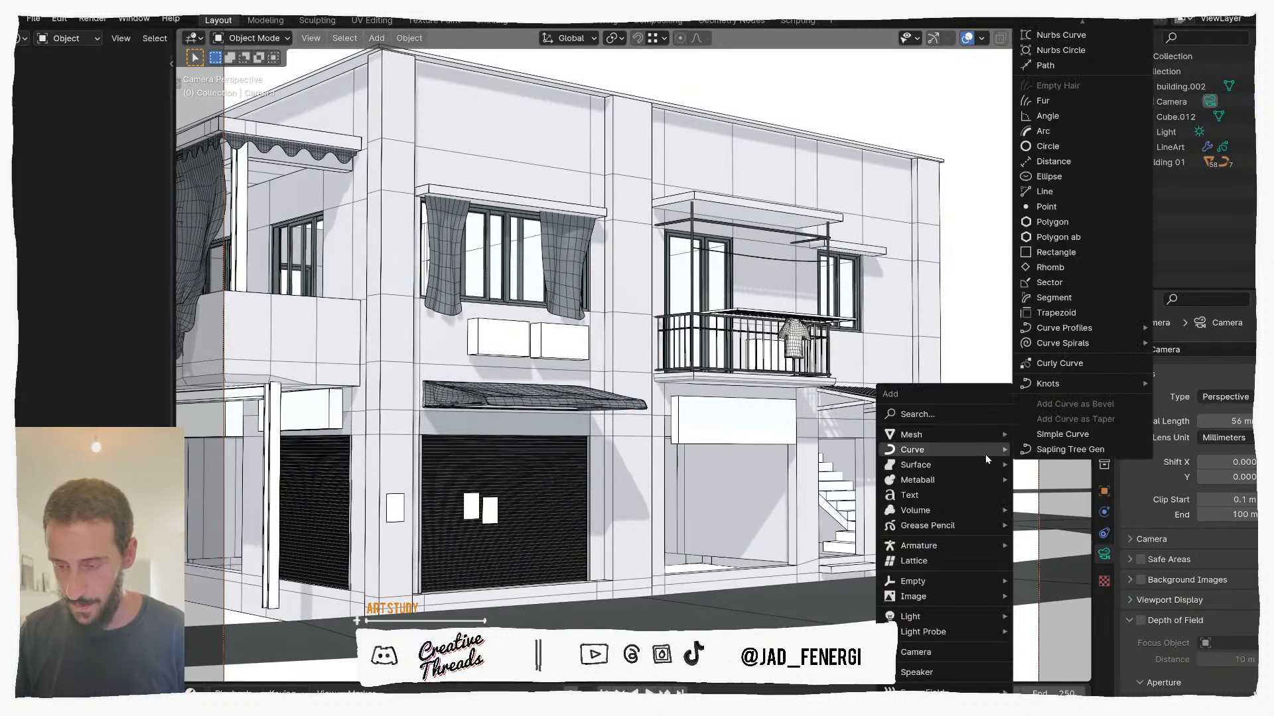
pyautogui.moveTo(978, 436)
pyautogui.click(1062, 118)
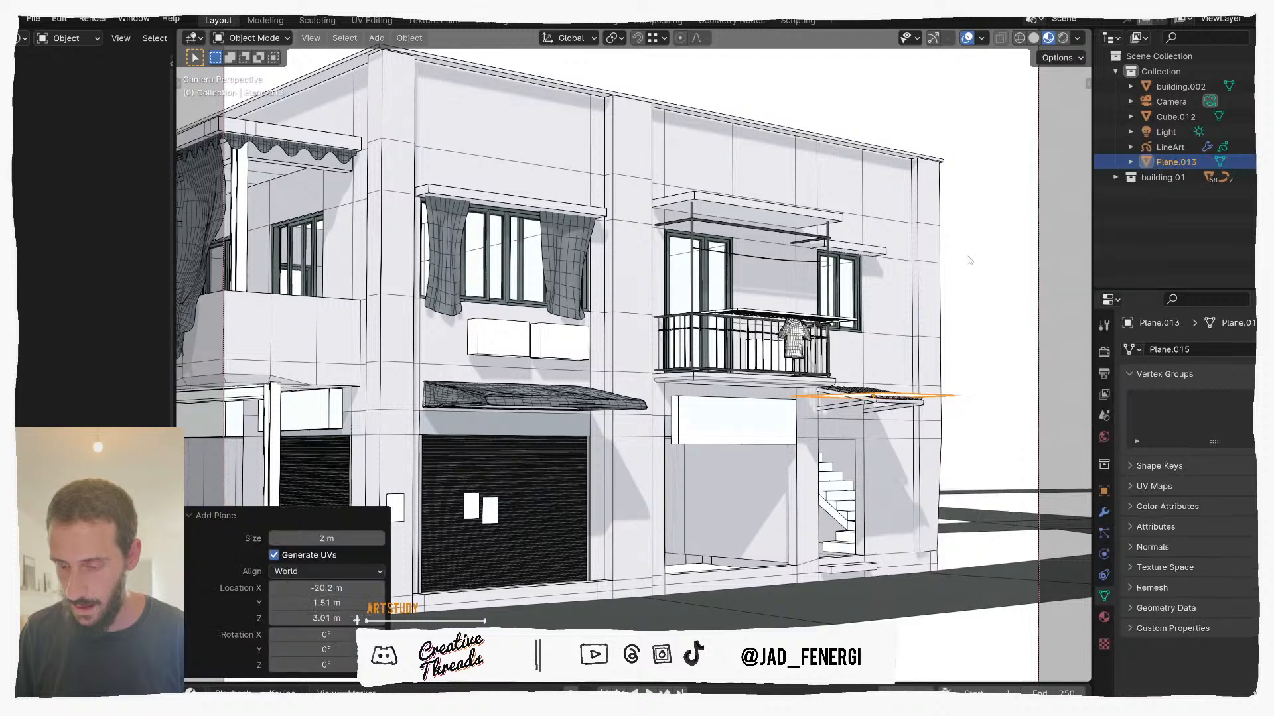
pyautogui.press('n')
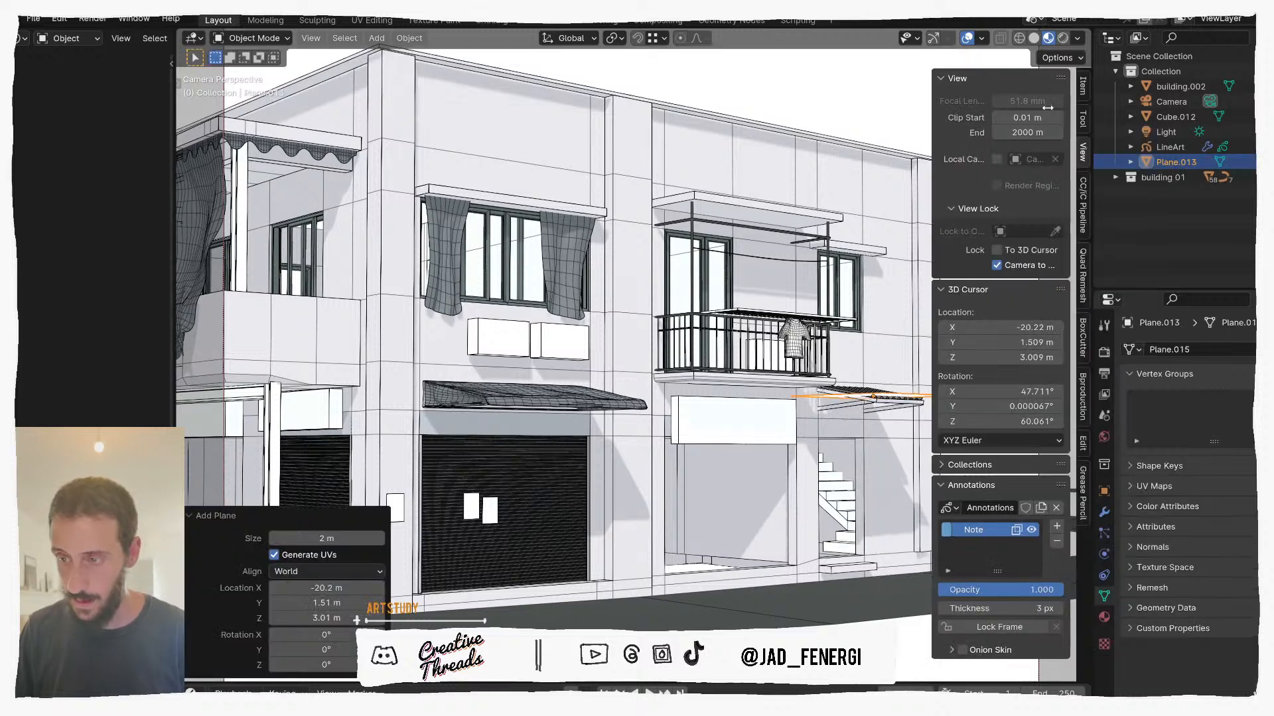
# Step: Set the new plane's Z location to 0 m and its scale to 100 on all three axes
pyautogui.click(1081, 93)
pyautogui.click(981, 147)
pyautogui.write('0')
pyautogui.press('Return')
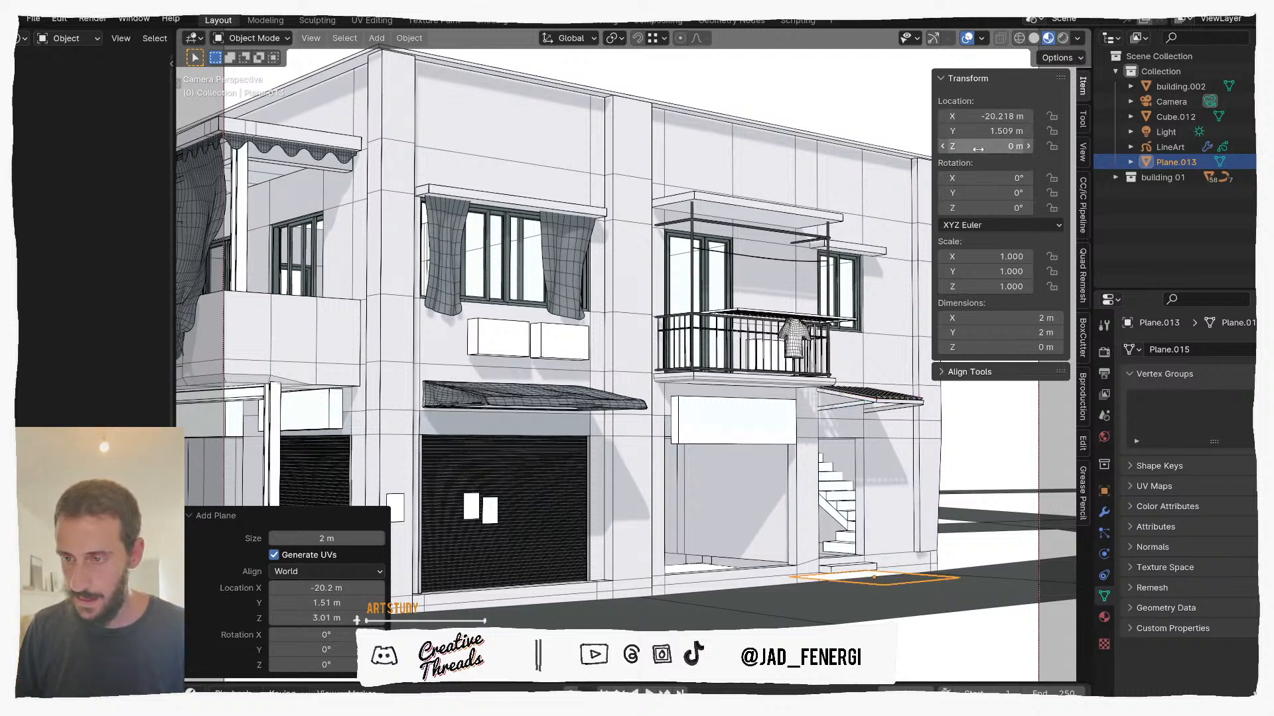
pyautogui.moveTo(986, 256); pyautogui.dragTo(986, 287)
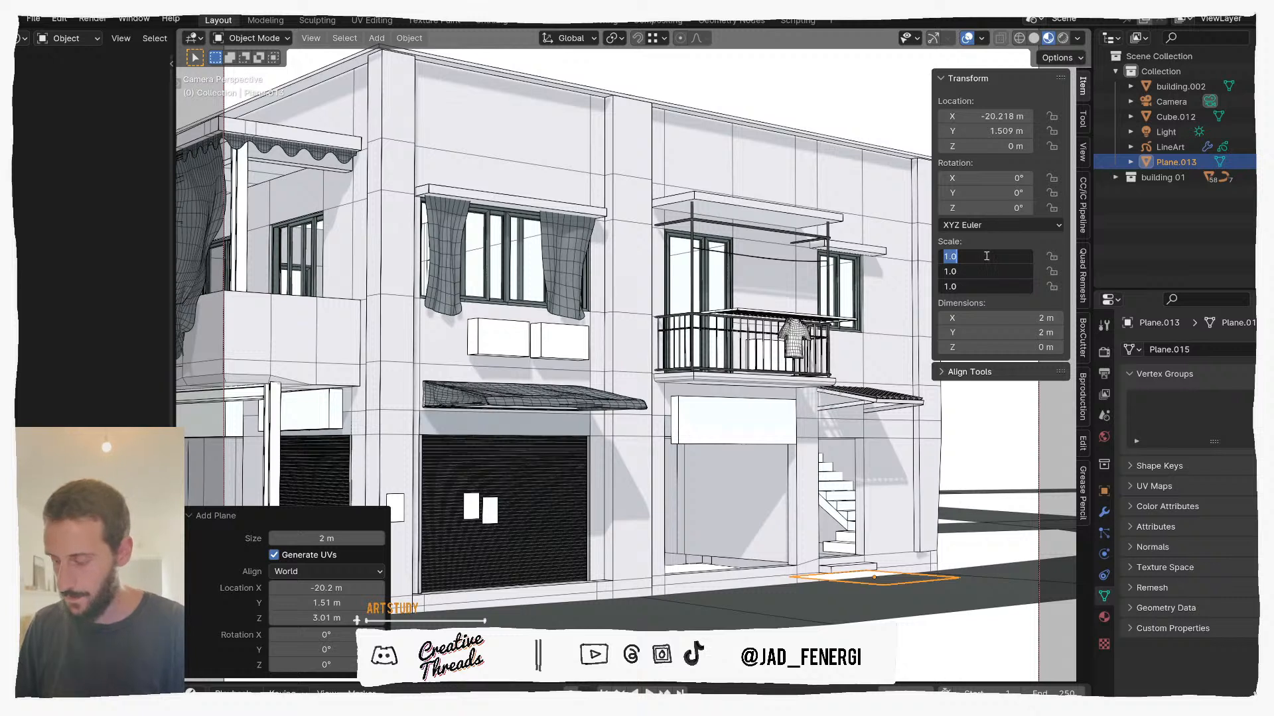
pyautogui.write('100')
pyautogui.press('Return')
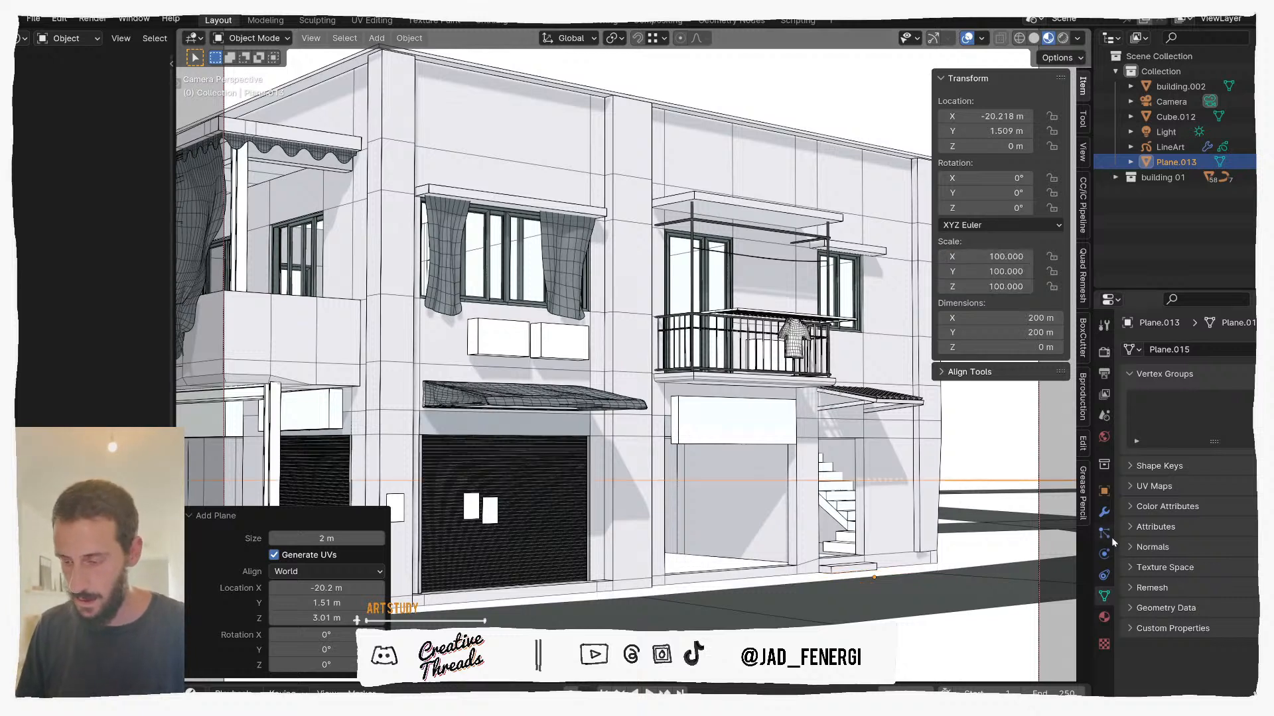
# Step: Assign the existing road material to the ground plane and deselect it
pyautogui.click(1103, 617)
pyautogui.click(1136, 413)
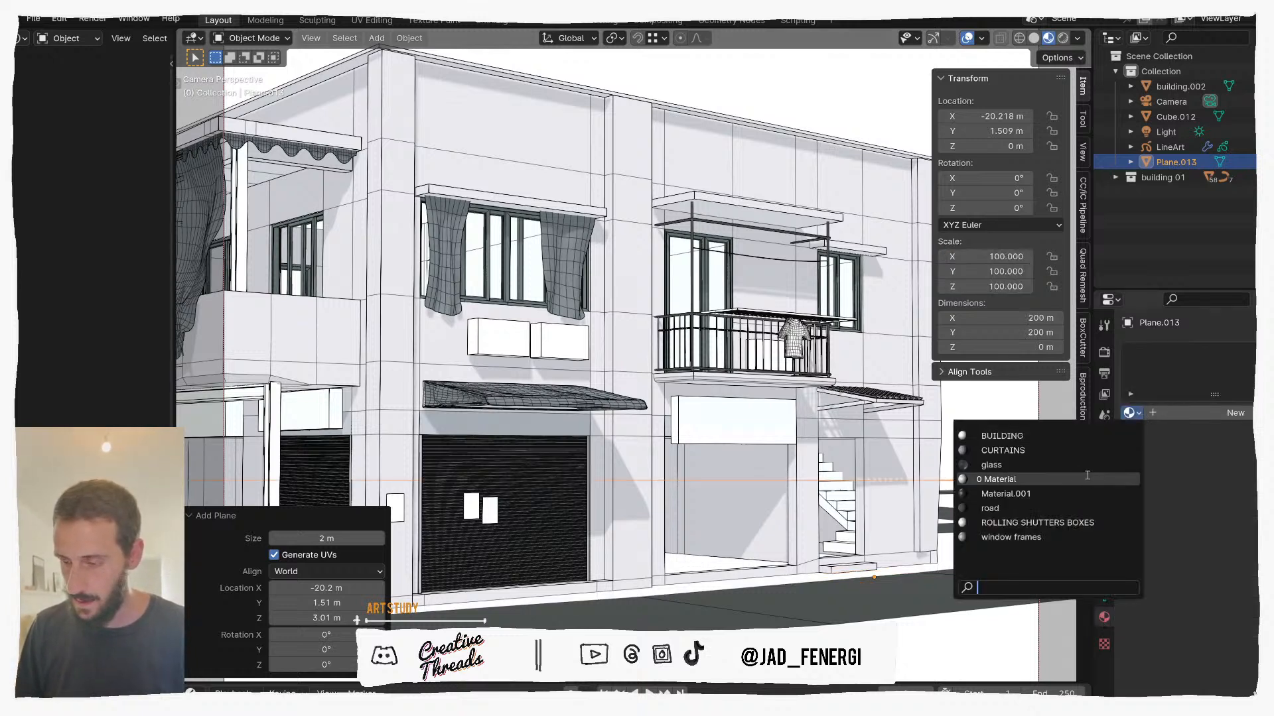
pyautogui.click(1050, 508)
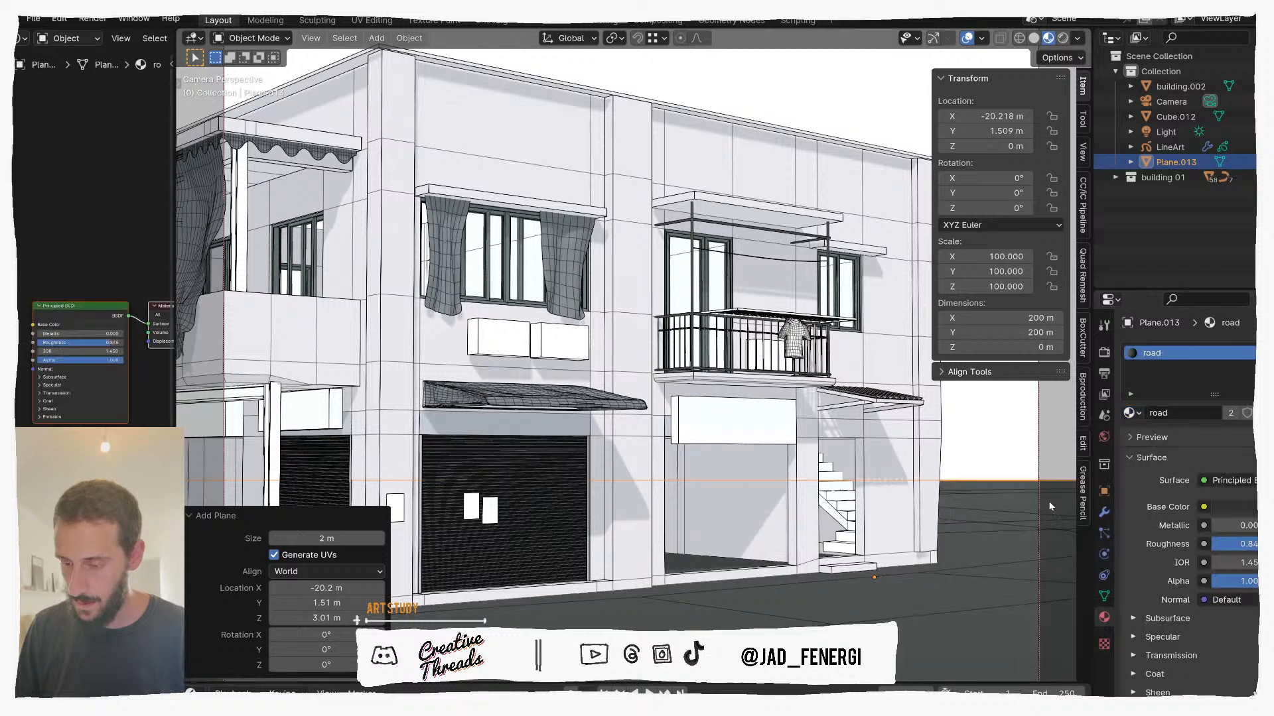
pyautogui.click(985, 438)
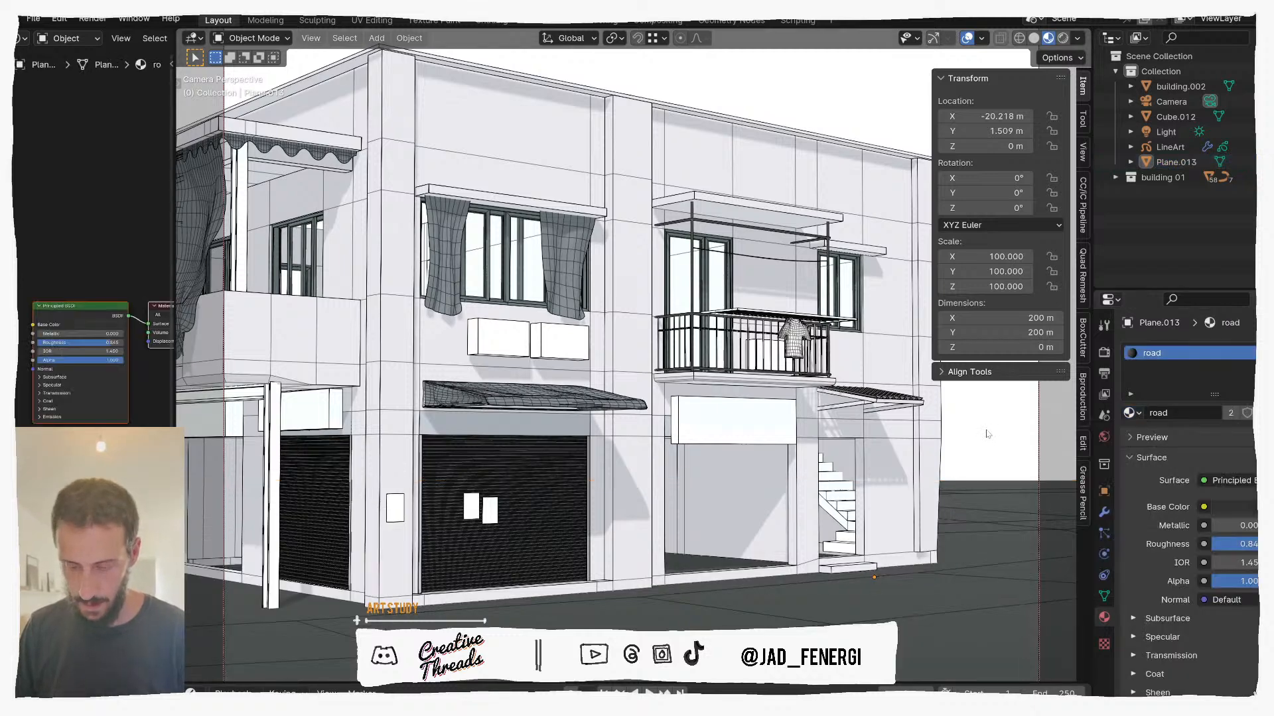
# Step: Hide the sidebar, expand the 3D viewport over the adjacent node editor, and select the building
pyautogui.press('n')
pyautogui.keyDown('shift'); pyautogui.moveTo(954, 434); pyautogui.dragTo(962, 443, button='middle'); pyautogui.keyUp('shift')
pyautogui.scroll(-1, 962, 443)
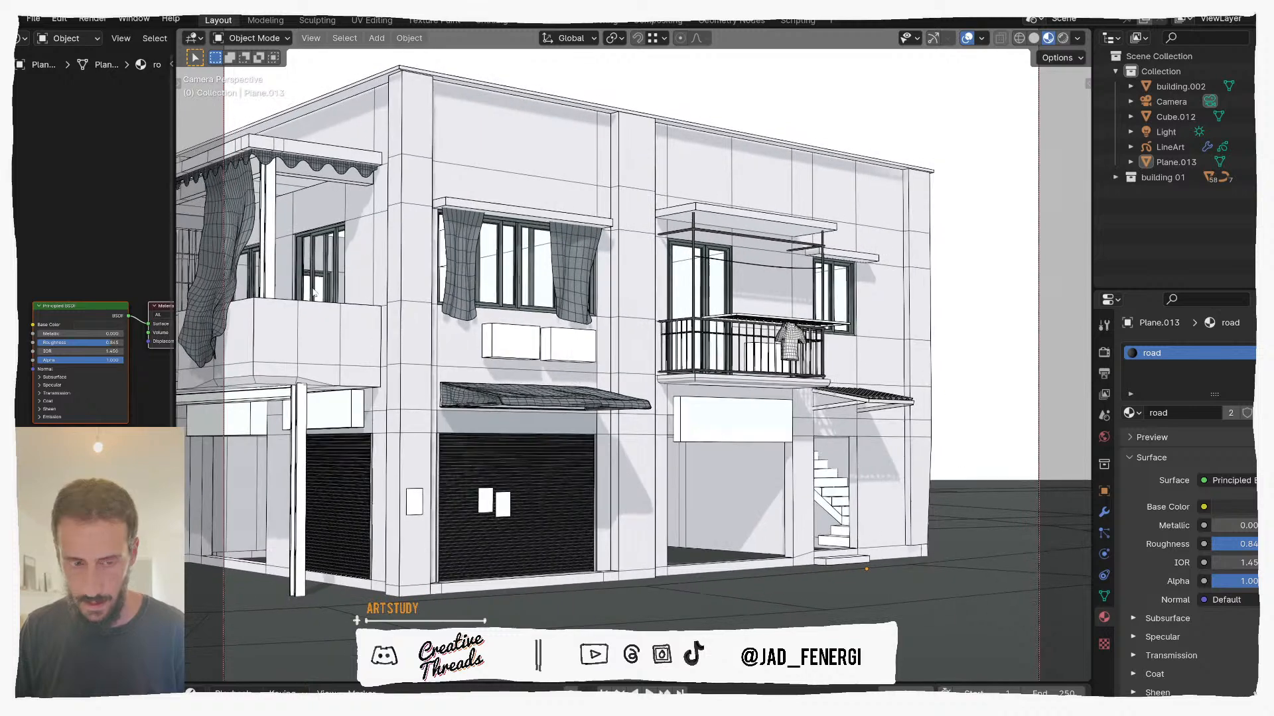
pyautogui.moveTo(178, 33); pyautogui.dragTo(93, 73)
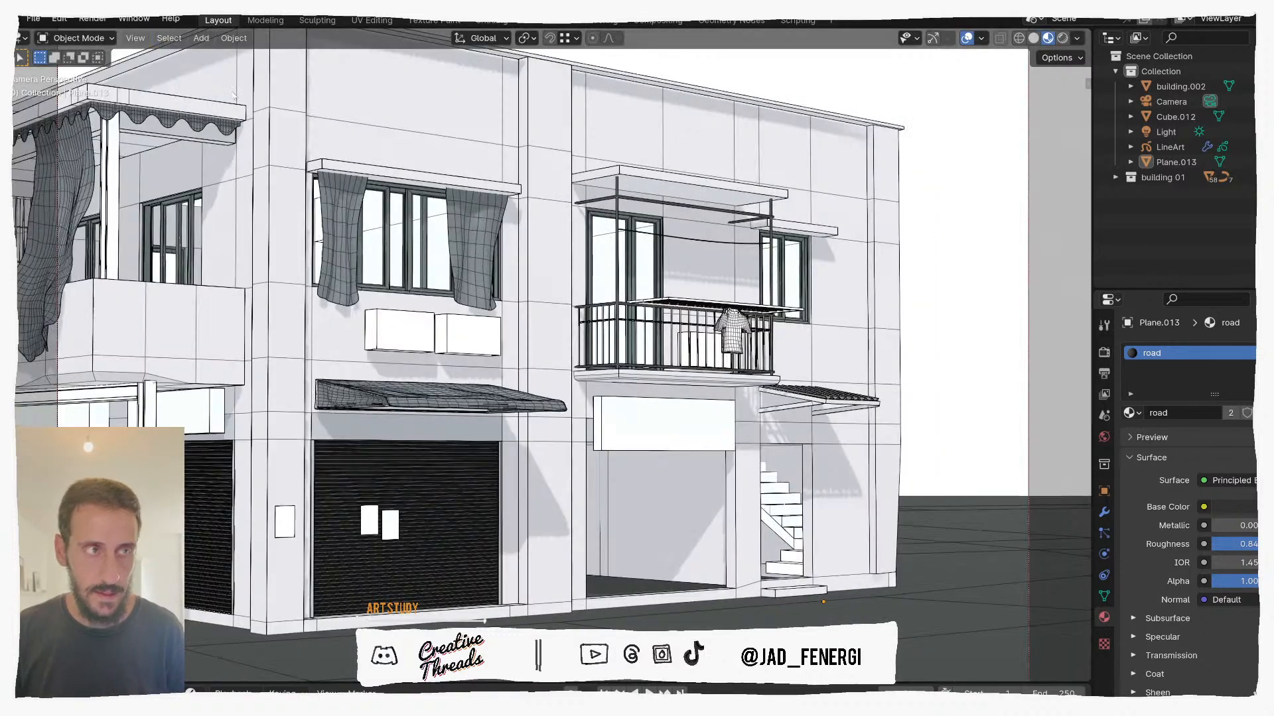
pyautogui.keyDown('shift'); pyautogui.moveTo(629, 341); pyautogui.dragTo(643, 342, button='middle'); pyautogui.keyUp('shift')
pyautogui.click(545, 313)
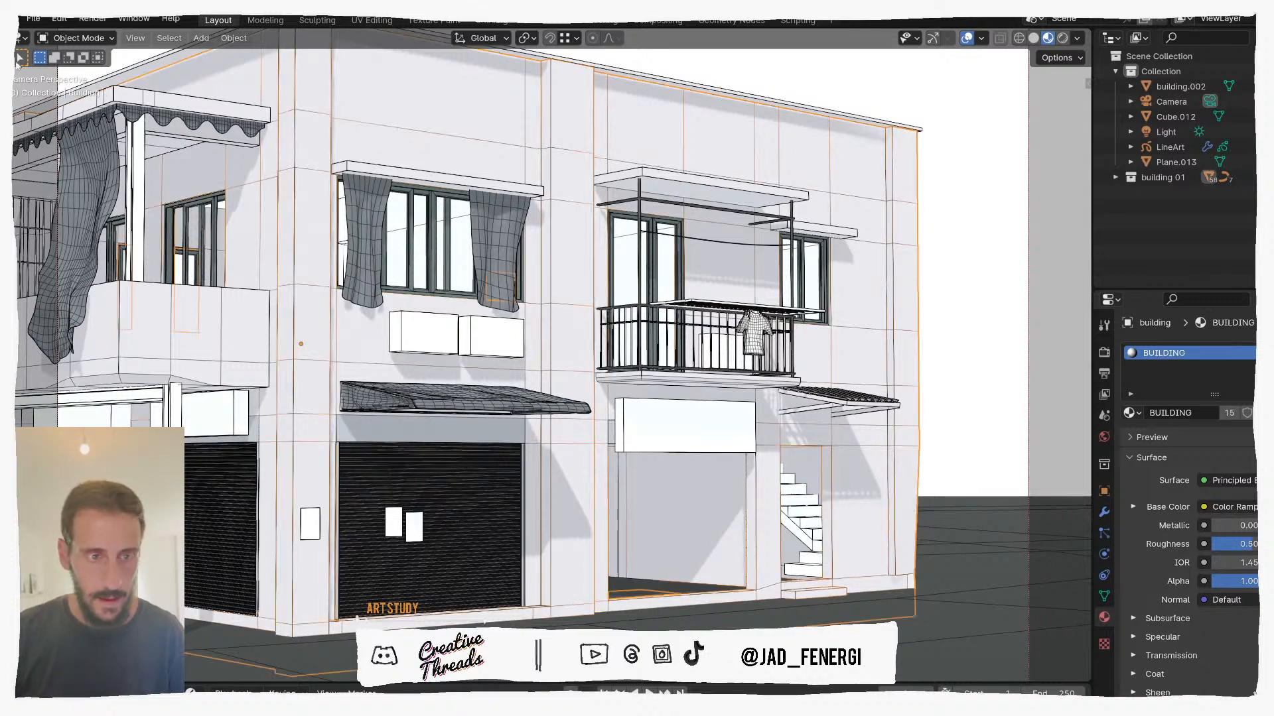
# Step: Split the 3D viewport into two side-by-side views and turn one of them into a free perspective outside the camera
pyautogui.moveTo(5, 33); pyautogui.dragTo(193, 77)
pyautogui.moveTo(210, 83); pyautogui.dragTo(468, 84)
pyautogui.scroll(4, 354, 344)
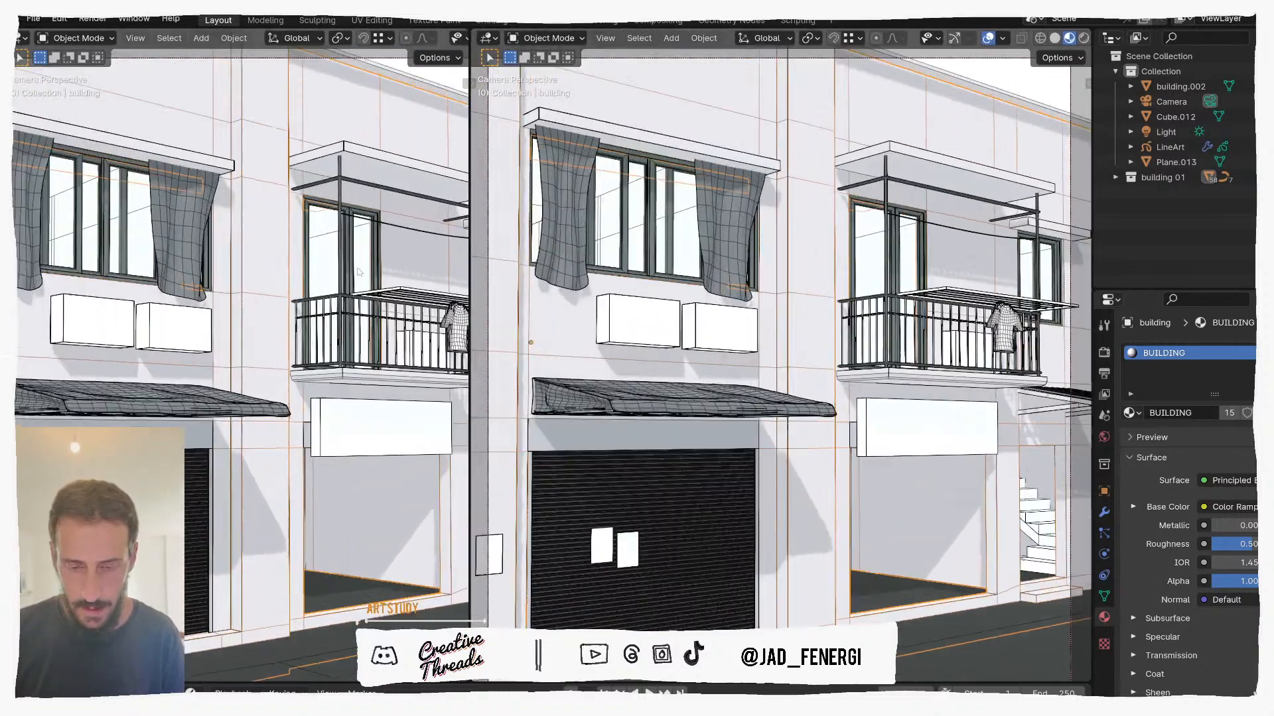
pyautogui.hotkey('ctrl', 'z')
pyautogui.click(345, 178)
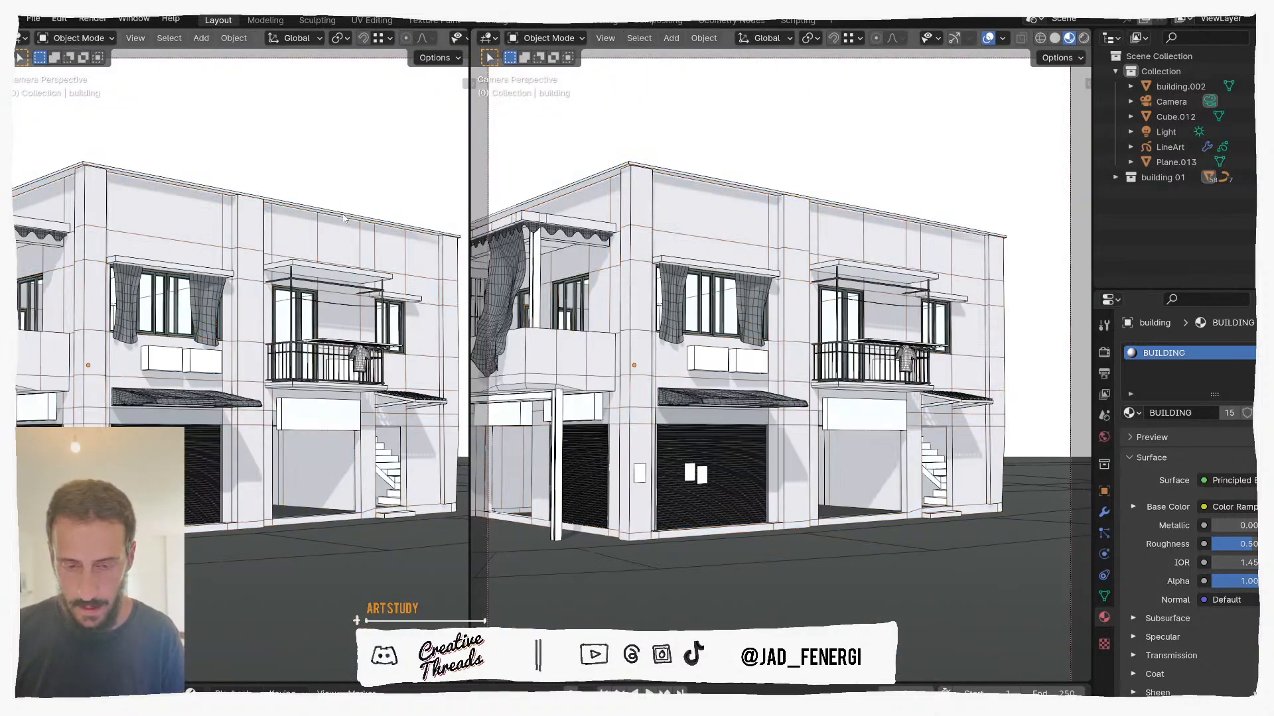
pyautogui.moveTo(346, 226); pyautogui.dragTo(392, 252, button='middle')
pyautogui.scroll(5, 358, 220)
pyautogui.scroll(-5, 381, 266)
pyautogui.moveTo(291, 335); pyautogui.dragTo(358, 325, button='middle')
pyautogui.scroll(3, 380, 335)
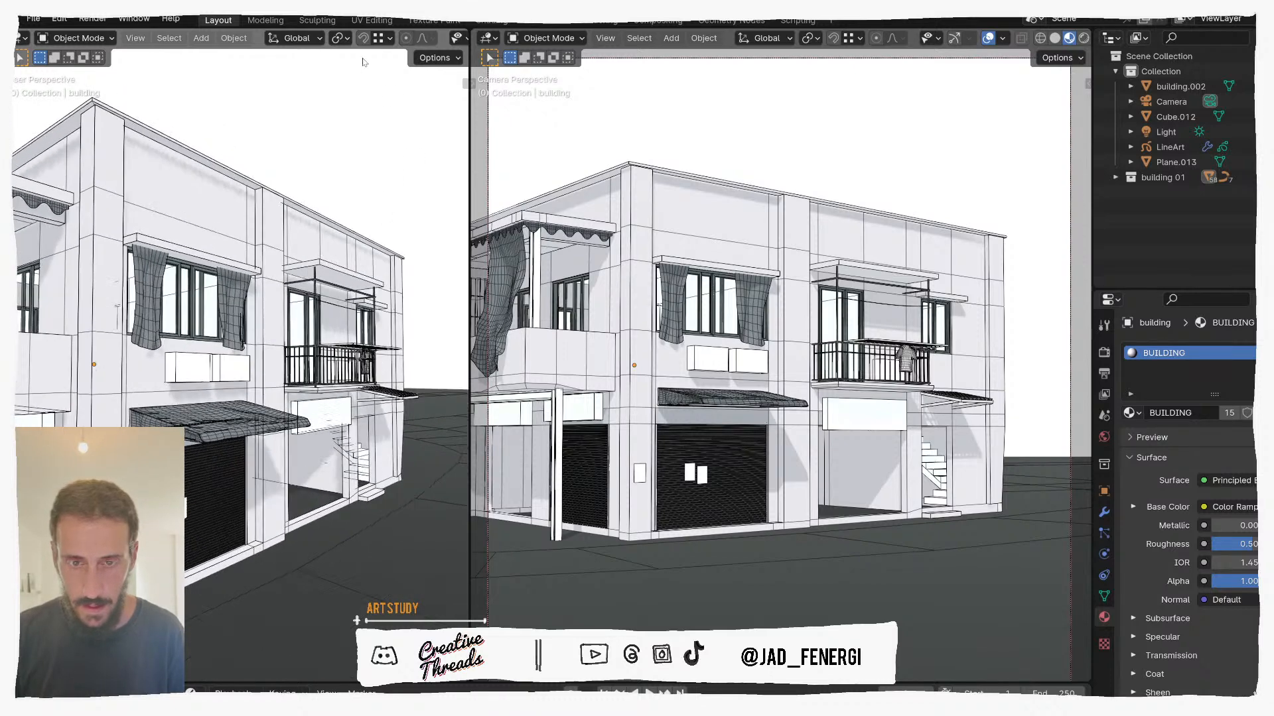
# Step: Hide Grease Pencil objects in the free perspective view
pyautogui.click(339, 38)
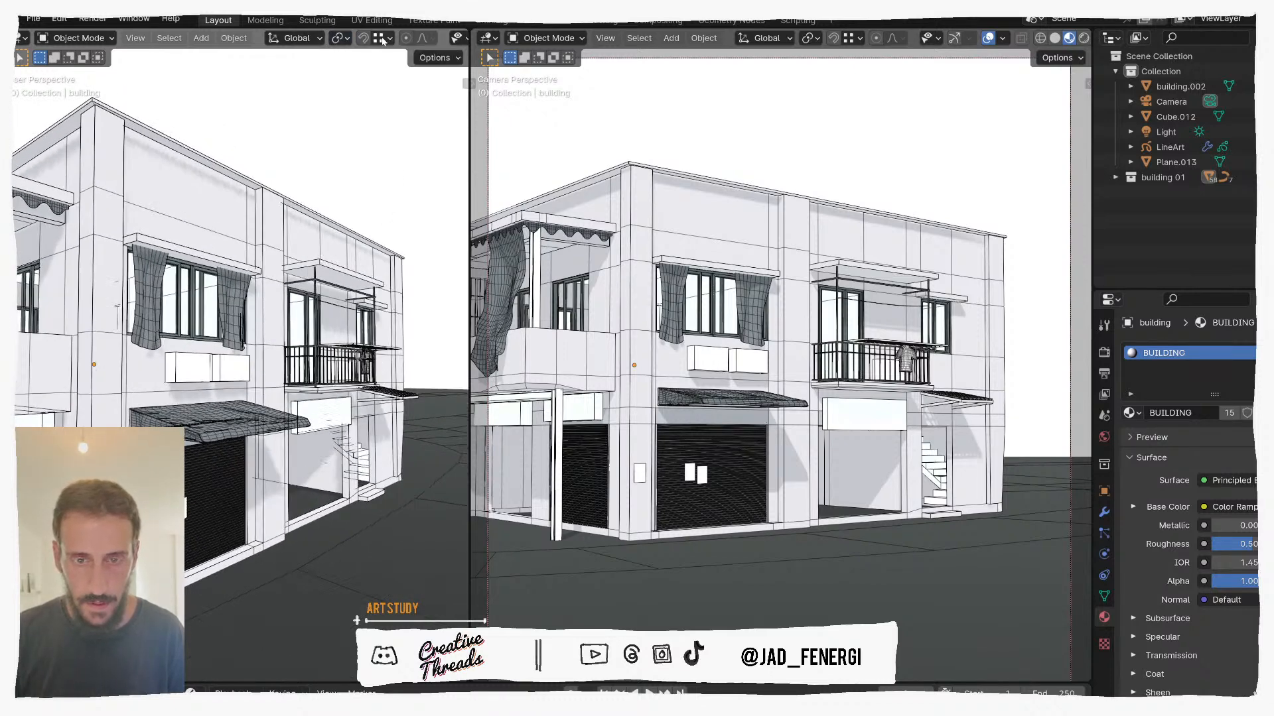
pyautogui.scroll(-3, 330, 44)
pyautogui.click(330, 40)
pyautogui.click(409, 38)
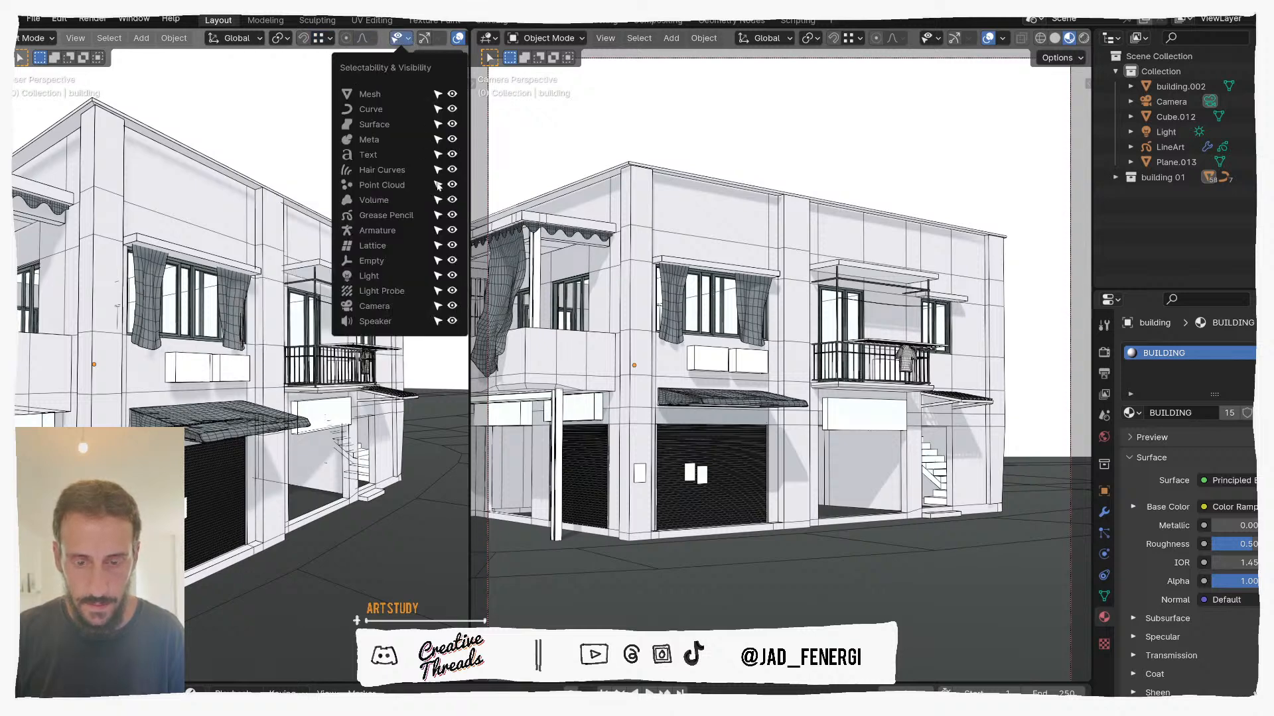
pyautogui.click(452, 215)
# Step: Examine the building's corner, shopfronts and balcony from oblique angles in the free perspective view
pyautogui.moveTo(310, 235)
pyautogui.mouseDown(button='middle')
pyautogui.moveTo(272, 275)
pyautogui.moveTo(326, 289)
pyautogui.moveTo(172, 317)
pyautogui.moveTo(350, 335)
pyautogui.mouseUp(button='middle')
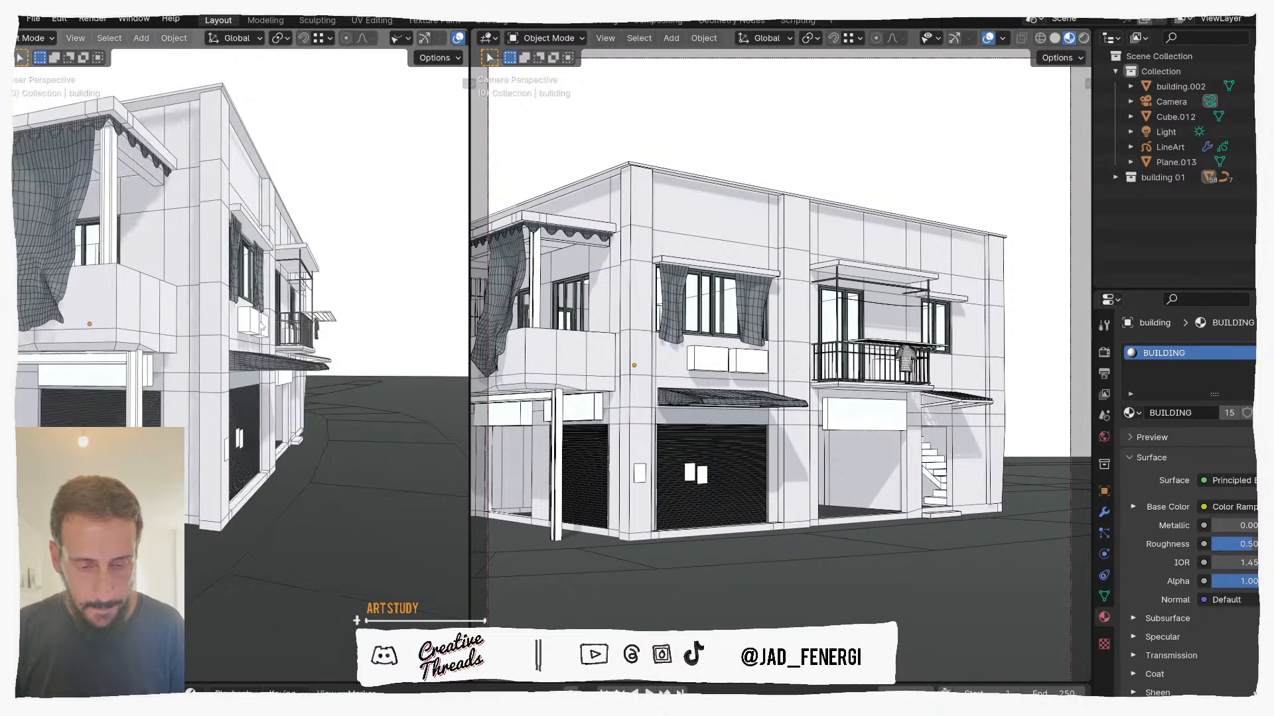
pyautogui.scroll(5, 276, 319)
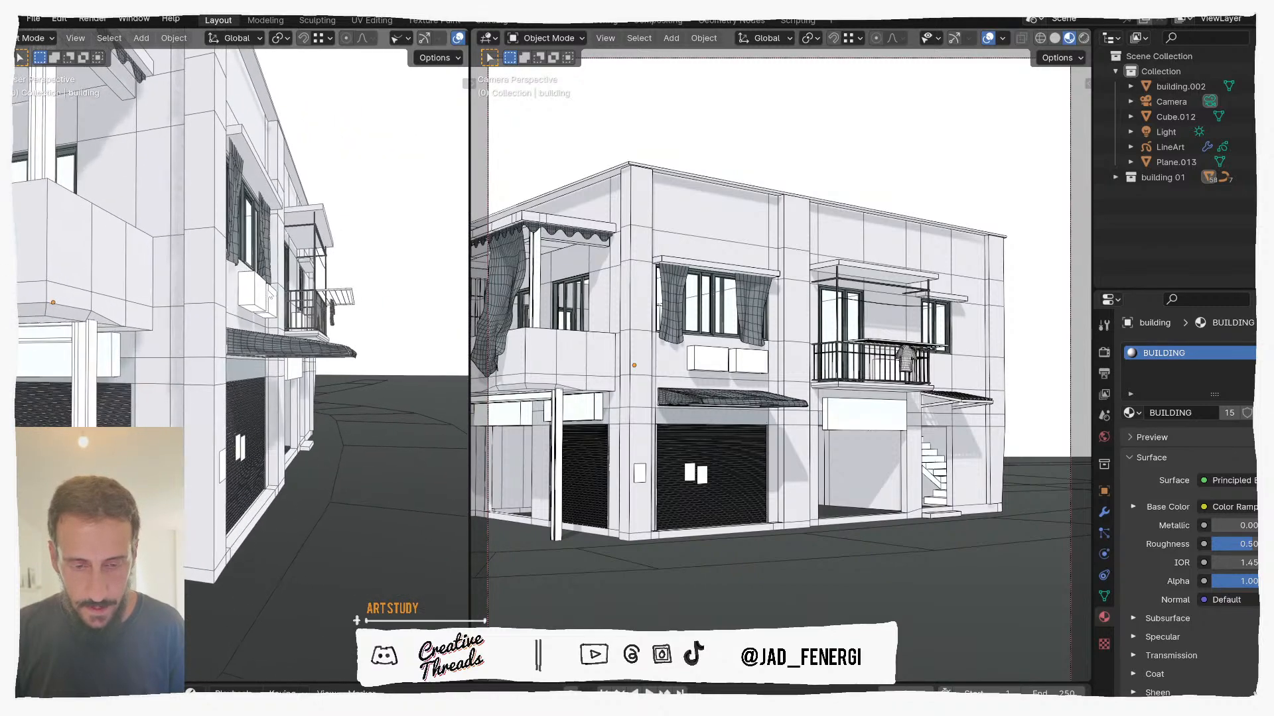
pyautogui.scroll(-3, 272, 312)
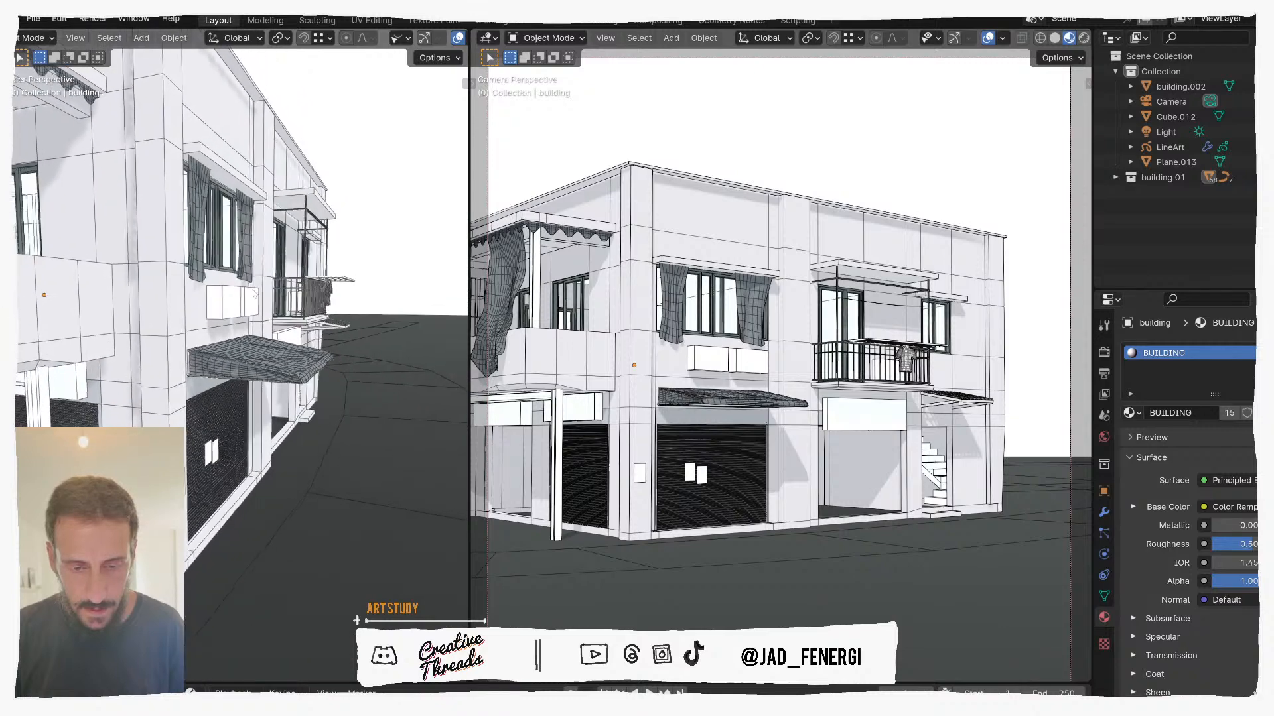
pyautogui.scroll(4, 255, 289)
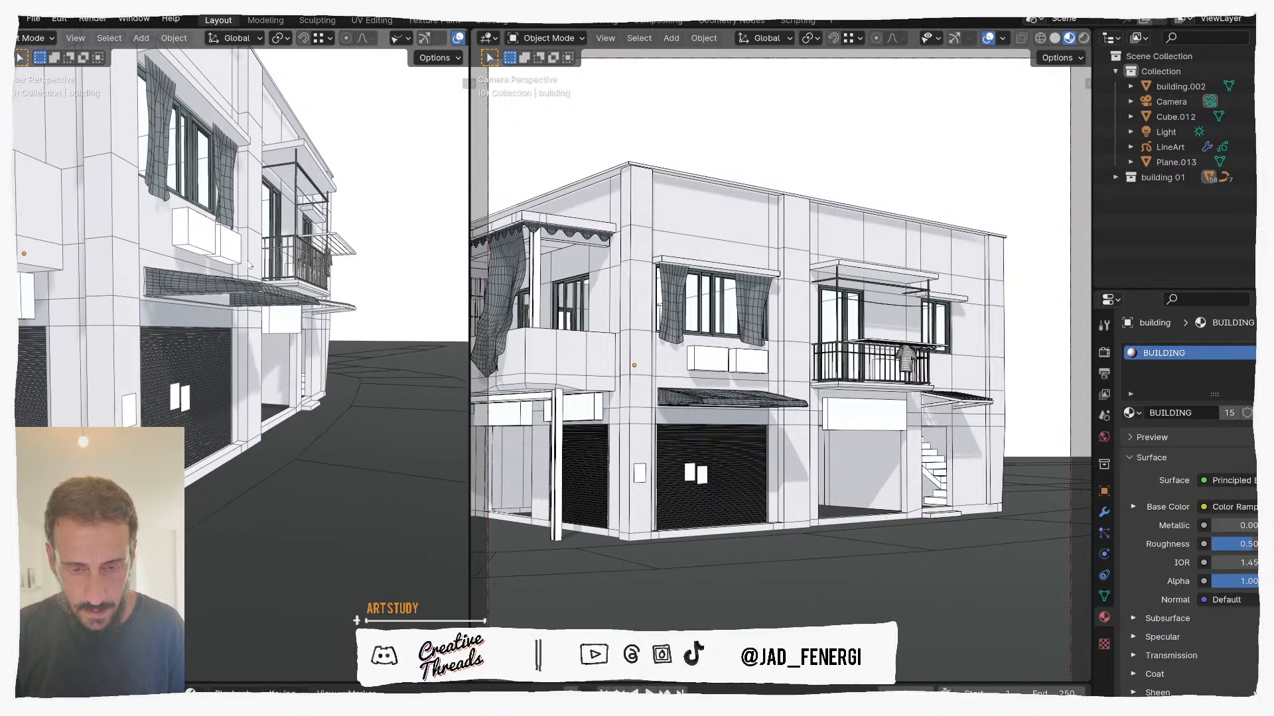
pyautogui.scroll(1, 229, 305)
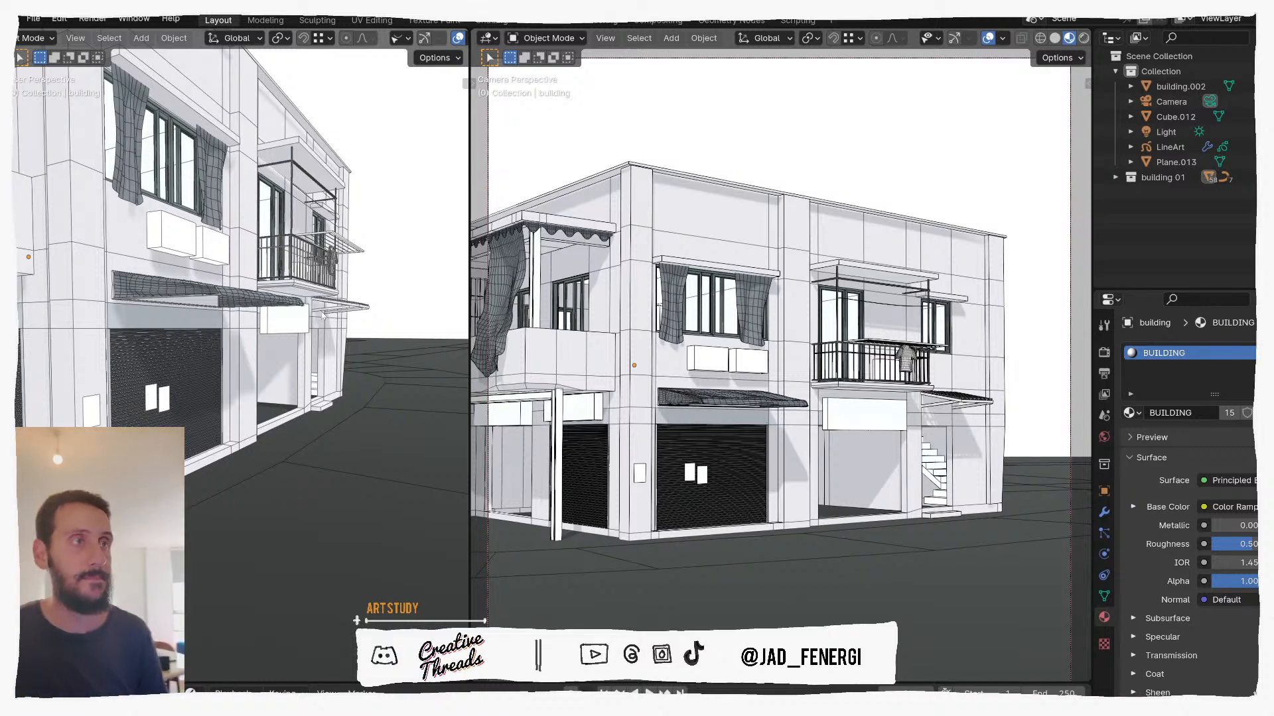
pyautogui.scroll(-1, 334, 317)
pyautogui.scroll(4, 333, 318)
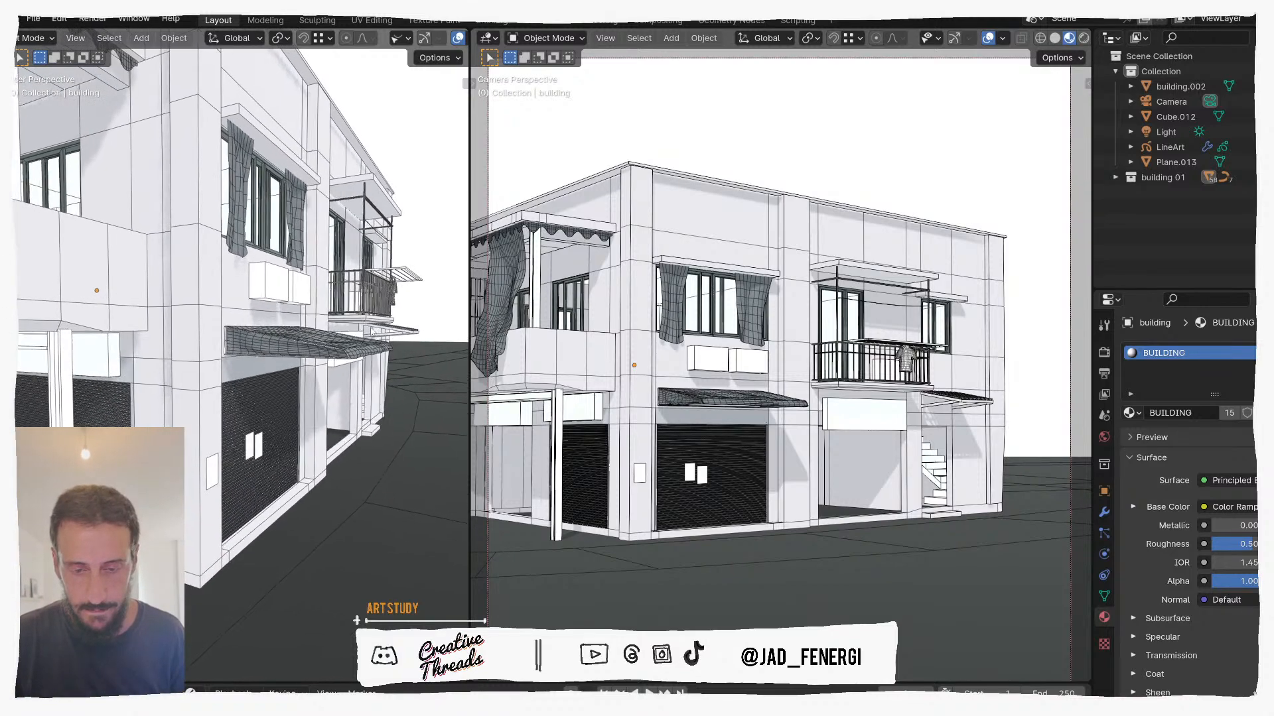
pyautogui.scroll(3, 372, 341)
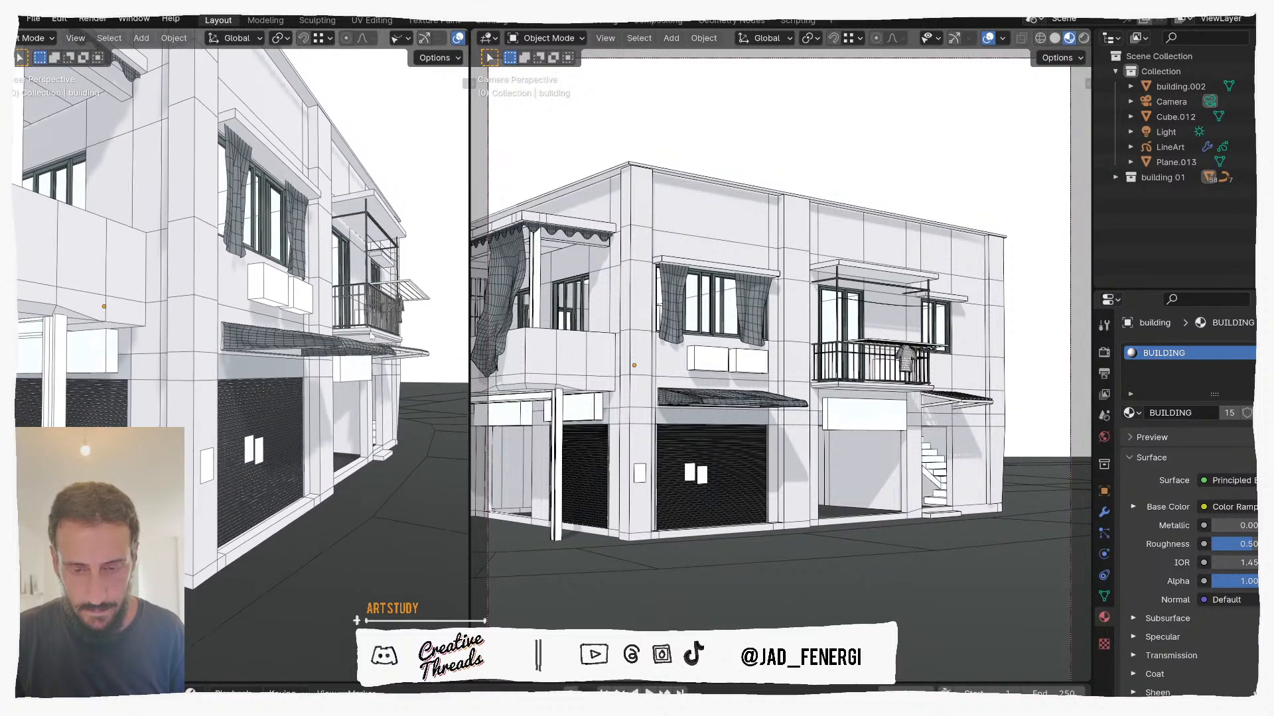
pyautogui.moveTo(357, 337); pyautogui.dragTo(354, 346, button='middle')
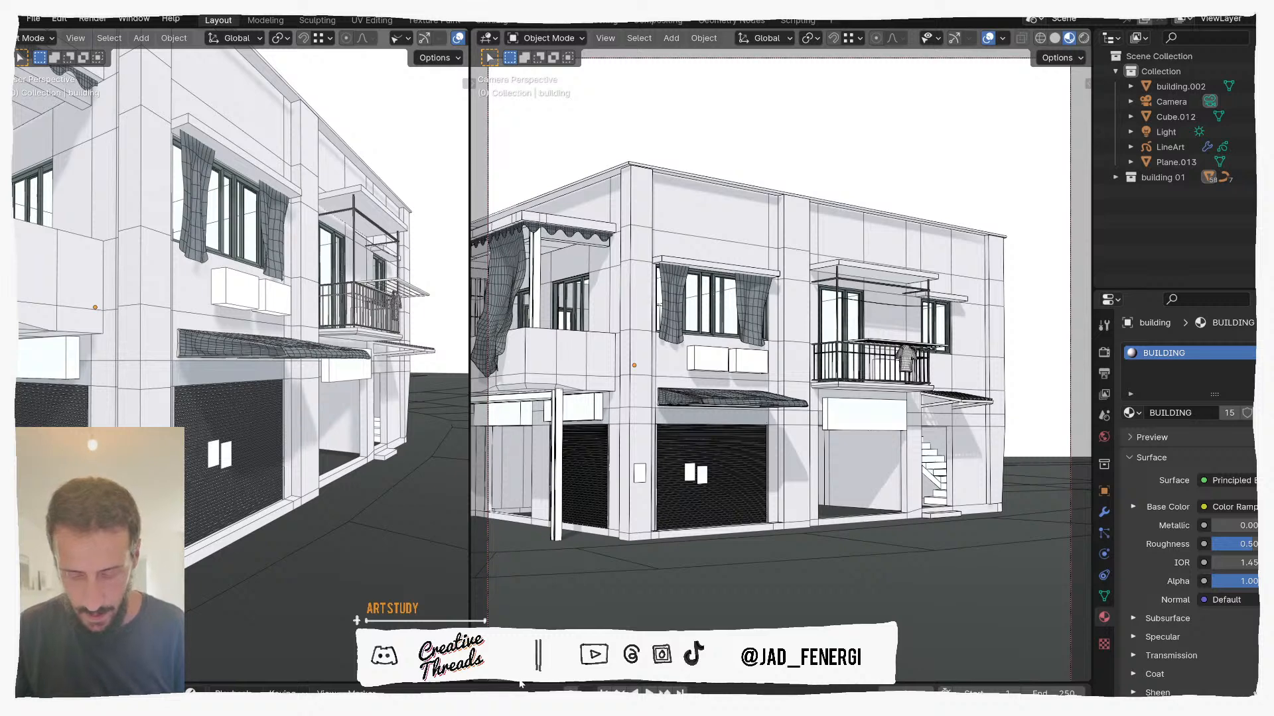
# Step: Enlarge the area below the viewports and widen the shader editor over the timeline to show the BUILDING material's nodes
pyautogui.moveTo(522, 685); pyautogui.dragTo(523, 550)
pyautogui.click(193, 561)
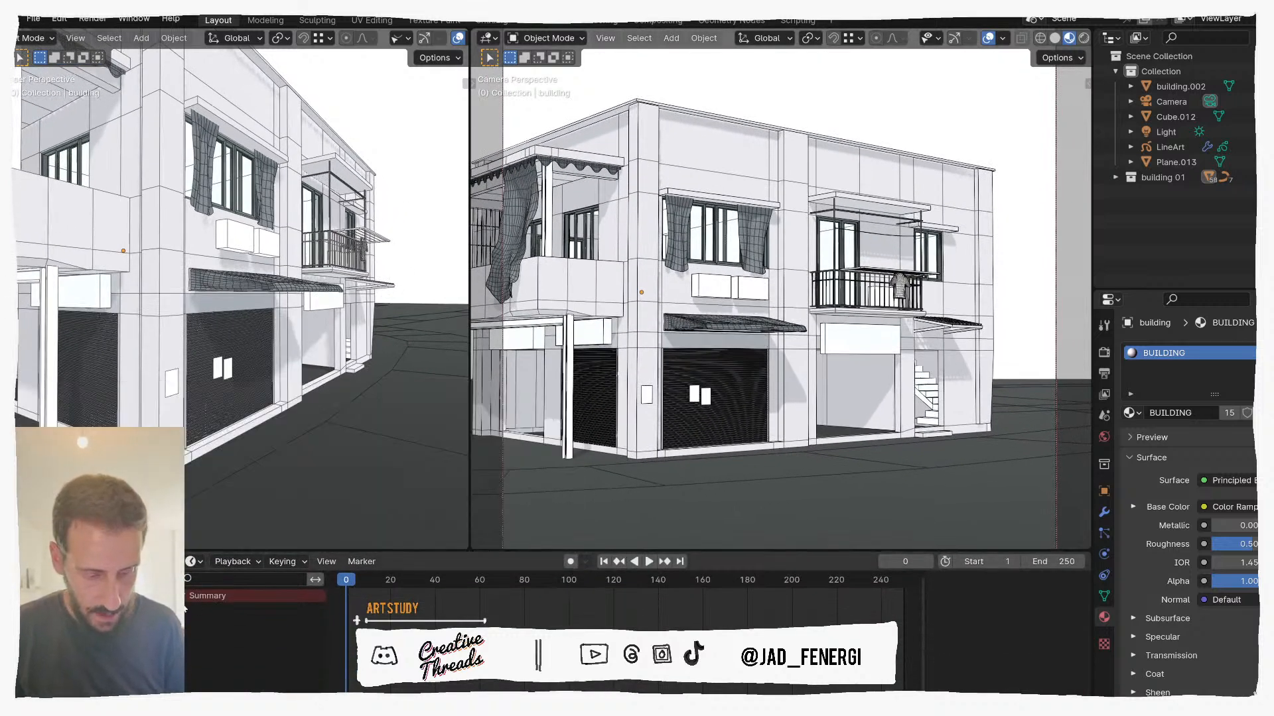
pyautogui.moveTo(177, 610); pyautogui.dragTo(746, 611)
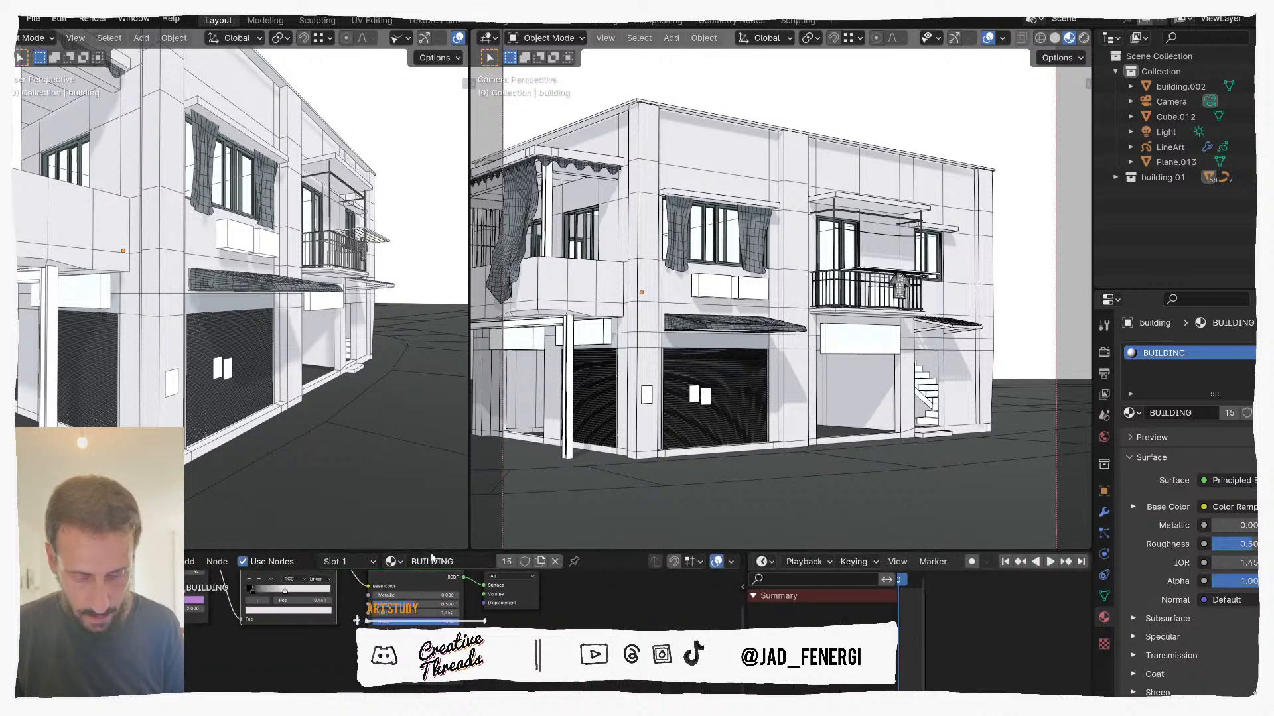
pyautogui.moveTo(400, 550); pyautogui.dragTo(410, 447)
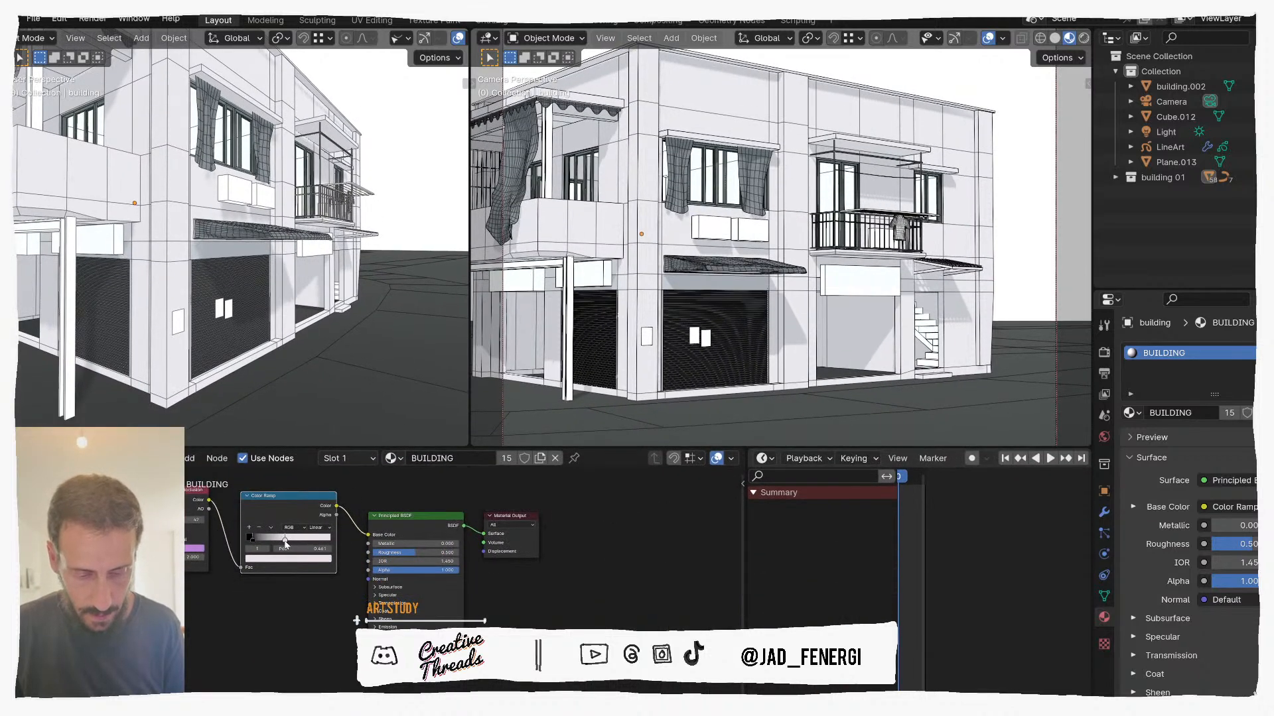
# Step: Change the light colour stop of the BUILDING material's Color Ramp to a muted dusty pink
pyautogui.click(286, 562)
pyautogui.moveTo(303, 493)
pyautogui.mouseDown()
pyautogui.moveTo(293, 459)
pyautogui.moveTo(282, 465)
pyautogui.mouseUp()
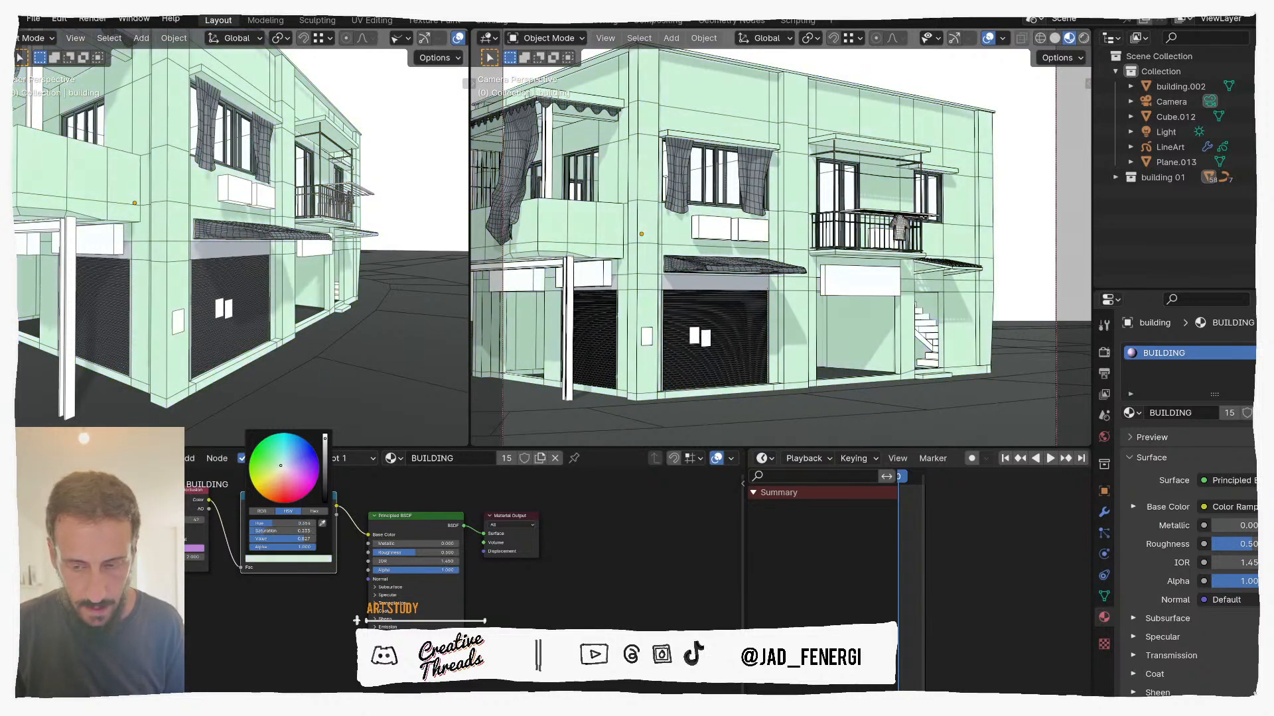
pyautogui.click(282, 470)
pyautogui.moveTo(283, 471)
pyautogui.mouseDown()
pyautogui.moveTo(325, 453)
pyautogui.moveTo(287, 473)
pyautogui.moveTo(288, 494)
pyautogui.moveTo(286, 475)
pyautogui.mouseUp()
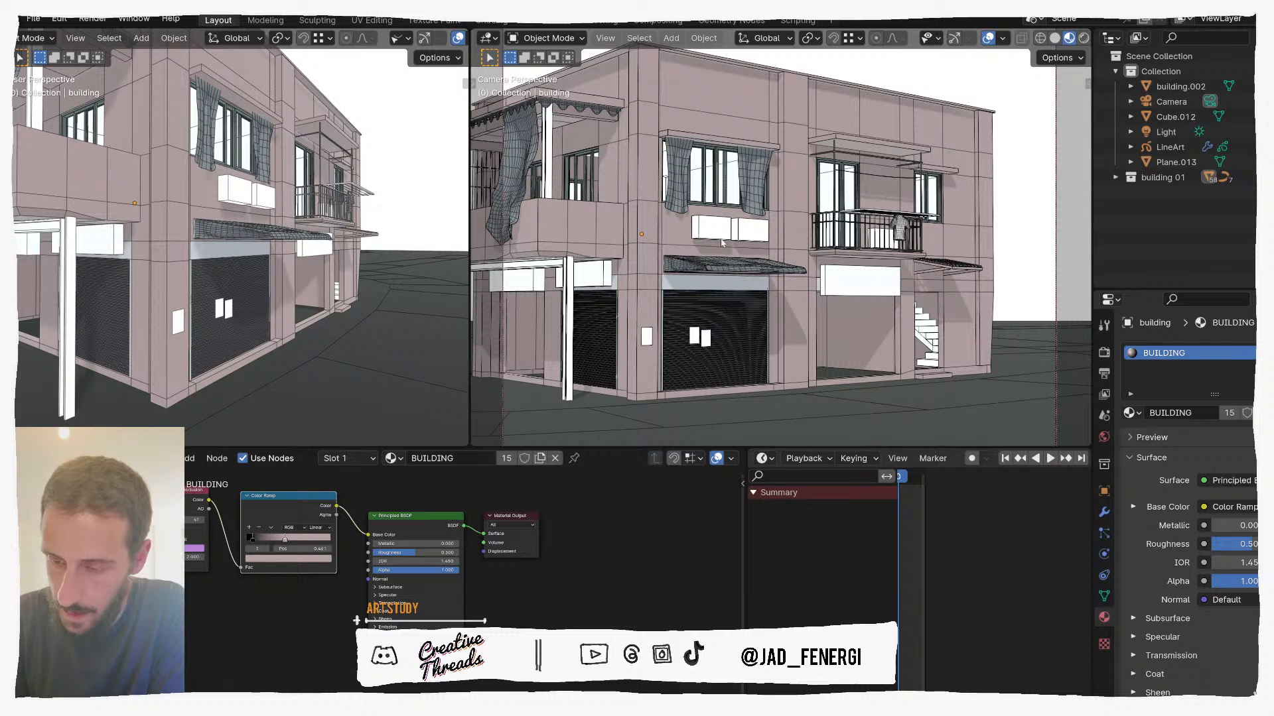
# Step: Turn off the wireframe overlay in the camera view and clear the object selection
pyautogui.click(773, 267)
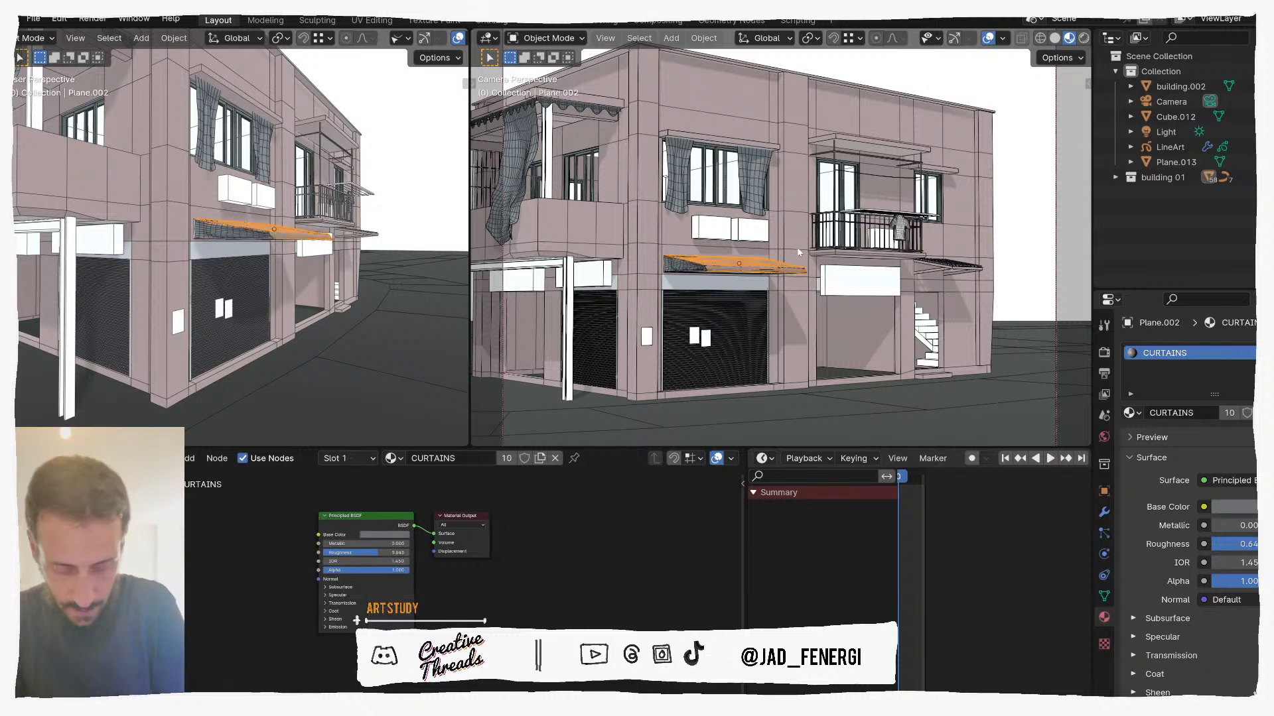
pyautogui.press('a')
pyautogui.hotkey('alt', 'a')
pyautogui.keyDown('alt'); pyautogui.click(823, 249); pyautogui.keyUp('alt')
pyautogui.click(822, 255)
pyautogui.click(1015, 224)
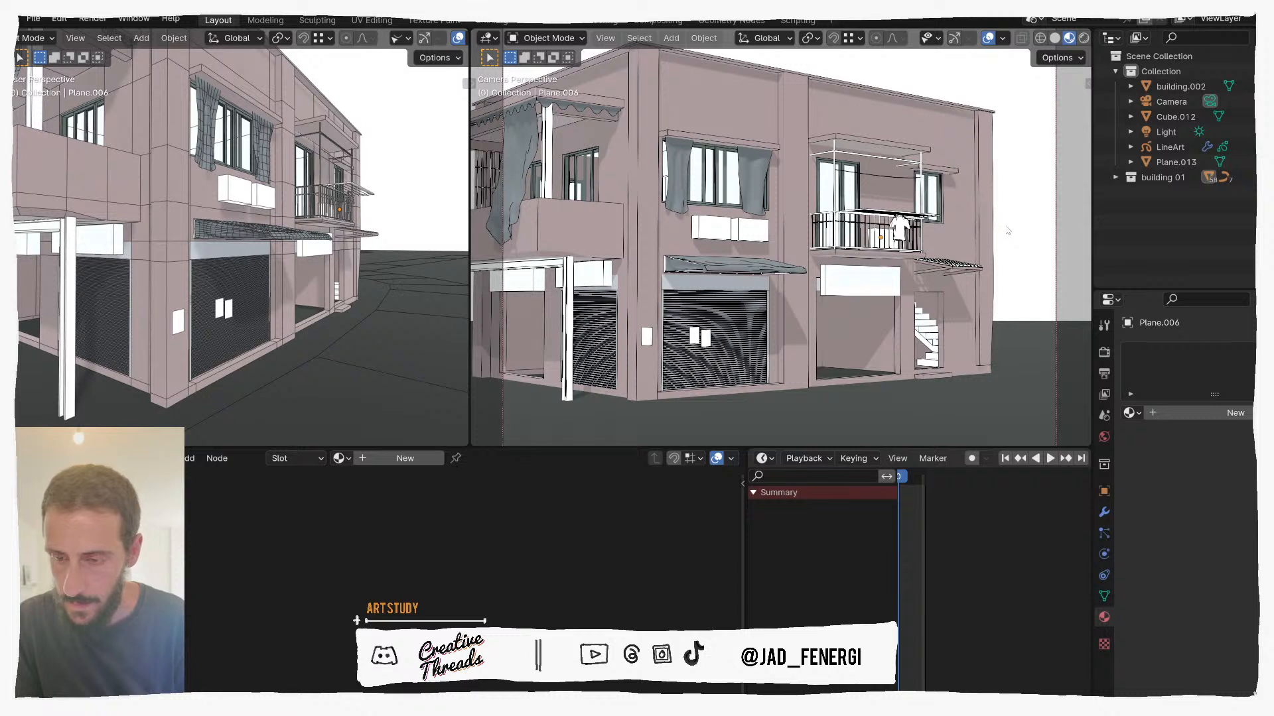
pyautogui.press('q')
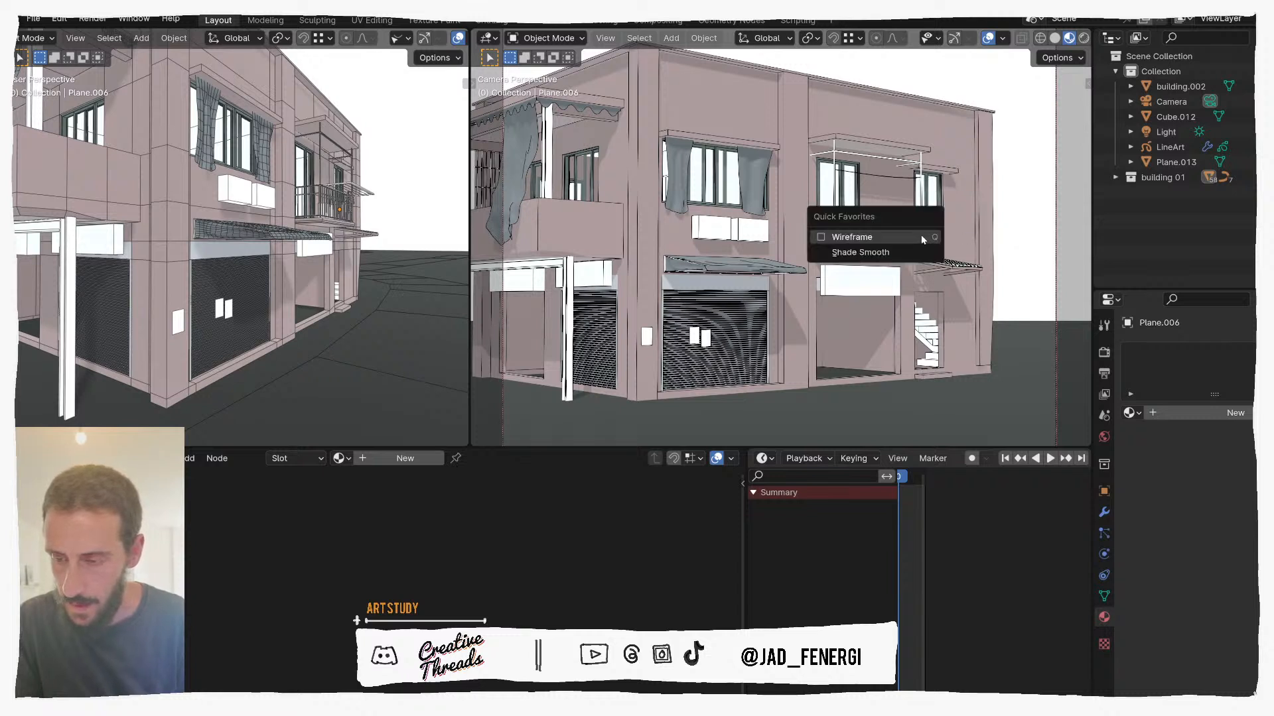
pyautogui.press('Escape')
# Step: Give the shirt hanging on the balcony a new material with a dark grey base colour
pyautogui.click(898, 226)
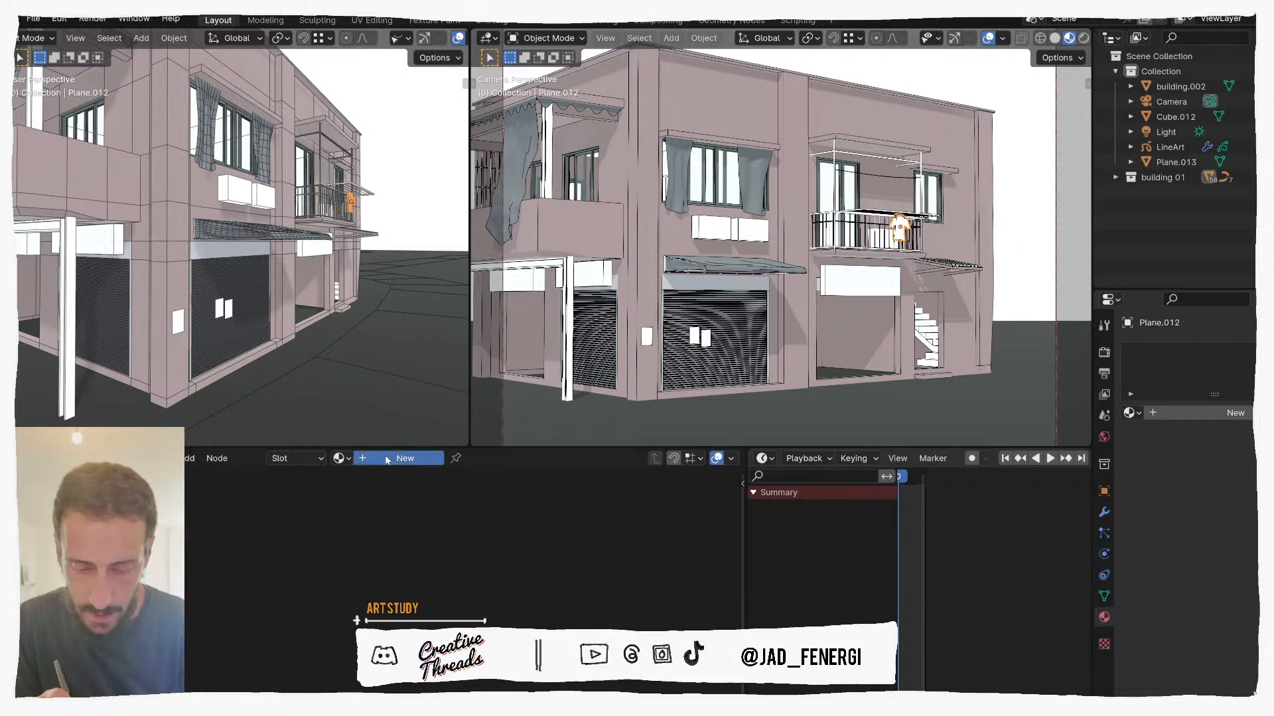
pyautogui.click(405, 458)
pyautogui.click(407, 537)
pyautogui.click(418, 453)
pyautogui.moveTo(404, 460)
pyautogui.mouseDown()
pyautogui.moveTo(399, 447)
pyautogui.moveTo(440, 450)
pyautogui.mouseUp()
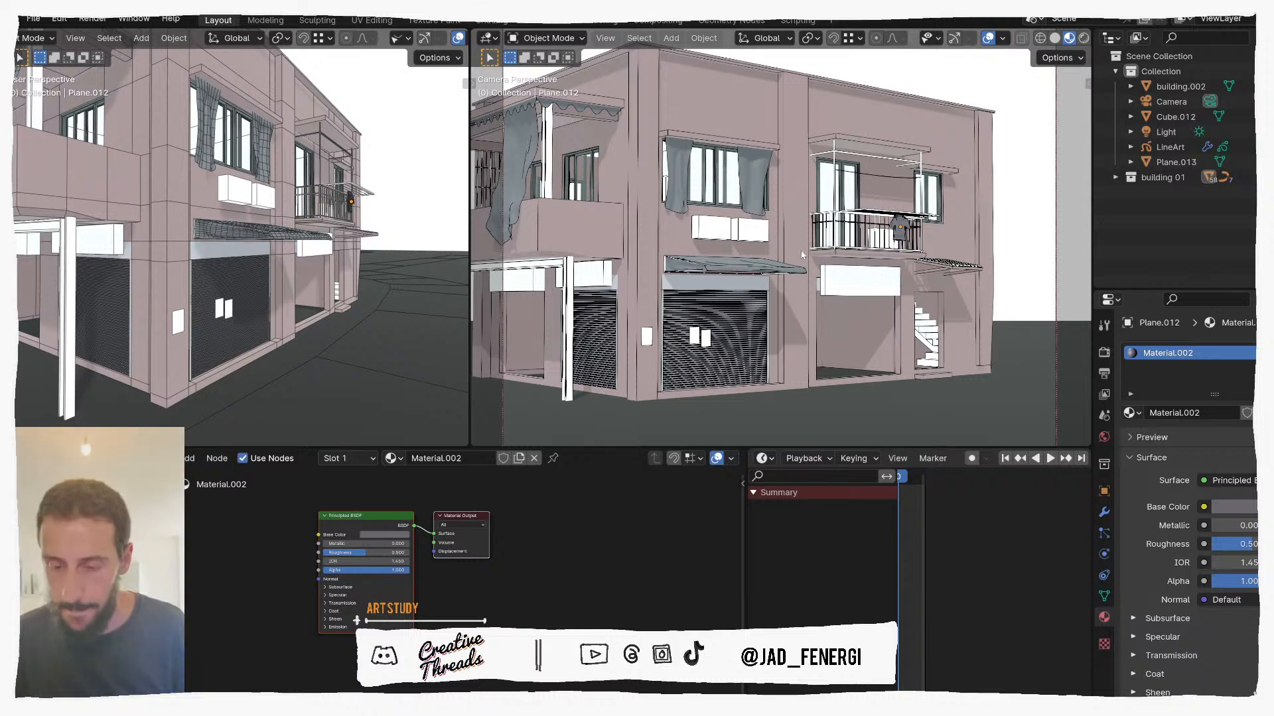
# Step: Collapse the shader editor and timeline to enlarge both 3D views, and move the camera closer to the shopfronts and balcony
pyautogui.scroll(-2, 703, 364)
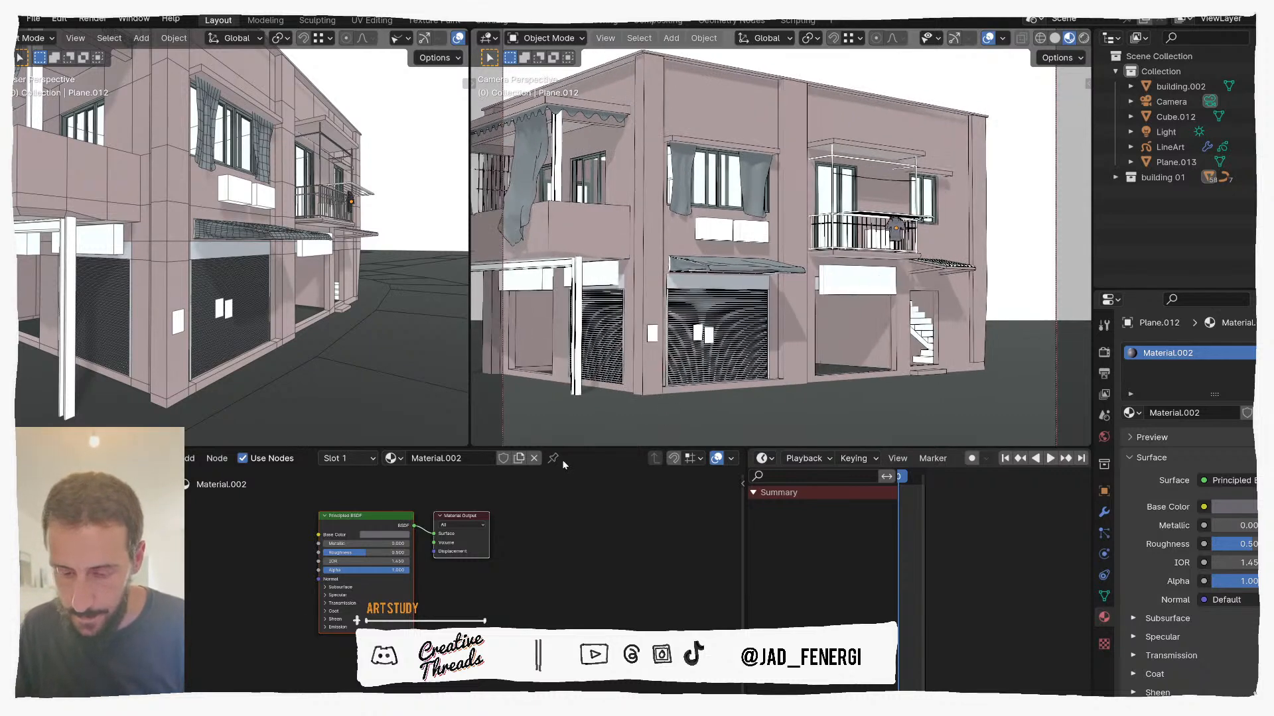
pyautogui.moveTo(563, 450); pyautogui.dragTo(565, 691)
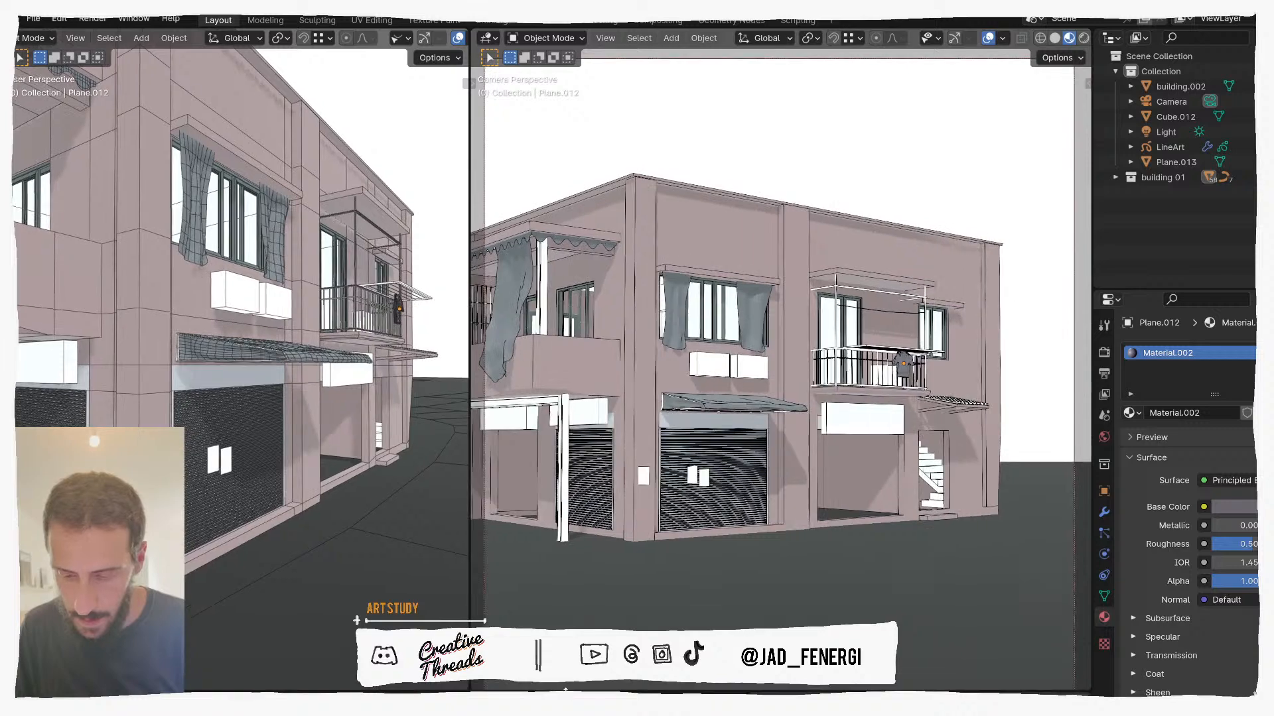
pyautogui.scroll(5, 647, 425)
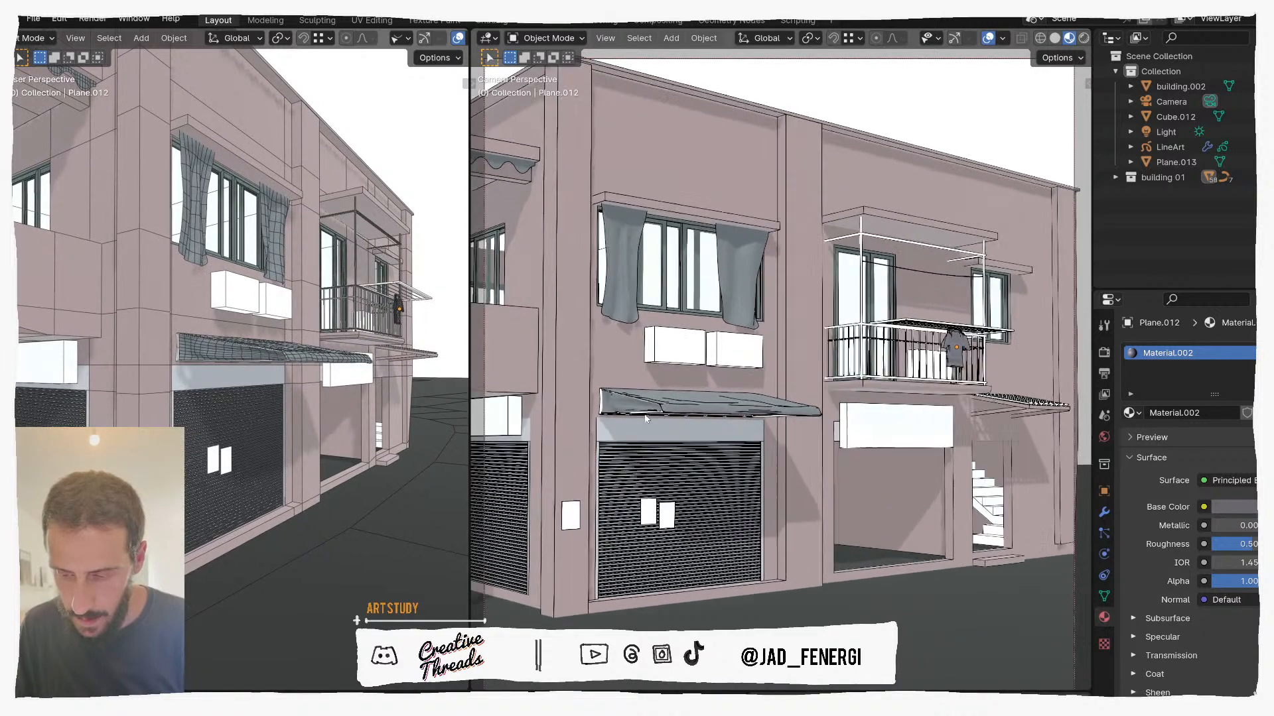
pyautogui.keyDown('shift'); pyautogui.moveTo(648, 404); pyautogui.dragTo(665, 464, button='middle'); pyautogui.keyUp('shift')
pyautogui.scroll(-5, 665, 464)
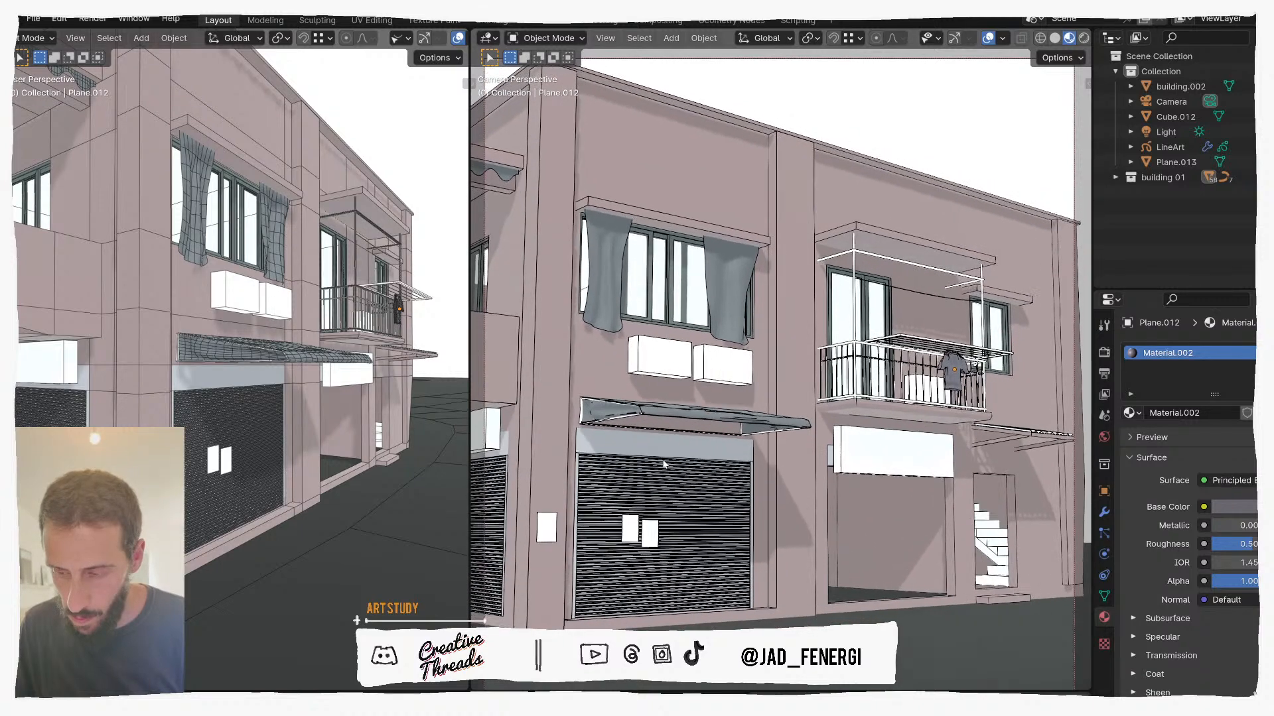
pyautogui.scroll(-2, 665, 463)
pyautogui.scroll(-3, 672, 479)
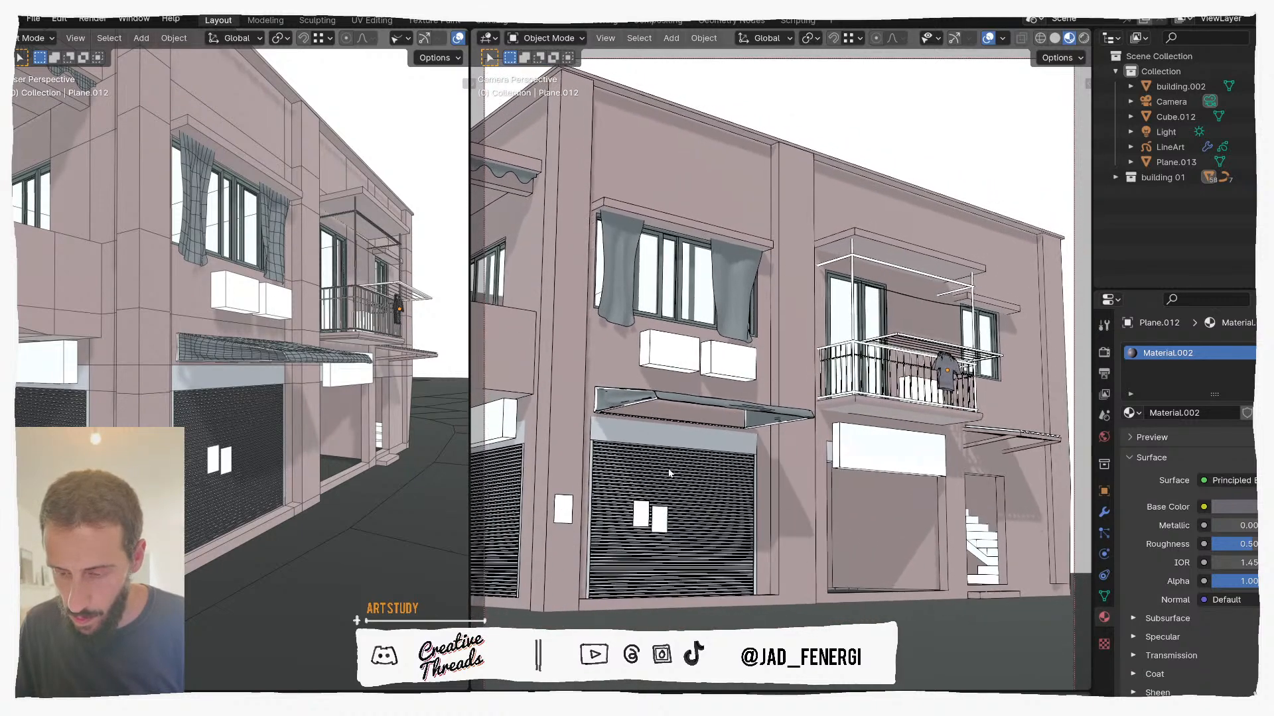
pyautogui.keyDown('shift'); pyautogui.moveTo(723, 436); pyautogui.dragTo(718, 470, button='middle'); pyautogui.keyUp('shift')
pyautogui.scroll(-1, 716, 465)
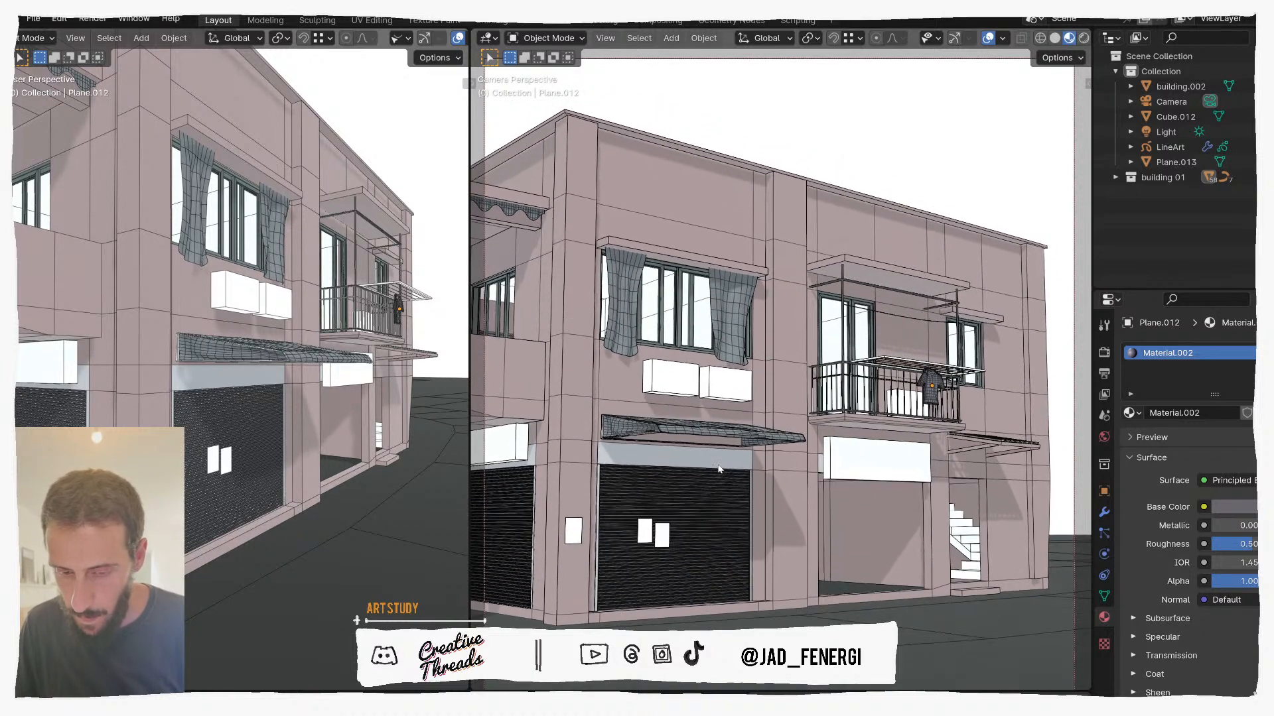
pyautogui.moveTo(366, 476); pyautogui.dragTo(418, 469, button='middle')
pyautogui.moveTo(608, 459); pyautogui.dragTo(603, 467, button='middle')
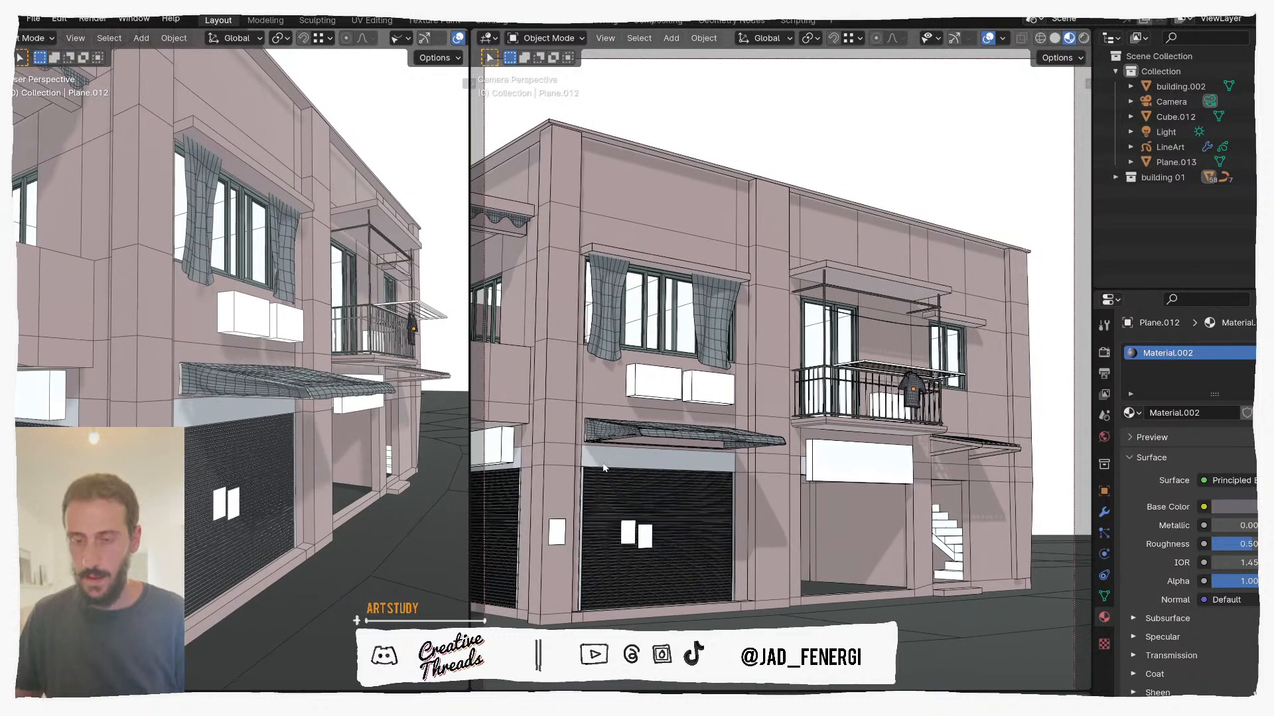